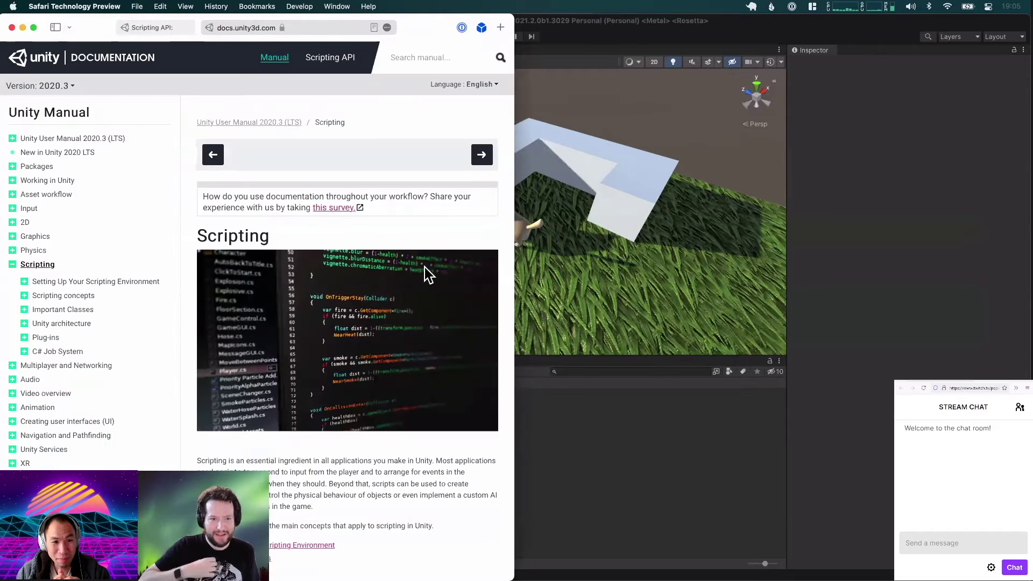
# Switch to Safari Technology Preview, open and close a blank tab, and check its app menu
pyautogui.press('super+Tab')
pyautogui.press('super+Tab')
pyautogui.press('super+Tab')
pyautogui.press('super+Tab')
pyautogui.press('super+Tab')
pyautogui.press('super+Tab')
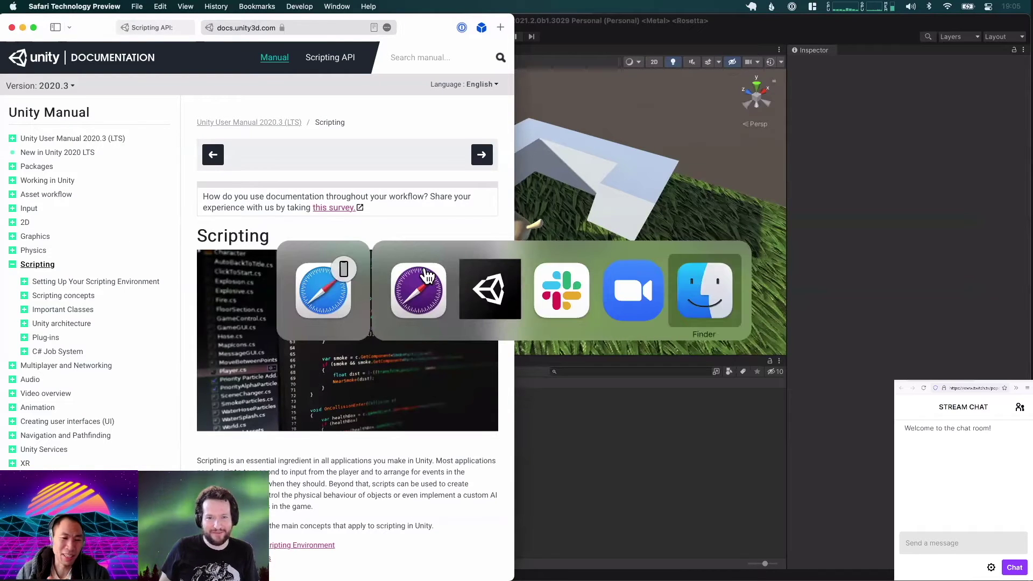
pyautogui.click(427, 276)
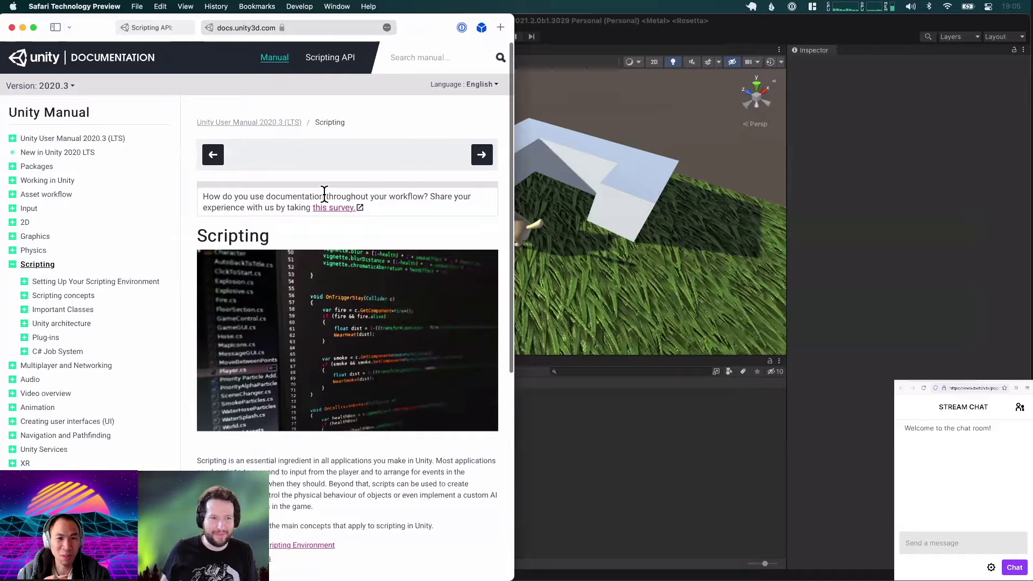
pyautogui.press('super+t')
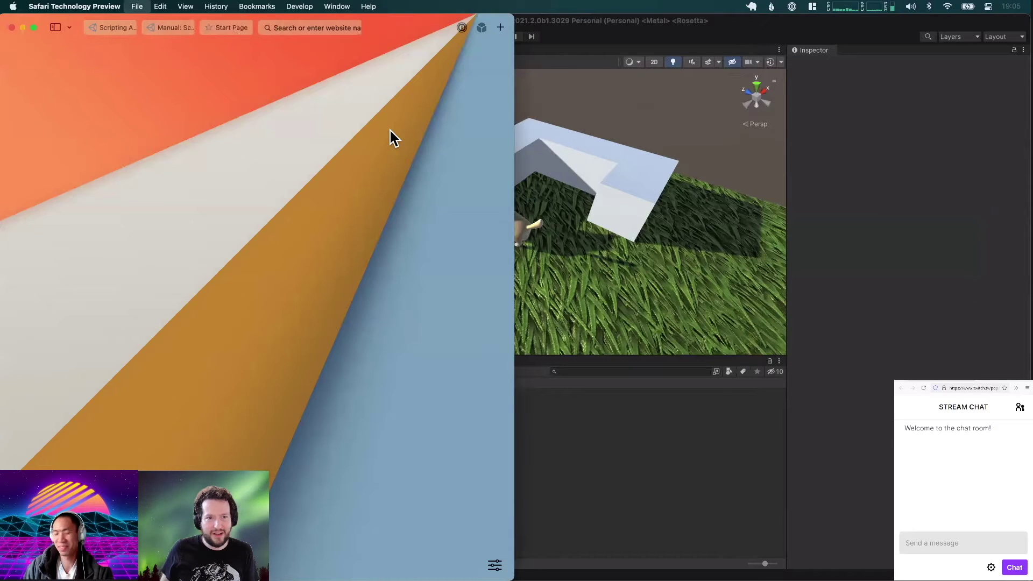
pyautogui.press('super+w')
pyautogui.click(80, 6)
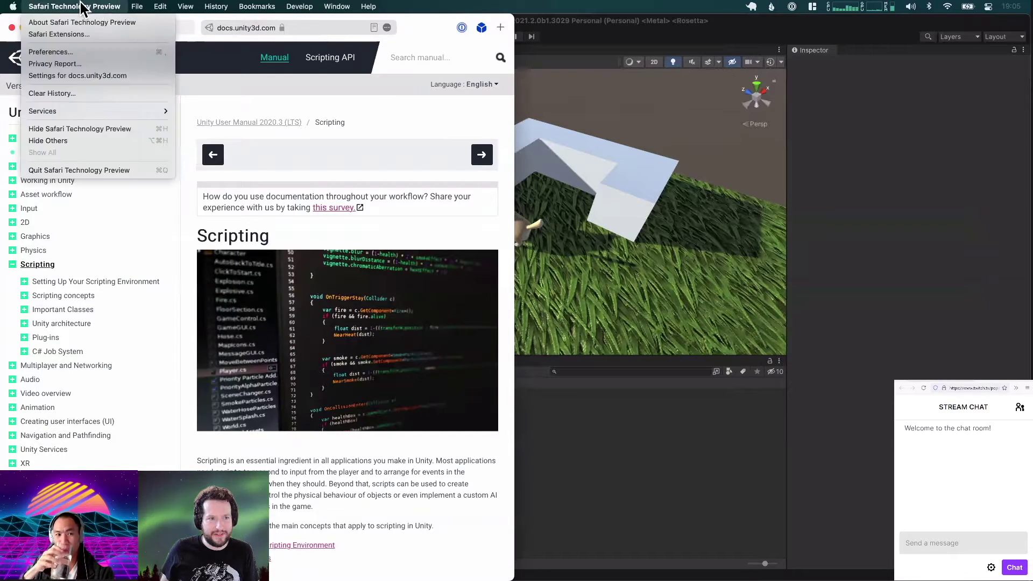
pyautogui.click(297, 7)
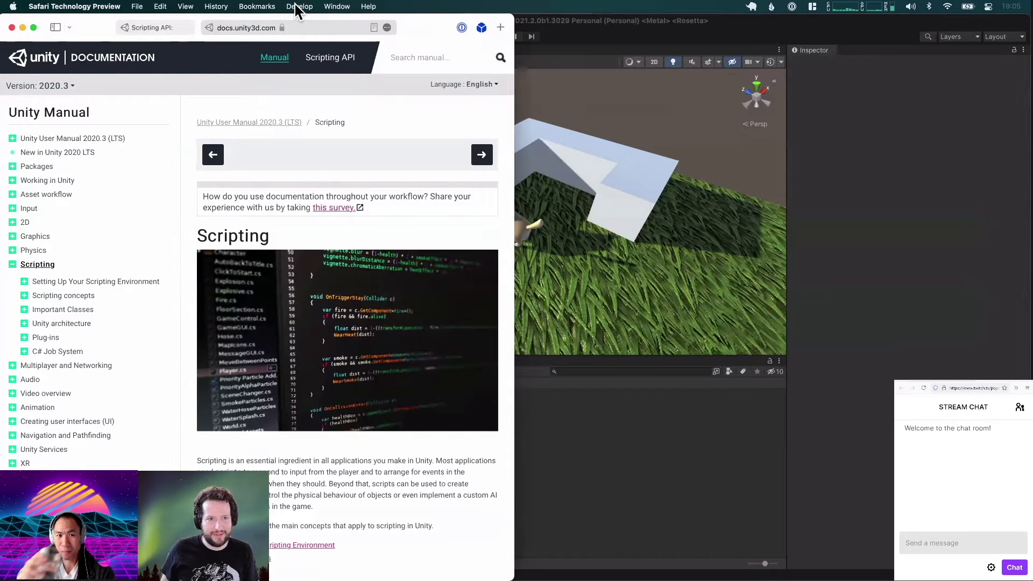
# Search for 'safari tech preview' in a new window, then close that window
pyautogui.press('super+n')
pyautogui.write('s')
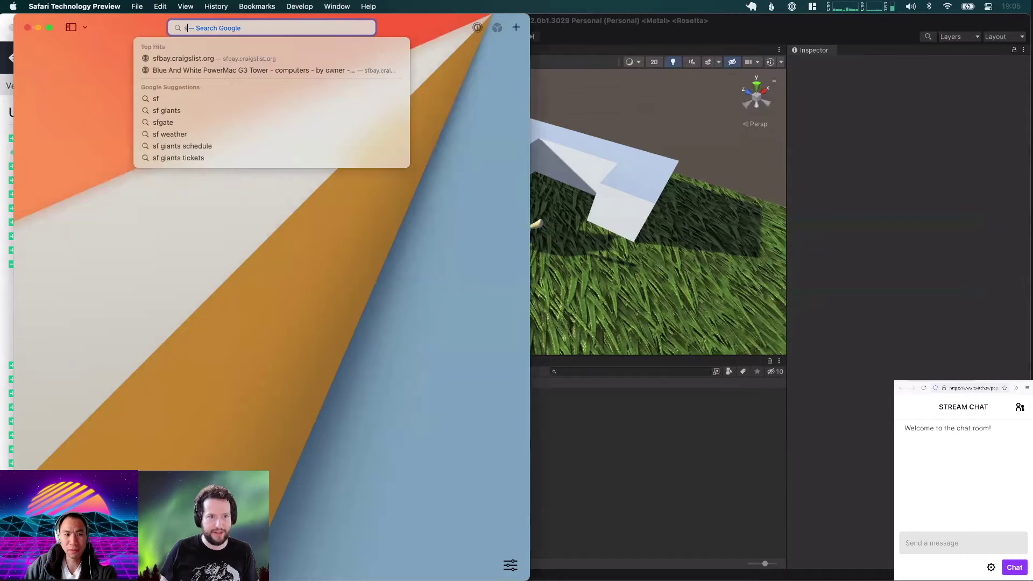
pyautogui.write('afari tech preview')
pyautogui.press('Return')
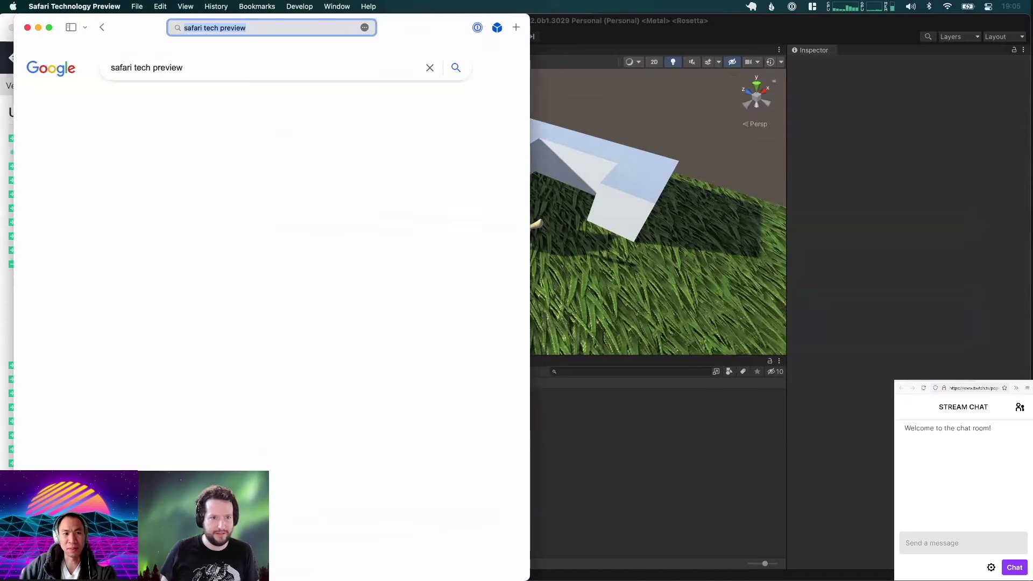
pyautogui.press('super+w')
# Open and close another blank tab, then bring up the Develop menu
pyautogui.press('super+t')
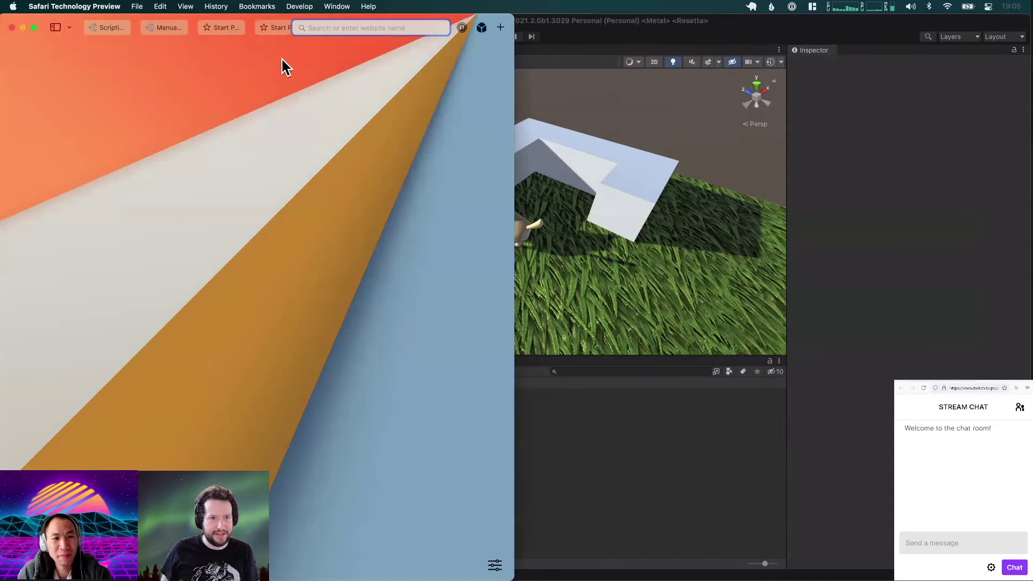
pyautogui.press('super+w')
pyautogui.click(297, 6)
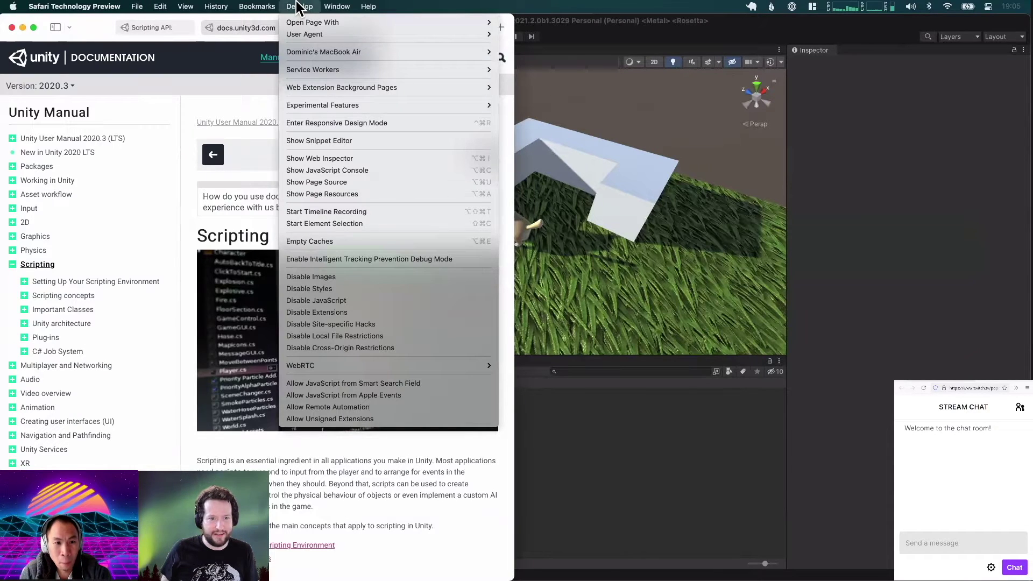
# Enable WebGPU under Develop > Experimental Features
pyautogui.click(192, 324)
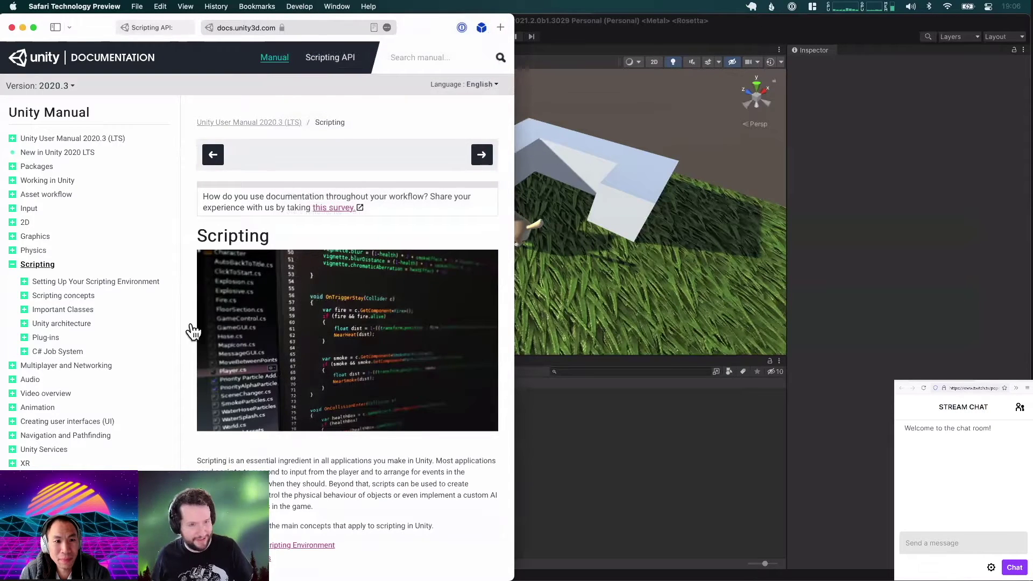
pyautogui.click(299, 6)
pyautogui.moveTo(336, 105)
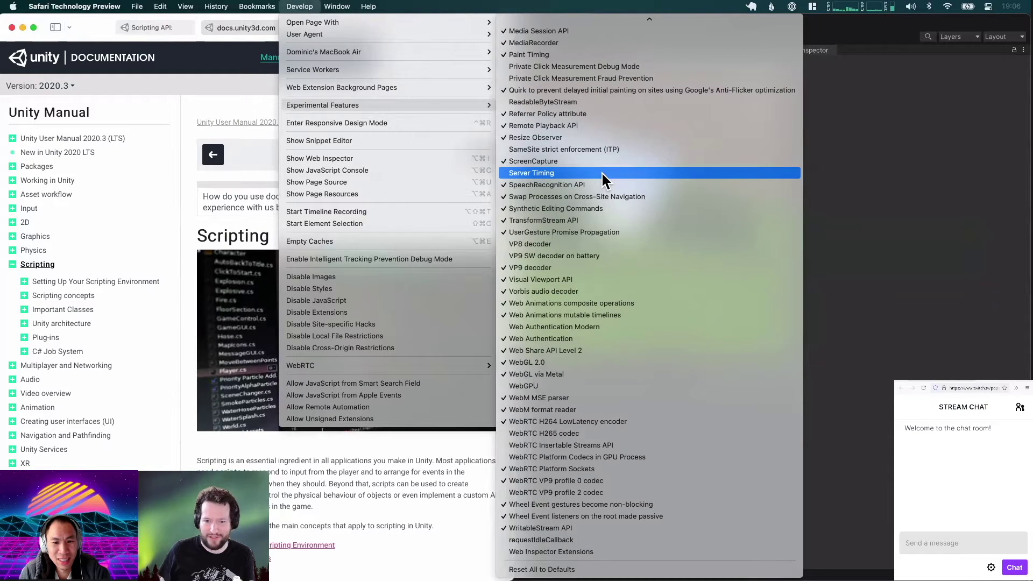
pyautogui.scroll(15, 601, 172)
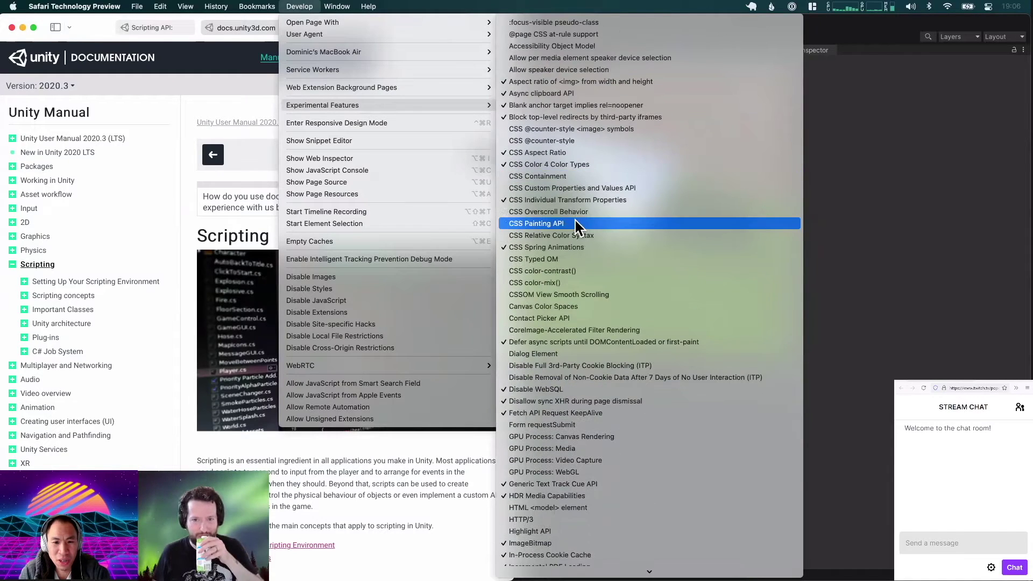
pyautogui.scroll(-15, 573, 221)
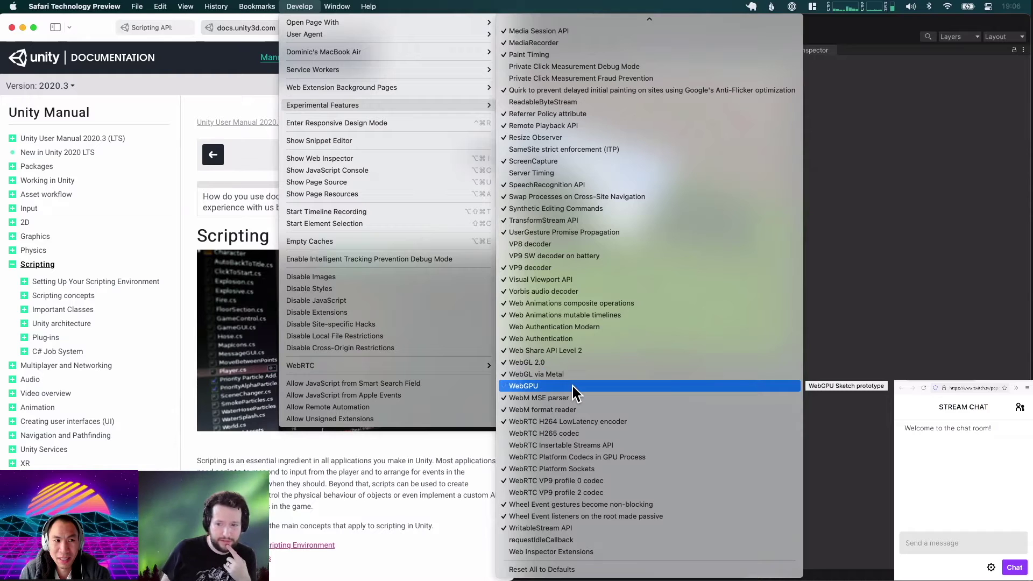
pyautogui.click(572, 384)
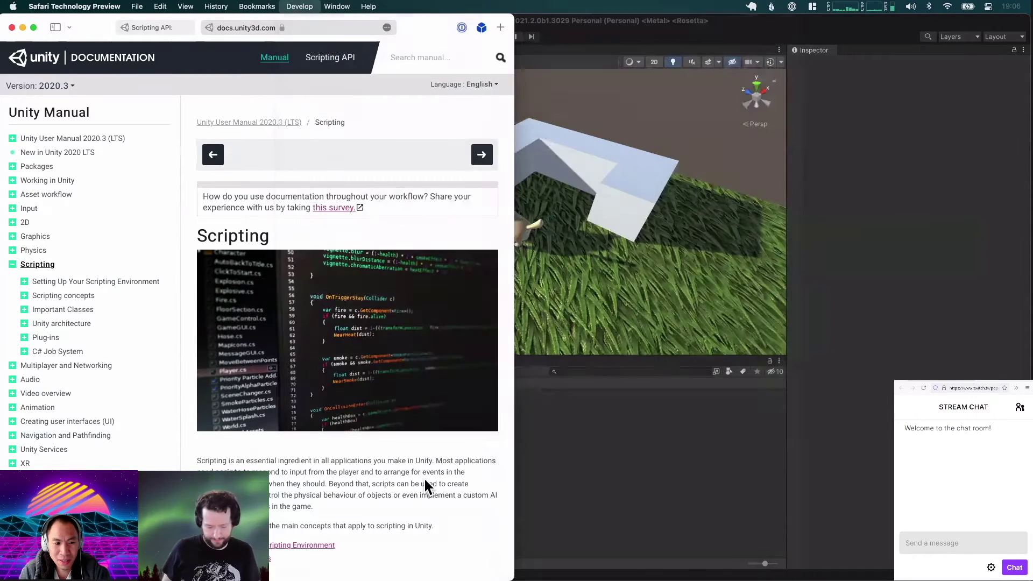
pyautogui.press('super+t')
pyautogui.write('webgpu')
pyautogui.press('Return')
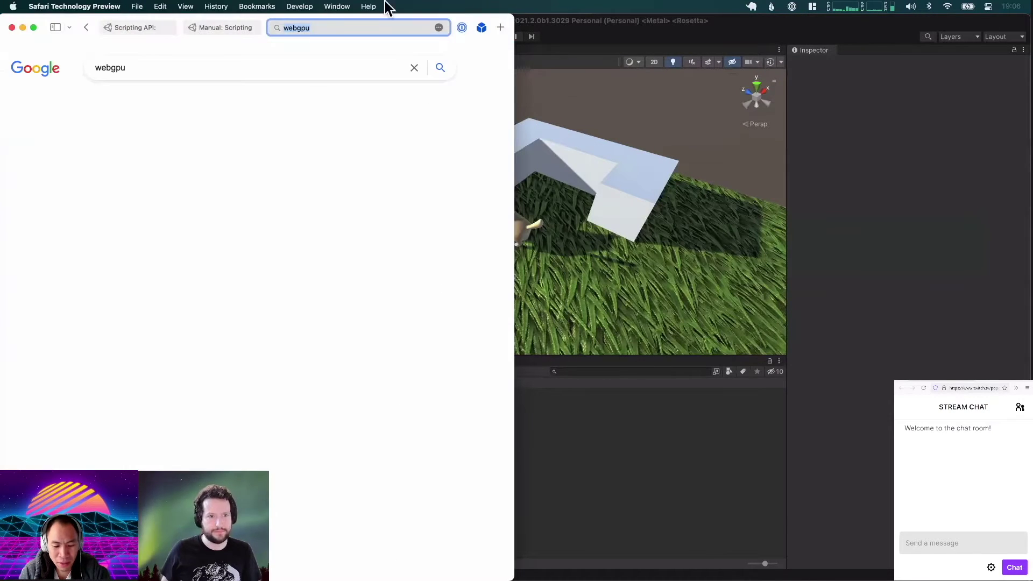
pyautogui.click(130, 160)
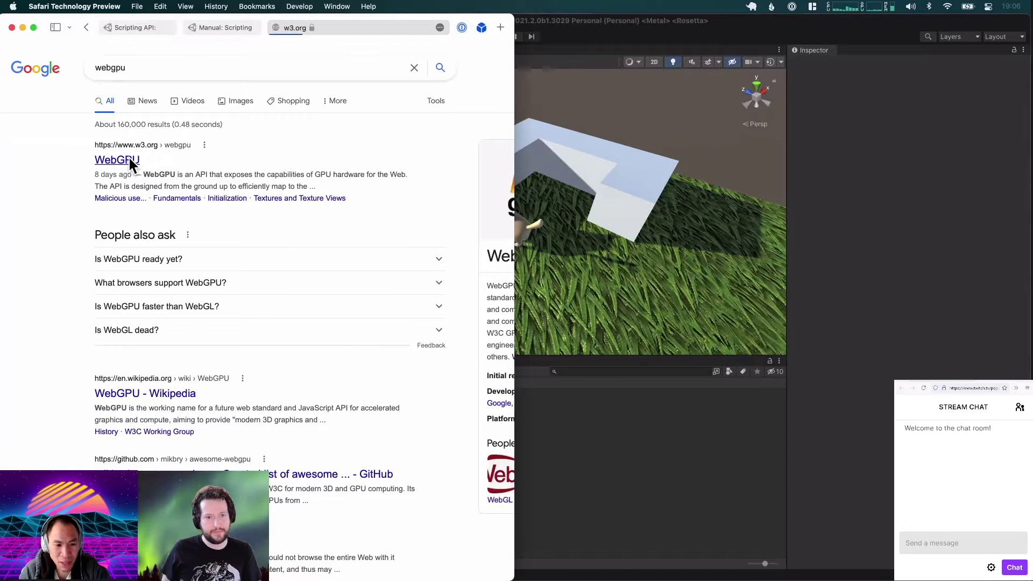
pyautogui.scroll(-5, 203, 191)
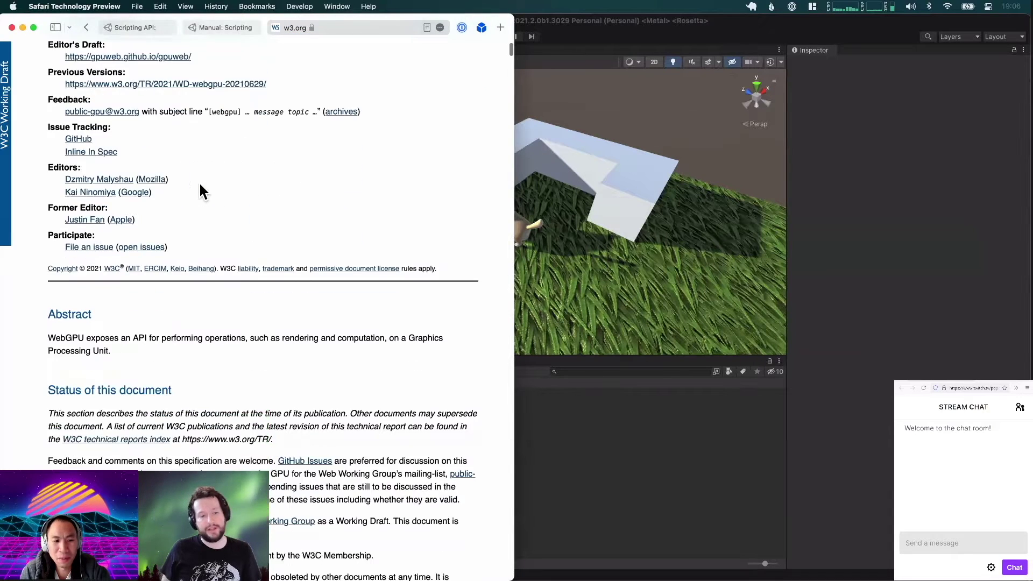
pyautogui.tripleClick(212, 285)
pyautogui.scroll(-1, 211, 285)
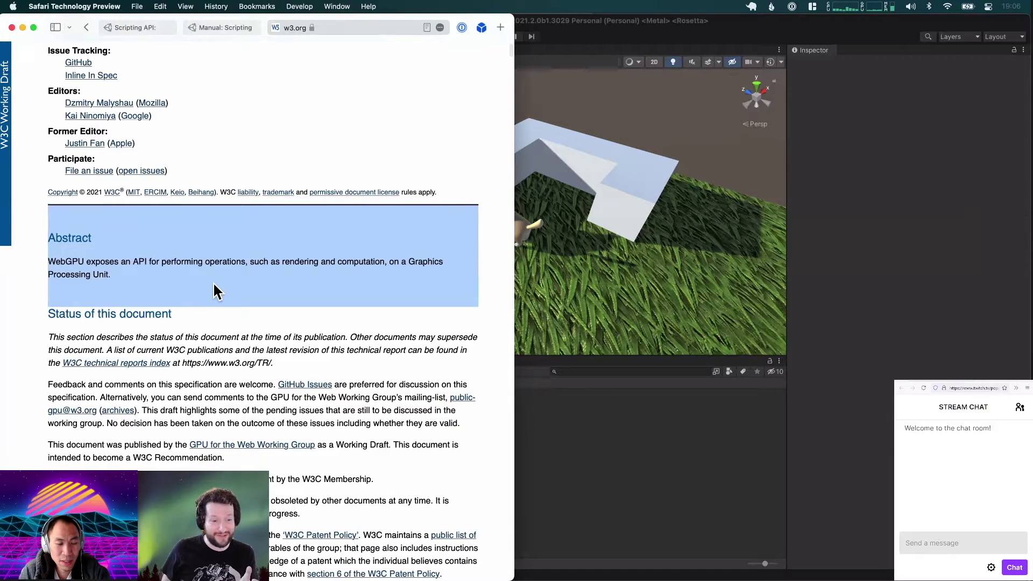
pyautogui.scroll(-2, 325, 441)
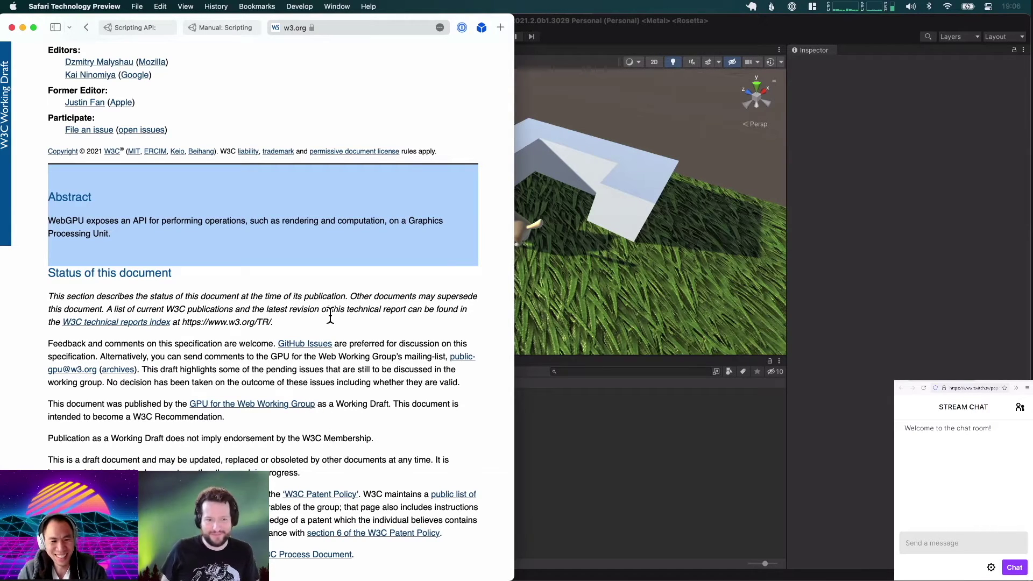
pyautogui.scroll(-1, 331, 438)
pyautogui.press('super+w')
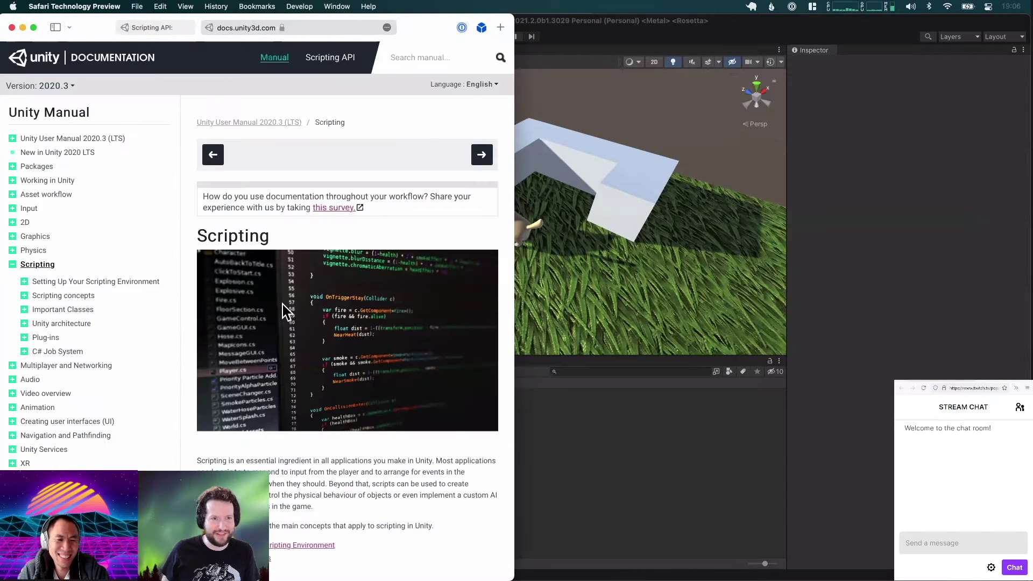
pyautogui.hotkey('ctrl', 'shift', 'Tab')
pyautogui.hotkey('ctrl', 'Tab')
pyautogui.press('super+w')
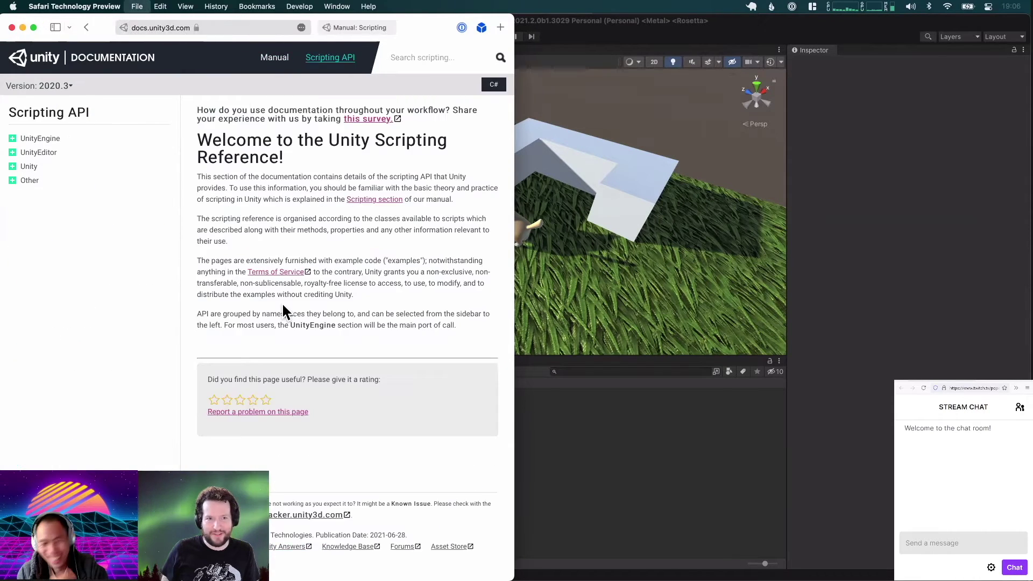
pyautogui.press('super+w')
pyautogui.hotkey('ctrl', 'shift', 'Tab')
pyautogui.hotkey('ctrl', 'shift', 'Tab')
pyautogui.hotkey('ctrl', 'shift', 'Tab')
pyautogui.hotkey('ctrl', 'shift', 'Tab')
pyautogui.hotkey('ctrl', 'shift', 'Tab')
pyautogui.hotkey('ctrl', 'shift', 'Tab')
pyautogui.hotkey('ctrl', 'shift', 'Tab')
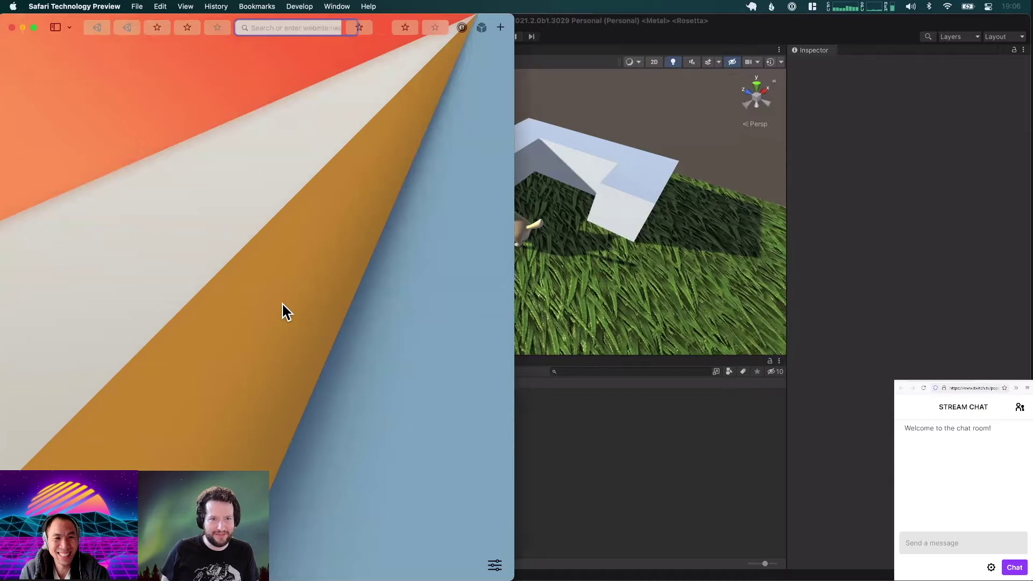
pyautogui.hotkey('ctrl', 'Tab')
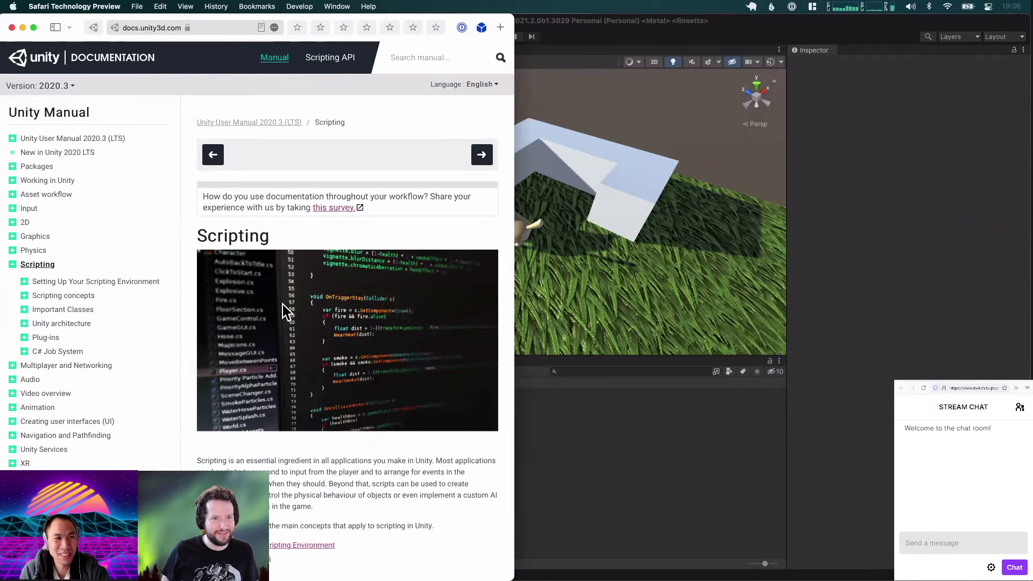
pyautogui.hotkey('ctrl', 'Tab')
pyautogui.press('super+w')
pyautogui.press('super+w')
pyautogui.press('super+w')
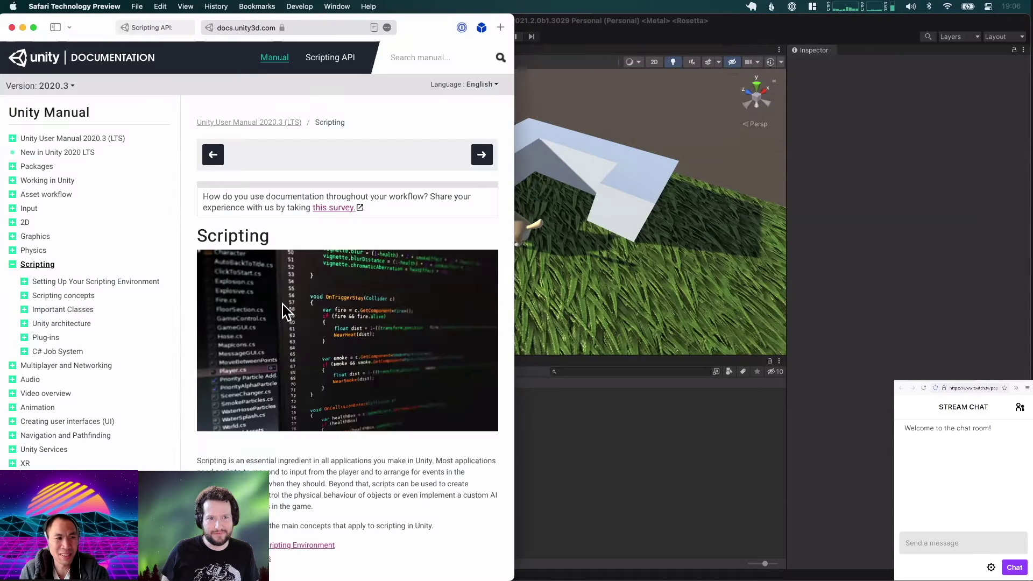
# Bring up Firefox and tile its window to the right half of the screen
pyautogui.press('super+l')
pyautogui.write('fire')
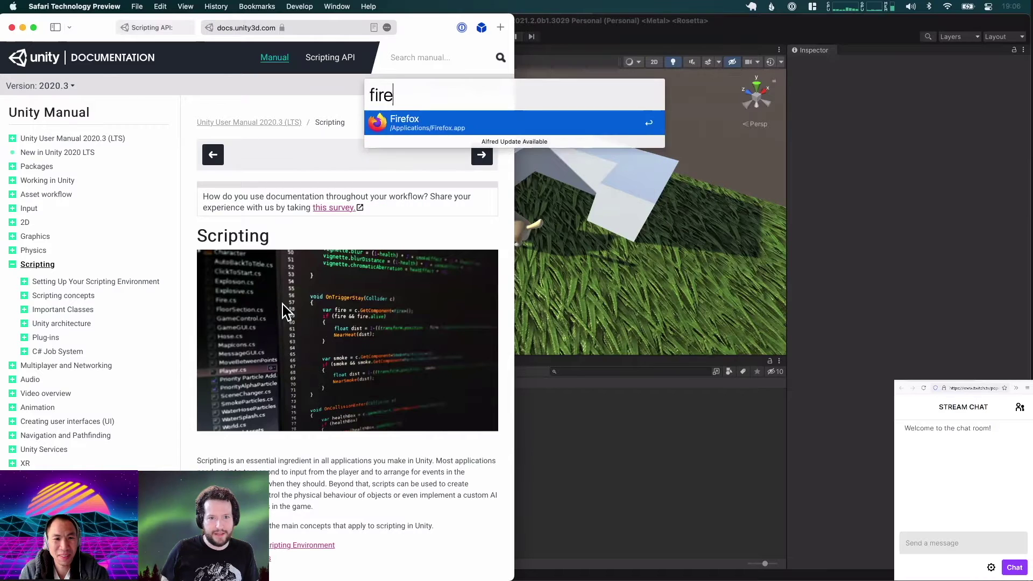
pyautogui.press('Escape')
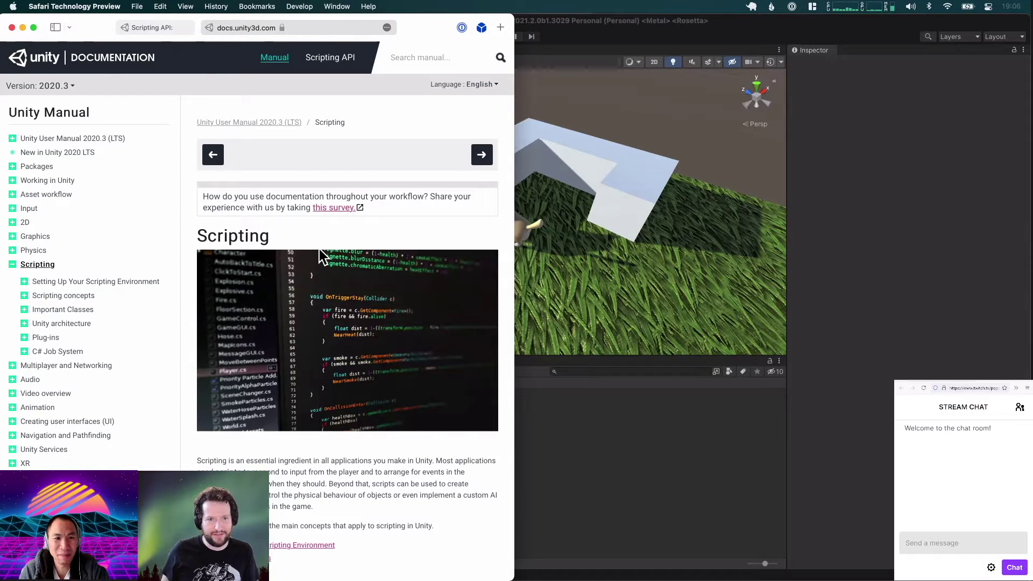
pyautogui.press('super+Tab')
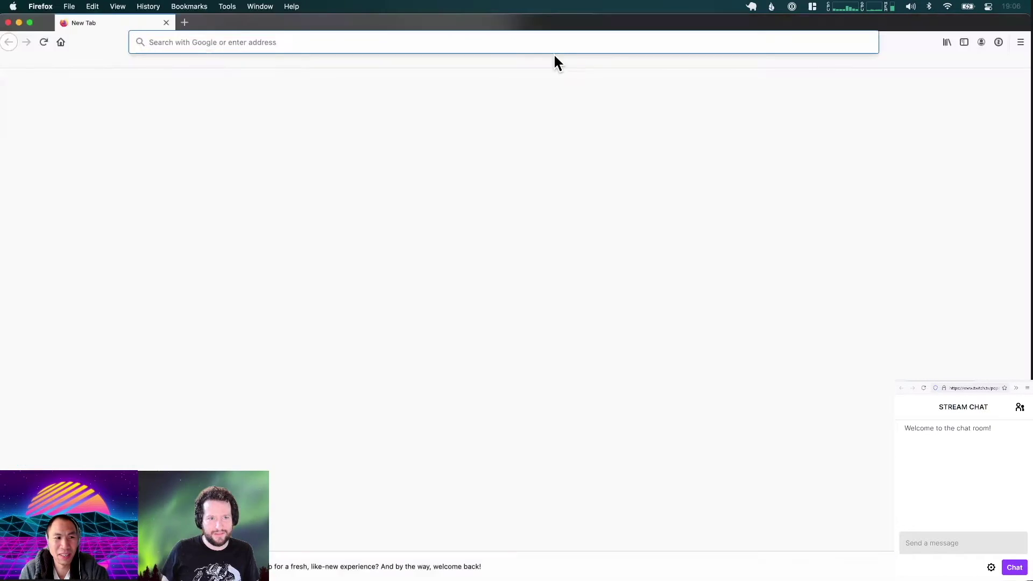
pyautogui.hotkey('ctrl', 'alt', 'Right')
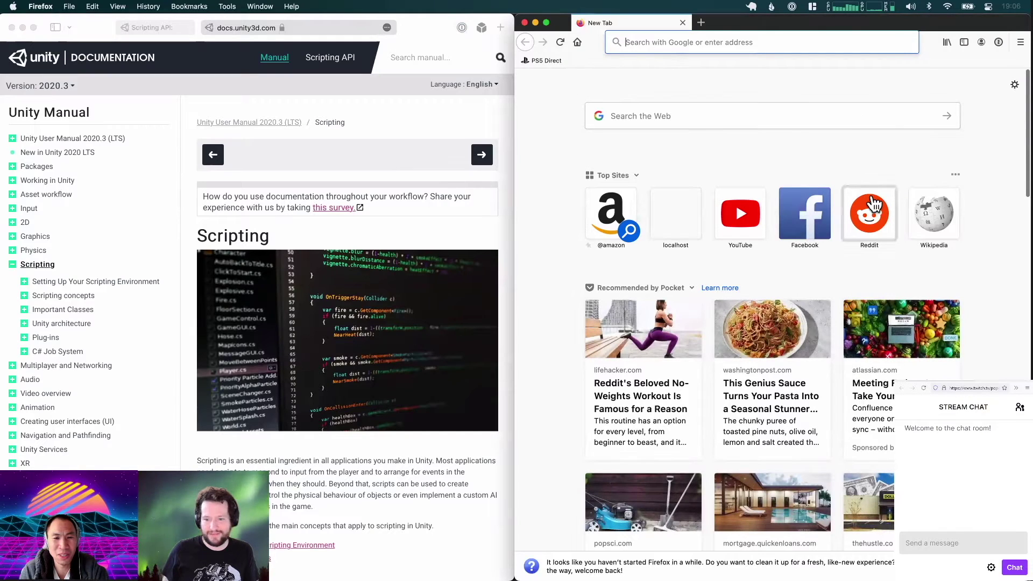
# Refresh Firefox to its defaults and finish the reset wizard
pyautogui.click(947, 566)
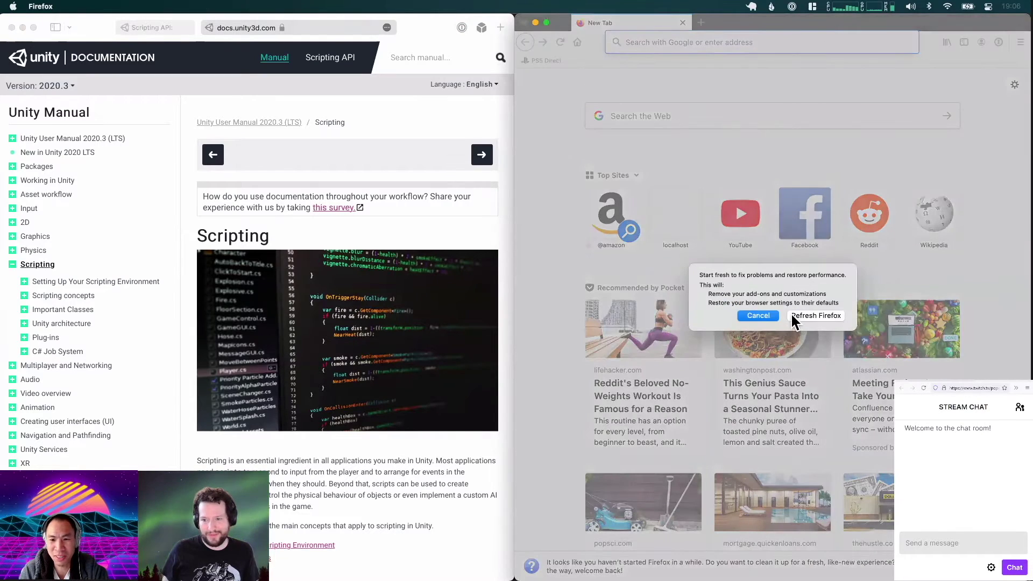
pyautogui.click(805, 317)
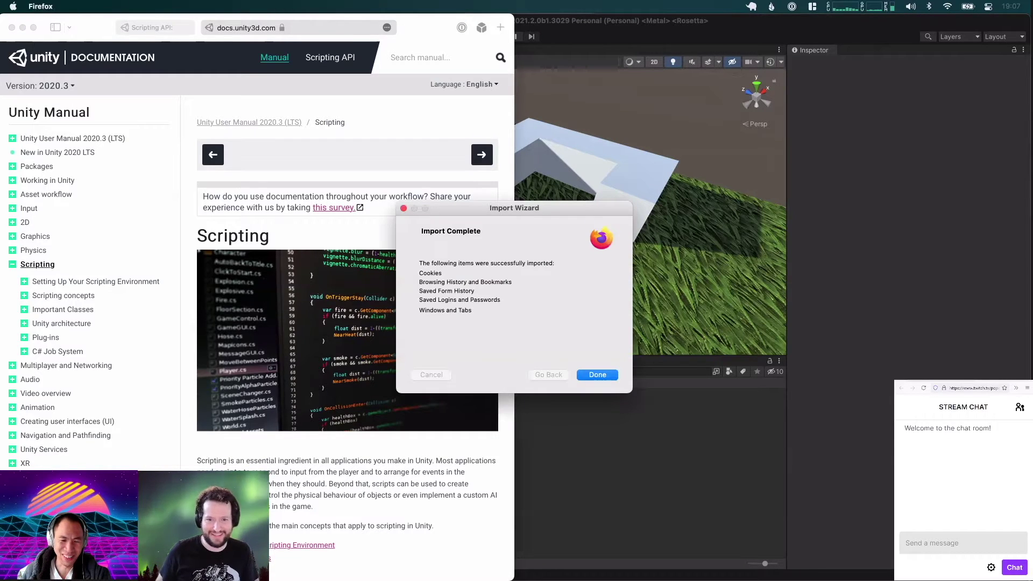
pyautogui.click(597, 374)
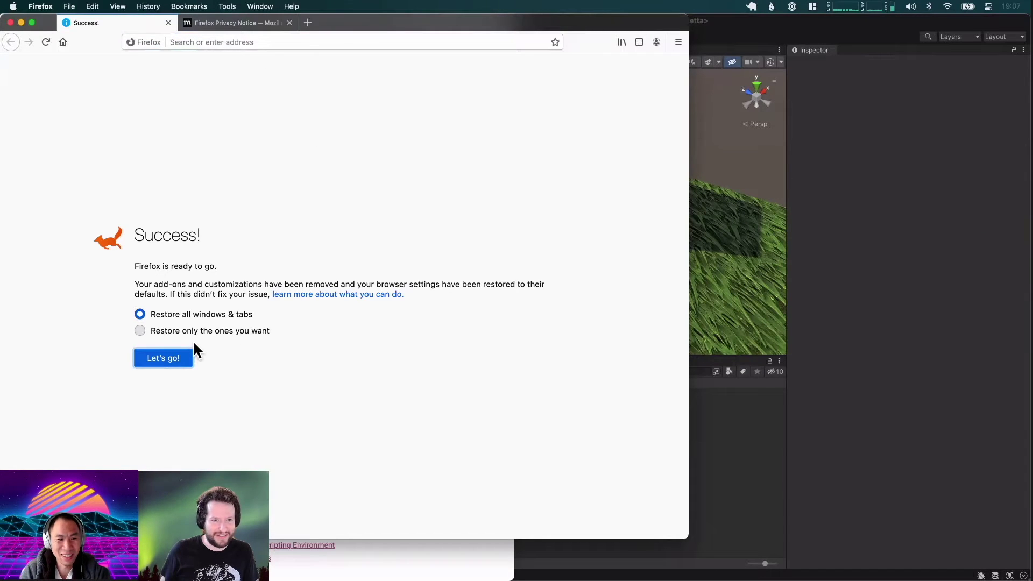
pyautogui.click(165, 356)
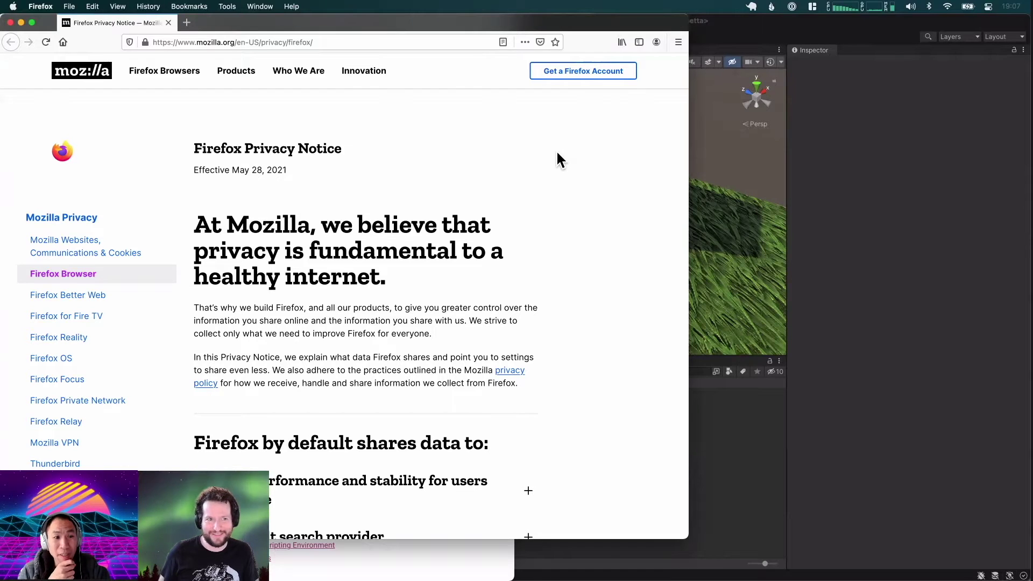
# Tile Firefox to the left half, browse its menus, search Help for 'update', then close the window
pyautogui.hotkey('ctrl', 'alt', 'Left')
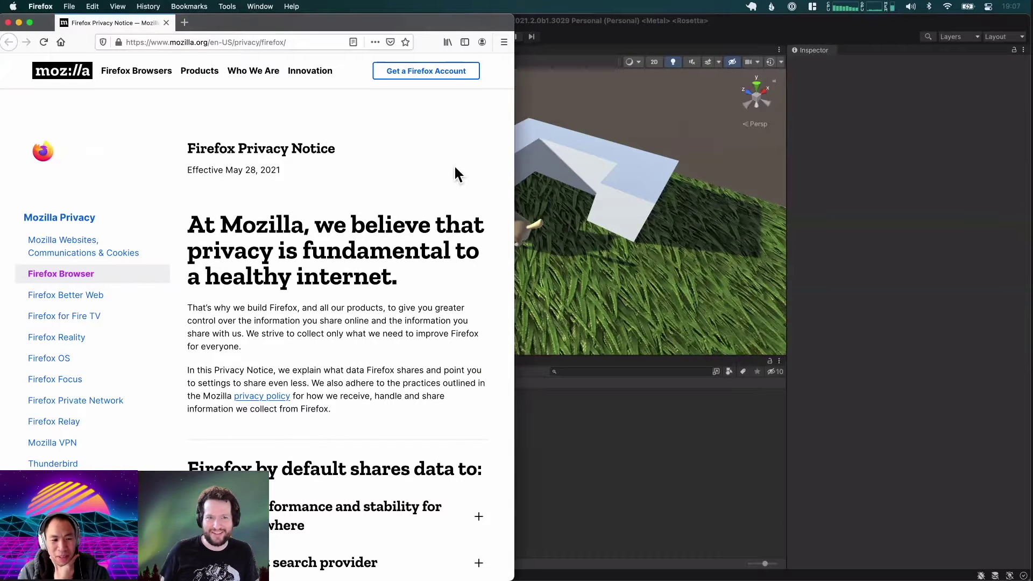
pyautogui.click(503, 42)
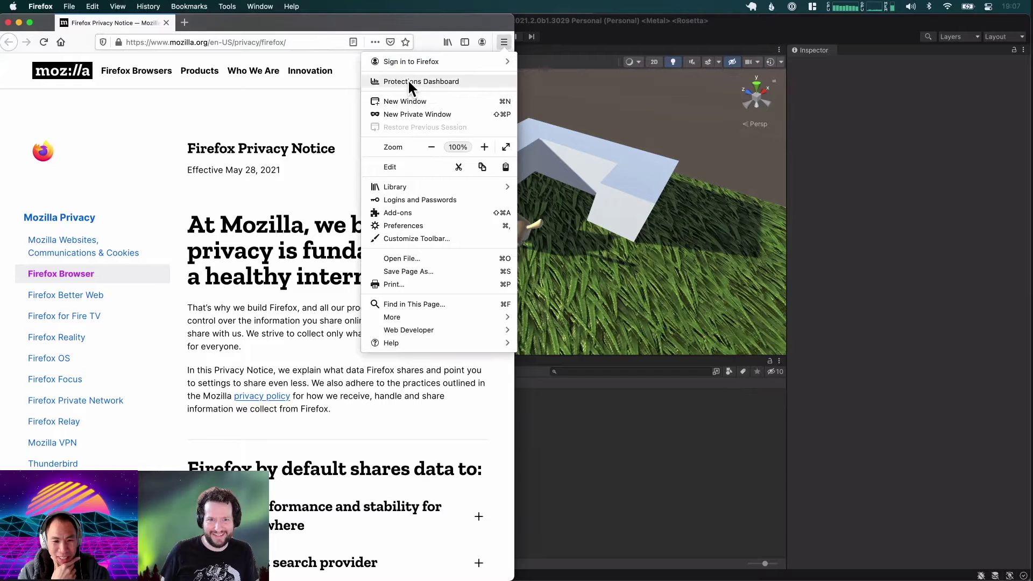
pyautogui.click(41, 7)
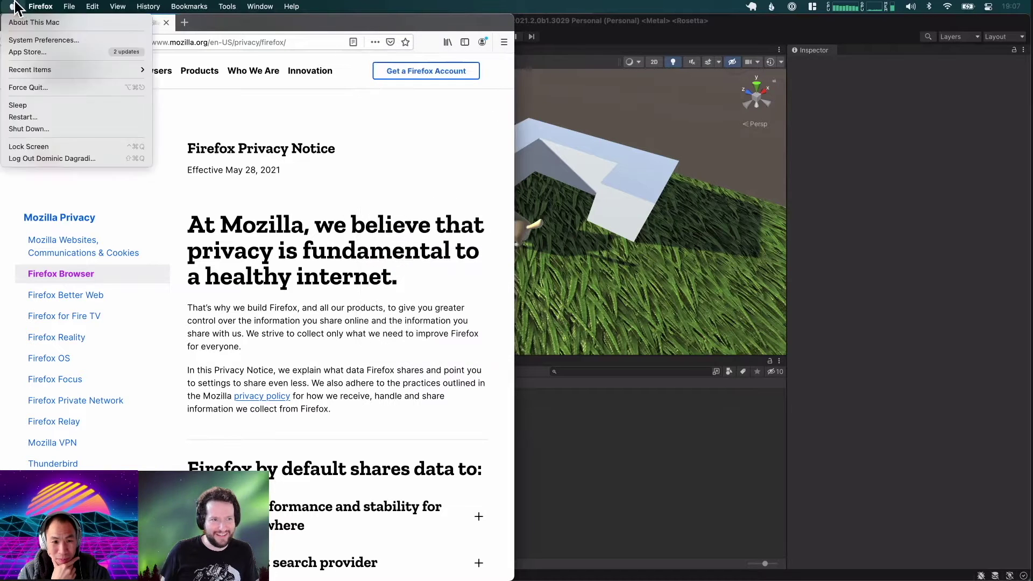
pyautogui.moveTo(291, 6)
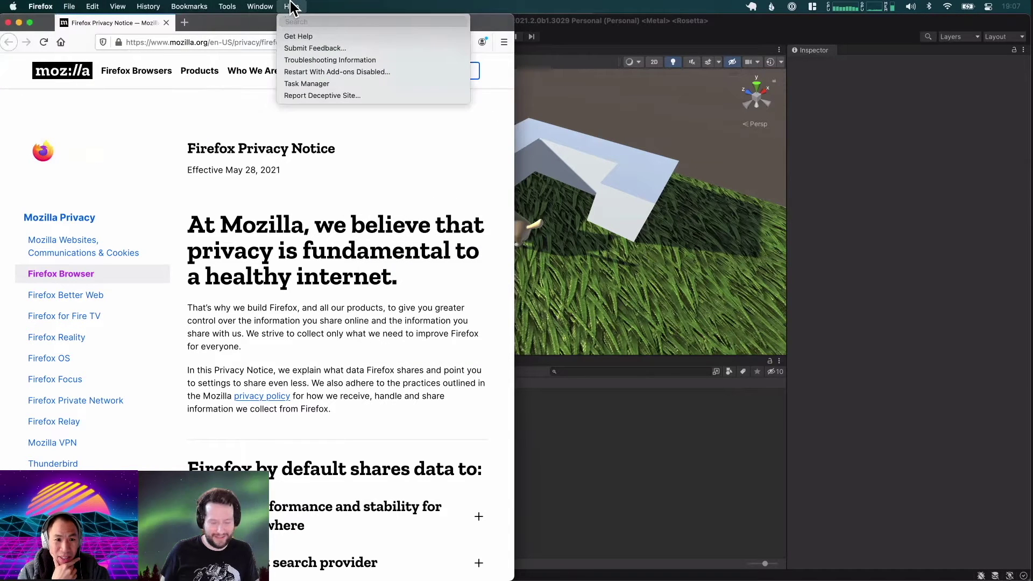
pyautogui.write('update')
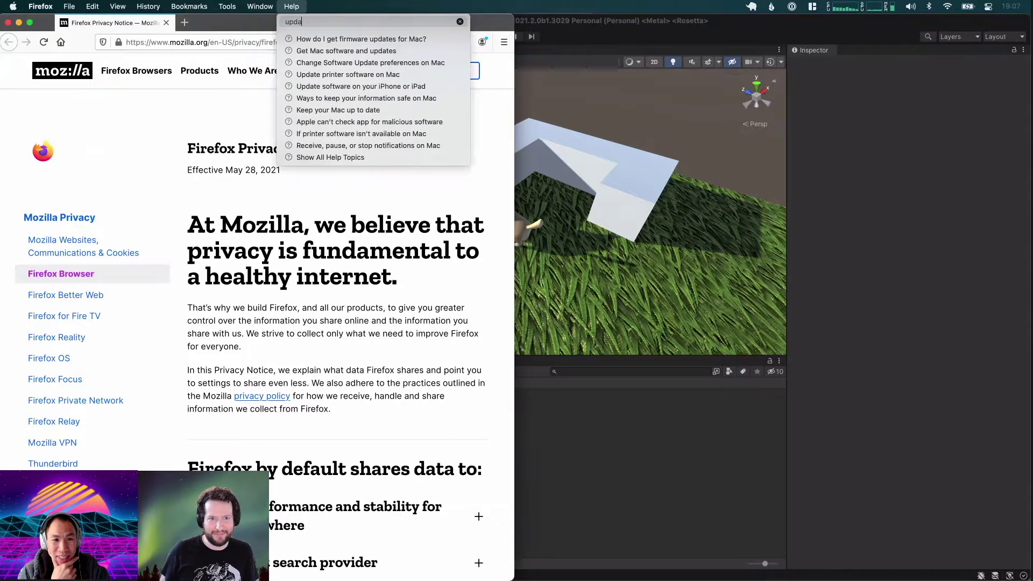
pyautogui.press('Escape')
pyautogui.press('Escape')
pyautogui.press('super+w')
# Bring the Safari window showing the Unity Manual Scripting page to the front
pyautogui.click(285, 148)
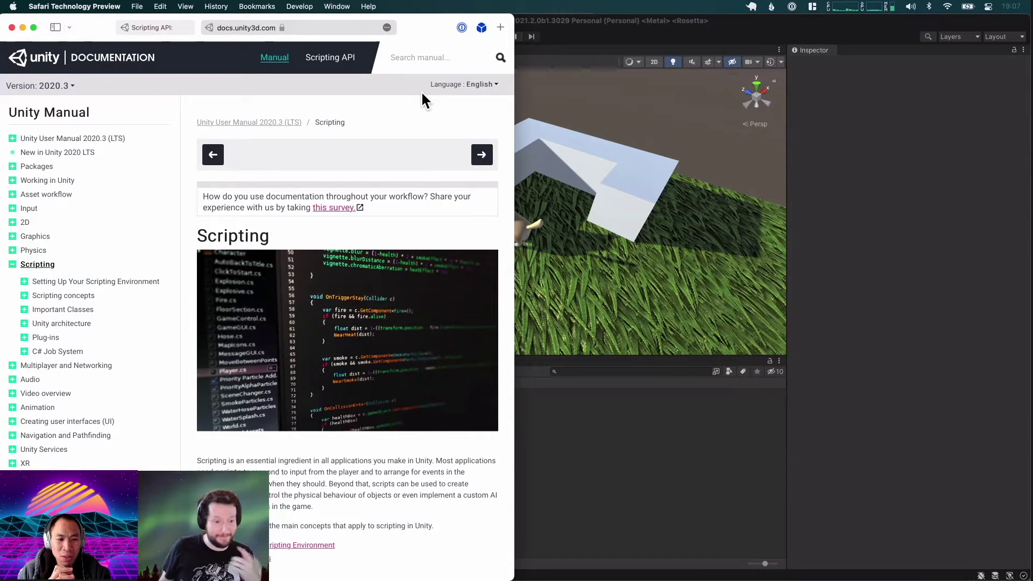
# Start Play in Unity and set the Main Camera to Orthographic projection with Skybox clear flags
pyautogui.click(599, 207)
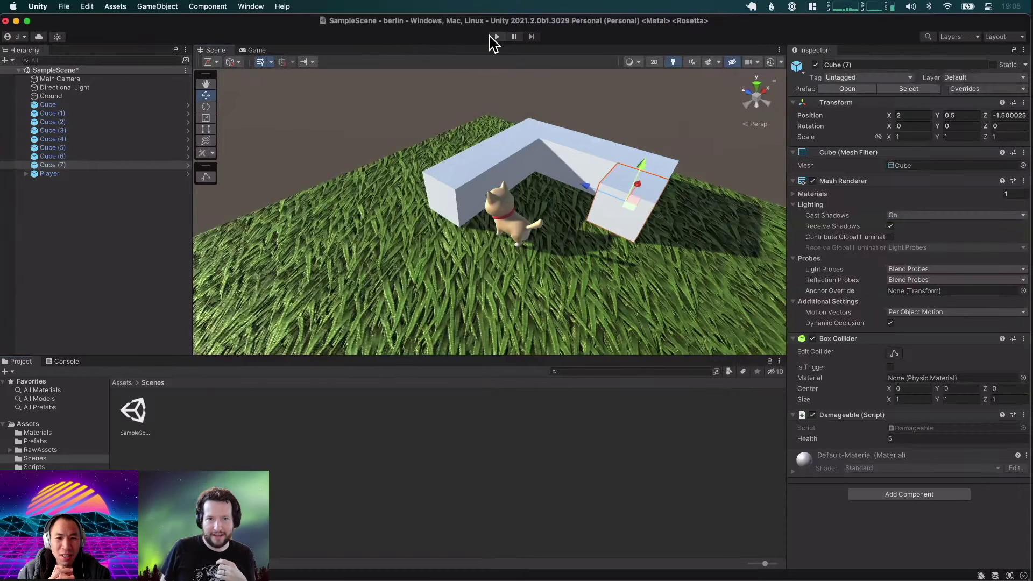
pyautogui.click(492, 36)
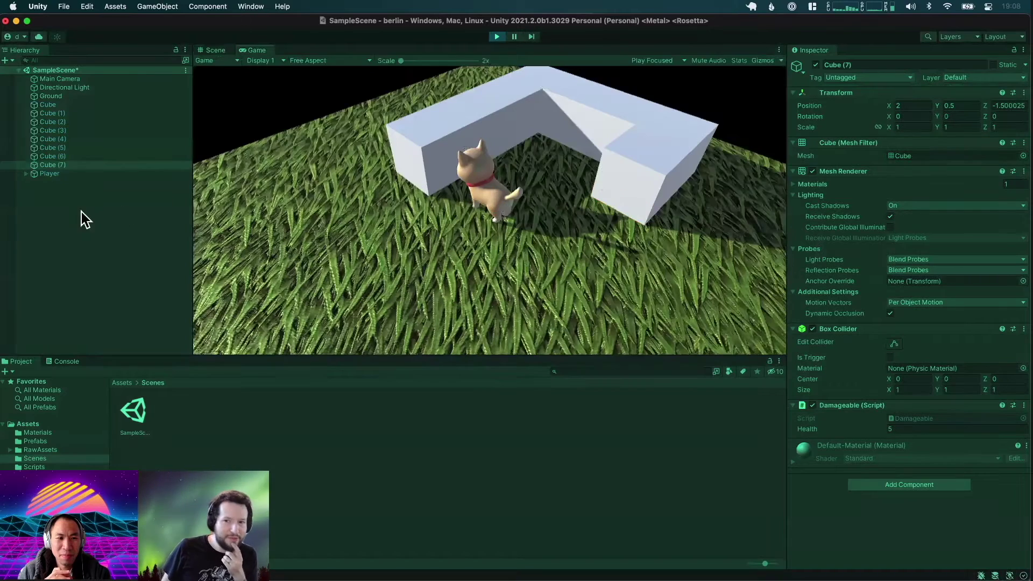
pyautogui.click(94, 81)
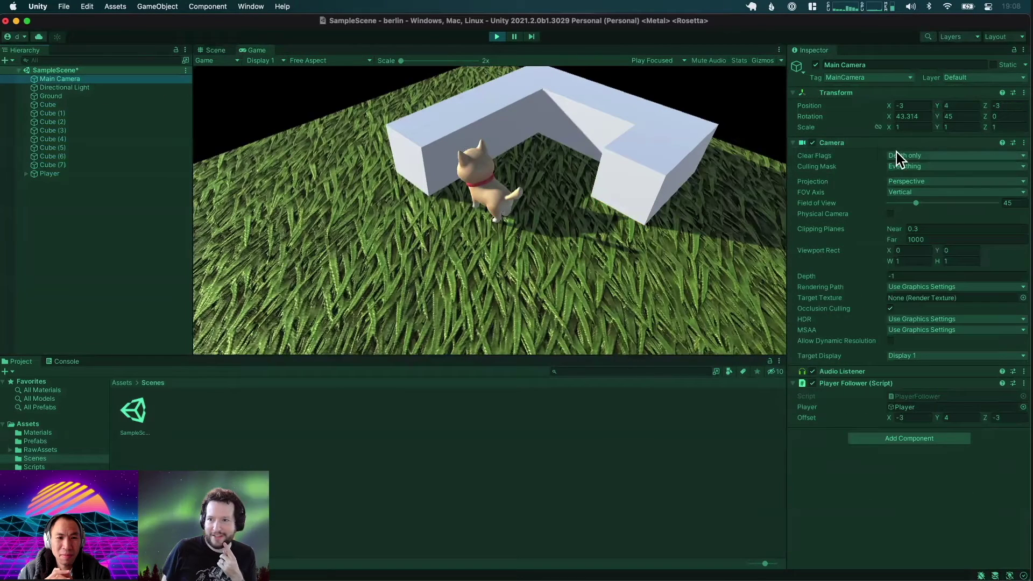
pyautogui.click(900, 182)
pyautogui.click(919, 195)
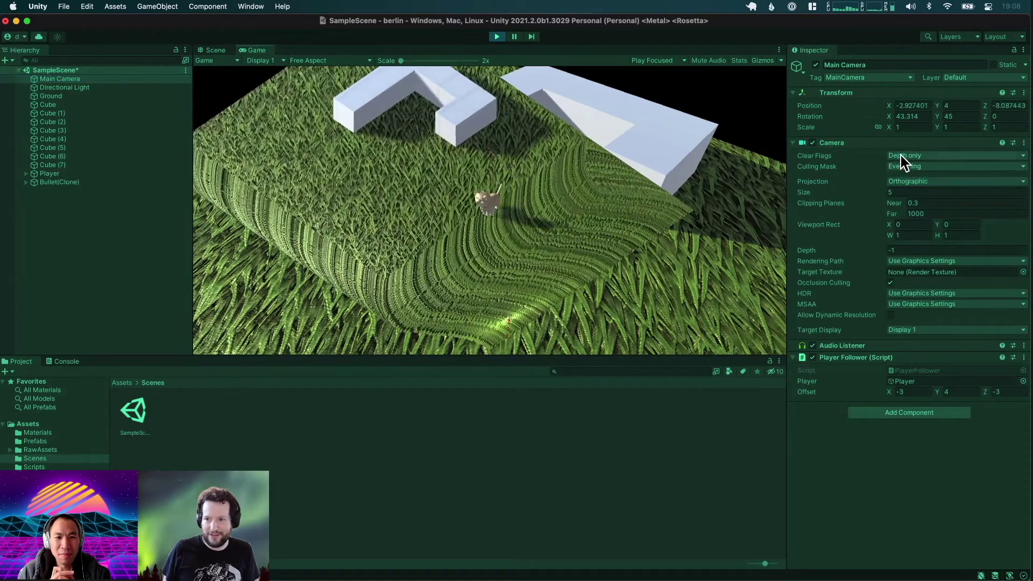
pyautogui.click(901, 156)
pyautogui.click(909, 139)
# Walk the dog left, up-right, and back toward the camera with A, D and S
pyautogui.press('a')
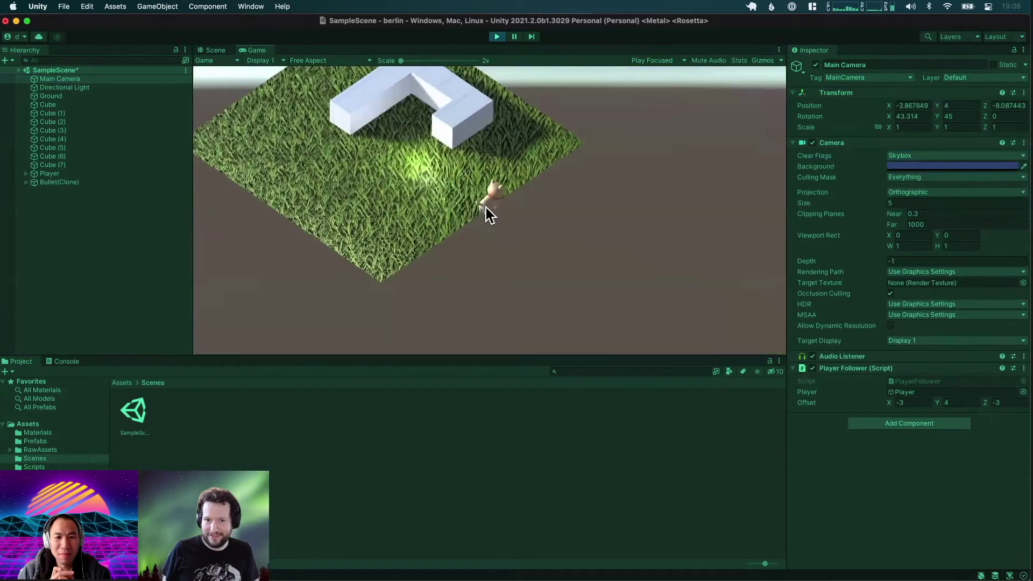
pyautogui.press('d')
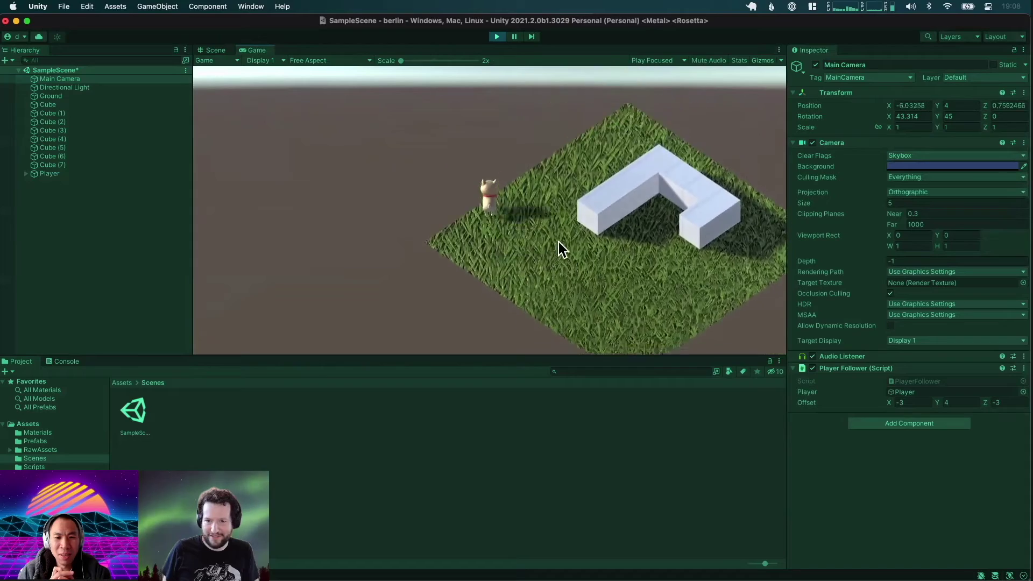
pyautogui.press('s')
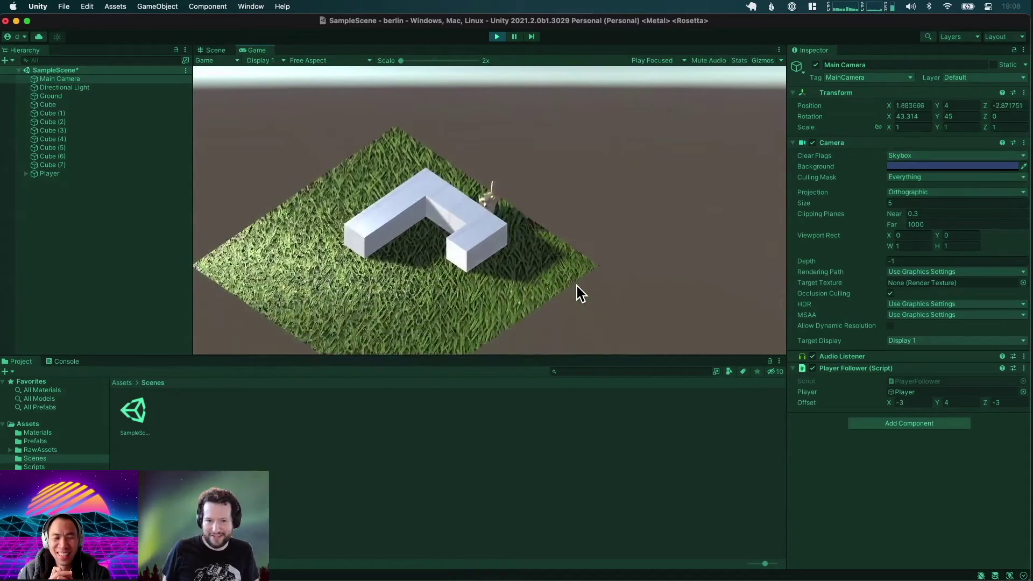
# Walk the dog left and up, then scrub the follow offset and camera size values
pyautogui.press('a')
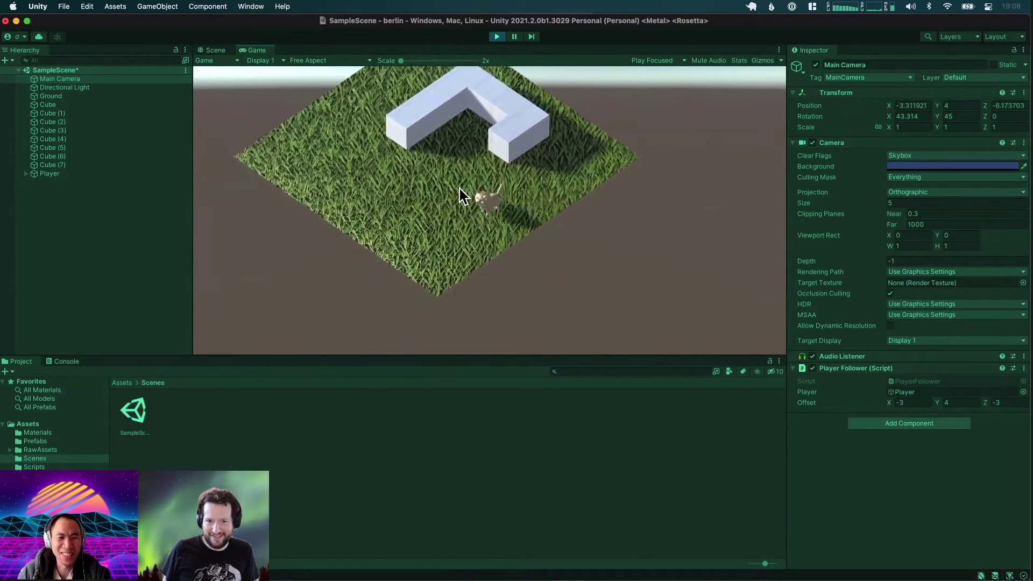
pyautogui.press('w')
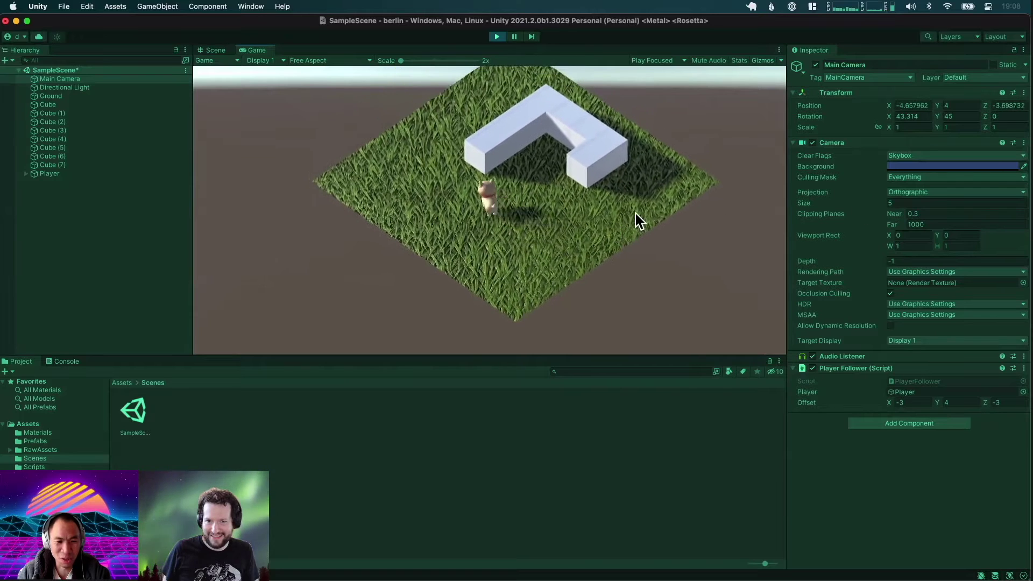
pyautogui.moveTo(936, 404); pyautogui.dragTo(545, 394)
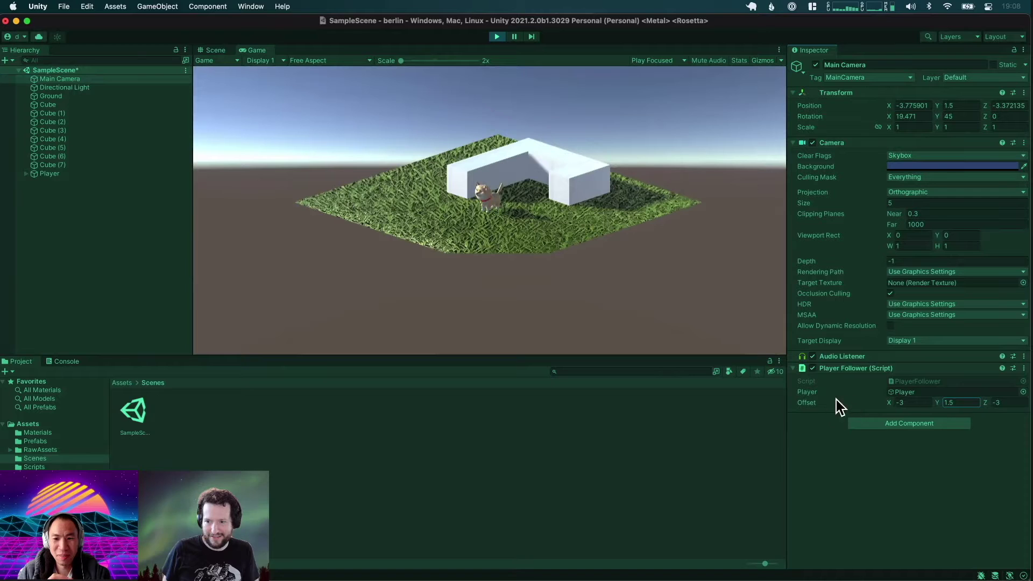
pyautogui.moveTo(889, 404); pyautogui.dragTo(1025, 426)
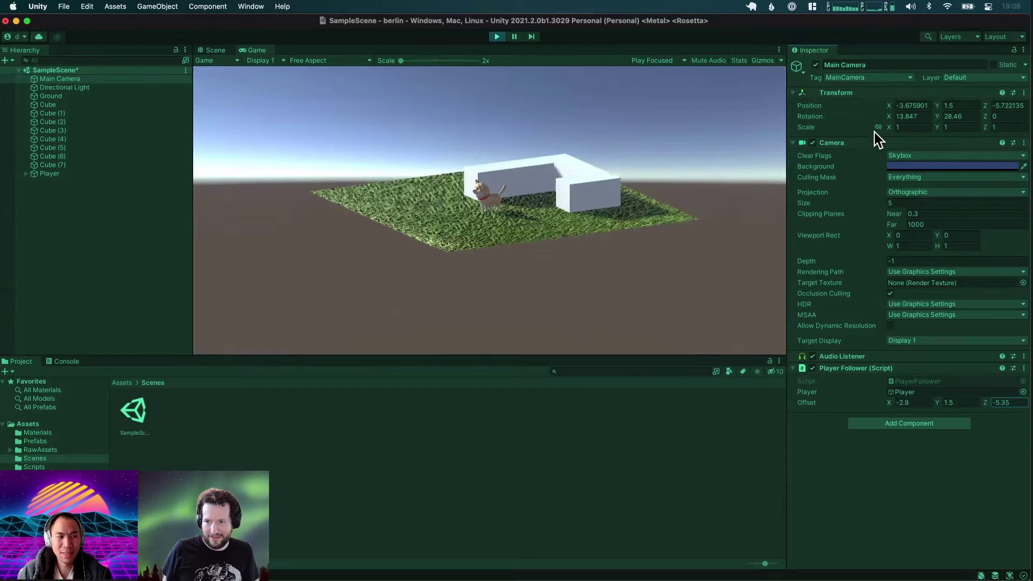
pyautogui.moveTo(887, 203); pyautogui.dragTo(858, 208)
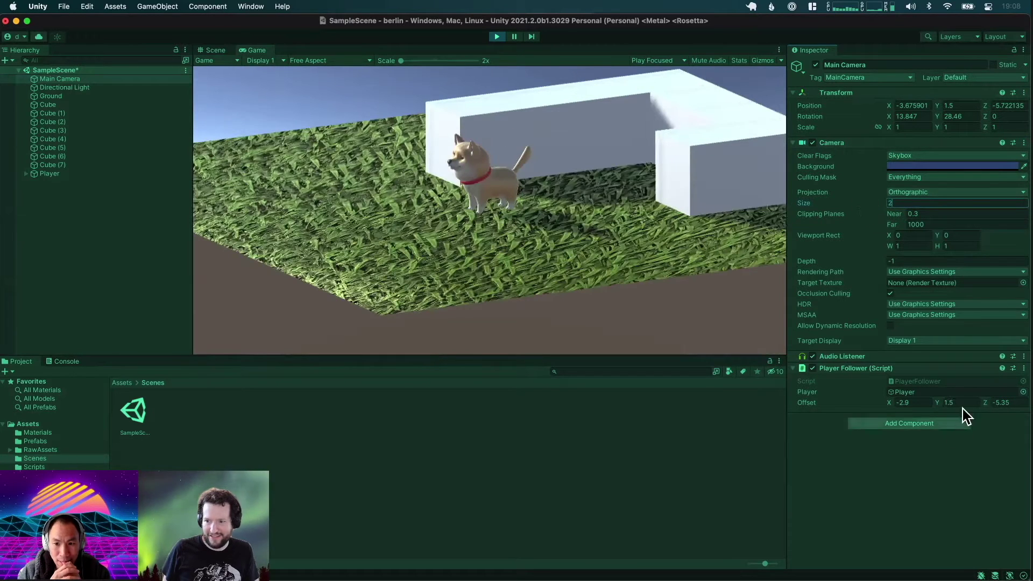
# Undo the tweaks to restore offset (-3, 4, -3) and set Camera Size to 3
pyautogui.click(955, 404)
pyautogui.press('super+z')
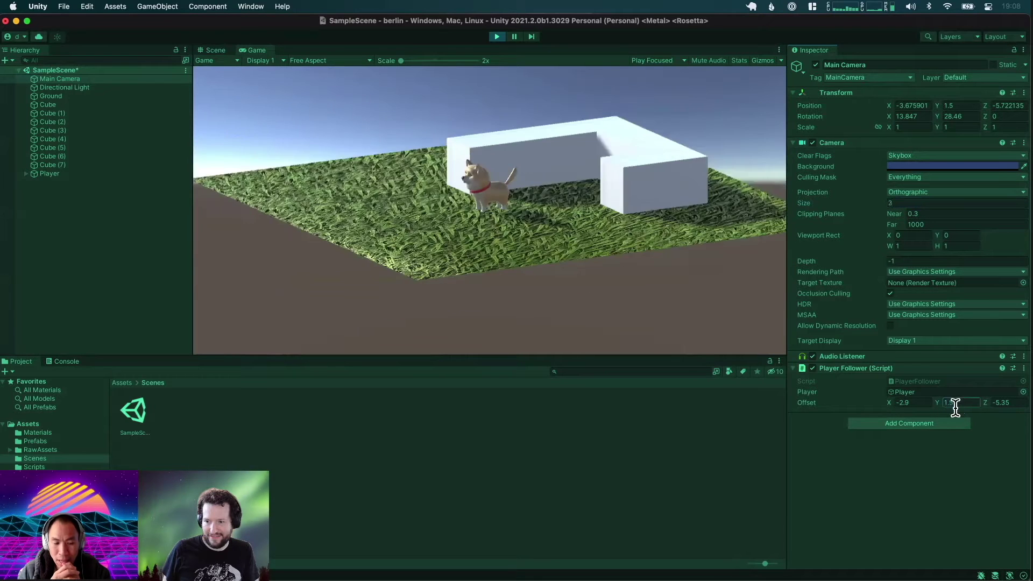
pyautogui.press('super+z')
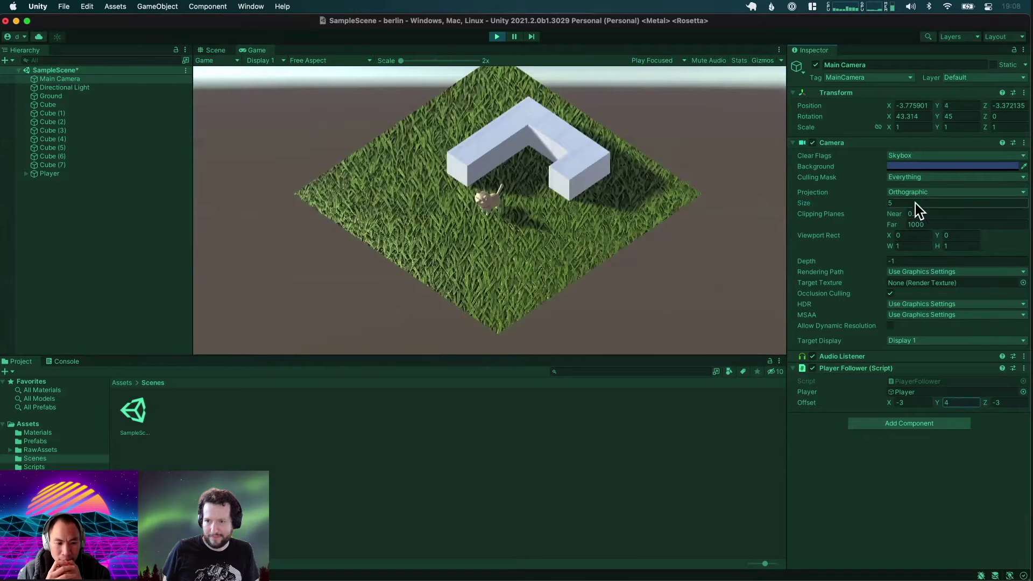
pyautogui.write('2')
pyautogui.press('BackSpace')
pyautogui.write('3')
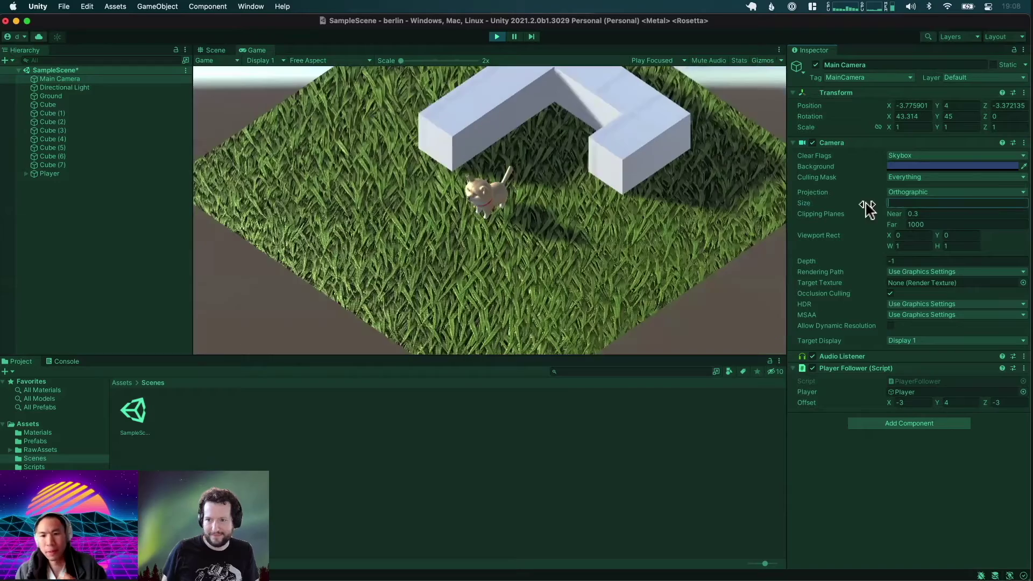
pyautogui.click(570, 219)
pyautogui.press('s')
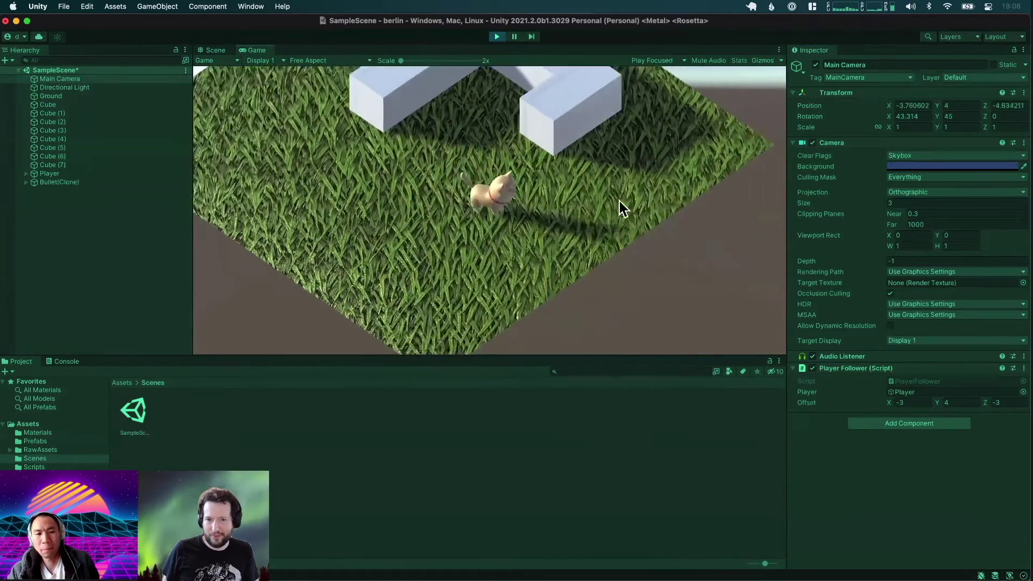
pyautogui.click(925, 158)
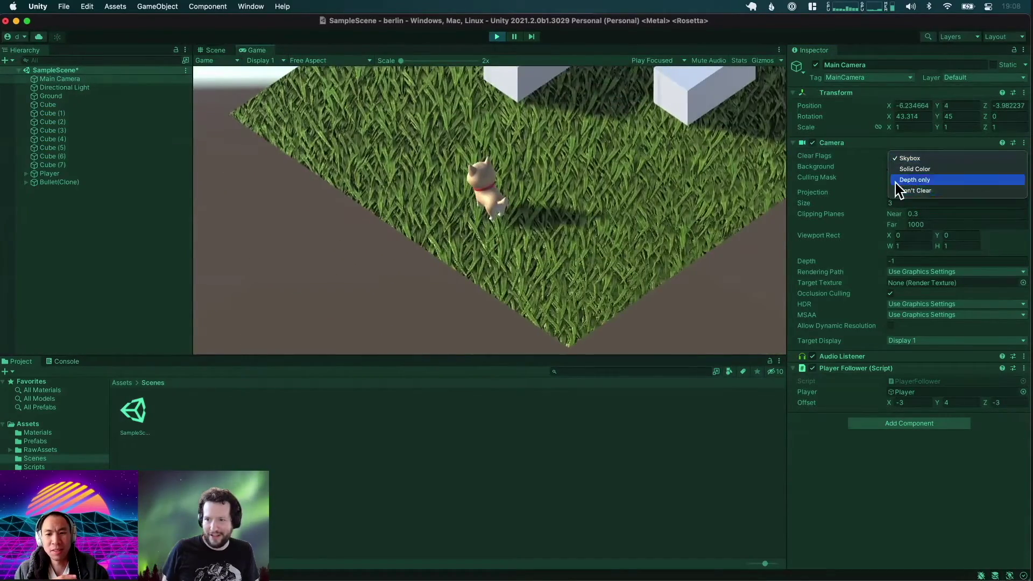
# Set Clear Flags to Depth only, then Don't Clear, and run the dog around to see smeared trails
pyautogui.click(895, 179)
pyautogui.click(905, 158)
pyautogui.click(906, 169)
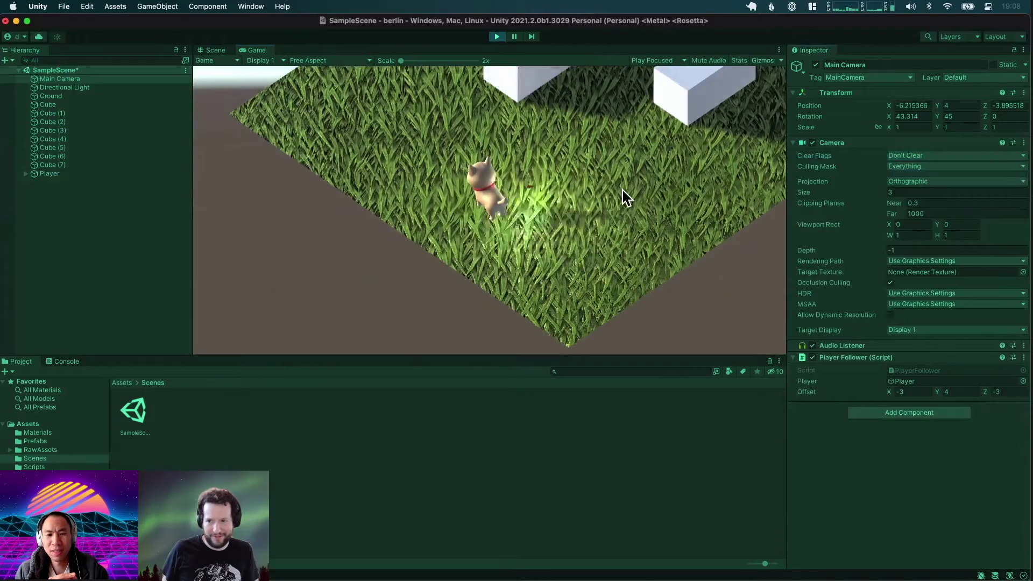
pyautogui.press('d')
pyautogui.press('s')
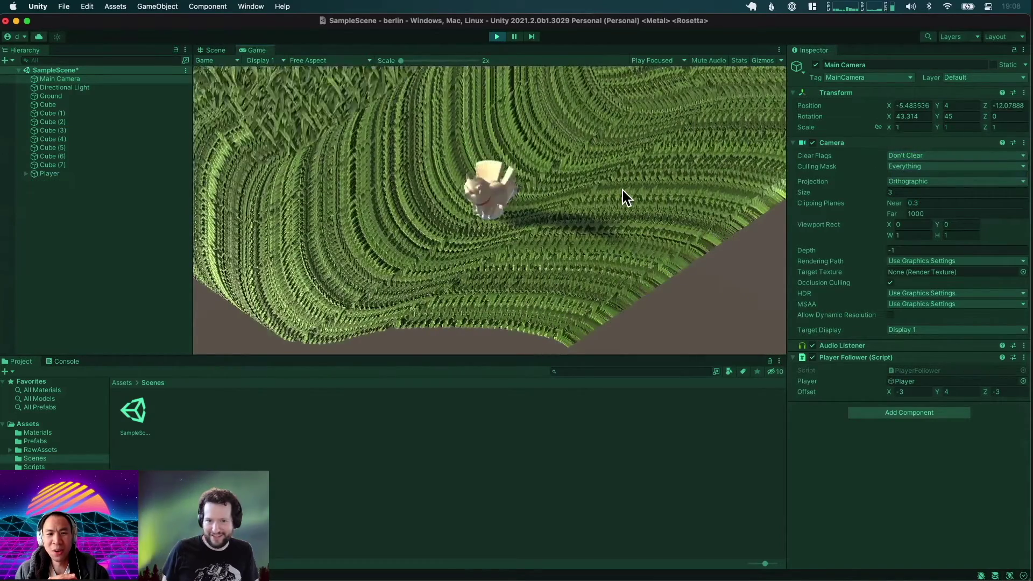
pyautogui.press('d')
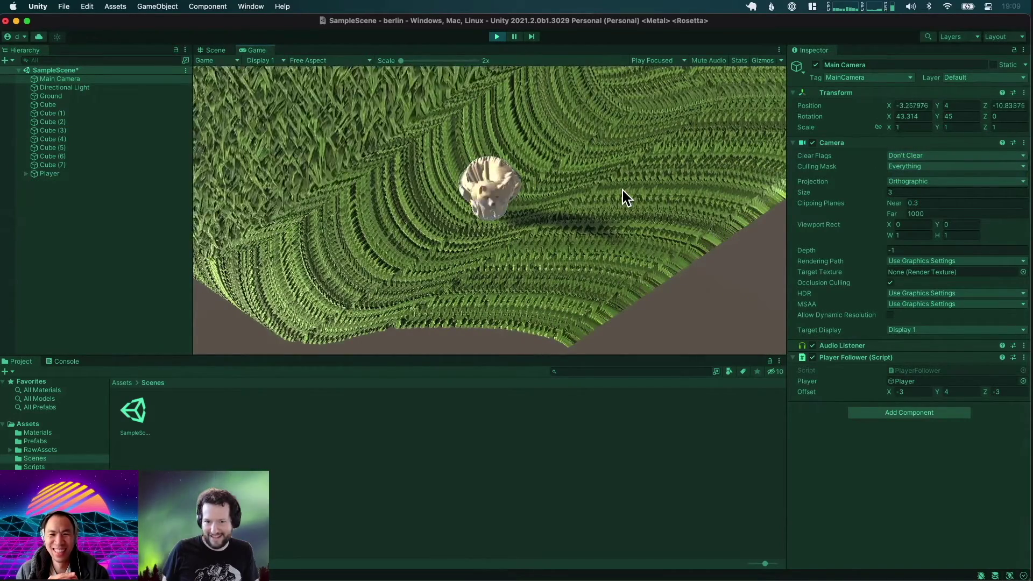
pyautogui.press('a')
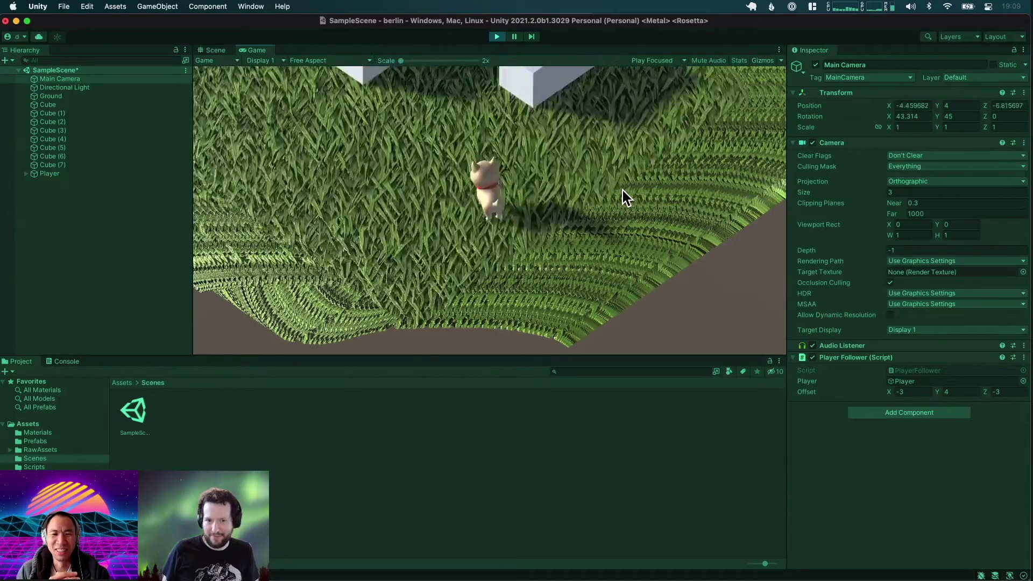
pyautogui.press('d')
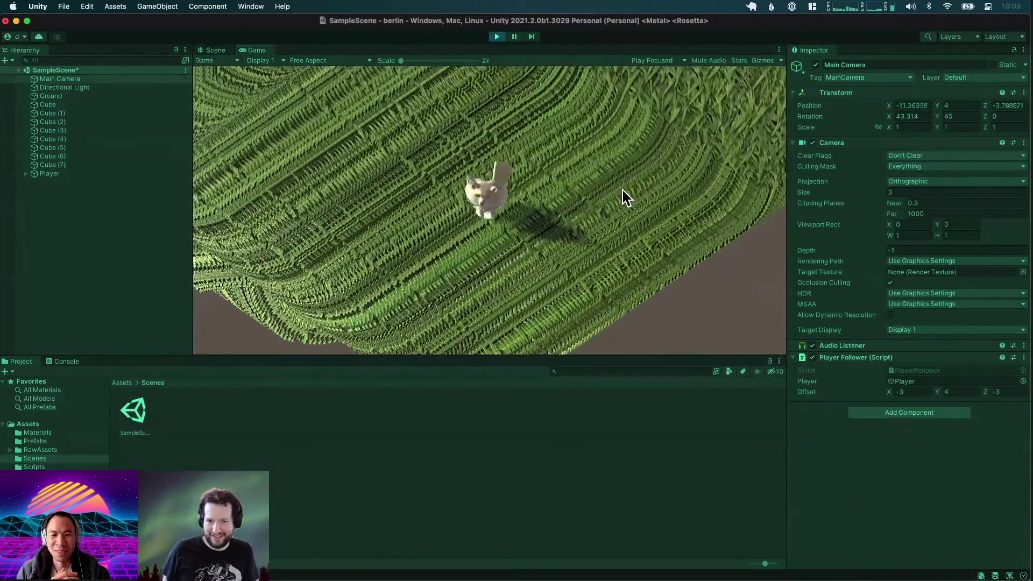
pyautogui.press('w')
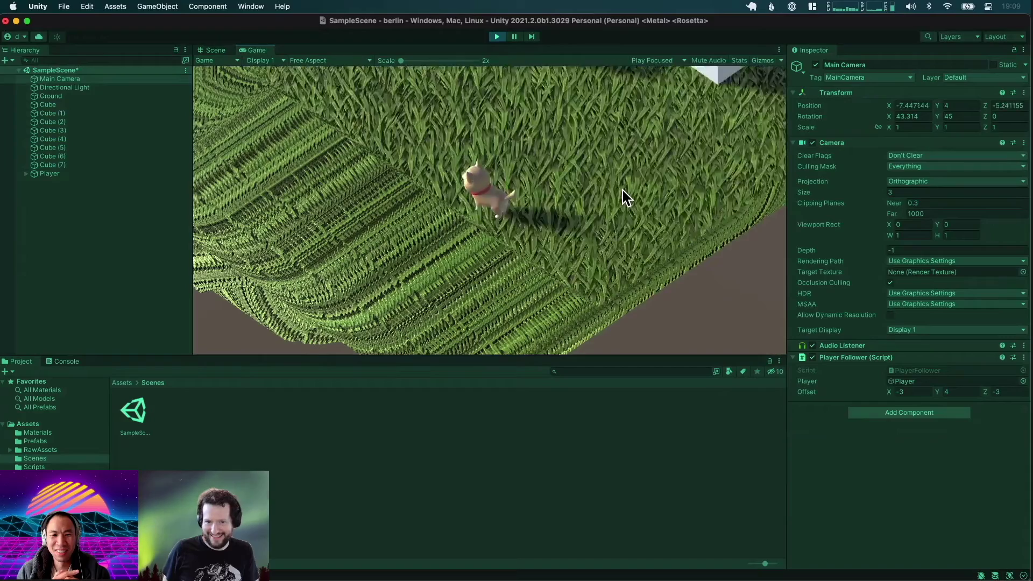
pyautogui.press('s')
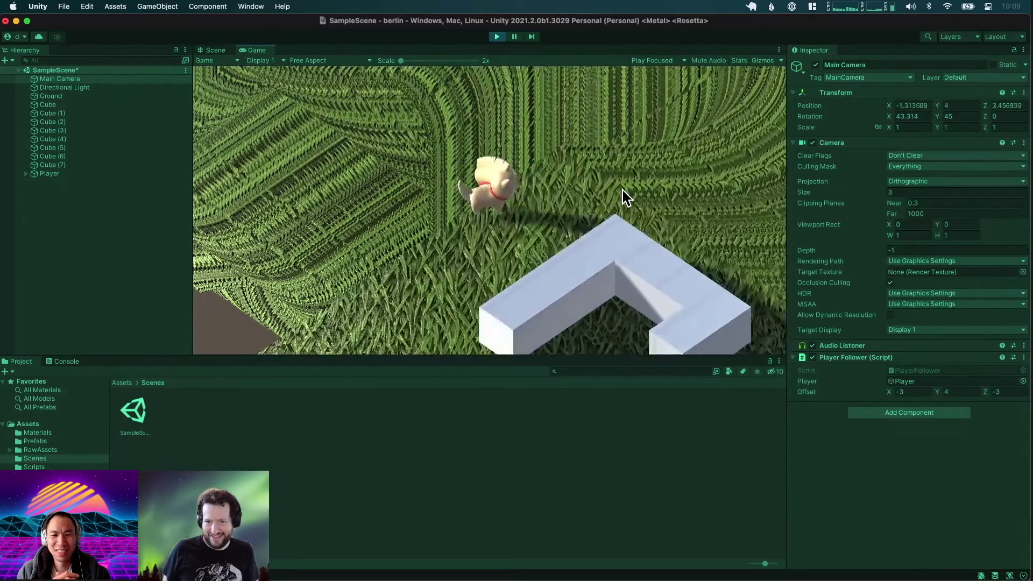
pyautogui.press('a')
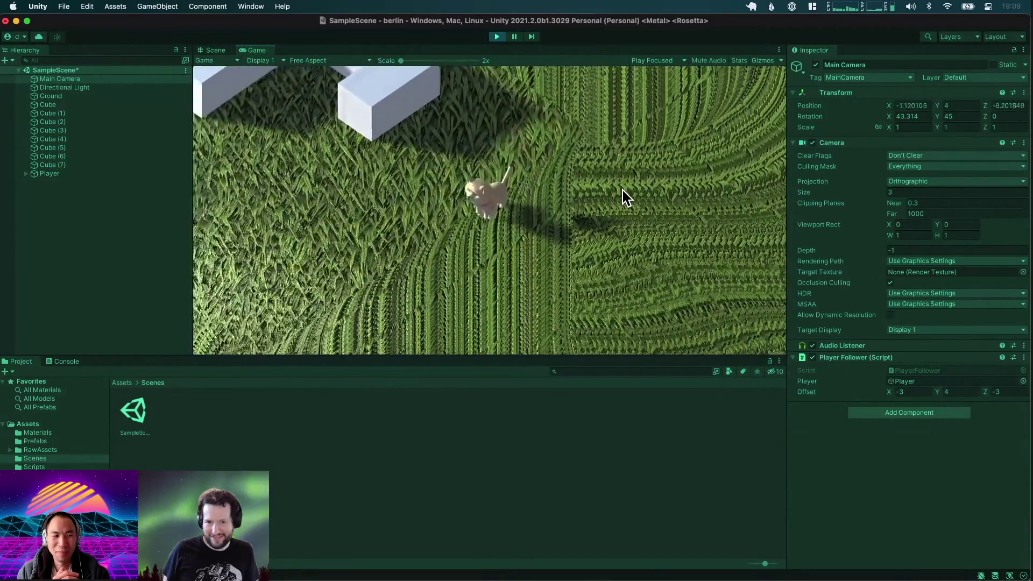
# Set Clear Flags back to Skybox, fire a bullet, and exit play mode
pyautogui.click(915, 155)
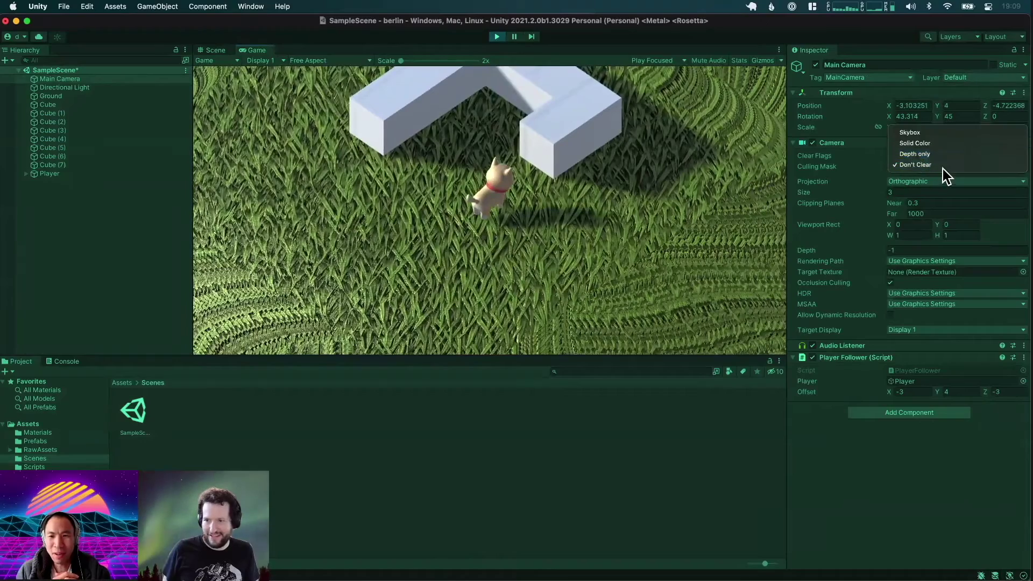
pyautogui.click(942, 132)
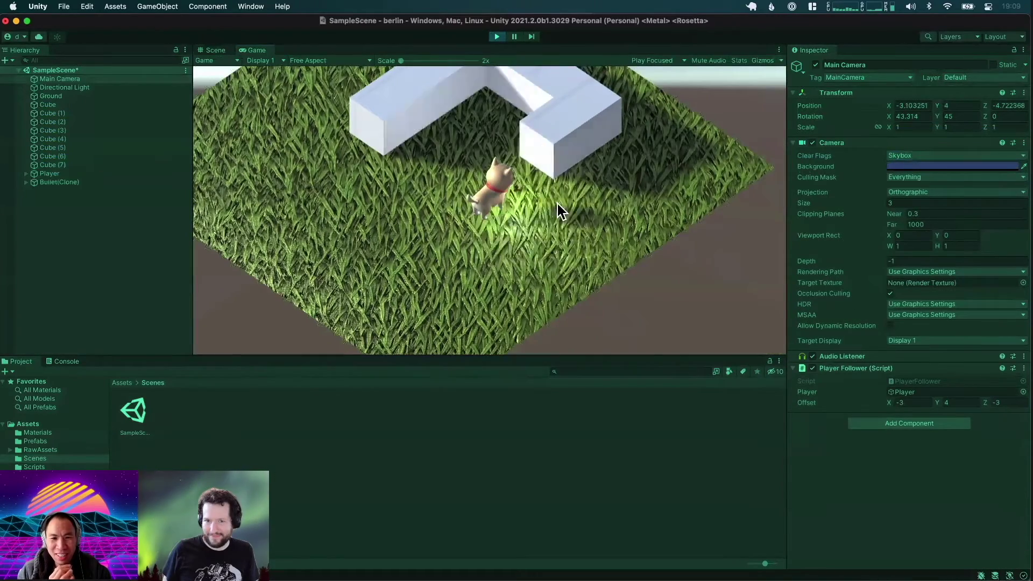
pyautogui.click(557, 205)
pyautogui.press('a')
pyautogui.click(502, 37)
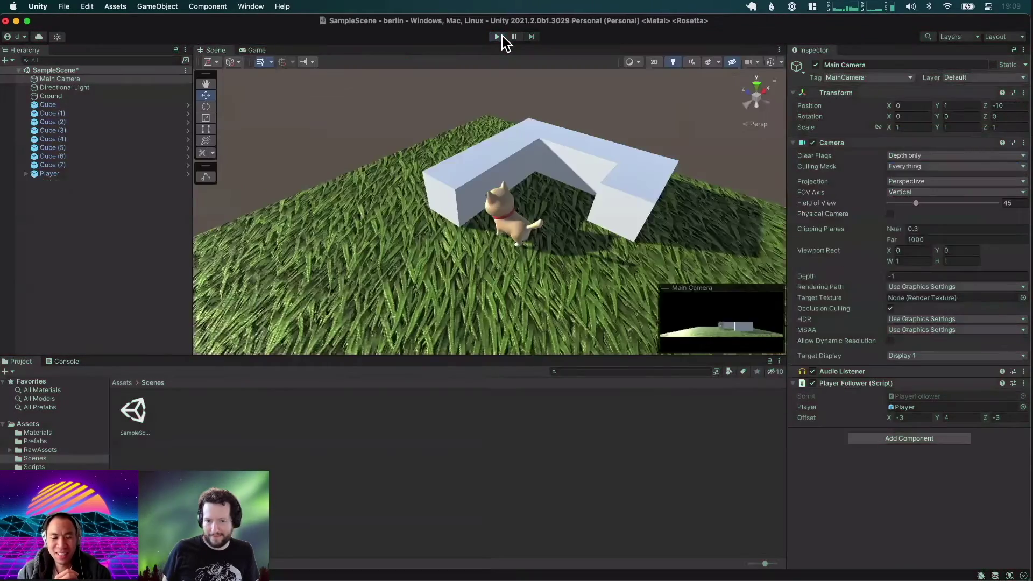
# Run the game again, firing a bullet and walking the dog left and right, then stop it
pyautogui.click(497, 35)
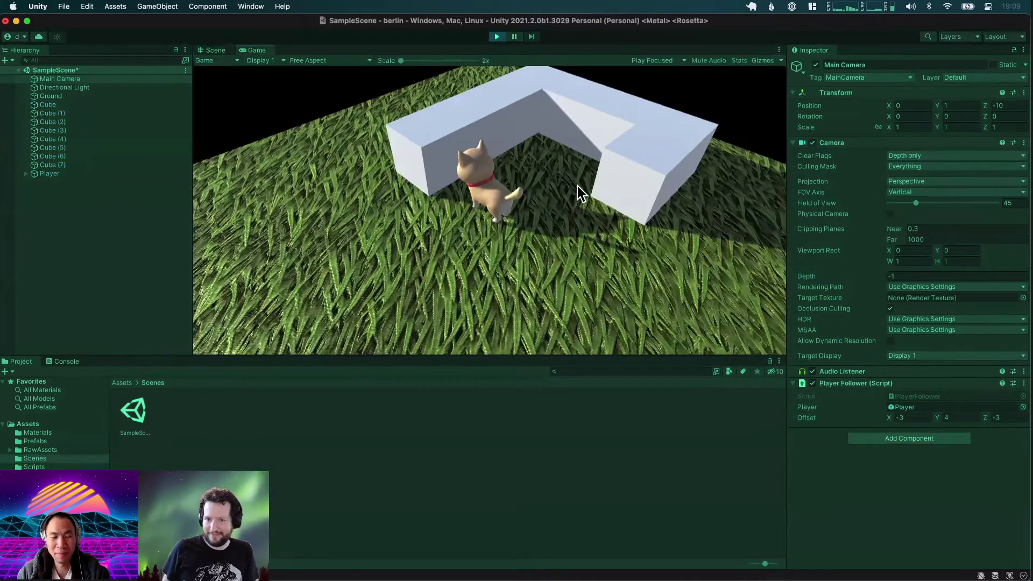
pyautogui.click(565, 189)
pyautogui.press('a')
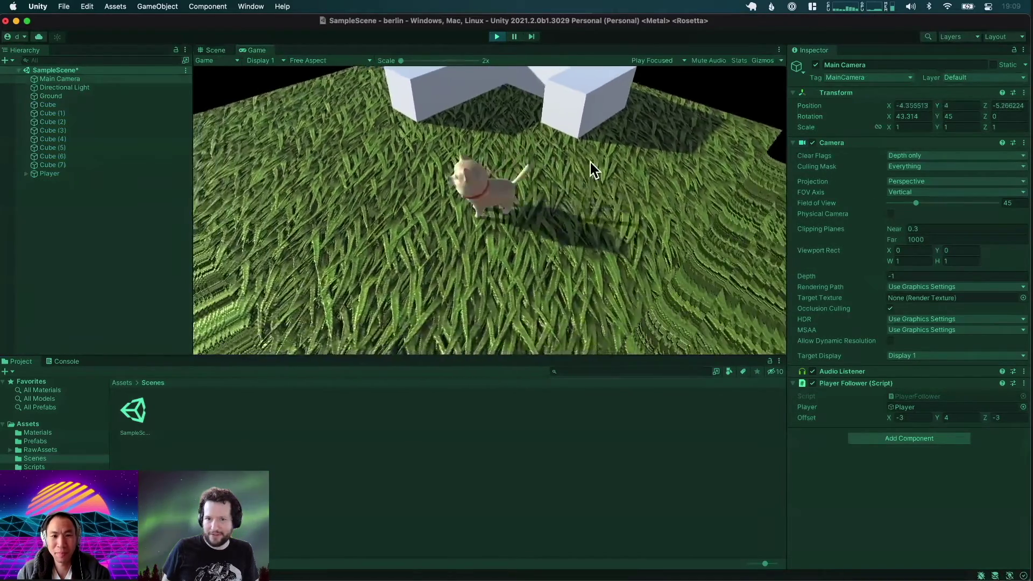
pyautogui.press('d')
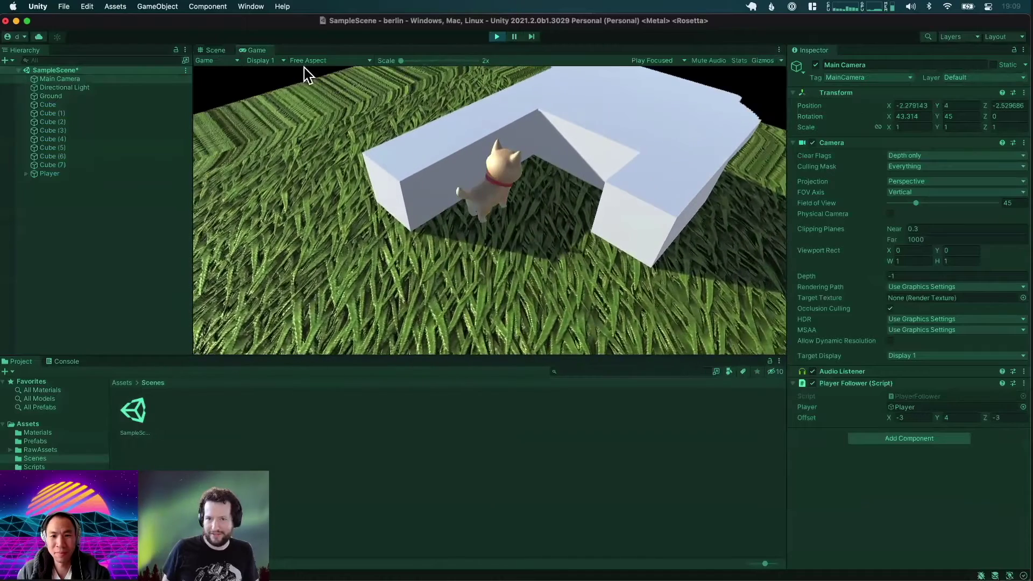
pyautogui.click(496, 37)
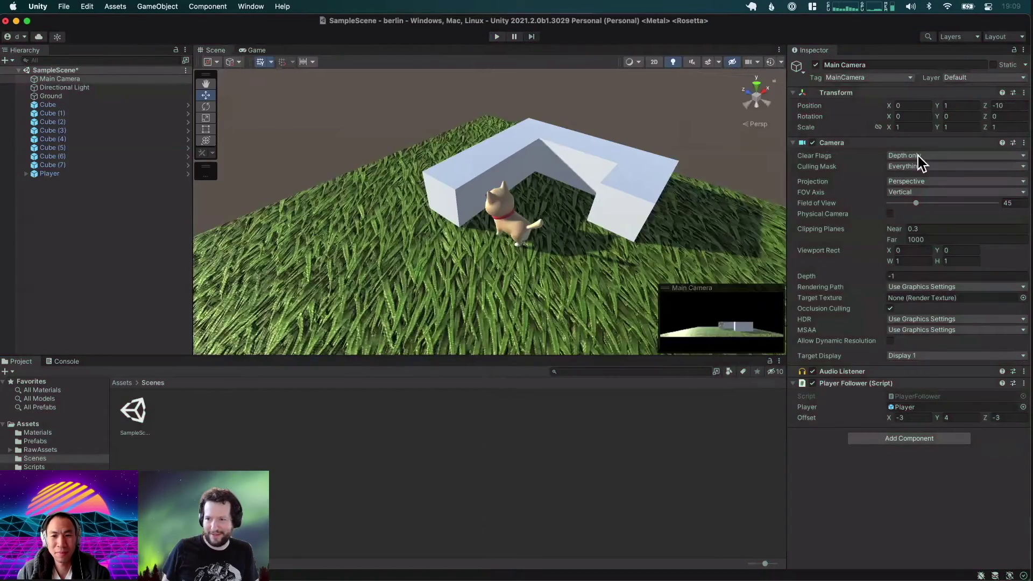
# Change Main Camera Clear Flags from Depth only to Skybox, select the Ground plane, and replay
pyautogui.click(921, 156)
pyautogui.click(914, 141)
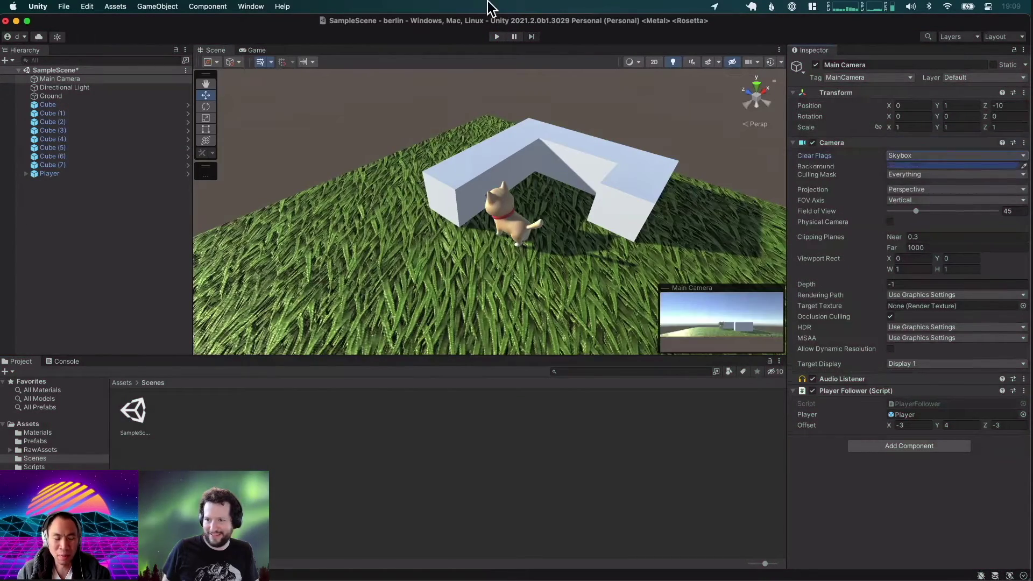
pyautogui.click(537, 251)
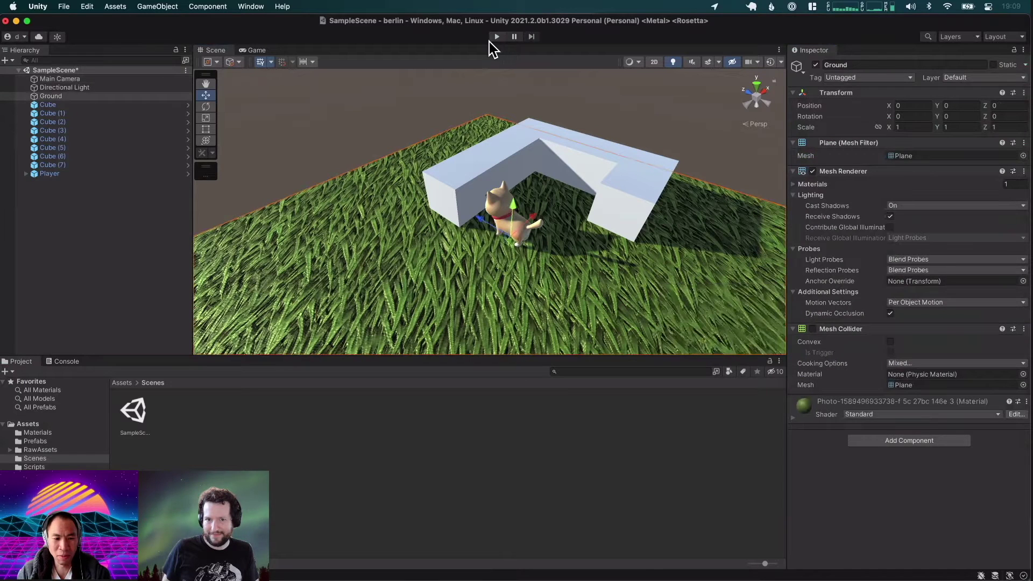
pyautogui.click(497, 36)
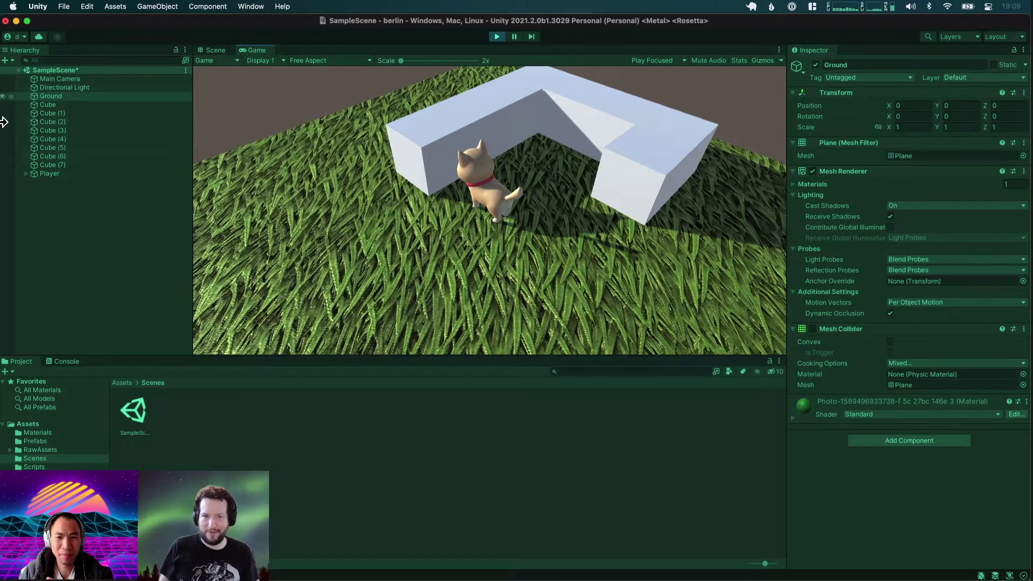
# Switch the Main Camera to Orthographic and set its size to 3, then 4
pyautogui.click(80, 78)
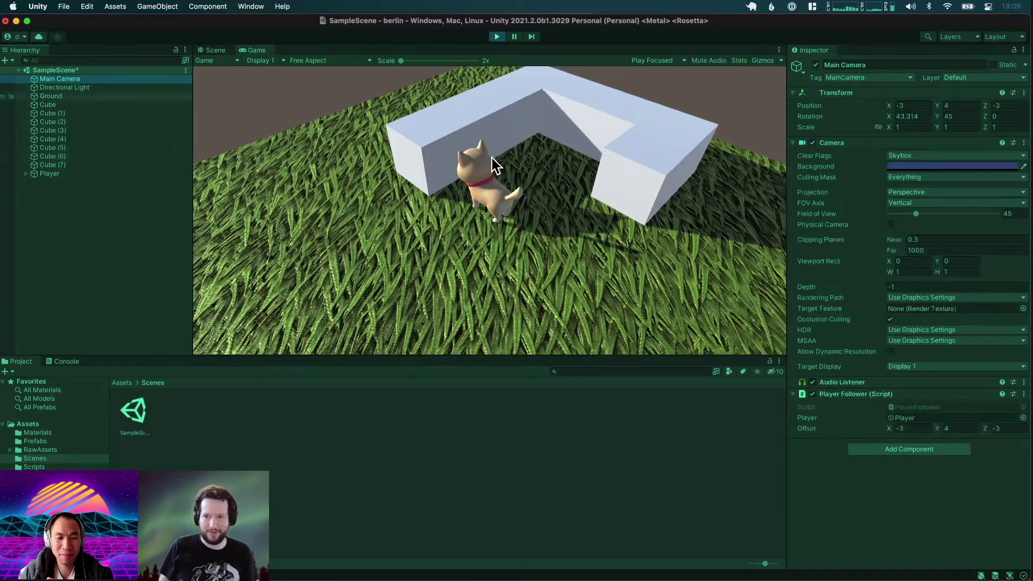
pyautogui.click(927, 194)
pyautogui.click(930, 217)
pyautogui.click(897, 203)
pyautogui.write('3')
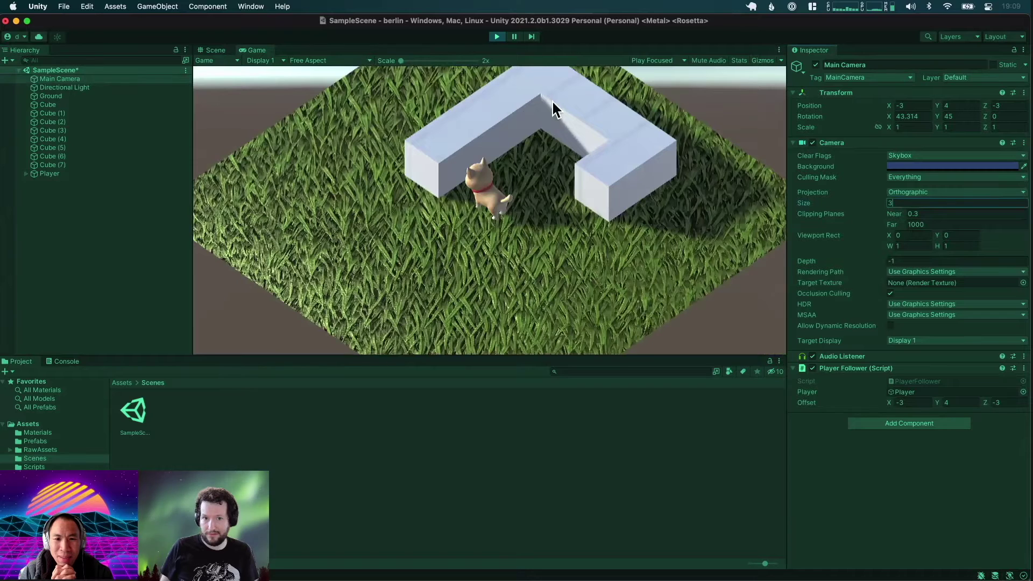
pyautogui.press('BackSpace')
pyautogui.write('4')
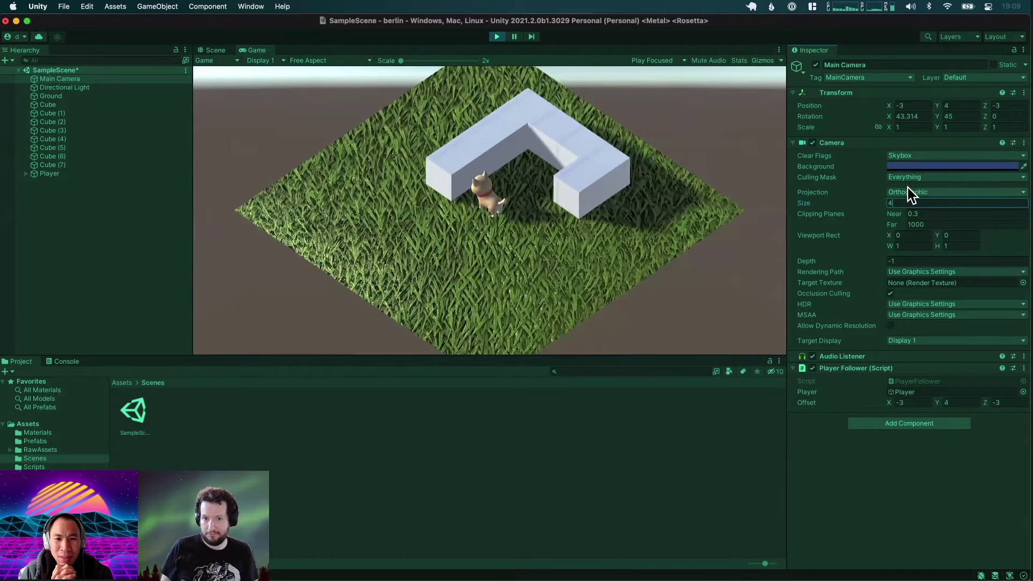
# Try follow offset heights of 3 and 2, return it to 4, then stop the game
pyautogui.moveTo(938, 405); pyautogui.dragTo(841, 402)
pyautogui.click(957, 403)
pyautogui.write('3')
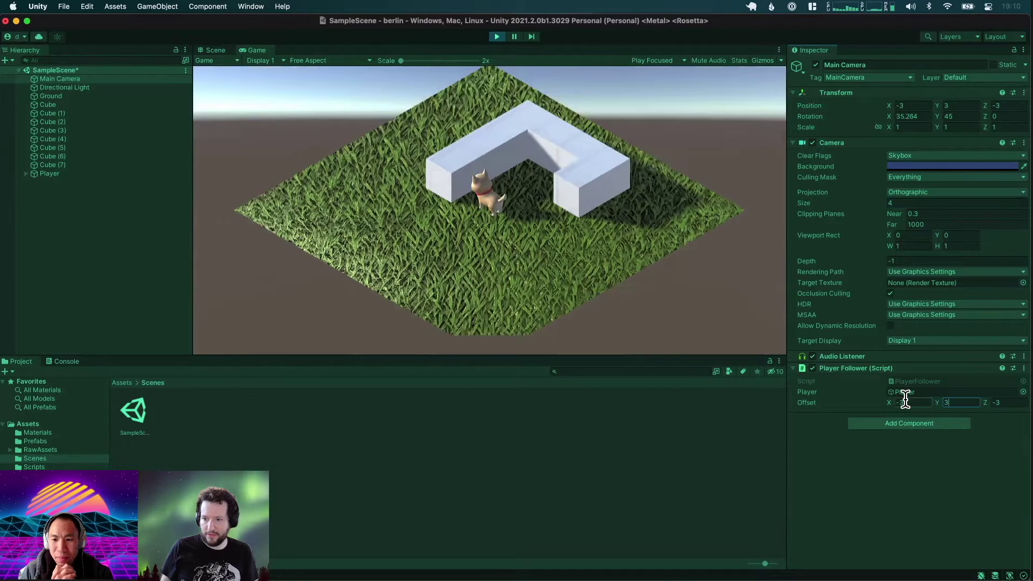
pyautogui.press('BackSpace')
pyautogui.write('2')
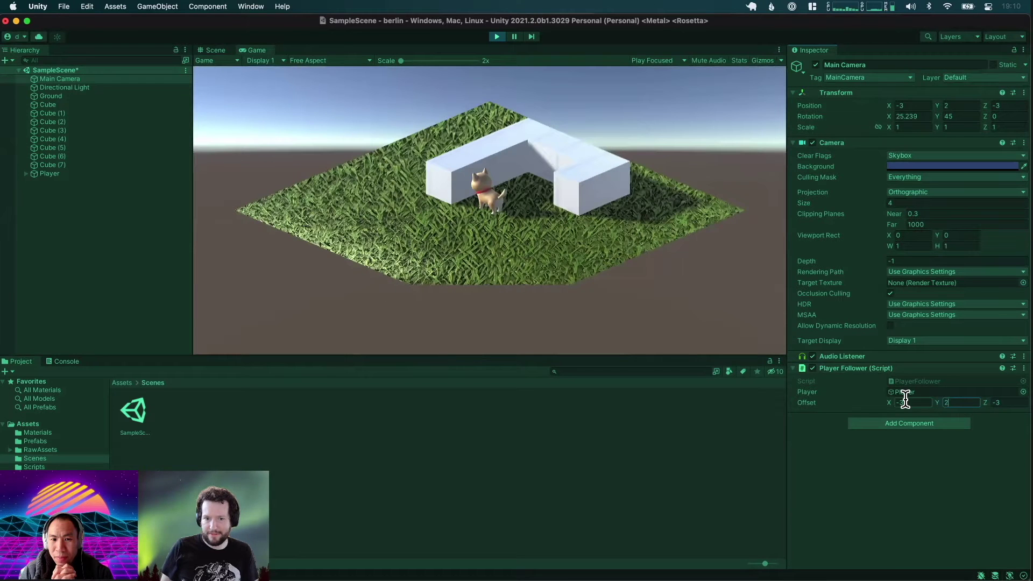
pyautogui.press('BackSpace')
pyautogui.write('4')
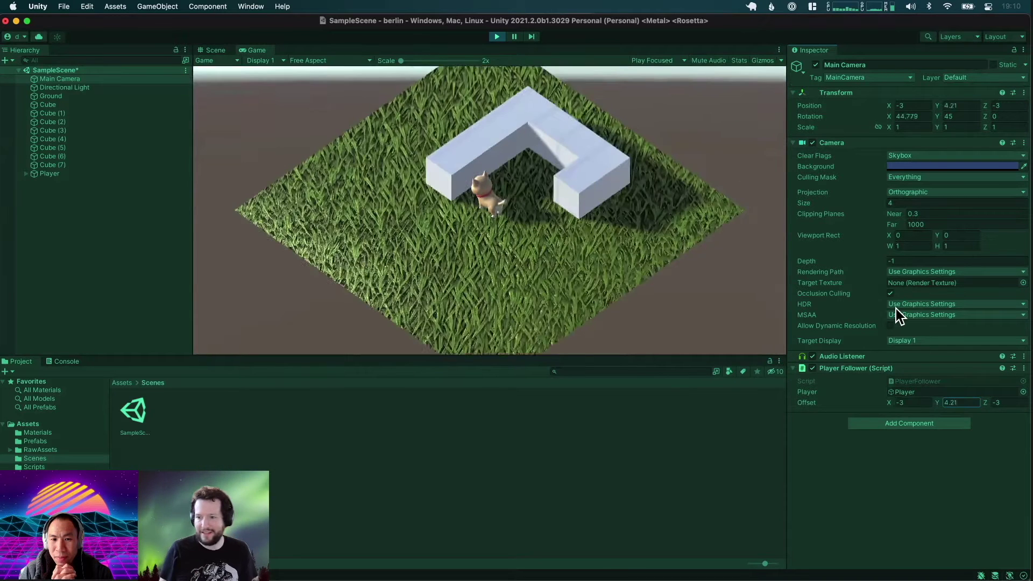
pyautogui.press('super+z')
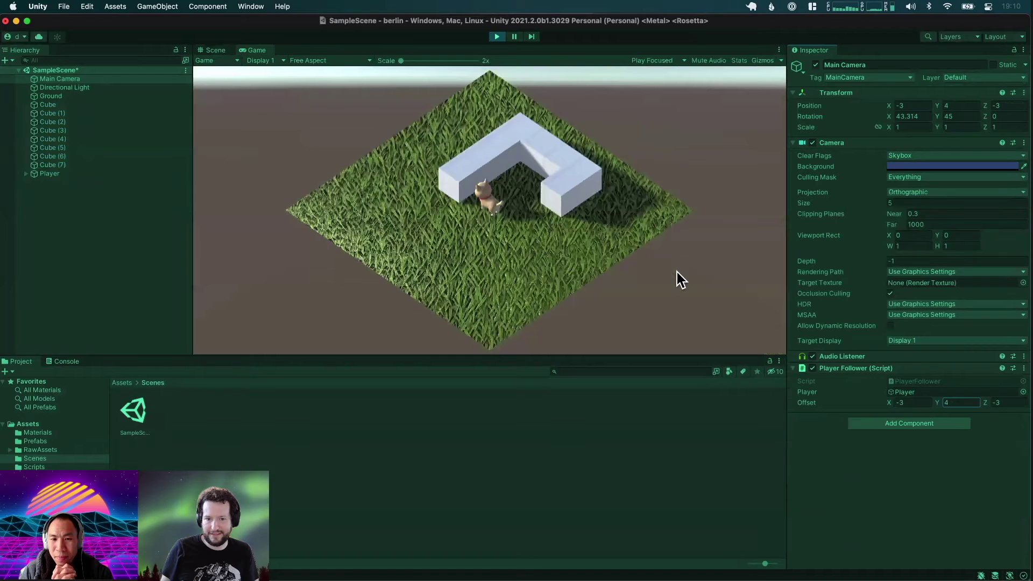
pyautogui.click(497, 37)
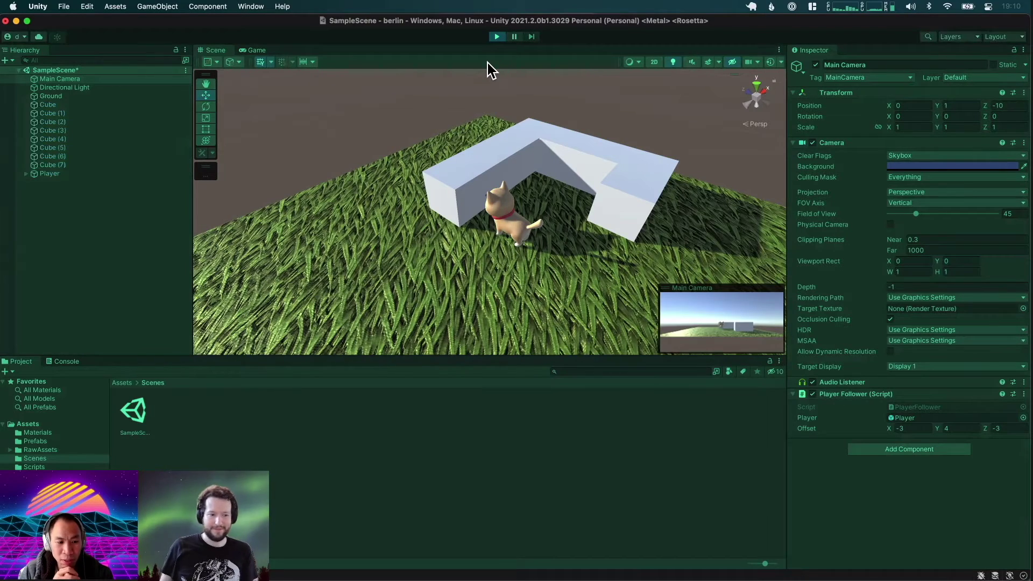
# Restart the game and run the shiba back, left, forward and toward the cubes
pyautogui.press('s')
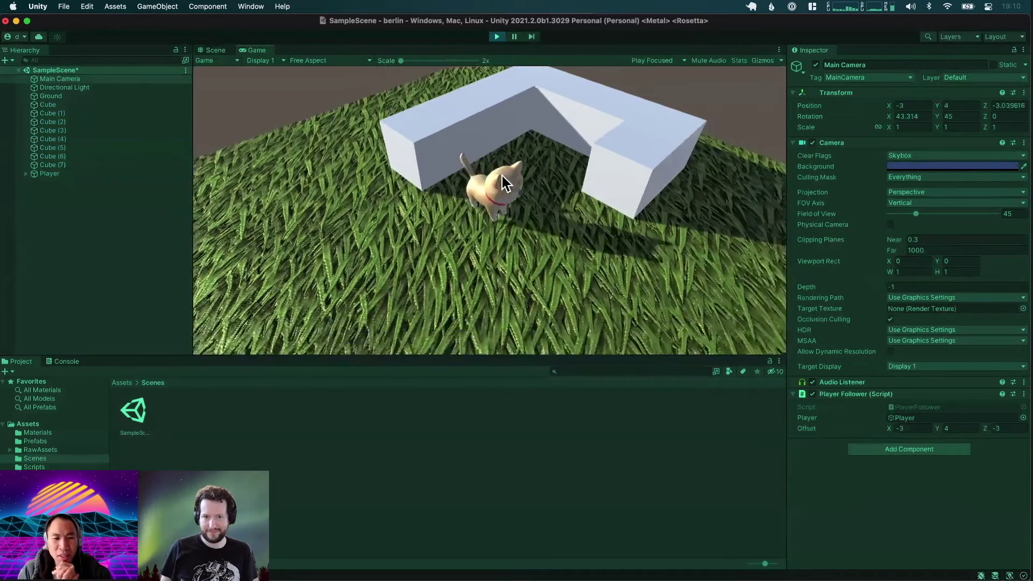
pyautogui.click(495, 37)
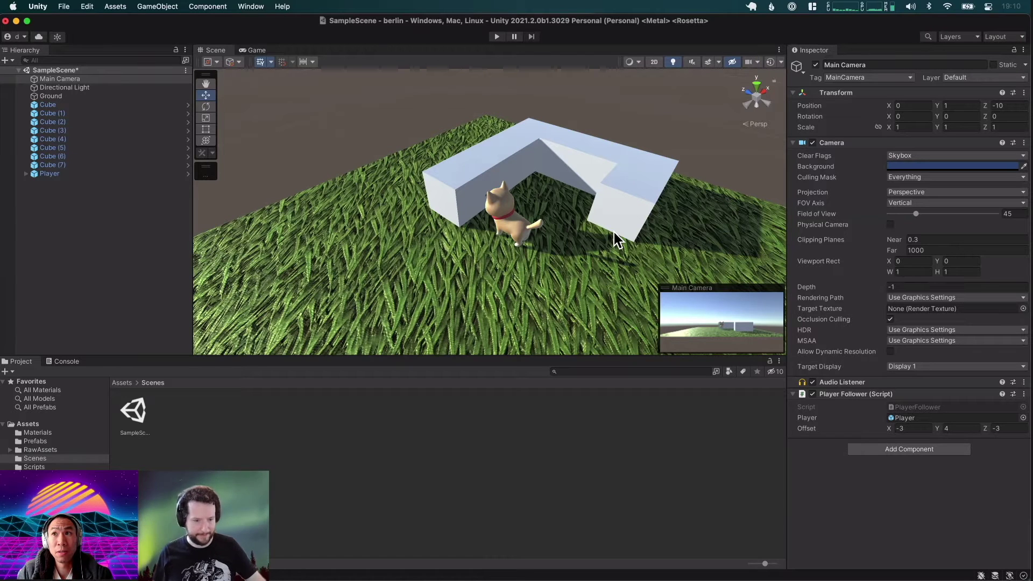
pyautogui.click(497, 37)
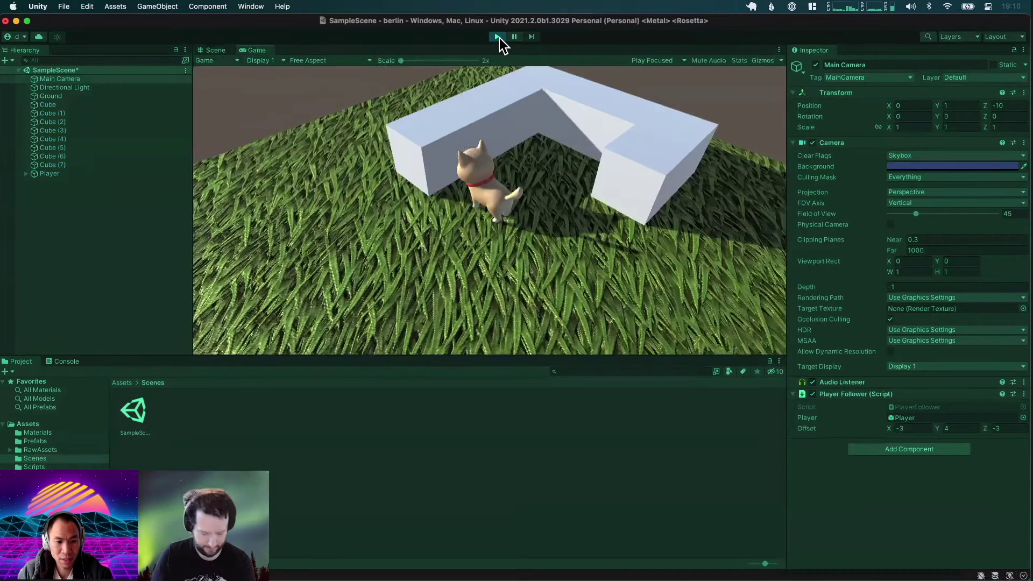
pyautogui.press('s')
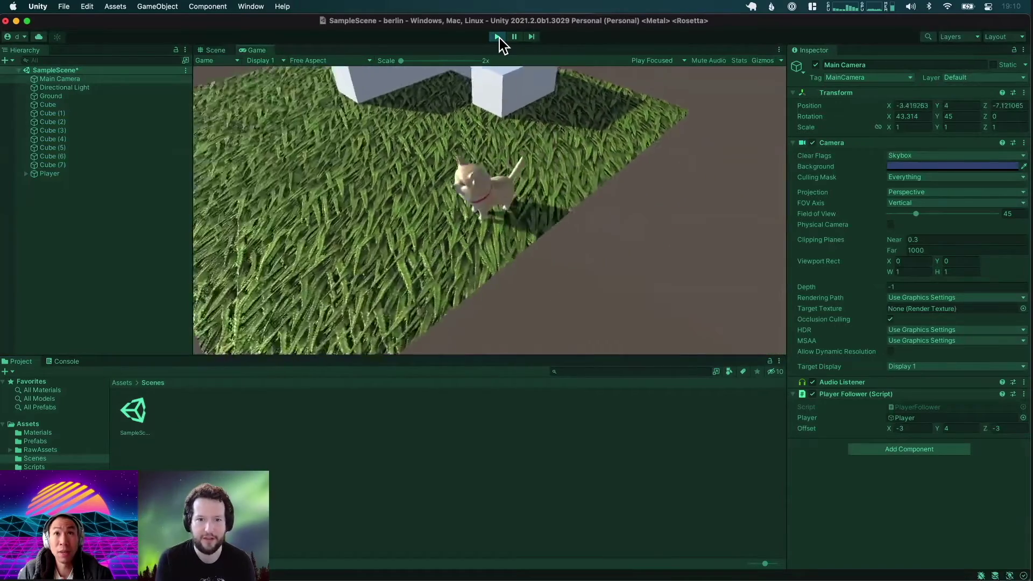
pyautogui.press('a')
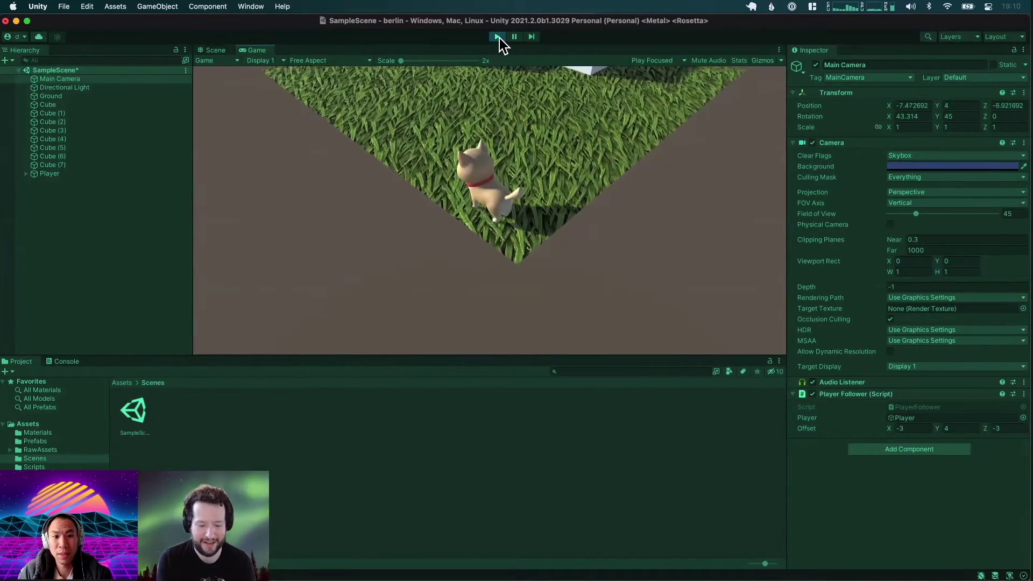
pyautogui.press('w')
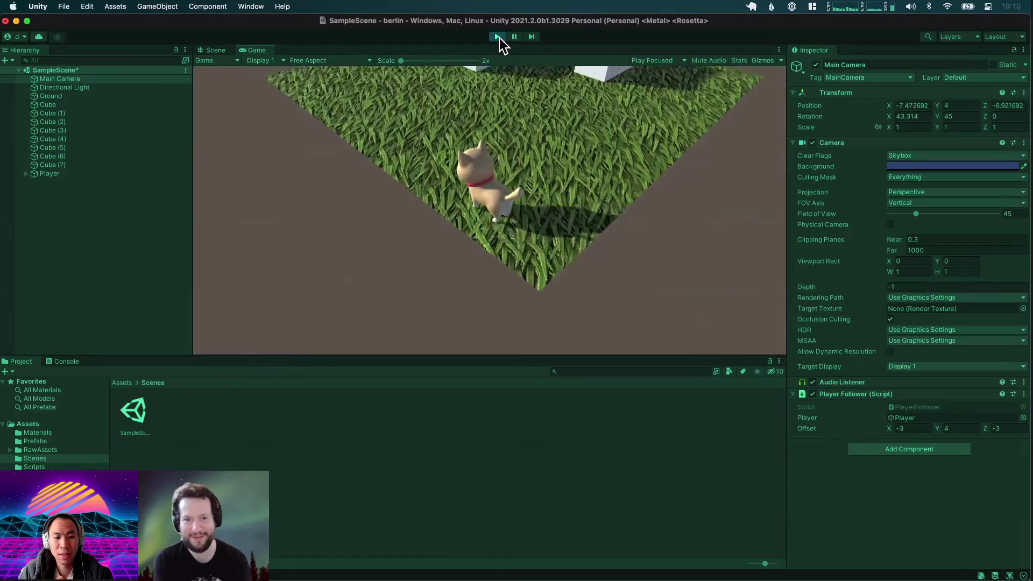
pyautogui.press('d')
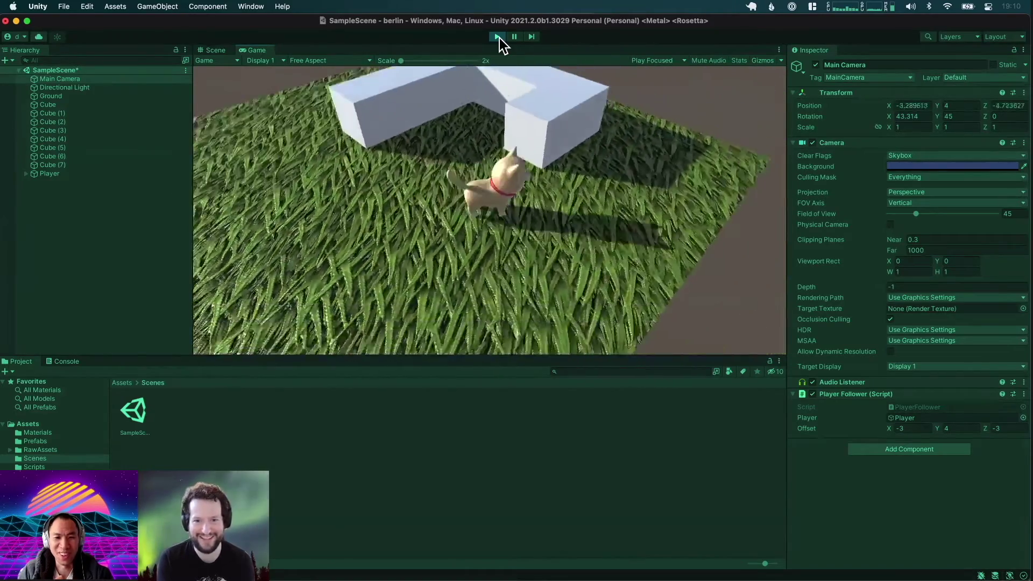
pyautogui.press('s')
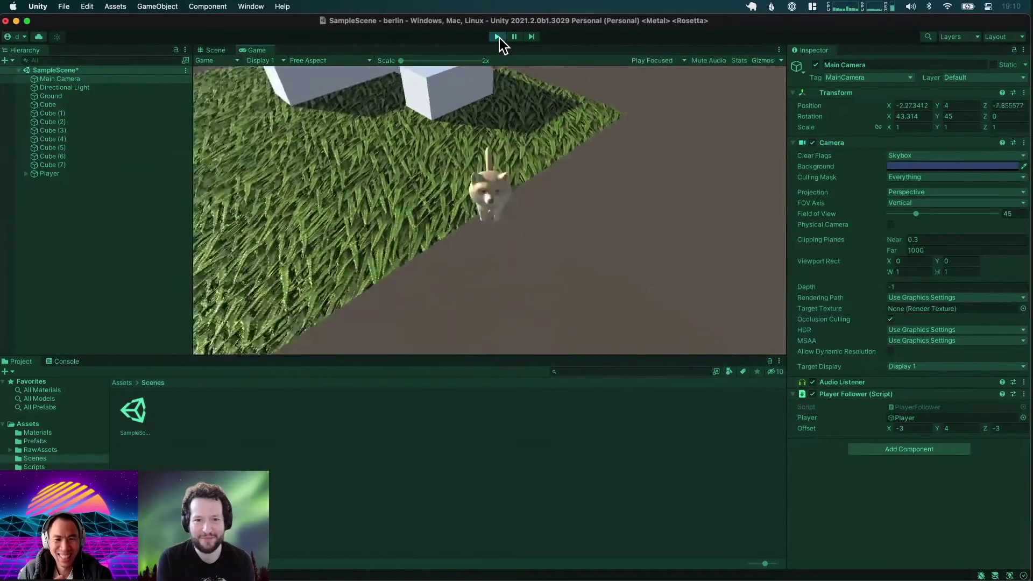
# Keep steering the shiba across the grass in all directions with the WASD keys
pyautogui.press('a')
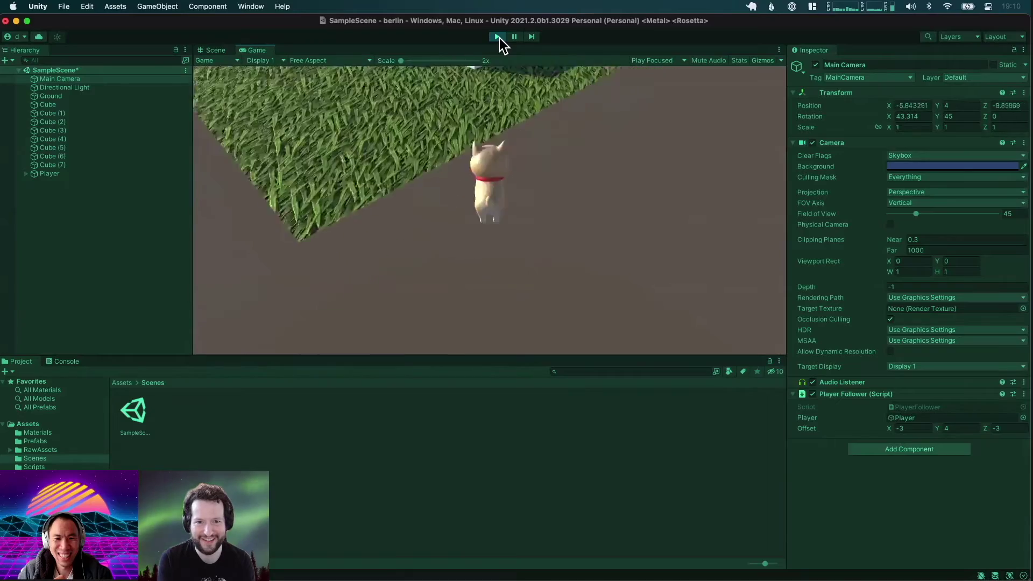
pyautogui.press('w')
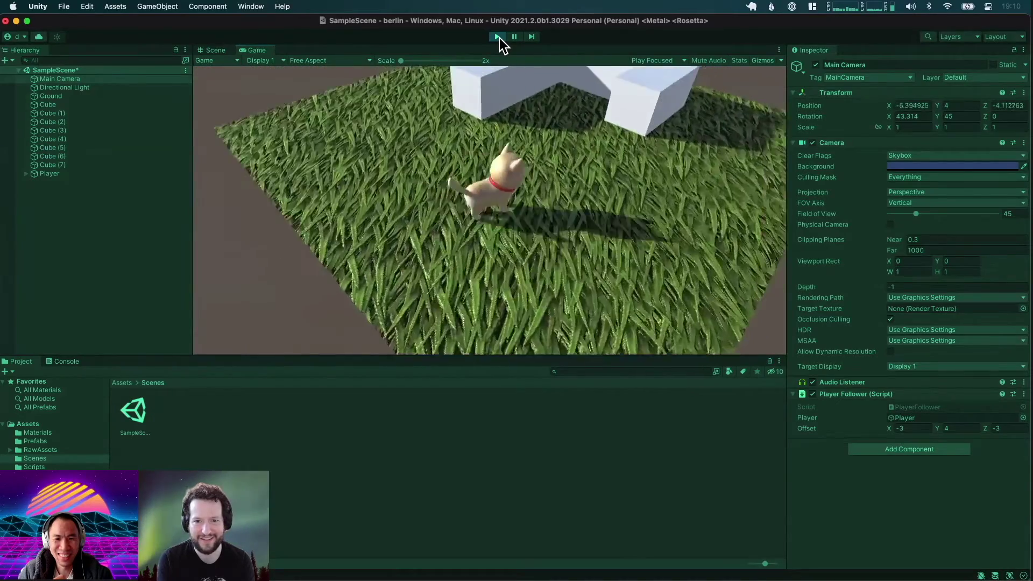
pyautogui.press('a')
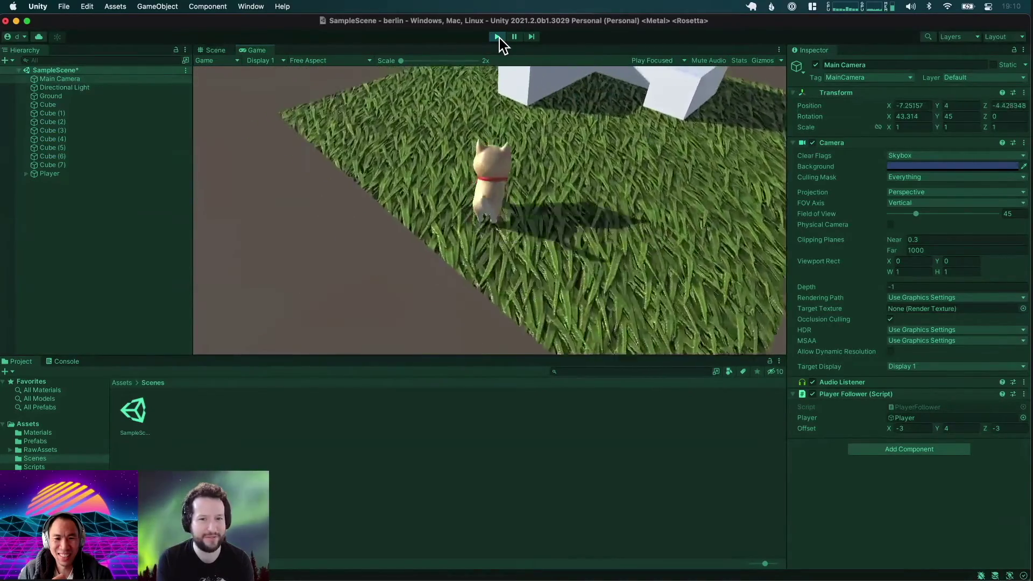
pyautogui.press('d')
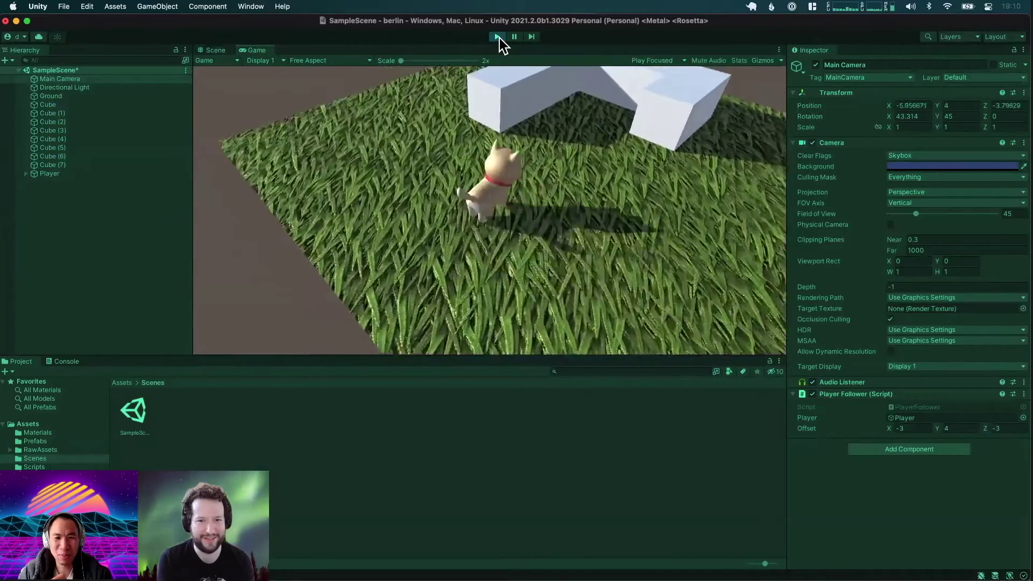
pyautogui.press('a')
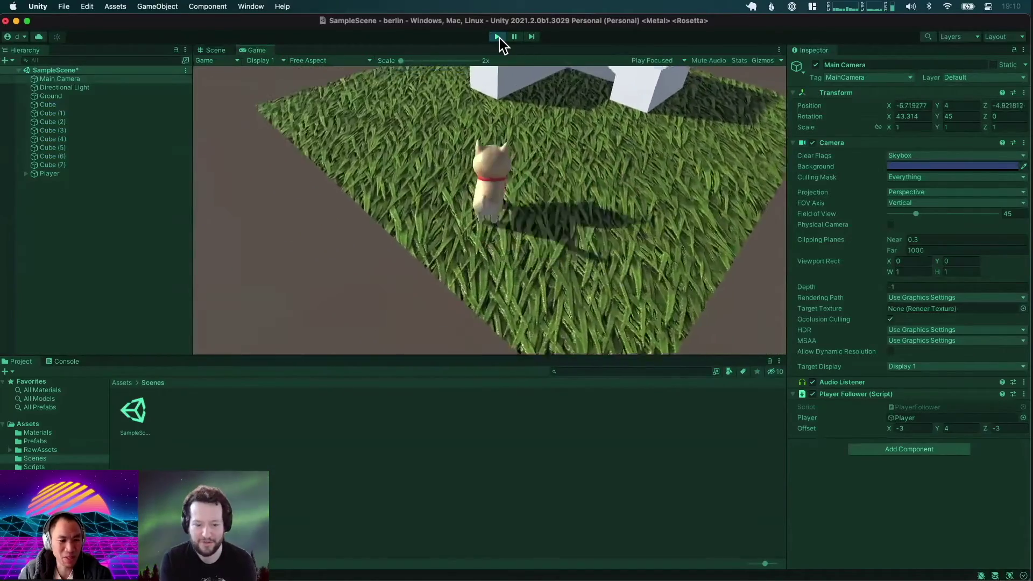
pyautogui.press('s')
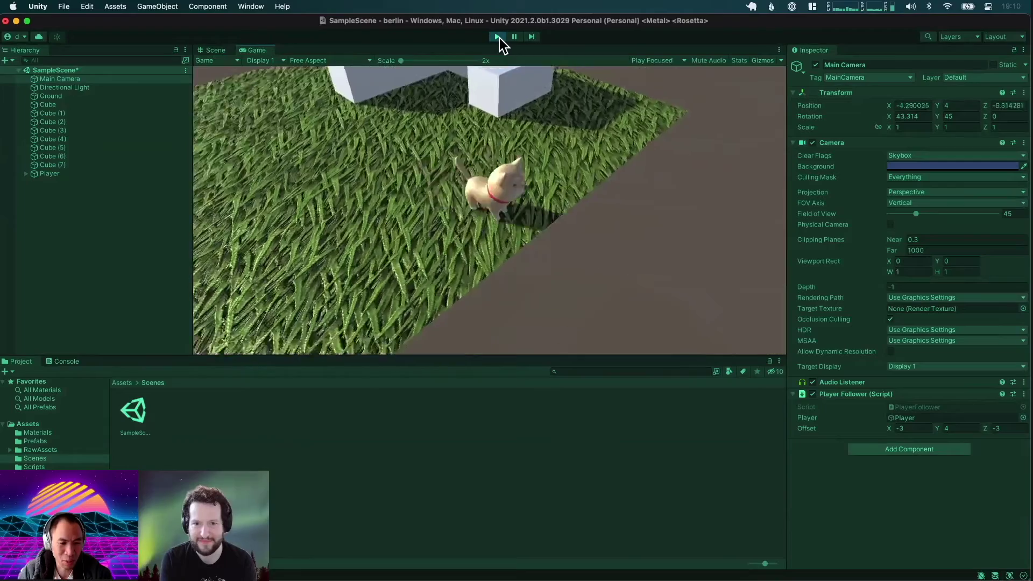
pyautogui.press('w')
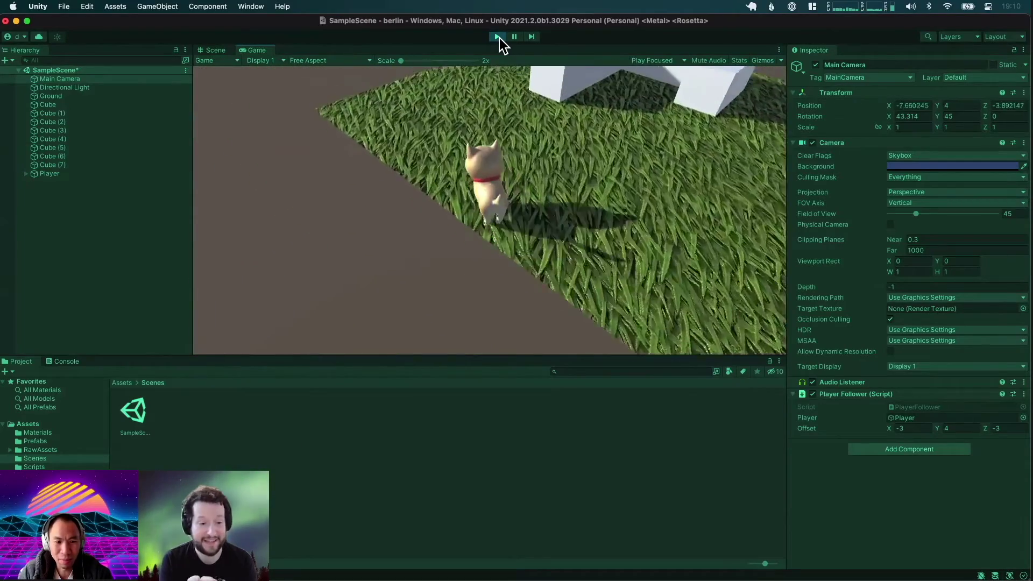
pyautogui.press('s')
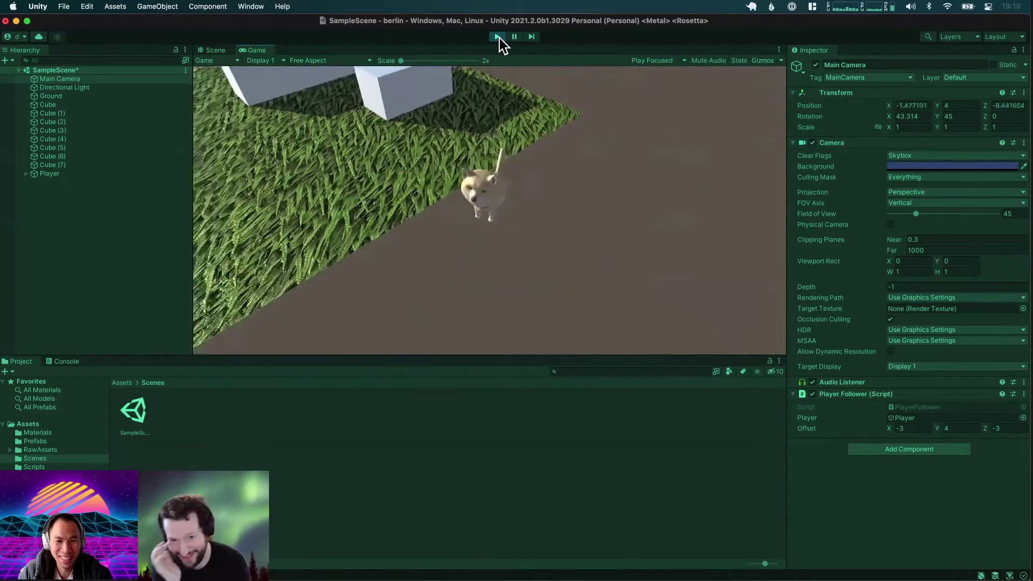
pyautogui.press('w')
pyautogui.press('a')
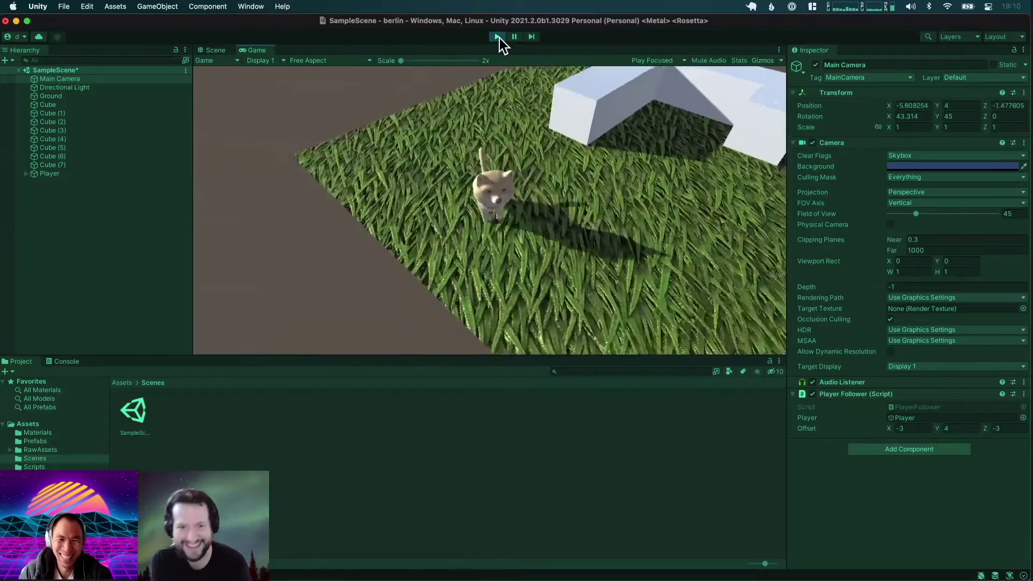
pyautogui.press('d')
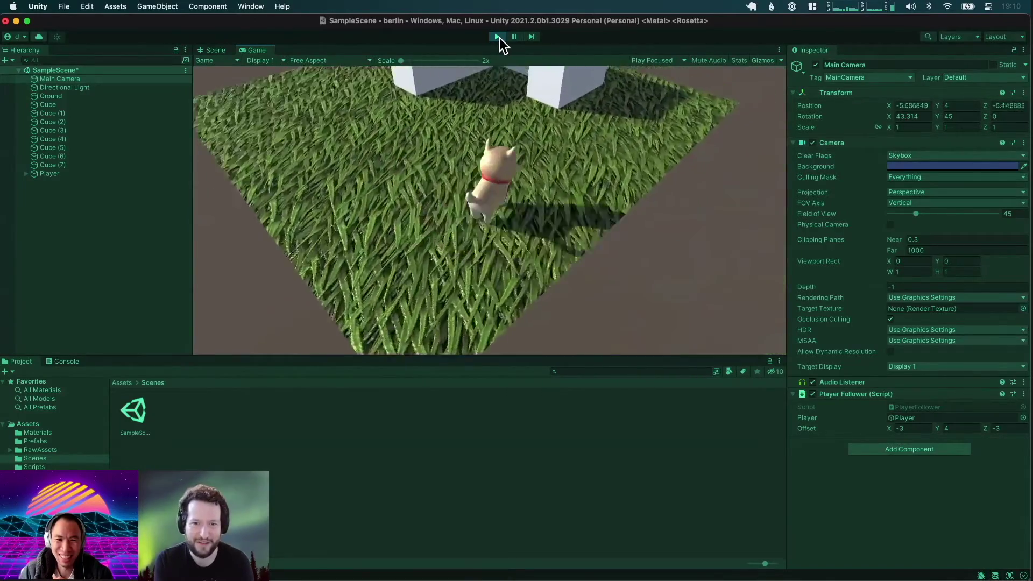
pyautogui.press('a')
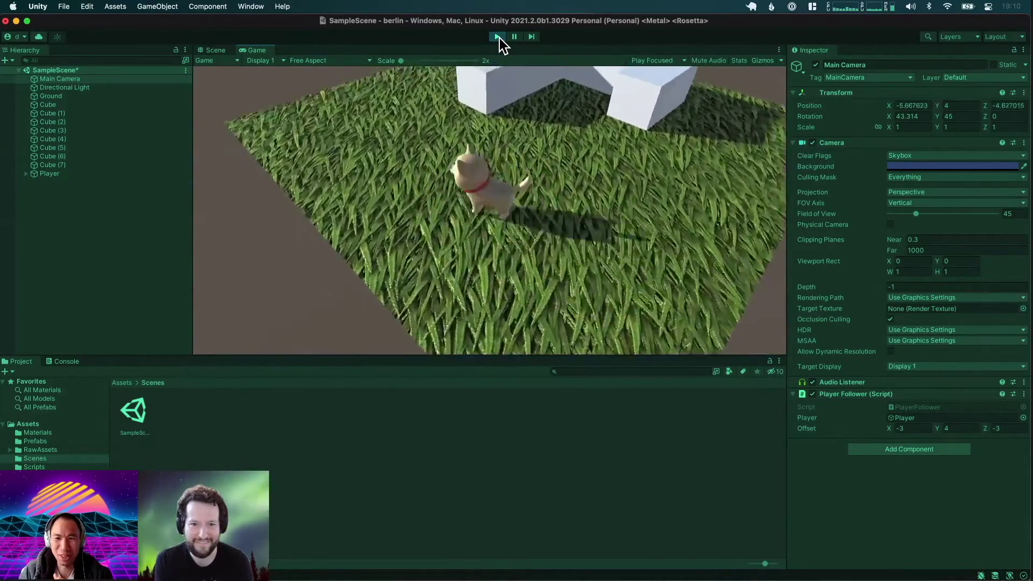
pyautogui.press('w')
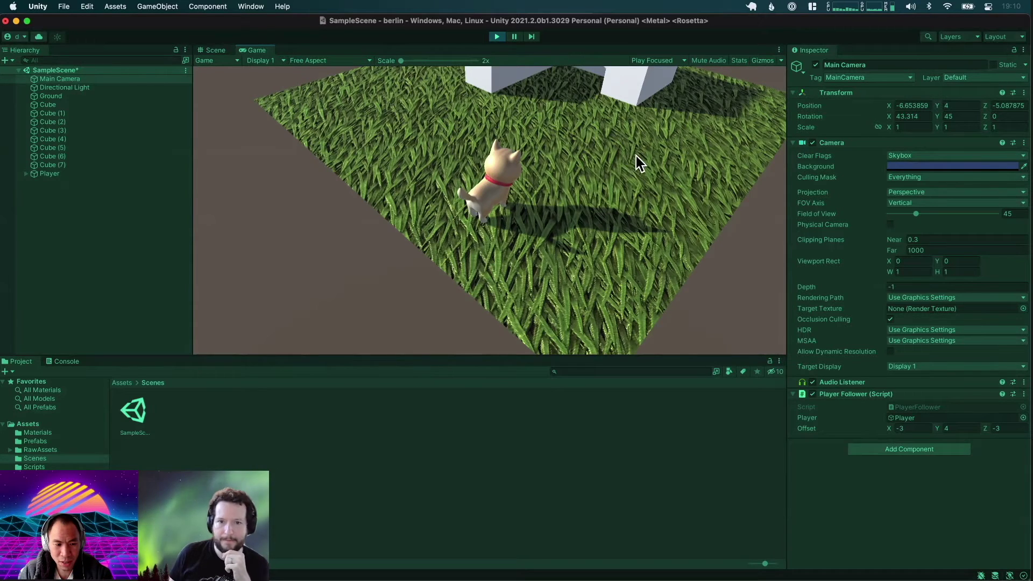
# Fire seven bullets from the shiba across the grass in the running game
pyautogui.click(710, 151)
pyautogui.click(457, 255)
pyautogui.click(425, 159)
pyautogui.click(585, 130)
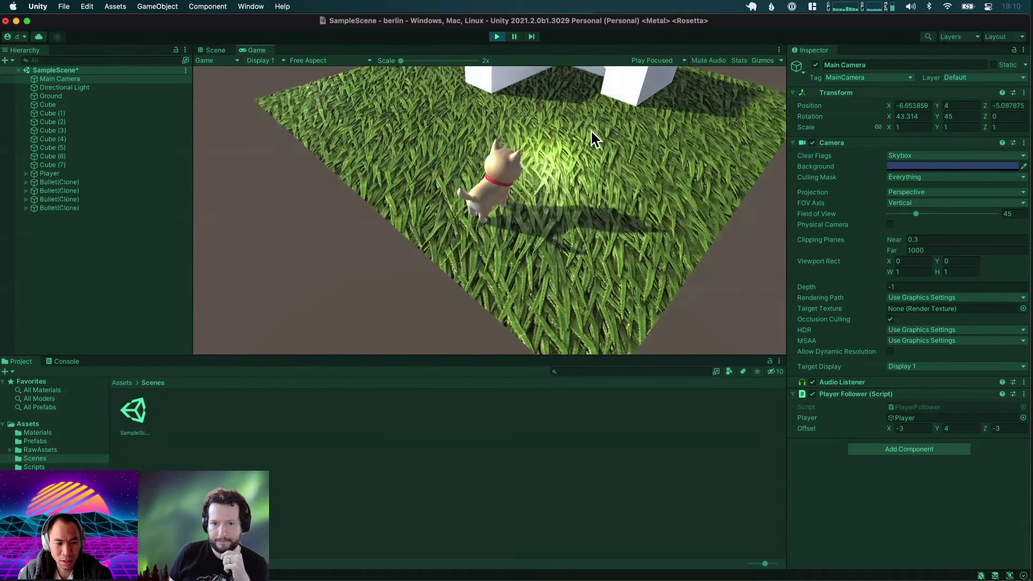
pyautogui.click(606, 281)
pyautogui.click(456, 281)
pyautogui.click(574, 119)
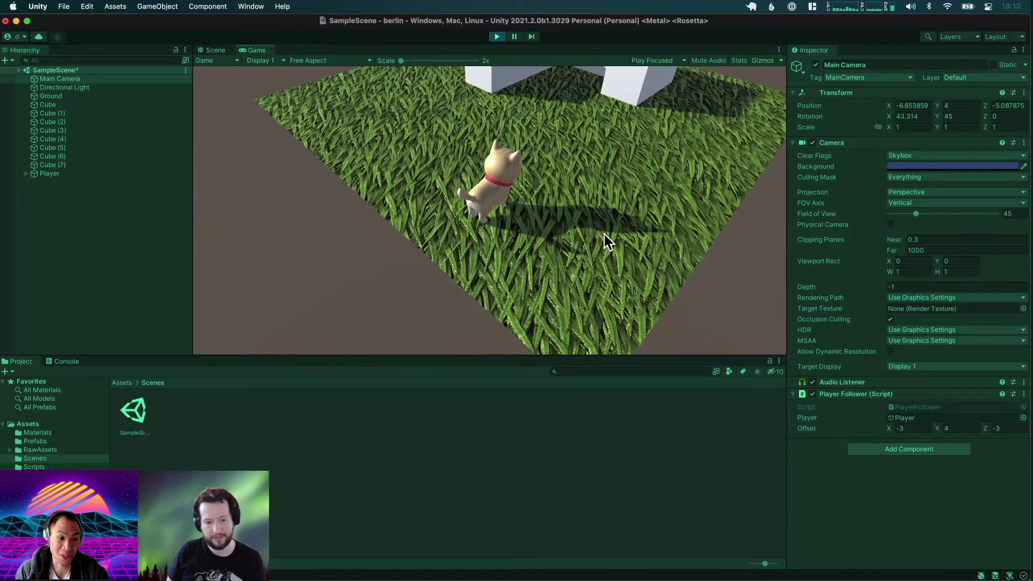
# Search Google in Safari for 'switch analog trigger'
pyautogui.press('super+Tab')
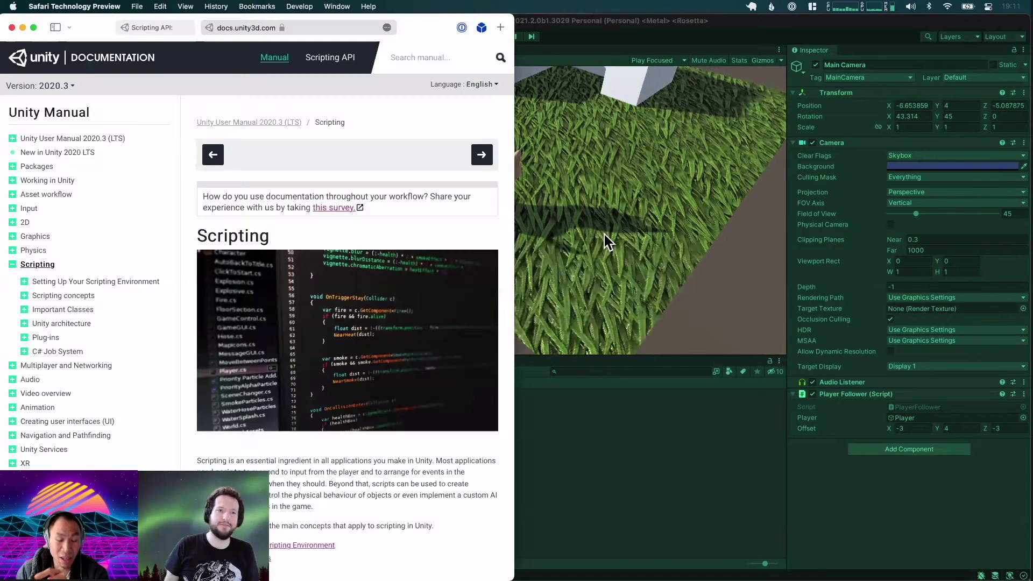
pyautogui.press('super+Tab')
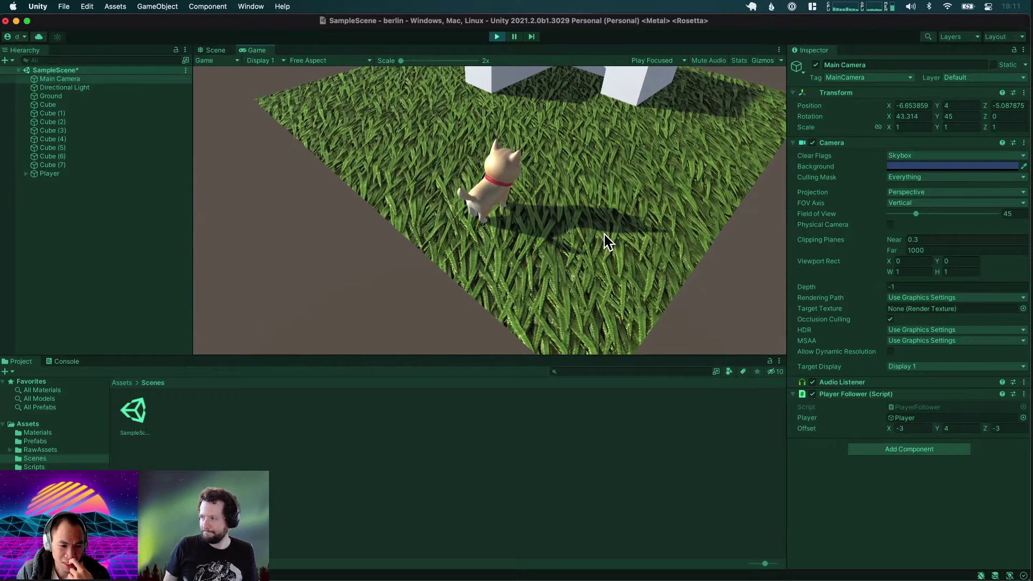
pyautogui.press('super+Tab')
pyautogui.write('sw')
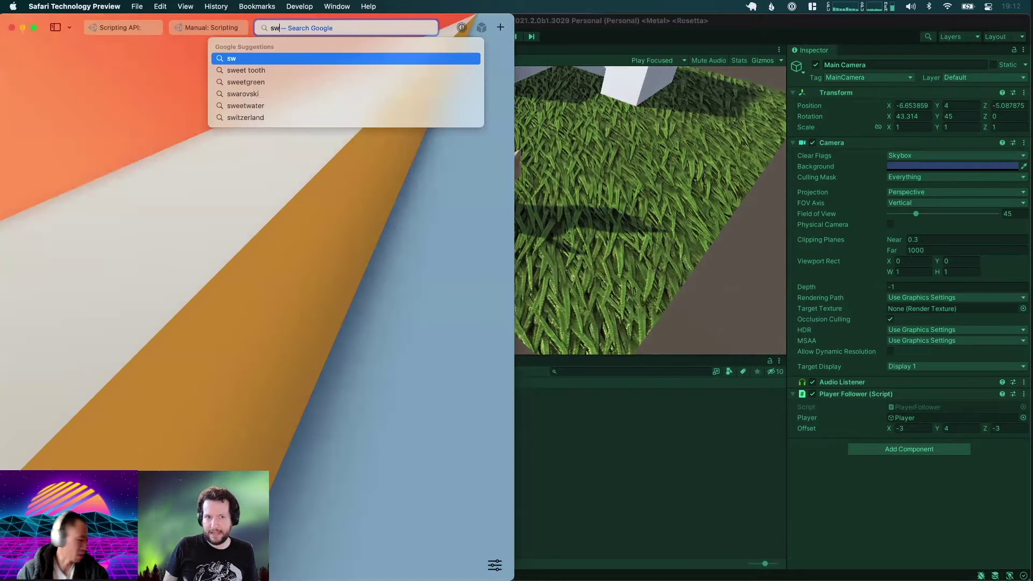
pyautogui.write('itch analog trigger')
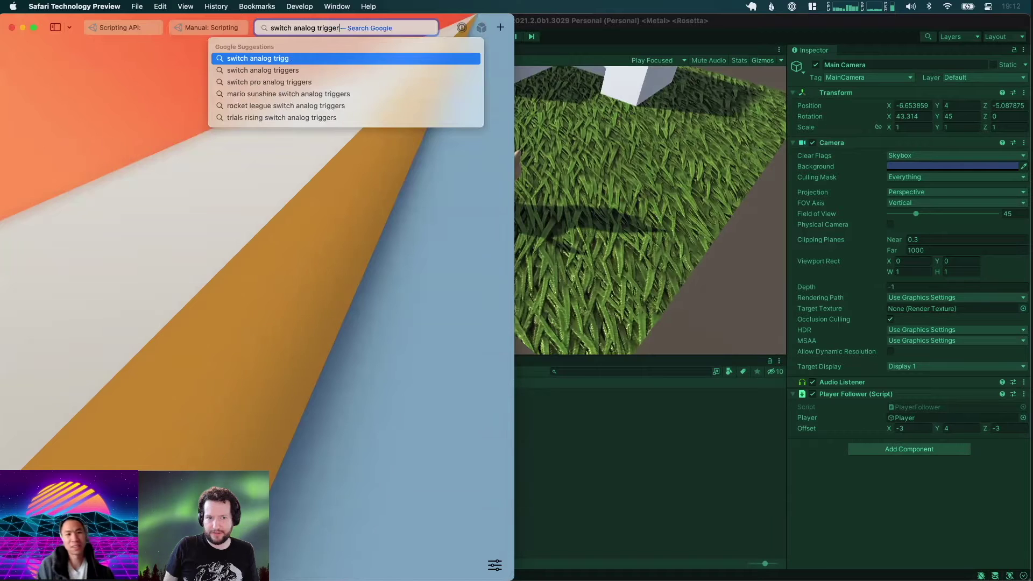
pyautogui.press('Return')
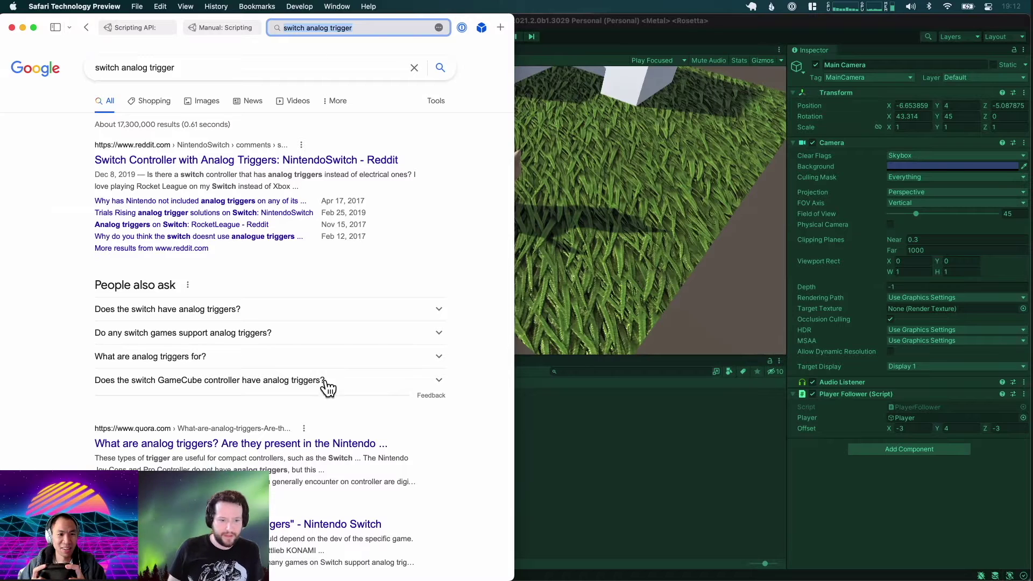
# Read the Reddit result, close it, skim the results, then return to the running Unity game
pyautogui.keyDown('super'); pyautogui.click(187, 163); pyautogui.keyUp('super')
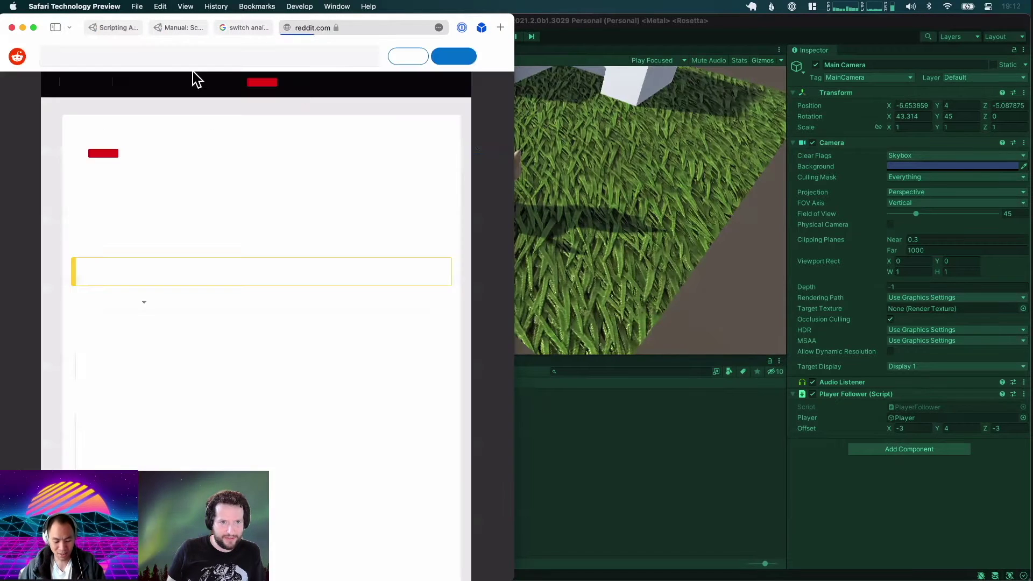
pyautogui.moveTo(122, 196); pyautogui.dragTo(222, 184)
pyautogui.click(86, 300)
pyautogui.press('super+w')
pyautogui.scroll(-2, 60, 371)
pyautogui.scroll(-1, 59, 372)
pyautogui.moveTo(83, 385); pyautogui.dragTo(104, 369)
pyautogui.click(72, 370)
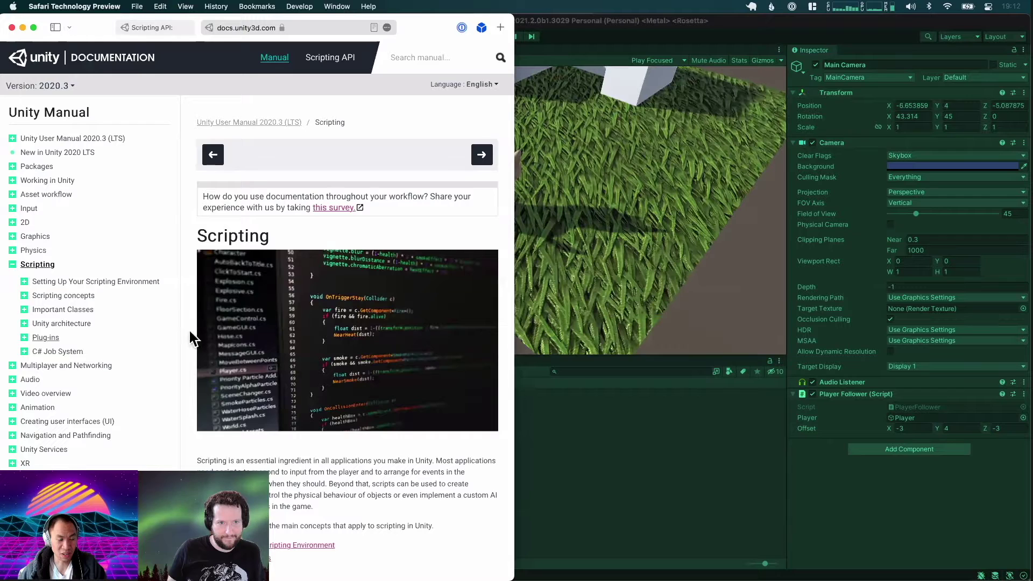
pyautogui.press('super+t')
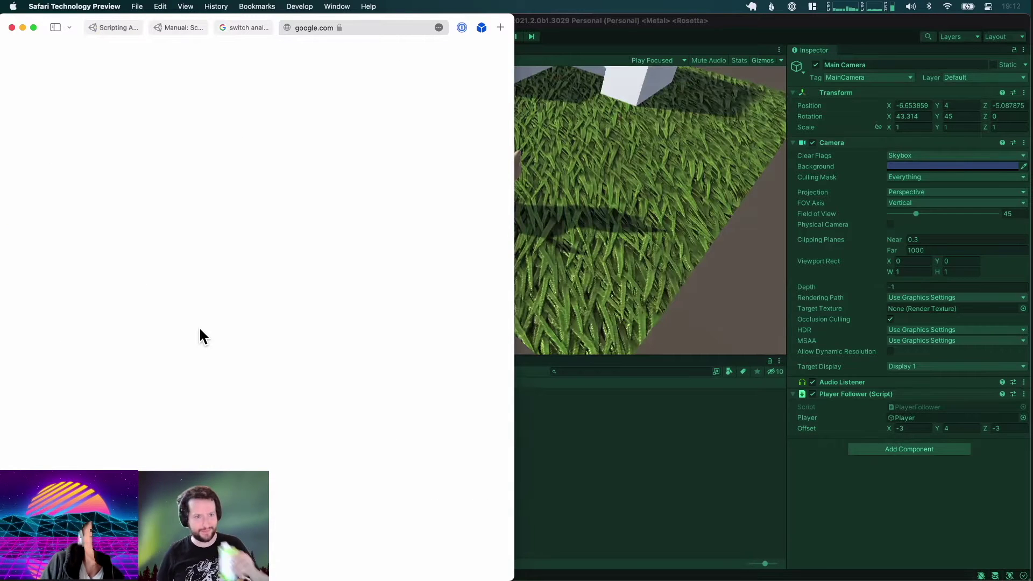
pyautogui.press('super+w')
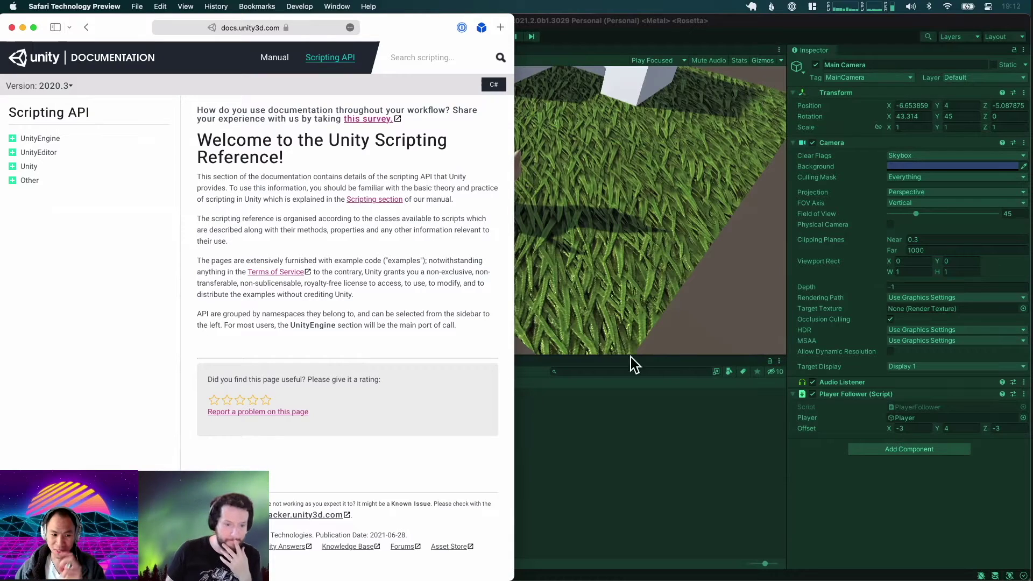
pyautogui.click(582, 274)
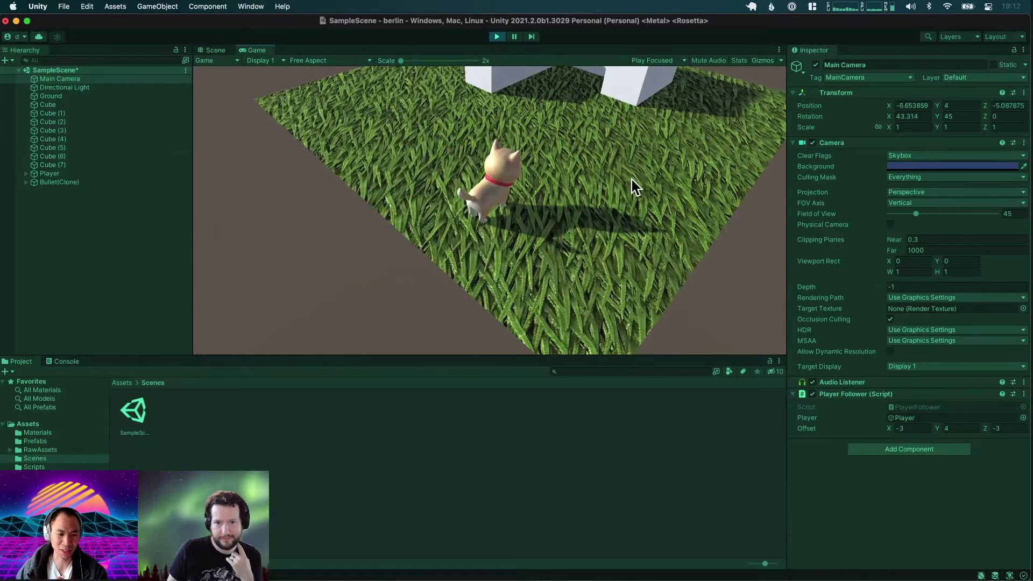
# Shoot bullets at the cube walls until Cube (5) and Cube (7) are destroyed
pyautogui.click(589, 214)
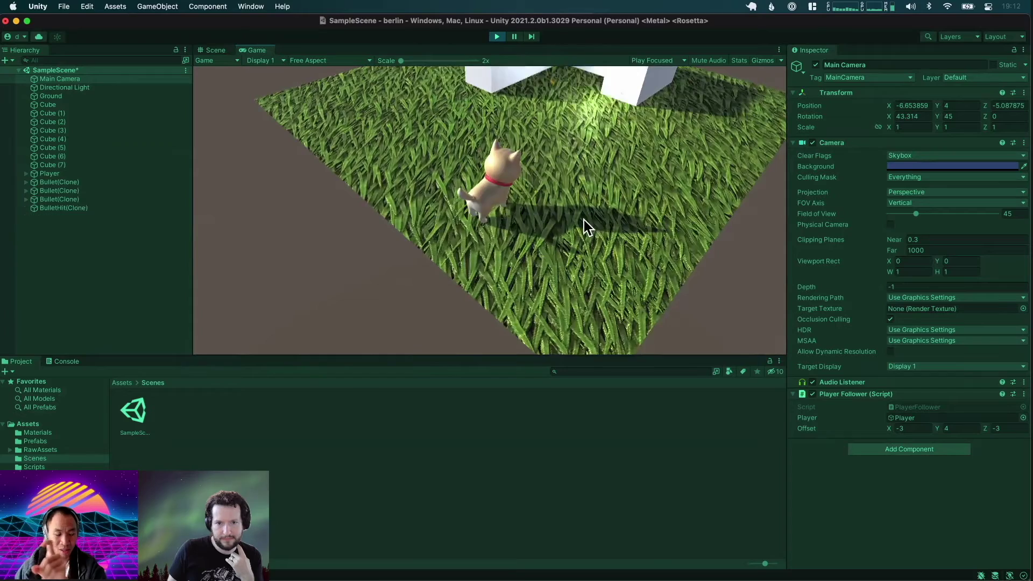
pyautogui.click(571, 117)
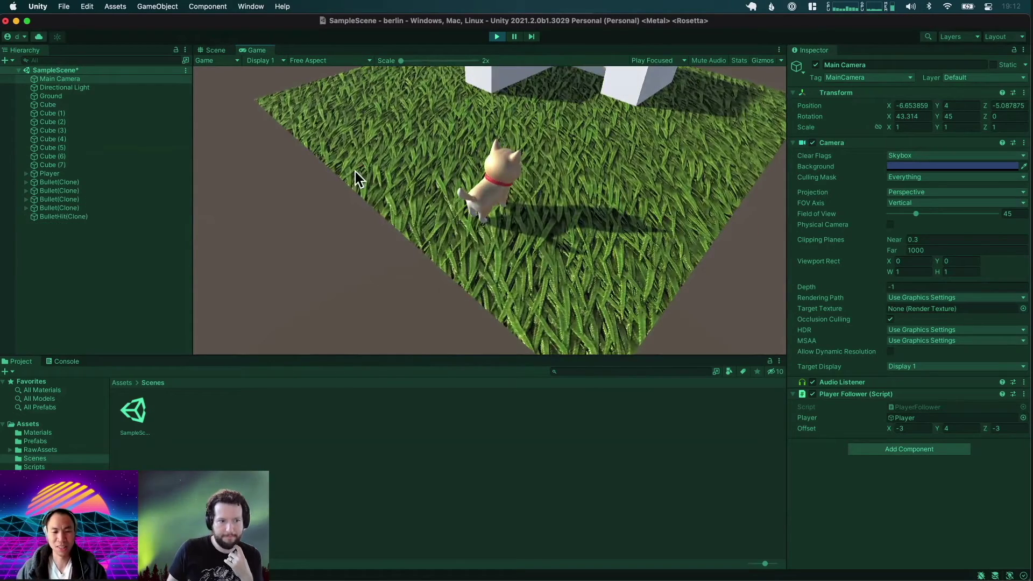
pyautogui.click(621, 83)
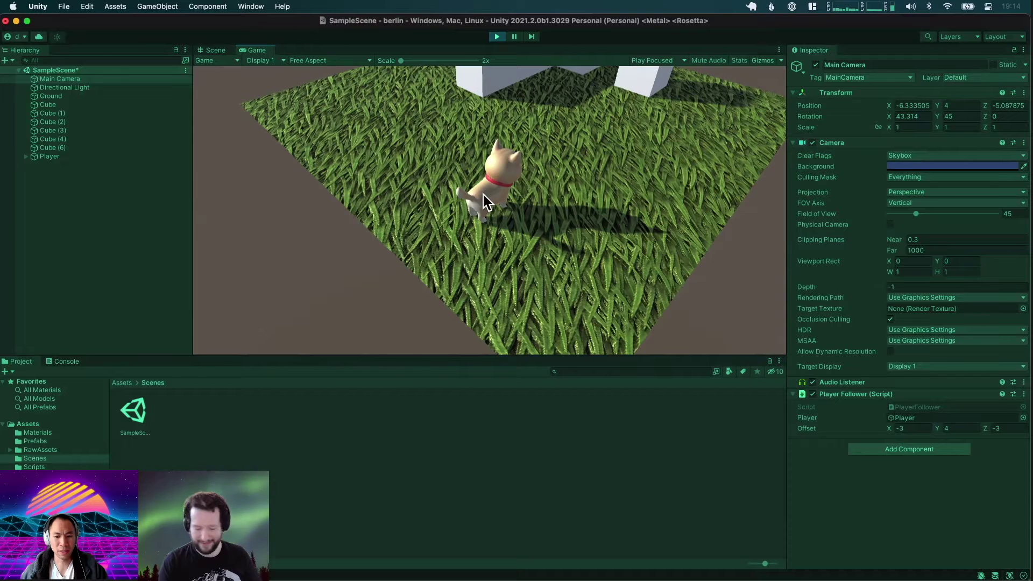
# Search Google for 'spyro the dragon' in a new Safari tab
pyautogui.press('super+Tab')
pyautogui.press('super+t')
pyautogui.write('spyro')
pyautogui.press('Down')
pyautogui.press('Down')
pyautogui.press('Down')
pyautogui.press('Down')
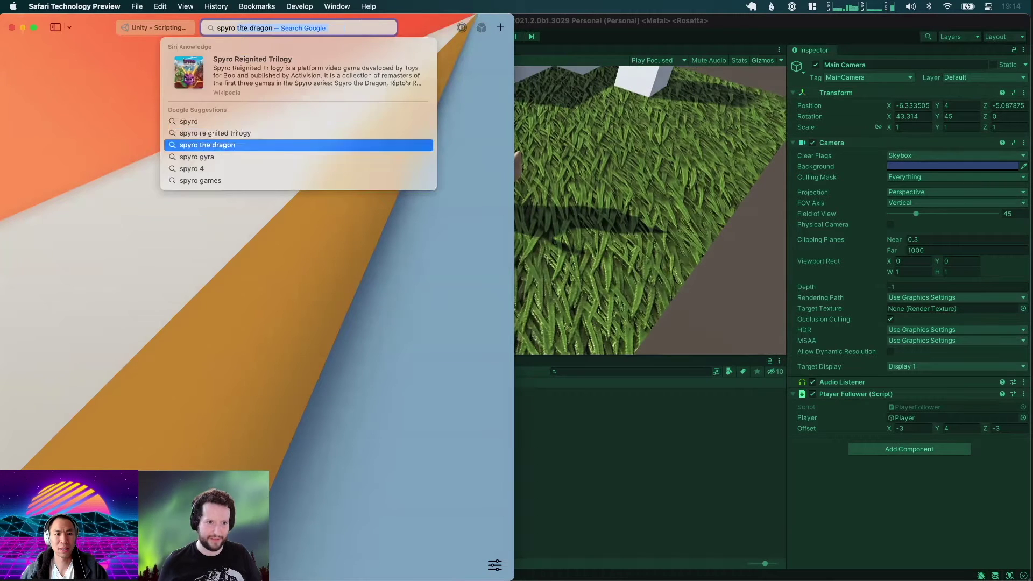
pyautogui.press('Return')
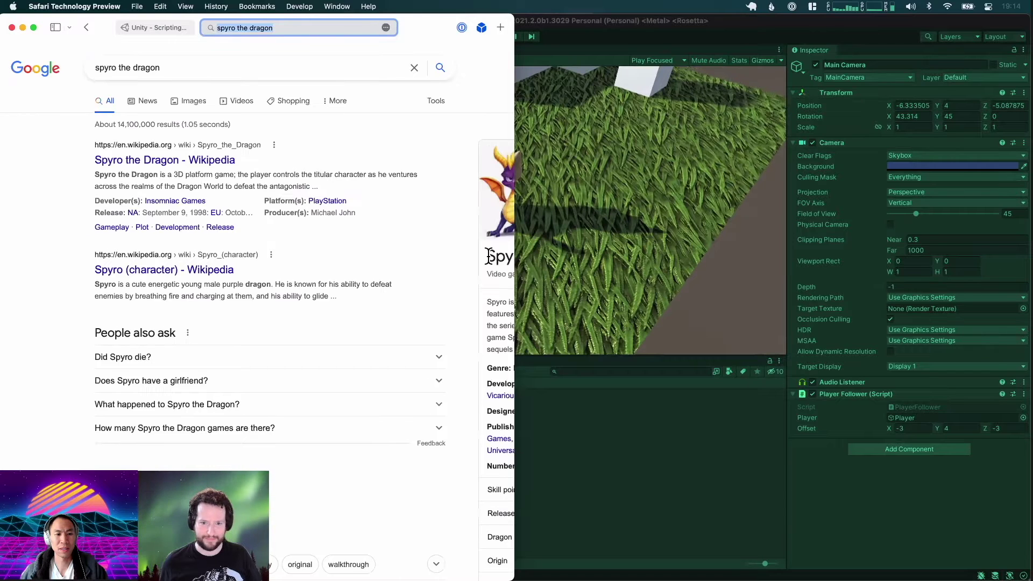
pyautogui.hscroll(5, 488, 257)
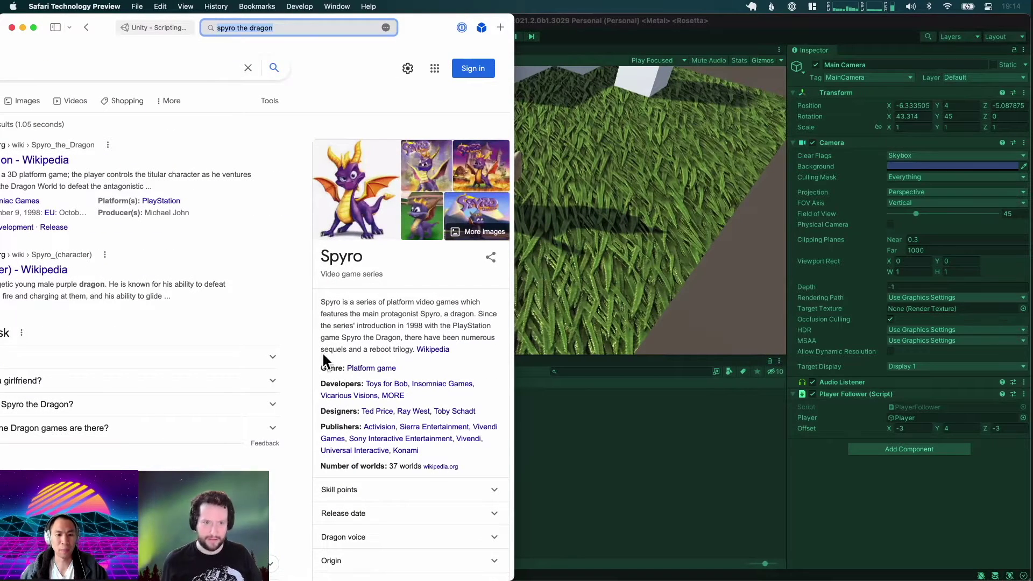
pyautogui.hscroll(-5, 322, 350)
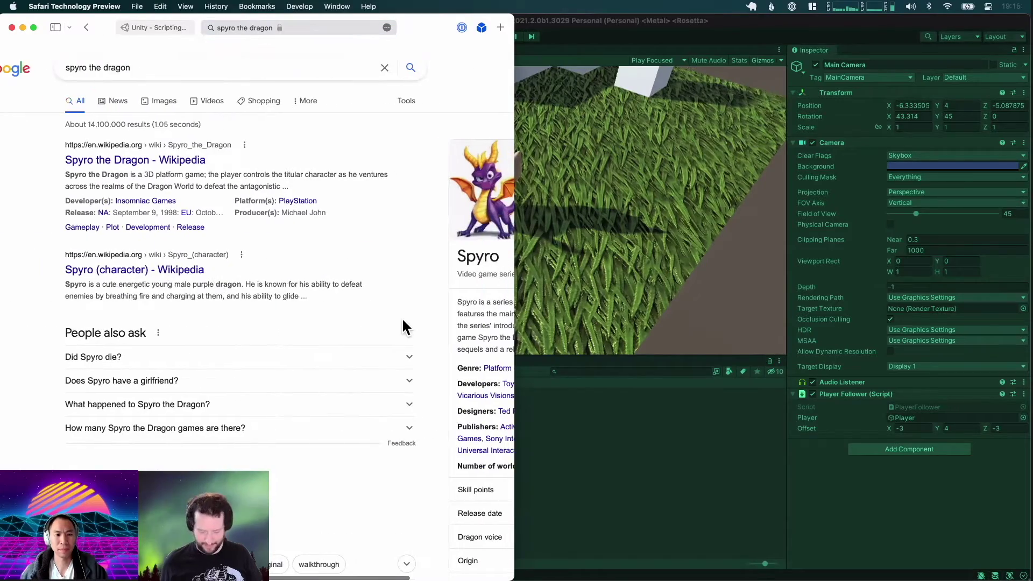
# Place Safari and Unity side by side and widen the browser half
pyautogui.hotkey('ctrl', 'Up')
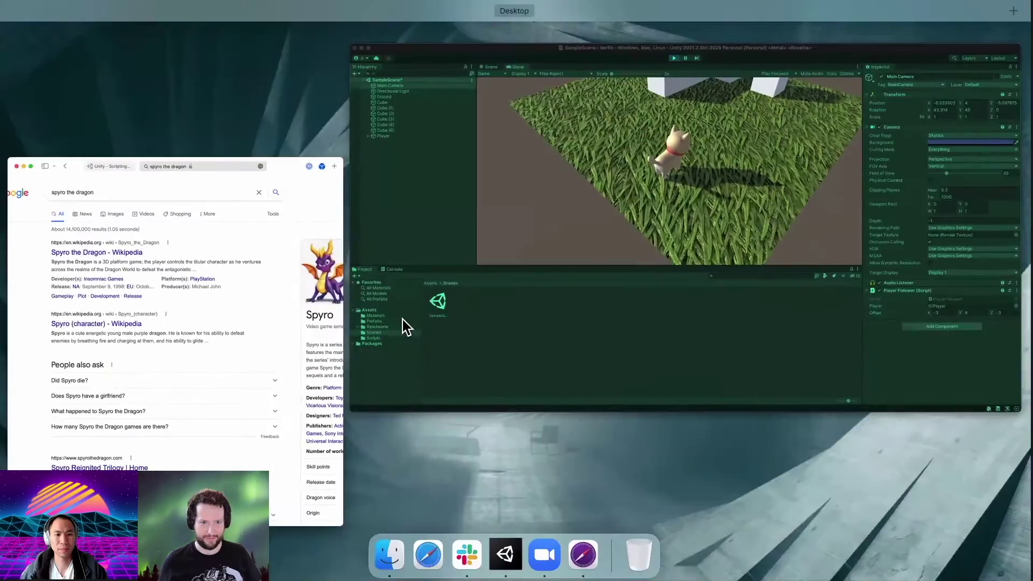
pyautogui.click(228, 305)
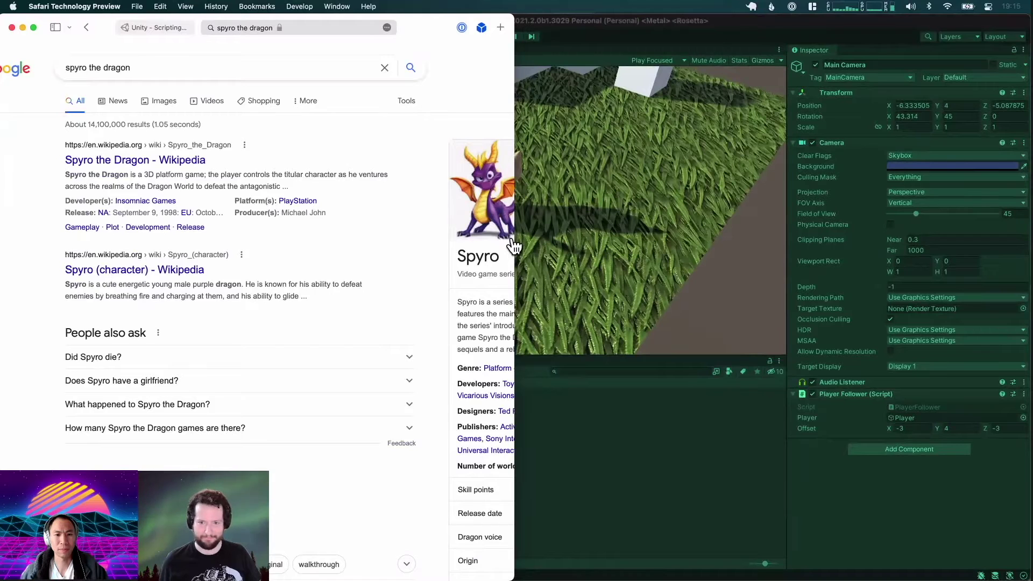
pyautogui.moveTo(515, 238); pyautogui.dragTo(713, 247)
pyautogui.moveTo(443, 301); pyautogui.dragTo(77, 310)
pyautogui.click(77, 311)
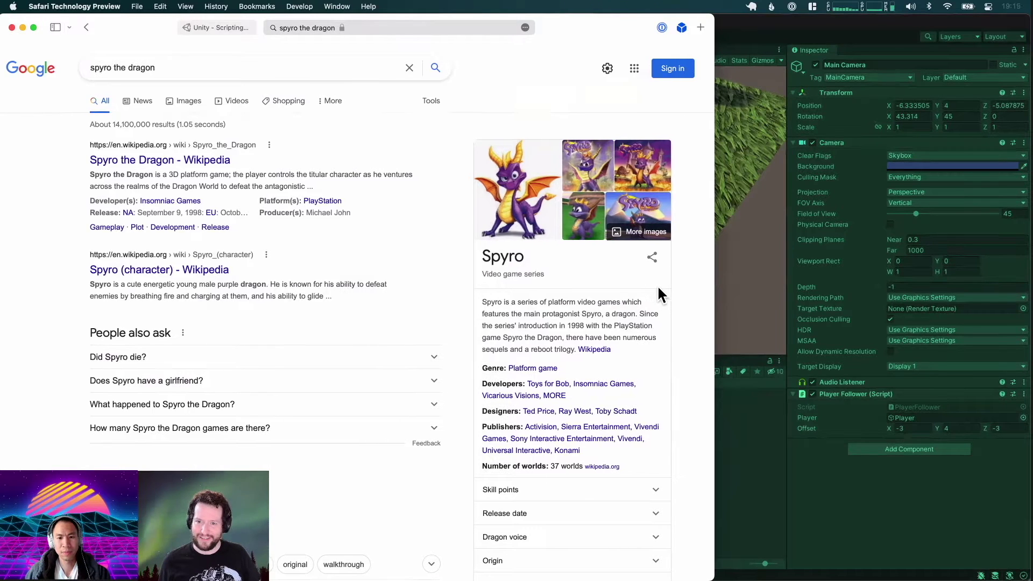
# Narrow the Safari window to reveal more of the Unity editor
pyautogui.click(765, 242)
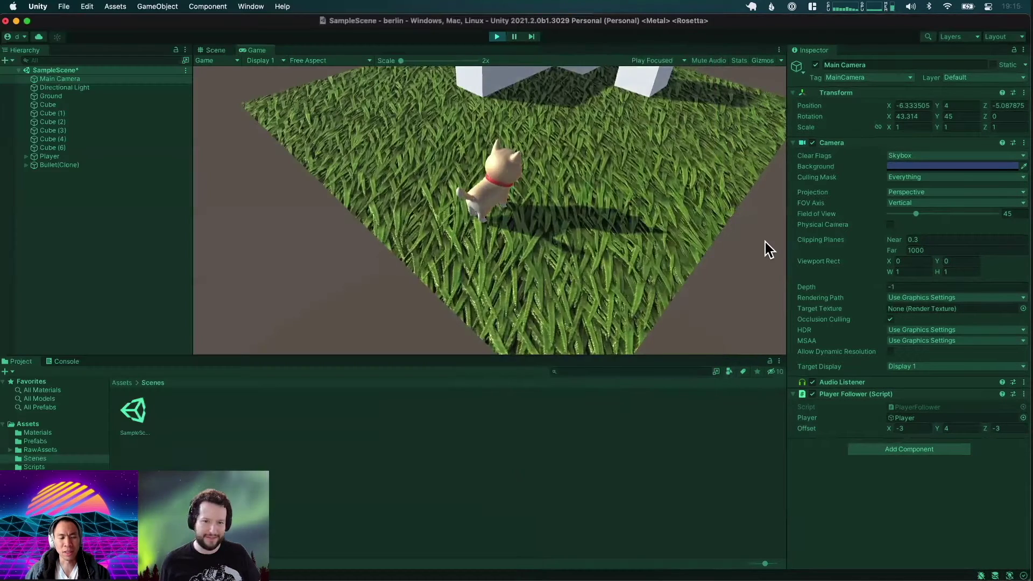
pyautogui.press('super+Tab')
pyautogui.moveTo(712, 253); pyautogui.dragTo(392, 259)
pyautogui.hscroll(10, 296, 244)
pyautogui.hscroll(-2, 296, 244)
pyautogui.hscroll(-8, 296, 244)
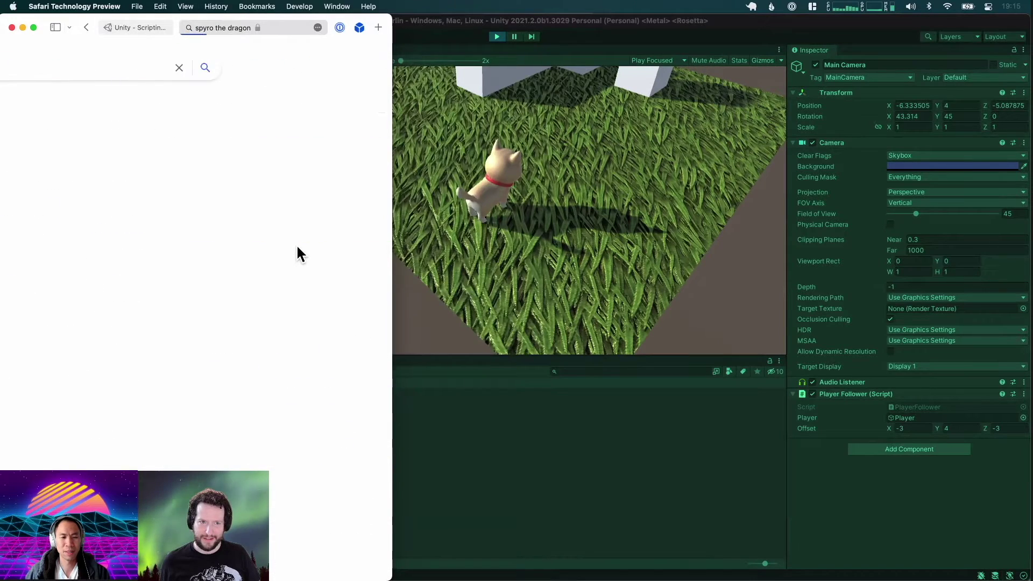
pyautogui.hscroll(5, 296, 243)
pyautogui.hscroll(-5, 296, 243)
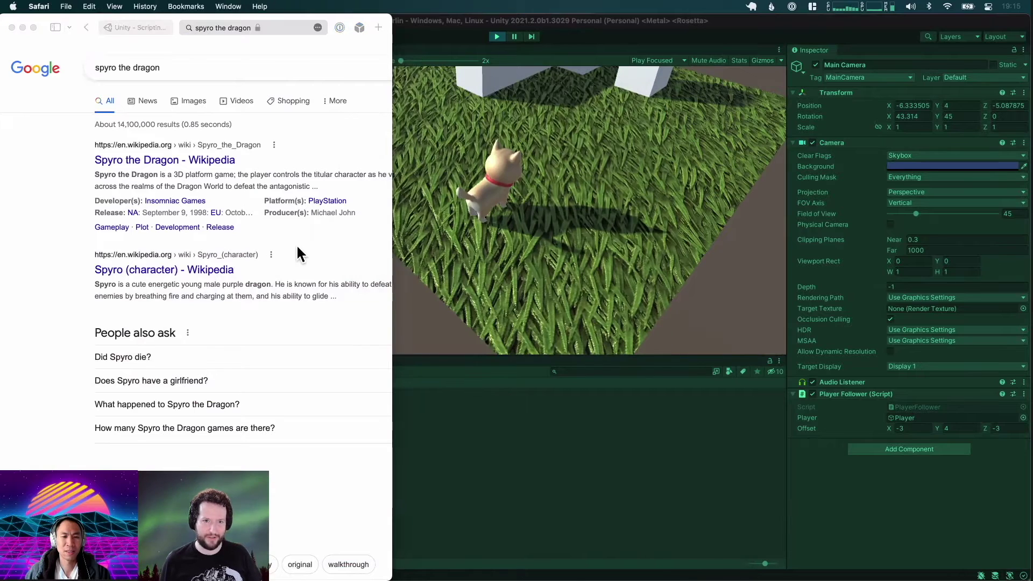
# Search 'spyro the dragon' in a new Safari window tiled to the left half
pyautogui.press('super+n')
pyautogui.write('spyro th')
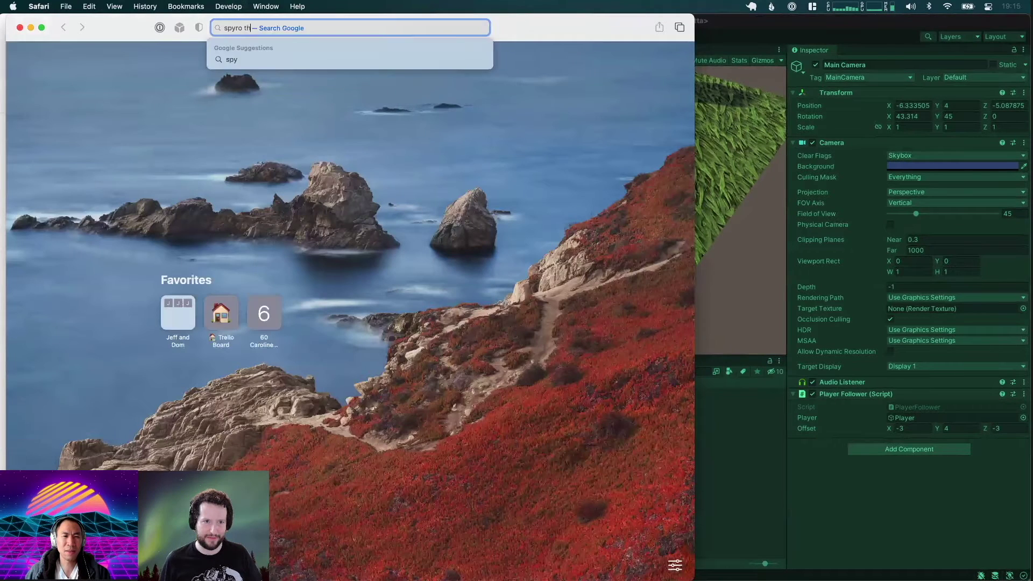
pyautogui.write('e dragon]')
pyautogui.press('Return')
pyautogui.hotkey('ctrl', 'alt', 'Left')
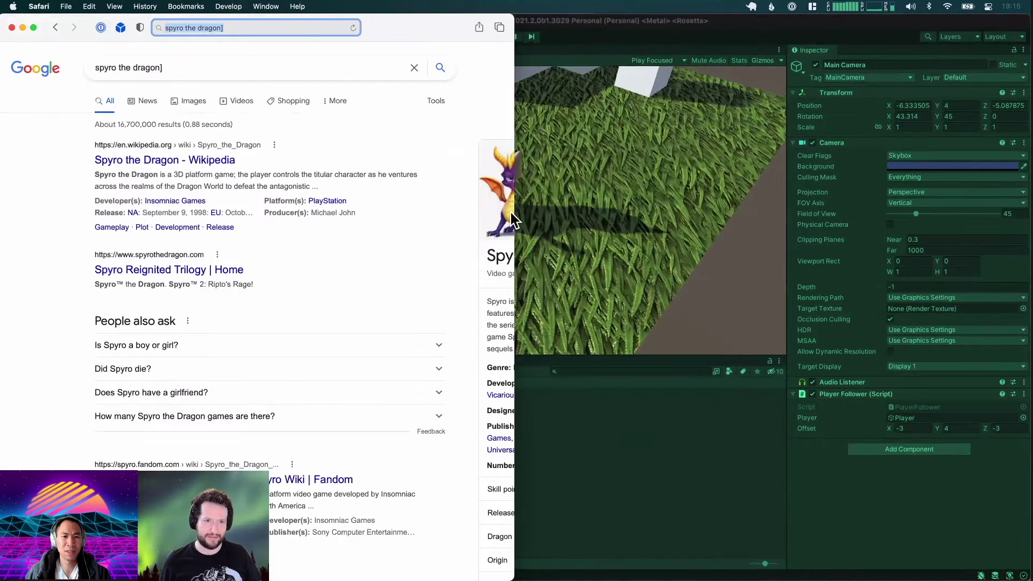
pyautogui.moveTo(515, 241); pyautogui.dragTo(392, 240)
pyautogui.moveTo(280, 240); pyautogui.dragTo(338, 210)
# Fit the other browser window to the left half, then bring Unity forward
pyautogui.click(337, 219)
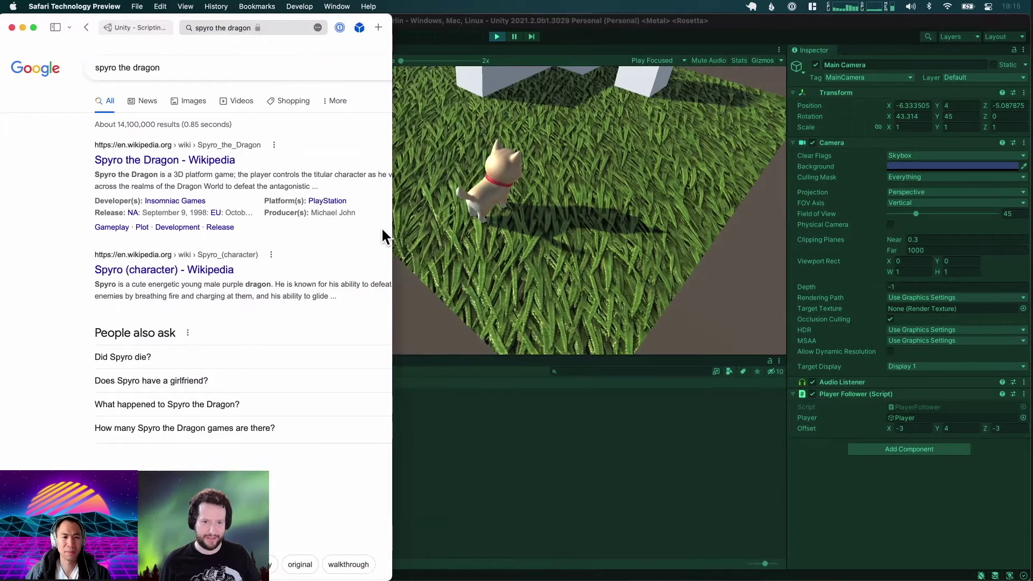
pyautogui.hotkey('ctrl', 'alt', 'Left')
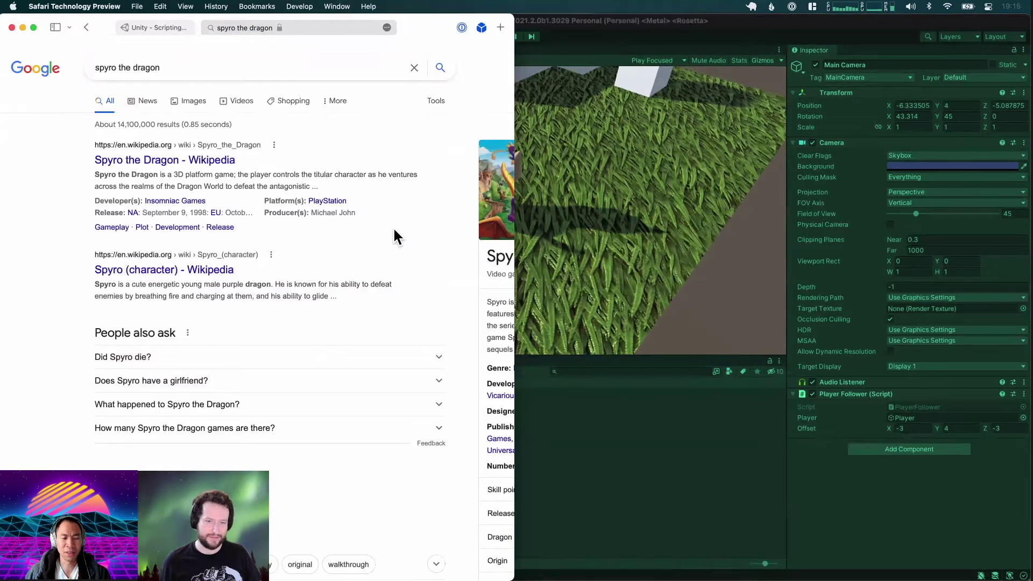
pyautogui.moveTo(514, 259); pyautogui.dragTo(623, 265)
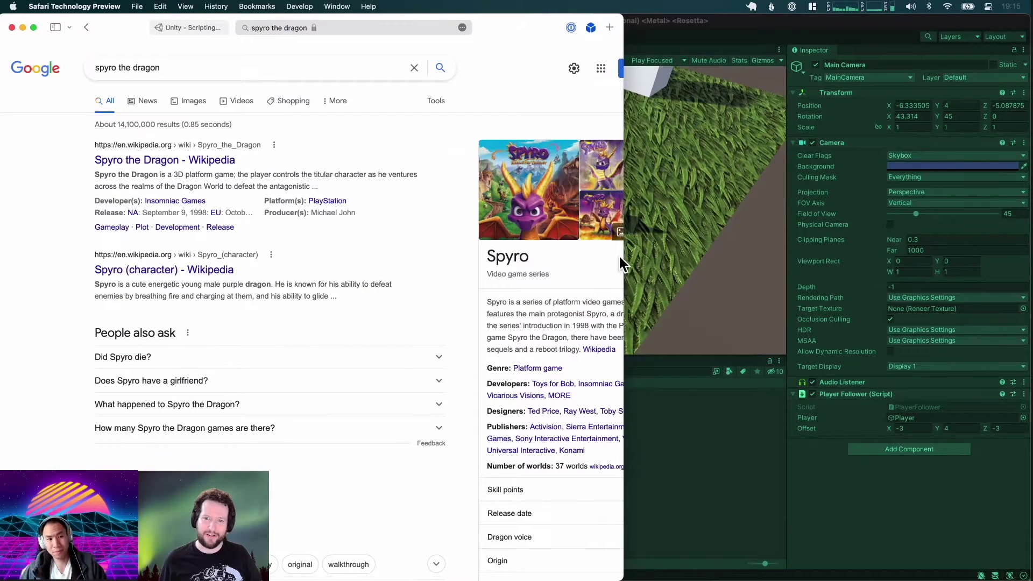
pyautogui.click(650, 264)
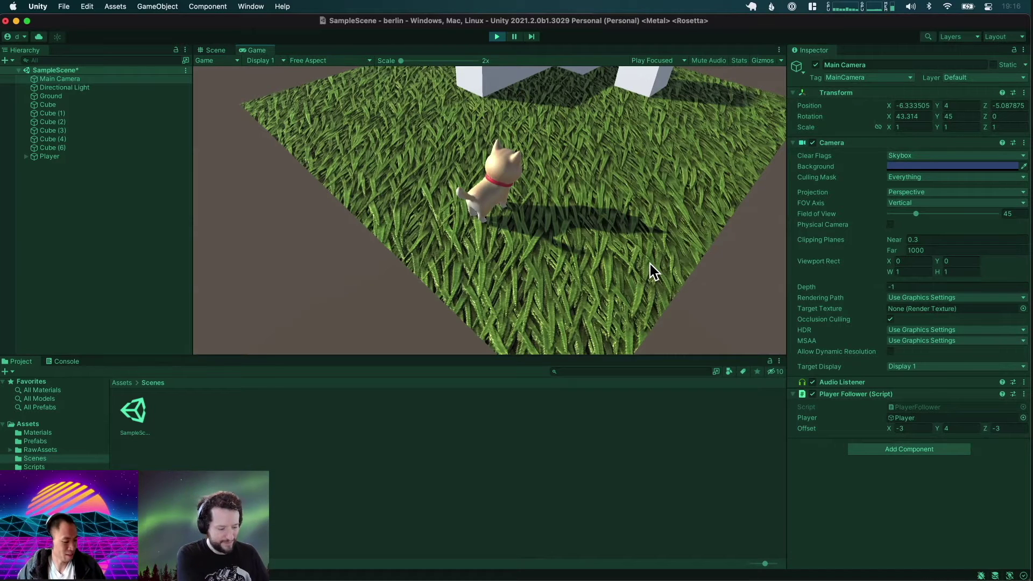
# Run a Google search for 'jak and daxter' in a new Safari tab
pyautogui.press('super+Tab')
pyautogui.press('super+t')
pyautogui.write('jak and daxter')
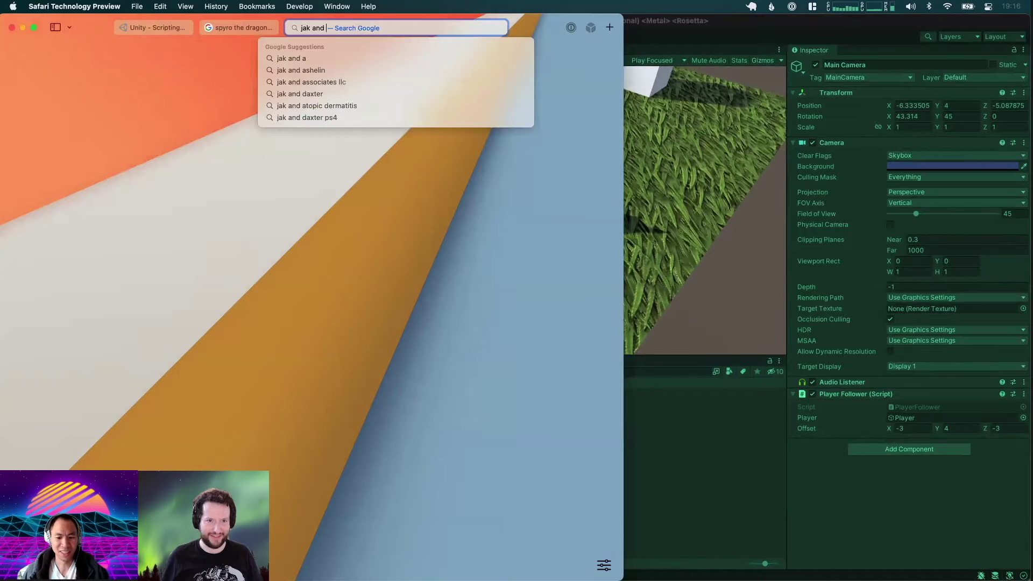
pyautogui.press('Return')
# Run a Google search for 'banjo kazooie' in another new tab
pyautogui.press('super+t')
pyautogui.write('banjo')
pyautogui.write('e t')
pyautogui.press('BackSpace')
pyautogui.write('kazo')
pyautogui.press('Down')
pyautogui.press('Return')
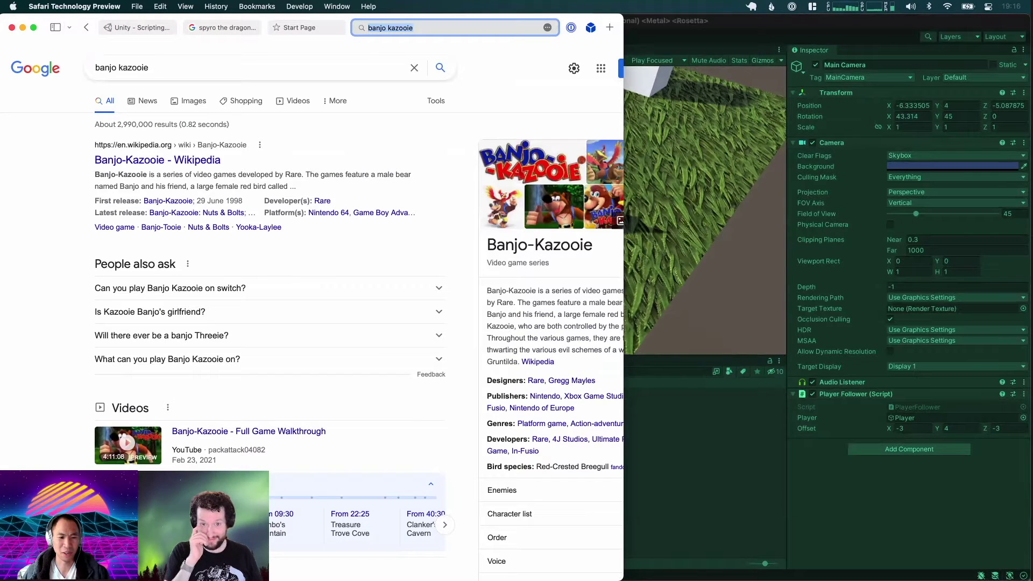
# Search Google for 'crash bandicoot' and look over the results
pyautogui.press('super+t')
pyautogui.write('crash bandicoot')
pyautogui.press('Return')
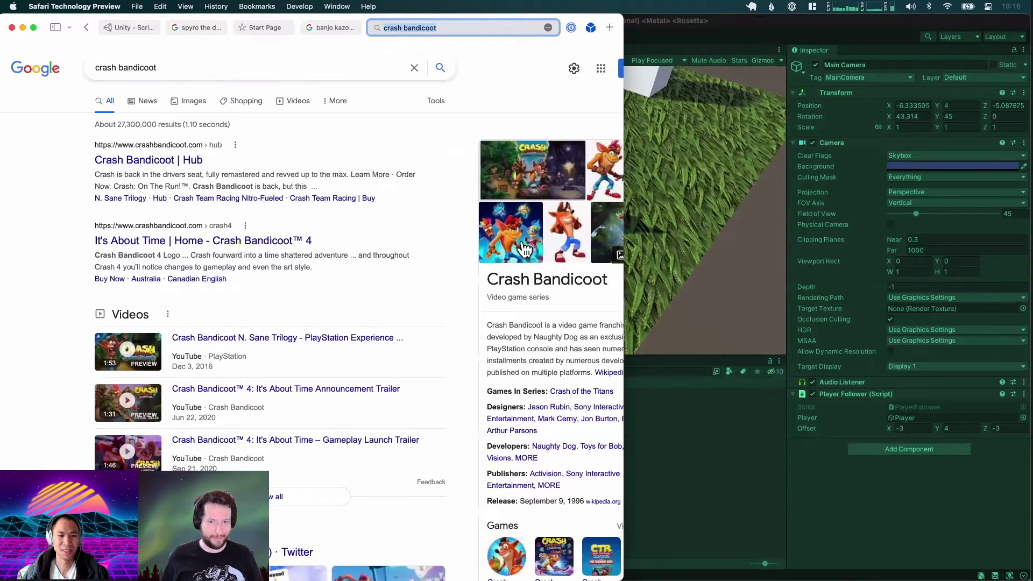
pyautogui.hscroll(2, 474, 238)
pyautogui.scroll(-2, 363, 249)
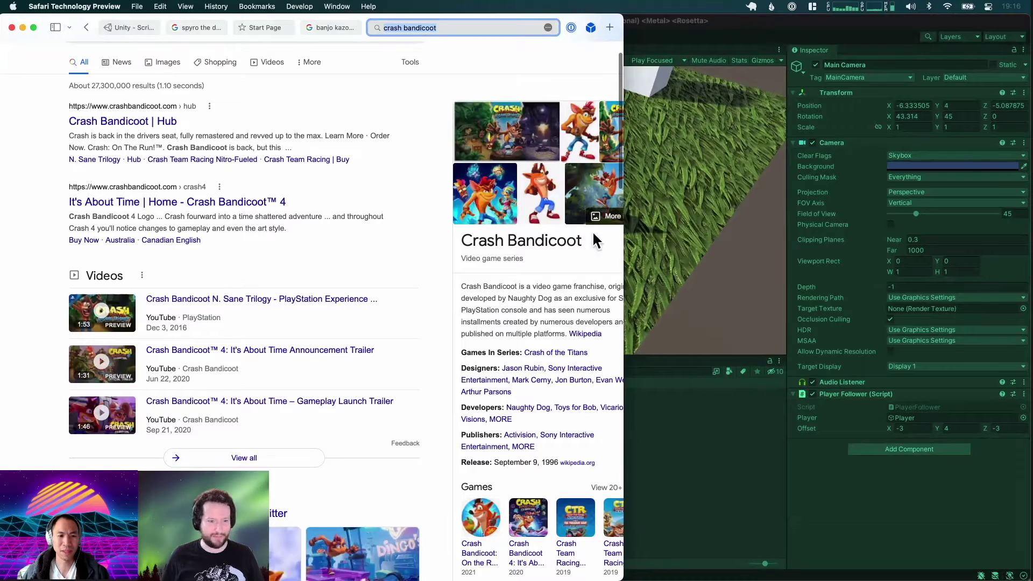
pyautogui.hscroll(2, 303, 353)
pyautogui.scroll(-5, 305, 355)
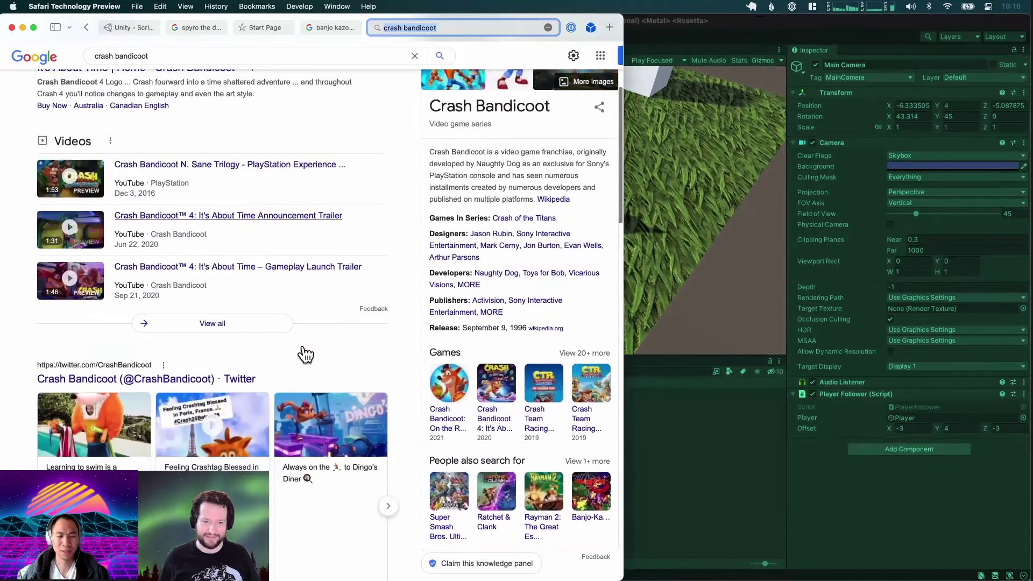
pyautogui.scroll(5, 303, 348)
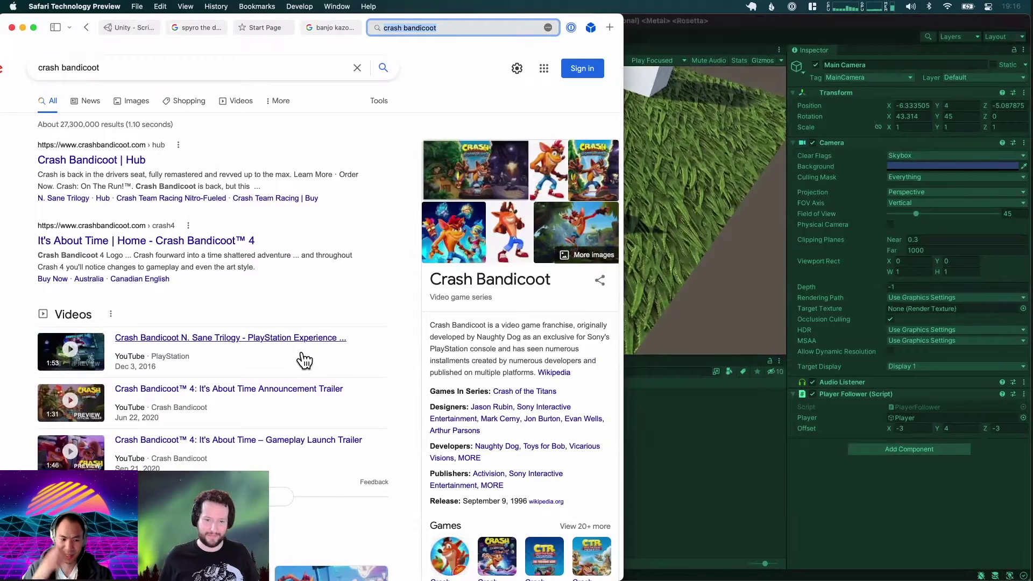
pyautogui.hscroll(-2, 189, 247)
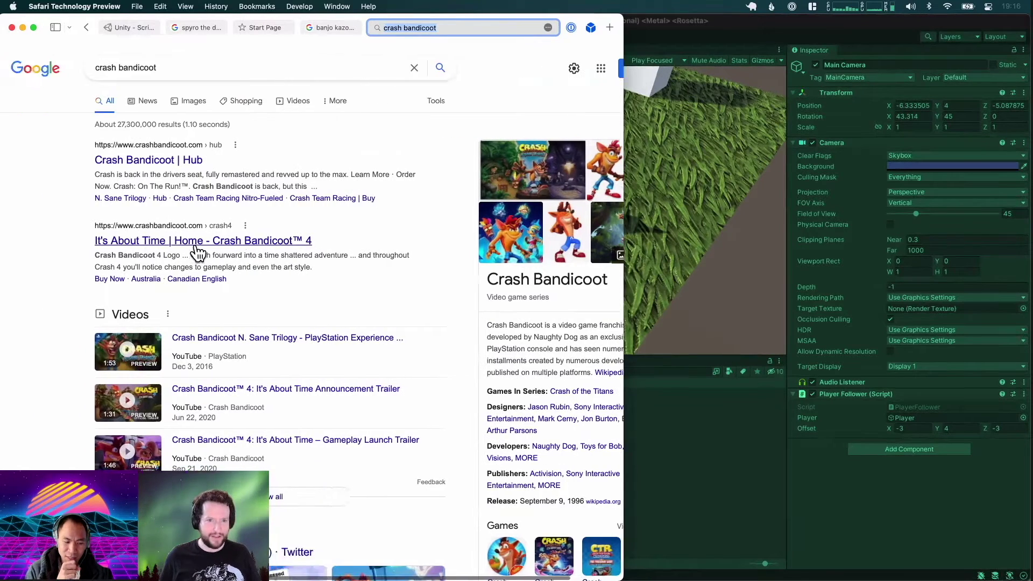
pyautogui.hscroll(2, 301, 231)
# Browse Crash Bandicoot images, previewing the Facebook and Crash Bandicoot 4 store pictures
pyautogui.click(411, 215)
pyautogui.click(473, 150)
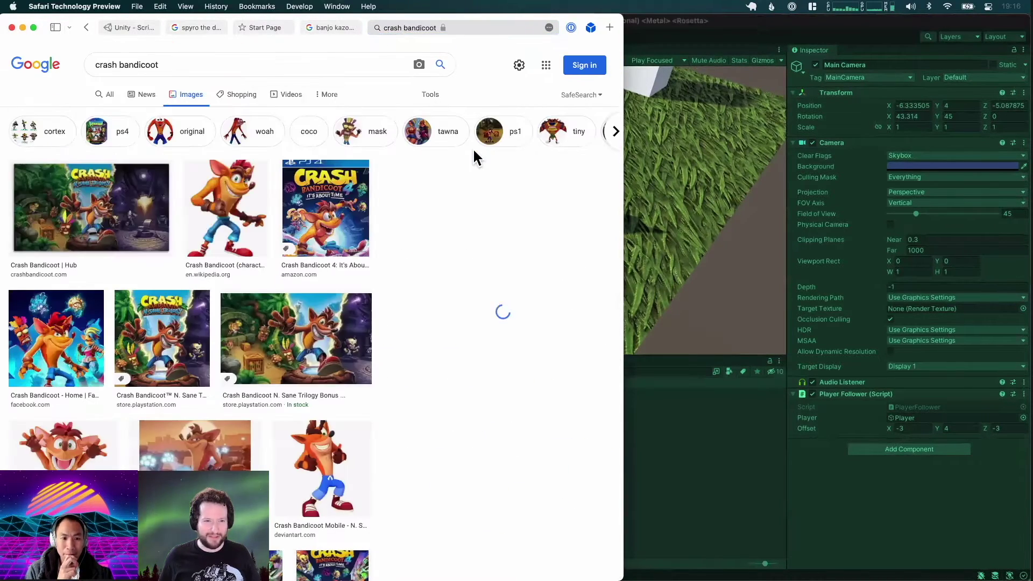
pyautogui.press('Right')
pyautogui.press('Right')
pyautogui.press('Right')
pyautogui.press('Right')
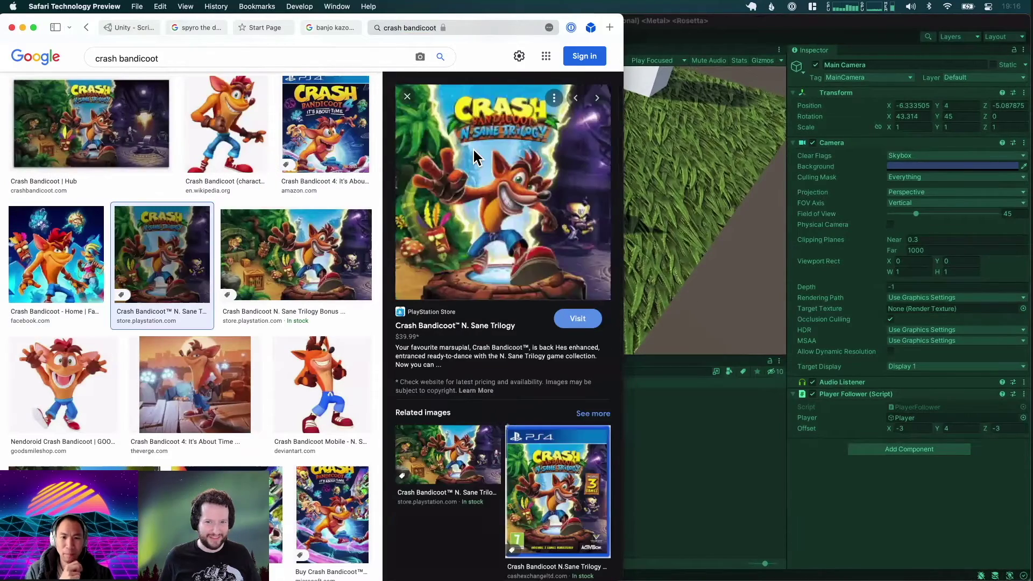
pyautogui.press('Right')
pyautogui.press('Right')
pyautogui.press('Right')
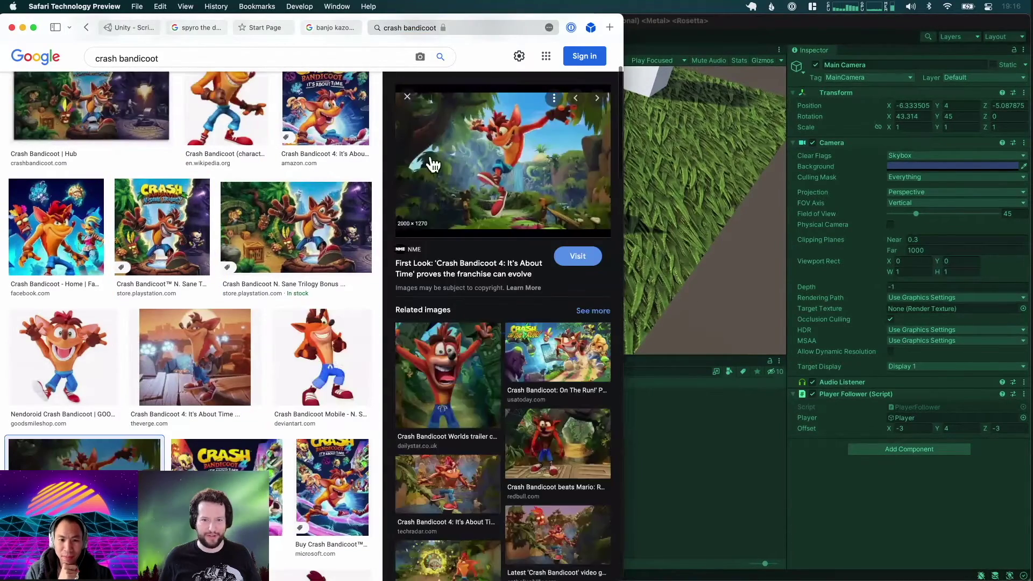
pyautogui.rightClick(51, 219)
pyautogui.click(50, 219)
pyautogui.click(60, 202)
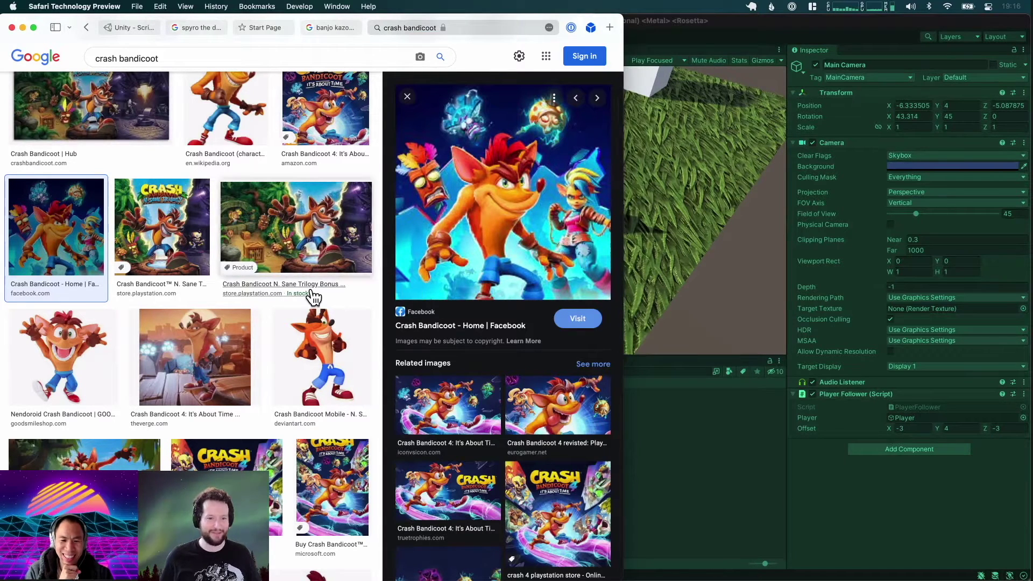
pyautogui.scroll(-1, 315, 350)
pyautogui.scroll(1, 317, 430)
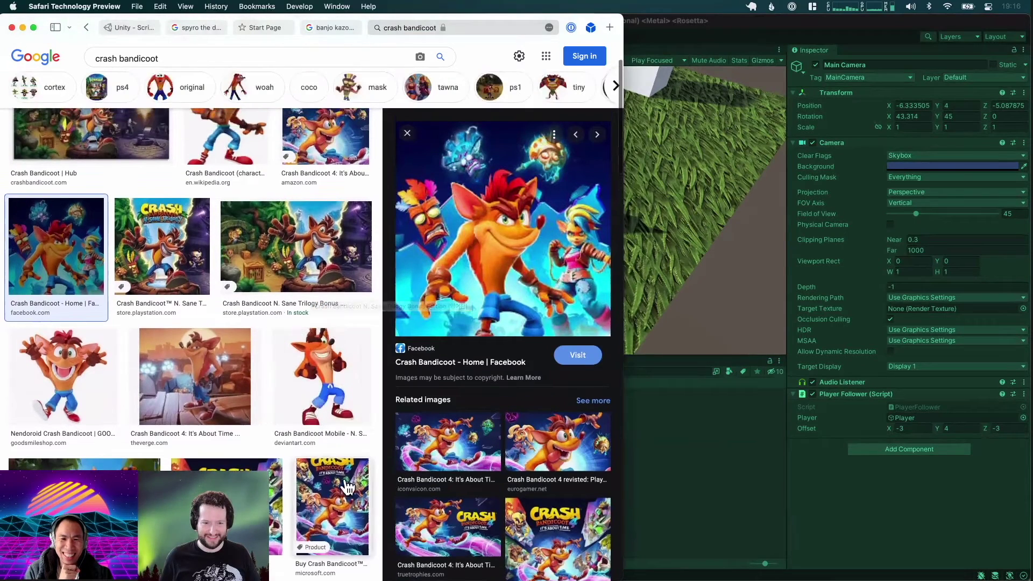
pyautogui.click(323, 530)
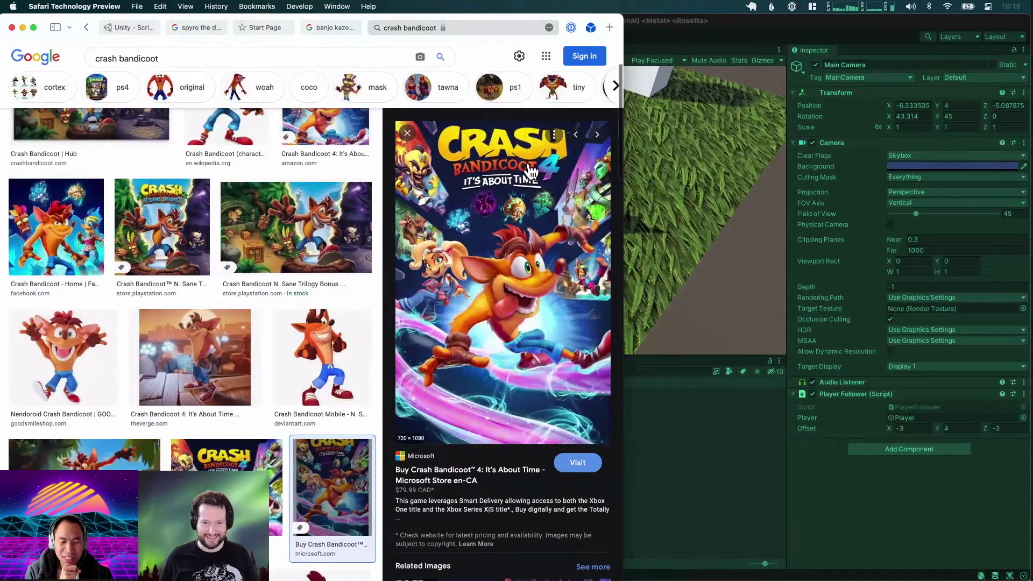
pyautogui.scroll(1, 526, 219)
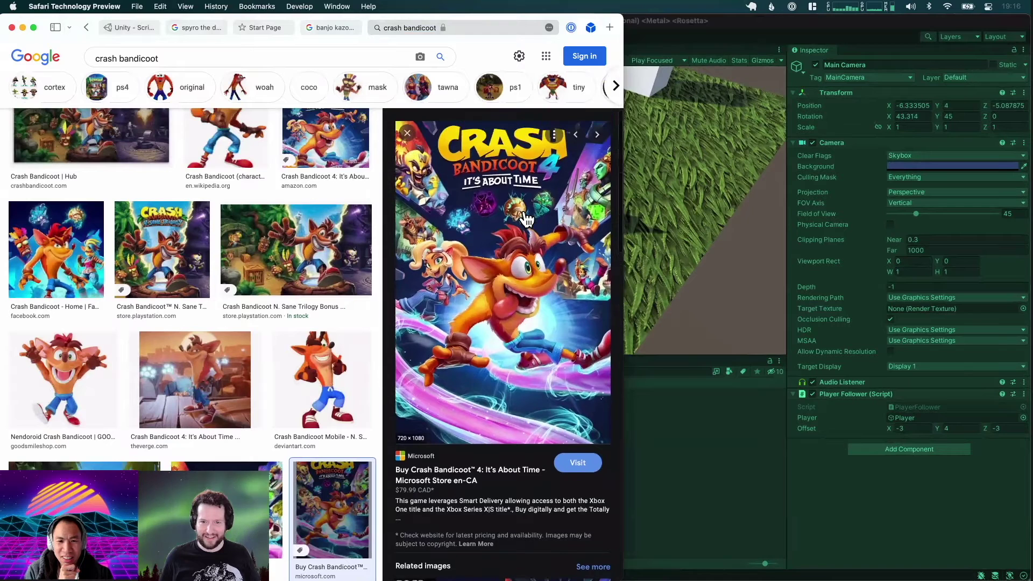
pyautogui.press('super+n')
# Search 'ratchen and clank' and show the Google Images results
pyautogui.write('ratchen and clank')
pyautogui.press('Return')
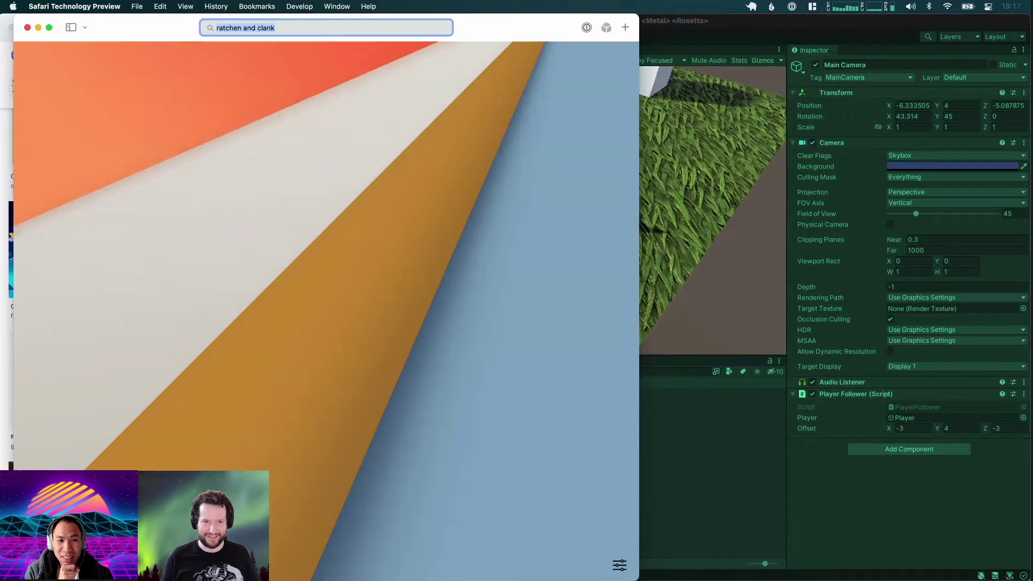
pyautogui.click(202, 105)
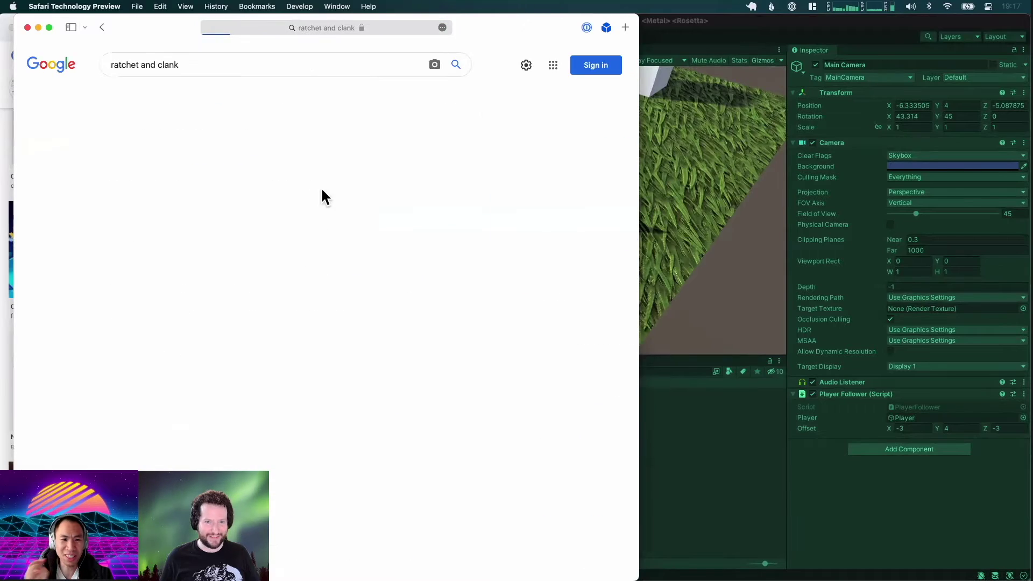
pyautogui.scroll(-1, 258, 317)
pyautogui.scroll(-2, 253, 316)
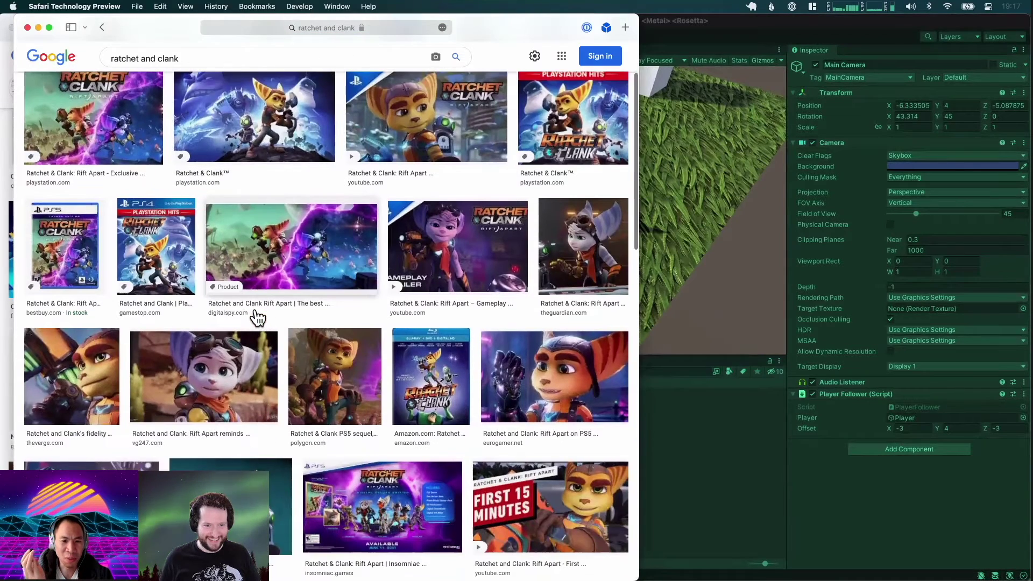
pyautogui.scroll(-1, 571, 228)
# Preview a few Ratchet and Clank images, then close that window and the Crash Bandicoot tab
pyautogui.click(572, 231)
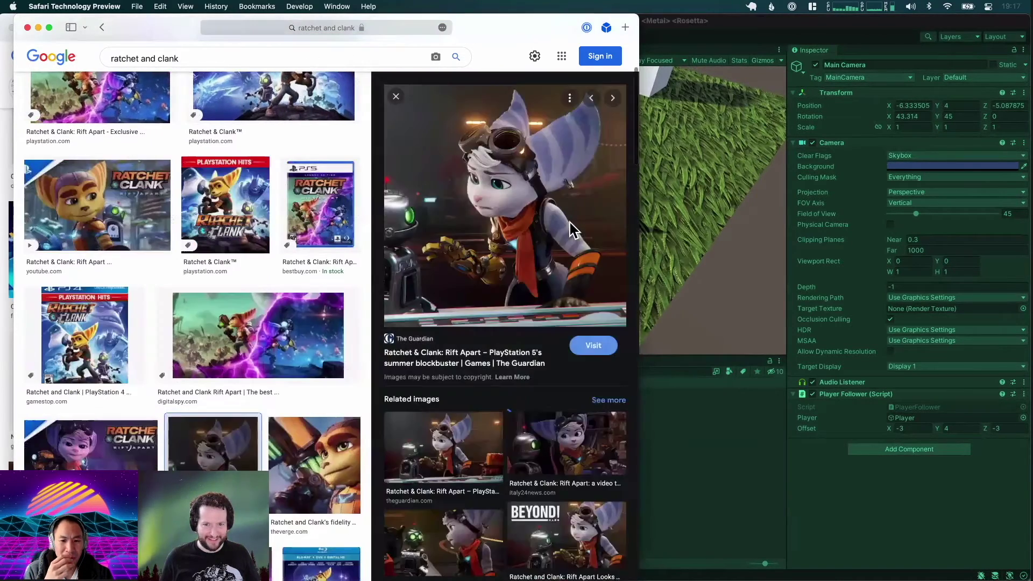
pyautogui.press('Right')
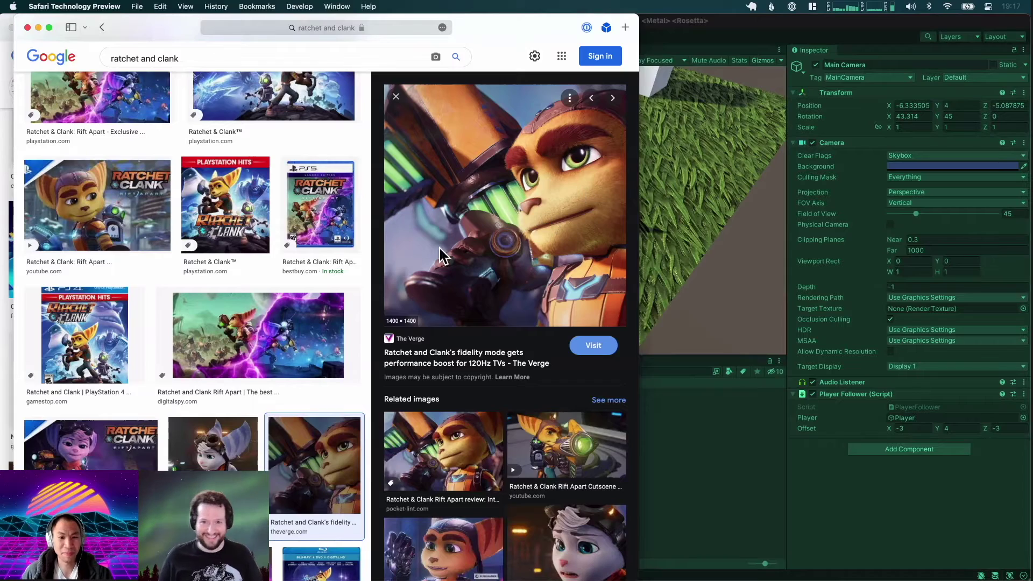
pyautogui.press('Right')
pyautogui.press('super+w')
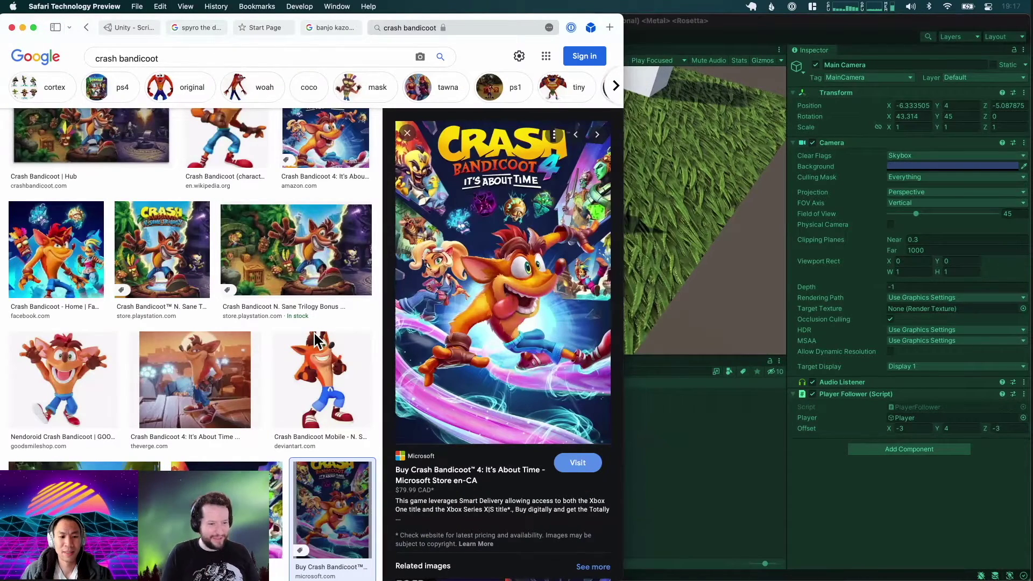
pyautogui.press('super+w')
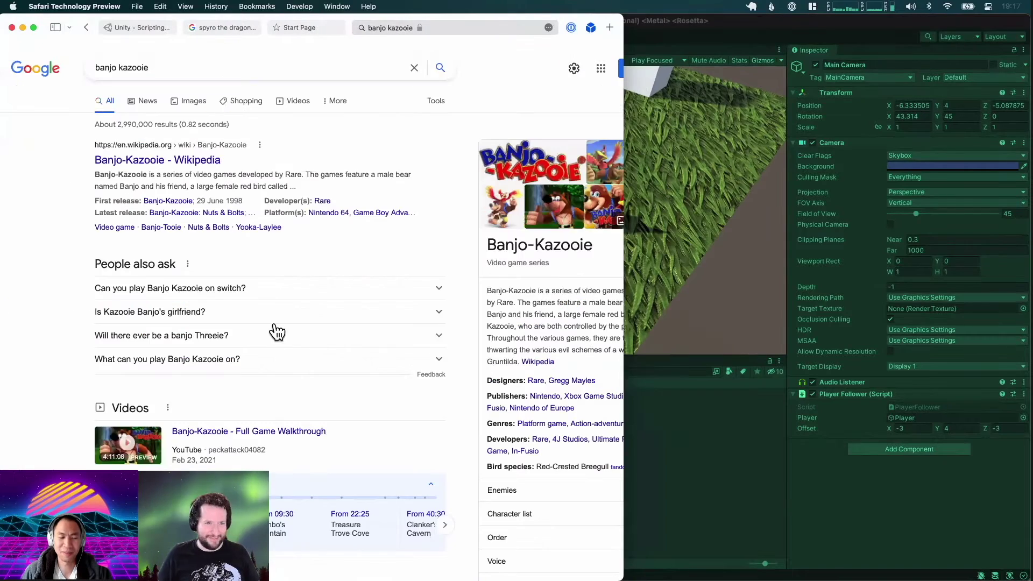
# Preview several Banjo-Kazooie images, including the Super Smash, save-and-quit and Conker reveal pictures
pyautogui.click(544, 190)
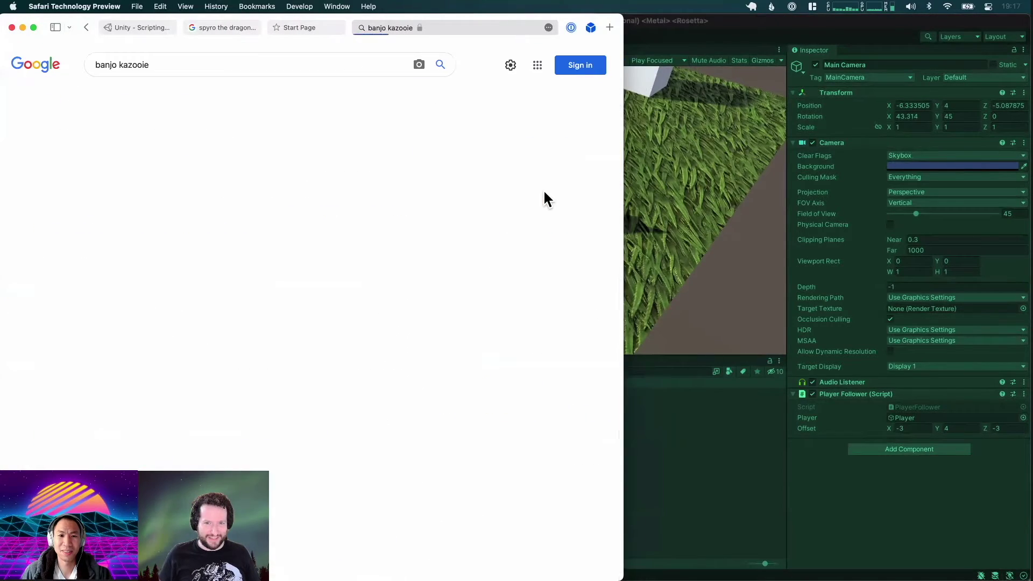
pyautogui.press('Right')
pyautogui.press('Right')
pyautogui.press('Right')
pyautogui.press('Right')
pyautogui.press('Right')
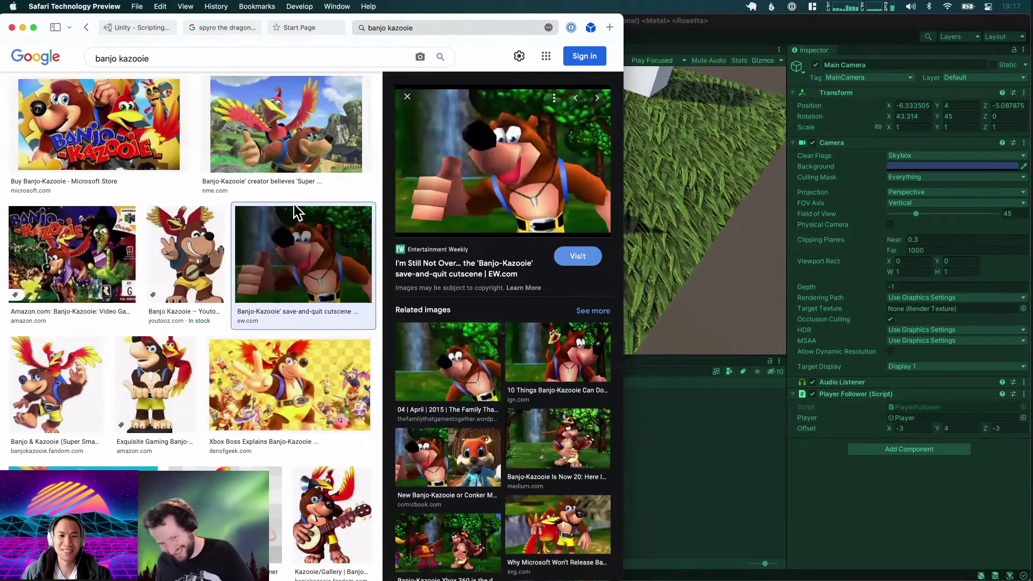
pyautogui.press('Right')
pyautogui.press('Right')
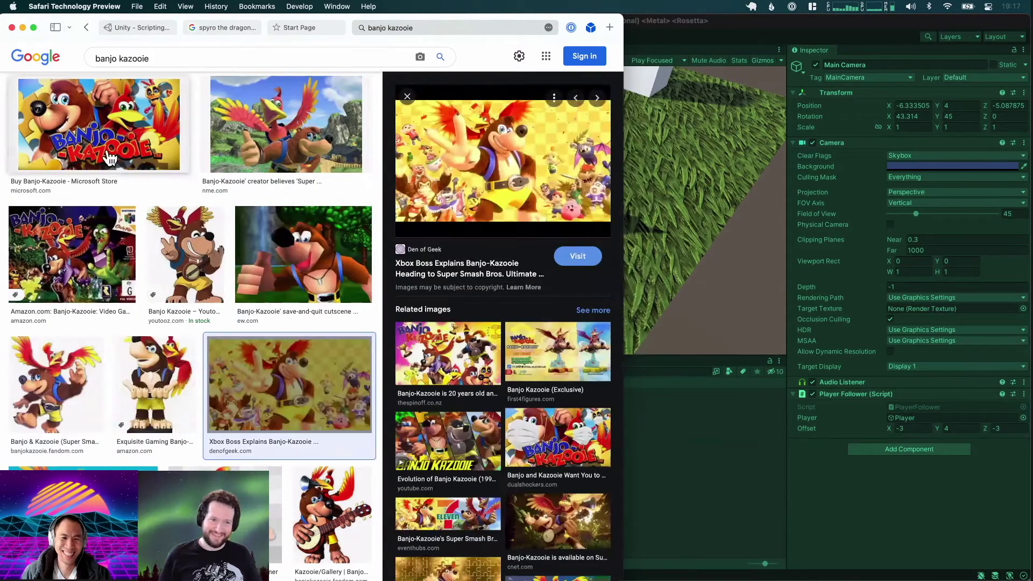
pyautogui.click(68, 369)
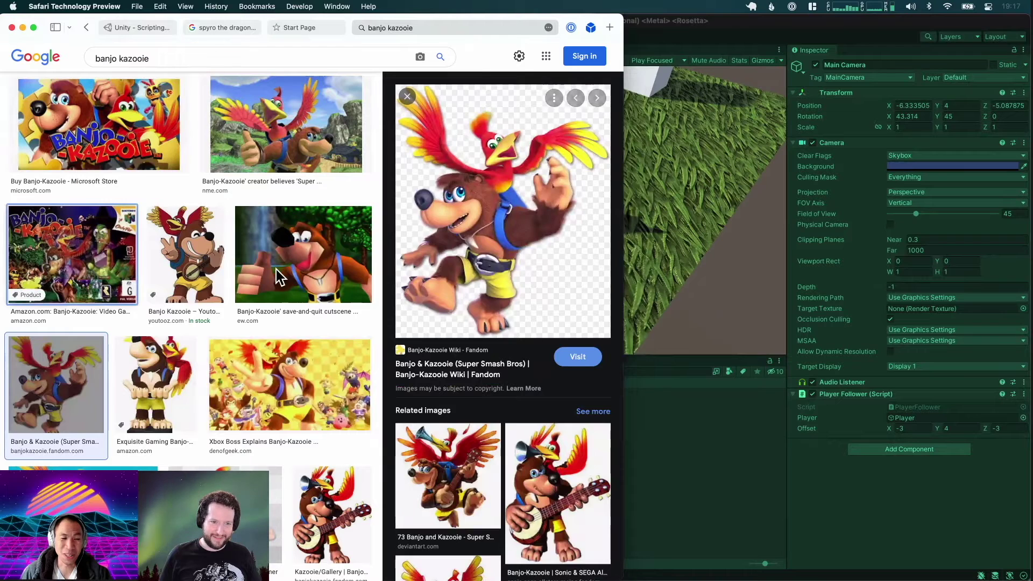
pyautogui.click(273, 280)
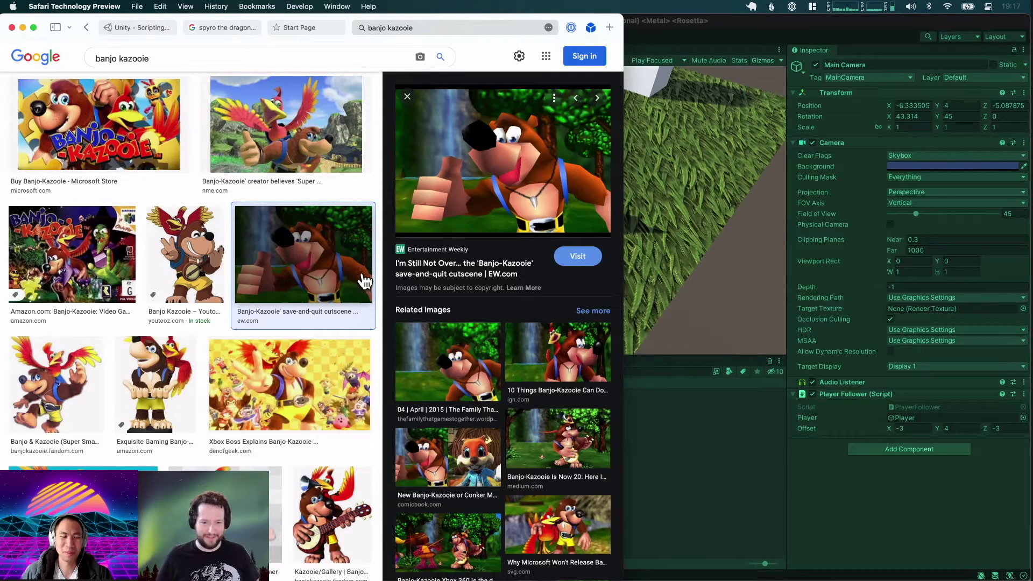
pyautogui.click(478, 479)
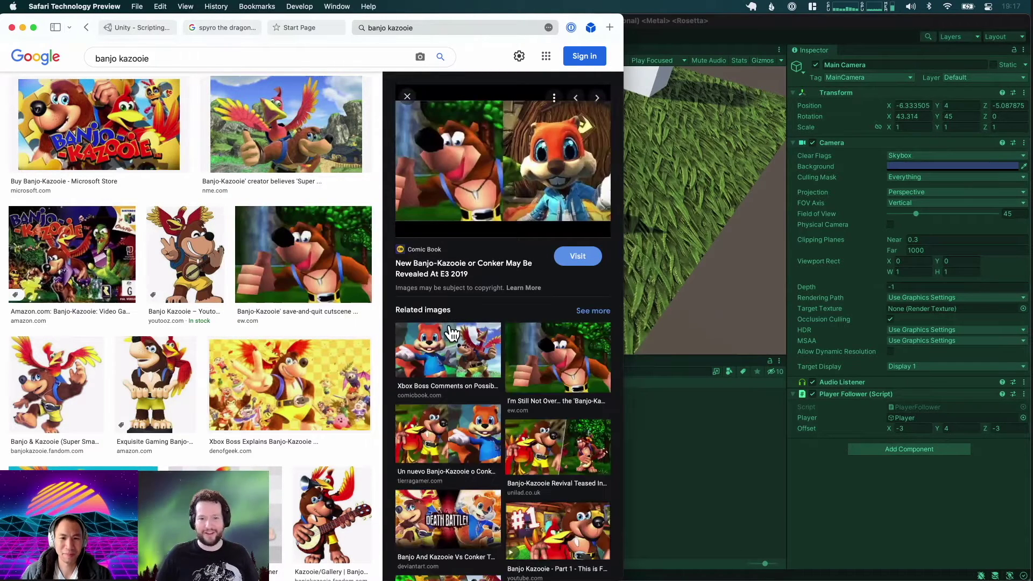
# Close the Jak and Daxter Wikipedia and Spyro tabs and bring the Unity editor forward
pyautogui.press('super+w')
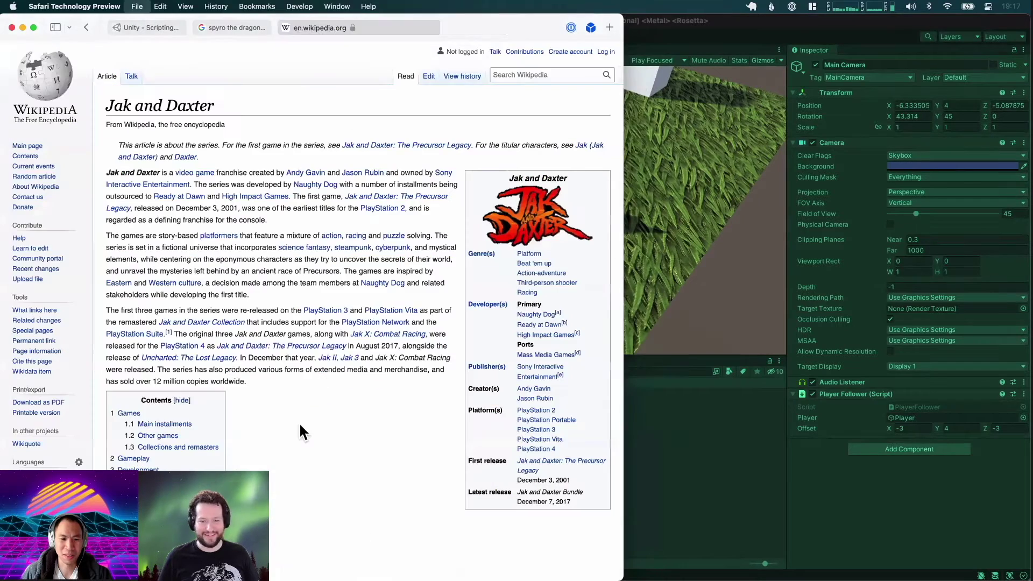
pyautogui.scroll(-10, 268, 419)
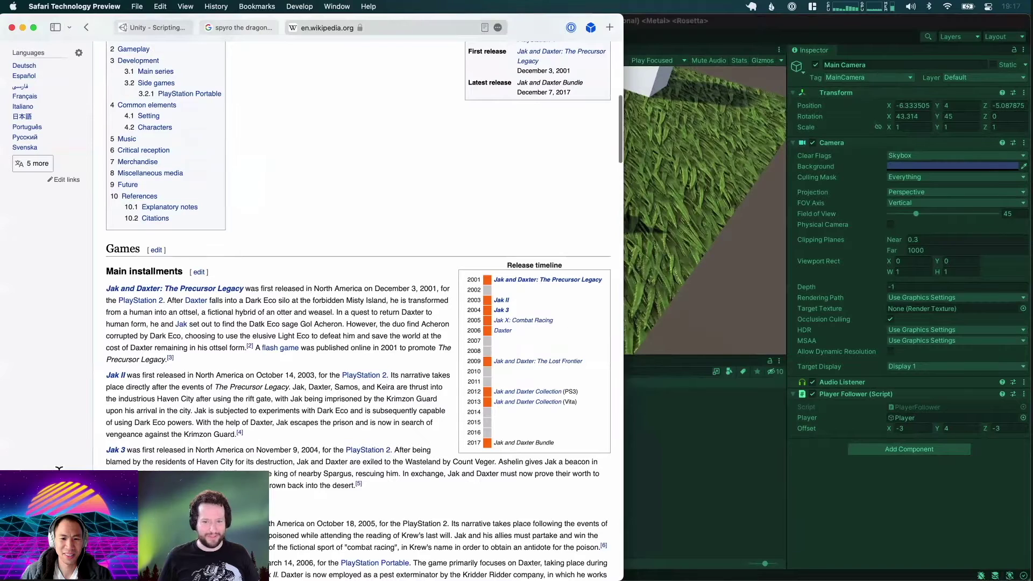
pyautogui.press('super+w')
pyautogui.press('super+w')
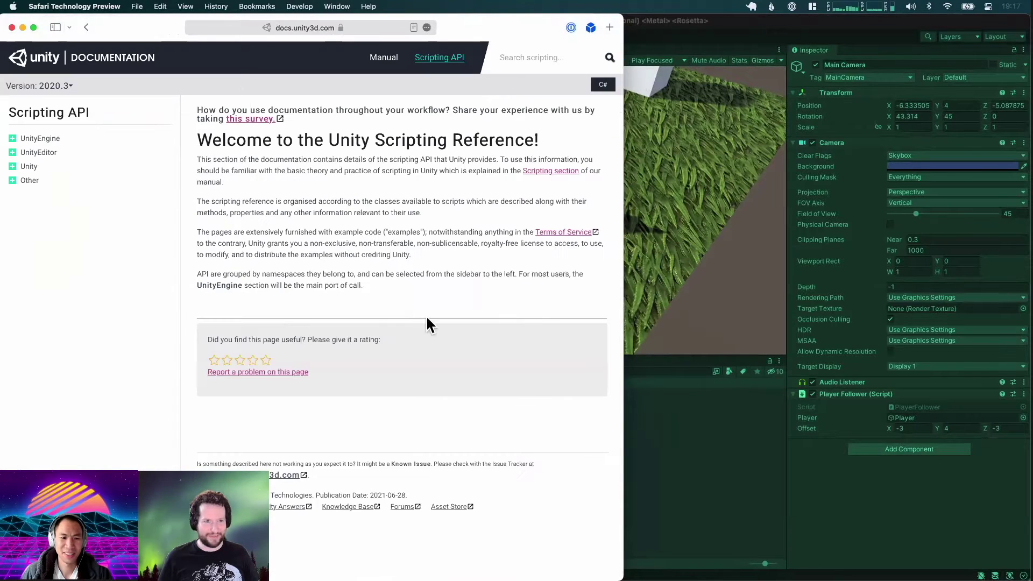
pyautogui.click(731, 407)
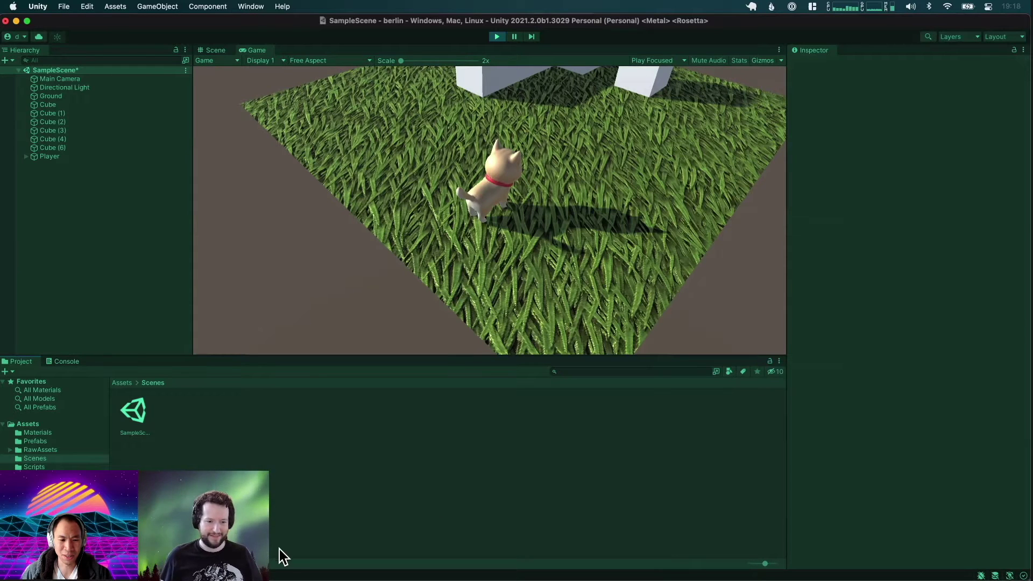
# Open the SampleScene asset's actions, then fire bullets across the grass in the running game
pyautogui.rightClick(133, 410)
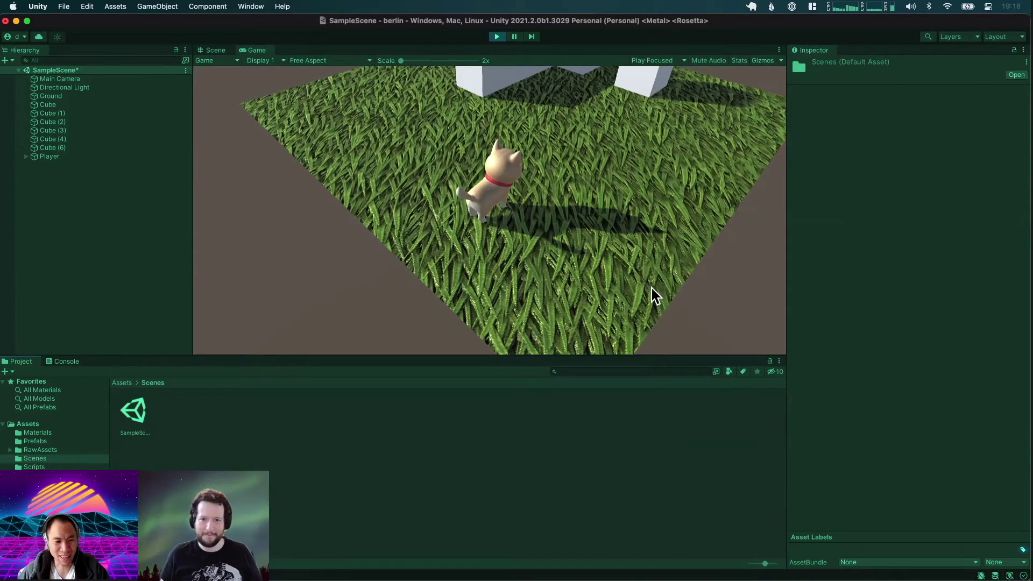
pyautogui.click(629, 267)
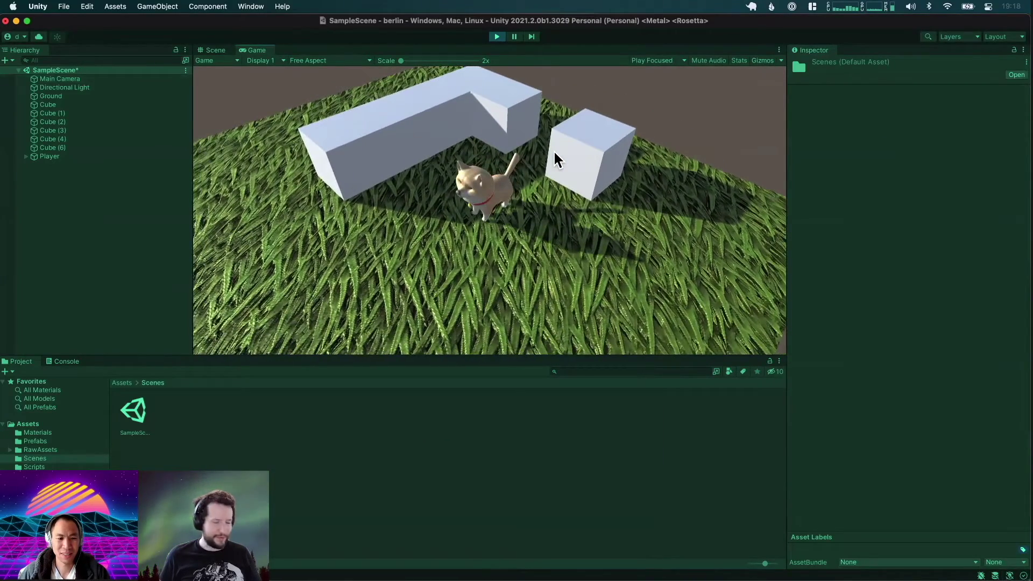
pyautogui.click(525, 251)
pyautogui.click(619, 245)
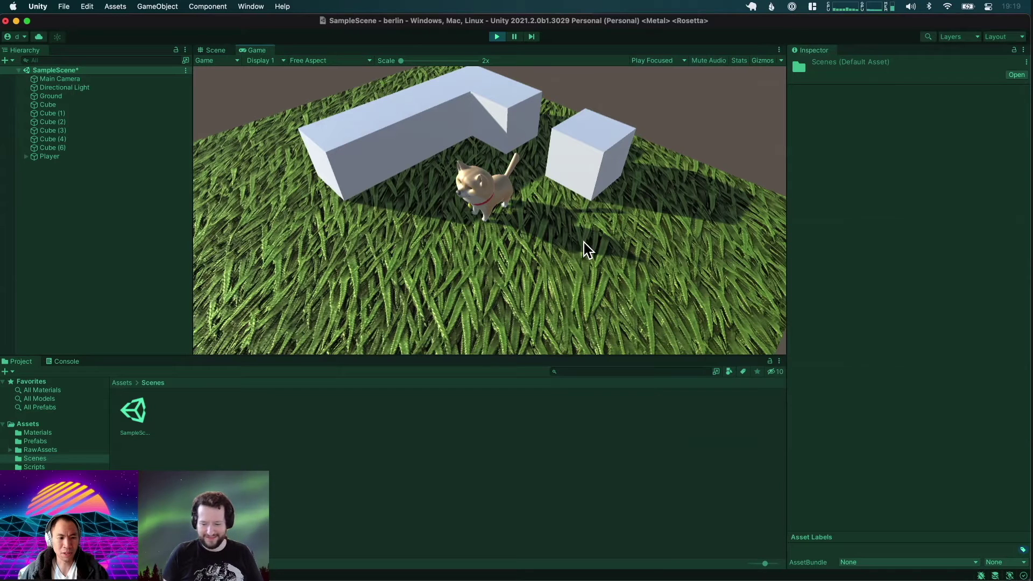
# Search Google for 'bowsette' and open its Wikipedia article
pyautogui.press('super+Tab')
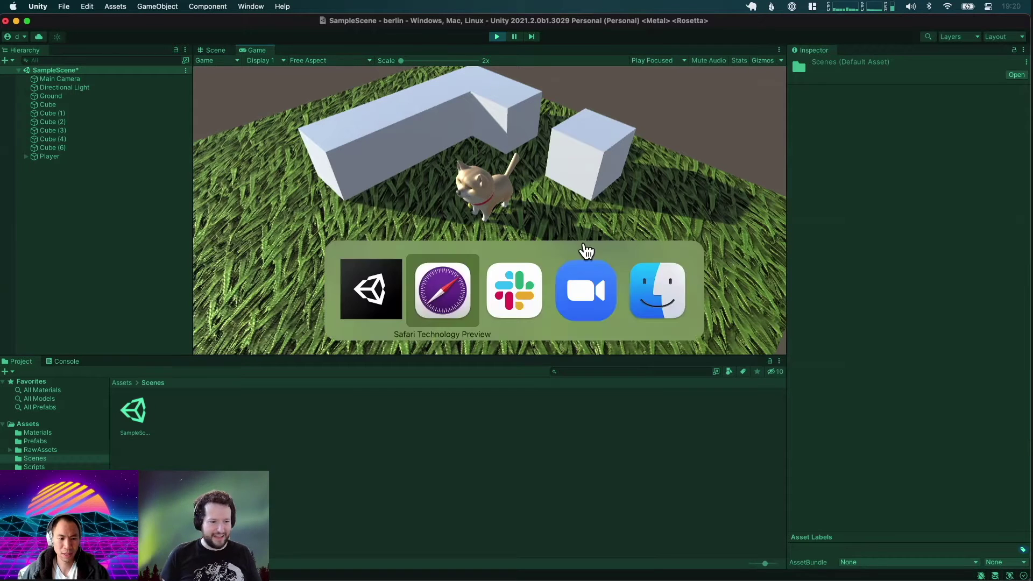
pyautogui.press('super+Tab')
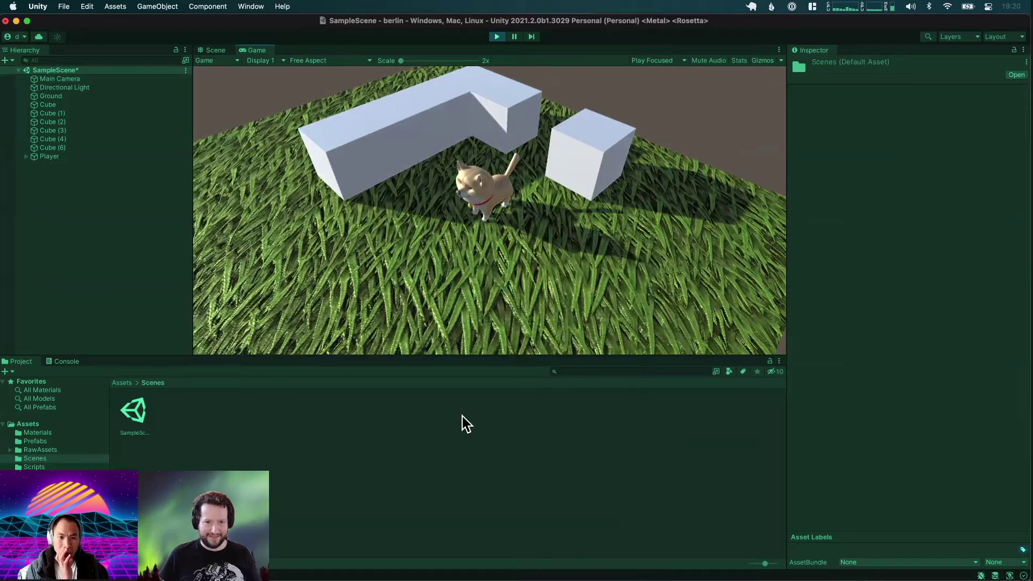
pyautogui.press('super+Tab')
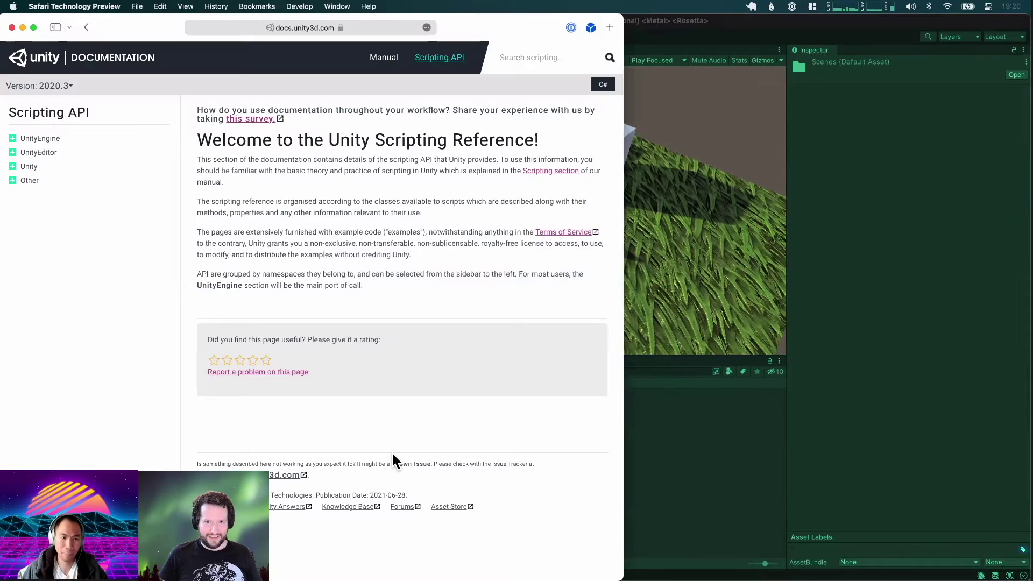
pyautogui.press('super+t')
pyautogui.write('bowsette')
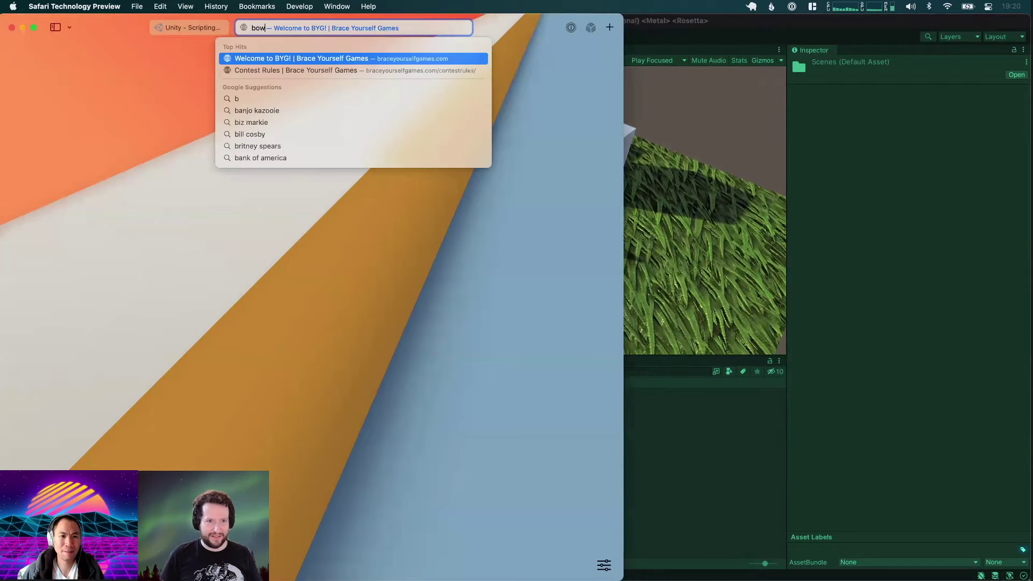
pyautogui.press('Return')
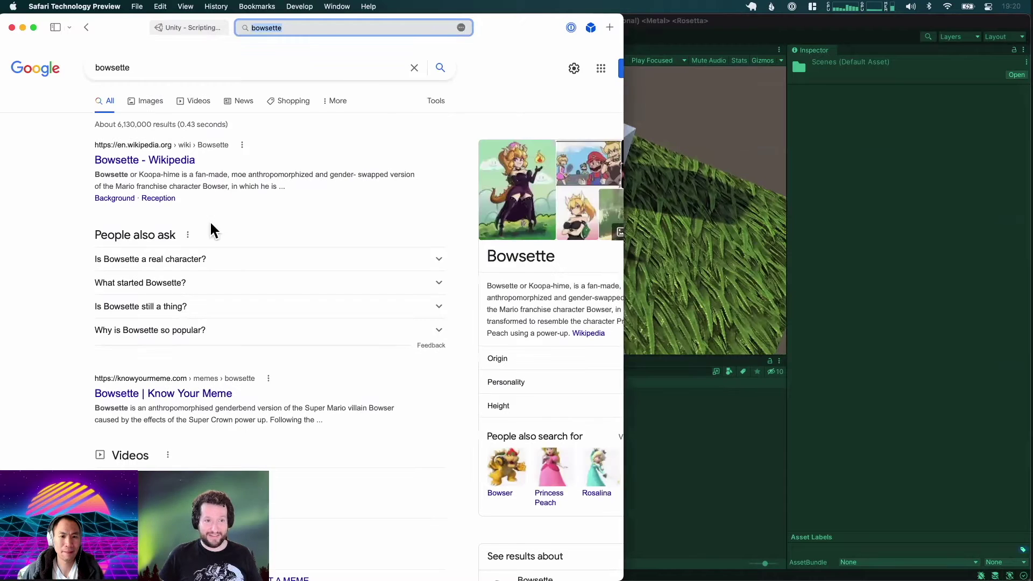
pyautogui.click(154, 160)
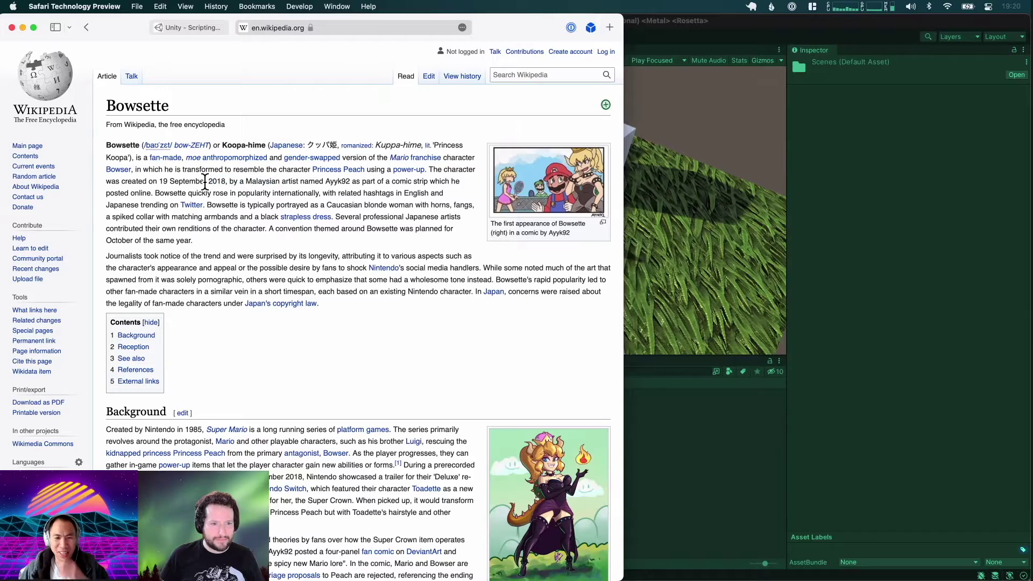
# Find and step through the mentions of 'power' in the article
pyautogui.press('super+f')
pyautogui.write('power')
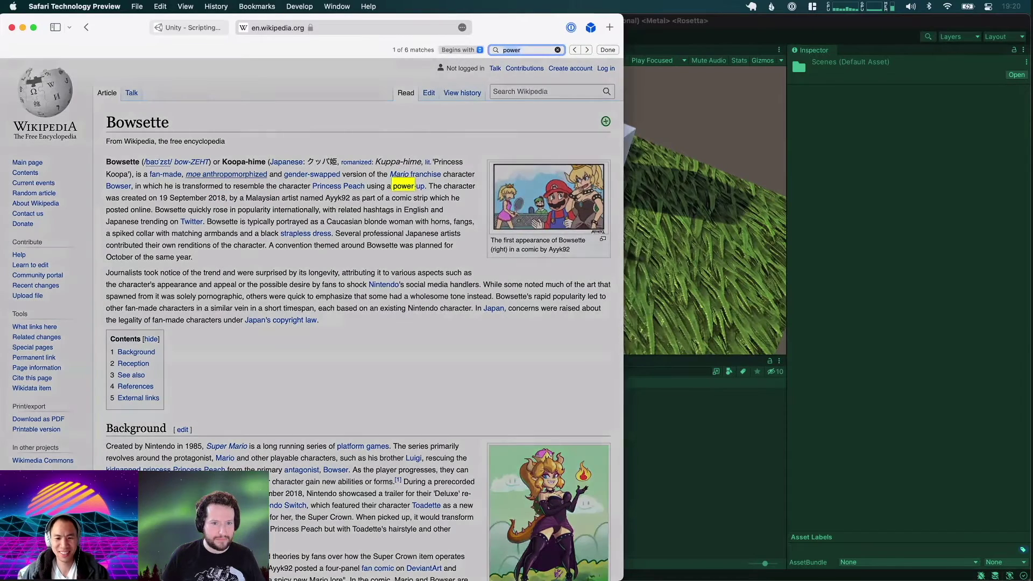
pyautogui.press('Return')
pyautogui.press('Return')
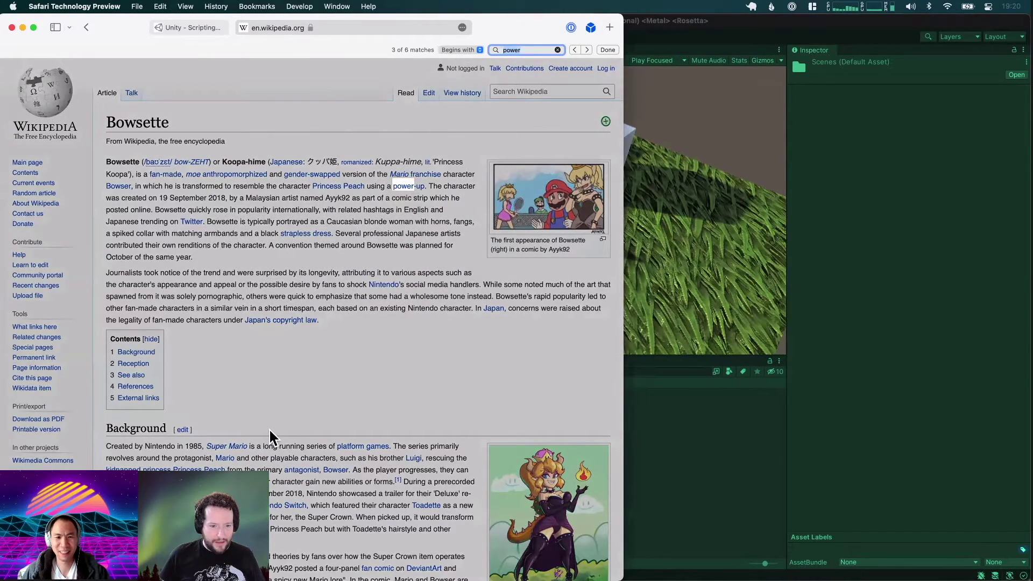
pyautogui.press('Return')
pyautogui.hotkey('shift', 'Return')
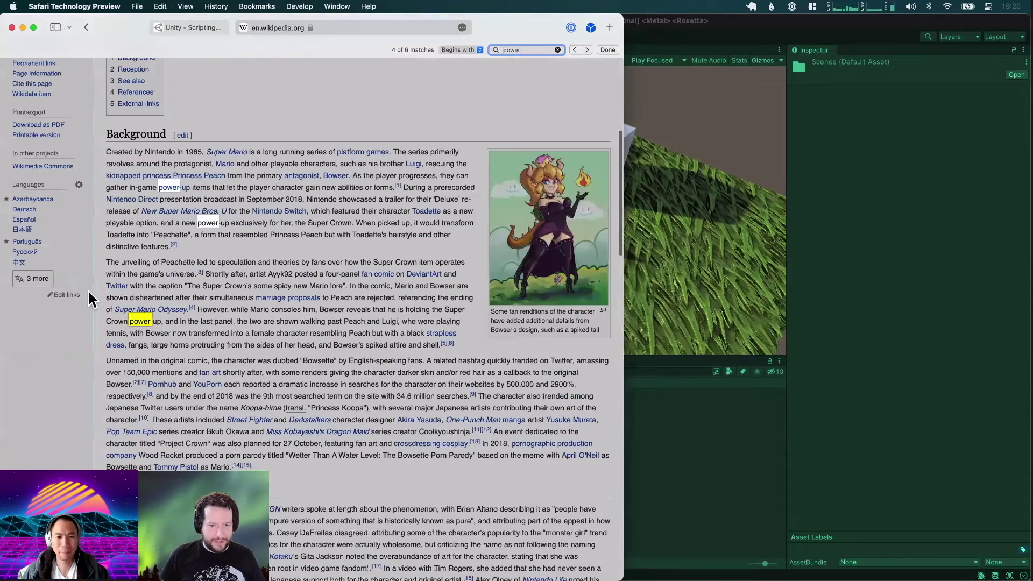
# Copy the words 'Super Crown' and paste them into a new tab's address field
pyautogui.moveTo(107, 321); pyautogui.dragTo(151, 321)
pyautogui.moveTo(445, 309); pyautogui.dragTo(126, 321)
pyautogui.press('super+c')
pyautogui.press('super+t')
pyautogui.press('super+v')
# Search for 'Super Crown mario' and browse the Super Mario Wiki page and its gallery images
pyautogui.write('mario')
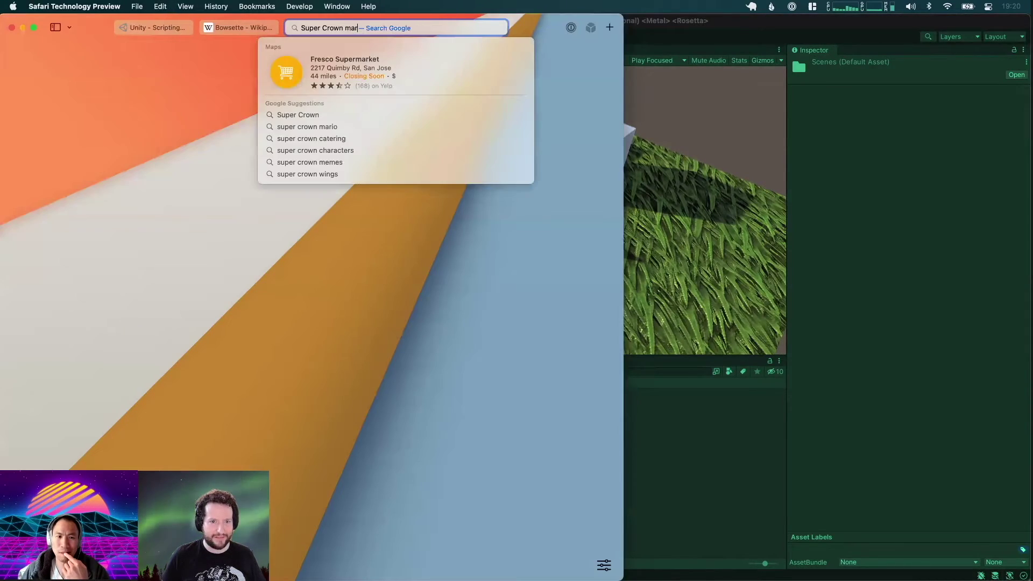
pyautogui.press('Return')
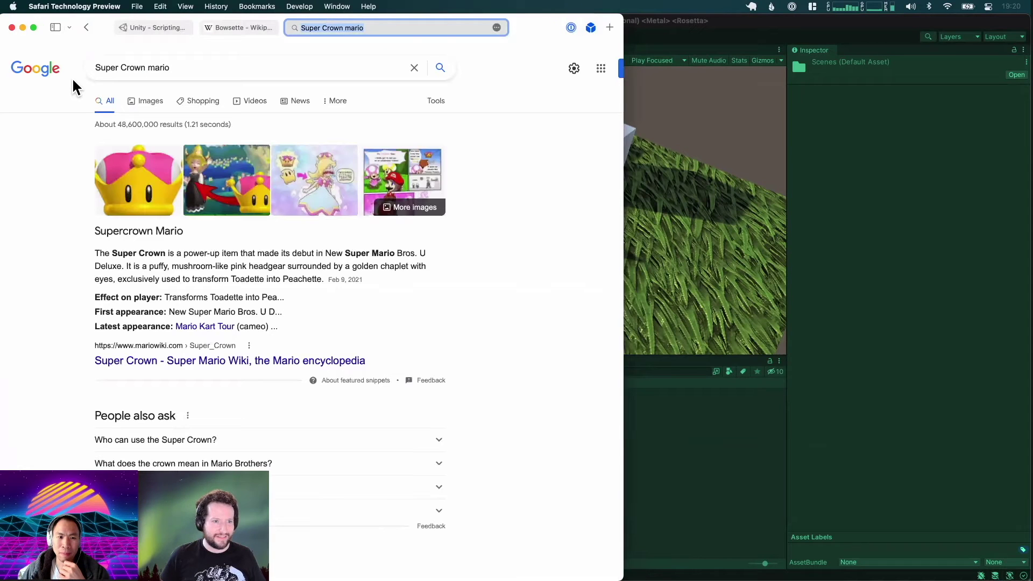
pyautogui.click(165, 361)
pyautogui.scroll(-1, 208, 369)
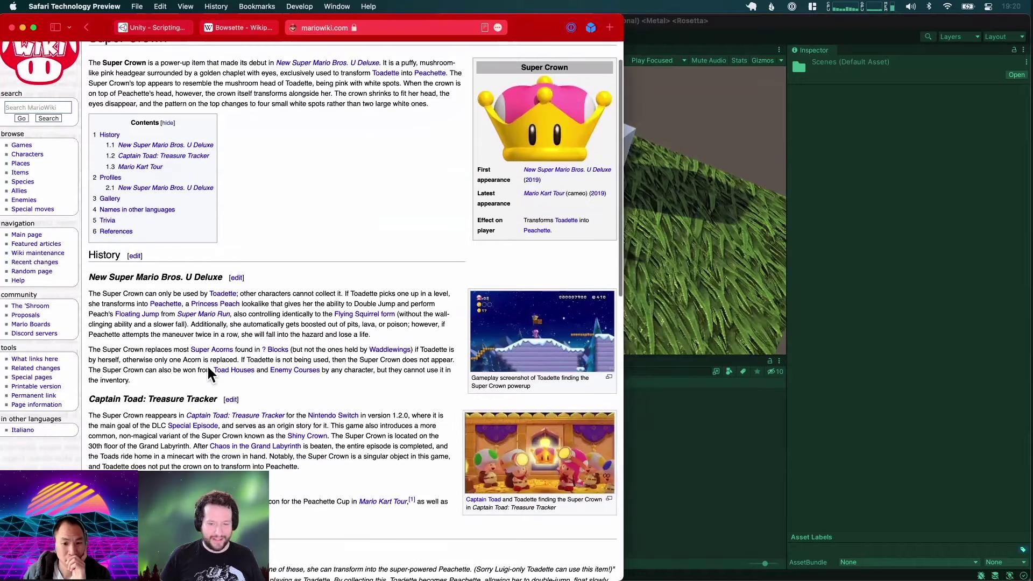
pyautogui.click(517, 352)
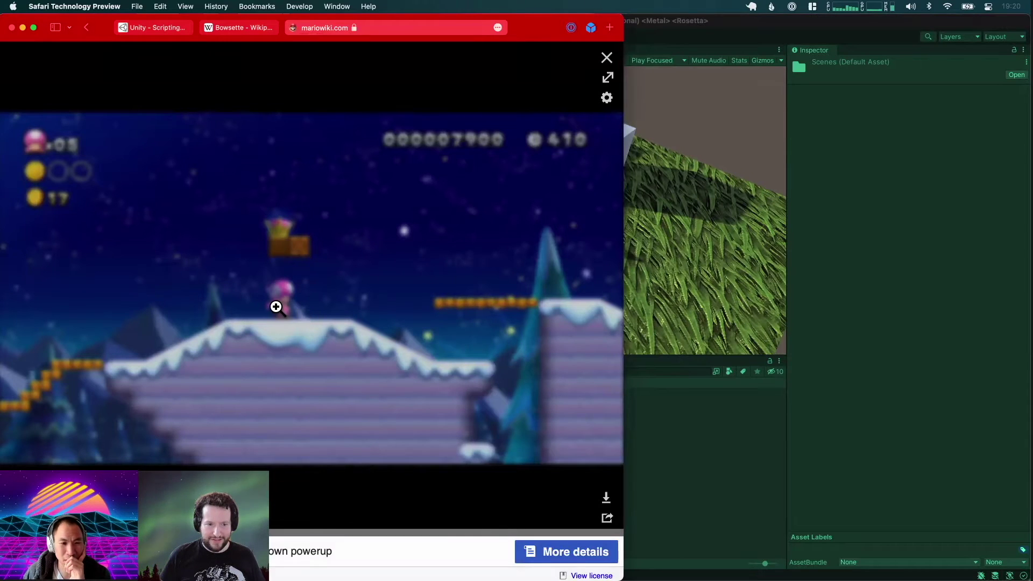
pyautogui.press('Right')
pyautogui.press('Right')
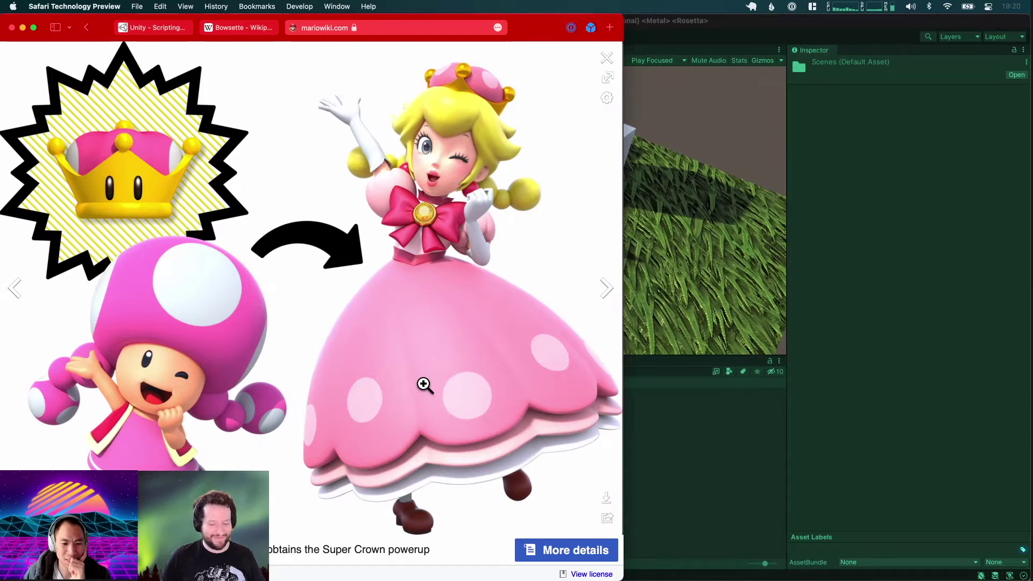
pyautogui.press('Escape')
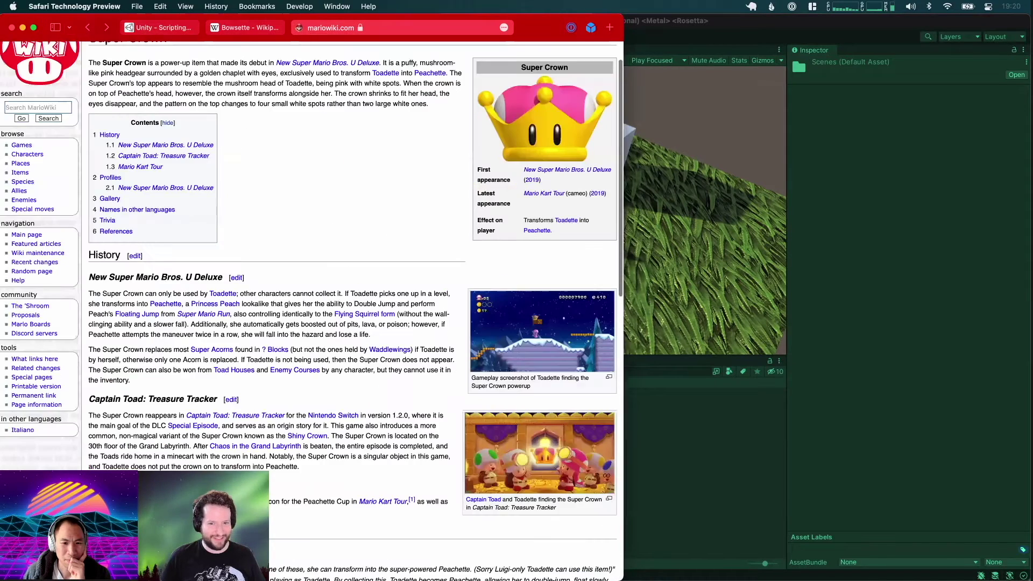
pyautogui.scroll(-10, 423, 387)
pyautogui.scroll(-5, 422, 387)
pyautogui.scroll(6, 422, 388)
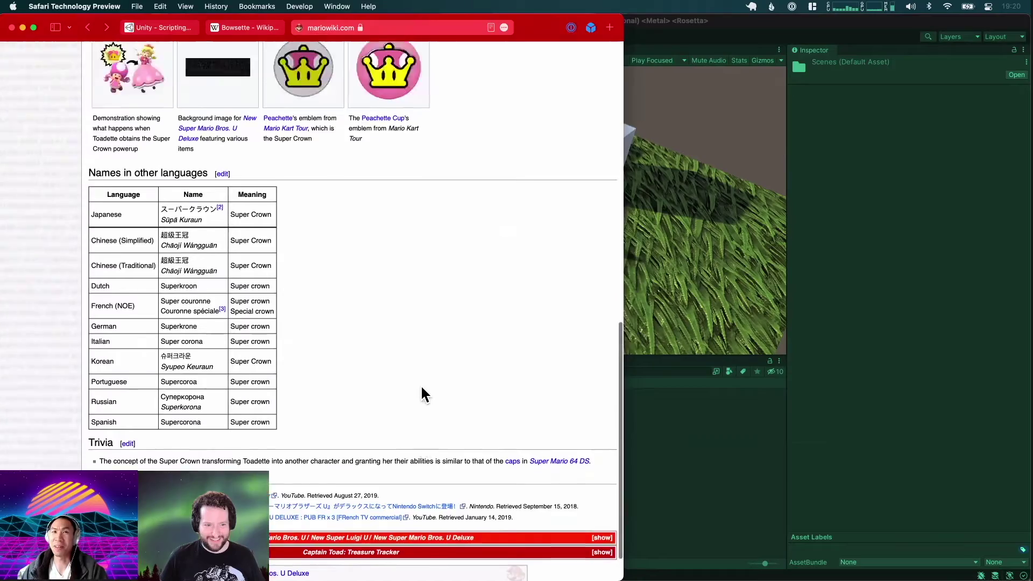
# Close the Mario Wiki tab and return to the Unity Scripting API documentation tab
pyautogui.press('super+w')
pyautogui.scroll(-15, 395, 384)
pyautogui.scroll(20, 395, 383)
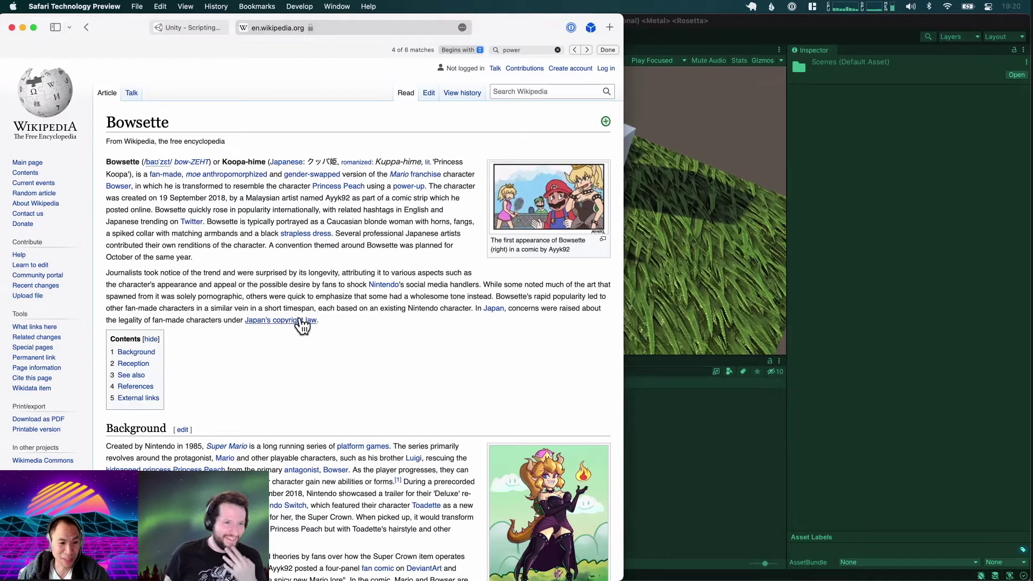
pyautogui.moveTo(222, 161); pyautogui.dragTo(268, 162)
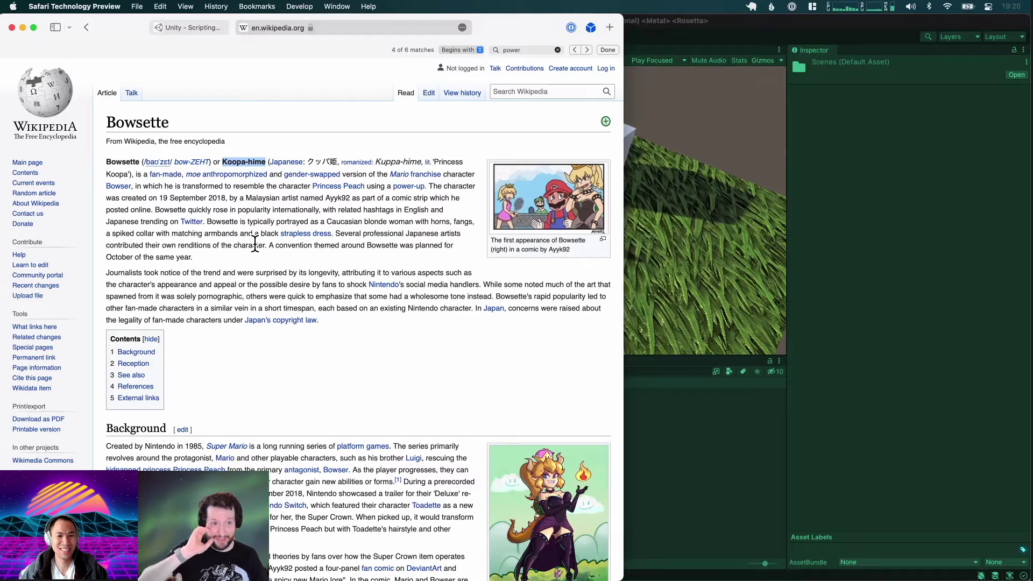
pyautogui.hotkey('ctrl', 'shift', 'Tab')
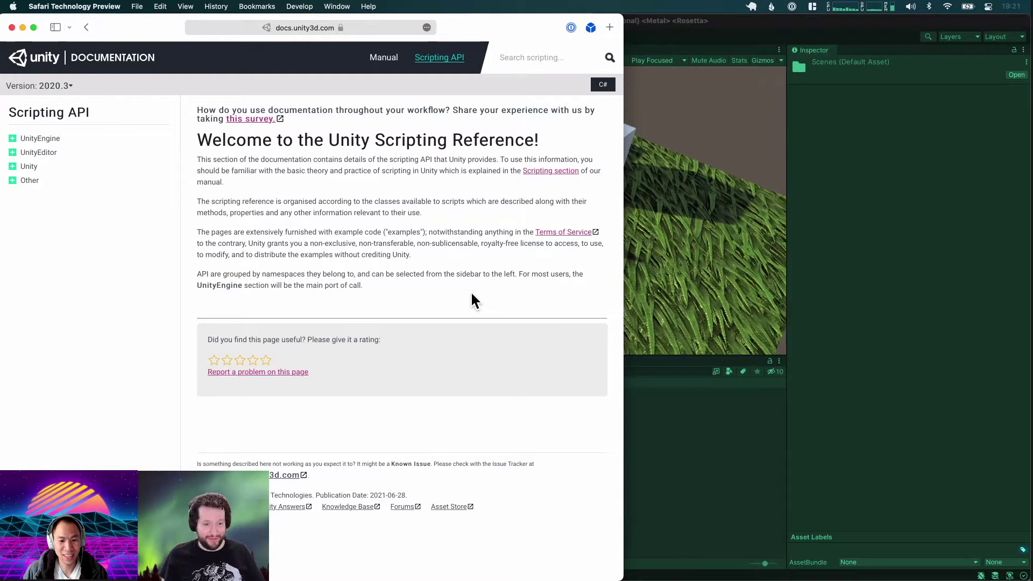
# Widen the browser window and open a new blank tab for a web search
pyautogui.moveTo(624, 452); pyautogui.dragTo(698, 471)
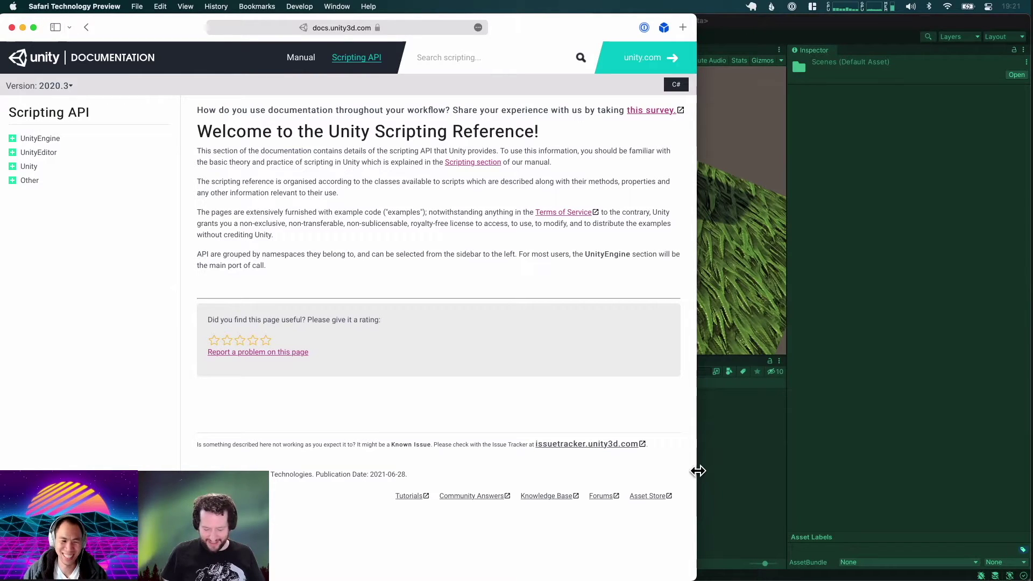
pyautogui.press('super+t')
# Search for 'mario movie' and flip through the image results' previews
pyautogui.write('mario movie')
pyautogui.press('Return')
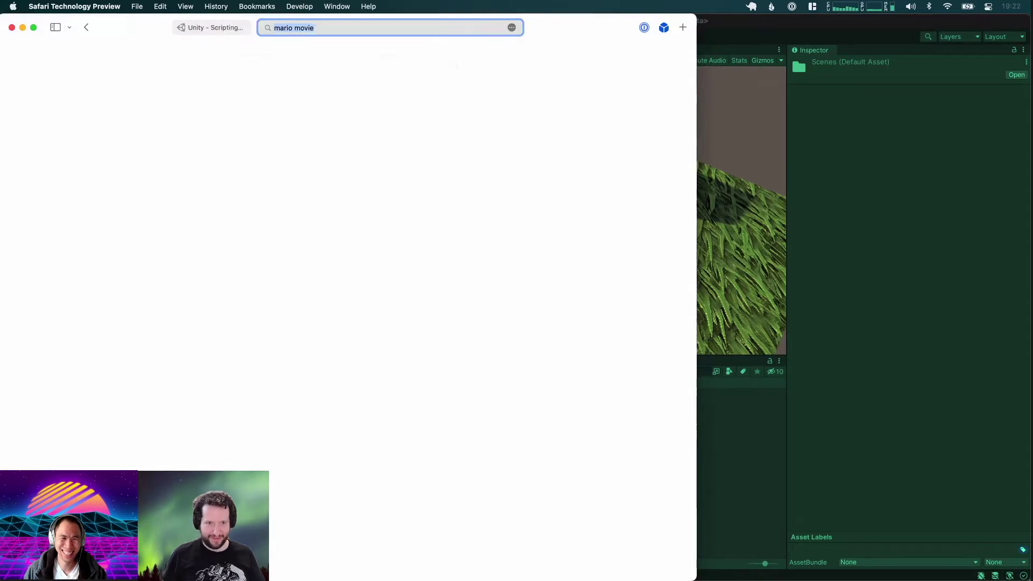
pyautogui.click(228, 98)
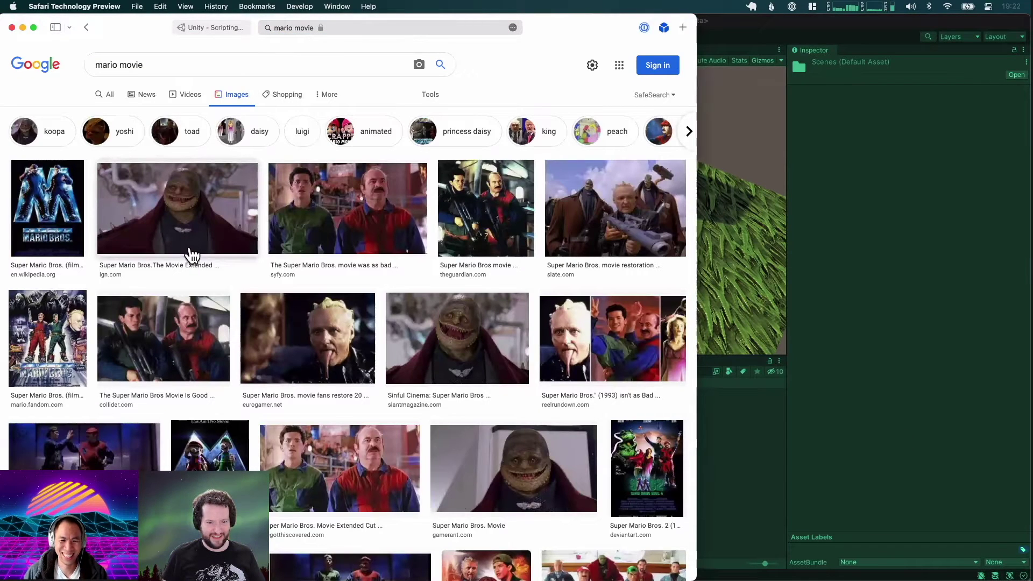
pyautogui.click(275, 332)
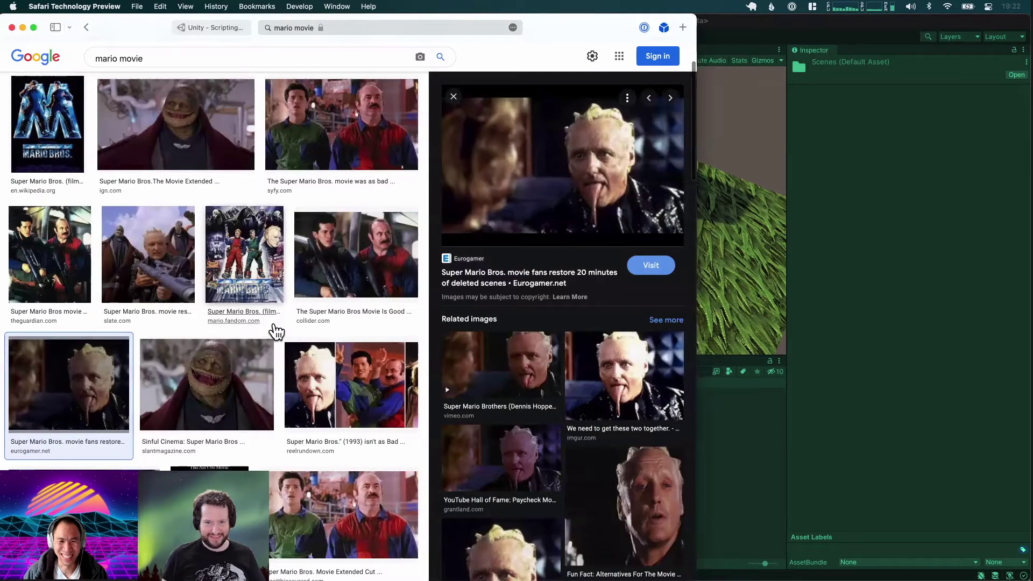
pyautogui.press('Right')
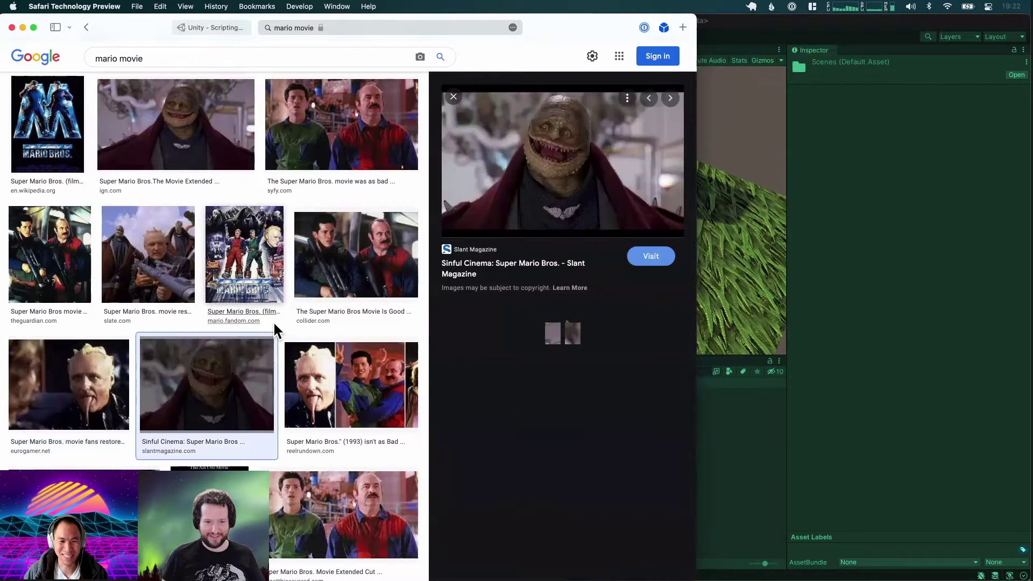
pyautogui.press('Right')
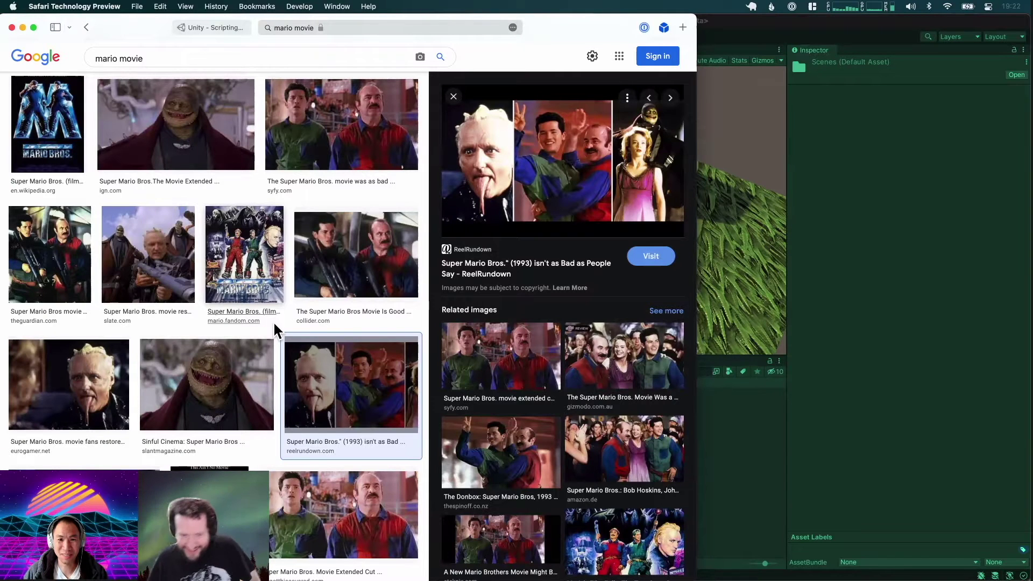
pyautogui.press('Up')
pyautogui.press('Left')
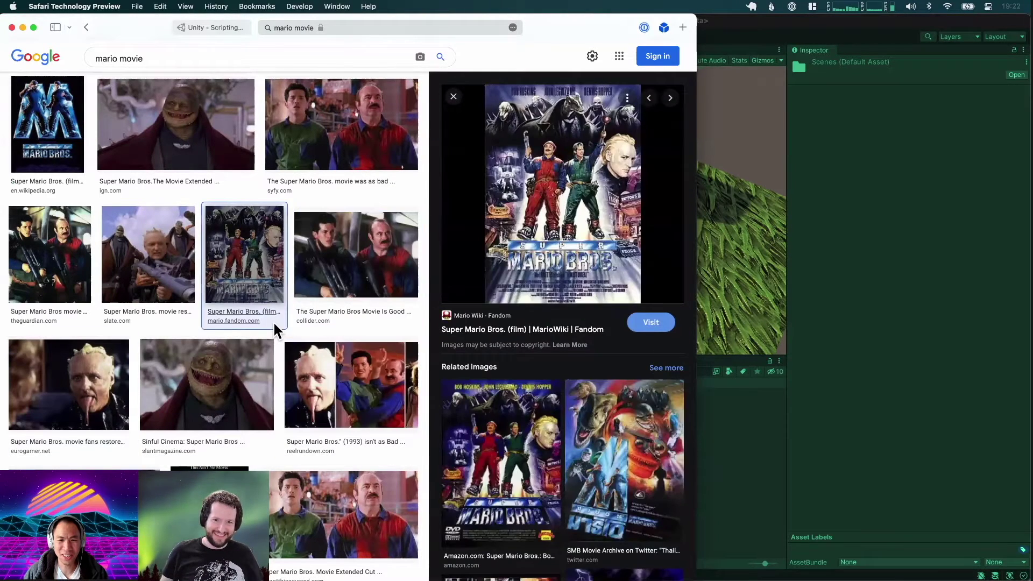
pyautogui.press('Right')
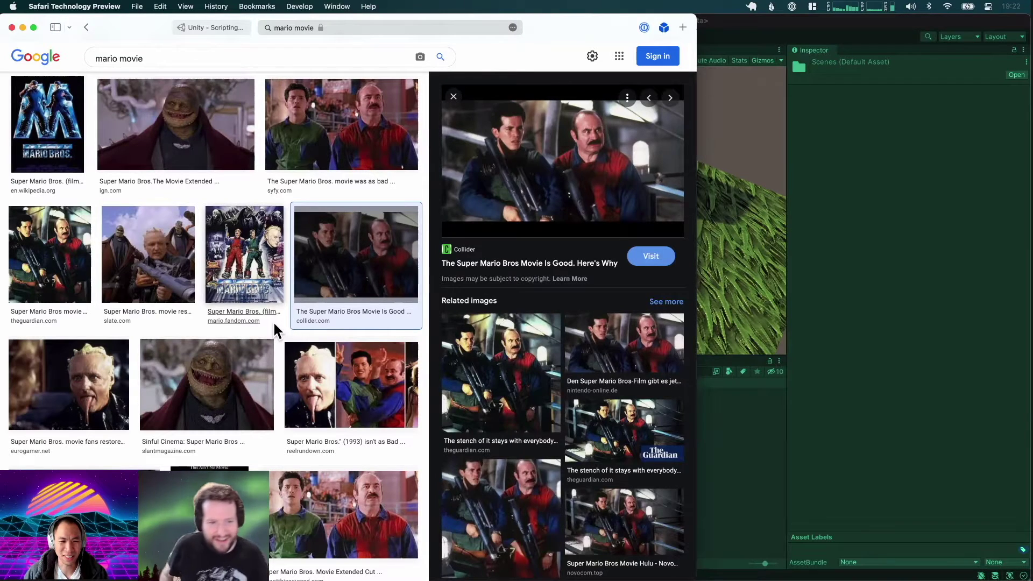
pyautogui.press('Left')
pyautogui.press('Escape')
# Return to the all-results page and open the Super Mario Bros. (film) Wikipedia article
pyautogui.press('super+bracketleft')
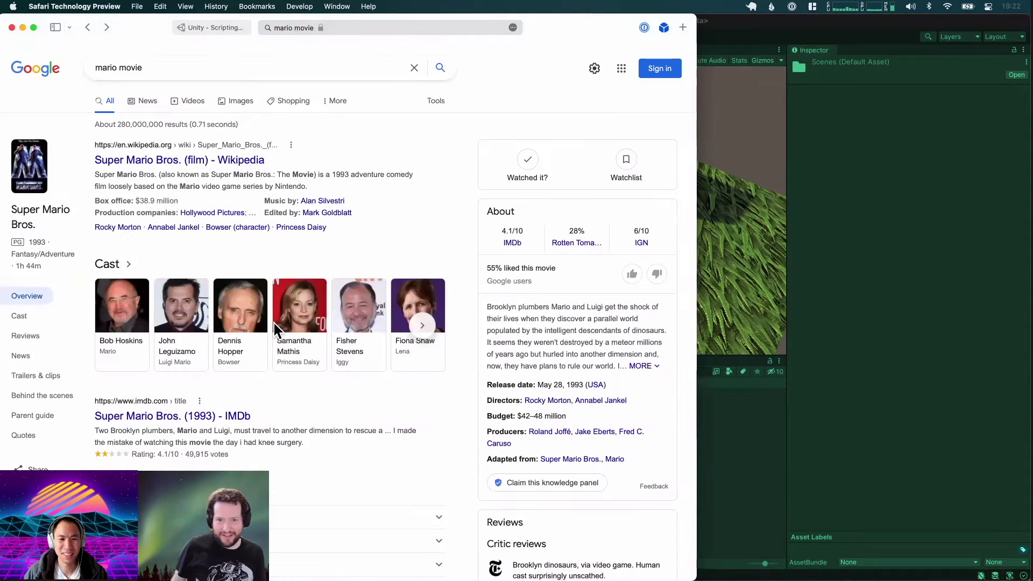
pyautogui.moveTo(519, 371); pyautogui.dragTo(500, 348)
pyautogui.click(652, 412)
pyautogui.click(499, 348)
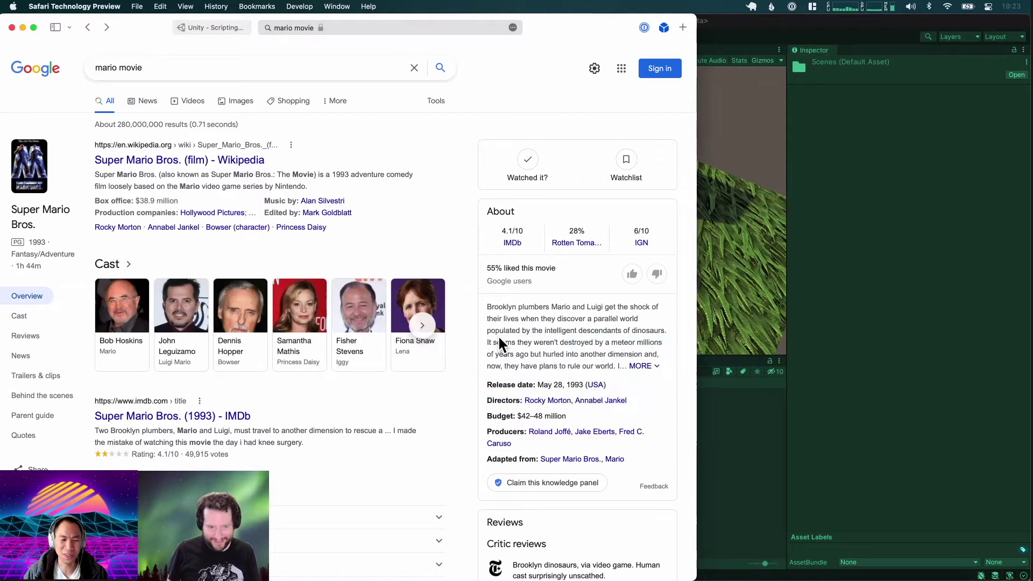
pyautogui.click(251, 162)
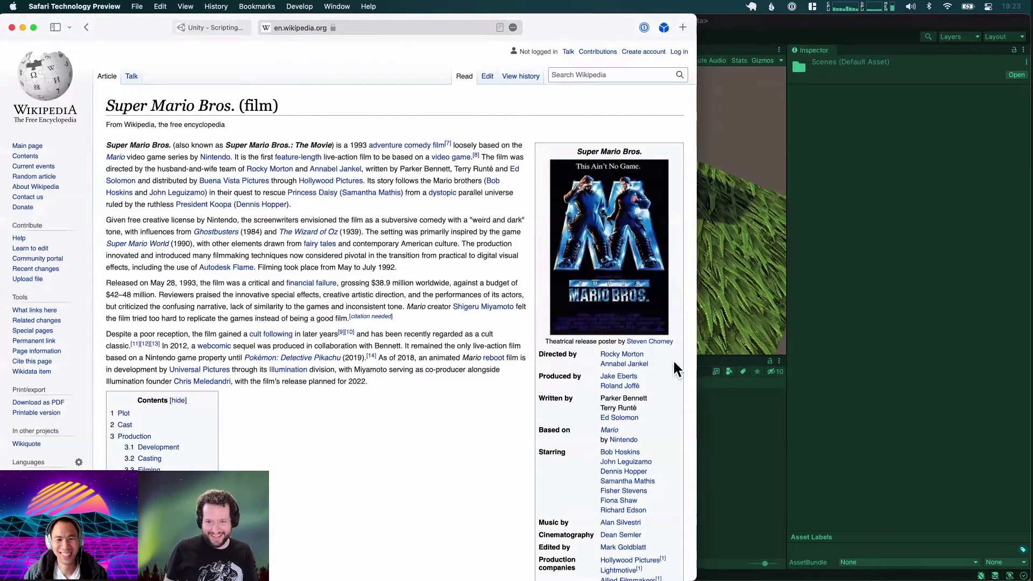
# Open both directors' pages from the film infobox, read and close them, then return to Unity
pyautogui.keyDown('super'); pyautogui.click(619, 354); pyautogui.keyUp('super')
pyautogui.keyDown('super'); pyautogui.click(614, 363); pyautogui.keyUp('super')
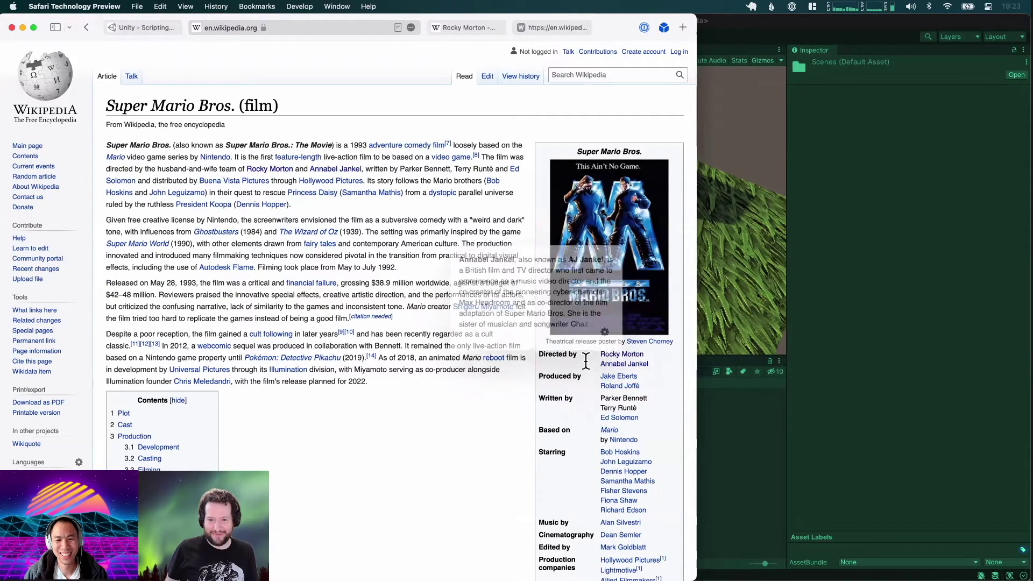
pyautogui.press('super+w')
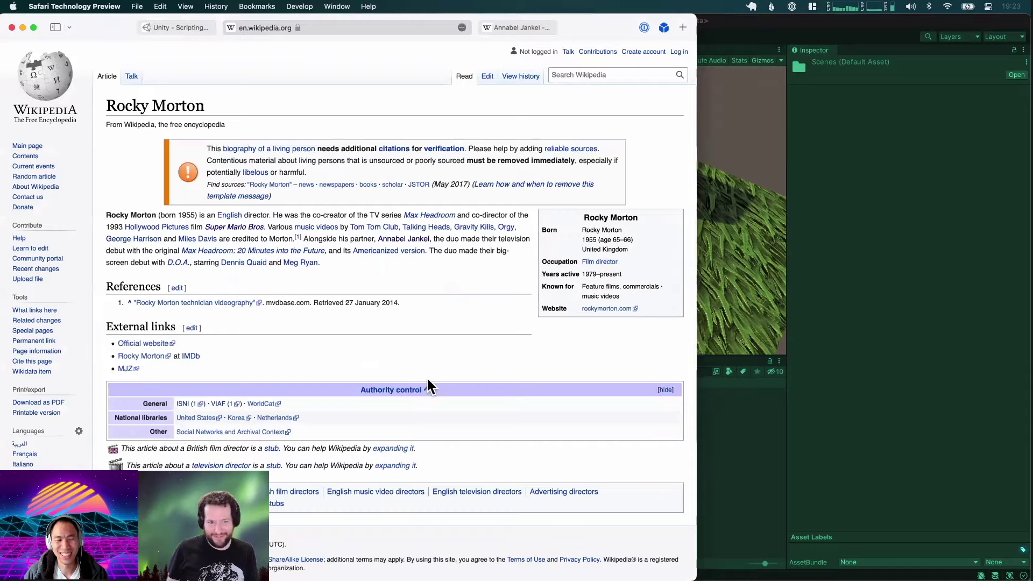
pyautogui.moveTo(380, 227); pyautogui.dragTo(401, 211)
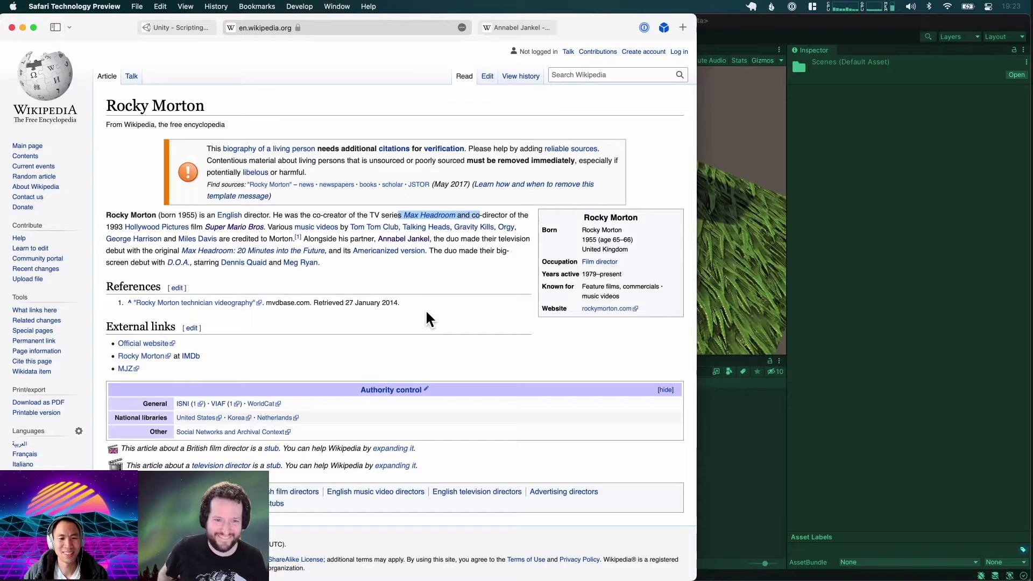
pyautogui.press('super+w')
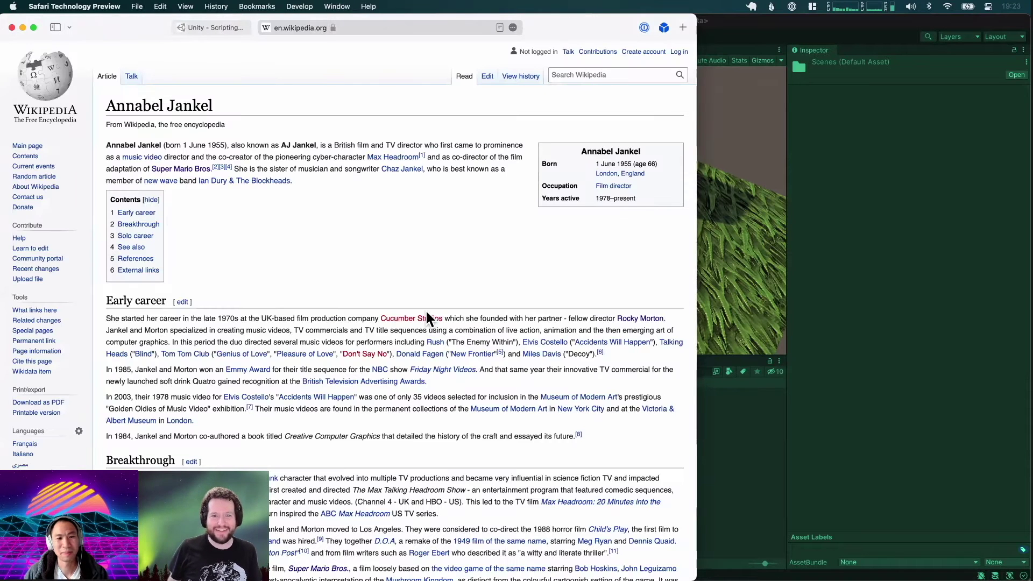
pyautogui.moveTo(340, 229); pyautogui.dragTo(323, 194)
pyautogui.click(263, 283)
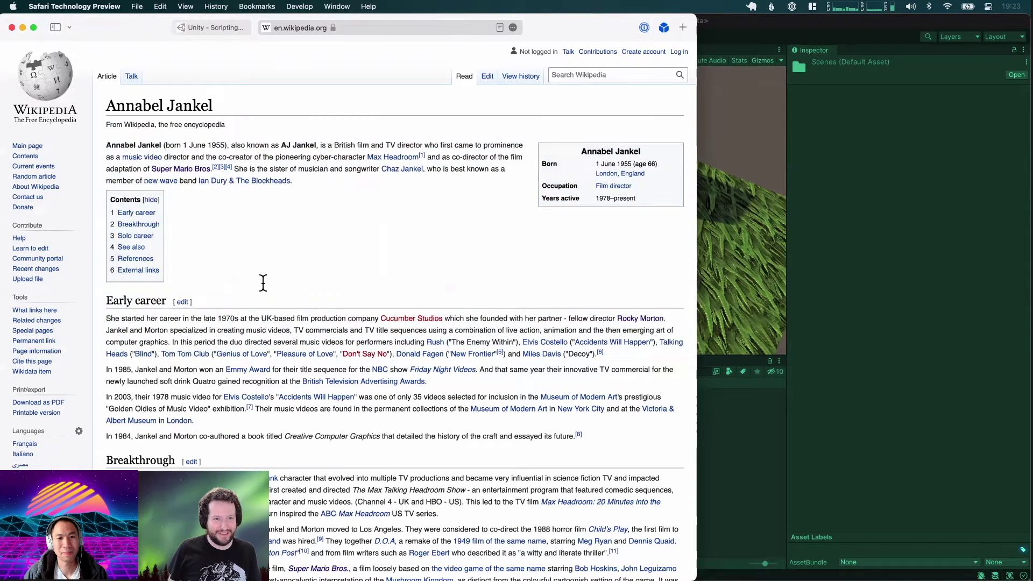
pyautogui.press('super+w')
pyautogui.press('super+Tab')
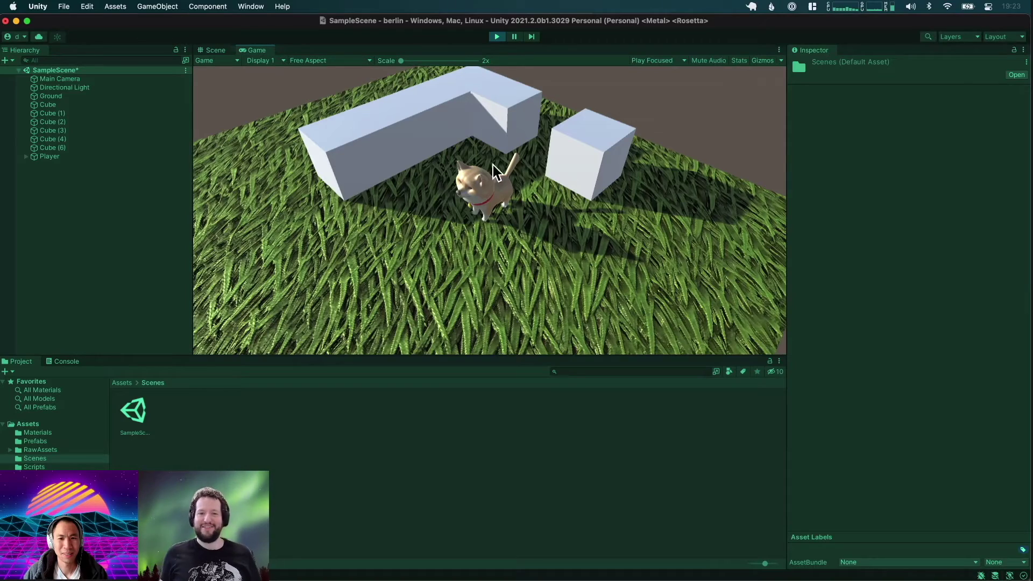
# Walk the shiba toward the right cube and fire a bullet in the running game
pyautogui.press('w')
pyautogui.click(502, 235)
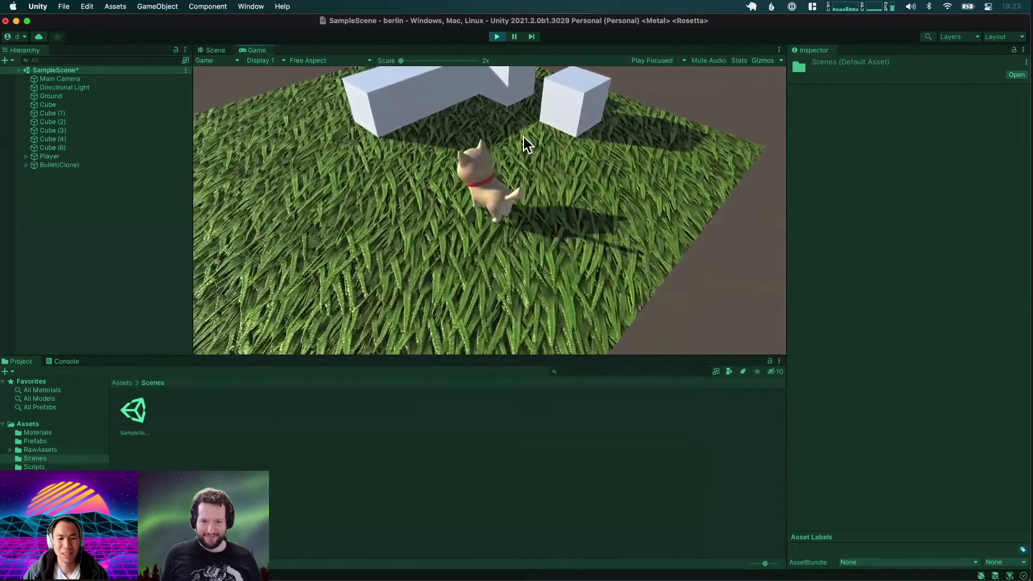
pyautogui.press('super+Tab')
pyautogui.press('Tab')
pyautogui.press('Tab')
pyautogui.press('super+Tab')
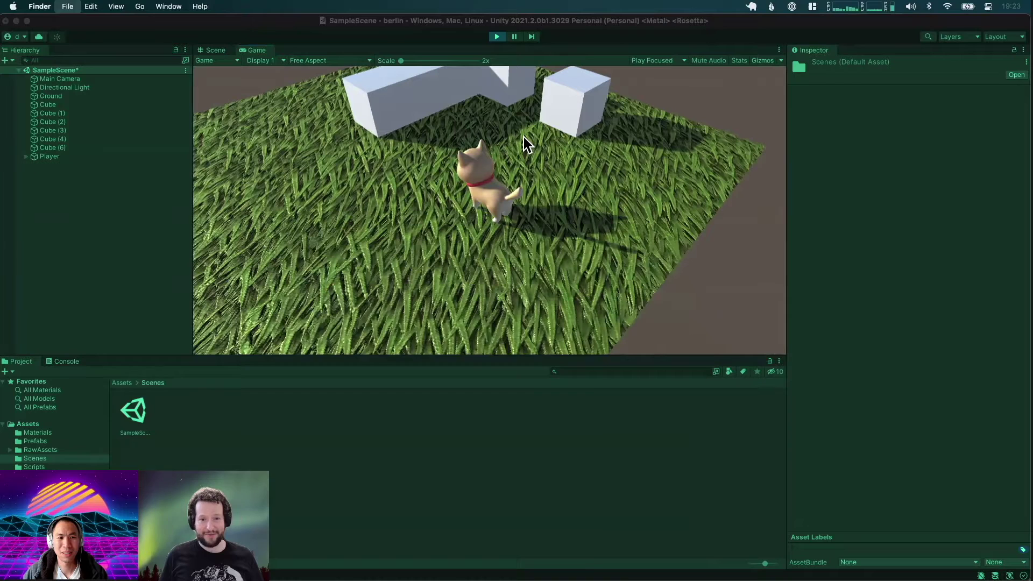
# Move the Old Firefox Data folder on the Desktop to the Trash
pyautogui.press('super+n')
pyautogui.click(128, 415)
pyautogui.click(202, 375)
pyautogui.press('super+BackSpace')
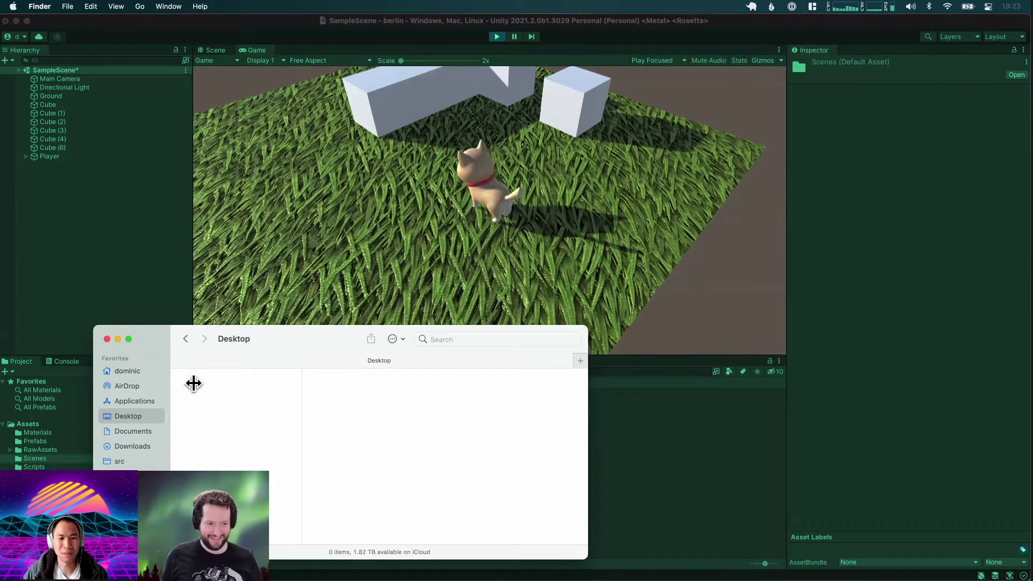
pyautogui.press('super+w')
# Launch Blender from the Alfred app launcher
pyautogui.click(199, 434)
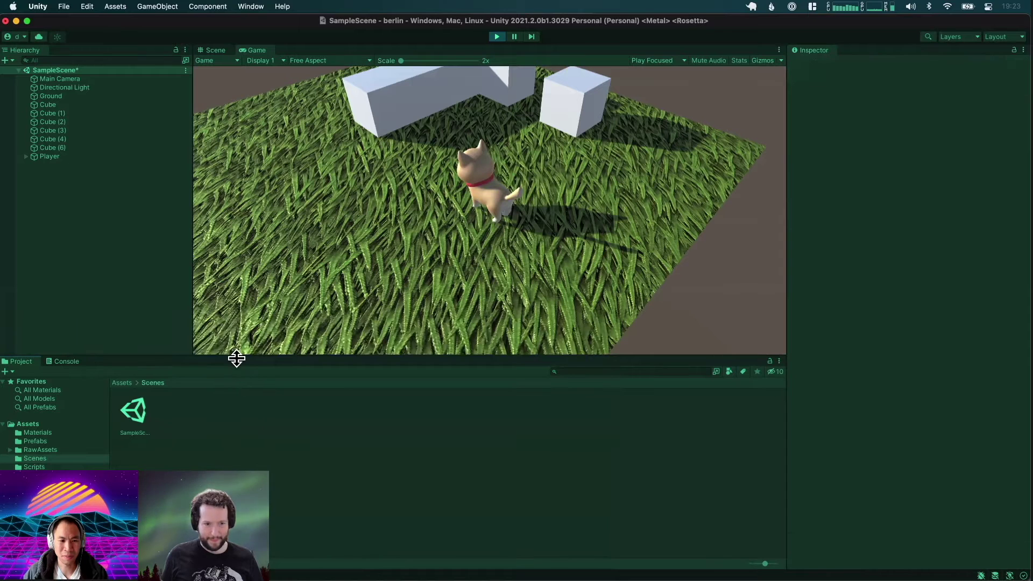
pyautogui.press('super+Tab')
pyautogui.press('super+shift+Tab')
pyautogui.hotkey('alt', 'space')
pyautogui.write('bk')
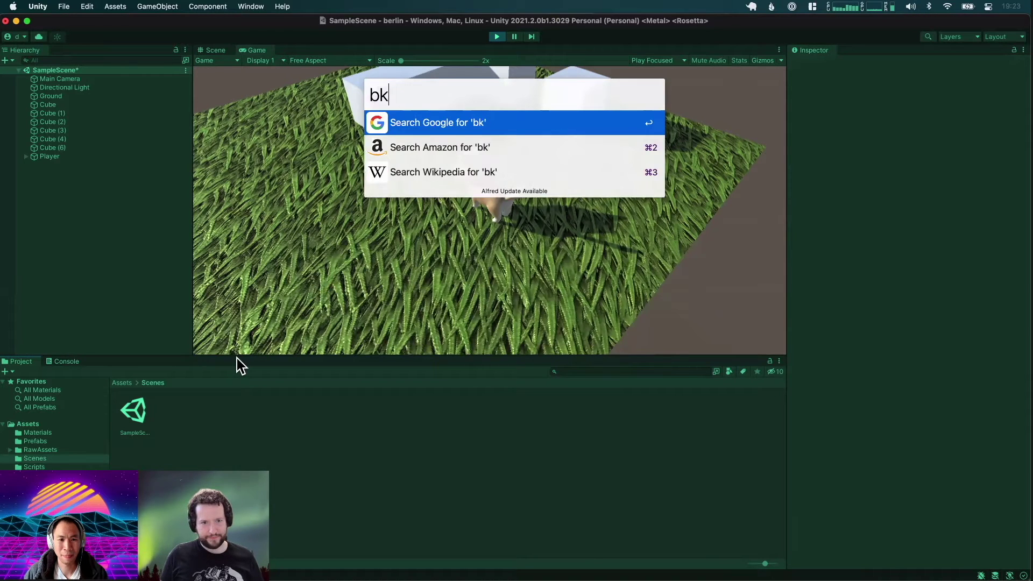
pyautogui.press('BackSpace')
pyautogui.write('le')
pyautogui.press('Return')
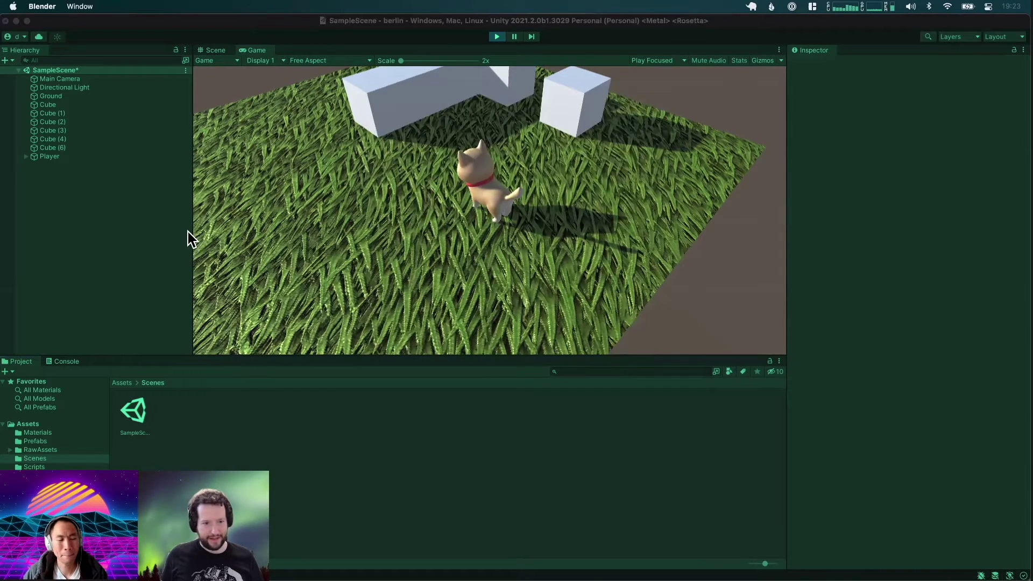
pyautogui.press('super+Tab')
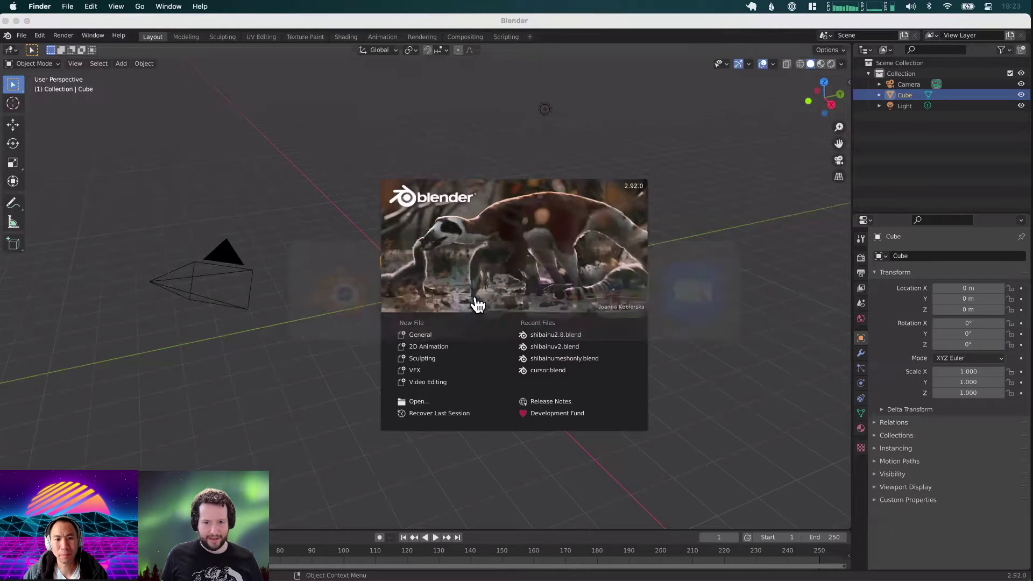
# Open the recent file shibainu2.8.blend and play the dog's walk animation
pyautogui.click(567, 332)
pyautogui.click(569, 333)
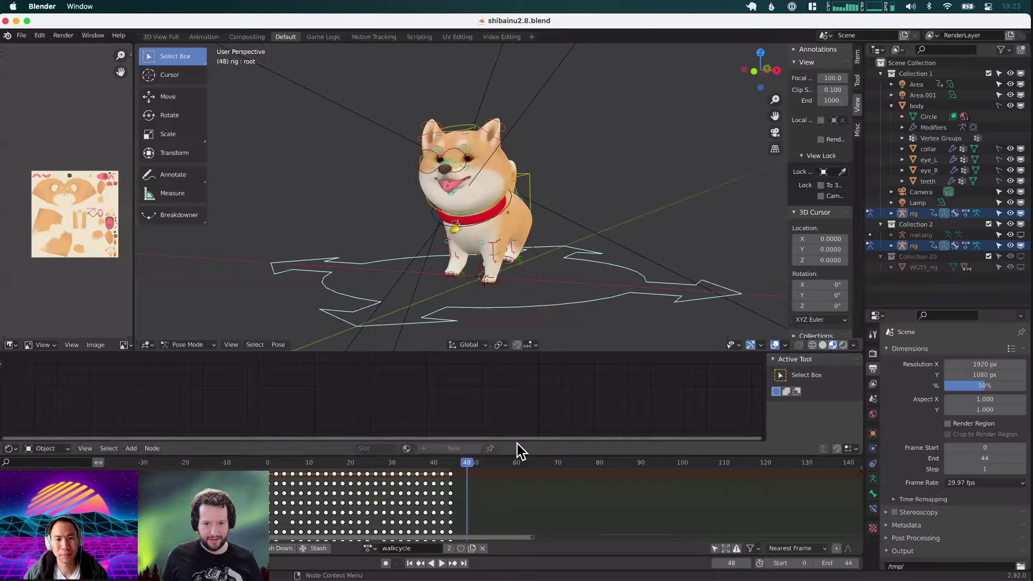
pyautogui.press('space')
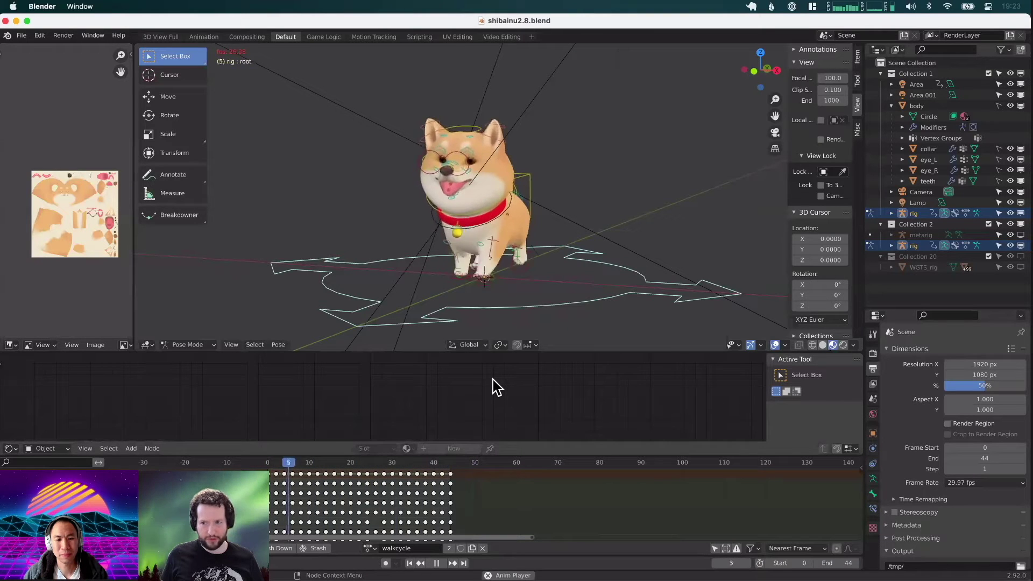
pyautogui.press('space')
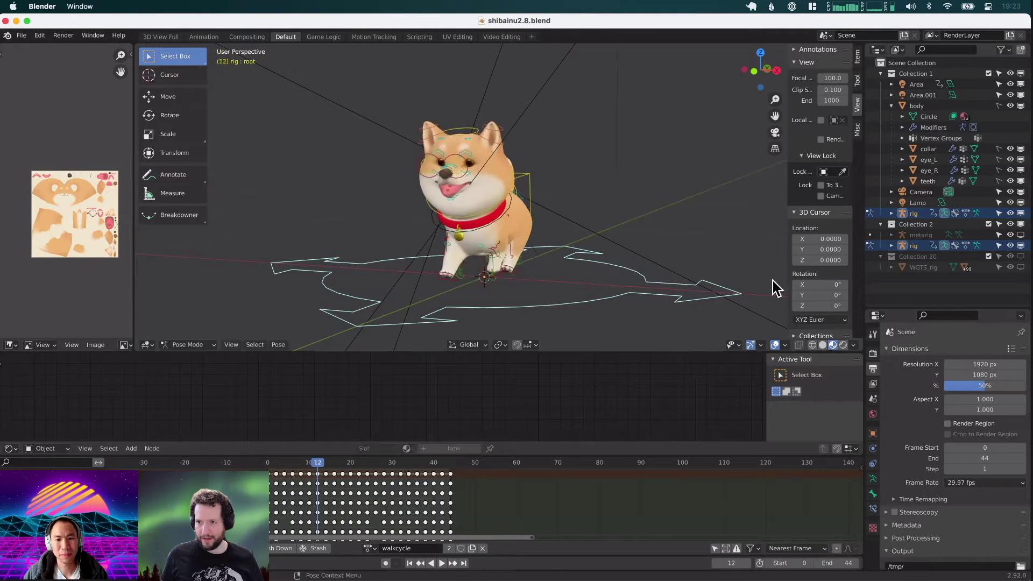
# Start an FBX export to the Desktop with only Armature and Mesh object types
pyautogui.click(21, 34)
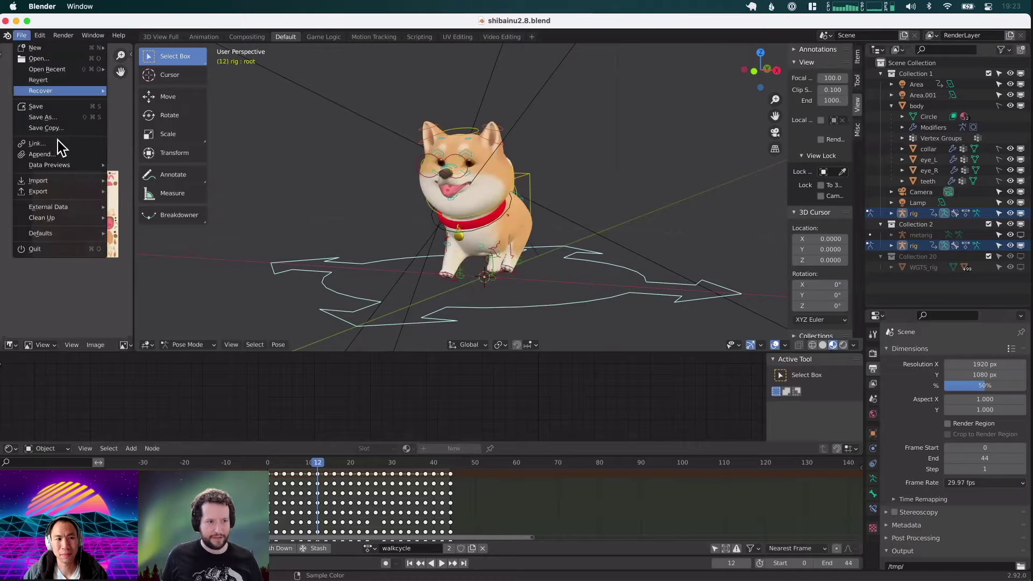
pyautogui.moveTo(56, 192)
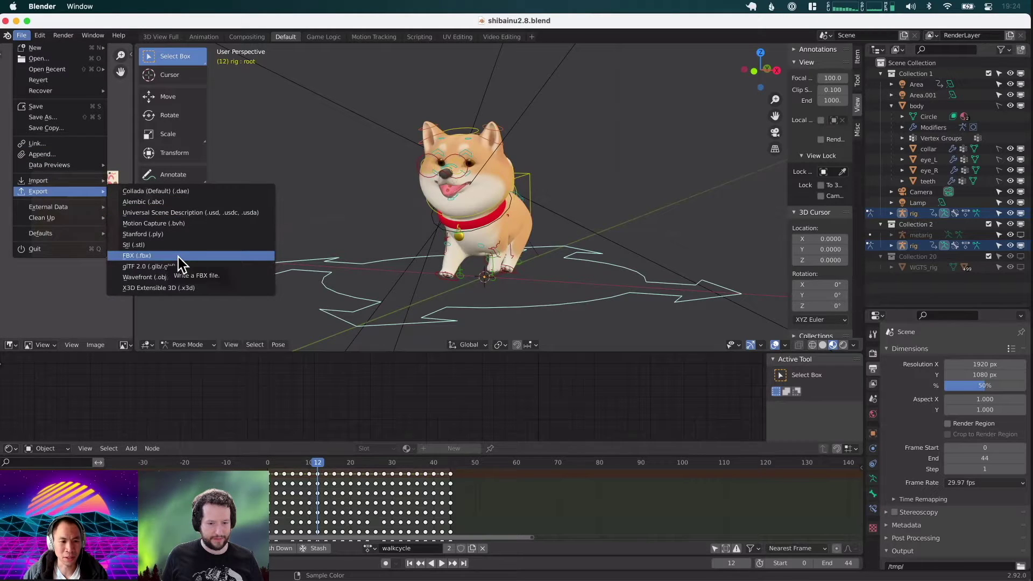
pyautogui.click(179, 257)
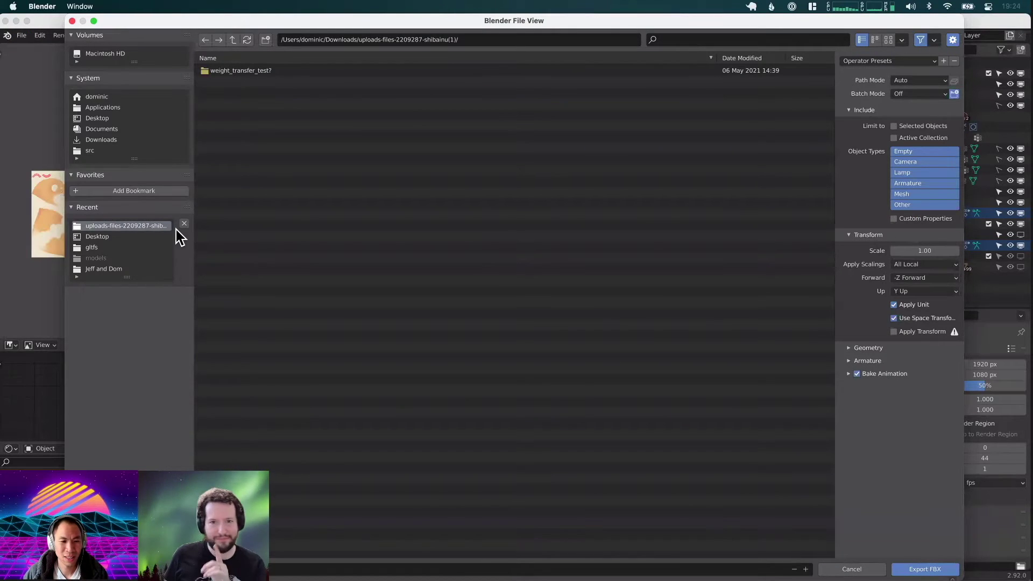
pyautogui.click(126, 118)
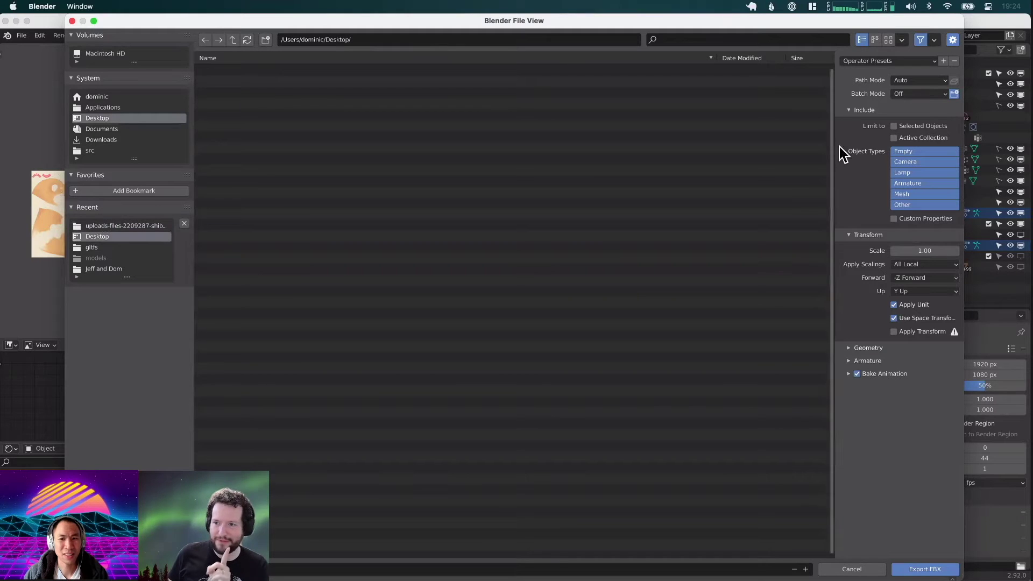
pyautogui.click(908, 153)
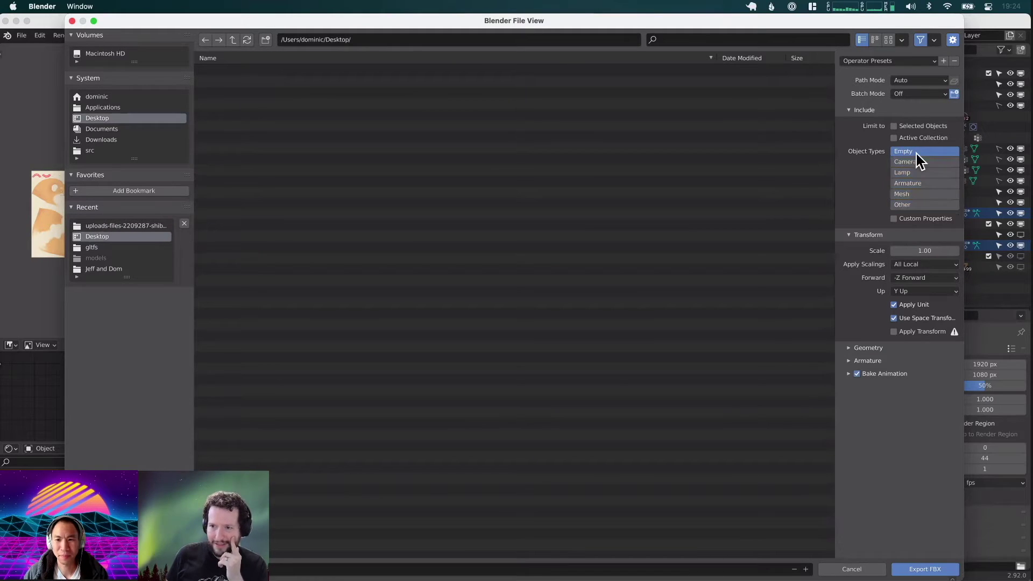
pyautogui.click(920, 161)
pyautogui.click(919, 152)
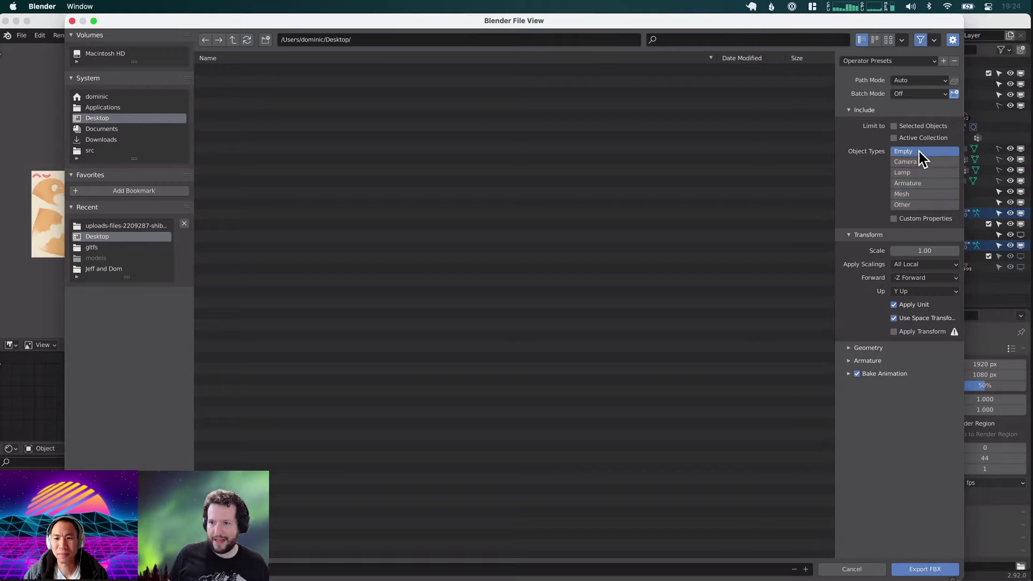
pyautogui.click(921, 195)
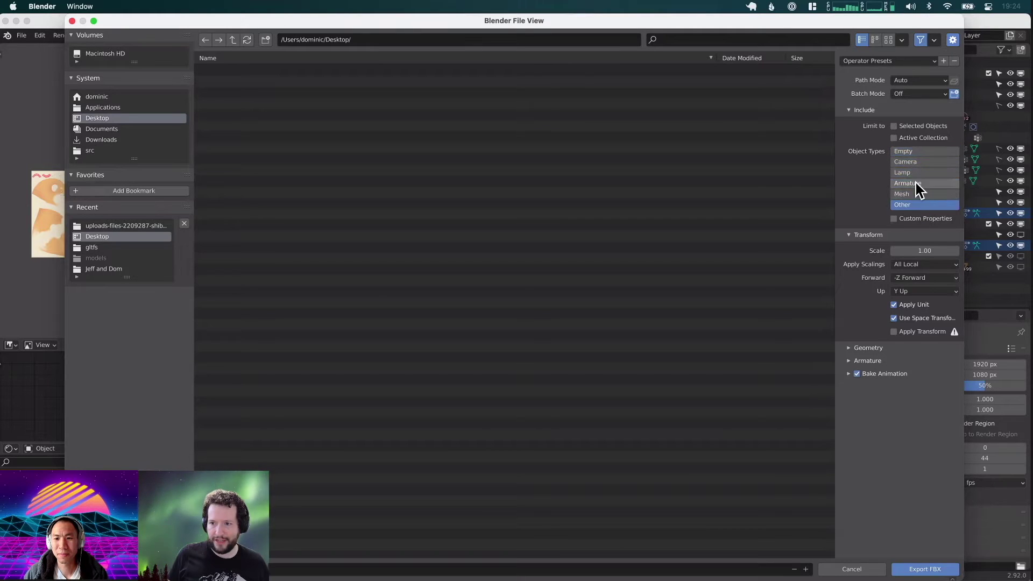
pyautogui.keyDown('shift'); pyautogui.click(924, 184); pyautogui.keyUp('shift')
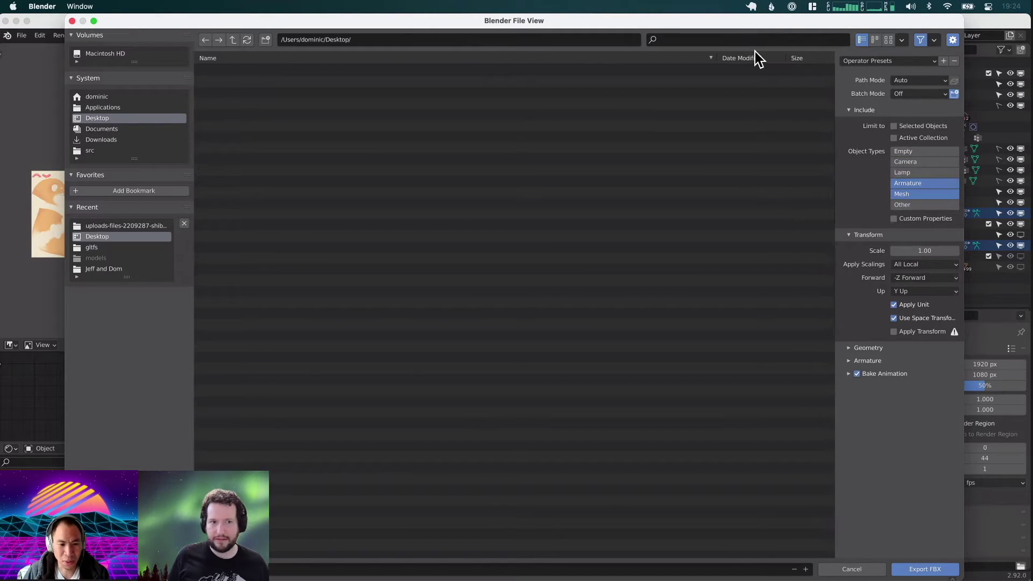
# Turn off Add Leaf Bones, NLA Strips and Force Start/End Keying, then export the FBX
pyautogui.moveTo(346, 18); pyautogui.dragTo(199, 23)
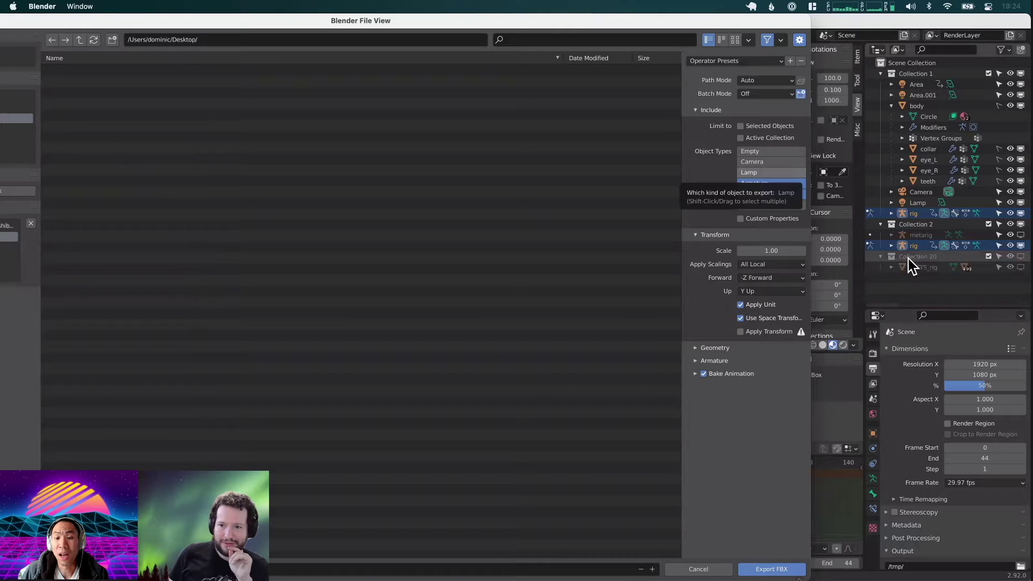
pyautogui.click(769, 139)
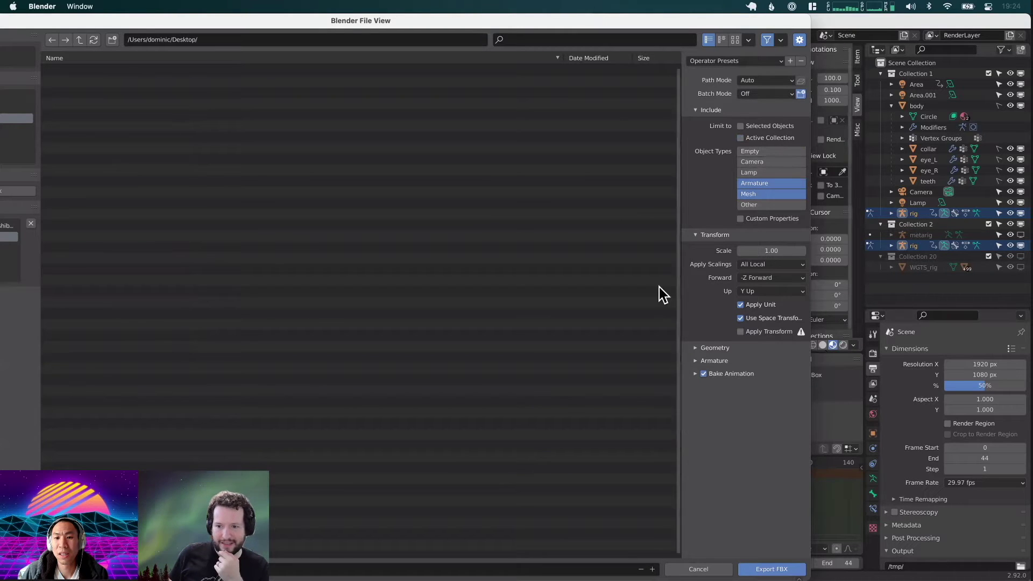
pyautogui.click(698, 361)
pyautogui.click(698, 349)
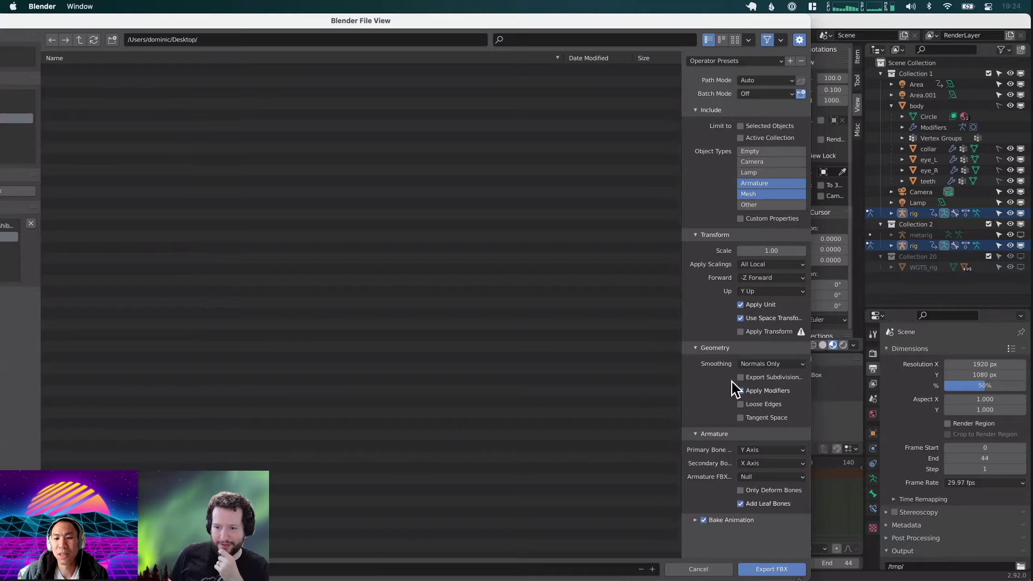
pyautogui.click(691, 519)
pyautogui.scroll(-3, 698, 512)
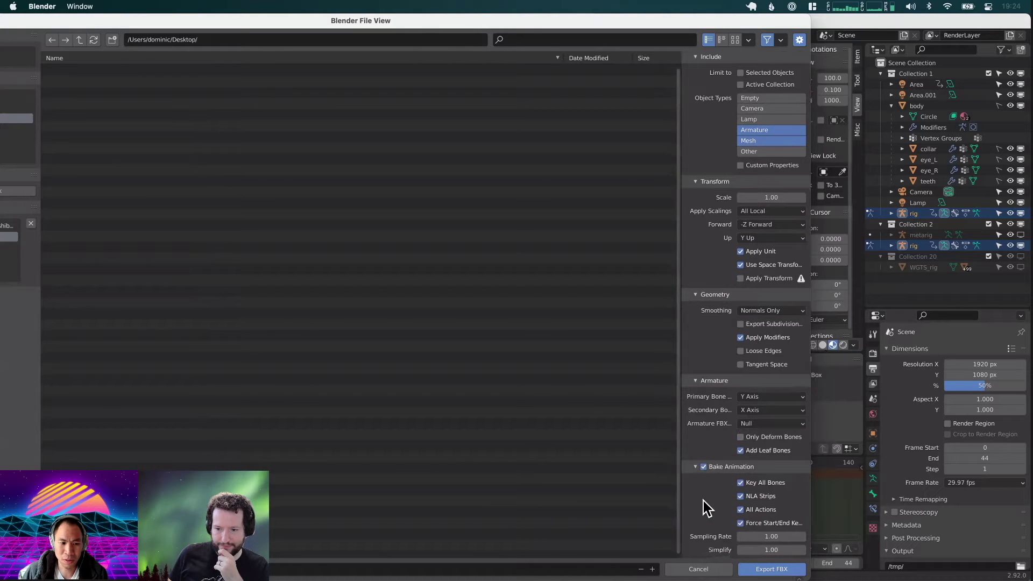
pyautogui.click(741, 449)
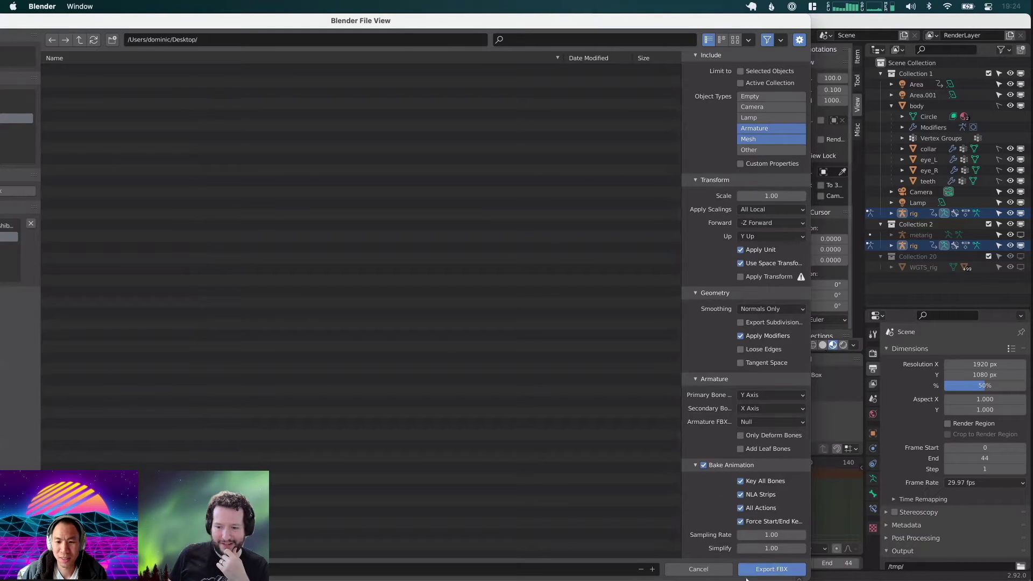
pyautogui.click(739, 494)
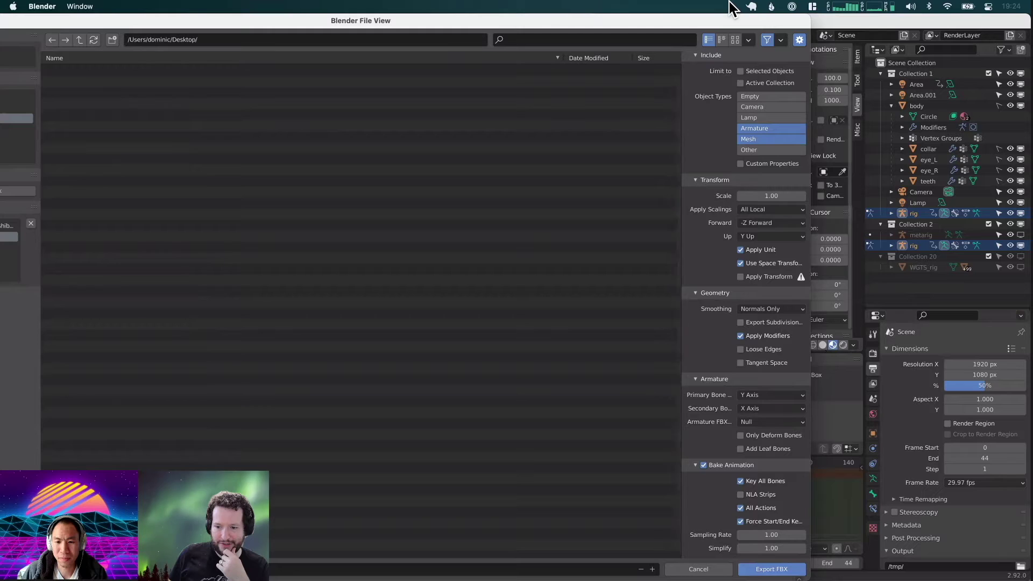
pyautogui.click(739, 521)
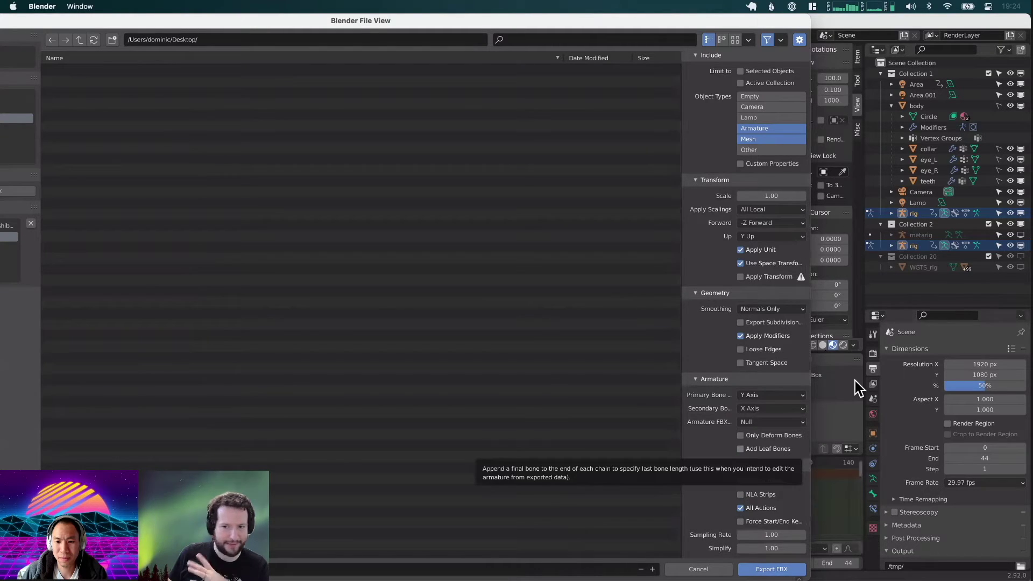
pyautogui.click(788, 569)
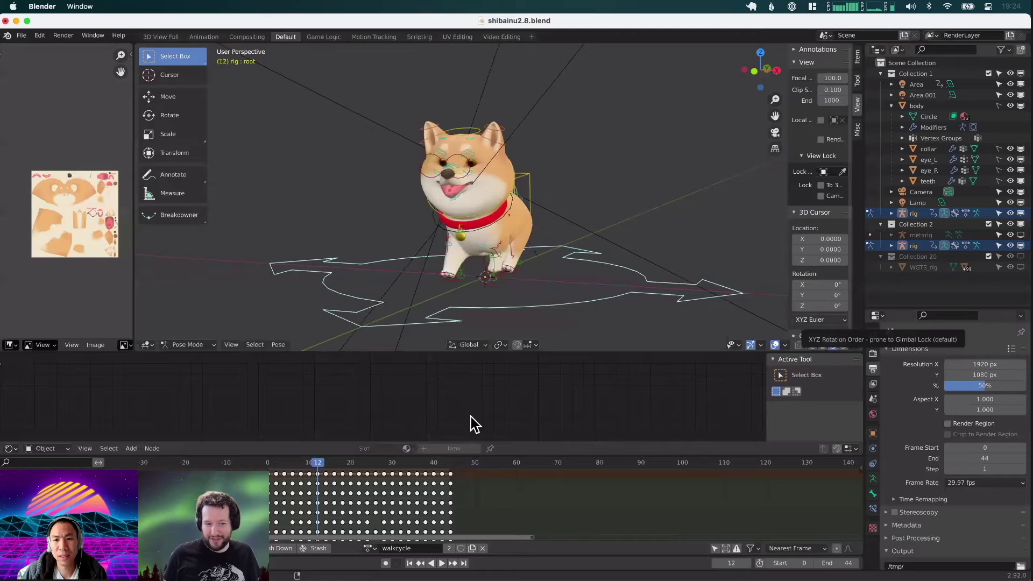
# Switch to Unity and show the Assets/Prefabs folder with Bullet, BulletHit, Cube, Dog and Player
pyautogui.press('super+Tab')
pyautogui.press('super+Tab')
pyautogui.press('super+Tab')
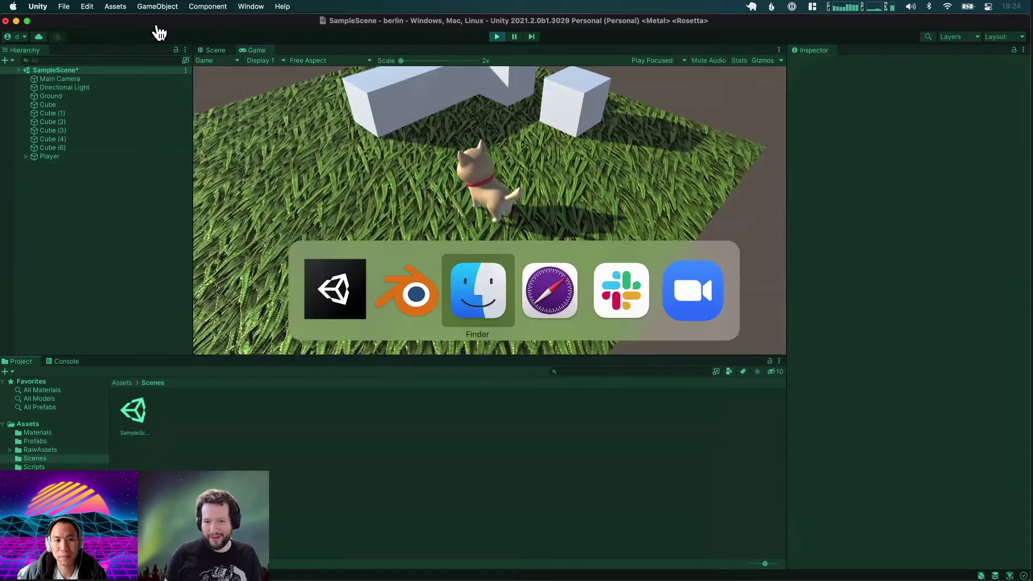
pyautogui.click(52, 441)
# Drag shibainu2.8.fbx from the Finder Desktop into Unity's Assets/RawAssets/FBX folder
pyautogui.press('super+Tab')
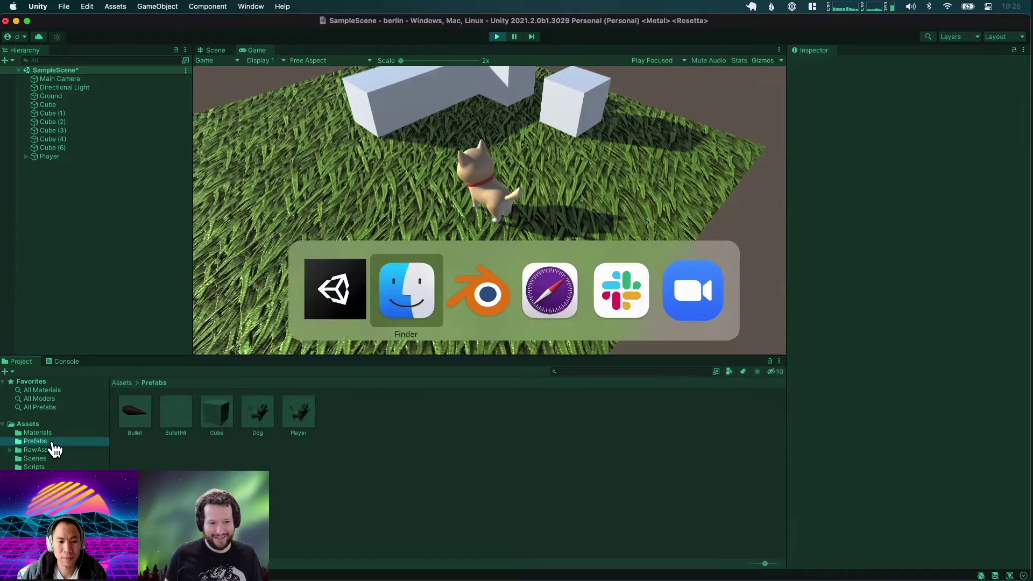
pyautogui.click(59, 449)
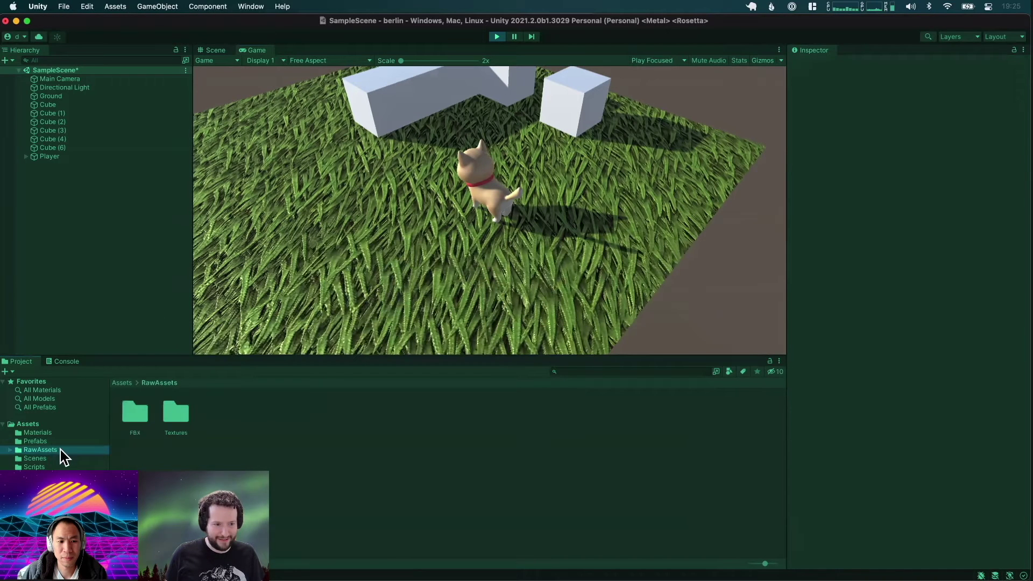
pyautogui.doubleClick(135, 414)
pyautogui.press('super+Tab')
pyautogui.moveTo(264, 351); pyautogui.dragTo(426, 315)
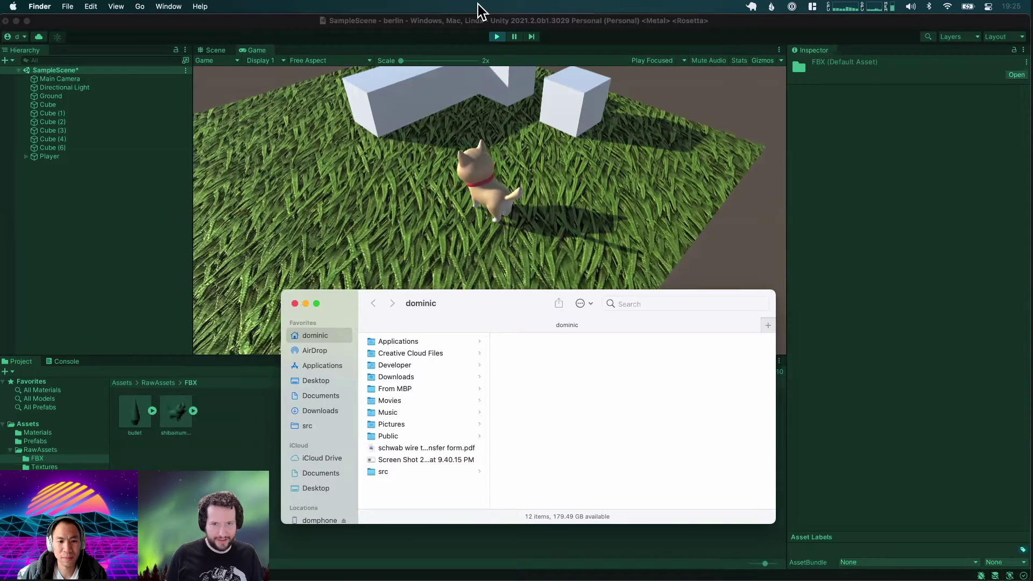
pyautogui.click(497, 37)
pyautogui.click(496, 36)
pyautogui.press('super+Tab')
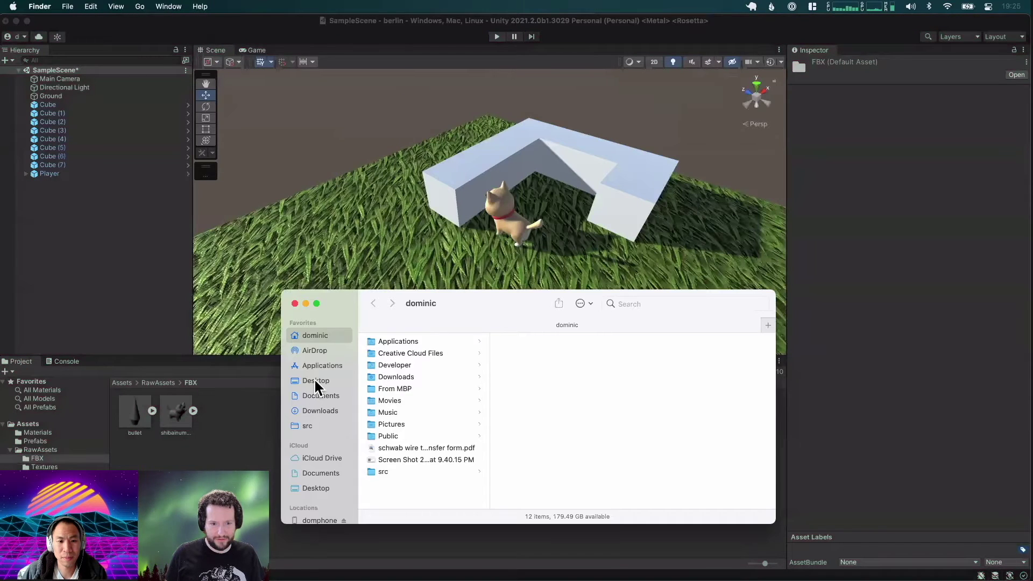
pyautogui.click(314, 379)
pyautogui.moveTo(387, 342); pyautogui.dragTo(249, 425)
pyautogui.click(294, 303)
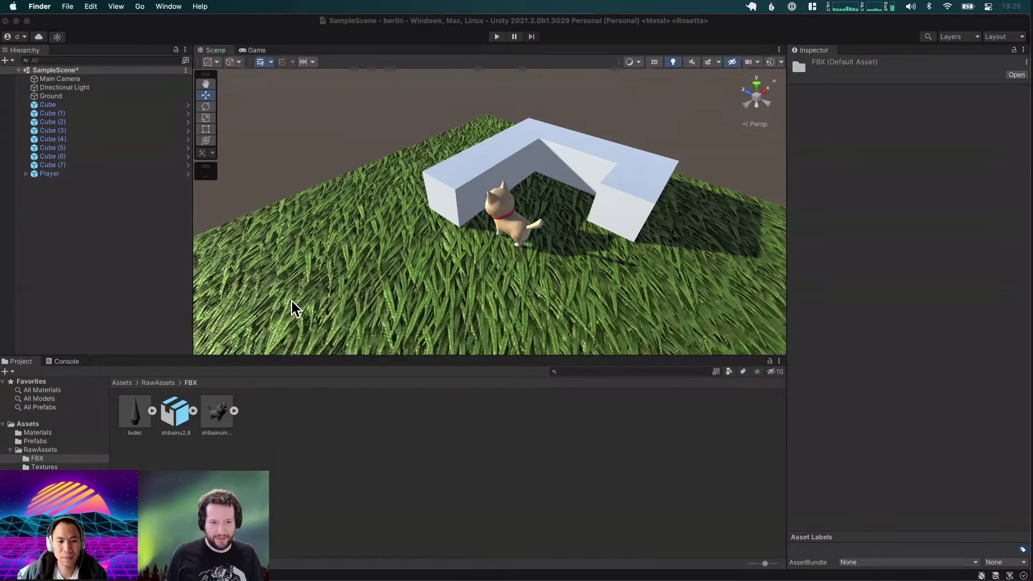
# Select shibainu2.8 to view its import settings and turn the enlarged dog preview
pyautogui.click(175, 425)
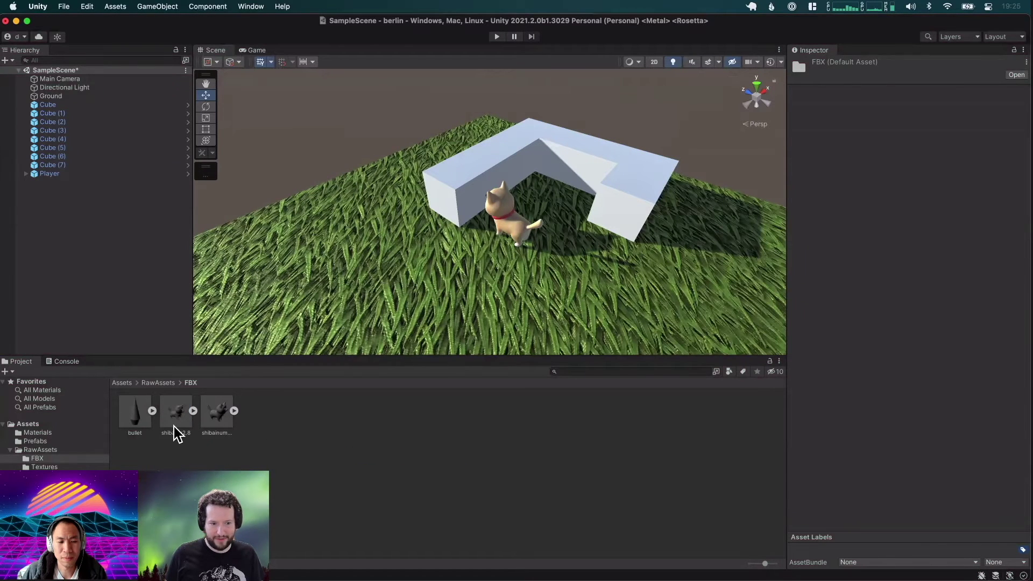
pyautogui.moveTo(901, 477); pyautogui.dragTo(881, 308)
pyautogui.moveTo(959, 456); pyautogui.dragTo(845, 450)
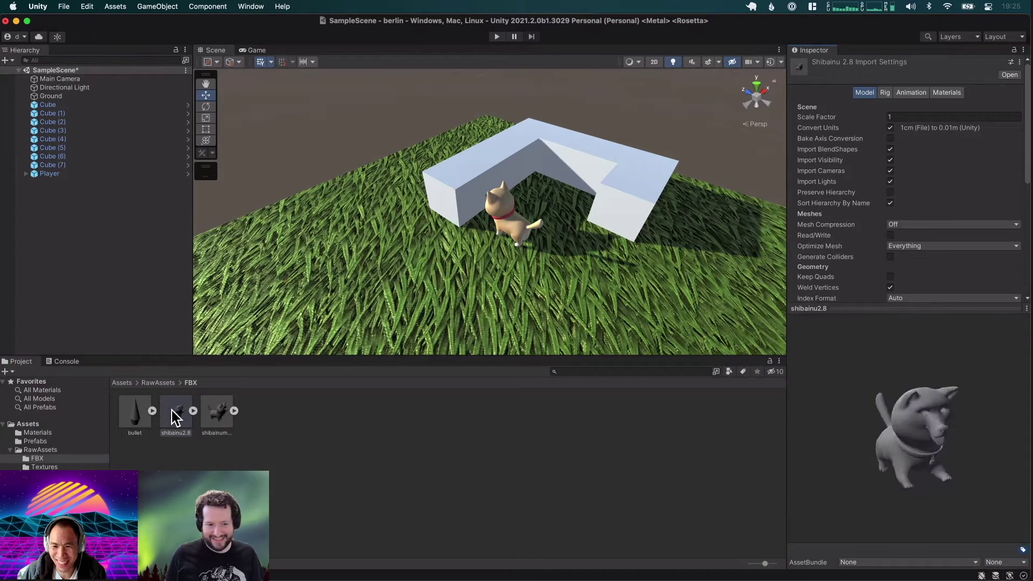
# In shibainu2.8's Animation import settings, set the clip's take to rig|Sit and play the preview
pyautogui.click(193, 411)
pyautogui.scroll(-1, 925, 172)
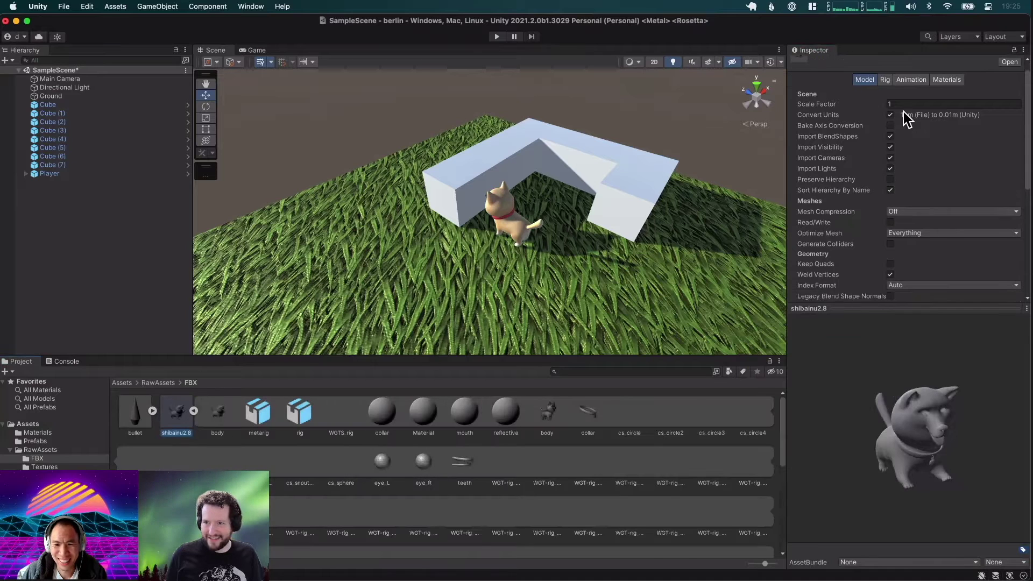
pyautogui.click(911, 79)
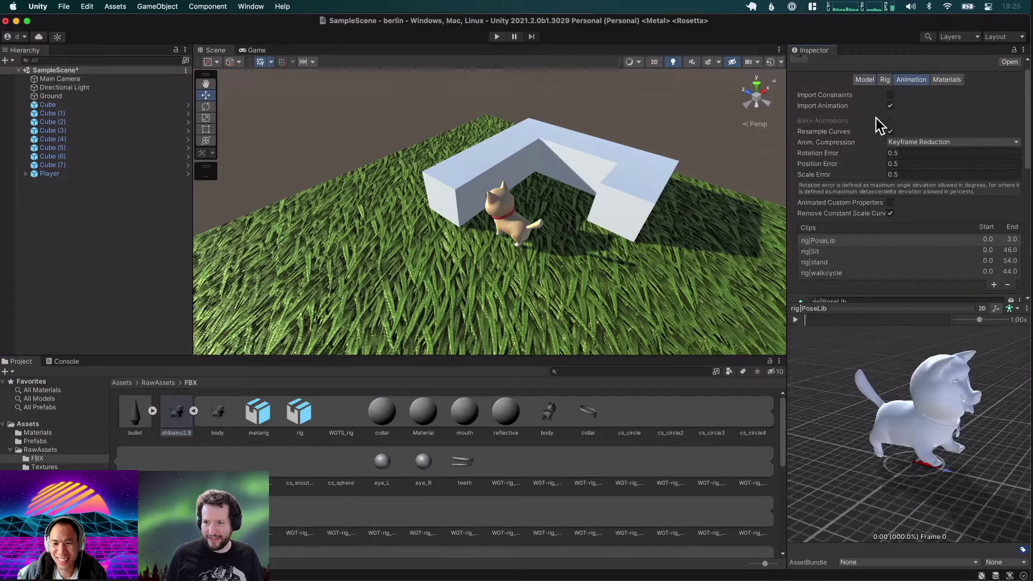
pyautogui.scroll(-4, 890, 156)
pyautogui.scroll(-1, 882, 169)
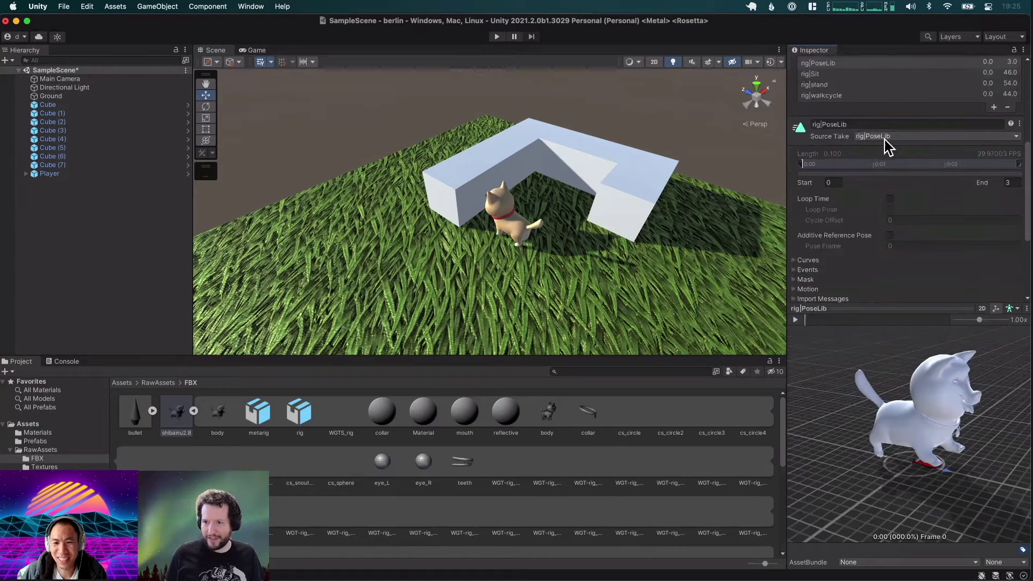
pyautogui.click(897, 138)
pyautogui.click(896, 151)
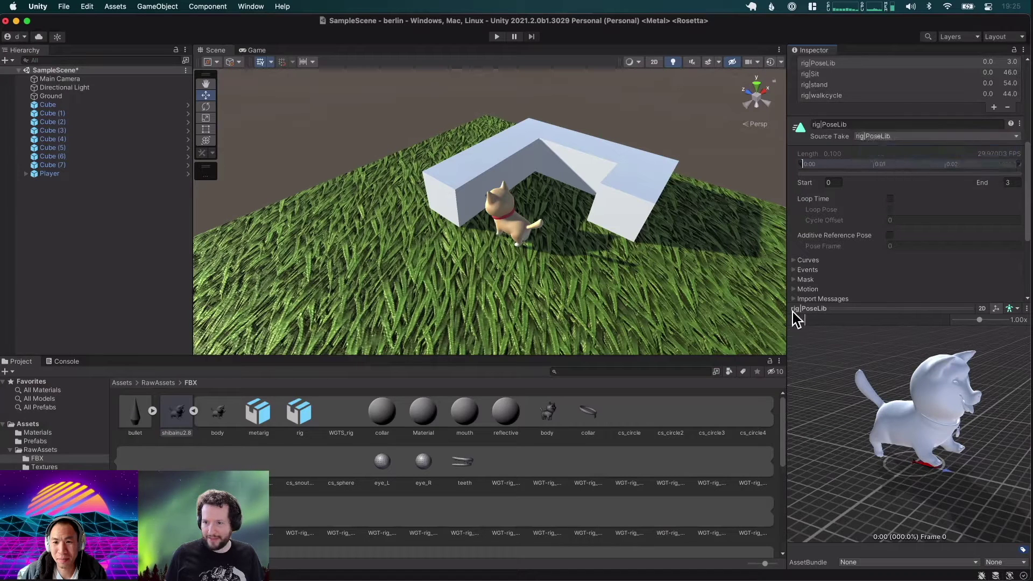
pyautogui.click(794, 321)
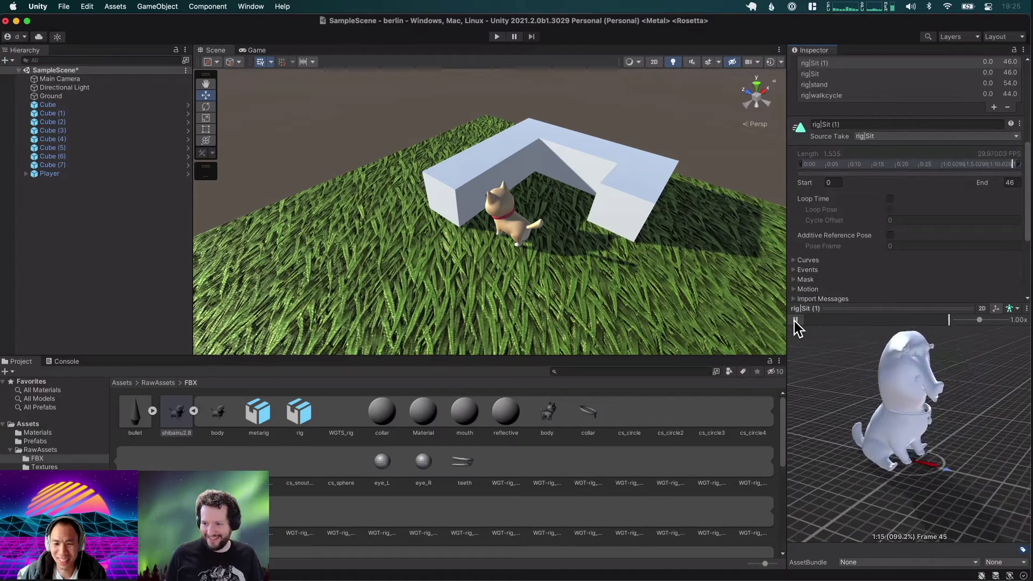
pyautogui.moveTo(863, 307); pyautogui.dragTo(864, 288)
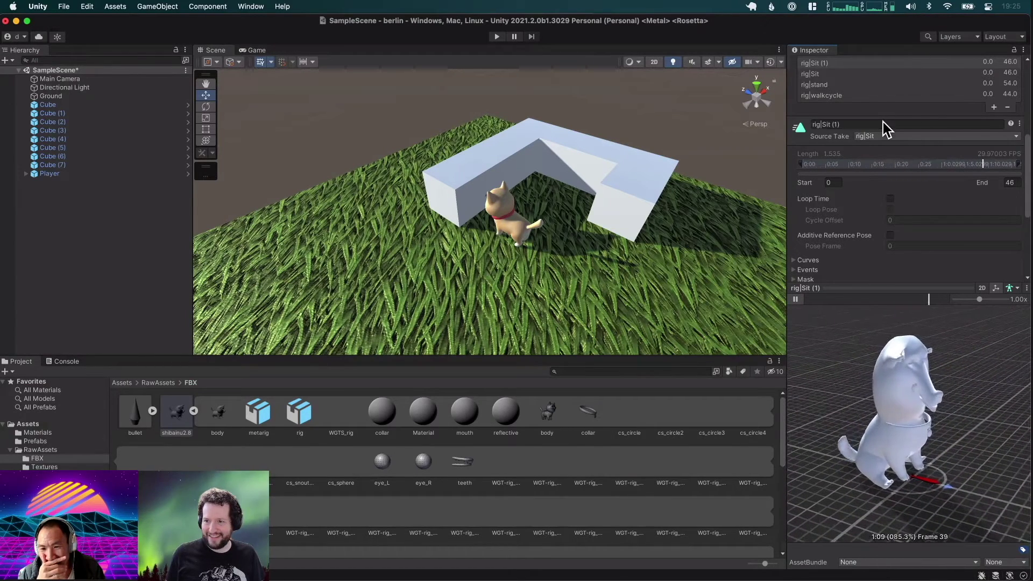
# Try the rig|walkcycle take for the clip and orbit the preview dog to face front
pyautogui.click(877, 137)
pyautogui.click(881, 161)
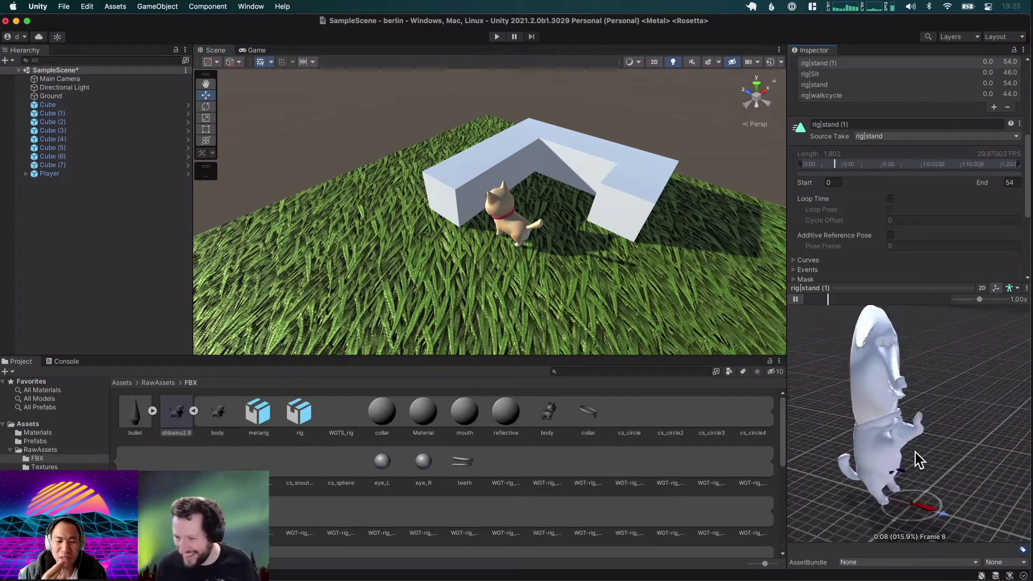
pyautogui.scroll(-2, 820, 95)
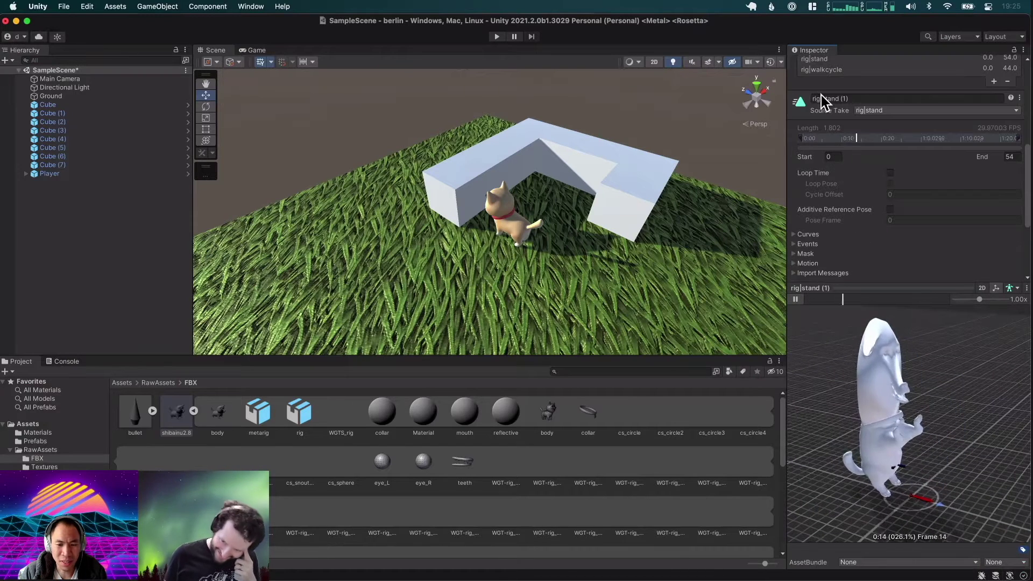
pyautogui.click(880, 110)
pyautogui.click(880, 128)
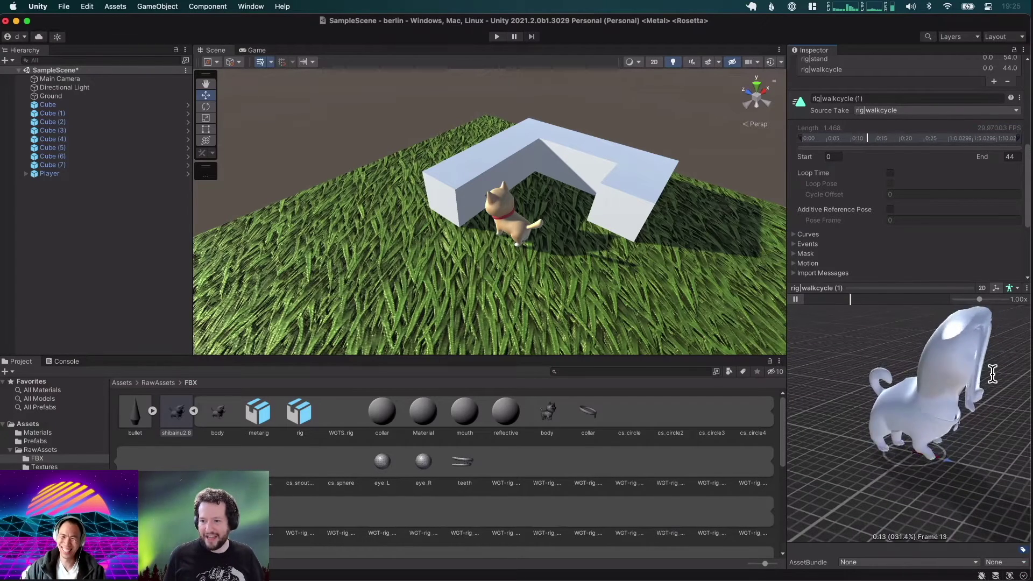
pyautogui.moveTo(933, 423); pyautogui.dragTo(850, 373)
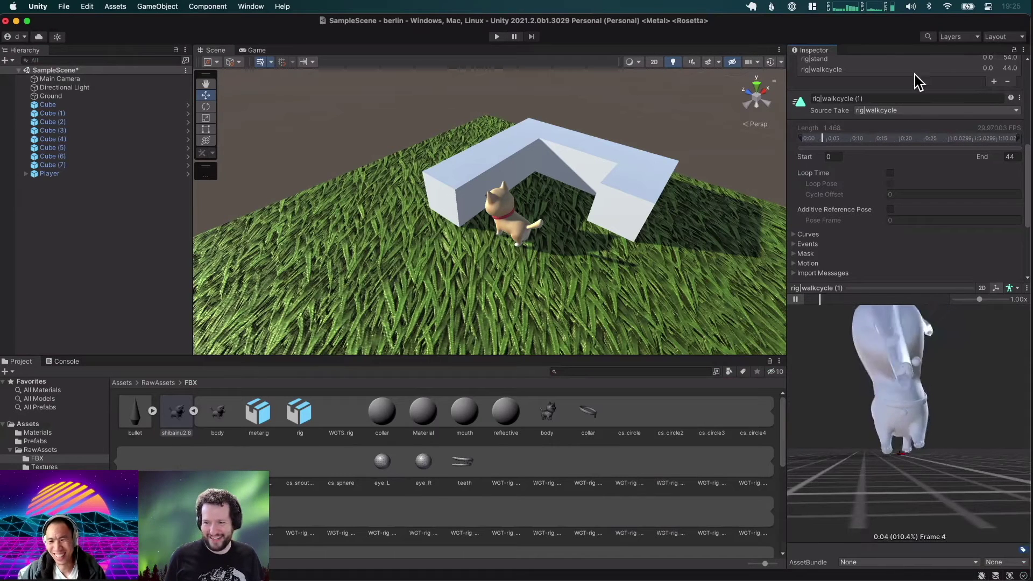
pyautogui.click(895, 111)
pyautogui.click(867, 105)
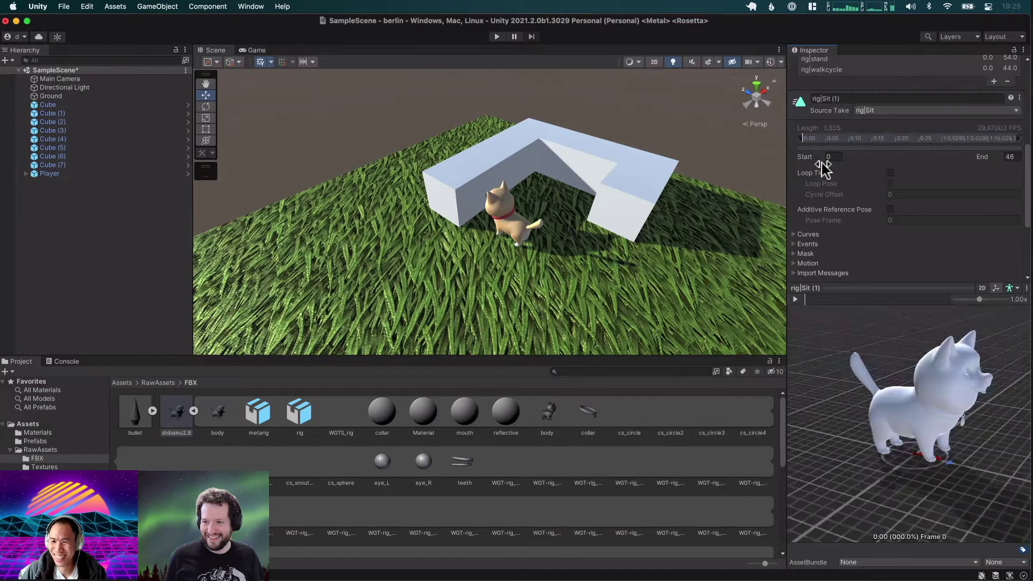
pyautogui.moveTo(929, 383); pyautogui.dragTo(832, 367)
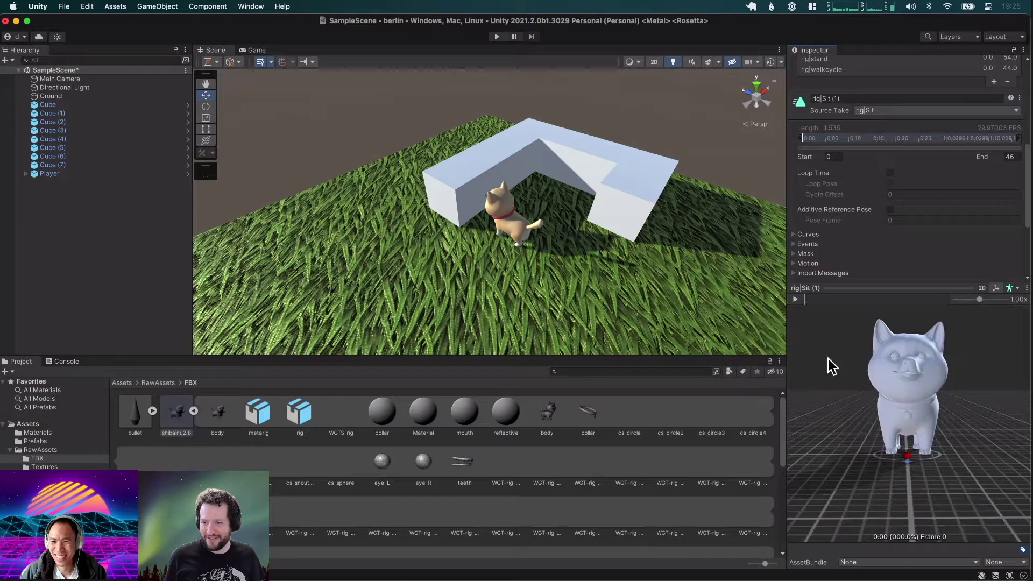
# Play the Sit clip preview, then scroll the FBX folder and expand the bullet asset
pyautogui.click(796, 300)
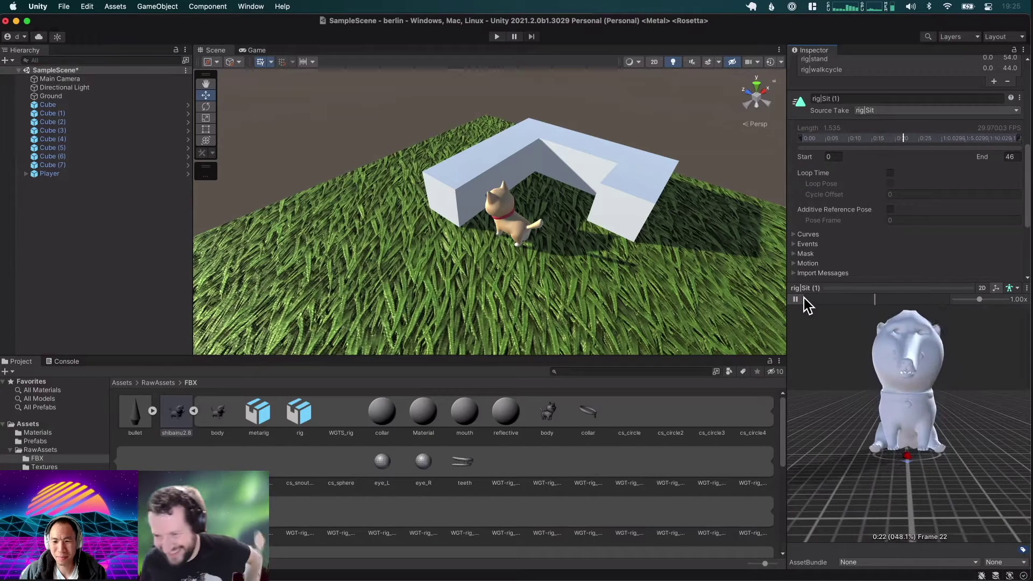
pyautogui.scroll(-1, 615, 319)
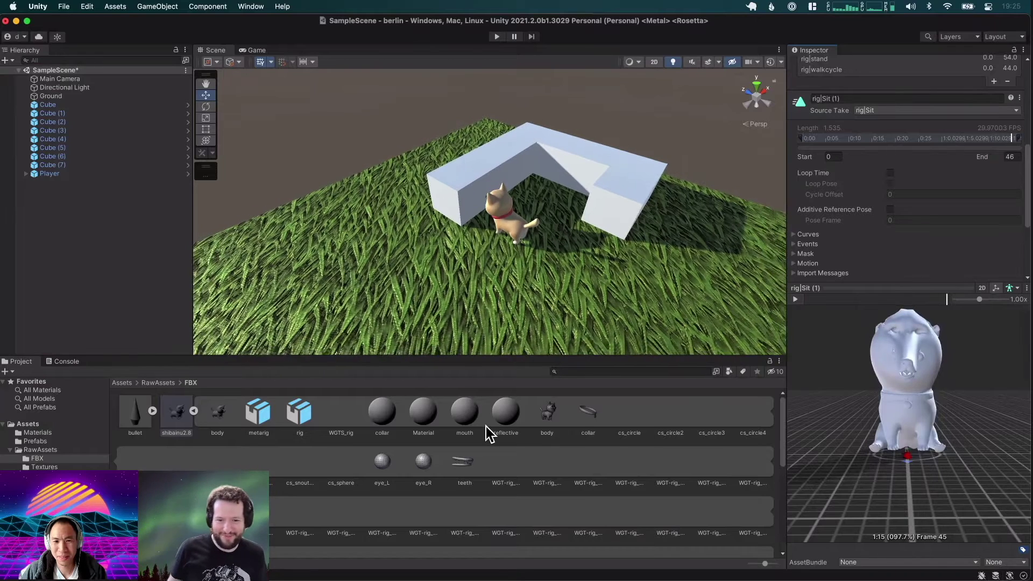
pyautogui.scroll(-10, 485, 426)
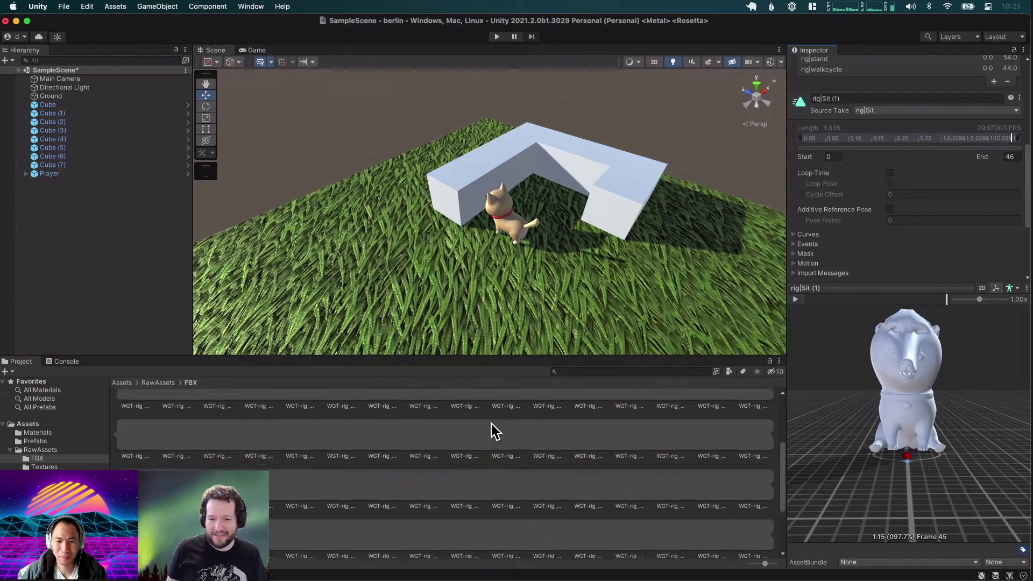
pyautogui.scroll(10, 495, 430)
pyautogui.click(152, 411)
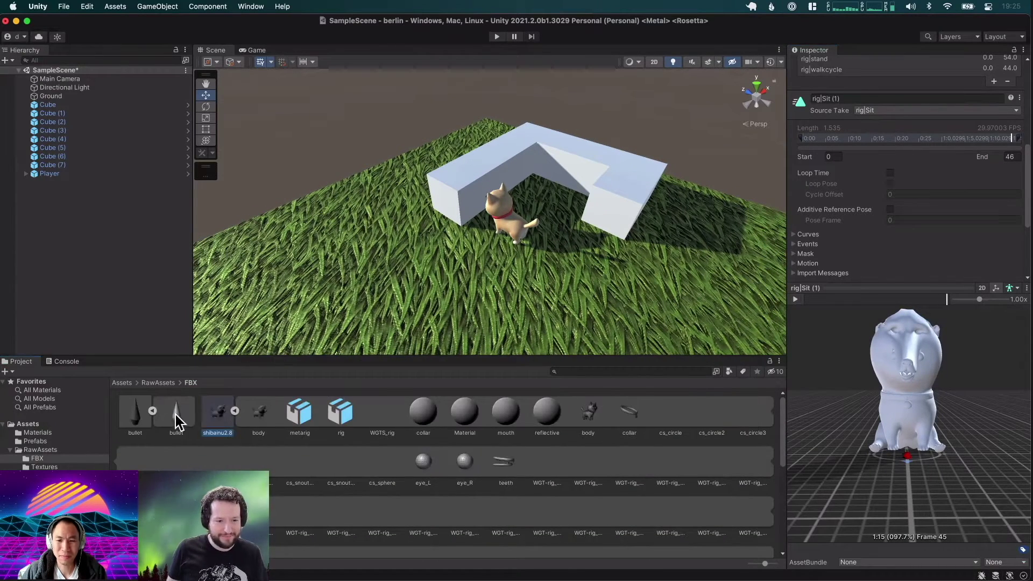
# Dismiss the unapplied import settings prompt and expand the shibainu2.8 asset's contents
pyautogui.click(175, 409)
pyautogui.press('Return')
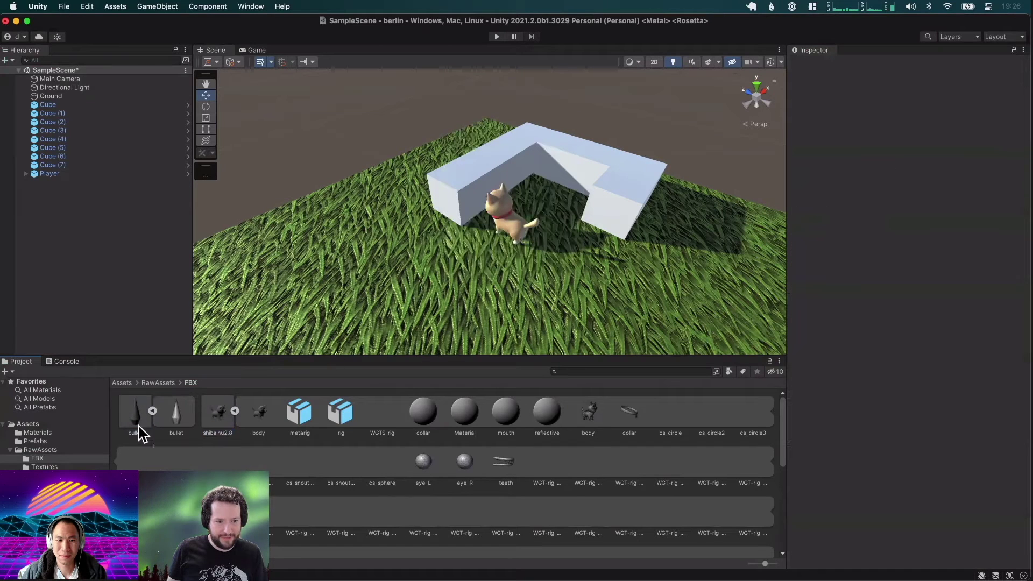
pyautogui.click(153, 411)
pyautogui.click(194, 411)
pyautogui.click(234, 412)
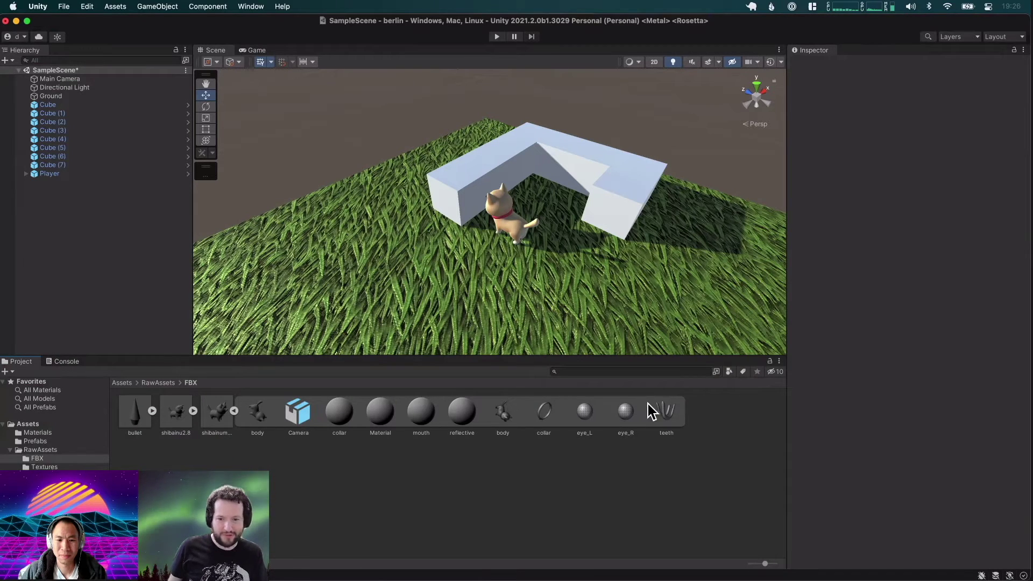
pyautogui.click(235, 411)
pyautogui.click(193, 411)
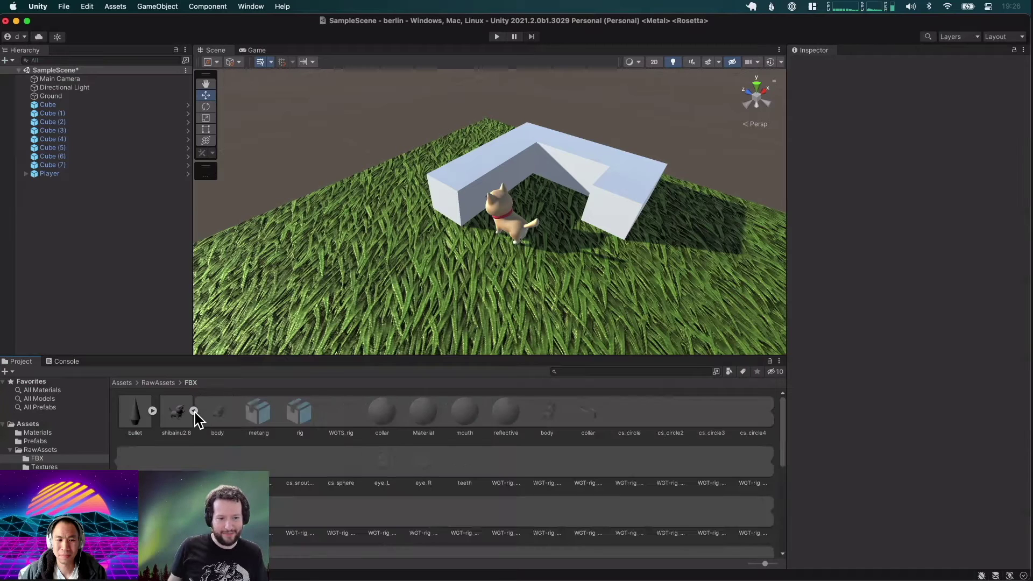
pyautogui.scroll(-2, 376, 414)
pyautogui.scroll(1, 505, 410)
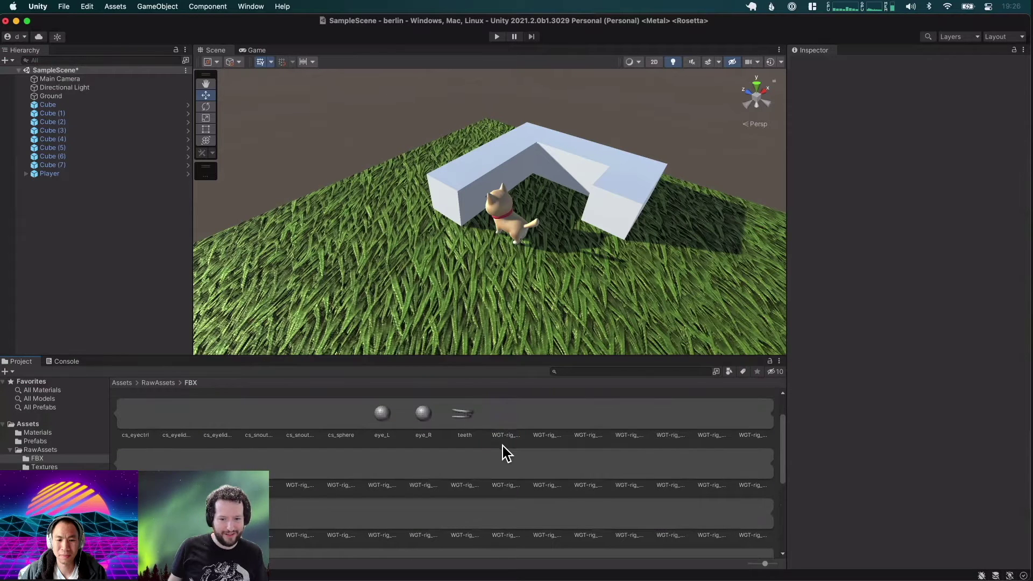
# Inspect a WGT-rig widget mesh, then preview the rig|Sit, rig|stand and rig|walkcycle clips
pyautogui.click(509, 429)
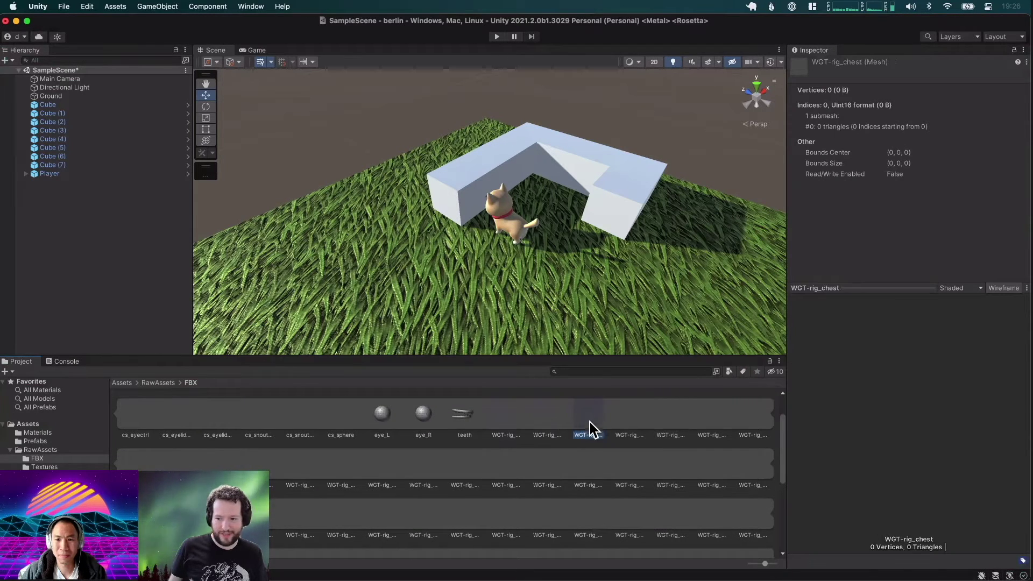
pyautogui.click(529, 487)
pyautogui.scroll(-2, 534, 494)
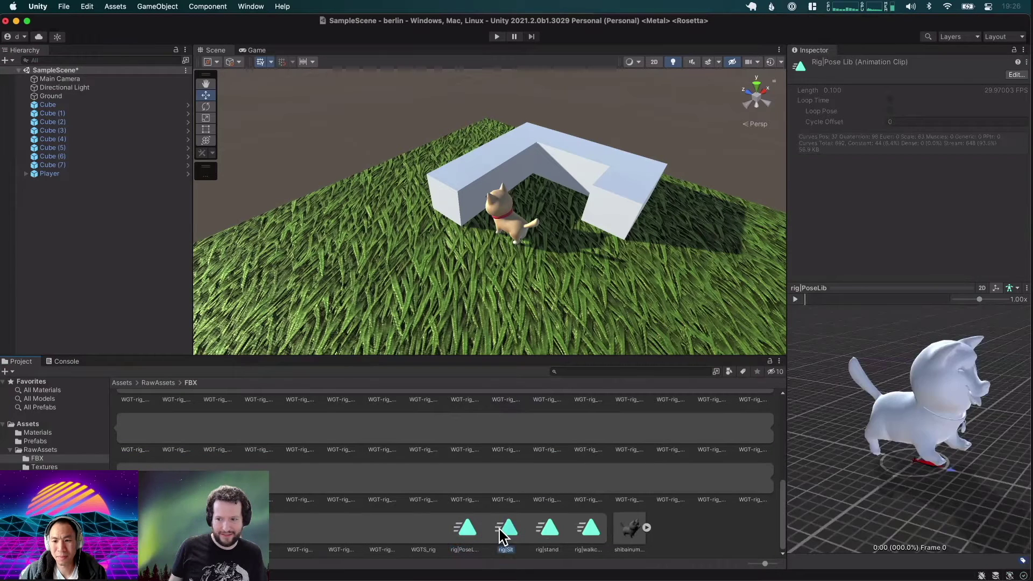
pyautogui.click(588, 527)
pyautogui.click(550, 530)
pyautogui.press('Right')
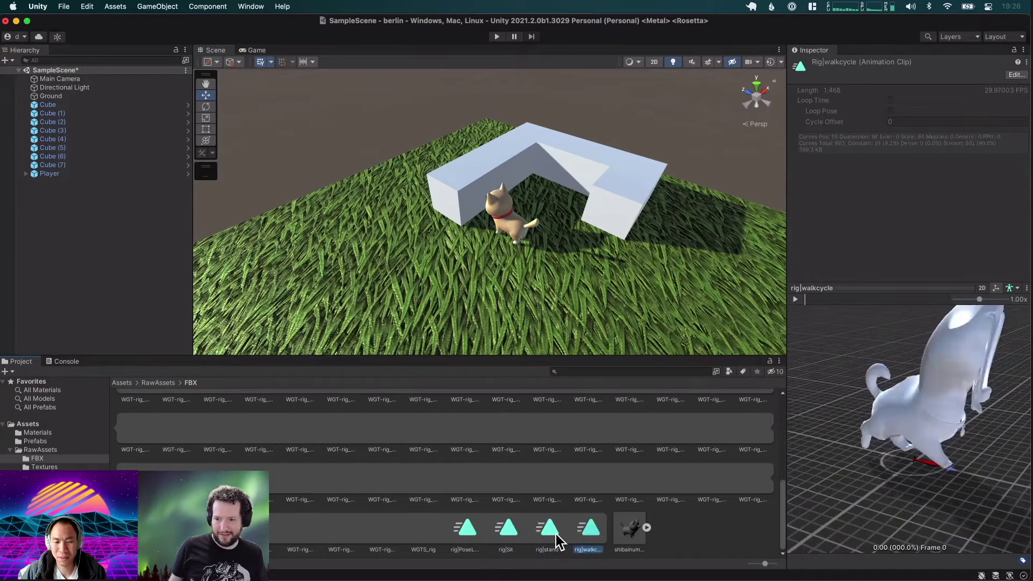
# Inspect the remaining WGT-rig widget meshes and another imported mesh, then return to Blender
pyautogui.click(551, 487)
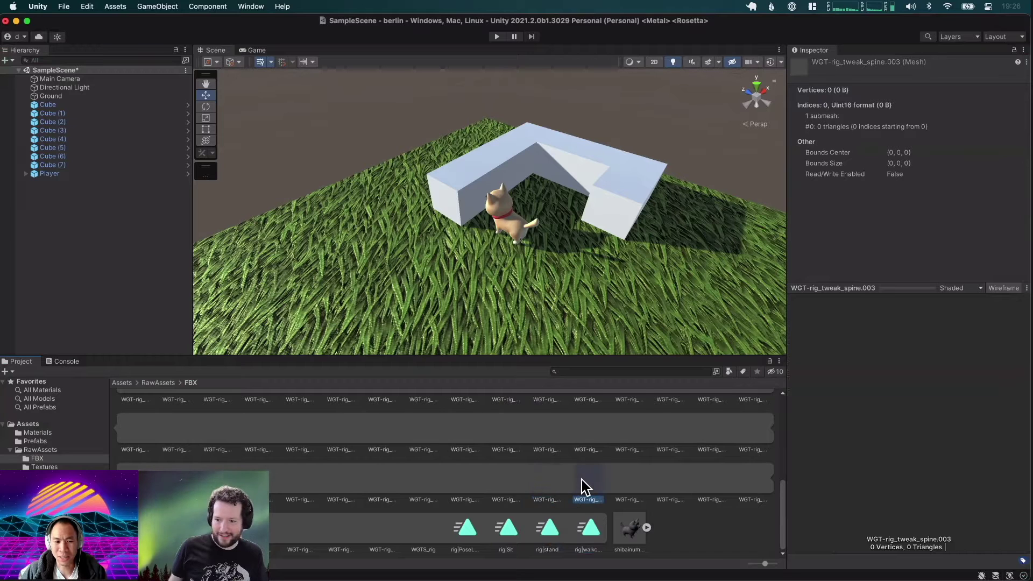
pyautogui.scroll(1, 628, 505)
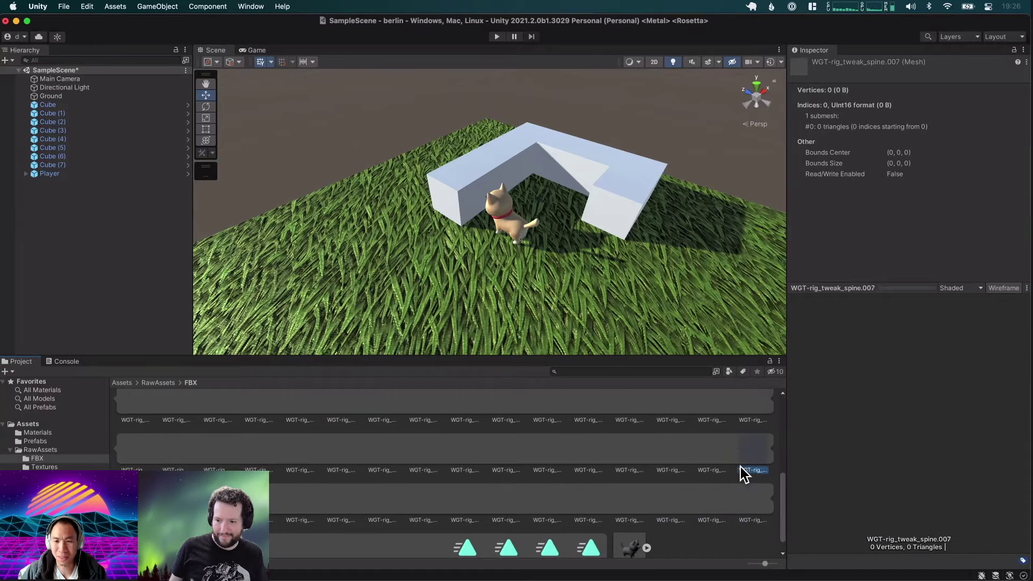
pyautogui.click(527, 462)
pyautogui.scroll(5, 502, 458)
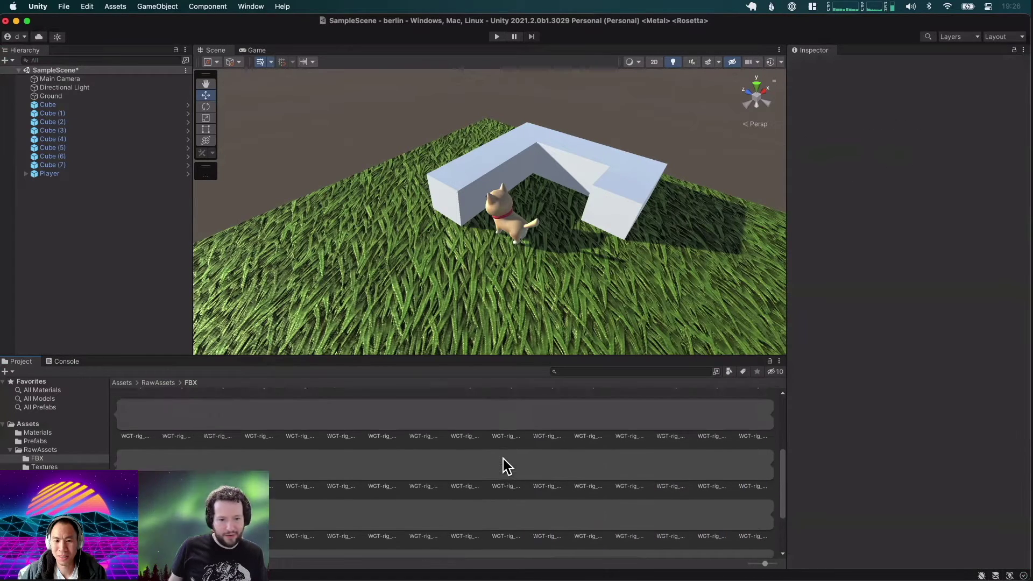
pyautogui.click(503, 459)
pyautogui.click(339, 461)
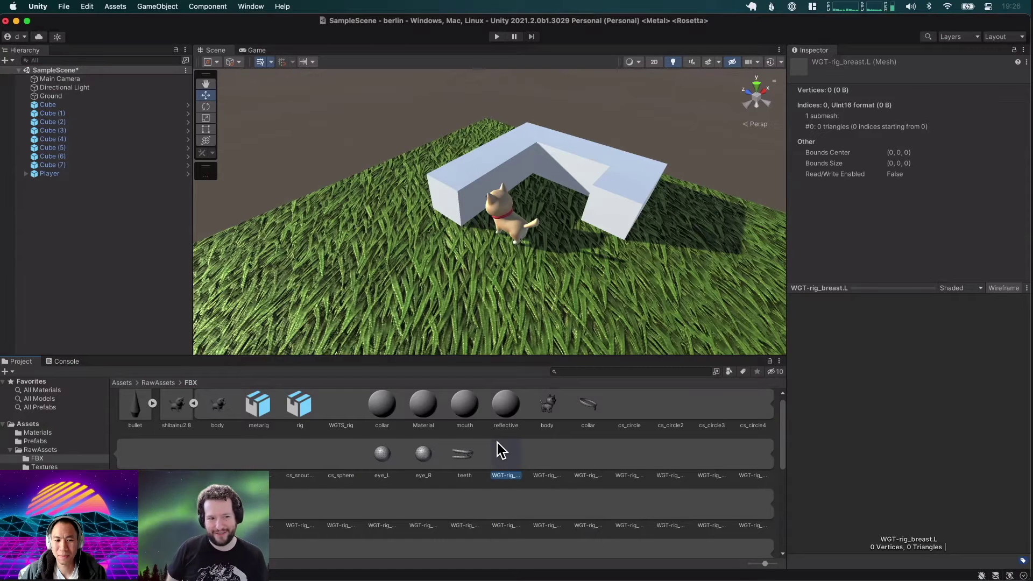
pyautogui.press('super+Tab')
pyautogui.press('super+Tab')
# Maximize Blender and make the walkcycle action a single-user walkcycle.001 copy
pyautogui.doubleClick(384, 448)
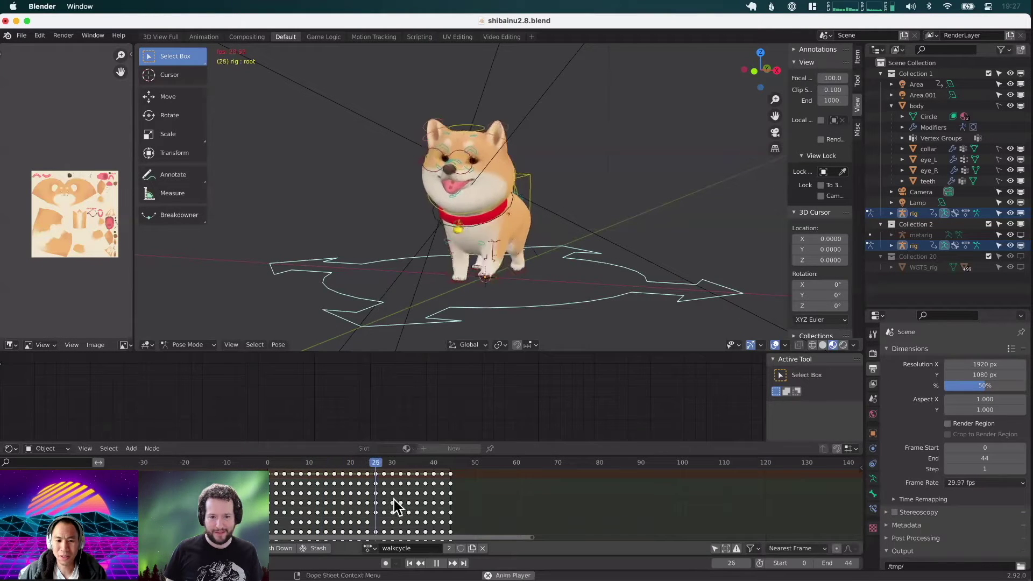
pyautogui.click(436, 562)
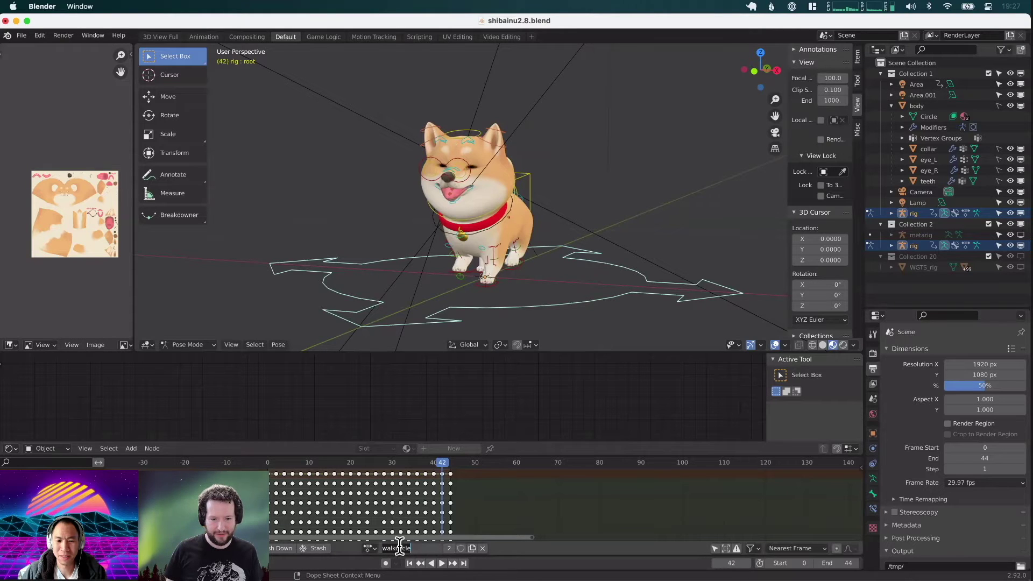
pyautogui.click(373, 547)
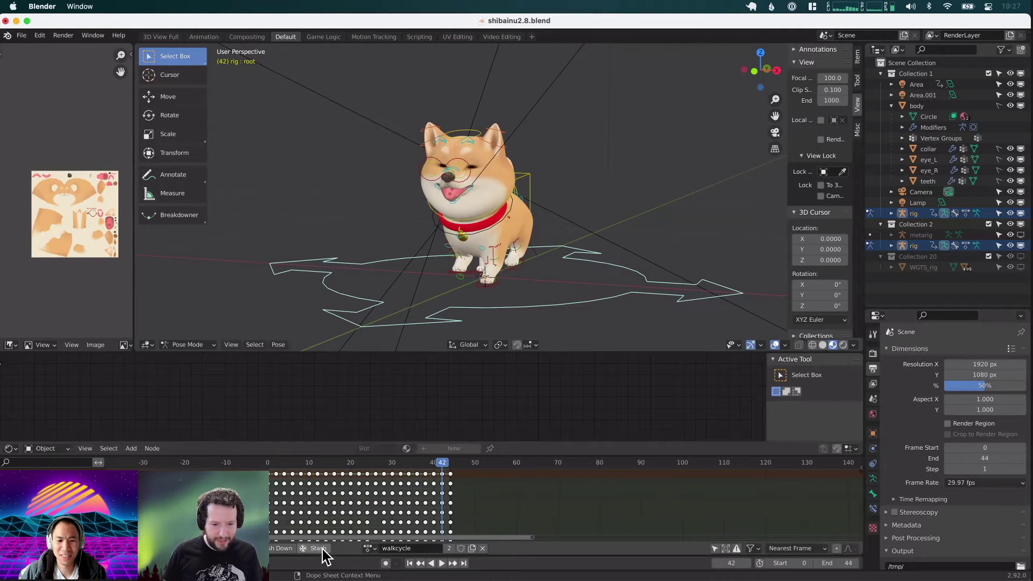
pyautogui.click(449, 548)
pyautogui.press('space')
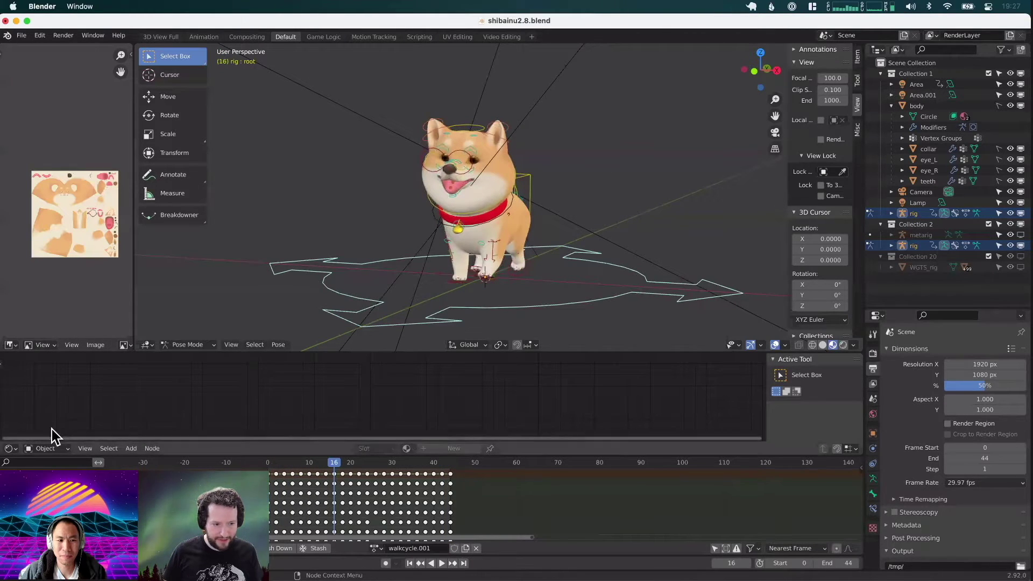
# Assign the stand action to the rig, then switch it to Sit
pyautogui.click(376, 548)
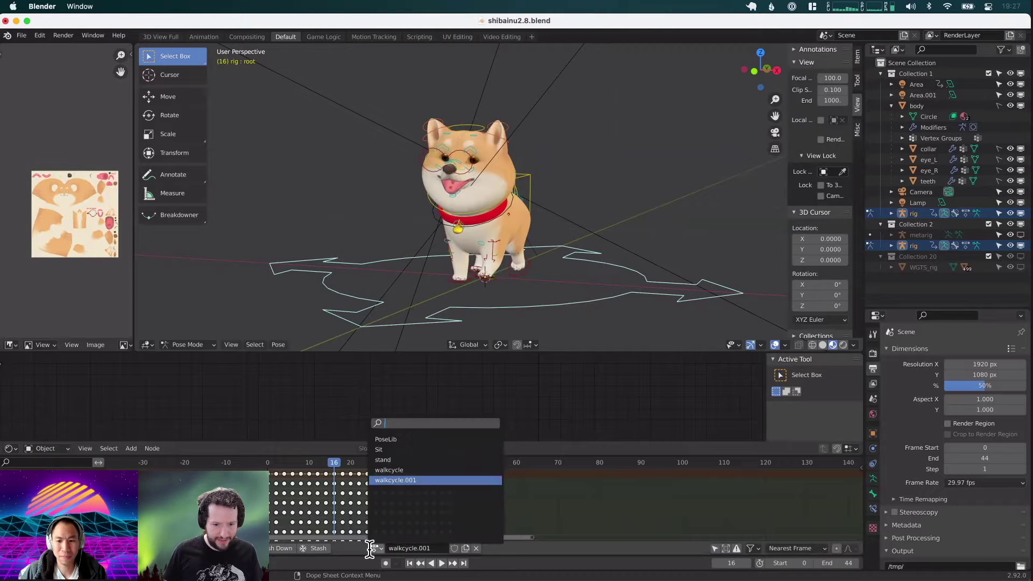
pyautogui.click(402, 459)
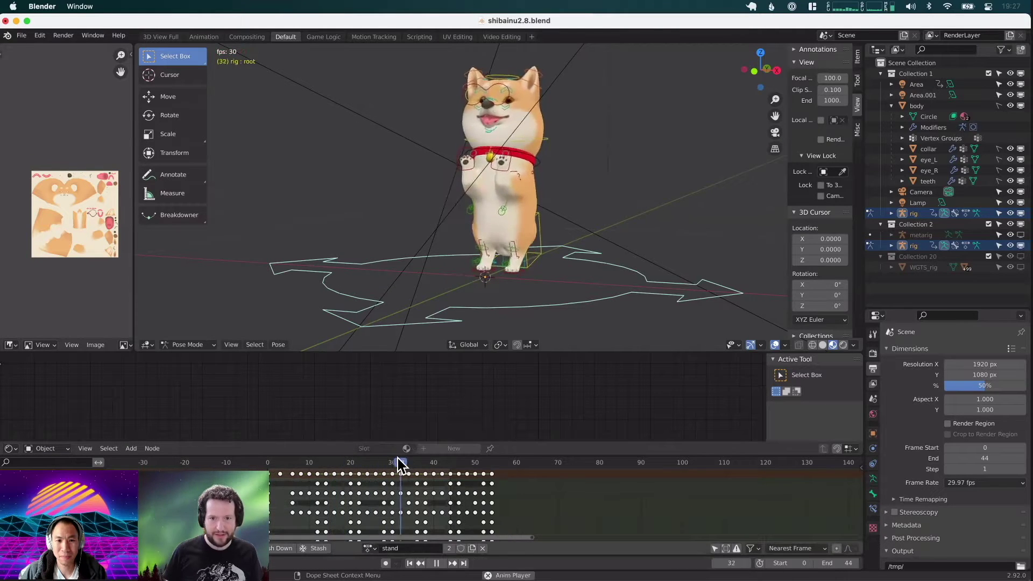
pyautogui.moveTo(369, 578)
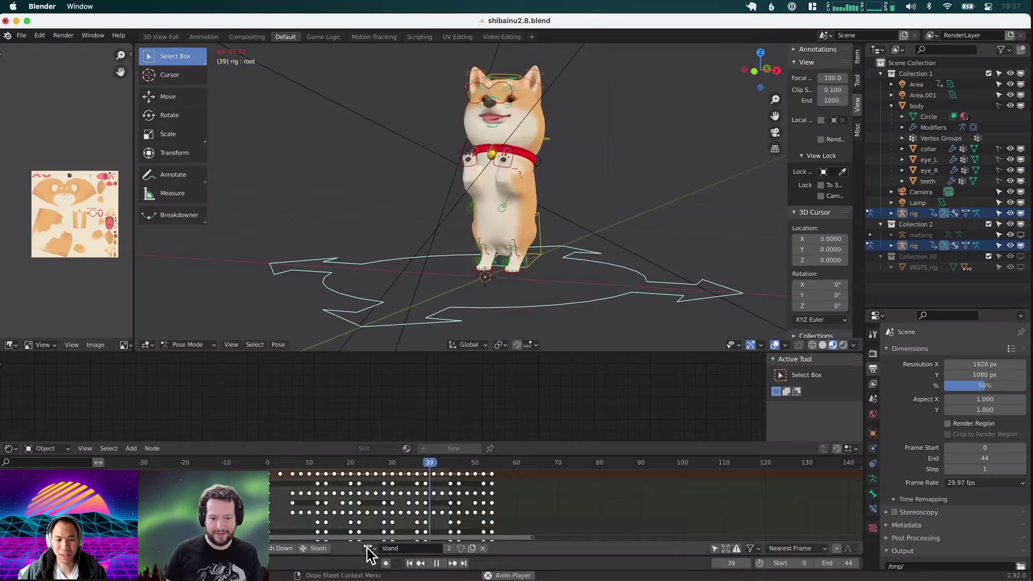
pyautogui.click(369, 547)
pyautogui.click(383, 451)
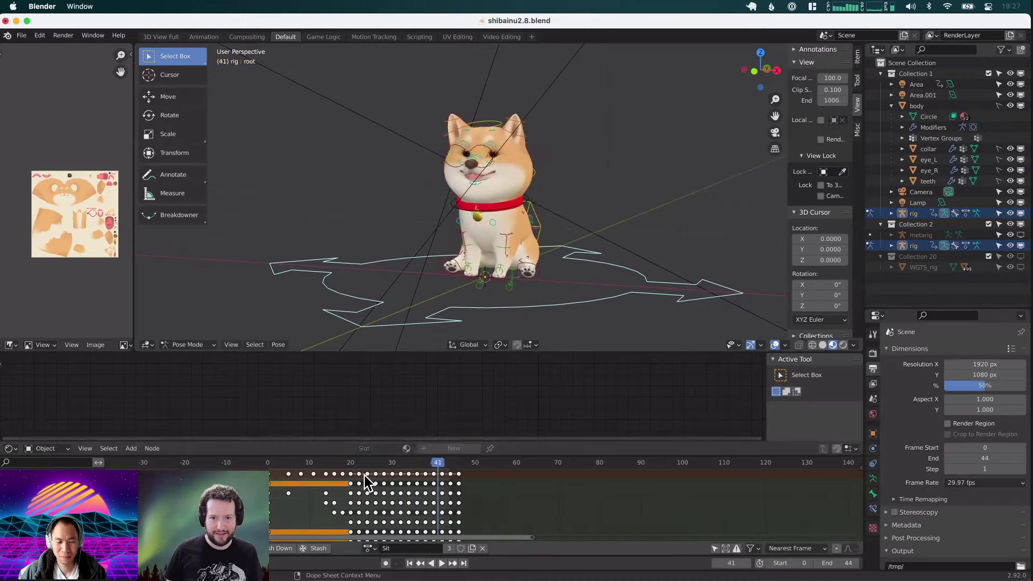
# Check the pose options over the dog and replay the Sit animation
pyautogui.rightClick(500, 269)
pyautogui.press('Escape')
pyautogui.rightClick(592, 186)
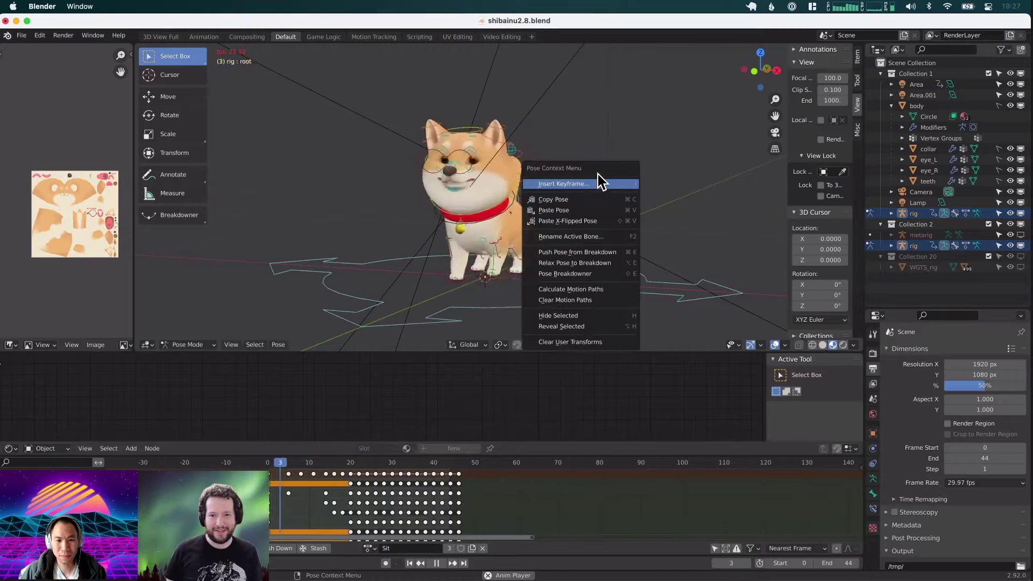
pyautogui.press('space')
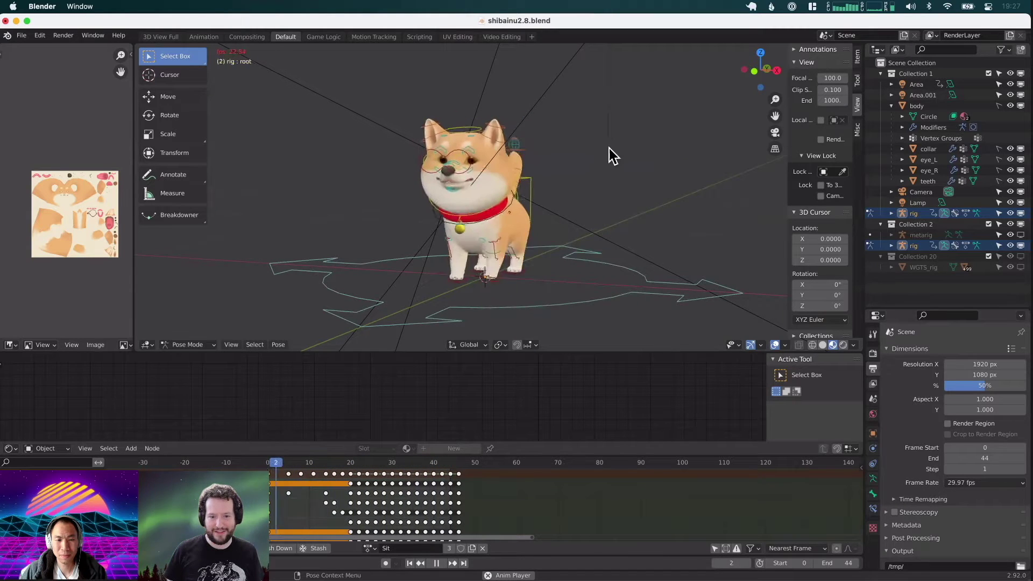
pyautogui.rightClick(611, 171)
pyautogui.press('space')
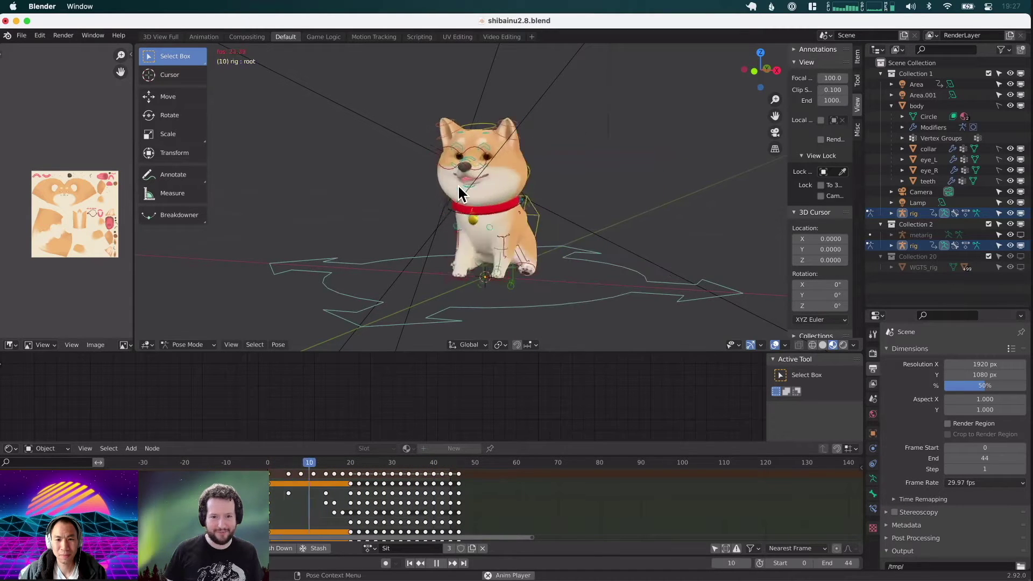
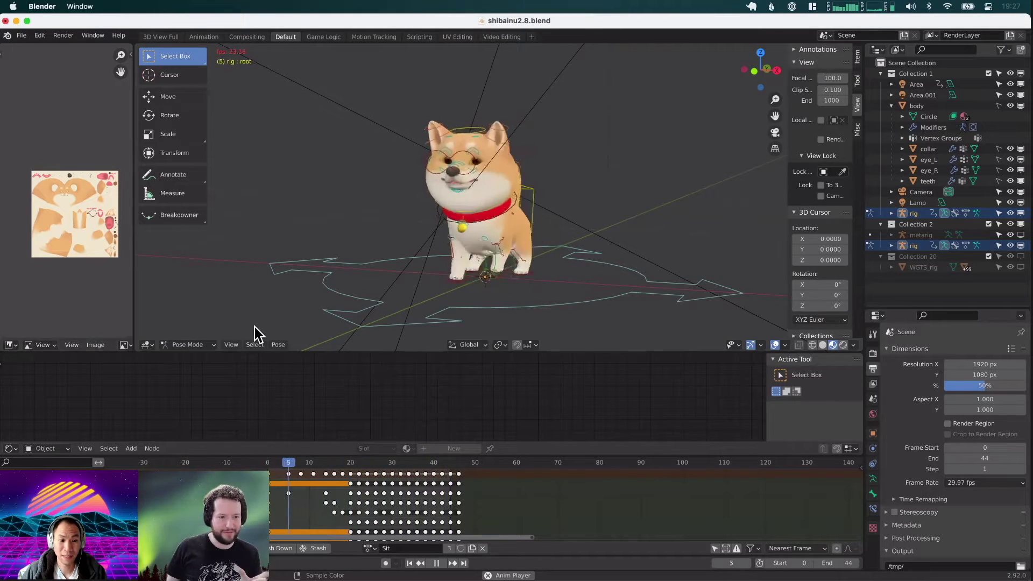
# Quit Blender without saving the Shiba Inu file and switch to the web browser
pyautogui.press('super+q')
pyautogui.click(466, 324)
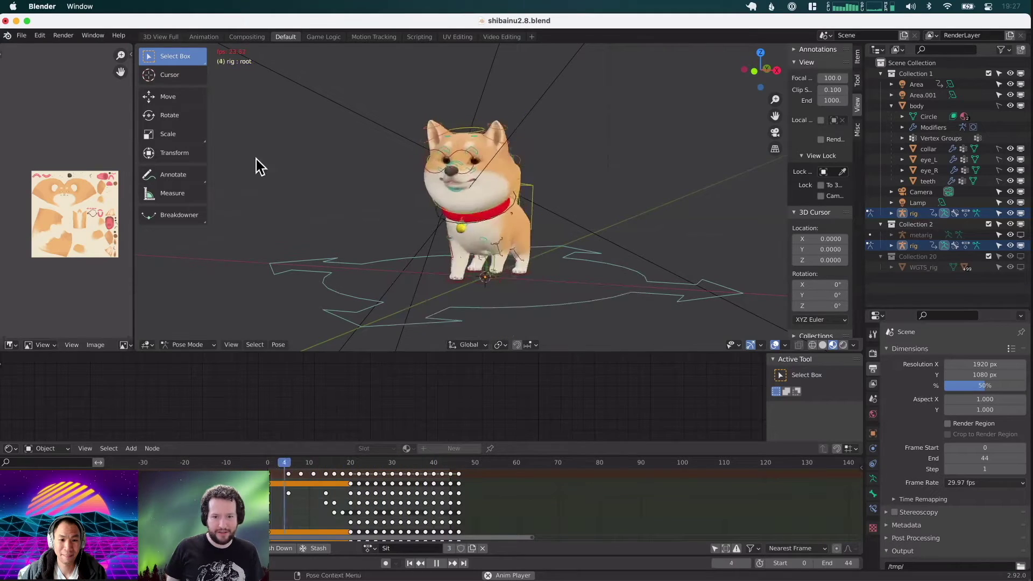
pyautogui.press('super+Tab')
pyautogui.press('super+Tab')
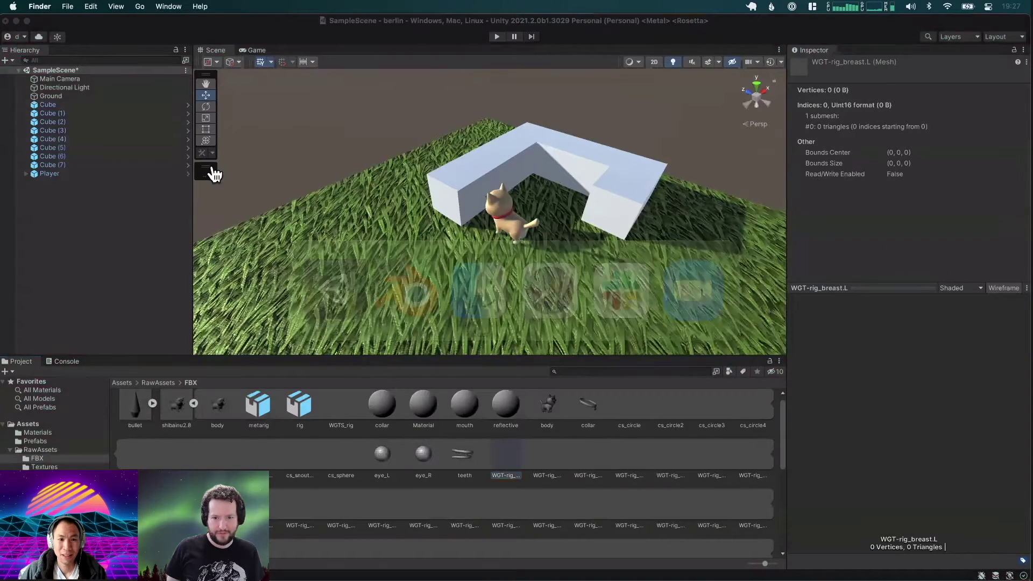
pyautogui.press('super+Tab')
pyautogui.press('super+Tab')
pyautogui.press('super+Tab')
# Go to the cgtrader.com website in Safari
pyautogui.write('cgtread')
pyautogui.press('BackSpace')
pyautogui.press('BackSpace')
pyautogui.press('BackSpace')
pyautogui.write('ader.')
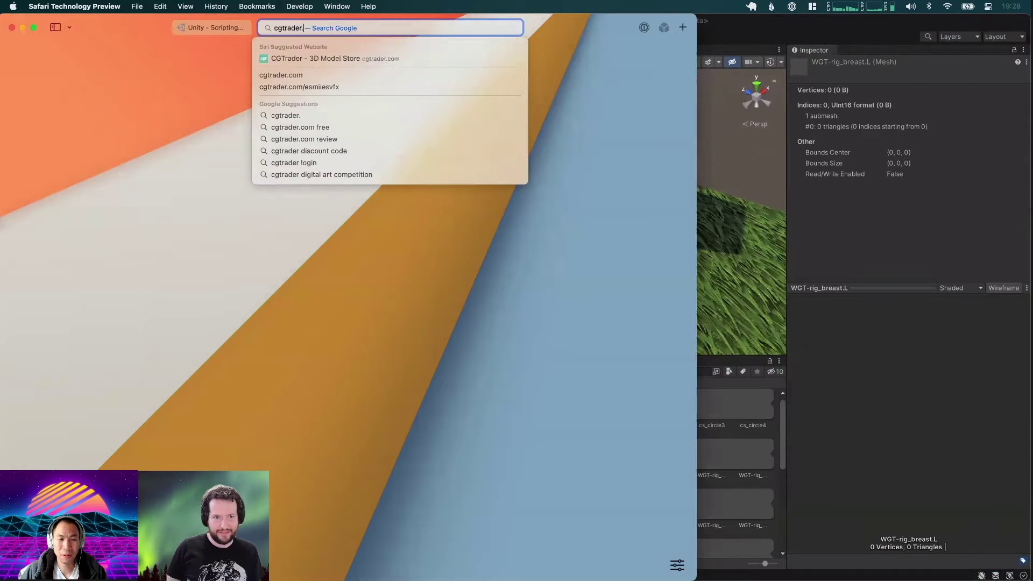
pyautogui.press('Return')
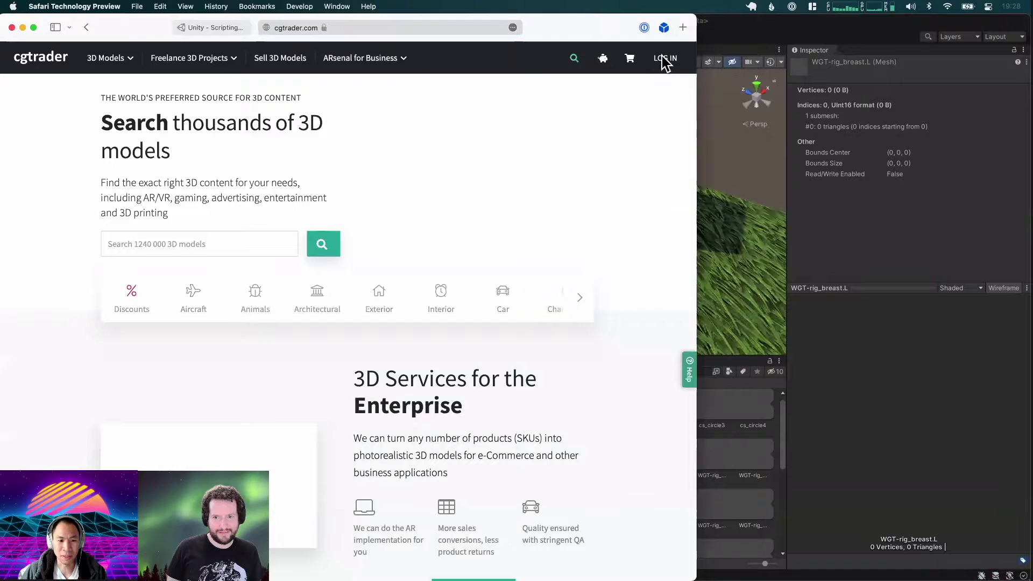
# Sign in to CGTrader with the account e-mail and password, declining to save the password
pyautogui.click(664, 58)
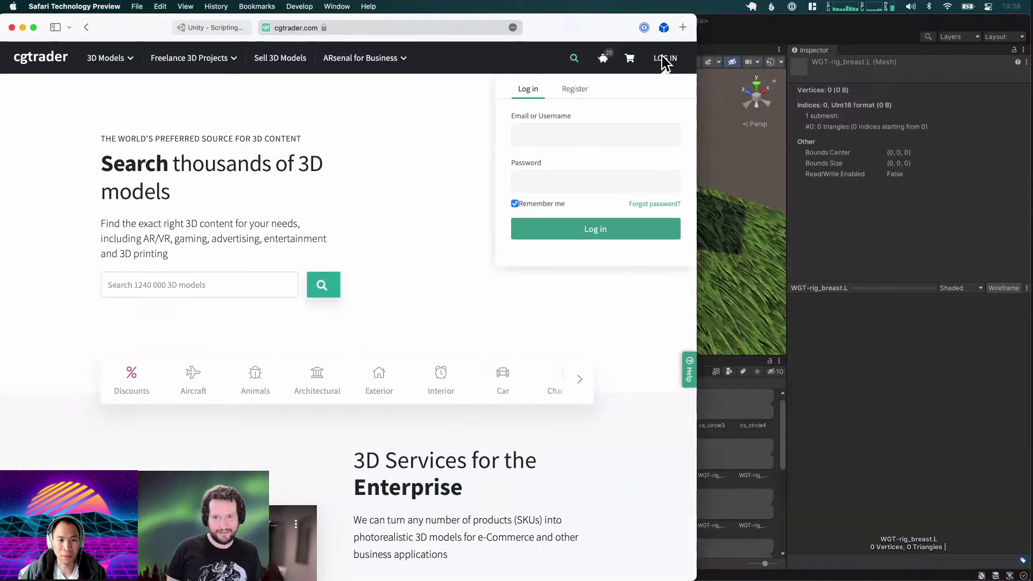
pyautogui.click(589, 135)
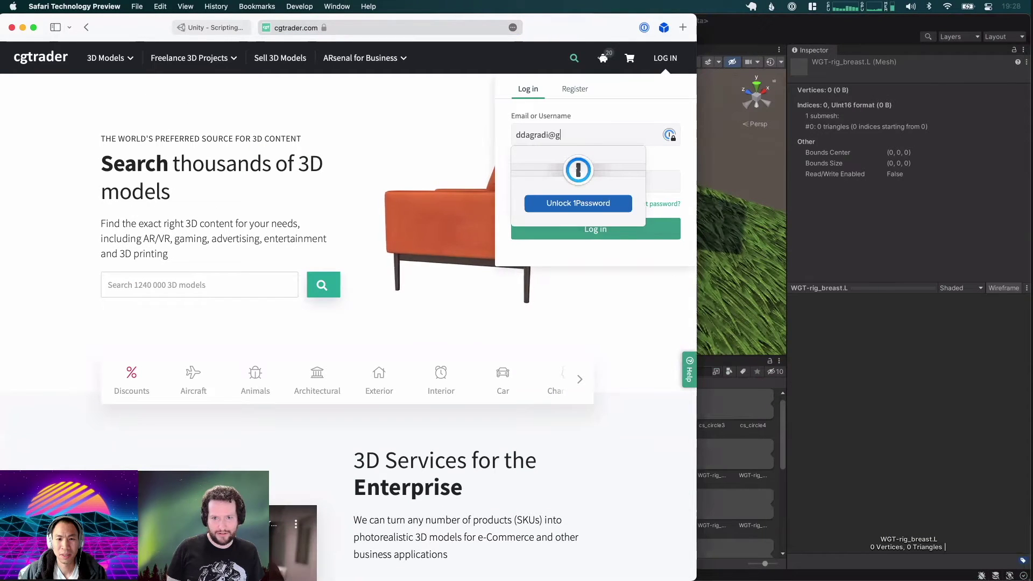
pyautogui.press('Tab')
pyautogui.write('••')
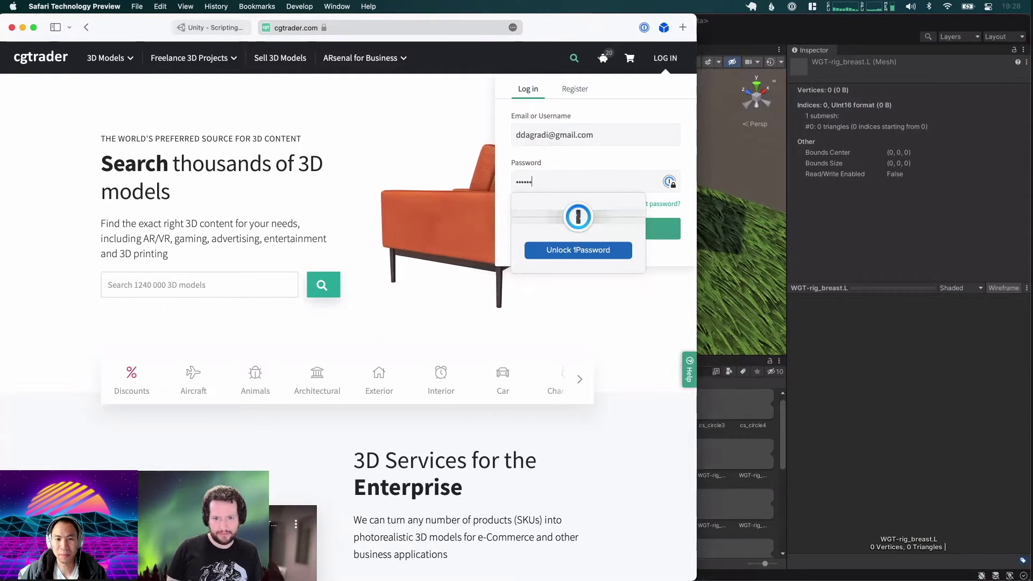
pyautogui.press('Return')
pyautogui.click(311, 334)
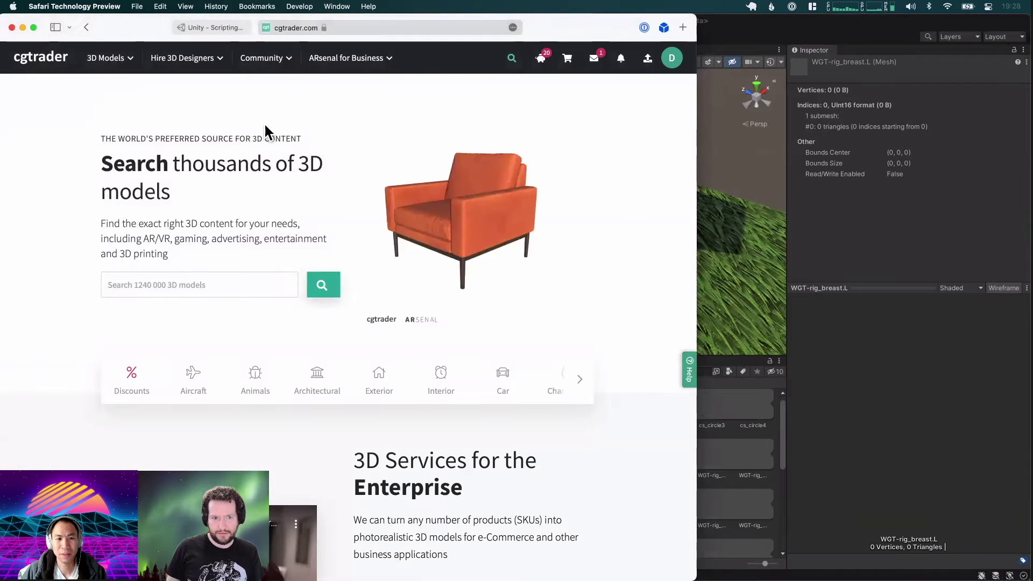
# Open the user profile, then review the two models listed under My Purchases
pyautogui.moveTo(563, 60)
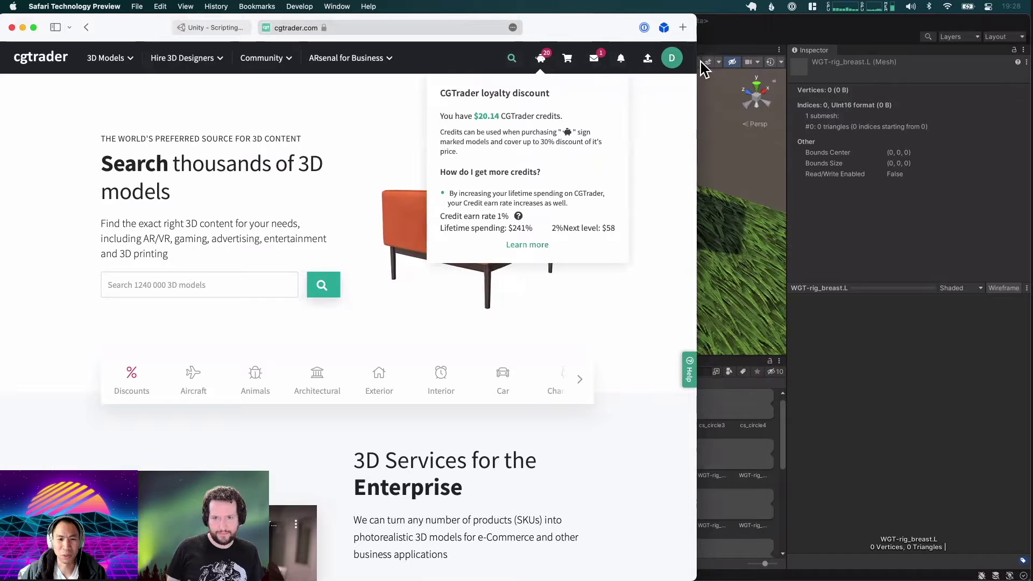
pyautogui.moveTo(671, 60)
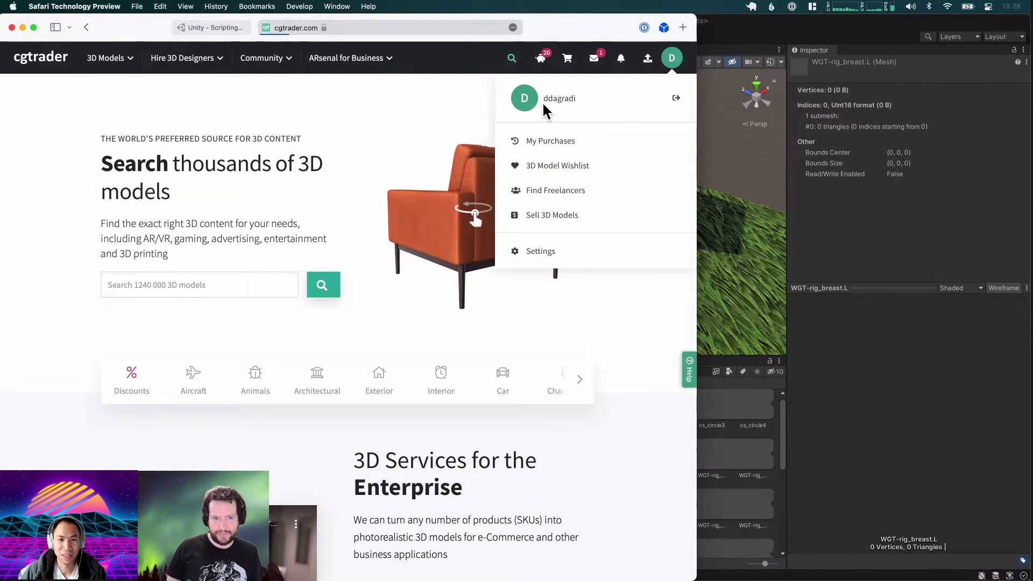
pyautogui.click(544, 101)
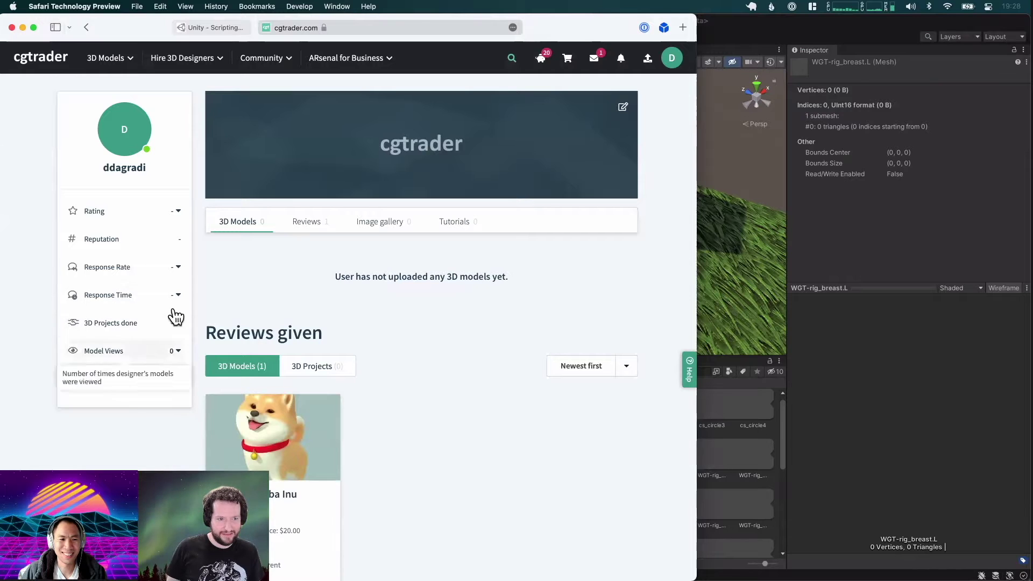
pyautogui.click(679, 61)
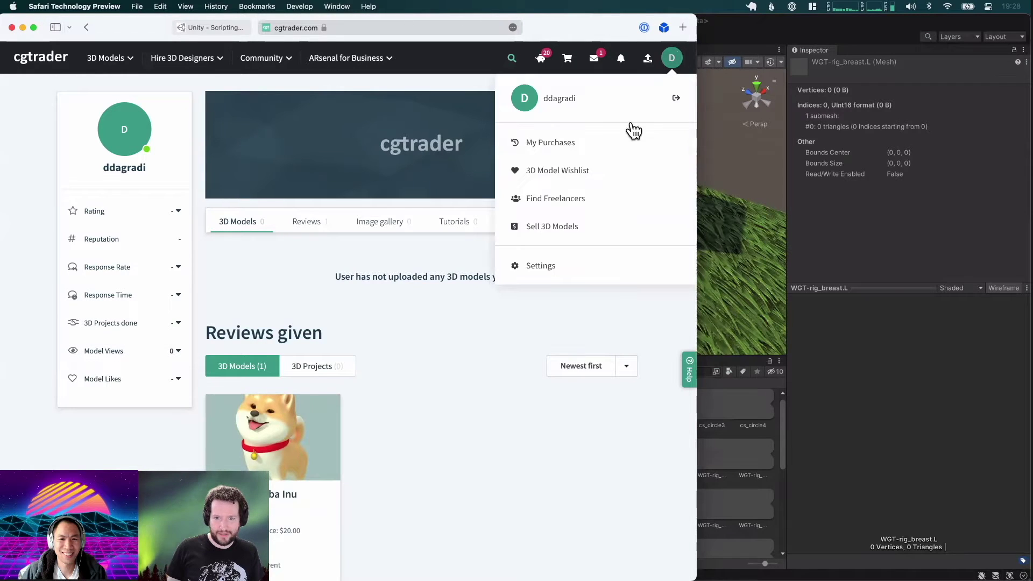
pyautogui.click(591, 150)
pyautogui.scroll(-5, 299, 237)
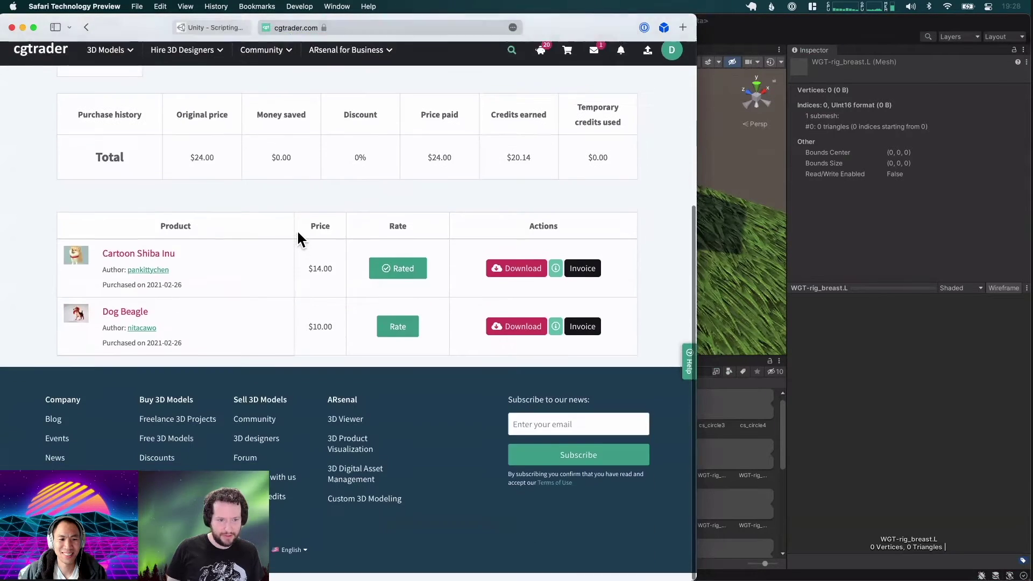
pyautogui.moveTo(79, 299); pyautogui.dragTo(194, 290)
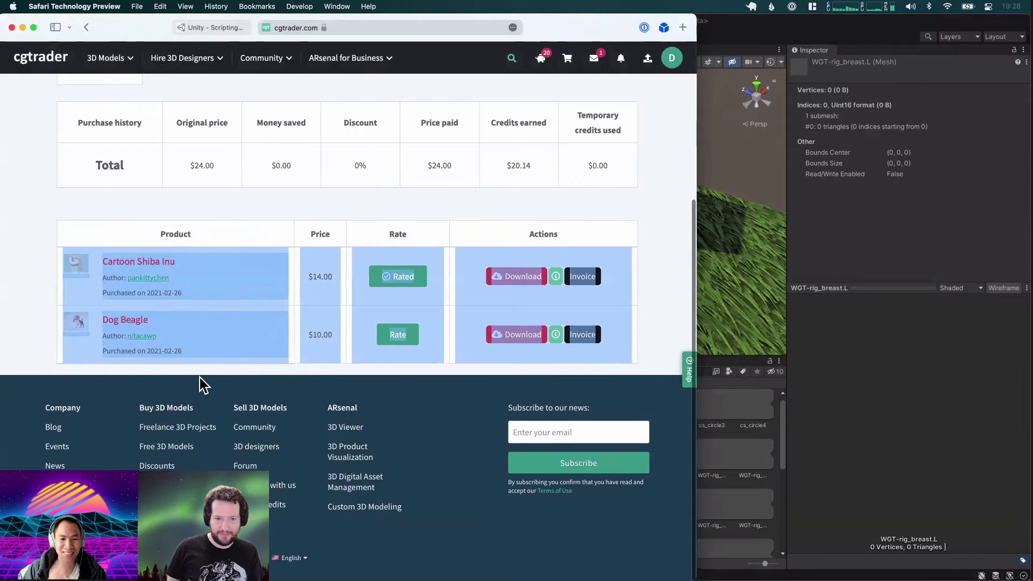
pyautogui.scroll(5, 204, 375)
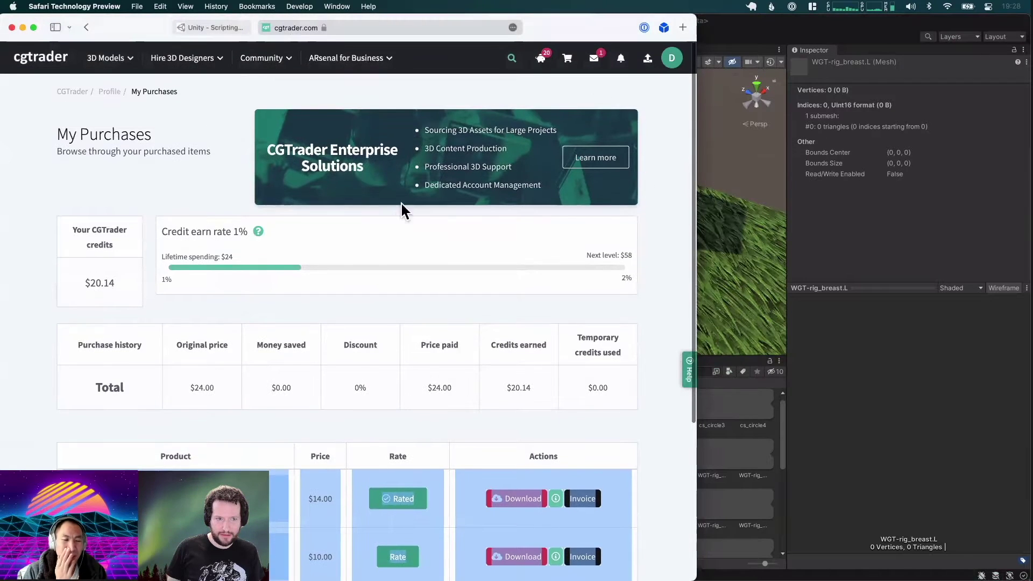
# Open the 3D Model Wishlist and widen the browser window
pyautogui.click(679, 61)
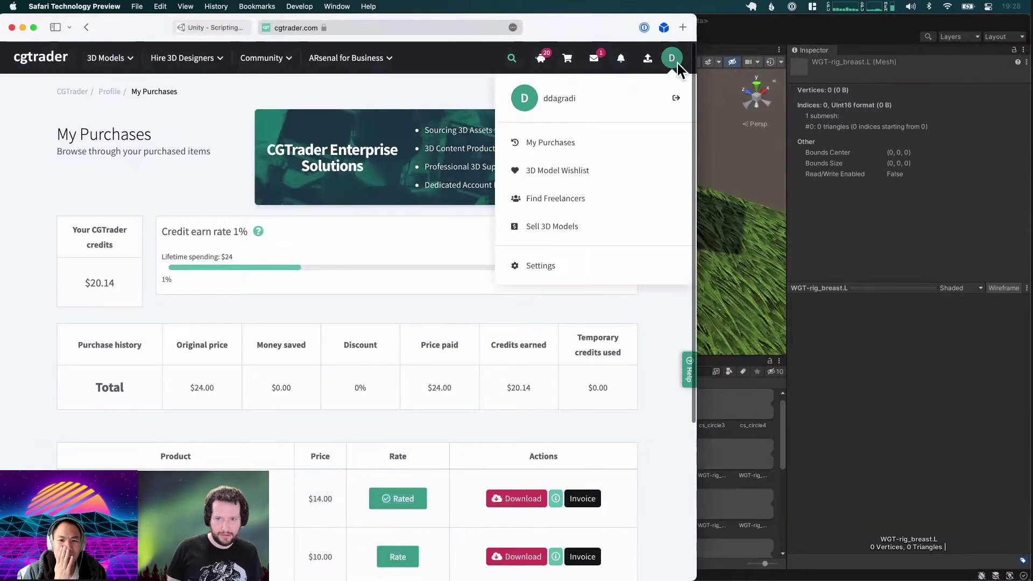
pyautogui.click(606, 170)
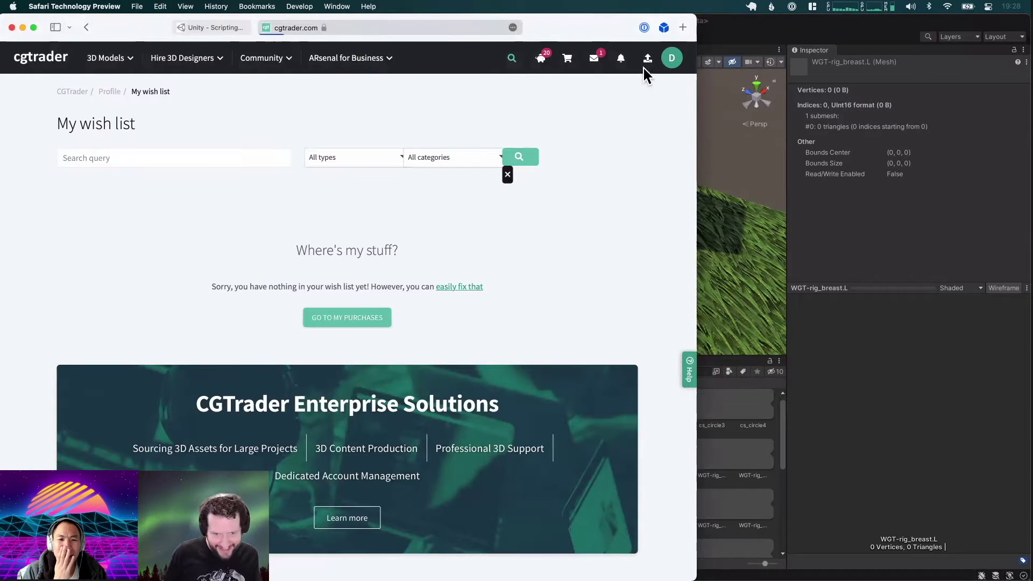
pyautogui.click(672, 59)
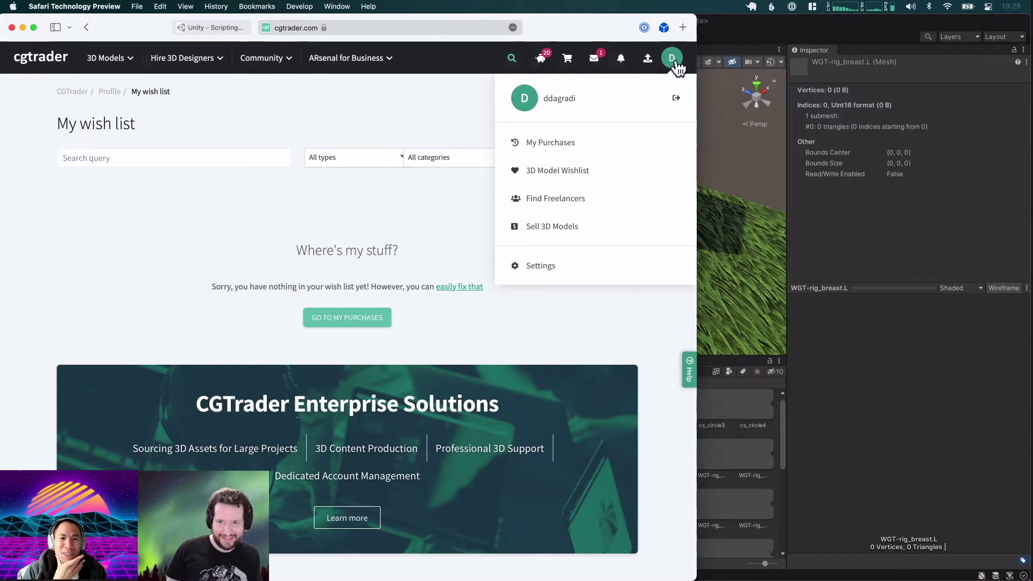
pyautogui.moveTo(711, 80); pyautogui.dragTo(1006, 81)
pyautogui.click(741, 58)
# Search 'low poly tank' and filter results to free models up to 5k polygons
pyautogui.write('low poly ta')
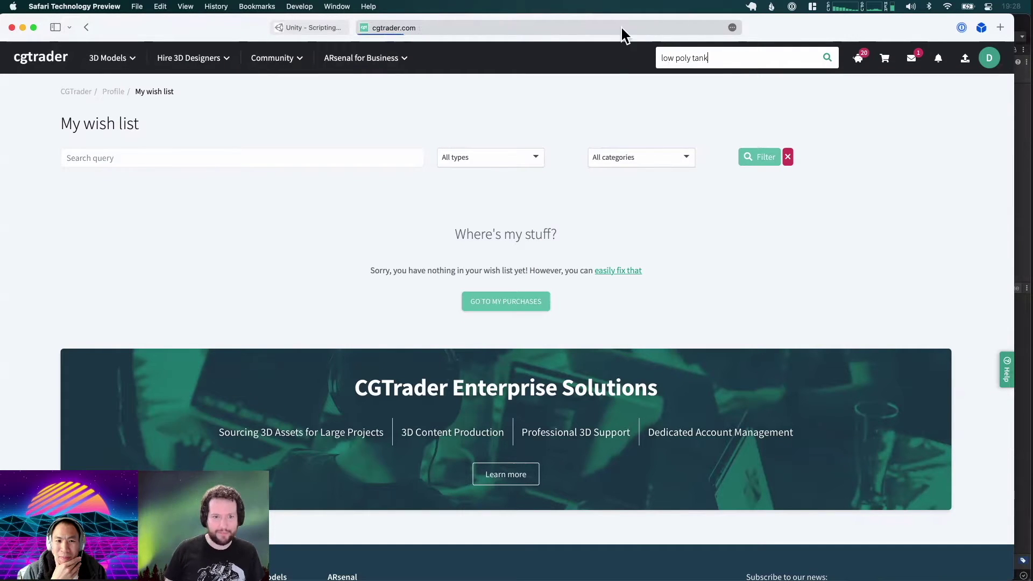
pyautogui.write('nk')
pyautogui.press('Return')
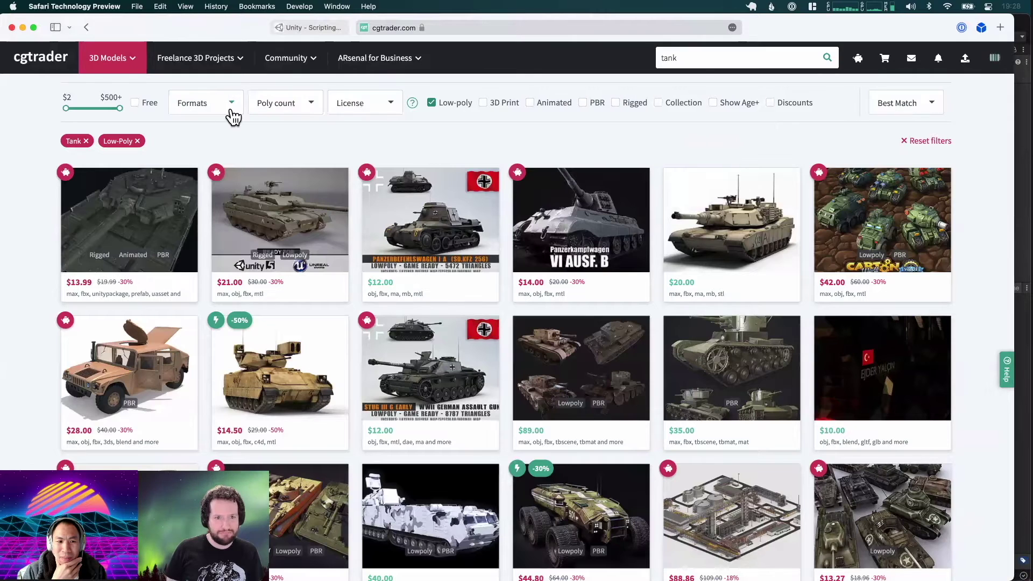
pyautogui.click(283, 103)
pyautogui.click(284, 141)
pyautogui.click(288, 114)
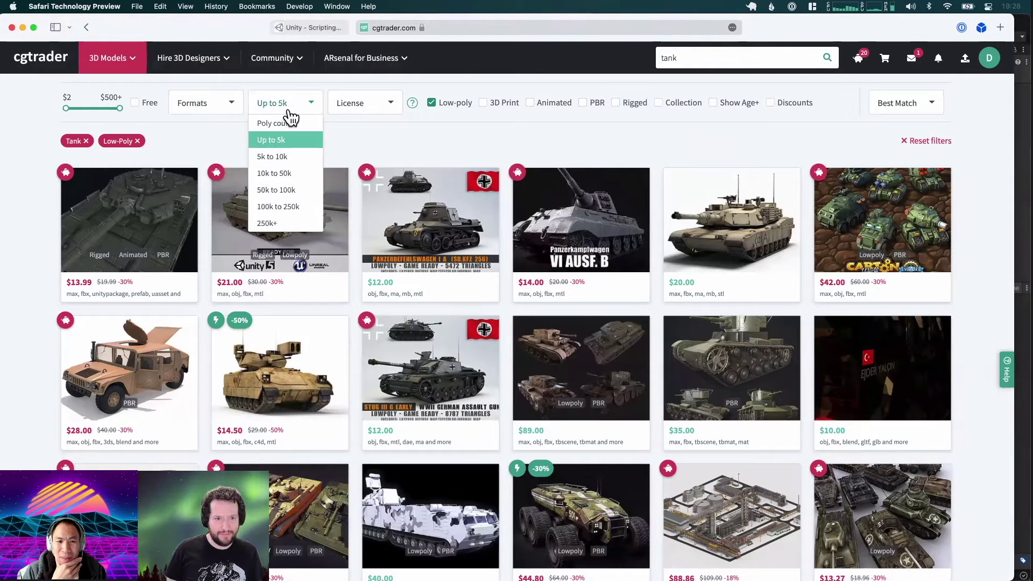
pyautogui.click(254, 113)
pyautogui.click(147, 103)
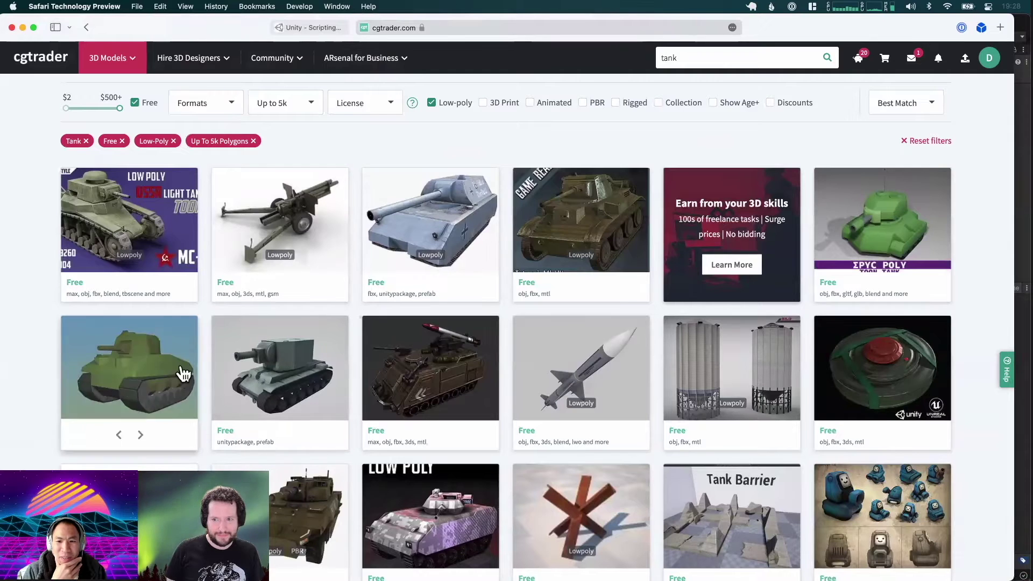
# Inspect the EPIC POLY Toon Tank product page, its preview images and description
pyautogui.moveTo(894, 240)
pyautogui.click(832, 252)
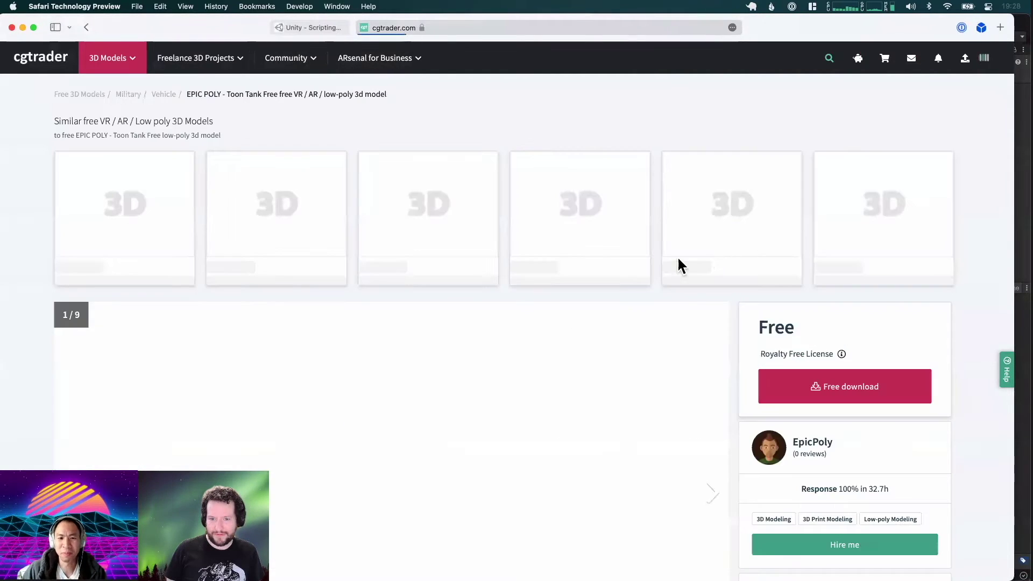
pyautogui.scroll(-5, 541, 302)
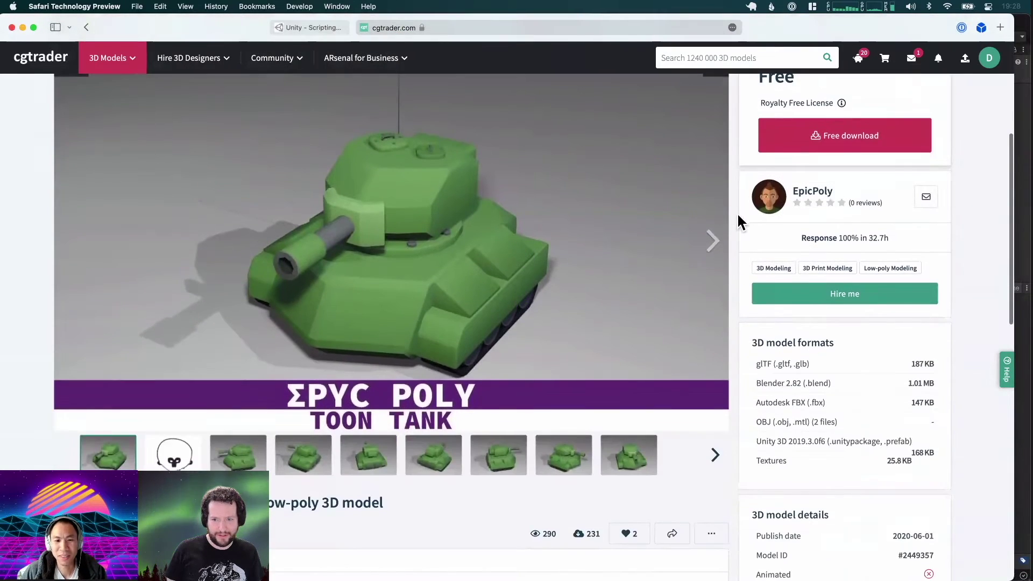
pyautogui.click(714, 240)
pyautogui.scroll(-5, 648, 262)
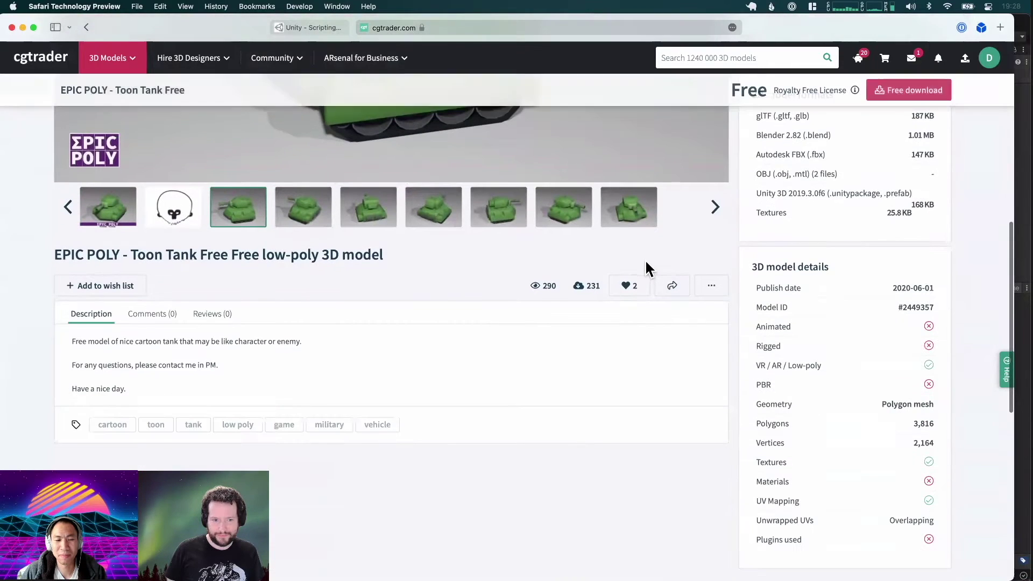
pyautogui.moveTo(162, 344); pyautogui.dragTo(283, 376)
pyautogui.click(126, 391)
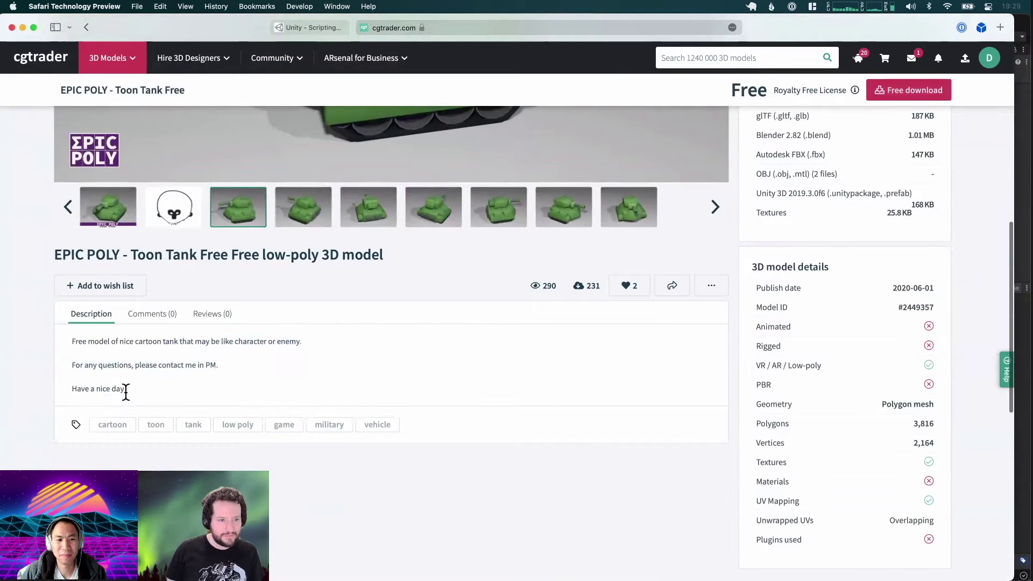
pyautogui.moveTo(160, 390); pyautogui.dragTo(50, 341)
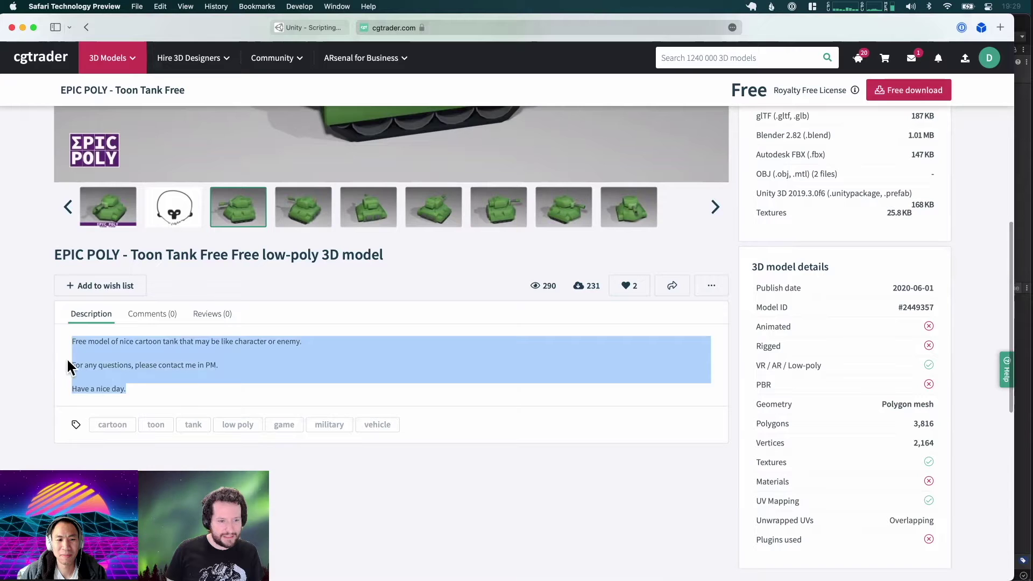
pyautogui.click(66, 357)
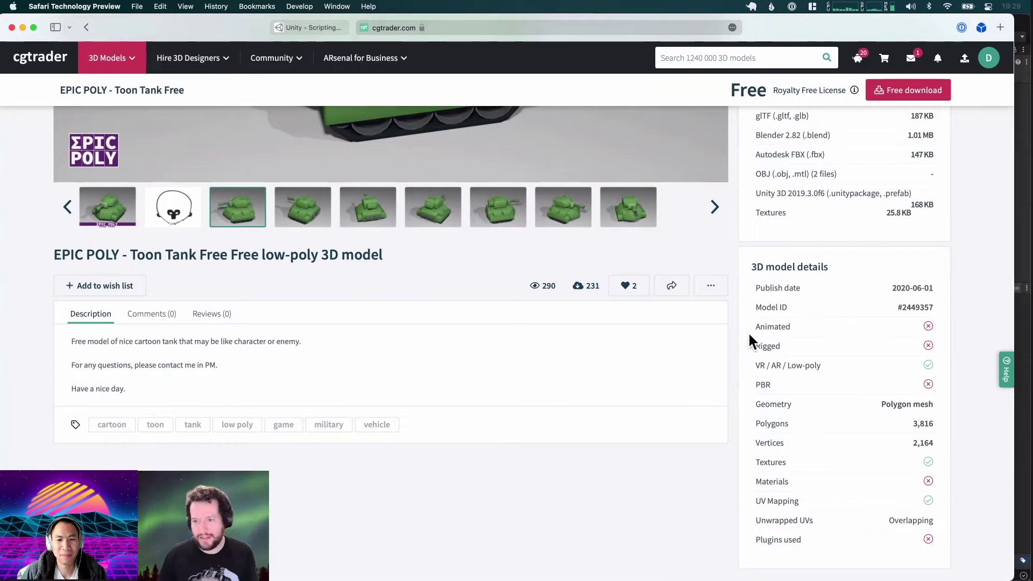
pyautogui.moveTo(774, 345); pyautogui.dragTo(874, 353)
pyautogui.scroll(-1, 874, 353)
pyautogui.moveTo(938, 334)
pyautogui.mouseDown()
pyautogui.moveTo(795, 316)
pyautogui.moveTo(938, 346)
pyautogui.mouseUp()
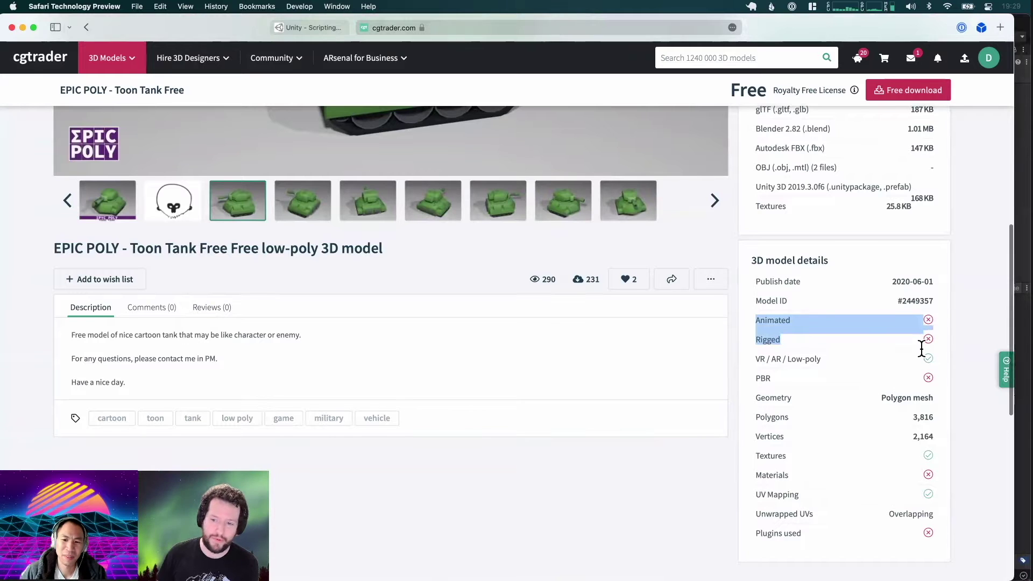
pyautogui.scroll(-1, 921, 351)
pyautogui.scroll(5, 920, 351)
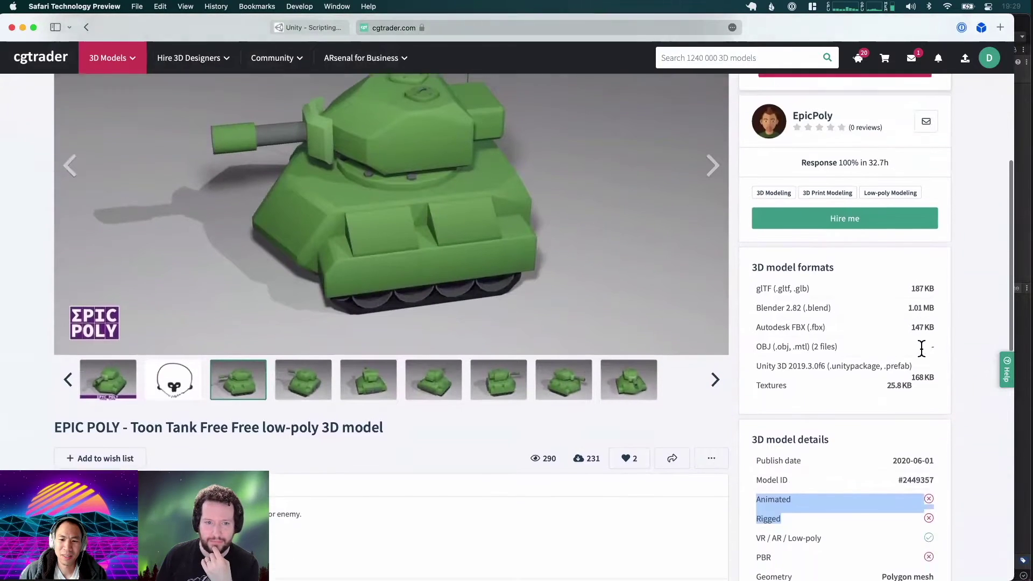
# Back in results, add the Rigged filter and view all MC-1 USSR Toon Tank pictures
pyautogui.press('super+bracketleft')
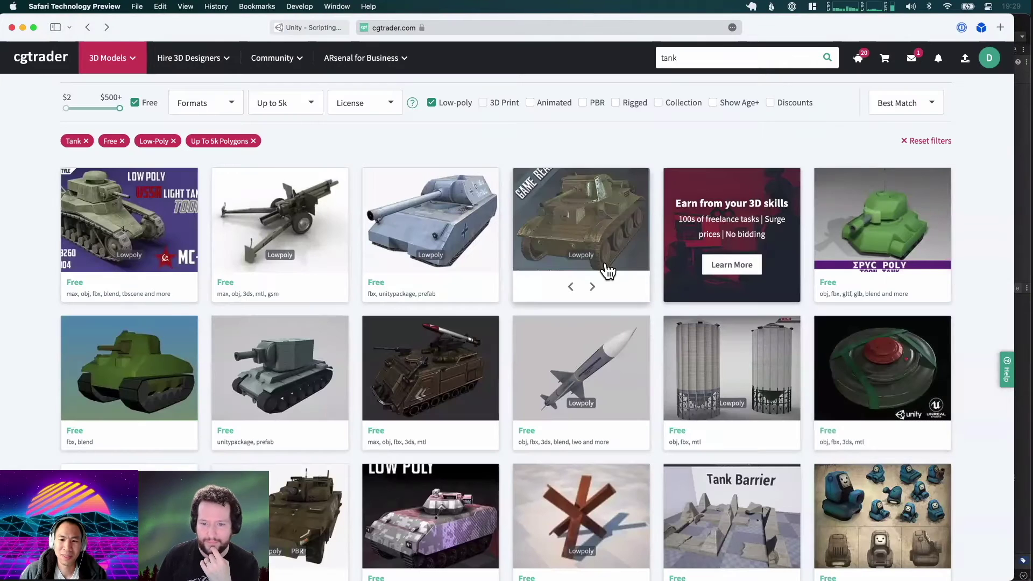
pyautogui.click(617, 103)
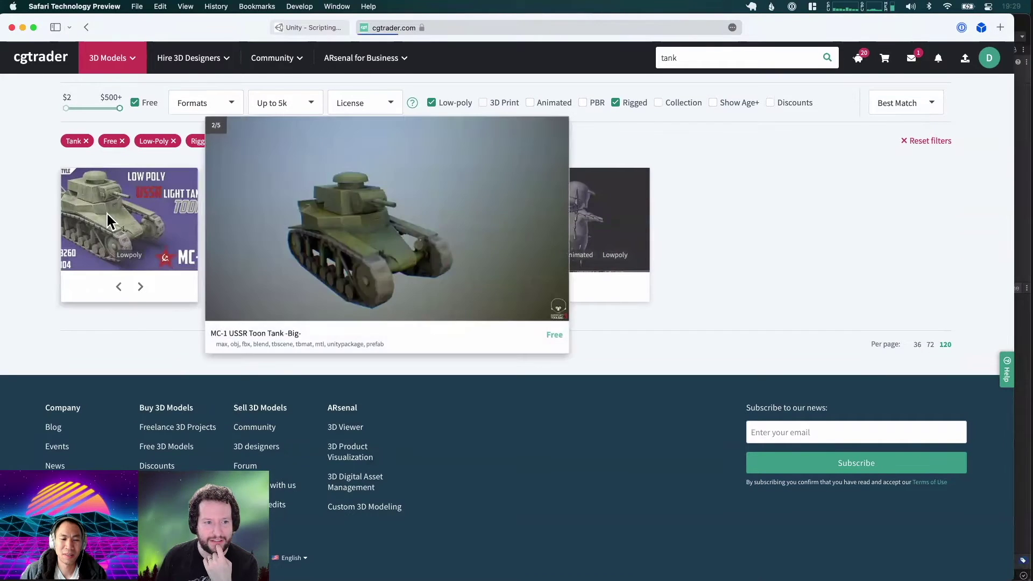
pyautogui.click(108, 216)
pyautogui.scroll(-2, 209, 278)
pyautogui.scroll(-2, 209, 273)
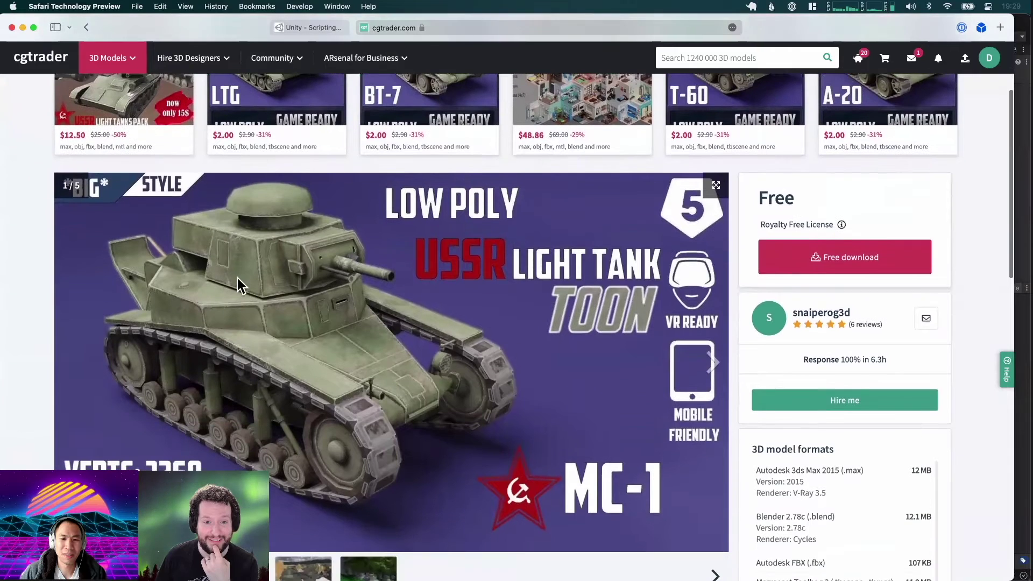
pyautogui.click(718, 368)
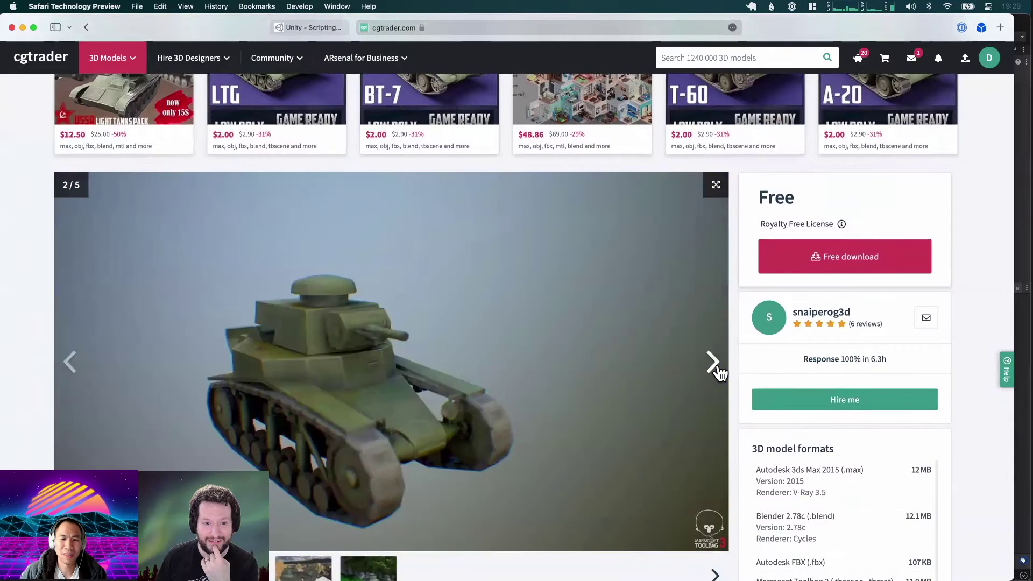
pyautogui.click(717, 368)
pyautogui.click(717, 368)
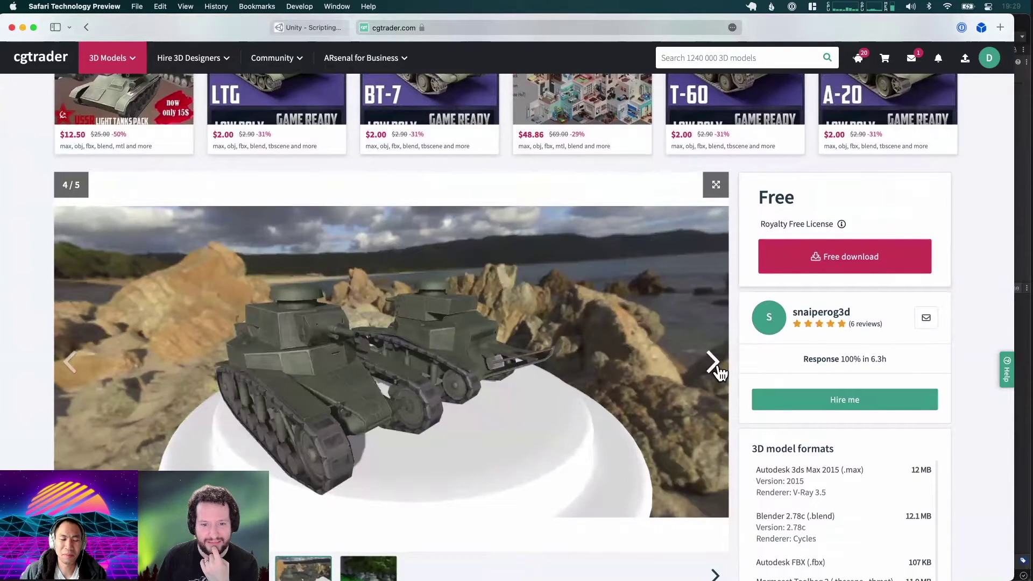
pyautogui.click(717, 368)
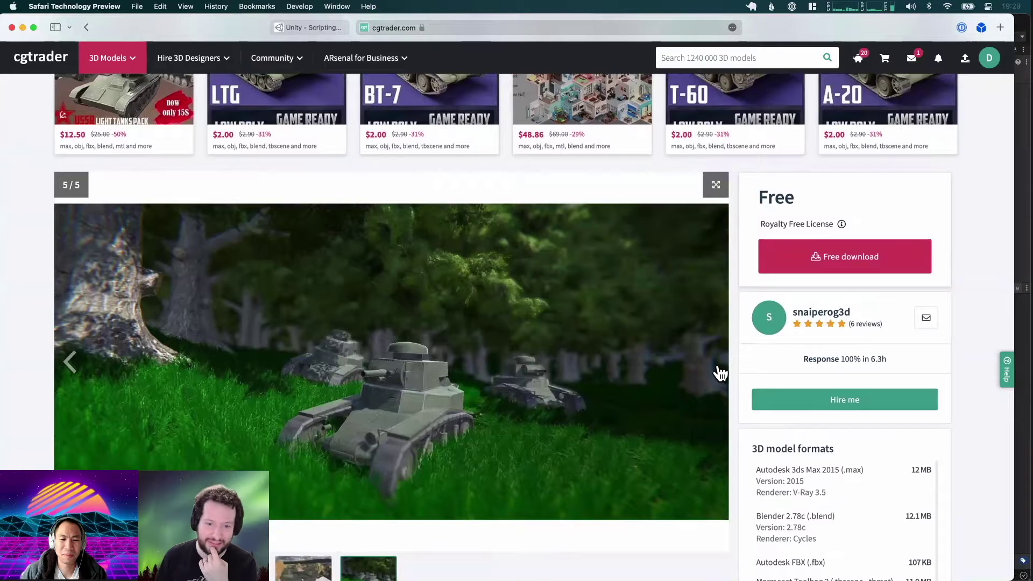
# Review the MC-1 tank's file formats and cover picture, then return to the results
pyautogui.scroll(-5, 716, 371)
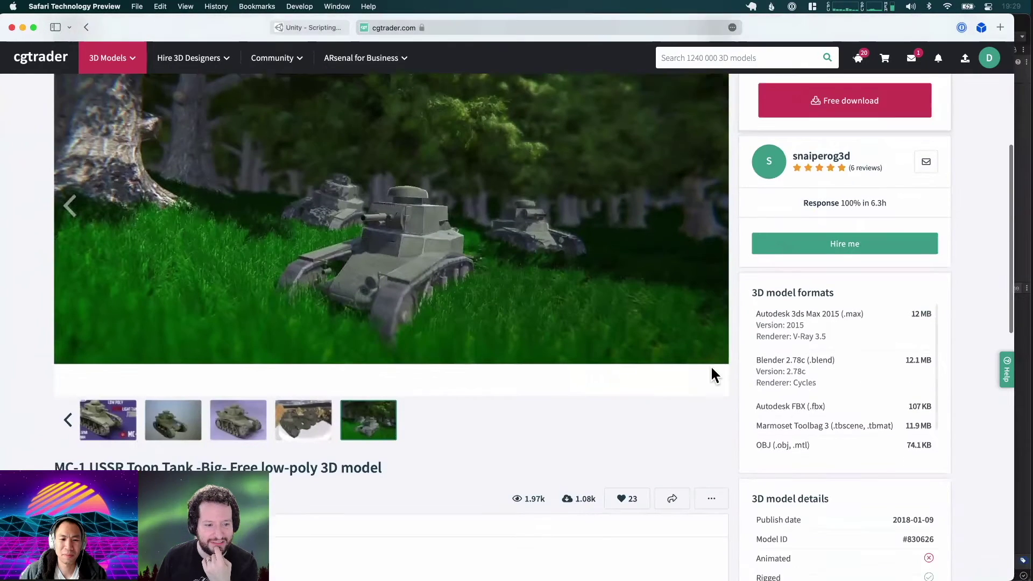
pyautogui.scroll(-3, 710, 373)
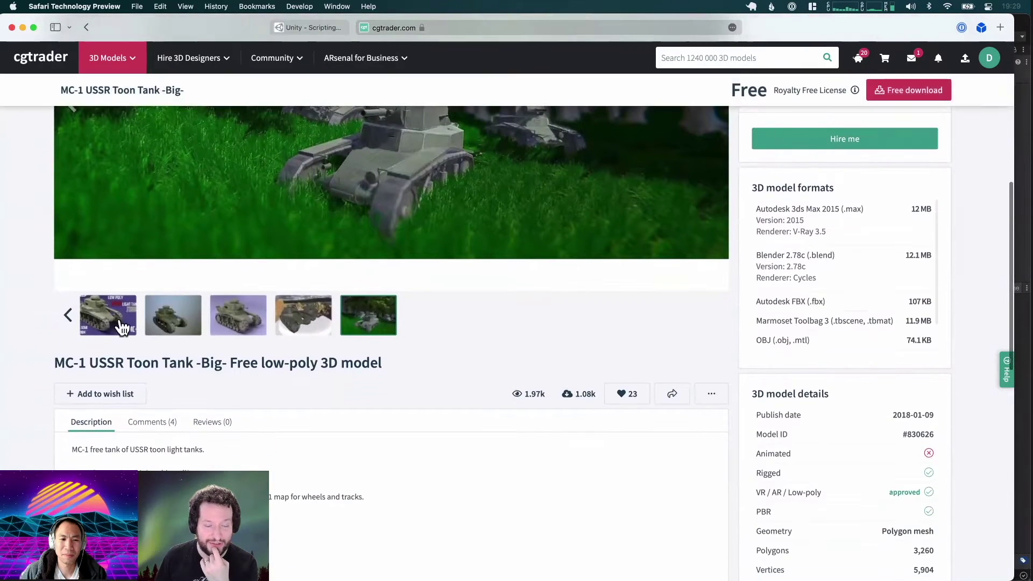
pyautogui.click(148, 319)
pyautogui.scroll(4, 152, 318)
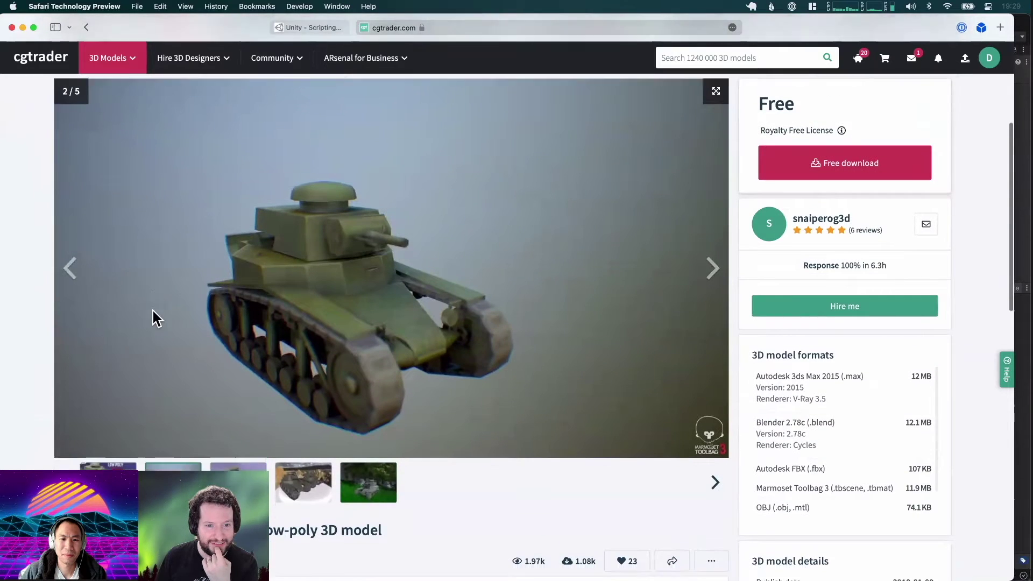
pyautogui.scroll(-6, 153, 317)
pyautogui.scroll(-2, 152, 315)
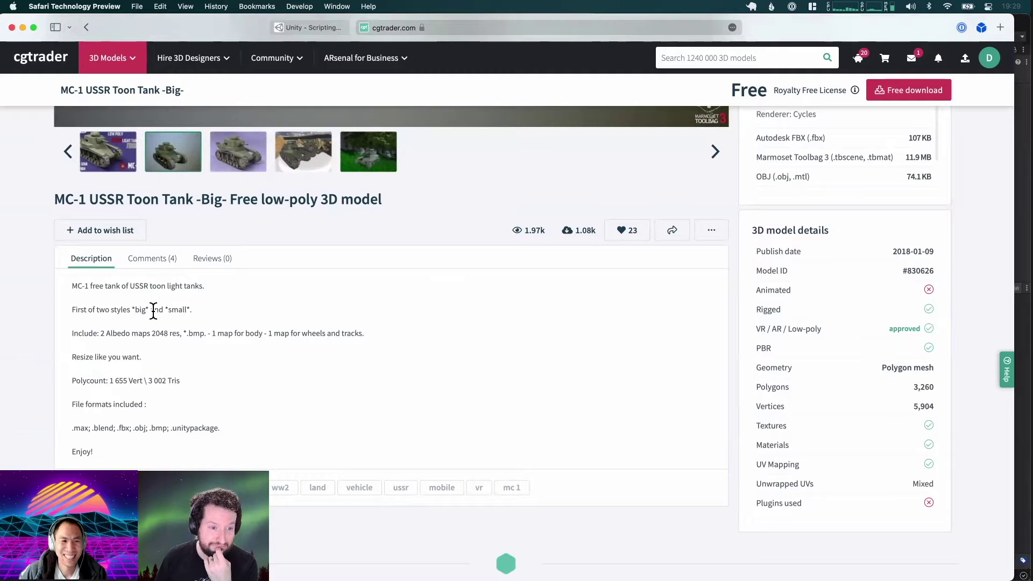
pyautogui.moveTo(134, 428); pyautogui.dragTo(318, 429)
pyautogui.click(317, 429)
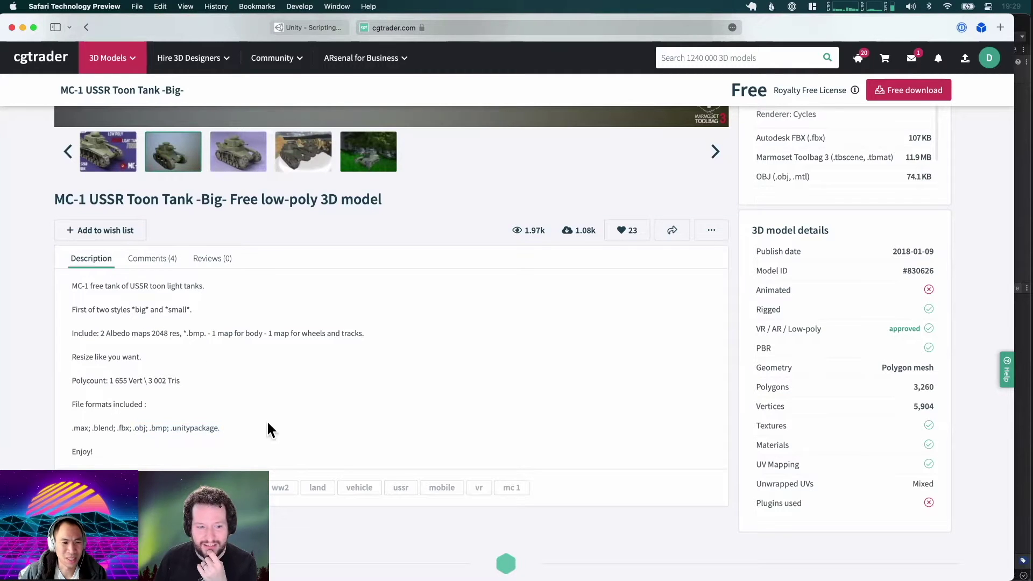
pyautogui.scroll(9, 269, 409)
pyautogui.click(132, 430)
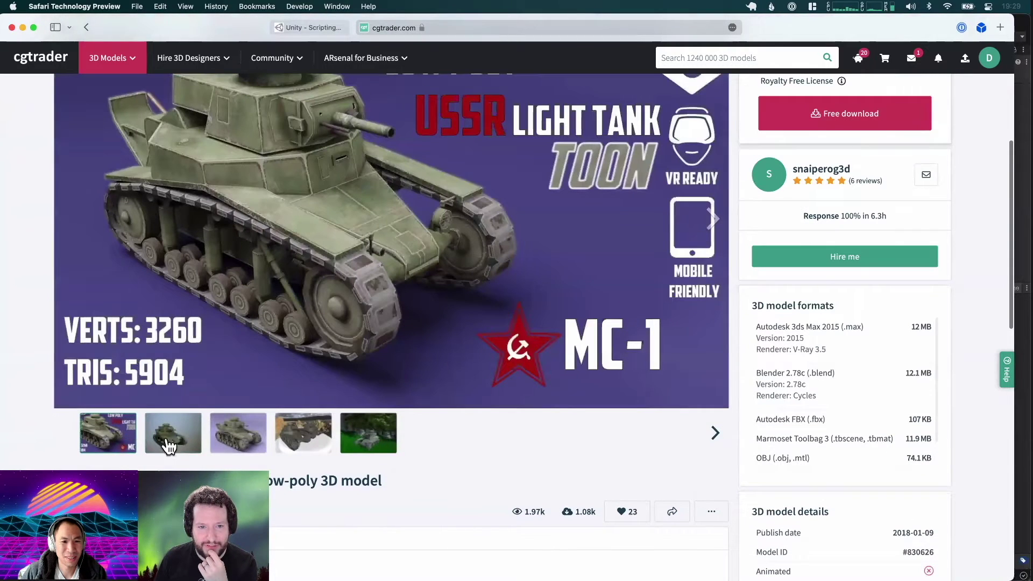
pyautogui.scroll(5, 451, 322)
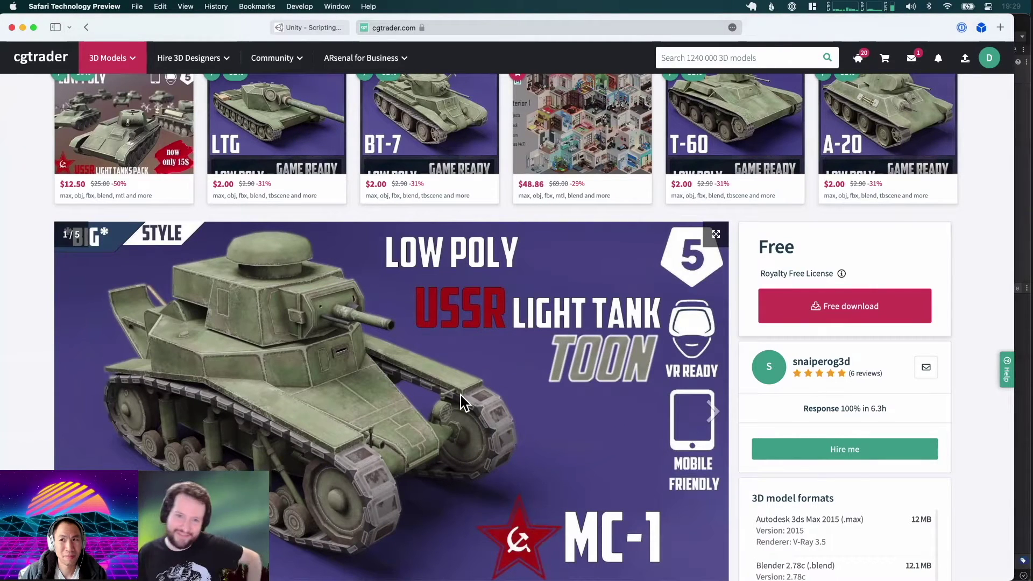
pyautogui.scroll(2, 493, 377)
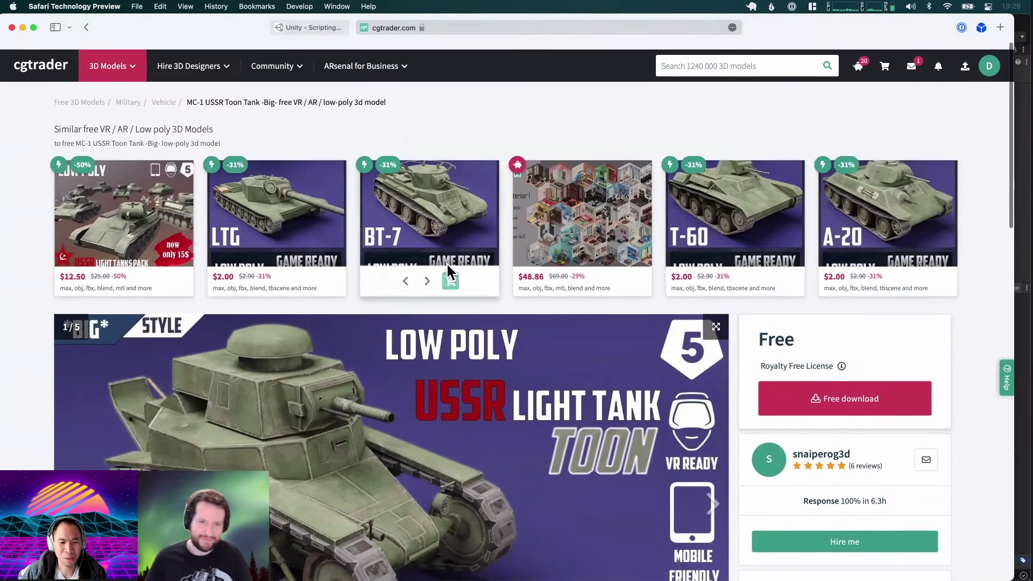
pyautogui.moveTo(448, 273)
pyautogui.press('super+bracketleft')
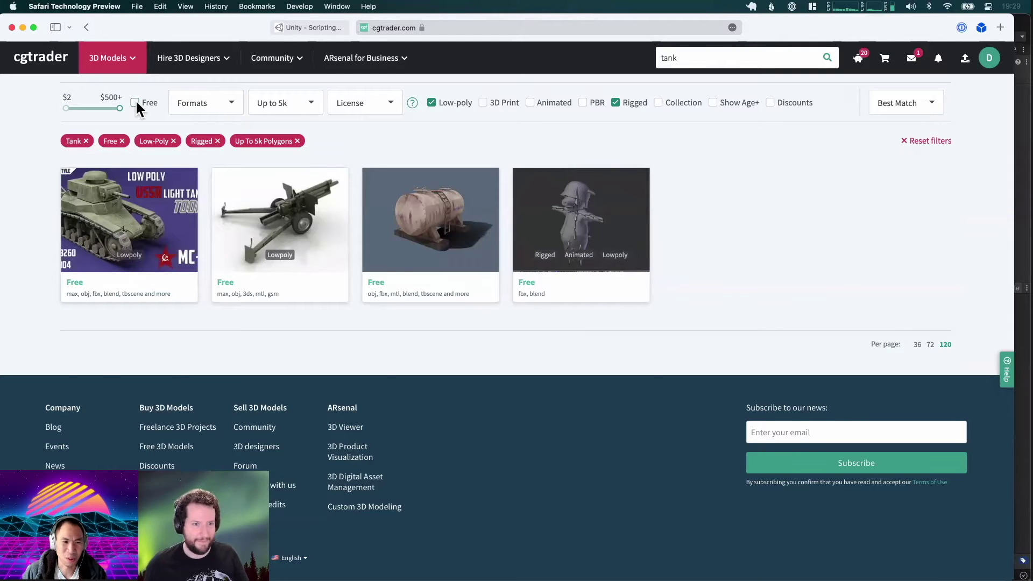
# Remove the Free filter and view every Micro Tank preview image, including the underside
pyautogui.click(135, 103)
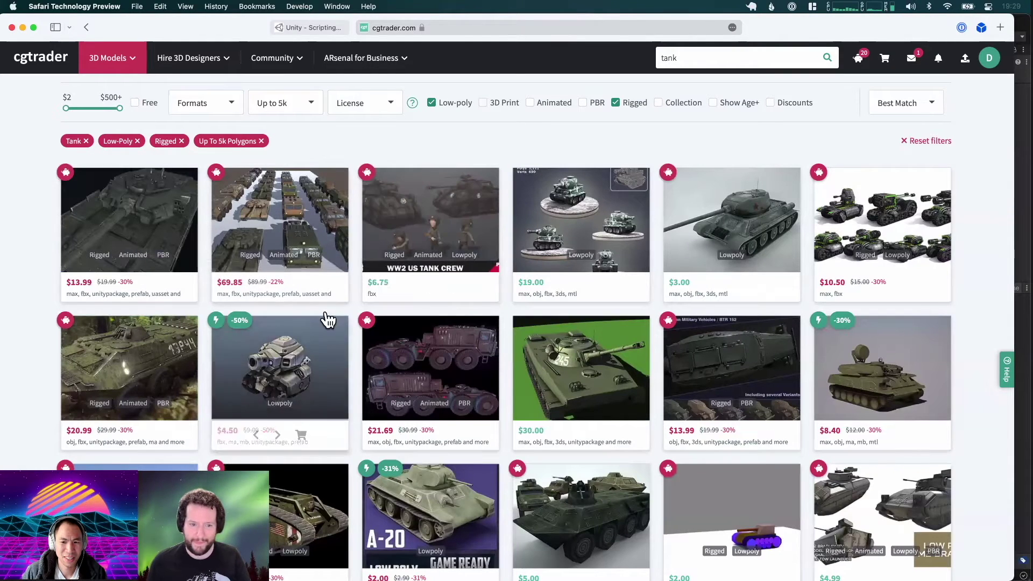
pyautogui.click(309, 372)
pyautogui.click(718, 314)
pyautogui.click(717, 314)
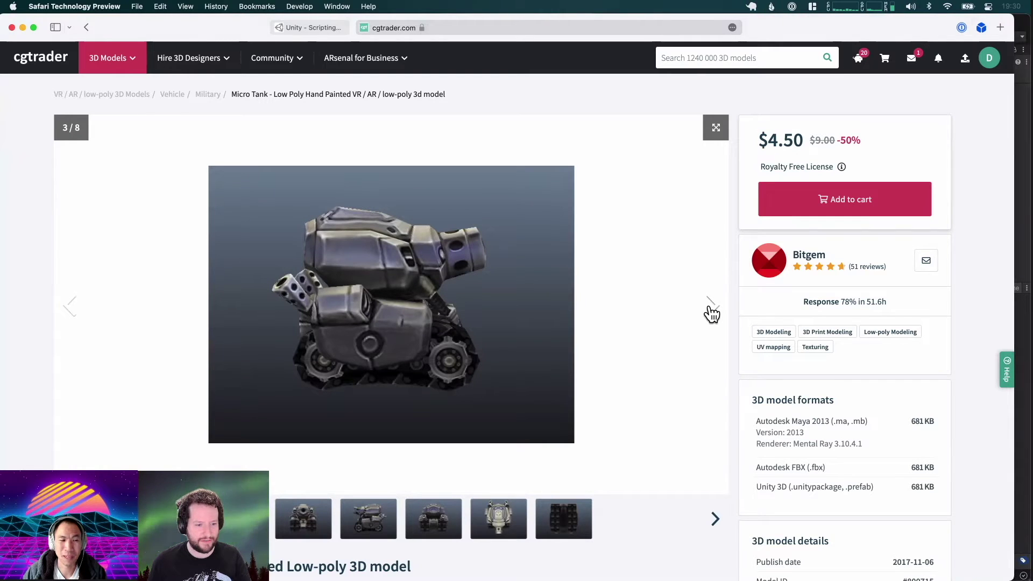
pyautogui.click(712, 312)
pyautogui.click(712, 312)
pyautogui.click(712, 312)
pyautogui.click(711, 312)
pyautogui.click(711, 312)
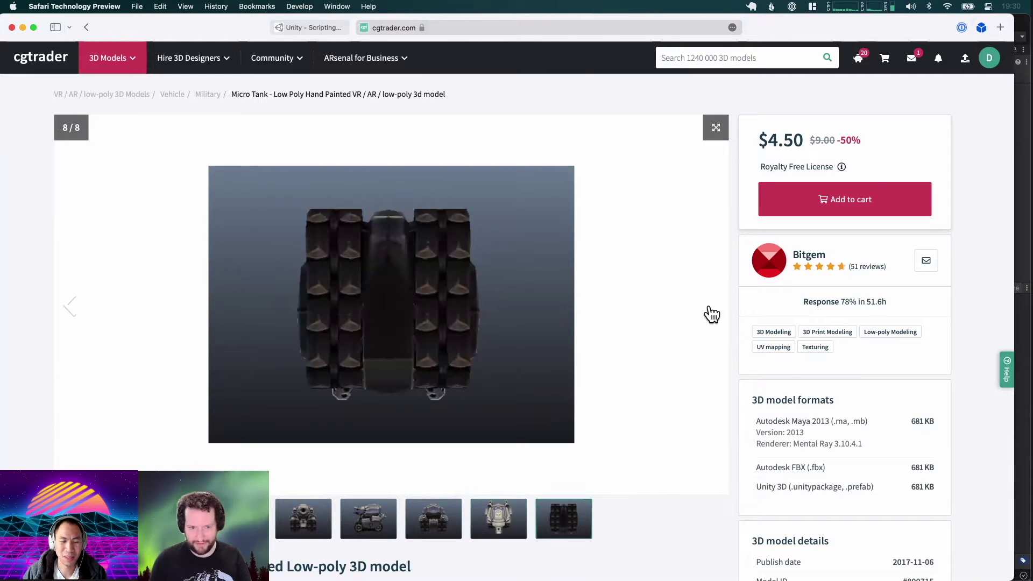
pyautogui.press('super+bracketleft')
# Flip through all the Engesa EE-9 tank's preview images, then return to the results
pyautogui.scroll(-3, 1025, 433)
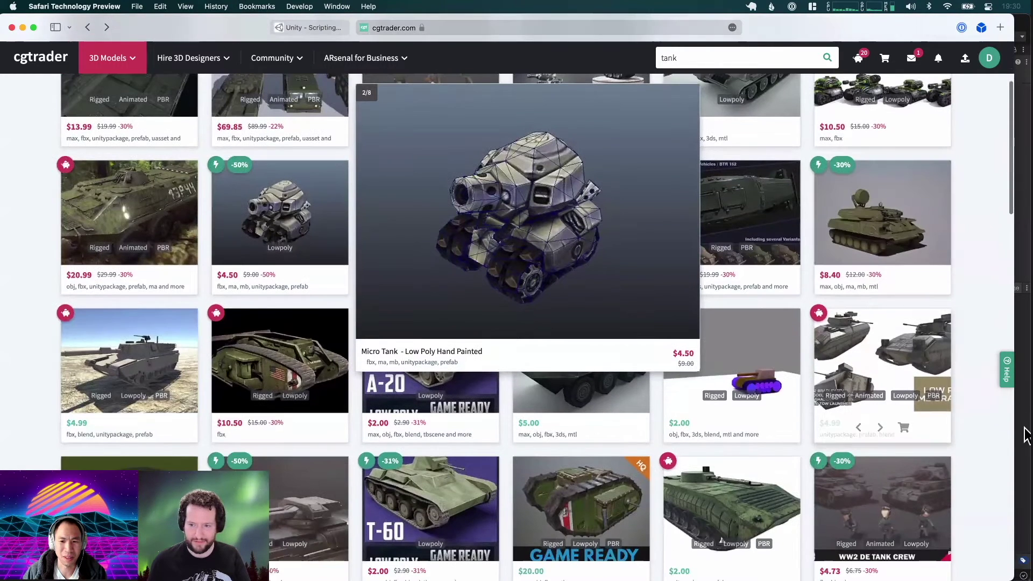
pyautogui.scroll(-2, 634, 457)
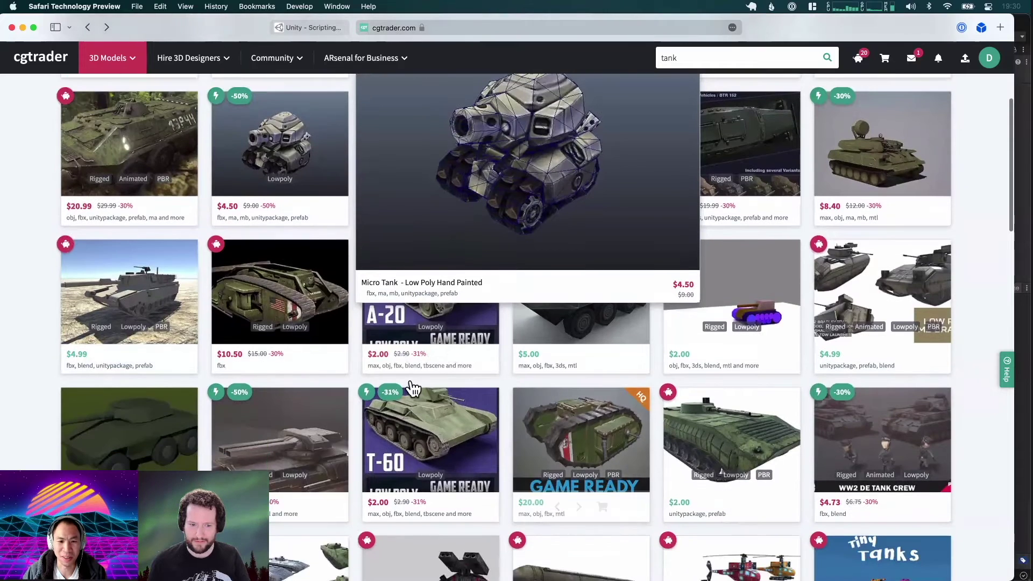
pyautogui.scroll(-1, 295, 422)
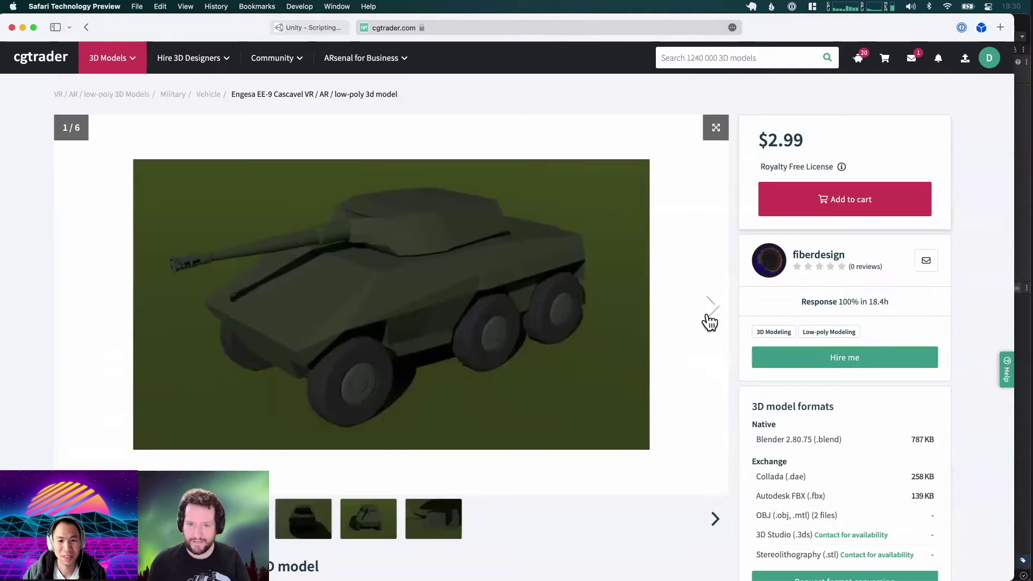
pyautogui.click(711, 320)
pyautogui.click(712, 321)
pyautogui.click(711, 321)
pyautogui.click(711, 320)
pyautogui.click(712, 322)
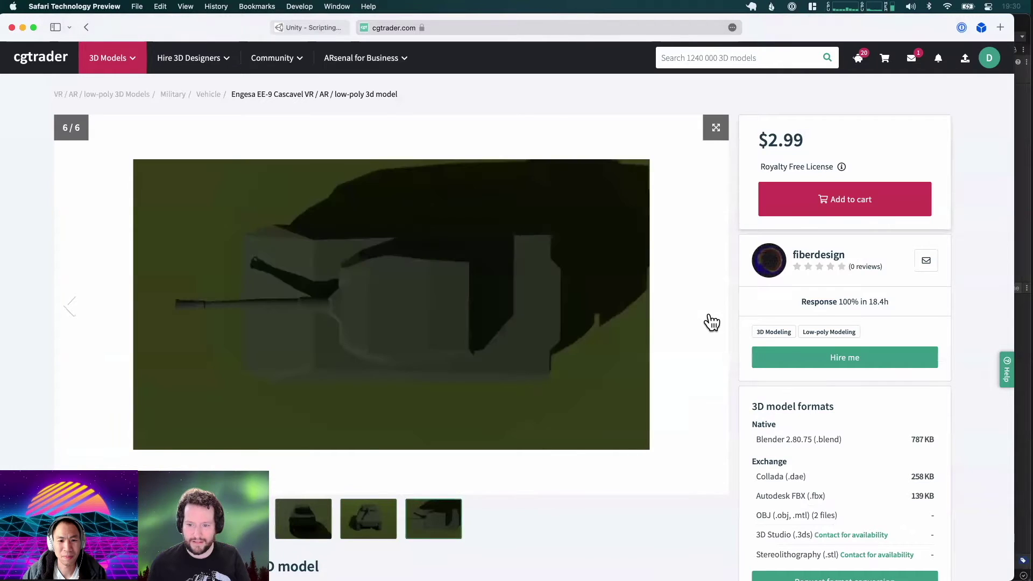
pyautogui.scroll(-5, 711, 322)
pyautogui.scroll(8, 709, 315)
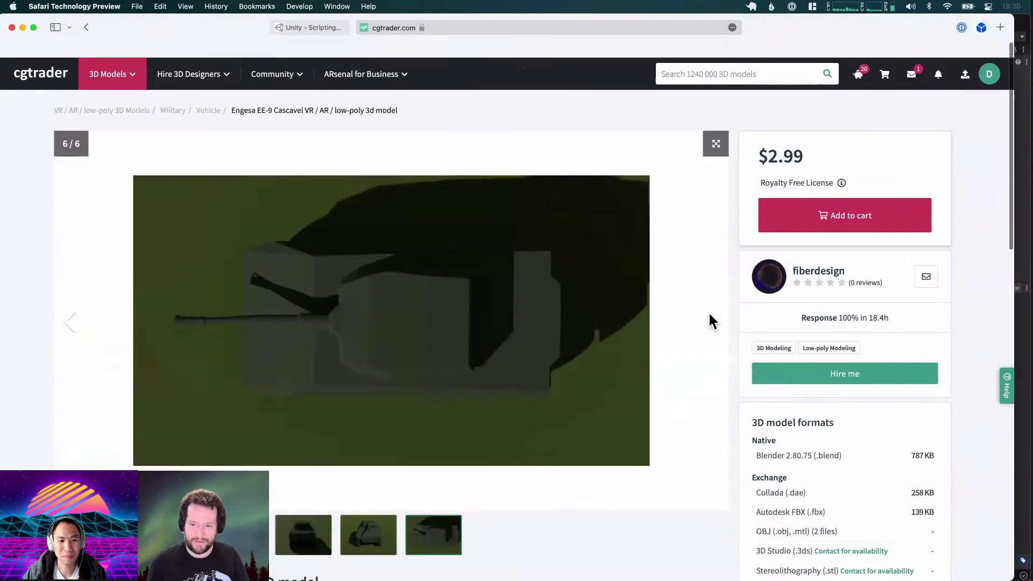
pyautogui.press('super+bracketleft')
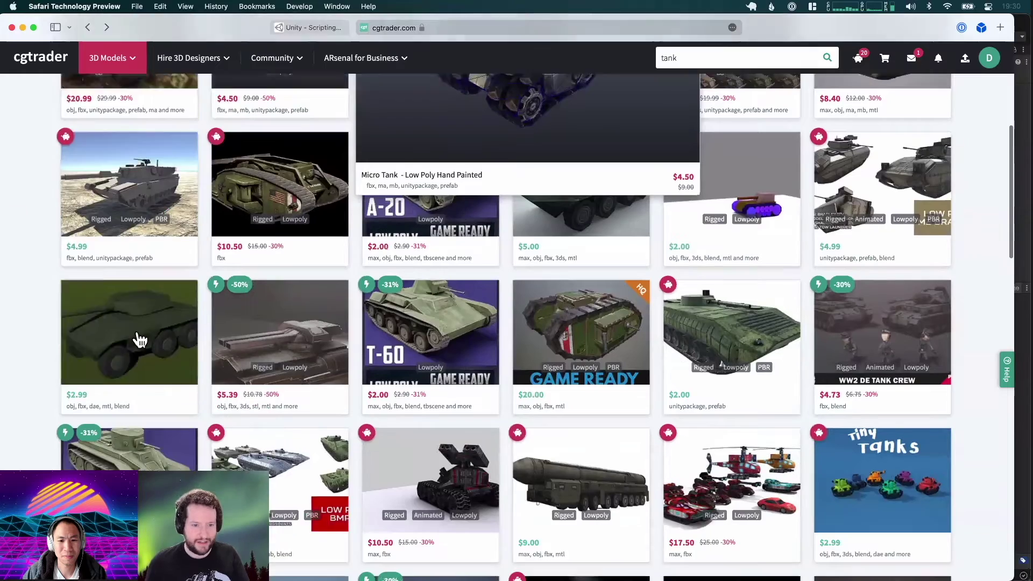
# Scroll through the paid Low-Poly, Rigged, up-to-5k tank listings and right-click a listing
pyautogui.scroll(-4, 140, 339)
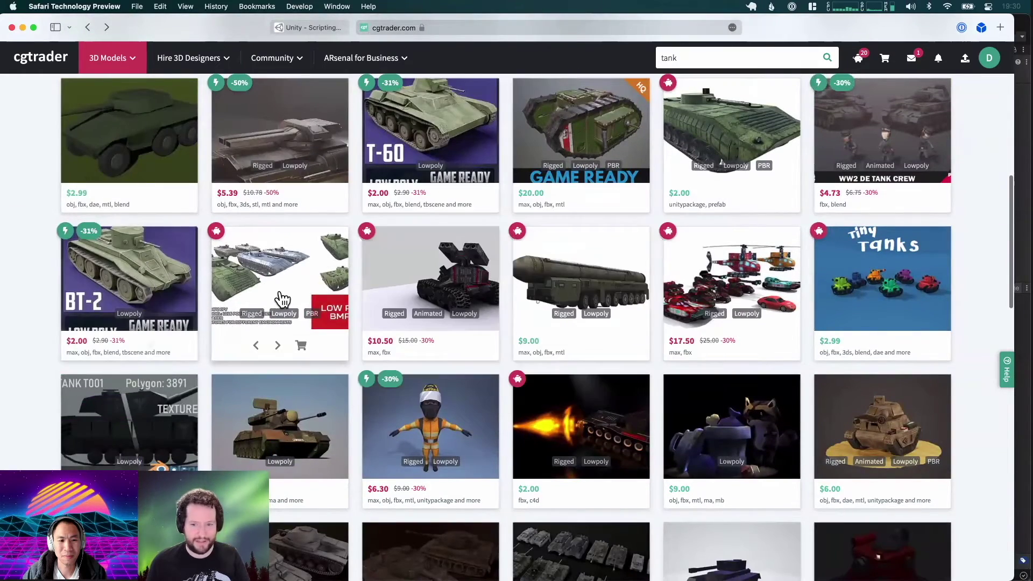
pyautogui.scroll(-4, 277, 296)
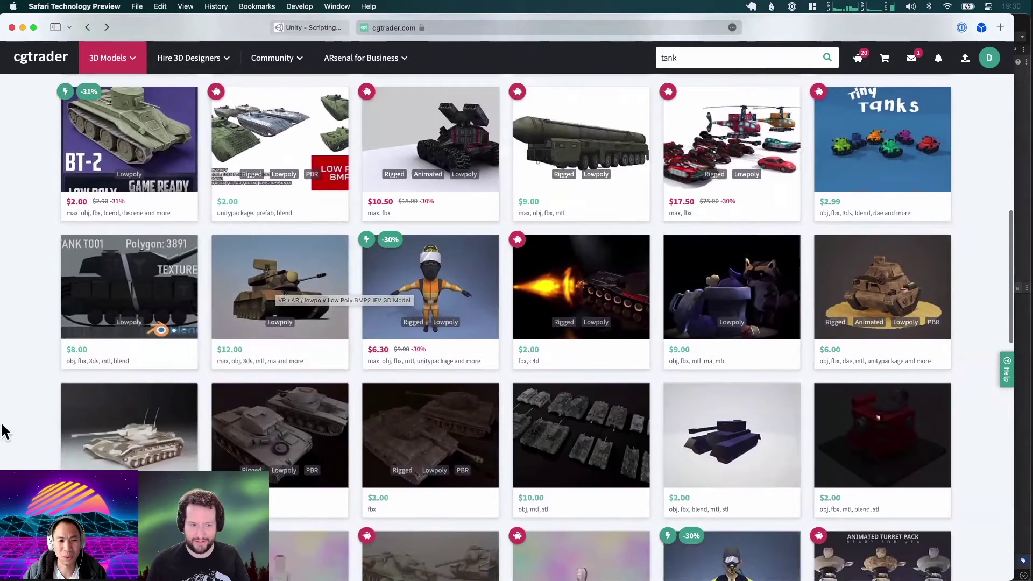
pyautogui.press('super+bracketleft')
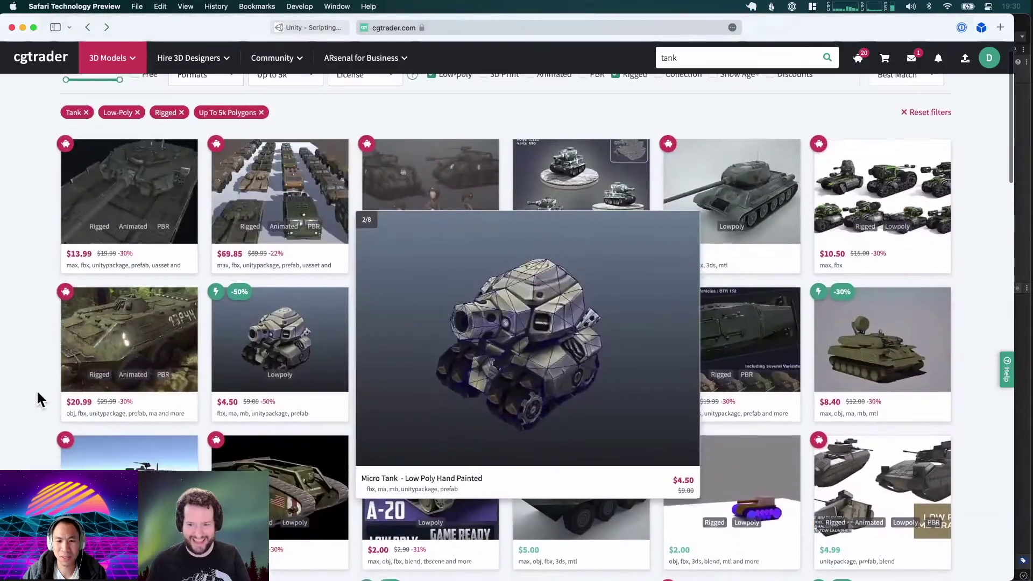
pyautogui.scroll(-2, 39, 399)
pyautogui.scroll(-3, 745, 411)
pyautogui.scroll(5, 745, 411)
pyautogui.scroll(-1, 597, 383)
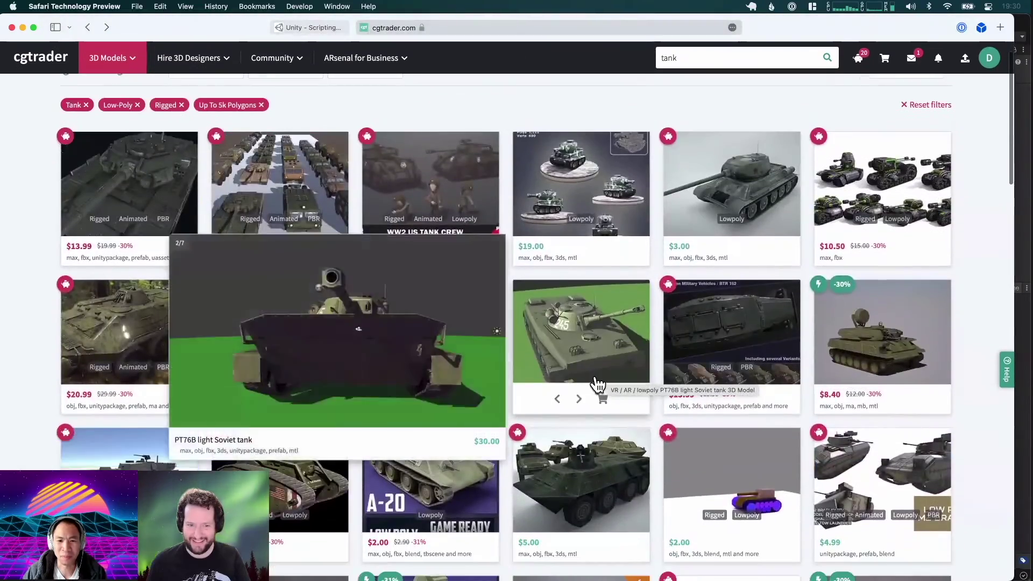
pyautogui.rightClick(299, 302)
# Open the Micro Tank product page and check its Rigged and Low-poly details
pyautogui.click(263, 322)
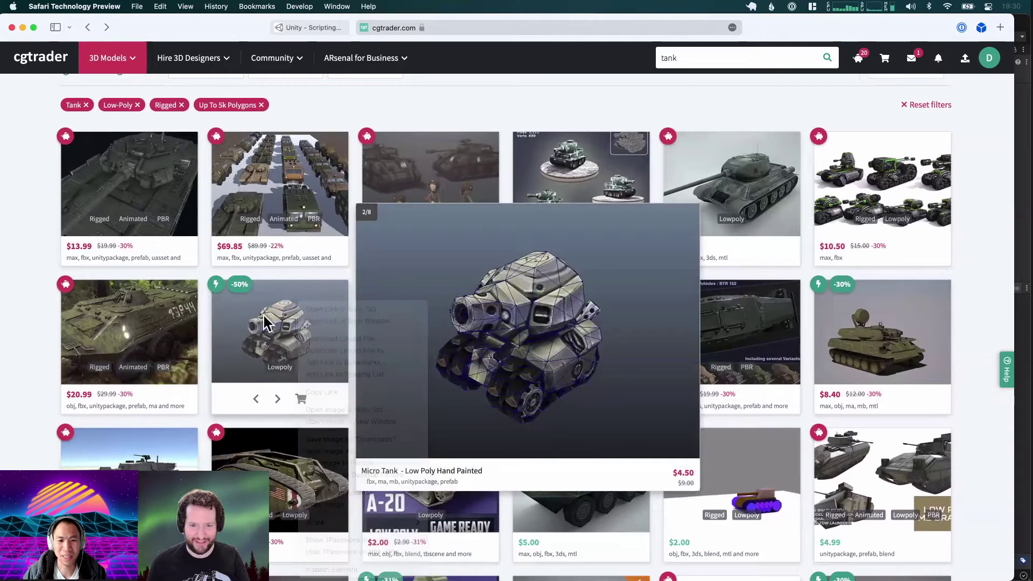
pyautogui.rightClick(264, 302)
pyautogui.click(279, 307)
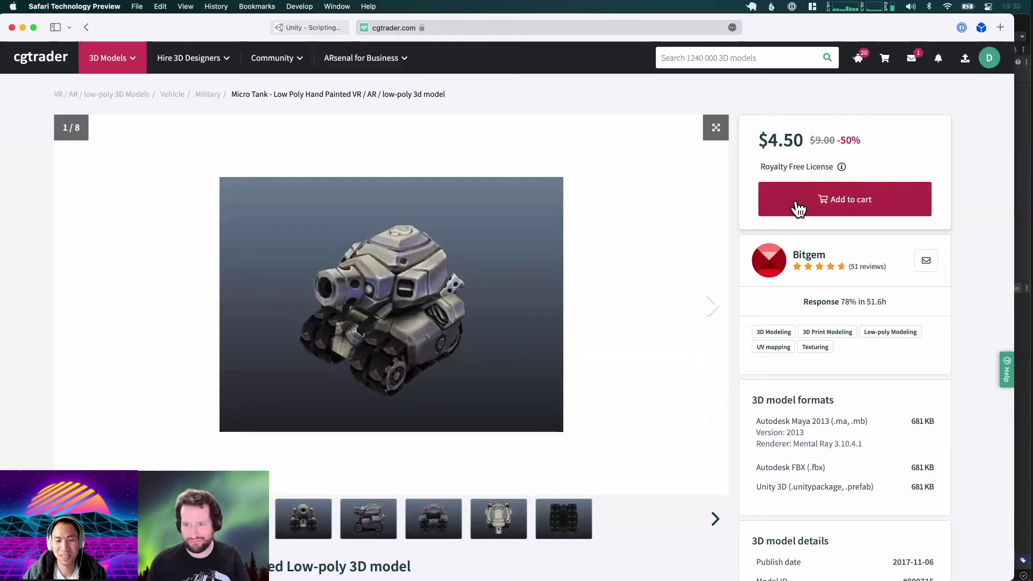
pyautogui.scroll(-5, 799, 207)
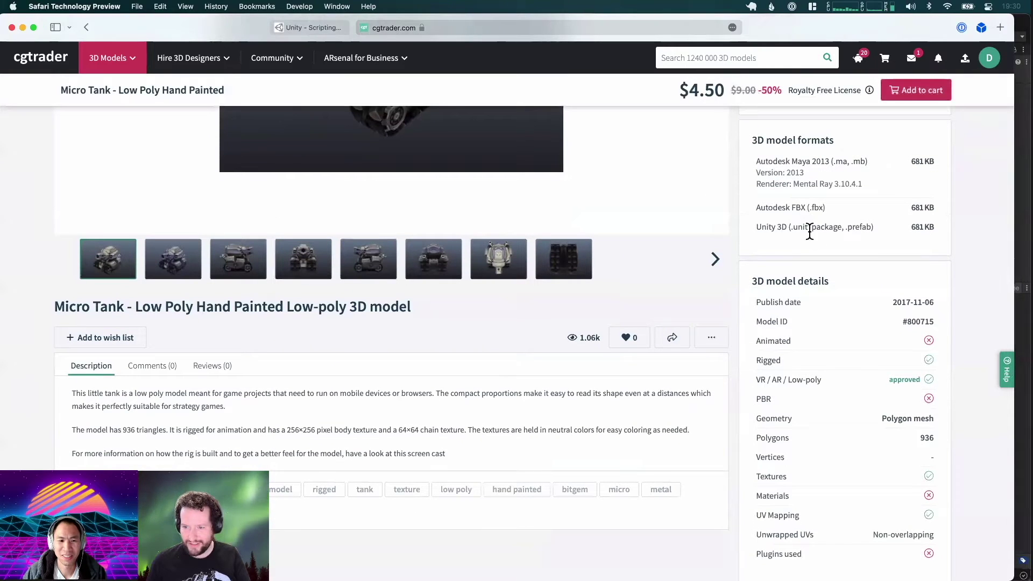
pyautogui.moveTo(858, 369); pyautogui.dragTo(754, 362)
pyautogui.click(752, 359)
pyautogui.scroll(5, 751, 359)
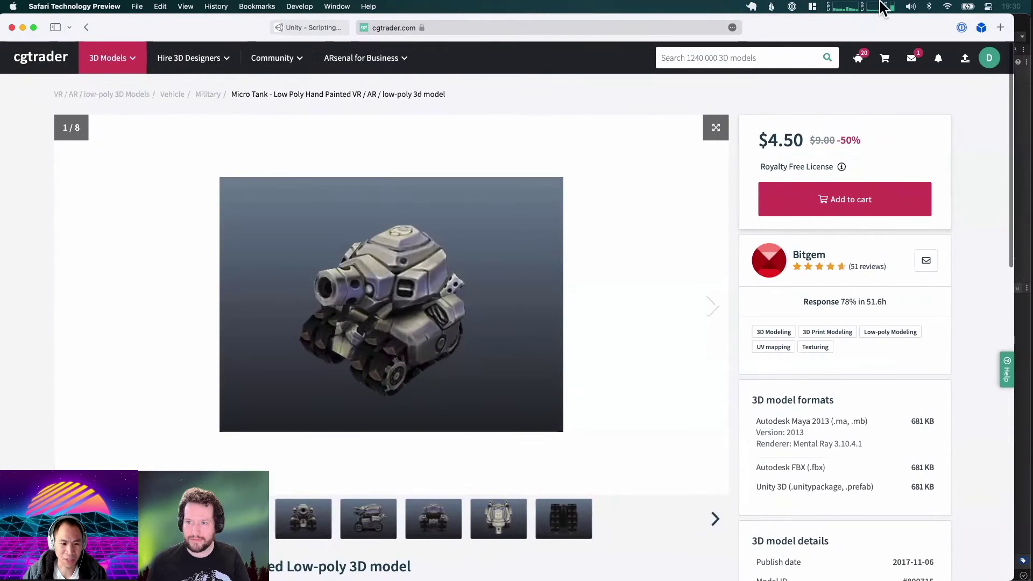
# Check the new account message, add the $4.50 Micro Tank to the cart, and proceed to checkout
pyautogui.rightClick(913, 63)
pyautogui.click(913, 60)
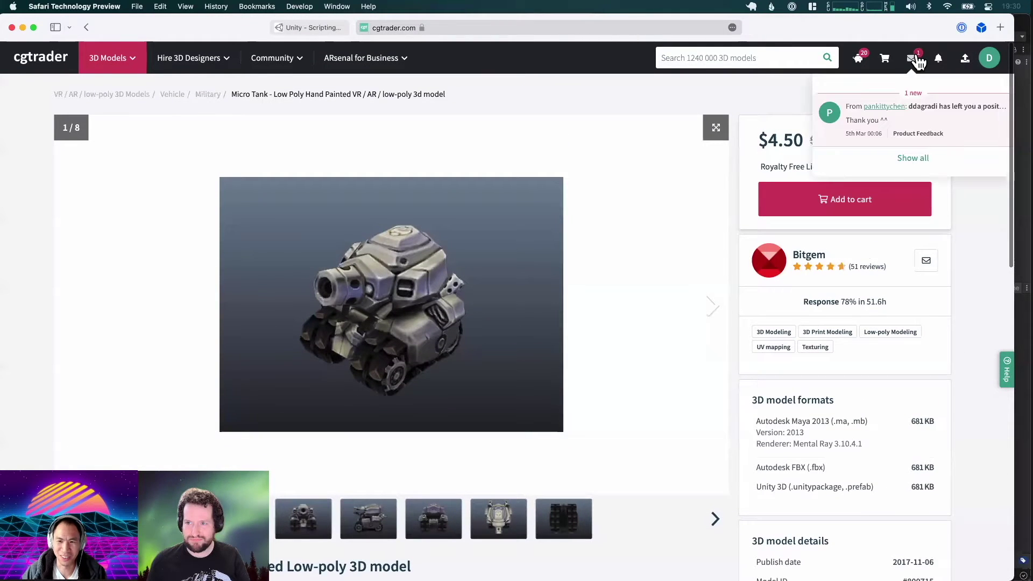
pyautogui.click(880, 211)
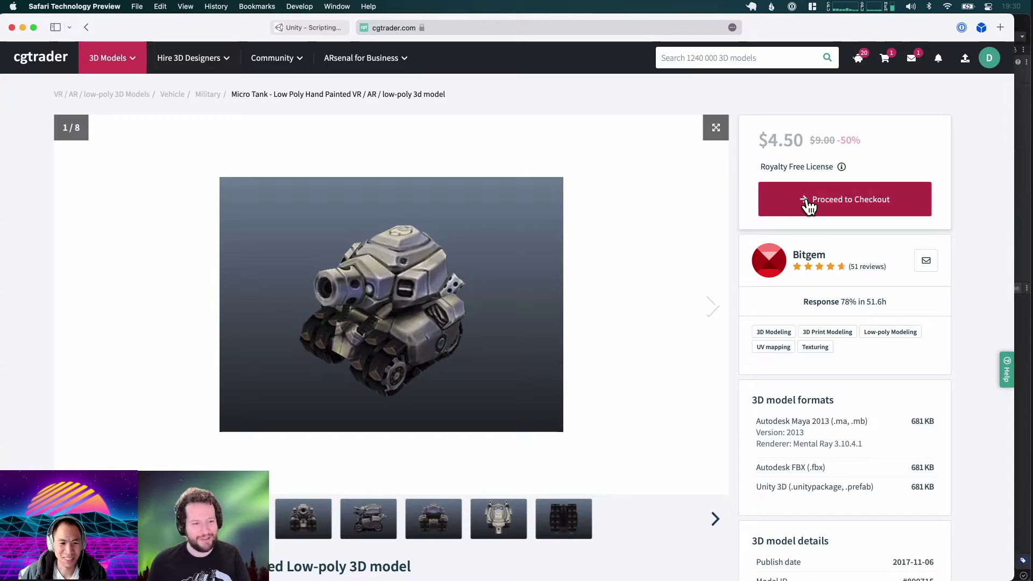
pyautogui.click(790, 208)
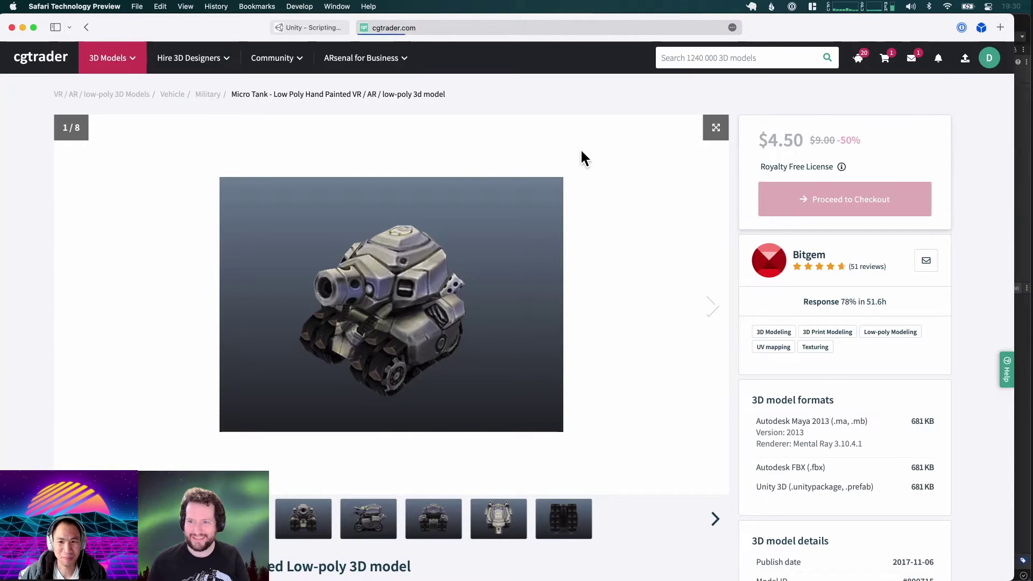
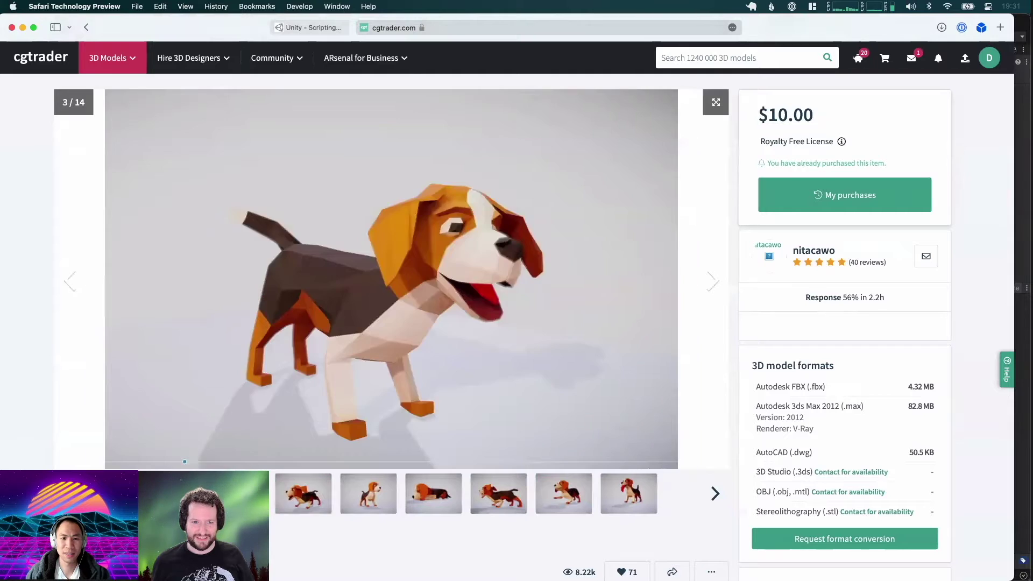
# Browse the beagle preview images in the CGTrader gallery, including the lying-down pose
pyautogui.click(285, 498)
pyautogui.click(360, 504)
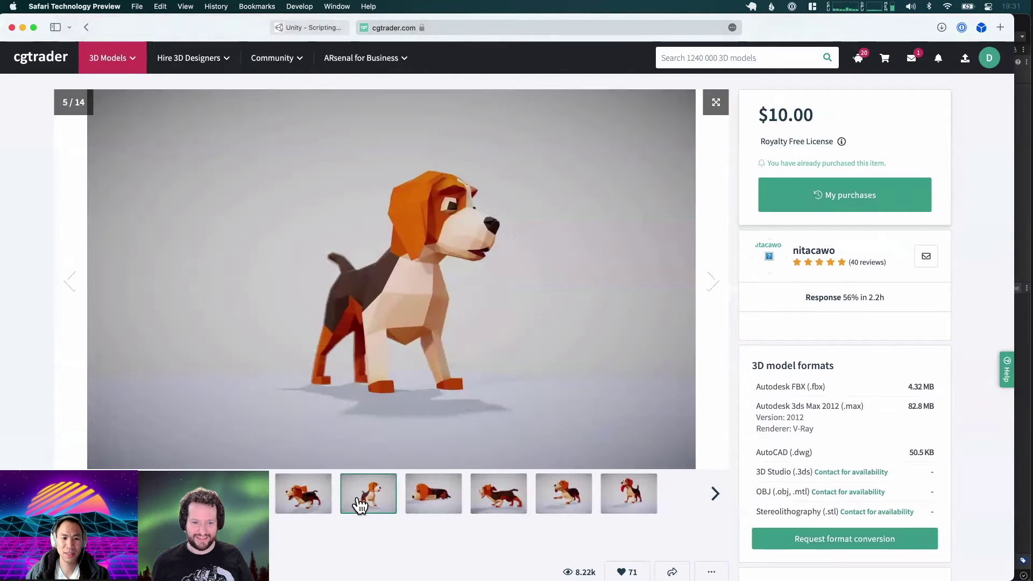
pyautogui.click(433, 494)
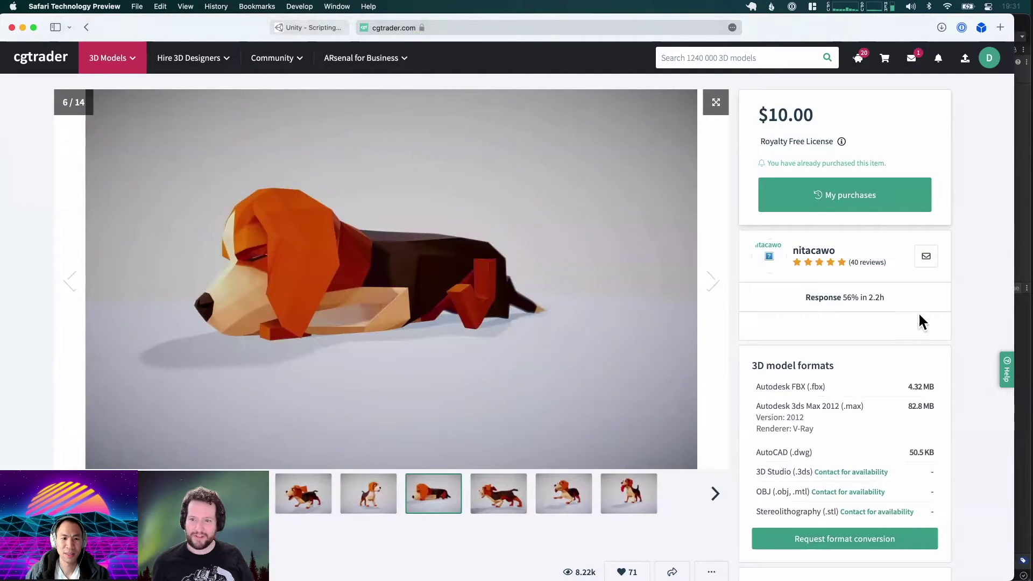
pyautogui.scroll(-2, 959, 212)
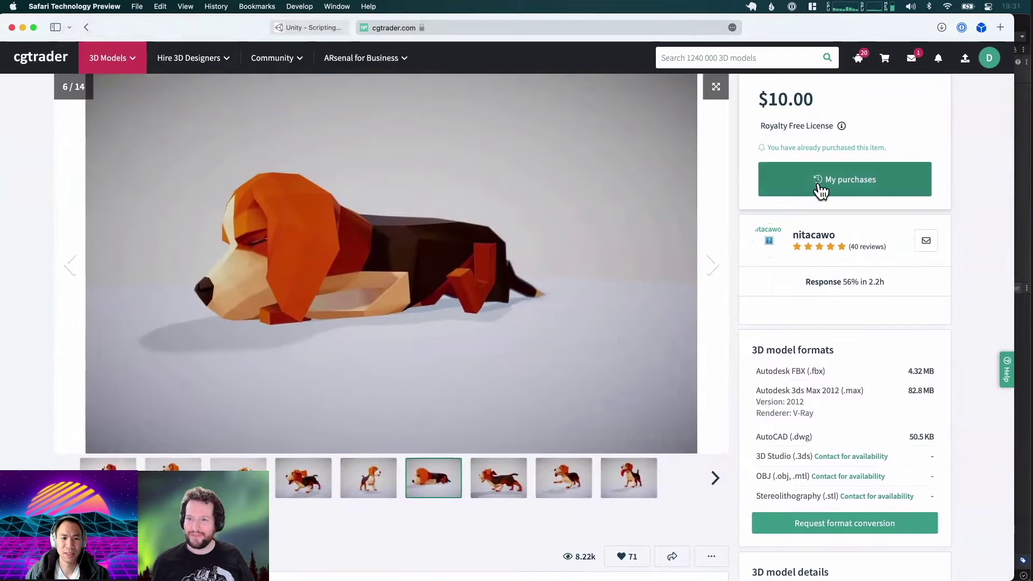
pyautogui.scroll(-4, 813, 237)
pyautogui.scroll(5, 816, 237)
# Download the Dog Beagle 82.8 MB 3ds Max and textures zip from My purchases and check its progress
pyautogui.click(818, 233)
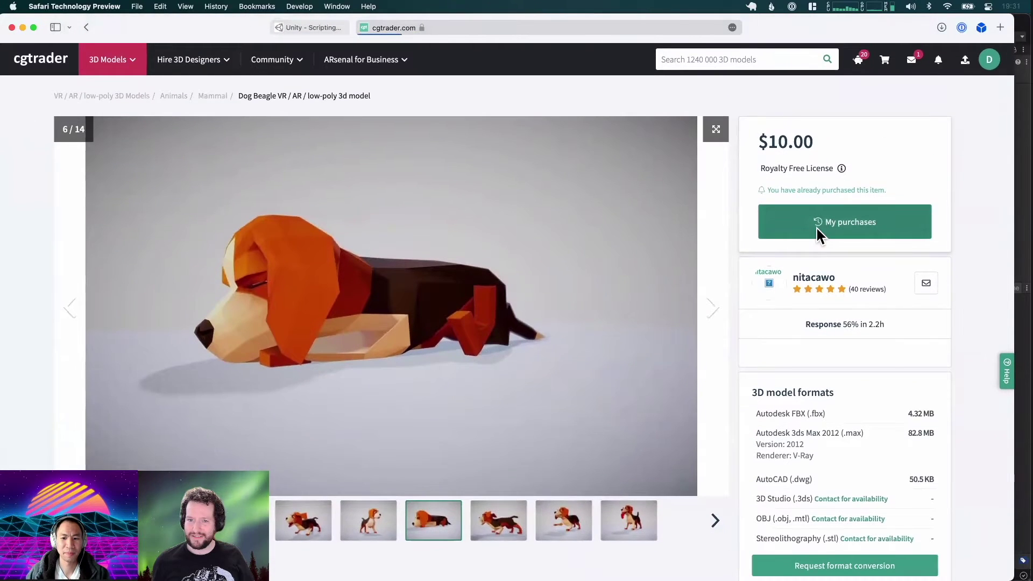
pyautogui.scroll(-5, 628, 410)
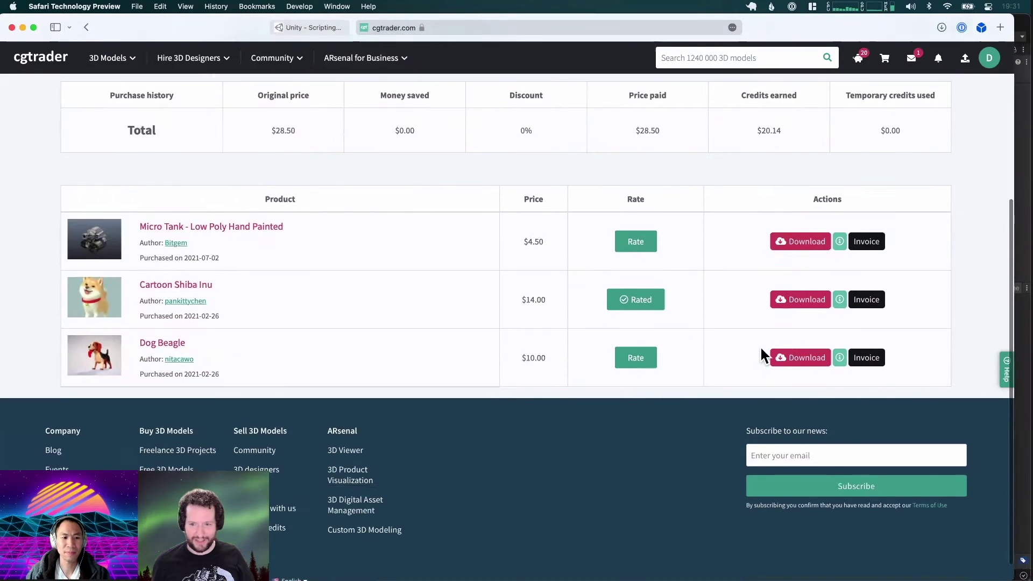
pyautogui.click(780, 359)
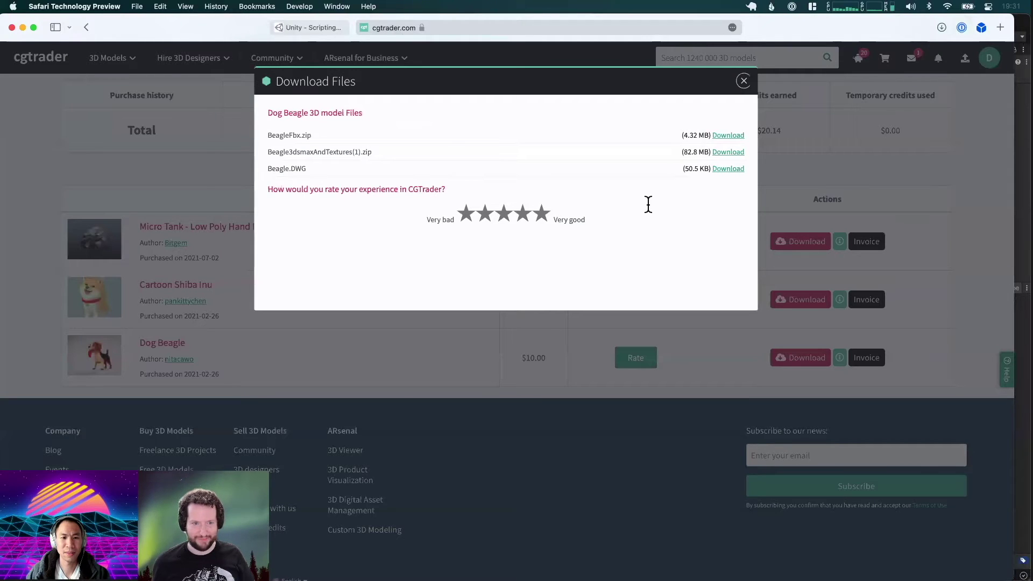
pyautogui.click(720, 156)
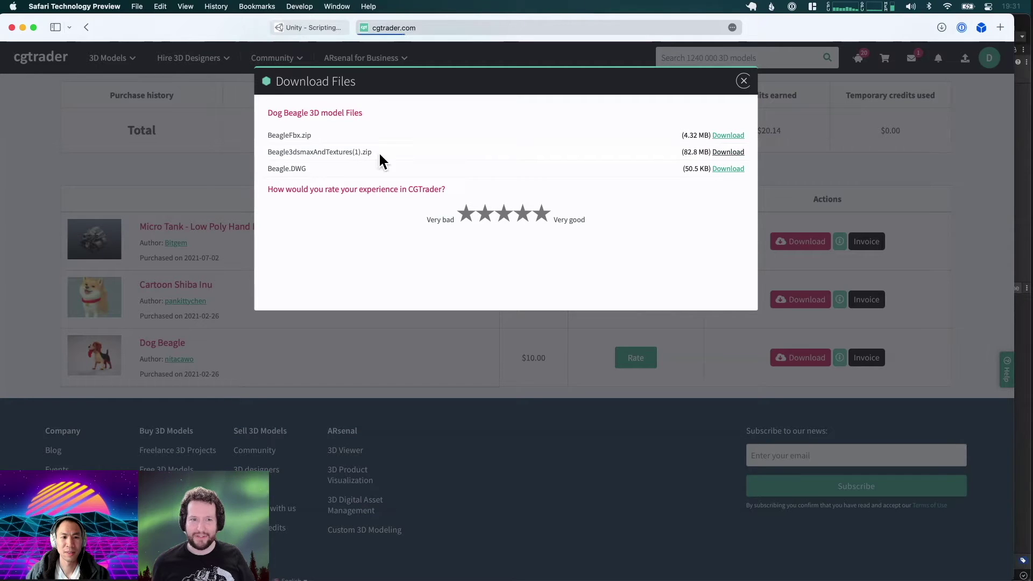
pyautogui.click(940, 28)
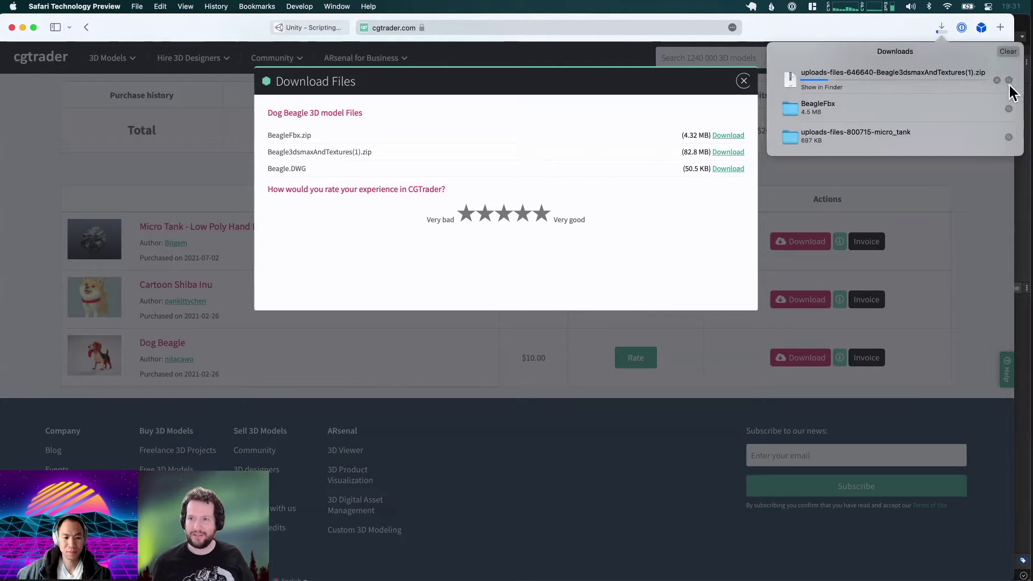
# Show the BeagleFbx folder in Finder as a detailed list and select BeagleWipeAss.fbx
pyautogui.click(1009, 109)
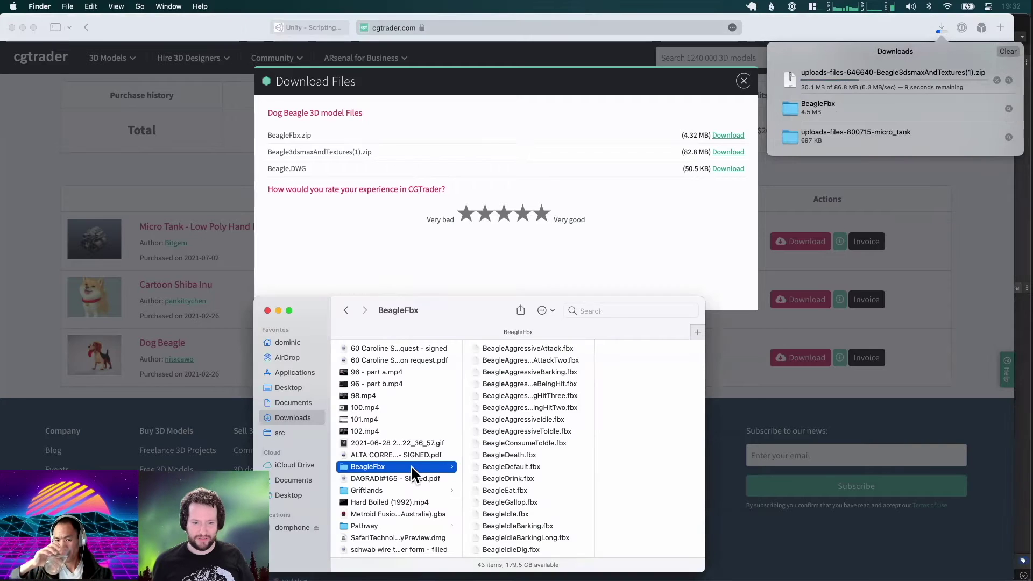
pyautogui.press('super+2')
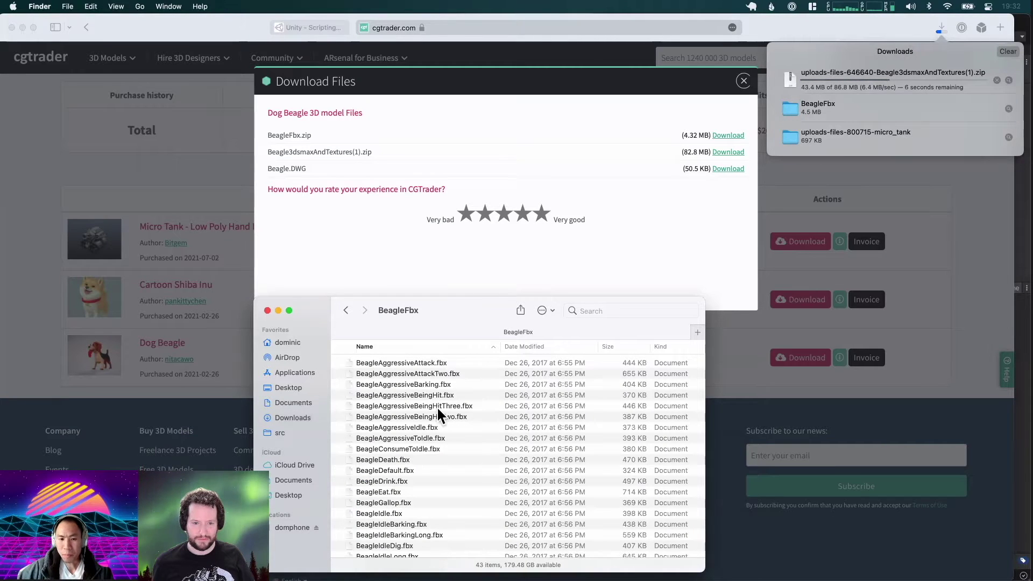
pyautogui.scroll(-10, 422, 440)
pyautogui.scroll(-3, 423, 443)
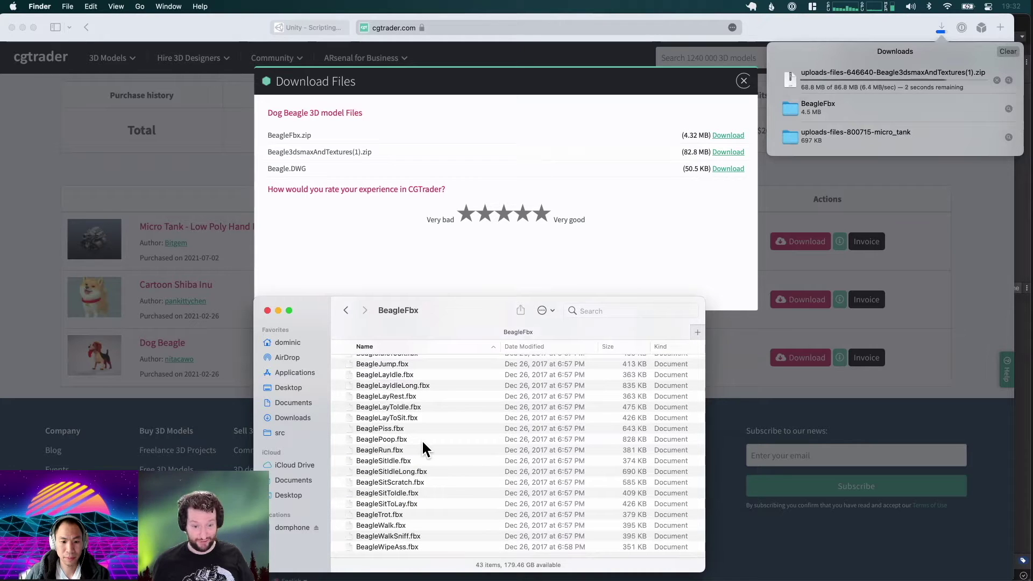
pyautogui.click(395, 545)
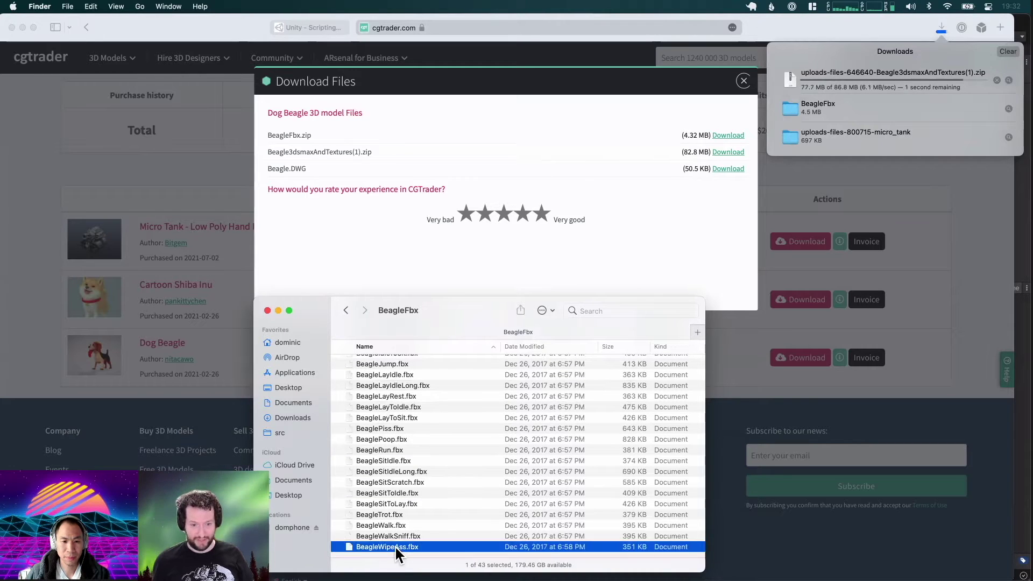
# Delete the shibainu2.8 asset from the Unity project
pyautogui.press('super+Tab')
pyautogui.press('super+Tab')
pyautogui.press('super+Tab')
pyautogui.click(249, 485)
pyautogui.rightClick(185, 412)
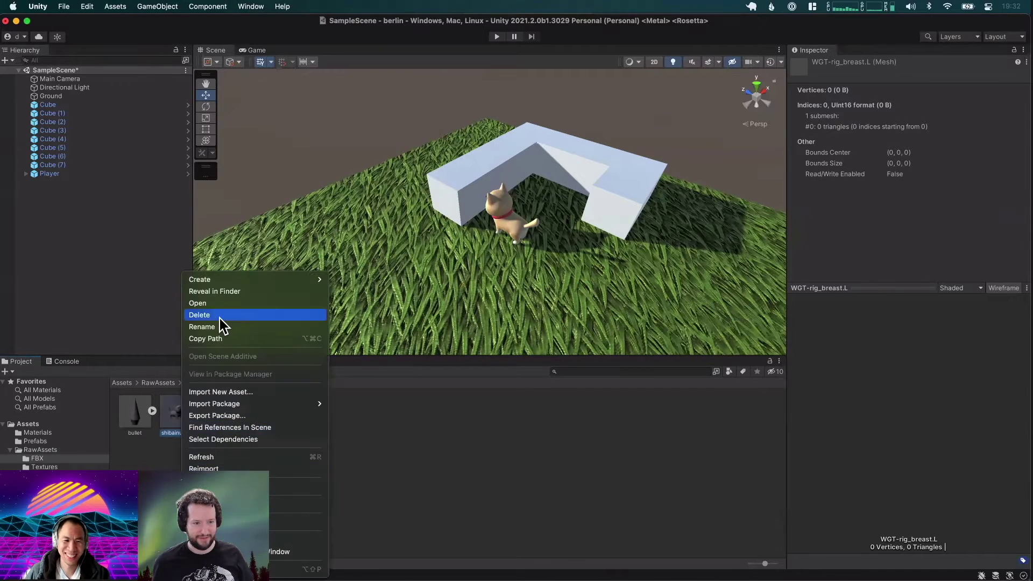
pyautogui.click(303, 315)
pyautogui.click(545, 244)
# Cycle through the open apps to bring Unity's crash dialog to the front
pyautogui.press('super+Tab')
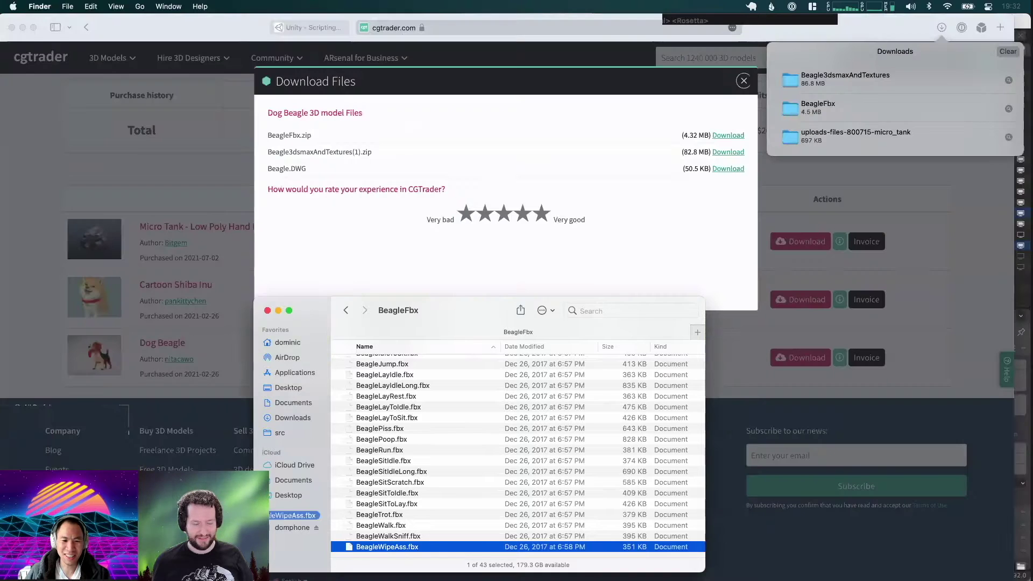
pyautogui.press('super+Tab')
pyautogui.press('super+Tab')
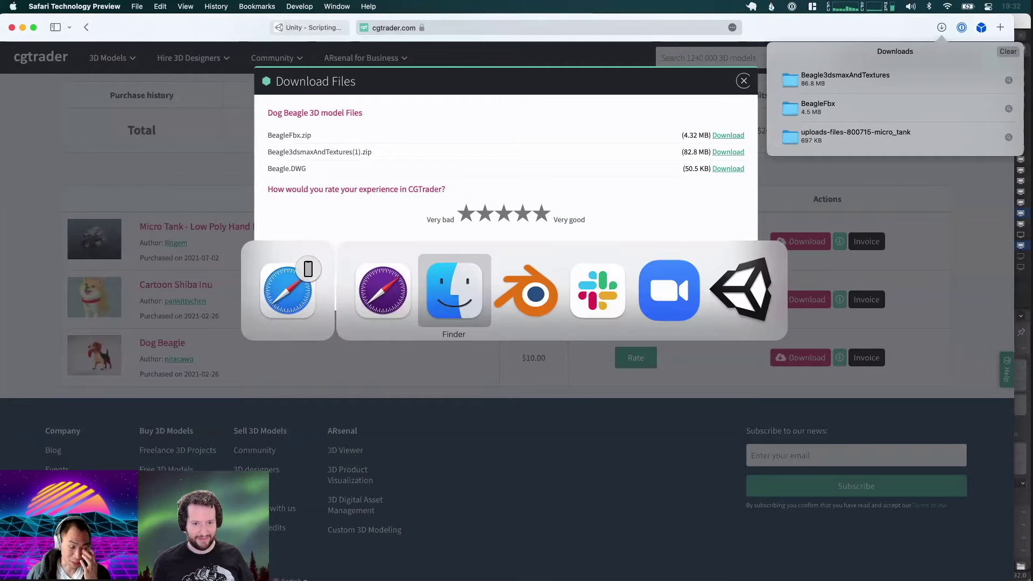
pyautogui.press('super+Tab')
pyautogui.press('super+Tab')
pyautogui.press('super+Tab')
pyautogui.press('super+Tab')
pyautogui.press('super+shift+Tab')
pyautogui.press('super+shift+Tab')
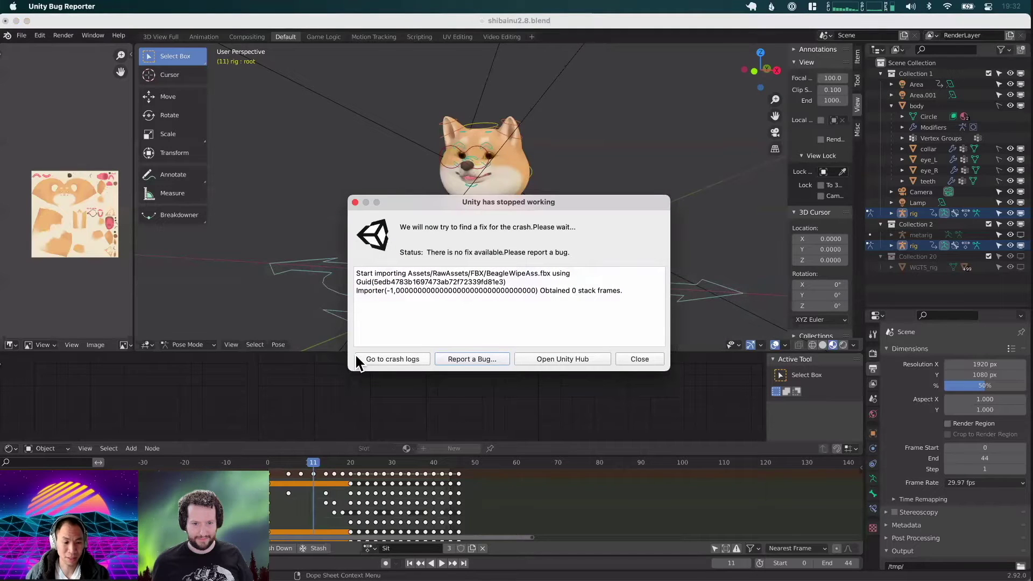
# Start and cancel a bug report for the crash, dismissing the macOS problem report
pyautogui.press('super+a')
pyautogui.click(437, 308)
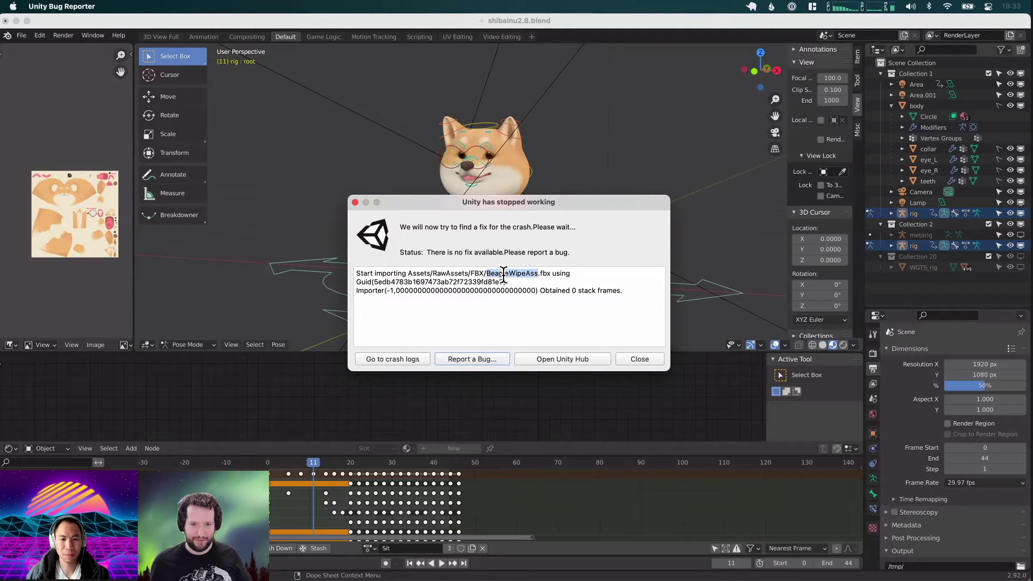
pyautogui.click(468, 356)
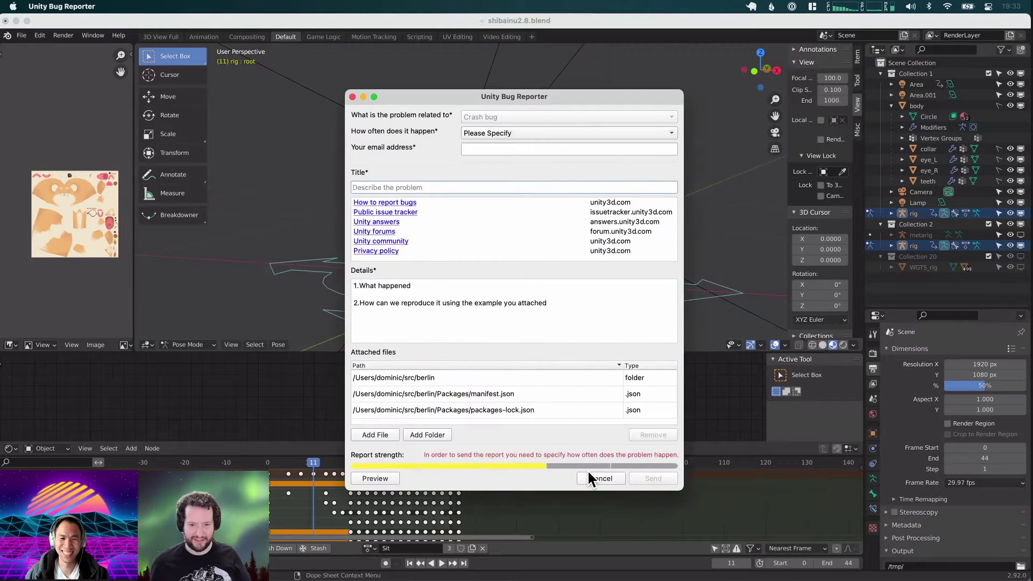
pyautogui.click(592, 478)
pyautogui.click(921, 565)
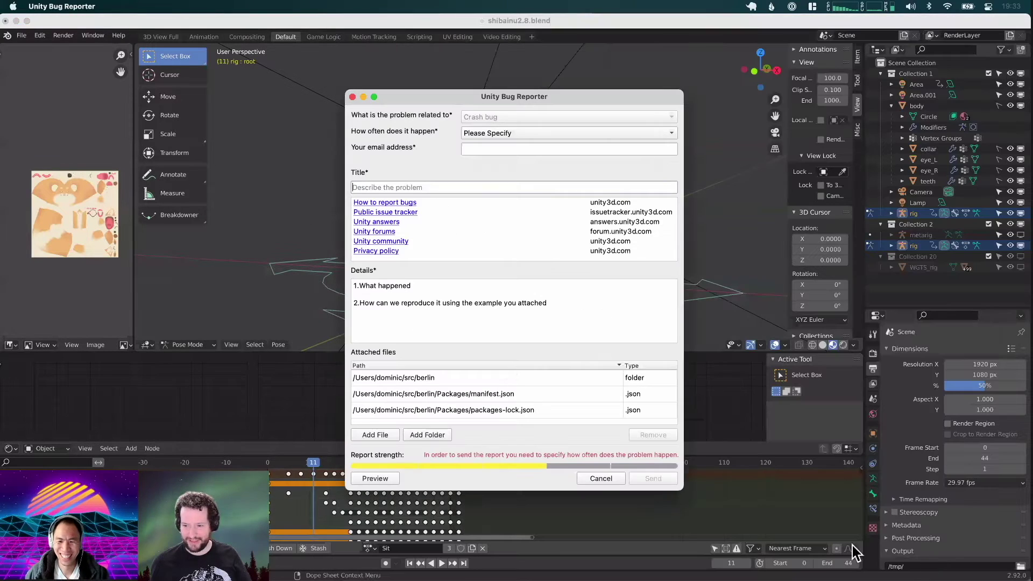
# Set the crash frequency to 'This is the first time', then quit the Bug Reporter without sending
pyautogui.click(489, 133)
pyautogui.click(467, 147)
pyautogui.click(471, 154)
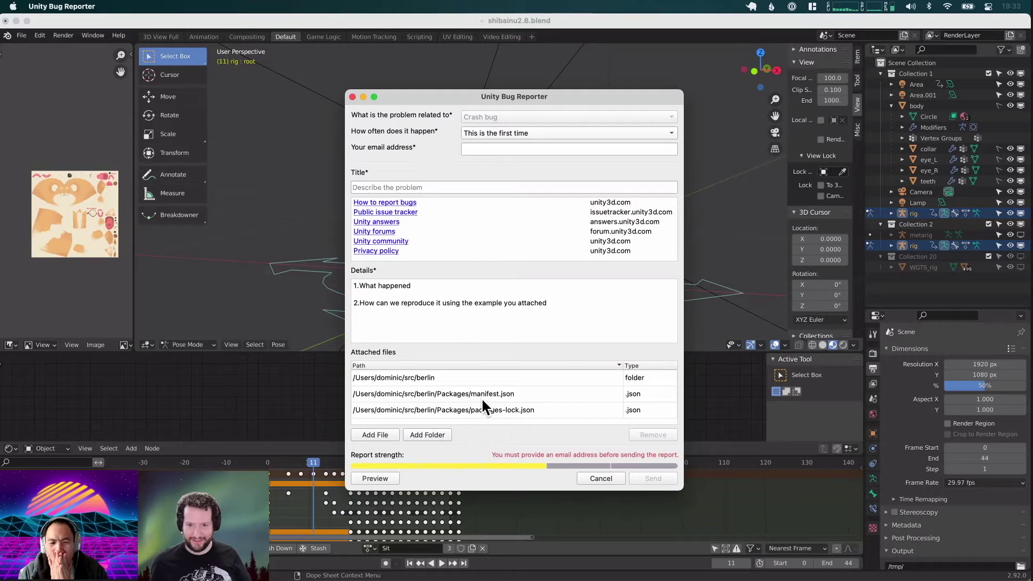
pyautogui.click(351, 96)
pyautogui.click(558, 306)
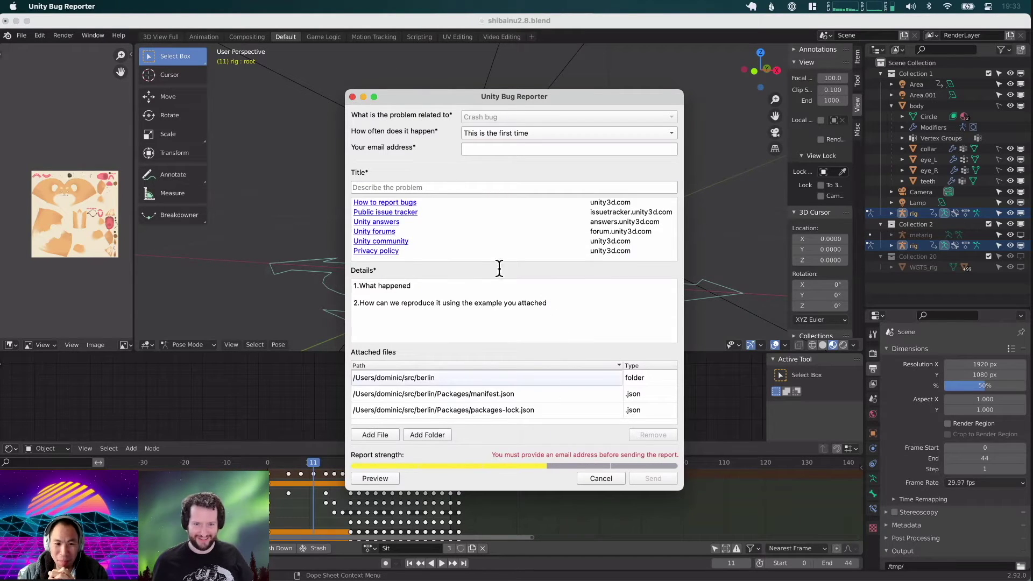
pyautogui.click(351, 97)
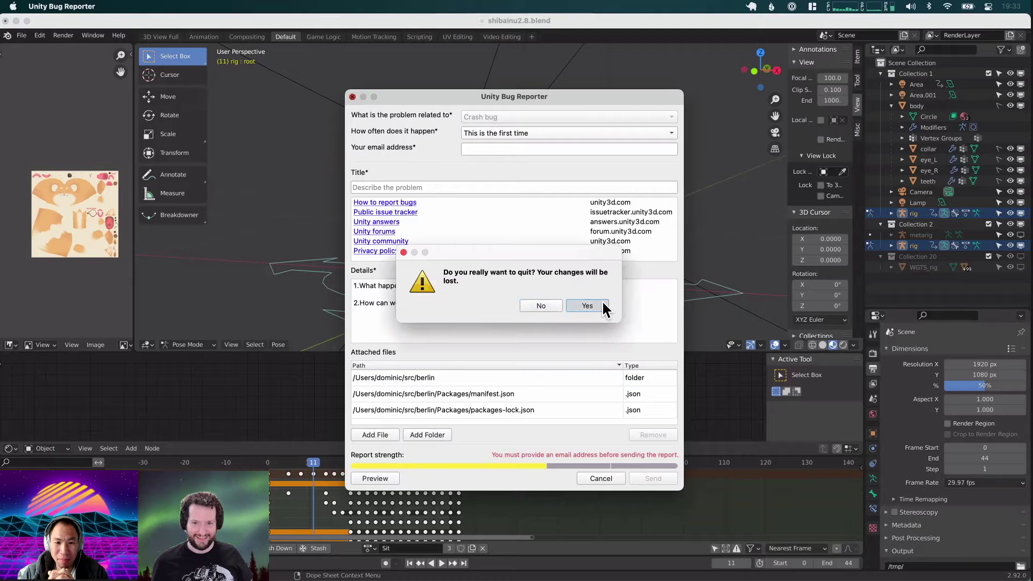
pyautogui.click(601, 302)
# Launch Unity Hub through Spotlight search with 'un'
pyautogui.press('super+space')
pyautogui.write('un')
pyautogui.press('Escape')
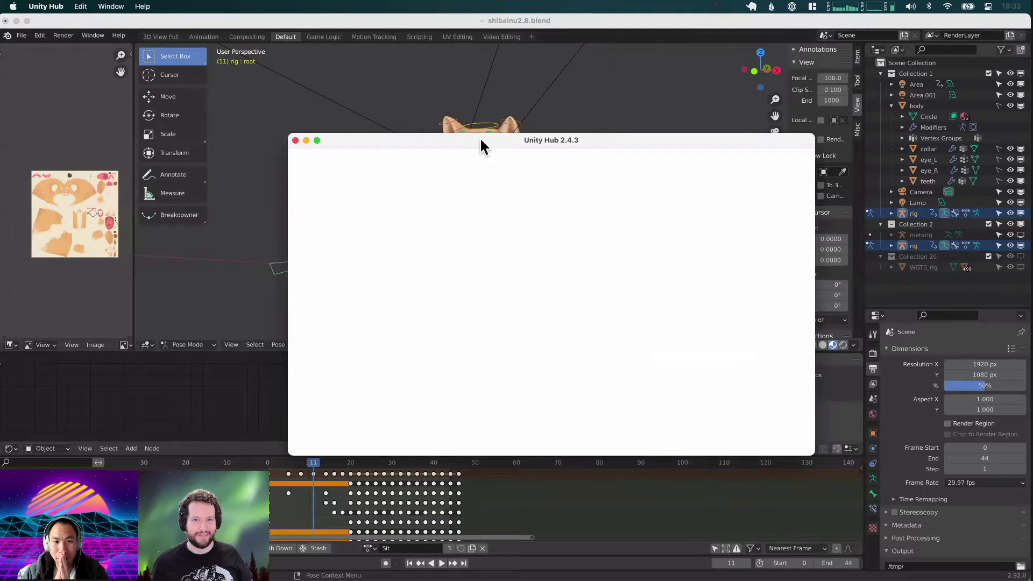
# Open the berlin project from Unity Hub and quit Blender without saving shibainu2.8
pyautogui.click(512, 269)
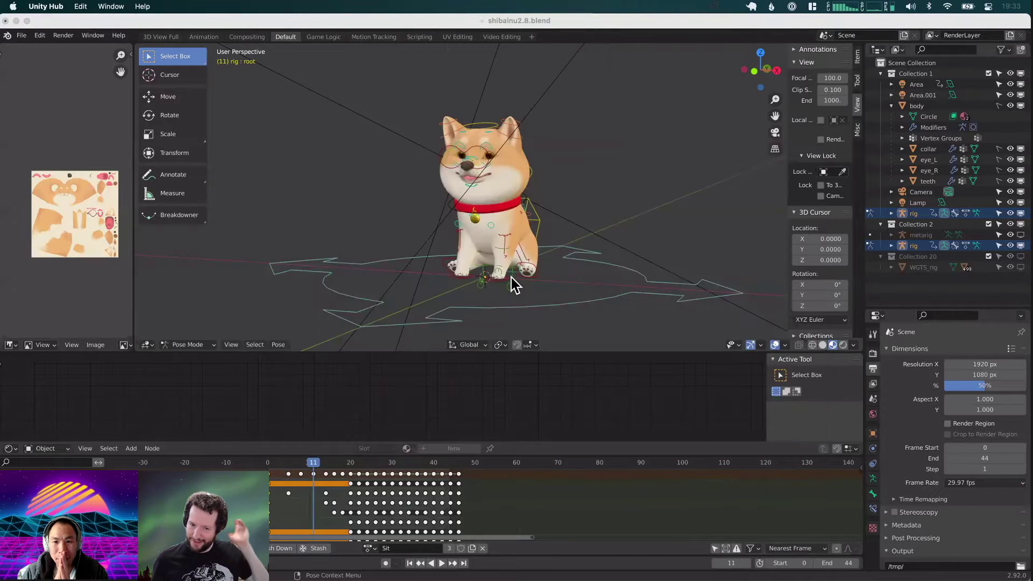
pyautogui.moveTo(512, 285); pyautogui.dragTo(503, 277, button='middle')
pyautogui.click(93, 25)
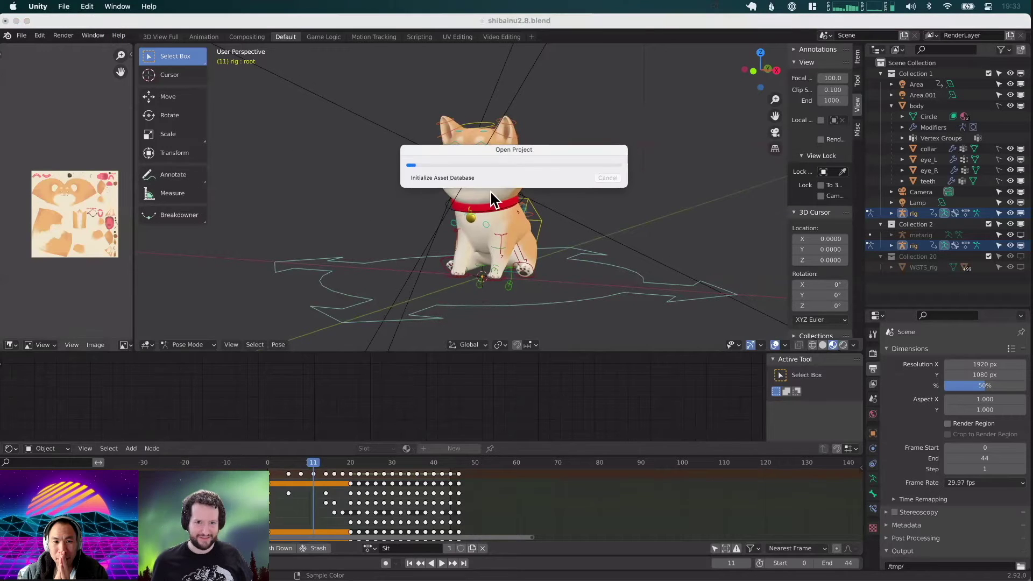
pyautogui.press('super+q')
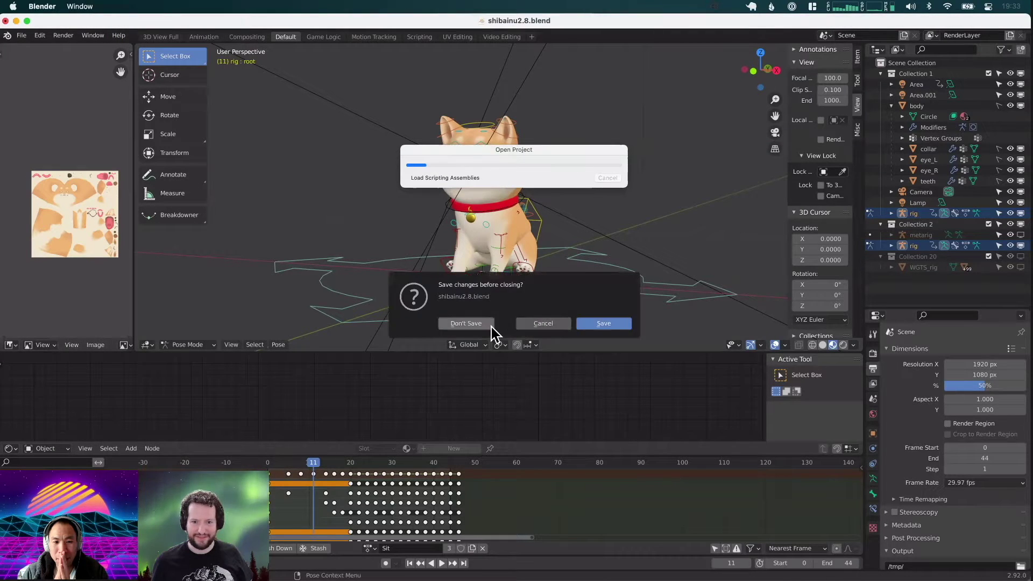
pyautogui.click(491, 327)
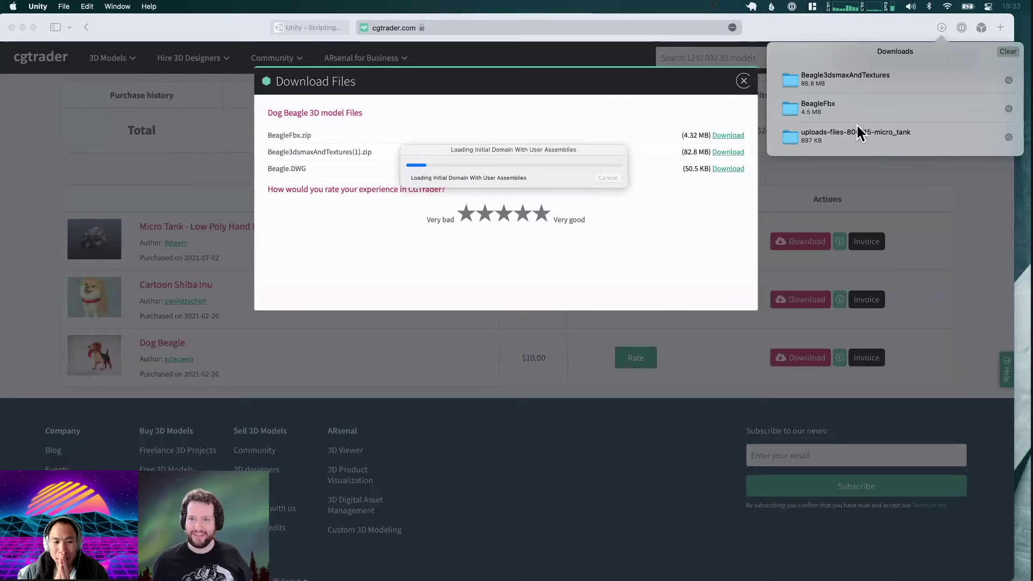
# Reveal the micro_tank download in Finder and list its files in detail
pyautogui.click(1009, 138)
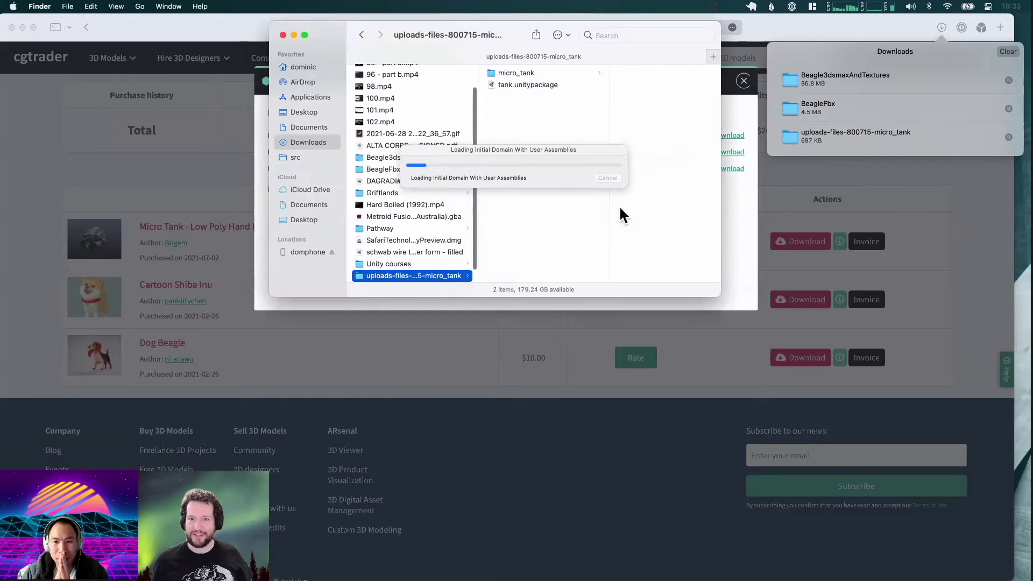
pyautogui.click(520, 71)
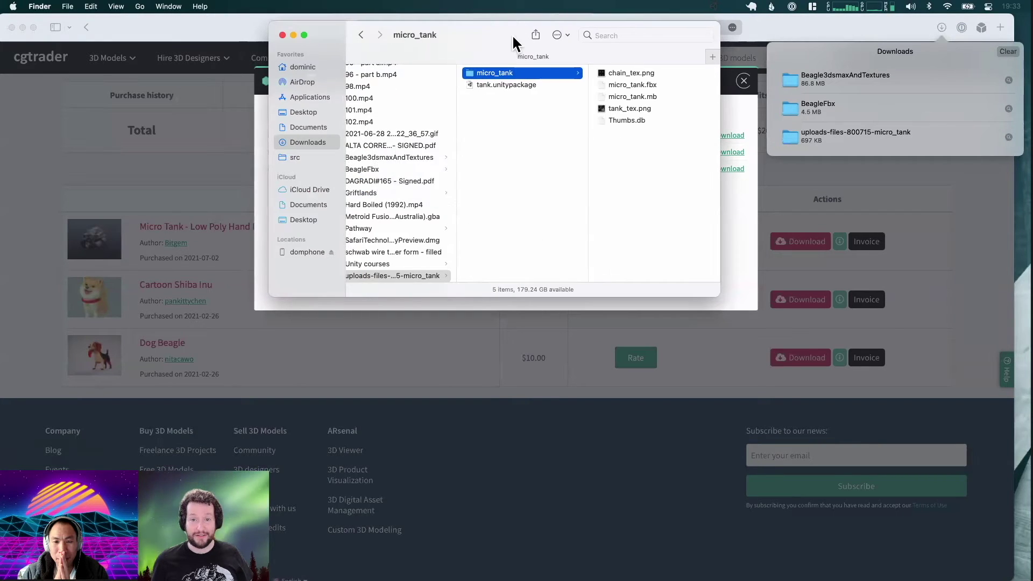
pyautogui.moveTo(512, 32); pyautogui.dragTo(321, 214)
pyautogui.press('super+2')
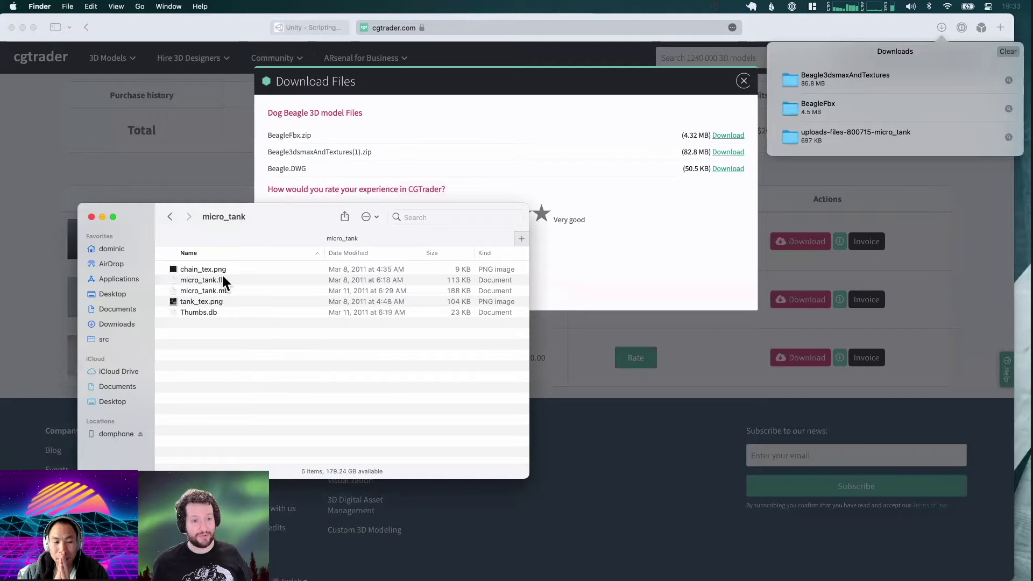
pyautogui.click(170, 216)
# Open tank.unitypackage with Unity and import all of its files
pyautogui.click(352, 268)
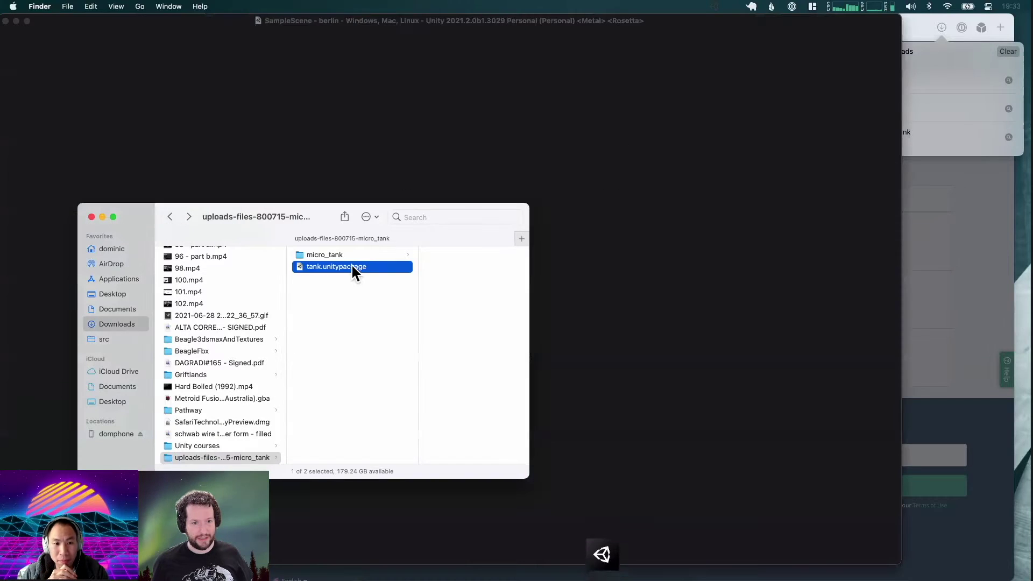
pyautogui.press('super+2')
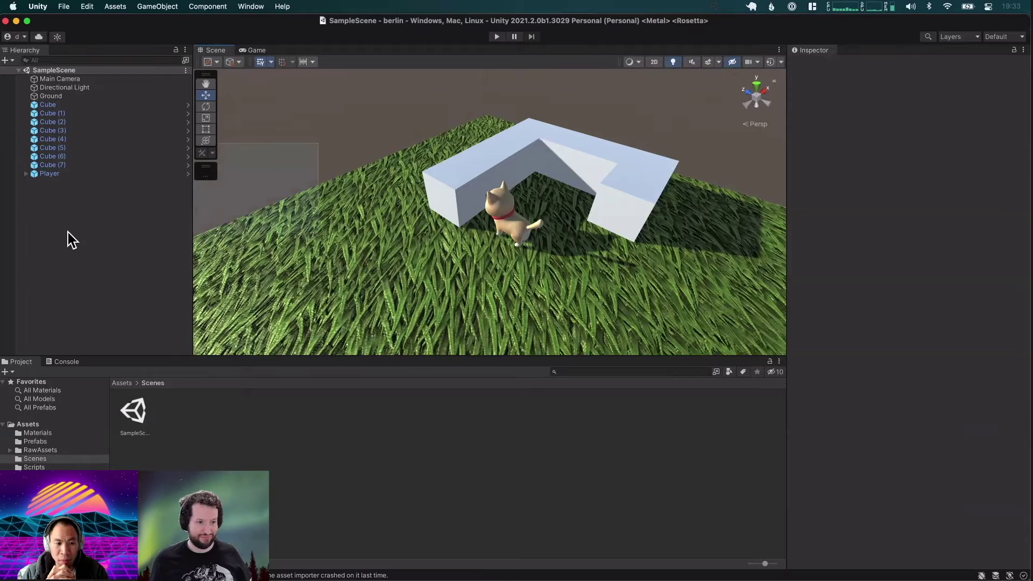
pyautogui.click(85, 389)
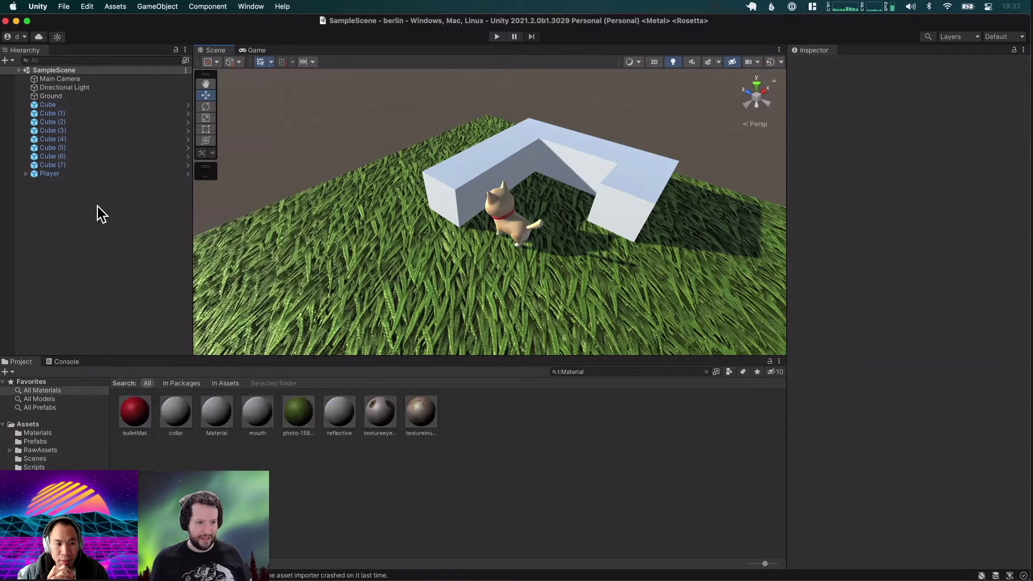
pyautogui.click(48, 425)
pyautogui.press('super+Tab')
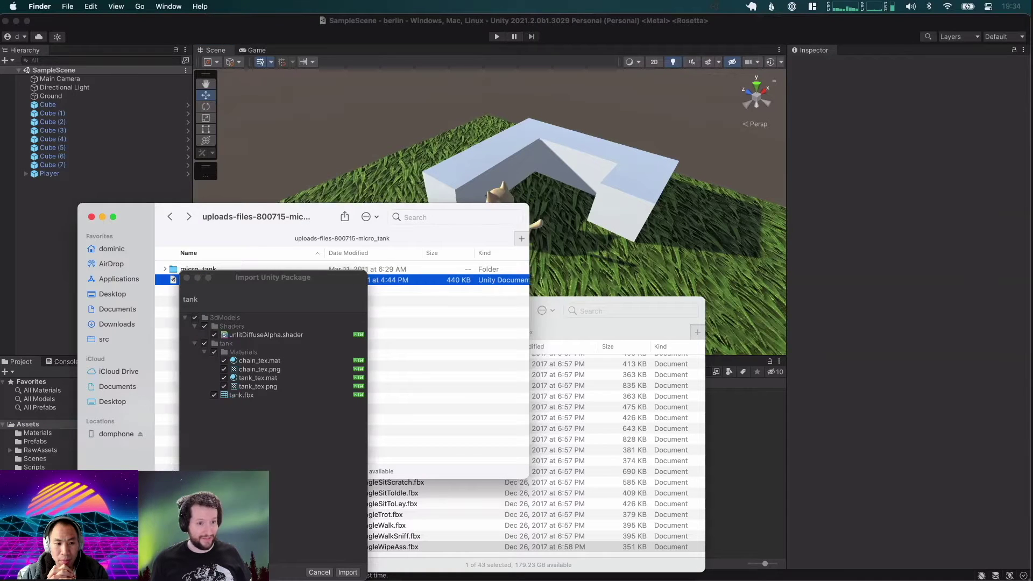
pyautogui.click(238, 330)
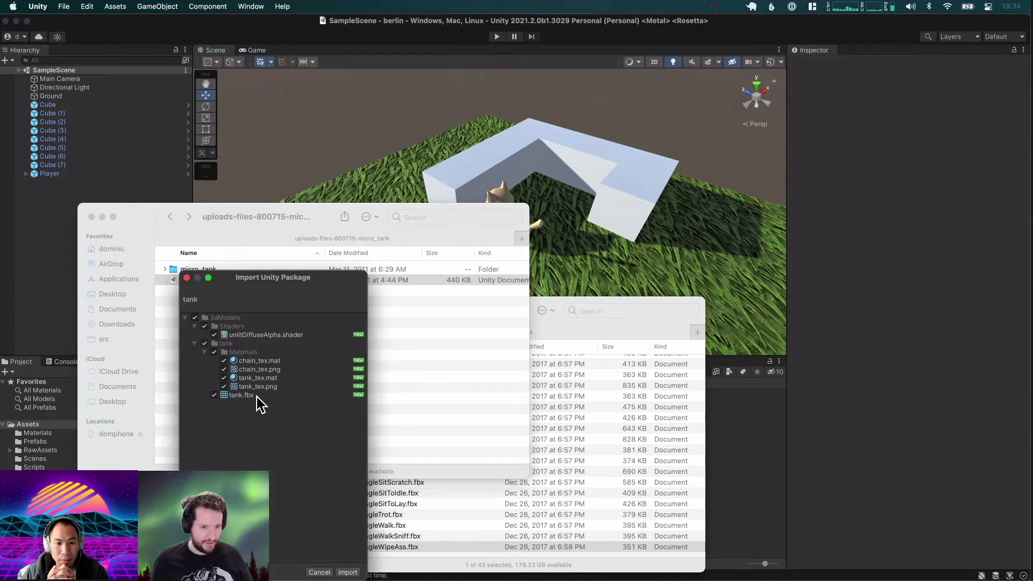
pyautogui.click(347, 572)
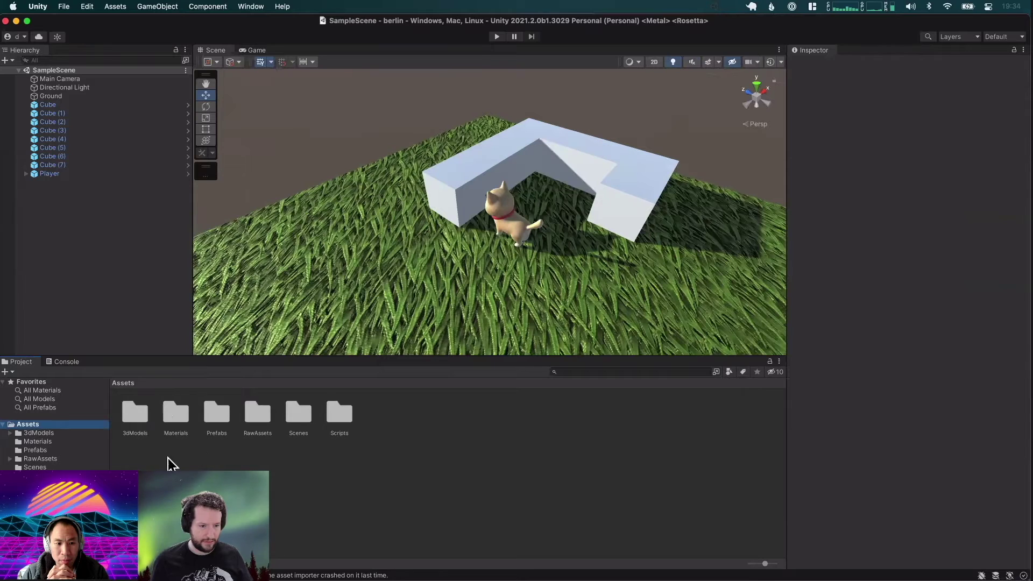
# Select the tank model in Assets > 3dModels > tank and enlarge its preview
pyautogui.doubleClick(132, 421)
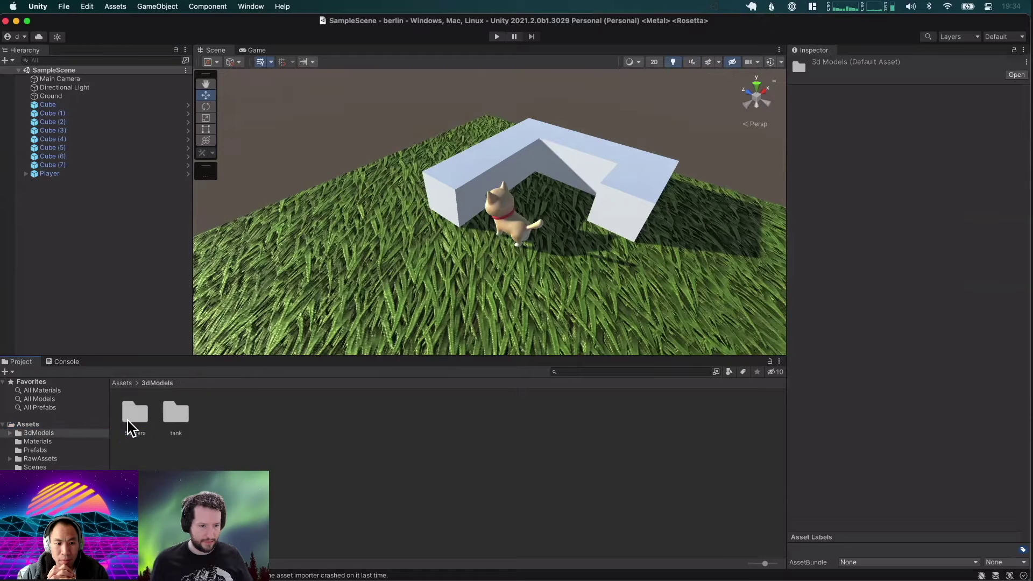
pyautogui.doubleClick(176, 414)
pyautogui.click(136, 414)
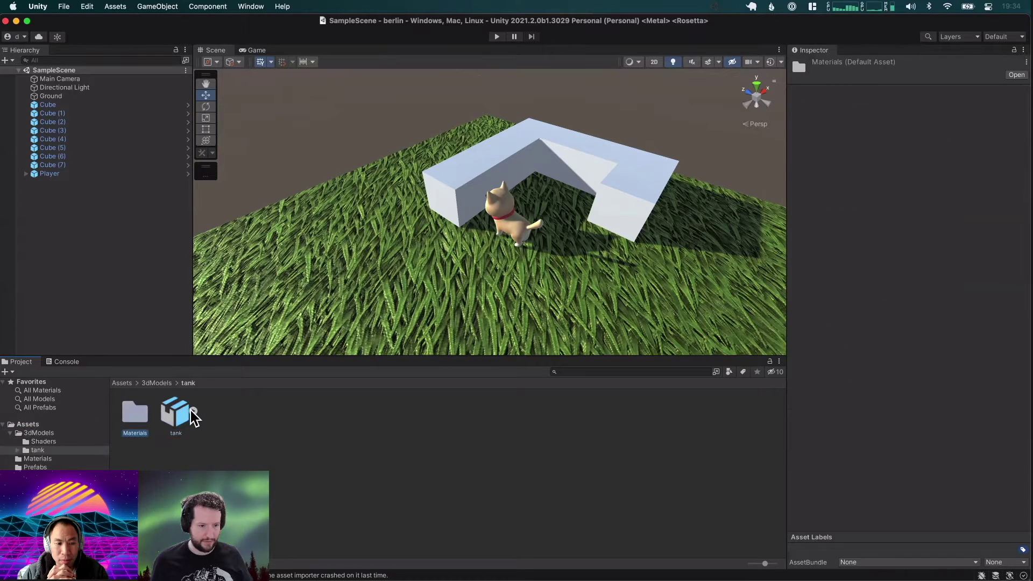
pyautogui.click(178, 415)
pyautogui.moveTo(879, 478); pyautogui.dragTo(893, 337)
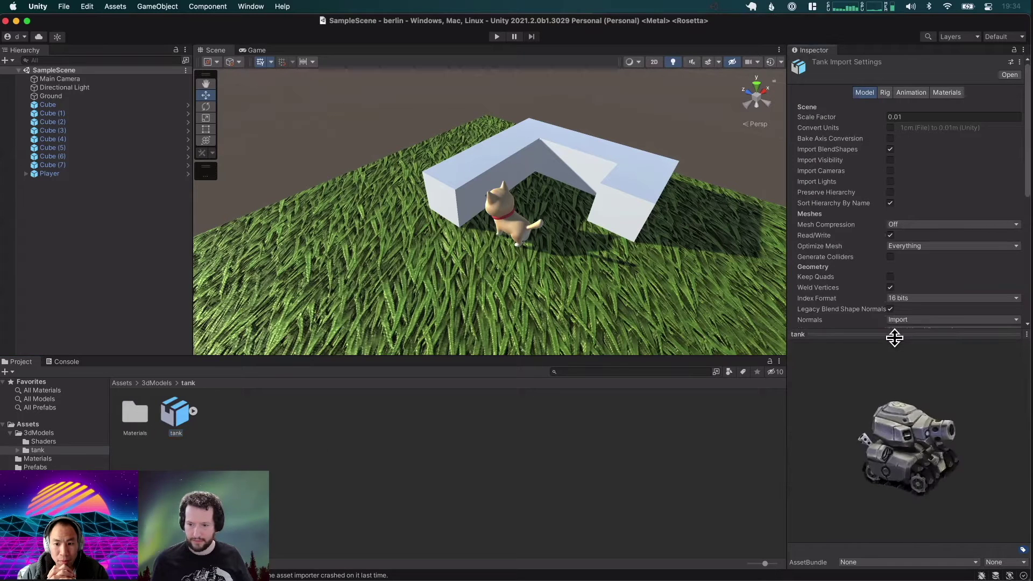
# Set the tank's rig Animation Type to Generic, back to Legacy, and apply it
pyautogui.click(912, 92)
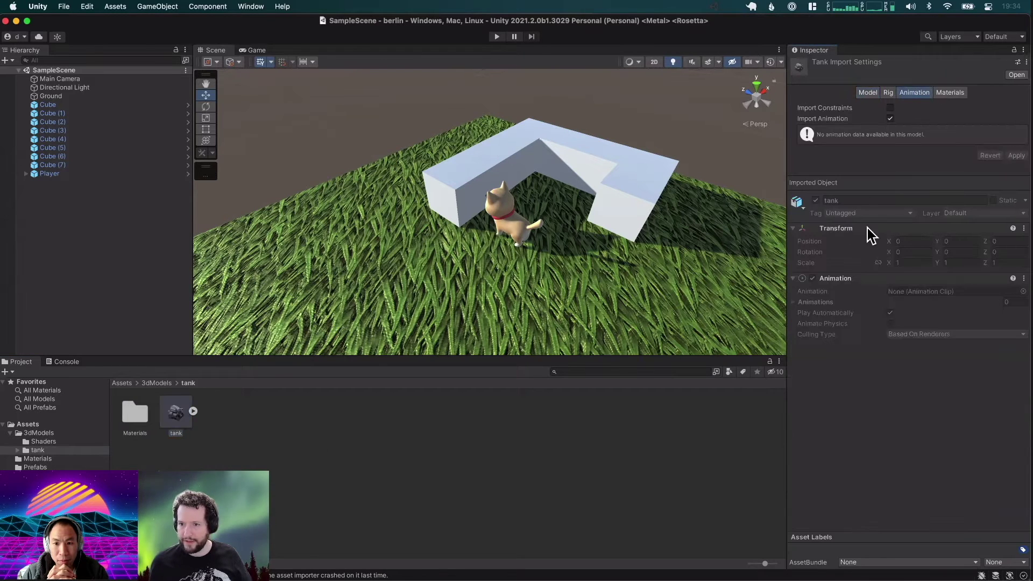
pyautogui.click(887, 93)
pyautogui.scroll(-1, 886, 172)
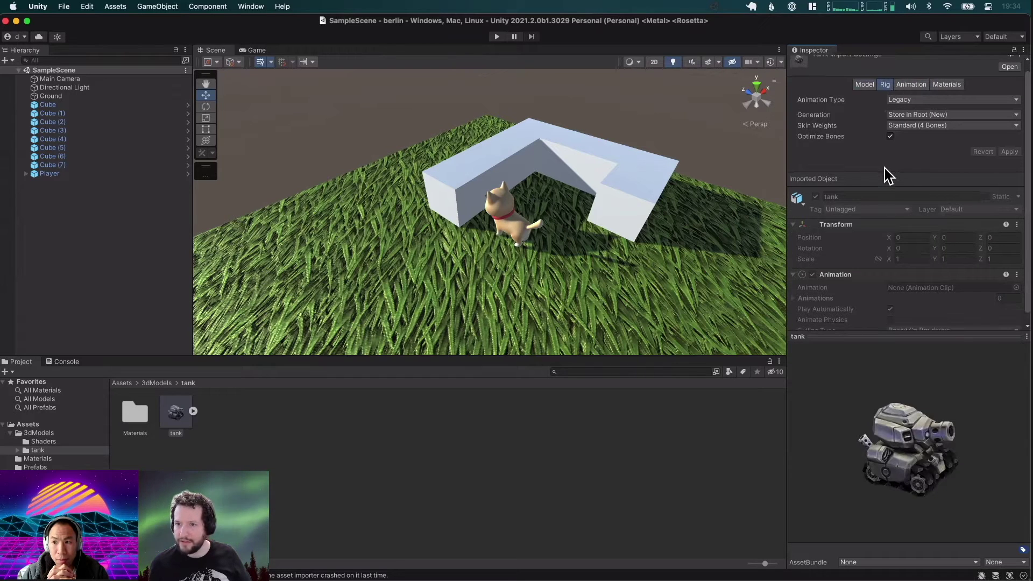
pyautogui.click(904, 100)
pyautogui.click(932, 114)
pyautogui.click(930, 100)
pyautogui.click(924, 92)
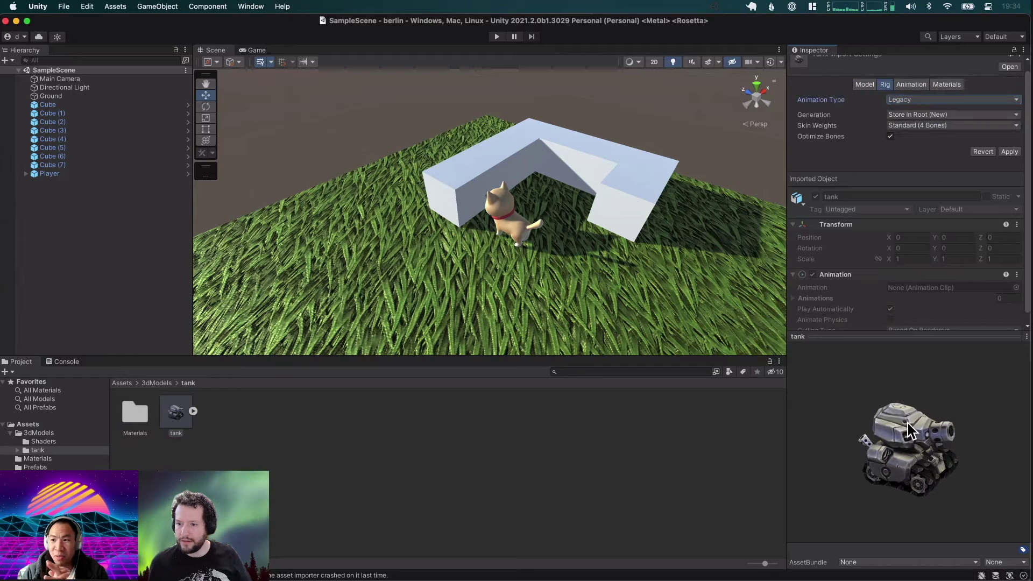
pyautogui.moveTo(908, 424); pyautogui.dragTo(898, 455)
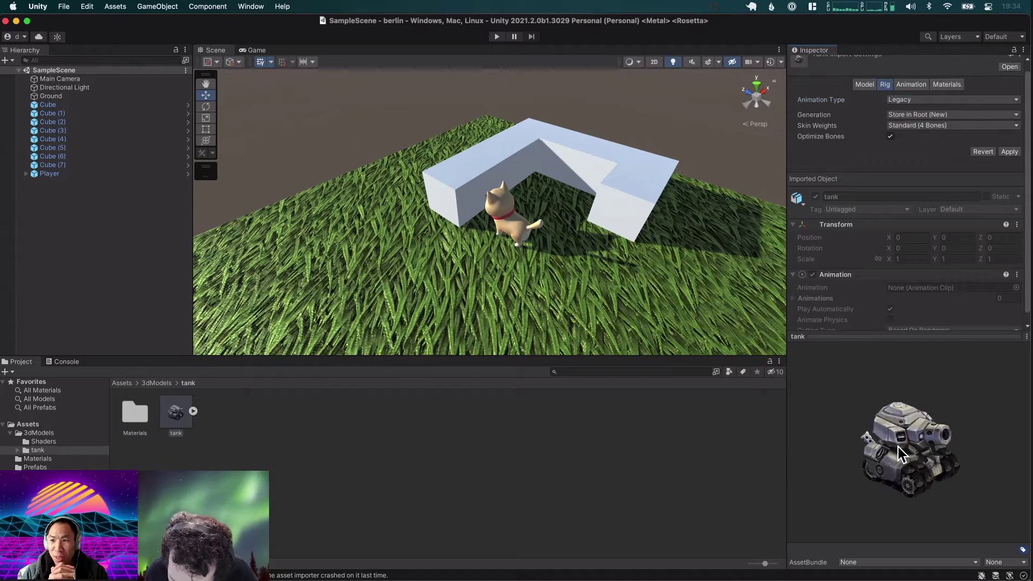
pyautogui.moveTo(899, 454); pyautogui.dragTo(783, 425)
pyautogui.scroll(-1, 903, 271)
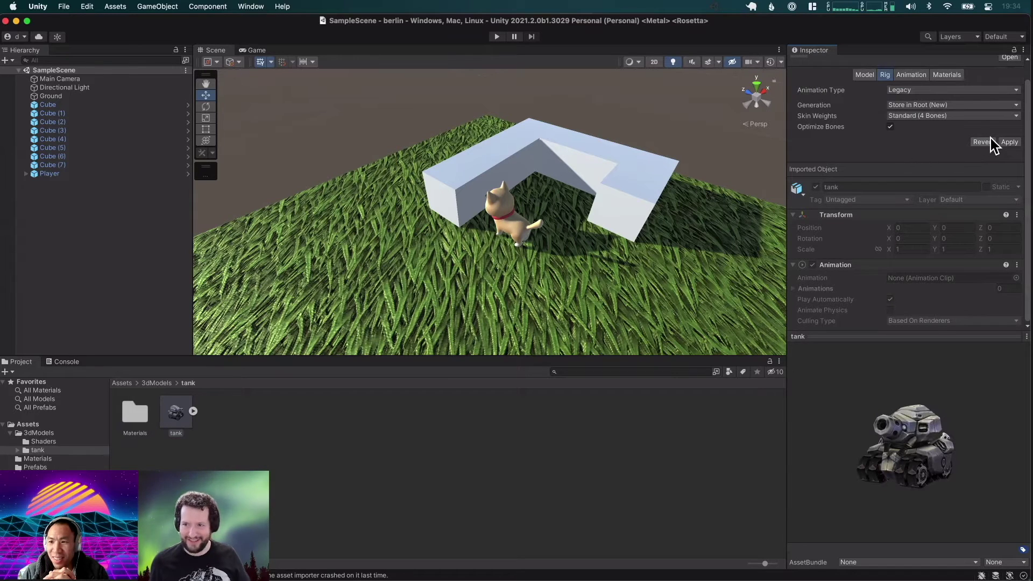
pyautogui.click(1009, 142)
# Review the tank's Model and Animation tabs and expand the model to show its parts
pyautogui.moveTo(919, 437); pyautogui.dragTo(881, 460)
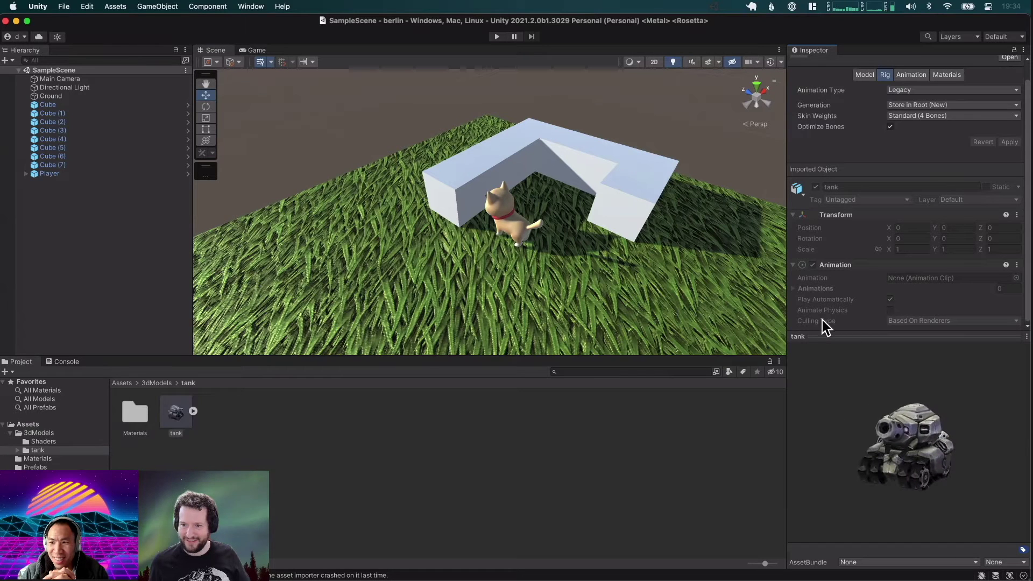
pyautogui.click(910, 77)
pyautogui.click(872, 94)
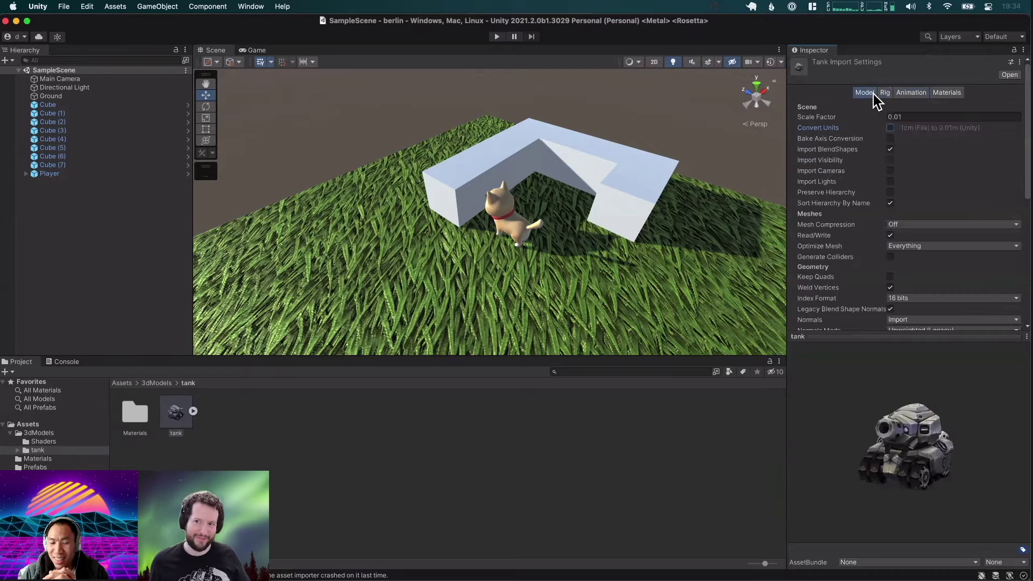
pyautogui.click(906, 92)
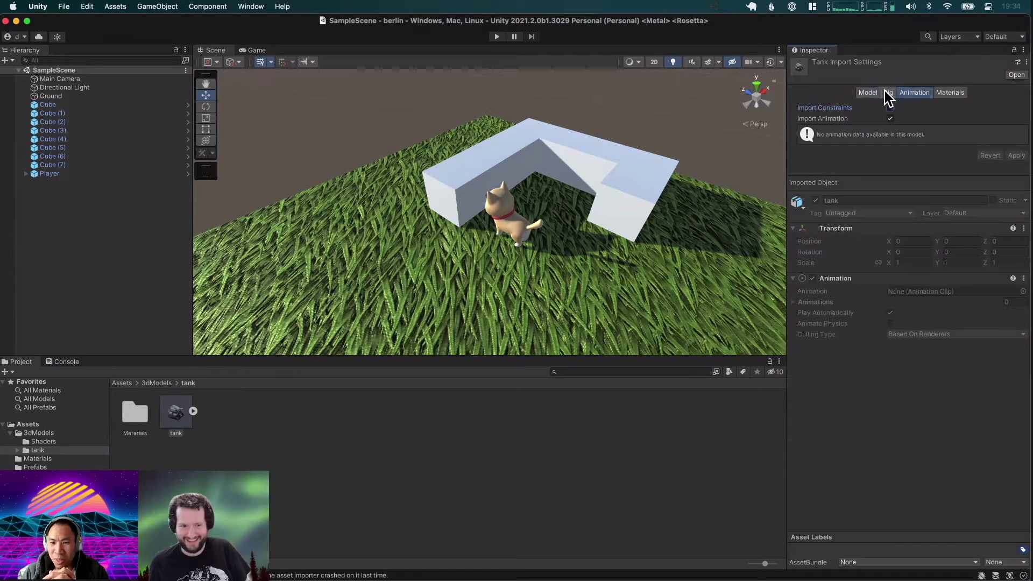
pyautogui.click(193, 412)
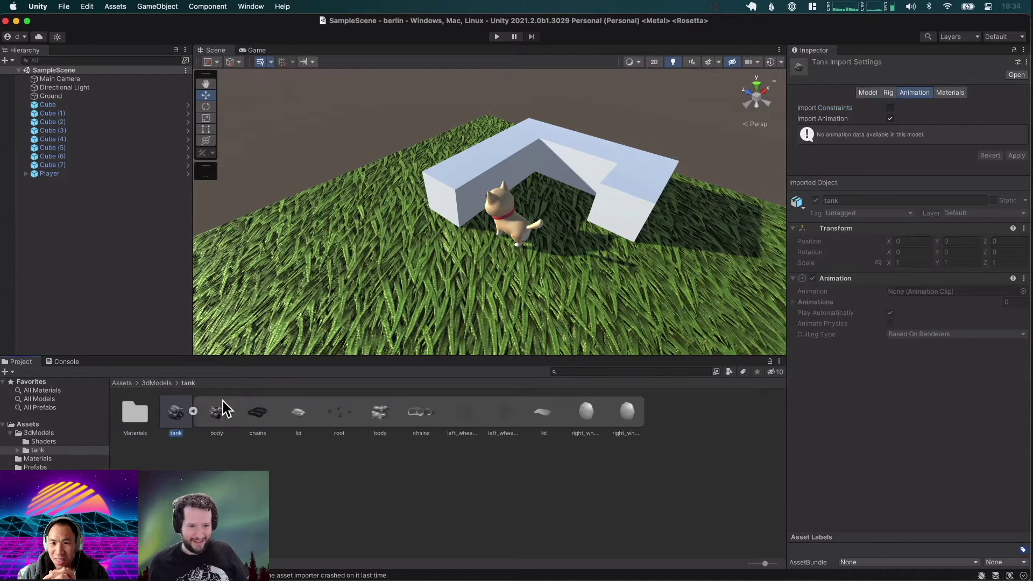
# Drag the tank model into the scene beside the beagle and inspect its wheel, chain and lid meshes
pyautogui.click(496, 414)
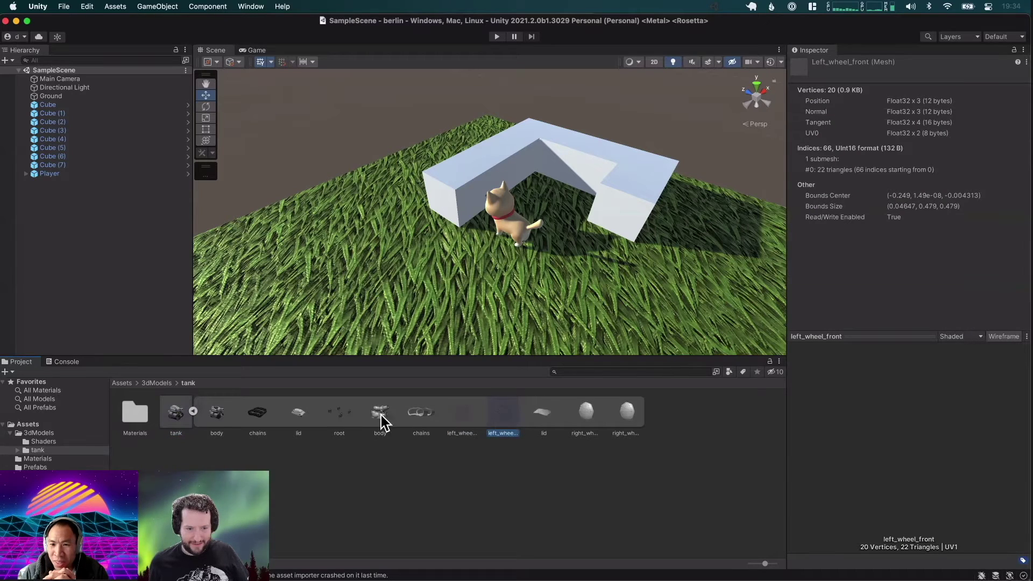
pyautogui.moveTo(161, 416); pyautogui.dragTo(368, 312)
pyautogui.moveTo(368, 312); pyautogui.dragTo(332, 333, button='right')
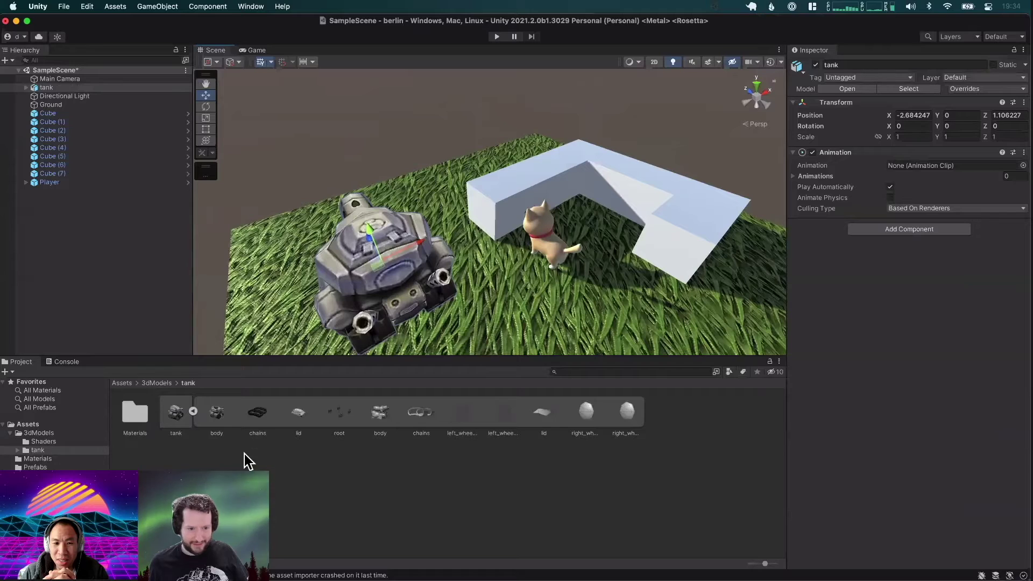
pyautogui.click(297, 416)
pyautogui.click(575, 419)
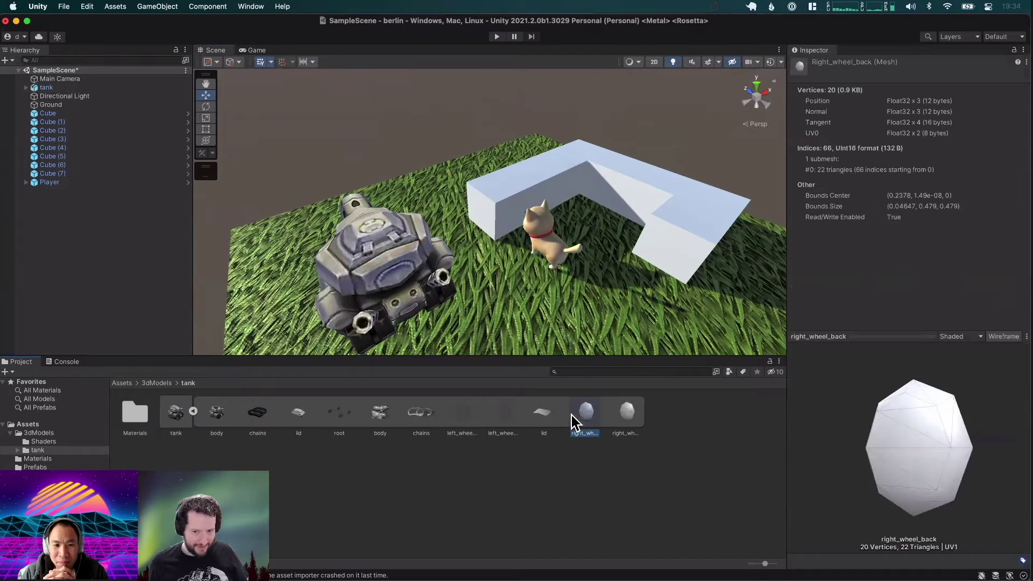
pyautogui.moveTo(371, 260); pyautogui.dragTo(257, 313, button='right')
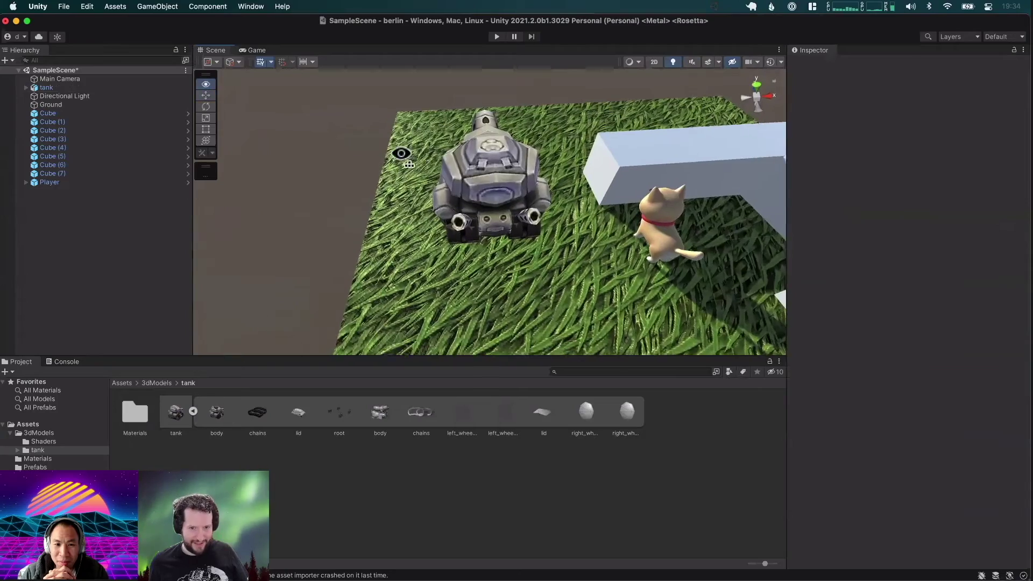
pyautogui.scroll(4, 440, 191)
pyautogui.scroll(3, 439, 188)
pyautogui.scroll(-6, 440, 192)
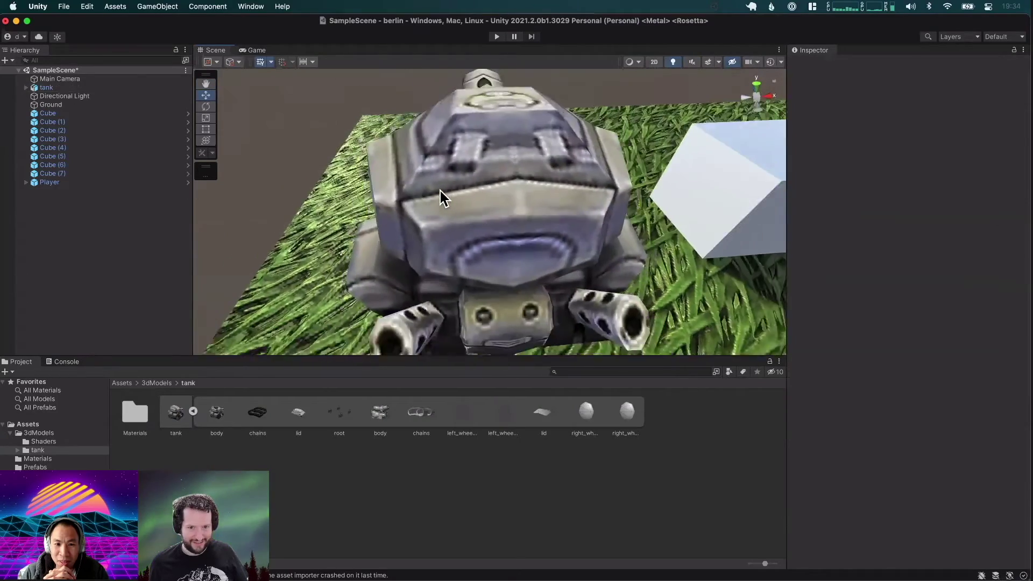
pyautogui.moveTo(440, 191); pyautogui.dragTo(537, 188, button='right')
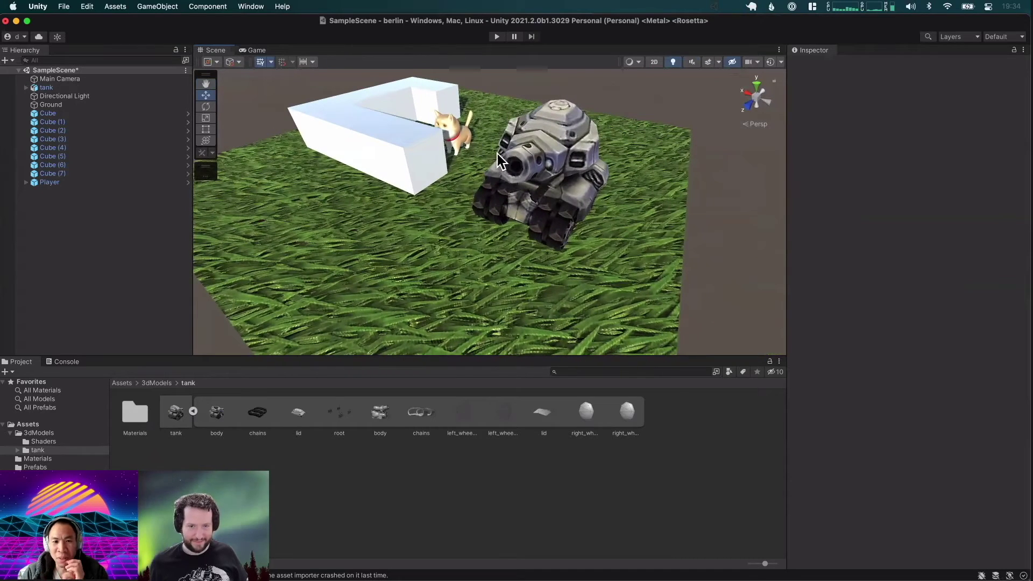
# Move the tank slightly back and set its X and Y scale to 0.5
pyautogui.click(537, 188)
pyautogui.moveTo(531, 181); pyautogui.dragTo(560, 161)
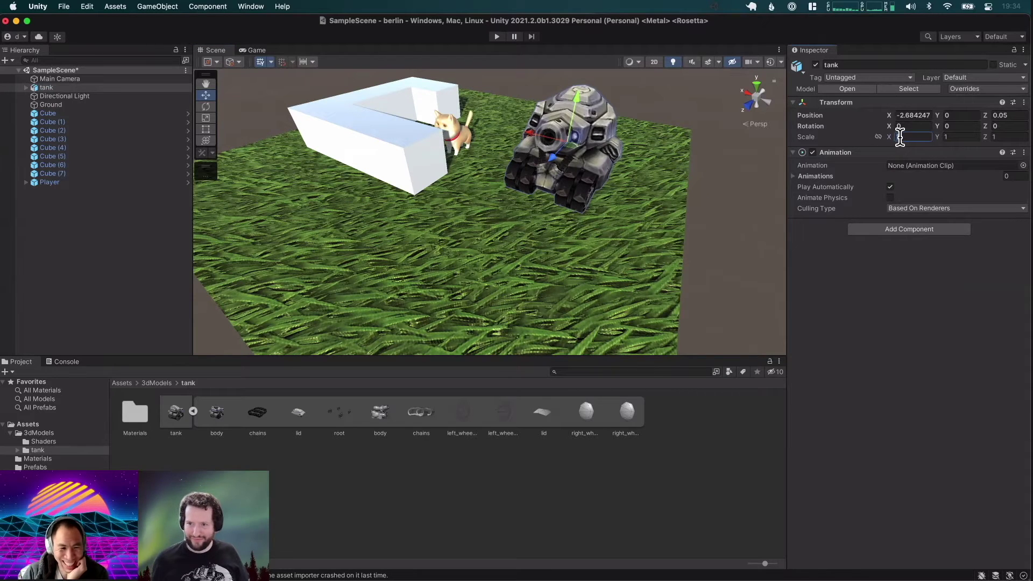
pyautogui.write('0.5')
pyautogui.press('Tab')
pyautogui.write('0.5')
pyautogui.press('Tab')
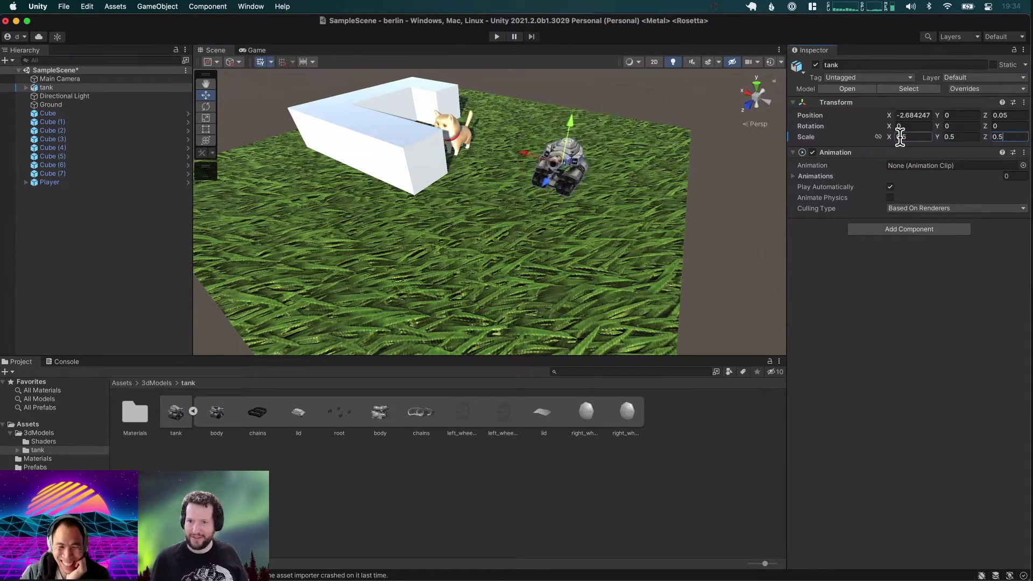
pyautogui.click(695, 194)
# Reselect the tank to check its Animation component, framing it and the dog in the scene
pyautogui.keyDown('alt'); pyautogui.moveTo(653, 186); pyautogui.dragTo(638, 132); pyautogui.keyUp('alt')
pyautogui.keyDown('alt'); pyautogui.moveTo(606, 97); pyautogui.dragTo(374, 200); pyautogui.keyUp('alt')
pyautogui.scroll(3, 544, 174)
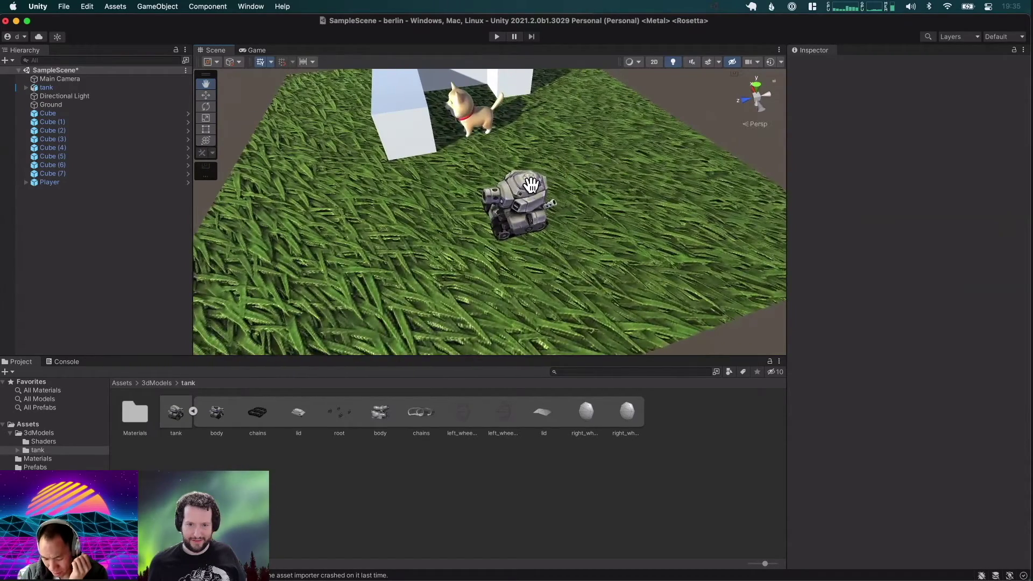
pyautogui.moveTo(531, 185); pyautogui.dragTo(539, 185)
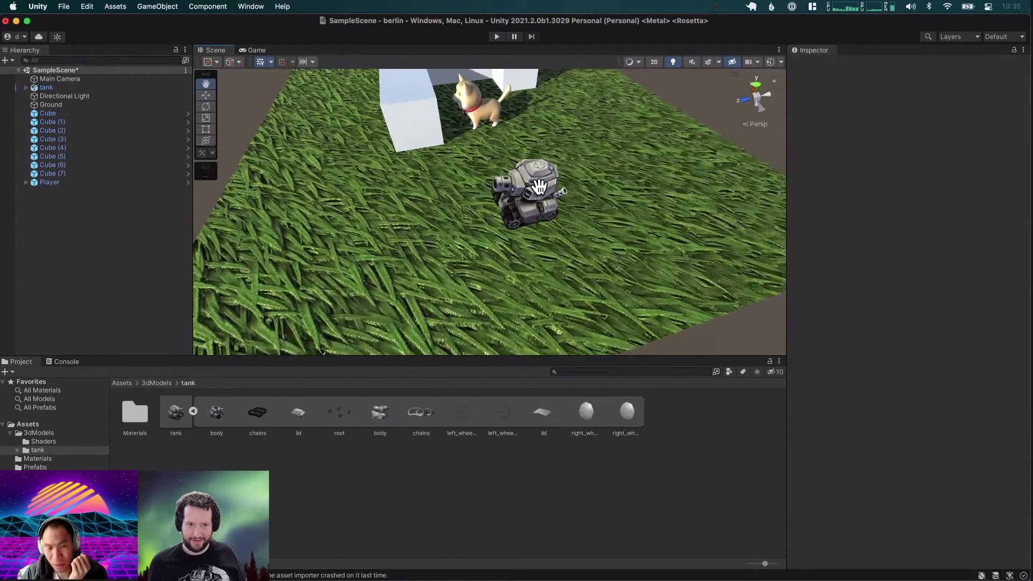
pyautogui.click(51, 86)
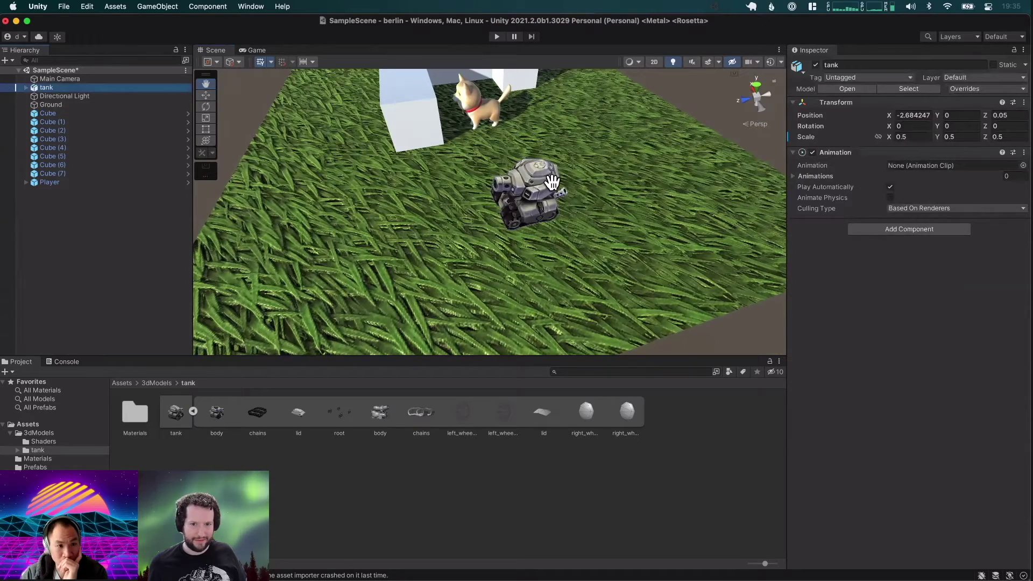
pyautogui.keyDown('alt'); pyautogui.moveTo(602, 194); pyautogui.dragTo(567, 195); pyautogui.keyUp('alt')
pyautogui.scroll(-10, 564, 188)
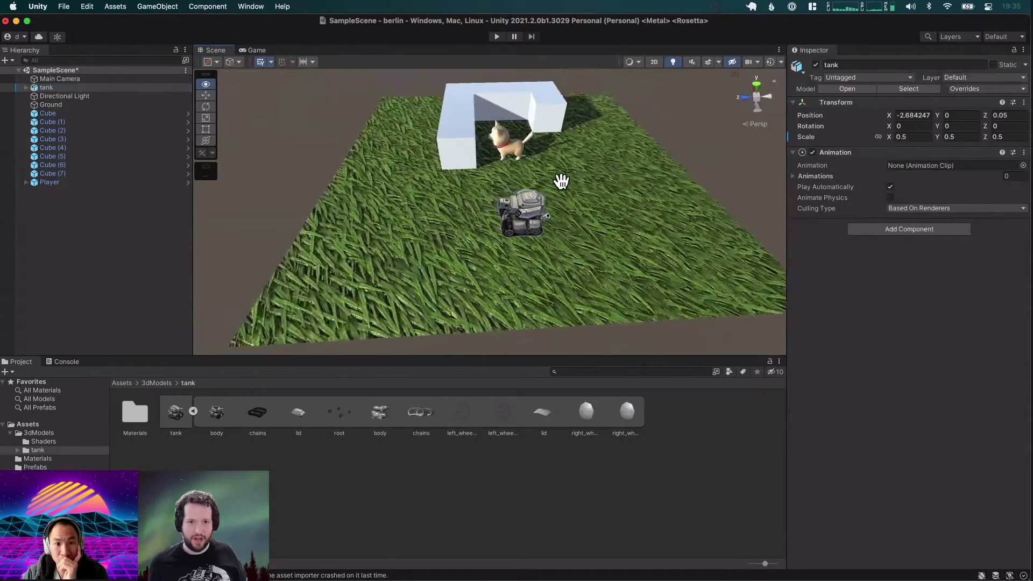
pyautogui.scroll(15, 561, 182)
pyautogui.scroll(-10, 561, 182)
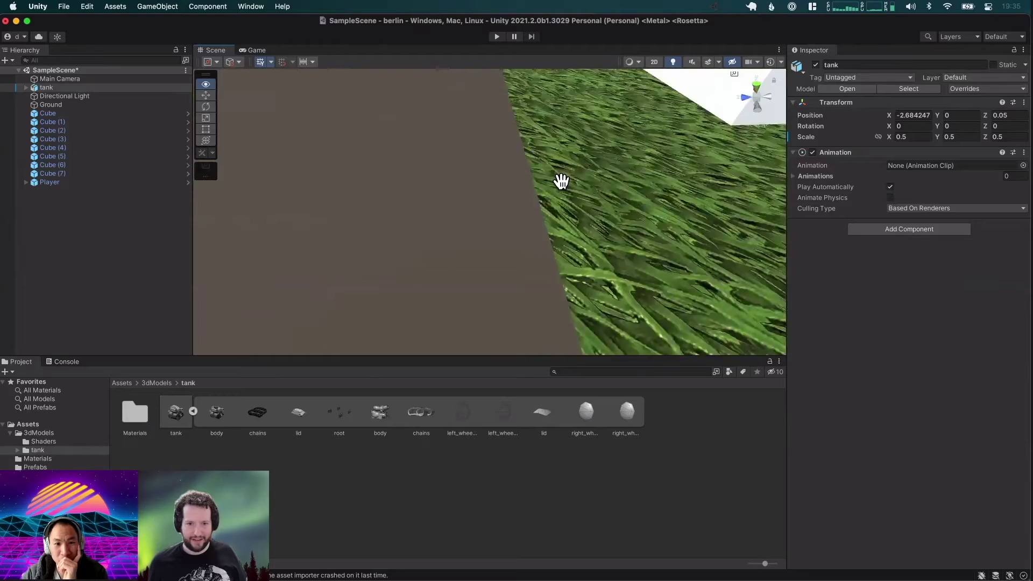
pyautogui.scroll(2, 562, 182)
pyautogui.scroll(8, 560, 181)
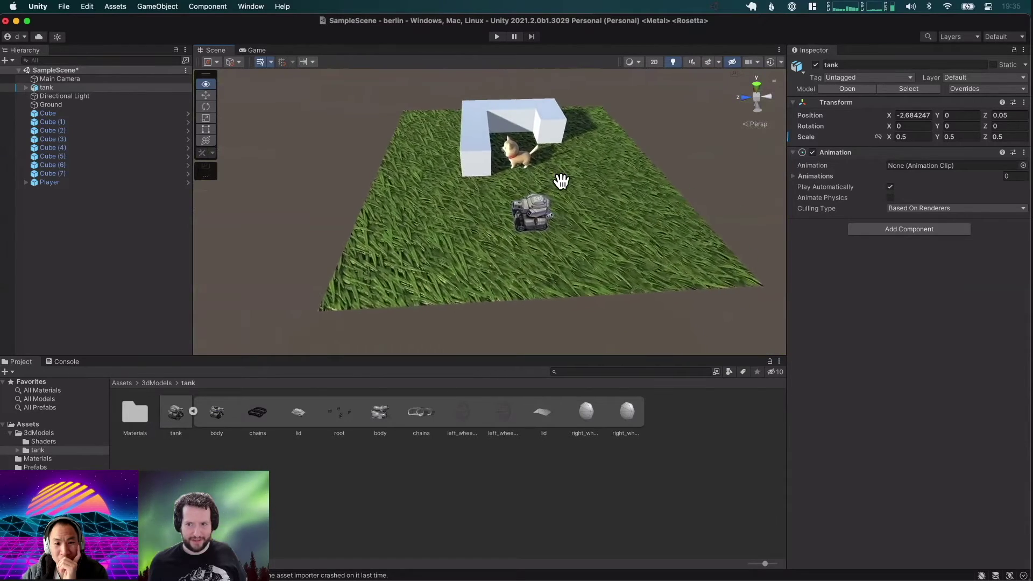
# Inspect the tank Materials and the unlit diffuse alpha shader, then bring the BeagleFbx Finder window forward
pyautogui.click(176, 412)
pyautogui.press('Left')
pyautogui.press('Left')
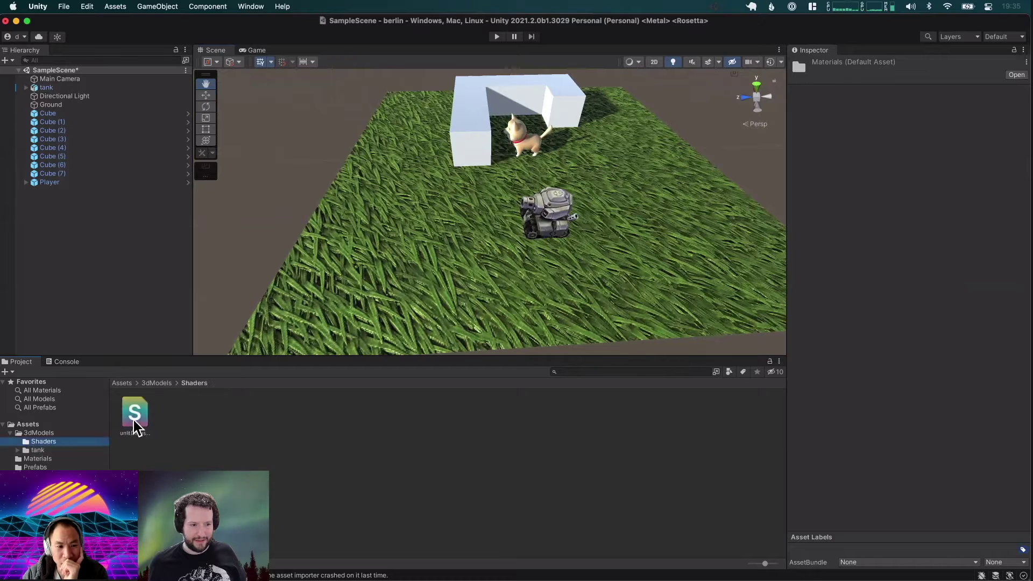
pyautogui.click(132, 419)
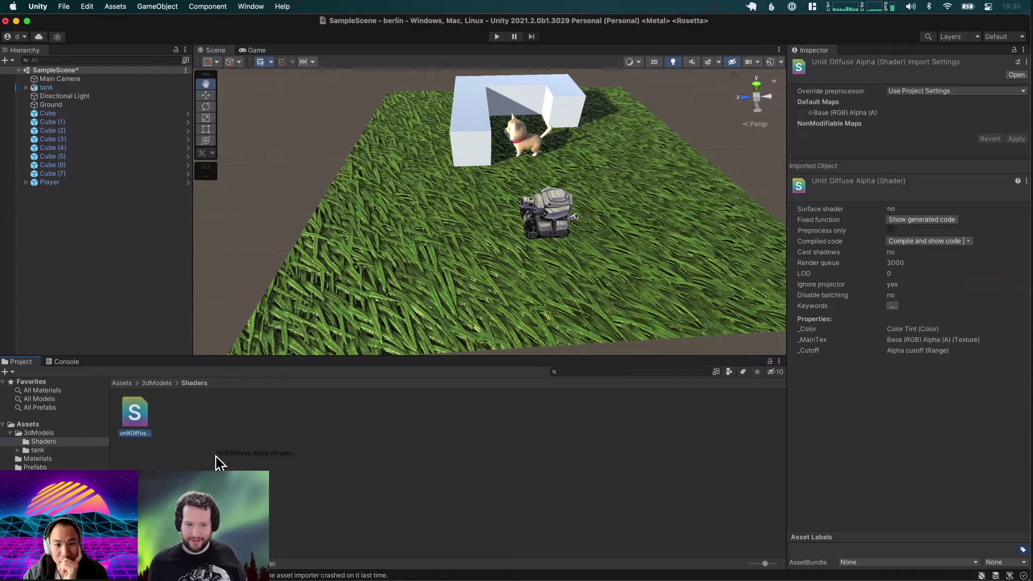
pyautogui.click(41, 433)
pyautogui.press('super+Tab')
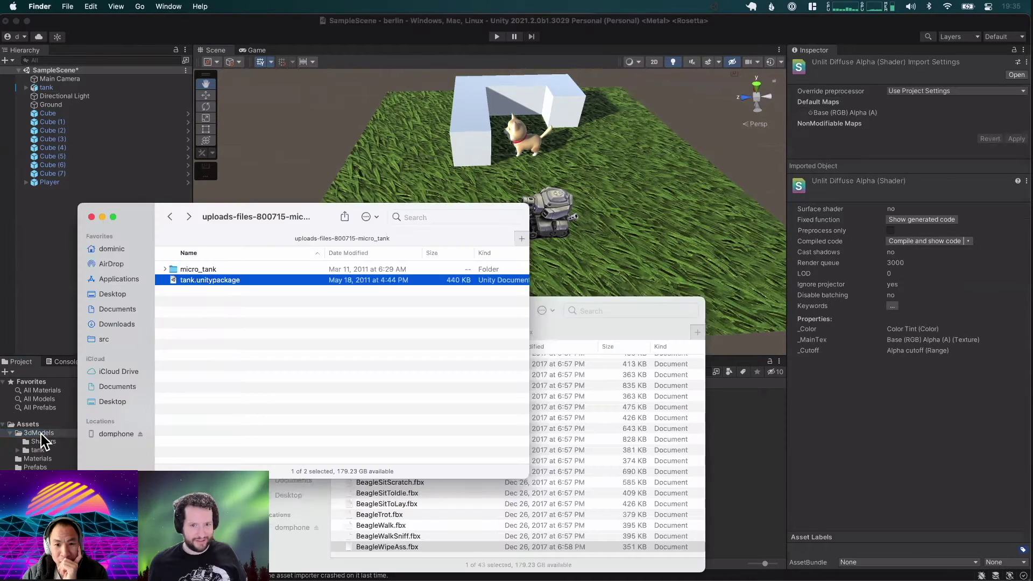
pyautogui.click(314, 570)
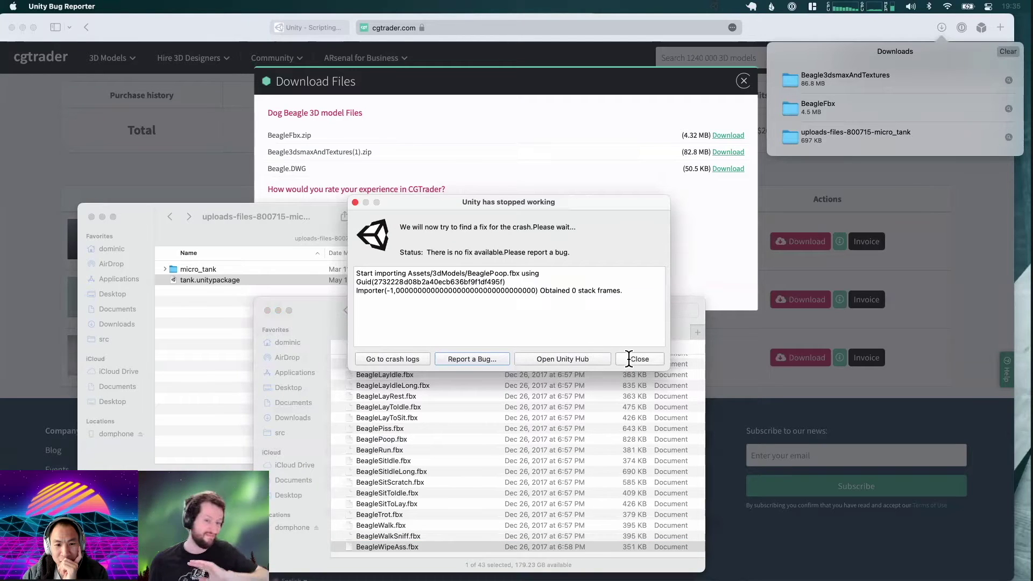
# Dismiss the Unity crash notices and open Downloads > Beagle3dsmaxAndTextures > 3dsmax in Finder
pyautogui.click(633, 359)
pyautogui.click(937, 564)
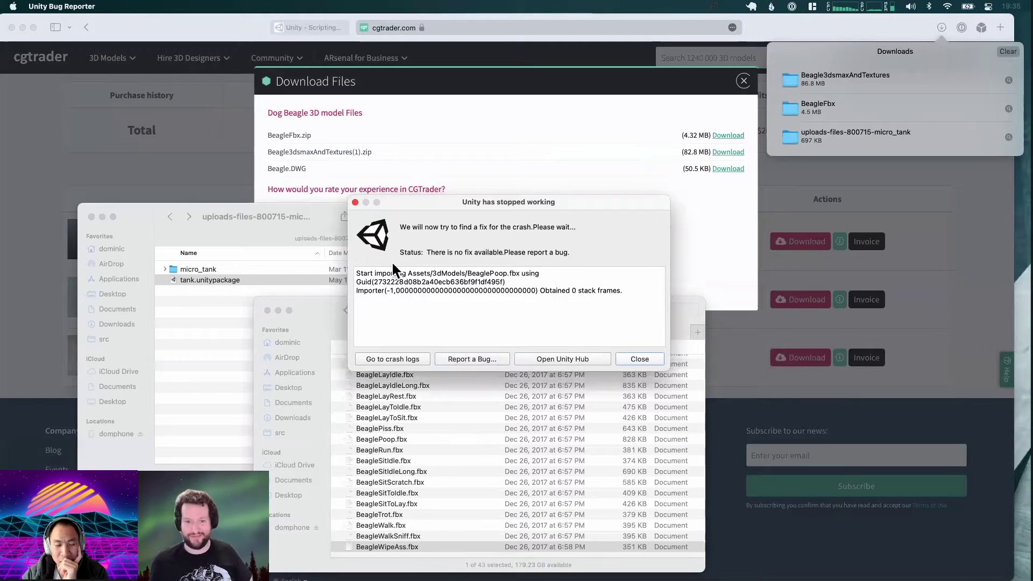
pyautogui.click(632, 359)
pyautogui.scroll(10, 350, 366)
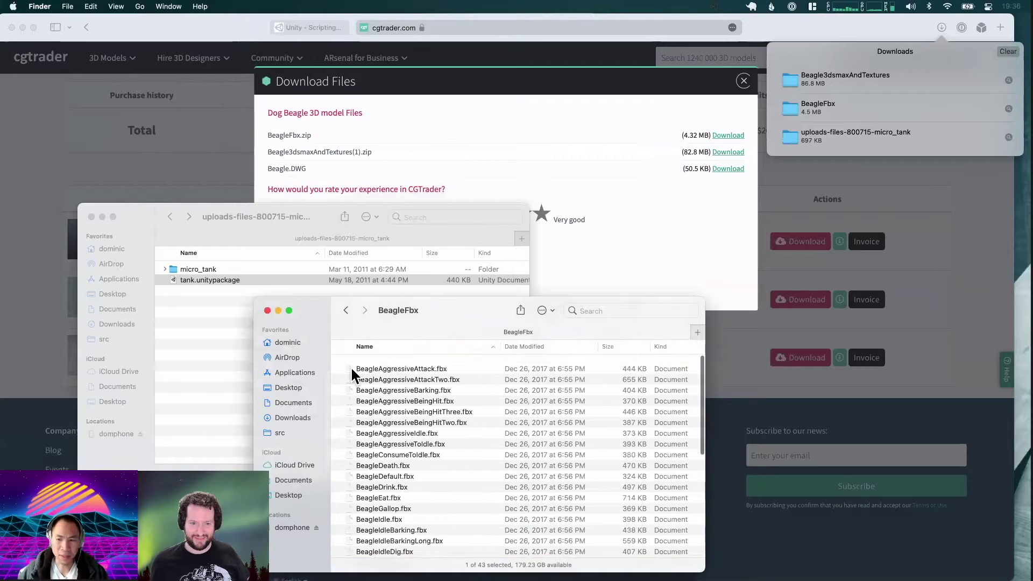
pyautogui.click(346, 310)
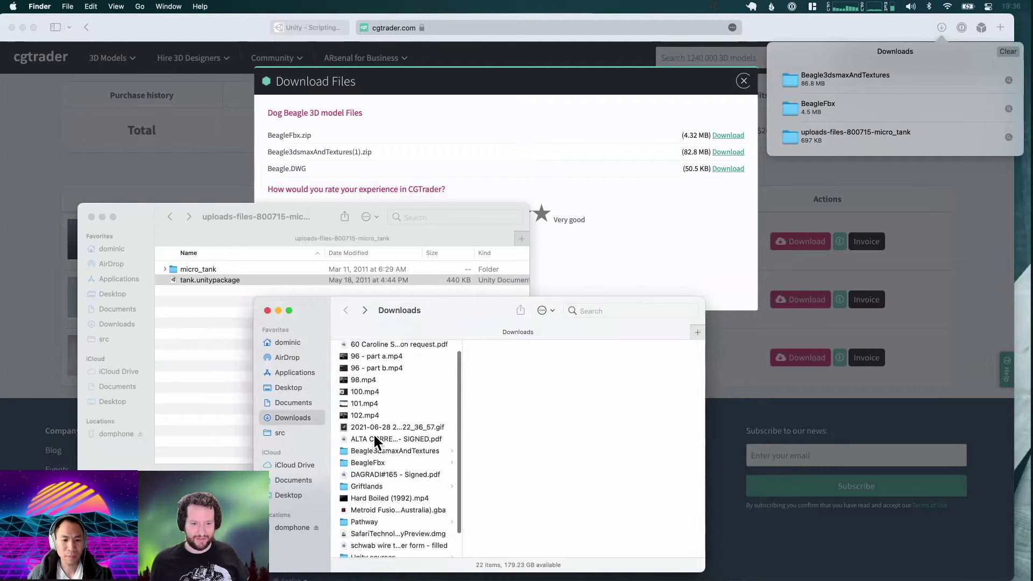
pyautogui.scroll(-2, 373, 432)
pyautogui.click(408, 416)
pyautogui.click(505, 347)
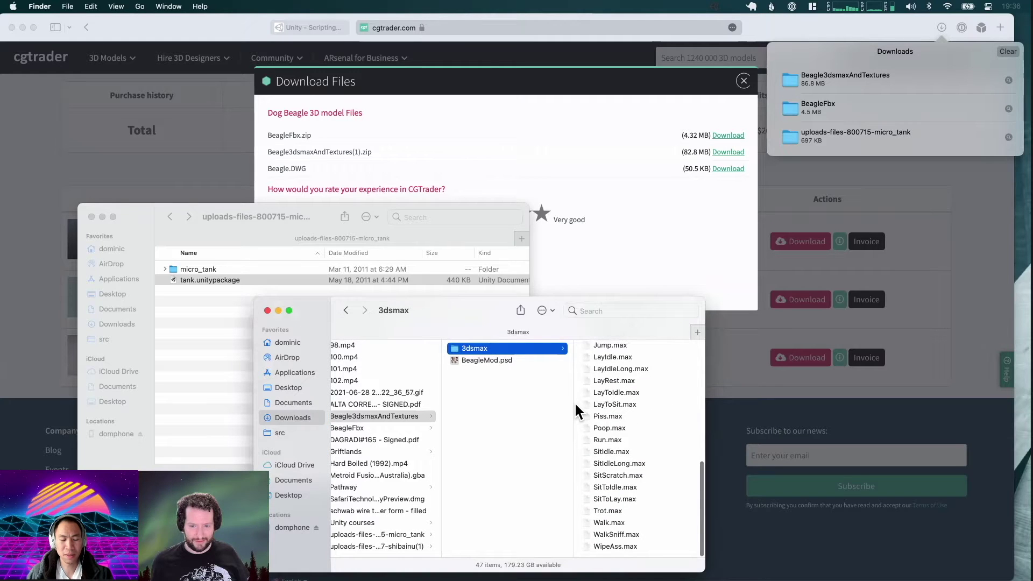
# Launch Blender from the app launcher with 'ble' and close its splash screen
pyautogui.hotkey('alt', 'space')
pyautogui.write('ble')
pyautogui.press('Return')
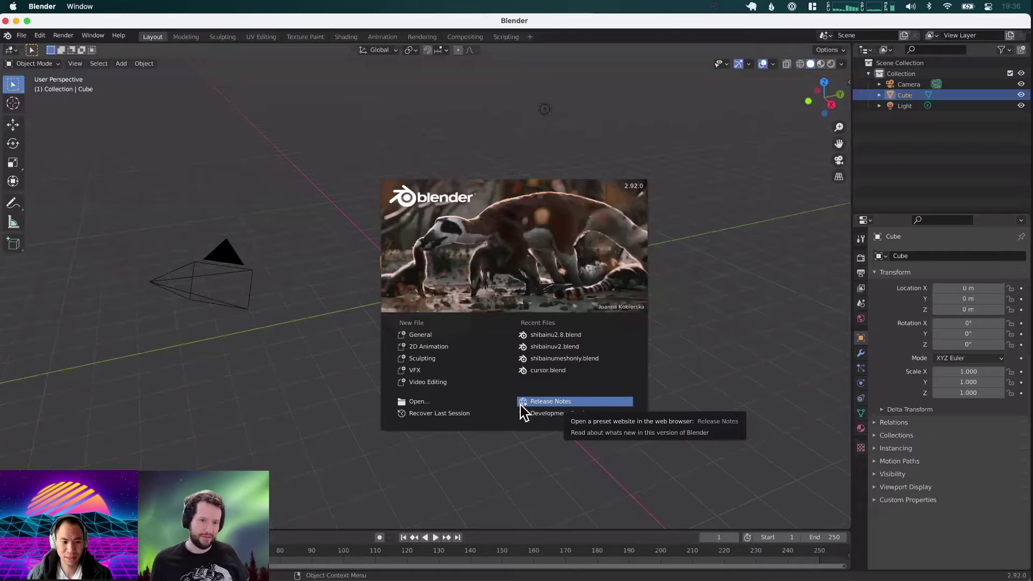
pyautogui.click(482, 388)
# Import the last .fbx file from Downloads/BeagleFbx as an FBX, adding the Bip003 rig
pyautogui.click(21, 36)
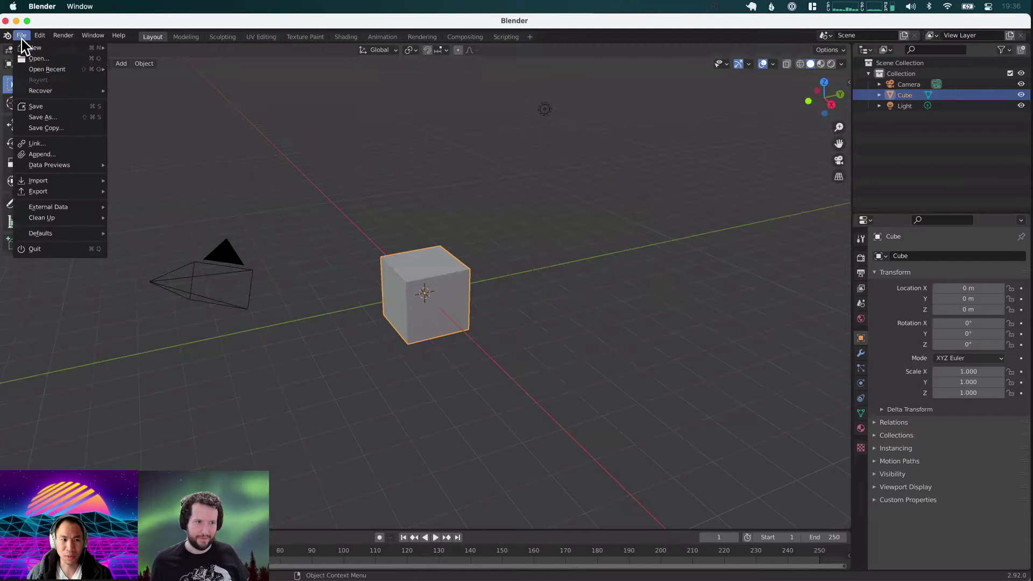
pyautogui.moveTo(54, 181)
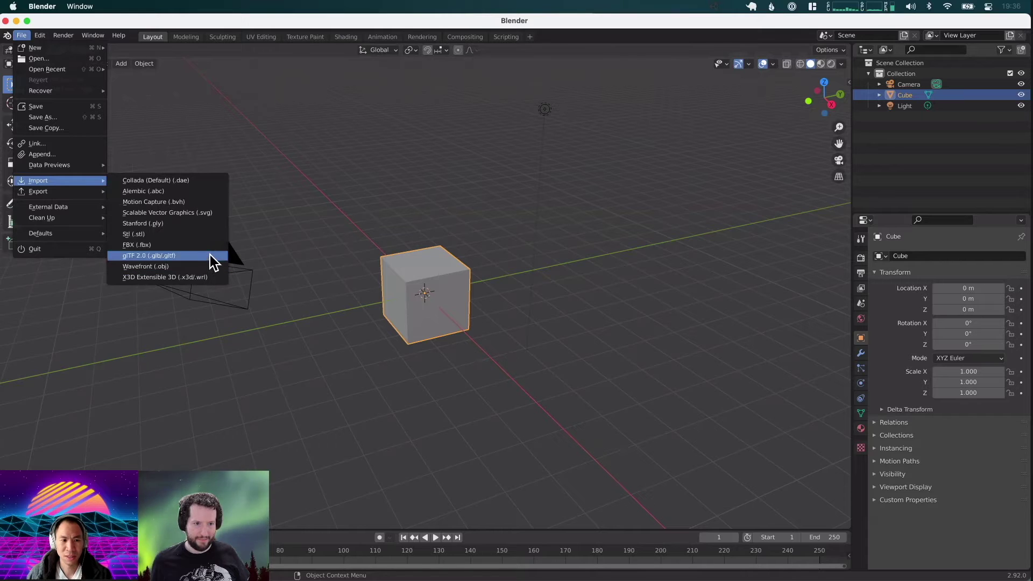
pyautogui.press('super+Tab')
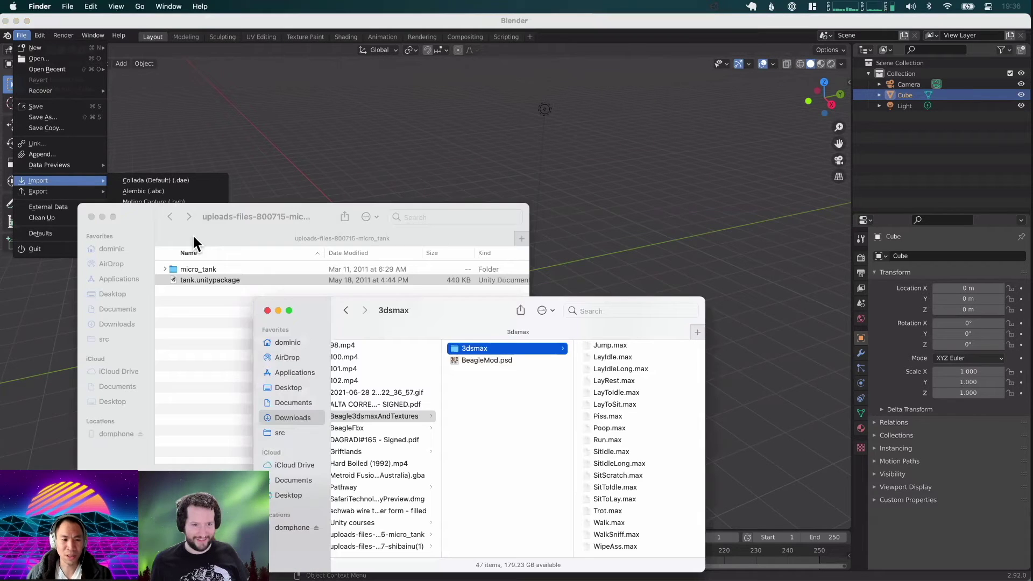
pyautogui.press('super+Tab')
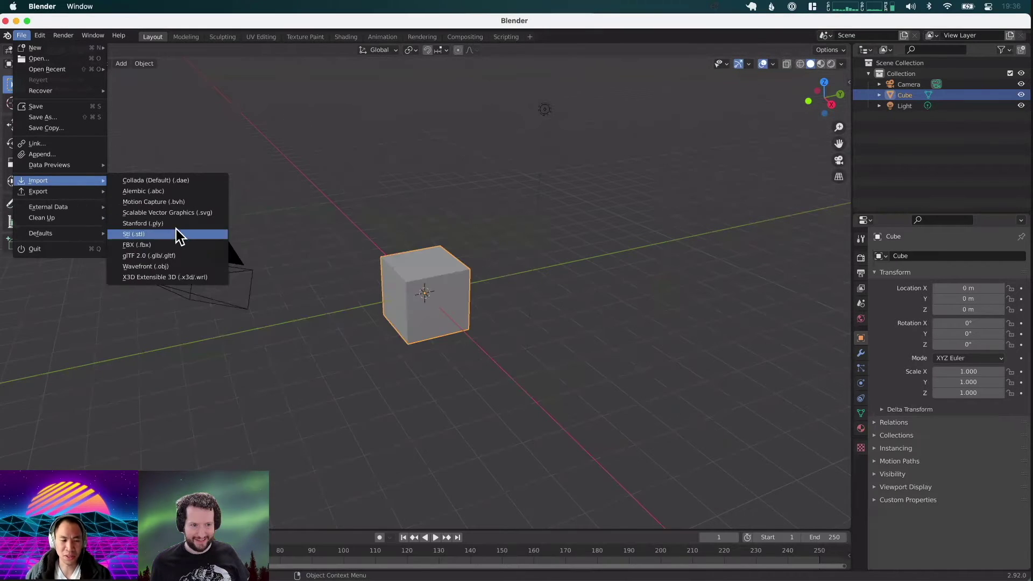
pyautogui.click(175, 240)
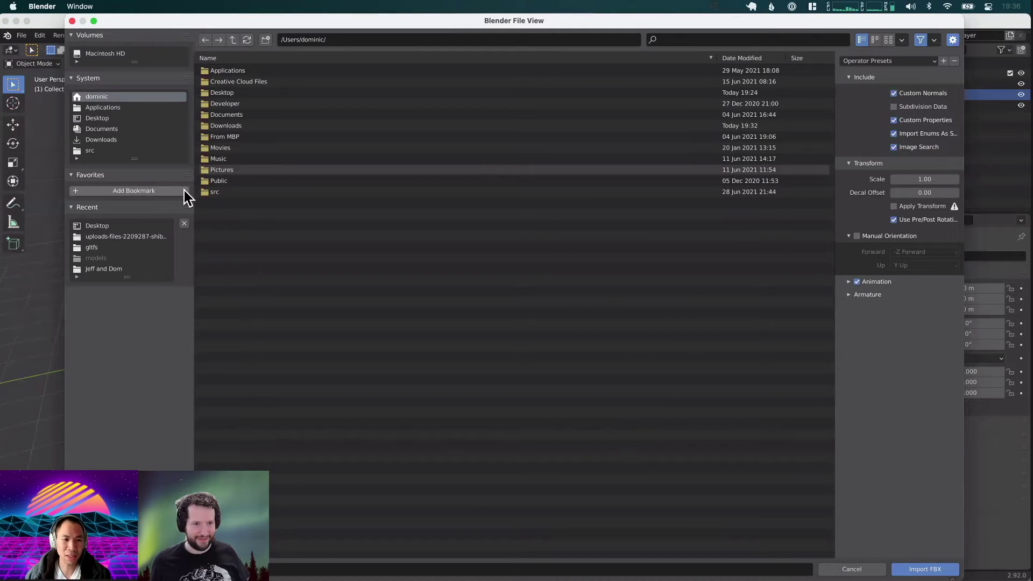
pyautogui.doubleClick(251, 126)
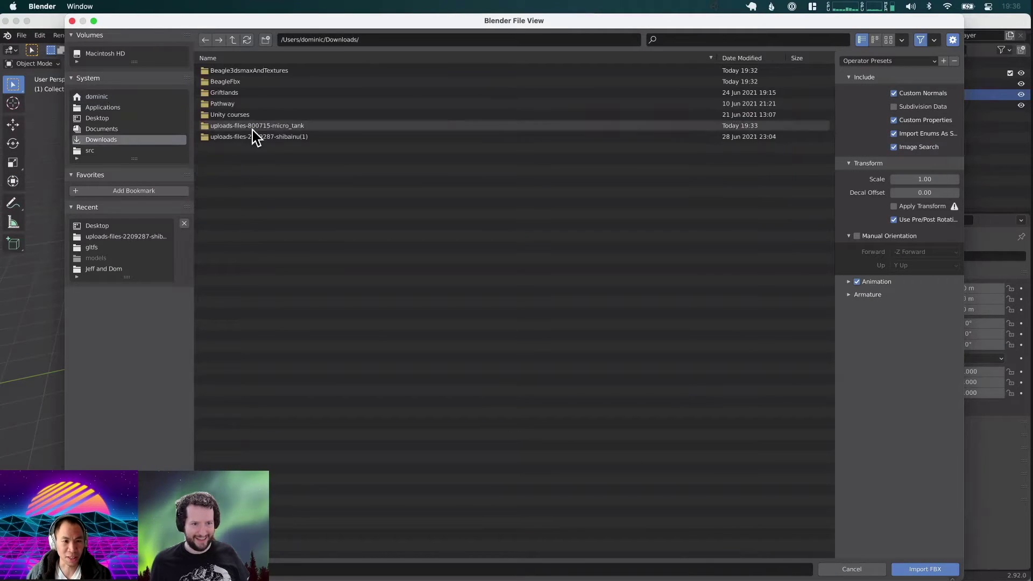
pyautogui.doubleClick(259, 81)
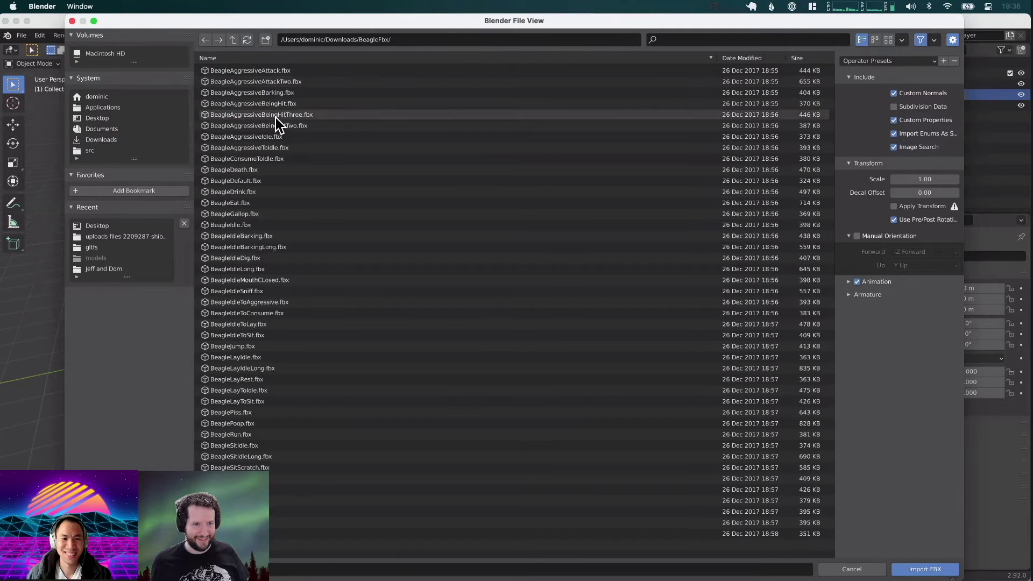
pyautogui.doubleClick(277, 534)
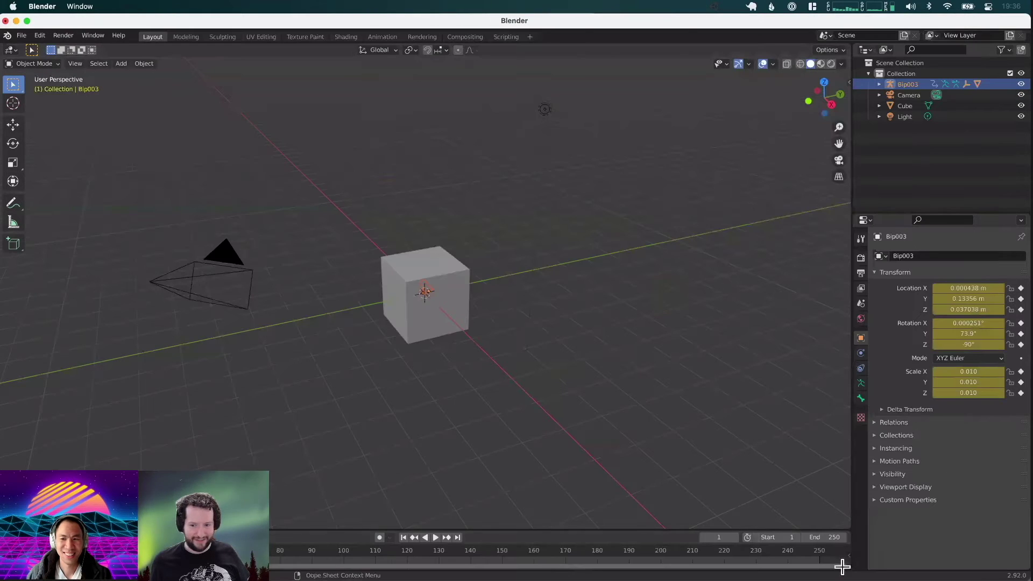
# Delete the default Cube, select Bip003 and start playing its animation
pyautogui.rightClick(662, 300)
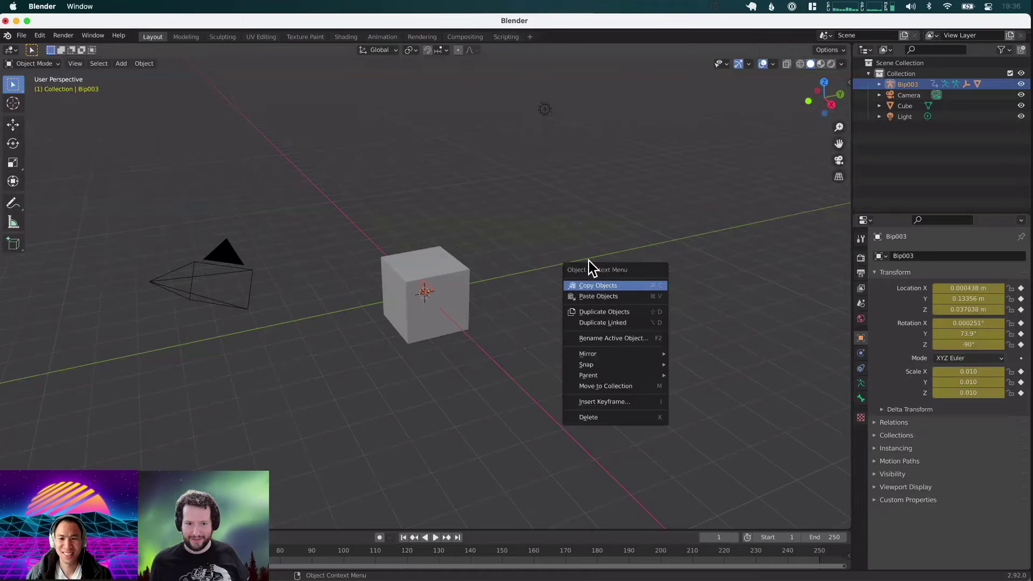
pyautogui.click(906, 106)
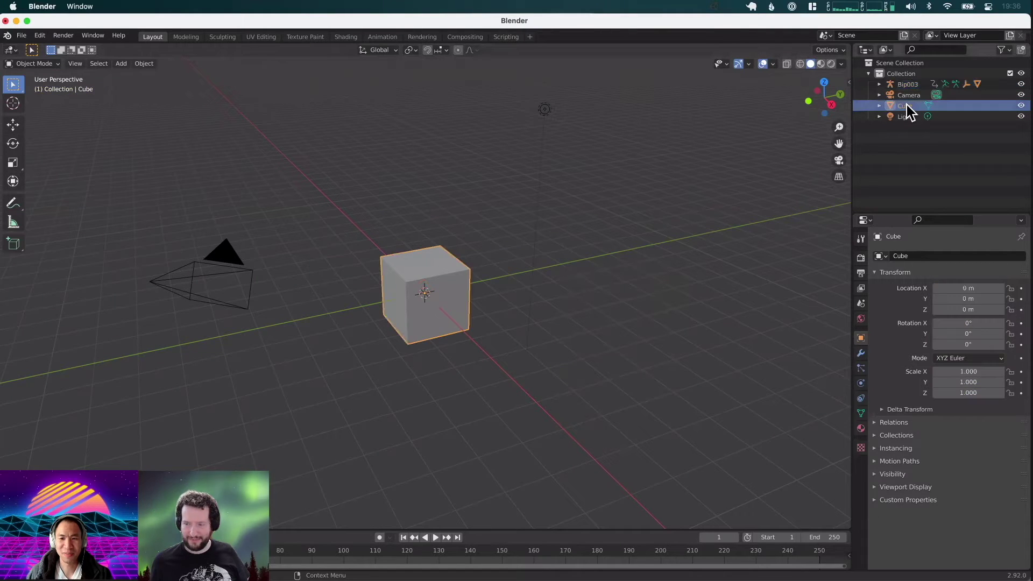
pyautogui.press('x')
pyautogui.click(914, 85)
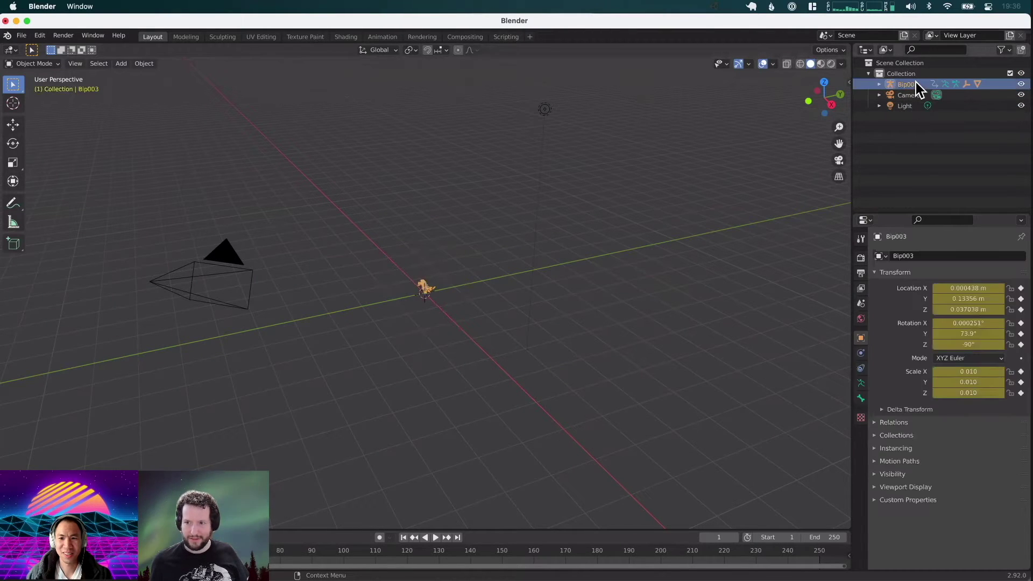
pyautogui.press('space')
# Orbit around the animated beagle and drag the timeline area taller
pyautogui.scroll(-10, 431, 283)
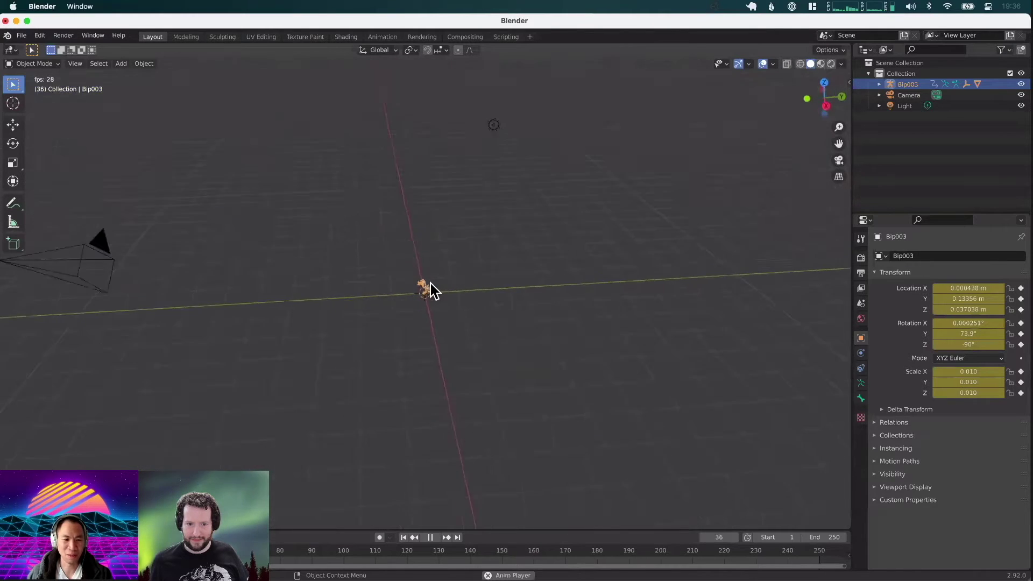
pyautogui.keyDown('ctrl'); pyautogui.scroll(-2, 430, 291); pyautogui.keyUp('ctrl')
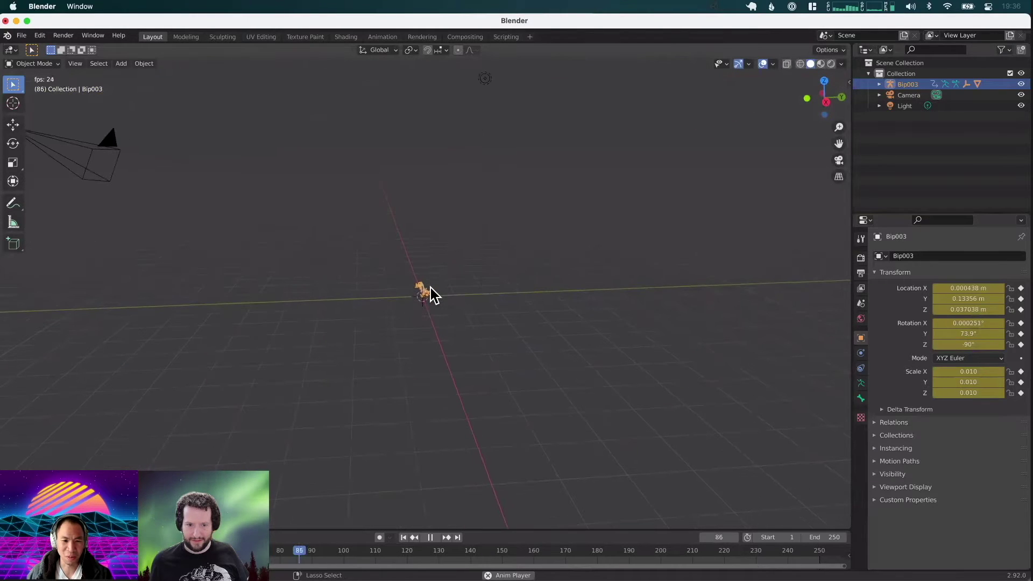
pyautogui.scroll(-15, 430, 289)
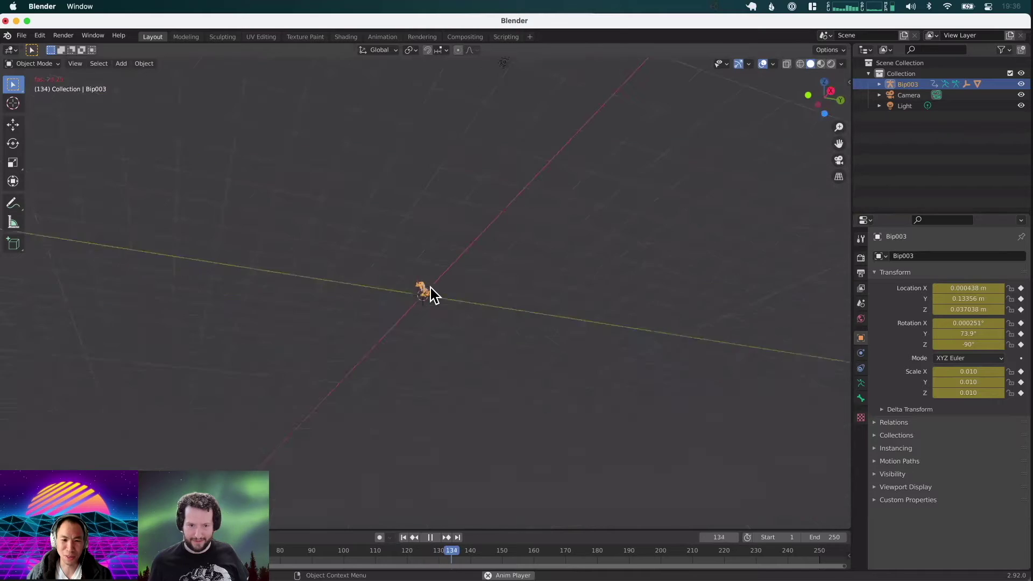
pyautogui.scroll(-3, 431, 289)
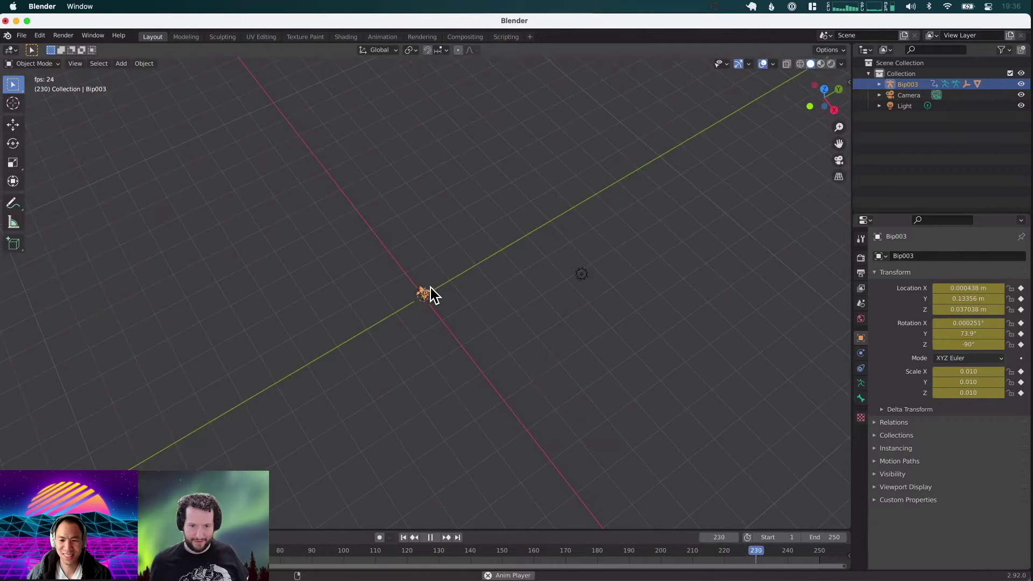
pyautogui.scroll(-10, 426, 298)
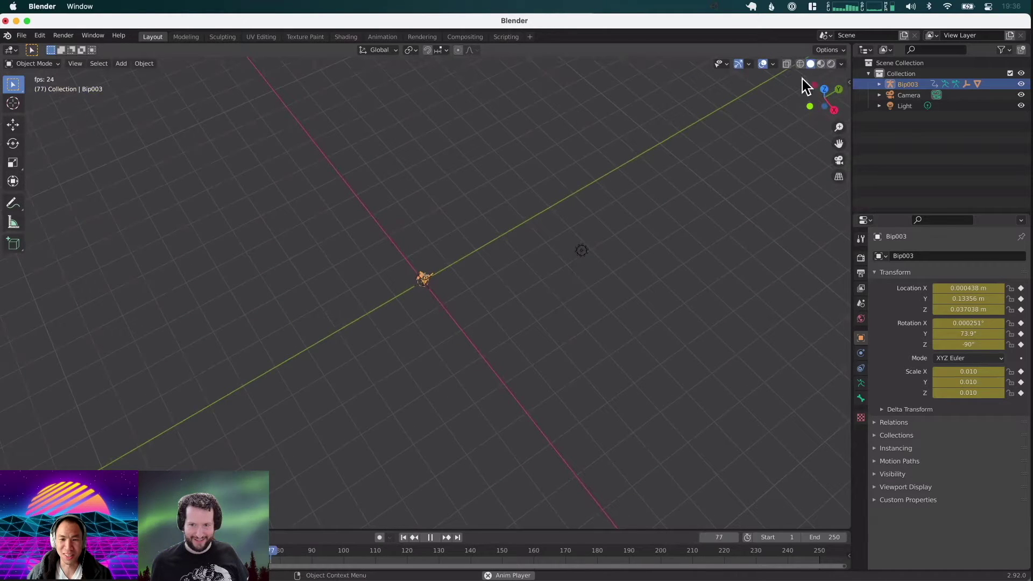
pyautogui.scroll(8, 765, 199)
pyautogui.rightClick(532, 192)
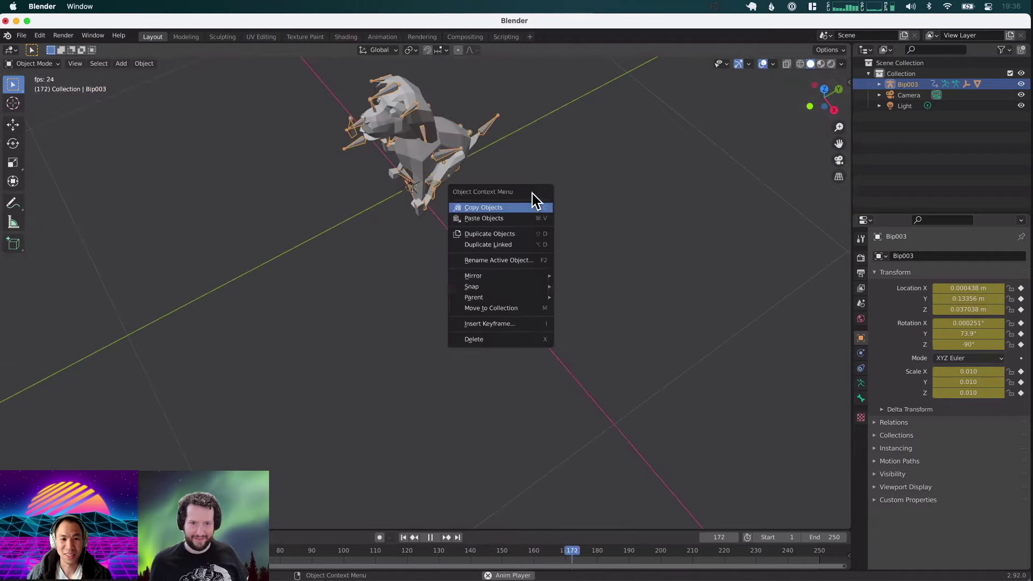
pyautogui.click(563, 184)
pyautogui.rightClick(549, 169)
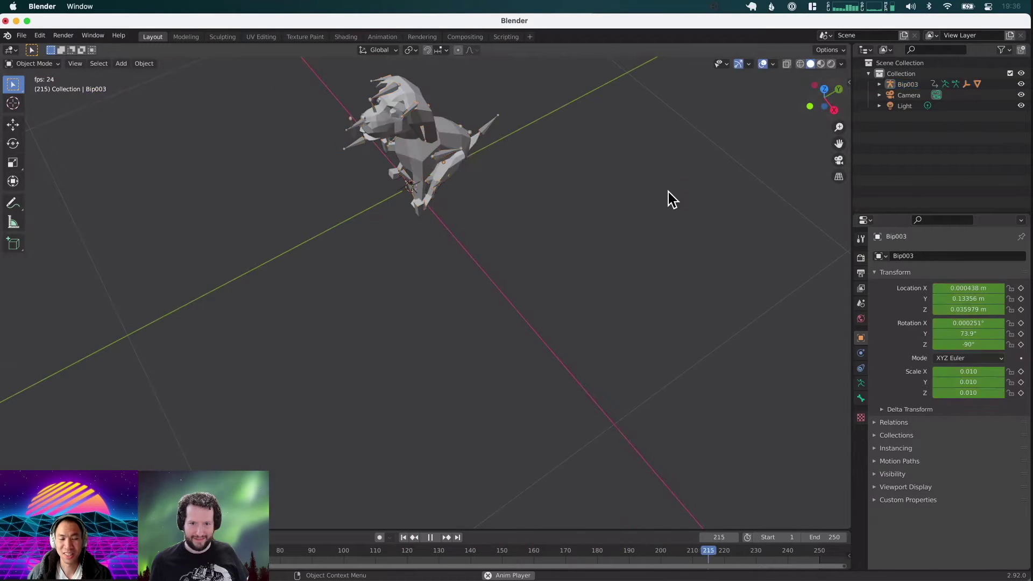
pyautogui.rightClick(548, 186)
pyautogui.rightClick(614, 221)
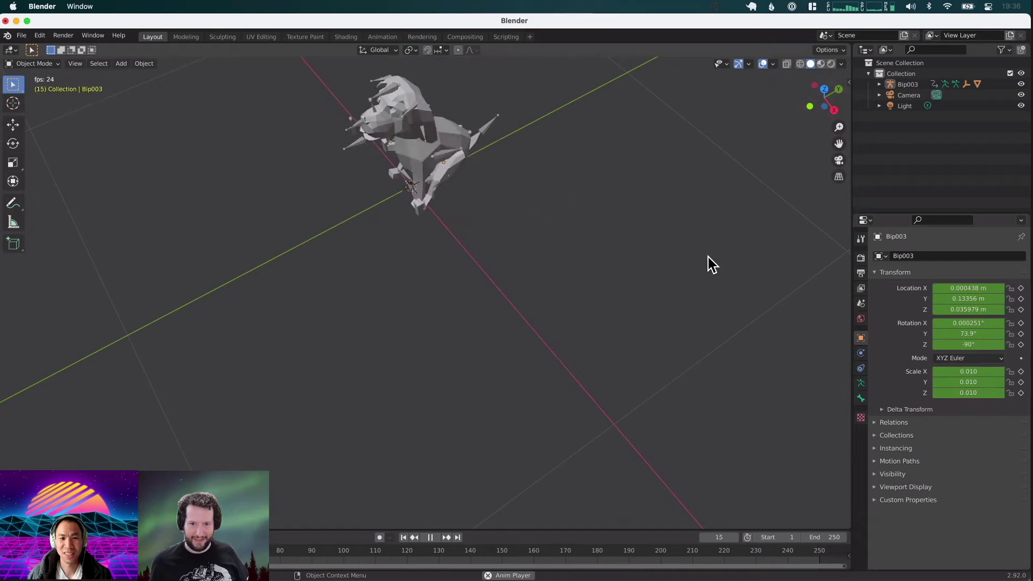
pyautogui.moveTo(504, 205); pyautogui.dragTo(506, 230, button='middle')
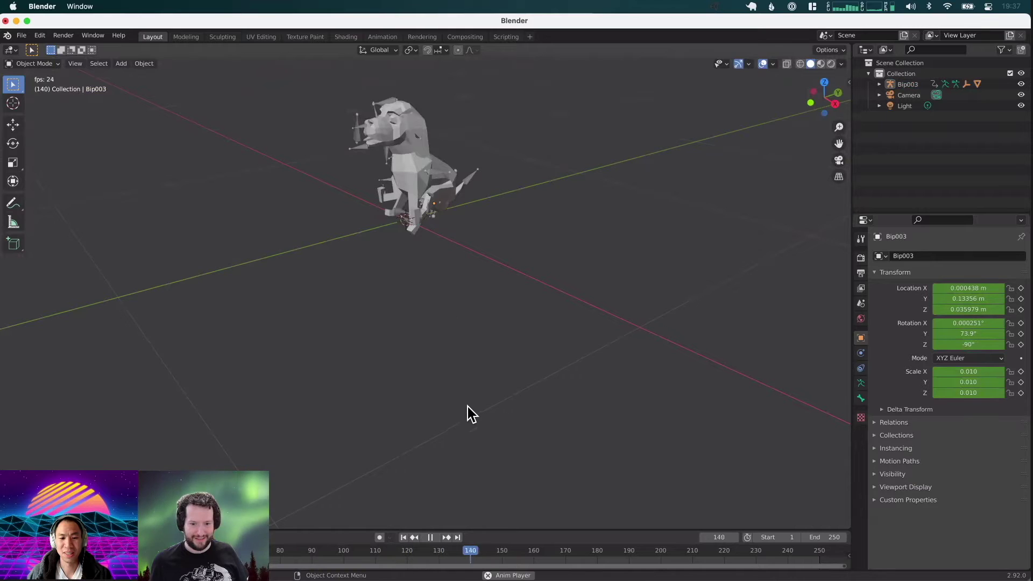
pyautogui.moveTo(523, 528); pyautogui.dragTo(524, 366)
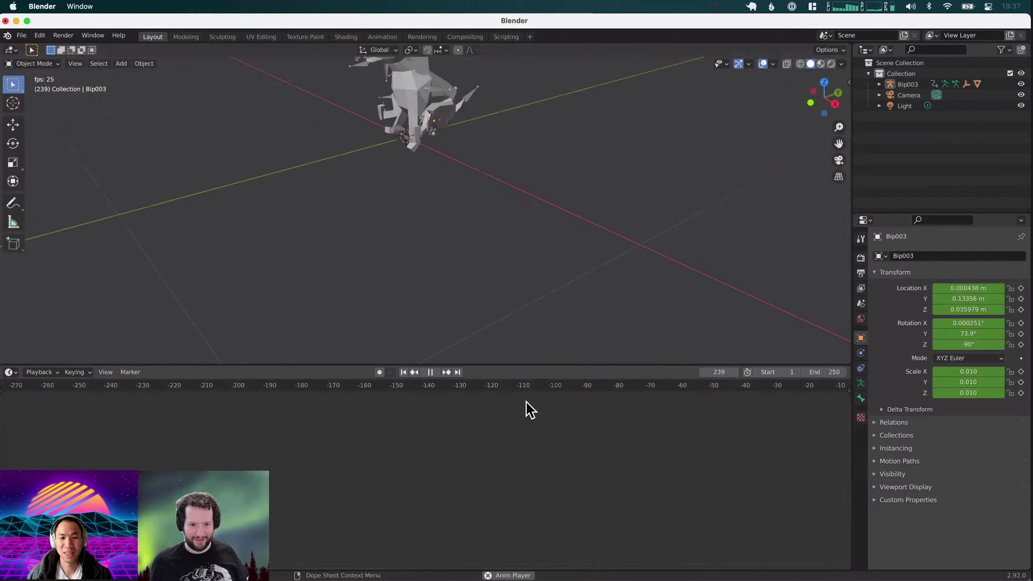
# Stop playback, set the timeline end frame to 10, and replay the animation
pyautogui.keyDown('ctrl'); pyautogui.scroll(-5, 530, 410); pyautogui.keyUp('ctrl')
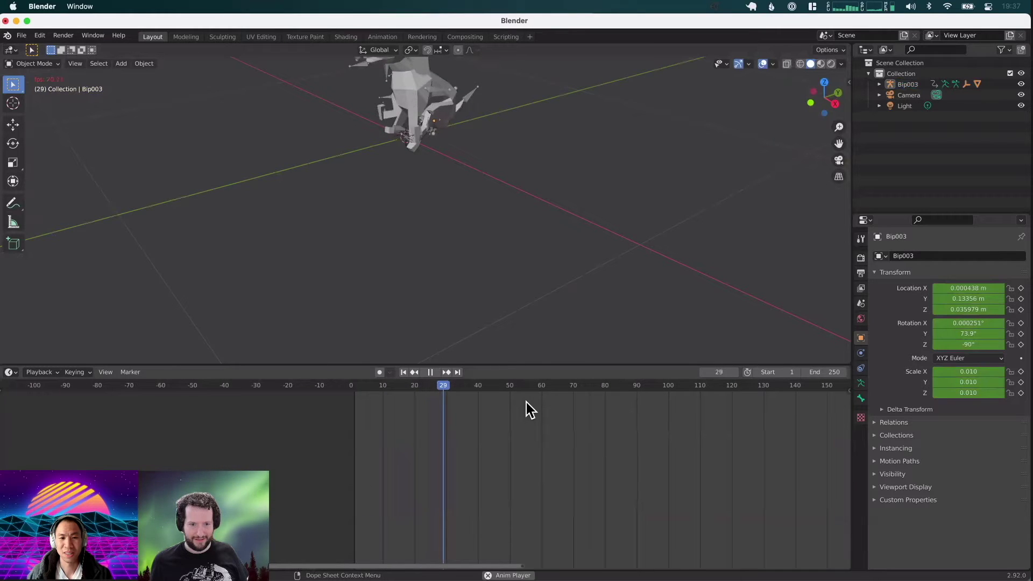
pyautogui.click(404, 372)
pyautogui.click(404, 372)
pyautogui.click(404, 372)
pyautogui.click(404, 373)
pyautogui.press('space')
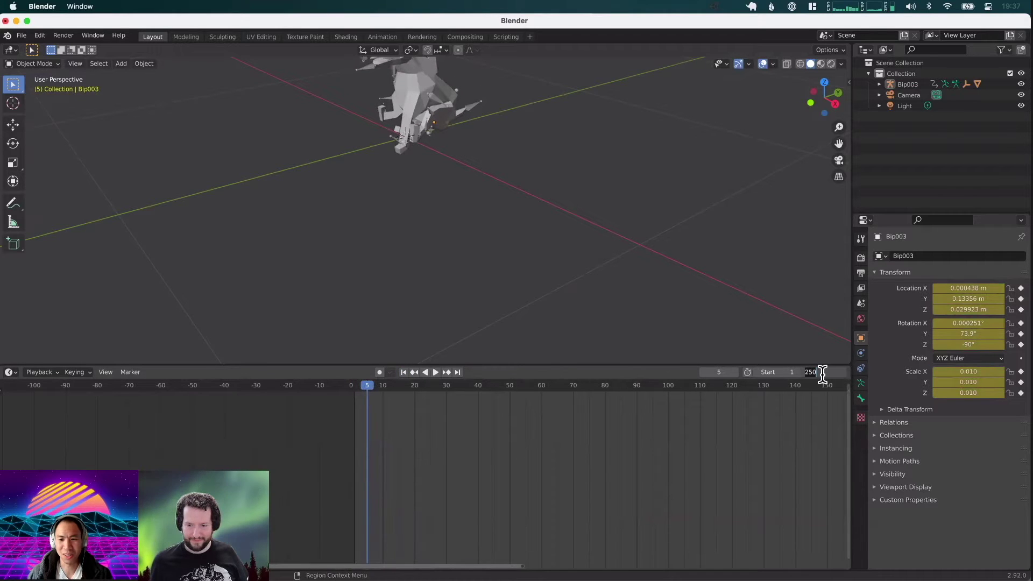
pyautogui.press('Return')
pyautogui.press('space')
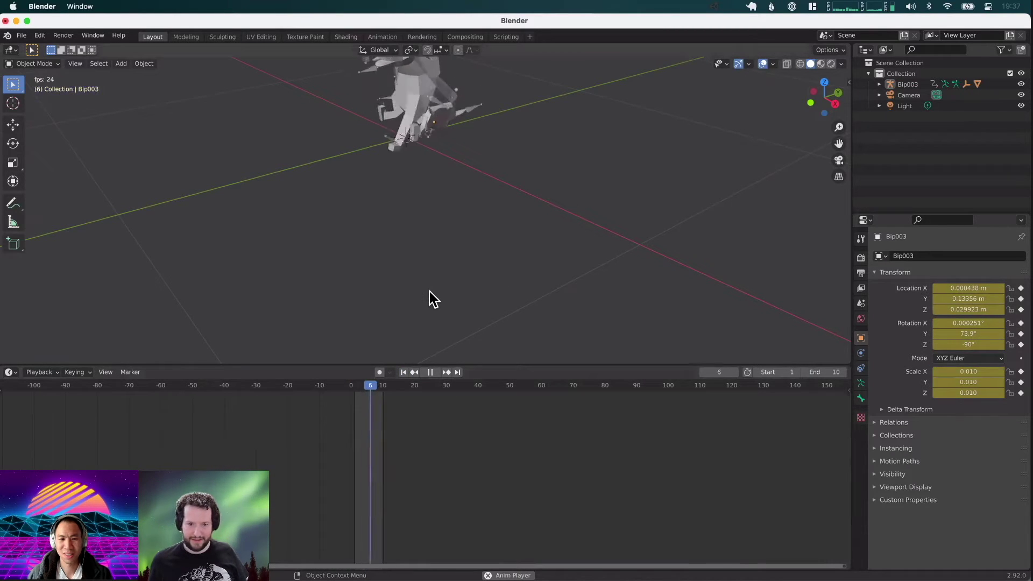
# Adjust the end frame to 13 and watch the shortened beagle loop
pyautogui.scroll(3, 433, 282)
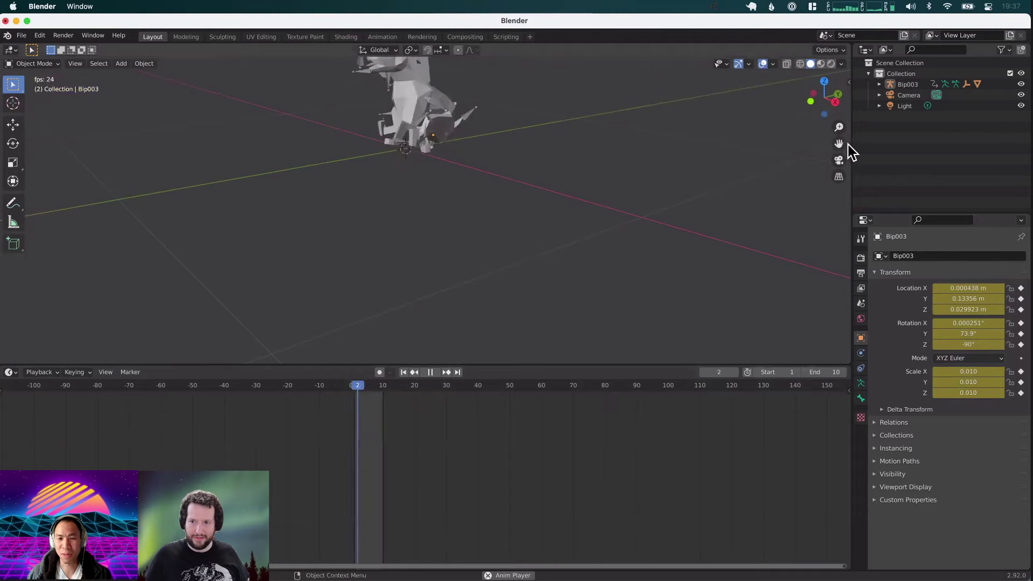
pyautogui.moveTo(839, 144); pyautogui.dragTo(831, 235)
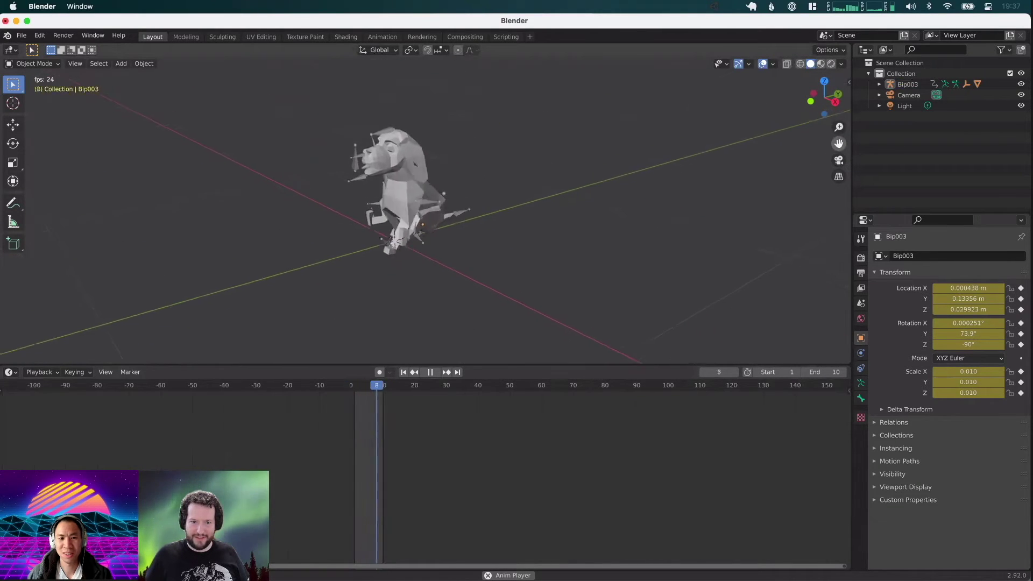
pyautogui.rightClick(683, 178)
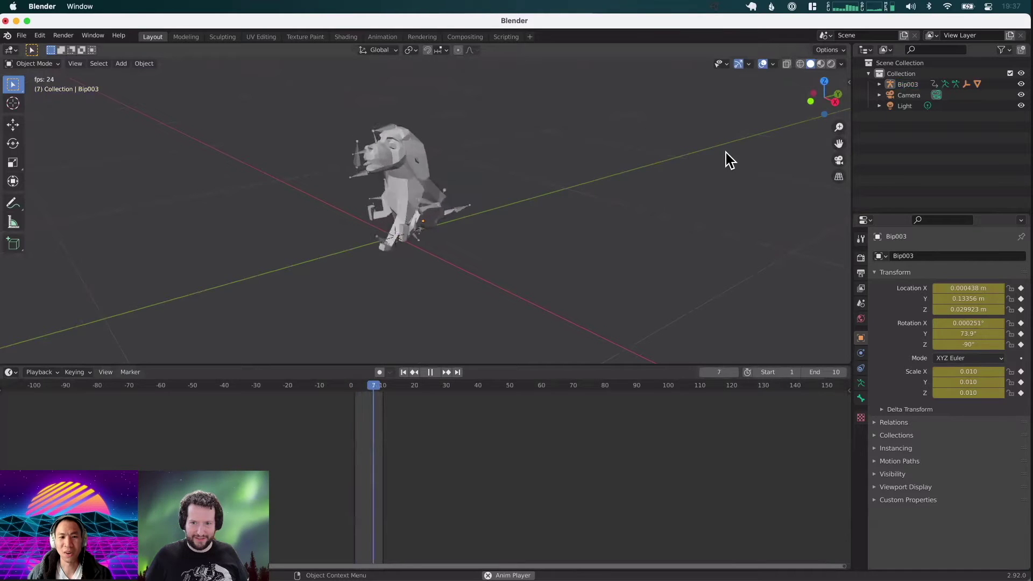
pyautogui.moveTo(839, 143)
pyautogui.mouseDown()
pyautogui.moveTo(758, 98)
pyautogui.moveTo(831, 139)
pyautogui.mouseUp()
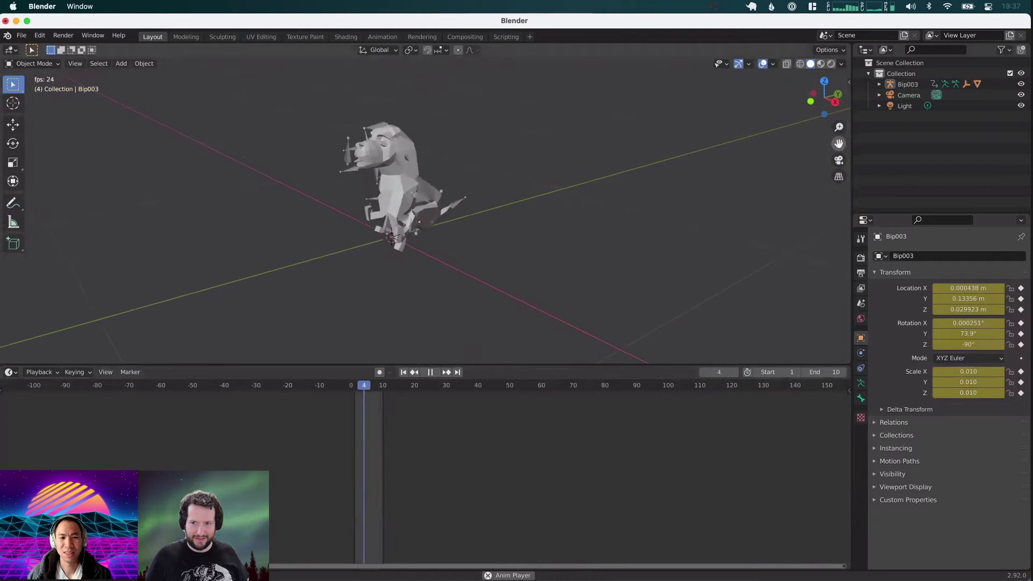
pyautogui.click(838, 161)
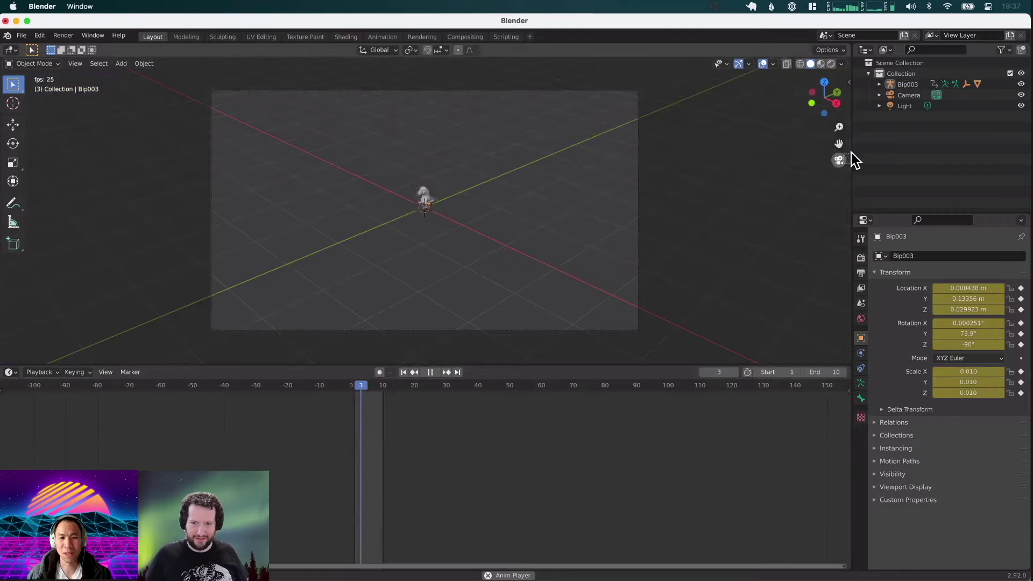
pyautogui.click(839, 160)
pyautogui.moveTo(824, 96); pyautogui.dragTo(680, 117)
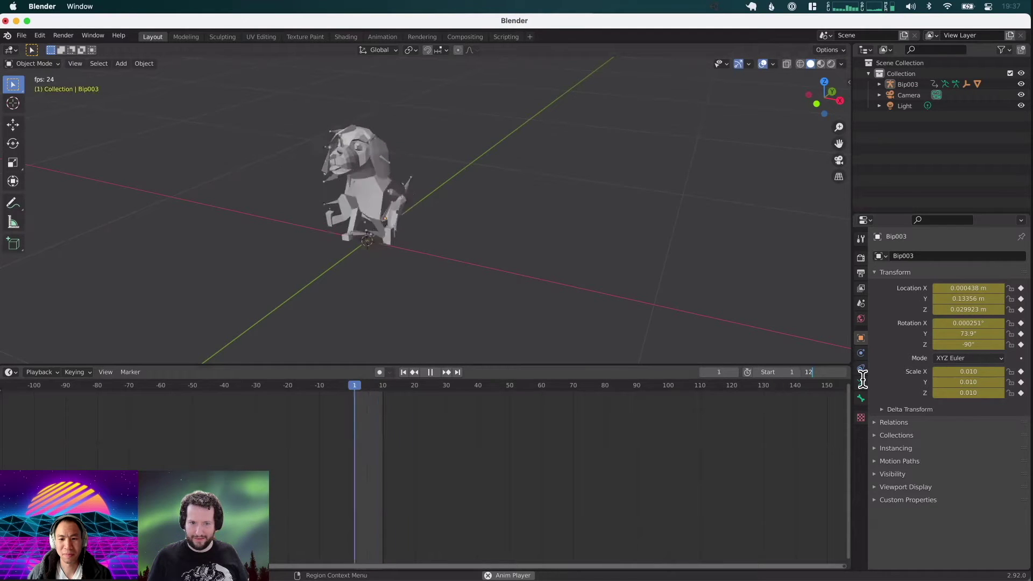
pyautogui.press('Return')
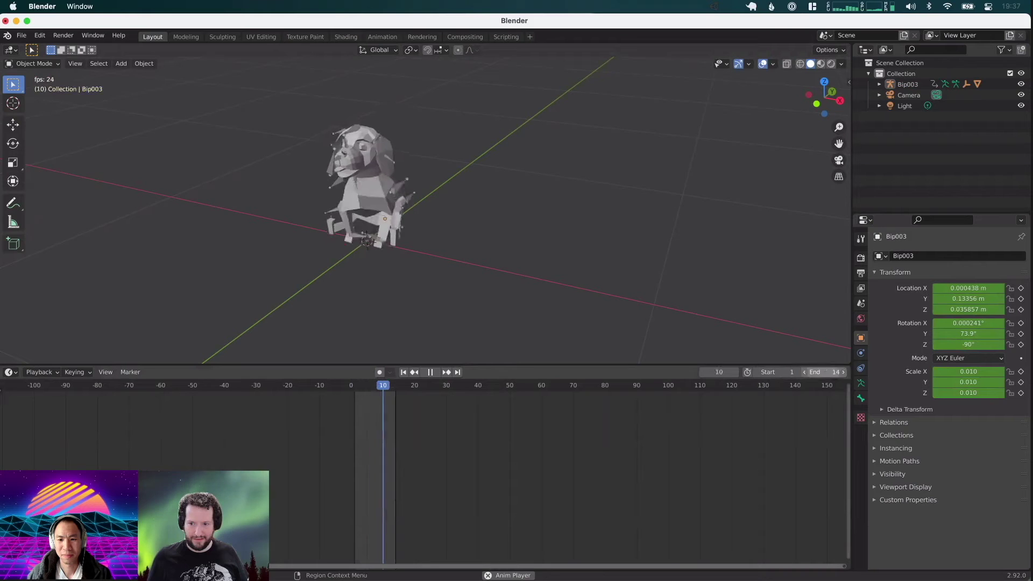
pyautogui.click(803, 373)
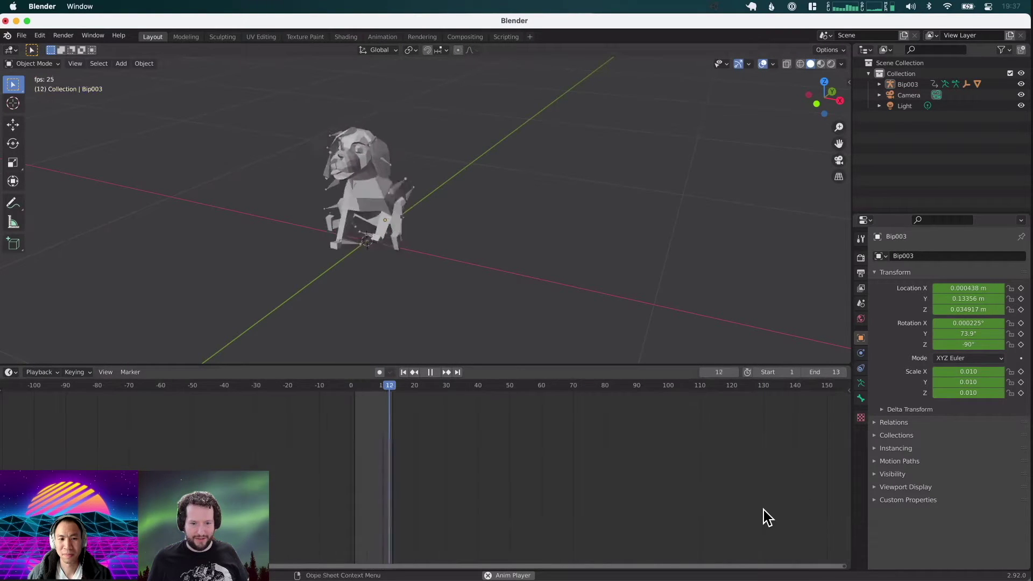
pyautogui.hscroll(-5, 699, 470)
pyautogui.hscroll(5, 703, 467)
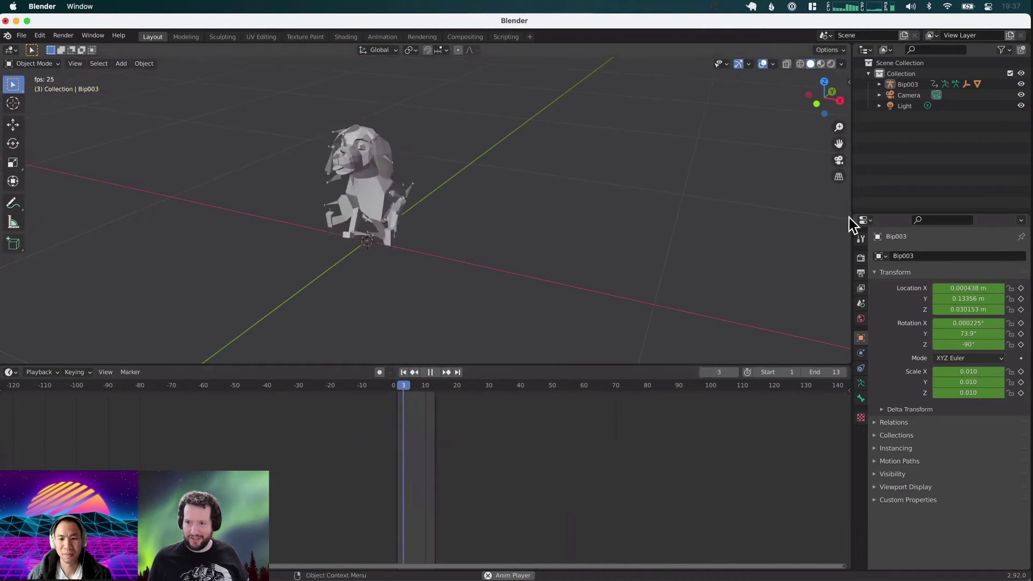
# Expand Bip003 in the Outliner and delete the Bip003 armature
pyautogui.click(877, 83)
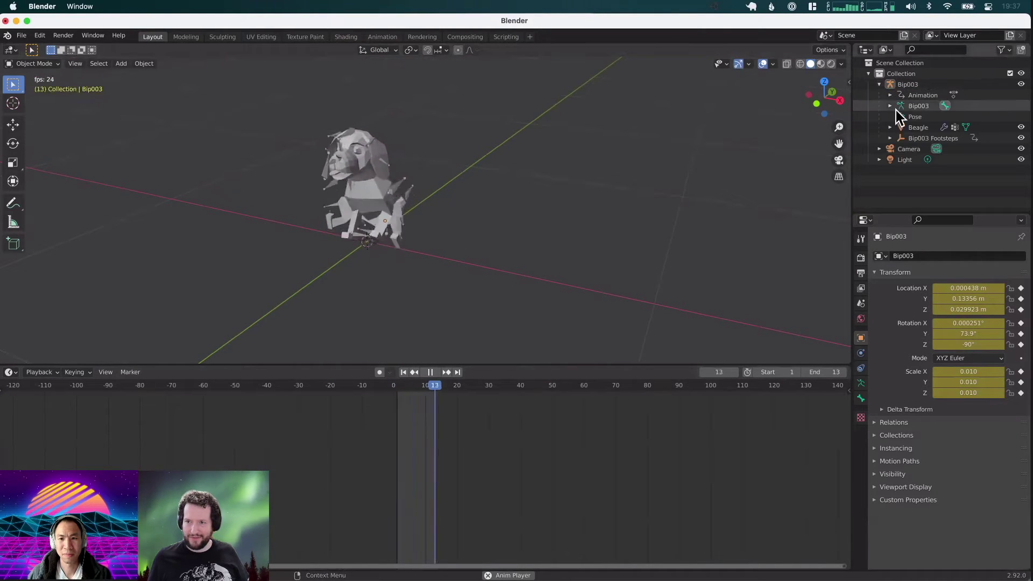
pyautogui.click(888, 137)
pyautogui.click(889, 127)
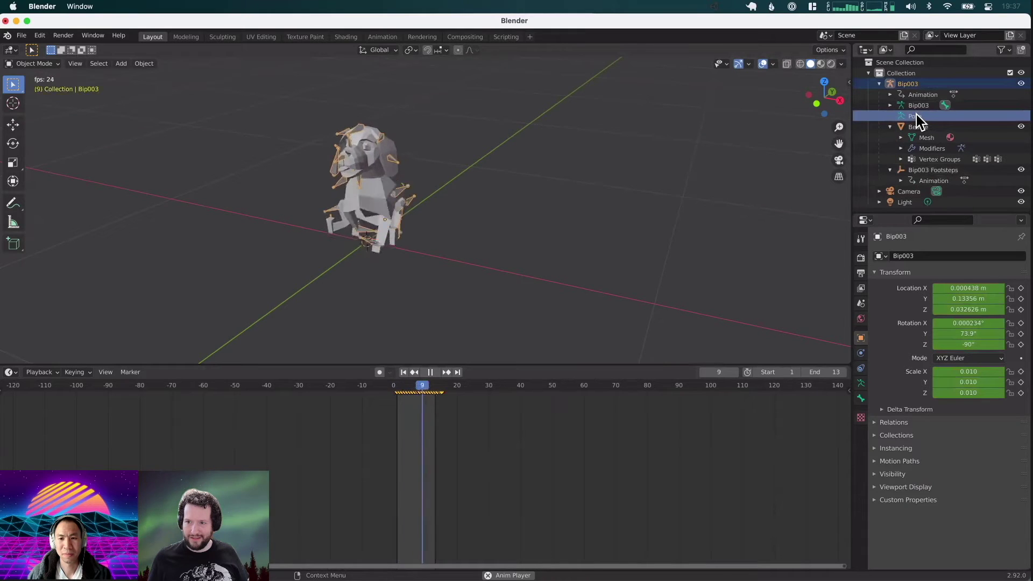
pyautogui.click(921, 106)
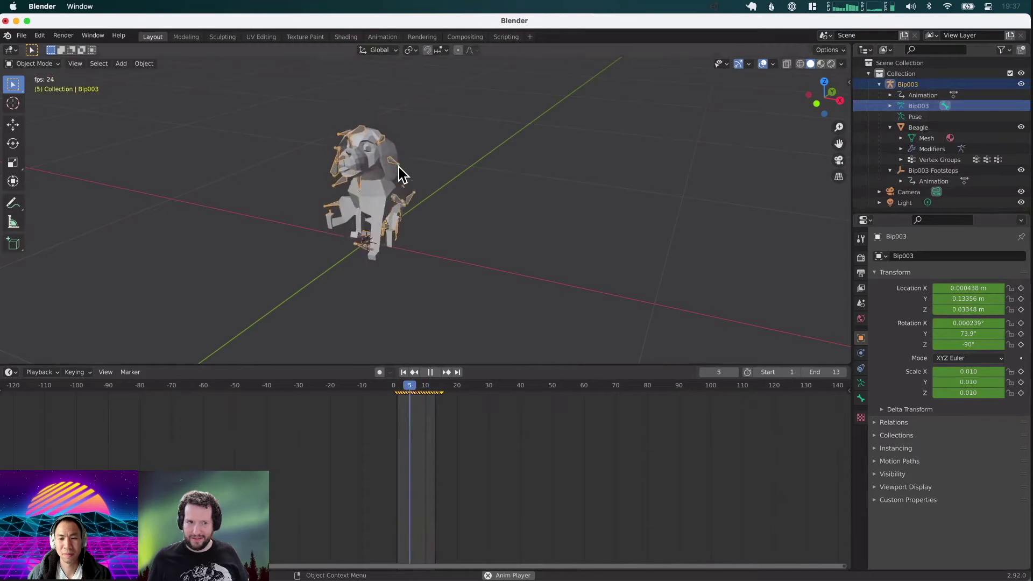
pyautogui.rightClick(912, 86)
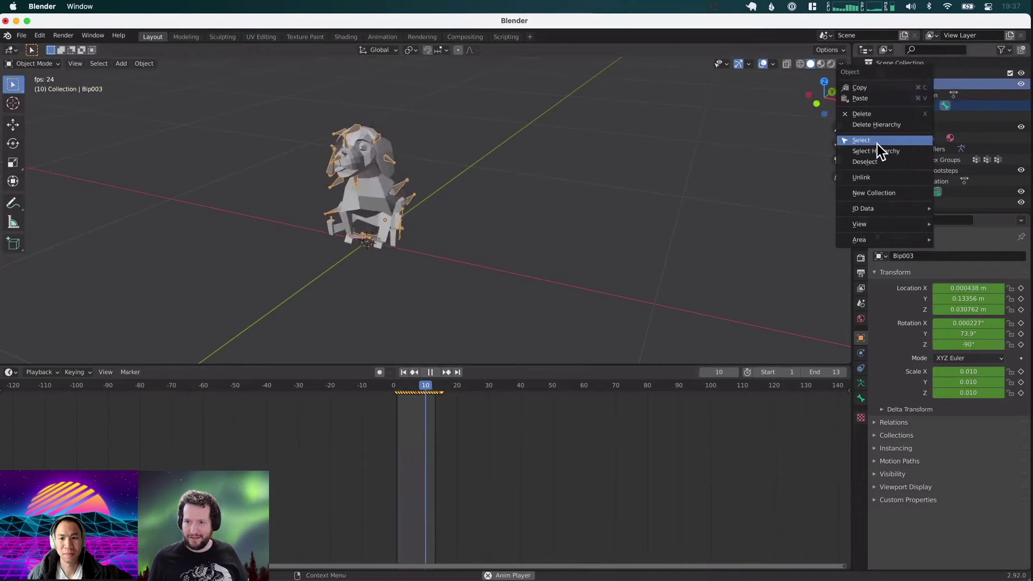
pyautogui.click(876, 114)
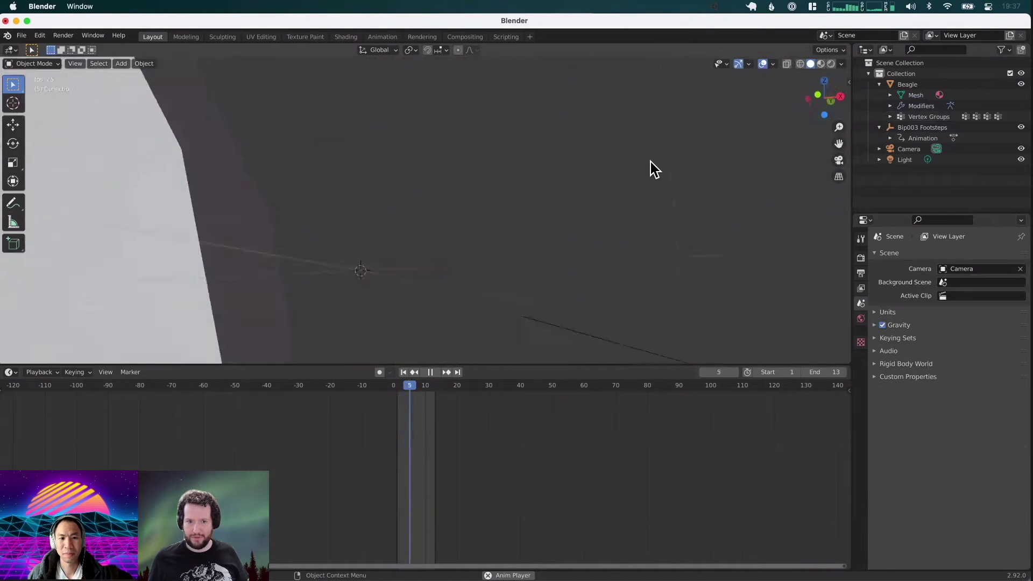
# Zoom out and orbit around the remaining beagle mesh to inspect it
pyautogui.moveTo(839, 127); pyautogui.dragTo(822, 153)
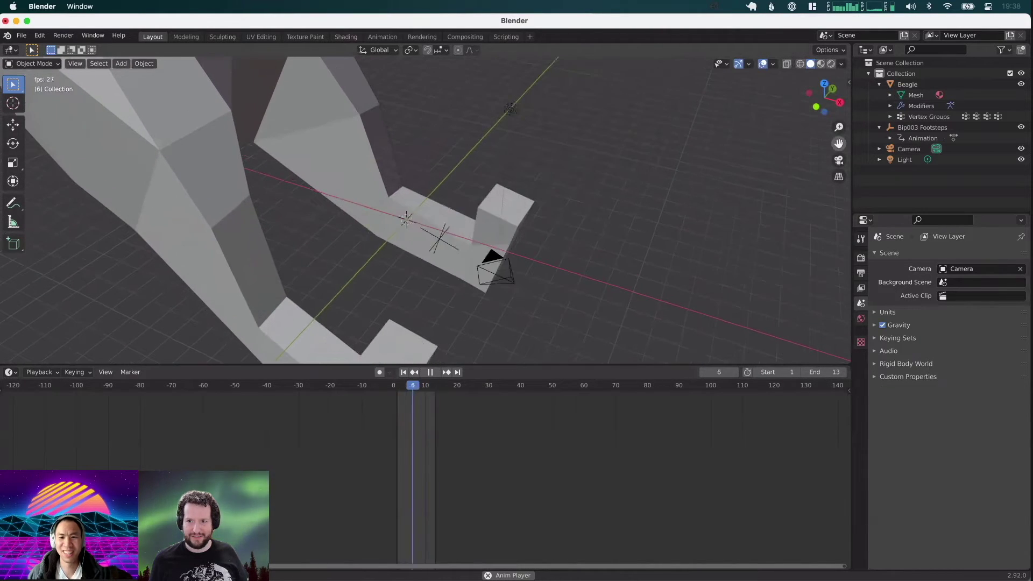
pyautogui.moveTo(573, 134); pyautogui.dragTo(573, 134)
pyautogui.rightClick(529, 113)
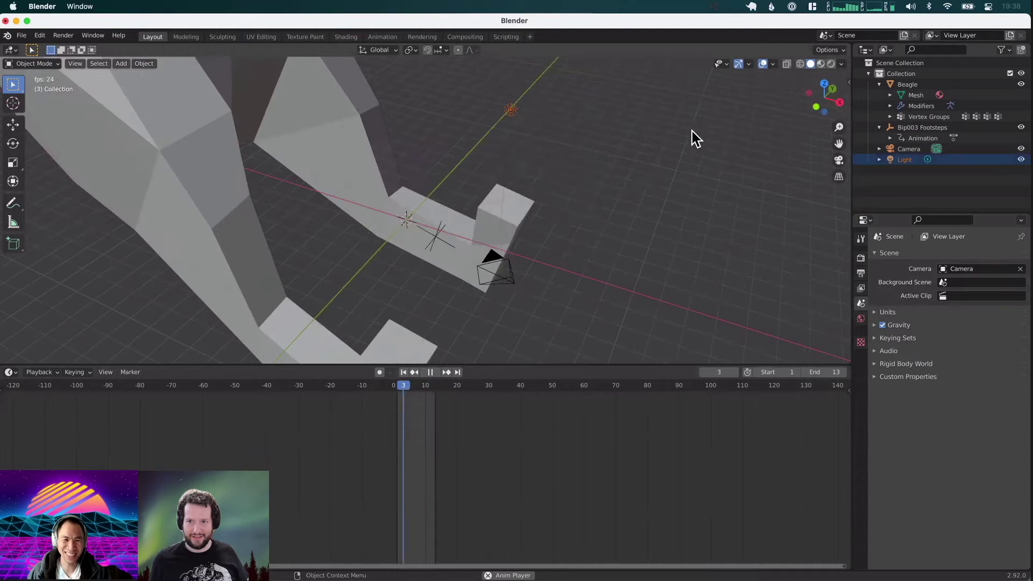
pyautogui.rightClick(625, 120)
pyautogui.click(581, 127)
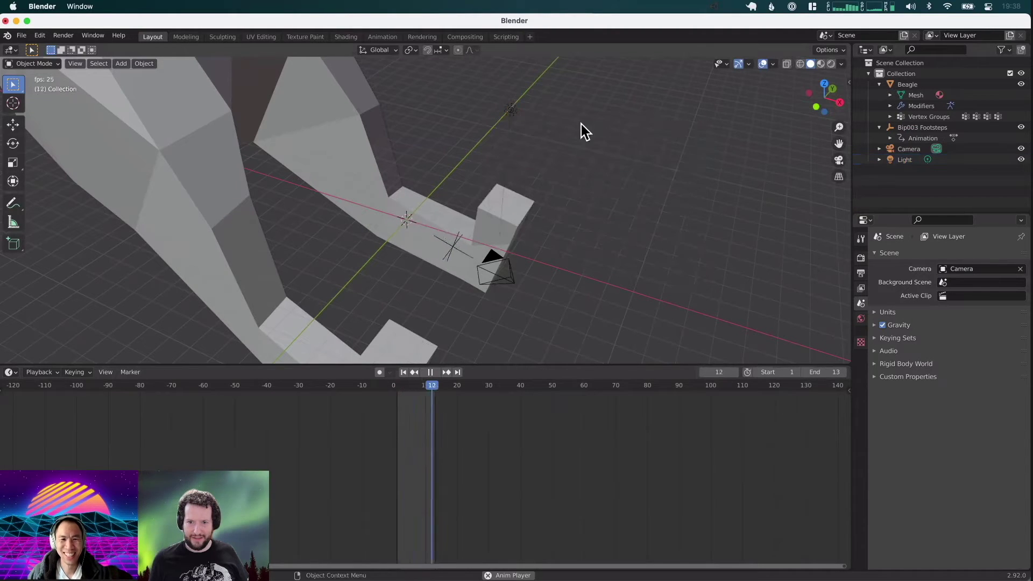
pyautogui.click(13, 125)
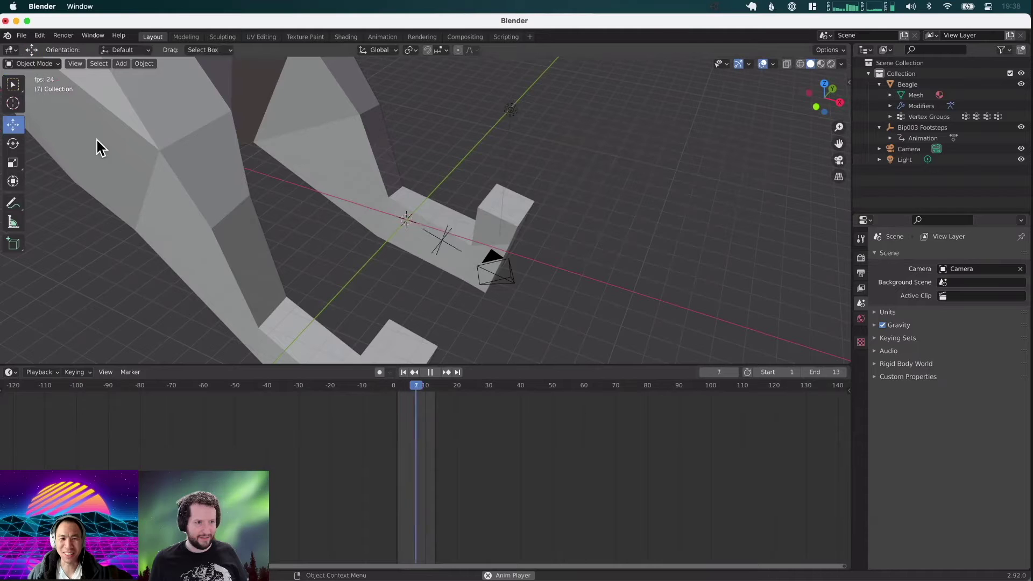
pyautogui.moveTo(225, 111); pyautogui.dragTo(384, 173, button='middle')
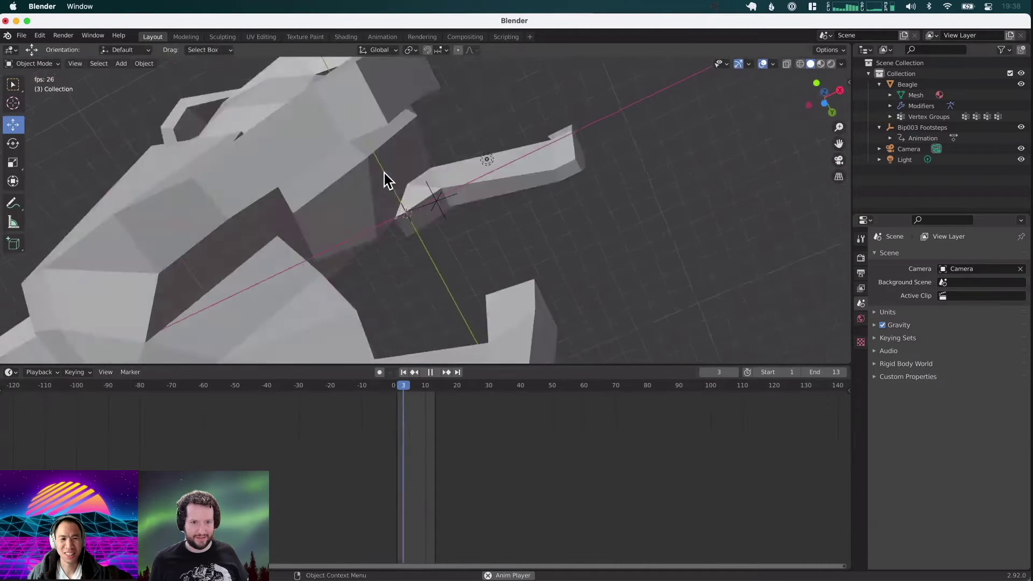
pyautogui.scroll(-10, 384, 173)
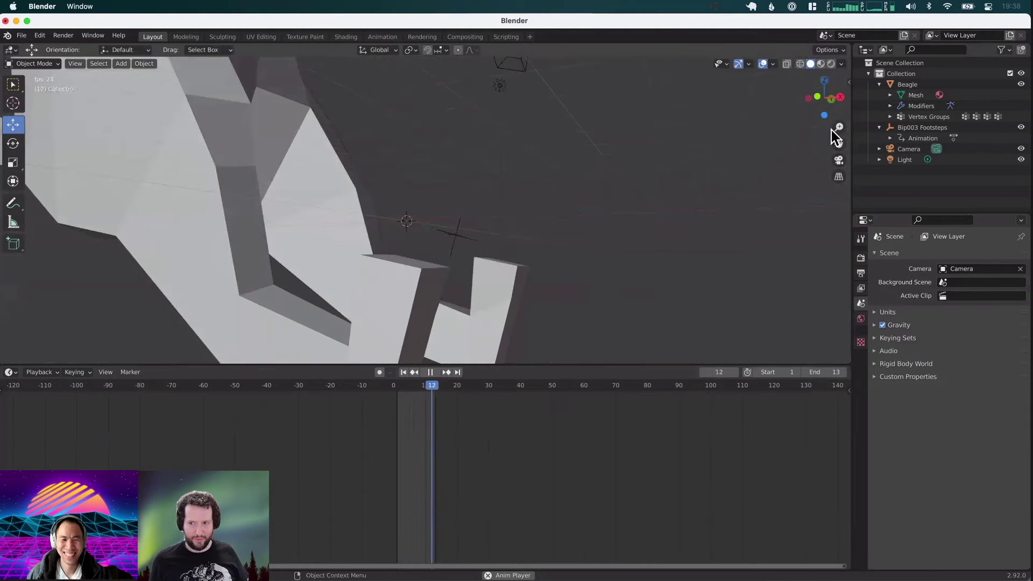
pyautogui.moveTo(831, 145)
pyautogui.mouseDown()
pyautogui.moveTo(840, 108)
pyautogui.moveTo(840, 150)
pyautogui.mouseUp()
# Delete Beagle, Bip003 Footsteps, the collection, Light and Camera, leaving the scene empty
pyautogui.click(915, 84)
pyautogui.press('Delete')
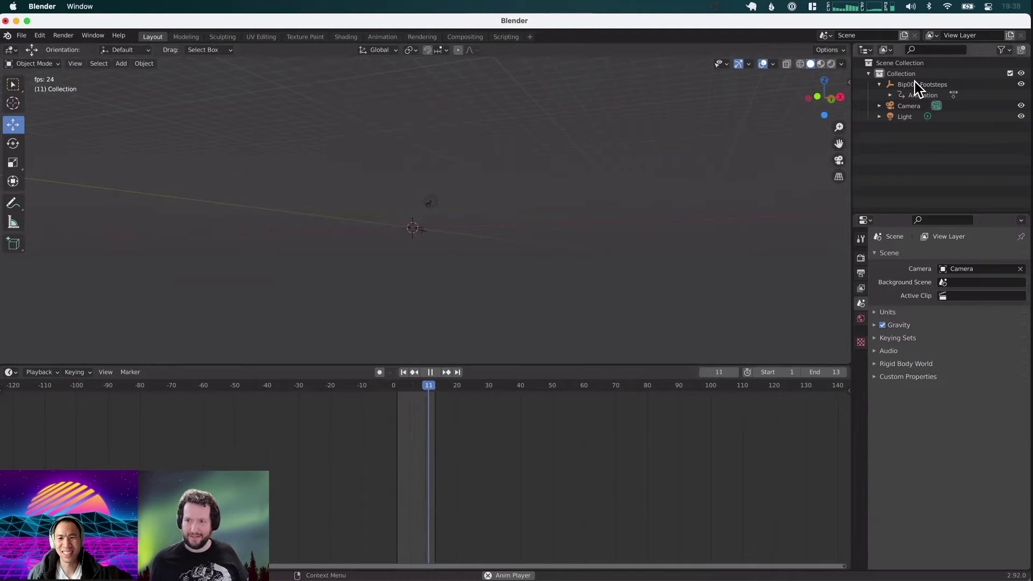
pyautogui.click(914, 82)
pyautogui.press('Delete')
pyautogui.click(915, 84)
pyautogui.press('Delete')
pyautogui.click(915, 84)
pyautogui.press('Delete')
pyautogui.click(914, 82)
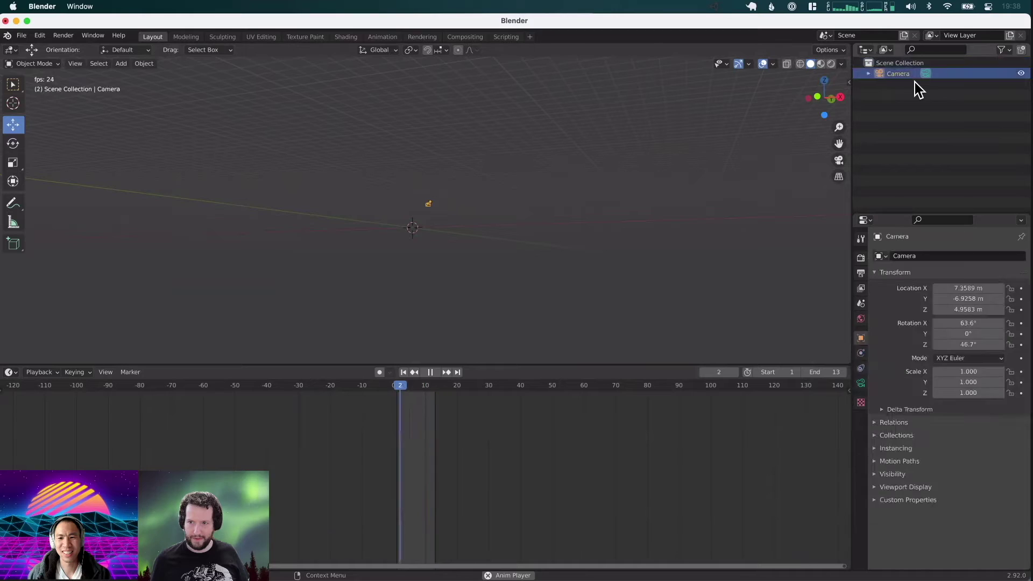
pyautogui.press('Delete')
# Start an FBX import and pick BeagleIdle.fbx in the BeagleFbx folder
pyautogui.click(24, 36)
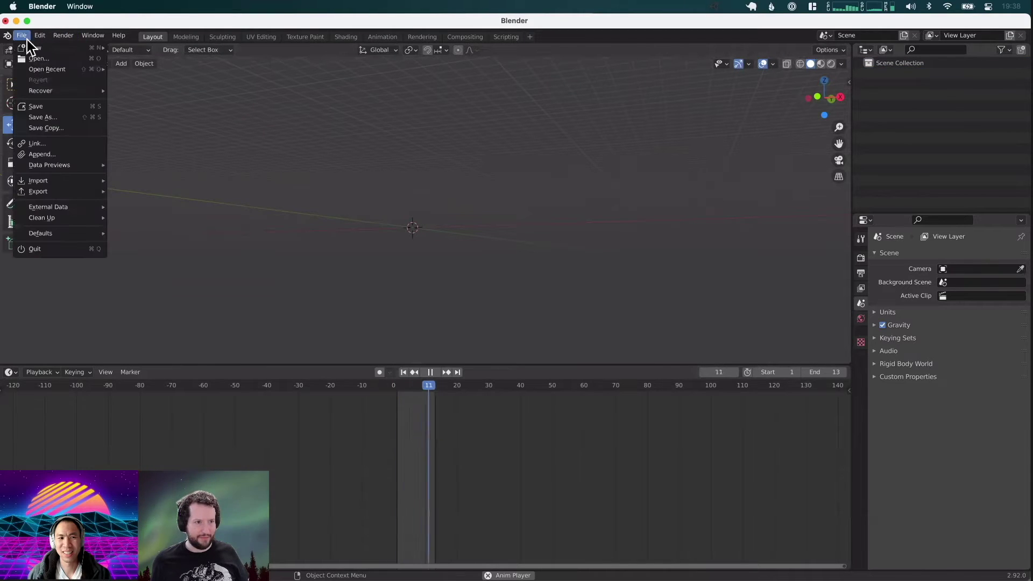
pyautogui.moveTo(48, 178)
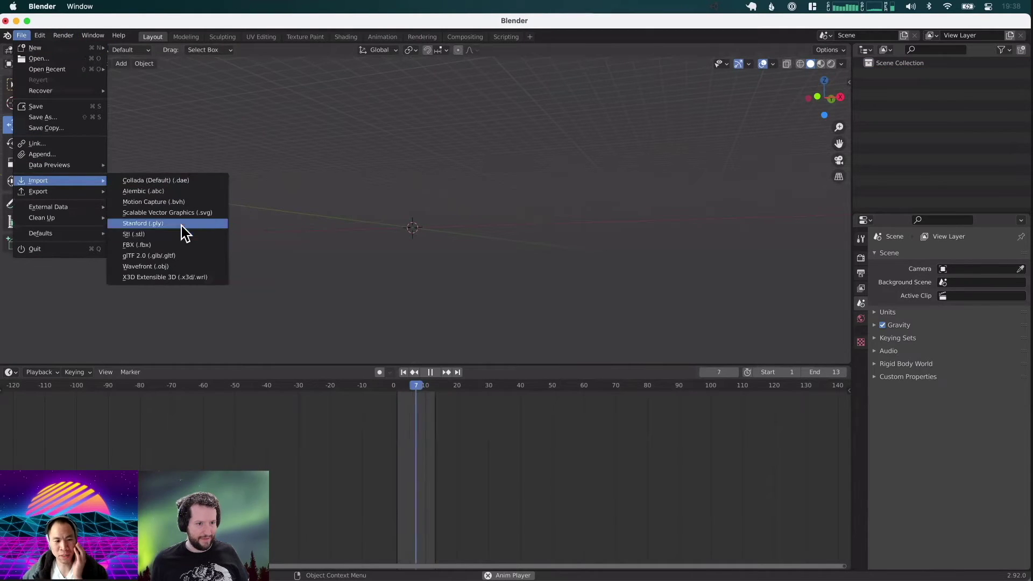
pyautogui.click(179, 244)
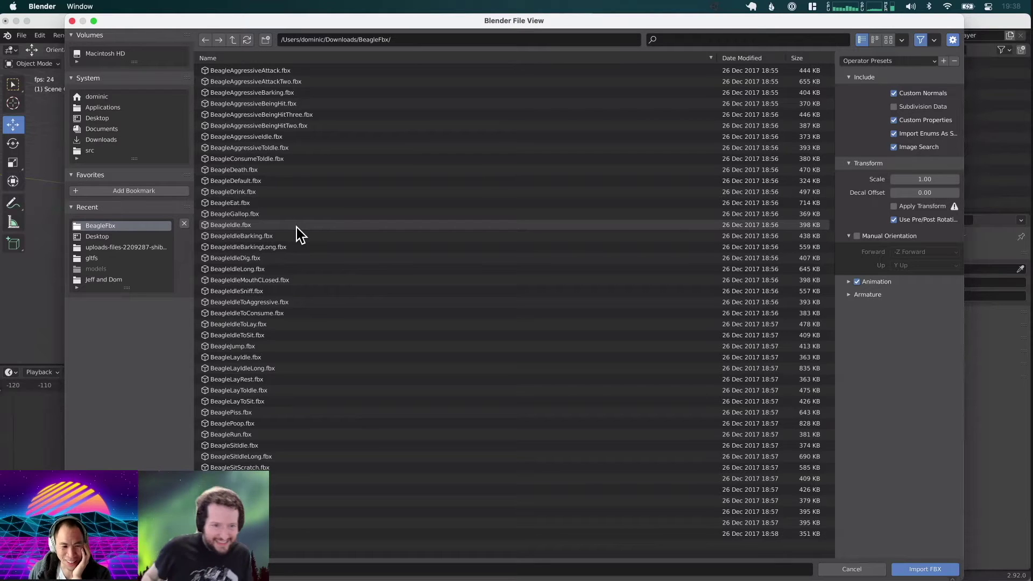
pyautogui.click(296, 227)
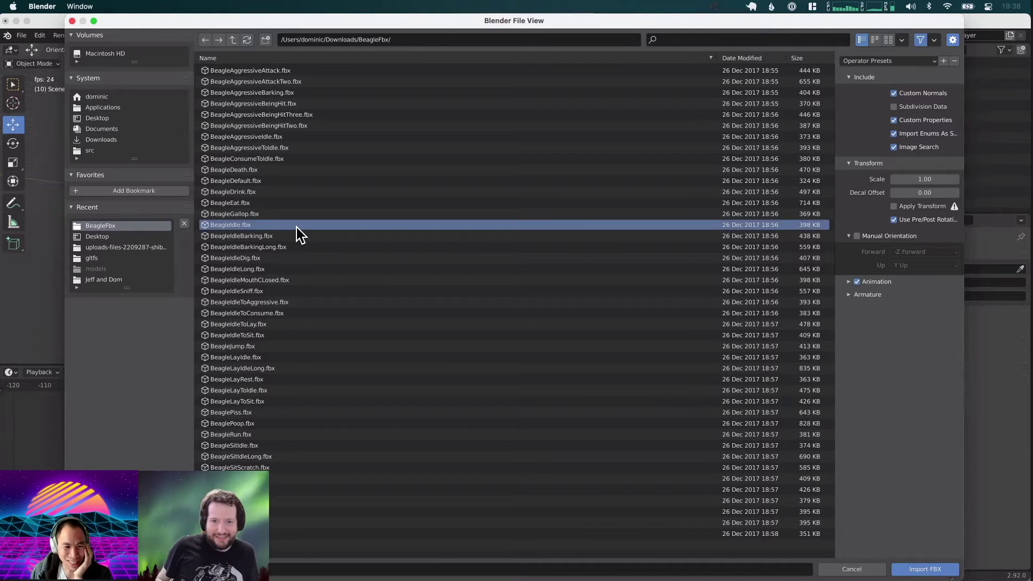
# Import BeagleIdle.fbx and pan the view so the origin sits lower
pyautogui.click(933, 575)
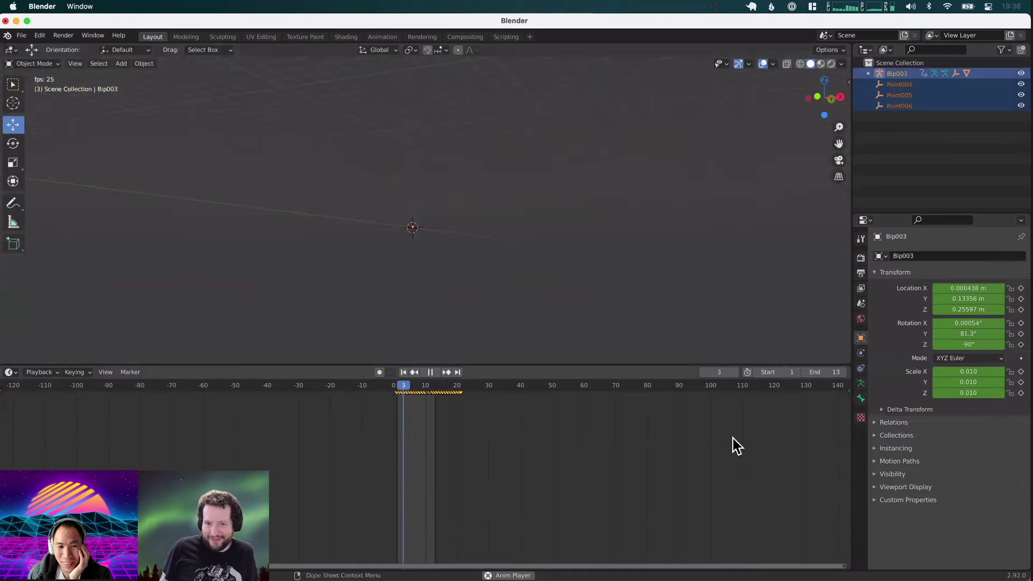
pyautogui.rightClick(437, 232)
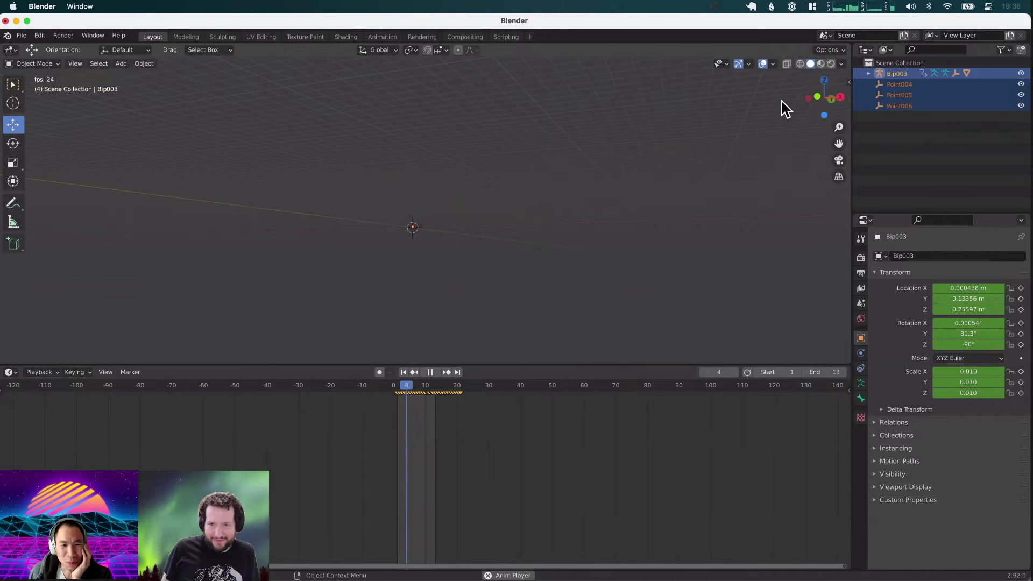
pyautogui.rightClick(733, 172)
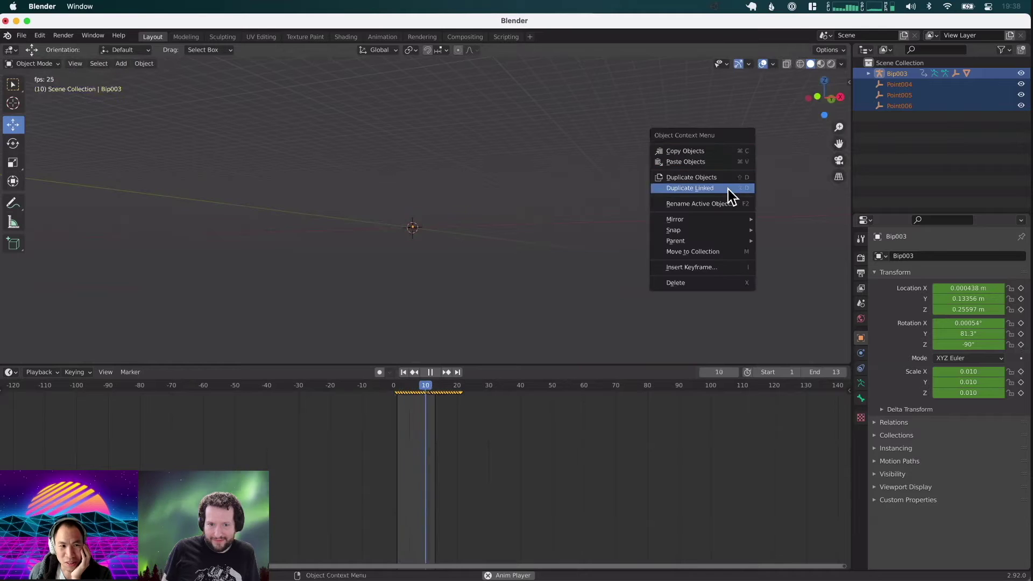
pyautogui.moveTo(836, 145); pyautogui.dragTo(837, 237)
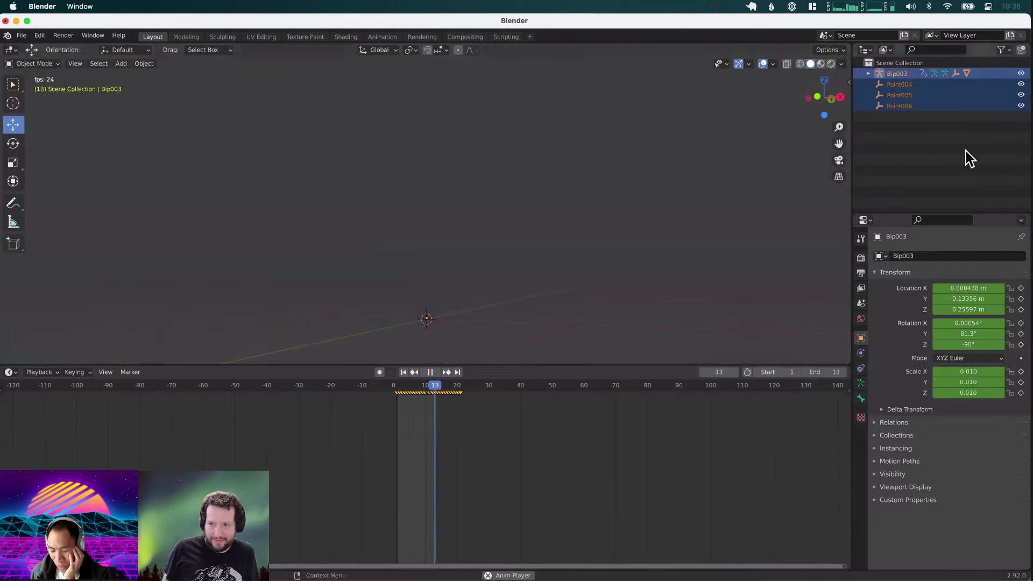
# Expand Bip003 in the Outliner to reveal its children and toggle its visibility
pyautogui.click(882, 75)
pyautogui.click(866, 73)
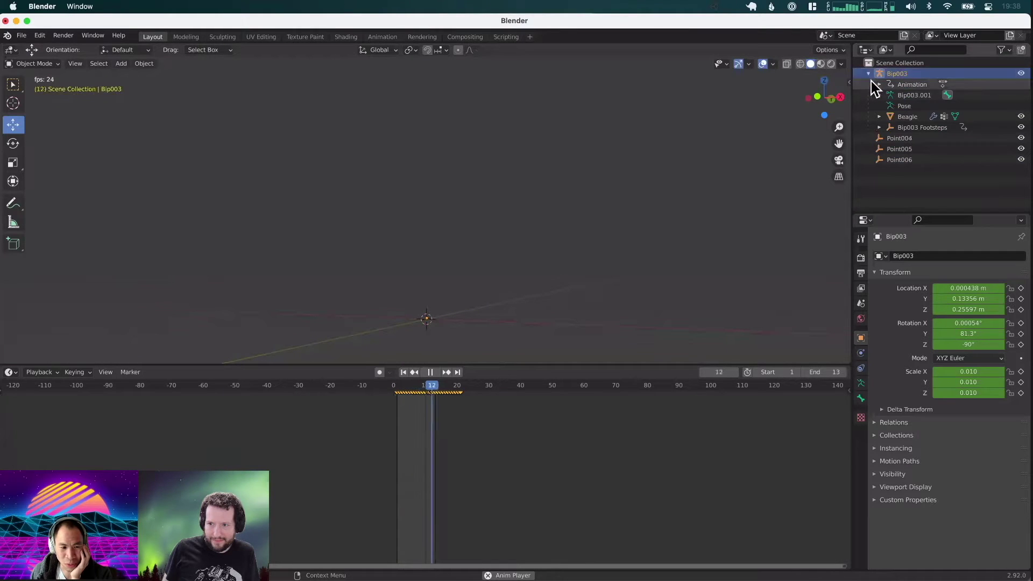
pyautogui.rightClick(898, 80)
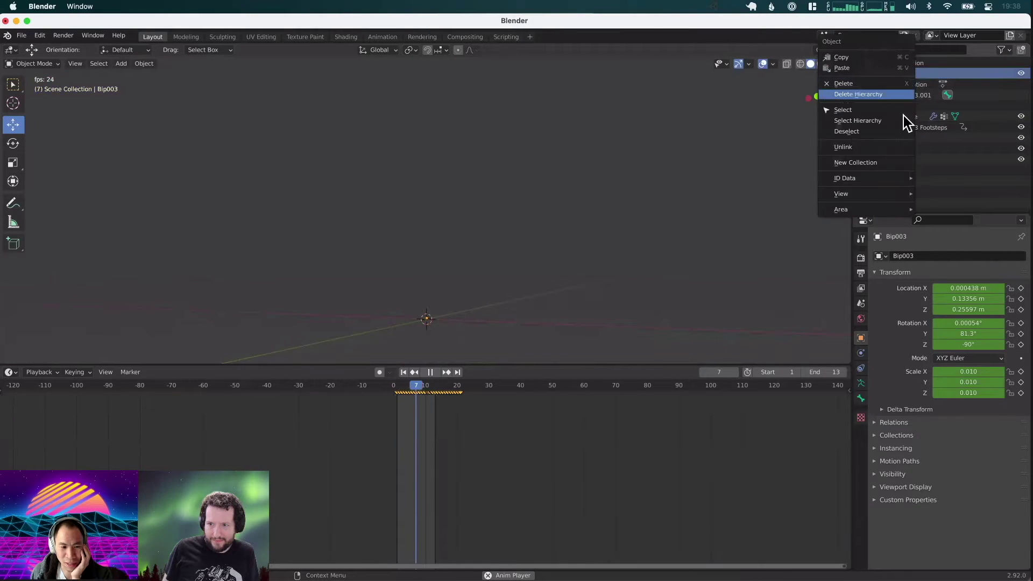
pyautogui.moveTo(888, 198)
pyautogui.click(934, 194)
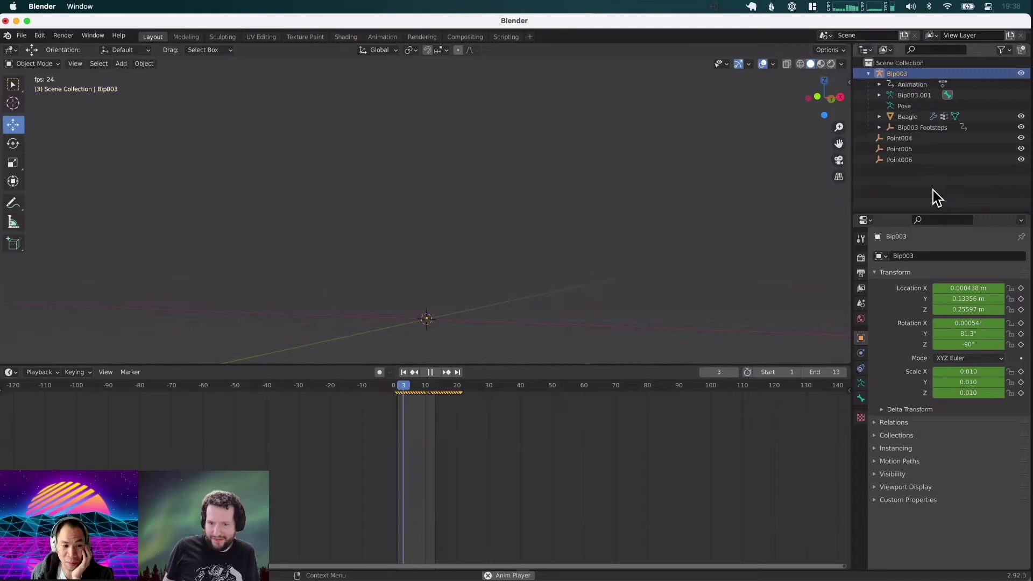
pyautogui.click(14, 162)
pyautogui.click(15, 124)
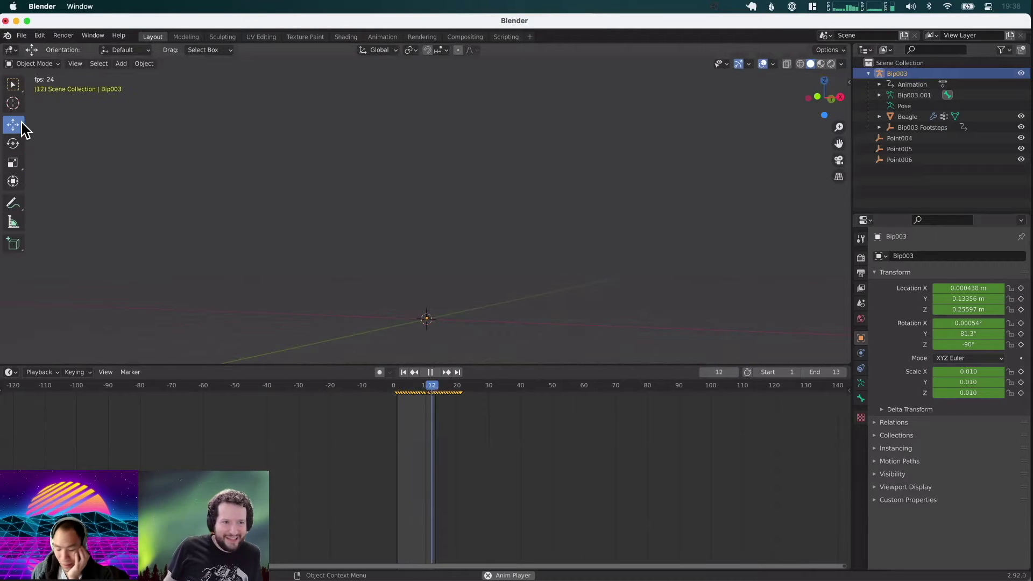
pyautogui.click(12, 86)
pyautogui.click(13, 103)
pyautogui.click(13, 124)
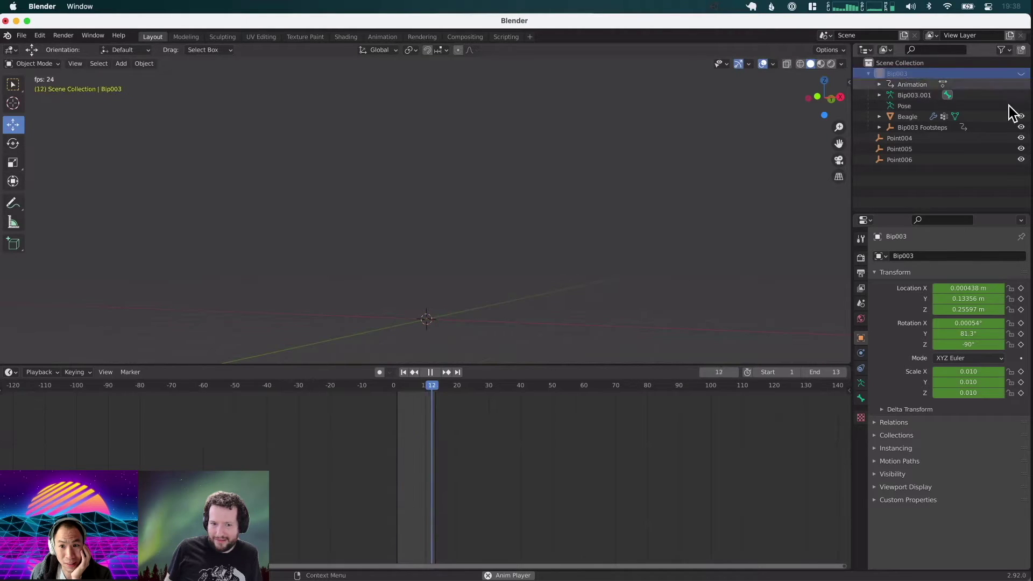
pyautogui.click(1021, 74)
# Select every object in the scene and bring up the View pie
pyautogui.moveTo(830, 128); pyautogui.dragTo(713, 203)
pyautogui.moveTo(823, 98); pyautogui.dragTo(803, 107)
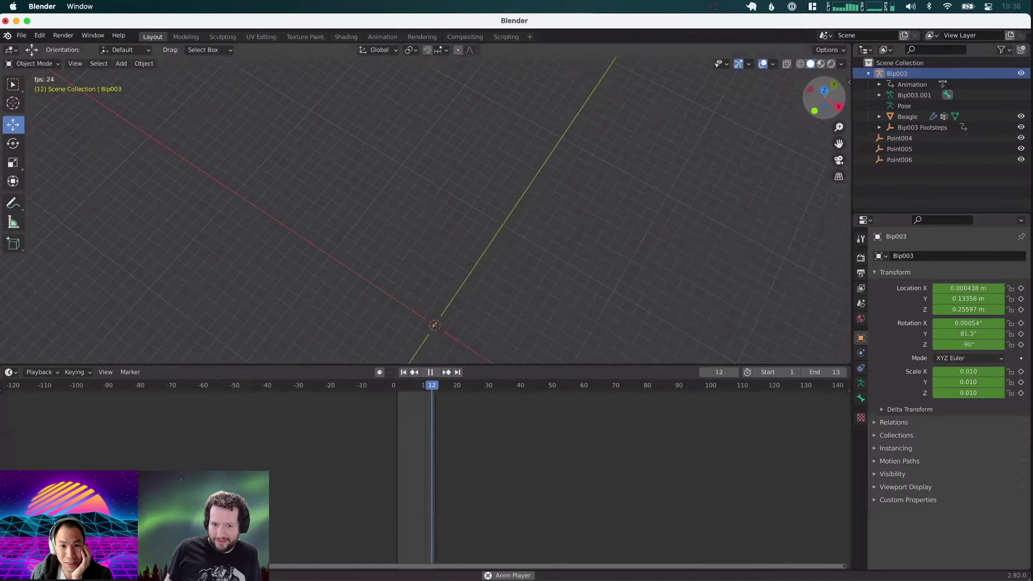
pyautogui.click(899, 76)
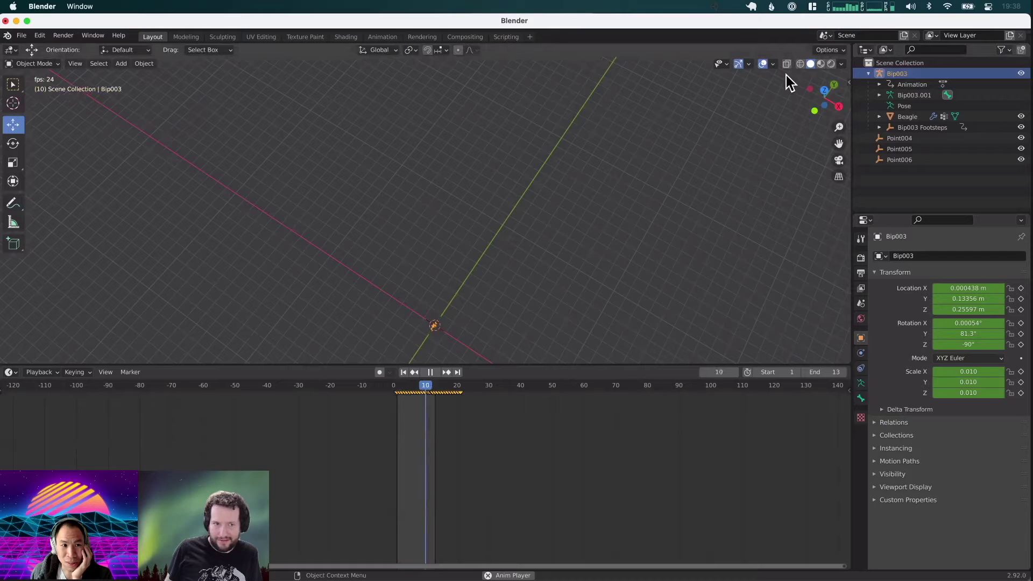
pyautogui.press('a')
pyautogui.rightClick(876, 90)
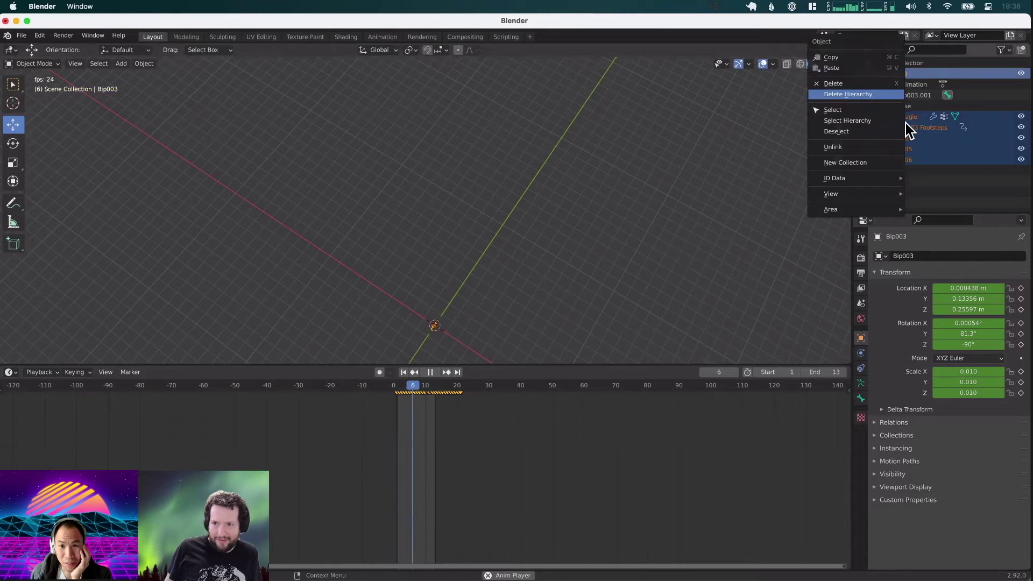
pyautogui.moveTo(900, 195)
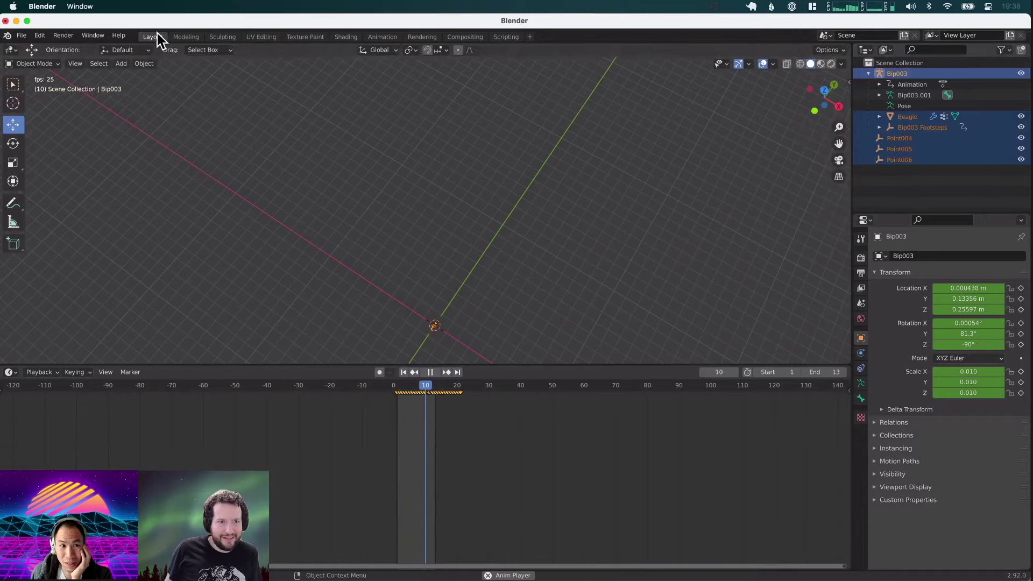
pyautogui.click(92, 35)
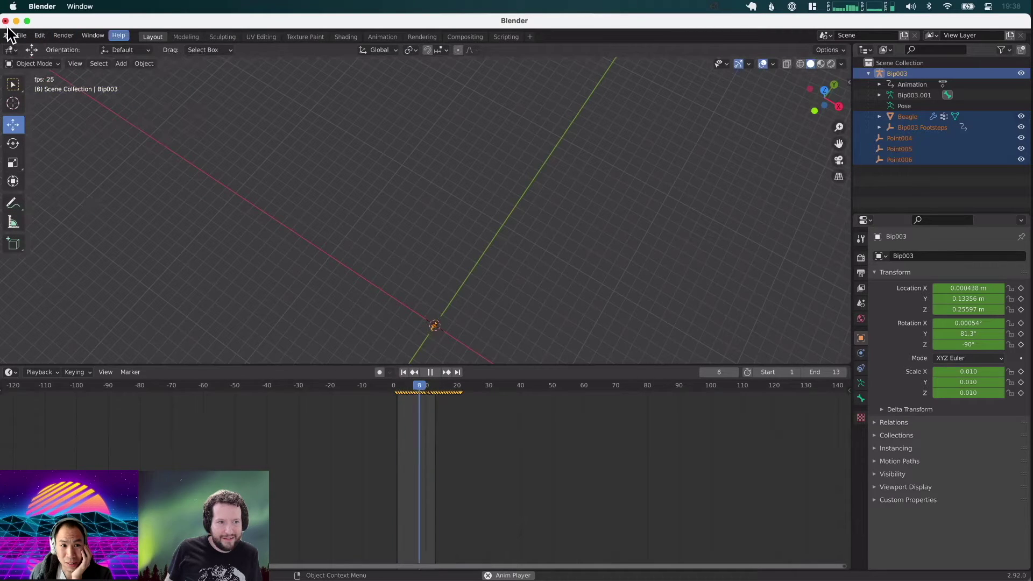
pyautogui.click(99, 63)
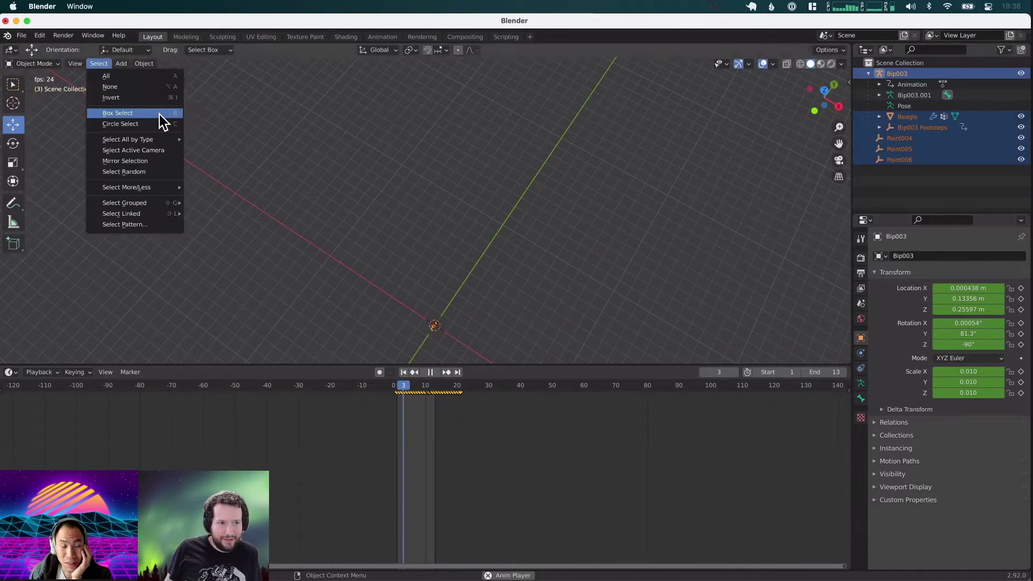
pyautogui.click(109, 87)
pyautogui.click(145, 63)
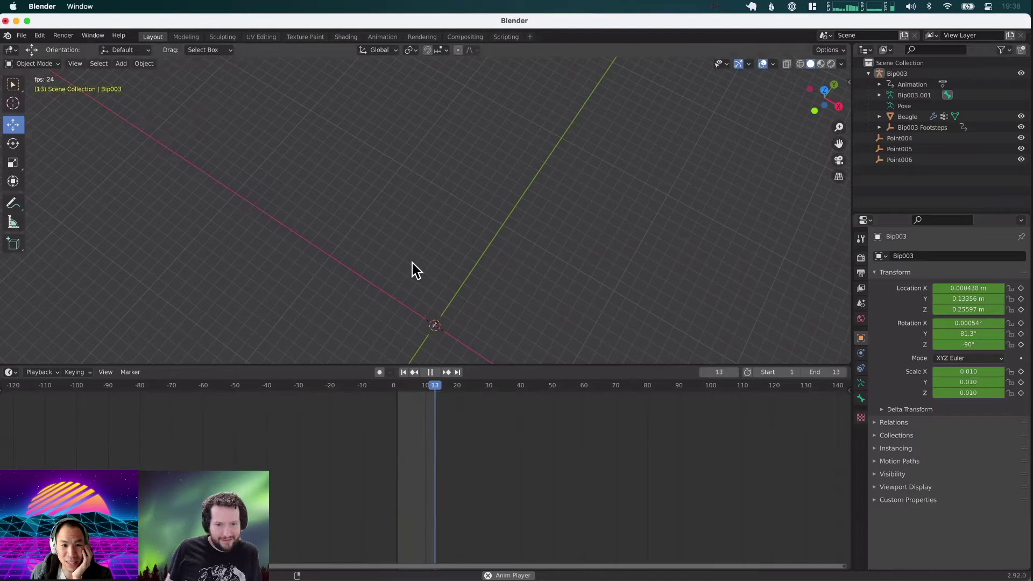
pyautogui.press('a')
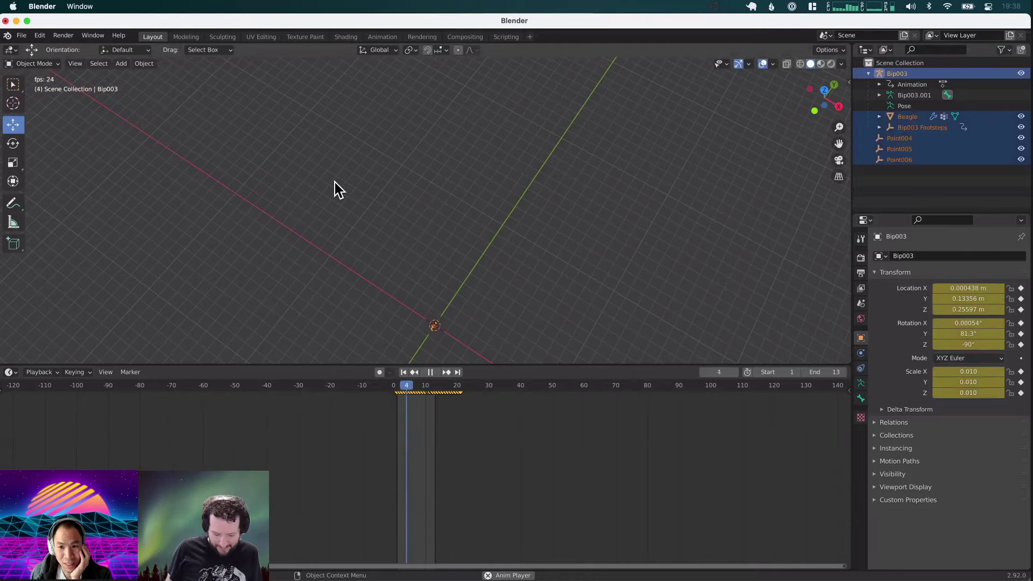
pyautogui.press('`')
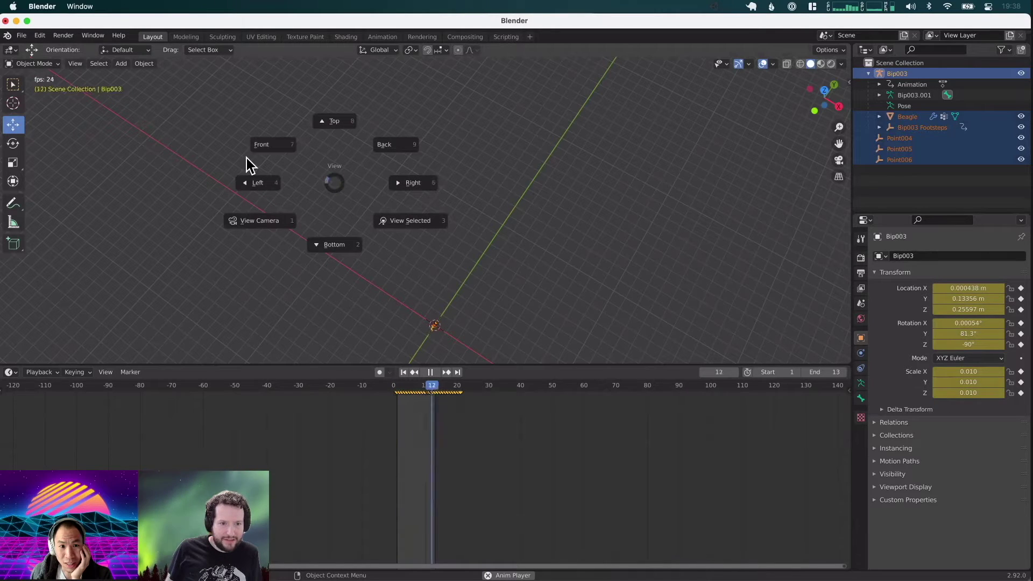
# Frame the selected beagle character and orbit to a side-on angle
pyautogui.click(398, 221)
pyautogui.rightClick(496, 243)
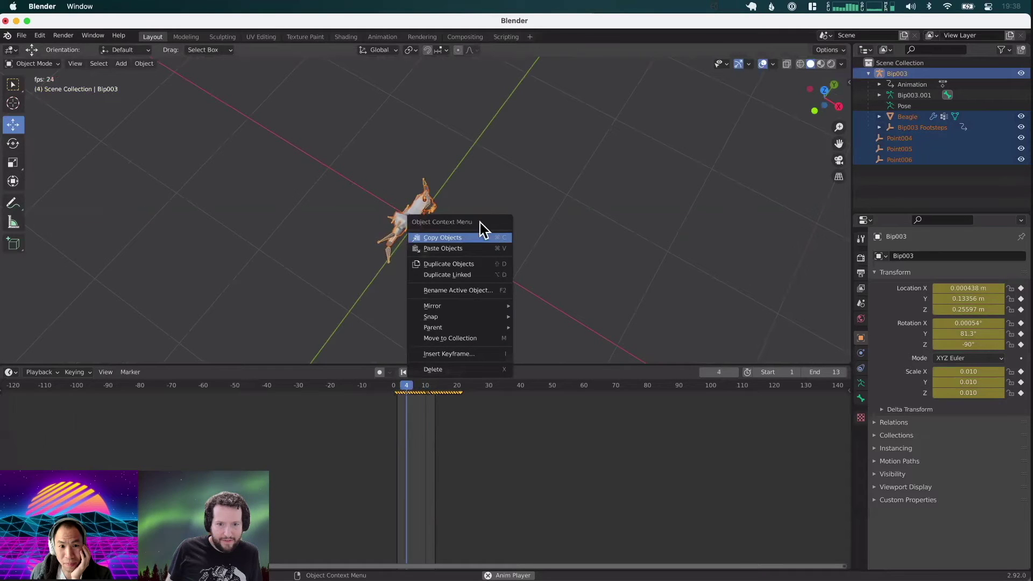
pyautogui.press('g')
pyautogui.rightClick(494, 192)
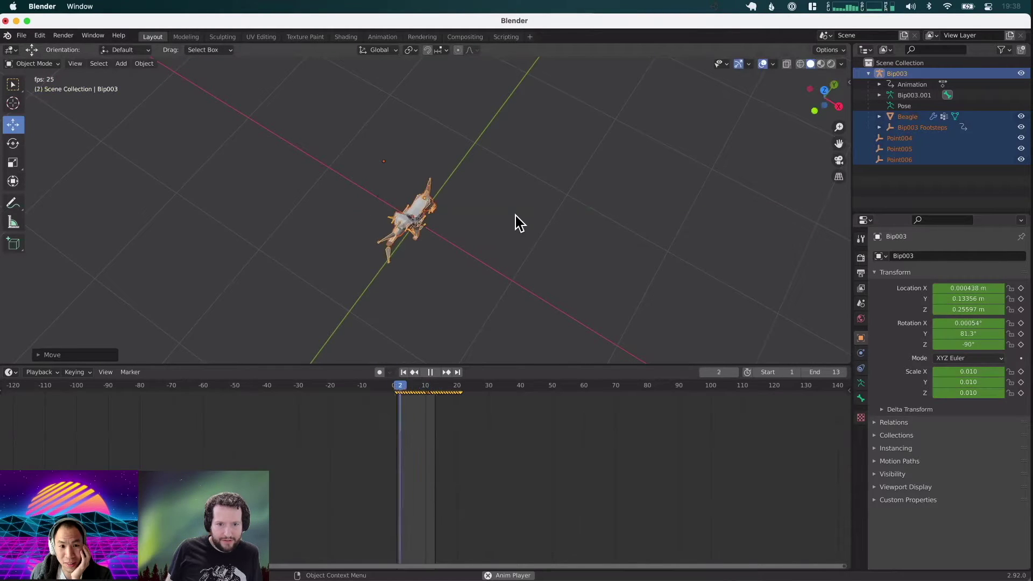
pyautogui.moveTo(834, 111); pyautogui.dragTo(835, 154)
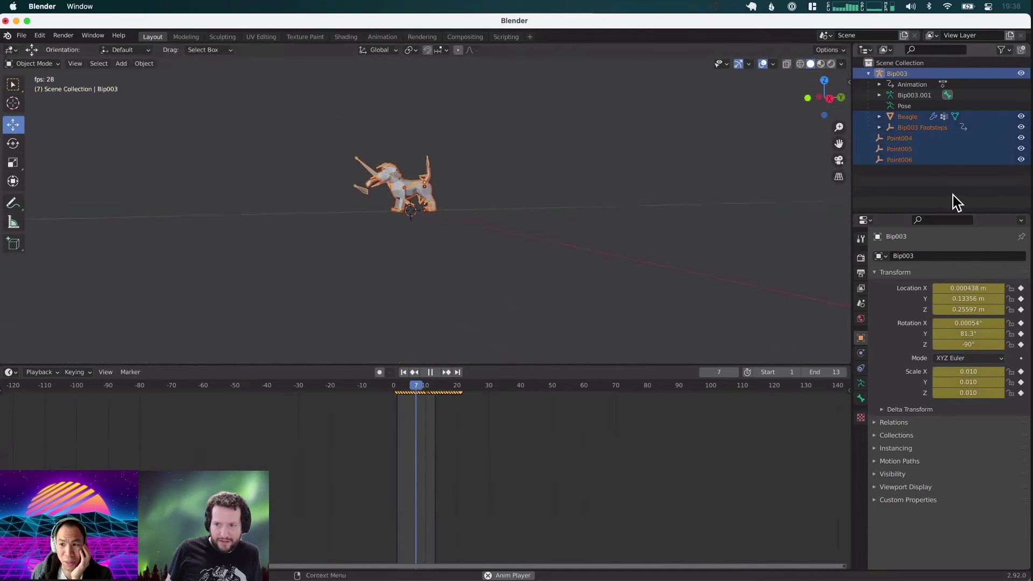
# Delete Point006, then try deleting Point004 and Point005
pyautogui.click(949, 198)
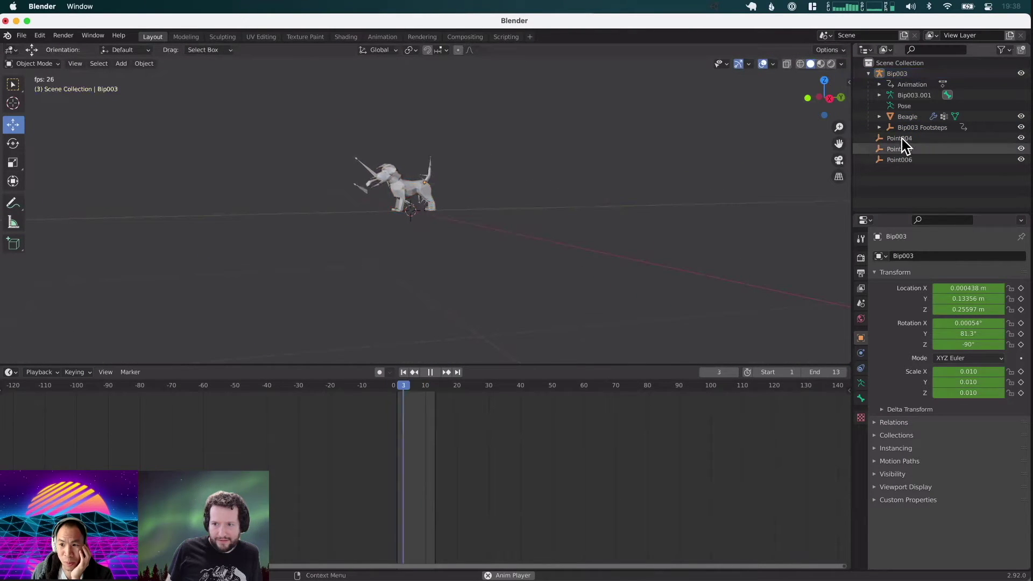
pyautogui.click(903, 159)
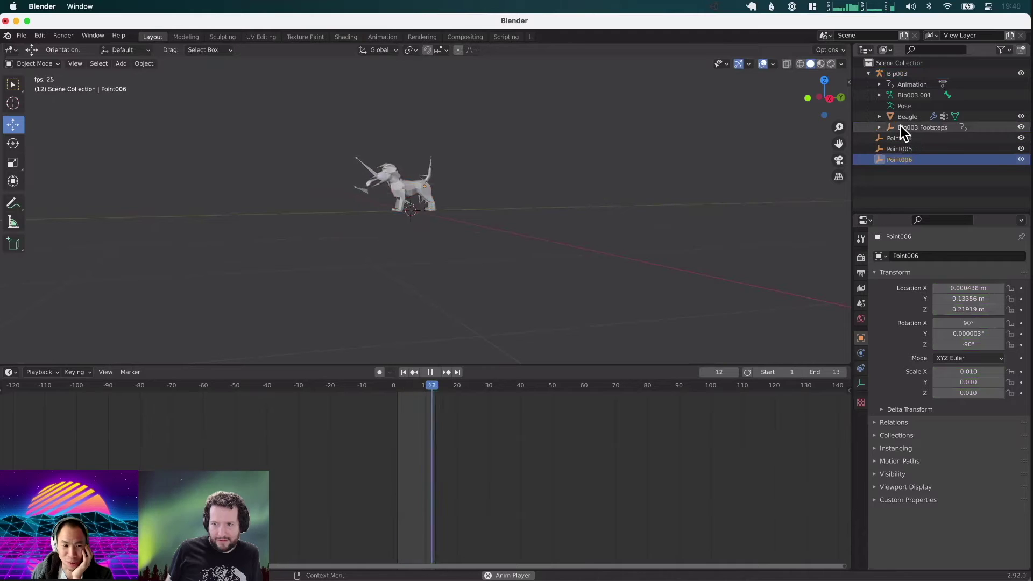
pyautogui.click(948, 140)
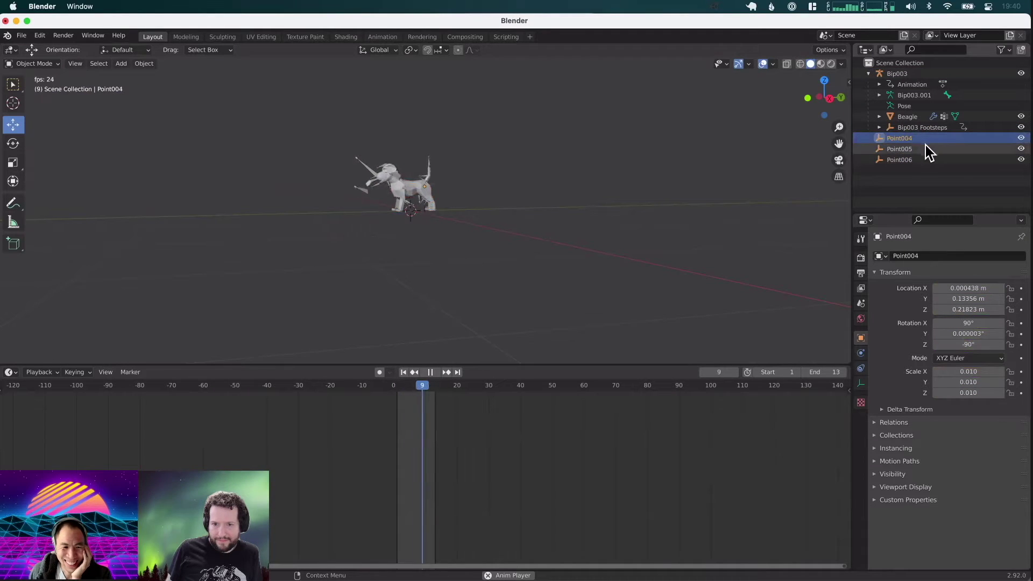
pyautogui.click(691, 193)
pyautogui.press('space')
pyautogui.click(899, 161)
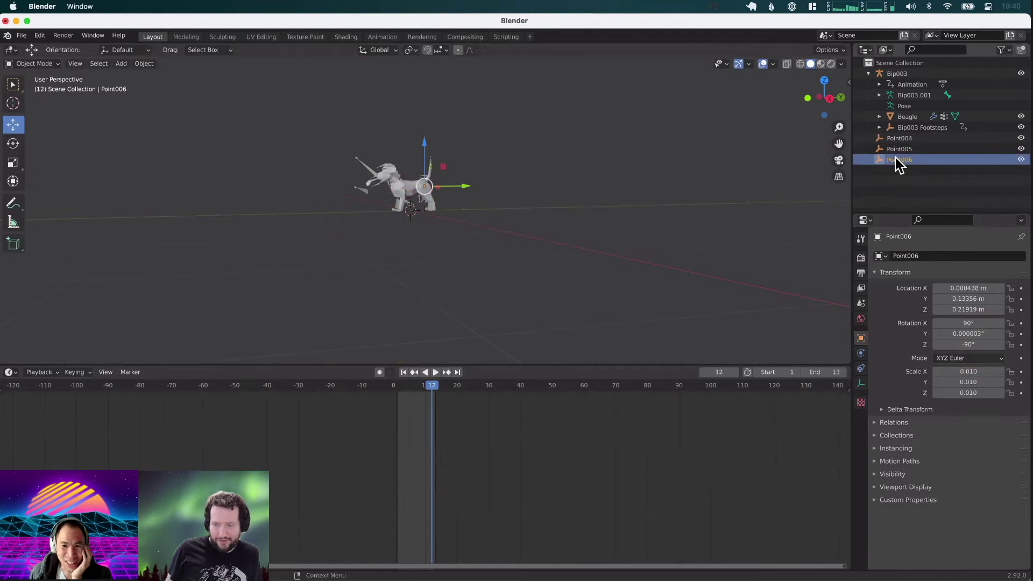
pyautogui.press('Delete')
pyautogui.press('Down')
pyautogui.press('Down')
pyautogui.press('Down')
pyautogui.press('Down')
pyautogui.press('Down')
pyautogui.press('Down')
pyautogui.press('Down')
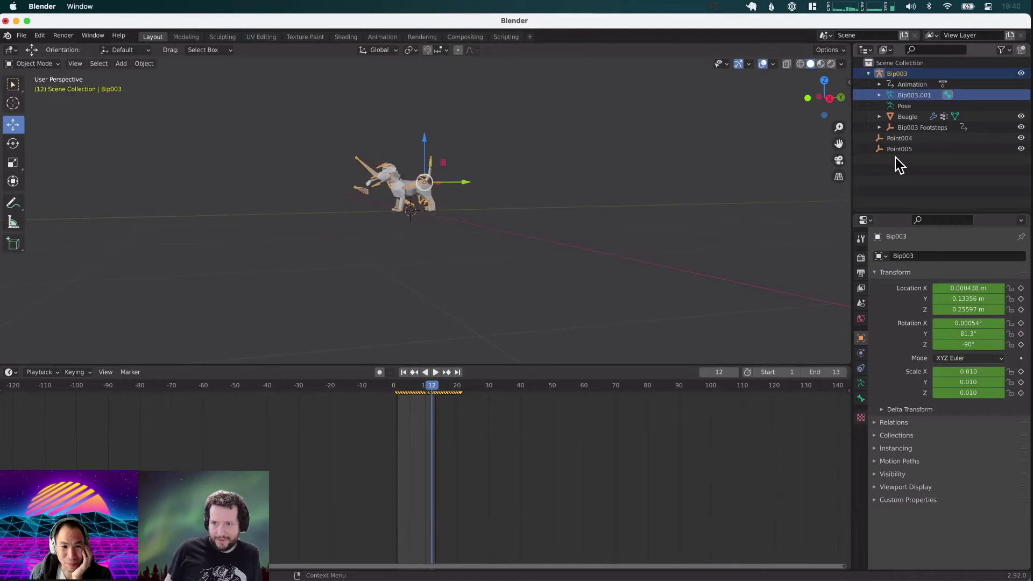
pyautogui.press('Down')
pyautogui.press('Delete')
pyautogui.press('Down')
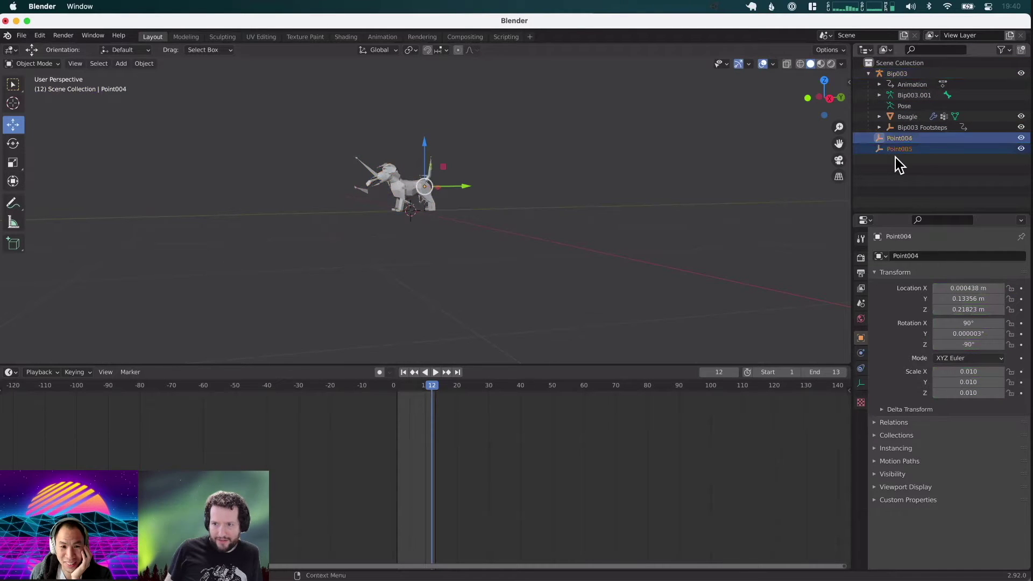
pyautogui.press('Delete')
pyautogui.press('space')
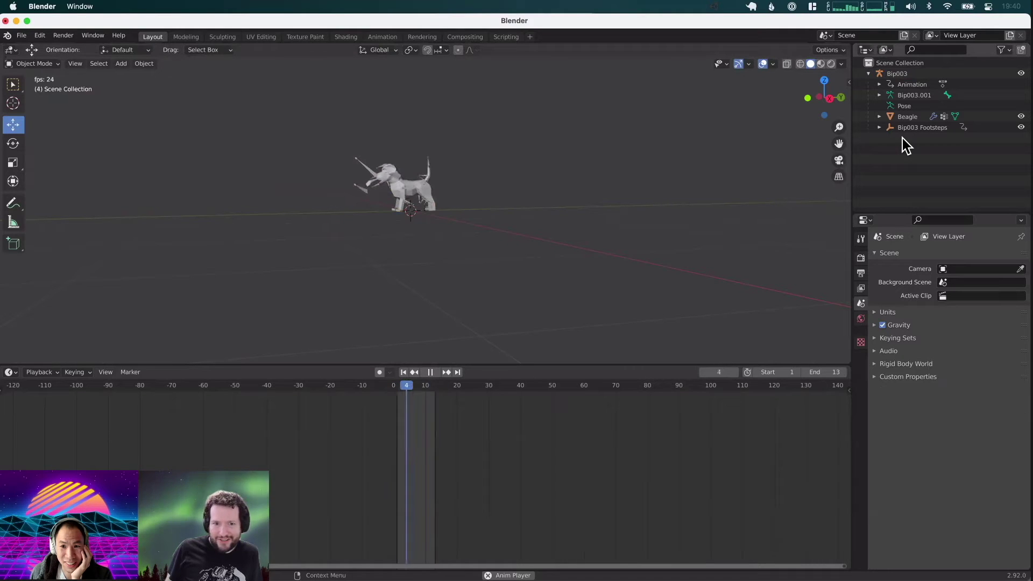
# Undo the last changes and delete Point004 and Point005 together
pyautogui.hotkey('ctrl', 'z')
pyautogui.hotkey('ctrl', 'z')
pyautogui.hotkey('ctrl', 'z')
pyautogui.hotkey('ctrl', 'z')
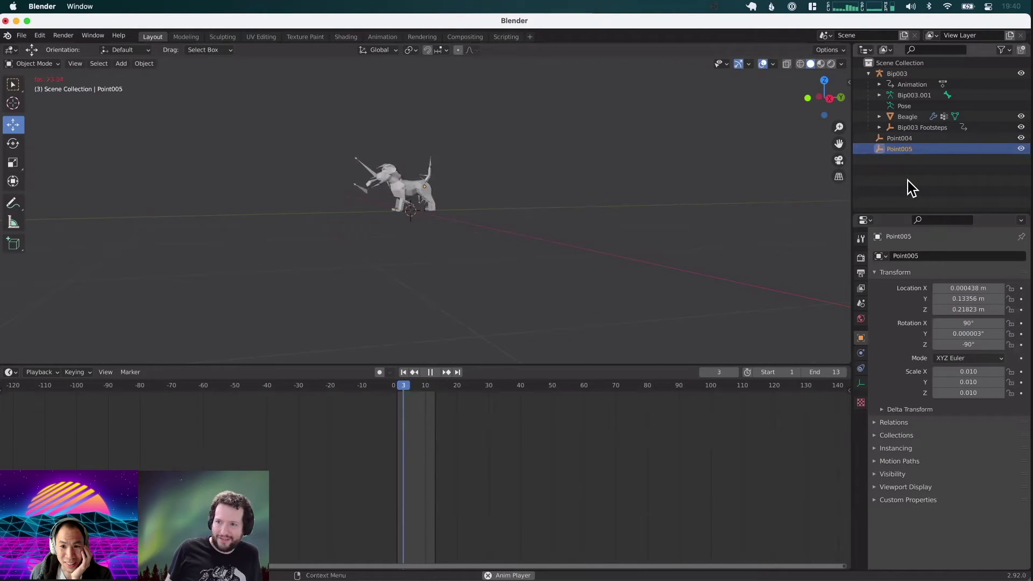
pyautogui.hotkey('ctrl', 'z')
pyautogui.hotkey('ctrl', 'z')
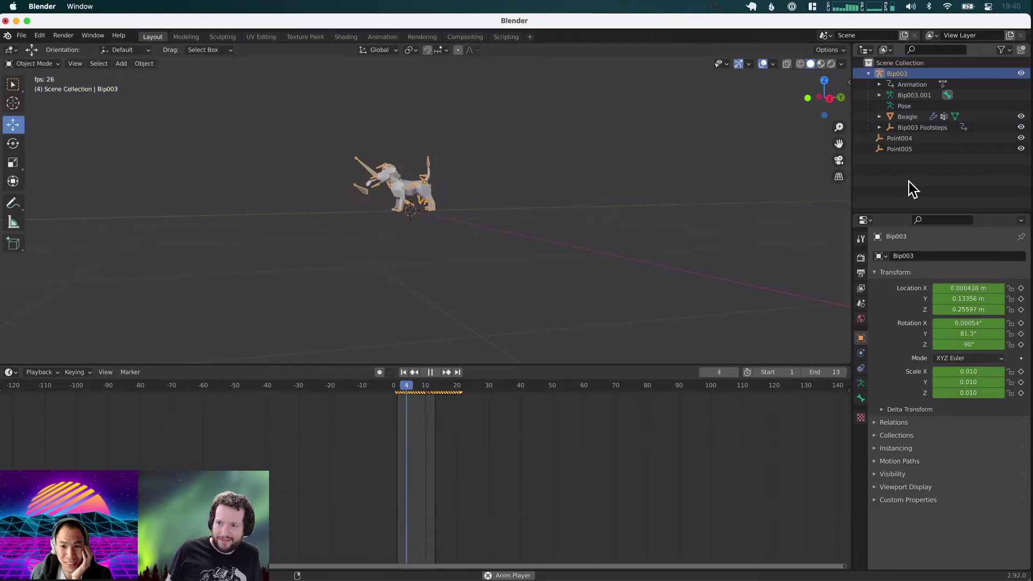
pyautogui.hotkey('ctrl', 'z')
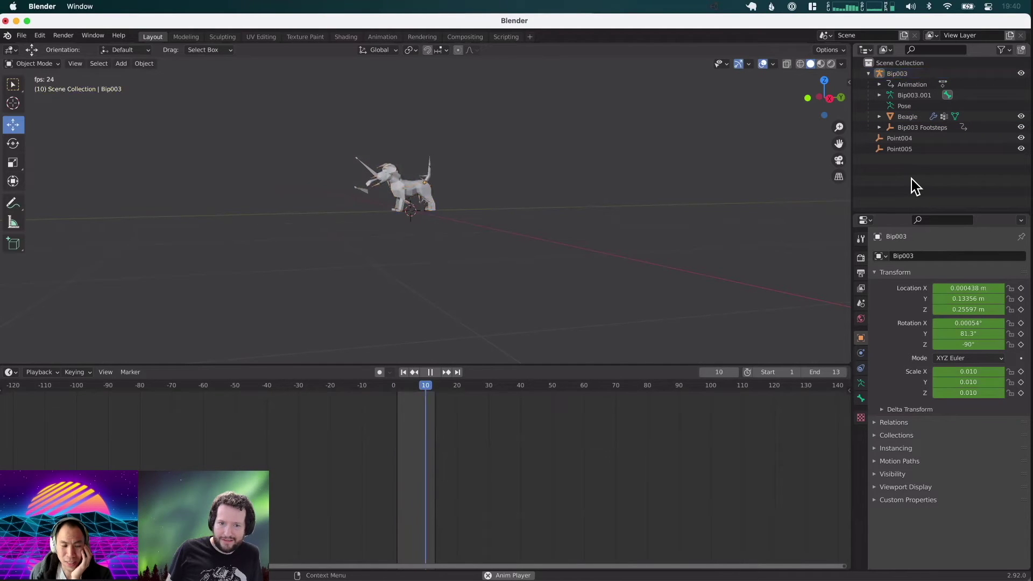
pyautogui.click(915, 147)
pyautogui.keyDown('shift'); pyautogui.click(917, 139); pyautogui.keyUp('shift')
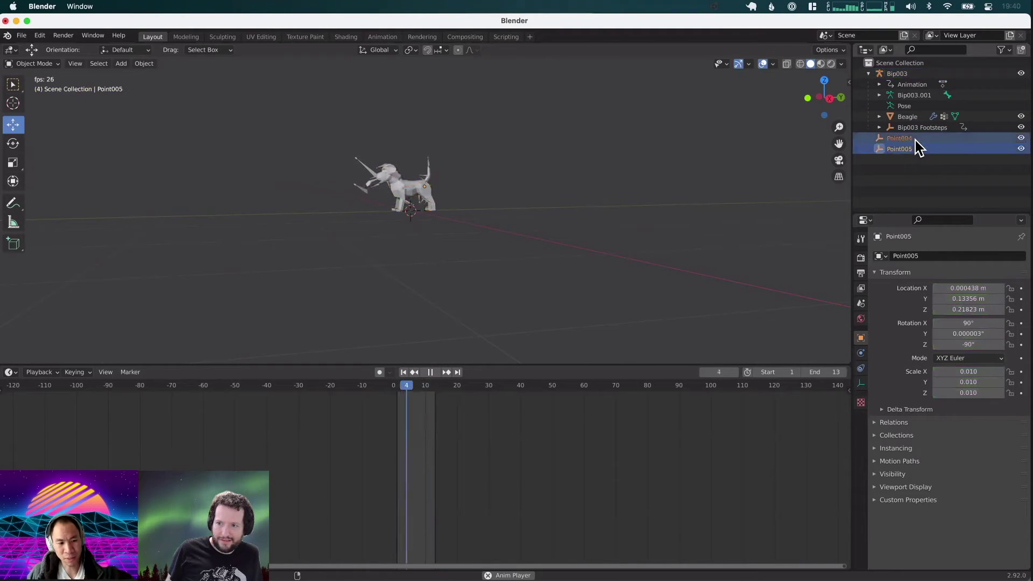
pyautogui.press('Delete')
# Select the Beagle mesh, Bip003 Footsteps and Bip003, with the rig active
pyautogui.click(906, 74)
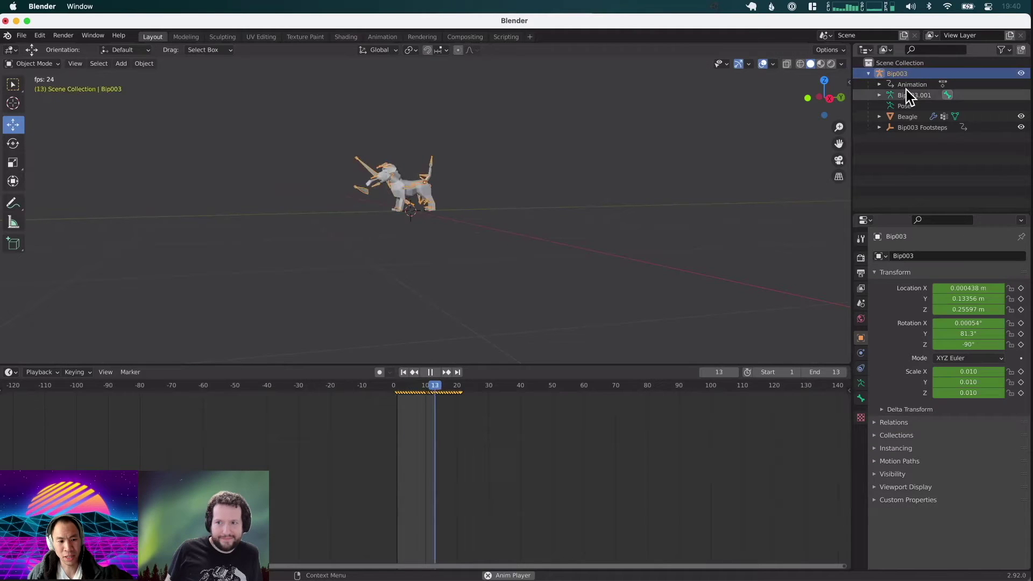
pyautogui.click(897, 116)
pyautogui.keyDown('shift'); pyautogui.click(902, 125); pyautogui.keyUp('shift')
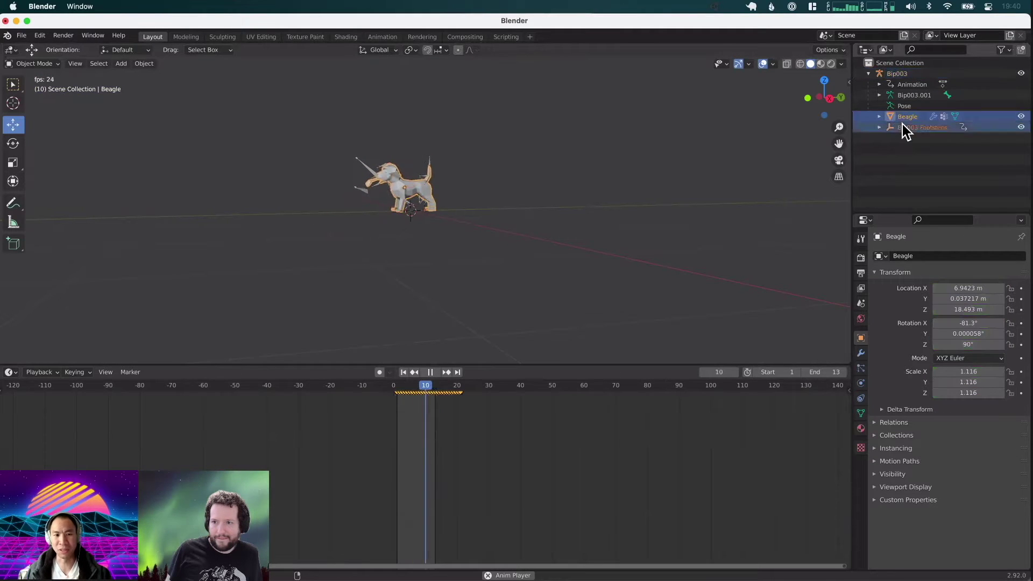
pyautogui.keyDown('ctrl'); pyautogui.click(904, 106); pyautogui.keyUp('ctrl')
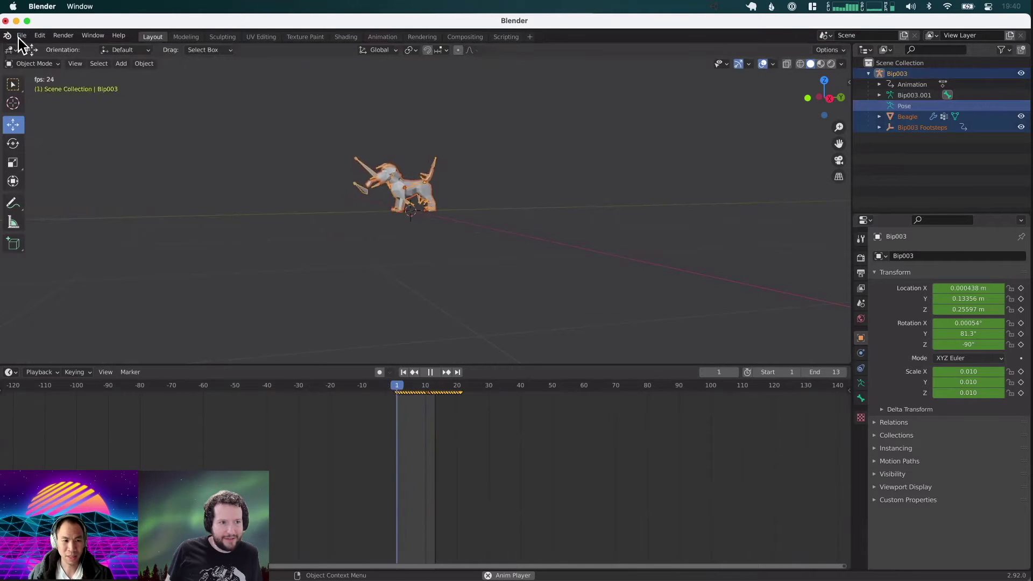
# Start an FBX export from Blender with the Desktop as the destination folder
pyautogui.click(20, 35)
pyautogui.moveTo(45, 191)
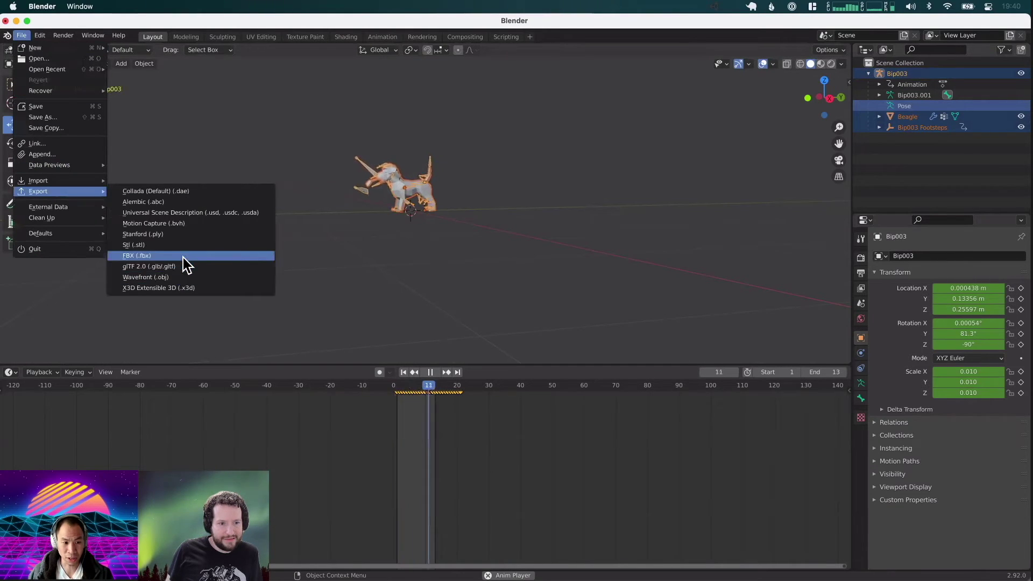
pyautogui.click(183, 257)
pyautogui.click(121, 119)
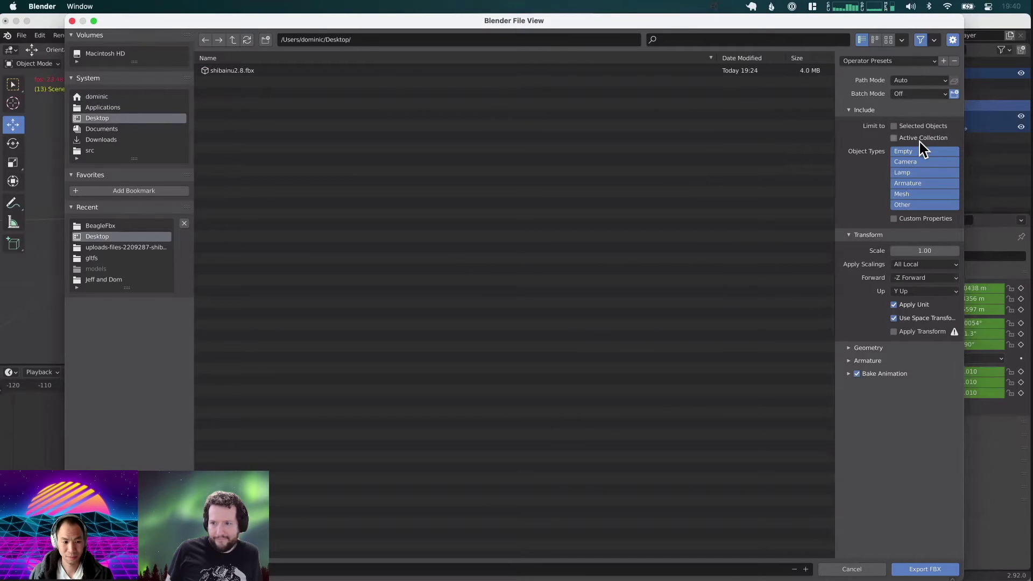
# Export selected Armature and Mesh with Bake Animation on, Add Leaf Bones and NLA Strips off
pyautogui.moveTo(915, 184); pyautogui.dragTo(916, 195)
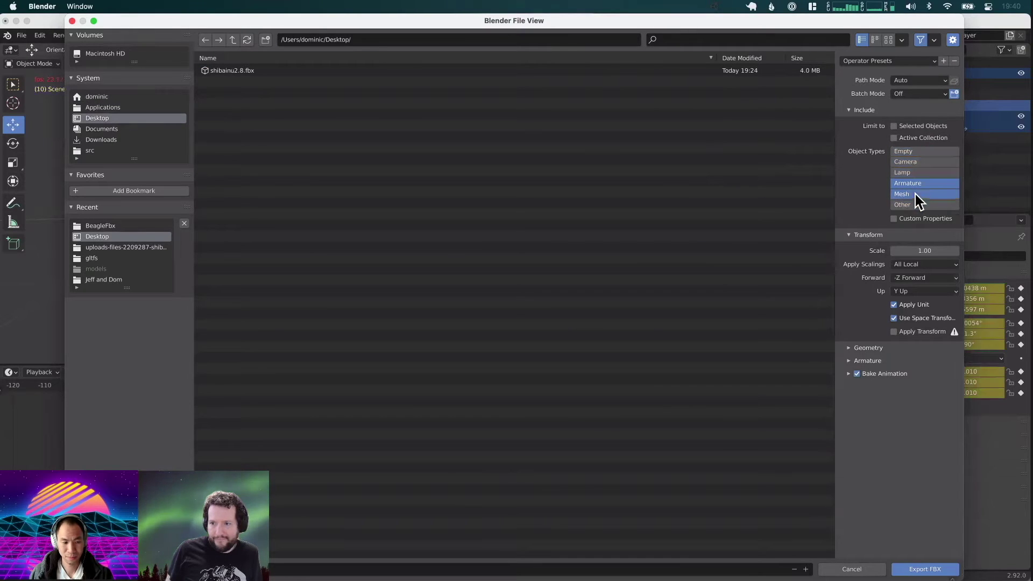
pyautogui.click(858, 373)
pyautogui.click(848, 373)
pyautogui.click(857, 374)
pyautogui.click(849, 360)
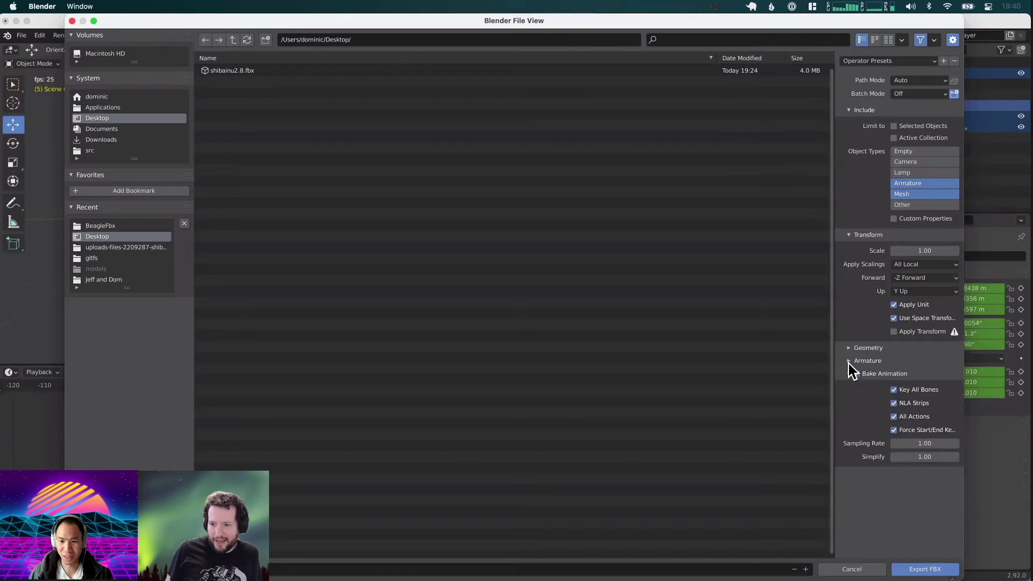
pyautogui.click(893, 430)
pyautogui.click(914, 480)
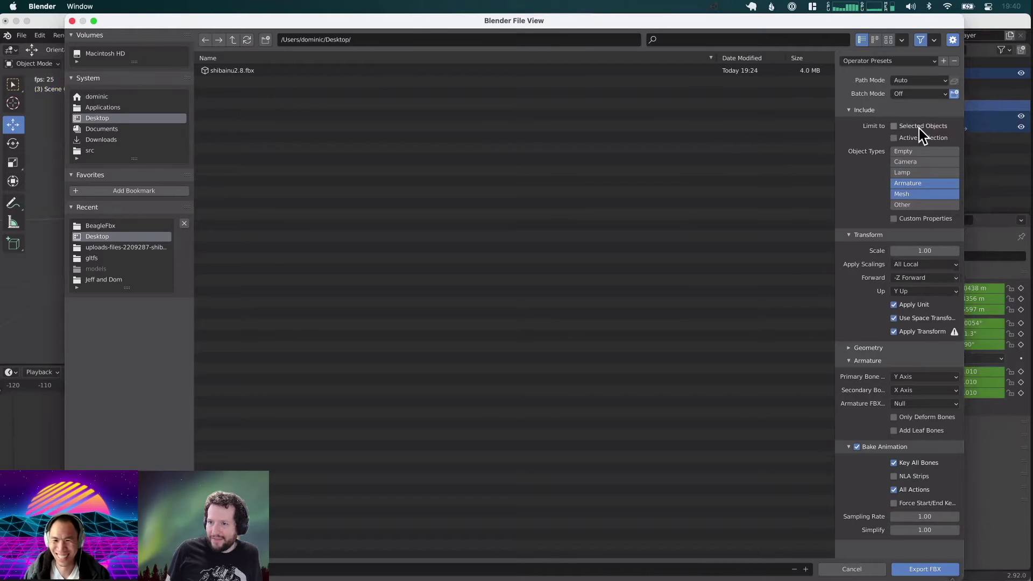
pyautogui.rightClick(939, 572)
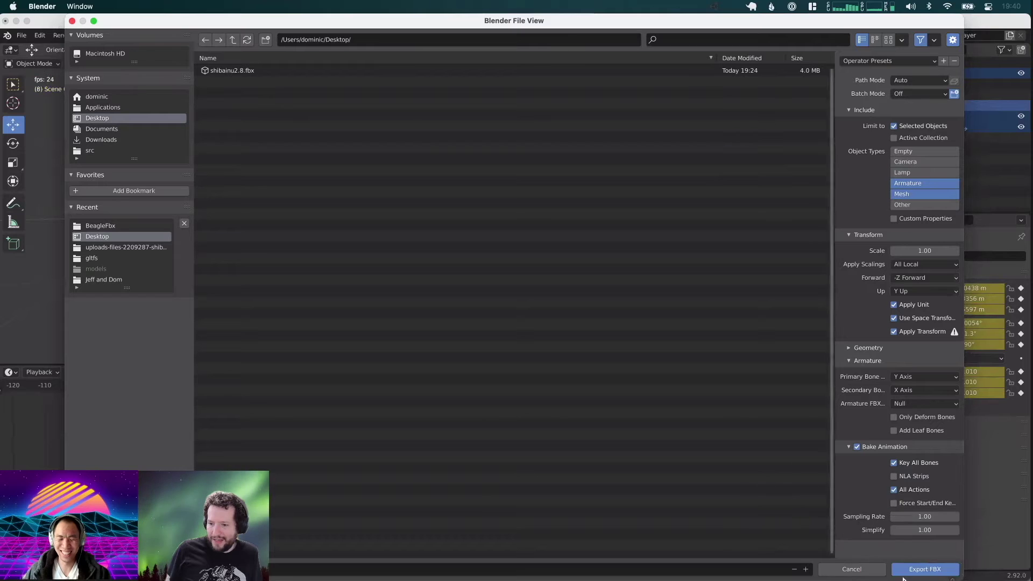
pyautogui.click(850, 571)
# Open the beagle project from Unity Hub's Projects list and bring the loaded editor forward
pyautogui.press('super+Tab')
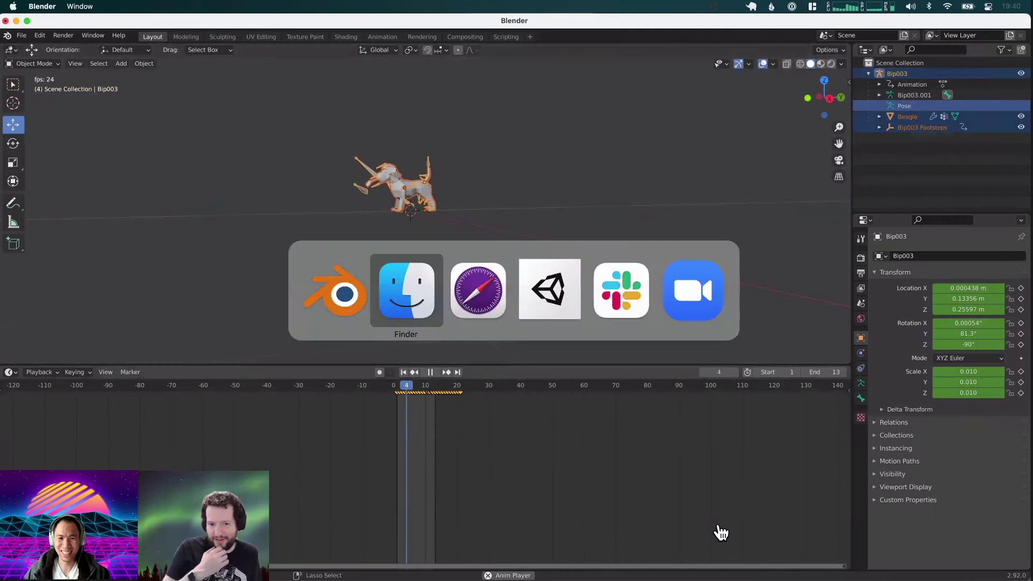
pyautogui.press('super+Tab')
pyautogui.press('super+Tab')
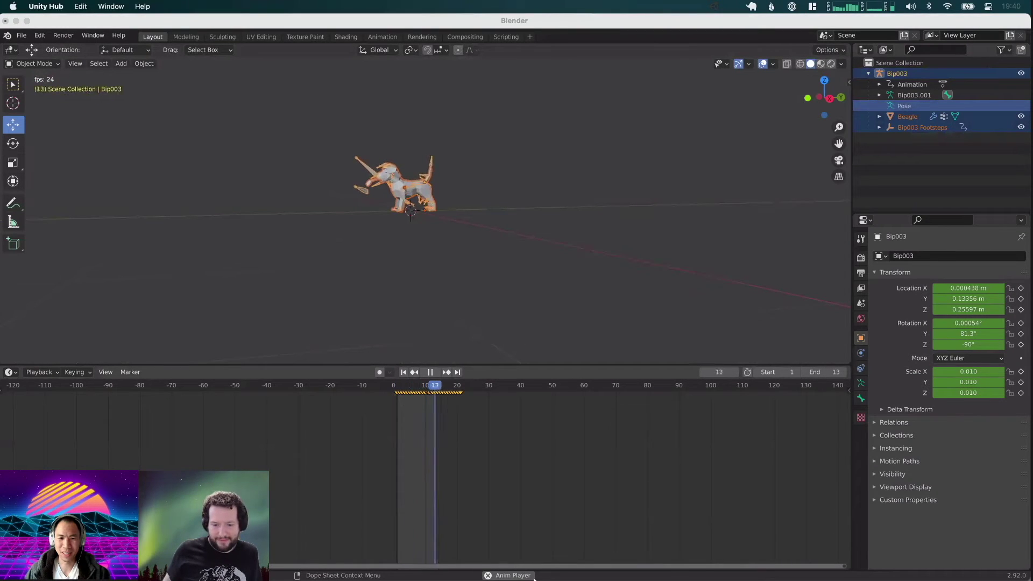
pyautogui.click(560, 556)
pyautogui.click(445, 272)
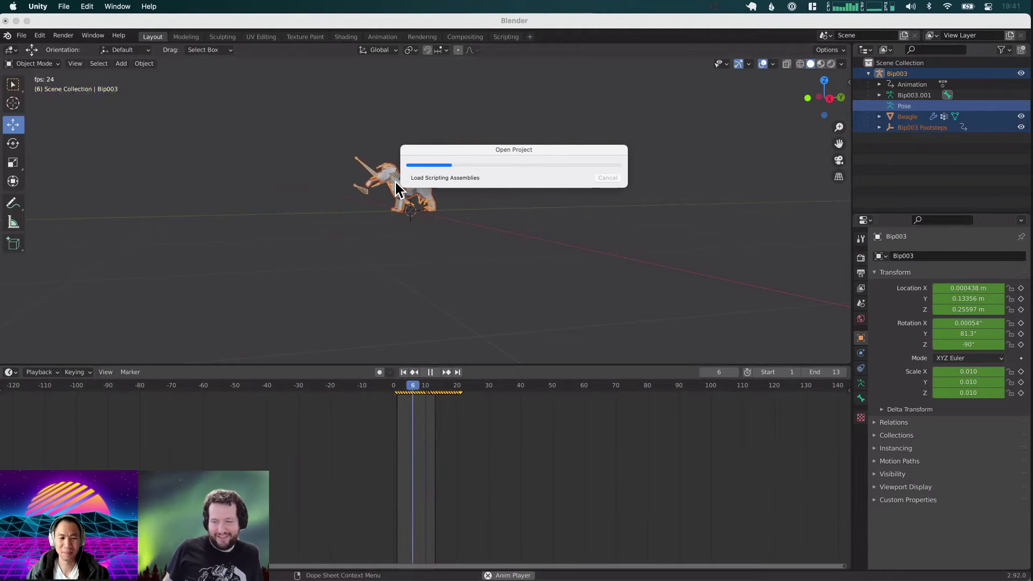
pyautogui.press('super+Tab')
pyautogui.press('super+Tab')
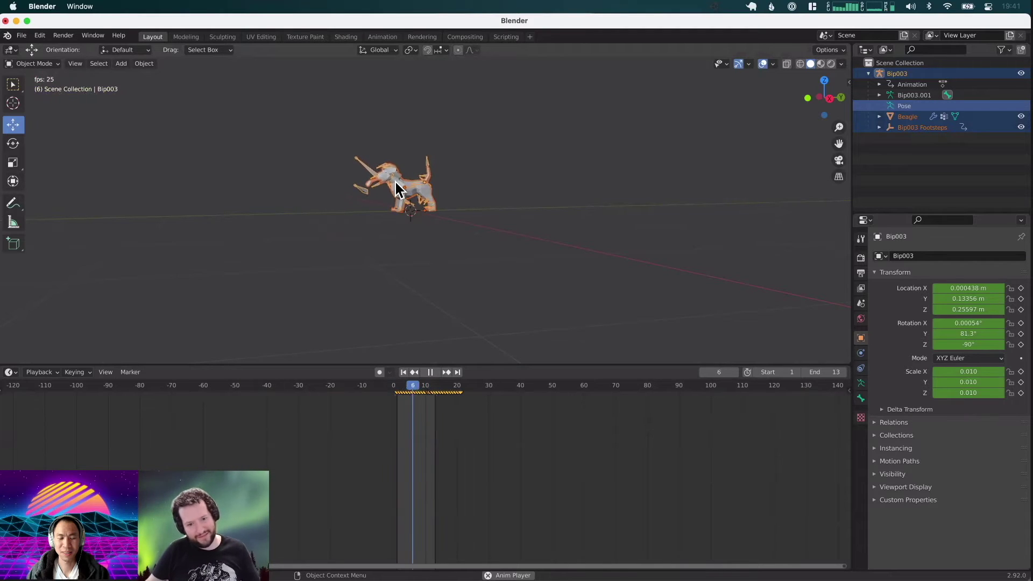
pyautogui.moveTo(417, 579)
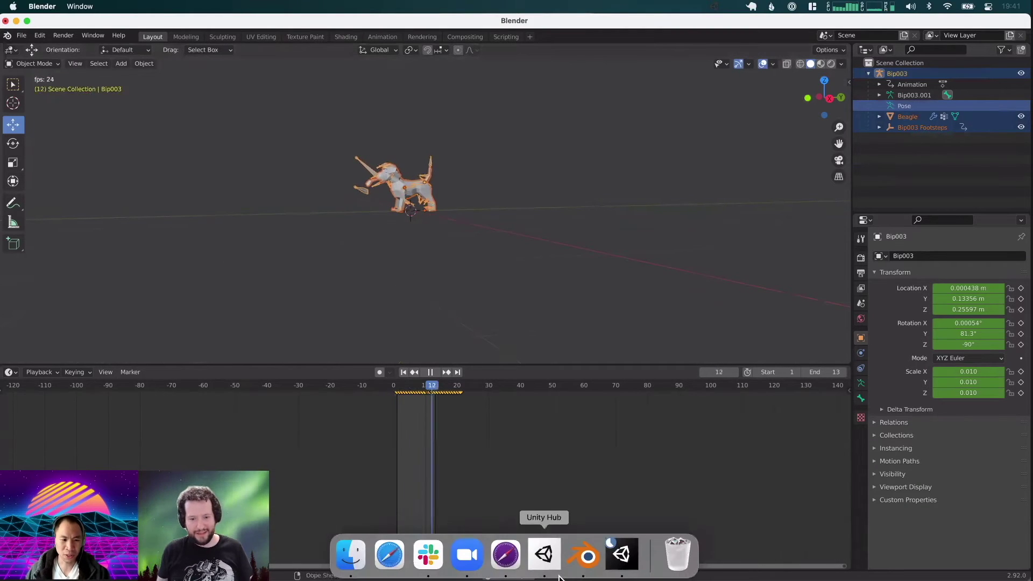
pyautogui.click(624, 557)
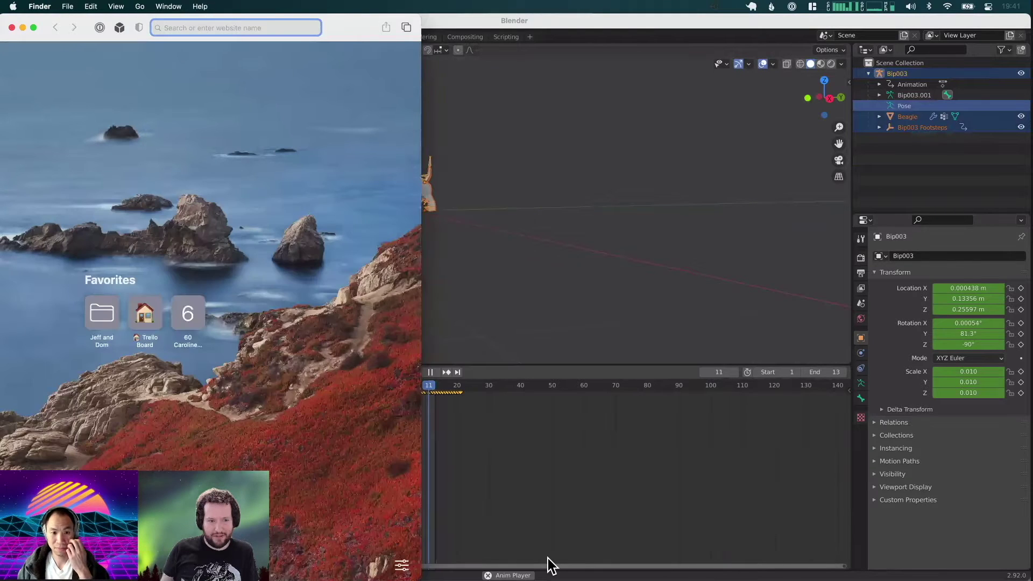
pyautogui.click(611, 549)
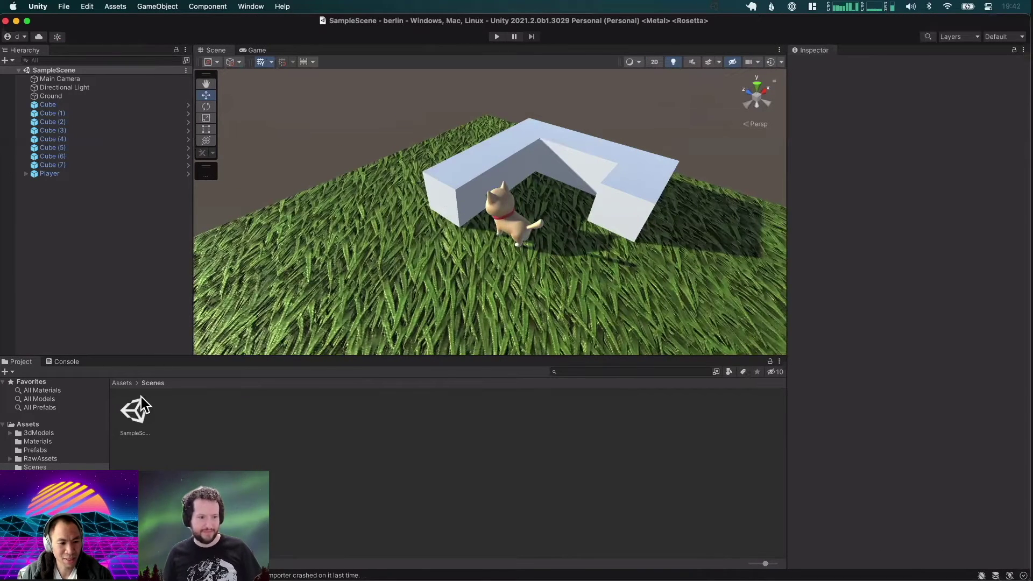
# Drag untitled.fbx from Finder's Desktop into Unity's Assets/Scenes folder and select the imported model
pyautogui.press('super+Tab')
pyautogui.press('super+Tab')
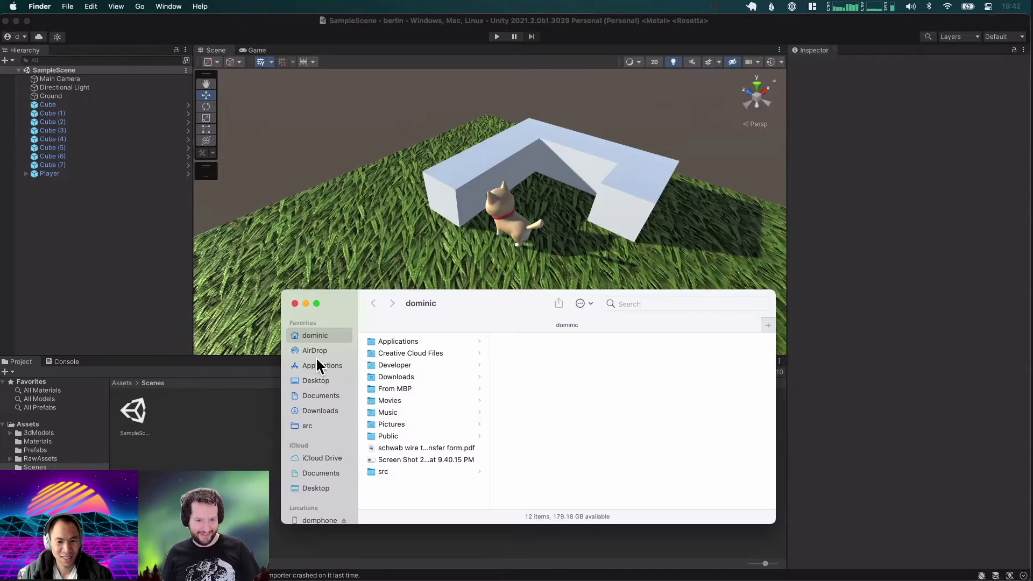
pyautogui.click(311, 383)
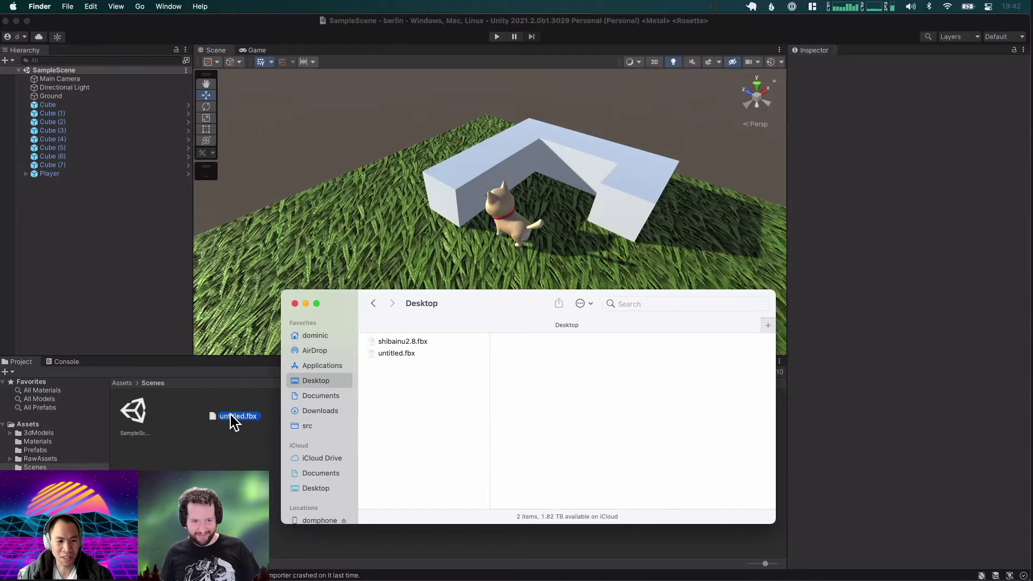
pyautogui.moveTo(226, 415); pyautogui.dragTo(290, 343)
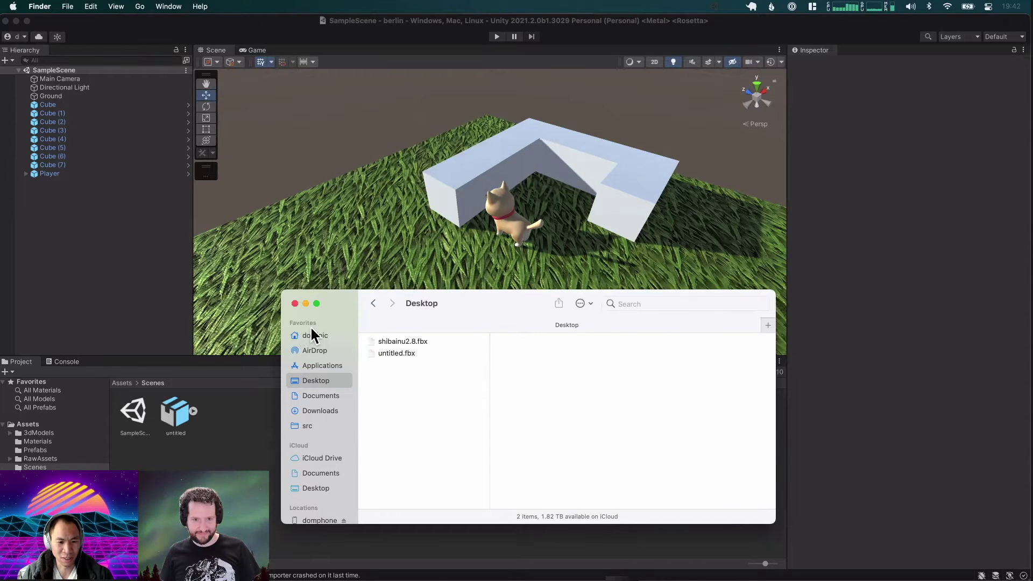
pyautogui.click(240, 421)
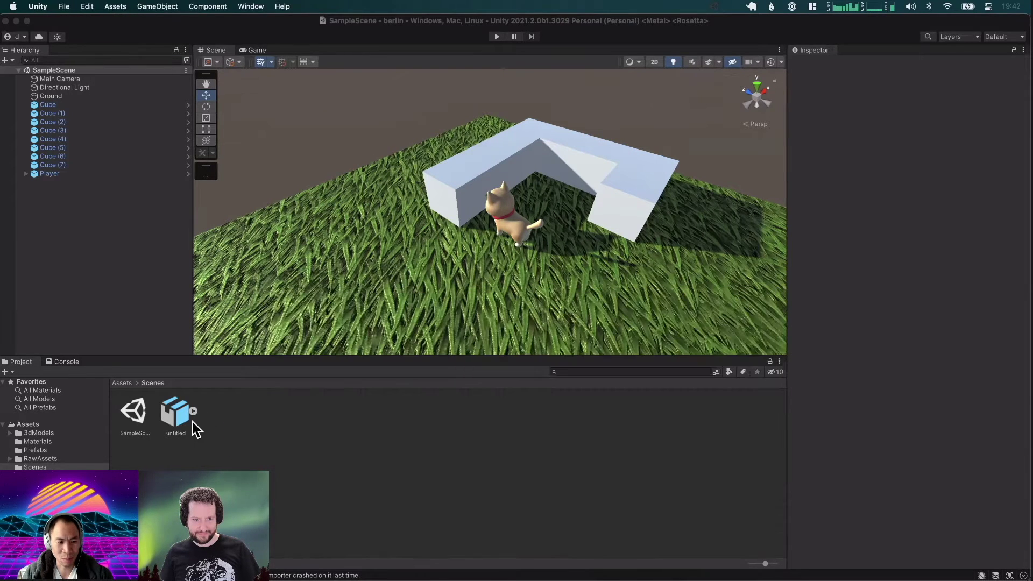
pyautogui.click(179, 430)
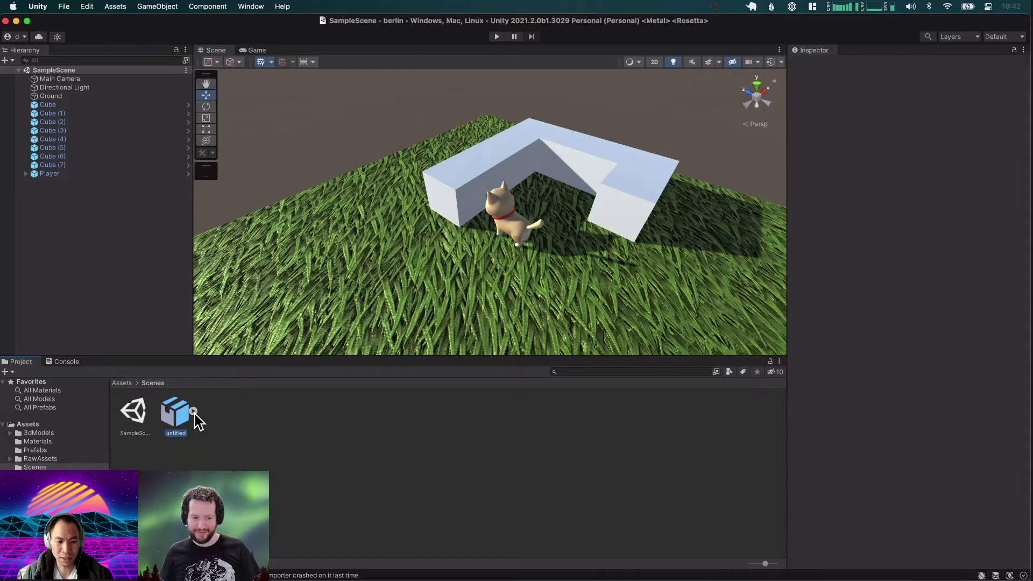
# Expand the untitled model, enlarge and rotate its preview toward the viewer, and show its Animation settings
pyautogui.click(194, 411)
pyautogui.moveTo(889, 427); pyautogui.dragTo(849, 297)
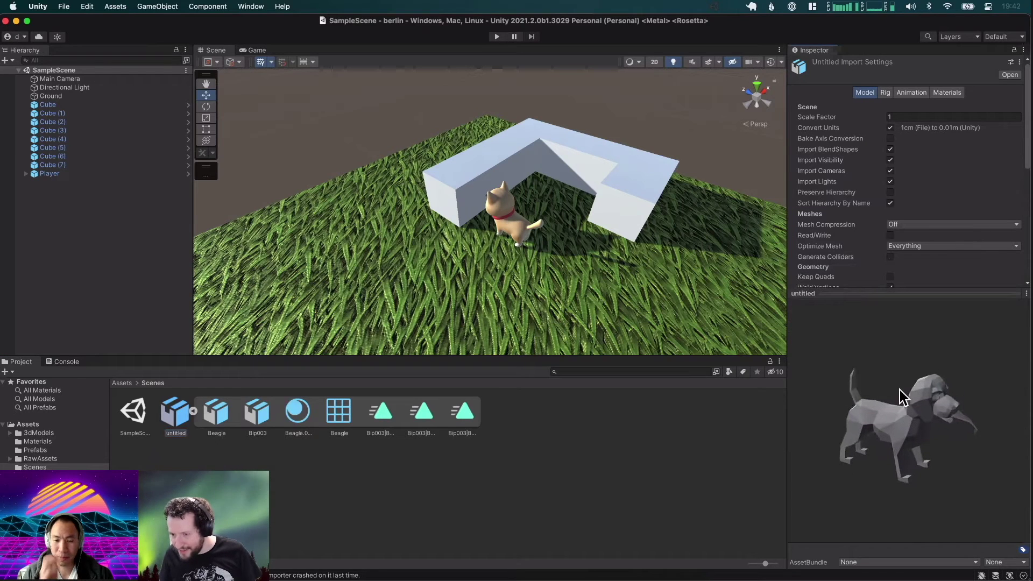
pyautogui.moveTo(940, 419); pyautogui.dragTo(669, 404)
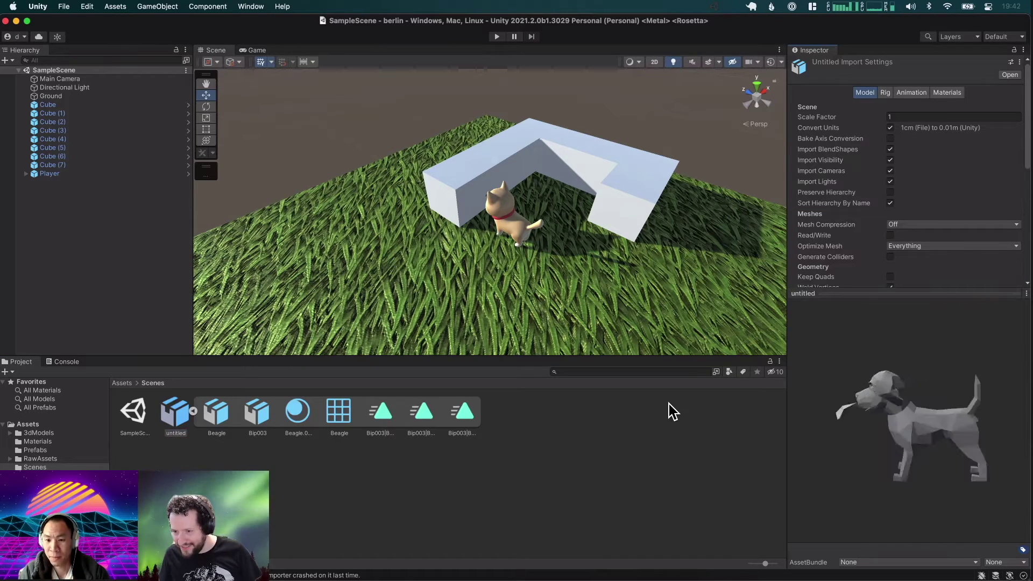
pyautogui.moveTo(832, 325); pyautogui.dragTo(728, 415)
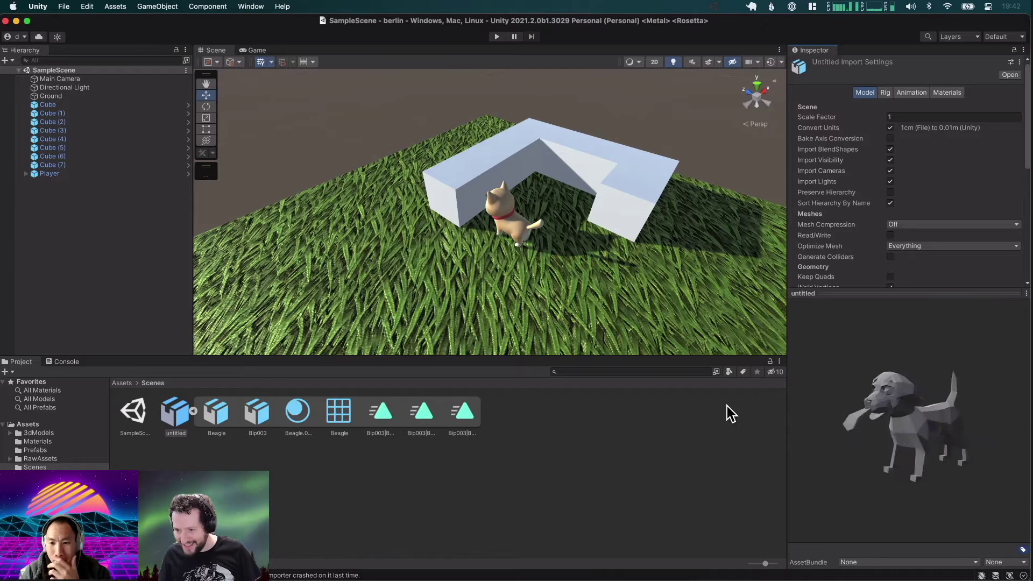
pyautogui.click(890, 92)
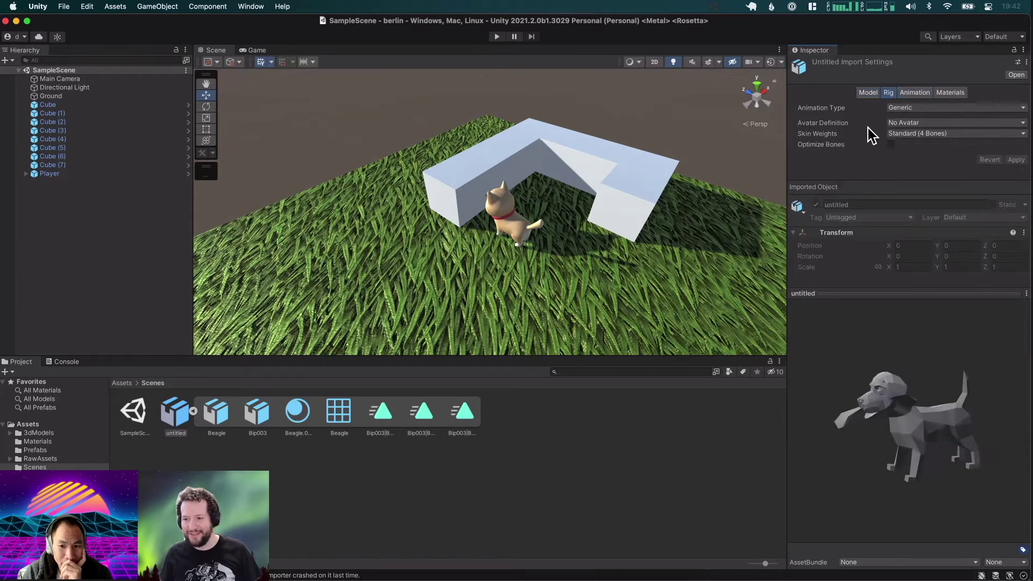
pyautogui.click(911, 93)
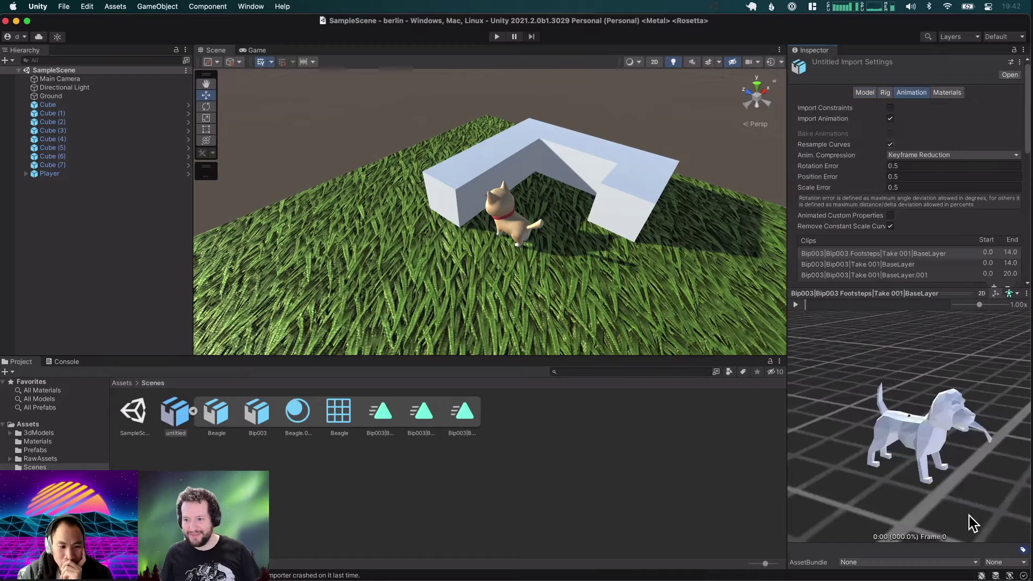
# Play the first, third (BaseLayer.001) and second animation clips in the Inspector preview
pyautogui.moveTo(896, 423); pyautogui.dragTo(825, 311)
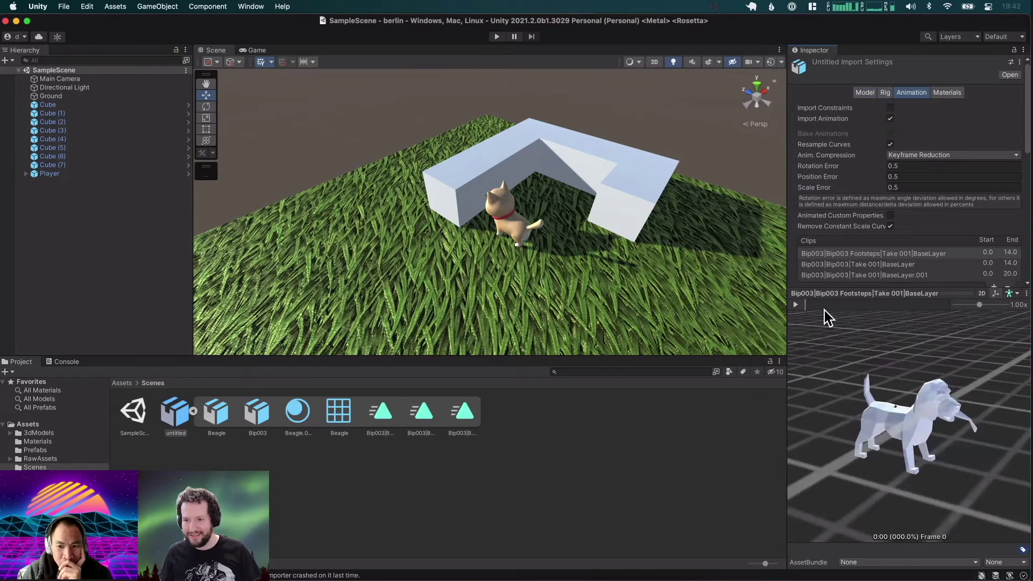
pyautogui.click(797, 303)
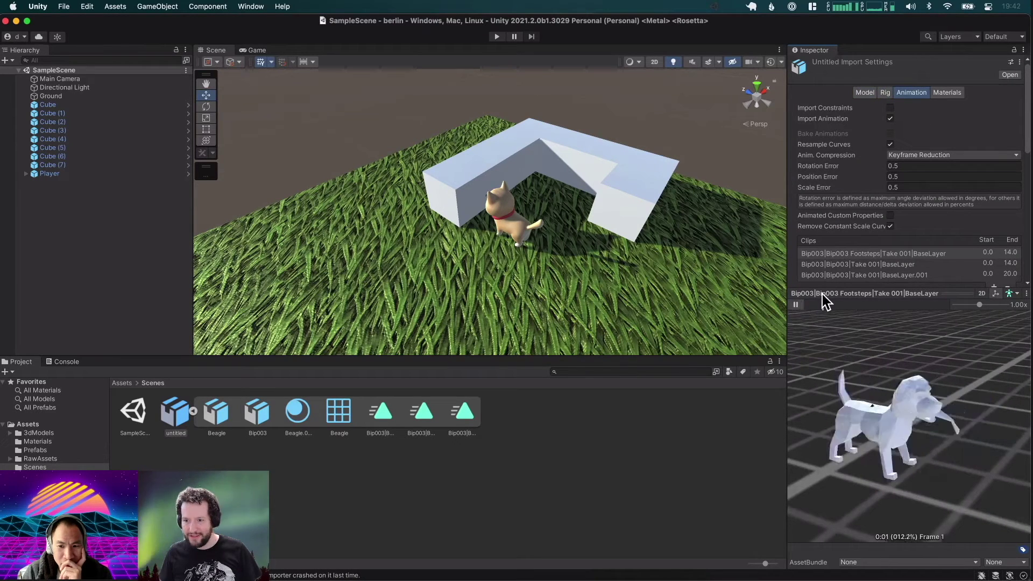
pyautogui.click(866, 275)
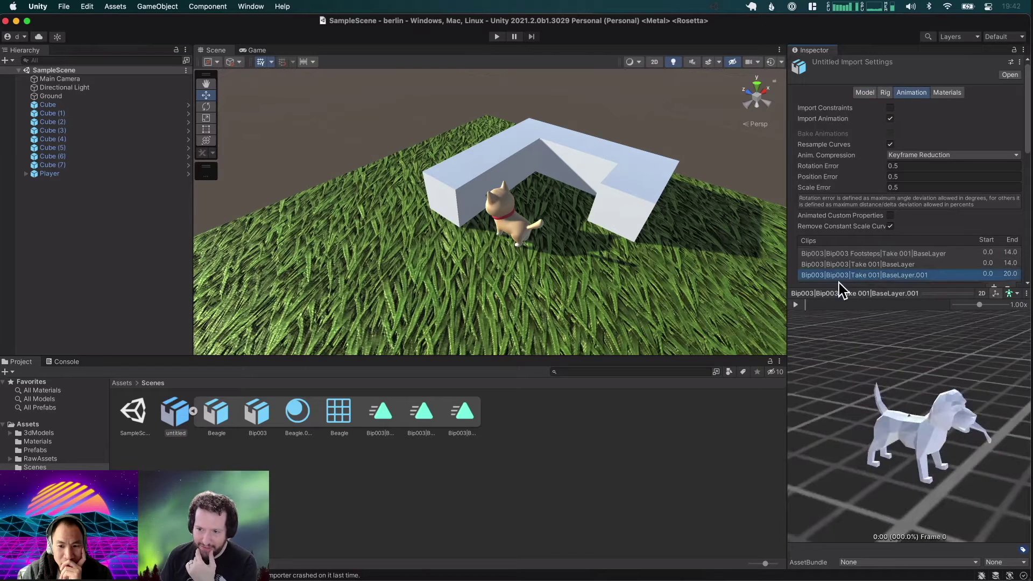
pyautogui.click(801, 303)
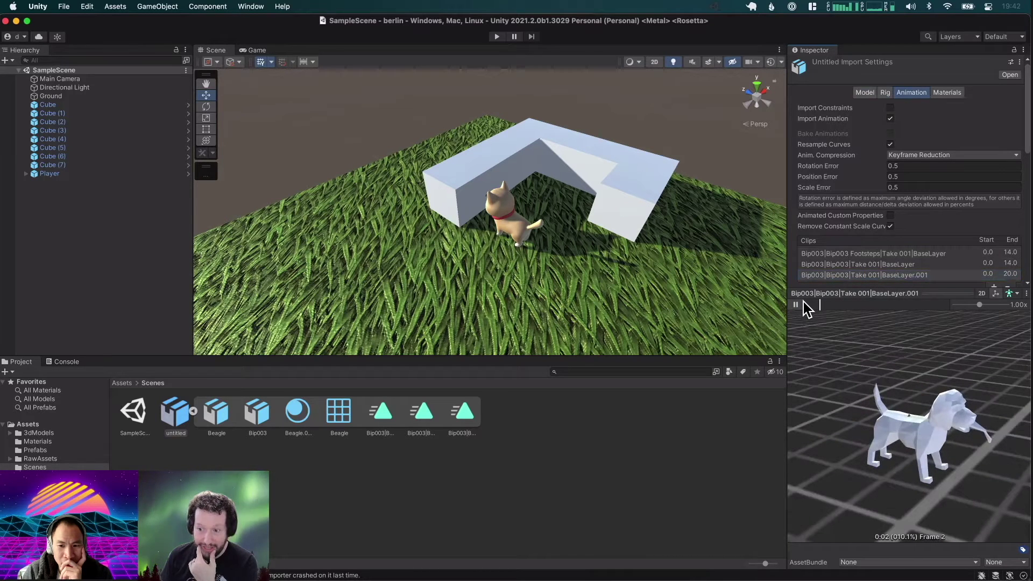
pyautogui.click(843, 264)
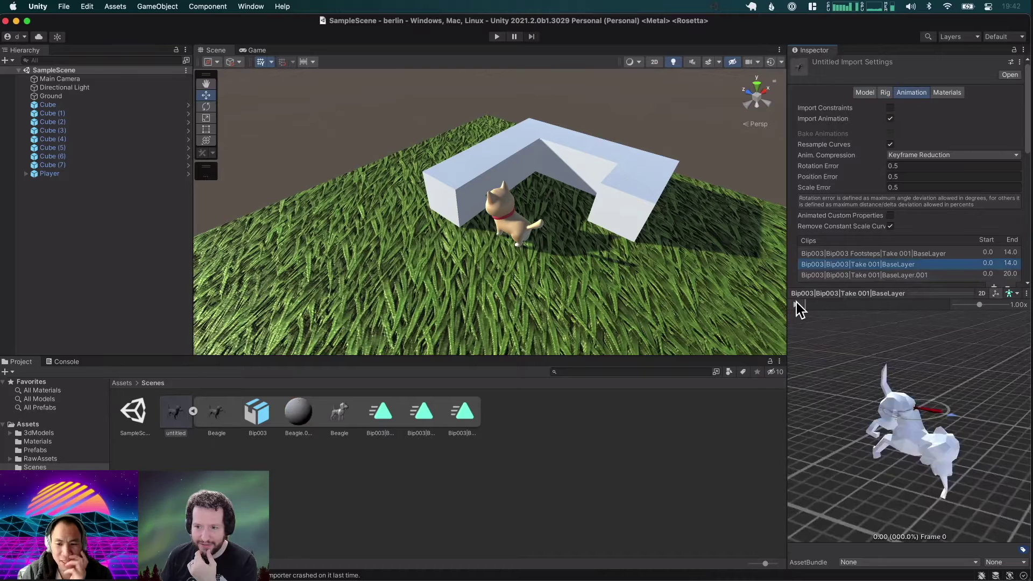
pyautogui.click(797, 303)
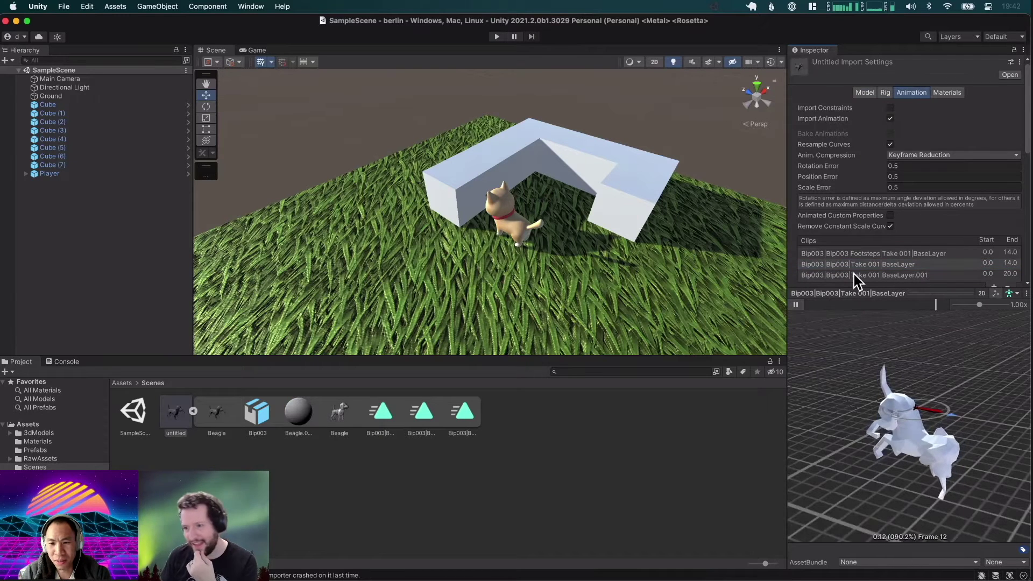
pyautogui.scroll(-1, 861, 267)
pyautogui.scroll(-2, 870, 260)
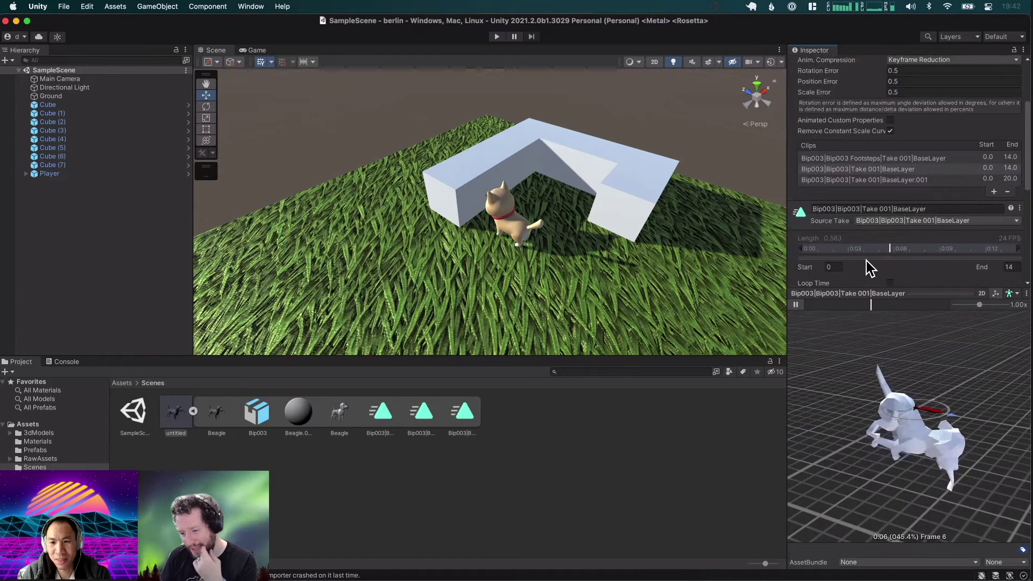
# Play the Footsteps clip, pick BaseLayer.001, then collapse and reselect the untitled model
pyautogui.click(878, 157)
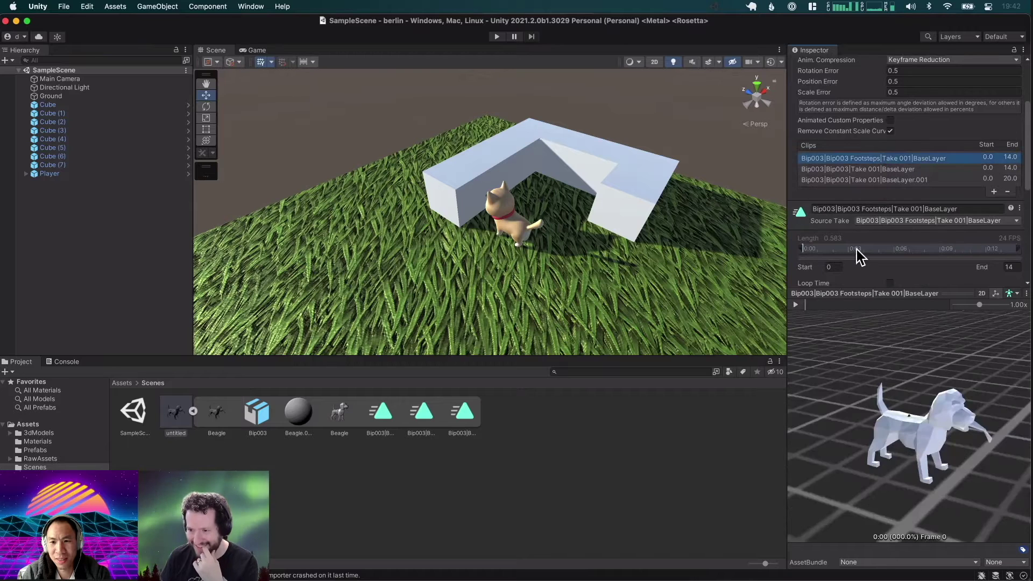
pyautogui.click(794, 305)
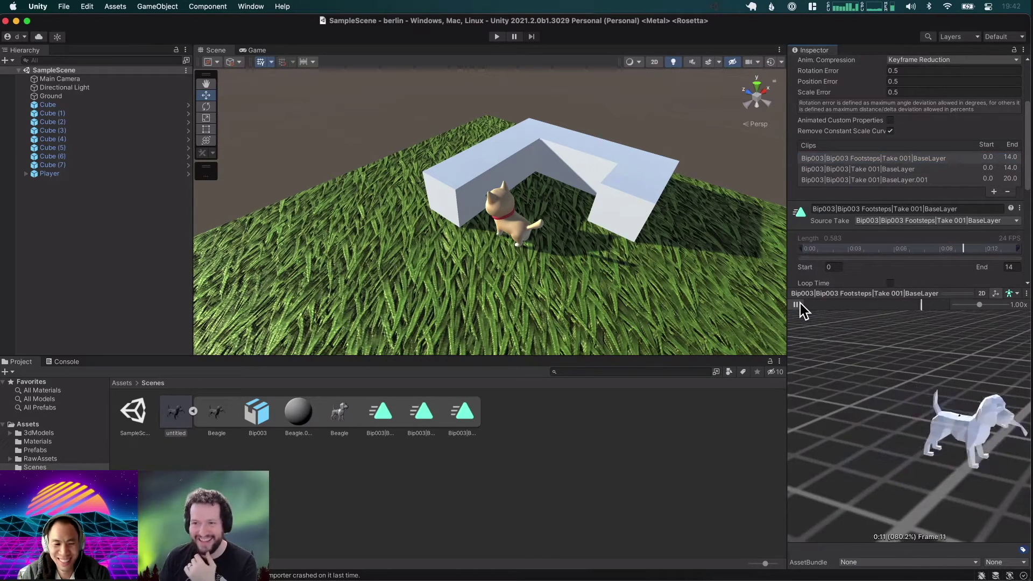
pyautogui.click(864, 178)
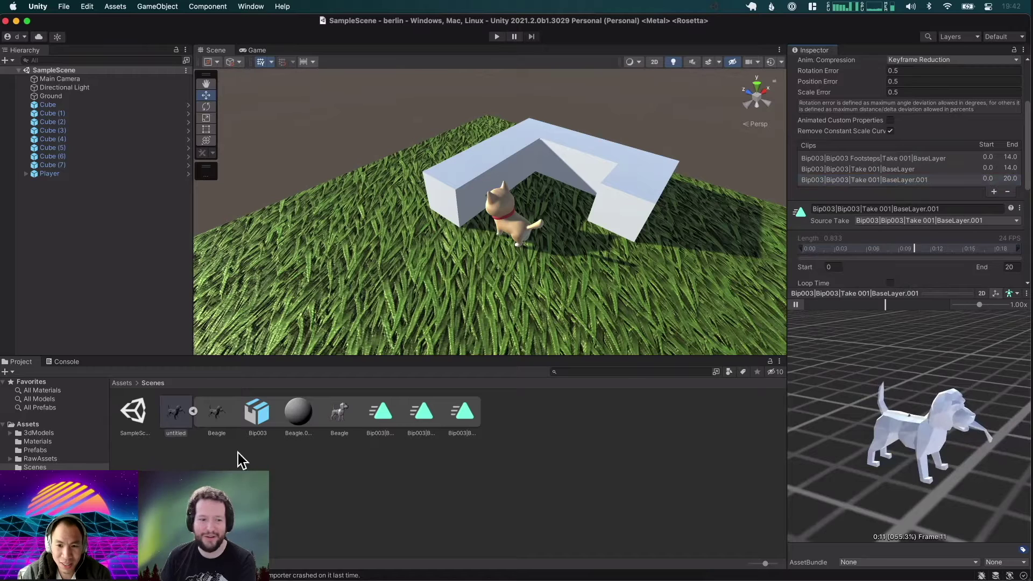
pyautogui.rightClick(175, 418)
pyautogui.click(178, 420)
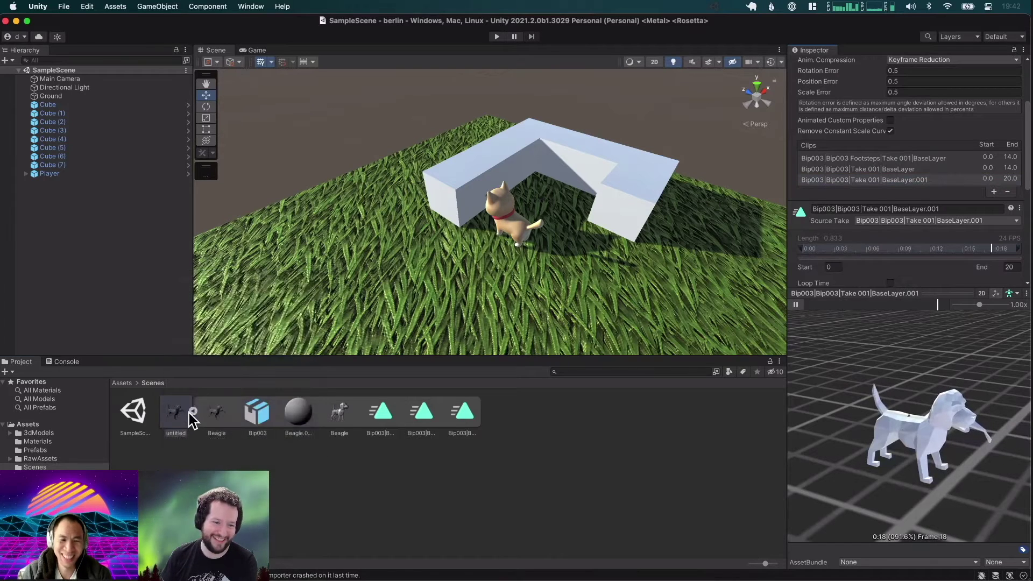
pyautogui.click(176, 411)
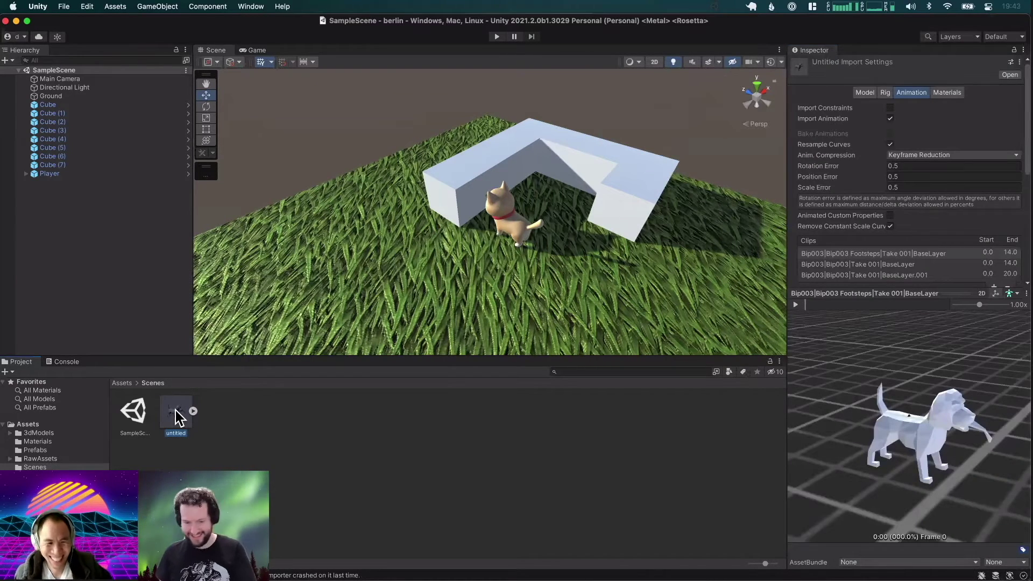
# Delete the untitled model asset from the Scenes folder
pyautogui.rightClick(176, 410)
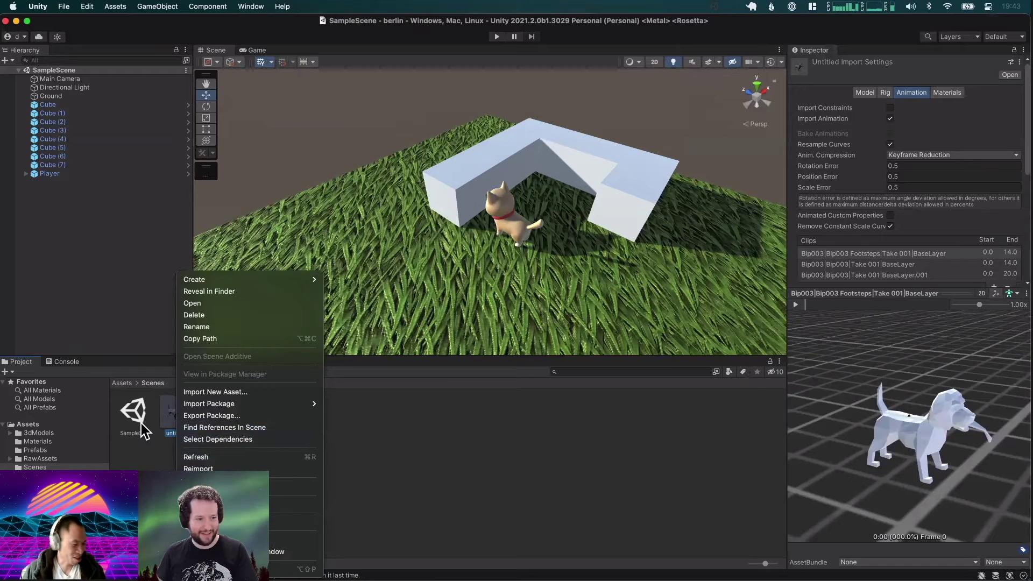
pyautogui.click(125, 436)
pyautogui.rightClick(174, 415)
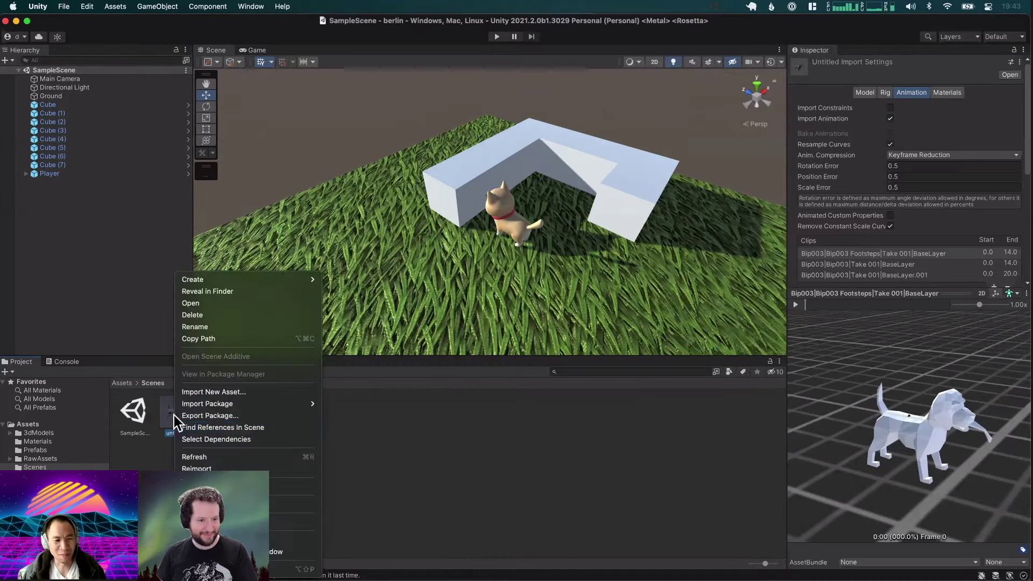
pyautogui.click(214, 315)
pyautogui.press('Return')
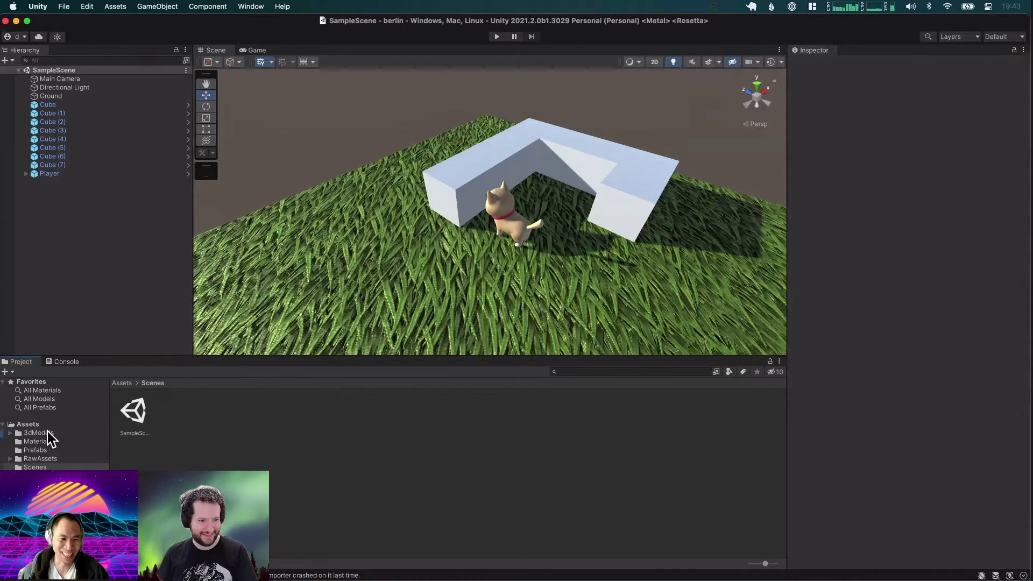
# Delete the 3dModels folder from Assets, leaving Materials, Prefabs, RawAssets, Scenes and Scripts
pyautogui.rightClick(47, 433)
pyautogui.click(105, 314)
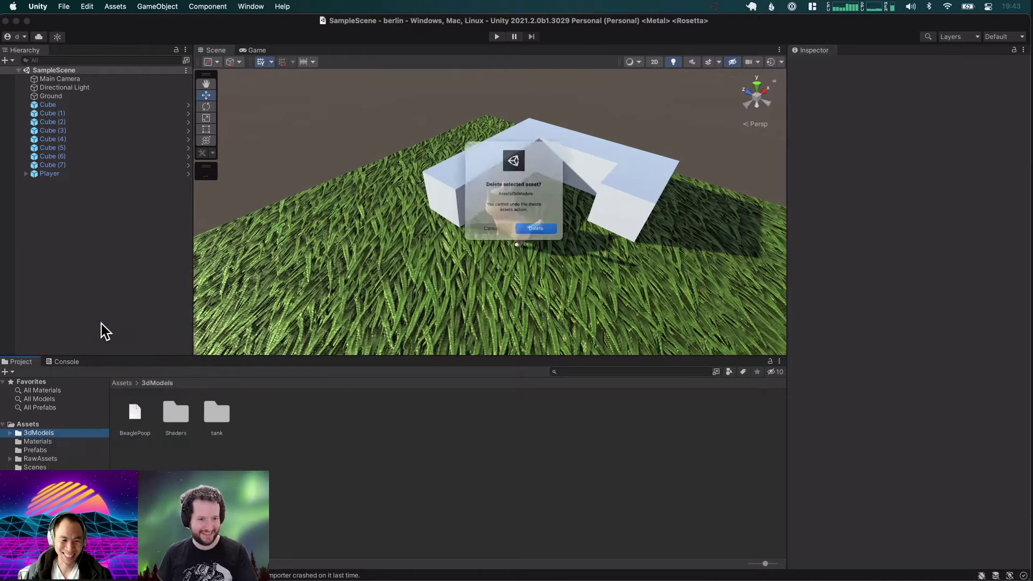
pyautogui.click(536, 242)
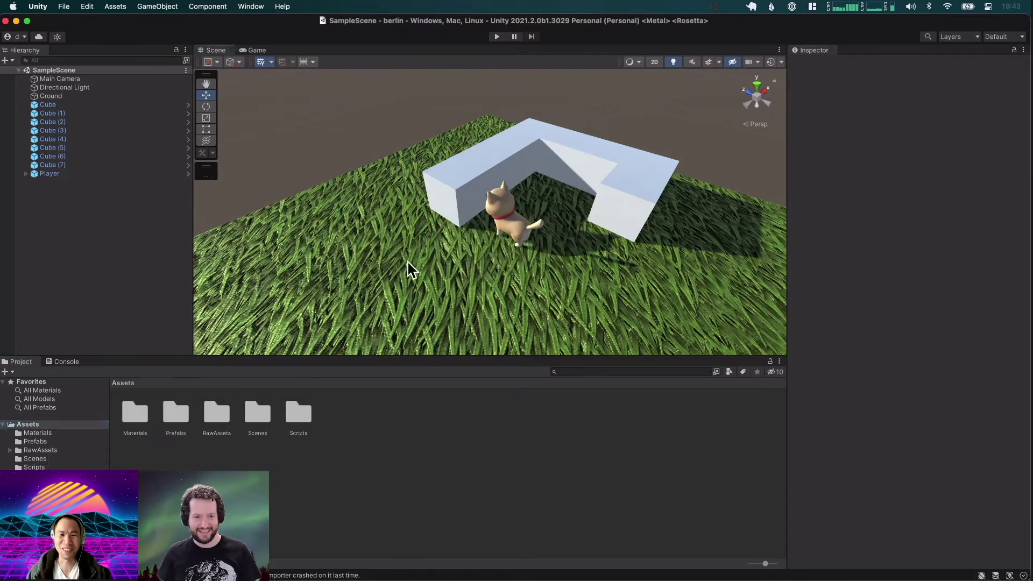
pyautogui.click(229, 342)
pyautogui.click(207, 4)
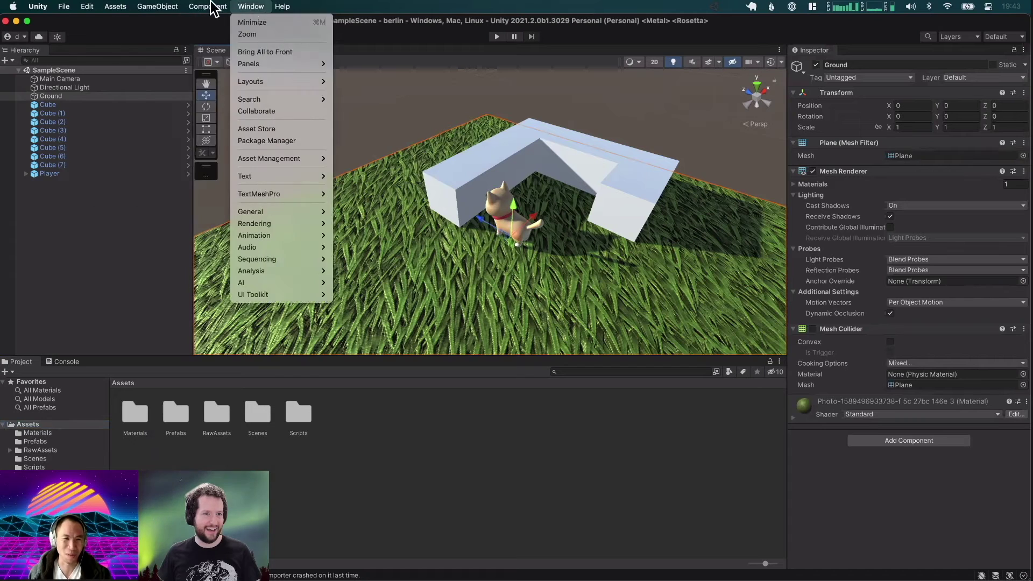
# Open Window > Asset Store to read its moved-online notice, moving Package Manager aside
pyautogui.click(267, 129)
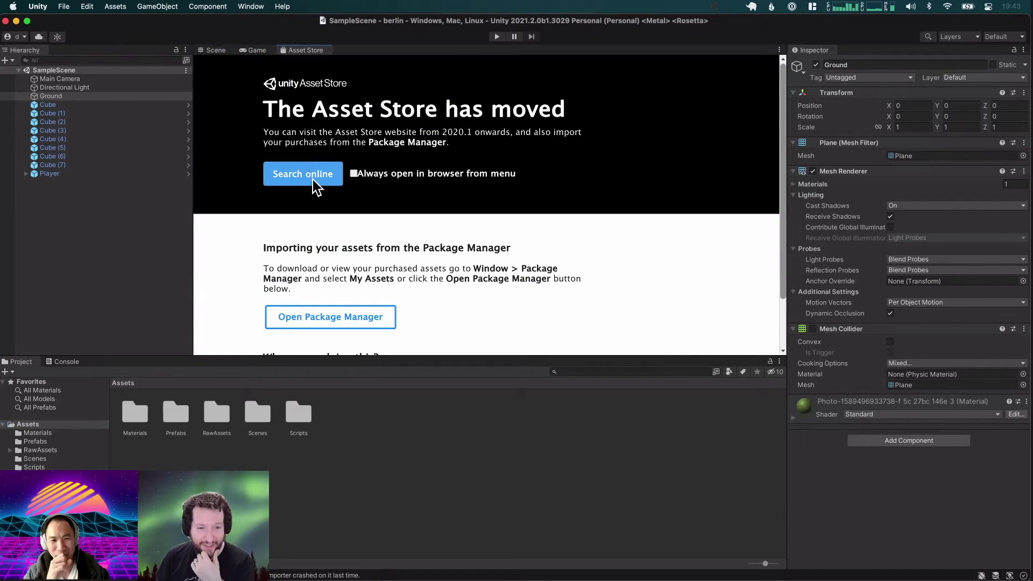
pyautogui.scroll(-3, 318, 187)
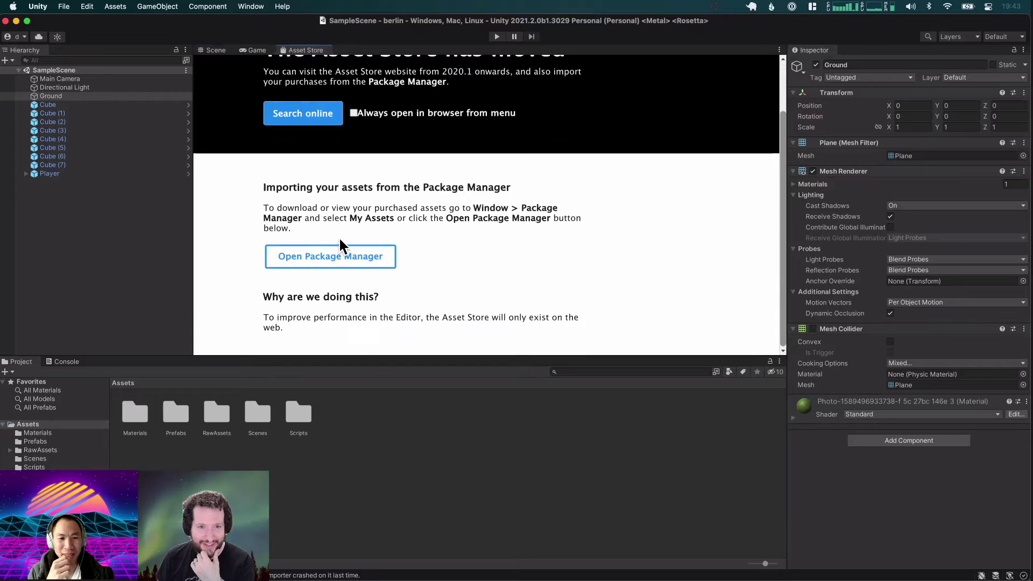
pyautogui.scroll(3, 338, 236)
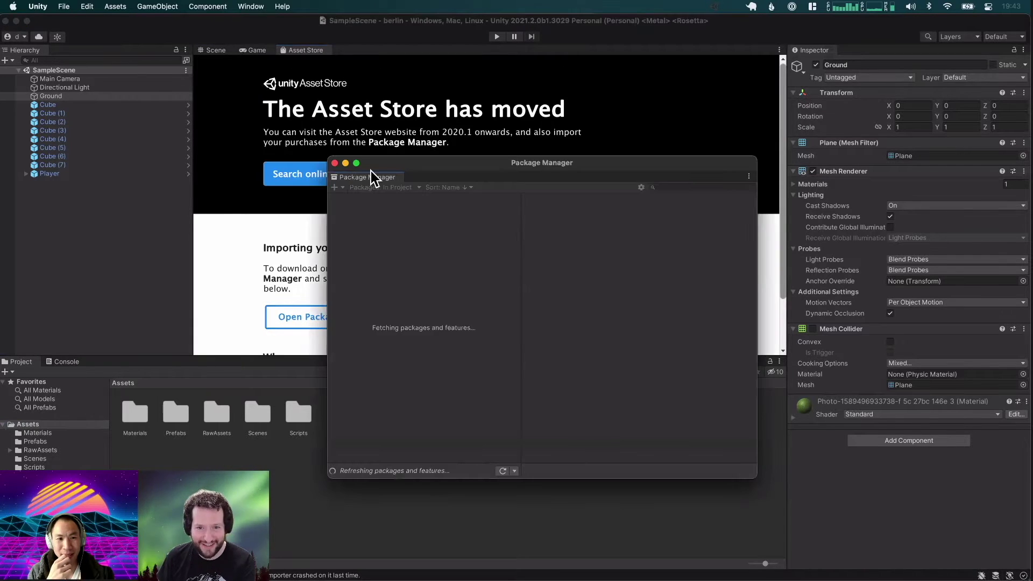
pyautogui.moveTo(371, 170); pyautogui.dragTo(557, 147)
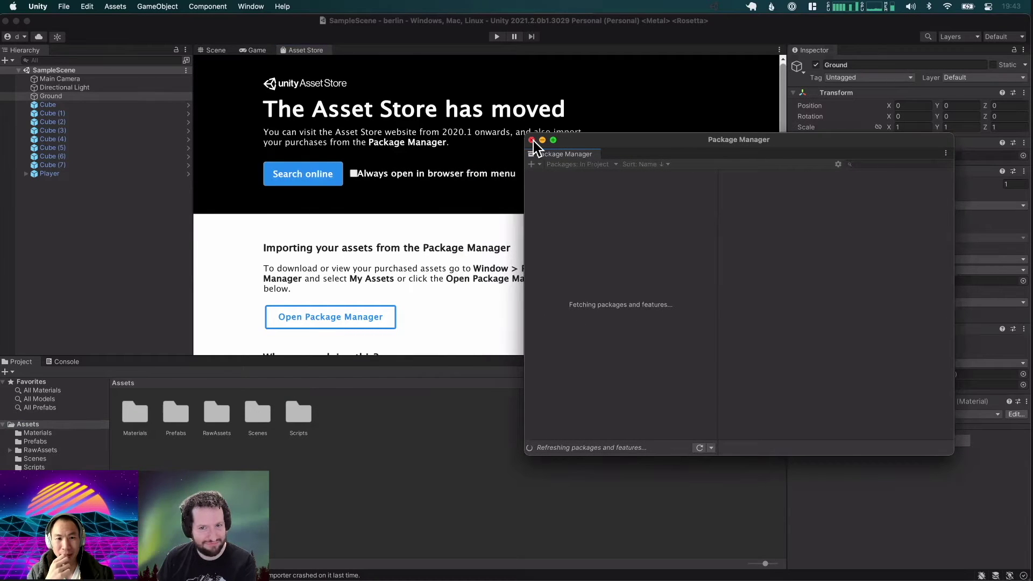
pyautogui.click(331, 177)
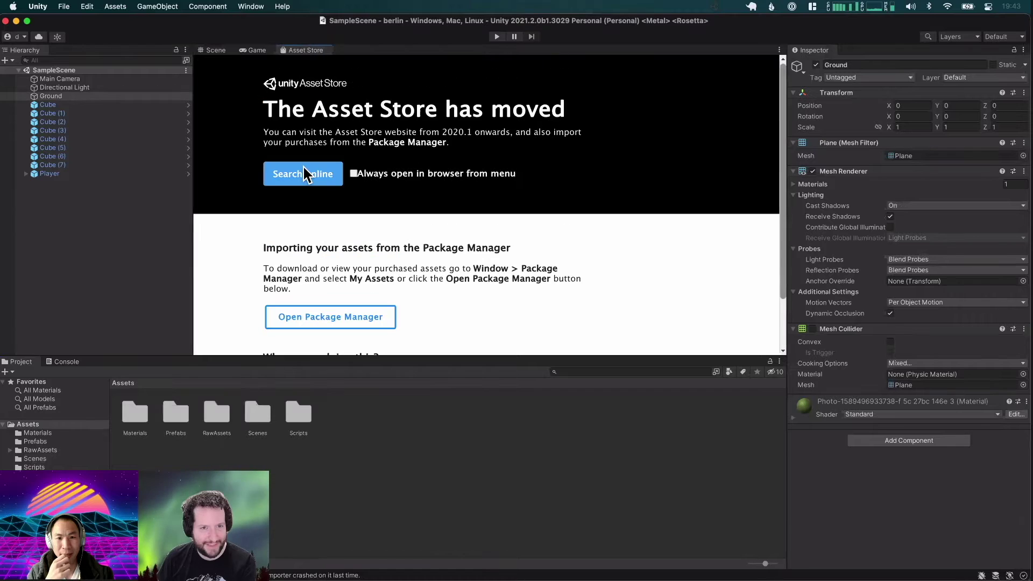
pyautogui.scroll(-2, 304, 170)
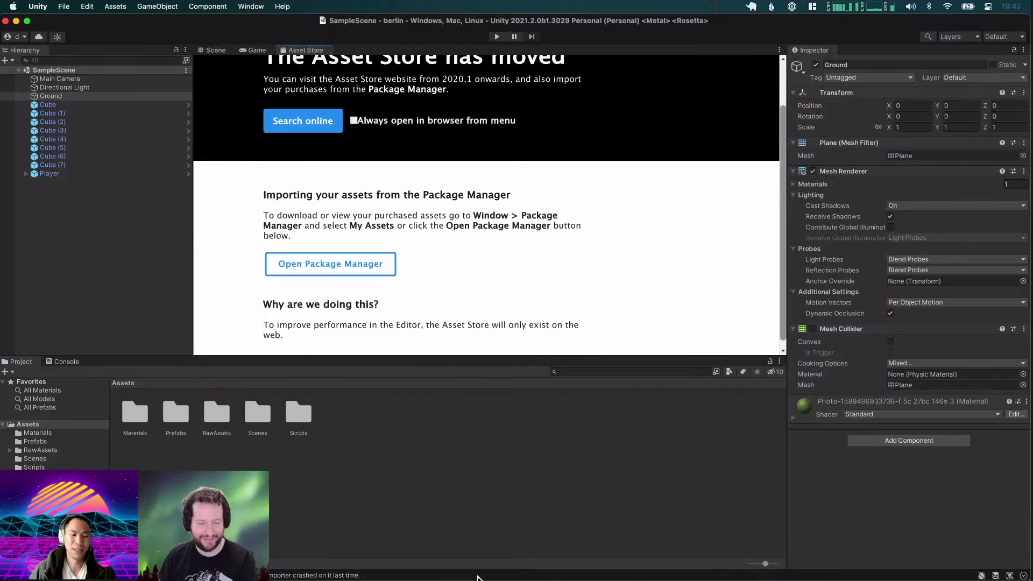
pyautogui.moveTo(455, 572)
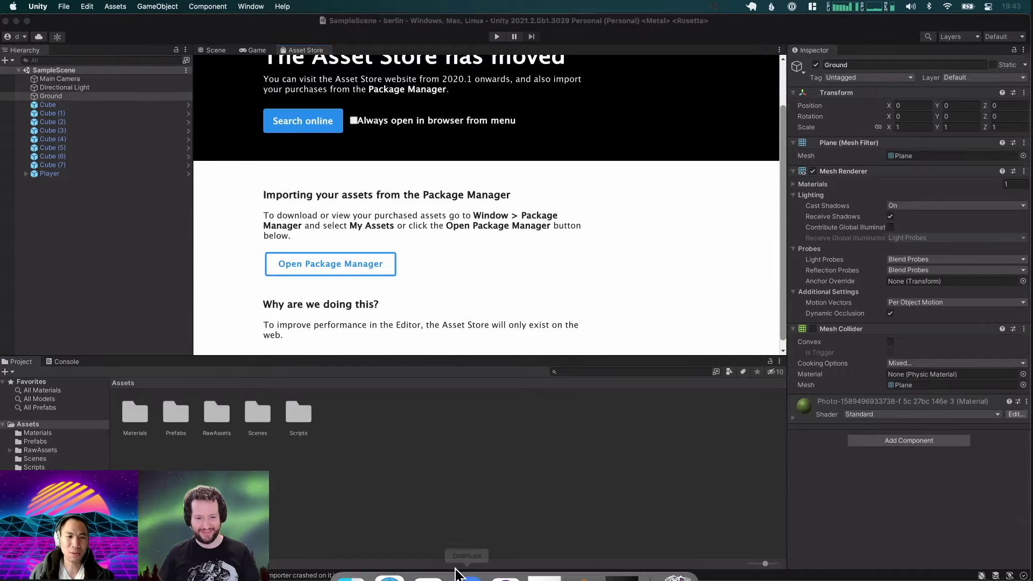
pyautogui.click(389, 555)
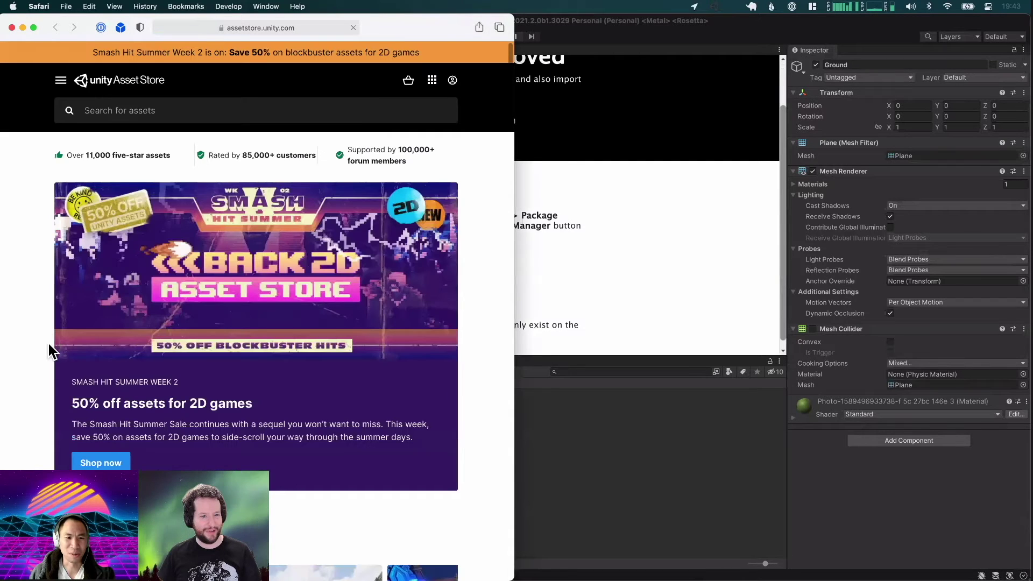
# Browse assetstore.unity.com, then quit Safari Technology Preview and Blender with Cmd+Q
pyautogui.scroll(-6, 91, 258)
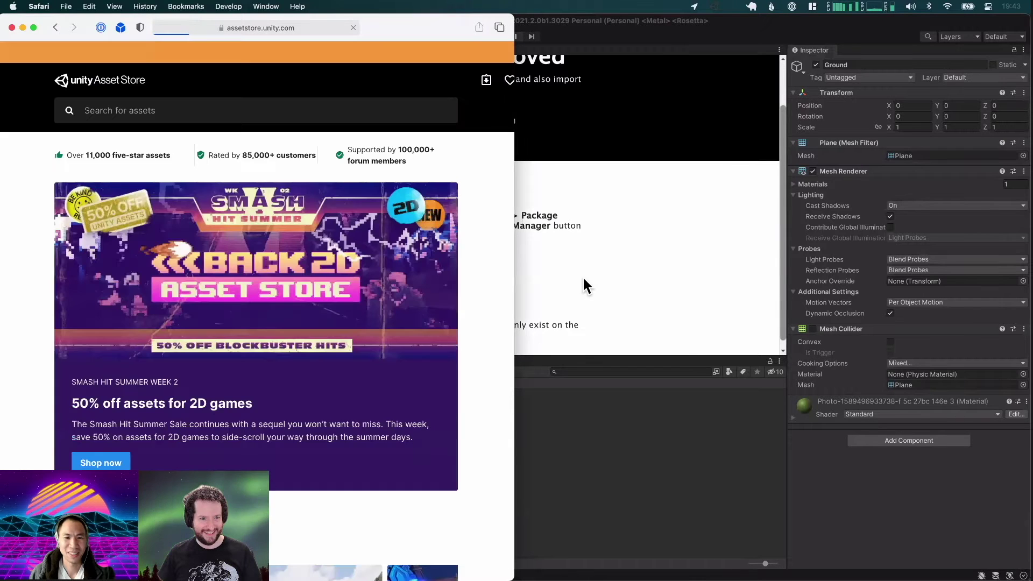
pyautogui.press('super+Tab')
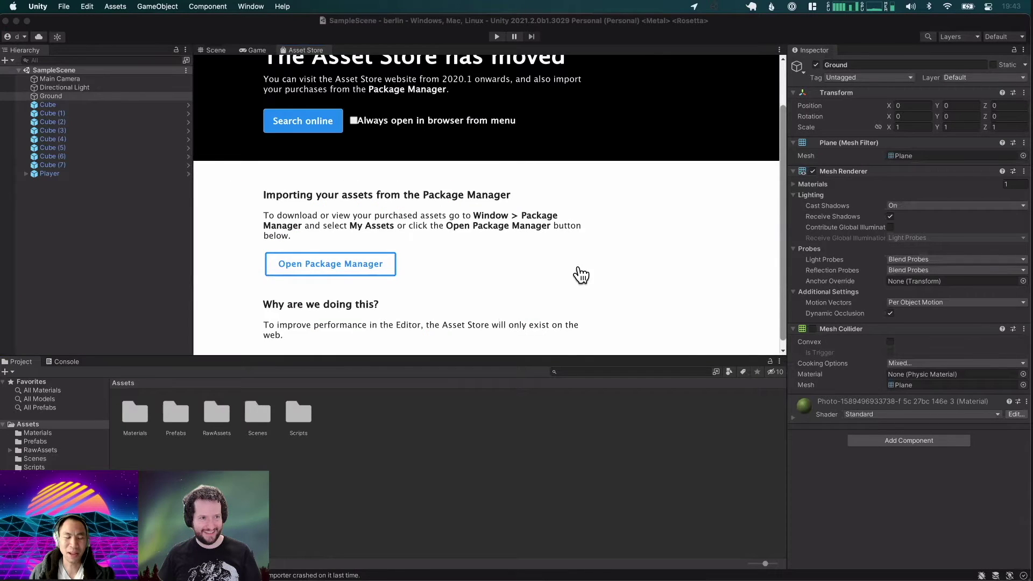
pyautogui.press('super+Tab')
pyautogui.press('Tab')
pyautogui.press('Tab')
pyautogui.press('Tab')
pyautogui.press('Tab')
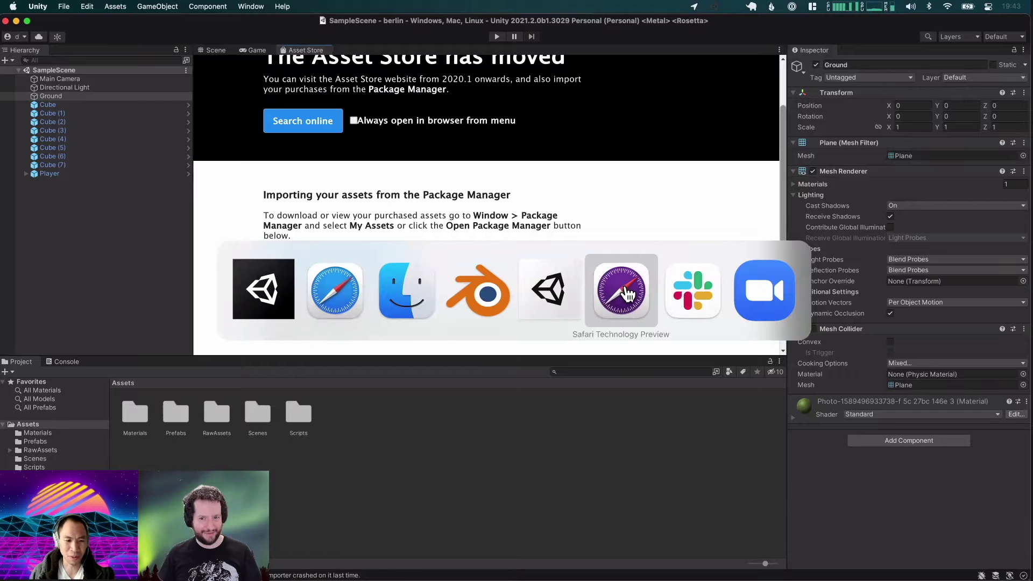
pyautogui.press('super+q')
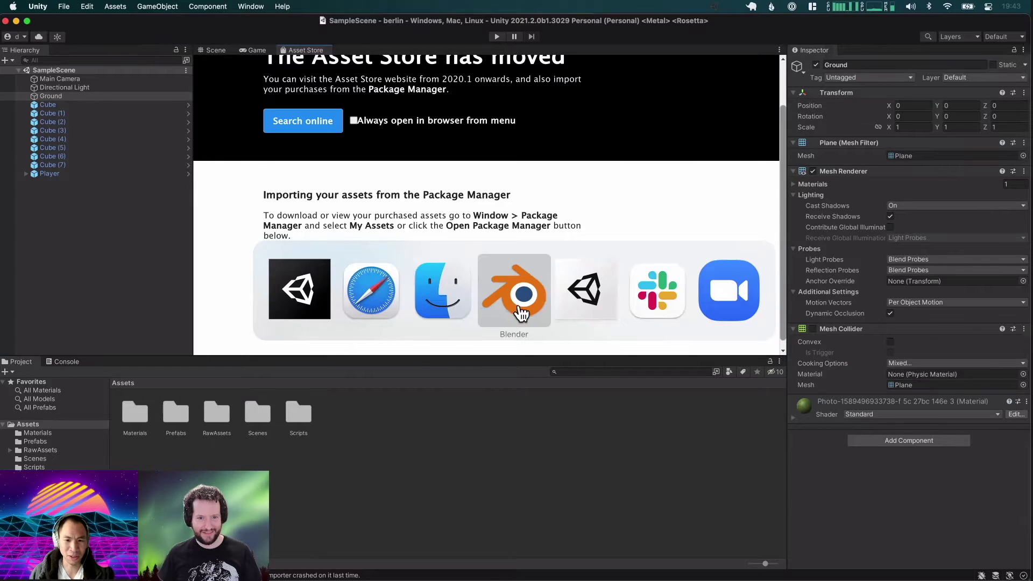
pyautogui.press('super+q')
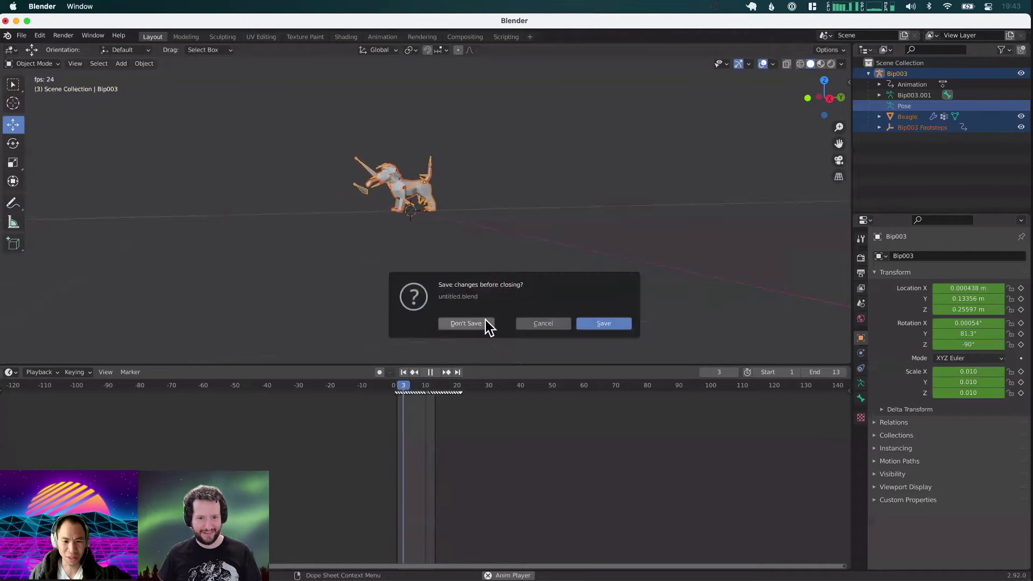
# Close Blender with Don't Save and turn on Dark Mode for the Asset Store website
pyautogui.click(487, 326)
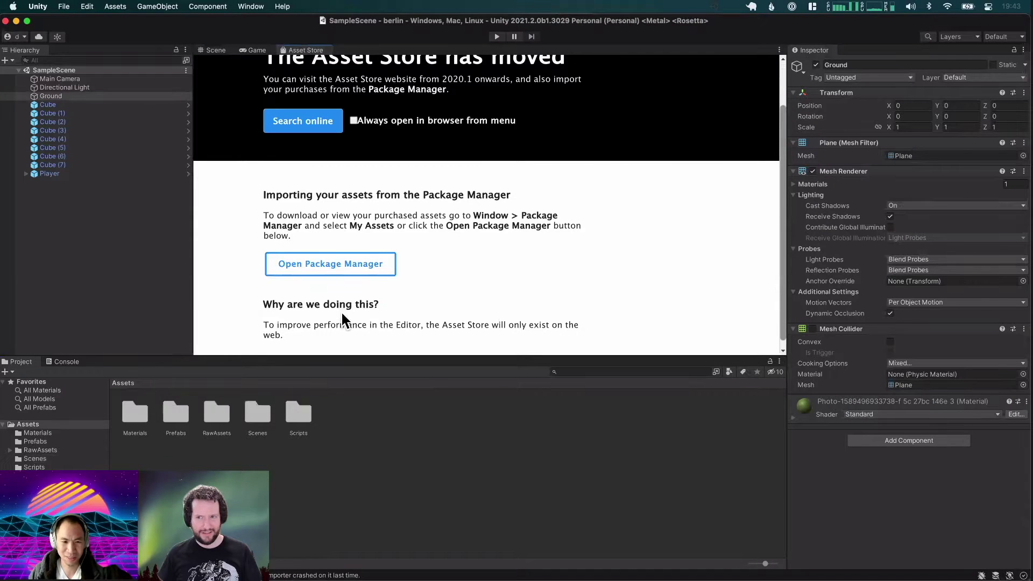
pyautogui.press('super+Tab')
pyautogui.click(403, 307)
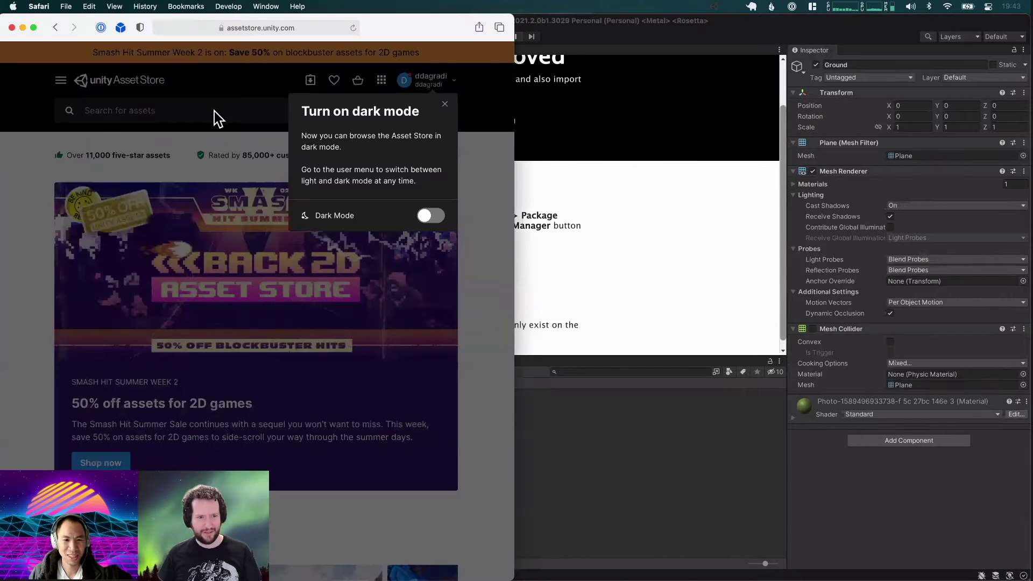
pyautogui.click(422, 217)
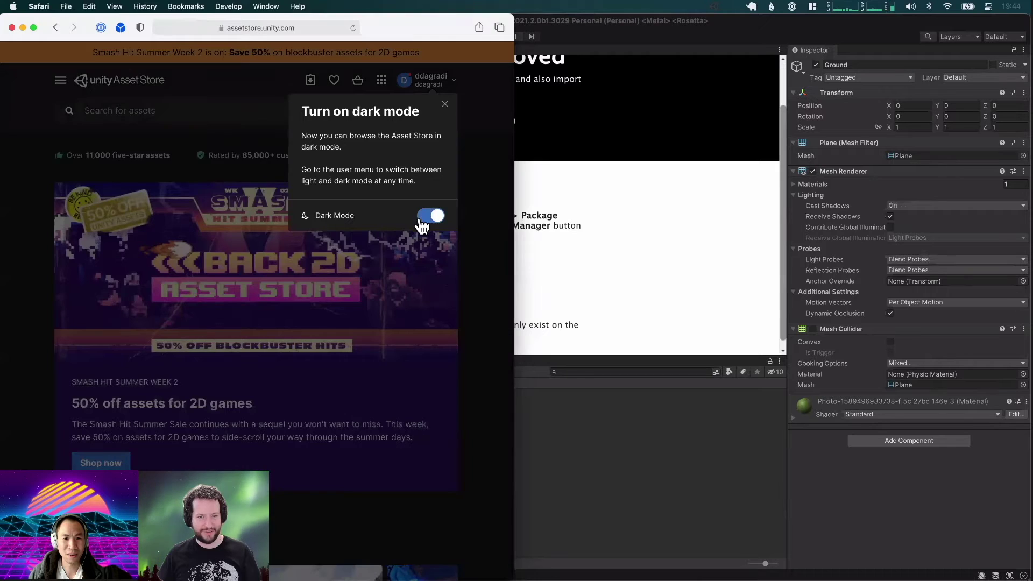
pyautogui.click(444, 104)
pyautogui.click(234, 110)
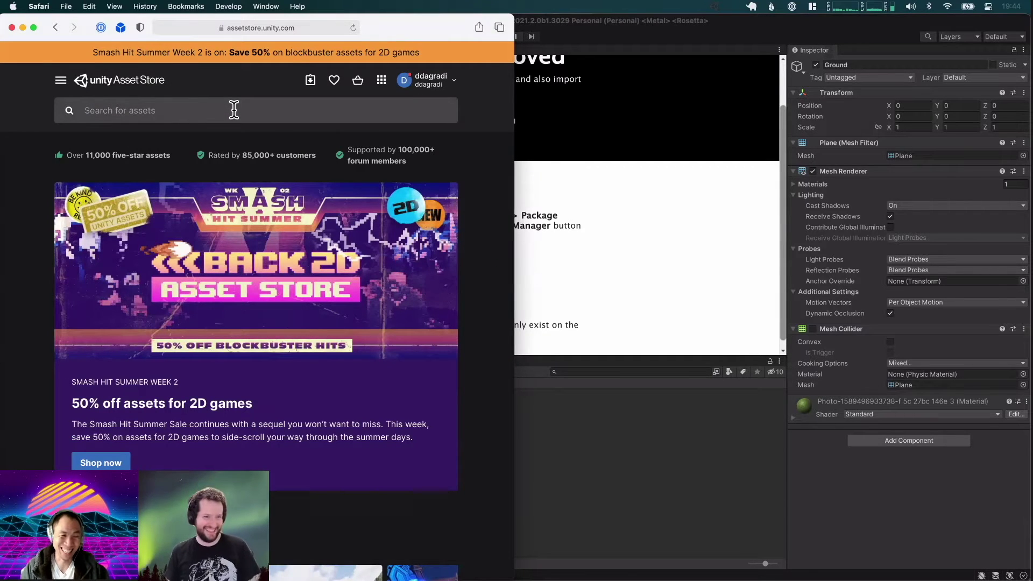
# Search the Asset Store for 'dog' and maximize the browser window
pyautogui.write('dog')
pyautogui.press('Return')
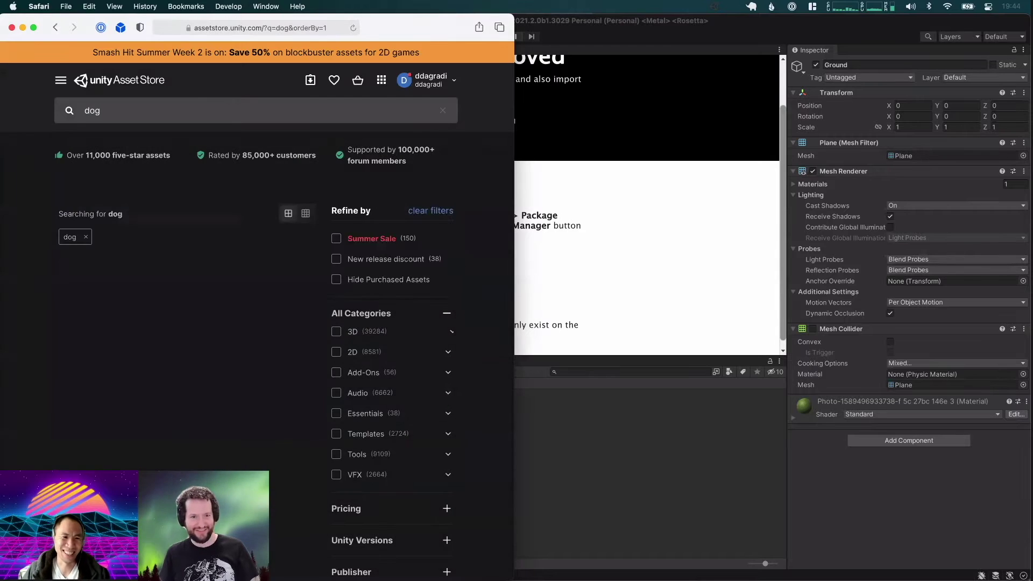
pyautogui.hotkey('ctrl', 'alt', 'Return')
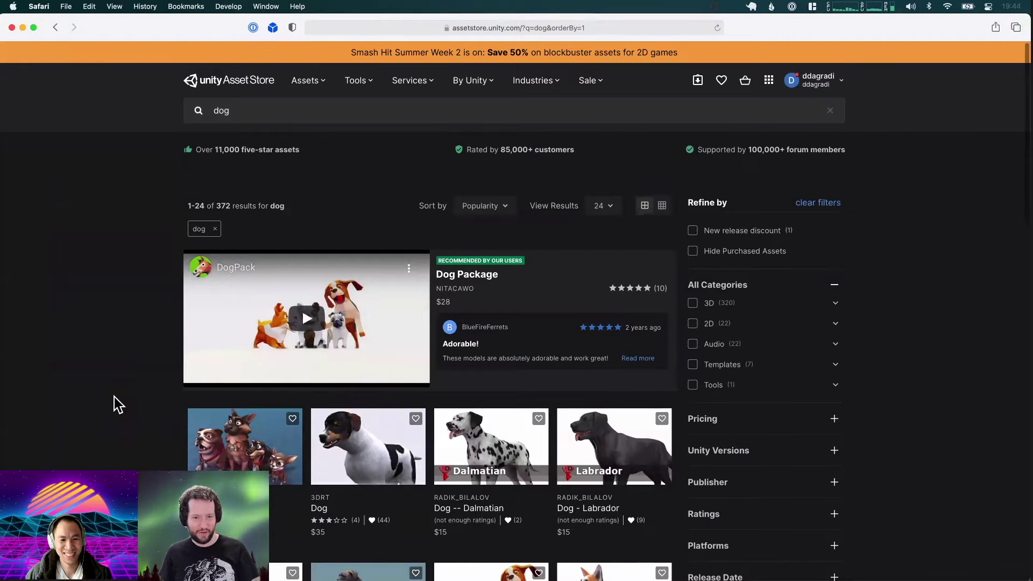
pyautogui.scroll(-3, 689, 301)
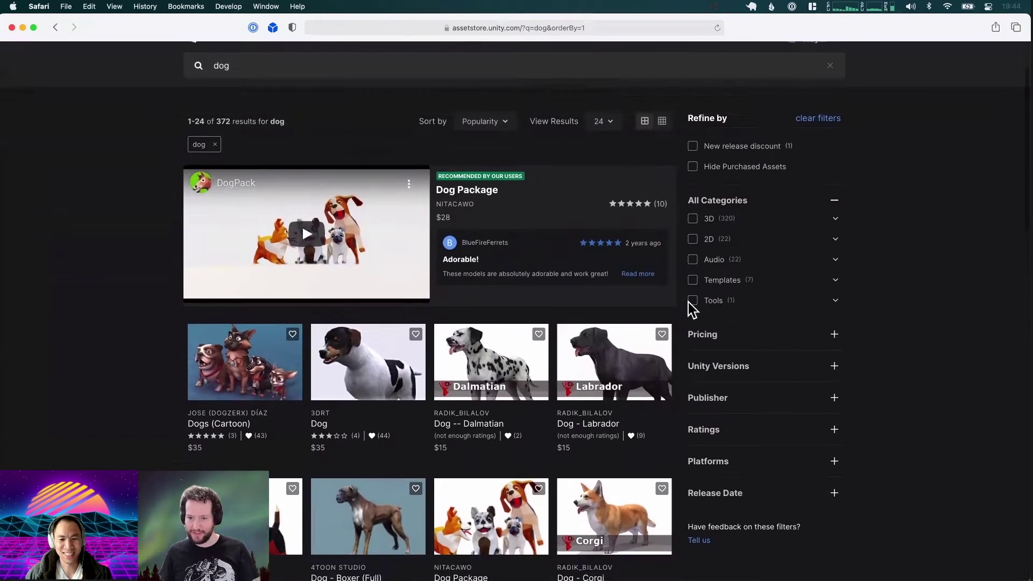
# Untick Free Assets under Pricing, view Dog - Corgi, and return to the 372 dog results
pyautogui.click(702, 334)
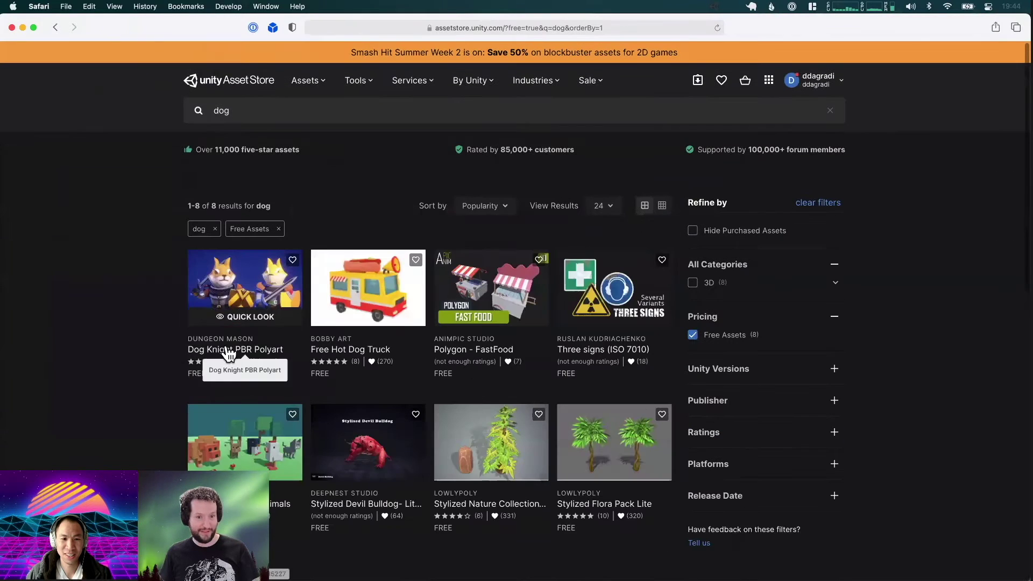
pyautogui.scroll(-2, 473, 386)
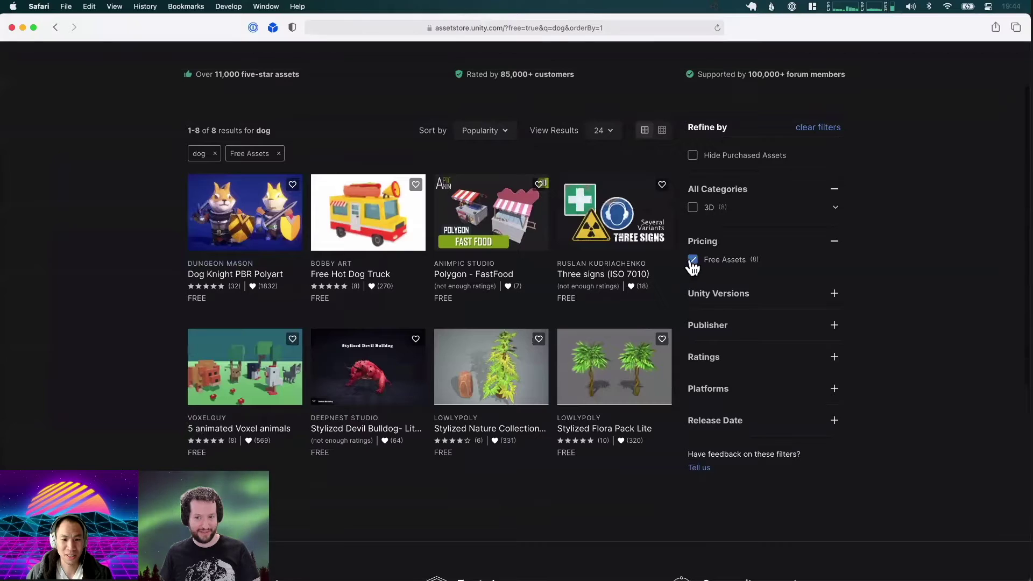
pyautogui.click(693, 259)
pyautogui.scroll(-5, 506, 449)
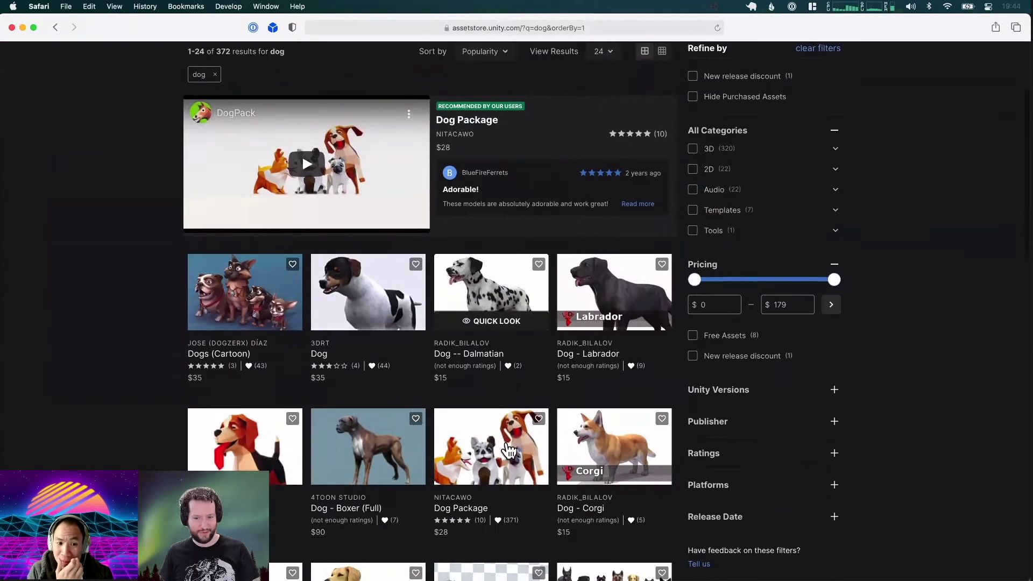
pyautogui.click(599, 420)
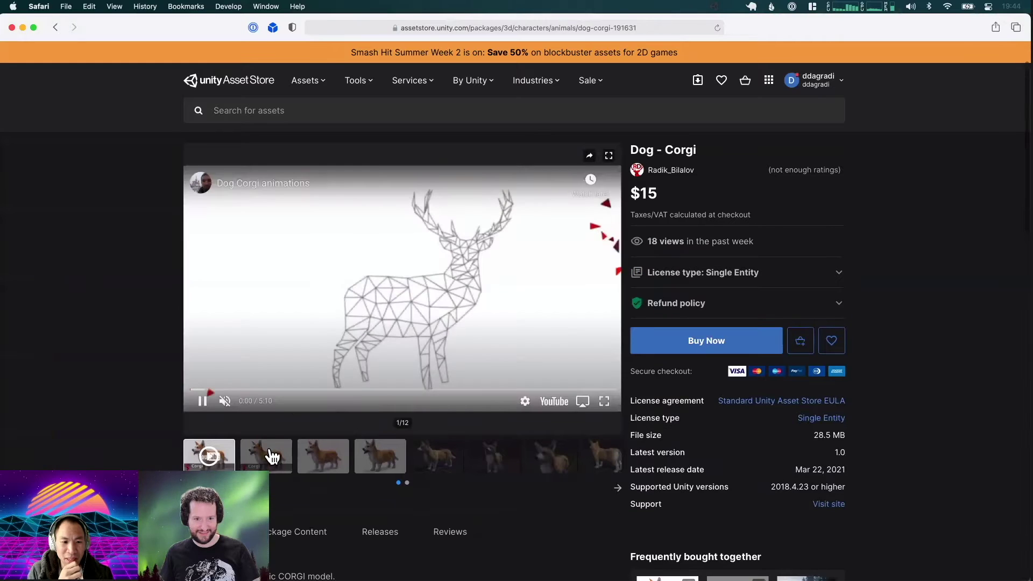
pyautogui.press('super+bracketleft')
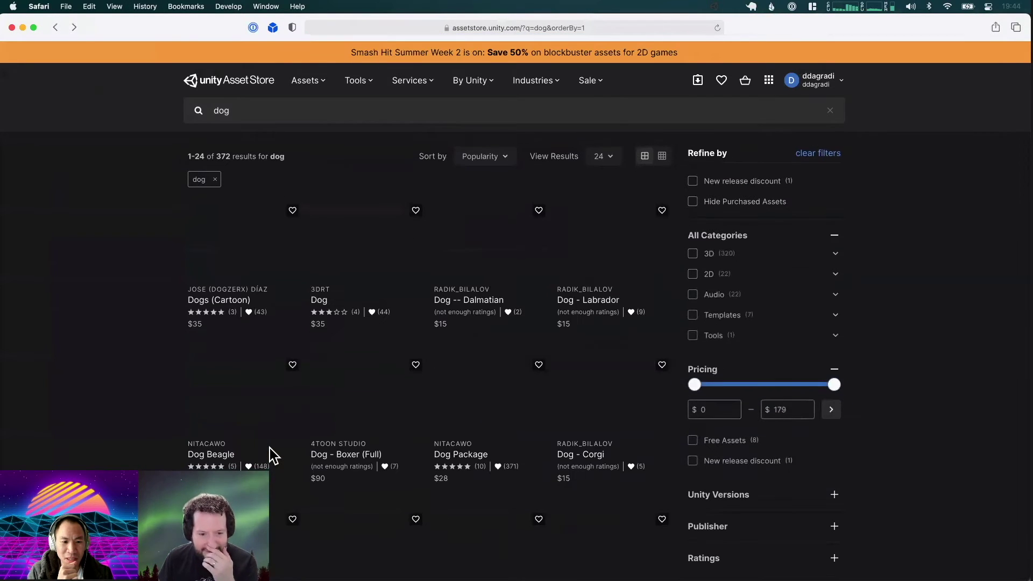
pyautogui.scroll(-3, 107, 444)
pyautogui.scroll(-5, 100, 439)
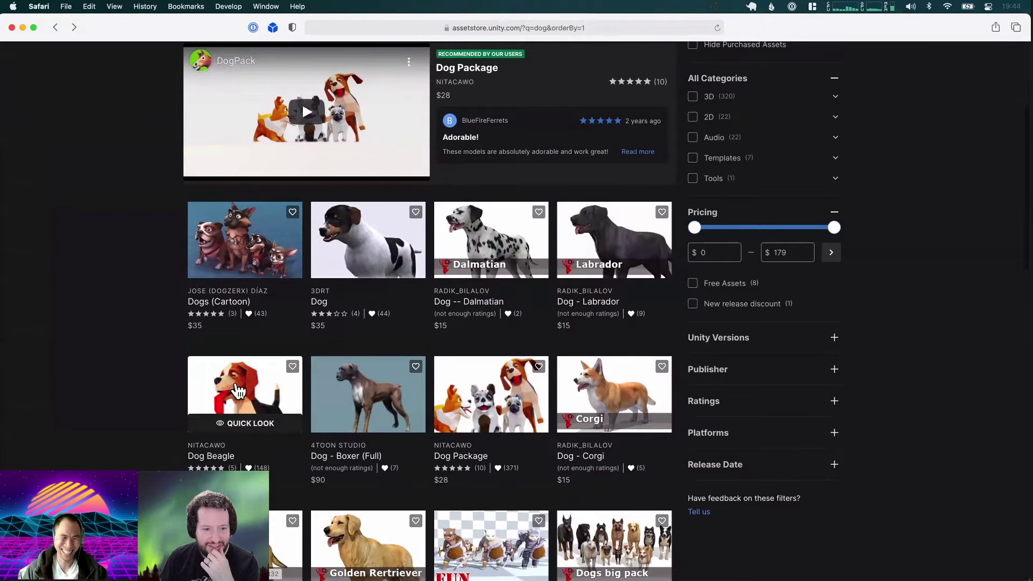
pyautogui.click(235, 382)
pyautogui.scroll(-3, 281, 392)
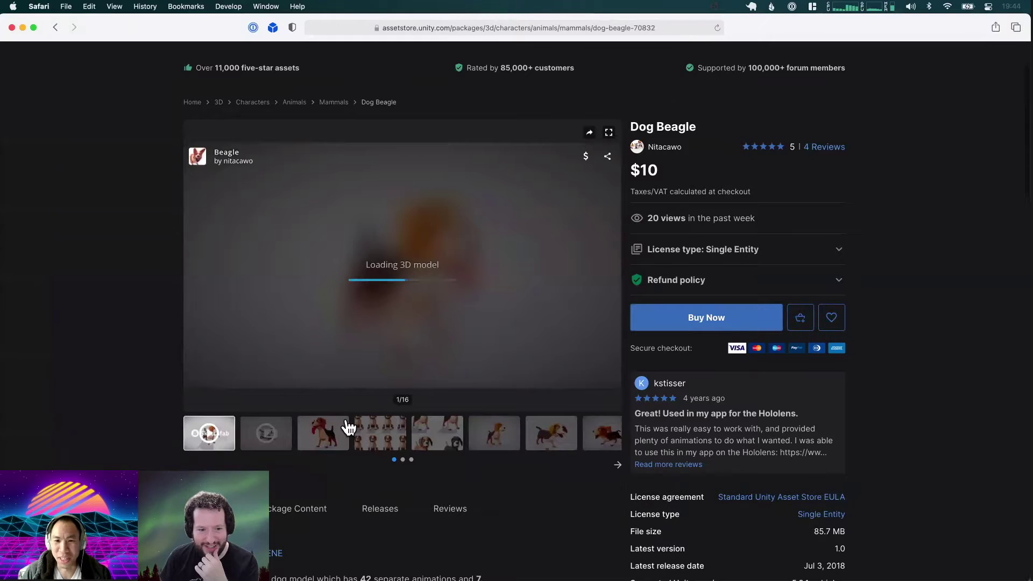
pyautogui.scroll(-1, 349, 427)
pyautogui.scroll(-2, 338, 433)
pyautogui.moveTo(843, 515); pyautogui.dragTo(797, 519)
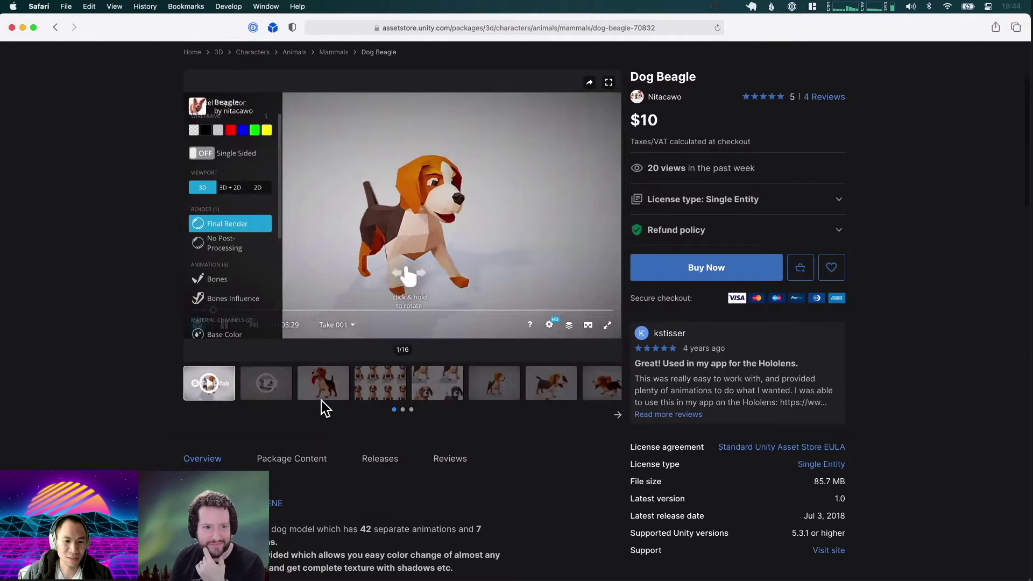
pyautogui.scroll(-1, 107, 188)
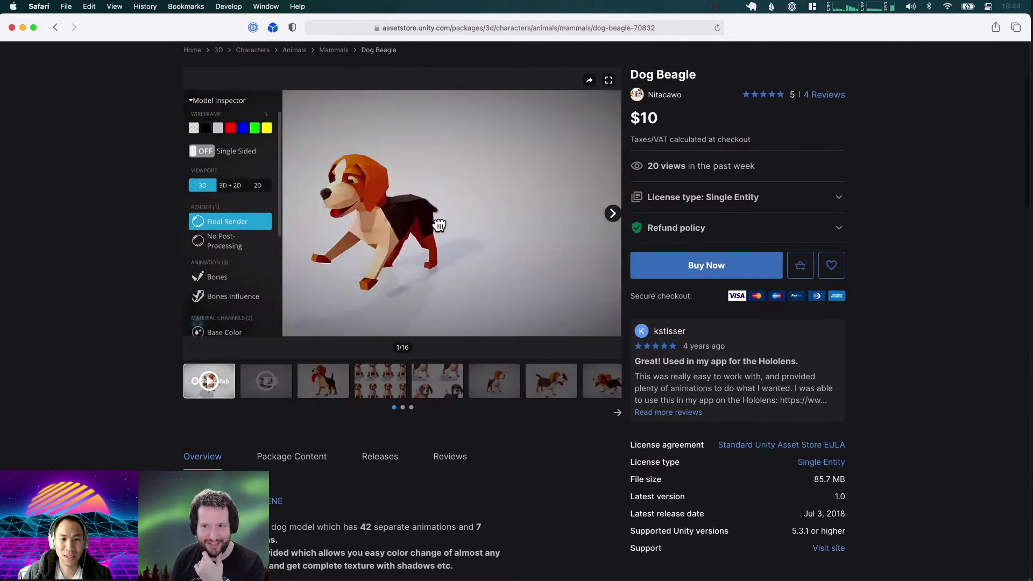
pyautogui.scroll(-3, 242, 269)
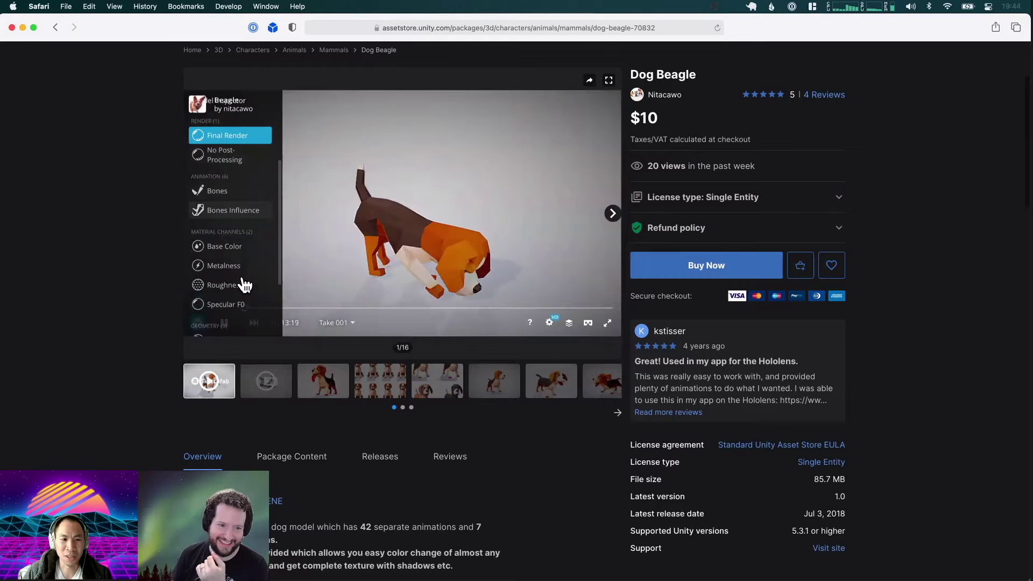
pyautogui.scroll(-3, 249, 231)
pyautogui.scroll(6, 232, 245)
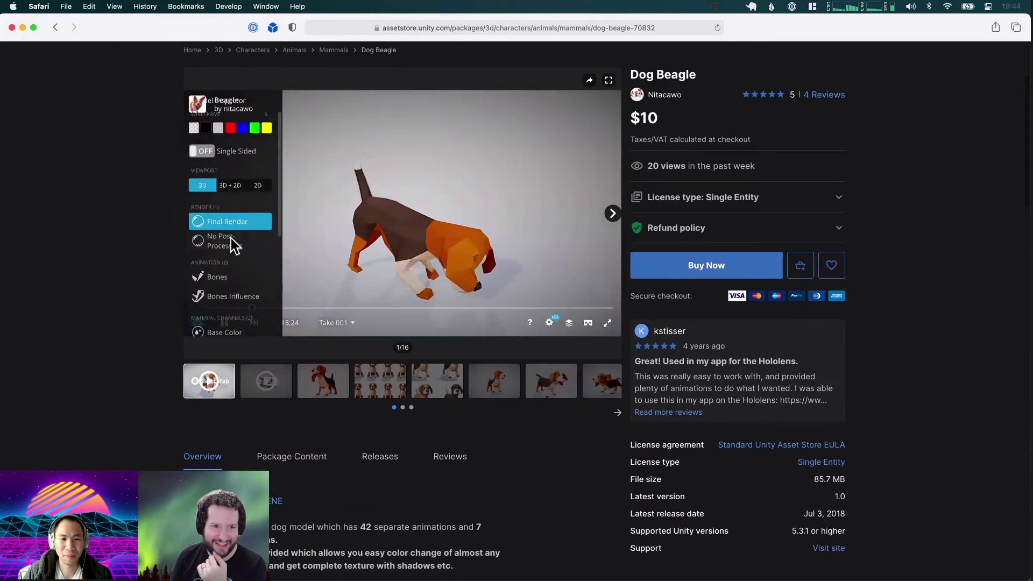
pyautogui.click(230, 185)
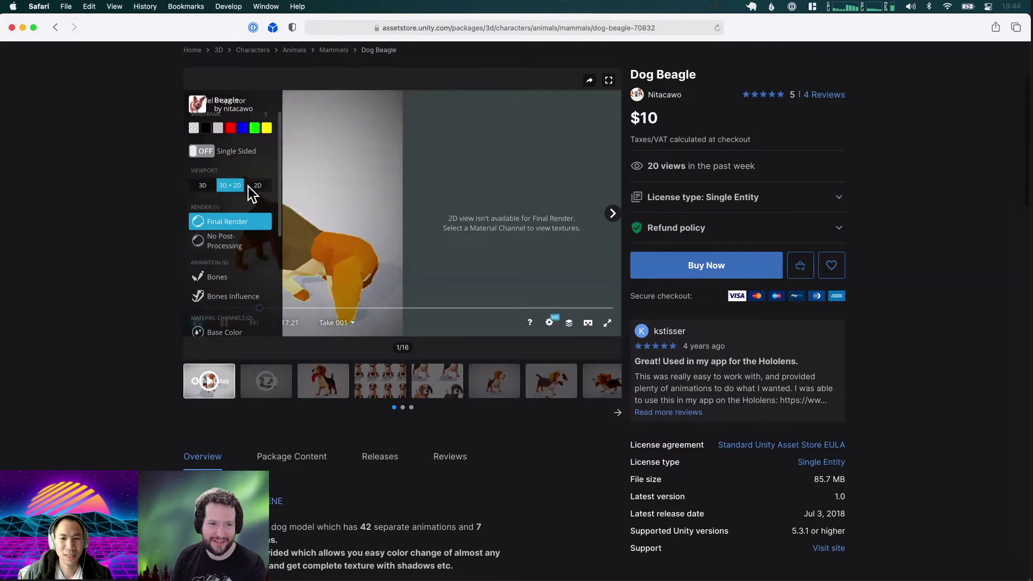
pyautogui.click(256, 185)
pyautogui.rightClick(198, 182)
pyautogui.click(195, 184)
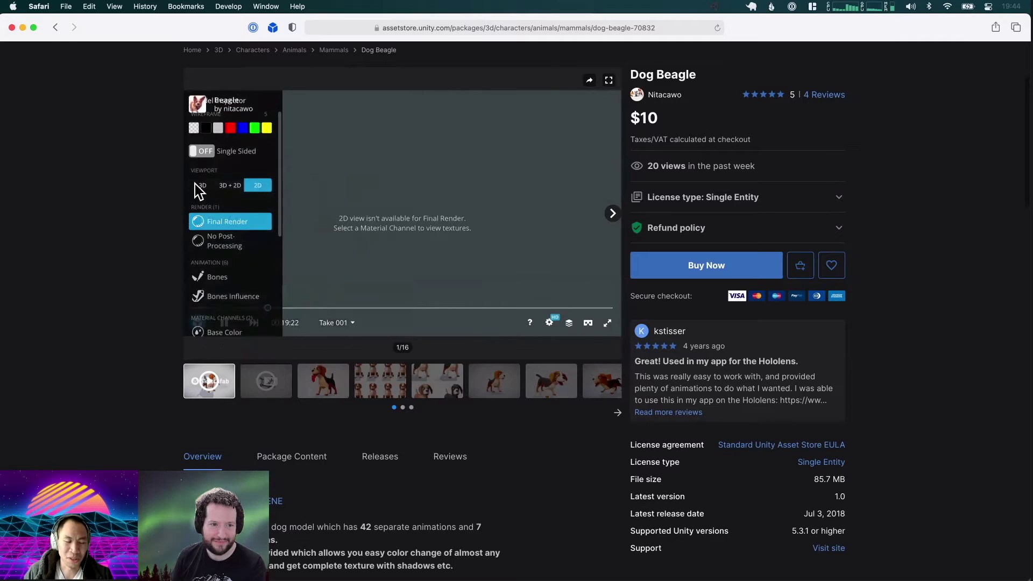
pyautogui.click(401, 385)
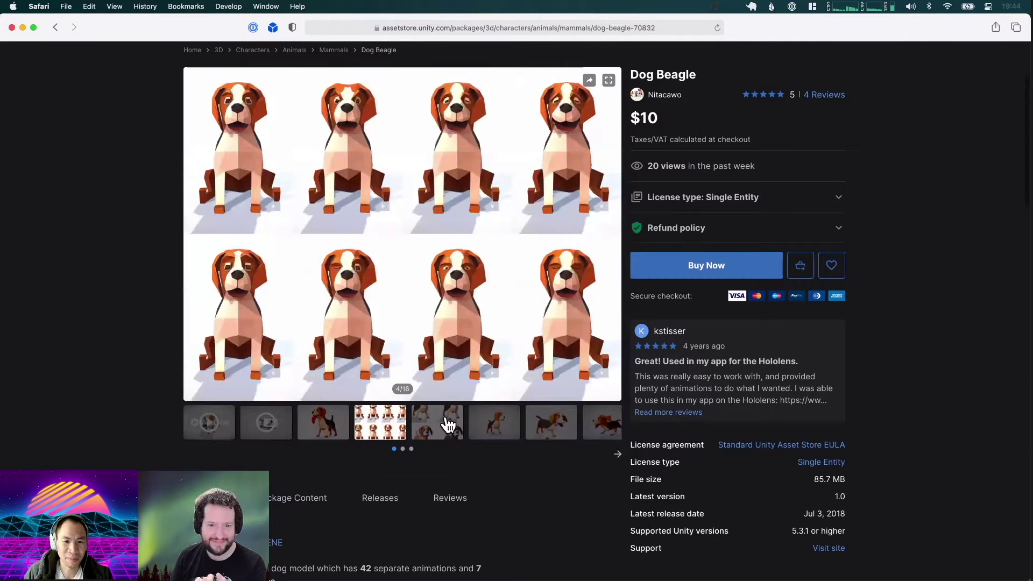
pyautogui.click(447, 425)
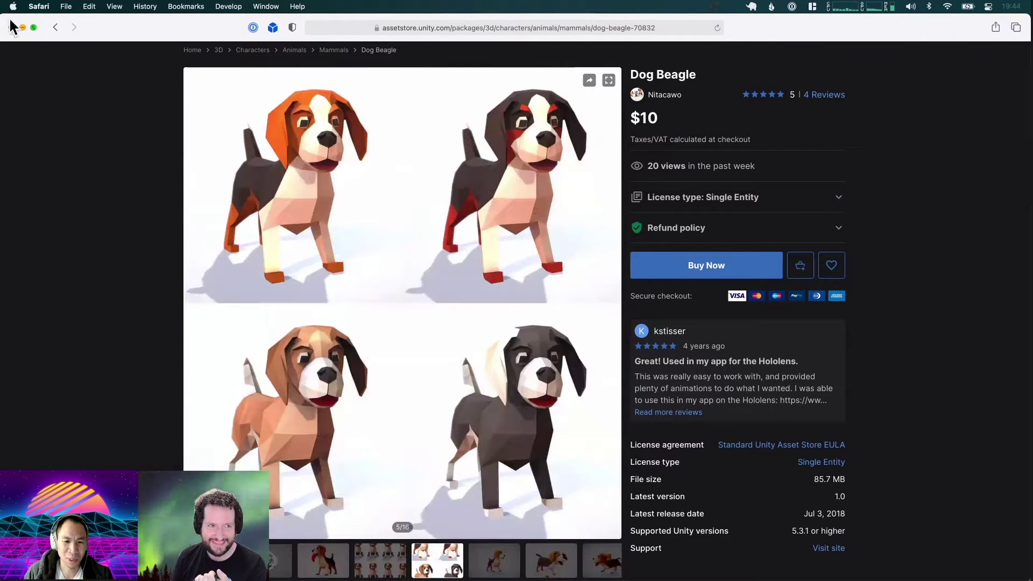
pyautogui.click(55, 28)
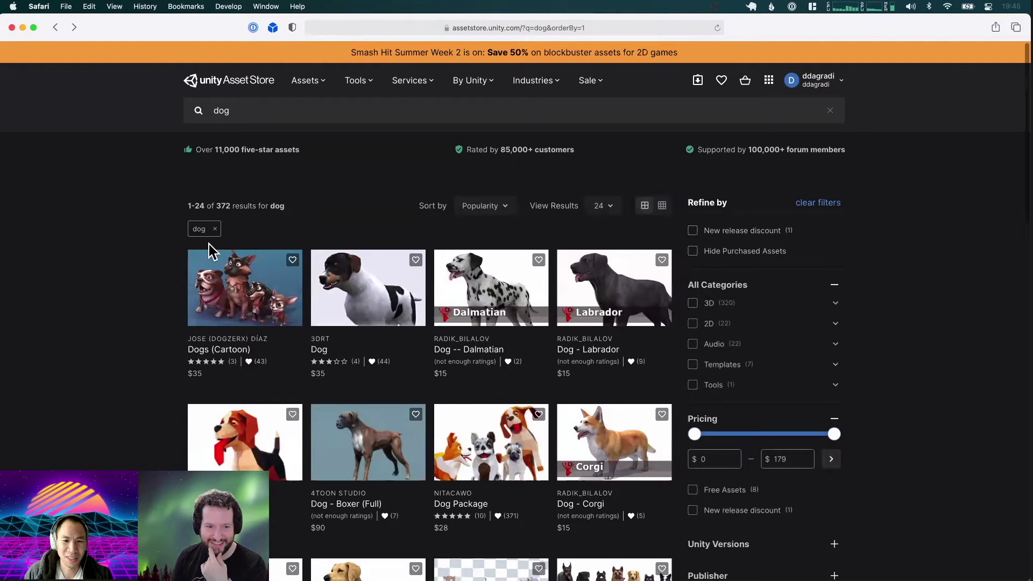
# Clear the 'dog' search term so the Asset Store lists all assets
pyautogui.scroll(-5, 244, 320)
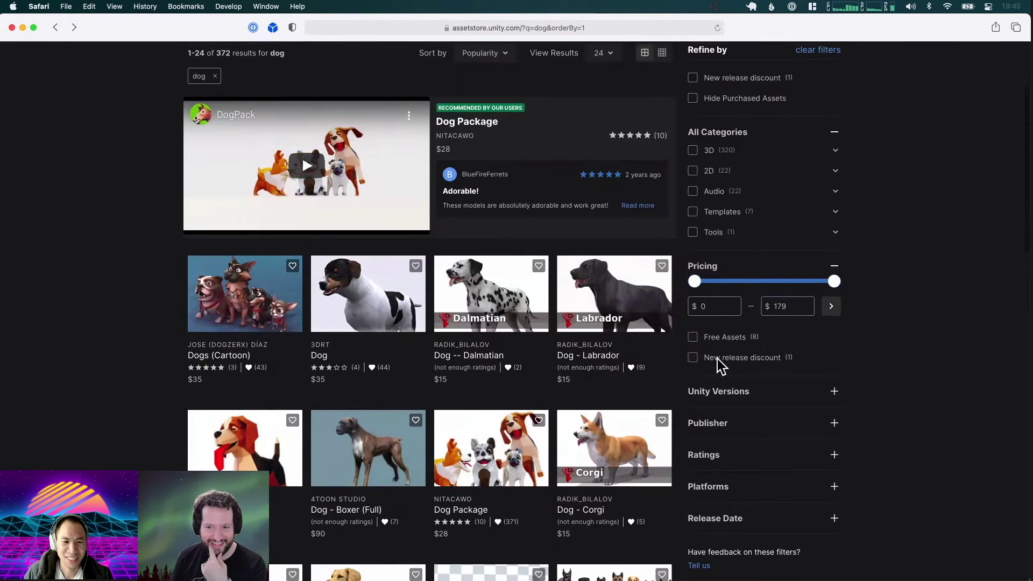
pyautogui.scroll(5, 346, 173)
pyautogui.click(350, 110)
pyautogui.press('super+a')
pyautogui.write(']\\')
pyautogui.press('BackSpace')
pyautogui.press('BackSpace')
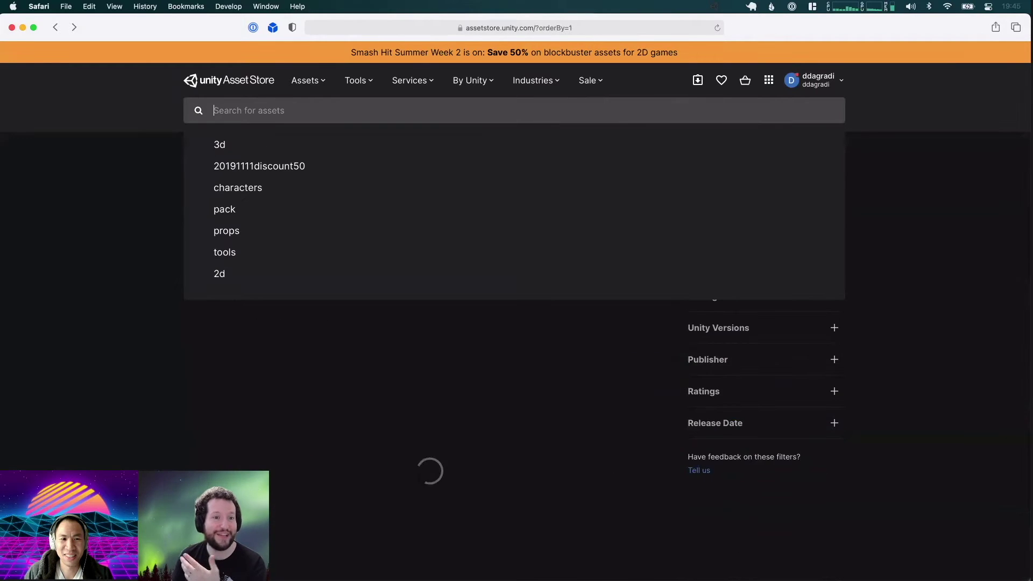
pyautogui.click(1025, 390)
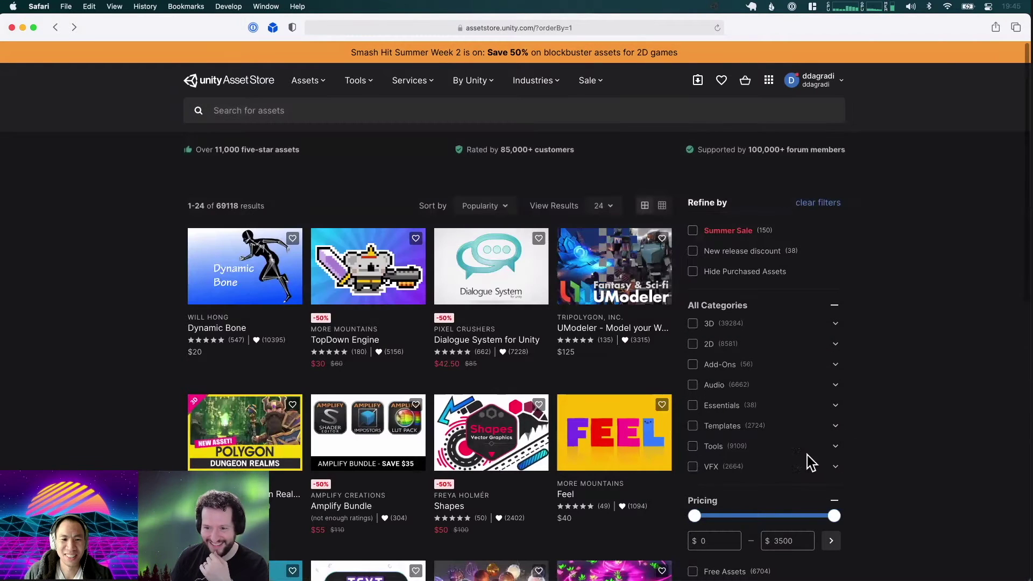
pyautogui.scroll(-1, 721, 560)
# Filter to Free Assets and 3D (2,645 results) and open Low-Poly Simple Nature Pack
pyautogui.rightClick(723, 557)
pyautogui.click(693, 557)
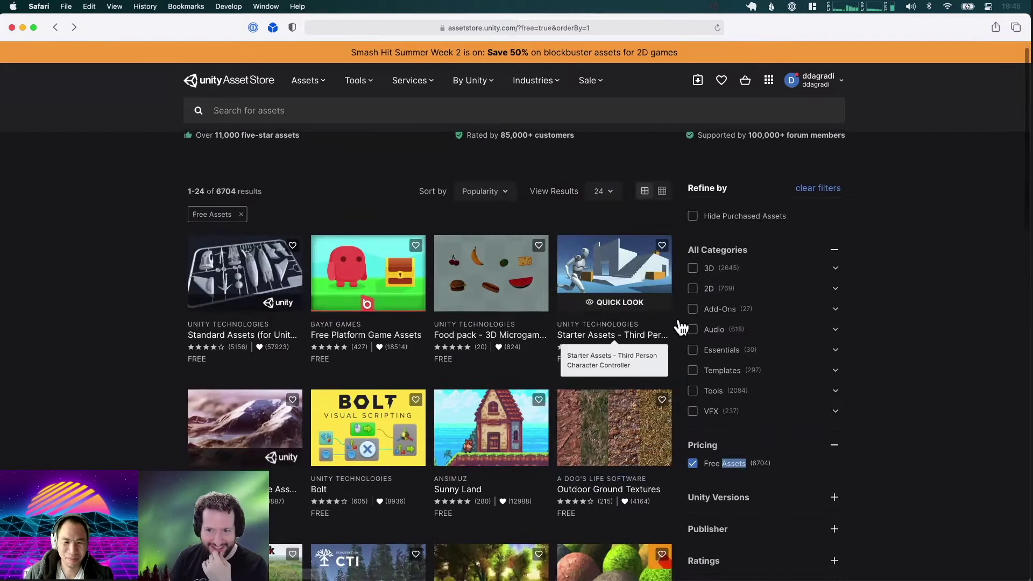
pyautogui.click(691, 279)
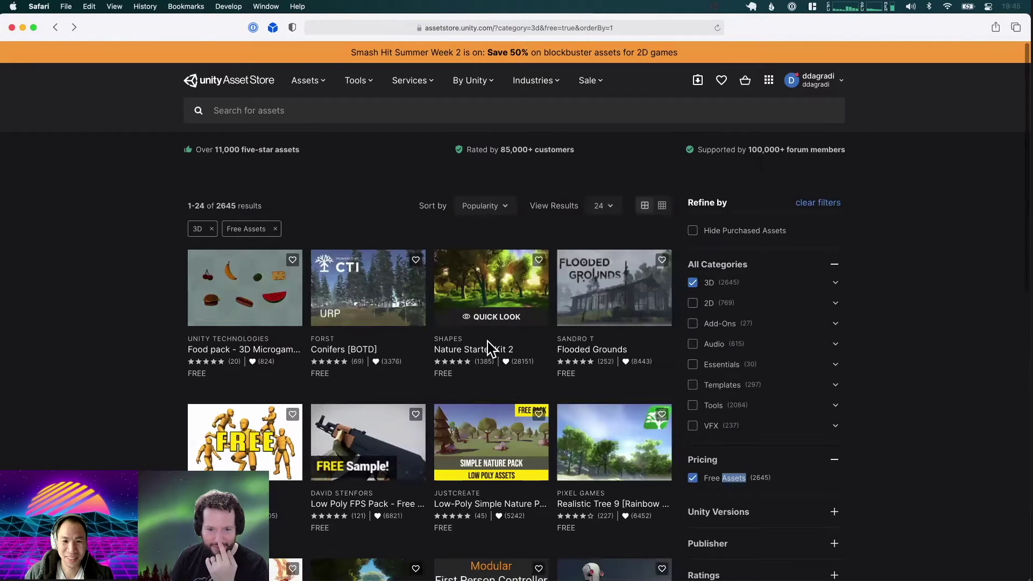
pyautogui.scroll(-3, 486, 340)
pyautogui.scroll(-1, 96, 325)
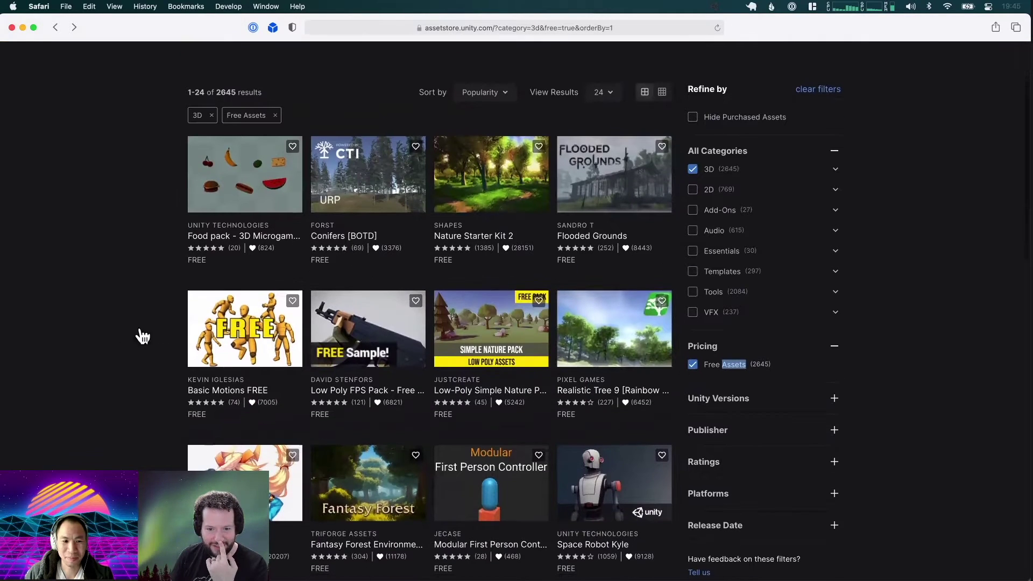
pyautogui.click(479, 308)
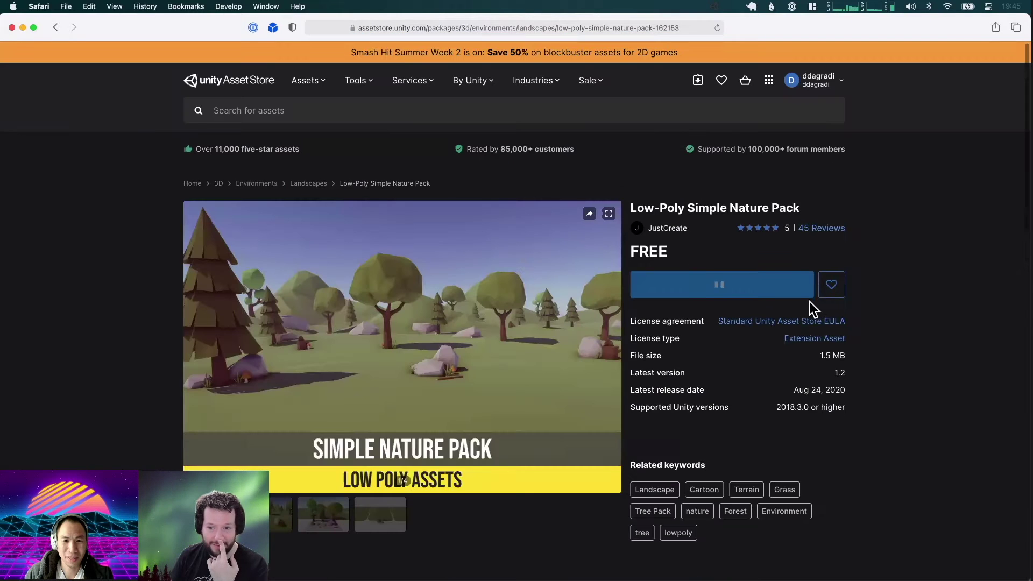
# Add the free Low-Poly Simple Nature Pack to My Assets, accepting the terms, and allow it to open in Unity
pyautogui.scroll(-2, 685, 250)
pyautogui.click(684, 248)
pyautogui.click(582, 396)
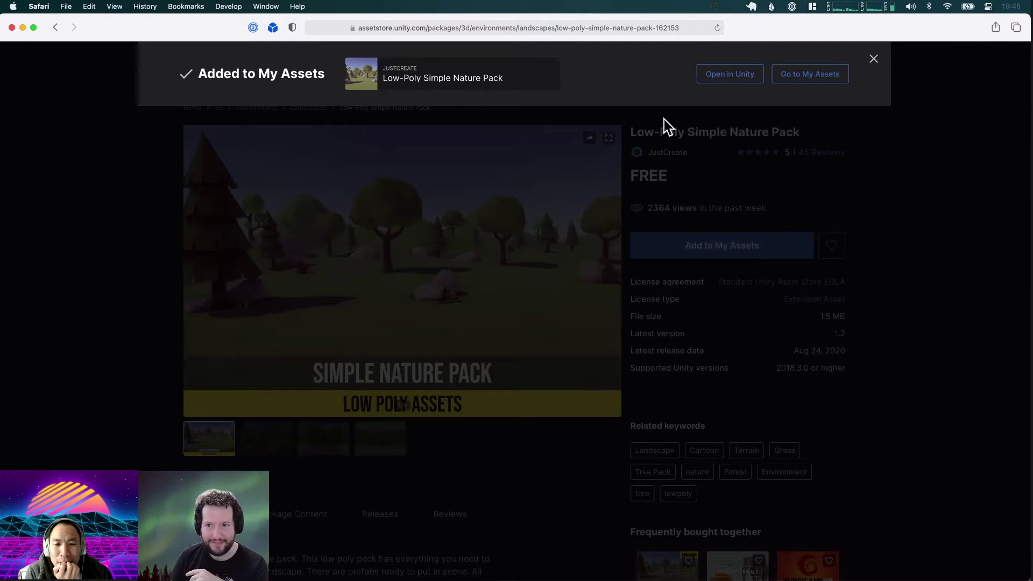
pyautogui.click(745, 78)
pyautogui.click(609, 314)
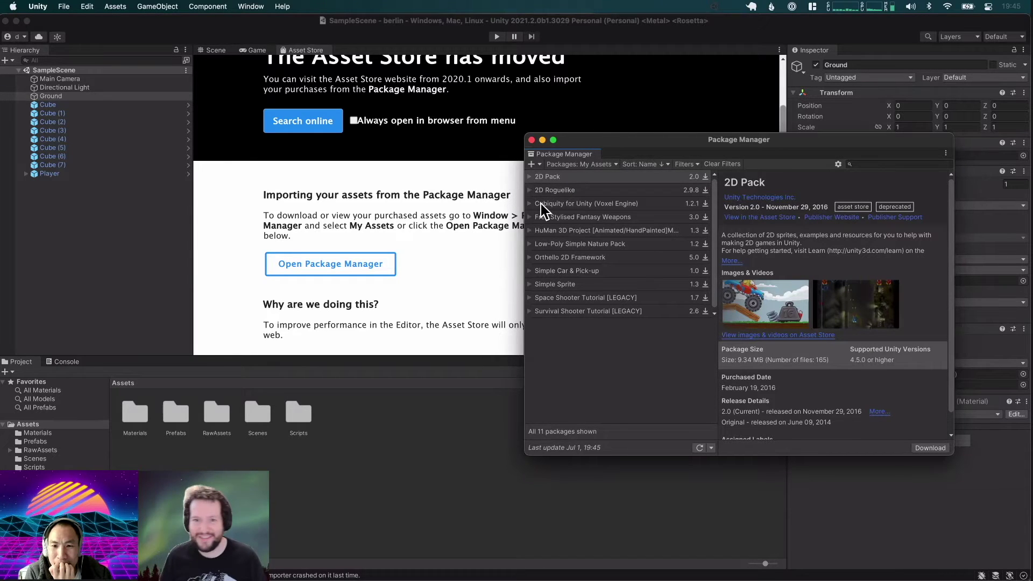
# View the HuMan 3D Project package's preview image full size, then close it and return to Unity
pyautogui.click(560, 231)
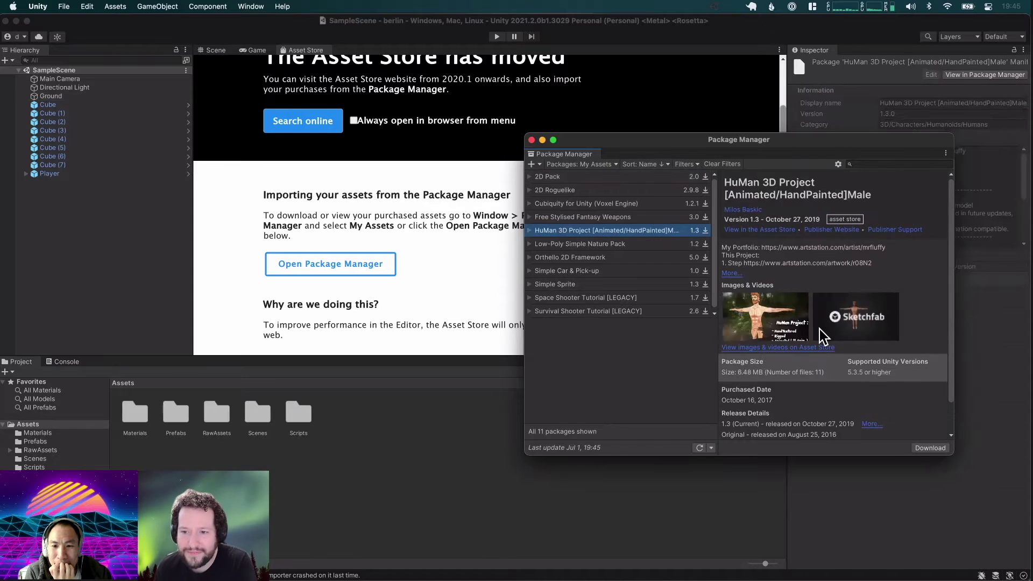
pyautogui.click(776, 316)
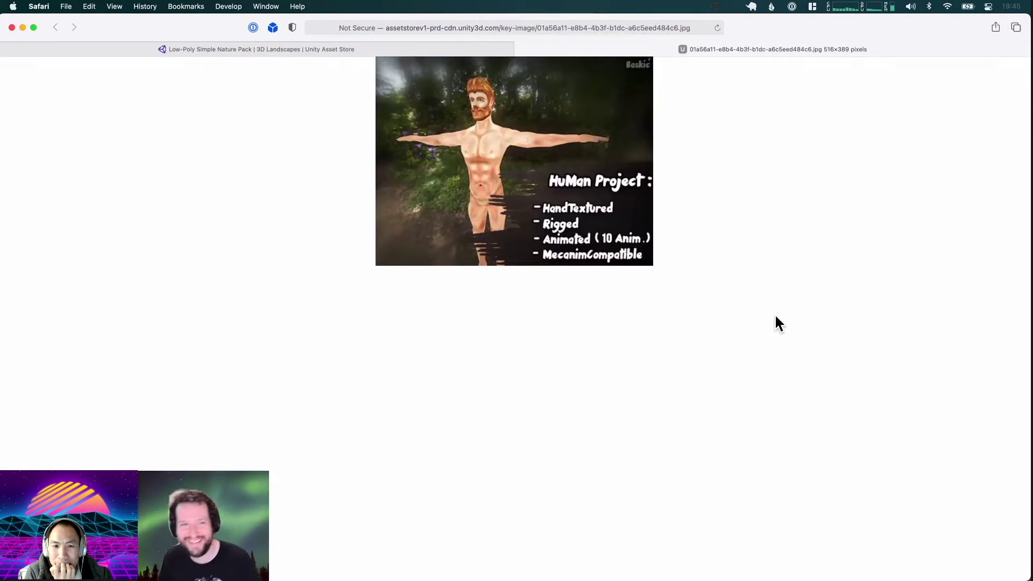
pyautogui.press('super+w')
pyautogui.press('super+Tab')
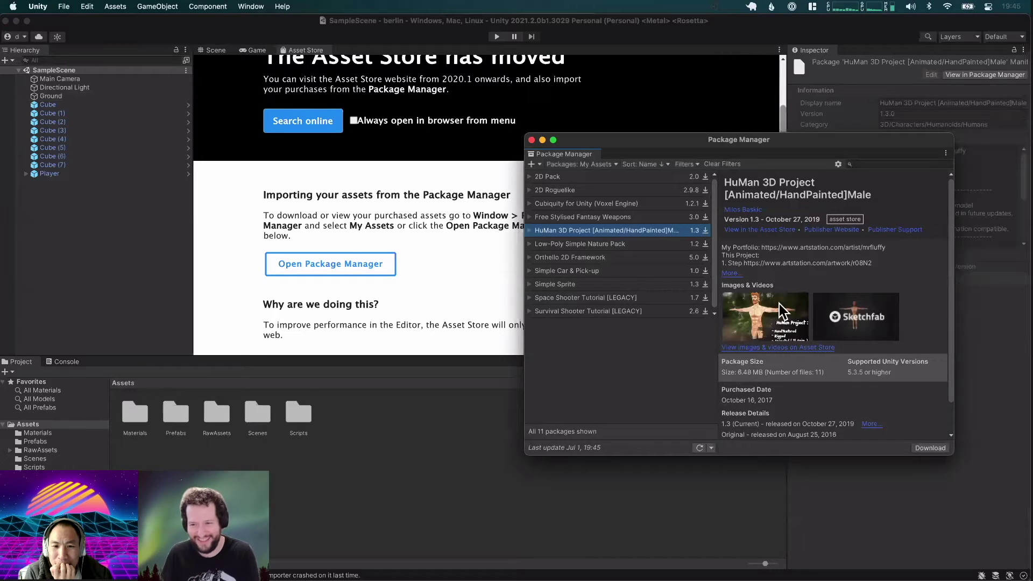
# Select Low-Poly Simple Nature Pack and expand it to show version 1.2.0
pyautogui.scroll(-1, 779, 304)
pyautogui.click(538, 244)
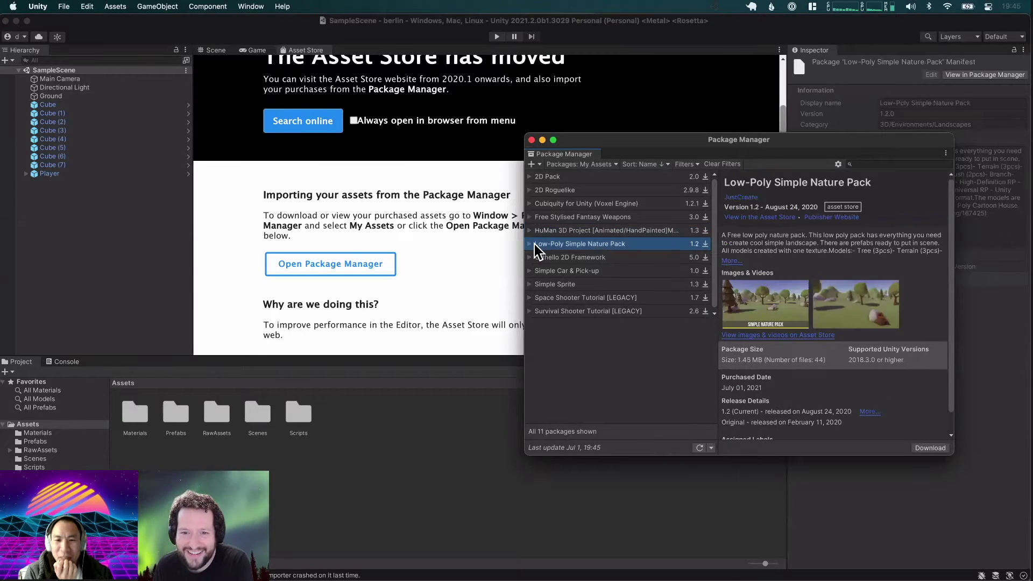
pyautogui.click(532, 245)
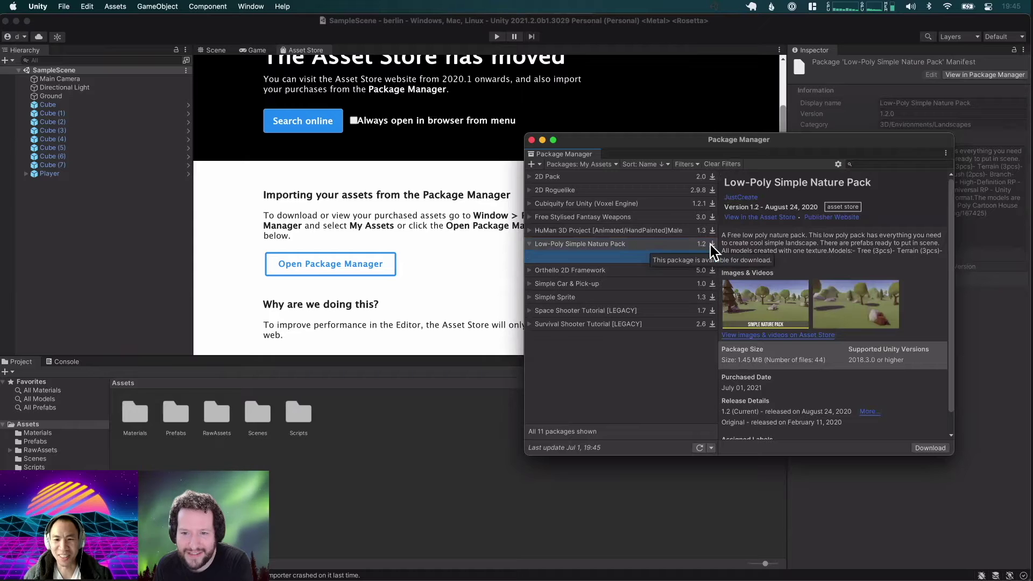
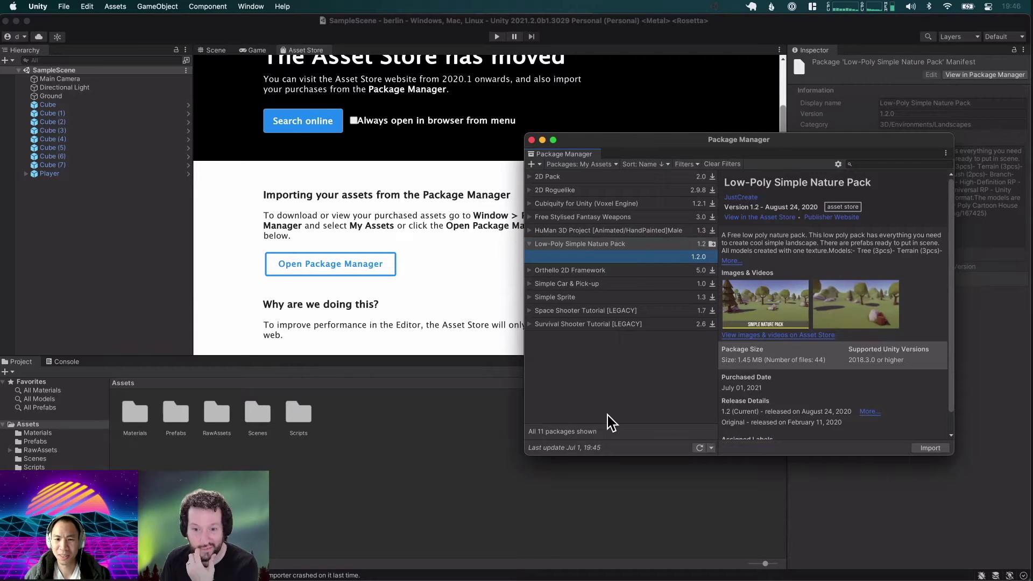
# Review Orthello 2D, HuMan 3D, Stylised Fantasy Weapons, Cubiquity, 2D Roguelike and Space Shooter package details
pyautogui.click(533, 270)
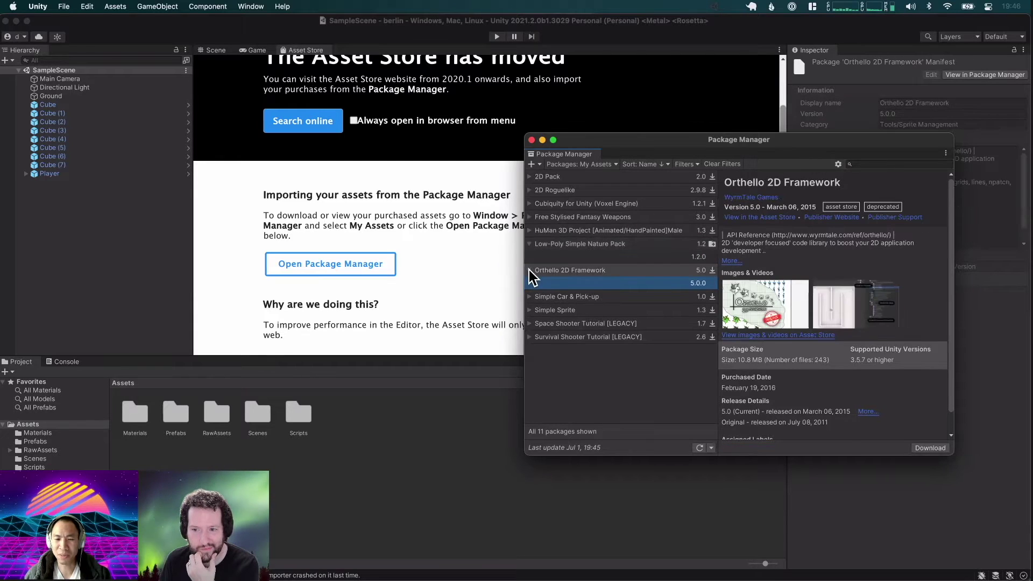
pyautogui.click(529, 229)
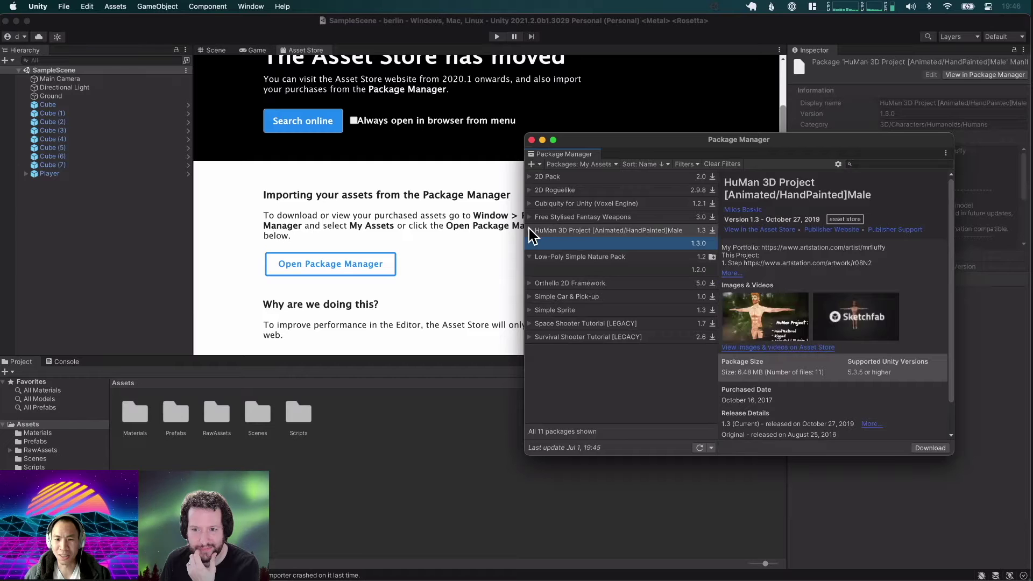
pyautogui.click(532, 218)
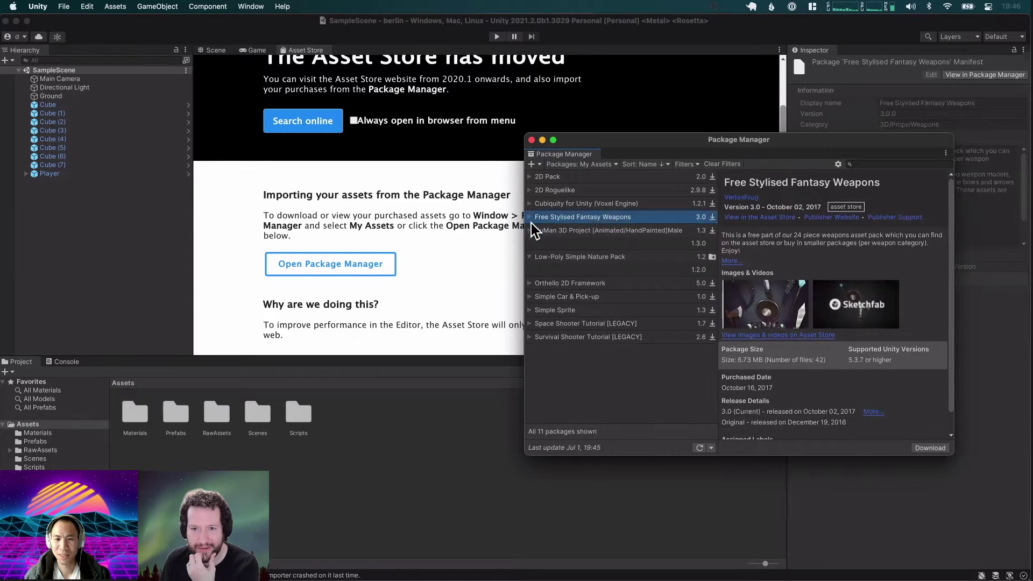
pyautogui.click(531, 226)
pyautogui.click(531, 203)
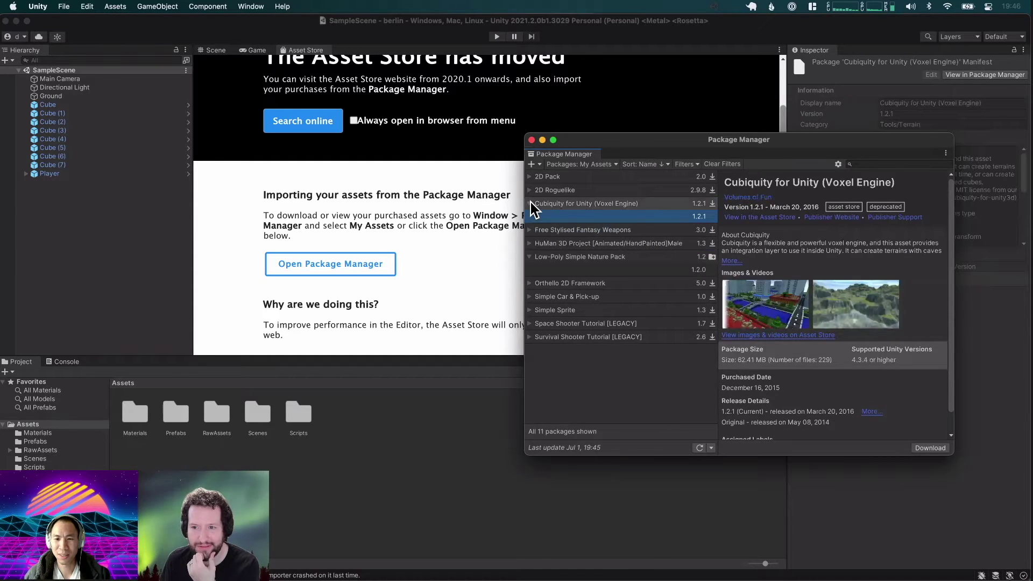
pyautogui.click(531, 190)
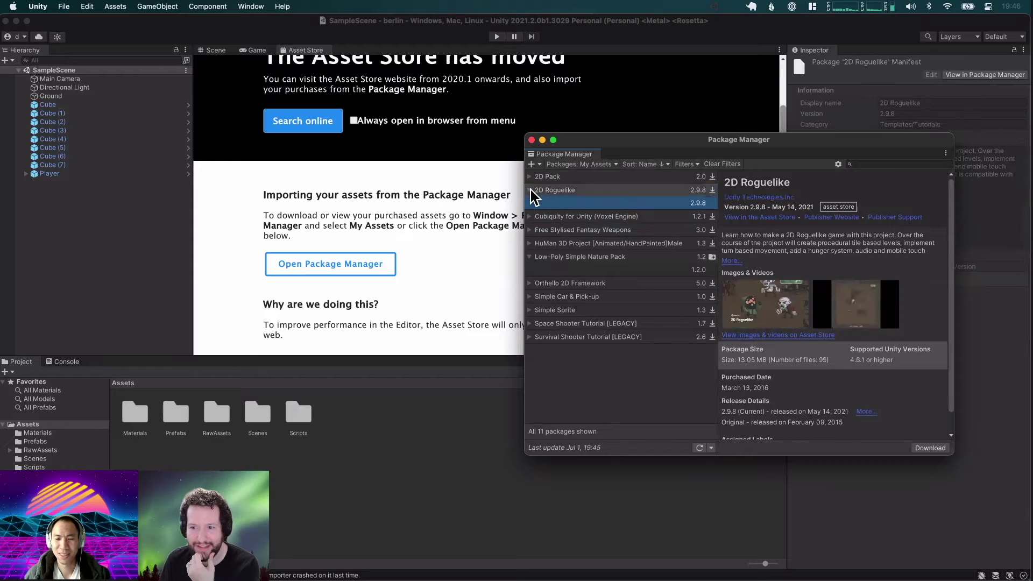
pyautogui.click(530, 190)
pyautogui.click(534, 311)
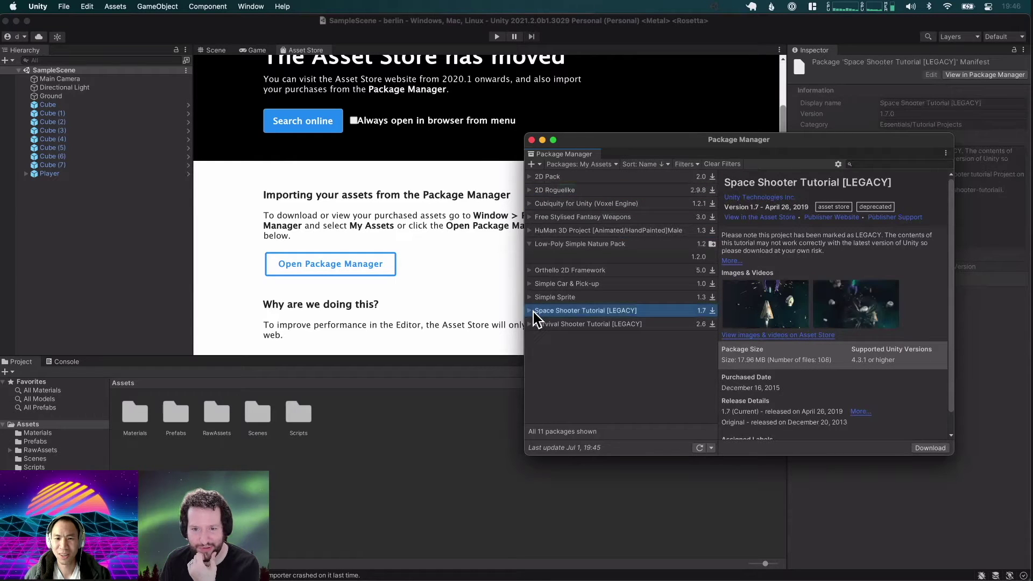
# Filter packages to In Project and back to My Assets, then dismiss Safari's added-to-assets notice
pyautogui.click(592, 162)
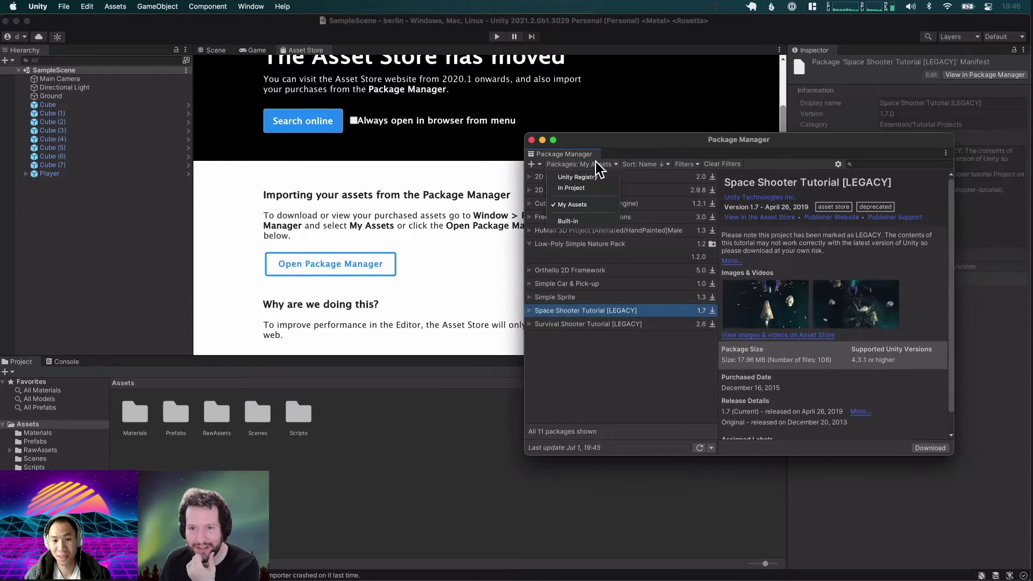
pyautogui.click(571, 188)
pyautogui.click(595, 166)
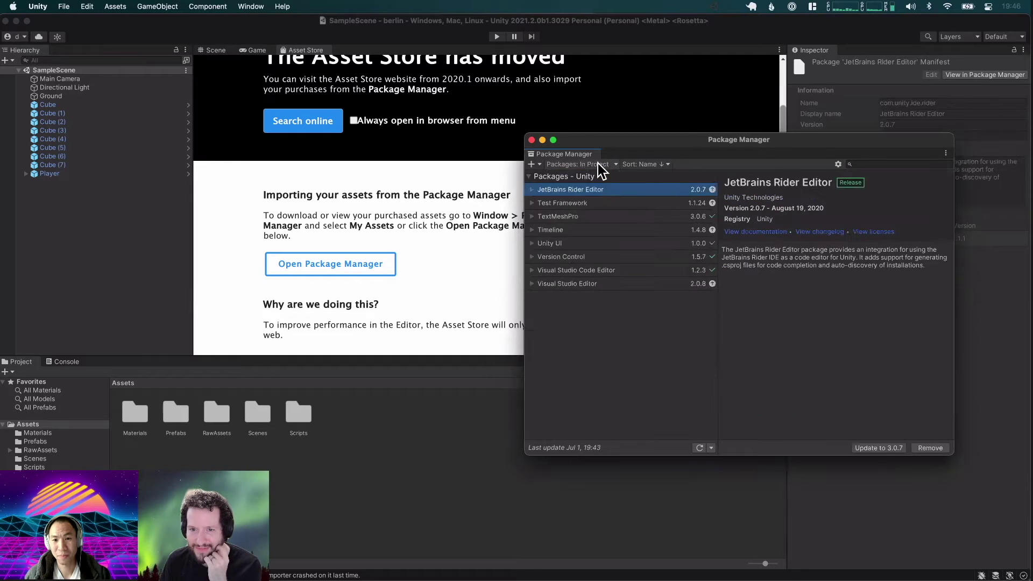
pyautogui.click(584, 206)
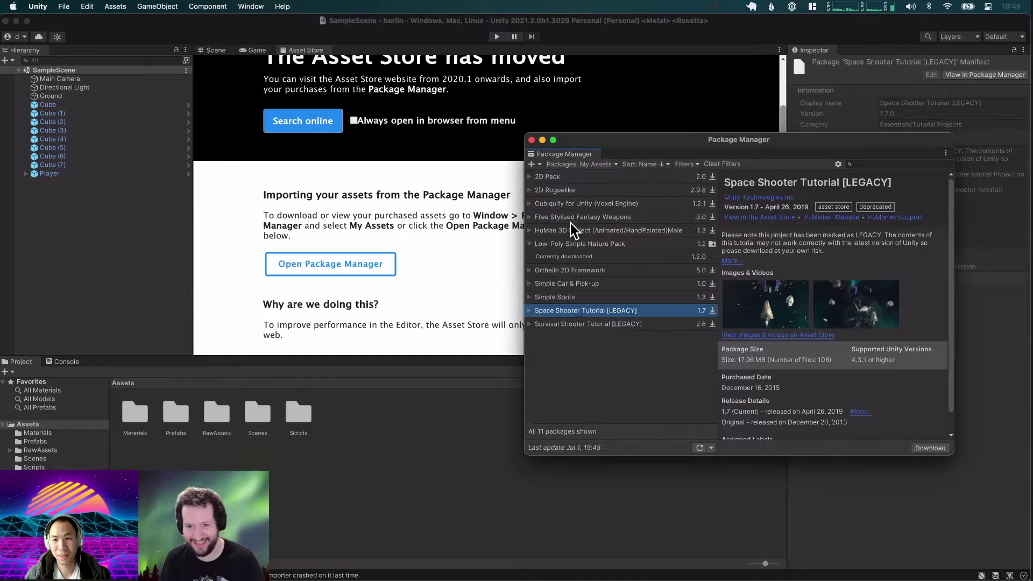
pyautogui.press('super+Tab')
pyautogui.click(409, 322)
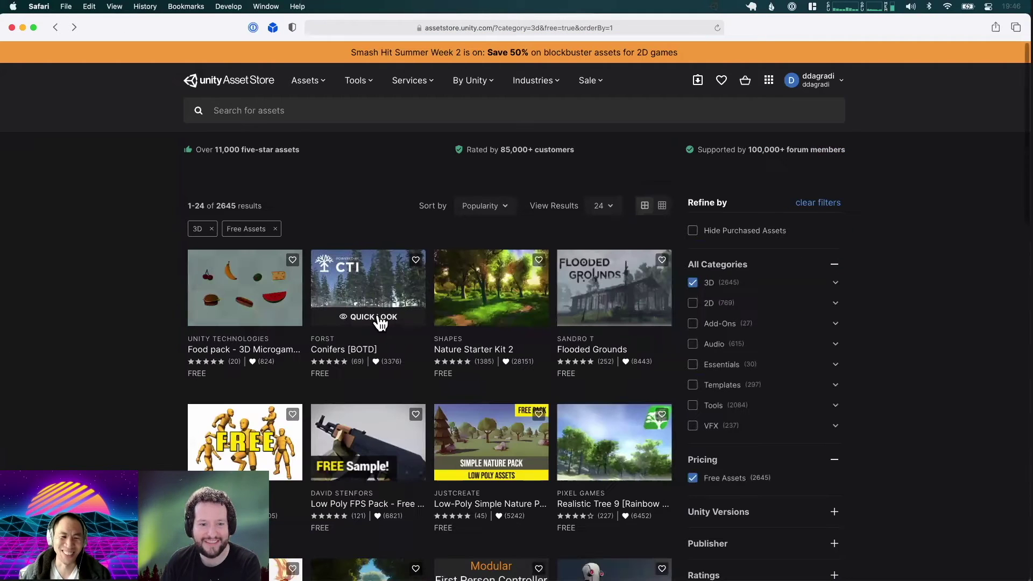
# Scroll down through the first page of free 3D asset results
pyautogui.scroll(-3, 381, 322)
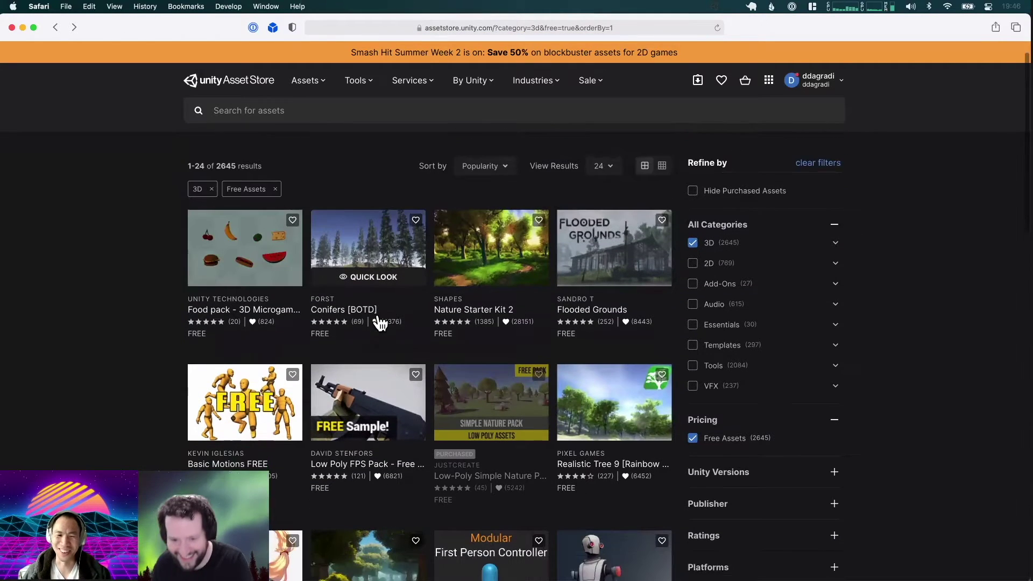
pyautogui.press('super+Tab')
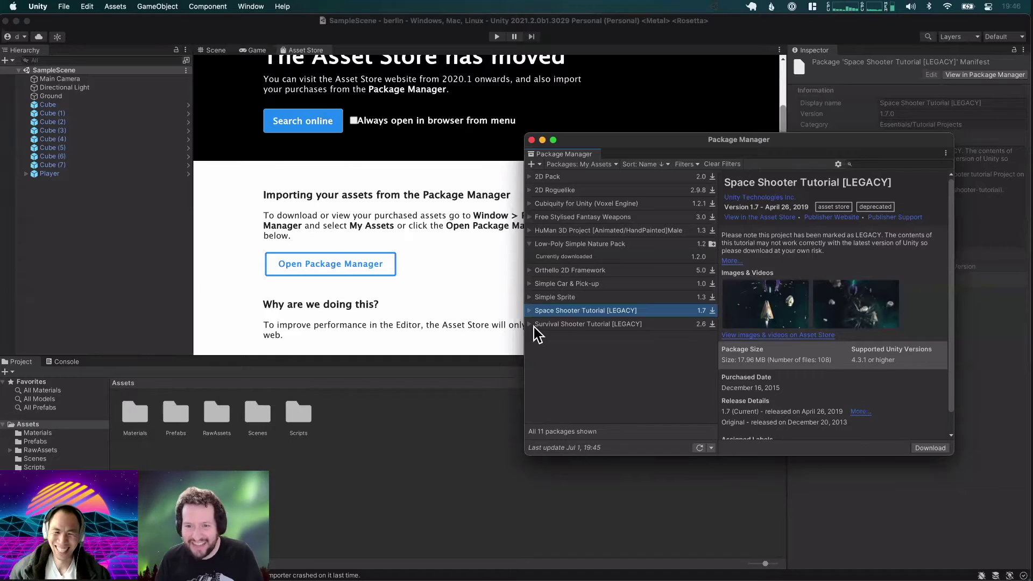
pyautogui.press('super+Tab')
pyautogui.scroll(-5, 411, 339)
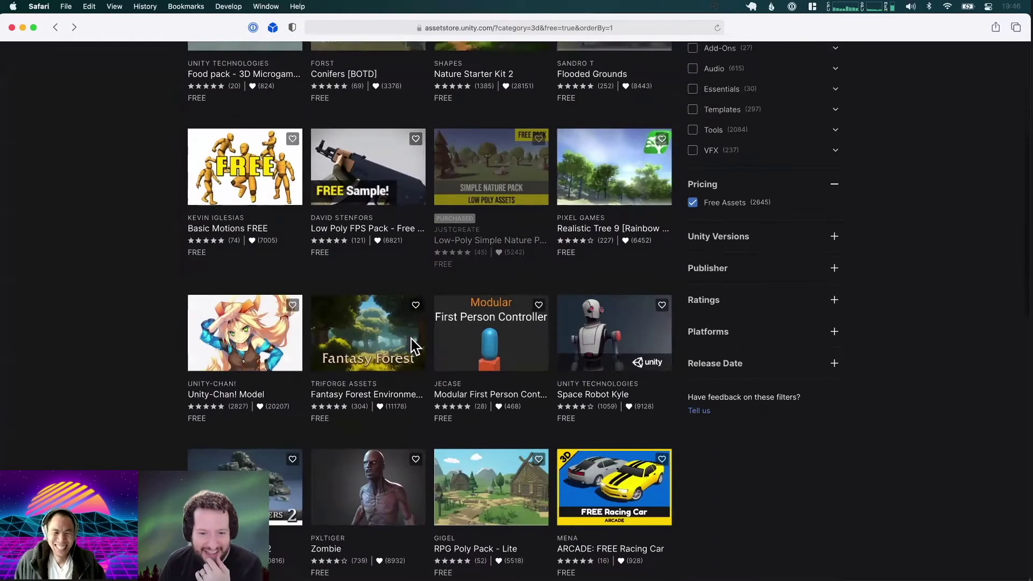
pyautogui.scroll(-1, 216, 365)
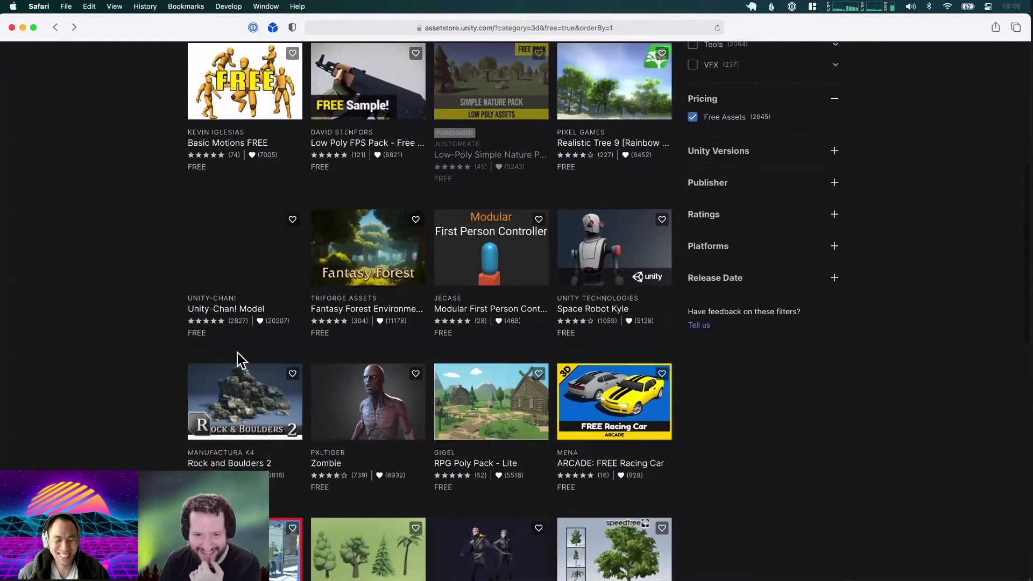
pyautogui.scroll(-1, 245, 382)
# Quick-look the Modular First Person Controller, skim its video, then scroll to the pagination bar
pyautogui.click(498, 233)
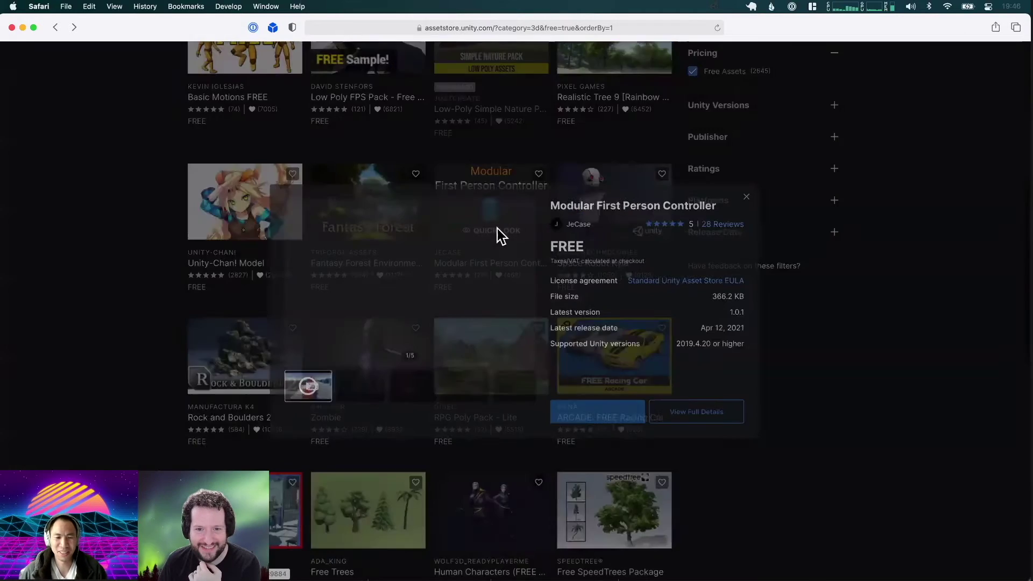
pyautogui.moveTo(304, 334); pyautogui.dragTo(353, 334)
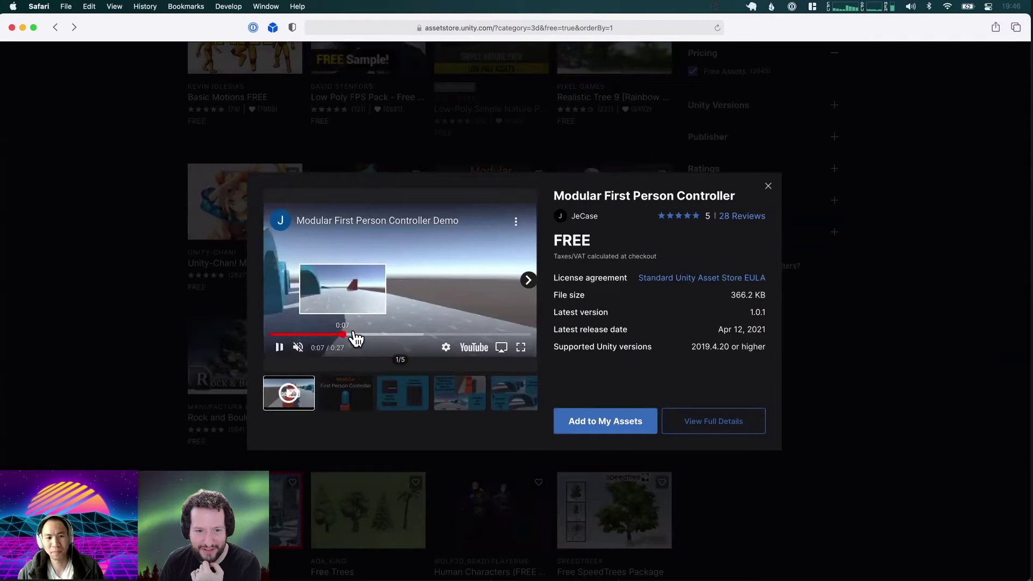
pyautogui.click(124, 394)
pyautogui.scroll(-5, 131, 387)
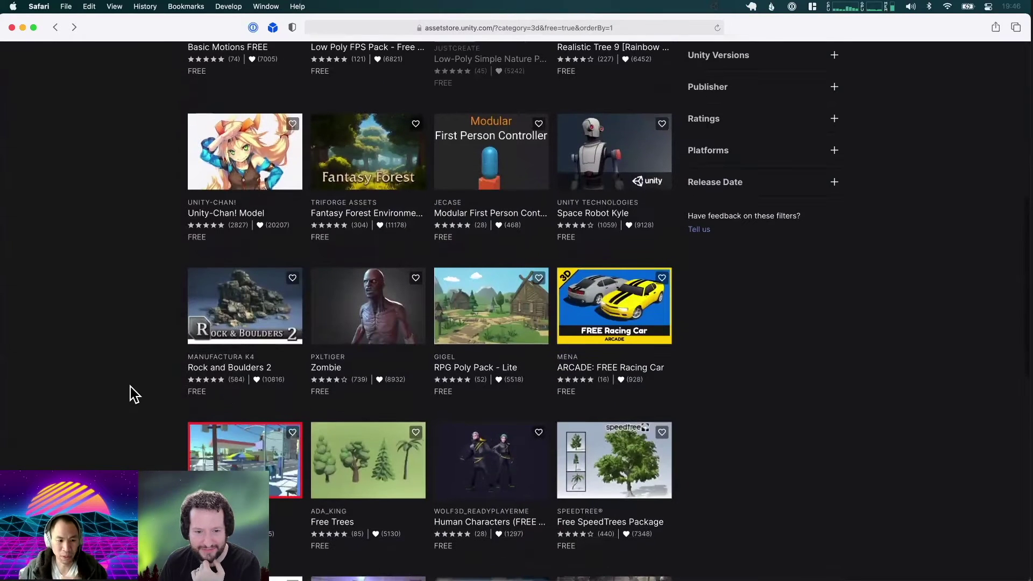
pyautogui.scroll(-9, 148, 417)
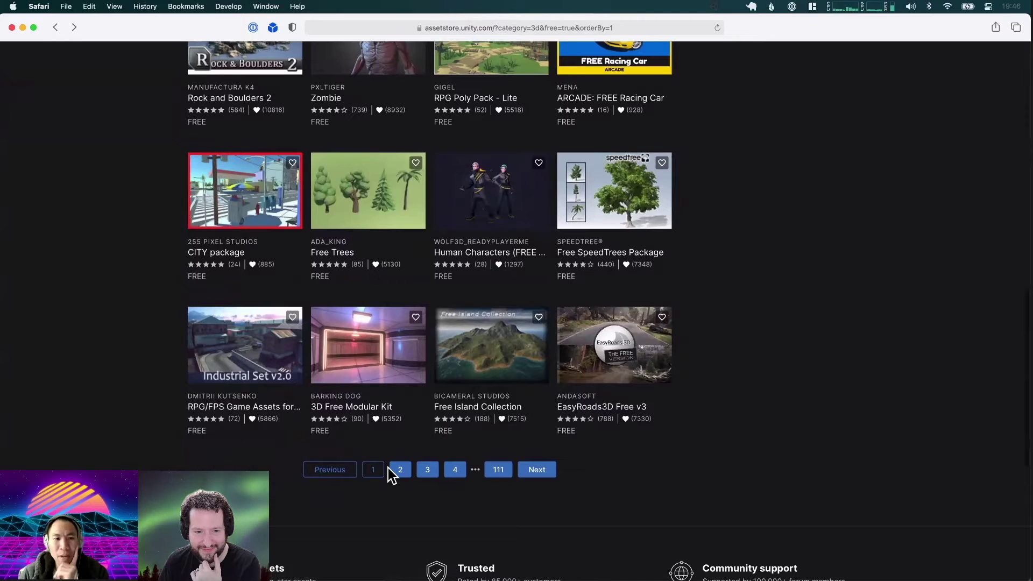
# Advance the free 3D results to pages 2 and 3, scrolling through each
pyautogui.click(400, 471)
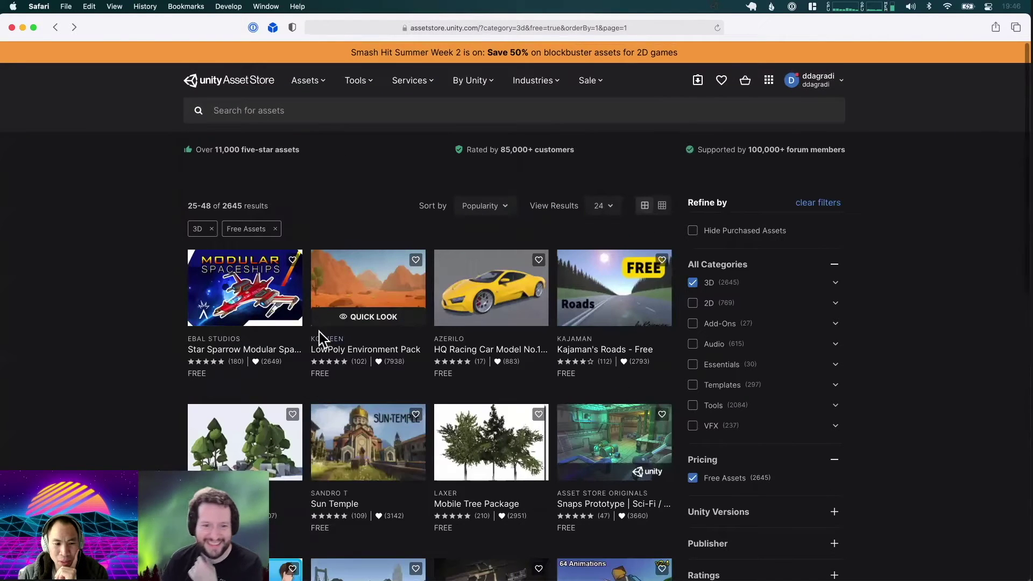
pyautogui.scroll(-5, 388, 331)
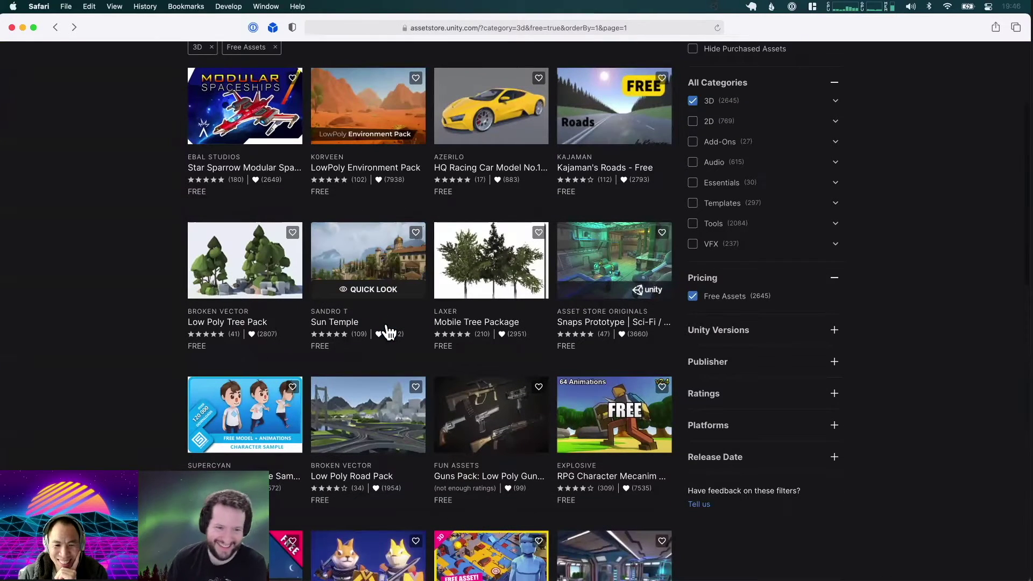
pyautogui.scroll(-9, 388, 332)
pyautogui.scroll(-5, 389, 332)
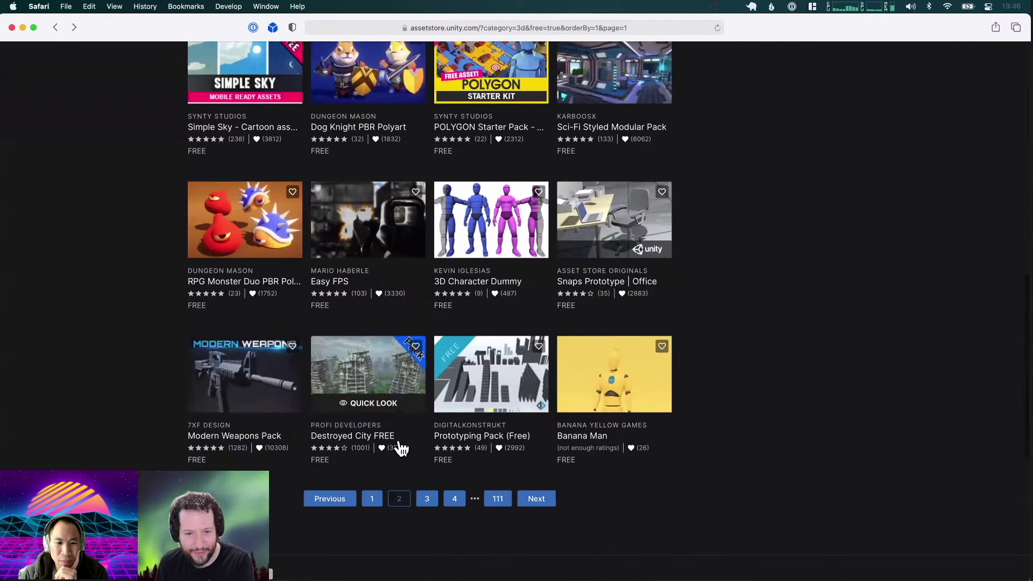
pyautogui.click(427, 498)
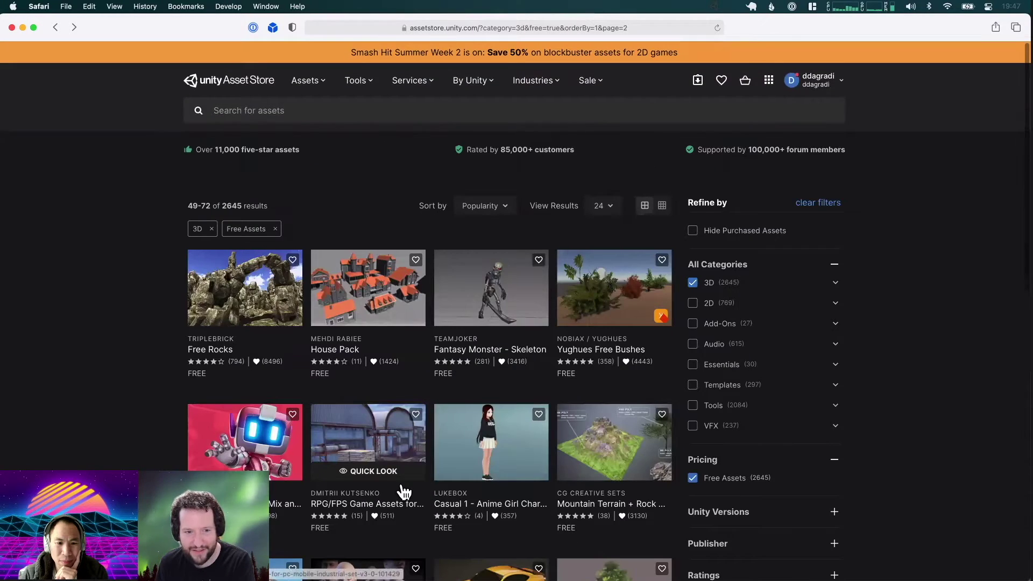
pyautogui.scroll(-5, 387, 480)
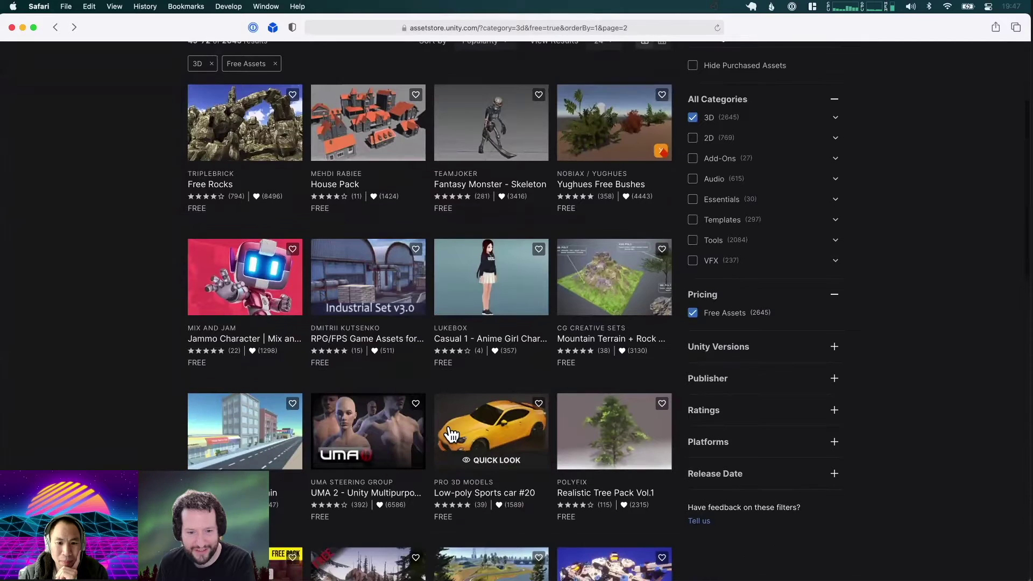
pyautogui.scroll(-3, 451, 434)
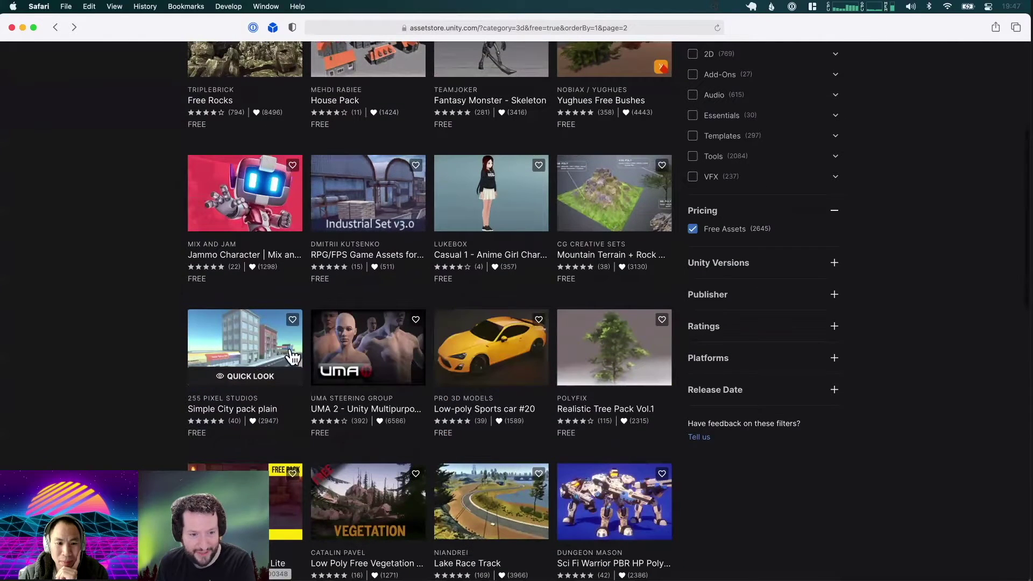
pyautogui.scroll(-4, 183, 382)
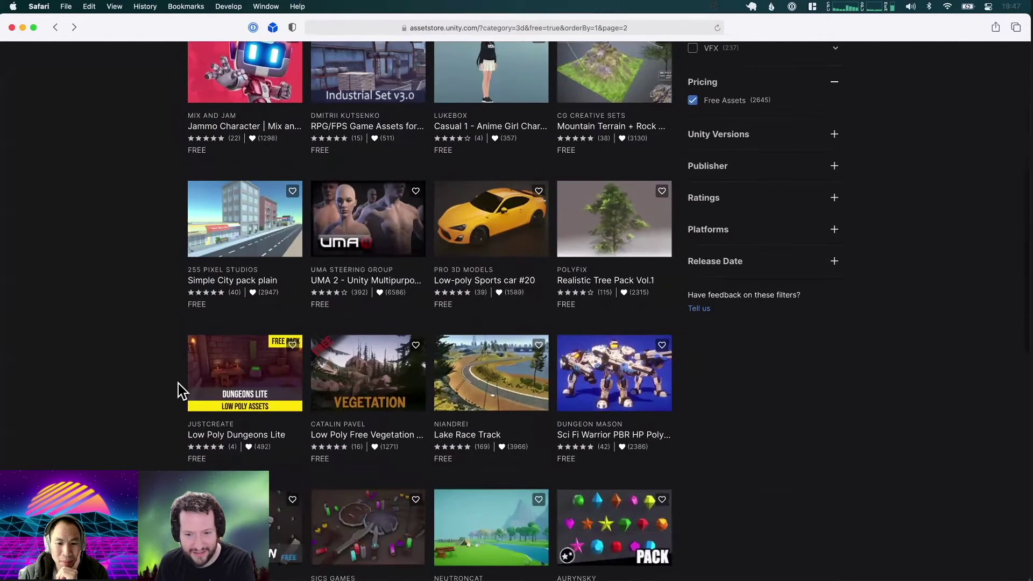
pyautogui.scroll(-1, 89, 409)
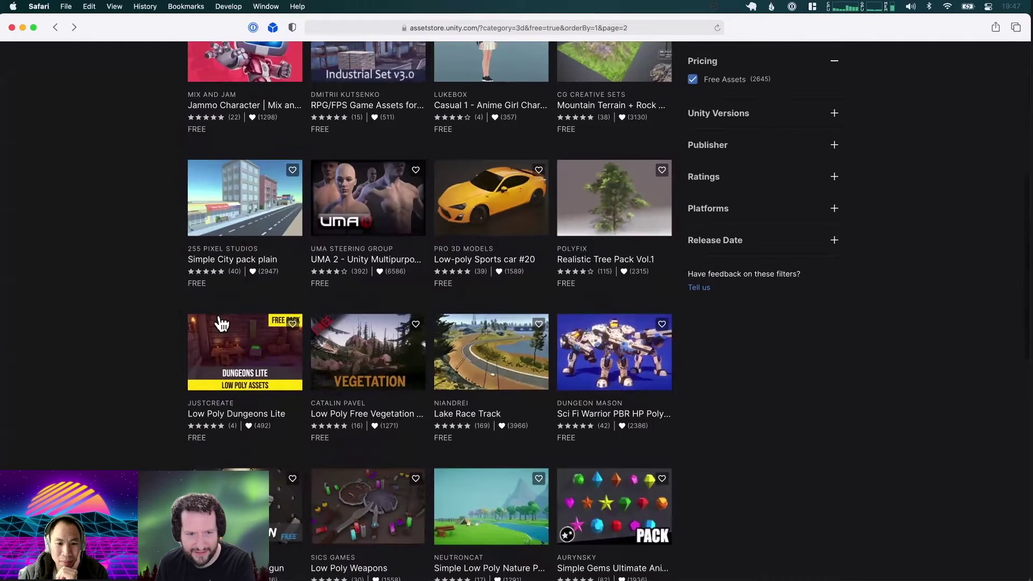
pyautogui.scroll(-10, 375, 240)
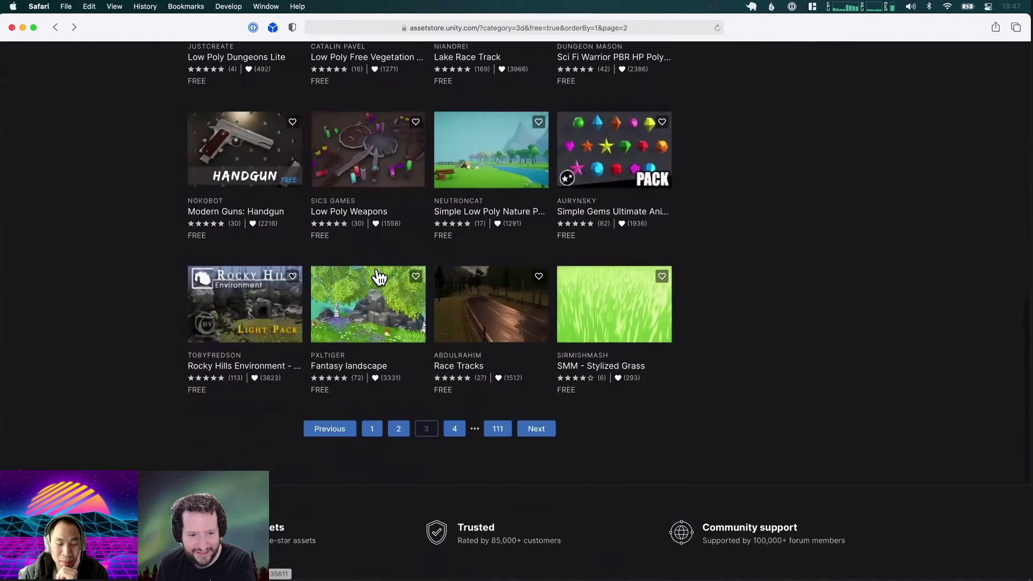
# Keep paging forward until results 145–168 of 2645 appear
pyautogui.click(456, 429)
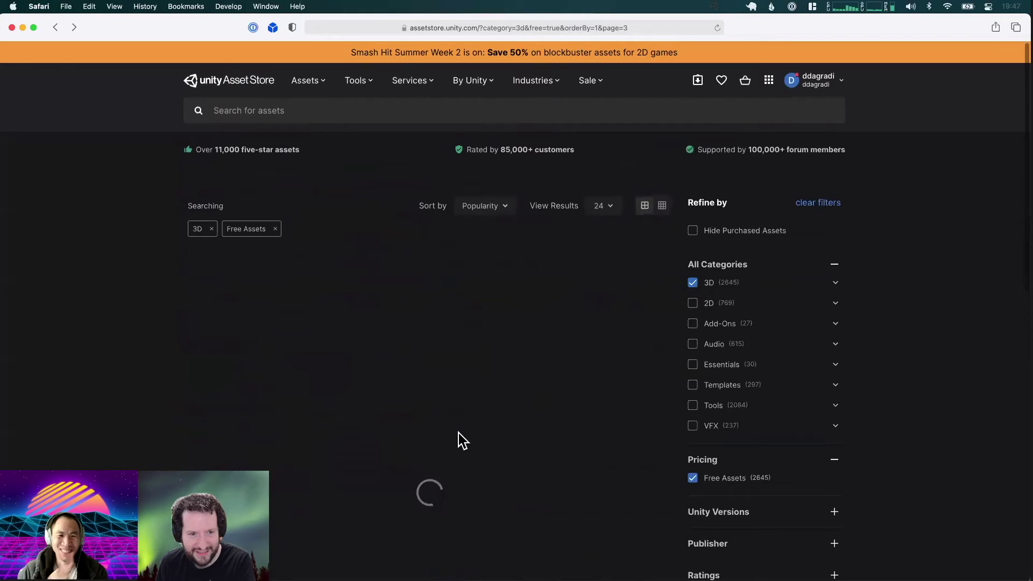
pyautogui.scroll(-3, 140, 377)
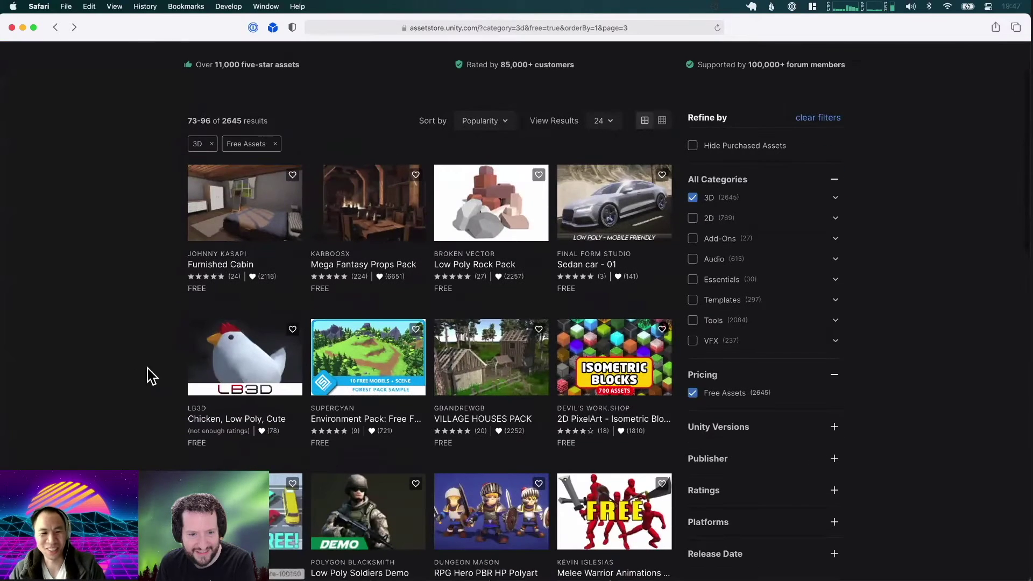
pyautogui.scroll(-10, 191, 363)
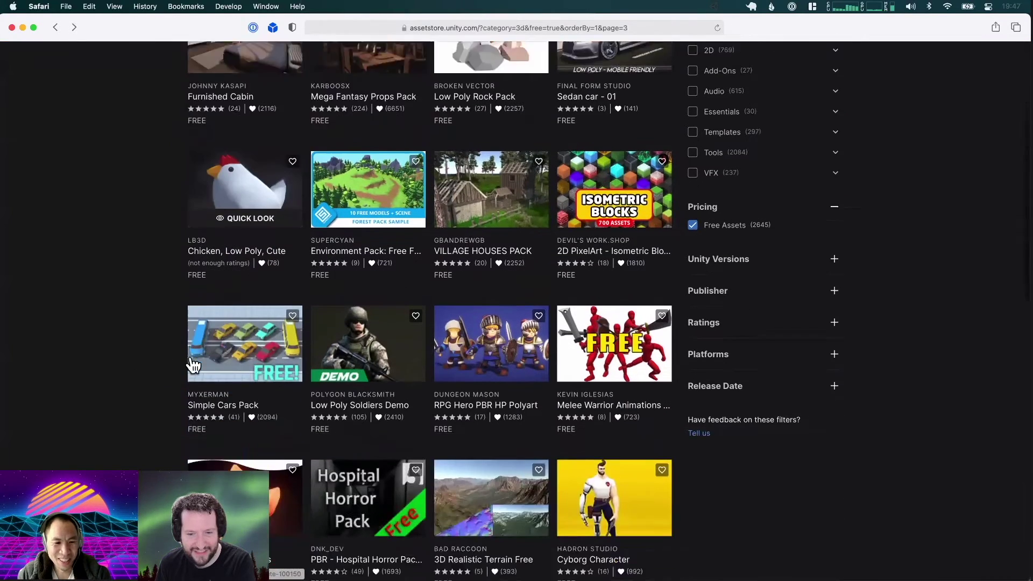
pyautogui.scroll(-10, 192, 365)
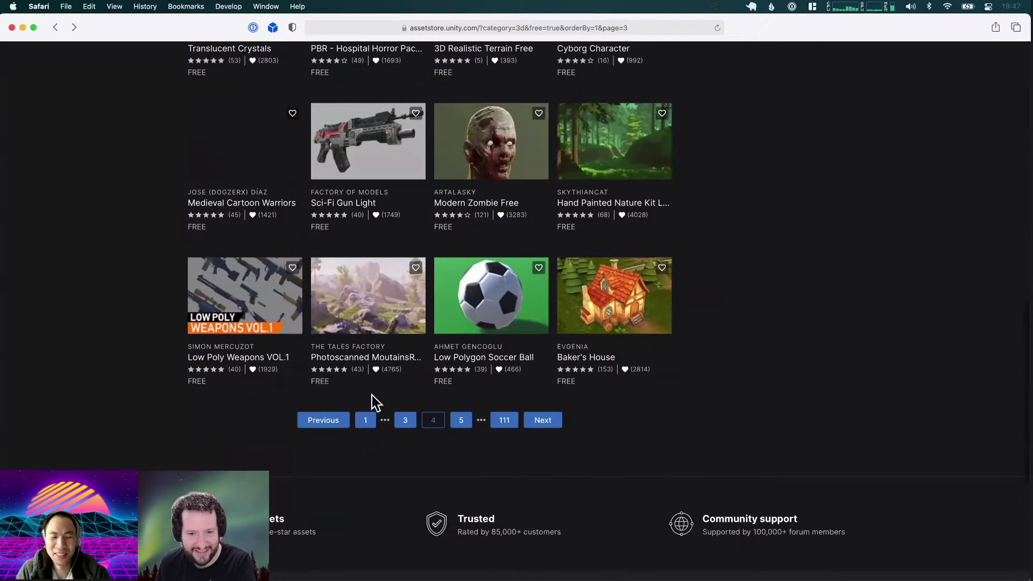
pyautogui.click(466, 426)
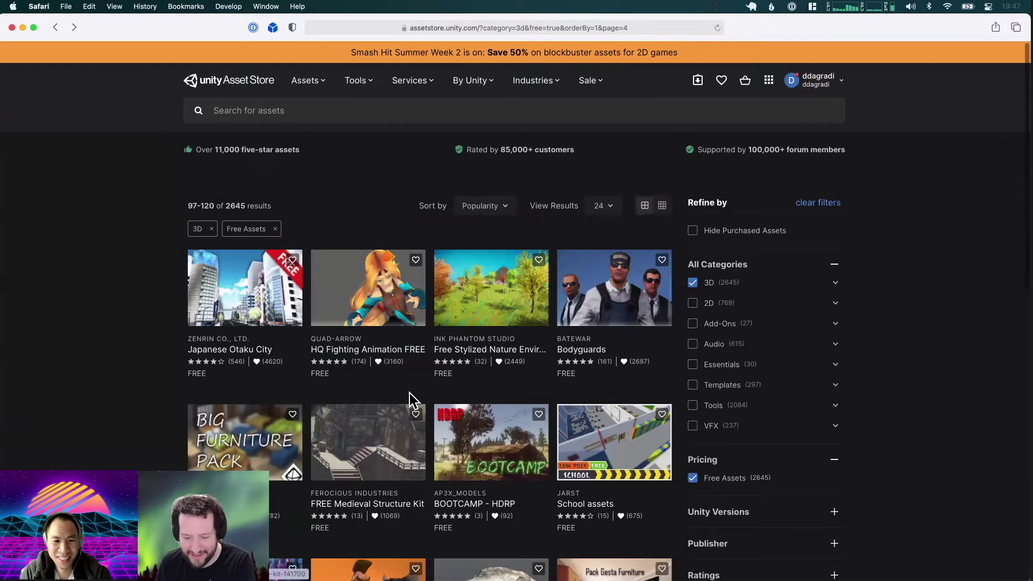
pyautogui.scroll(-5, 409, 392)
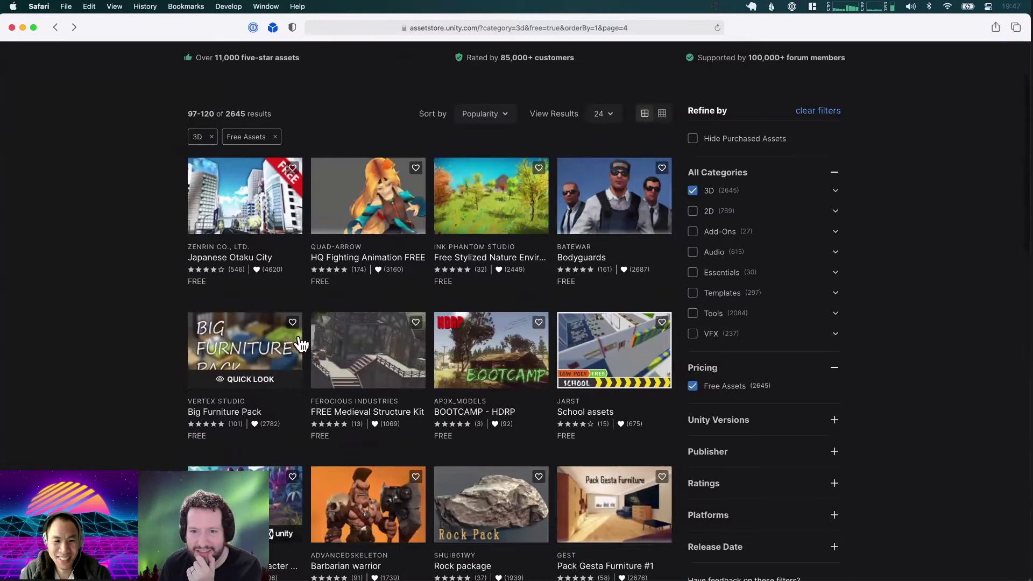
pyautogui.scroll(-20, 344, 343)
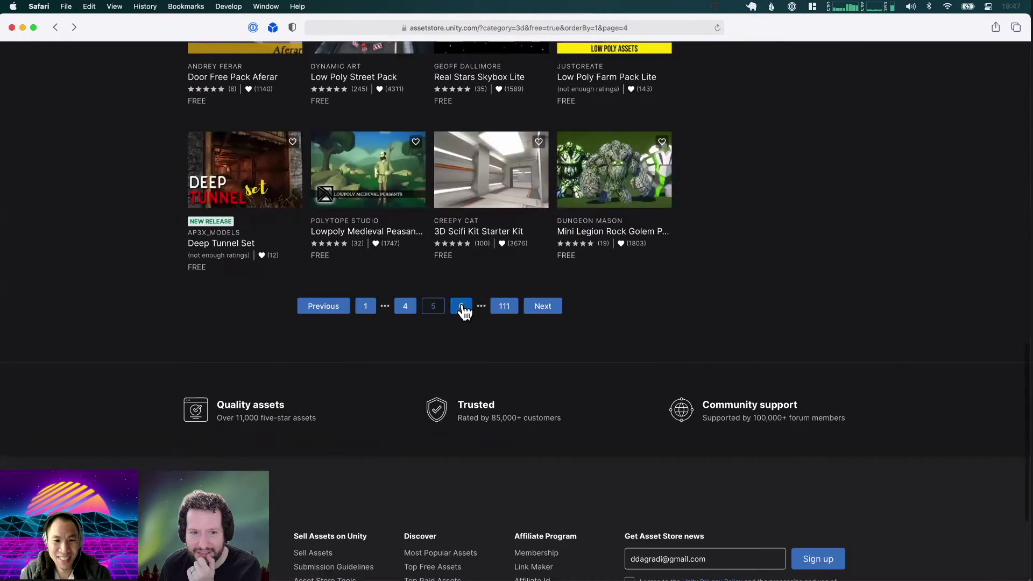
pyautogui.click(461, 306)
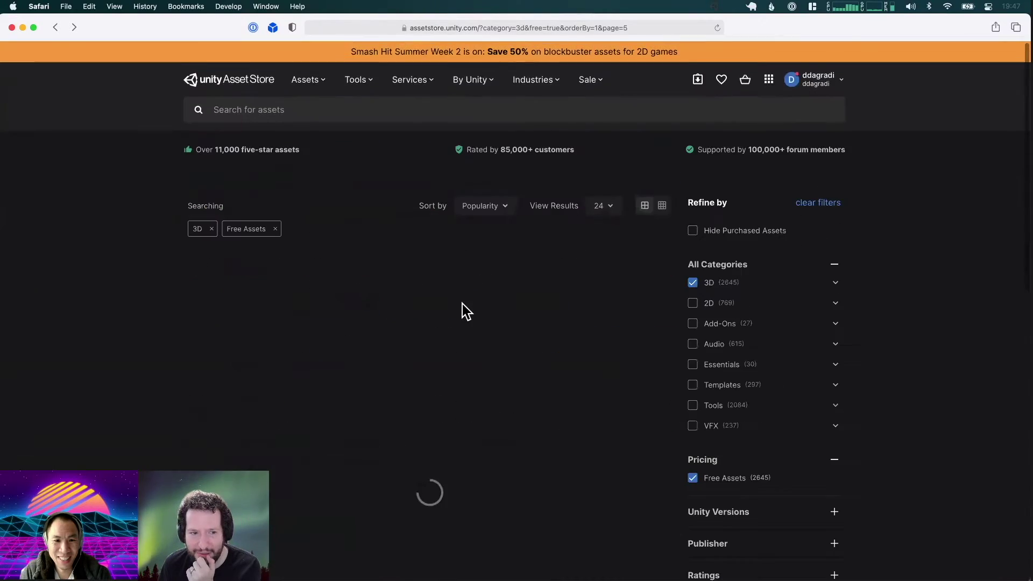
pyautogui.scroll(-5, 460, 311)
pyautogui.scroll(-10, 456, 312)
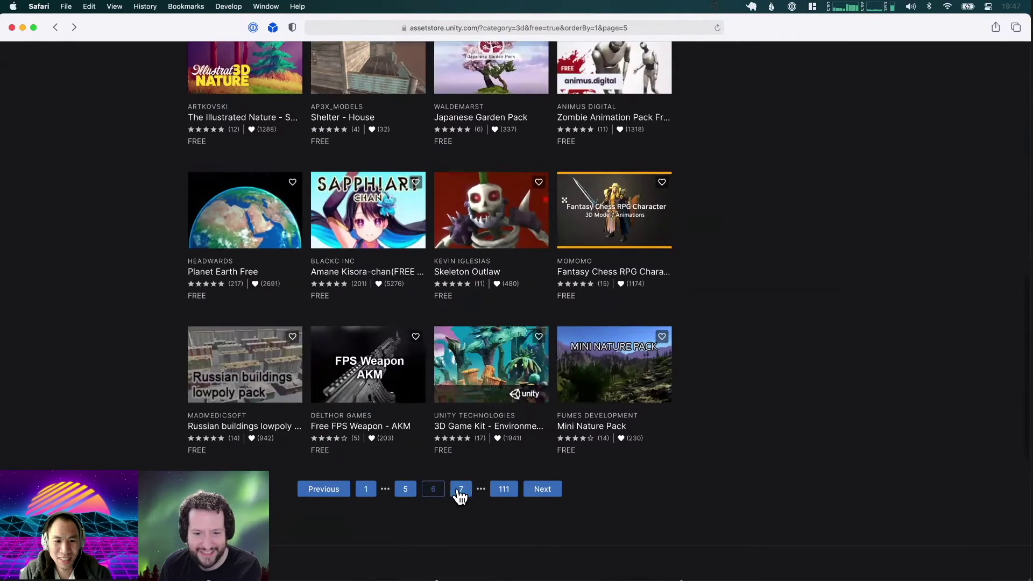
pyautogui.click(461, 490)
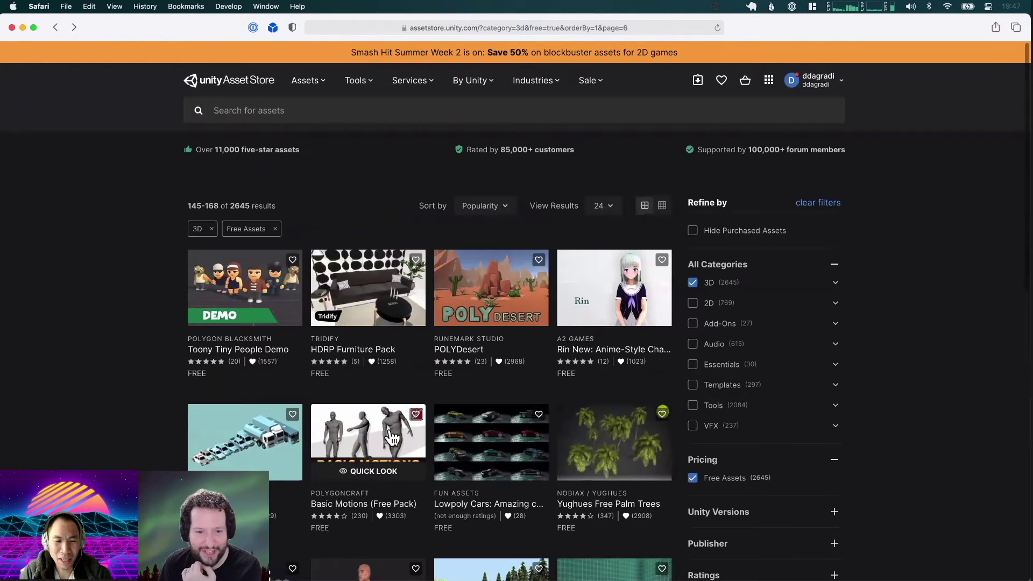
pyautogui.scroll(-1, 165, 401)
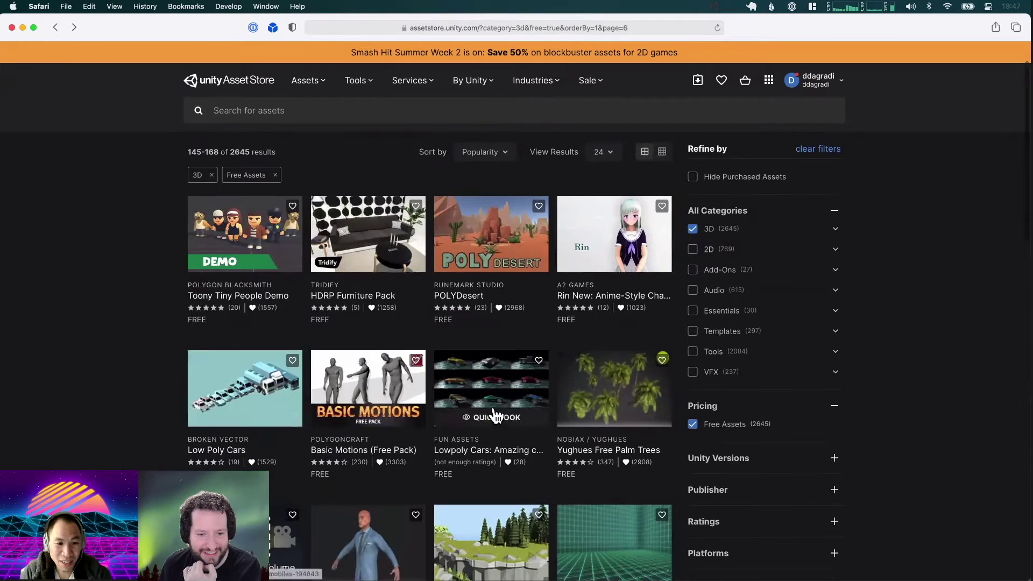
# Open Low Poly Cars, browse its preview images, and add it to My Assets accepting the terms
pyautogui.click(213, 387)
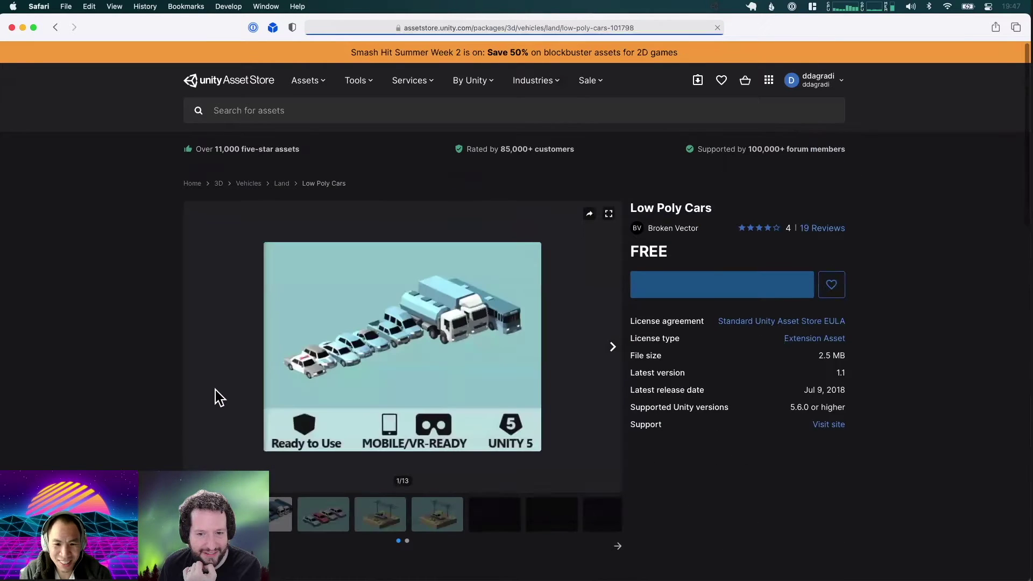
pyautogui.click(328, 463)
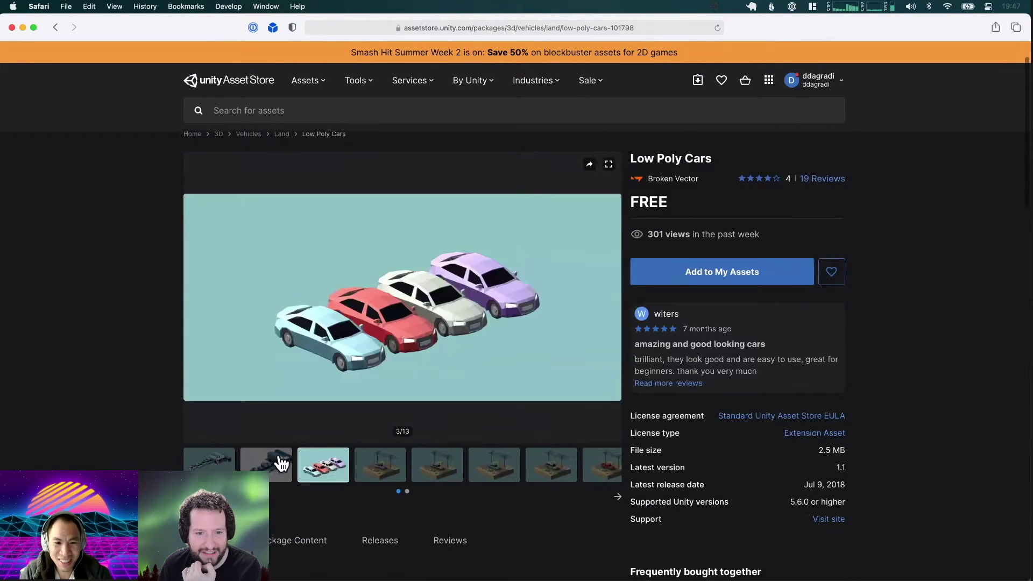
pyautogui.click(275, 462)
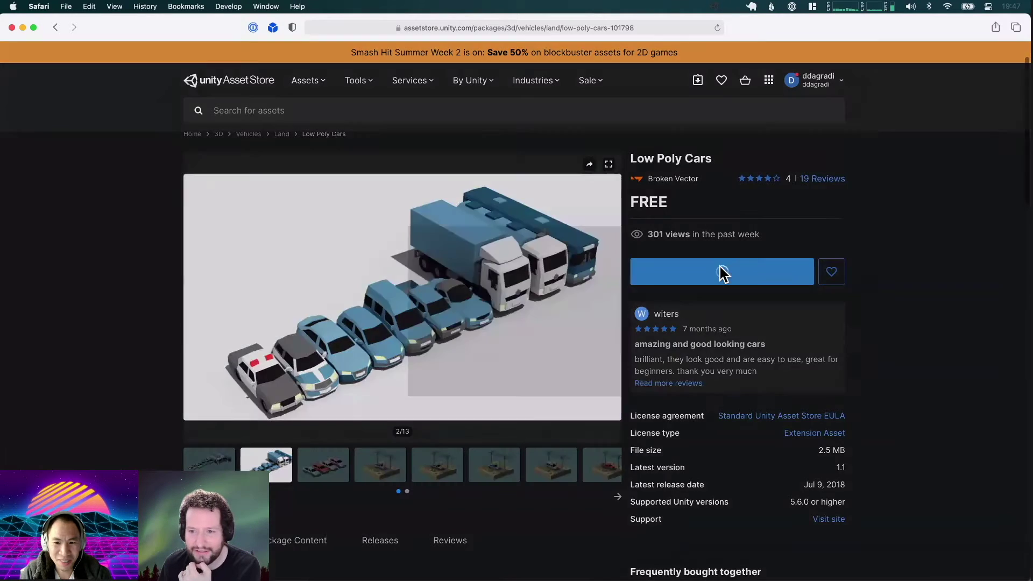
pyautogui.click(722, 272)
pyautogui.click(573, 400)
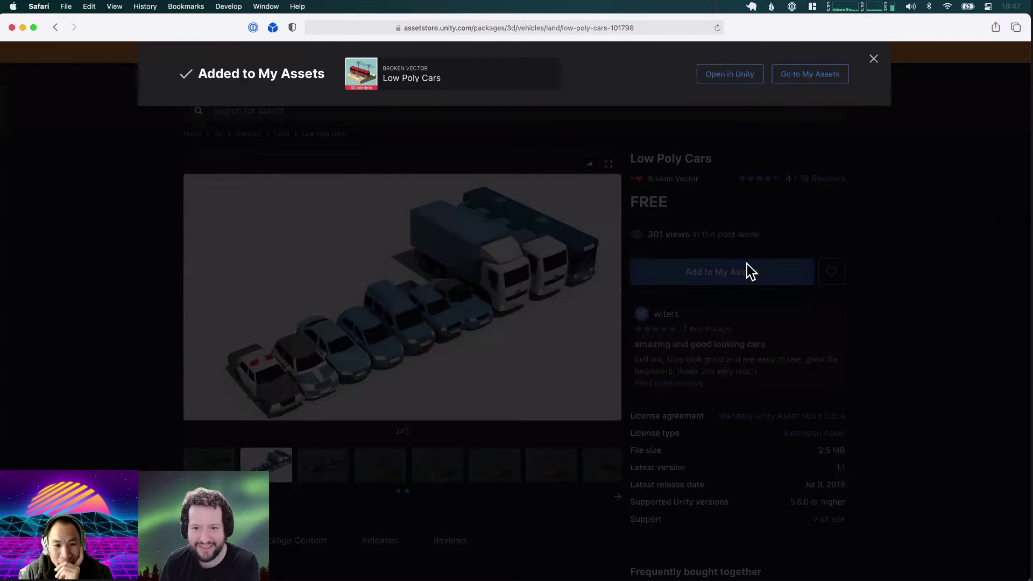
# Open Low Poly Cars in Unity's Package Manager, allowing the launch, then return to the store
pyautogui.click(764, 82)
pyautogui.click(608, 313)
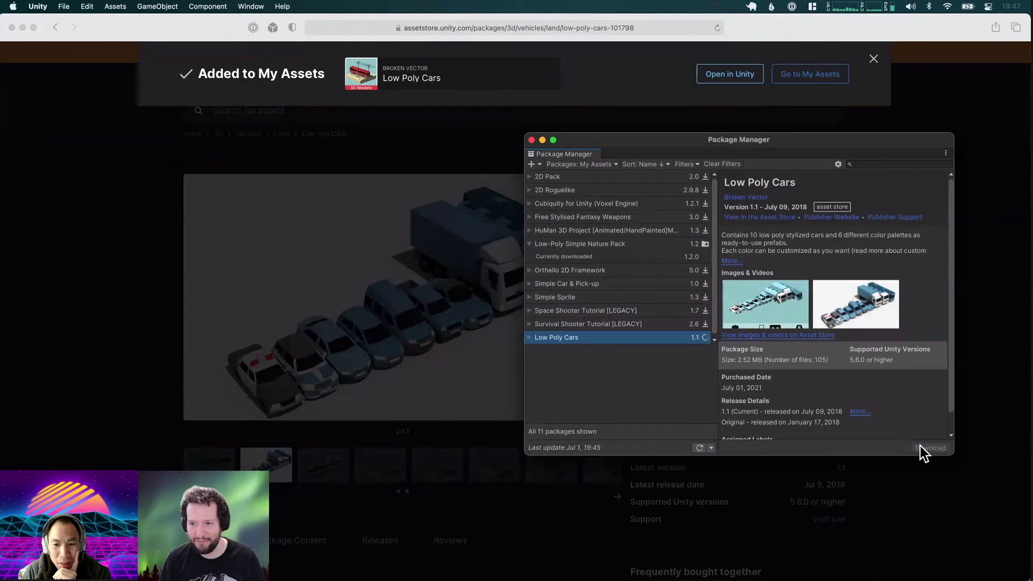
pyautogui.click(170, 203)
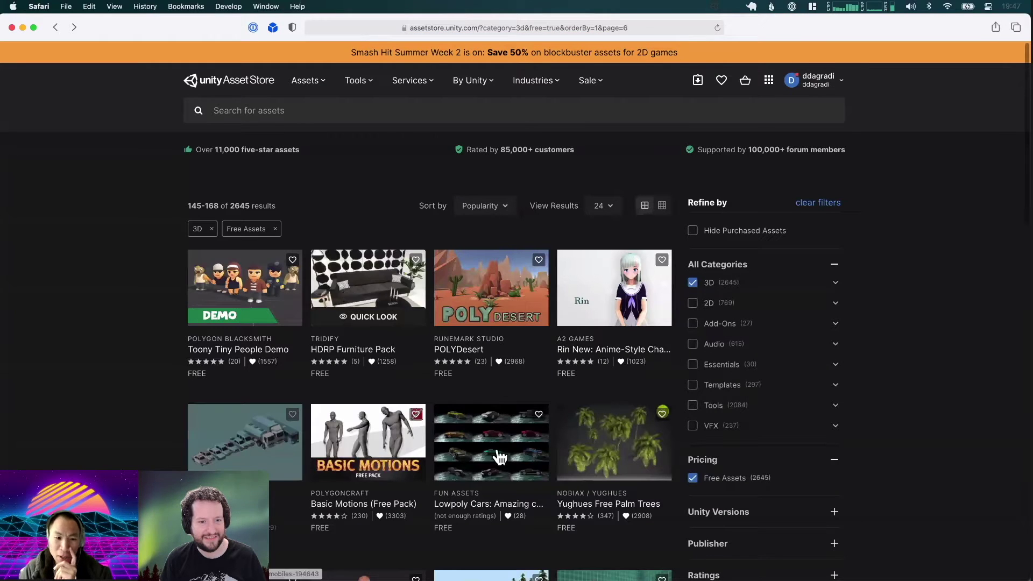
# Advance the free 3D results three pages to page 9, items 217–240
pyautogui.scroll(-3, 509, 424)
pyautogui.scroll(-5, 511, 423)
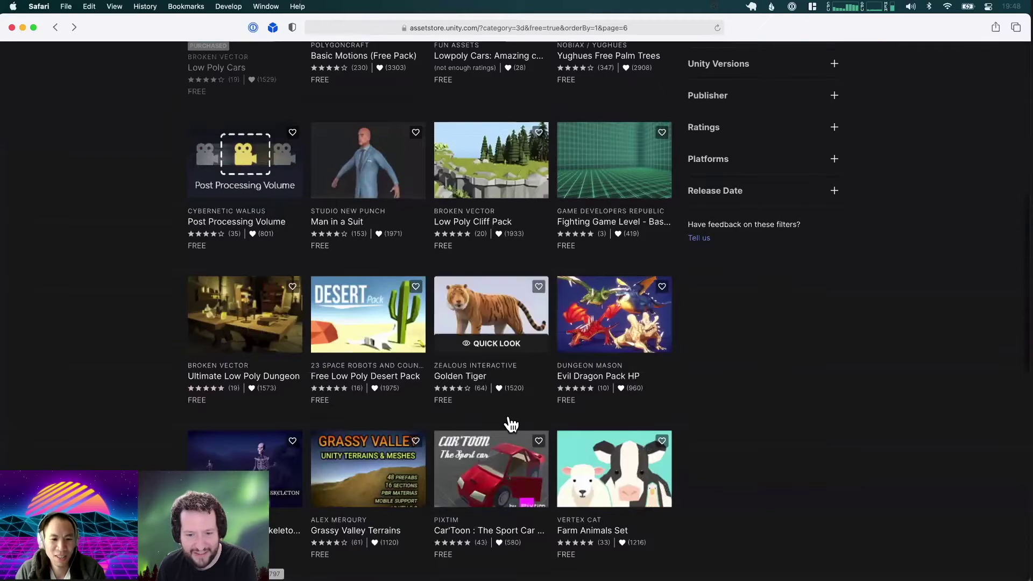
pyautogui.scroll(-4, 511, 423)
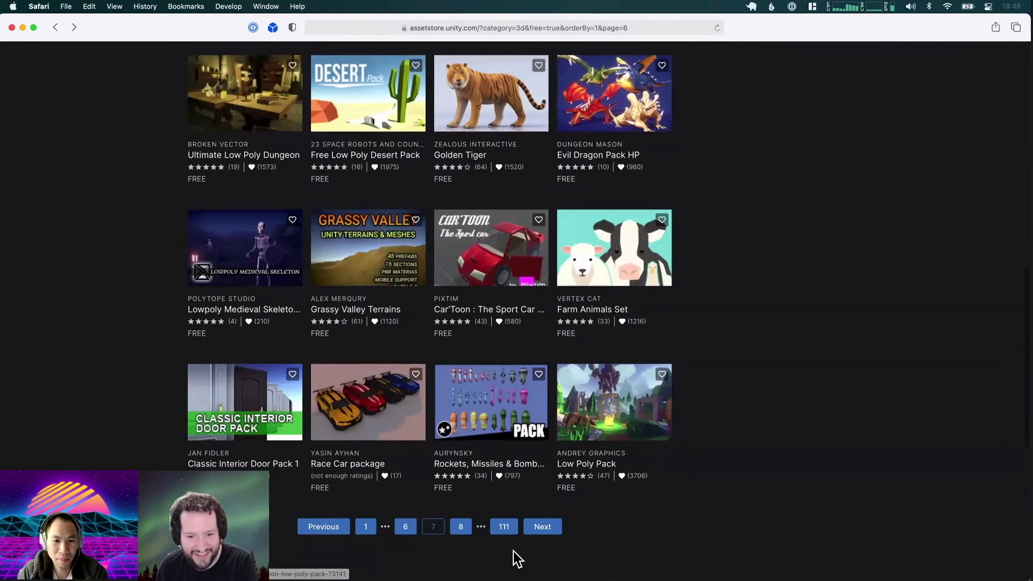
pyautogui.click(538, 527)
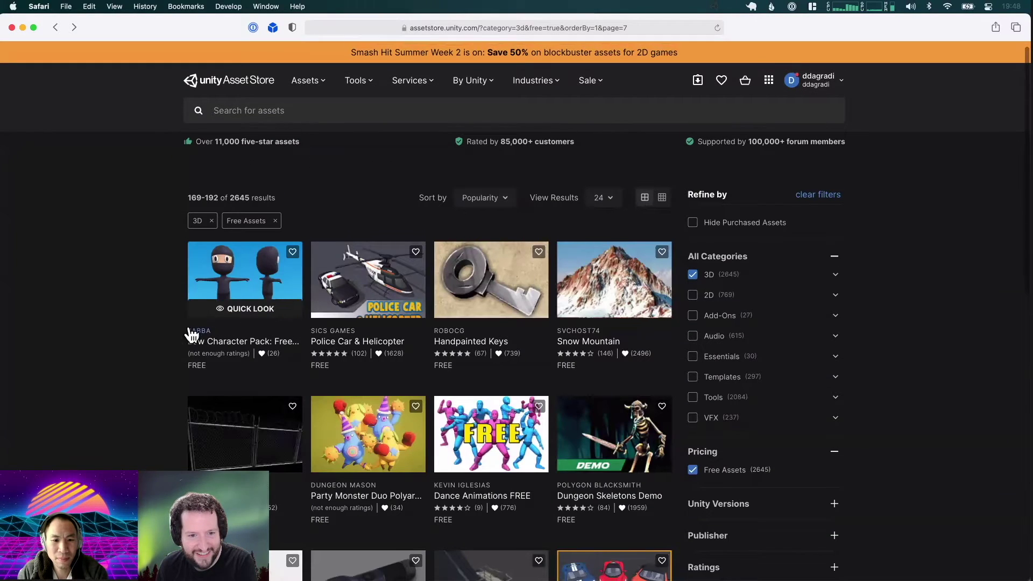
pyautogui.scroll(-2, 150, 323)
pyautogui.scroll(-10, 150, 323)
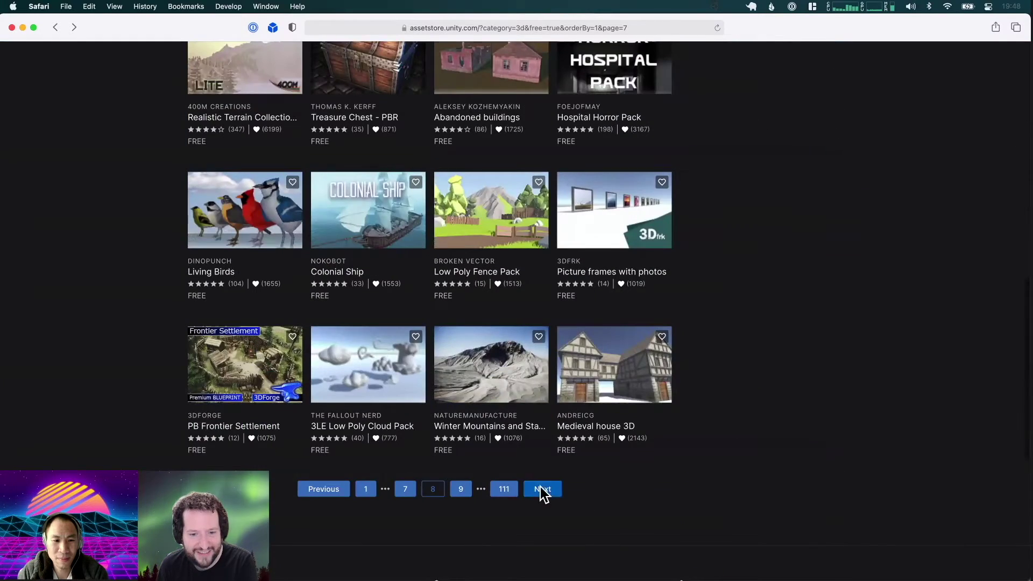
pyautogui.click(540, 486)
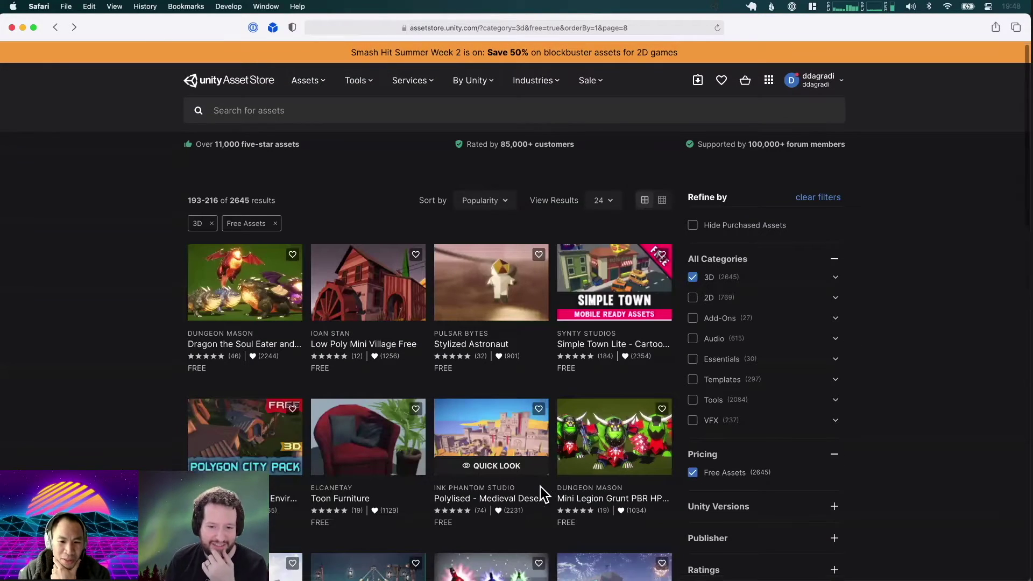
pyautogui.scroll(-3, 540, 486)
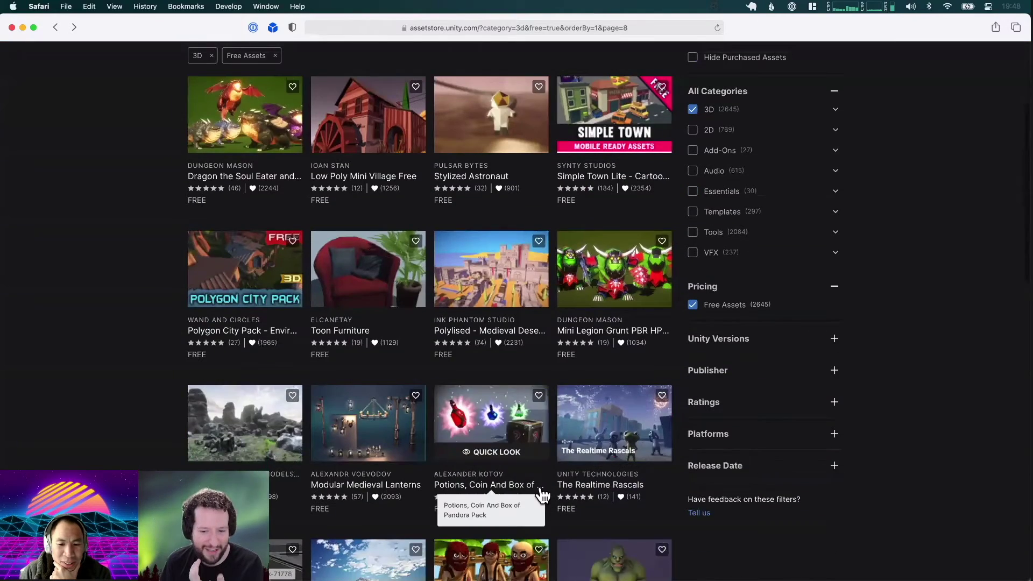
pyautogui.scroll(-7, 541, 493)
pyautogui.scroll(-5, 542, 493)
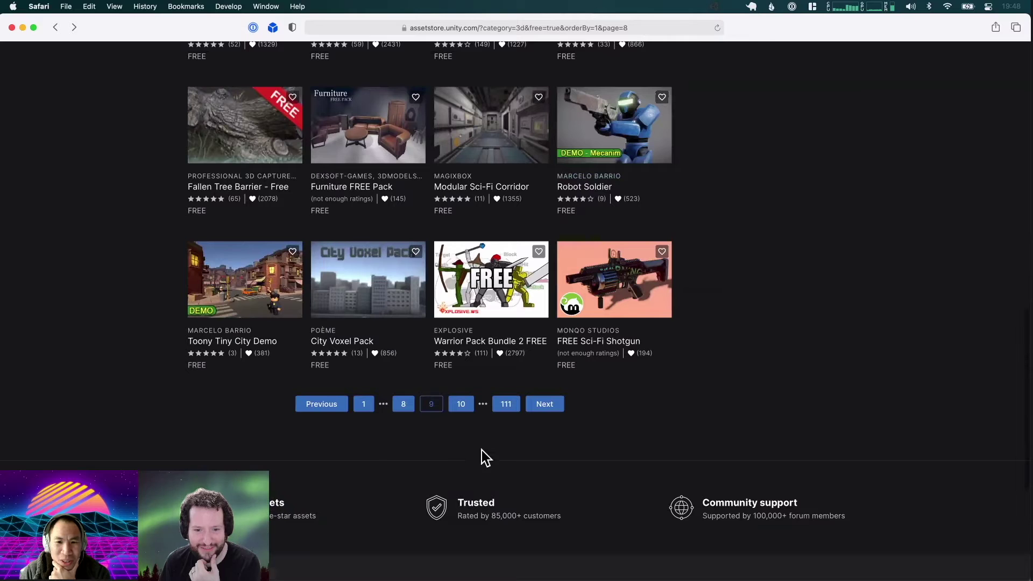
pyautogui.click(553, 408)
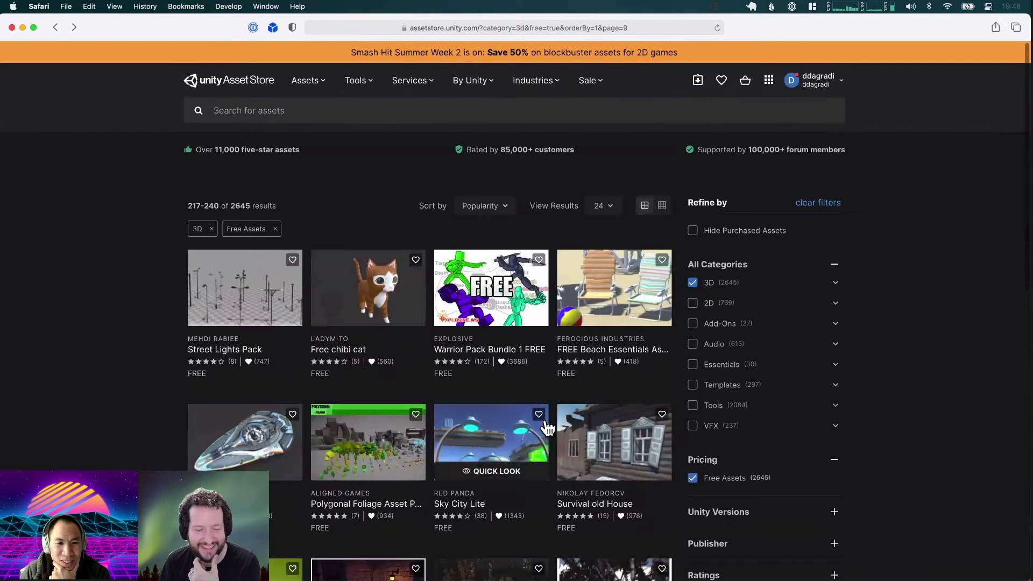
pyautogui.click(356, 279)
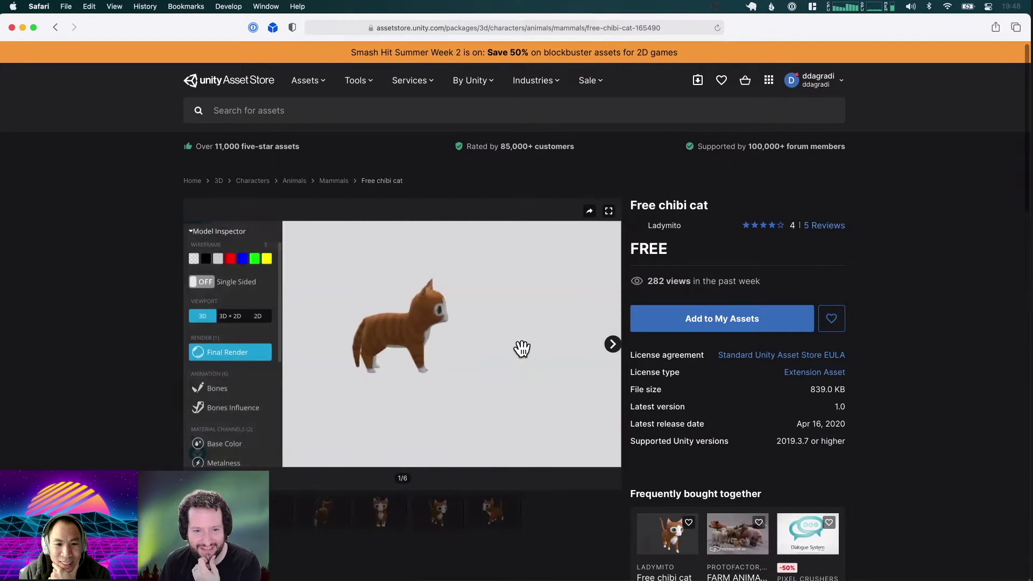
pyautogui.moveTo(496, 352); pyautogui.dragTo(402, 336)
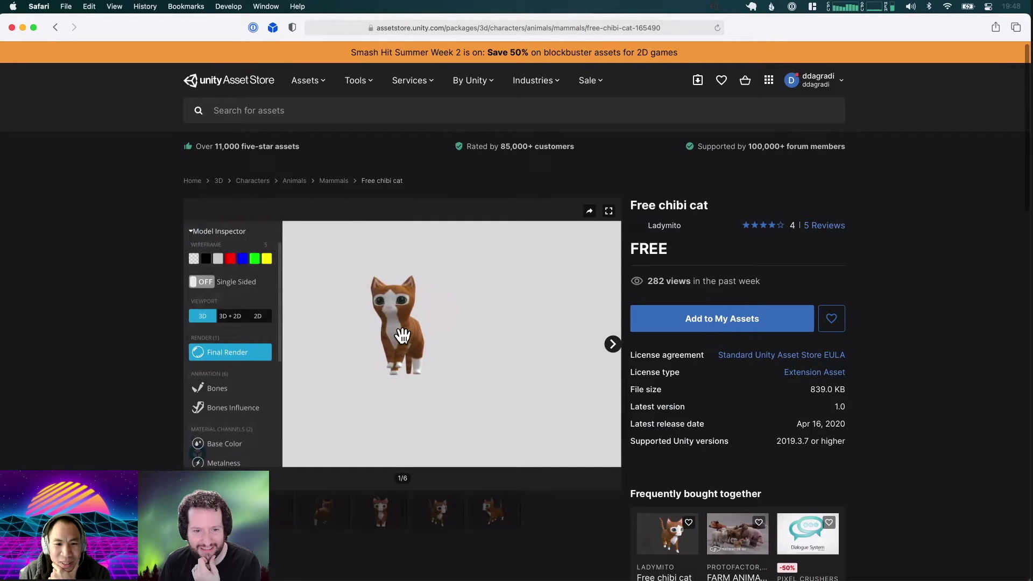
pyautogui.click(237, 391)
pyautogui.moveTo(382, 387)
pyautogui.mouseDown()
pyautogui.moveTo(335, 400)
pyautogui.moveTo(495, 389)
pyautogui.moveTo(381, 418)
pyautogui.moveTo(385, 355)
pyautogui.moveTo(346, 357)
pyautogui.moveTo(292, 403)
pyautogui.mouseUp()
pyautogui.click(245, 410)
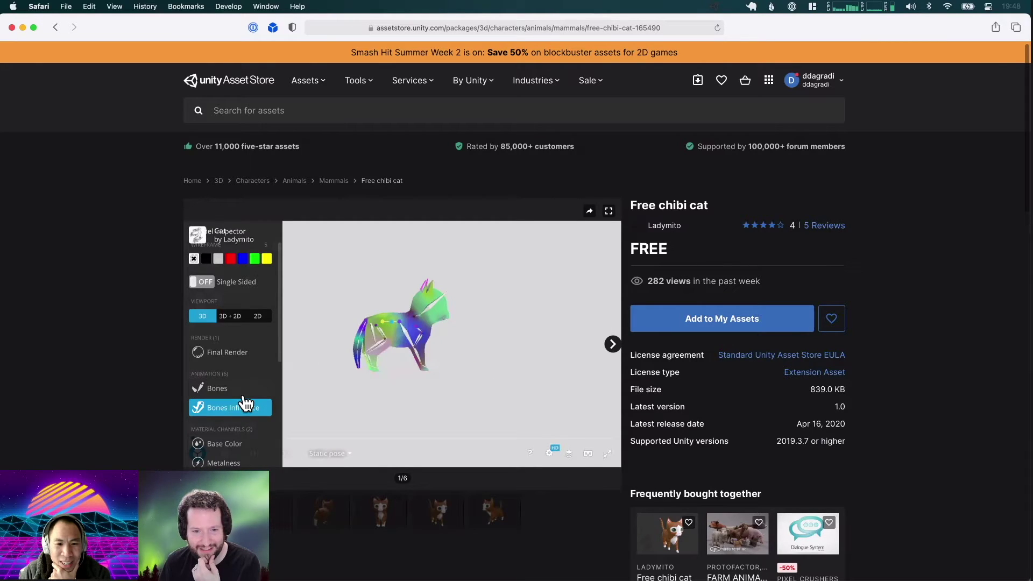
pyautogui.moveTo(388, 365); pyautogui.dragTo(389, 352)
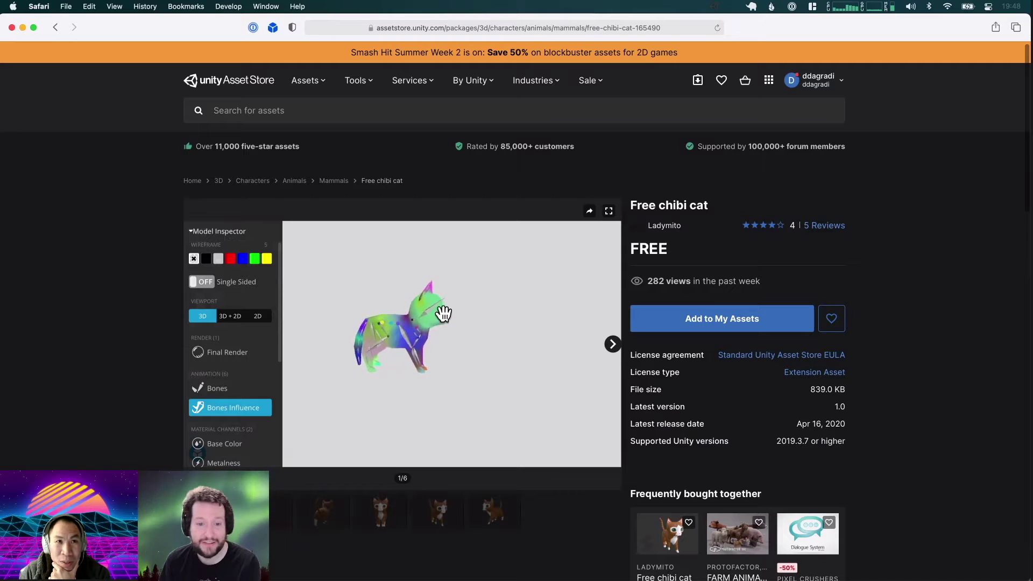
pyautogui.click(220, 353)
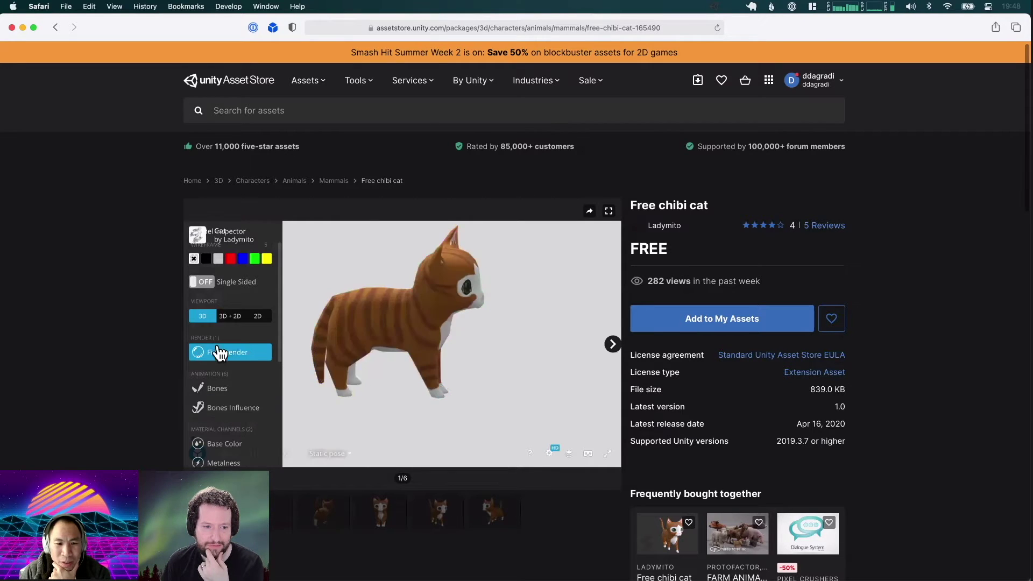
pyautogui.moveTo(448, 338); pyautogui.dragTo(477, 330)
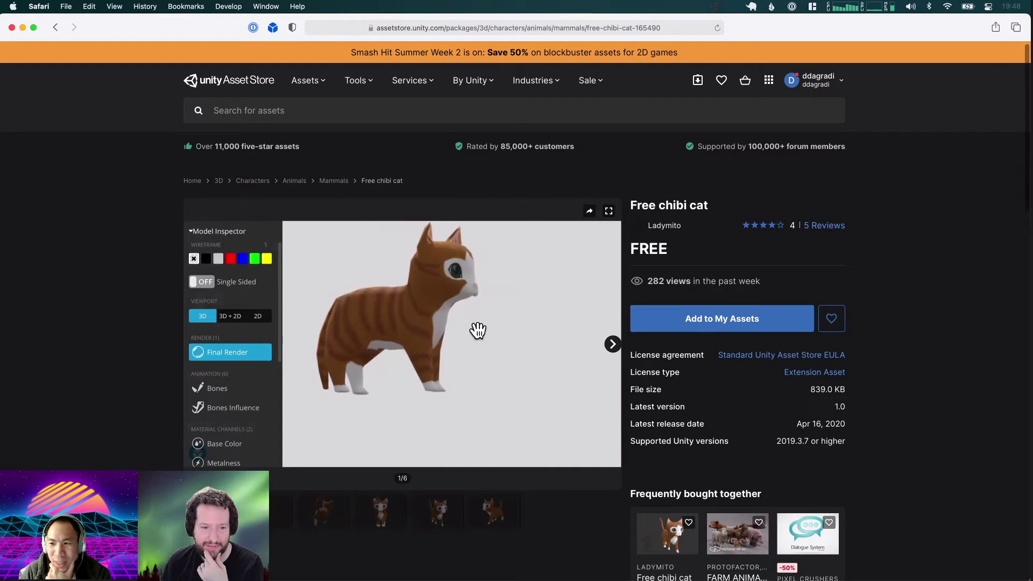
pyautogui.scroll(-3, 203, 387)
pyautogui.scroll(-3, 204, 388)
pyautogui.scroll(6, 204, 387)
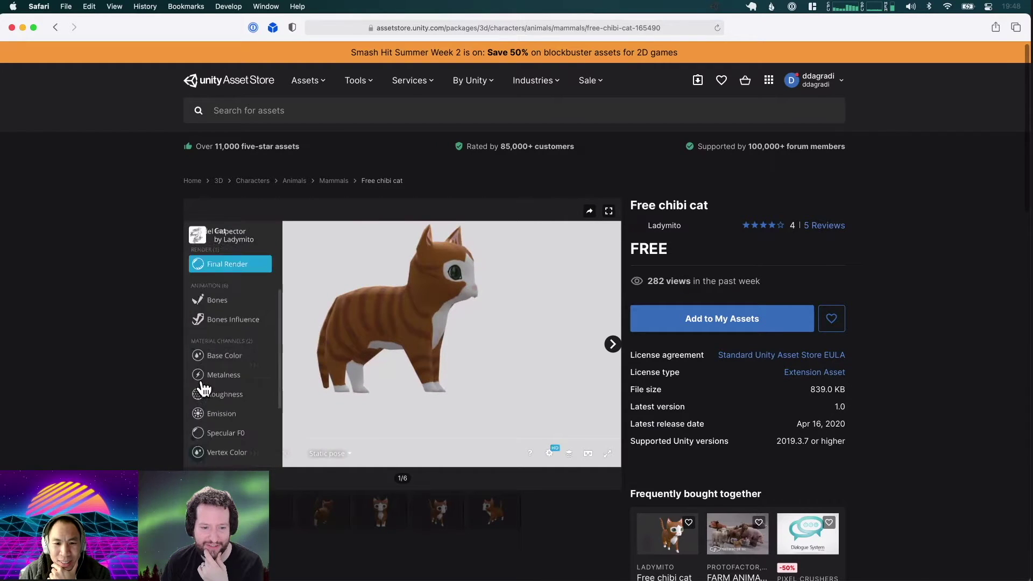
pyautogui.click(451, 511)
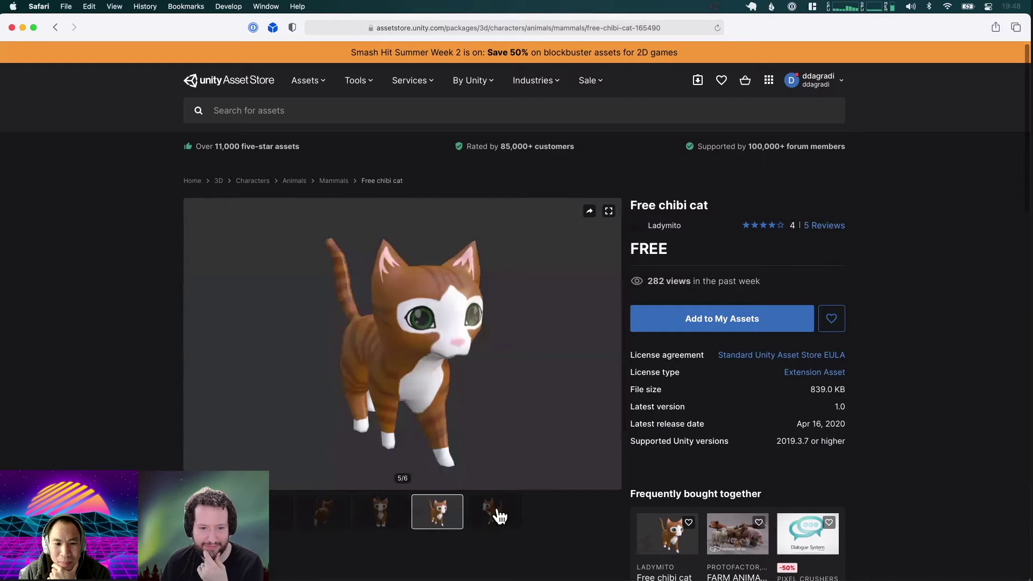
pyautogui.click(496, 511)
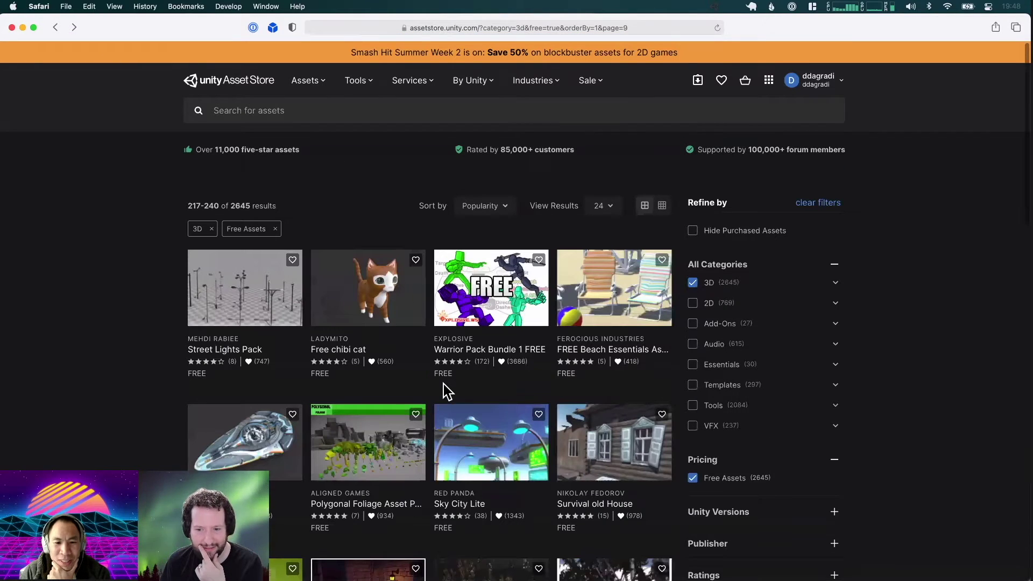
# Move to the next results page, expand the 3D category, and browse Basic Bandit's preview images
pyautogui.scroll(-3, 444, 387)
pyautogui.scroll(-7, 444, 384)
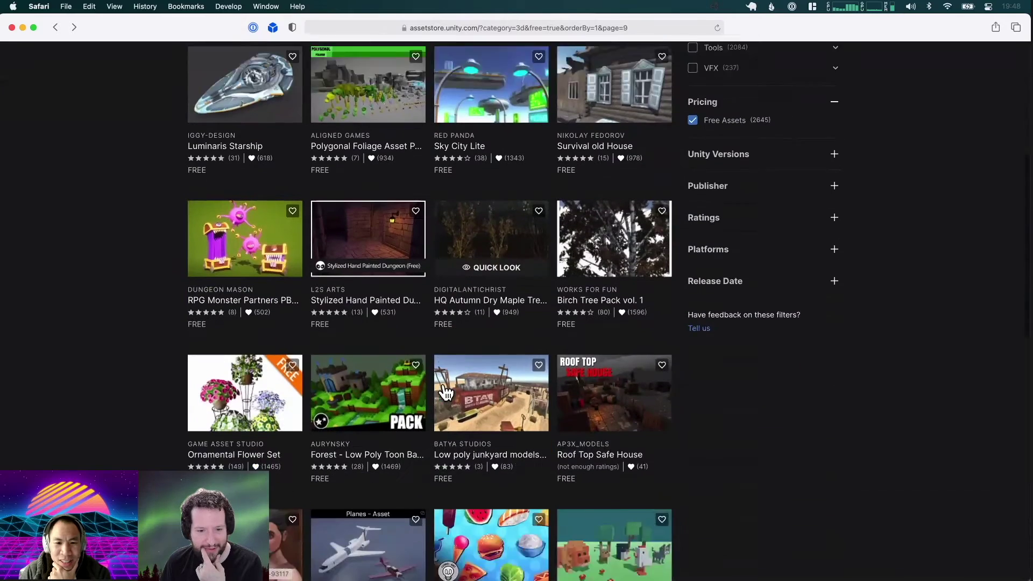
pyautogui.scroll(-4, 444, 393)
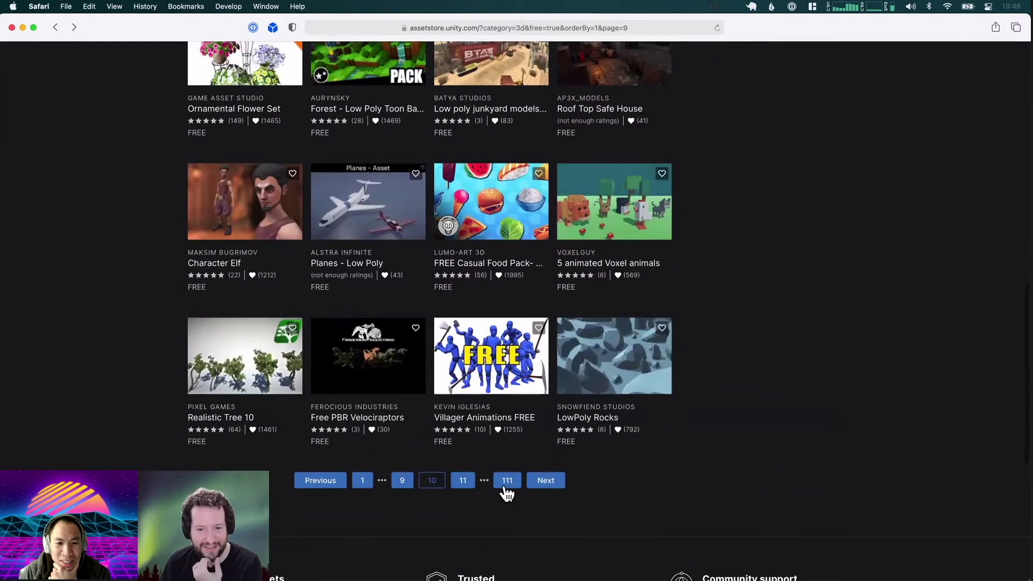
pyautogui.click(546, 481)
pyautogui.scroll(-3, 647, 484)
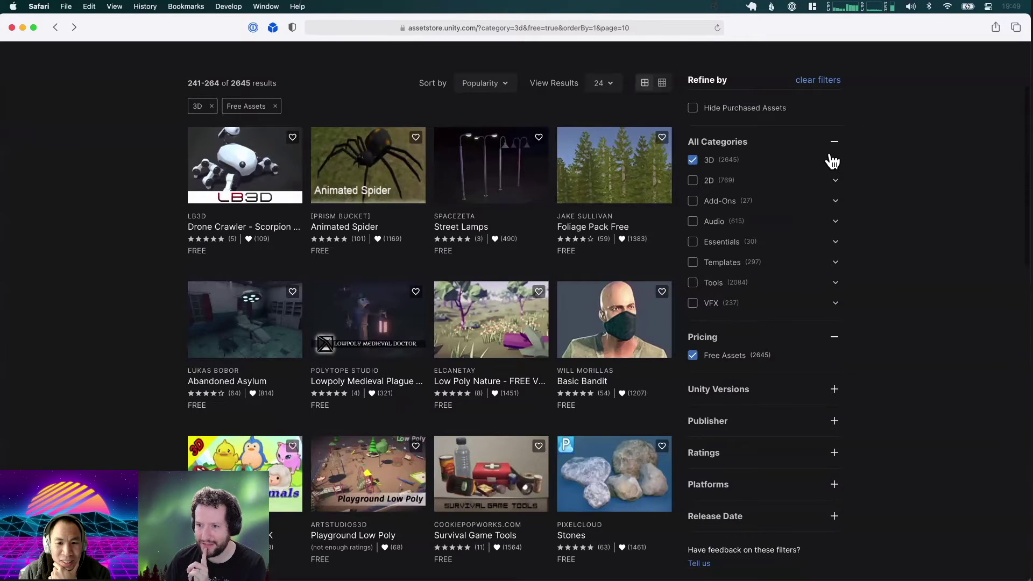
pyautogui.click(835, 161)
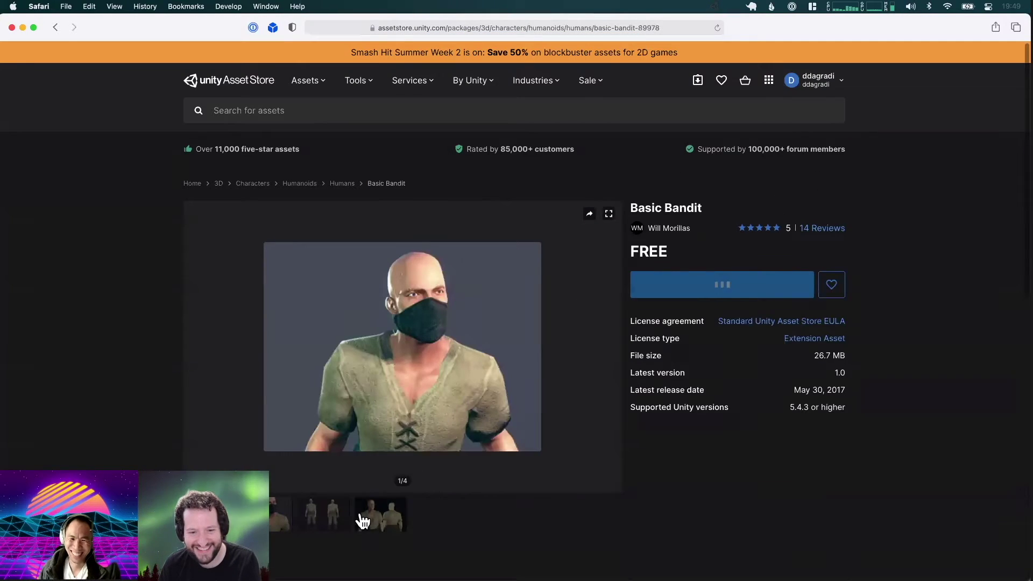
pyautogui.click(362, 521)
pyautogui.click(333, 514)
pyautogui.click(56, 26)
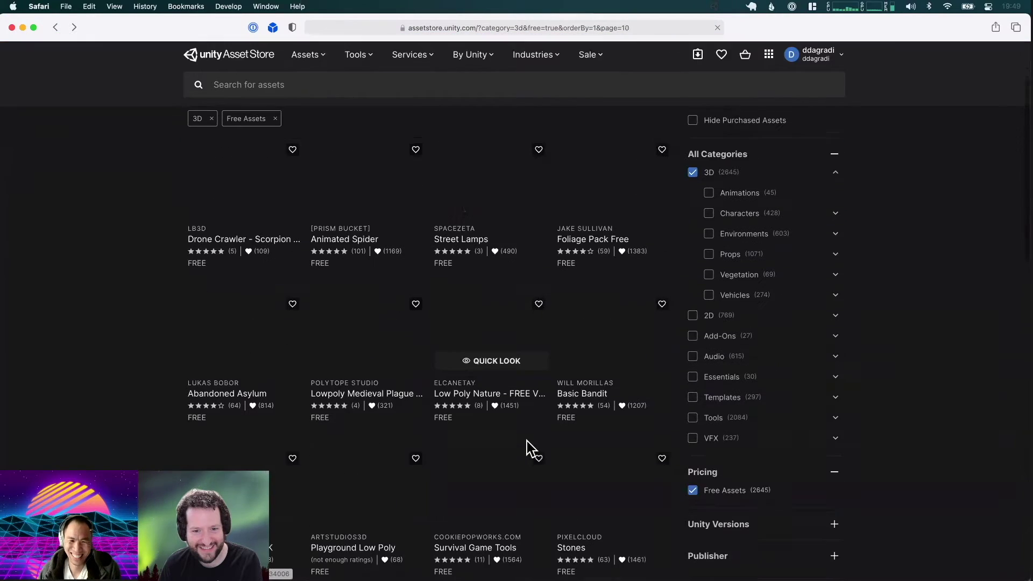
# Page through free 3D results pages 11 to 14, scrolling each page
pyautogui.scroll(-13, 527, 442)
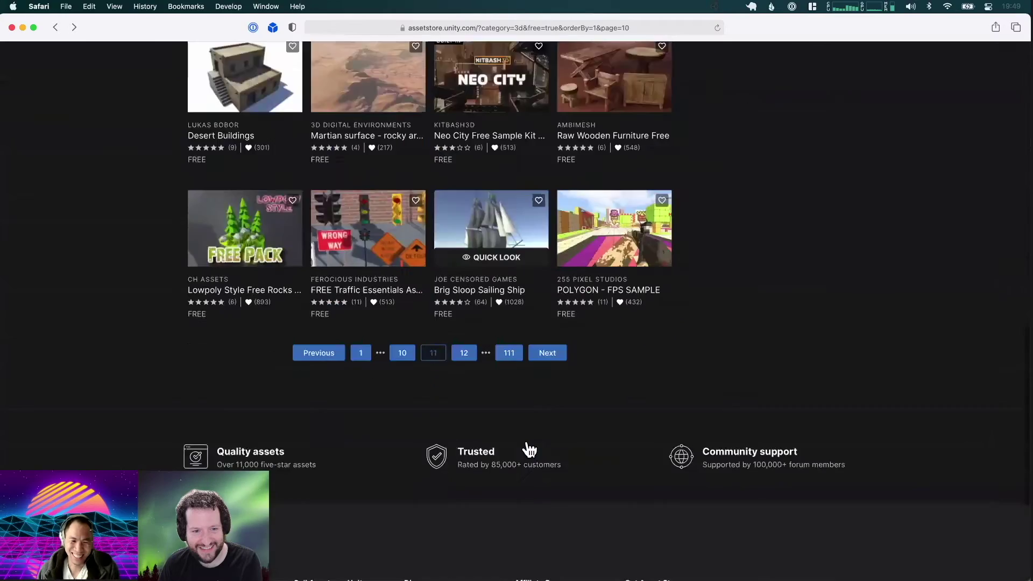
pyautogui.scroll(-3, 505, 311)
pyautogui.scroll(2, 541, 269)
pyautogui.click(544, 266)
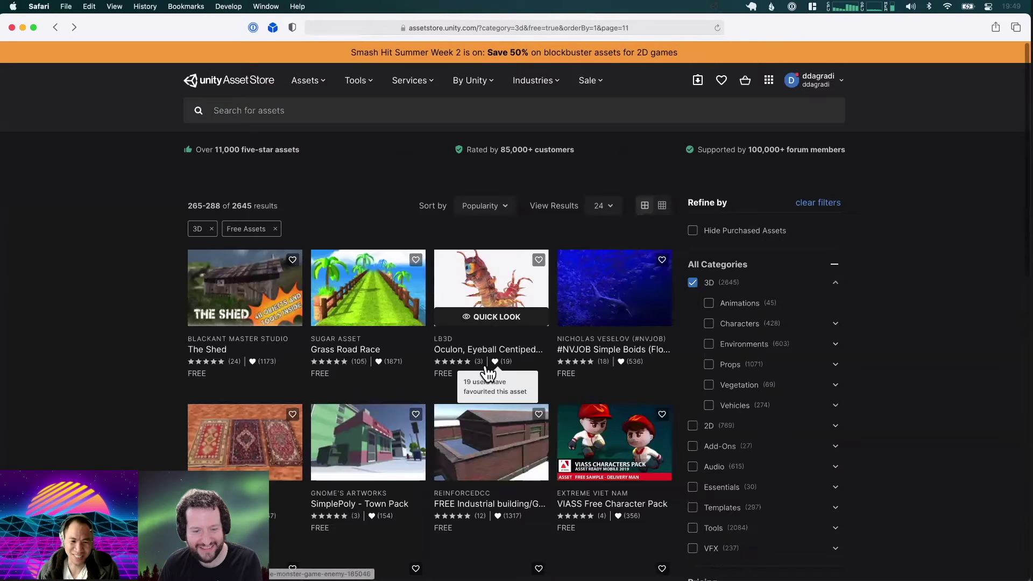
pyautogui.scroll(-11, 487, 371)
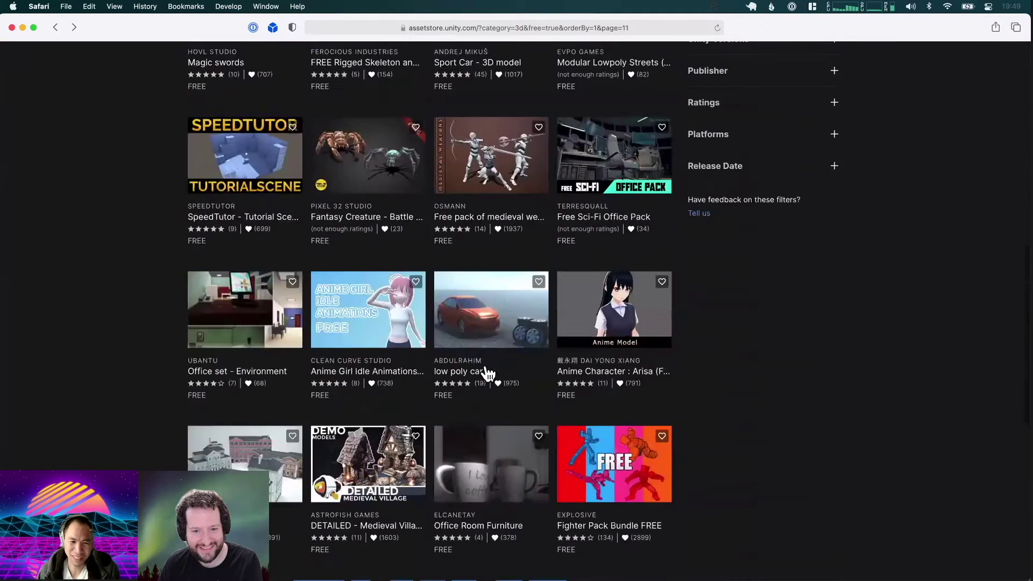
pyautogui.scroll(-6, 488, 373)
pyautogui.click(546, 290)
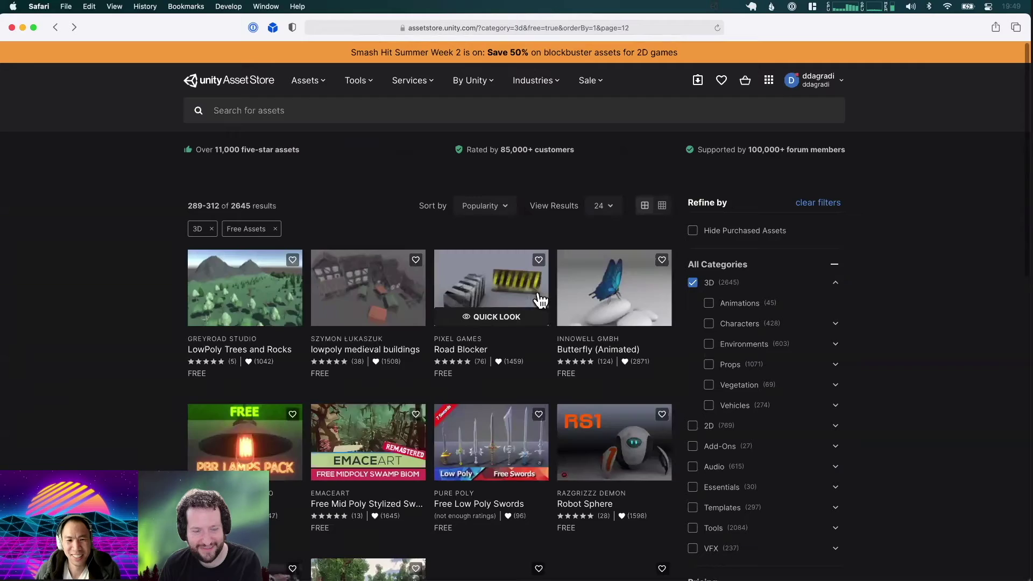
pyautogui.scroll(-3, 496, 356)
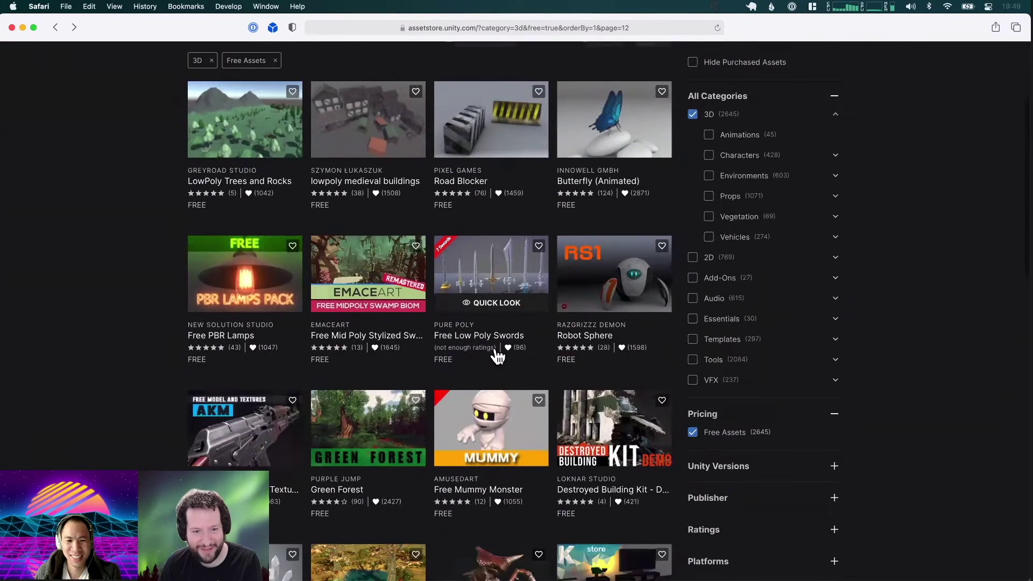
pyautogui.scroll(-12, 496, 355)
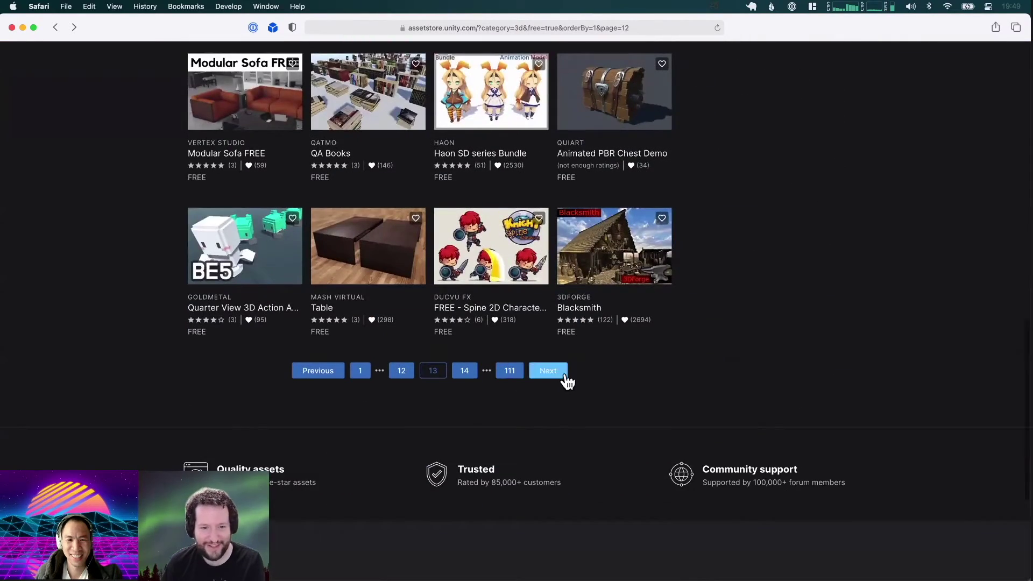
pyautogui.click(564, 372)
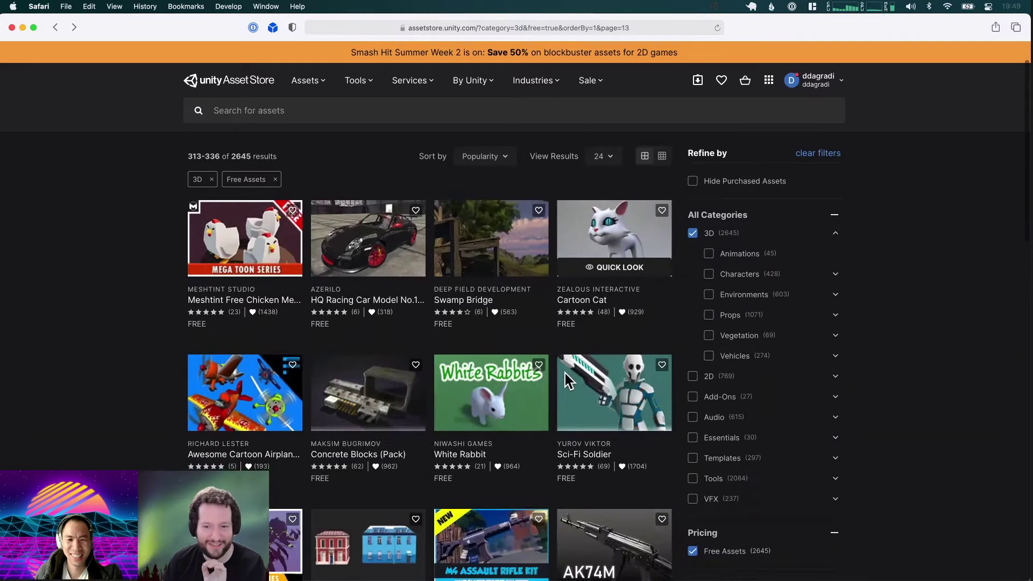
pyautogui.scroll(-1, 560, 355)
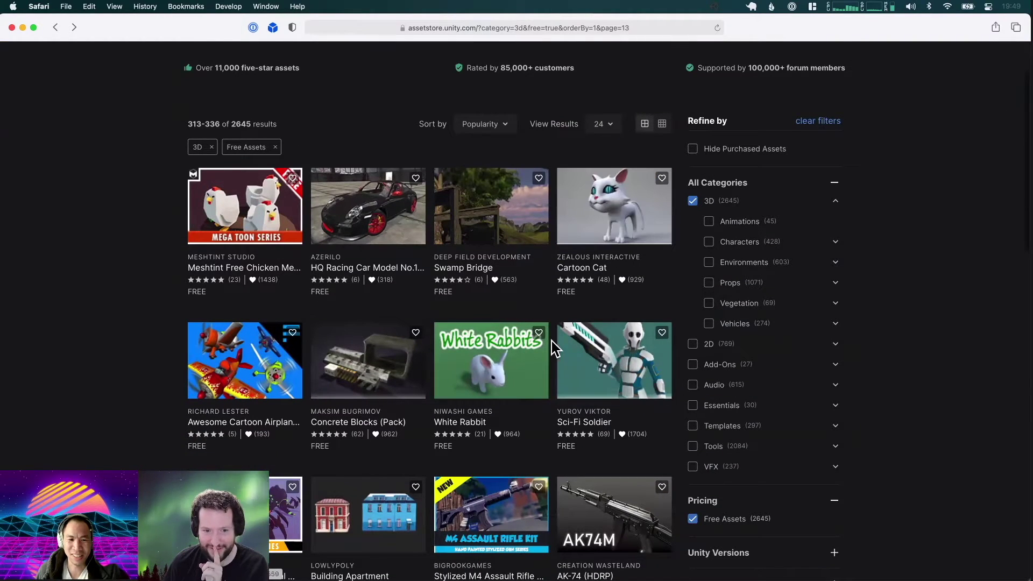
pyautogui.scroll(-16, 551, 341)
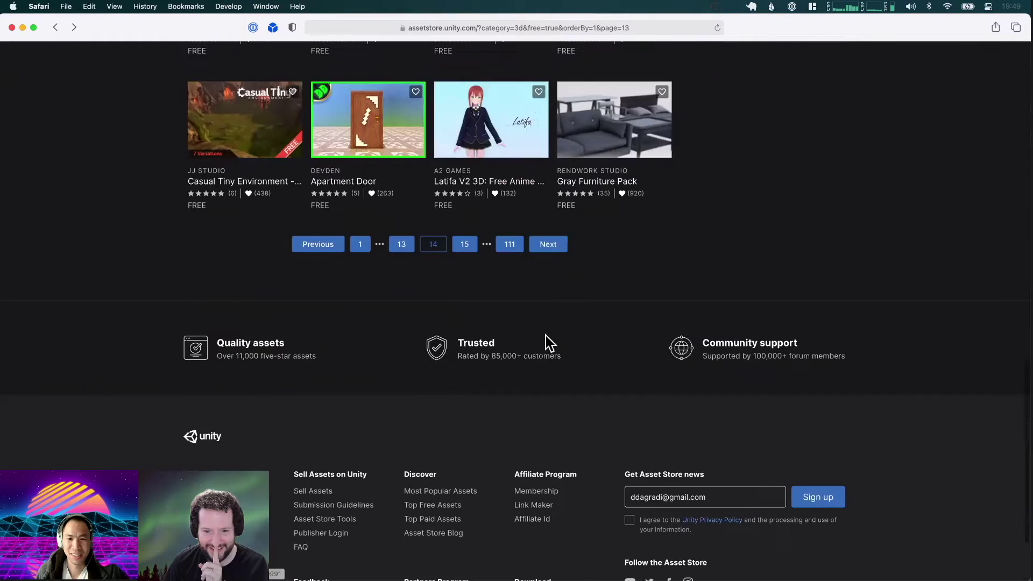
pyautogui.click(538, 240)
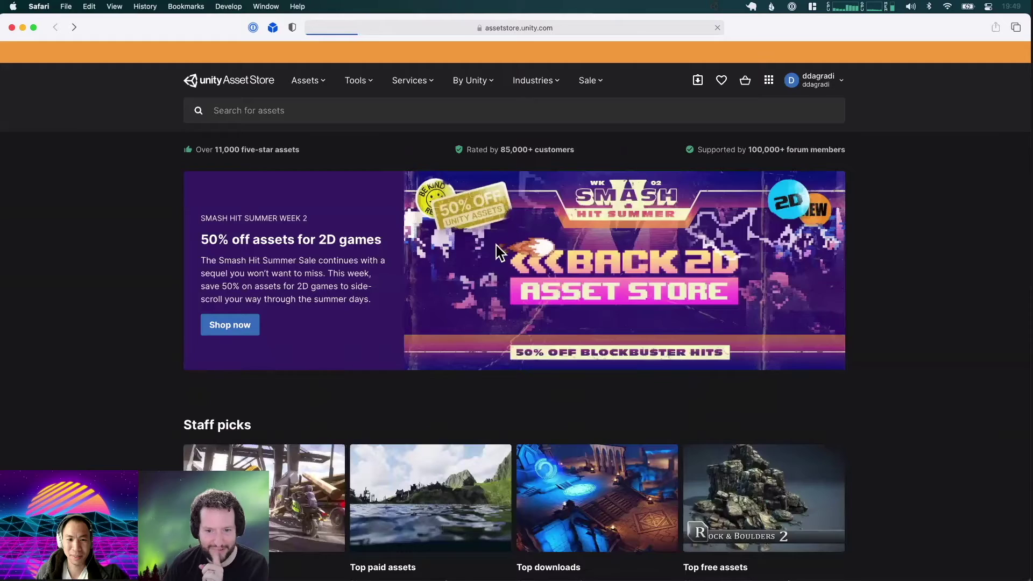
pyautogui.scroll(-6, 495, 253)
pyautogui.scroll(6, 495, 253)
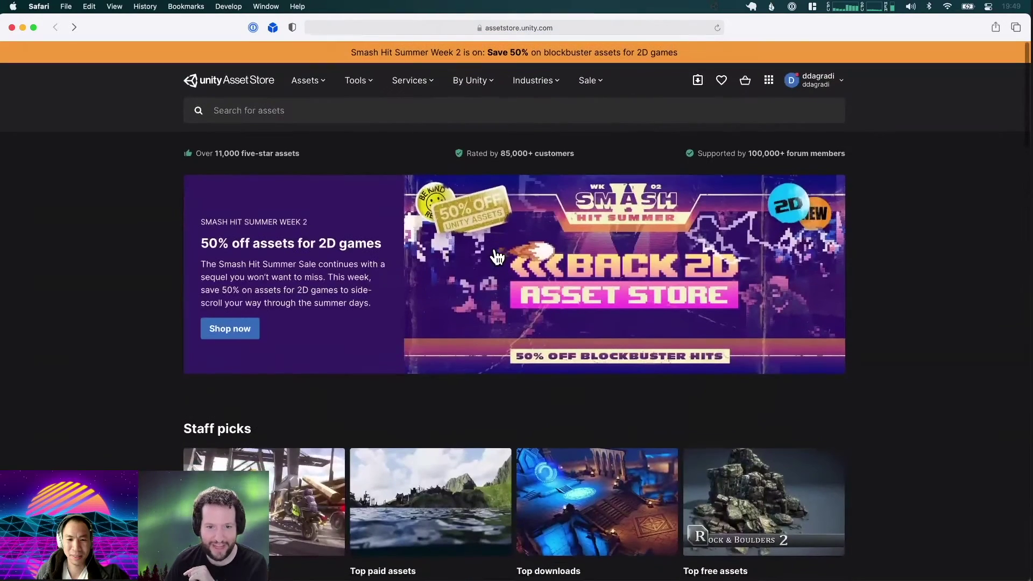
pyautogui.press('super+bracketleft')
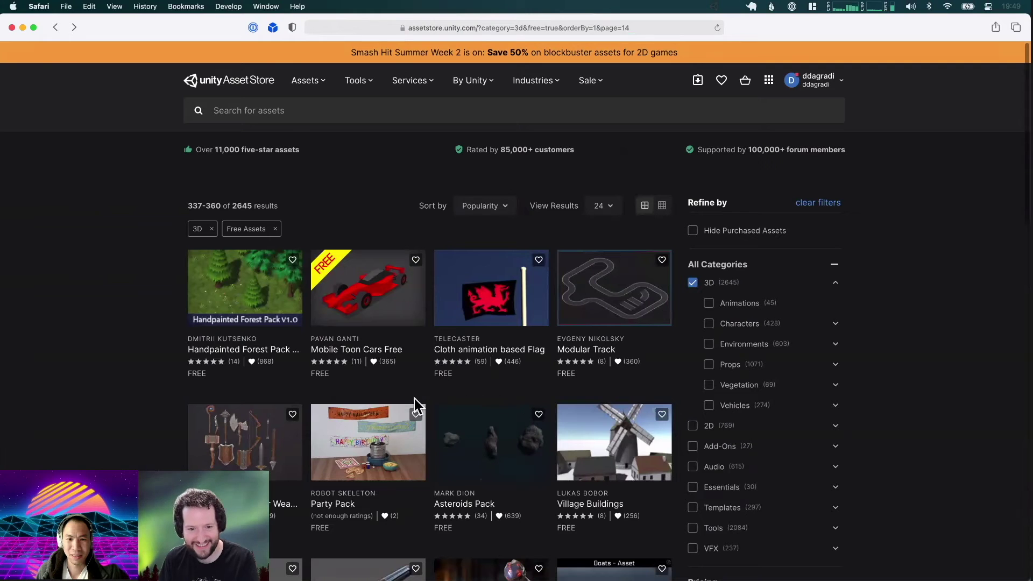
pyautogui.scroll(15, 412, 279)
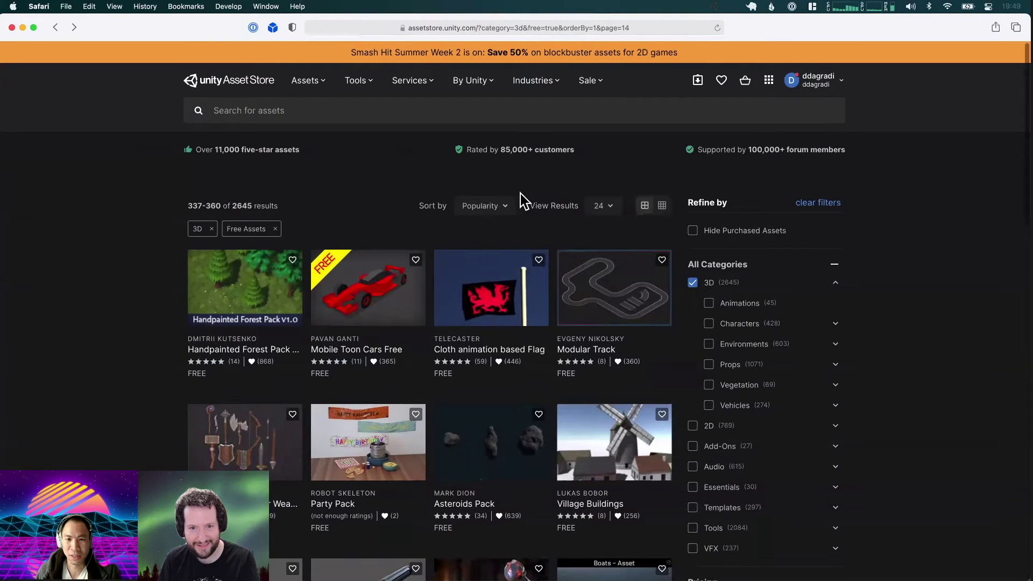
# Show 96 results per page and move to the next page of results
pyautogui.click(613, 278)
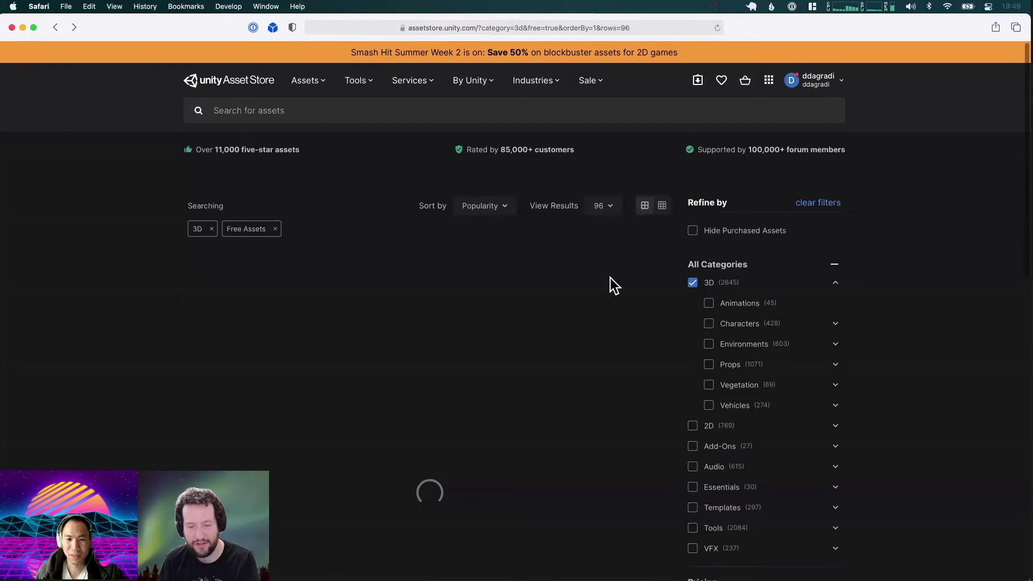
pyautogui.scroll(-2, 553, 322)
pyautogui.scroll(-15, 550, 317)
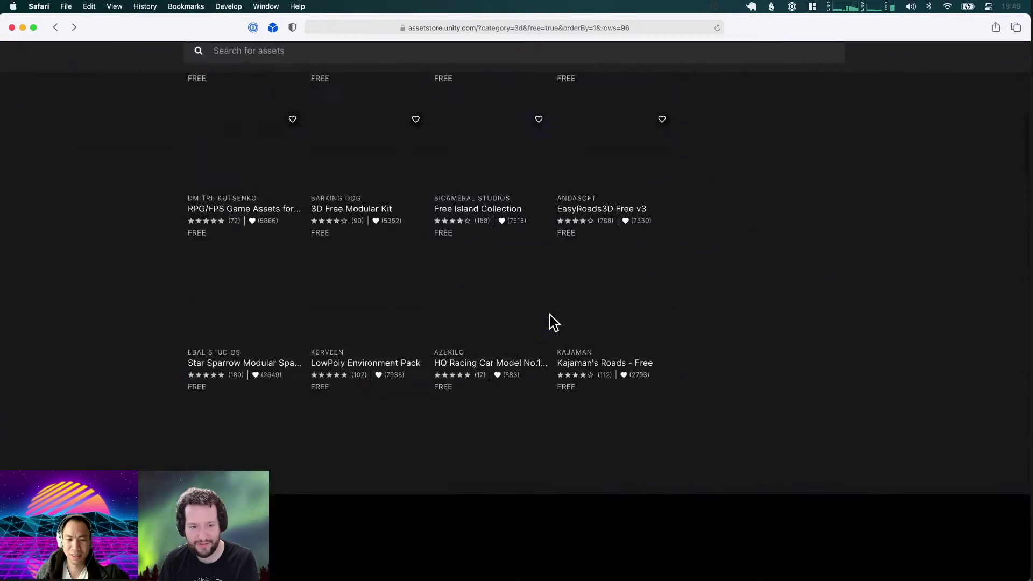
pyautogui.scroll(-20, 550, 315)
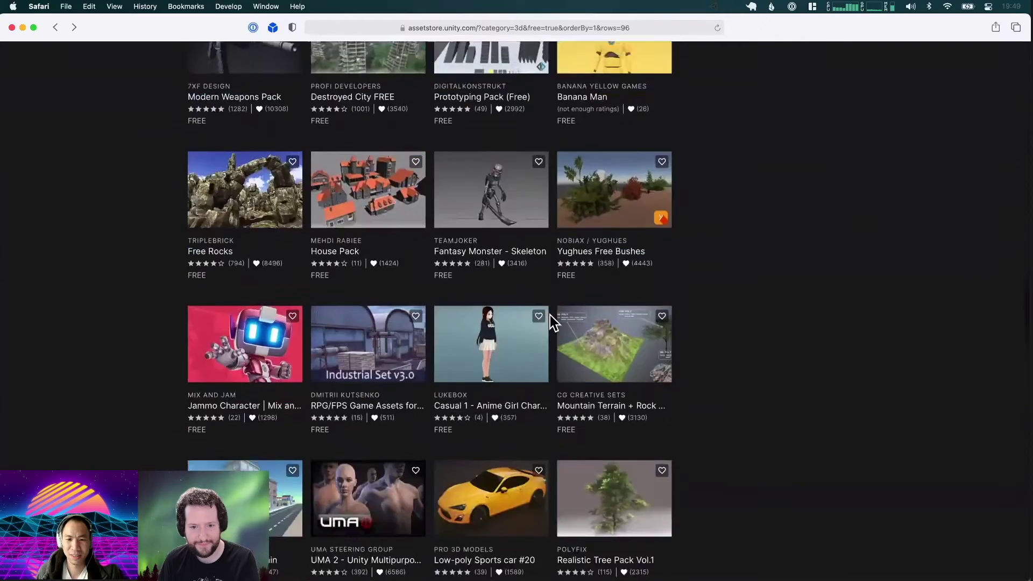
pyautogui.scroll(-20, 549, 315)
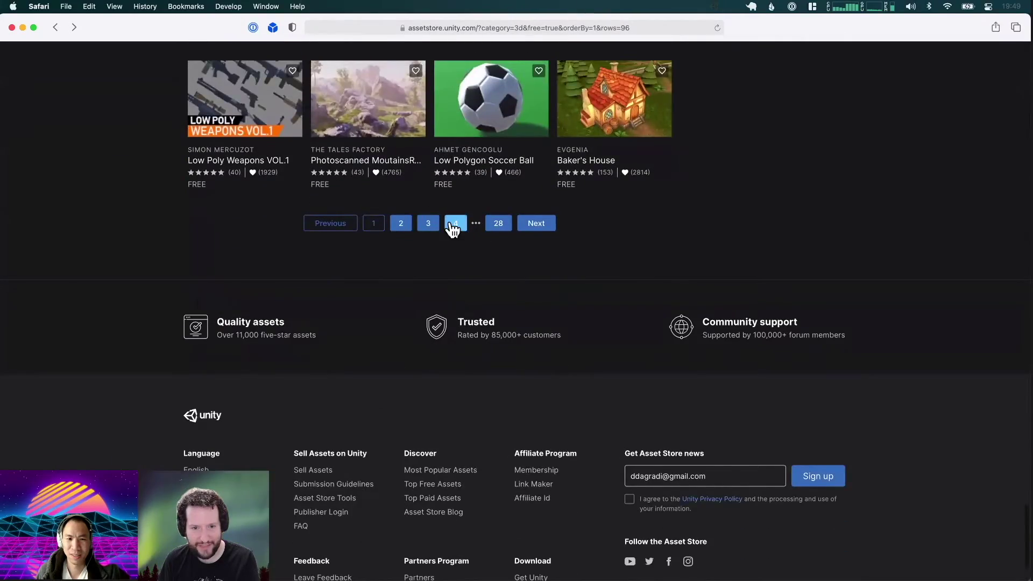
pyautogui.click(454, 224)
# Open the Insectoid Crab Monster: Lurker of the Shores page and skim its preview video
pyautogui.scroll(-5, 468, 236)
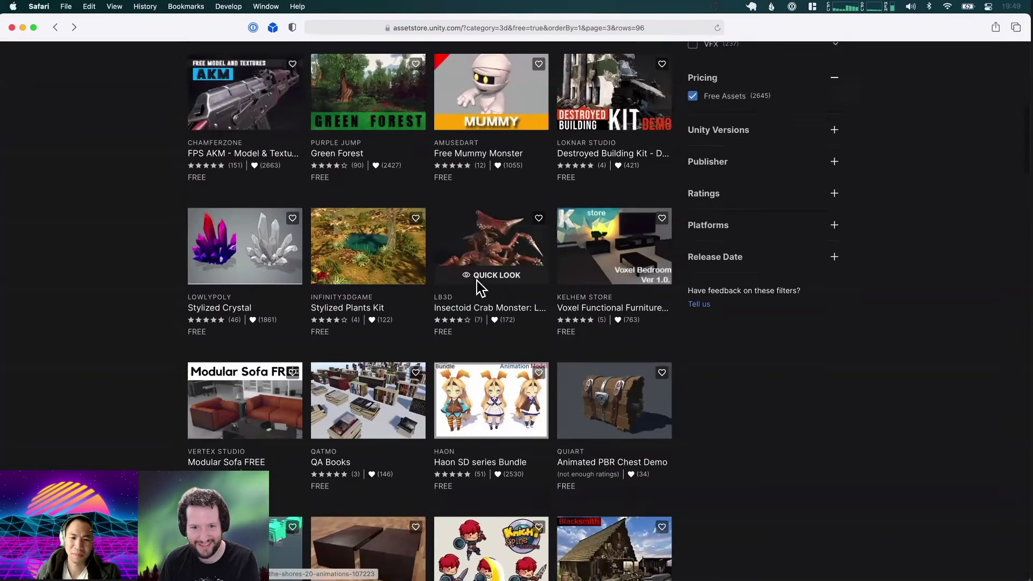
pyautogui.scroll(-8, 477, 280)
pyautogui.scroll(8, 477, 281)
pyautogui.click(477, 266)
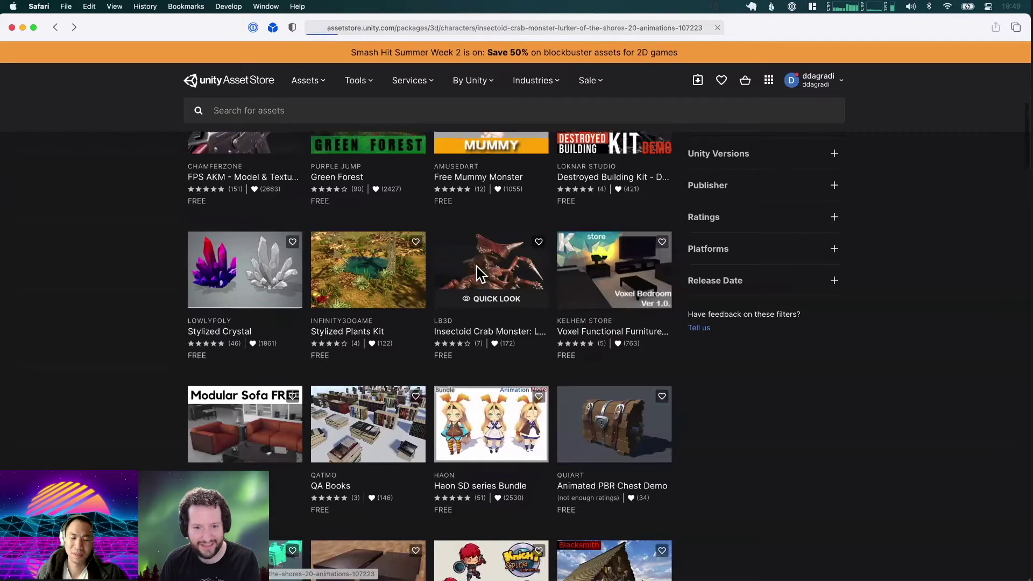
pyautogui.scroll(-1, 414, 388)
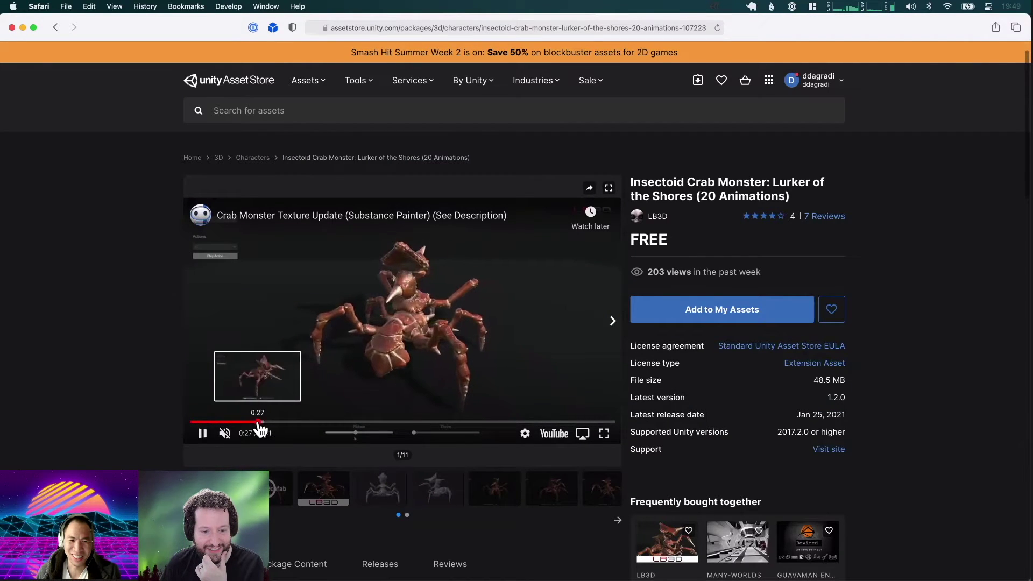
pyautogui.click(258, 422)
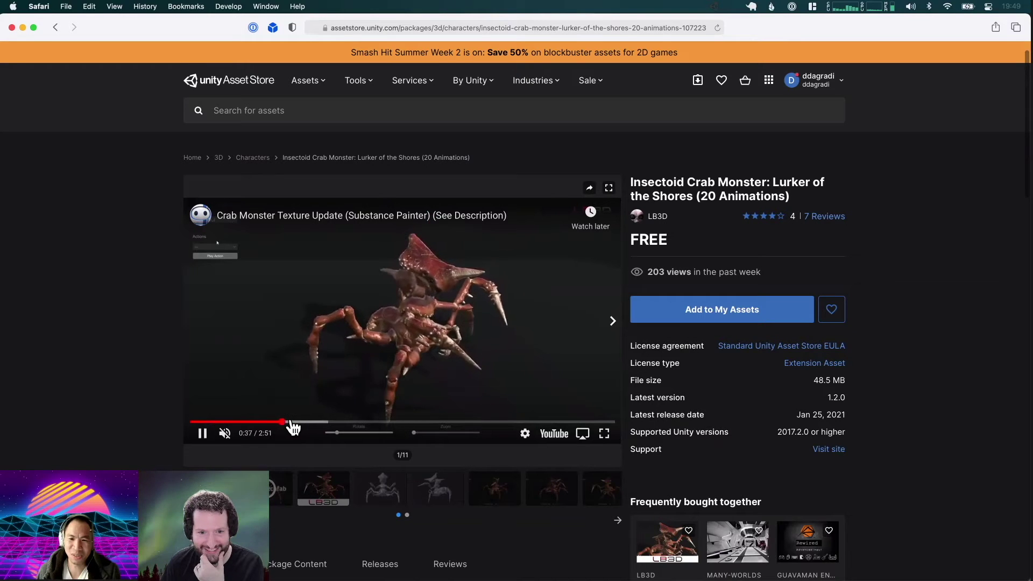
# Add Insectoid Crab Monster to My Assets, accept the EULA, open it in Unity, then return to Safari
pyautogui.click(686, 315)
pyautogui.click(590, 396)
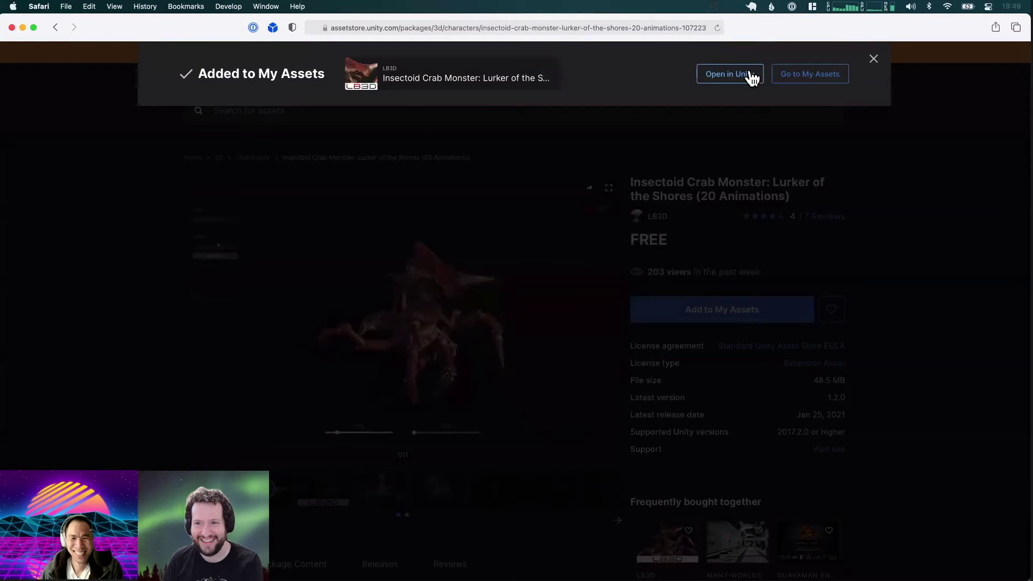
pyautogui.click(751, 78)
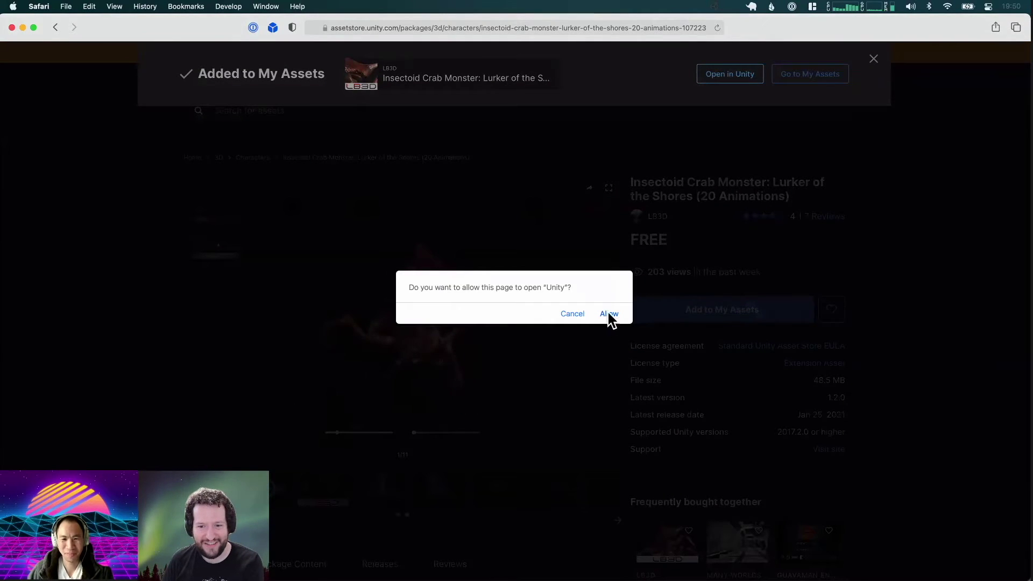
pyautogui.click(609, 316)
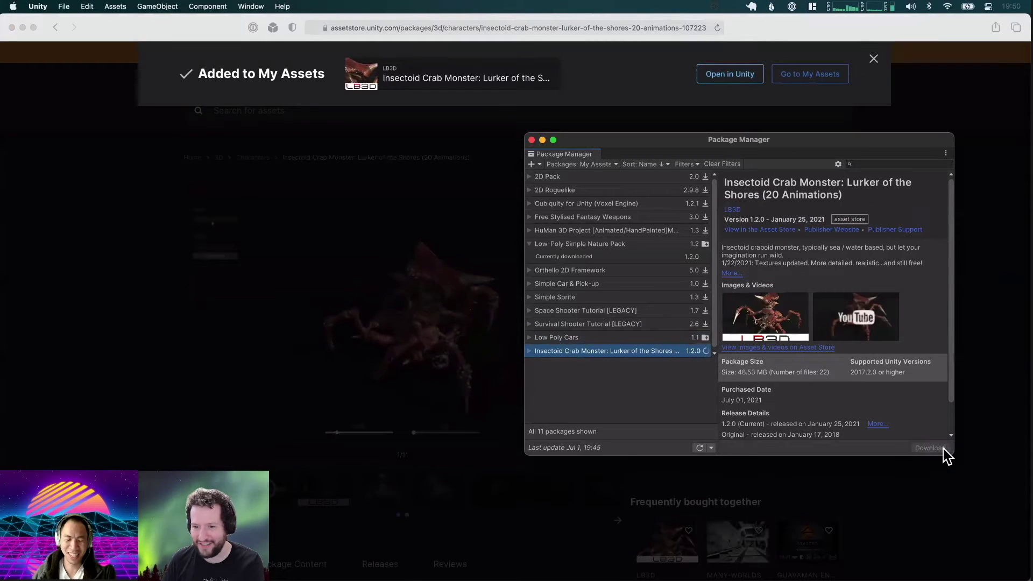
pyautogui.click(4, 167)
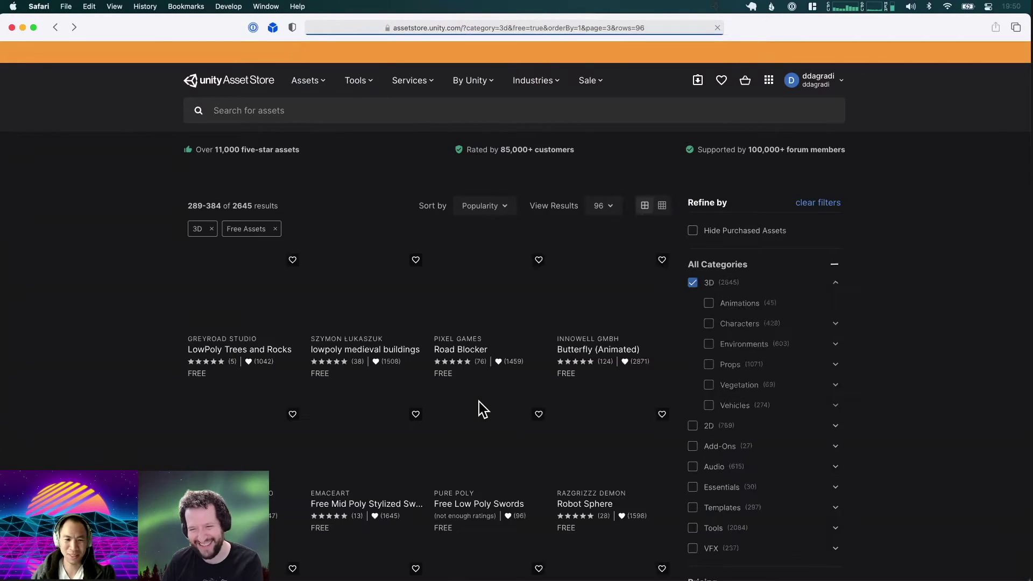
# Search the Asset Store for animal assets and limit the results to the 3D category
pyautogui.click(219, 107)
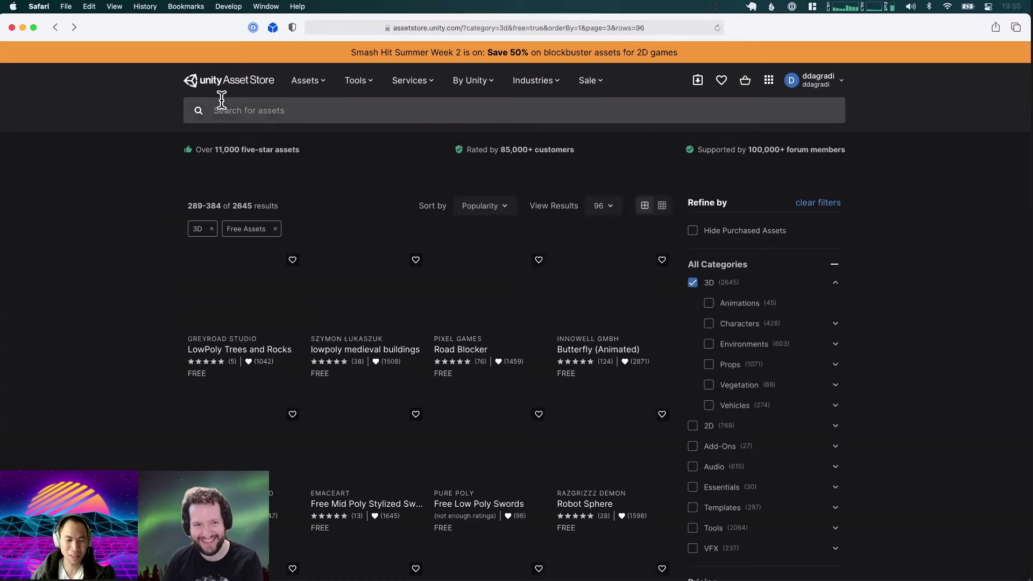
pyautogui.write('animal')
pyautogui.press('Return')
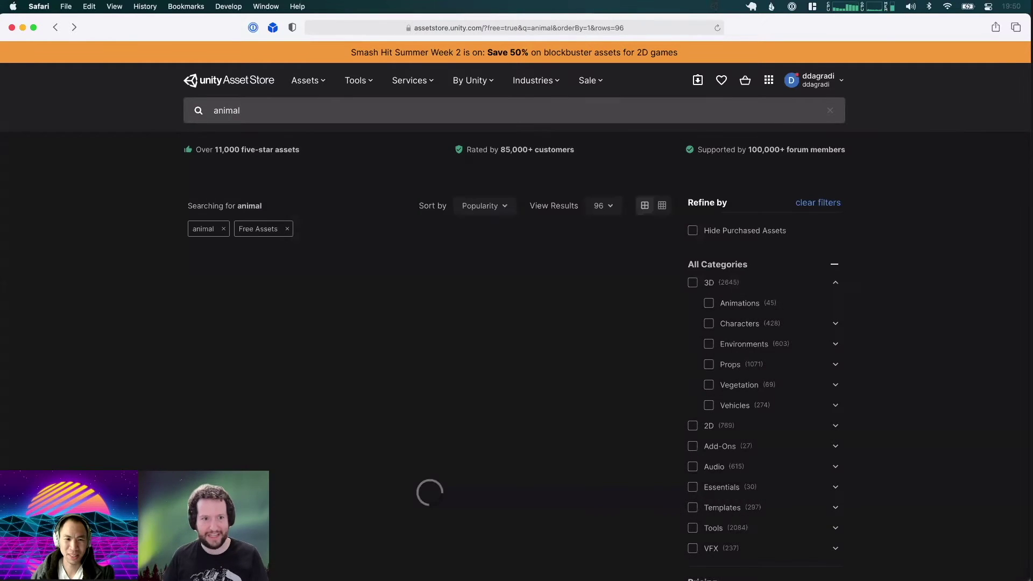
pyautogui.scroll(-2, 721, 317)
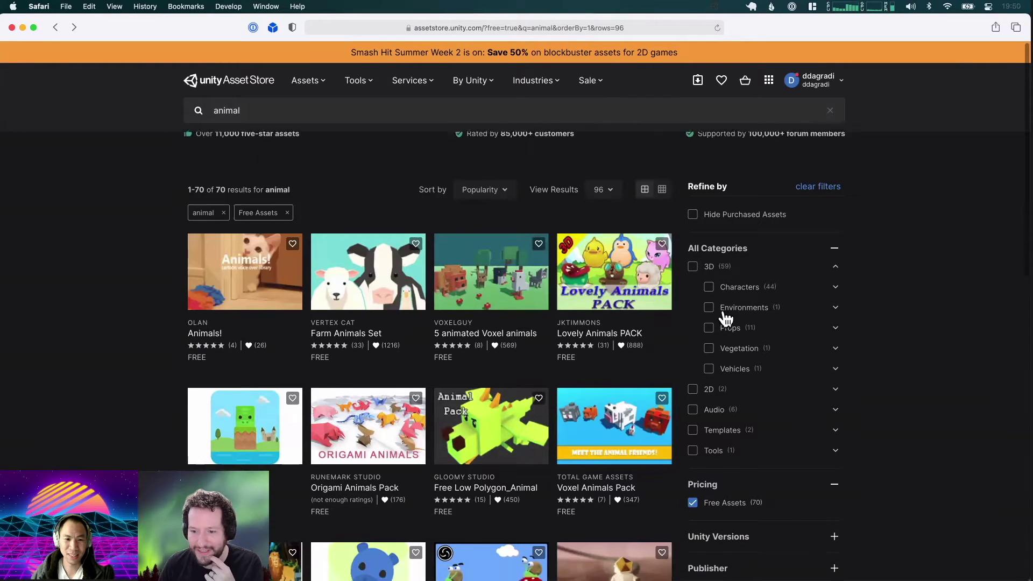
pyautogui.click(710, 248)
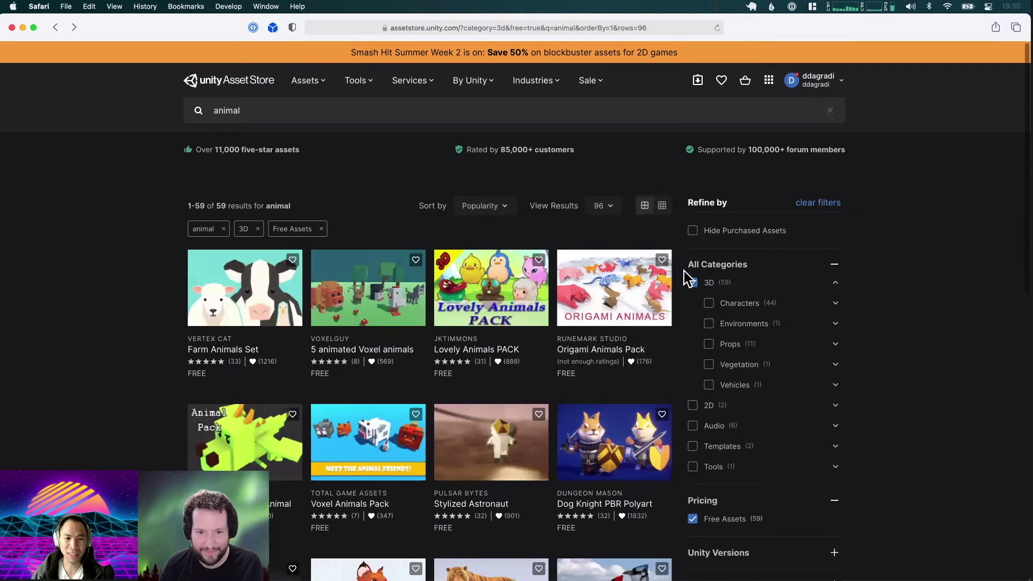
# Look over the Farm Animals Set page, then go back and scroll the animal results
pyautogui.click(247, 262)
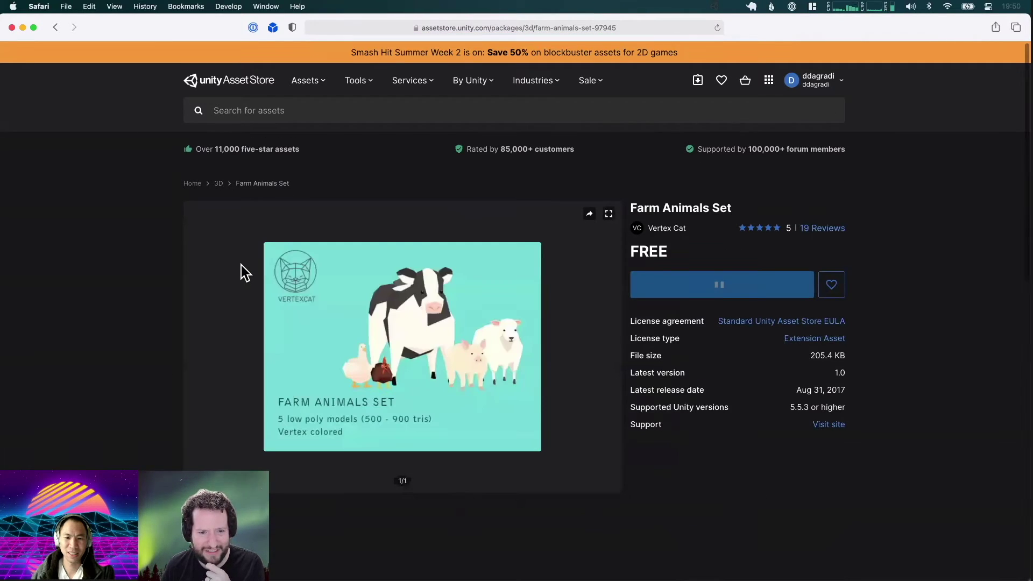
pyautogui.scroll(-3, 279, 312)
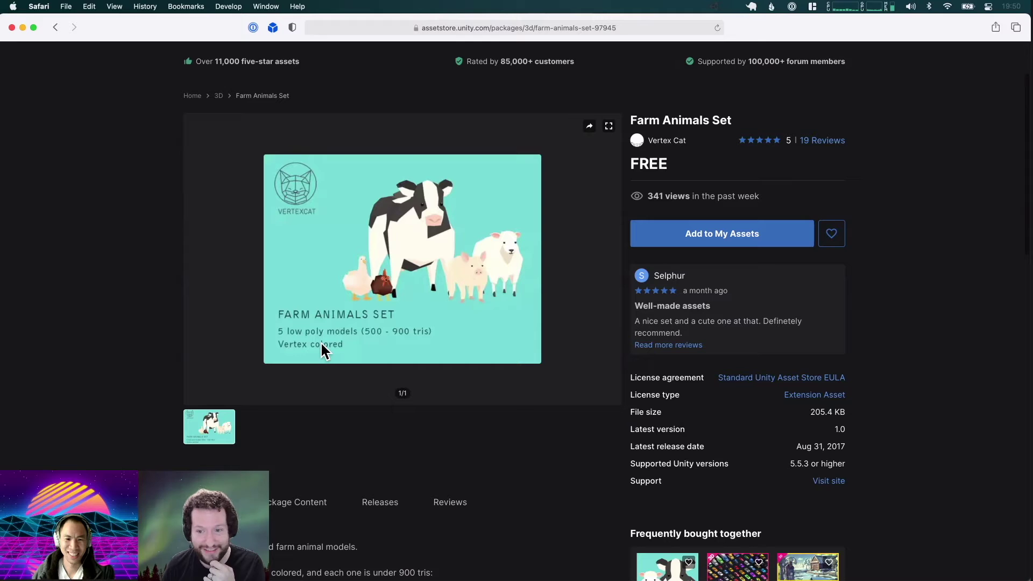
pyautogui.press('super+bracketleft')
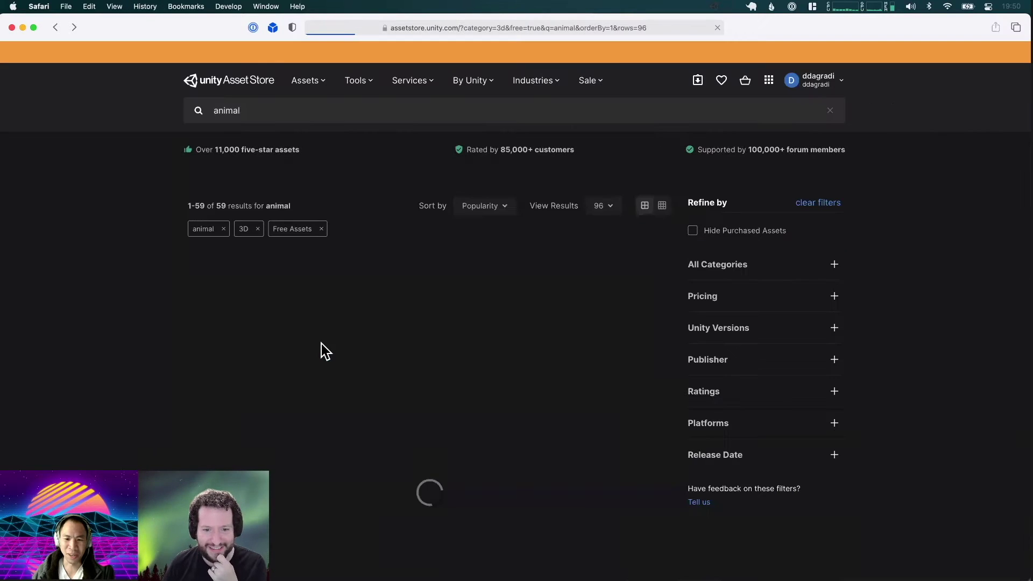
pyautogui.scroll(-2, 437, 397)
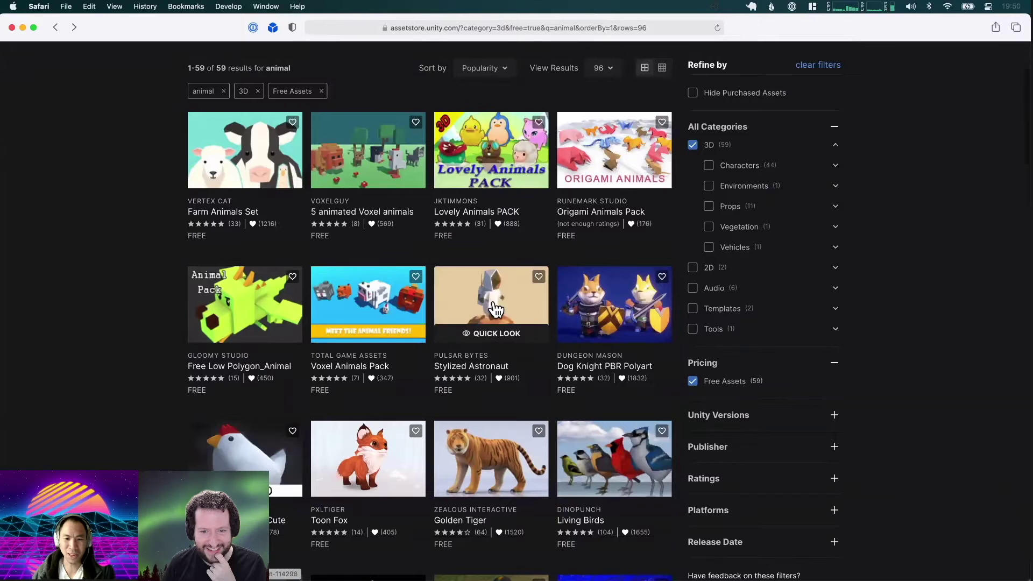
pyautogui.scroll(-2, 509, 319)
# Open the Toon Fox product page, orbit the 3D fox to a side view, and set Static pose
pyautogui.rightClick(367, 390)
pyautogui.click(364, 386)
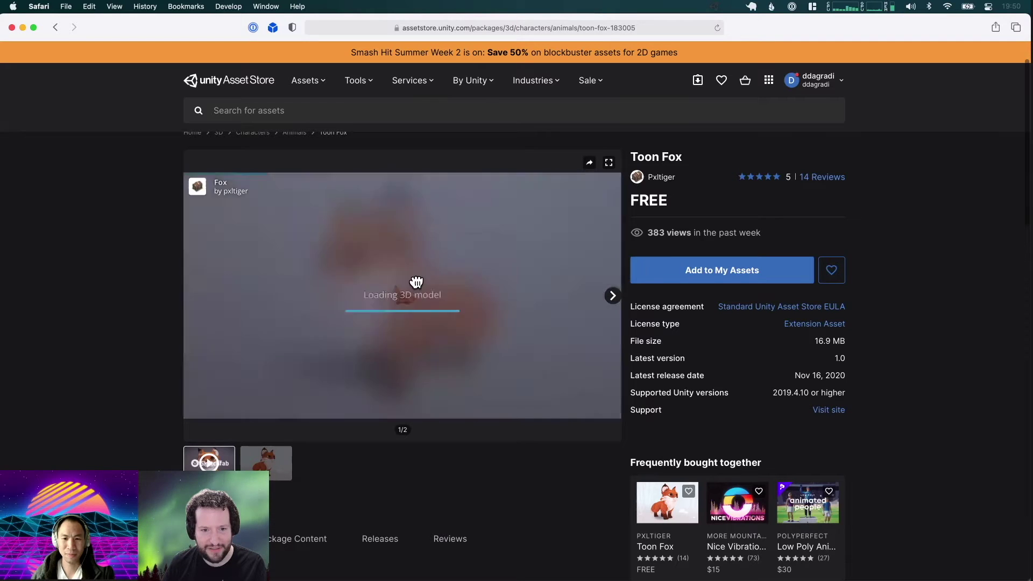
pyautogui.moveTo(433, 300); pyautogui.dragTo(321, 387)
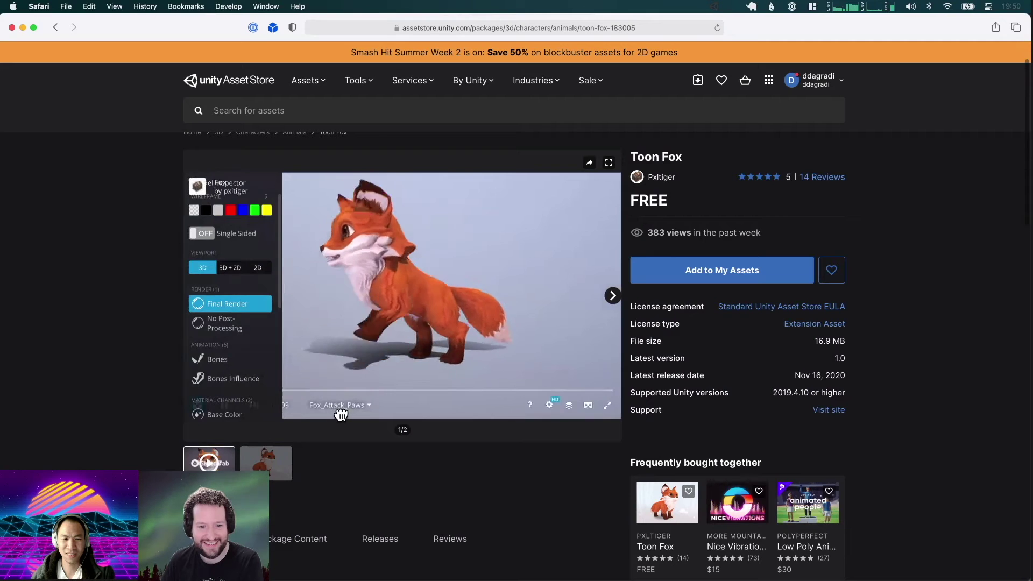
pyautogui.click(355, 409)
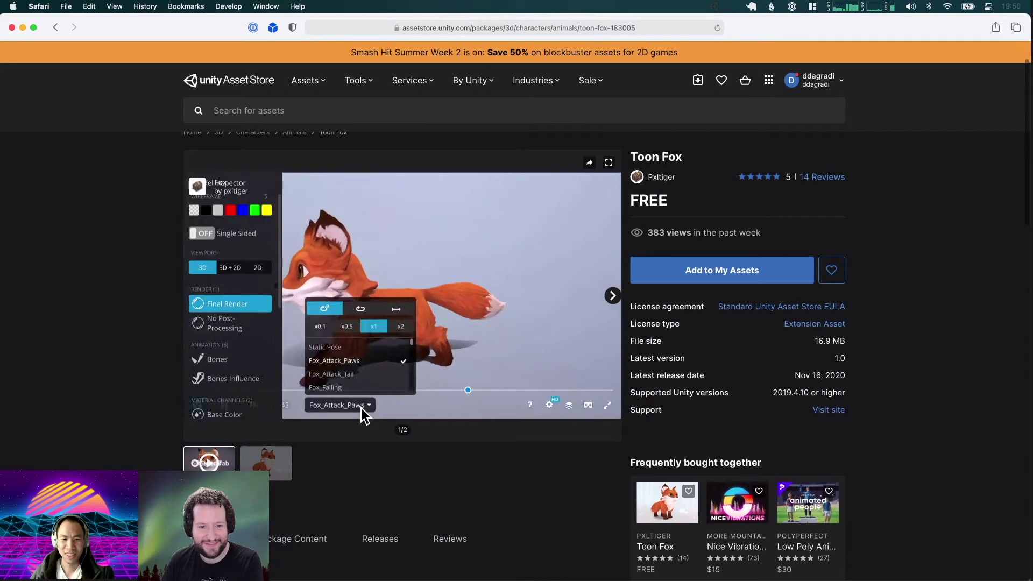
pyautogui.click(366, 347)
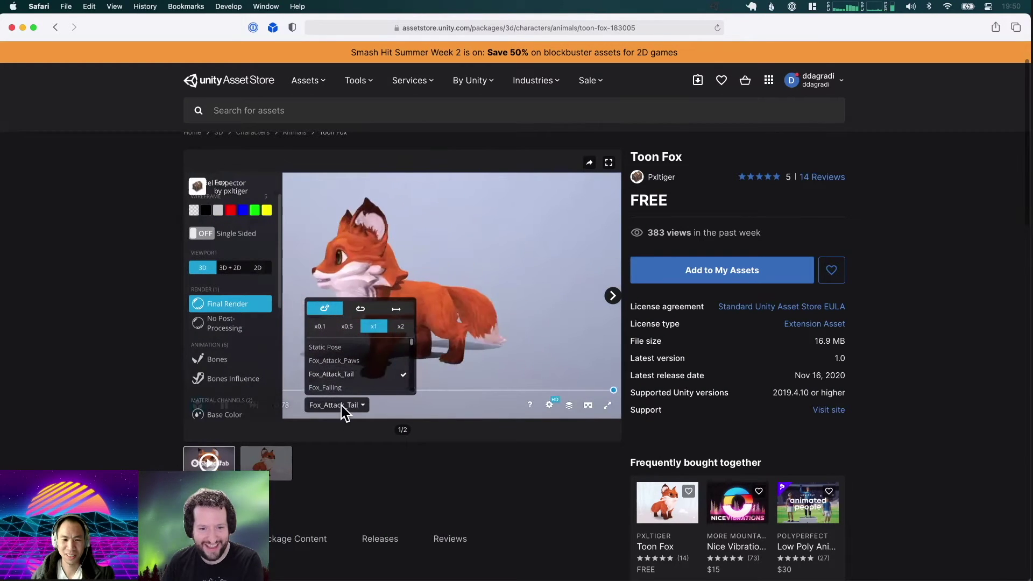
# Preview the Fox_Idle, Fox_Run, Fox_Run_InPlace, Fox_Run_Left and Fox_Run_Right animations
pyautogui.scroll(-3, 343, 375)
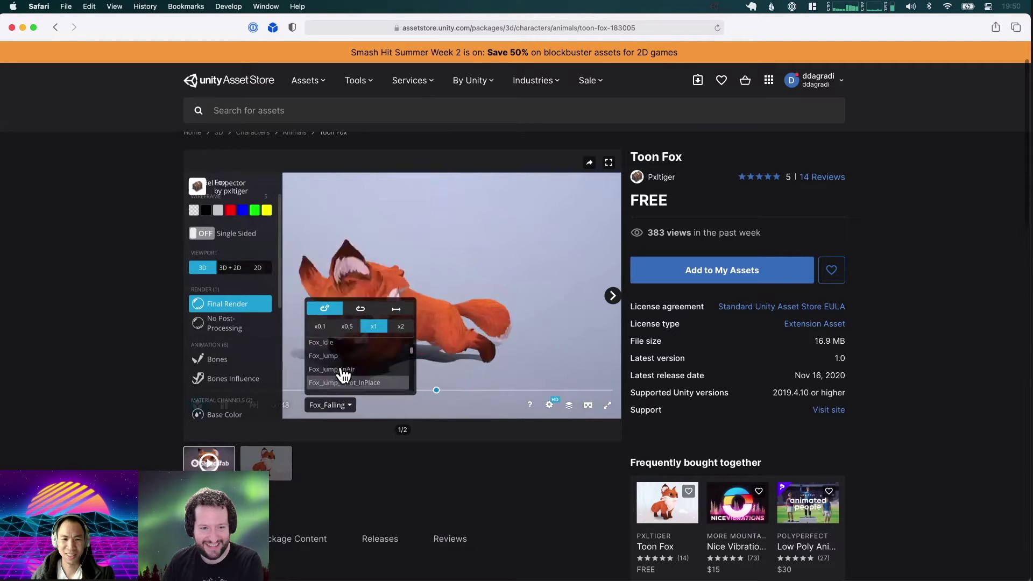
pyautogui.click(344, 375)
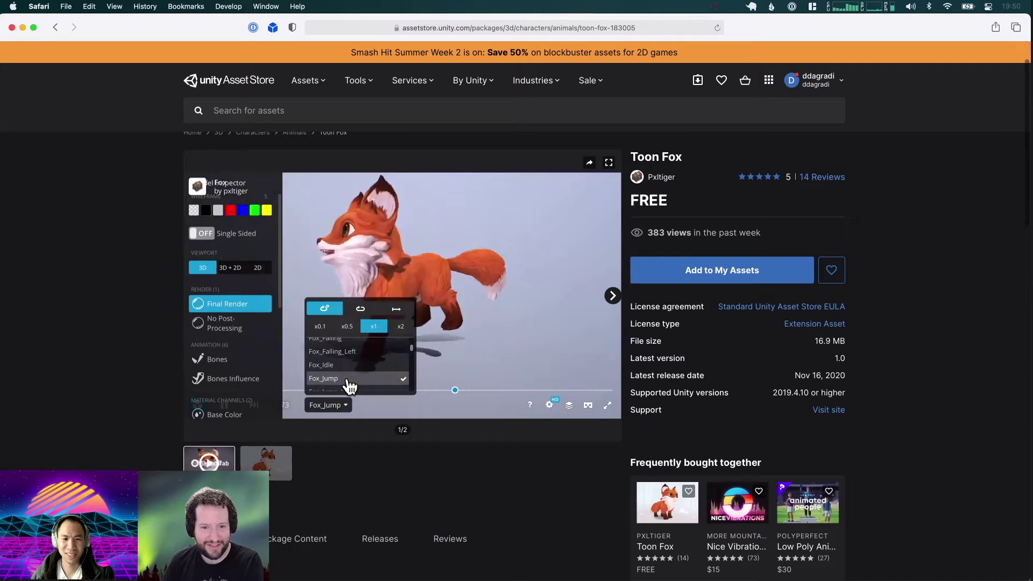
pyautogui.click(350, 370)
pyautogui.scroll(-2, 352, 374)
pyautogui.click(344, 344)
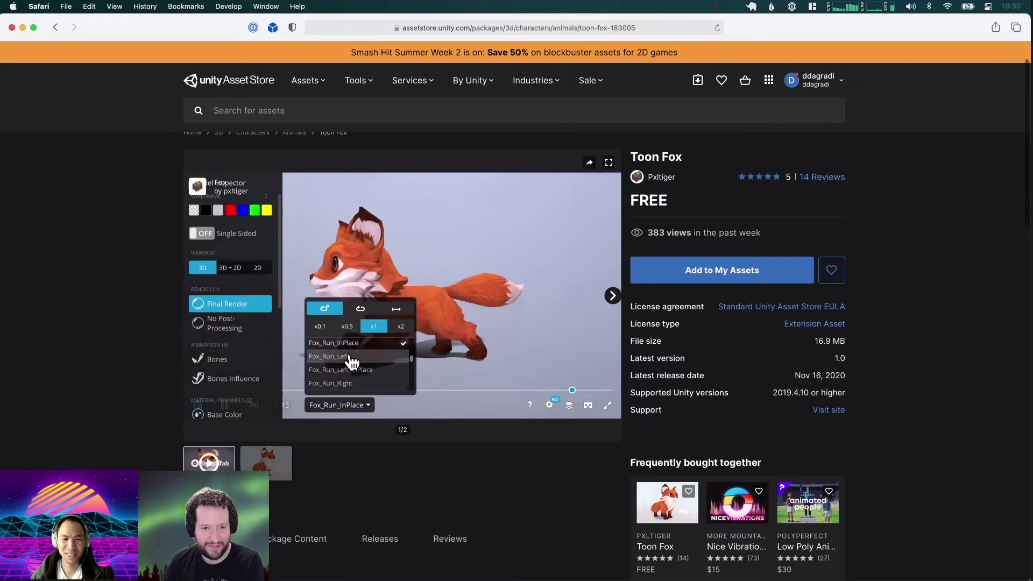
pyautogui.click(349, 359)
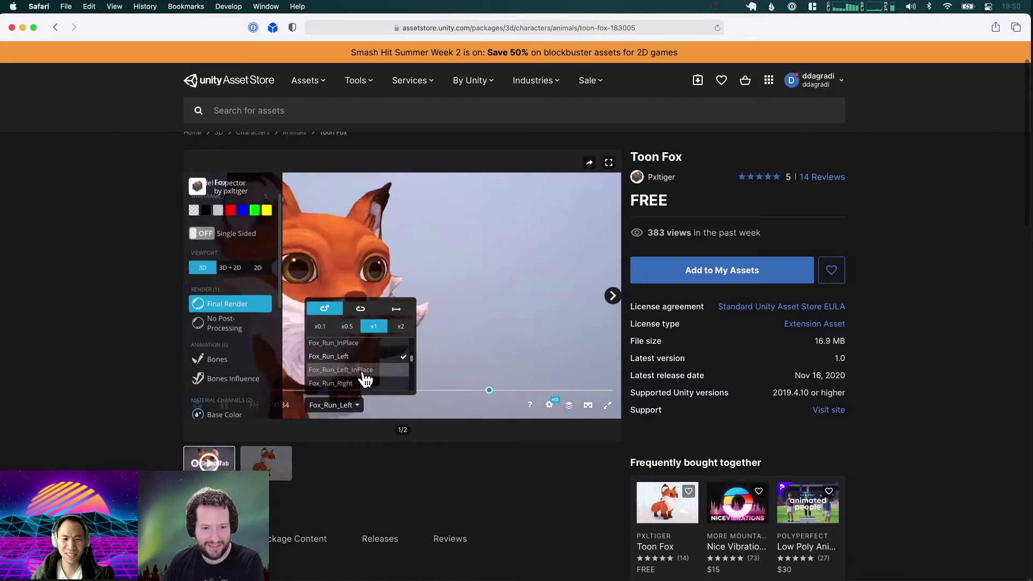
pyautogui.click(363, 383)
pyautogui.scroll(-3, 360, 384)
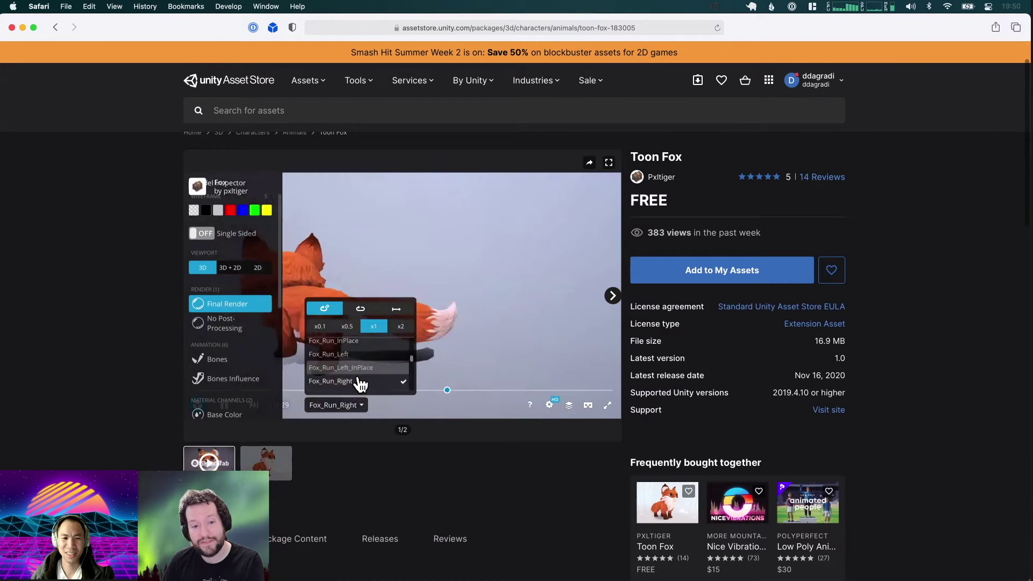
pyautogui.scroll(2, 360, 384)
# Preview Fox_Sit1, Fox_Sit_No, Fox_Somersault and Fox_Walk_Left, then return to the static pose
pyautogui.click(360, 349)
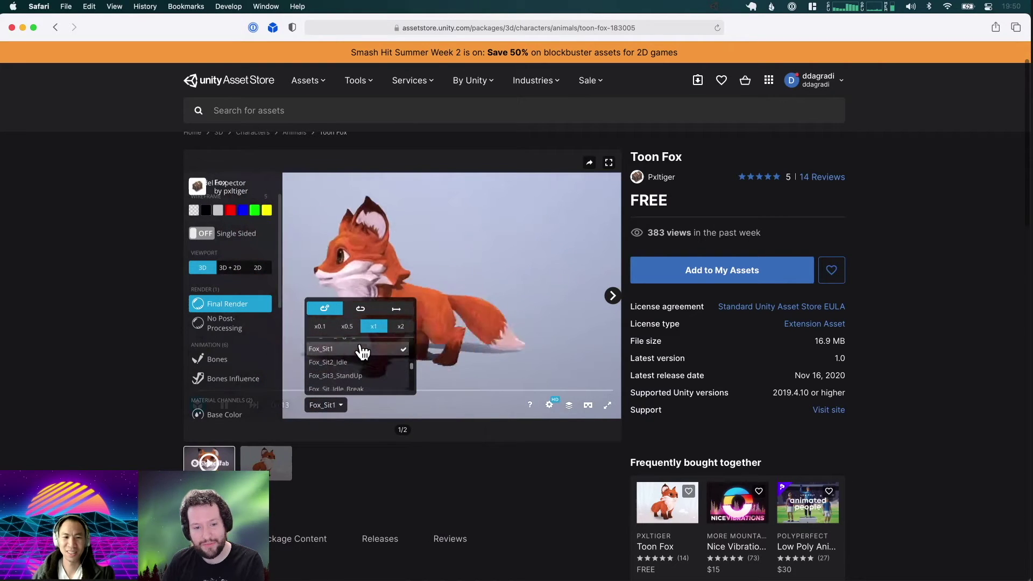
pyautogui.scroll(-1, 358, 387)
pyautogui.click(357, 384)
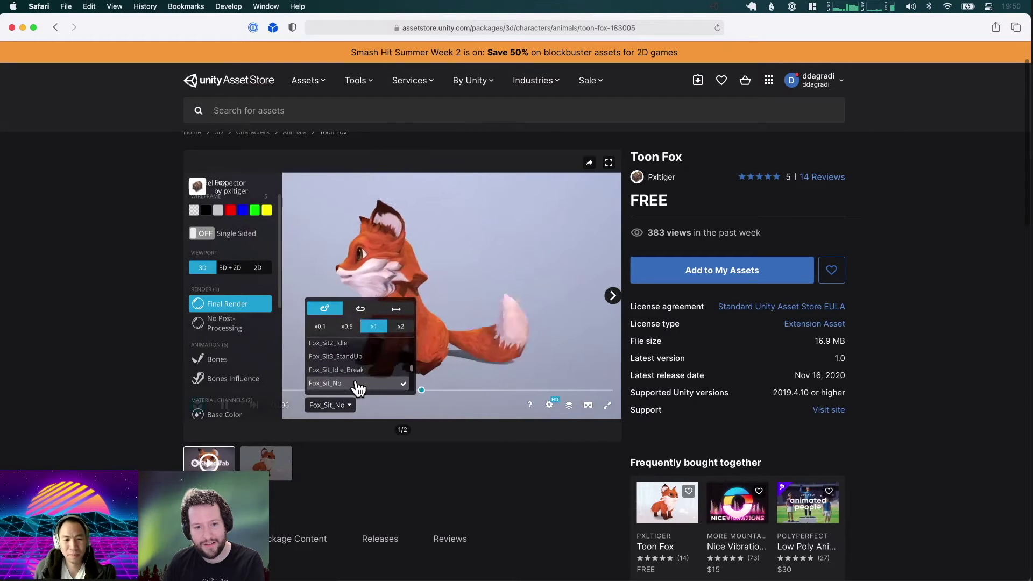
pyautogui.click(361, 374)
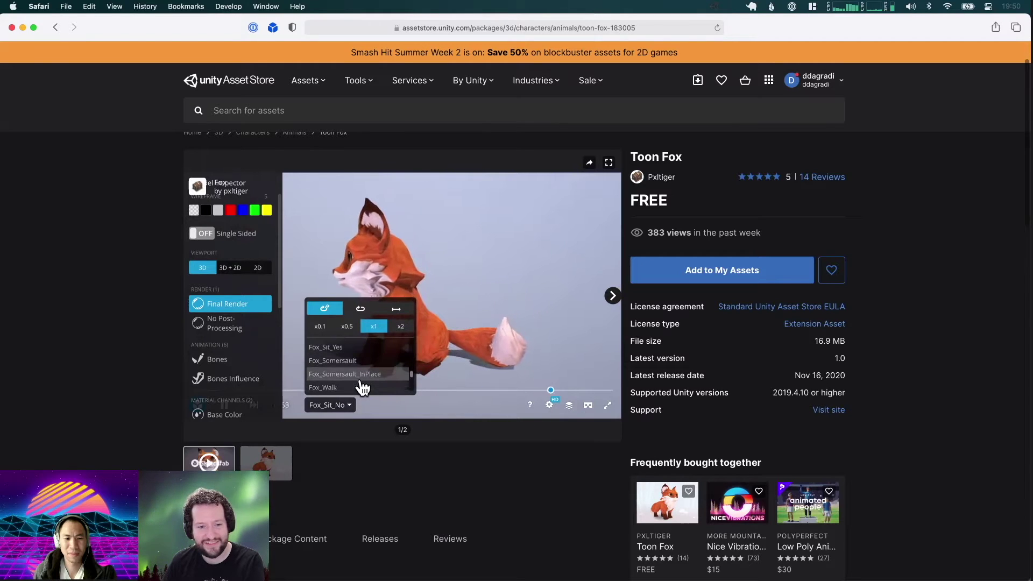
pyautogui.click(362, 363)
pyautogui.click(364, 369)
pyautogui.scroll(3, 360, 388)
pyautogui.click(355, 374)
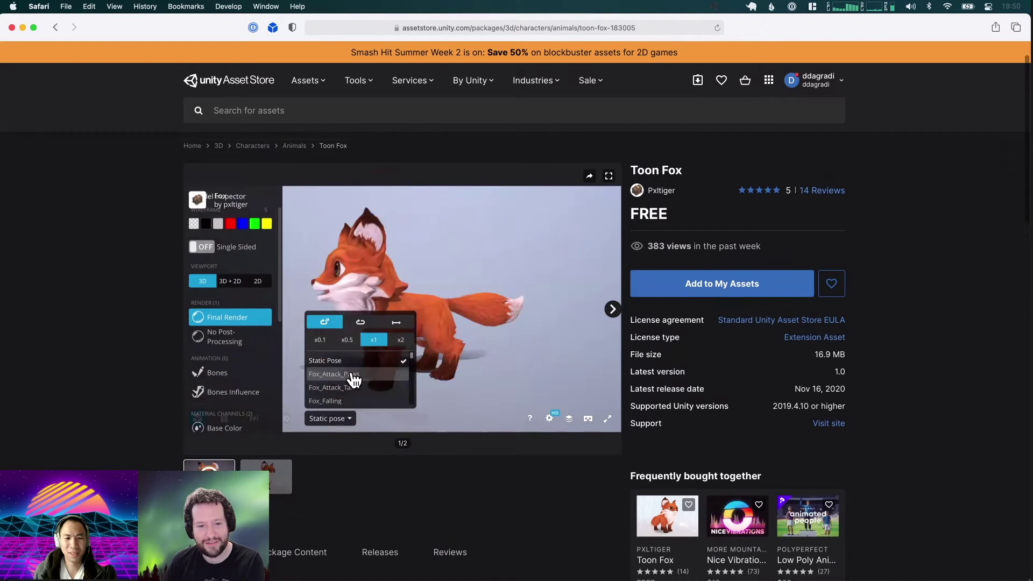
# Preview Fox_Attack_Paws, then add Toon Fox to My Assets, accepting the Asset Store terms
pyautogui.click(355, 375)
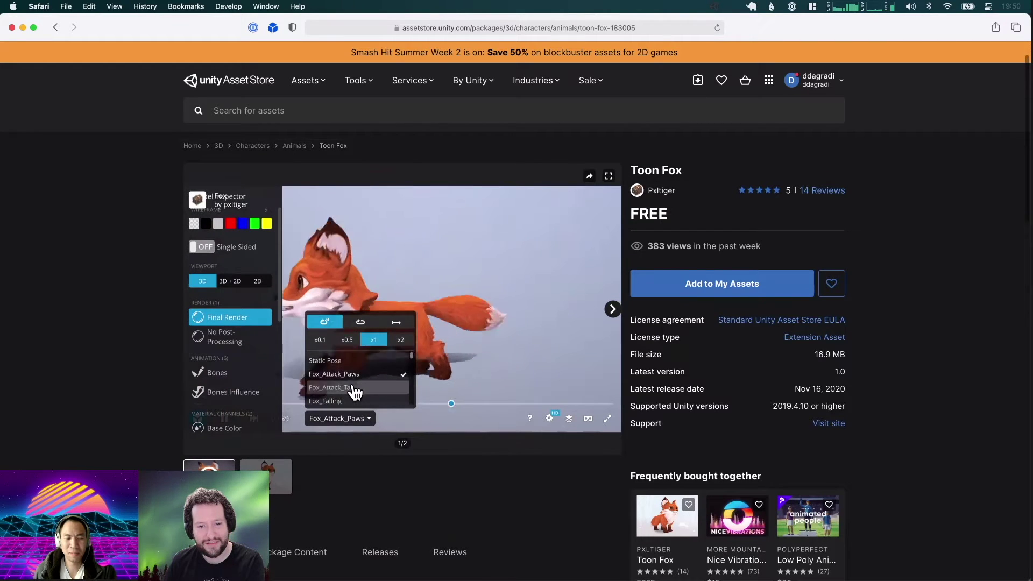
pyautogui.click(706, 295)
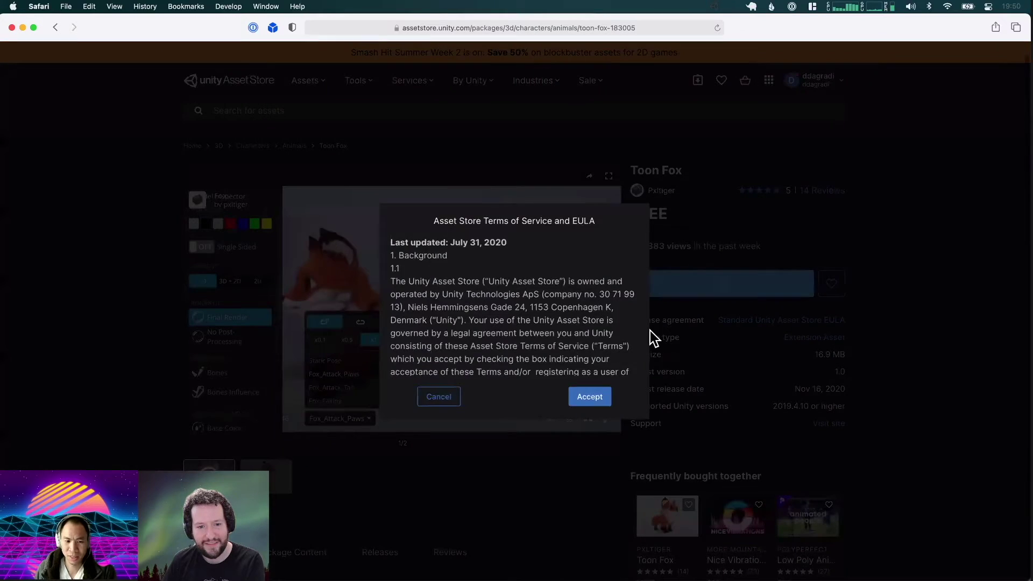
pyautogui.click(590, 397)
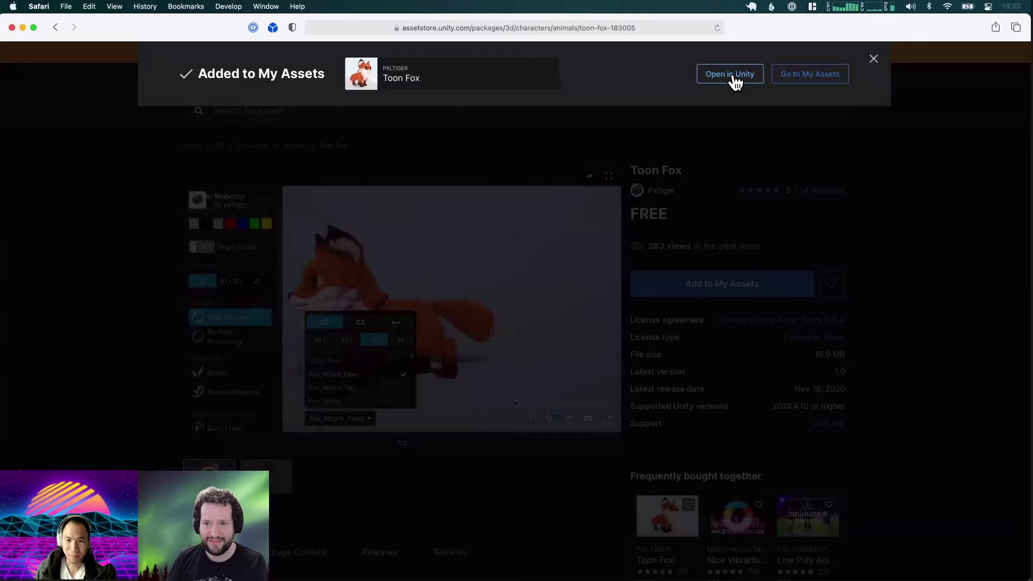
# Open Toon Fox in Unity, start its download, and go back to the animal search results
pyautogui.click(733, 75)
pyautogui.click(608, 315)
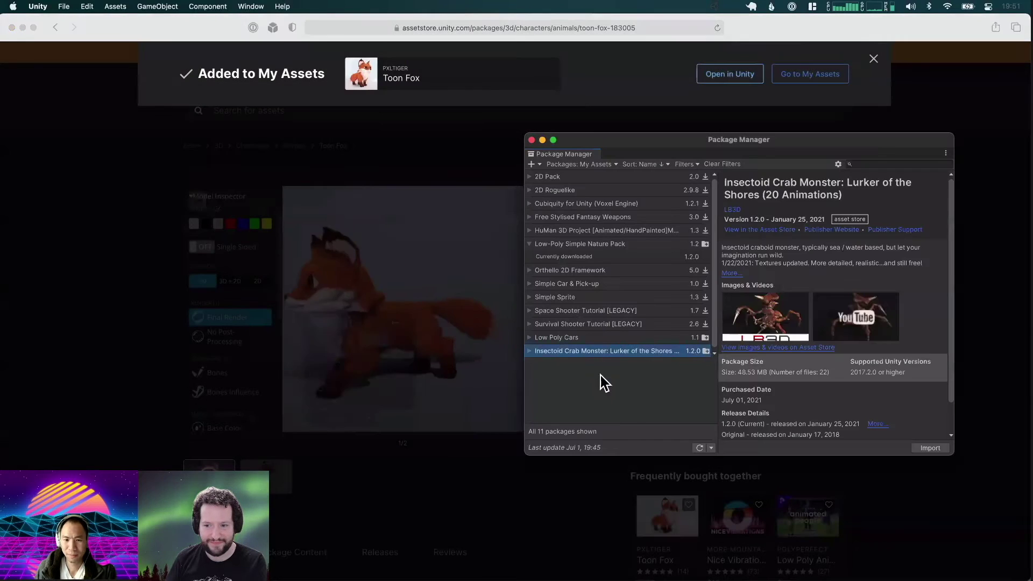
pyautogui.click(930, 450)
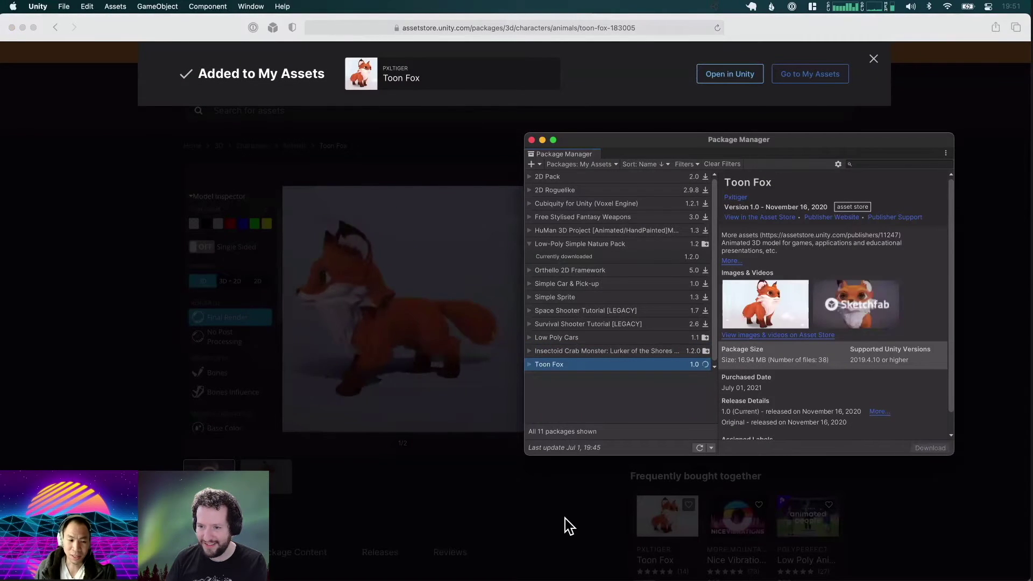
pyautogui.click(557, 518)
pyautogui.press('super+bracketleft')
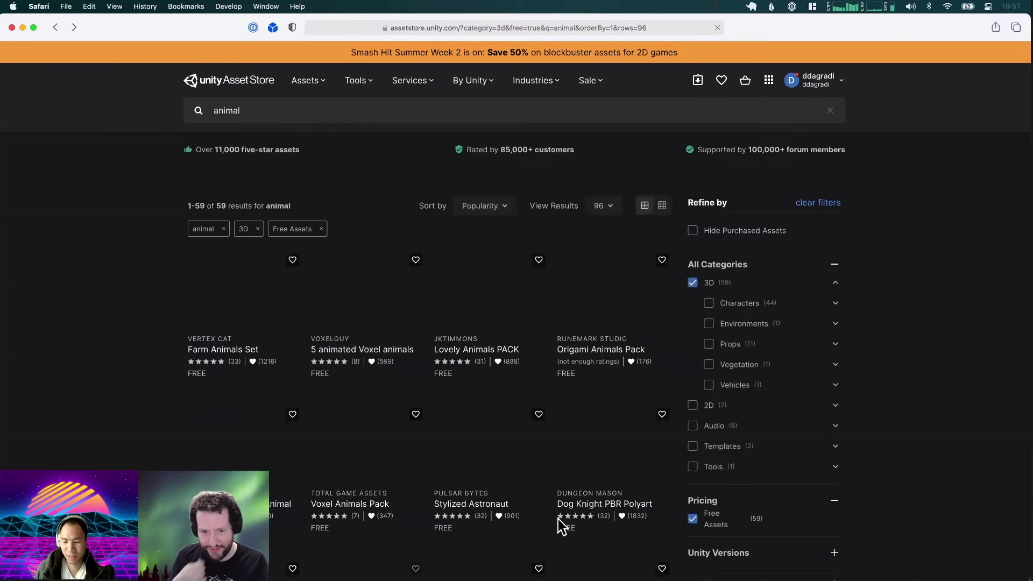
# Scroll through the 59 free 3D animal listings down to the last row
pyautogui.scroll(-10, 388, 468)
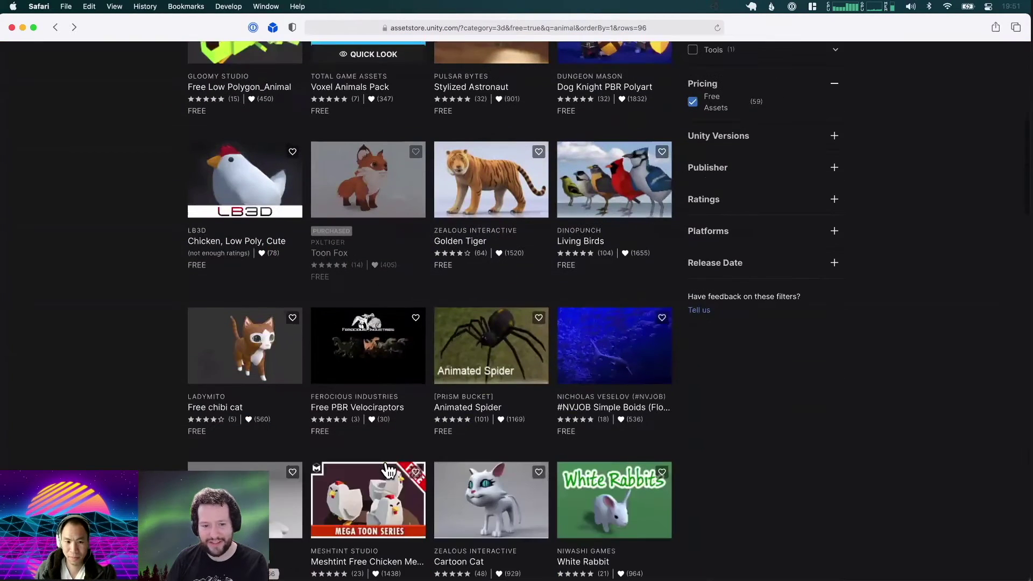
pyautogui.scroll(-5, 98, 431)
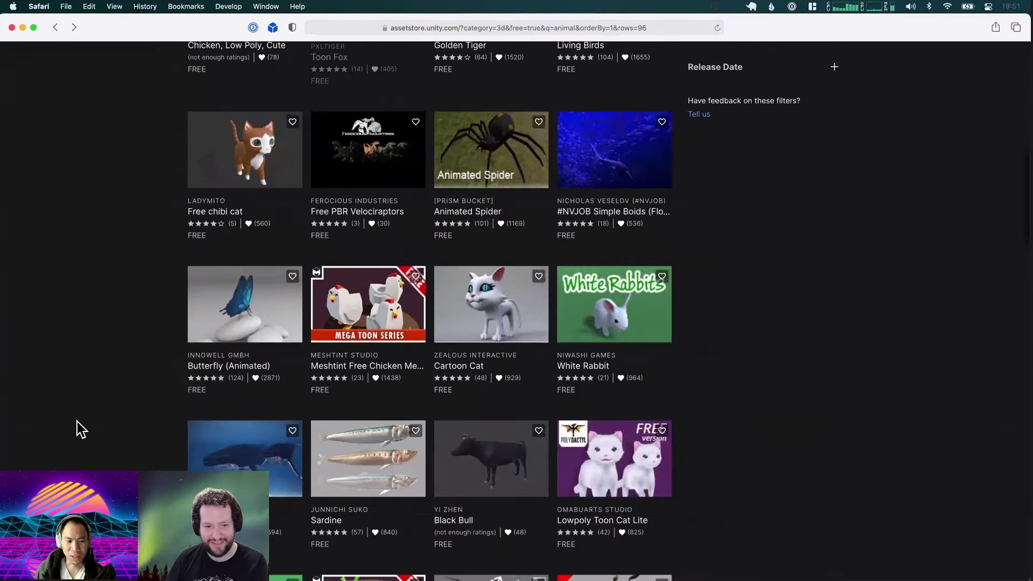
pyautogui.scroll(-2, 77, 421)
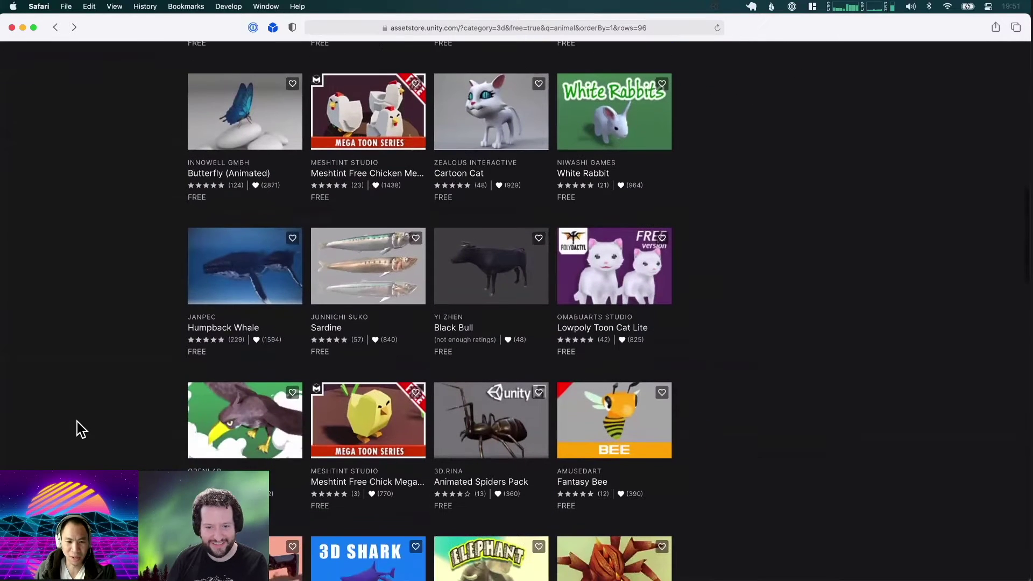
pyautogui.scroll(-1, 76, 421)
pyautogui.scroll(-5, 77, 421)
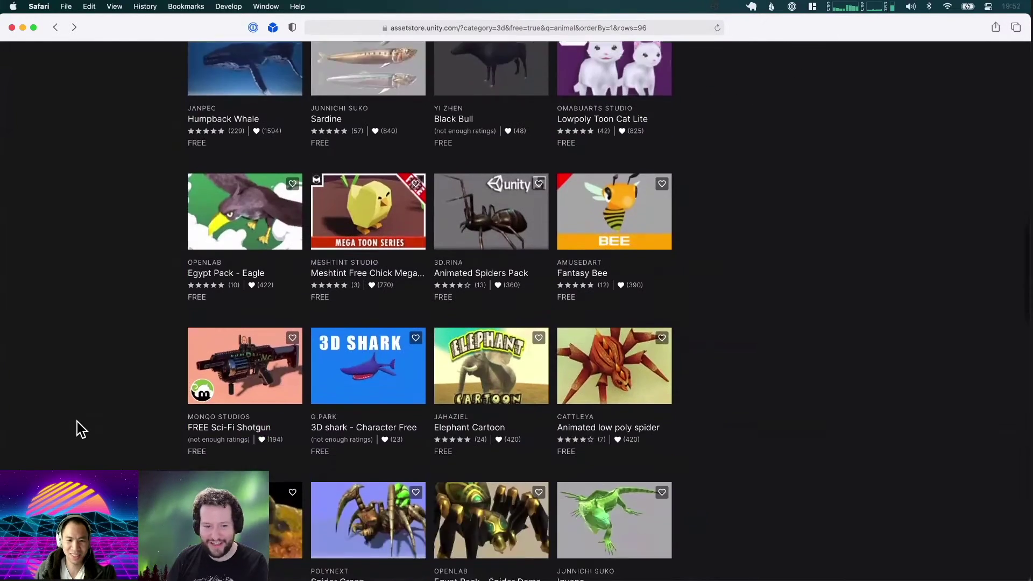
pyautogui.scroll(-3, 74, 424)
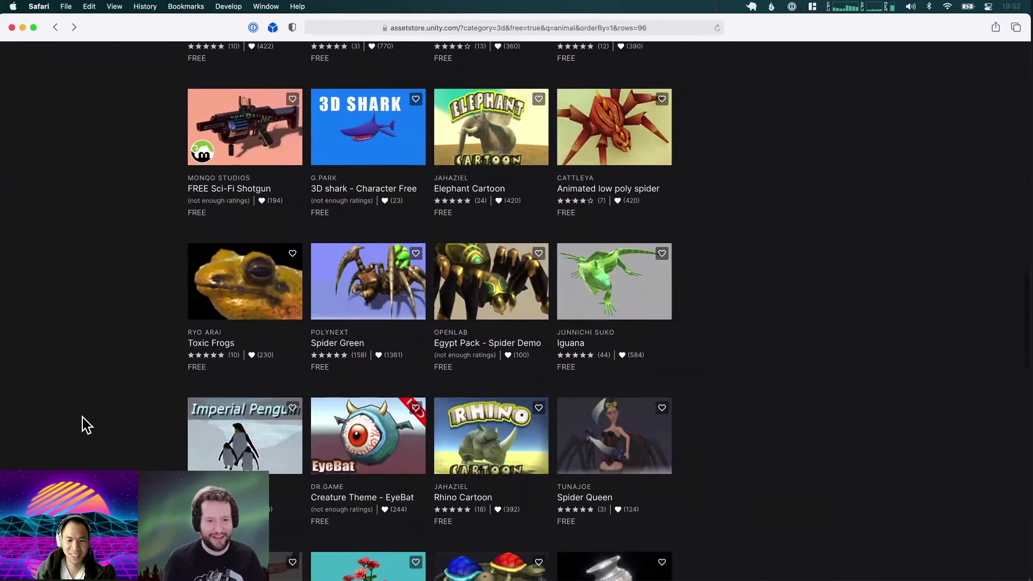
pyautogui.scroll(3, 82, 417)
pyautogui.scroll(-4, 82, 415)
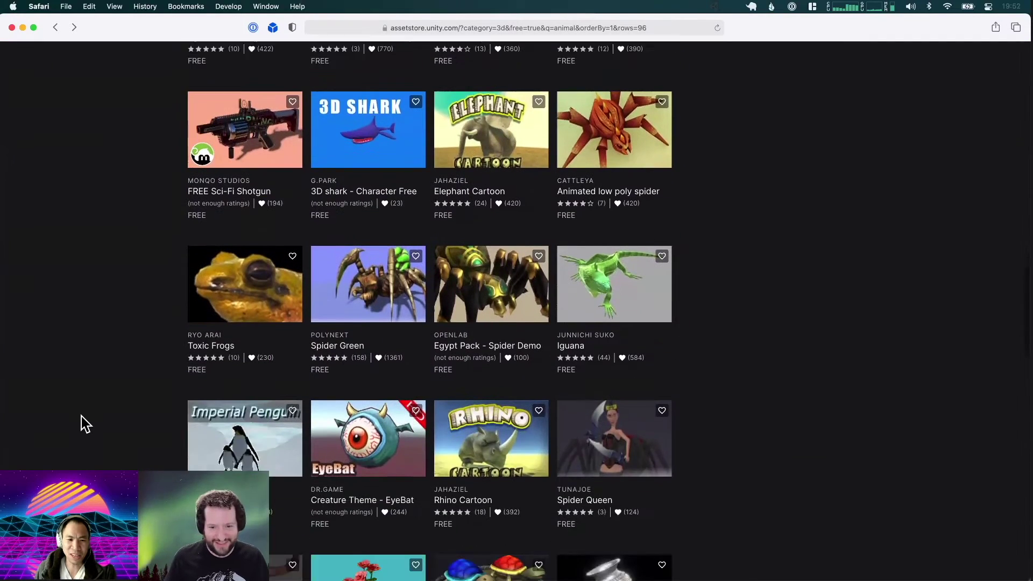
pyautogui.scroll(-4, 82, 415)
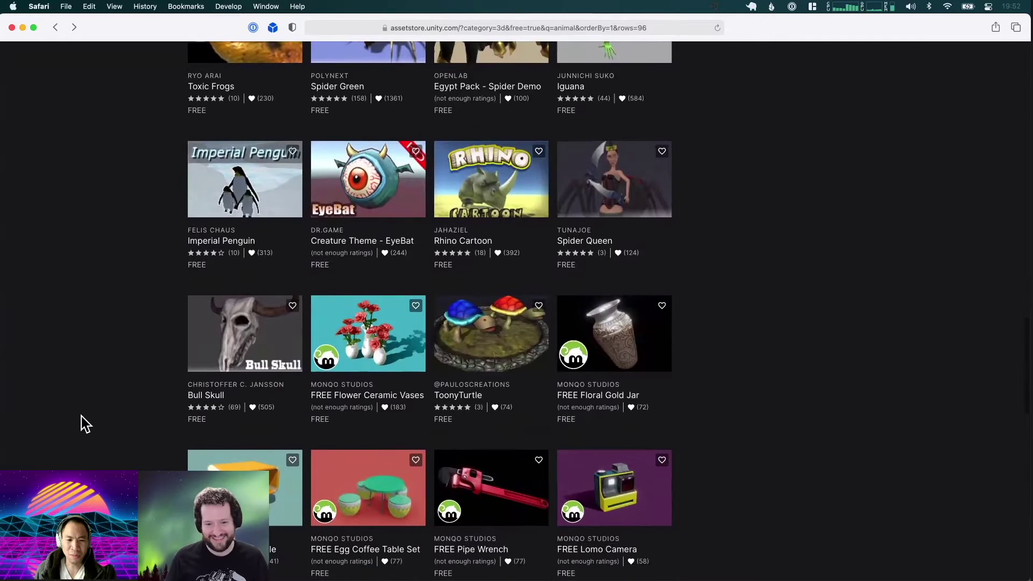
pyautogui.scroll(-7, 82, 416)
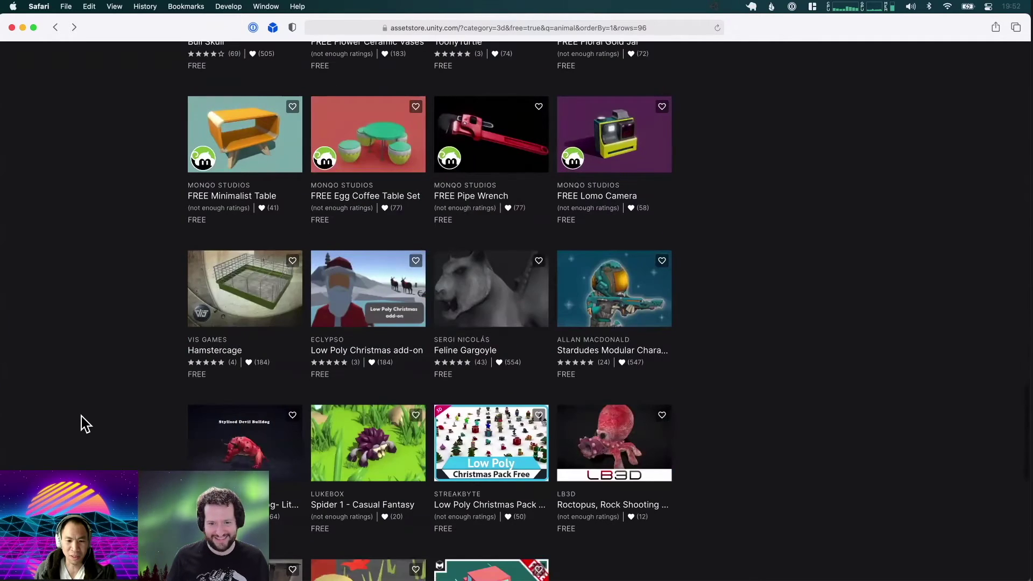
pyautogui.scroll(-1, 82, 423)
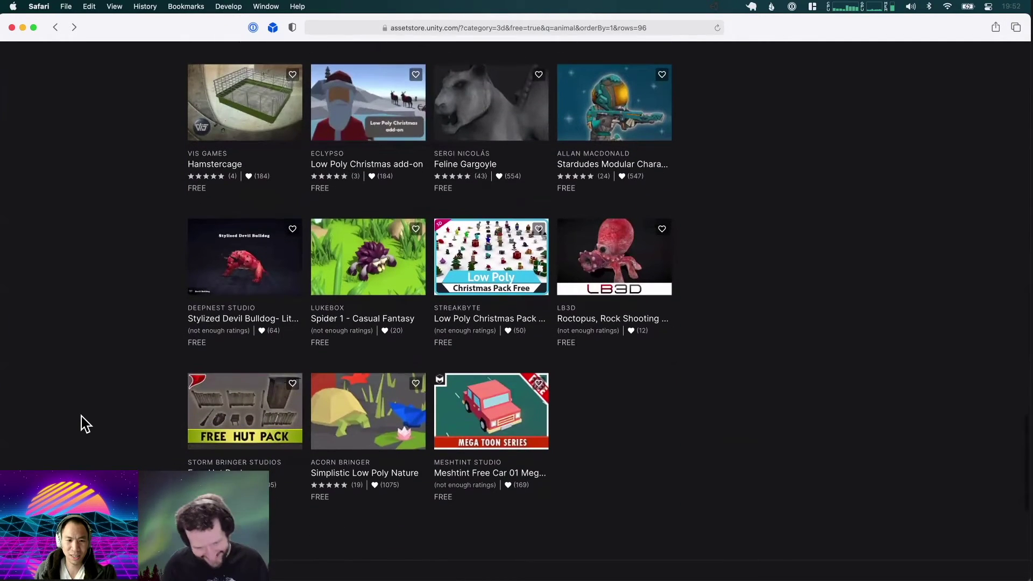
# Leave Safari for the Unity editor and show the project's Packages folders
pyautogui.press('super+w')
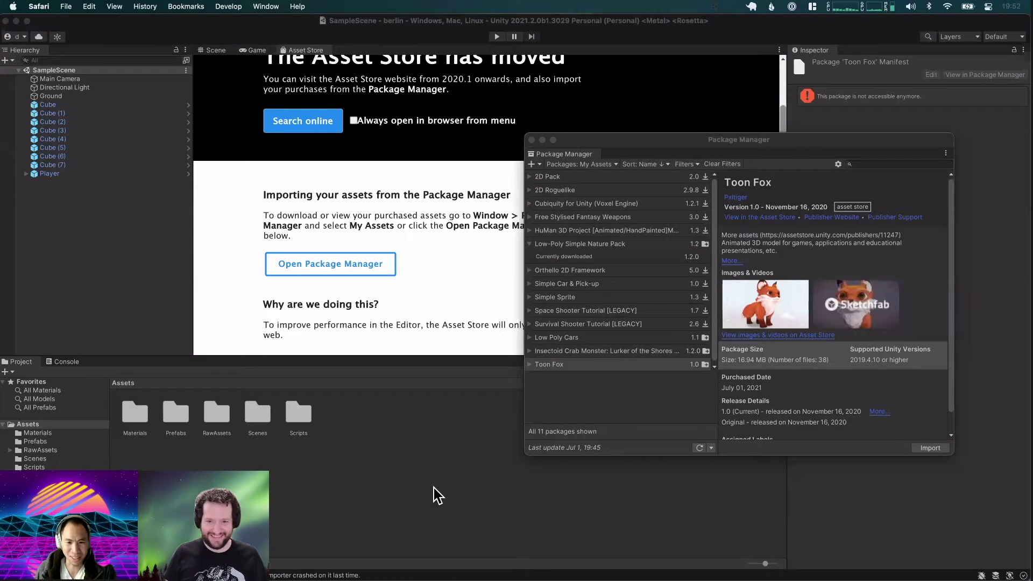
pyautogui.click(433, 488)
pyautogui.click(33, 475)
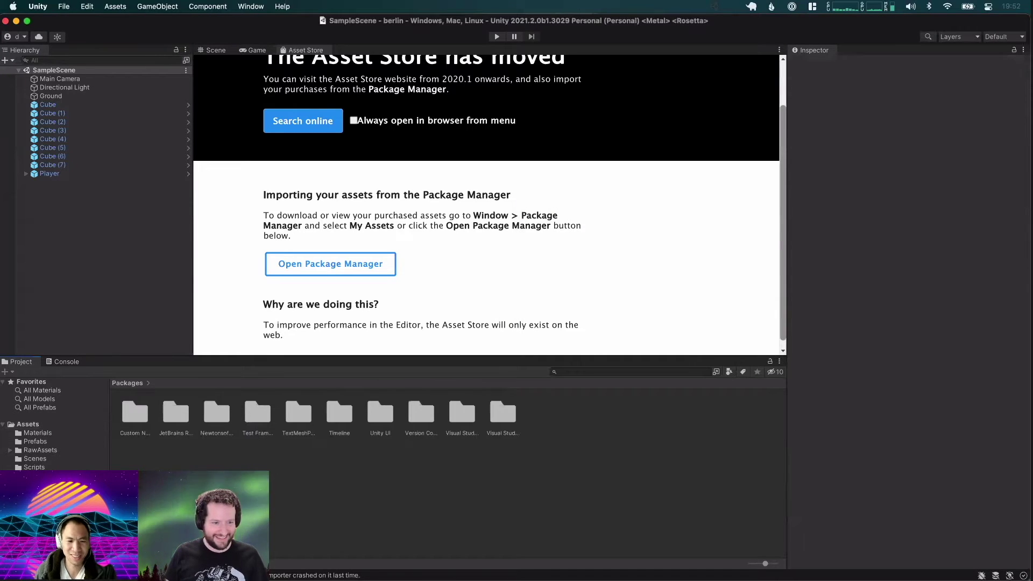
pyautogui.click(53, 452)
# Step through the installed package folders in the Project panel with the arrow keys
pyautogui.press('Down')
pyautogui.press('Up')
pyautogui.press('Up')
pyautogui.press('Up')
pyautogui.press('Up')
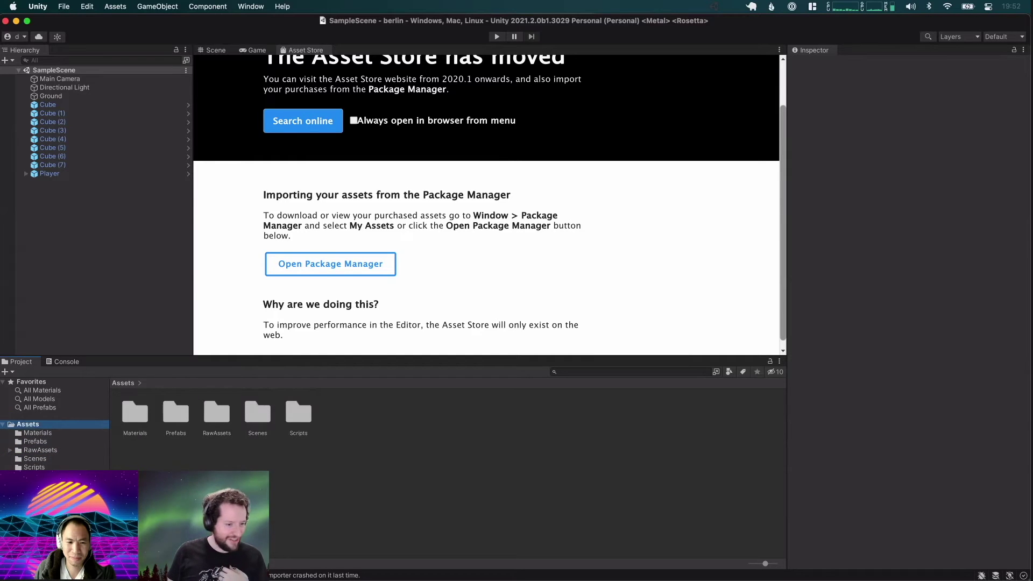
pyautogui.press('Down')
pyautogui.press('Down')
pyautogui.press('Down')
pyautogui.press('Down')
pyautogui.press('Down')
pyautogui.press('Down')
pyautogui.press('Down')
pyautogui.press('Down')
pyautogui.press('Down')
pyautogui.press('Down')
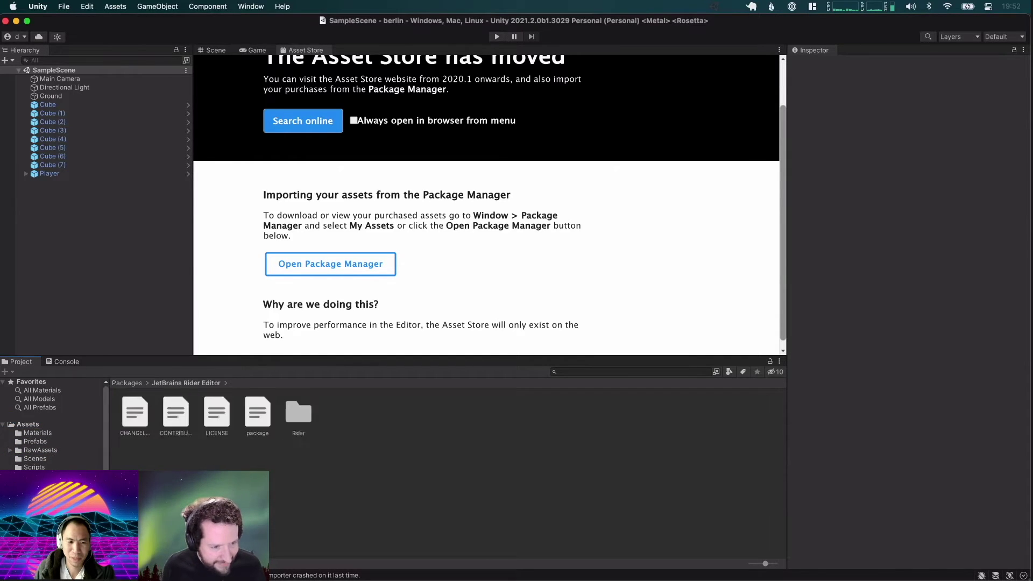
pyautogui.press('Down')
pyautogui.press('Down')
pyautogui.press('Down')
pyautogui.press('Down')
pyautogui.press('Down')
pyautogui.press('Down')
pyautogui.press('Down')
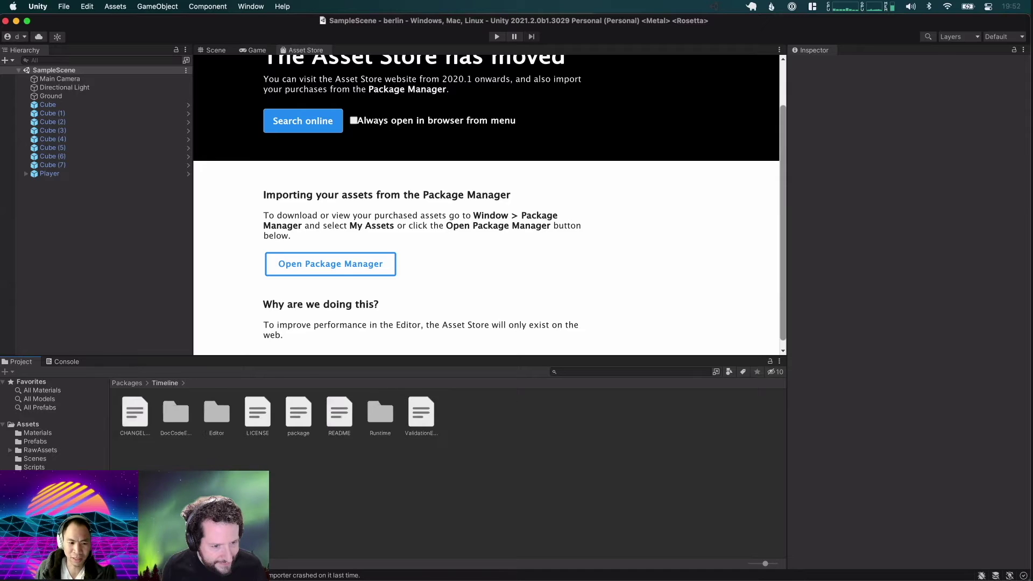
pyautogui.press('Down')
pyautogui.press('Down')
pyautogui.press('Down')
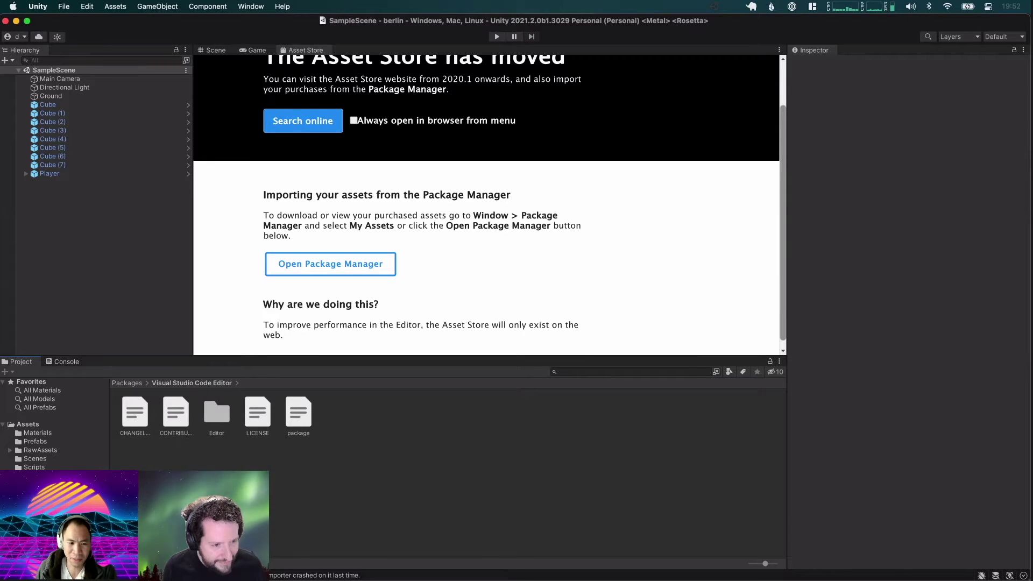
pyautogui.press('Left')
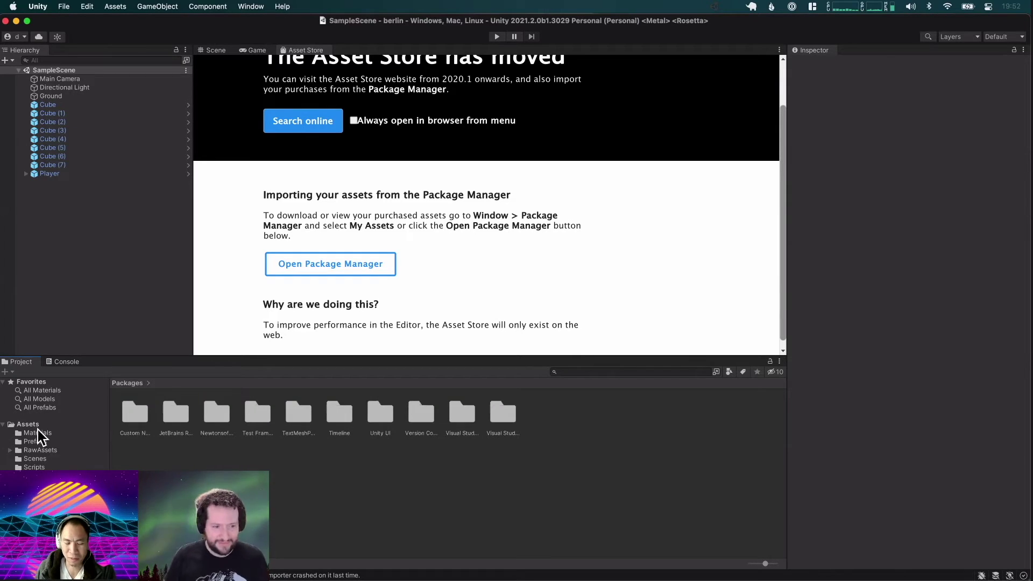
# Show the contents of the Assets folder in the Project panel
pyautogui.click(38, 426)
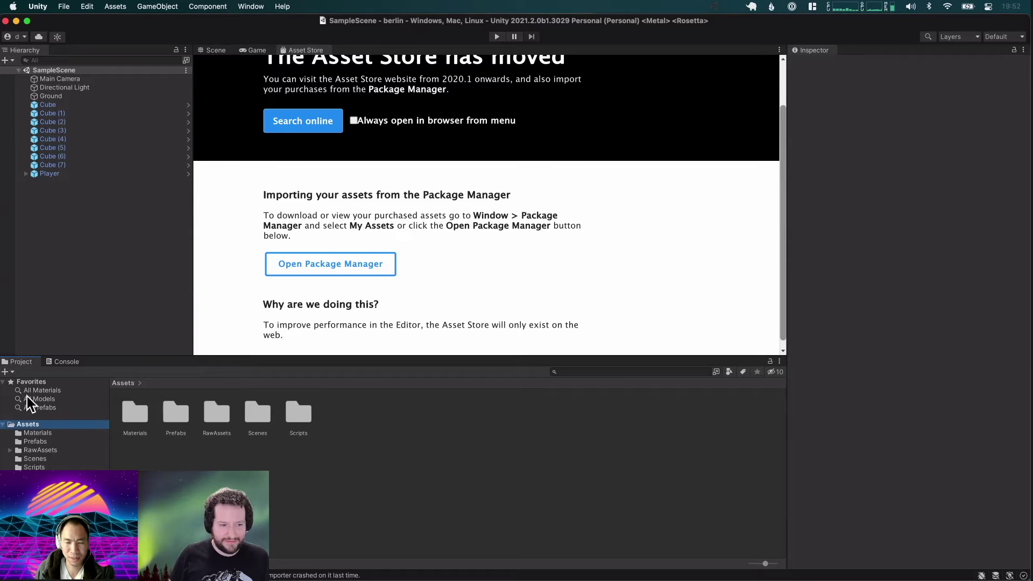
pyautogui.rightClick(29, 400)
pyautogui.rightClick(38, 424)
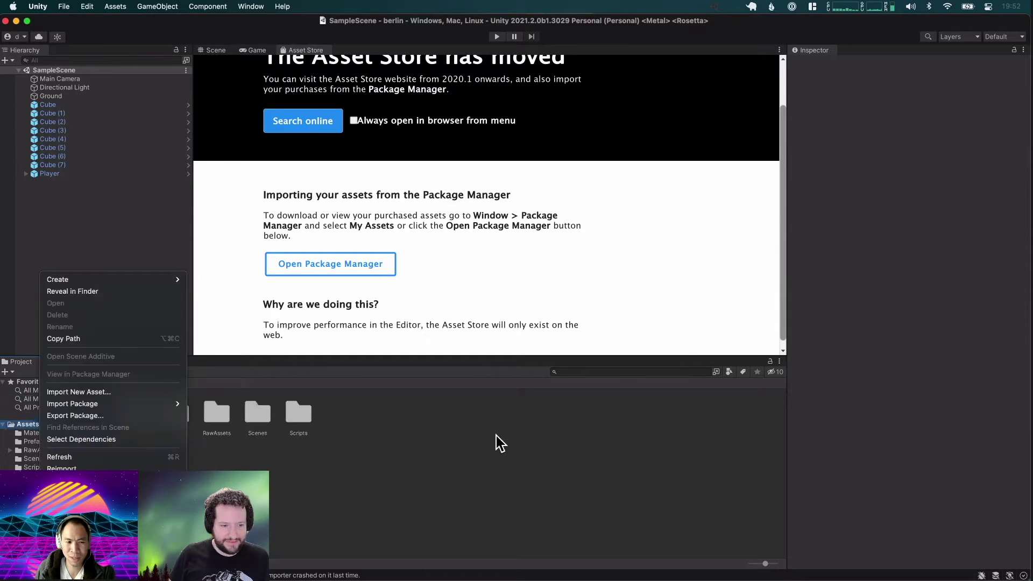
pyautogui.click(493, 382)
# Import all Toon Fox files from My Assets in the Package Manager
pyautogui.click(251, 7)
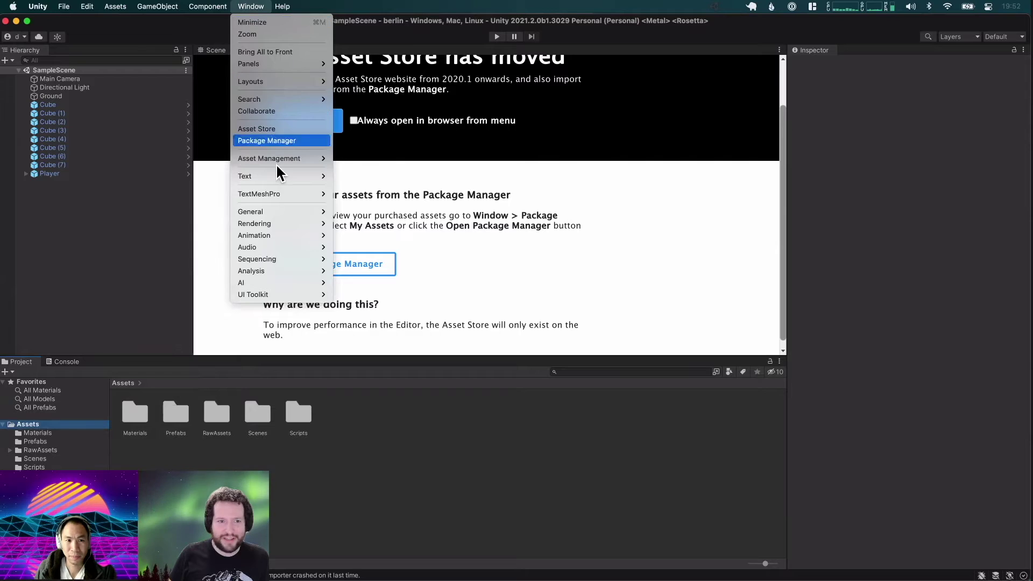
pyautogui.moveTo(280, 160)
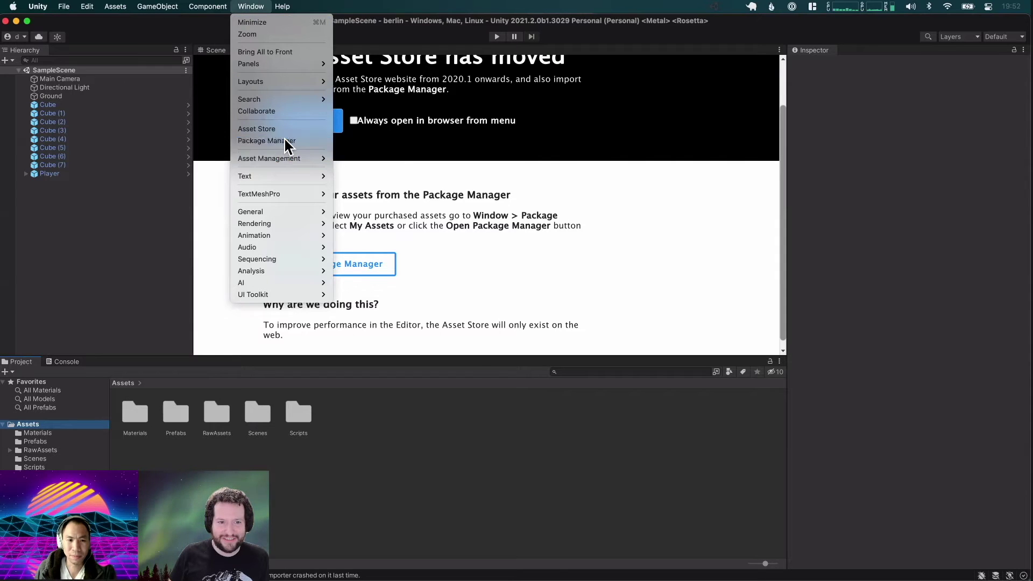
pyautogui.click(279, 140)
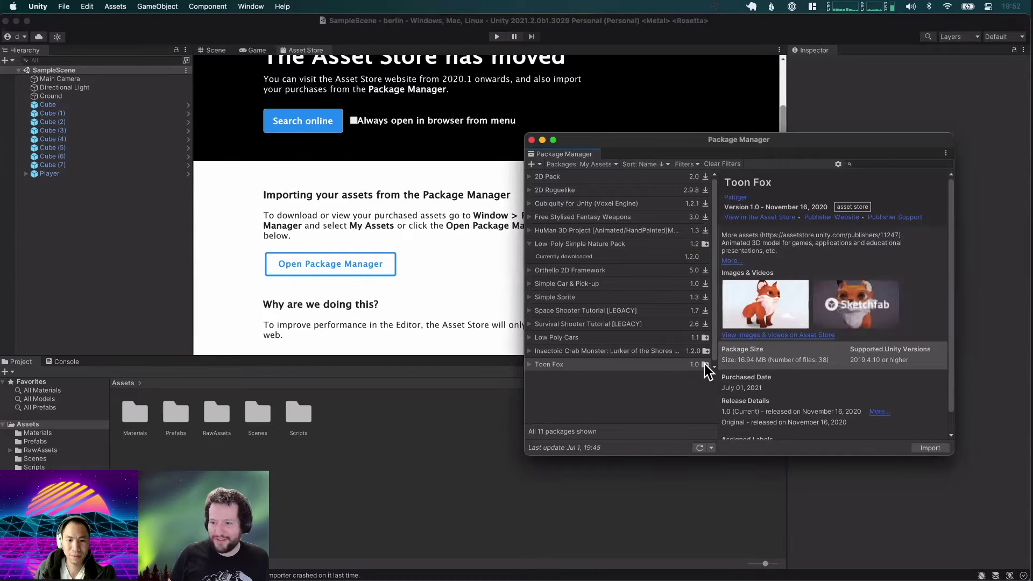
pyautogui.click(925, 448)
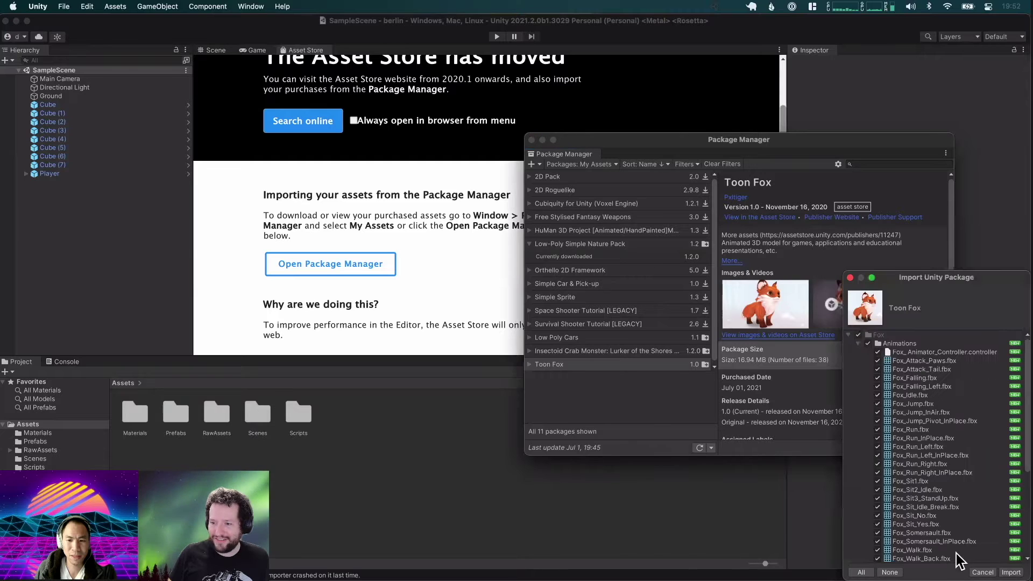
pyautogui.click(1012, 573)
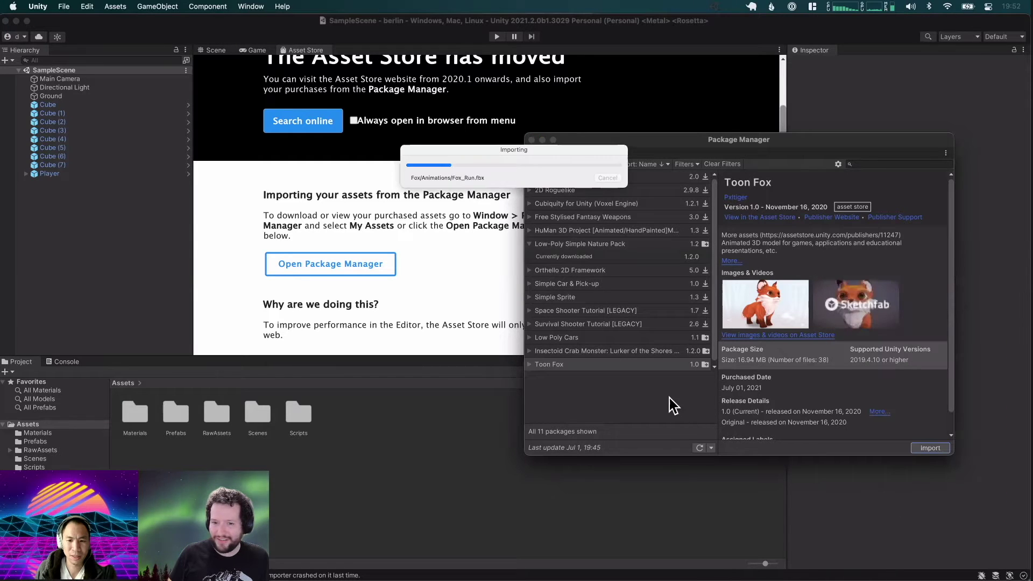
# Import the Insectoid Crab Monster package, then close the Asset Store tab to show the scene
pyautogui.click(662, 351)
pyautogui.click(936, 448)
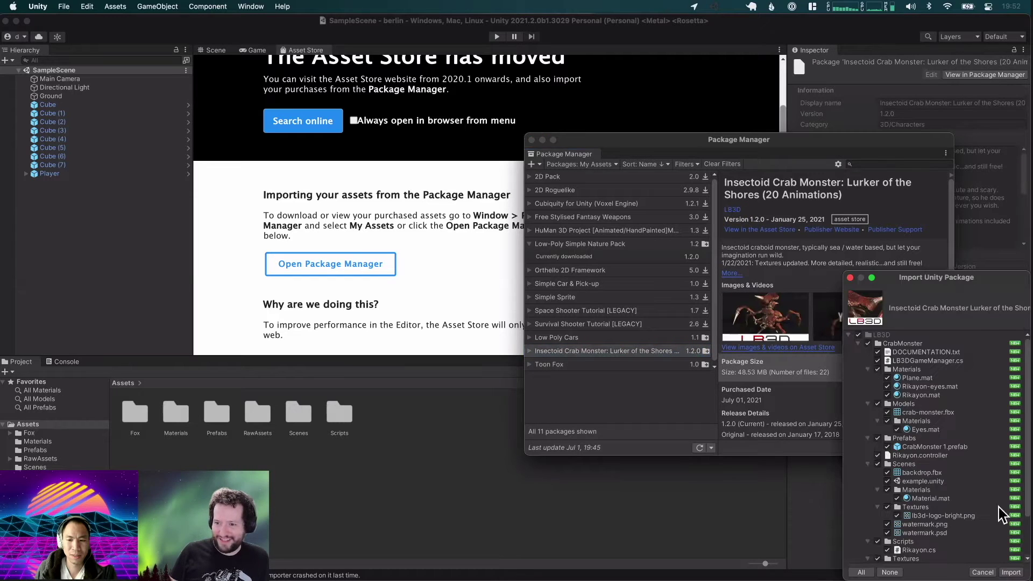
pyautogui.click(1017, 573)
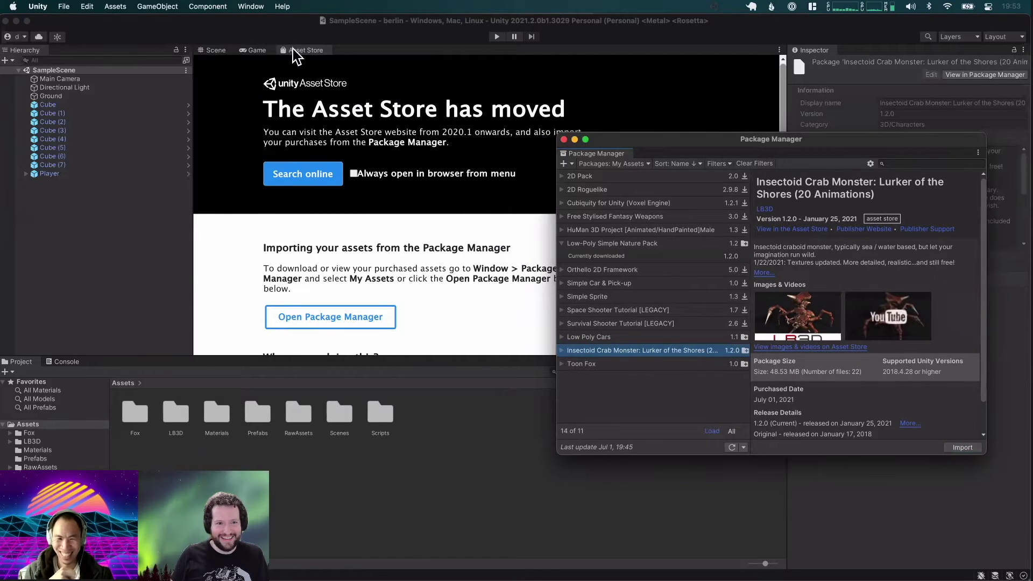
pyautogui.rightClick(327, 51)
pyautogui.click(352, 70)
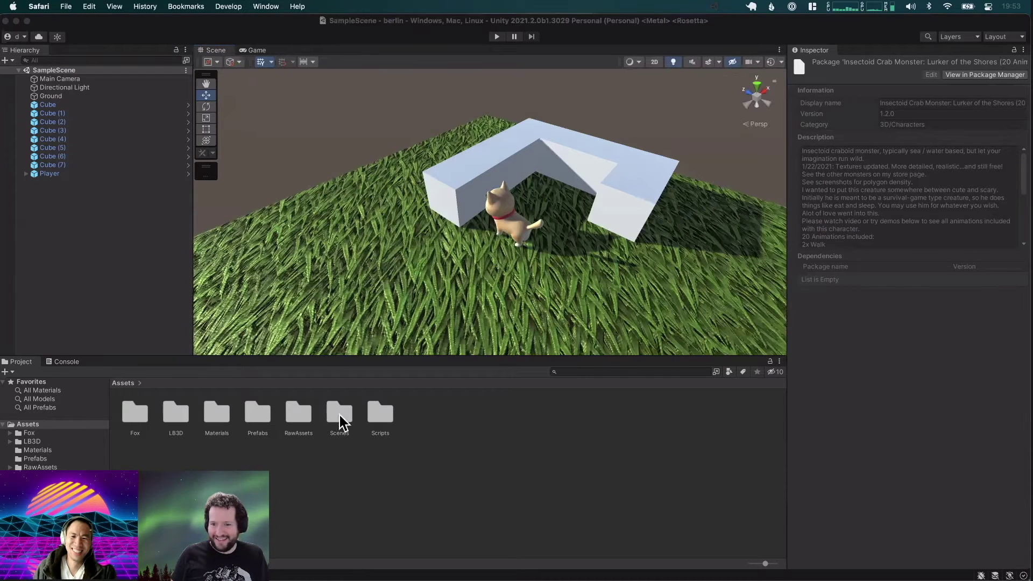
# Preview the Fox_Attack_Paws and Fox_Run_Left_InPlace clips, orbiting the fox in the Inspector
pyautogui.doubleClick(134, 418)
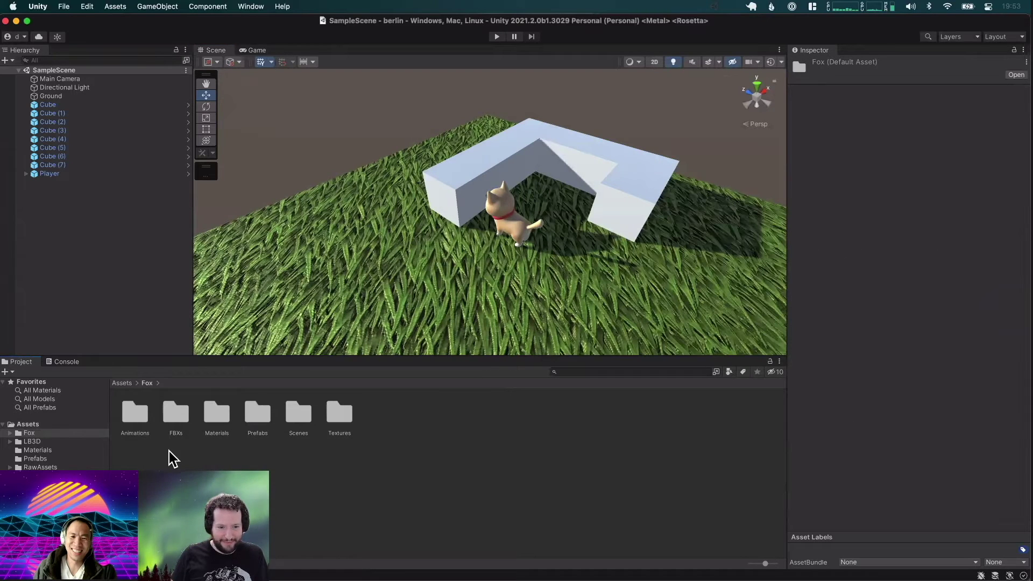
pyautogui.doubleClick(140, 418)
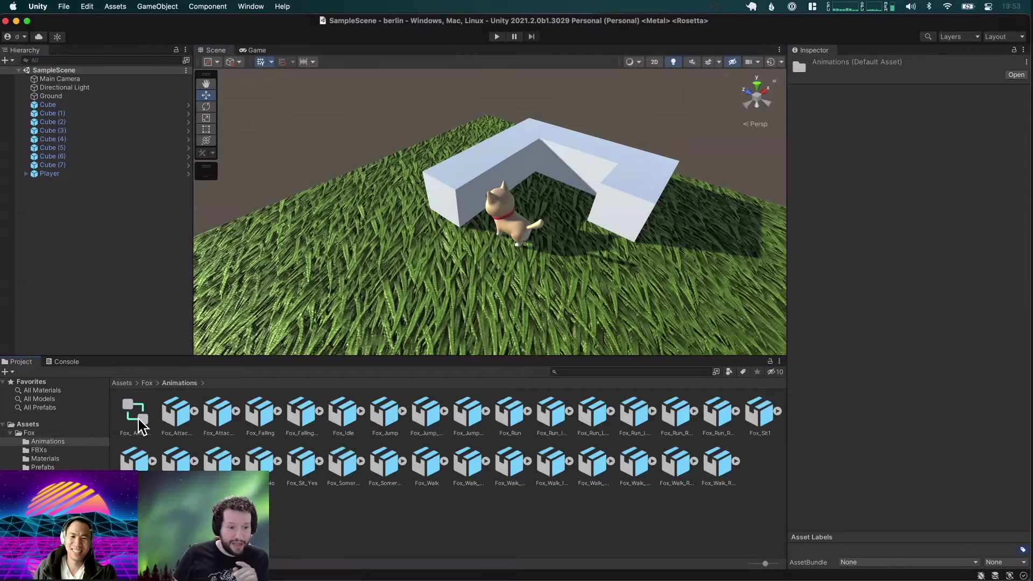
pyautogui.click(177, 422)
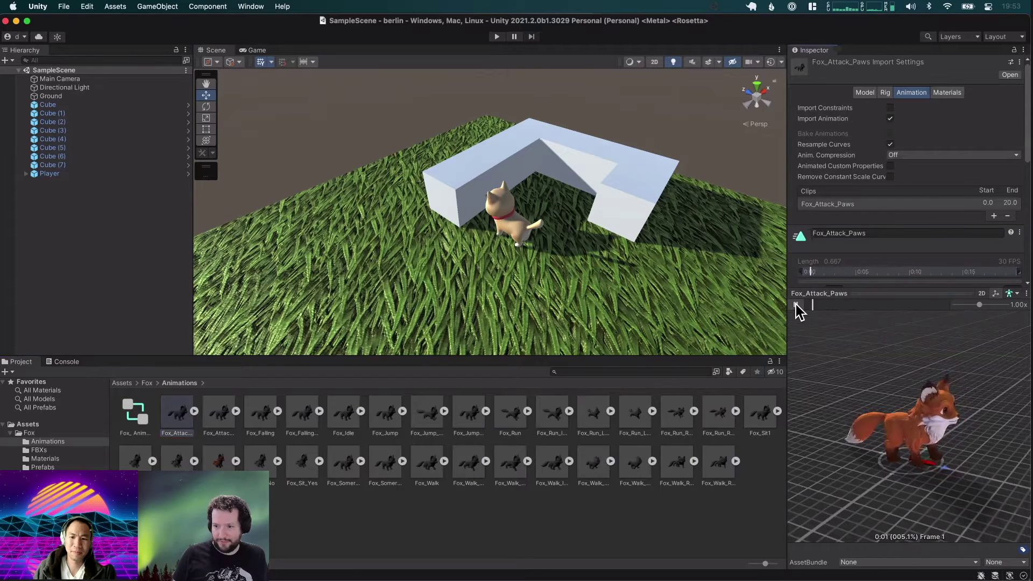
pyautogui.click(626, 419)
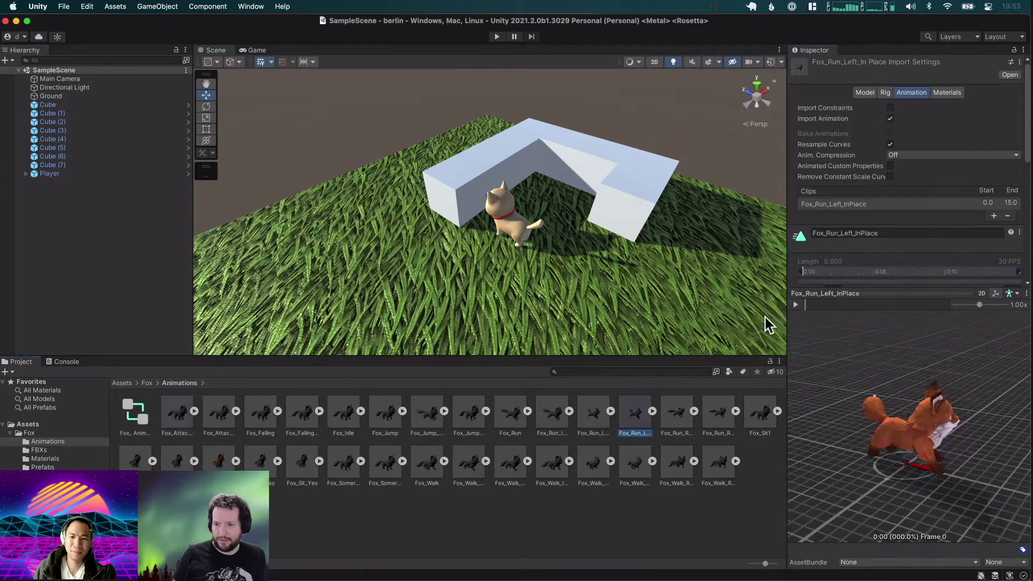
pyautogui.moveTo(917, 413); pyautogui.dragTo(777, 417)
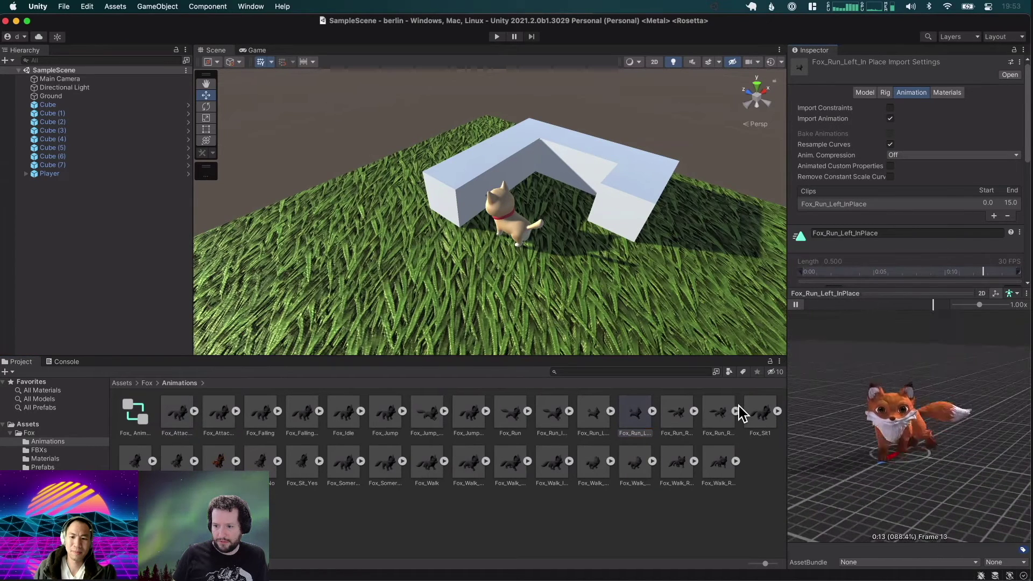
pyautogui.moveTo(946, 454)
pyautogui.mouseDown()
pyautogui.moveTo(844, 389)
pyautogui.moveTo(795, 429)
pyautogui.moveTo(828, 436)
pyautogui.moveTo(800, 455)
pyautogui.moveTo(931, 445)
pyautogui.mouseUp()
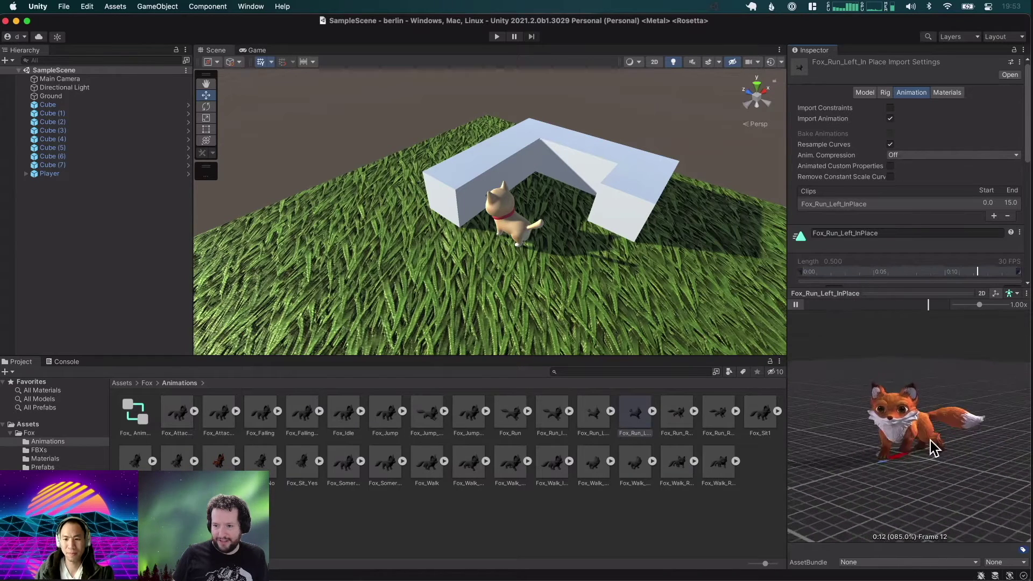
# Play the Fox model's Take 001 animation preview from the FBXs folder
pyautogui.click(146, 383)
pyautogui.click(178, 418)
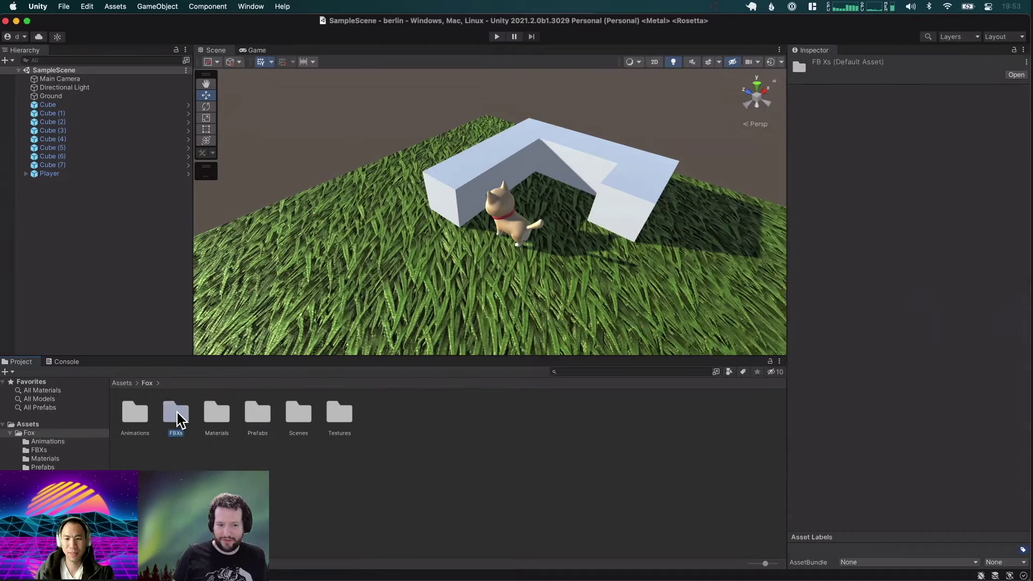
pyautogui.doubleClick(177, 412)
pyautogui.click(134, 412)
pyautogui.click(795, 304)
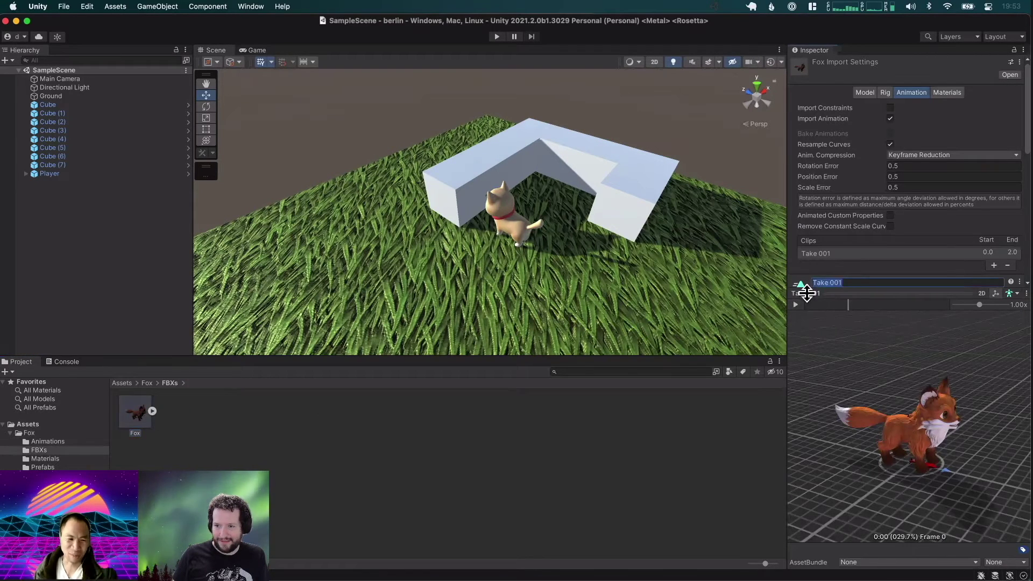
pyautogui.click(823, 255)
pyautogui.click(795, 304)
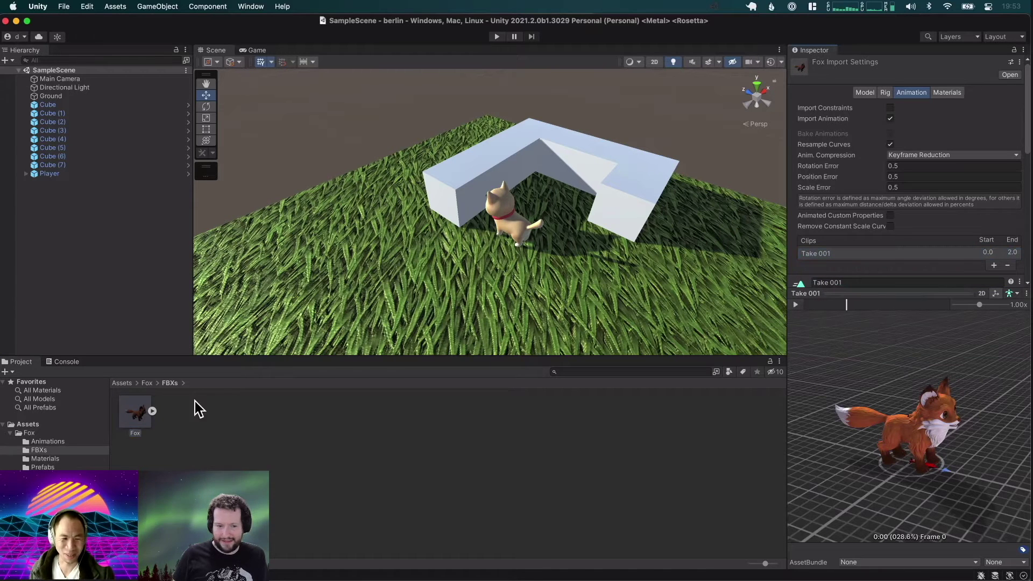
# Open the Fox Prefabs folder and select the Fox prefab
pyautogui.click(145, 384)
pyautogui.click(226, 417)
pyautogui.click(254, 423)
pyautogui.doubleClick(256, 423)
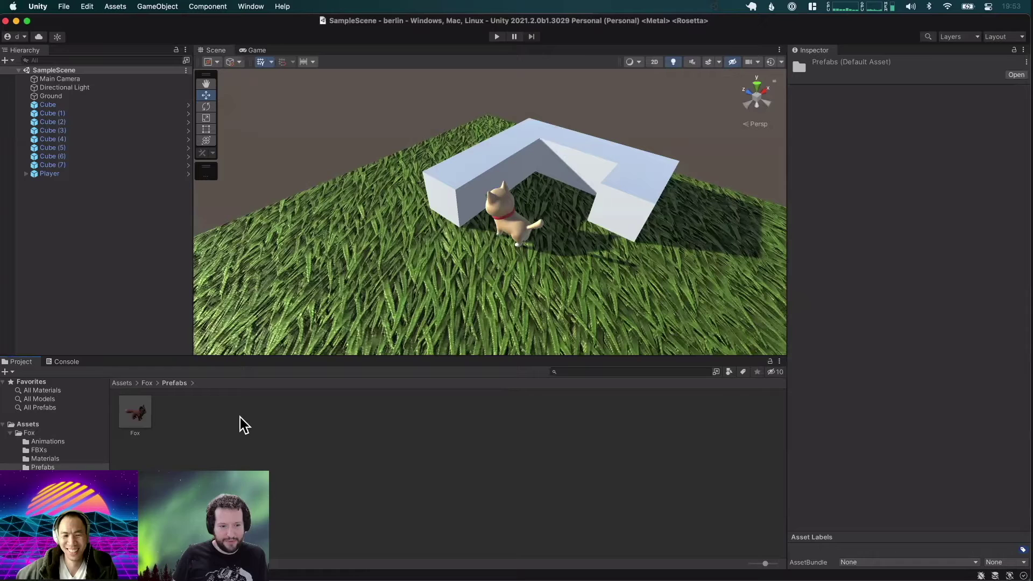
pyautogui.click(136, 413)
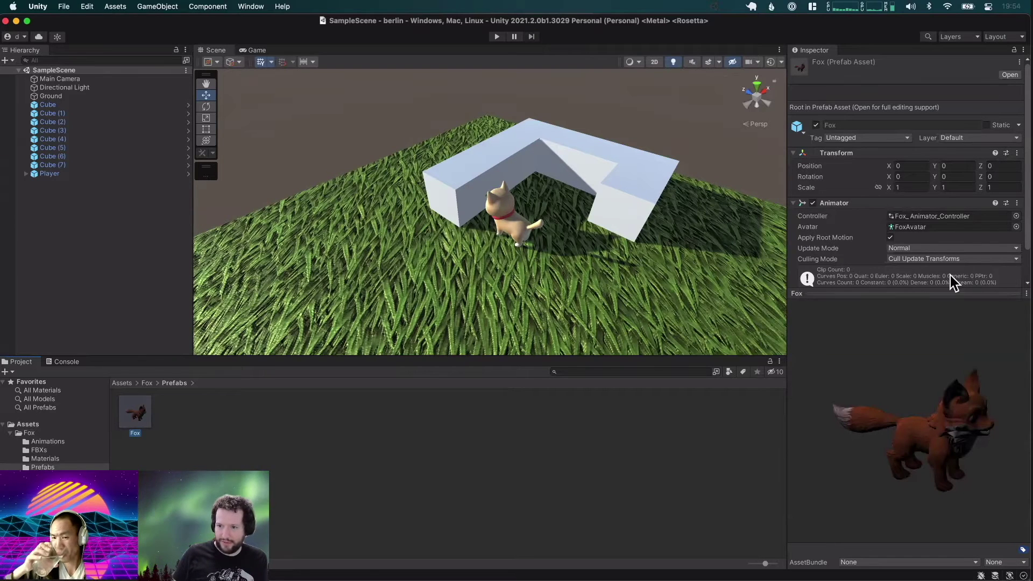
# Turn the Fox prefab preview to face left and place a Fox instance in the scene
pyautogui.scroll(-2, 913, 277)
pyautogui.moveTo(906, 402); pyautogui.dragTo(634, 352)
pyautogui.moveTo(134, 422); pyautogui.dragTo(466, 298)
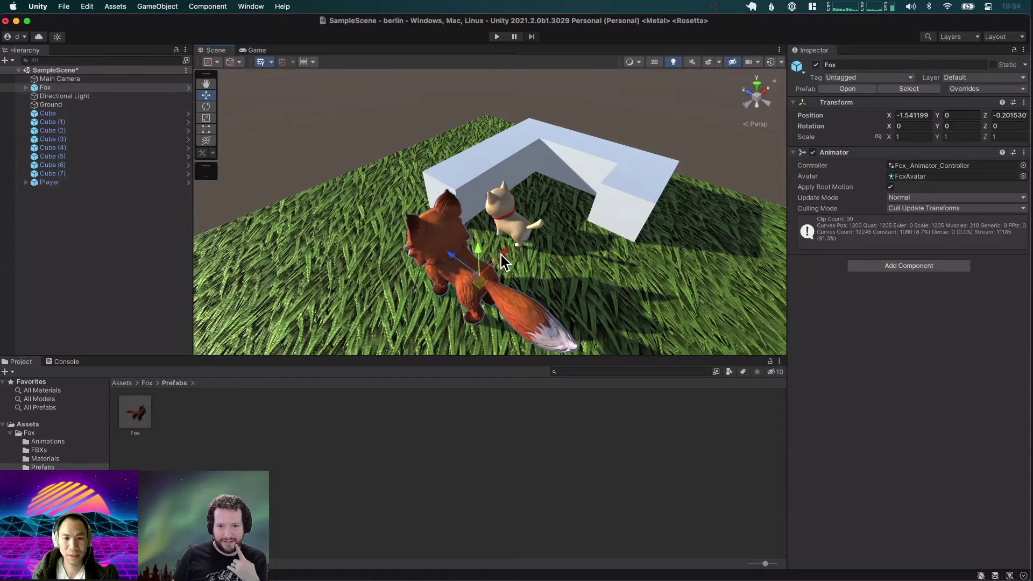
# Expand Player to reveal its Dog child and delete the Fox object from the scene
pyautogui.click(24, 183)
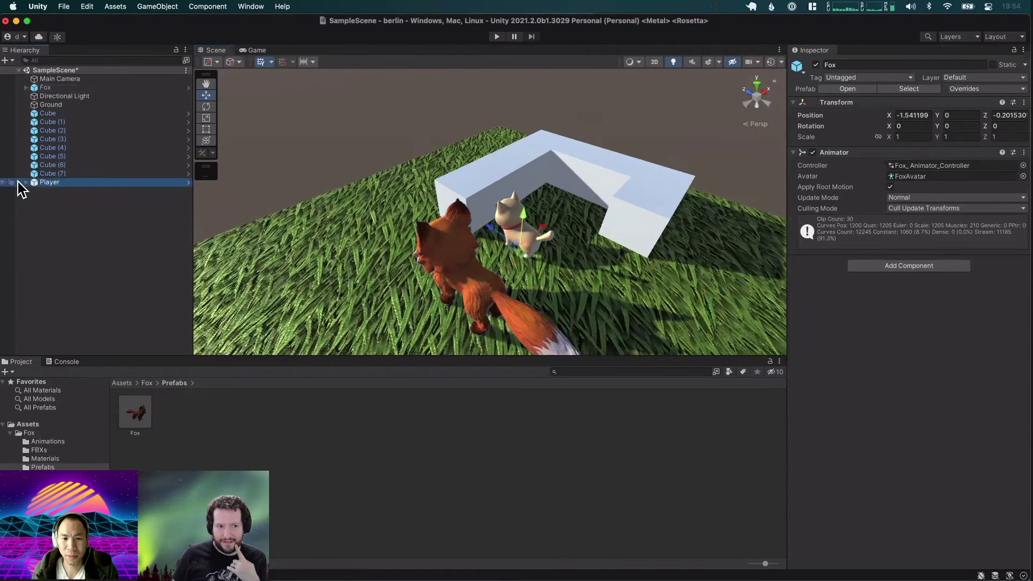
pyautogui.rightClick(43, 183)
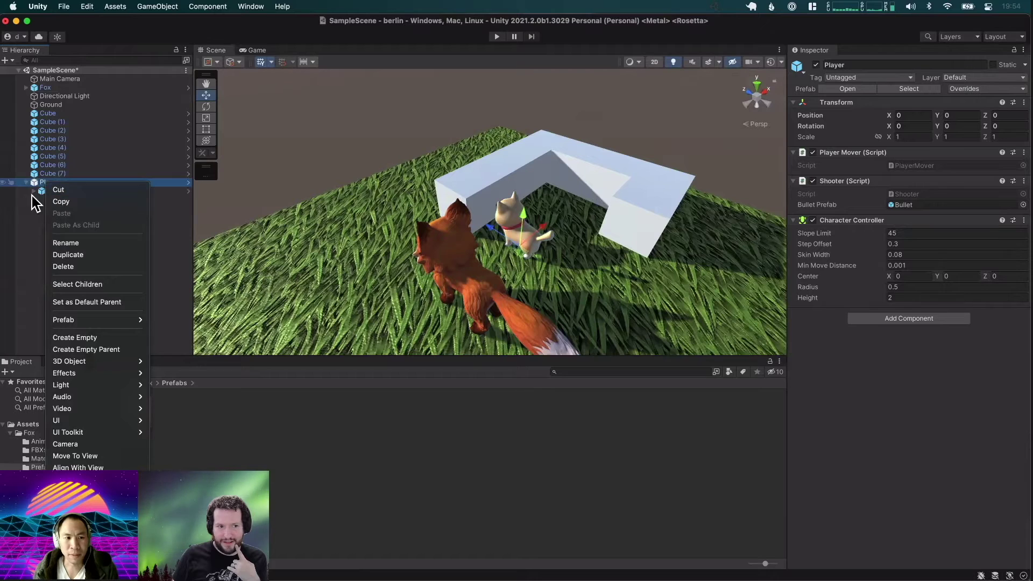
pyautogui.click(26, 183)
pyautogui.rightClick(42, 89)
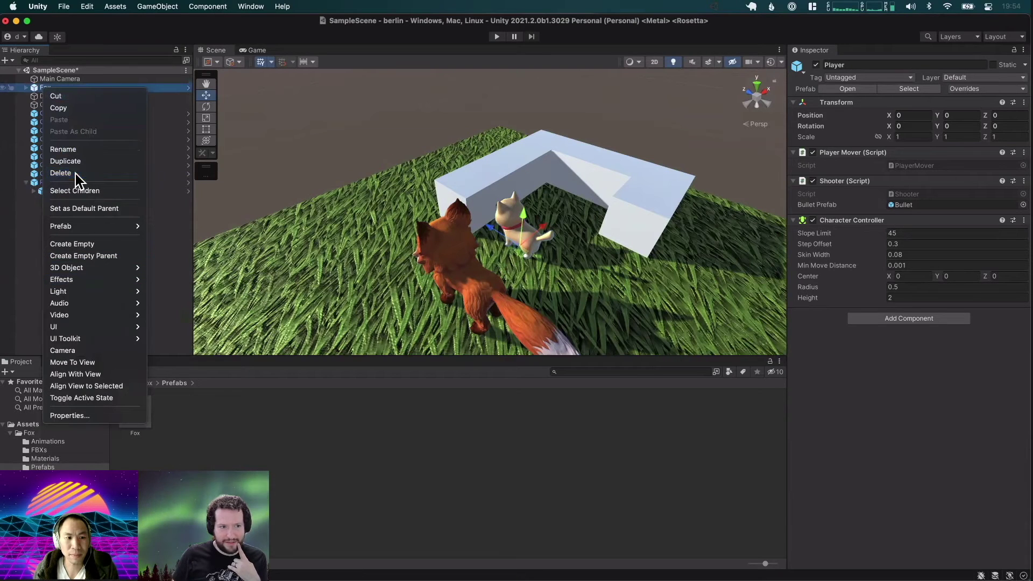
pyautogui.click(75, 173)
# Frame the Player's dog in the scene view, then list all prefabs and select Player
pyautogui.rightClick(46, 174)
pyautogui.click(46, 177)
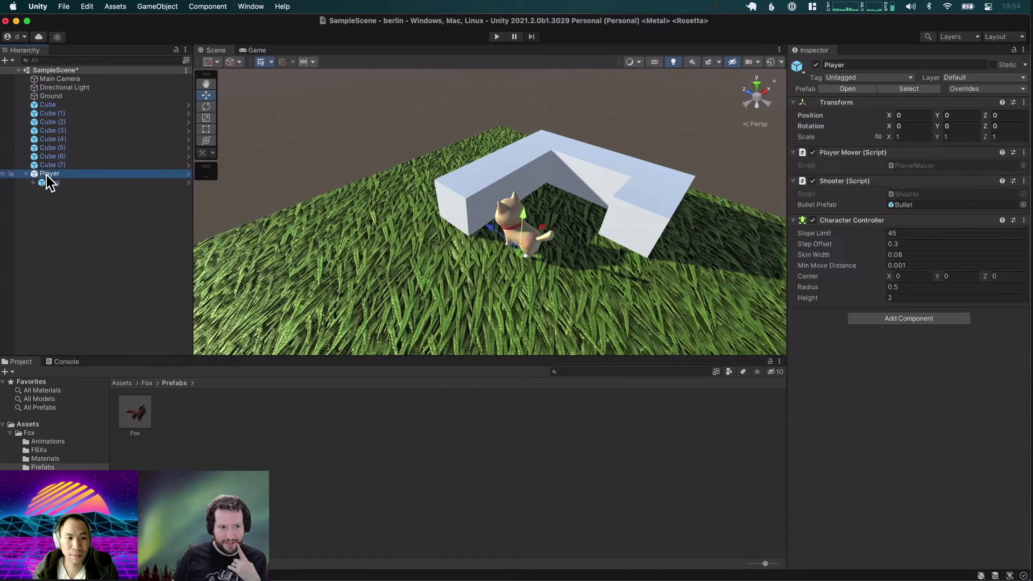
pyautogui.doubleClick(48, 175)
pyautogui.doubleClick(49, 175)
pyautogui.doubleClick(49, 175)
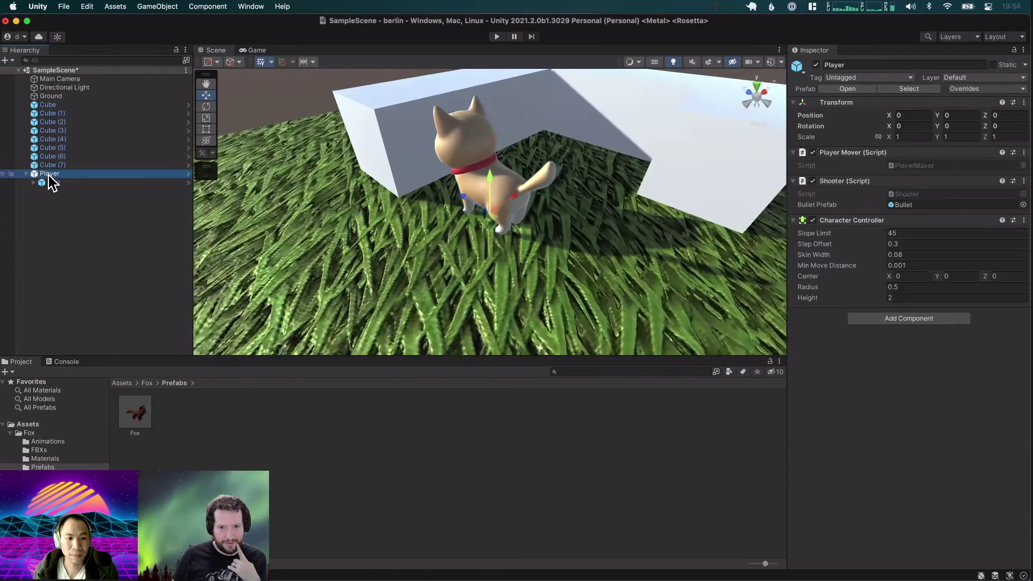
pyautogui.click(40, 408)
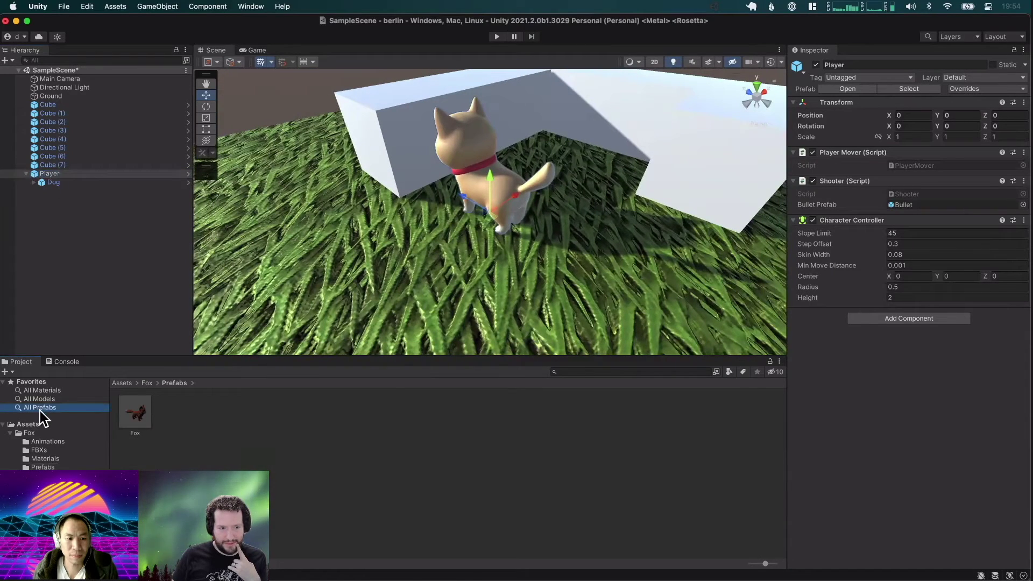
pyautogui.click(383, 420)
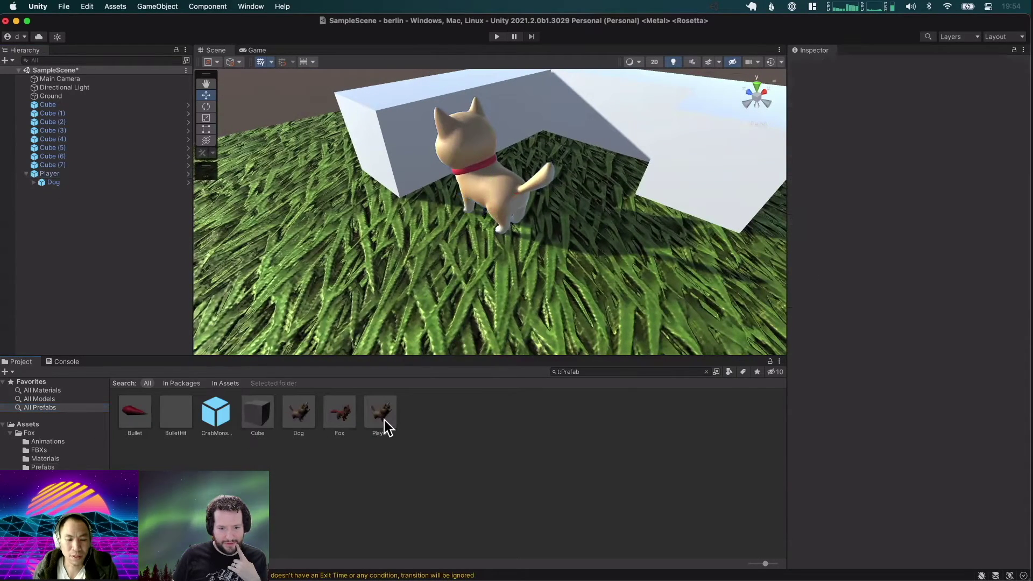
# Add the Fox FBX model as a child of the Player prefab and frame it
pyautogui.doubleClick(385, 418)
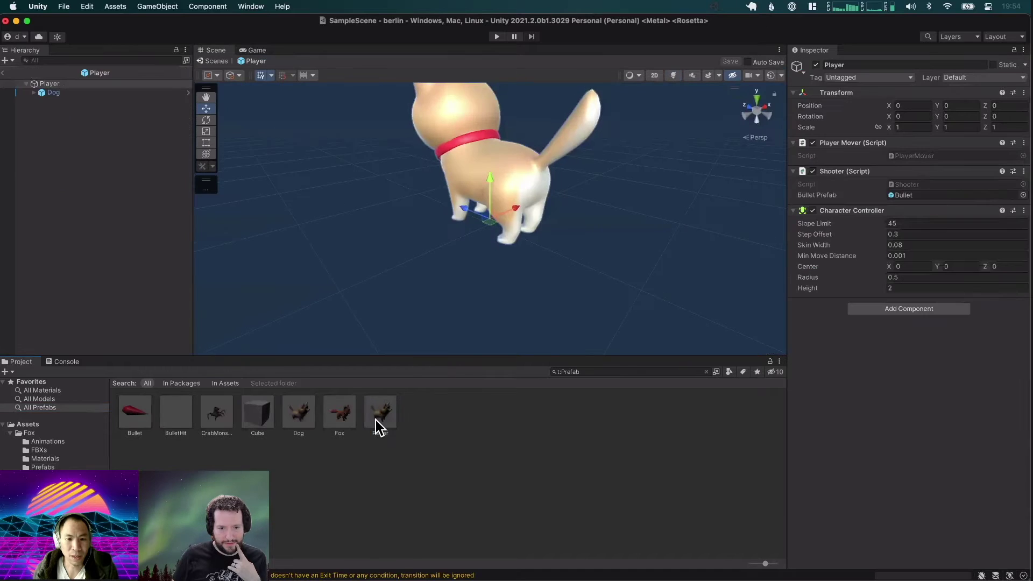
pyautogui.click(52, 451)
pyautogui.moveTo(124, 430); pyautogui.dragTo(48, 161)
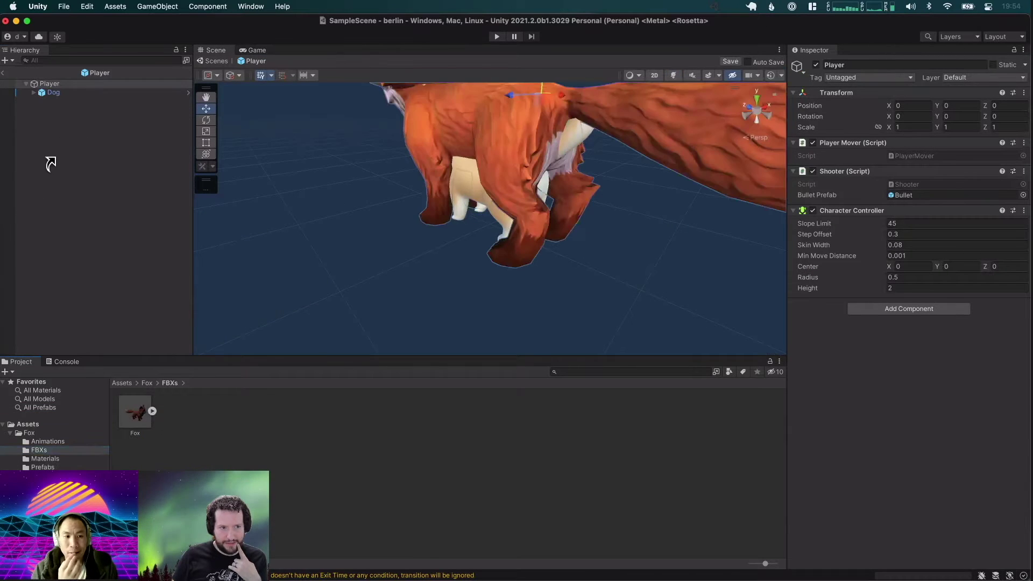
pyautogui.press('f')
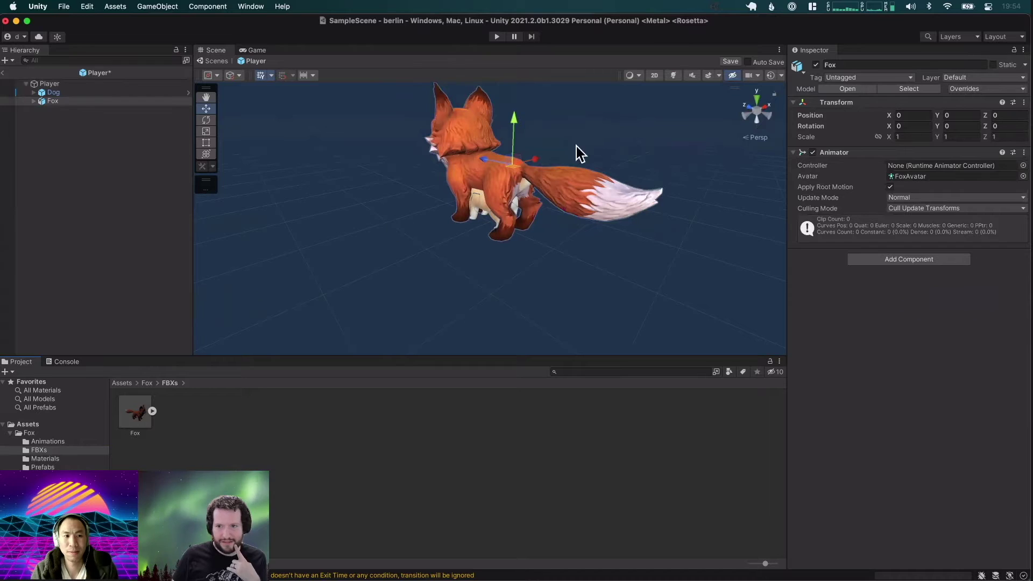
# Scale the Fox child to 0.61 on X, Y and Z
pyautogui.moveTo(887, 135); pyautogui.dragTo(872, 137)
pyautogui.moveTo(940, 138); pyautogui.dragTo(935, 144)
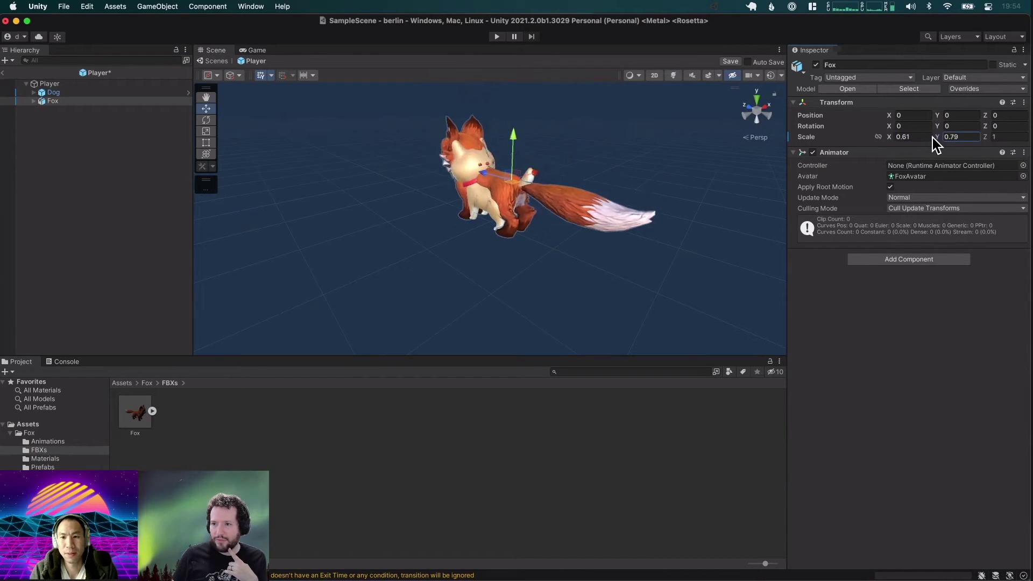
pyautogui.click(948, 138)
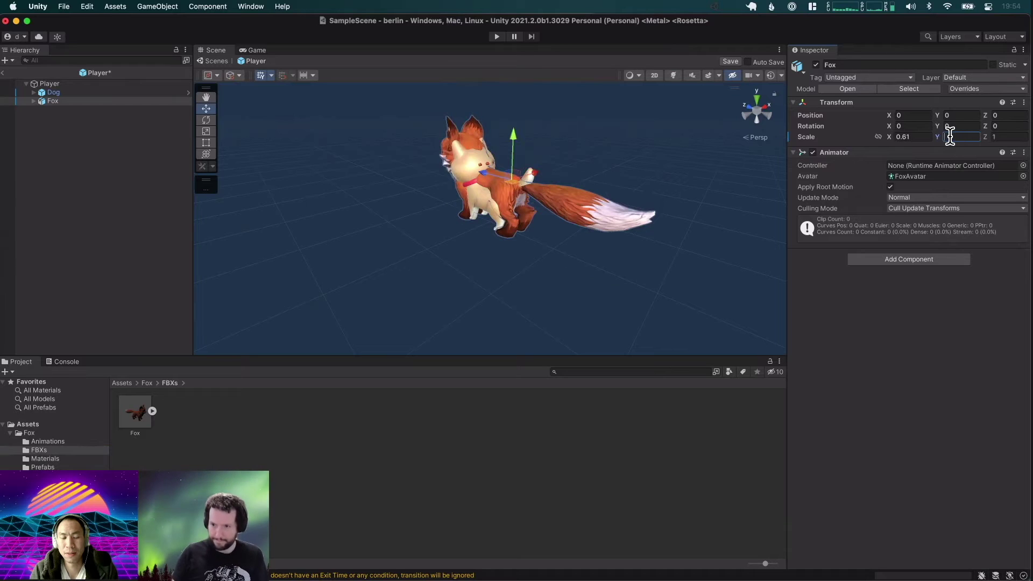
pyautogui.write('0.61')
pyautogui.press('Tab')
pyautogui.write('0.61')
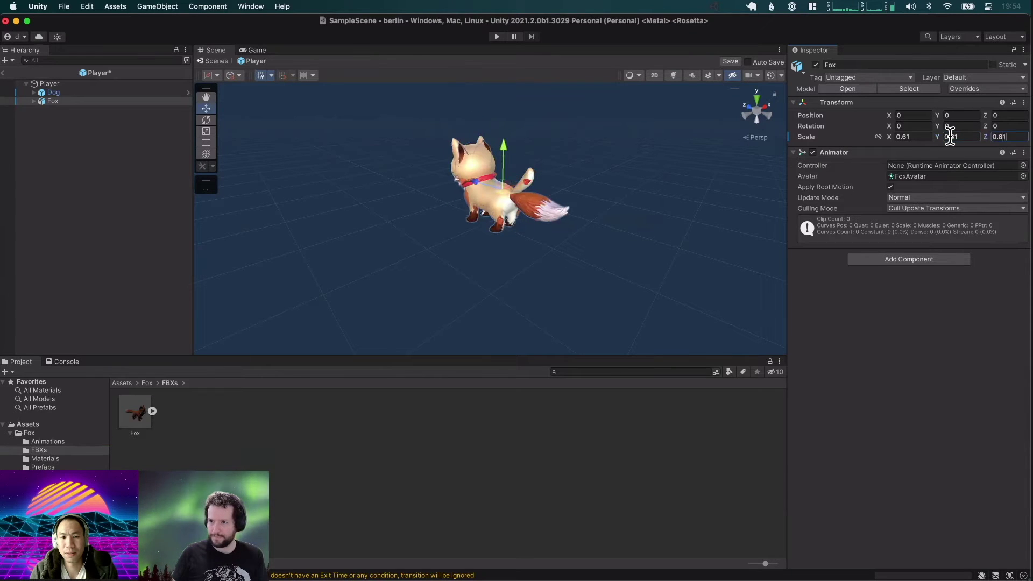
pyautogui.press('Tab')
pyautogui.write('0.61')
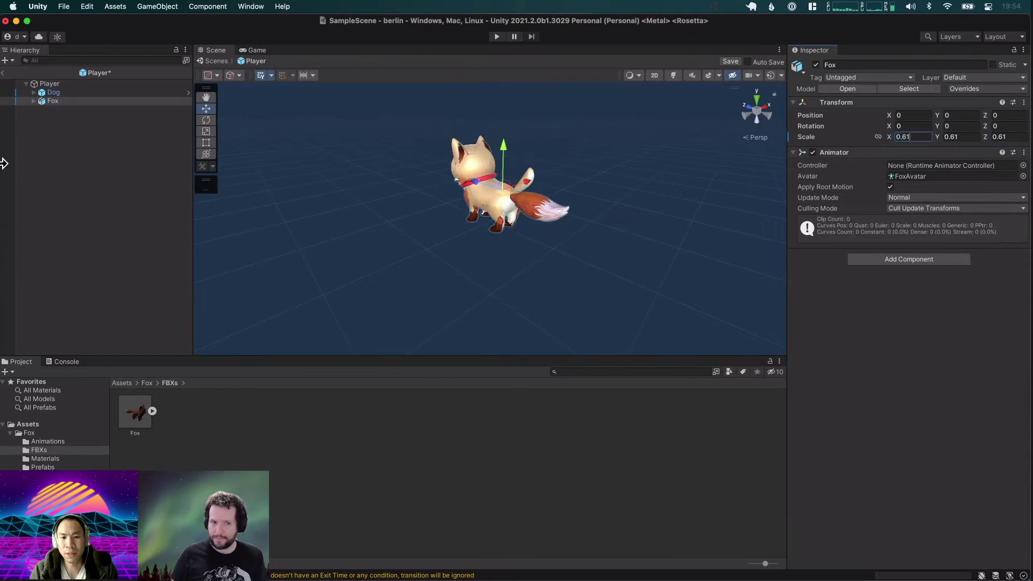
# Delete the Dog child, leave prefab editing, and save the Player prefab
pyautogui.click(56, 92)
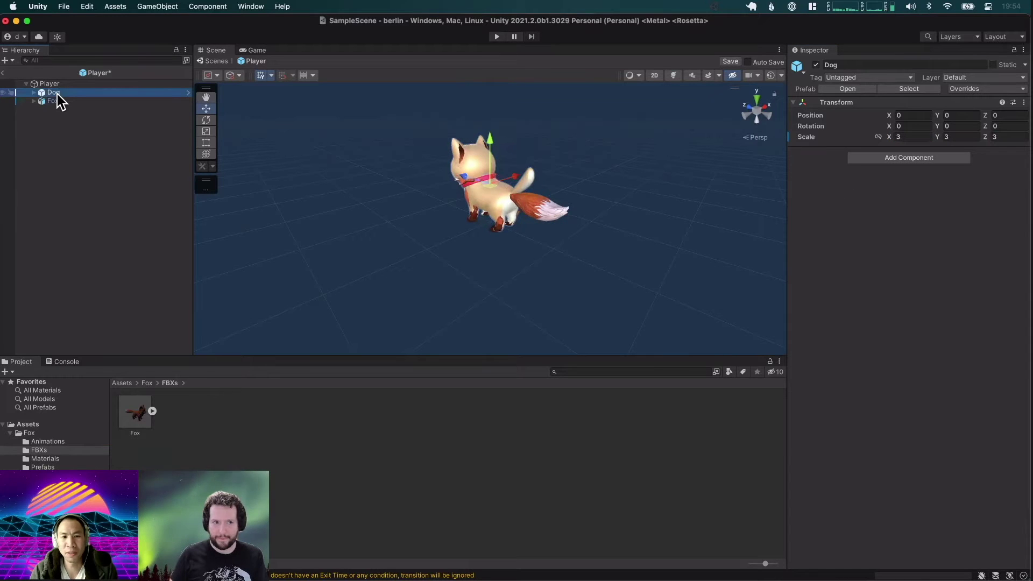
pyautogui.rightClick(58, 94)
pyautogui.click(108, 175)
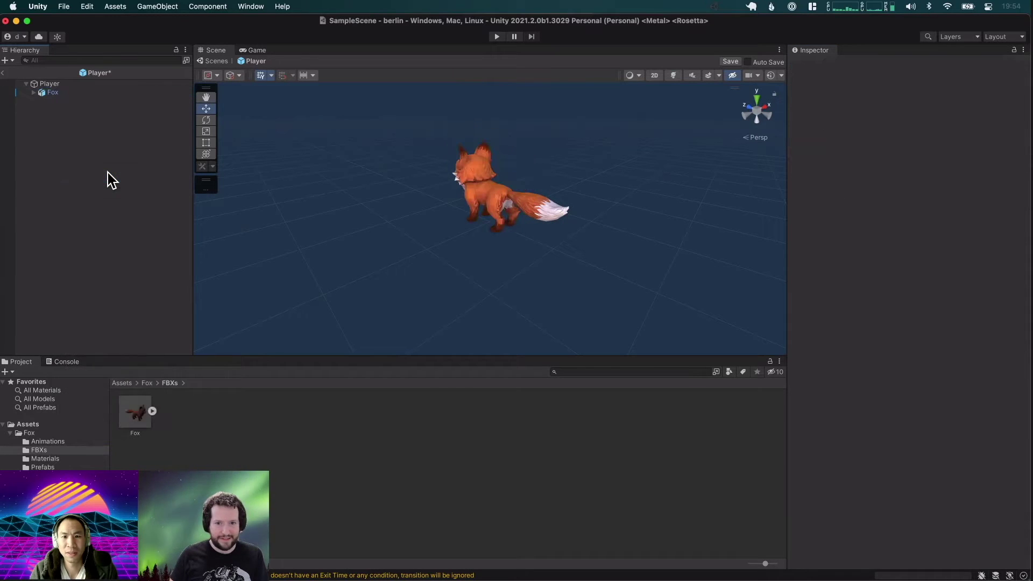
pyautogui.click(5, 73)
pyautogui.click(473, 223)
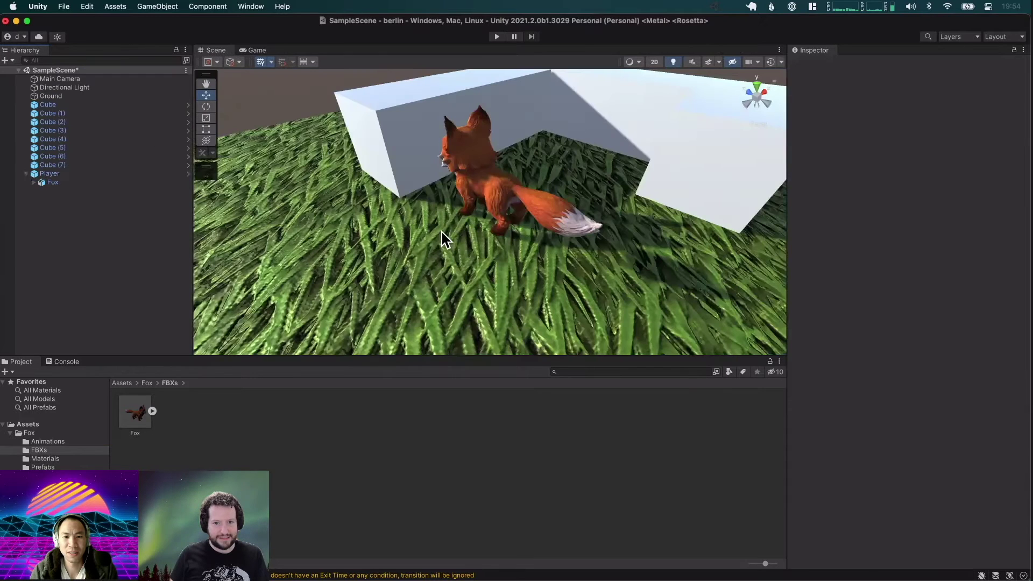
pyautogui.click(495, 37)
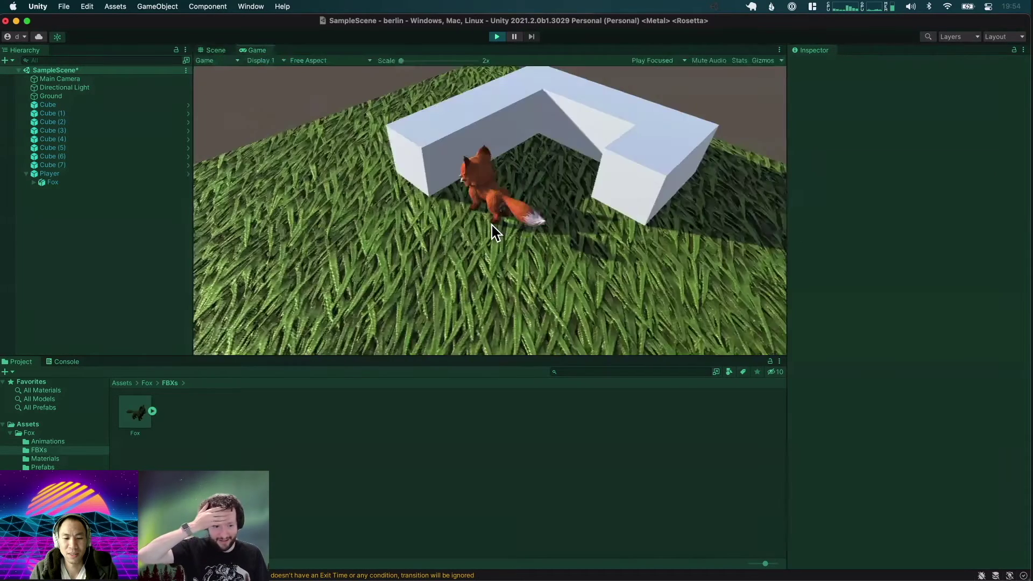
pyautogui.press('super+Tab')
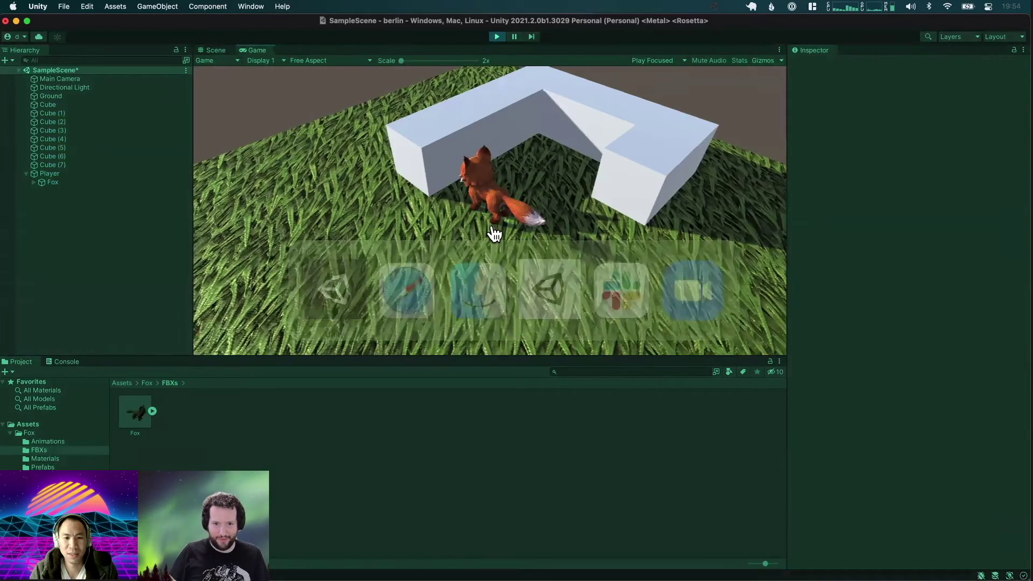
pyautogui.click(532, 168)
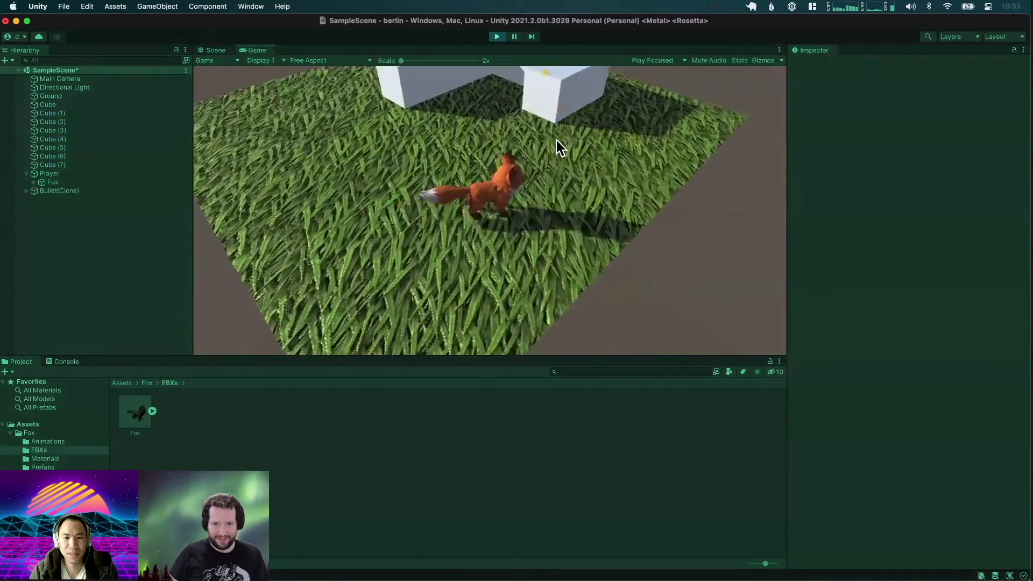
pyautogui.click(516, 124)
pyautogui.click(498, 119)
pyautogui.click(497, 118)
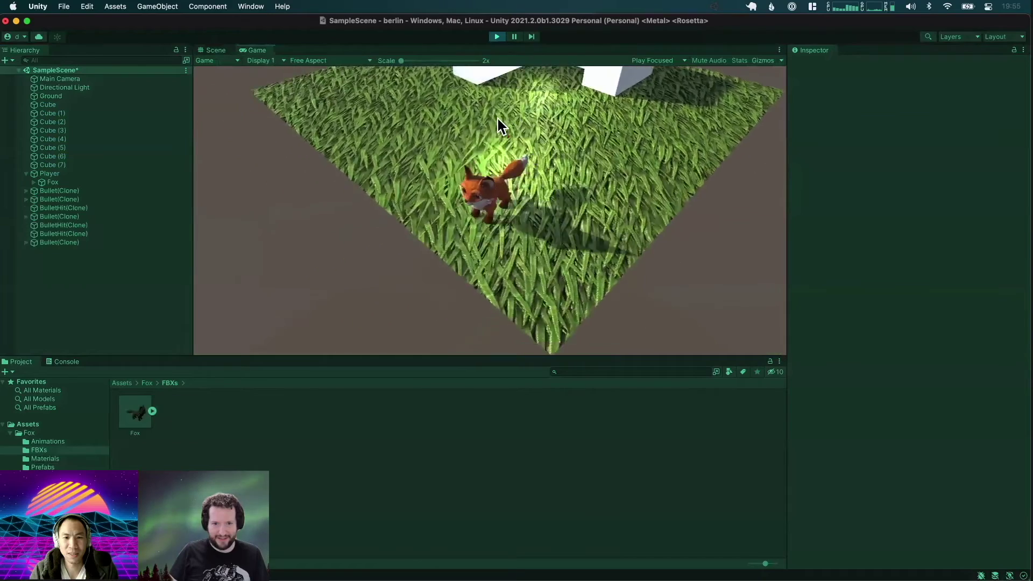
pyautogui.click(496, 37)
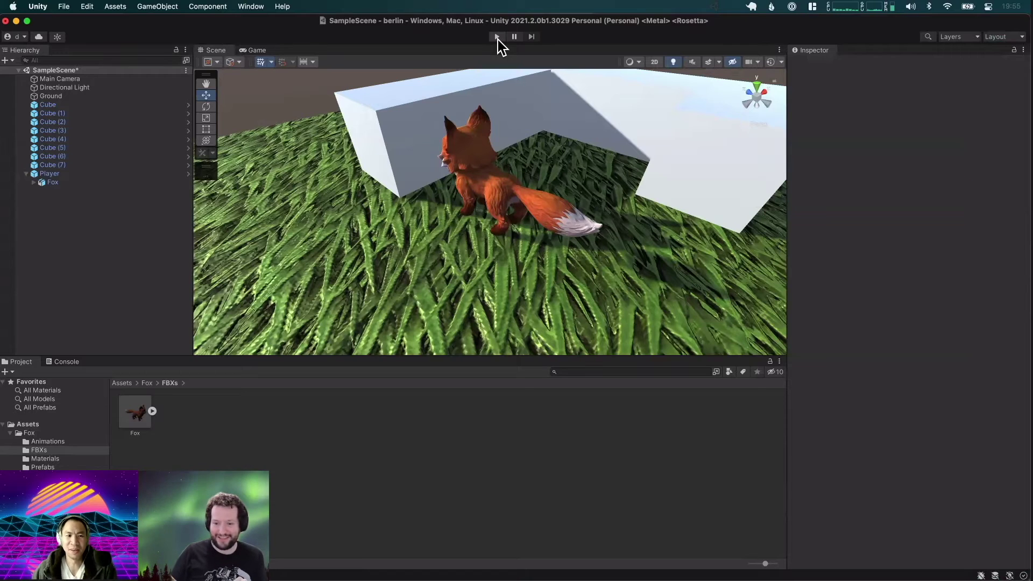
# Search Google in Safari for 'unity trigger animation'
pyautogui.press('super+Tab')
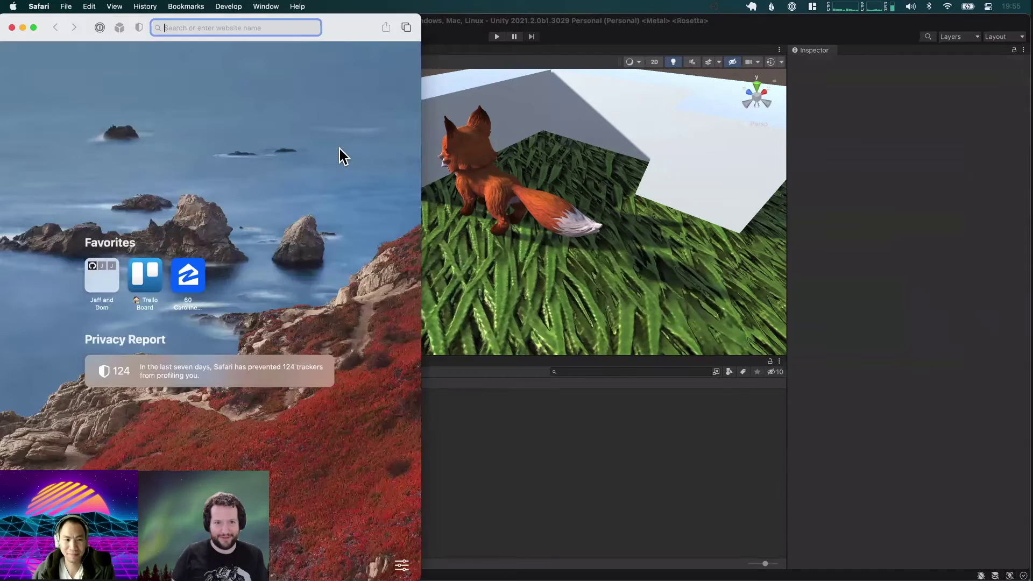
pyautogui.write('unity trigger anim')
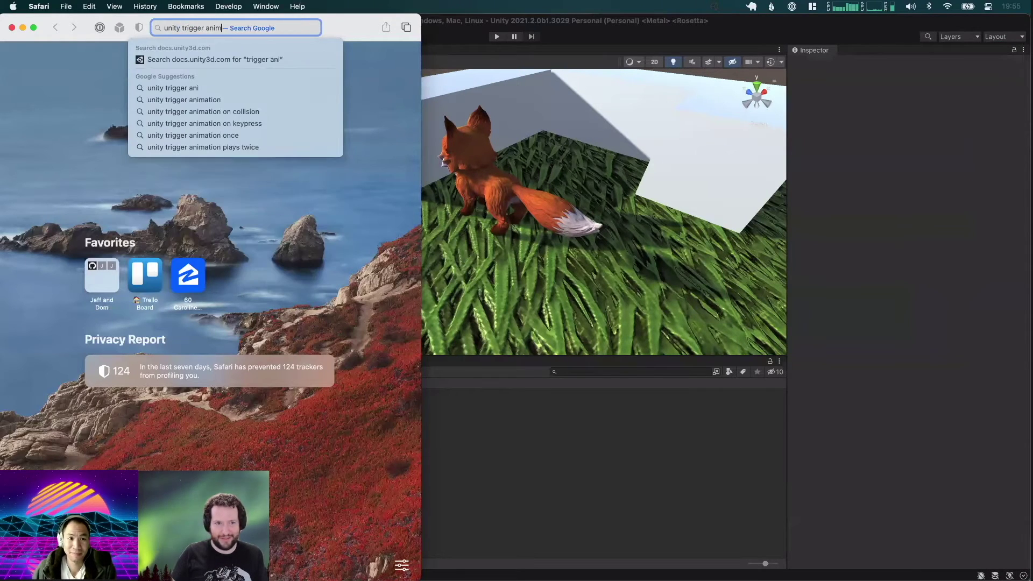
pyautogui.write('ation')
pyautogui.press('Return')
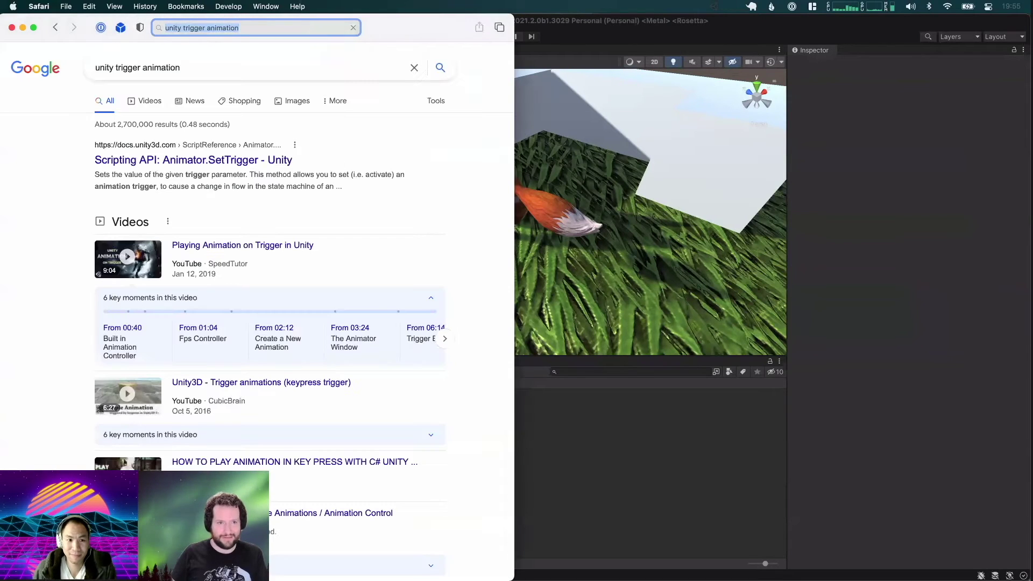
# Open the Animator.SetTrigger docs and Animation Parameters manual tabs, and expand the triggering question
pyautogui.keyDown('super'); pyautogui.click(190, 160); pyautogui.keyUp('super')
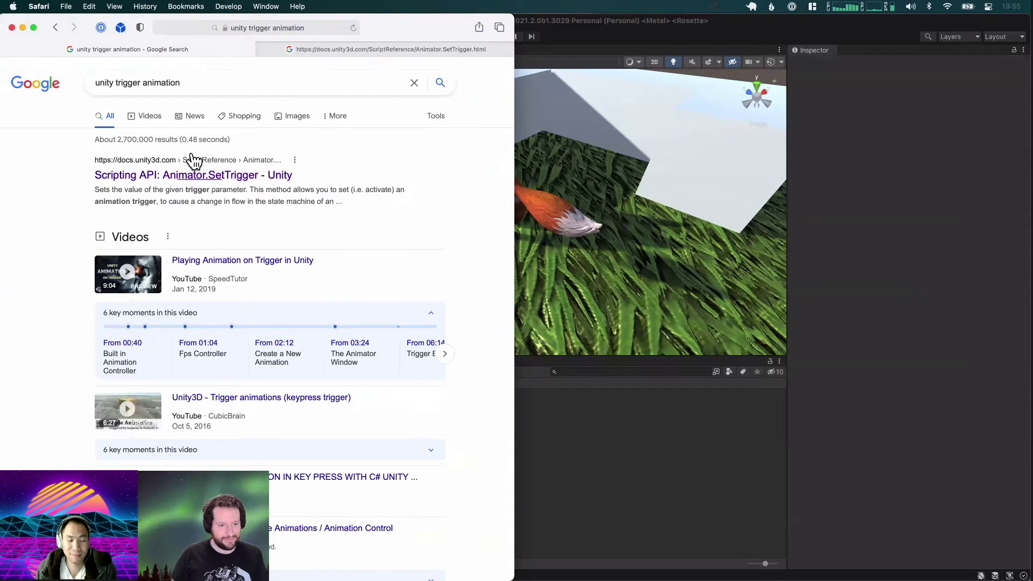
pyautogui.scroll(-3, 152, 282)
pyautogui.scroll(-5, 153, 282)
pyautogui.keyDown('super'); pyautogui.click(176, 363); pyautogui.keyUp('super')
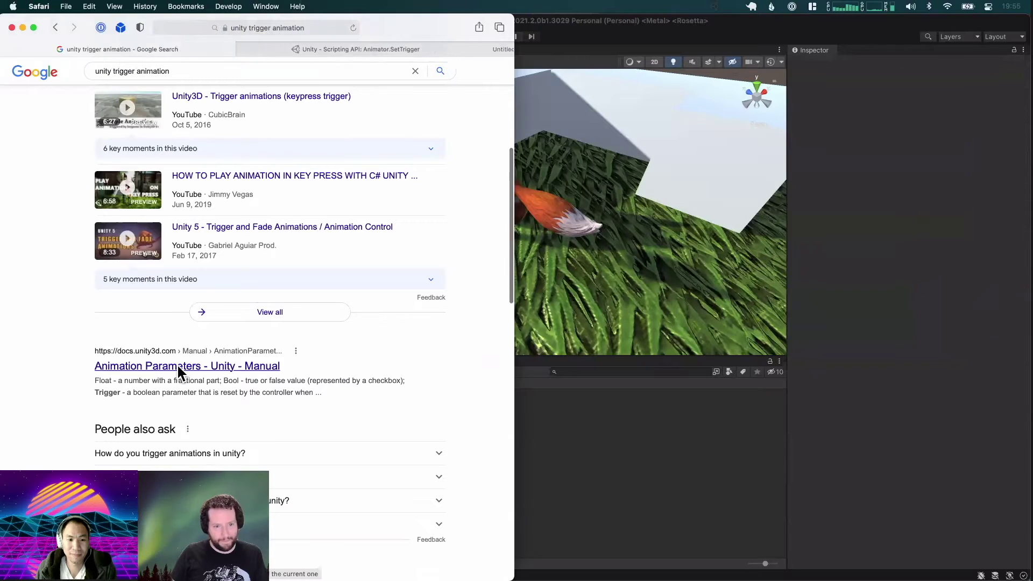
pyautogui.scroll(-2, 180, 374)
pyautogui.click(176, 347)
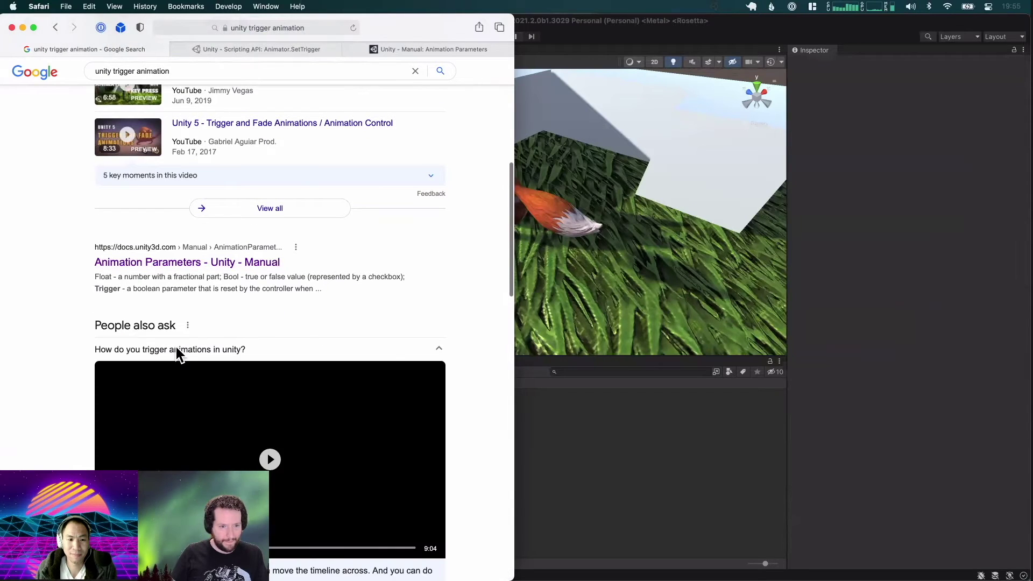
pyautogui.scroll(-3, 176, 349)
pyautogui.scroll(-6, 176, 346)
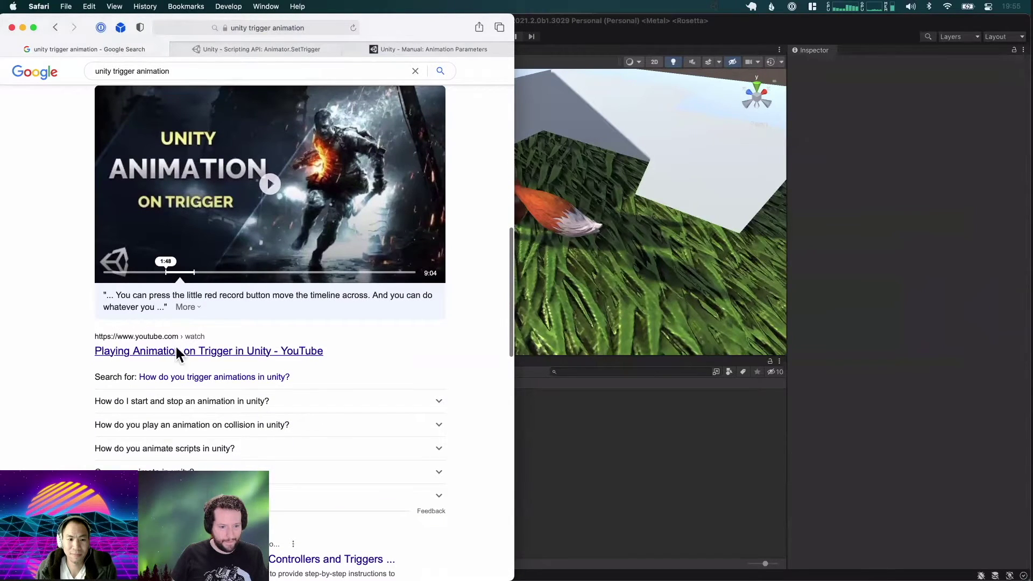
# Open the Studica Animator Controllers and Triggers tutorial and scroll to 'How to Make an Animation Controller'
pyautogui.keyDown('super'); pyautogui.click(176, 350); pyautogui.keyUp('super')
pyautogui.press('super+w')
pyautogui.click(396, 48)
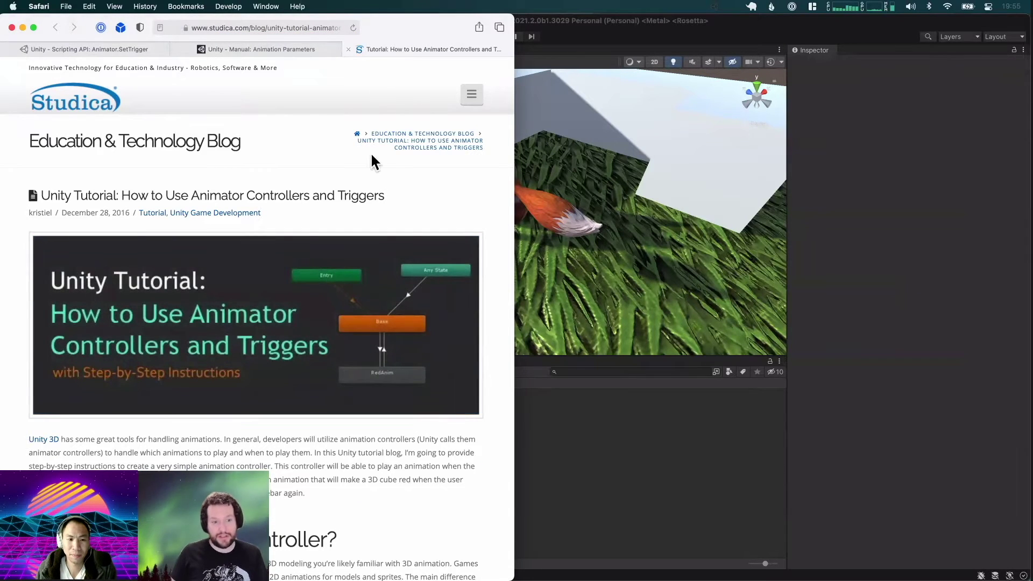
pyautogui.scroll(-2, 247, 258)
pyautogui.scroll(-10, 244, 253)
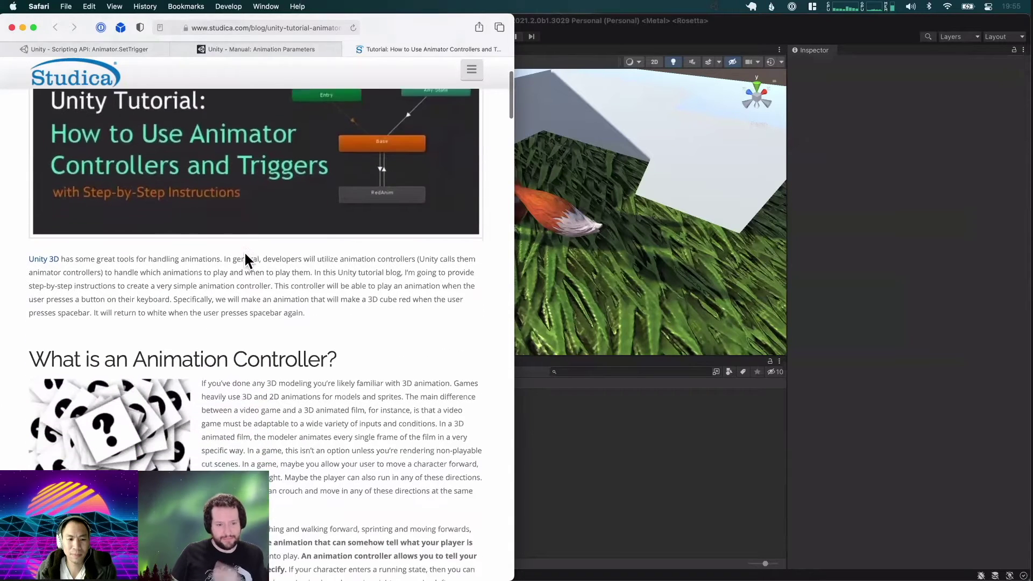
pyautogui.scroll(-6, 247, 253)
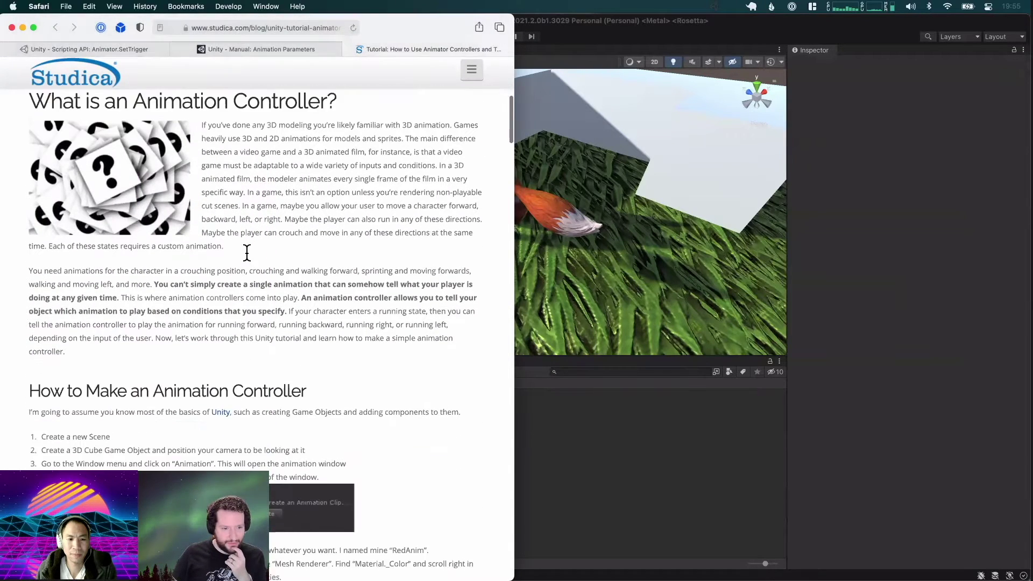
pyautogui.scroll(-1, 246, 253)
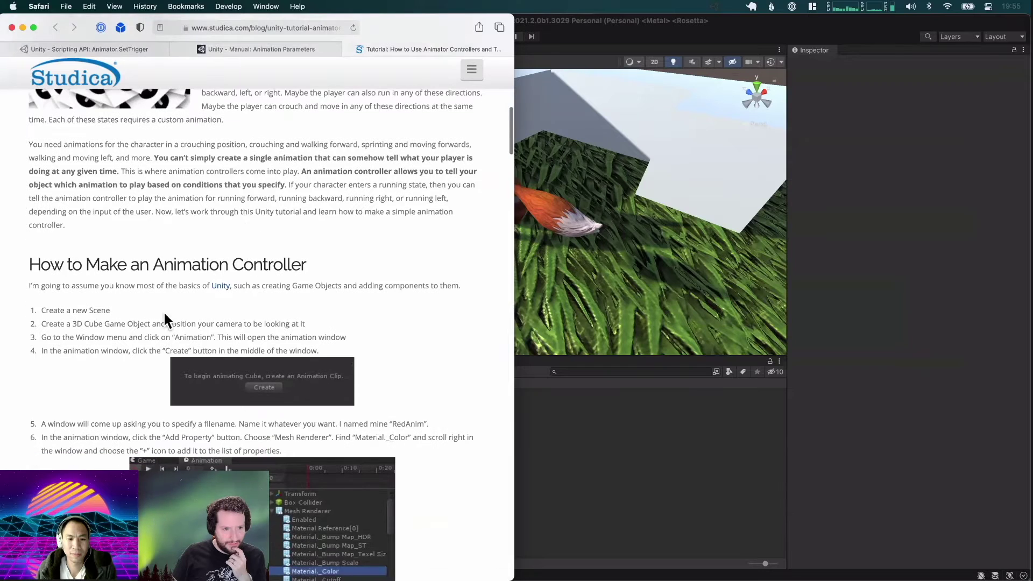
# Highlight the tutorial's third step, then return to the Unity editor
pyautogui.tripleClick(139, 337)
pyautogui.click(151, 338)
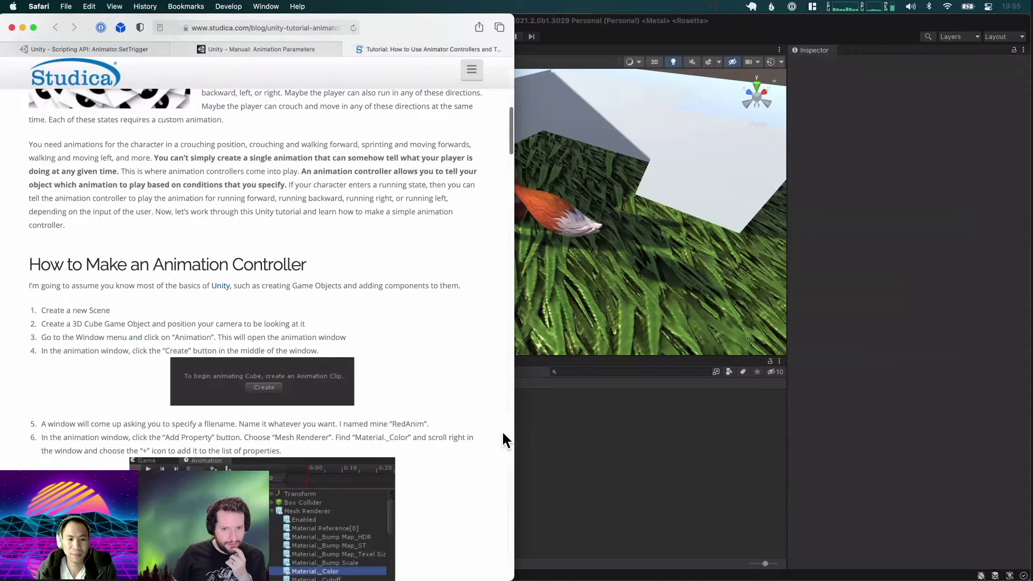
pyautogui.click(539, 435)
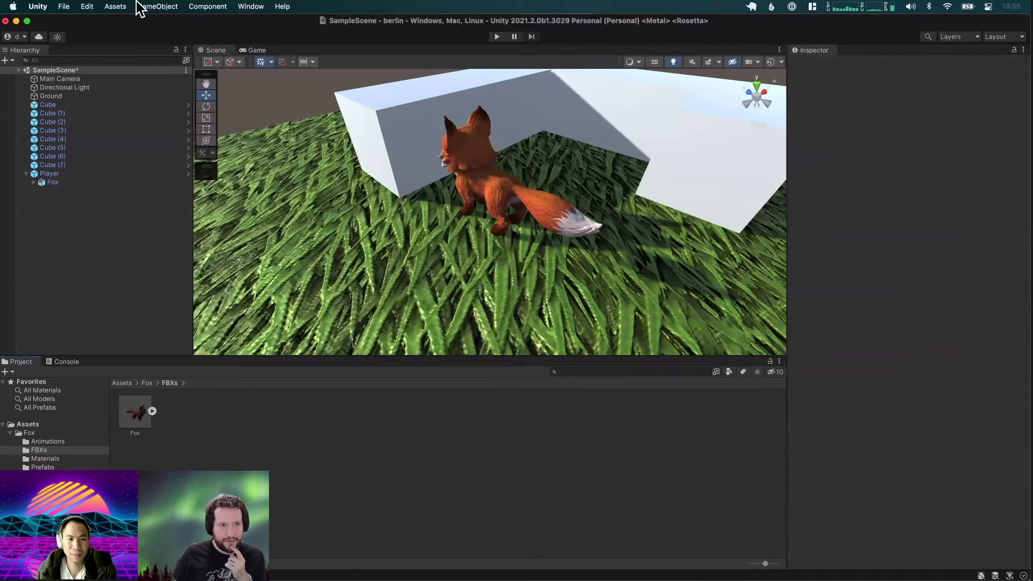
# Open the Animation window from the Window menu and dock it beside the Inspector
pyautogui.click(251, 6)
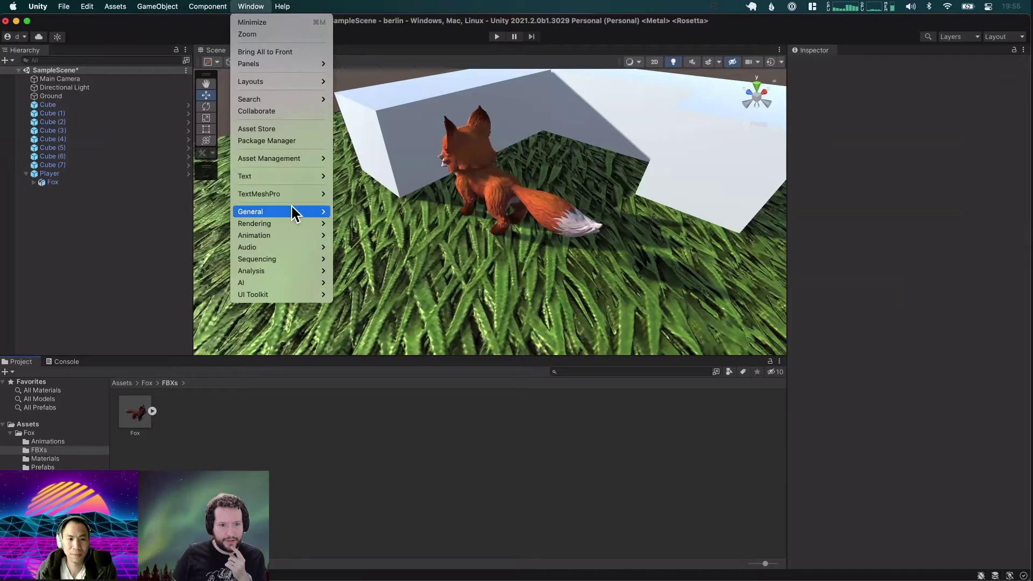
pyautogui.moveTo(294, 238)
pyautogui.click(361, 235)
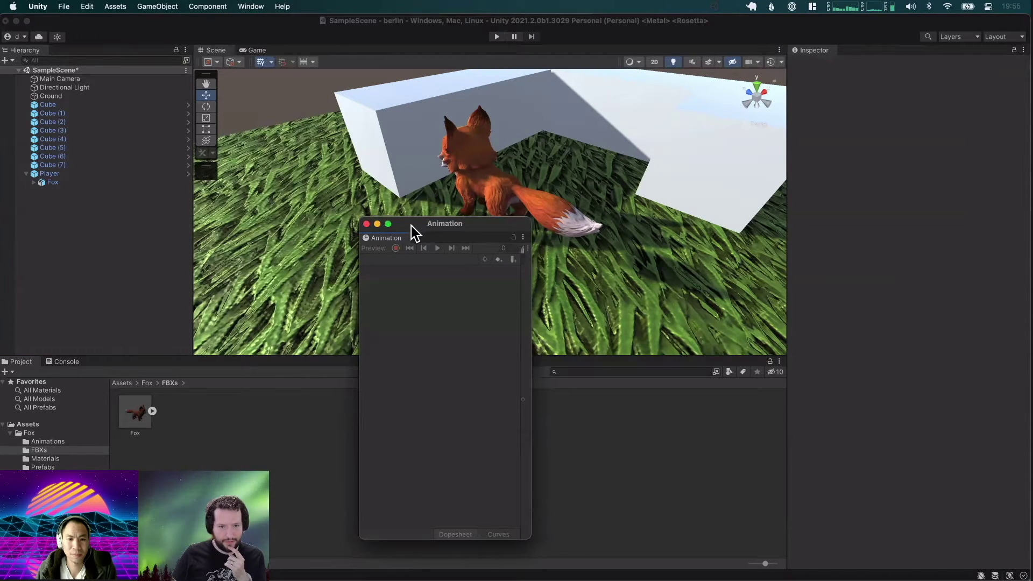
pyautogui.moveTo(404, 238); pyautogui.dragTo(870, 57)
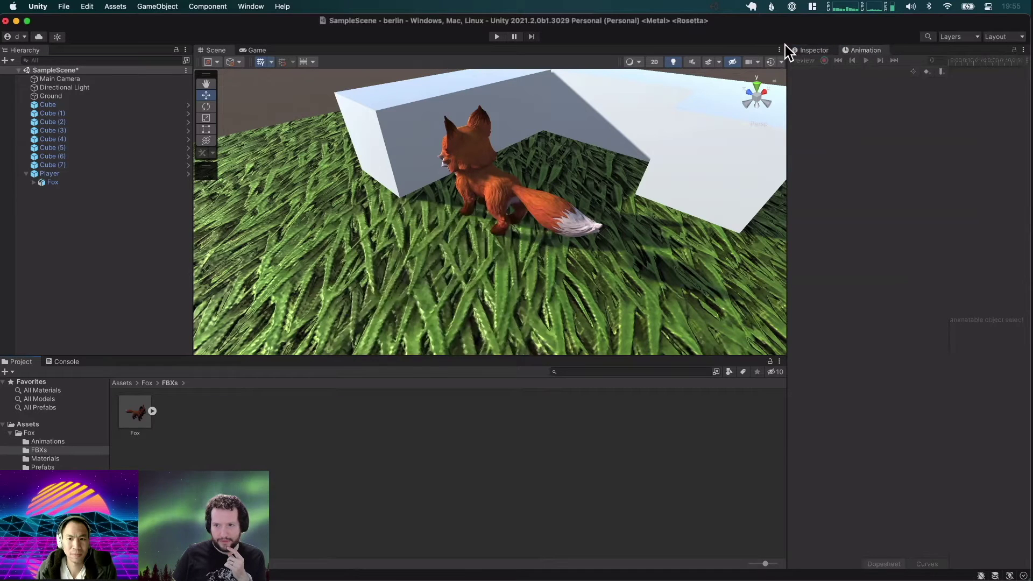
# Open the Player prefab in context, select Fox, widen the Animation panel, and return to the tutorial
pyautogui.rightClick(56, 175)
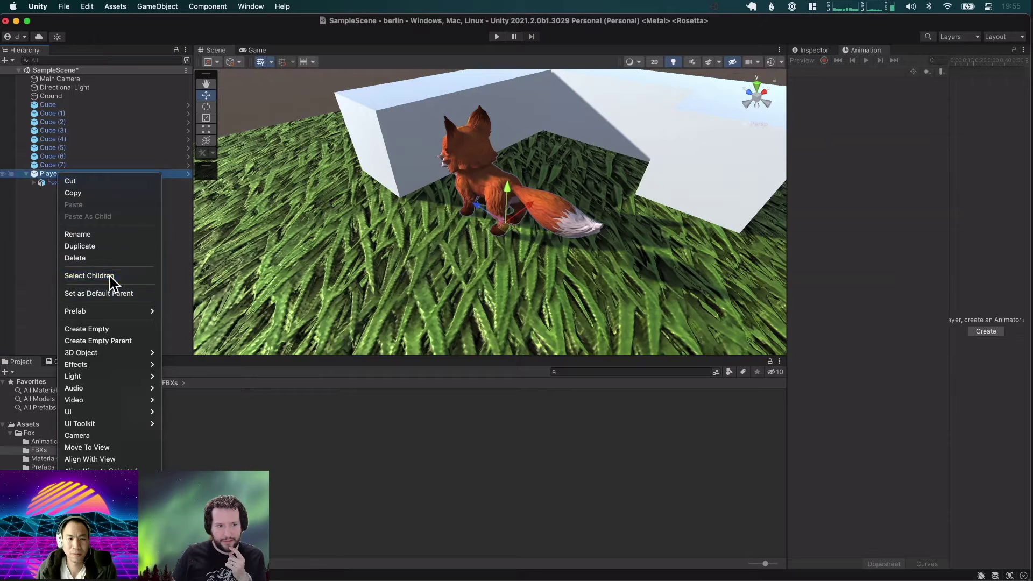
pyautogui.moveTo(143, 312)
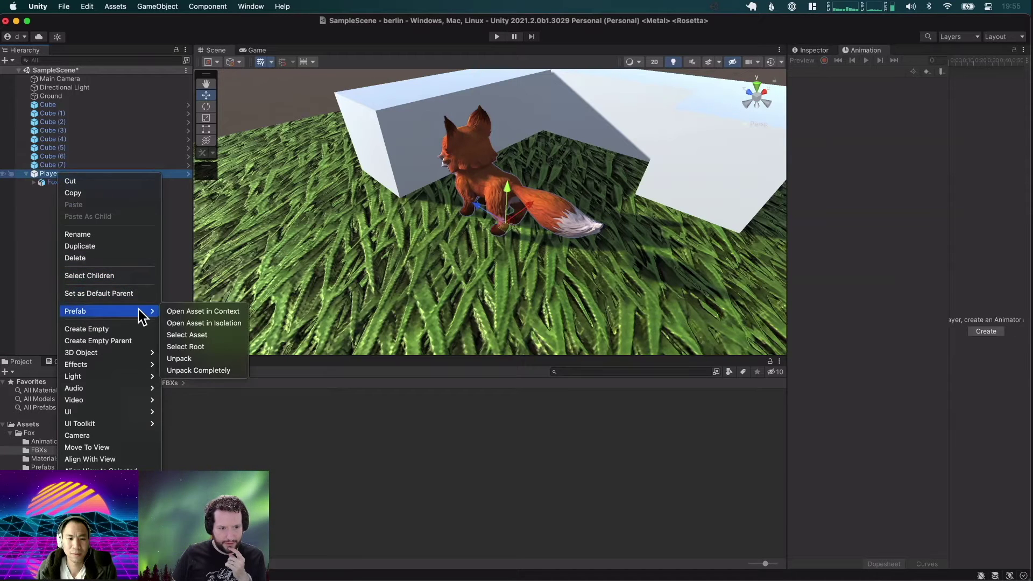
pyautogui.click(192, 311)
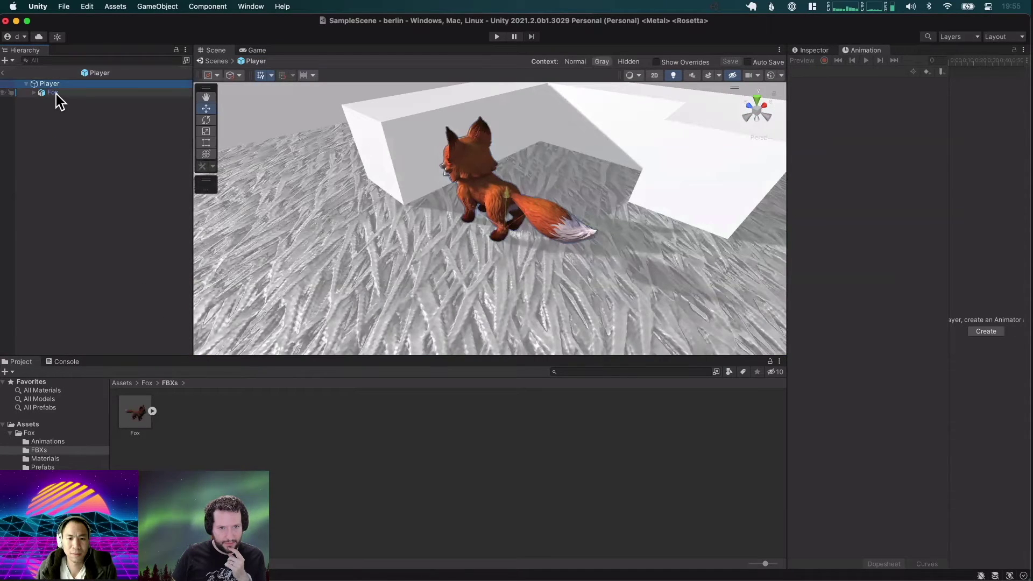
pyautogui.click(52, 92)
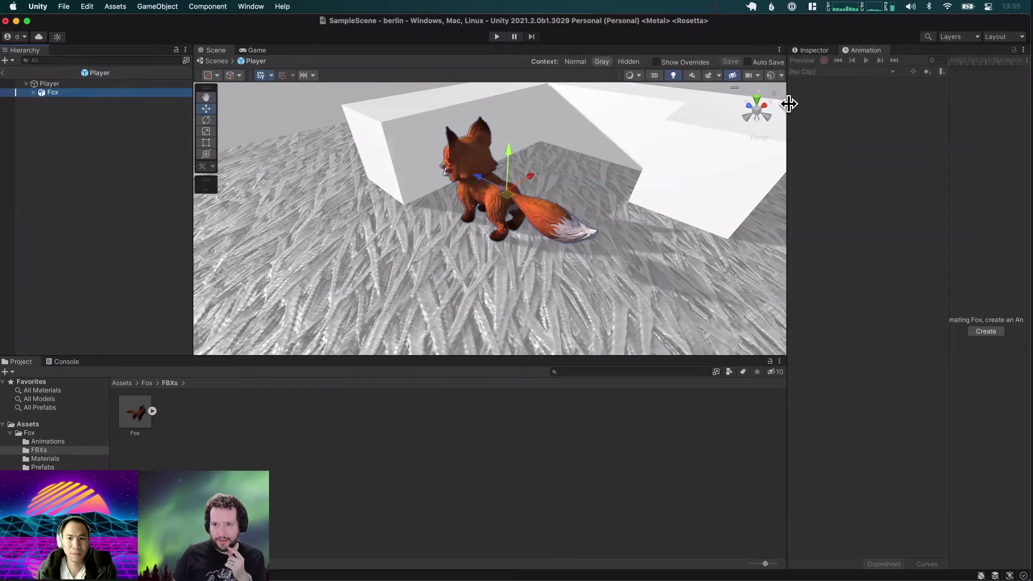
pyautogui.moveTo(787, 102); pyautogui.dragTo(683, 110)
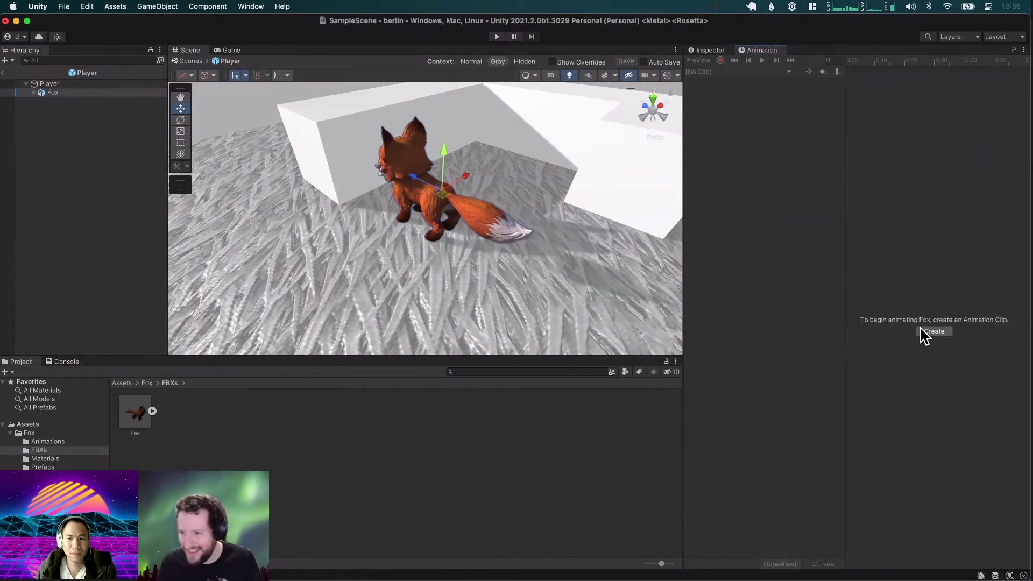
pyautogui.press('super+Tab')
pyautogui.scroll(-3, 433, 304)
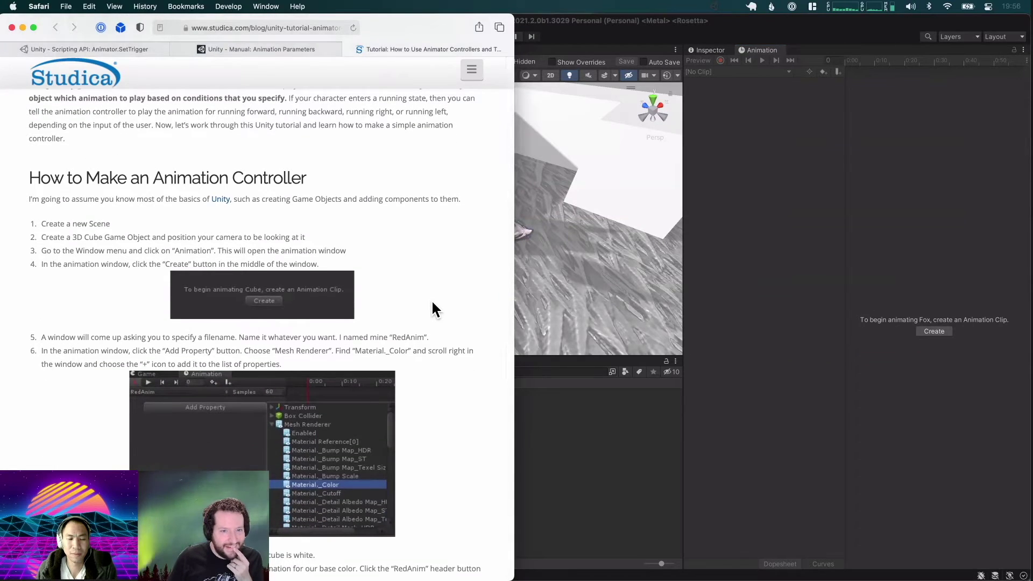
# Review the Studica tutorial's steps 5–12 on clips and Animator Controllers, then return to Unity
pyautogui.scroll(-9, 433, 304)
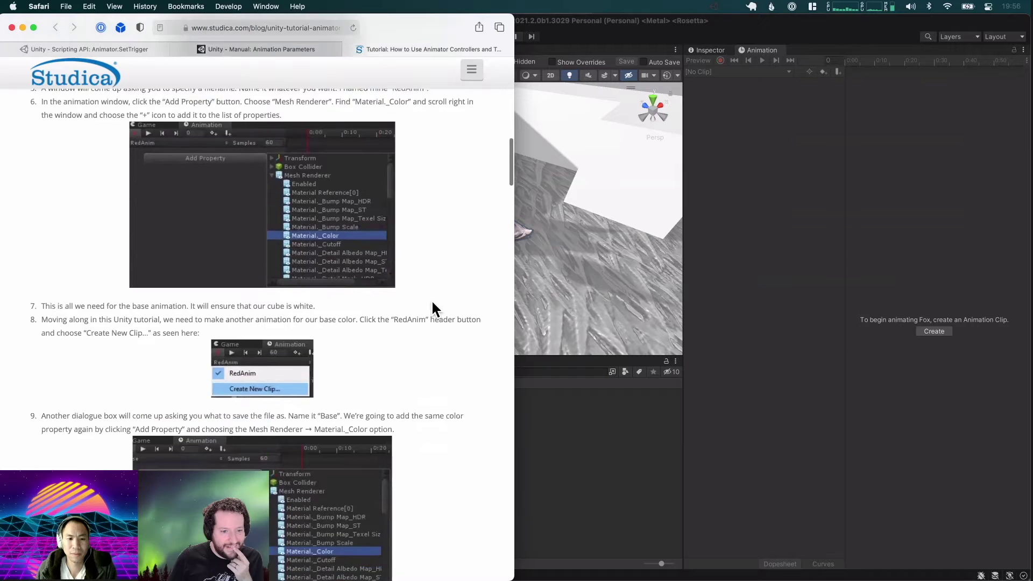
pyautogui.scroll(-8, 435, 310)
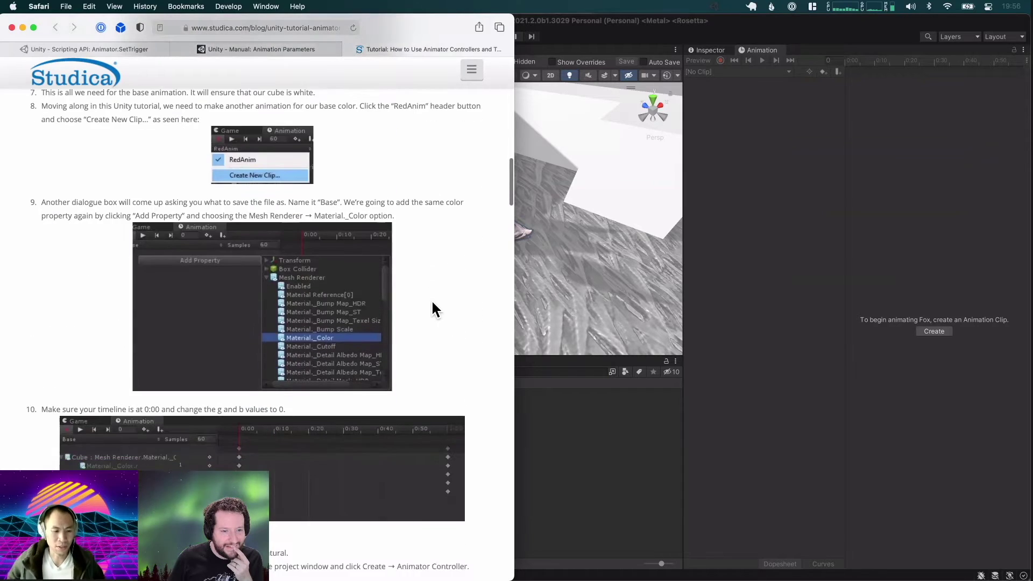
pyautogui.scroll(-18, 431, 299)
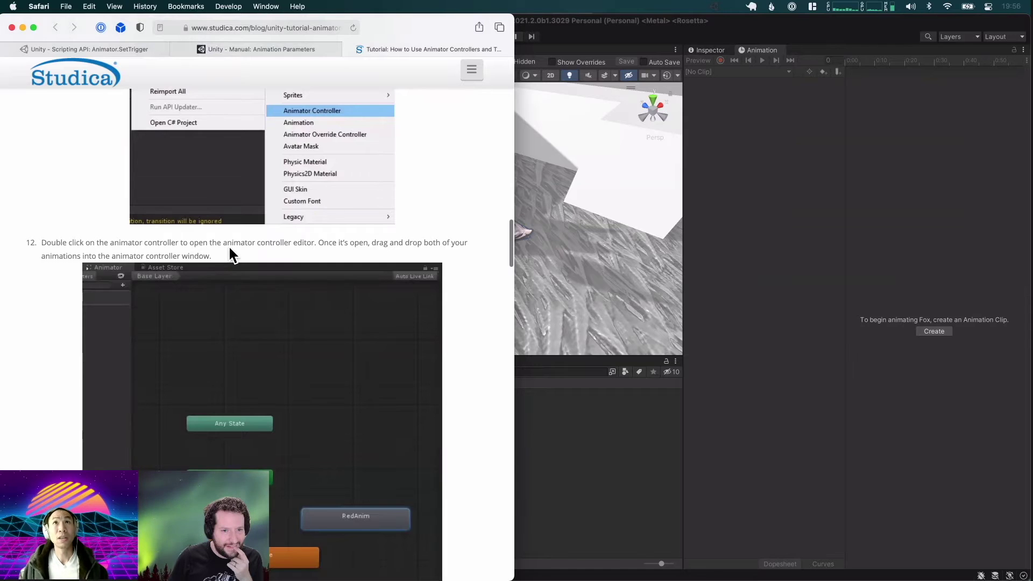
pyautogui.scroll(20, 230, 250)
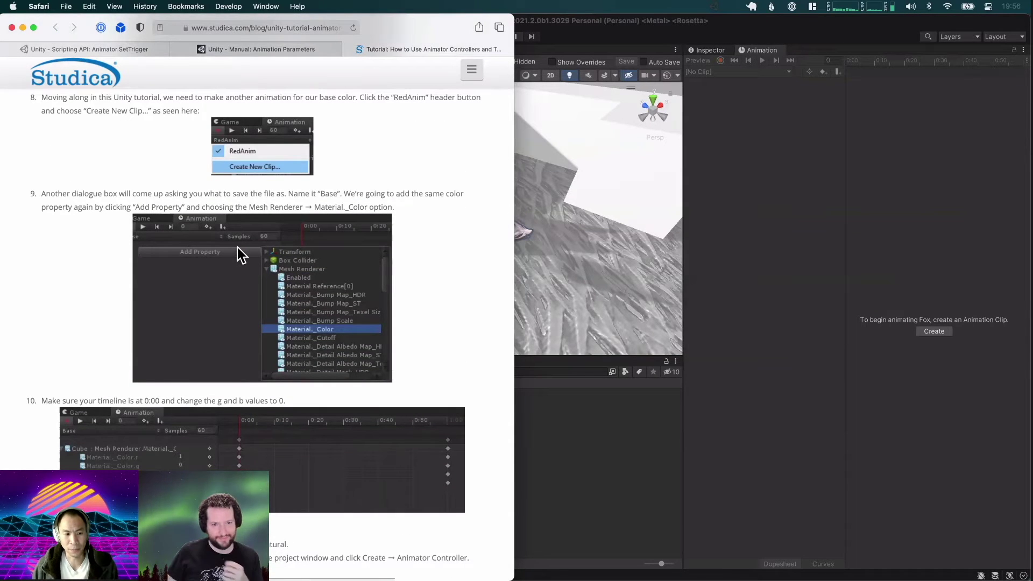
pyautogui.scroll(-3, 237, 247)
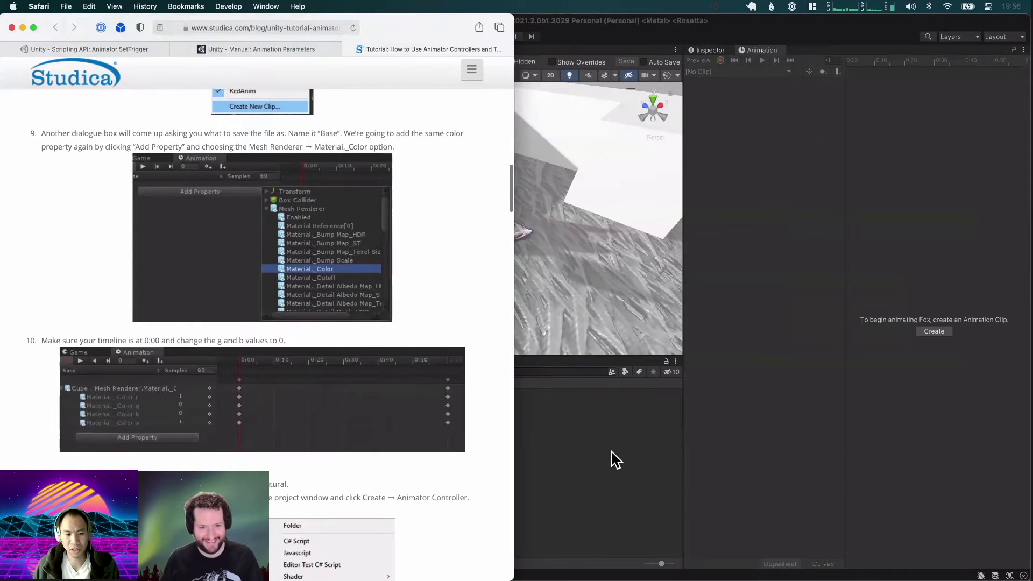
pyautogui.click(613, 450)
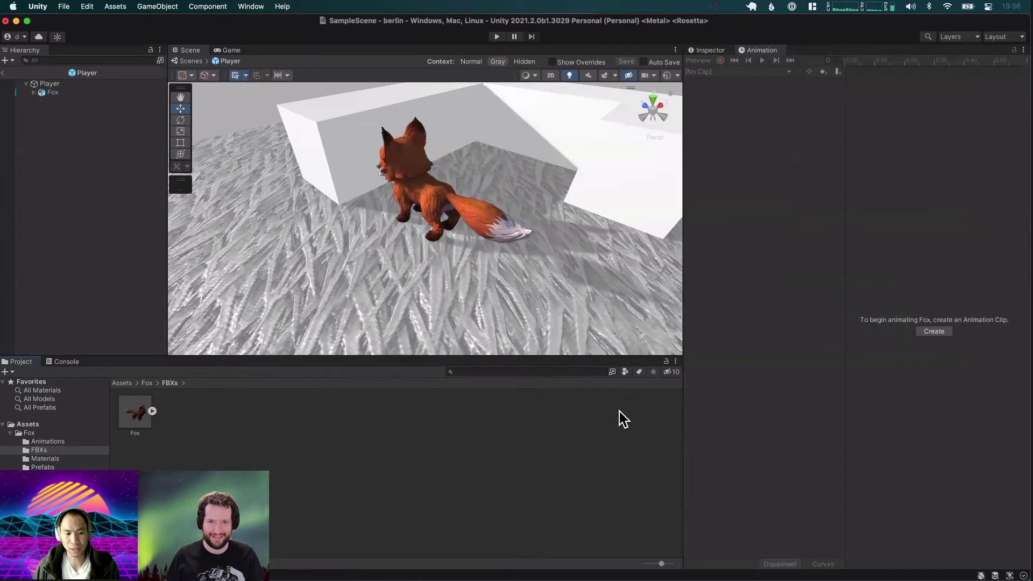
# Add an Animation component to the Player prefab by searching 'animation' in Add Component
pyautogui.click(710, 48)
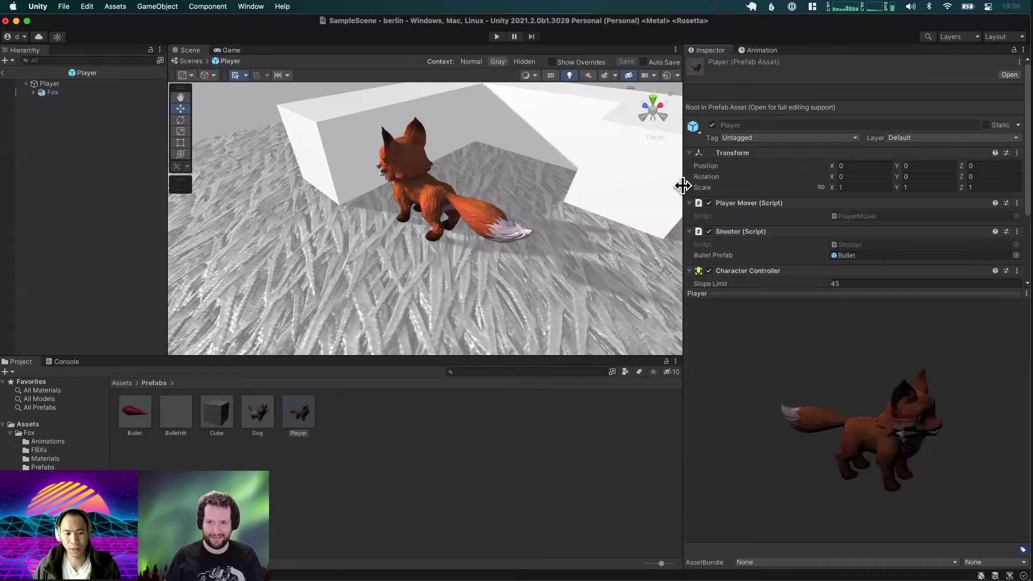
pyautogui.moveTo(687, 186); pyautogui.dragTo(764, 202)
pyautogui.moveTo(838, 289); pyautogui.dragTo(823, 406)
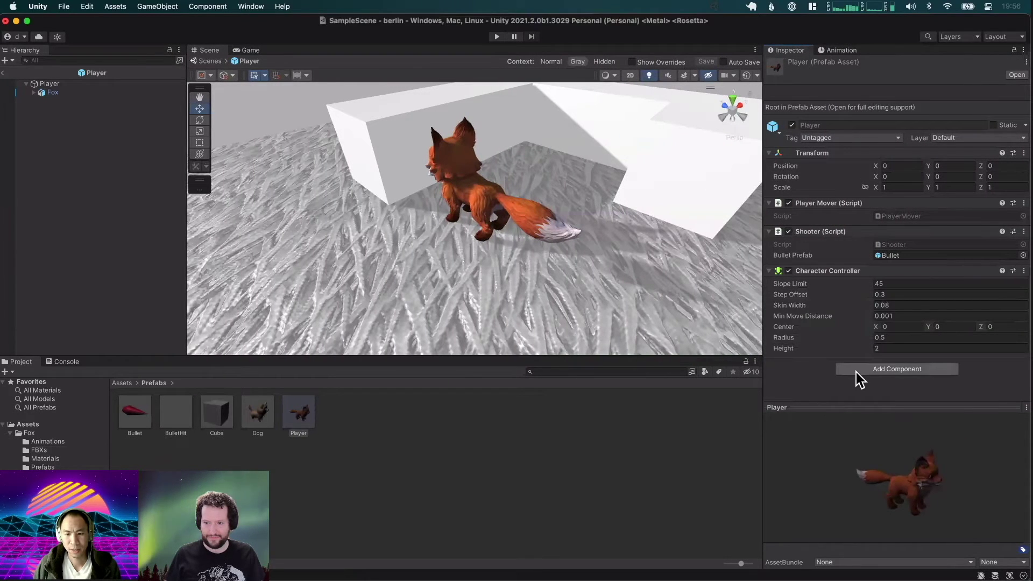
pyautogui.click(857, 372)
pyautogui.write('animation')
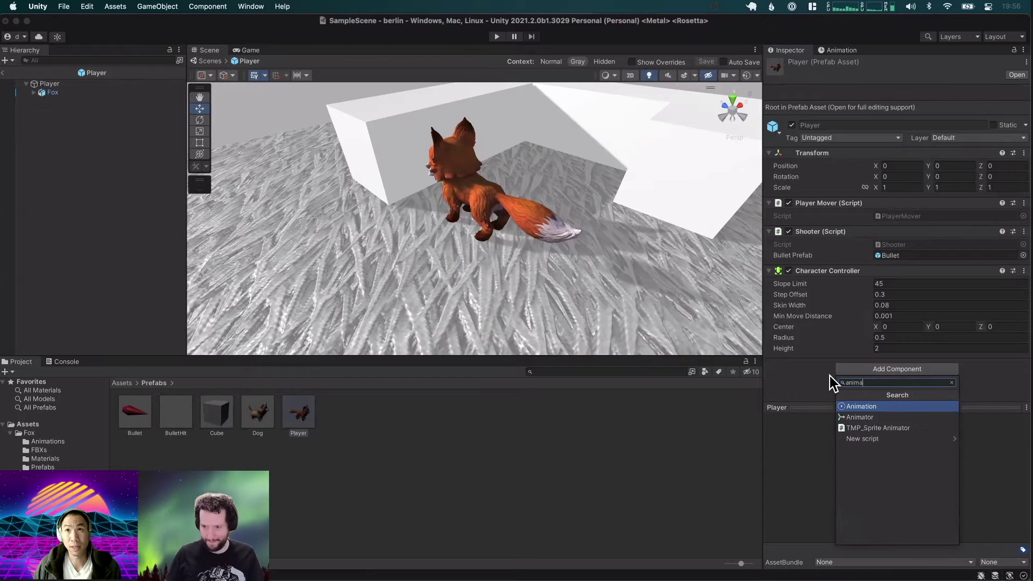
pyautogui.press('Down')
pyautogui.press('Up')
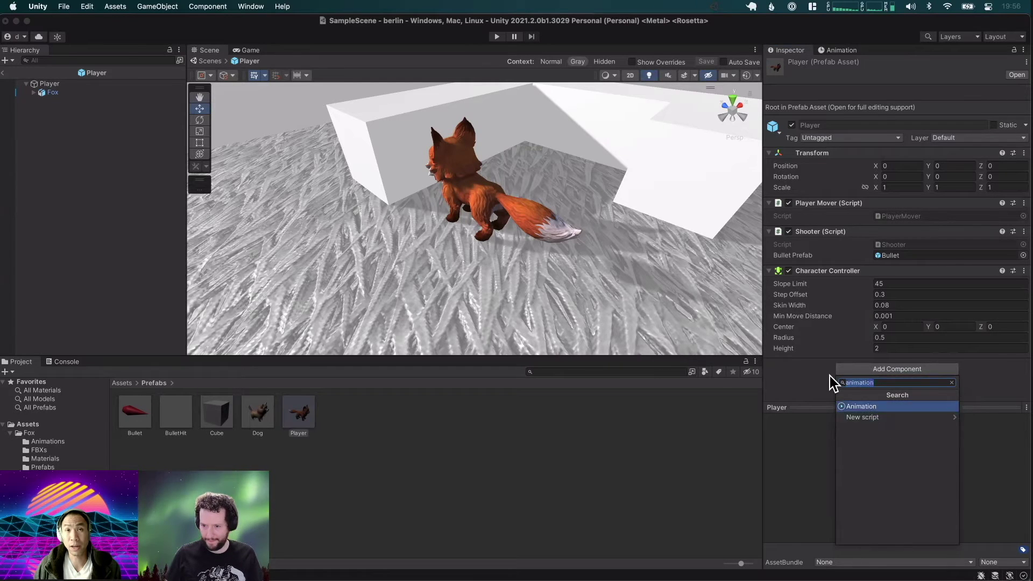
pyautogui.press('Return')
pyautogui.scroll(-2, 836, 382)
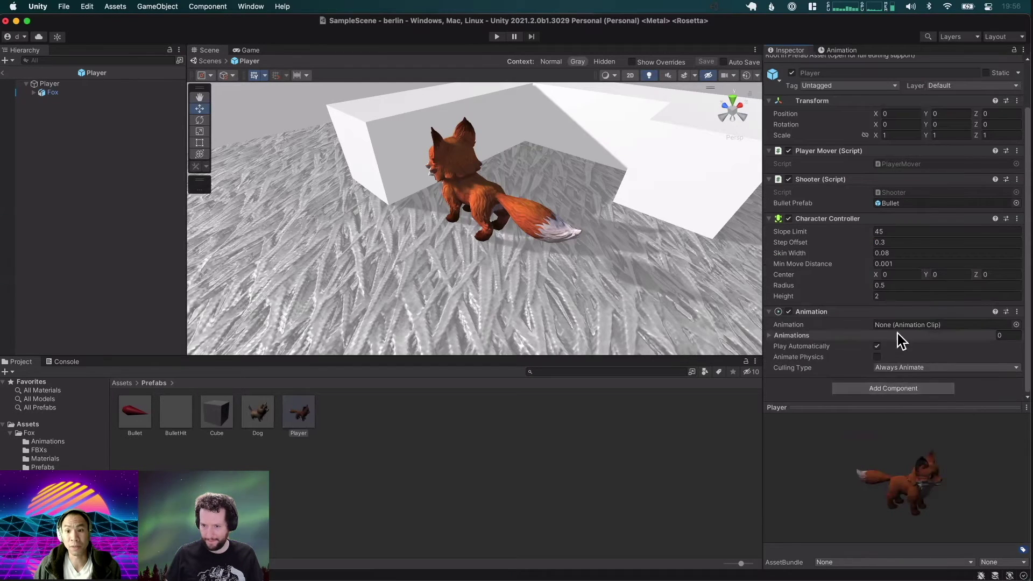
# Set the Animation component's clip to Fox_Idle and start play mode to test it
pyautogui.click(920, 325)
pyautogui.click(1015, 324)
pyautogui.write('a')
pyautogui.press('BackSpace')
pyautogui.write('idle')
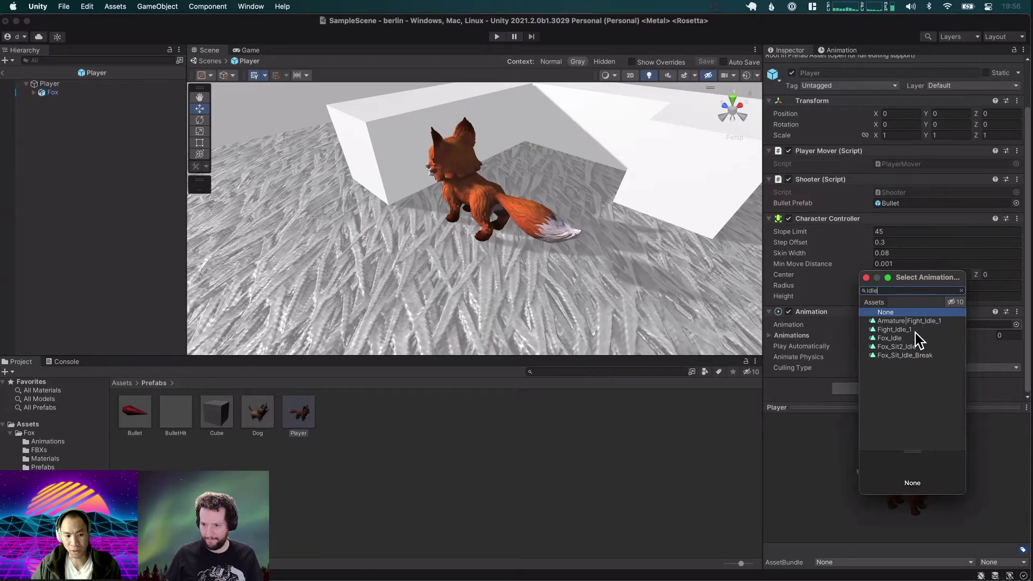
pyautogui.click(915, 331)
pyautogui.doubleClick(914, 337)
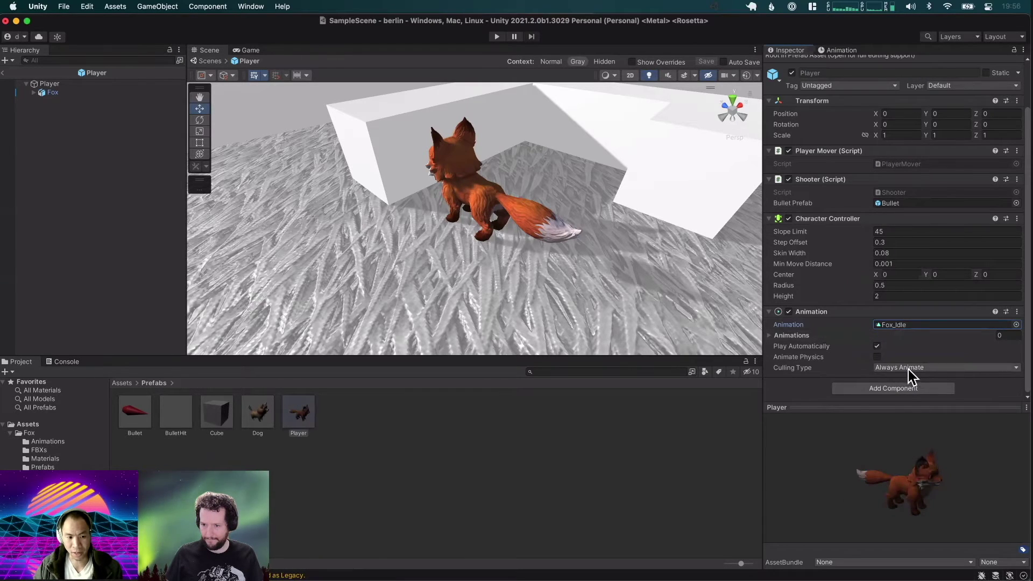
pyautogui.click(496, 37)
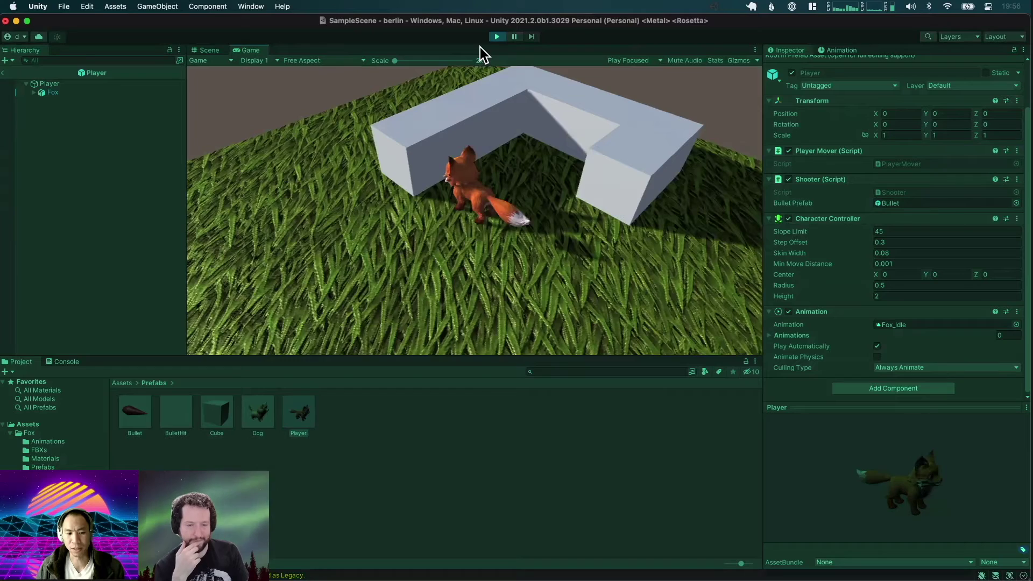
# Walk the fox briefly, stop play mode, exit prefab editing, and reselect the Player object
pyautogui.press('s')
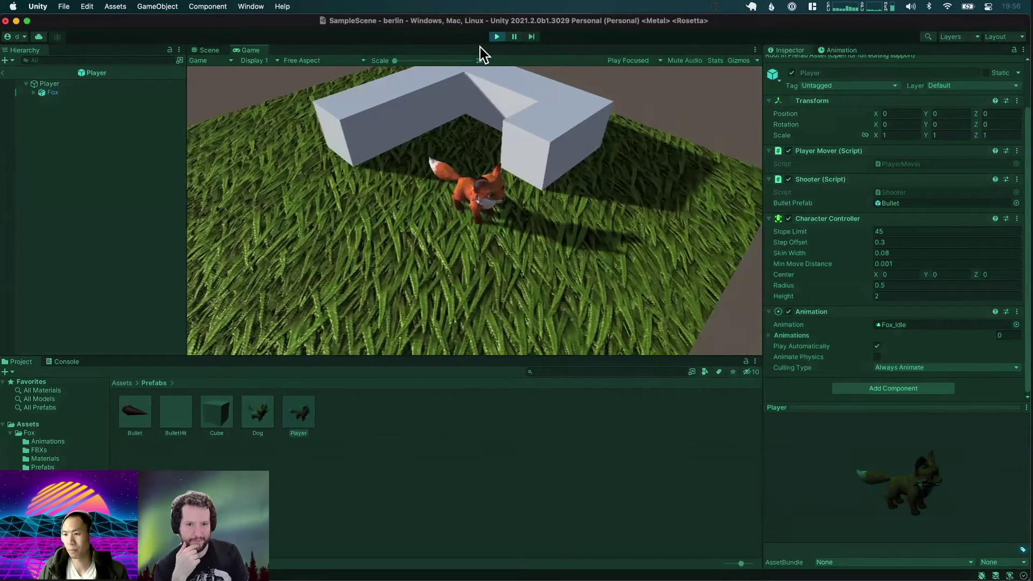
pyautogui.click(496, 37)
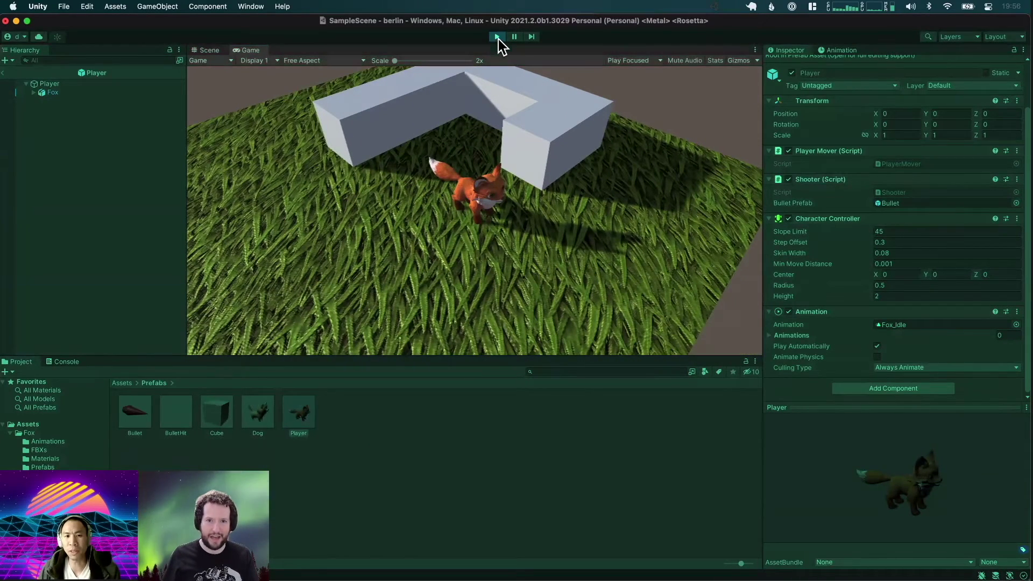
pyautogui.click(4, 74)
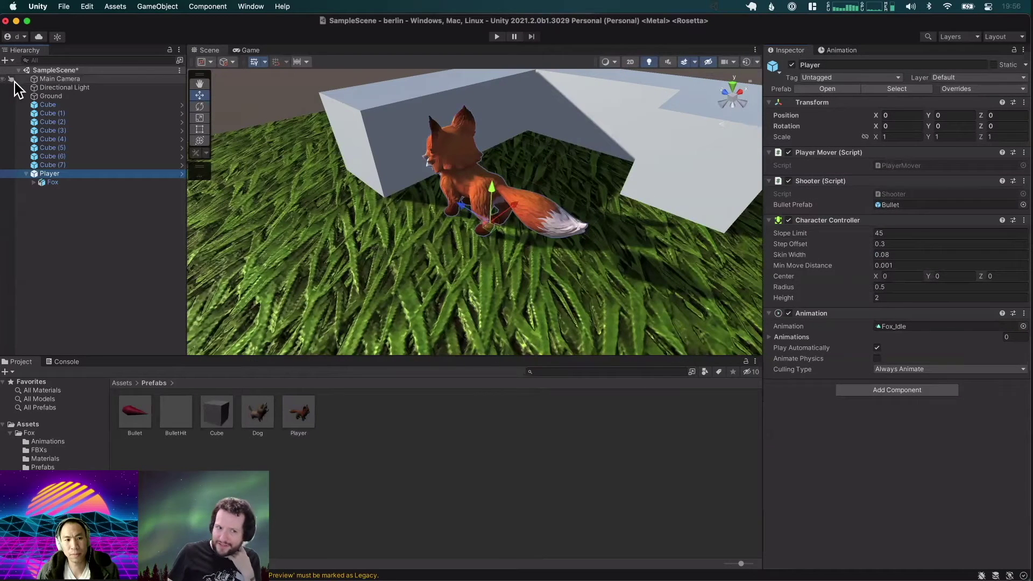
pyautogui.click(56, 204)
pyautogui.click(56, 174)
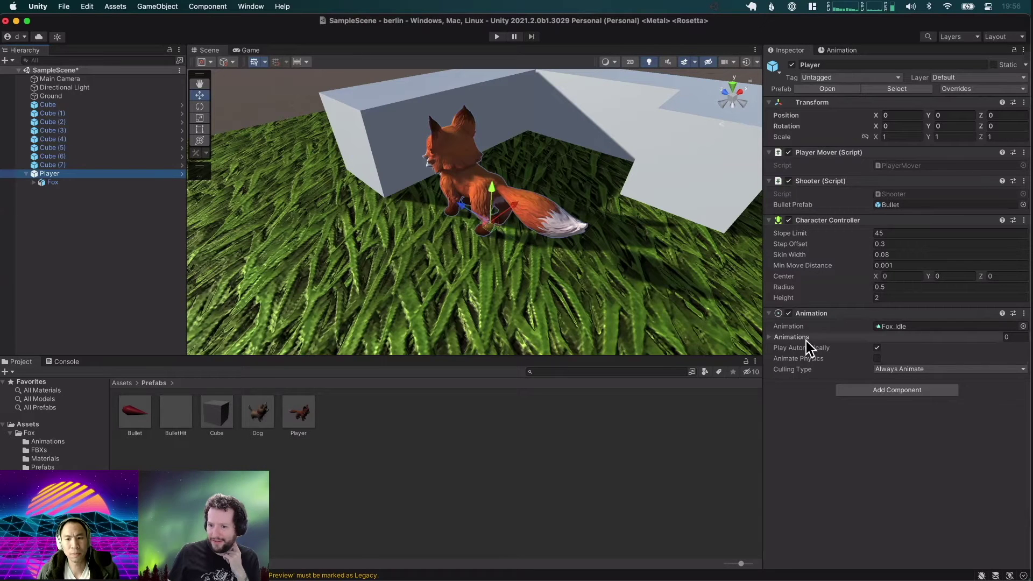
# Add Fox_Idle as Element 0 of the Animations list and start the game
pyautogui.click(768, 335)
pyautogui.click(768, 335)
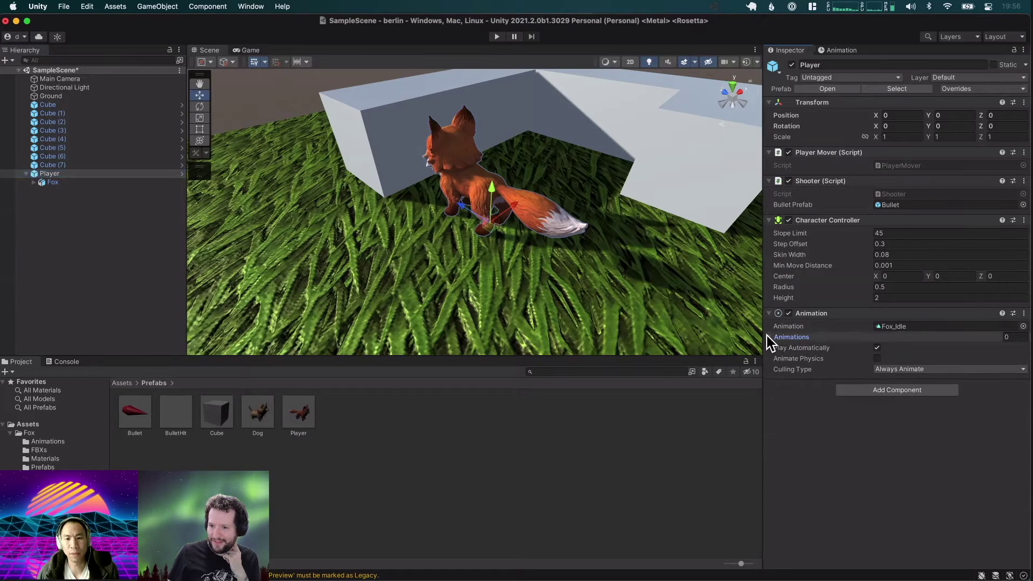
pyautogui.click(768, 336)
pyautogui.click(1000, 363)
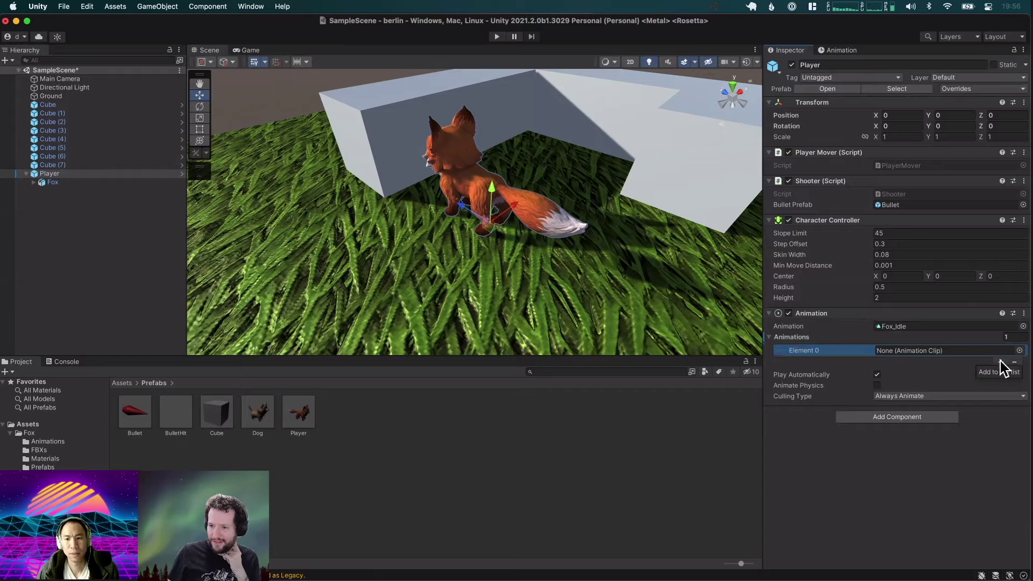
pyautogui.click(1019, 350)
pyautogui.scroll(-2, 974, 462)
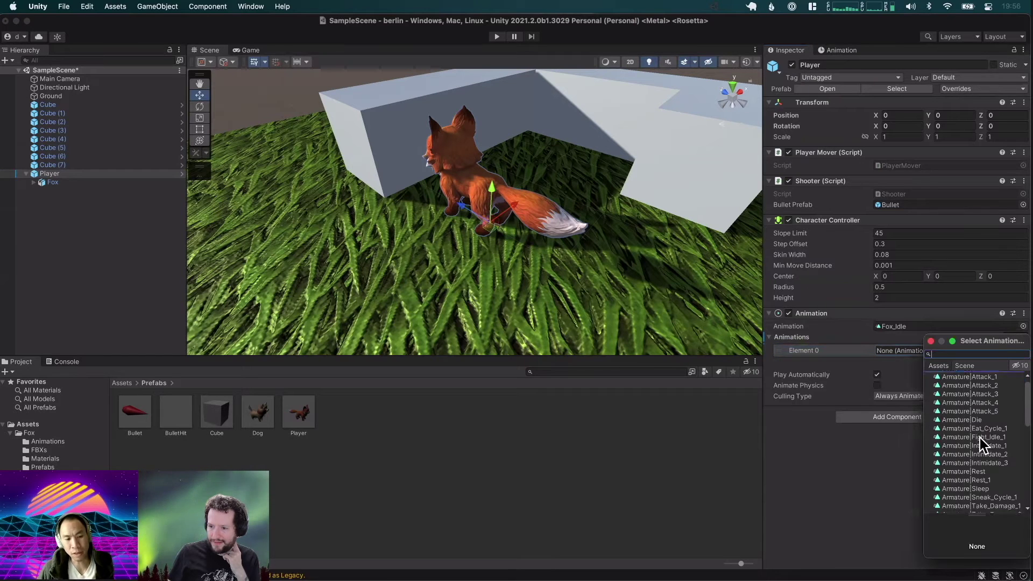
pyautogui.scroll(-4, 968, 479)
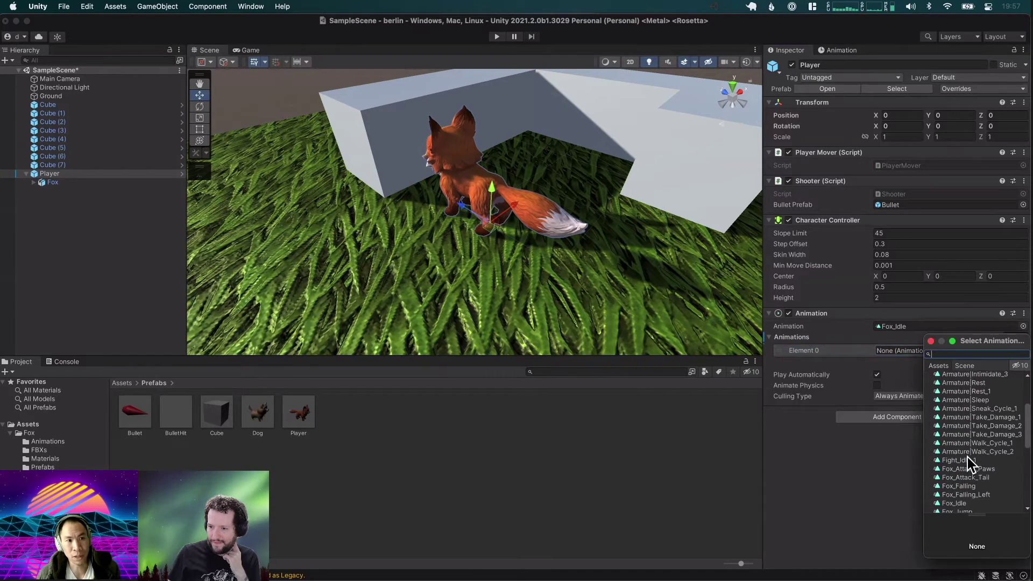
pyautogui.scroll(-1, 966, 457)
pyautogui.doubleClick(968, 486)
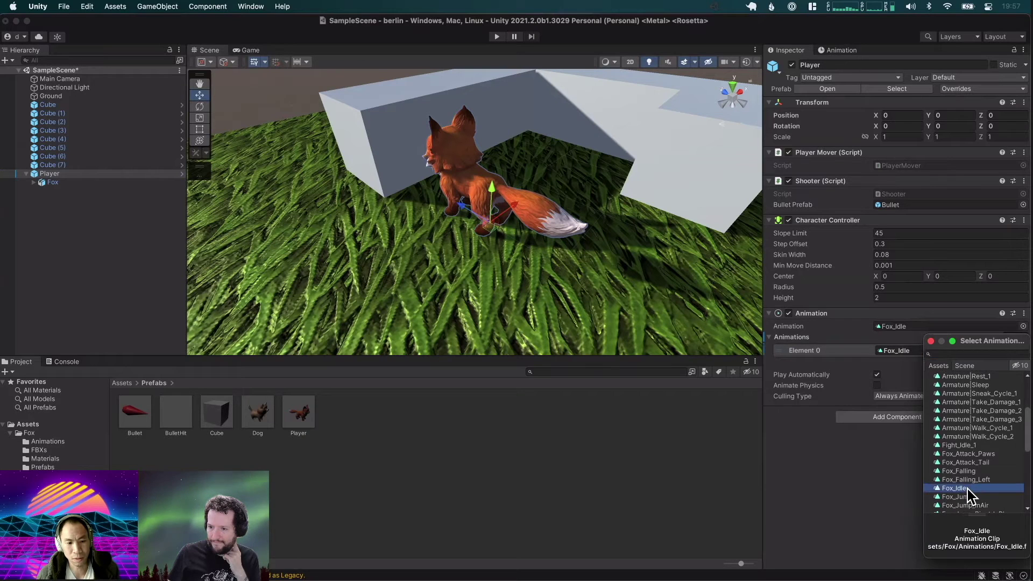
pyautogui.click(496, 36)
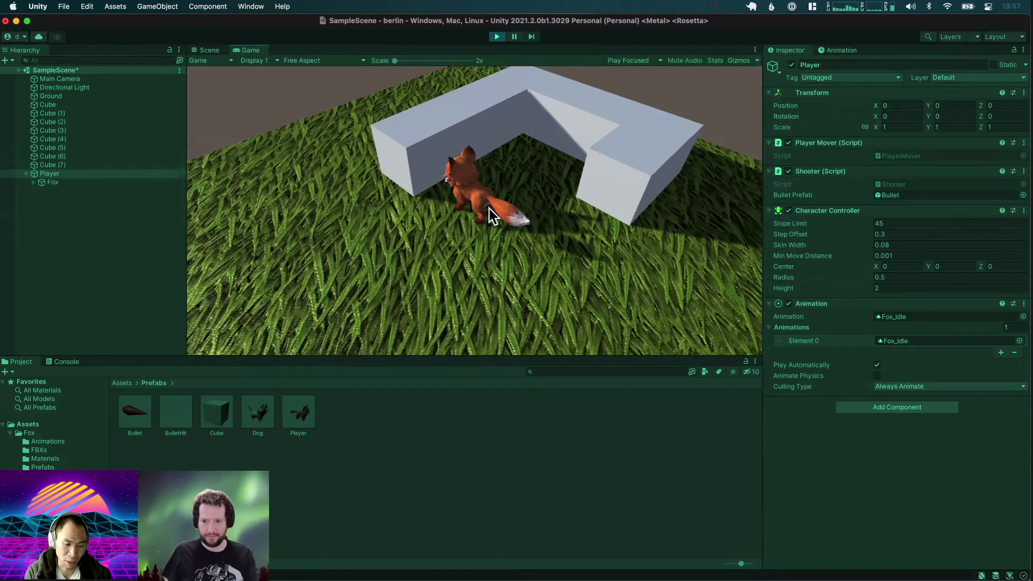
# Walk the fox across the grass with the S, A, S and W keys
pyautogui.press('s')
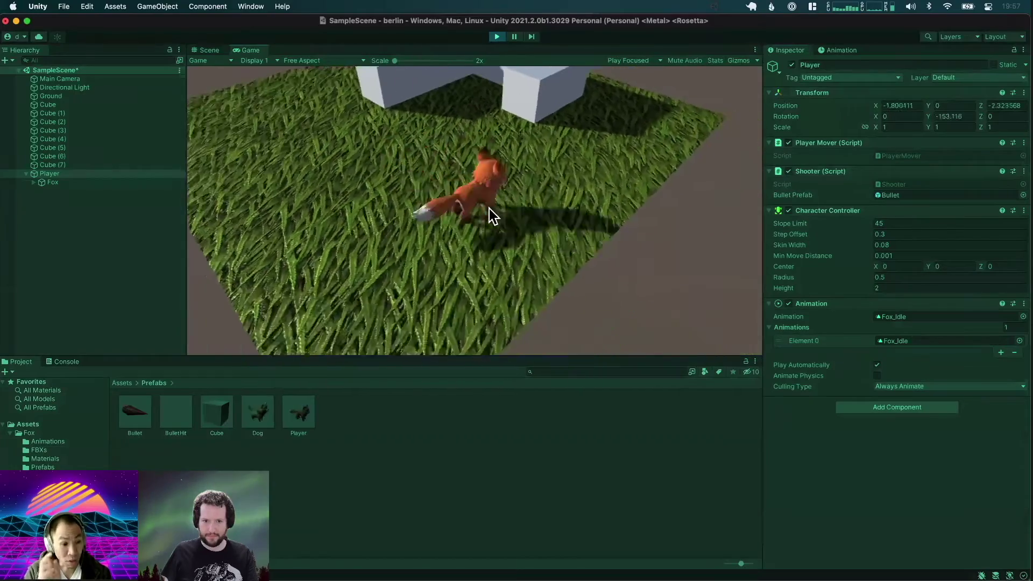
pyautogui.press('a')
pyautogui.press('s')
pyautogui.press('w')
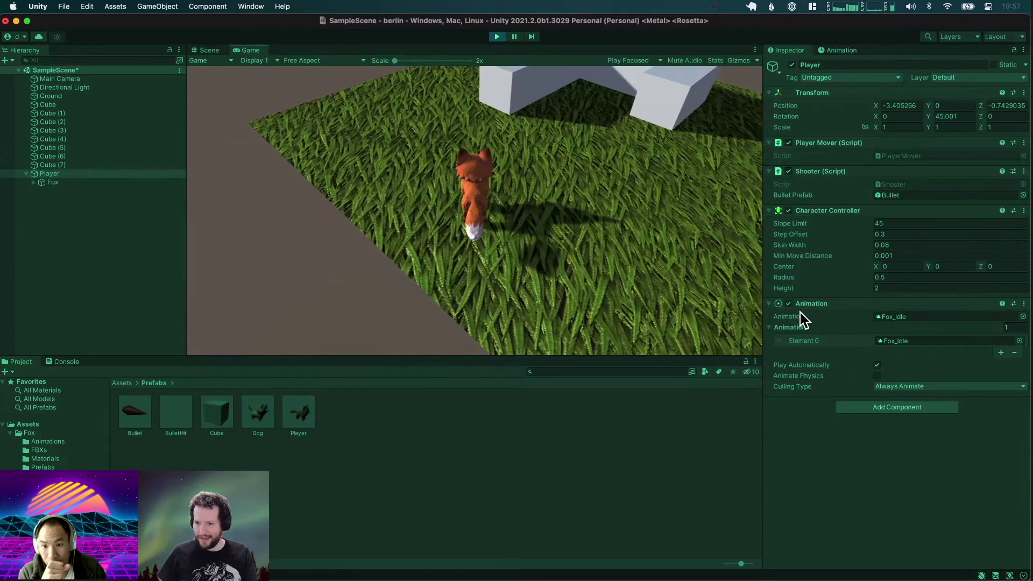
# Remove the Animation component from the Player object
pyautogui.click(1023, 304)
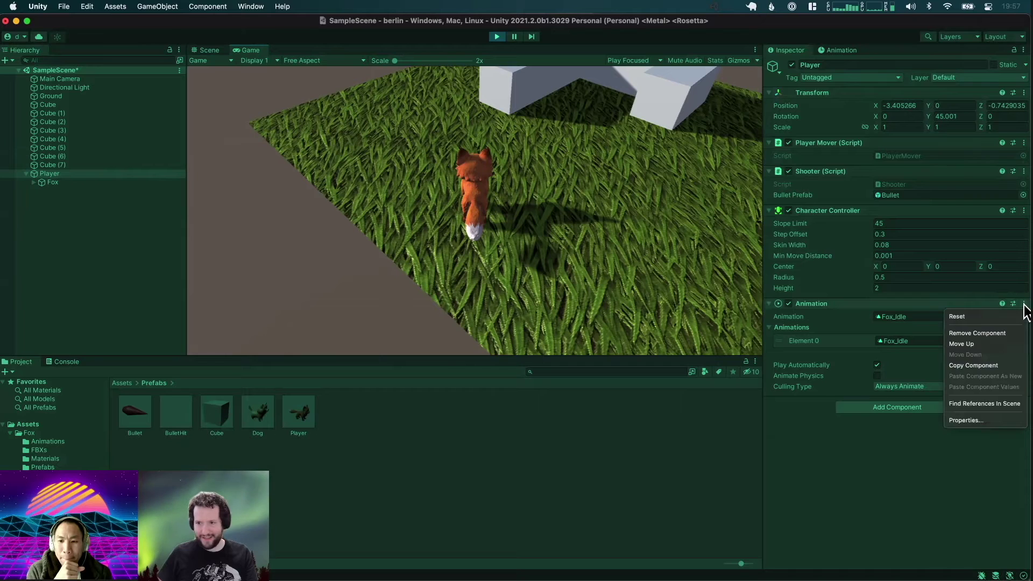
pyautogui.click(1022, 303)
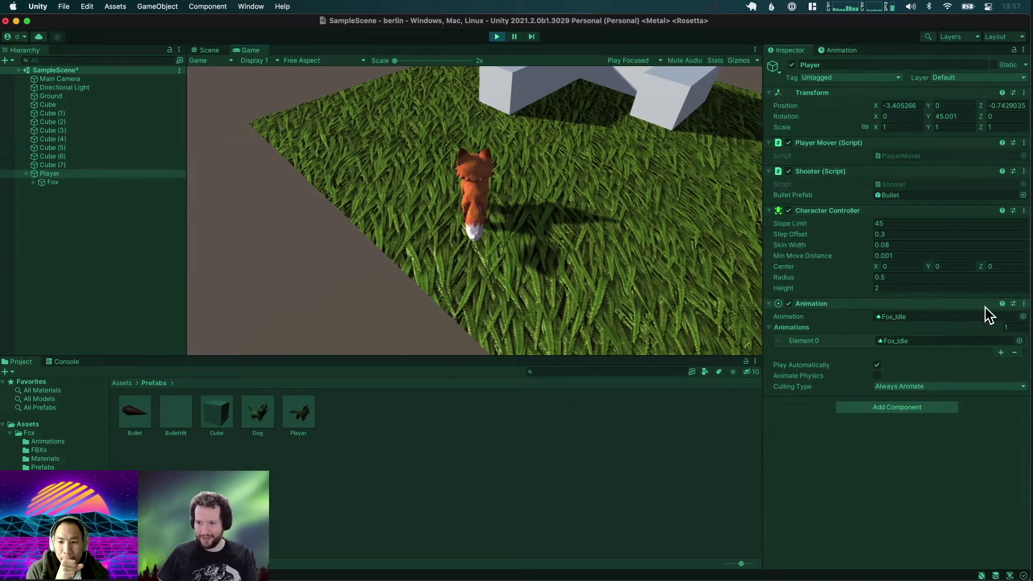
pyautogui.click(1022, 304)
pyautogui.click(998, 334)
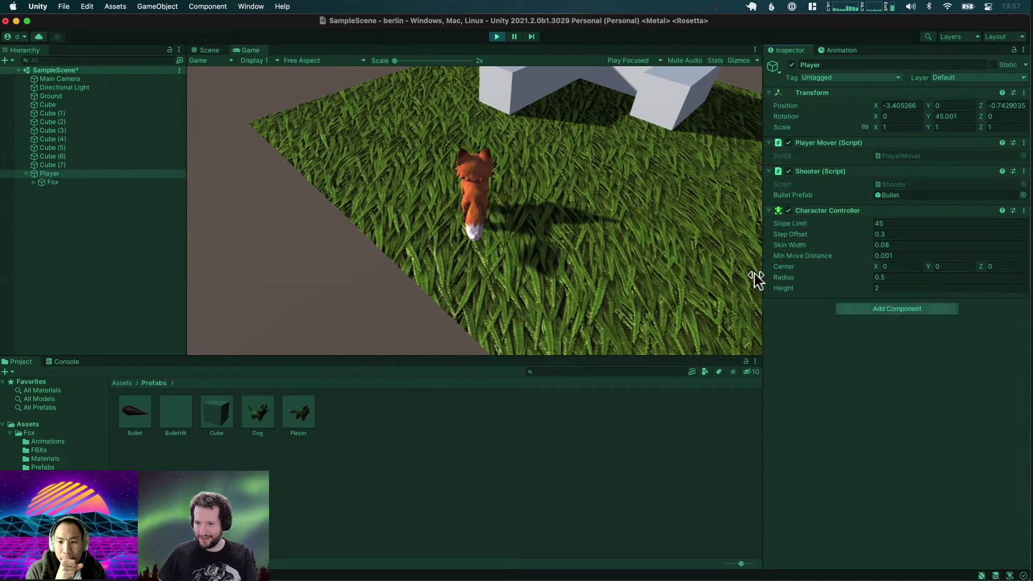
# Add an Animation component to Fox with Armature|Attack_1 as its default clip
pyautogui.click(52, 183)
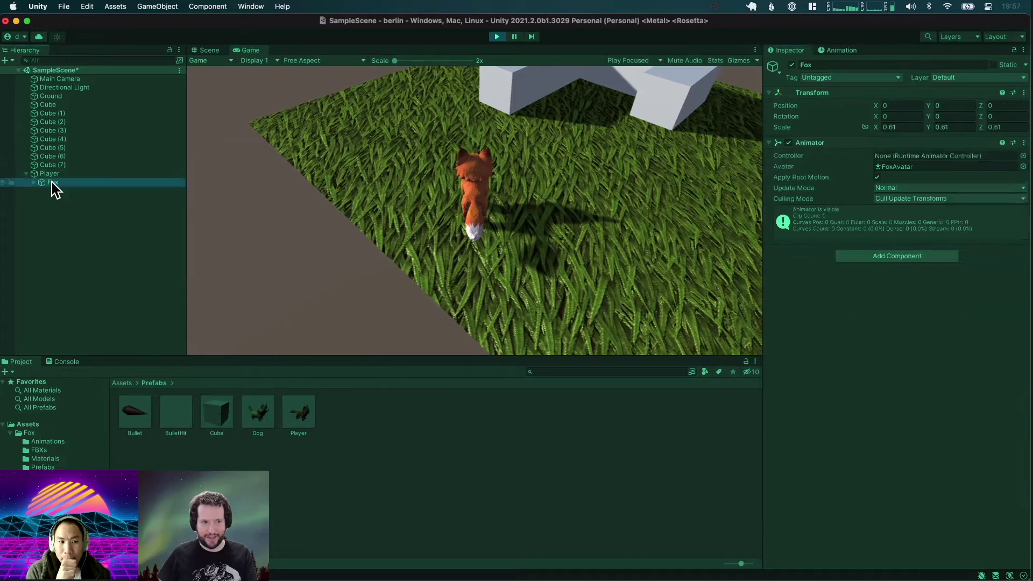
pyautogui.click(888, 257)
pyautogui.click(874, 294)
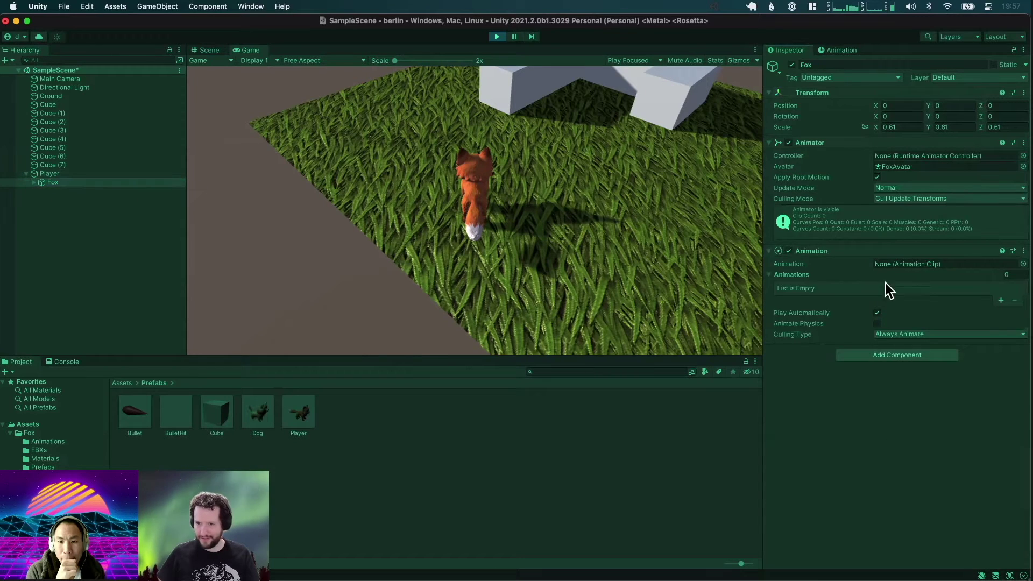
pyautogui.click(1023, 263)
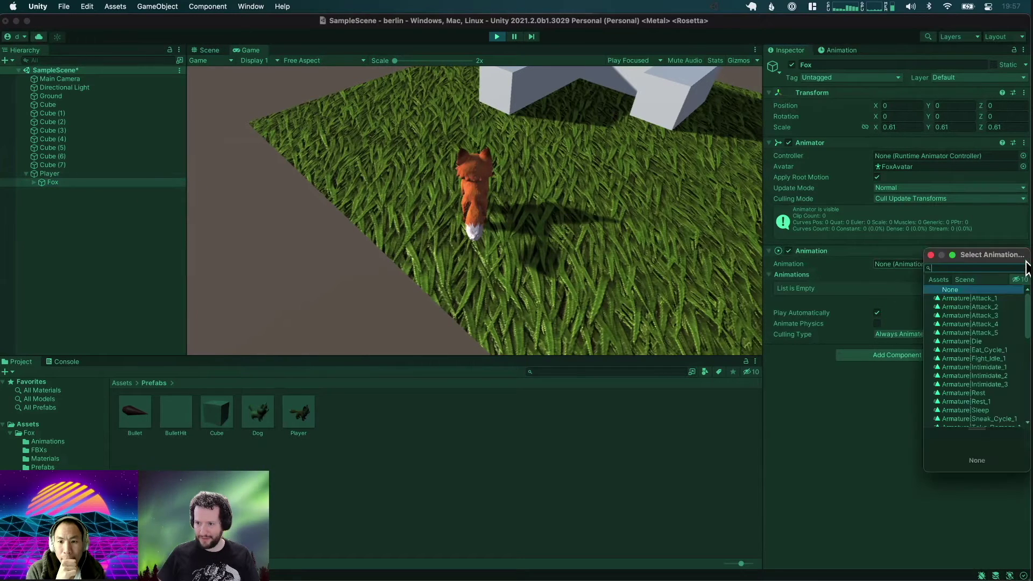
pyautogui.doubleClick(970, 300)
# Fill Fox's Animations list with Armature|Attack_2 as Element 0 and Armature|Rest as Element 1
pyautogui.click(1000, 301)
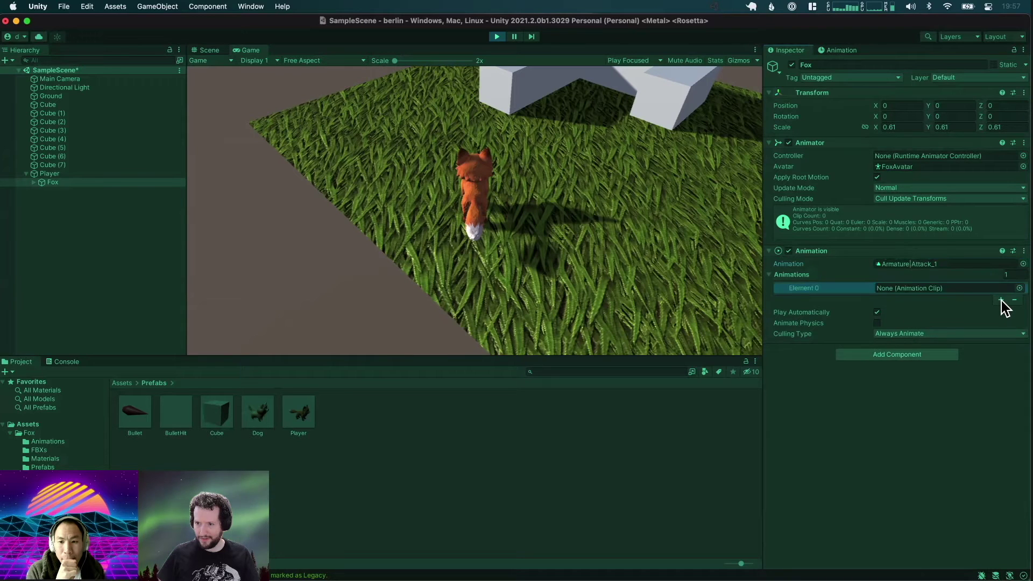
pyautogui.click(1001, 303)
pyautogui.click(1019, 288)
pyautogui.doubleClick(969, 342)
pyautogui.click(1019, 299)
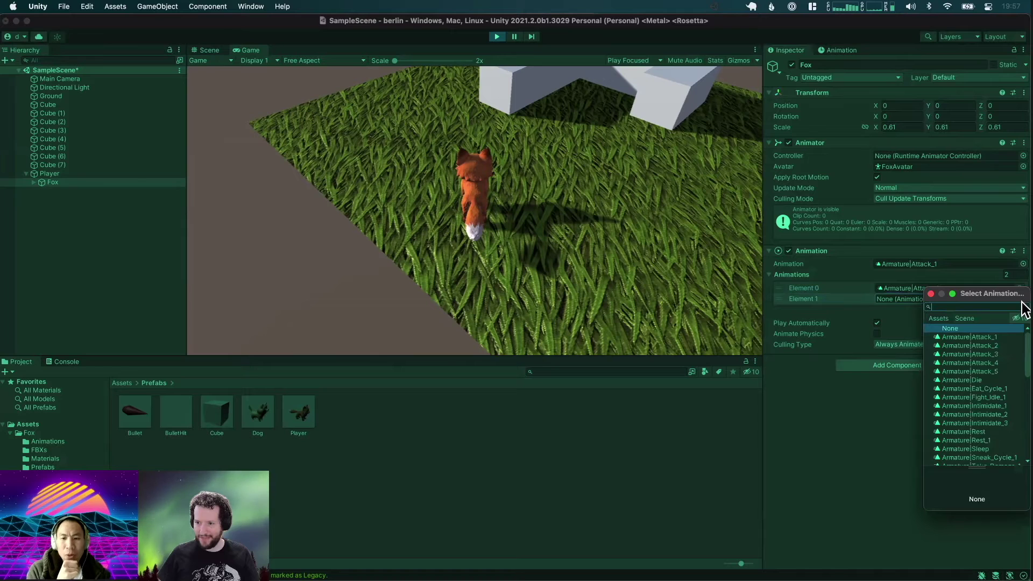
pyautogui.click(961, 428)
pyautogui.doubleClick(961, 429)
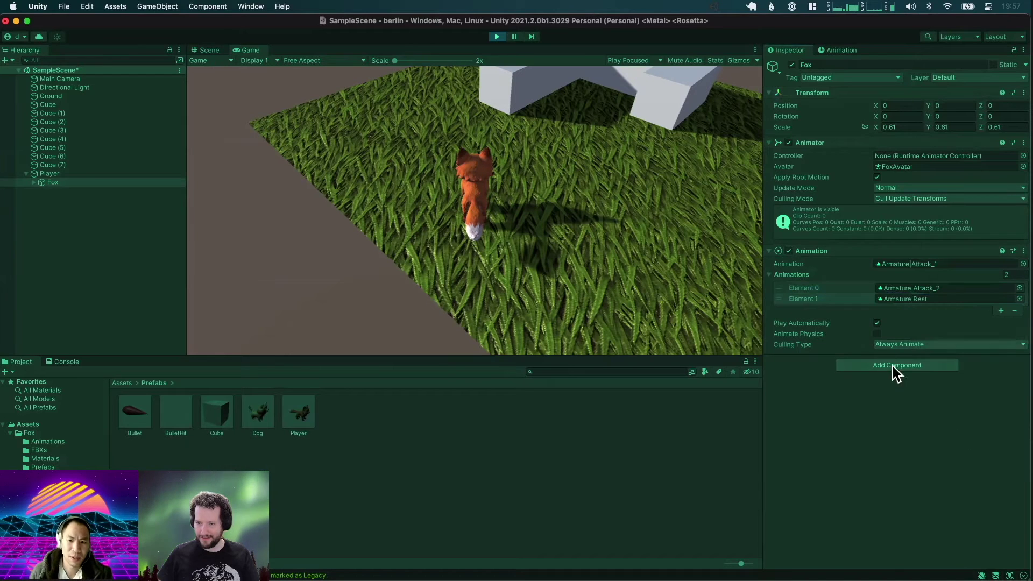
# Turn on Animate Physics and keep the culling type at Always Animate
pyautogui.click(54, 181)
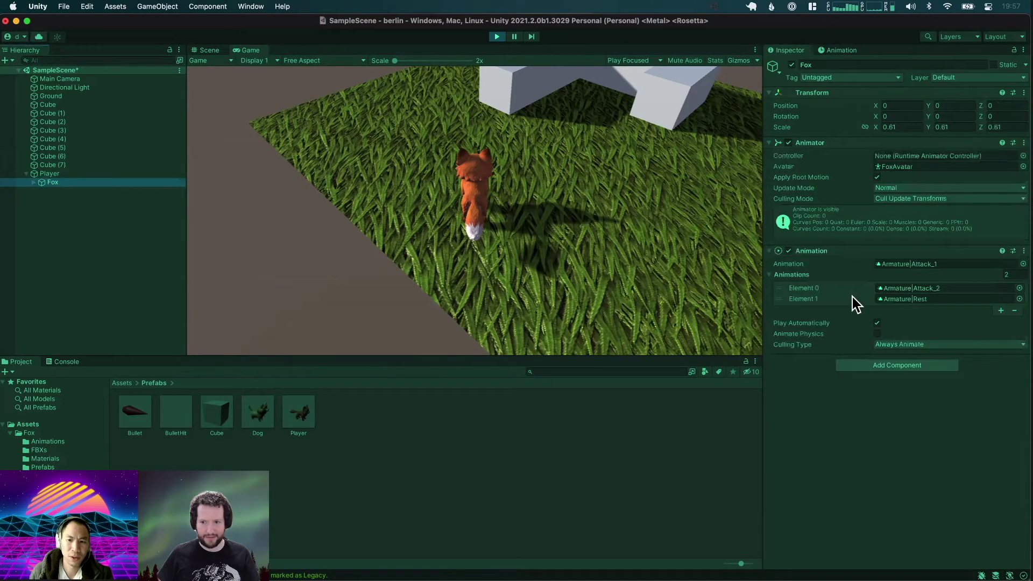
pyautogui.click(877, 334)
pyautogui.click(889, 344)
pyautogui.click(913, 346)
# Move the fox around the grass with S, W and D, then stop the game
pyautogui.click(554, 176)
pyautogui.press('s')
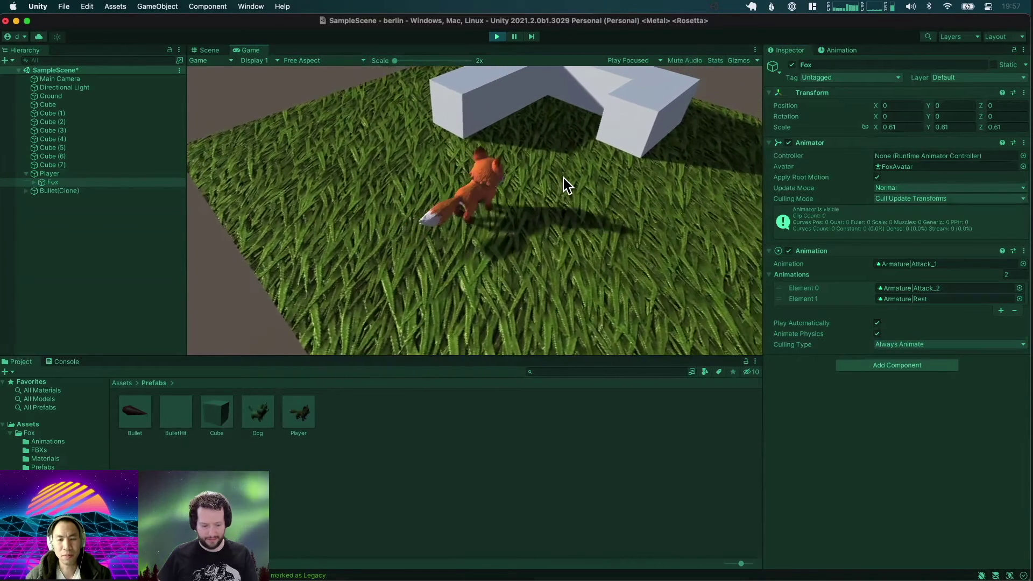
pyautogui.press('w')
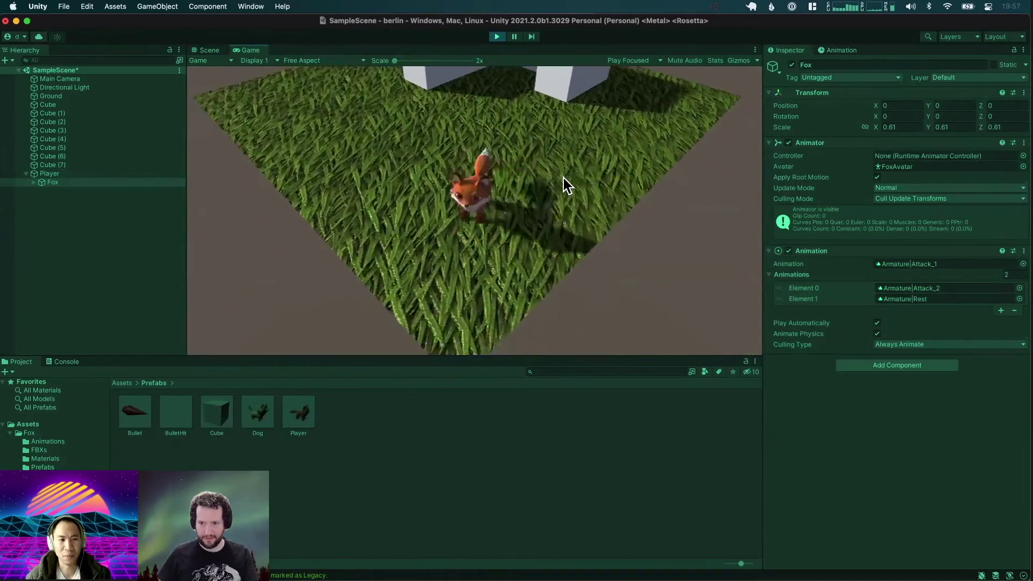
pyautogui.press('d')
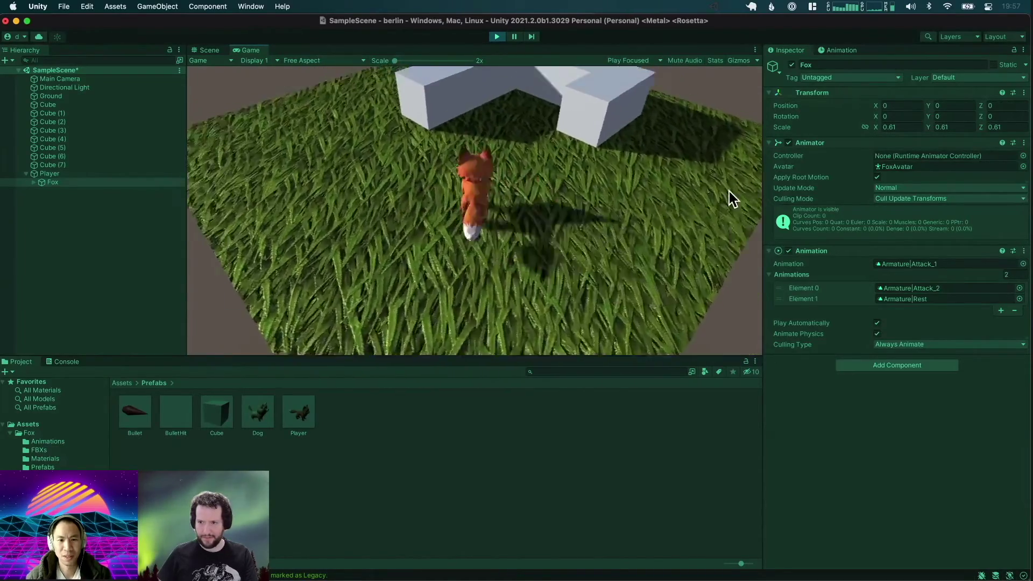
pyautogui.click(497, 36)
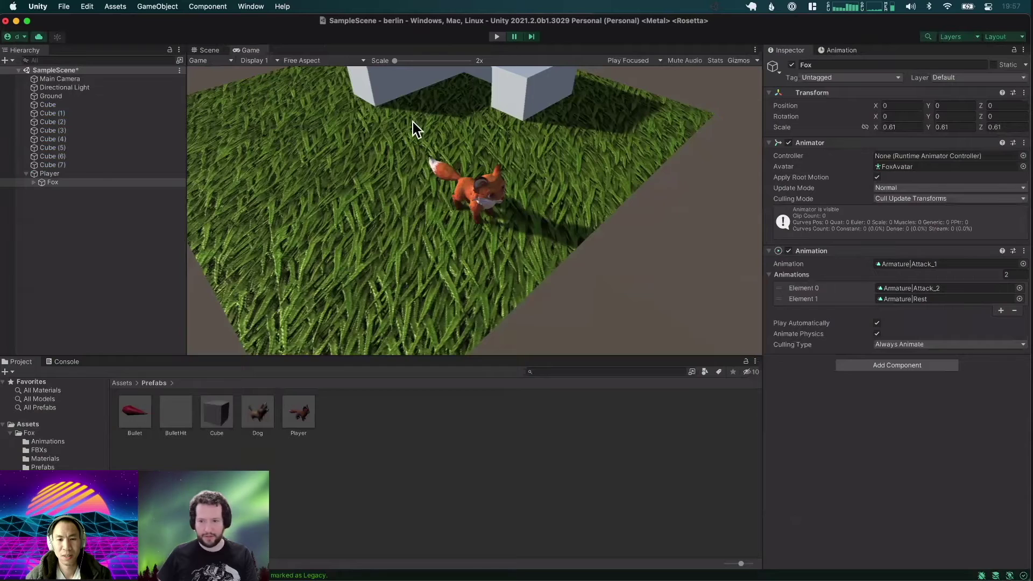
# Remove Player's Animation component, then check the Fox Animator's empty Controller field
pyautogui.click(102, 173)
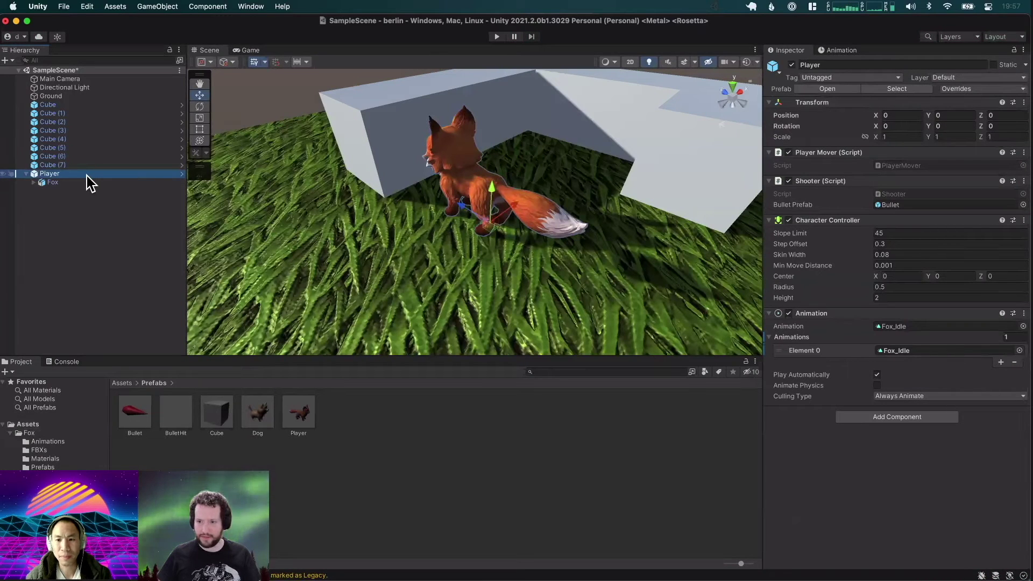
pyautogui.click(1023, 313)
pyautogui.click(974, 355)
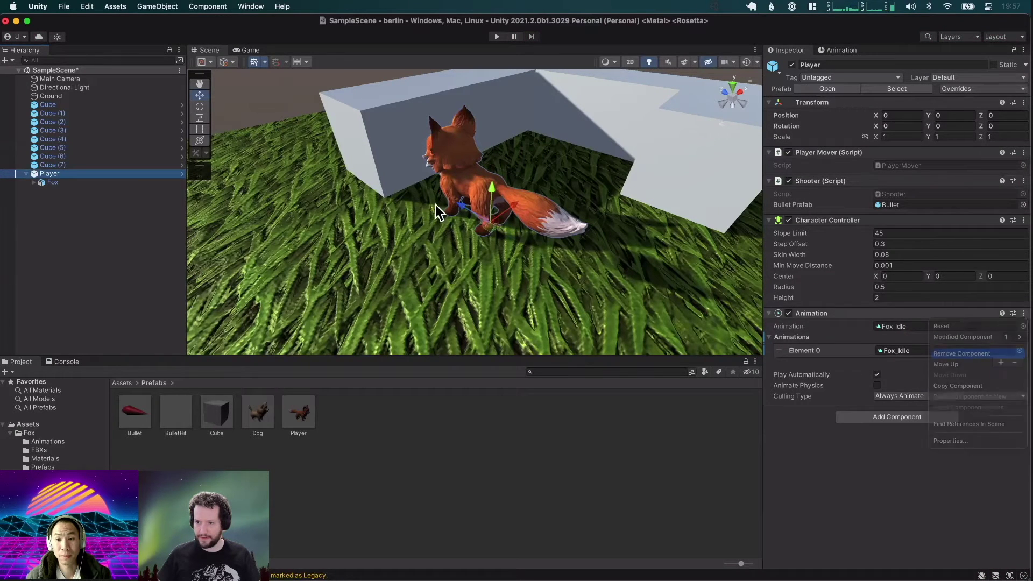
pyautogui.click(81, 182)
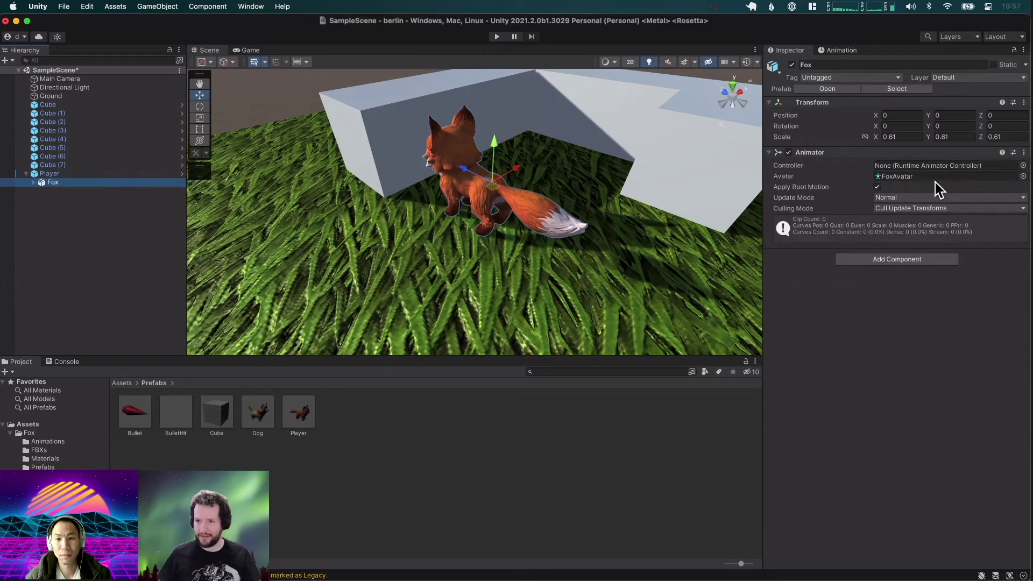
pyautogui.click(990, 167)
# Search 'runtime animator controller' in a new Safari tab and open the RuntimeAnimatorController docs
pyautogui.press('super+Tab')
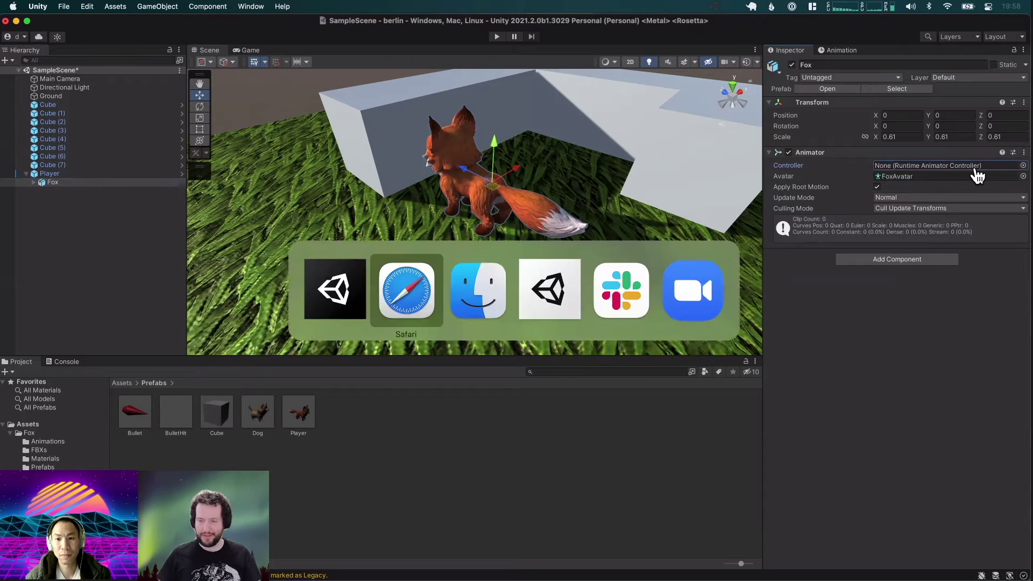
pyautogui.press('super+t')
pyautogui.write('runtime animtor')
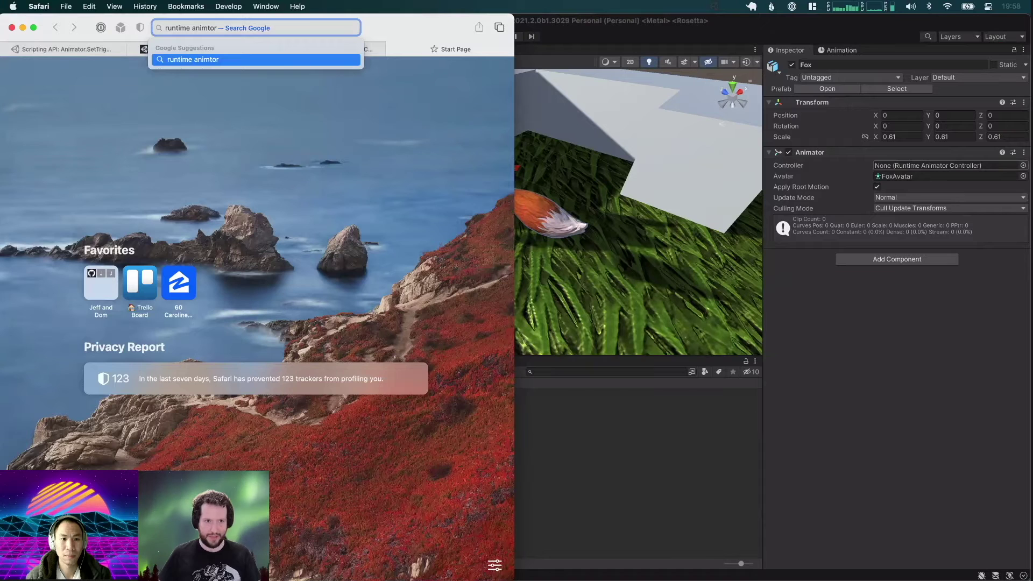
pyautogui.press('BackSpace')
pyautogui.press('BackSpace')
pyautogui.press('BackSpace')
pyautogui.write('ator controller')
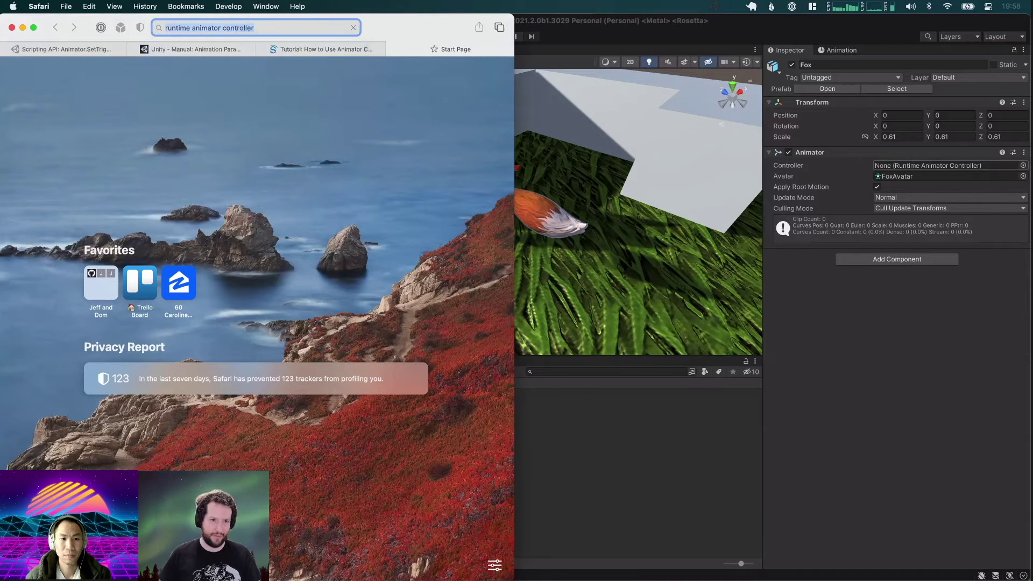
pyautogui.press('Return')
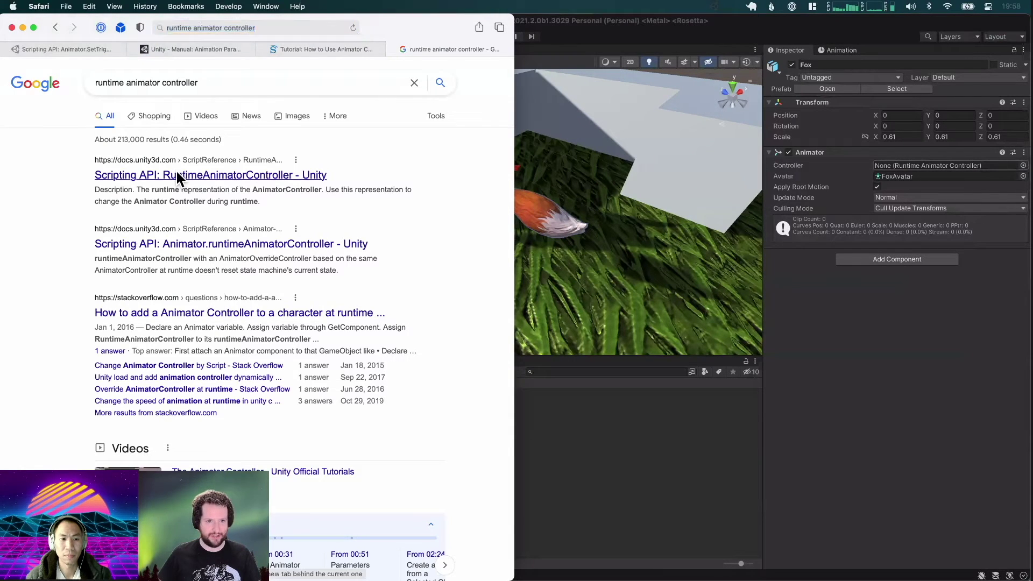
pyautogui.keyDown('super'); pyautogui.click(177, 173); pyautogui.keyUp('super')
pyautogui.hotkey('ctrl', 'Tab')
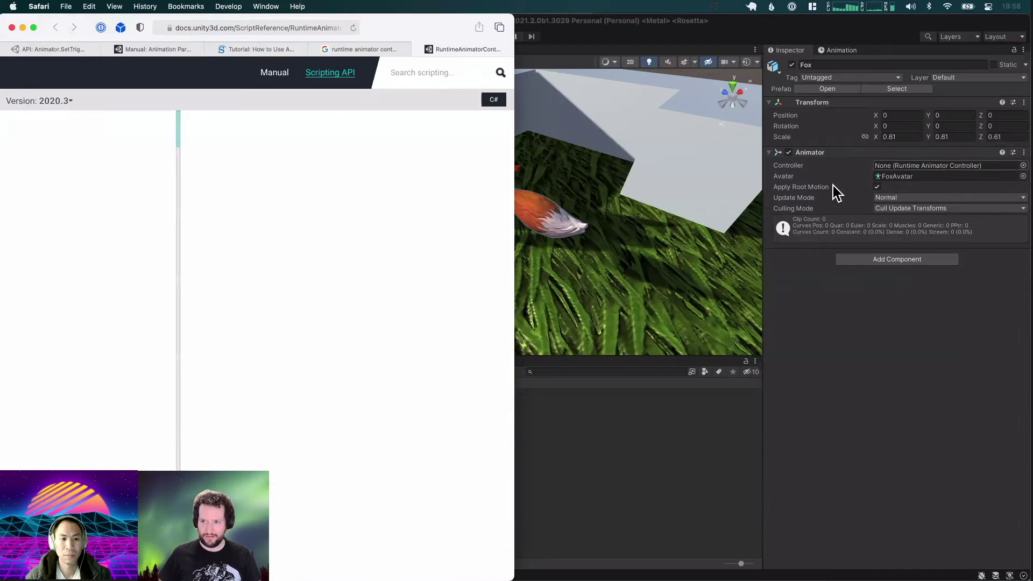
# Read the RuntimeAnimatorController description, marking the word Controller
pyautogui.scroll(-2, 283, 242)
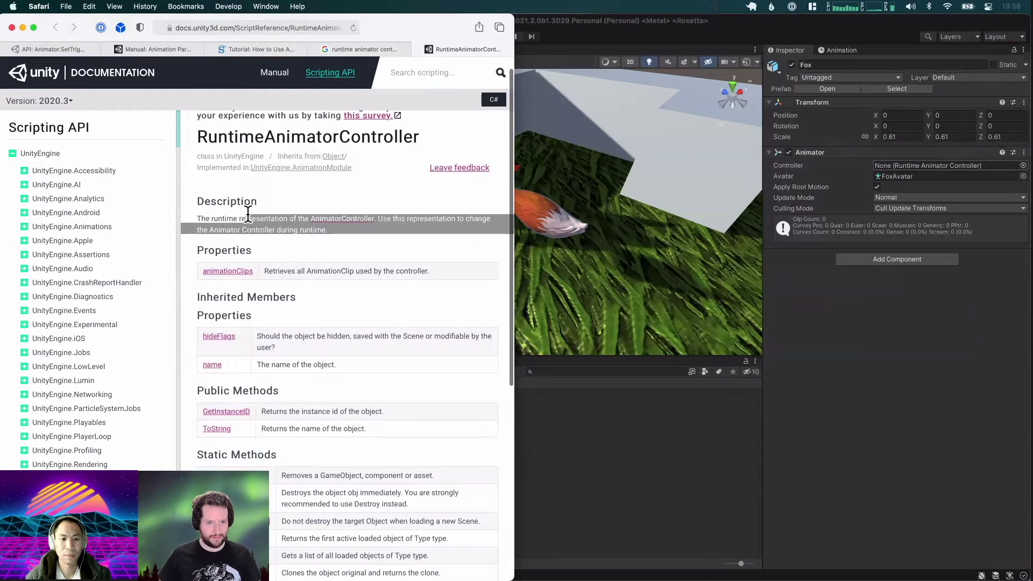
pyautogui.doubleClick(258, 230)
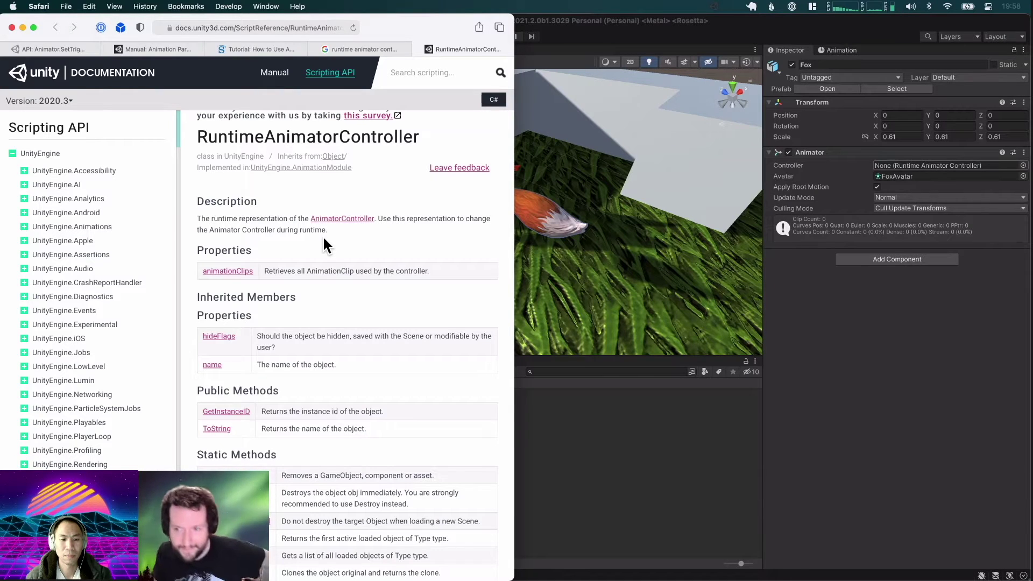
pyautogui.scroll(-5, 276, 273)
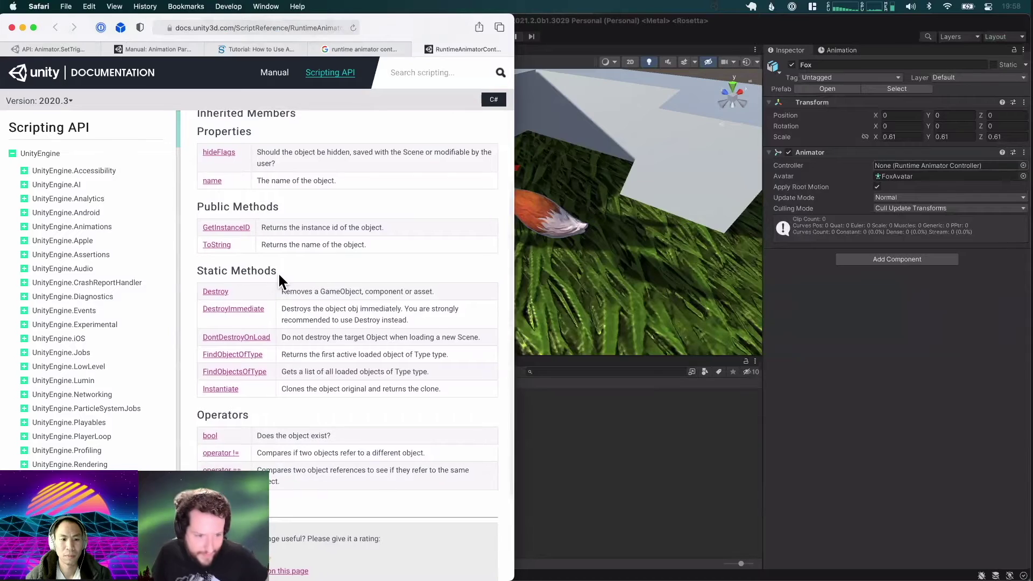
pyautogui.scroll(5, 275, 277)
# Open the AnimatorController reference page and scroll through its example code
pyautogui.click(339, 237)
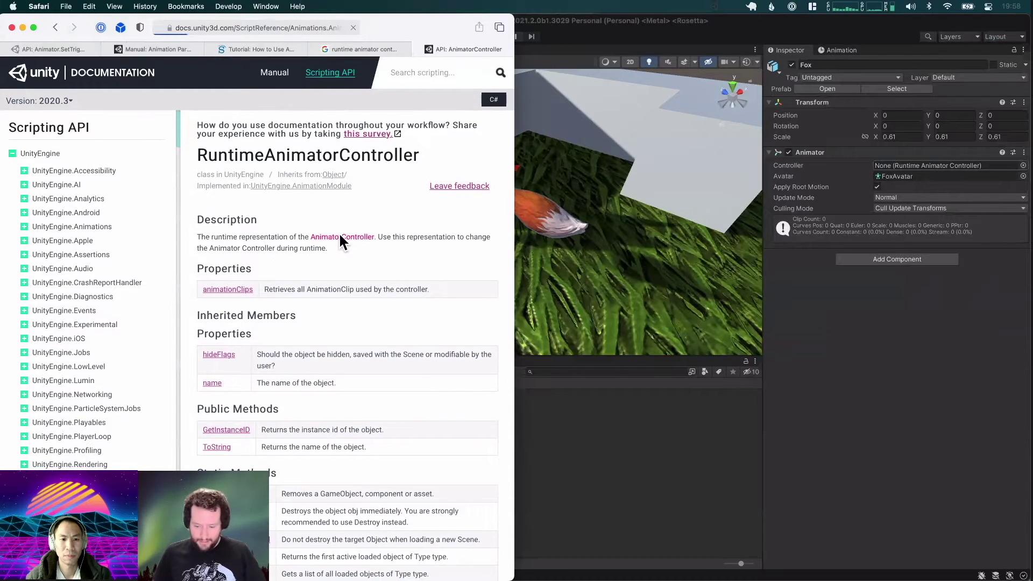
pyautogui.scroll(-4, 306, 290)
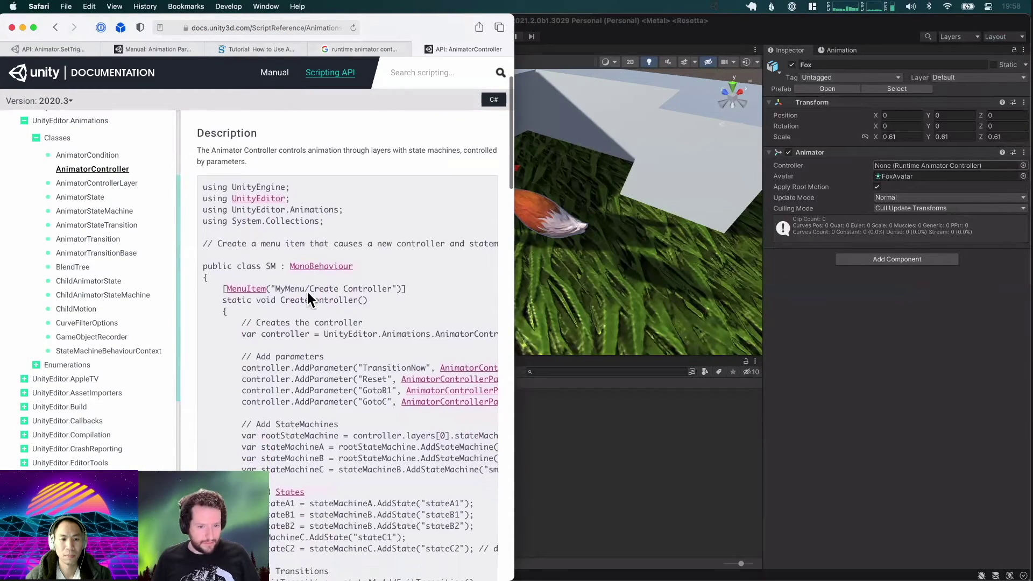
pyautogui.hscroll(2, 333, 340)
pyautogui.hscroll(2, 334, 344)
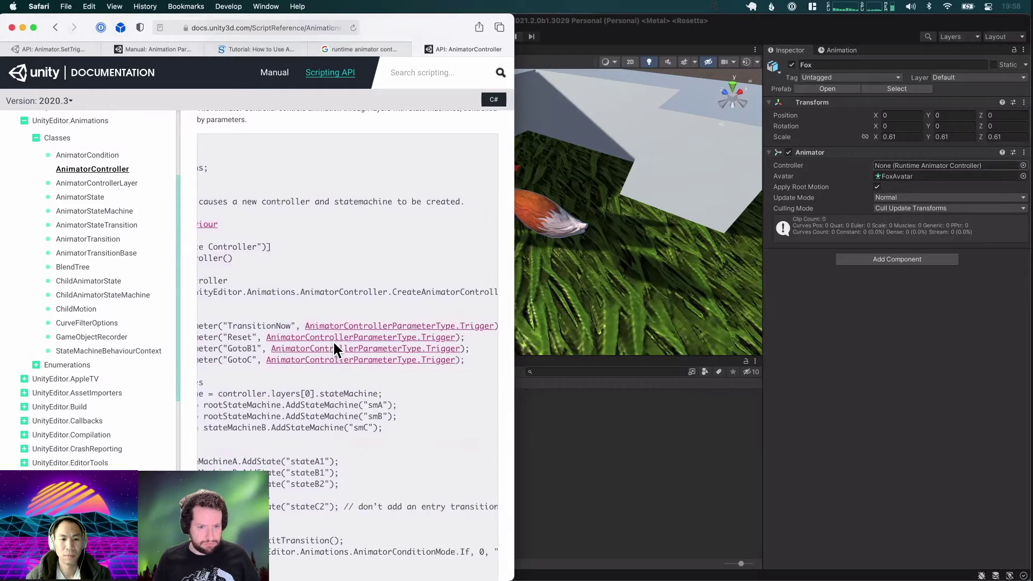
pyautogui.hscroll(-4, 334, 345)
pyautogui.scroll(-2, 334, 344)
pyautogui.scroll(-2, 333, 344)
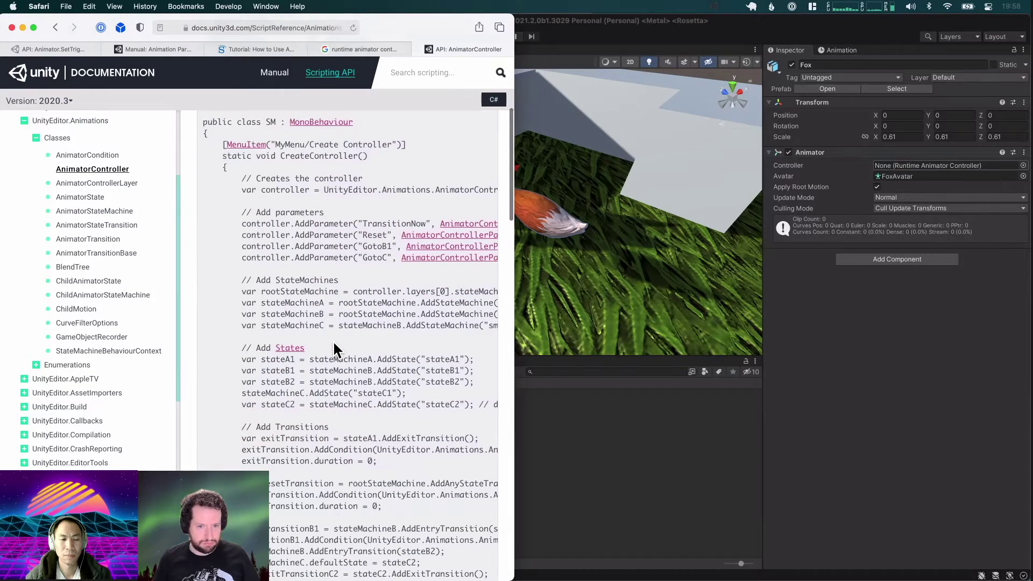
# Maximize Safari and study the example code, highlighting the Add parameters lines and 'using'
pyautogui.hotkey('ctrl', 'alt', 'Return')
pyautogui.scroll(3, 591, 285)
pyautogui.moveTo(620, 279); pyautogui.dragTo(383, 217)
pyautogui.click(383, 218)
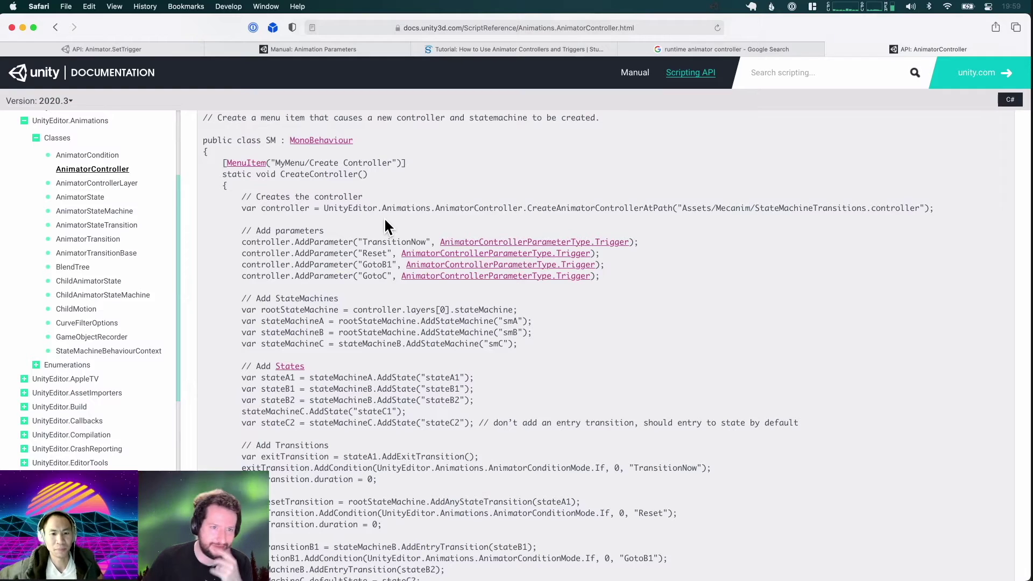
pyautogui.scroll(5, 341, 210)
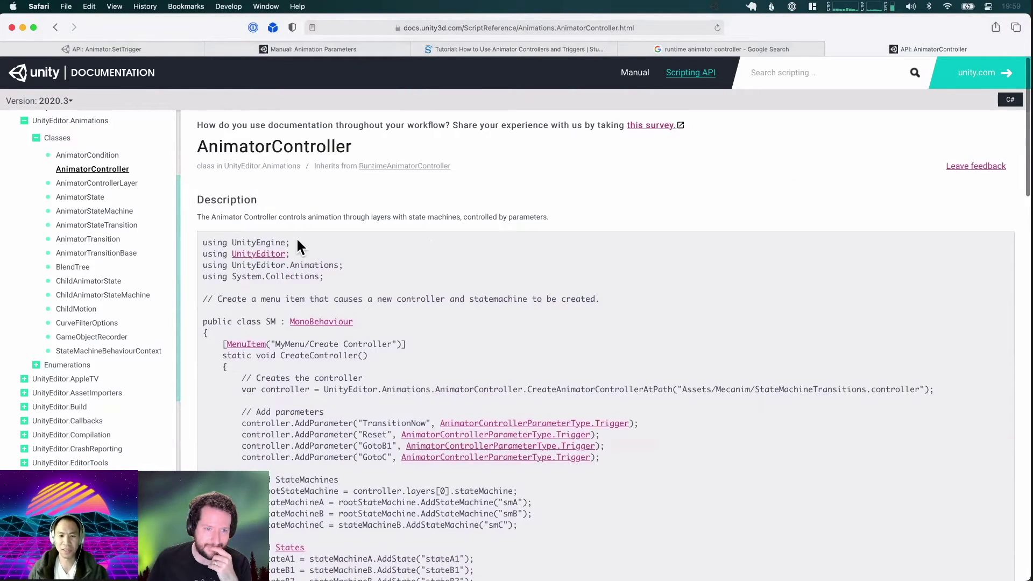
pyautogui.doubleClick(204, 265)
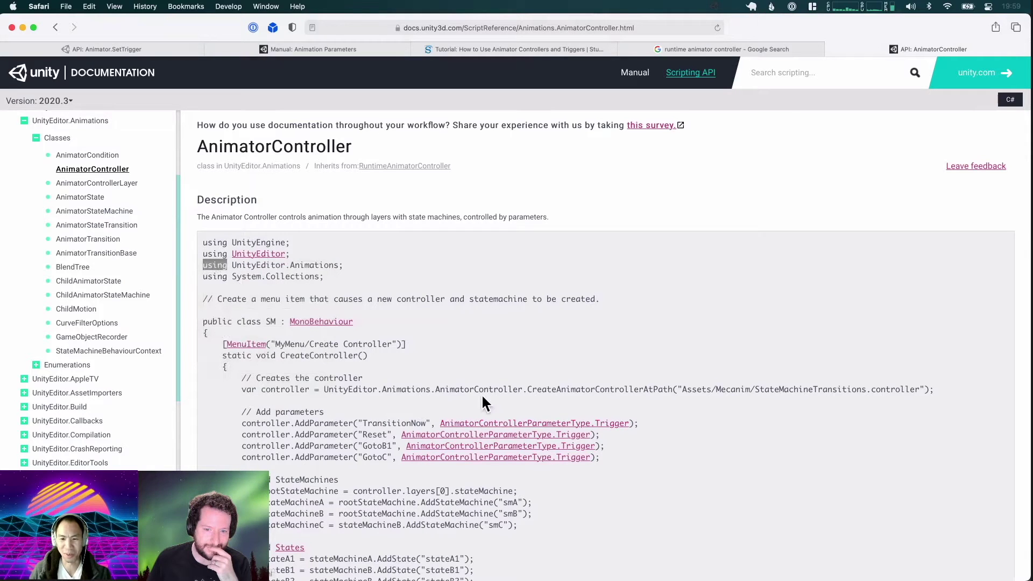
pyautogui.scroll(-5, 581, 406)
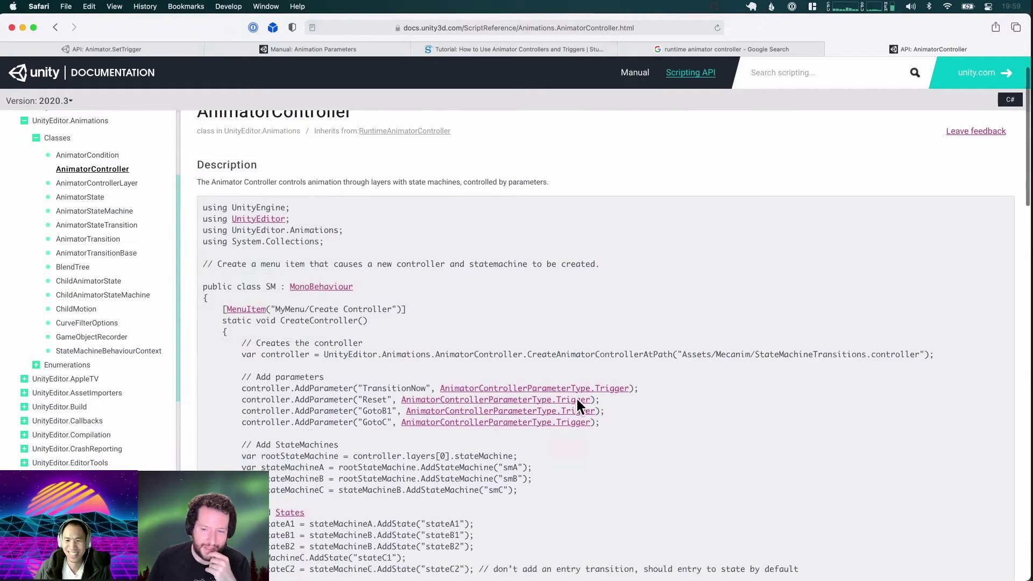
pyautogui.scroll(-6, 577, 401)
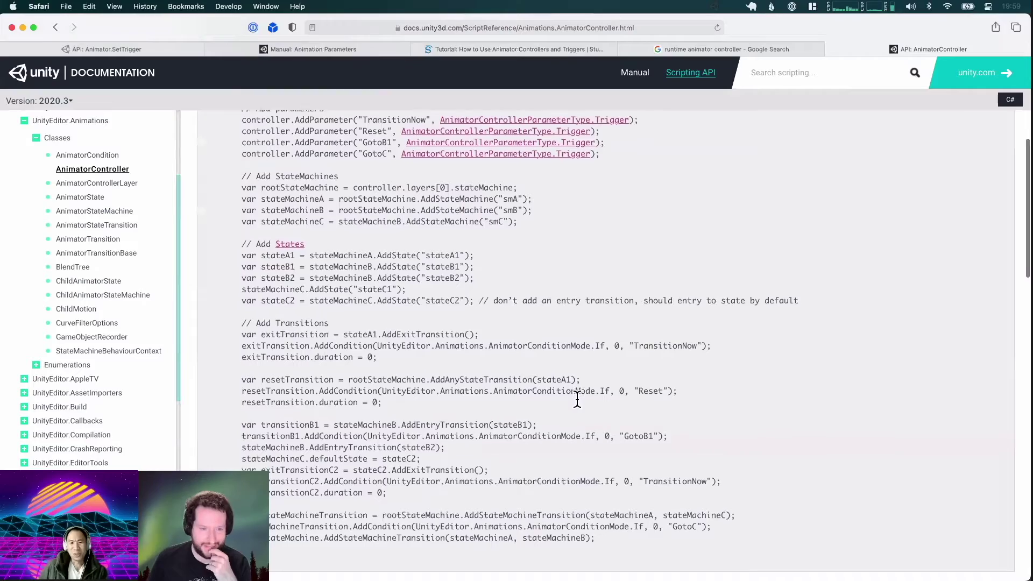
pyautogui.scroll(-1, 577, 406)
# Cancel a Print Page attempt, scan the methods, go back to RuntimeAnimatorController, then switch to Unity
pyautogui.rightClick(269, 295)
pyautogui.click(354, 357)
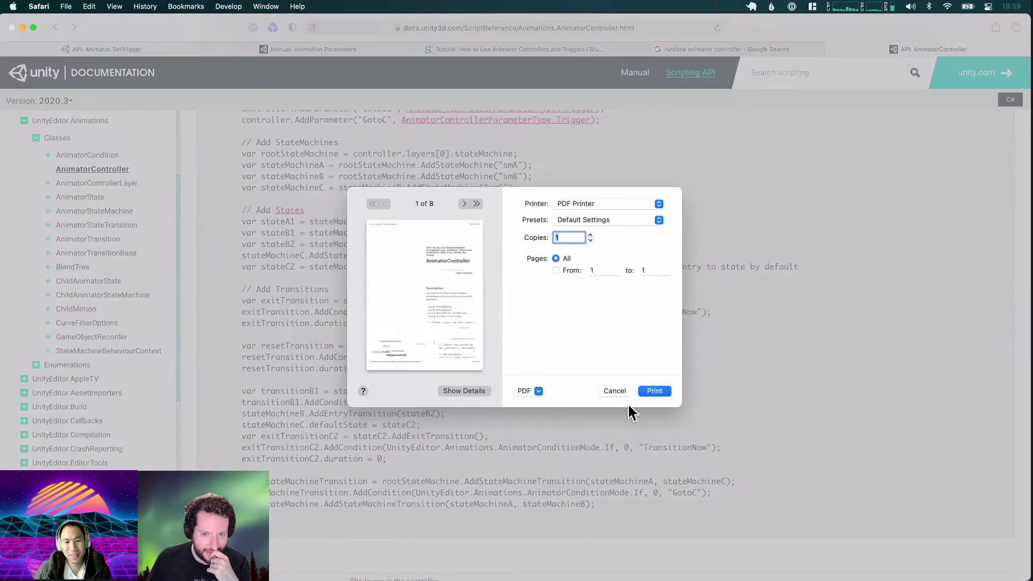
pyautogui.click(614, 387)
pyautogui.scroll(-10, 577, 408)
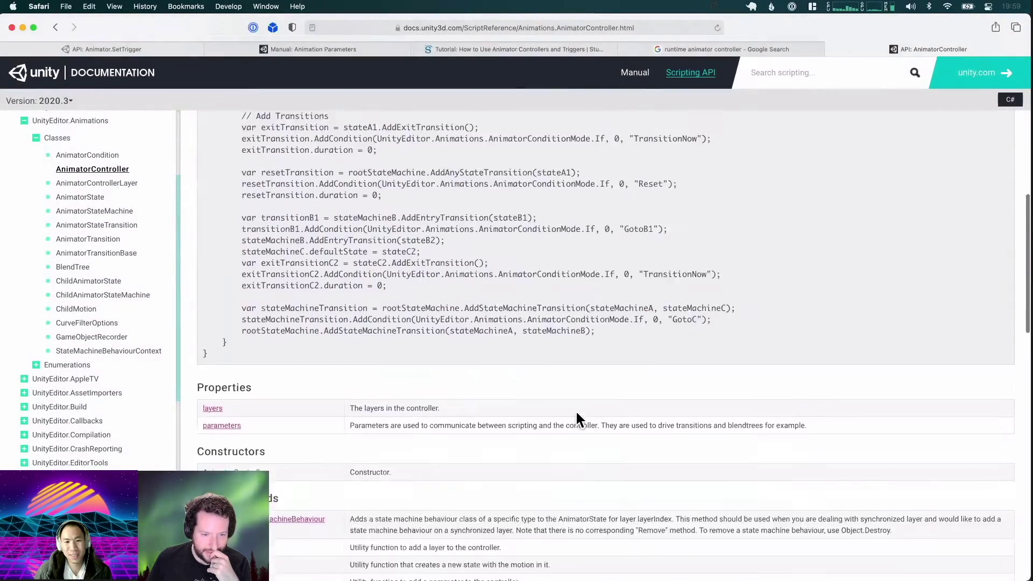
pyautogui.scroll(-13, 576, 417)
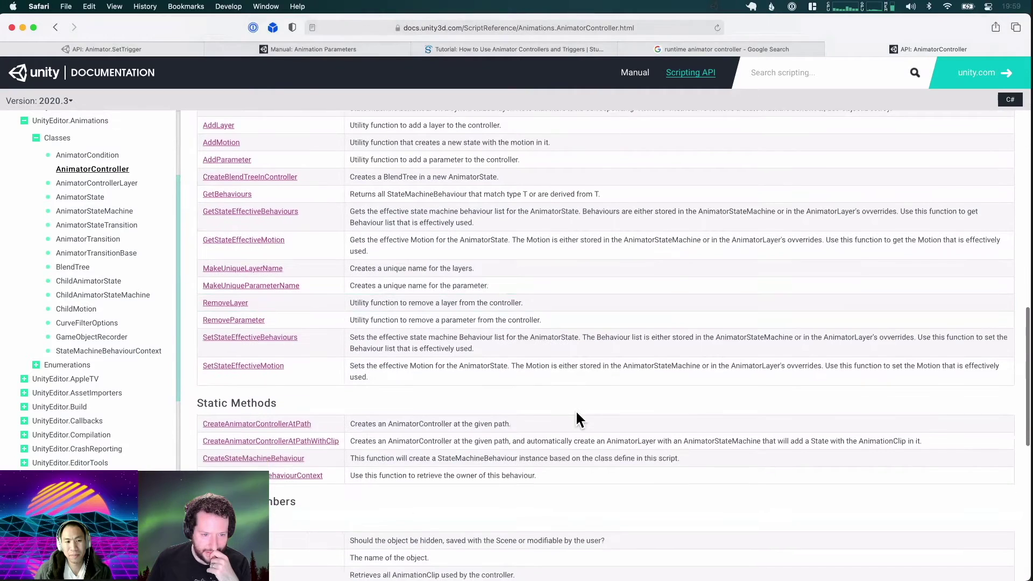
pyautogui.scroll(-4, 577, 418)
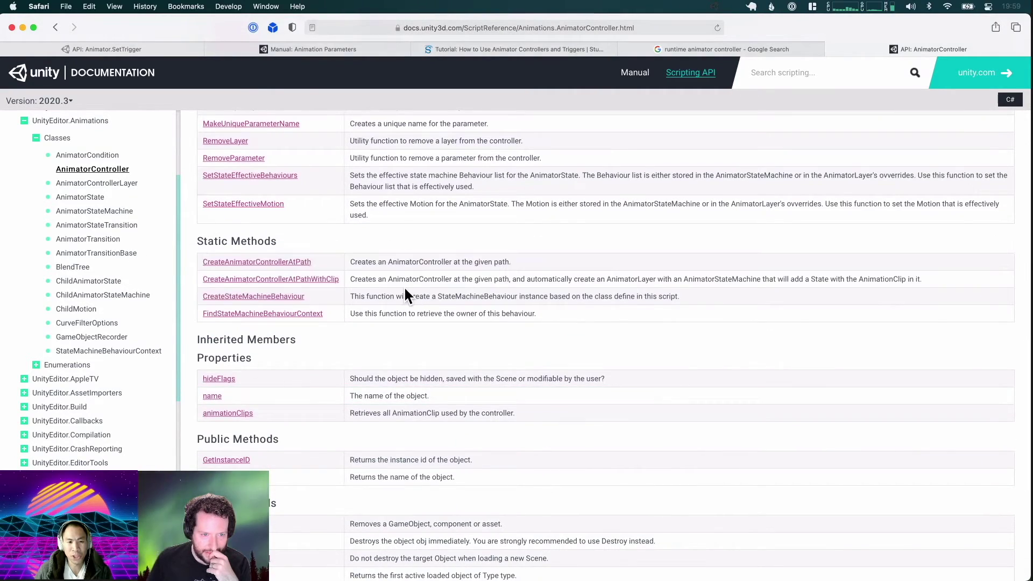
pyautogui.press('super+bracketleft')
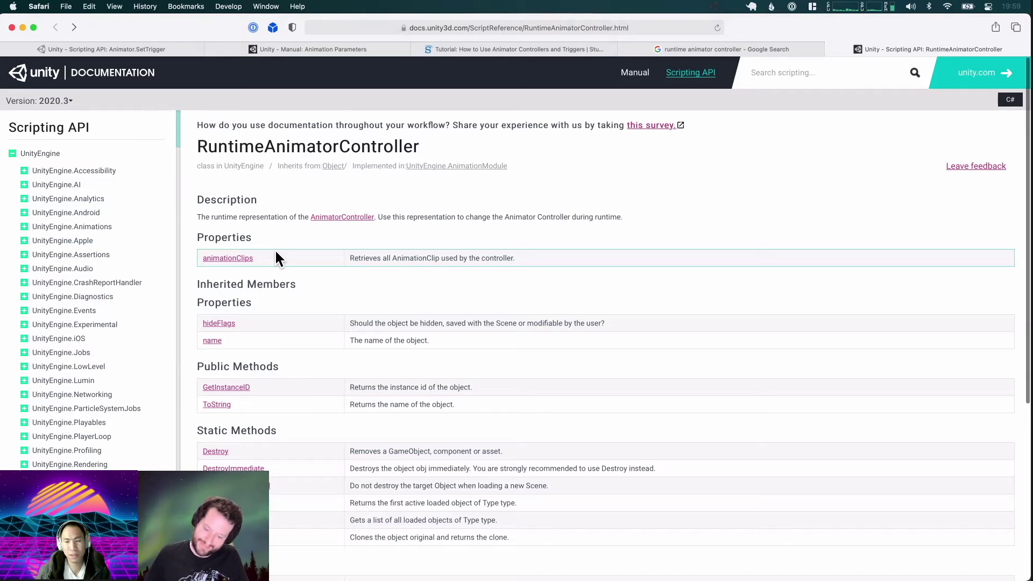
pyautogui.press('super+Tab')
pyautogui.click(941, 329)
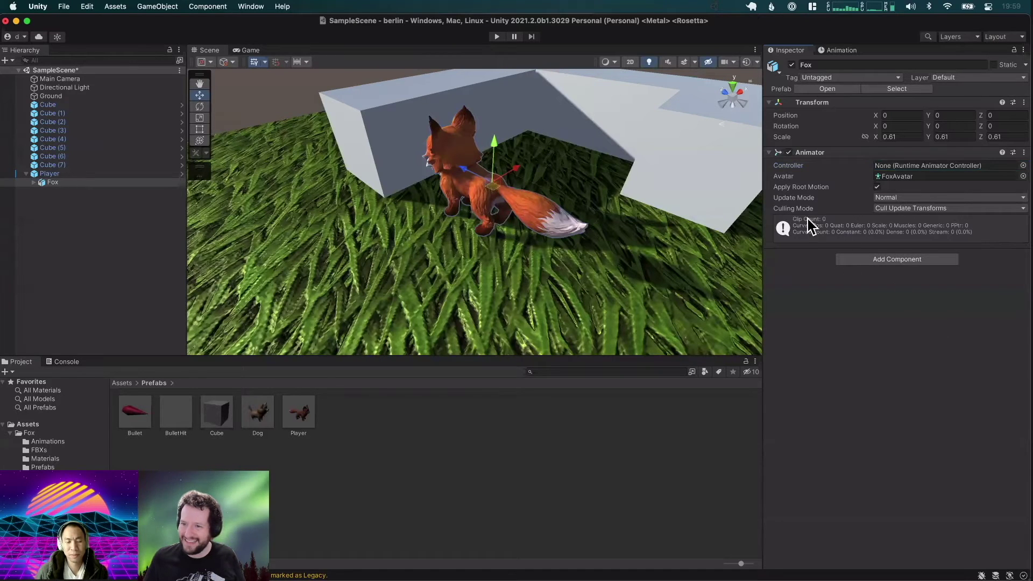
pyautogui.click(251, 7)
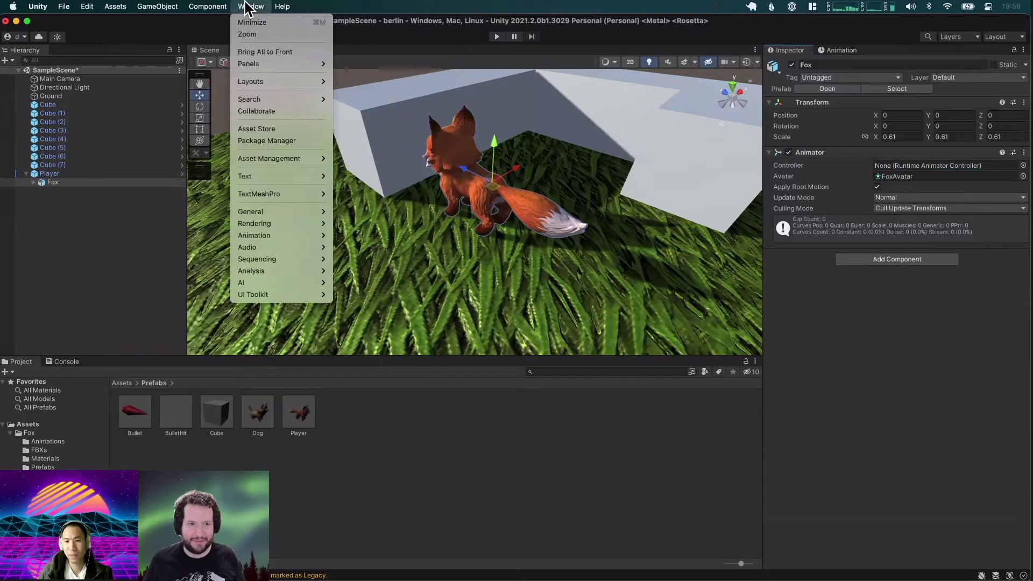
pyautogui.moveTo(294, 157)
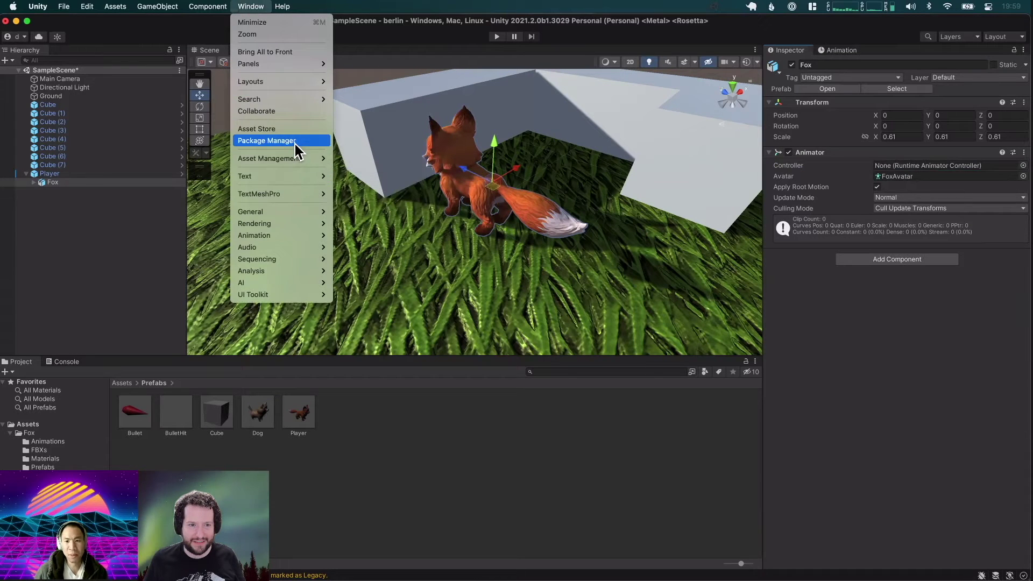
pyautogui.click(294, 140)
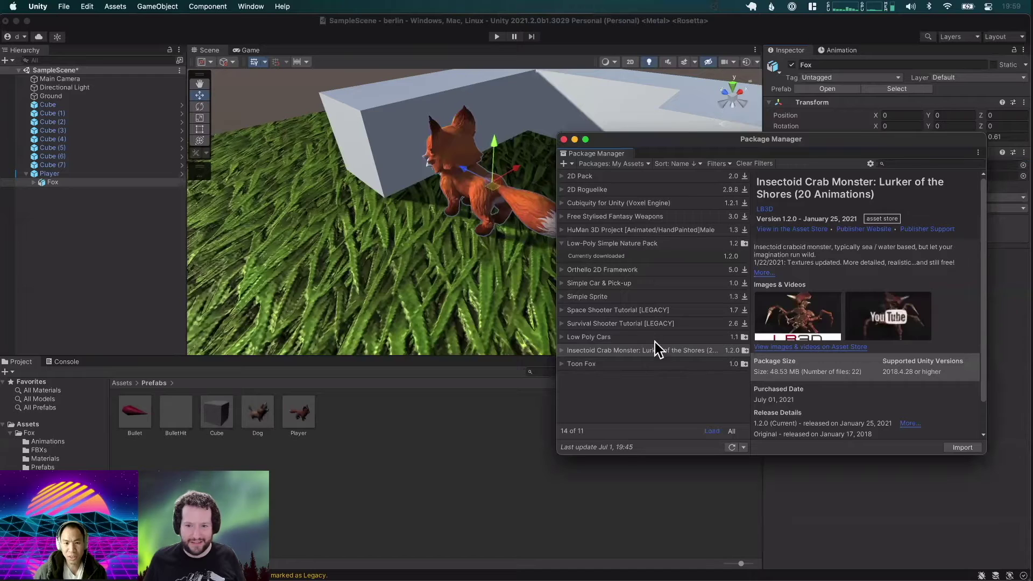
pyautogui.click(684, 363)
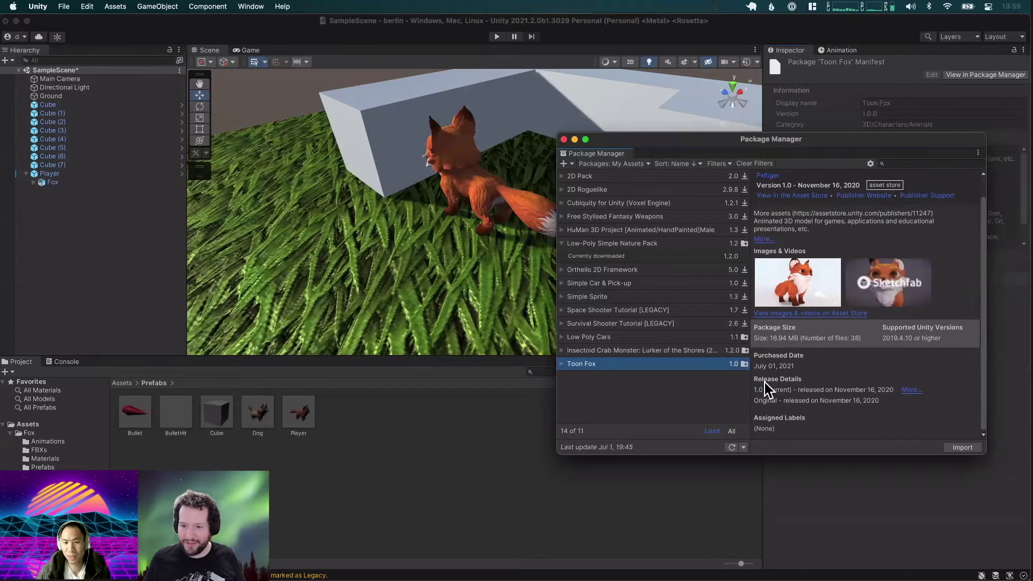
pyautogui.click(761, 239)
pyautogui.moveTo(782, 237); pyautogui.dragTo(829, 295)
pyautogui.click(830, 295)
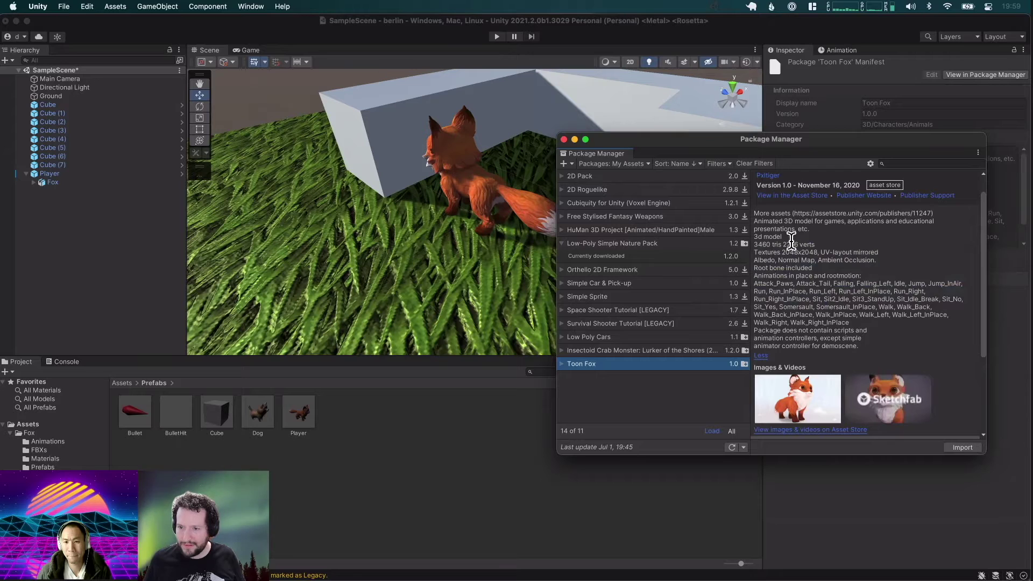
pyautogui.click(562, 364)
pyautogui.click(562, 364)
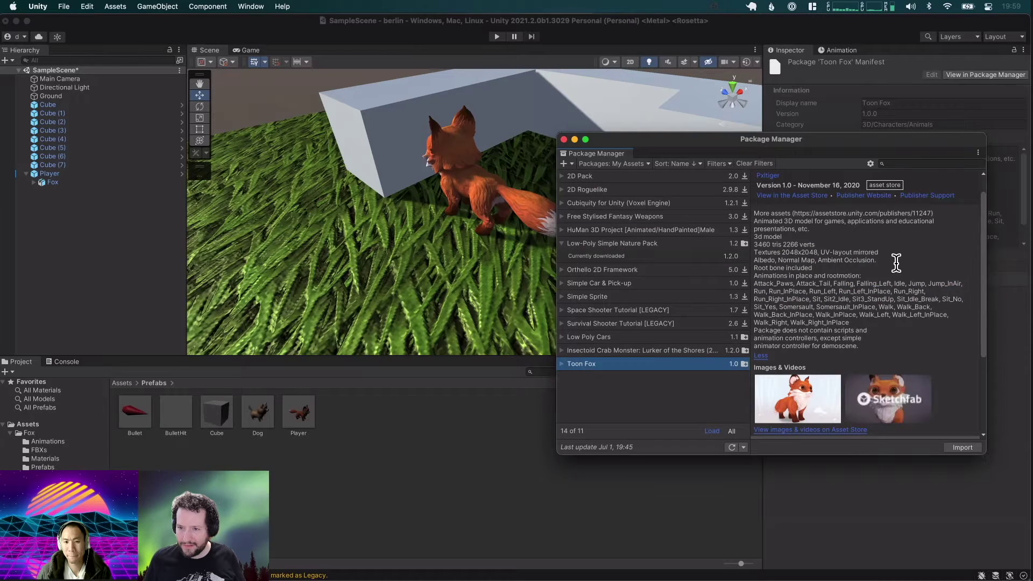
pyautogui.scroll(-5, 851, 274)
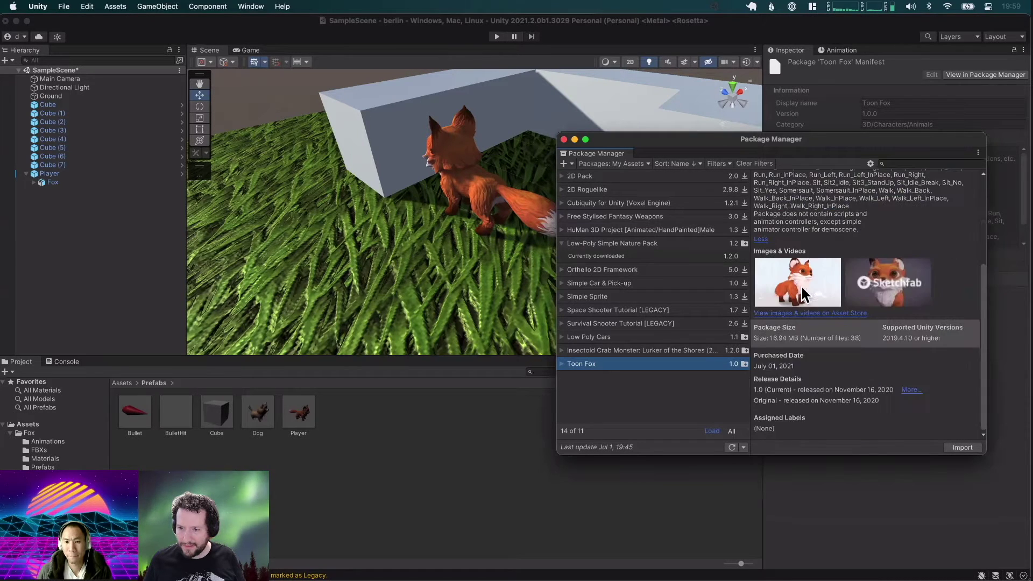
pyautogui.moveTo(822, 247); pyautogui.dragTo(740, 212)
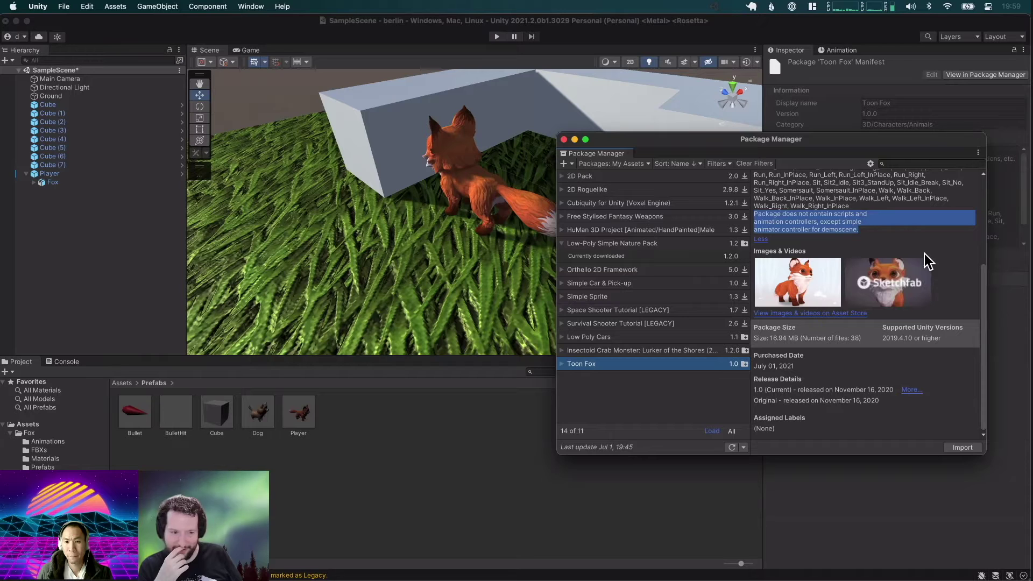
pyautogui.press('super+w')
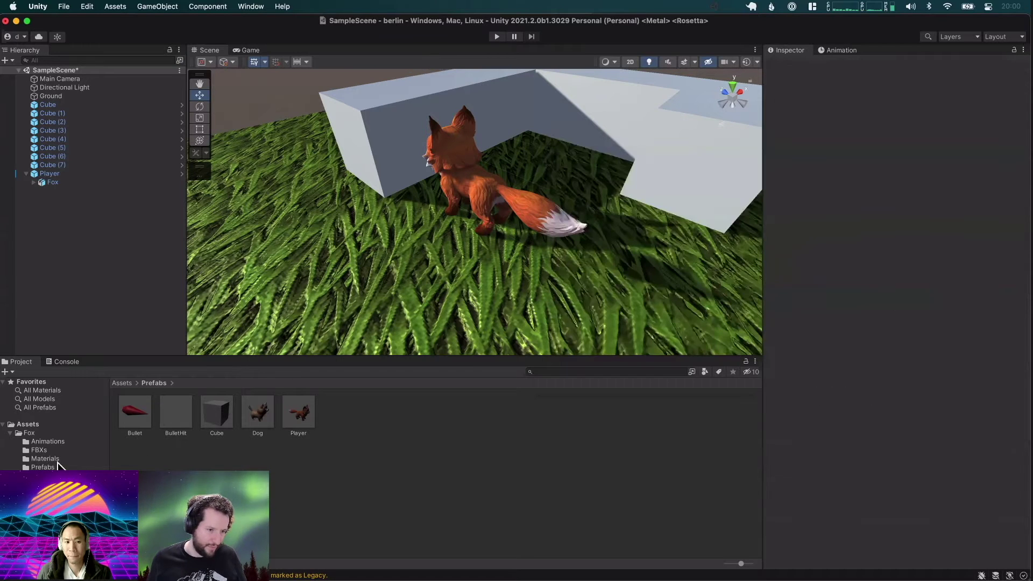
# Open Fox_Scene from Assets > Fox > Scenes without saving SampleScene, then enter play mode
pyautogui.click(40, 475)
pyautogui.doubleClick(133, 412)
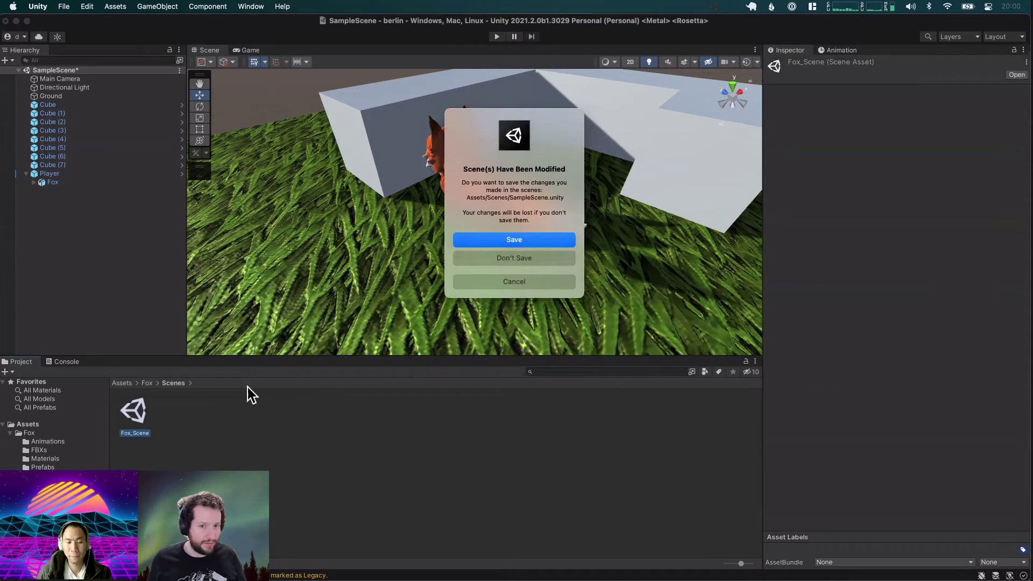
pyautogui.click(465, 255)
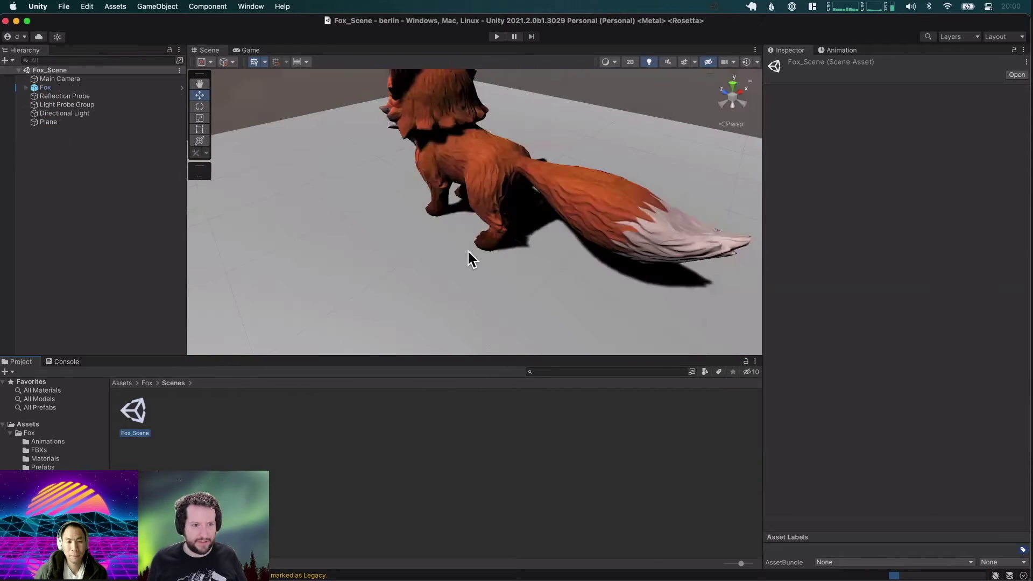
pyautogui.scroll(-5, 302, 205)
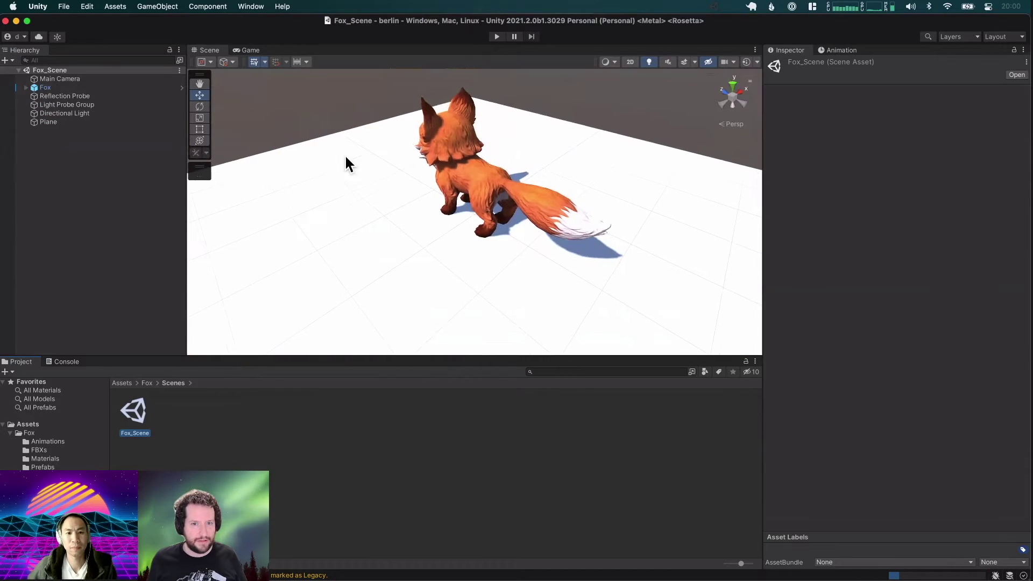
pyautogui.click(496, 36)
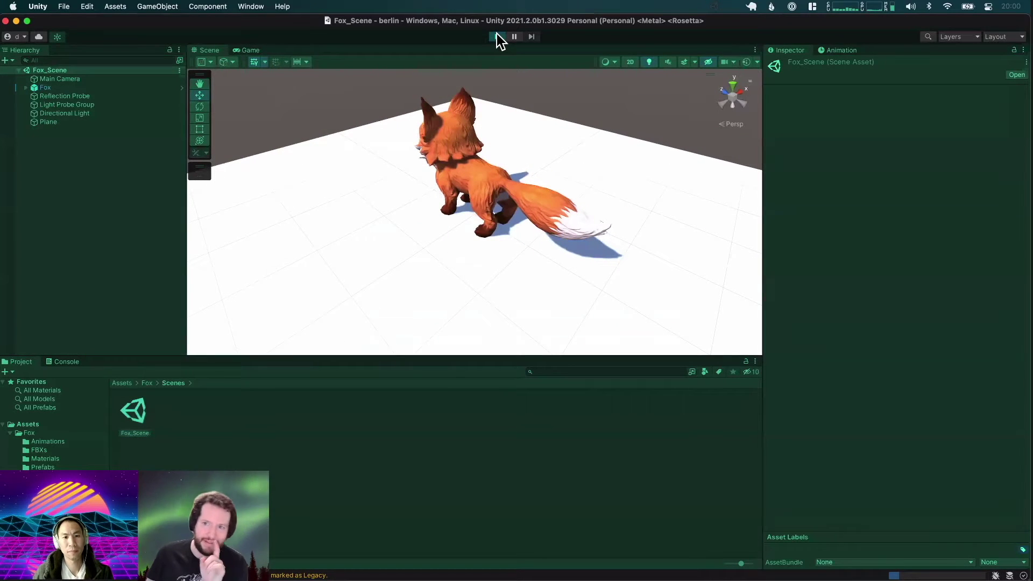
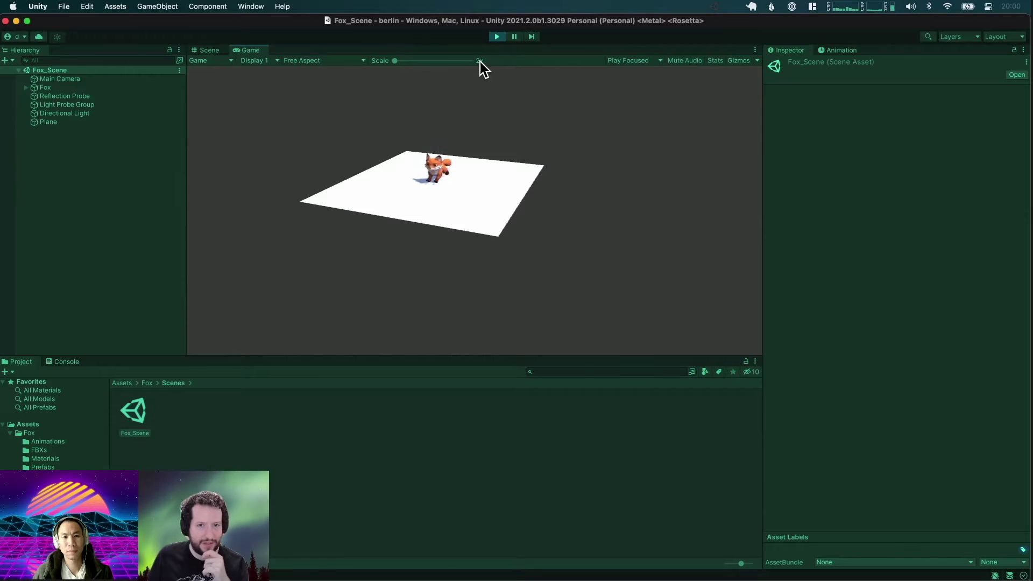
# Stop Play mode and open the Fox's animator controller state graph in the Animator window
pyautogui.click(495, 37)
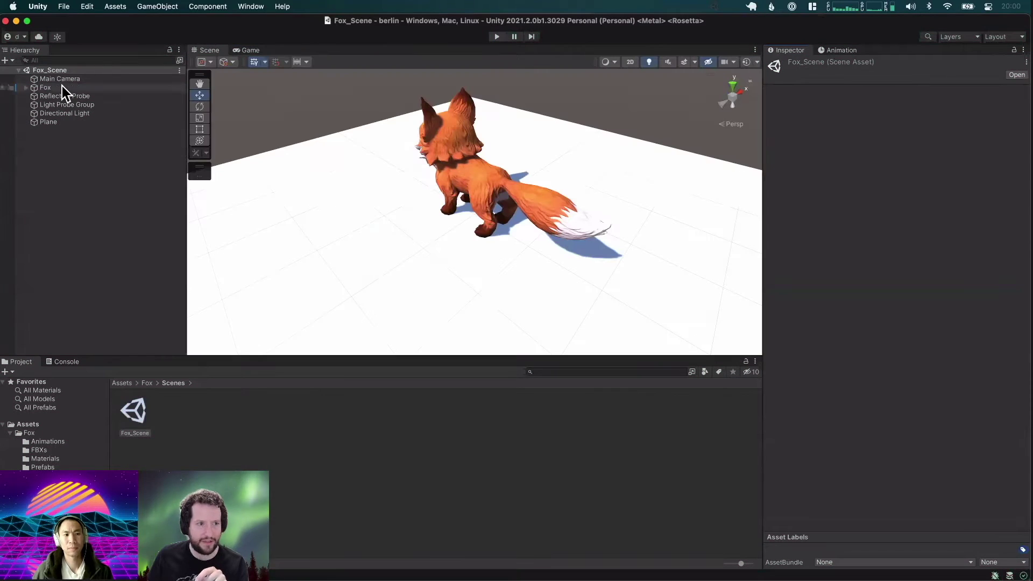
pyautogui.click(63, 86)
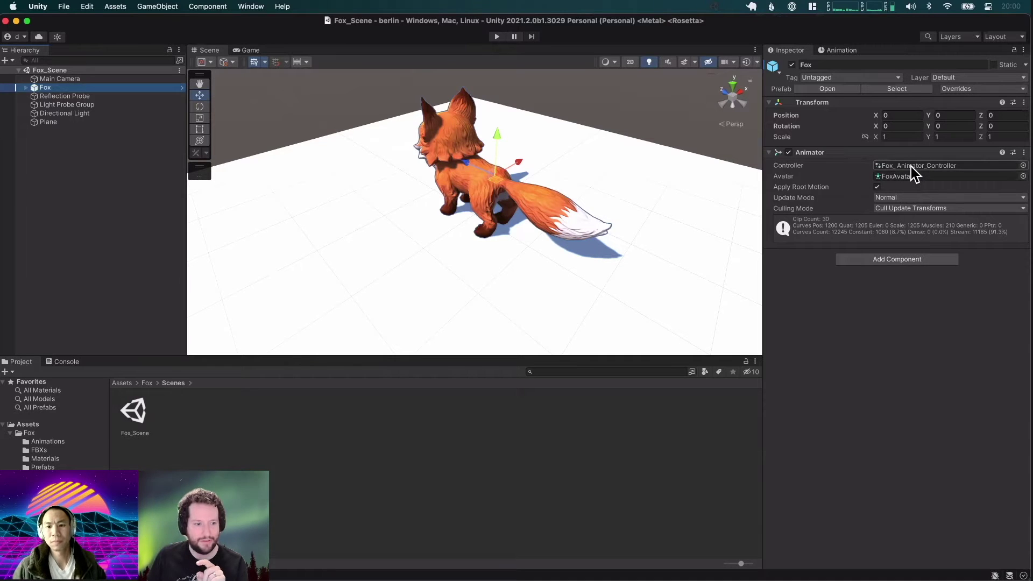
pyautogui.click(912, 166)
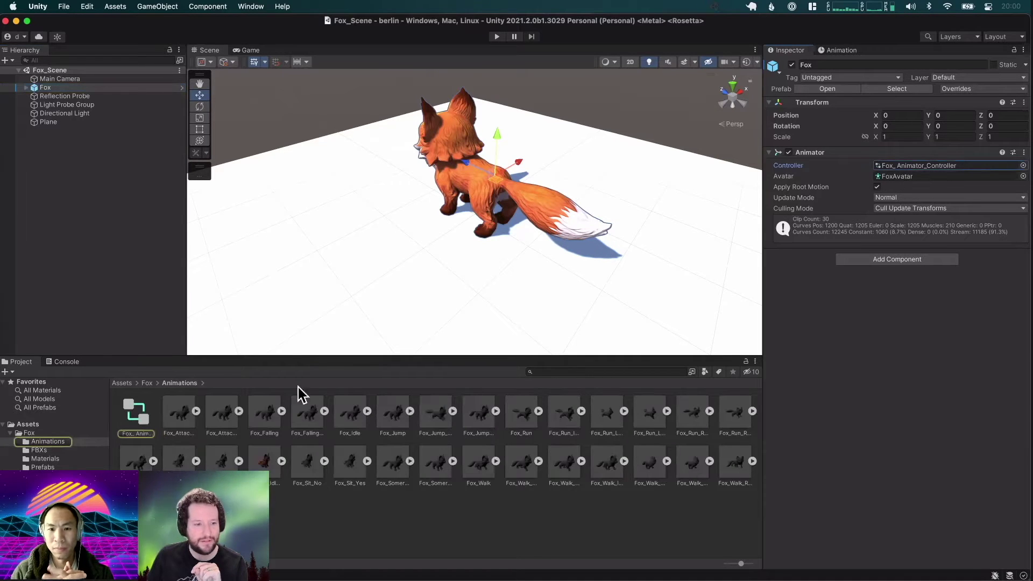
pyautogui.doubleClick(138, 422)
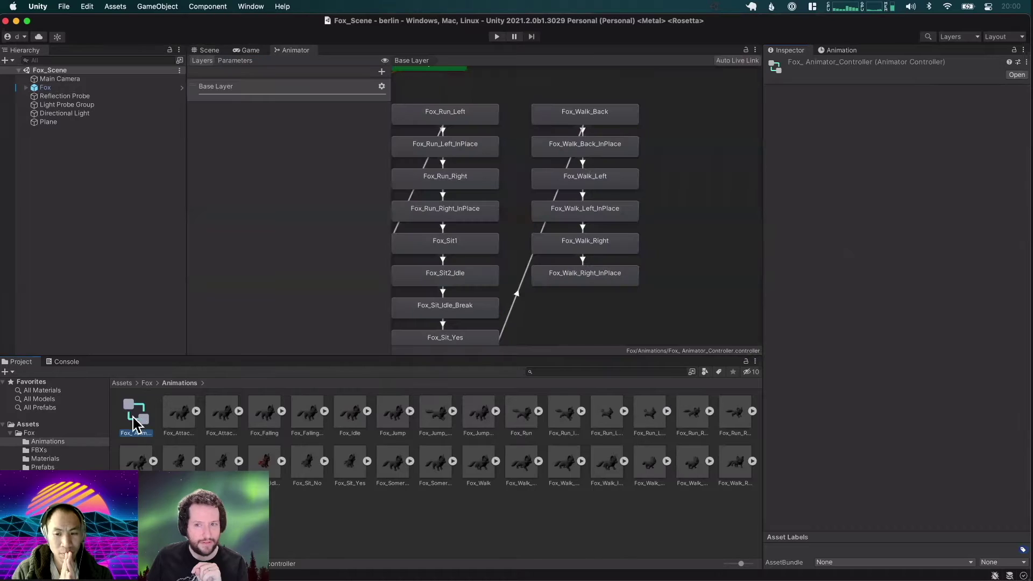
pyautogui.press('a')
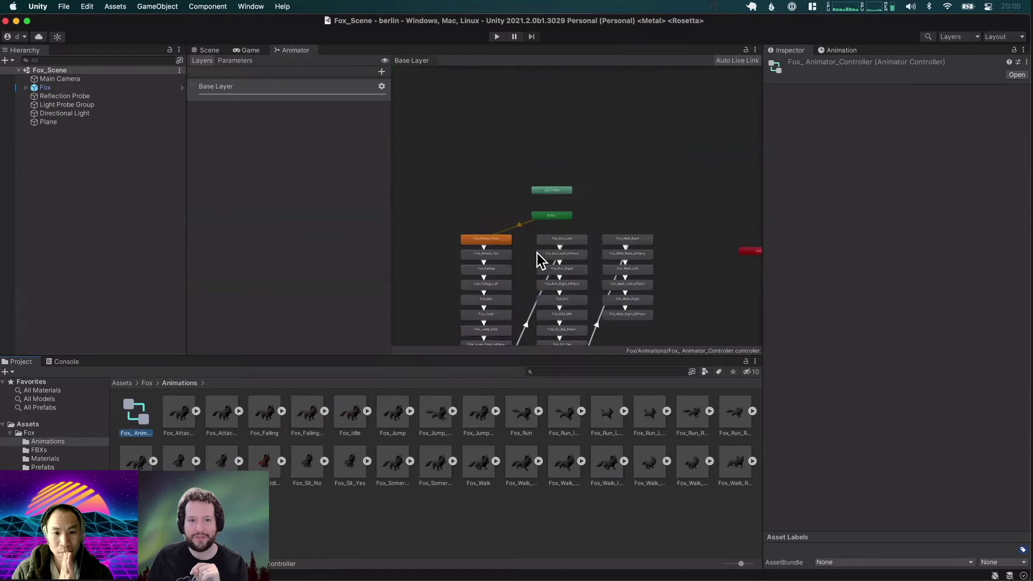
# Widen the Animator window and inspect the controller's Base Layer graph
pyautogui.rightClick(477, 205)
pyautogui.click(463, 180)
pyautogui.scroll(2, 547, 210)
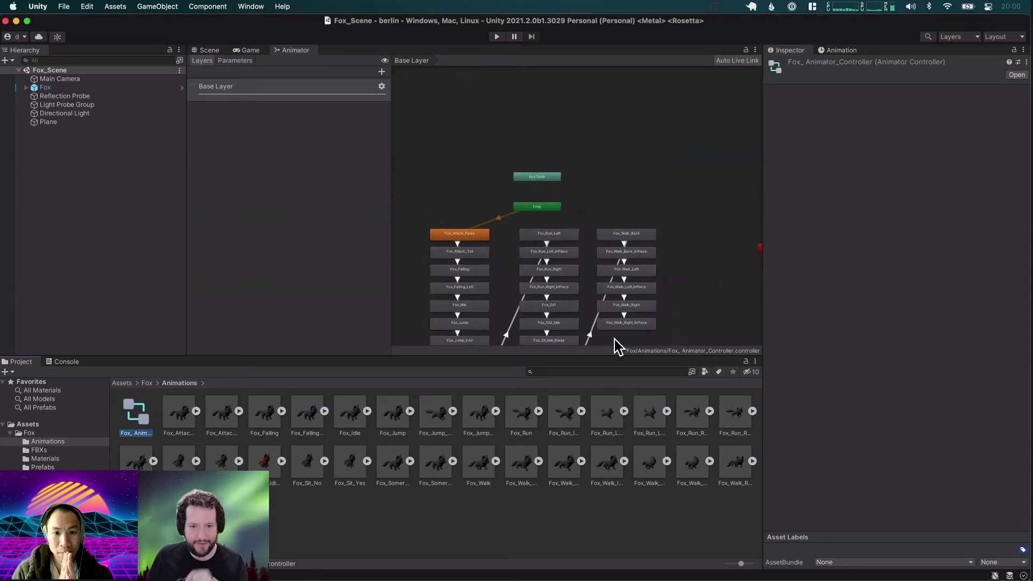
pyautogui.moveTo(761, 87); pyautogui.dragTo(868, 97)
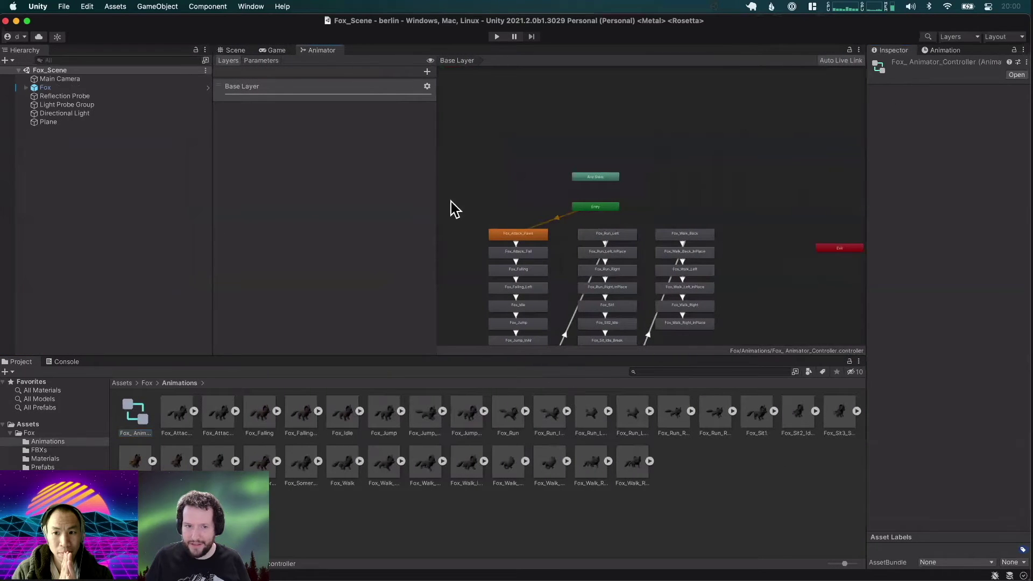
pyautogui.moveTo(439, 195); pyautogui.dragTo(351, 199)
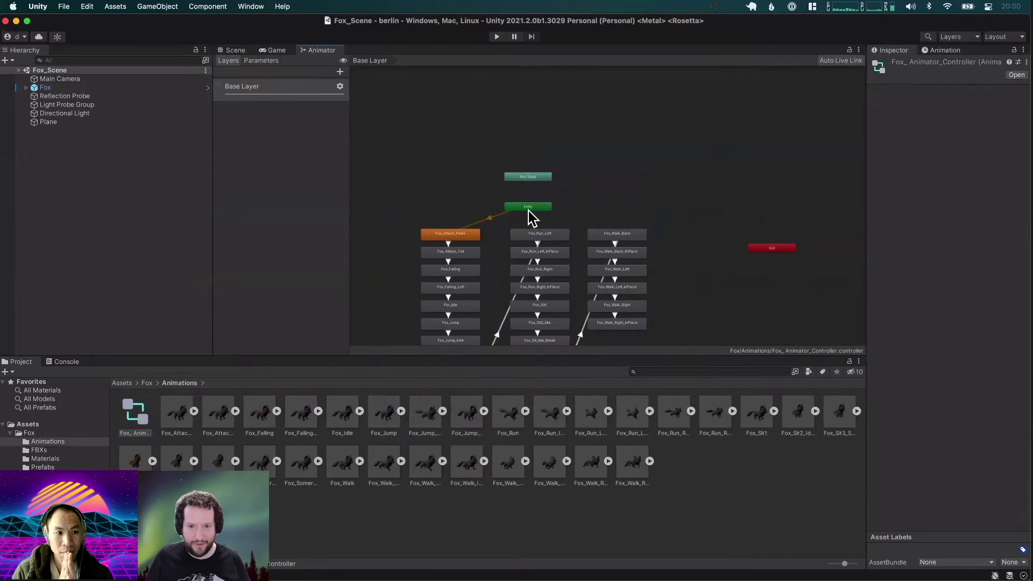
pyautogui.scroll(-2, 532, 219)
pyautogui.click(648, 168)
pyautogui.rightClick(631, 188)
pyautogui.click(623, 215)
pyautogui.scroll(1, 627, 218)
pyautogui.scroll(-1, 621, 212)
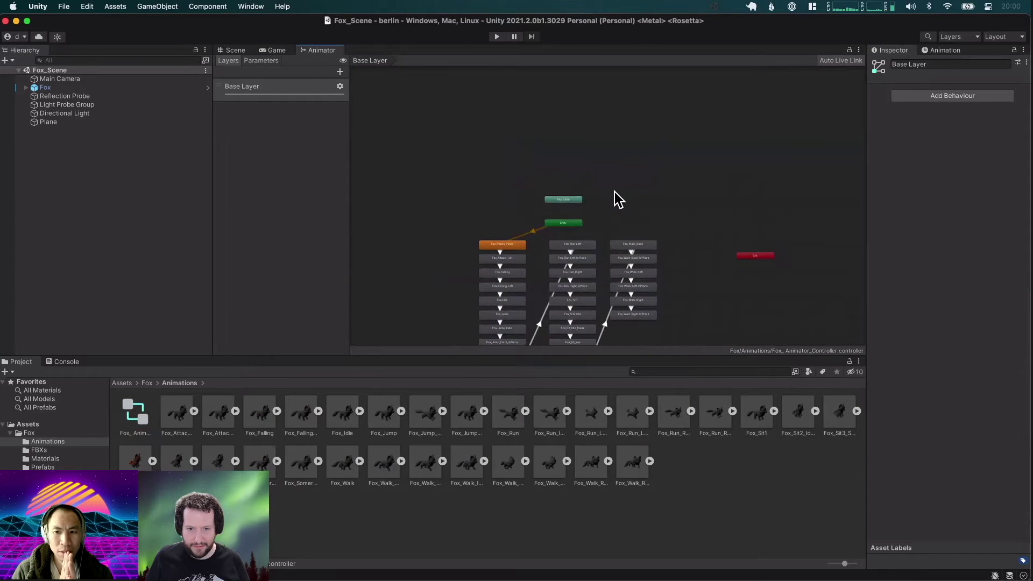
pyautogui.scroll(1, 685, 323)
# Reassign Fox_Animator_Controller to the Fox's Animator and save Fox_Scene
pyautogui.click(35, 88)
pyautogui.click(989, 166)
pyautogui.press('Delete')
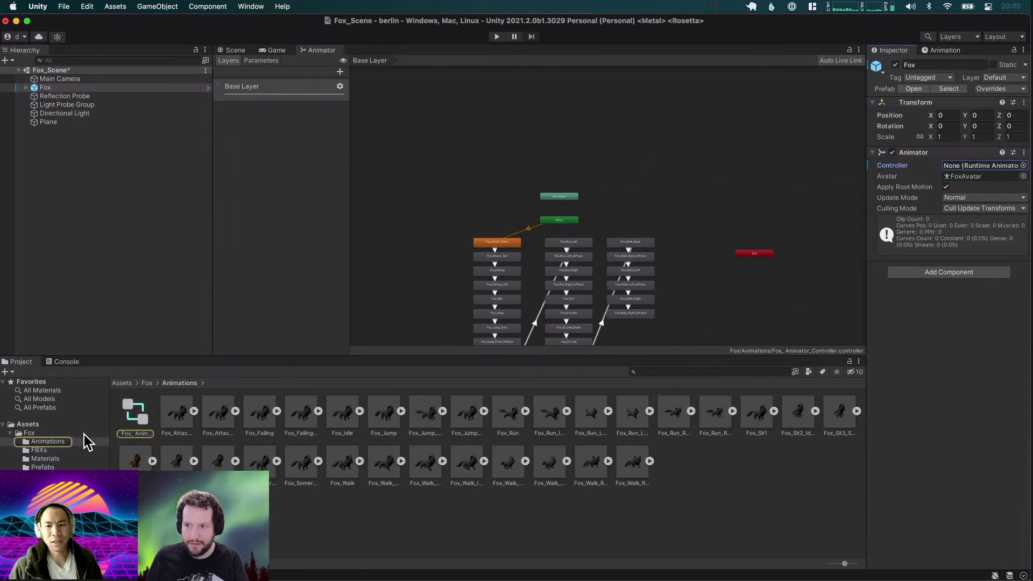
pyautogui.click(110, 396)
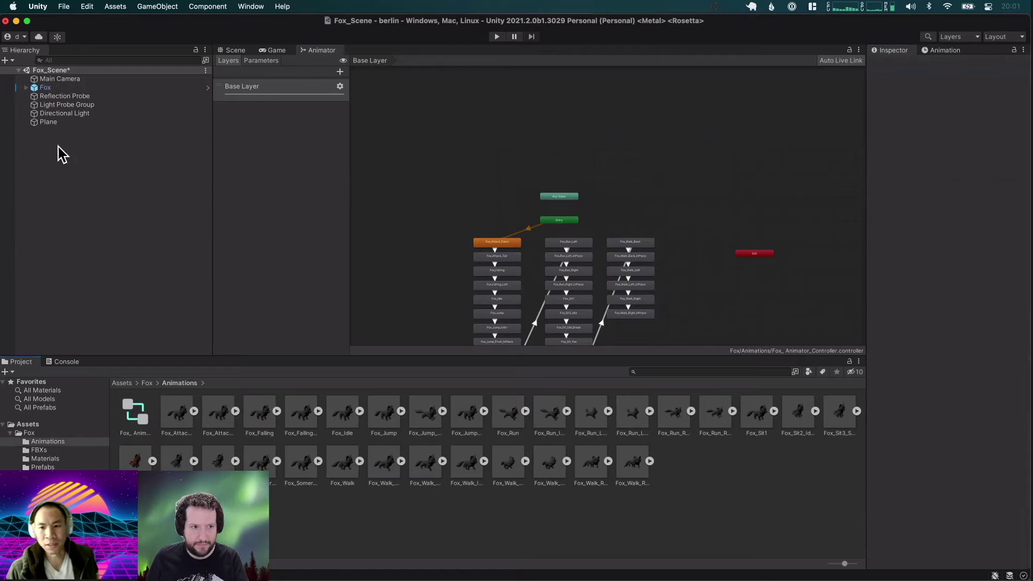
pyautogui.click(42, 88)
pyautogui.moveTo(128, 419); pyautogui.dragTo(980, 170)
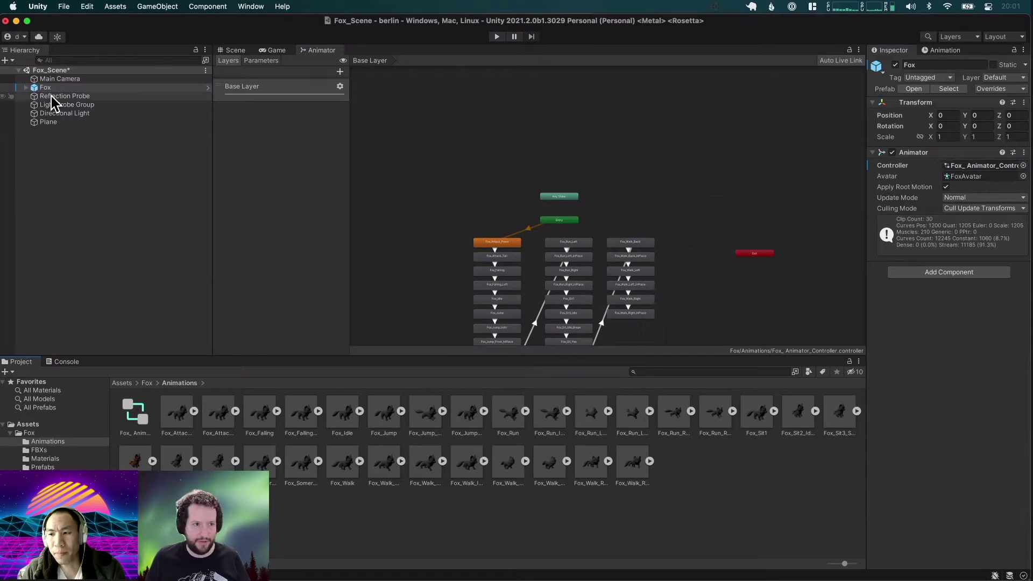
pyautogui.press('super+s')
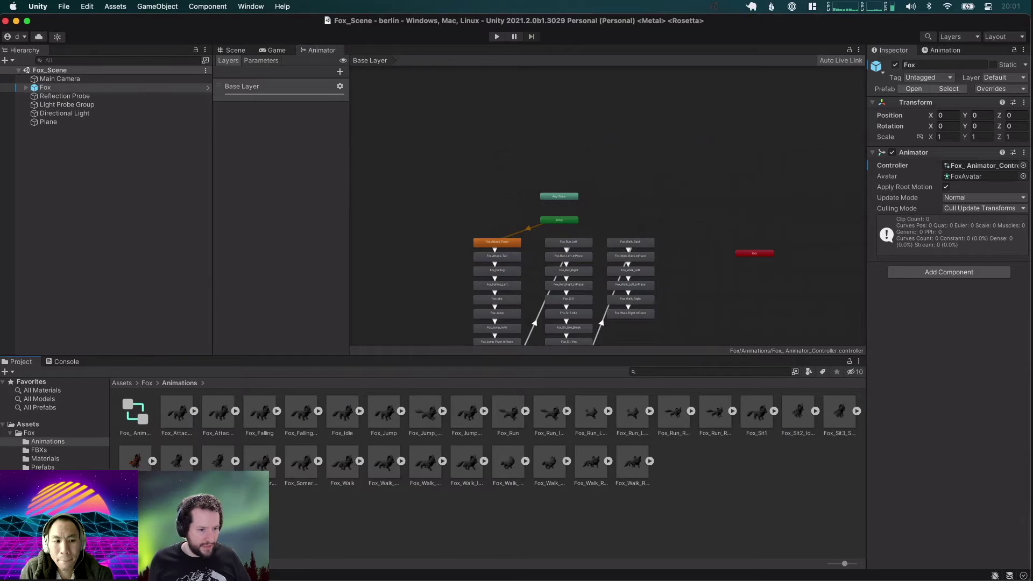
# Open the Player prefab from All Prefabs and inspect its Fox child
pyautogui.click(34, 493)
pyautogui.click(33, 484)
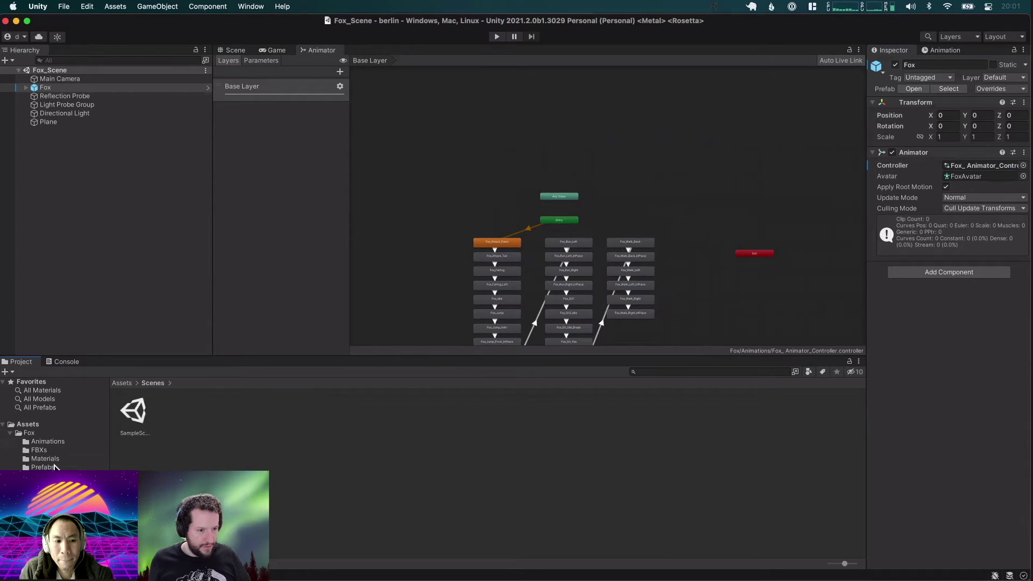
pyautogui.click(43, 466)
pyautogui.click(48, 407)
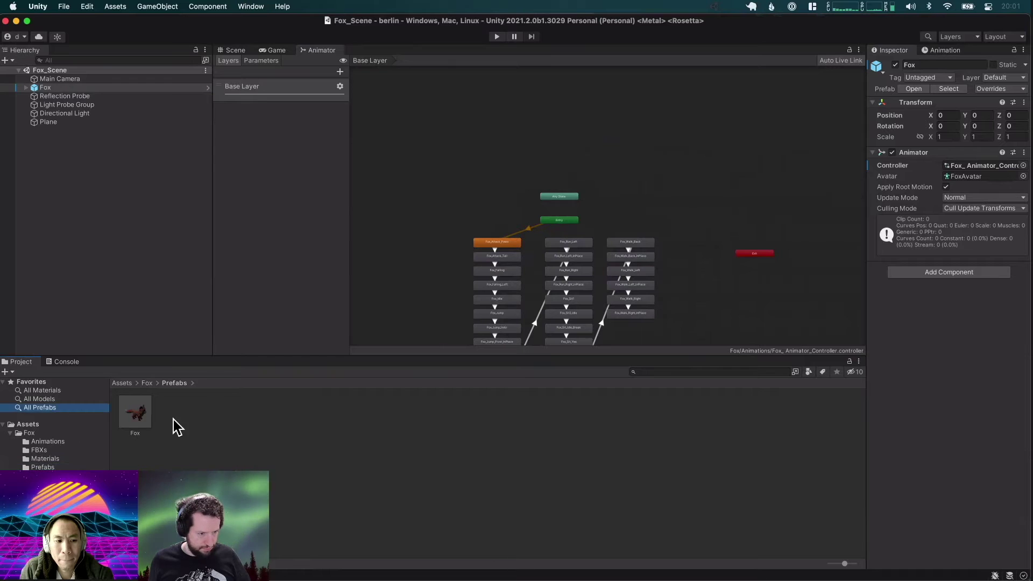
pyautogui.doubleClick(377, 415)
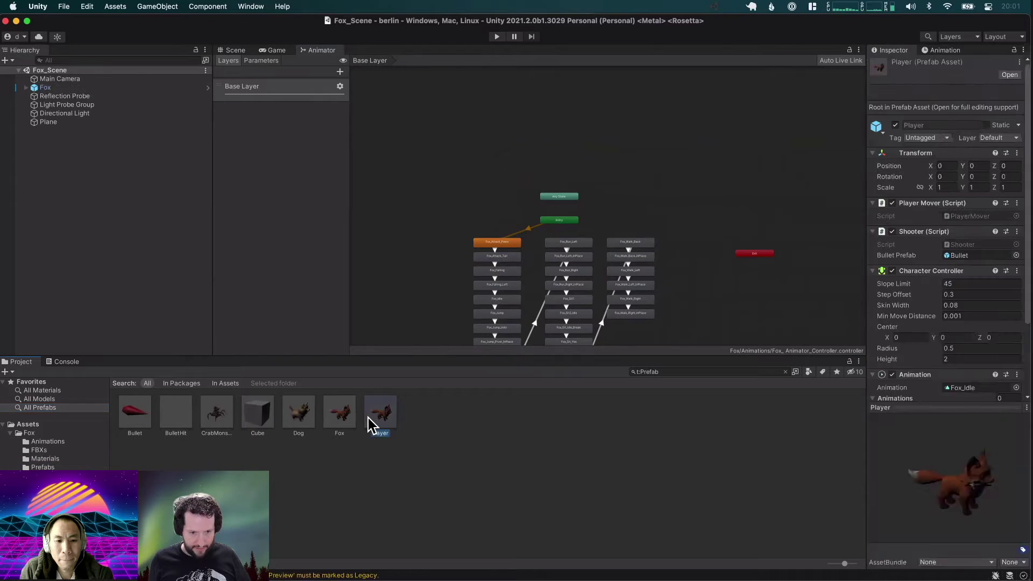
pyautogui.click(53, 93)
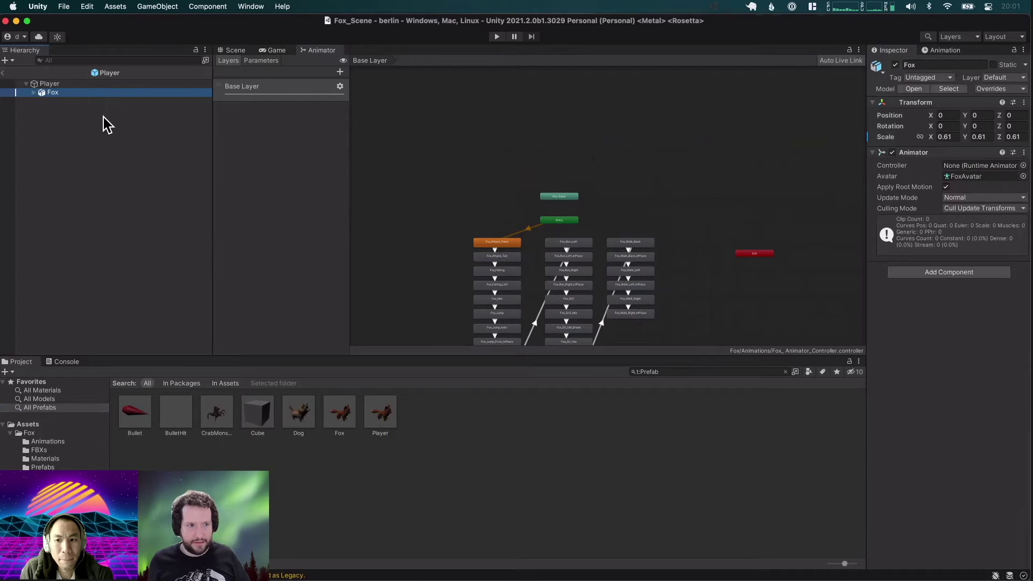
# Move the Fox and LB3D folders into RawAssets, then exit the Player prefab
pyautogui.click(7, 433)
pyautogui.click(9, 433)
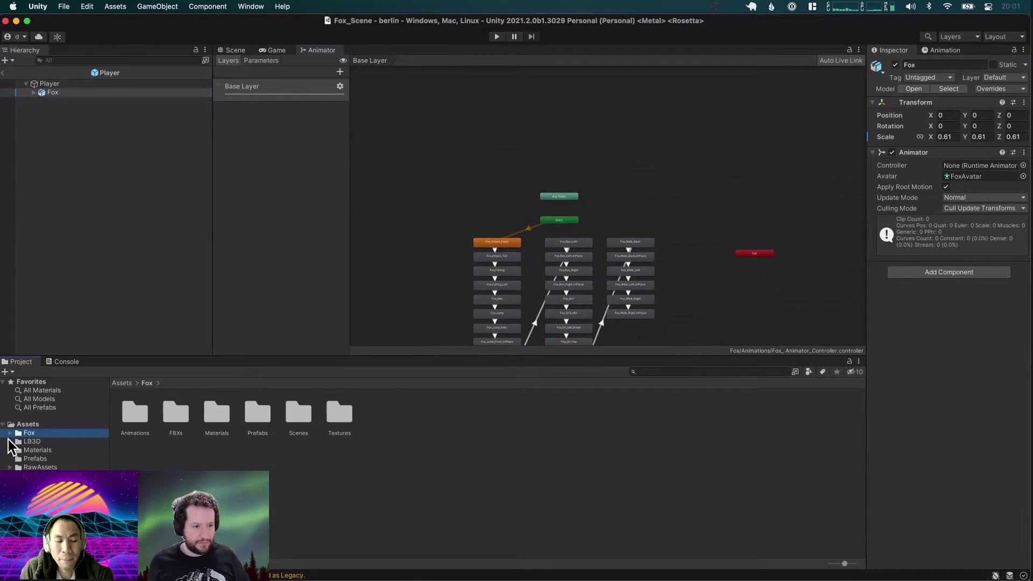
pyautogui.click(40, 467)
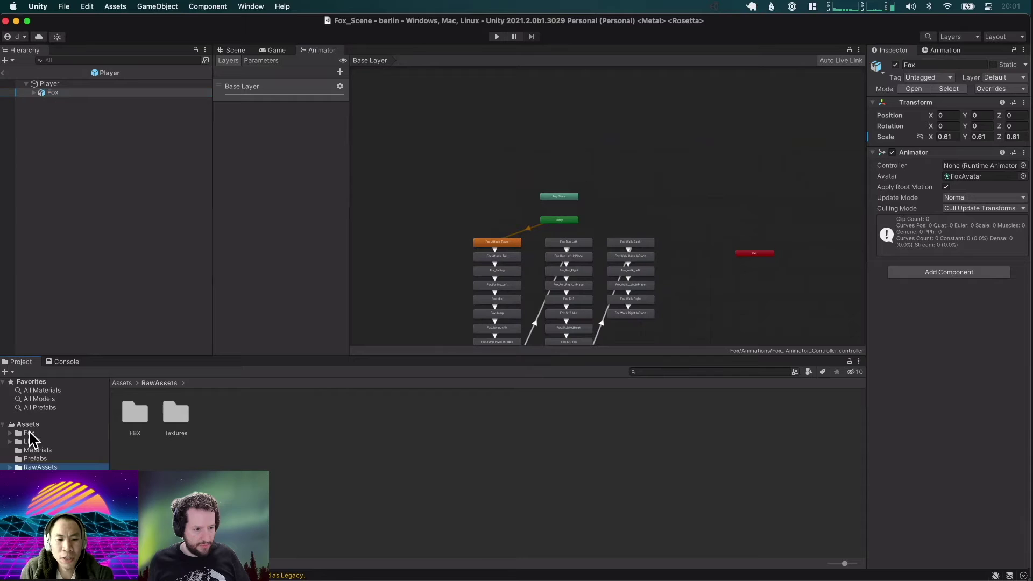
pyautogui.click(32, 476)
pyautogui.click(17, 430)
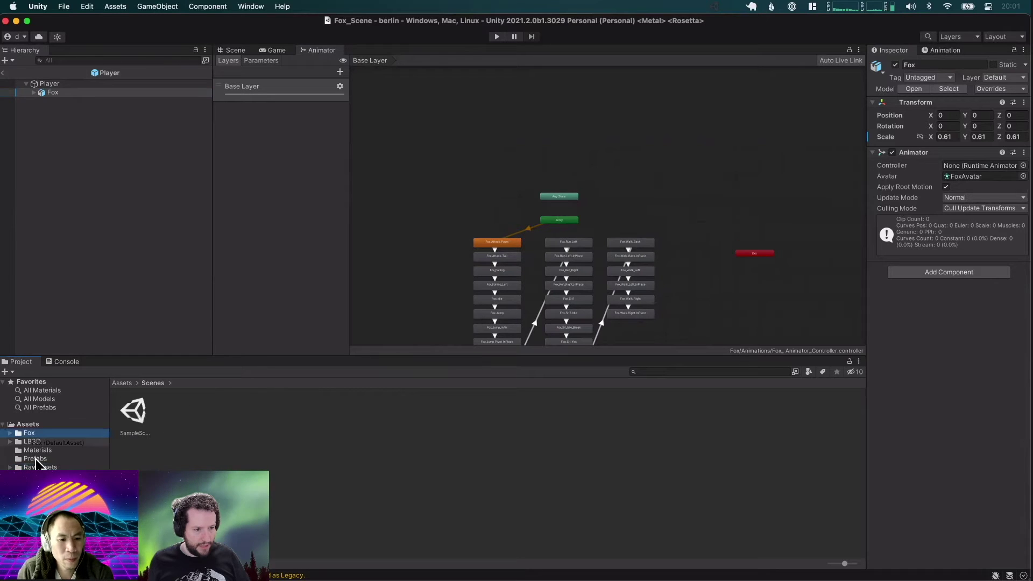
pyautogui.moveTo(17, 430); pyautogui.dragTo(19, 466)
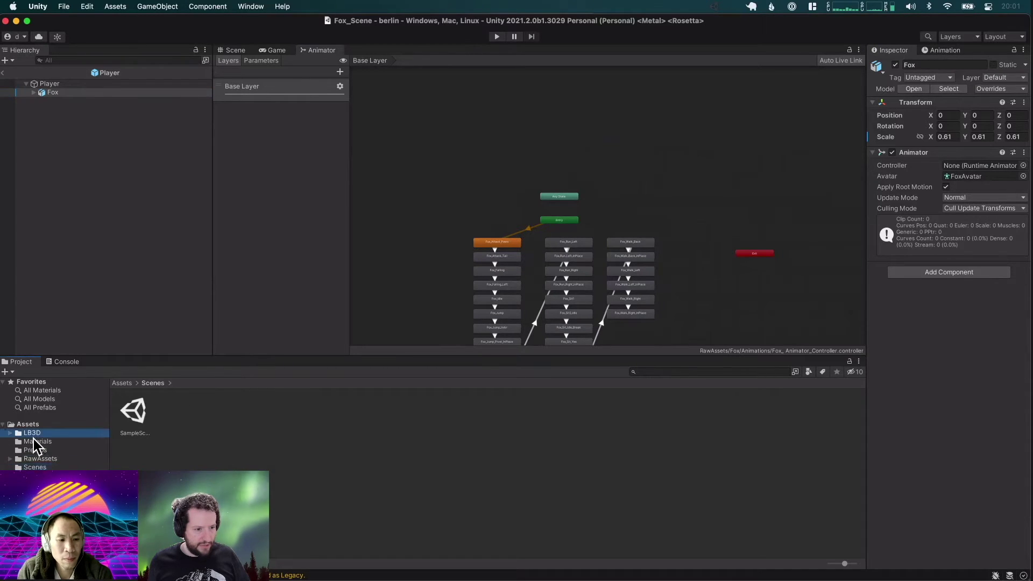
pyautogui.moveTo(17, 430); pyautogui.dragTo(37, 458)
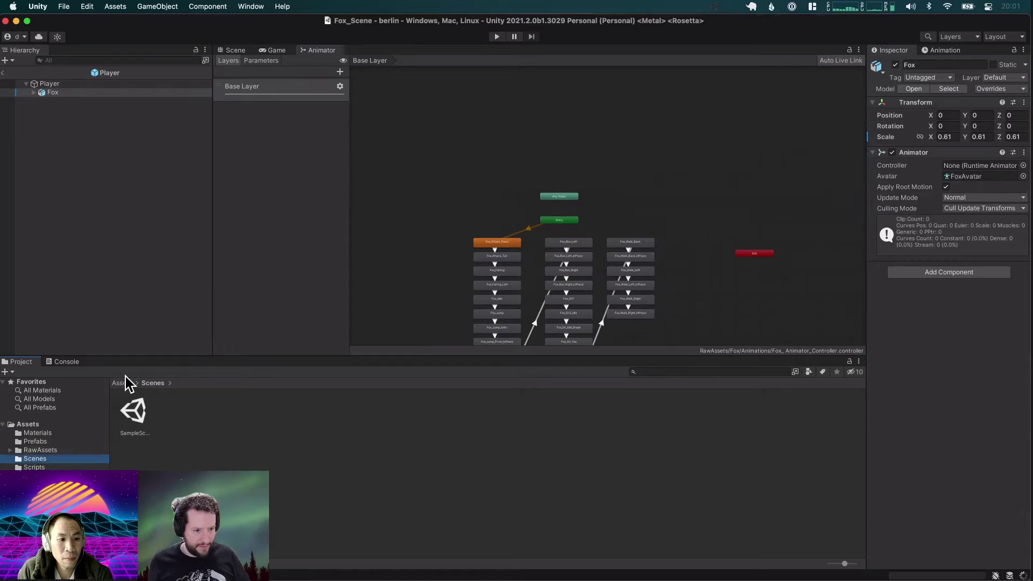
pyautogui.click(5, 72)
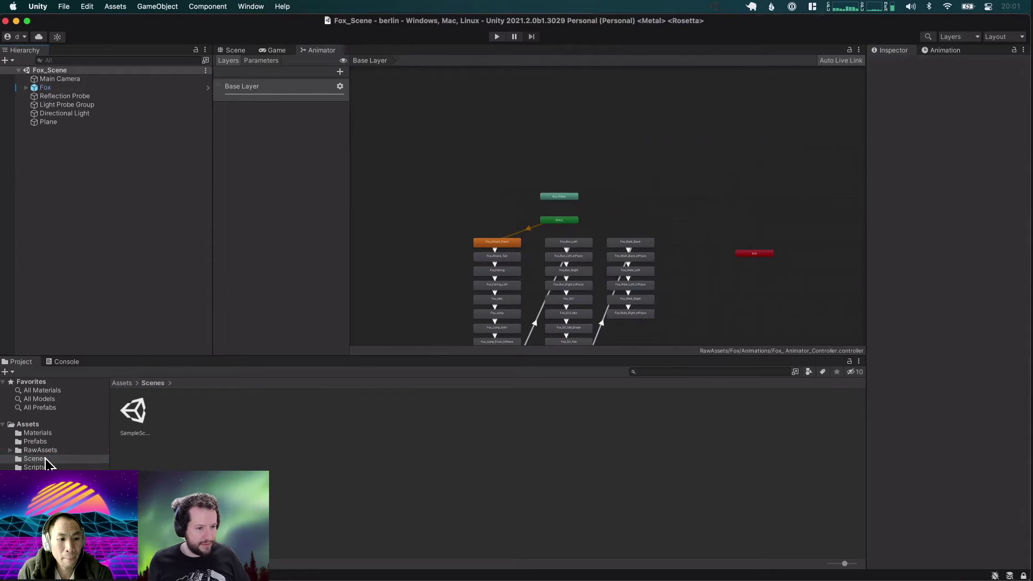
# Open SampleScene, rename it to MainScene and reload it
pyautogui.doubleClick(141, 423)
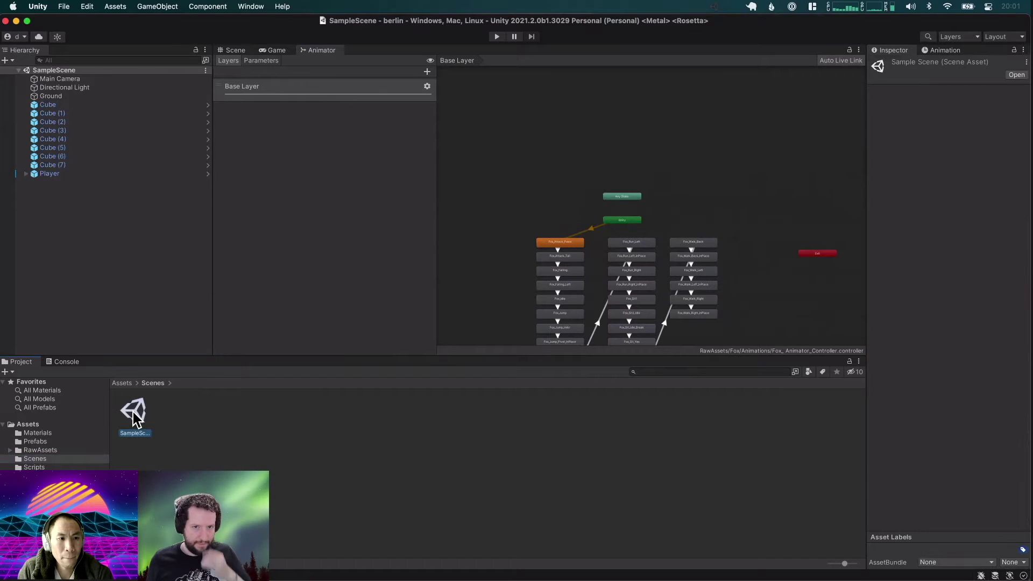
pyautogui.click(272, 50)
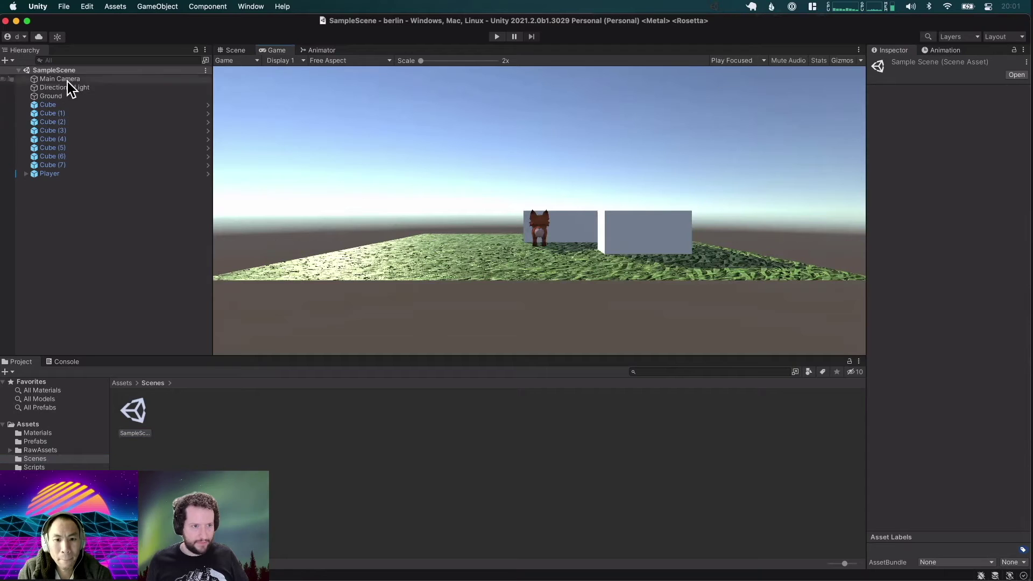
pyautogui.rightClick(138, 417)
pyautogui.click(157, 322)
pyautogui.write('Main')
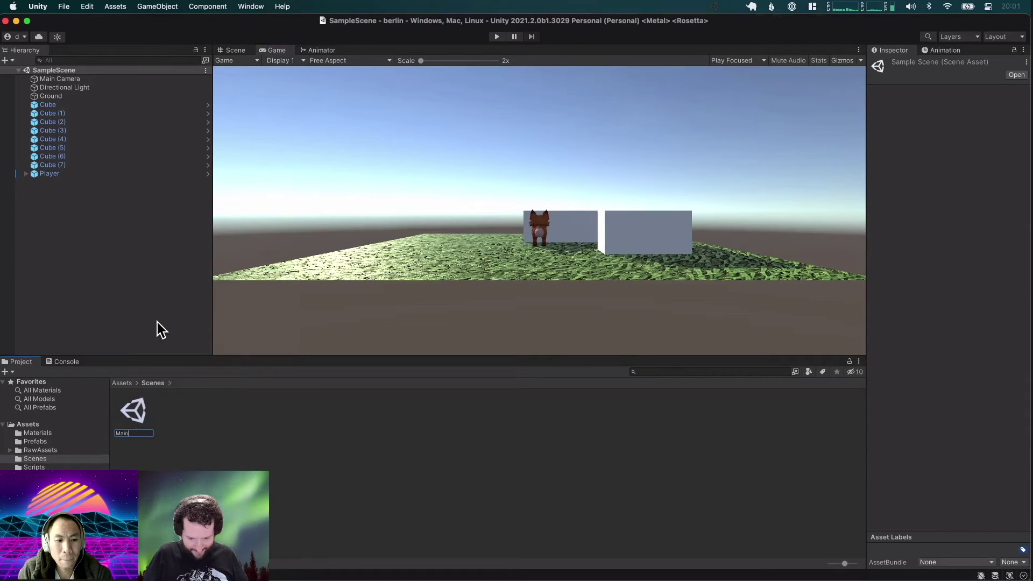
pyautogui.write('Scene')
pyautogui.press('Return')
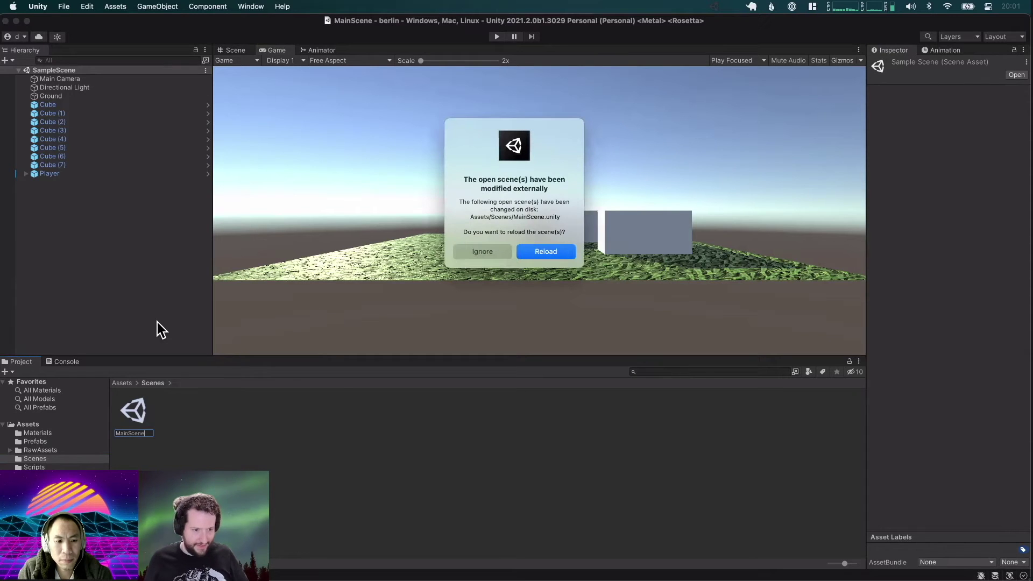
pyautogui.click(523, 252)
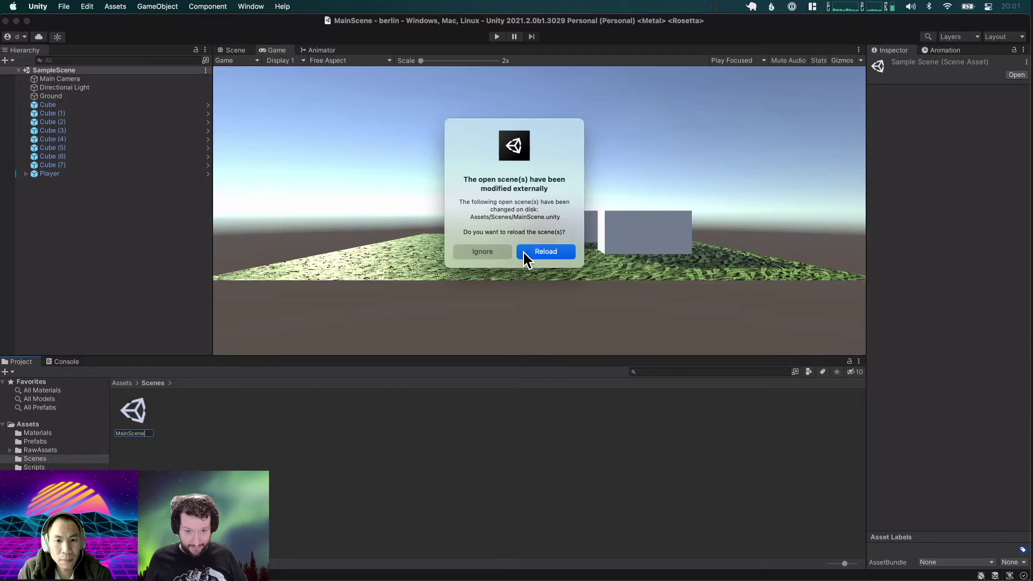
# Select the Player object and expand it to show its Fox child
pyautogui.click(92, 191)
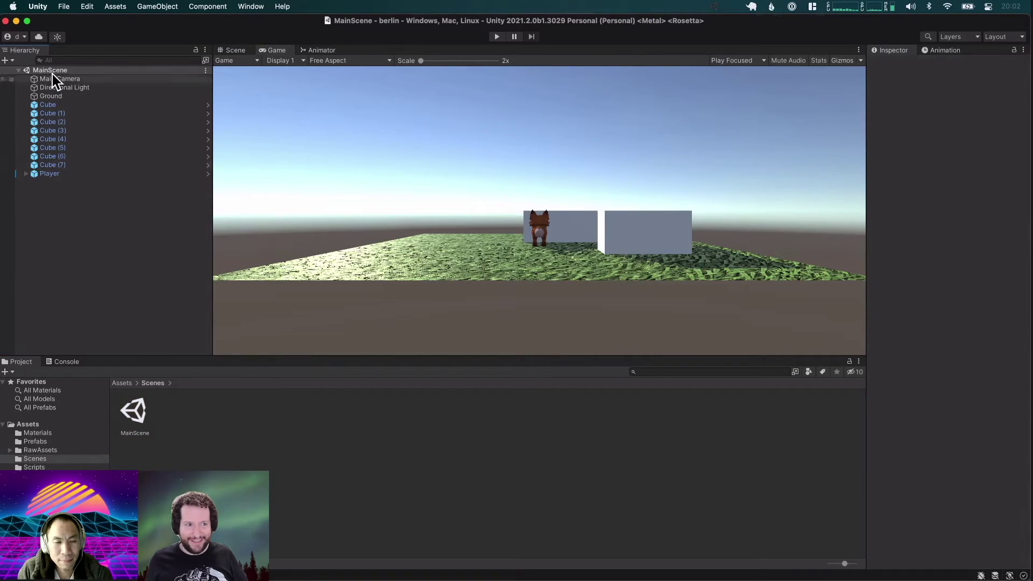
pyautogui.click(31, 174)
pyautogui.click(25, 174)
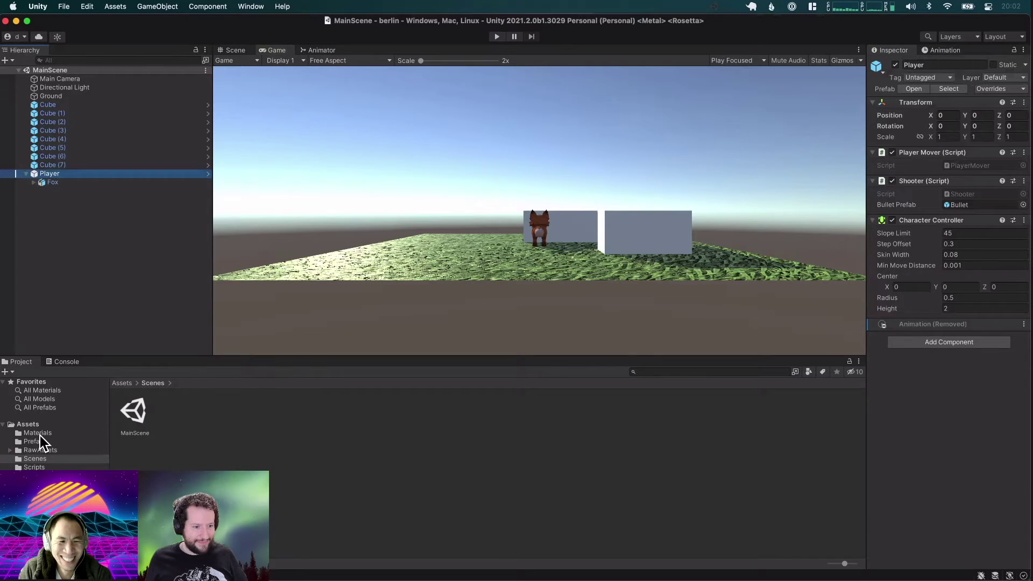
# Create an Animators folder in Assets and open it
pyautogui.rightClick(38, 424)
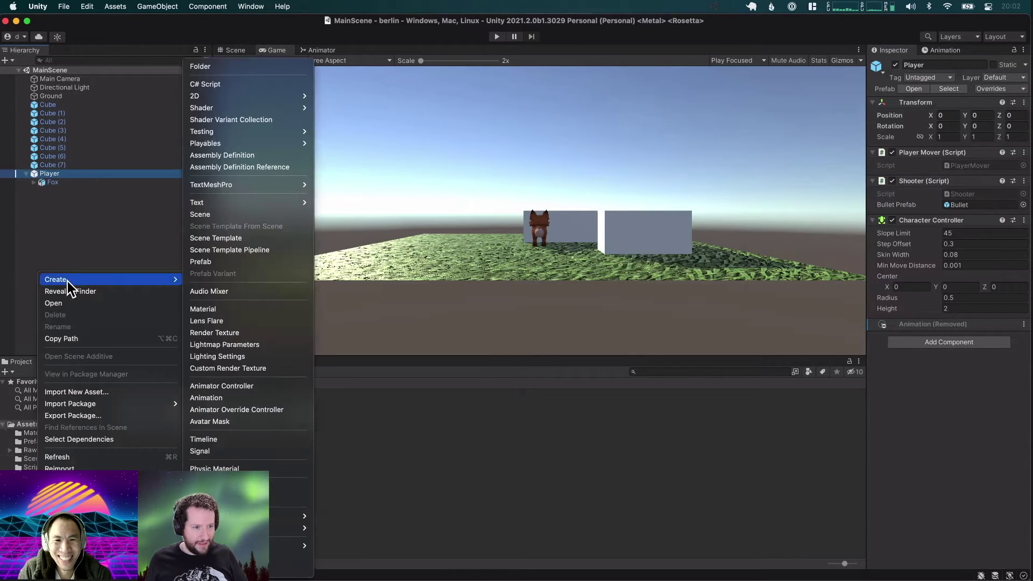
pyautogui.click(227, 64)
pyautogui.write('Animators')
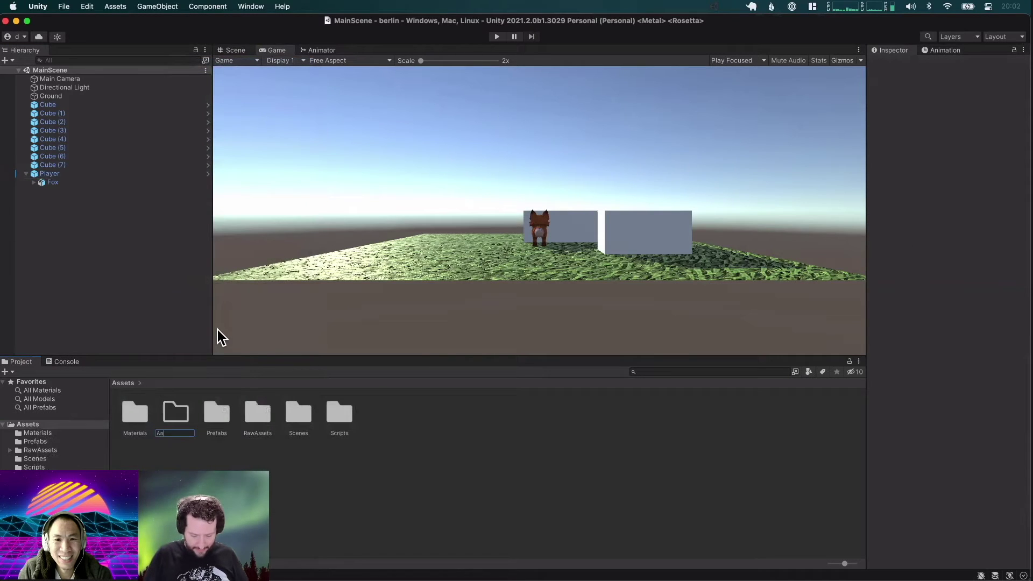
pyautogui.press('Return')
pyautogui.doubleClick(135, 411)
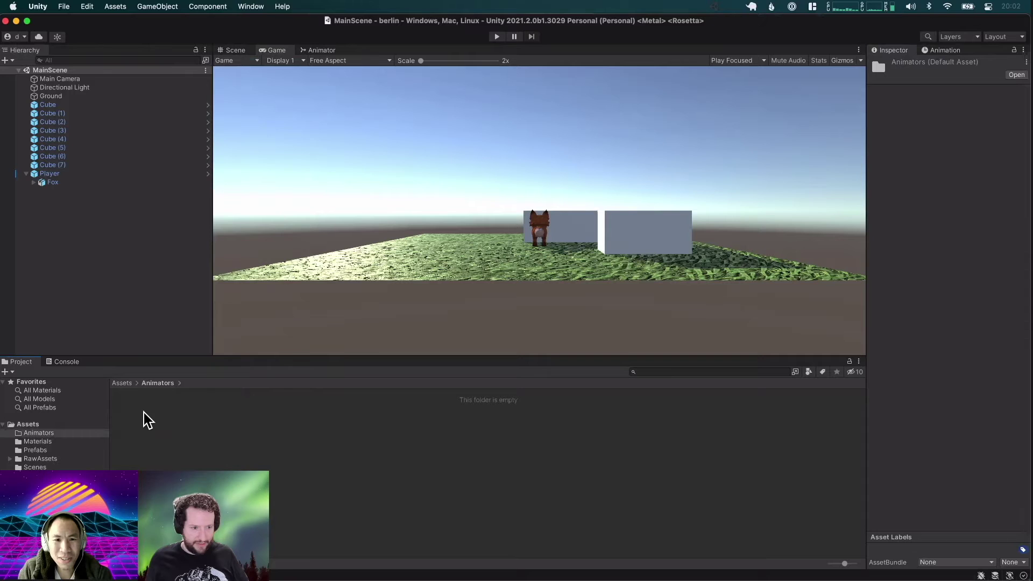
# Create an Animator Controller named Player Animator inside Animators
pyautogui.rightClick(144, 415)
pyautogui.moveTo(199, 285)
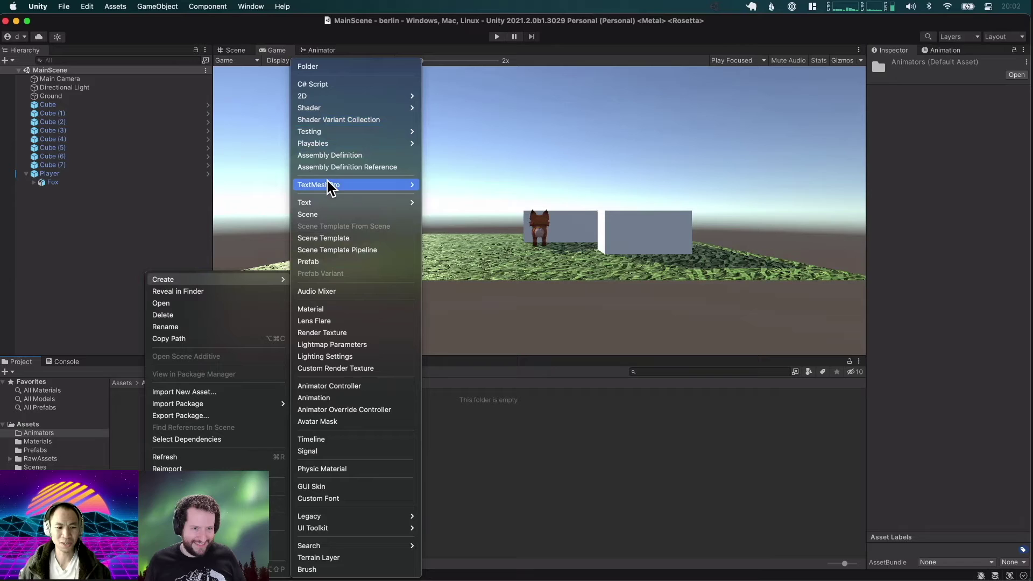
pyautogui.click(360, 386)
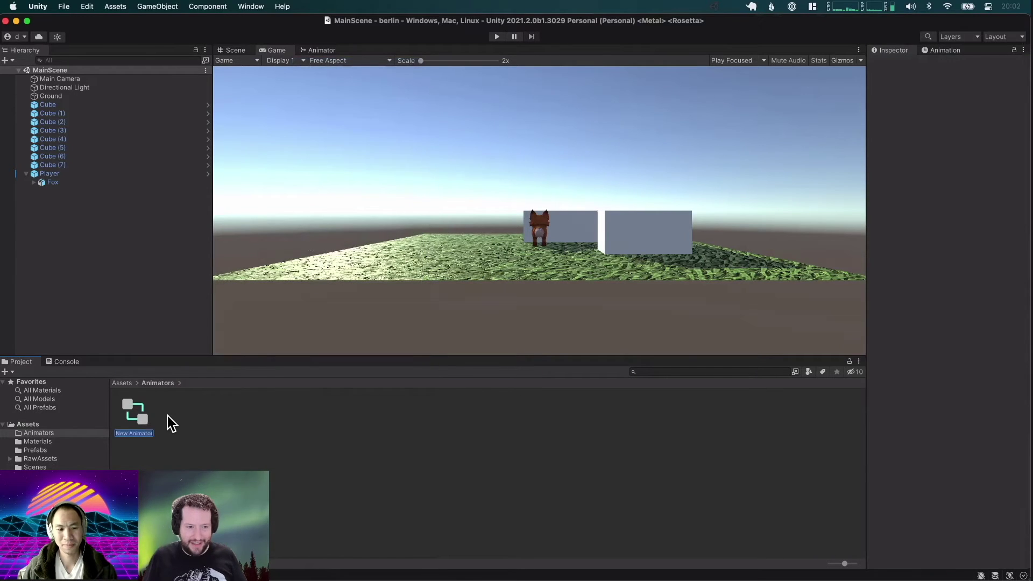
pyautogui.write('Player')
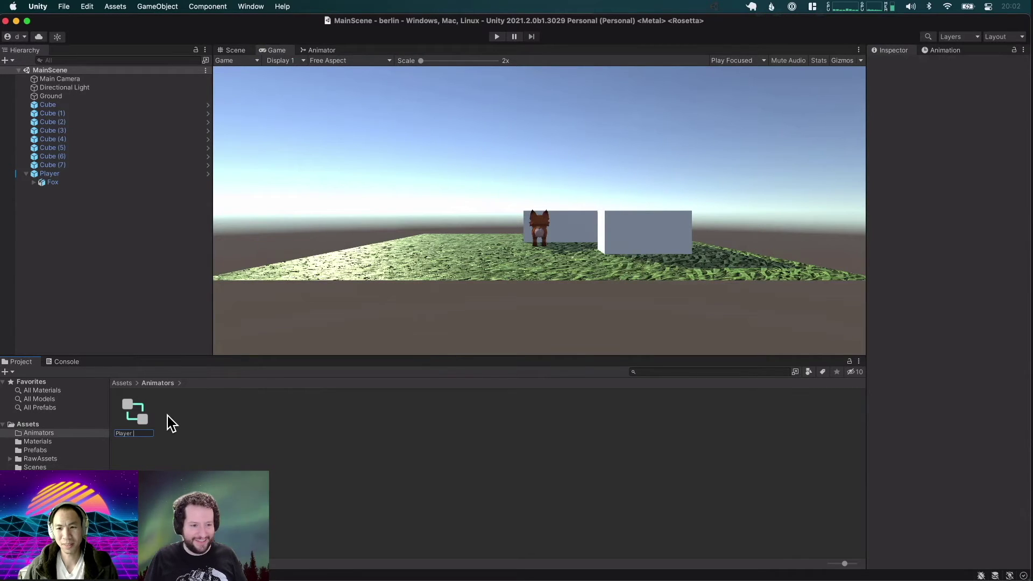
pyautogui.write('Animator')
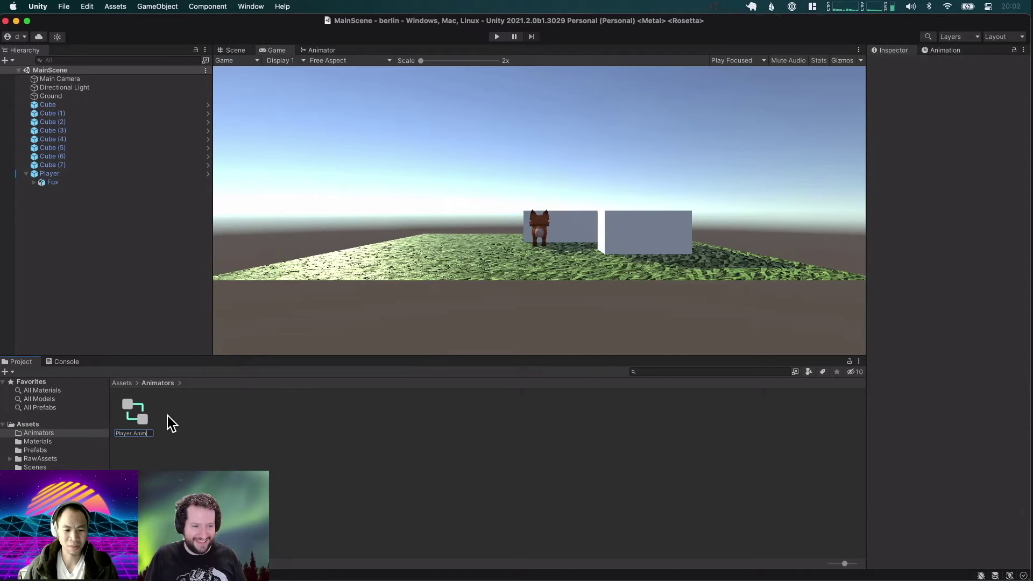
pyautogui.press('Return')
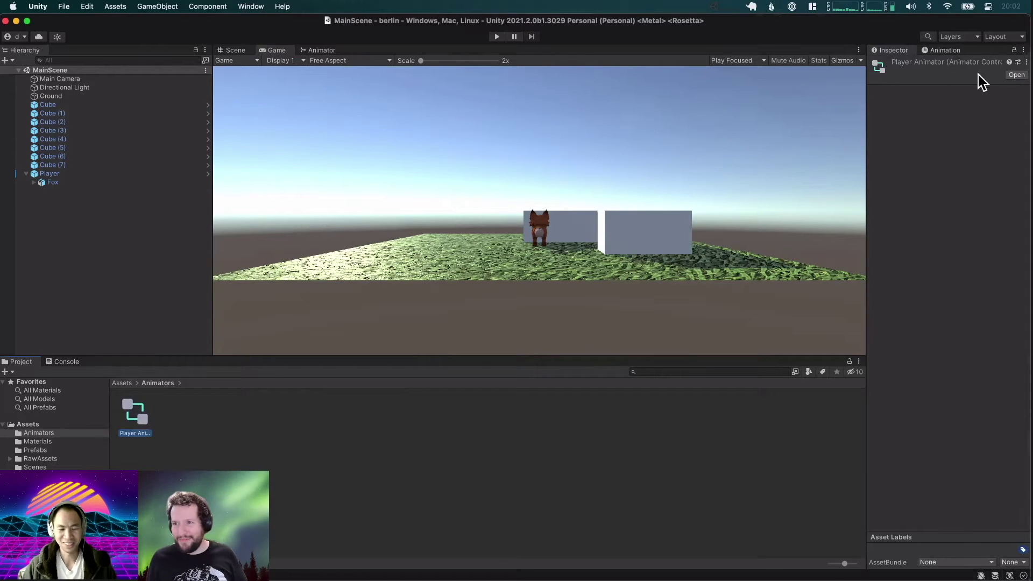
# Open the Player prefab in Prefab Mode
pyautogui.click(54, 183)
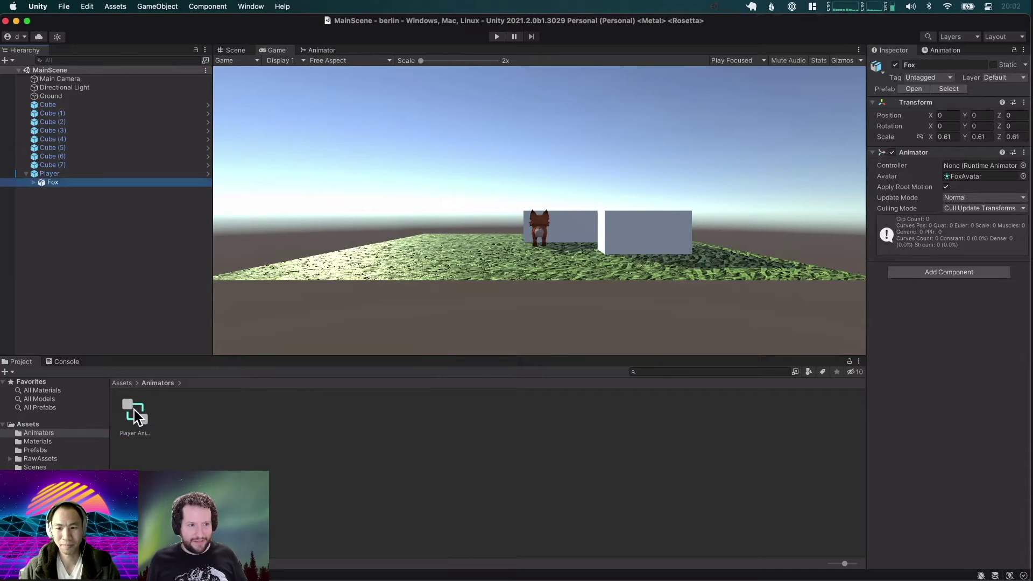
pyautogui.rightClick(50, 174)
pyautogui.moveTo(116, 312)
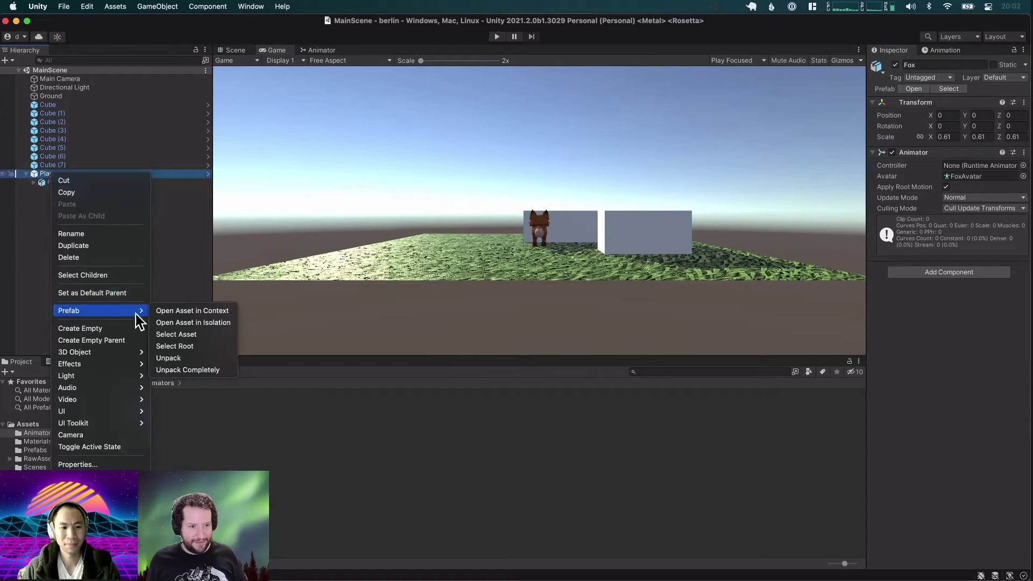
pyautogui.click(173, 322)
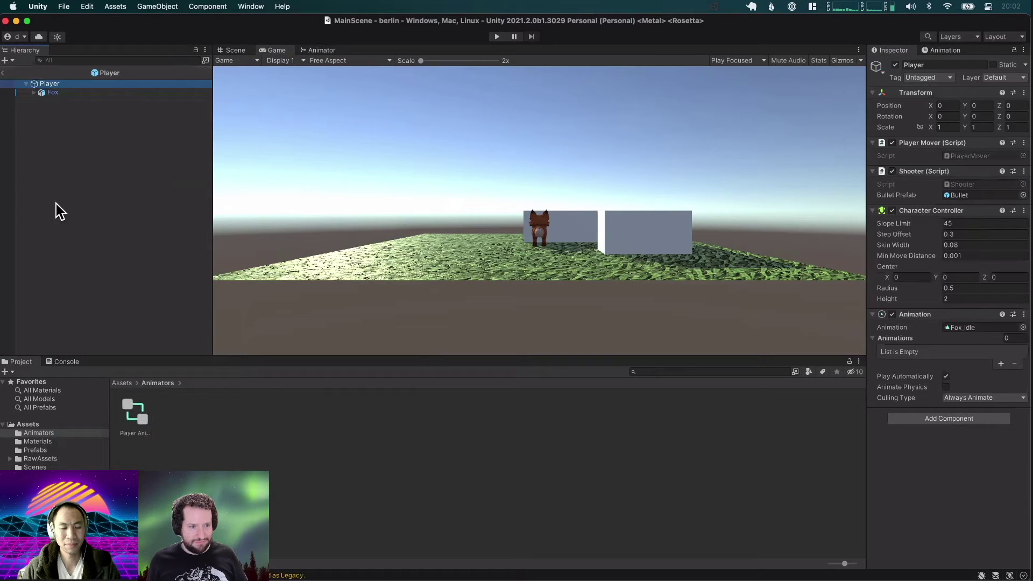
# Assign Player Animator as the Fox's controller, save the prefab, and open its state graph
pyautogui.click(54, 92)
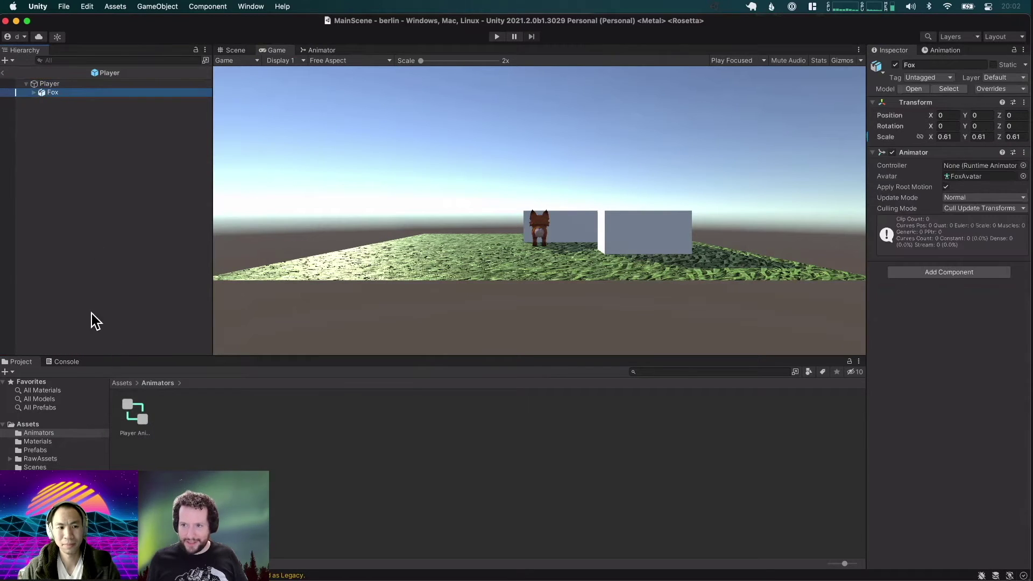
pyautogui.click(134, 414)
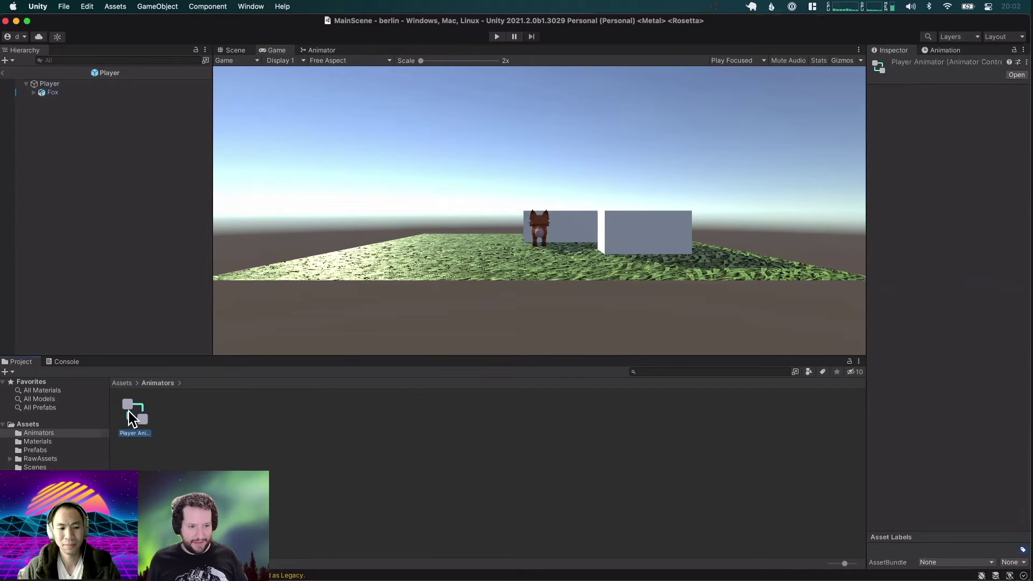
pyautogui.click(55, 92)
pyautogui.moveTo(133, 412); pyautogui.dragTo(984, 173)
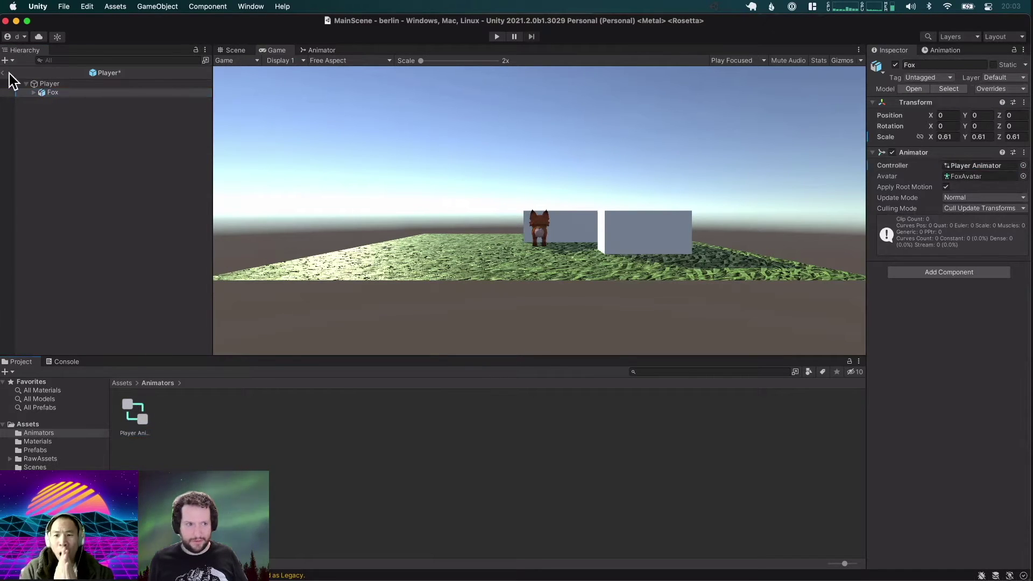
pyautogui.click(3, 73)
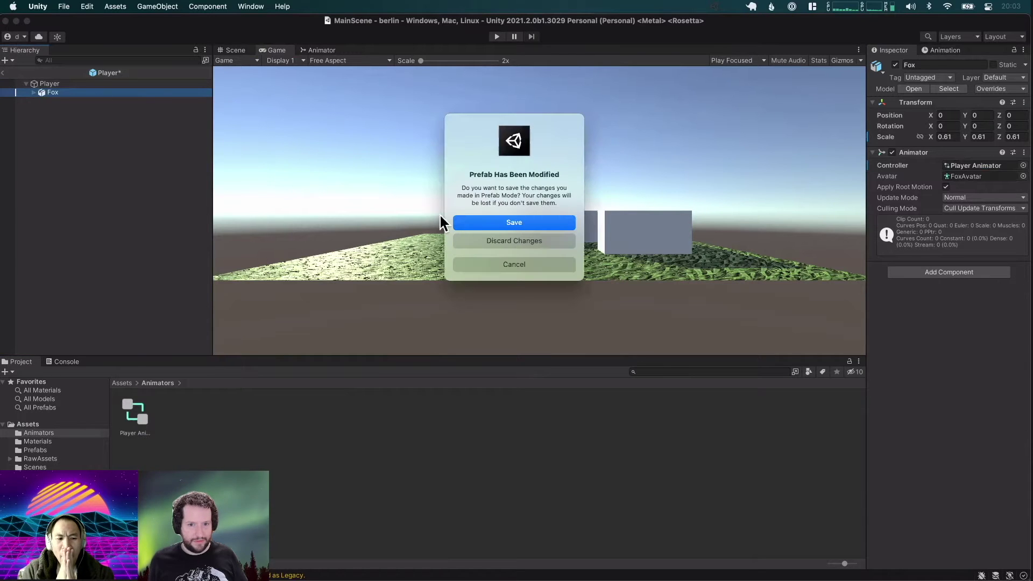
pyautogui.click(455, 222)
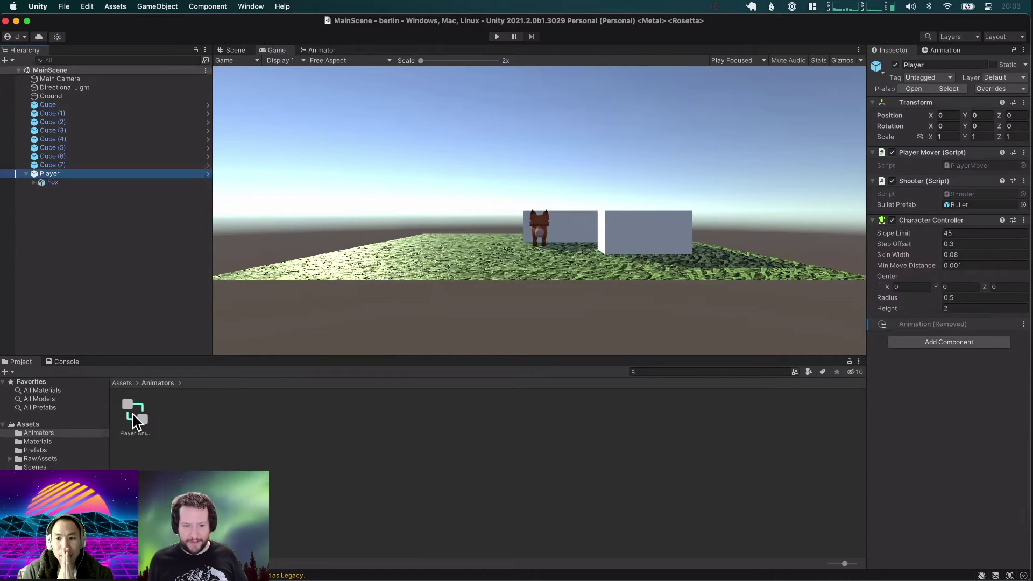
pyautogui.click(54, 182)
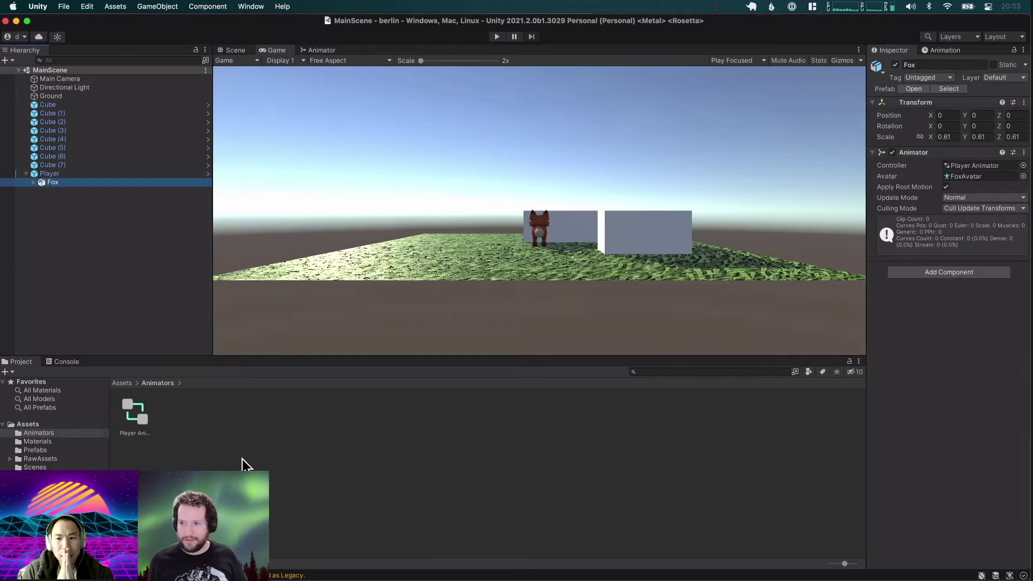
pyautogui.doubleClick(134, 414)
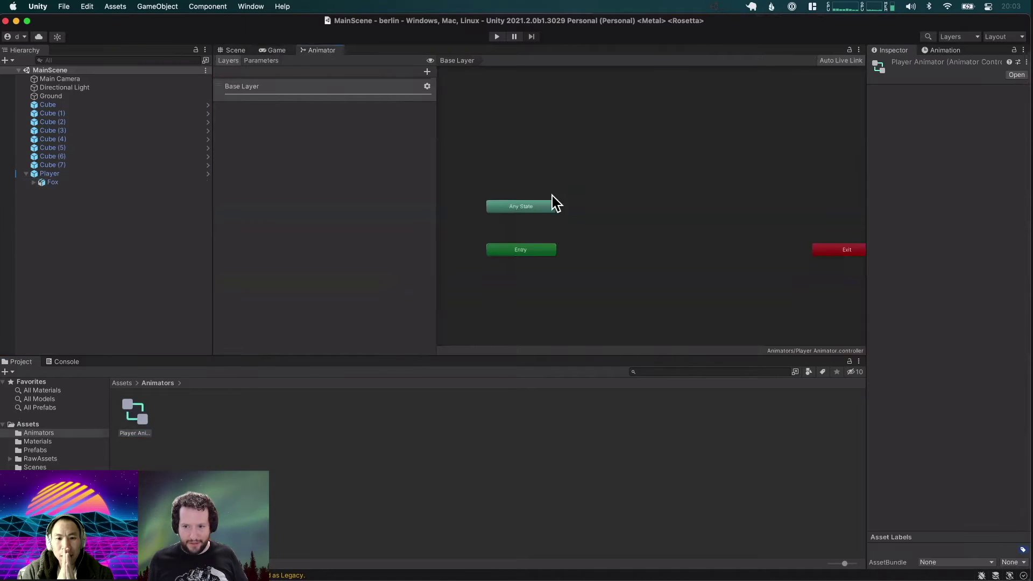
# Add a new empty state to the Player Animator graph
pyautogui.rightClick(661, 142)
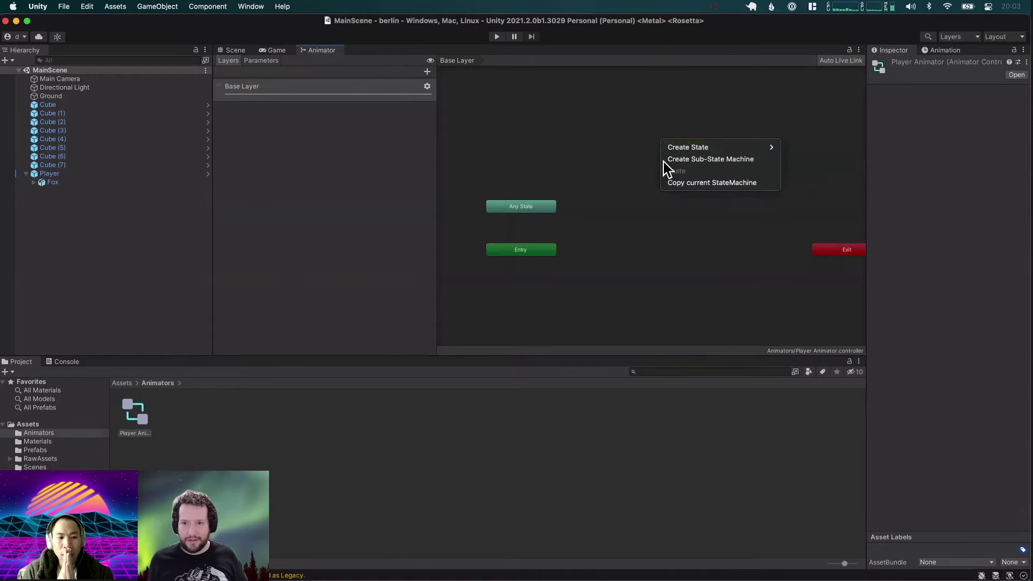
pyautogui.click(646, 201)
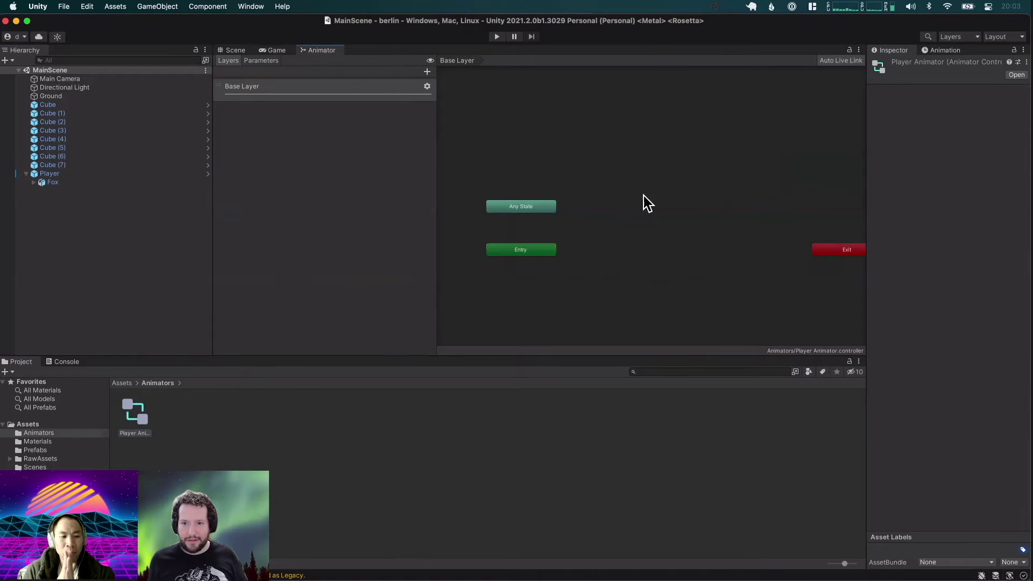
pyautogui.rightClick(179, 436)
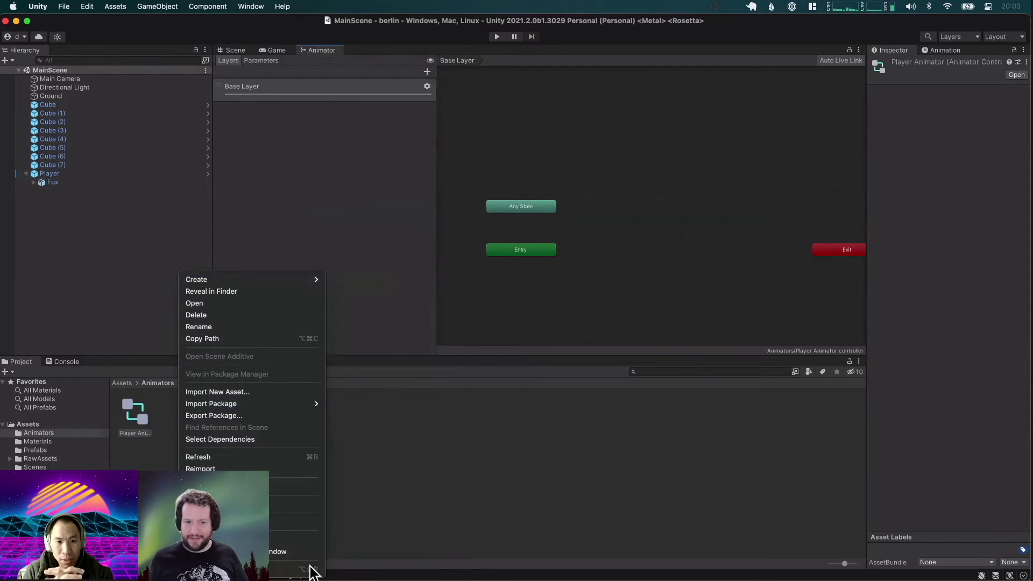
pyautogui.click(614, 224)
pyautogui.rightClick(615, 223)
pyautogui.moveTo(627, 238)
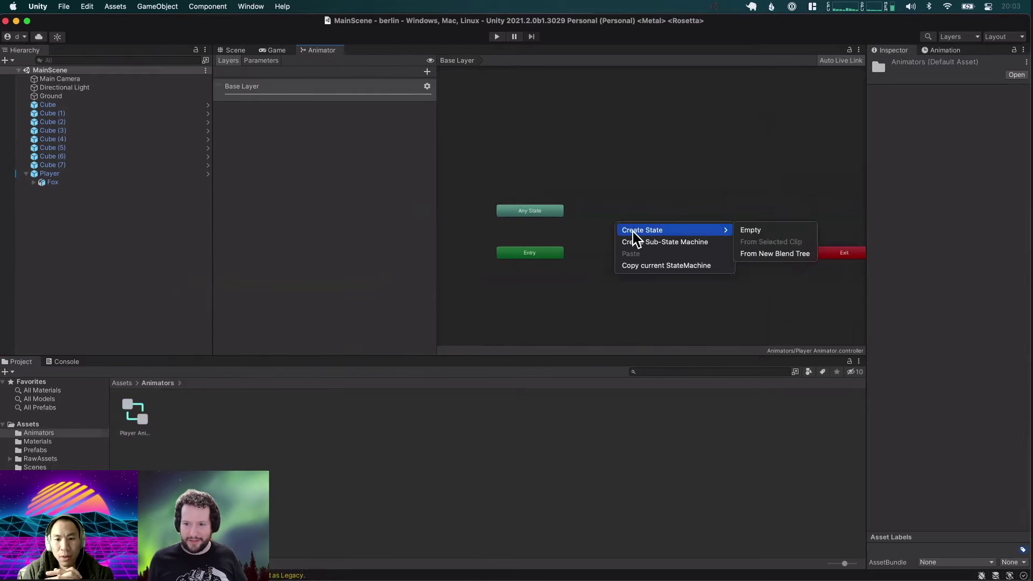
pyautogui.click(753, 232)
pyautogui.moveTo(648, 237)
pyautogui.mouseDown()
pyautogui.moveTo(668, 237)
pyautogui.moveTo(654, 235)
pyautogui.mouseUp()
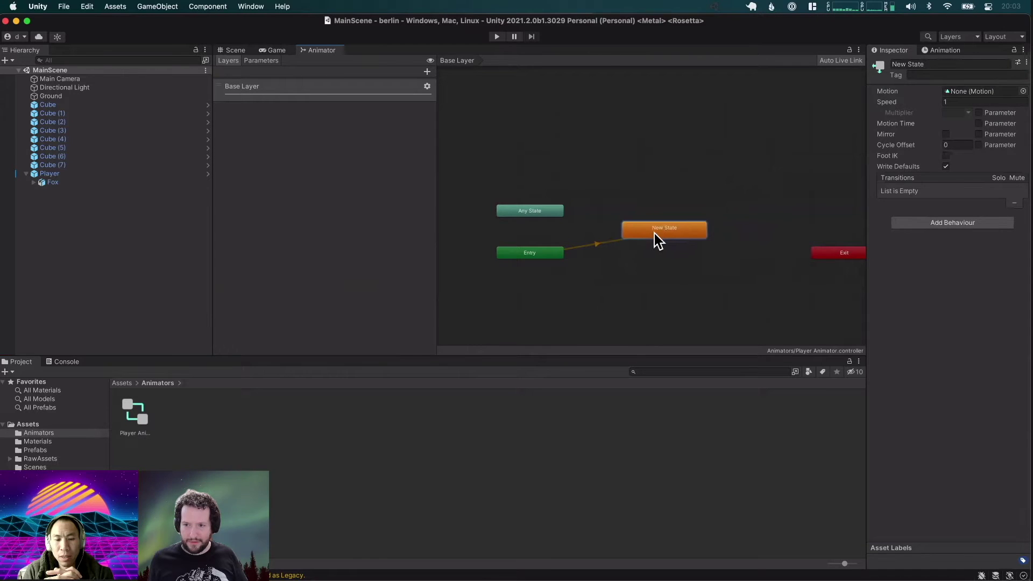
# Set the new state's motion to Fox_Idle and rename it Idling
pyautogui.click(1023, 91)
pyautogui.write('idle')
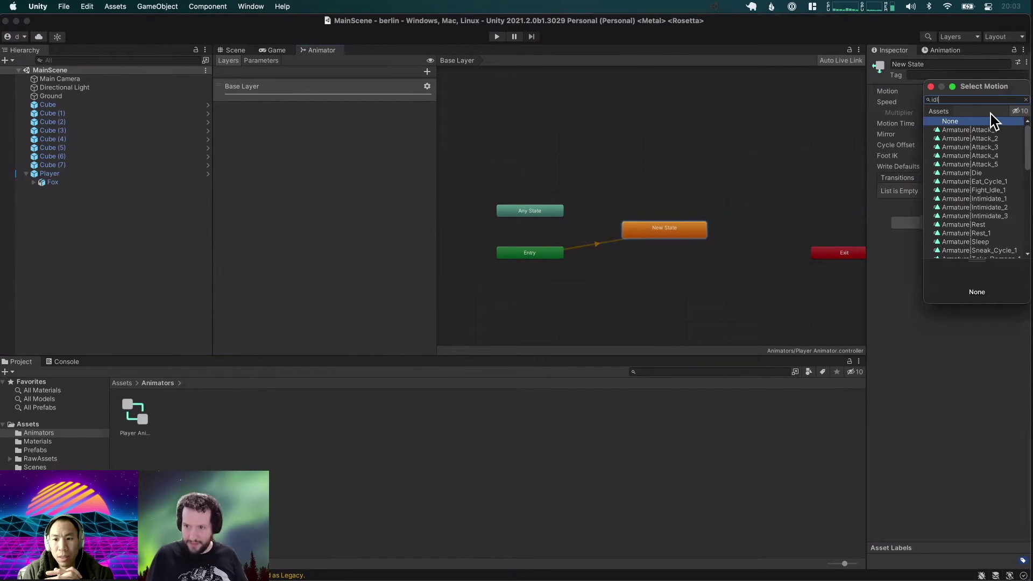
pyautogui.click(977, 146)
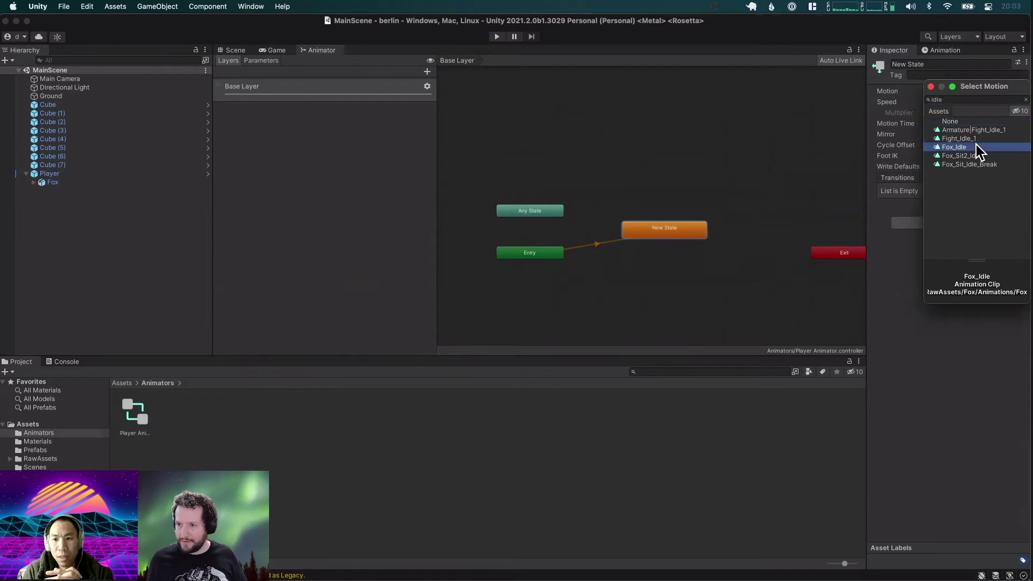
pyautogui.doubleClick(963, 146)
pyautogui.moveTo(658, 231); pyautogui.dragTo(667, 228)
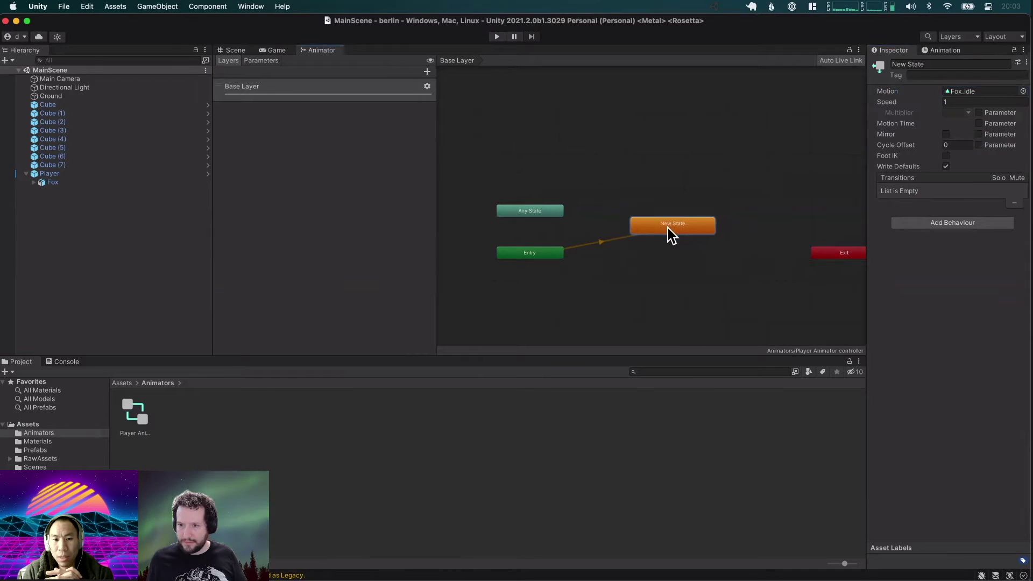
pyautogui.click(933, 65)
pyautogui.write('Idling')
pyautogui.click(711, 134)
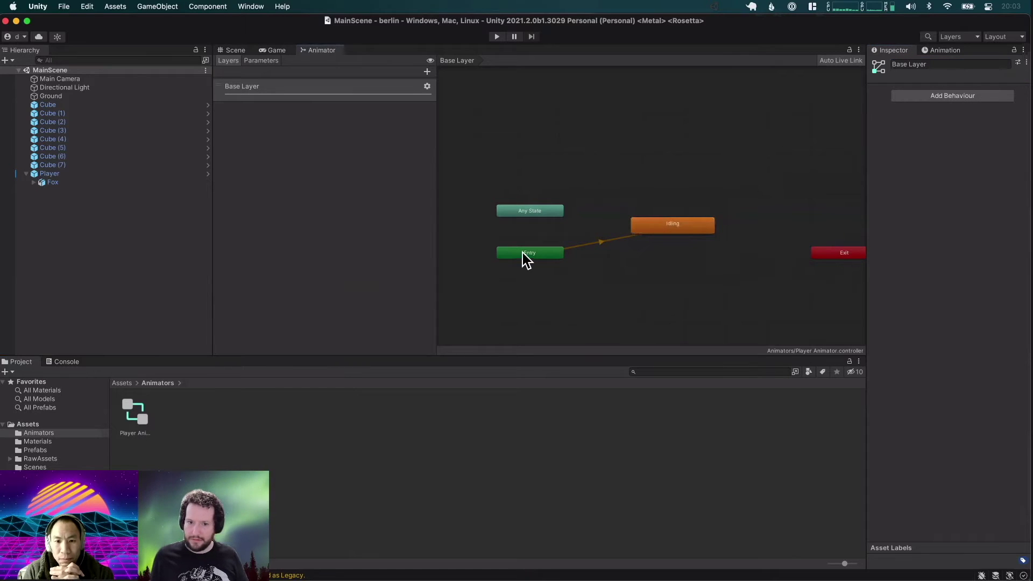
# Add a transition from Any State to Idling and tidy the node layout
pyautogui.moveTo(515, 254); pyautogui.dragTo(508, 250)
pyautogui.click(528, 212)
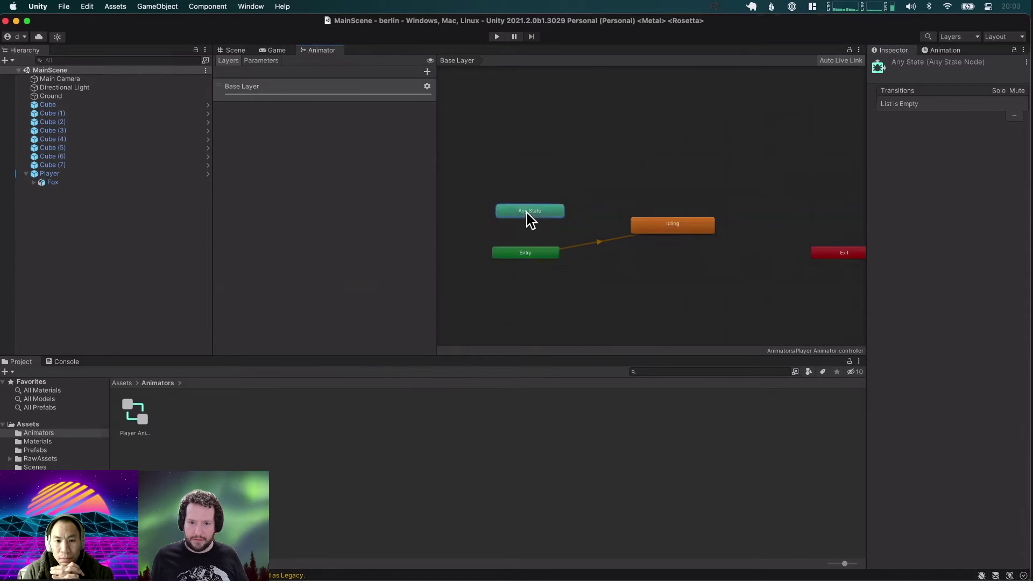
pyautogui.moveTo(527, 212); pyautogui.dragTo(581, 195)
pyautogui.rightClick(601, 194)
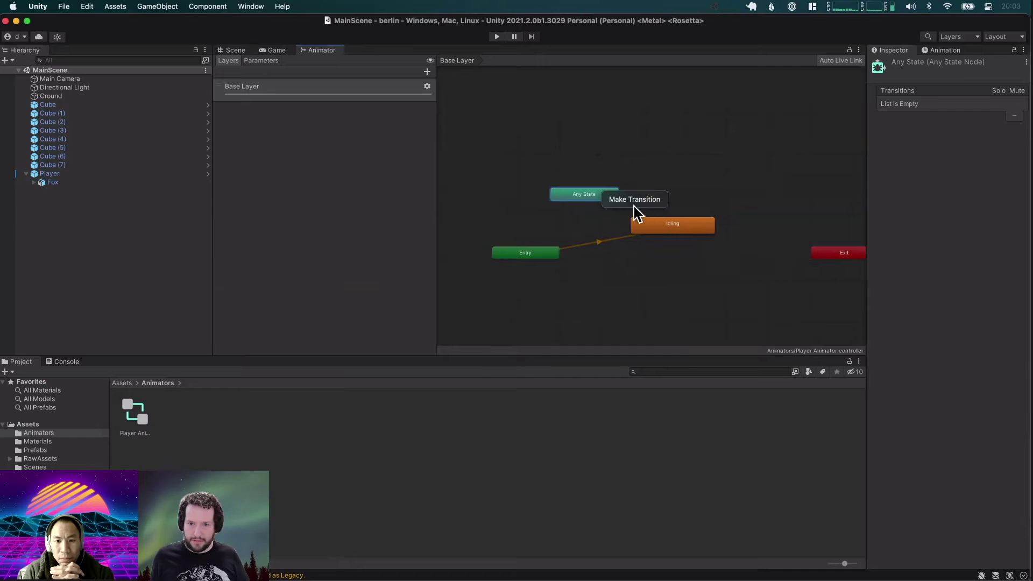
pyautogui.click(653, 227)
pyautogui.moveTo(590, 194); pyautogui.dragTo(672, 165)
pyautogui.moveTo(638, 231); pyautogui.dragTo(639, 259)
pyautogui.click(585, 191)
pyautogui.click(680, 254)
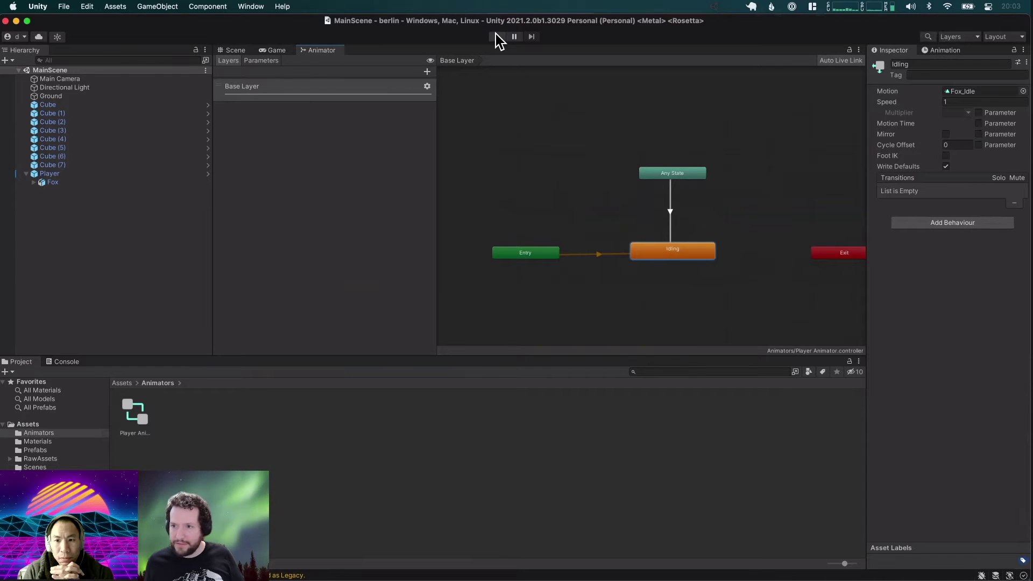
pyautogui.click(496, 36)
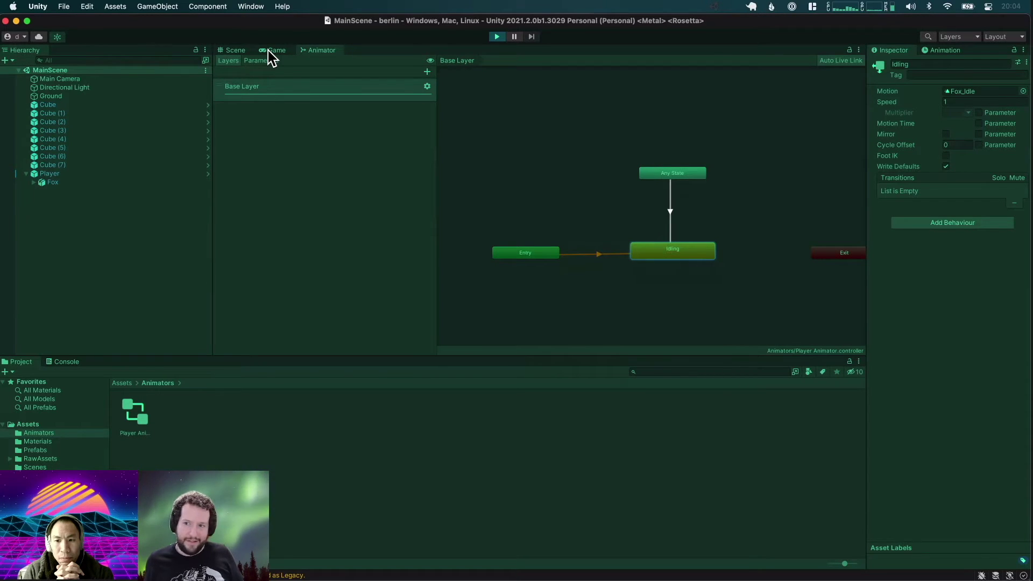
pyautogui.click(273, 50)
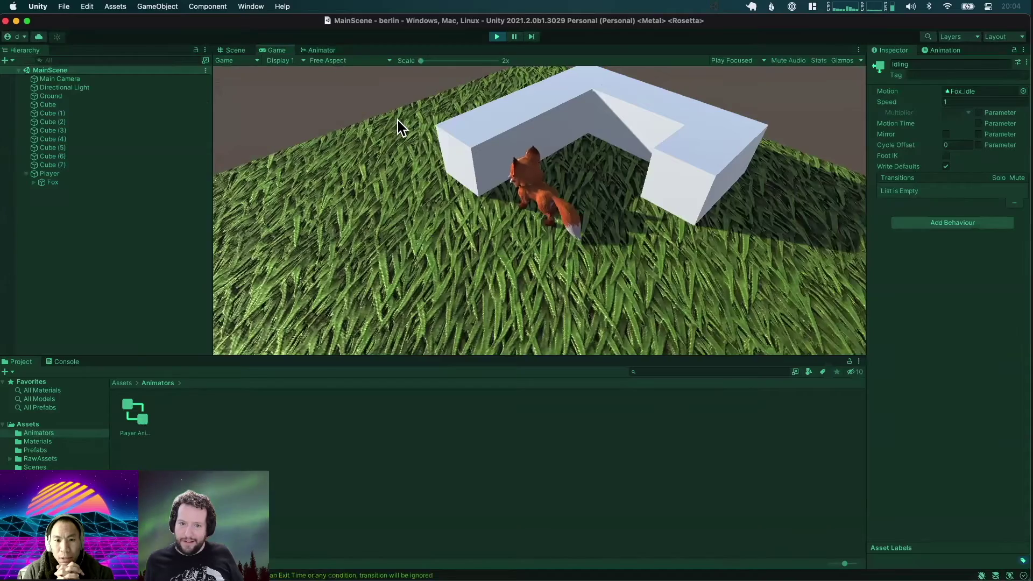
pyautogui.press('s')
pyautogui.press('w')
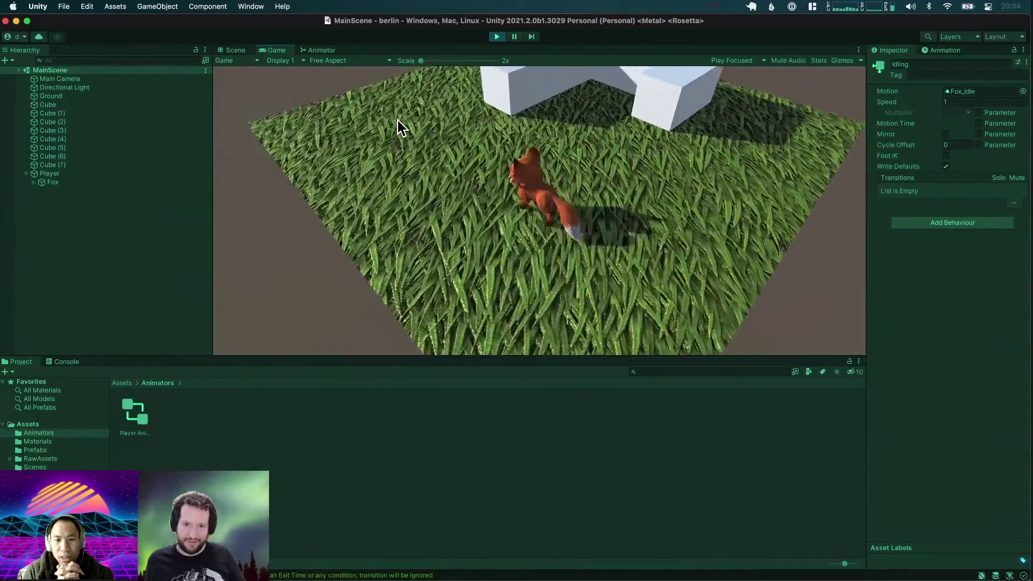
pyautogui.press('s')
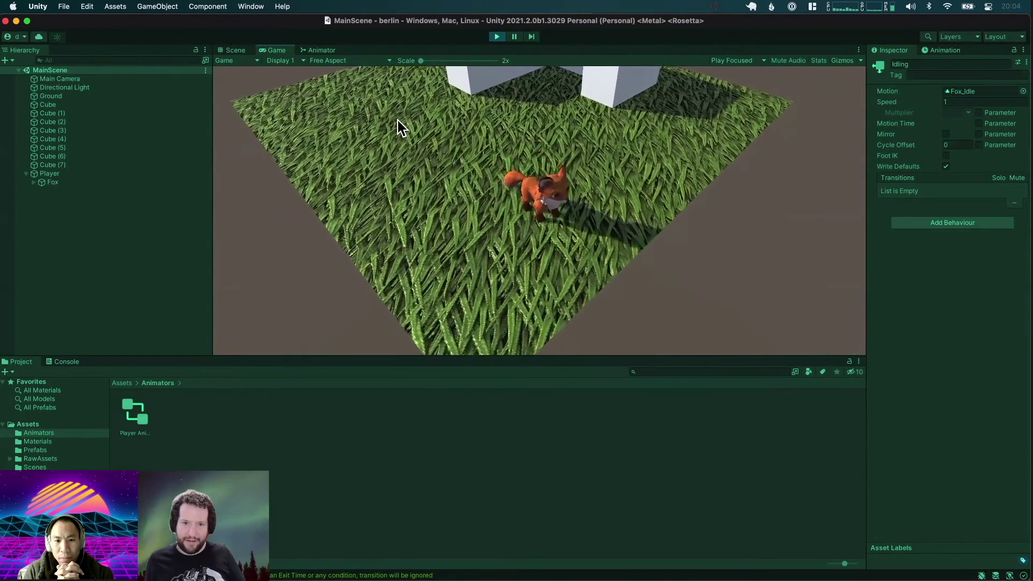
pyautogui.click(496, 36)
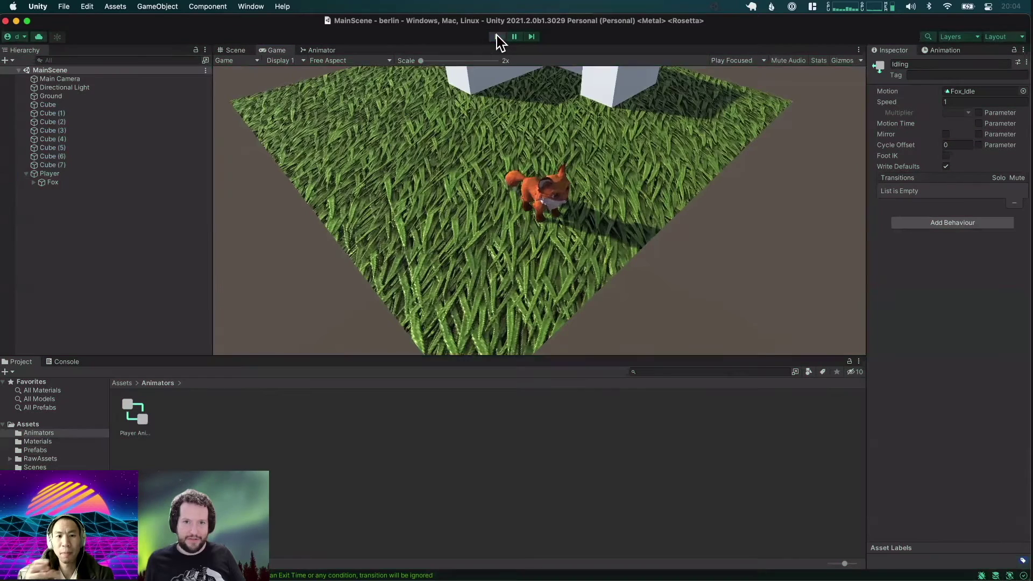
pyautogui.click(322, 50)
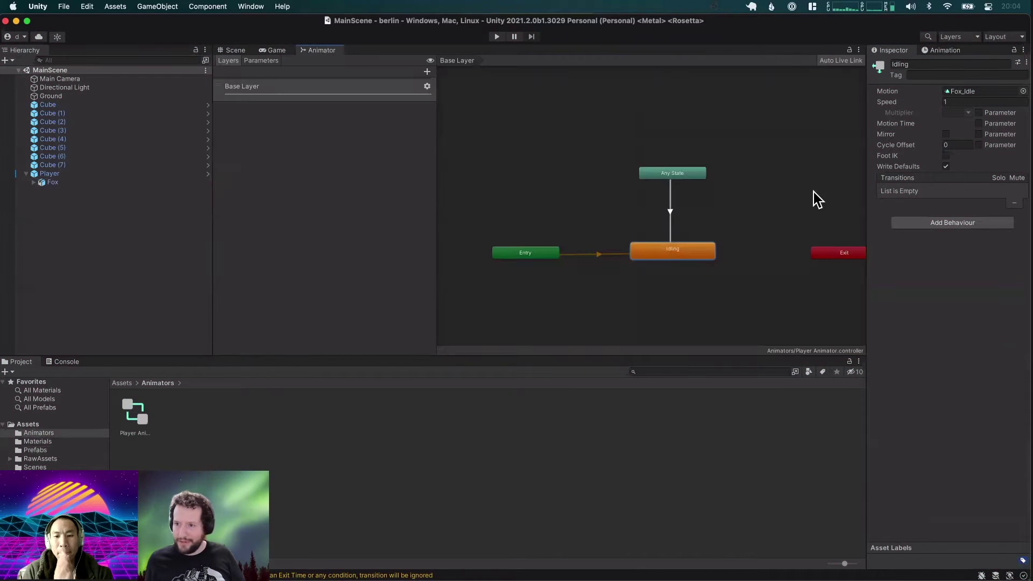
# Move the Exit node below Idling and add a new empty state
pyautogui.moveTo(845, 254); pyautogui.dragTo(614, 312)
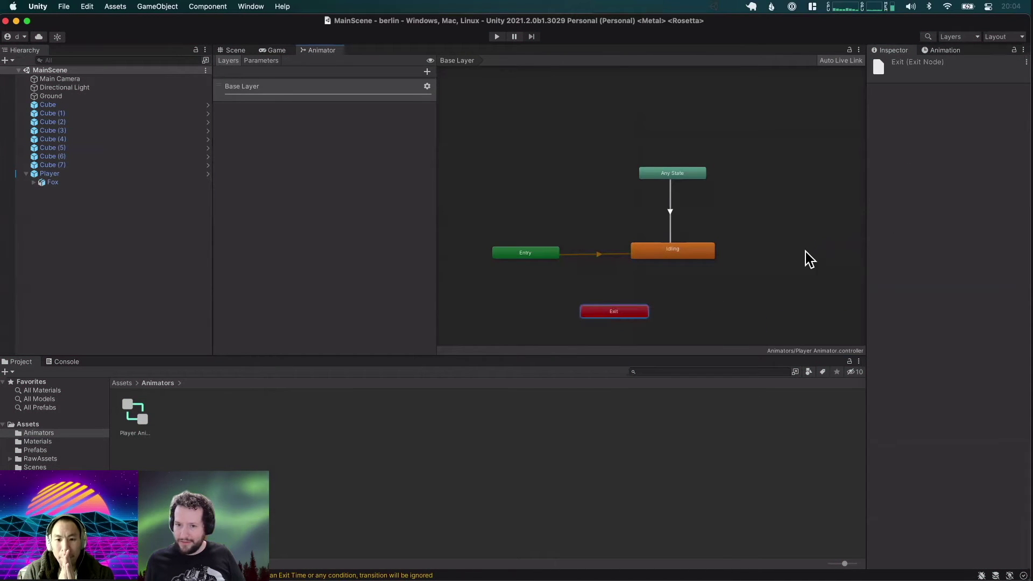
pyautogui.scroll(3, 692, 201)
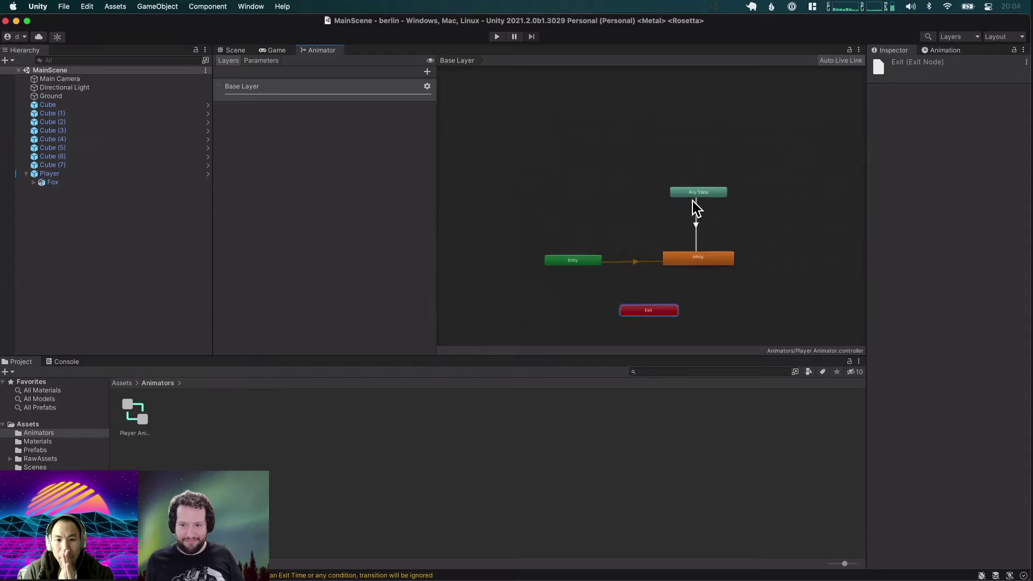
pyautogui.scroll(-4, 721, 226)
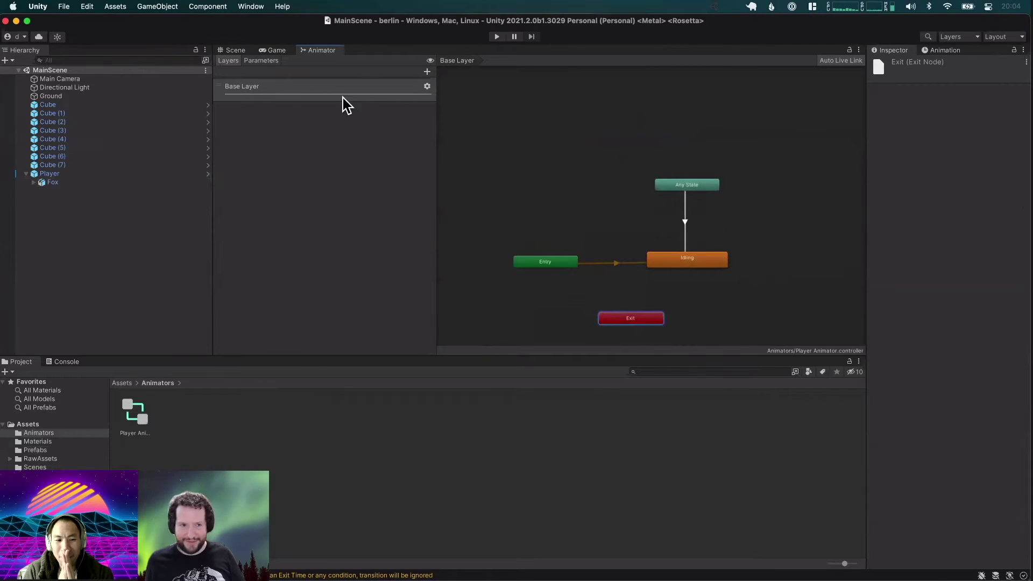
pyautogui.rightClick(444, 122)
pyautogui.rightClick(440, 122)
pyautogui.rightClick(593, 179)
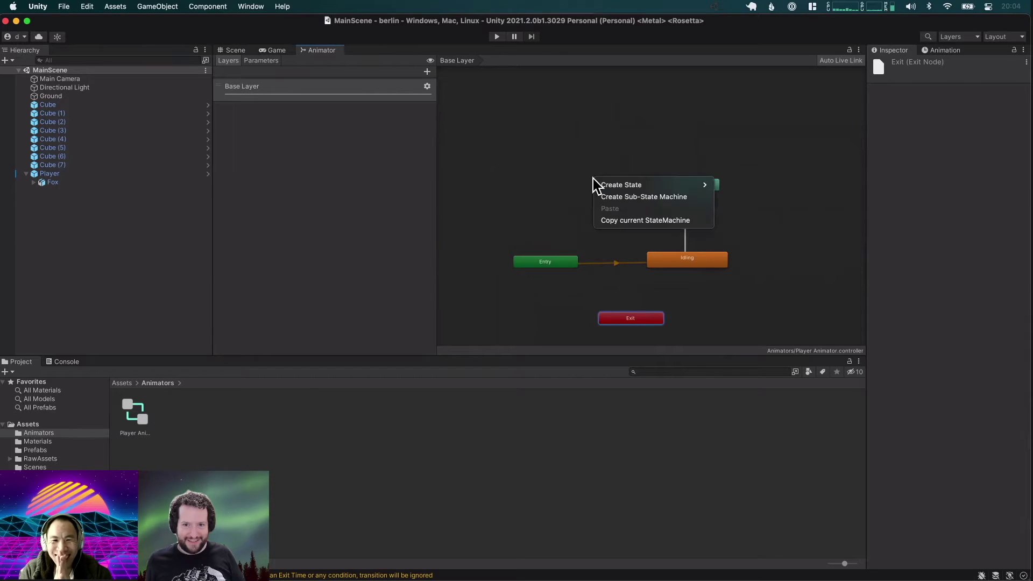
pyautogui.rightClick(718, 183)
pyautogui.moveTo(743, 195)
pyautogui.click(850, 193)
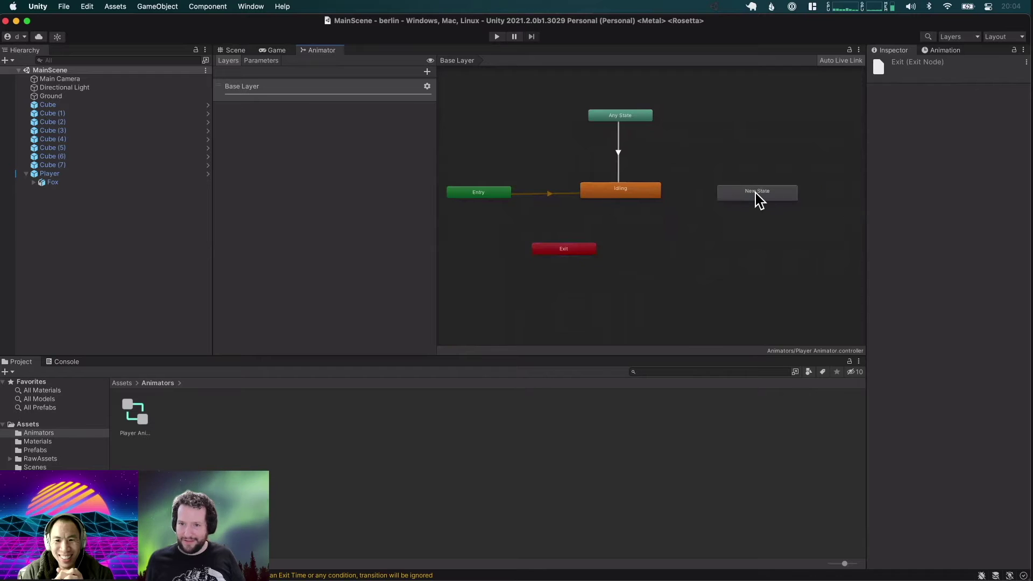
# Set the new state's motion to Fox_Run_InPlace and place it near Idling
pyautogui.click(1022, 91)
pyautogui.write('warin')
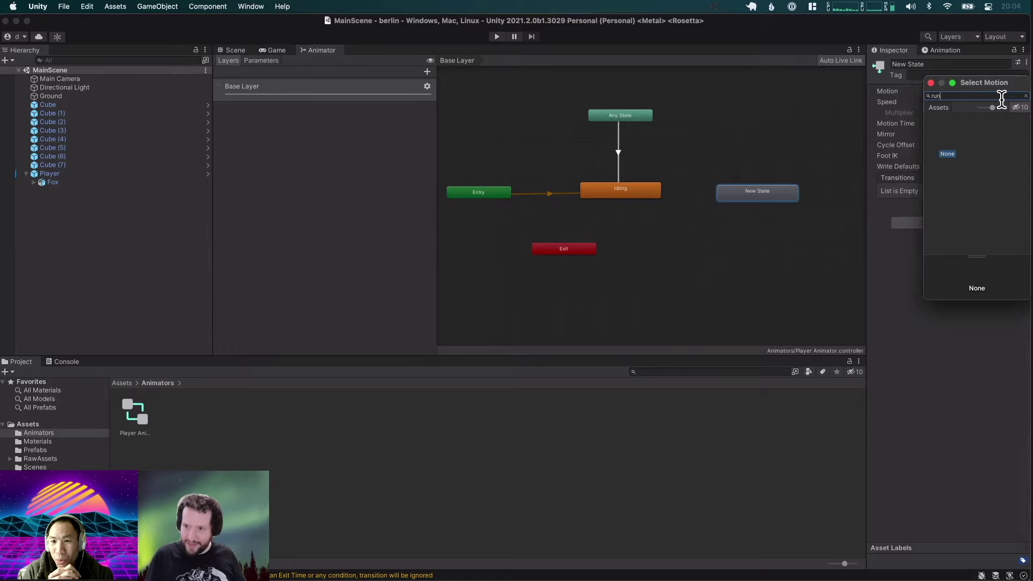
pyautogui.click(974, 126)
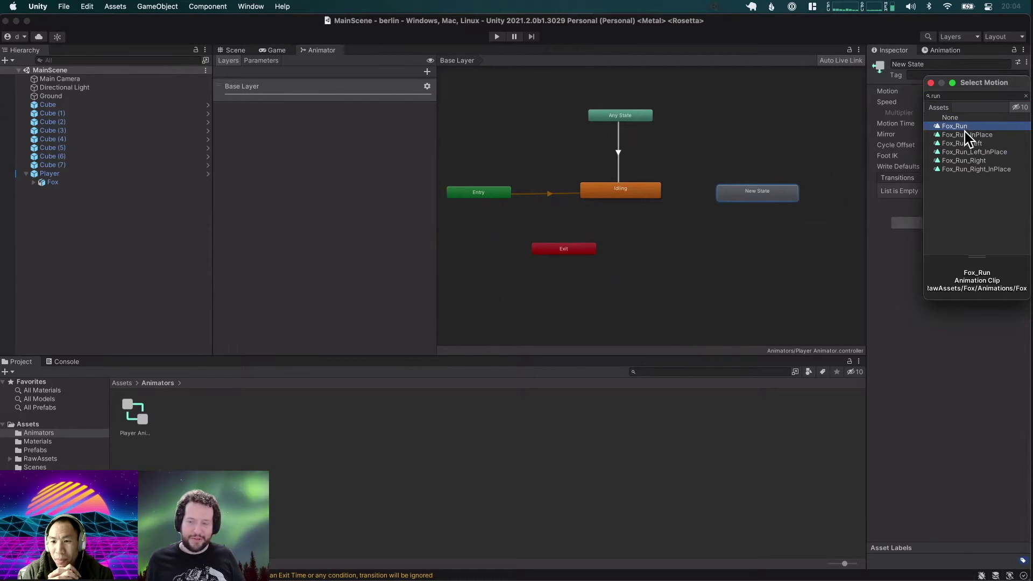
pyautogui.doubleClick(955, 135)
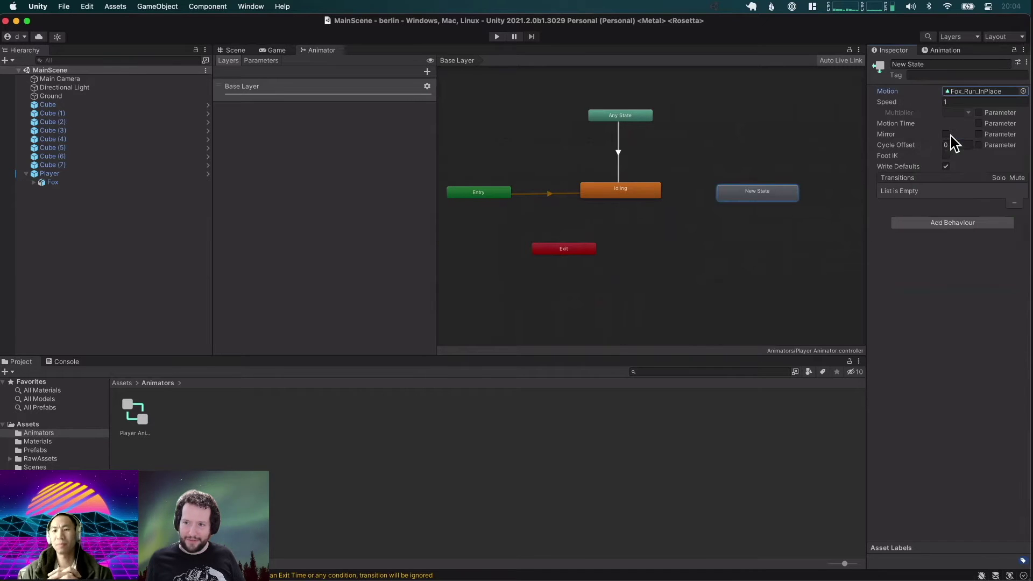
pyautogui.moveTo(759, 197); pyautogui.dragTo(747, 195)
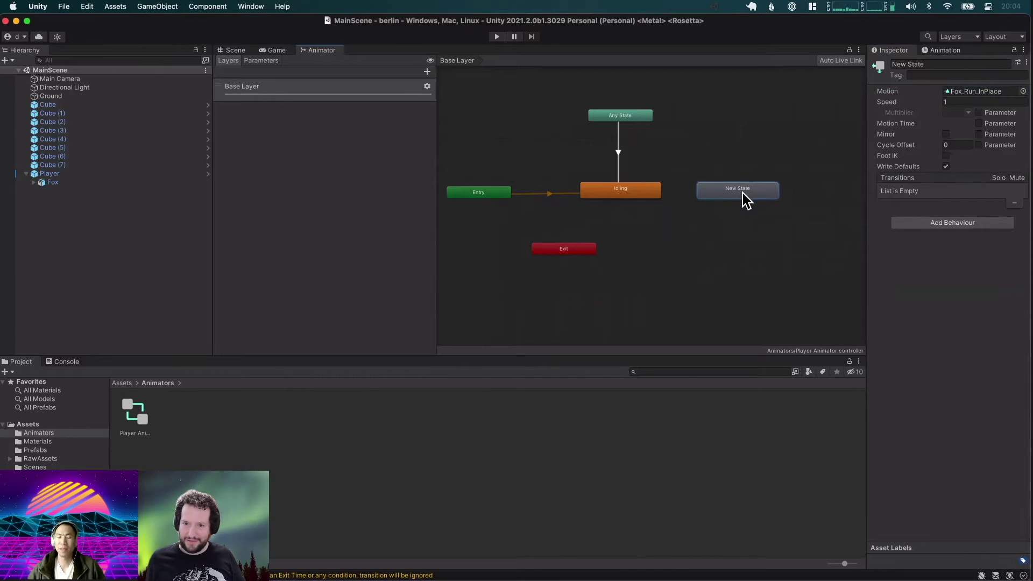
# Create transitions from Idling to the new state and back
pyautogui.rightClick(658, 189)
pyautogui.click(703, 192)
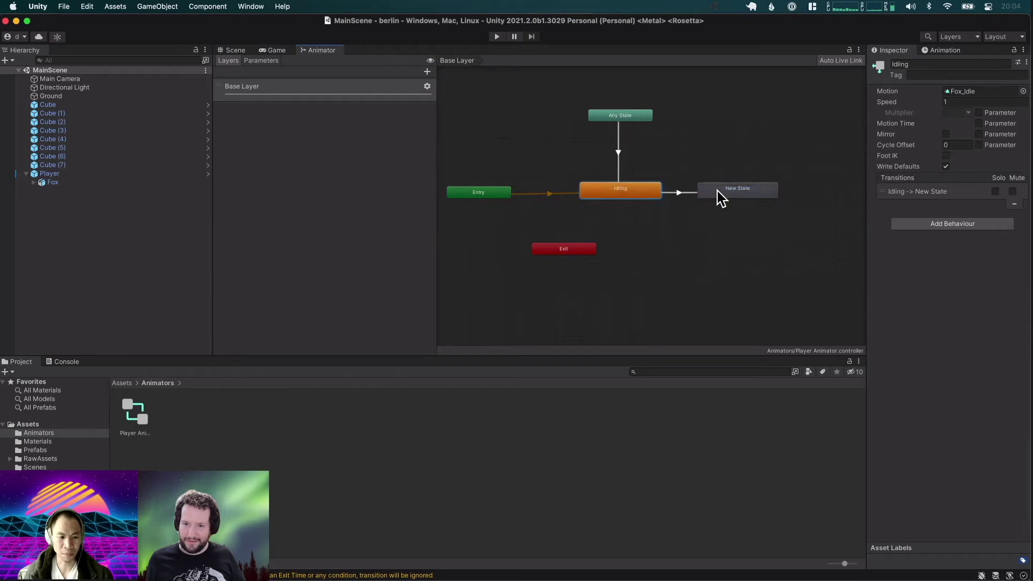
pyautogui.click(738, 194)
pyautogui.rightClick(715, 193)
pyautogui.click(748, 197)
pyautogui.click(653, 187)
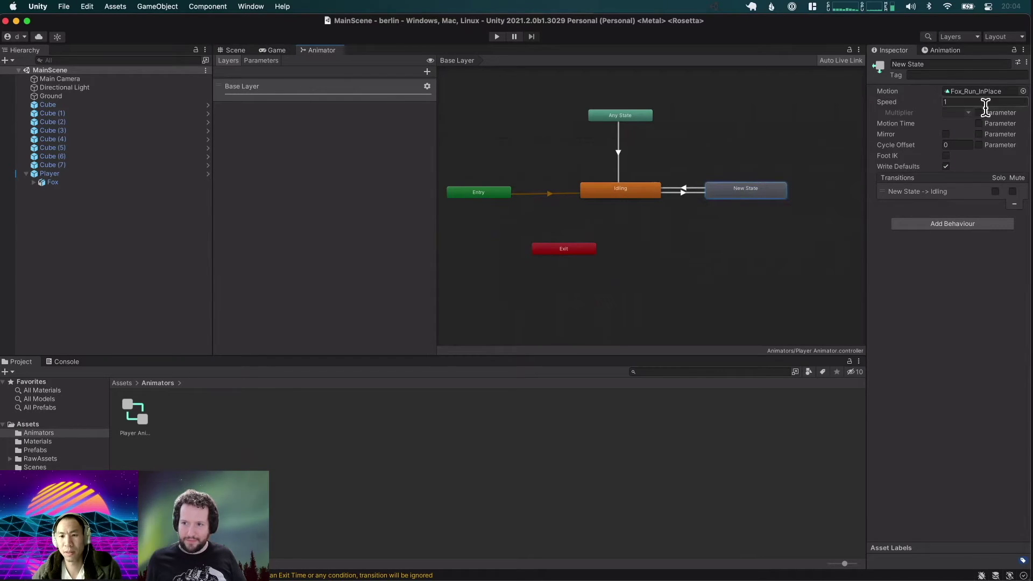
# Change the state's motion to Fox_Run and rename it Moving
pyautogui.click(1001, 91)
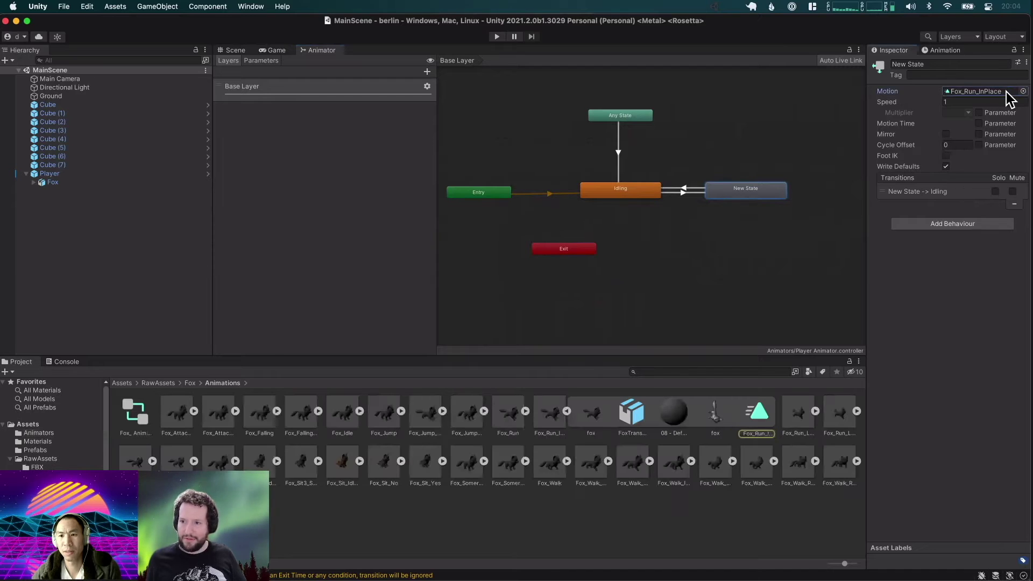
pyautogui.click(1023, 91)
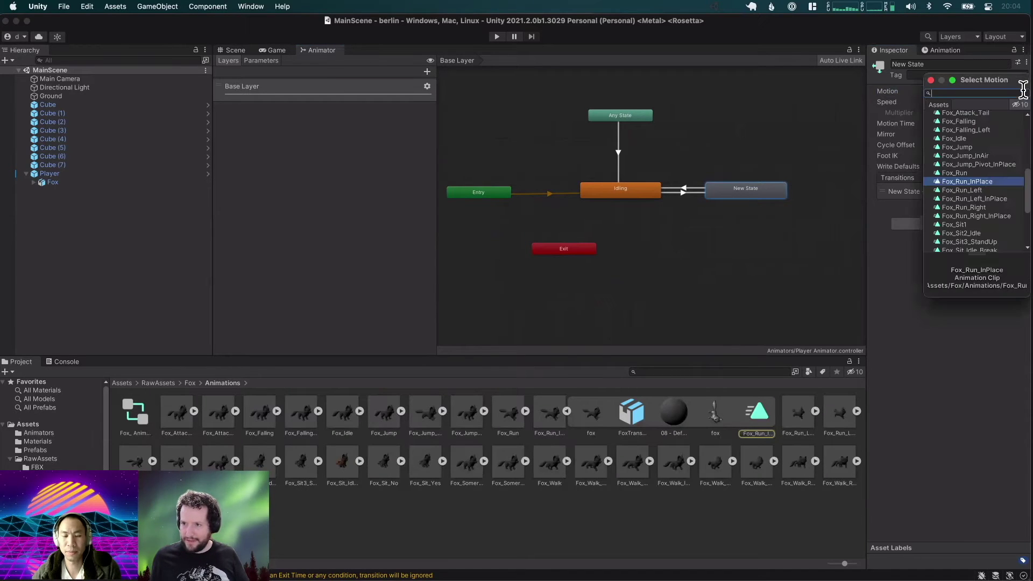
pyautogui.click(970, 173)
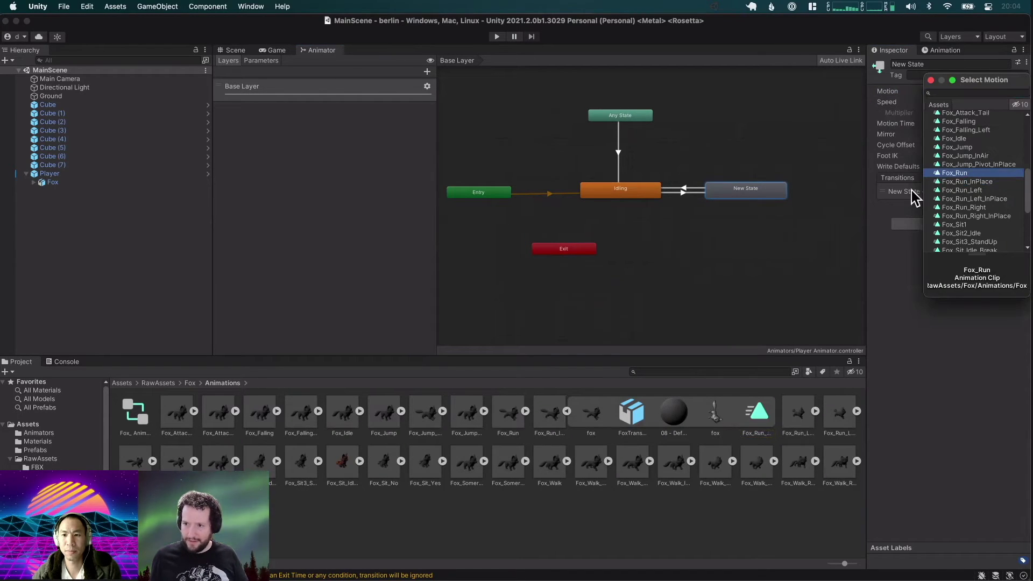
pyautogui.doubleClick(965, 174)
pyautogui.click(763, 276)
pyautogui.click(719, 196)
pyautogui.click(930, 65)
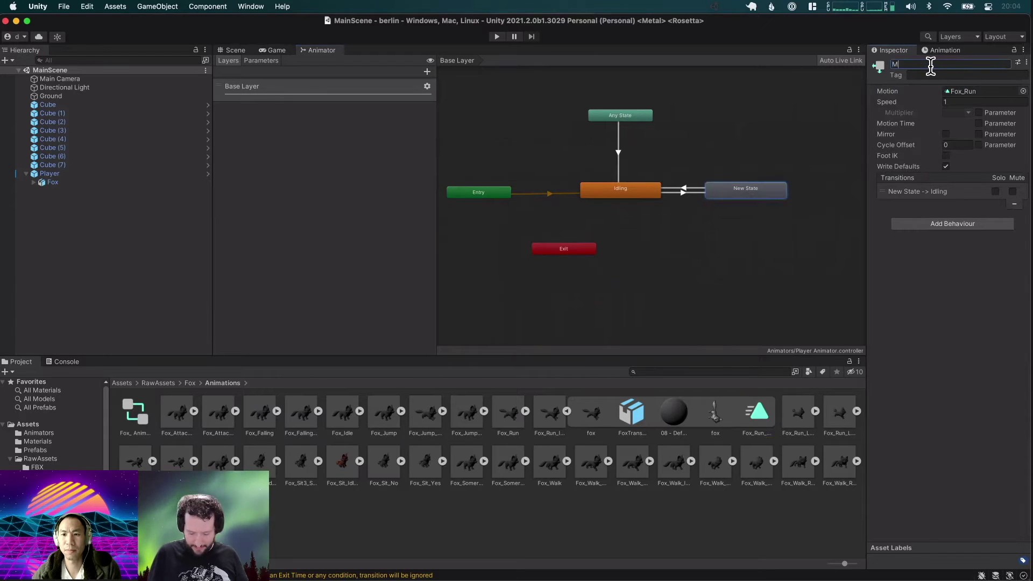
pyautogui.click(806, 120)
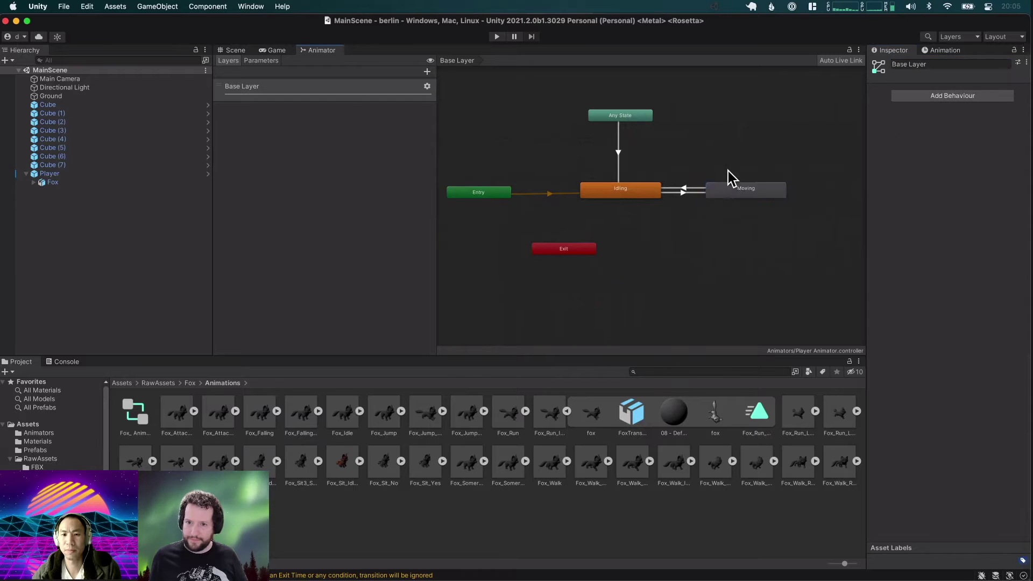
pyautogui.click(672, 190)
pyautogui.click(715, 192)
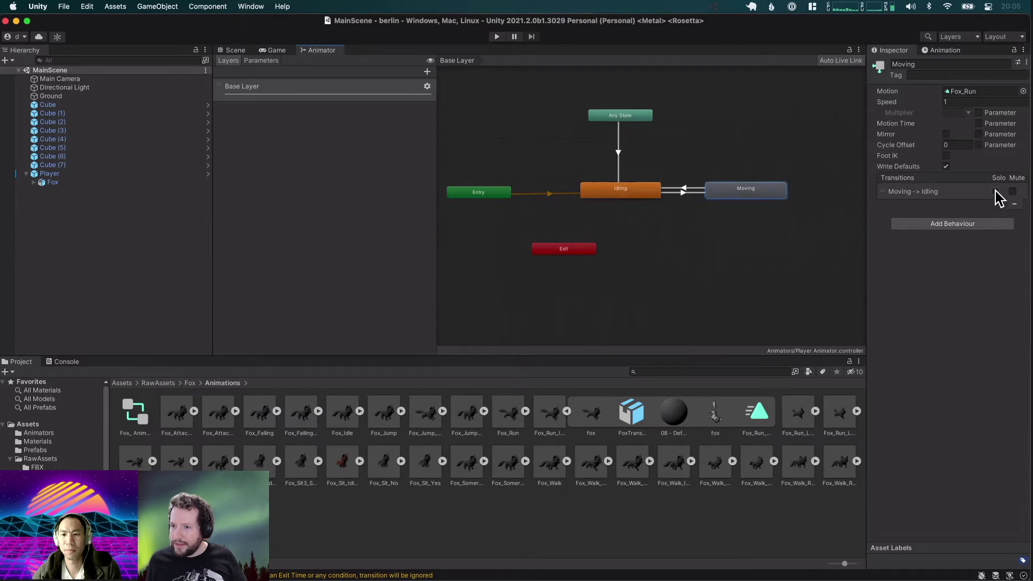
# Inspect the Idling→Moving transition, preview its blend, and check the Moving state's settings
pyautogui.click(687, 192)
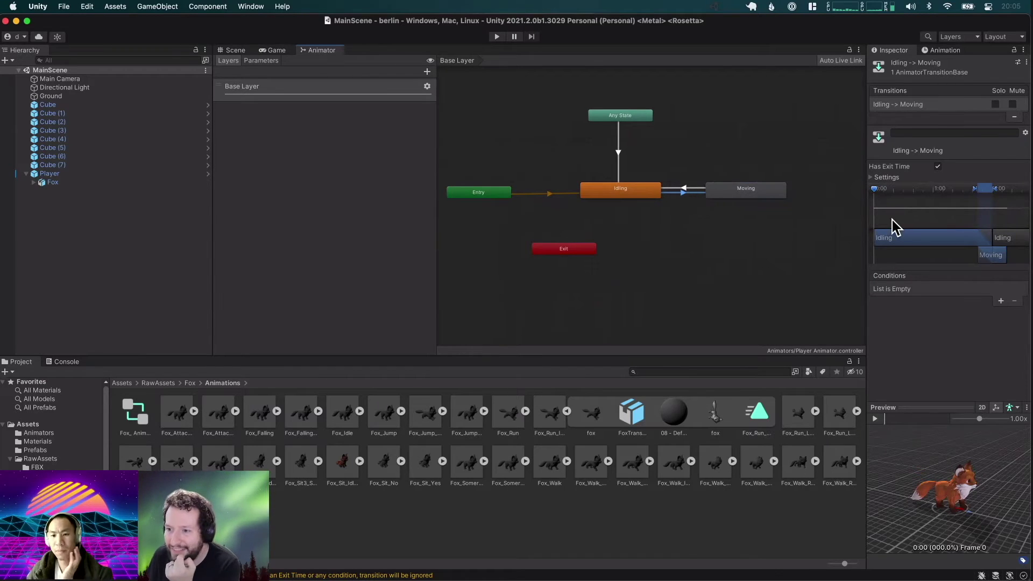
pyautogui.moveTo(879, 196); pyautogui.dragTo(826, 211)
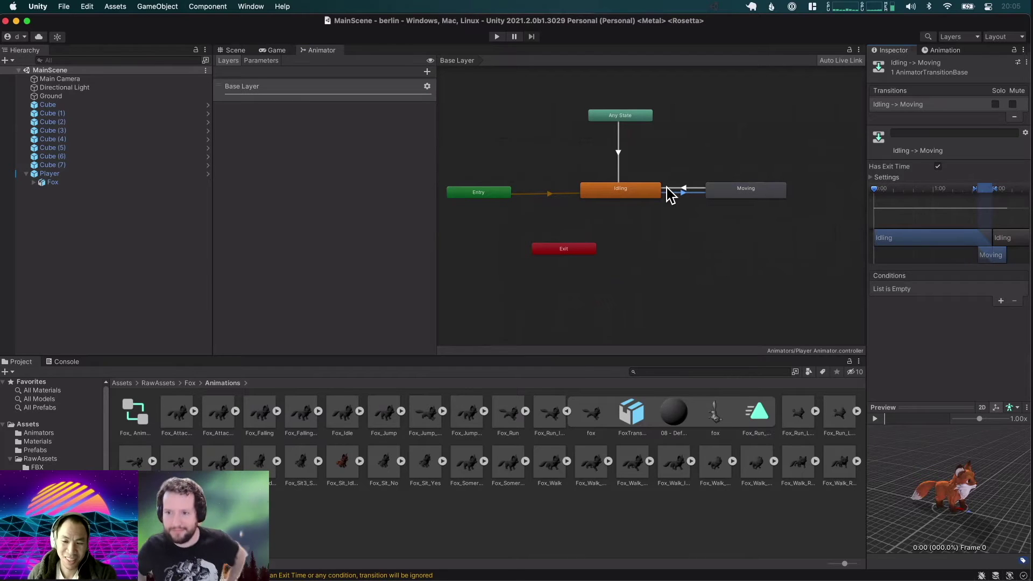
pyautogui.click(748, 190)
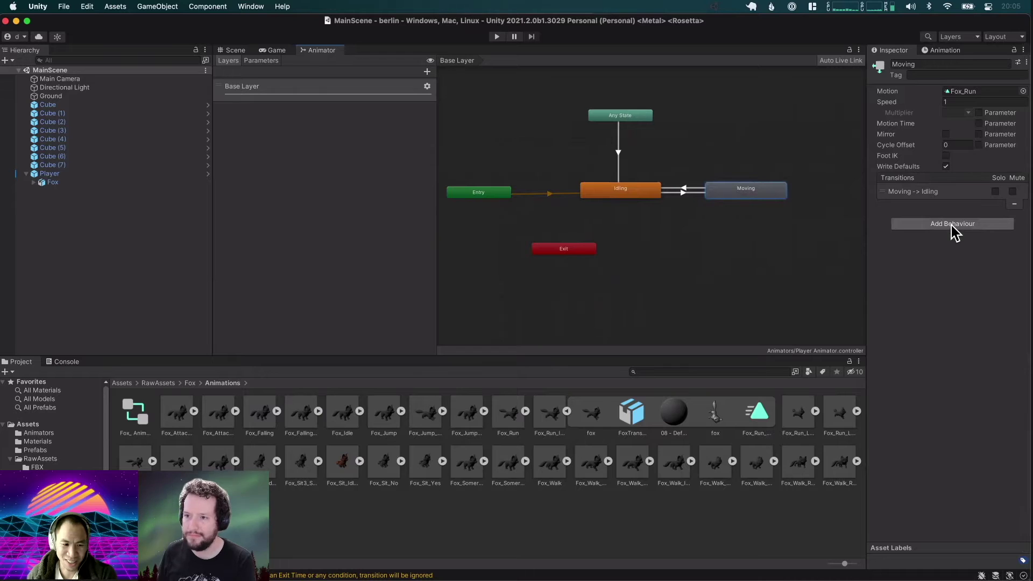
pyautogui.click(680, 192)
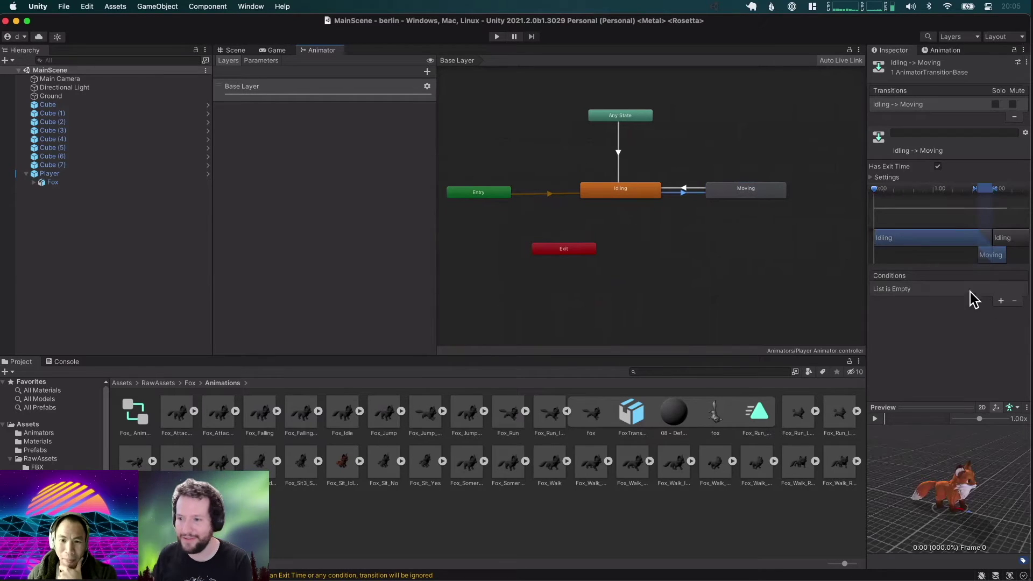
# Try a condition on Idling→Moving and remove it, nudge the Entry node, and browse Idling's behaviours without adding one
pyautogui.click(1000, 301)
pyautogui.click(961, 290)
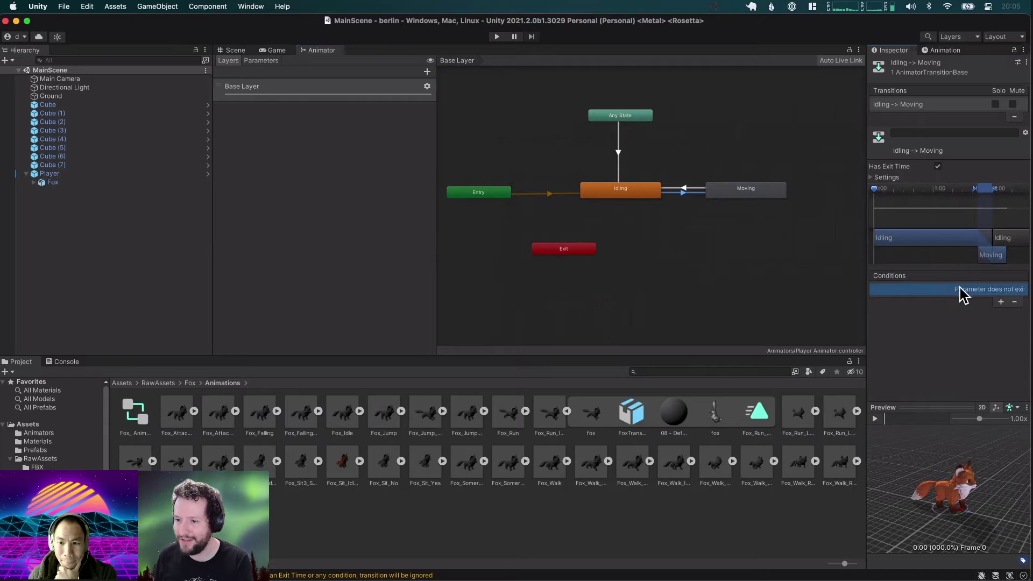
pyautogui.click(1013, 301)
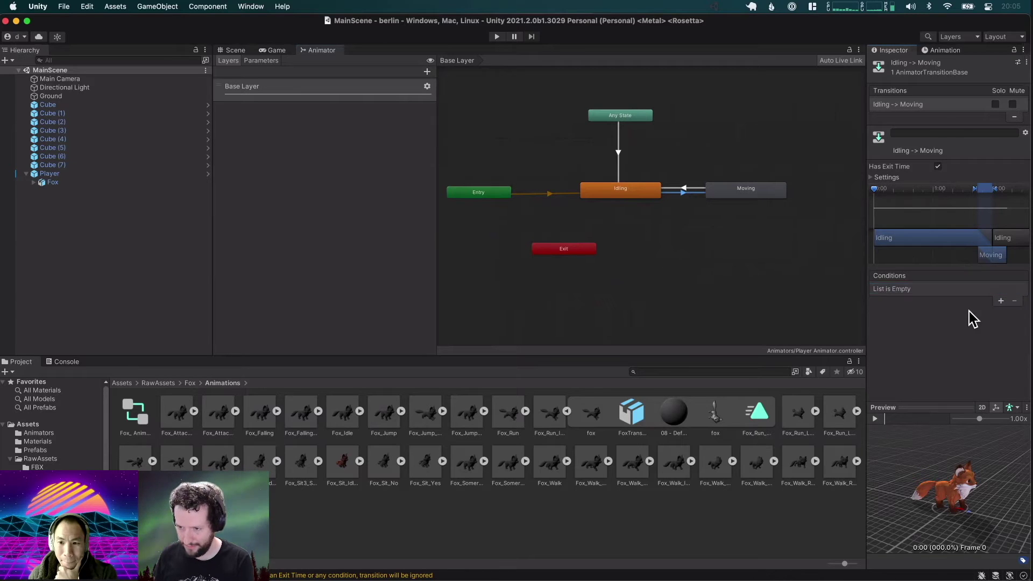
pyautogui.click(649, 197)
pyautogui.moveTo(503, 195); pyautogui.dragTo(525, 199)
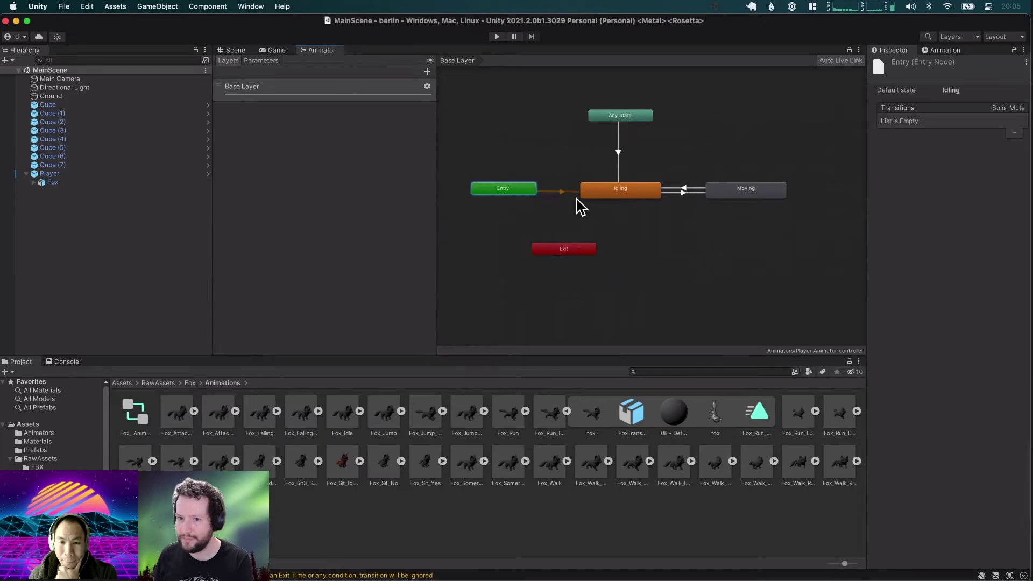
pyautogui.click(633, 193)
pyautogui.click(968, 225)
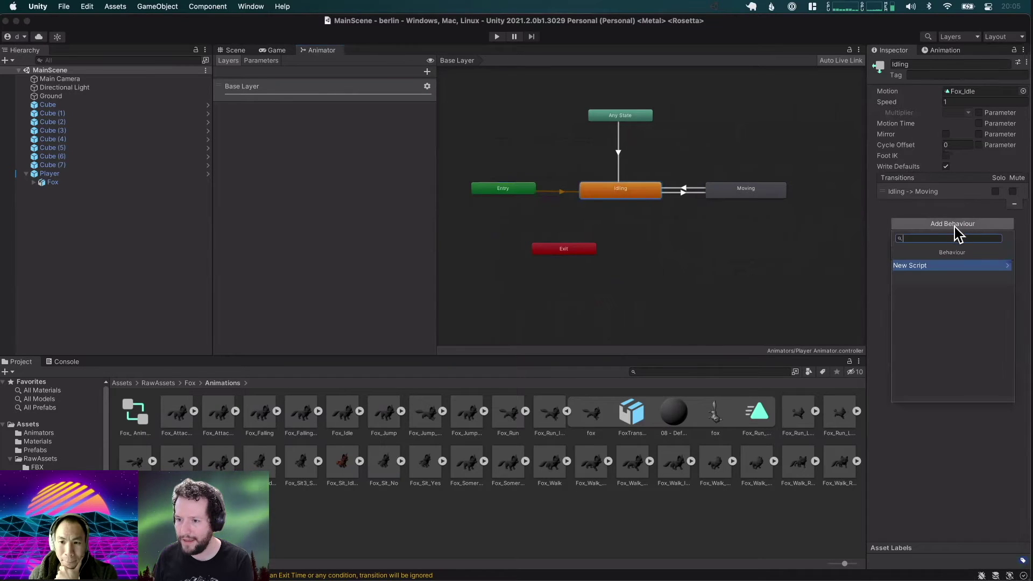
pyautogui.click(879, 224)
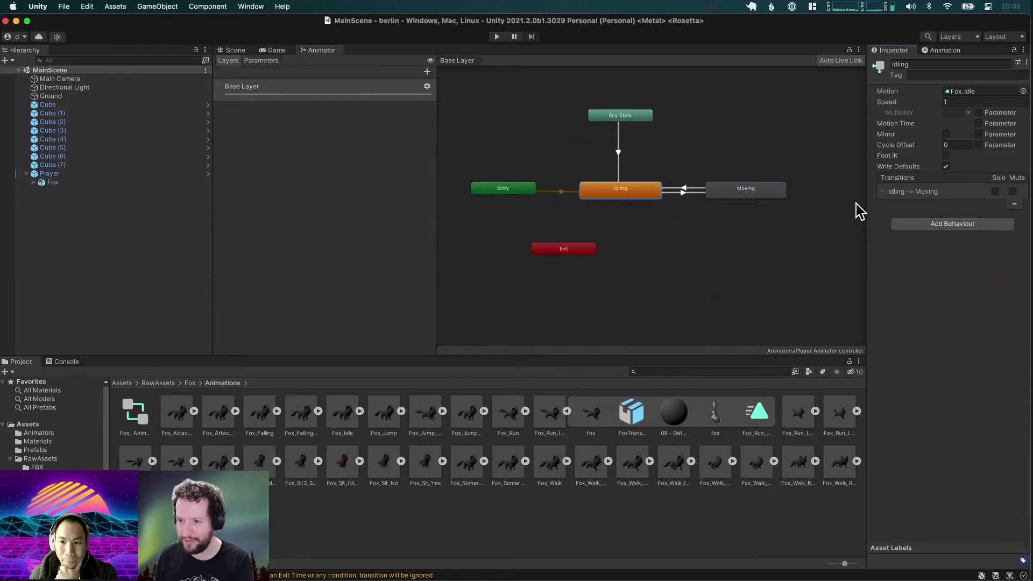
# Close the spare Animation clip tab, add an empty condition to Idling→Moving, and select the Fox
pyautogui.click(690, 193)
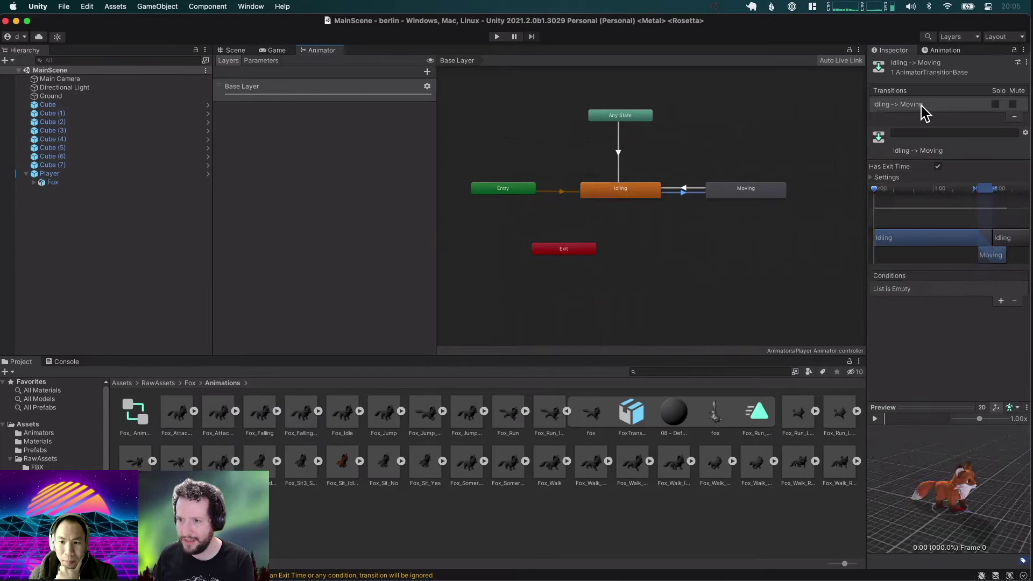
pyautogui.click(947, 50)
pyautogui.click(899, 51)
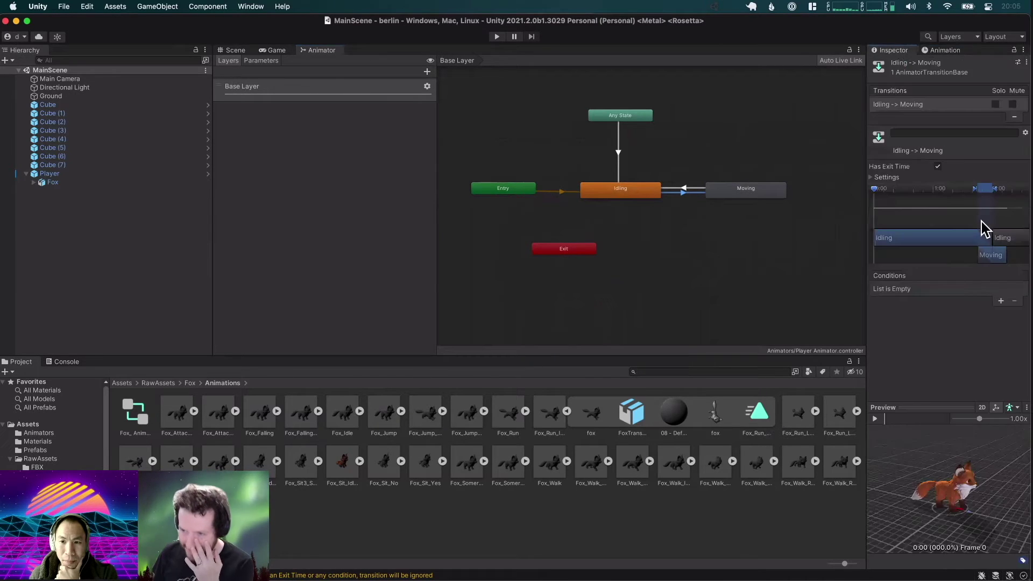
pyautogui.rightClick(942, 54)
pyautogui.click(883, 87)
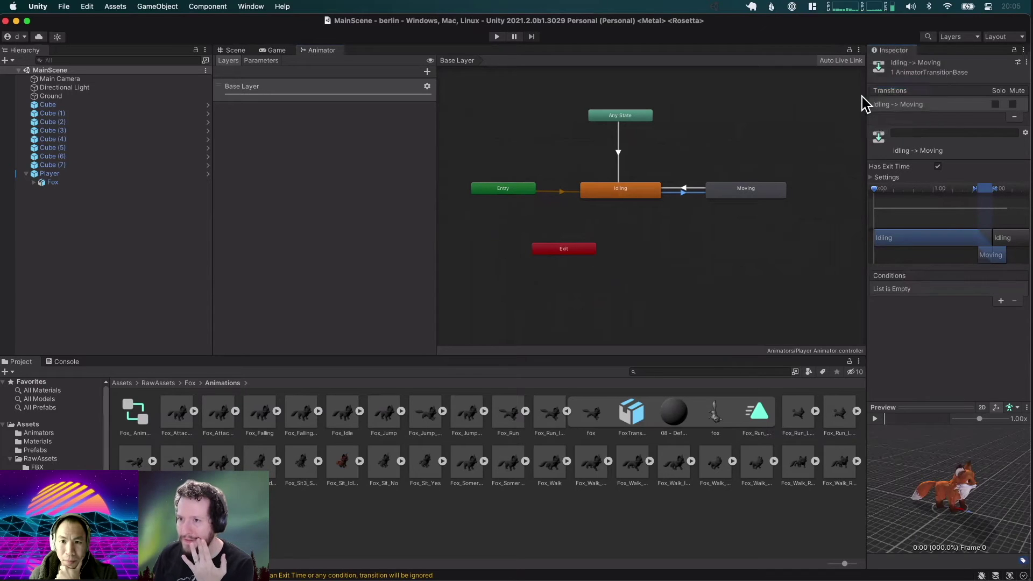
pyautogui.click(1000, 302)
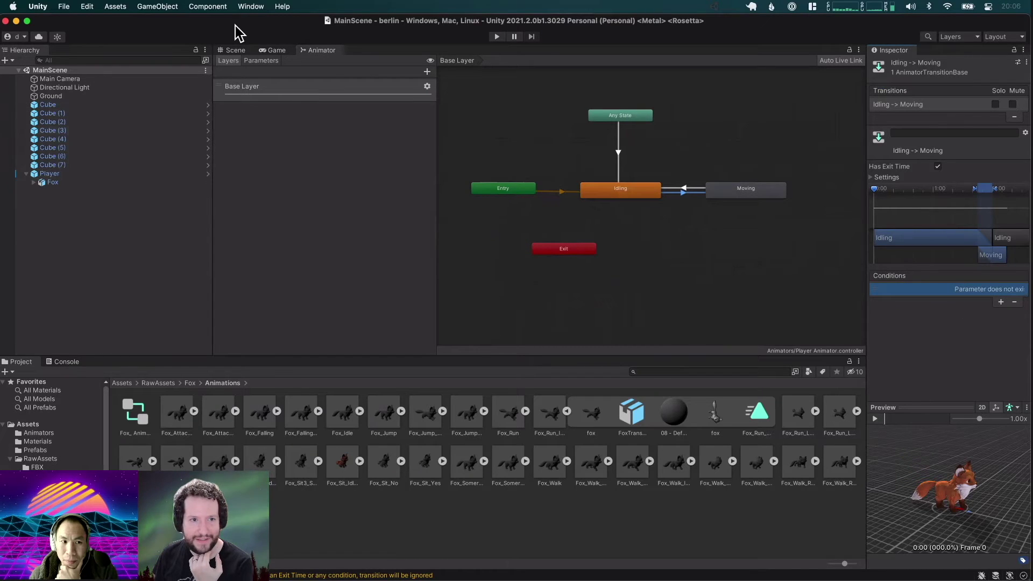
pyautogui.click(61, 183)
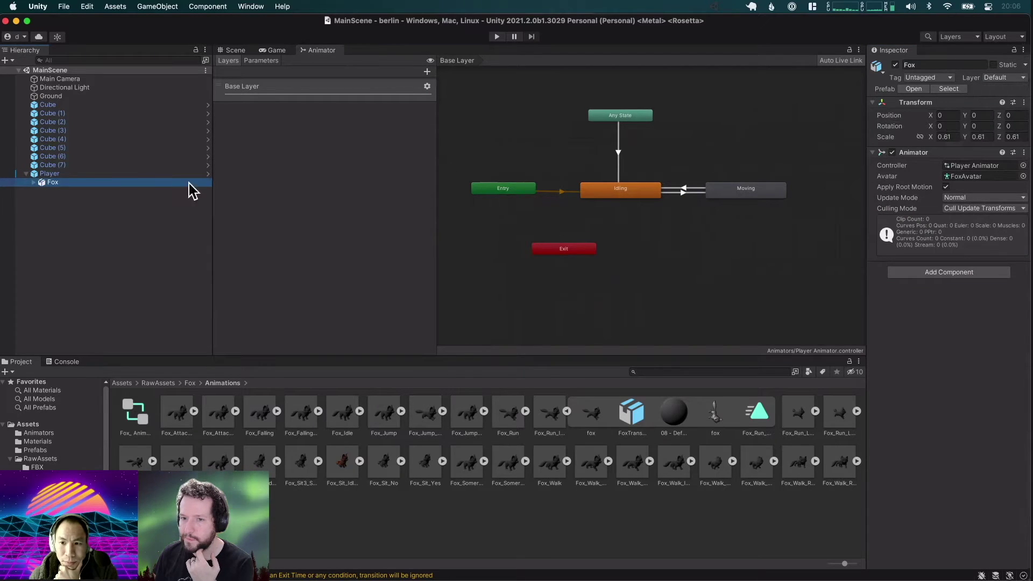
# Load the Player Animator from RawAssets/Animators, open its API reference, and select the Idling→Moving transition
pyautogui.click(144, 434)
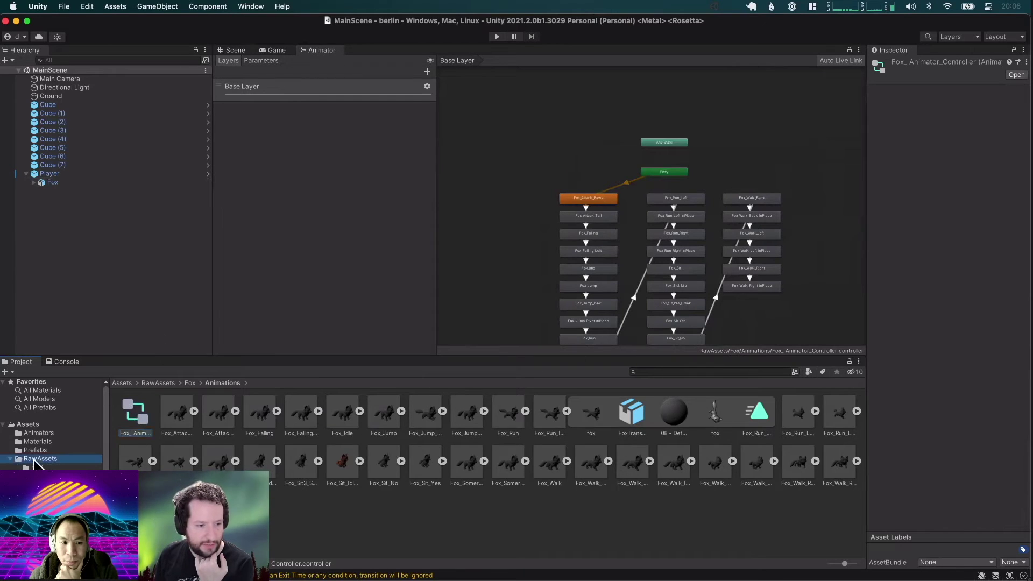
pyautogui.click(39, 459)
pyautogui.click(38, 433)
pyautogui.click(135, 415)
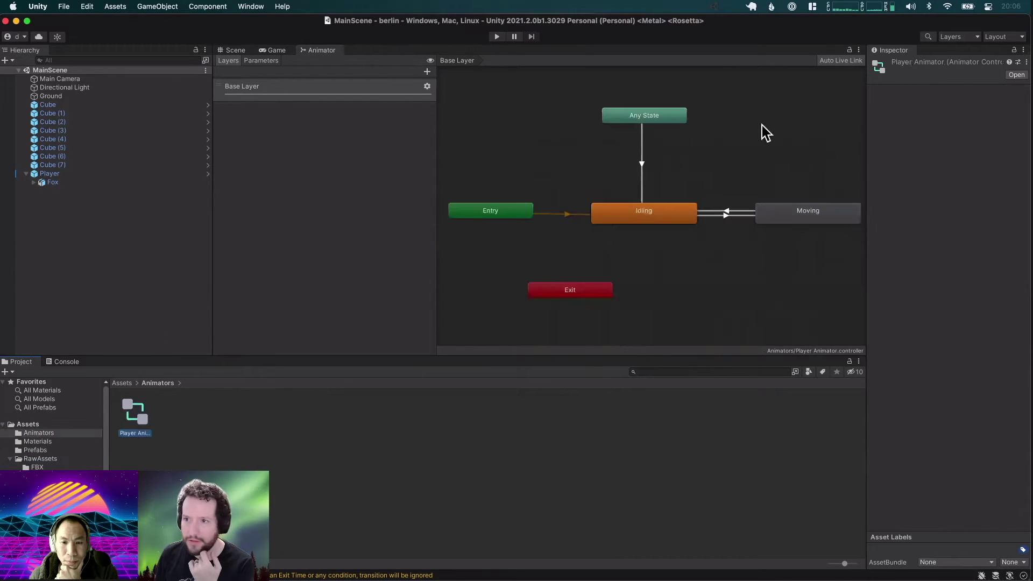
pyautogui.click(1015, 75)
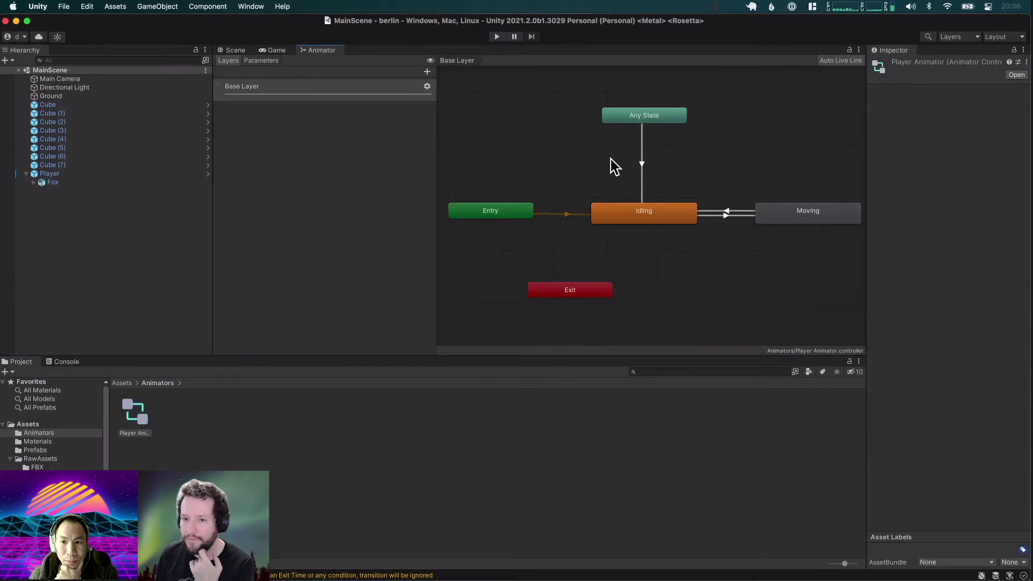
pyautogui.click(727, 215)
# In Safari, search Google for 'add parameter to animator unity' in a new tab
pyautogui.press('super+Tab')
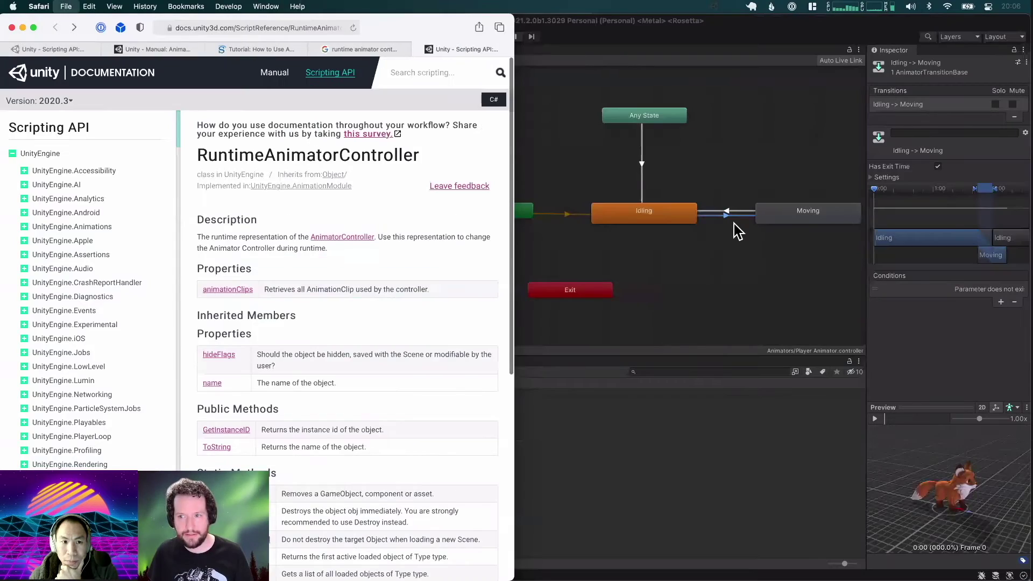
pyautogui.press('super+t')
pyautogui.write('add parameter to ')
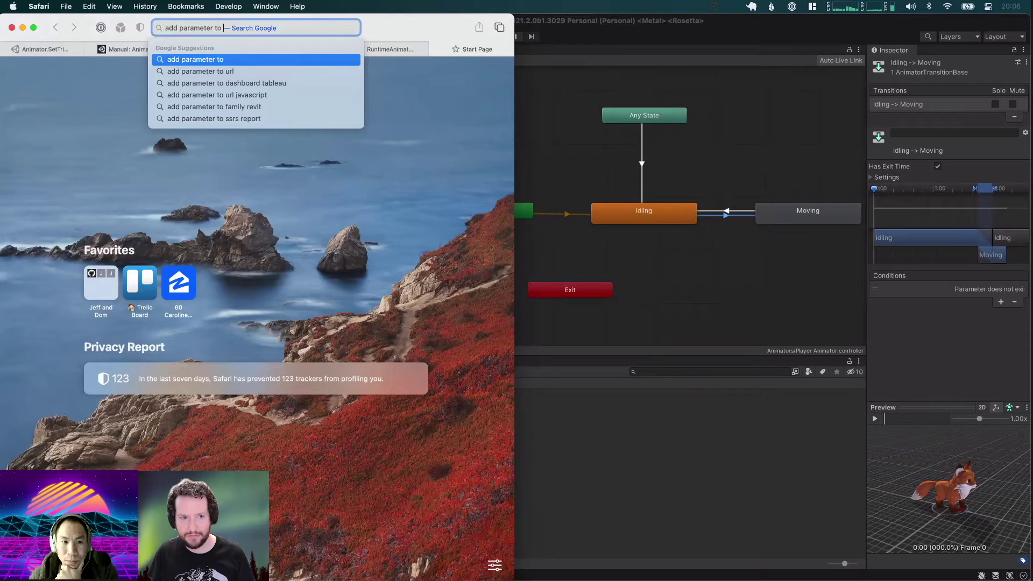
pyautogui.write('unity anitor')
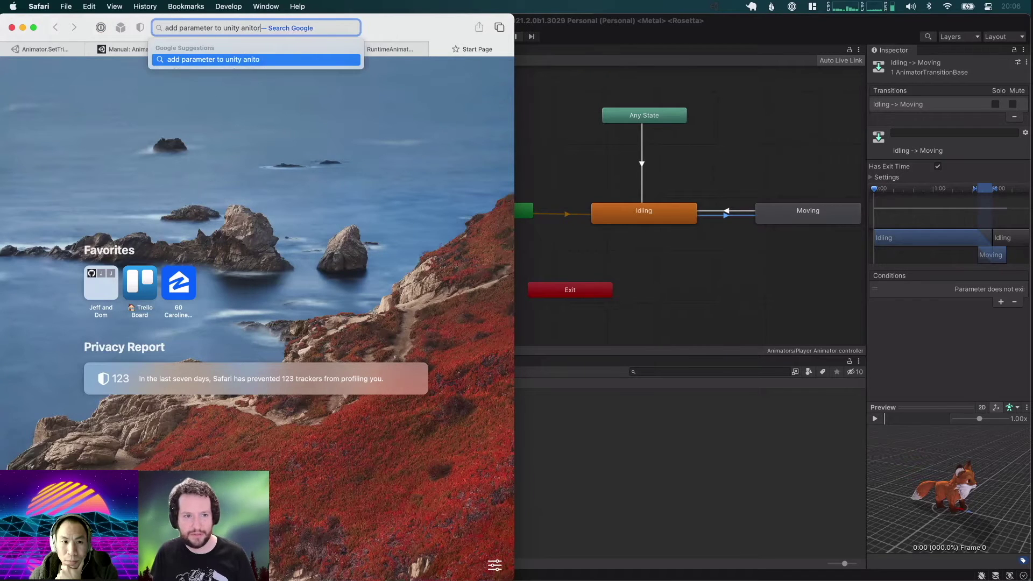
pyautogui.press('BackSpace')
pyautogui.press('BackSpace')
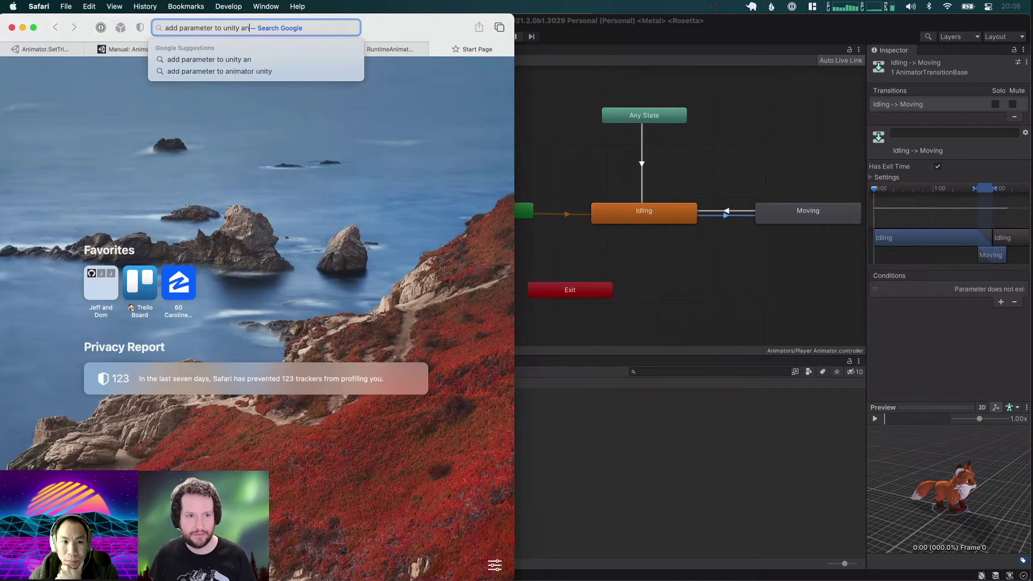
pyautogui.press('Down')
pyautogui.press('Down')
pyautogui.press('Return')
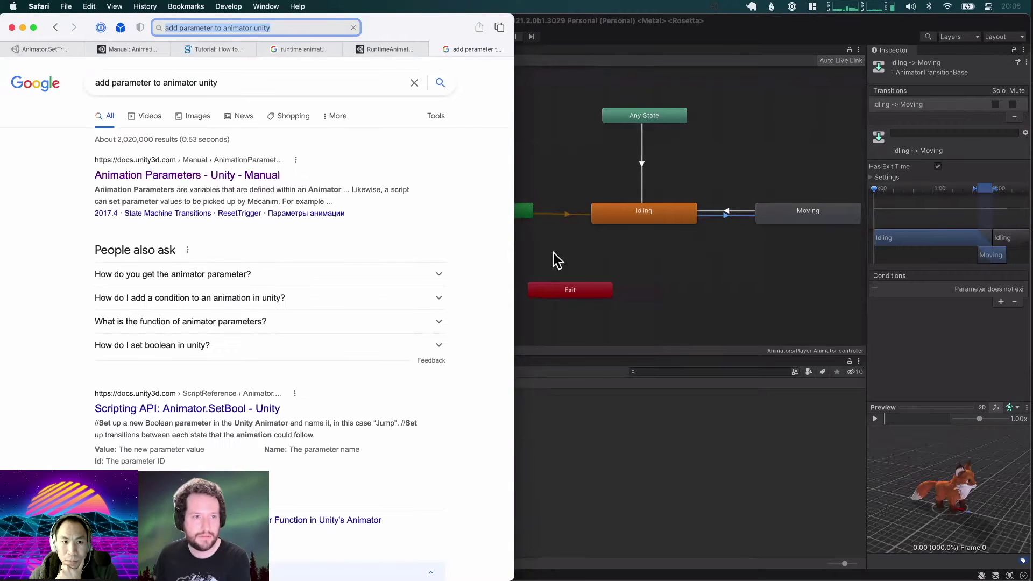
# Open the Animation Parameters manual page and read how scripts set parameters and their default values
pyautogui.rightClick(217, 175)
pyautogui.click(178, 174)
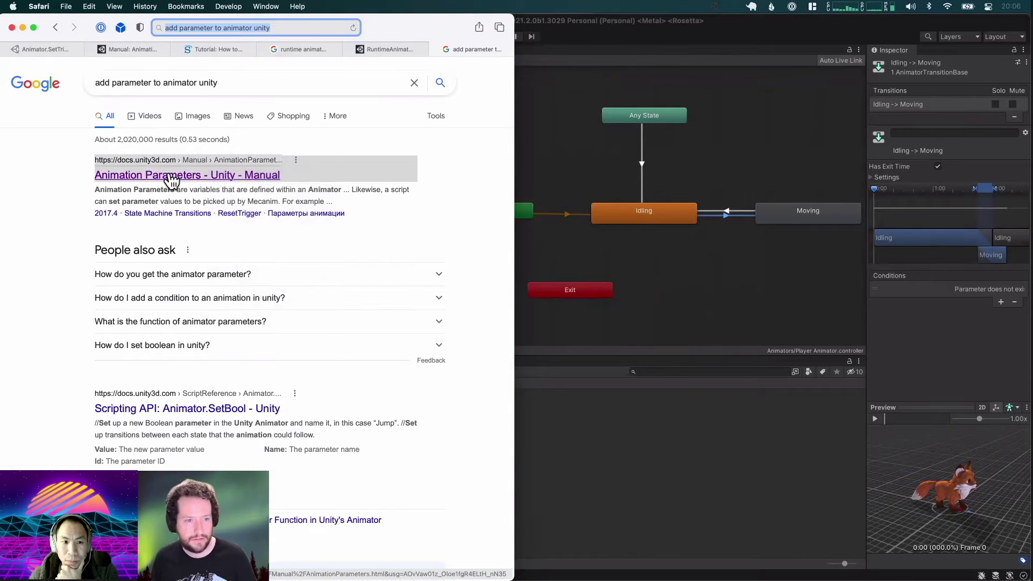
pyautogui.keyDown('super'); pyautogui.click(175, 177); pyautogui.keyUp('super')
pyautogui.hotkey('ctrl', 'Tab')
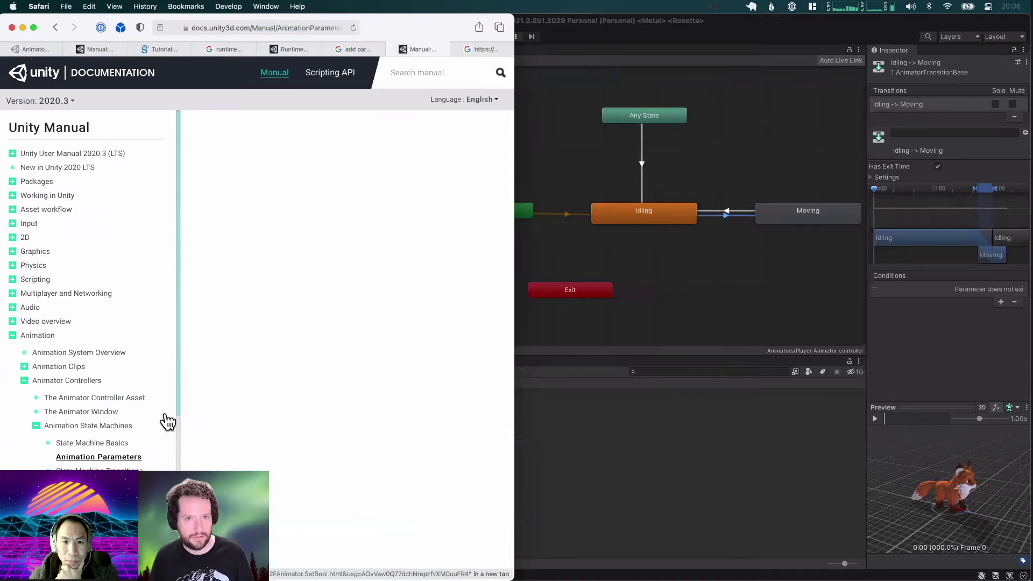
pyautogui.scroll(-3, 301, 337)
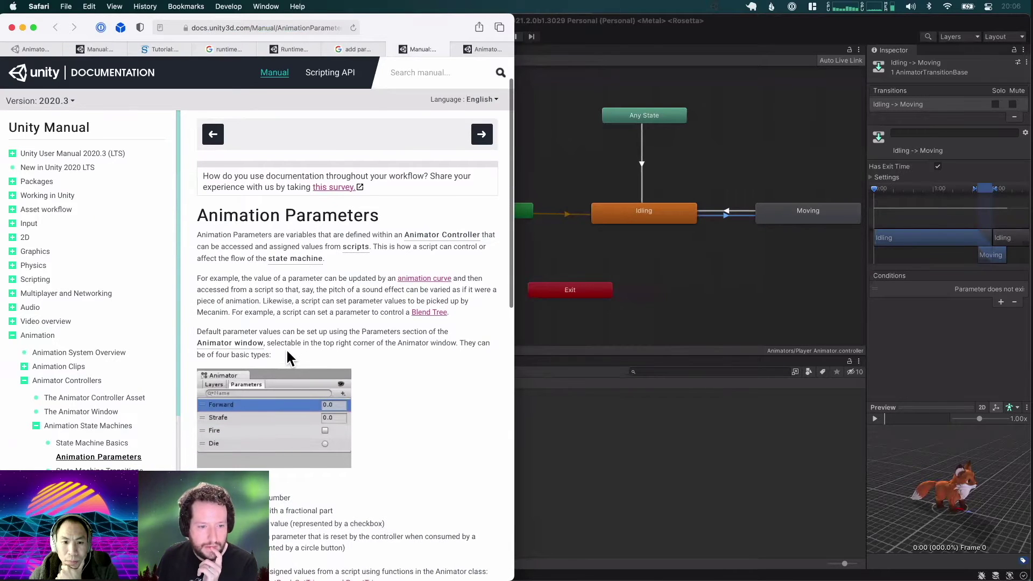
pyautogui.scroll(-1, 288, 349)
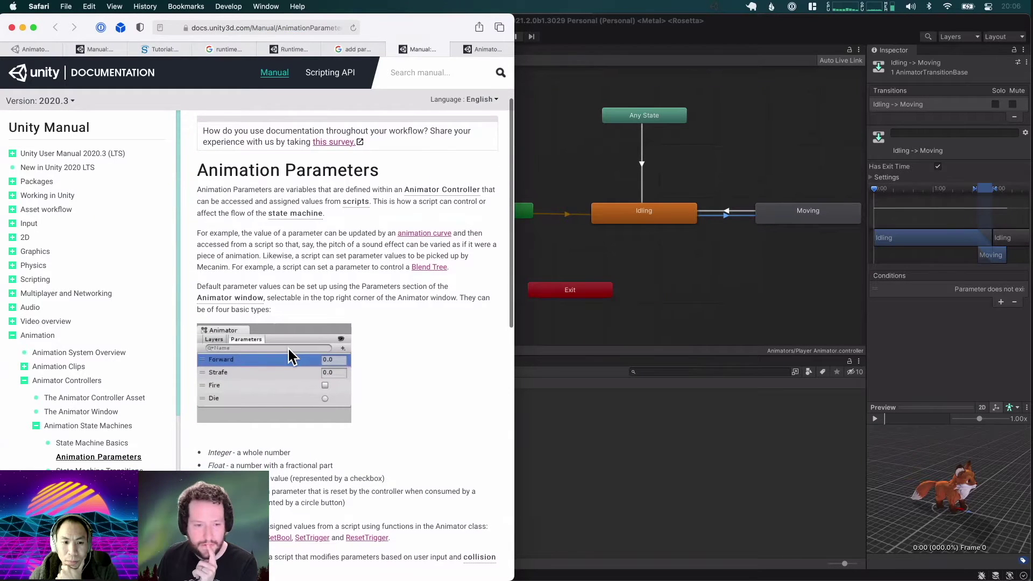
pyautogui.moveTo(300, 223); pyautogui.dragTo(323, 272)
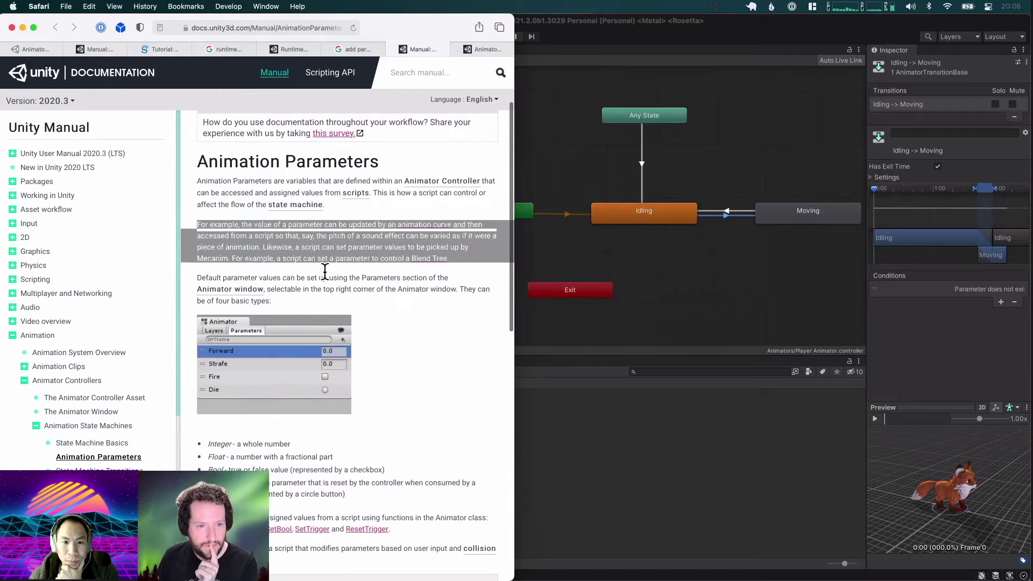
pyautogui.moveTo(197, 278); pyautogui.dragTo(309, 297)
pyautogui.click(309, 297)
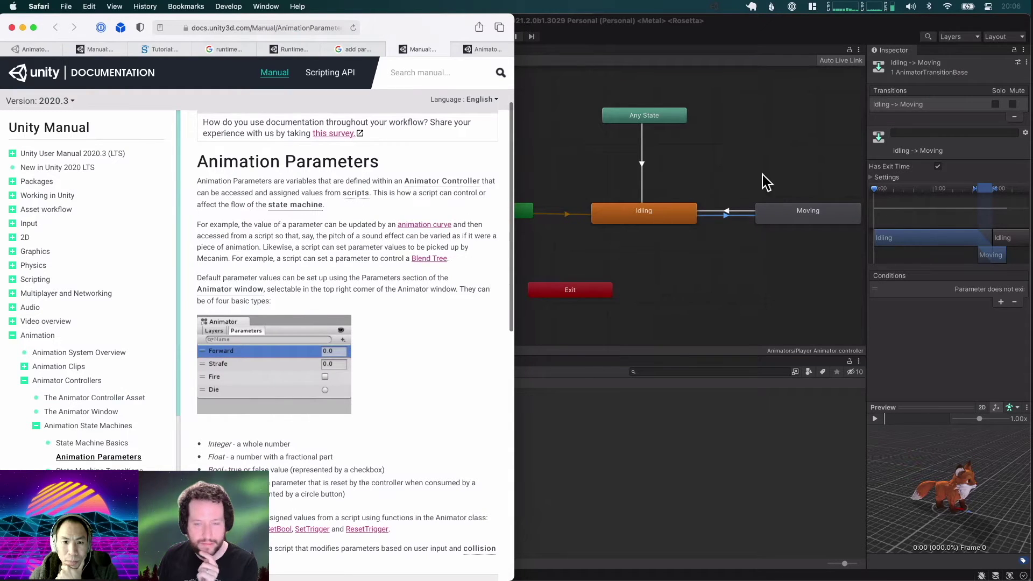
# Return to the Unity editor
pyautogui.rightClick(819, 454)
pyautogui.click(724, 317)
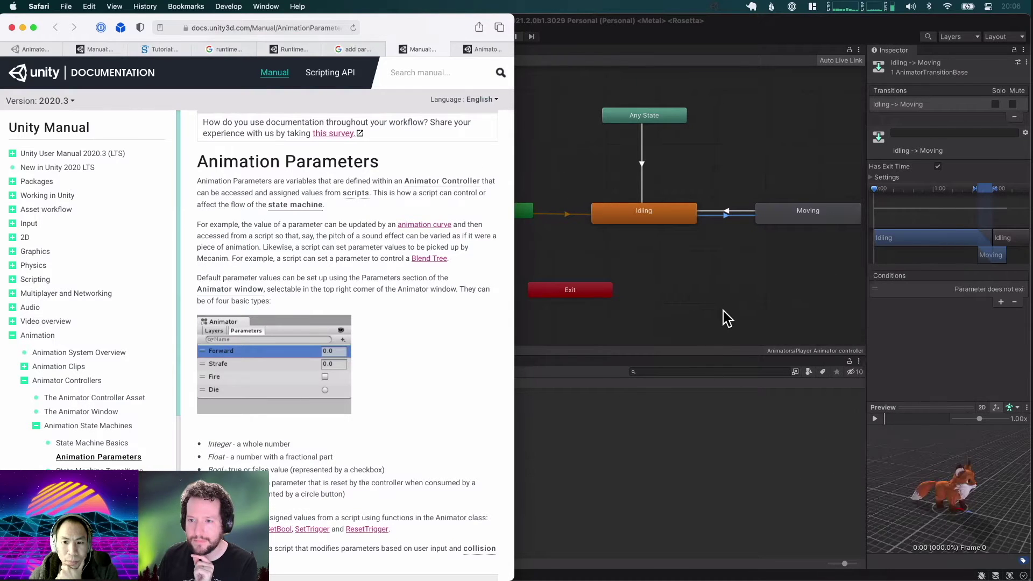
pyautogui.click(739, 410)
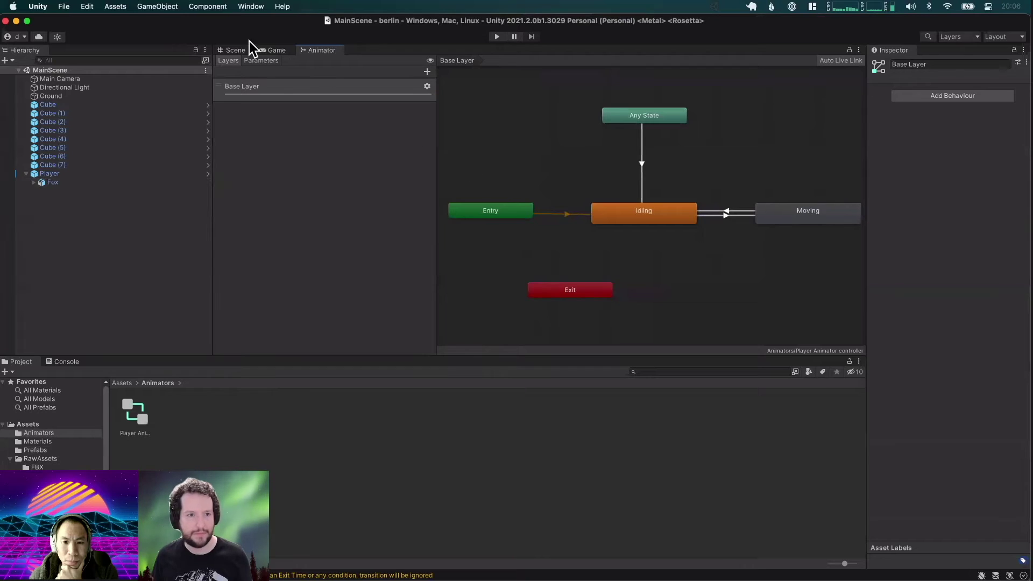
# Create the isMoving Bool parameter in the Parameters list, then select the Idling→Moving transition
pyautogui.click(254, 60)
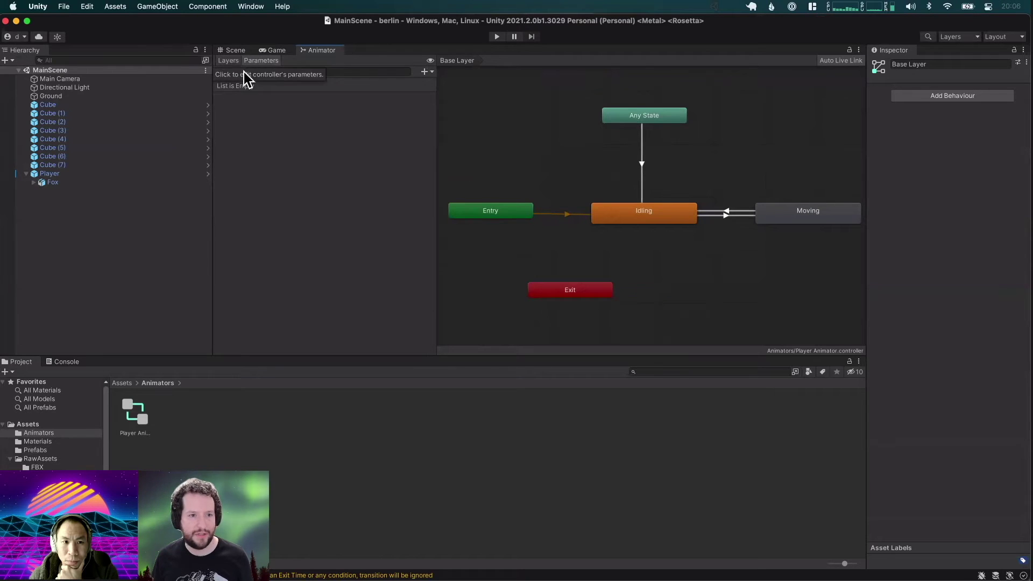
pyautogui.click(425, 71)
pyautogui.click(232, 113)
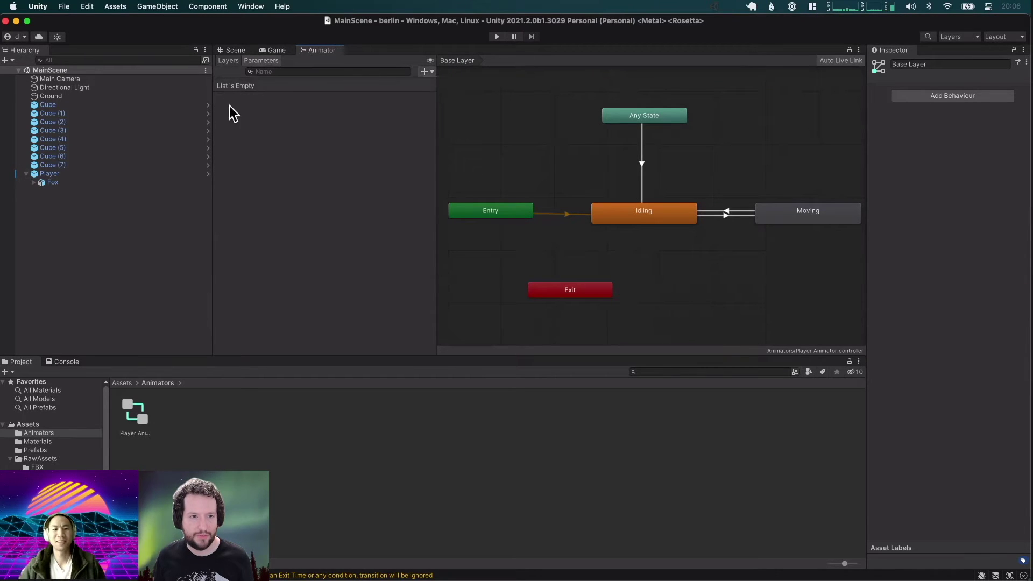
pyautogui.write('isMovin')
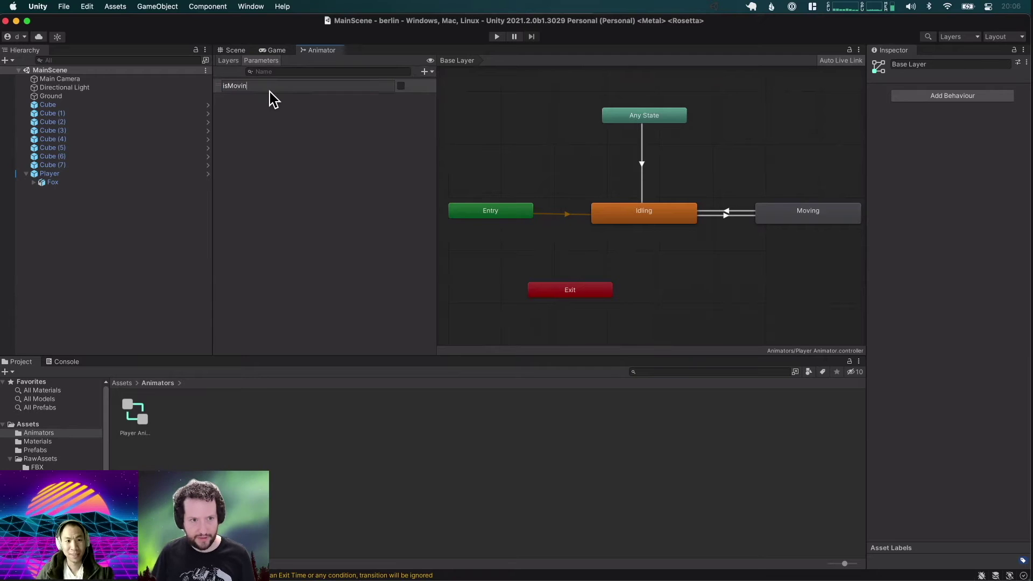
pyautogui.write('g')
pyautogui.press('Return')
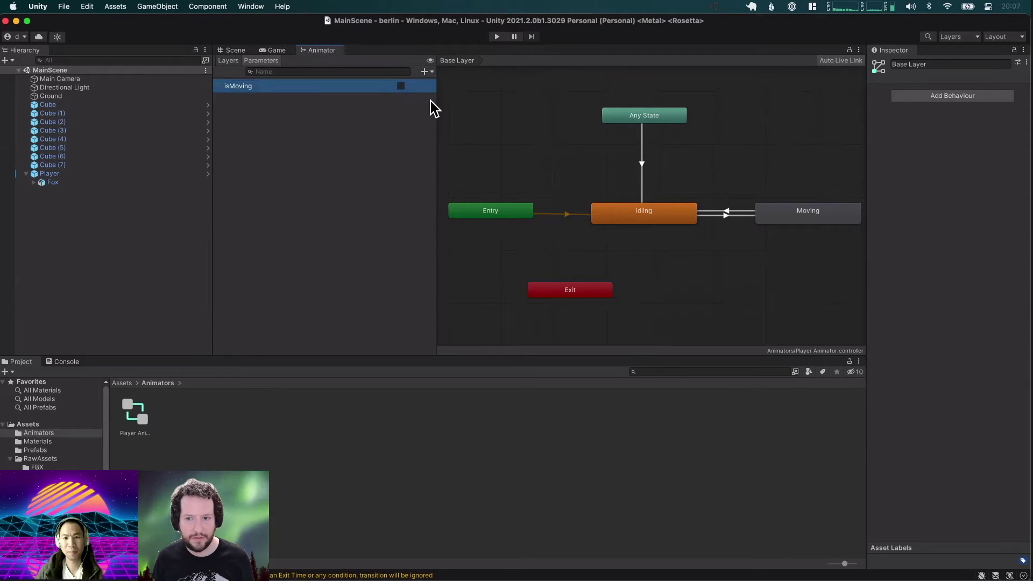
pyautogui.click(719, 216)
# Set Idling→Moving's condition to isMoving, and give Moving→Idling an isMoving false condition
pyautogui.click(944, 289)
pyautogui.click(927, 323)
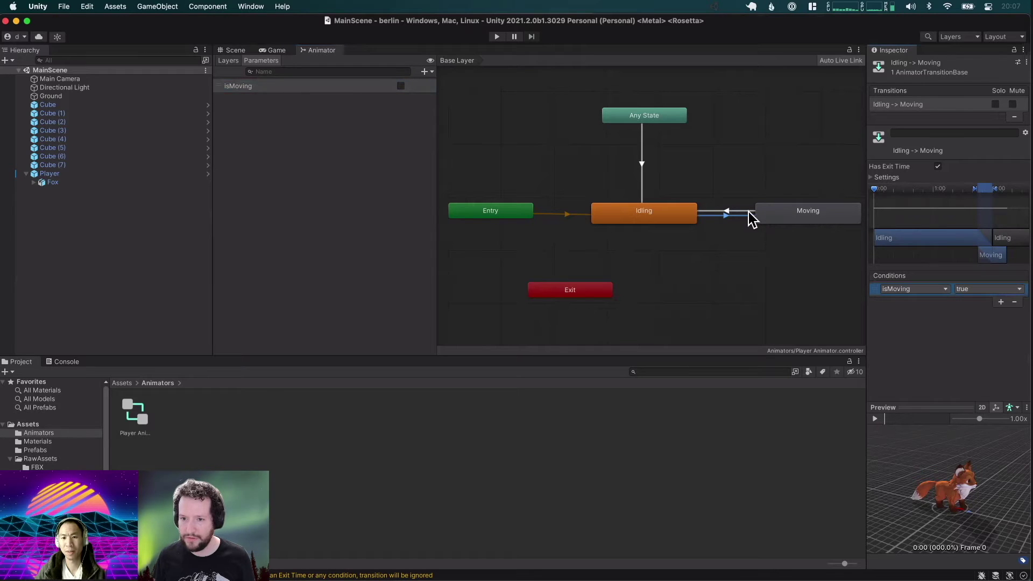
pyautogui.click(748, 211)
pyautogui.click(1000, 300)
pyautogui.click(972, 289)
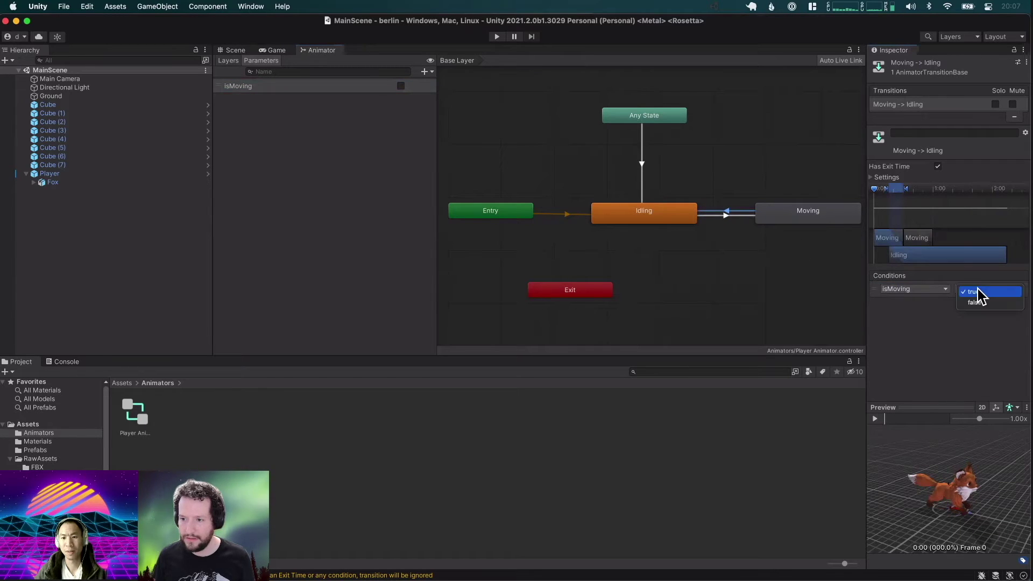
pyautogui.click(983, 307)
pyautogui.click(675, 143)
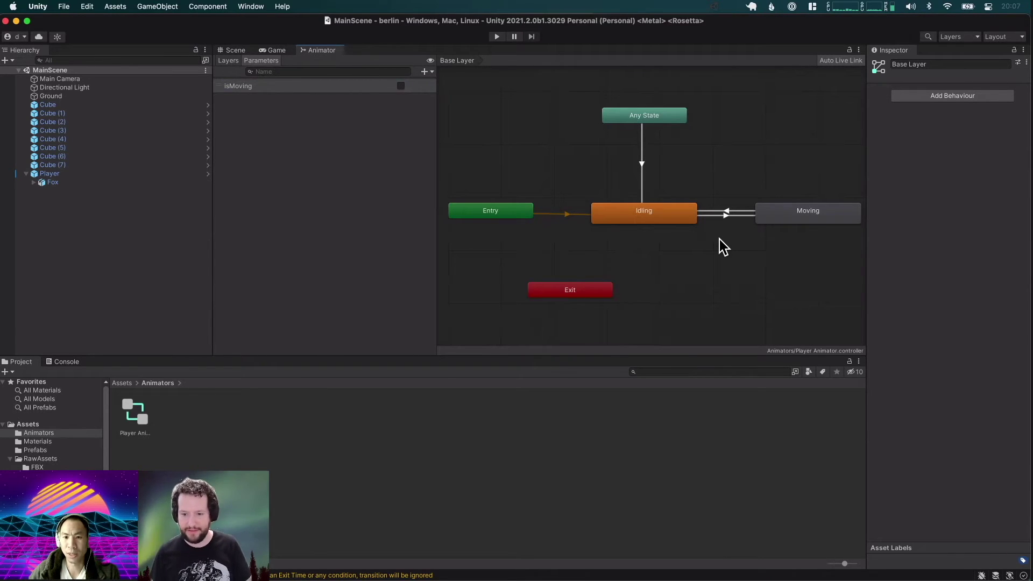
pyautogui.click(632, 214)
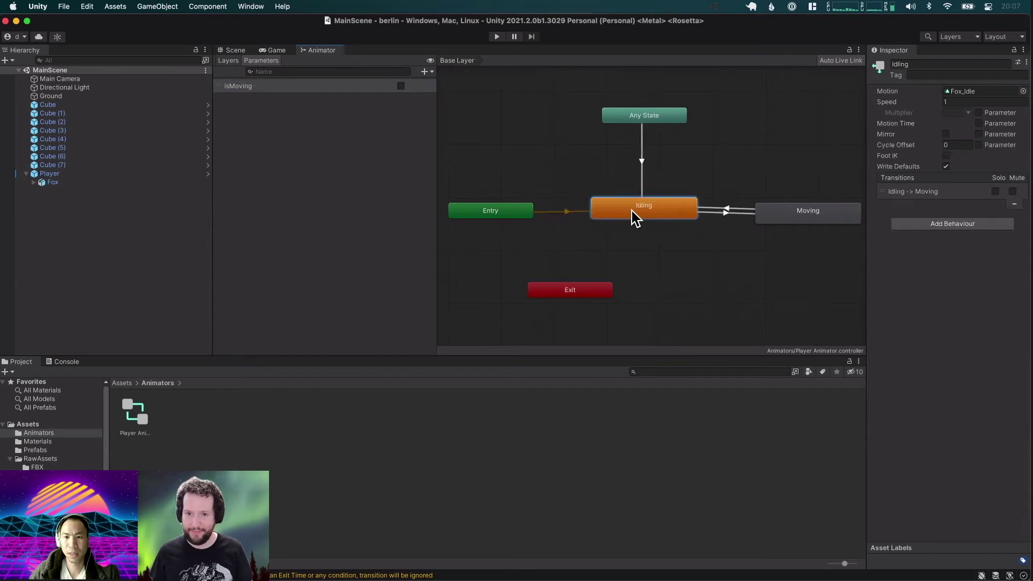
pyautogui.moveTo(637, 215); pyautogui.dragTo(632, 199)
pyautogui.click(615, 140)
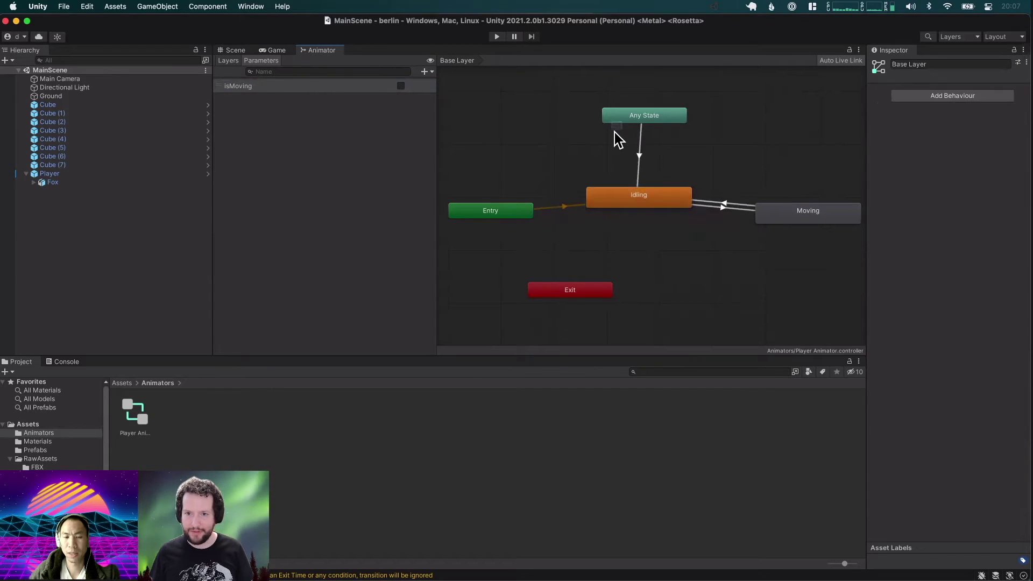
pyautogui.moveTo(625, 119); pyautogui.dragTo(604, 131)
pyautogui.moveTo(506, 207); pyautogui.dragTo(522, 165)
pyautogui.moveTo(796, 214); pyautogui.dragTo(780, 230)
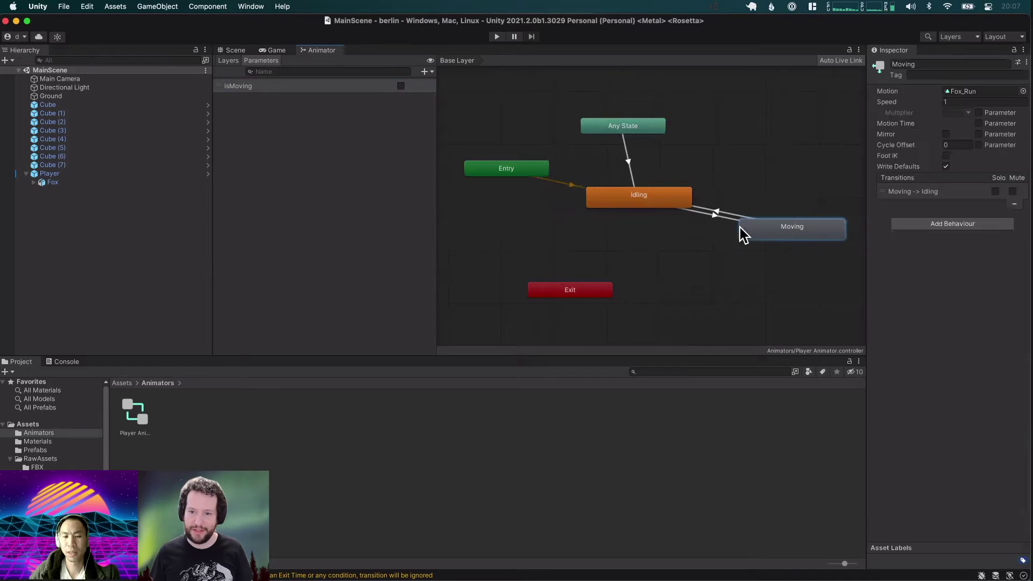
pyautogui.press('super+z')
pyautogui.press('super+z')
pyautogui.press('super+z')
pyautogui.press('super+z')
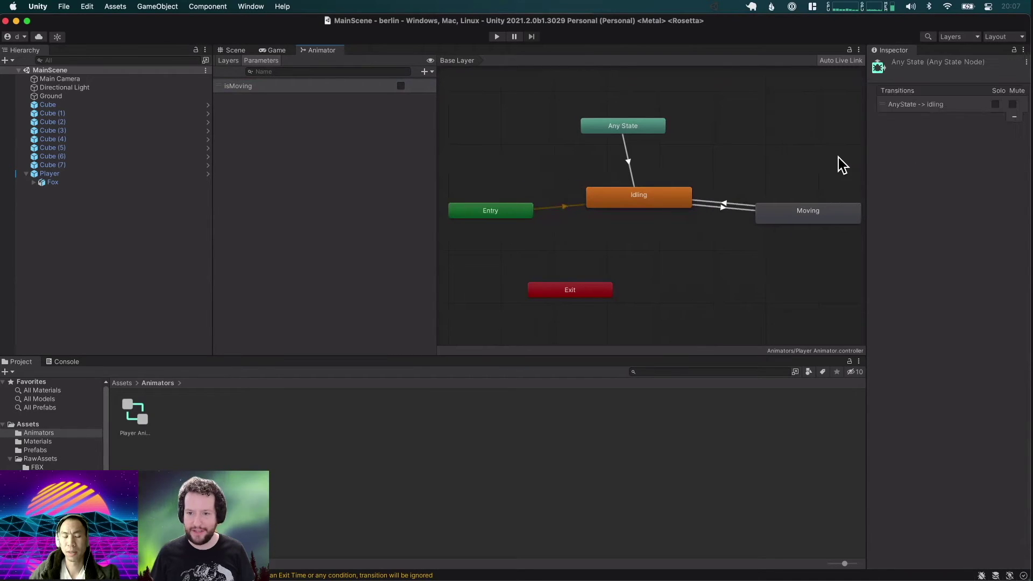
pyautogui.press('super+z')
pyautogui.press('super+z')
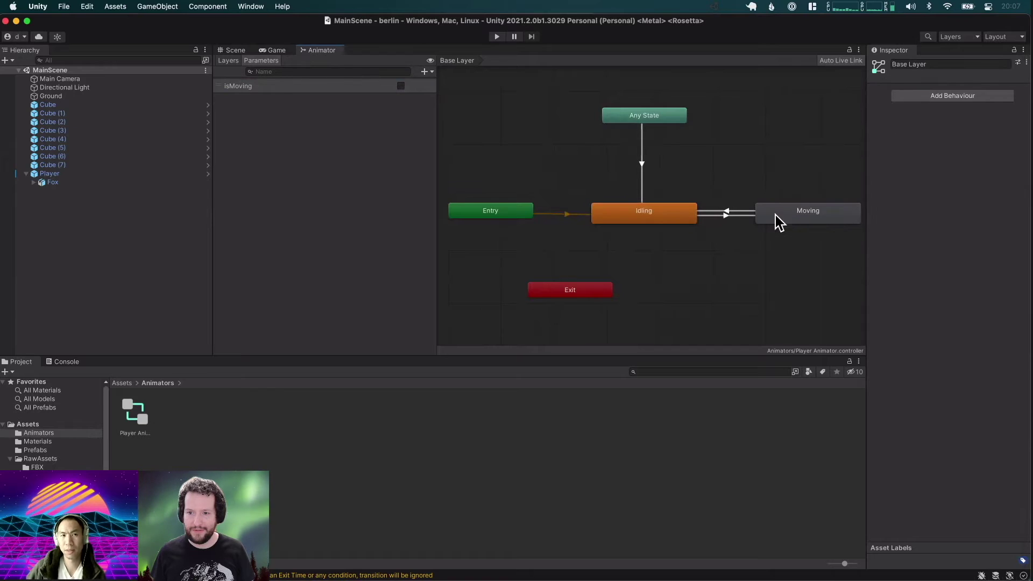
pyautogui.click(776, 217)
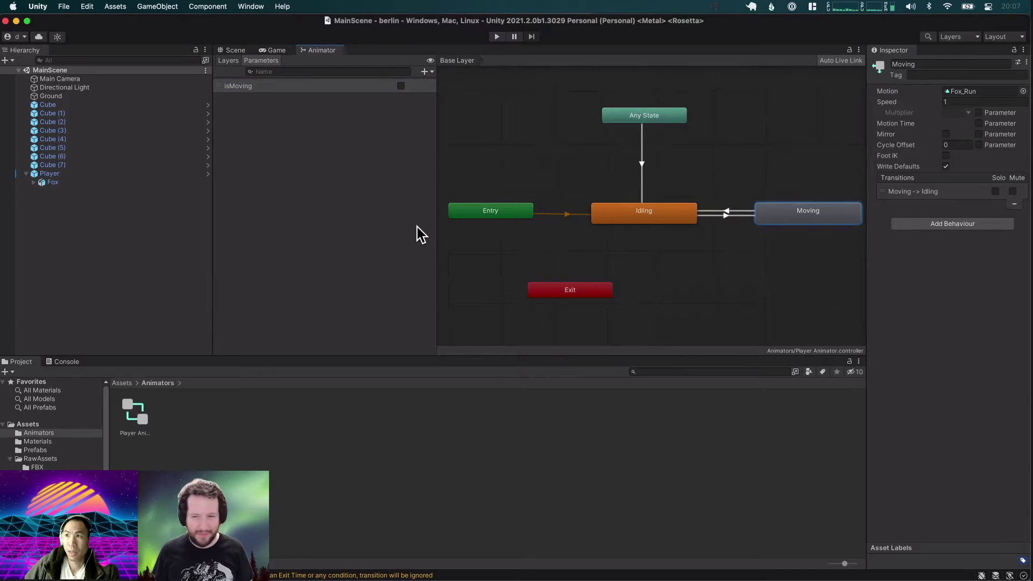
pyautogui.scroll(-5, 673, 264)
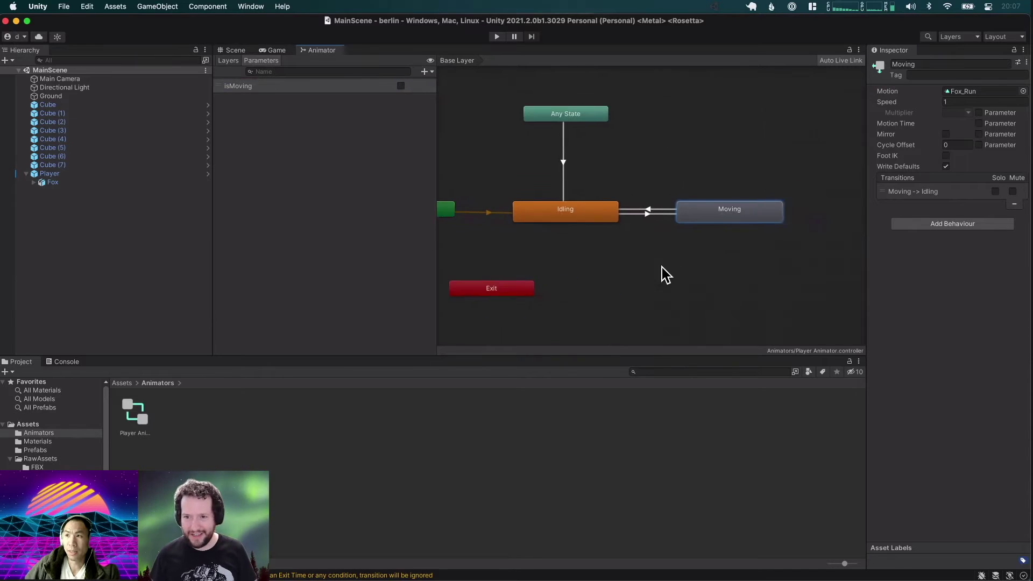
pyautogui.scroll(-5, 694, 286)
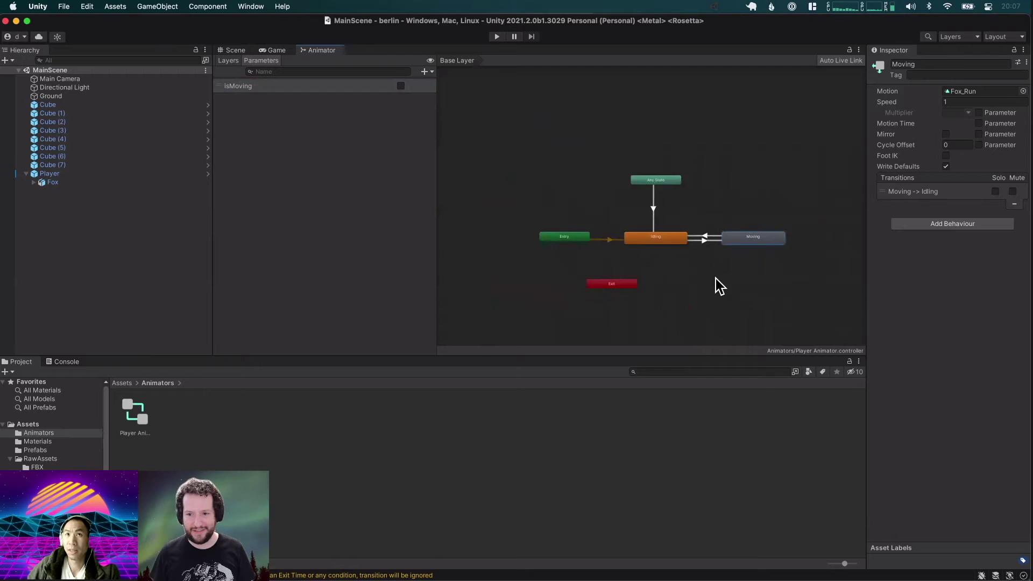
pyautogui.click(558, 166)
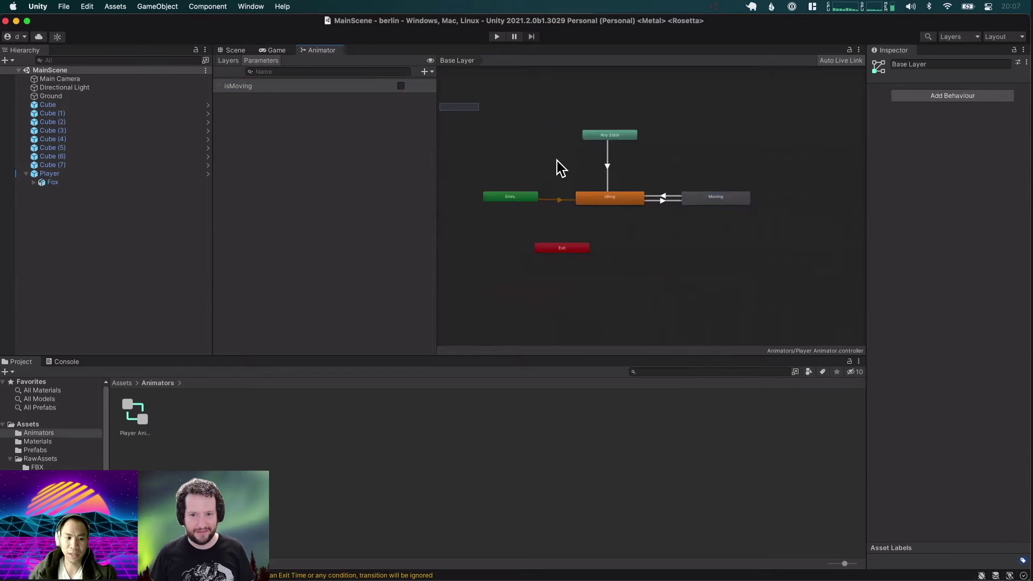
pyautogui.click(246, 86)
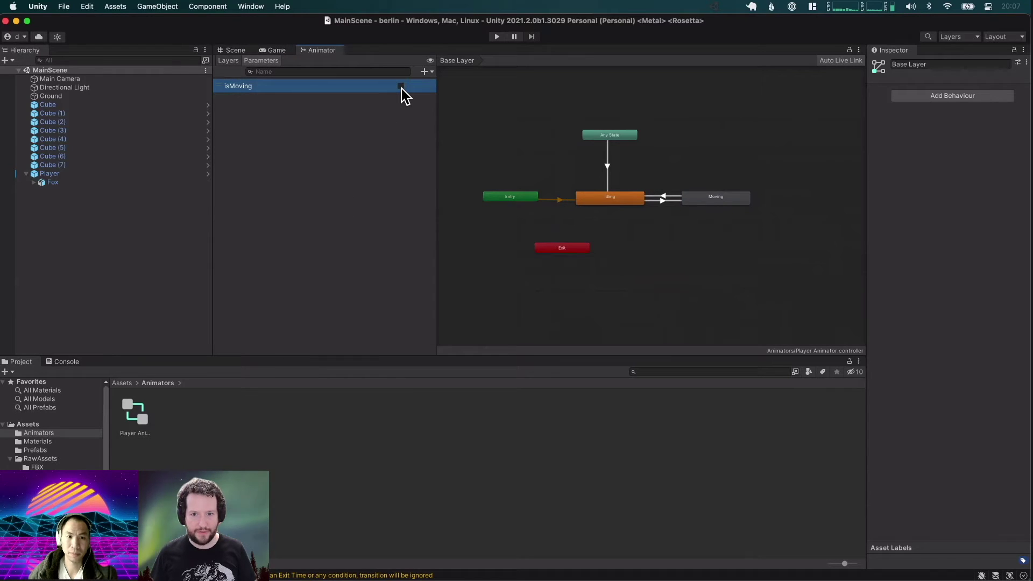
pyautogui.click(269, 50)
pyautogui.click(496, 37)
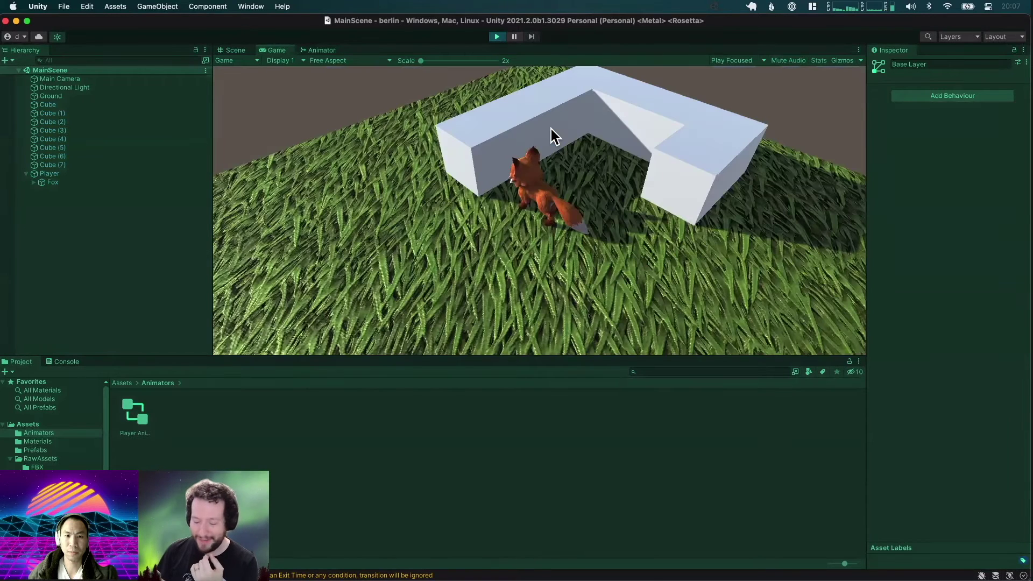
pyautogui.click(465, 155)
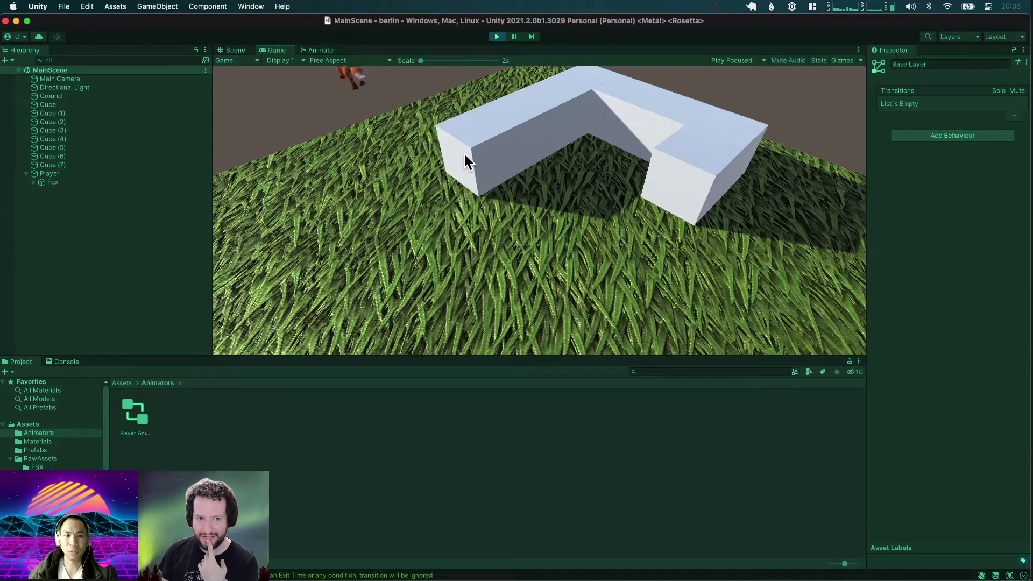
pyautogui.click(480, 35)
pyautogui.click(315, 51)
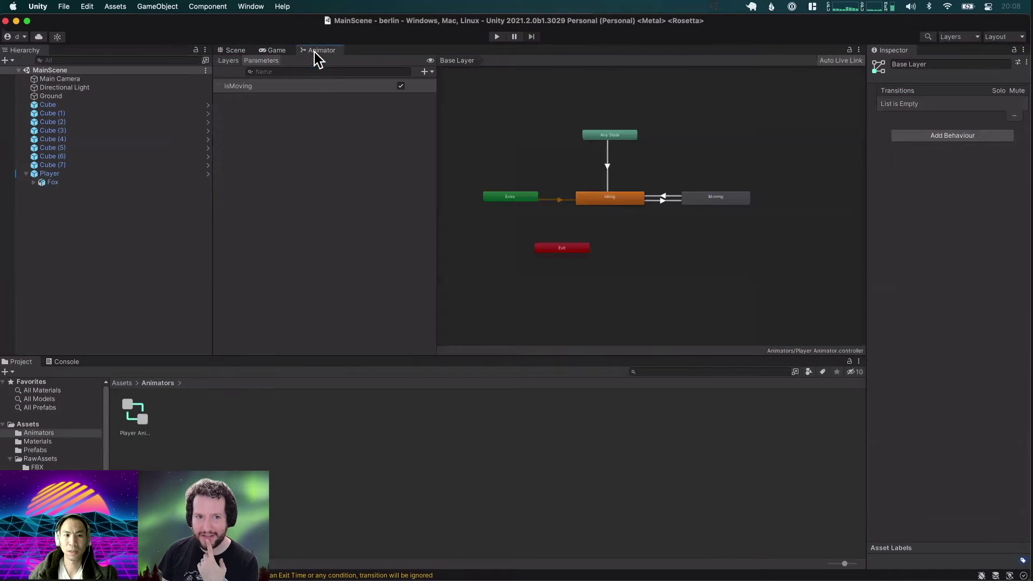
pyautogui.click(309, 90)
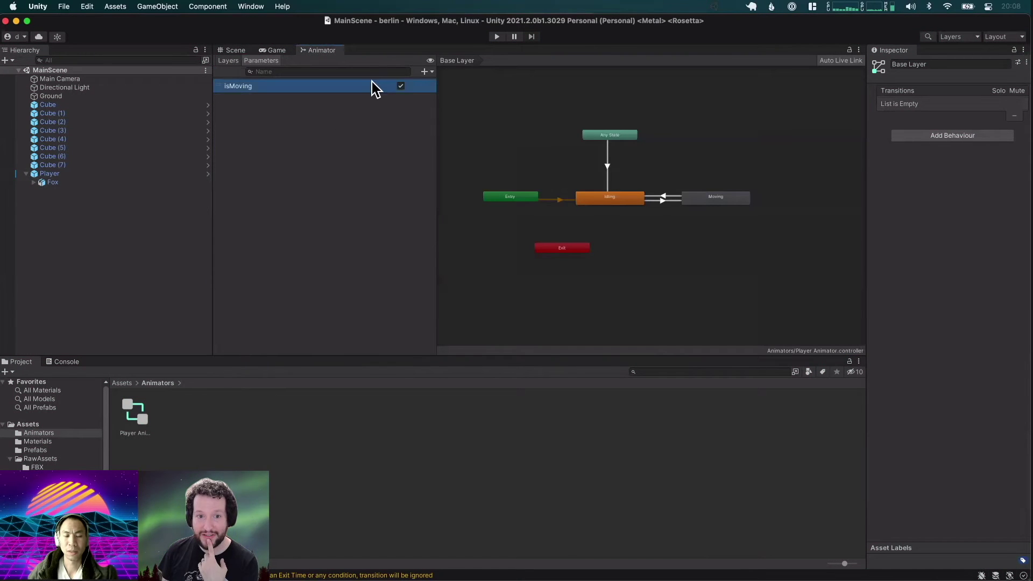
pyautogui.click(400, 86)
pyautogui.click(637, 199)
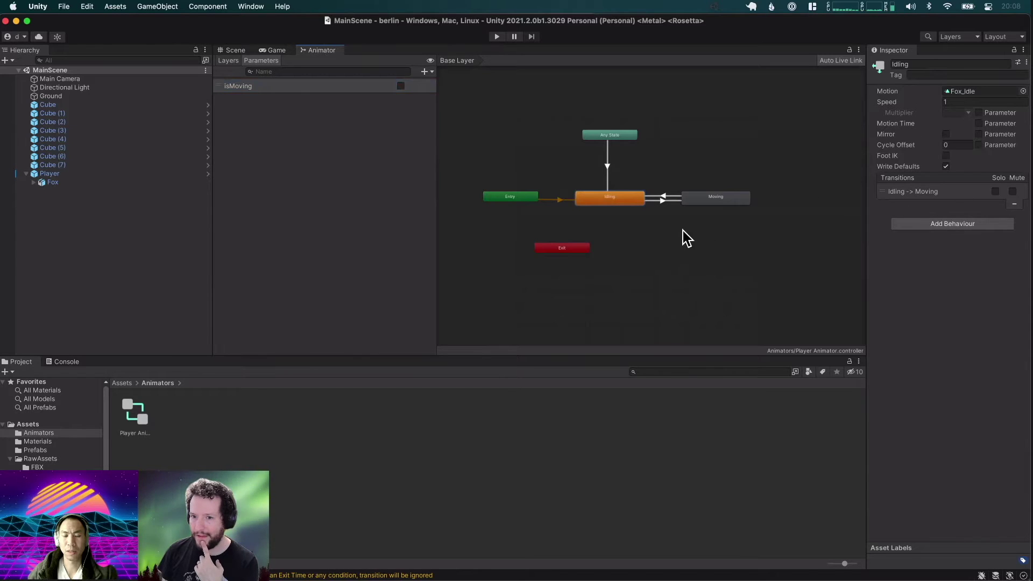
# Toggle Has Exit Time on Idling→Moving, try a timing drag, and undo it
pyautogui.click(661, 200)
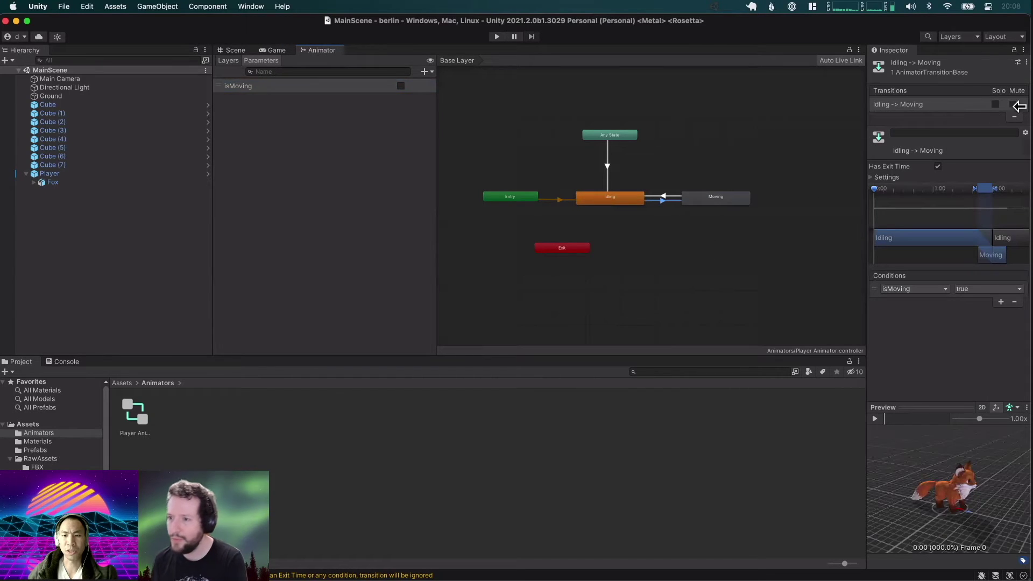
pyautogui.click(938, 167)
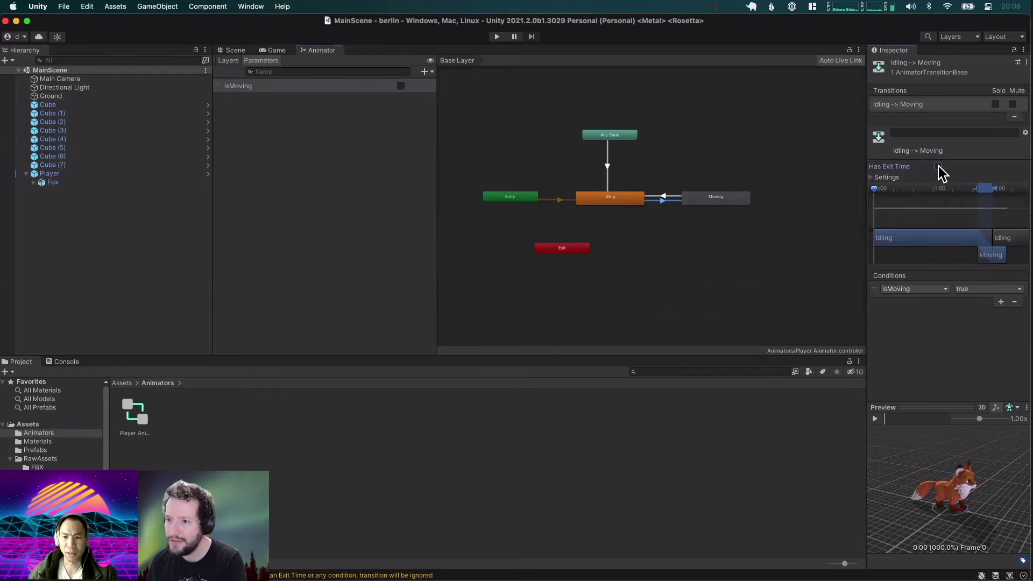
pyautogui.click(871, 177)
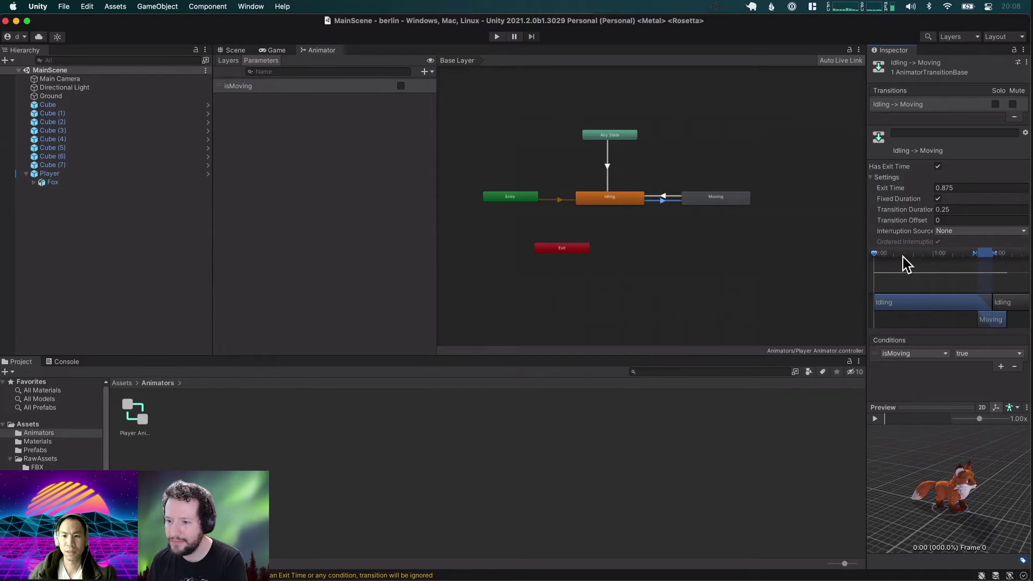
pyautogui.moveTo(984, 257)
pyautogui.mouseDown()
pyautogui.moveTo(873, 260)
pyautogui.moveTo(979, 260)
pyautogui.mouseUp()
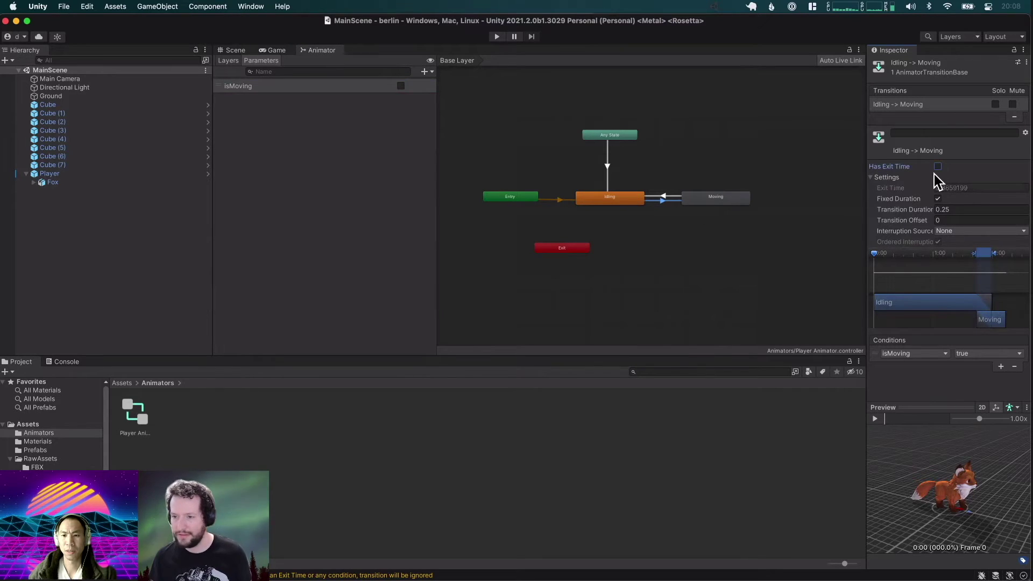
pyautogui.press('super+z')
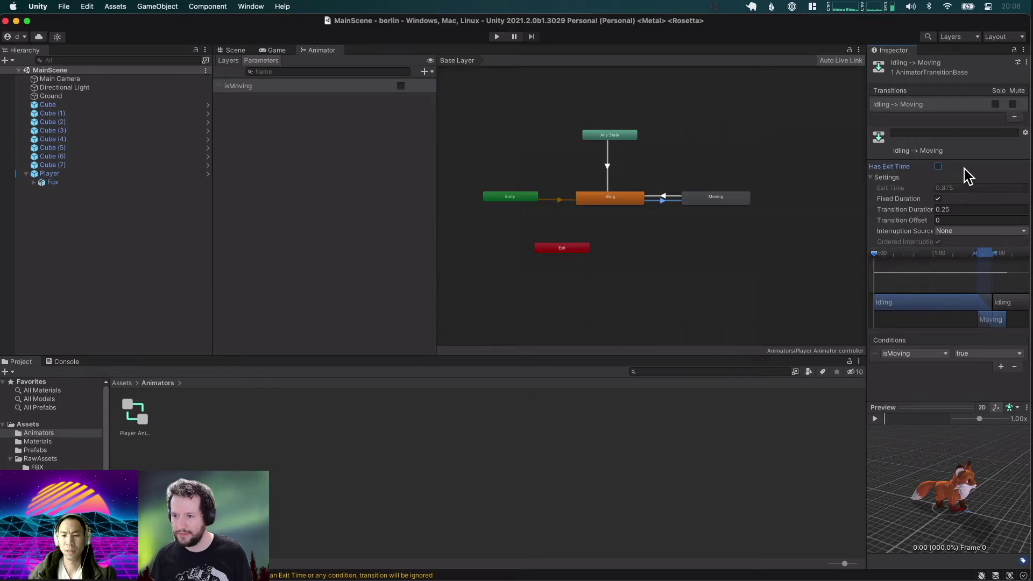
pyautogui.press('super+z')
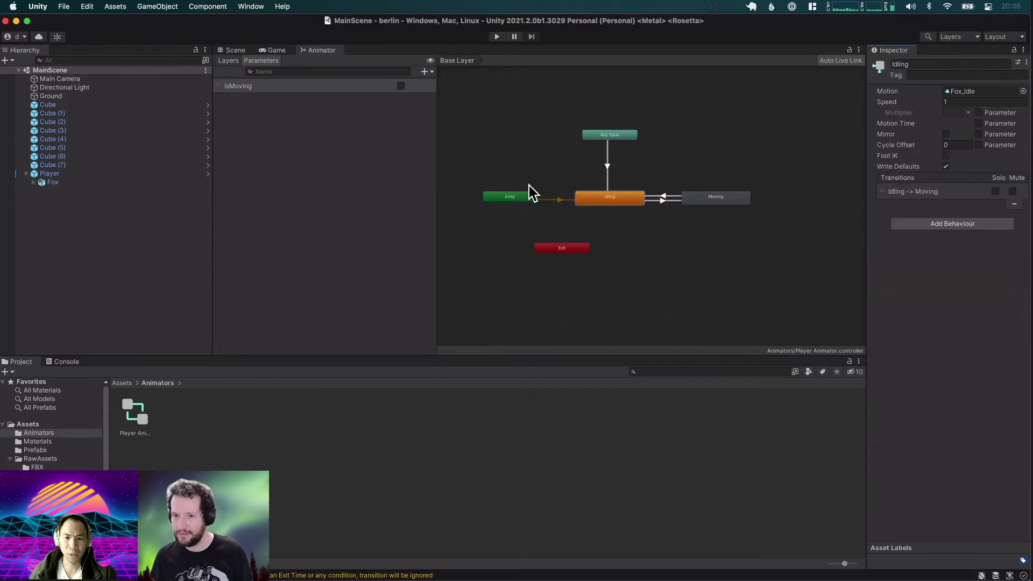
# Turn off Has Exit Time on Idling→Moving, leaving Fixed Duration on
pyautogui.click(651, 199)
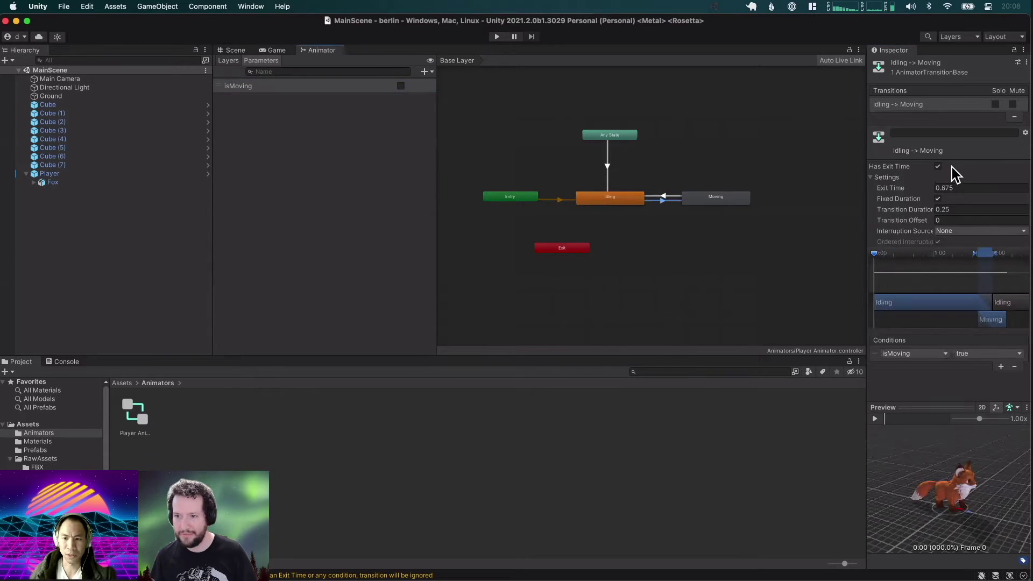
pyautogui.click(938, 199)
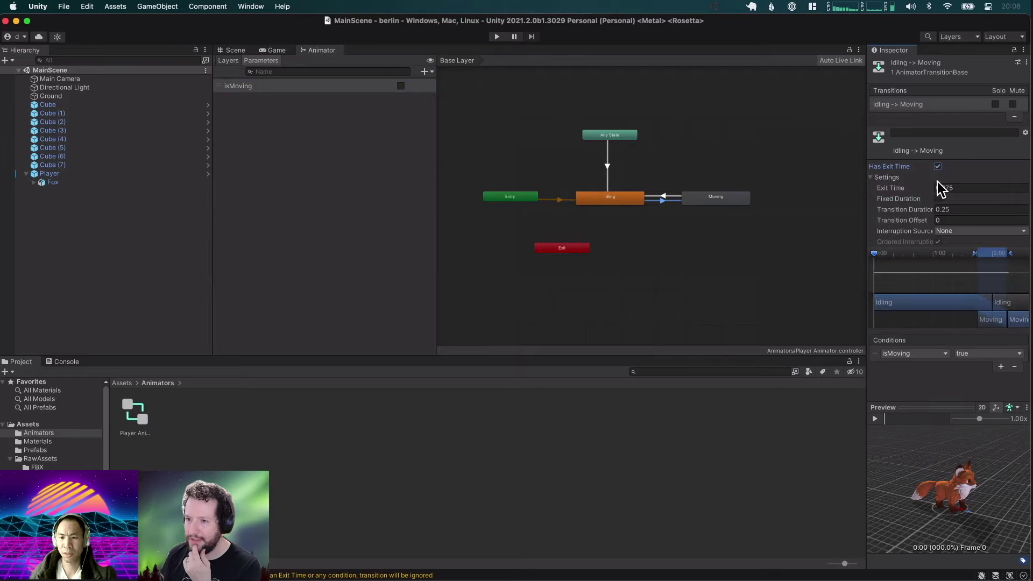
pyautogui.click(937, 199)
pyautogui.click(937, 167)
pyautogui.hscroll(-1, 671, 208)
# Check Moving→Idling, then select the Moving state and ping its Fox_Run motion clip
pyautogui.click(673, 198)
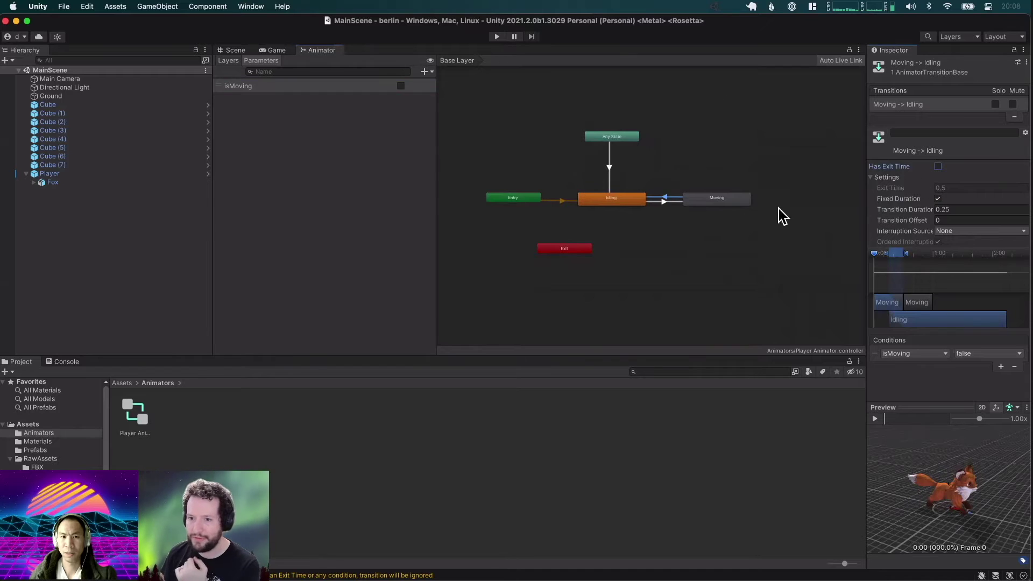
pyautogui.click(746, 200)
pyautogui.click(999, 92)
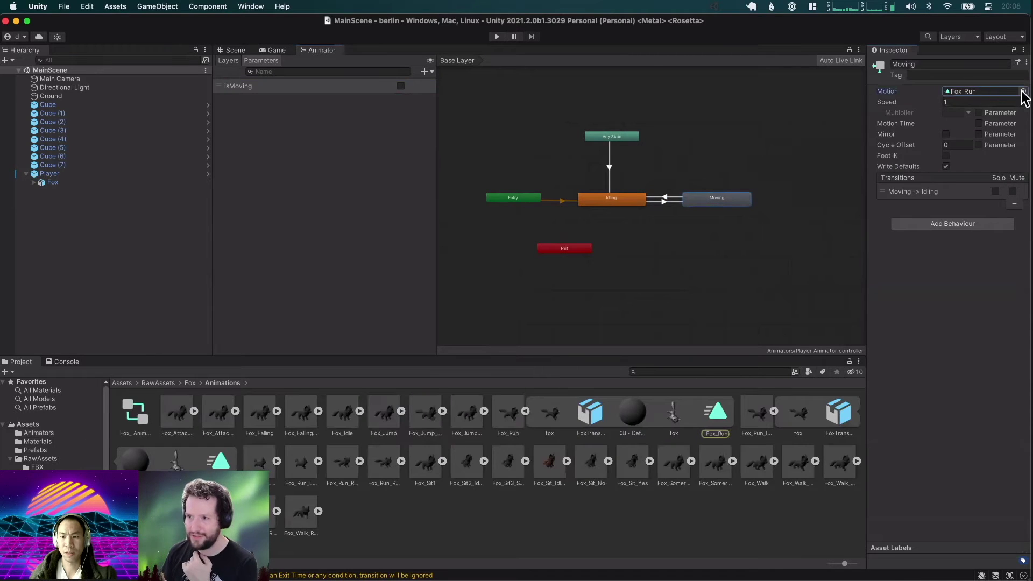
# Set the Moving state's motion to Fox_Run_InPlace
pyautogui.click(1022, 91)
pyautogui.click(990, 193)
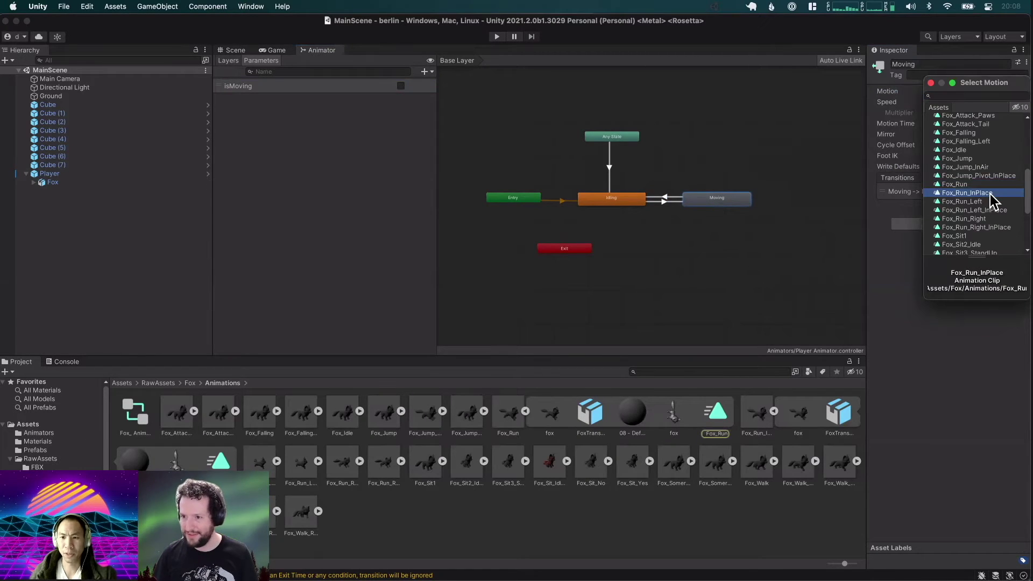
pyautogui.doubleClick(990, 194)
pyautogui.click(805, 249)
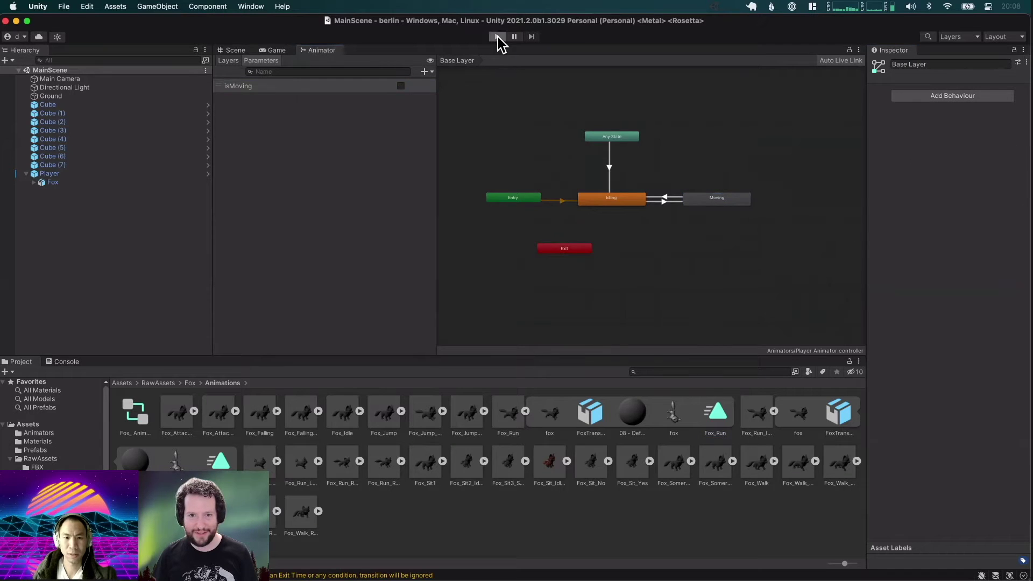
# Run a first play test, switching between the Game view and the Animator, then stop
pyautogui.click(497, 36)
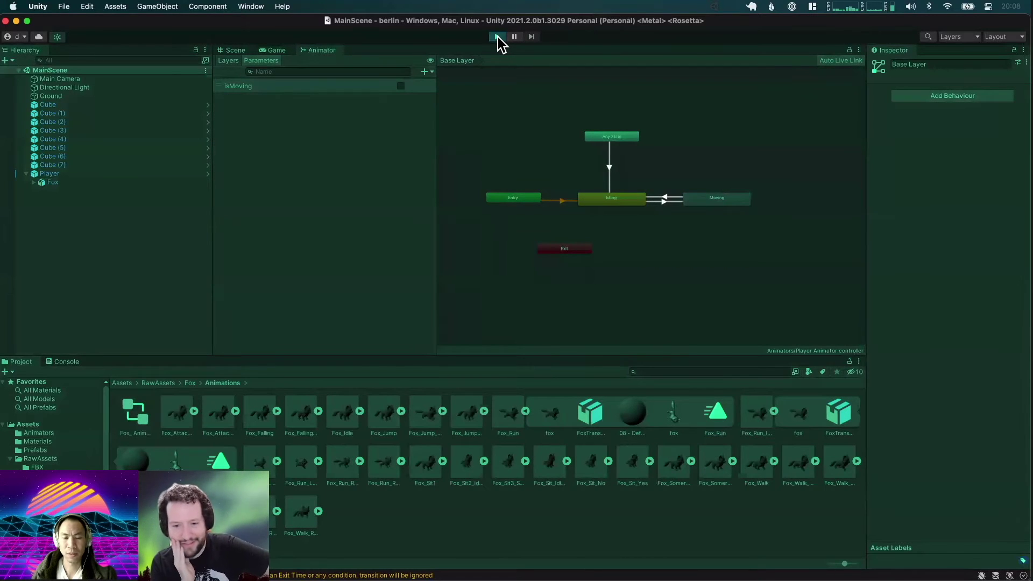
pyautogui.click(274, 50)
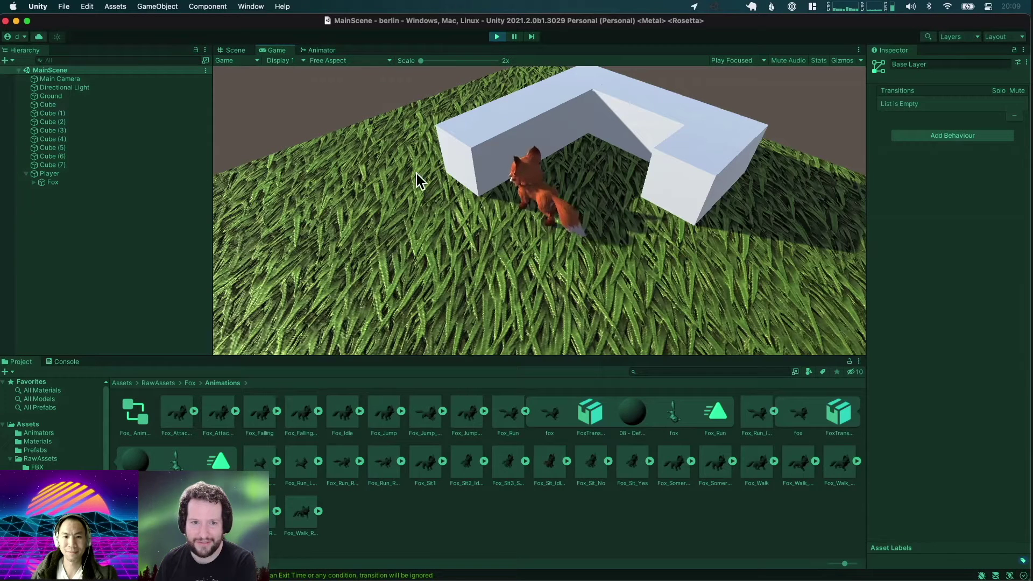
pyautogui.click(310, 50)
pyautogui.click(400, 86)
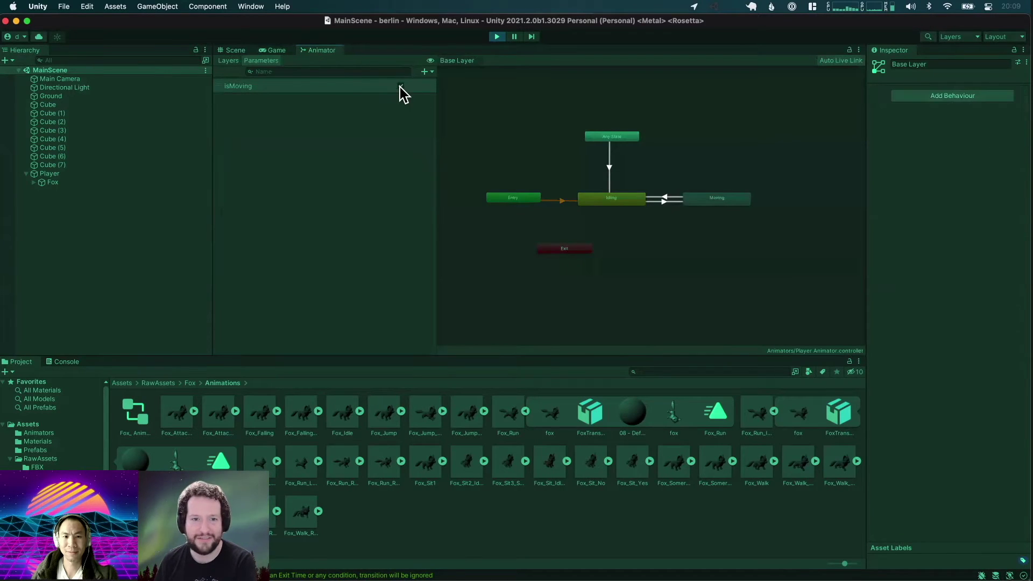
pyautogui.click(283, 51)
pyautogui.click(496, 37)
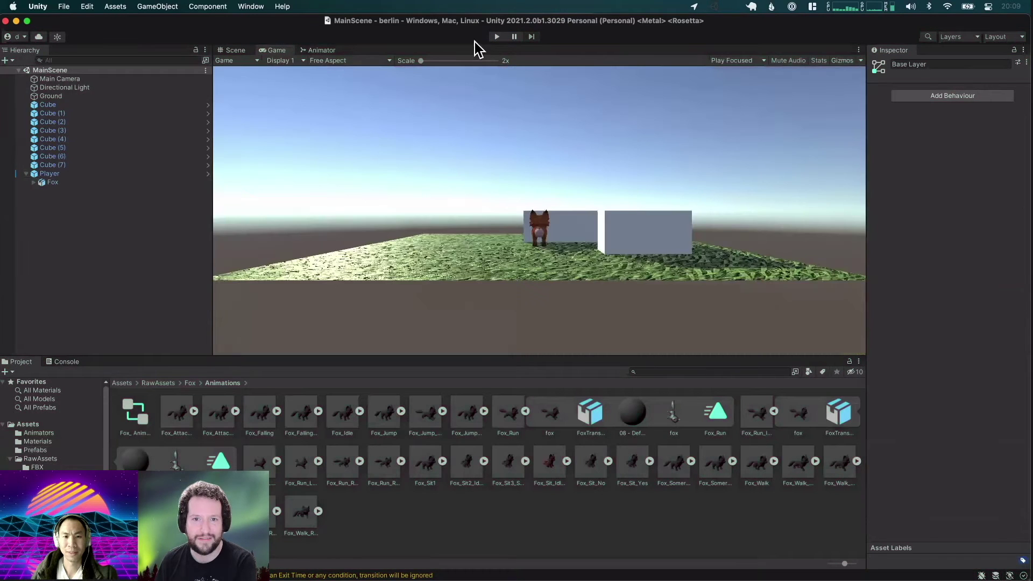
# Toggle isMoving and review both the Idling→Moving and Moving→Idling transitions
pyautogui.click(318, 50)
pyautogui.click(400, 86)
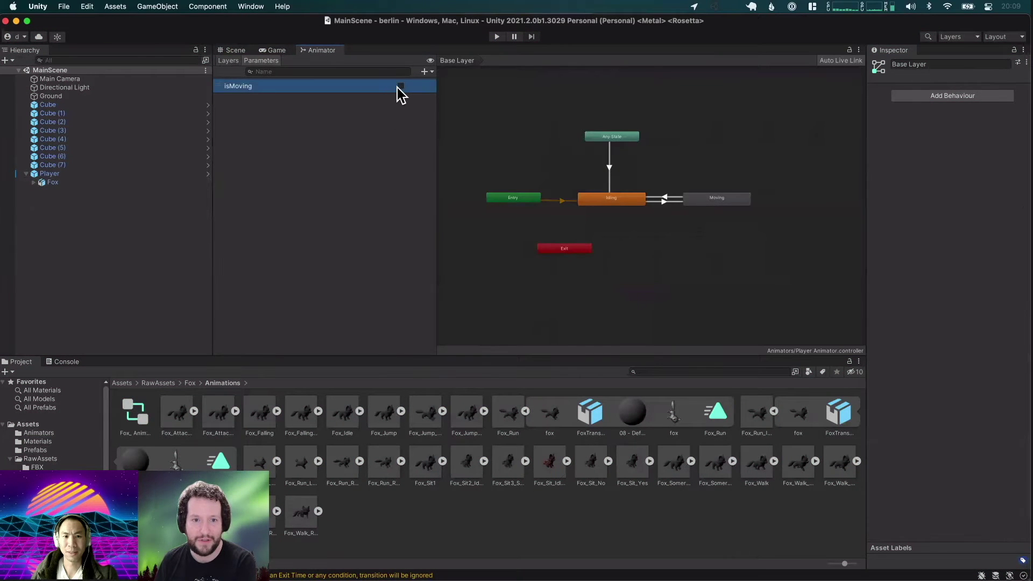
pyautogui.click(665, 201)
pyautogui.click(669, 197)
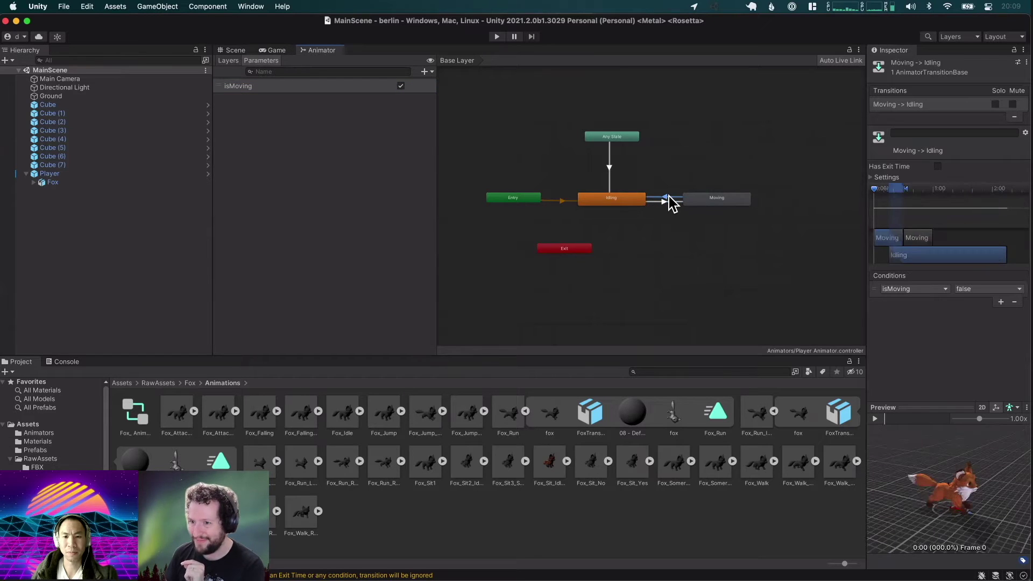
pyautogui.click(395, 192)
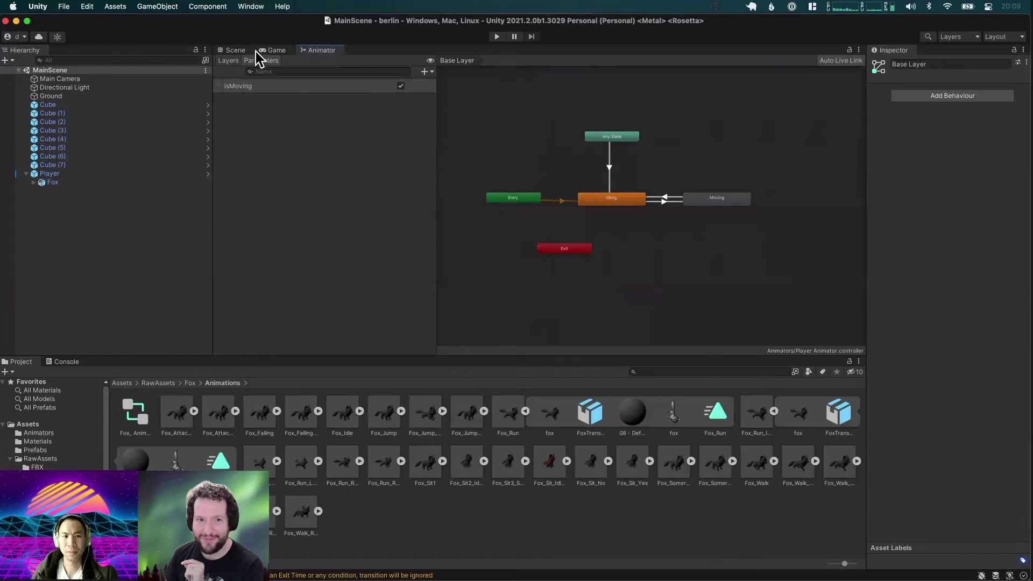
# Play the game again in the Game view, glance at background tasks, and exit Play mode
pyautogui.click(259, 51)
pyautogui.click(496, 34)
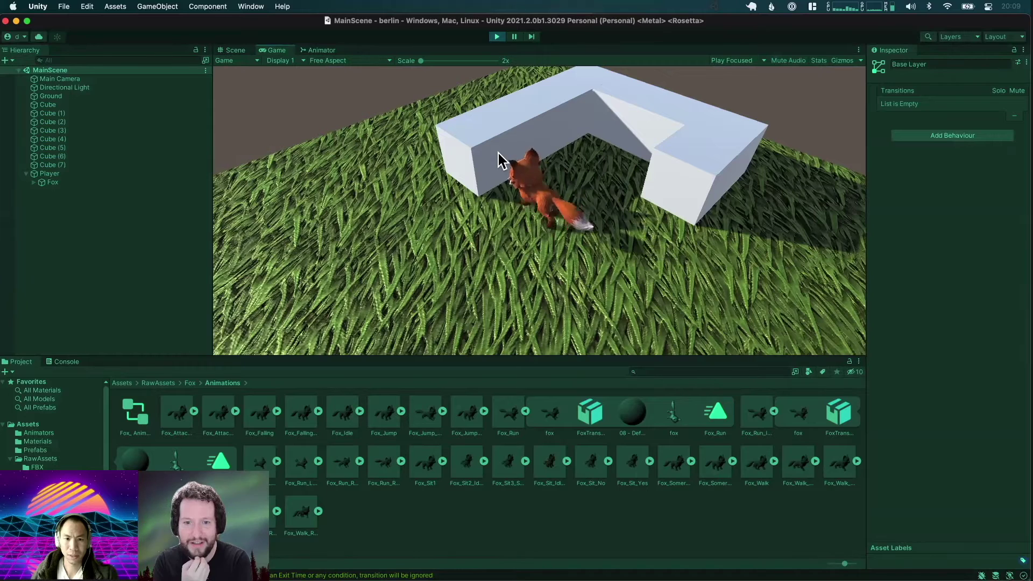
pyautogui.click(1023, 575)
pyautogui.click(820, 385)
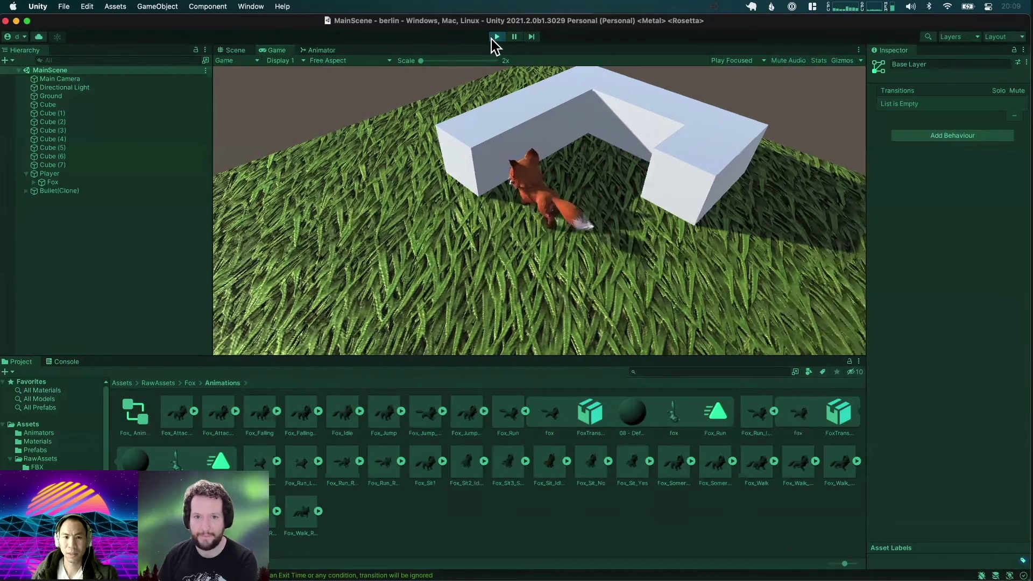
pyautogui.click(497, 36)
# Read the AnyState→Idling transition warning in the Console, then select Player in the Hierarchy
pyautogui.click(304, 576)
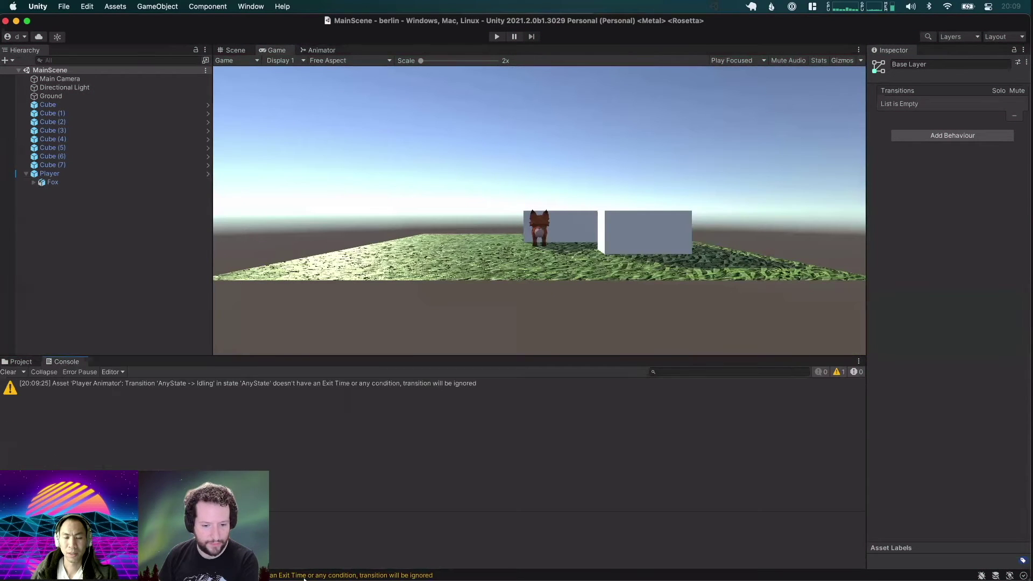
pyautogui.click(162, 389)
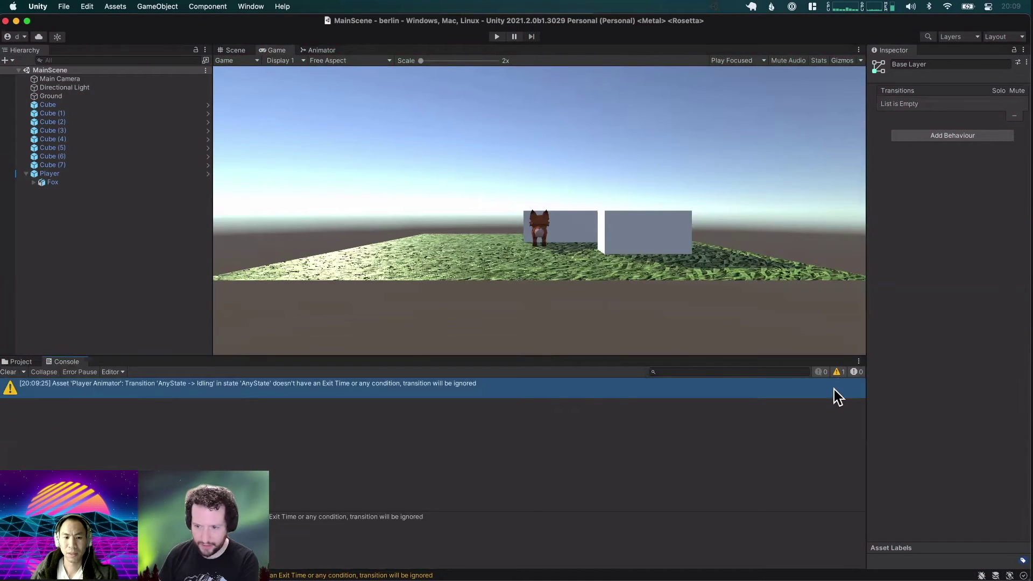
pyautogui.click(23, 361)
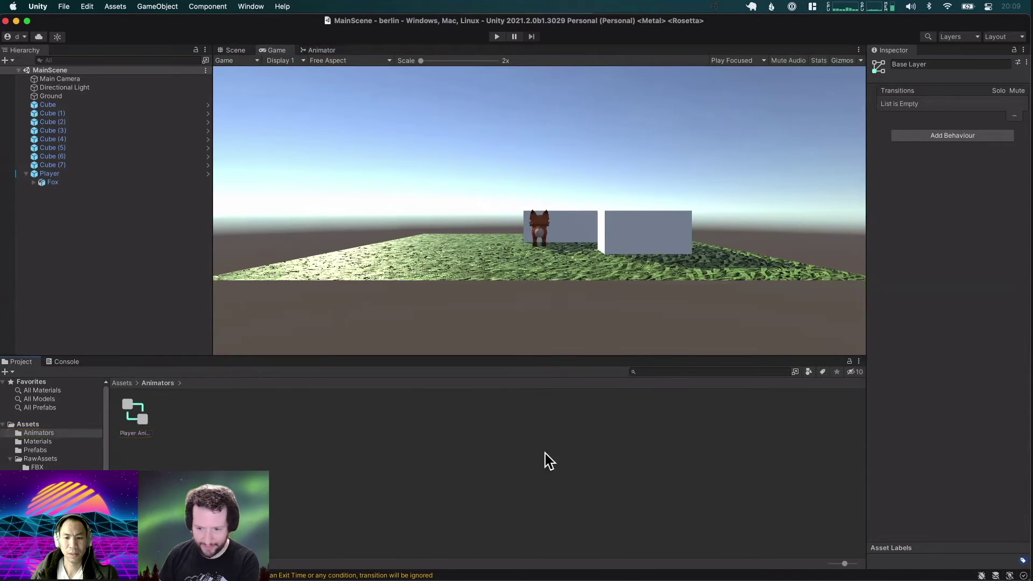
pyautogui.click(1018, 577)
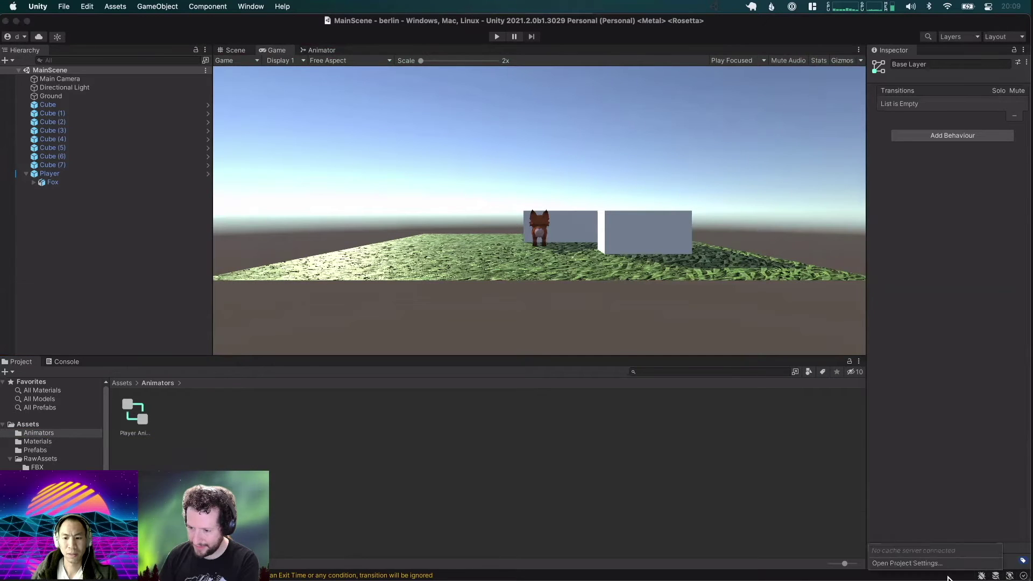
pyautogui.click(377, 575)
pyautogui.click(594, 383)
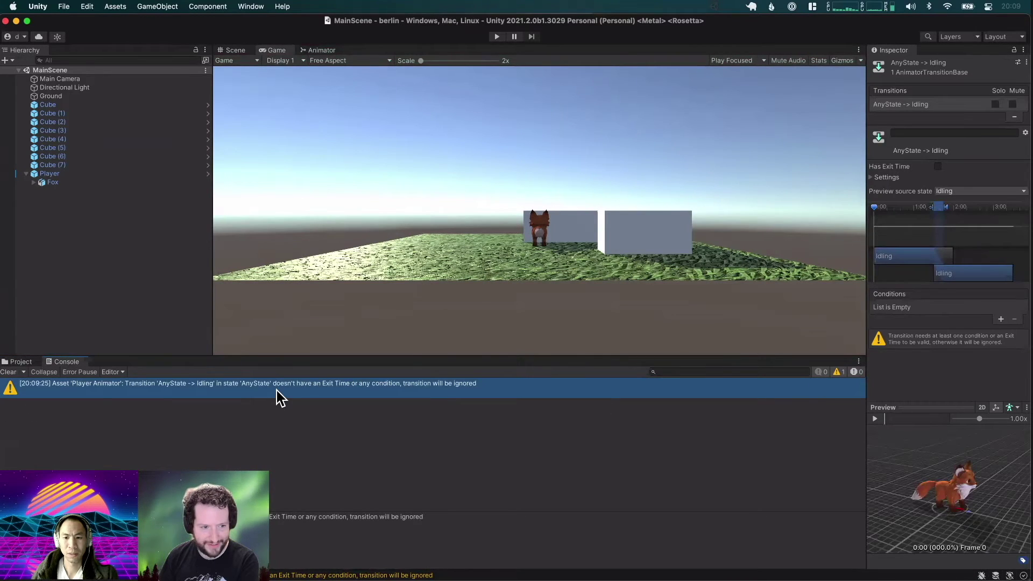
pyautogui.click(20, 362)
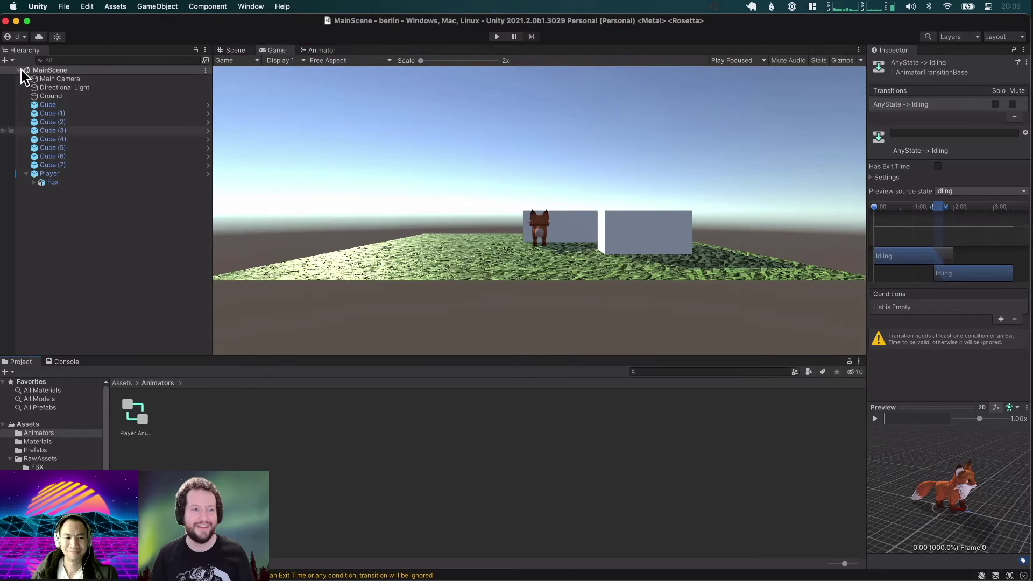
pyautogui.click(47, 175)
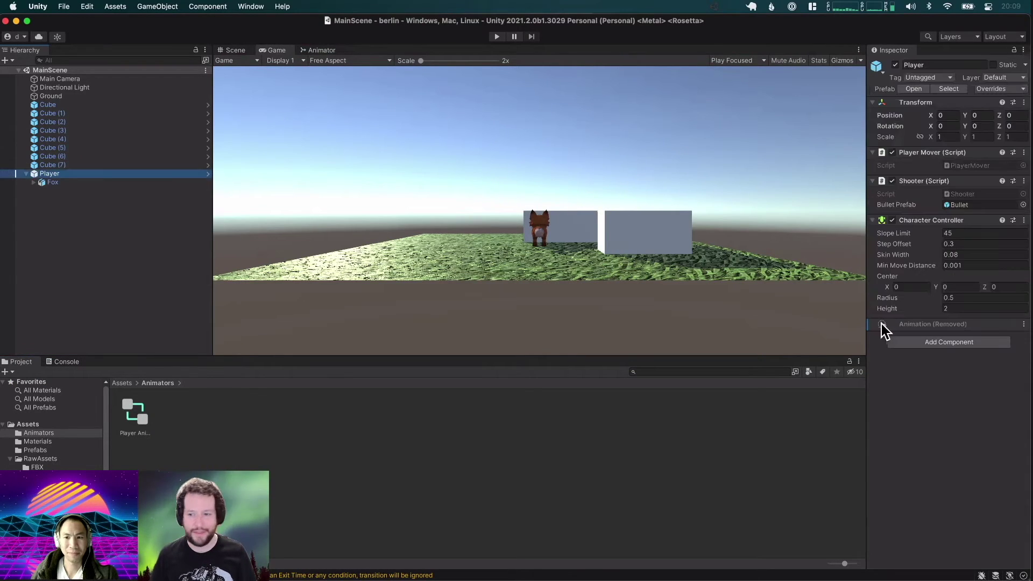
# Apply the Animation component removal to the Player prefab and review its Player Mover component
pyautogui.click(1023, 324)
pyautogui.moveTo(1014, 339)
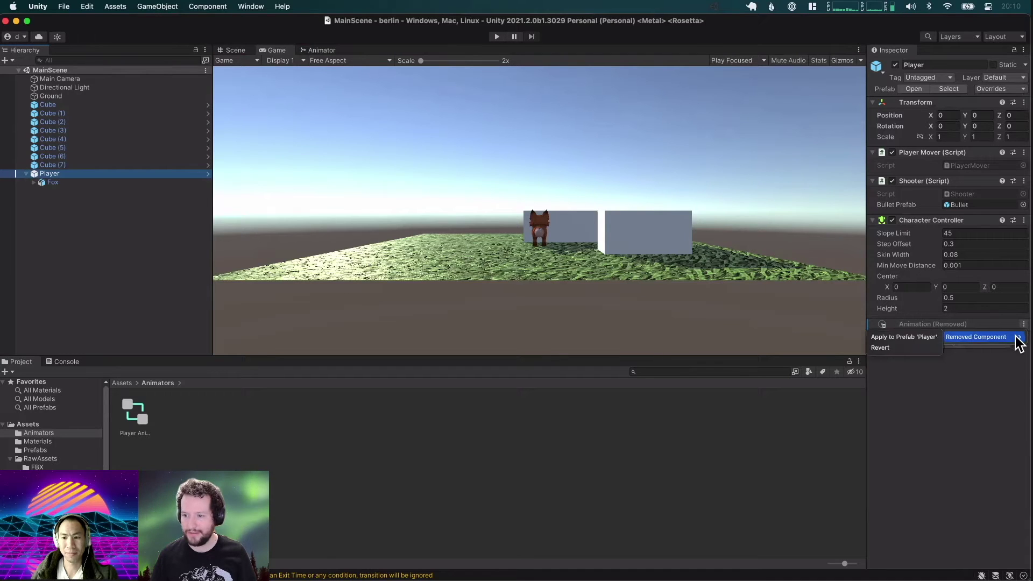
pyautogui.click(892, 337)
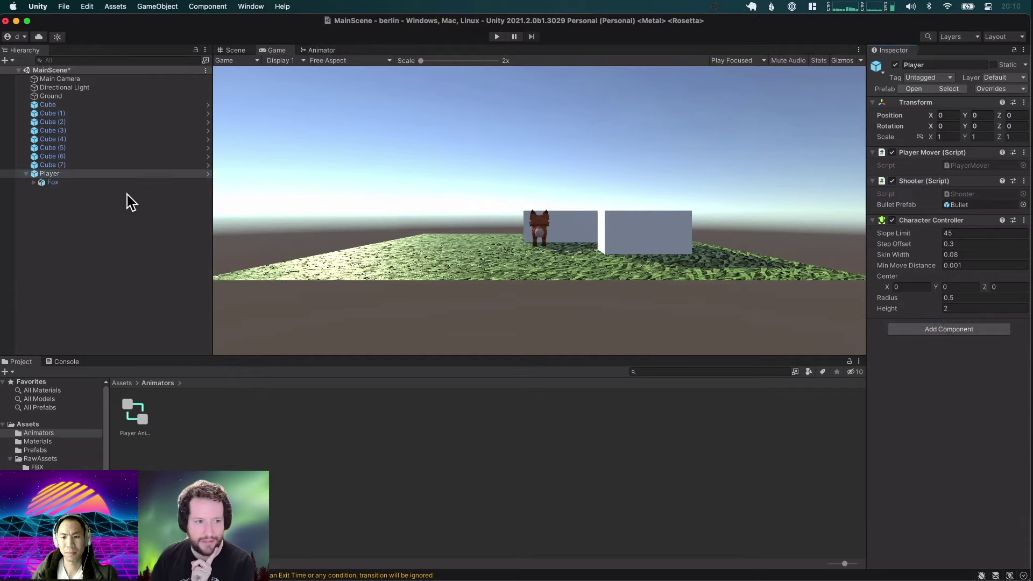
pyautogui.click(69, 183)
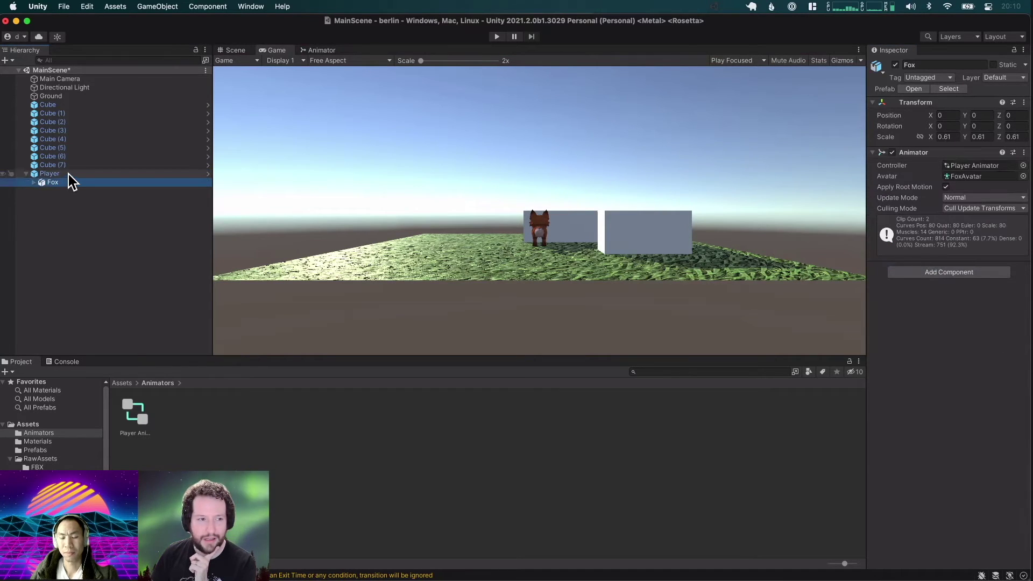
pyautogui.click(69, 174)
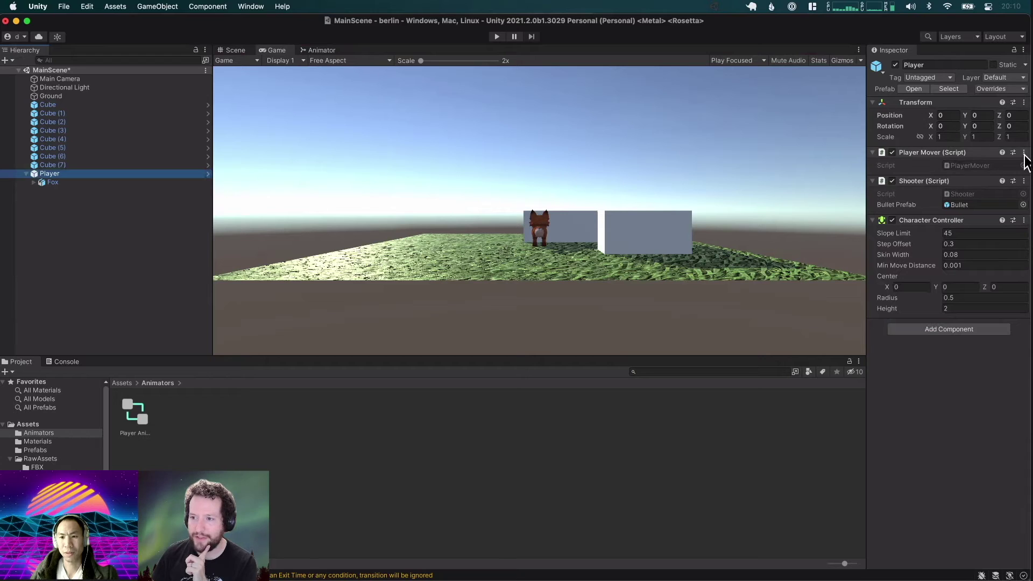
pyautogui.click(983, 153)
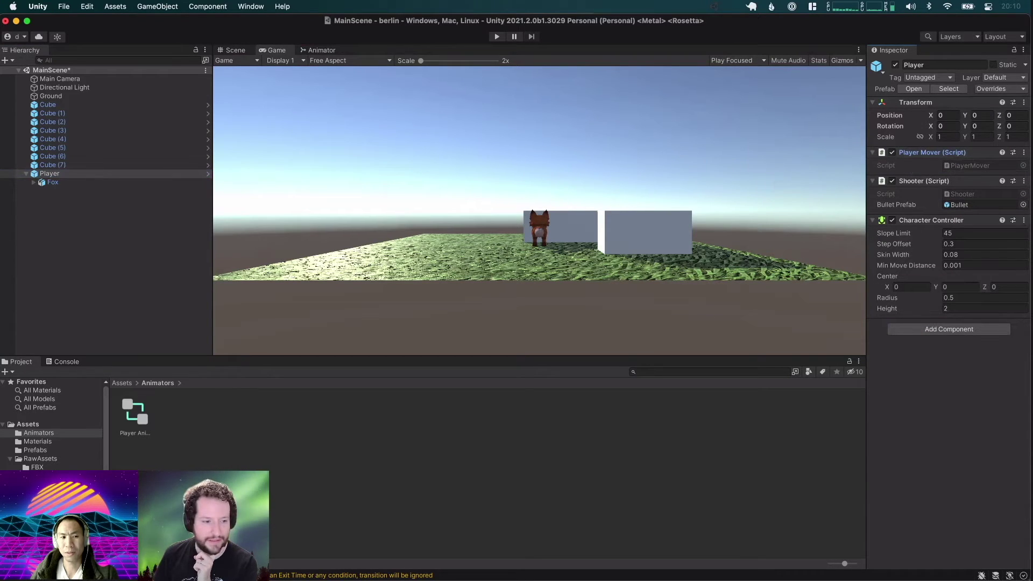
# Select PlayerMover in Assets/Scripts, open it in VS Code, then return to the Fox's Animator
pyautogui.click(7, 459)
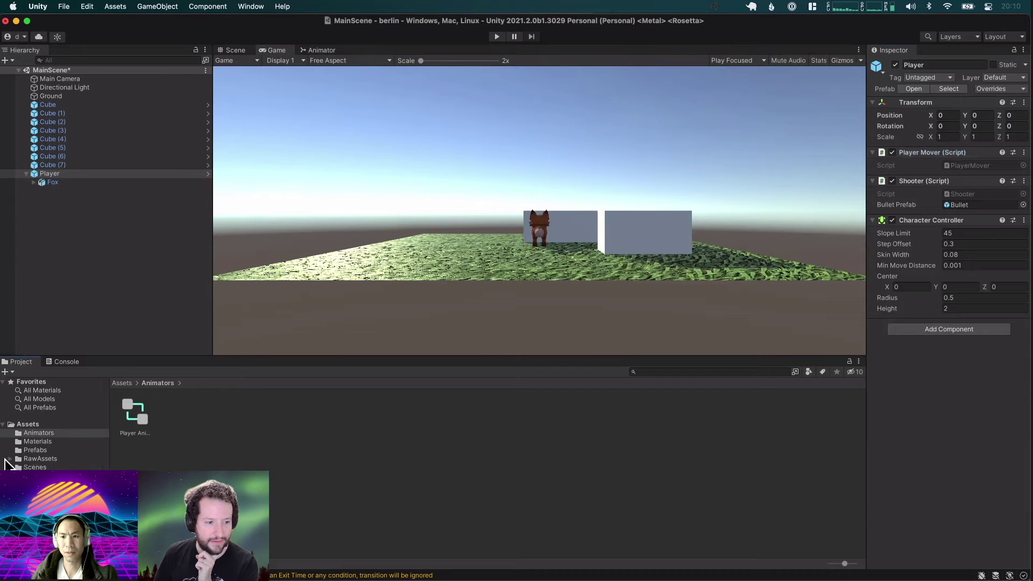
pyautogui.click(33, 475)
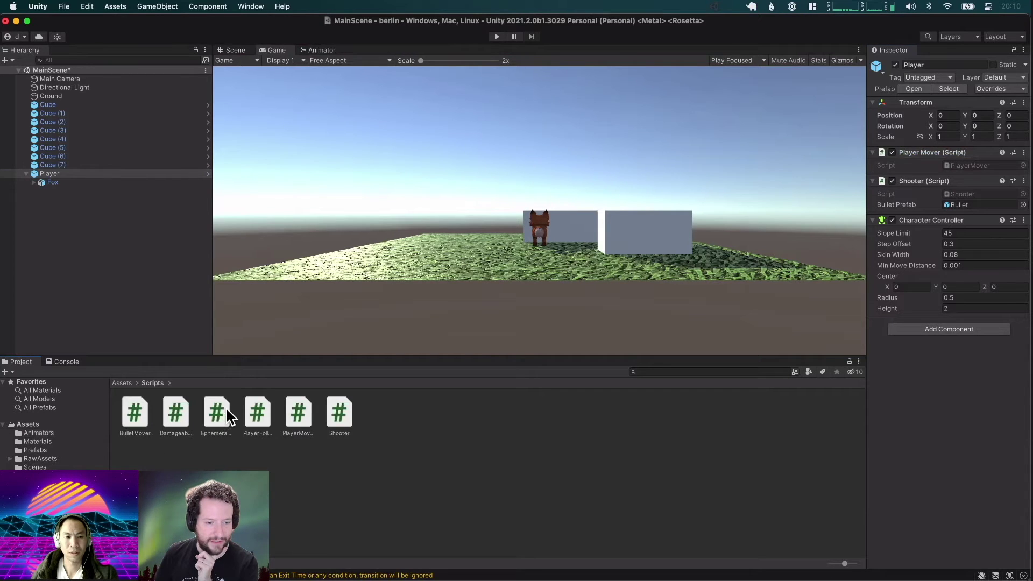
pyautogui.click(307, 412)
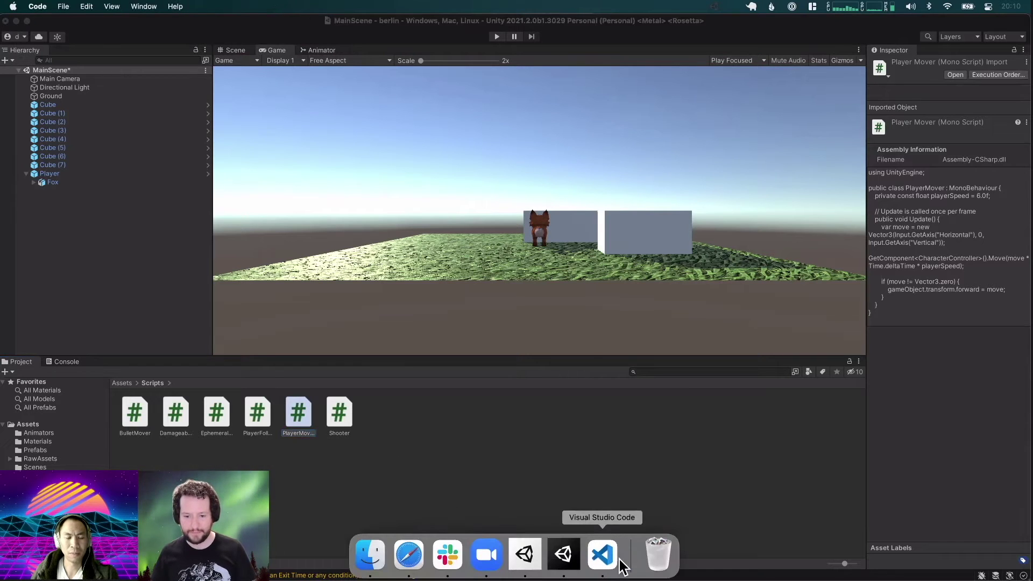
pyautogui.click(602, 554)
pyautogui.hotkey('ctrl', 'alt', 'Left')
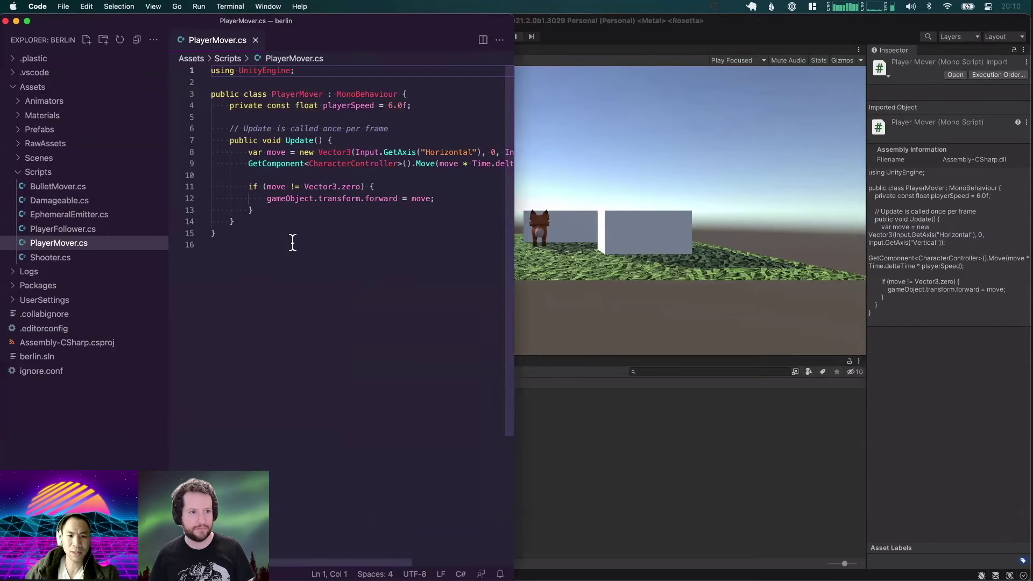
pyautogui.click(644, 318)
pyautogui.click(58, 182)
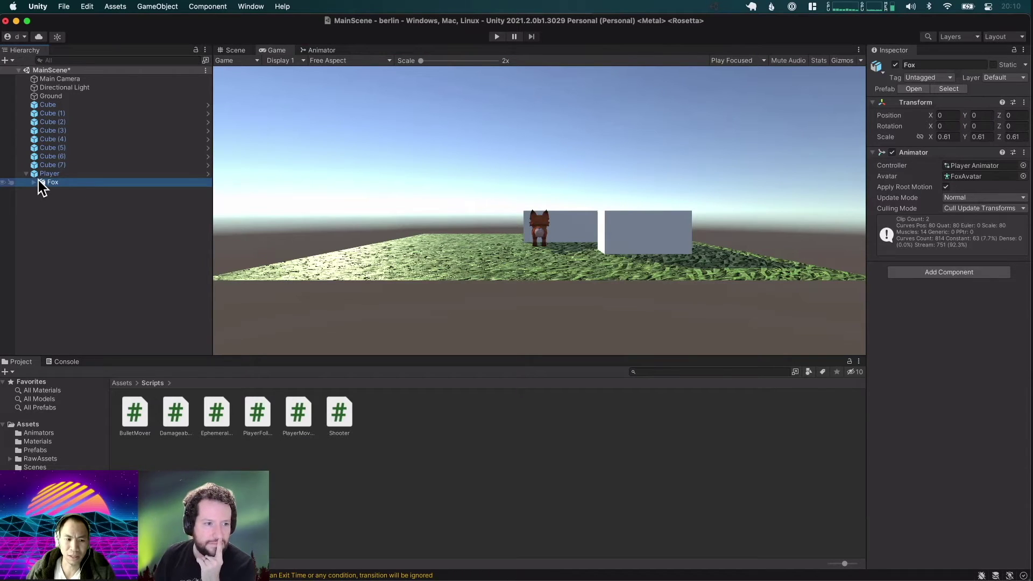
# Expand Fox > FoxTransform > Fox_Pelvis to show its leg, spine and tail bones
pyautogui.click(33, 183)
pyautogui.click(63, 199)
pyautogui.click(62, 191)
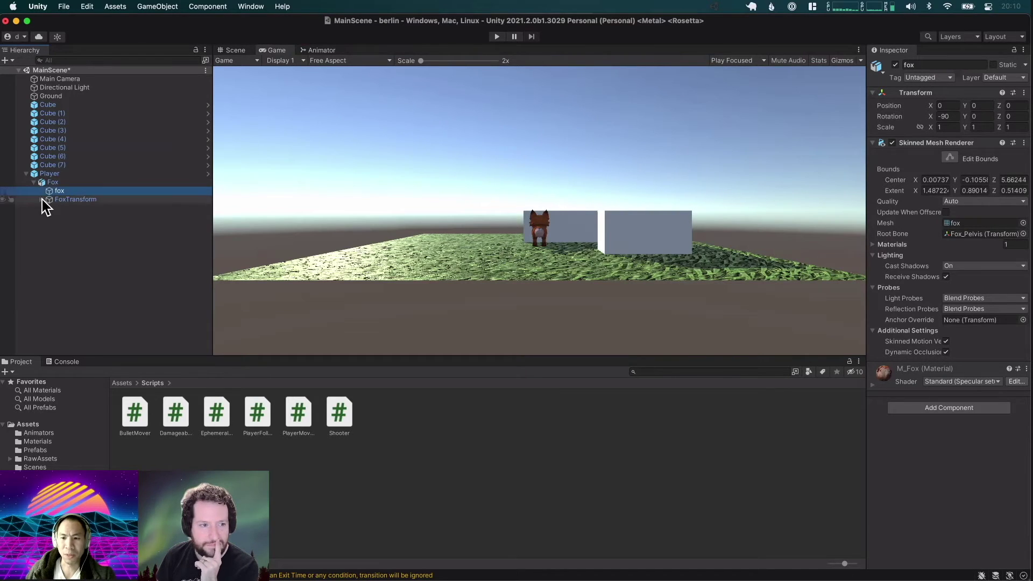
pyautogui.click(48, 200)
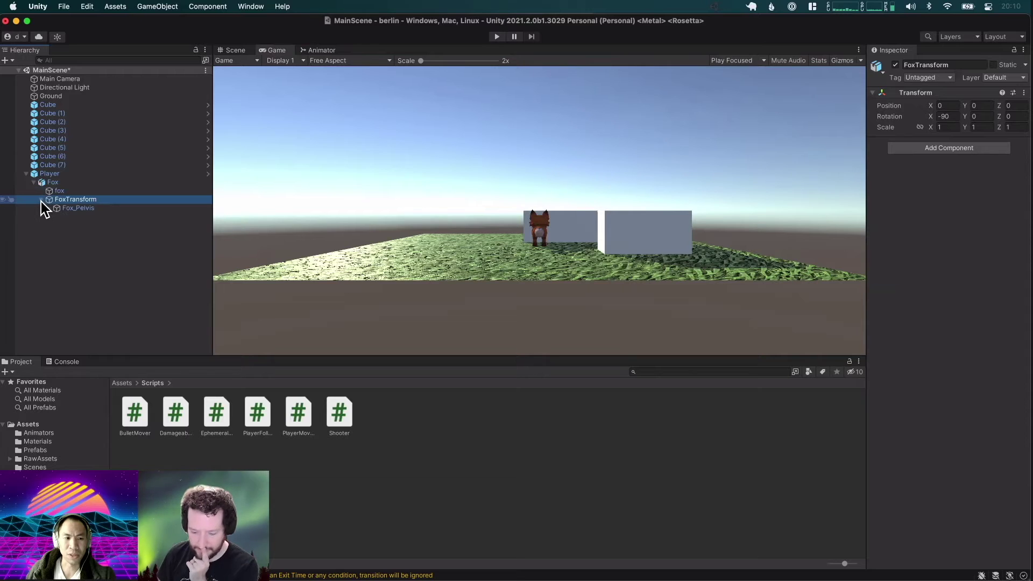
pyautogui.click(72, 208)
pyautogui.click(57, 217)
pyautogui.click(72, 208)
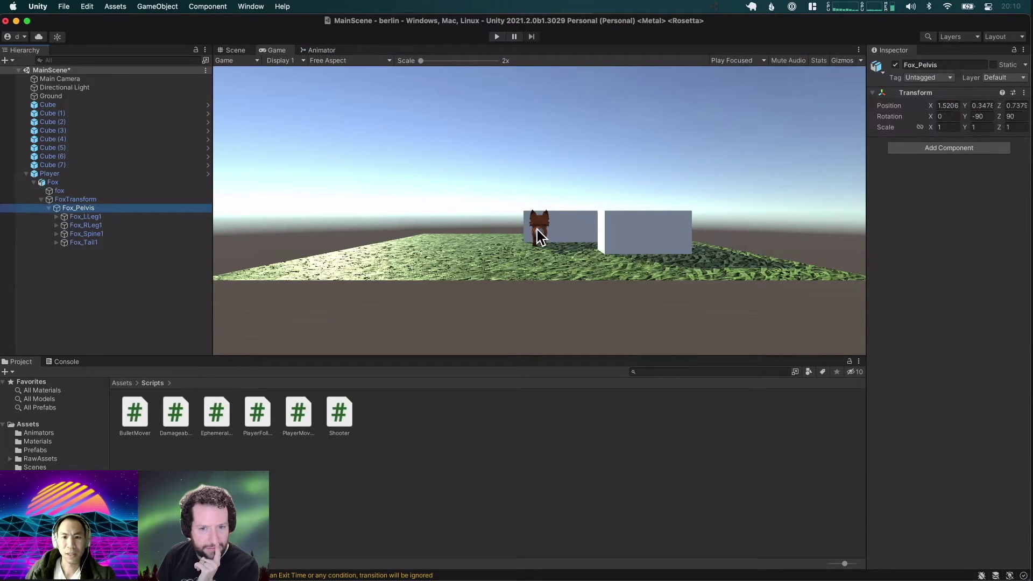
# Orbit the Scene view around the fox while inspecting the leg bones, Fox_Pelvis and FoxTransform
pyautogui.click(479, 173)
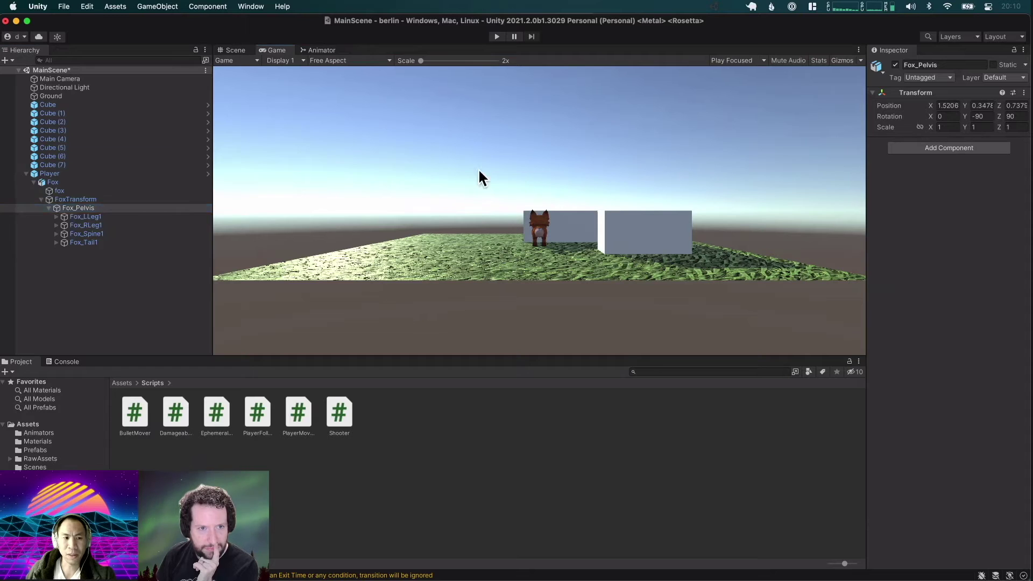
pyautogui.click(228, 50)
pyautogui.keyDown('alt'); pyautogui.moveTo(468, 191); pyautogui.dragTo(501, 203); pyautogui.keyUp('alt')
pyautogui.click(79, 224)
pyautogui.click(81, 217)
pyautogui.click(86, 209)
pyautogui.click(94, 199)
# Set the Fox_Pelvis bone's Position X to -0.34
pyautogui.click(92, 208)
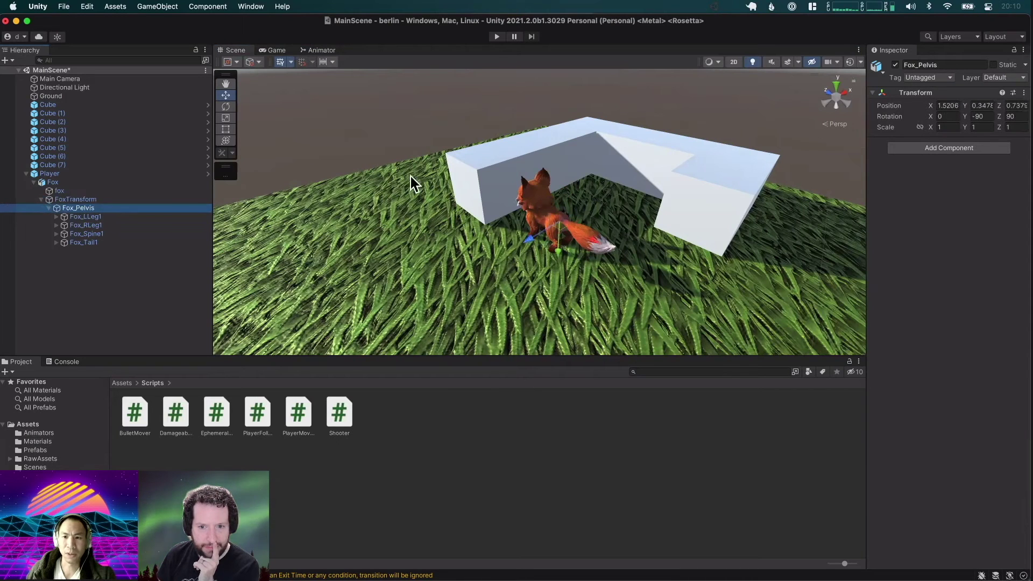
pyautogui.click(949, 106)
pyautogui.write('-0.34')
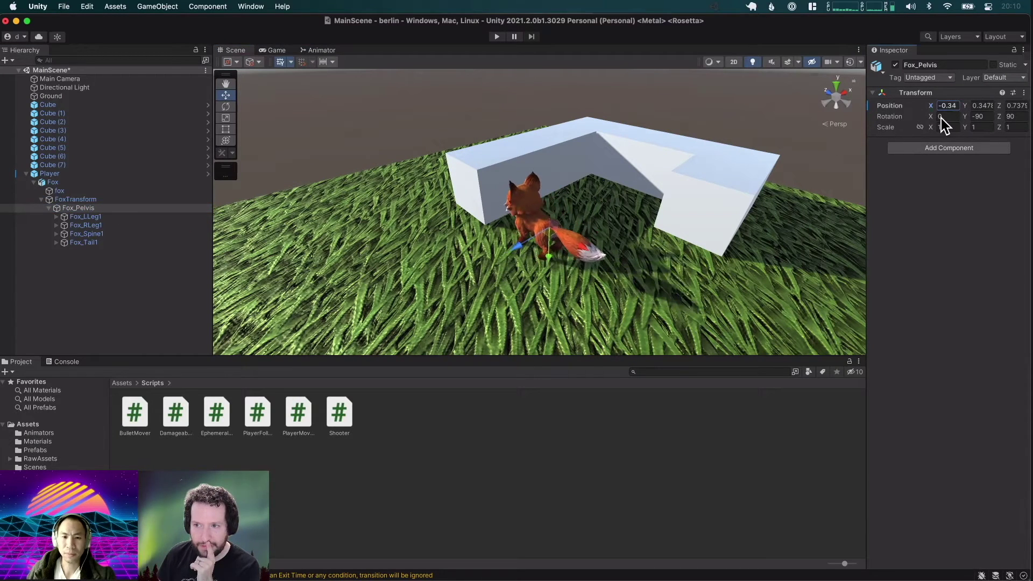
# Drag the Fox_RLeg1 bone out of place to roughly X 0.74, Y -1.35
pyautogui.click(70, 209)
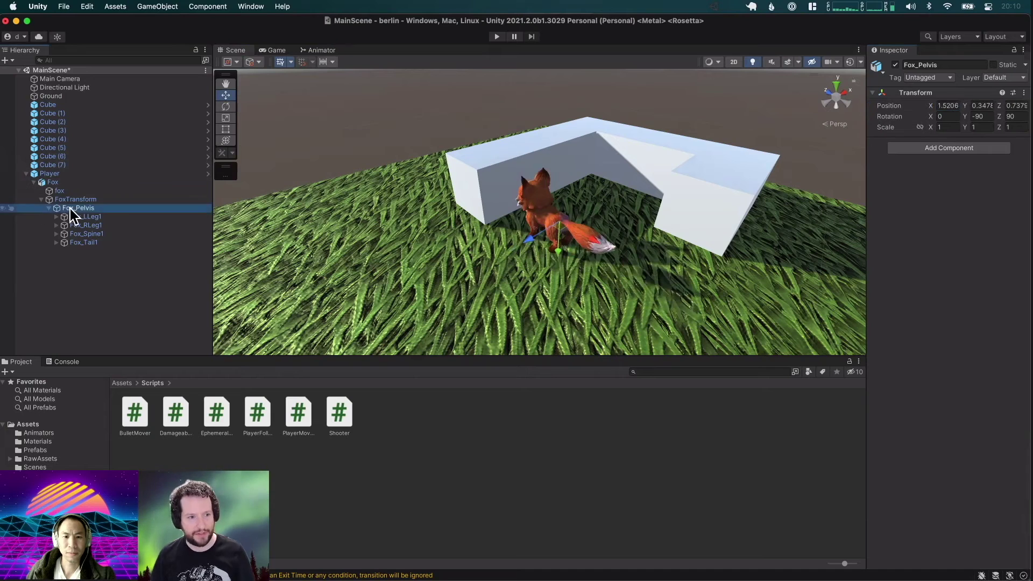
pyautogui.click(82, 224)
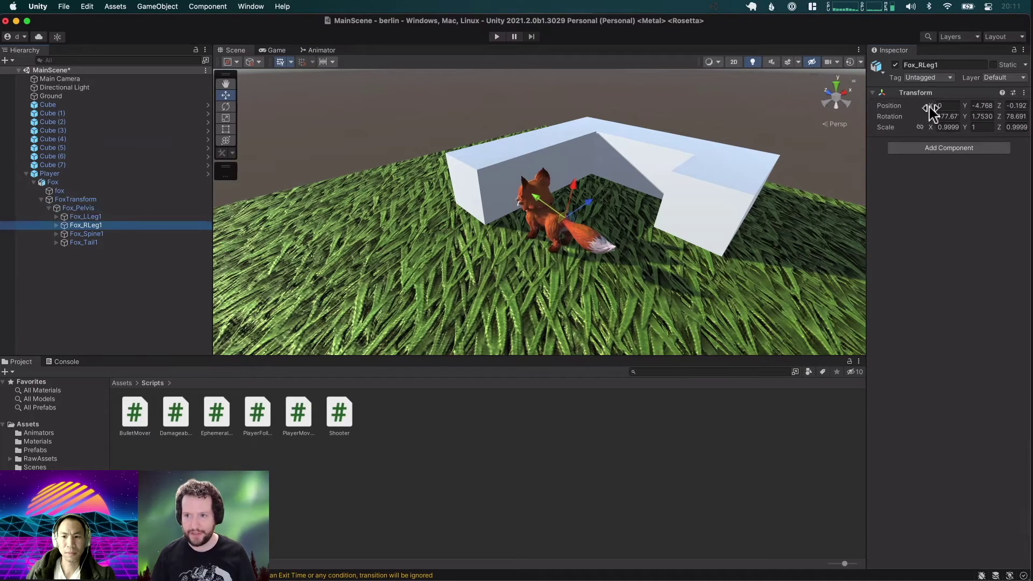
pyautogui.moveTo(930, 107); pyautogui.dragTo(855, 112)
pyautogui.moveTo(1004, 194); pyautogui.dragTo(1027, 150)
pyautogui.moveTo(967, 109); pyautogui.dragTo(1030, 177)
pyautogui.moveTo(964, 105); pyautogui.dragTo(351, 46)
# Move Fox_LLeg1 to -0.13, -0.39, 1.1 and zoom the scene view closer to the fox
pyautogui.click(92, 217)
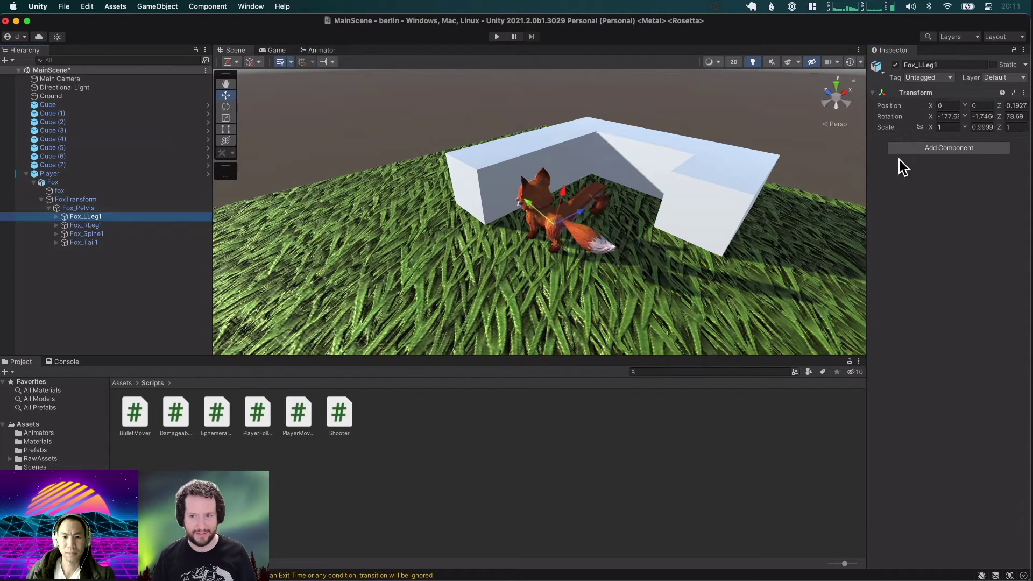
pyautogui.moveTo(931, 106); pyautogui.dragTo(867, 108)
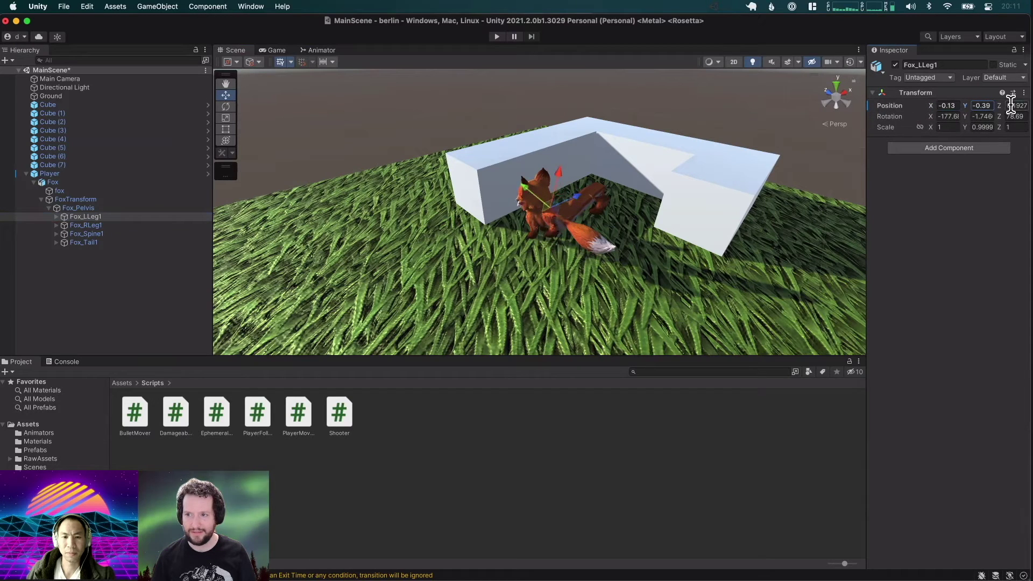
pyautogui.press('Tab')
pyautogui.write('1.1')
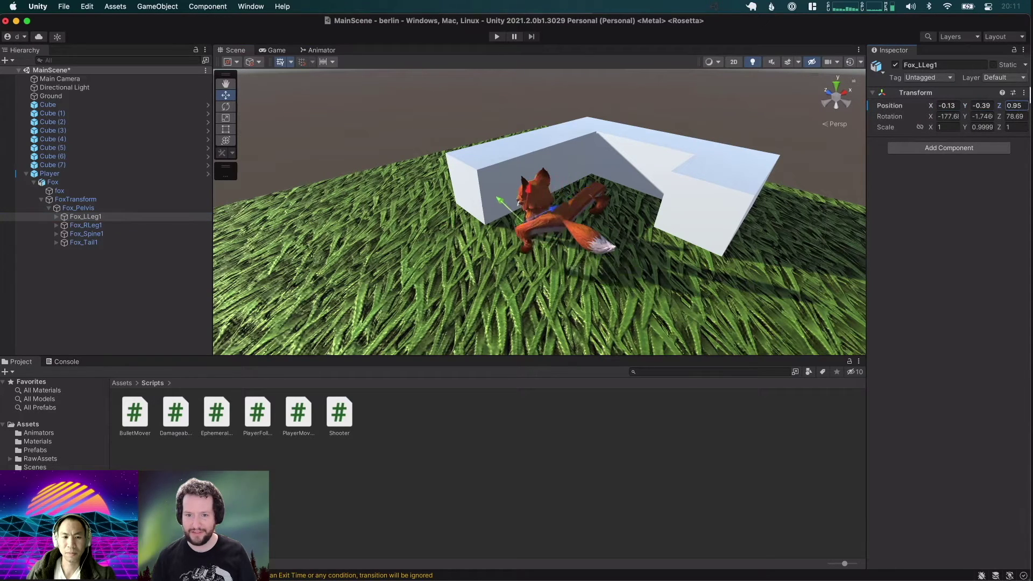
pyautogui.moveTo(737, 187); pyautogui.dragTo(673, 185, button='right')
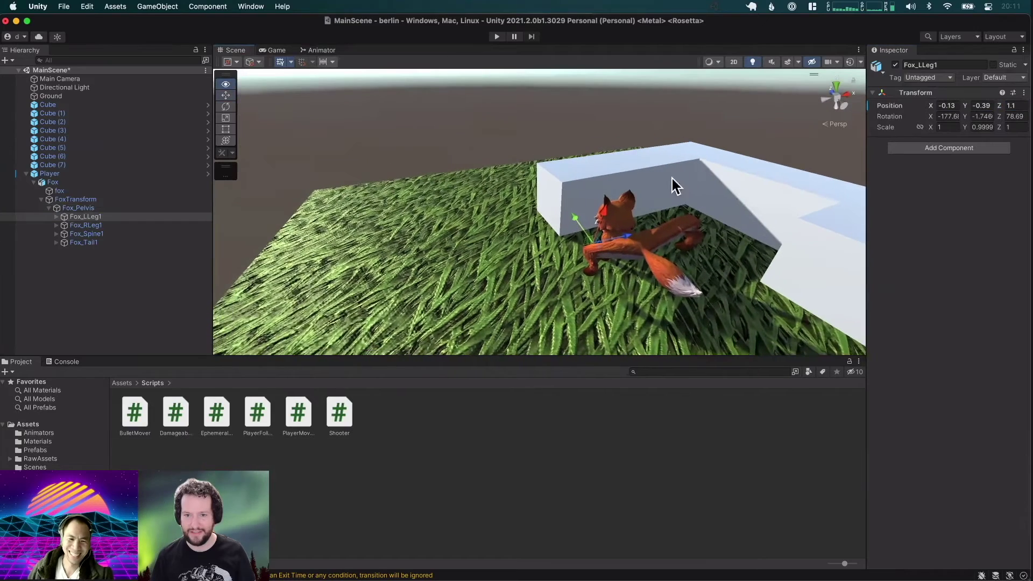
# Run the fox in Play mode, stop it, and step through the leg bones to Fox_Pelvis
pyautogui.click(496, 36)
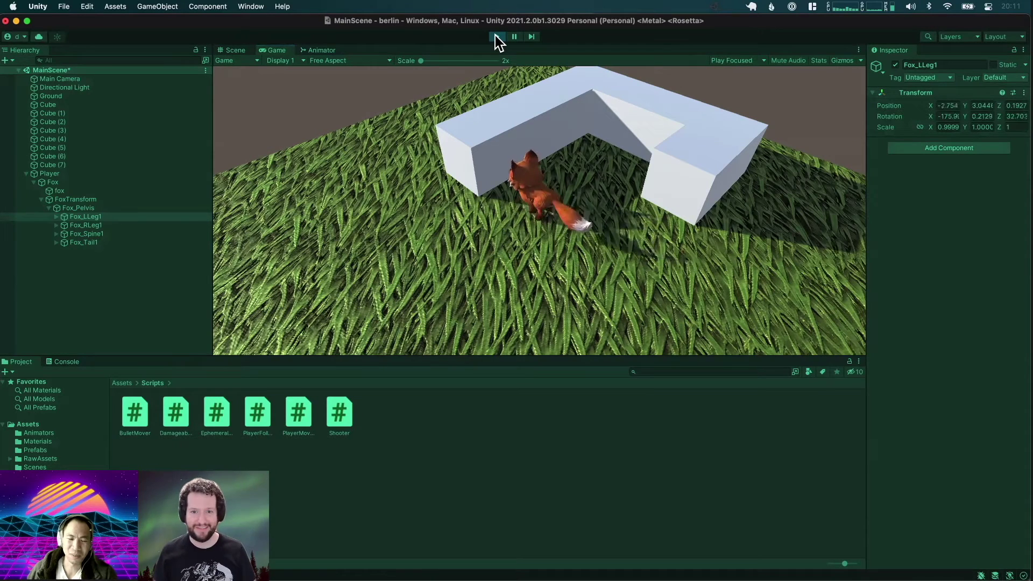
pyautogui.click(496, 36)
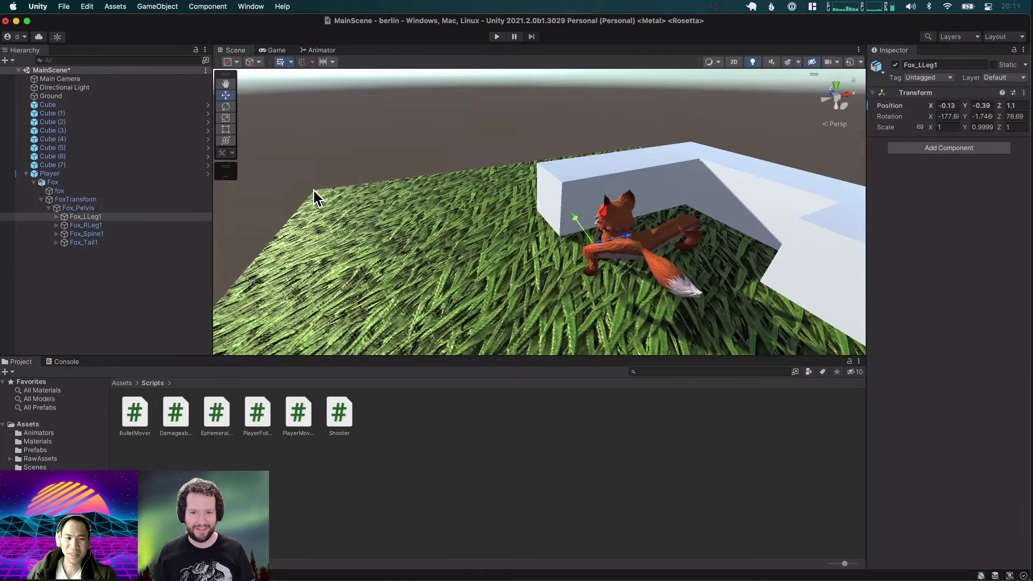
pyautogui.press('Down')
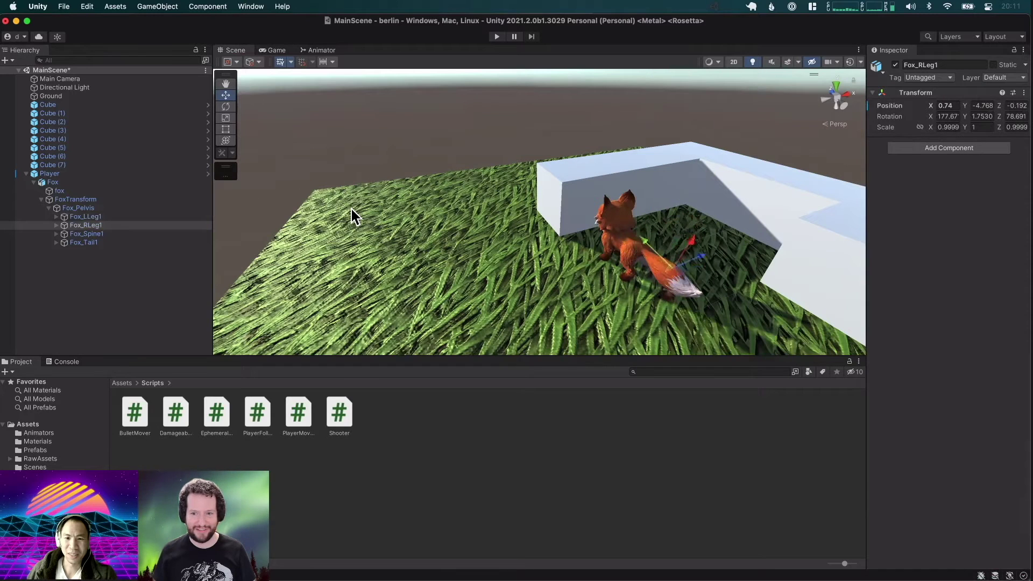
pyautogui.press('Up')
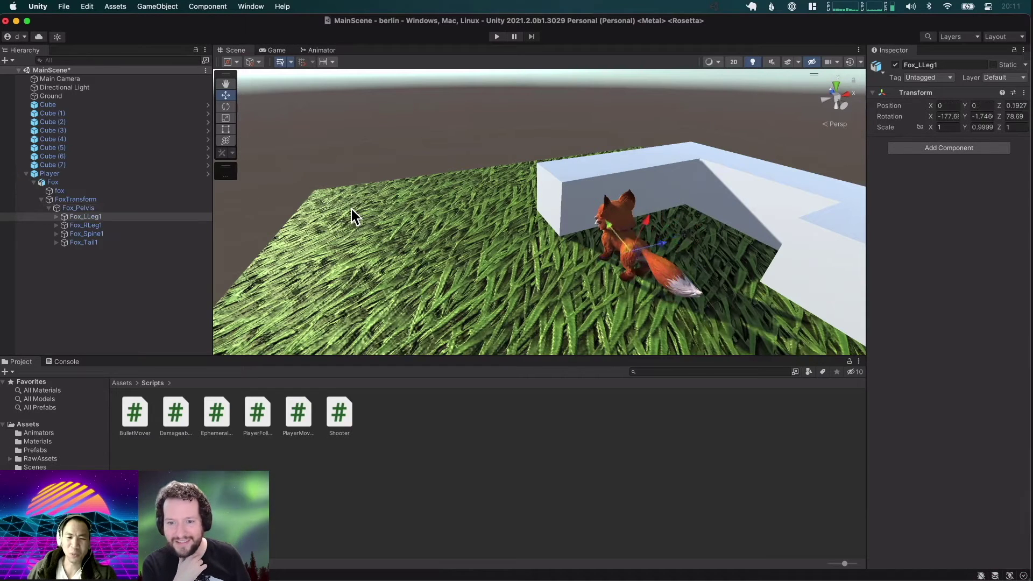
pyautogui.press('Down')
pyautogui.press('Up')
pyautogui.press('Up')
pyautogui.press('Down')
pyautogui.press('Up')
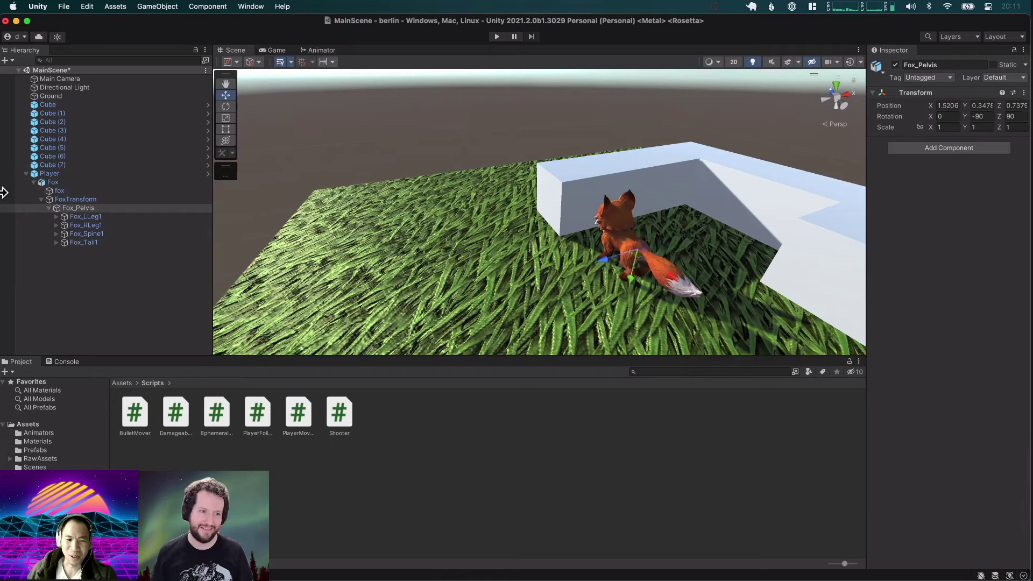
# Collapse FoxTransform and Fox in the Hierarchy, select Player, and switch to Visual Studio Code
pyautogui.click(37, 199)
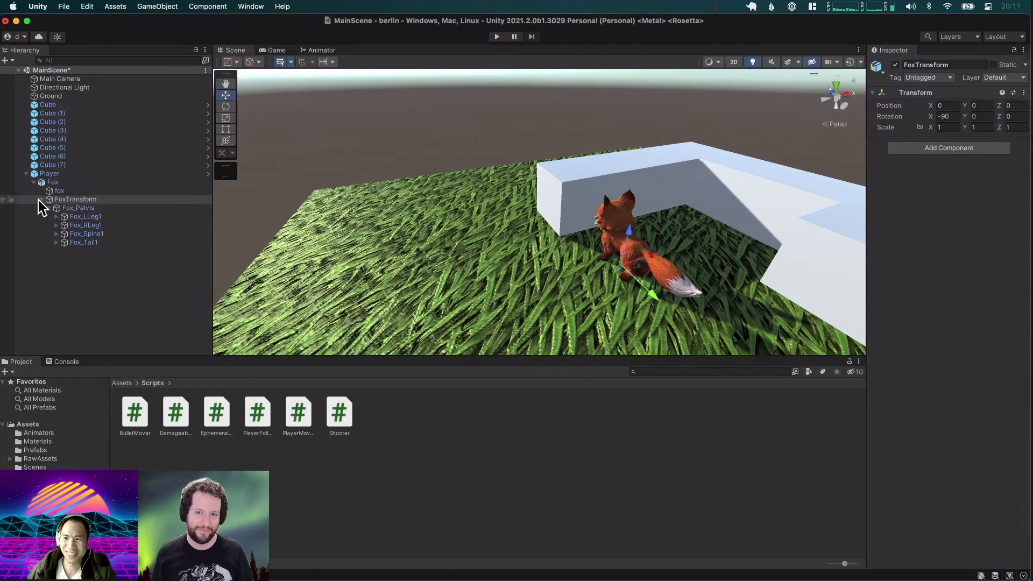
pyautogui.press('Up')
pyautogui.click(41, 199)
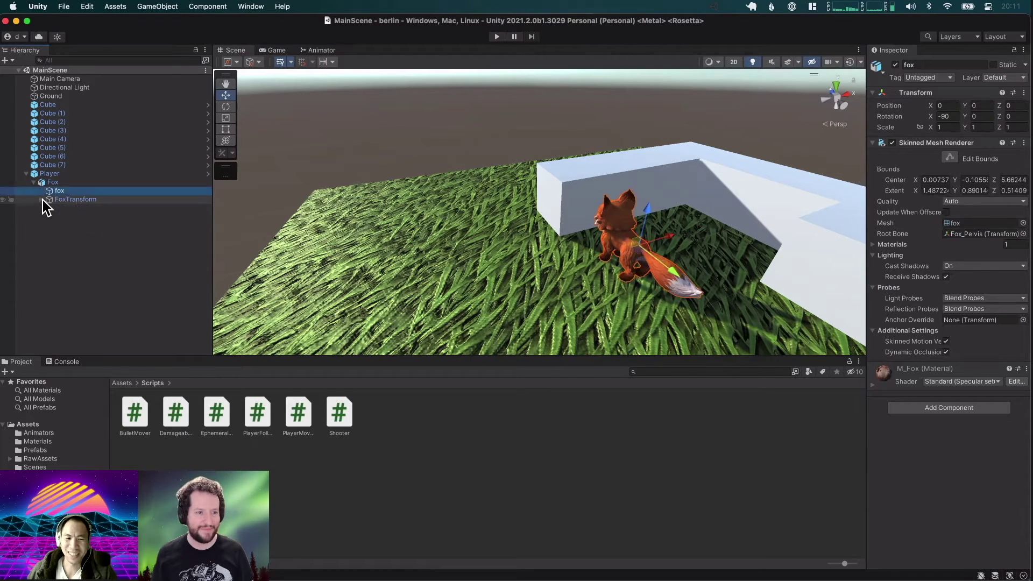
pyautogui.click(58, 182)
pyautogui.click(32, 183)
pyautogui.click(47, 175)
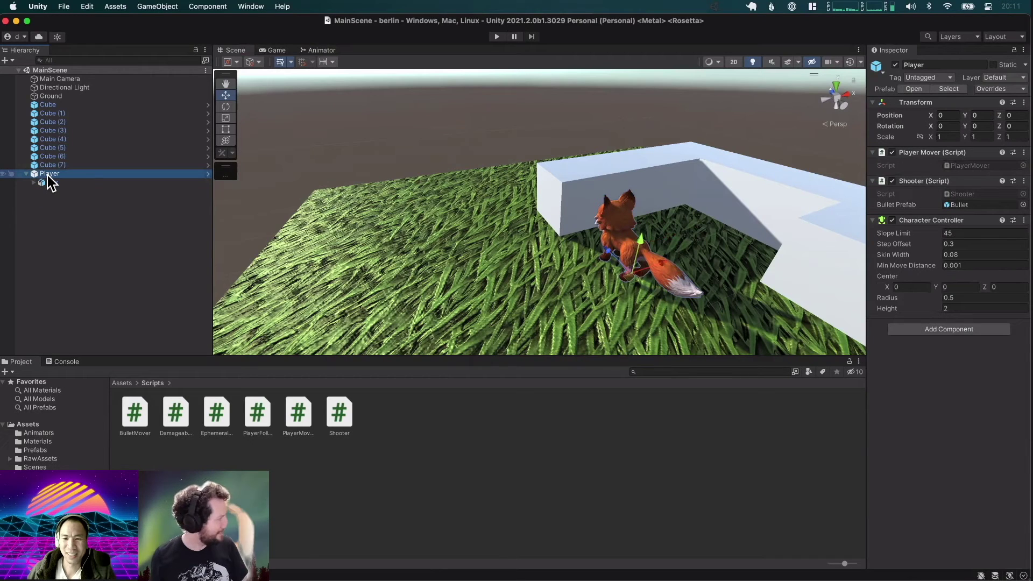
pyautogui.press('super+Tab')
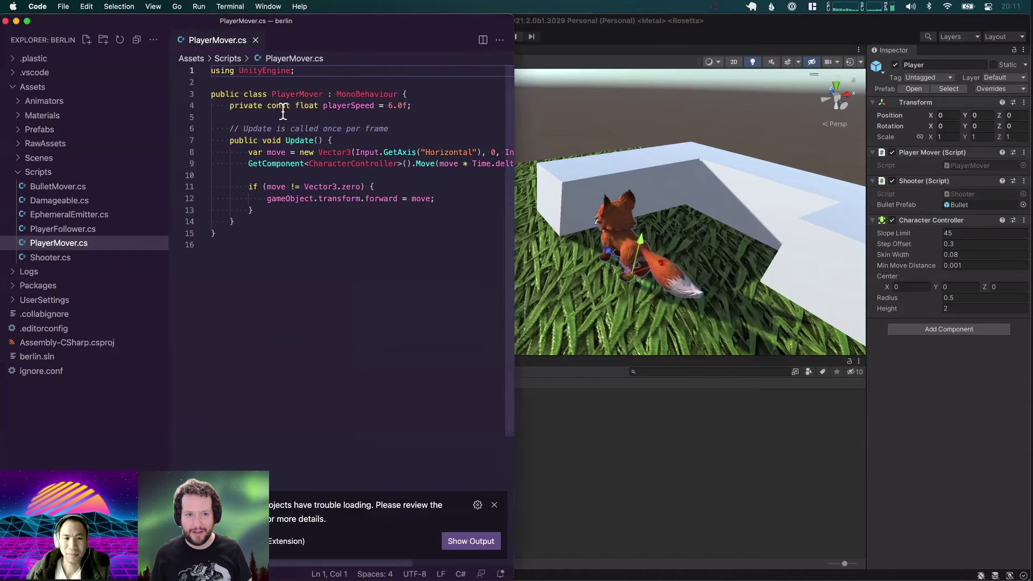
# Add a new line above playerSpeed and type the public RuntimeAnimatorController field declaration
pyautogui.click(393, 110)
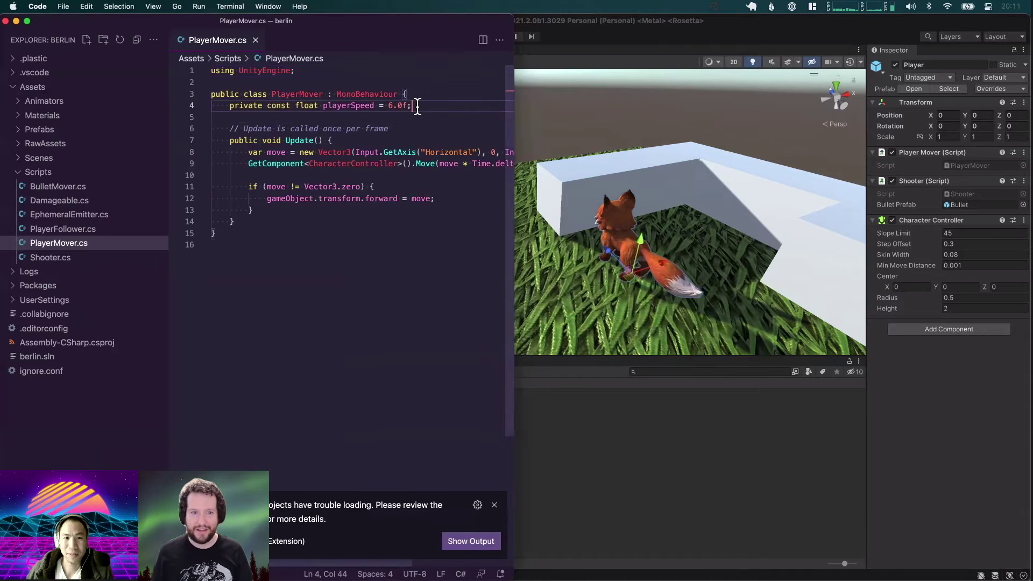
pyautogui.press('super+Tab')
pyautogui.press('super+Tab')
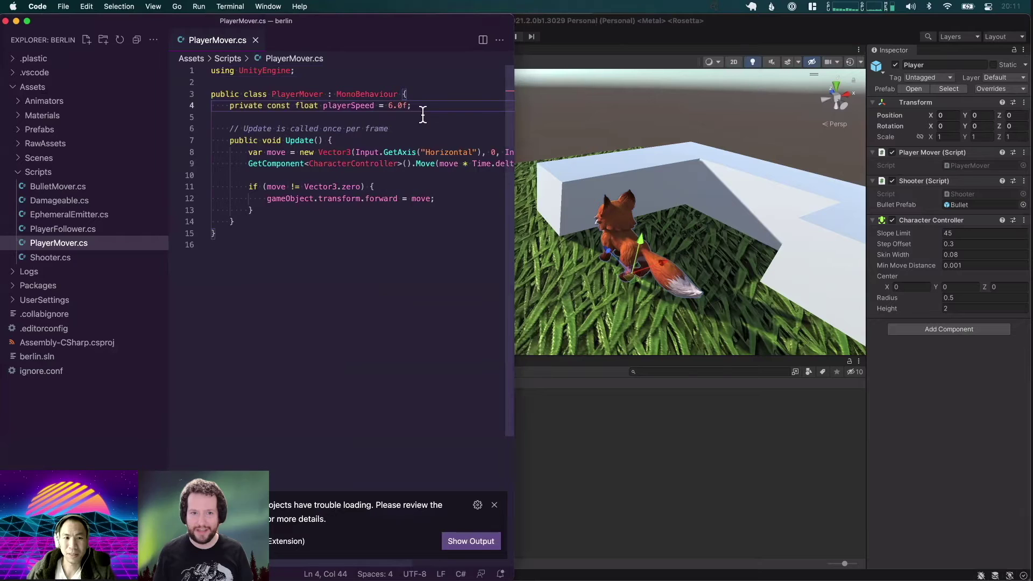
pyautogui.press('super+shift+Return')
pyautogui.write('public RunTimeAnim')
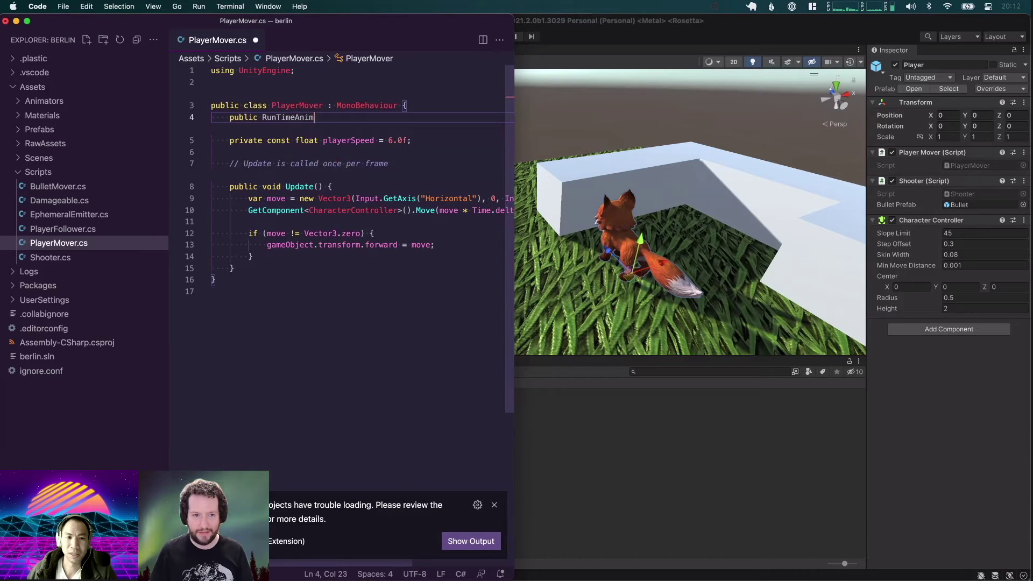
pyautogui.hotkey('alt', 'BackSpace')
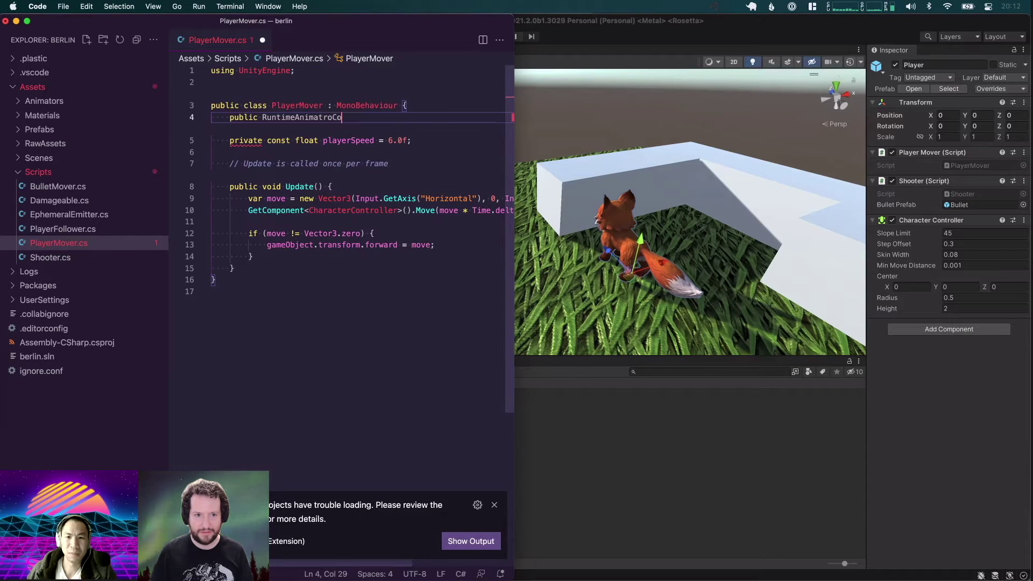
pyautogui.press('BackSpace')
pyautogui.press('BackSpace')
pyautogui.press('BackSpace')
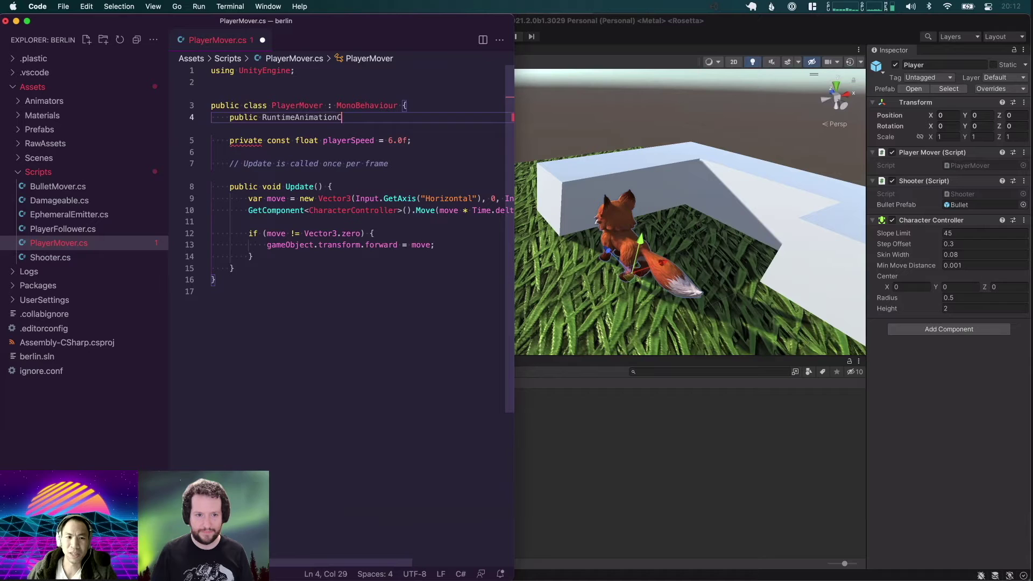
pyautogui.write('ntroller')
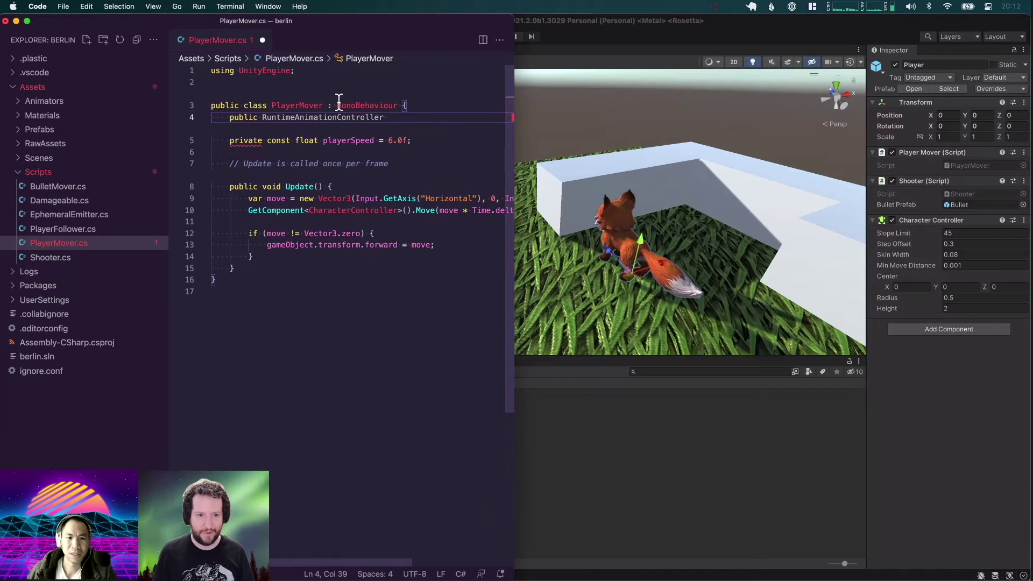
pyautogui.doubleClick(338, 117)
pyautogui.press('super+c')
# Paste the correct RuntimeAnimatorController name from the Safari docs, finish the animatorController field, and save
pyautogui.press('super+Tab')
pyautogui.press('super+Tab')
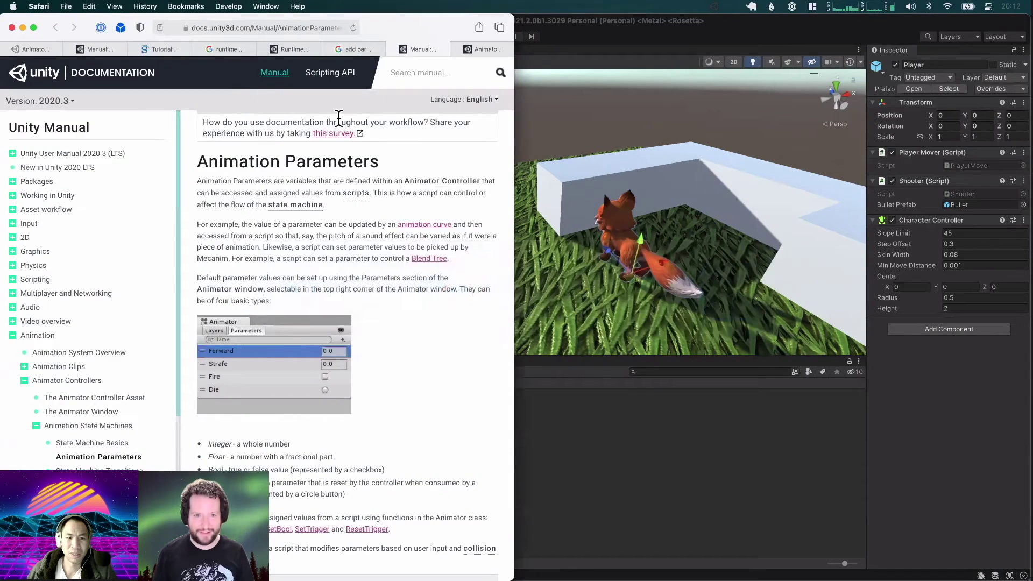
pyautogui.hotkey('ctrl', 'shift', 'Tab')
pyautogui.hotkey('ctrl', 'shift', 'Tab')
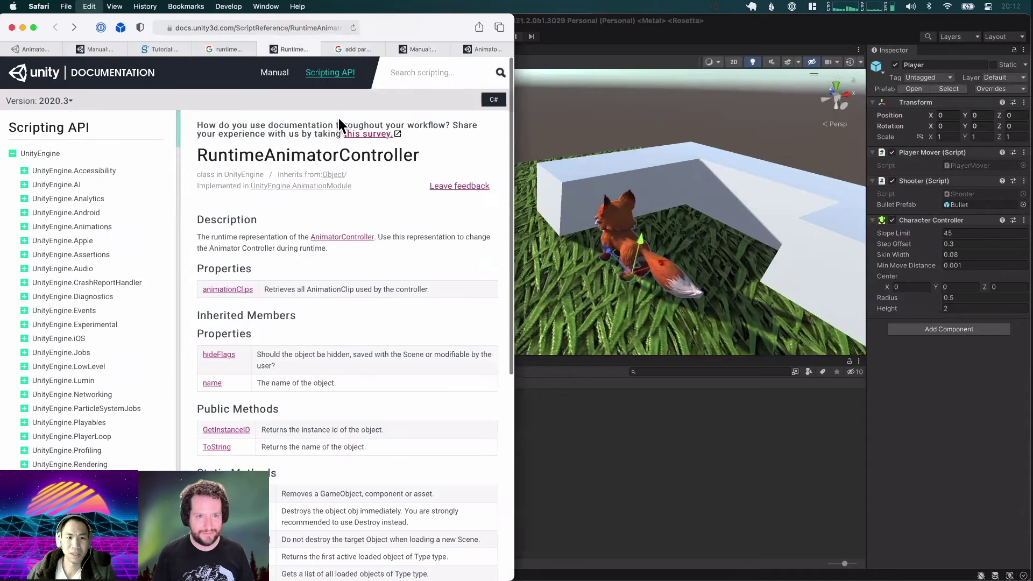
pyautogui.press('super+f')
pyautogui.press('super+v')
pyautogui.doubleClick(338, 171)
pyautogui.press('super+c')
pyautogui.press('super+Tab')
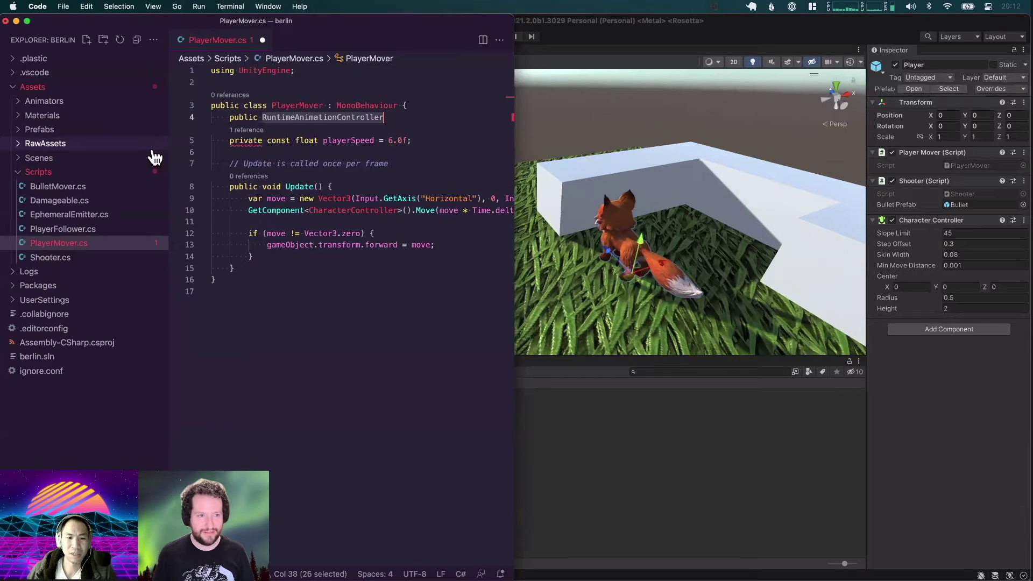
pyautogui.press('super+v')
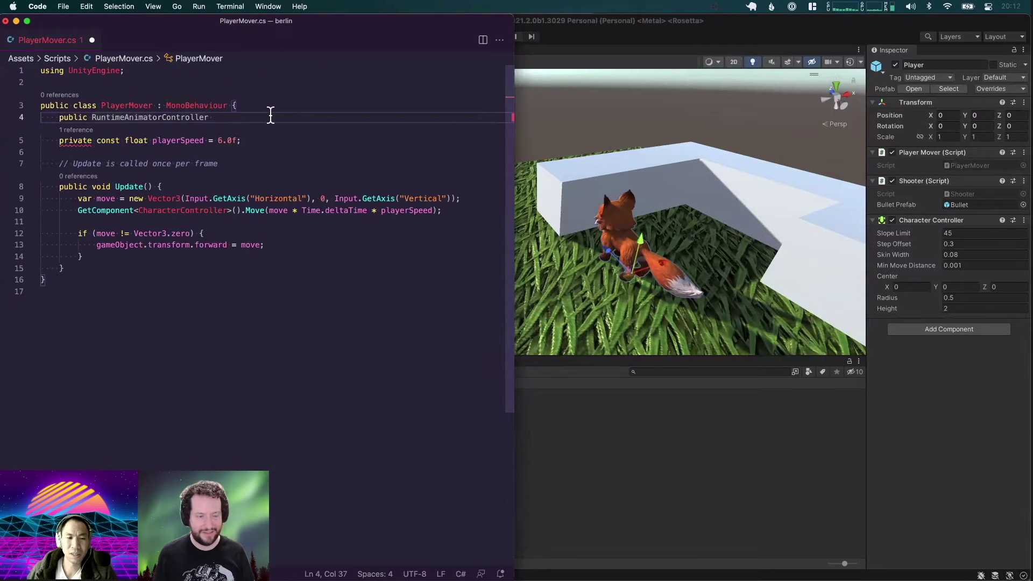
pyautogui.write('animatorController;')
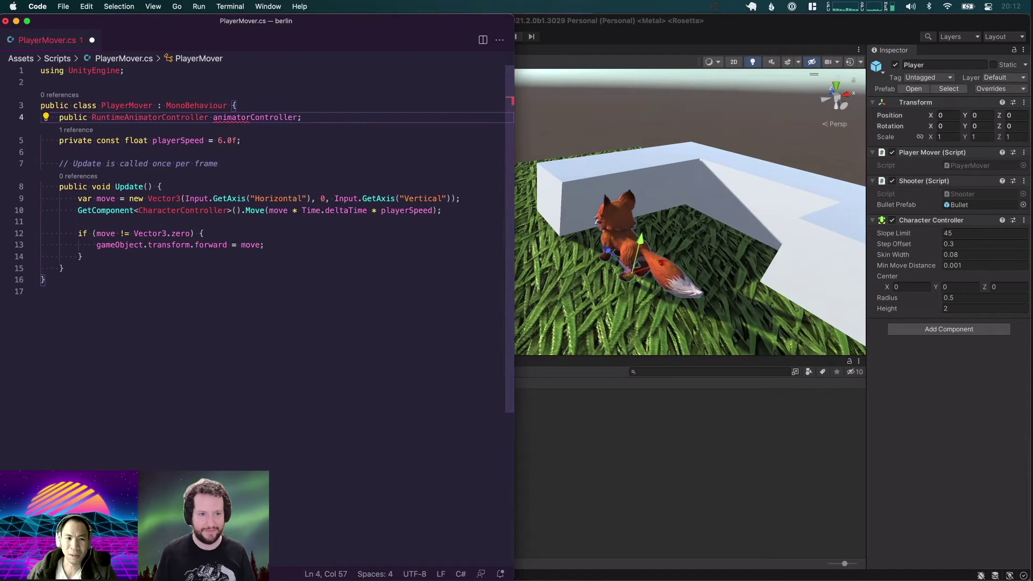
pyautogui.press('super+s')
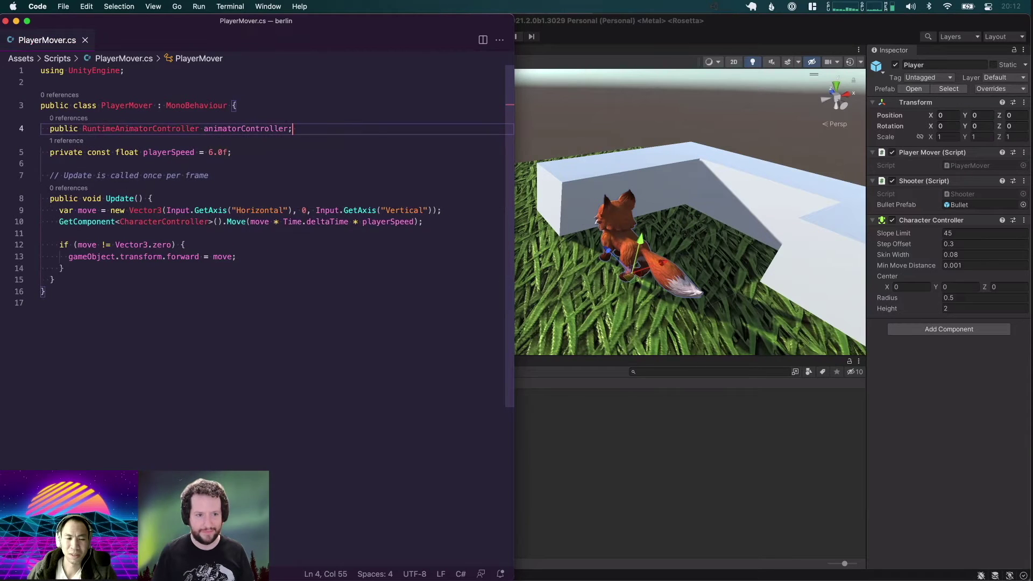
pyautogui.doubleClick(245, 127)
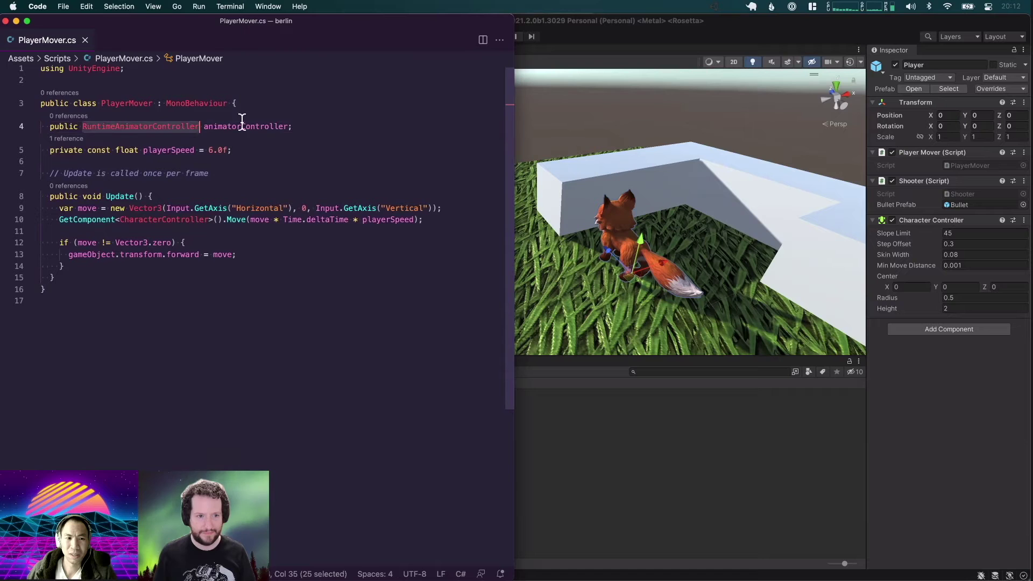
pyautogui.click(587, 416)
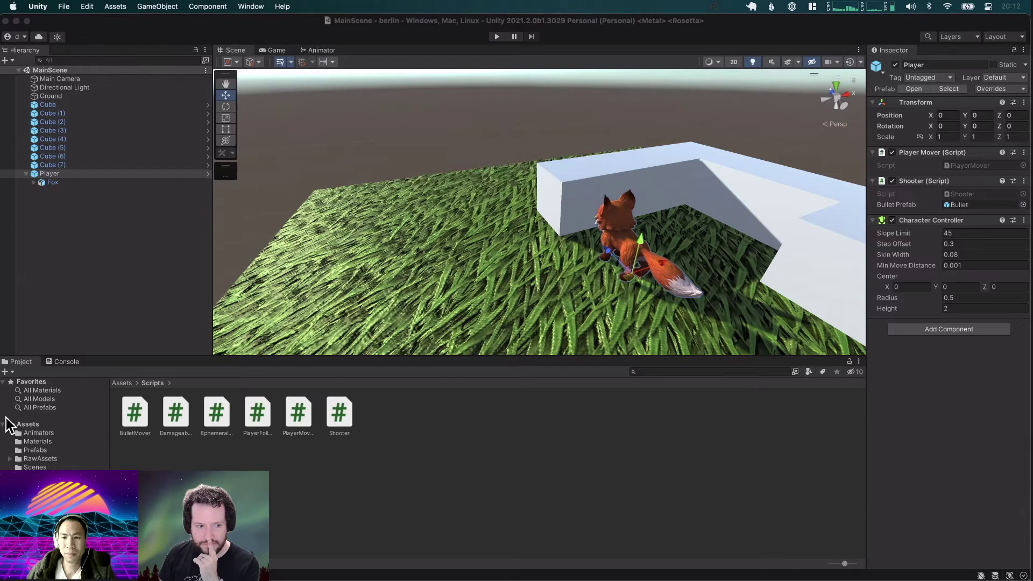
# Open the Player's Animator Controller picker, close it unassigned, and select Fox to view its Animator
pyautogui.click(60, 176)
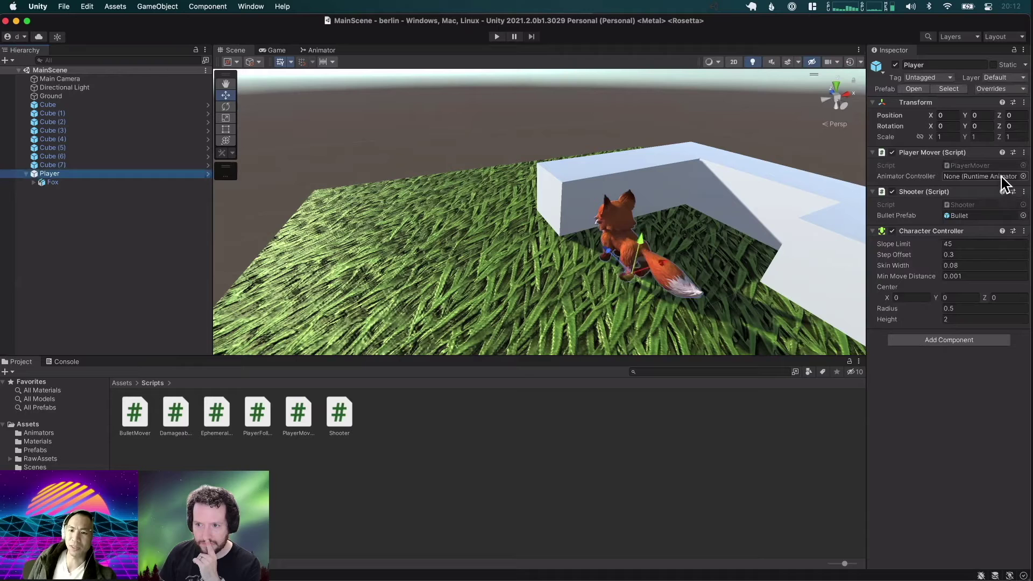
pyautogui.click(1023, 176)
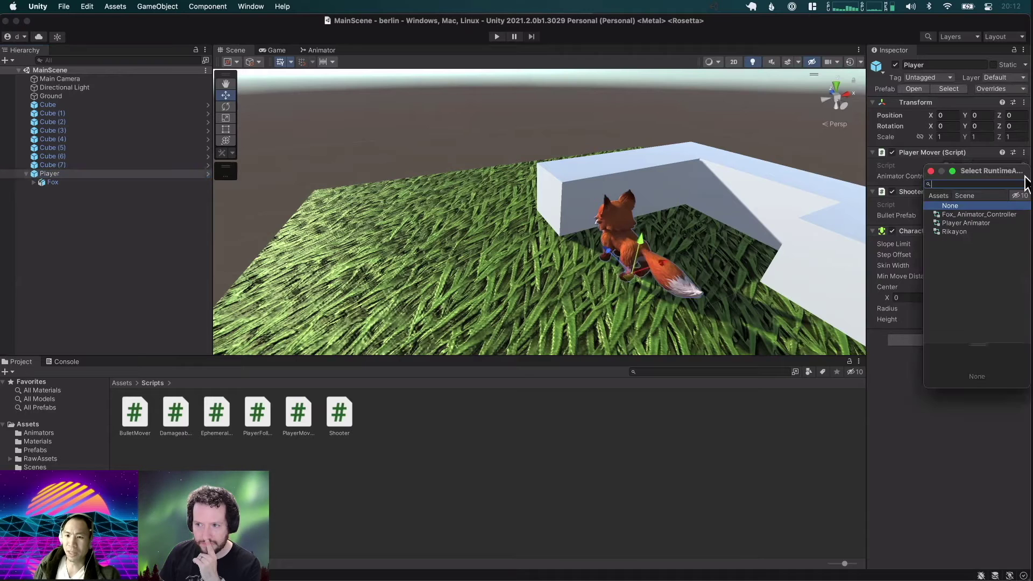
pyautogui.click(963, 196)
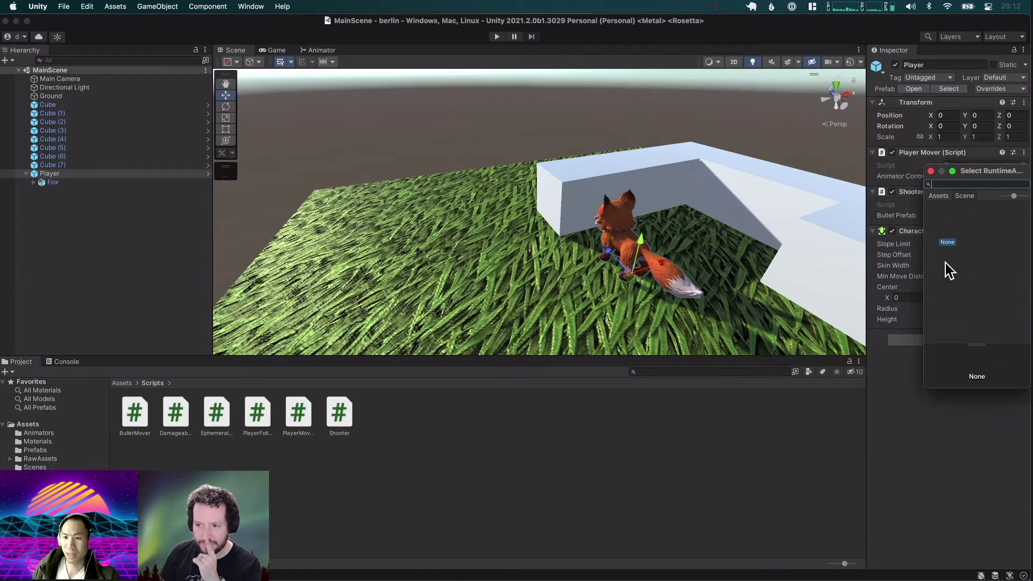
pyautogui.click(770, 434)
pyautogui.click(50, 182)
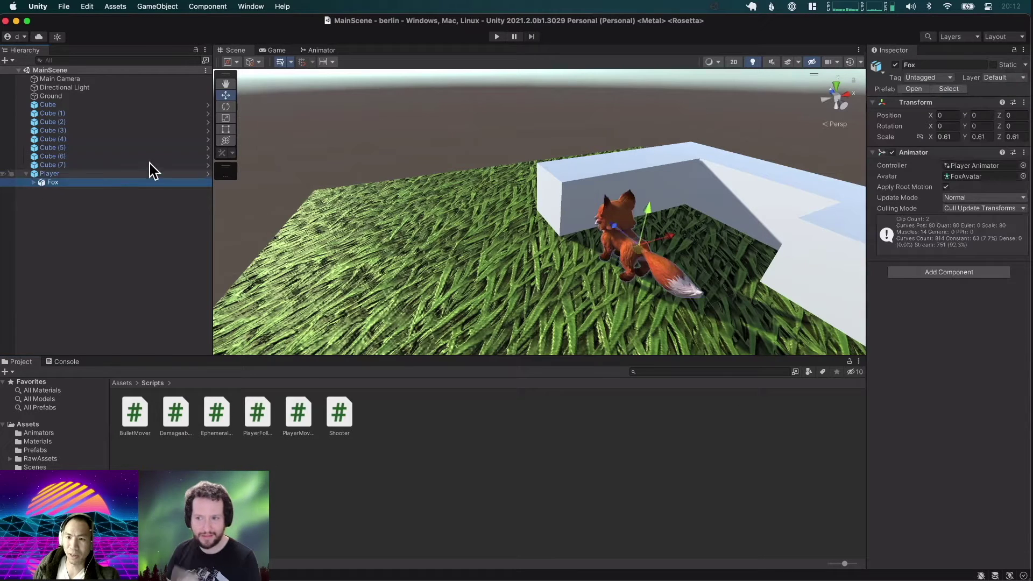
# Change line 4's field to 'gameobject AnimatablePlayer' and check the Player's fields in Unity
pyautogui.press('super+Tab')
pyautogui.doubleClick(153, 126)
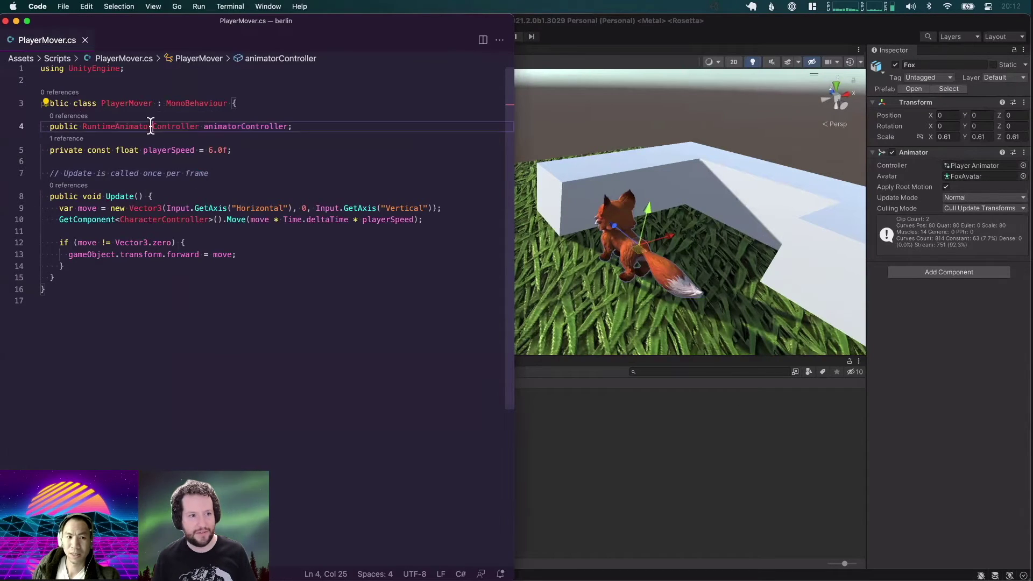
pyautogui.press('BackSpace')
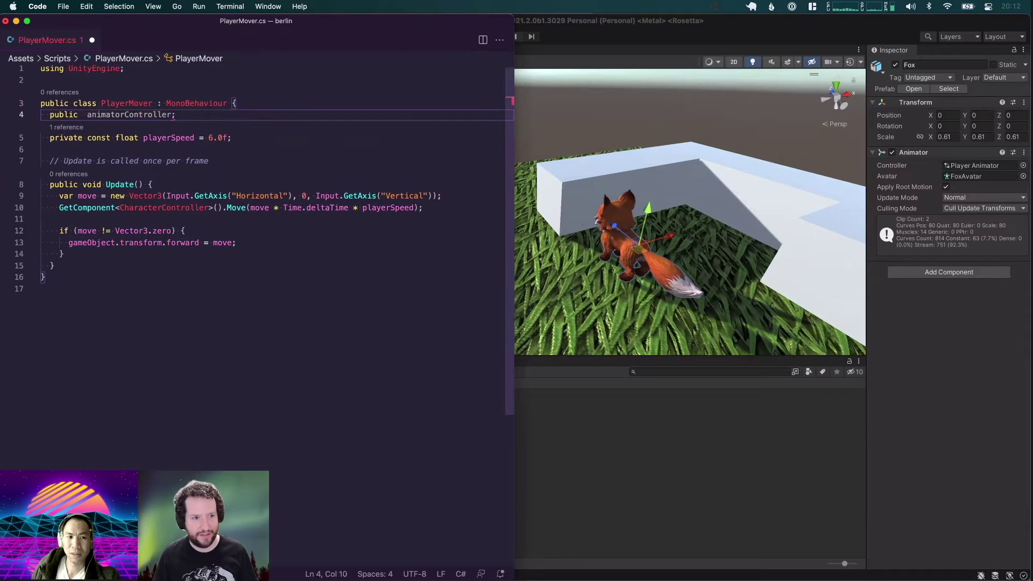
pyautogui.write('gameobject')
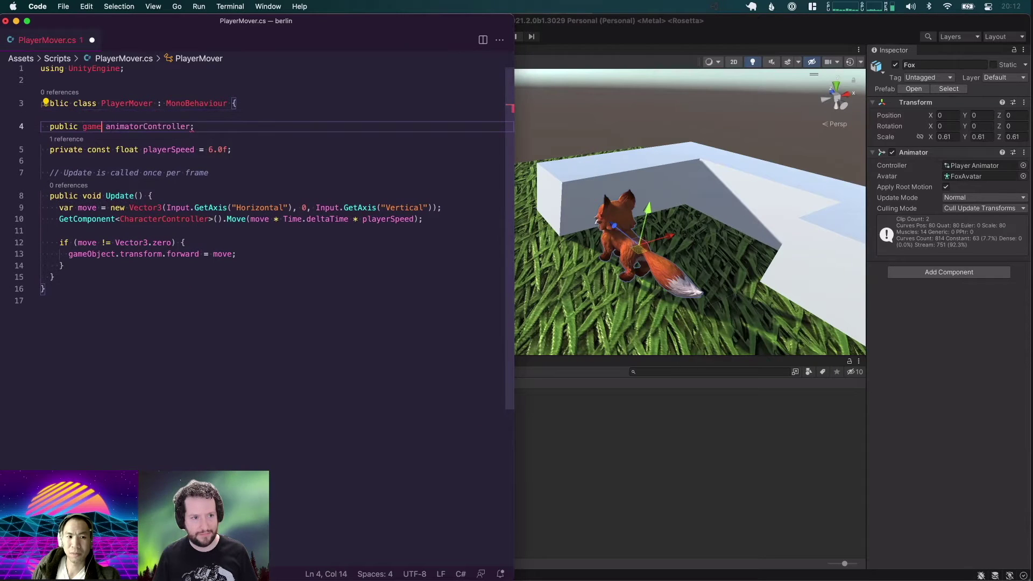
pyautogui.hotkey('alt', 'Right')
pyautogui.hotkey('alt', 'BackSpace')
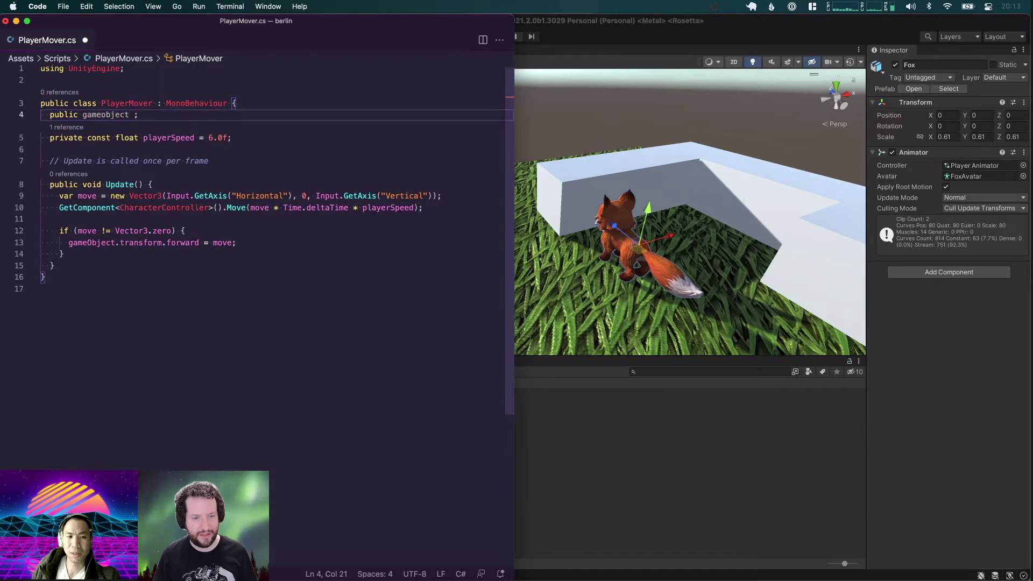
pyautogui.write('AnimatablePlayer')
pyautogui.click(303, 337)
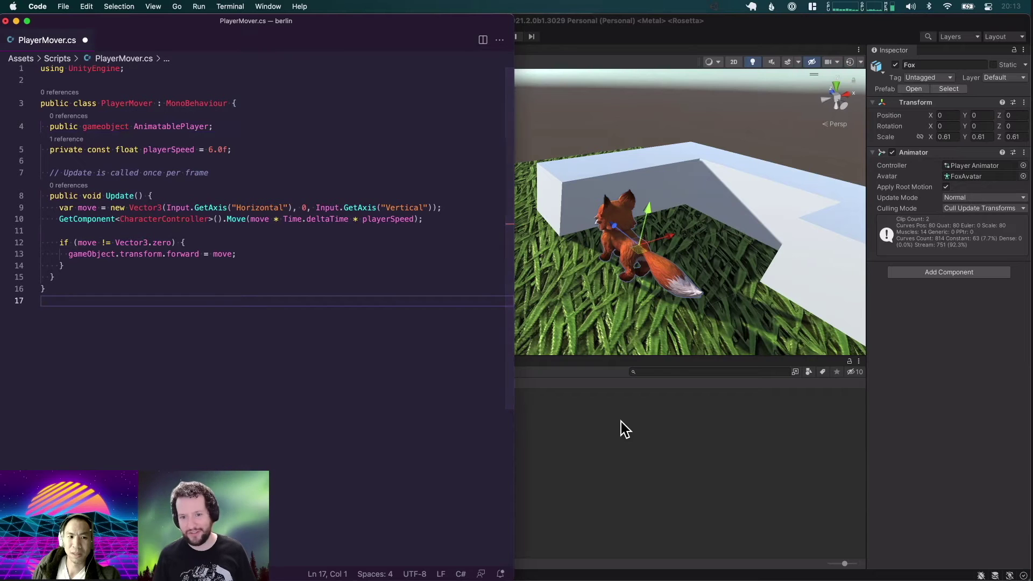
pyautogui.click(621, 422)
pyautogui.click(76, 175)
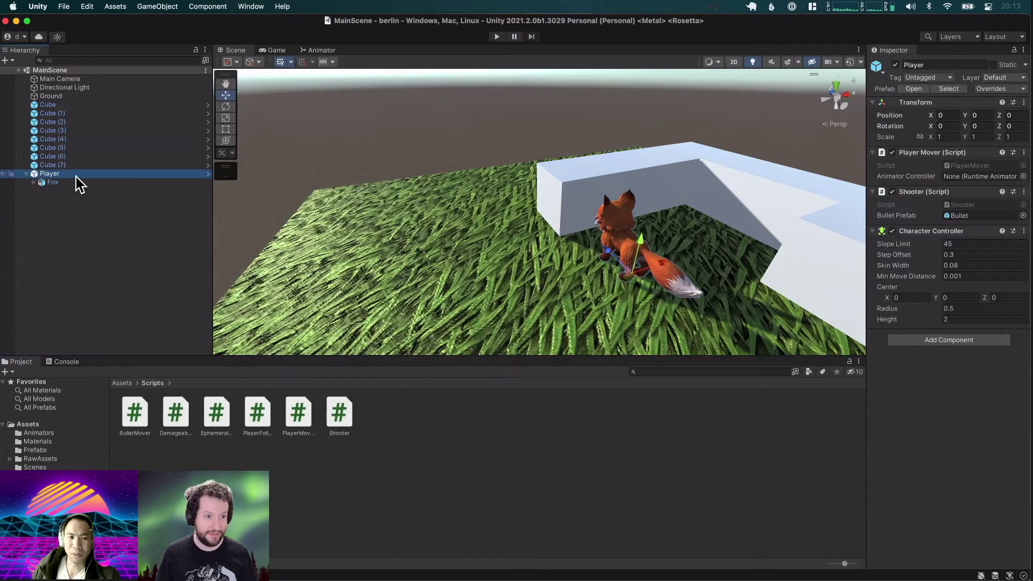
# Fix the field type's capitalisation to GameObject and return to Unity
pyautogui.press('super+Tab')
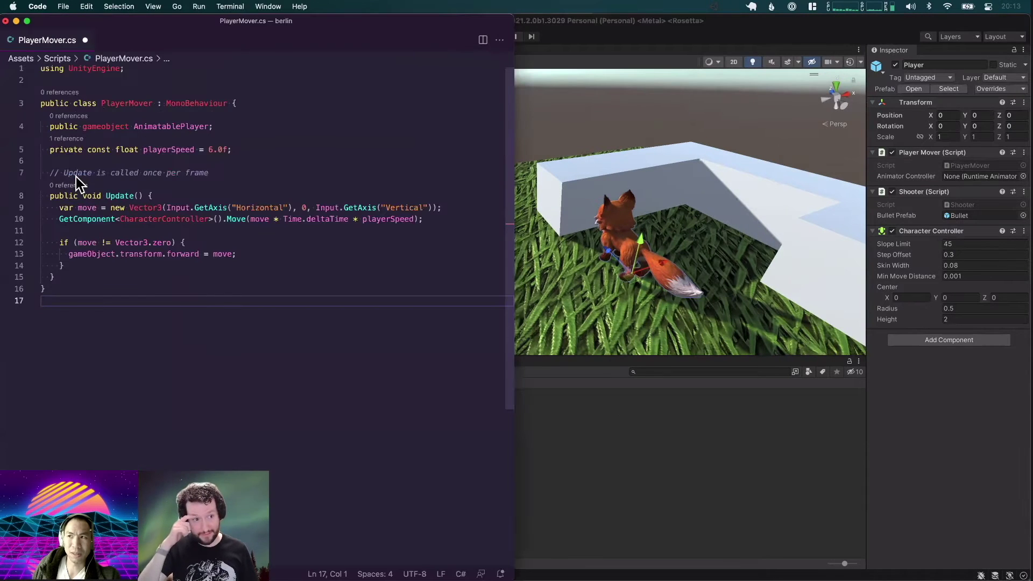
pyautogui.click(107, 127)
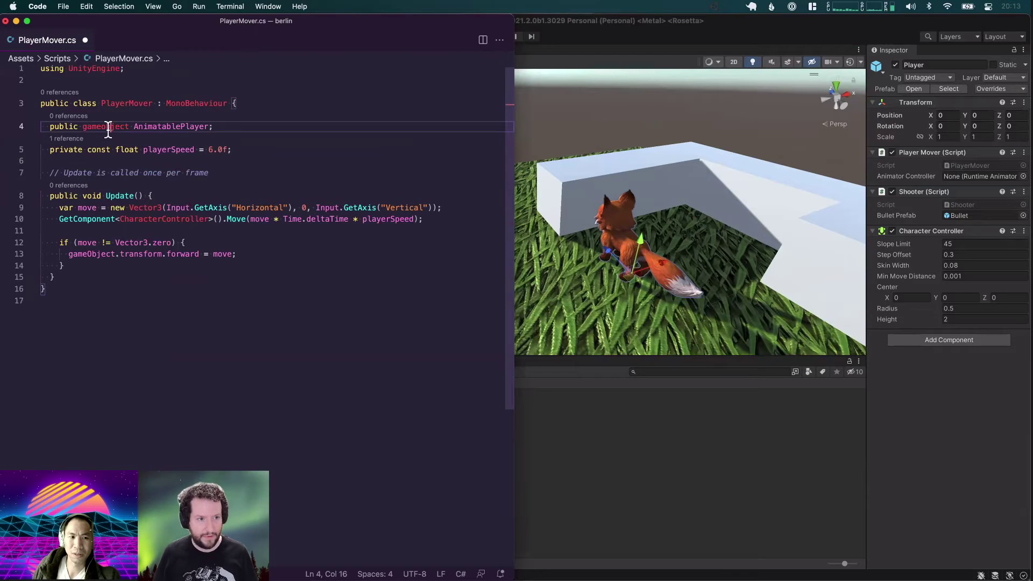
pyautogui.press('BackSpace')
pyautogui.write('O')
pyautogui.press('Delete')
pyautogui.write('G')
pyautogui.click(213, 308)
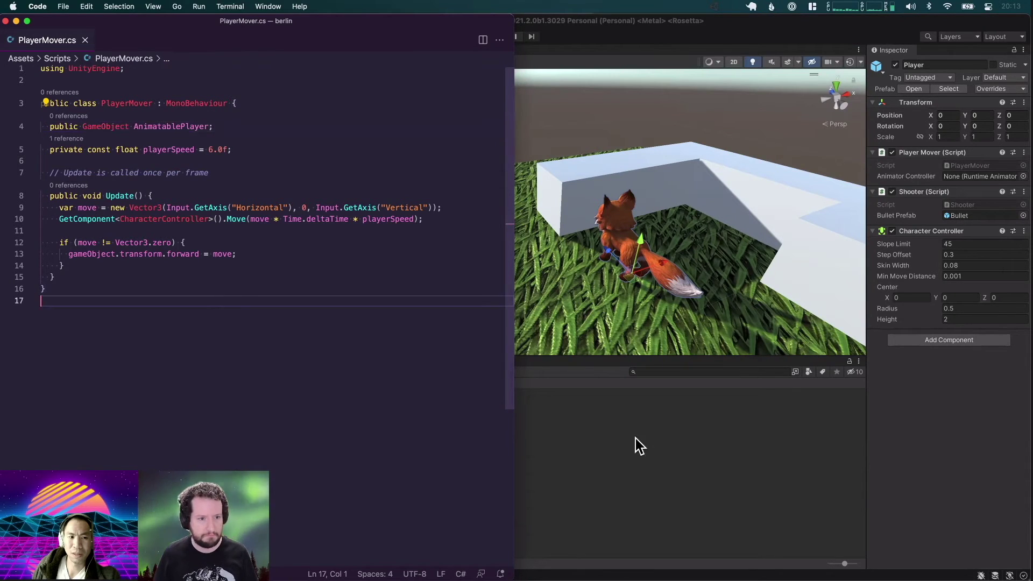
pyautogui.click(702, 459)
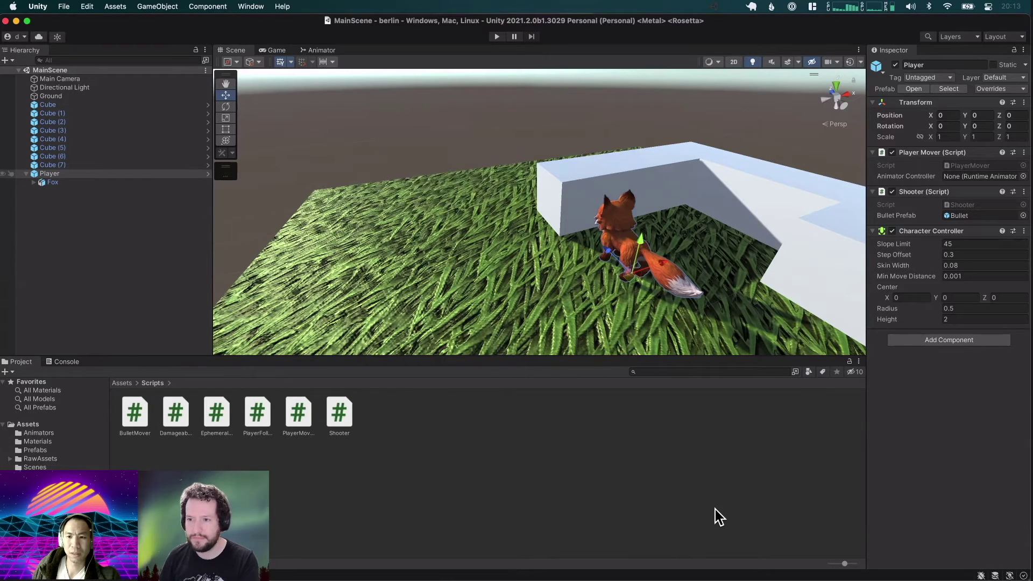
# Drag Fox into the Player Mover's Animatable Player slot on the Player
pyautogui.click(59, 173)
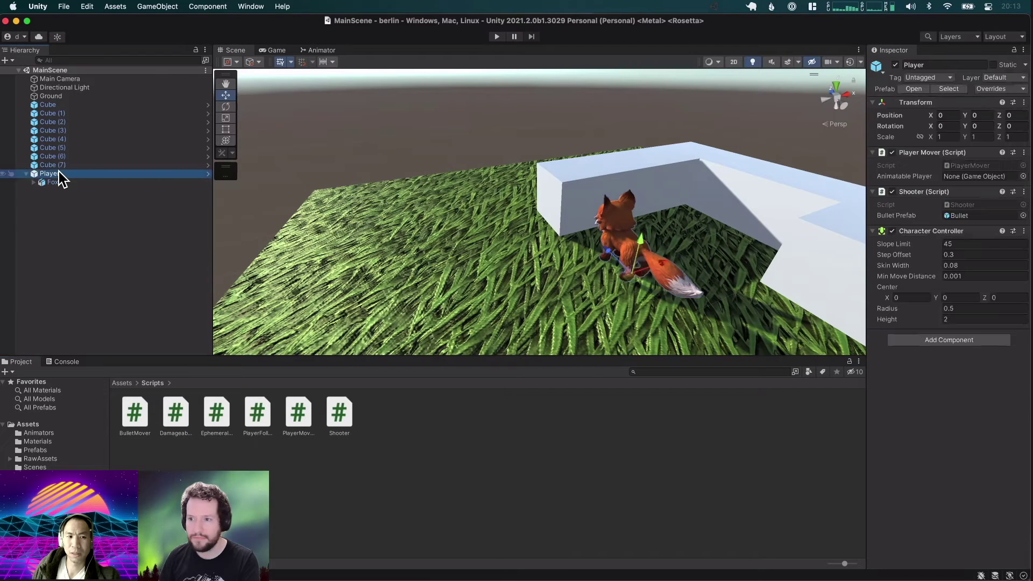
pyautogui.moveTo(50, 182); pyautogui.dragTo(976, 176)
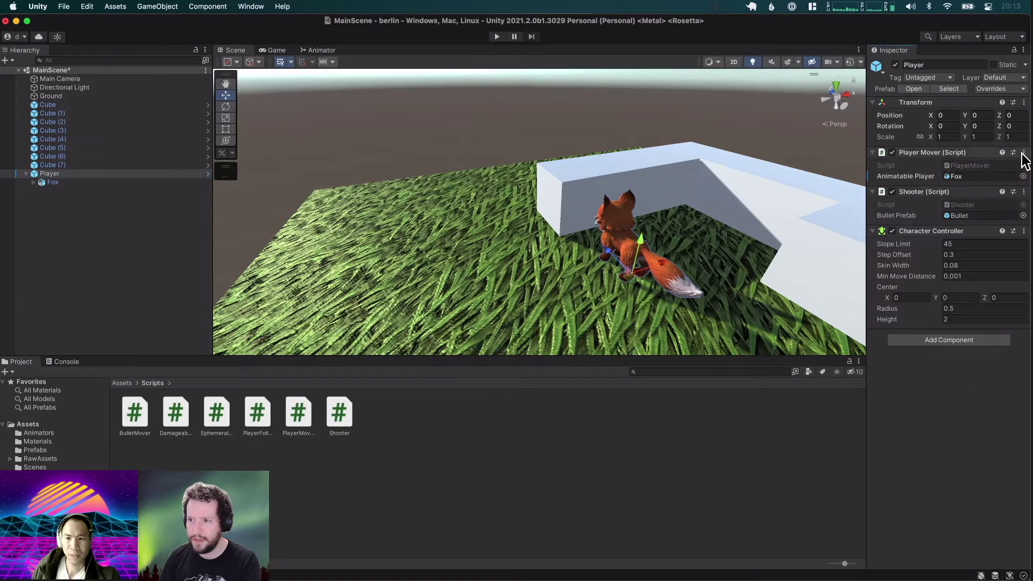
pyautogui.click(1023, 152)
pyautogui.click(1023, 156)
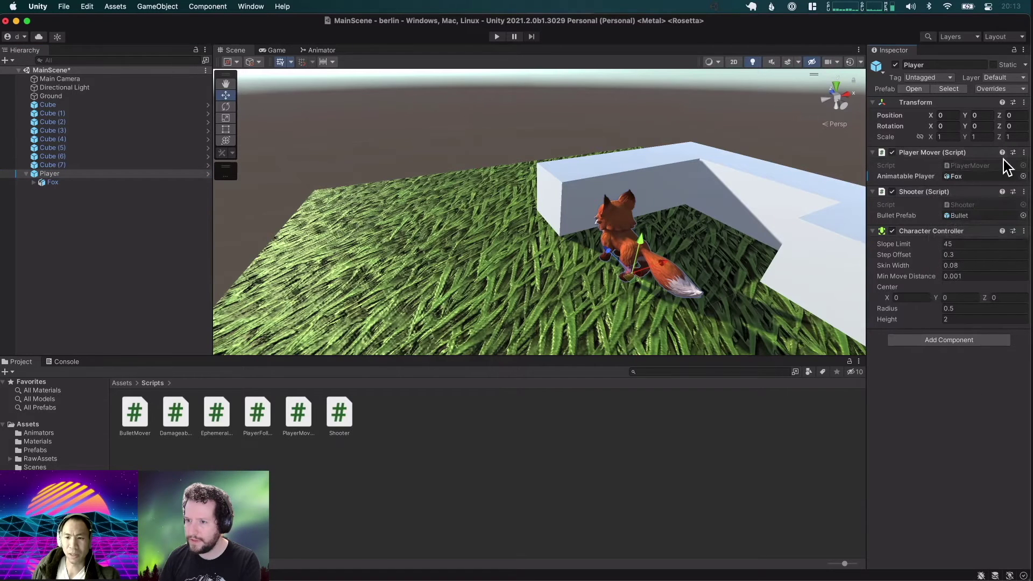
pyautogui.click(667, 458)
pyautogui.click(60, 173)
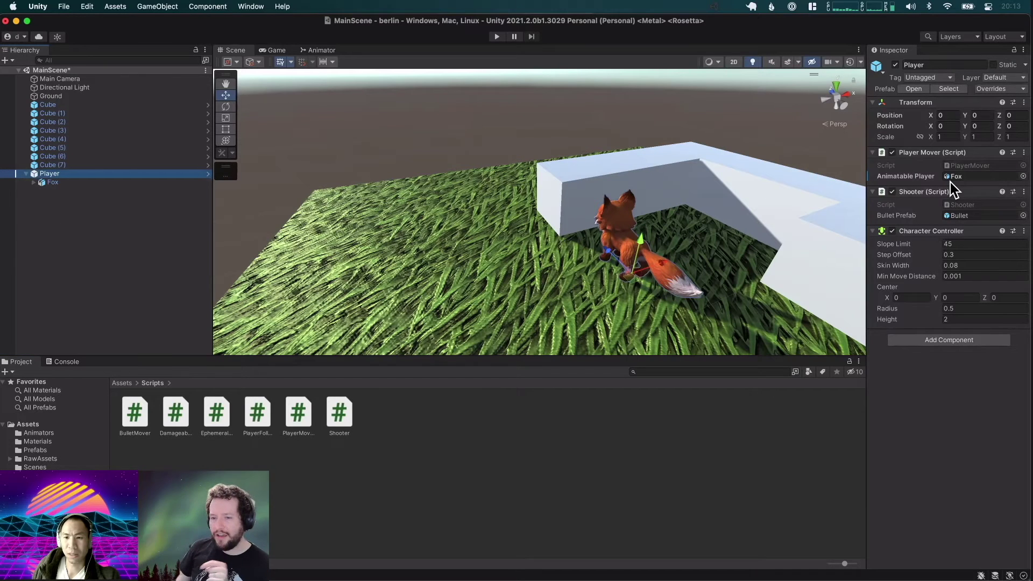
pyautogui.click(129, 232)
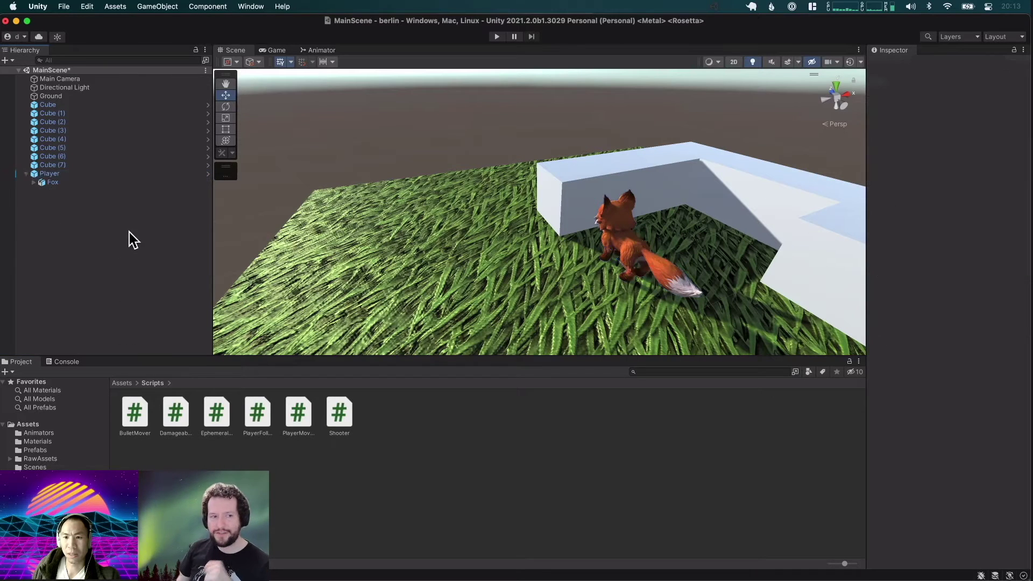
pyautogui.click(58, 174)
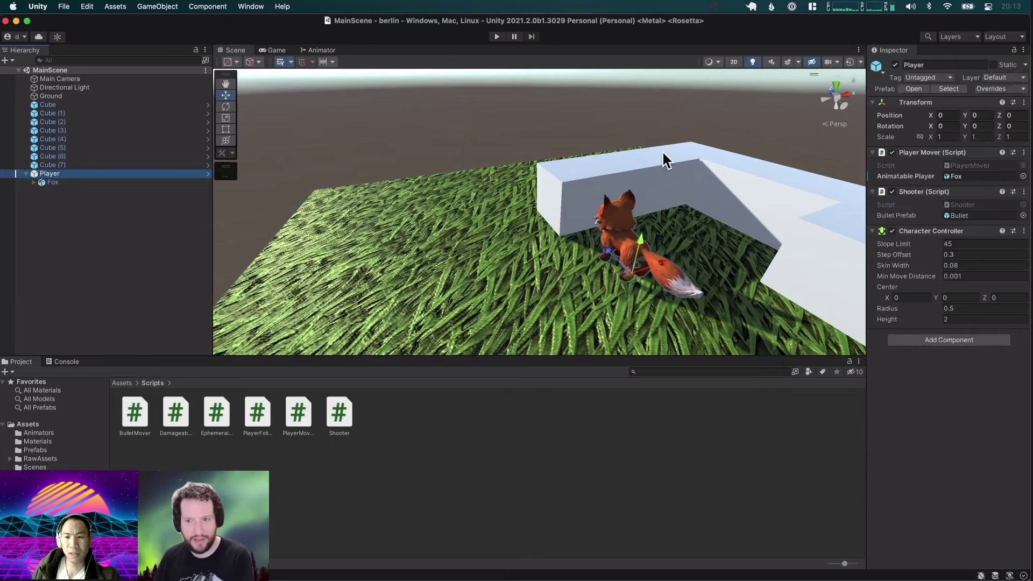
# Check the Player Mover's preset and options menus and the Fox's Animator, then reselect Player
pyautogui.click(1014, 153)
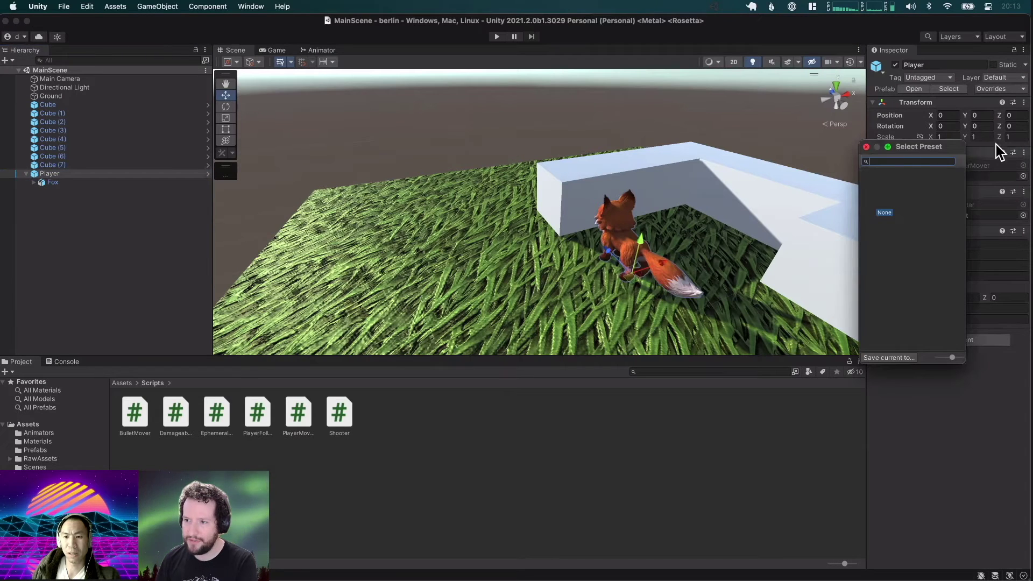
pyautogui.click(866, 147)
pyautogui.click(1023, 152)
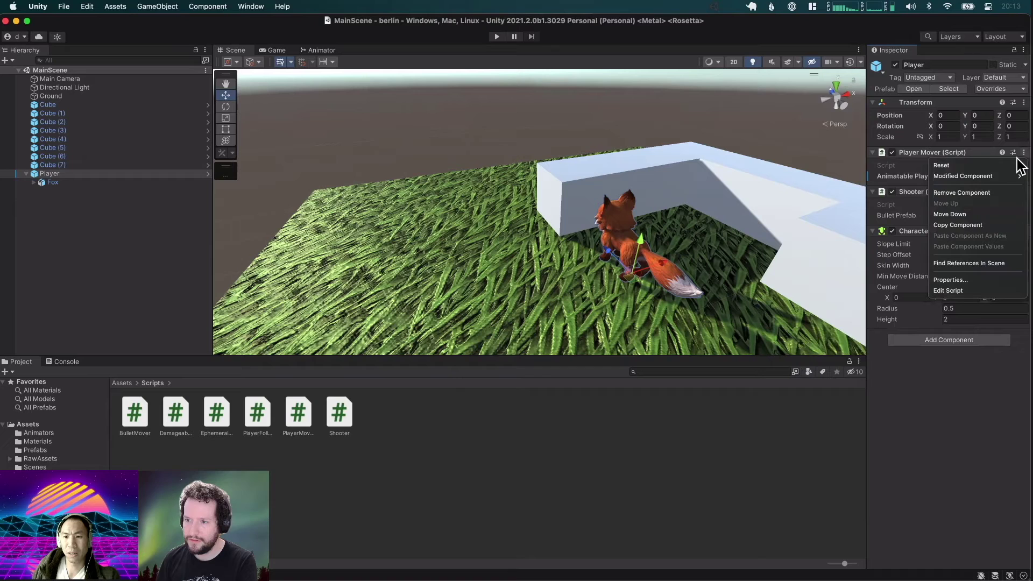
pyautogui.moveTo(1000, 178)
pyautogui.click(903, 175)
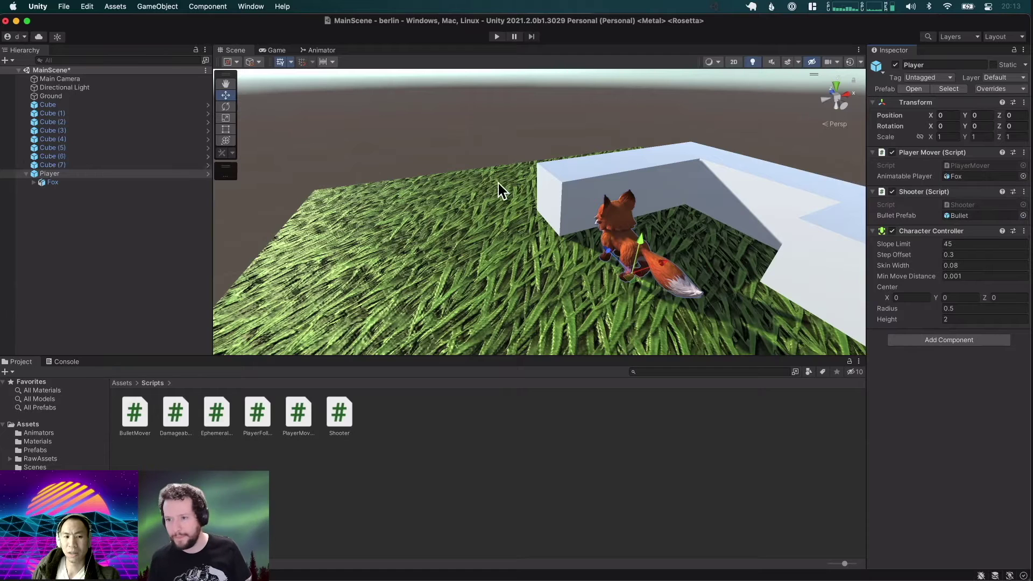
pyautogui.click(78, 183)
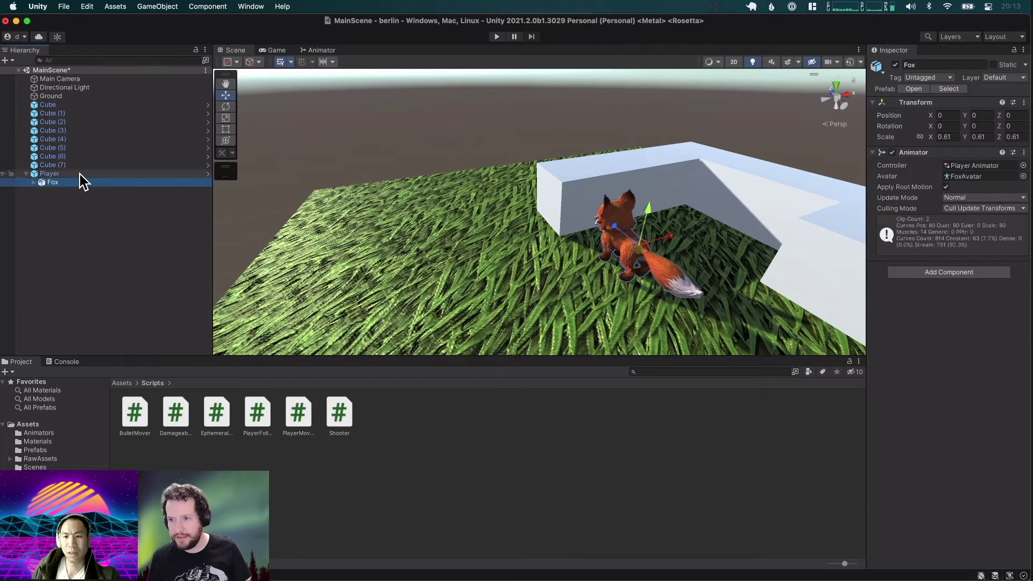
pyautogui.click(80, 173)
pyautogui.press('super+Tab')
# Add 'var animator = AnimatablePlayer.GetComponent<RuntimeAnimatorController>();' at the start of Update
pyautogui.click(148, 196)
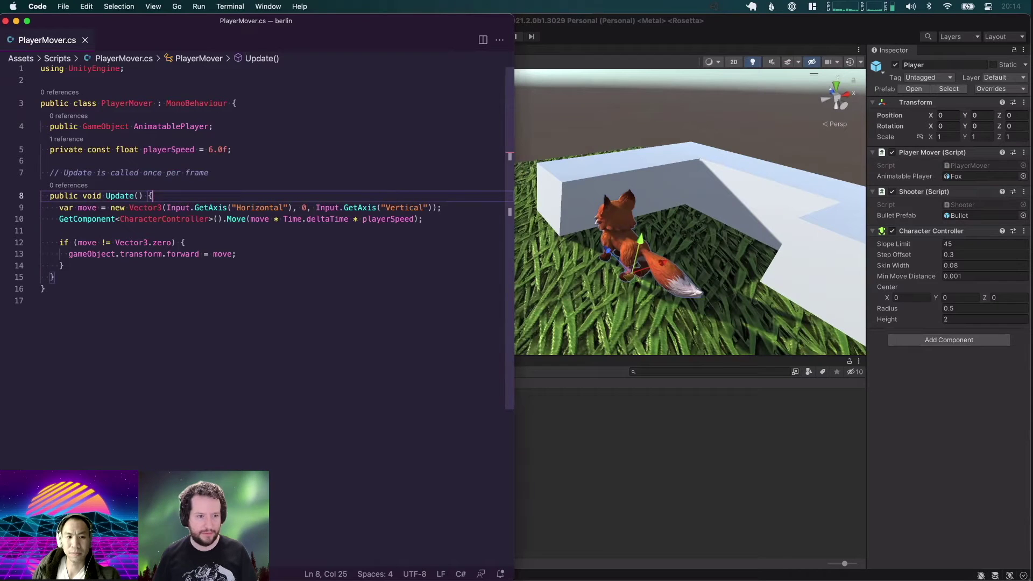
pyautogui.press('Return')
pyautogui.write('var anima')
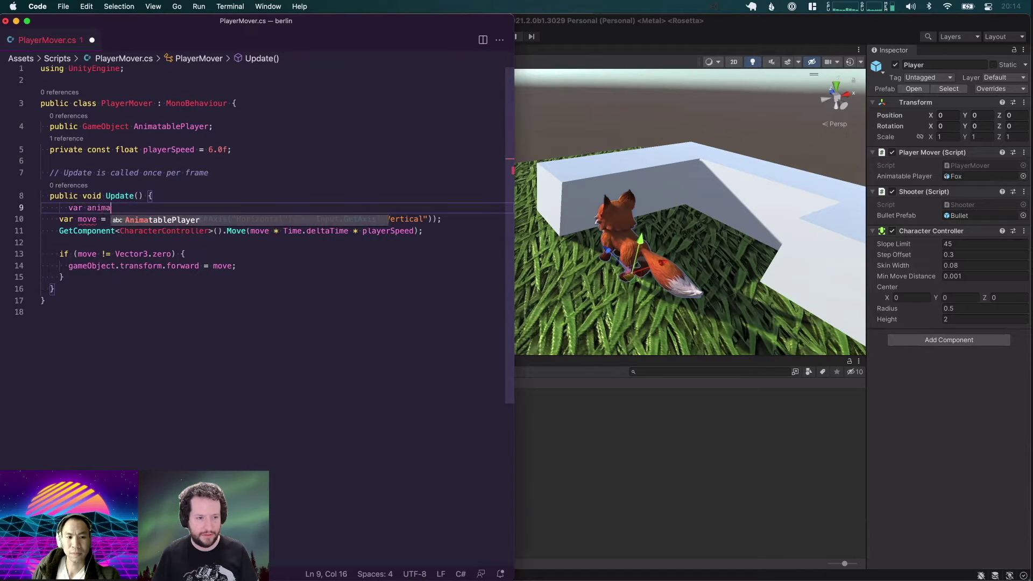
pyautogui.write('tor = GetC')
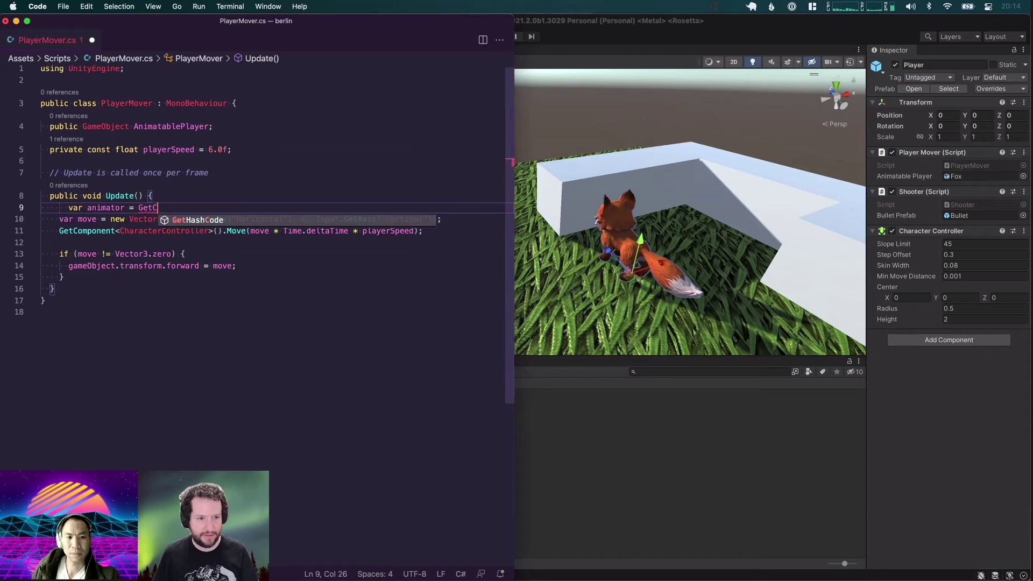
pyautogui.press('BackSpace')
pyautogui.press('BackSpace')
pyautogui.press('BackSpace')
pyautogui.press('BackSpace')
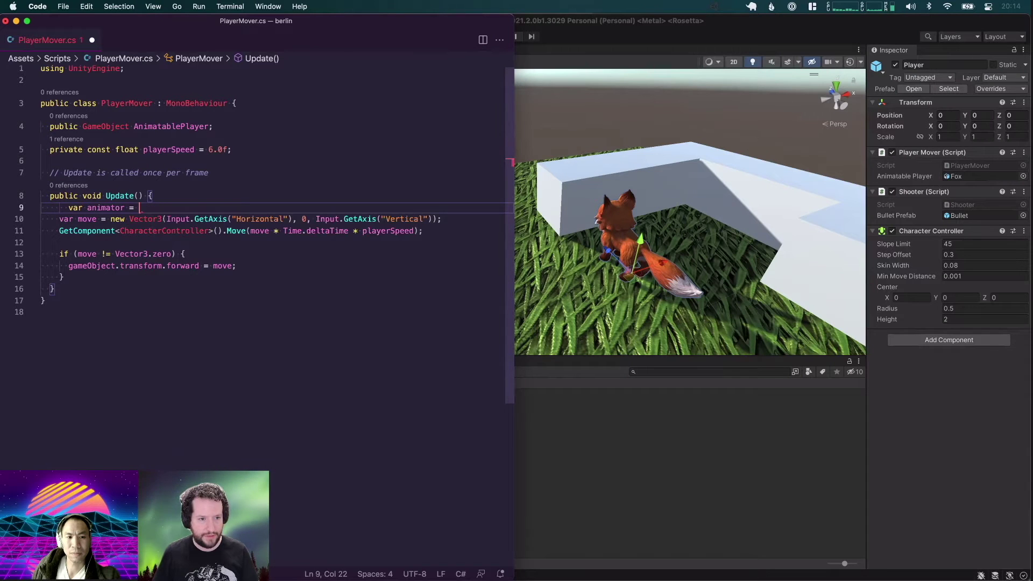
pyautogui.write('AnimatablePlayer')
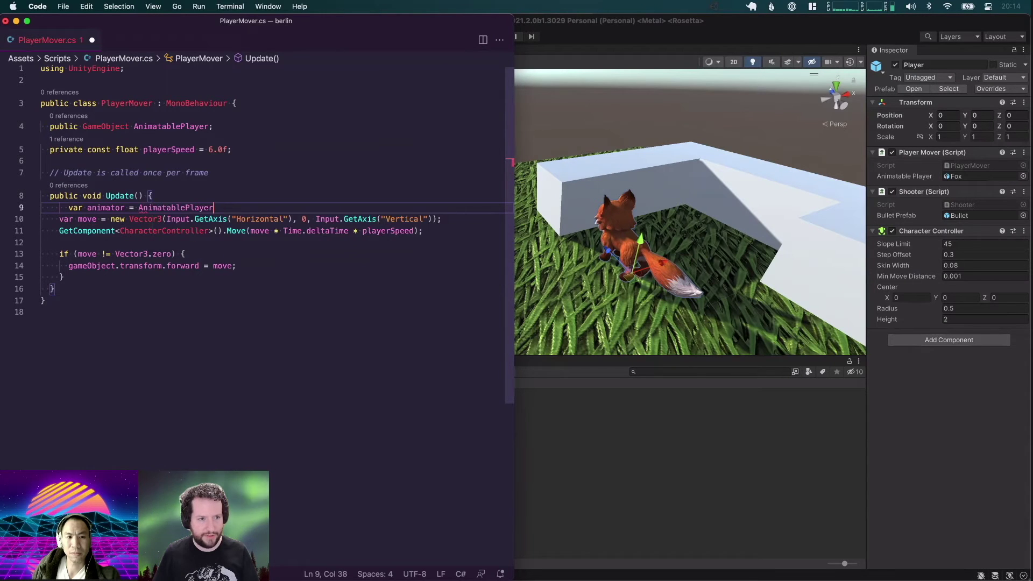
pyautogui.write('.gGetC')
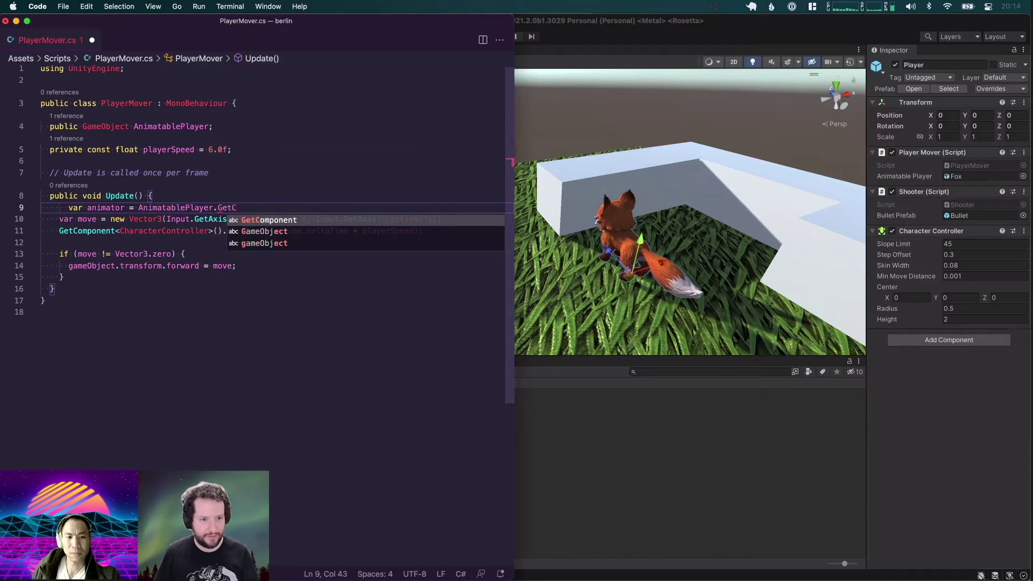
pyautogui.press('Tab')
pyautogui.write('<')
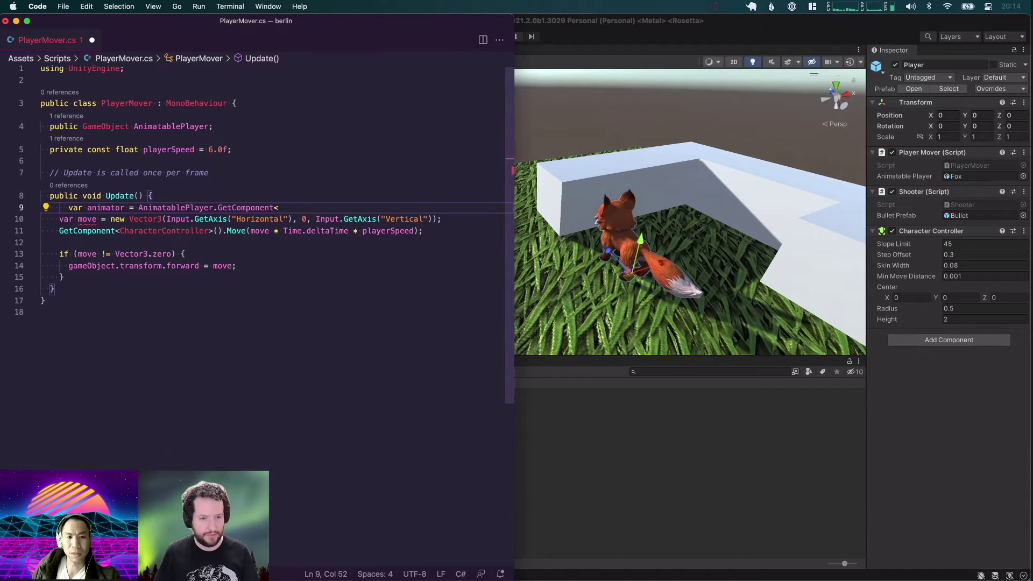
pyautogui.press('super+space')
pyautogui.press('Escape')
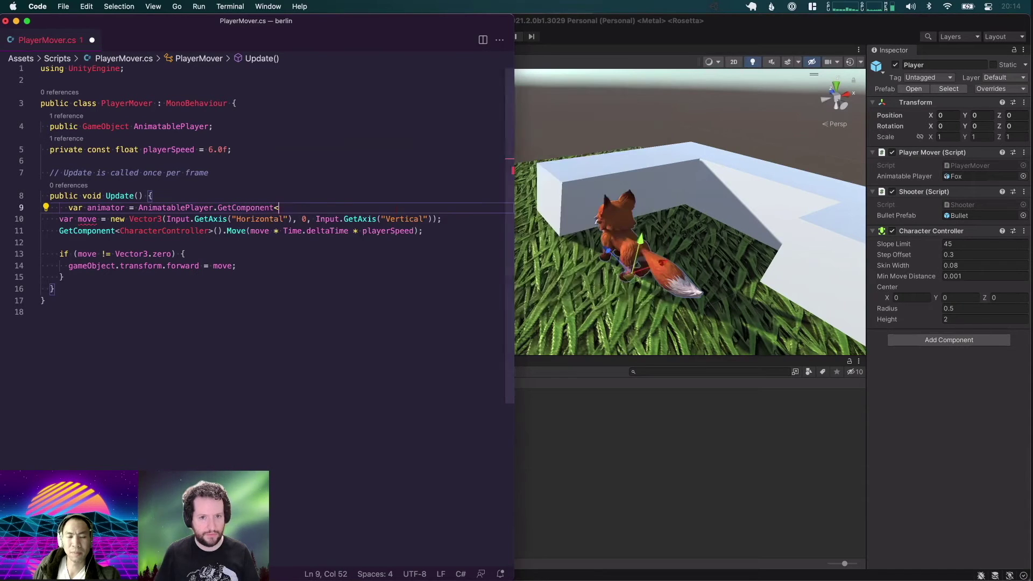
pyautogui.write('RuntimeAnimatorController>')
pyautogui.write('()')
pyautogui.click(181, 125)
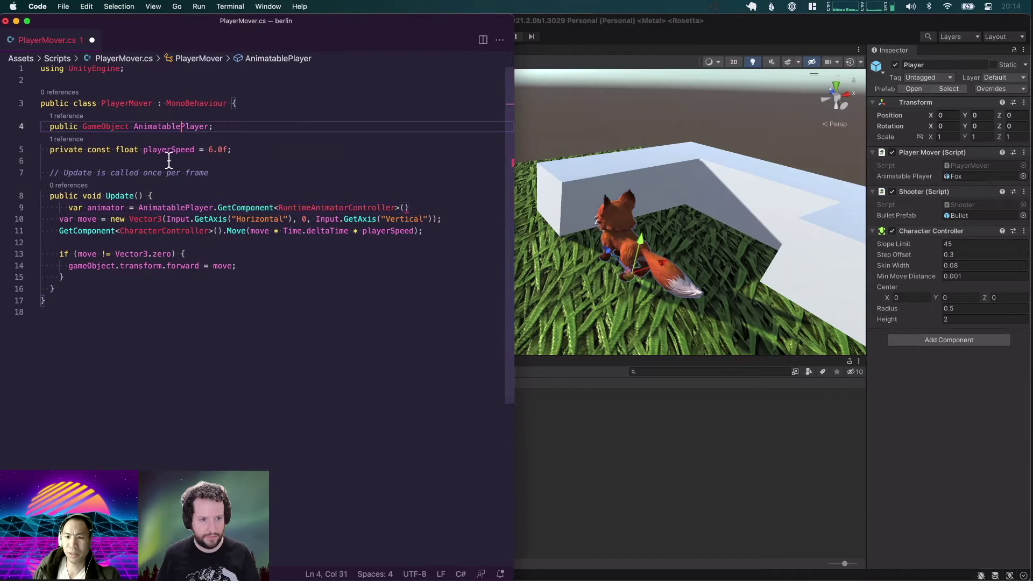
pyautogui.click(415, 204)
pyautogui.write(';')
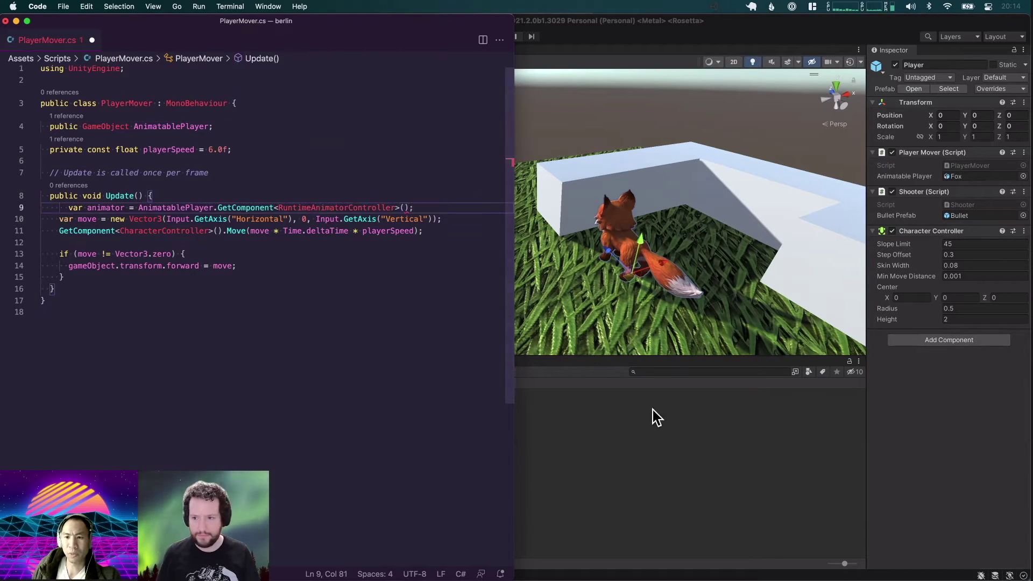
# After checking Fox in Unity, change the type to Animator and add a blank line after line 9
pyautogui.click(656, 411)
pyautogui.click(43, 181)
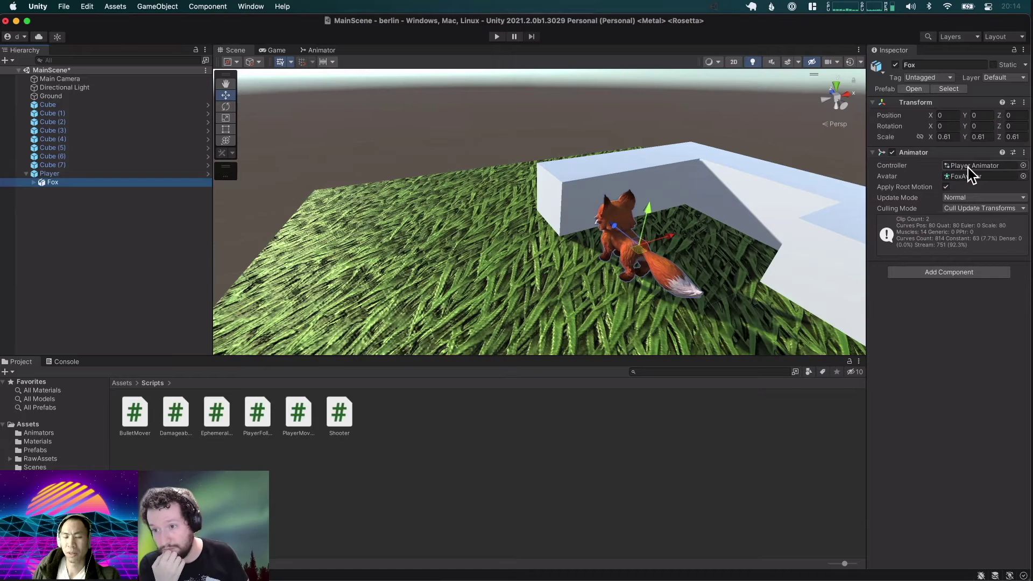
pyautogui.press('super+Tab')
pyautogui.doubleClick(347, 208)
pyautogui.write('Animato')
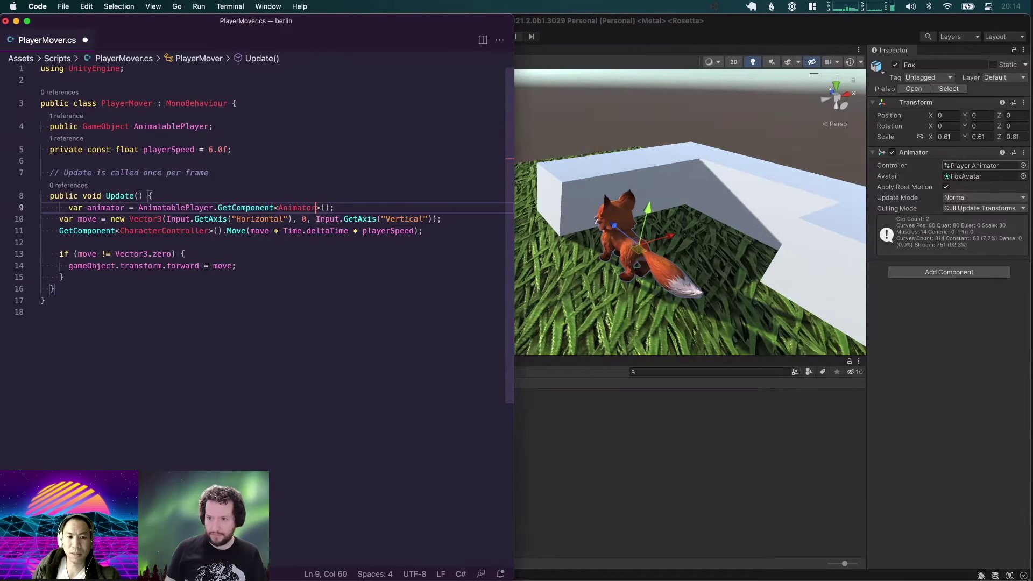
pyautogui.write('r>();')
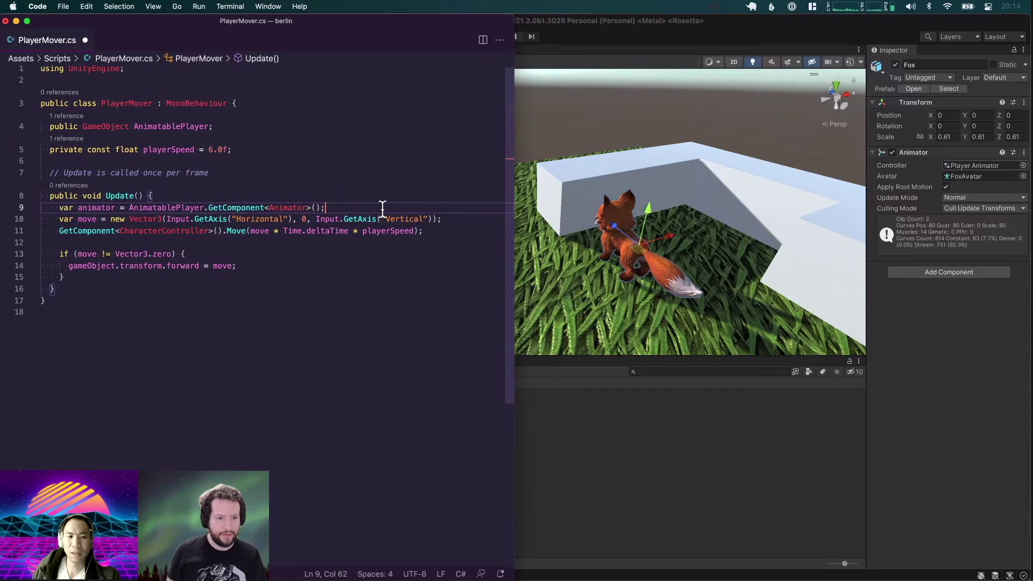
pyautogui.press('Return')
pyautogui.press('Up')
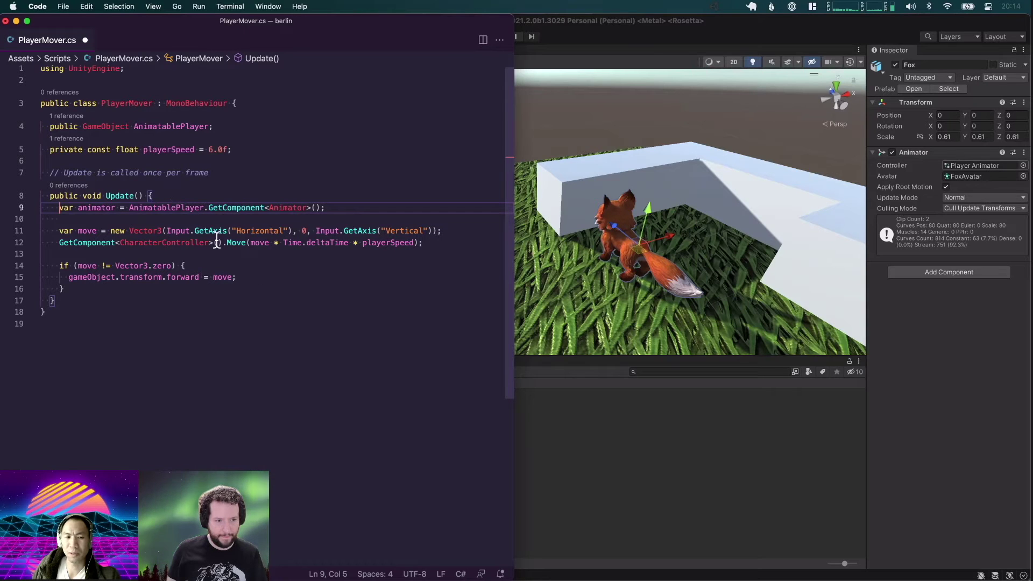
pyautogui.press('super+Tab')
pyautogui.press('super+Tab')
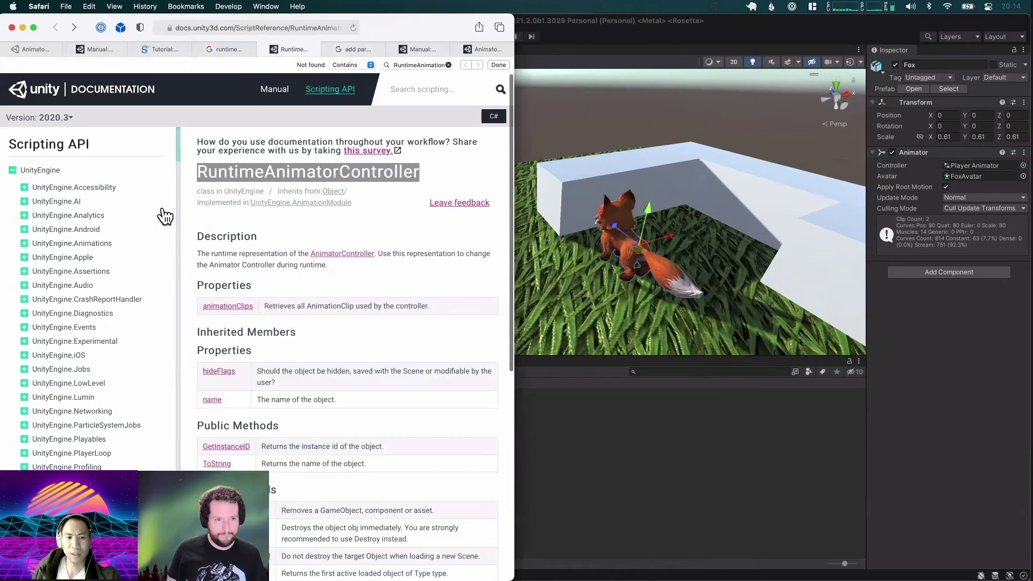
# Close the AnimatorController page and select the SimplePlayer example's SetBool line on Animation Parameters
pyautogui.click(324, 253)
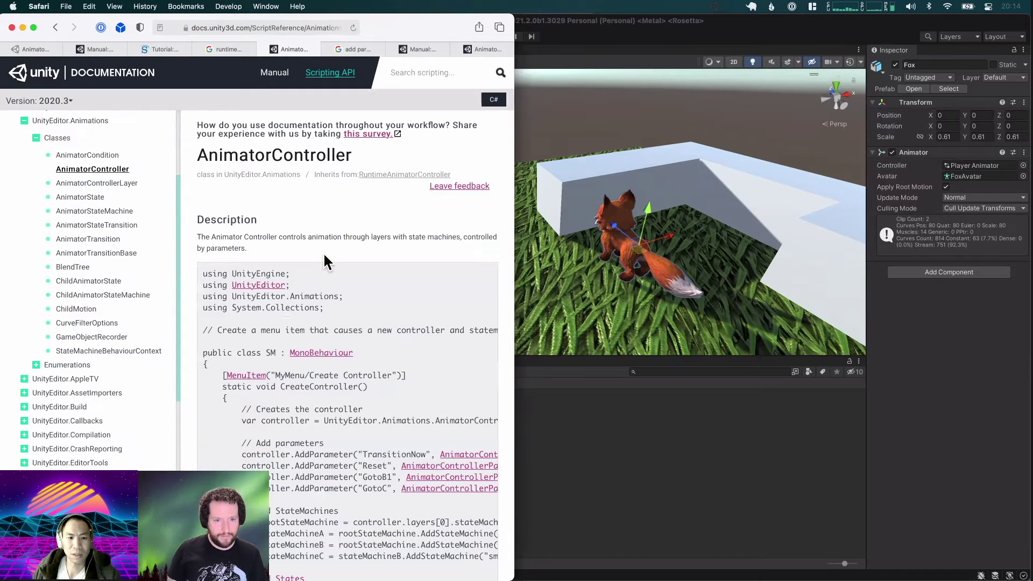
pyautogui.hscroll(3, 346, 321)
pyautogui.hscroll(-3, 346, 330)
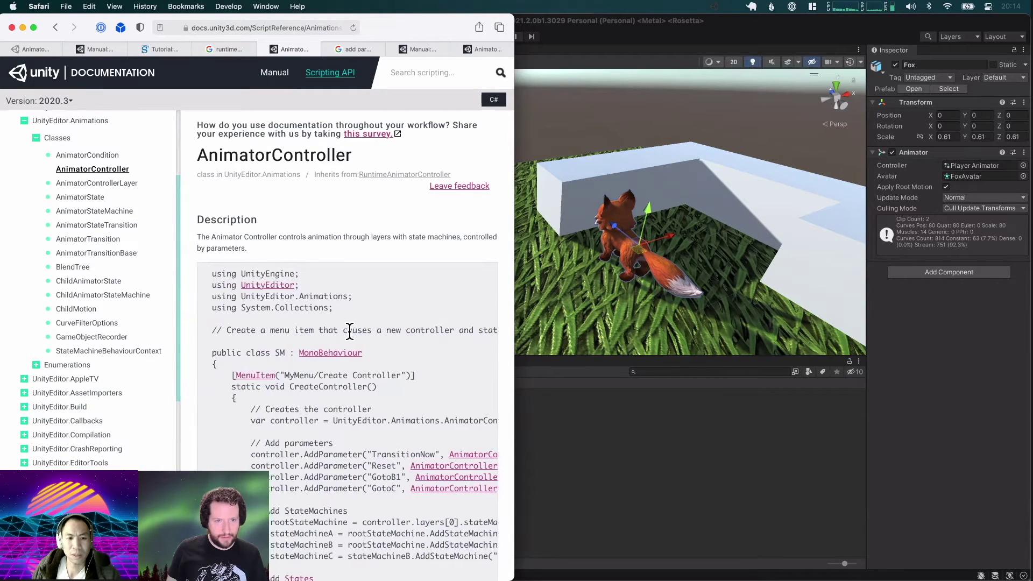
pyautogui.press('super+w')
pyautogui.press('super+w')
pyautogui.press('super+w')
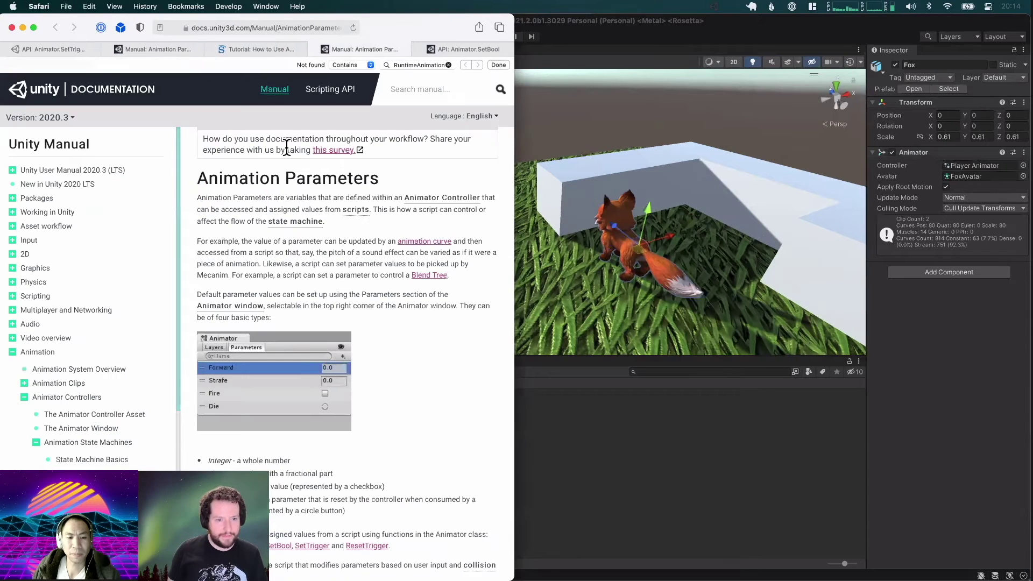
pyautogui.scroll(-10, 306, 252)
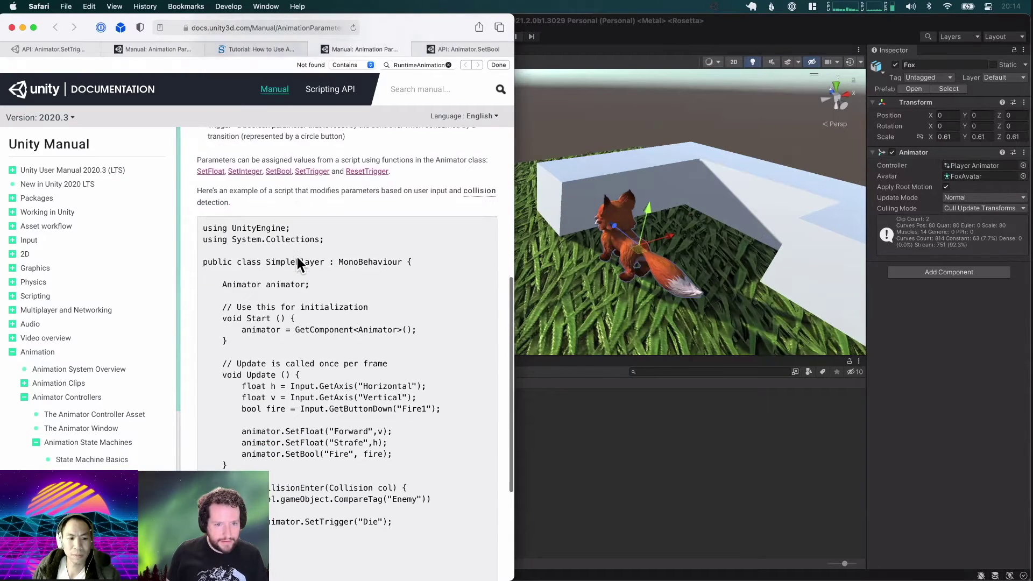
pyautogui.scroll(-1, 282, 269)
pyautogui.tripleClick(306, 301)
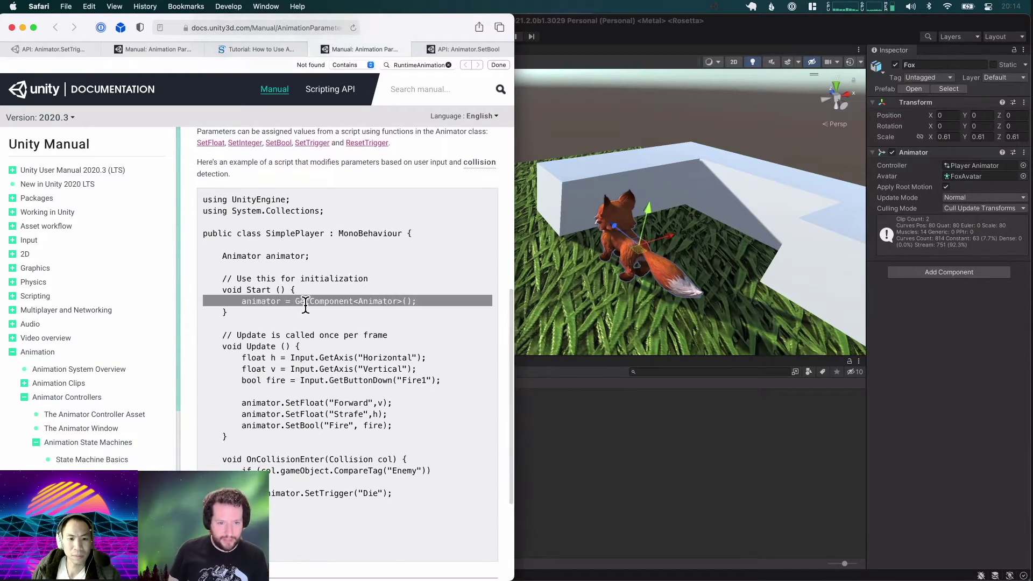
pyautogui.click(208, 299)
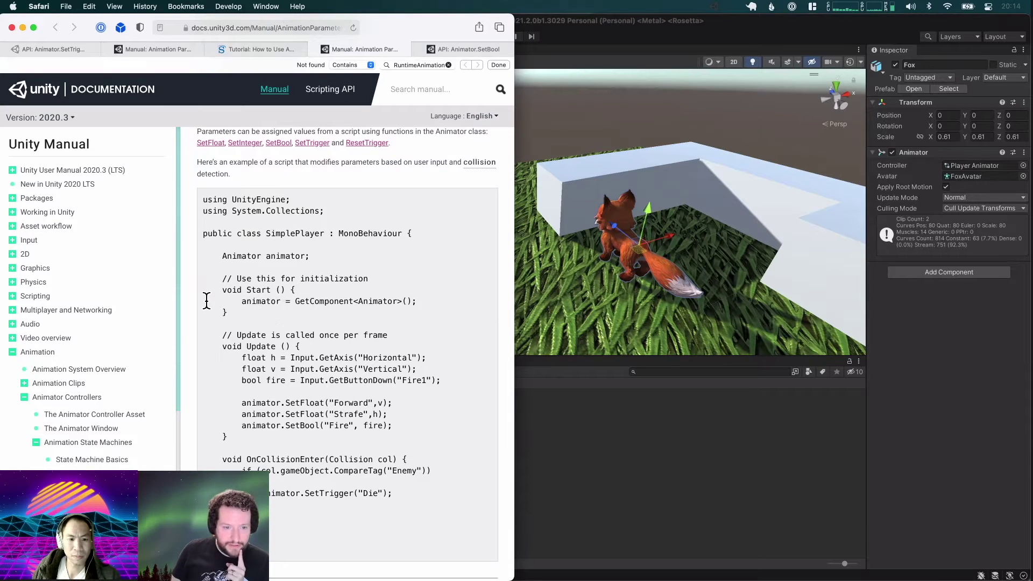
pyautogui.scroll(-2, 287, 385)
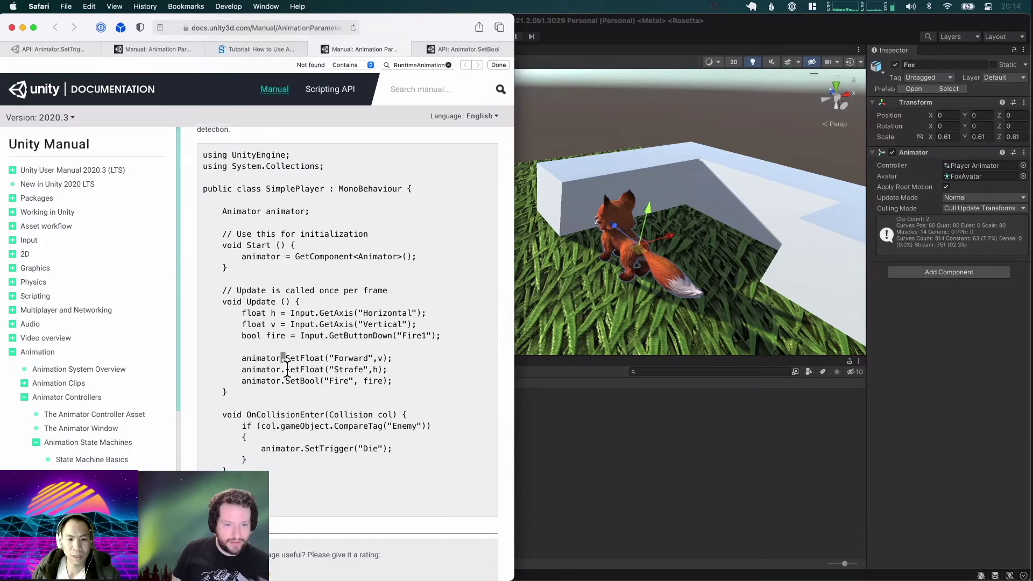
pyautogui.tripleClick(287, 376)
pyautogui.press('super+c')
# Paste the example SetBool line under line 15 and change it to SetBool("isMoving", true)
pyautogui.press('super+Tab')
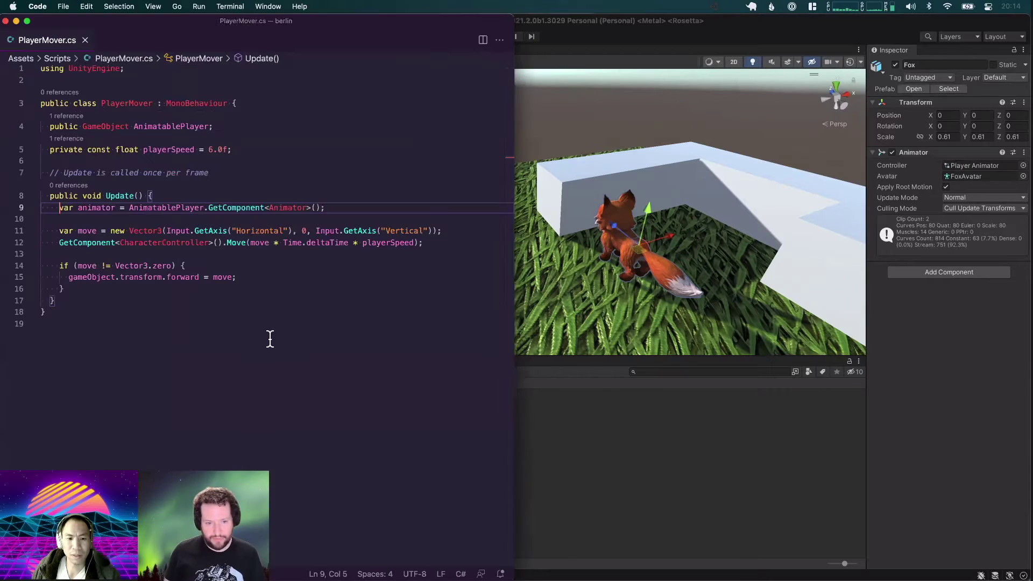
pyautogui.click(302, 277)
pyautogui.press('Return')
pyautogui.press('super+v')
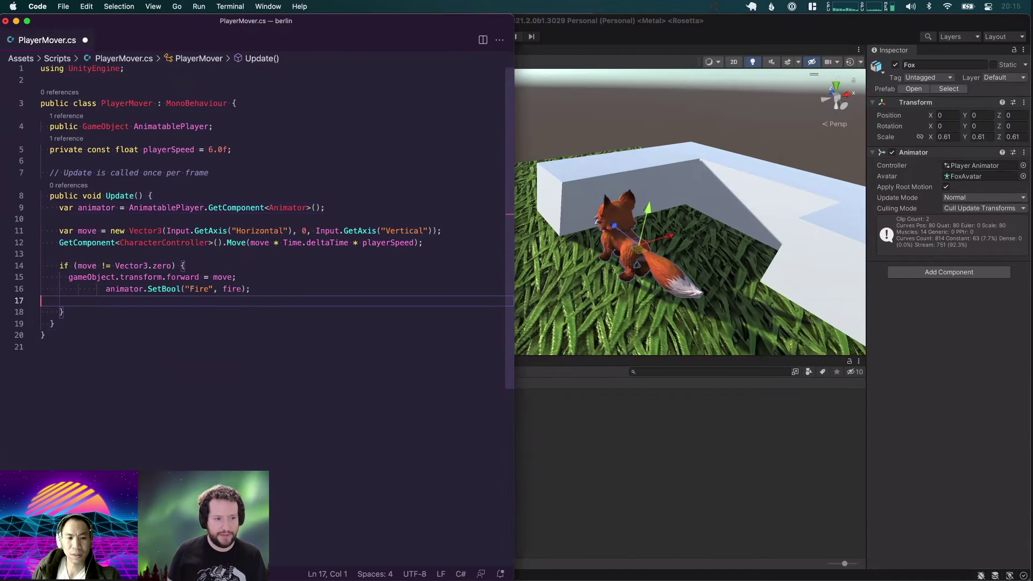
pyautogui.press('Up')
pyautogui.hotkey('shift', 'Tab')
pyautogui.hotkey('shift', 'Tab')
pyautogui.hotkey('shift', 'Tab')
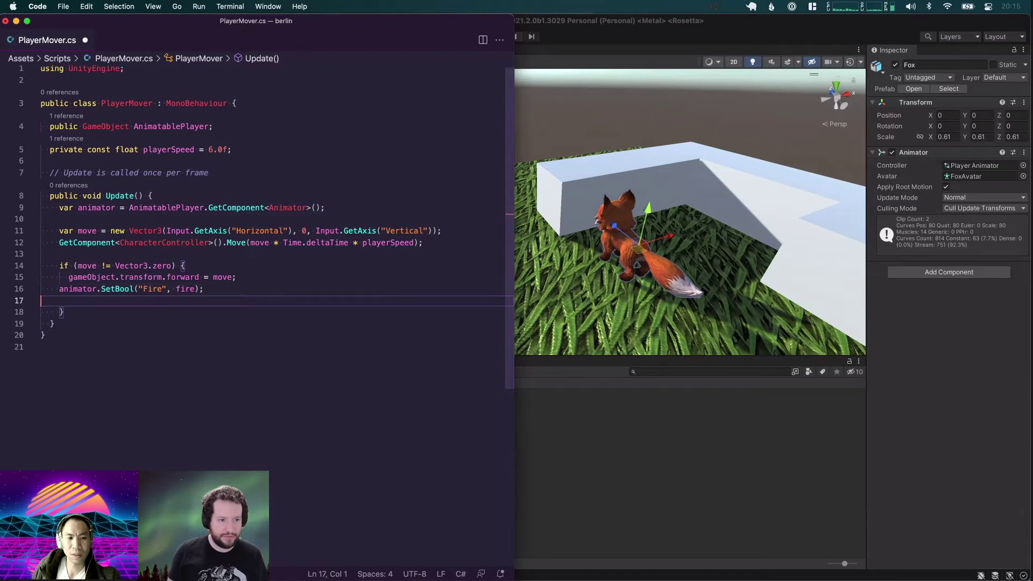
pyautogui.press('Tab')
pyautogui.hotkey('shift', 'Tab')
pyautogui.click(144, 289)
pyautogui.press('BackSpace')
pyautogui.press('BackSpace')
pyautogui.press('BackSpace')
pyautogui.press('BackSpace')
pyautogui.write('isMoving')
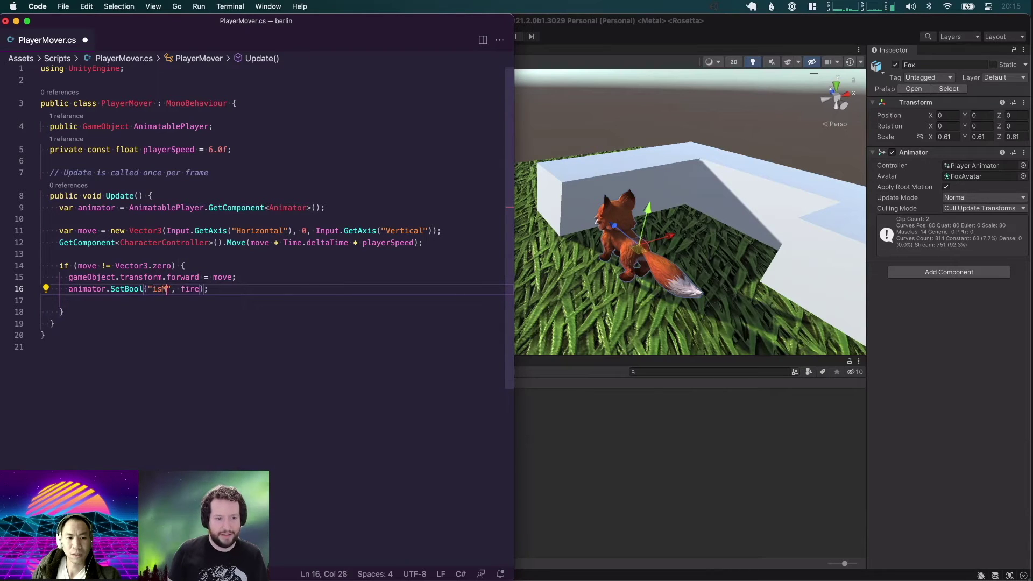
pyautogui.press('Right')
pyautogui.press('Right')
pyautogui.press('Delete')
pyautogui.press('Delete')
pyautogui.press('Delete')
pyautogui.press('Delete')
pyautogui.write('true')
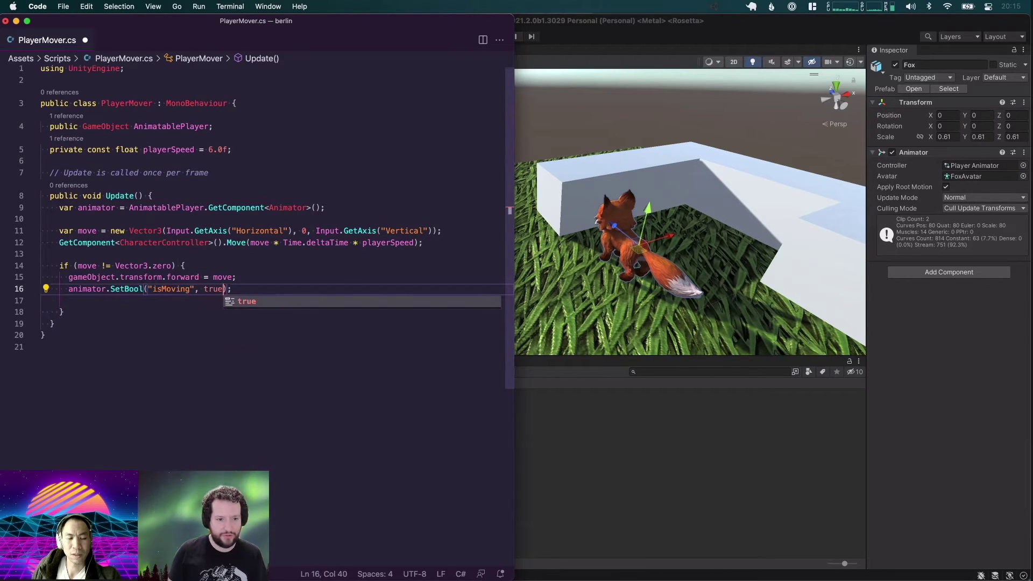
pyautogui.press('super+Tab')
pyautogui.press('super+Tab')
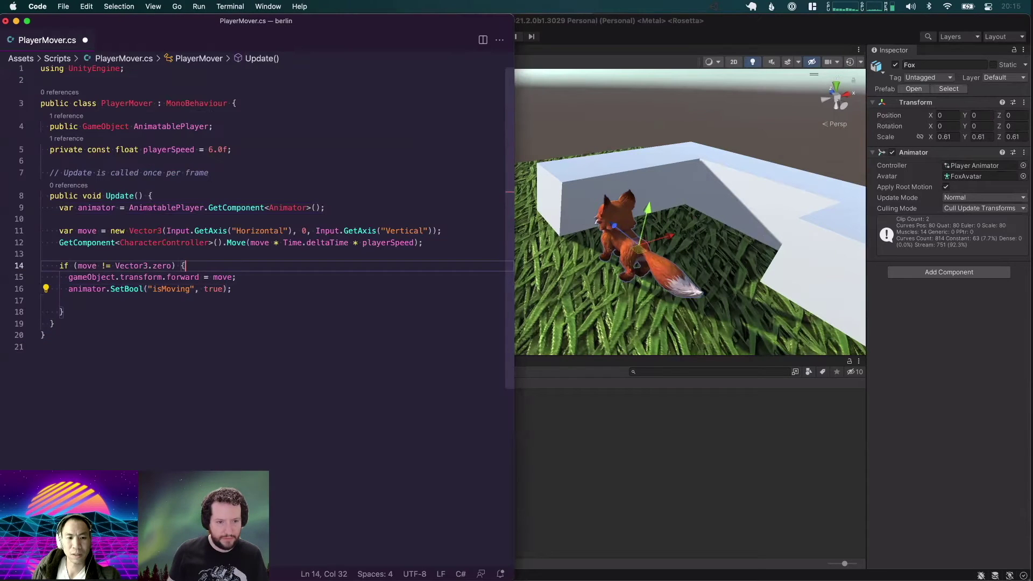
# Add an else branch calling SetBool("isMoving", false), fixing its indentation and blank lines
pyautogui.press('super+l')
pyautogui.press('Escape')
pyautogui.press('BackSpace')
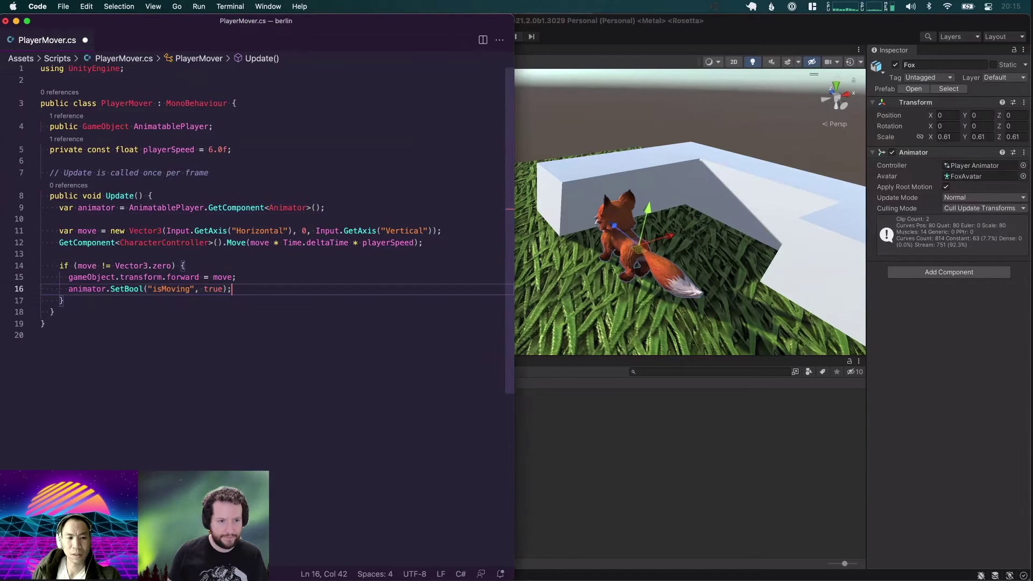
pyautogui.press('Down')
pyautogui.write('ek')
pyautogui.press('BackSpace')
pyautogui.write('l')
pyautogui.press('Tab')
pyautogui.write('animator.SetBool("isMoving", true);')
pyautogui.press('Left')
pyautogui.press('Left')
pyautogui.press('BackSpace')
pyautogui.press('BackSpace')
pyautogui.press('BackSpace')
pyautogui.press('BackSpace')
pyautogui.write('false')
pyautogui.hotkey('shift', 'Tab')
pyautogui.hotkey('shift', 'Tab')
pyautogui.hotkey('shift', 'Tab')
pyautogui.press('super+bracketright')
pyautogui.press('Down')
pyautogui.press('BackSpace')
# Save PlayerMover.cs and review the new else block
pyautogui.press('super+s')
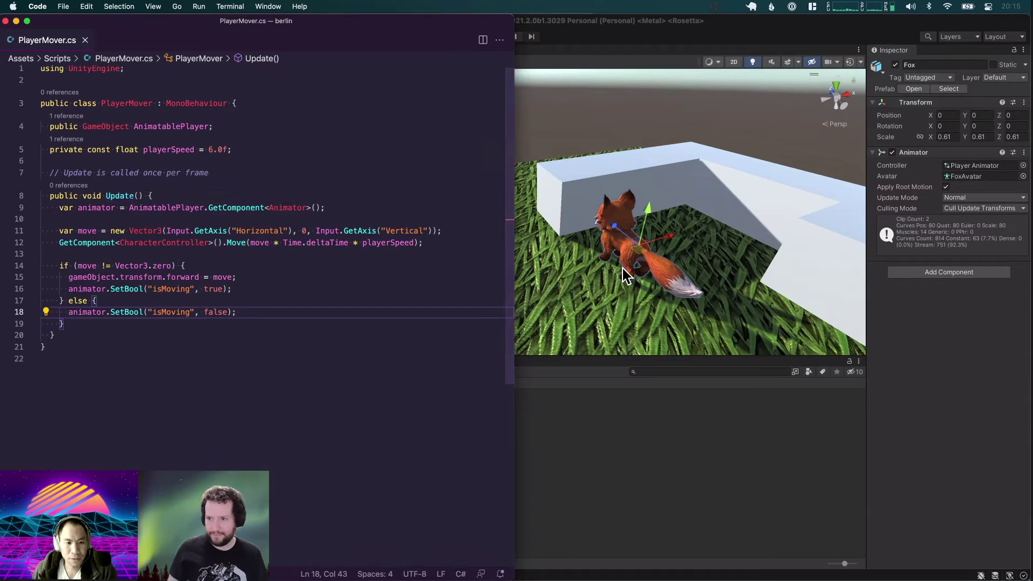
pyautogui.click(226, 346)
pyautogui.click(110, 303)
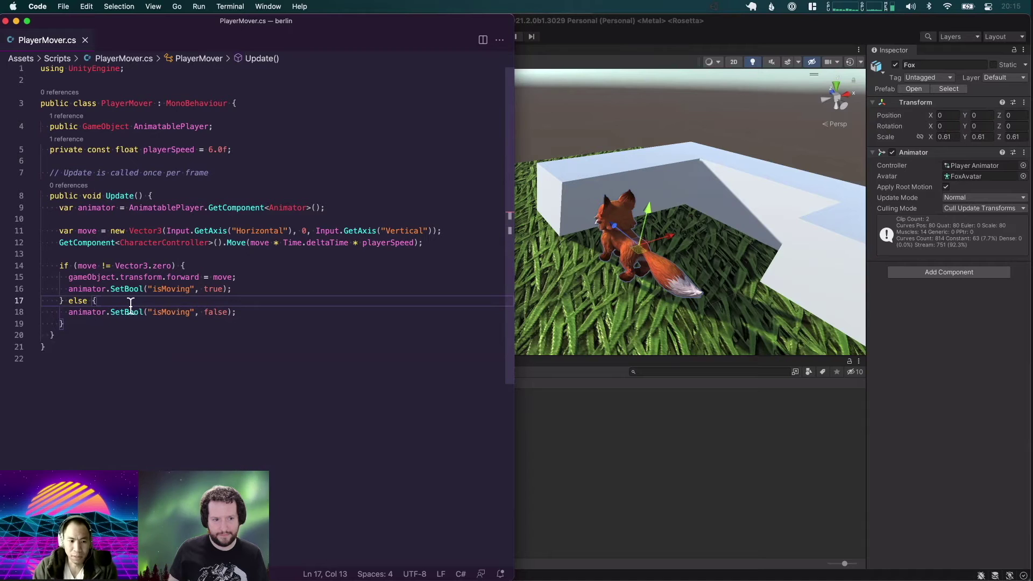
pyautogui.click(123, 219)
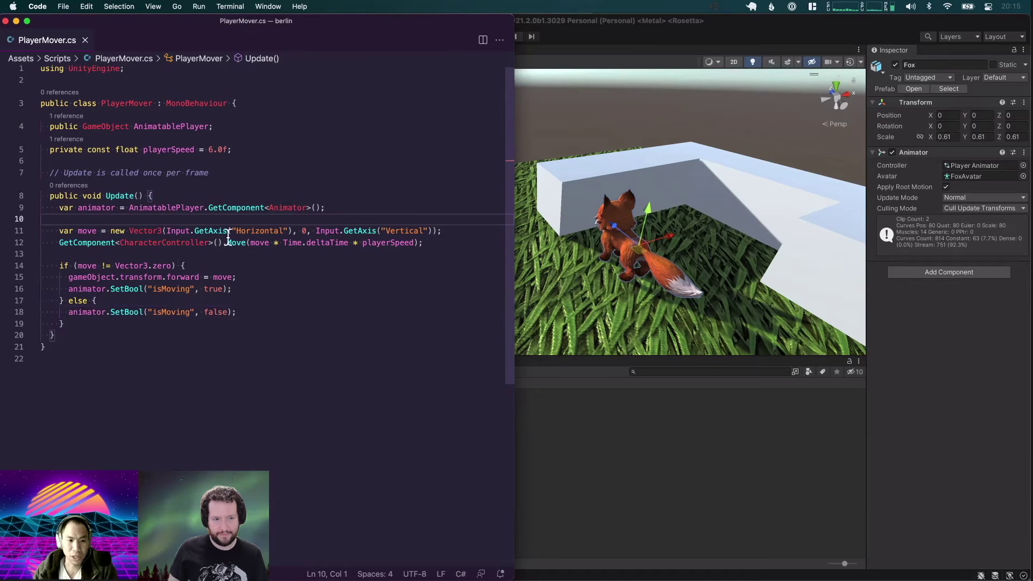
# Compare the manual's example Update() method with the script, then bring the Unity editor forward
pyautogui.press('super+Tab')
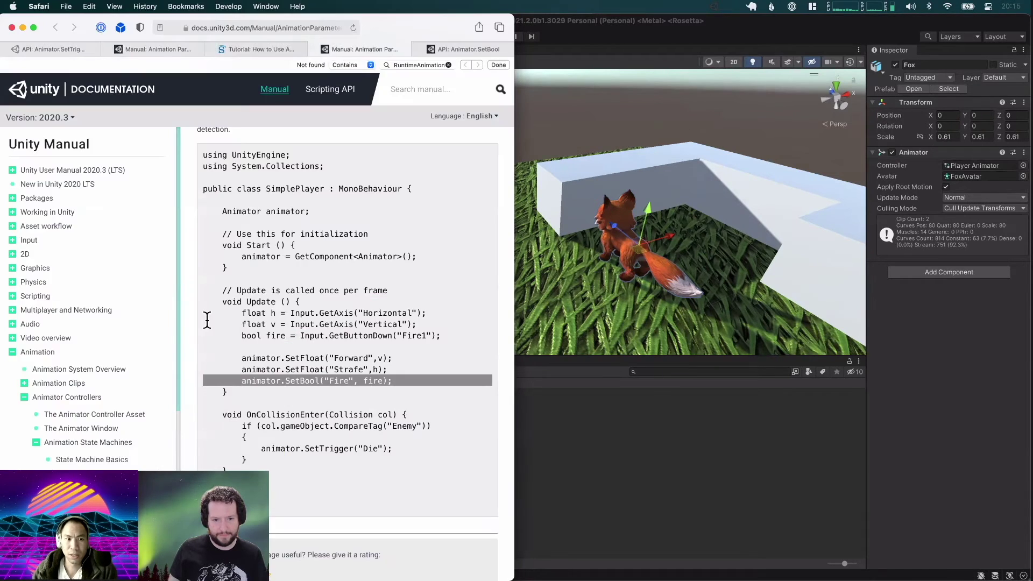
pyautogui.moveTo(260, 403); pyautogui.dragTo(197, 286)
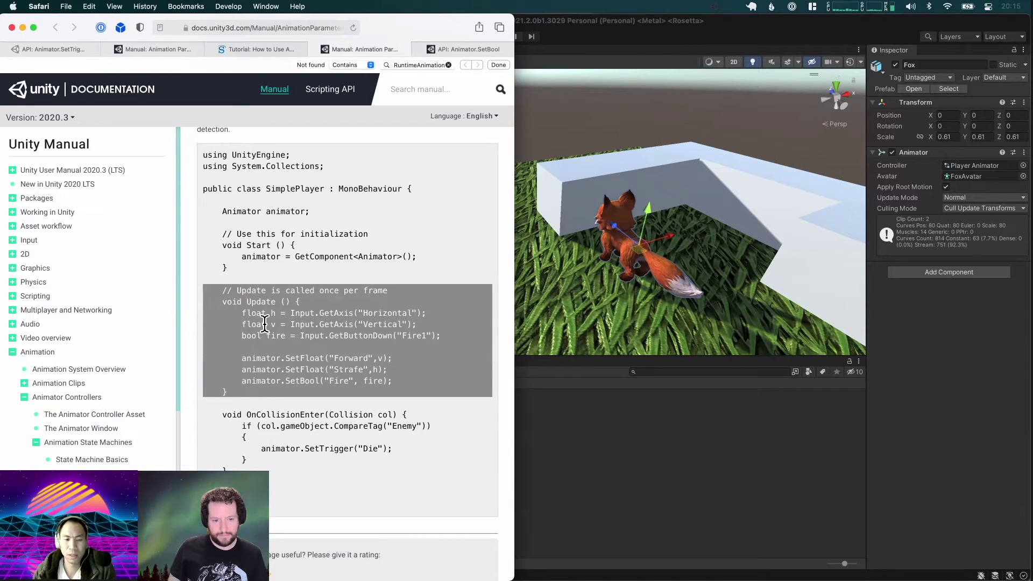
pyautogui.press('super+Tab')
pyautogui.press('super+Tab')
pyautogui.press('super+Tab')
pyautogui.click(623, 292)
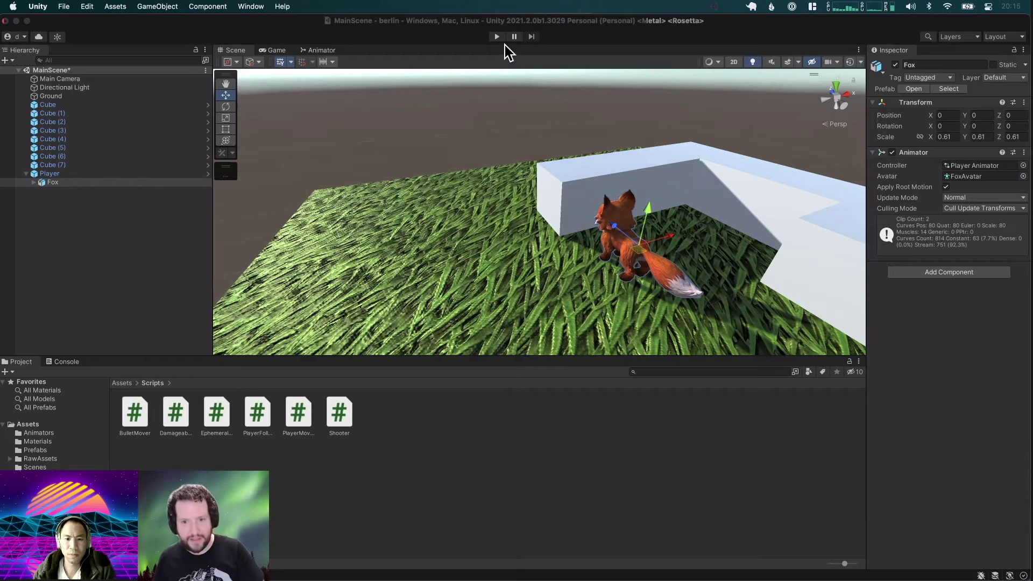
# Enter Play mode and run the fox around the grass and white blocks with WASD, watching the run animation
pyautogui.press('super+z')
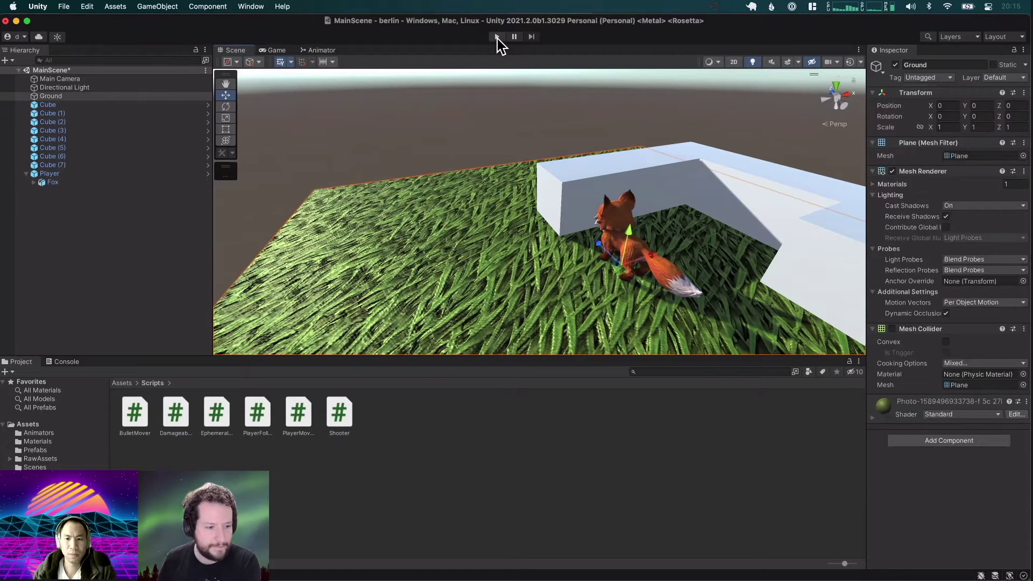
pyautogui.click(496, 36)
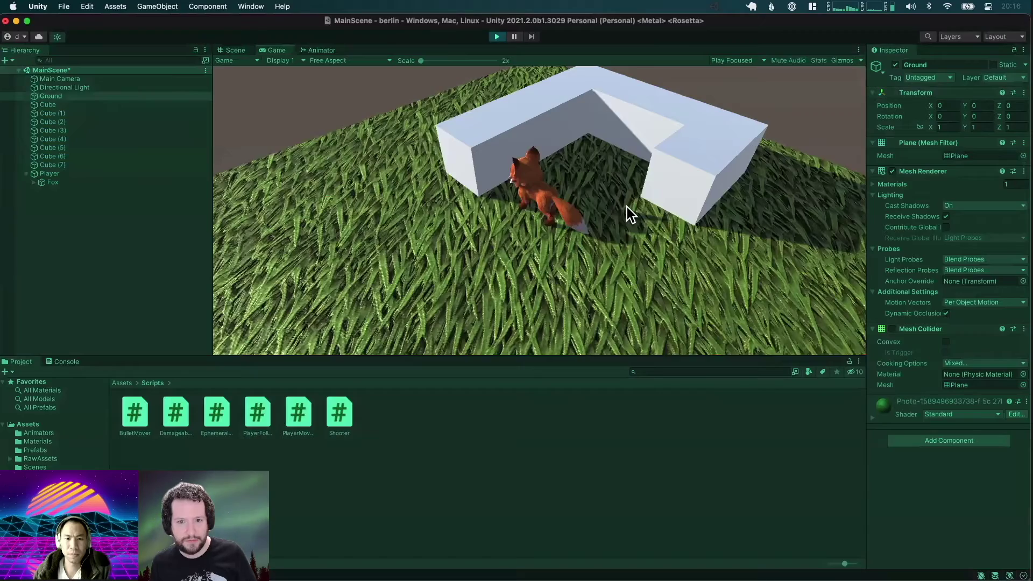
pyautogui.press('s')
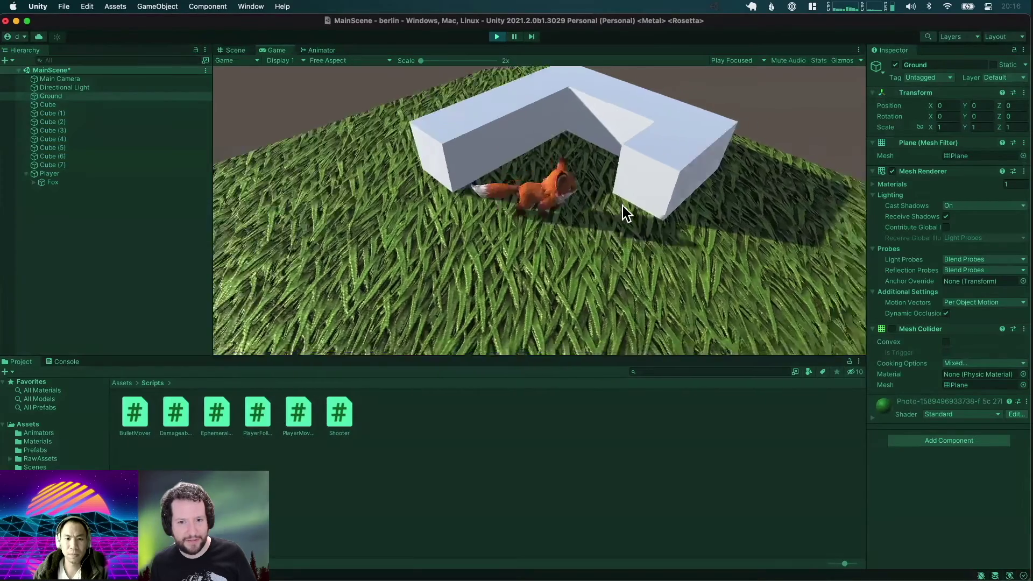
pyautogui.press('w')
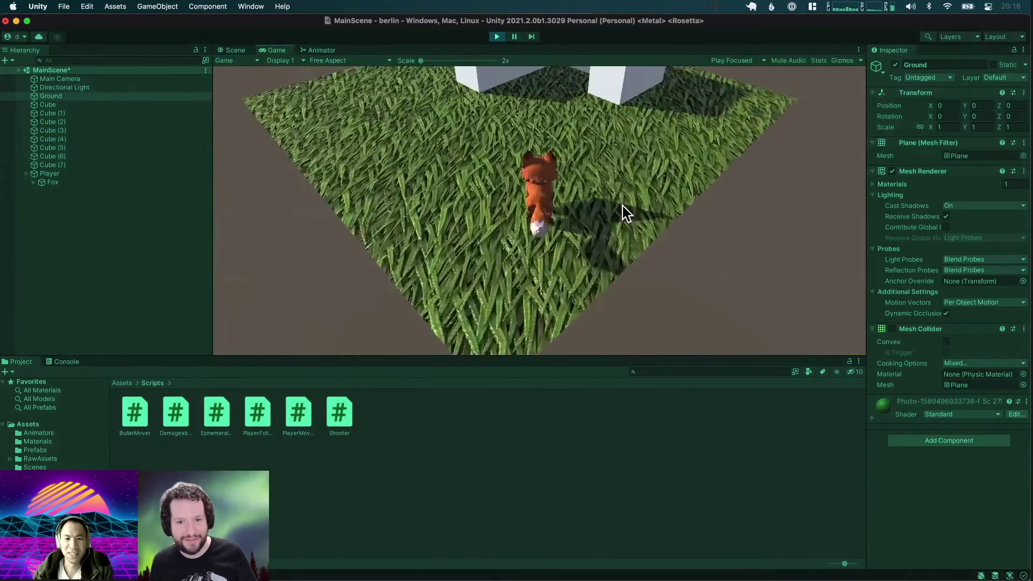
pyautogui.press('a')
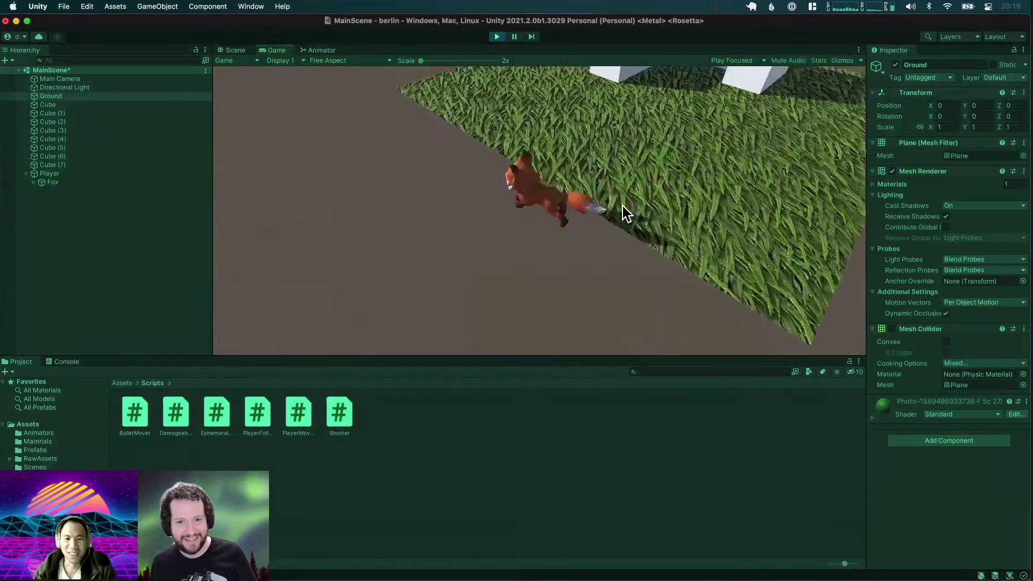
pyautogui.press('s')
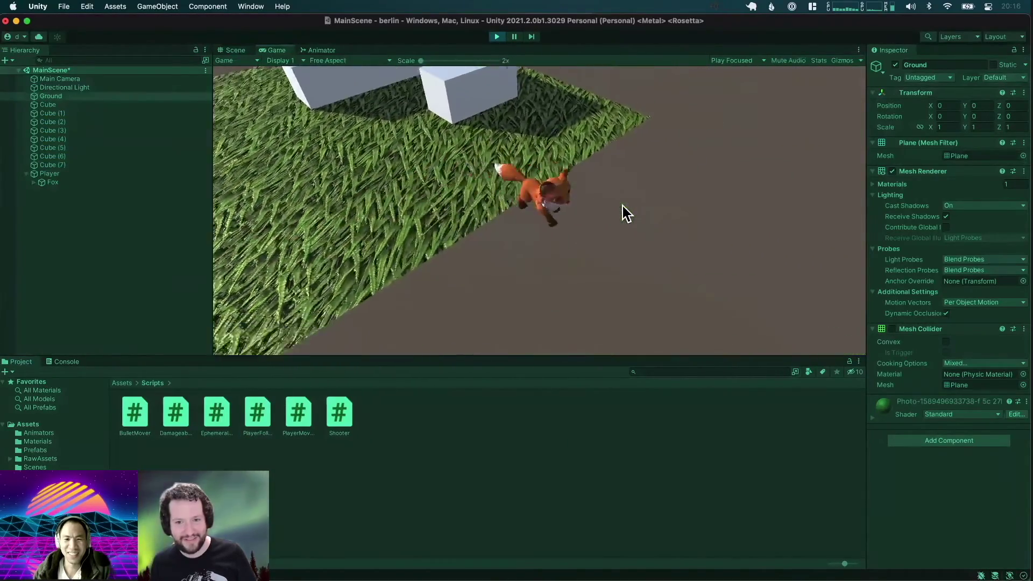
pyautogui.press('a')
pyautogui.press('w')
pyautogui.press('a')
pyautogui.press('s')
pyautogui.press('a')
pyautogui.press('w')
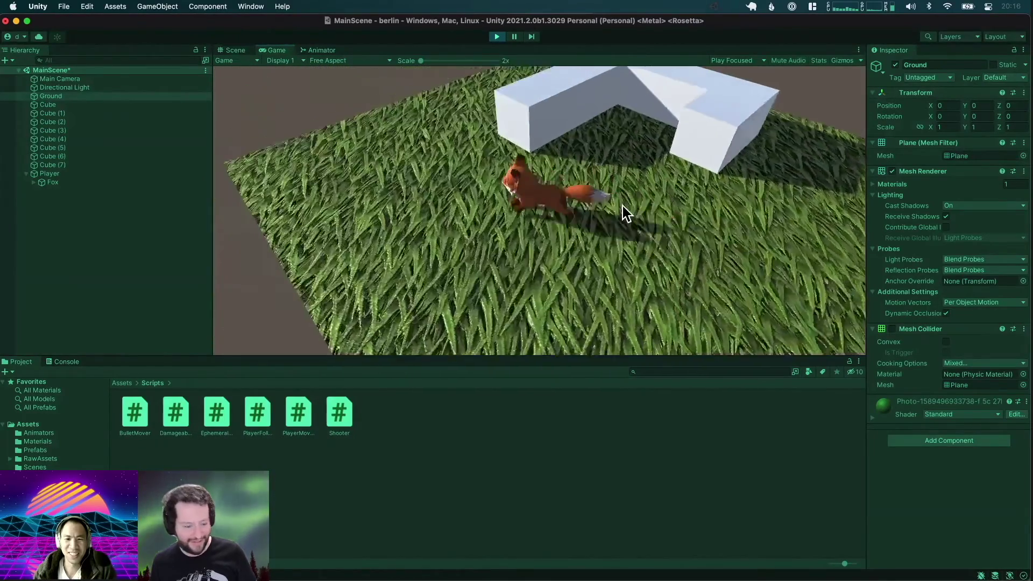
pyautogui.press('s')
pyautogui.press('w')
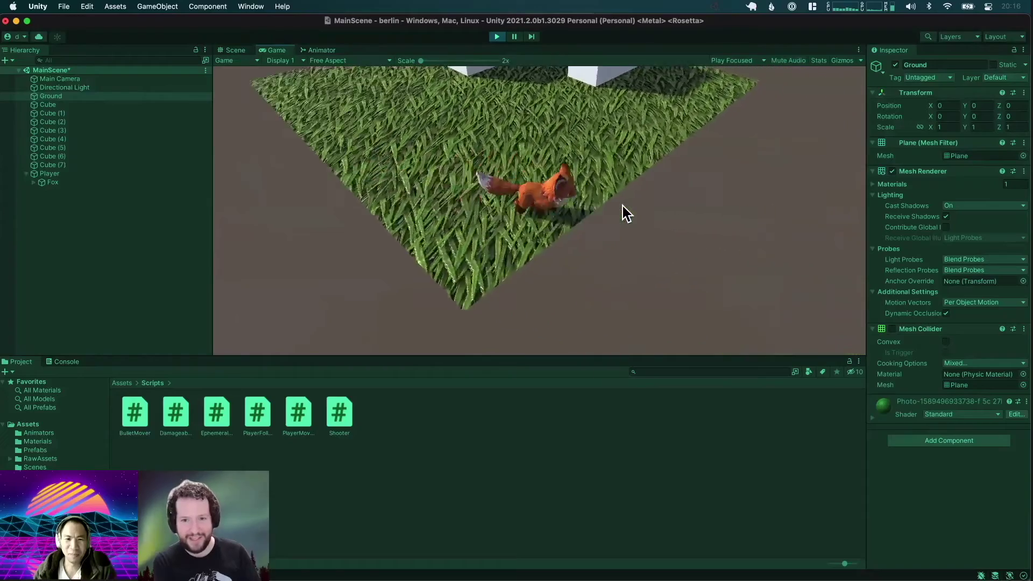
pyautogui.press('d')
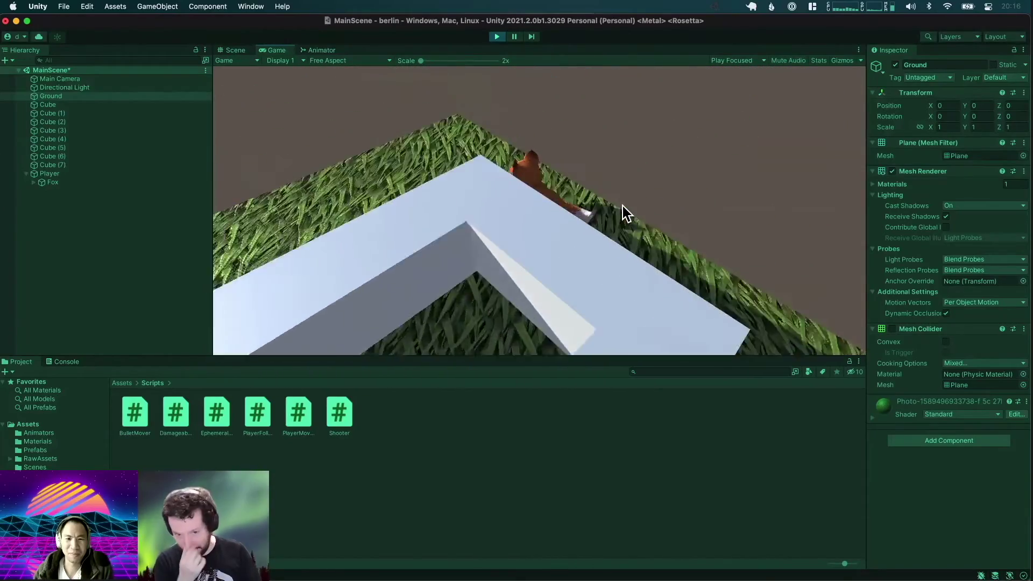
pyautogui.press('s')
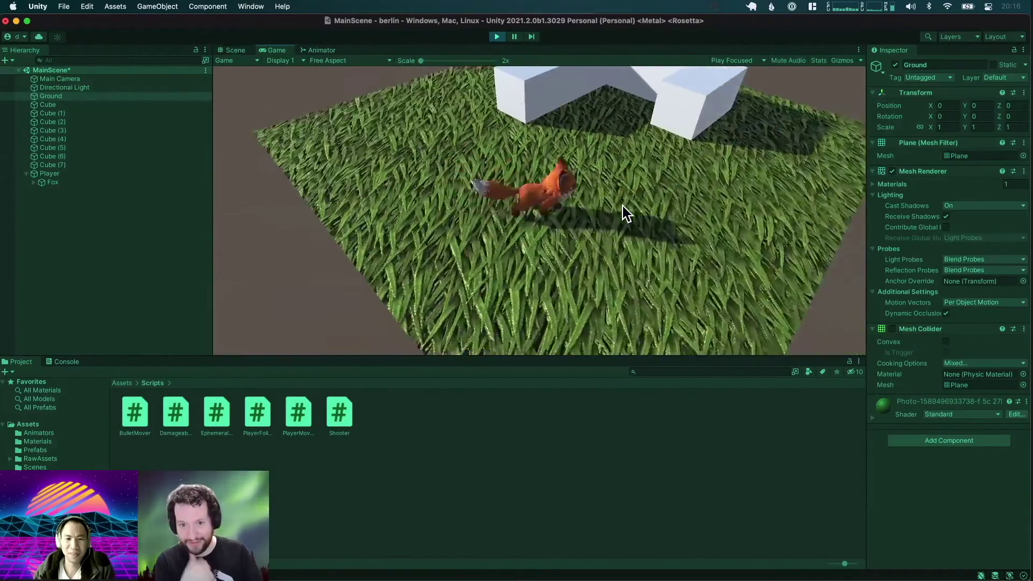
pyautogui.press('w')
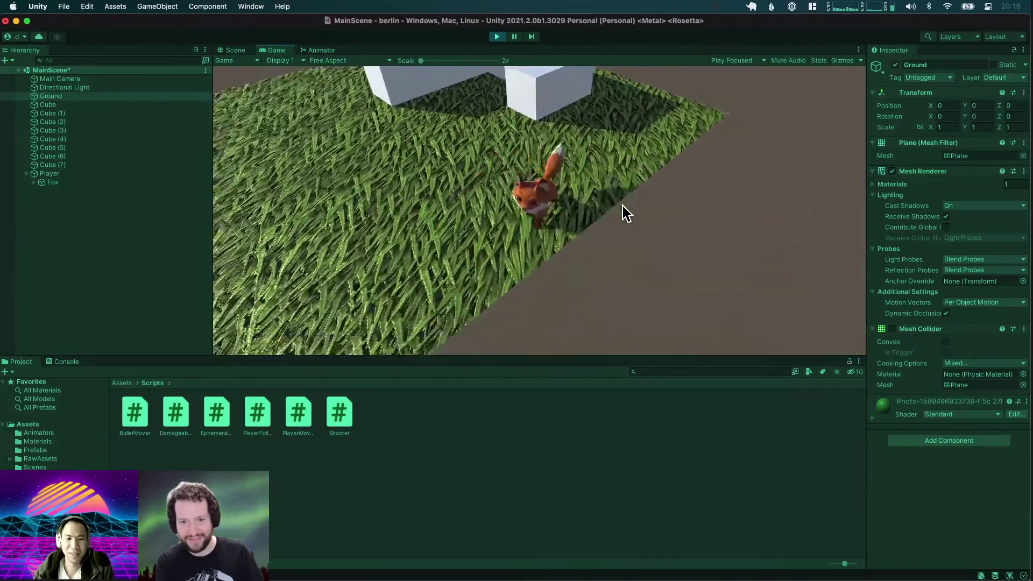
pyautogui.press('a')
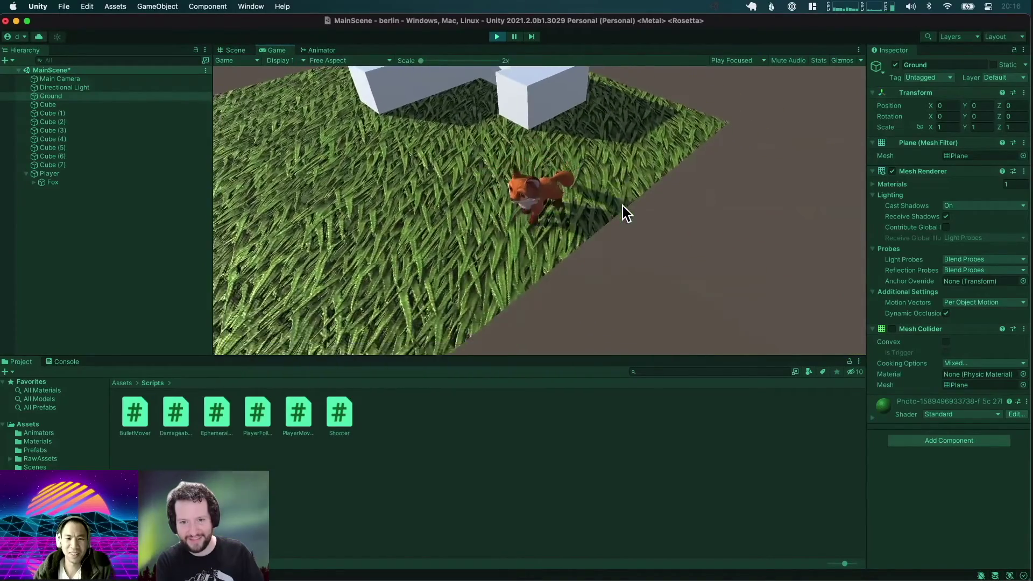
pyautogui.press('s')
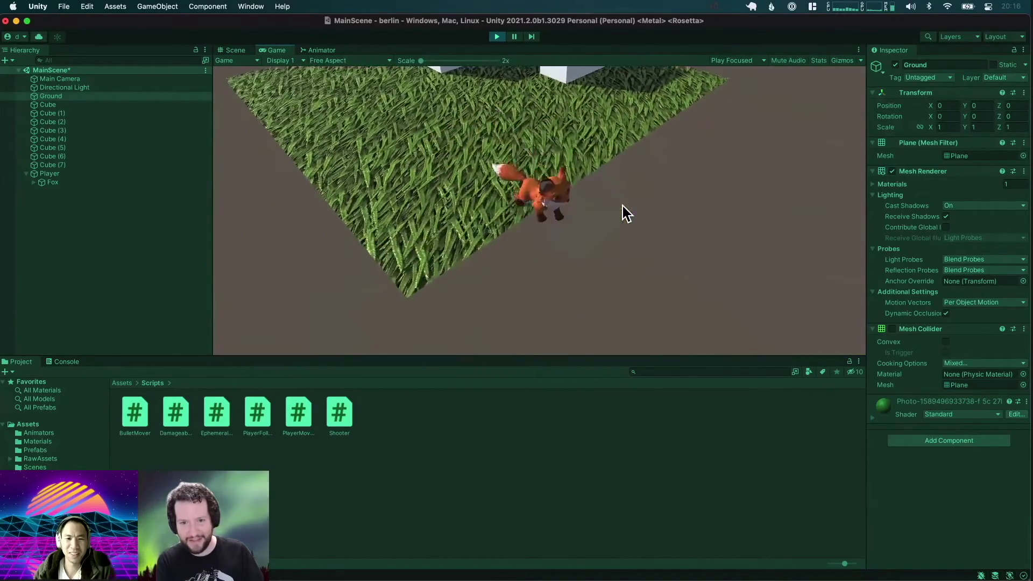
pyautogui.press('w')
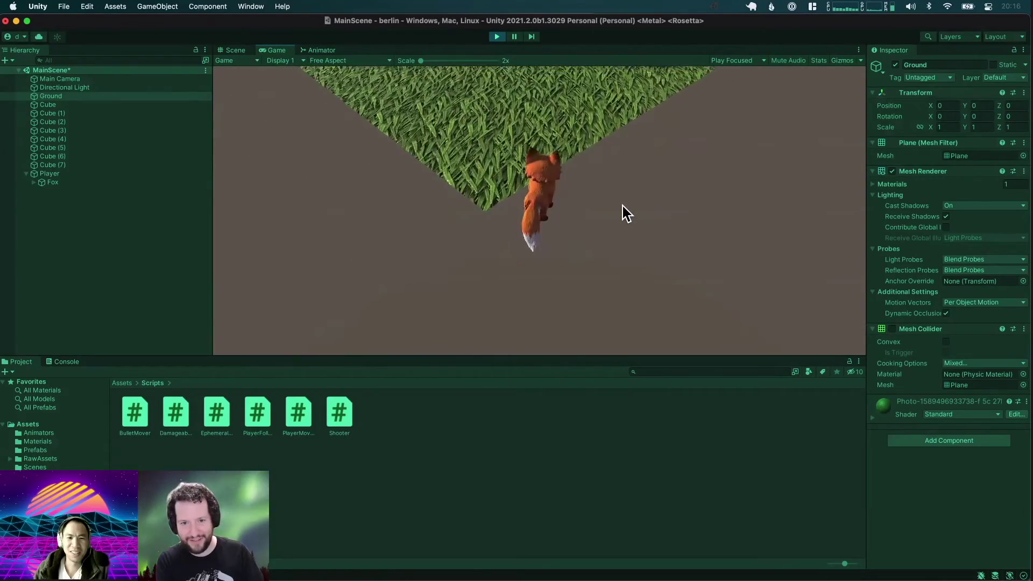
pyautogui.press('w')
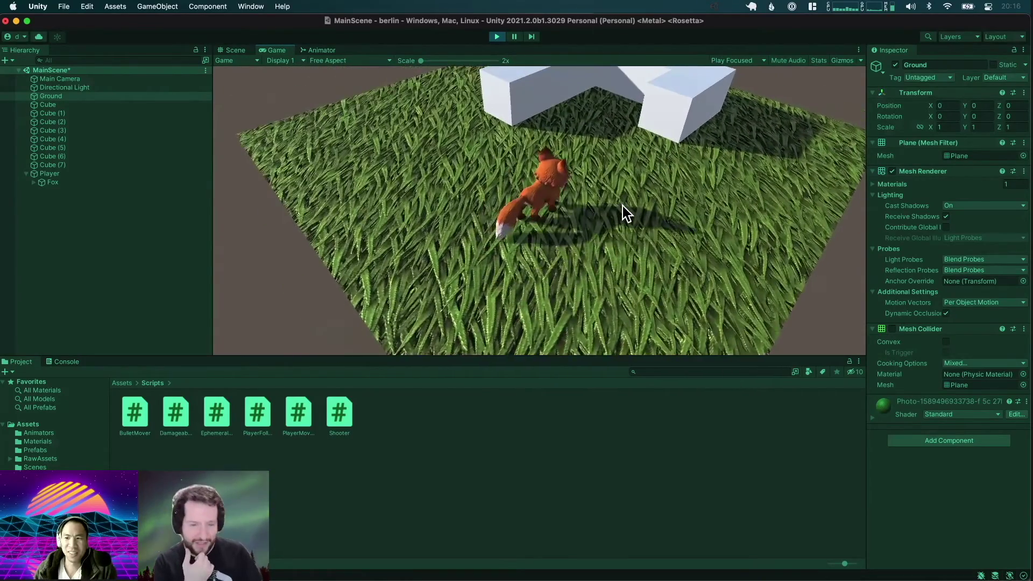
pyautogui.press('a')
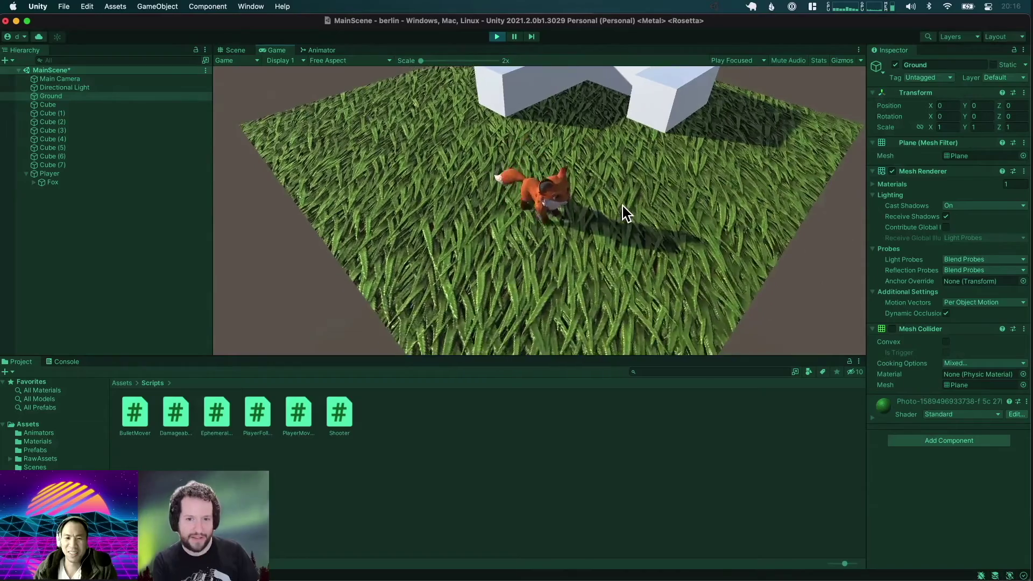
pyautogui.press('w')
pyautogui.press('s')
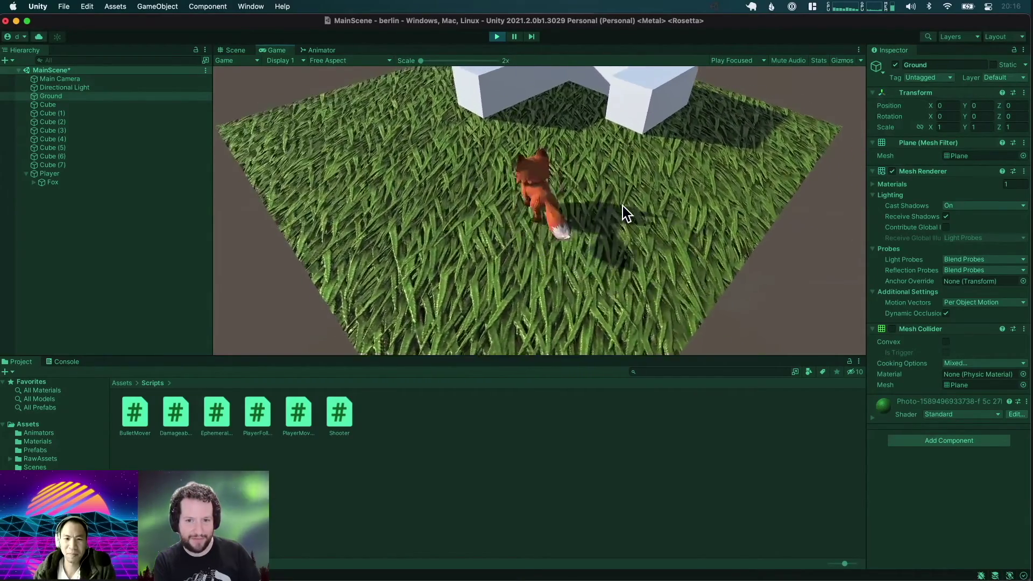
pyautogui.press('w')
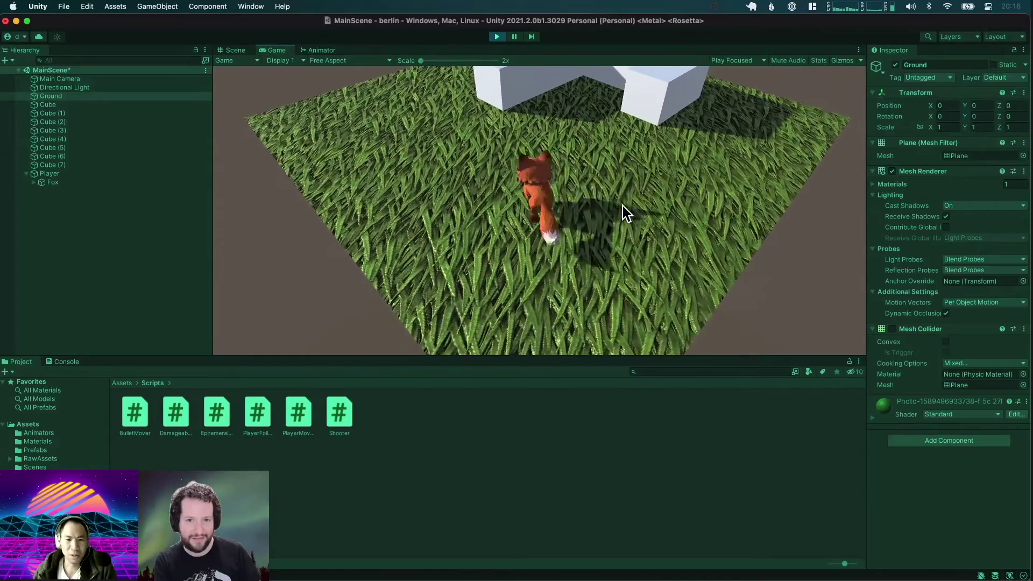
pyautogui.press('s')
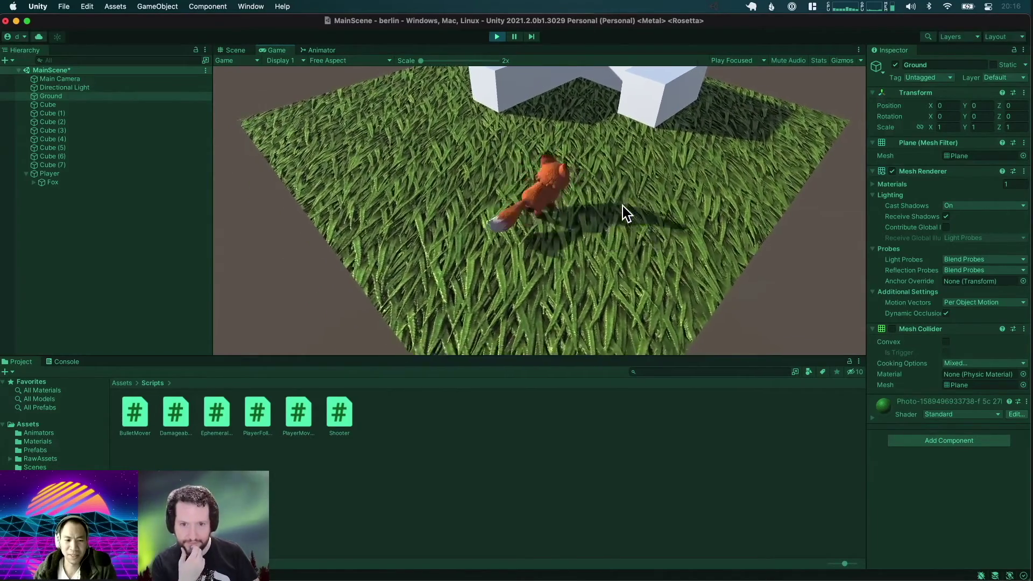
pyautogui.press('w')
pyautogui.press('d')
pyautogui.press('w')
pyautogui.press('d')
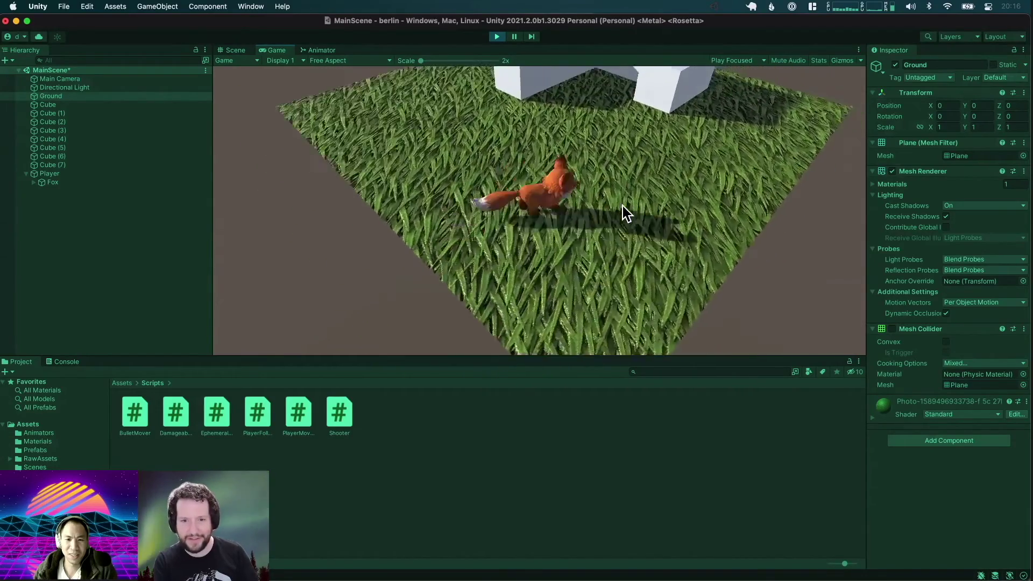
pyautogui.press('w')
pyautogui.press('d')
pyautogui.press('s')
pyautogui.press('w')
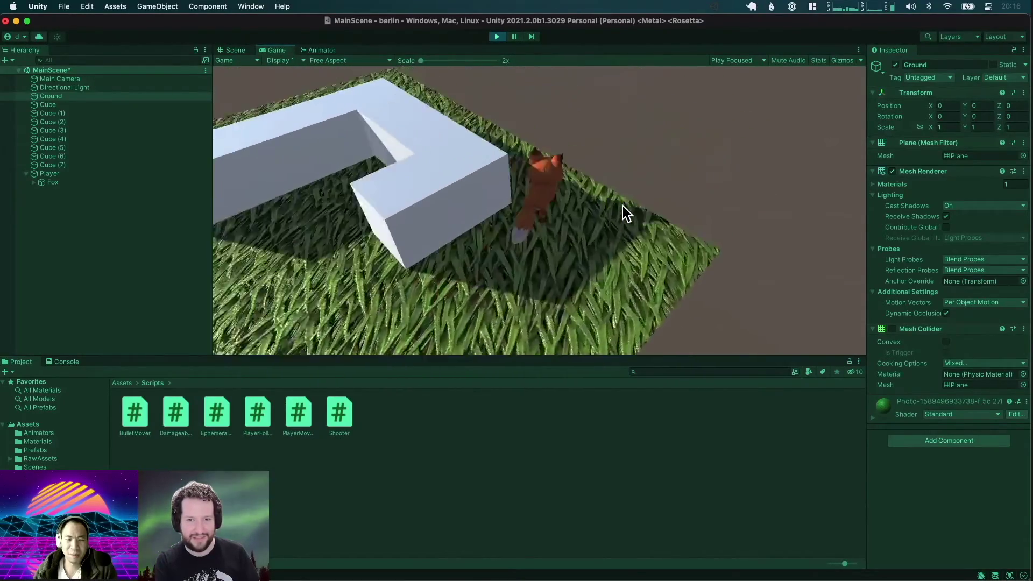
pyautogui.press('a')
pyautogui.press('s')
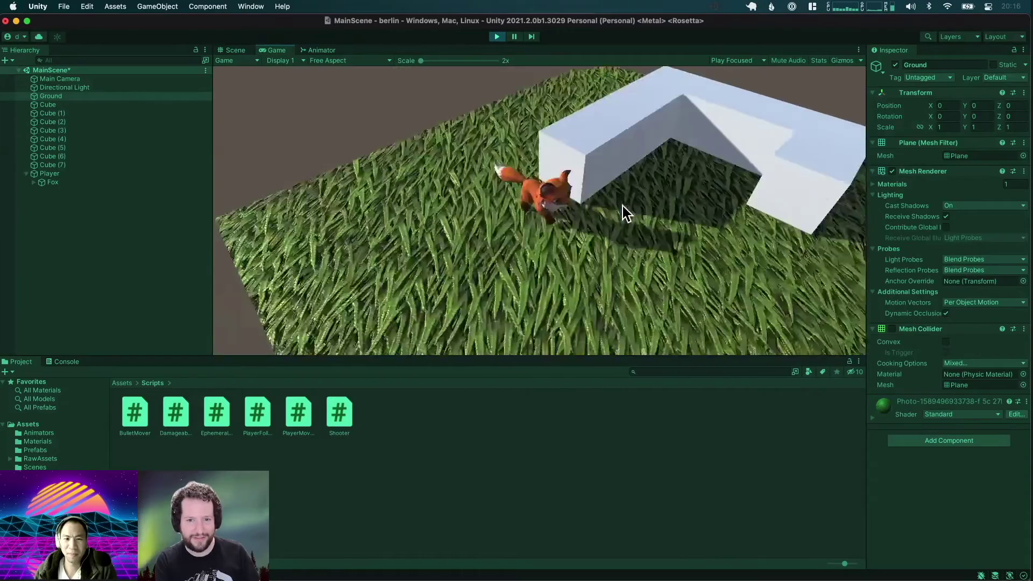
pyautogui.press('a')
pyautogui.press('w')
pyautogui.press('s')
pyautogui.press('d')
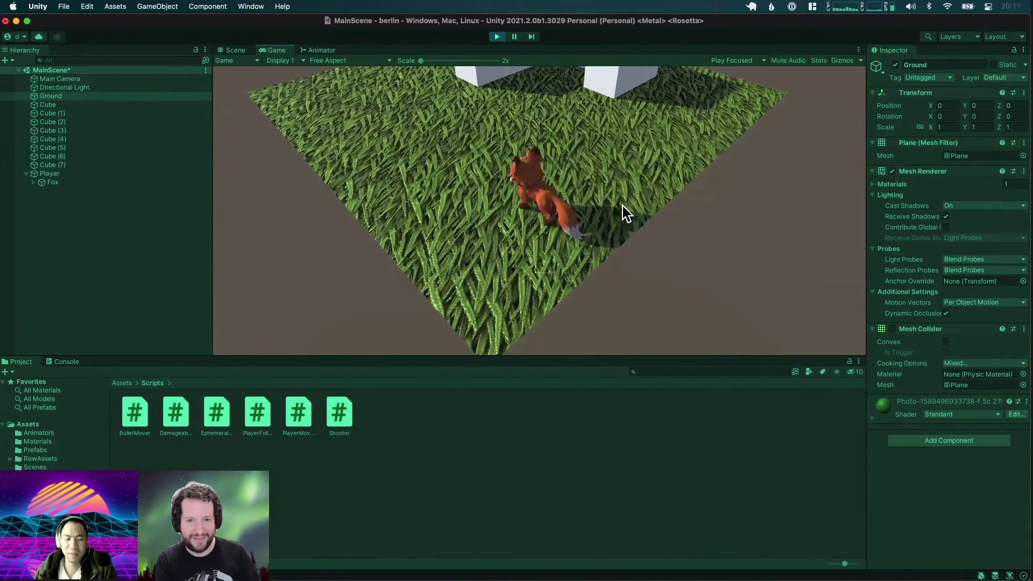
pyautogui.press('d')
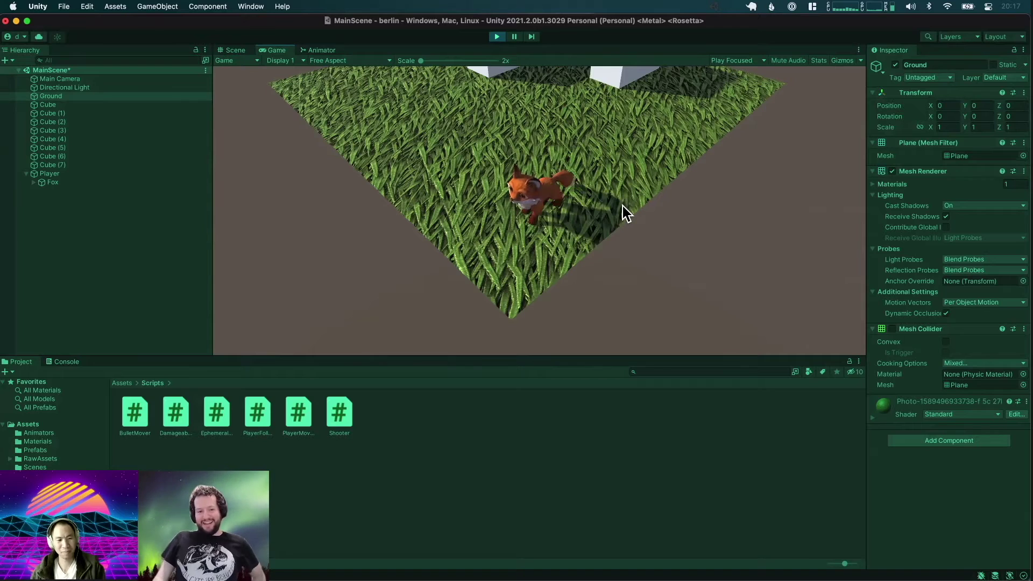
pyautogui.press('super+s')
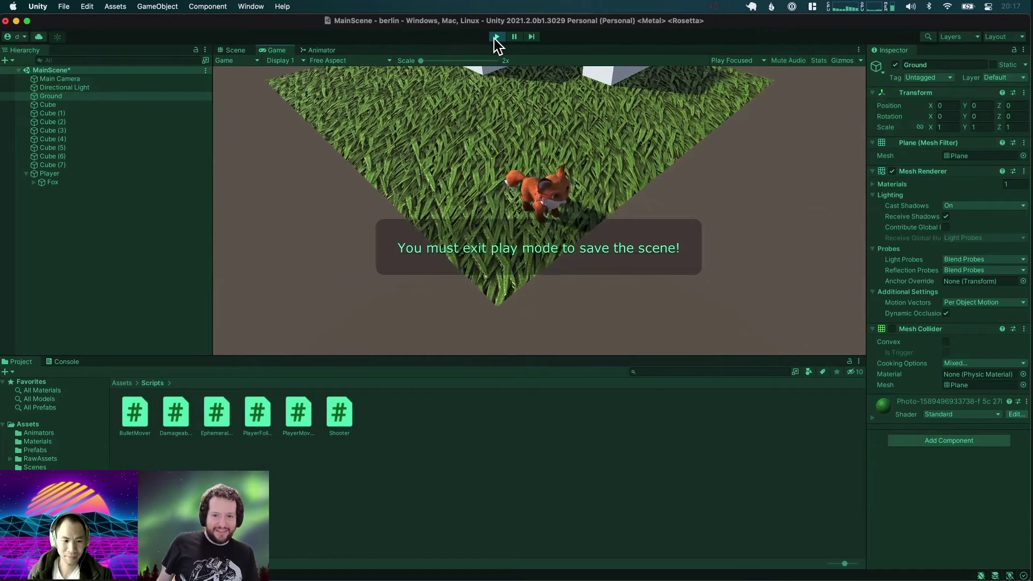
# Stop Play mode and return to lines 14–16 of PlayerMover.cs in VS Code
pyautogui.click(496, 37)
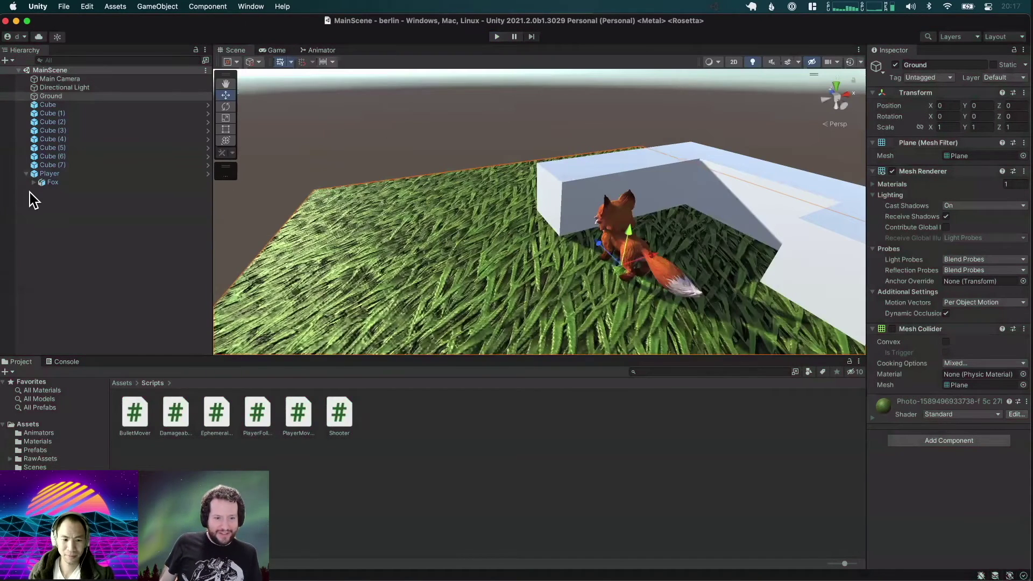
pyautogui.press('super+Tab')
pyautogui.click(210, 266)
pyautogui.click(282, 278)
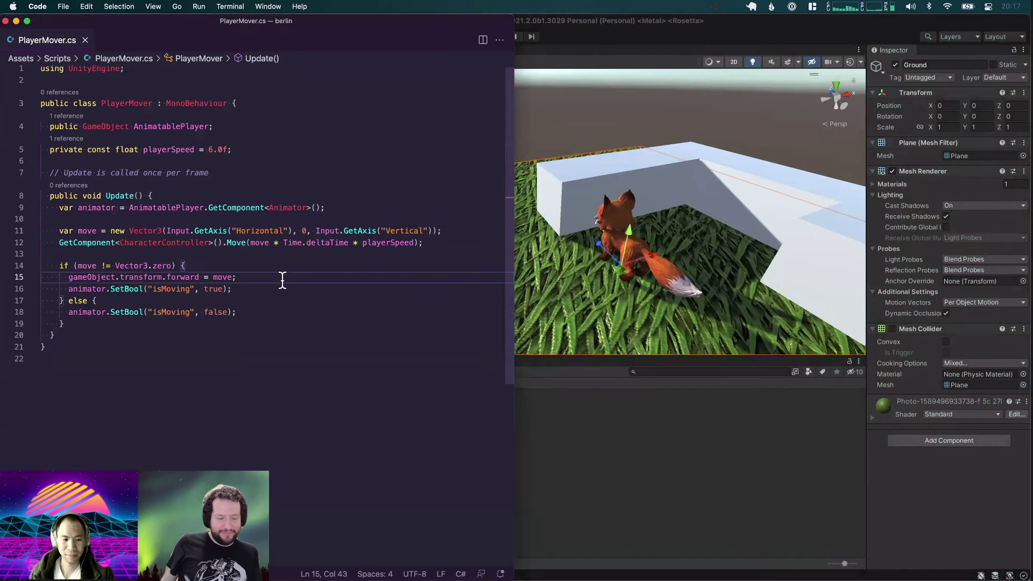
pyautogui.click(275, 288)
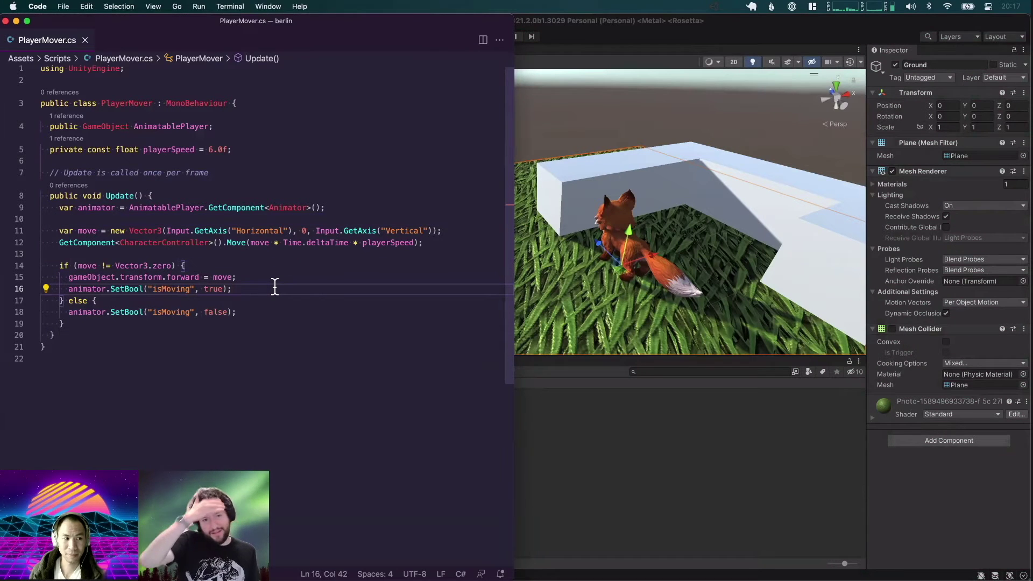
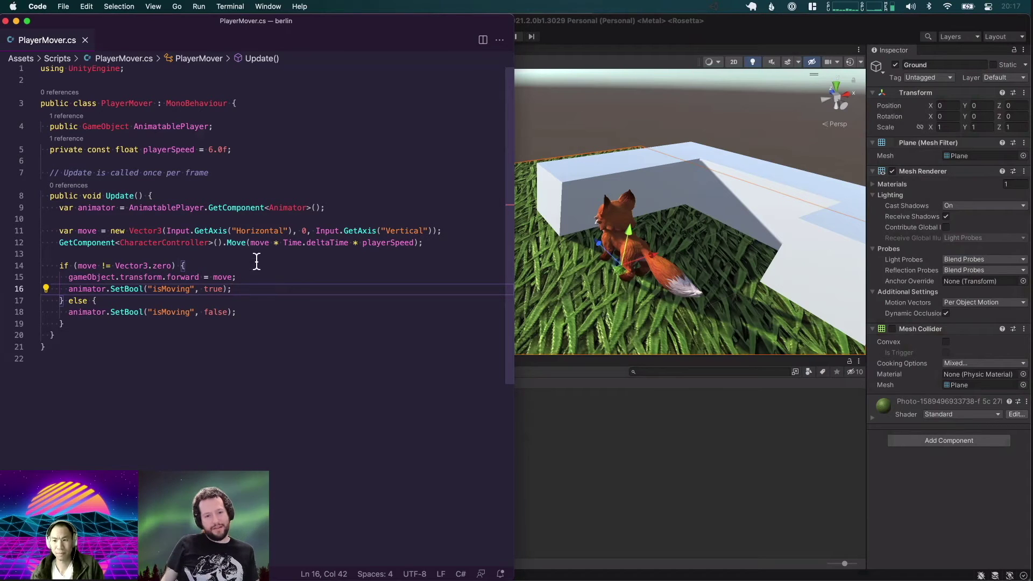
# Select the input and movement lines, then the Input.GetAxis("Horizontal") call in PlayerMover.cs
pyautogui.moveTo(205, 236); pyautogui.dragTo(21, 228)
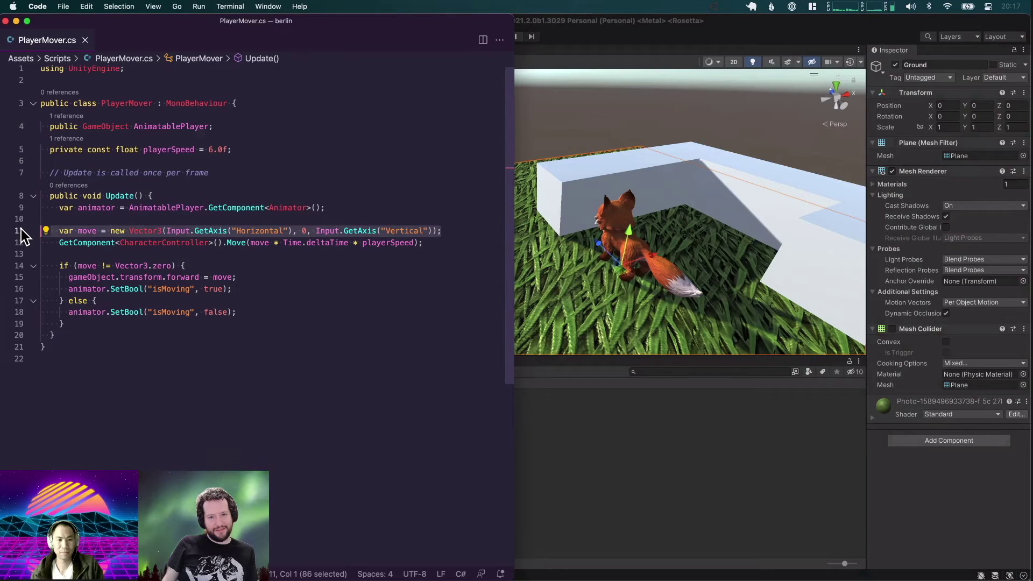
pyautogui.click(266, 216)
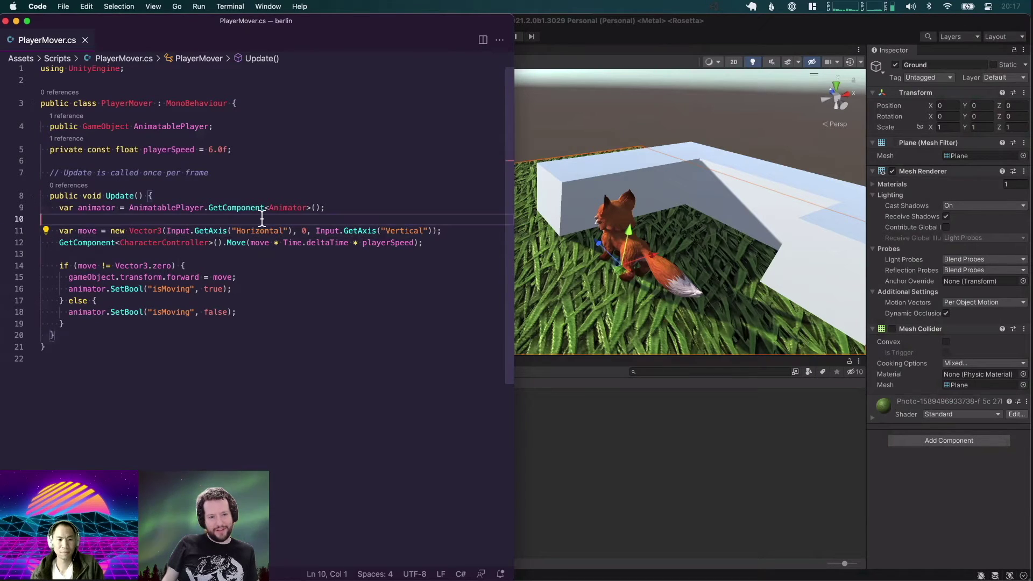
pyautogui.moveTo(166, 231); pyautogui.dragTo(290, 230)
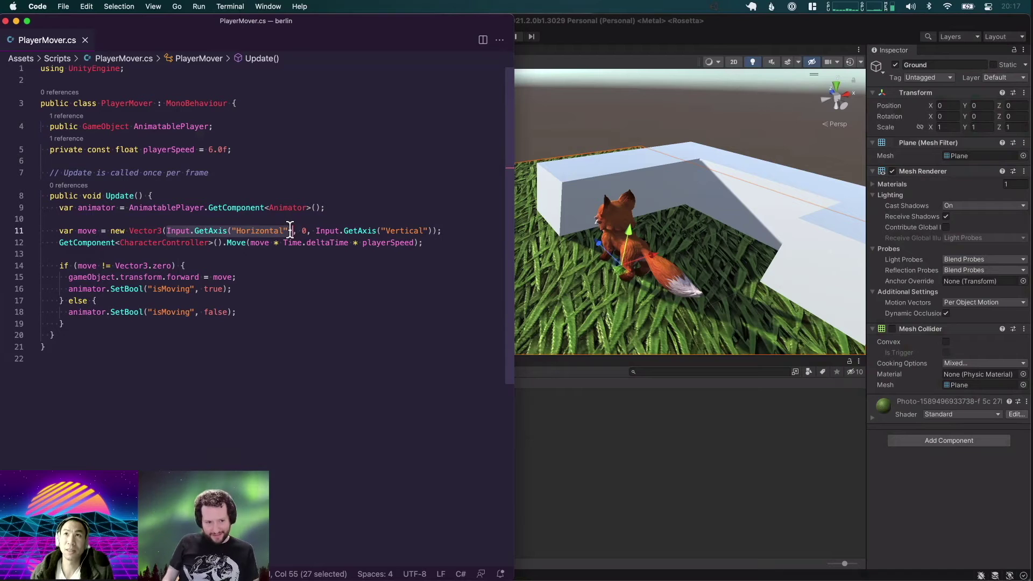
# Delete the half-typed Debug.log line after the Move call, save PlayerMover.cs, and return to Unity
pyautogui.click(430, 242)
pyautogui.press('Return')
pyautogui.press('Return')
pyautogui.write('Deby')
pyautogui.write('g.log(')
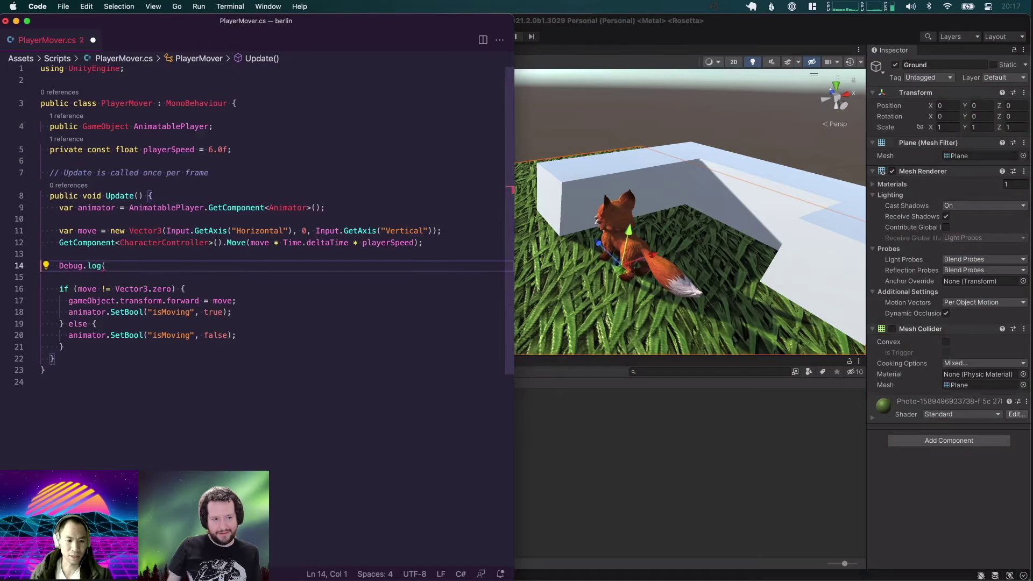
pyautogui.press('super+BackSpace')
pyautogui.press('BackSpace')
pyautogui.press('super+s')
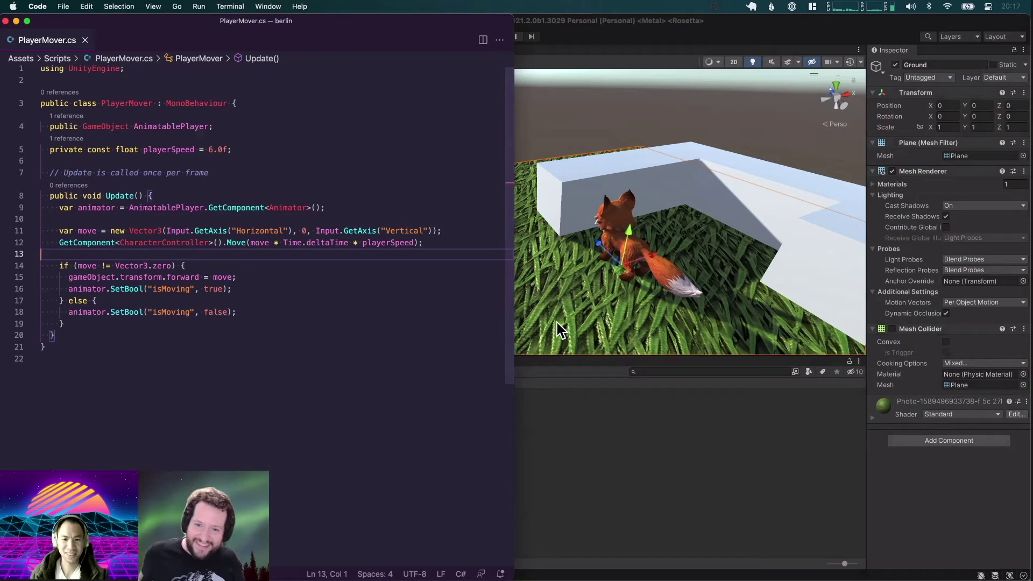
pyautogui.click(558, 22)
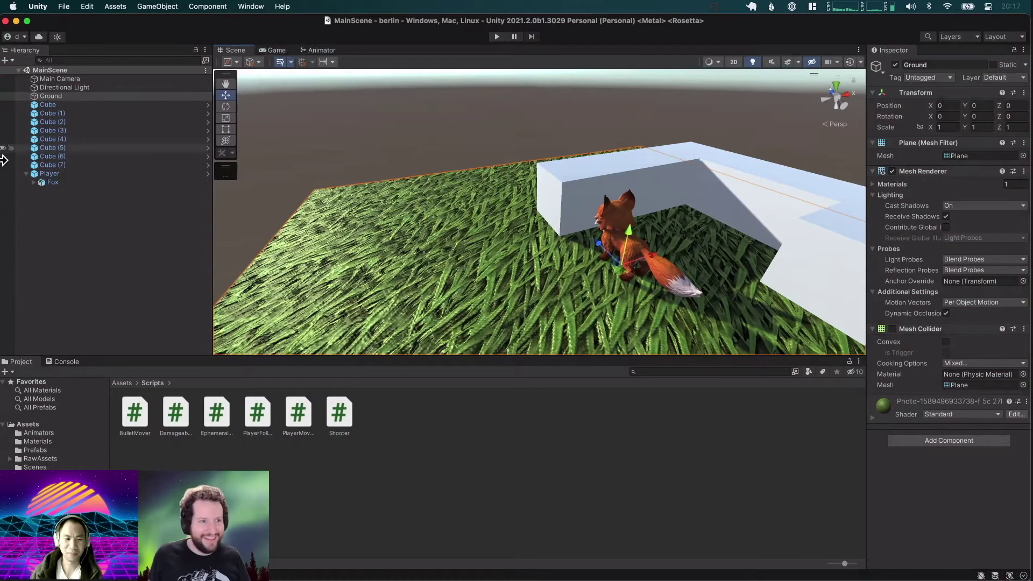
# Import all files of the Low-Poly Simple Nature Pack from the Package Manager
pyautogui.click(35, 467)
pyautogui.click(41, 458)
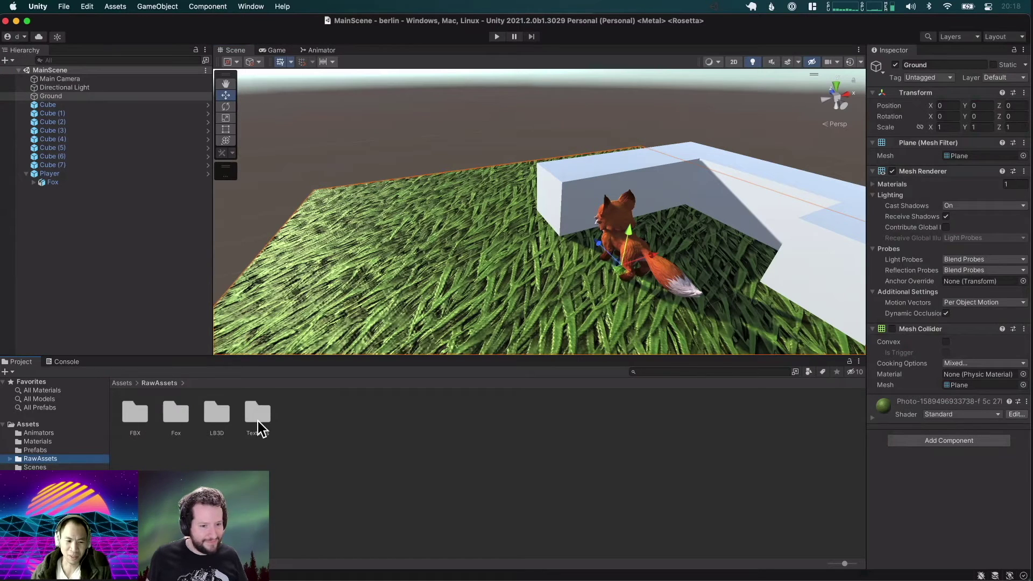
pyautogui.click(425, 433)
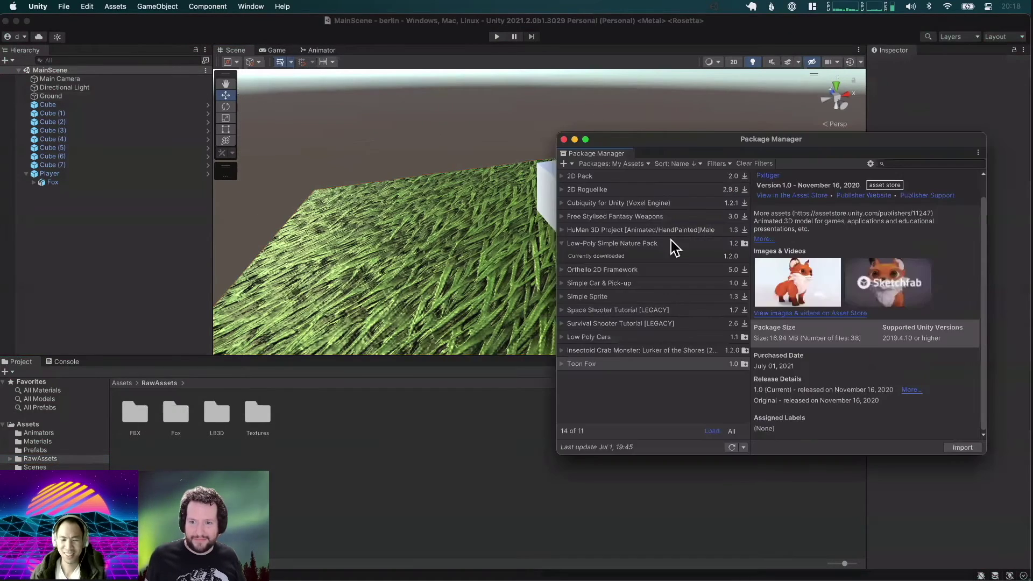
pyautogui.click(614, 257)
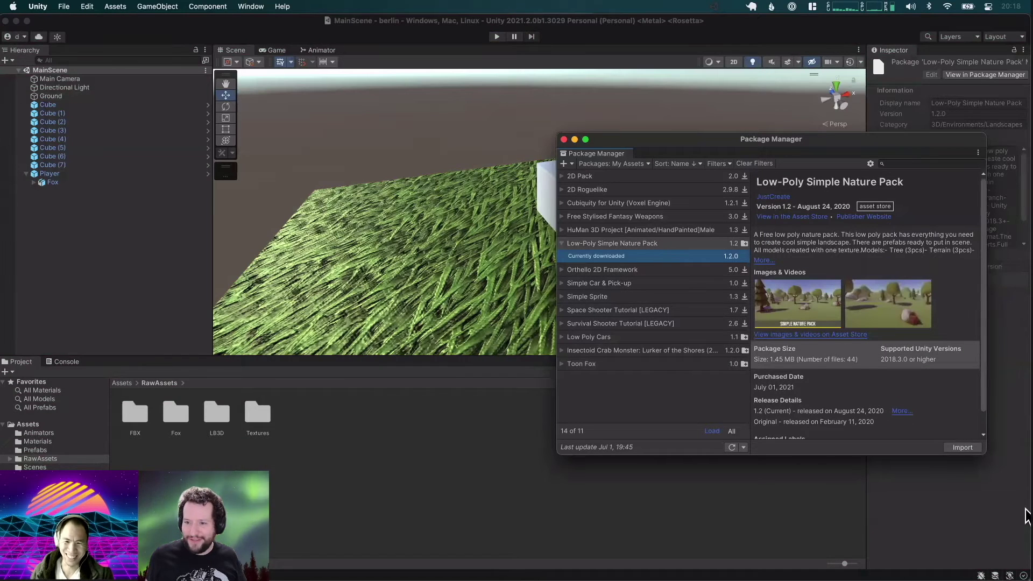
pyautogui.click(962, 449)
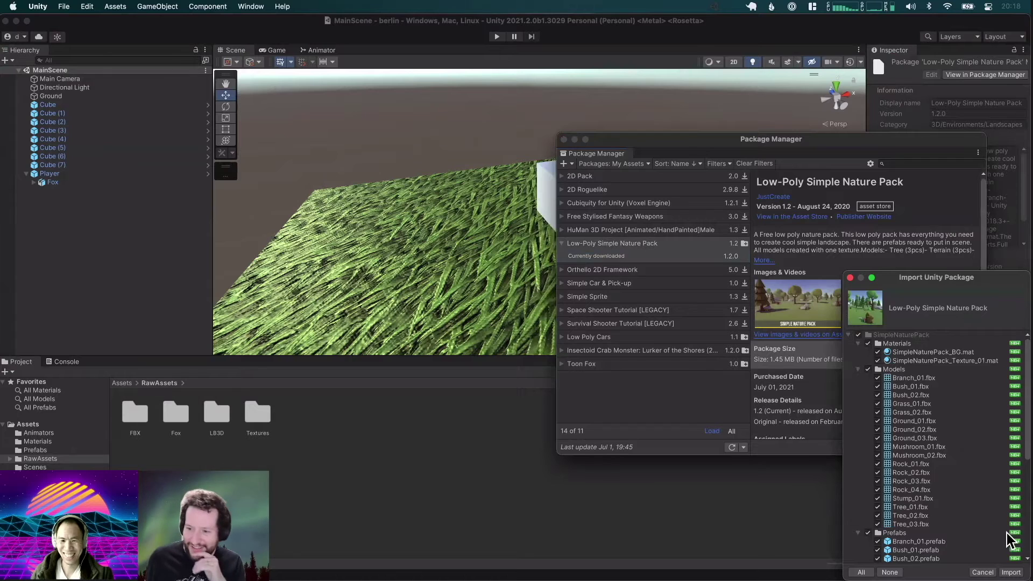
pyautogui.click(1011, 572)
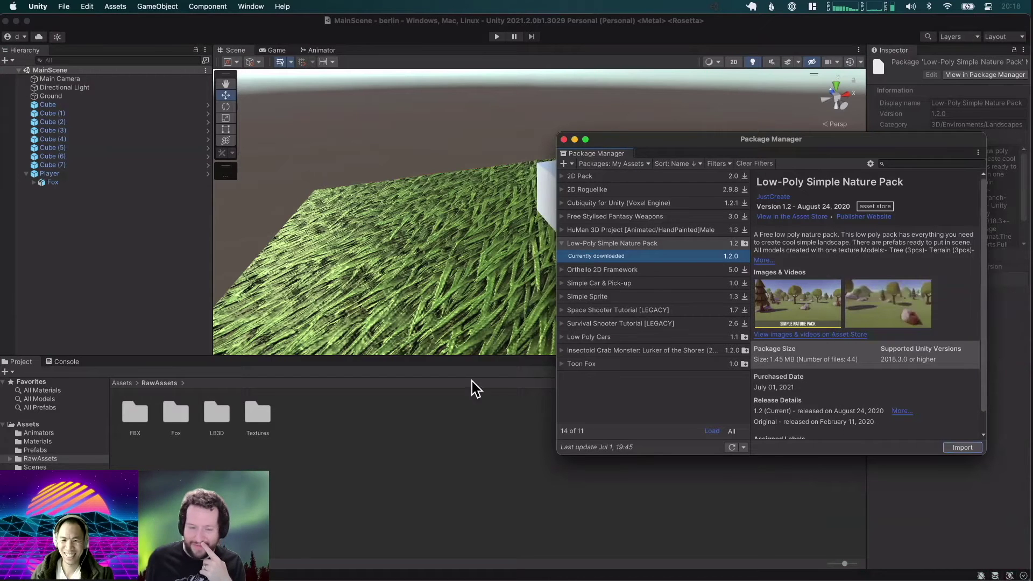
pyautogui.click(283, 455)
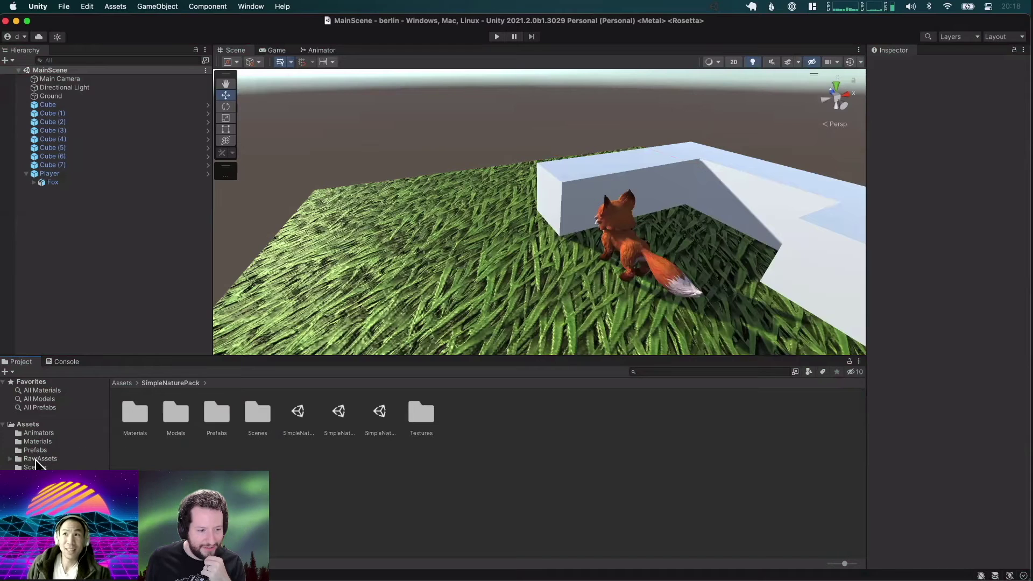
# Move the SimpleNaturePack folder into RawAssets, then inspect the Player and its Fox model
pyautogui.moveTo(30, 458); pyautogui.dragTo(32, 459)
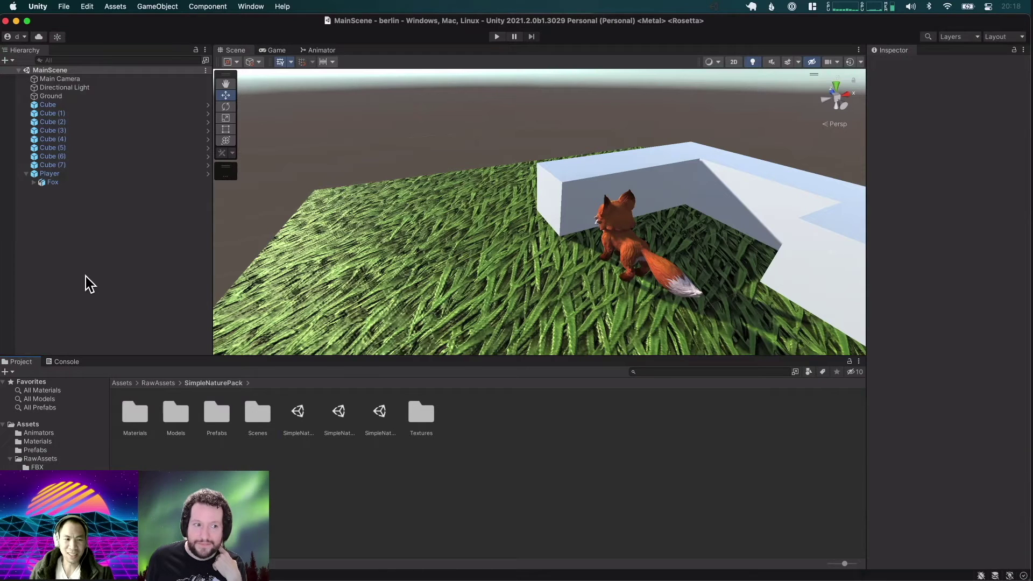
pyautogui.click(47, 174)
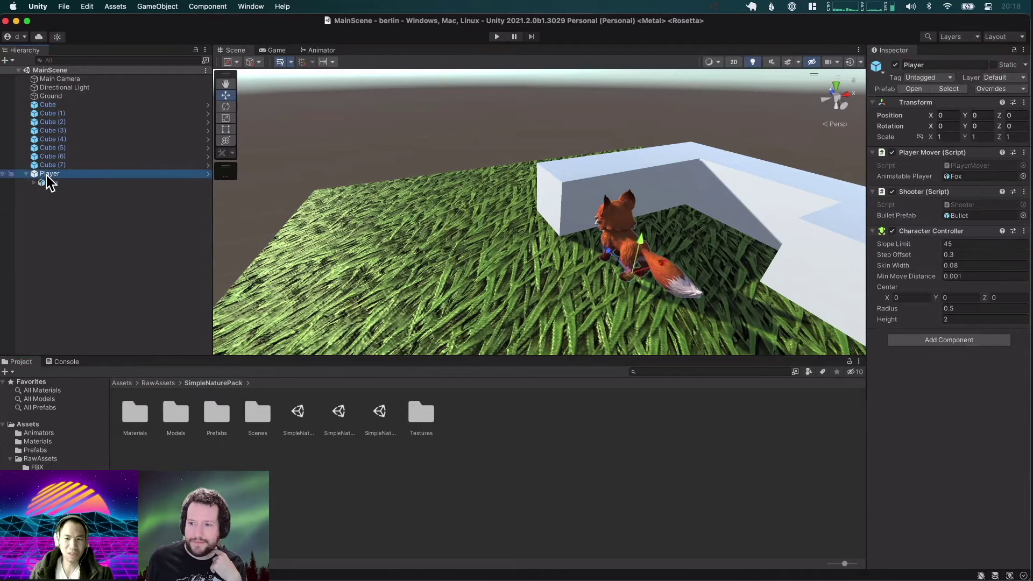
pyautogui.click(51, 182)
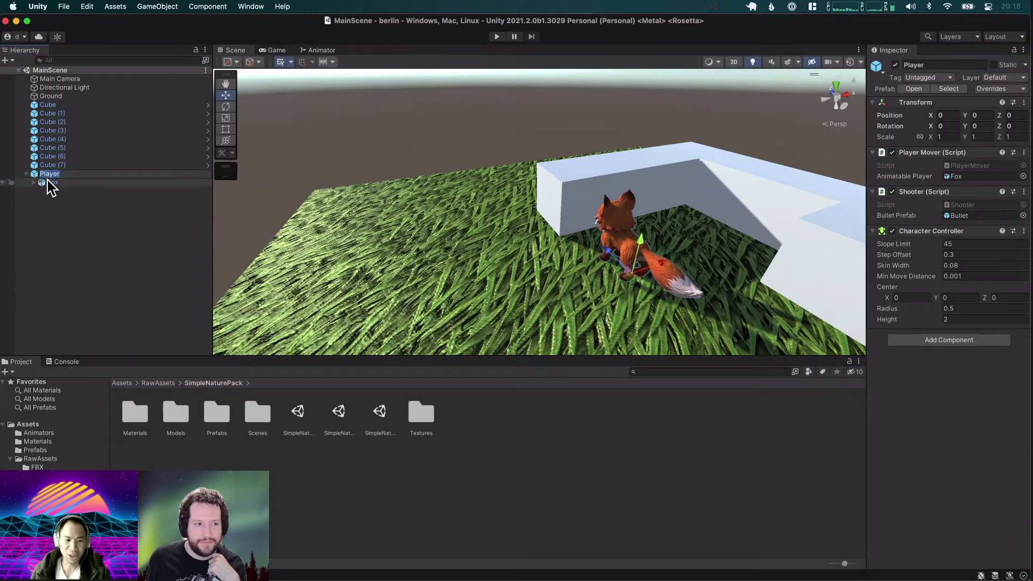
pyautogui.click(61, 172)
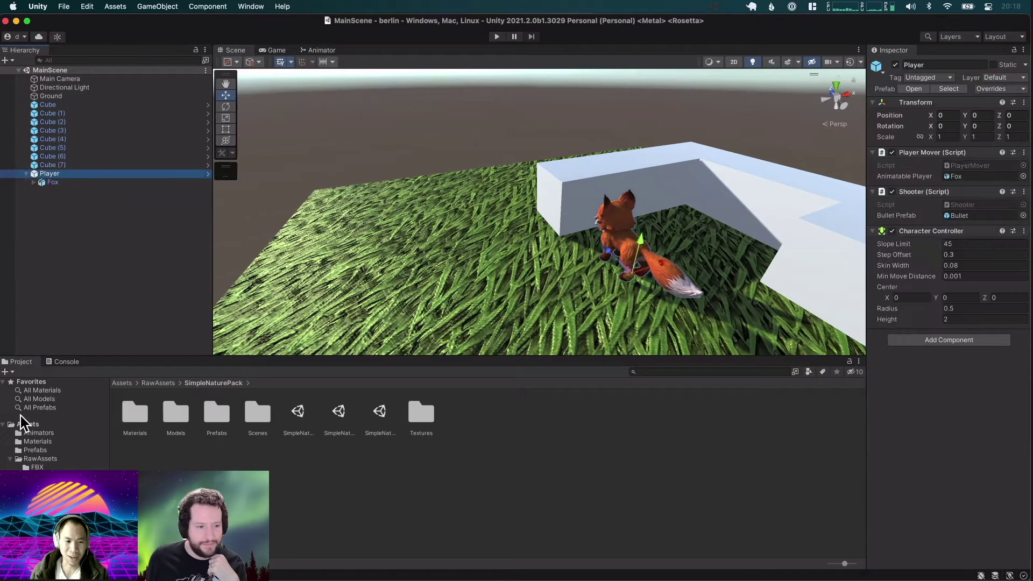
# Select the BulletHit prefab and open its floating particle editor, then move, enlarge, and close it
pyautogui.click(35, 450)
pyautogui.click(134, 413)
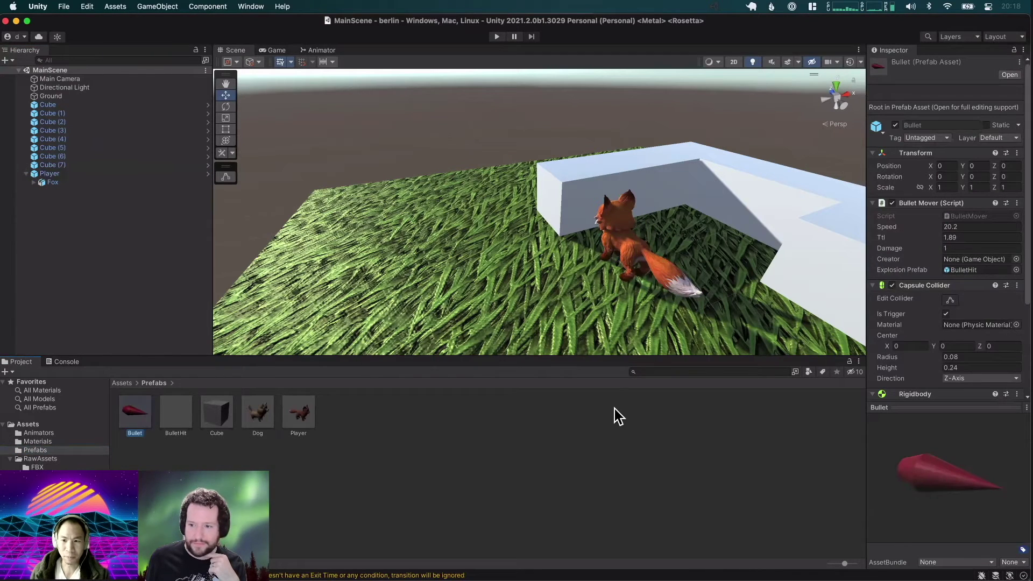
pyautogui.scroll(-3, 959, 279)
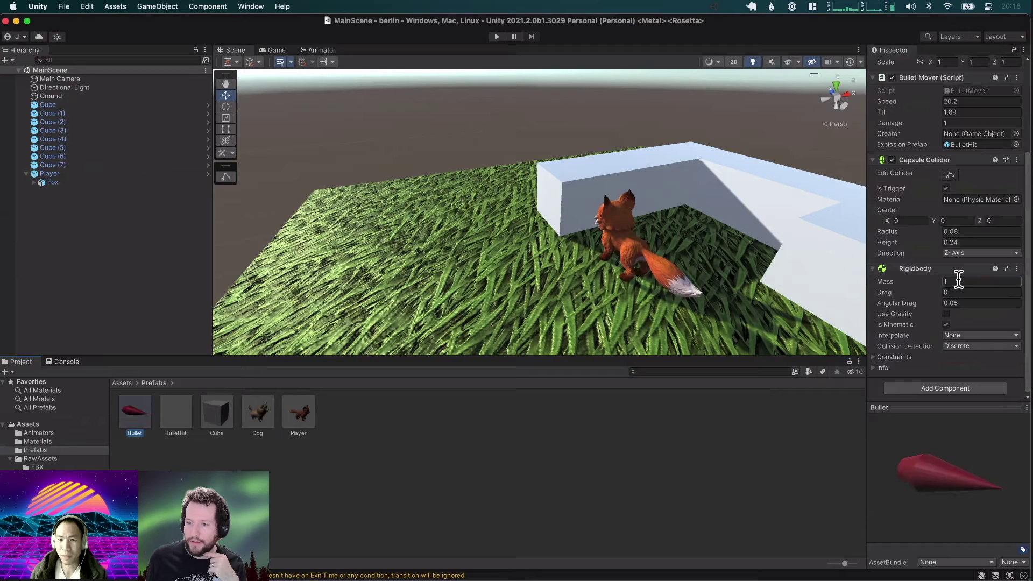
pyautogui.click(171, 413)
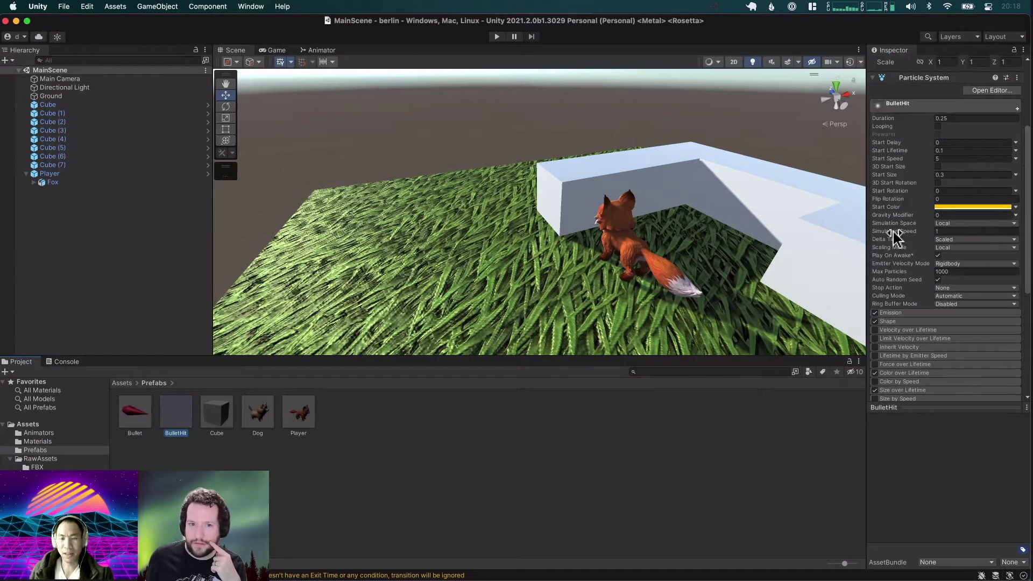
pyautogui.click(980, 89)
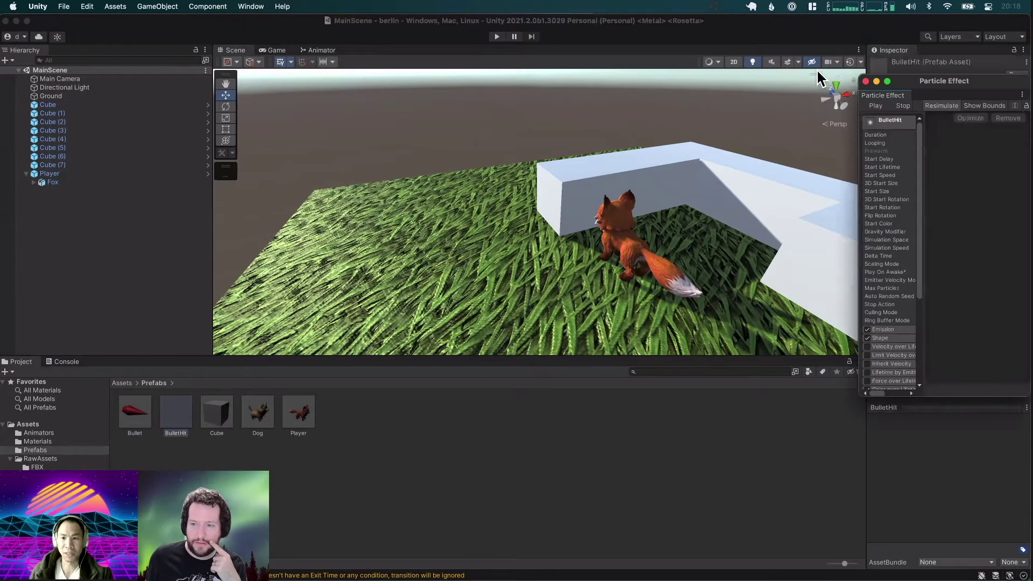
pyautogui.moveTo(902, 82); pyautogui.dragTo(479, 56)
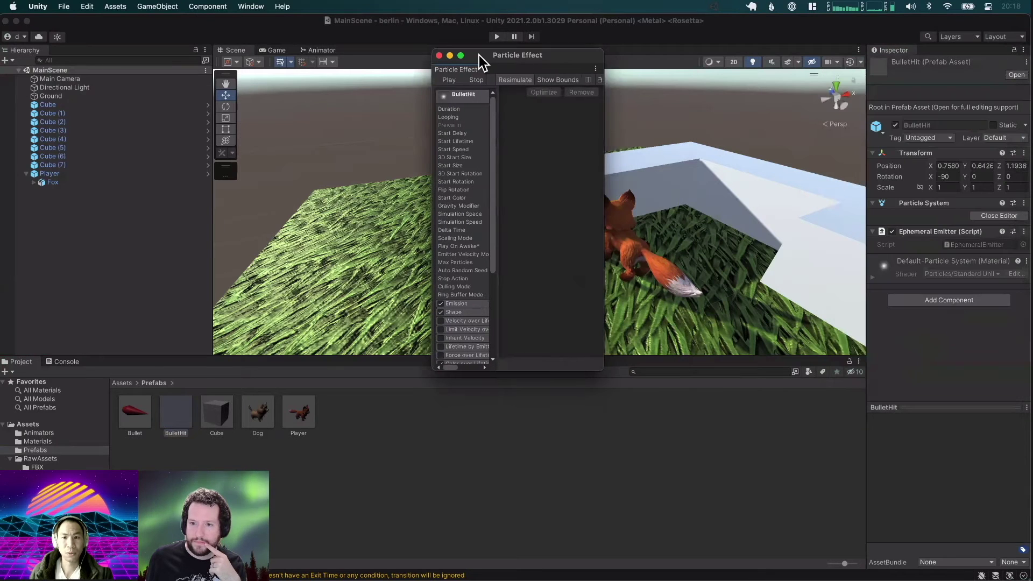
pyautogui.moveTo(627, 370); pyautogui.dragTo(913, 515)
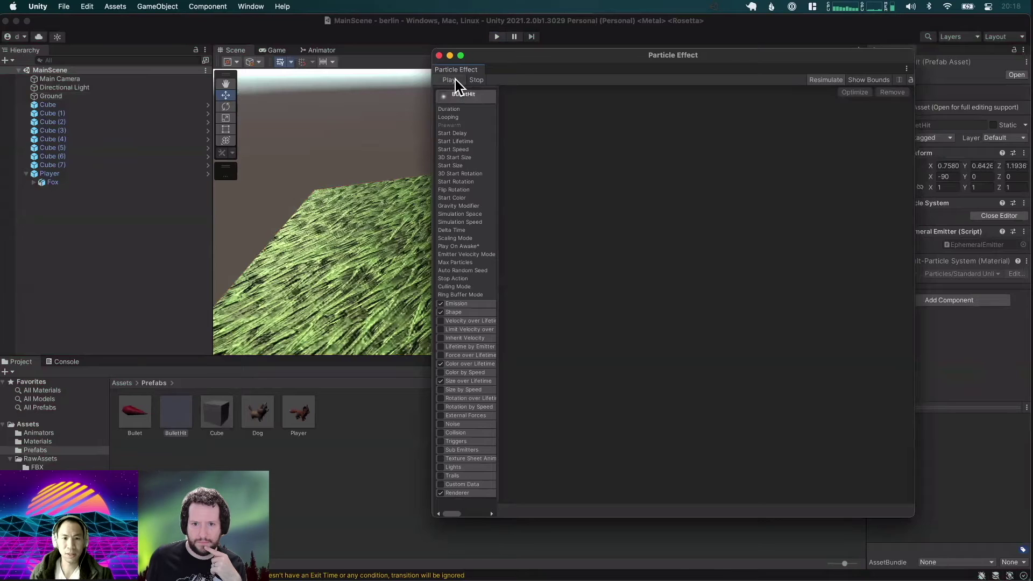
pyautogui.click(439, 55)
# Edit the BulletHit prefab with the particle editor docked beside the Inspector, resimulation off, and preview playing
pyautogui.doubleClick(165, 424)
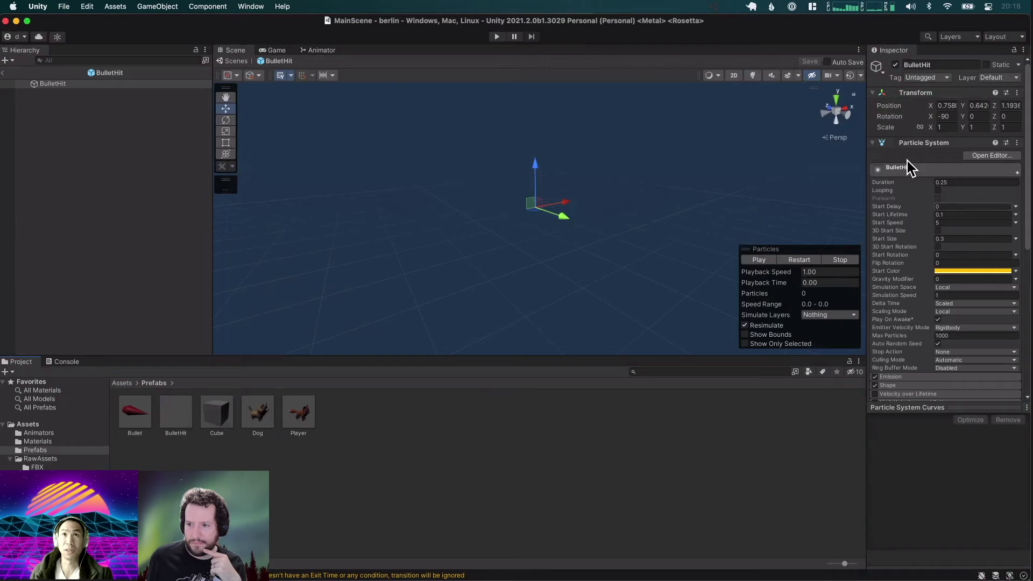
pyautogui.click(992, 156)
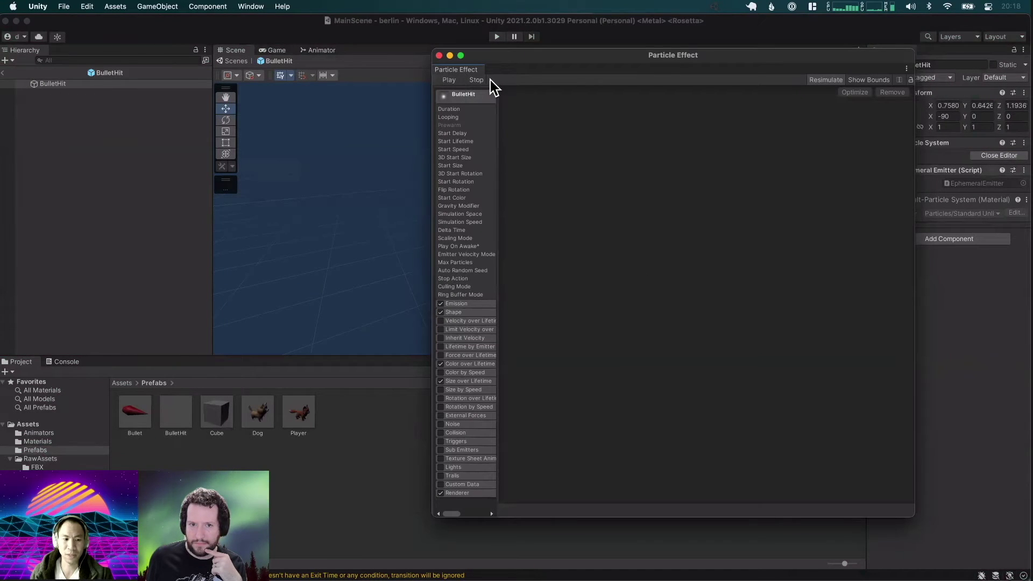
pyautogui.doubleClick(622, 55)
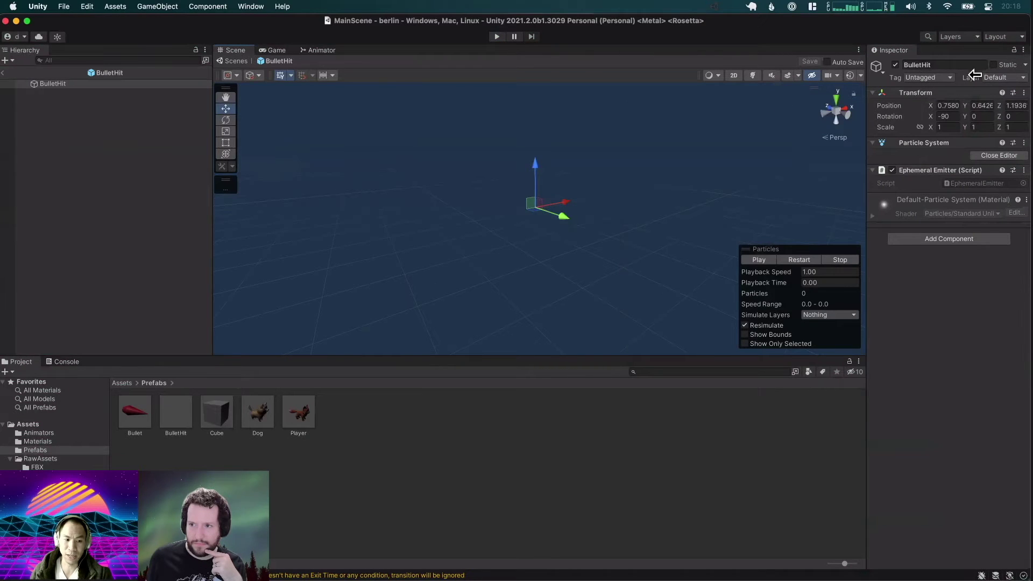
pyautogui.click(59, 84)
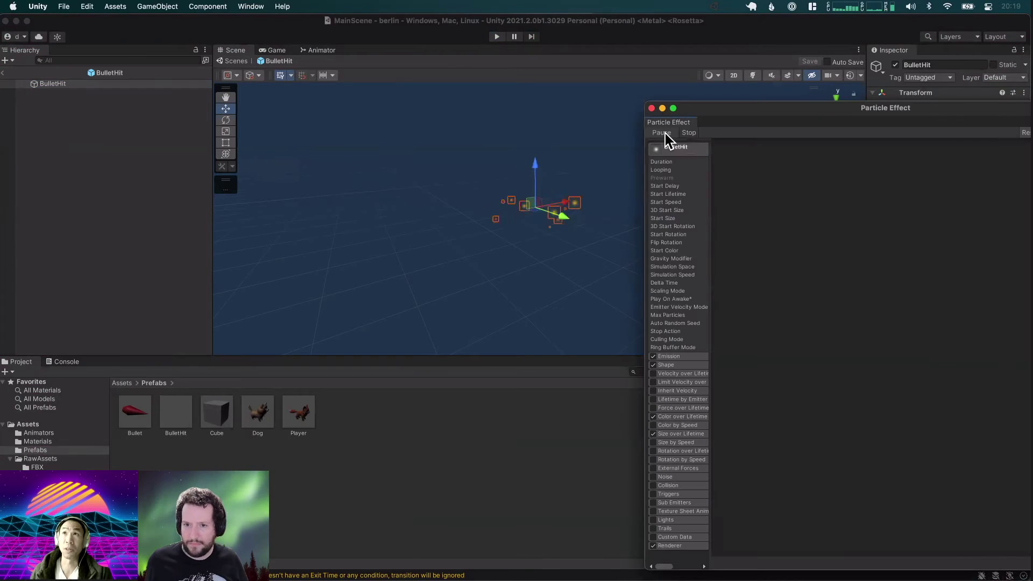
pyautogui.click(661, 133)
pyautogui.moveTo(642, 105); pyautogui.dragTo(932, 49)
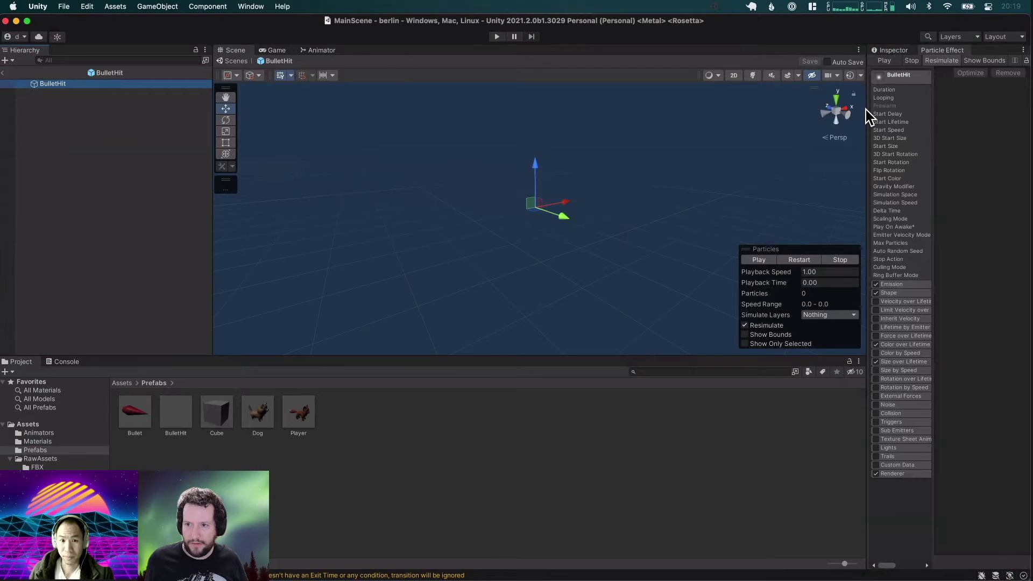
pyautogui.moveTo(866, 108); pyautogui.dragTo(735, 107)
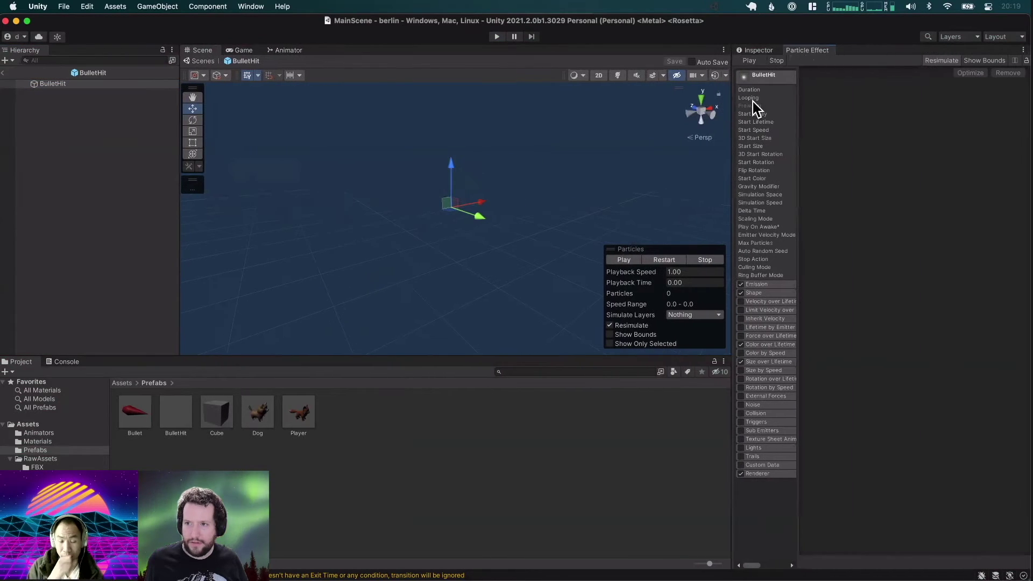
pyautogui.click(941, 60)
pyautogui.click(742, 61)
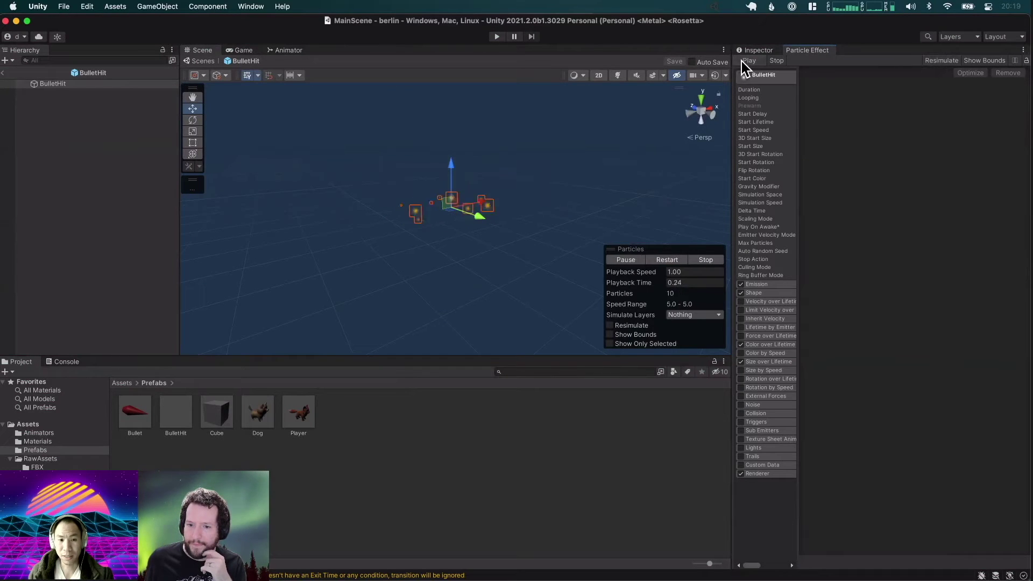
# Widen the particle editor's module column, then close the Particle Effect panel via its context menu
pyautogui.click(759, 50)
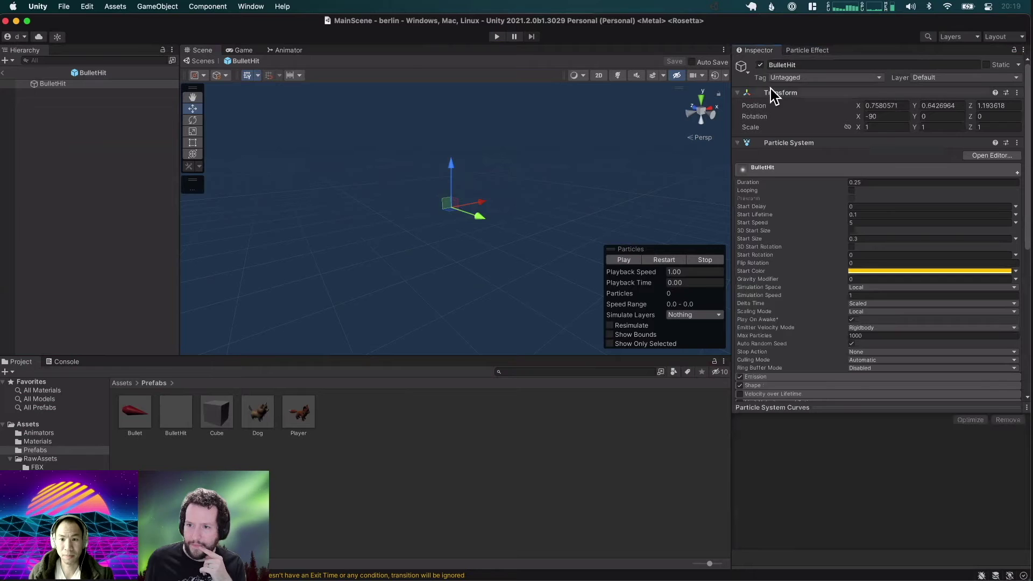
pyautogui.scroll(1, 807, 205)
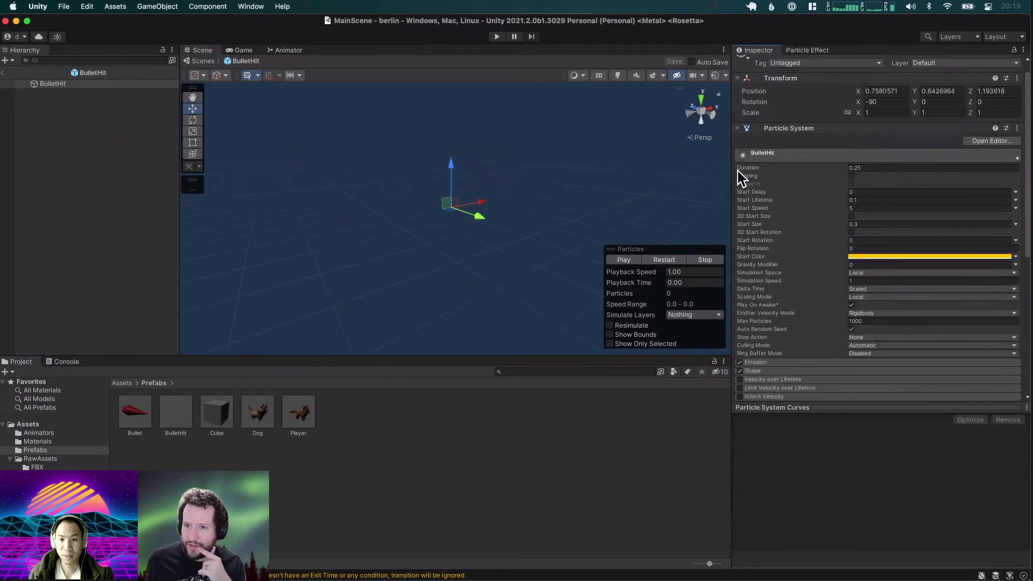
pyautogui.scroll(-4, 799, 277)
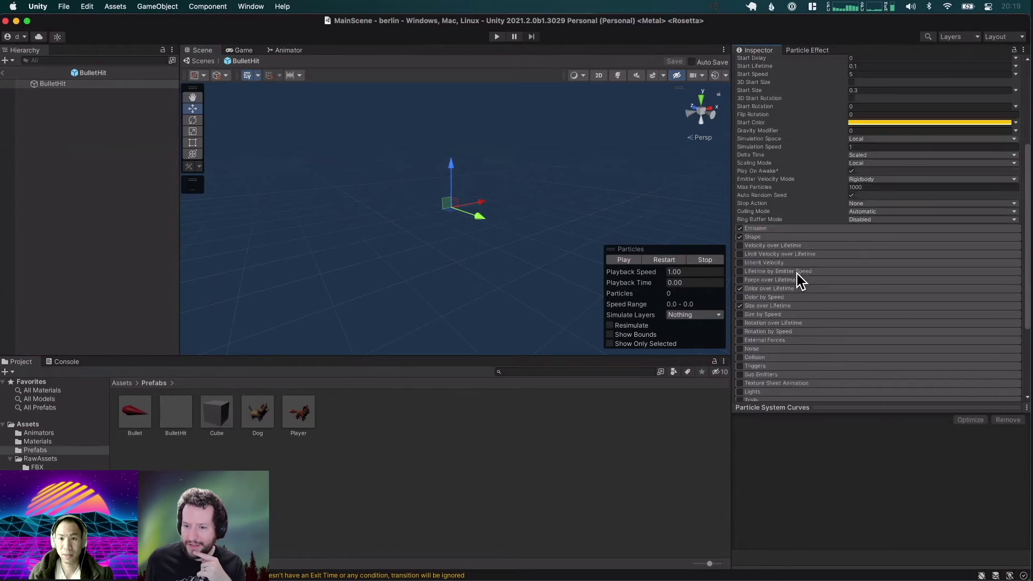
pyautogui.click(803, 50)
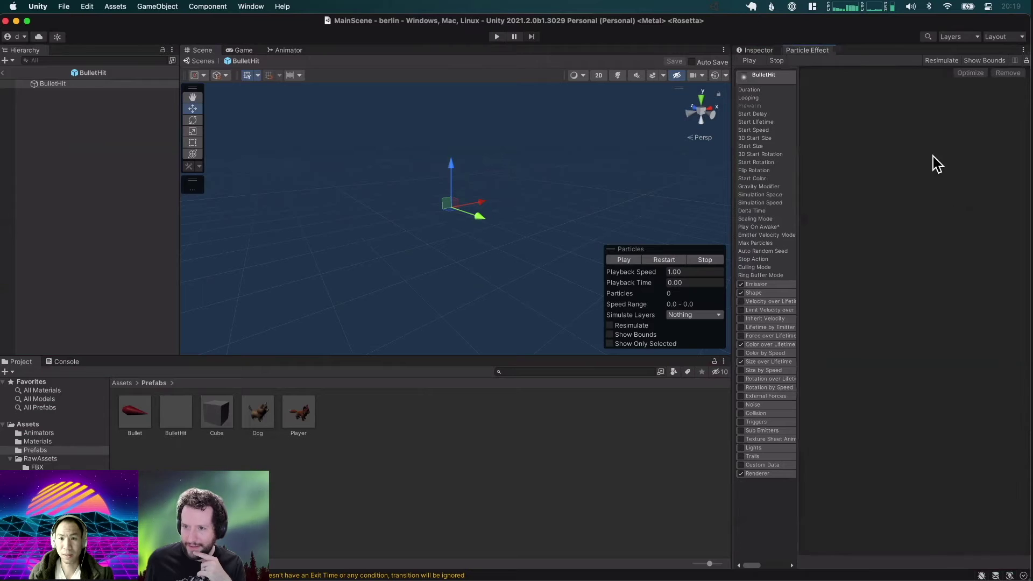
pyautogui.moveTo(795, 231); pyautogui.dragTo(1025, 250)
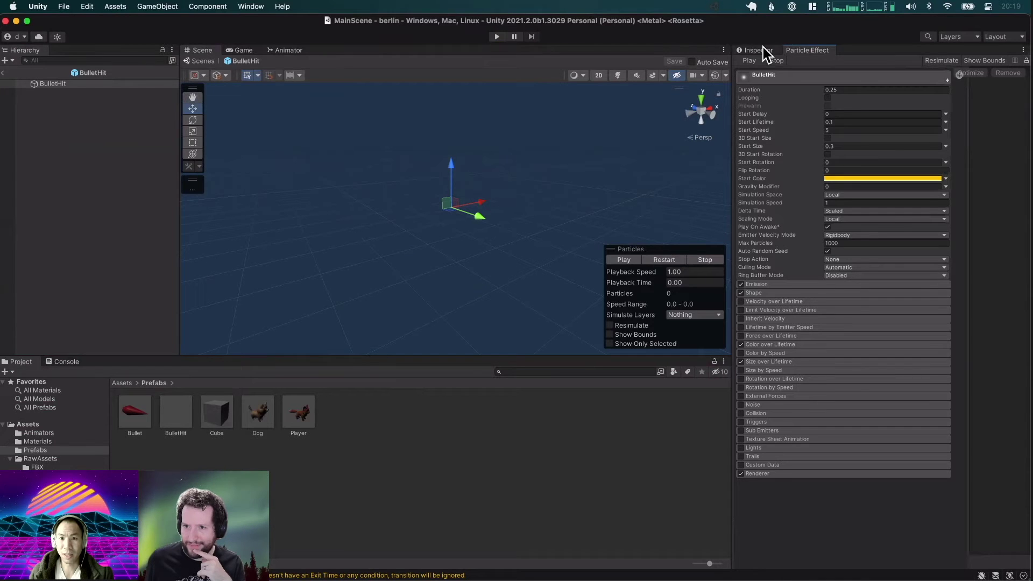
pyautogui.rightClick(817, 51)
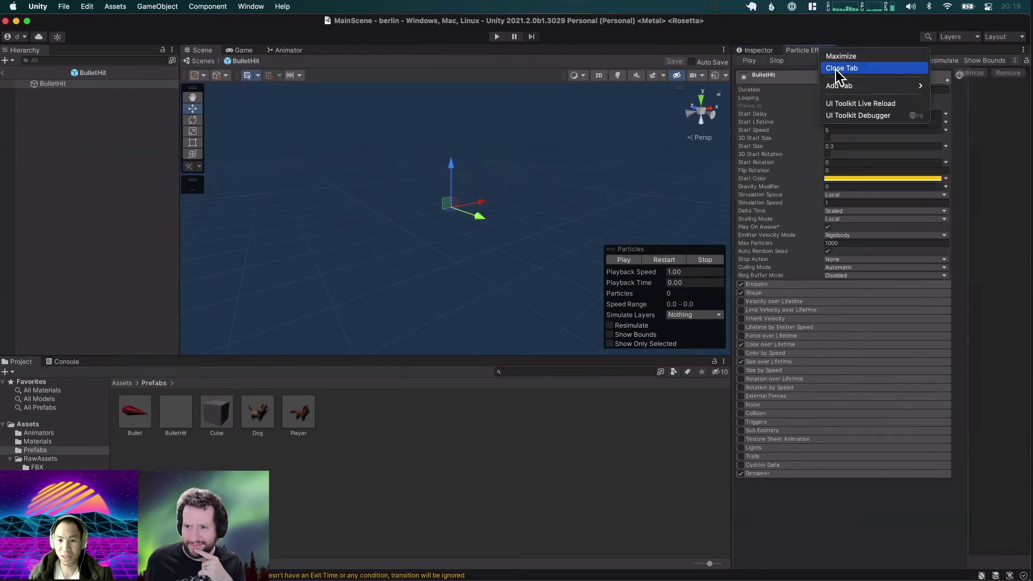
pyautogui.click(829, 68)
# Expand and collapse the Emission, Shape, Limit Velocity over Lifetime and Rotation by Speed modules
pyautogui.scroll(3, 874, 160)
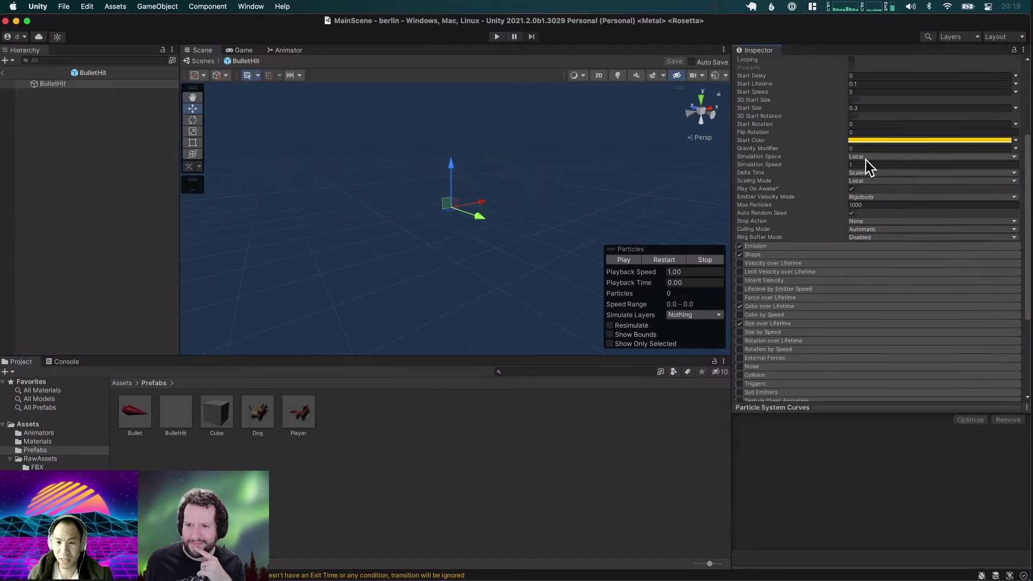
pyautogui.scroll(2, 839, 221)
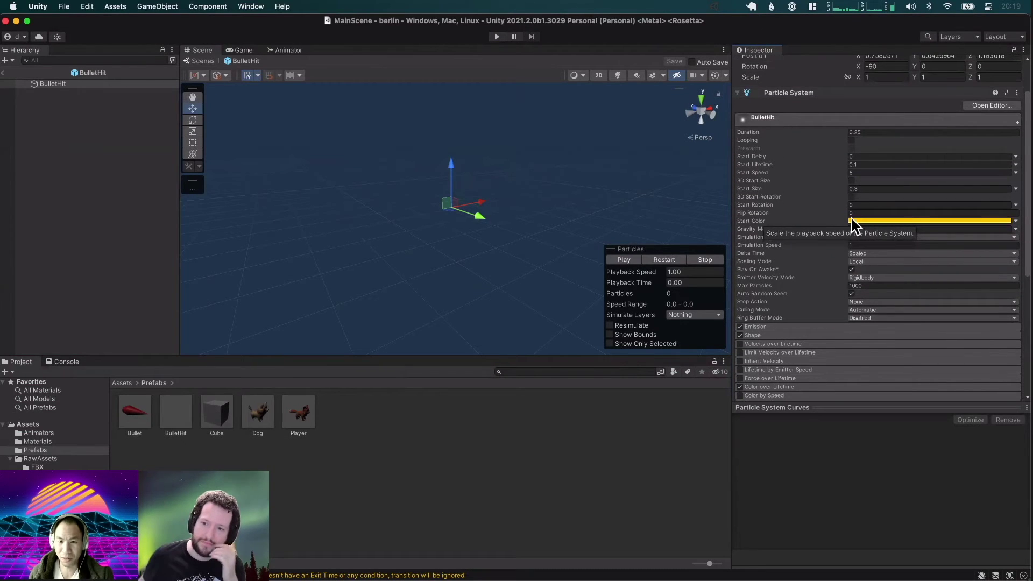
pyautogui.scroll(-2, 829, 288)
pyautogui.click(869, 268)
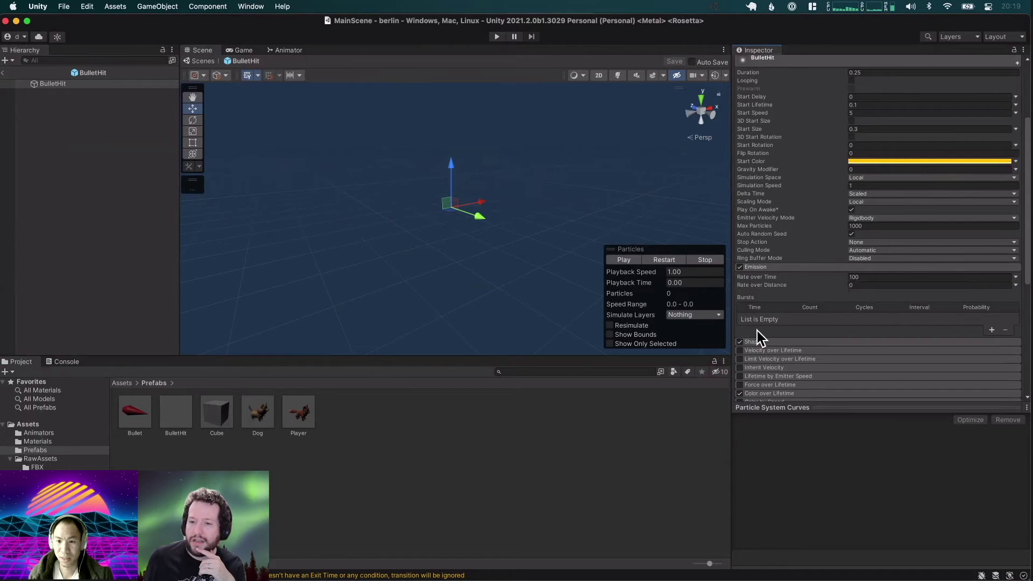
pyautogui.click(769, 342)
pyautogui.scroll(-3, 861, 336)
pyautogui.scroll(1, 789, 181)
pyautogui.click(798, 190)
pyautogui.click(809, 198)
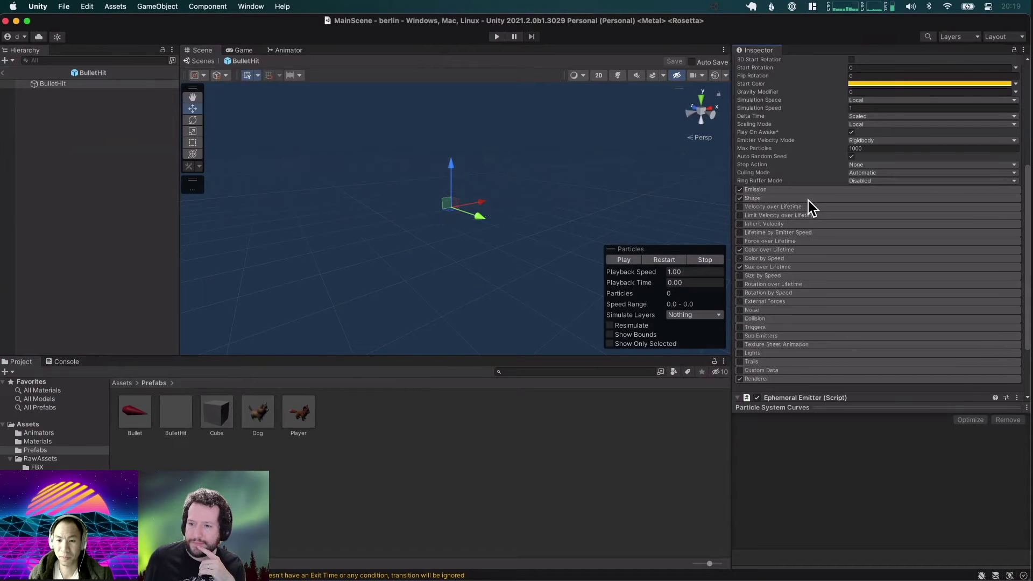
pyautogui.click(826, 216)
pyautogui.click(828, 215)
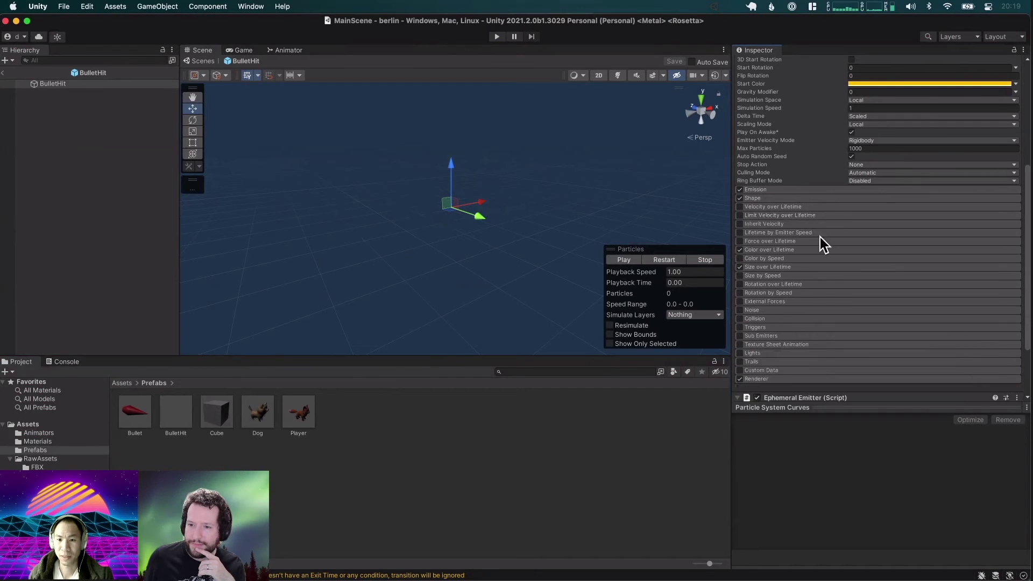
pyautogui.click(813, 292)
pyautogui.click(813, 293)
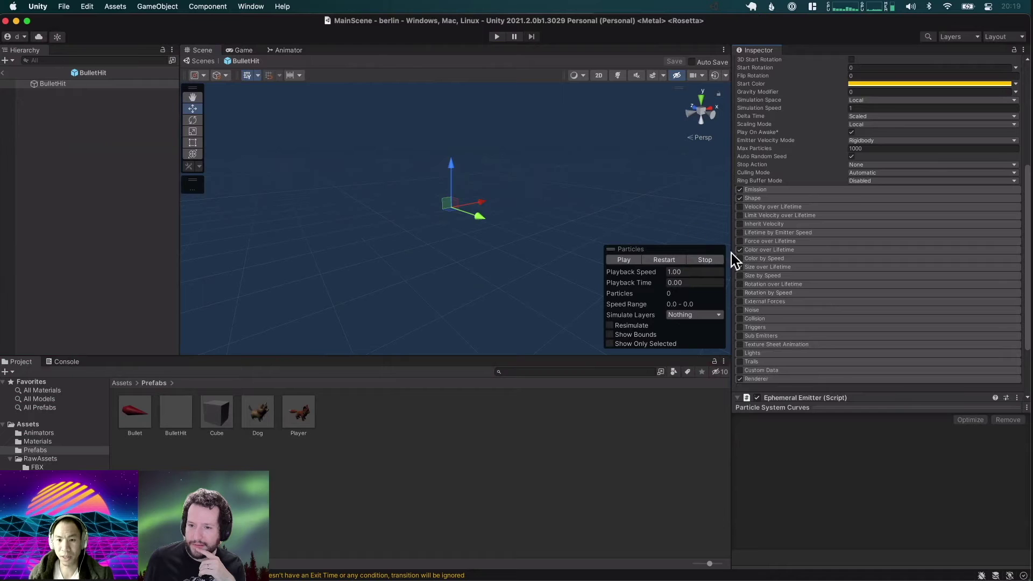
pyautogui.scroll(4, 847, 199)
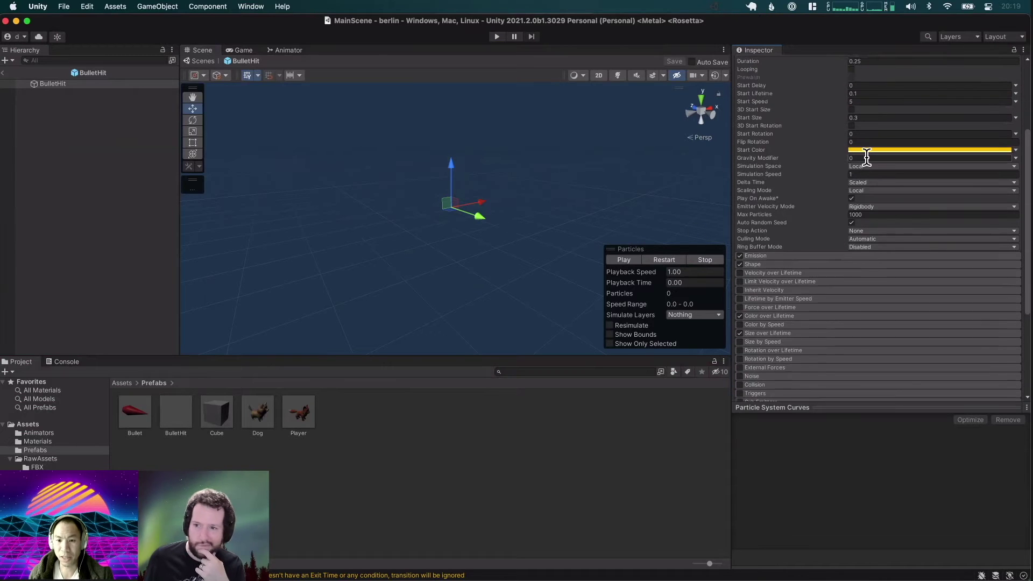
# Check the yellow Start Color, expand Color over Lifetime, and test the hit effect in Play mode
pyautogui.click(873, 150)
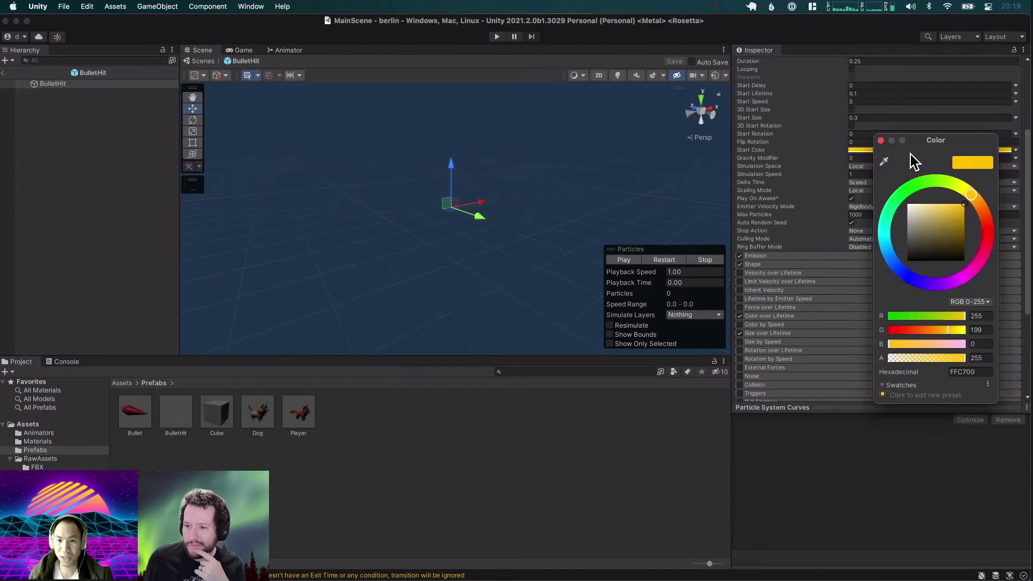
pyautogui.click(880, 140)
pyautogui.click(816, 317)
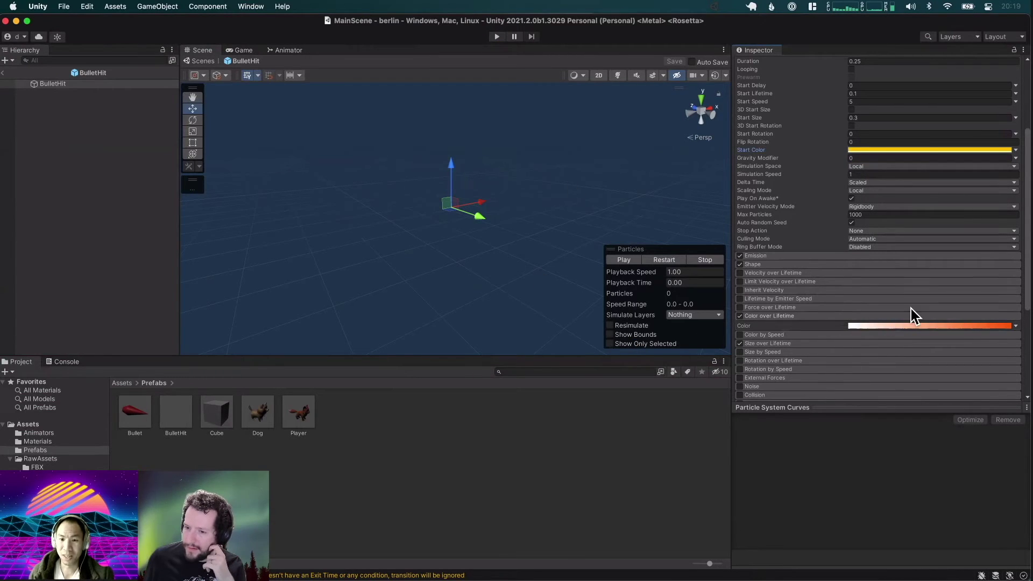
pyautogui.click(495, 37)
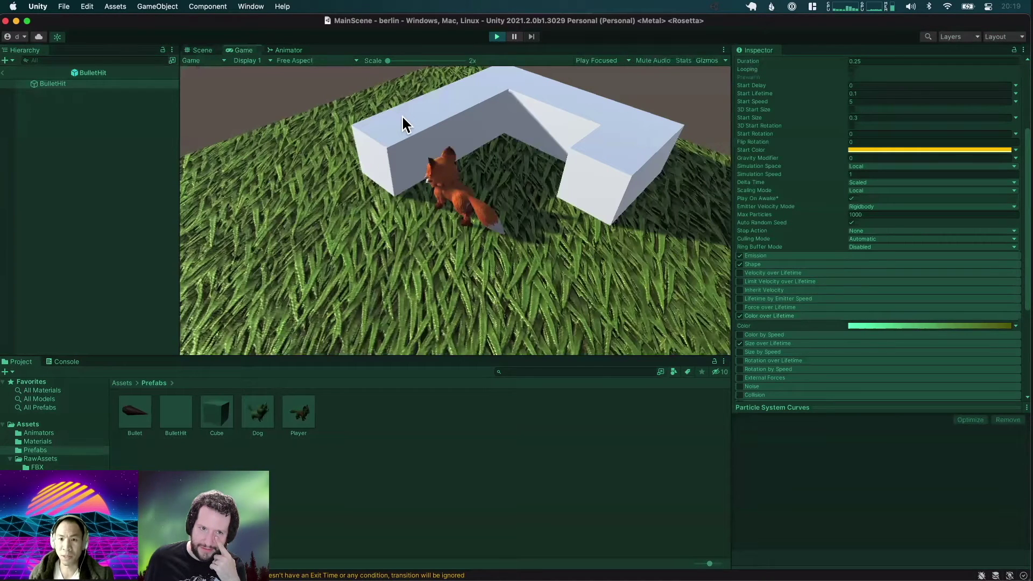
pyautogui.press('super+p')
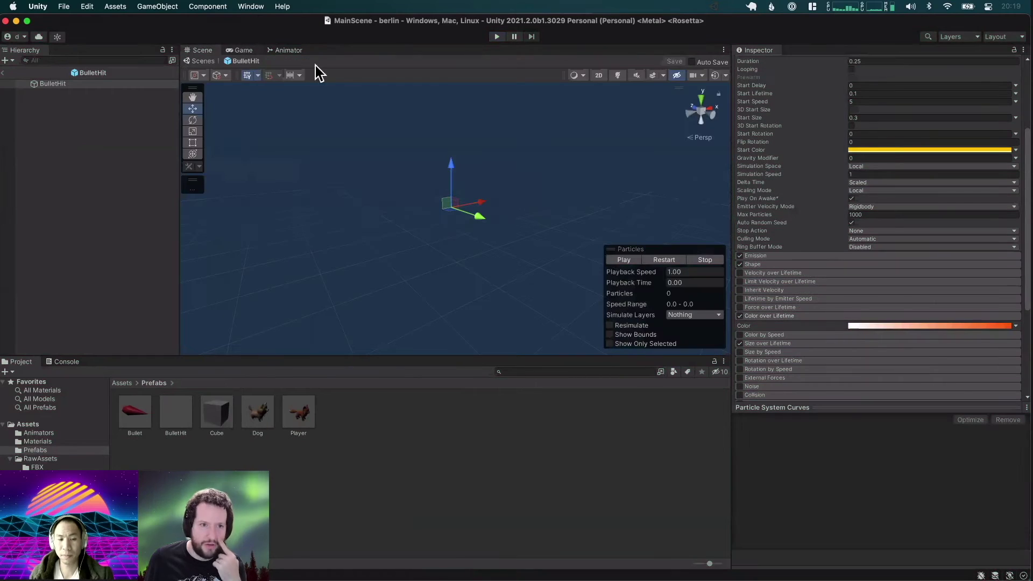
pyautogui.scroll(2, 856, 100)
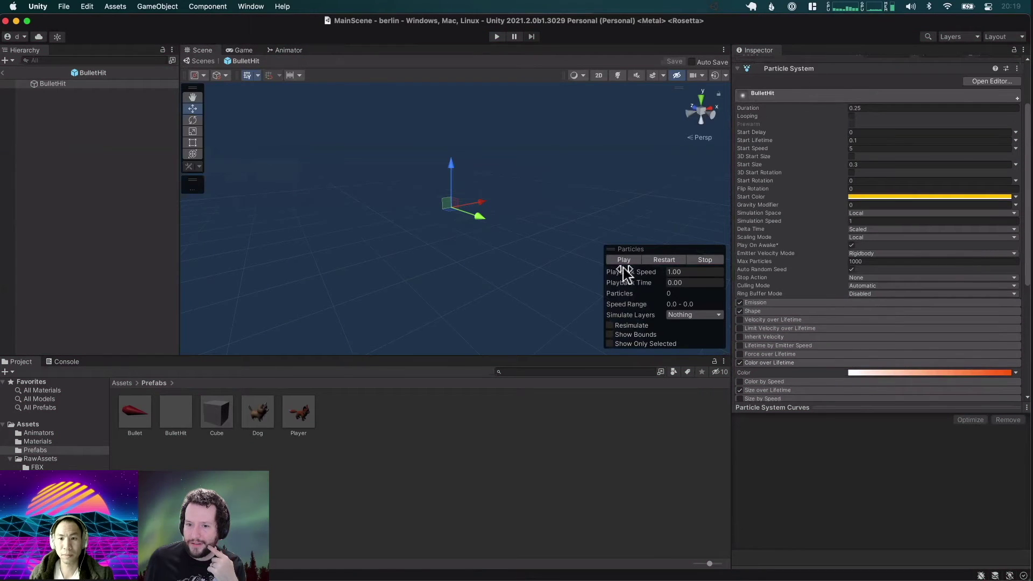
# Turn on Looping, start the looping preview, and toggle Show Bounds on and off
pyautogui.click(625, 257)
pyautogui.click(851, 116)
pyautogui.click(615, 261)
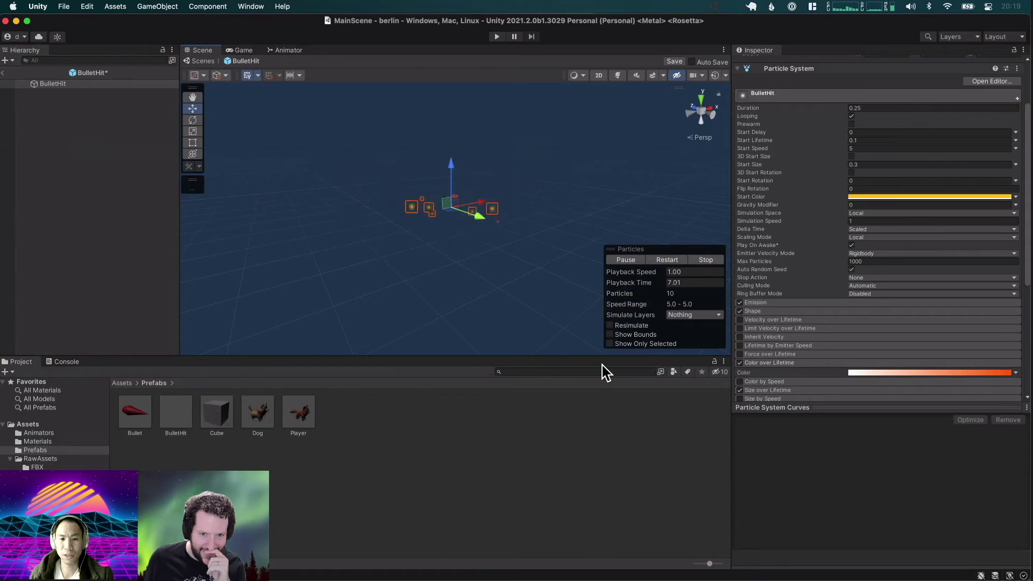
pyautogui.click(614, 333)
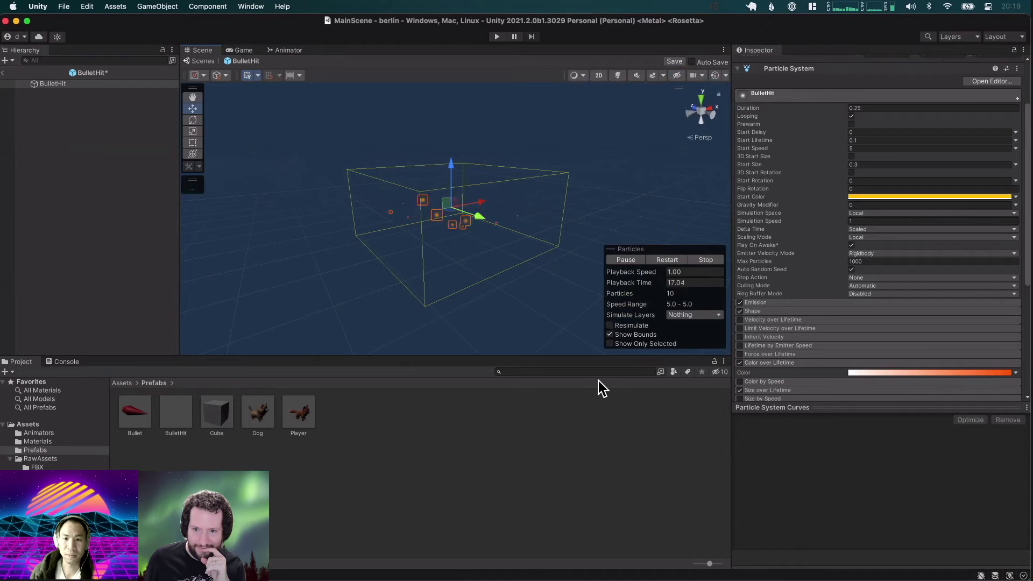
pyautogui.click(609, 334)
# Switch Simulate Layers to Everything and back to Nothing
pyautogui.click(700, 315)
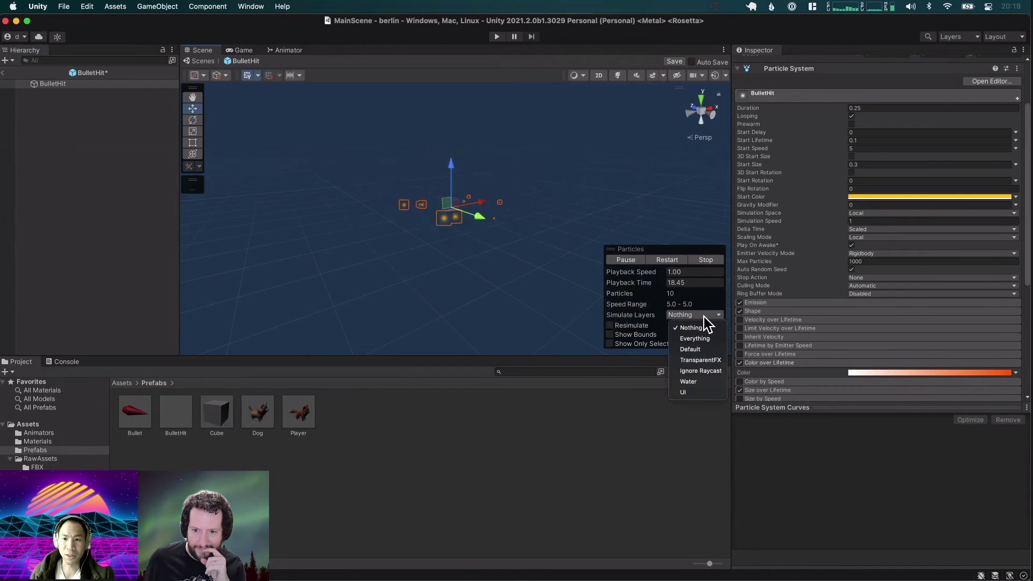
pyautogui.click(704, 317)
pyautogui.click(671, 316)
pyautogui.click(685, 325)
pyautogui.click(685, 318)
pyautogui.click(686, 338)
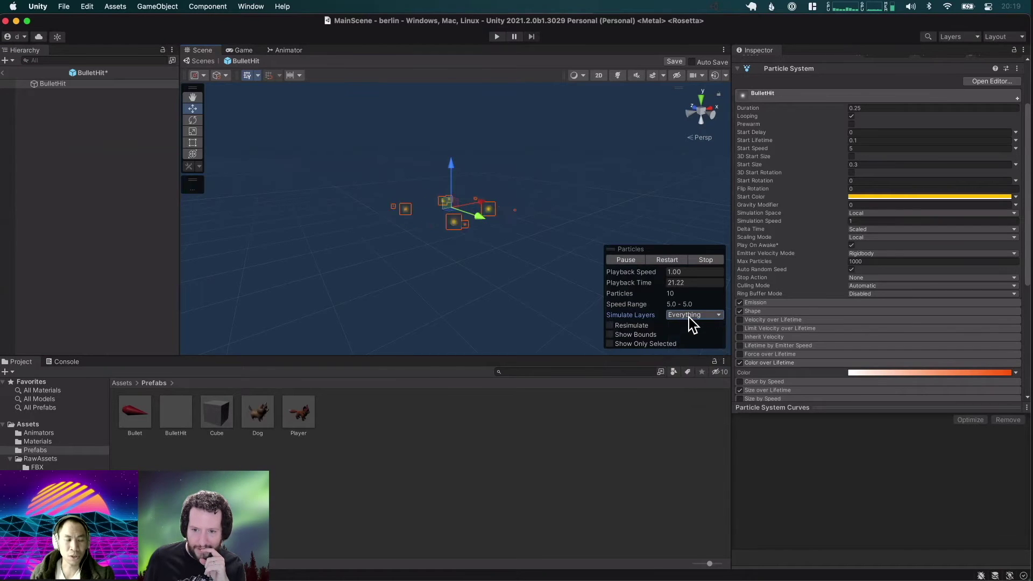
pyautogui.click(689, 318)
pyautogui.click(690, 325)
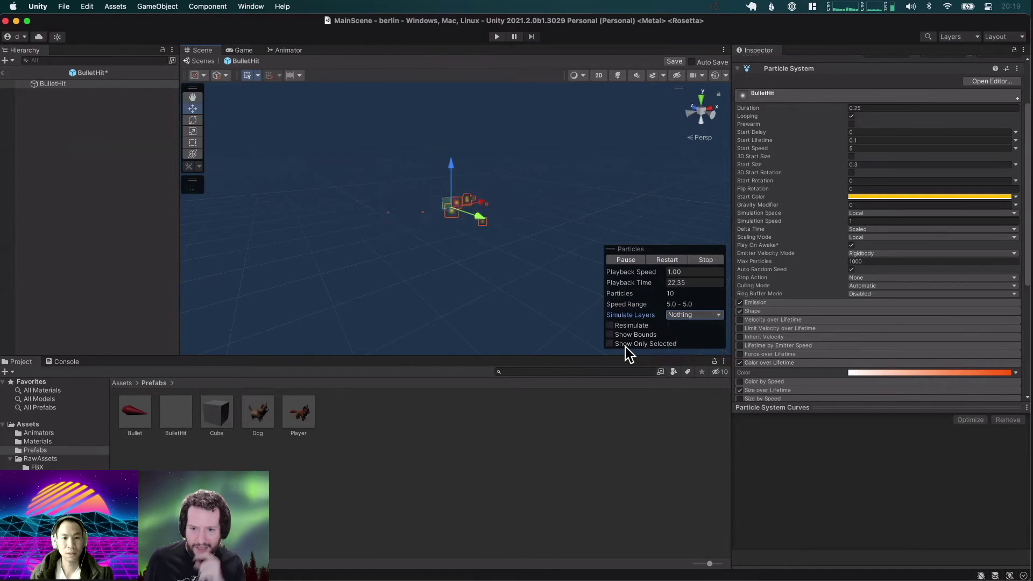
# Search Safari for 'unity particle emitter remove orange outline' and read the Unity Answers Selection Outline reply
pyautogui.press('super+Tab')
pyautogui.press('super+Tab')
pyautogui.write('unity particle emitter remove ora')
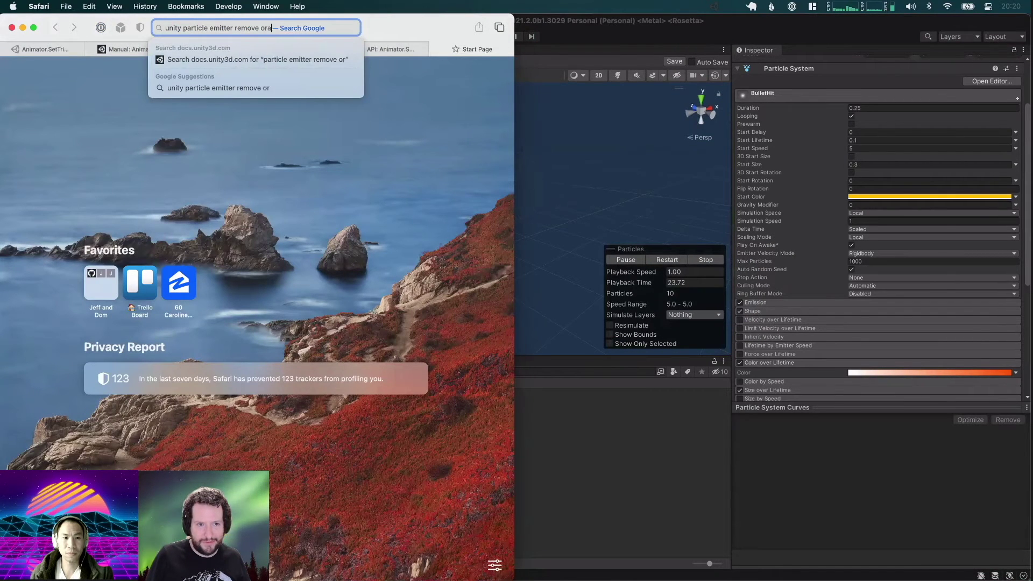
pyautogui.write('nge outline')
pyautogui.press('Return')
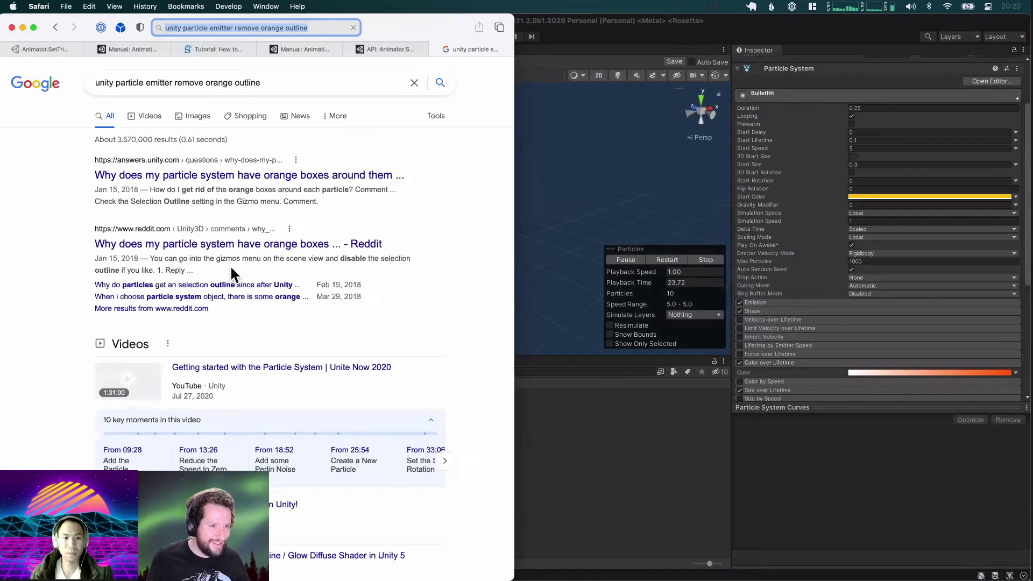
pyautogui.keyDown('super'); pyautogui.click(204, 175); pyautogui.keyUp('super')
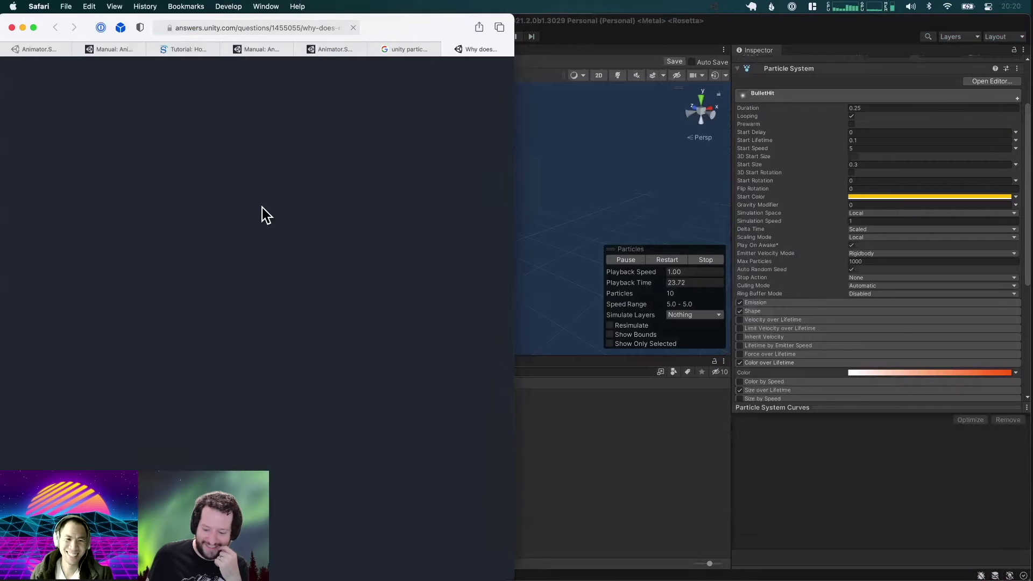
pyautogui.scroll(-1, 203, 246)
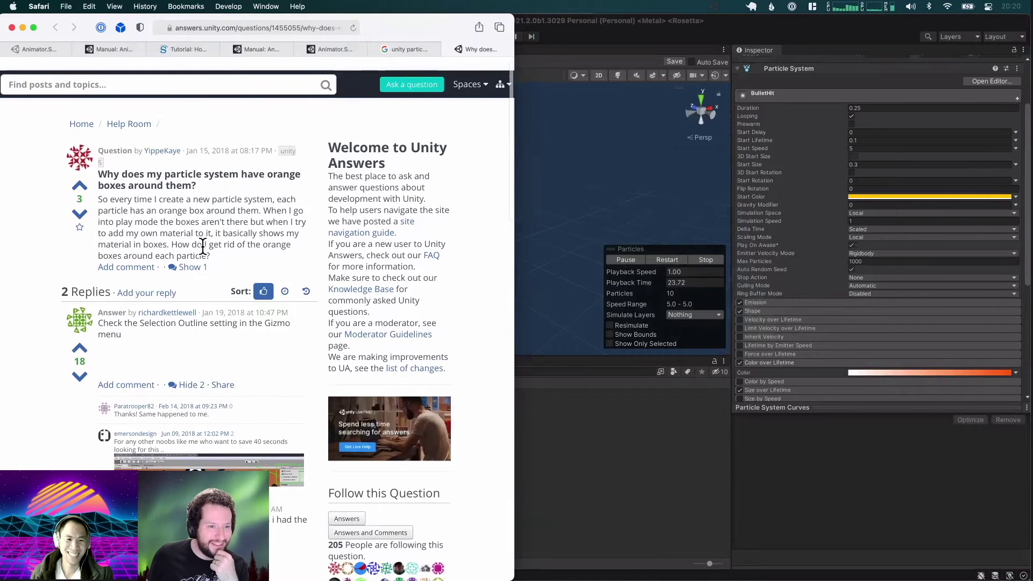
pyautogui.tripleClick(210, 323)
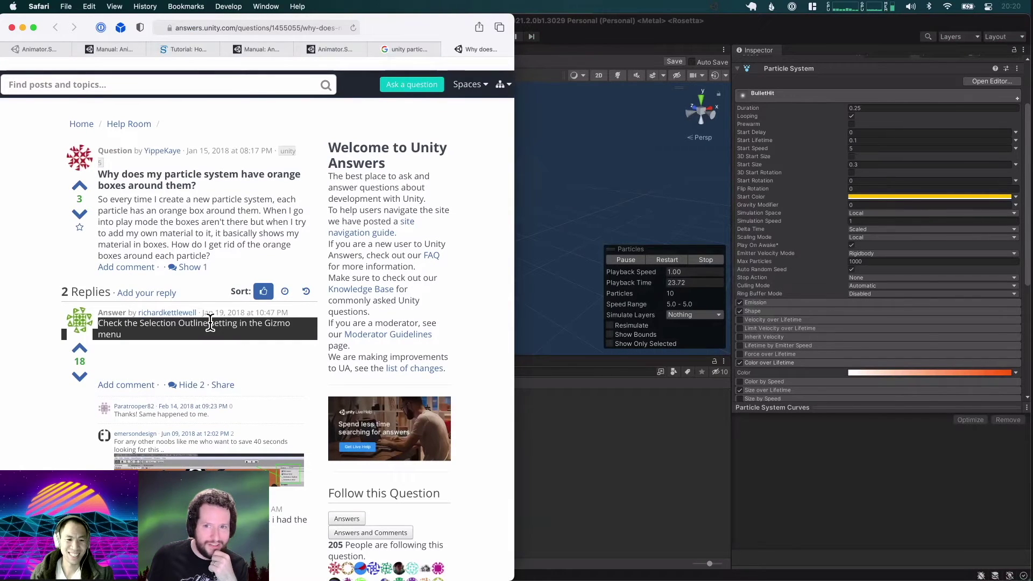
pyautogui.click(677, 110)
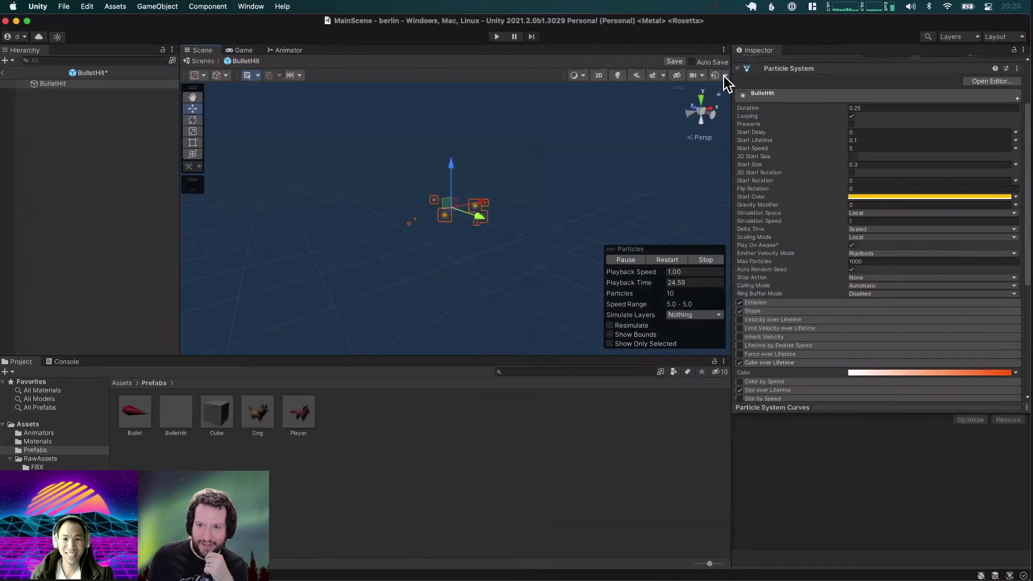
# Turn off Selection Outline in the Scene view Gizmos menu
pyautogui.click(726, 76)
pyautogui.click(718, 109)
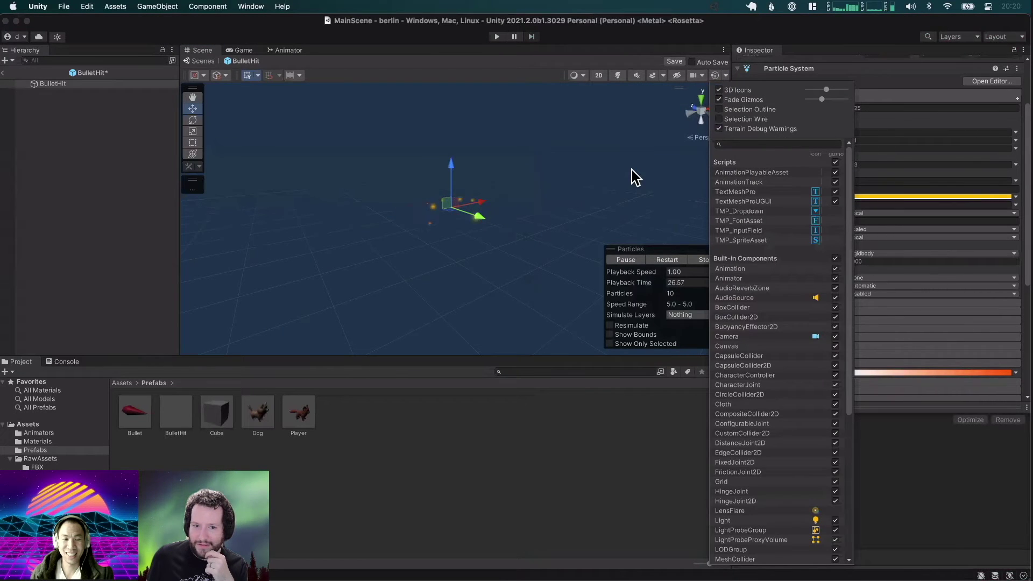
pyautogui.click(626, 177)
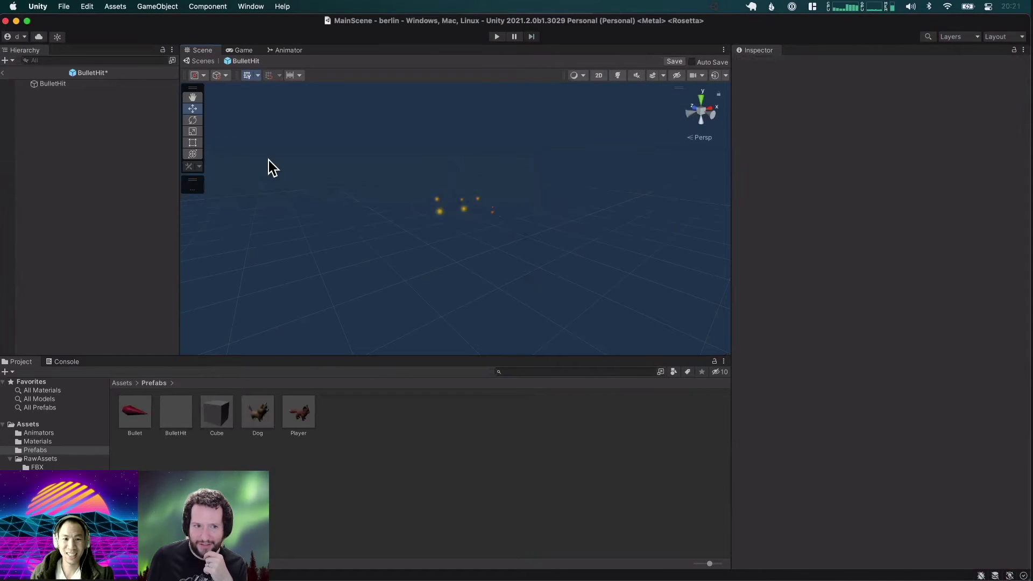
# Select BulletHit, toggle Looping off and back on, and restart the particle preview
pyautogui.click(52, 84)
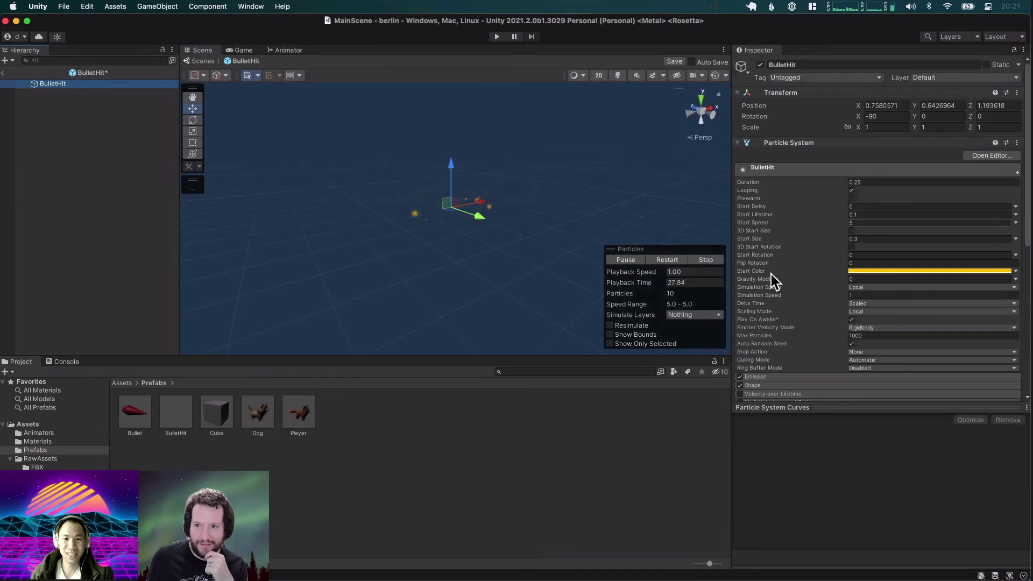
pyautogui.click(855, 192)
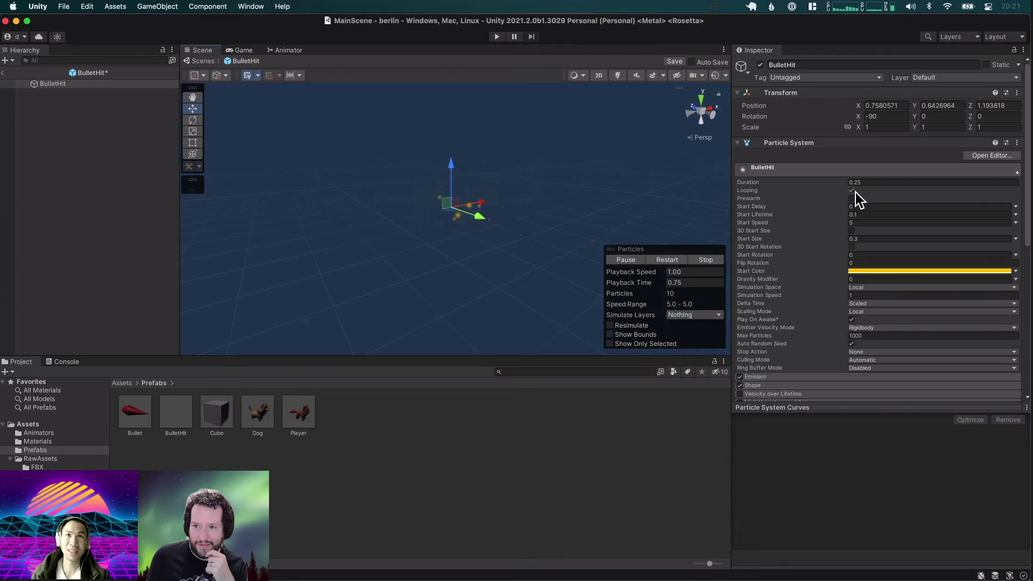
pyautogui.click(851, 191)
pyautogui.click(850, 191)
pyautogui.click(625, 261)
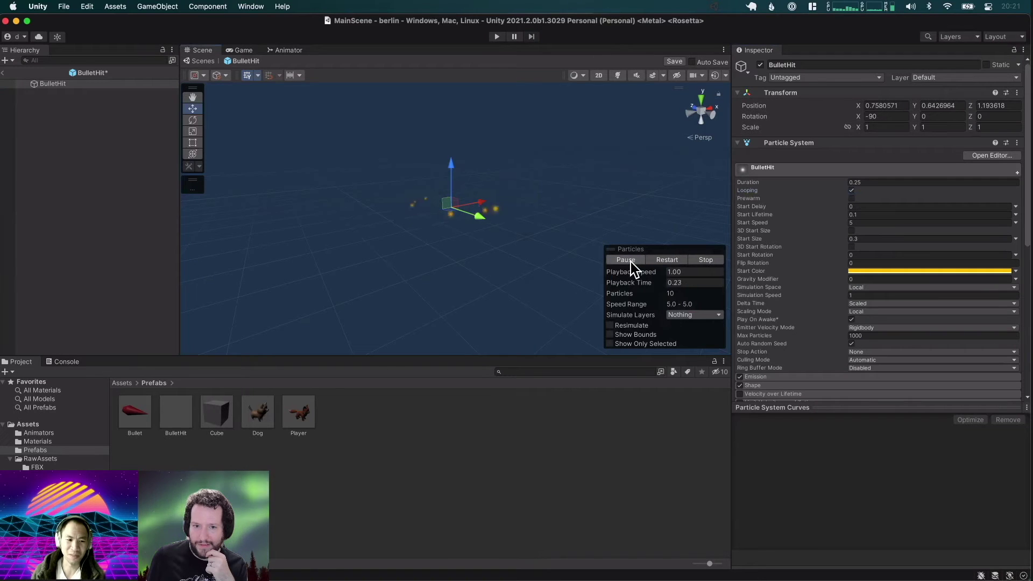
# Toggle Fade Gizmos off and on, scroll the gizmo list, then switch to Safari
pyautogui.click(722, 76)
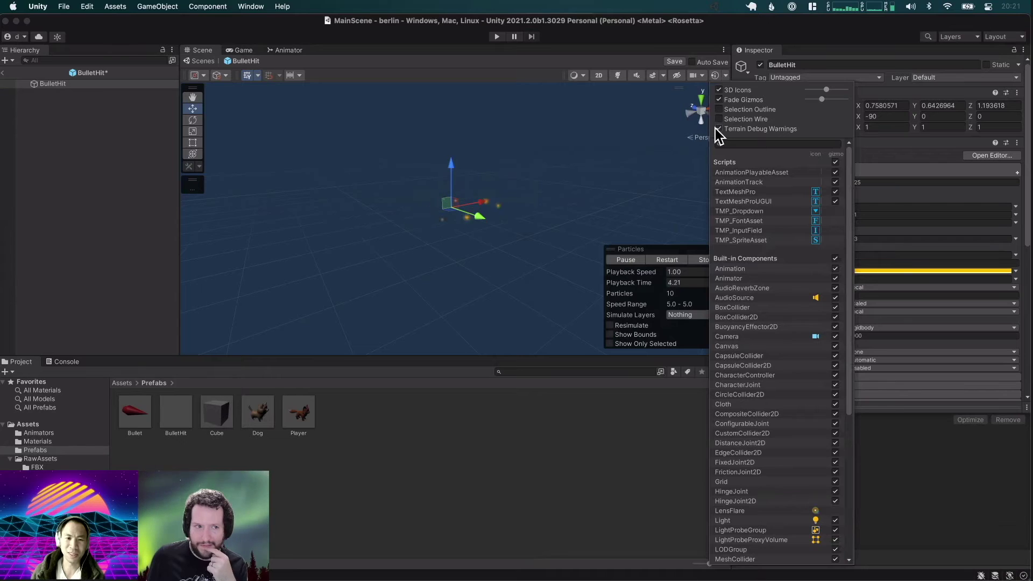
pyautogui.click(720, 99)
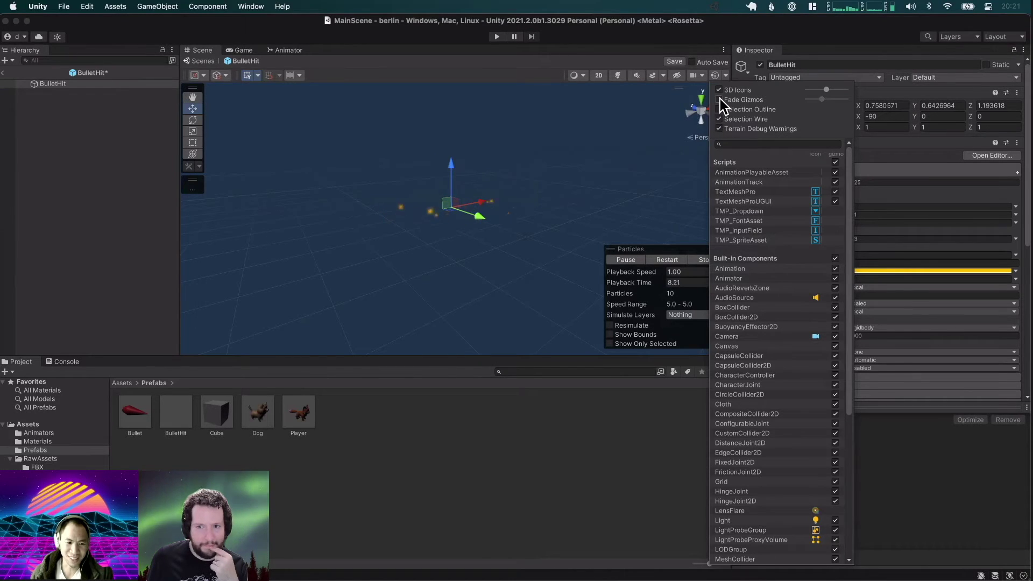
pyautogui.click(720, 99)
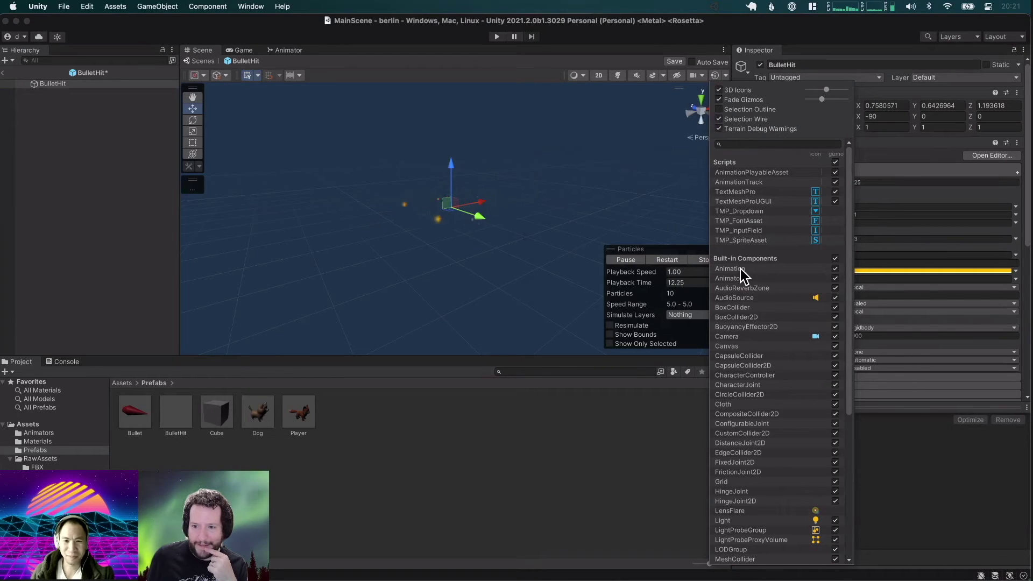
pyautogui.scroll(-1, 748, 282)
pyautogui.scroll(-2, 747, 280)
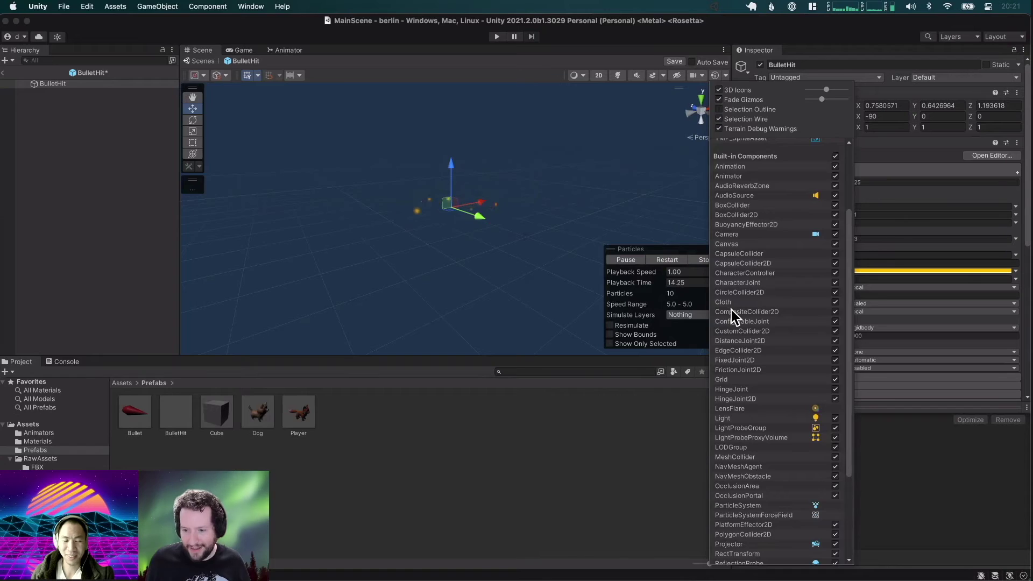
pyautogui.press('super+Tab')
pyautogui.scroll(-4, 248, 351)
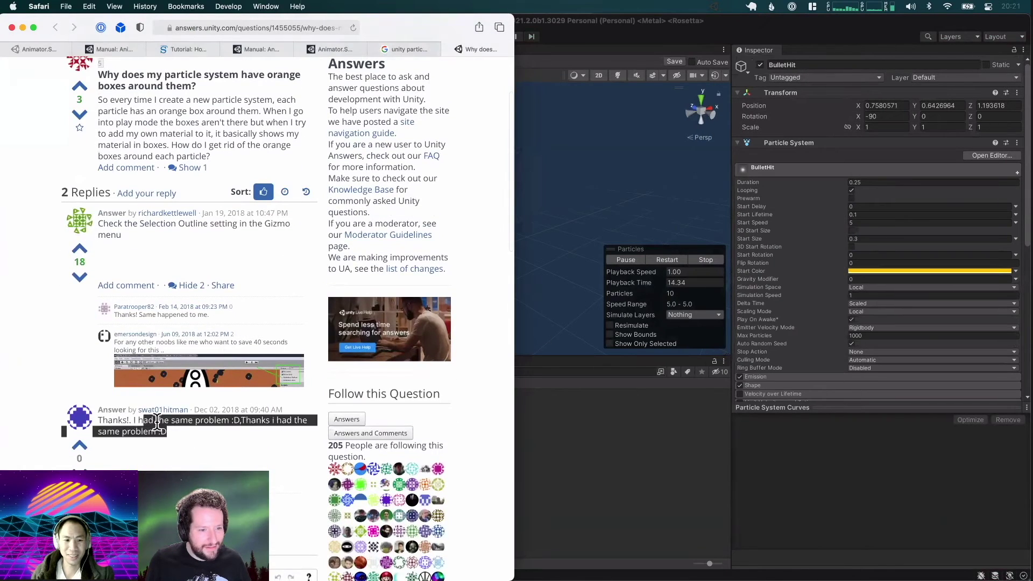
# Read the remaining Unity Answers replies and close that page
pyautogui.scroll(-2, 139, 419)
pyautogui.moveTo(109, 383); pyautogui.dragTo(217, 389)
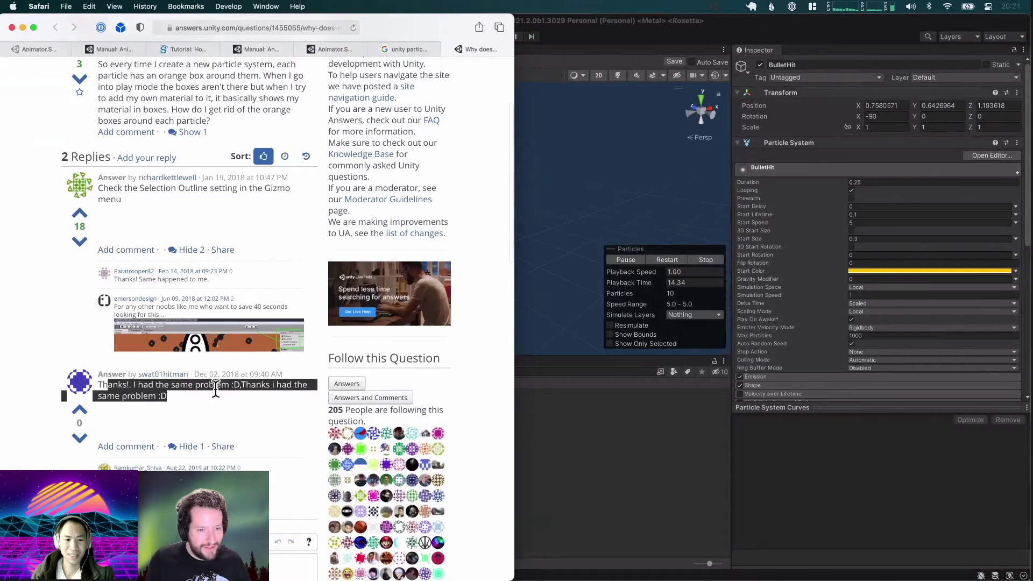
pyautogui.scroll(-2, 224, 396)
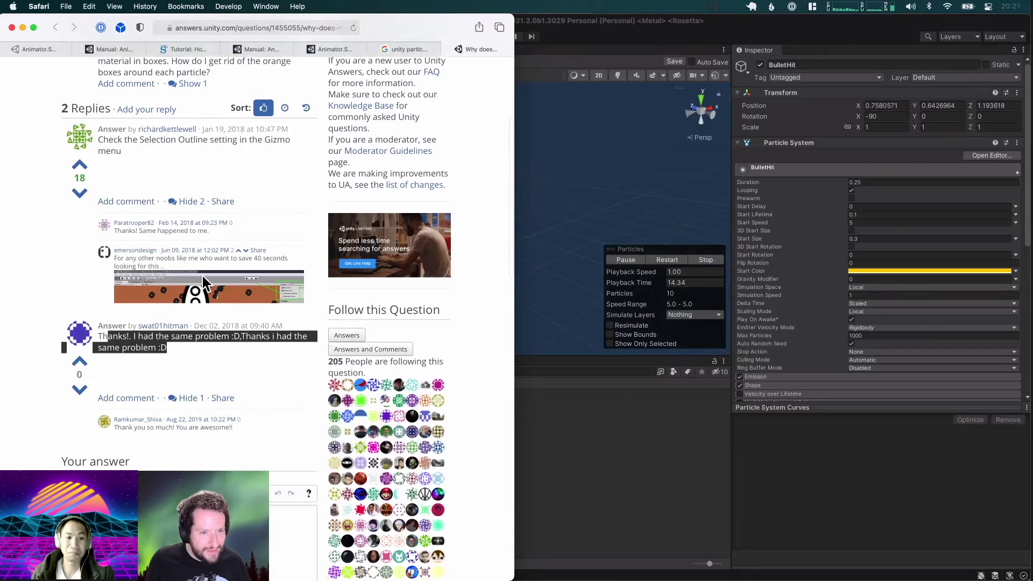
pyautogui.scroll(-3, 203, 286)
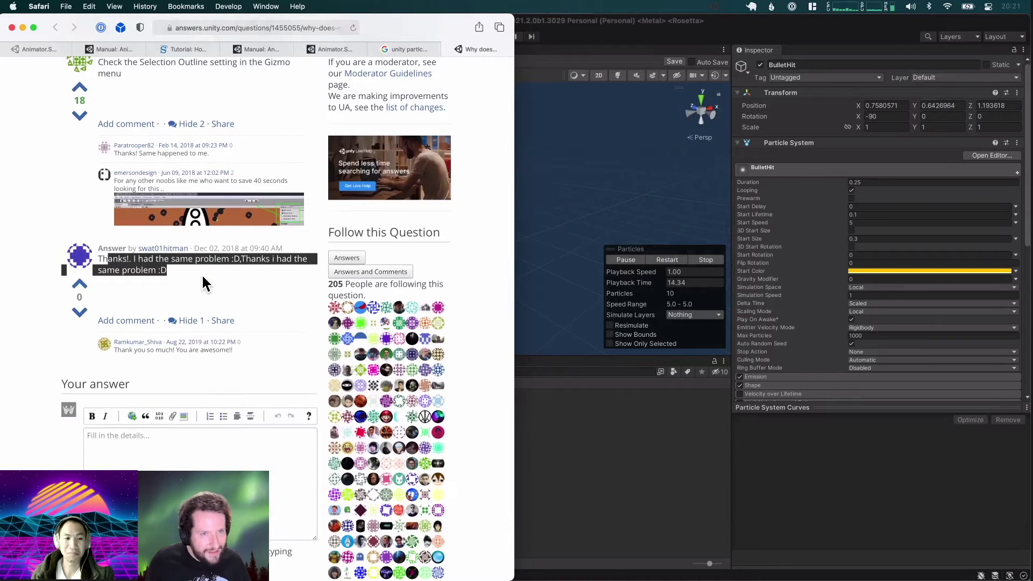
pyautogui.press('super+w')
# Read the Reddit thread's full discussion, close it, and return to Unity
pyautogui.click(193, 309)
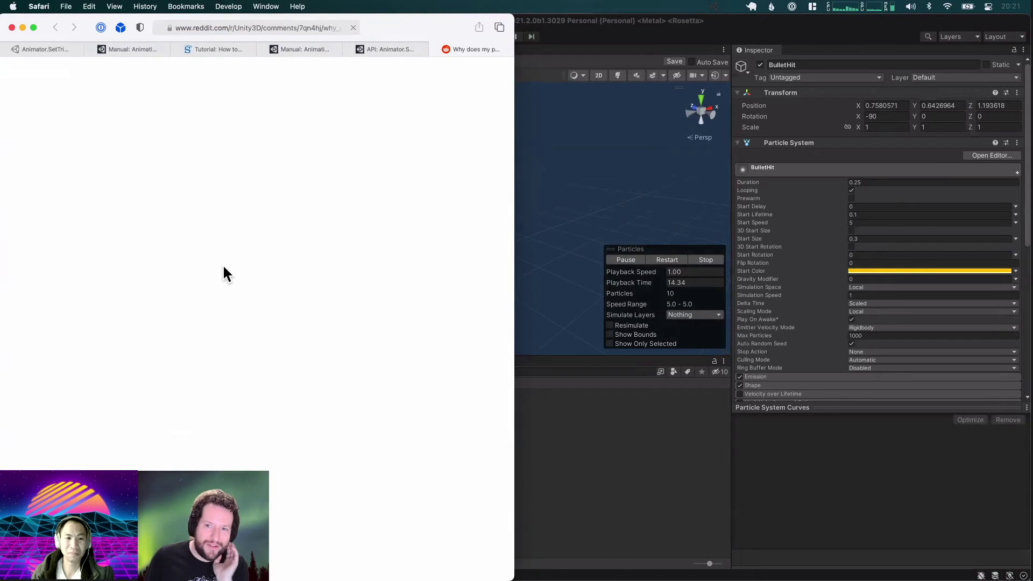
pyautogui.scroll(-2, 221, 268)
pyautogui.moveTo(224, 272); pyautogui.dragTo(269, 300)
pyautogui.click(251, 301)
pyautogui.scroll(-1, 226, 339)
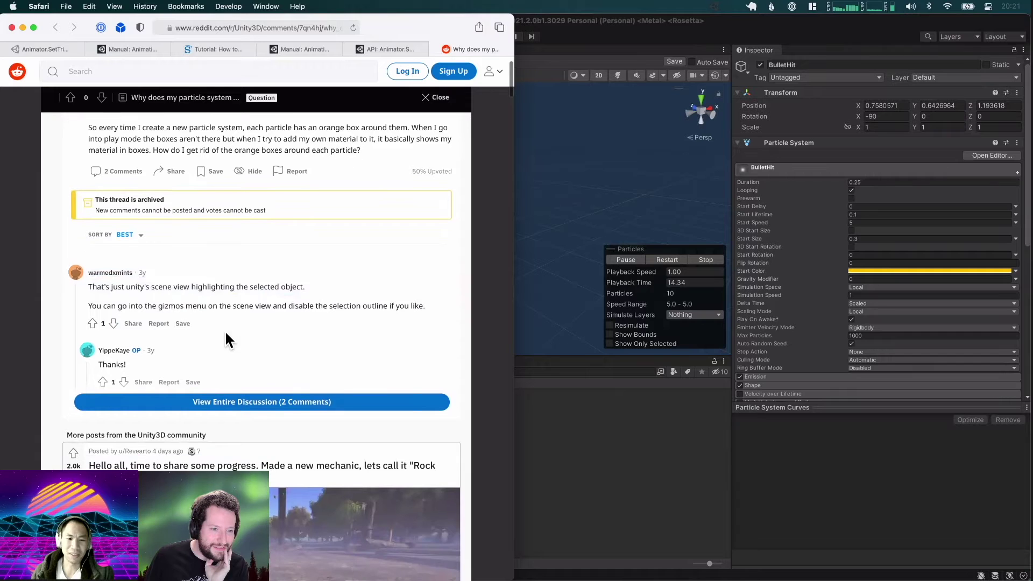
pyautogui.click(239, 403)
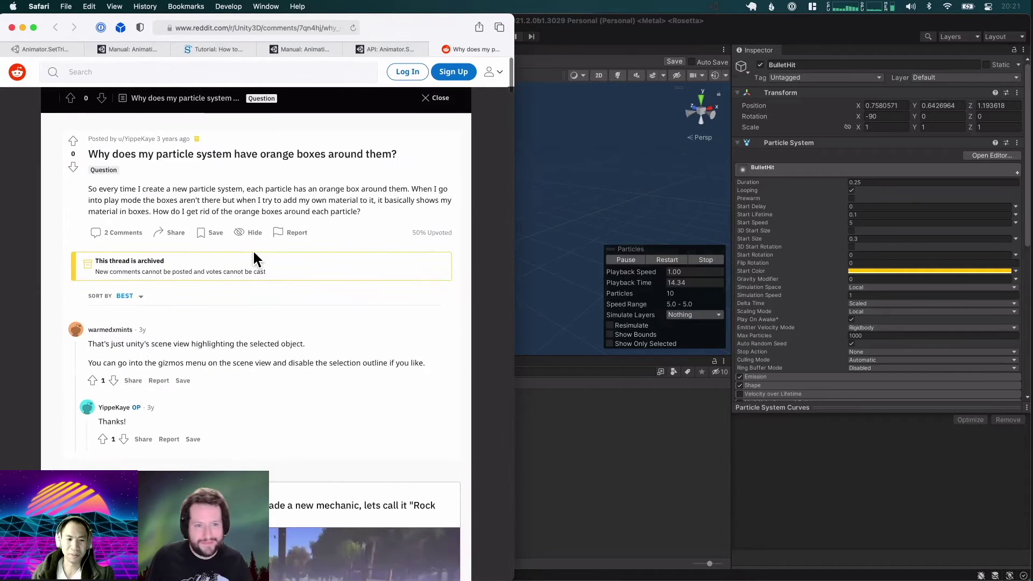
pyautogui.press('super+w')
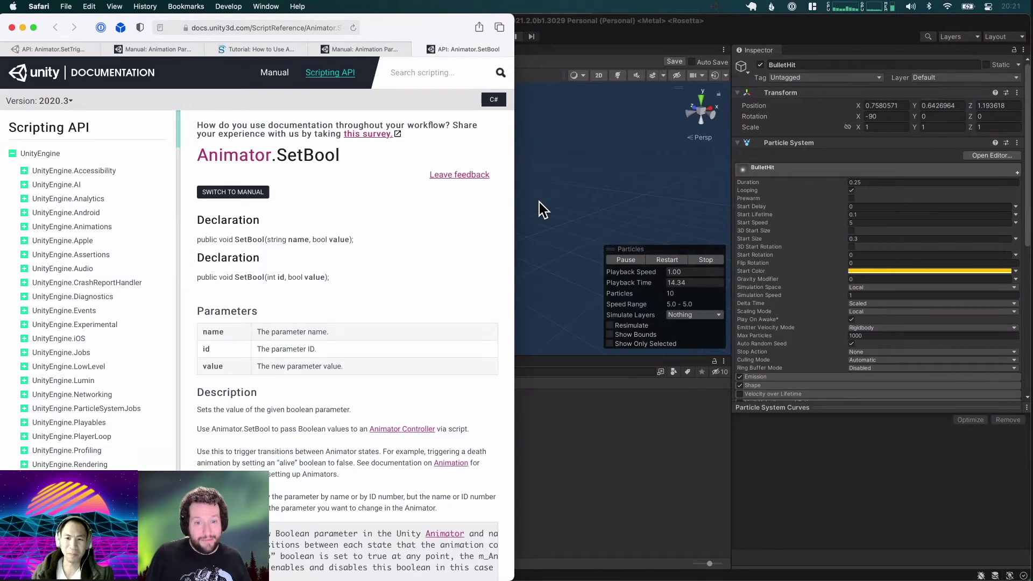
pyautogui.click(539, 202)
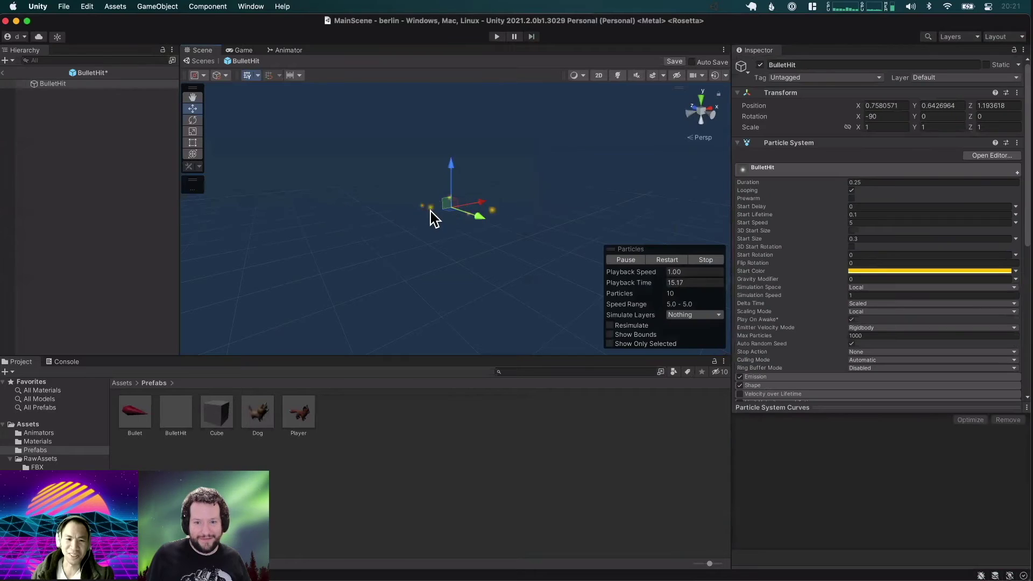
# Turn off Selection Outline in the Gizmos menu and reselect BulletHit
pyautogui.click(723, 76)
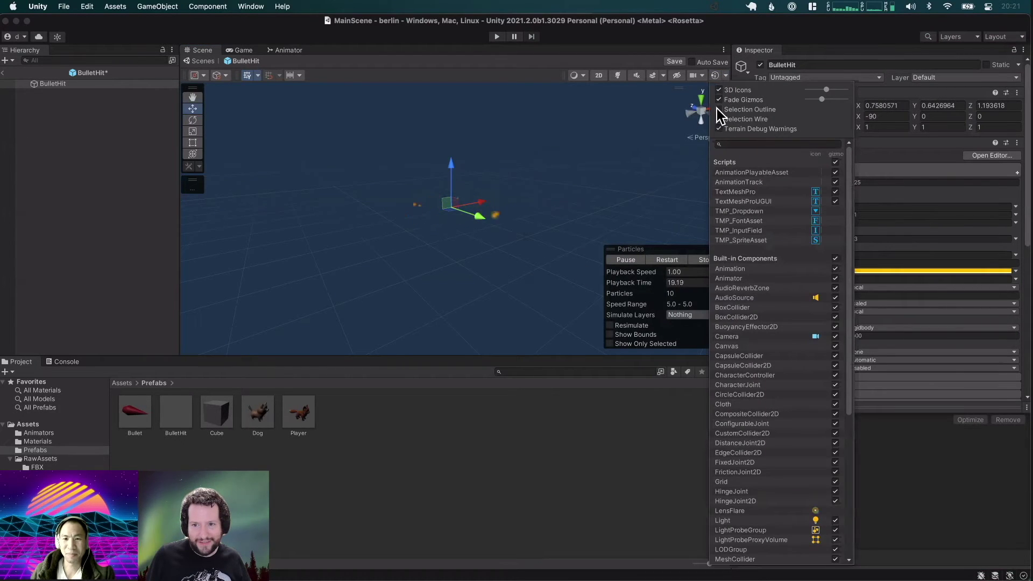
pyautogui.click(726, 77)
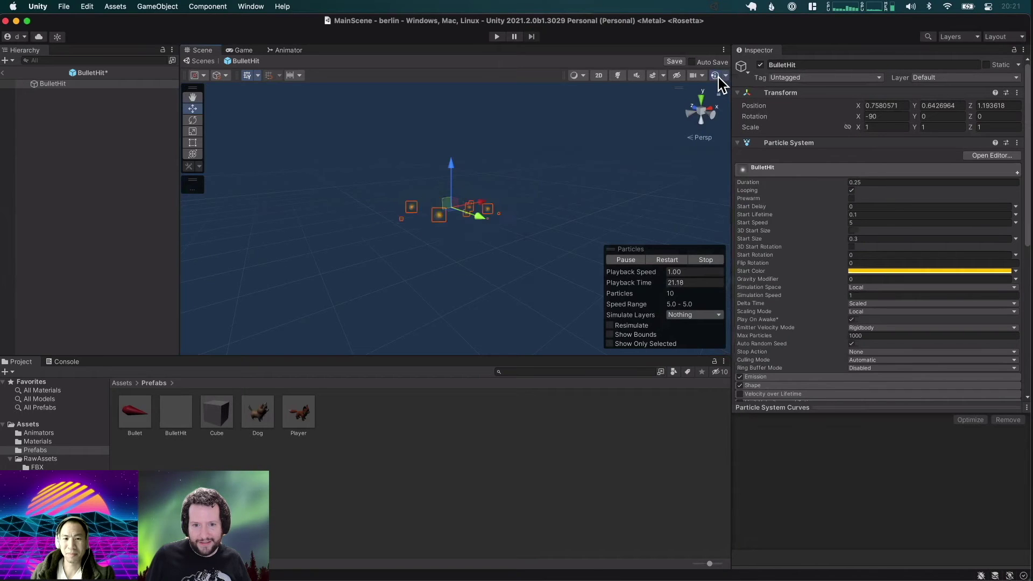
pyautogui.click(727, 77)
pyautogui.click(718, 109)
pyautogui.click(663, 145)
pyautogui.click(37, 84)
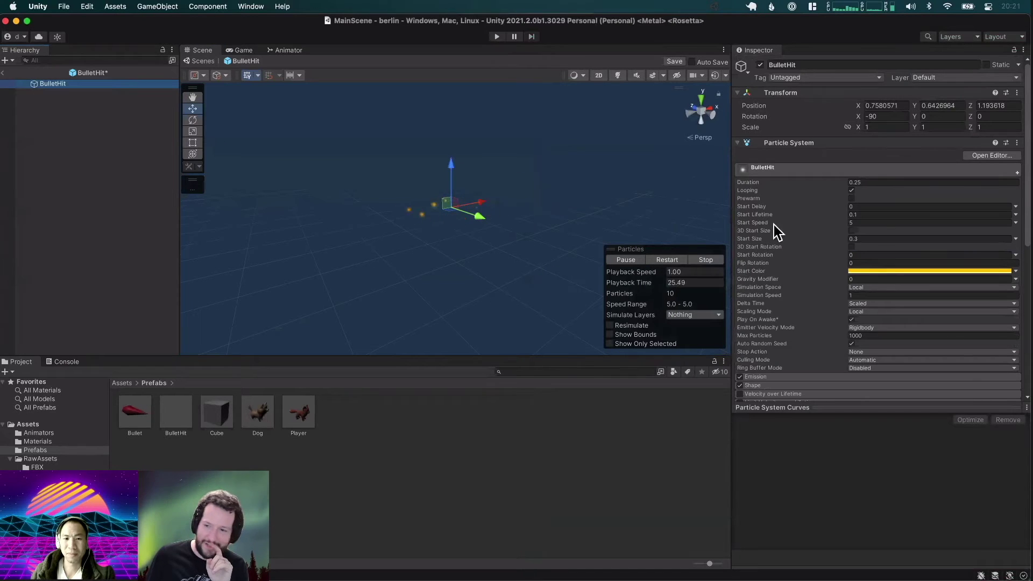
pyautogui.keyDown('alt'); pyautogui.moveTo(590, 181); pyautogui.dragTo(541, 177); pyautogui.keyUp('alt')
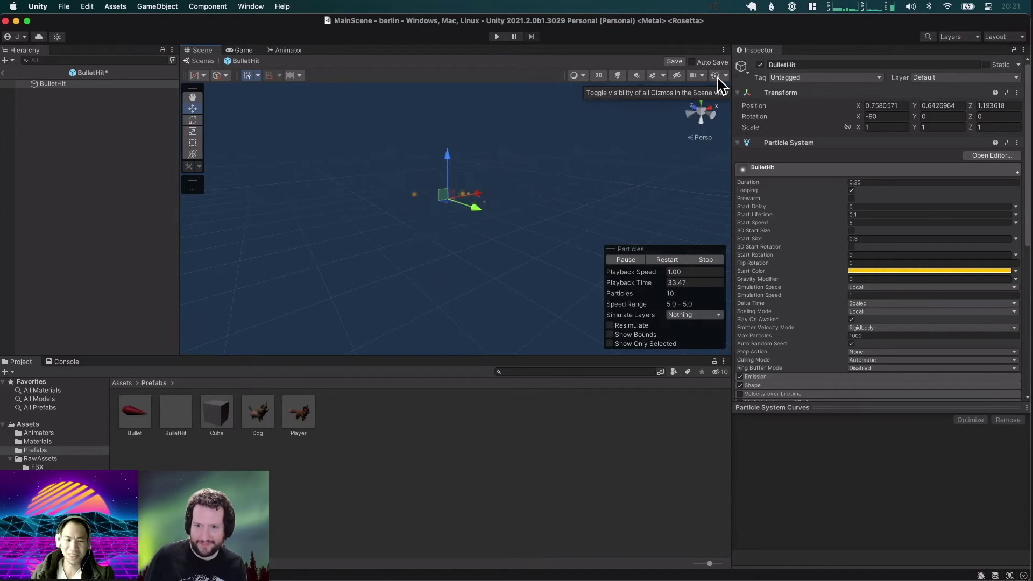
# Move BulletHit in the scene and undo the move
pyautogui.press('super+Tab')
pyautogui.press('super+shift+Tab')
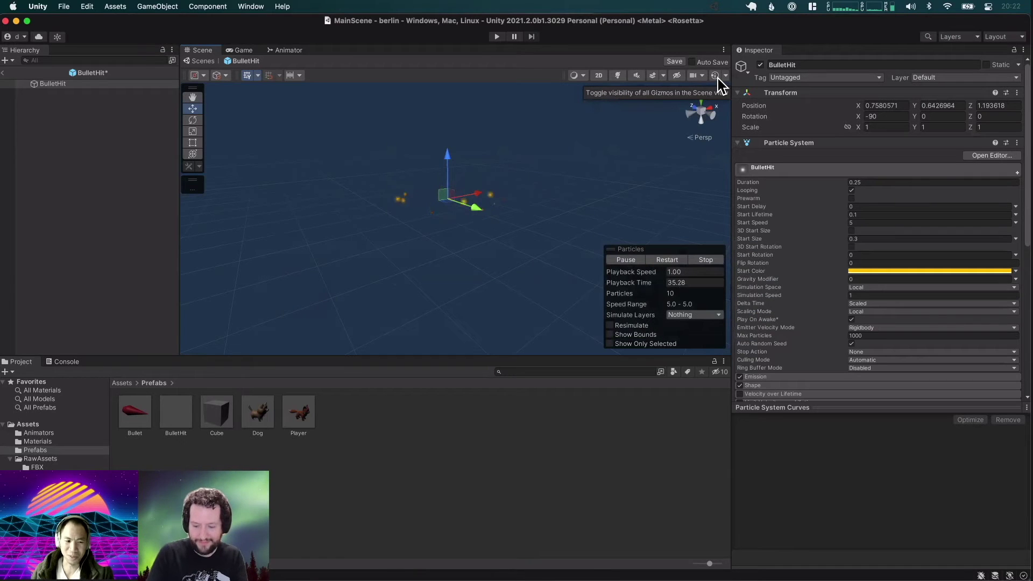
pyautogui.press('XF86AudioRaiseVolume')
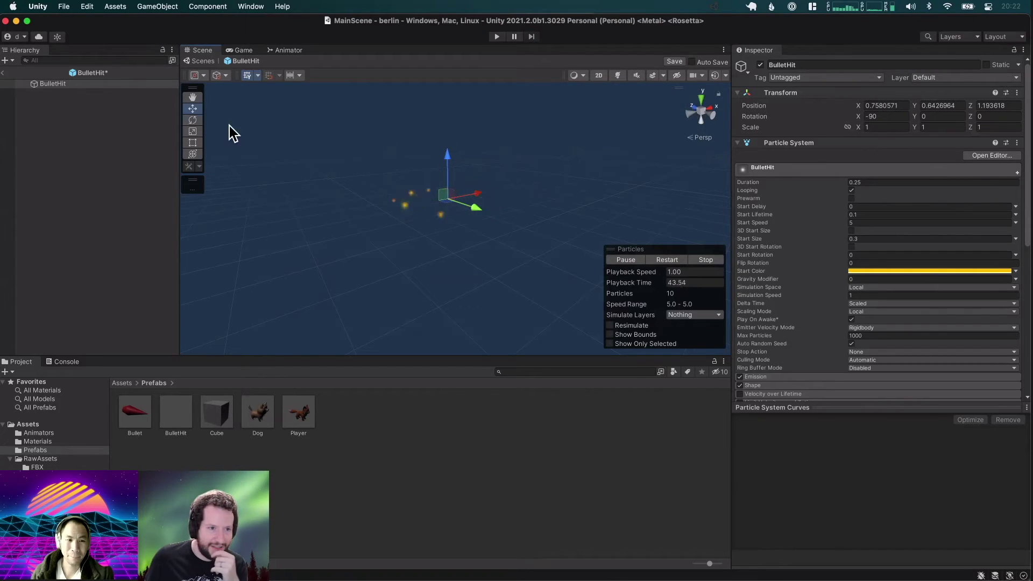
pyautogui.moveTo(459, 200); pyautogui.dragTo(578, 180)
pyautogui.press('super+z')
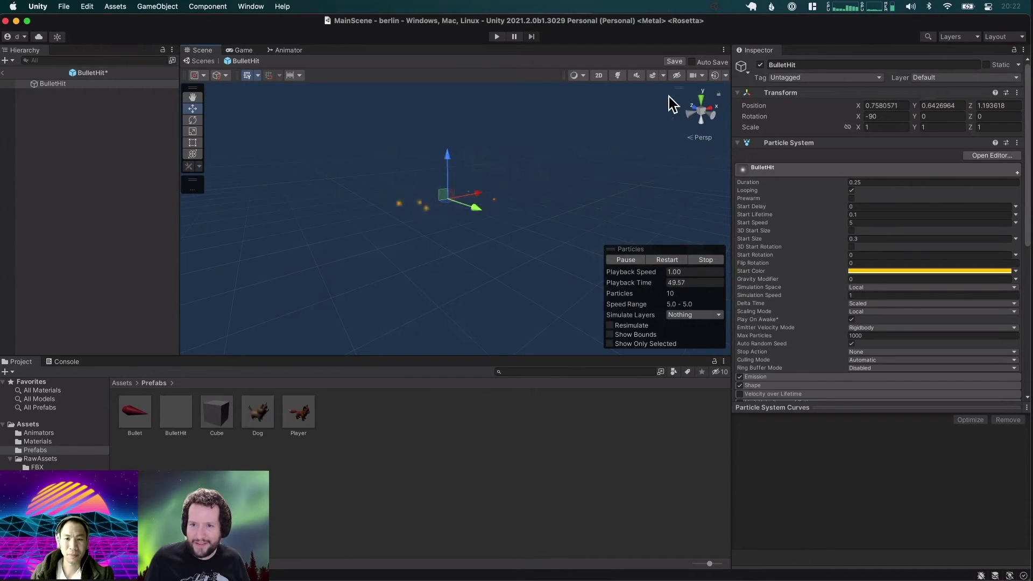
# Switch the scene to isometric view and back to perspective, then pick the pan tool
pyautogui.click(725, 76)
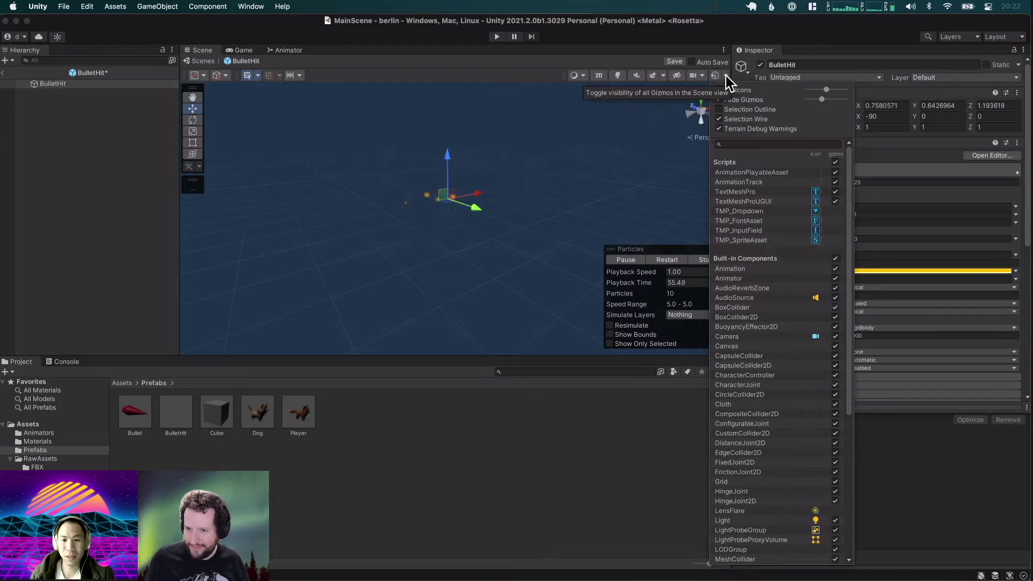
pyautogui.click(725, 76)
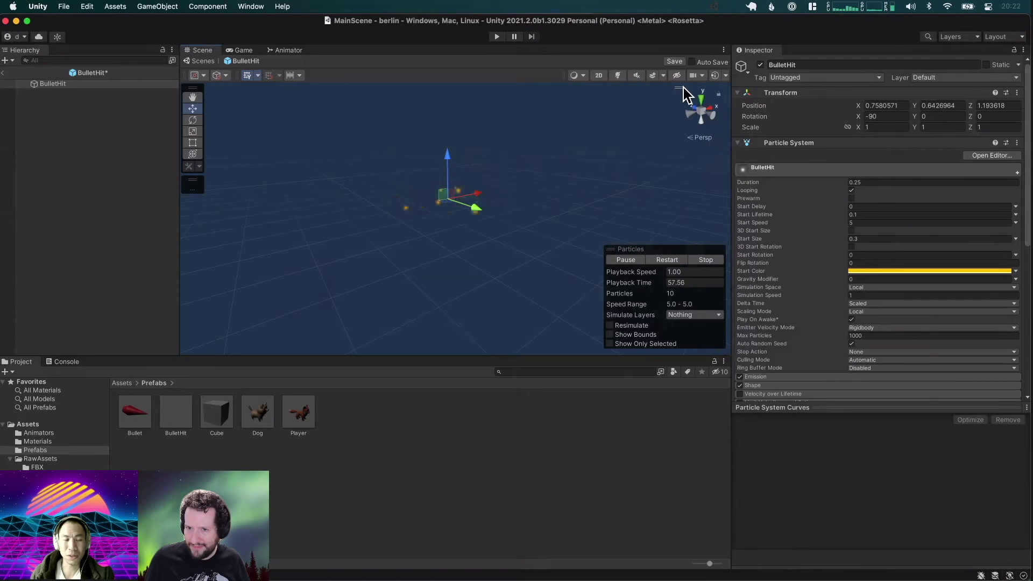
pyautogui.click(691, 135)
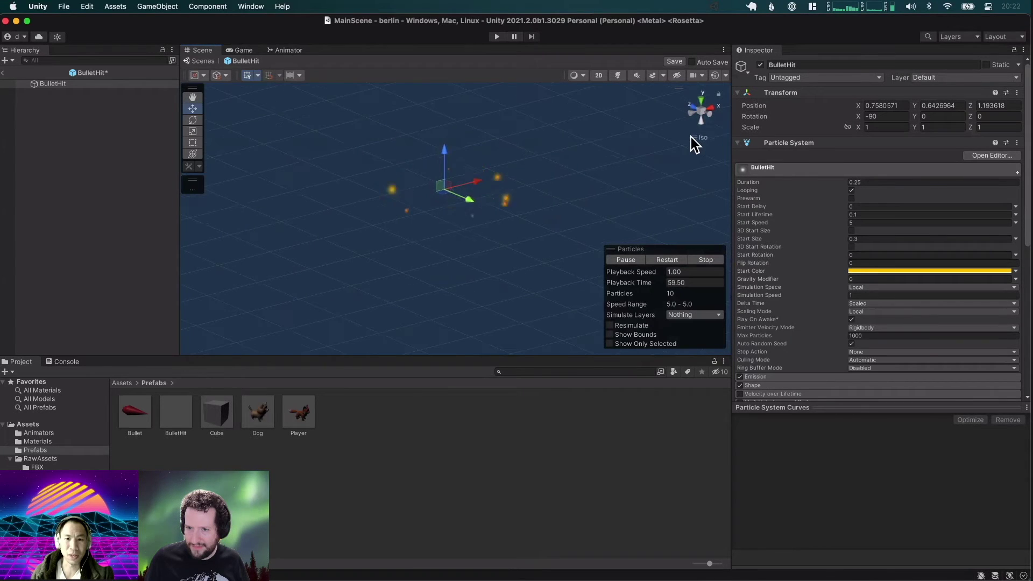
pyautogui.click(700, 137)
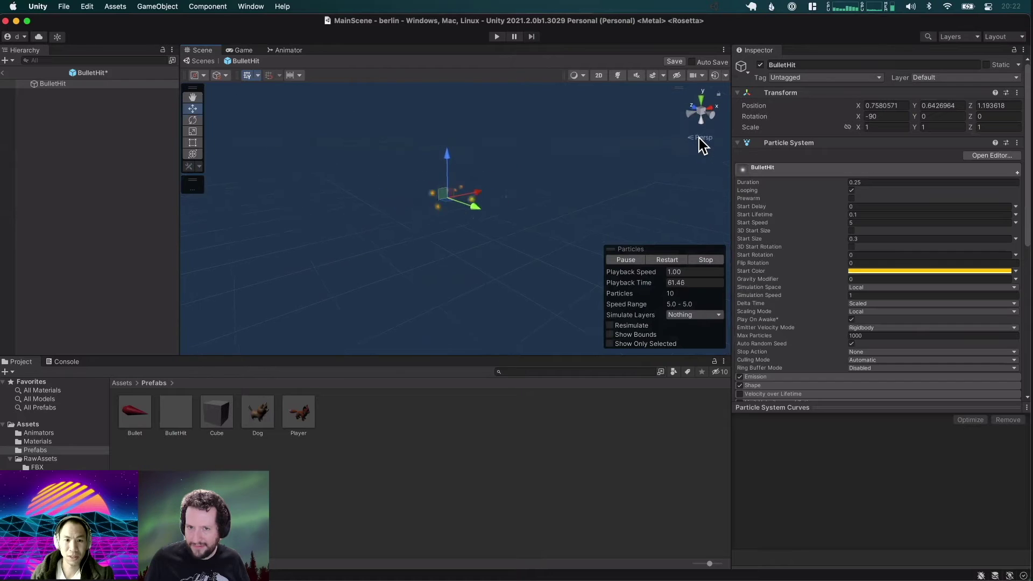
pyautogui.click(193, 97)
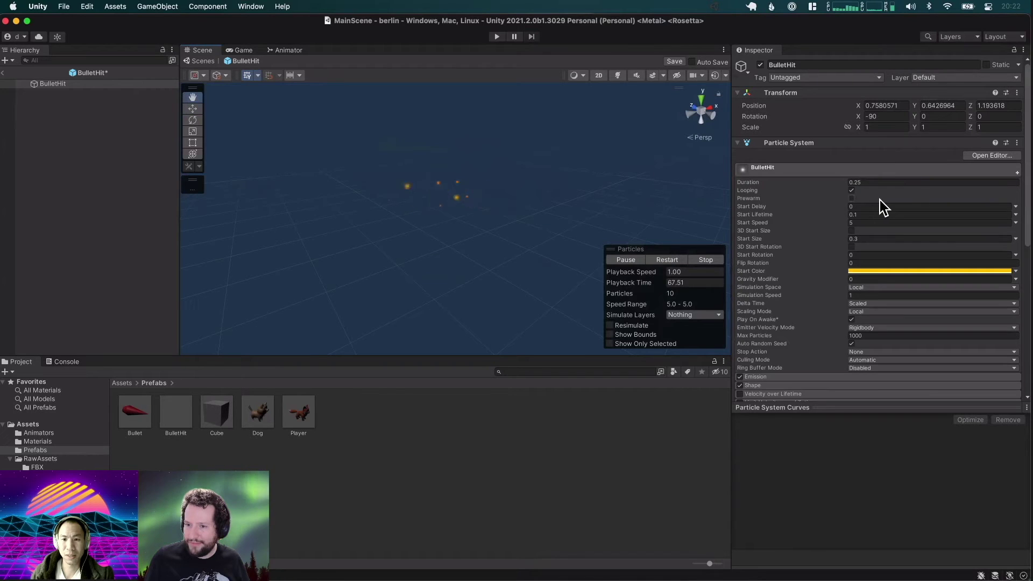
# Turn off Looping on BulletHit and save the prefab
pyautogui.scroll(-3, 879, 200)
pyautogui.scroll(-2, 869, 210)
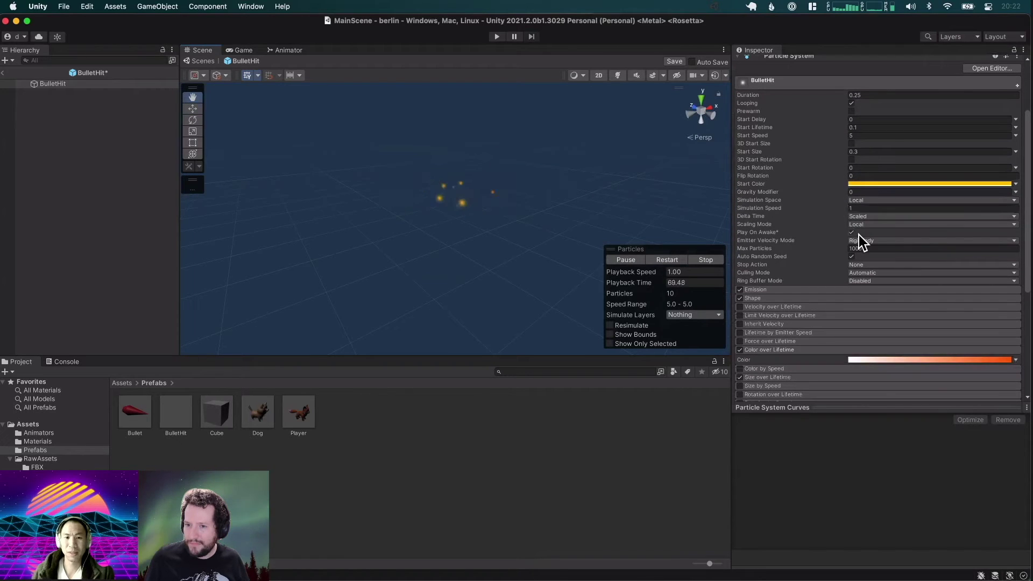
pyautogui.scroll(5, 865, 234)
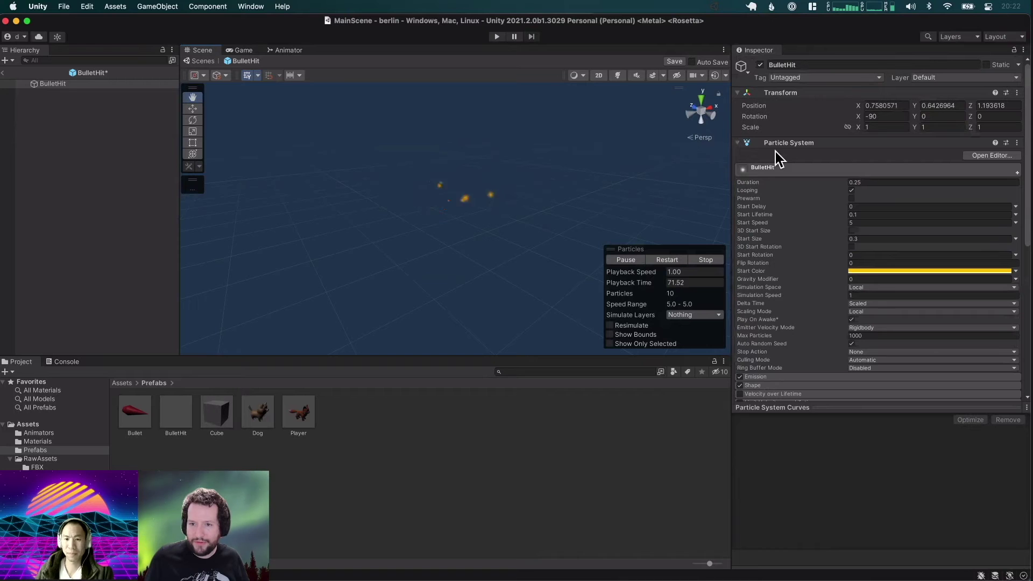
pyautogui.click(851, 190)
pyautogui.press('super+s')
# Leave prefab mode for MainScene and browse to RawAssets > SimpleNaturePack > Prefabs
pyautogui.click(5, 76)
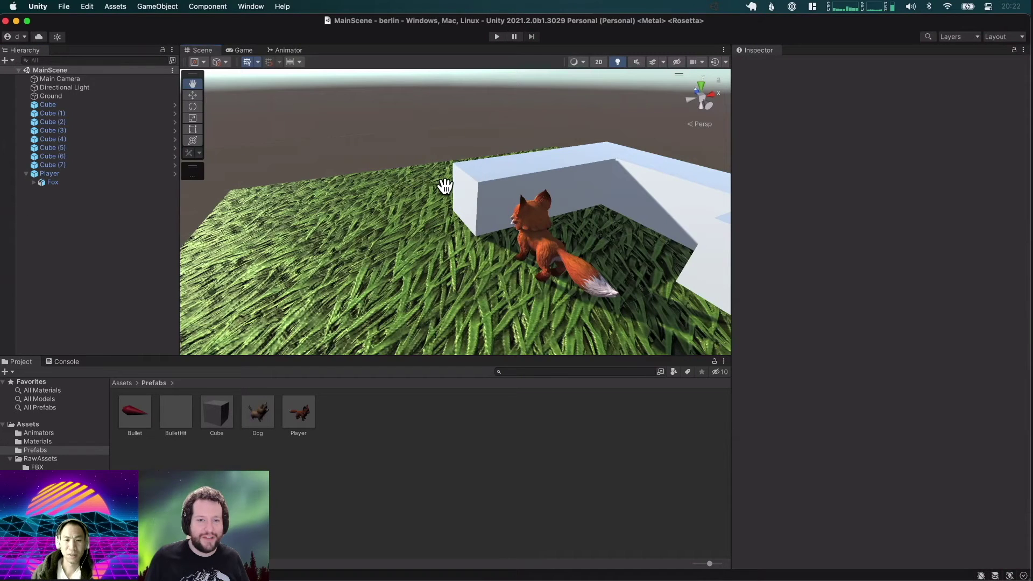
pyautogui.click(40, 458)
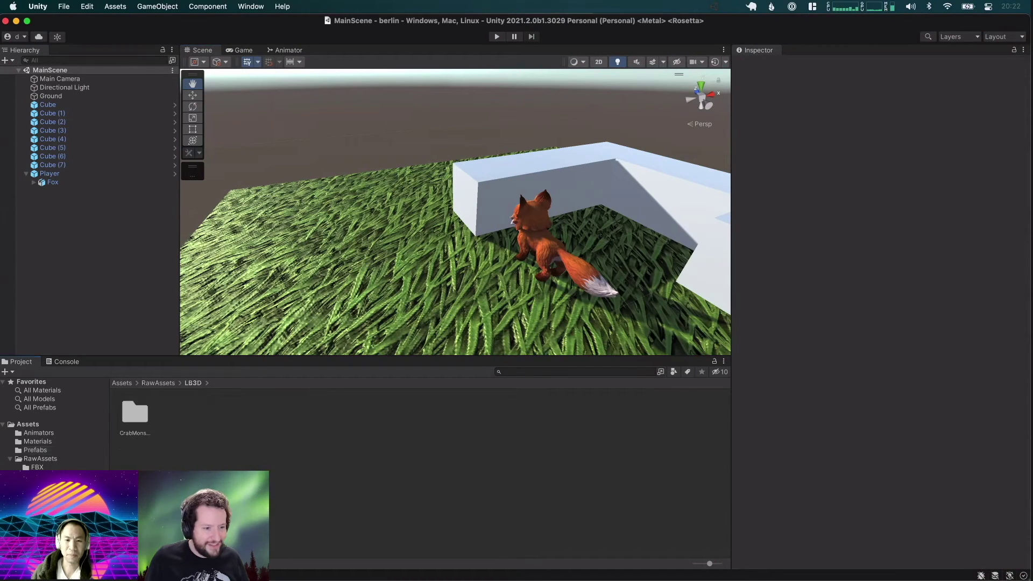
pyautogui.doubleClick(134, 411)
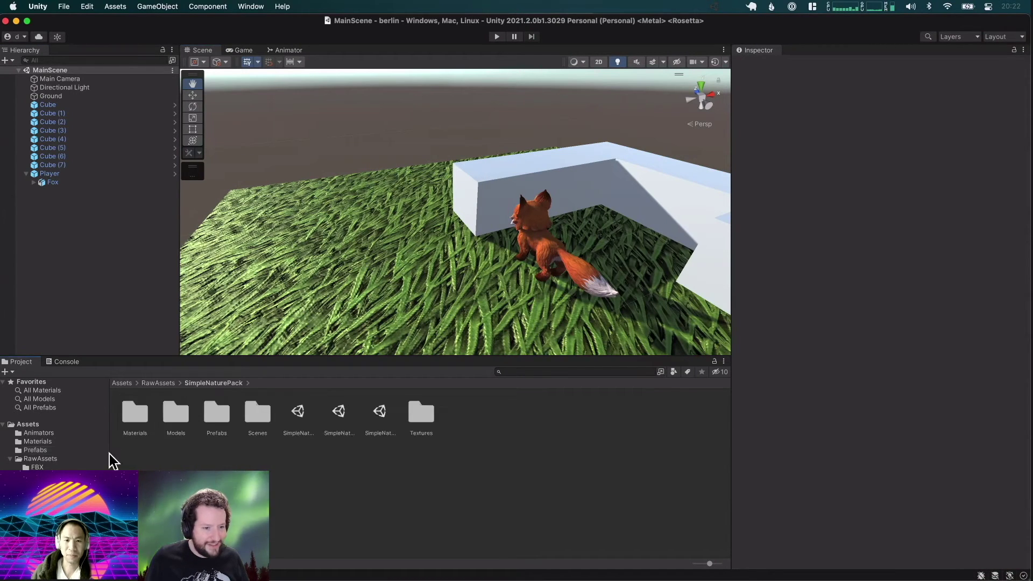
pyautogui.doubleClick(226, 415)
# Place two Tree_01 trees from the nature pack into the scene
pyautogui.moveTo(269, 211); pyautogui.dragTo(540, 175)
pyautogui.rightClick(216, 458)
pyautogui.click(180, 458)
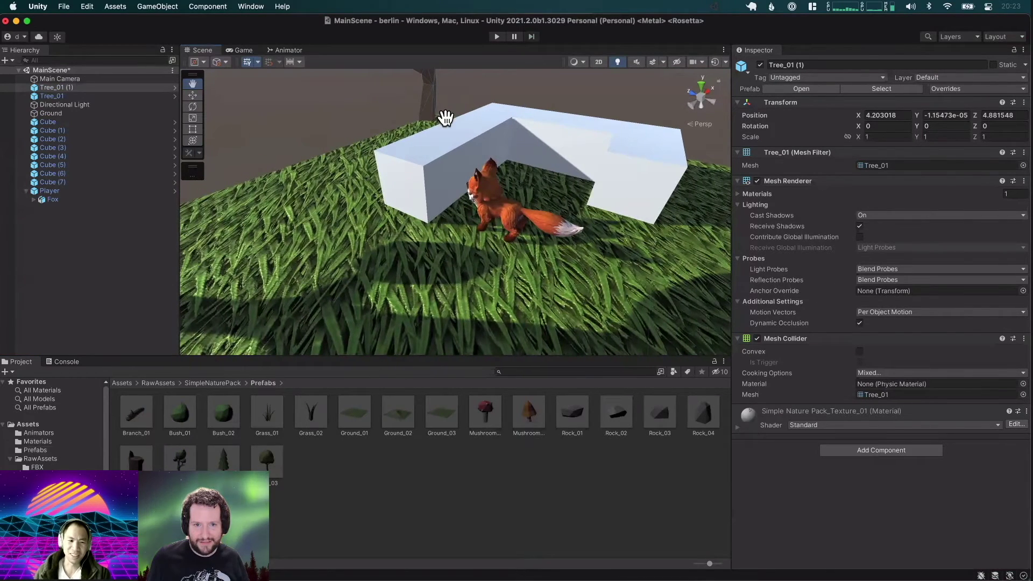
# Nudge the second tree, then scatter Rock_01, Rock_02, Rock_03 and Rock_04 around it
pyautogui.scroll(-8, 461, 164)
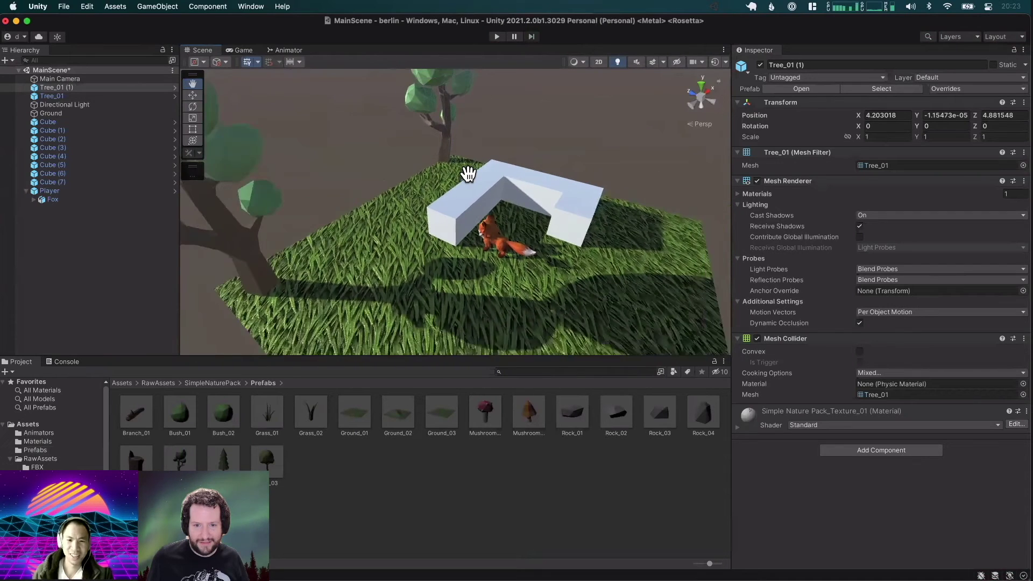
pyautogui.scroll(-5, 467, 174)
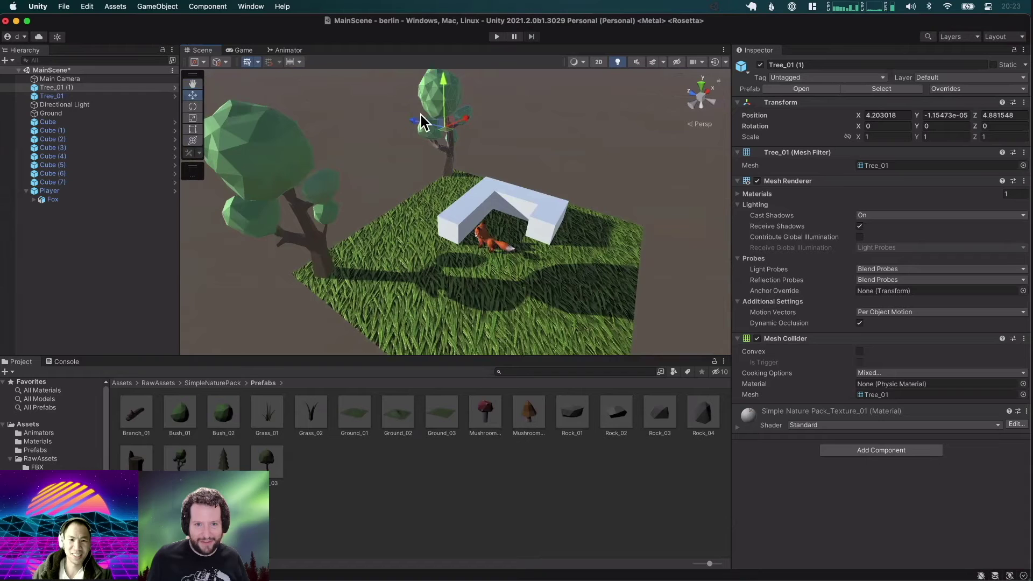
pyautogui.moveTo(416, 128); pyautogui.dragTo(476, 122)
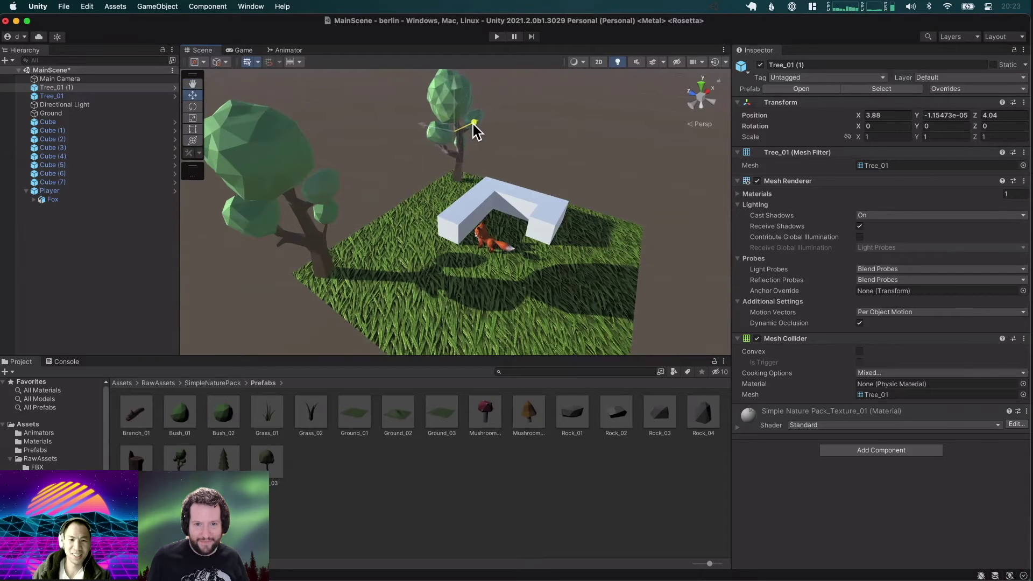
pyautogui.moveTo(563, 418); pyautogui.dragTo(354, 288)
pyautogui.moveTo(623, 409); pyautogui.dragTo(471, 208)
pyautogui.moveTo(660, 420); pyautogui.dragTo(445, 190)
pyautogui.moveTo(703, 437); pyautogui.dragTo(433, 174)
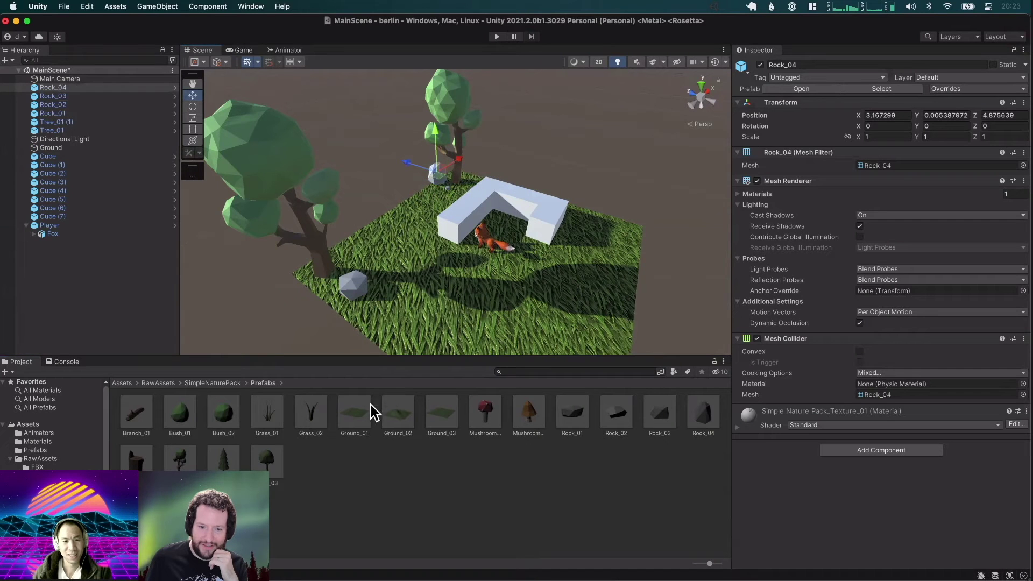
# Drop the Ground_02 hill prefab into the scene
pyautogui.rightClick(398, 425)
pyautogui.click(408, 419)
pyautogui.moveTo(409, 420); pyautogui.dragTo(528, 250)
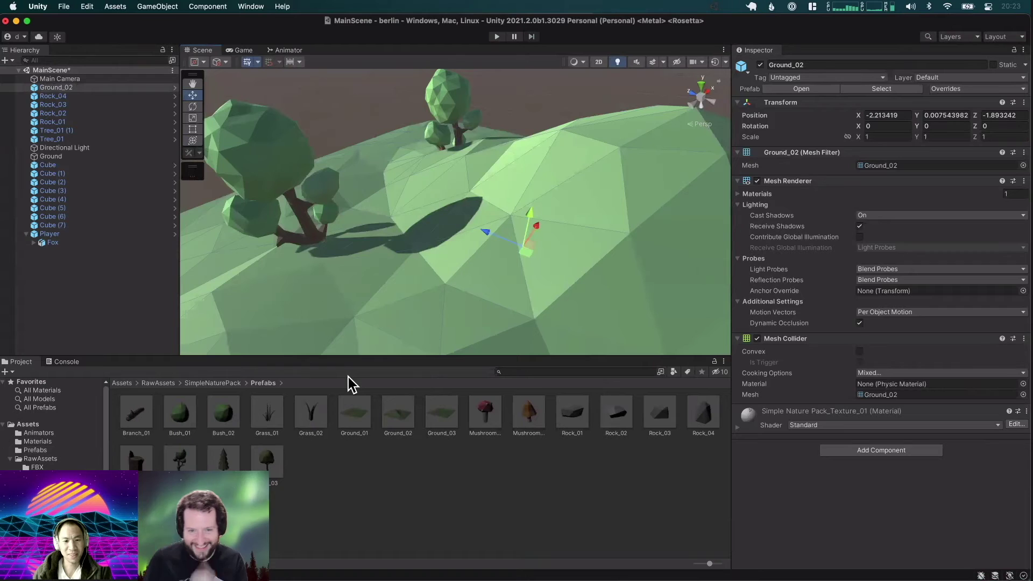
# Undo Ground_02, add Ground_01 sunk to Y -0.52, select the fox and enter Play mode
pyautogui.press('super+z')
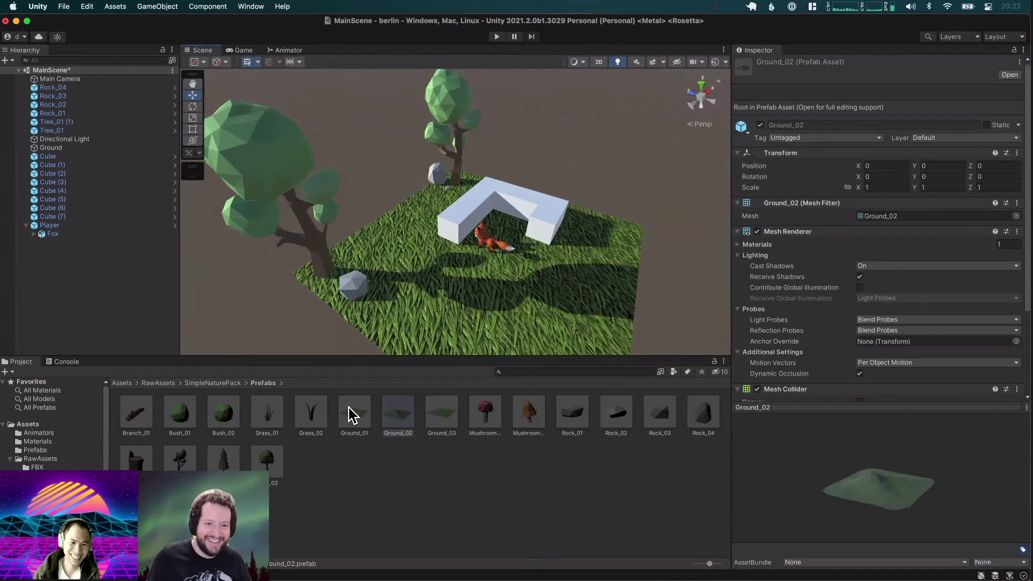
pyautogui.click(348, 409)
pyautogui.moveTo(349, 408); pyautogui.dragTo(468, 299)
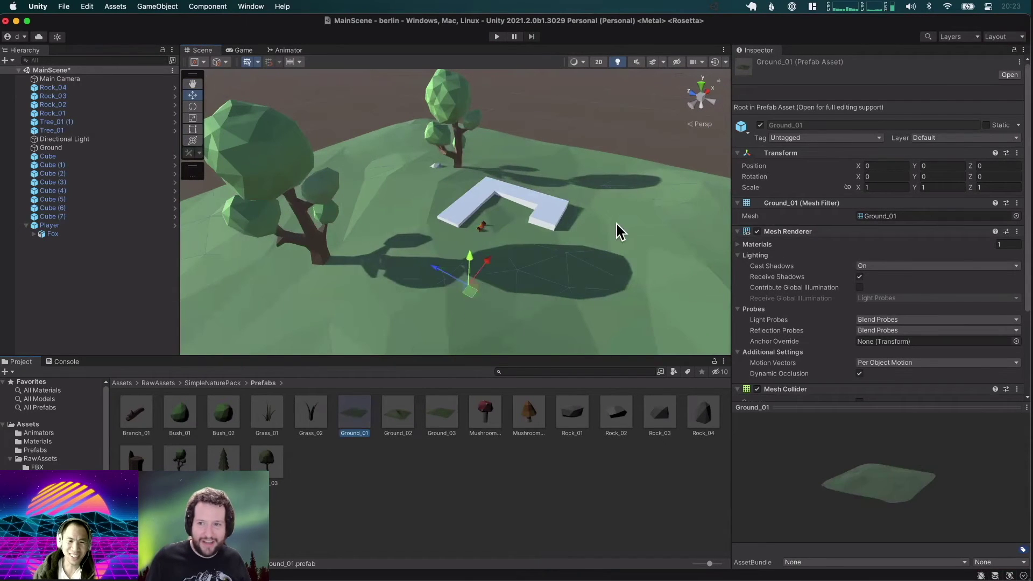
pyautogui.moveTo(470, 261)
pyautogui.mouseDown()
pyautogui.moveTo(462, 289)
pyautogui.moveTo(469, 274)
pyautogui.mouseUp()
pyautogui.click(486, 236)
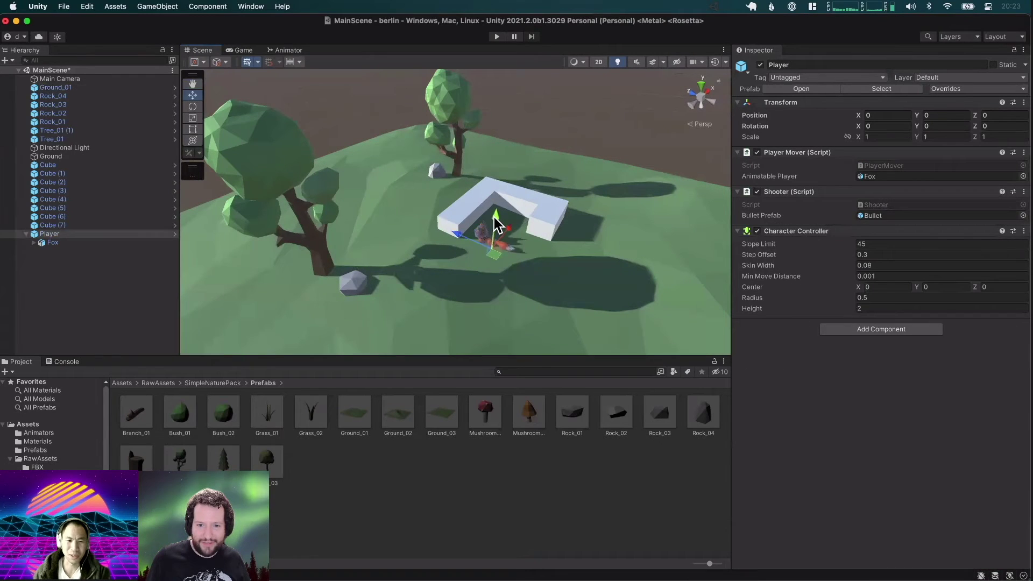
pyautogui.click(496, 37)
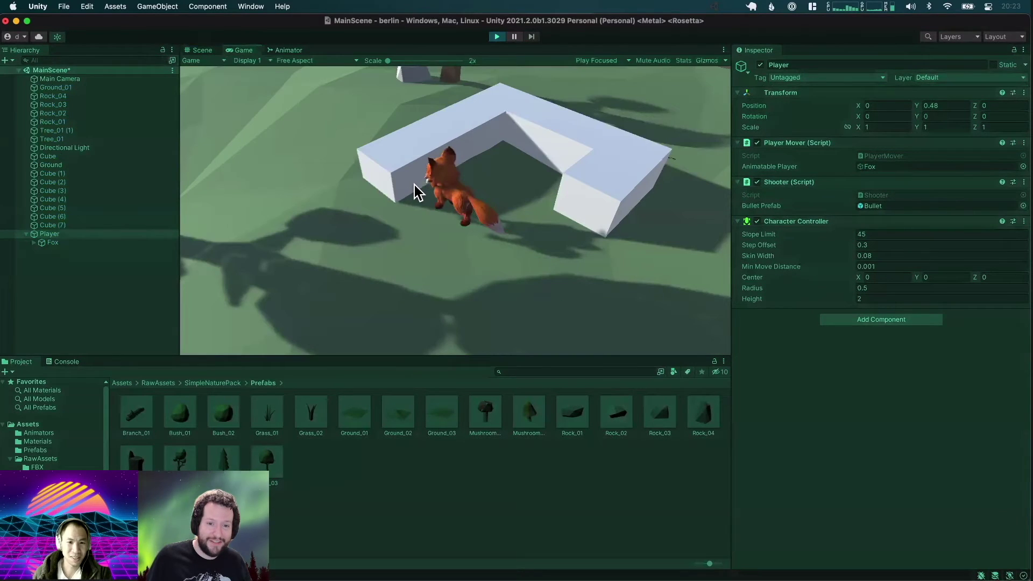
# Run the fox with WASD, stop playing, and lower the Player to Y 0.24
pyautogui.press('a')
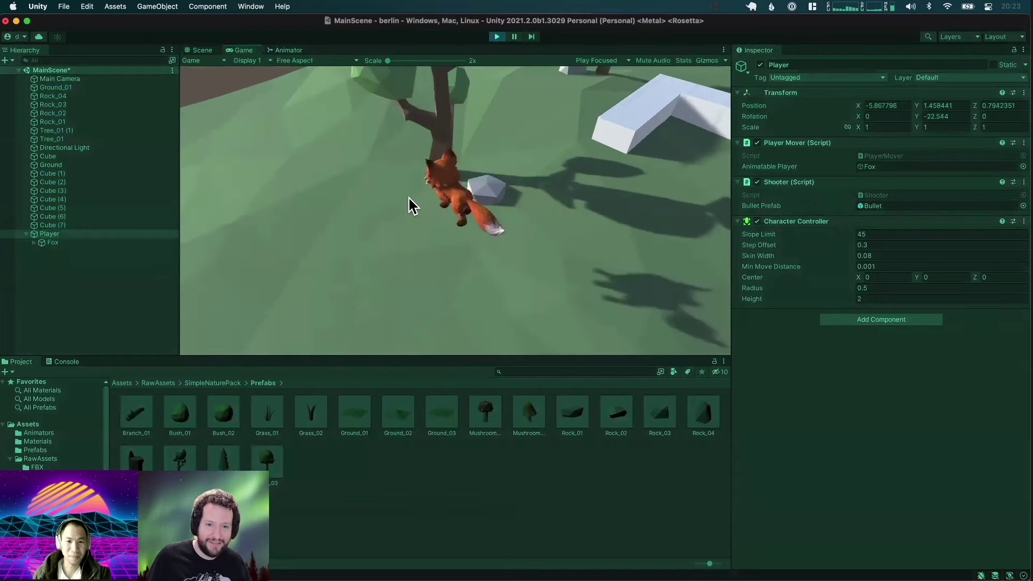
pyautogui.press('w')
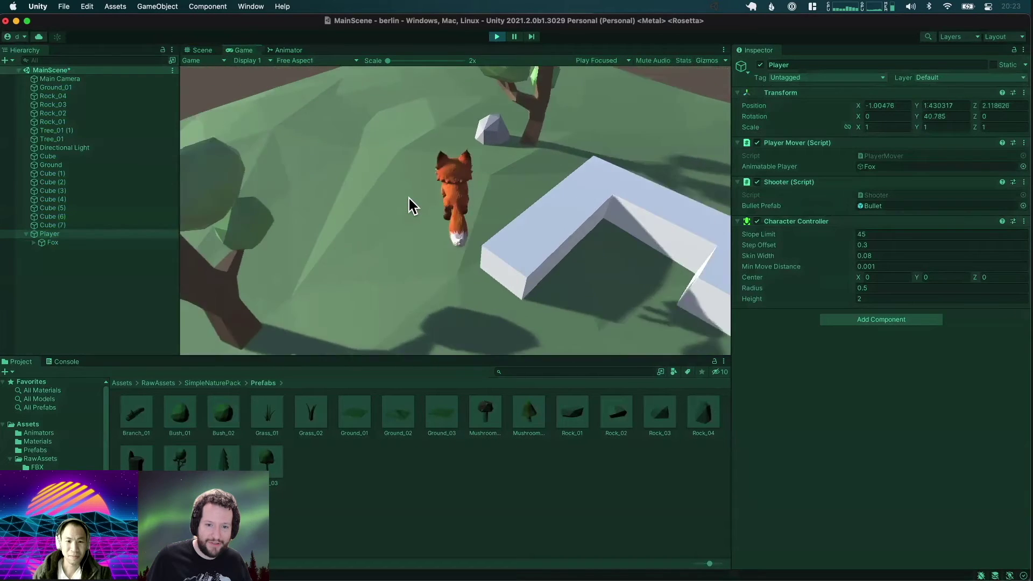
pyautogui.press('d')
pyautogui.press('s')
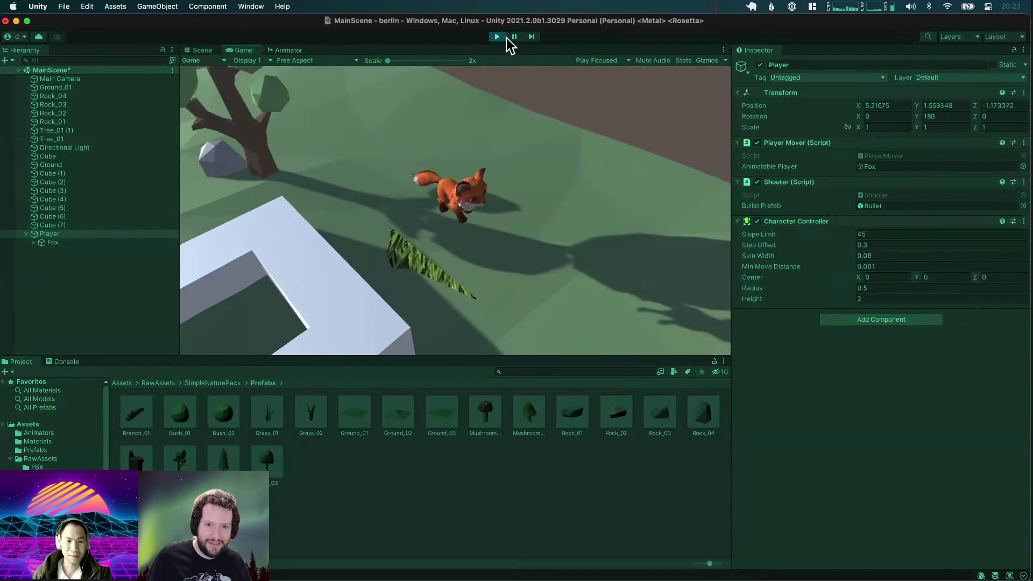
pyautogui.click(497, 37)
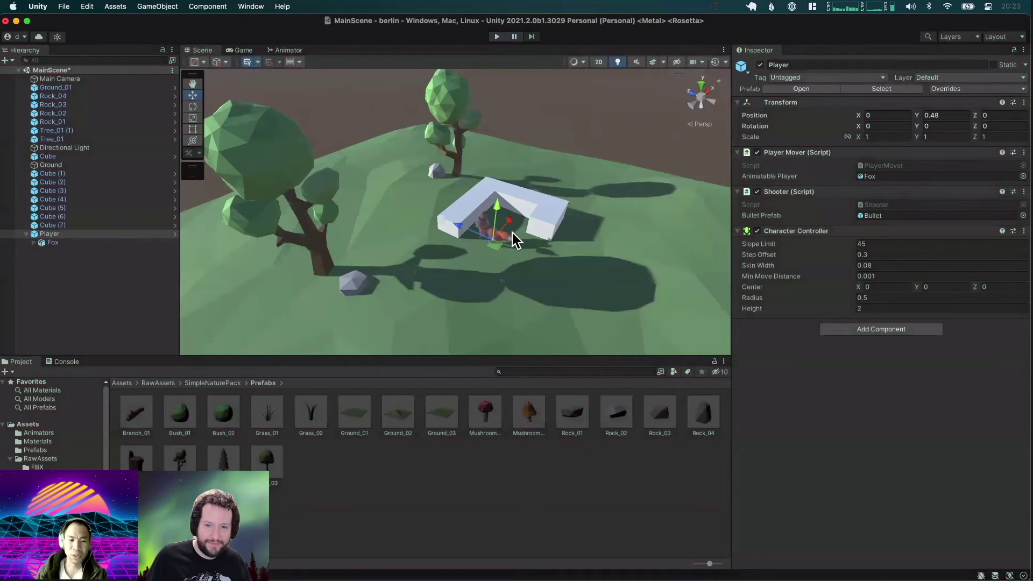
pyautogui.moveTo(500, 217); pyautogui.dragTo(502, 221)
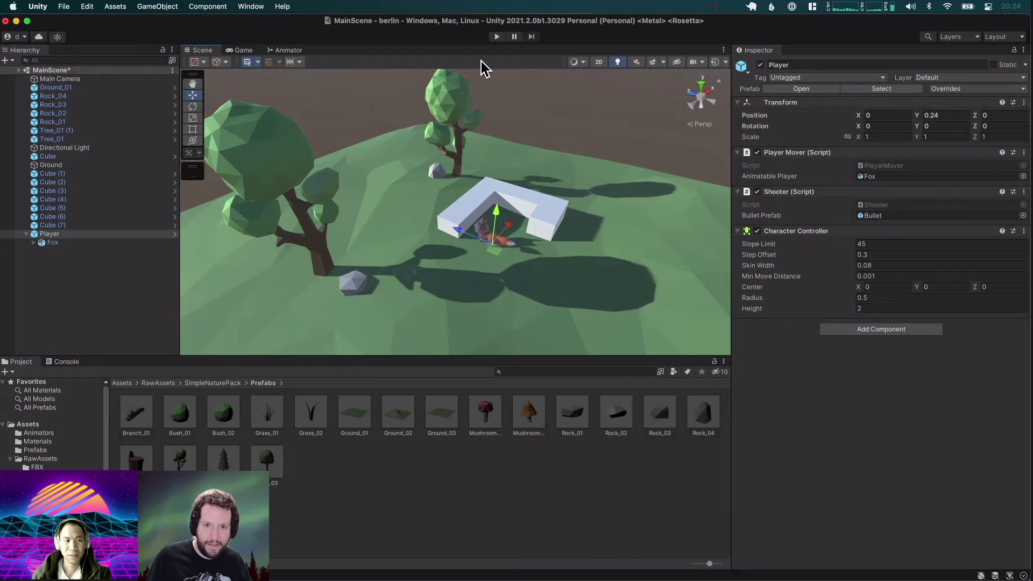
pyautogui.click(500, 36)
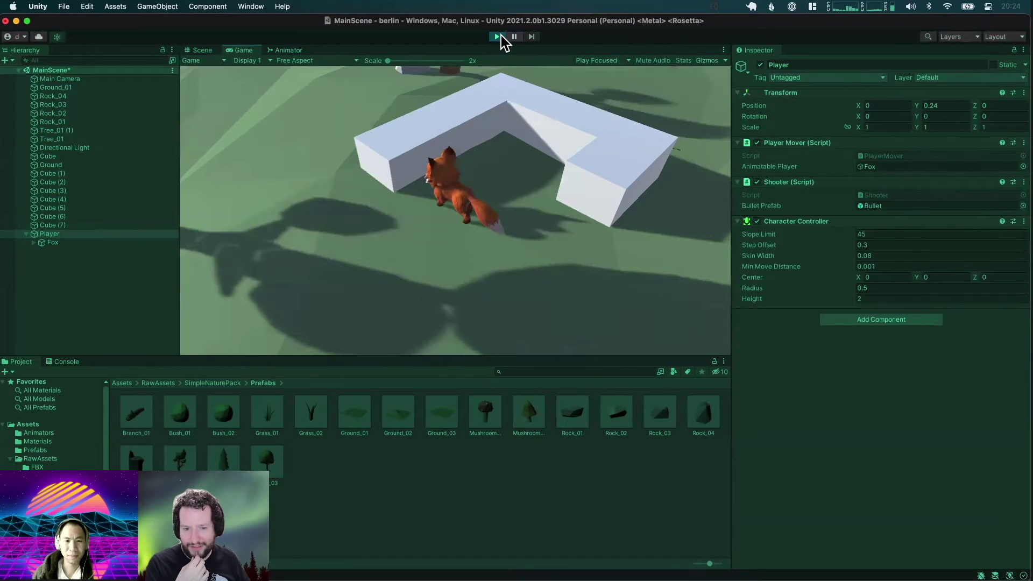
pyautogui.press('s')
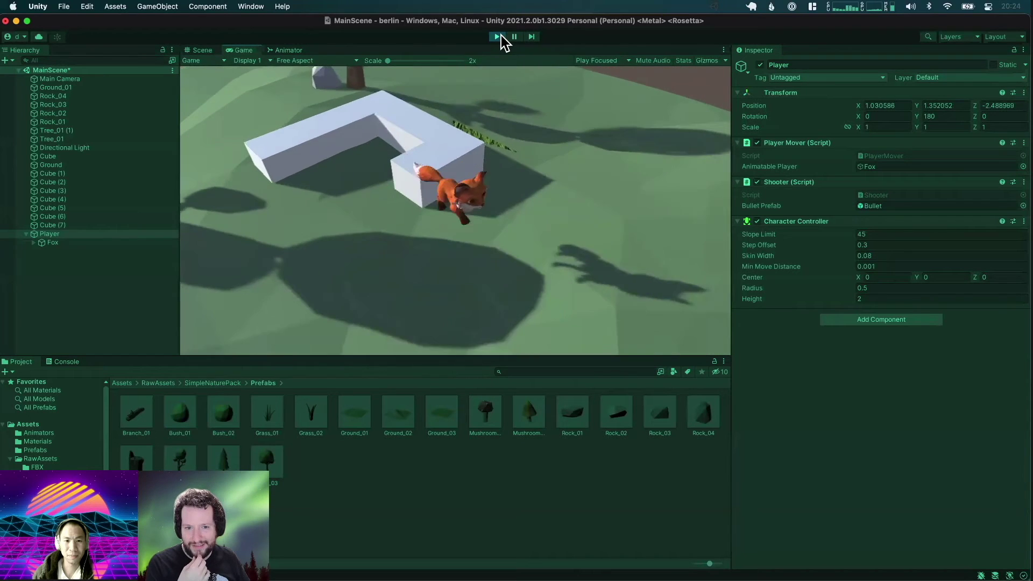
pyautogui.press('a')
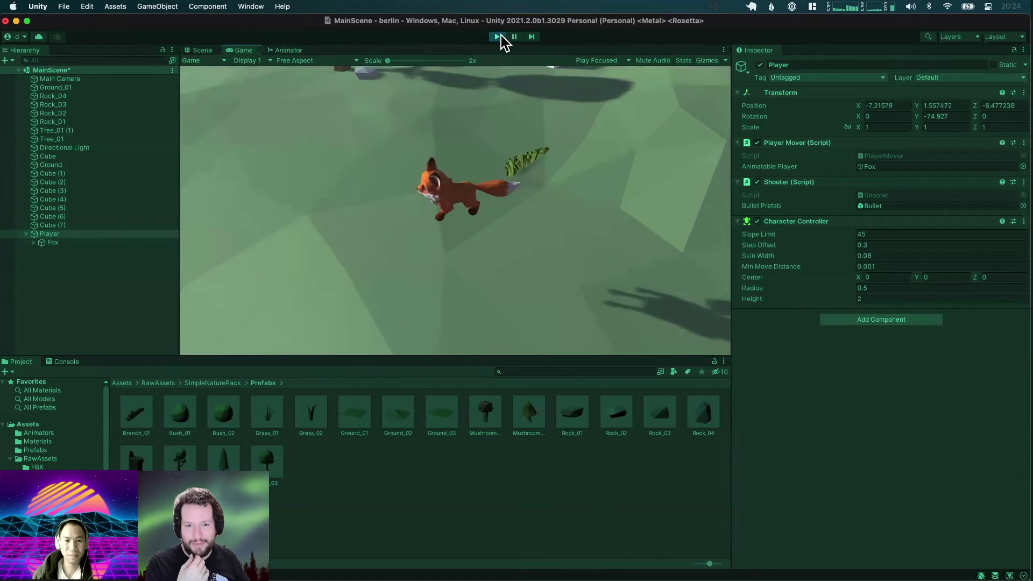
pyautogui.press('w')
pyautogui.press('w')
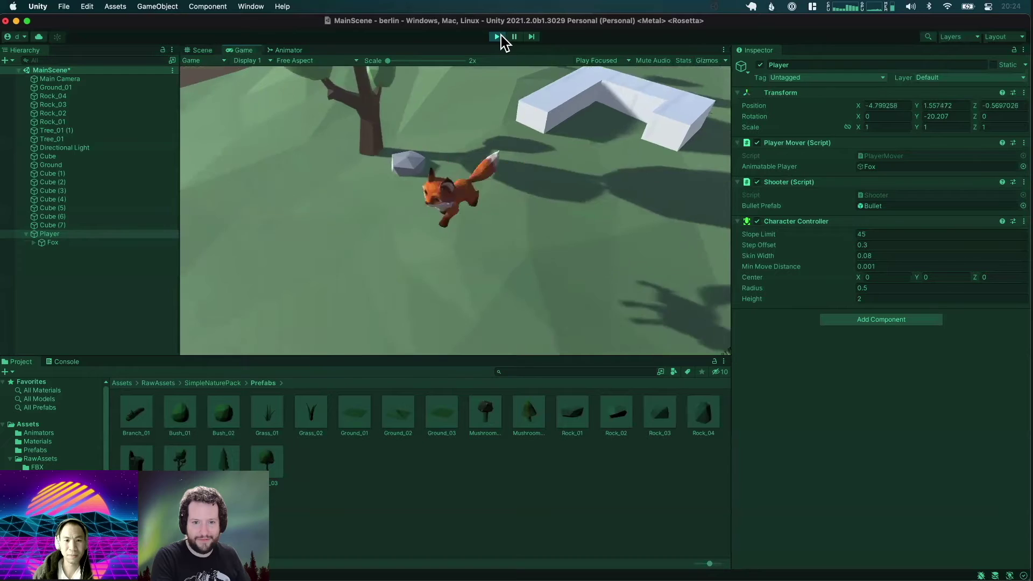
pyautogui.press('d')
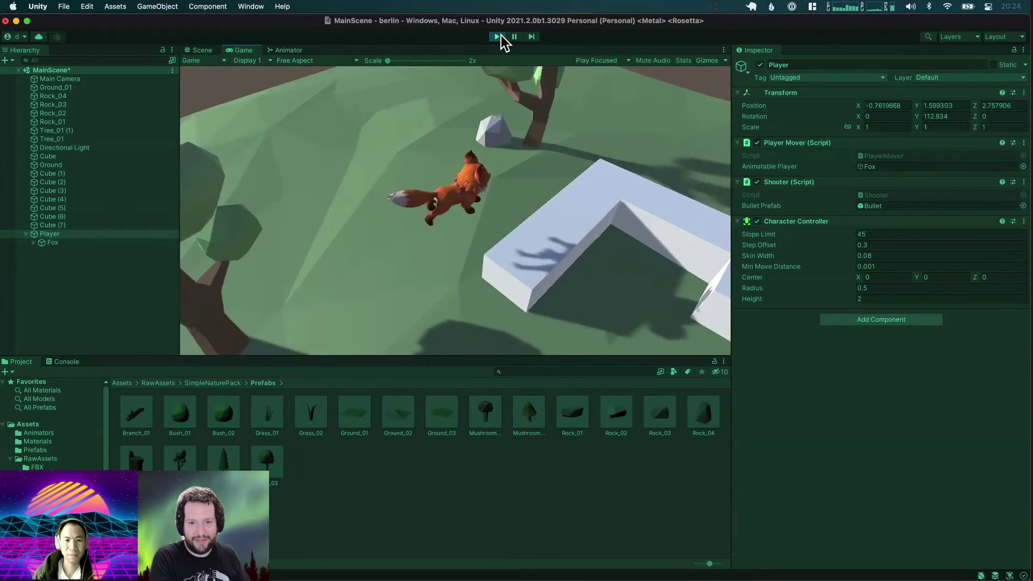
pyautogui.press('s')
pyautogui.press('s')
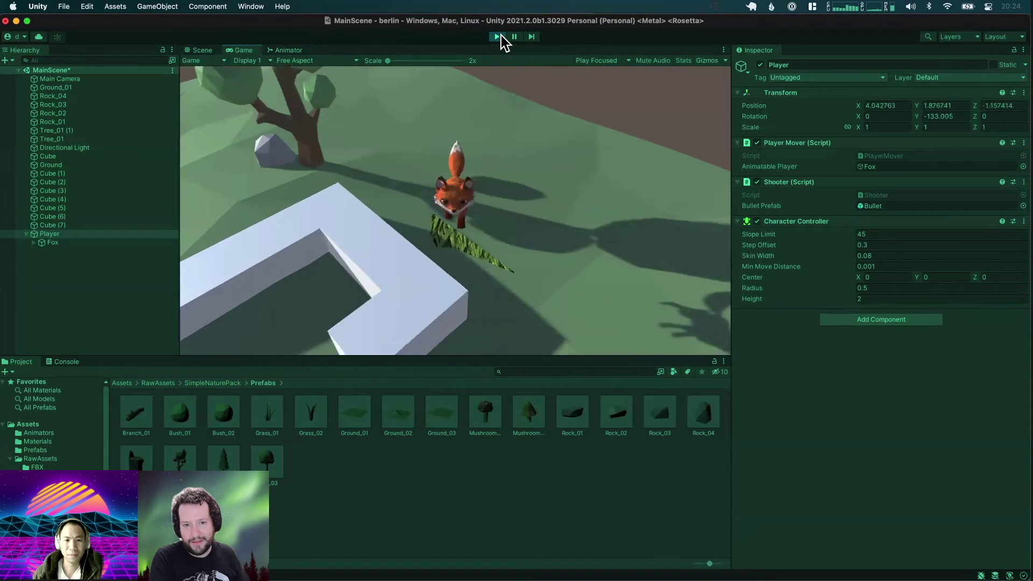
pyautogui.press('s')
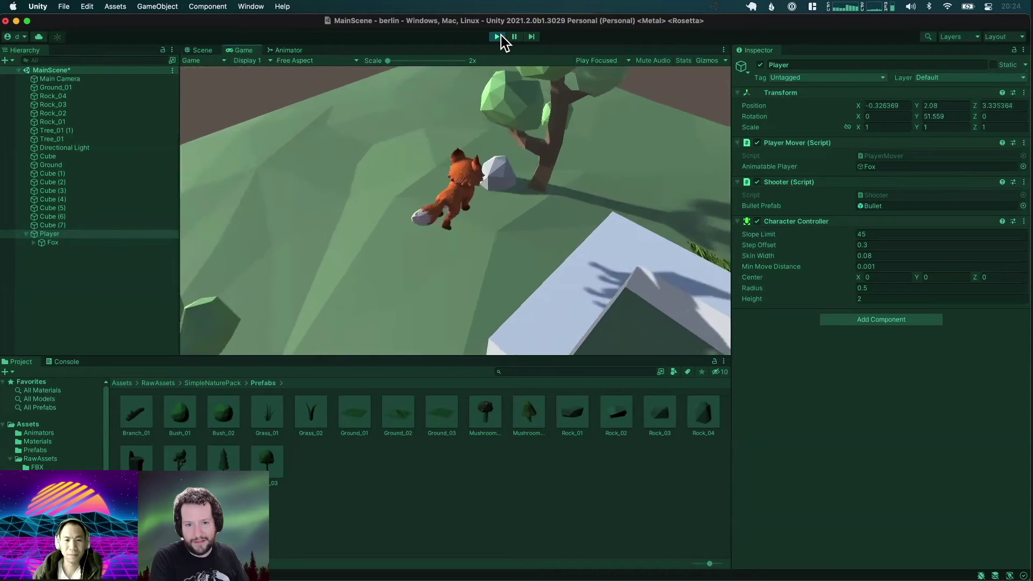
pyautogui.press('s')
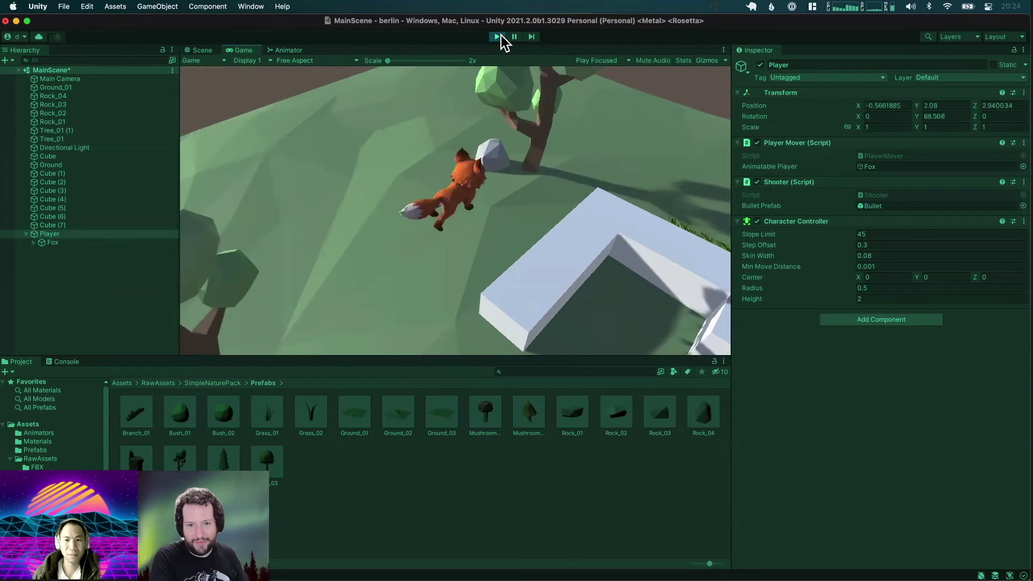
pyautogui.press('s')
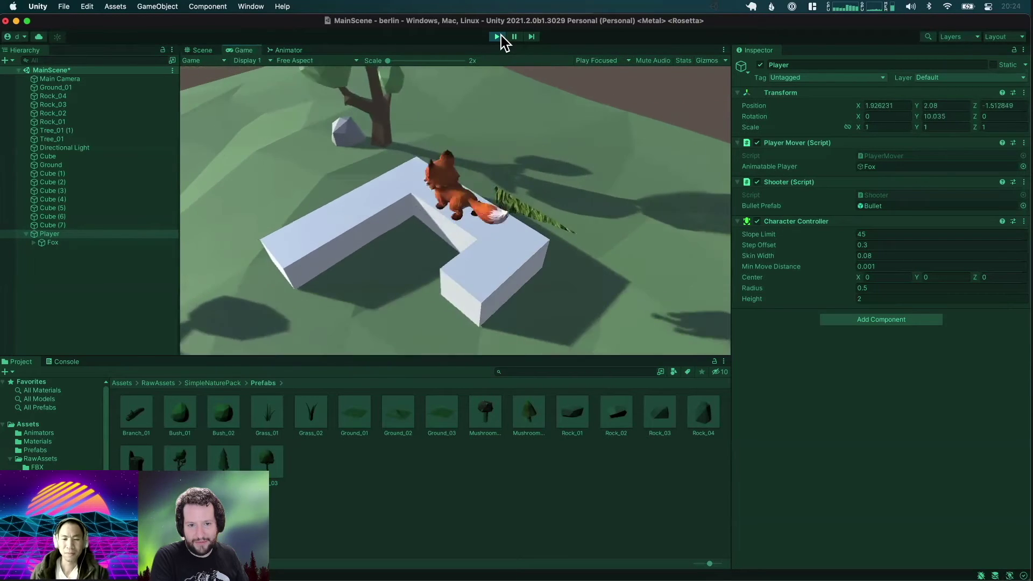
pyautogui.press('w')
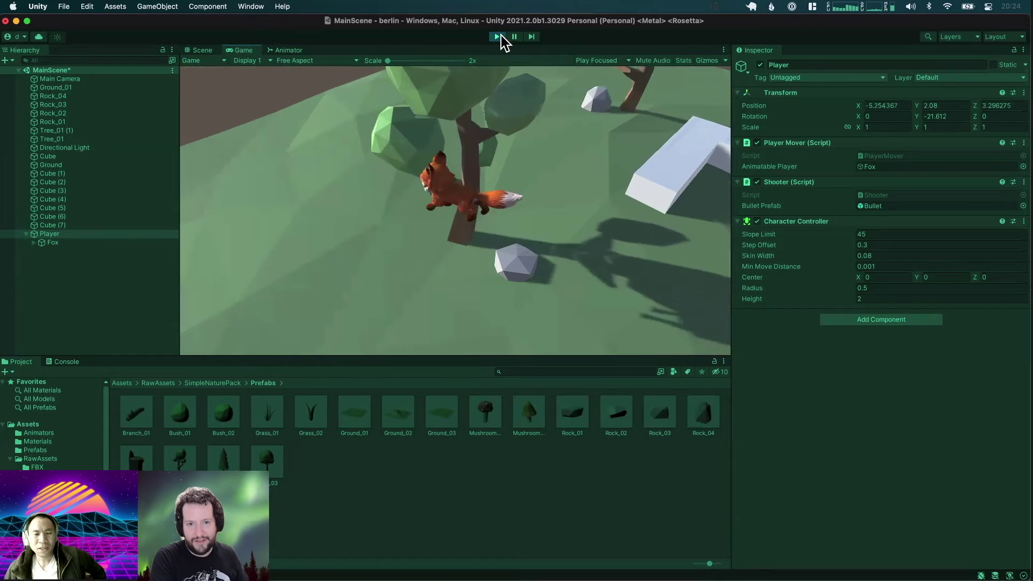
pyautogui.click(496, 37)
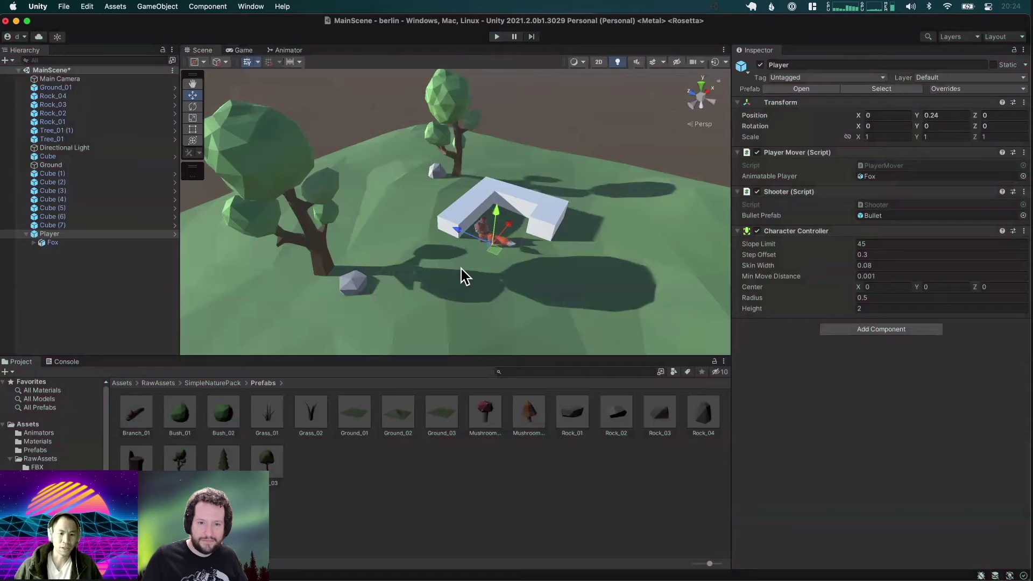
# Pull the fox out from under the arch to Y 0.58, Z -3.42 on the hilly ground
pyautogui.click(465, 272)
pyautogui.click(487, 236)
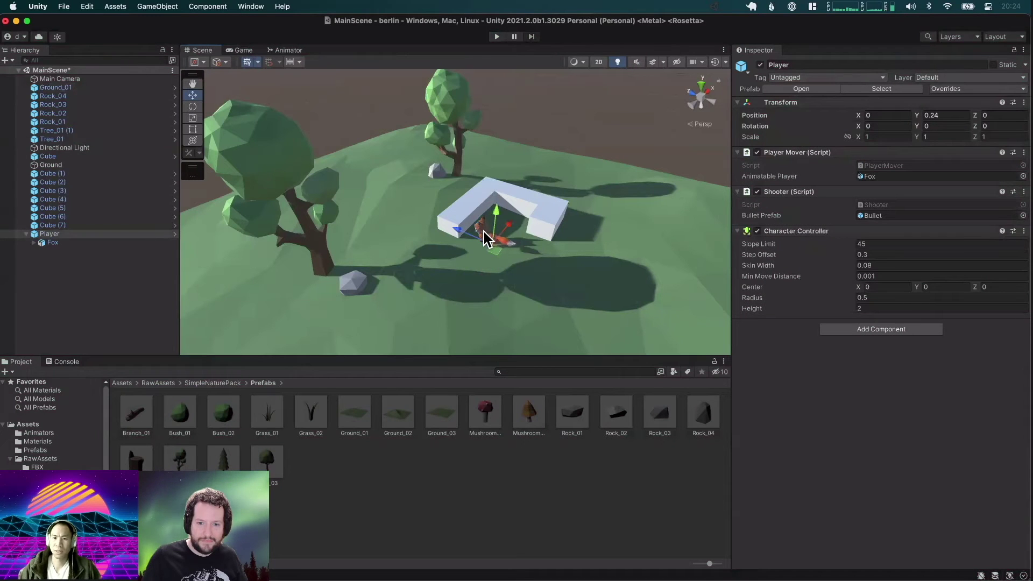
pyautogui.moveTo(456, 235); pyautogui.dragTo(568, 228)
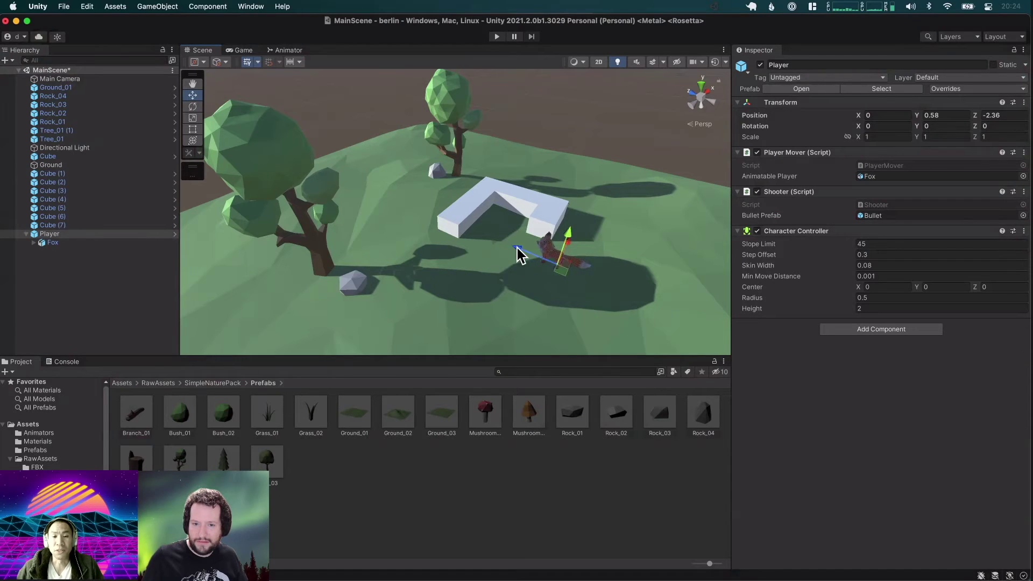
pyautogui.moveTo(532, 252); pyautogui.dragTo(564, 262)
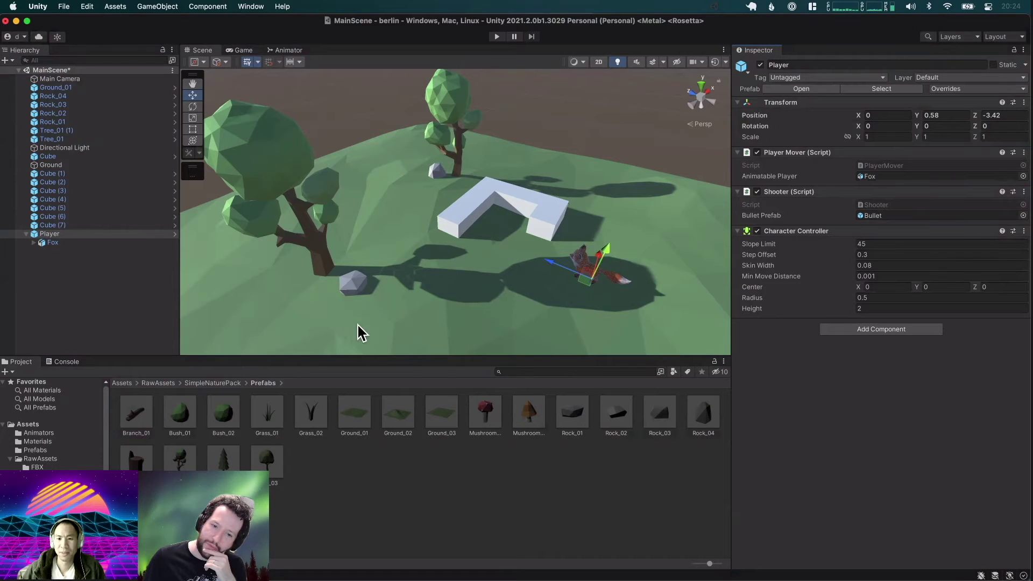
pyautogui.click(399, 314)
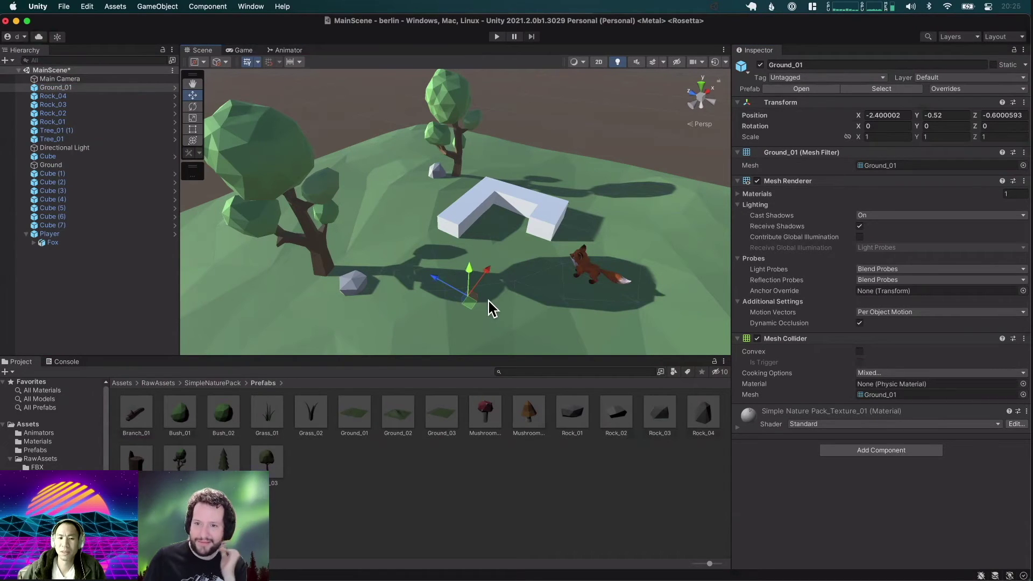
# Check the Ground plane and Cube, then remove the Ground_01 tile from the scene
pyautogui.click(644, 237)
pyautogui.click(47, 165)
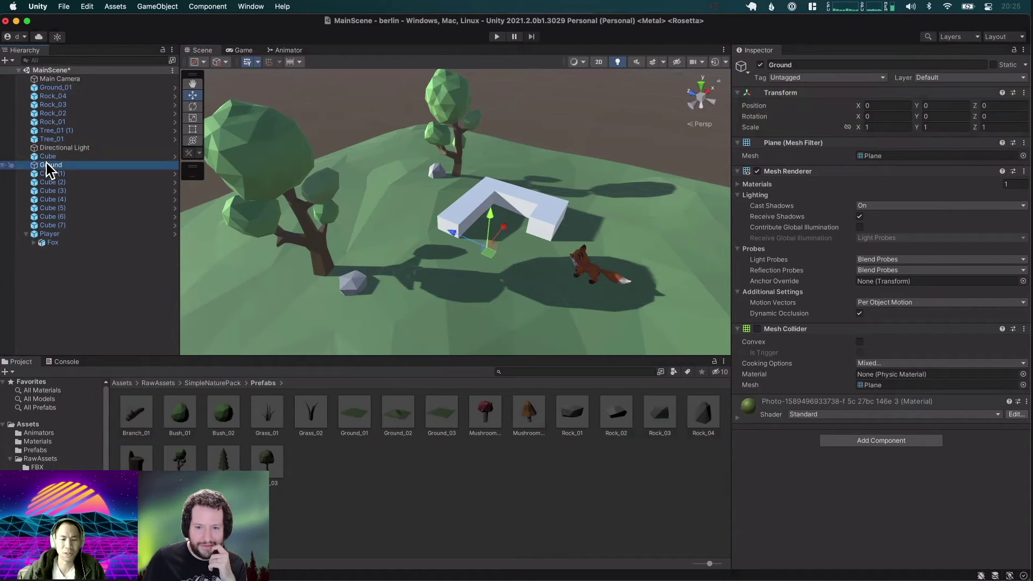
pyautogui.click(54, 157)
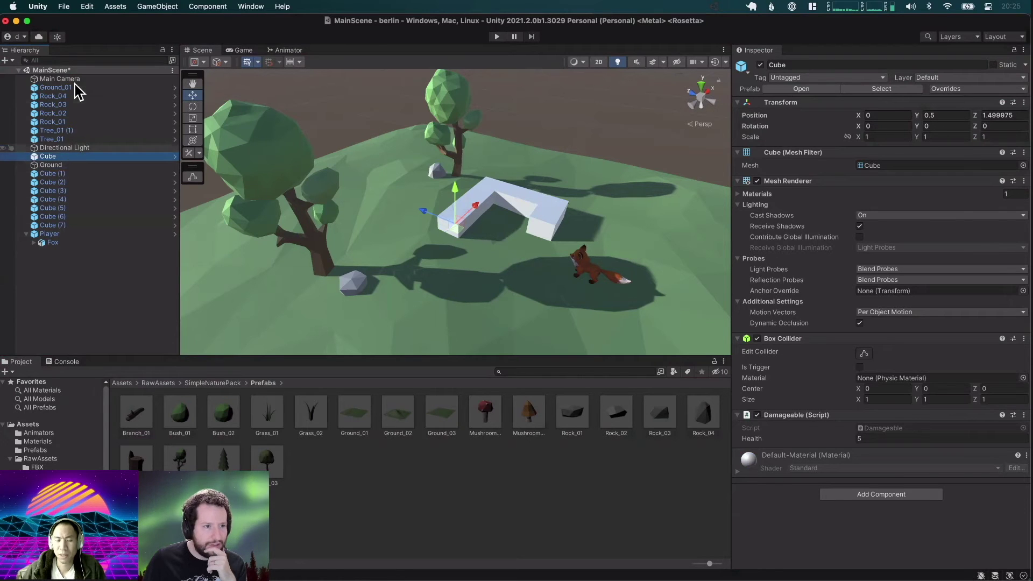
pyautogui.click(57, 165)
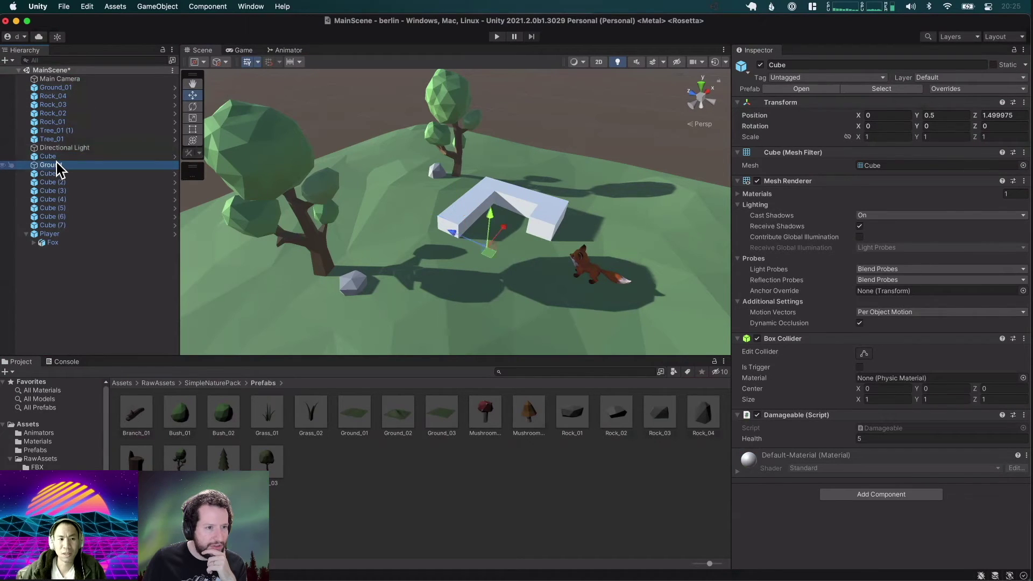
pyautogui.click(59, 88)
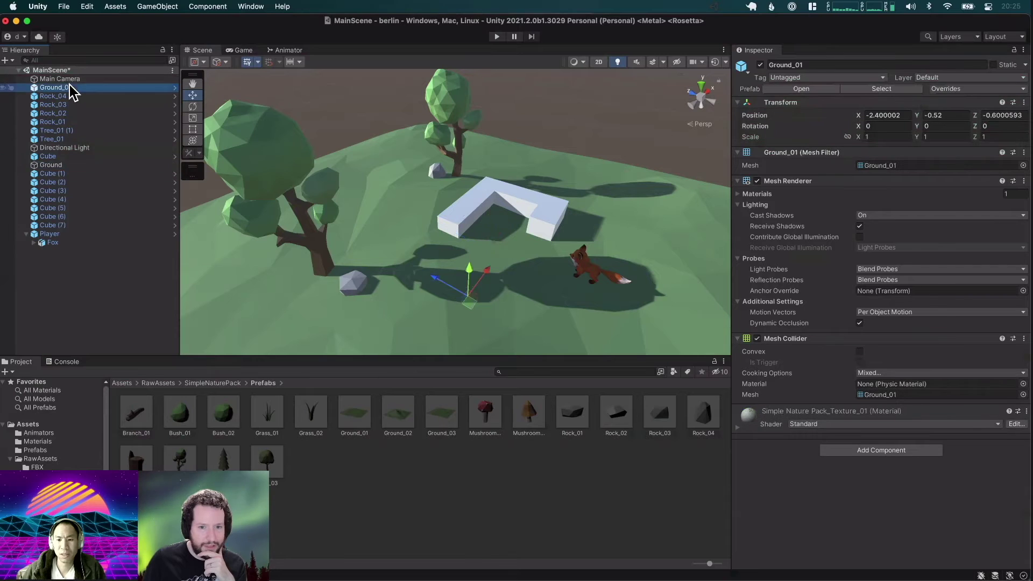
pyautogui.moveTo(466, 273); pyautogui.dragTo(466, 237)
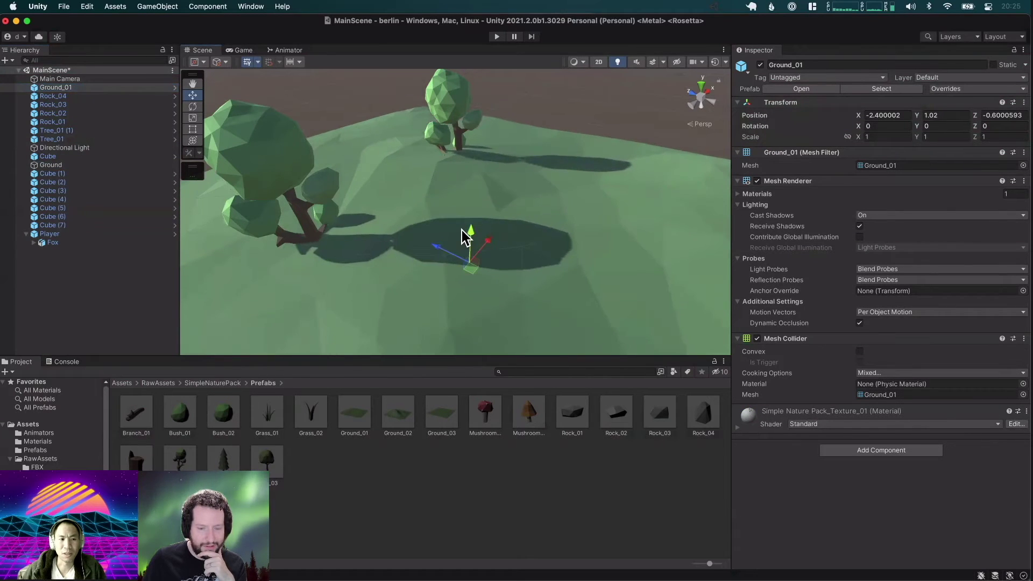
pyautogui.rightClick(108, 91)
pyautogui.press('Escape')
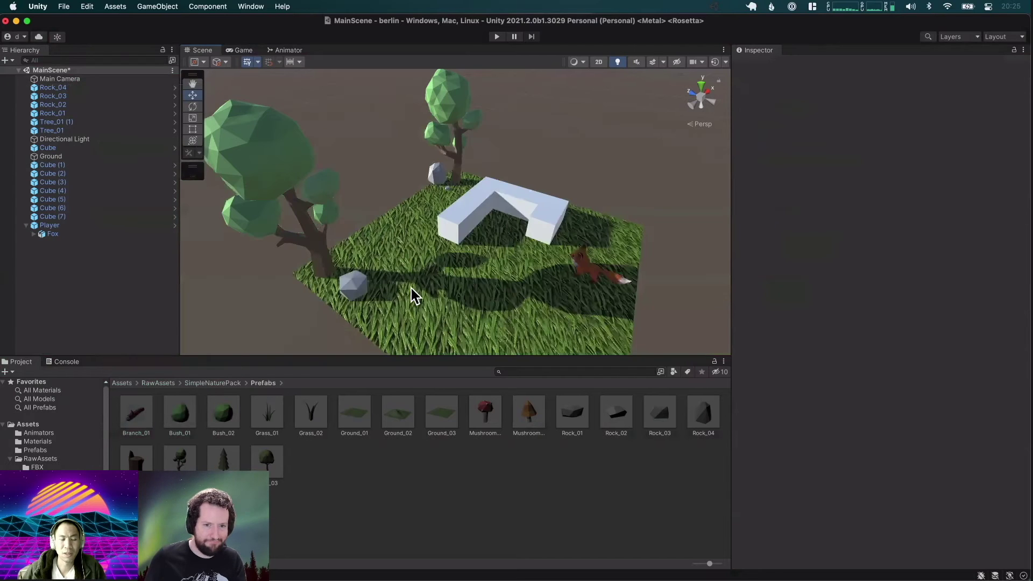
# Turn on the Ground plane's Mesh Collider, then inspect the U-shaped wall and Rock_01
pyautogui.click(74, 156)
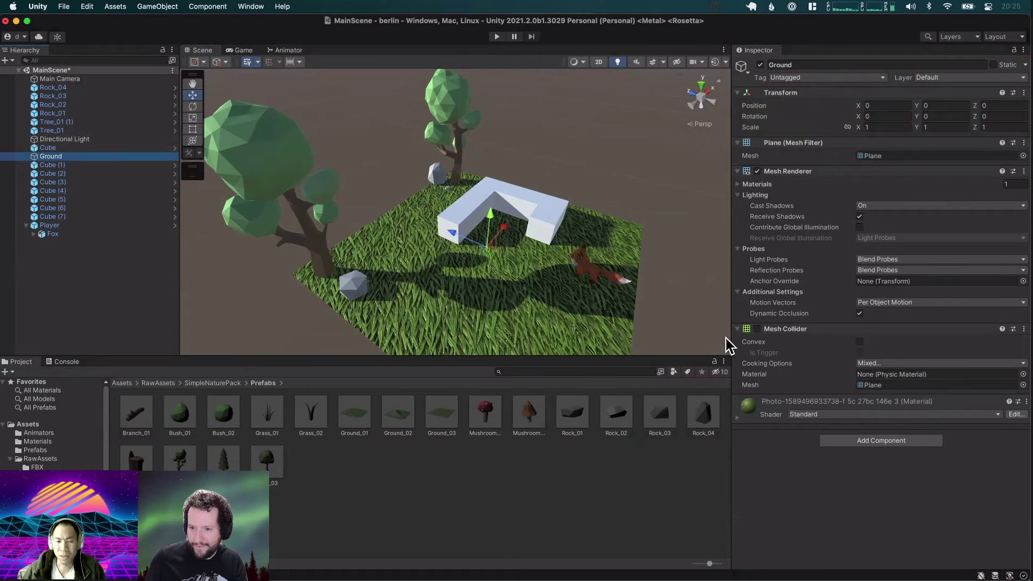
pyautogui.click(770, 333)
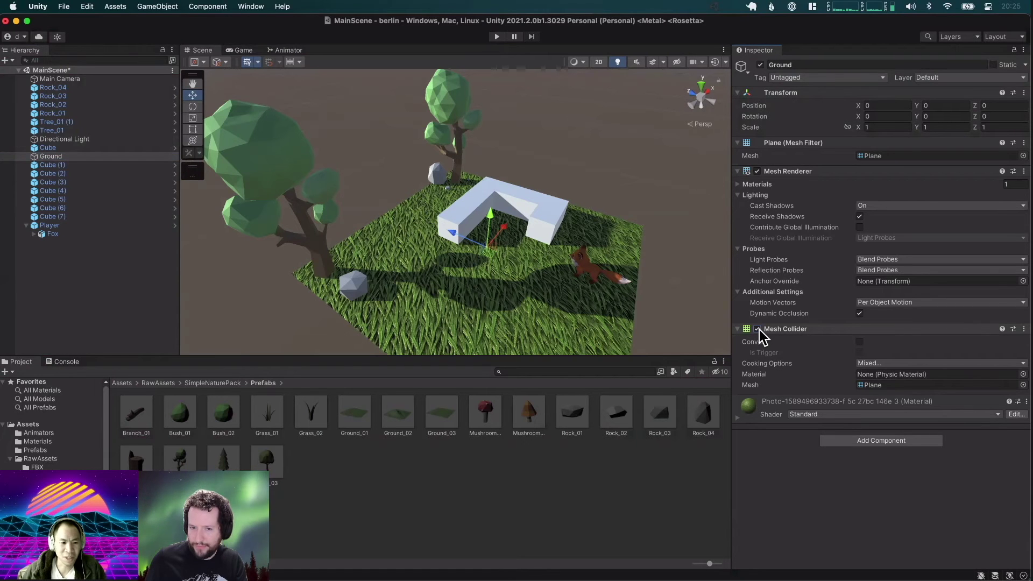
pyautogui.click(539, 223)
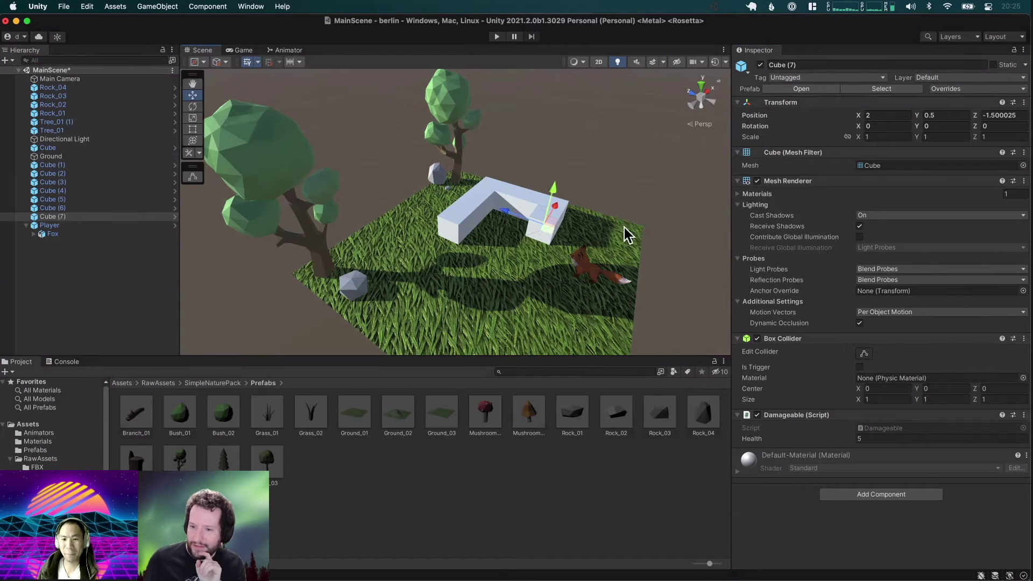
pyautogui.click(350, 296)
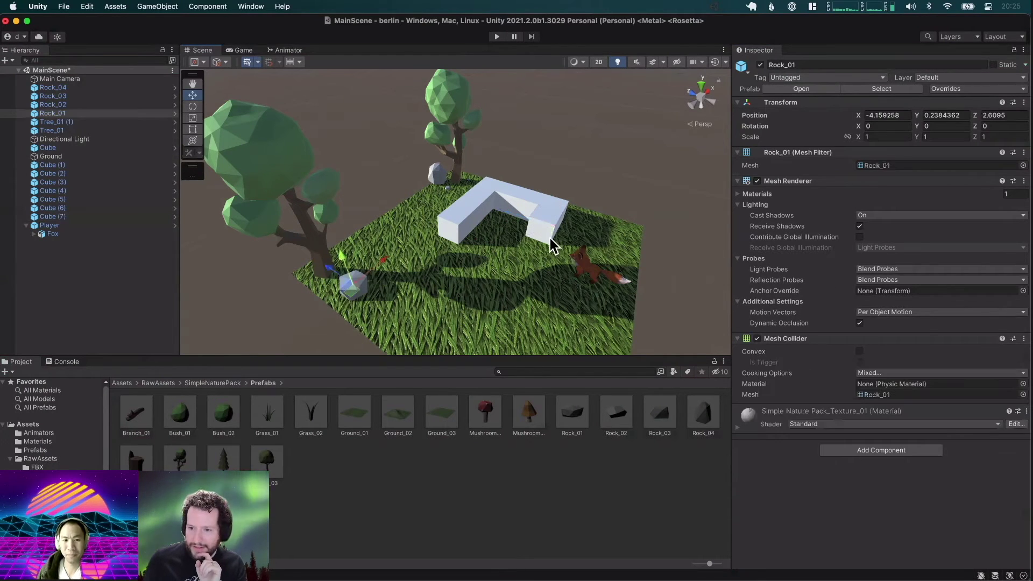
pyautogui.click(533, 212)
# Check Rock_04, Tree_01 (1) and Cube (7), then start the game
pyautogui.click(445, 168)
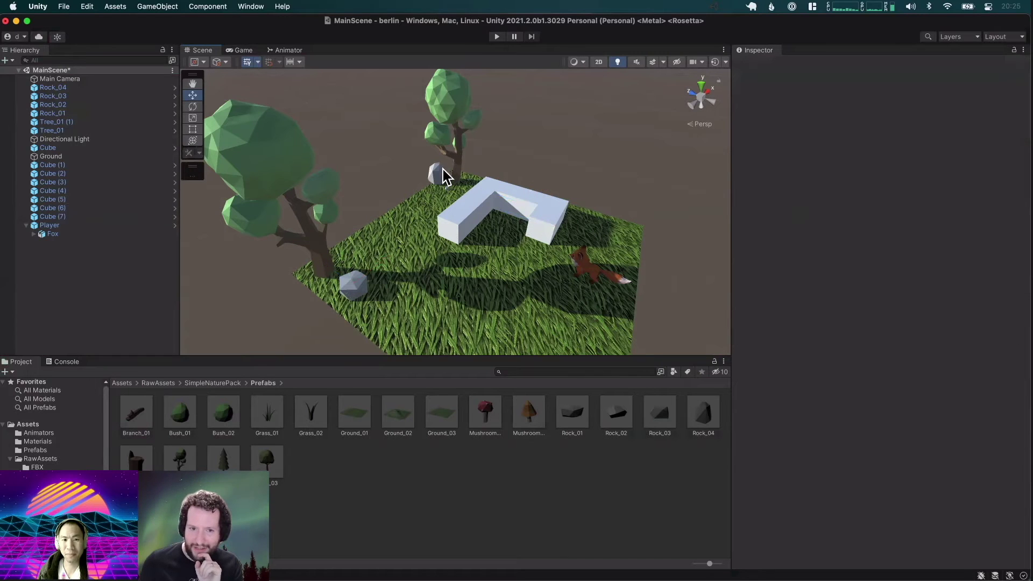
pyautogui.click(437, 177)
pyautogui.click(468, 124)
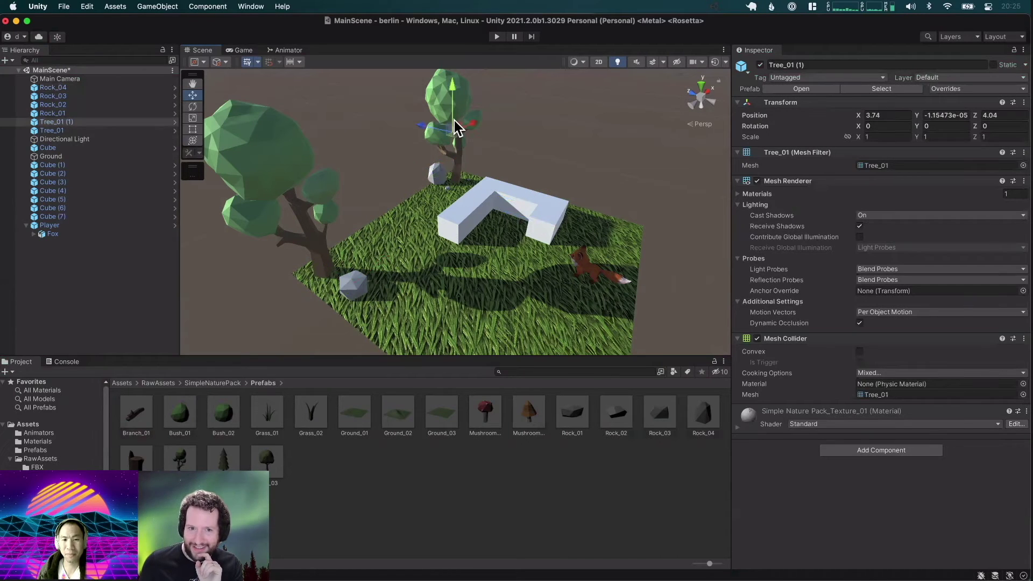
pyautogui.click(460, 120)
pyautogui.click(451, 108)
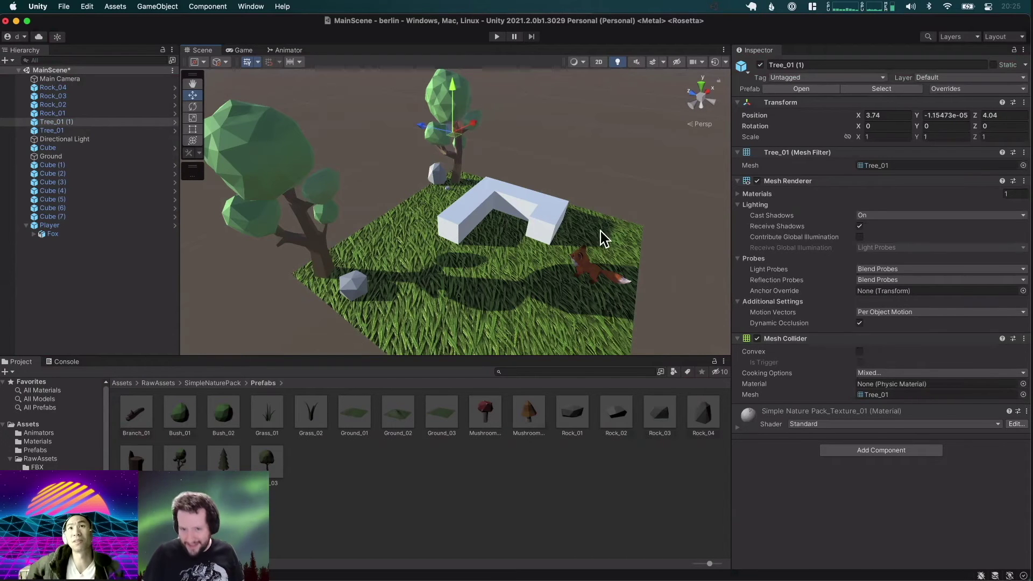
pyautogui.click(540, 221)
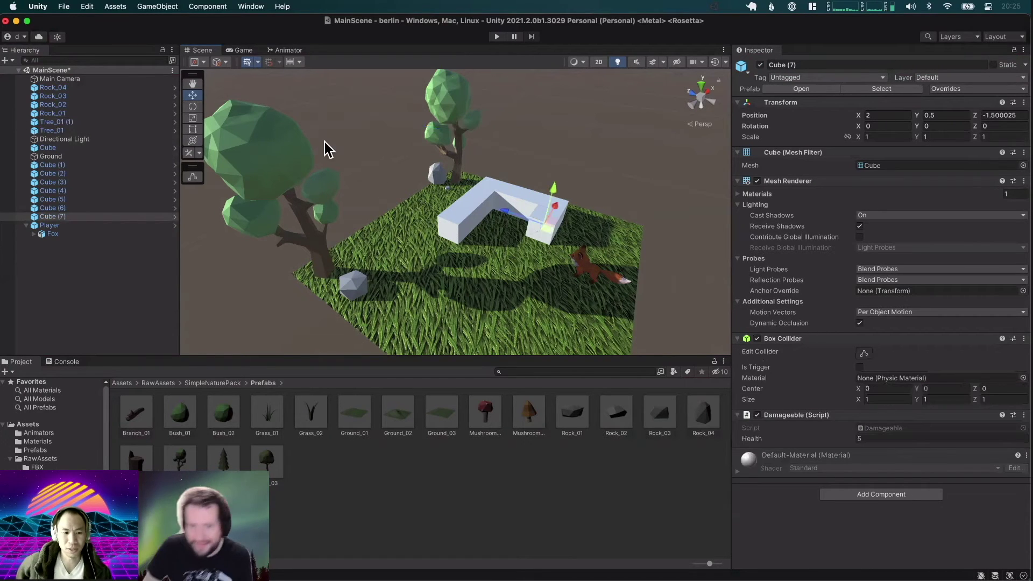
pyautogui.click(496, 37)
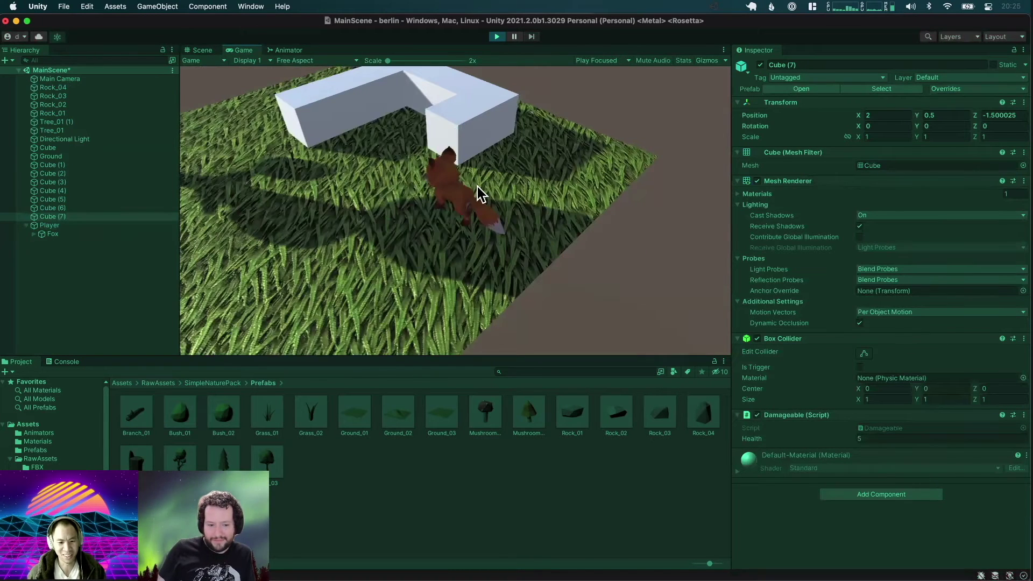
# Run the fox across the grass around the rock and tree, then stop the game
pyautogui.press('w')
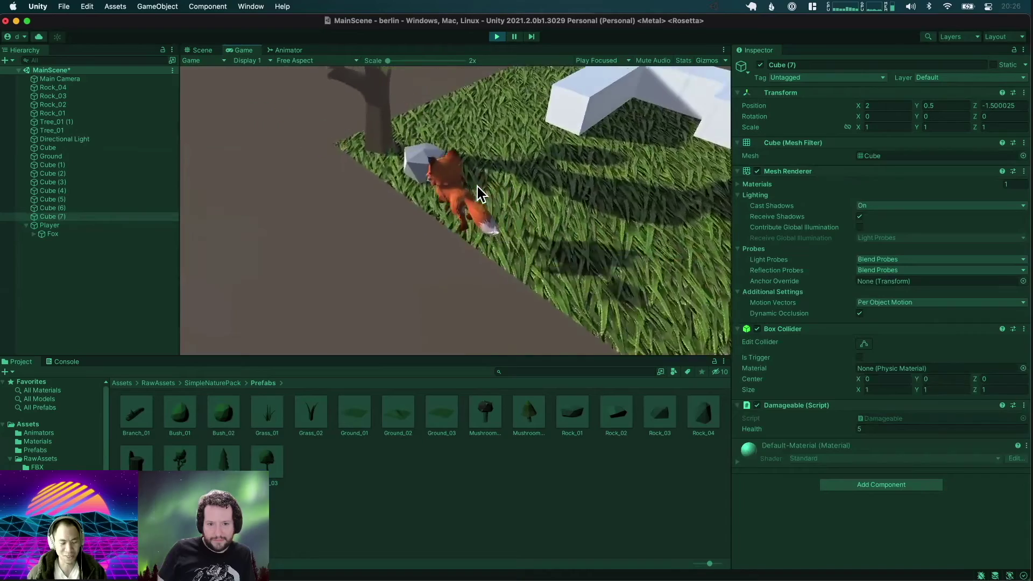
pyautogui.press('w')
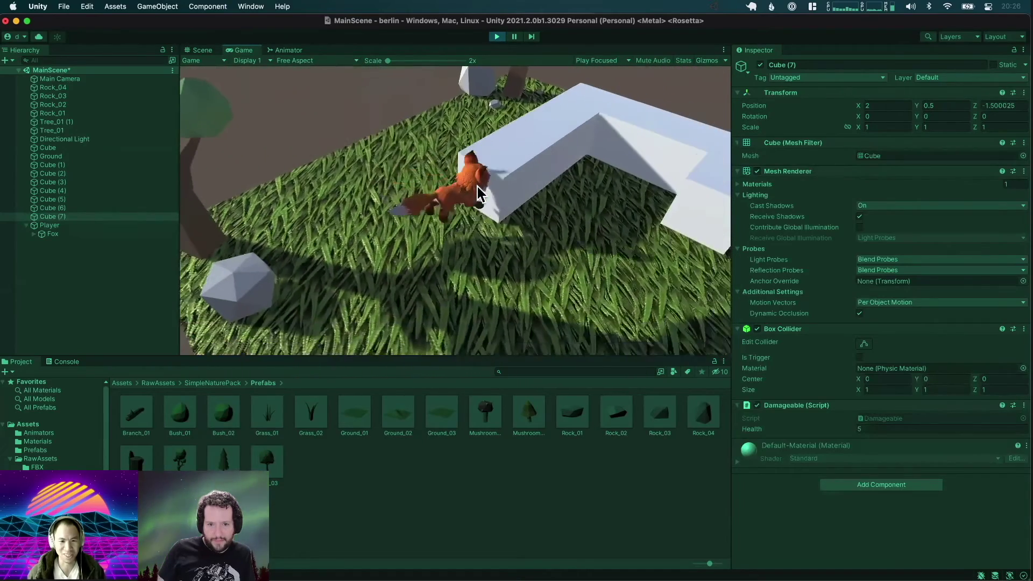
pyautogui.click(496, 36)
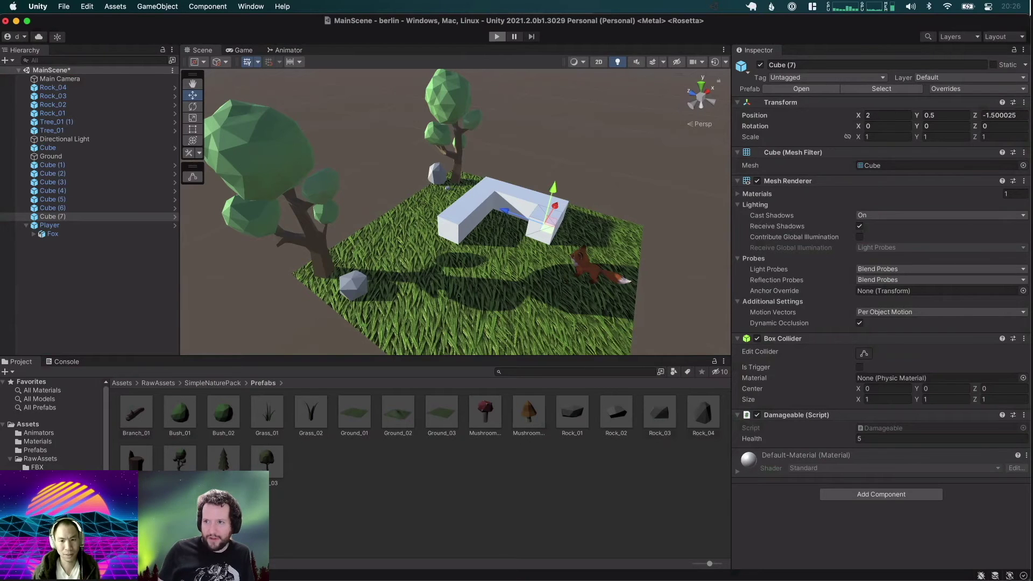
# Replay with Cmd+P, fire one shot at Cube (7), stop, and select the Player
pyautogui.press('super+p')
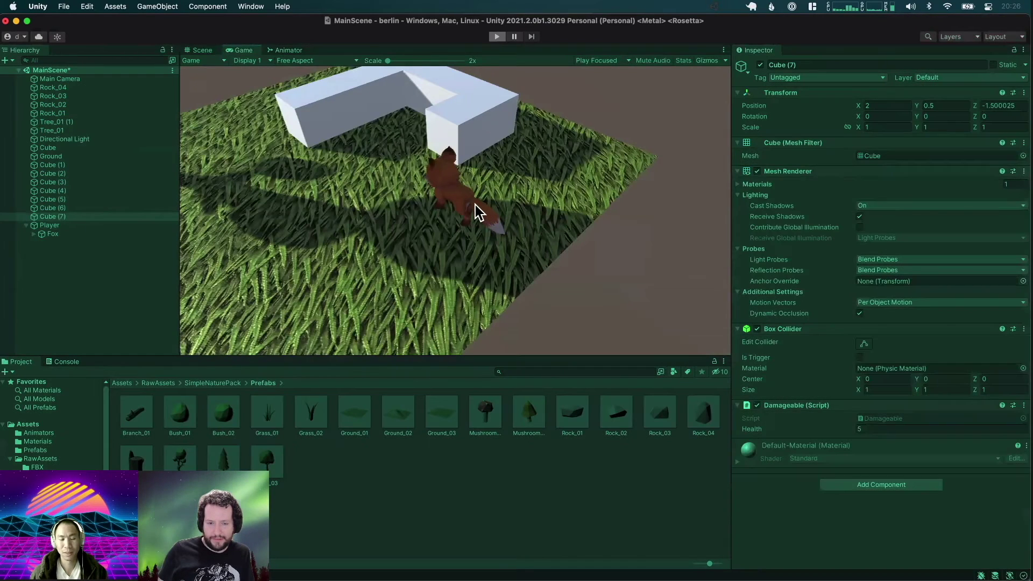
pyautogui.click(499, 38)
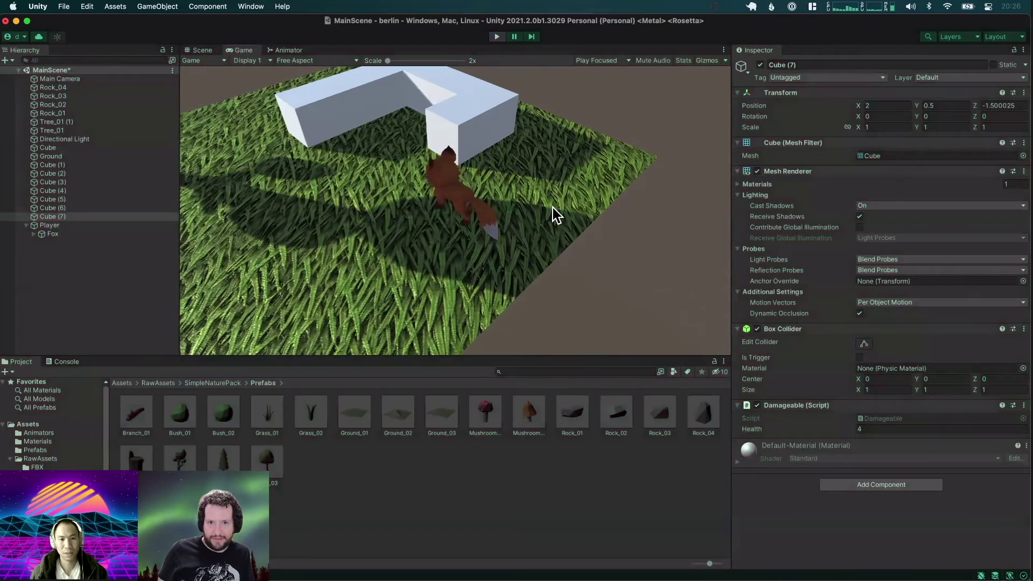
pyautogui.press('super+p')
pyautogui.click(589, 275)
# Frame the fox and set the Player's Transform Position Y to 0 on the grass
pyautogui.press('f')
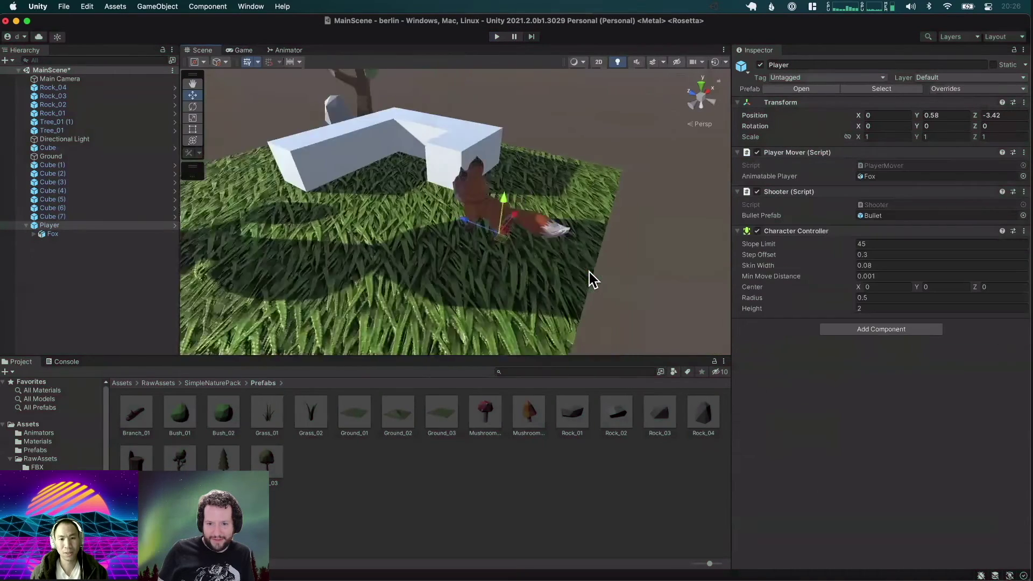
pyautogui.scroll(6, 506, 218)
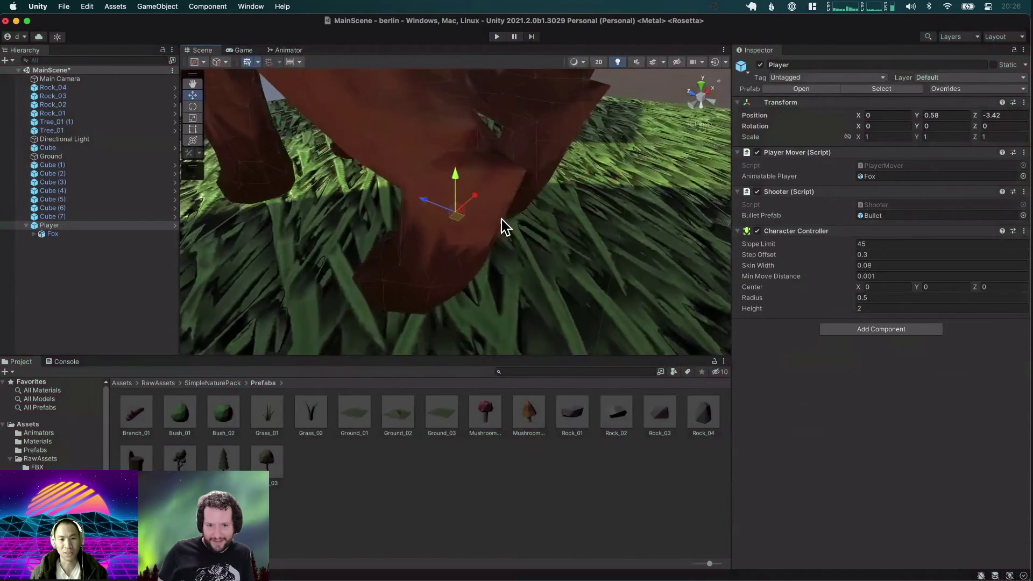
pyautogui.scroll(-4, 501, 219)
pyautogui.scroll(-2, 483, 160)
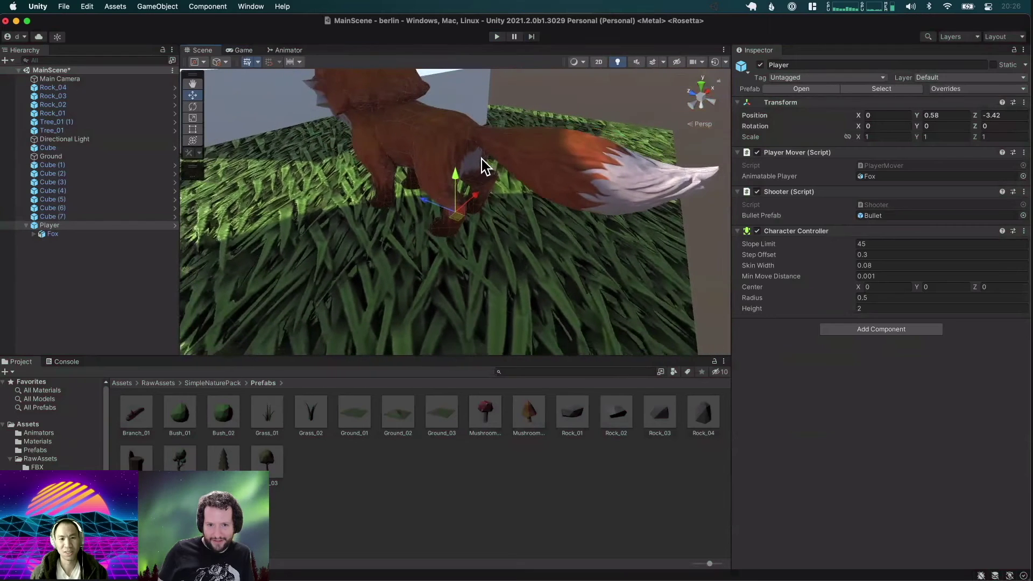
pyautogui.moveTo(449, 181); pyautogui.dragTo(452, 243)
pyautogui.click(946, 116)
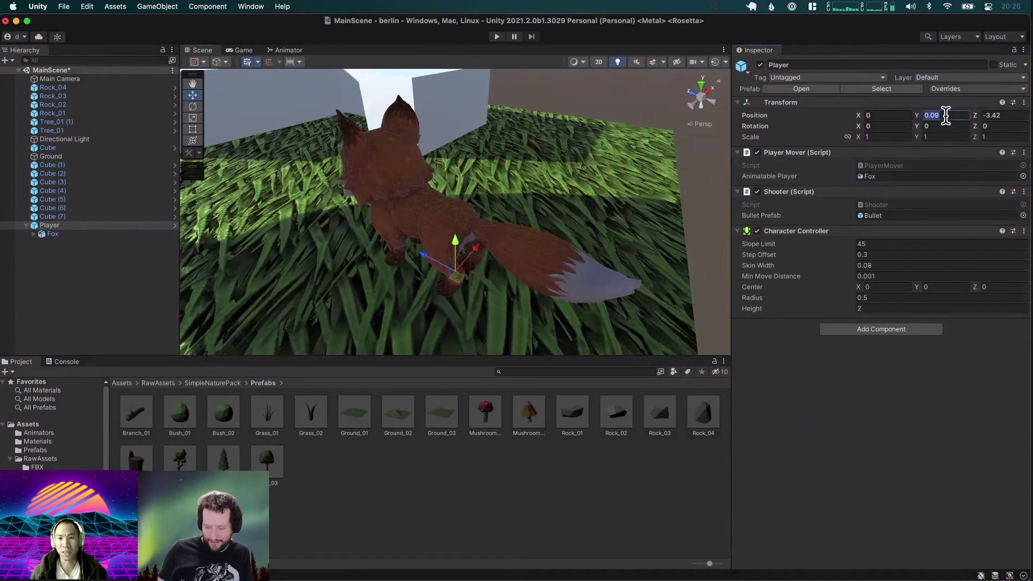
pyautogui.write('0')
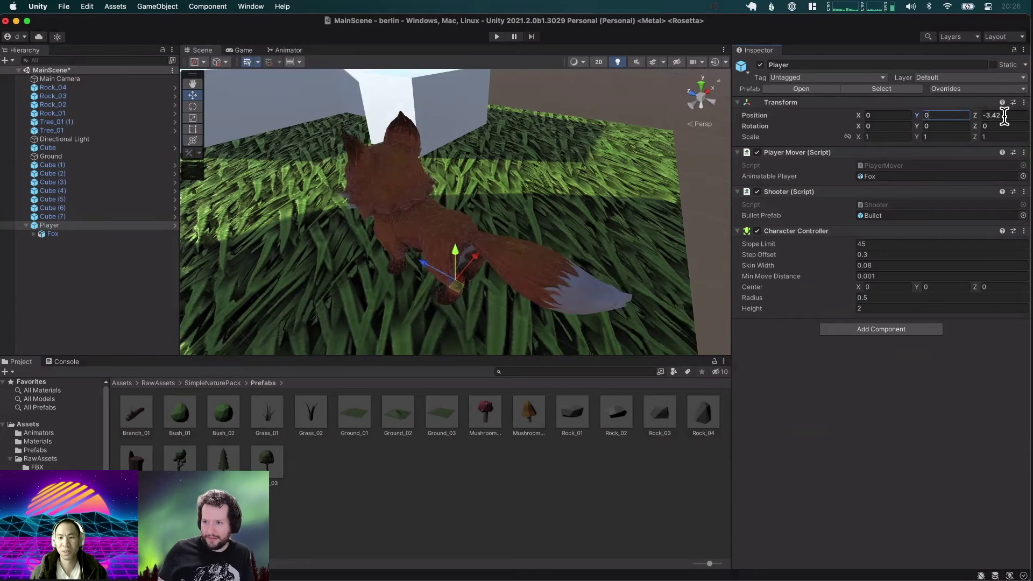
pyautogui.click(1005, 115)
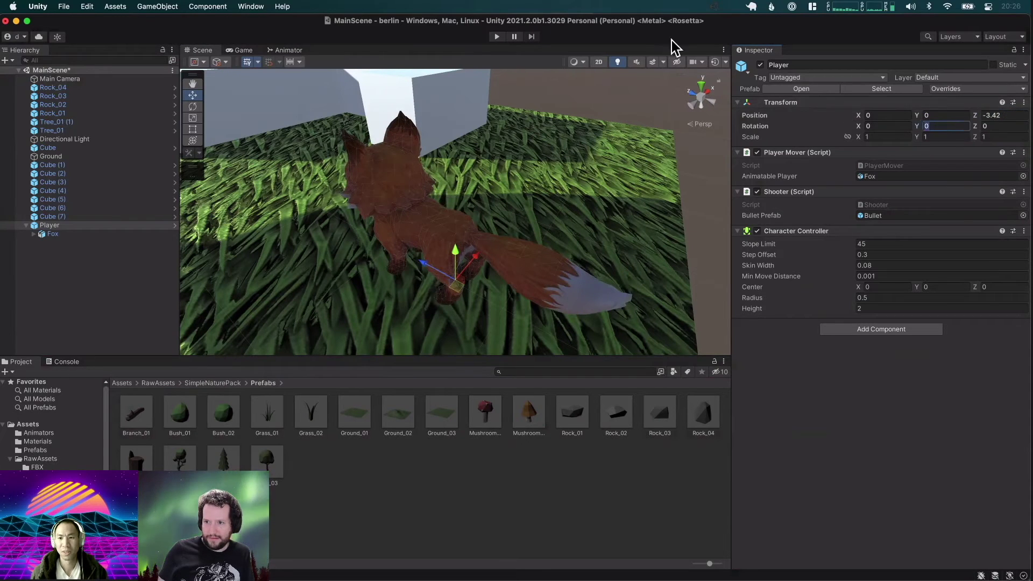
pyautogui.click(640, 188)
pyautogui.scroll(-10, 613, 193)
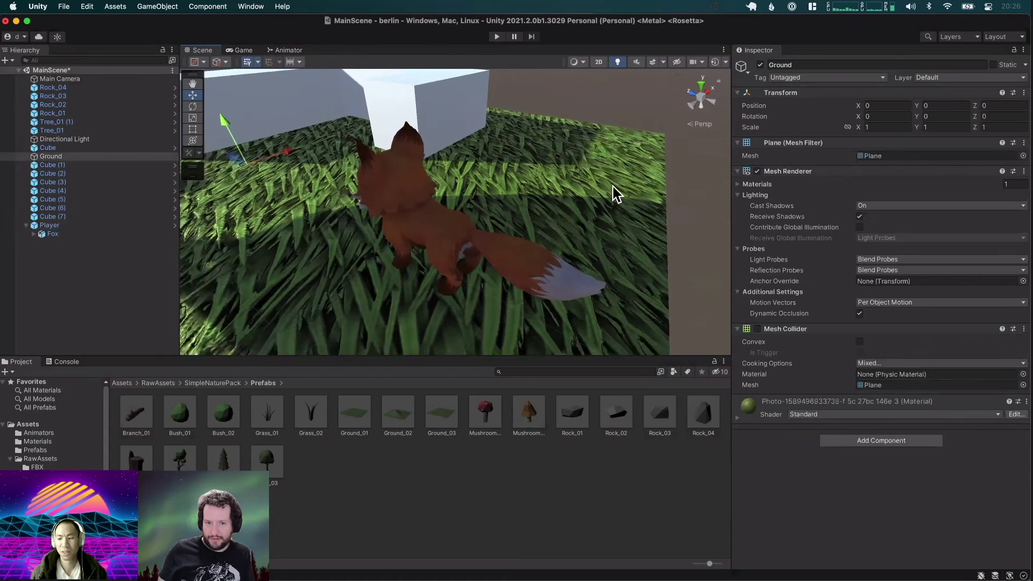
pyautogui.scroll(-3, 614, 193)
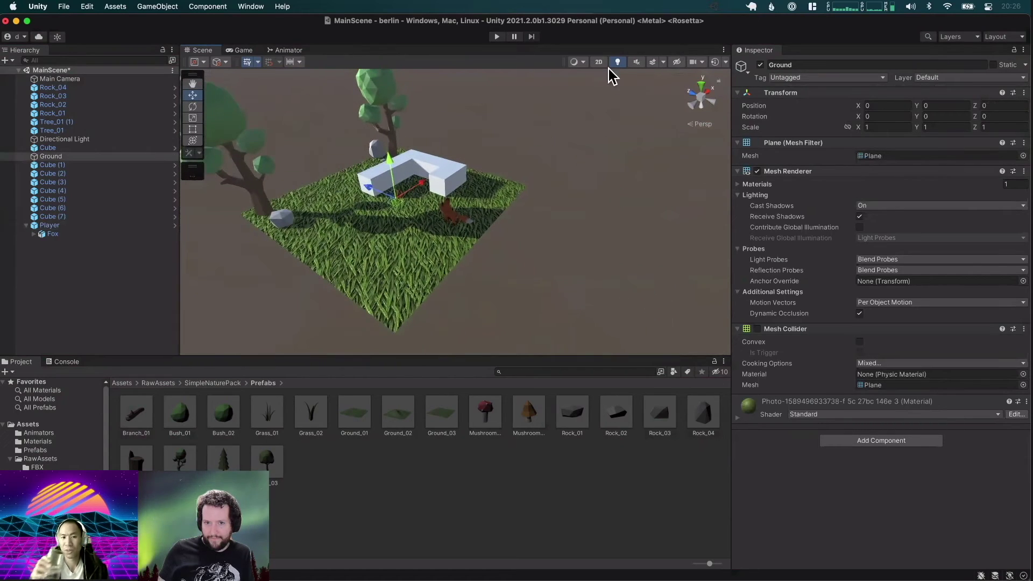
# Start the game and run the fox across the grass around the rock and tree
pyautogui.click(497, 36)
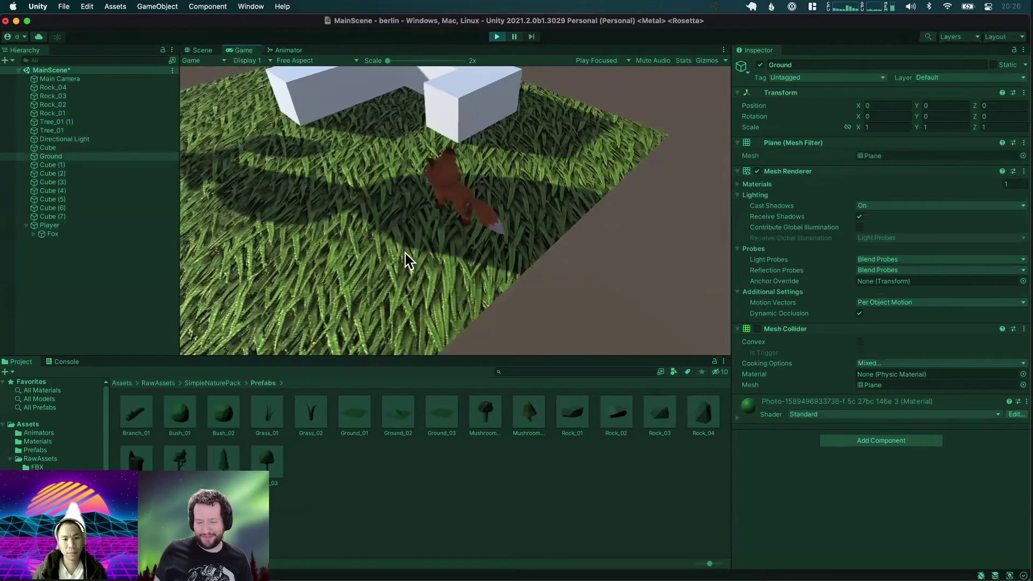
pyautogui.press('w')
pyautogui.press('d')
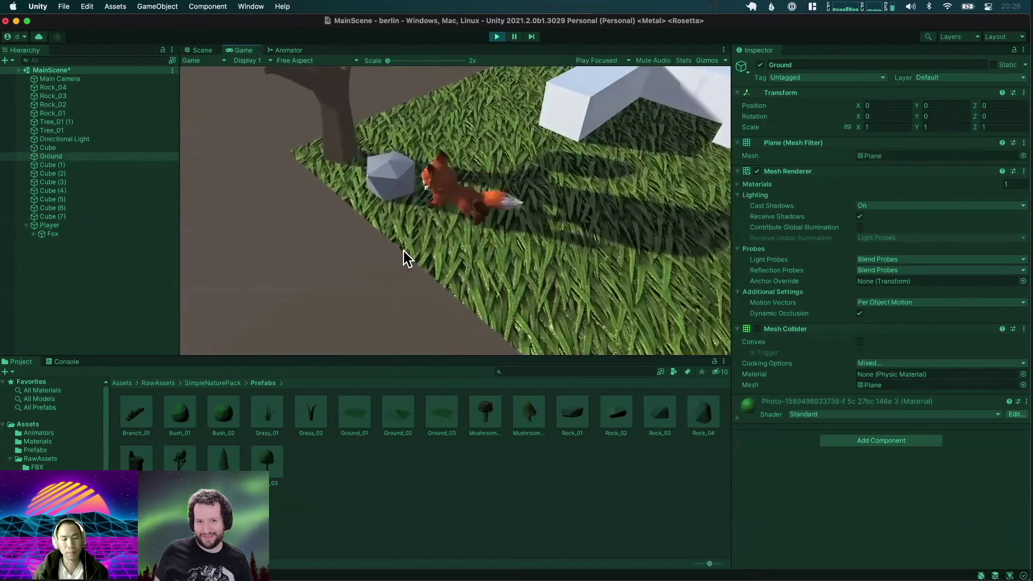
pyautogui.press('w')
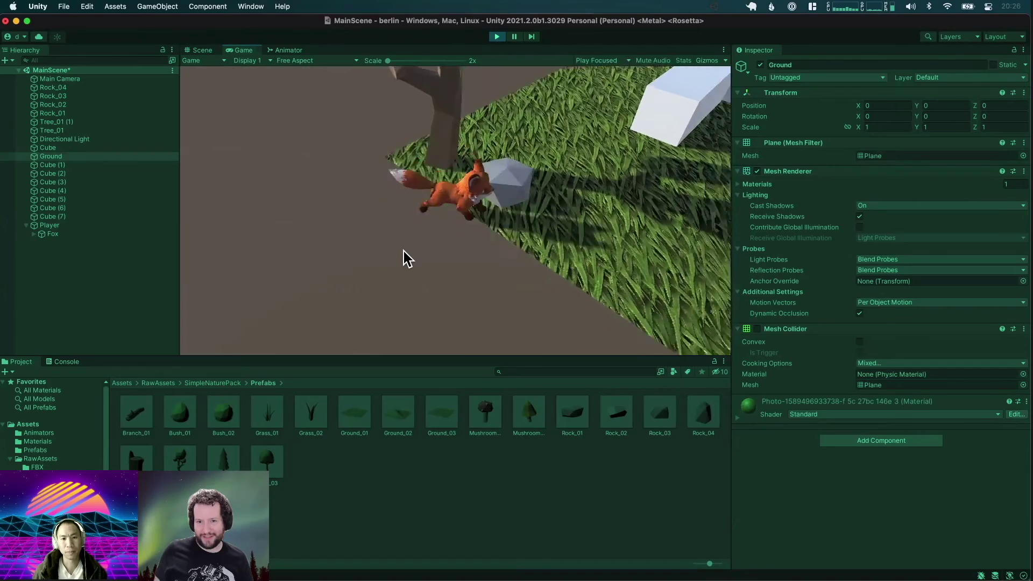
pyautogui.press('w')
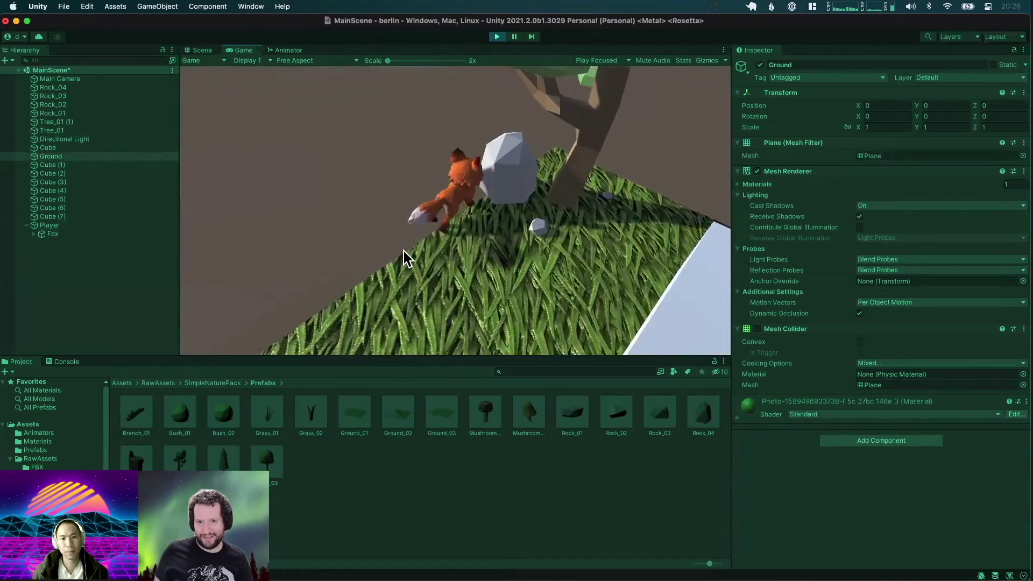
pyautogui.press('w')
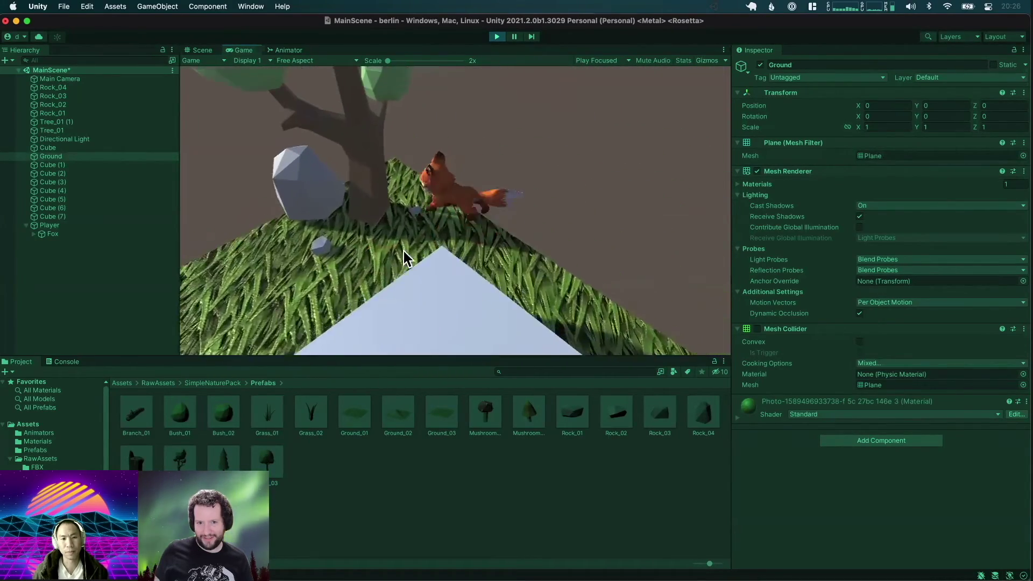
pyautogui.press('w')
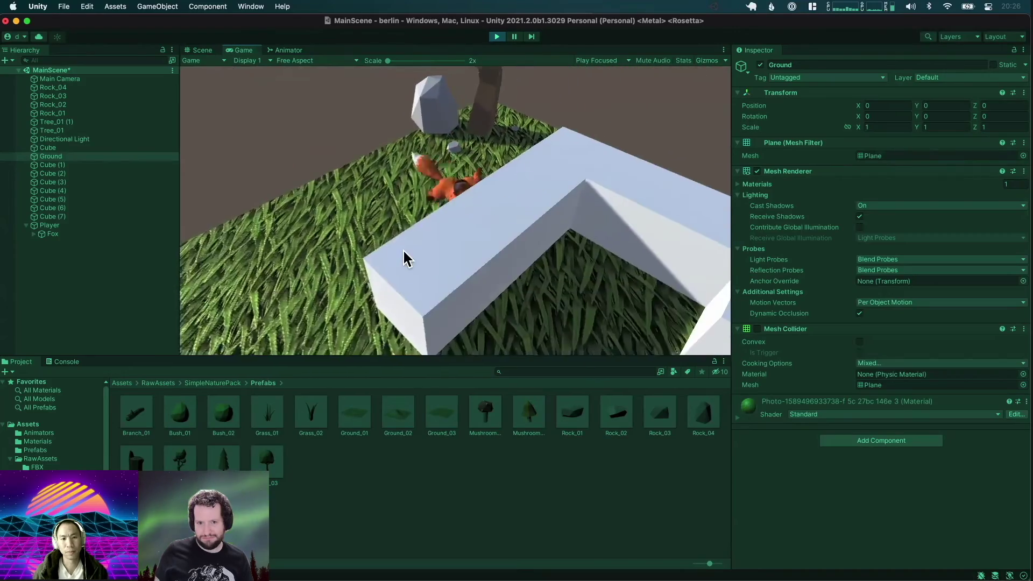
# Turn back, shoot and destroy the Cube (7) block, then stop playing
pyautogui.press('w')
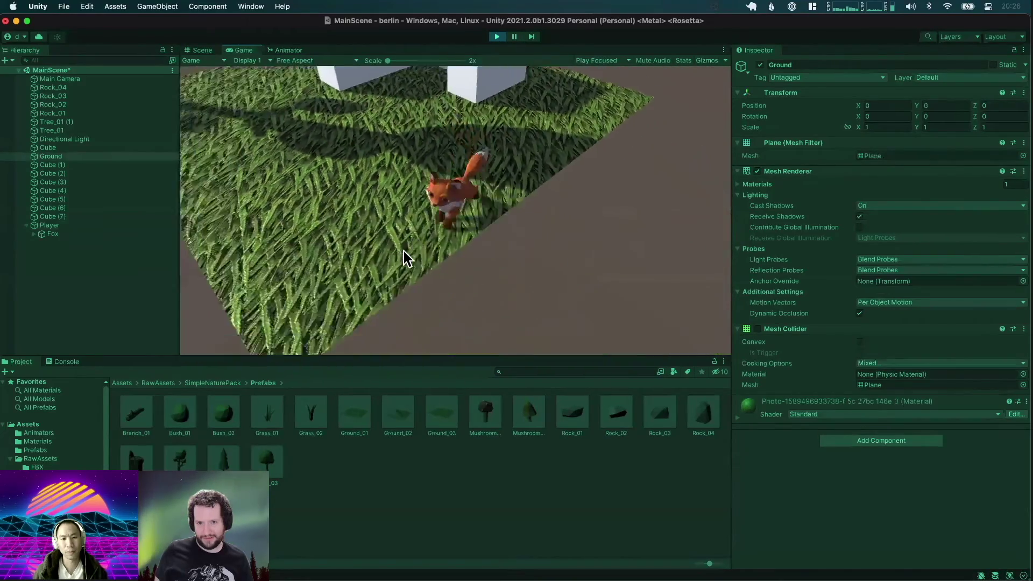
pyautogui.press('w')
pyautogui.click(480, 131)
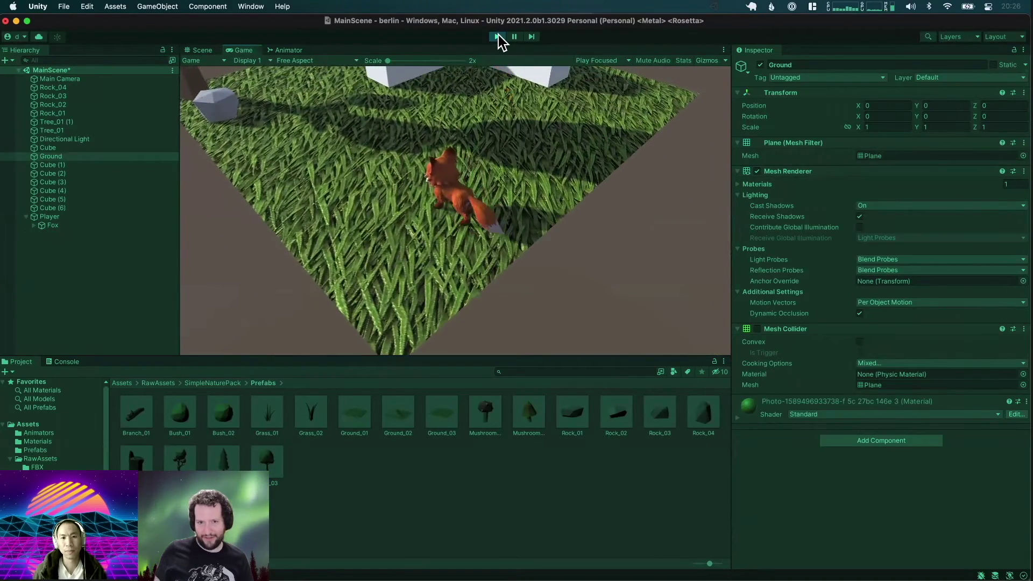
pyautogui.click(497, 35)
pyautogui.press('super+Tab')
pyautogui.press('super+Tab')
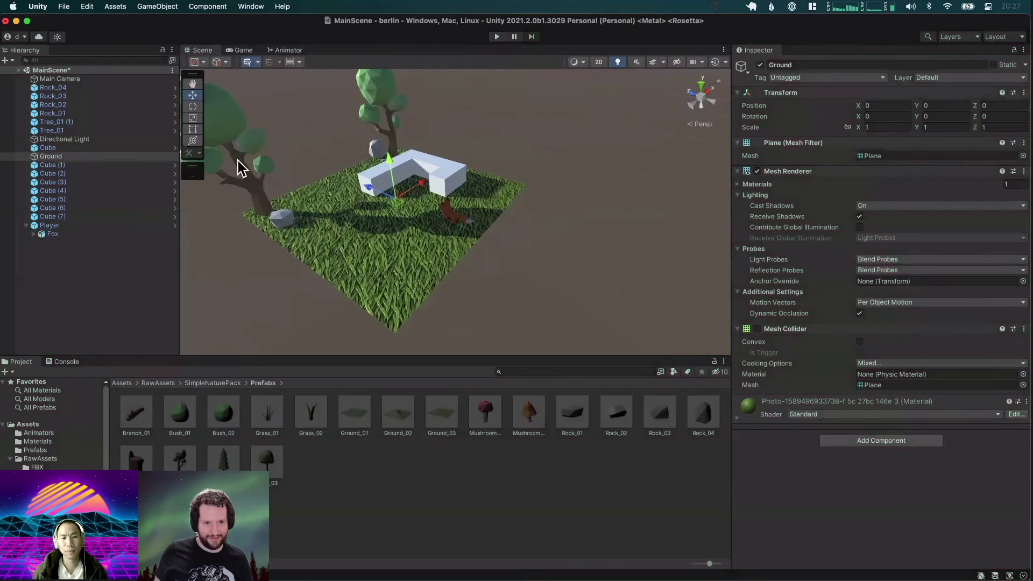
# Open the Player Animator and add a new empty state above Moving
pyautogui.click(44, 430)
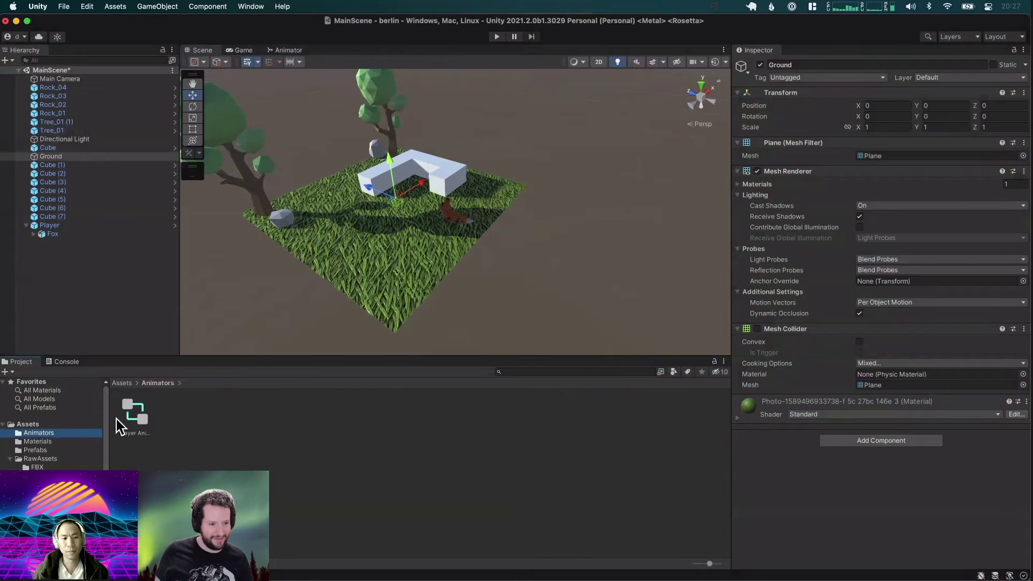
pyautogui.doubleClick(132, 413)
pyautogui.click(650, 238)
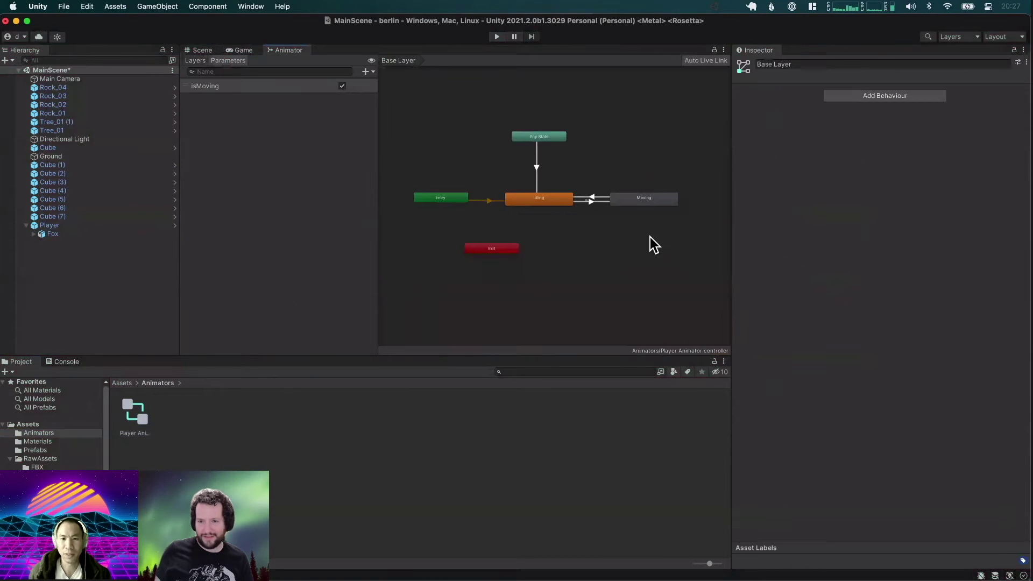
pyautogui.rightClick(634, 145)
pyautogui.moveTo(654, 151)
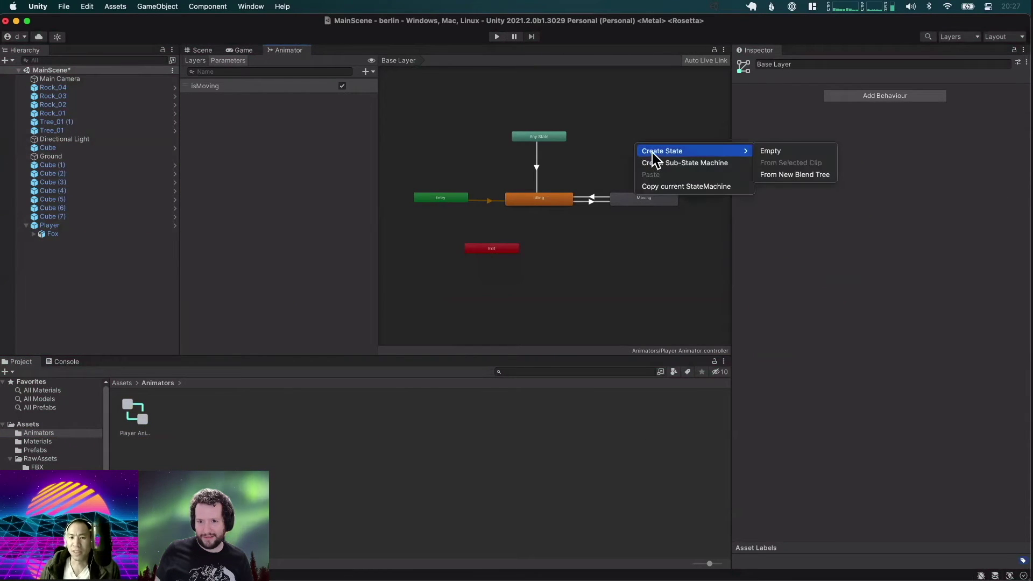
pyautogui.click(778, 151)
pyautogui.moveTo(680, 153); pyautogui.dragTo(660, 173)
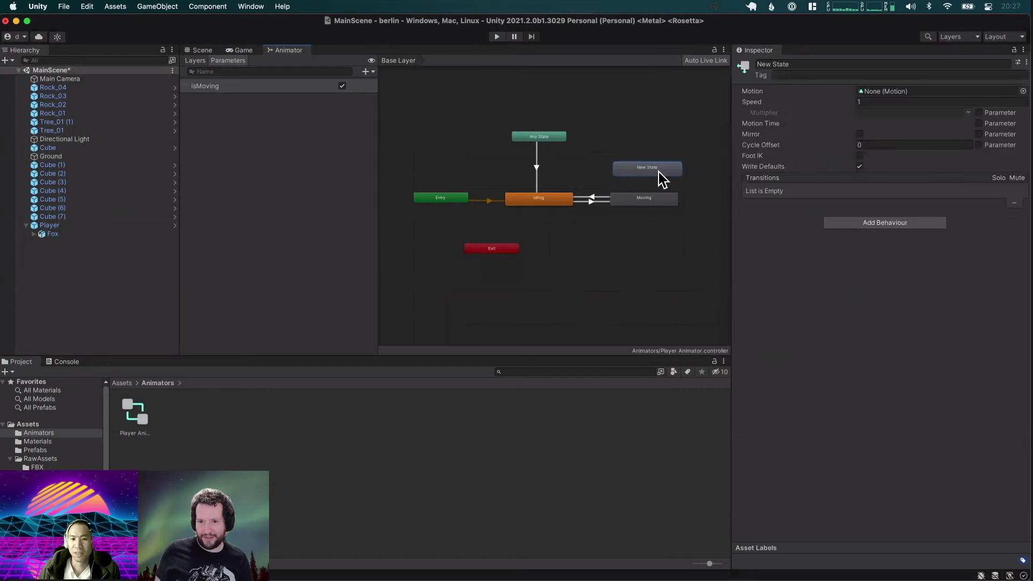
# Set the new state's Motion to the Fox_Attack_Paws clip
pyautogui.click(924, 92)
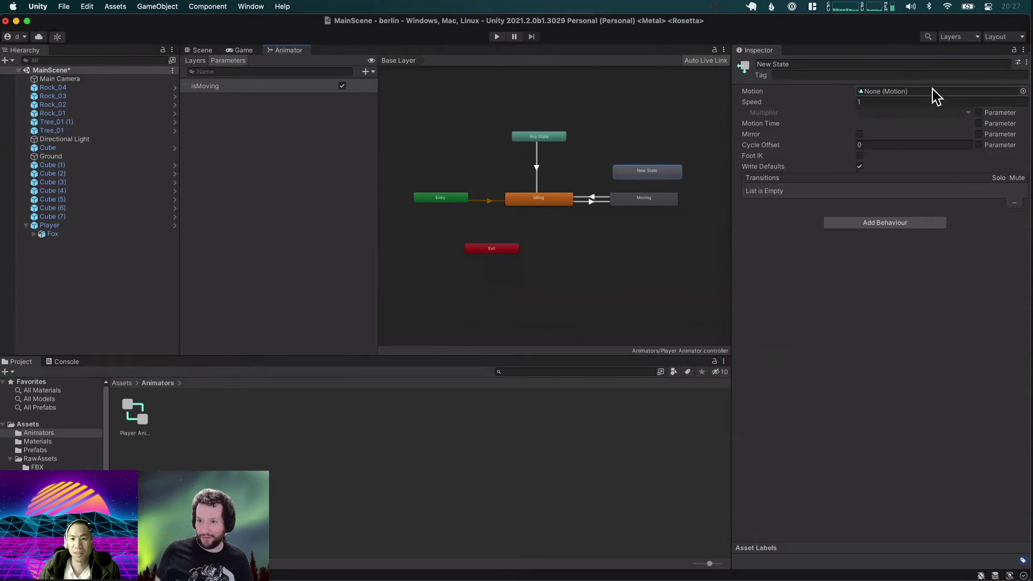
pyautogui.click(1023, 91)
pyautogui.write('att')
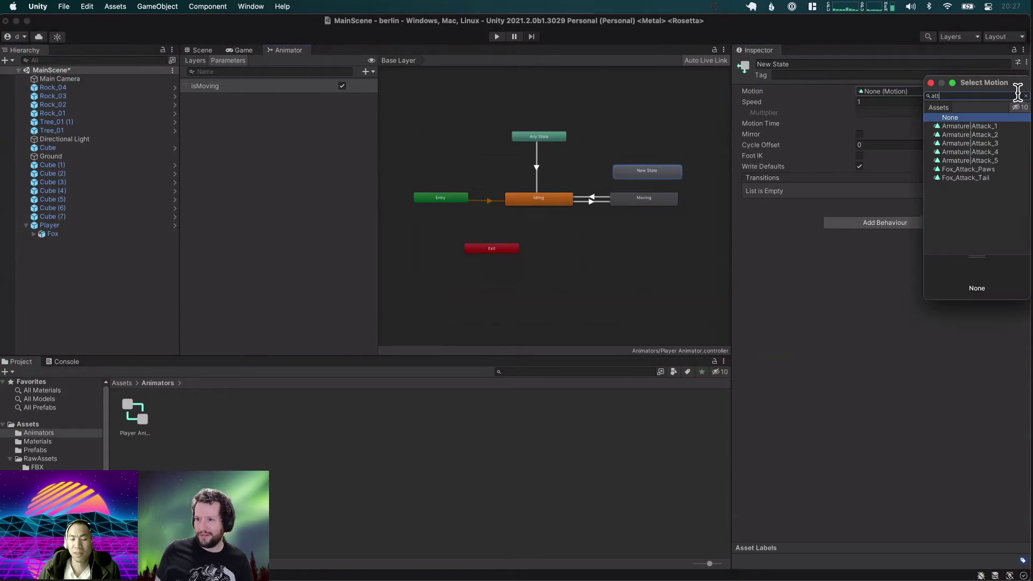
pyautogui.click(968, 170)
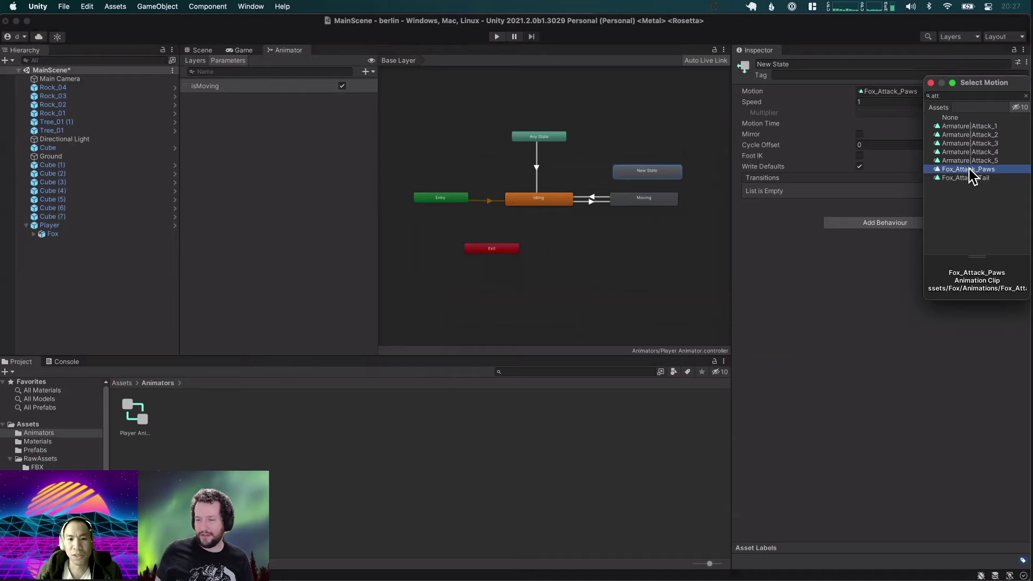
pyautogui.doubleClick(968, 170)
# Preview the Fox_Attack_Paws attack animation from the clip's settings
pyautogui.moveTo(619, 174); pyautogui.dragTo(615, 176)
pyautogui.doubleClick(631, 176)
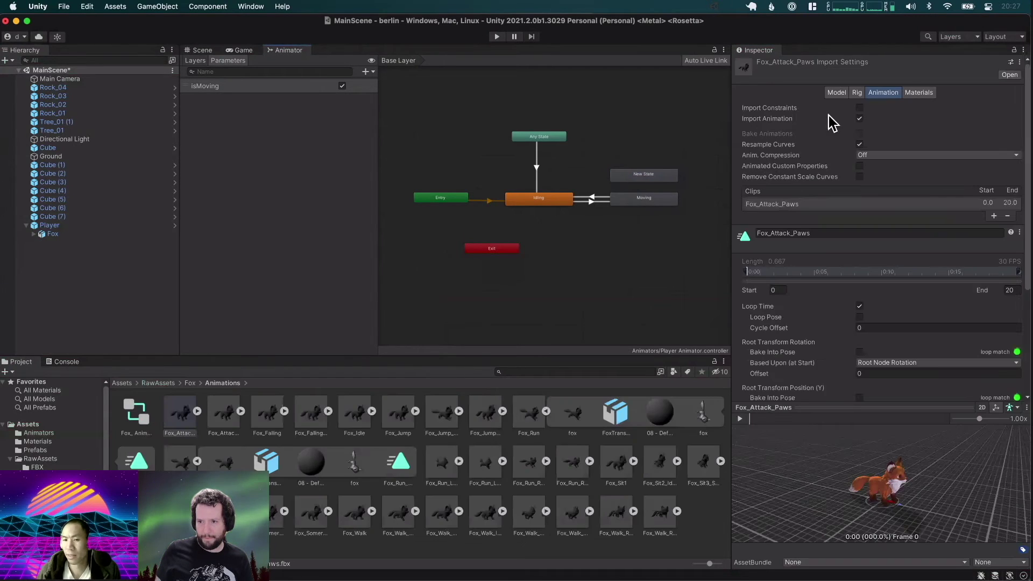
pyautogui.doubleClick(654, 173)
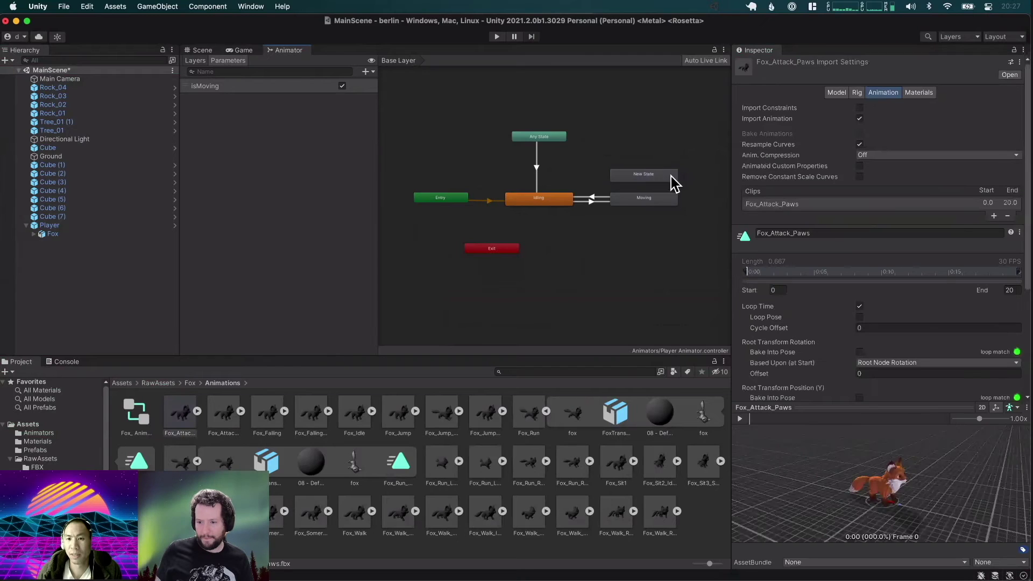
pyautogui.click(739, 419)
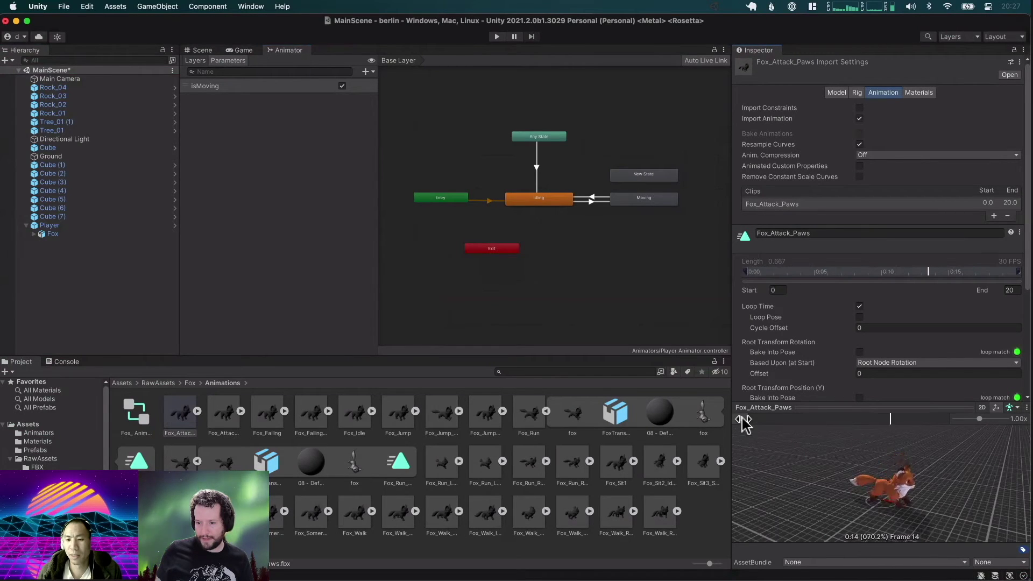
pyautogui.click(618, 258)
# Link Idling to the new state and the new state back to Idling
pyautogui.rightClick(596, 190)
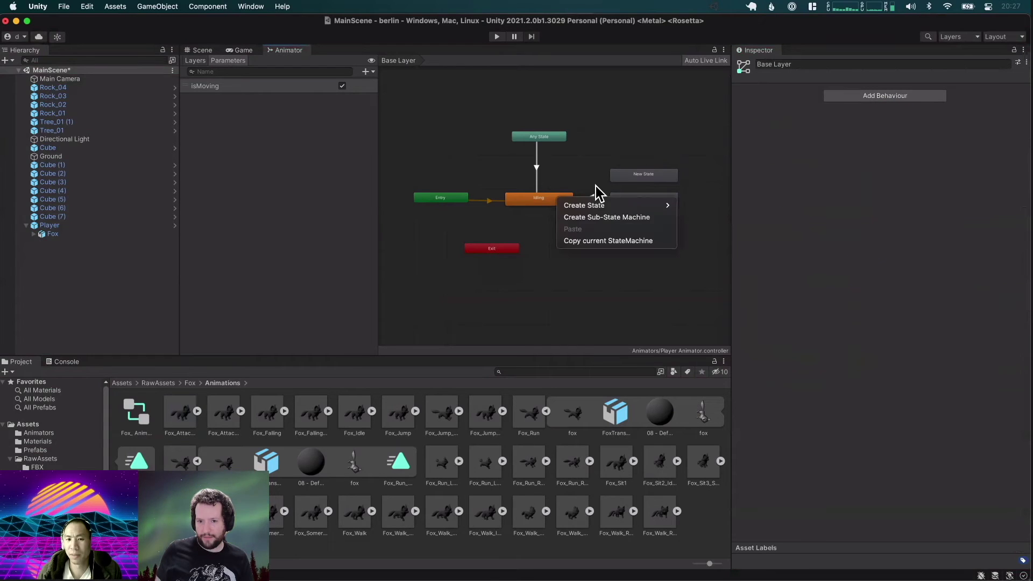
pyautogui.click(579, 185)
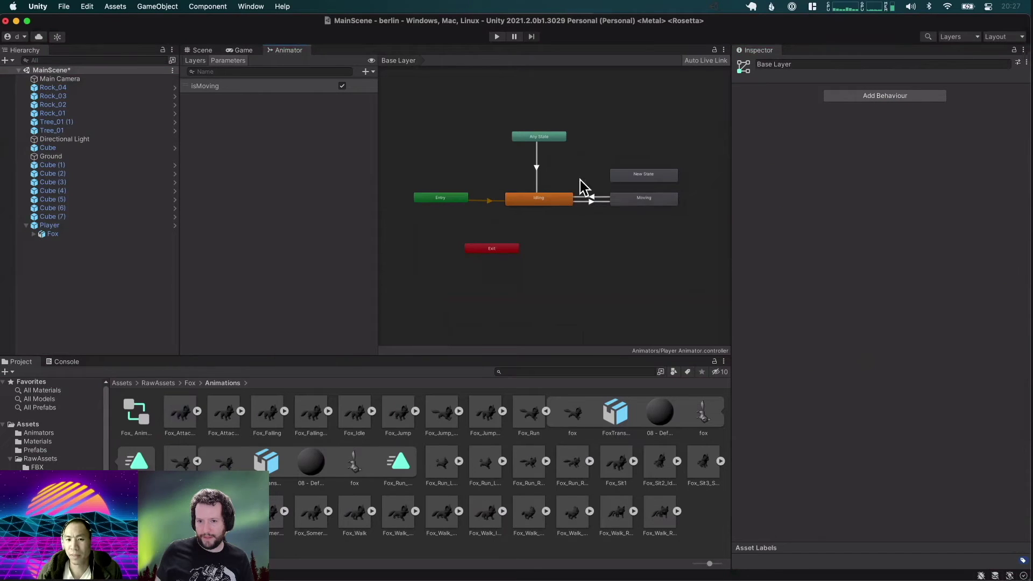
pyautogui.rightClick(569, 201)
pyautogui.click(617, 176)
pyautogui.rightClick(616, 175)
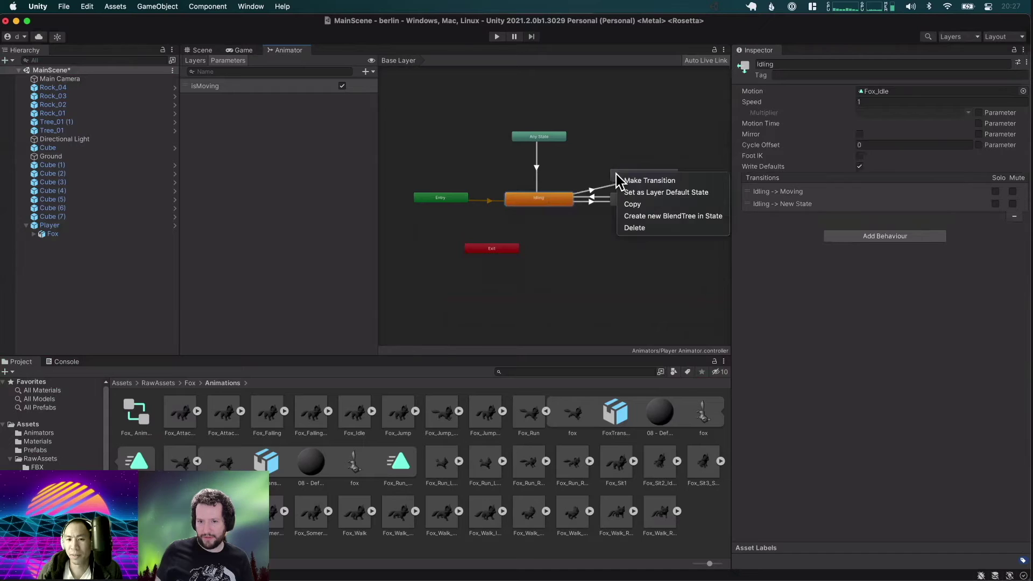
pyautogui.click(595, 184)
pyautogui.moveTo(628, 176); pyautogui.dragTo(631, 166)
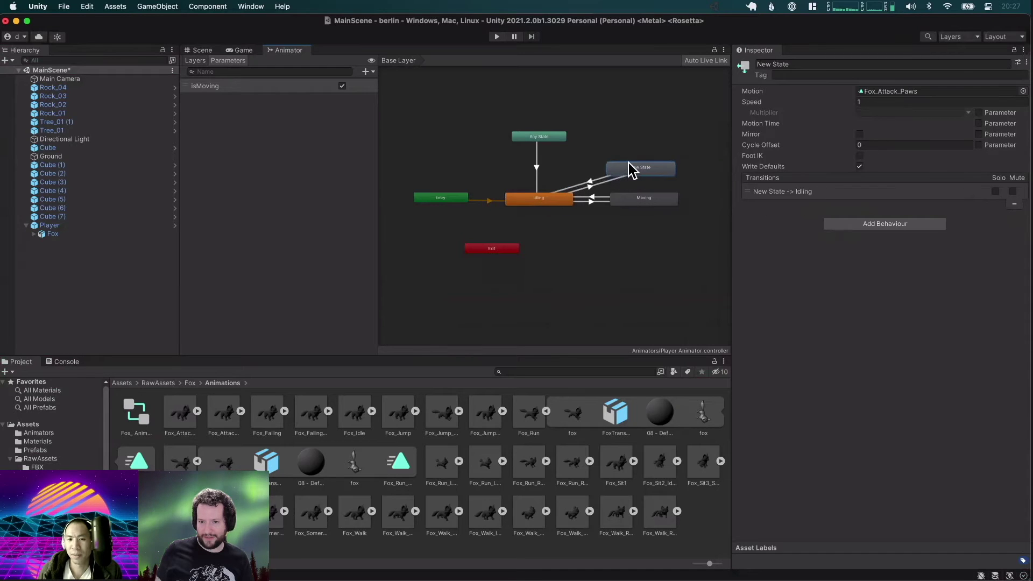
# Rename the new state to 'Attack'
pyautogui.doubleClick(635, 166)
pyautogui.click(643, 169)
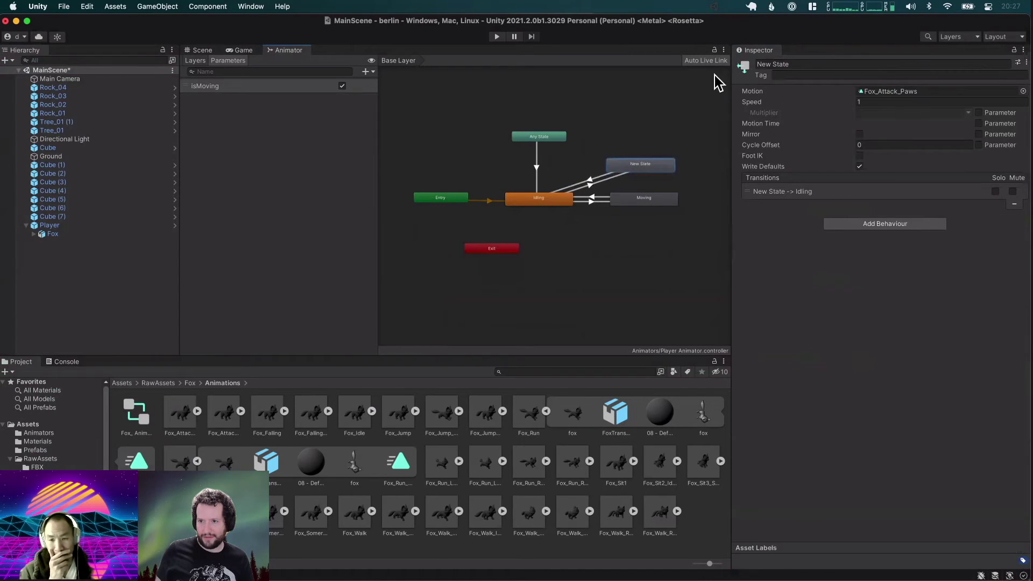
pyautogui.click(773, 65)
pyautogui.write('Atta')
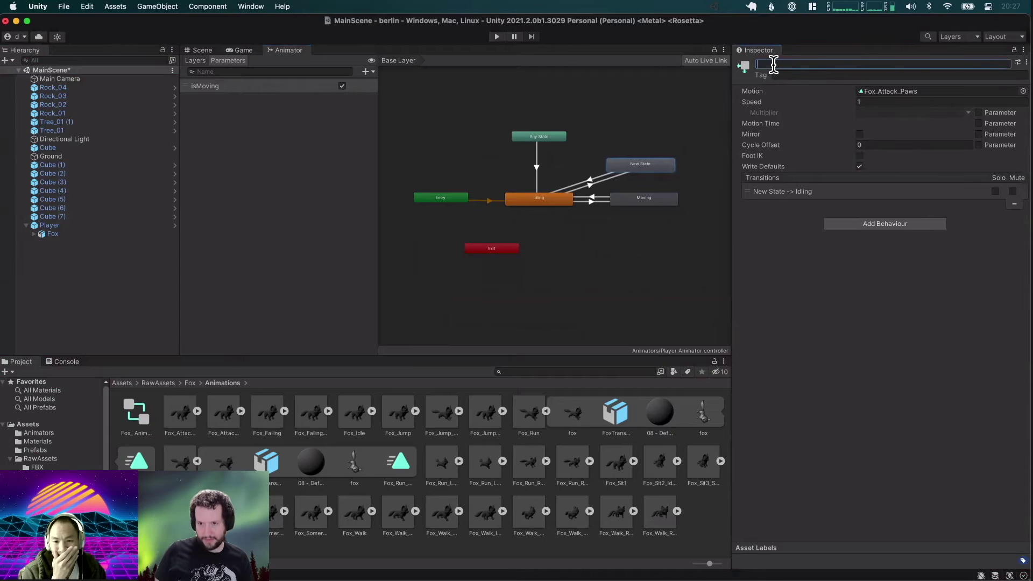
pyautogui.write('ck')
pyautogui.click(619, 127)
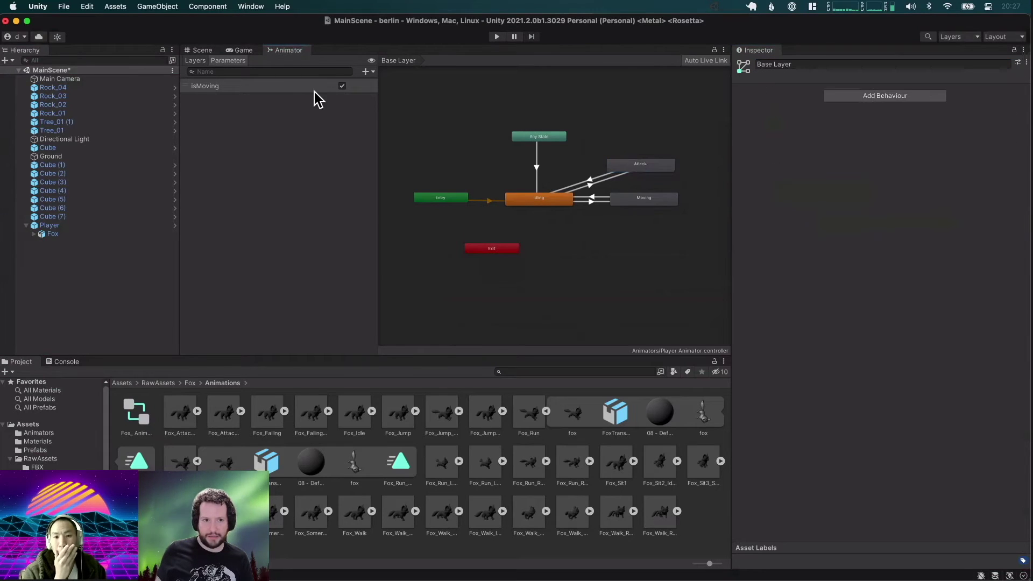
# Add a Trigger parameter named didAttack to the Animator
pyautogui.click(366, 71)
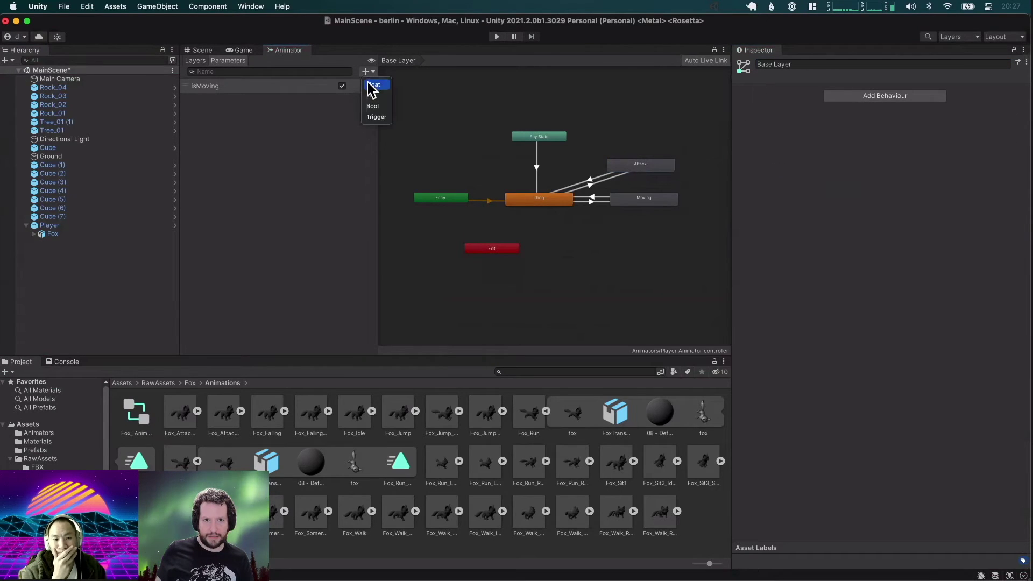
pyautogui.click(385, 117)
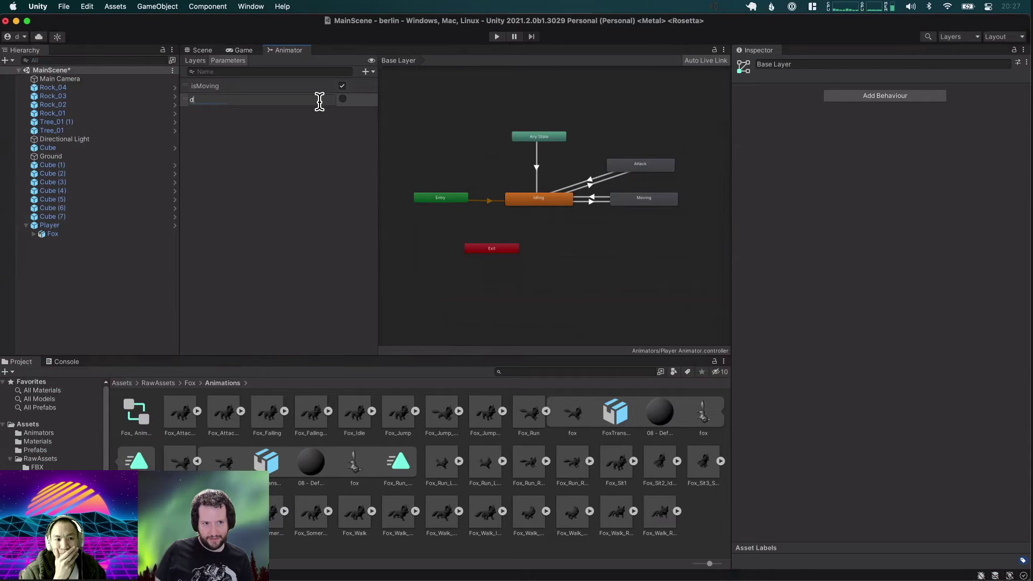
pyautogui.press('Return')
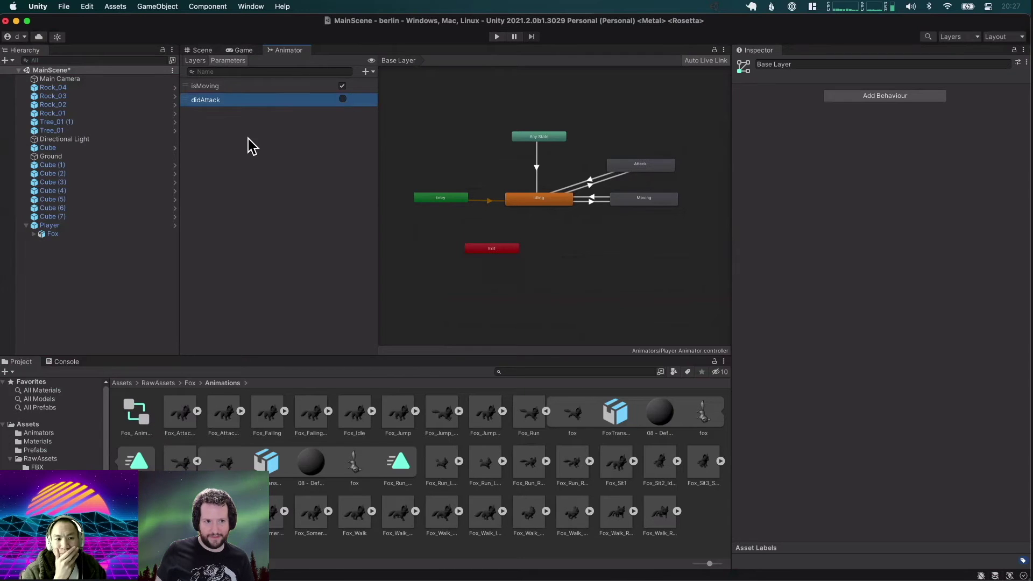
pyautogui.press('super+Tab')
pyautogui.press('super+Tab')
pyautogui.click(608, 181)
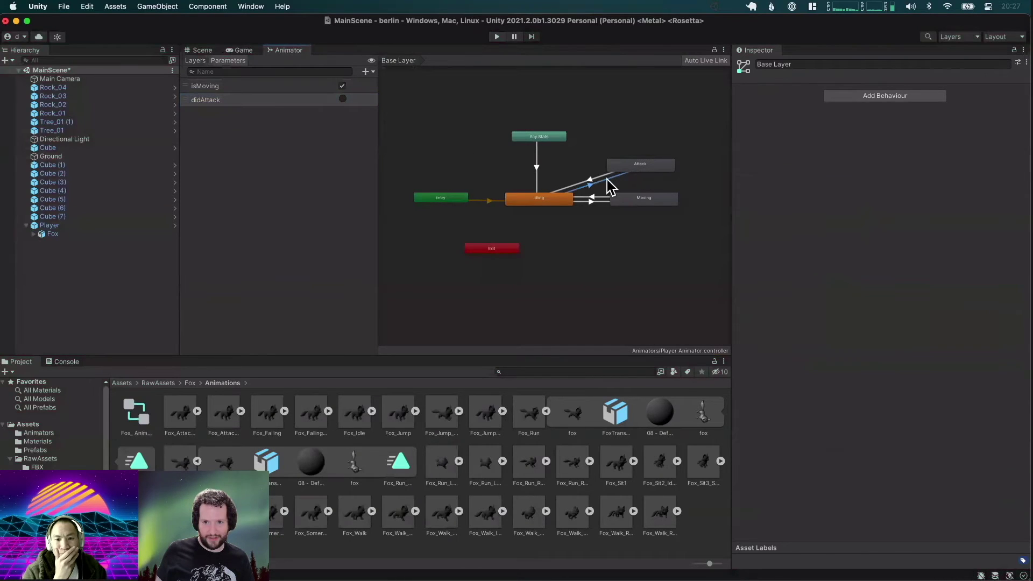
# Add a didAttack condition to the Idling-to-Attack transition
pyautogui.click(1000, 300)
pyautogui.click(834, 290)
pyautogui.click(813, 333)
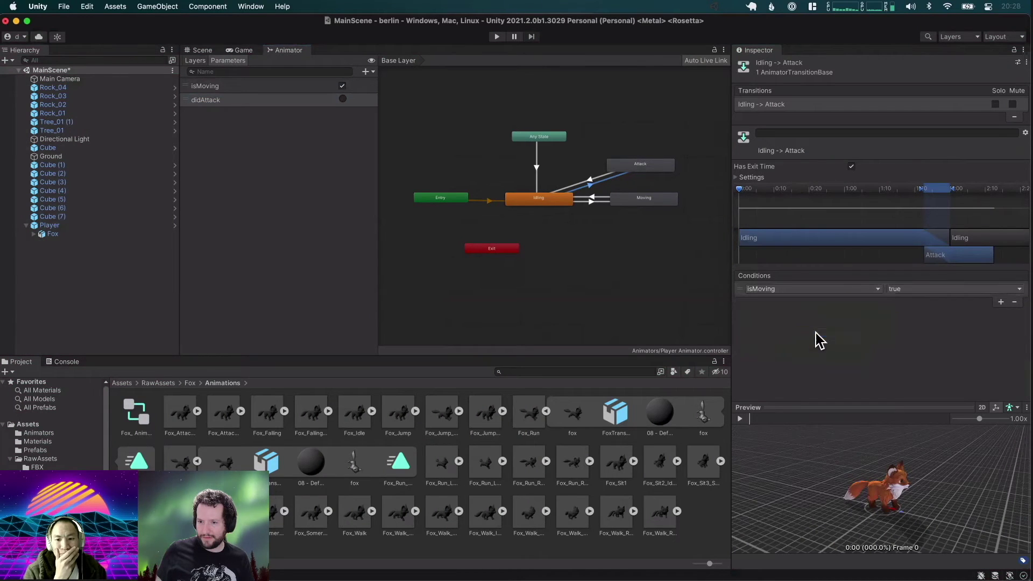
# Leave the Attack-to-Idling transition without conditions by undoing its added didAttack condition
pyautogui.click(592, 183)
pyautogui.click(1000, 301)
pyautogui.click(796, 288)
pyautogui.click(787, 337)
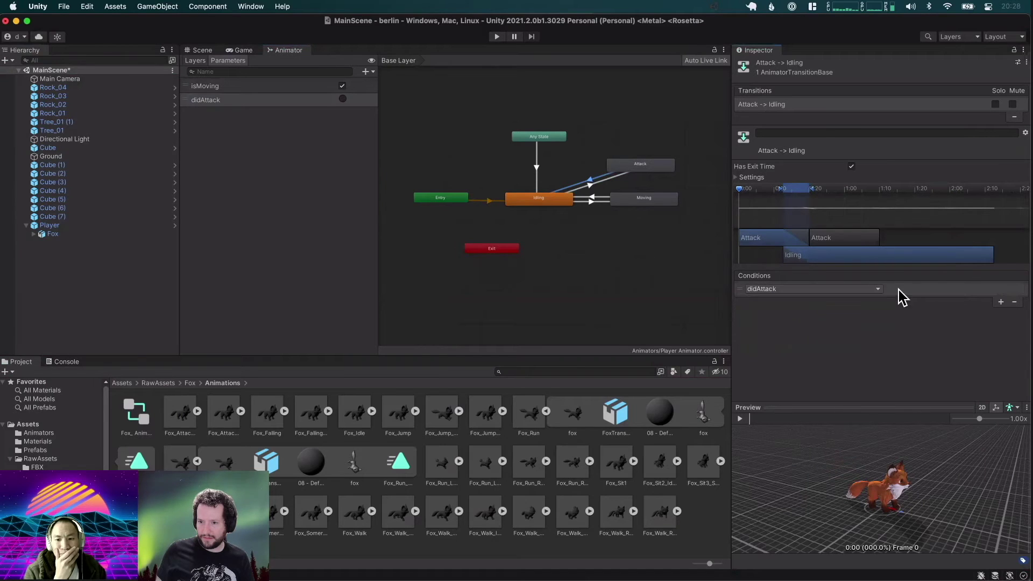
pyautogui.press('super+z')
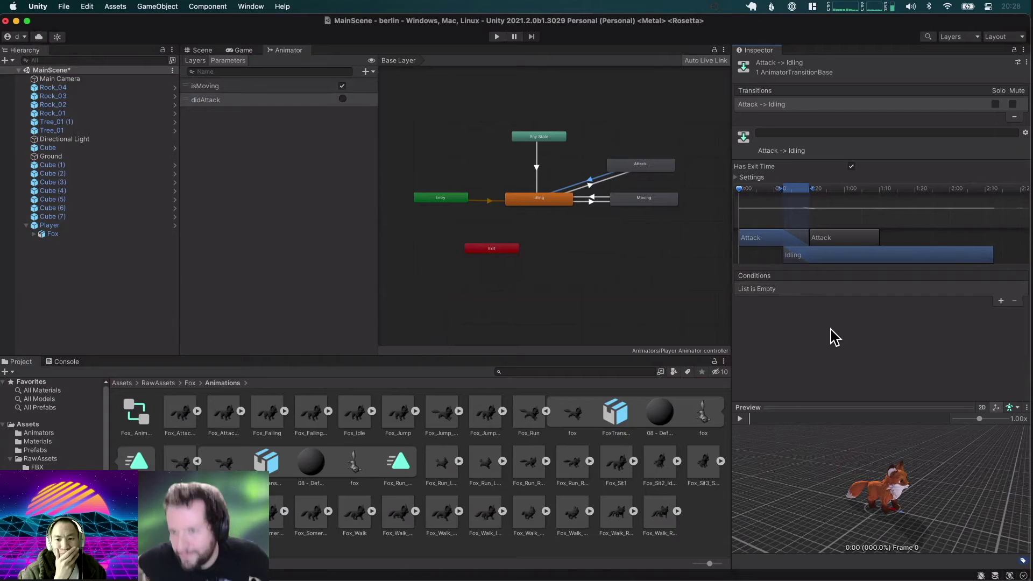
pyautogui.scroll(-2, 600, 198)
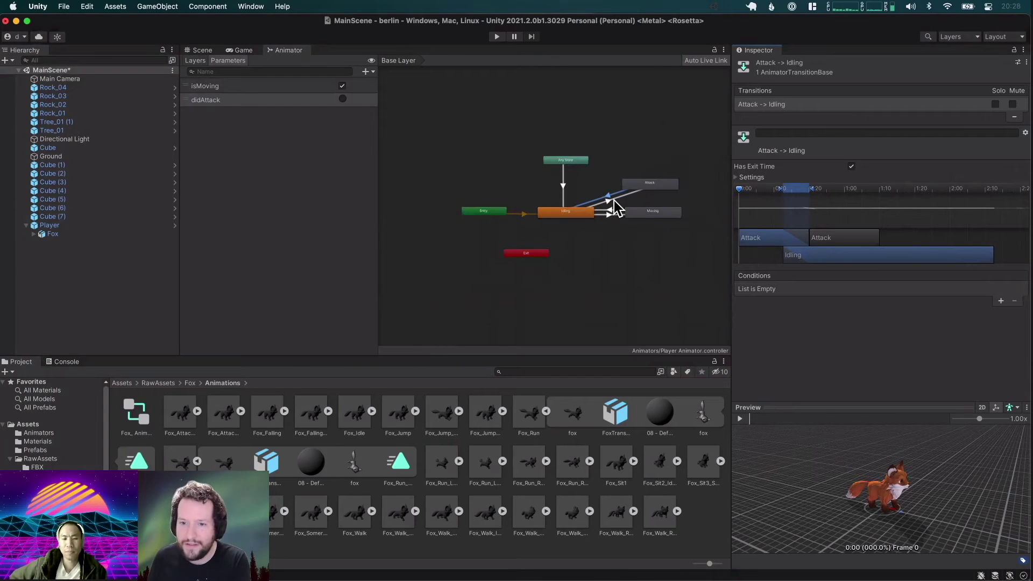
pyautogui.click(611, 201)
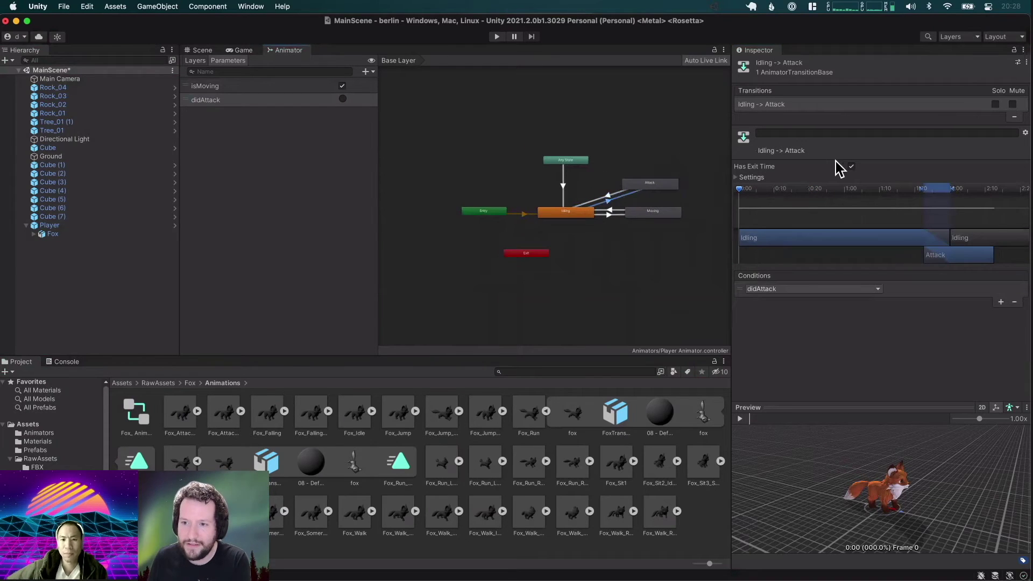
pyautogui.click(620, 297)
# Make a new transition from the Moving state to the Attack state
pyautogui.click(637, 213)
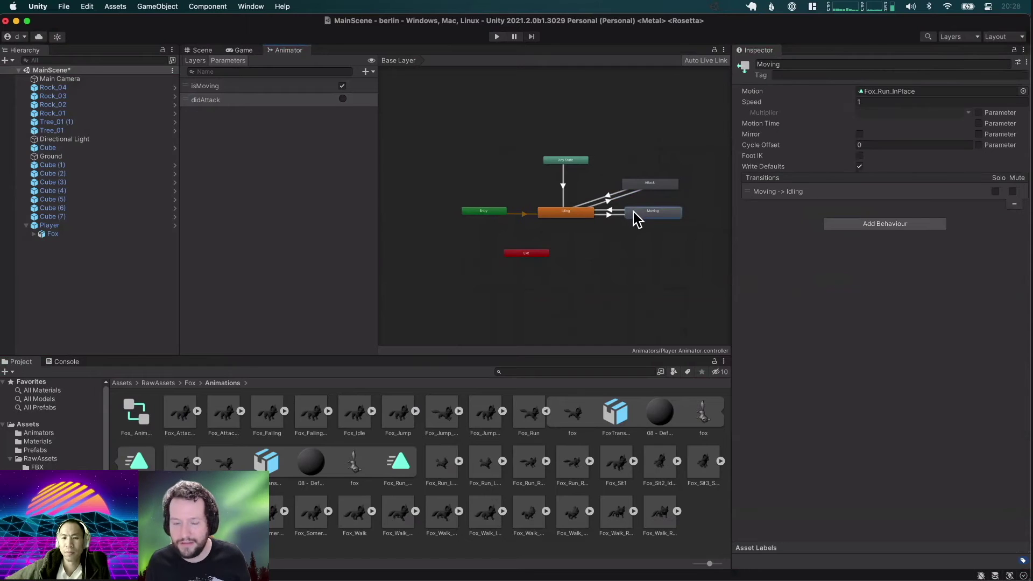
pyautogui.rightClick(665, 218)
pyautogui.click(672, 217)
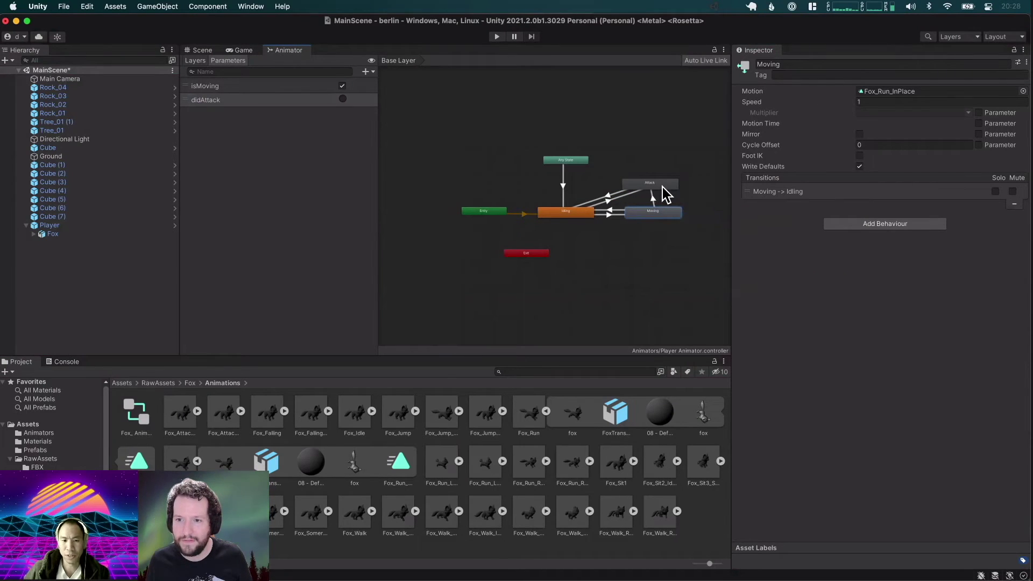
pyautogui.click(663, 187)
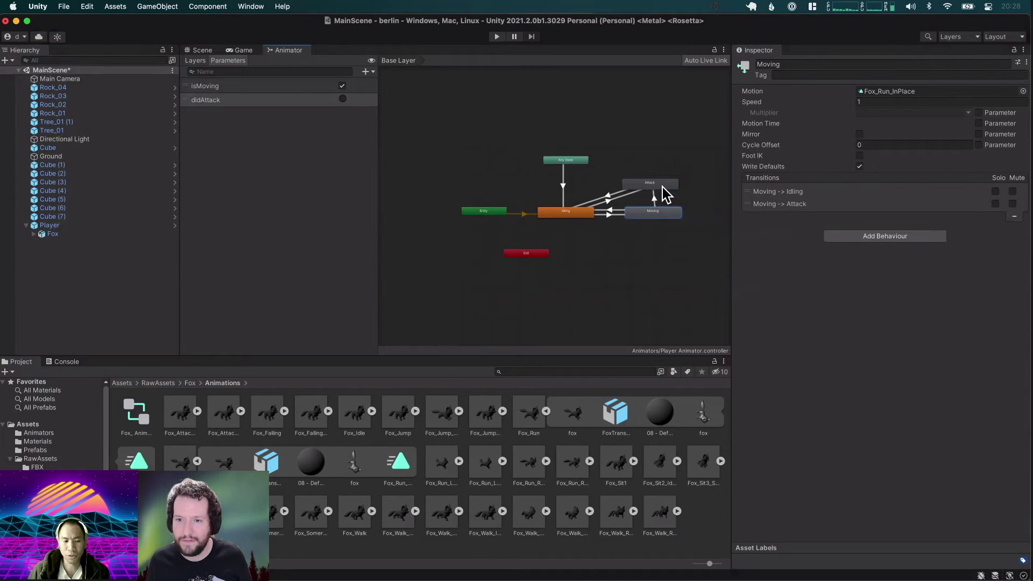
# Search the web for 'unity blend animations' in a new Safari tab
pyautogui.press('super+Tab')
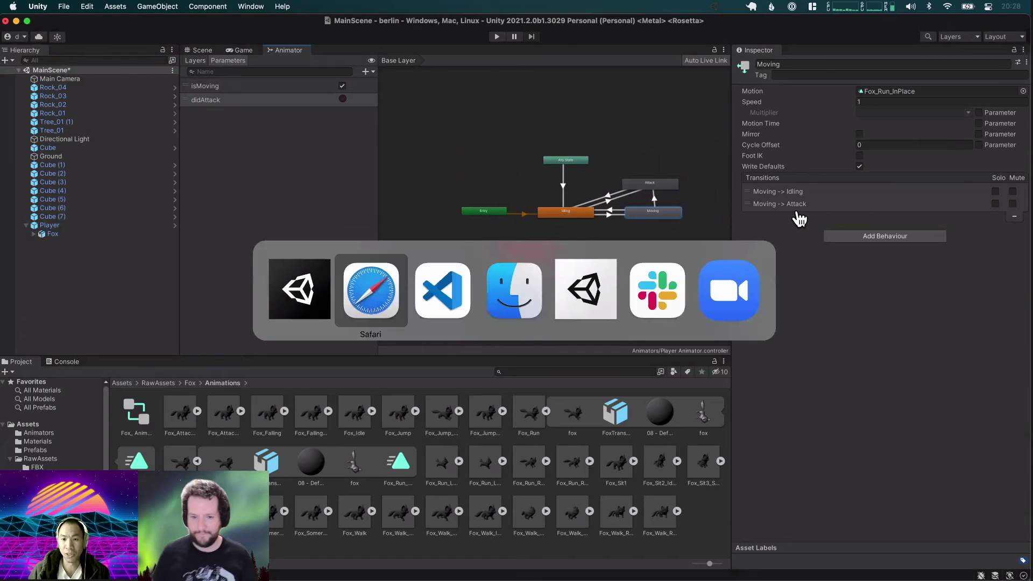
pyautogui.press('super+t')
pyautogui.write('unity blend animations')
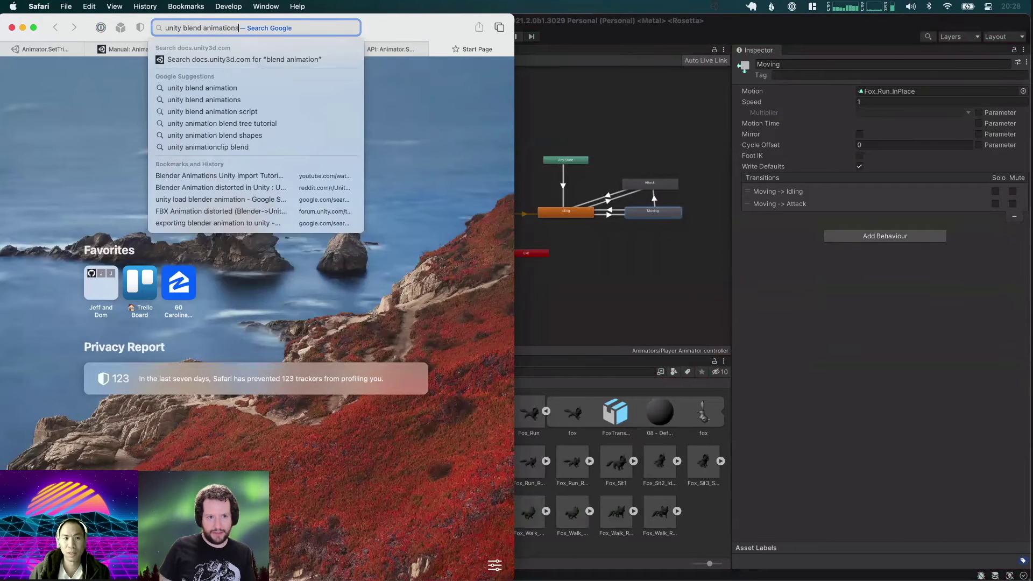
pyautogui.press('Return')
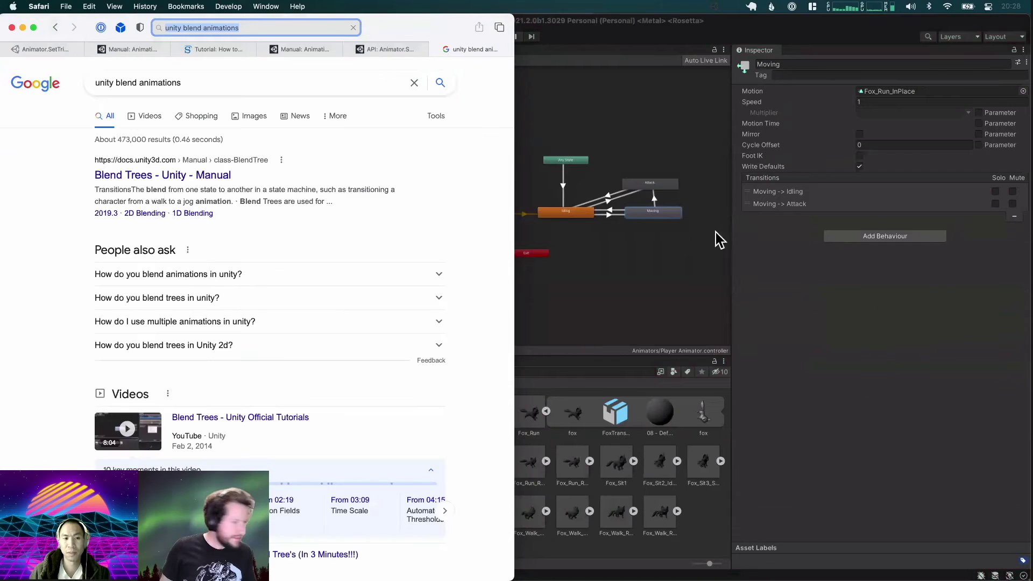
# Open the 'Blend Trees - Unity - Manual' result and scroll to Using Blend Trees
pyautogui.click(205, 176)
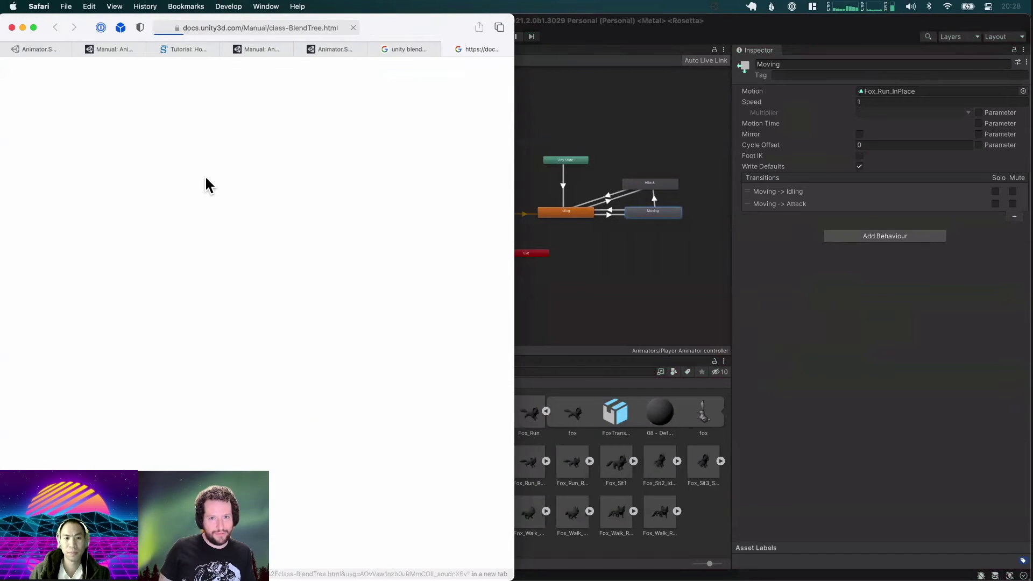
pyautogui.scroll(-5, 264, 240)
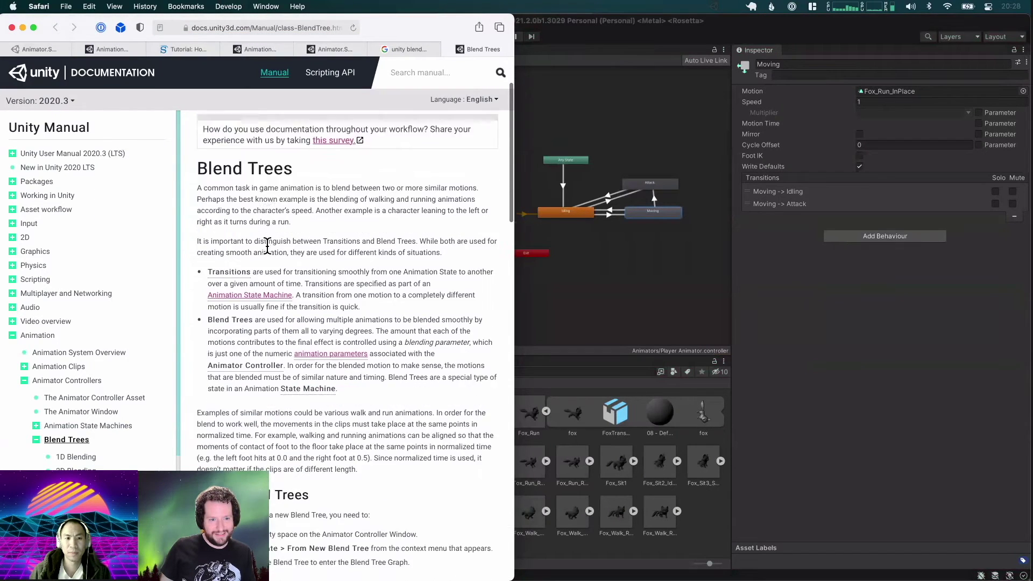
pyautogui.scroll(-3, 267, 247)
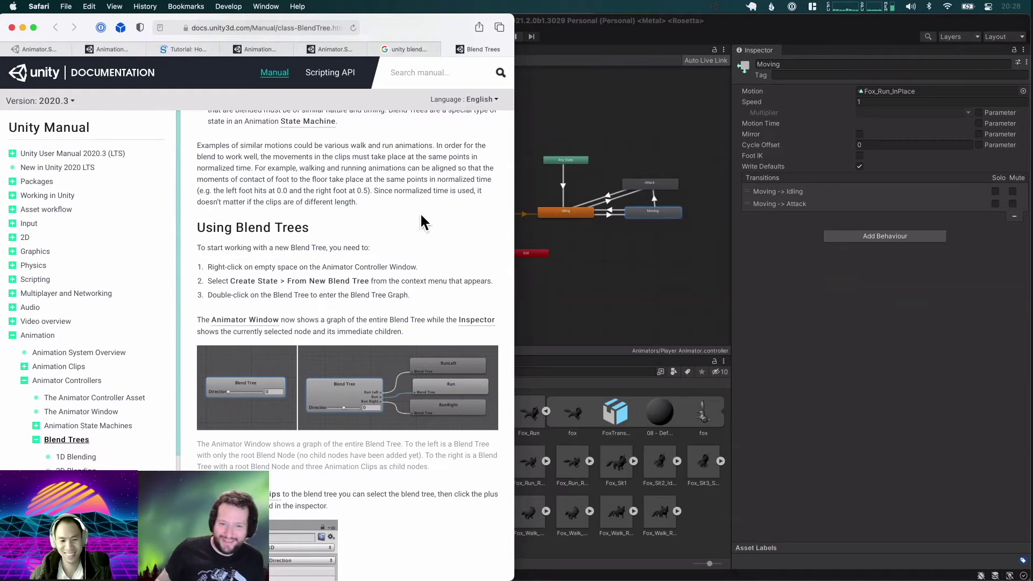
pyautogui.scroll(1, 395, 414)
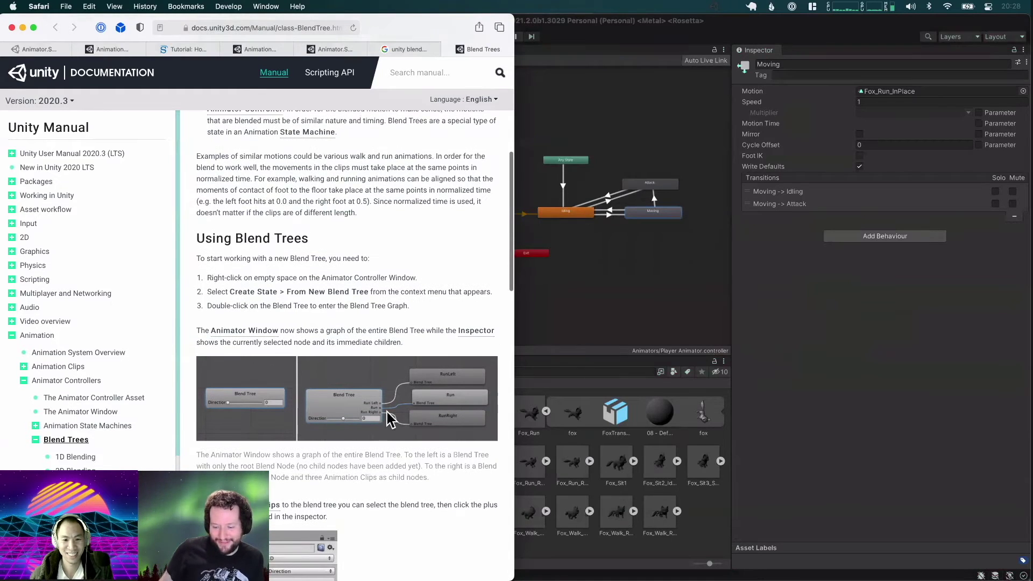
pyautogui.scroll(-3, 406, 347)
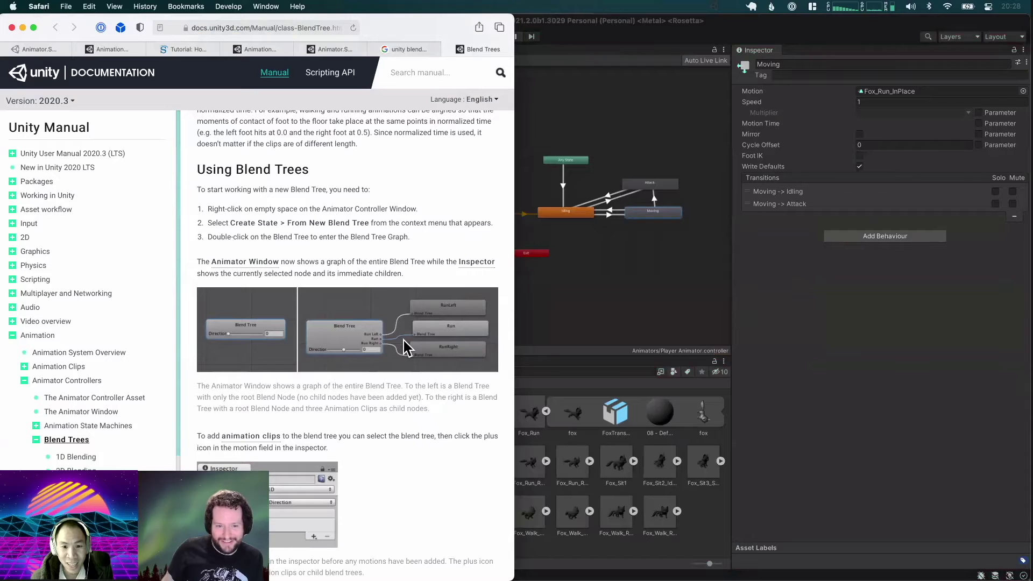
# Create a sub-state machine in the Animator graph, then delete it
pyautogui.click(590, 330)
pyautogui.rightClick(577, 285)
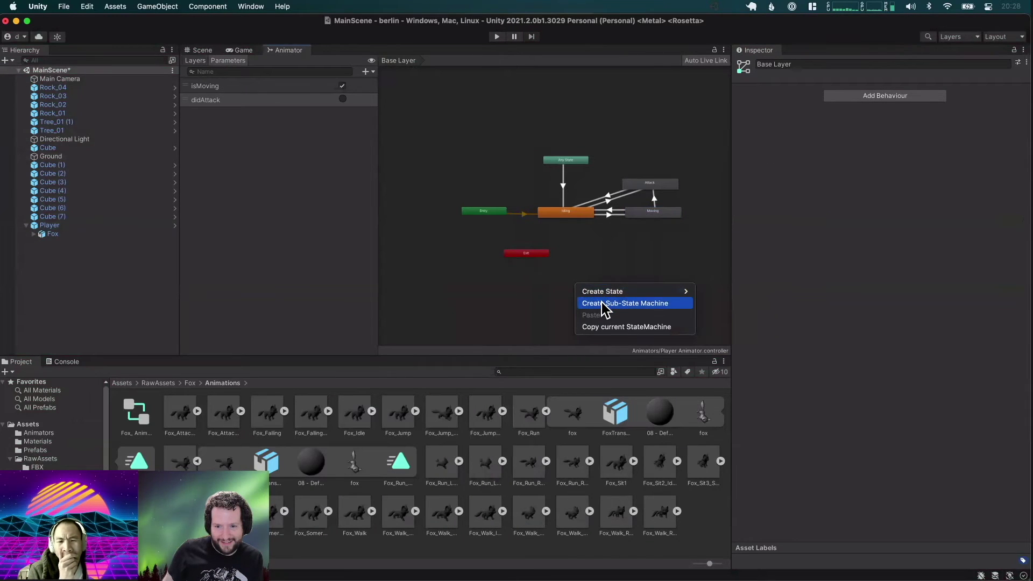
pyautogui.click(606, 304)
pyautogui.click(592, 293)
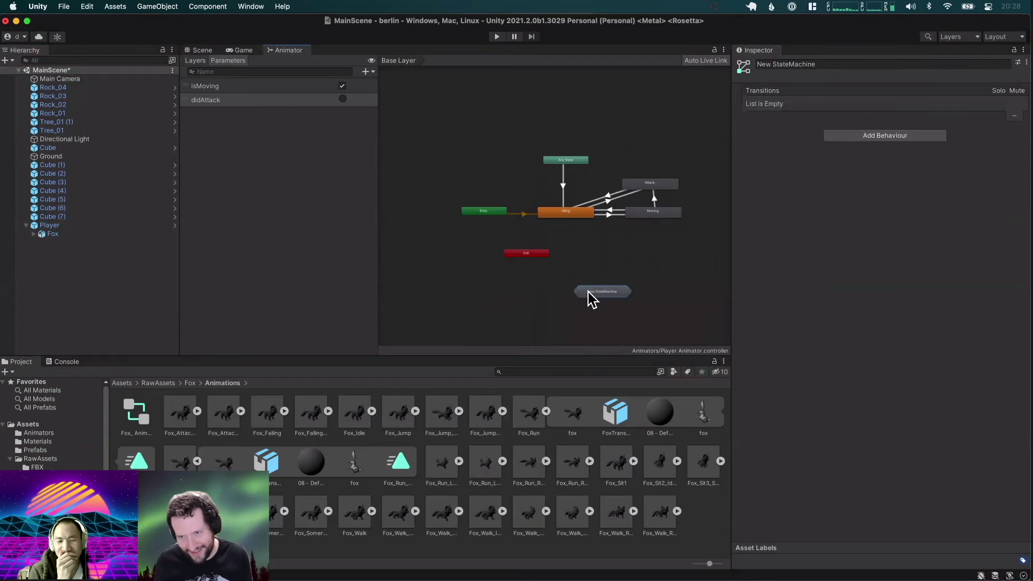
pyautogui.press('Delete')
pyautogui.rightClick(592, 296)
pyautogui.click(343, 207)
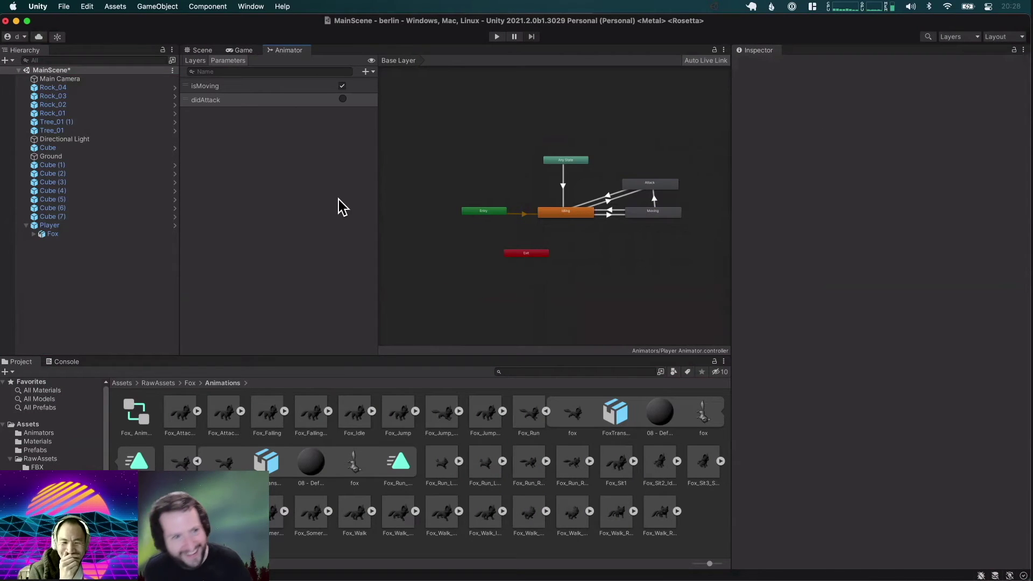
# Set the Base Layer blending mode to Additive
pyautogui.click(301, 96)
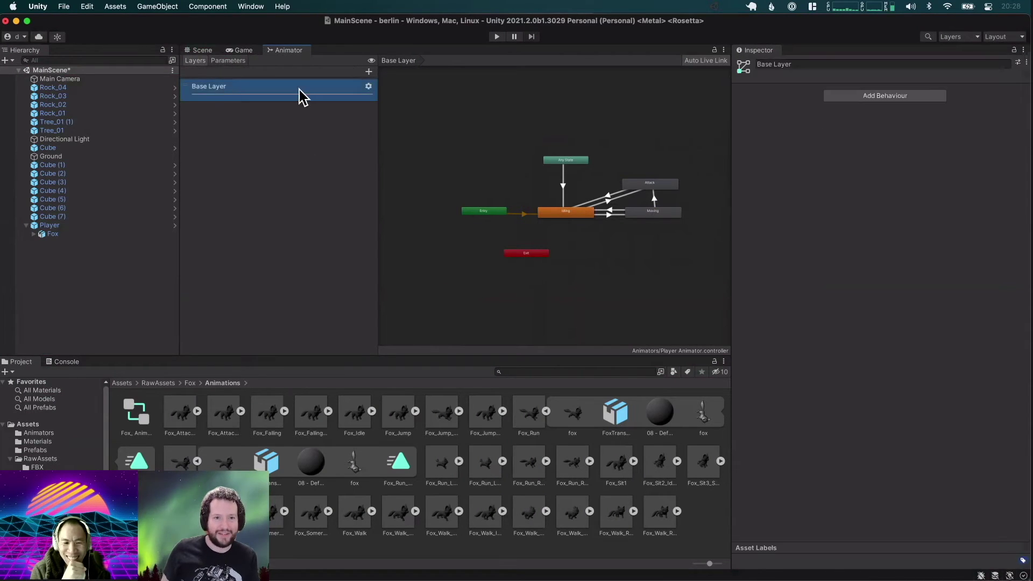
pyautogui.click(369, 86)
pyautogui.click(339, 164)
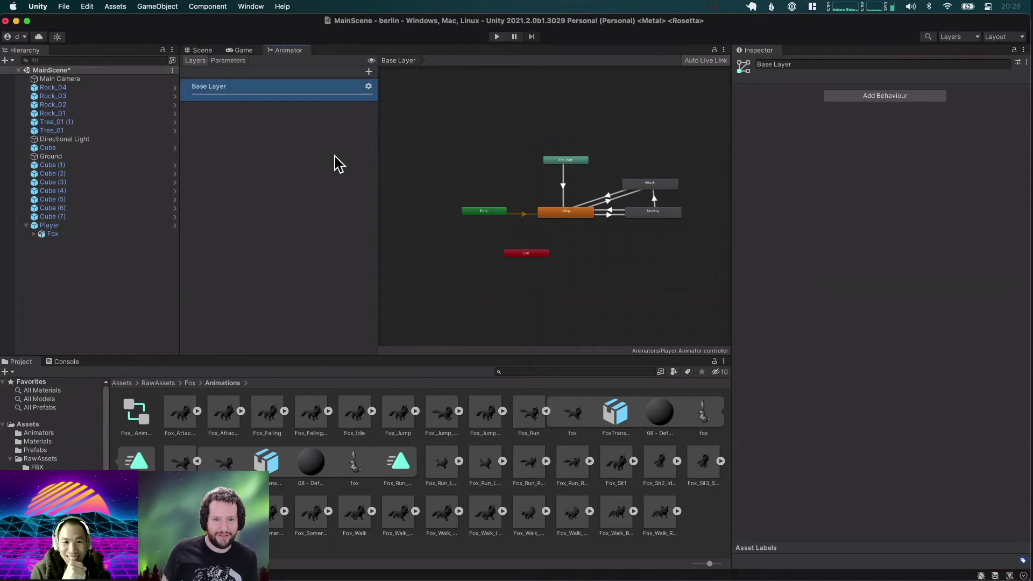
pyautogui.click(369, 86)
pyautogui.click(444, 111)
pyautogui.click(446, 122)
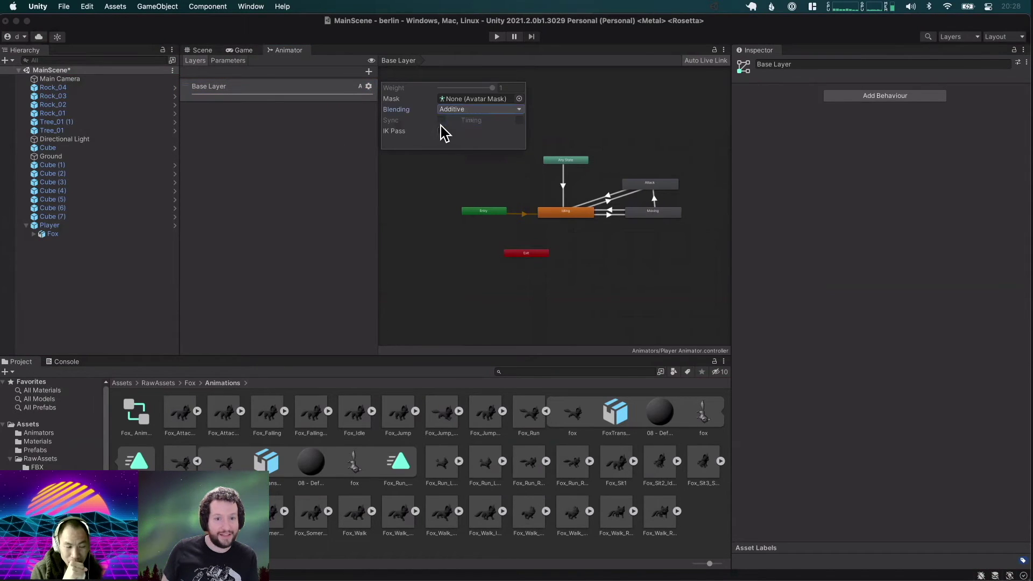
pyautogui.click(430, 212)
# Delete the Attack state along with its transitions
pyautogui.click(654, 203)
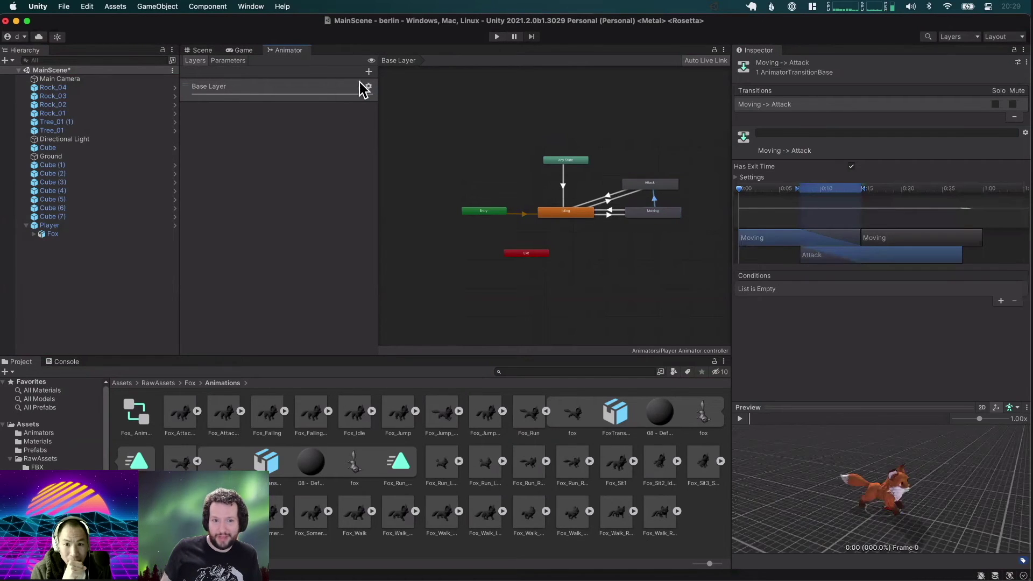
pyautogui.click(548, 129)
pyautogui.click(667, 186)
pyautogui.moveTo(690, 183); pyautogui.dragTo(638, 213)
pyautogui.click(657, 188)
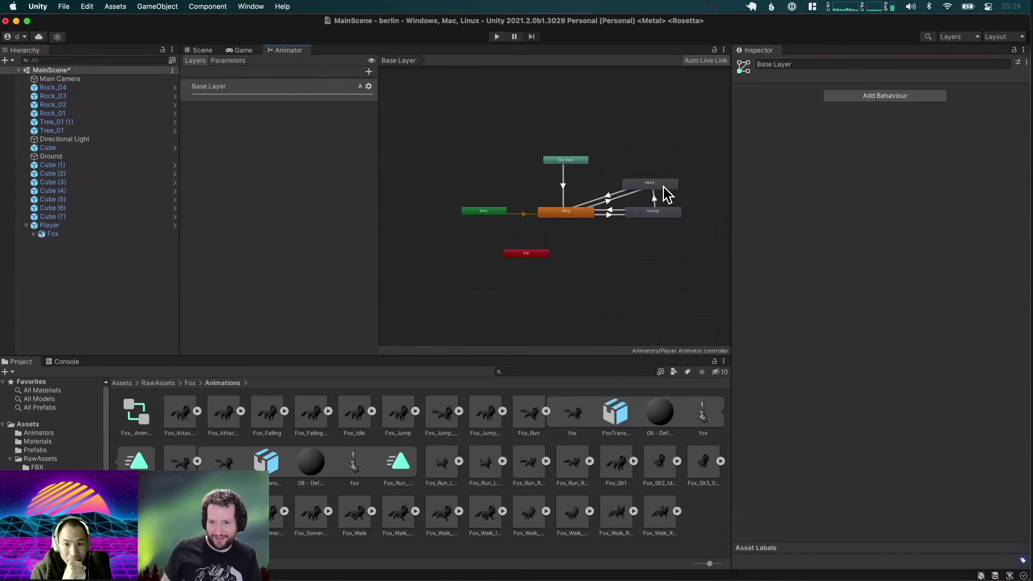
pyautogui.press('BackSpace')
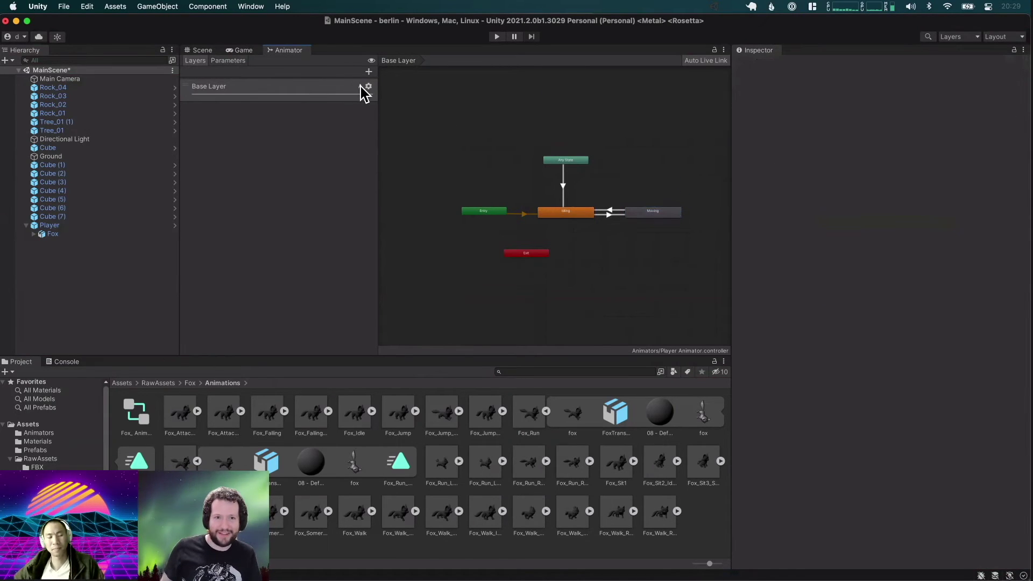
# Set the Base Layer blending back to Override
pyautogui.click(368, 86)
pyautogui.click(487, 109)
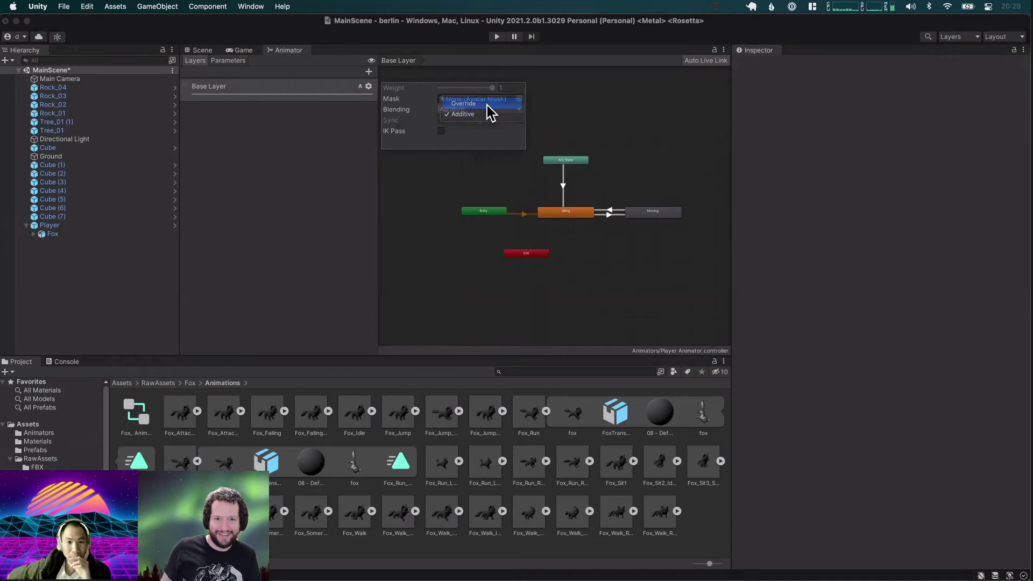
pyautogui.click(487, 103)
pyautogui.click(357, 145)
# Select the didAttack parameter, then view the Game tab
pyautogui.click(226, 59)
pyautogui.click(232, 99)
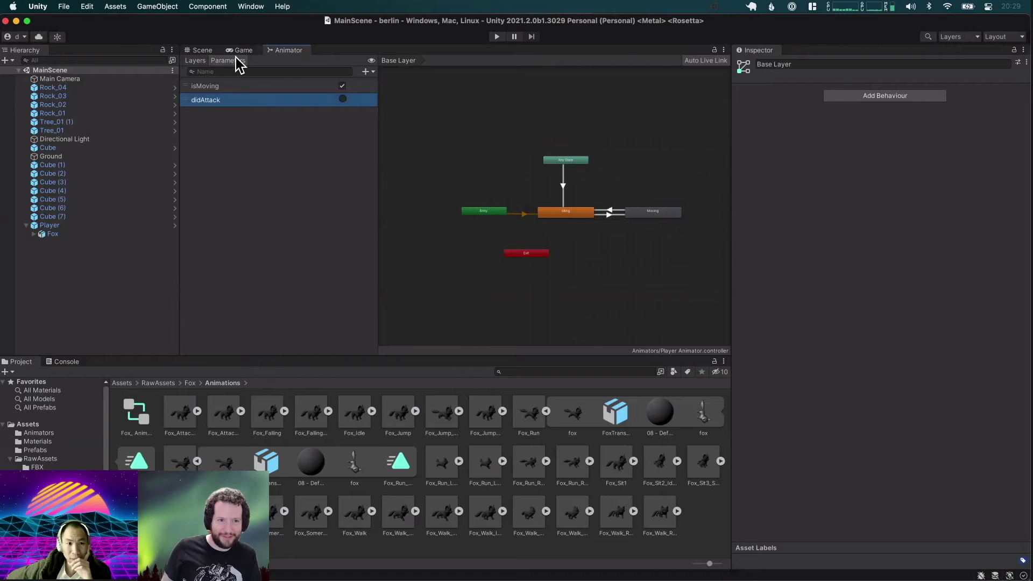
pyautogui.click(242, 50)
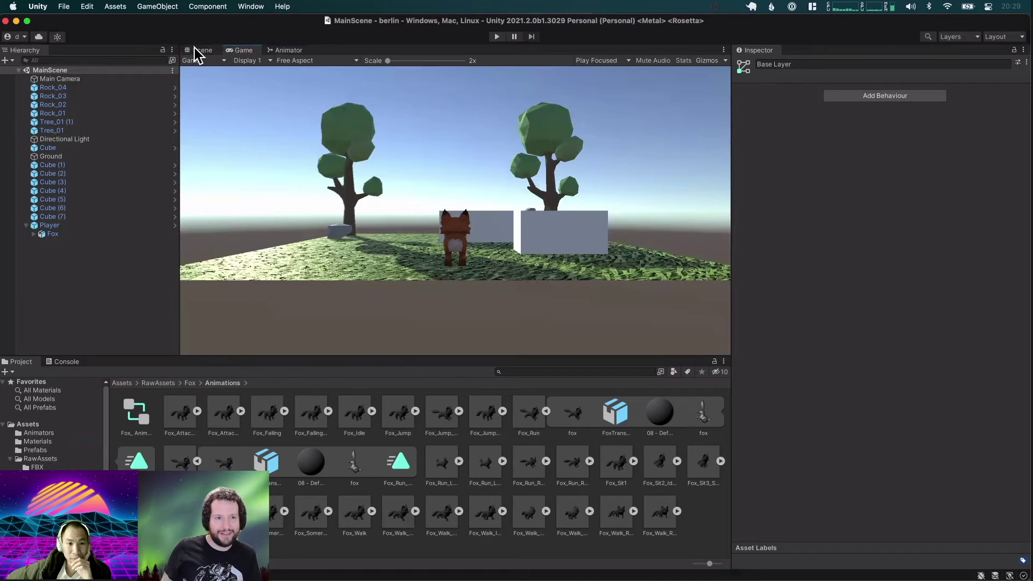
# Return to the Scene view and close two Safari documentation tabs
pyautogui.click(200, 50)
pyautogui.press('super+Tab')
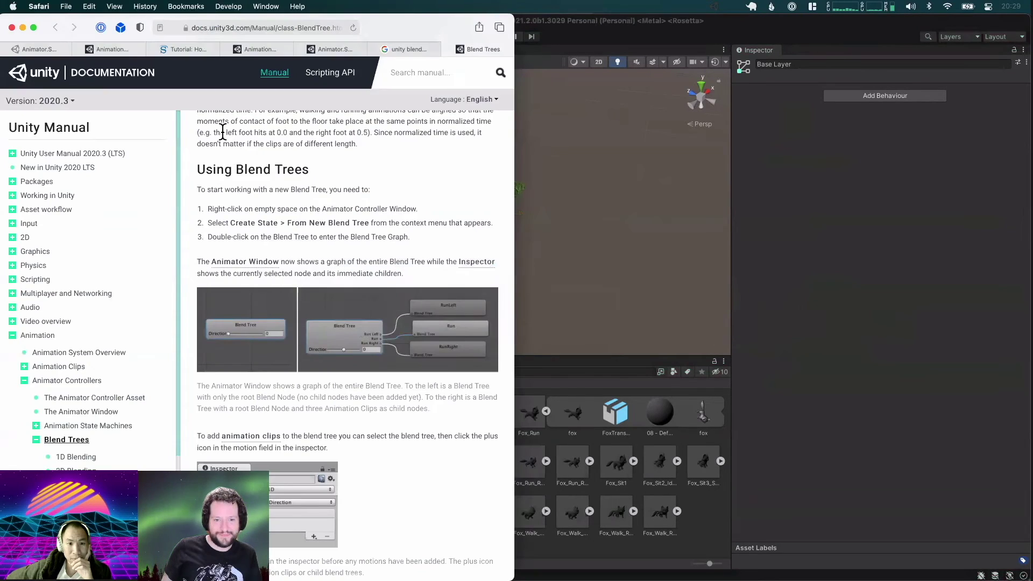
pyautogui.press('super+w')
pyautogui.press('super+w')
pyautogui.press('super+w')
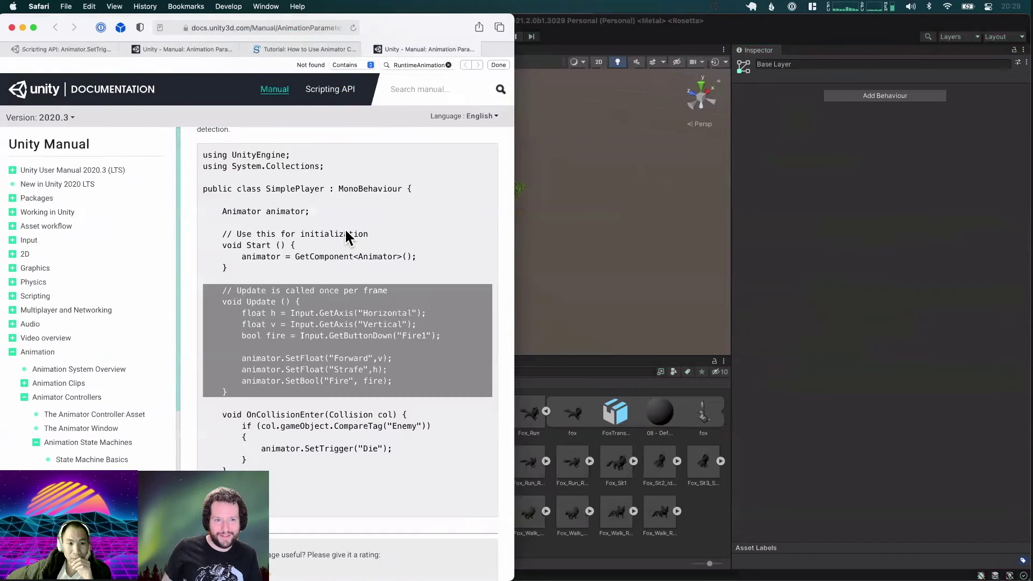
pyautogui.press('super+w')
pyautogui.press('super+w')
pyautogui.press('super+w')
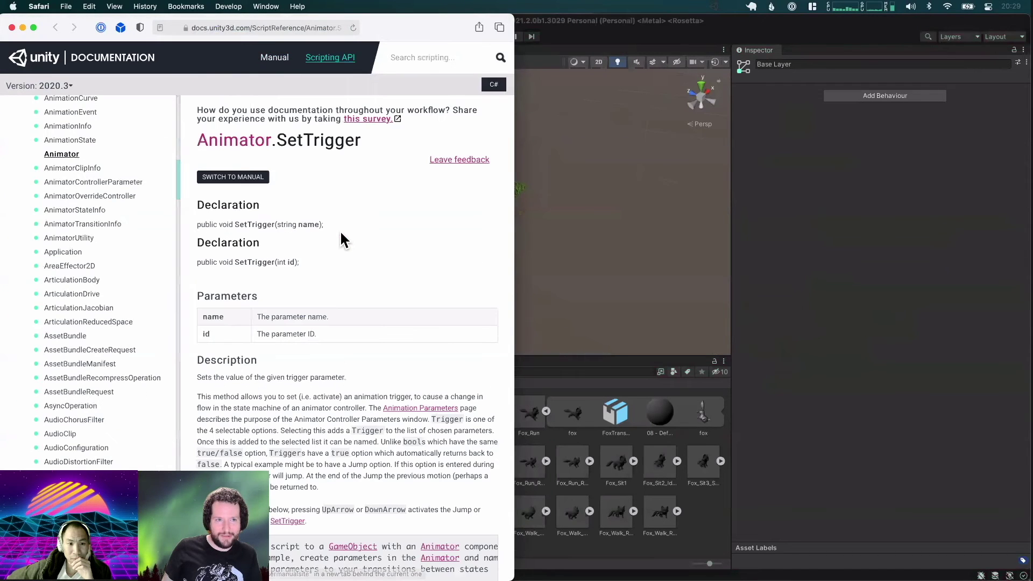
# Show the Assets > Animators folder in Unity's Project panel
pyautogui.click(602, 208)
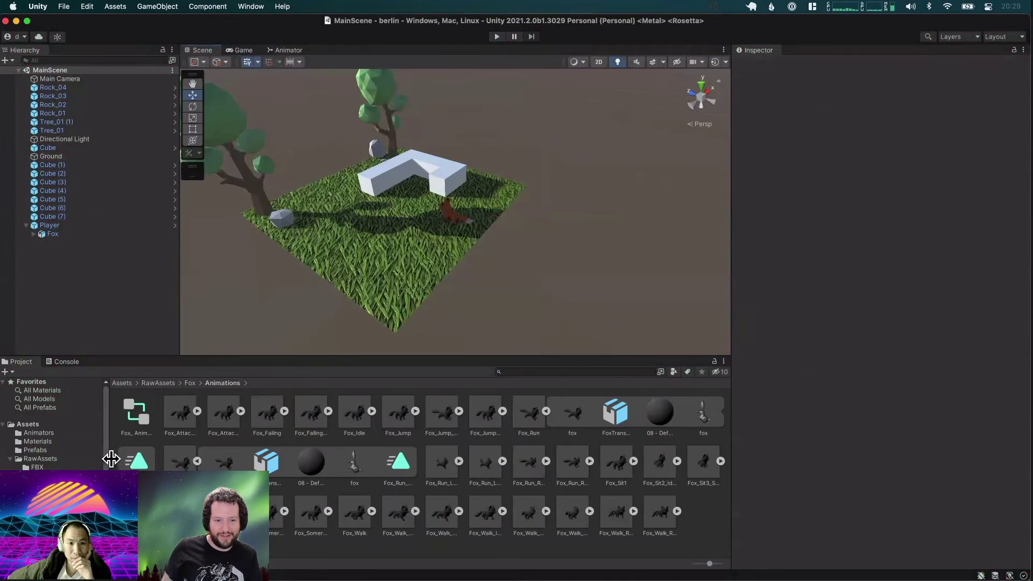
pyautogui.click(190, 382)
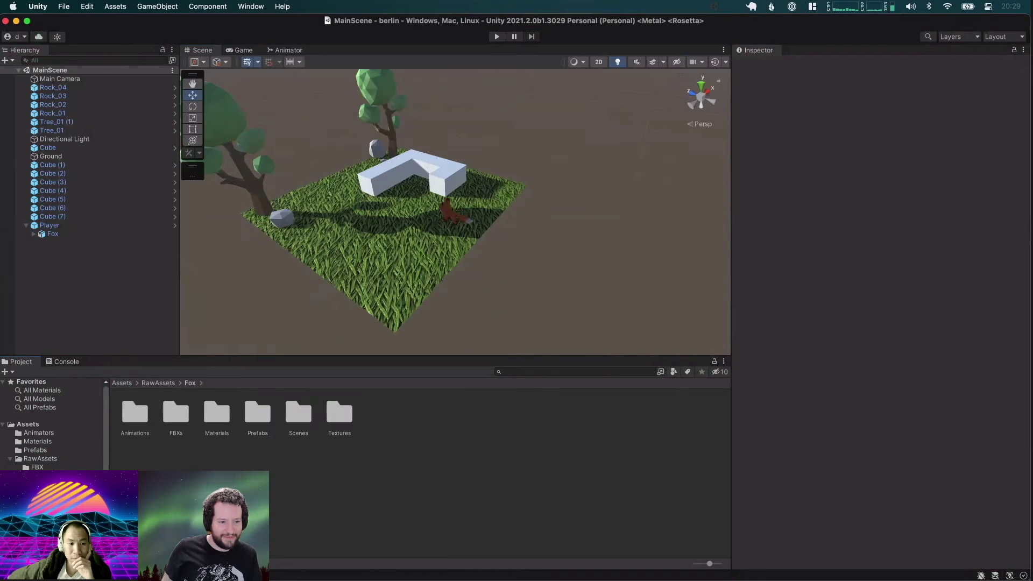
pyautogui.click(32, 433)
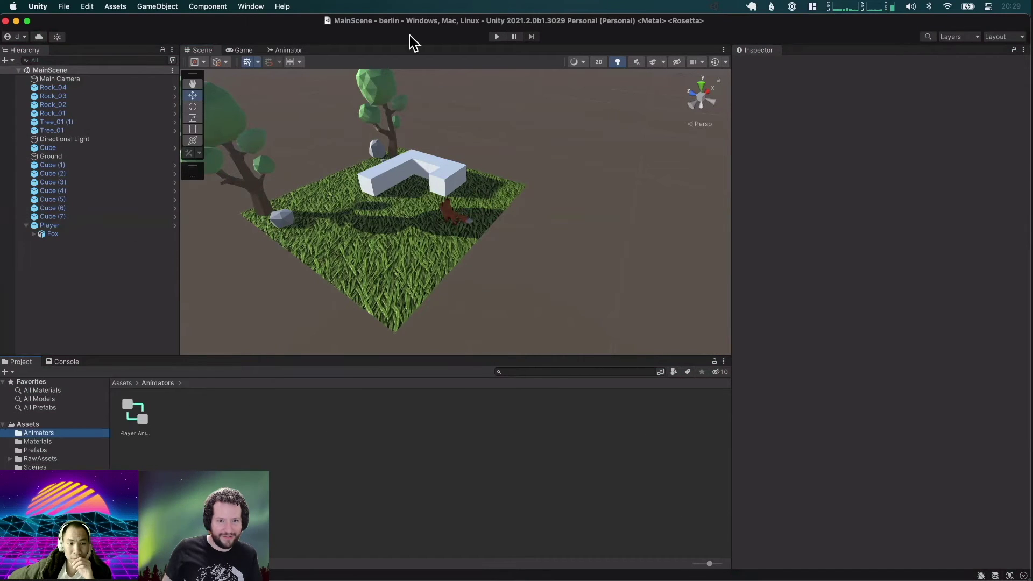
pyautogui.click(495, 36)
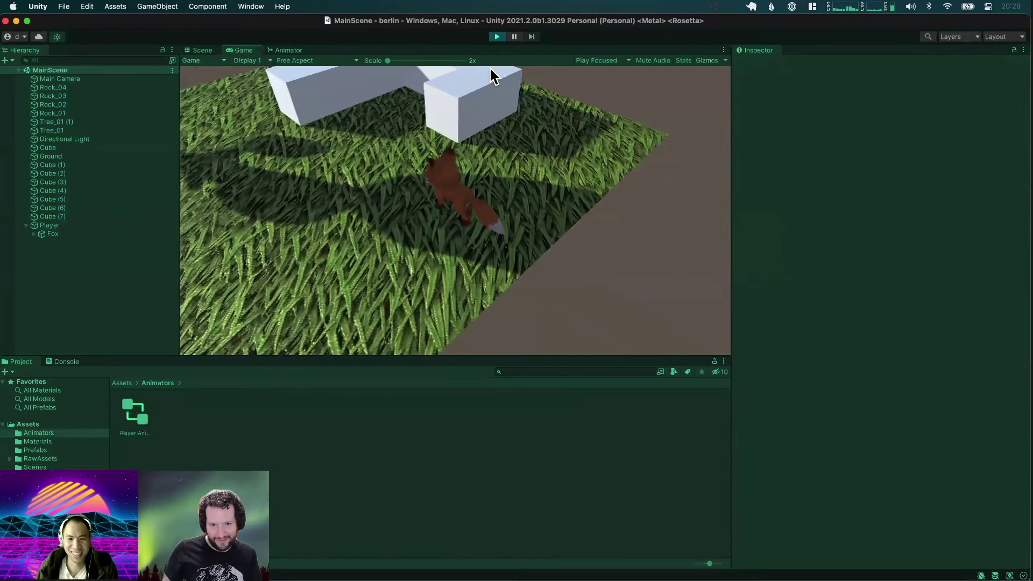
pyautogui.press('w')
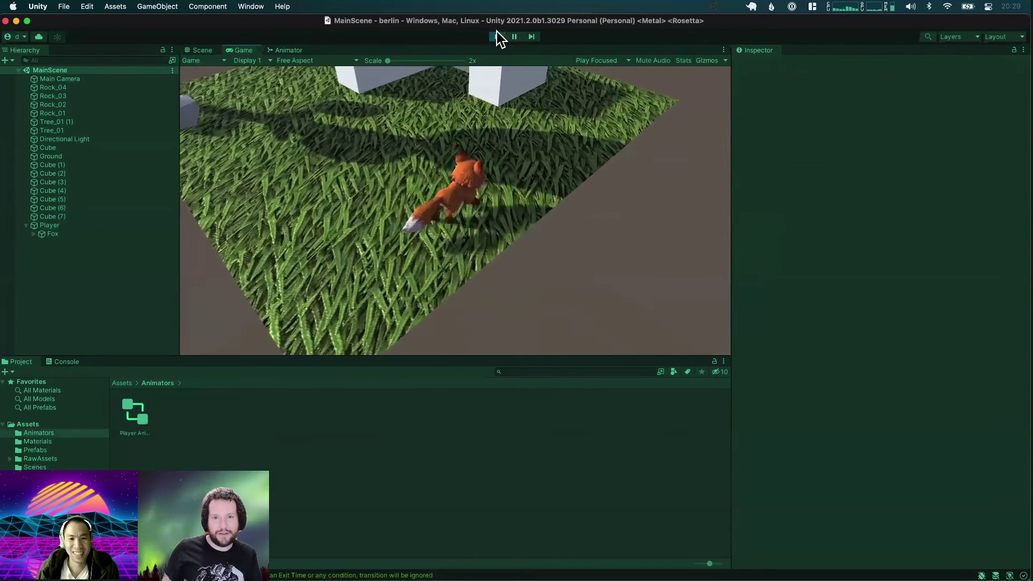
pyautogui.click(493, 37)
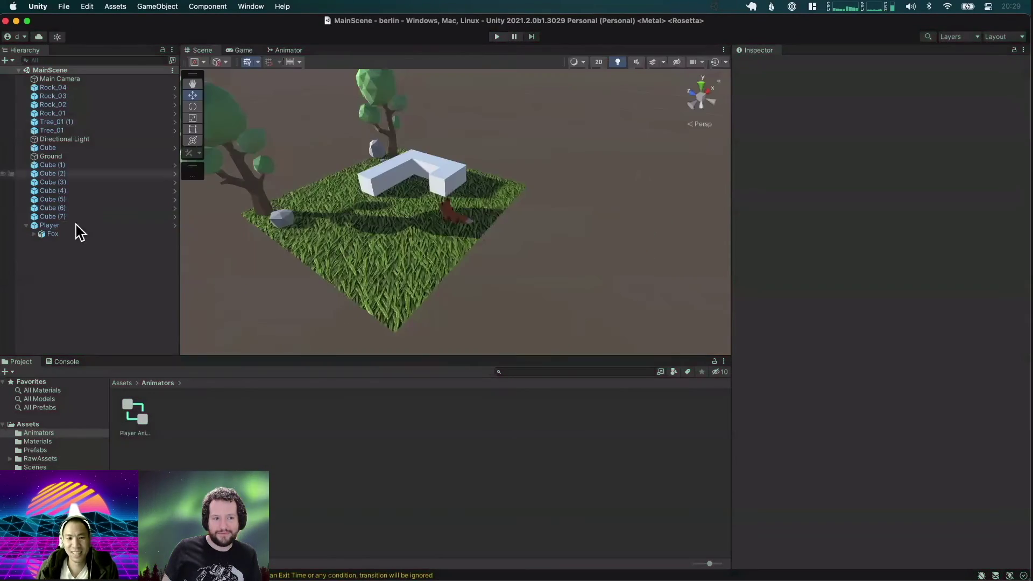
# Frame the Terrain in the Scene view and keep the Terrain object selected
pyautogui.rightClick(75, 277)
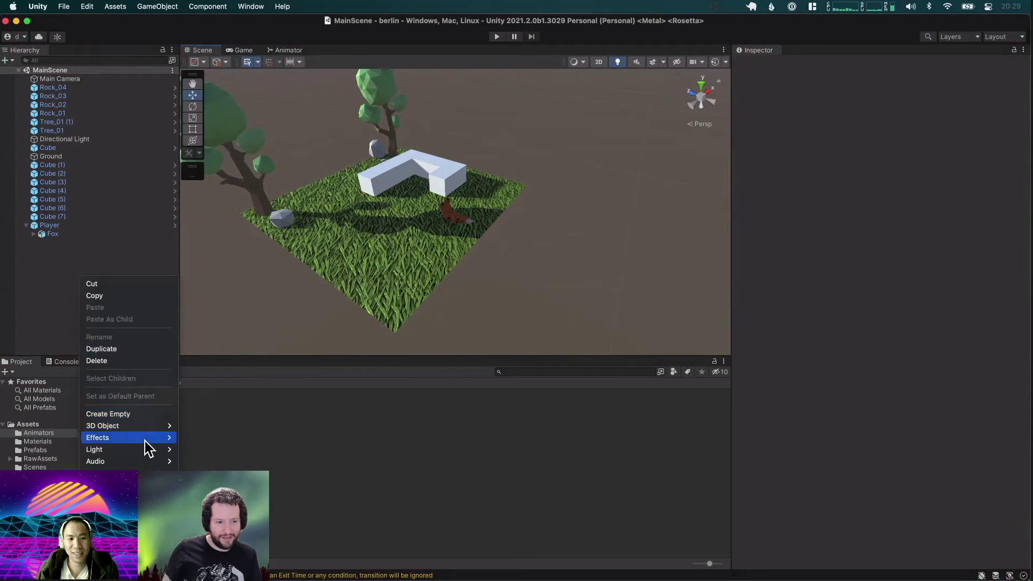
pyautogui.moveTo(146, 427)
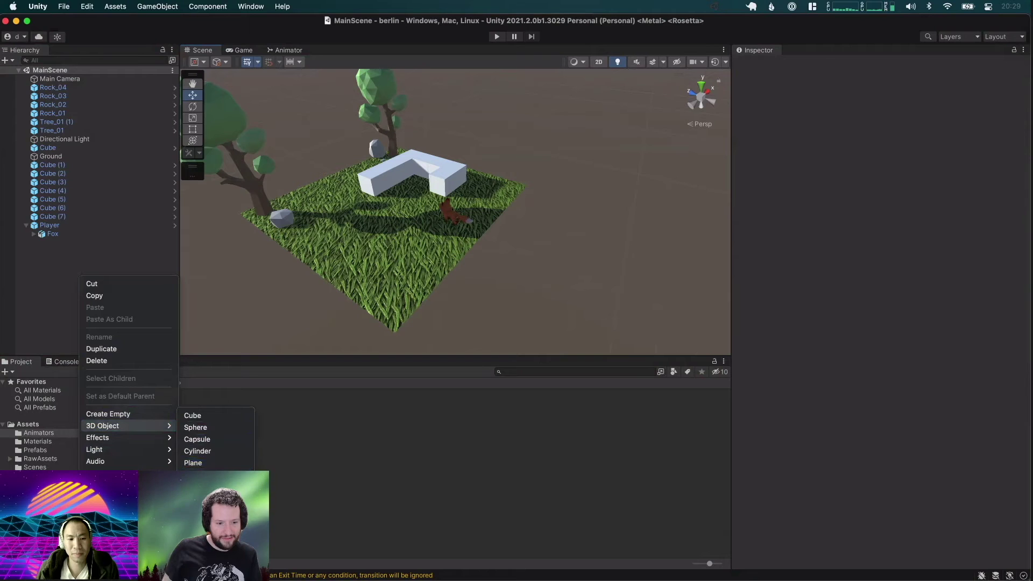
pyautogui.press('Escape')
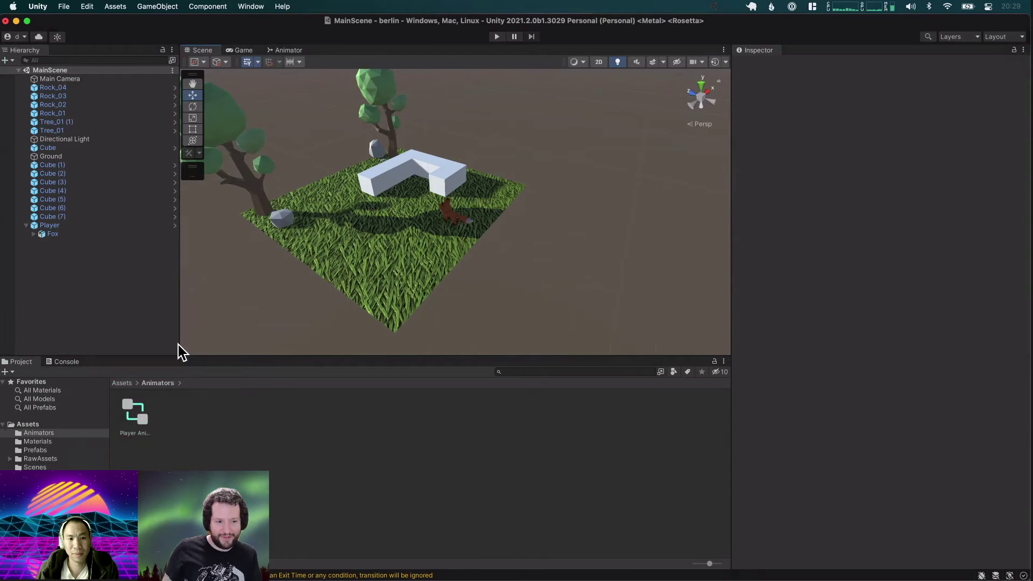
pyautogui.scroll(-3, 262, 155)
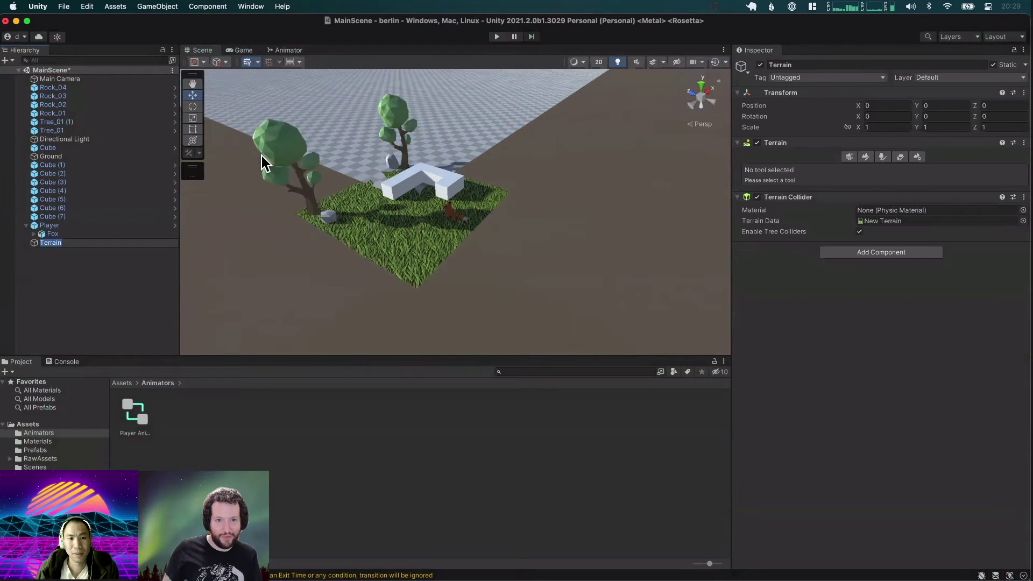
pyautogui.press('f')
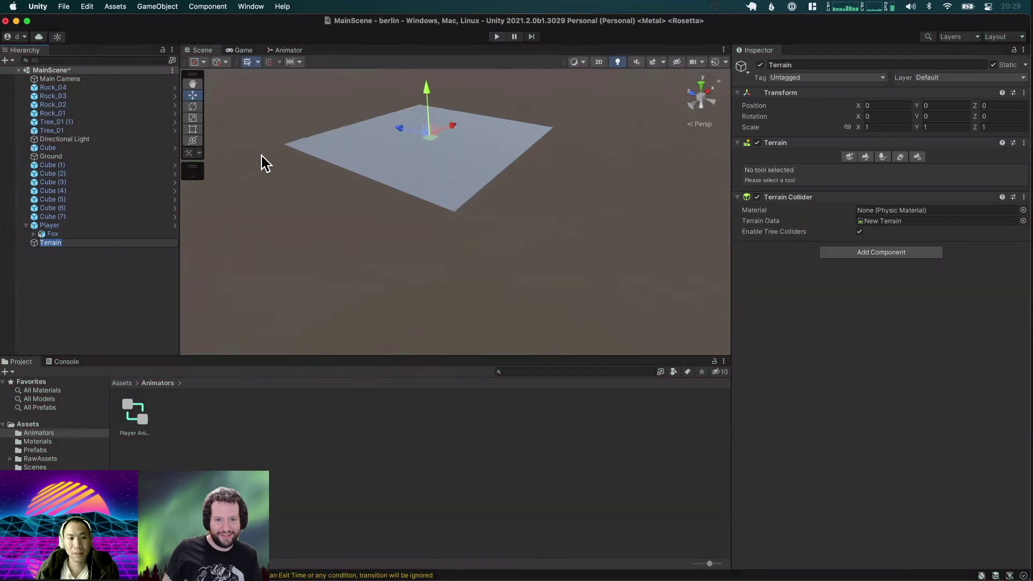
pyautogui.scroll(4, 261, 156)
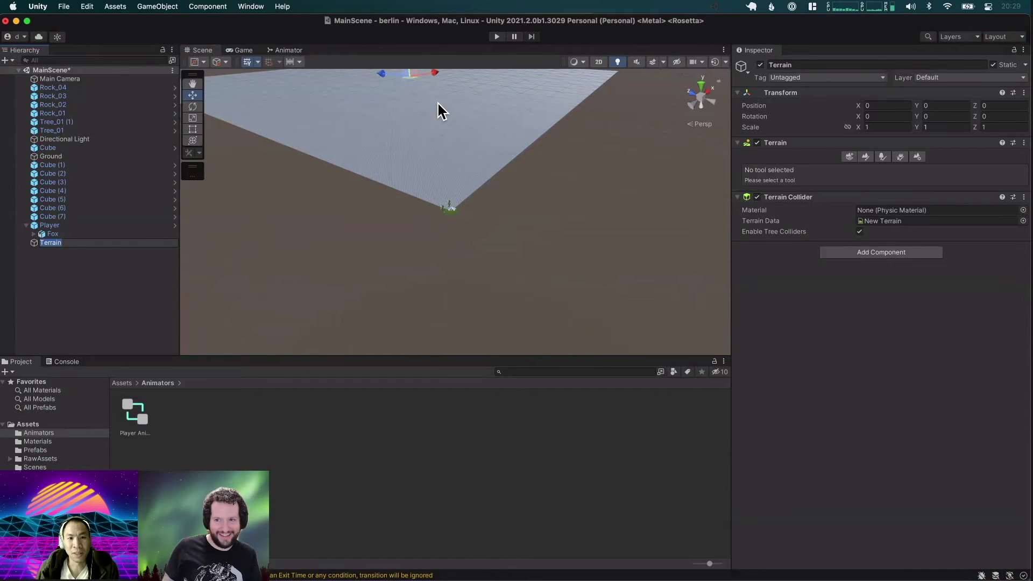
pyautogui.scroll(3, 445, 237)
pyautogui.scroll(5, 446, 235)
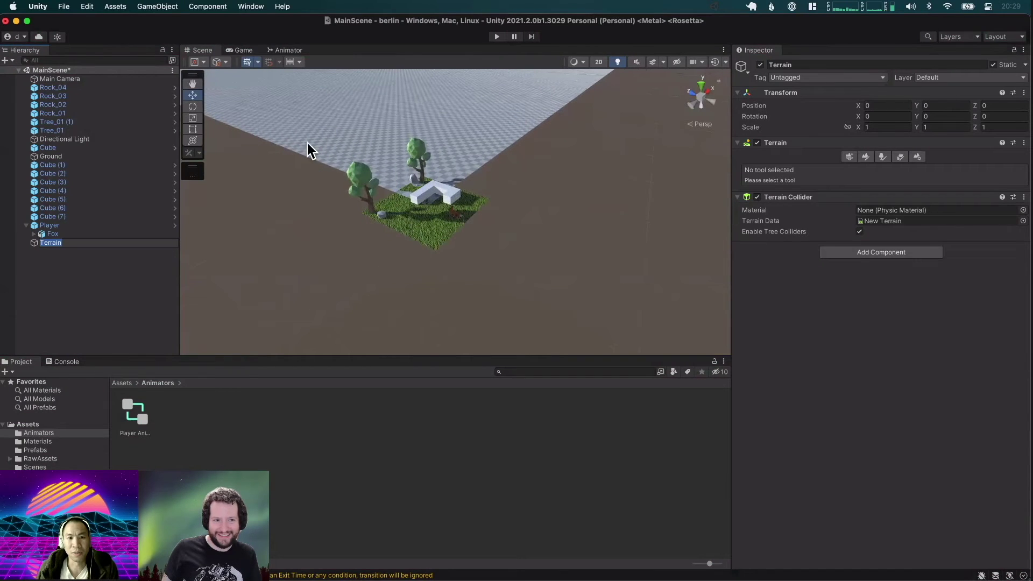
pyautogui.scroll(3, 321, 114)
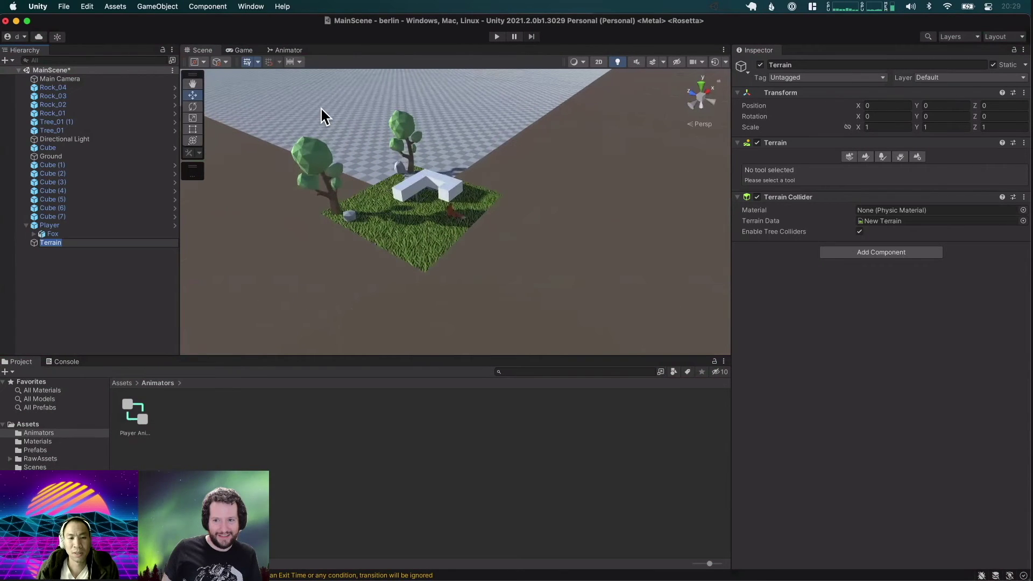
pyautogui.click(67, 233)
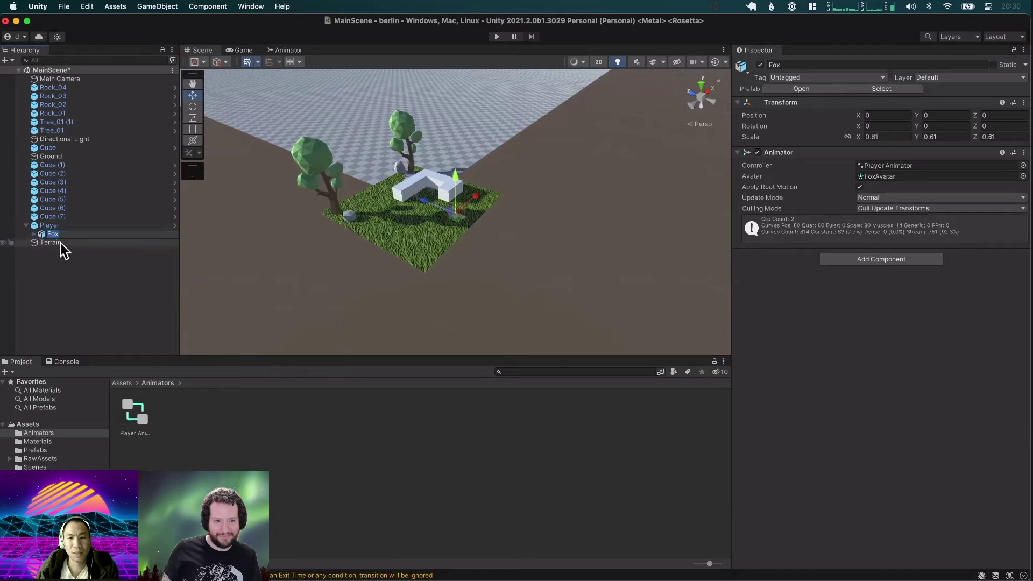
pyautogui.click(60, 243)
pyautogui.scroll(5, 434, 70)
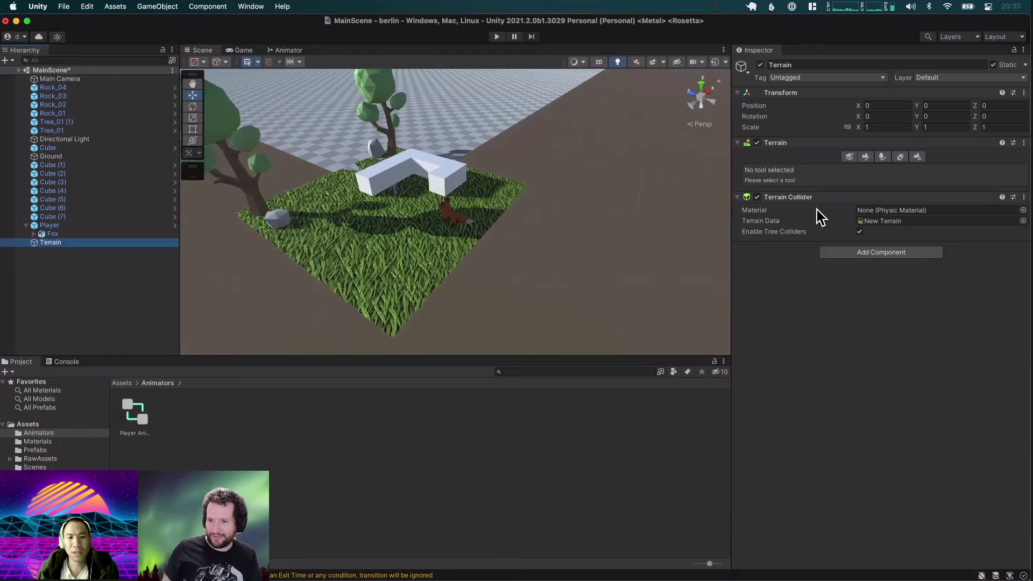
# Ping the New Terrain data asset from the Terrain Collider's Terrain Data field
pyautogui.click(876, 220)
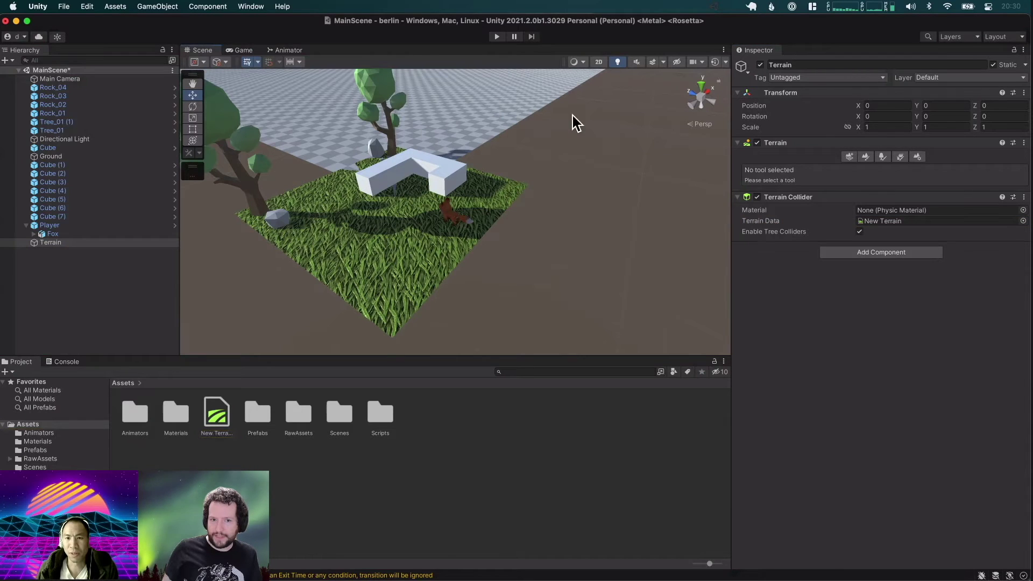
pyautogui.click(1024, 93)
pyautogui.click(841, 118)
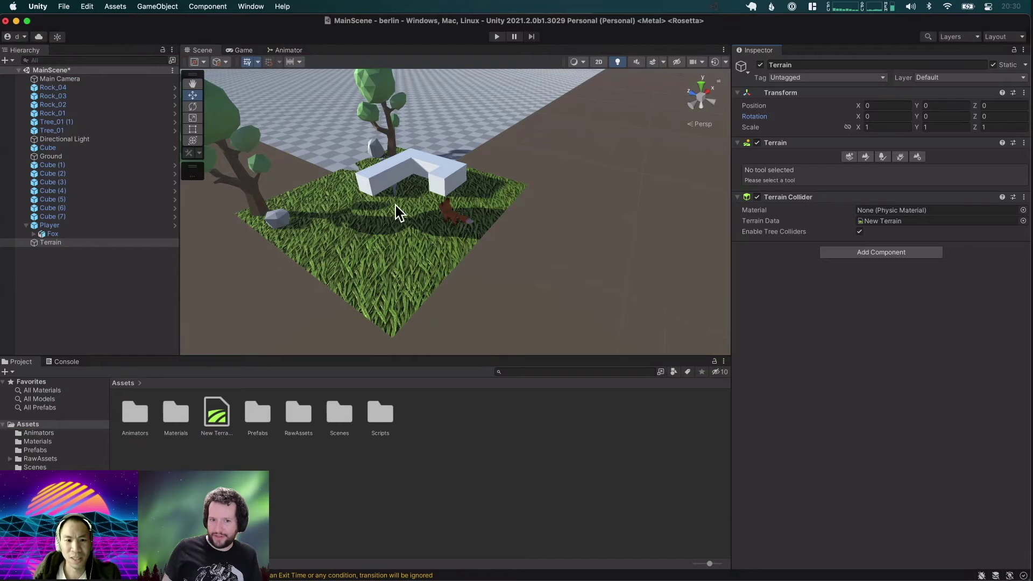
# Delete the Ground object from the Hierarchy
pyautogui.click(108, 156)
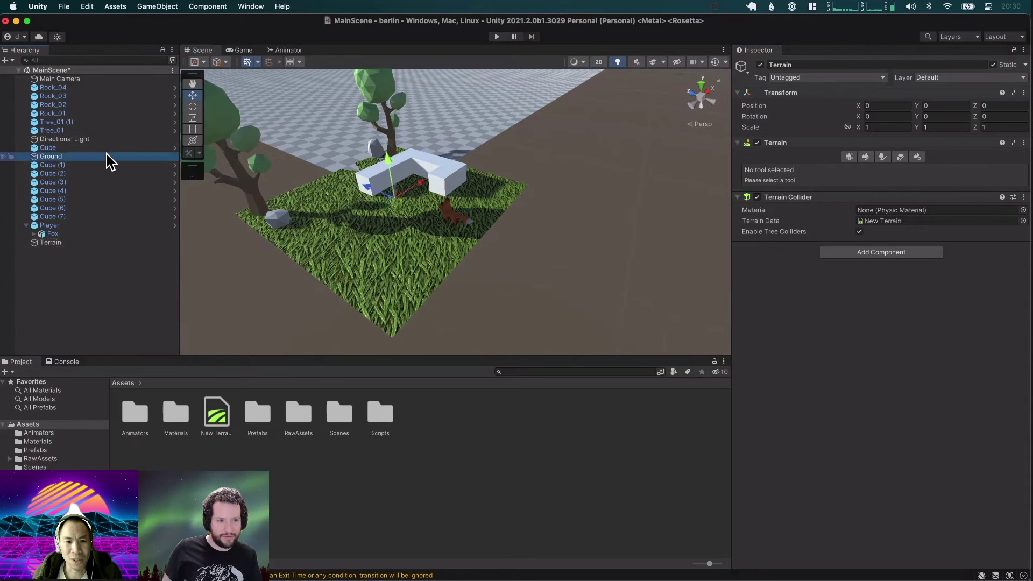
pyautogui.rightClick(106, 155)
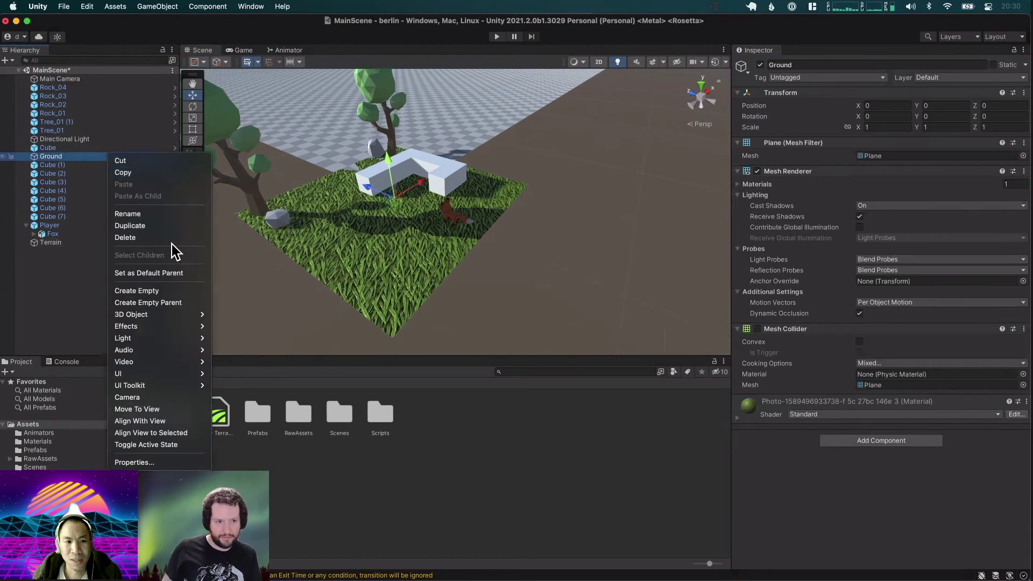
pyautogui.click(175, 237)
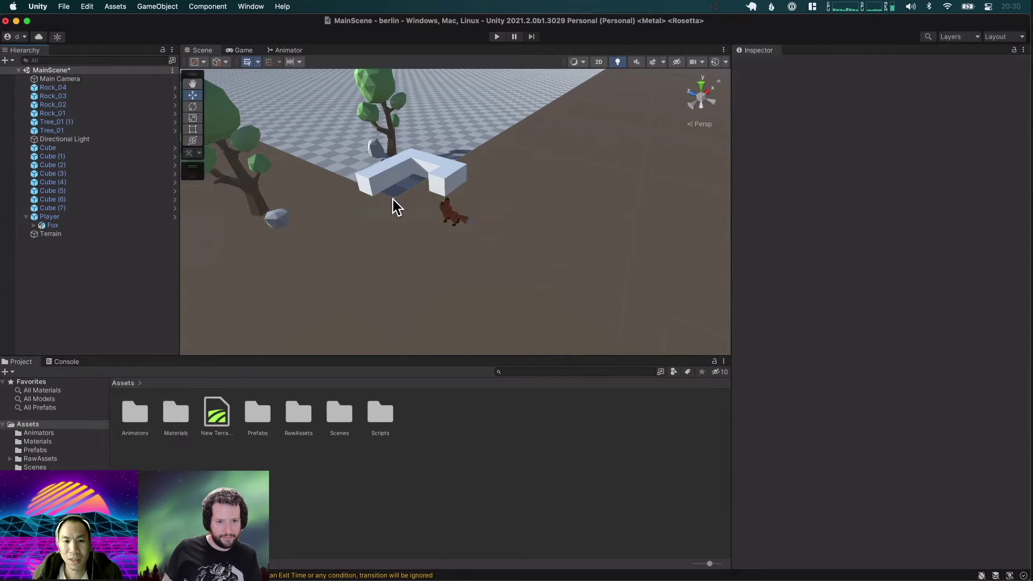
# Select the Terrain and check its Transform options without changing anything
pyautogui.click(314, 134)
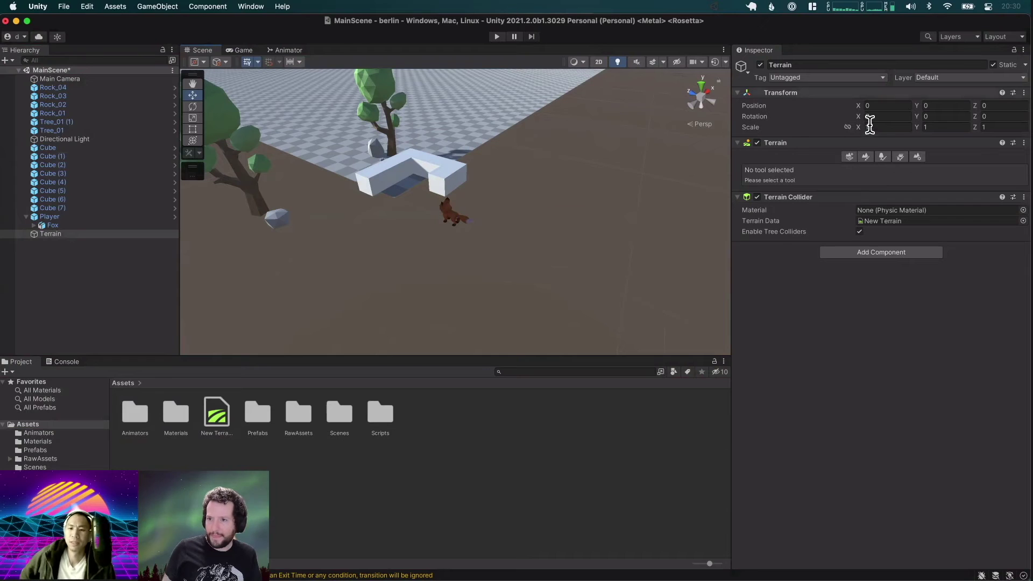
pyautogui.click(1024, 93)
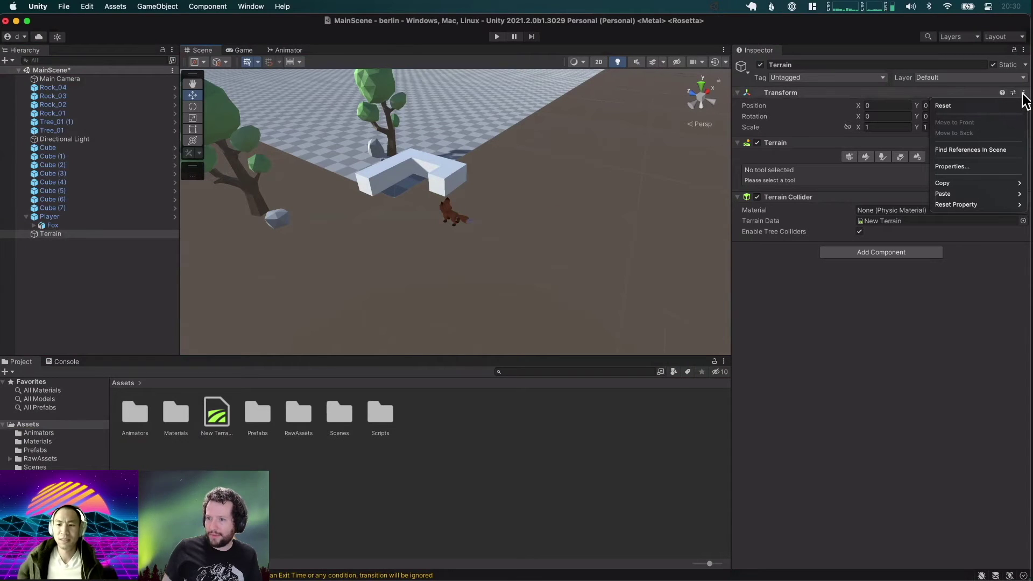
pyautogui.click(946, 106)
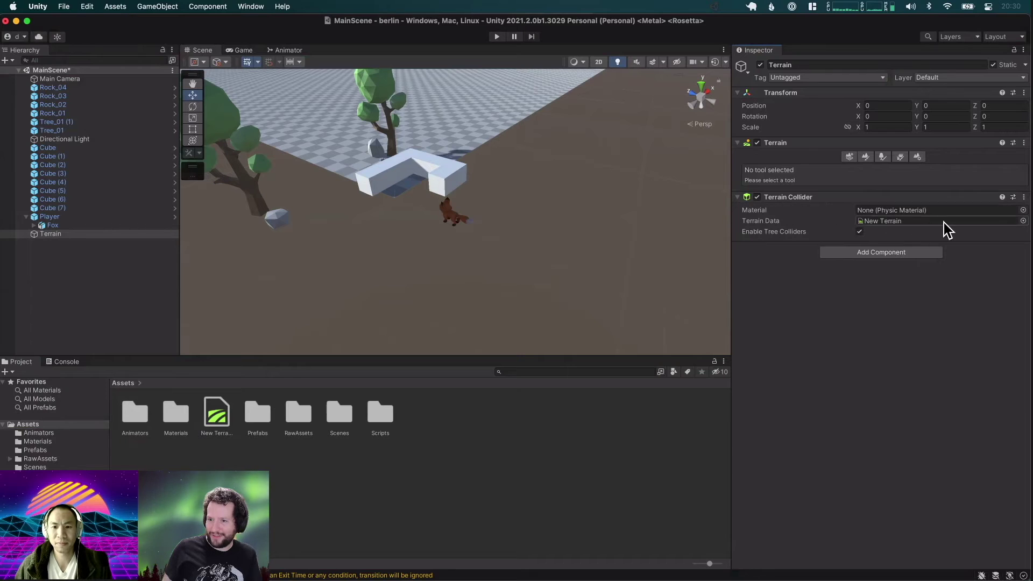
# Rename the New Terrain asset to 'Level1'
pyautogui.click(214, 436)
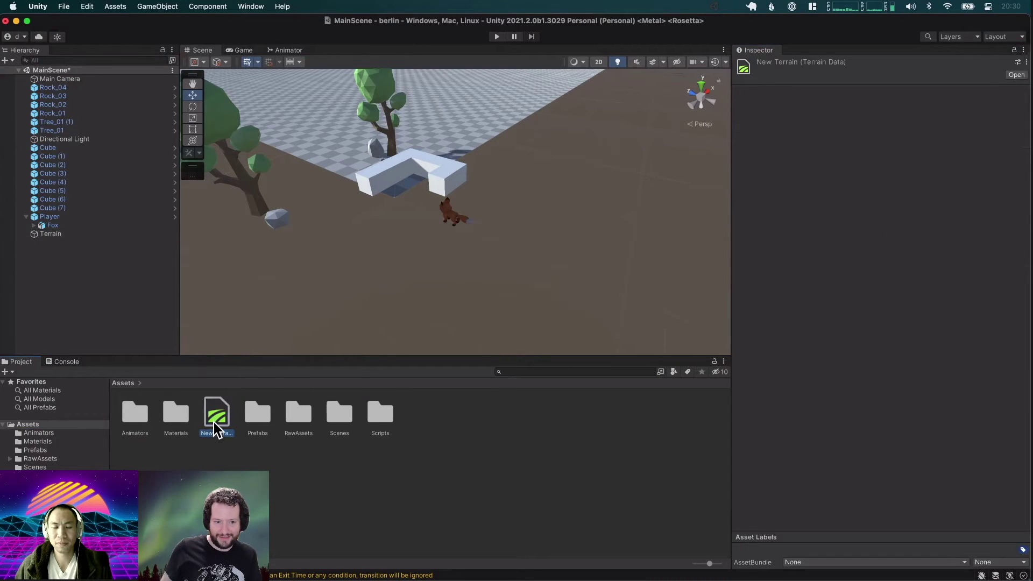
pyautogui.rightClick(216, 433)
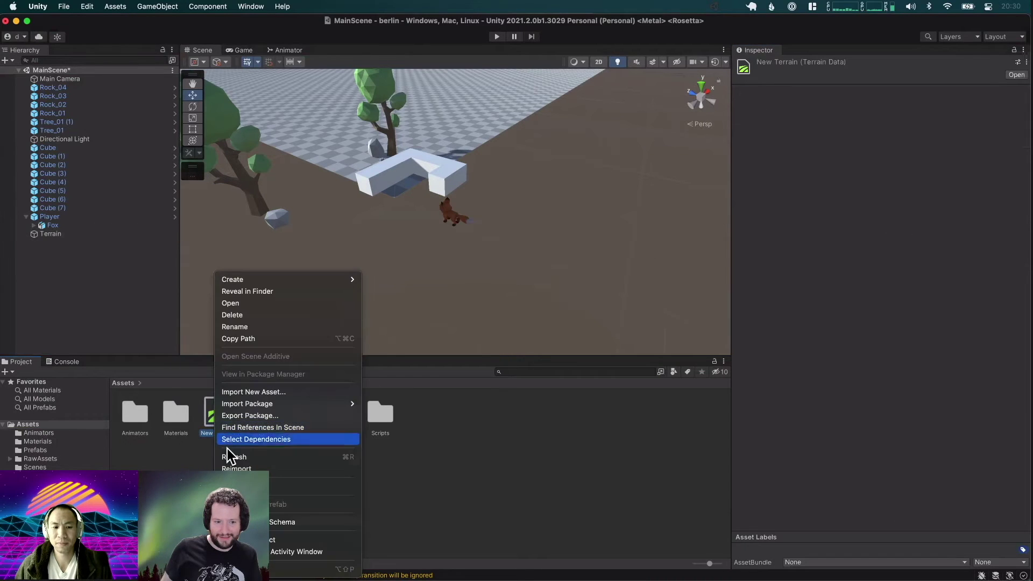
pyautogui.click(268, 330)
pyautogui.write('Level1')
pyautogui.press('Return')
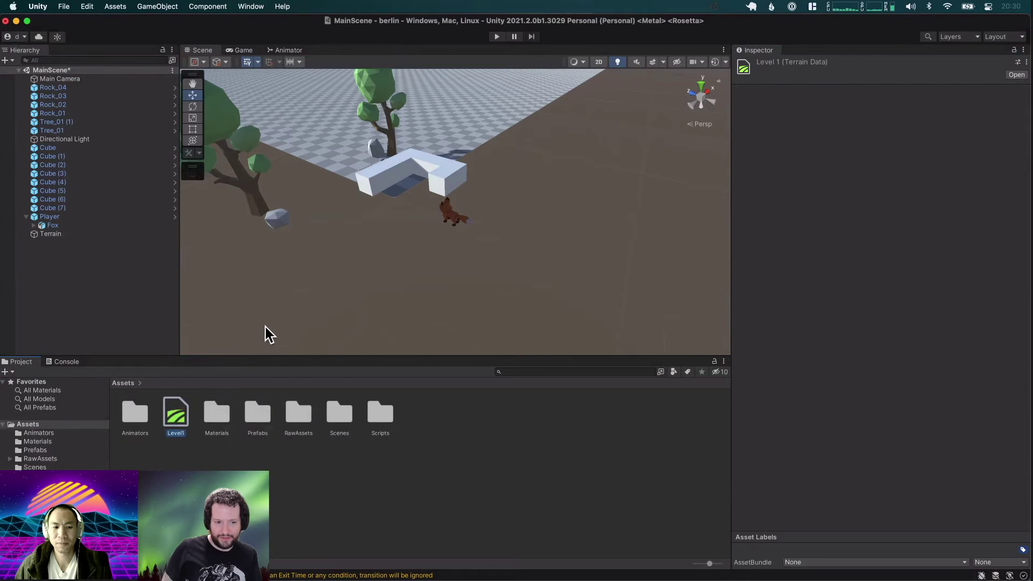
# Inspect the Level1 asset's presets, then reselect the Terrain object
pyautogui.click(453, 142)
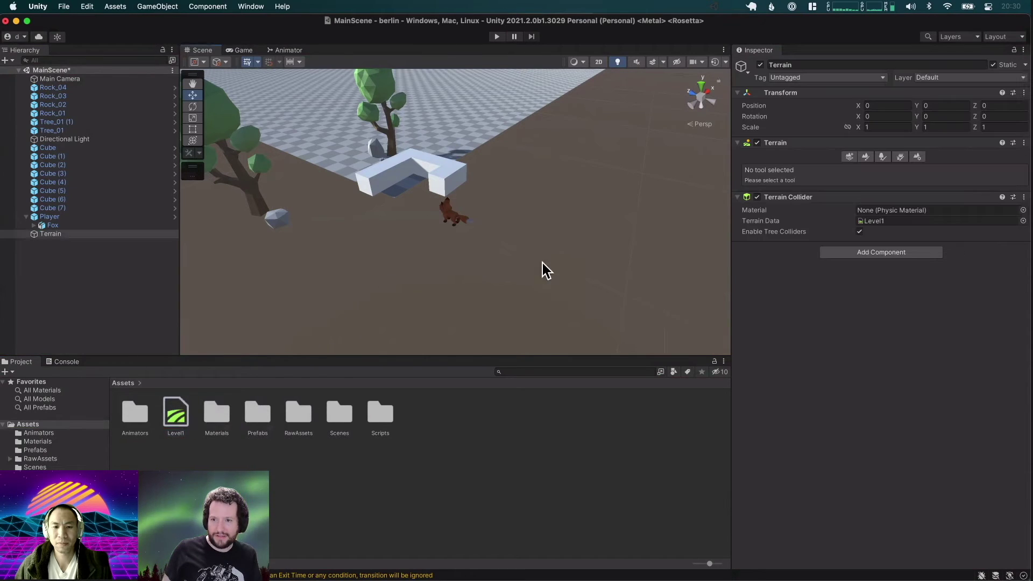
pyautogui.click(166, 417)
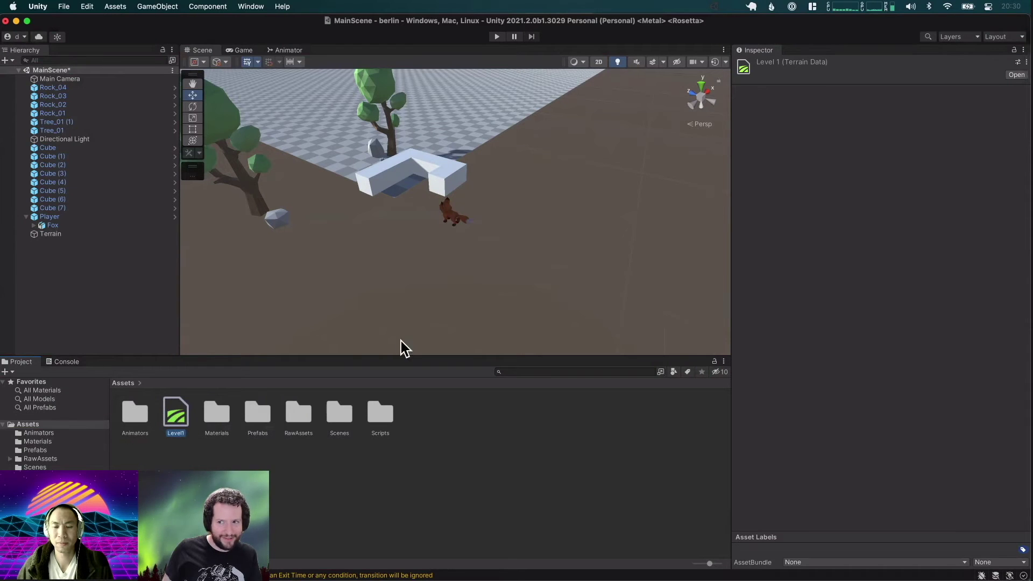
pyautogui.click(1016, 75)
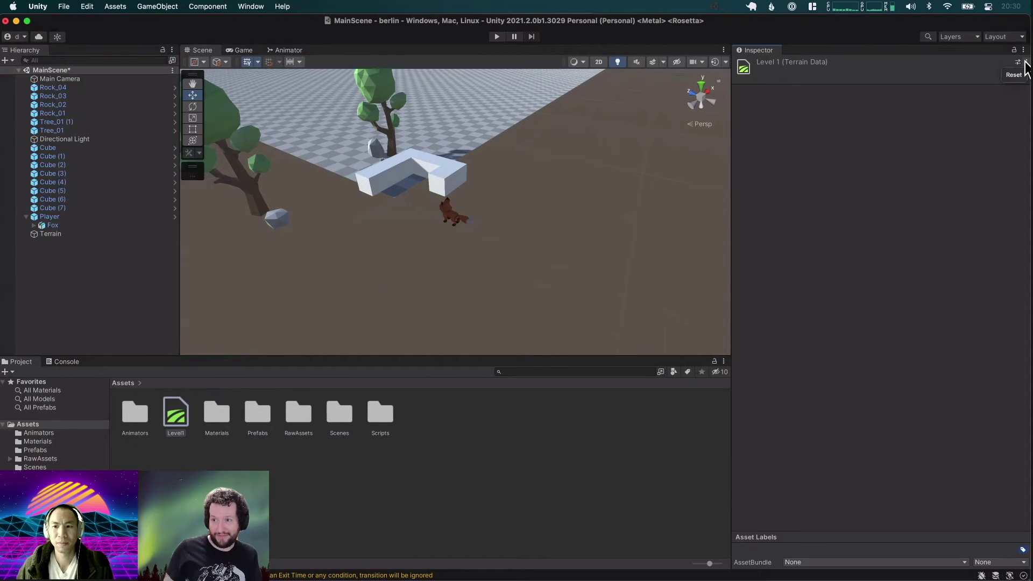
pyautogui.click(1018, 61)
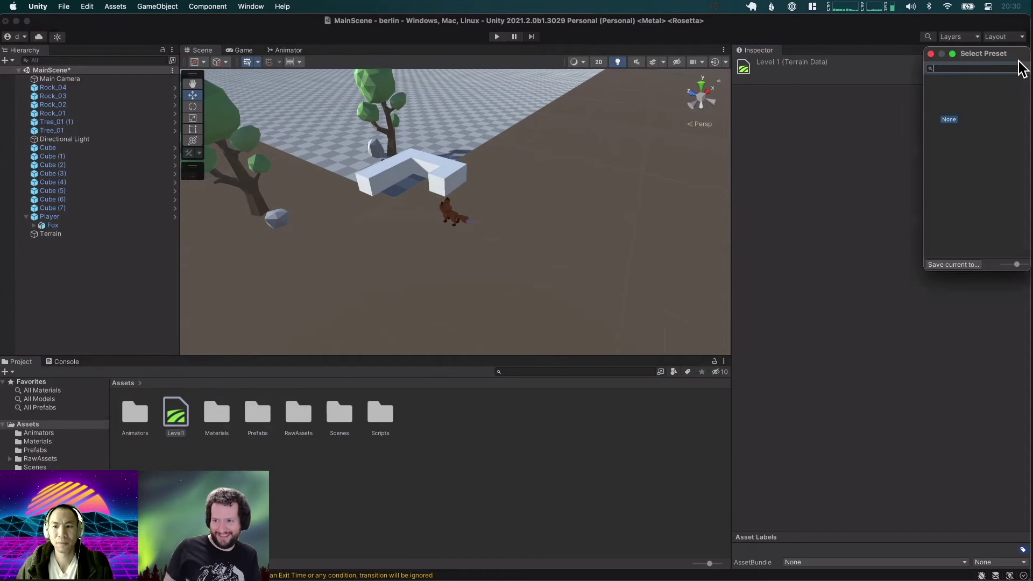
pyautogui.click(932, 54)
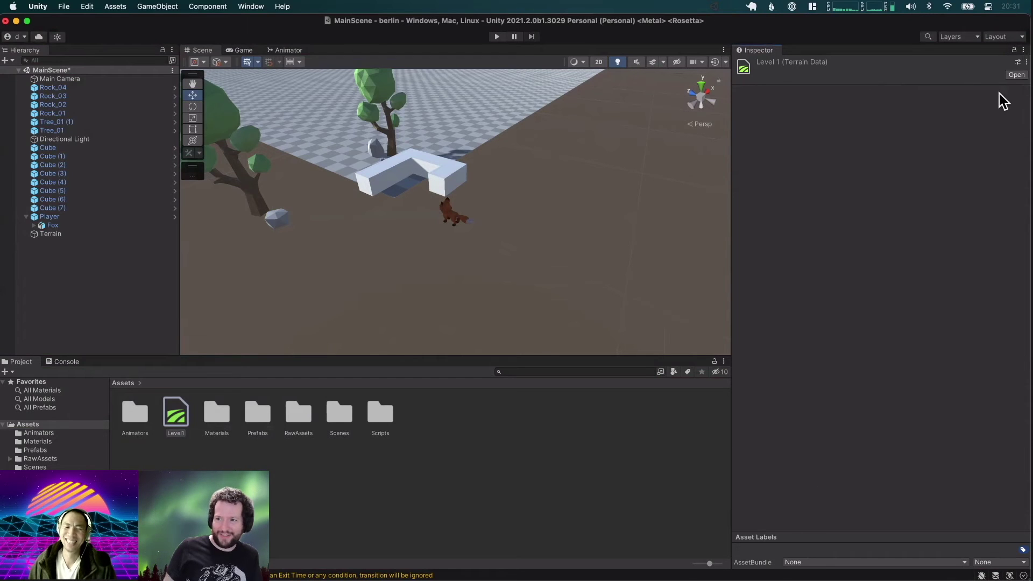
pyautogui.click(173, 413)
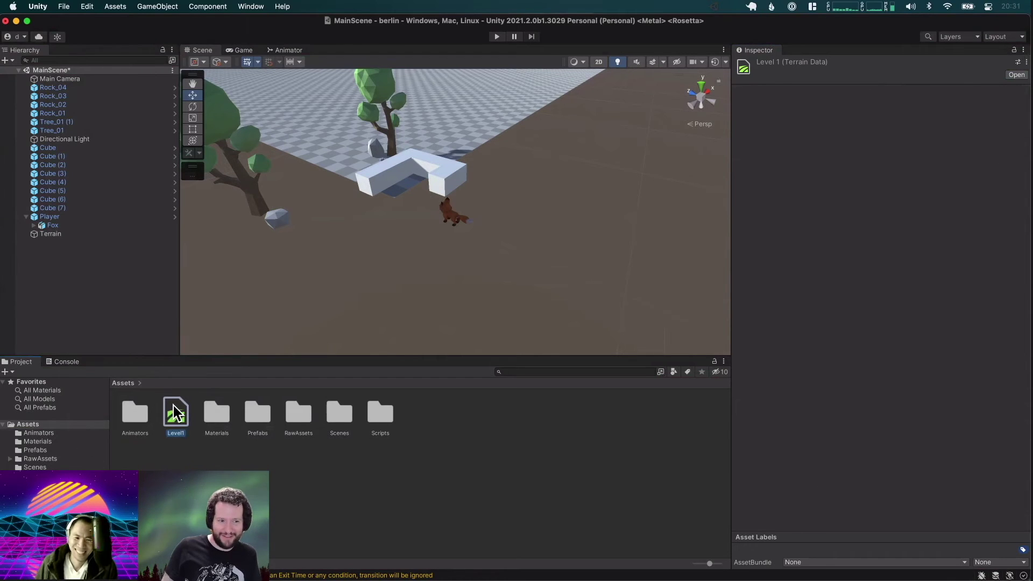
pyautogui.click(54, 237)
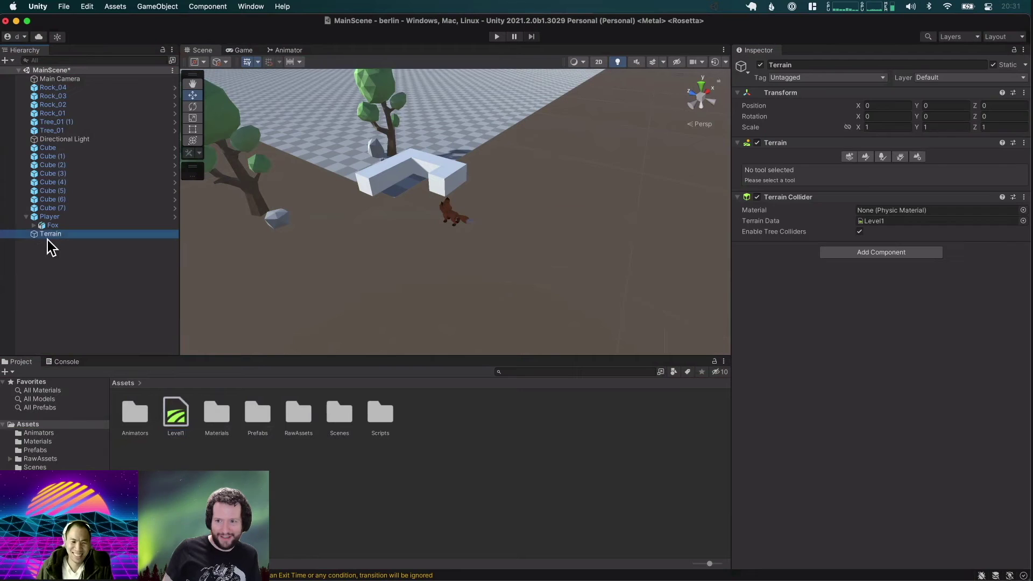
# Create three neighbouring terrain tiles around Level1 with Create Neighbor Terrains
pyautogui.click(850, 156)
pyautogui.scroll(5, 651, 138)
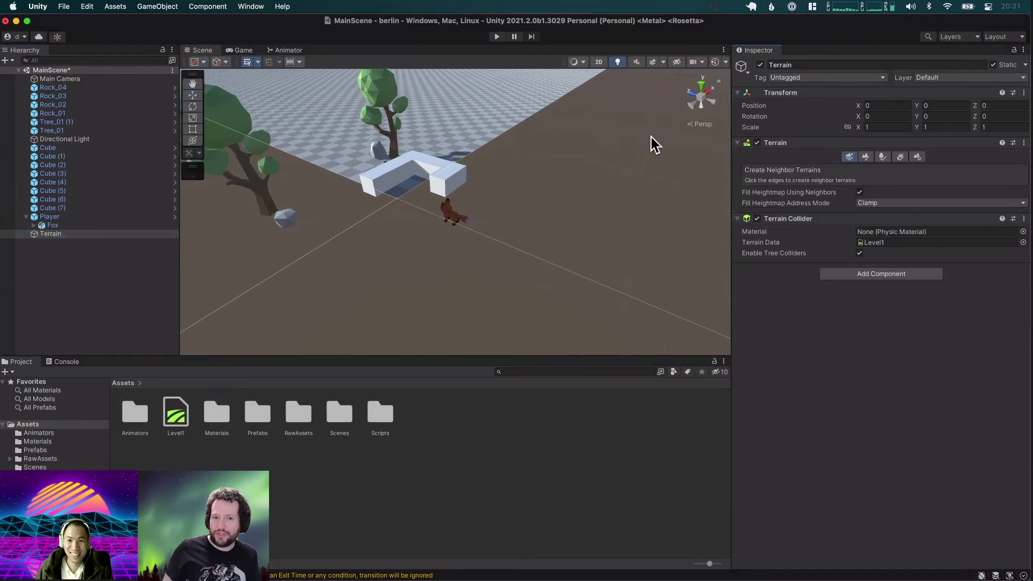
pyautogui.click(595, 199)
pyautogui.click(281, 249)
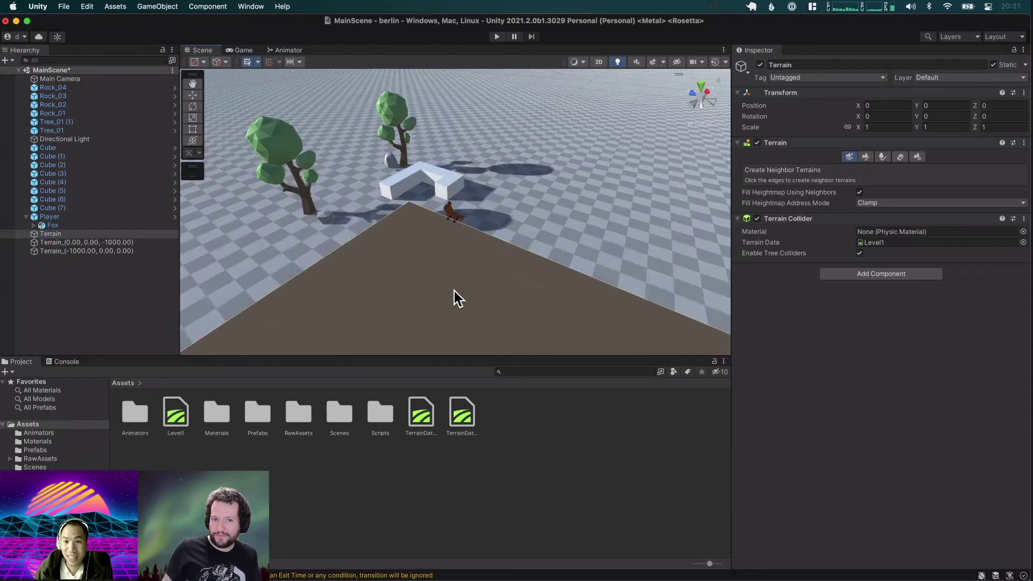
pyautogui.click(455, 291)
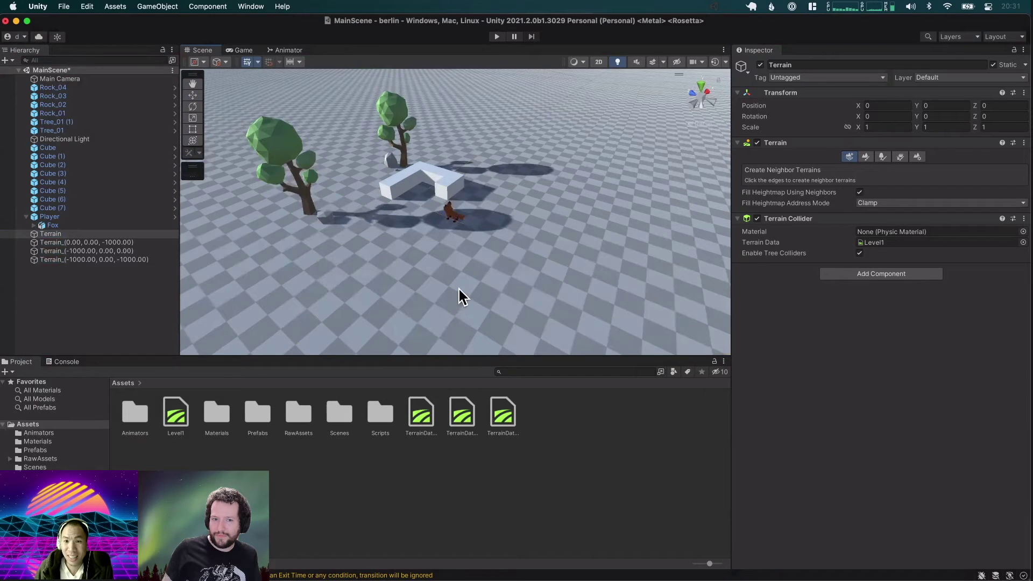
# Switch to the Set Height paint tool and select the tile at 0, 0, -1000
pyautogui.click(866, 157)
pyautogui.click(616, 219)
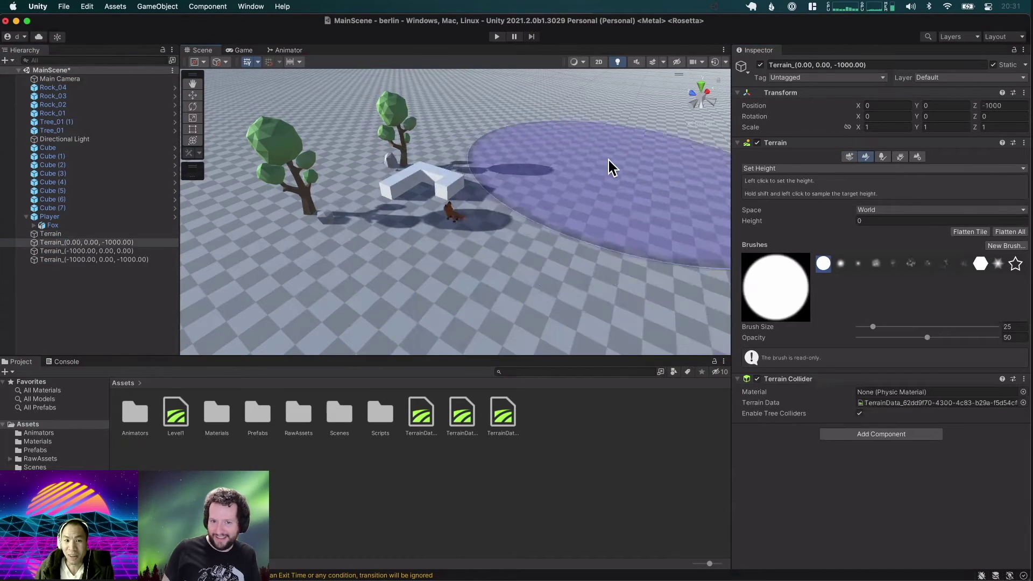
pyautogui.scroll(-10, 624, 256)
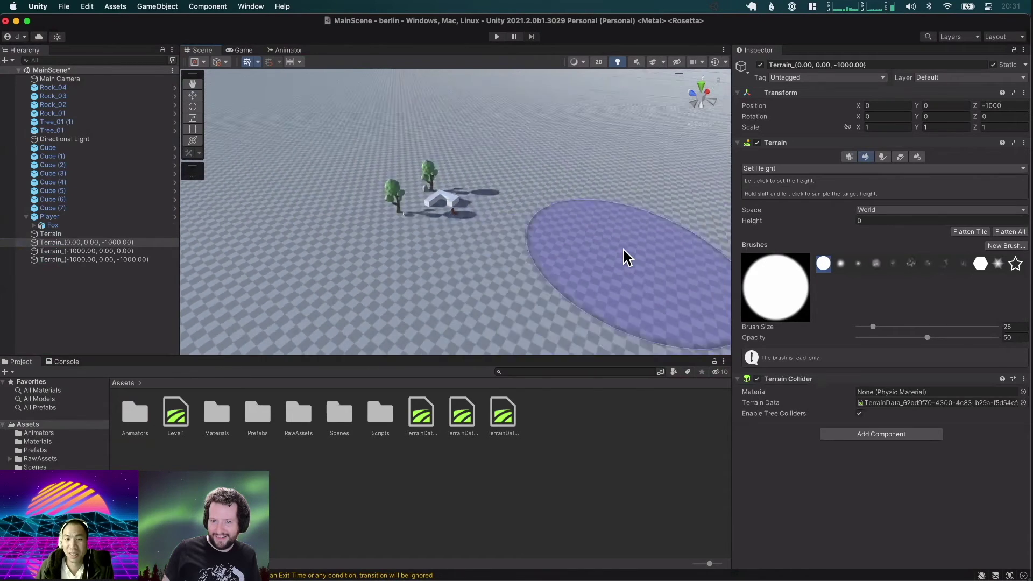
pyautogui.scroll(-5, 624, 256)
pyautogui.scroll(8, 624, 256)
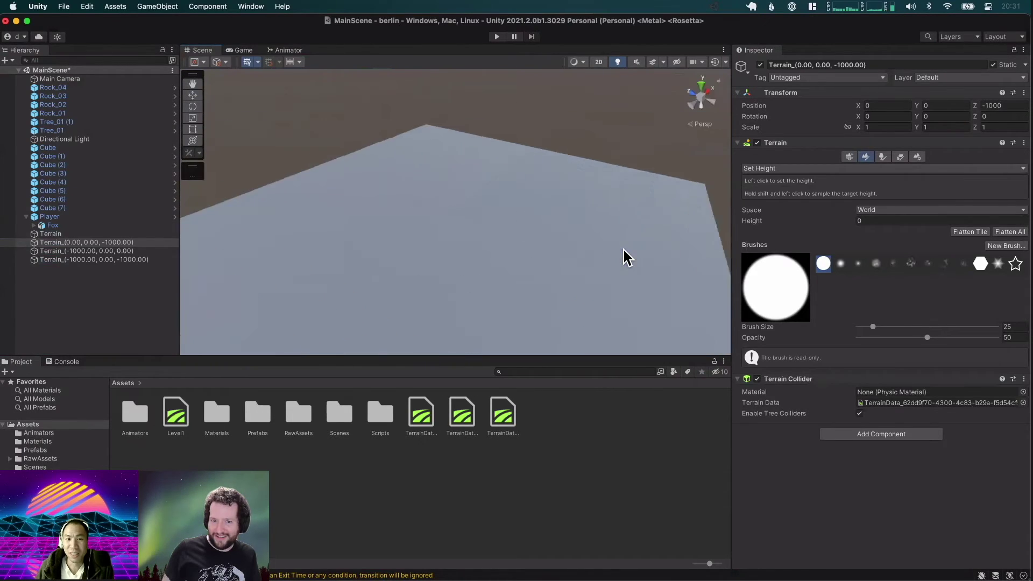
pyautogui.scroll(10, 624, 256)
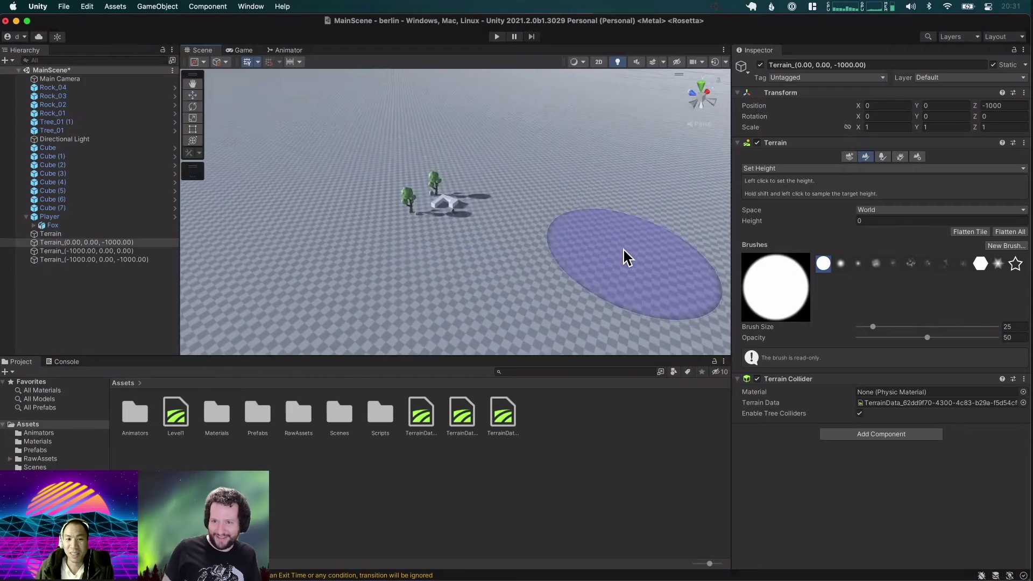
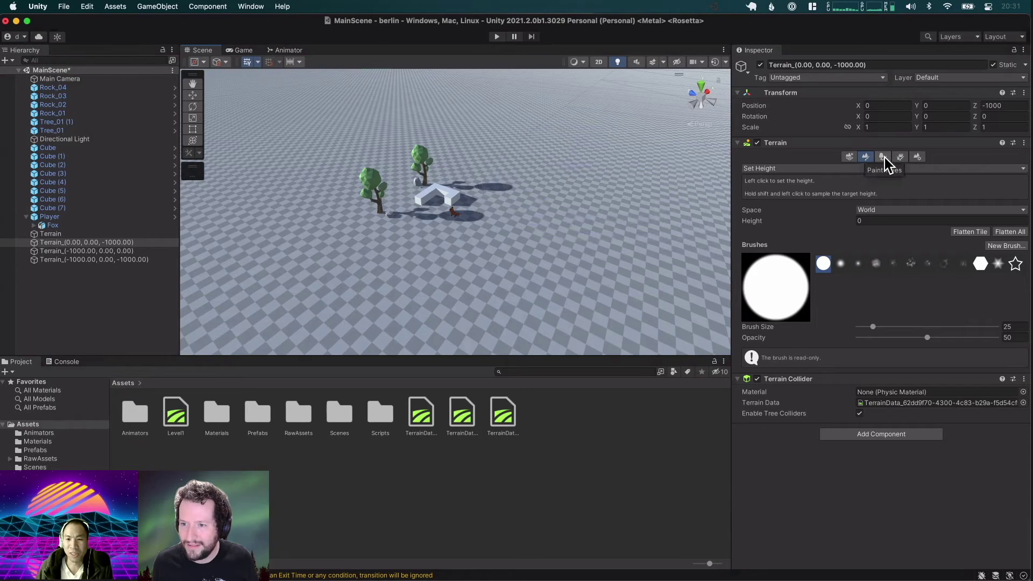
# With a small soft brush, paint a height-2 ridge ringing the central trees and house
pyautogui.click(841, 265)
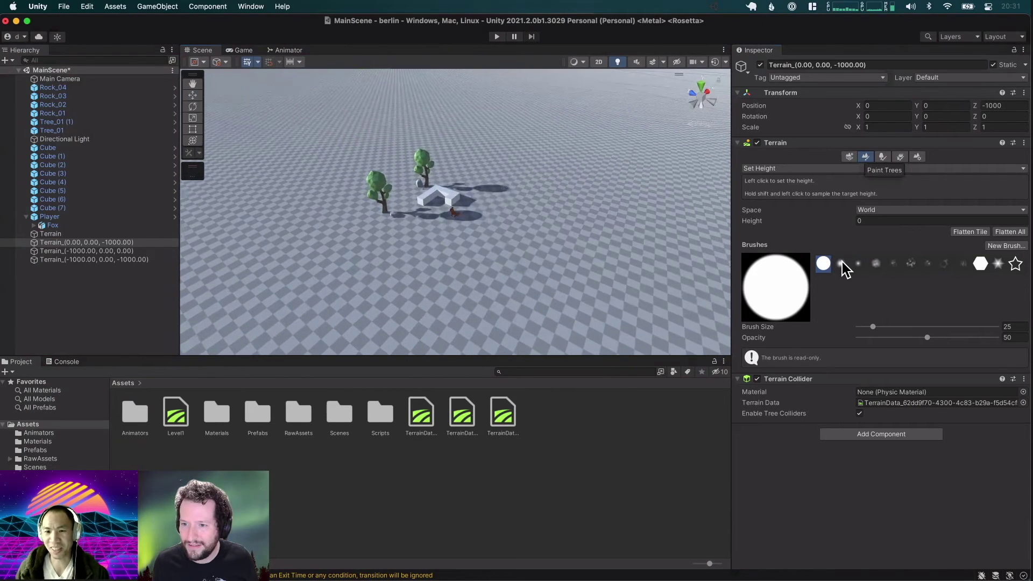
pyautogui.click(859, 265)
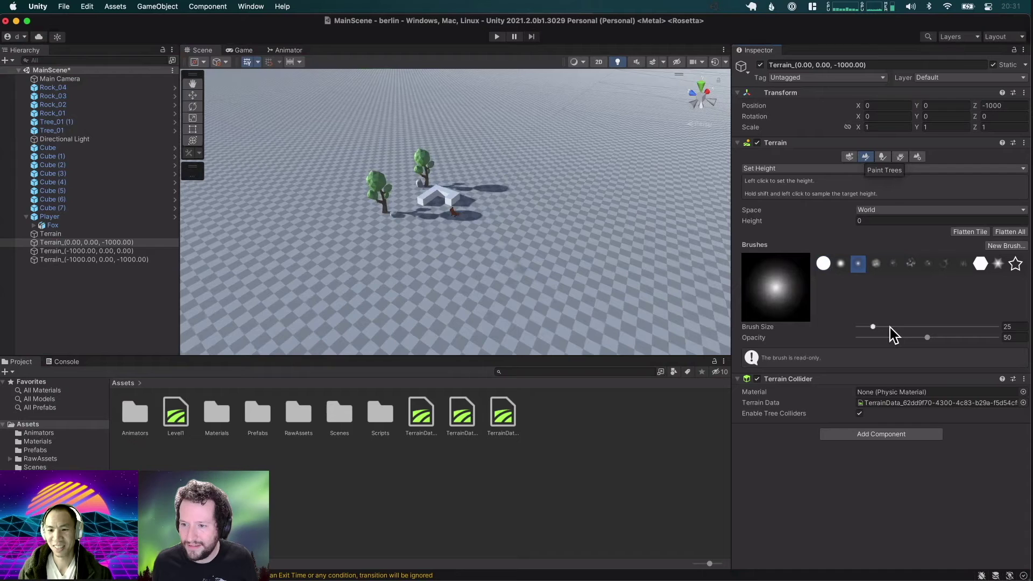
pyautogui.moveTo(890, 326); pyautogui.dragTo(900, 327)
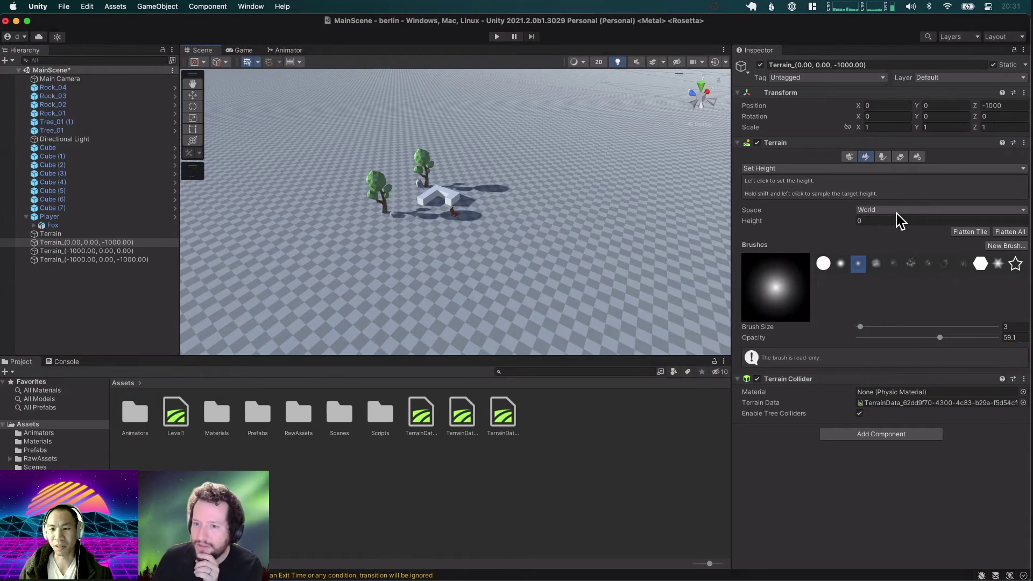
pyautogui.click(868, 221)
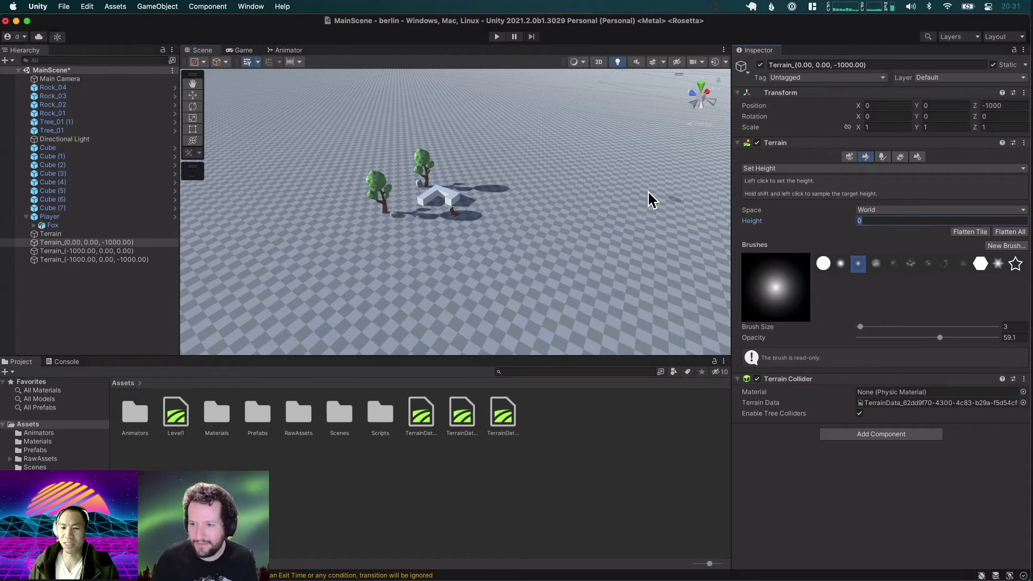
pyautogui.moveTo(473, 173)
pyautogui.mouseDown()
pyautogui.moveTo(475, 164)
pyautogui.moveTo(507, 244)
pyautogui.moveTo(406, 272)
pyautogui.moveTo(360, 215)
pyautogui.moveTo(313, 189)
pyautogui.moveTo(425, 137)
pyautogui.moveTo(512, 166)
pyautogui.moveTo(516, 240)
pyautogui.moveTo(415, 284)
pyautogui.moveTo(332, 179)
pyautogui.mouseUp()
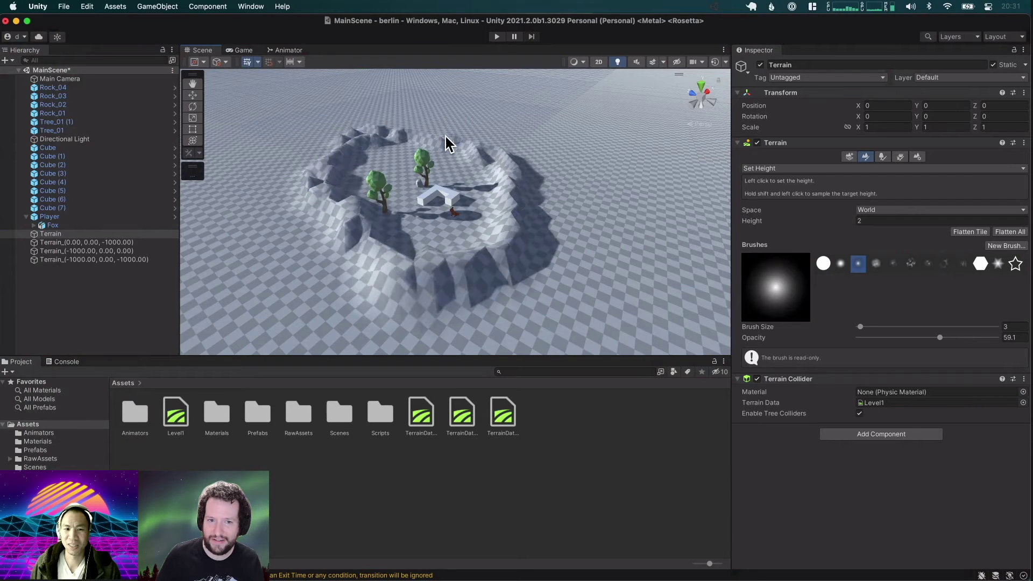
pyautogui.click(880, 156)
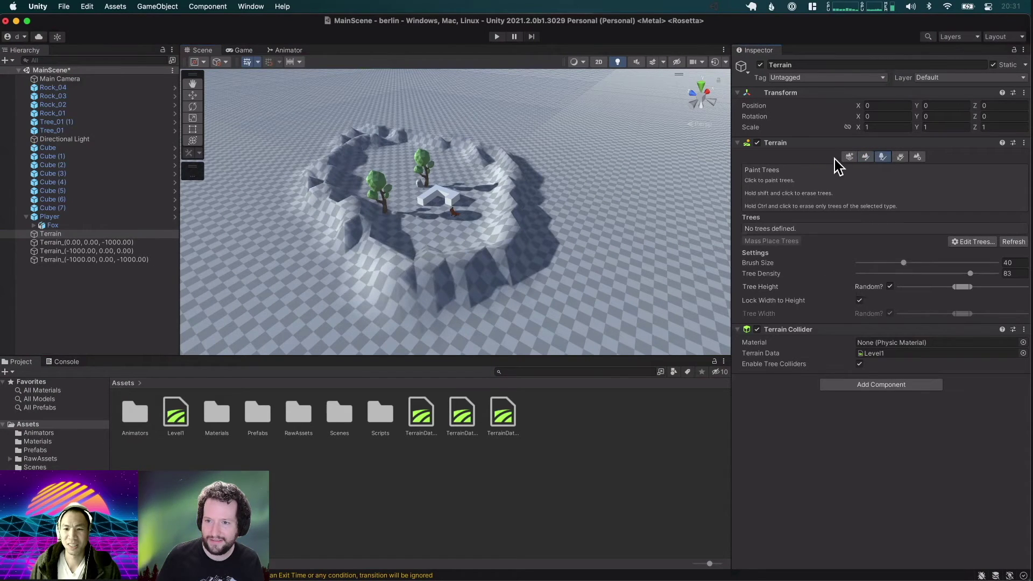
# Reselect the main Terrain and add Tree_01 as a terrain tree type
pyautogui.click(563, 183)
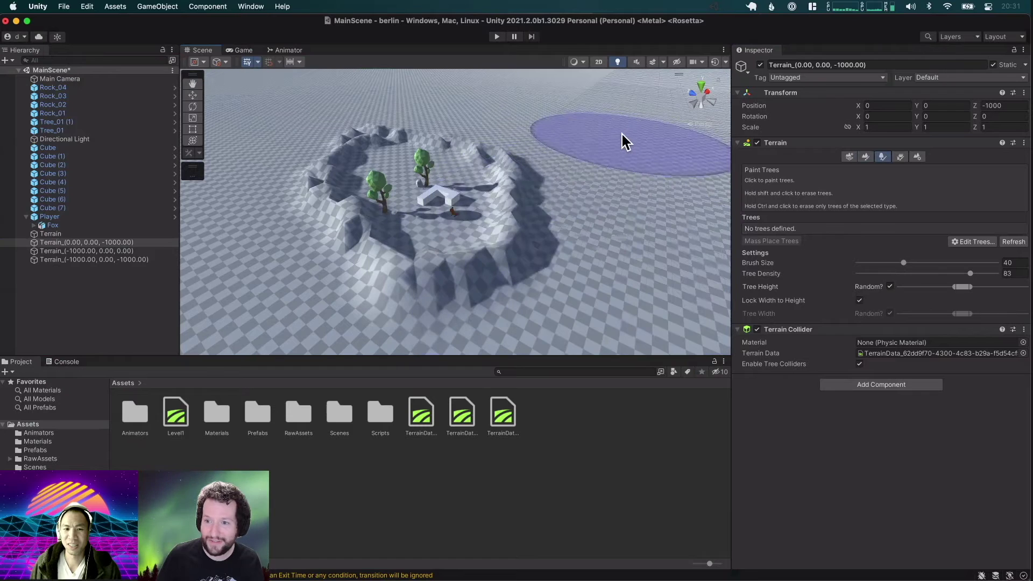
pyautogui.press('Up')
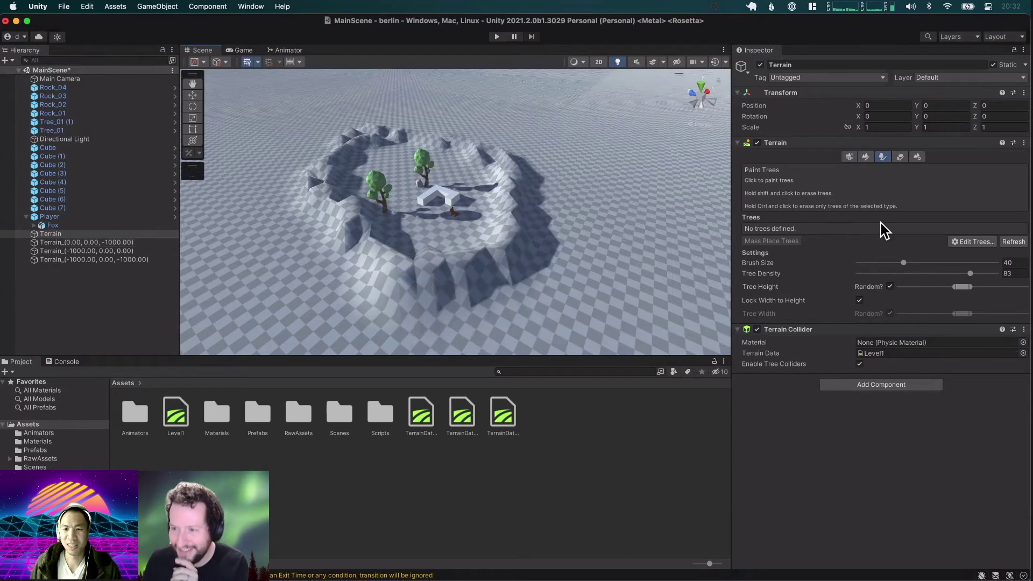
pyautogui.click(989, 243)
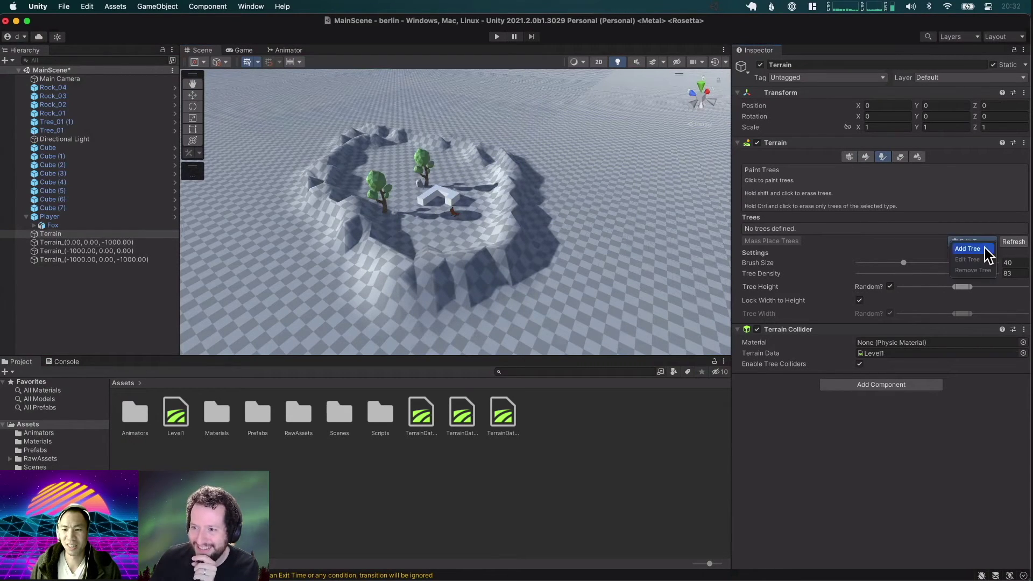
pyautogui.click(984, 248)
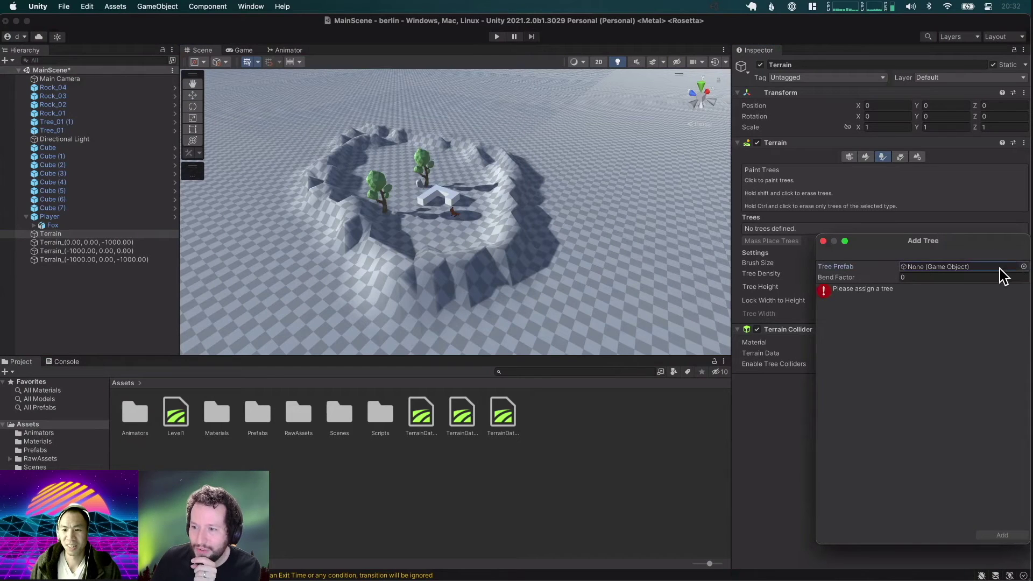
pyautogui.click(1024, 267)
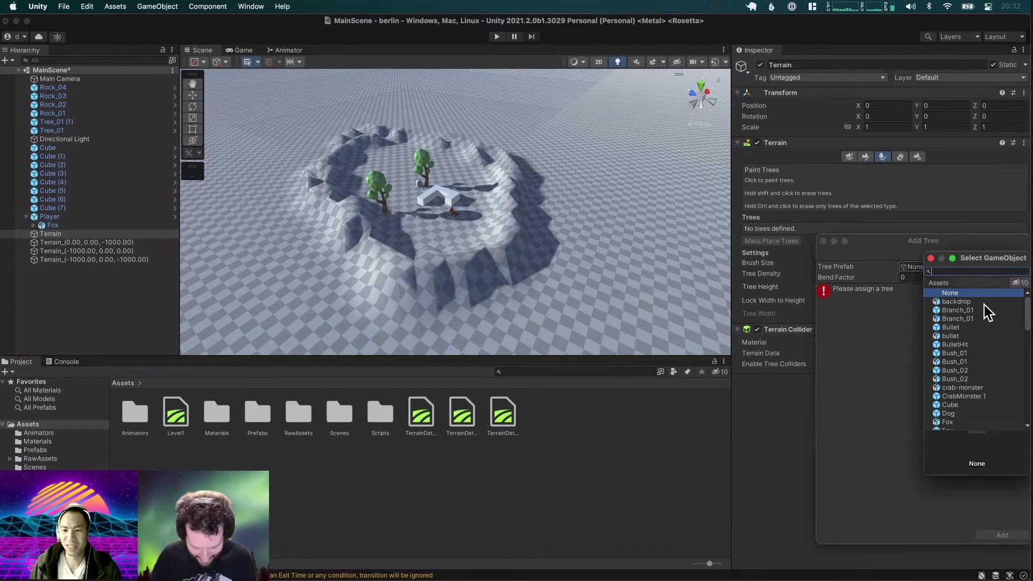
pyautogui.write('tree')
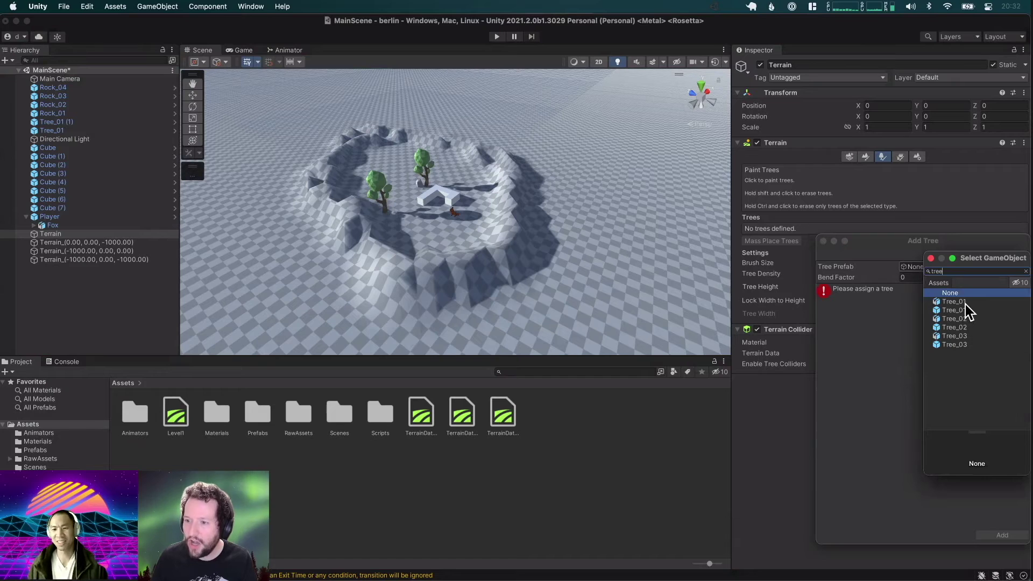
pyautogui.click(965, 303)
pyautogui.doubleClick(950, 302)
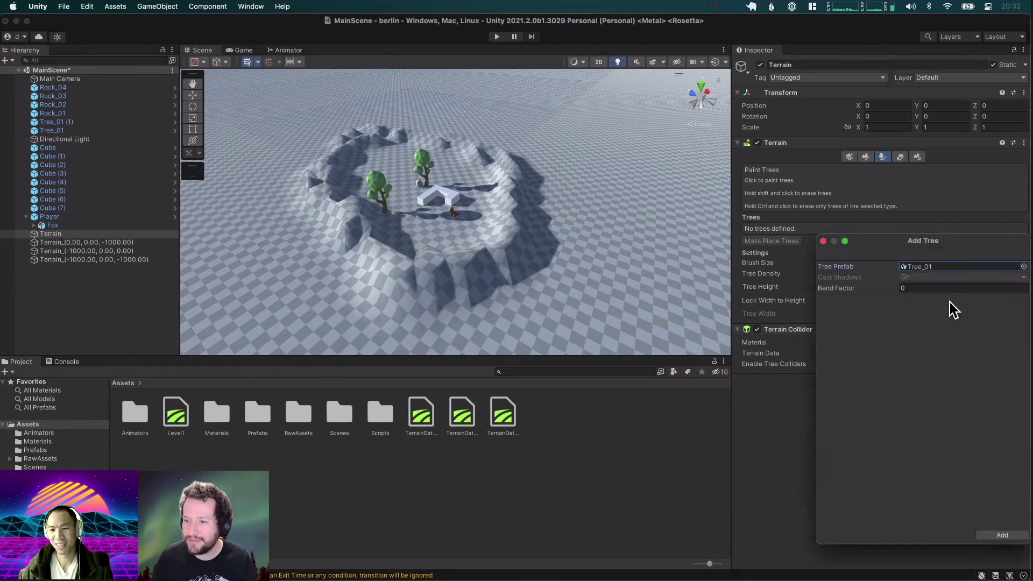
pyautogui.click(1002, 534)
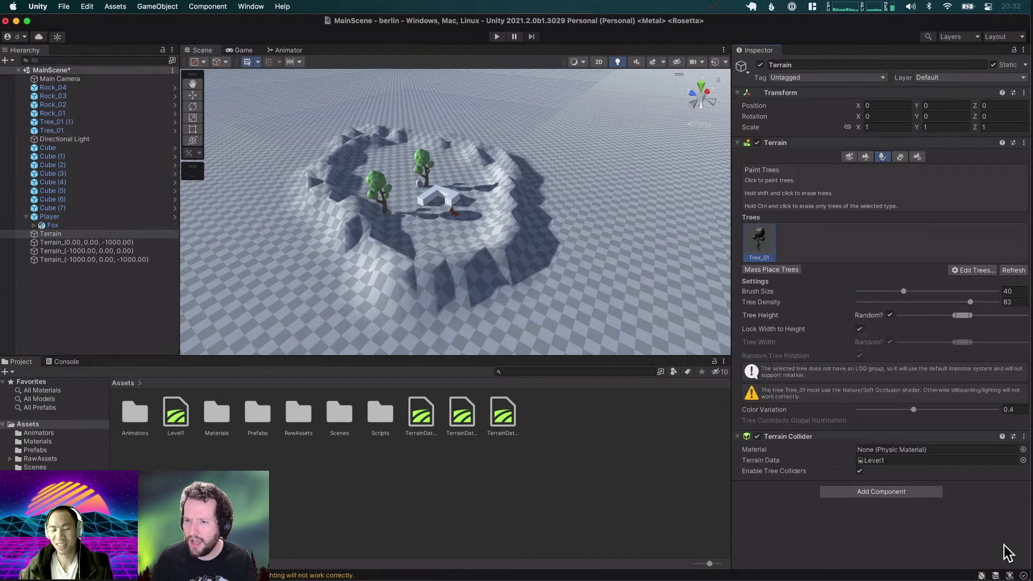
# Paint trees around the crater, then undo the overly dense forest
pyautogui.moveTo(646, 184); pyautogui.dragTo(673, 129)
pyautogui.moveTo(417, 145)
pyautogui.mouseDown()
pyautogui.moveTo(422, 162)
pyautogui.moveTo(548, 106)
pyautogui.mouseUp()
pyautogui.scroll(5, 452, 272)
pyautogui.scroll(-5, 560, 242)
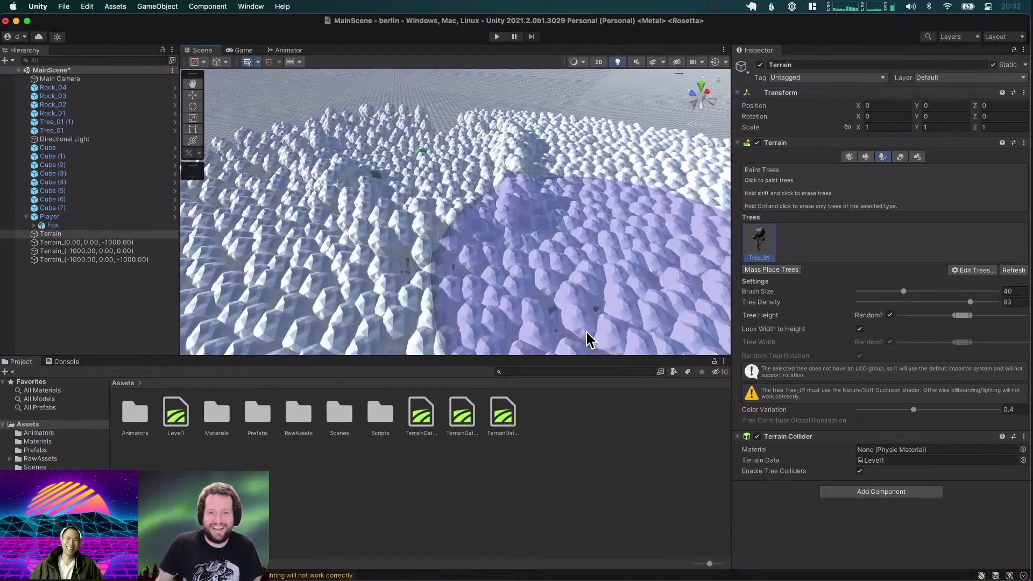
pyautogui.press('super+z')
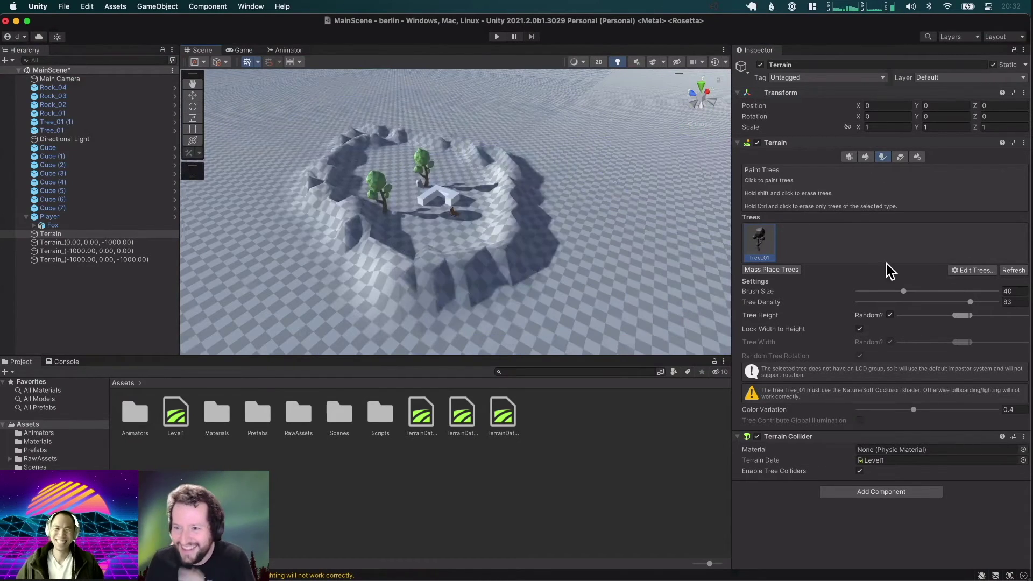
# Keep Tree_01 as the tree prefab and set brush size 14 and tree density 21
pyautogui.doubleClick(747, 241)
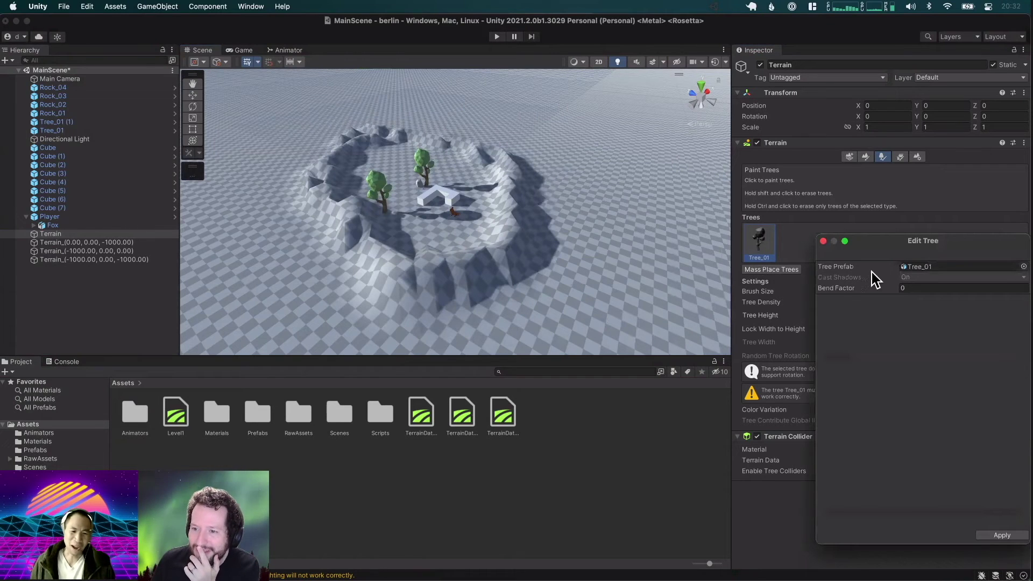
pyautogui.click(1023, 266)
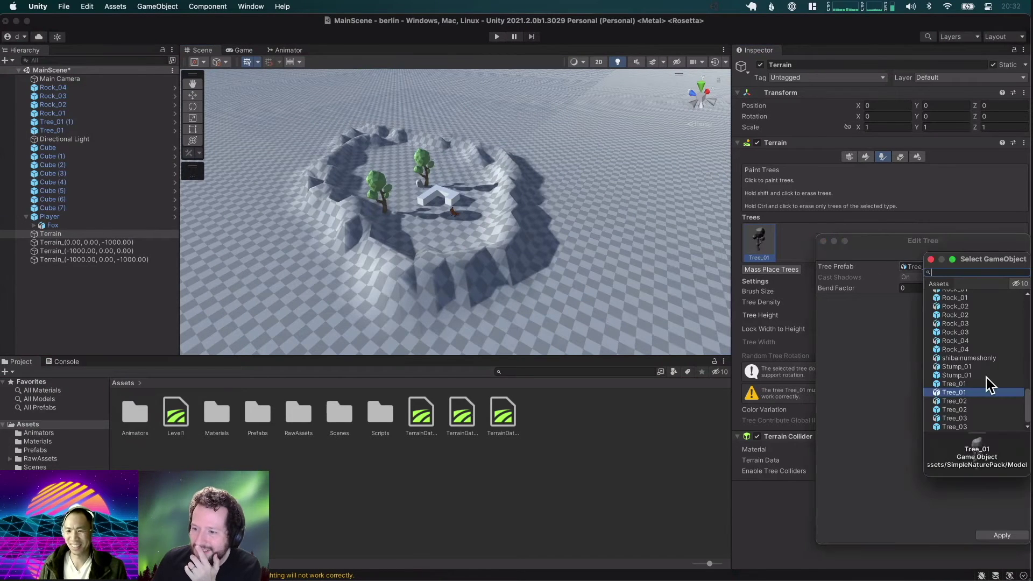
pyautogui.click(971, 401)
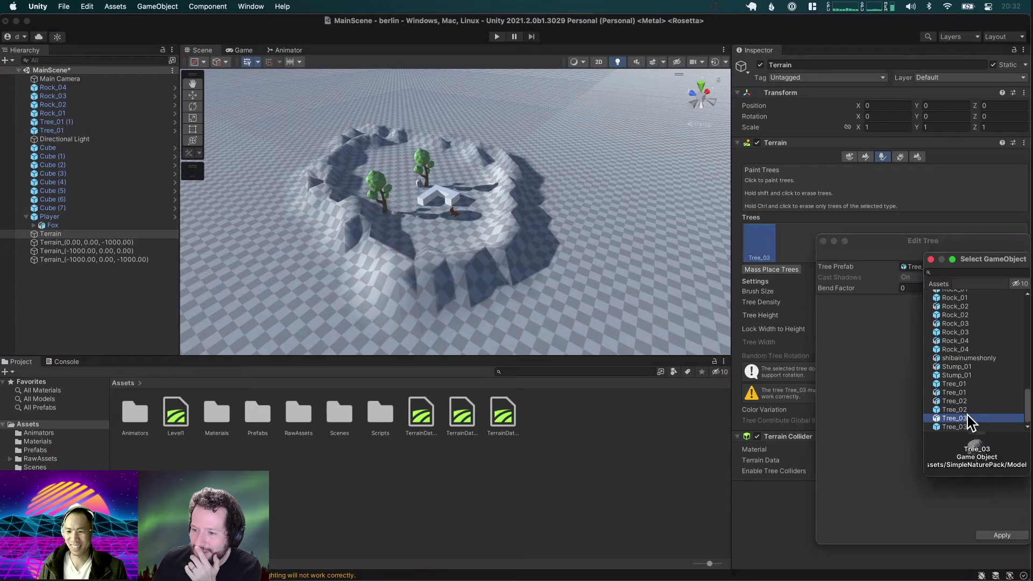
pyautogui.click(963, 385)
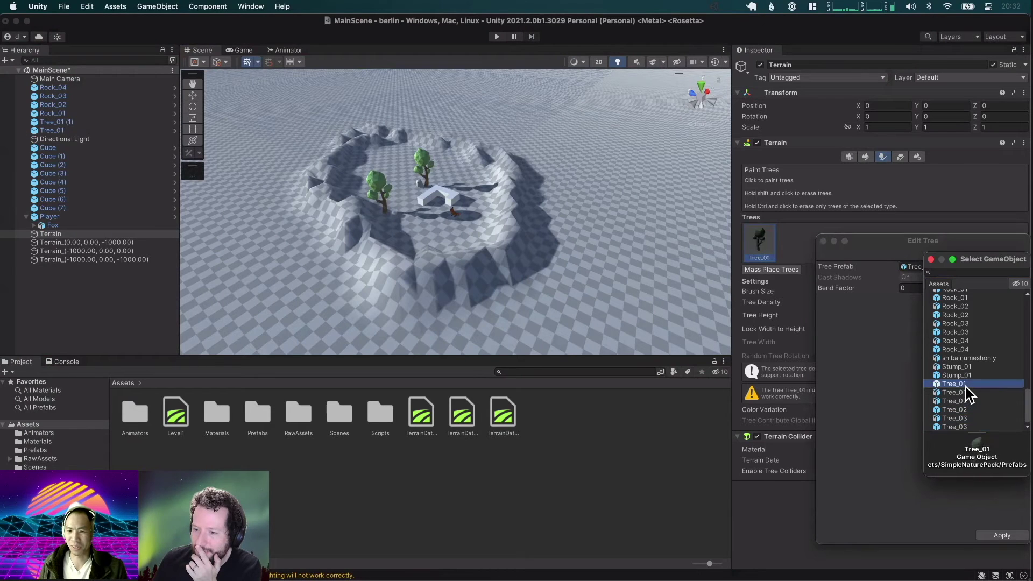
pyautogui.doubleClick(966, 386)
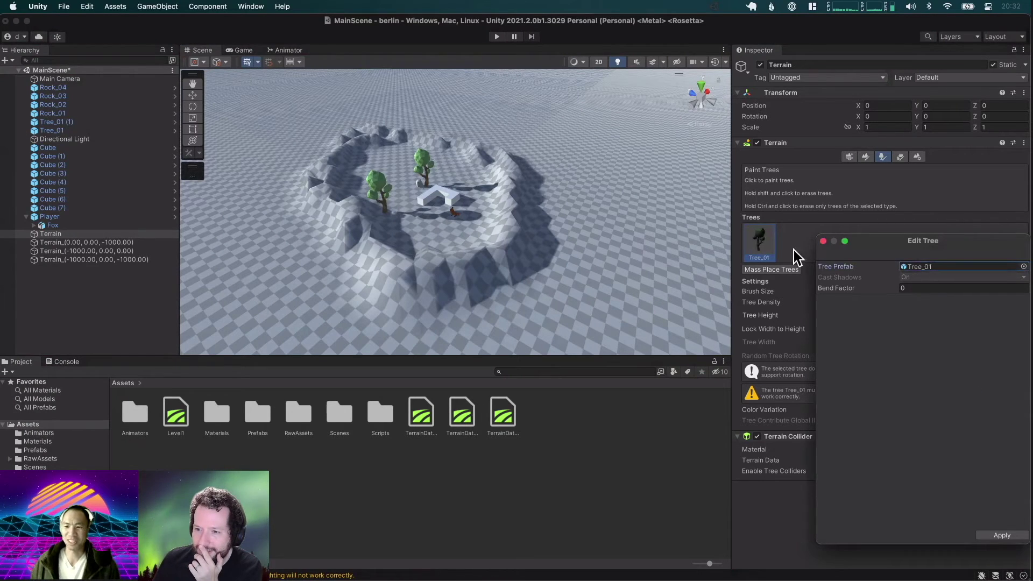
pyautogui.click(1001, 535)
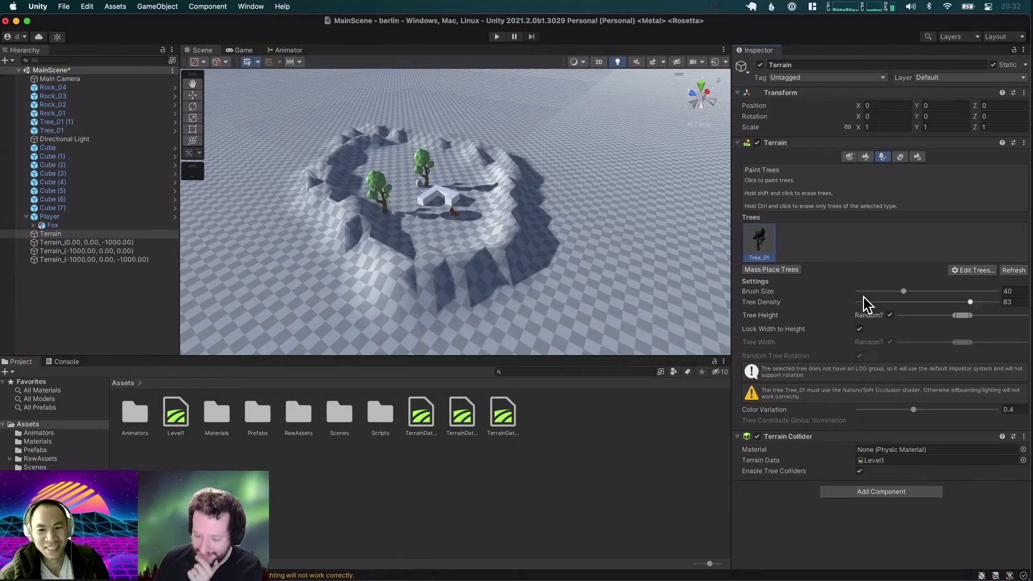
pyautogui.click(886, 291)
pyautogui.click(890, 302)
pyautogui.moveTo(897, 302); pyautogui.dragTo(880, 303)
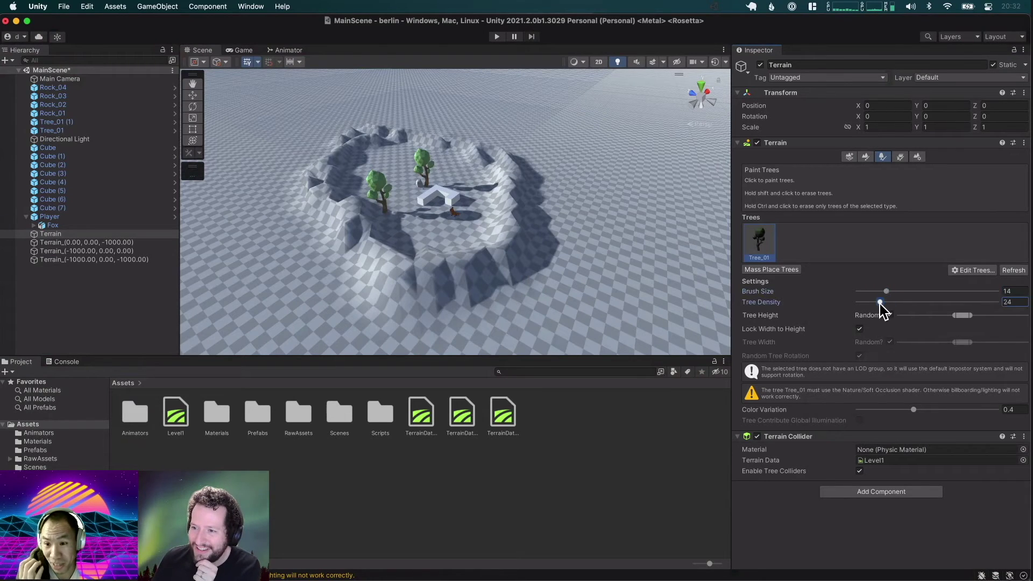
# Add Tree_02 as a second terrain tree type
pyautogui.click(968, 272)
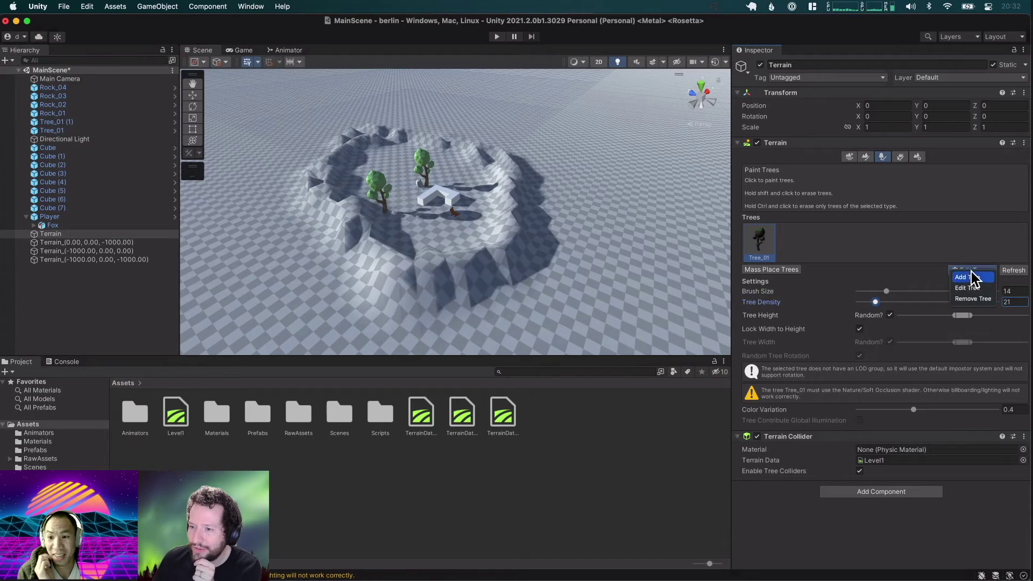
pyautogui.click(976, 278)
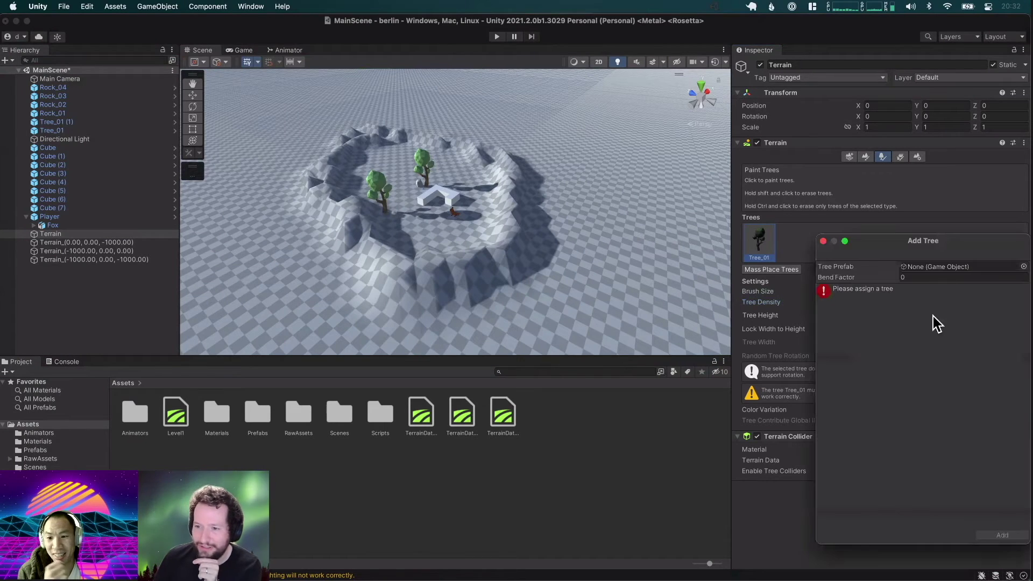
pyautogui.click(1024, 266)
pyautogui.scroll(-5, 1000, 351)
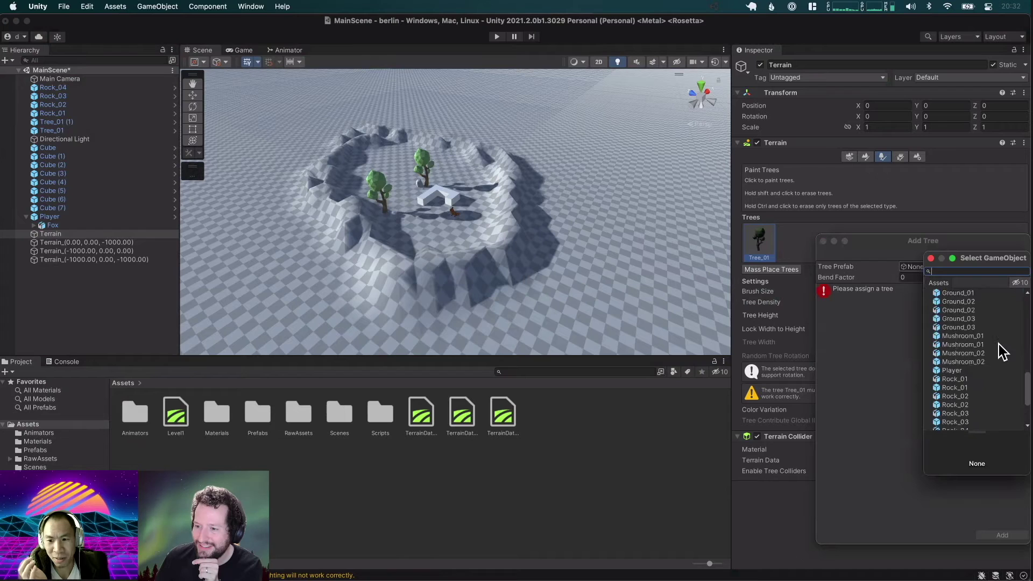
pyautogui.scroll(-5, 1000, 351)
pyautogui.doubleClick(960, 399)
pyautogui.click(1001, 535)
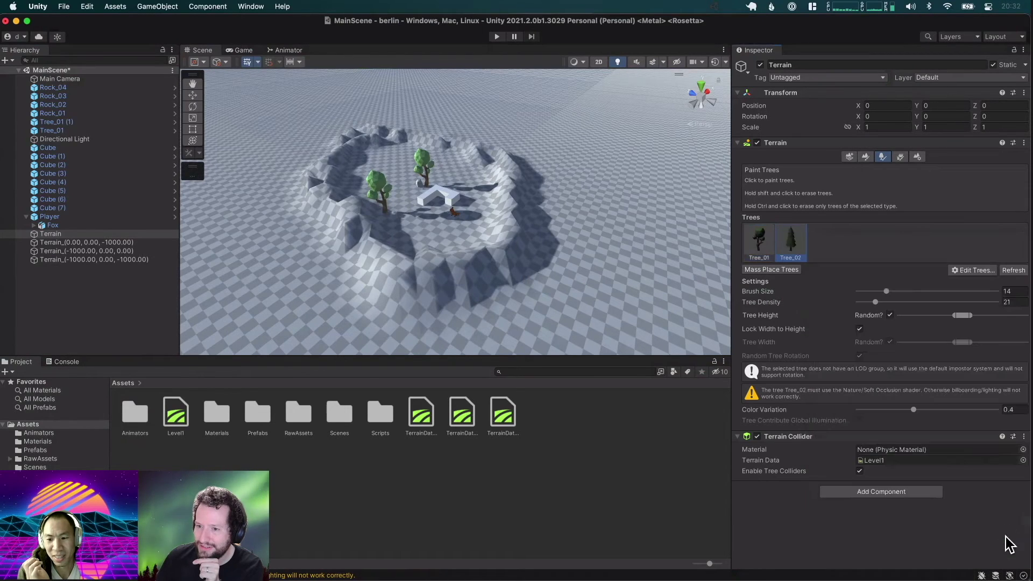
# Add Tree_03 as a third terrain tree type
pyautogui.click(974, 270)
pyautogui.click(967, 277)
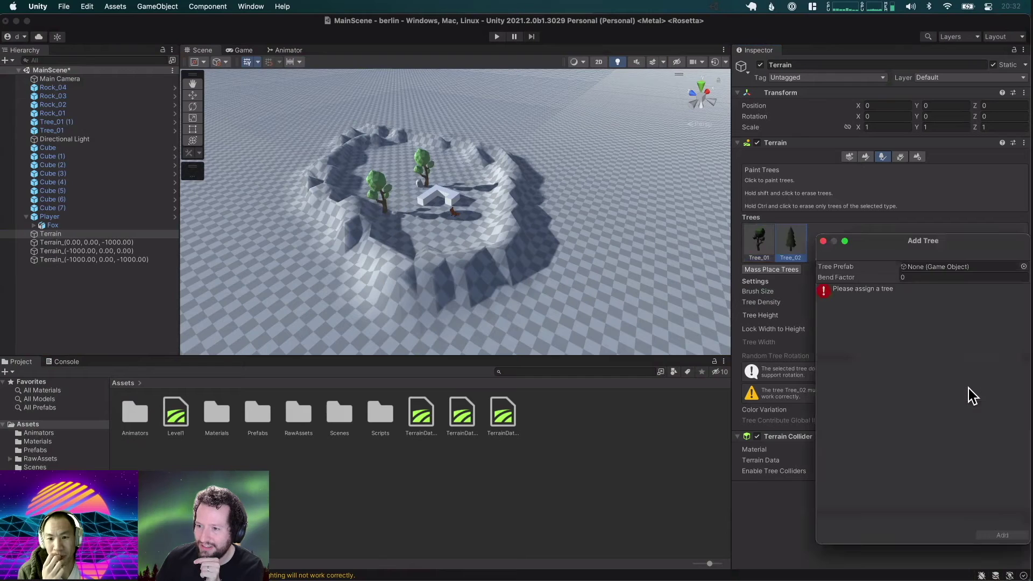
pyautogui.click(1022, 266)
pyautogui.scroll(-10, 960, 366)
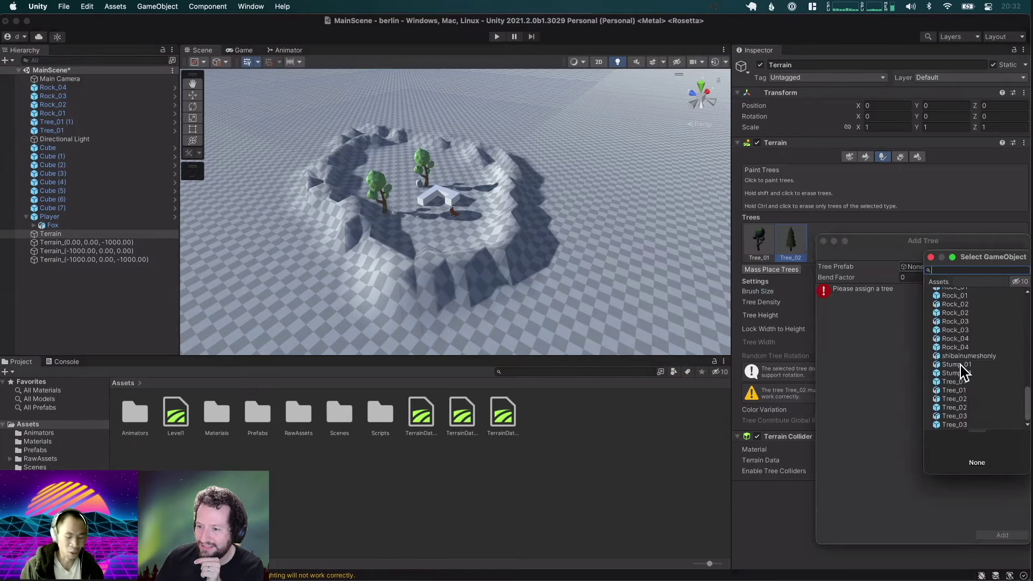
pyautogui.click(955, 424)
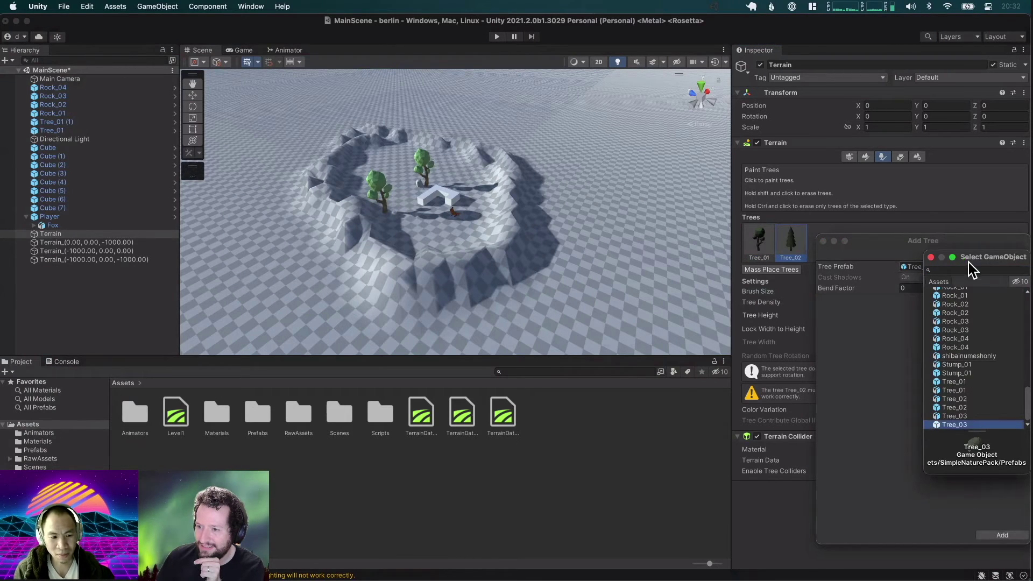
pyautogui.doubleClick(980, 425)
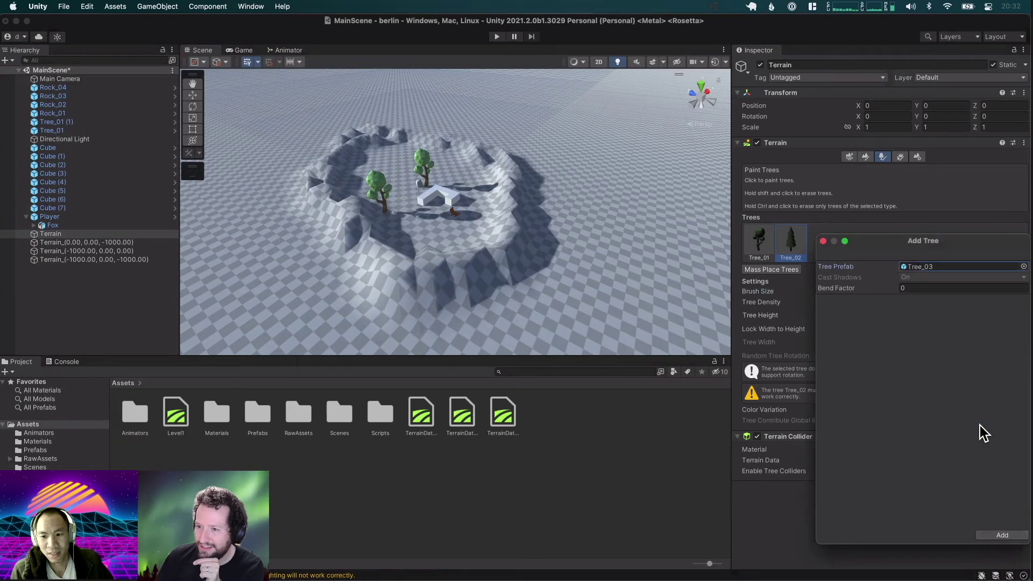
pyautogui.click(995, 532)
# Paint trees with density 14 and brush size 93 across the neighbouring terrain tile
pyautogui.moveTo(691, 200)
pyautogui.mouseDown()
pyautogui.moveTo(612, 185)
pyautogui.moveTo(557, 285)
pyautogui.moveTo(547, 87)
pyautogui.moveTo(587, 150)
pyautogui.moveTo(584, 202)
pyautogui.moveTo(625, 193)
pyautogui.moveTo(624, 260)
pyautogui.mouseUp()
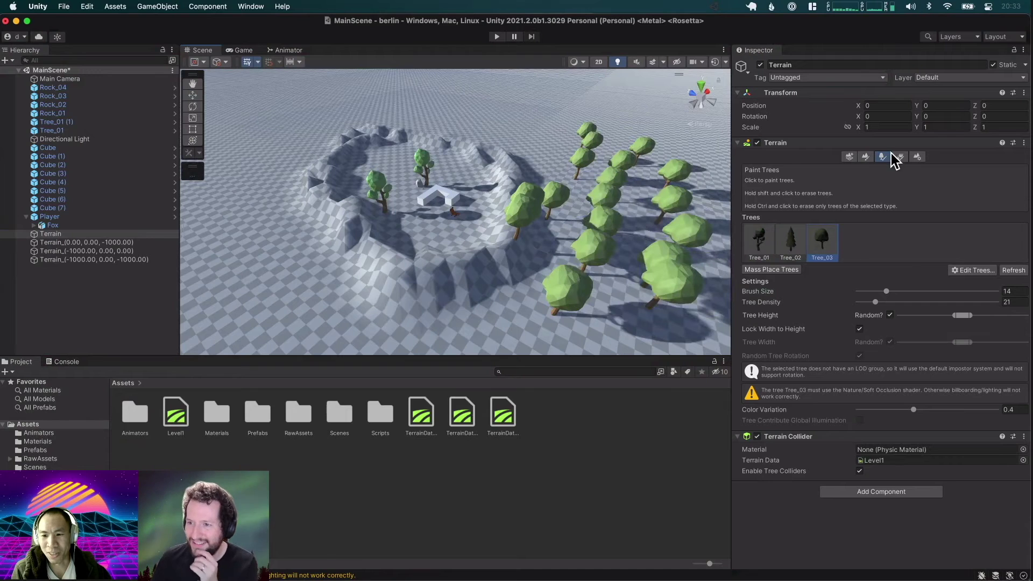
pyautogui.moveTo(682, 295); pyautogui.dragTo(683, 297, button='right')
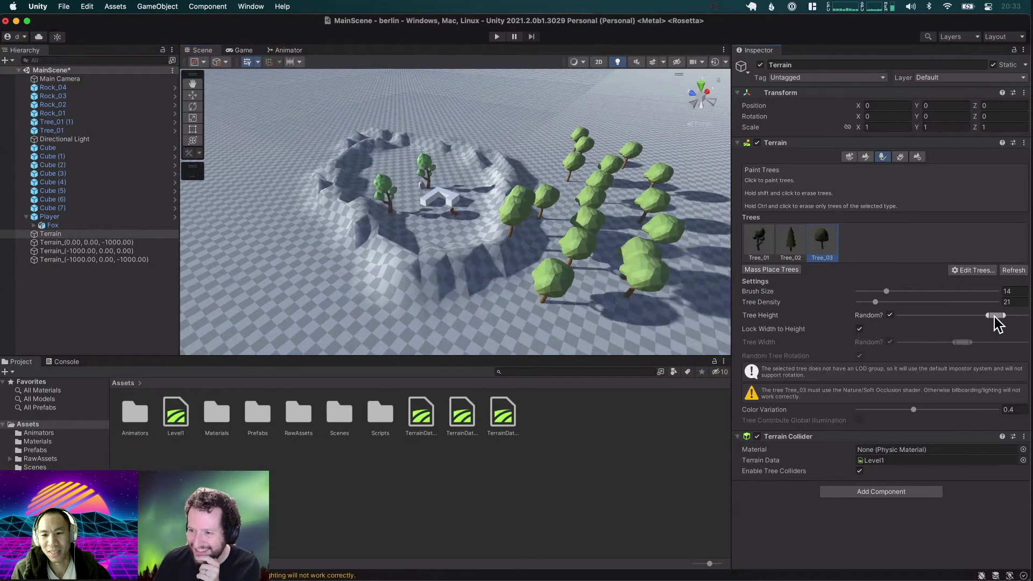
pyautogui.moveTo(874, 301); pyautogui.dragTo(863, 302)
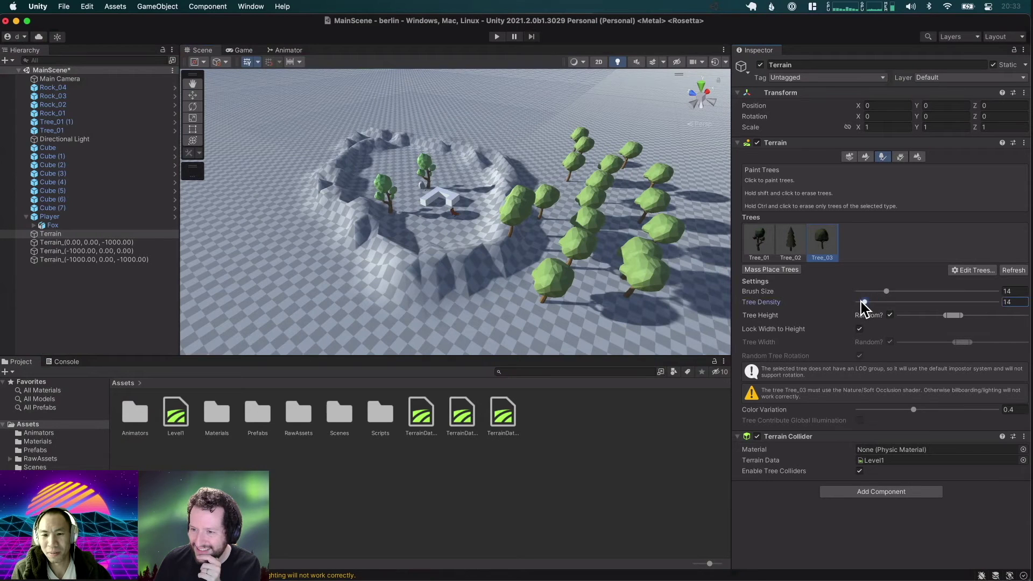
pyautogui.click(918, 291)
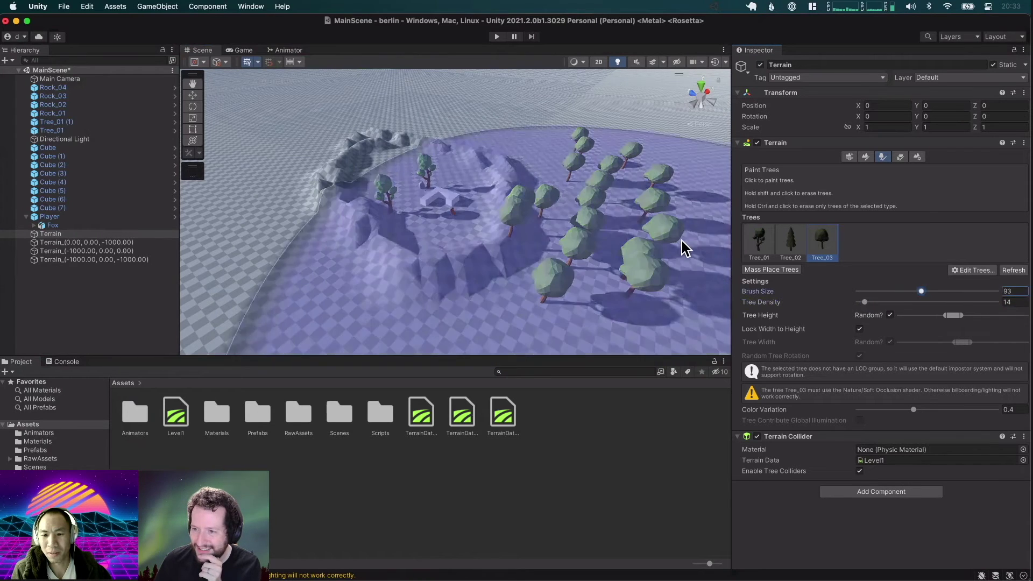
pyautogui.scroll(-6, 679, 245)
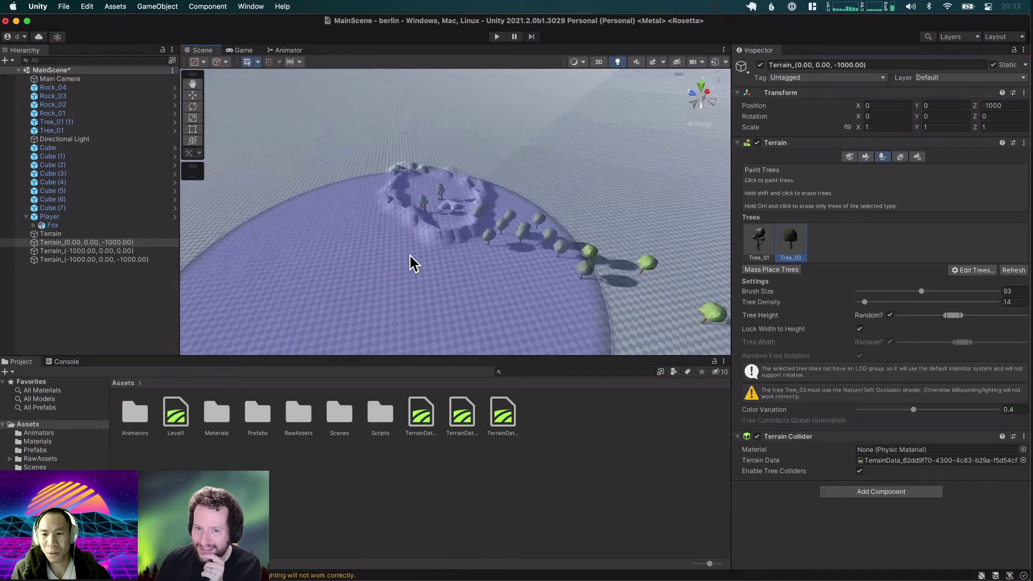
pyautogui.moveTo(411, 259); pyautogui.dragTo(445, 265)
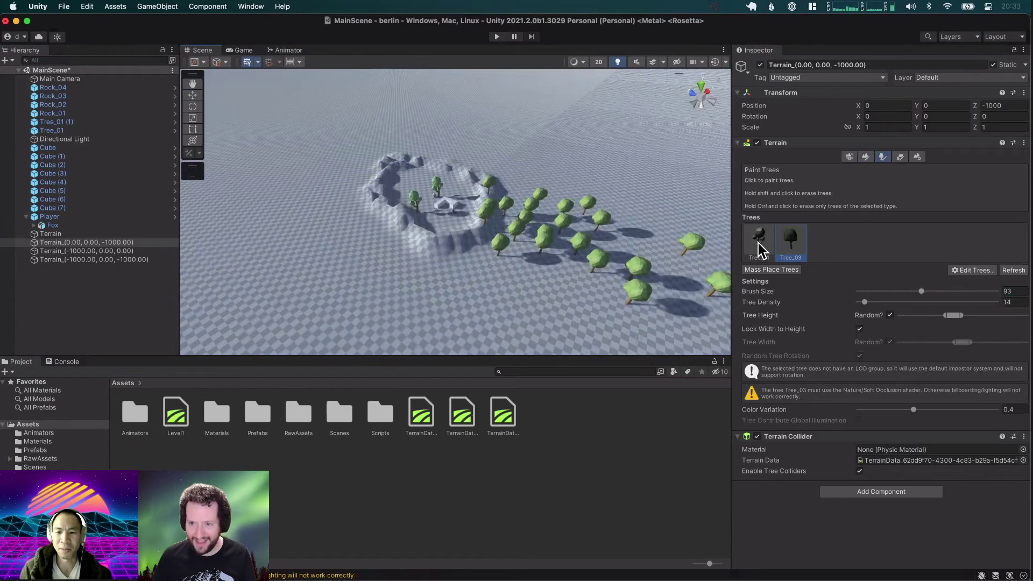
# Remove Tree_03 from the tree list and reselect the main island Terrain
pyautogui.click(801, 247)
pyautogui.click(976, 270)
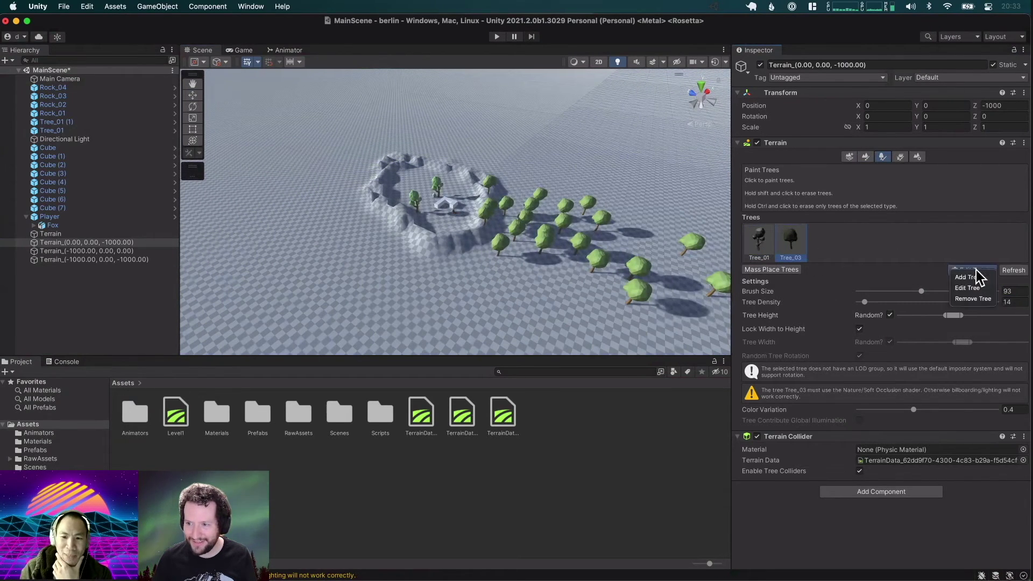
pyautogui.click(973, 299)
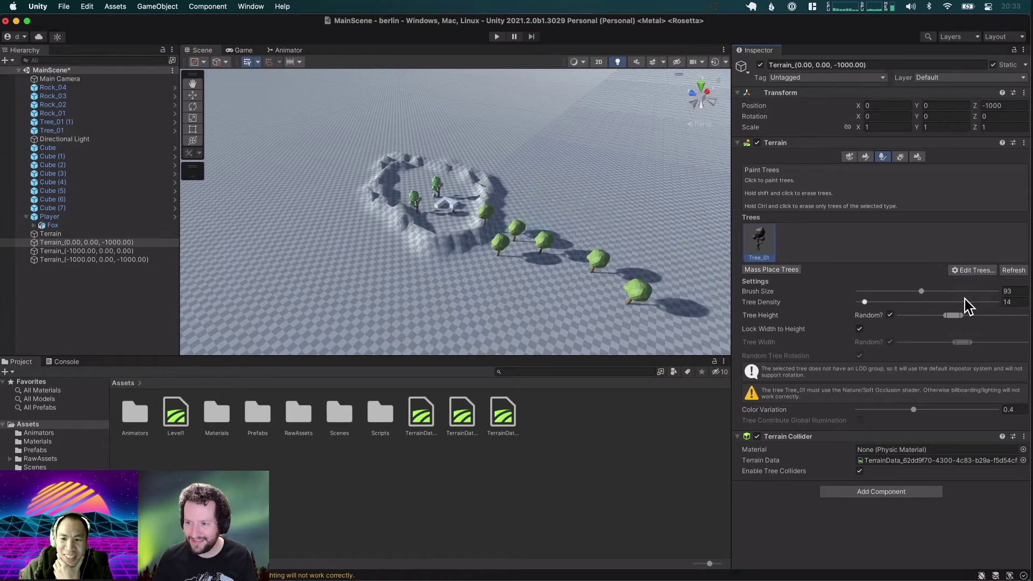
pyautogui.click(775, 269)
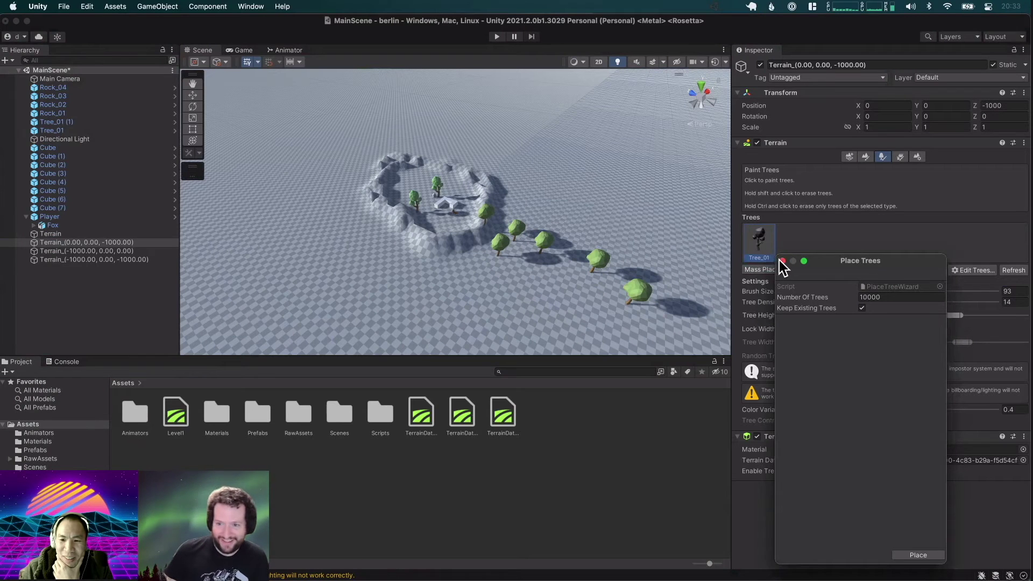
pyautogui.click(782, 261)
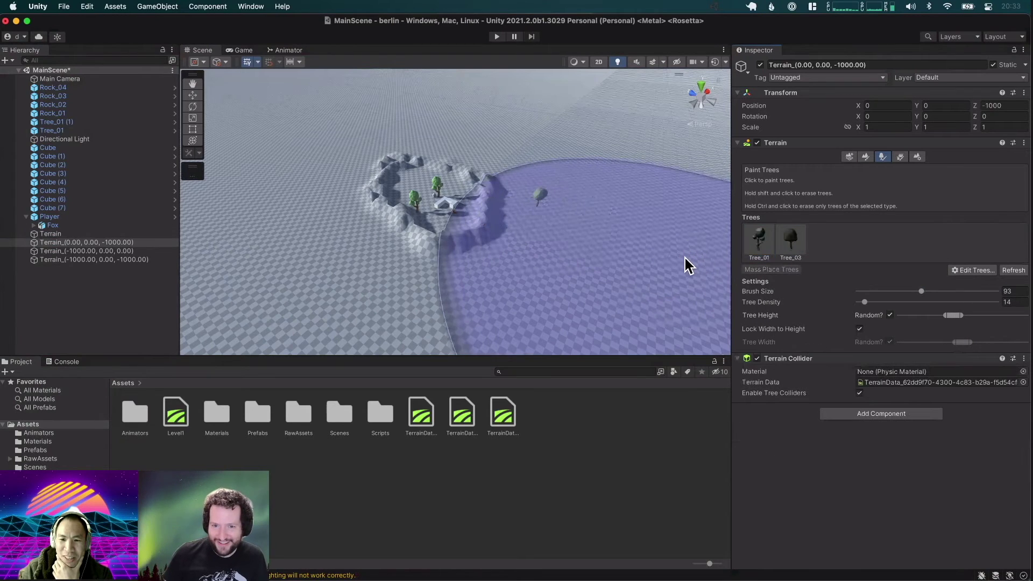
pyautogui.click(580, 226)
pyautogui.scroll(10, 579, 224)
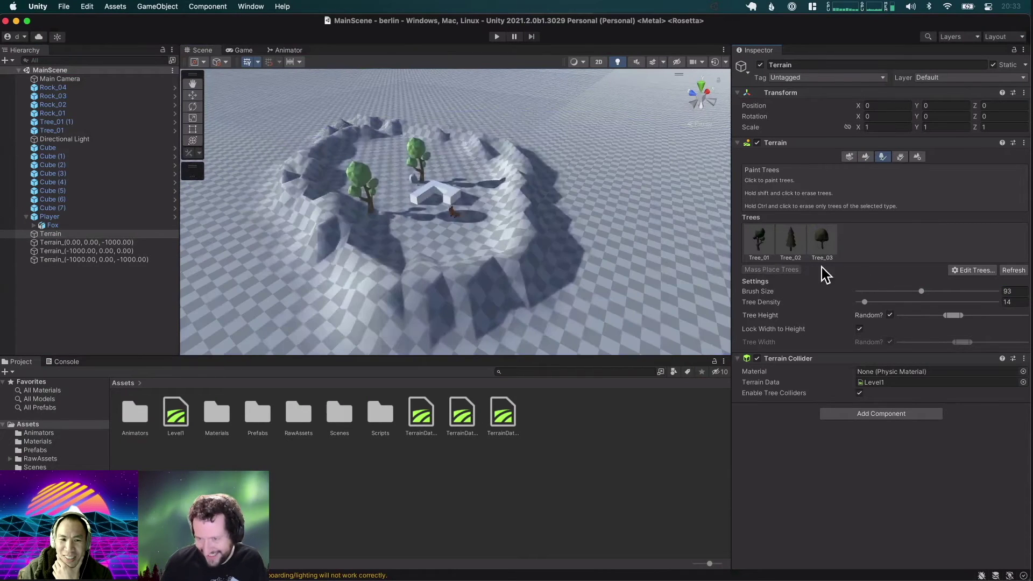
# Select Tree_01 and mass-place trees across the whole island terrain
pyautogui.click(791, 241)
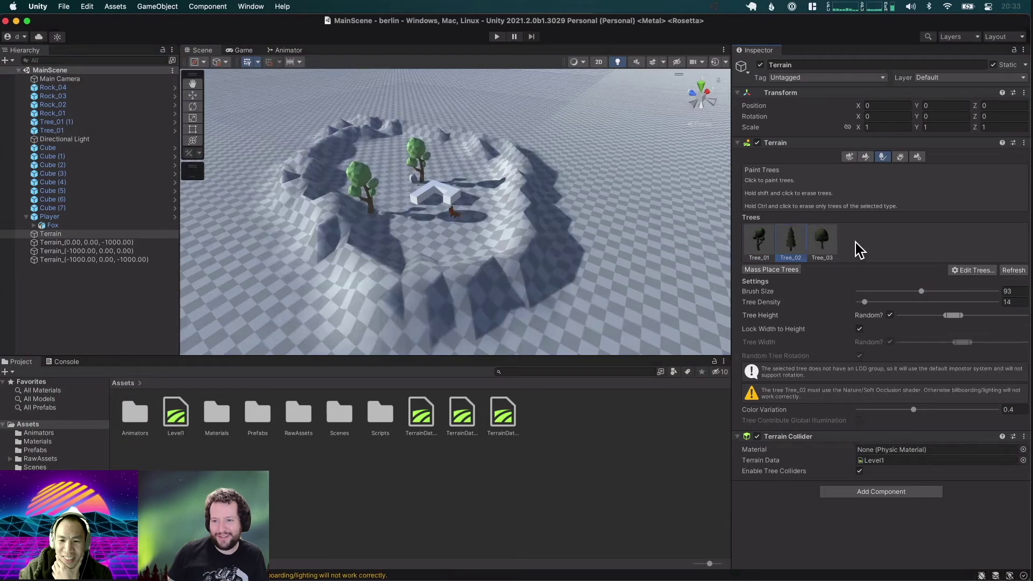
pyautogui.click(762, 247)
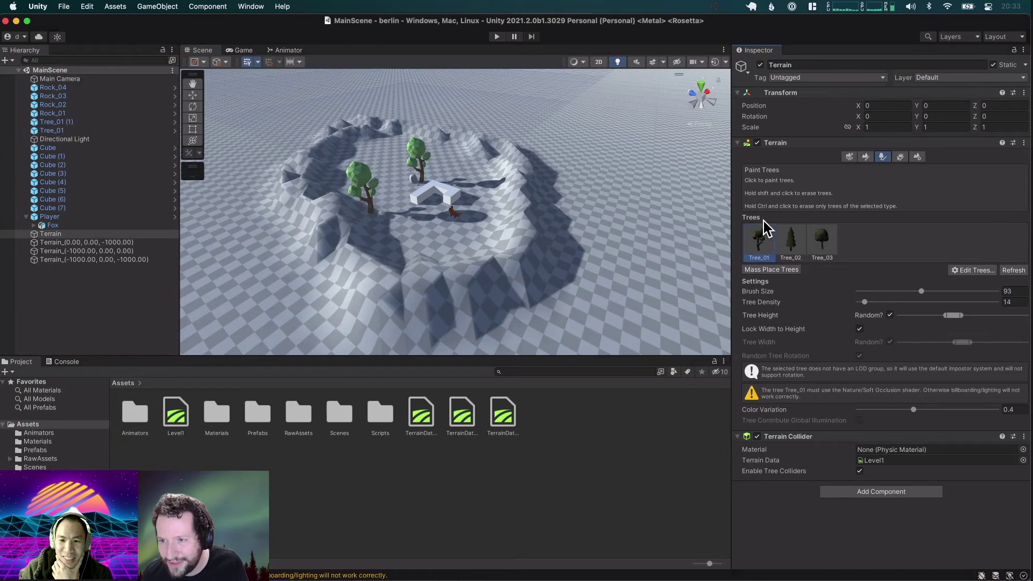
pyautogui.scroll(-5, 666, 219)
pyautogui.click(775, 270)
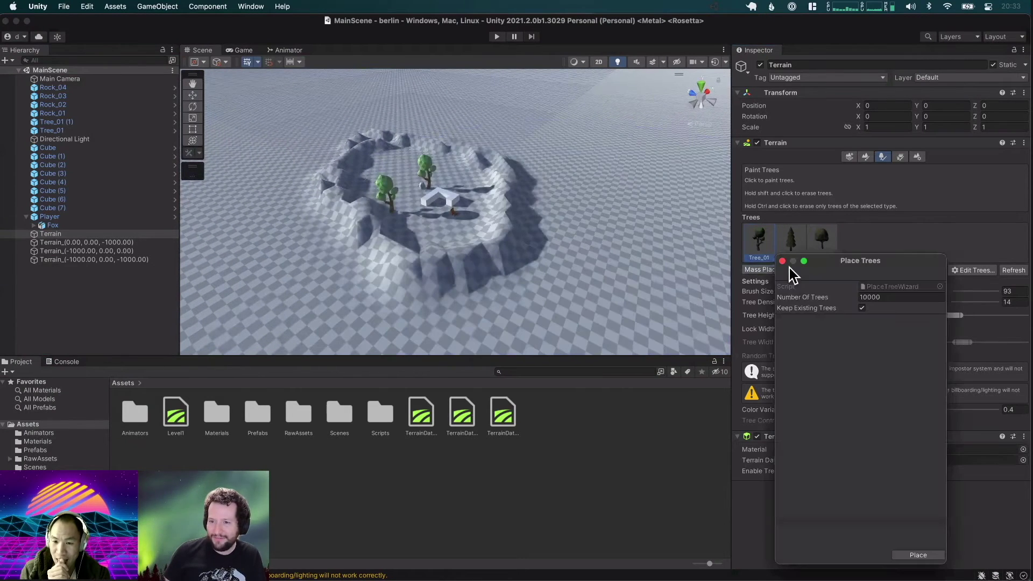
pyautogui.click(928, 555)
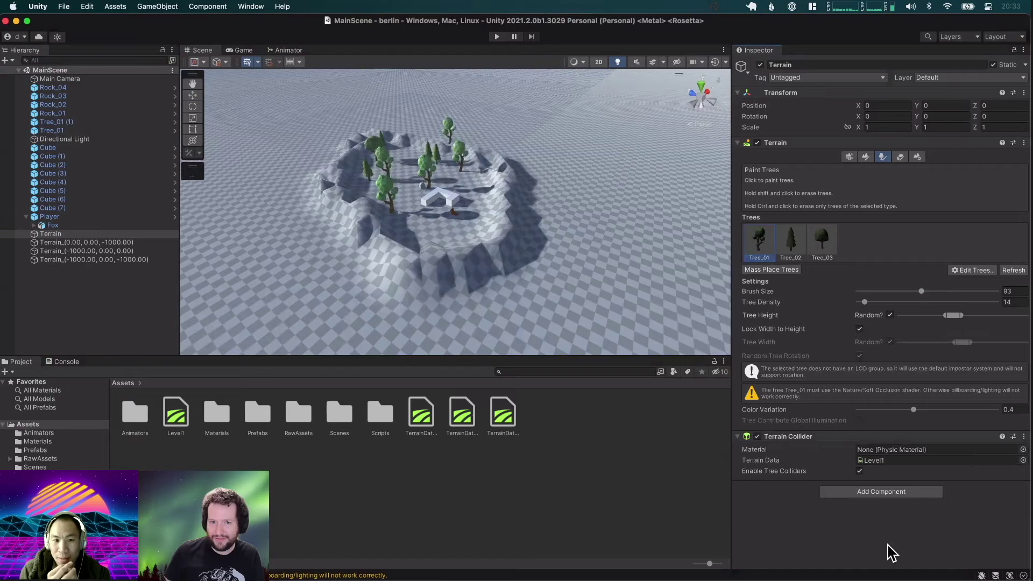
# Set Number Of Trees to 10000 in the placement wizard and start Play mode
pyautogui.click(775, 270)
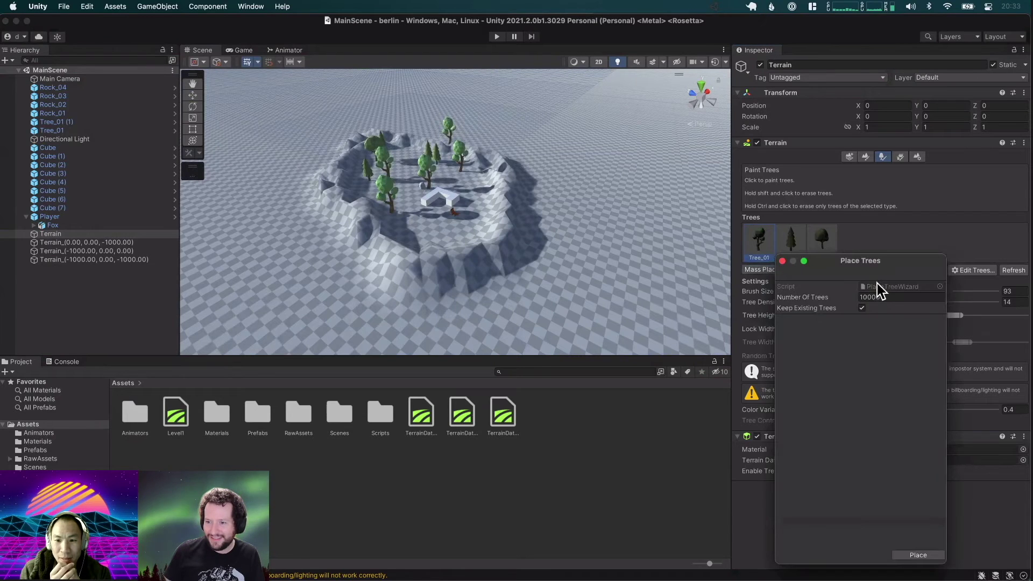
pyautogui.write('0')
pyautogui.scroll(10, 500, 272)
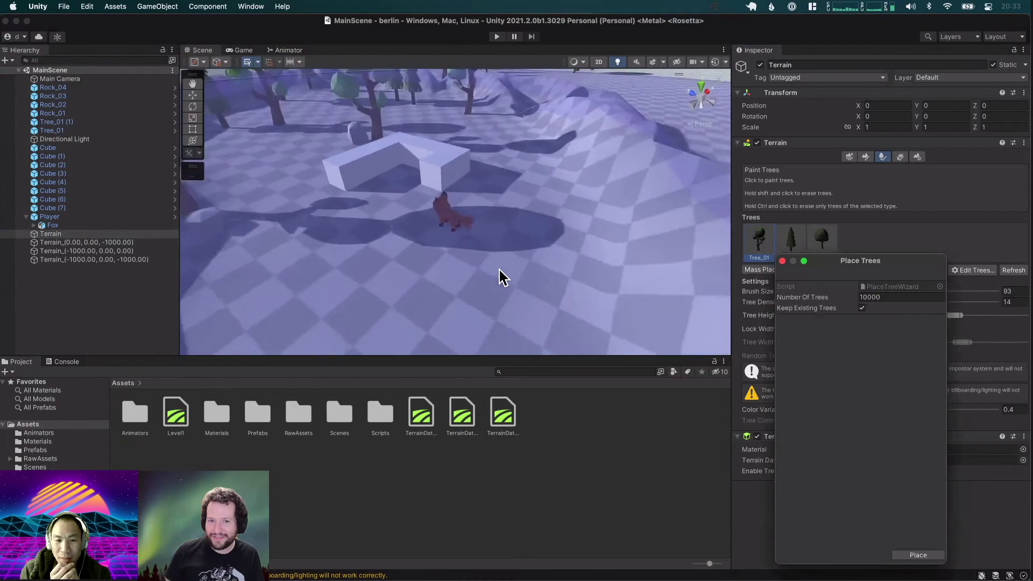
pyautogui.press('e')
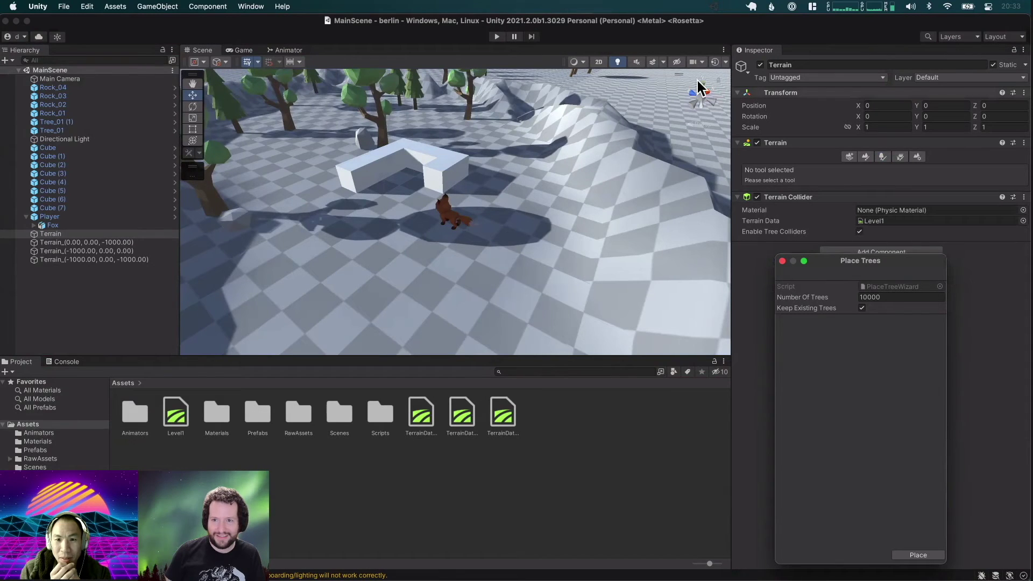
pyautogui.click(495, 36)
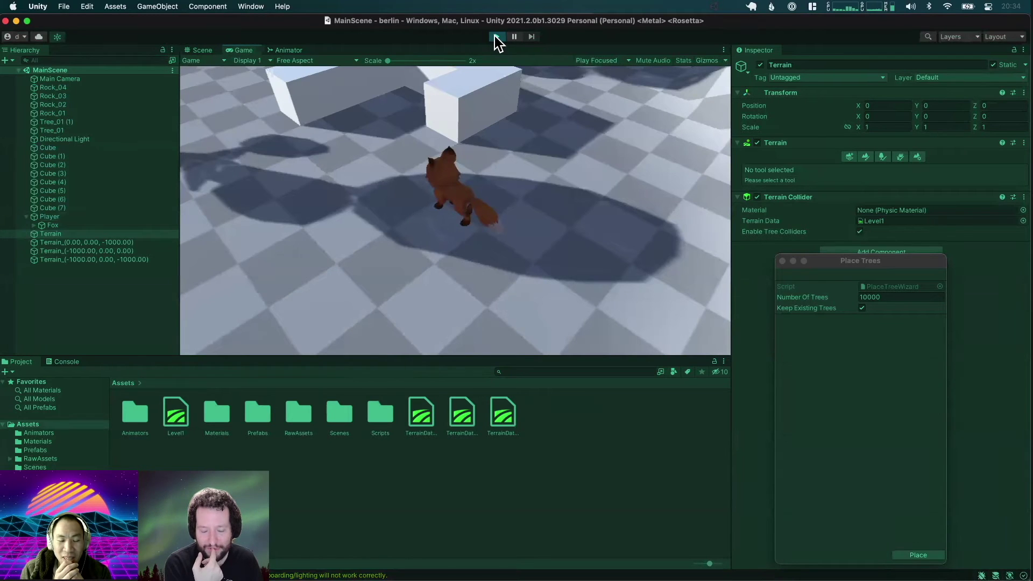
# Run the fox with W across the checkerboard and through the trees
pyautogui.press('w')
pyautogui.press('w')
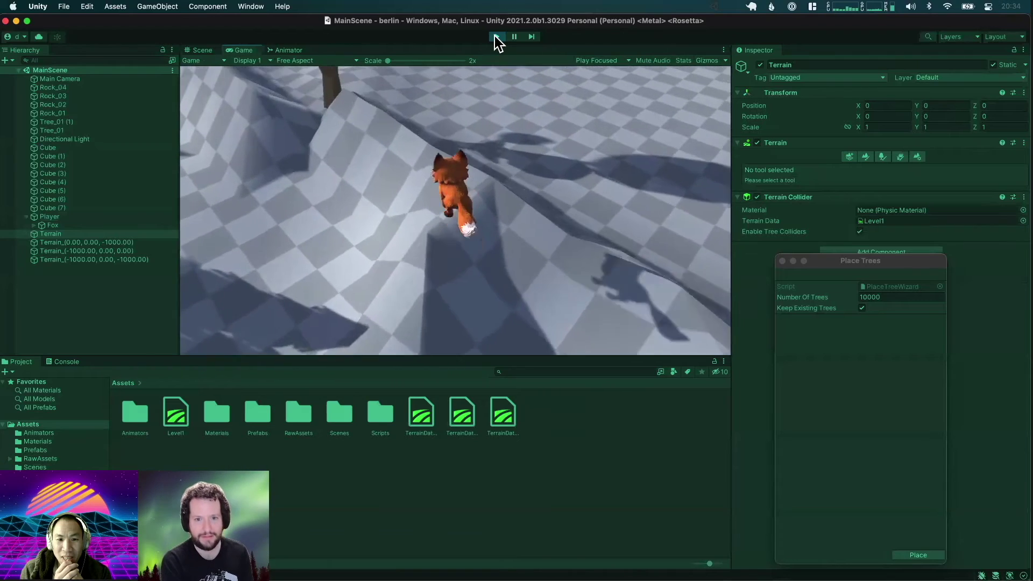
pyautogui.press('w')
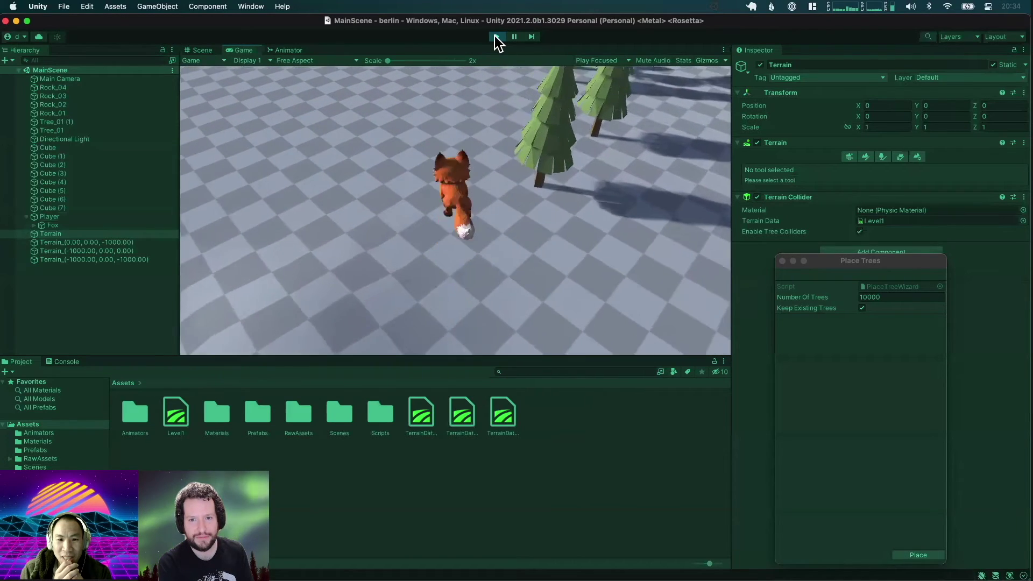
pyautogui.press('w')
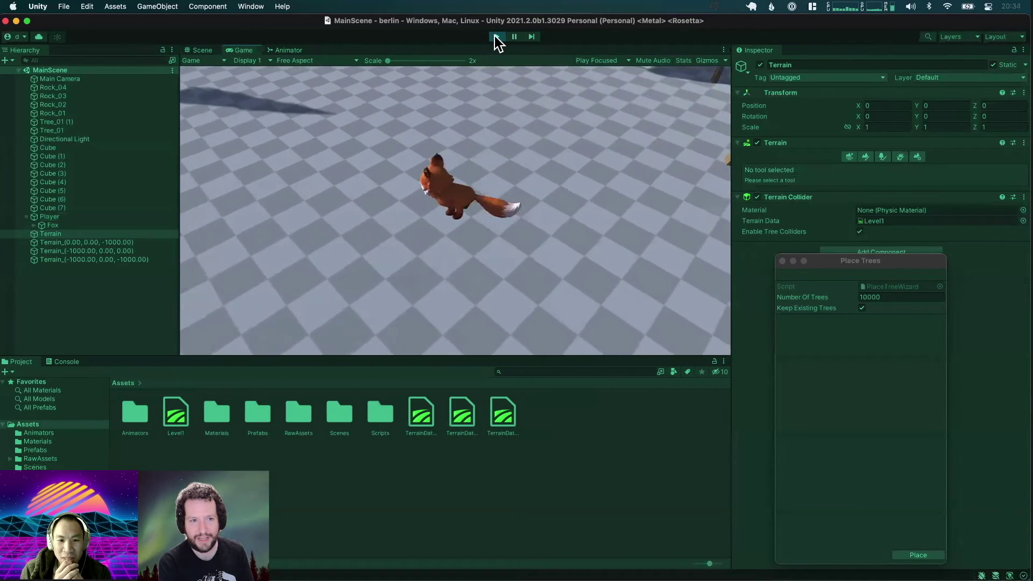
pyautogui.press('w')
pyautogui.press('w')
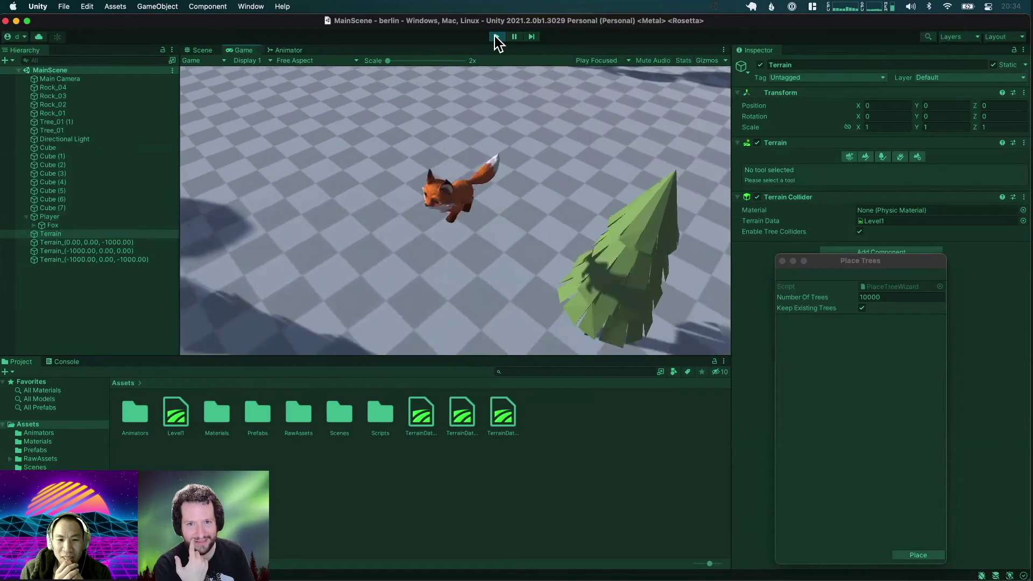
pyautogui.press('w')
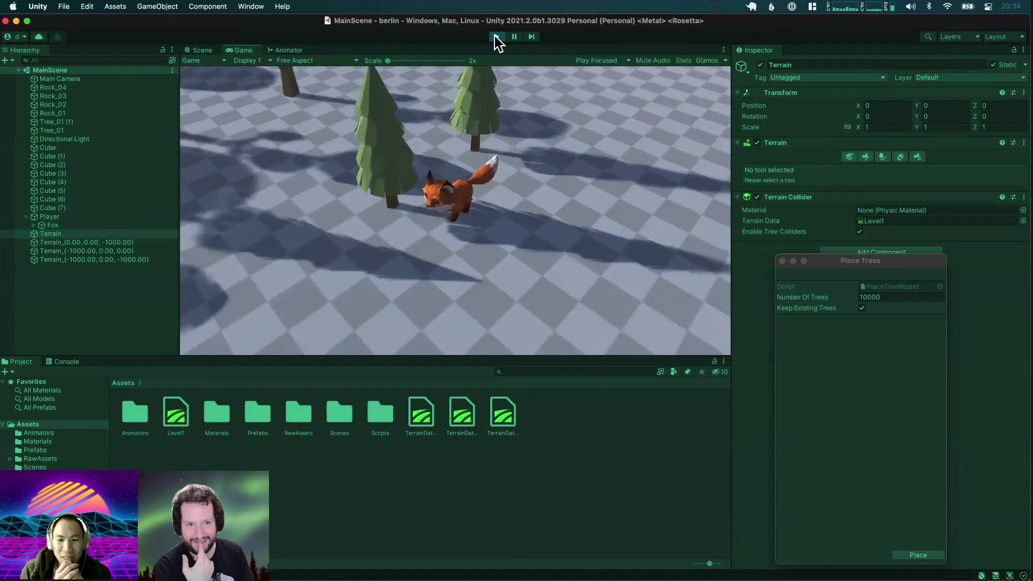
pyautogui.press('w')
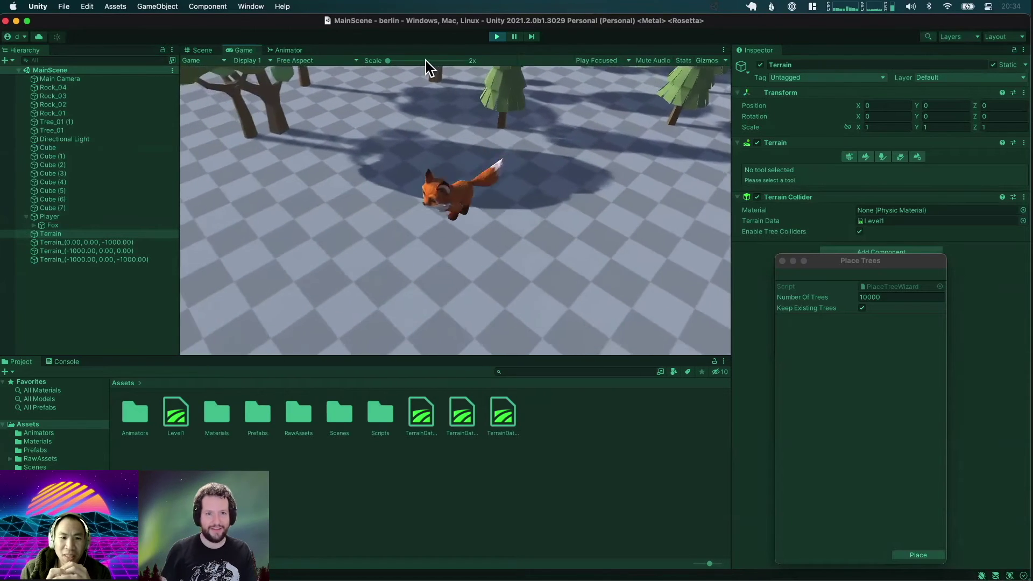
pyautogui.press('w')
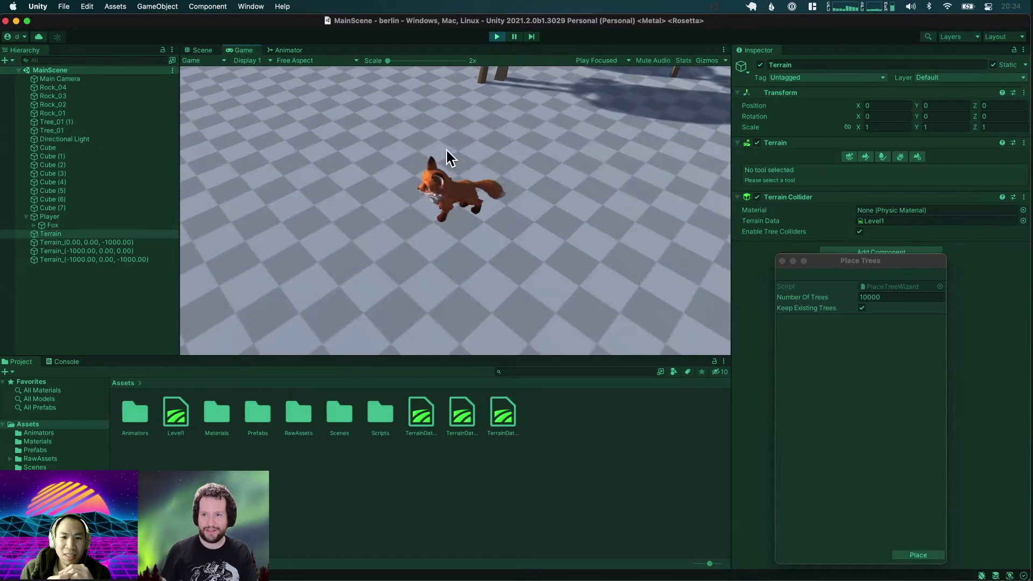
# Give Main Camera field of view 123.8 and far clipping 10000, place trees, stop the game
pyautogui.click(125, 79)
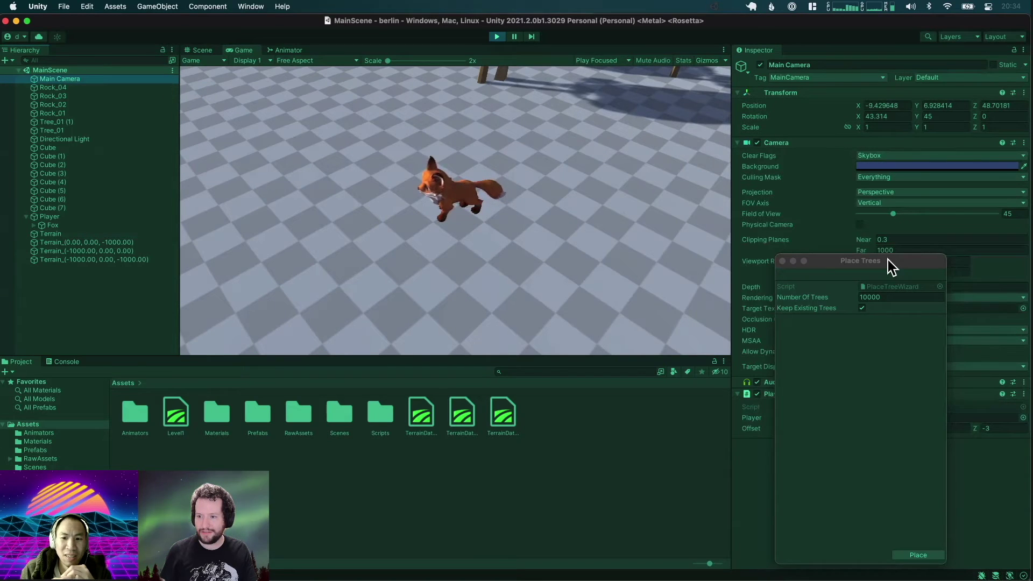
pyautogui.moveTo(888, 260); pyautogui.dragTo(712, 272)
pyautogui.moveTo(894, 214); pyautogui.dragTo(954, 215)
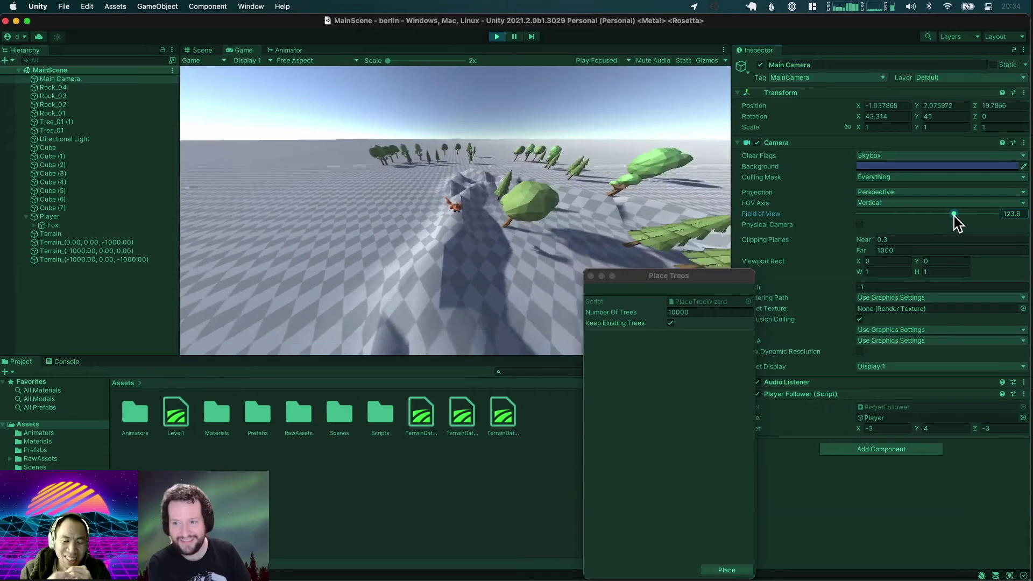
pyautogui.click(908, 249)
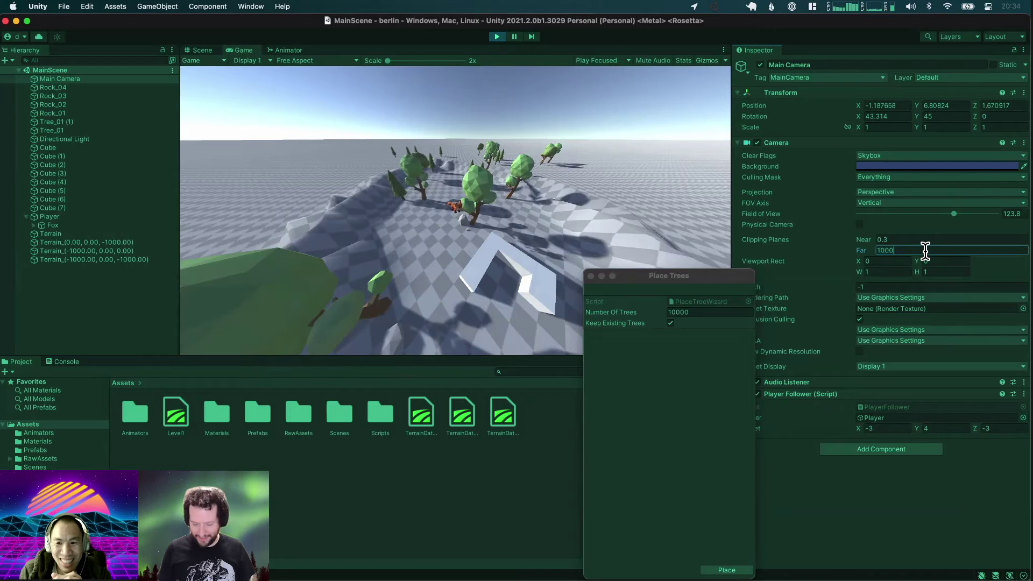
pyautogui.click(630, 180)
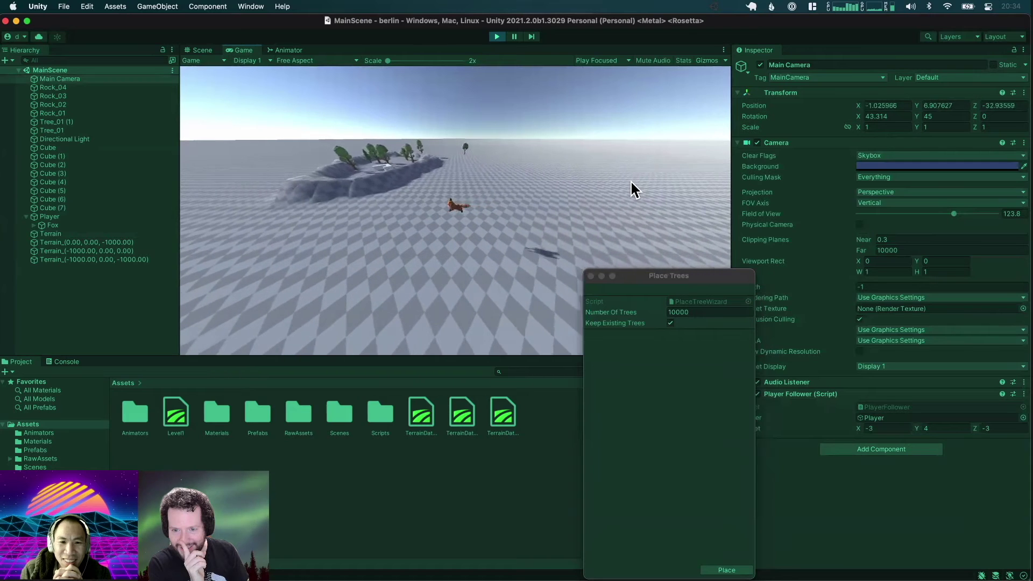
pyautogui.click(727, 570)
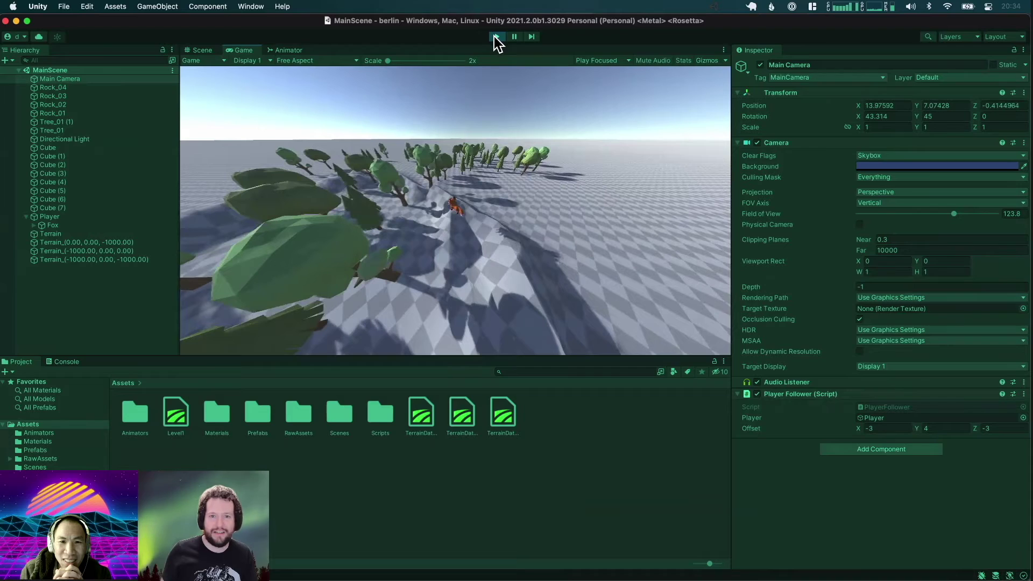
pyautogui.click(496, 37)
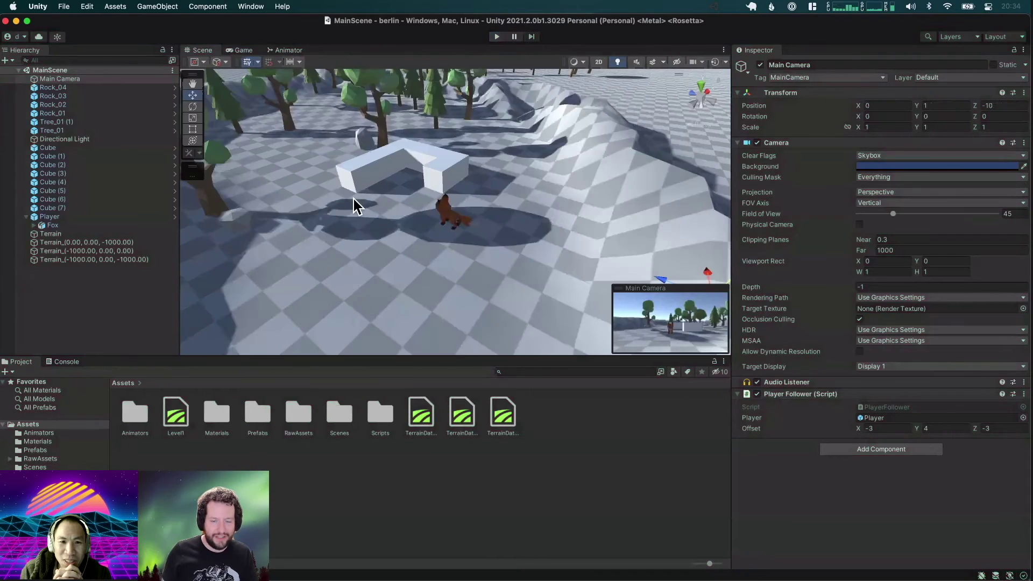
pyautogui.scroll(-10, 356, 198)
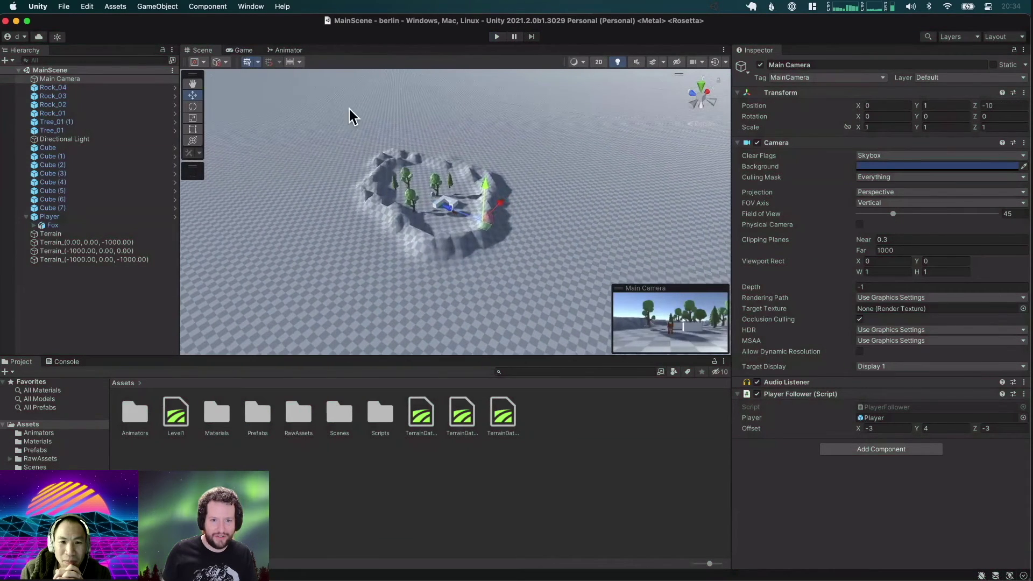
pyautogui.scroll(10, 524, 143)
pyautogui.scroll(-10, 506, 284)
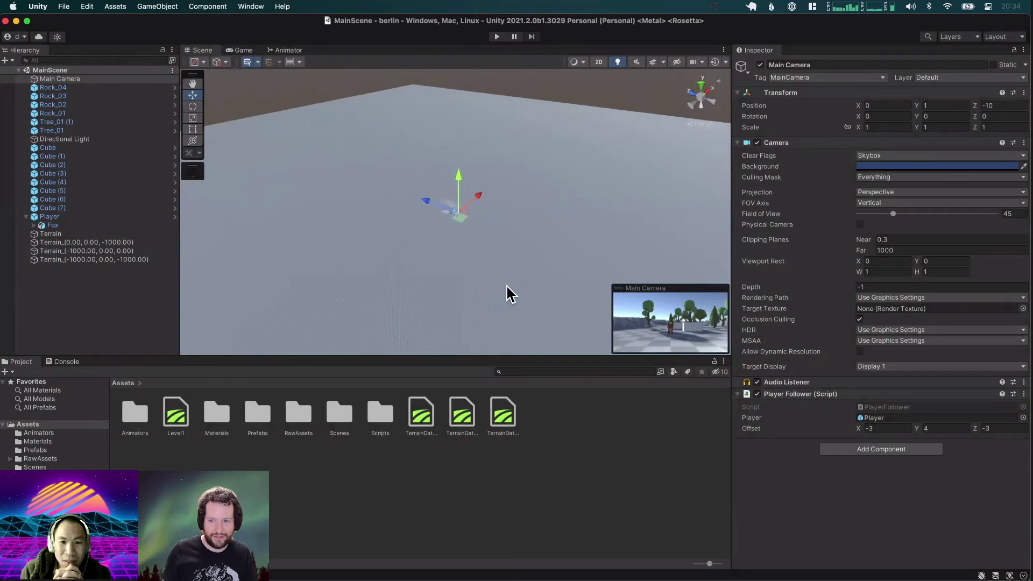
pyautogui.scroll(1, 487, 245)
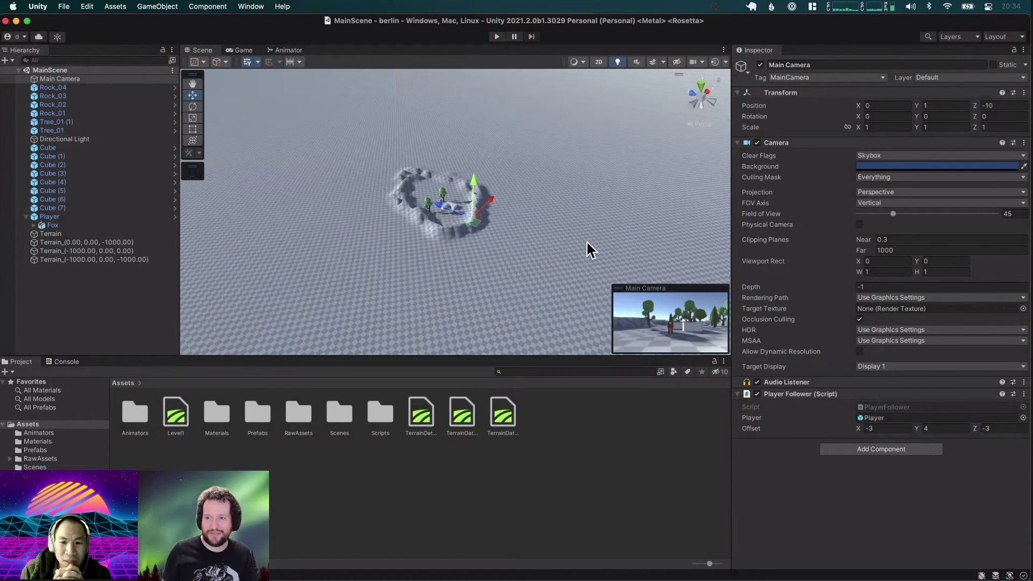
pyautogui.click(167, 417)
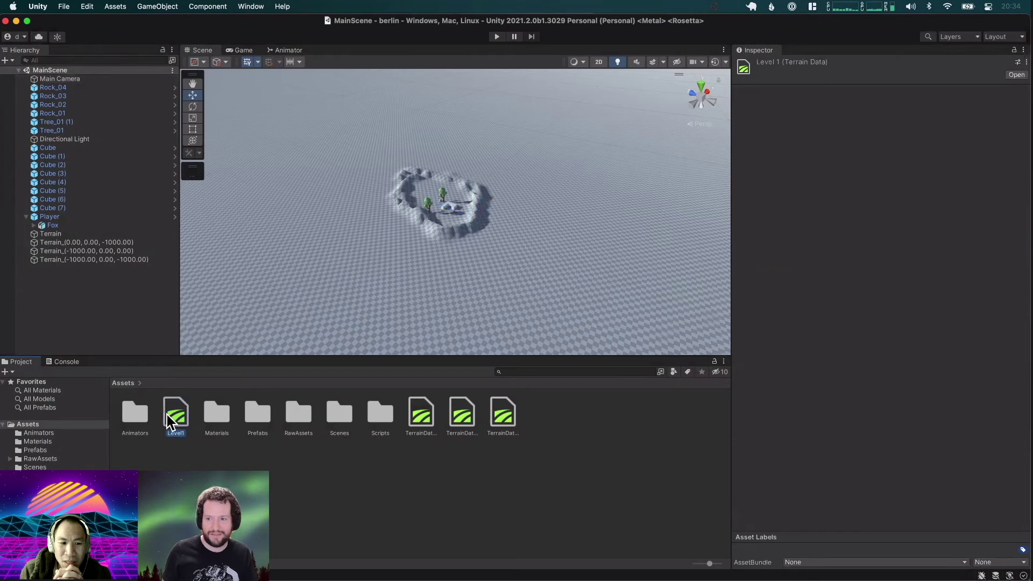
pyautogui.click(55, 234)
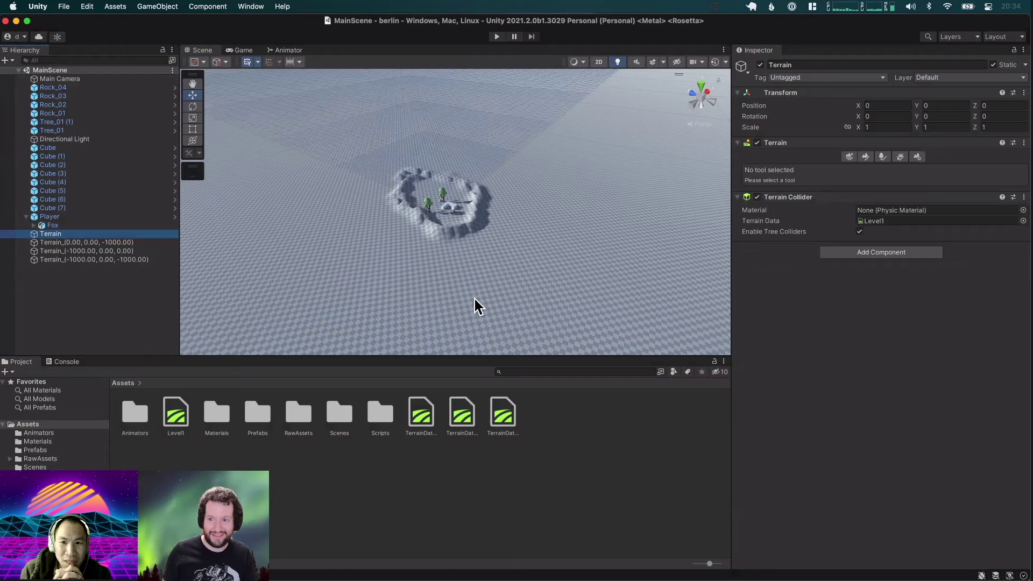
pyautogui.click(72, 243)
pyautogui.click(70, 260)
pyautogui.click(72, 233)
pyautogui.press('f')
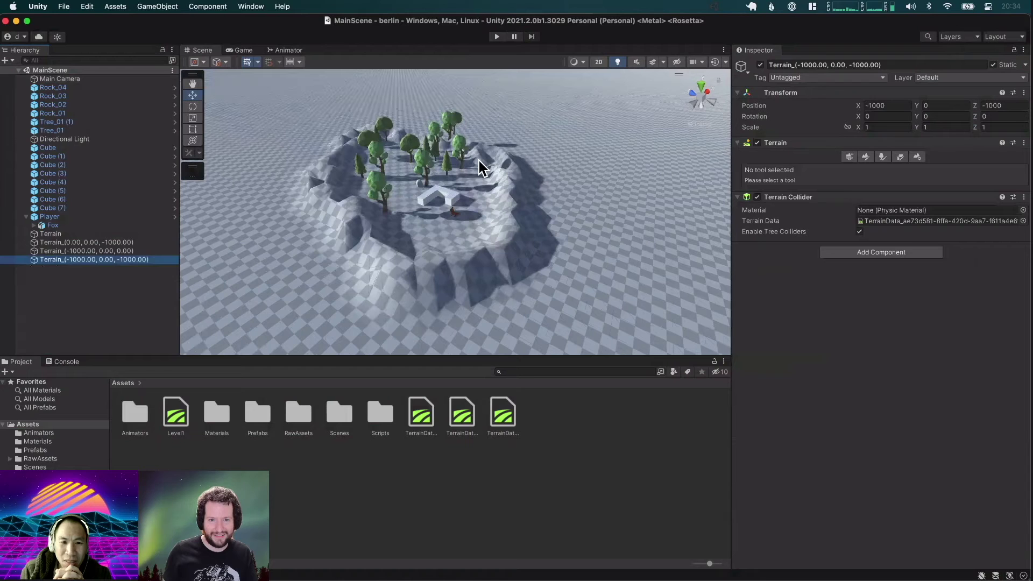
pyautogui.press('Up')
pyautogui.press('Up')
pyautogui.press('Up')
pyautogui.press('Up')
pyautogui.press('Up')
pyautogui.press('Up')
pyautogui.press('Up')
pyautogui.press('Up')
pyautogui.press('Up')
pyautogui.press('Up')
pyautogui.press('Up')
pyautogui.press('Up')
pyautogui.press('Up')
pyautogui.press('Up')
pyautogui.press('Up')
pyautogui.press('Up')
pyautogui.press('Up')
pyautogui.press('Up')
pyautogui.press('Up')
pyautogui.press('Up')
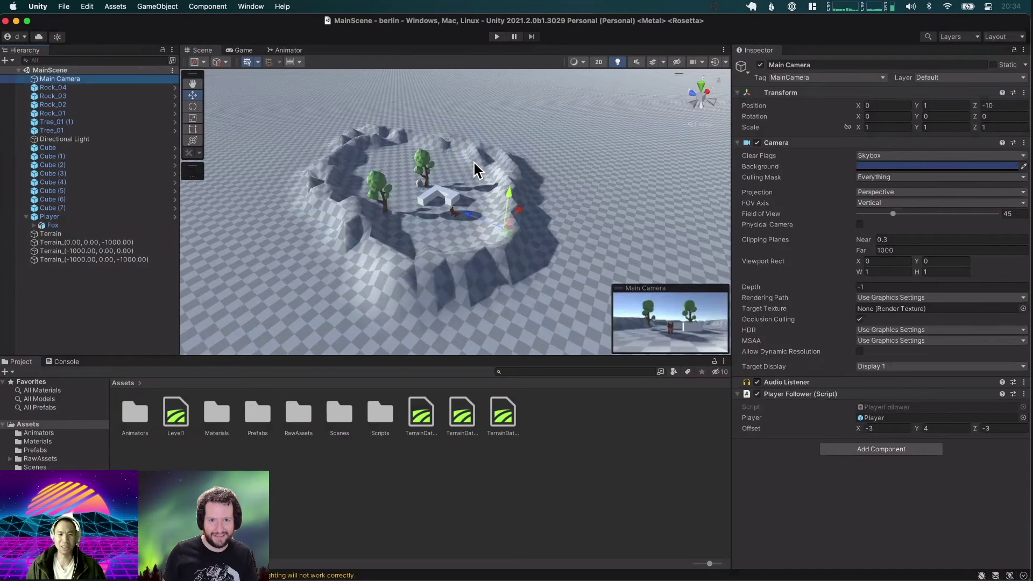
pyautogui.click(472, 170)
pyautogui.click(73, 242)
pyautogui.press('Down')
pyautogui.press('Down')
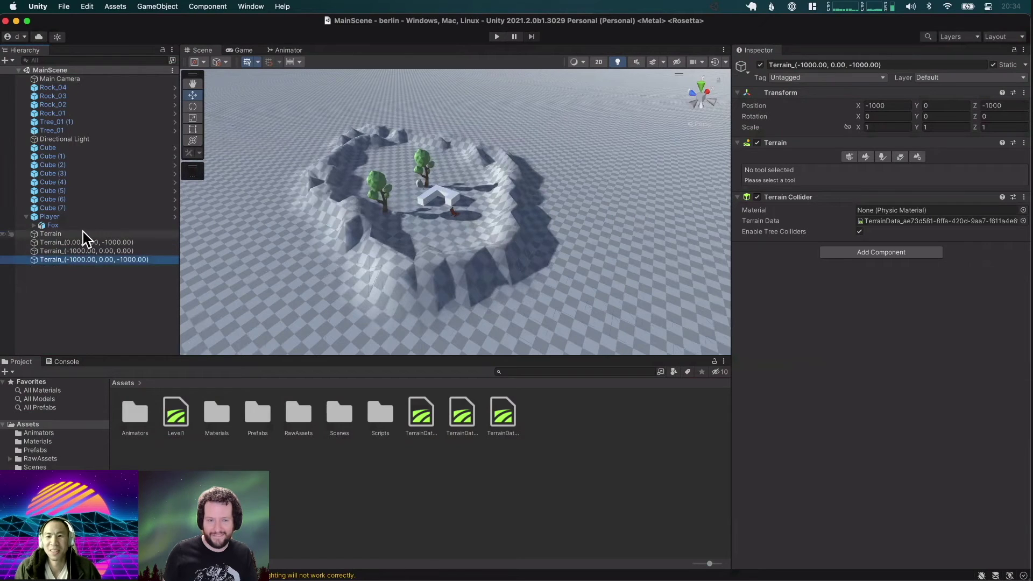
# Select the four terrains and inspect their component, physic material and terrain data options unchanged
pyautogui.keyDown('shift'); pyautogui.click(83, 234); pyautogui.keyUp('shift')
pyautogui.rightClick(72, 258)
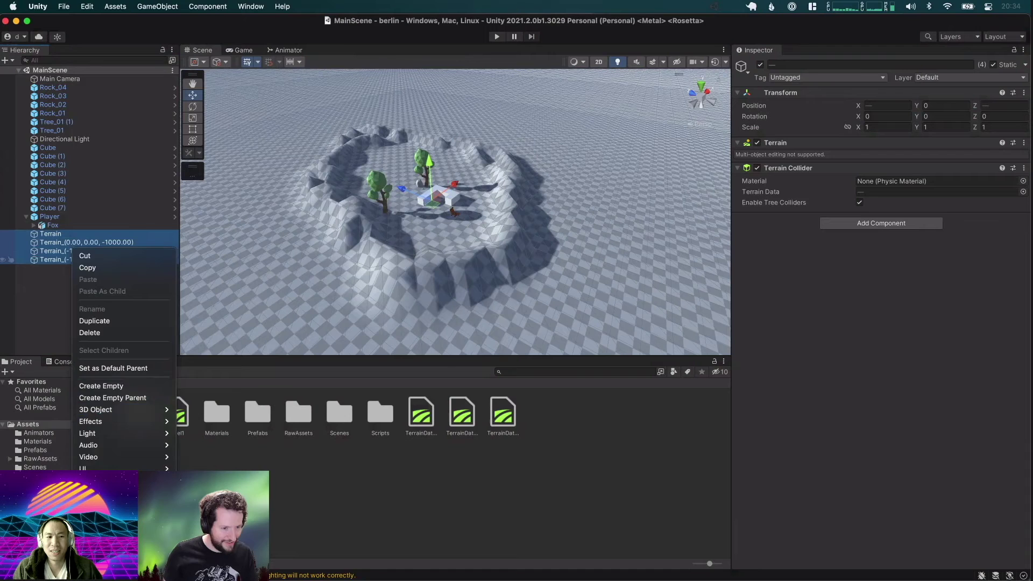
pyautogui.press('Escape')
pyautogui.click(97, 250)
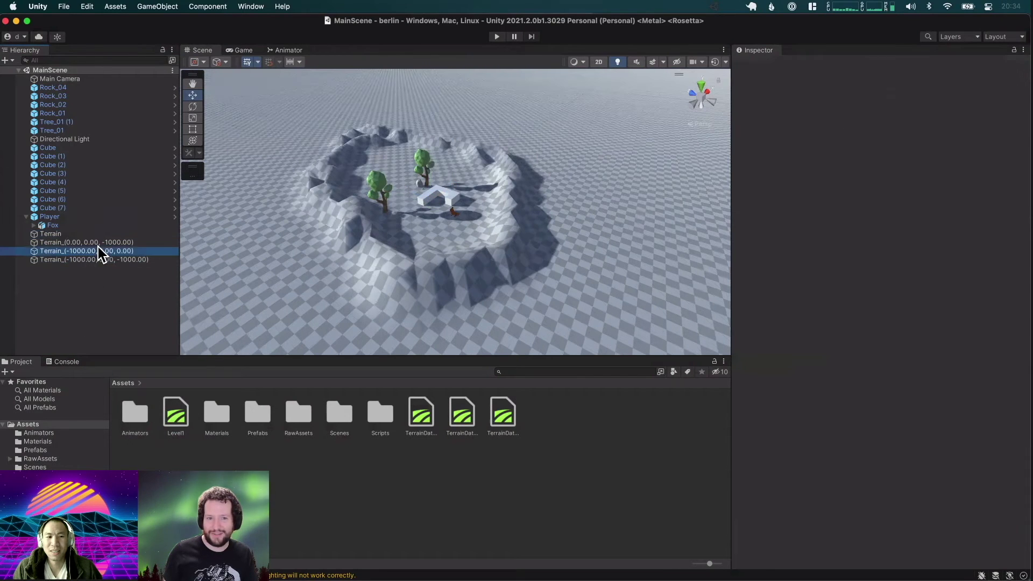
pyautogui.click(98, 259)
pyautogui.keyDown('shift'); pyautogui.click(90, 234); pyautogui.keyUp('shift')
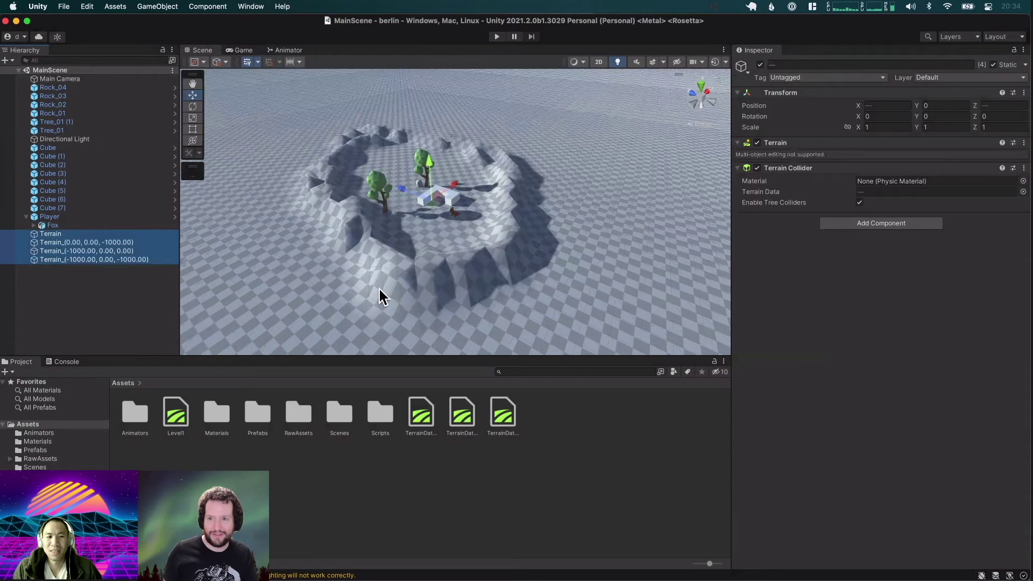
pyautogui.click(1023, 143)
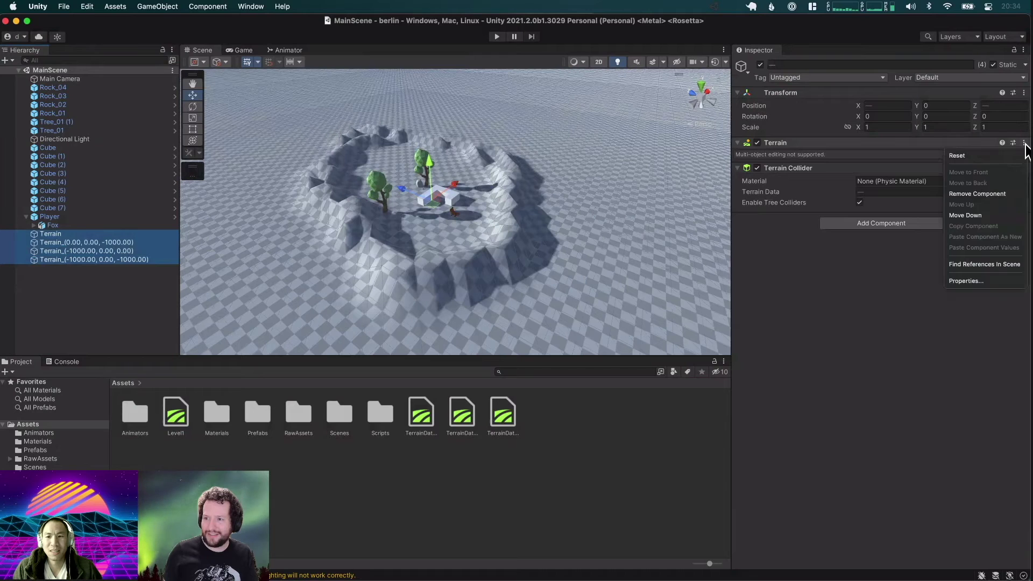
pyautogui.click(733, 192)
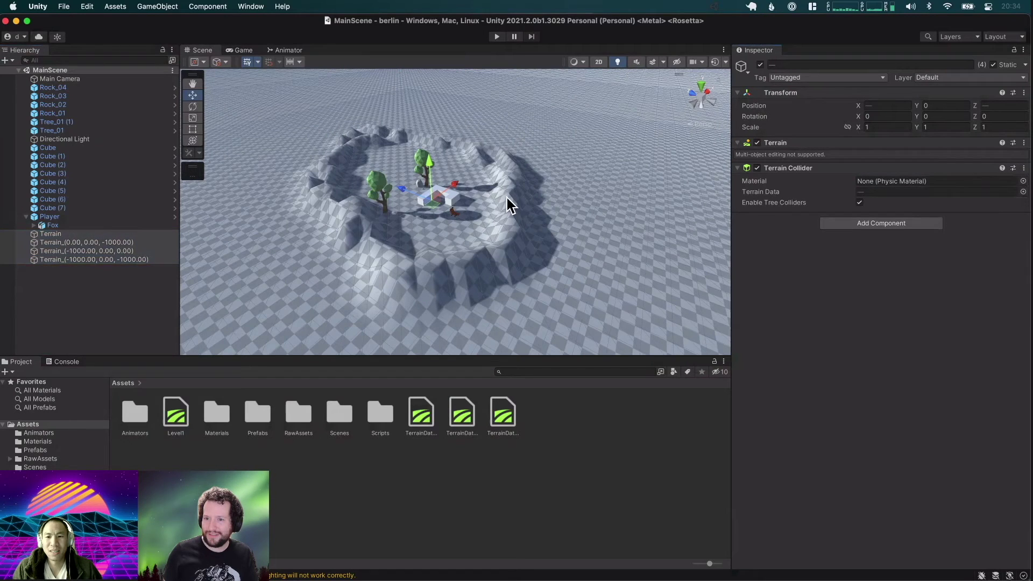
pyautogui.click(1022, 181)
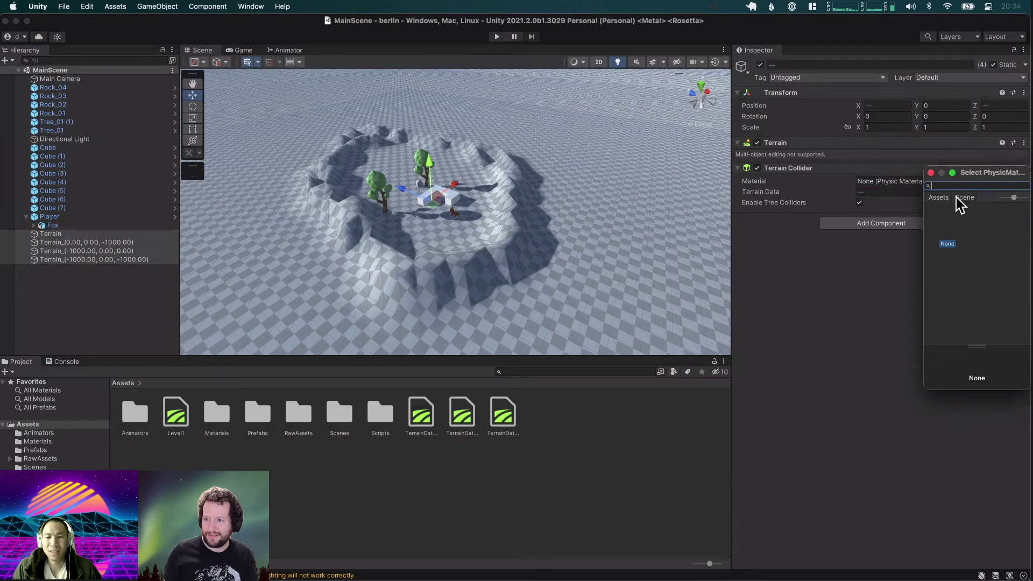
pyautogui.press('Escape')
pyautogui.click(1023, 192)
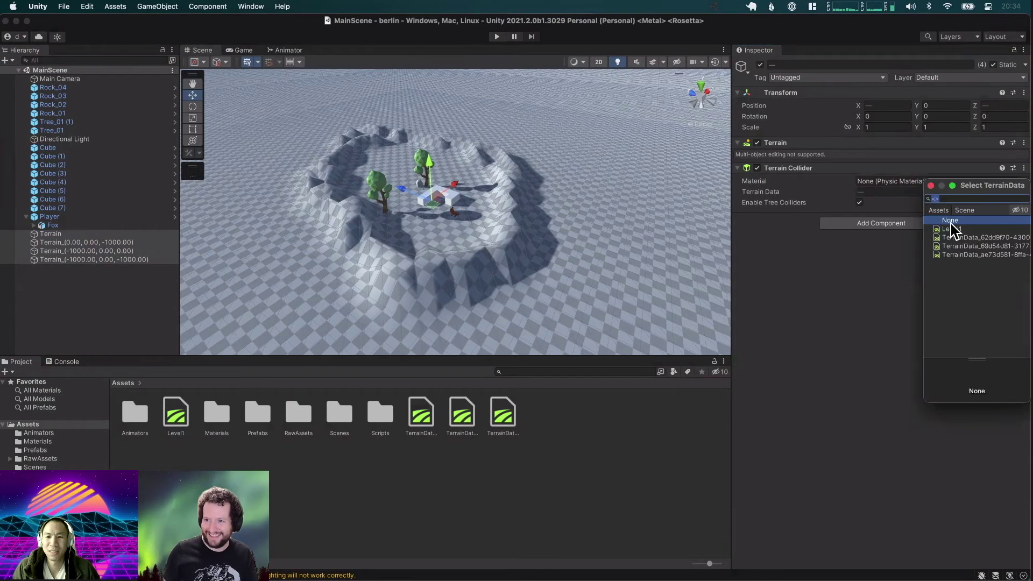
pyautogui.press('Escape')
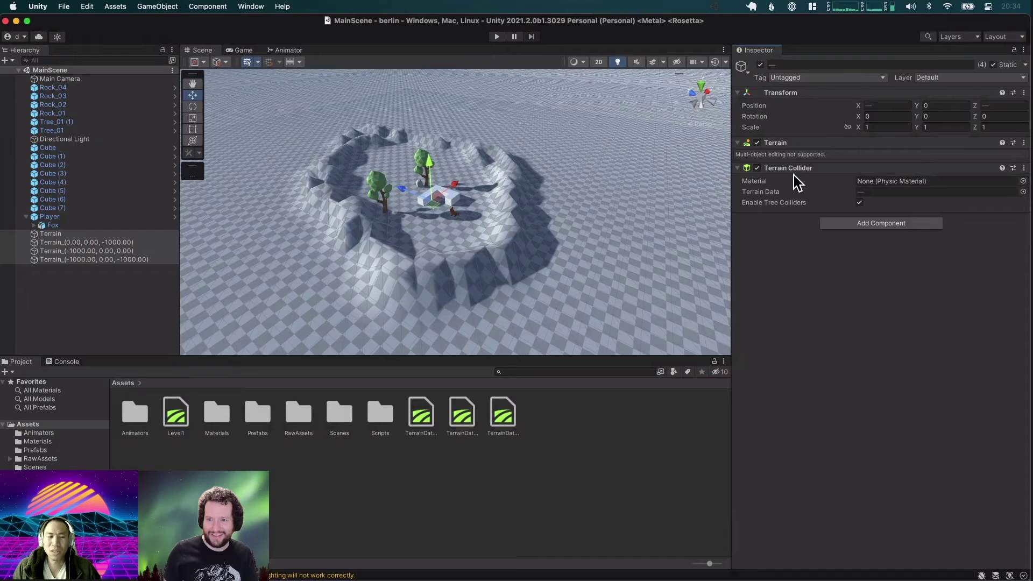
# Delete the three extra Terrain_ tiles from the Hierarchy
pyautogui.click(73, 235)
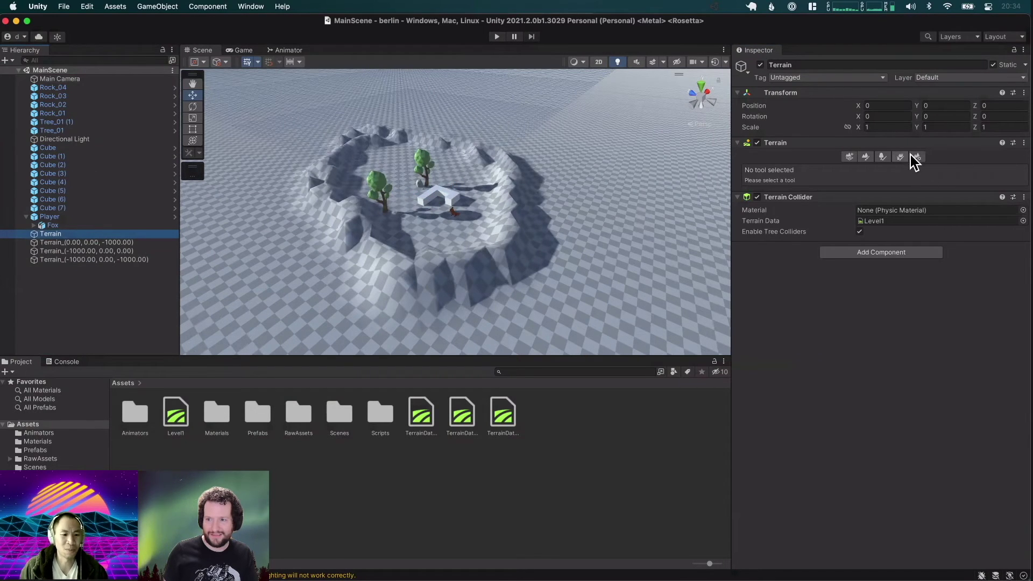
pyautogui.rightClick(37, 269)
pyautogui.click(62, 243)
pyautogui.keyDown('shift'); pyautogui.click(69, 260); pyautogui.keyUp('shift')
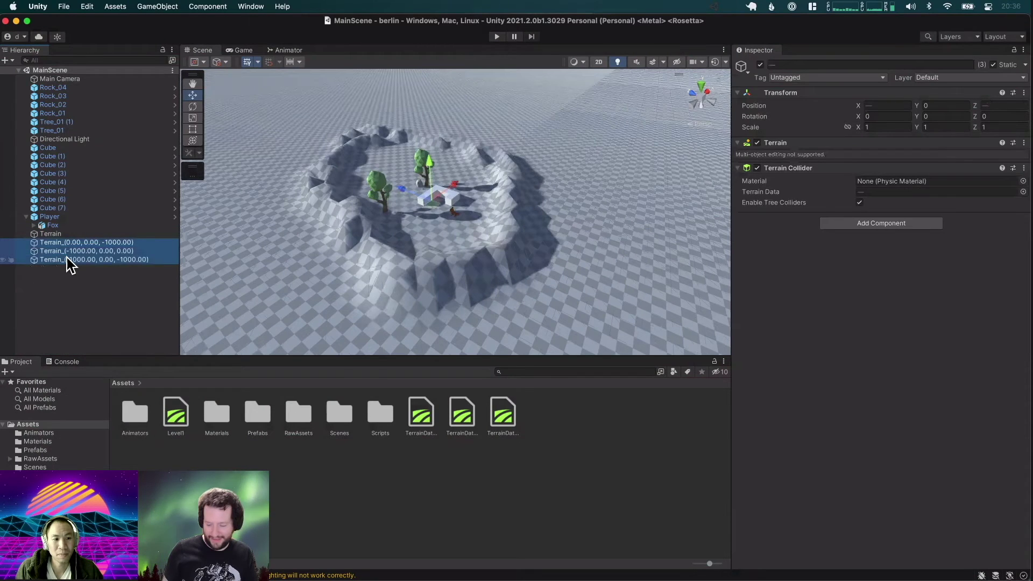
pyautogui.rightClick(70, 260)
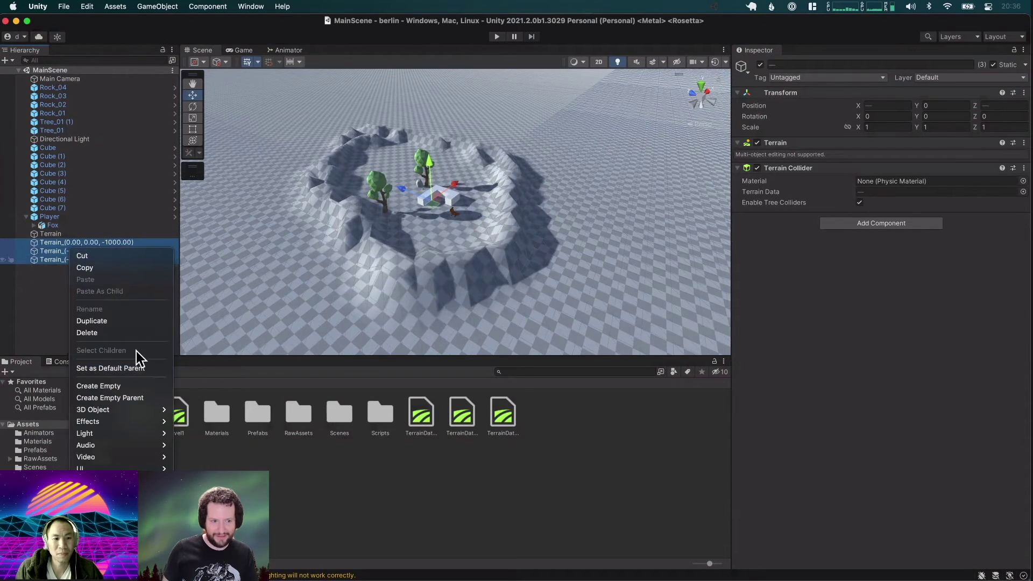
pyautogui.click(141, 333)
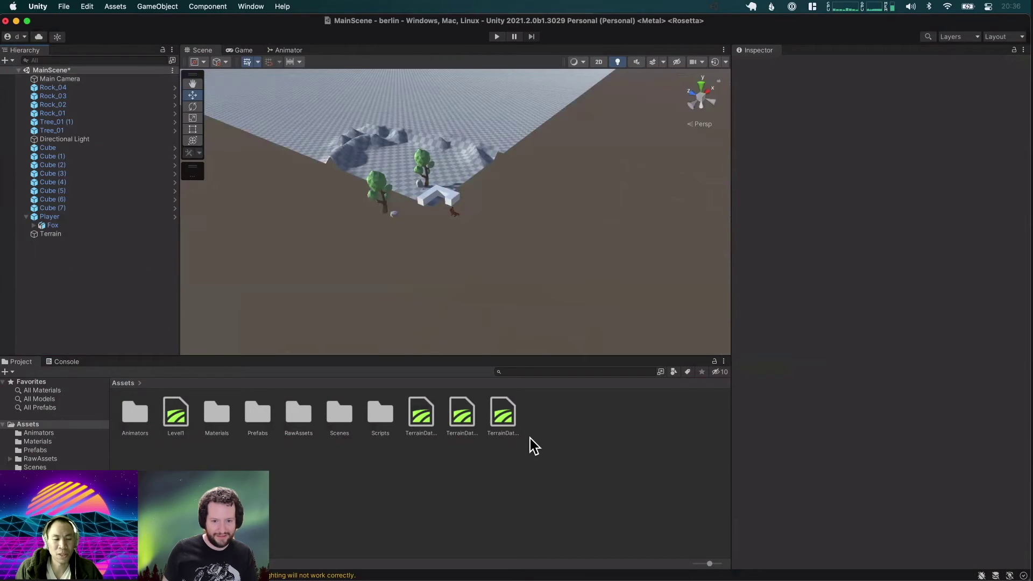
# Delete the three leftover TerrainData assets, then select the Level1 asset
pyautogui.click(504, 414)
pyautogui.keyDown('shift'); pyautogui.click(423, 409); pyautogui.keyUp('shift')
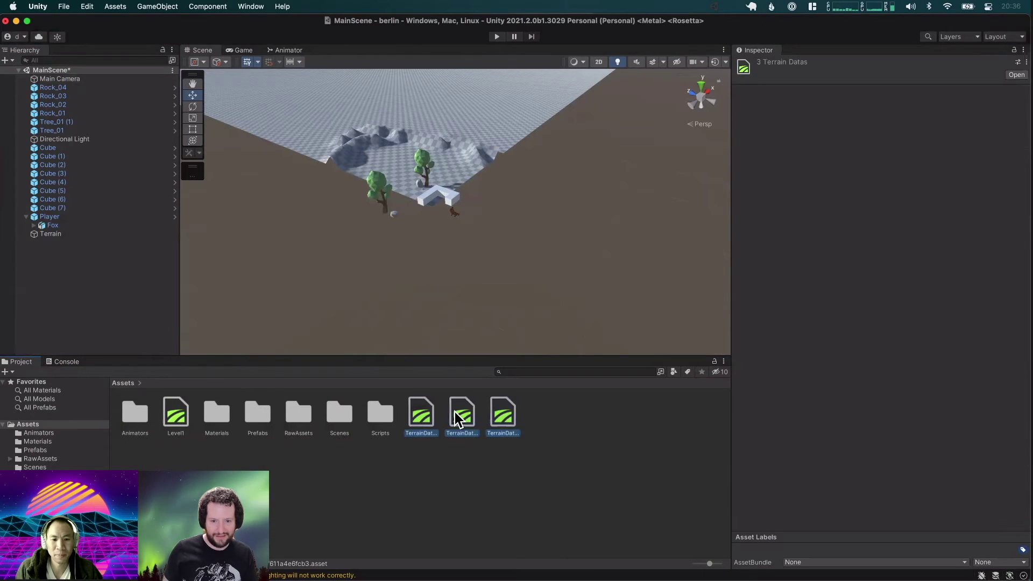
pyautogui.rightClick(471, 405)
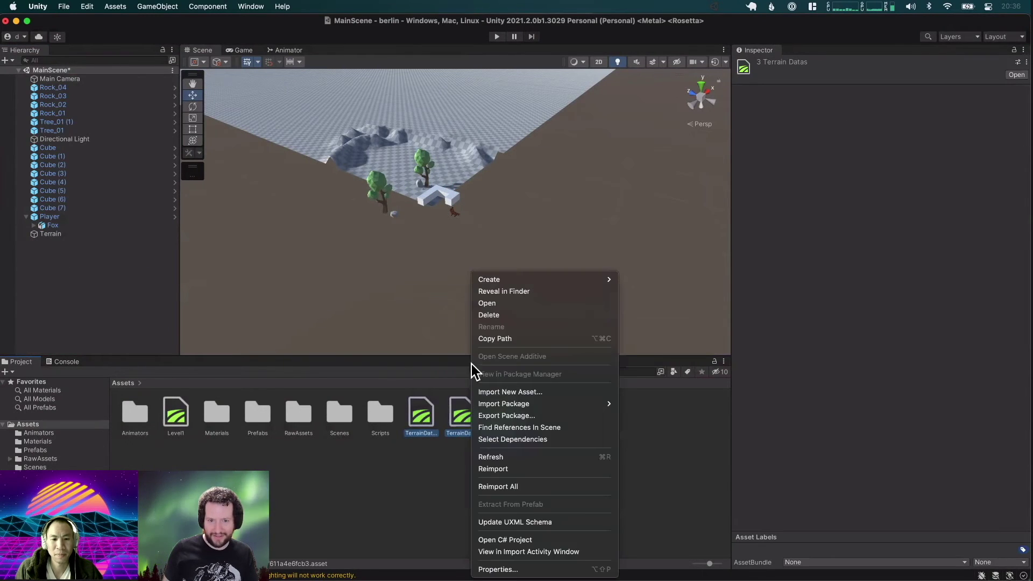
pyautogui.click(506, 314)
pyautogui.press('Return')
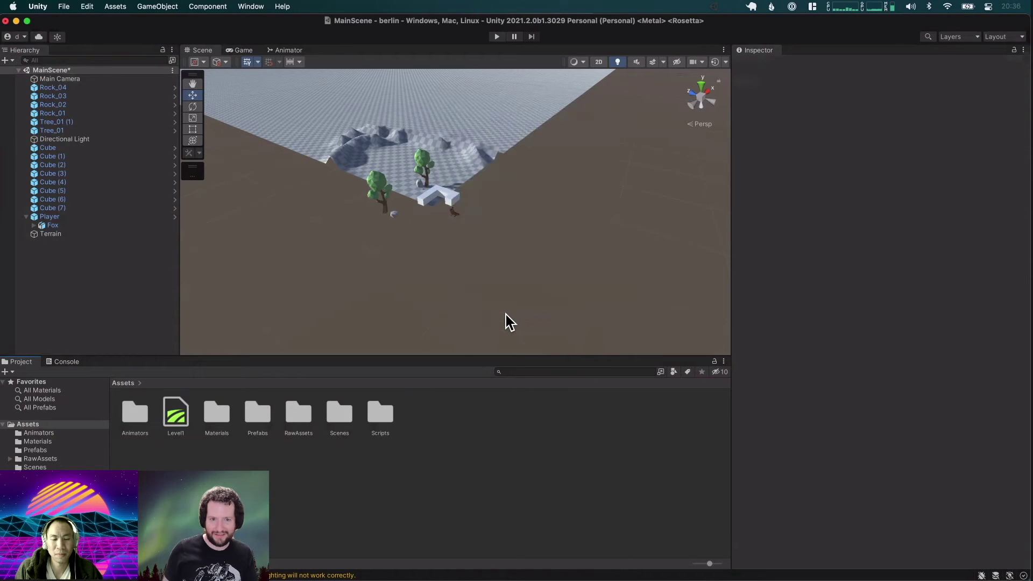
pyautogui.click(176, 415)
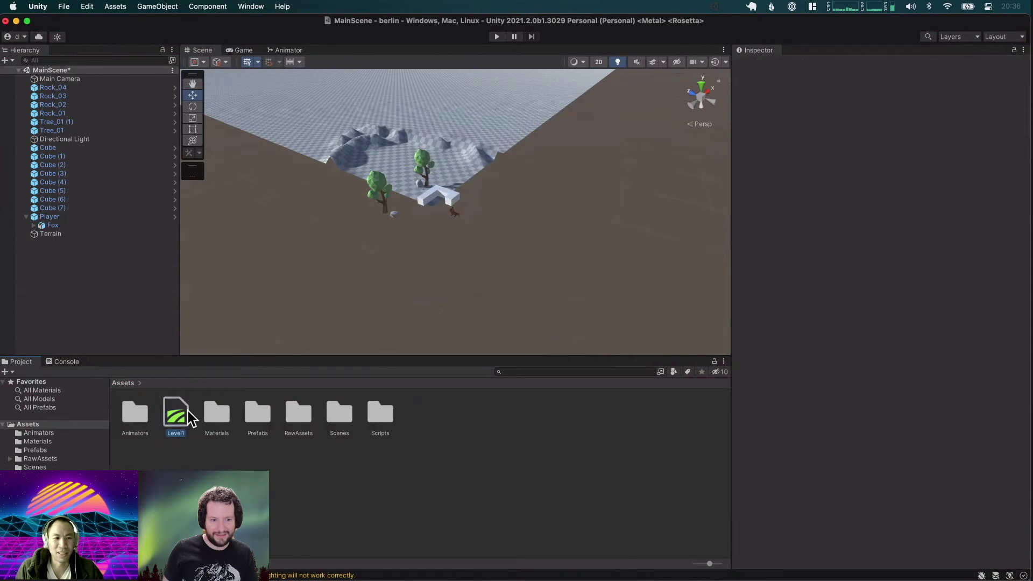
# Flatten the remaining Terrain to height 0 using Set Height with brush size 305
pyautogui.click(48, 234)
pyautogui.click(865, 157)
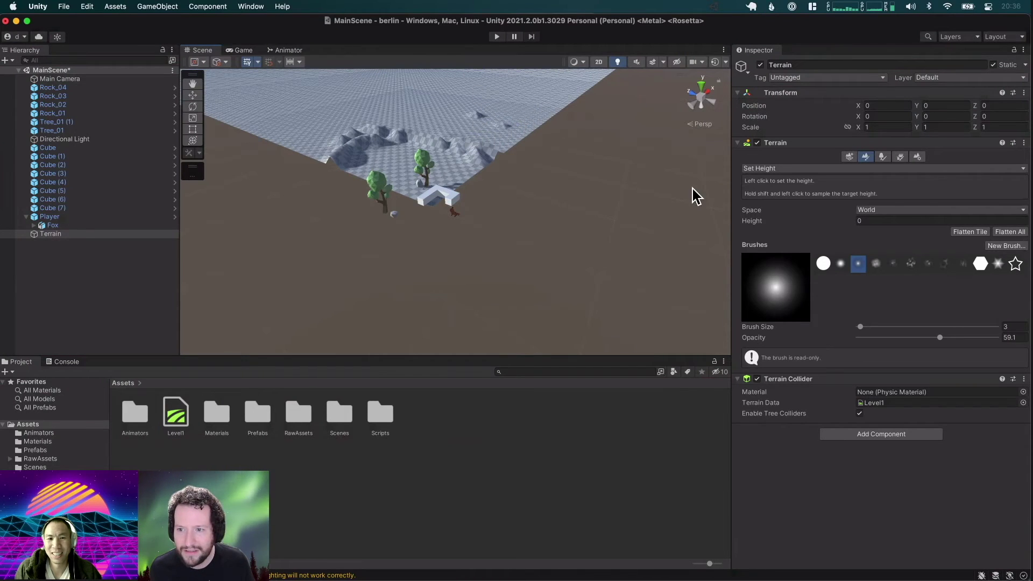
pyautogui.moveTo(882, 325); pyautogui.dragTo(899, 326)
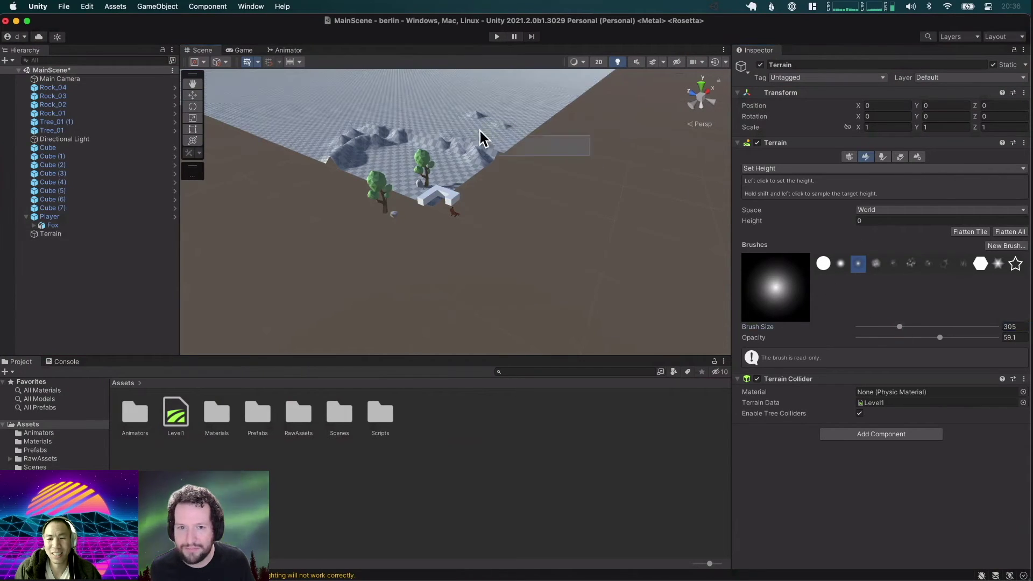
pyautogui.click(445, 127)
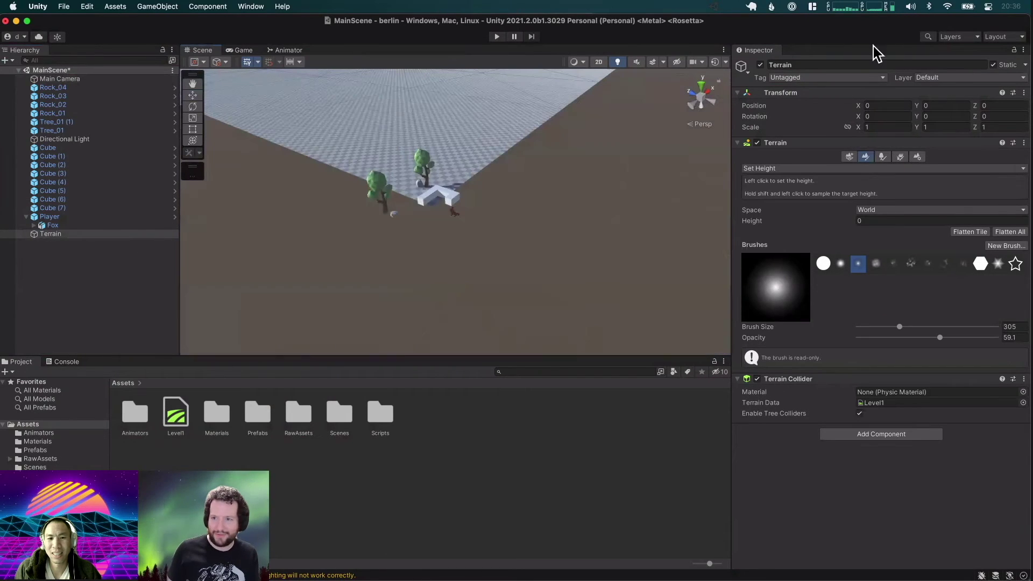
# Move the Terrain to position X -500, Z -500
pyautogui.write('-32')
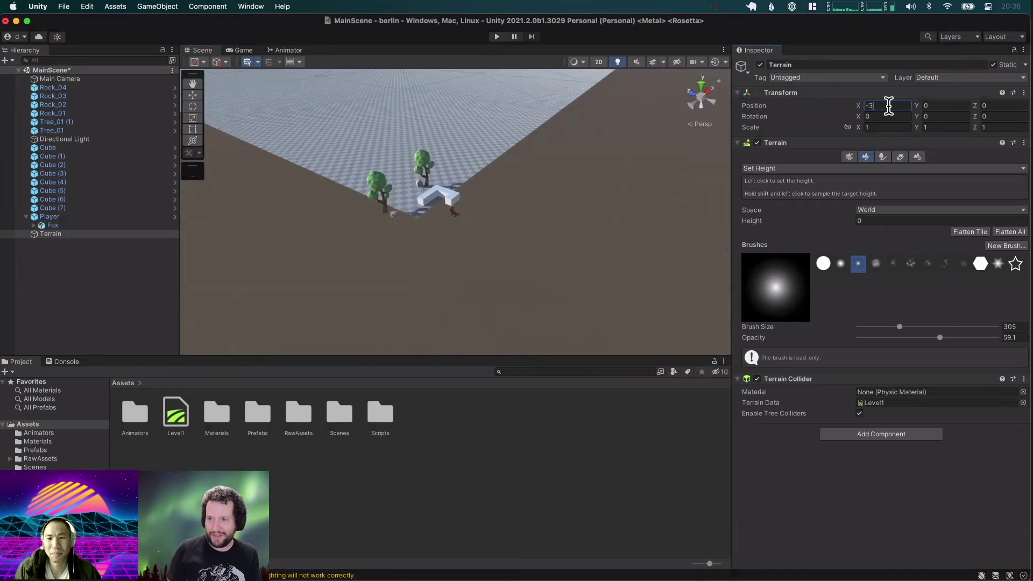
pyautogui.press('Tab')
pyautogui.press('Tab')
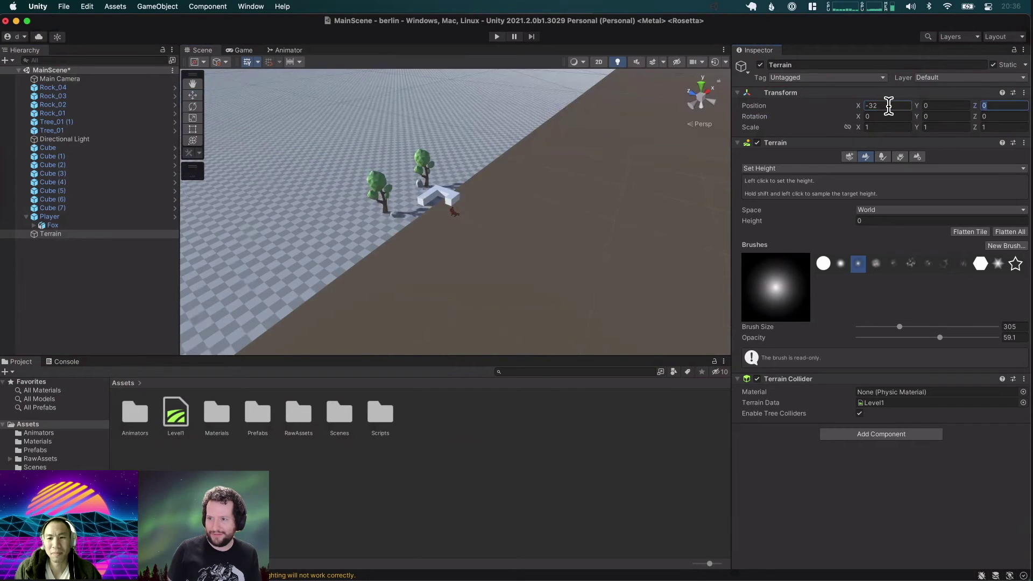
pyautogui.write('-32')
pyautogui.scroll(-5, 641, 159)
pyautogui.scroll(-1, 640, 159)
pyautogui.press('BackSpace')
pyautogui.press('BackSpace')
pyautogui.write('500')
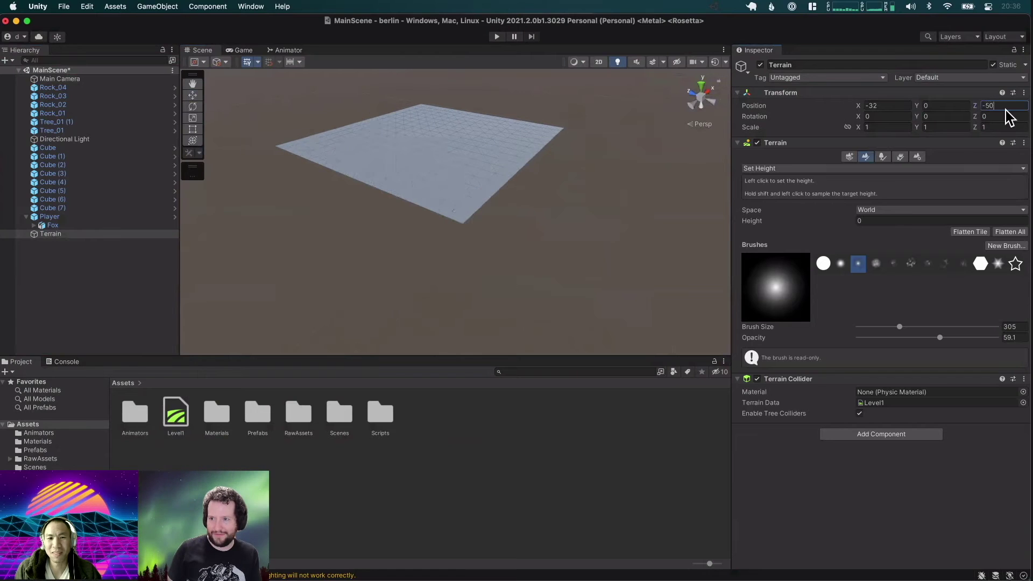
pyautogui.hotkey('shift', 'Tab')
pyautogui.hotkey('shift', 'Tab')
pyautogui.write('-500')
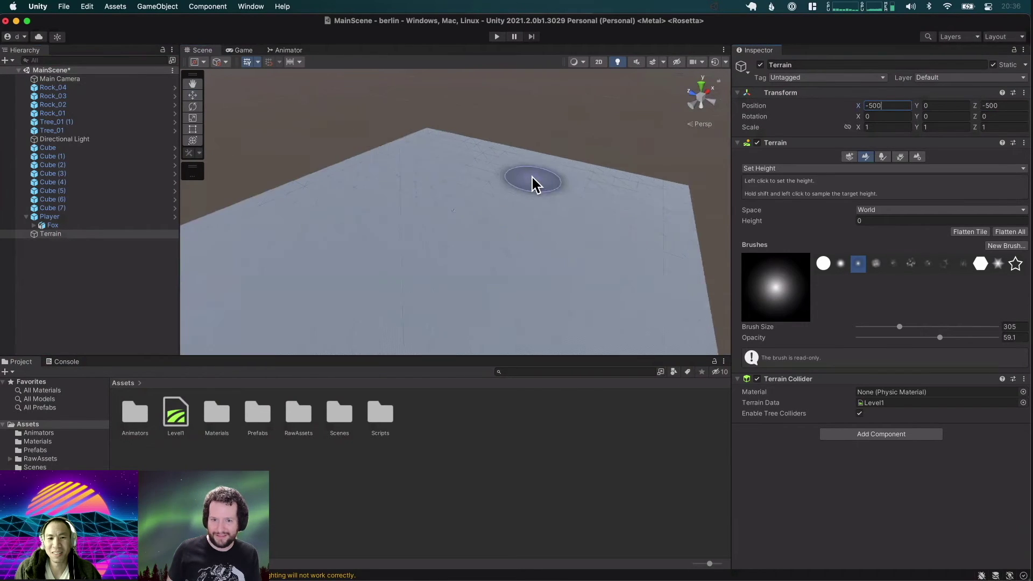
pyautogui.scroll(10, 528, 178)
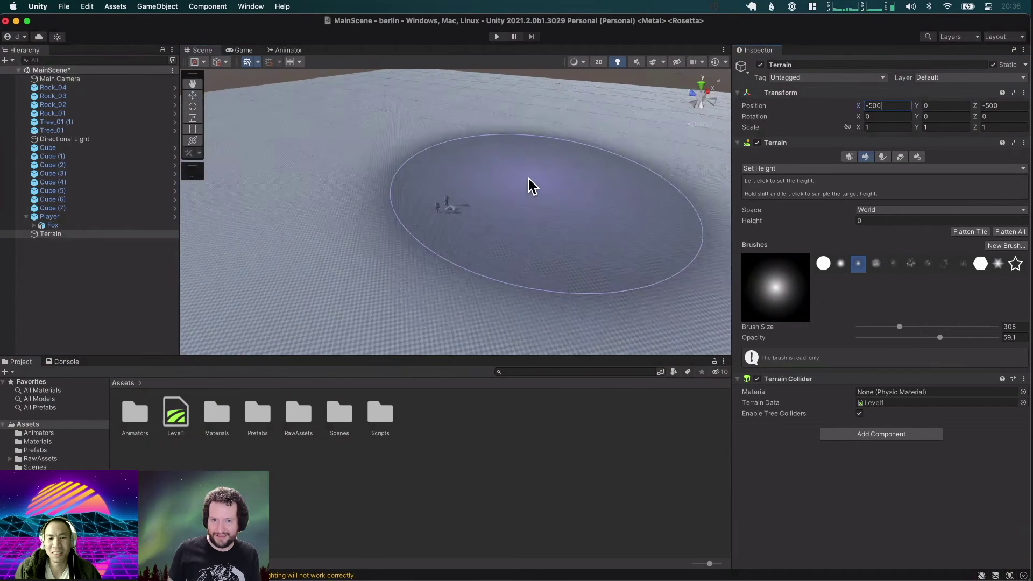
pyautogui.scroll(5, 520, 188)
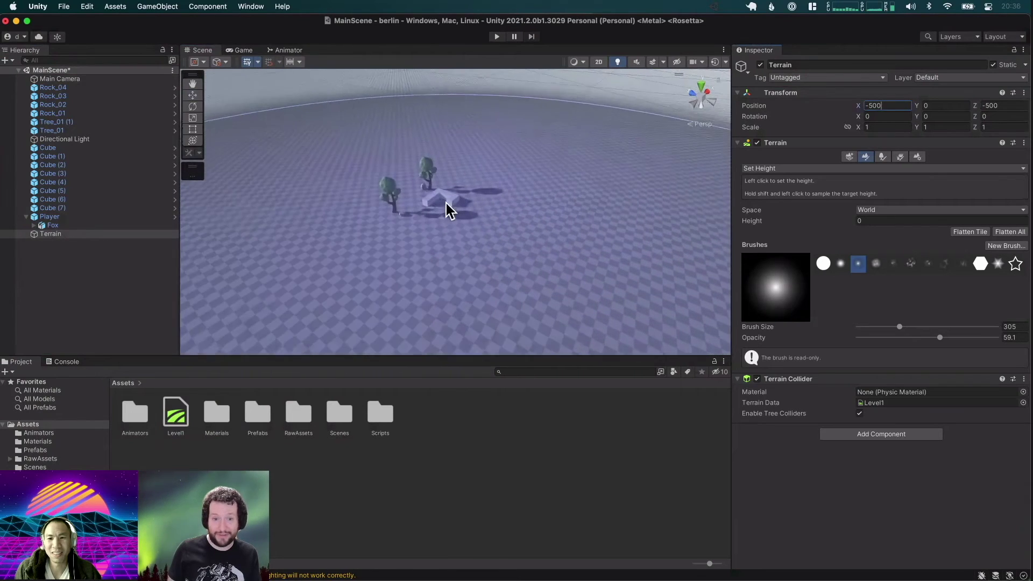
# Set brush size to 36 and locate the Terrain's Level1 data asset
pyautogui.click(876, 327)
pyautogui.scroll(-3, 461, 247)
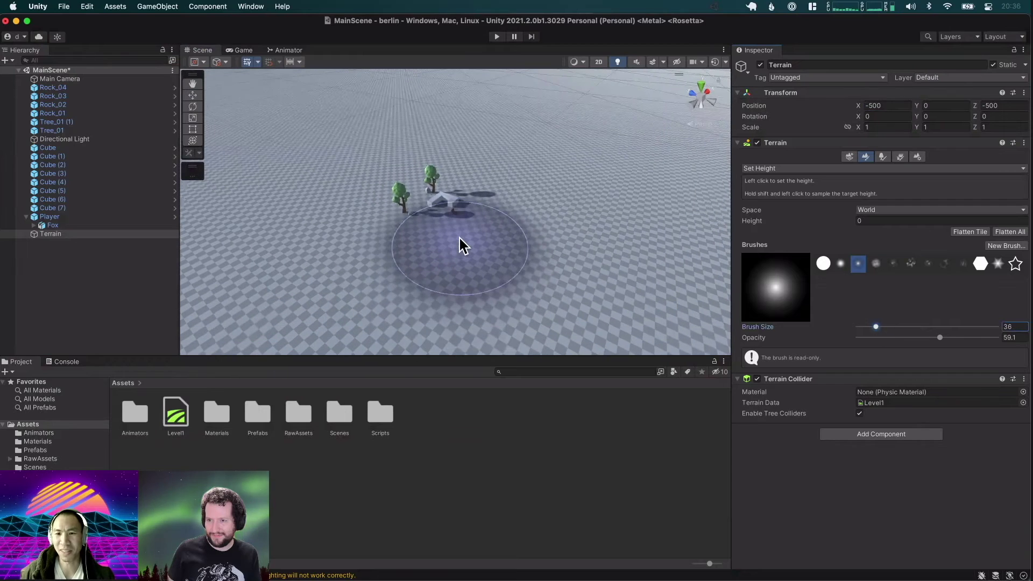
pyautogui.click(56, 234)
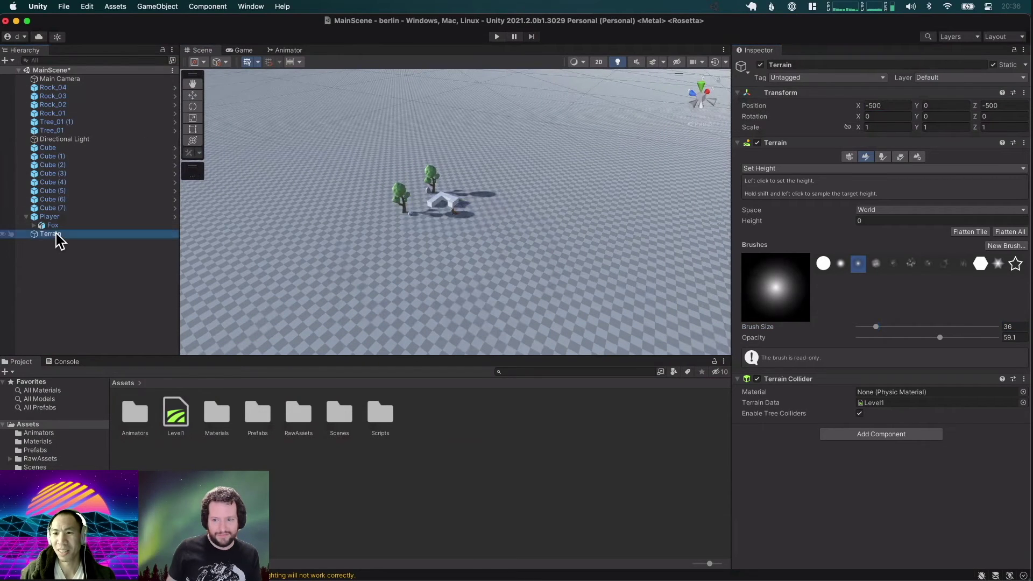
pyautogui.click(899, 403)
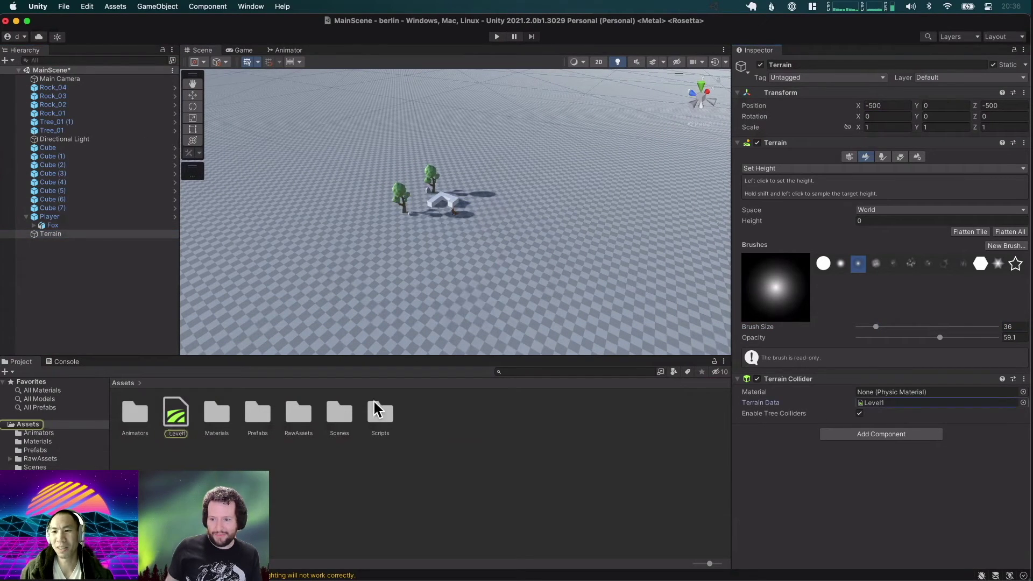
pyautogui.click(174, 422)
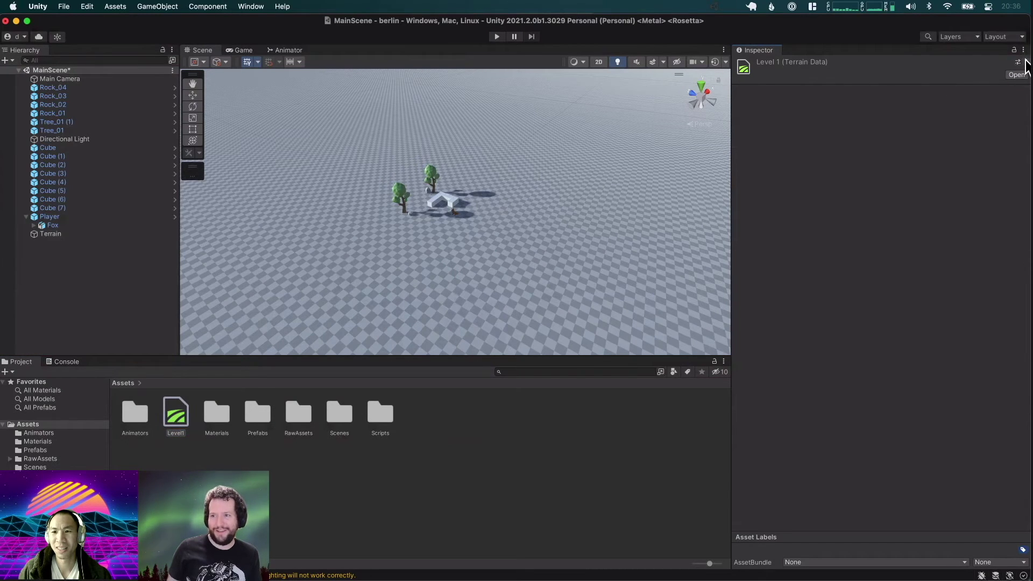
# Reveal Level1.asset in Finder and drag it into the code editor
pyautogui.rightClick(180, 412)
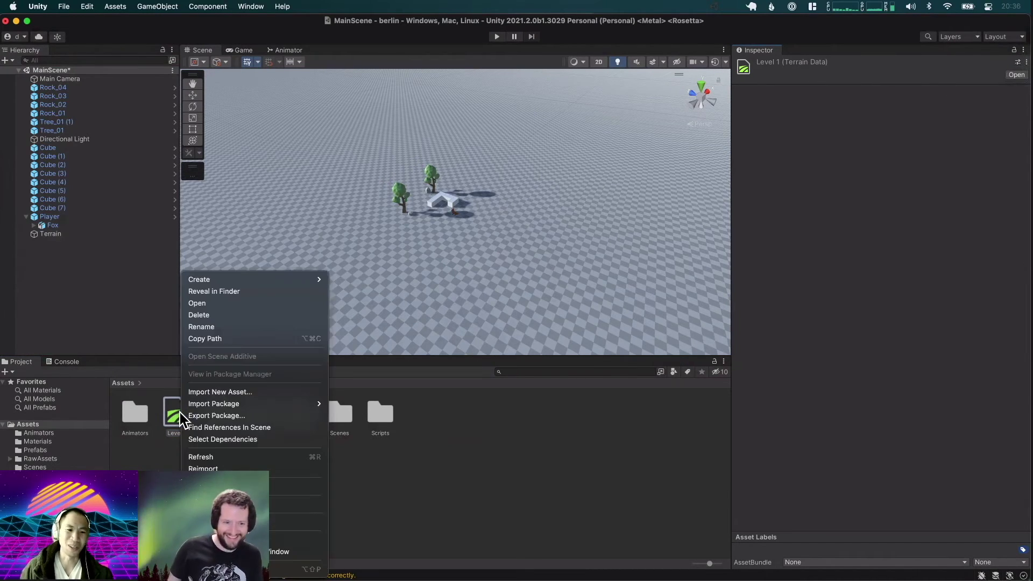
pyautogui.click(202, 291)
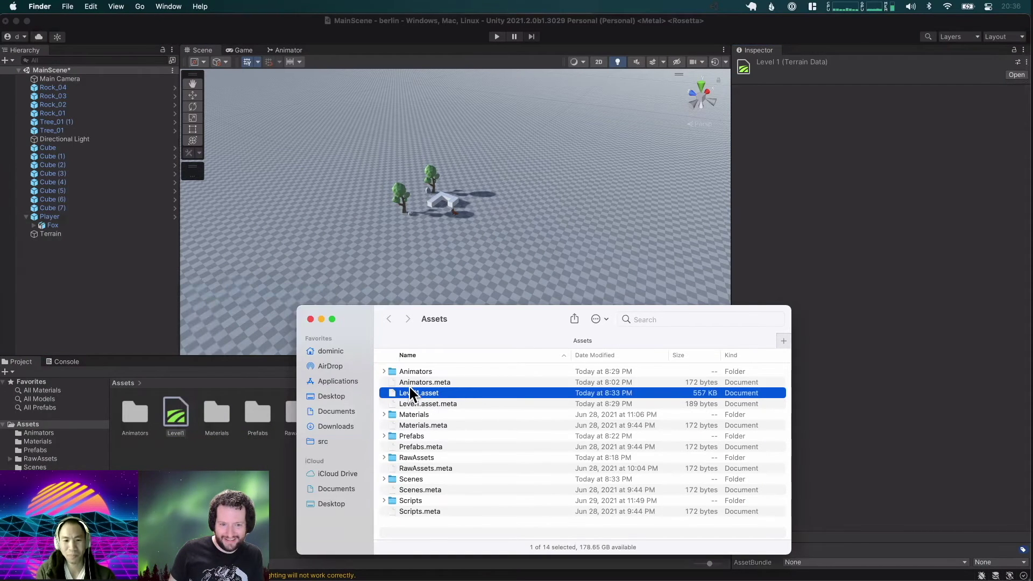
pyautogui.press('super+Tab')
pyautogui.moveTo(406, 386); pyautogui.dragTo(242, 385)
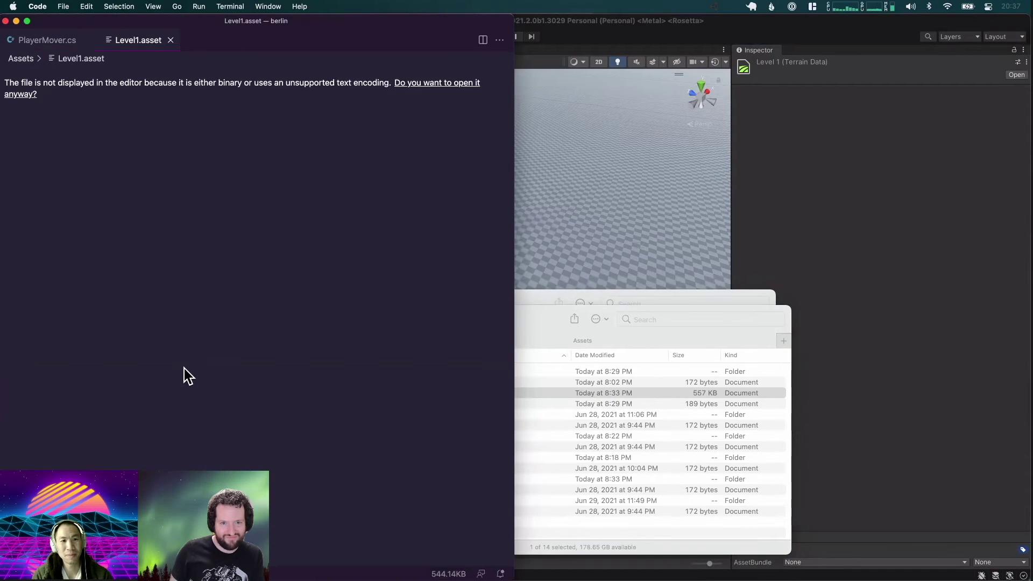
# Open Level1.asset as text, close it, and return to Unity
pyautogui.click(454, 83)
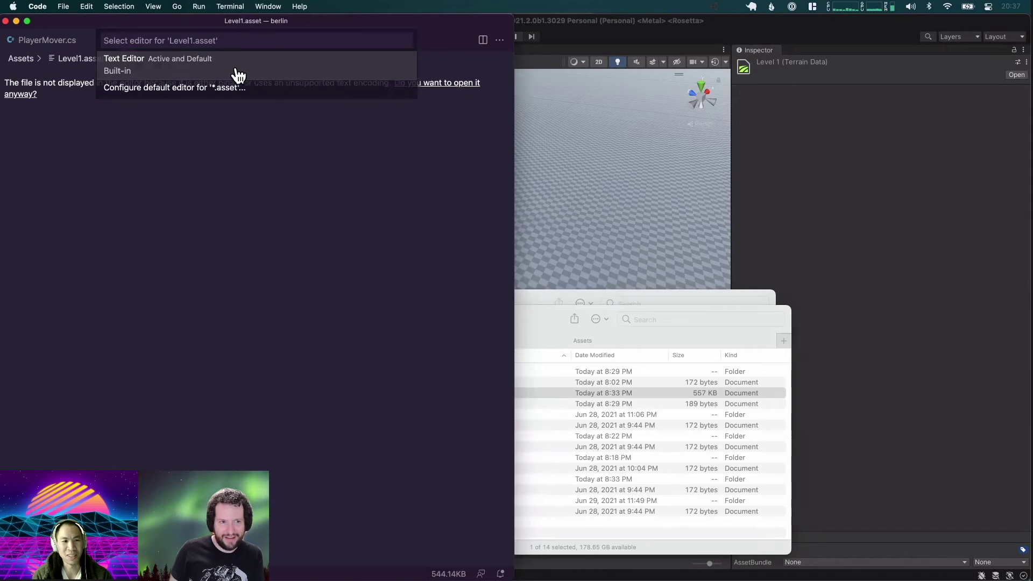
pyautogui.click(235, 69)
pyautogui.press('super+w')
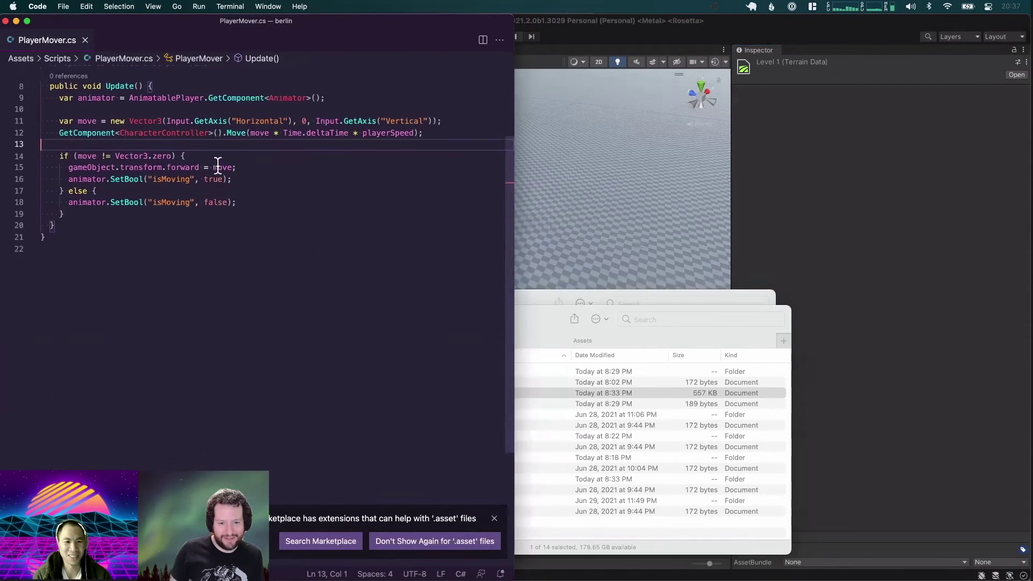
pyautogui.click(611, 224)
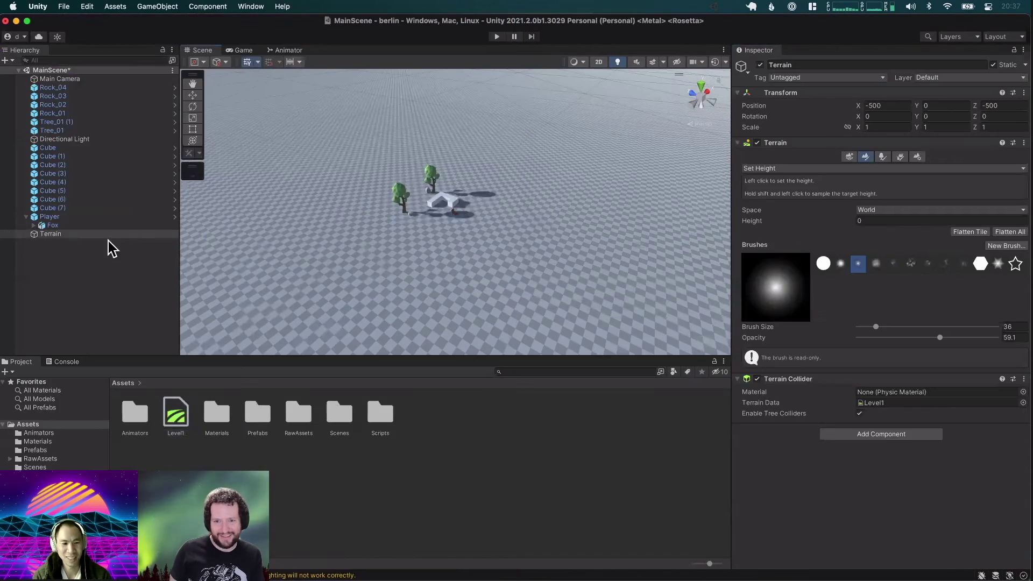
# Choose the star-shaped terrain brush and enter the target height for raising terrain
pyautogui.click(1016, 264)
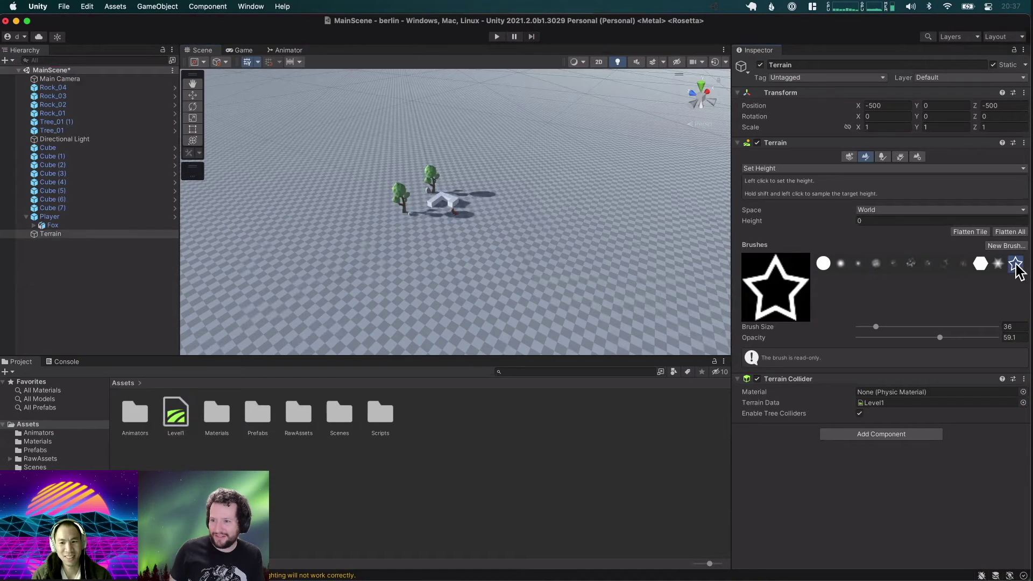
pyautogui.click(980, 264)
pyautogui.click(1019, 263)
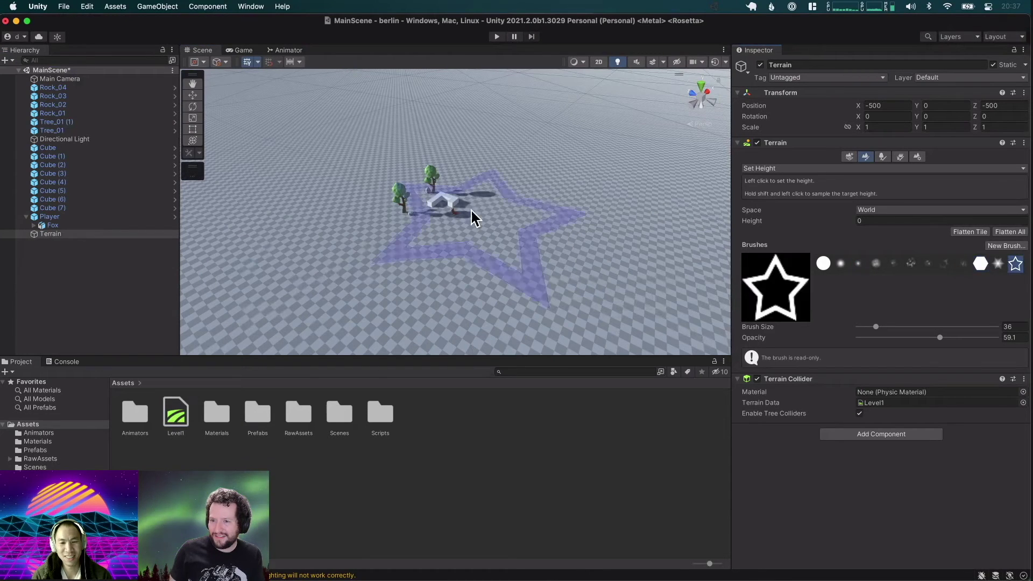
pyautogui.click(855, 220)
pyautogui.write('0.33')
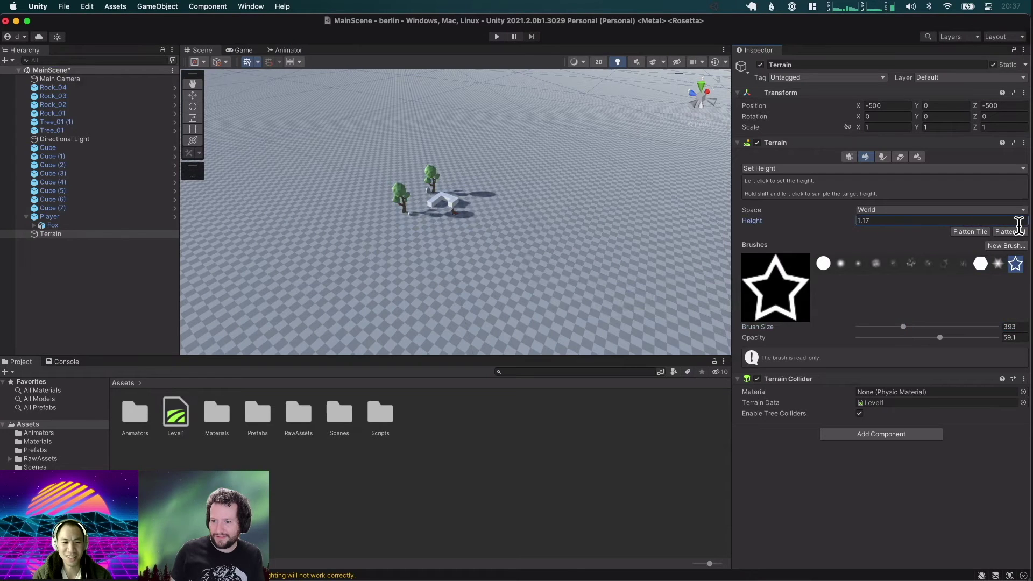
# Stamp nested star walls onto the terrain, resizing the brush to 55, then start Play mode
pyautogui.click(401, 203)
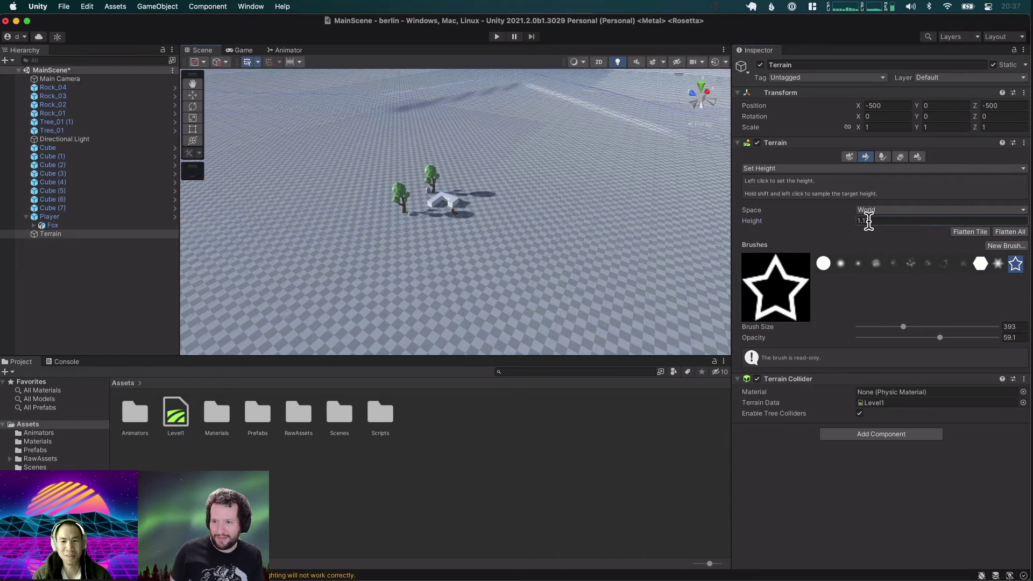
pyautogui.moveTo(362, 221)
pyautogui.mouseDown()
pyautogui.moveTo(348, 215)
pyautogui.moveTo(364, 209)
pyautogui.moveTo(337, 224)
pyautogui.mouseUp()
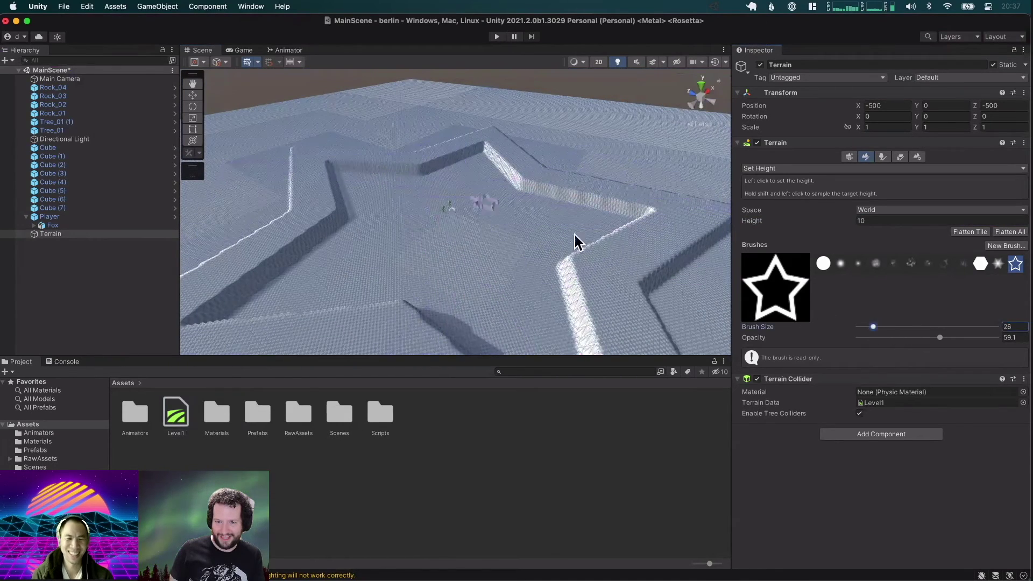
pyautogui.moveTo(869, 329); pyautogui.dragTo(892, 328)
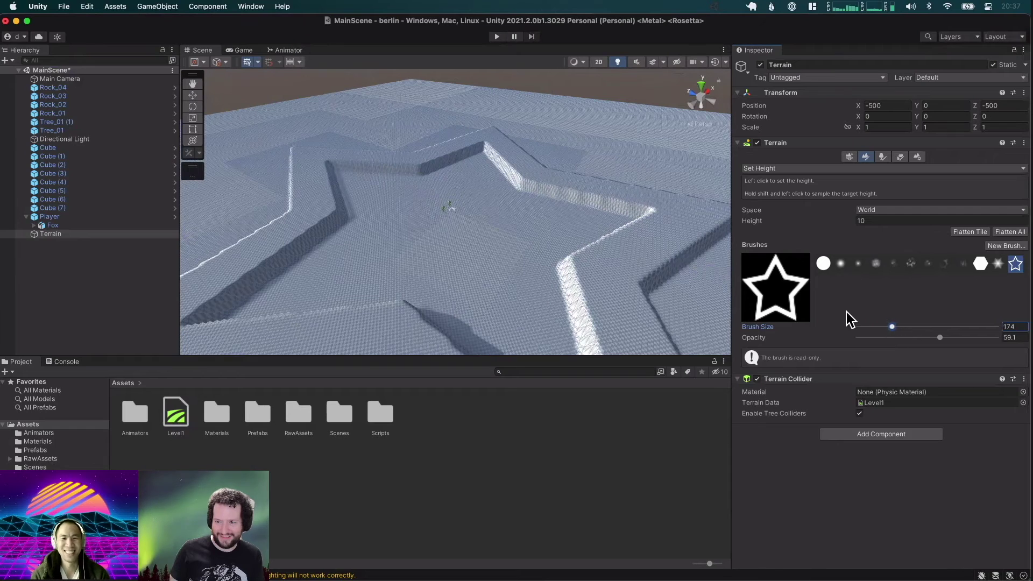
pyautogui.moveTo(437, 219)
pyautogui.mouseDown()
pyautogui.moveTo(438, 209)
pyautogui.moveTo(441, 218)
pyautogui.mouseUp()
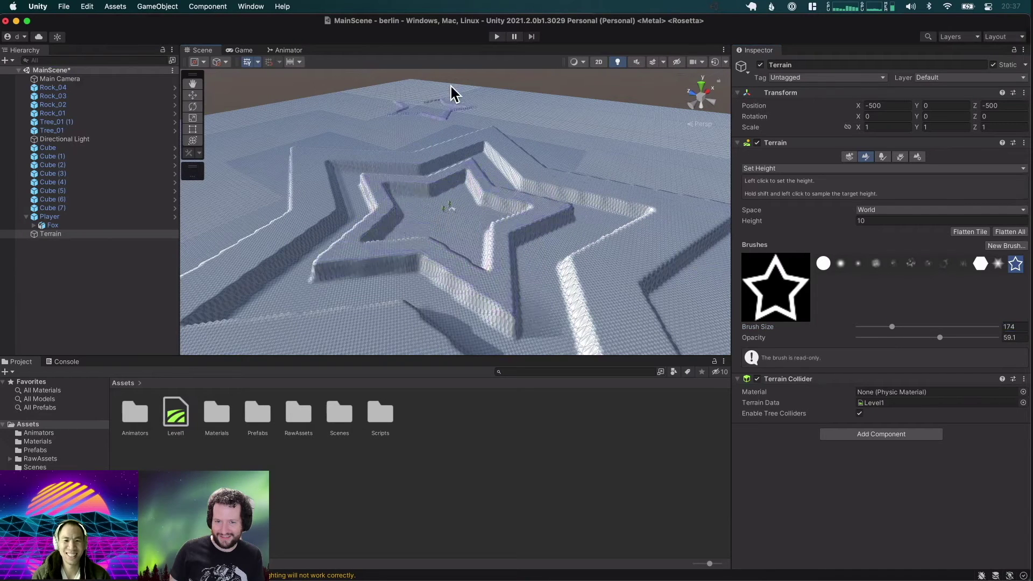
pyautogui.click(496, 36)
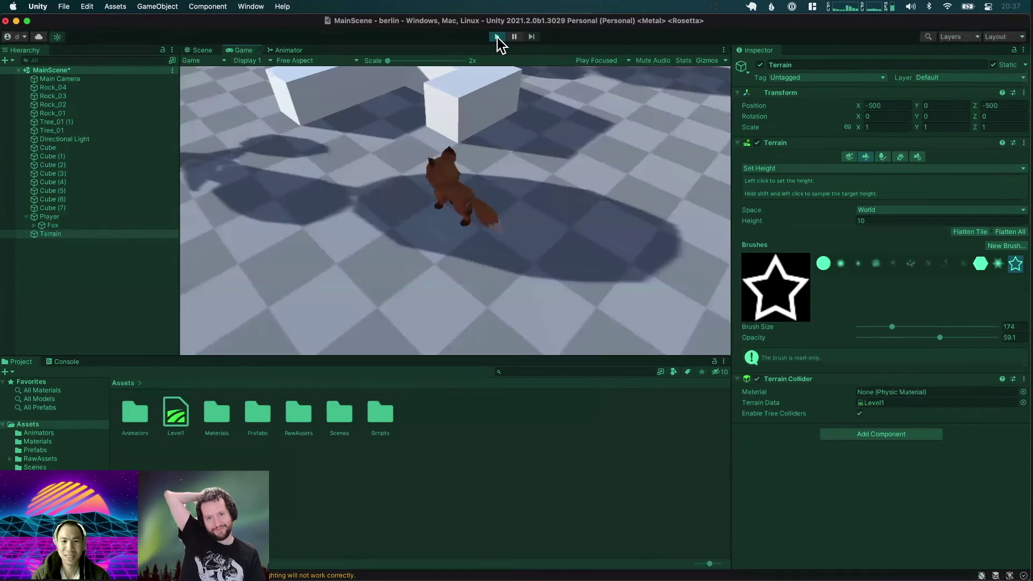
# Run the fox across the checkerboard ground and over the raised slope toward the tree, then stop the game
pyautogui.press('w')
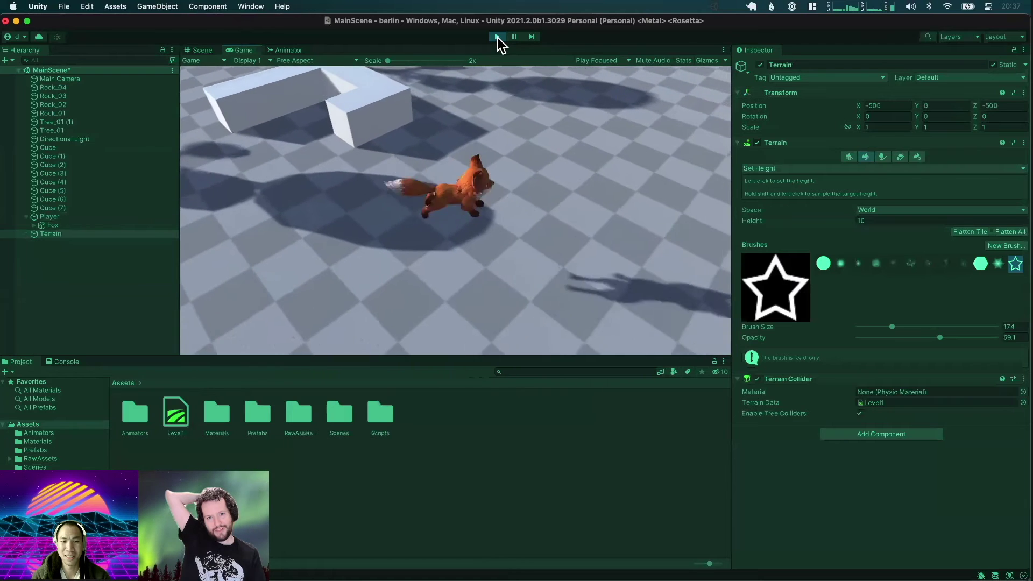
pyautogui.press('w')
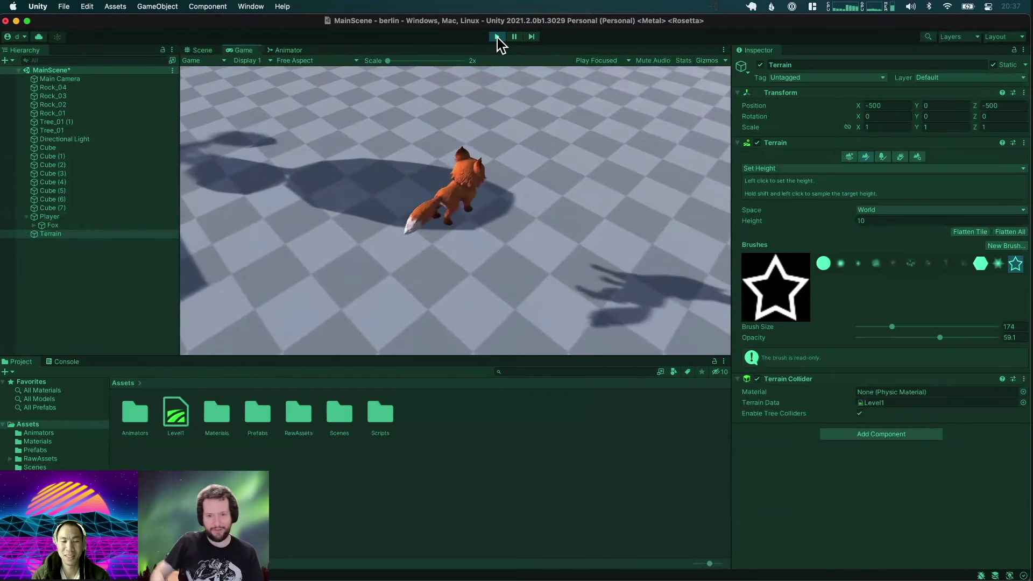
pyautogui.press('a')
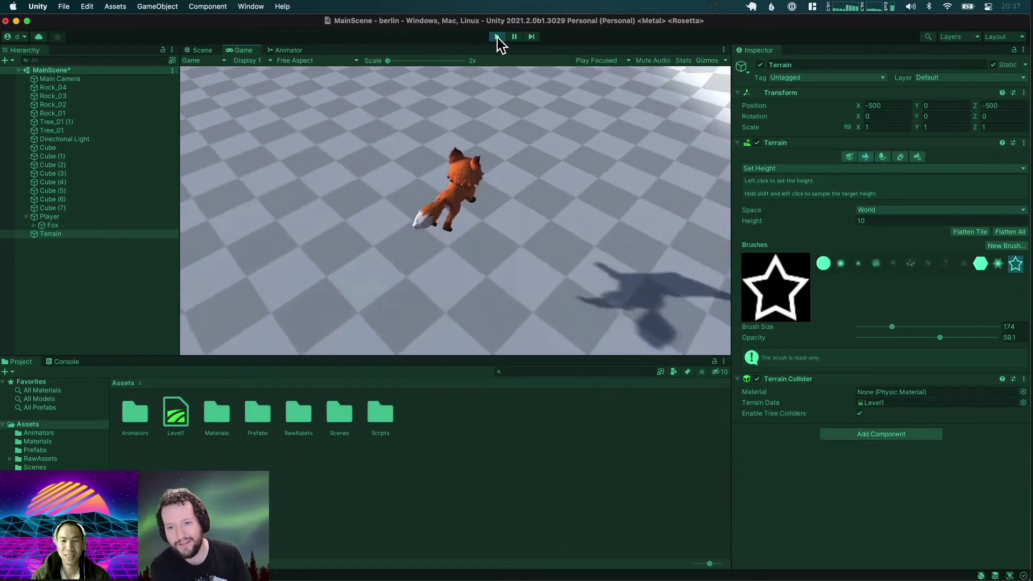
pyautogui.press('w')
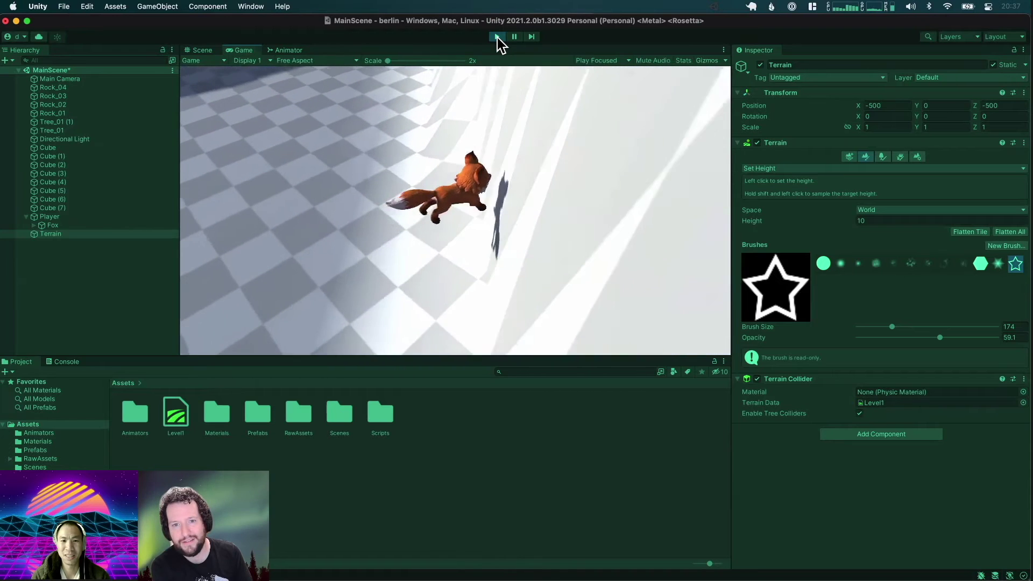
pyautogui.press('s')
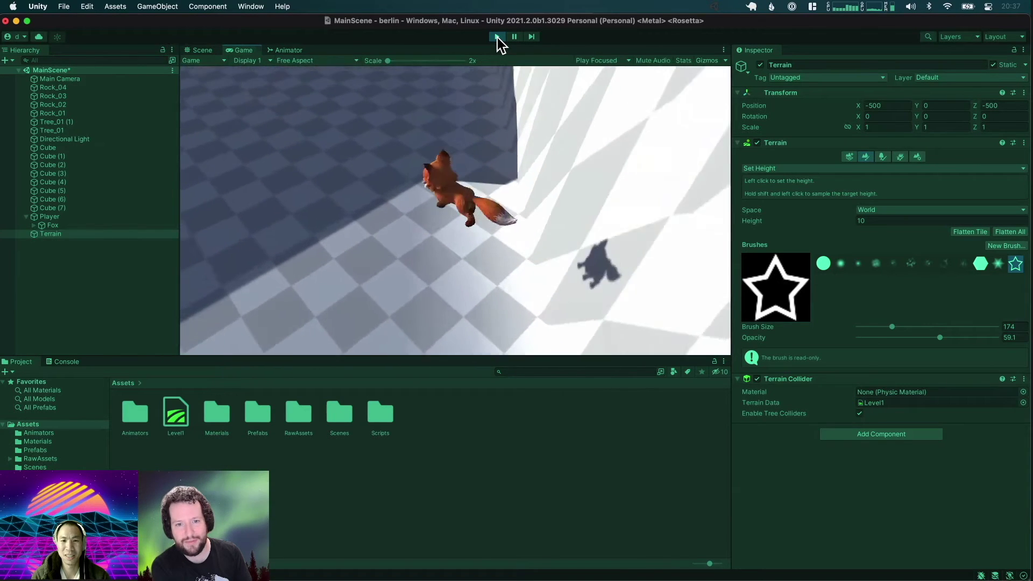
pyautogui.press('s')
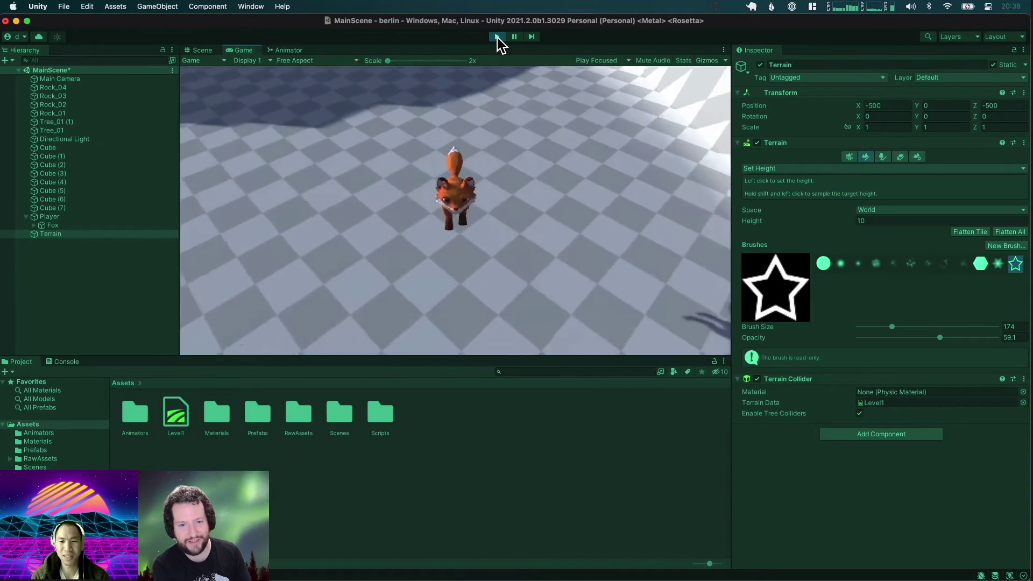
pyautogui.press('a')
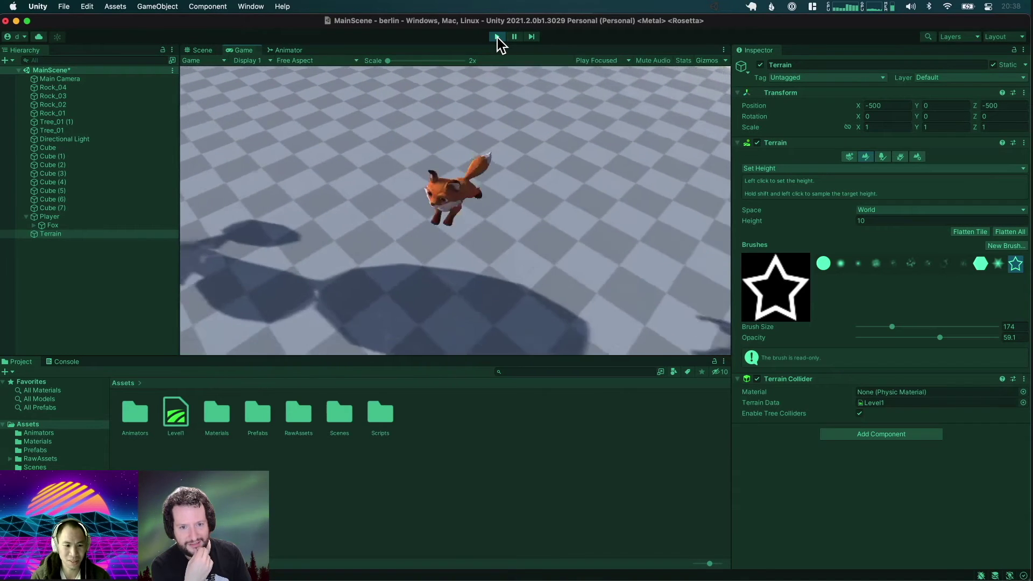
pyautogui.press('w')
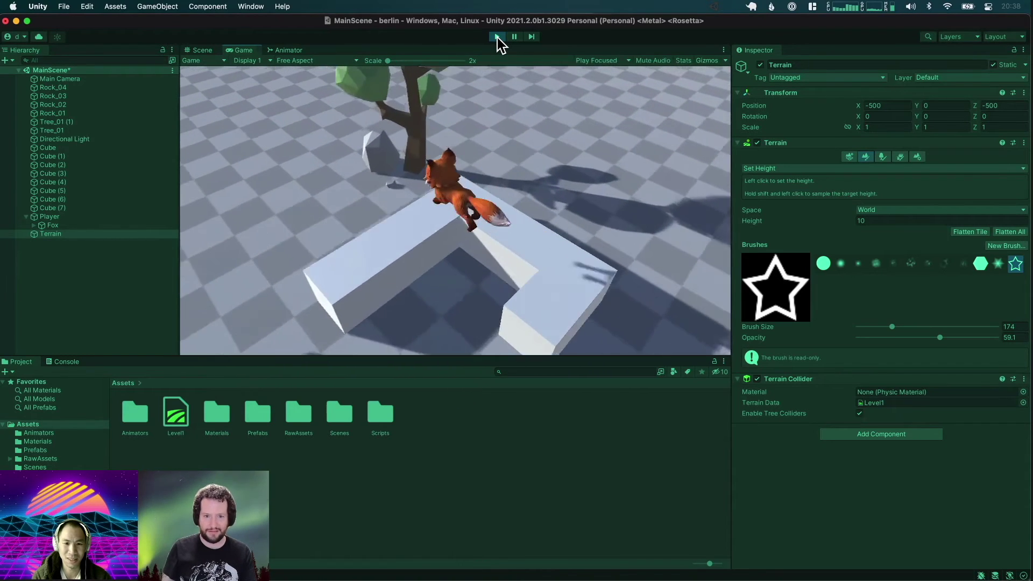
pyautogui.click(497, 38)
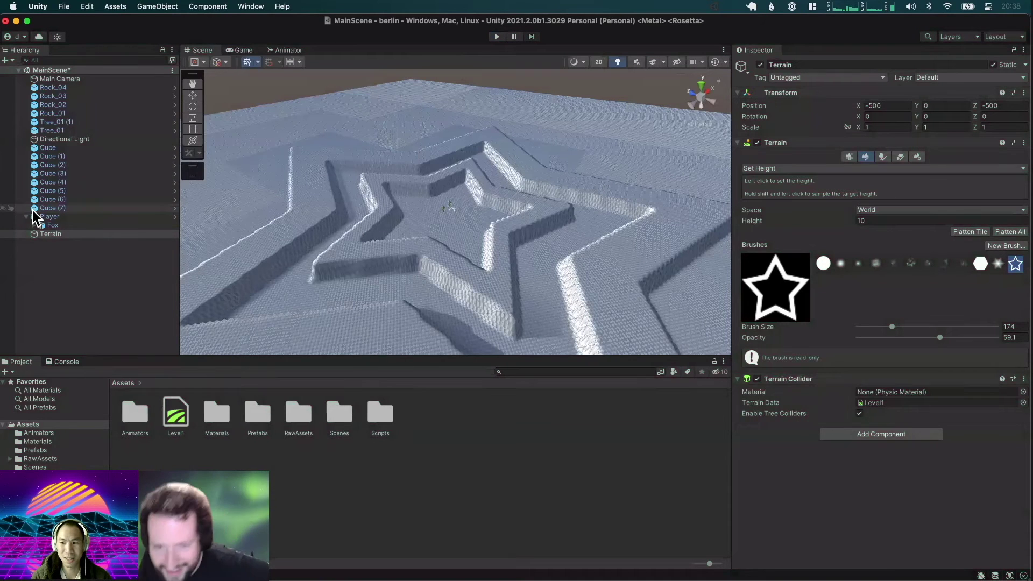
# Check the Player, terrain and Cube (7), frame the Player close up, then switch to the browser
pyautogui.click(59, 216)
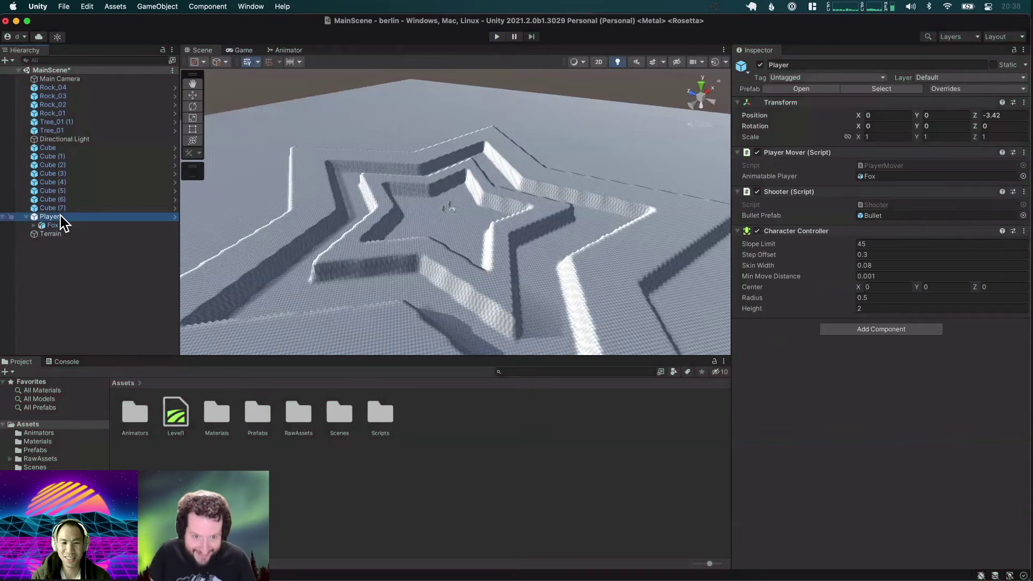
pyautogui.click(398, 195)
pyautogui.scroll(-5, 392, 195)
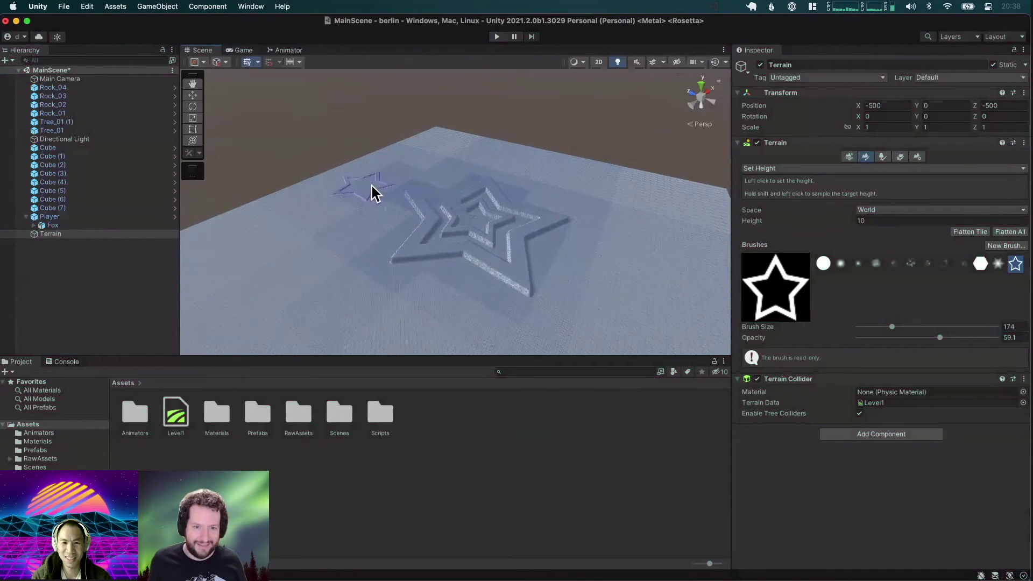
pyautogui.click(53, 208)
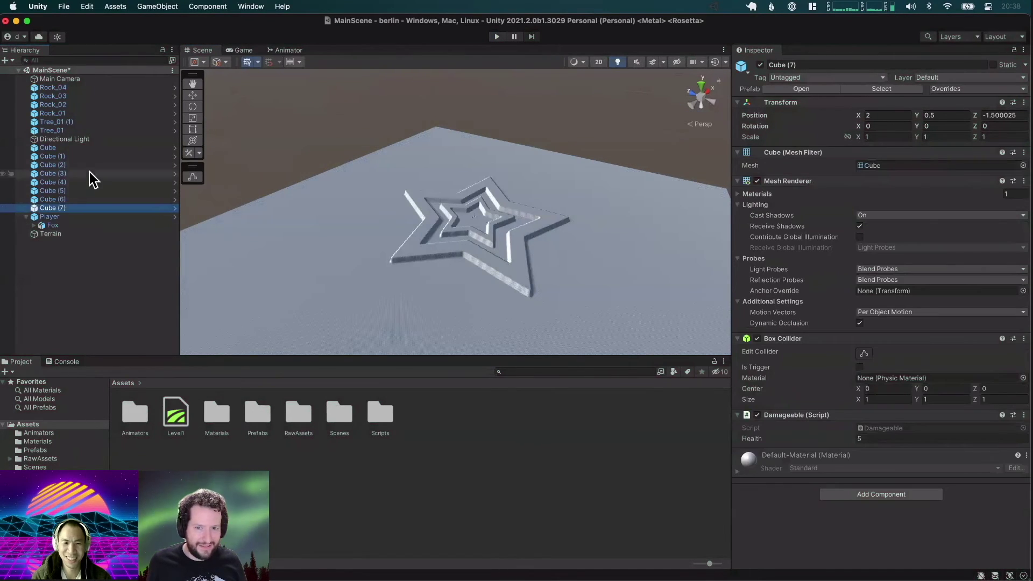
pyautogui.doubleClick(63, 216)
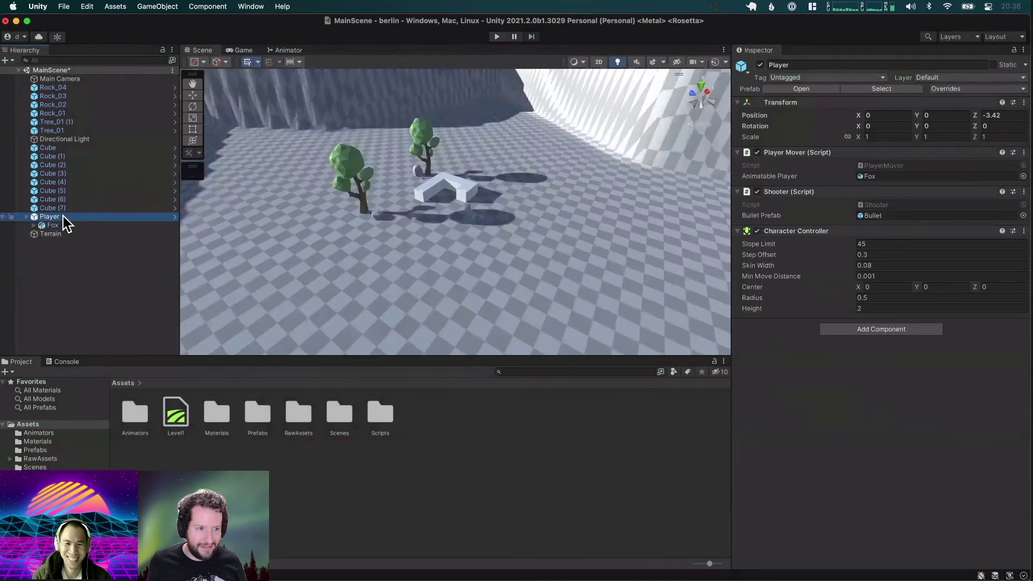
pyautogui.scroll(-5, 363, 208)
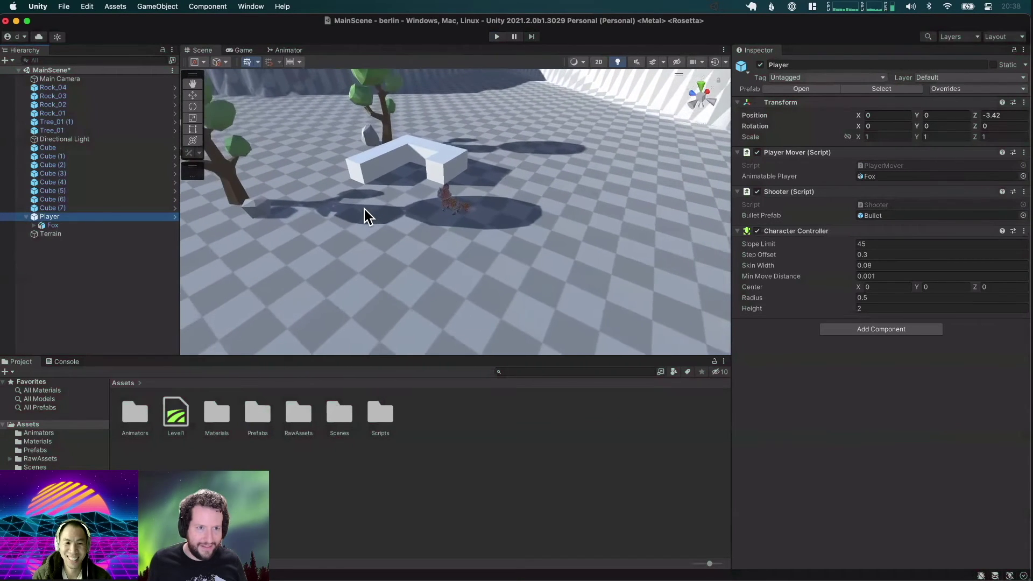
pyautogui.scroll(-1, 364, 208)
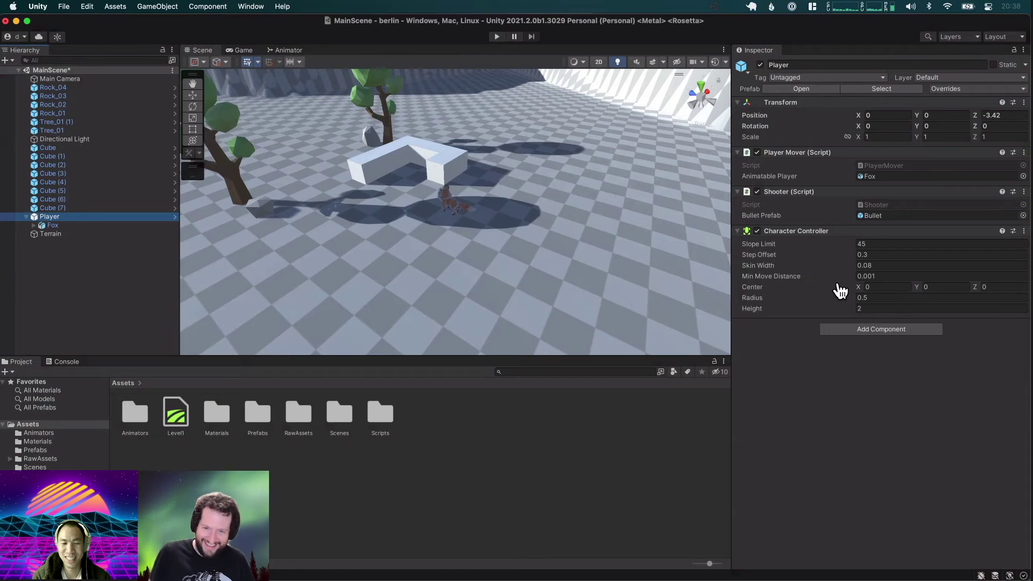
pyautogui.press('super+Tab')
pyautogui.press('super+Tab')
pyautogui.press('super+Tab')
# Search 'unity character controller' in a new tab and open the Scripting API: CharacterController page
pyautogui.press('super+t')
pyautogui.write('unity character controller')
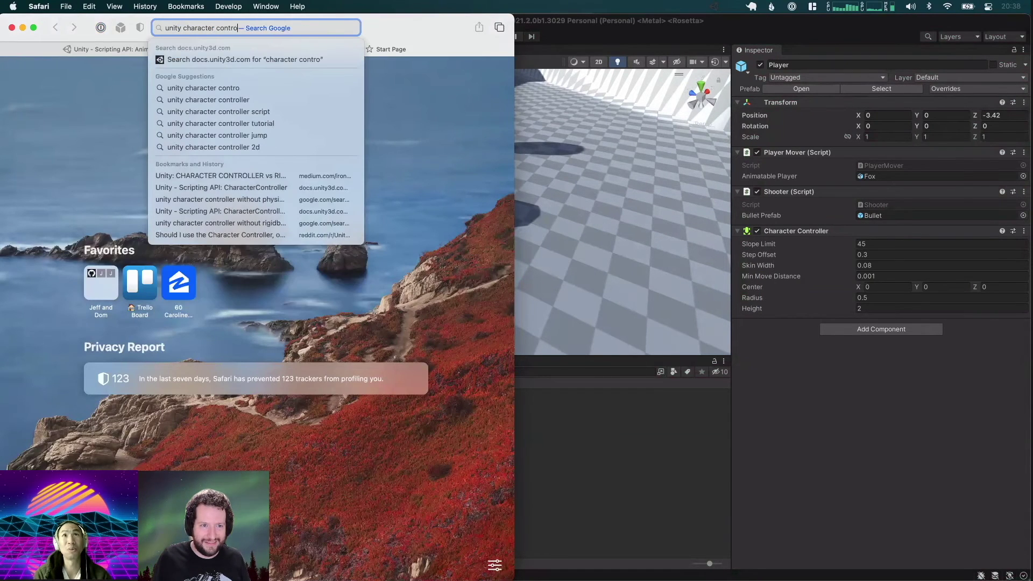
pyautogui.press('Return')
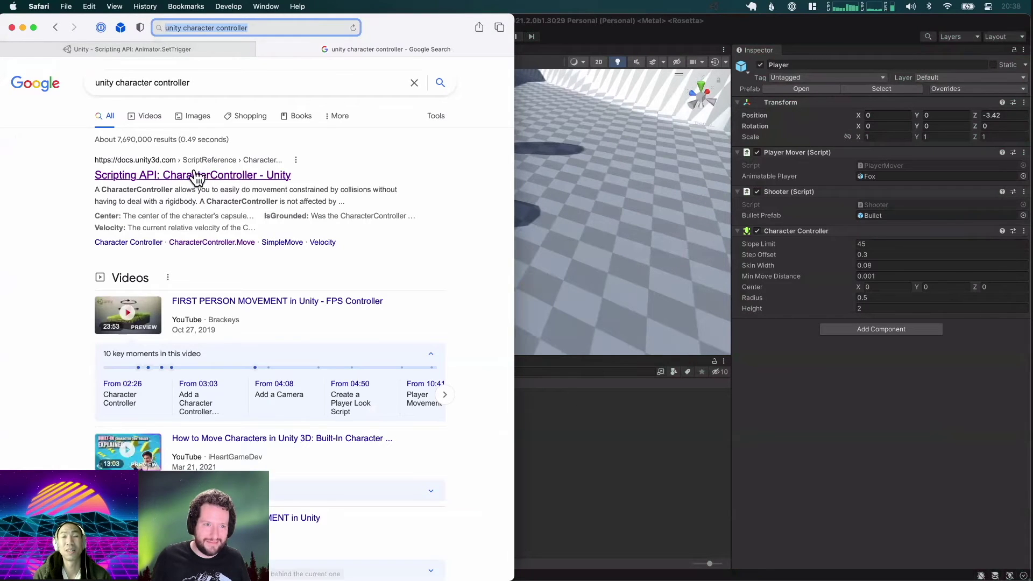
pyautogui.keyDown('super'); pyautogui.click(195, 174); pyautogui.keyUp('super')
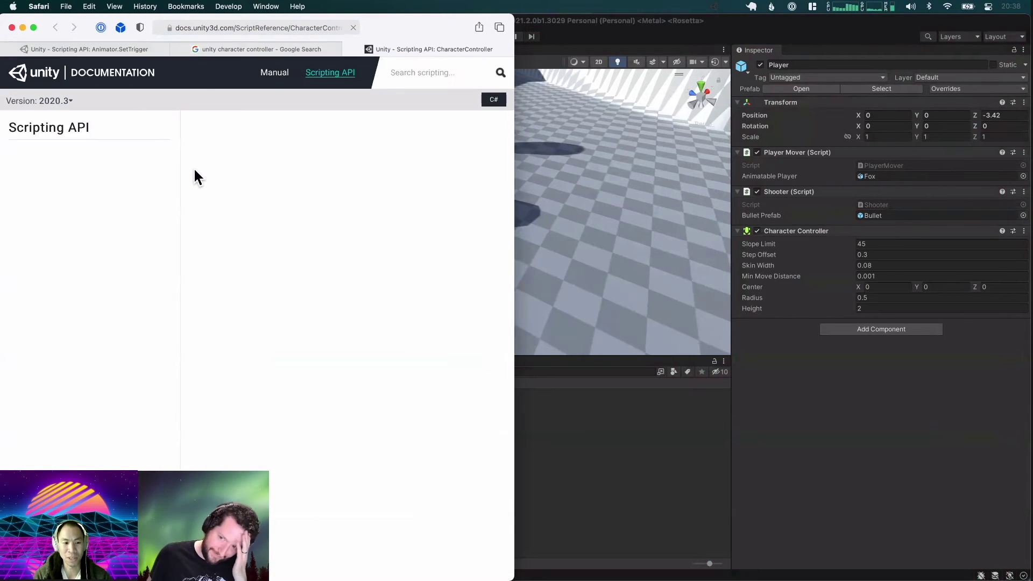
pyautogui.scroll(-2, 214, 305)
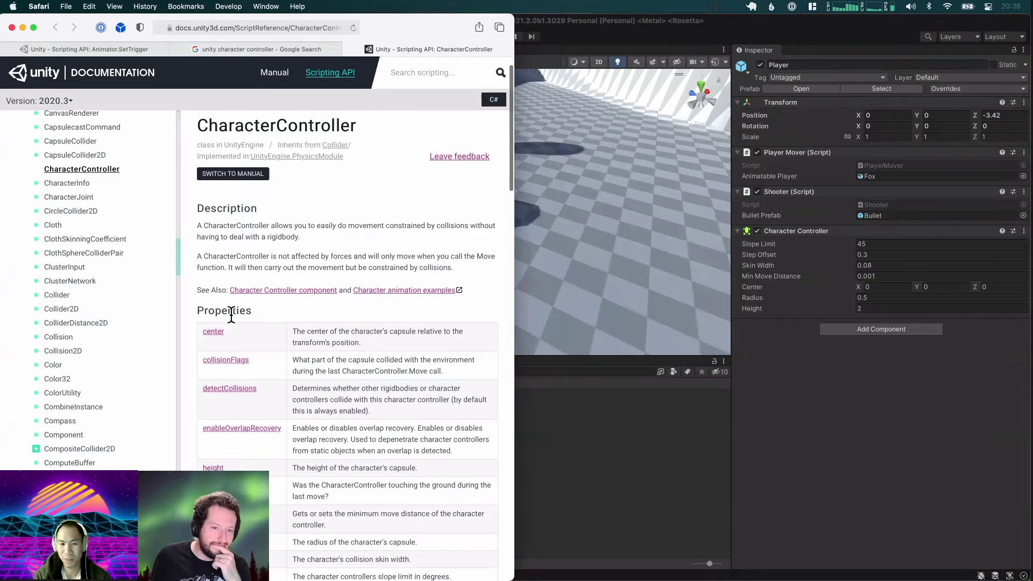
# Back in Unity, select the Fox model and bring up the Player object's options
pyautogui.click(637, 434)
pyautogui.click(75, 223)
pyautogui.rightClick(78, 217)
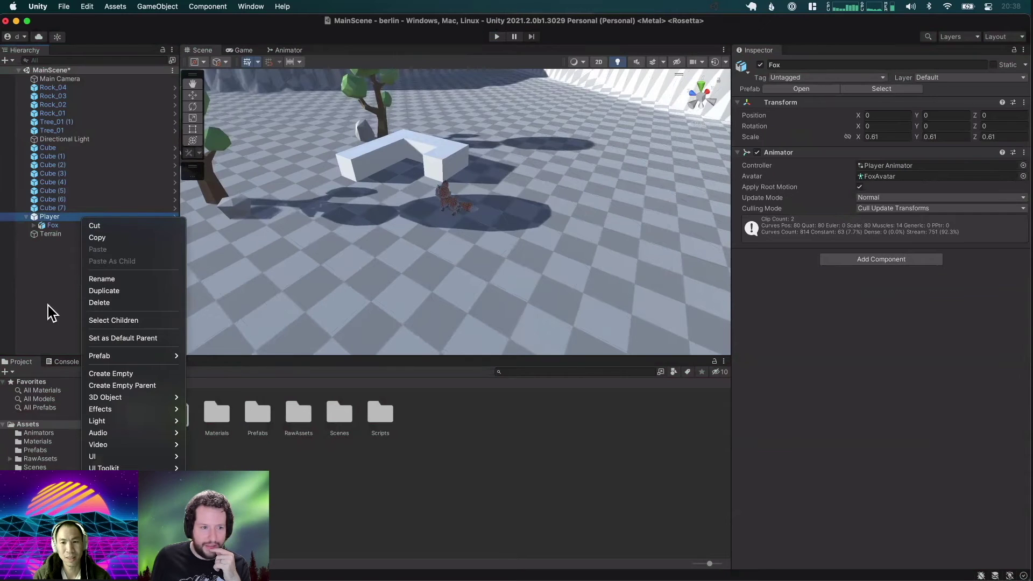
# Select Player and lower its Character Controller height from 2 to 1.94
pyautogui.click(57, 240)
pyautogui.scroll(3, 559, 239)
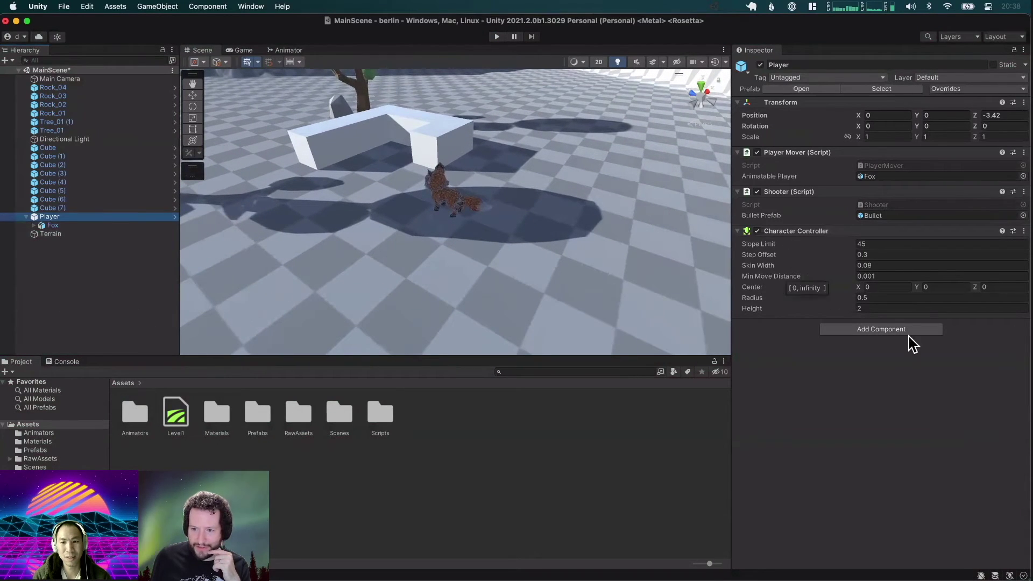
pyautogui.click(804, 376)
pyautogui.click(859, 307)
pyautogui.moveTo(849, 311); pyautogui.dragTo(772, 293)
# Frame the fox in the scene and open the Player prefab in context
pyautogui.click(723, 61)
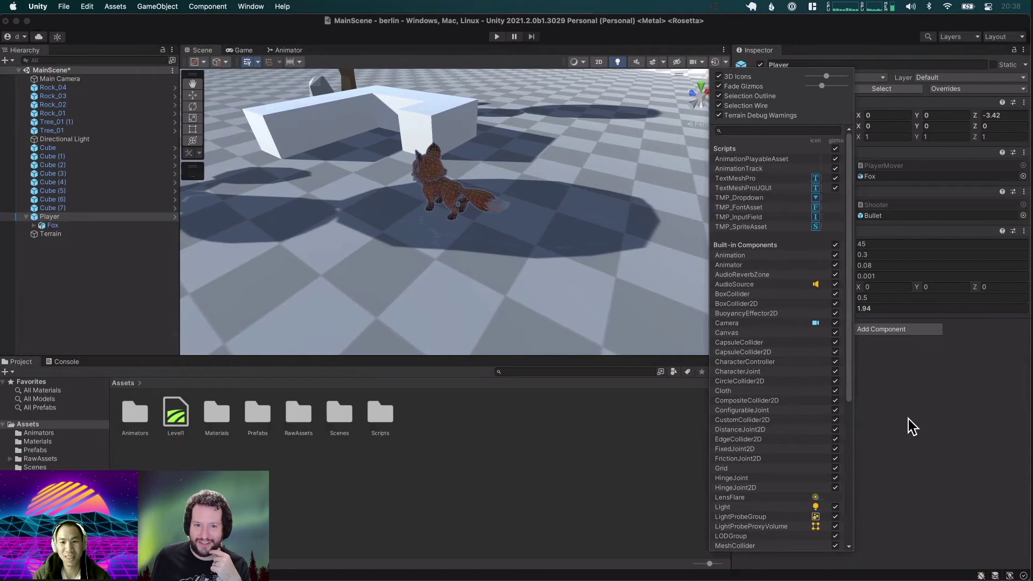
pyautogui.click(920, 433)
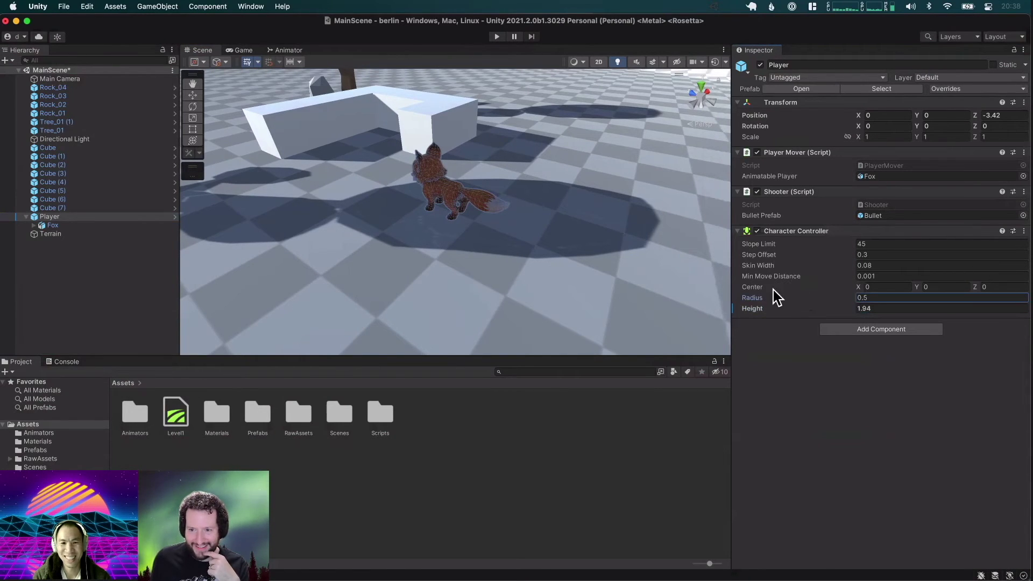
pyautogui.doubleClick(89, 216)
pyautogui.rightClick(57, 216)
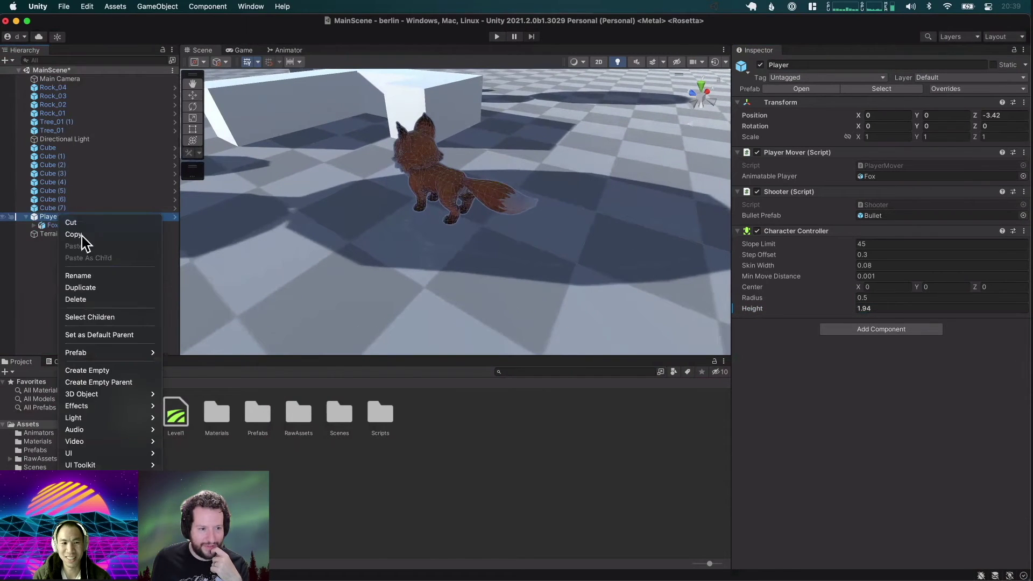
pyautogui.moveTo(125, 354)
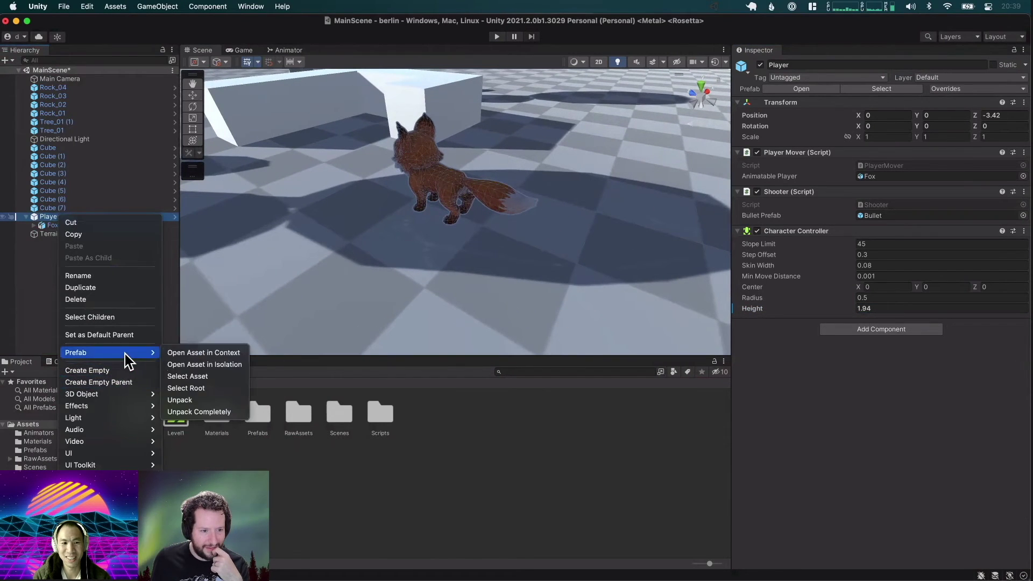
pyautogui.click(202, 353)
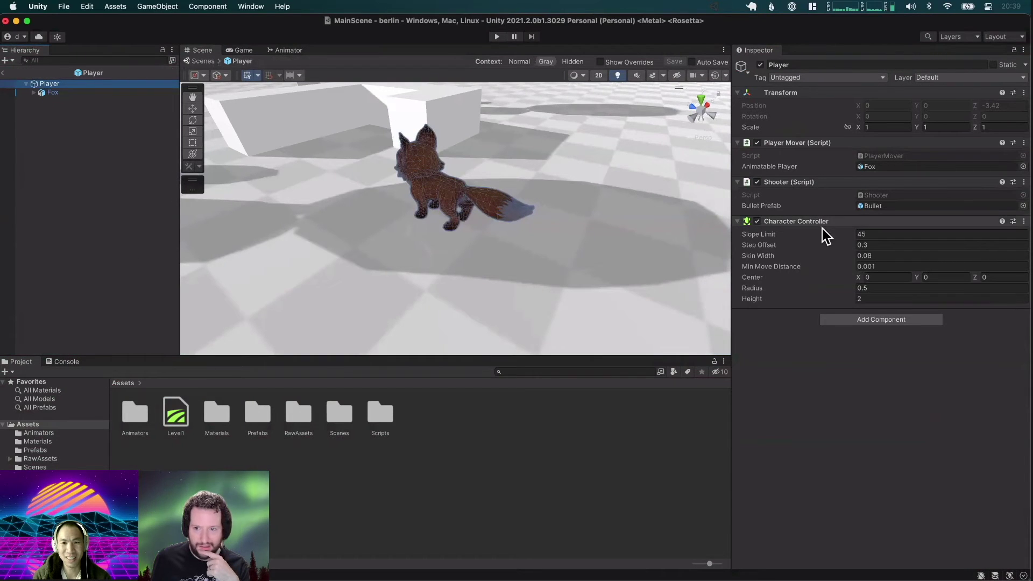
# Look at the Character Controller presets window, then close it
pyautogui.click(757, 221)
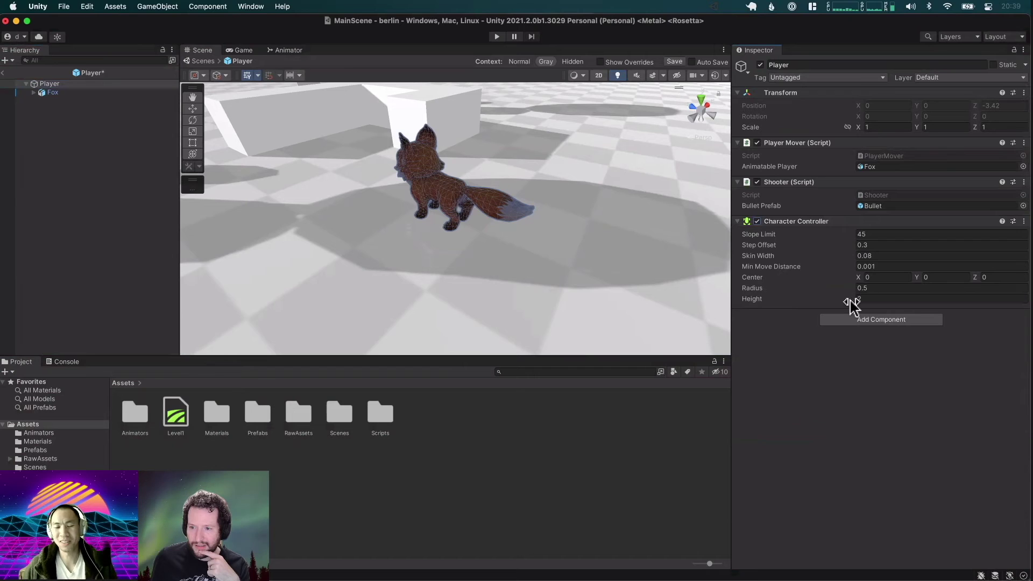
pyautogui.click(1013, 221)
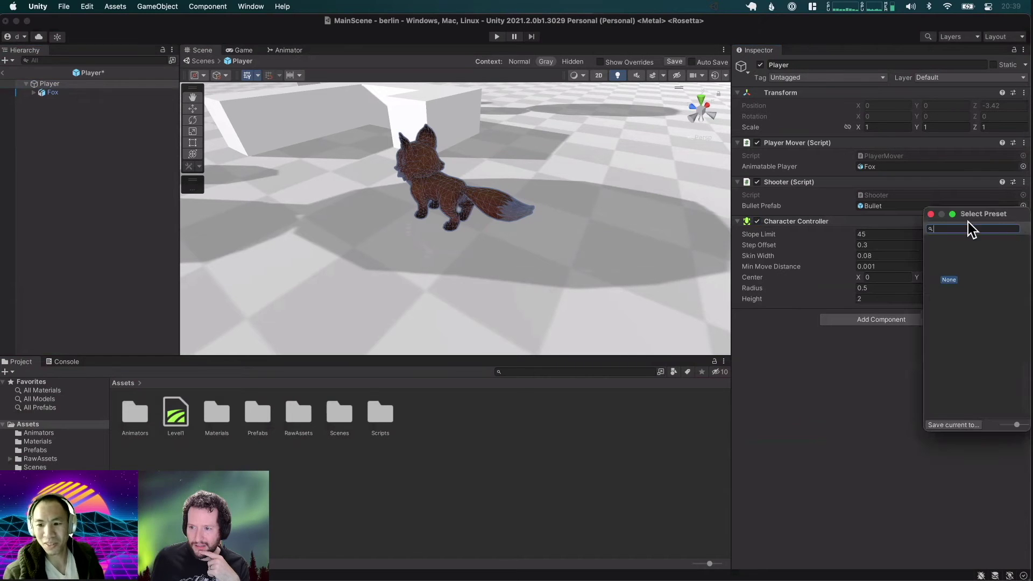
pyautogui.click(718, 74)
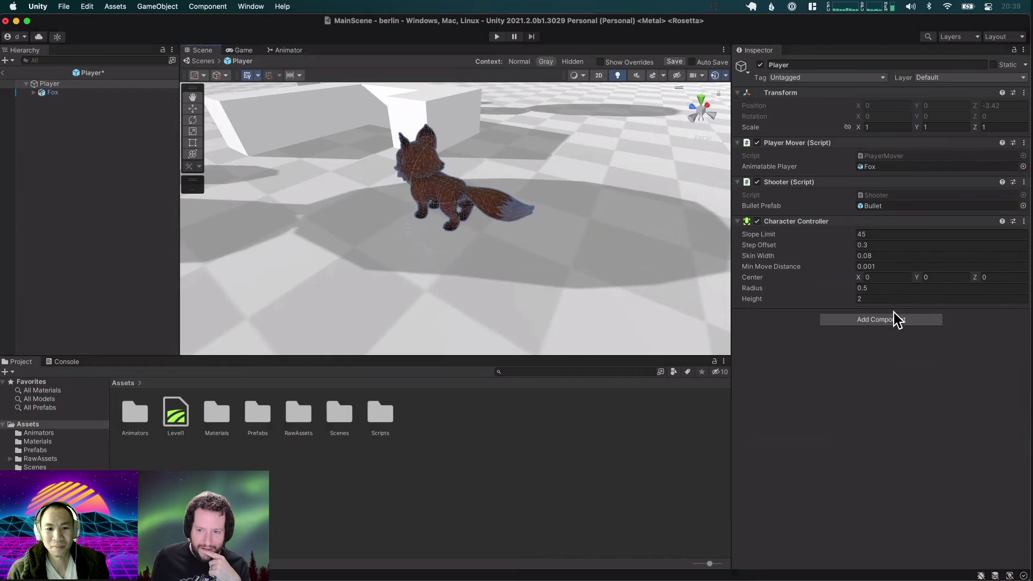
# Set the prefab's capsule height to 1 and centre Y to 0.6, then start Play mode
pyautogui.click(861, 299)
pyautogui.press('BackSpace')
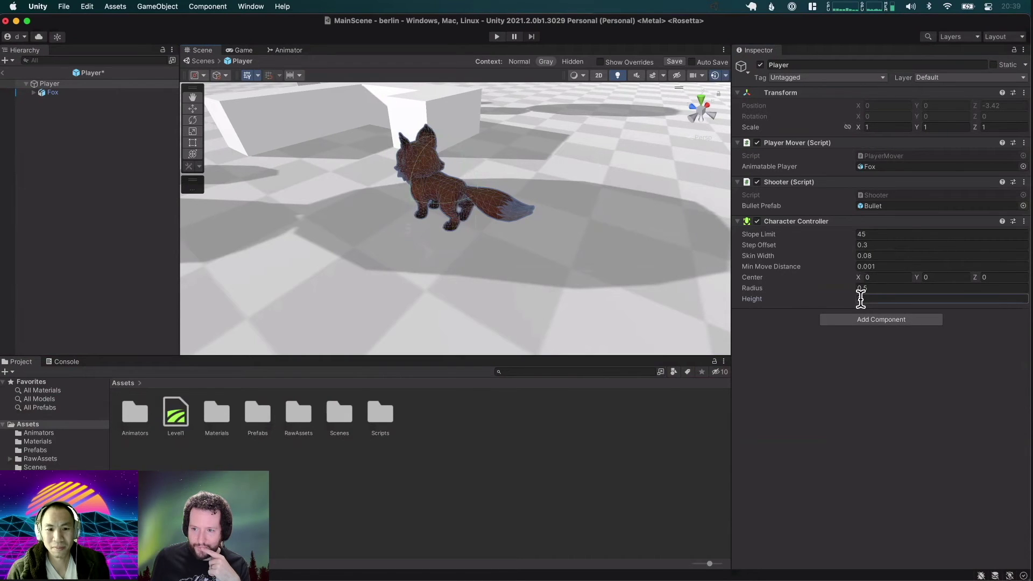
pyautogui.moveTo(849, 301); pyautogui.dragTo(878, 300)
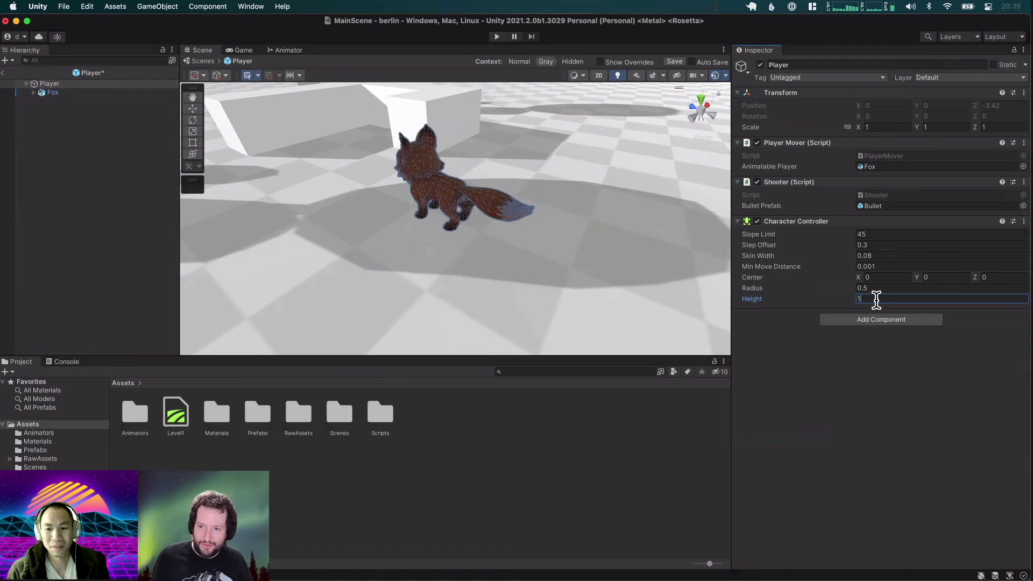
pyautogui.click(917, 278)
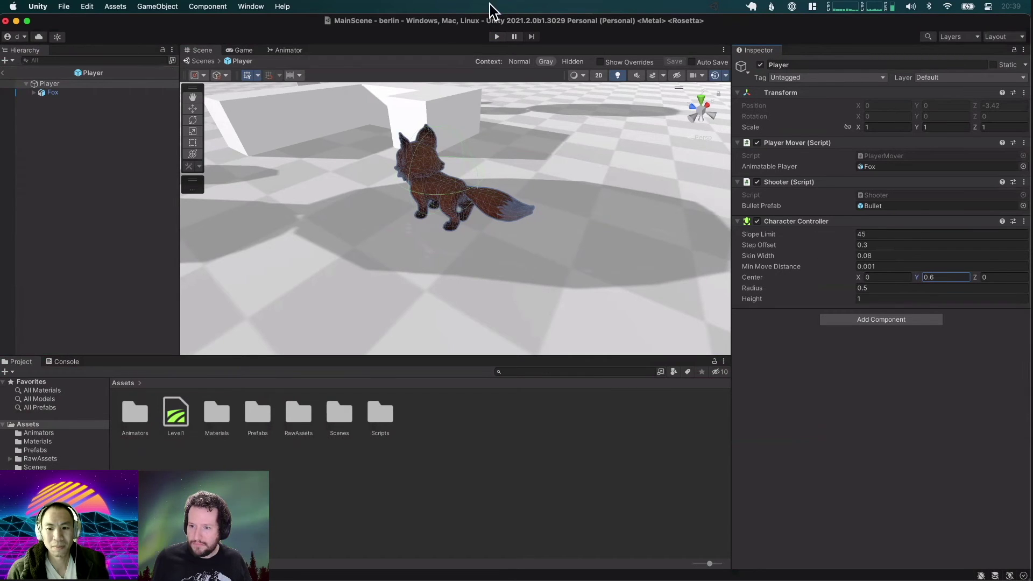
pyautogui.click(496, 37)
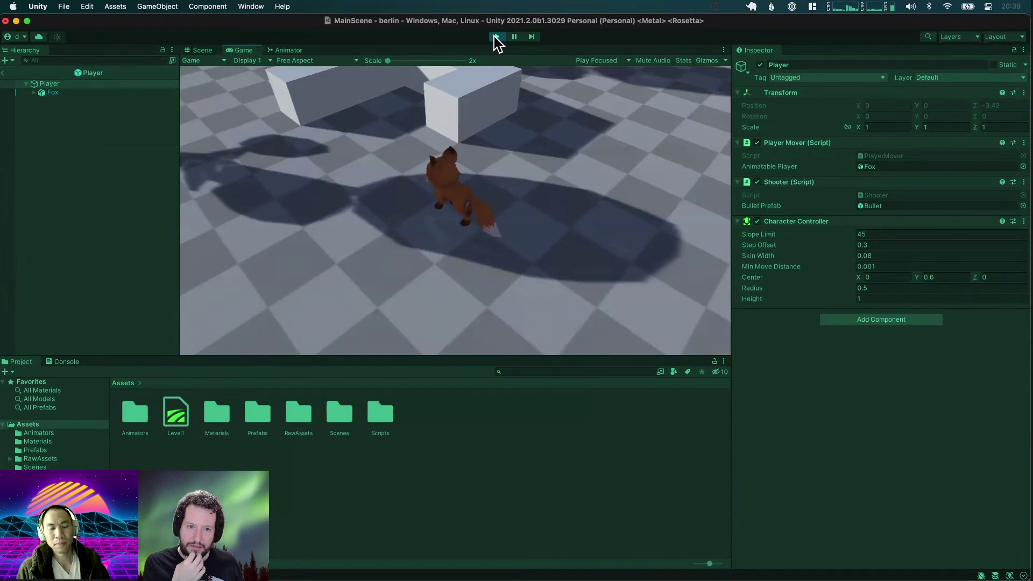
# Drive the fox with WASD around the floor and the L-shaped block
pyautogui.press('w')
pyautogui.press('d')
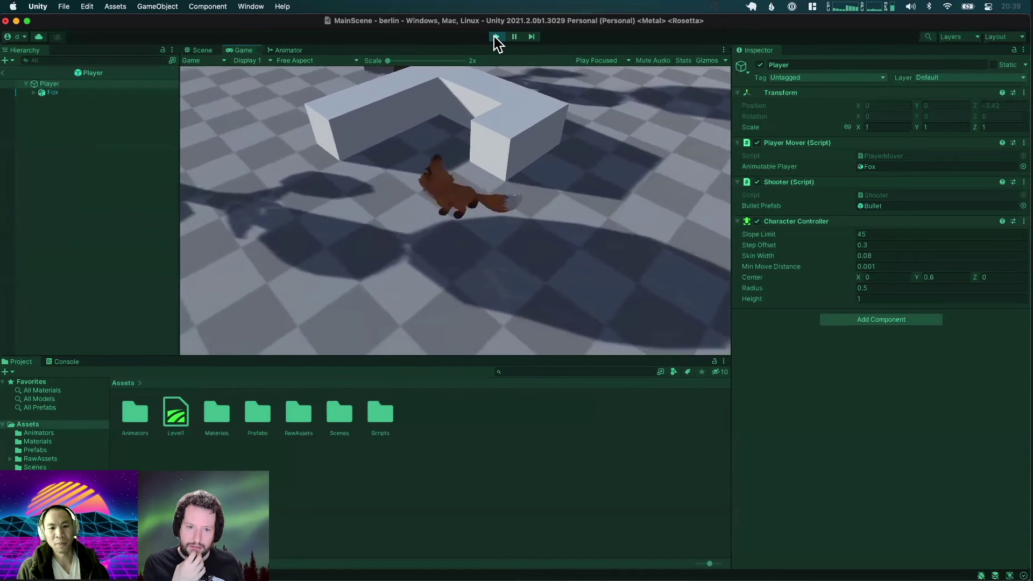
pyautogui.press('s')
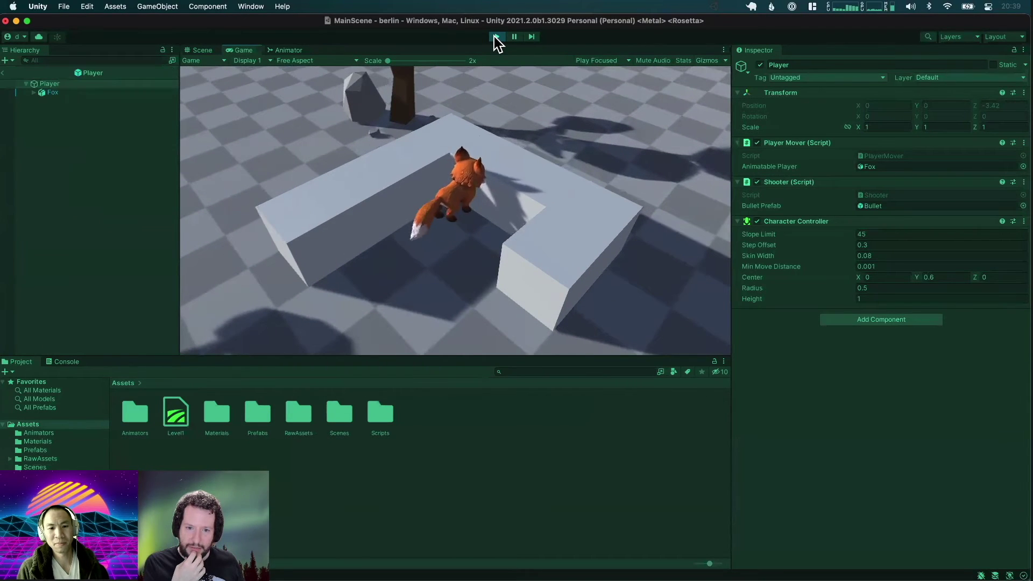
pyautogui.press('w')
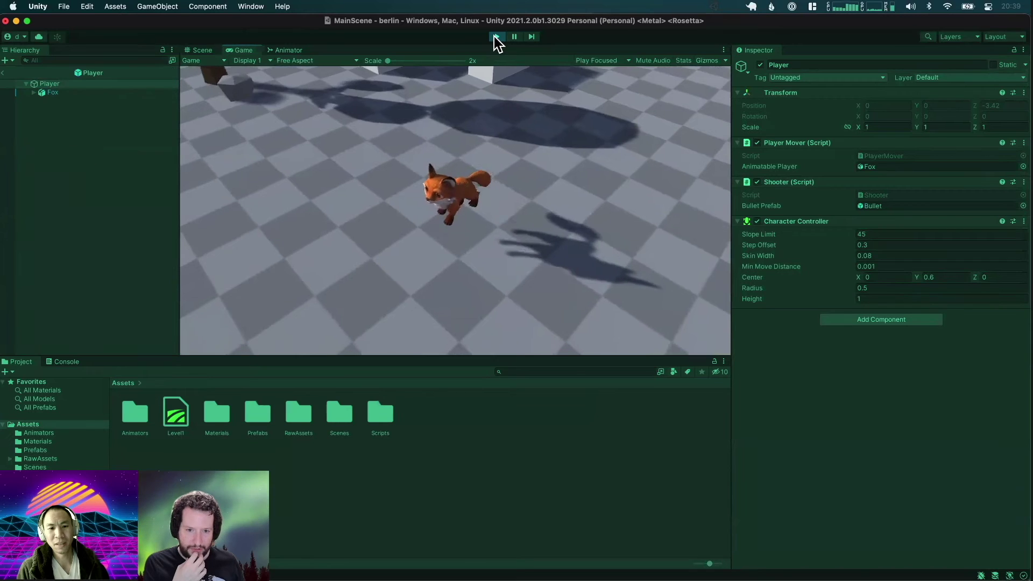
pyautogui.press('w')
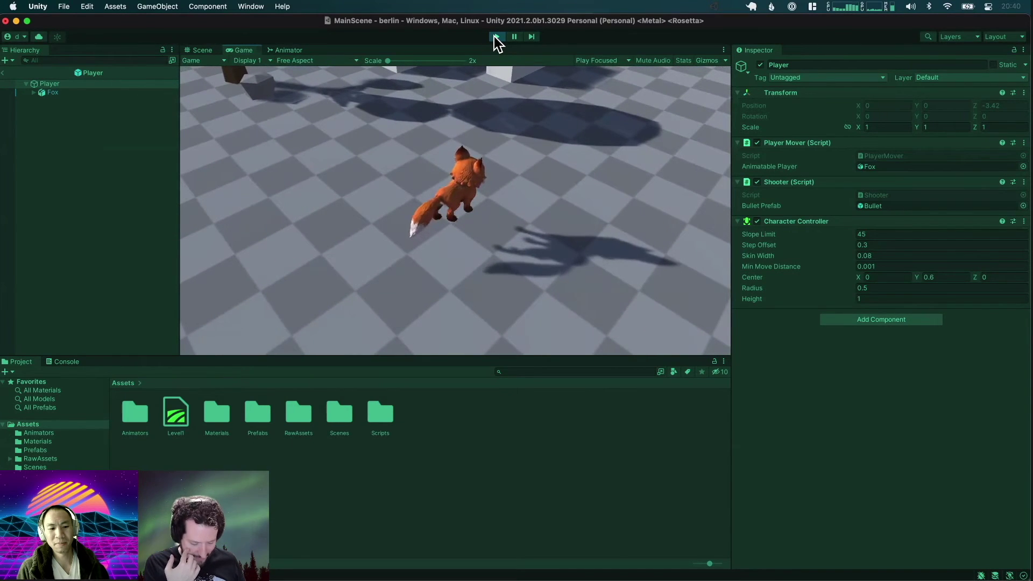
pyautogui.press('d')
pyautogui.press('w')
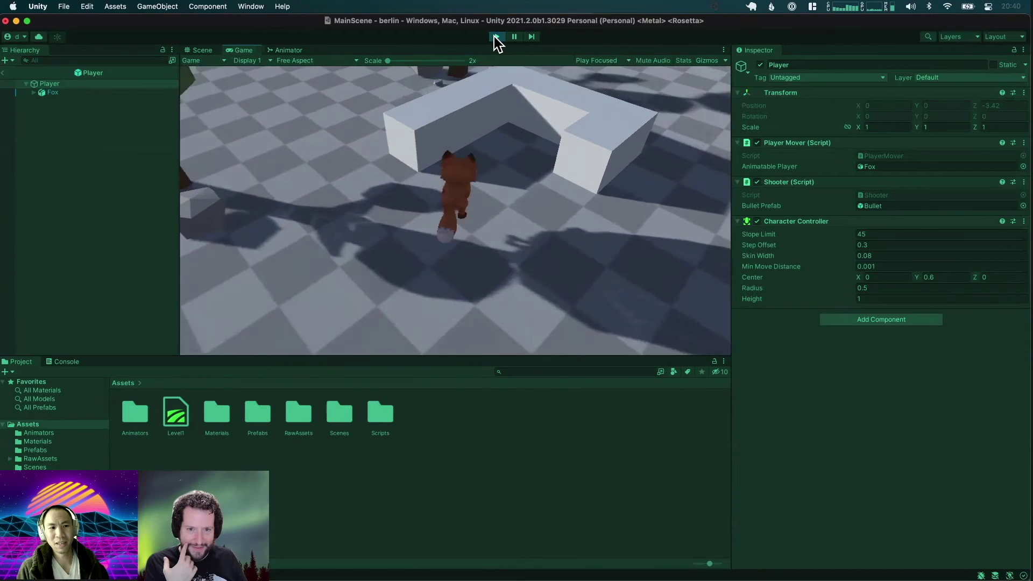
pyautogui.press('d')
pyautogui.press('a')
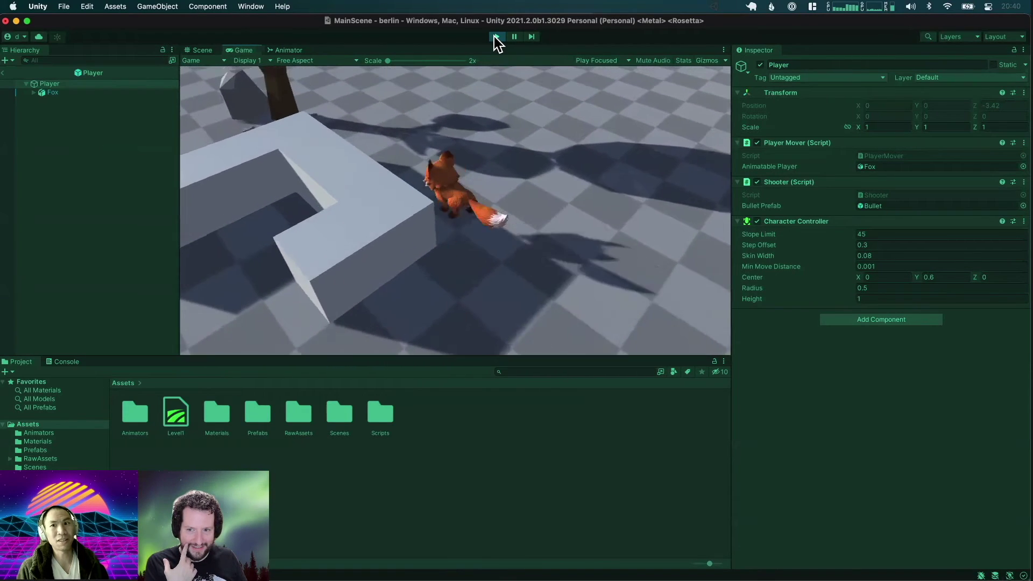
pyautogui.press('s')
pyautogui.press('a')
pyautogui.press('d')
# Retune the capsule to centre Y 0.94, skin width 0.24, radius 0.26, height 0, then stop playing
pyautogui.moveTo(916, 276); pyautogui.dragTo(892, 276)
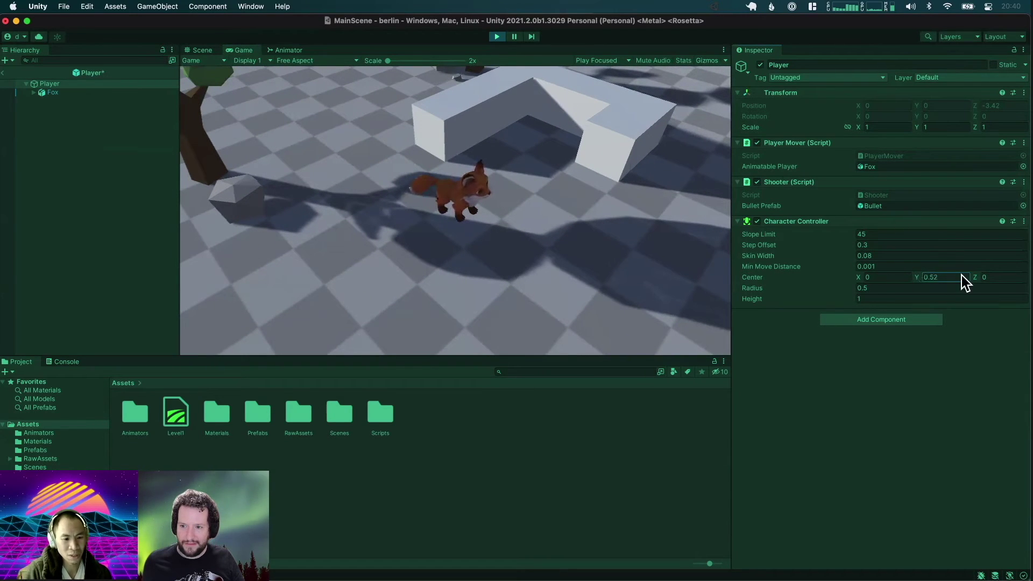
pyautogui.write('0.94')
pyautogui.moveTo(853, 253); pyautogui.dragTo(926, 267)
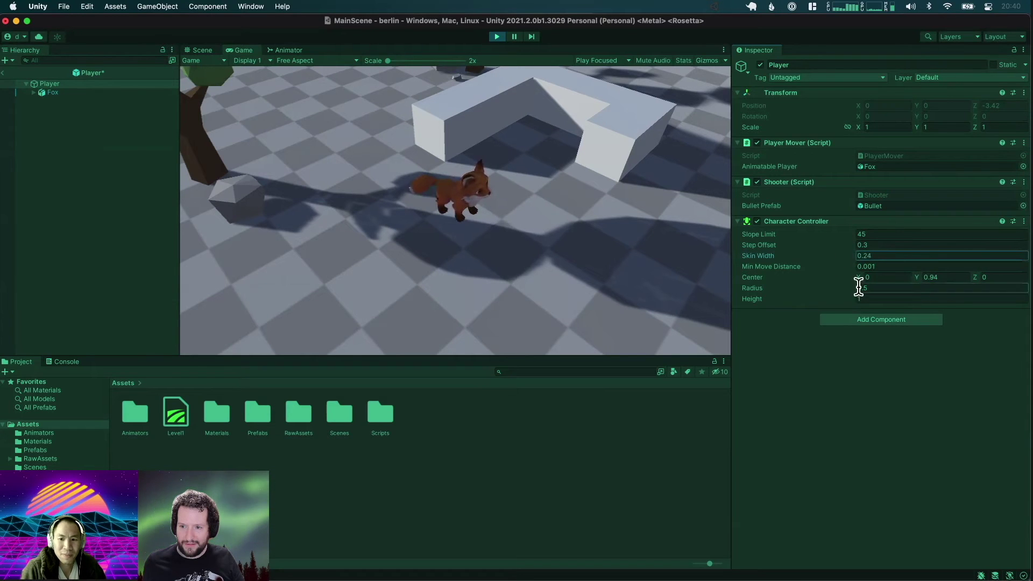
pyautogui.moveTo(856, 293); pyautogui.dragTo(768, 293)
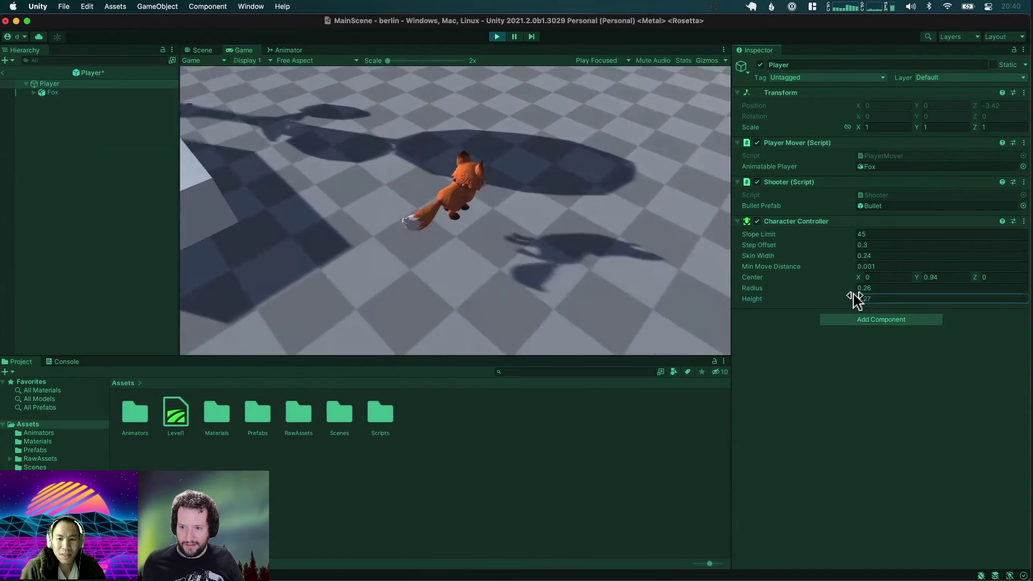
pyautogui.moveTo(850, 295); pyautogui.dragTo(778, 297)
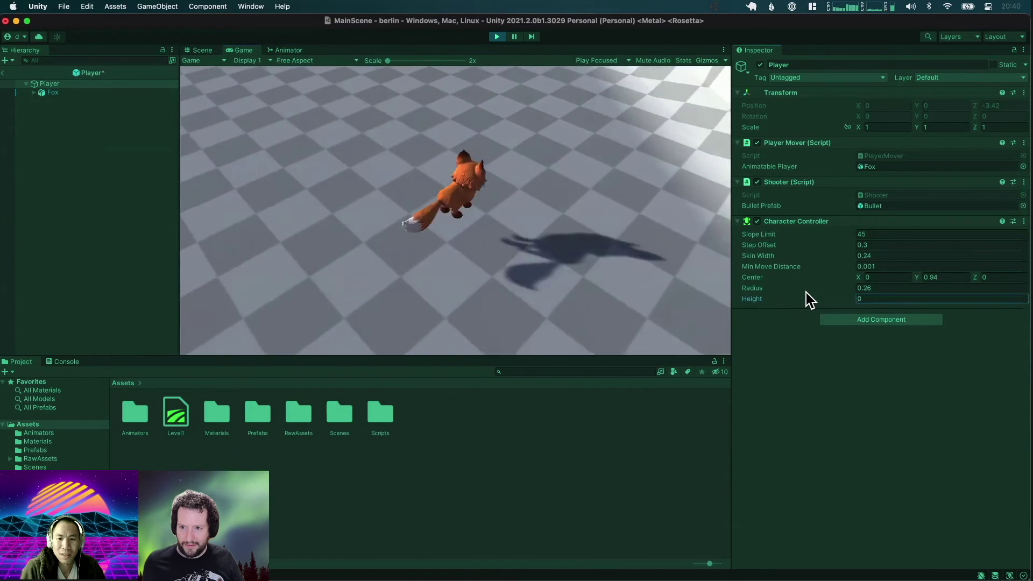
pyautogui.click(497, 36)
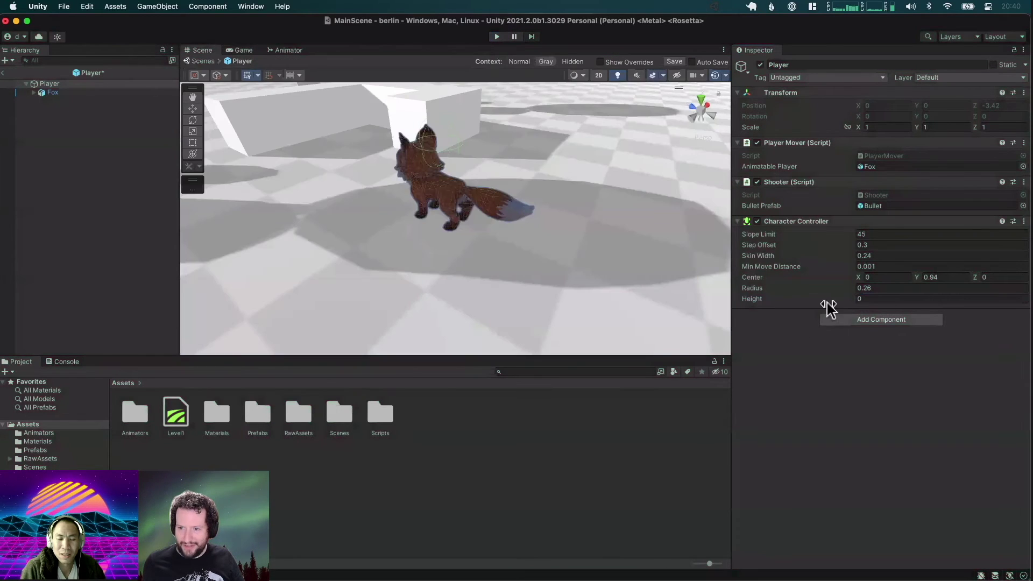
# Move the selection between the Fox model and Player root in the prefab, ending on Player
pyautogui.click(26, 124)
pyautogui.click(54, 83)
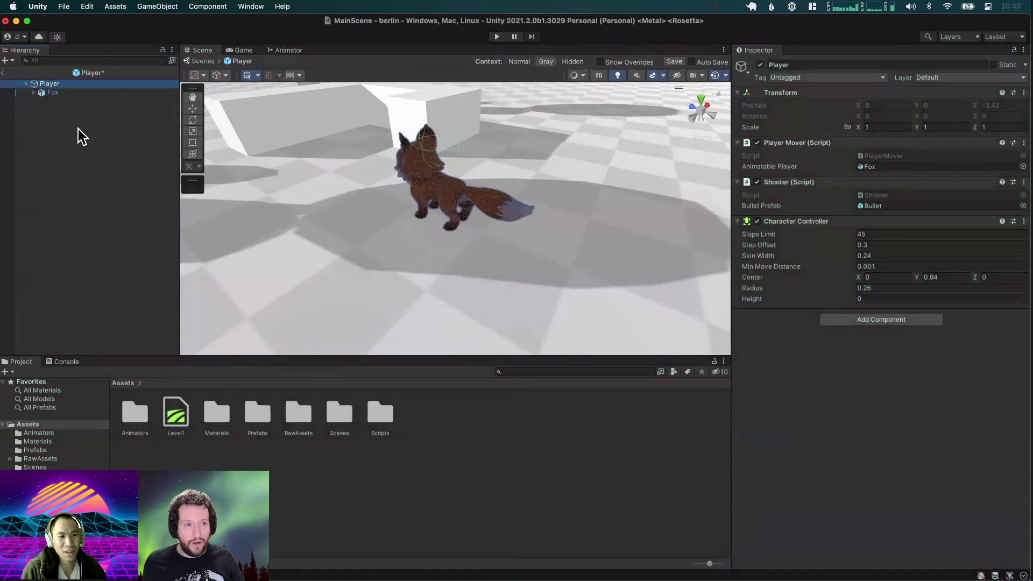
pyautogui.click(453, 248)
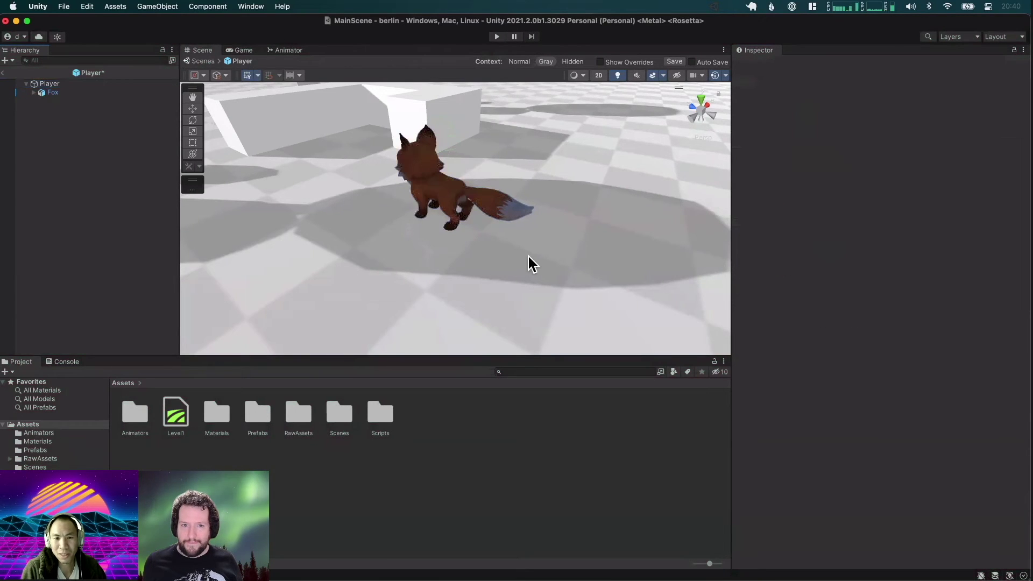
pyautogui.click(63, 92)
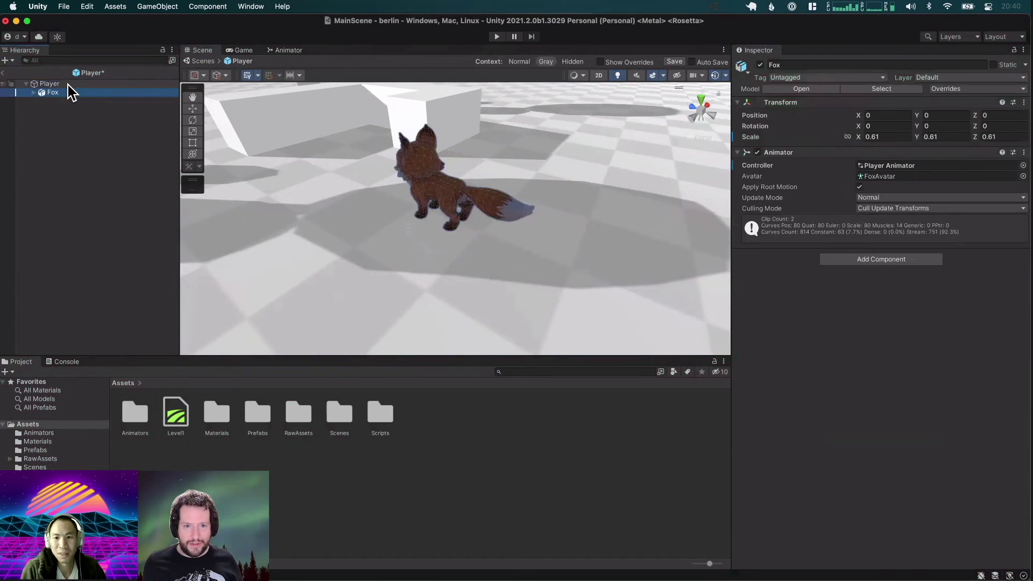
pyautogui.press('Up')
pyautogui.press('Down')
pyautogui.press('Up')
pyautogui.keyDown('super'); pyautogui.click(69, 83); pyautogui.keyUp('super')
pyautogui.click(69, 84)
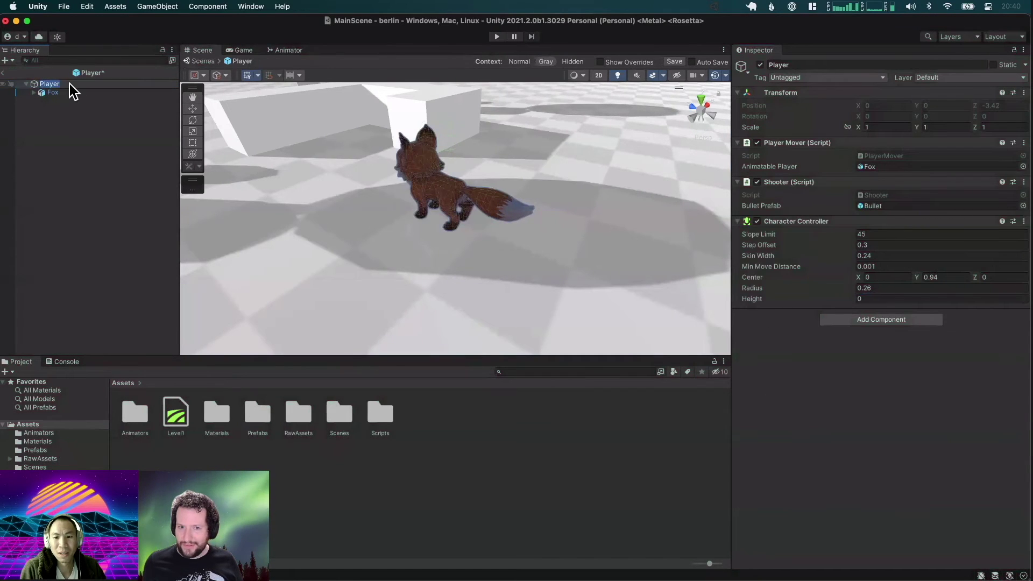
pyautogui.press('Down')
pyautogui.press('Up')
pyautogui.press('Down')
pyautogui.press('Up')
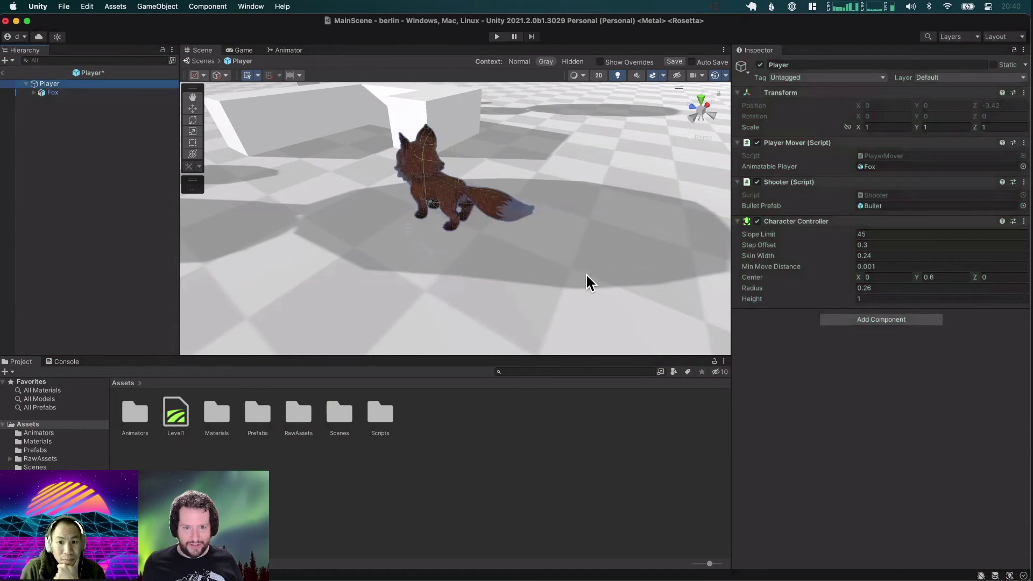
# Set the capsule centre Y to 0.54, radius 0.41 and height 0.97
pyautogui.click(924, 277)
pyautogui.write('0.6')
pyautogui.press('Return')
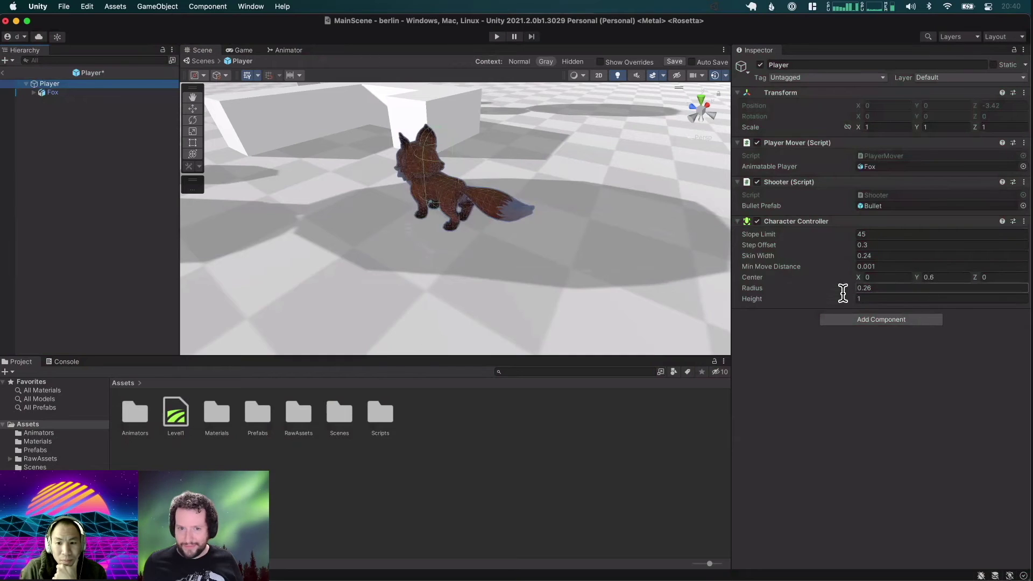
pyautogui.click(915, 277)
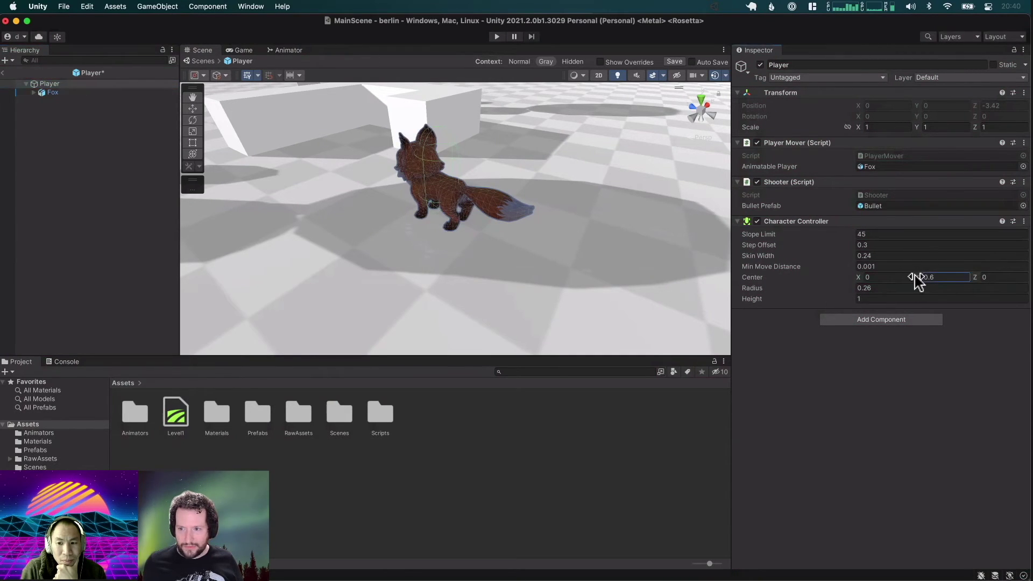
pyautogui.moveTo(914, 276); pyautogui.dragTo(915, 276)
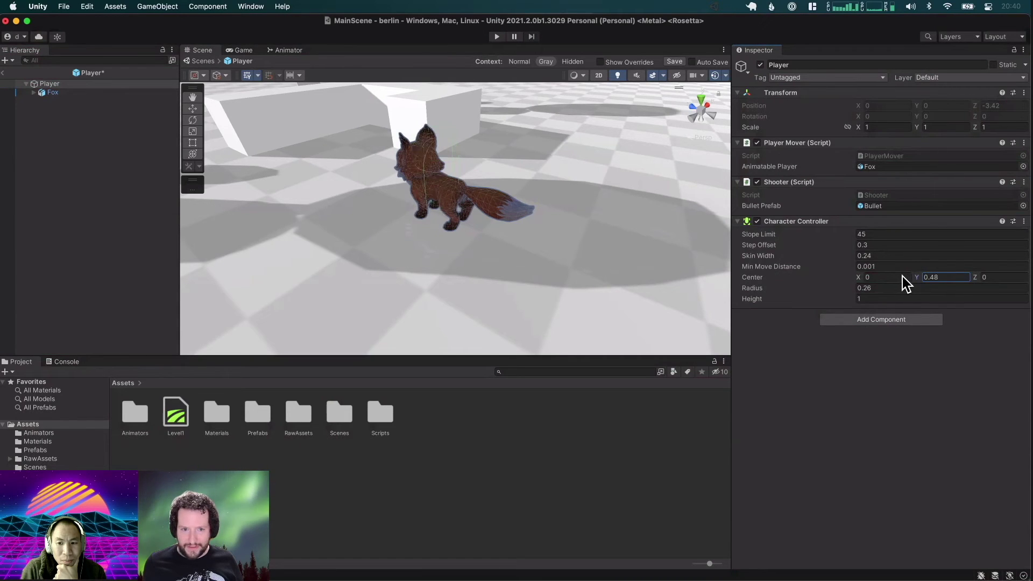
pyautogui.moveTo(902, 276); pyautogui.dragTo(910, 276)
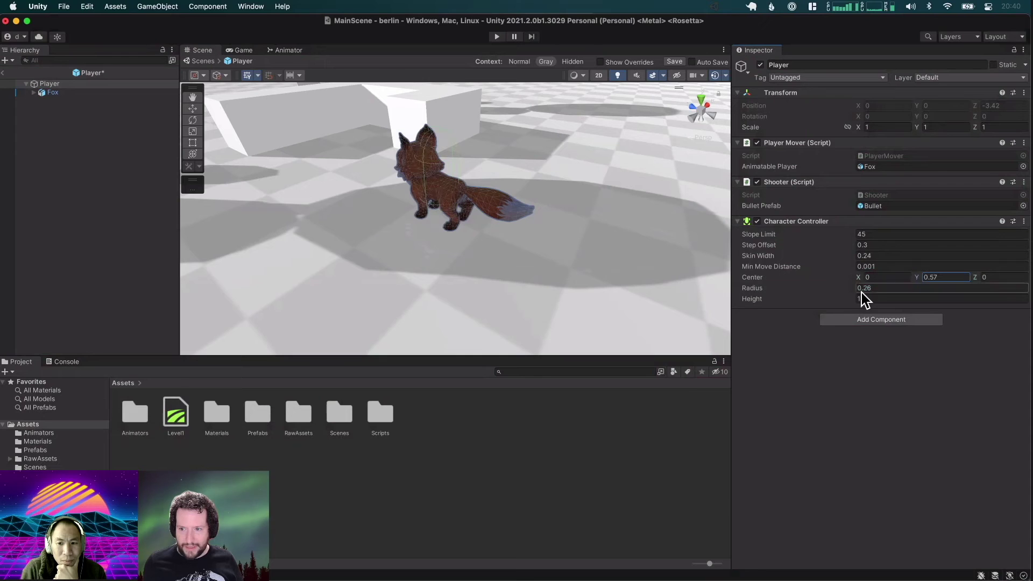
pyautogui.click(860, 288)
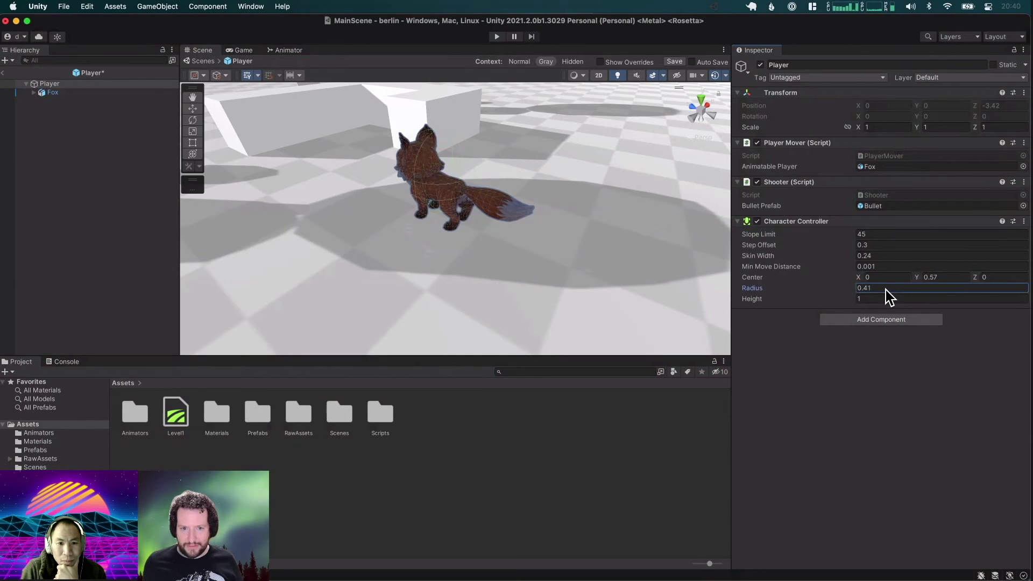
pyautogui.click(848, 299)
pyautogui.moveTo(847, 299); pyautogui.dragTo(845, 299)
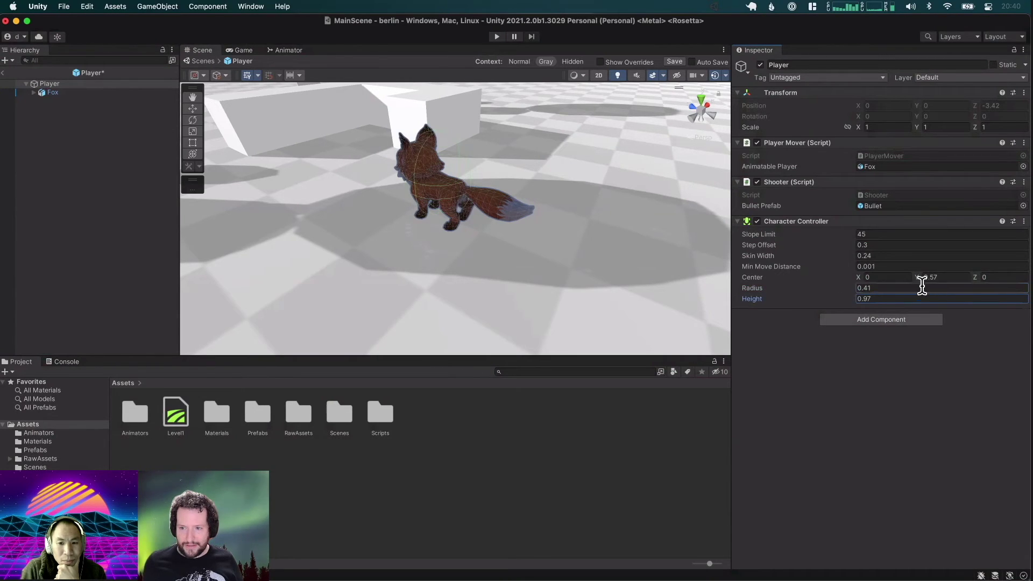
pyautogui.moveTo(913, 279); pyautogui.dragTo(887, 279)
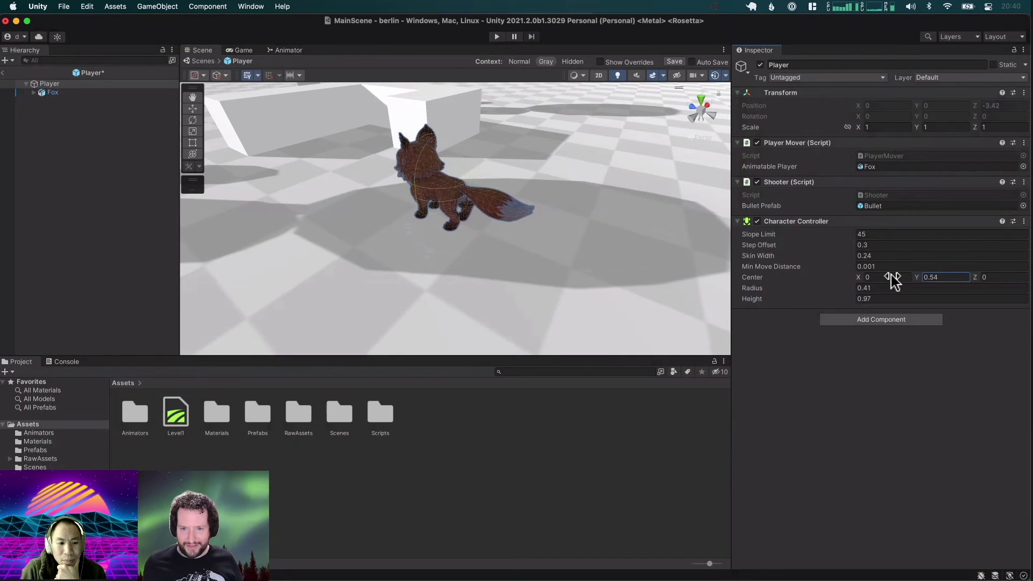
# Set the Character Controller skin width to 0.08
pyautogui.click(852, 255)
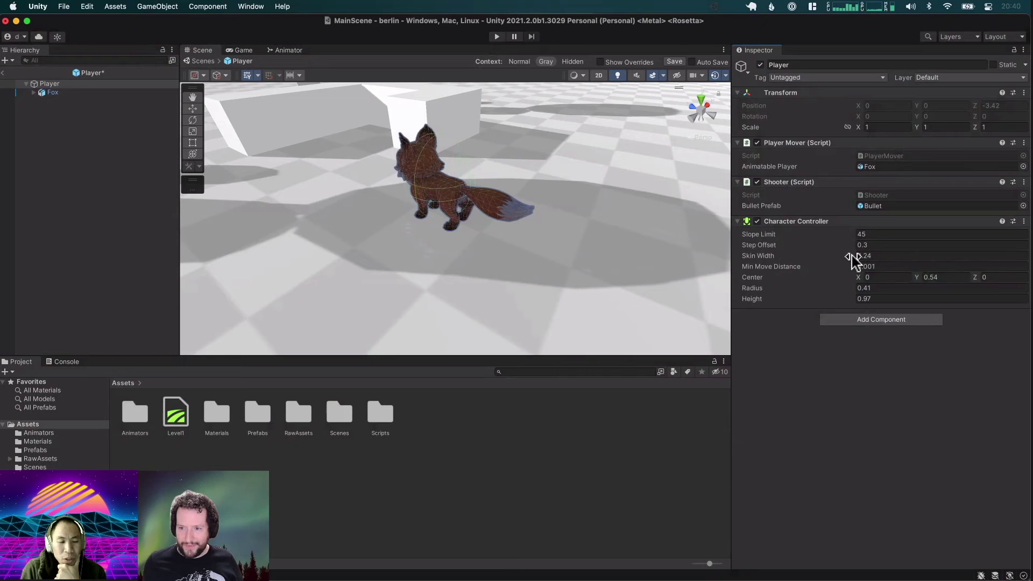
pyautogui.write('0.0001')
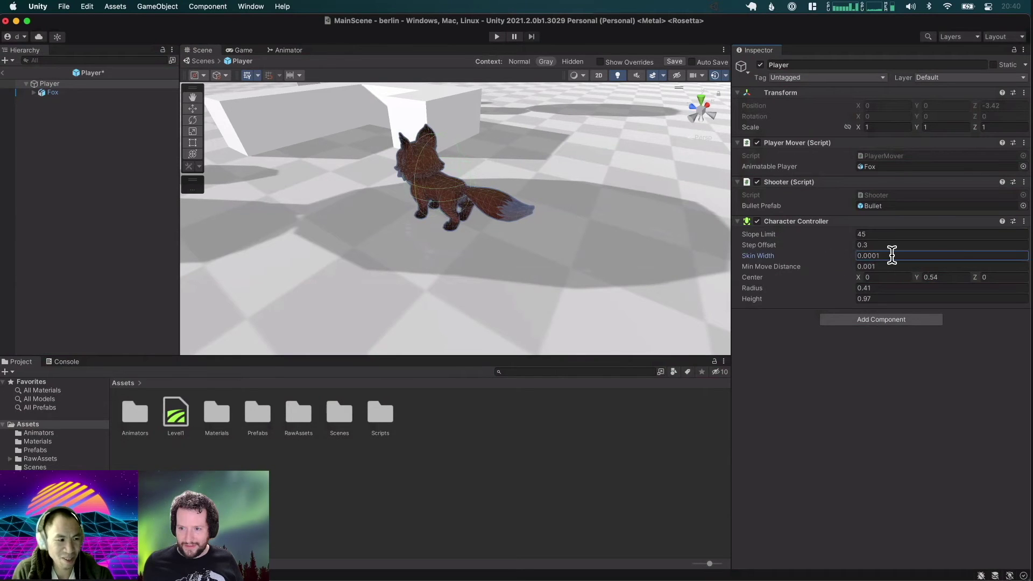
pyautogui.press('super+a')
pyautogui.press('BackSpace')
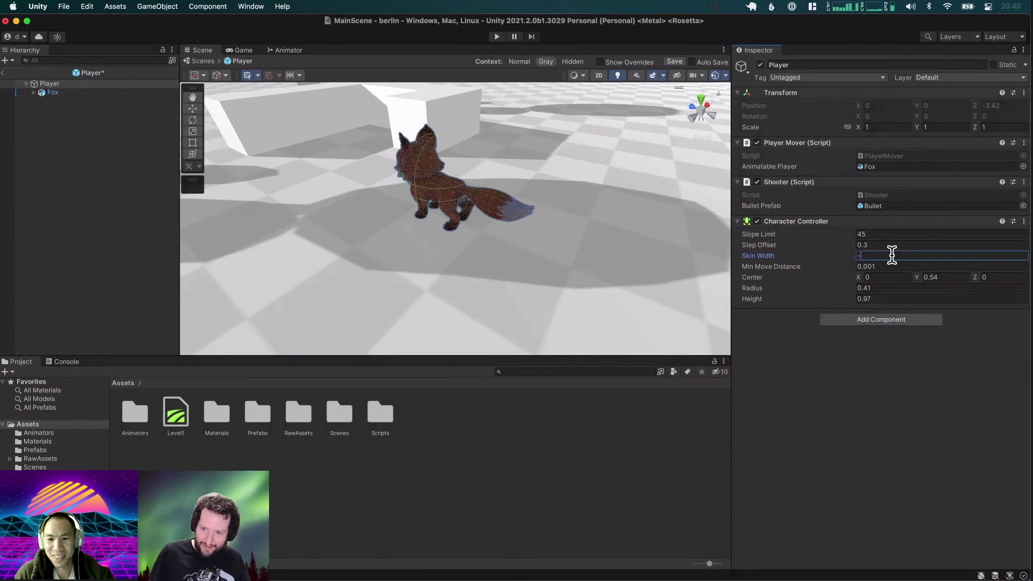
pyautogui.write('0.008')
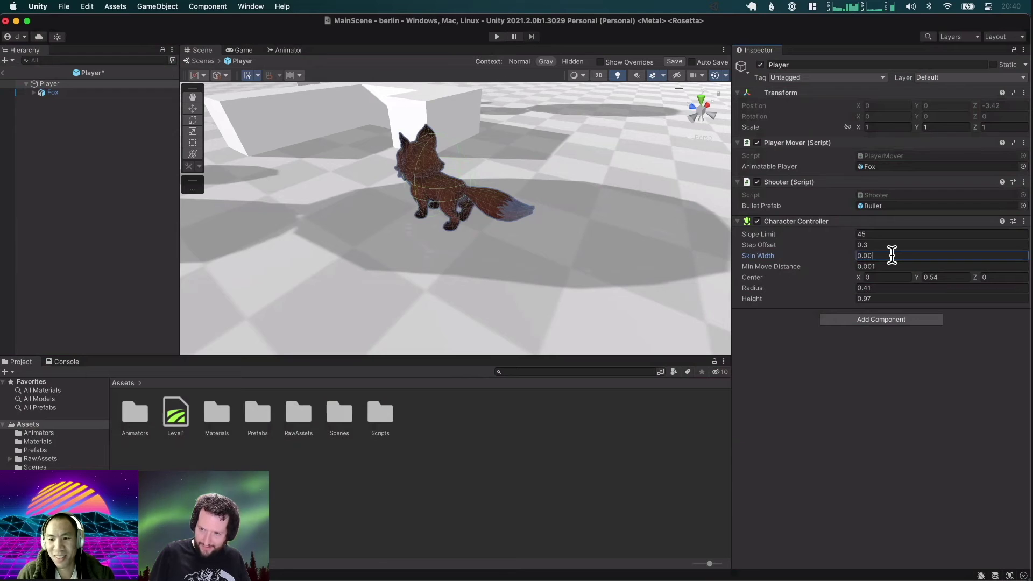
pyautogui.press('BackSpace')
pyautogui.press('BackSpace')
pyautogui.write('8')
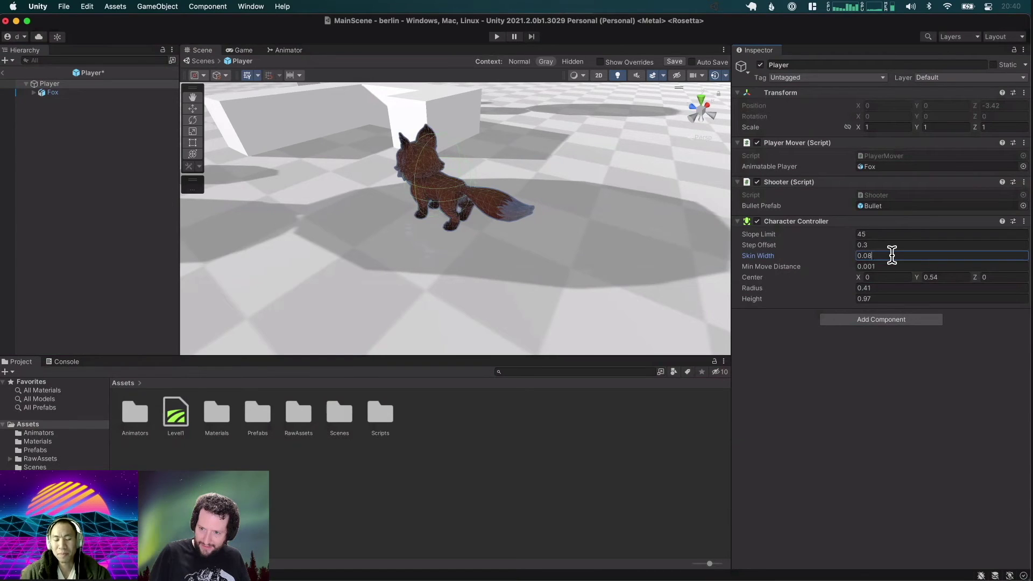
pyautogui.press('Return')
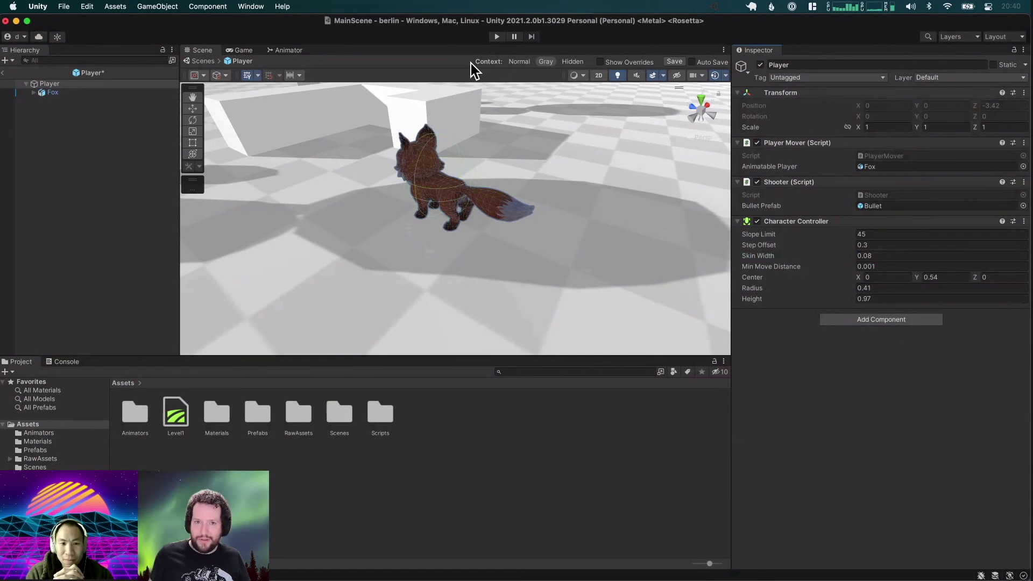
# Return to MainScene and reset the Player's Character Controller to its defaults
pyautogui.click(4, 73)
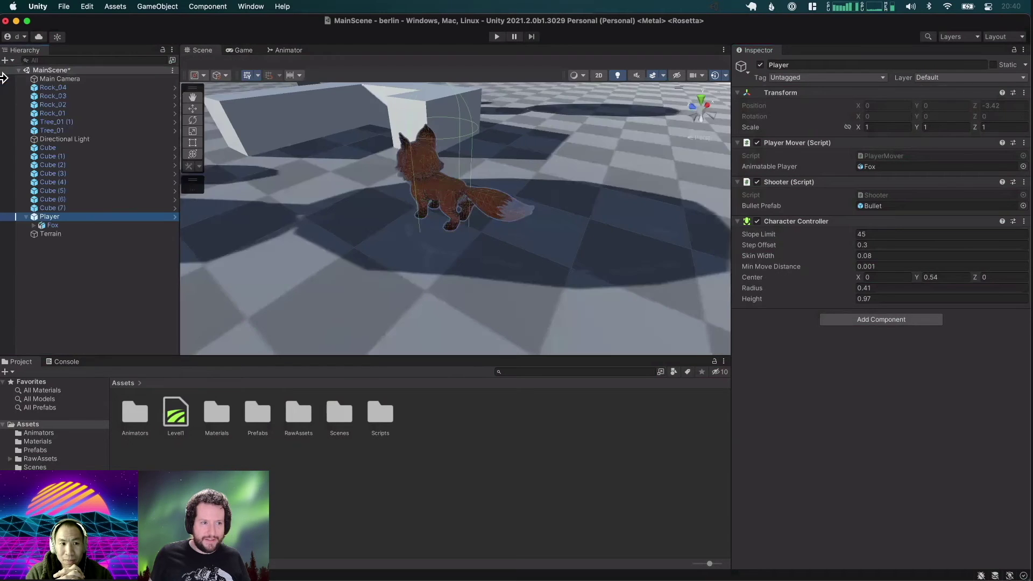
pyautogui.click(94, 223)
pyautogui.click(96, 216)
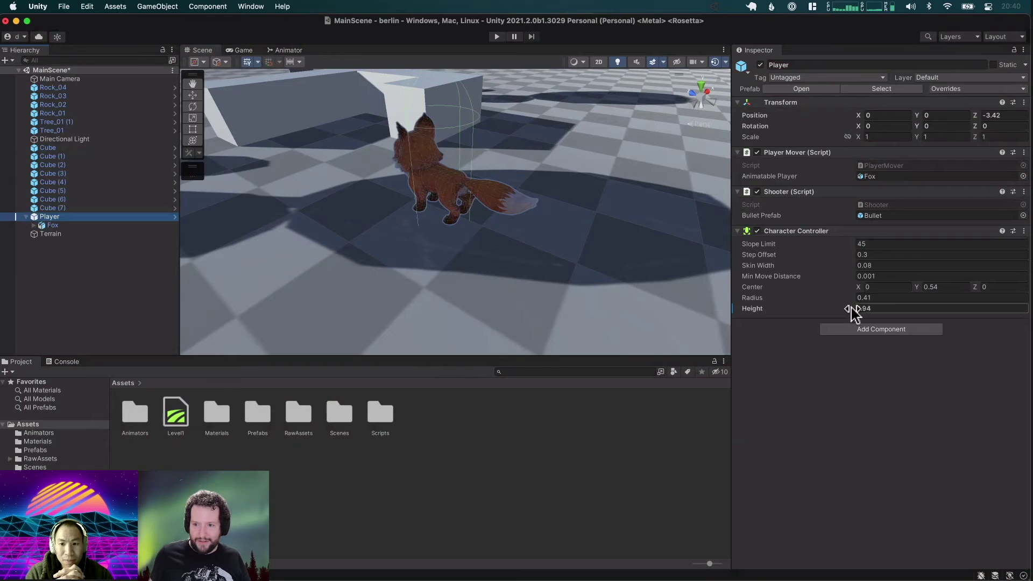
pyautogui.click(1023, 231)
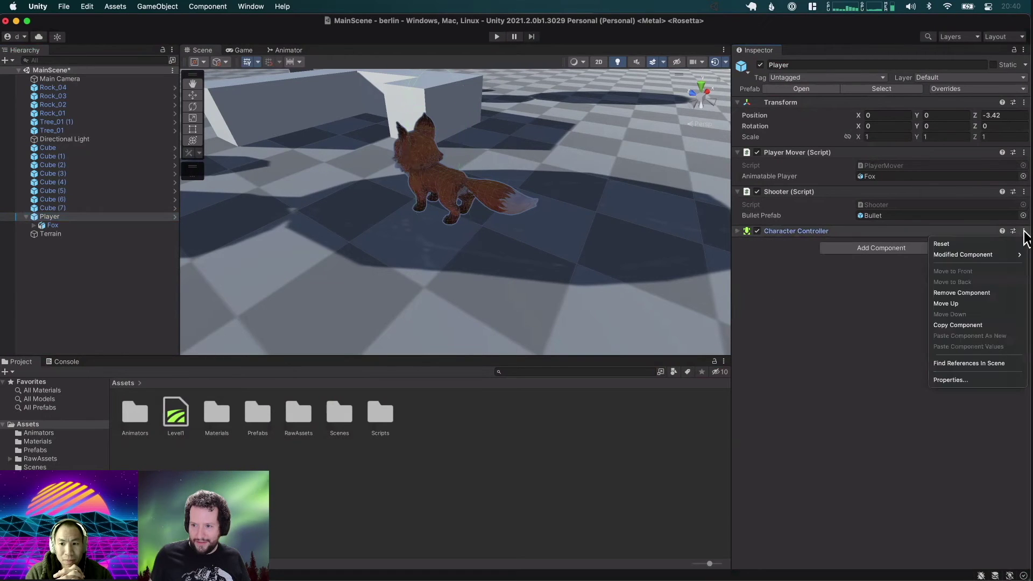
pyautogui.click(949, 243)
pyautogui.click(738, 231)
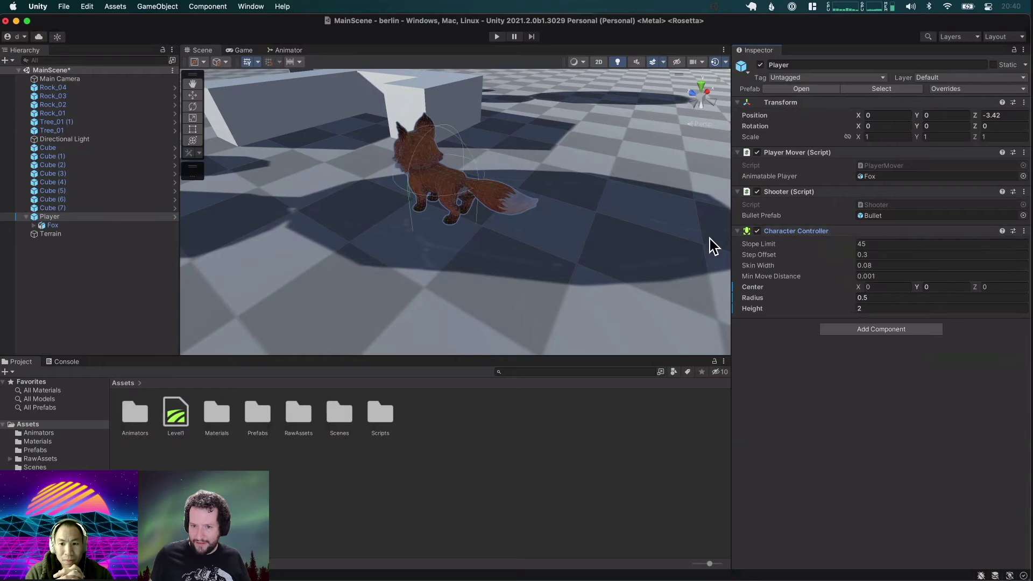
pyautogui.click(1023, 230)
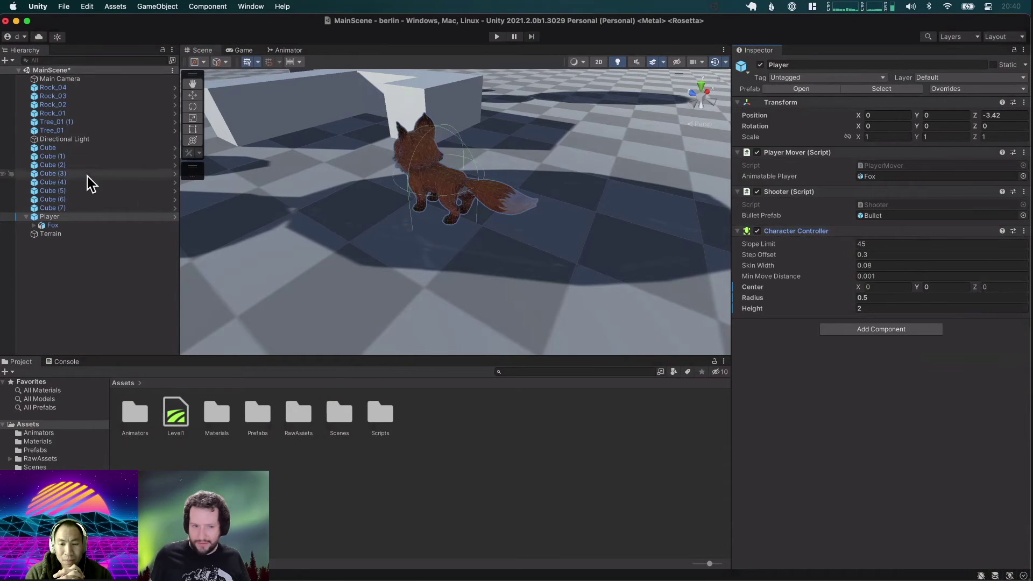
pyautogui.click(50, 217)
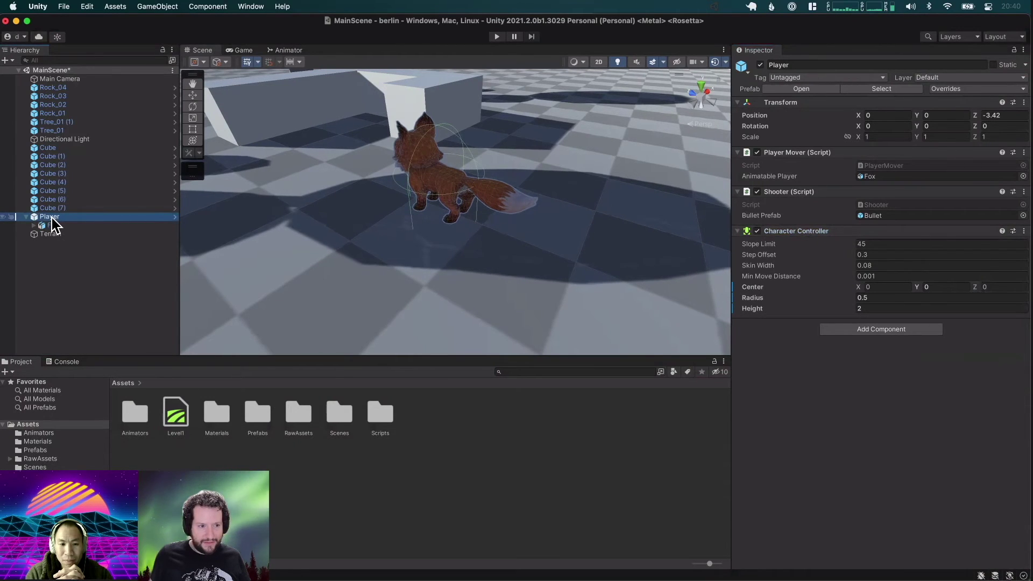
# Open the Player prefab from the Prefabs folder, then return to the scene's Player
pyautogui.rightClick(52, 217)
pyautogui.click(45, 407)
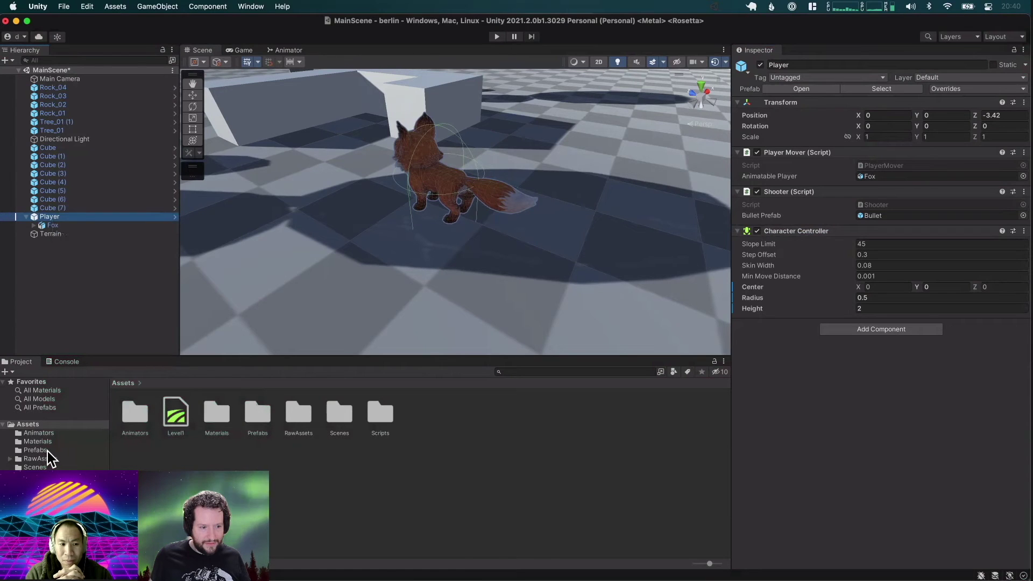
pyautogui.click(43, 450)
pyautogui.doubleClick(305, 413)
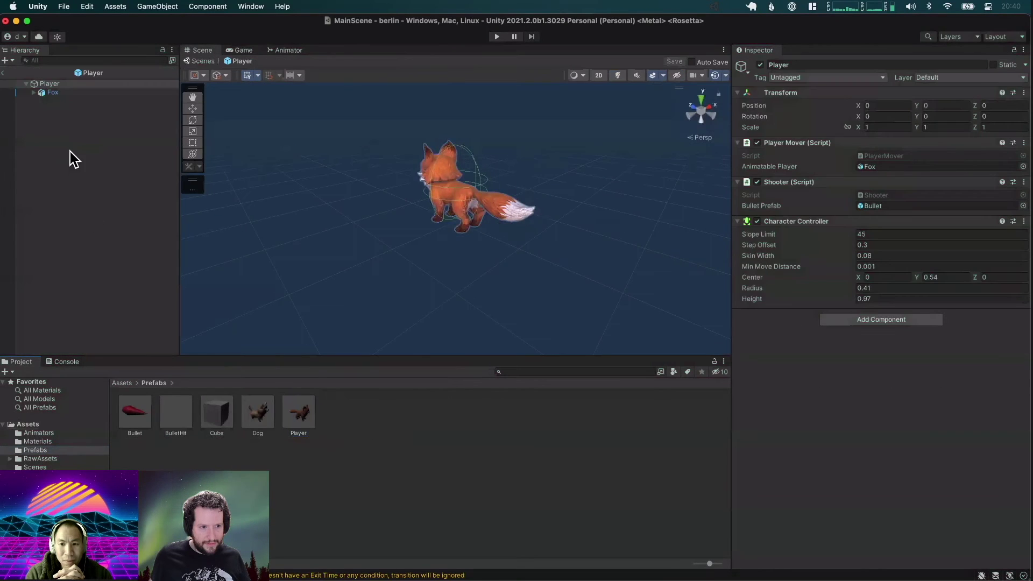
pyautogui.click(48, 85)
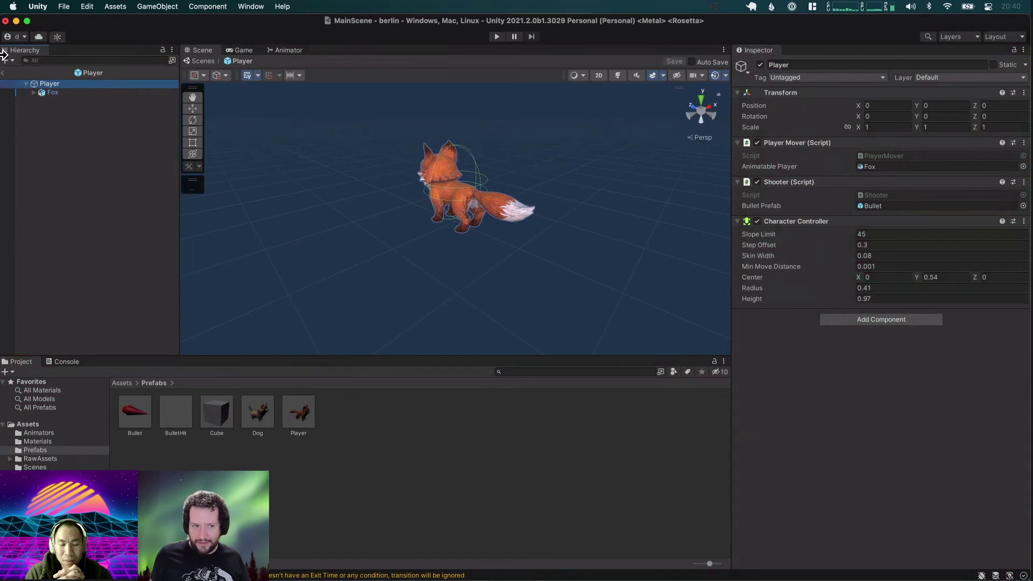
pyautogui.click(4, 73)
pyautogui.click(47, 216)
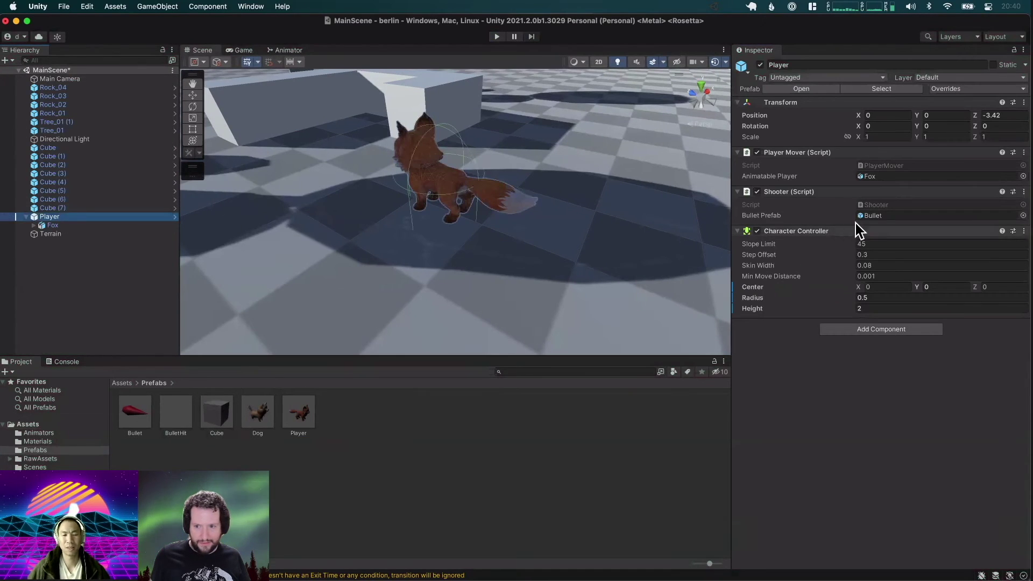
# Revert the Player's Character Controller to the prefab's values and start Play mode
pyautogui.click(729, 285)
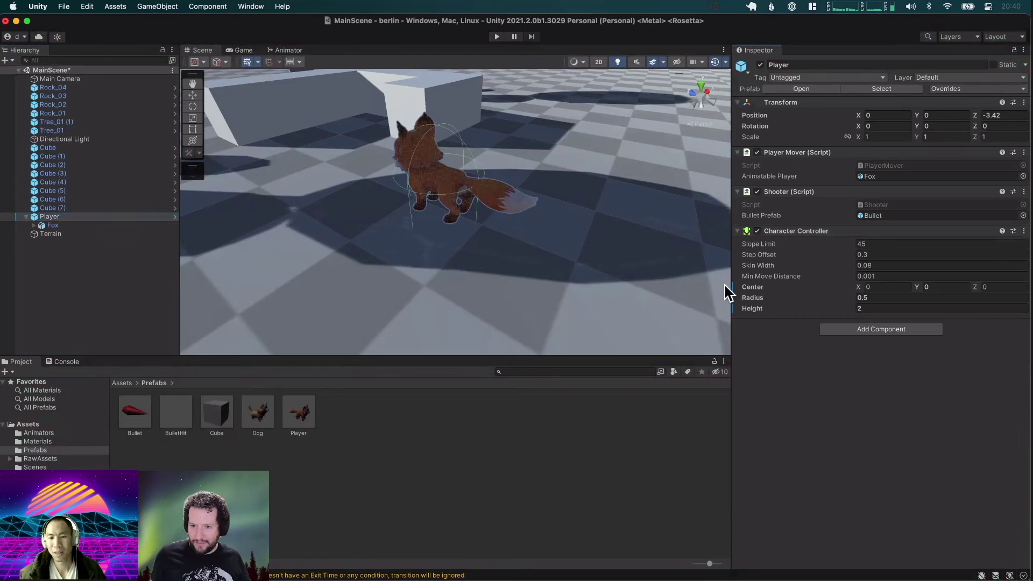
pyautogui.click(1013, 231)
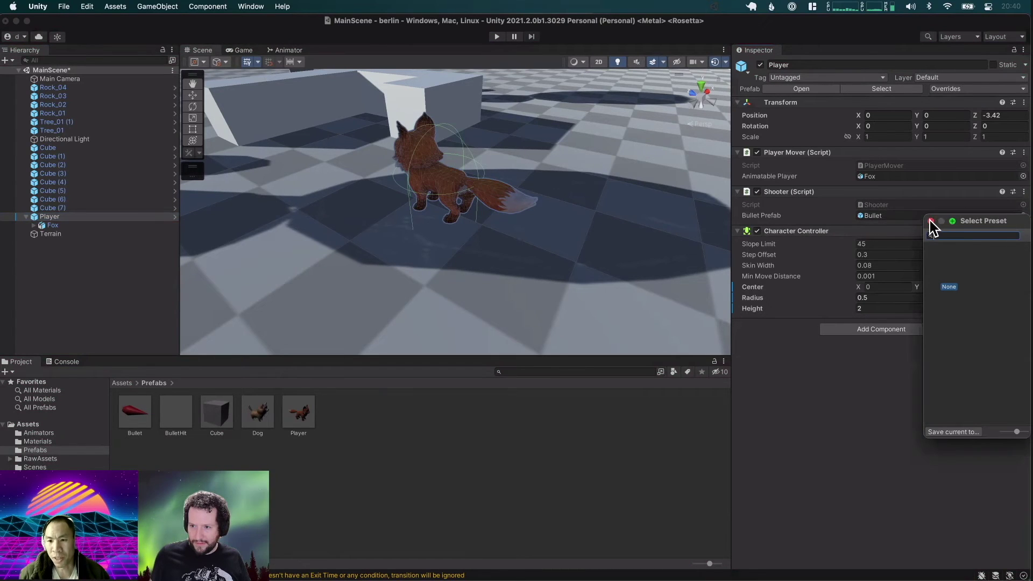
pyautogui.press('Escape')
pyautogui.click(1023, 231)
pyautogui.moveTo(963, 255)
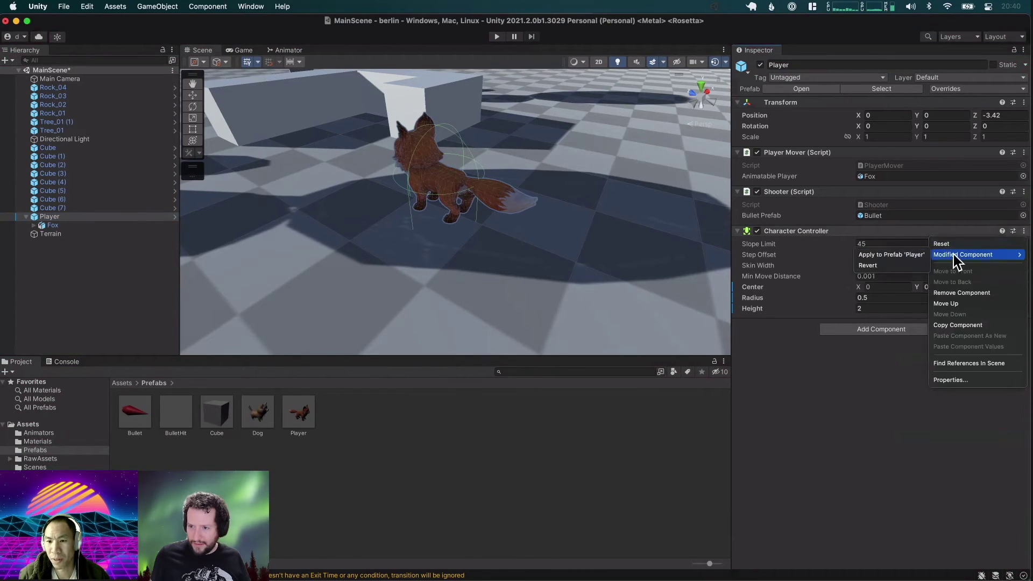
pyautogui.click(901, 261)
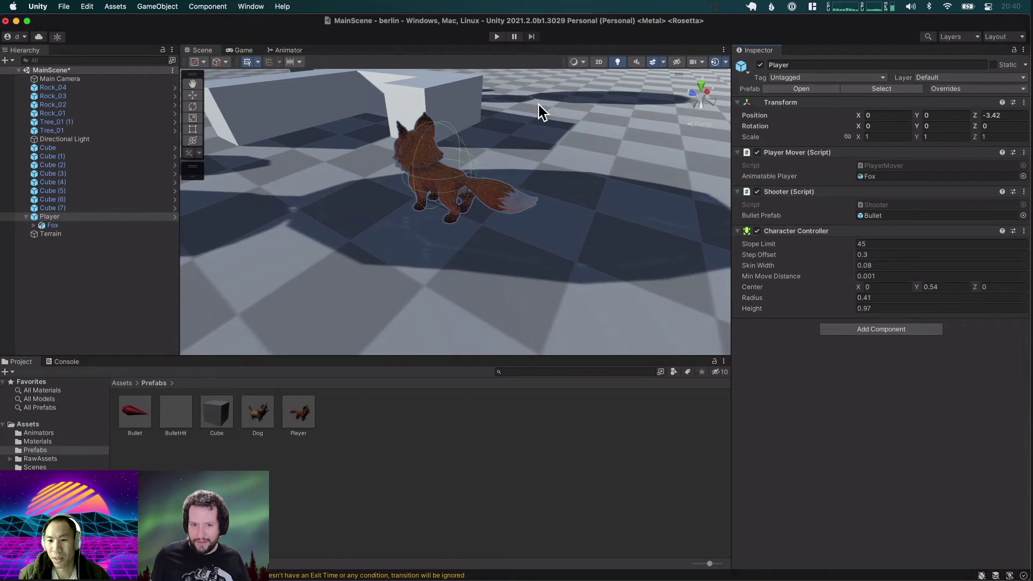
pyautogui.click(496, 37)
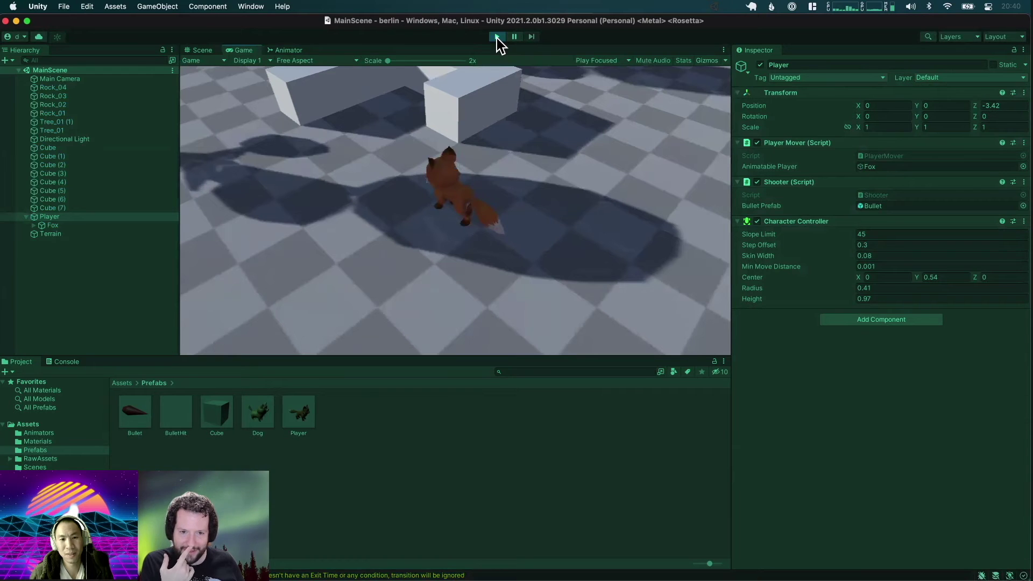
# Play-test the fox in Play mode, running it in all directions with WASD
pyautogui.press('a')
pyautogui.press('a')
pyautogui.press('w')
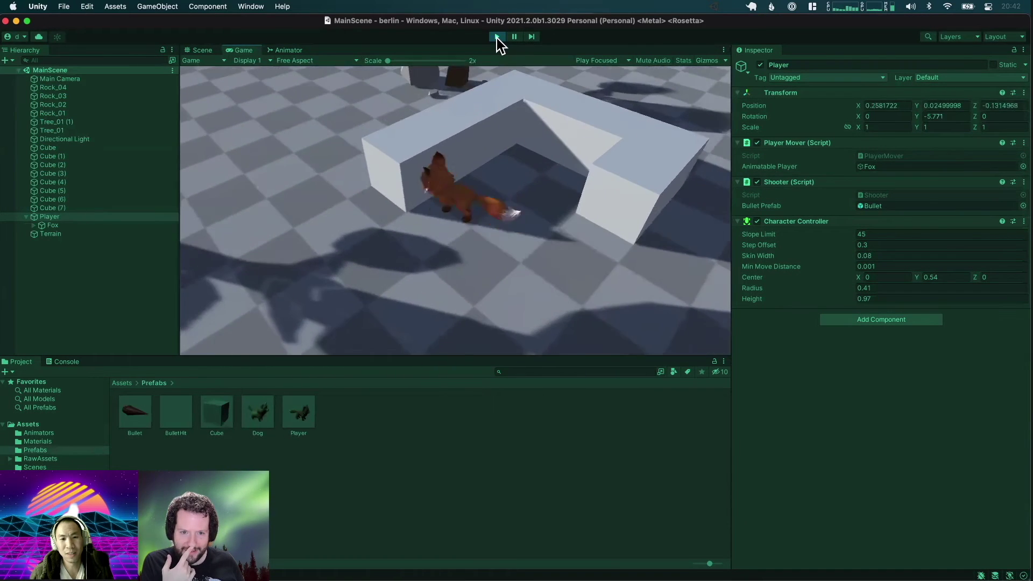
pyautogui.press('a')
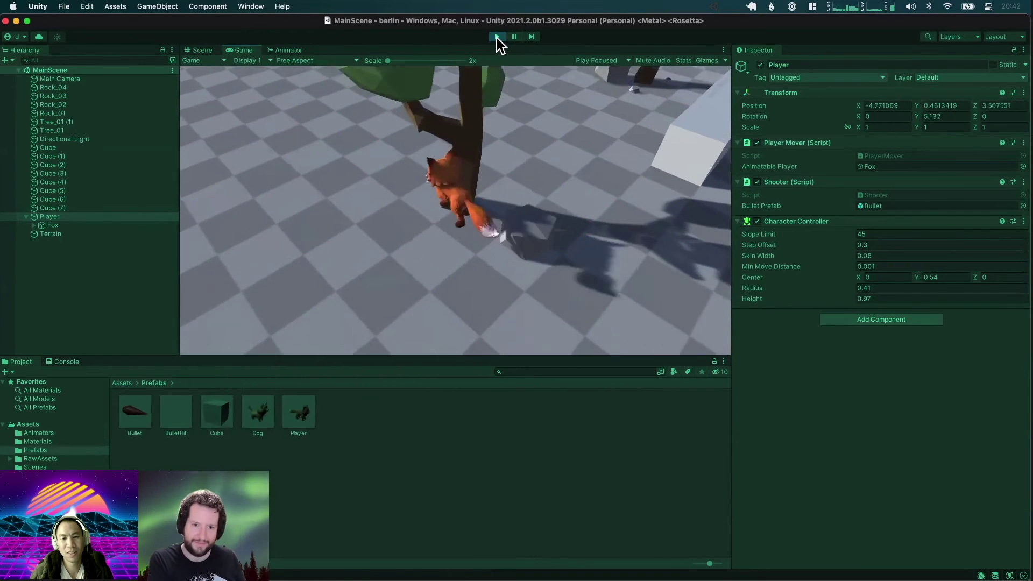
pyautogui.press('w')
pyautogui.press('d')
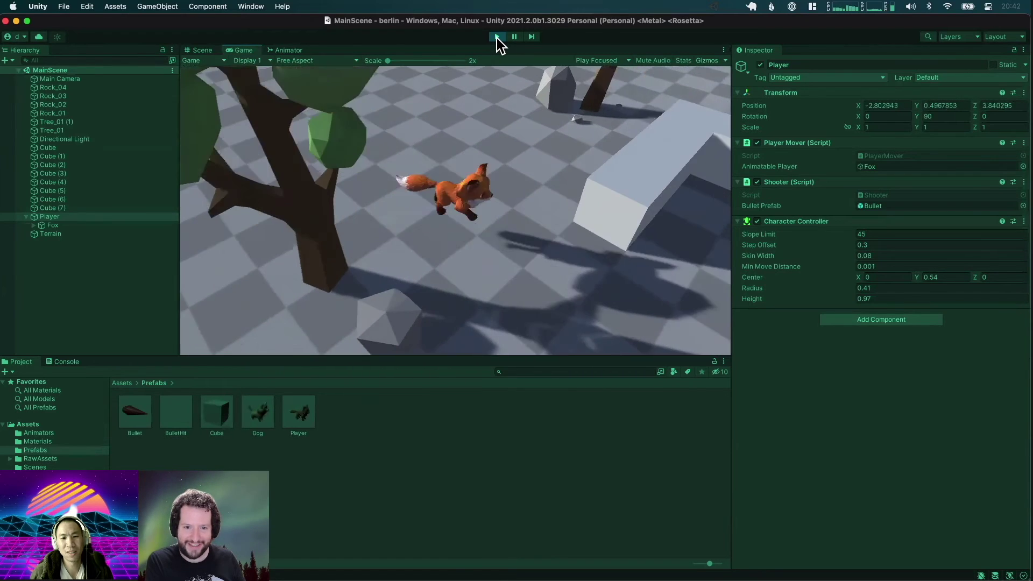
pyautogui.press('s')
pyautogui.press('d')
pyautogui.press('w')
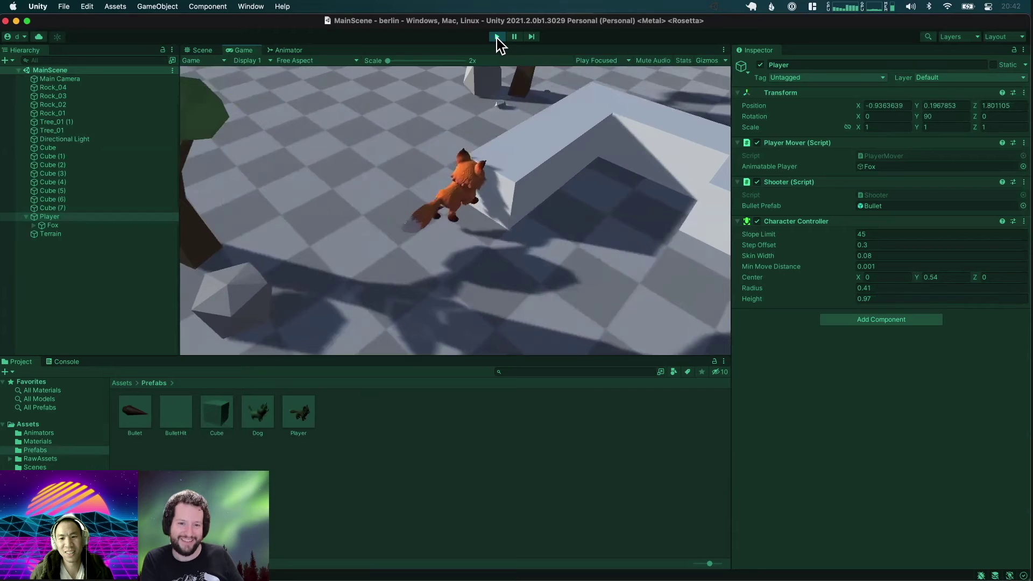
pyautogui.press('a')
pyautogui.press('w')
pyautogui.press('d')
pyautogui.press('s')
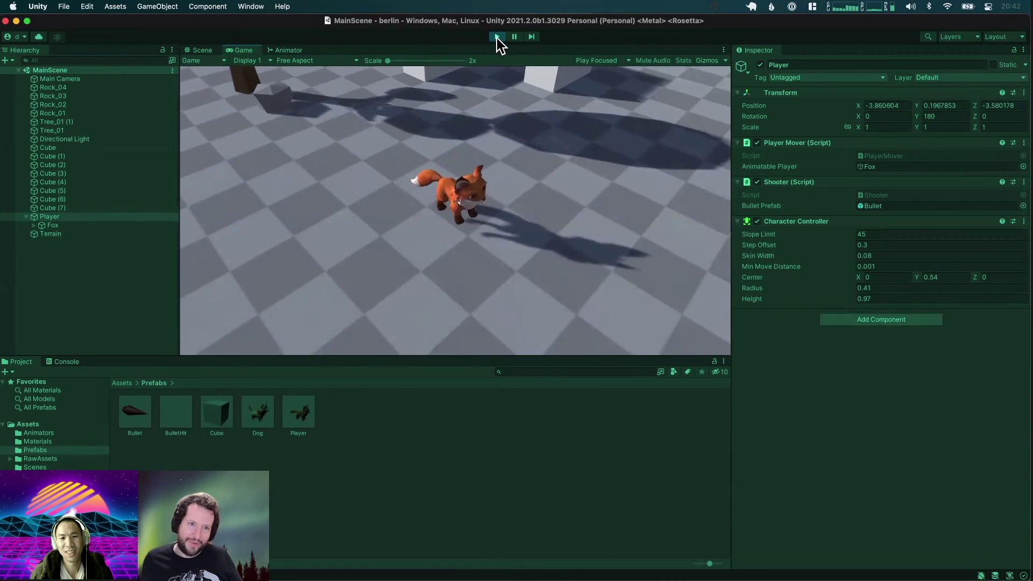
# Glance at the Scene view, run the fox left and right in Game view, then open a new Safari tab
pyautogui.click(204, 47)
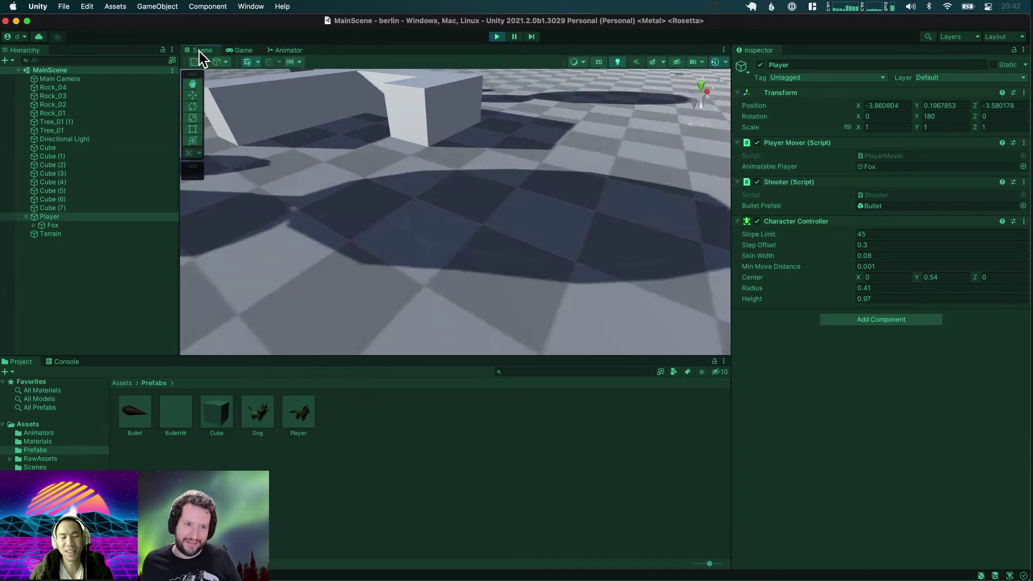
pyautogui.click(246, 49)
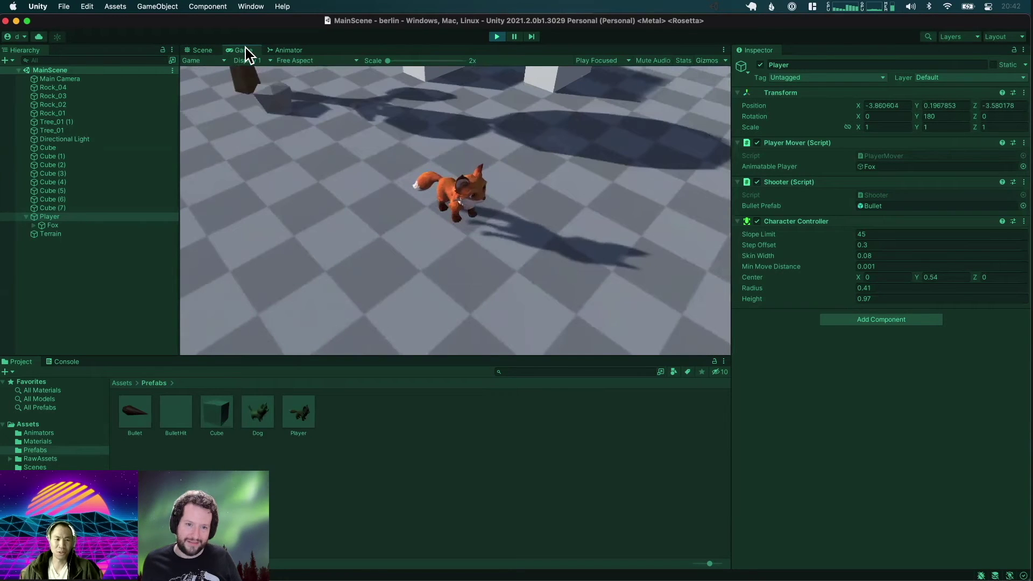
pyautogui.press('a')
pyautogui.press('d')
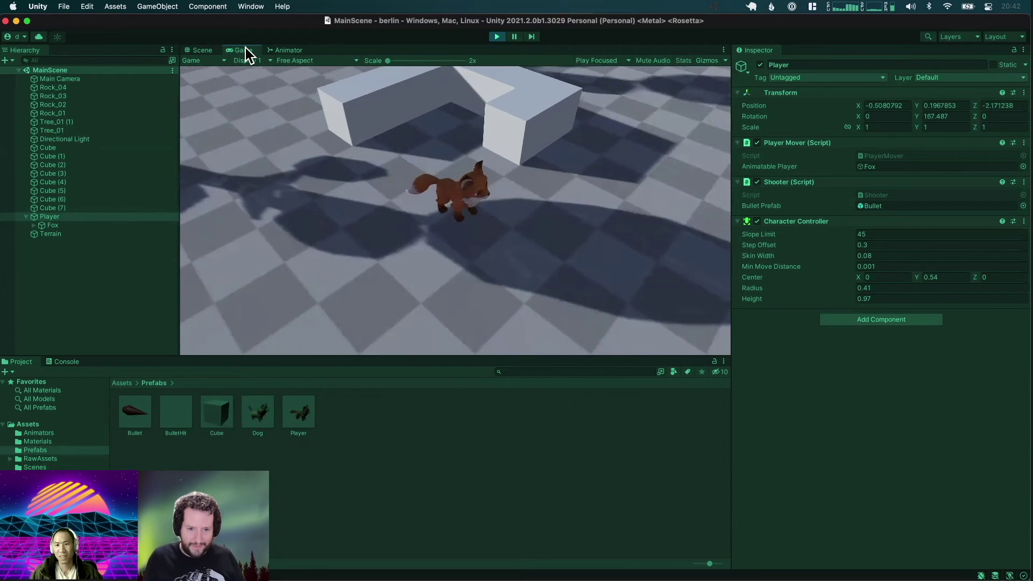
pyautogui.press('super+Tab')
pyautogui.press('super+t')
# Search Google for 'unity character controller floating'
pyautogui.write('unity characte')
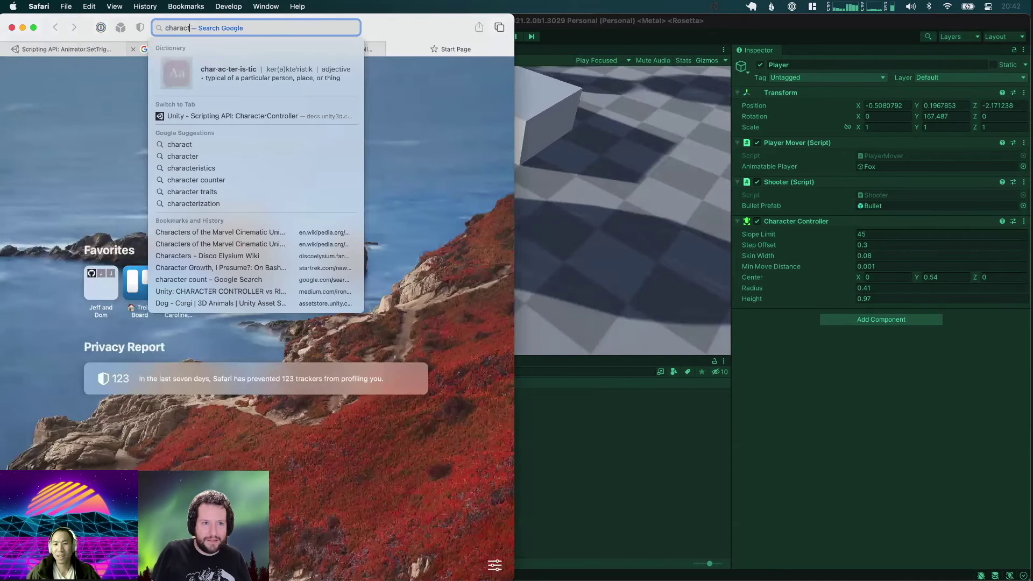
pyautogui.write('r controller float')
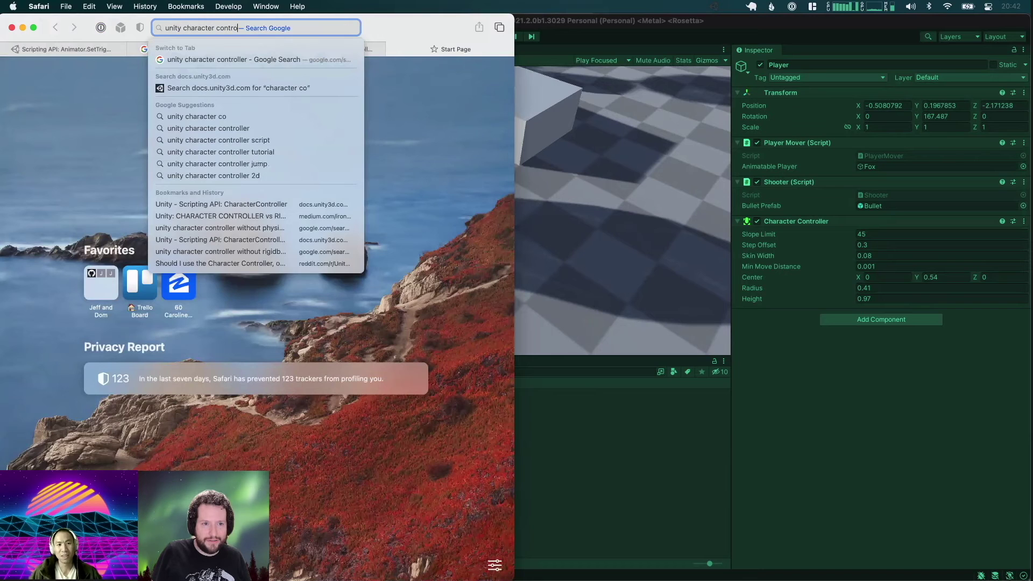
pyautogui.press('Down')
pyautogui.press('Down')
pyautogui.press('Return')
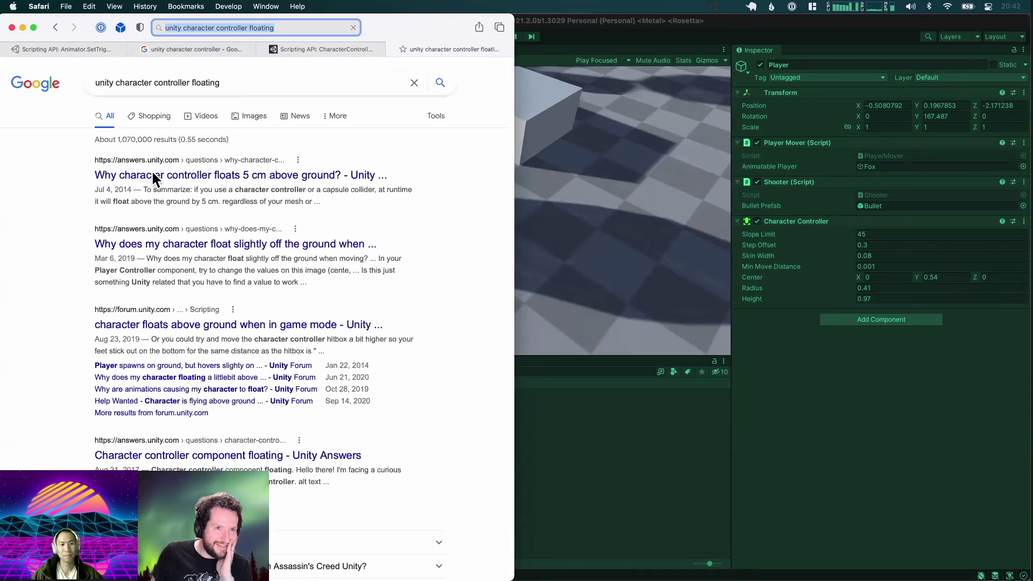
# Open the top four results in background tabs and switch to the first Unity Answers thread
pyautogui.keyDown('super'); pyautogui.click(177, 176); pyautogui.keyUp('super')
pyautogui.keyDown('super'); pyautogui.click(164, 242); pyautogui.keyUp('super')
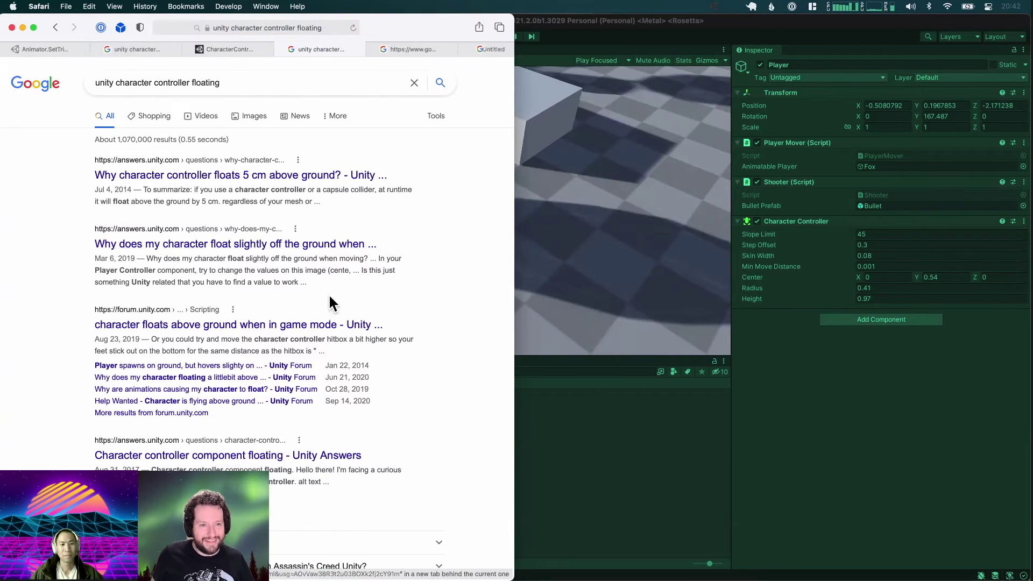
pyautogui.keyDown('super'); pyautogui.click(262, 325); pyautogui.keyUp('super')
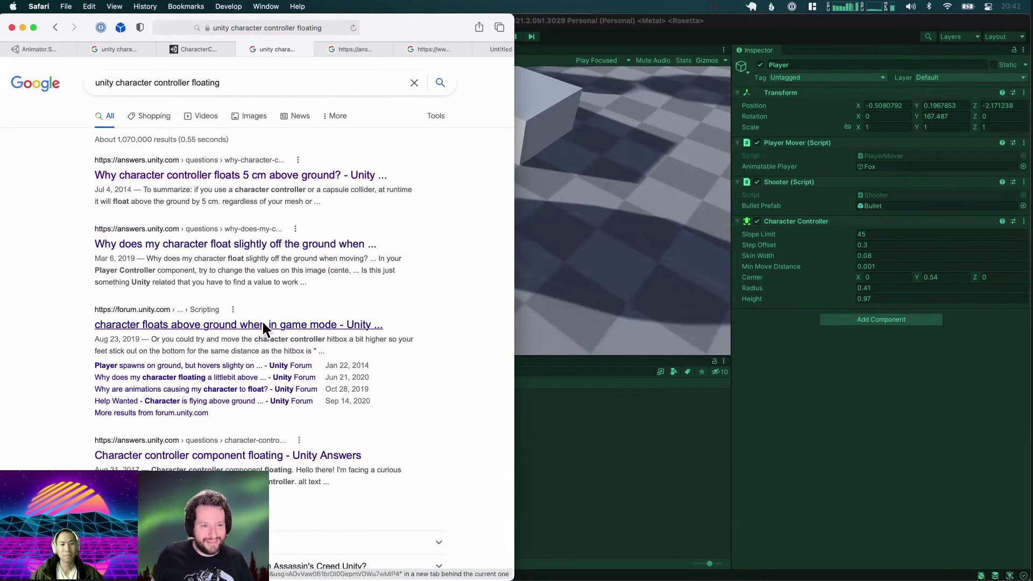
pyautogui.keyDown('super'); pyautogui.click(285, 460); pyautogui.keyUp('super')
pyautogui.hotkey('ctrl', 'Tab')
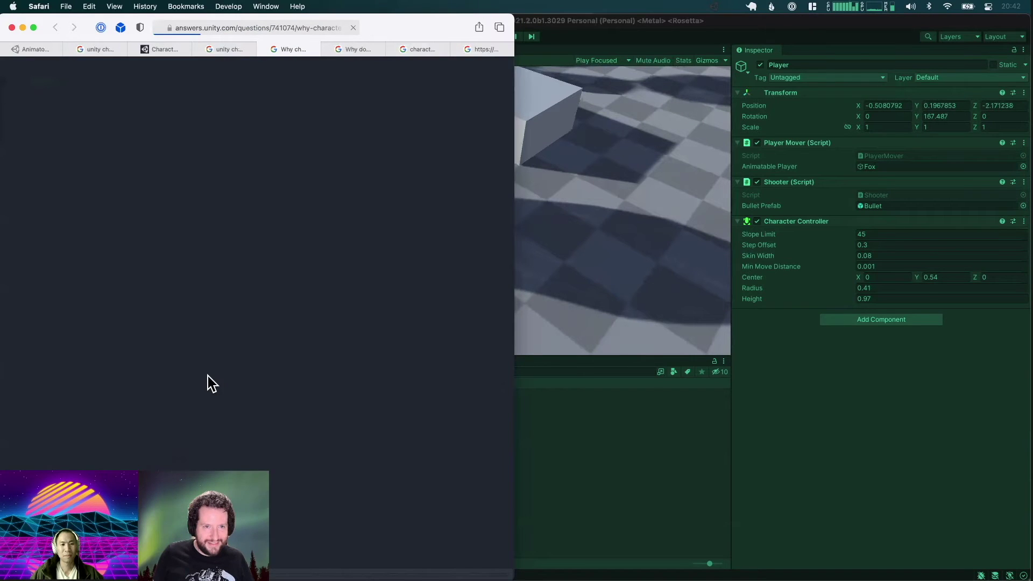
# Read down the thread, highlighting the code that resets the controller center
pyautogui.scroll(-1, 67, 338)
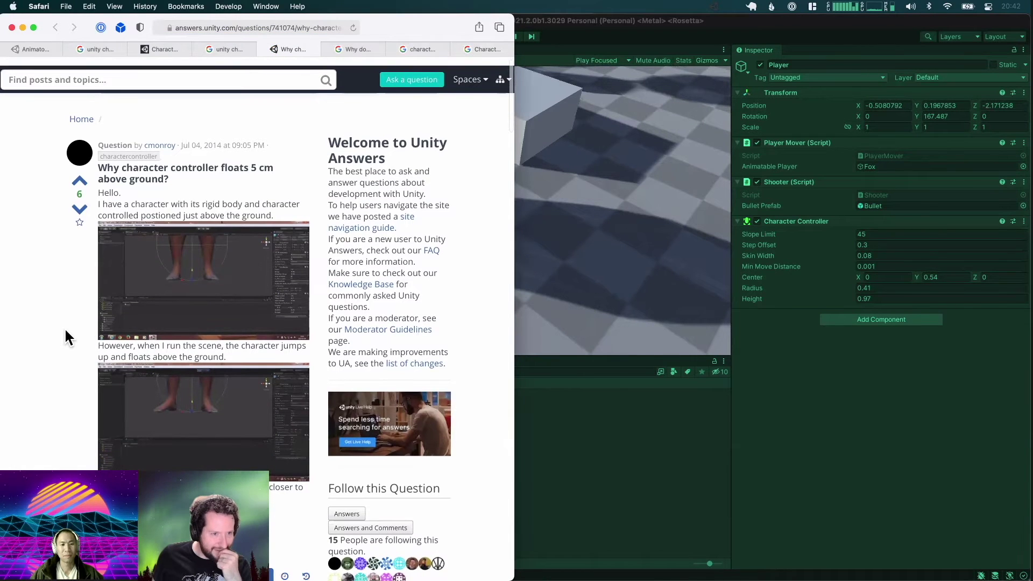
pyautogui.scroll(-5, 67, 337)
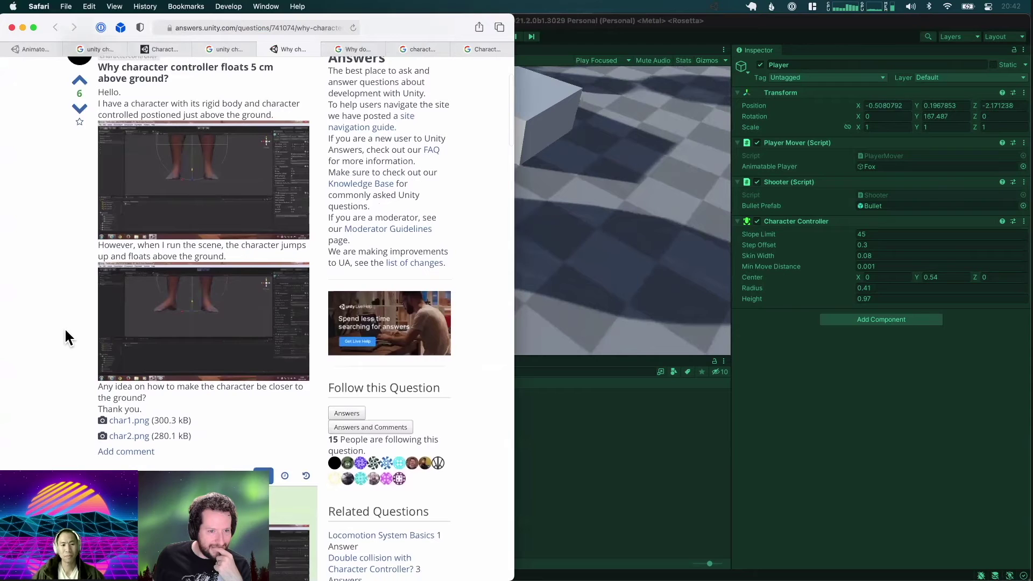
pyautogui.scroll(-6, 66, 337)
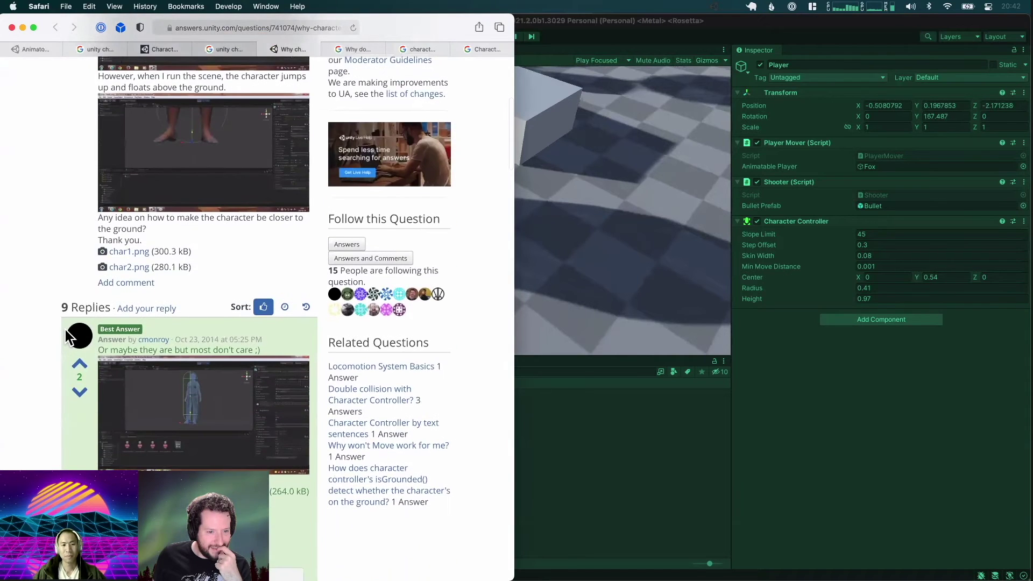
pyautogui.scroll(-7, 65, 331)
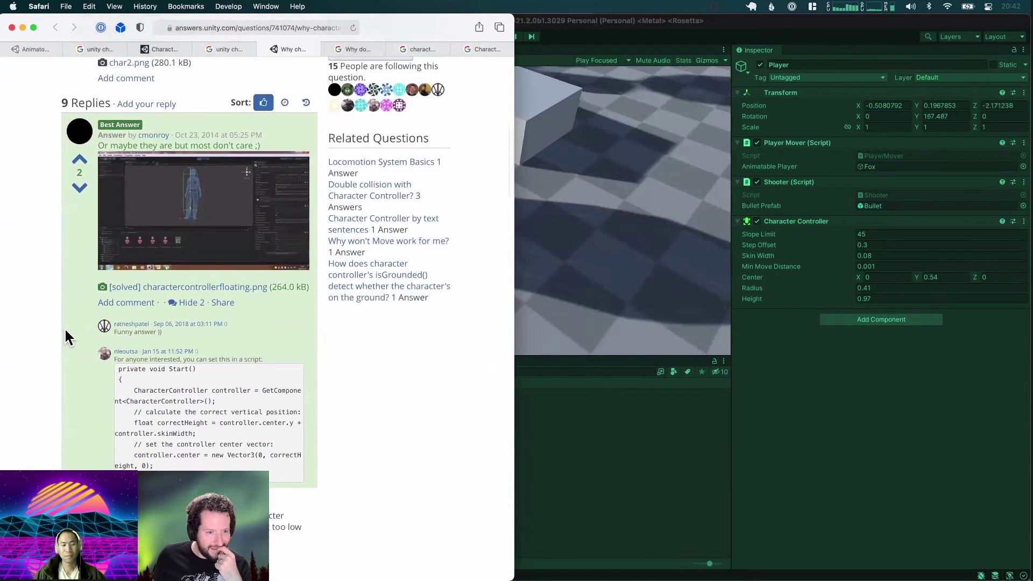
pyautogui.scroll(-1, 63, 327)
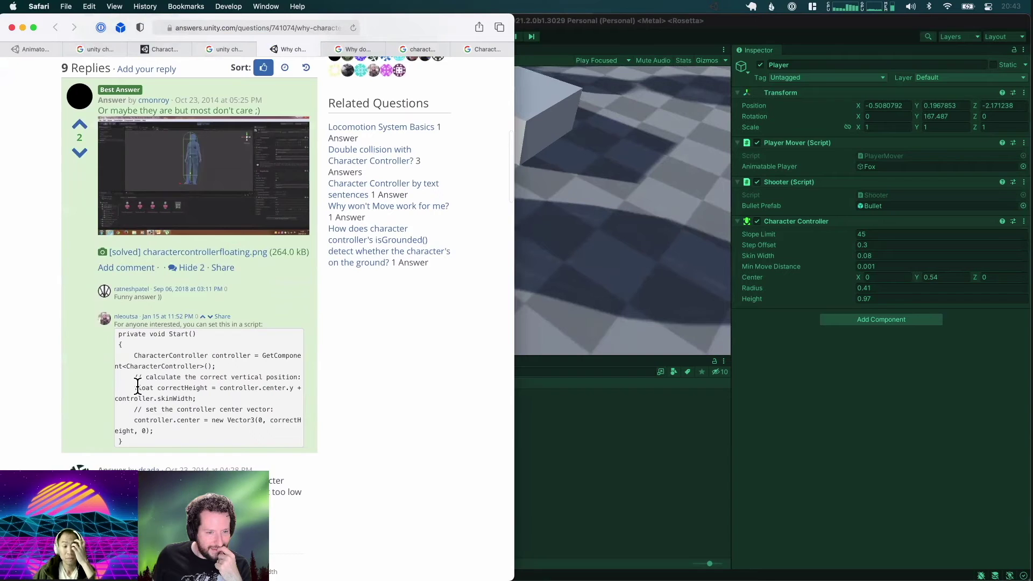
pyautogui.moveTo(144, 409); pyautogui.dragTo(118, 364)
pyautogui.click(180, 366)
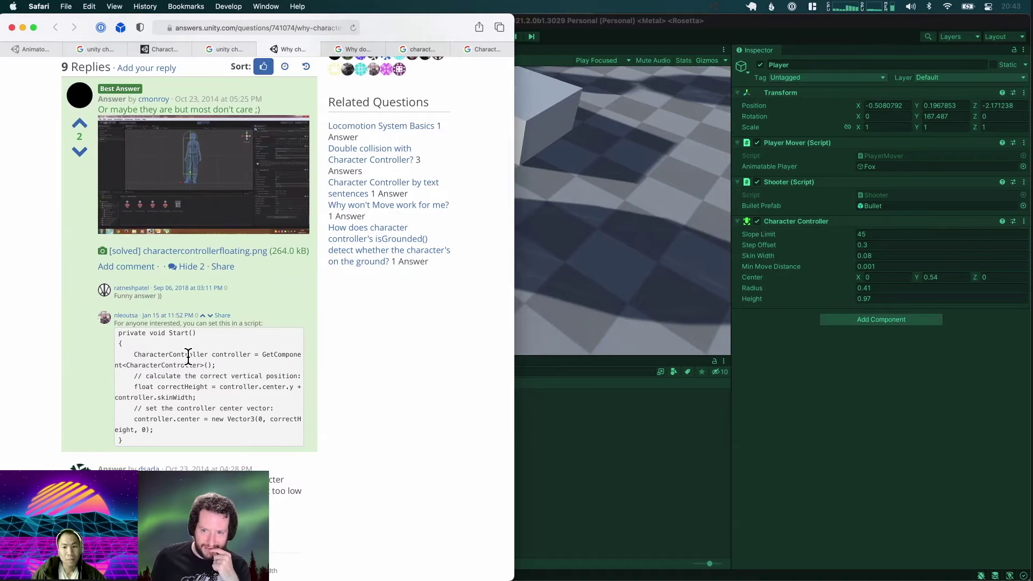
# Read the remaining answers on skin width, then close the thread tab
pyautogui.scroll(-5, 188, 357)
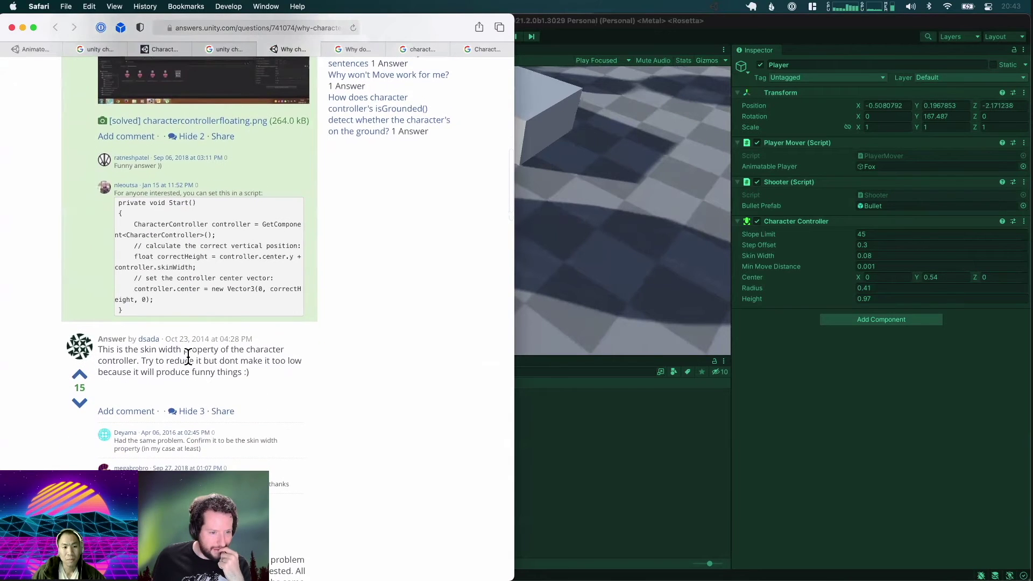
pyautogui.scroll(-6, 187, 356)
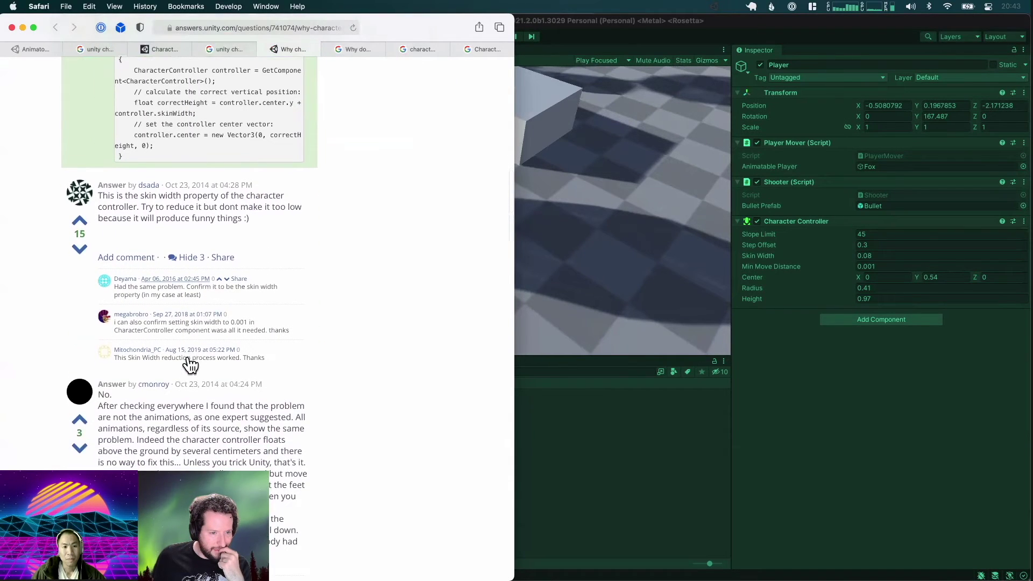
pyautogui.scroll(-3, 190, 366)
pyautogui.moveTo(184, 358); pyautogui.dragTo(216, 384)
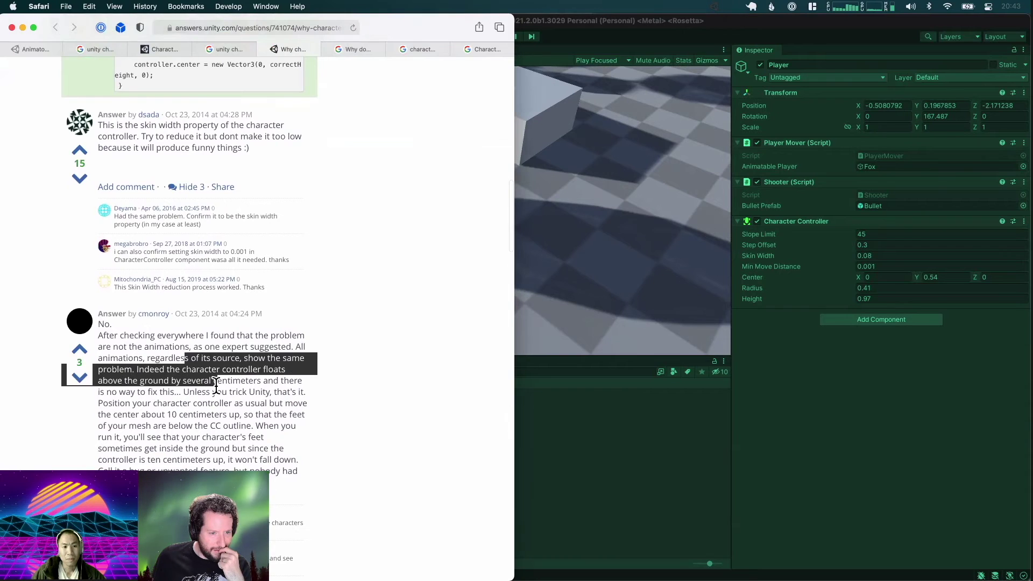
pyautogui.click(215, 384)
pyautogui.scroll(-1, 201, 382)
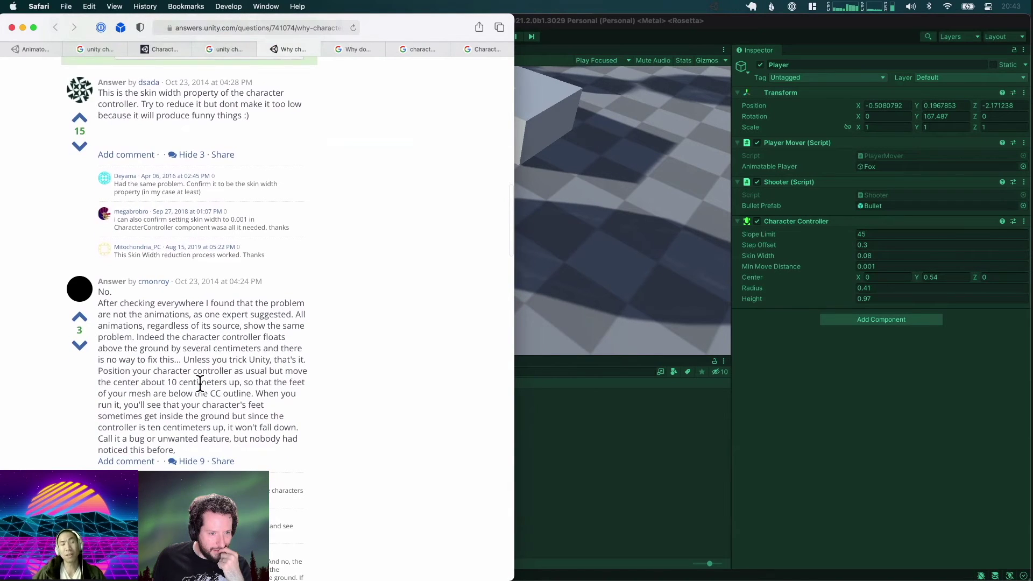
pyautogui.scroll(-10, 200, 383)
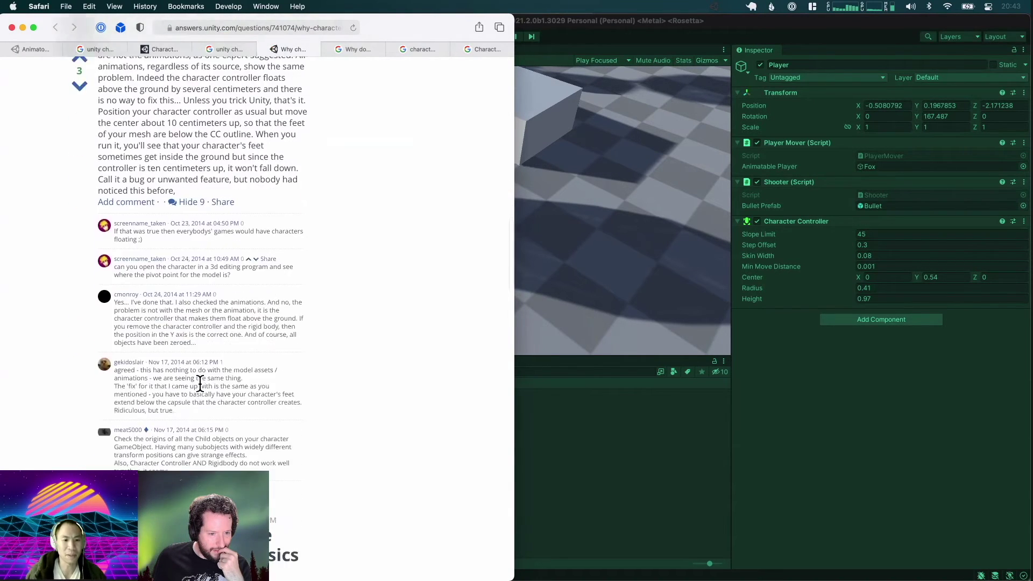
pyautogui.scroll(-6, 199, 382)
pyautogui.moveTo(208, 404); pyautogui.dragTo(25, 367)
pyautogui.click(25, 367)
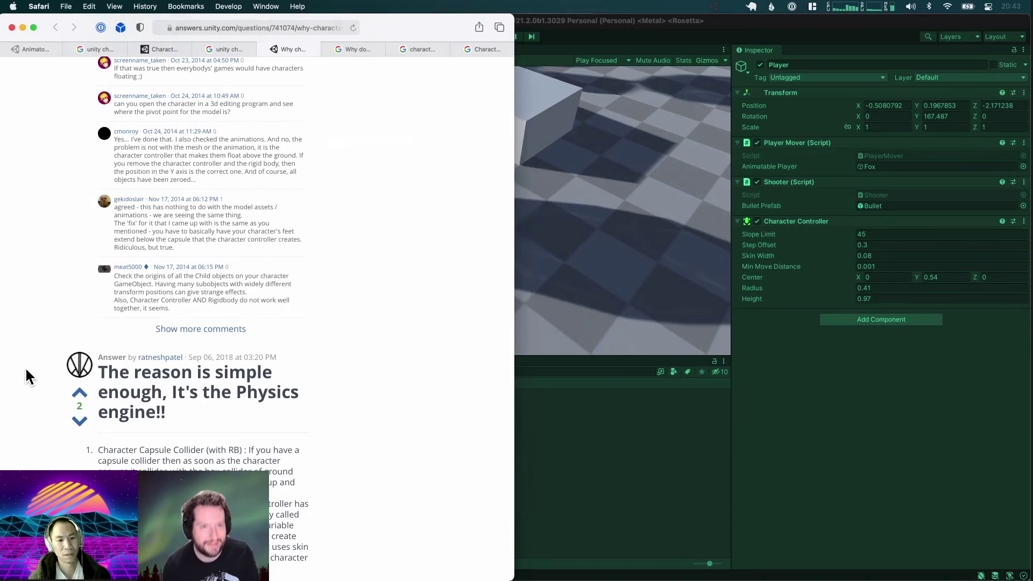
pyautogui.press('super+w')
# In a new tab, search for the character controller not going back down
pyautogui.press('super+t')
pyautogui.write('charc')
pyautogui.press('BackSpace')
pyautogui.write('ac')
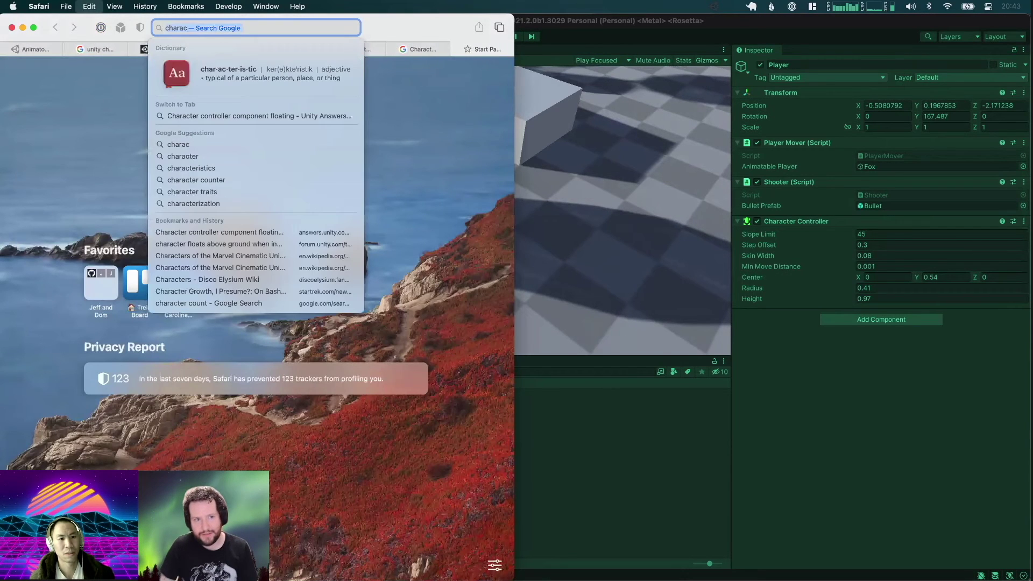
pyautogui.press('super+a')
pyautogui.write('unity vch')
pyautogui.press('BackSpace')
pyautogui.press('BackSpace')
pyautogui.press('BackSpace')
pyautogui.write('charct')
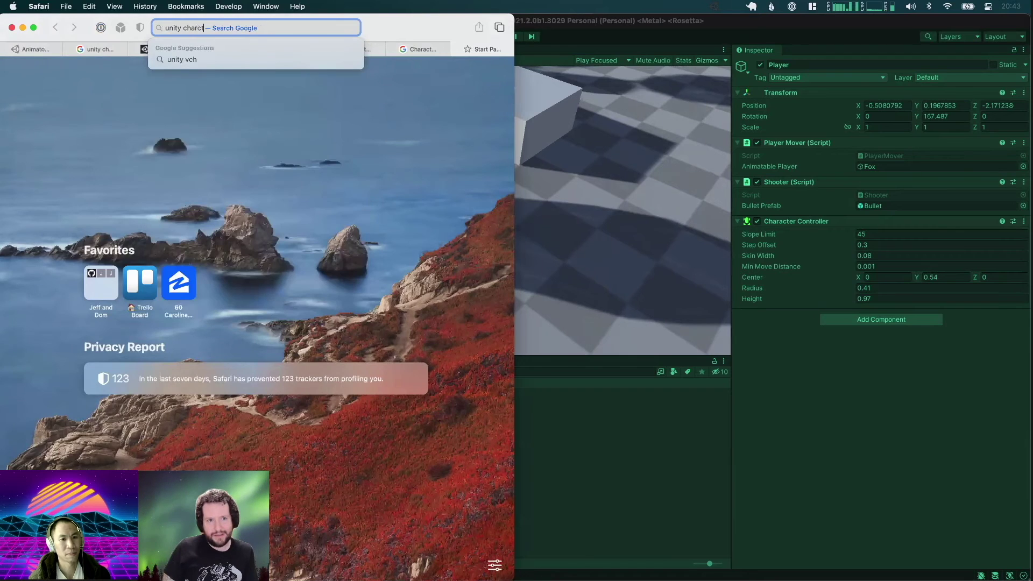
pyautogui.write('er controller not going back down')
pyautogui.press('Return')
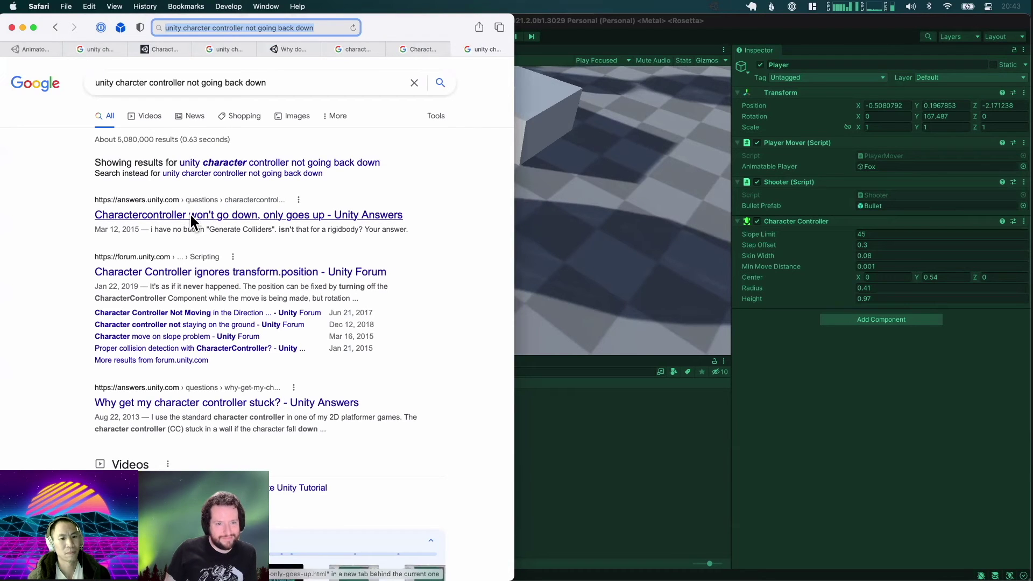
# Open the 'Charactercontroller won't go down' thread and read the question about flying above ground
pyautogui.click(190, 216)
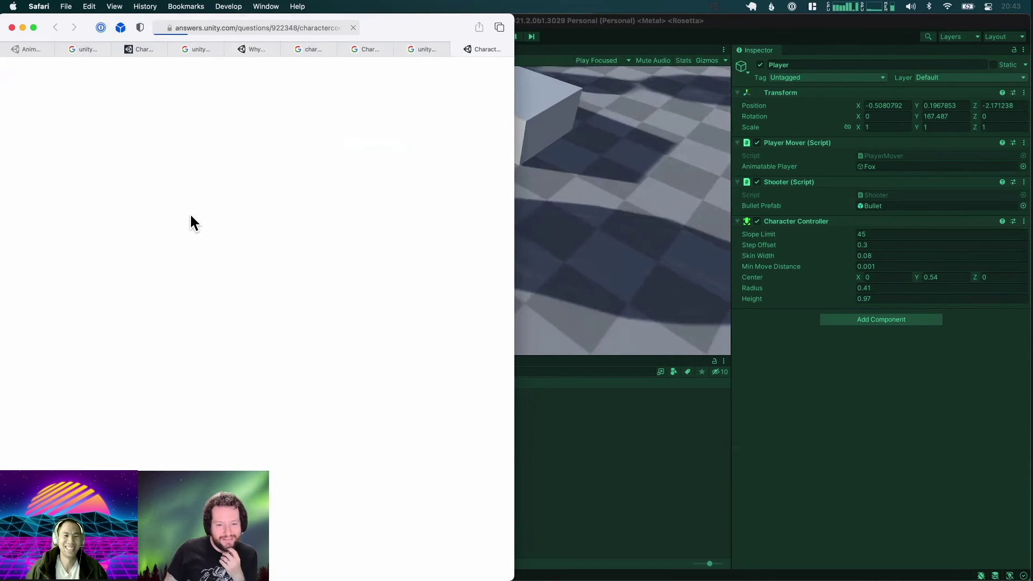
pyautogui.moveTo(170, 233); pyautogui.dragTo(219, 257)
pyautogui.click(186, 267)
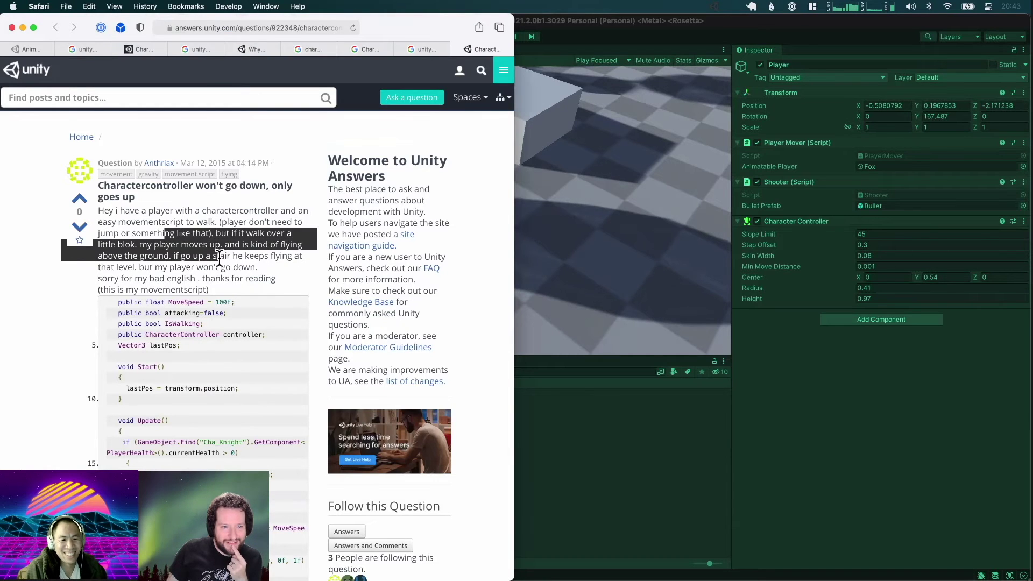
pyautogui.click(75, 276)
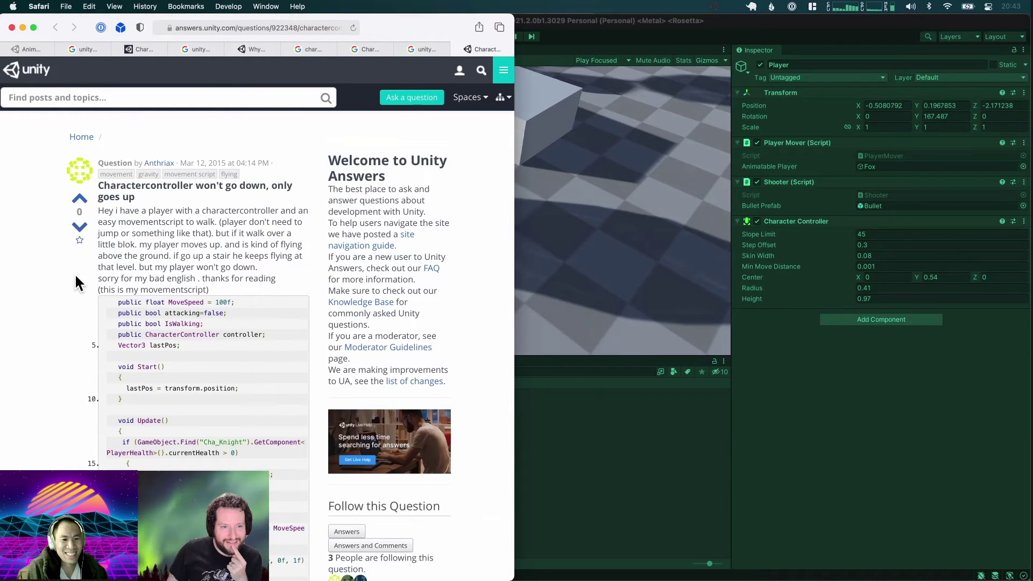
# Read the reply recommending gravity or SimpleMove and follow its SimpleMove documentation link
pyautogui.scroll(-5, 76, 277)
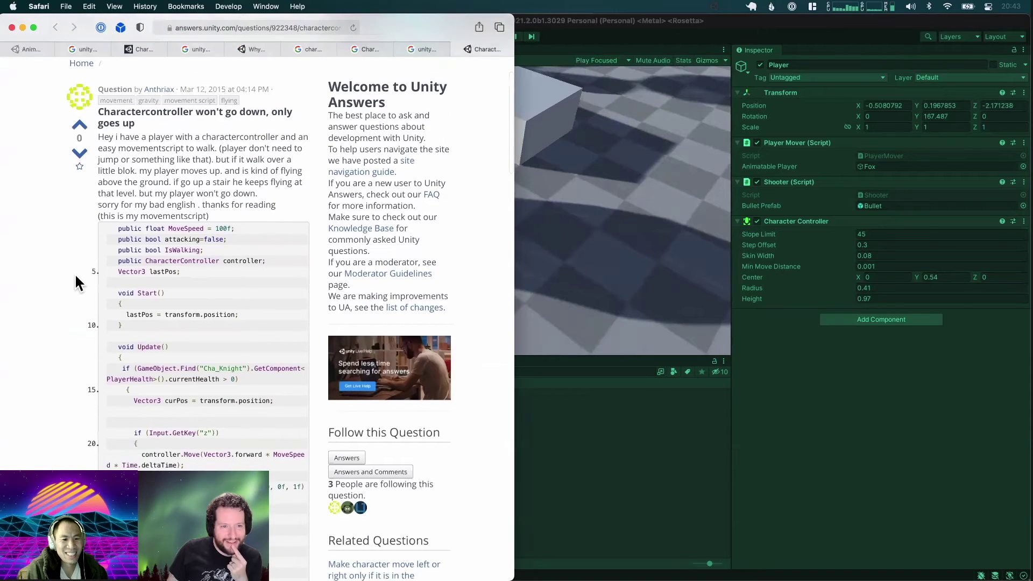
pyautogui.scroll(-15, 75, 277)
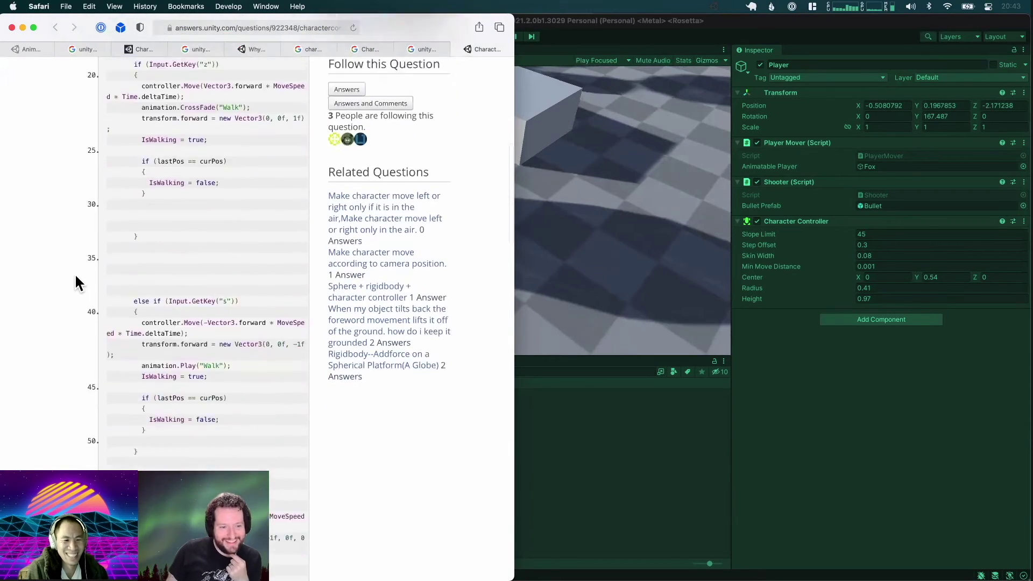
pyautogui.scroll(-20, 75, 278)
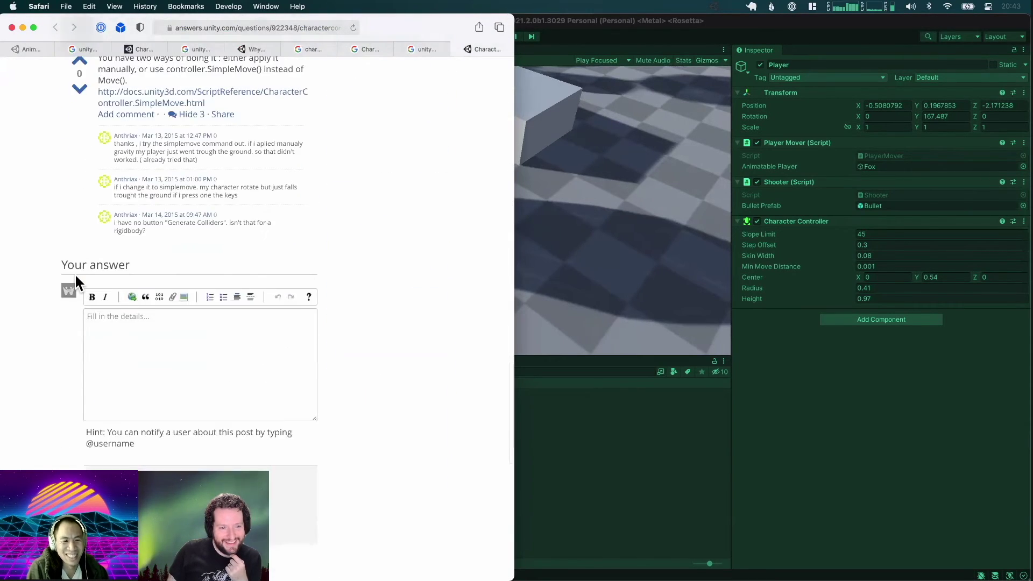
pyautogui.scroll(8, 76, 277)
pyautogui.scroll(-1, 110, 288)
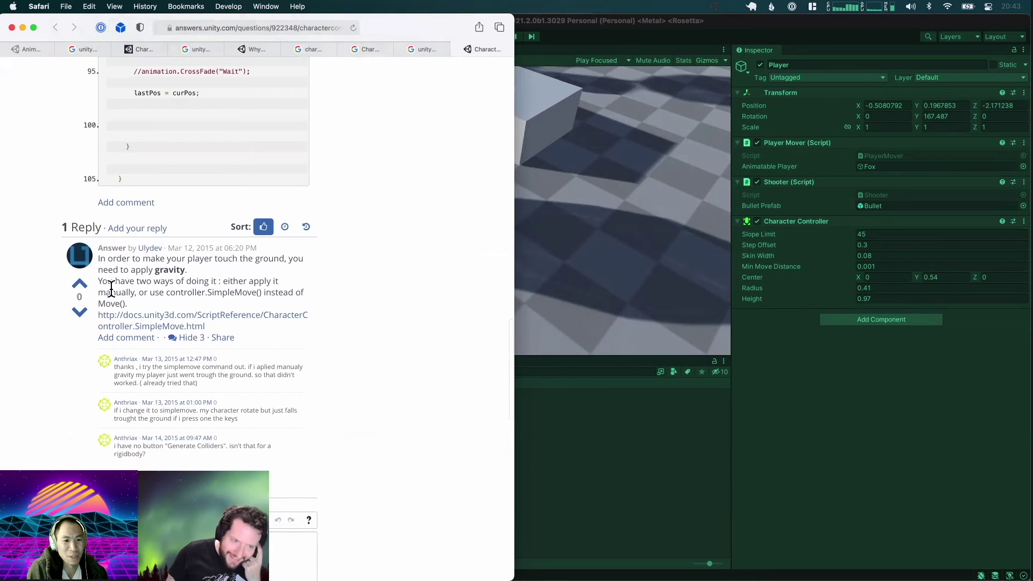
pyautogui.moveTo(187, 272); pyautogui.dragTo(122, 255)
pyautogui.tripleClick(162, 281)
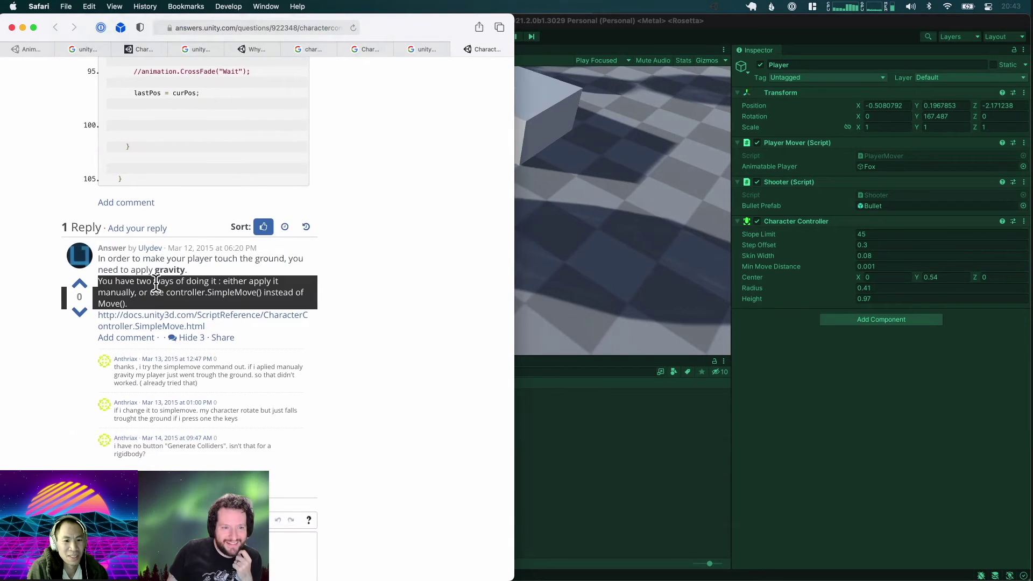
pyautogui.click(148, 294)
pyautogui.tripleClick(230, 293)
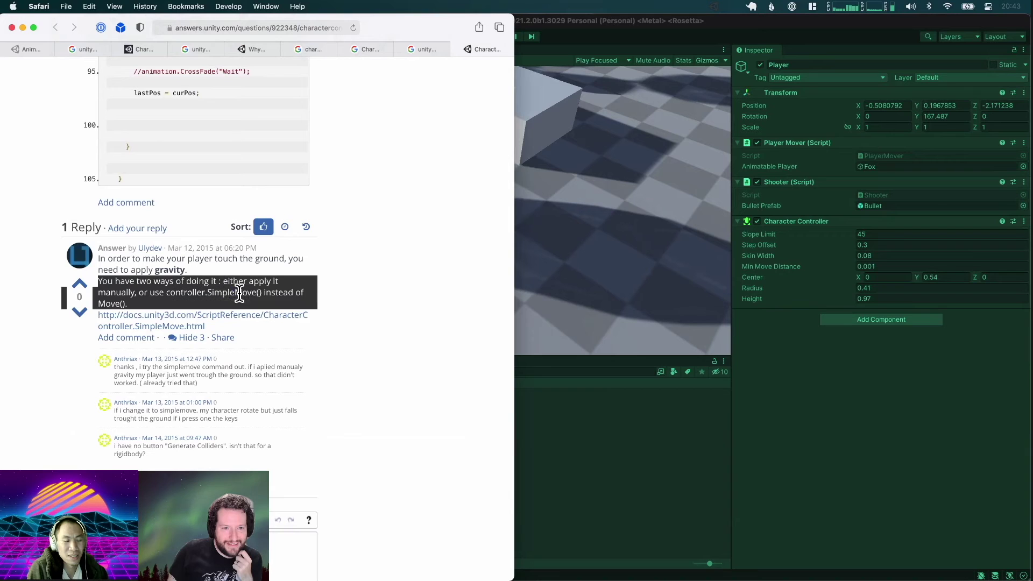
pyautogui.click(197, 317)
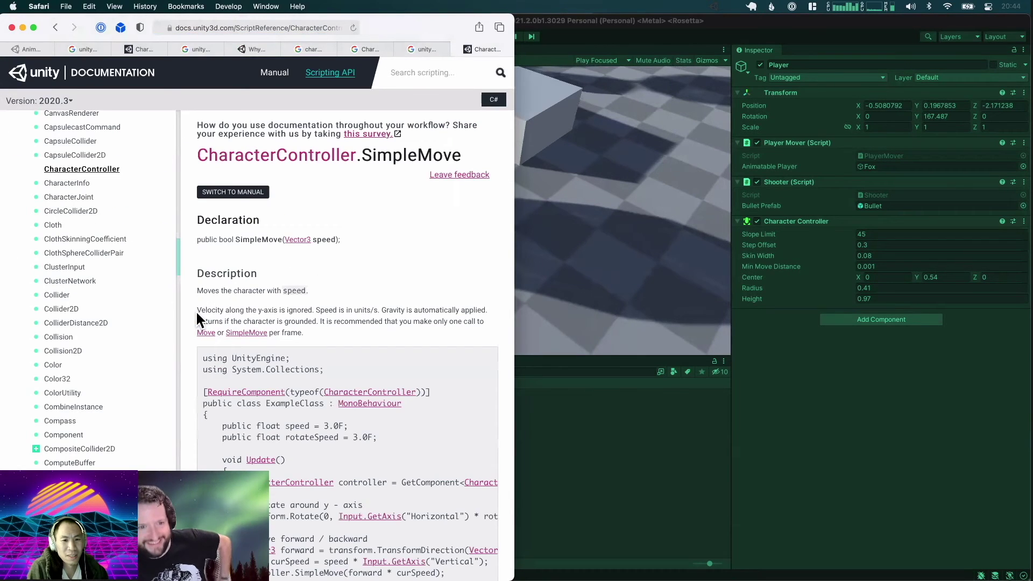
# Read the SimpleMove description and the example's controller.SimpleMove(forward * curSpeed) call, then return to VS Code
pyautogui.scroll(-5, 237, 320)
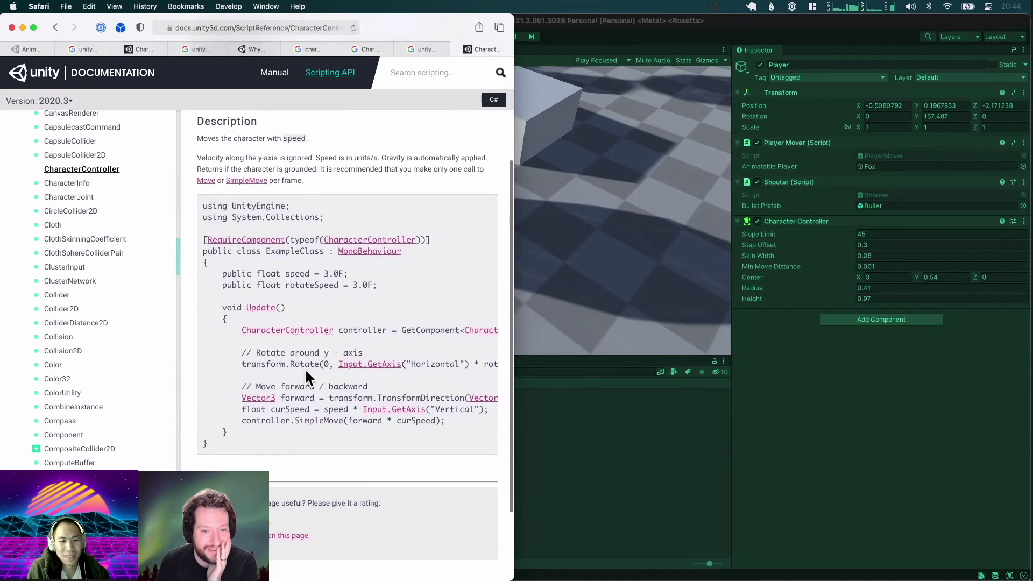
pyautogui.scroll(2, 299, 366)
pyautogui.moveTo(199, 236); pyautogui.dragTo(320, 252)
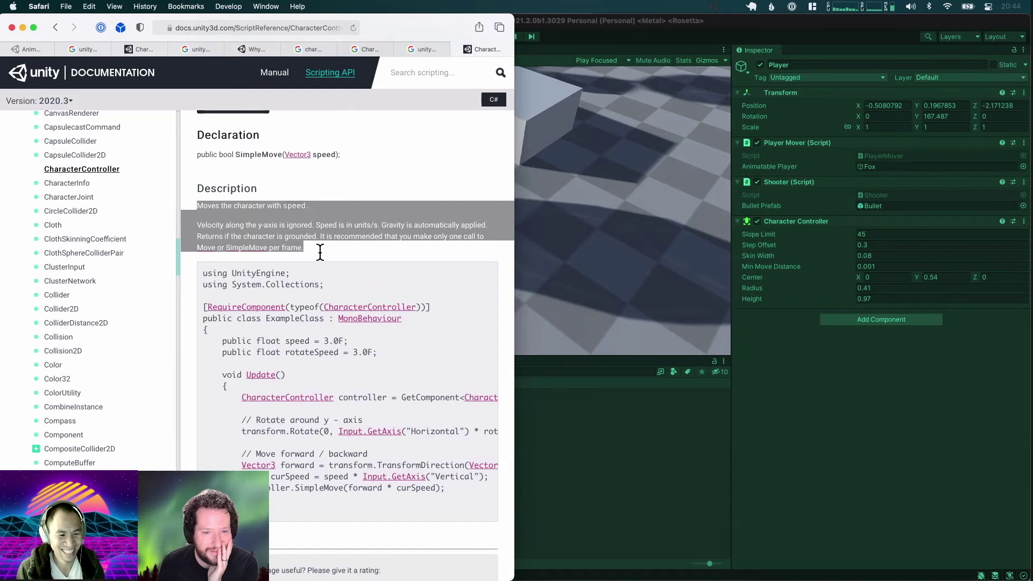
pyautogui.scroll(-5, 320, 252)
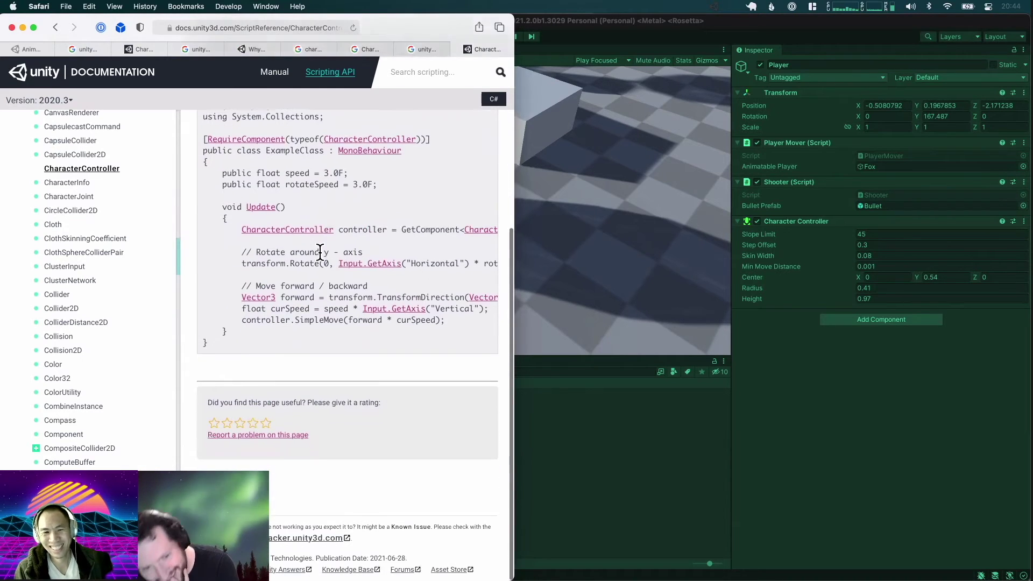
pyautogui.doubleClick(312, 324)
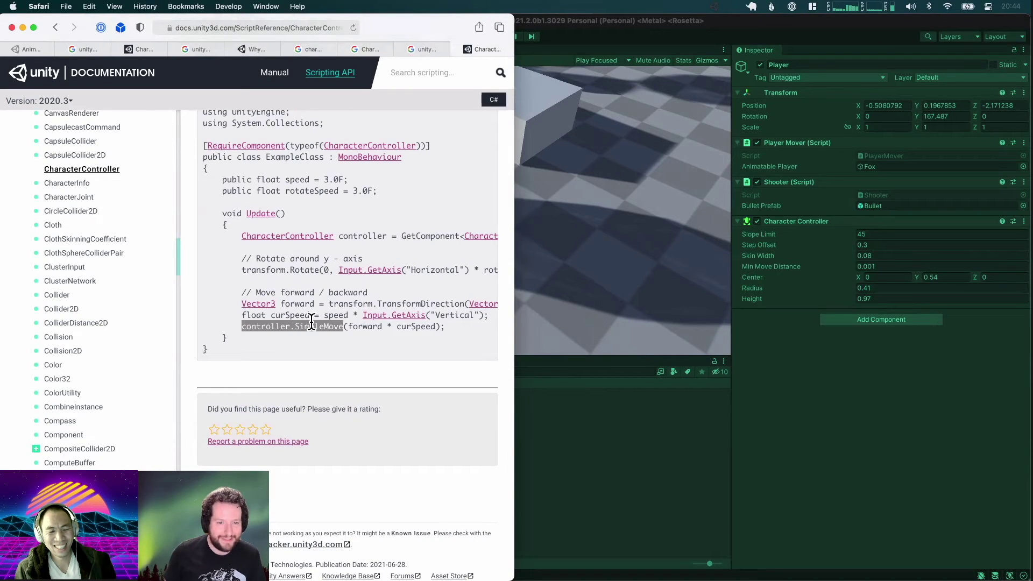
pyautogui.hscroll(3, 294, 293)
pyautogui.hscroll(-3, 298, 292)
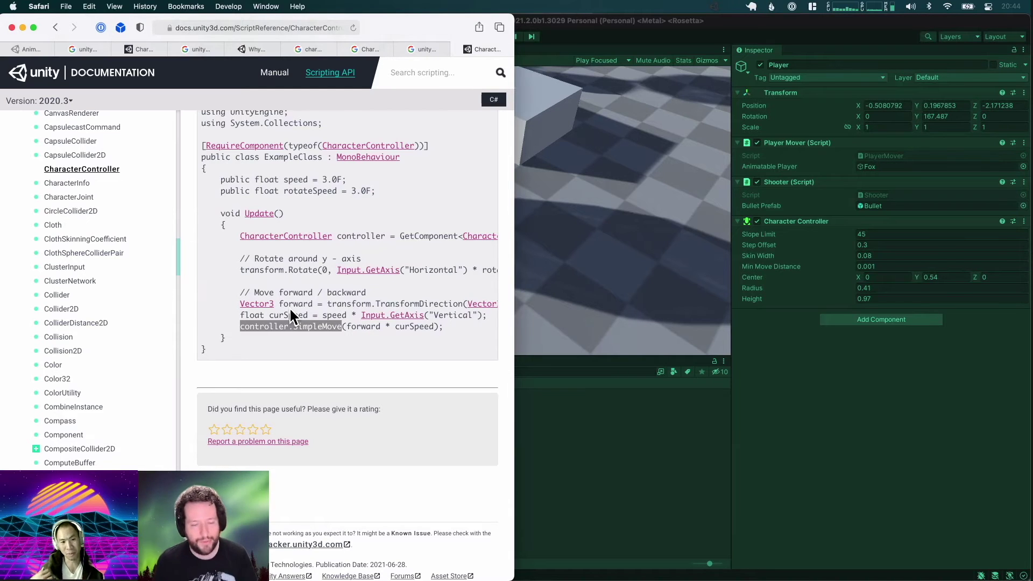
pyautogui.press('super+Tab')
pyautogui.press('super+Tab')
# Change the Move call on line 12 of PlayerMover.cs to SimpleMove
pyautogui.click(159, 162)
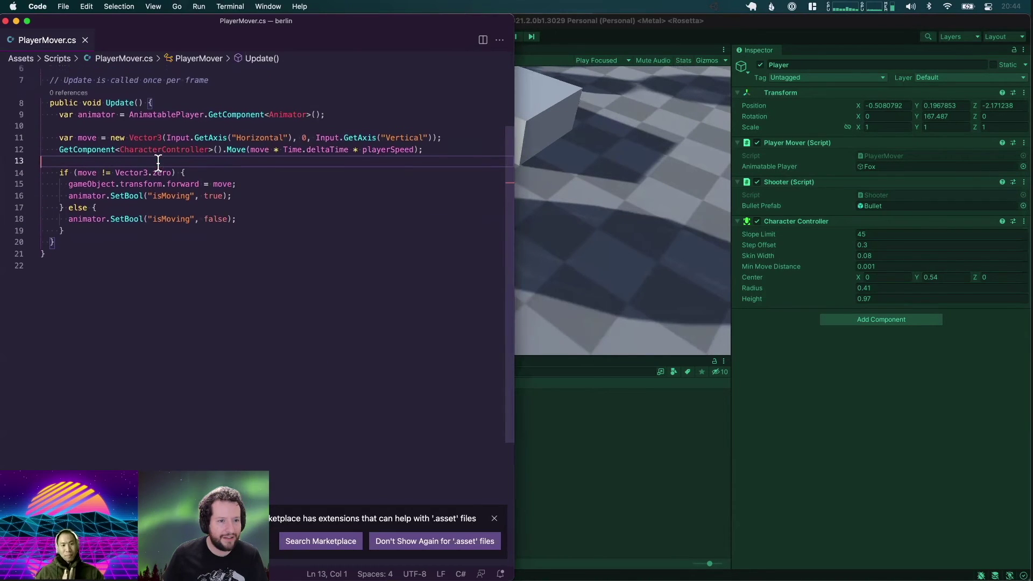
pyautogui.scroll(1, 158, 162)
pyautogui.click(156, 190)
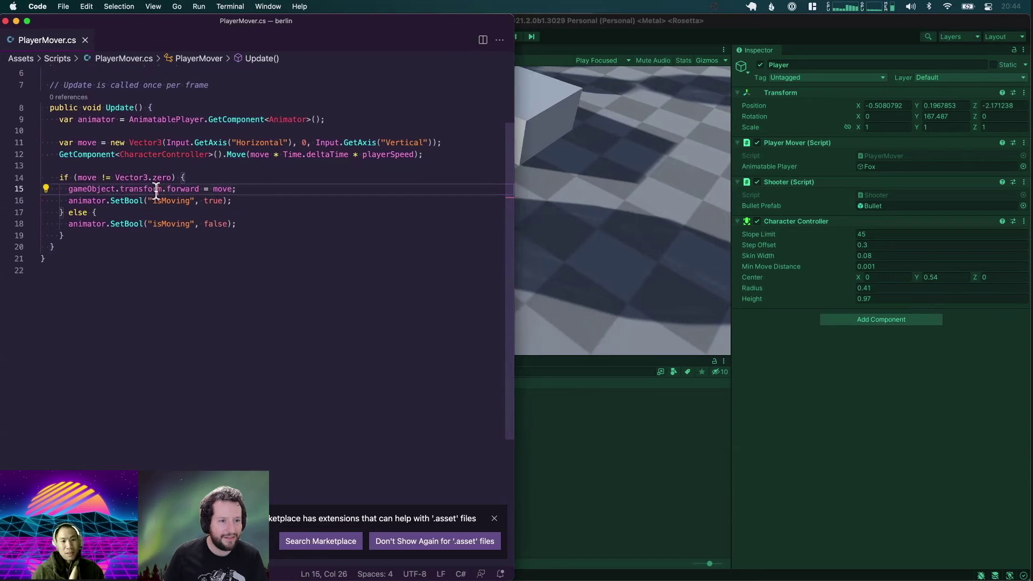
pyautogui.tripleClick(124, 189)
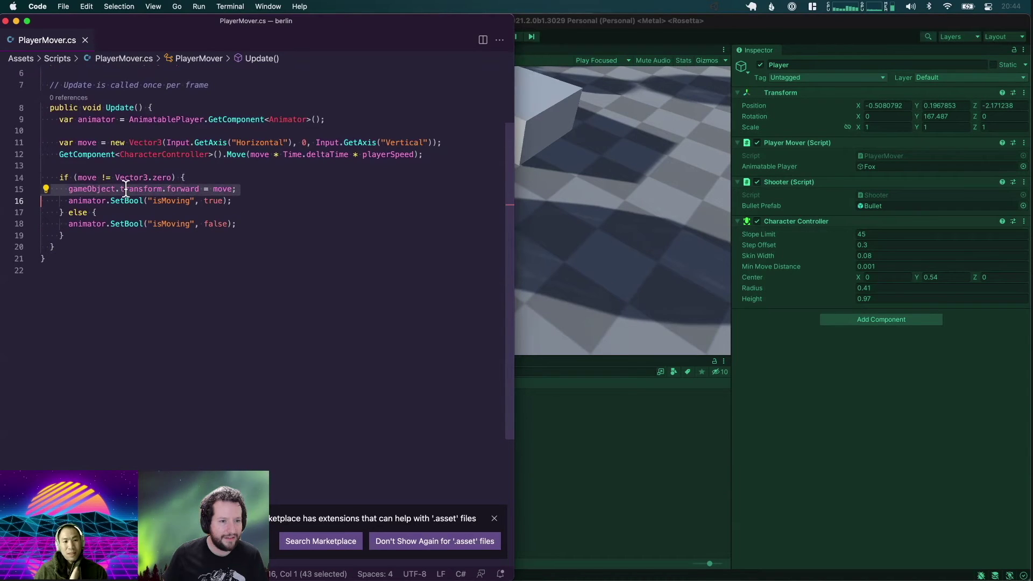
pyautogui.doubleClick(228, 154)
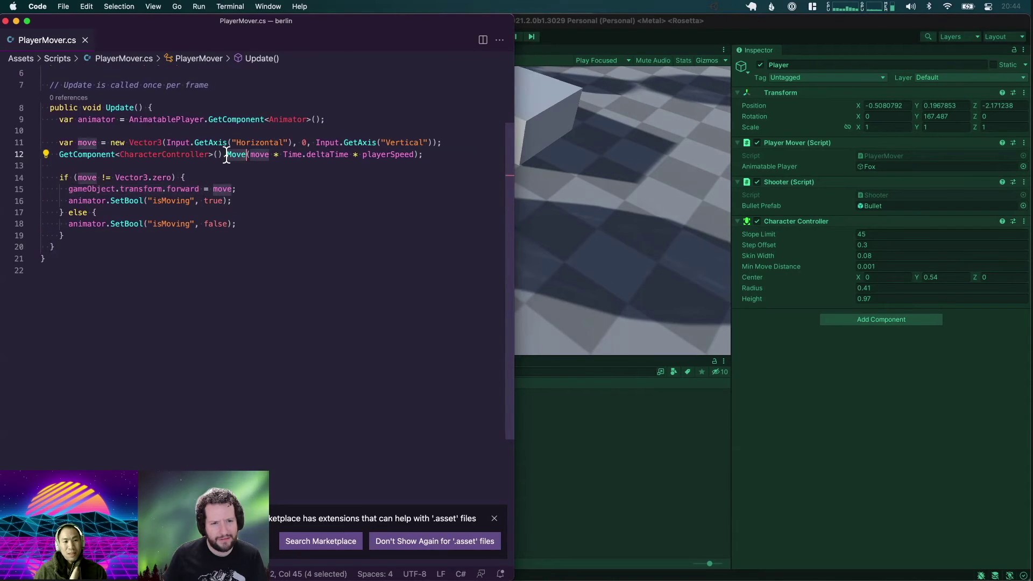
pyautogui.press('Left')
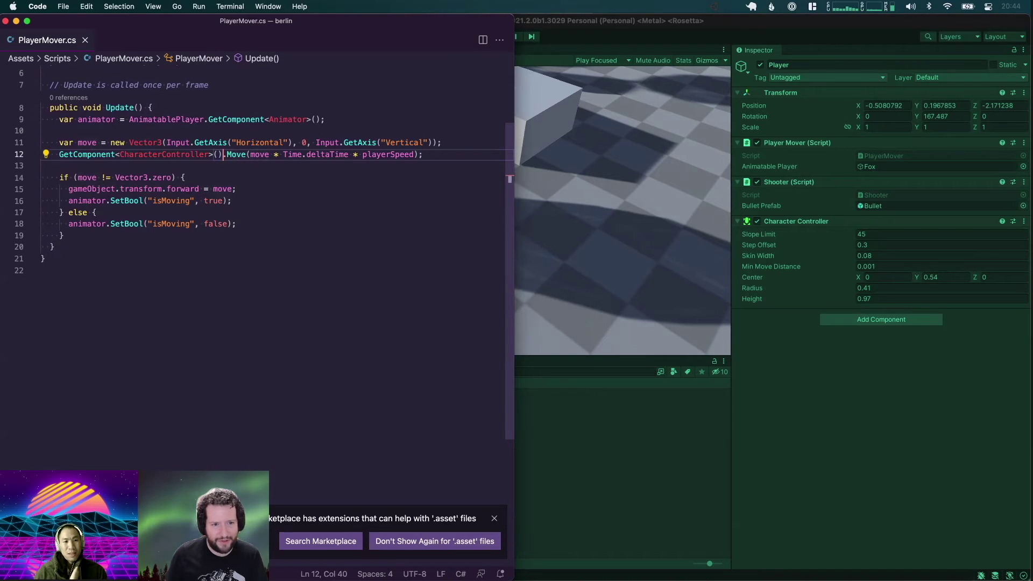
pyautogui.write('Simple')
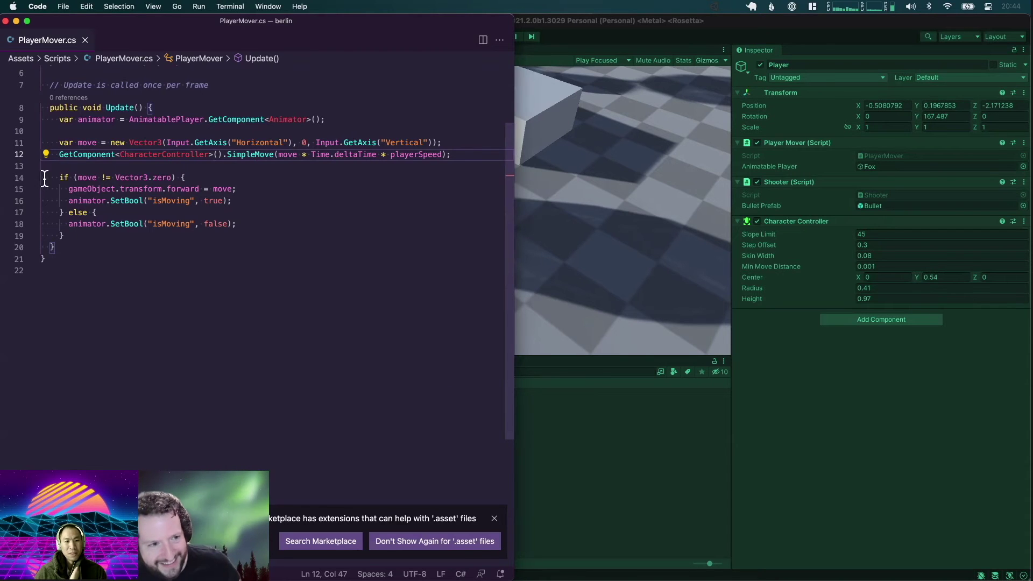
# Recheck the SimpleMove docs, comment out line 15's transform.forward assignment, and return to Unity
pyautogui.press('super+Tab')
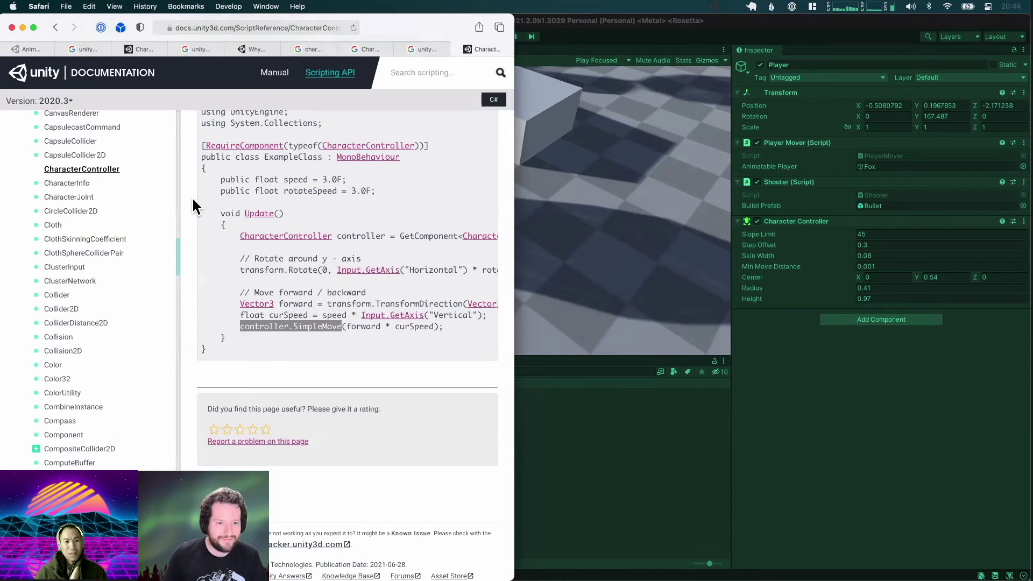
pyautogui.hscroll(-1, 328, 314)
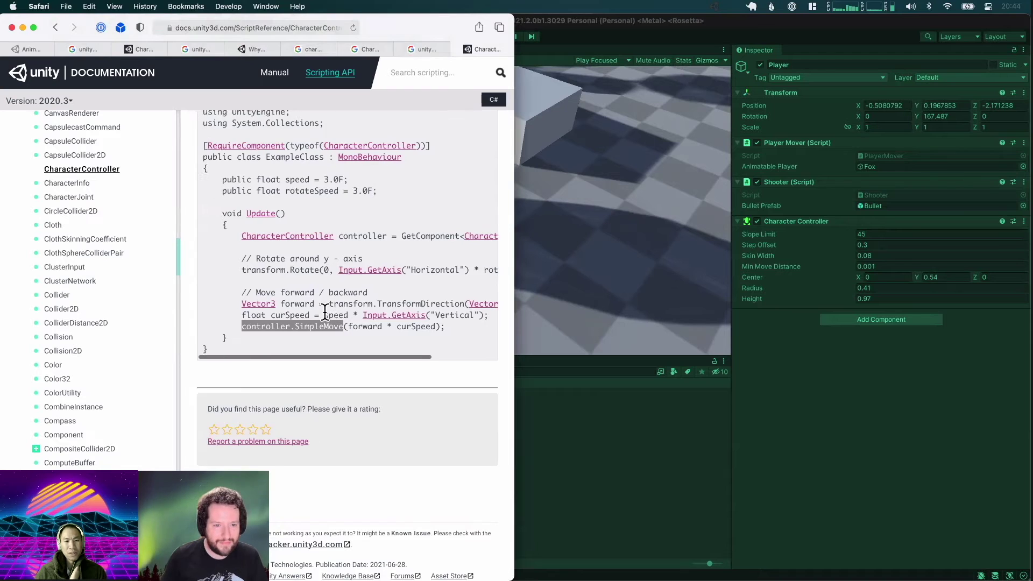
pyautogui.hscroll(-1, 293, 316)
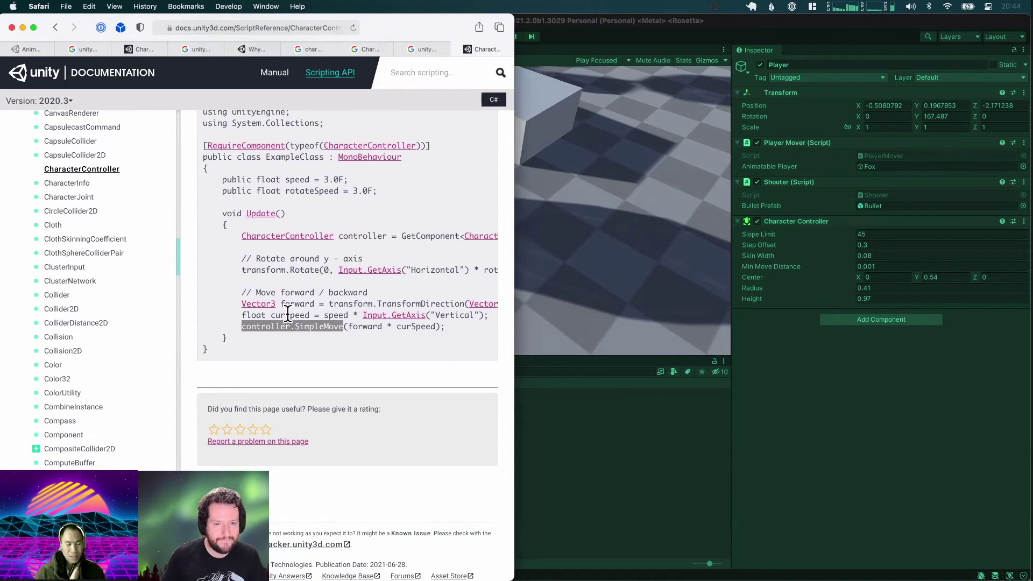
pyautogui.hscroll(2, 288, 315)
pyautogui.hscroll(-2, 288, 315)
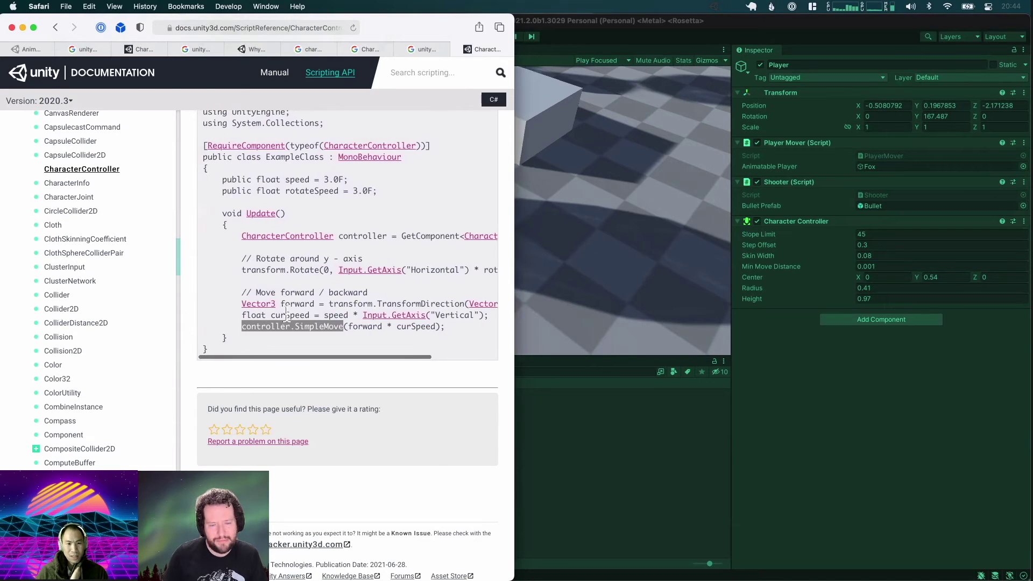
pyautogui.press('super+Tab')
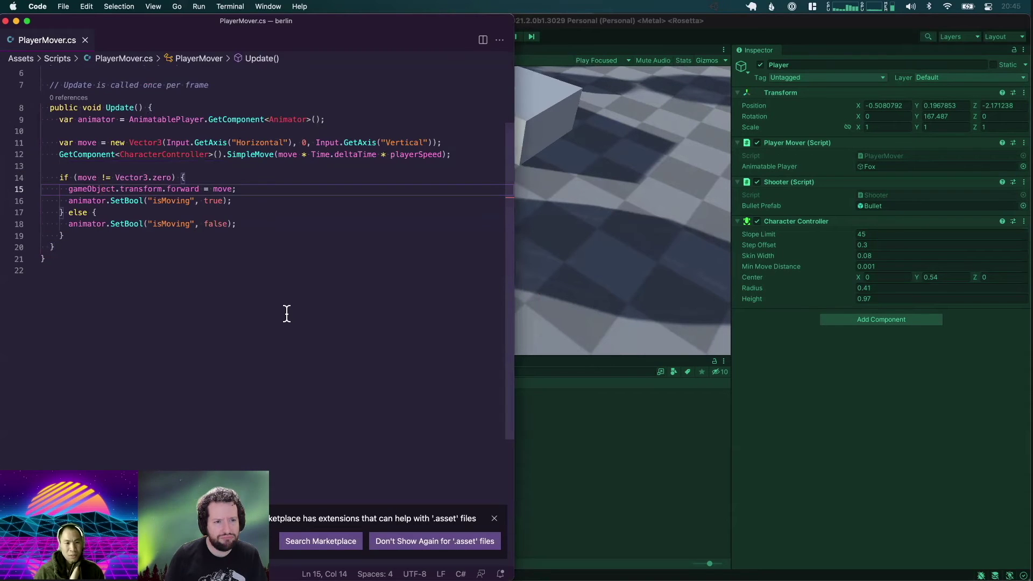
pyautogui.press('super+slash')
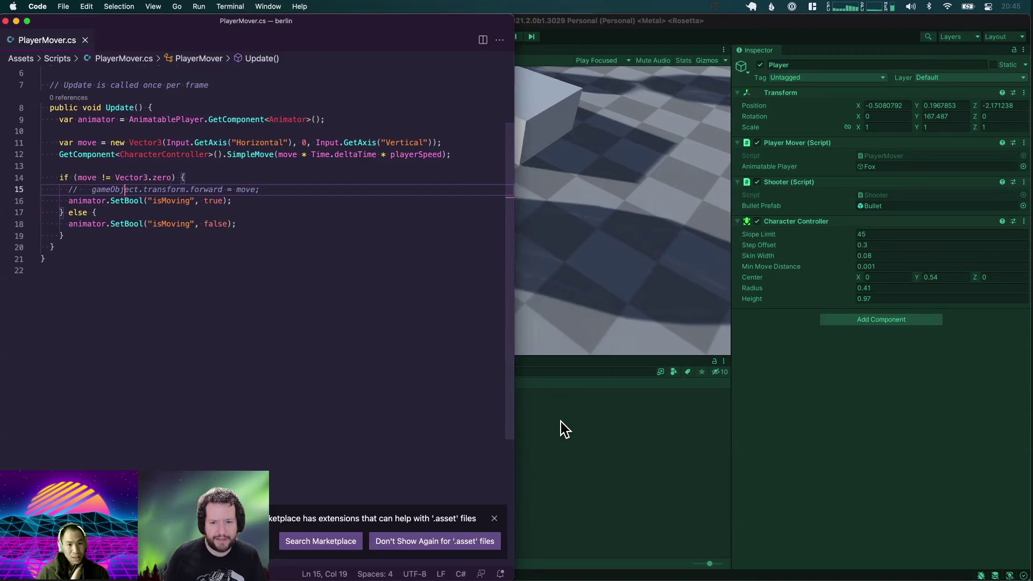
pyautogui.press('super+Tab')
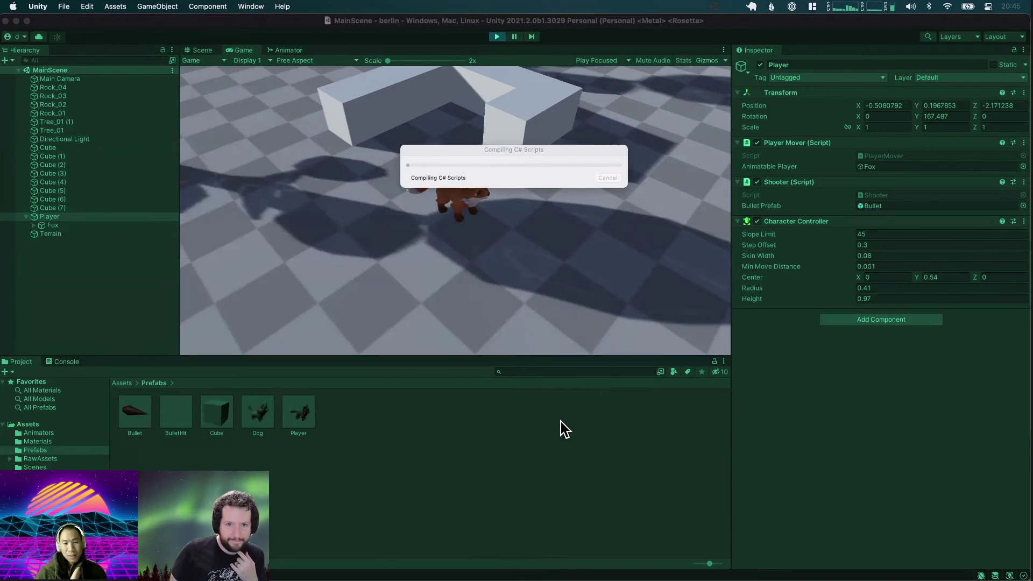
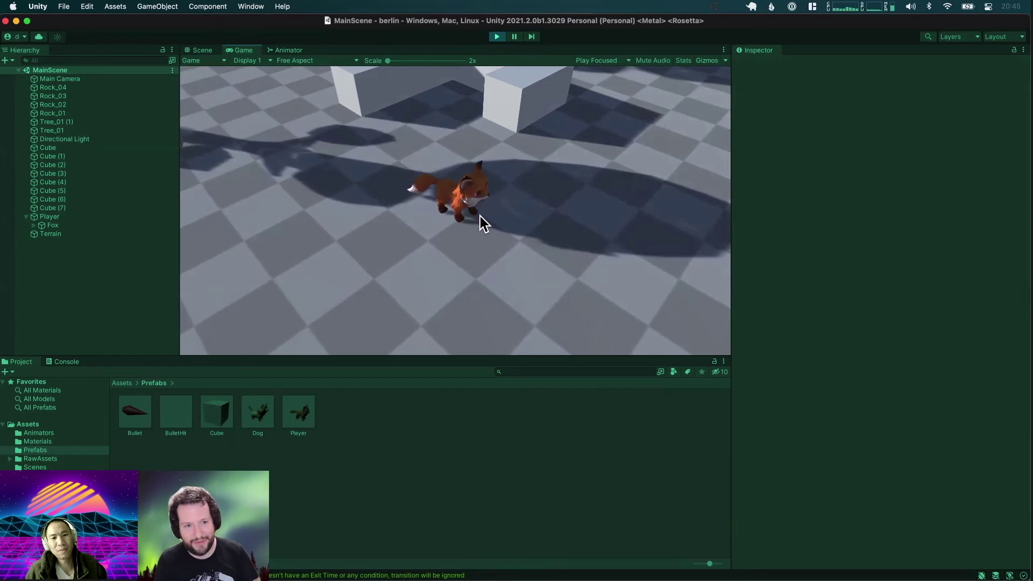
# Uncomment line 15 (gameObject.transform.forward = move;) in PlayerMover.cs
pyautogui.press('super+Tab')
pyautogui.press('super+slash')
pyautogui.hotkey('shift', 'Tab')
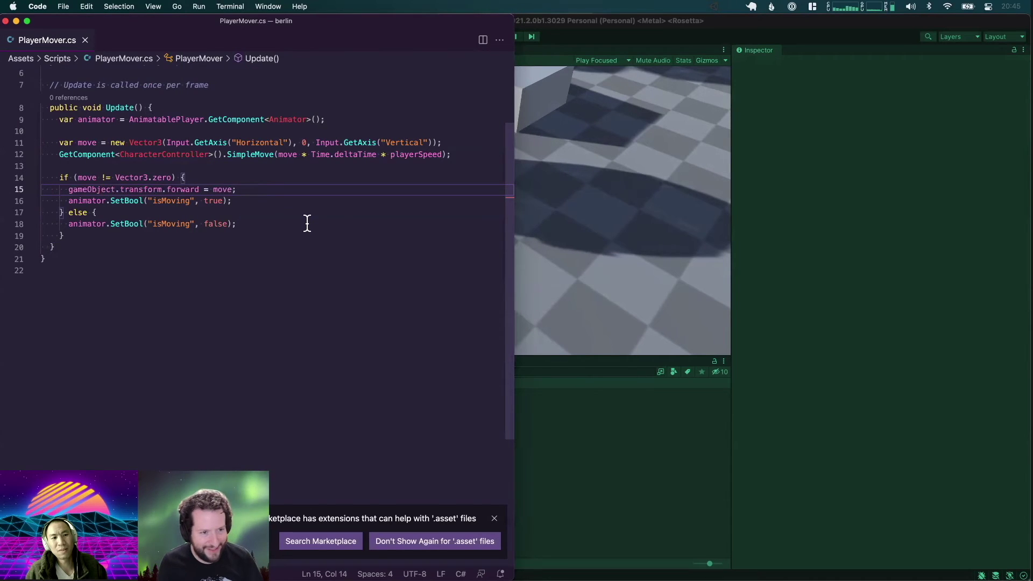
# In Unity, fire a bullet and walk the fox around with W, D, W and A
pyautogui.click(590, 246)
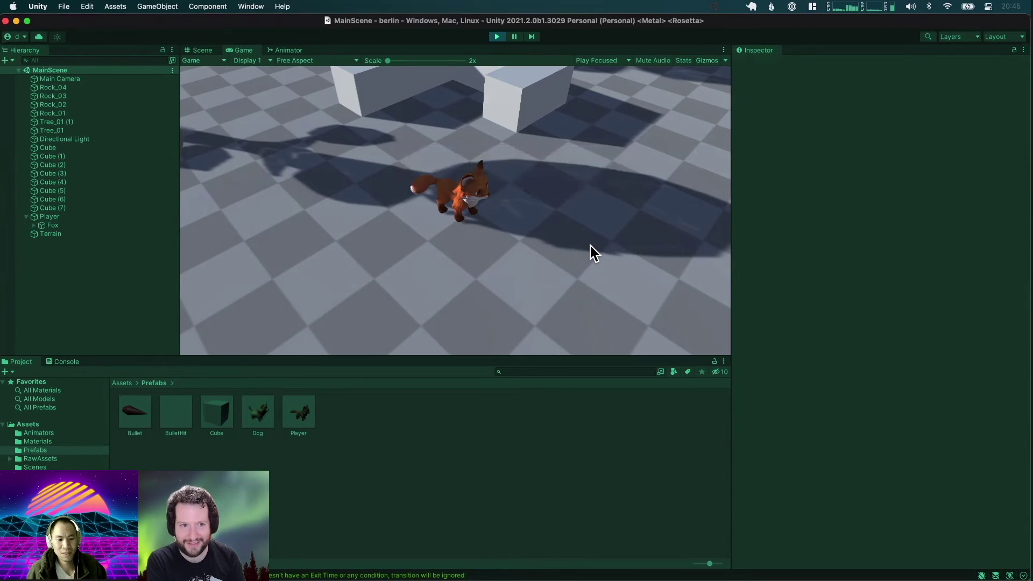
pyautogui.click(589, 246)
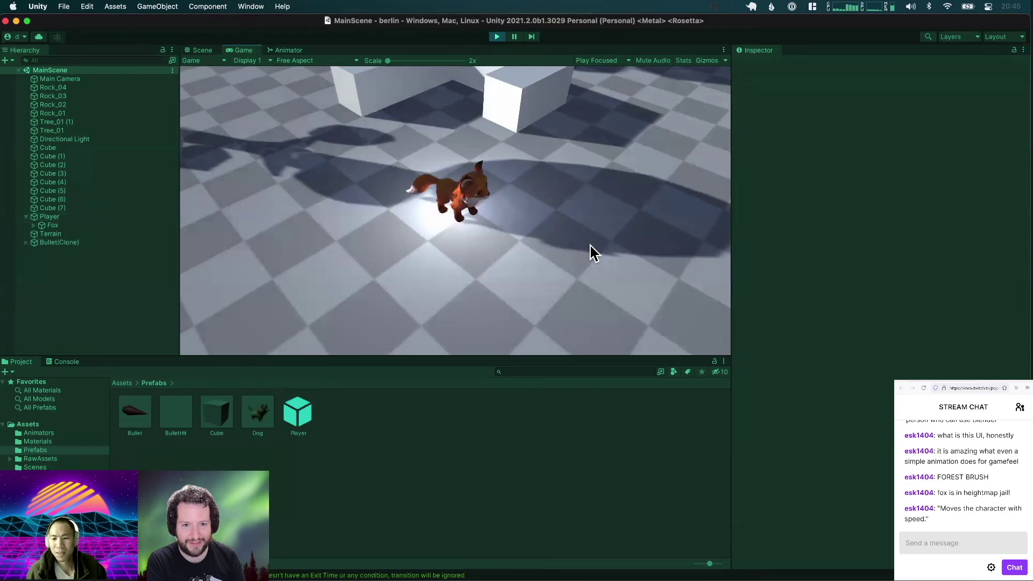
pyautogui.press('w')
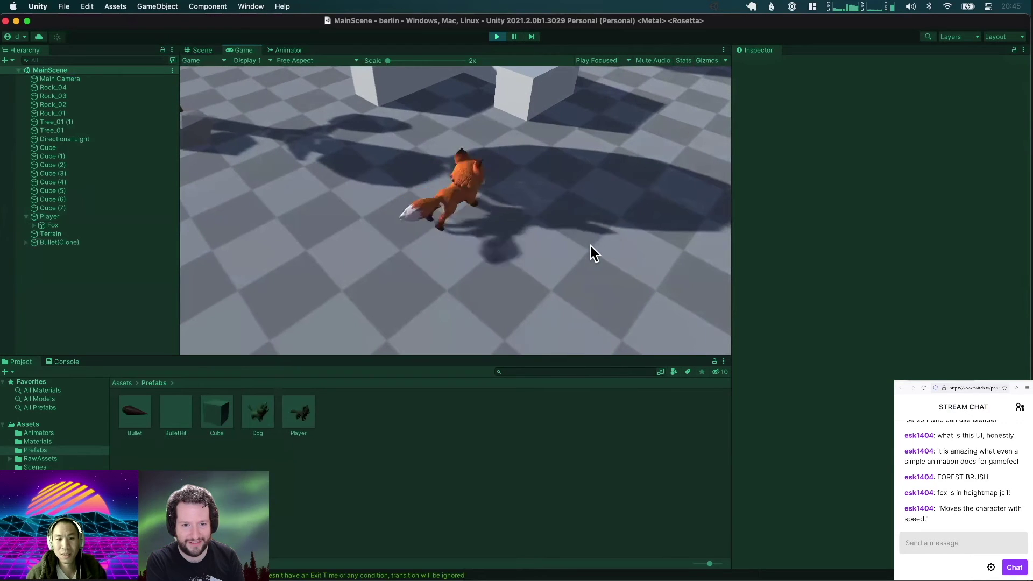
pyautogui.press('d')
pyautogui.press('w')
pyautogui.press('a')
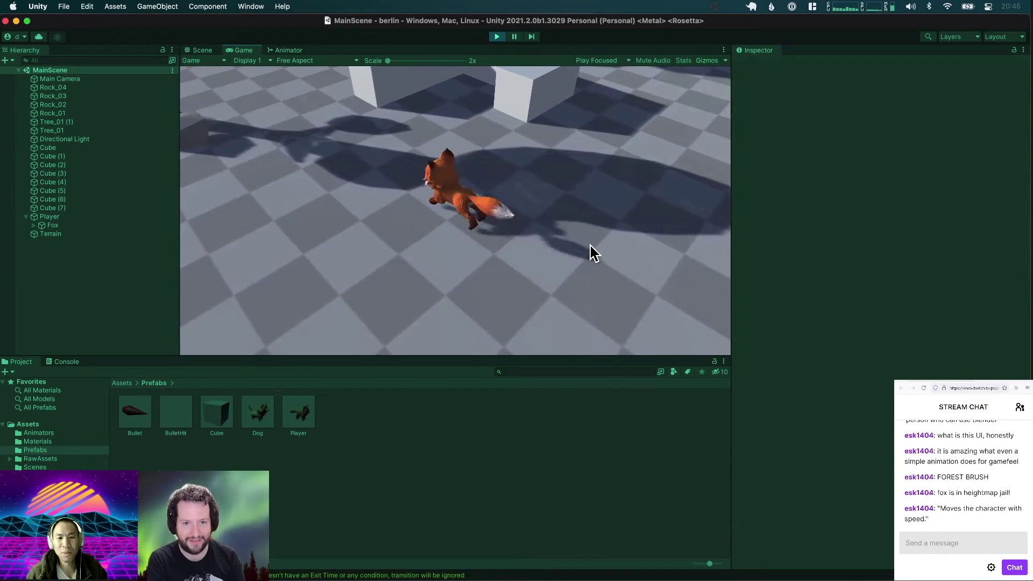
# Check the CharacterController documentation, then delete 'Time.deltaTime *' from line 12
pyautogui.press('super+Tab')
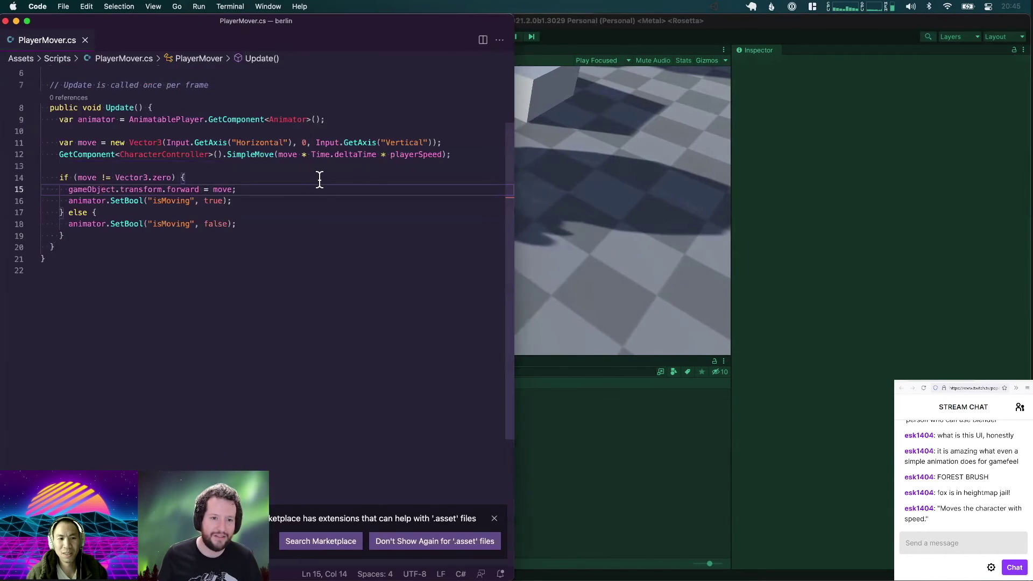
pyautogui.press('super+Tab')
pyautogui.hscroll(3, 410, 235)
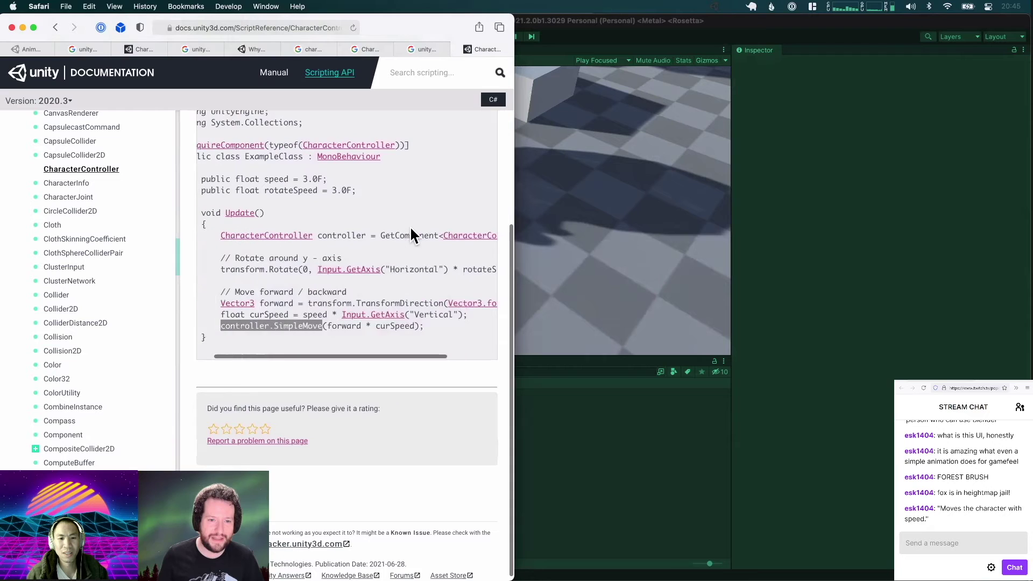
pyautogui.hscroll(-2, 411, 226)
pyautogui.press('super+Tab')
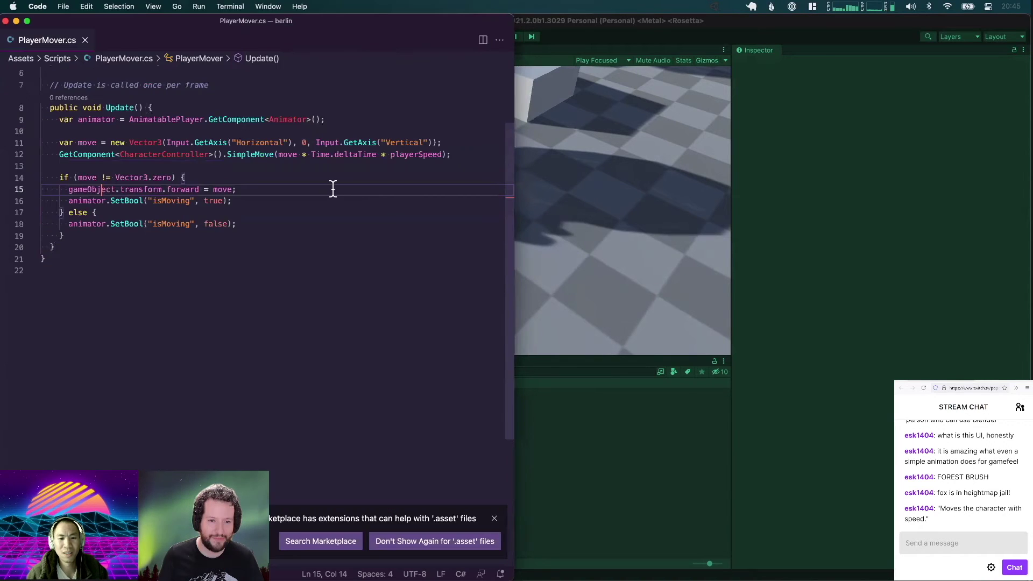
pyautogui.doubleClick(321, 155)
pyautogui.press('BackSpace')
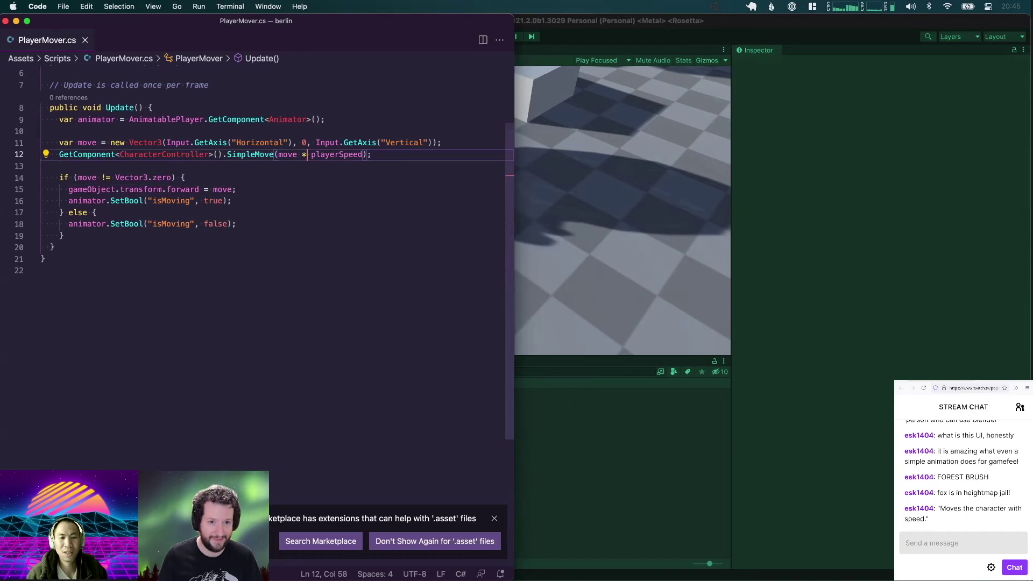
# Compare the edit with the documentation example and focus the running Unity game
pyautogui.press('super+Tab')
pyautogui.hscroll(-2, 367, 226)
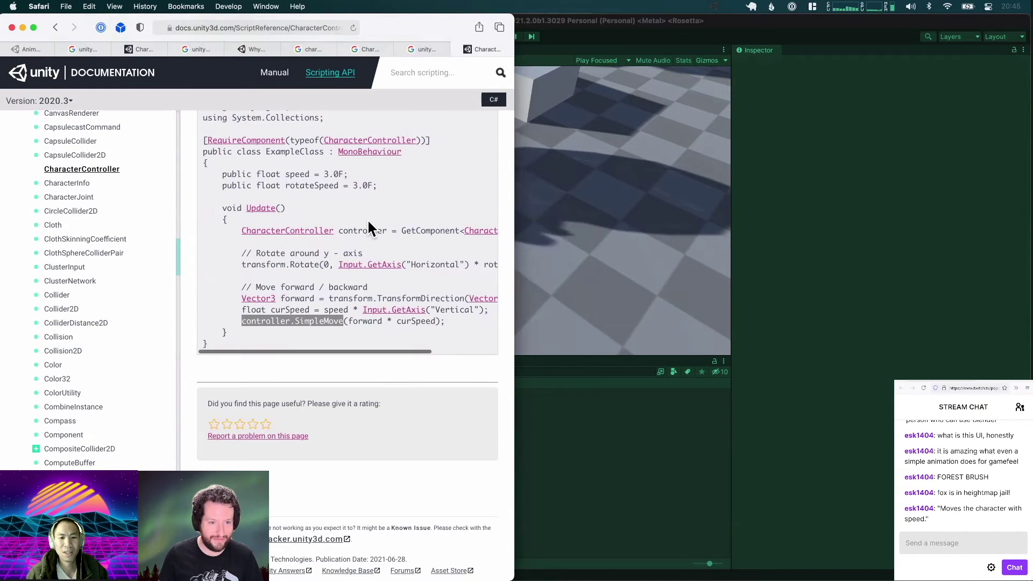
pyautogui.hscroll(3, 369, 223)
pyautogui.press('super+Tab')
pyautogui.press('super+Tab')
pyautogui.click(660, 286)
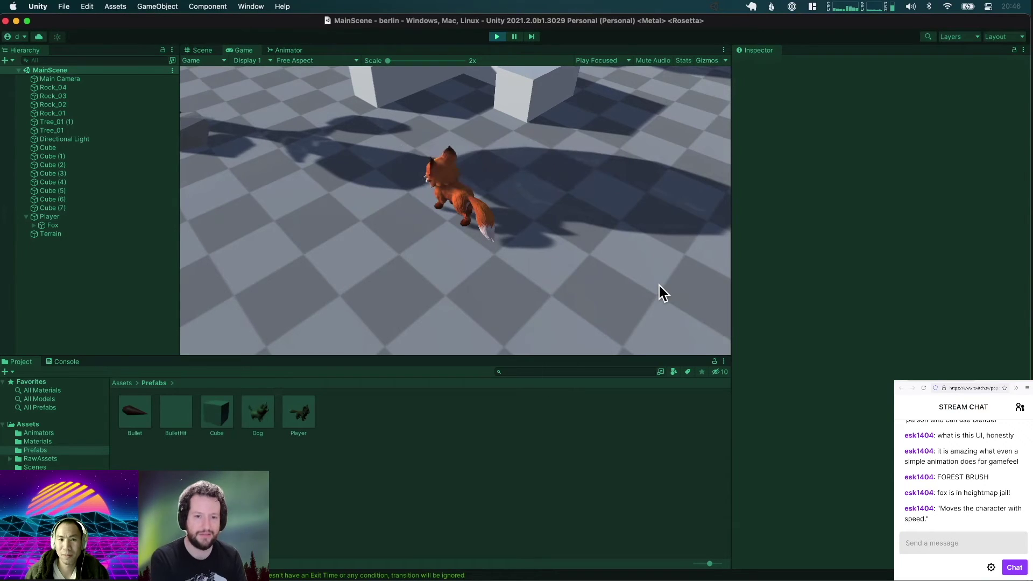
# Fire a bullet, then run the fox left, toward a tree, around, and right along the cube
pyautogui.click(660, 285)
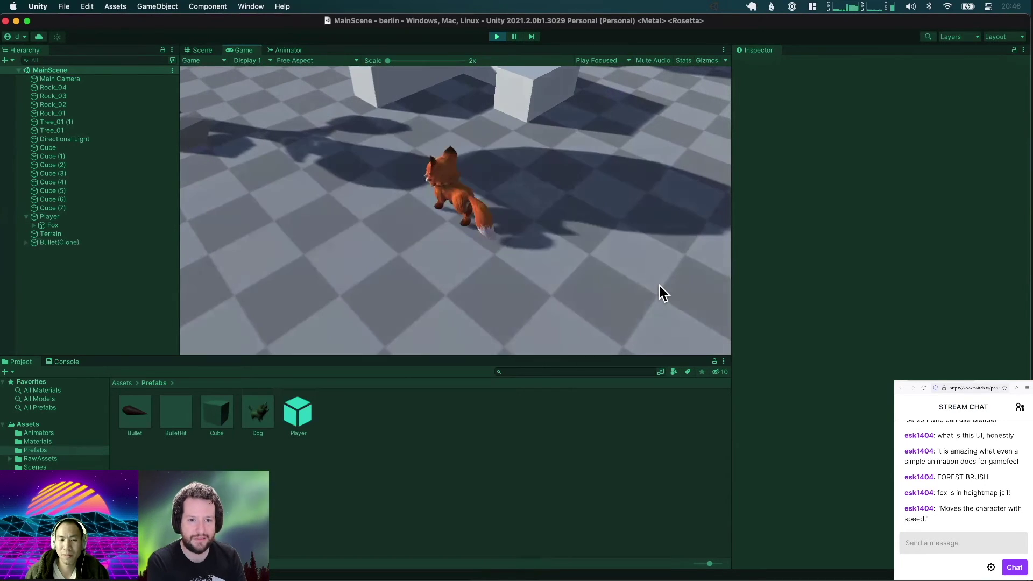
pyautogui.press('a')
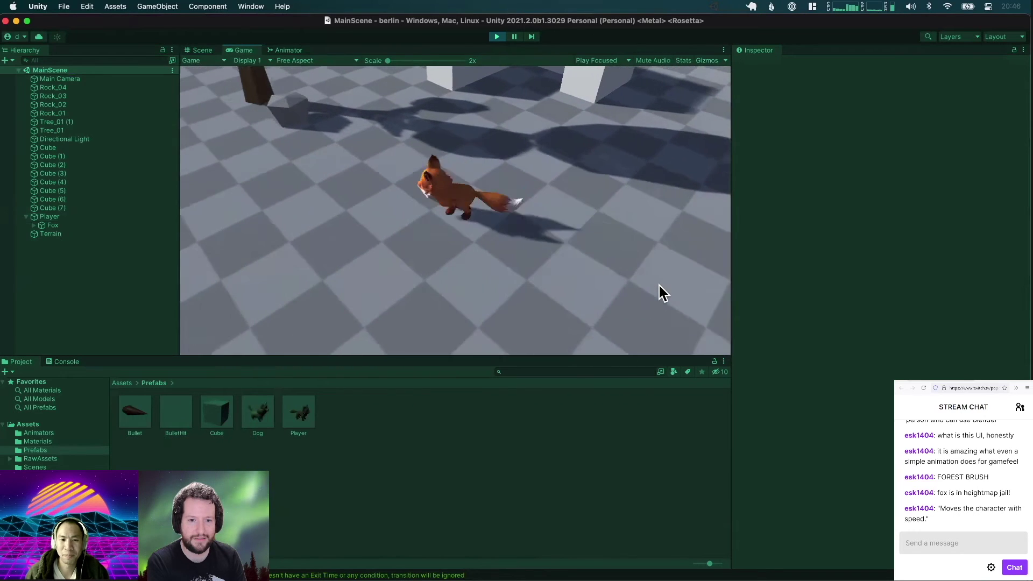
pyautogui.press('w')
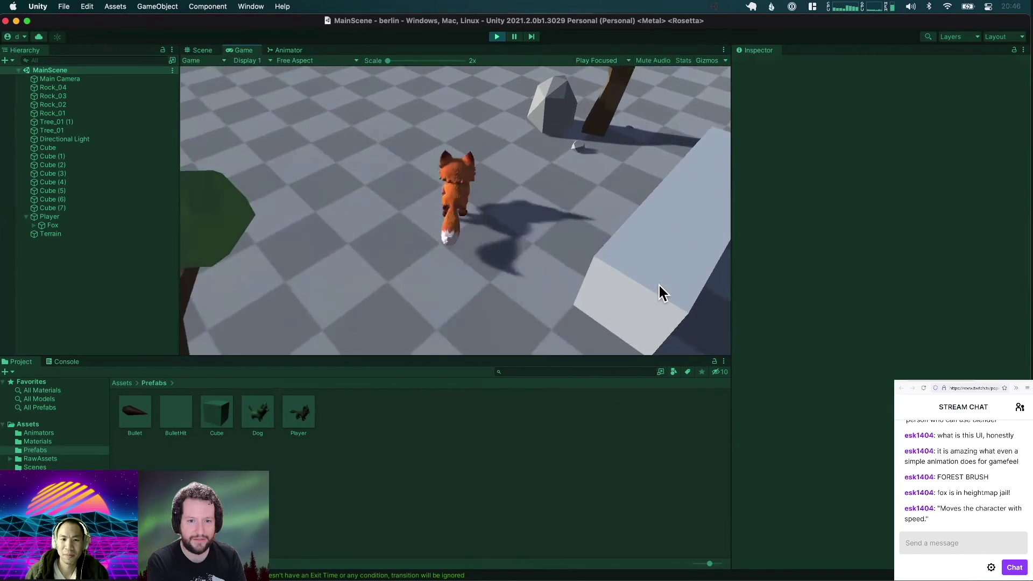
pyautogui.press('a')
pyautogui.press('s')
pyautogui.press('d')
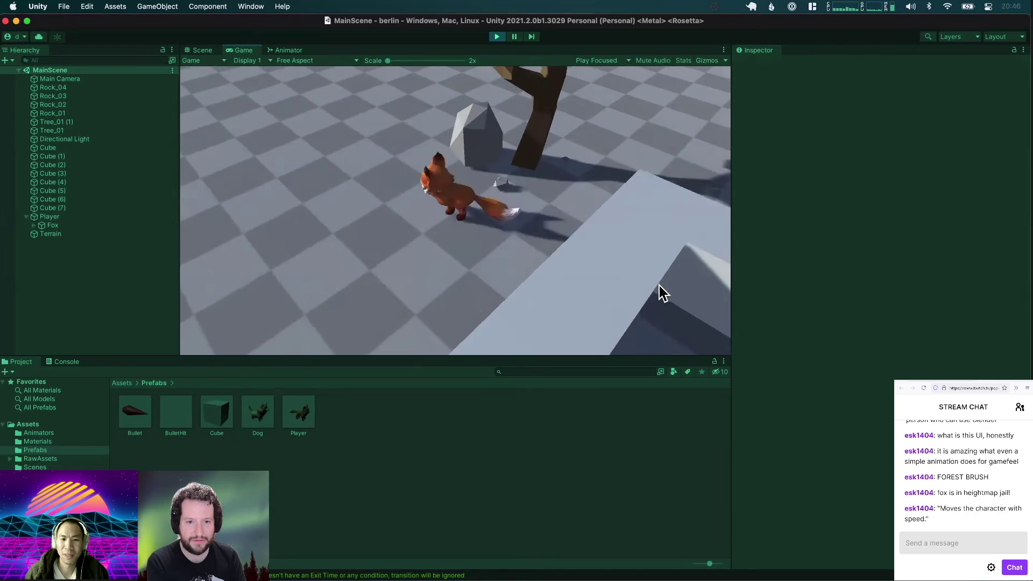
pyautogui.press('s')
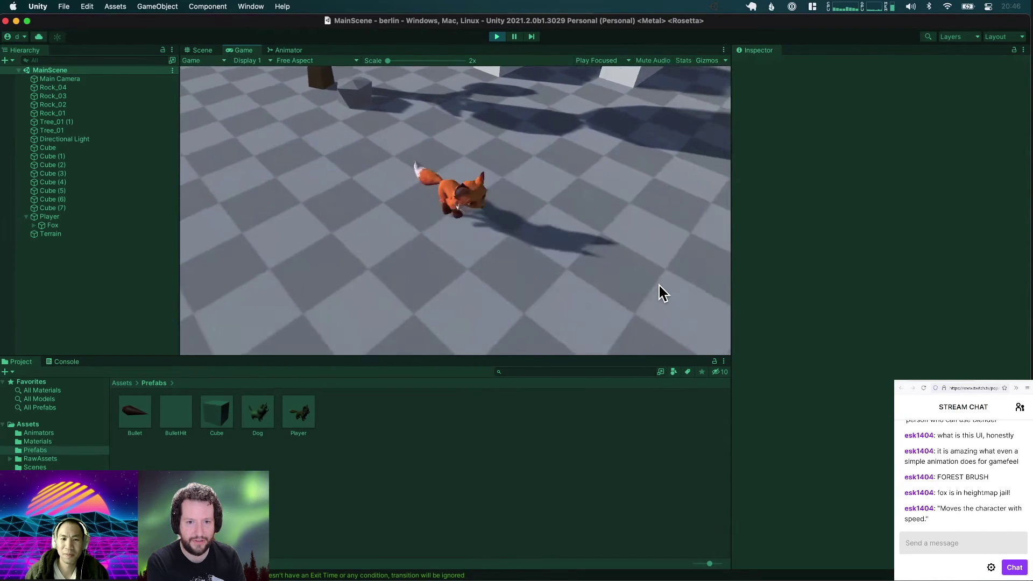
pyautogui.press('w')
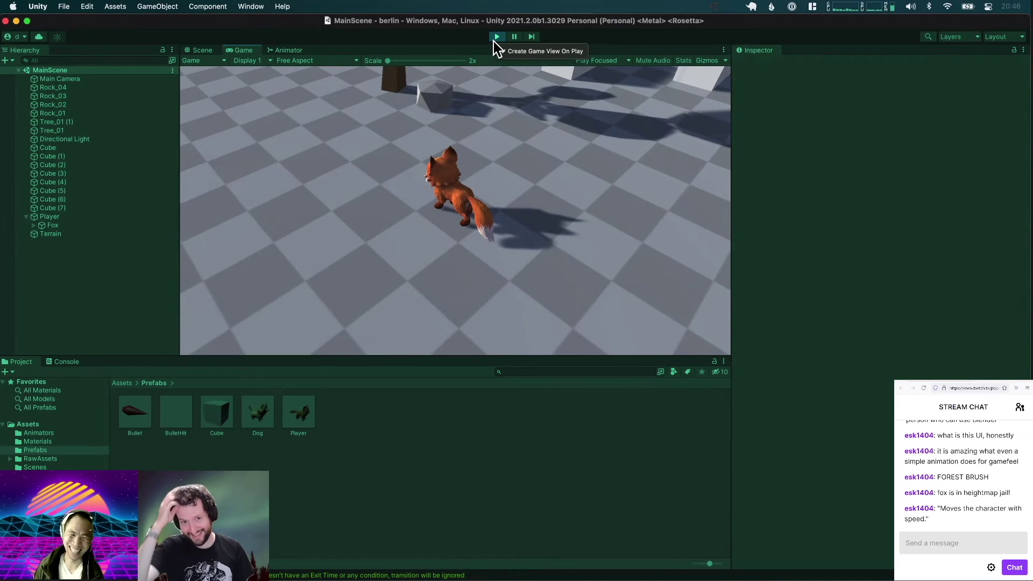
# Search the web for 'starwhal' in a new tab and step through its image results
pyautogui.press('super+Tab')
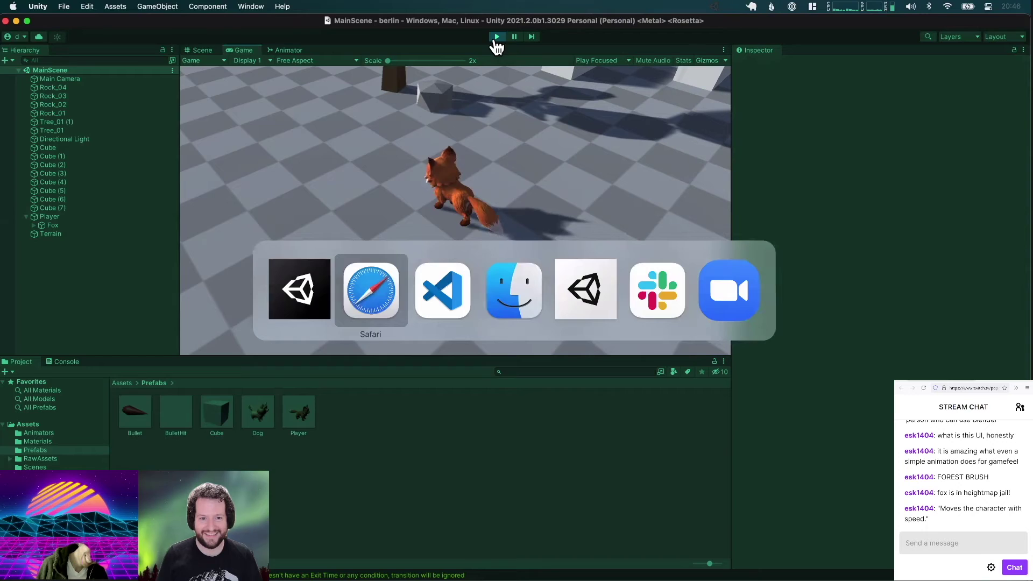
pyautogui.press('super+t')
pyautogui.write('starwhal')
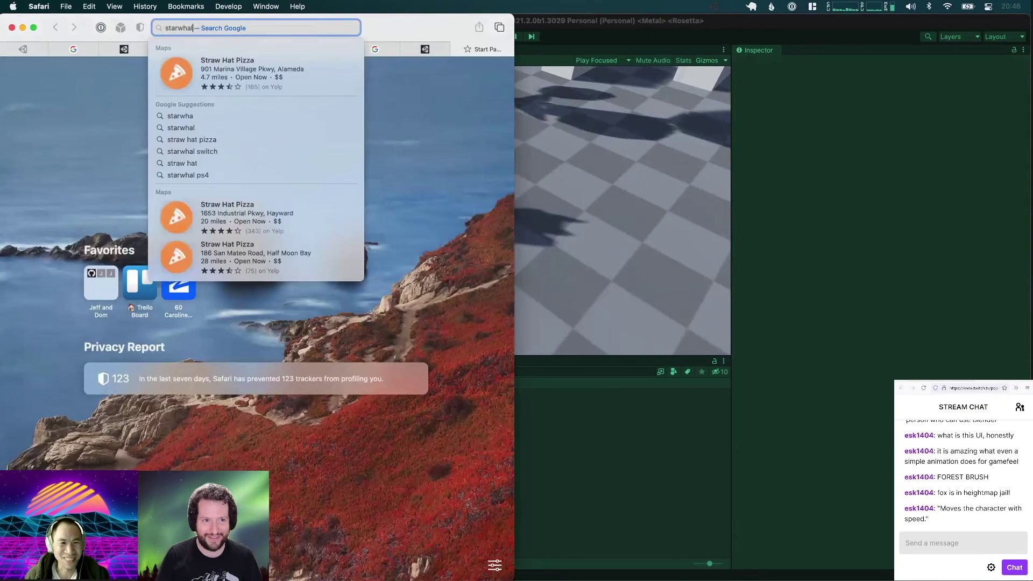
pyautogui.press('Return')
pyautogui.hscroll(5, 312, 195)
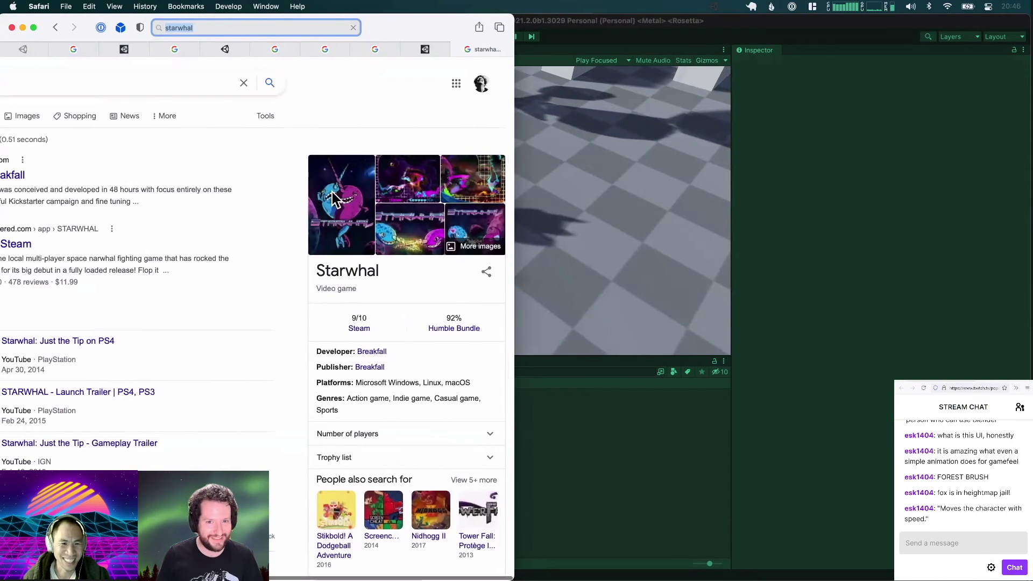
pyautogui.click(345, 189)
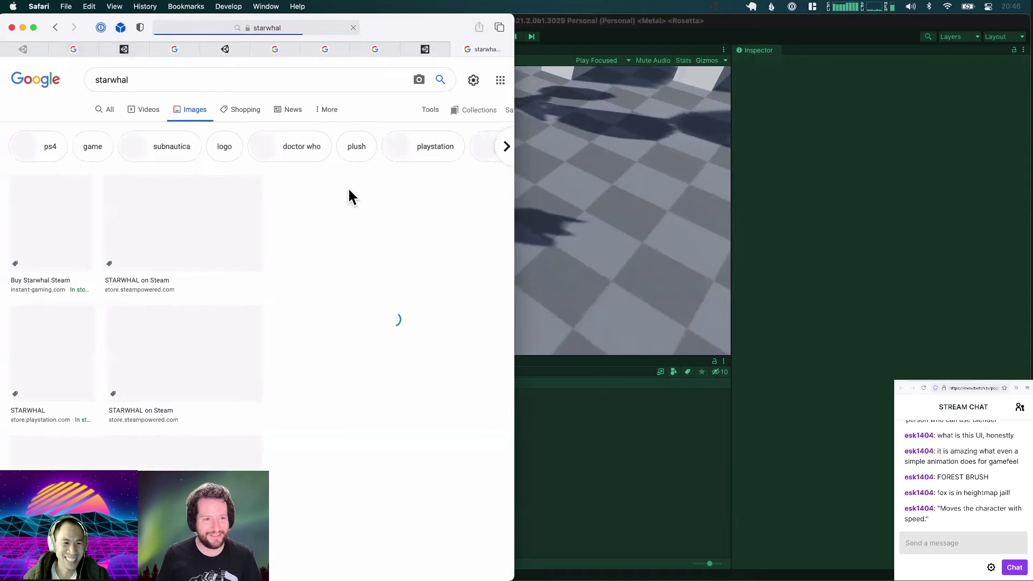
pyautogui.press('Right')
pyautogui.press('Right')
pyautogui.press('Right')
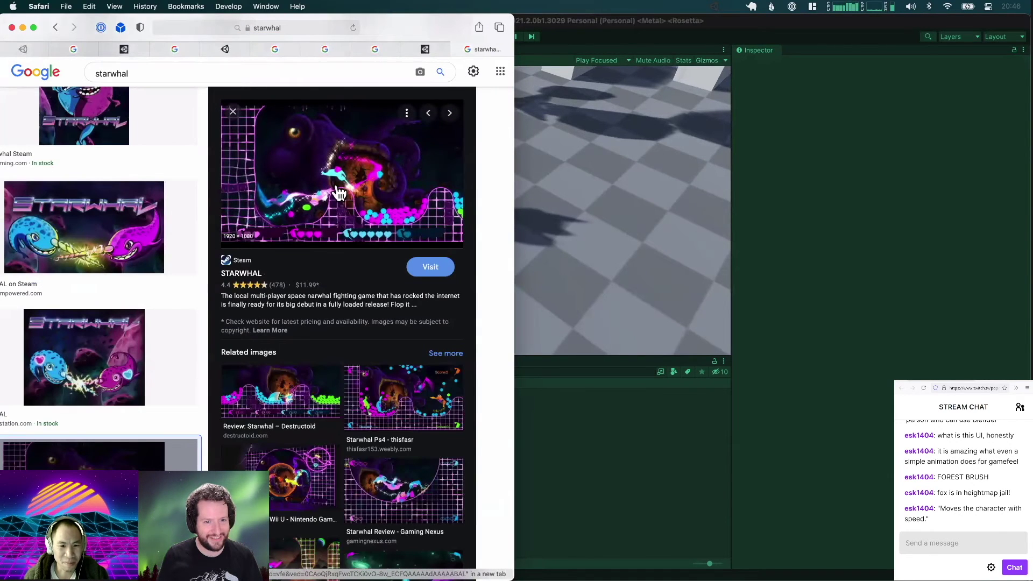
# Open the STARWHAL Steam store page and browse its screenshots
pyautogui.click(338, 184)
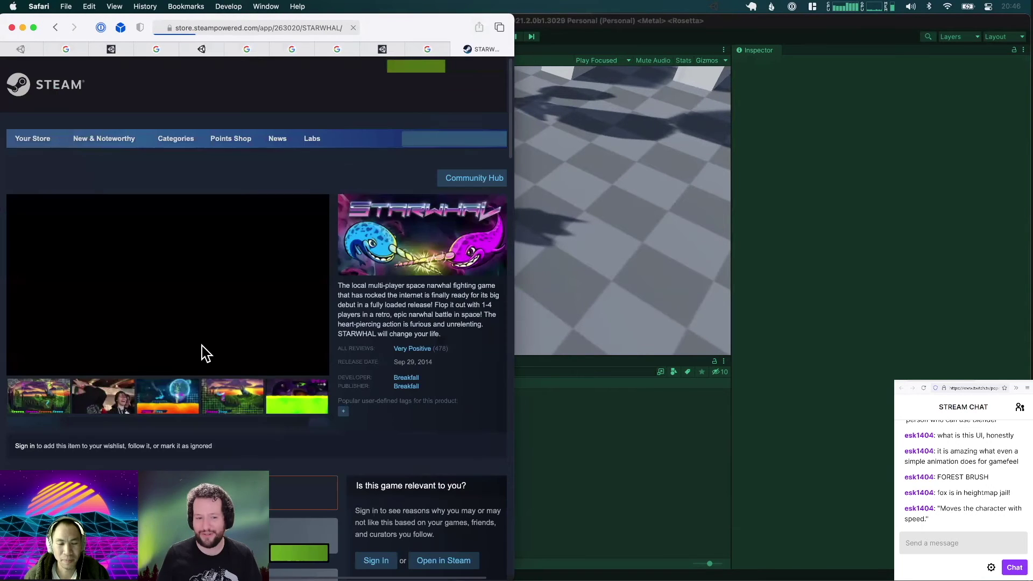
pyautogui.click(169, 407)
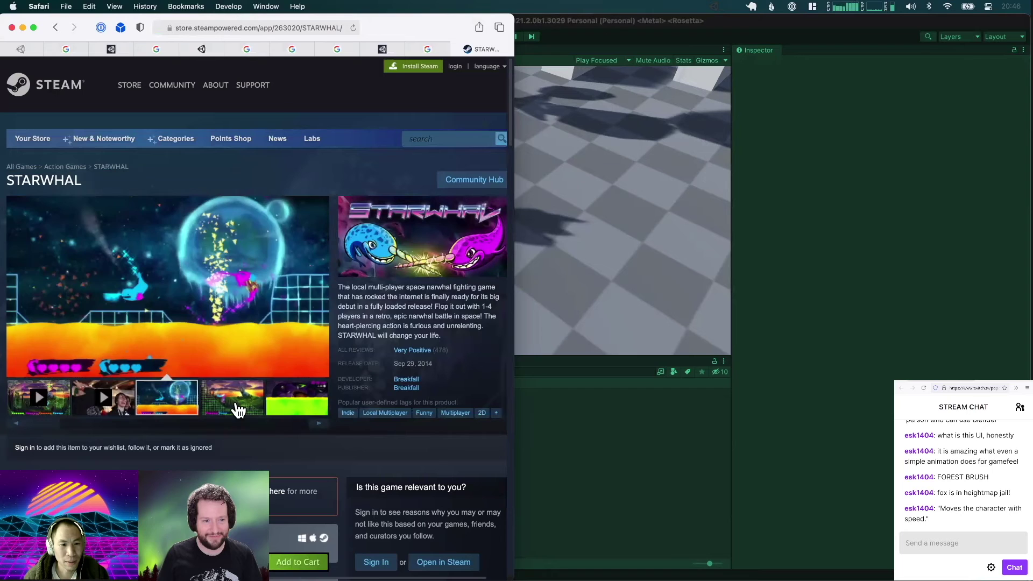
pyautogui.click(238, 408)
pyautogui.click(288, 410)
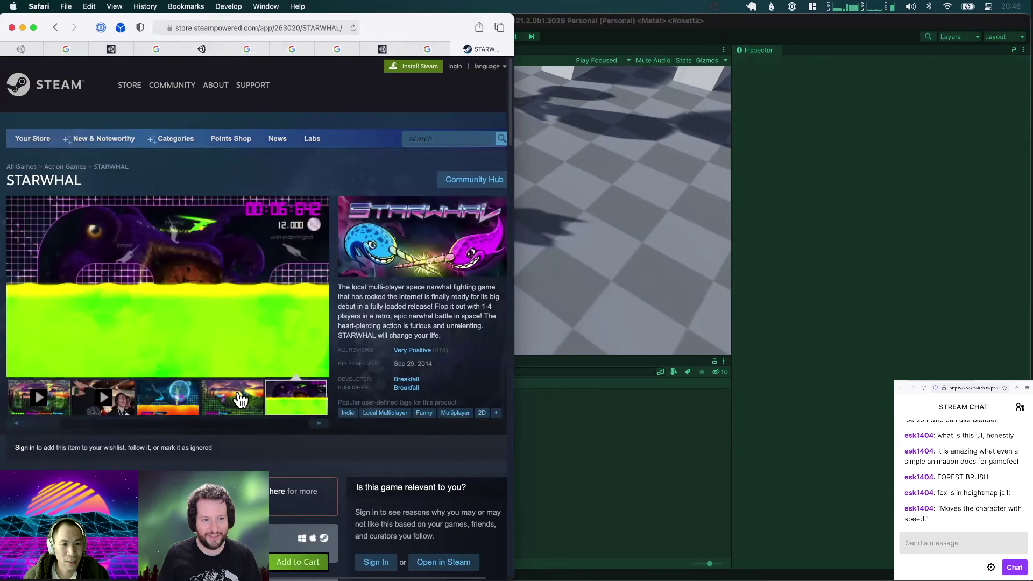
pyautogui.click(240, 401)
pyautogui.rightClick(298, 404)
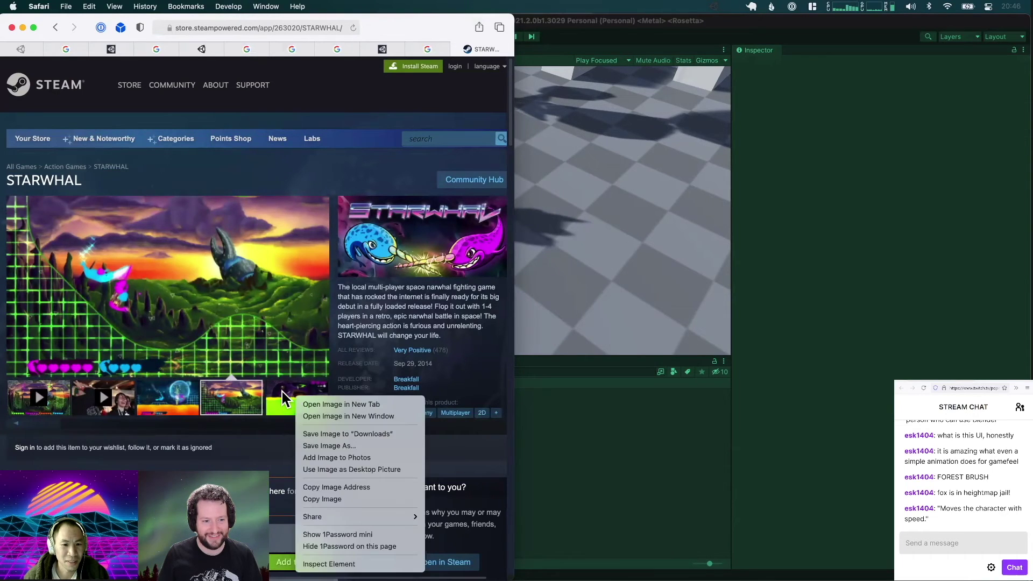
pyautogui.click(290, 401)
pyautogui.click(291, 401)
pyautogui.click(223, 412)
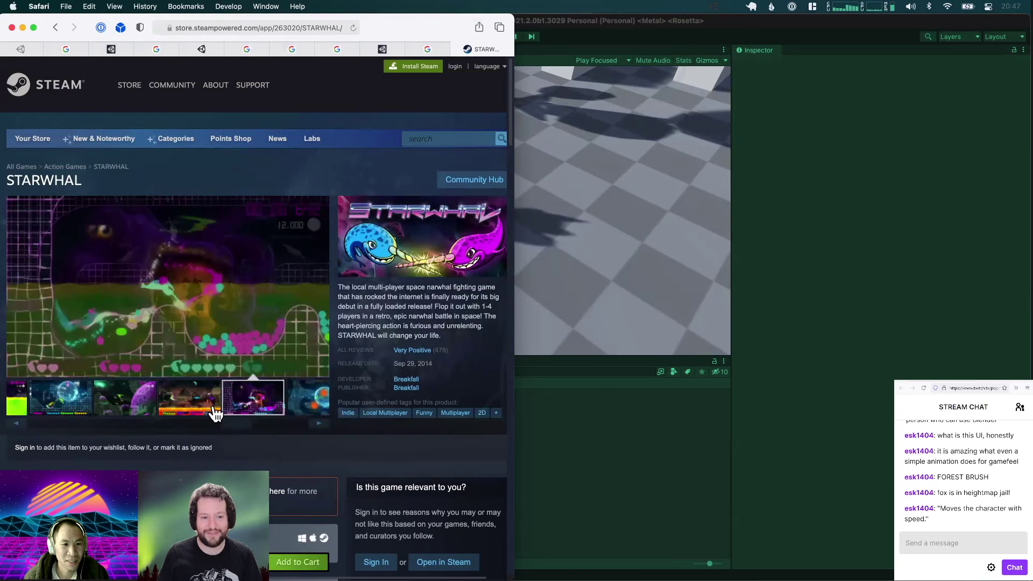
pyautogui.click(195, 410)
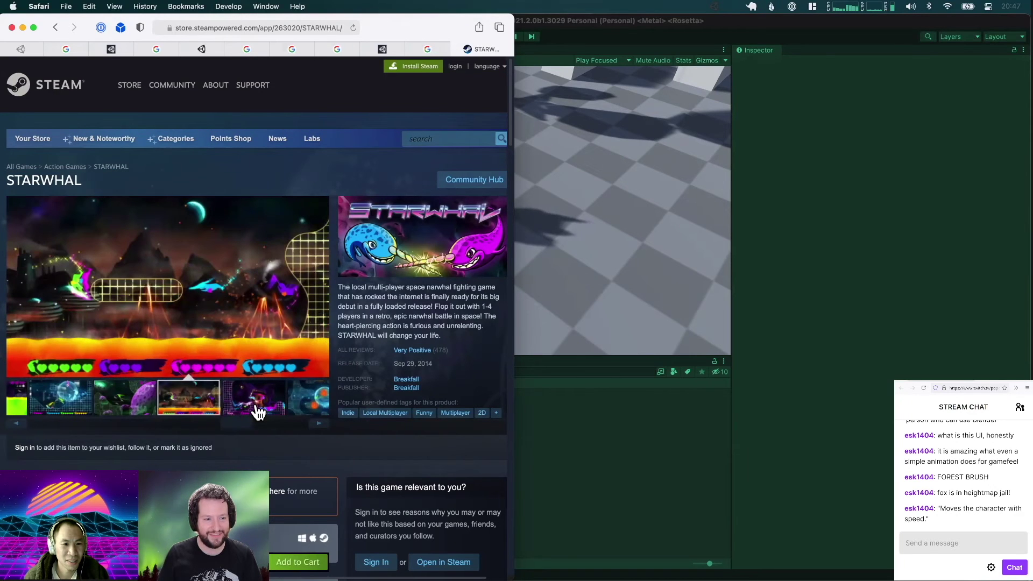
# Stop play mode in Unity, check STARWHAL's release date, close the tab, and return to Unity
pyautogui.click(533, 254)
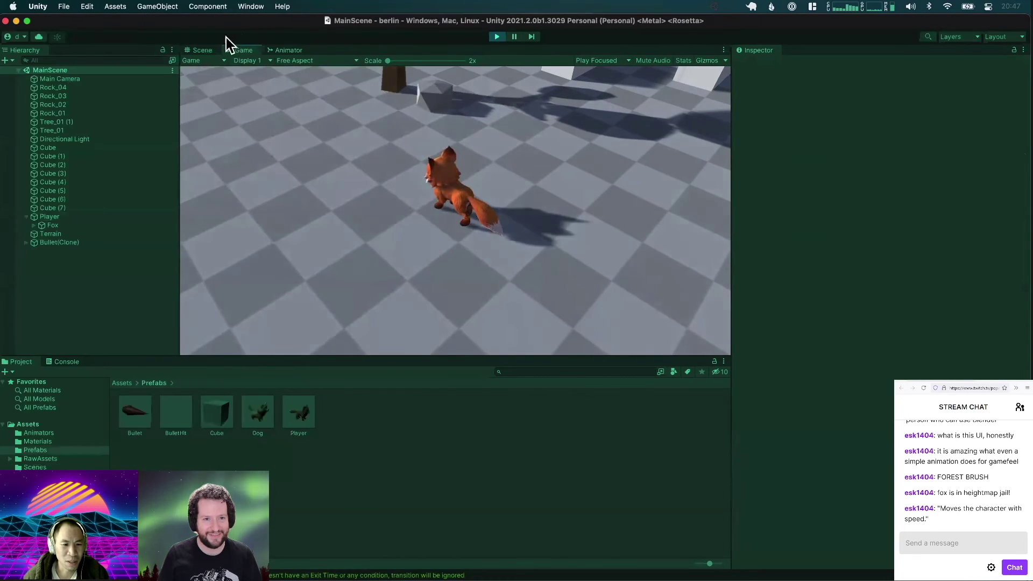
pyautogui.click(497, 37)
pyautogui.press('super+Tab')
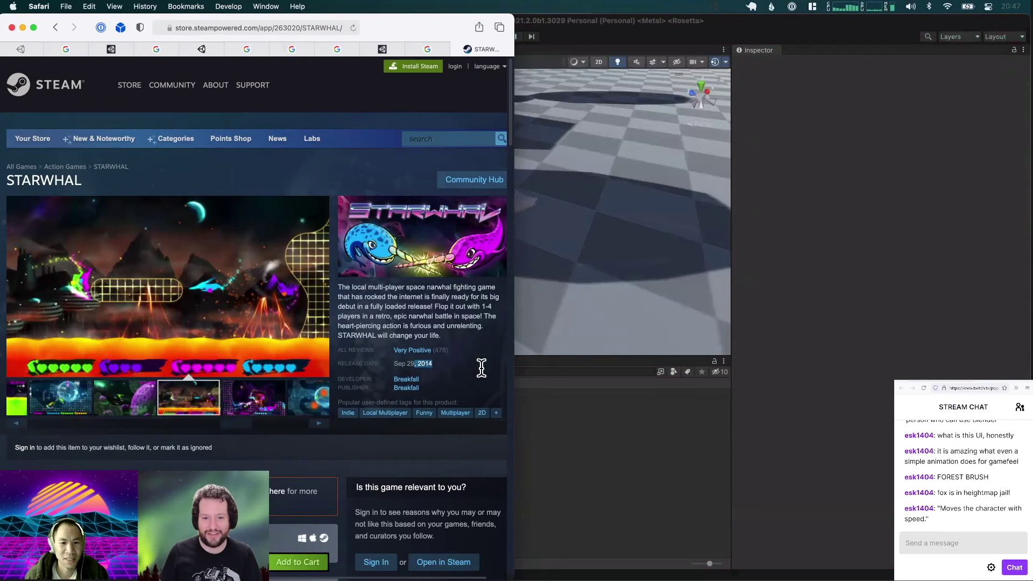
pyautogui.moveTo(437, 368); pyautogui.dragTo(470, 366)
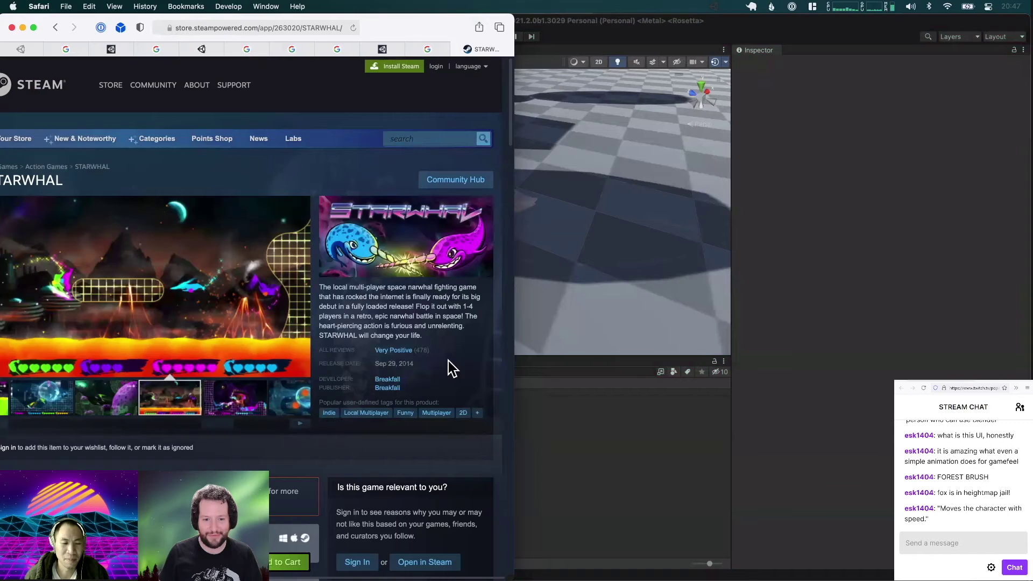
pyautogui.press('super+w')
pyautogui.click(603, 446)
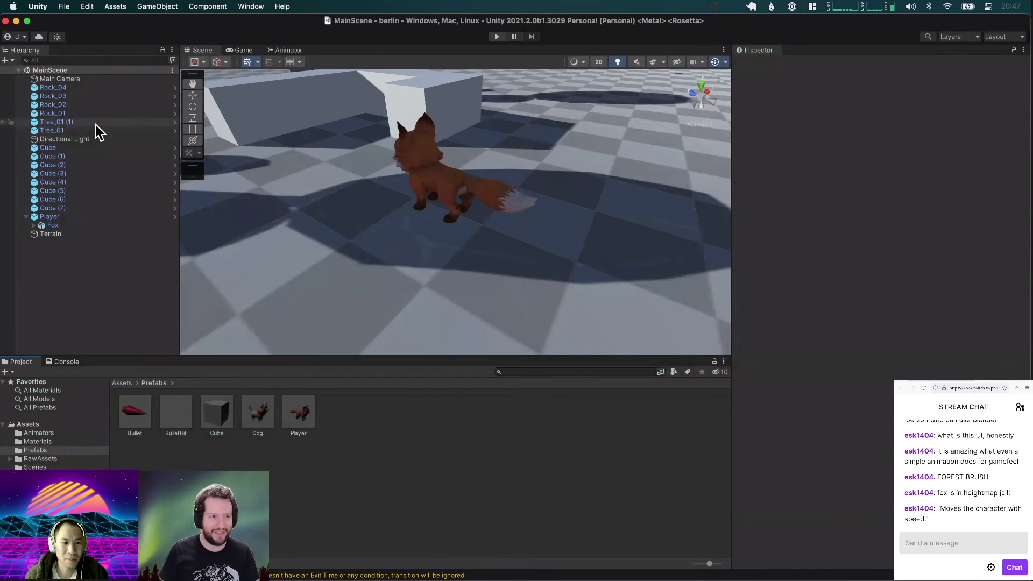
# Select the Terrain and paint raised ridges with the round circle brush
pyautogui.scroll(-10, 266, 274)
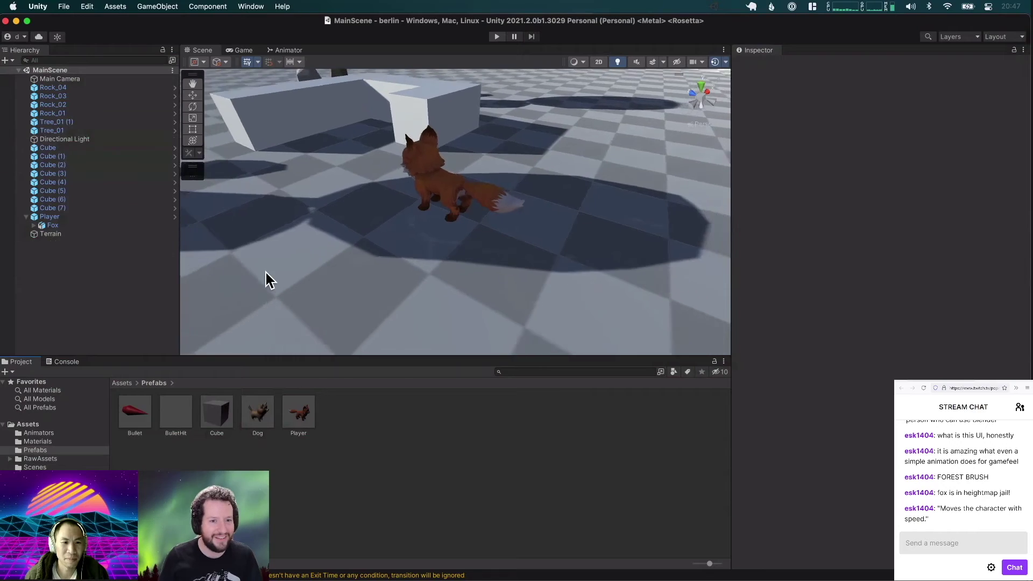
pyautogui.scroll(-15, 266, 273)
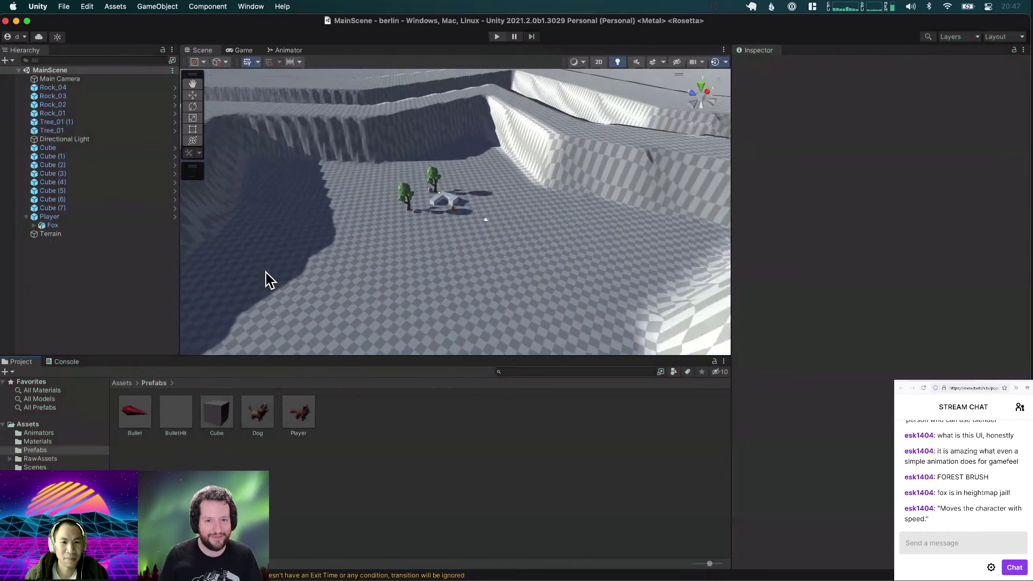
pyautogui.scroll(5, 266, 272)
pyautogui.scroll(10, 265, 273)
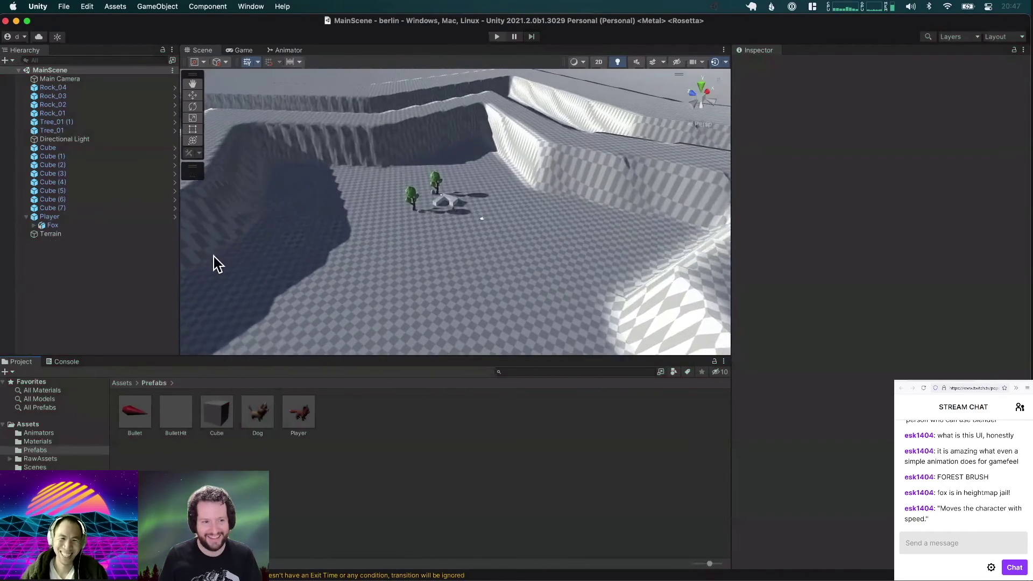
pyautogui.rightClick(66, 235)
pyautogui.click(64, 237)
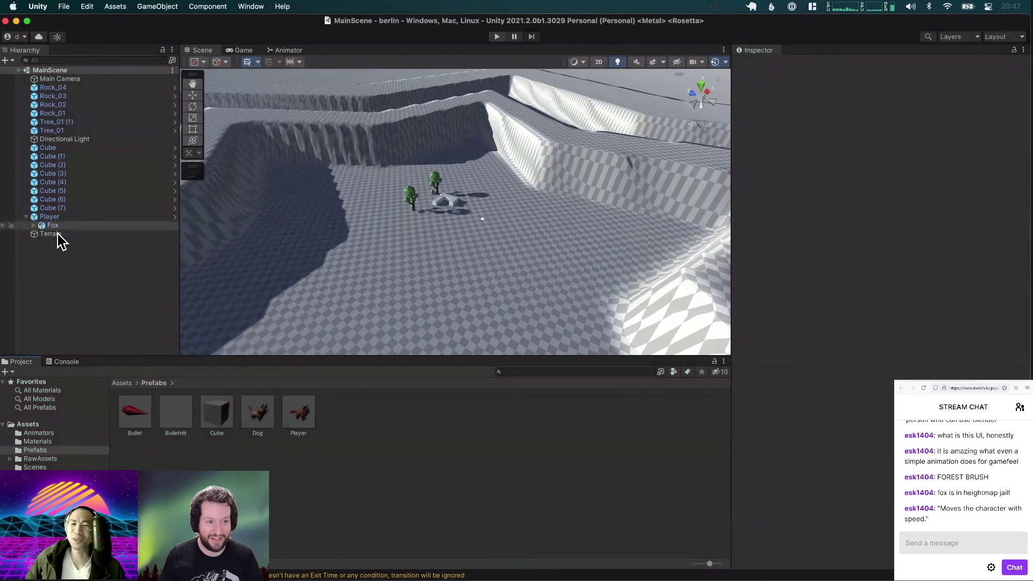
pyautogui.click(63, 235)
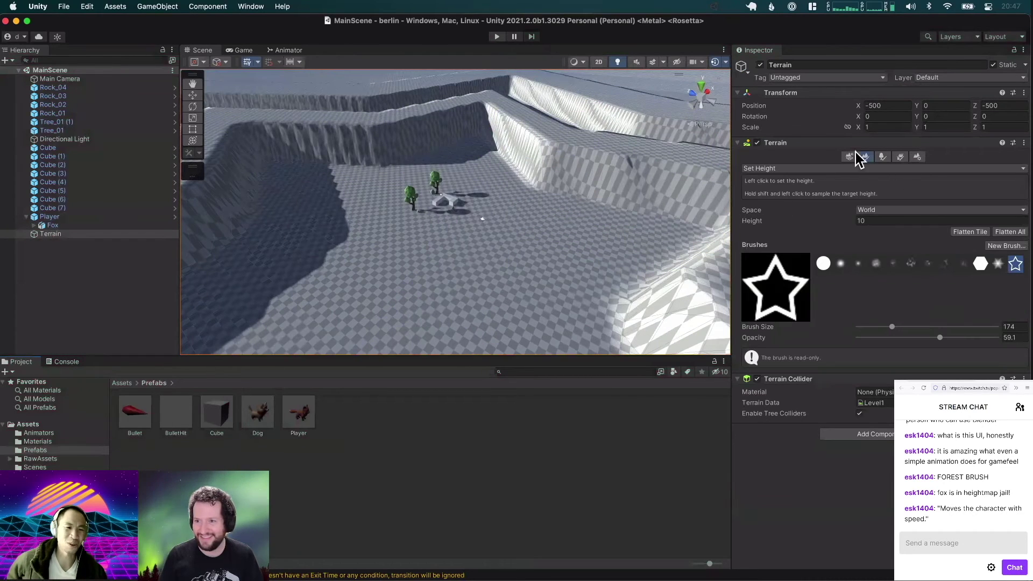
pyautogui.click(822, 263)
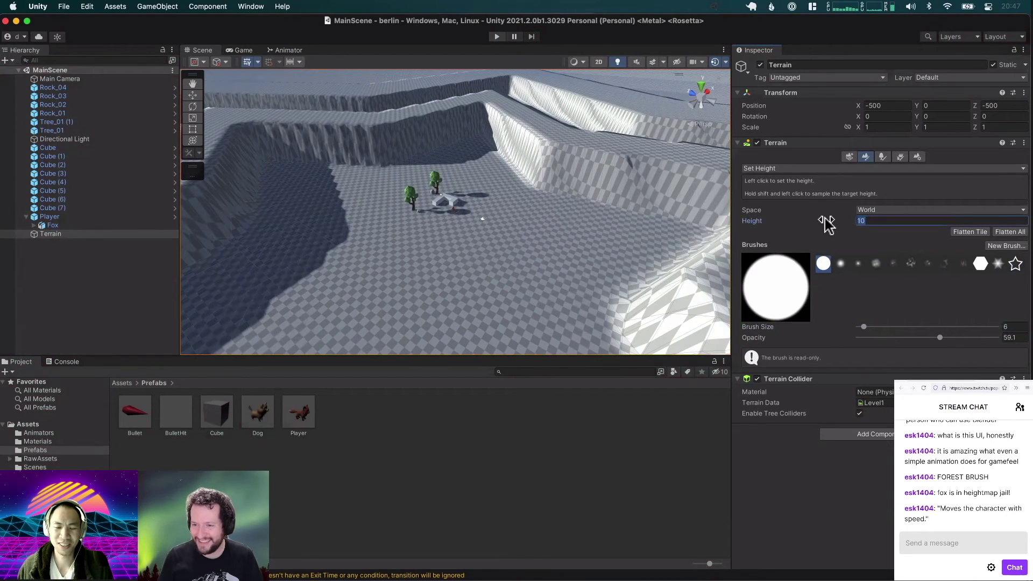
pyautogui.moveTo(524, 215)
pyautogui.mouseDown()
pyautogui.moveTo(531, 231)
pyautogui.moveTo(461, 269)
pyautogui.moveTo(482, 277)
pyautogui.moveTo(544, 254)
pyautogui.moveTo(563, 260)
pyautogui.moveTo(500, 281)
pyautogui.mouseUp()
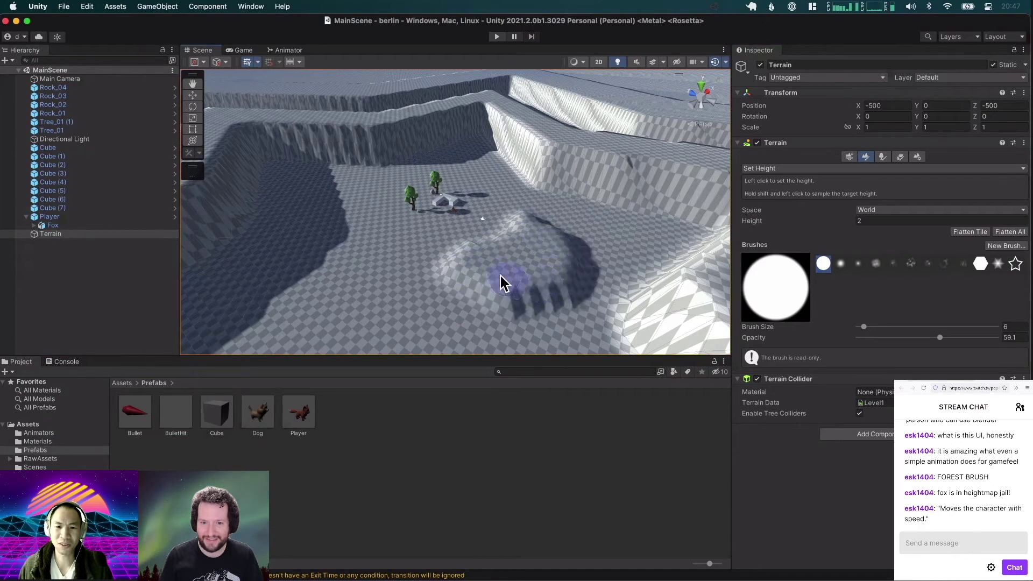
pyautogui.moveTo(490, 242); pyautogui.dragTo(515, 291)
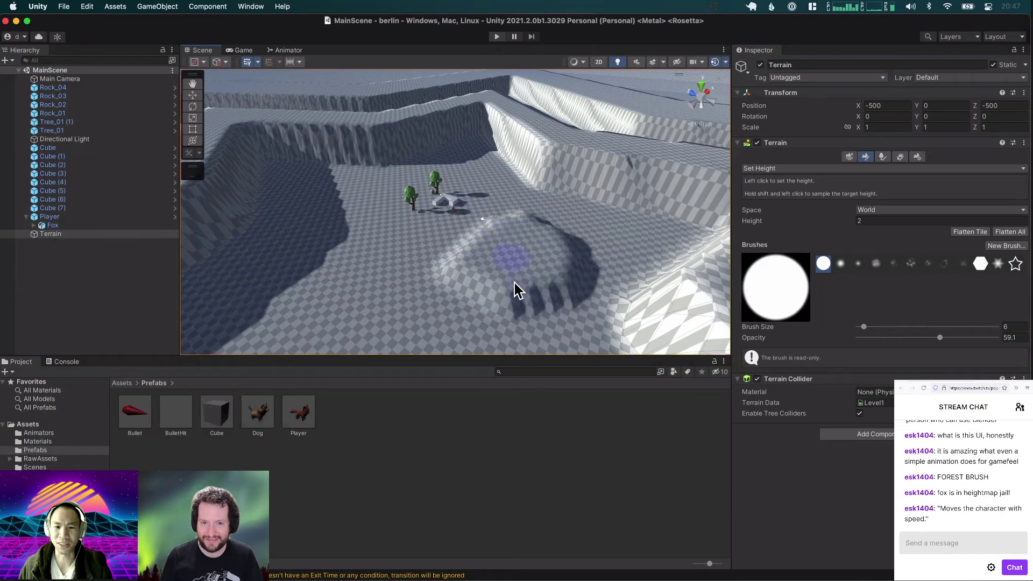
# Try the cloud, patchy and sixth brush shapes with test mounds, undoing each
pyautogui.click(877, 264)
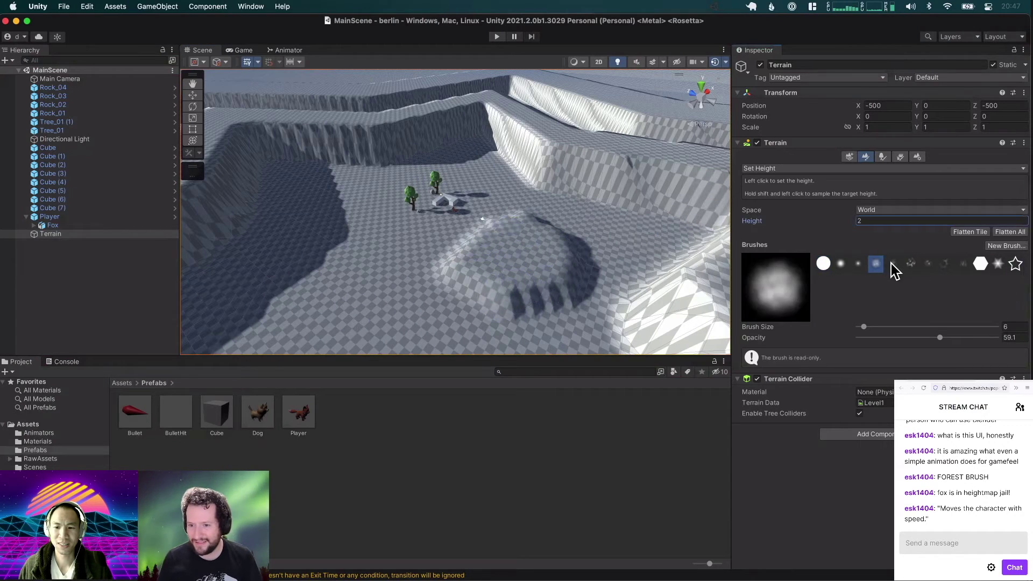
pyautogui.click(893, 264)
pyautogui.moveTo(346, 267); pyautogui.dragTo(451, 251)
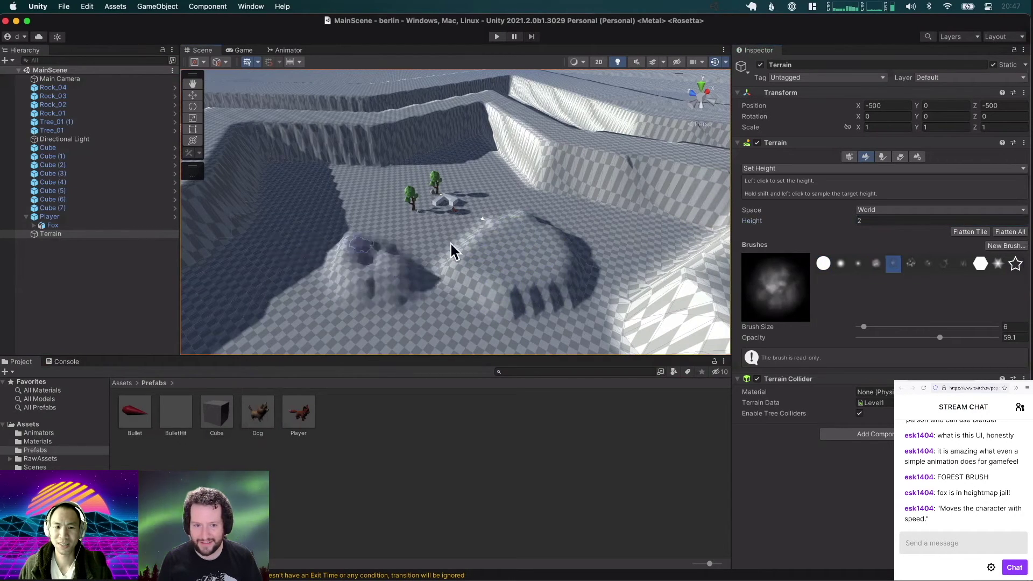
pyautogui.press('super+z')
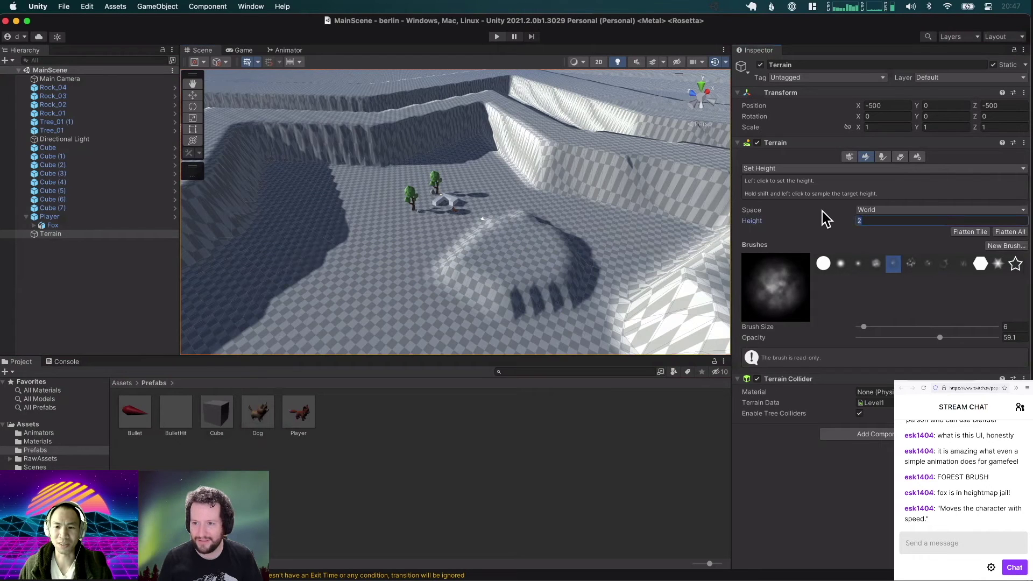
pyautogui.click(911, 263)
pyautogui.moveTo(337, 247); pyautogui.dragTo(346, 289)
pyautogui.press('super+z')
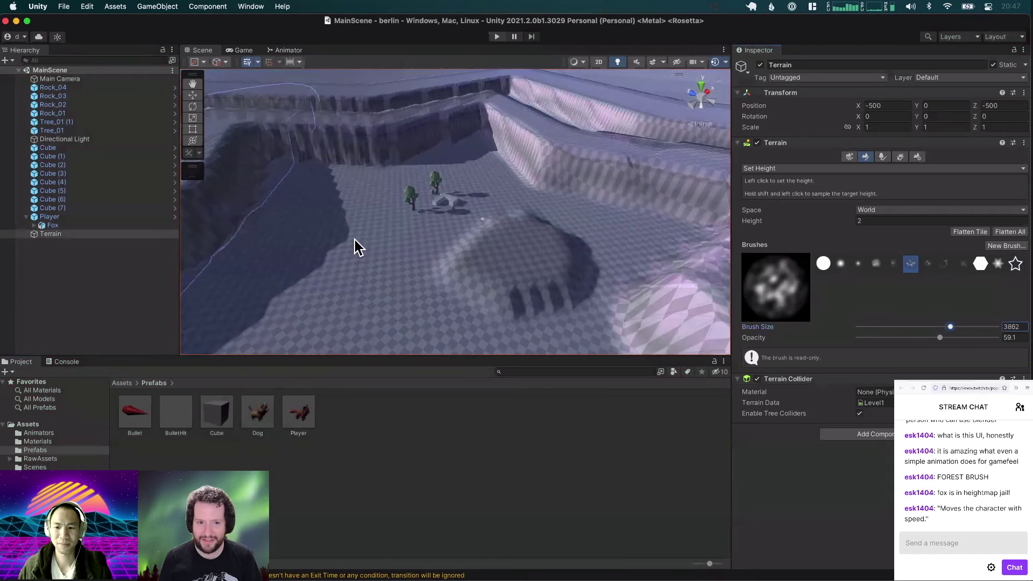
# With a noise brush, target height 1 and brush size 7, carve dips and ridges
pyautogui.scroll(-10, 607, 189)
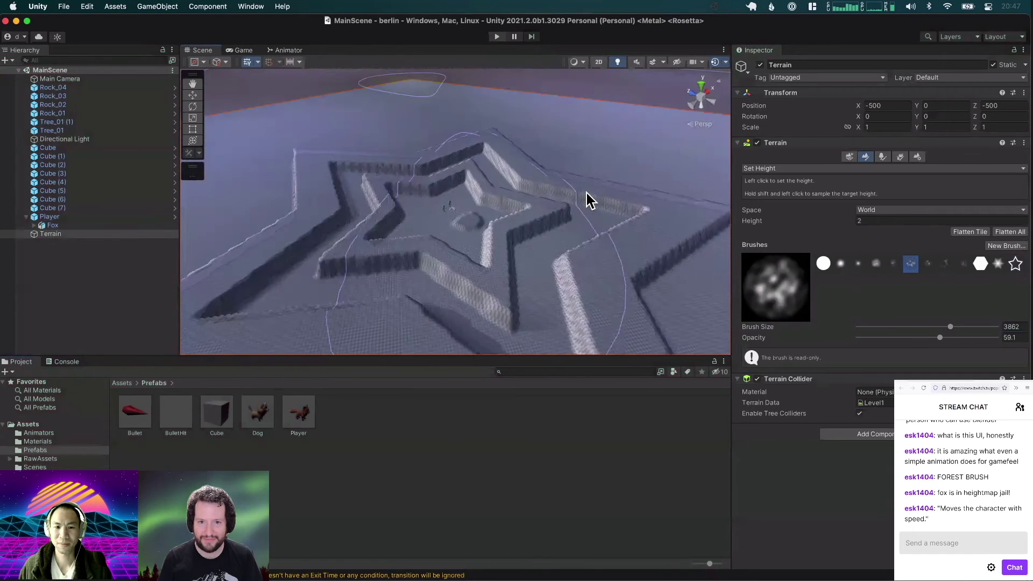
pyautogui.scroll(5, 415, 272)
pyautogui.scroll(8, 479, 251)
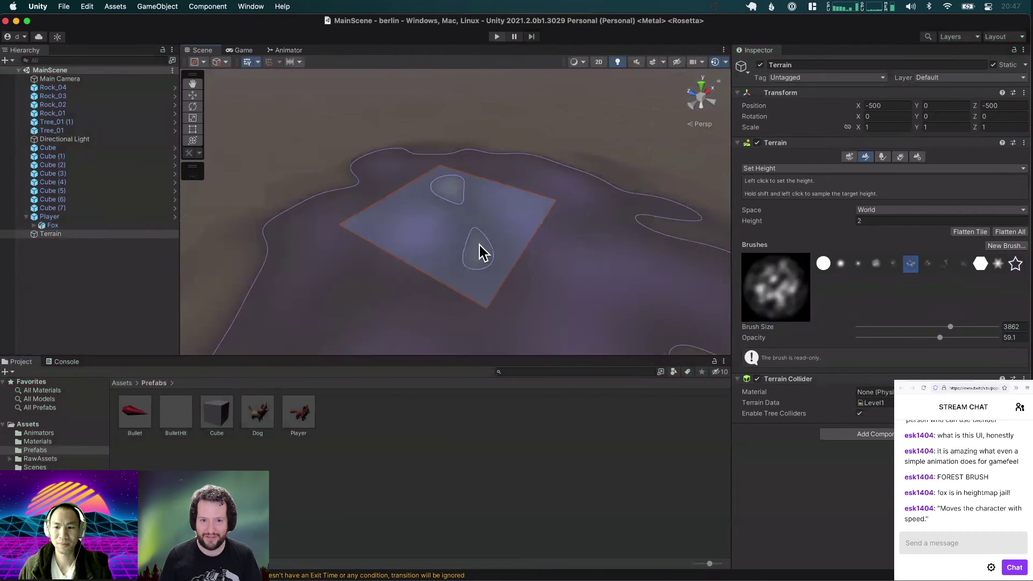
pyautogui.scroll(-5, 473, 236)
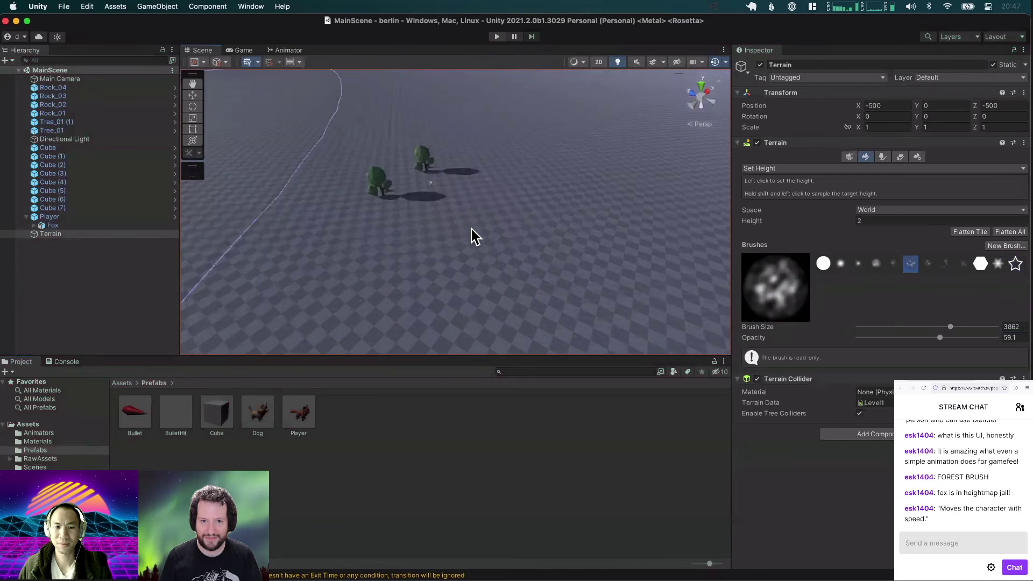
pyautogui.scroll(3, 472, 237)
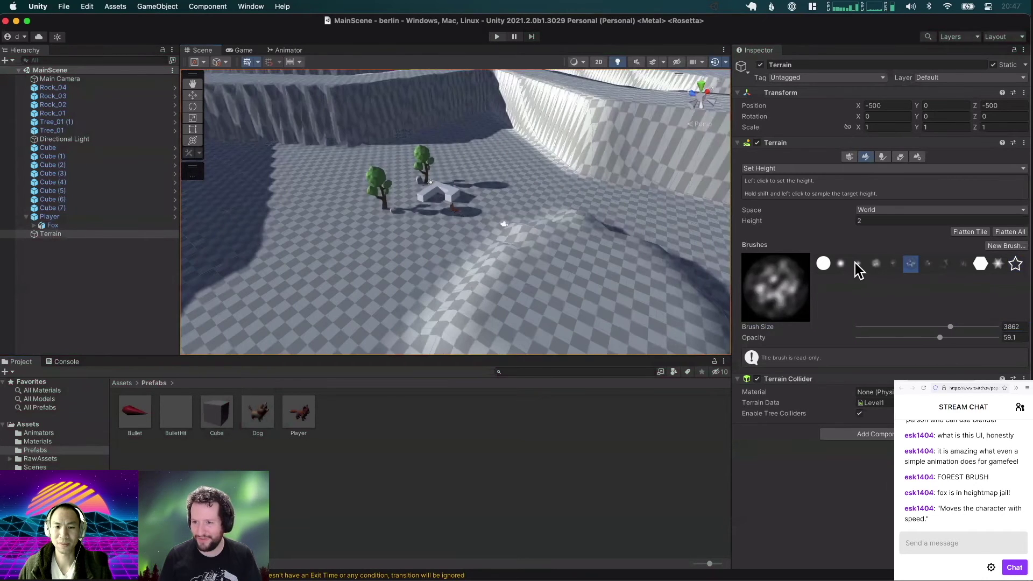
pyautogui.click(857, 263)
pyautogui.click(910, 264)
pyautogui.click(928, 263)
pyautogui.click(861, 220)
pyautogui.write('1')
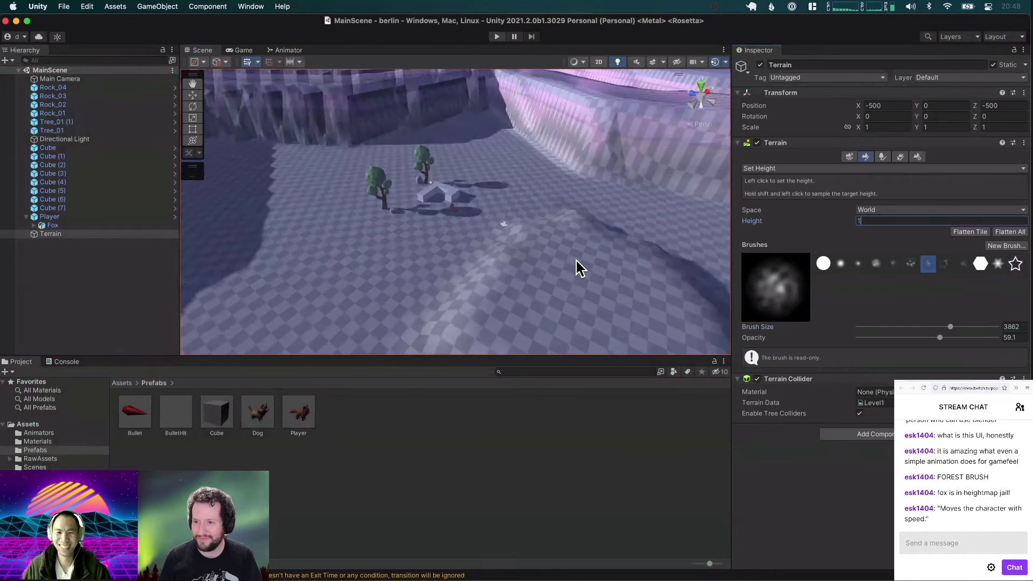
pyautogui.click(864, 327)
pyautogui.moveTo(494, 277)
pyautogui.mouseDown()
pyautogui.moveTo(341, 258)
pyautogui.moveTo(579, 231)
pyautogui.moveTo(653, 256)
pyautogui.moveTo(649, 313)
pyautogui.moveTo(382, 369)
pyautogui.mouseUp()
# Switch brush shape, paint dips right of centre, then raise the height to 3 and paint more
pyautogui.click(945, 264)
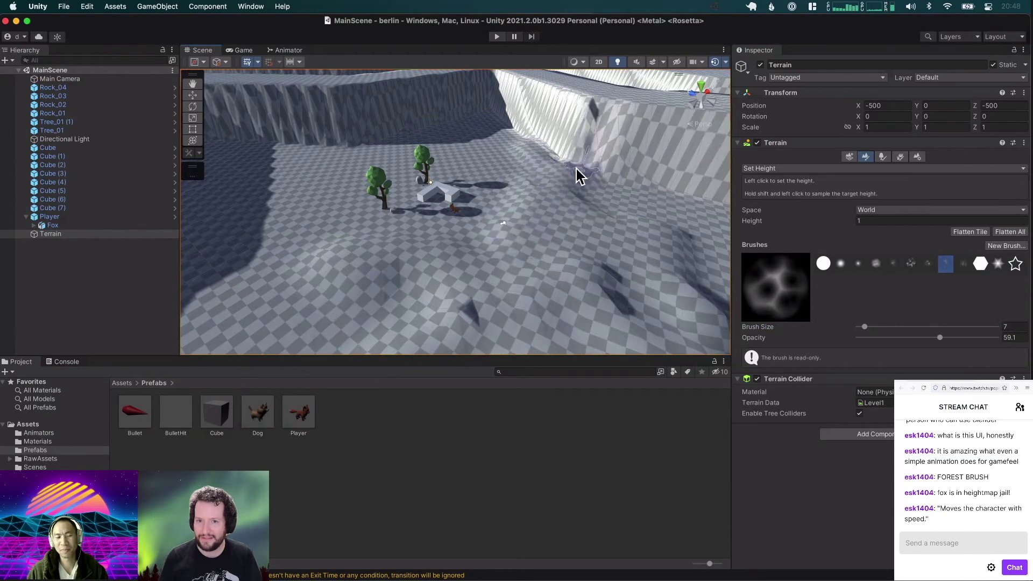
pyautogui.moveTo(554, 166)
pyautogui.mouseDown()
pyautogui.moveTo(602, 235)
pyautogui.moveTo(547, 221)
pyautogui.mouseUp()
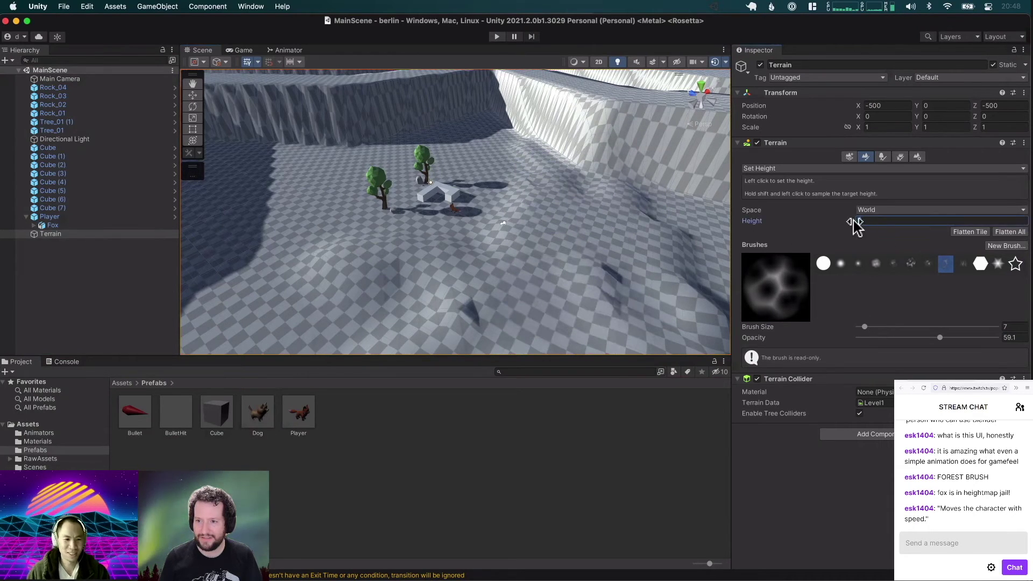
pyautogui.write('3')
pyautogui.moveTo(604, 253)
pyautogui.mouseDown()
pyautogui.moveTo(436, 325)
pyautogui.moveTo(346, 316)
pyautogui.mouseUp()
pyautogui.scroll(3, 415, 330)
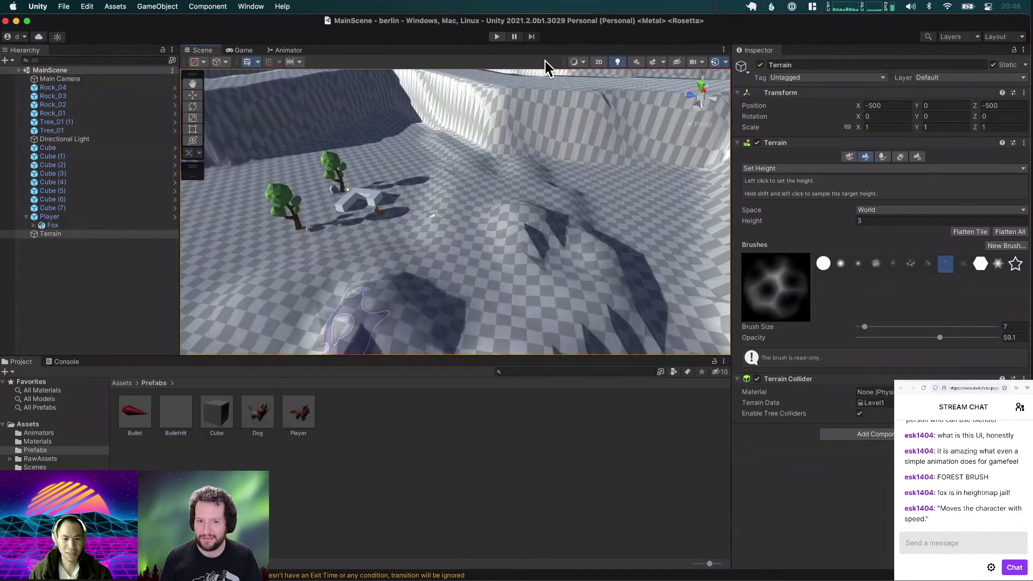
# Press Play to start the game and run the fox over the sculpted terrain
pyautogui.click(497, 36)
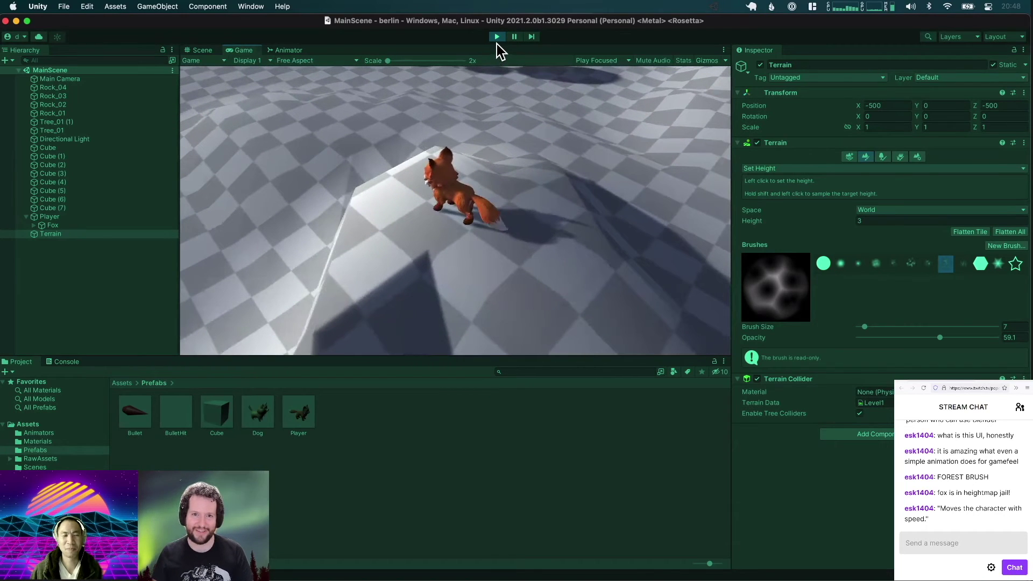
# Stop the game and close PlayerMover.cs in Visual Studio Code
pyautogui.click(498, 38)
pyautogui.press('super+Tab')
pyautogui.press('super+Tab')
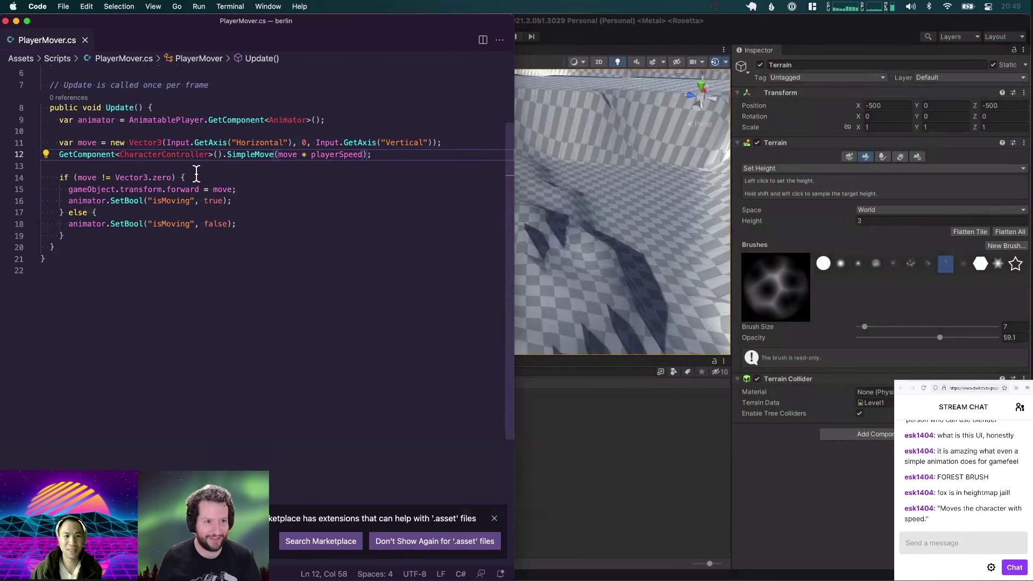
pyautogui.press('super+w')
# Open the Shooter script from Assets > Scripts at its ray-casting line, then go to Safari
pyautogui.press('super+Tab')
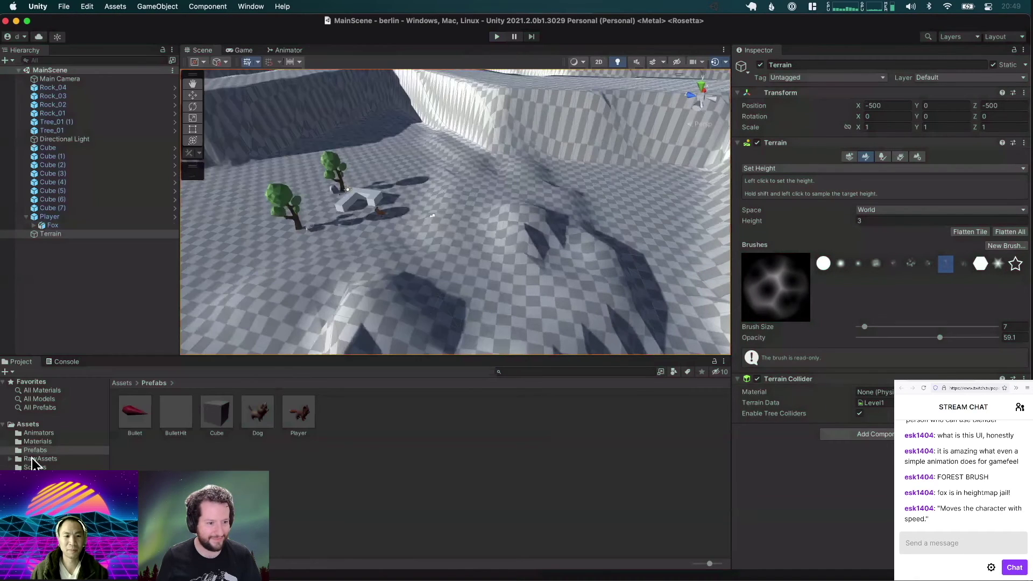
pyautogui.click(37, 475)
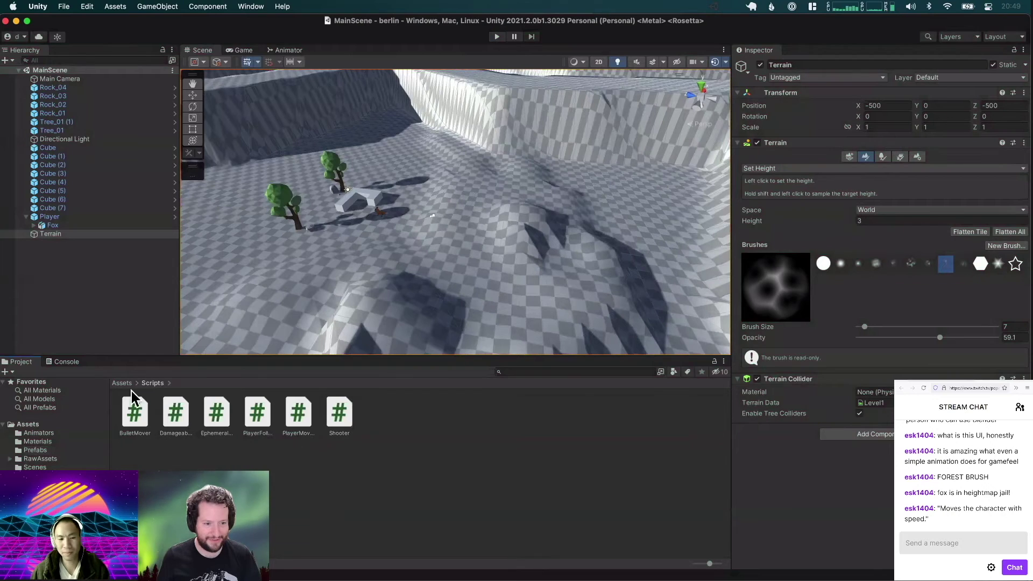
pyautogui.doubleClick(338, 415)
pyautogui.click(215, 279)
pyautogui.click(208, 257)
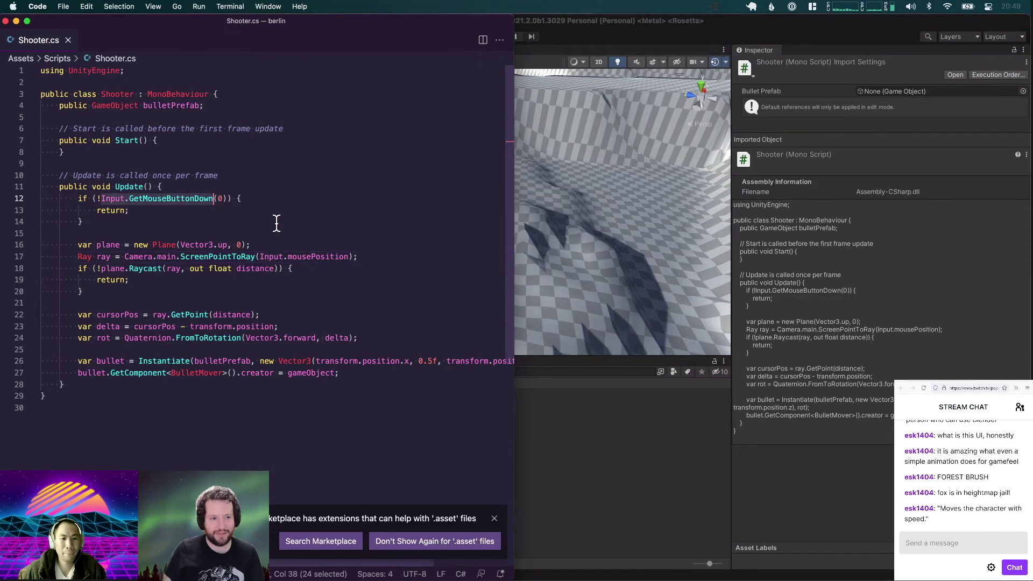
pyautogui.press('super+Tab')
pyautogui.press('super+Tab')
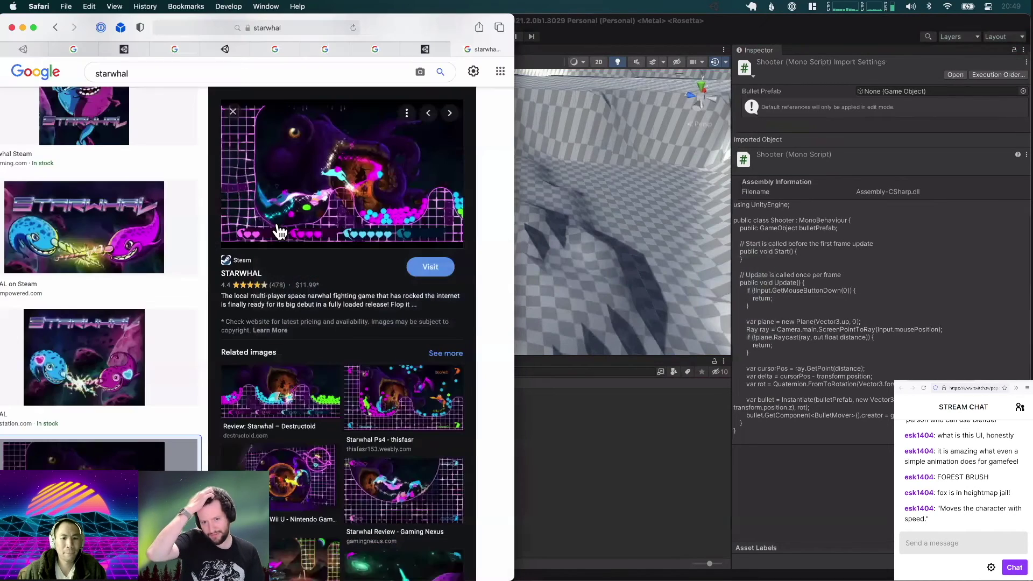
# Search the web for 'unity mouse and controller support' in a new tab
pyautogui.press('super+w')
pyautogui.press('super+w')
pyautogui.press('super+t')
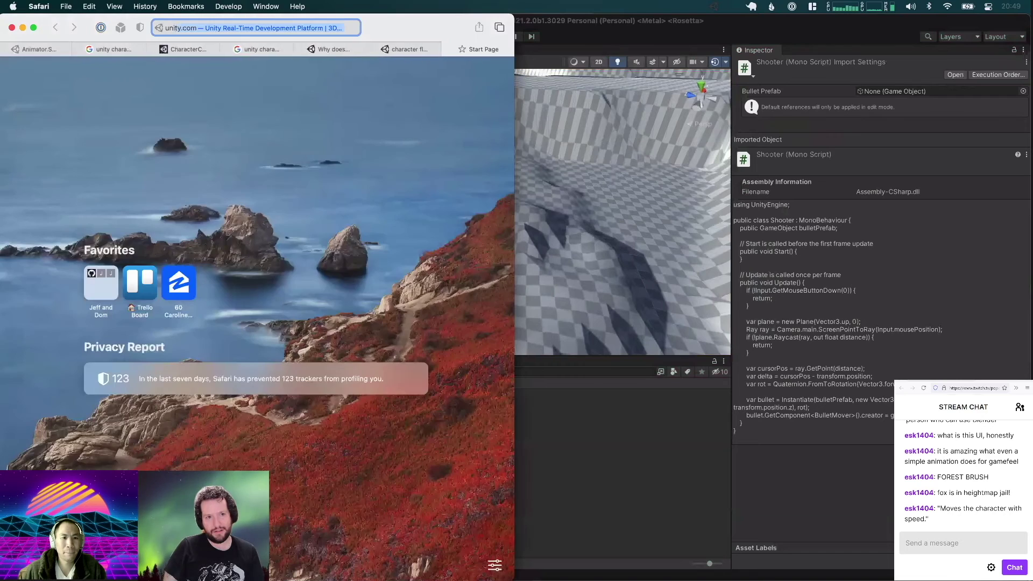
pyautogui.write('unity mouse and controller su')
pyautogui.press('BackSpace')
pyautogui.write('ntroller support')
pyautogui.press('Return')
# Read the Gamepad Support manual page, then start a 'big rigs over the' search in a new window
pyautogui.keyDown('super'); pyautogui.click(204, 174); pyautogui.keyUp('super')
pyautogui.hotkey('ctrl', 'Tab')
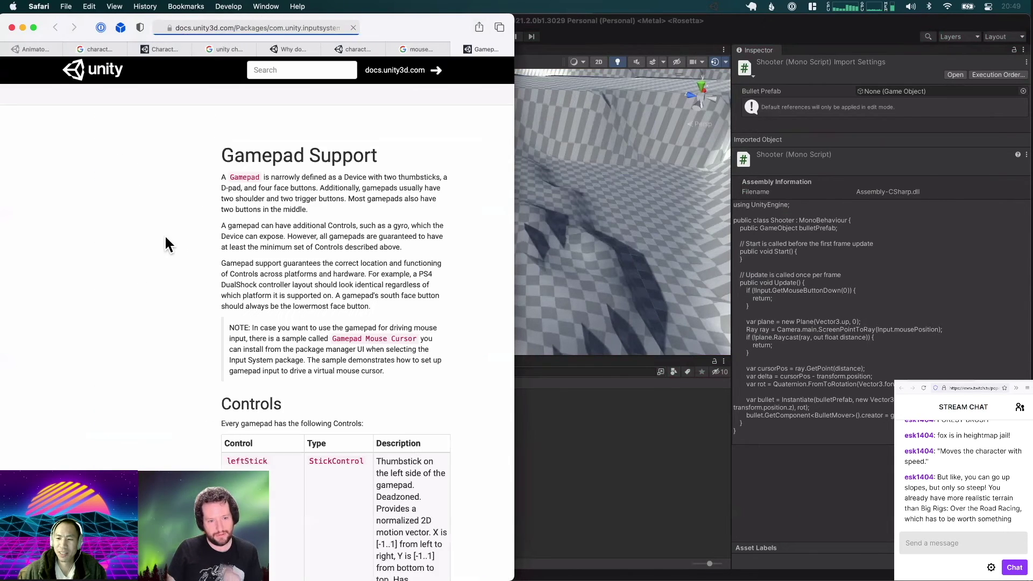
pyautogui.scroll(-5, 168, 242)
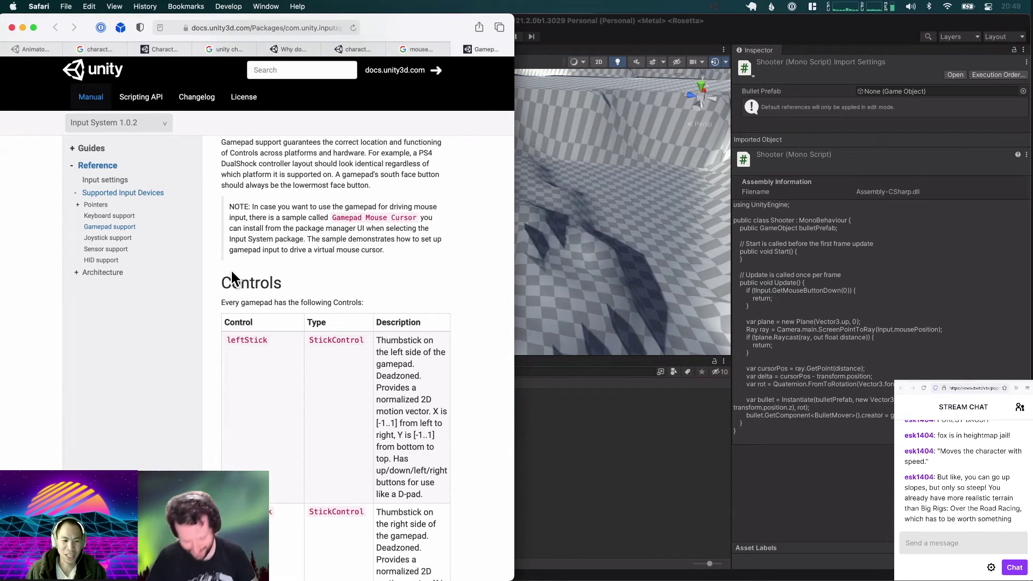
pyautogui.press('super+n')
pyautogui.write('big rigs over the')
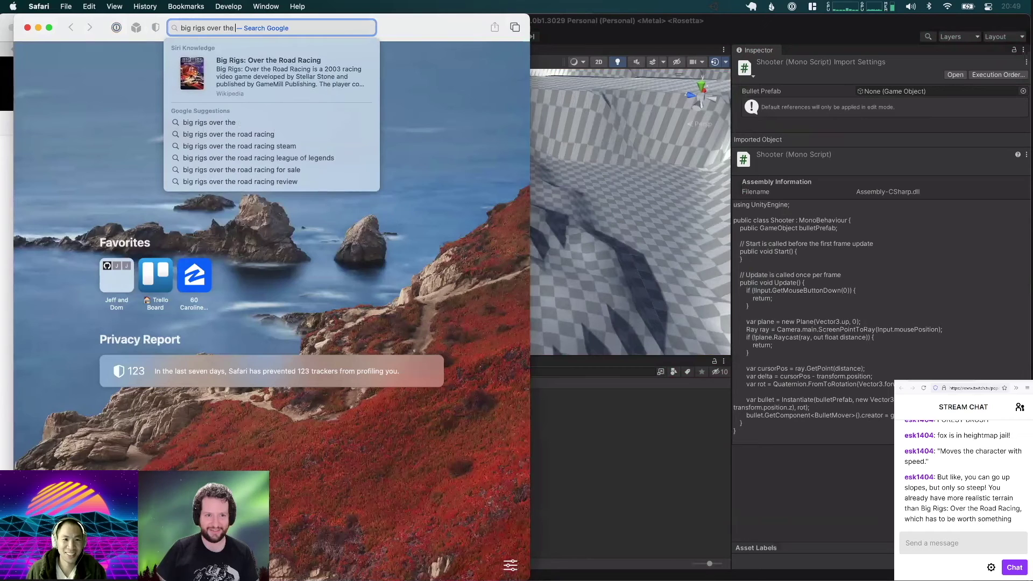
# Search for 'big rigs over the road racing' and switch to image results
pyautogui.press('Down')
pyautogui.press('Down')
pyautogui.press('Return')
pyautogui.hotkey('ctrl', 'alt', 'Return')
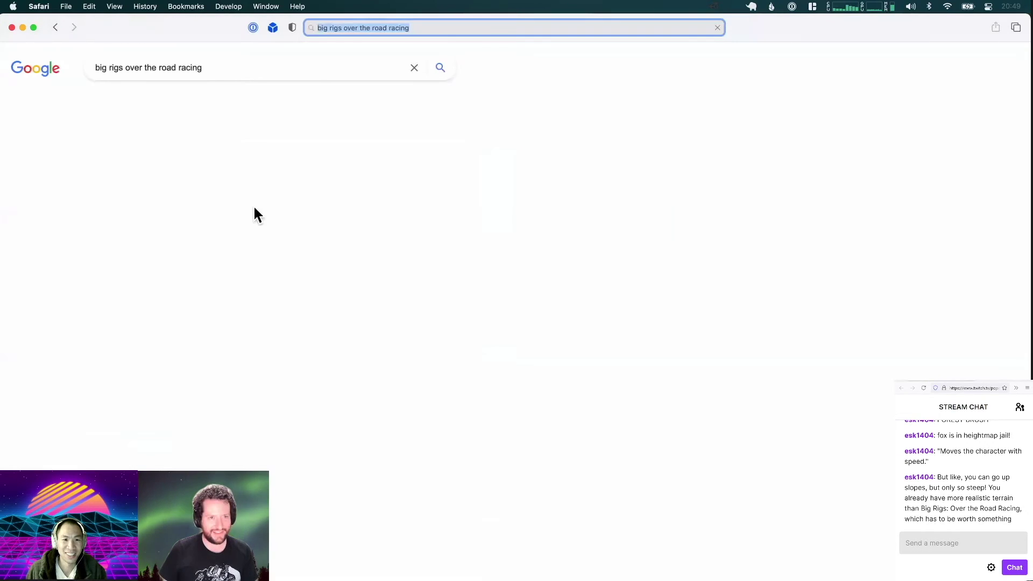
pyautogui.click(246, 102)
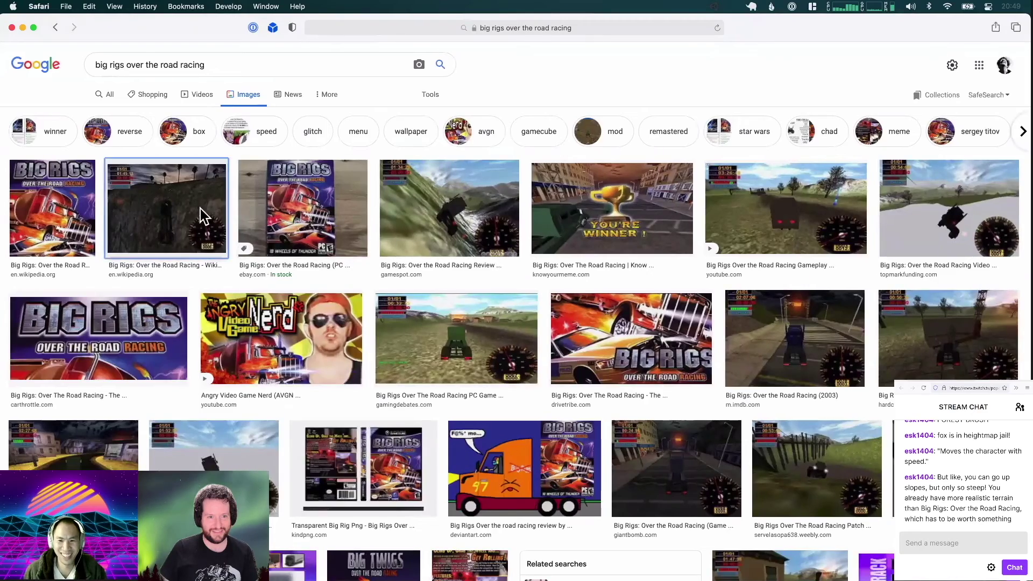
# Preview the image results from the Wikipedia screenshot through the My Abandonware one
pyautogui.click(203, 218)
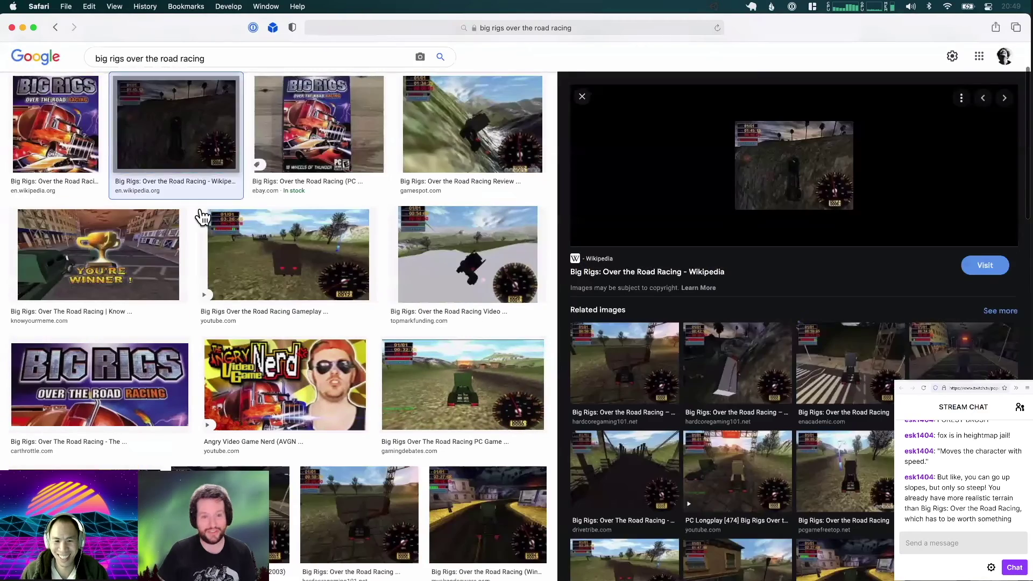
pyautogui.press('Right')
pyautogui.press('Right')
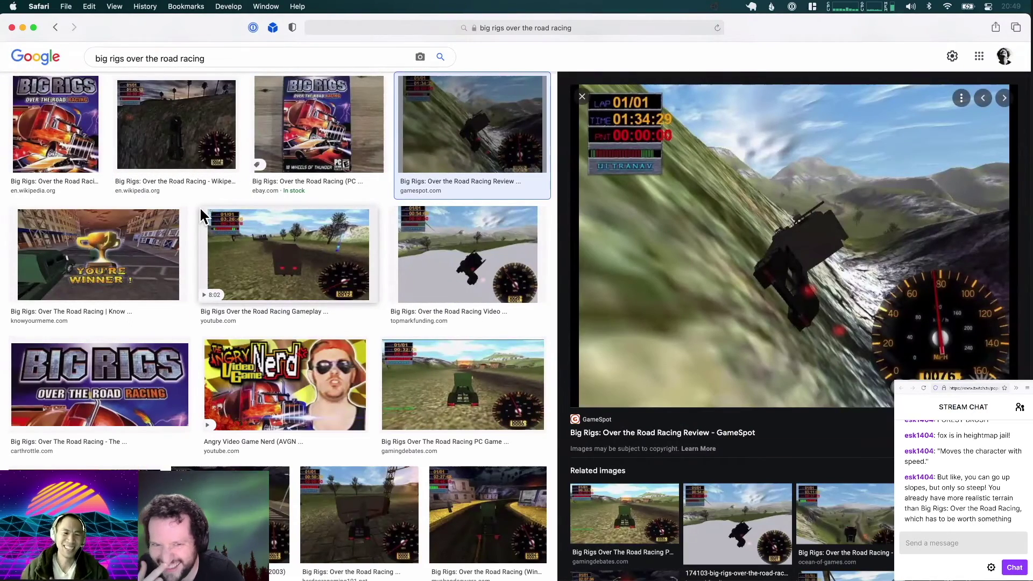
pyautogui.press('Right')
pyautogui.press('Right')
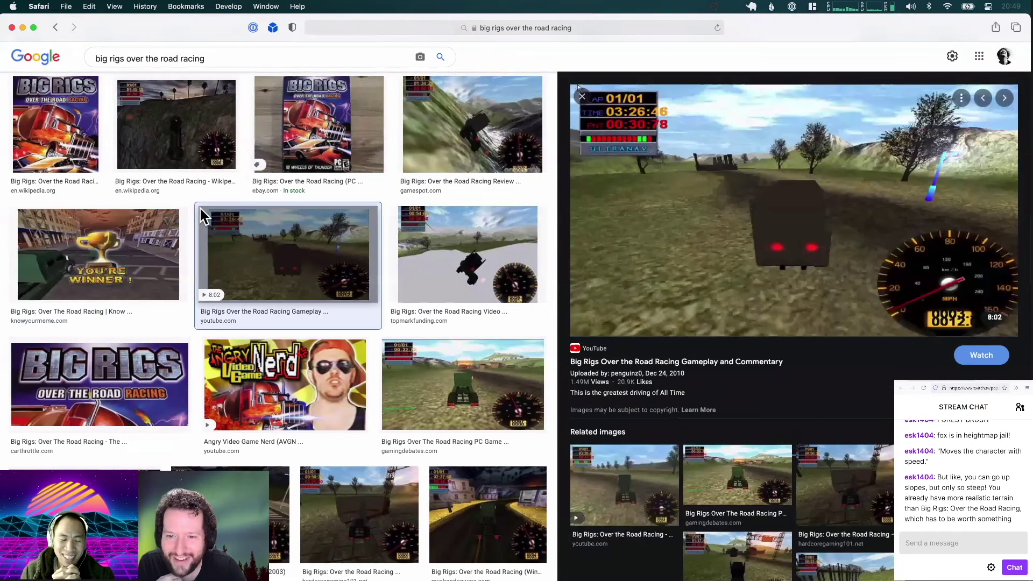
pyautogui.press('Right')
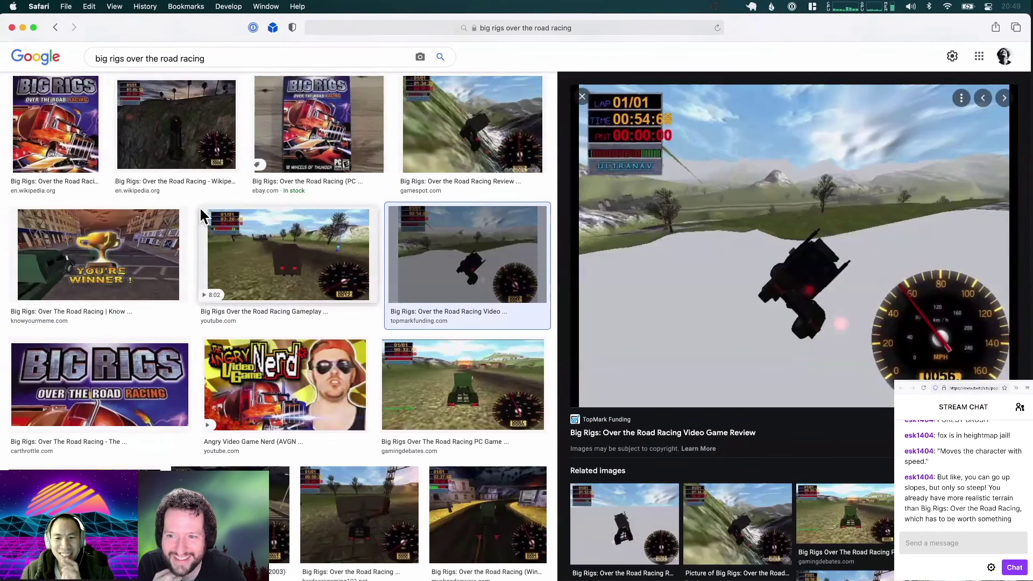
pyautogui.press('Right')
pyautogui.press('Right')
pyautogui.press('Right')
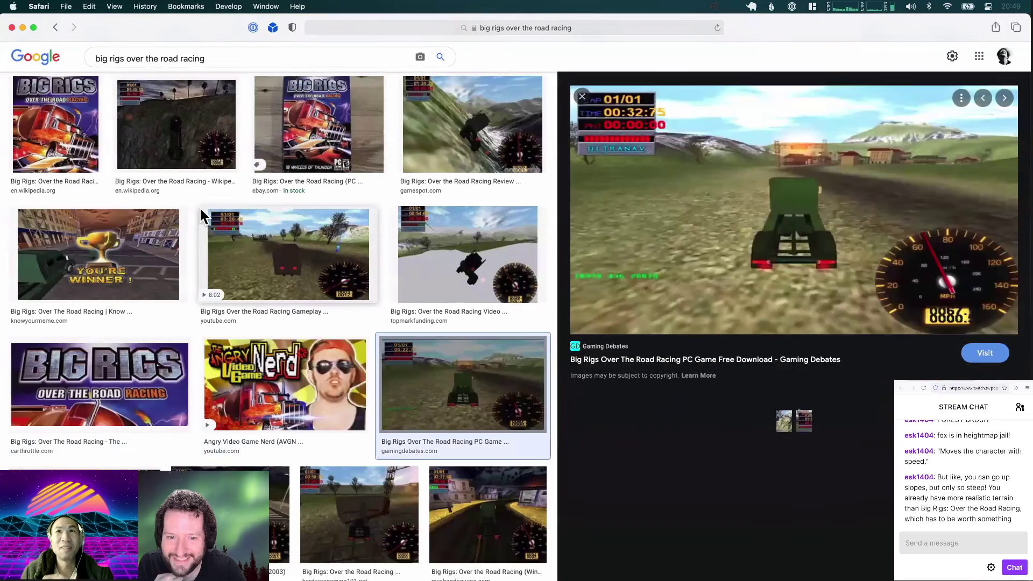
pyautogui.press('Left')
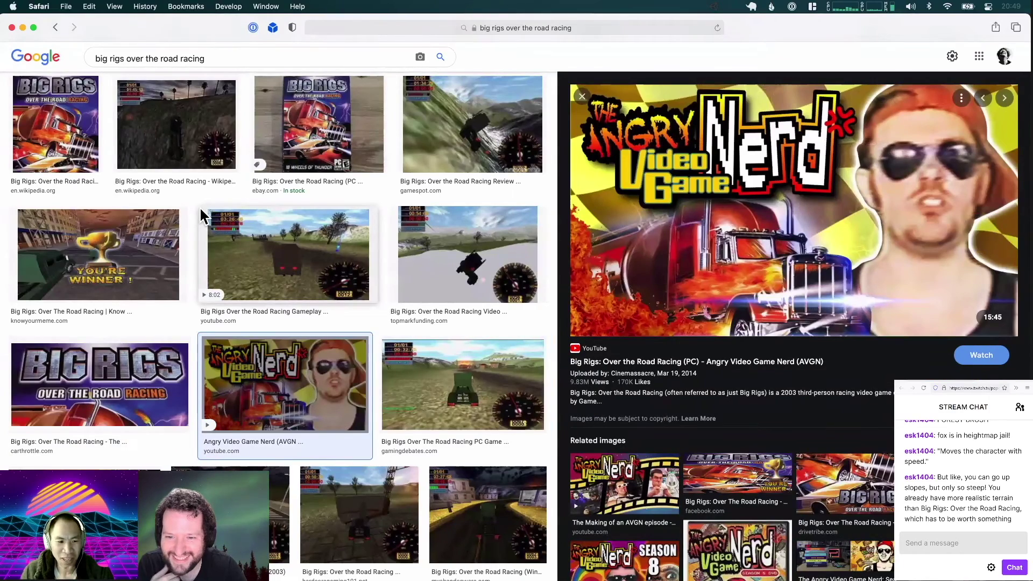
pyautogui.press('Right')
pyautogui.press('Right')
pyautogui.press('Right')
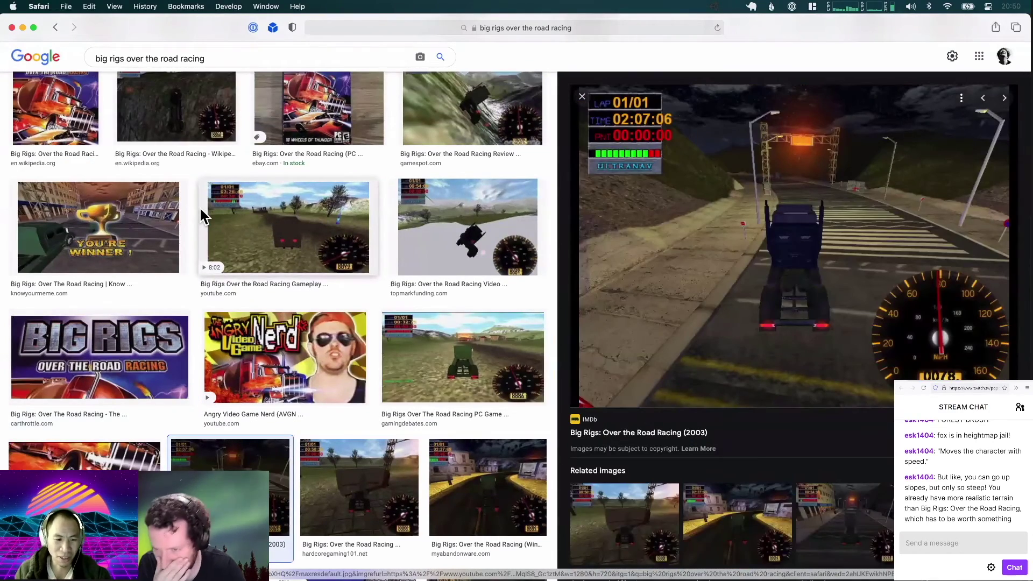
pyautogui.press('Right')
pyautogui.press('Right')
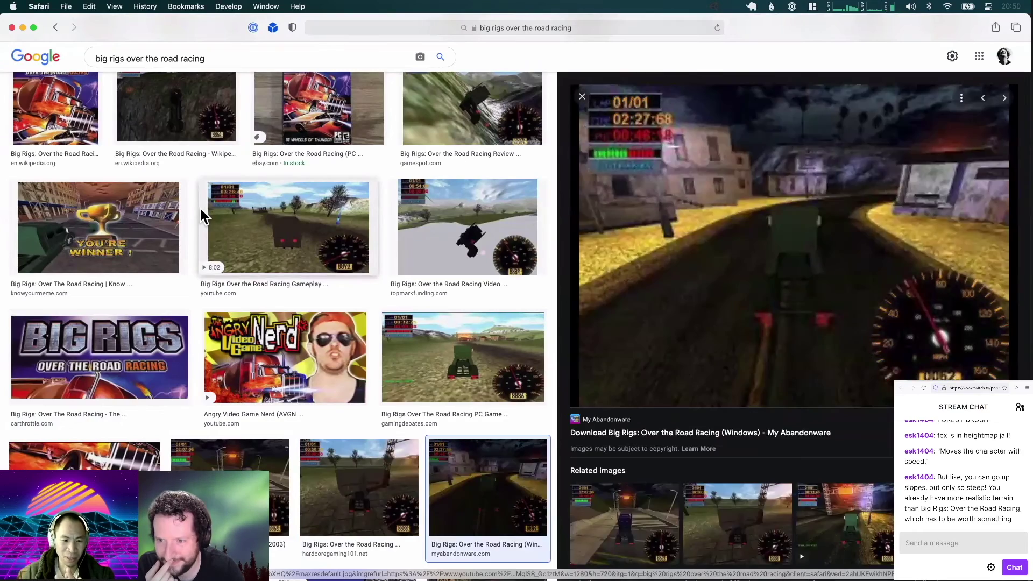
pyautogui.press('Right')
pyautogui.press('Left')
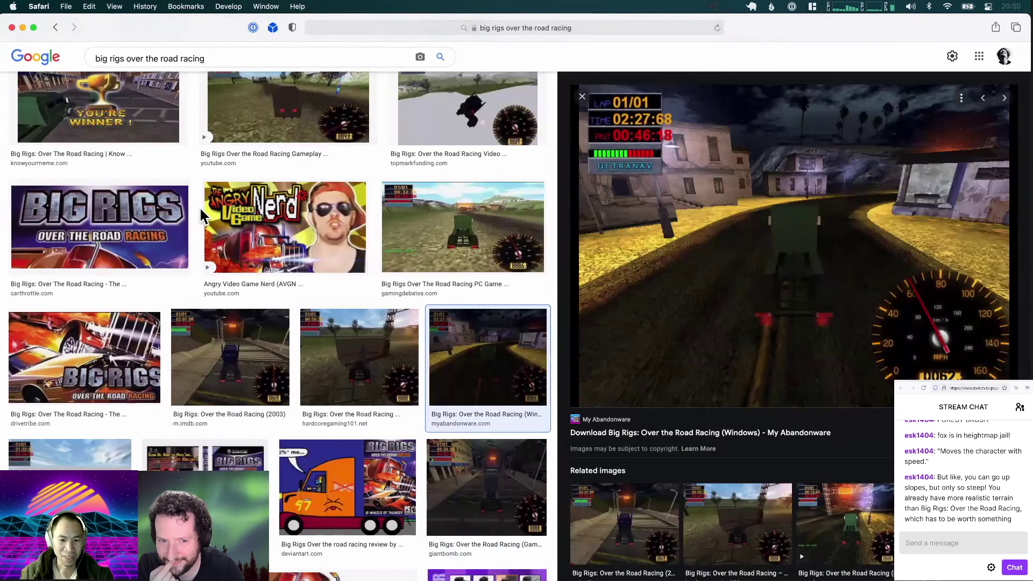
pyautogui.press('super+t')
# Search Google for DCS and step through its image previews
pyautogui.write('DCS')
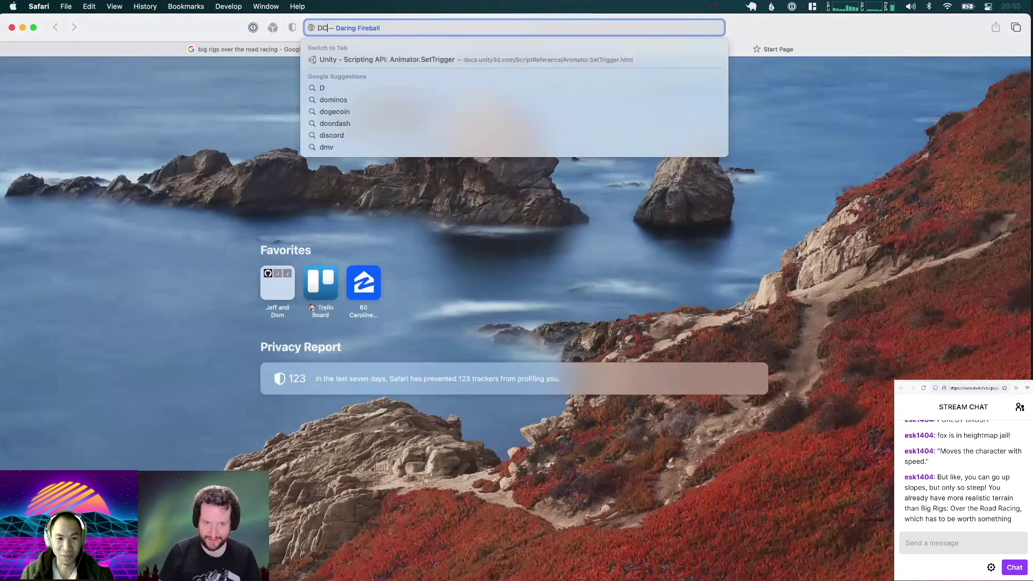
pyautogui.press('Return')
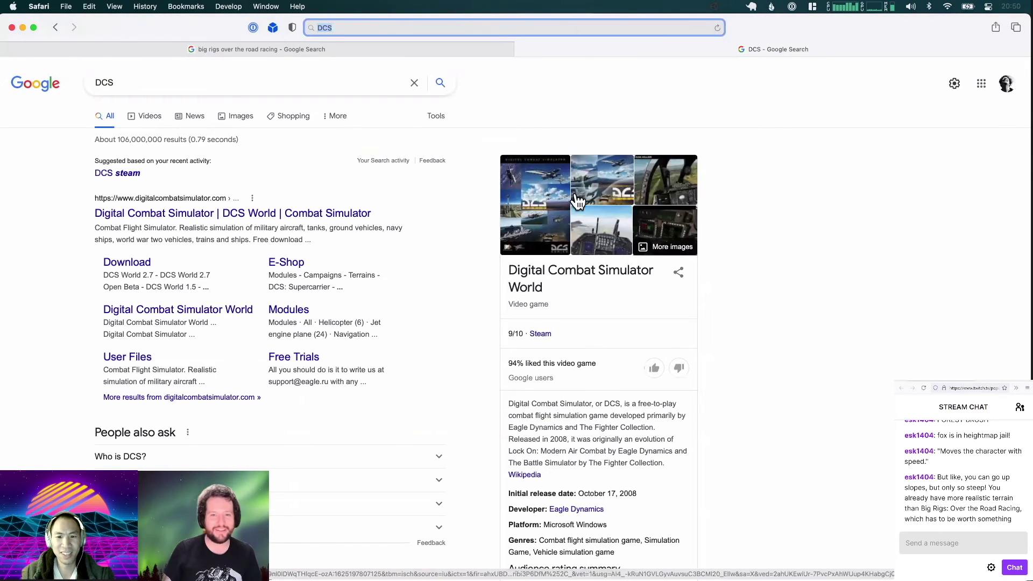
pyautogui.click(575, 193)
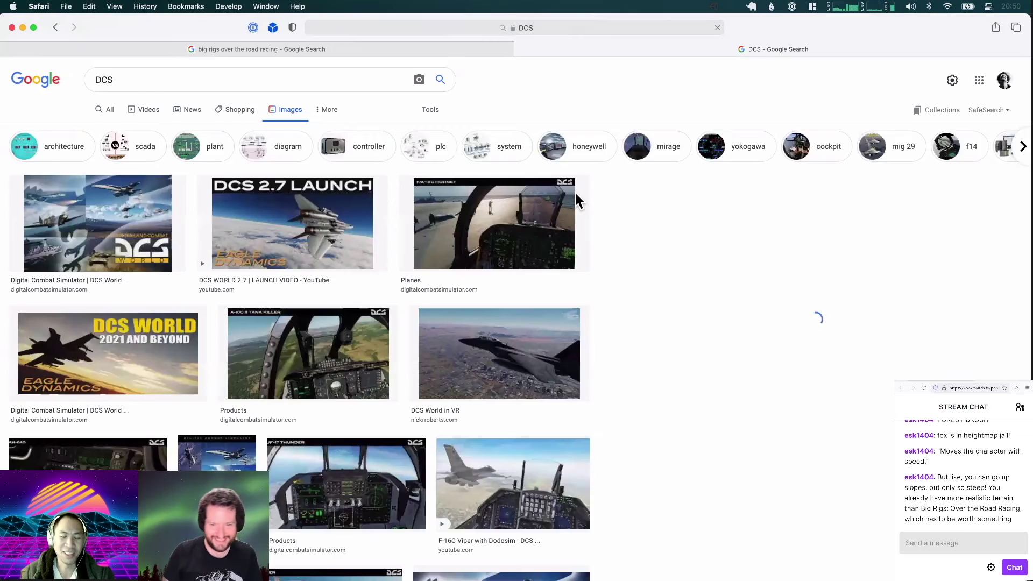
pyautogui.press('Right')
pyautogui.press('Right')
pyautogui.press('Right')
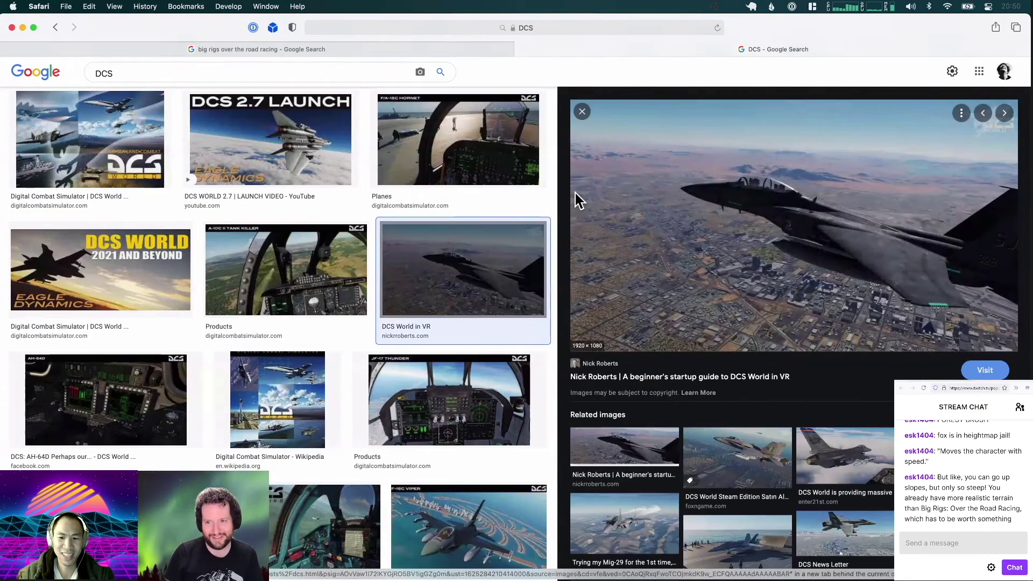
# Back on the big rigs results, preview the Wikipedia box art images
pyautogui.hotkey('ctrl', 'shift', 'Tab')
pyautogui.scroll(-2, 215, 242)
pyautogui.scroll(3, 126, 188)
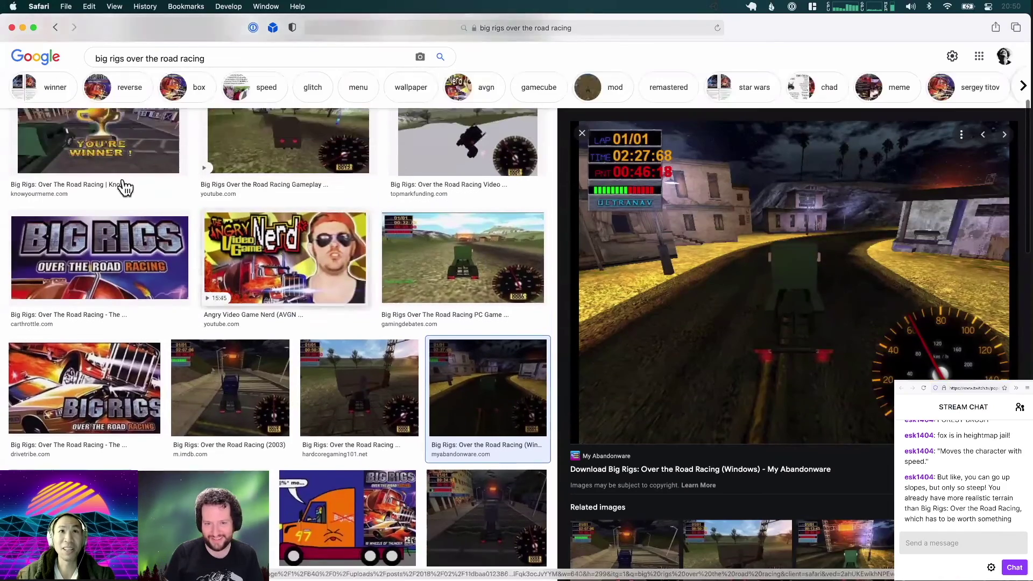
pyautogui.scroll(5, 125, 187)
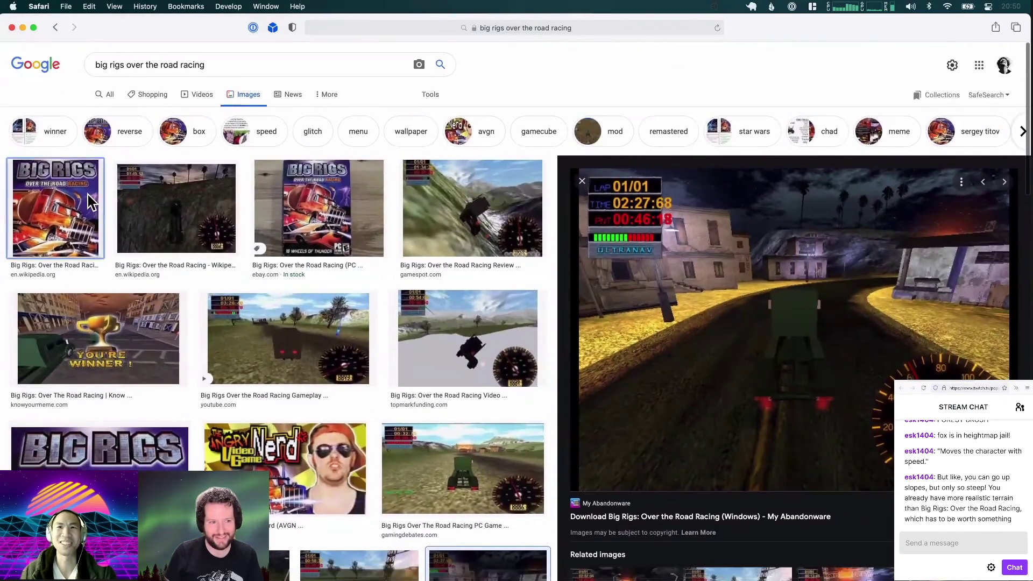
pyautogui.click(88, 194)
pyautogui.press('Right')
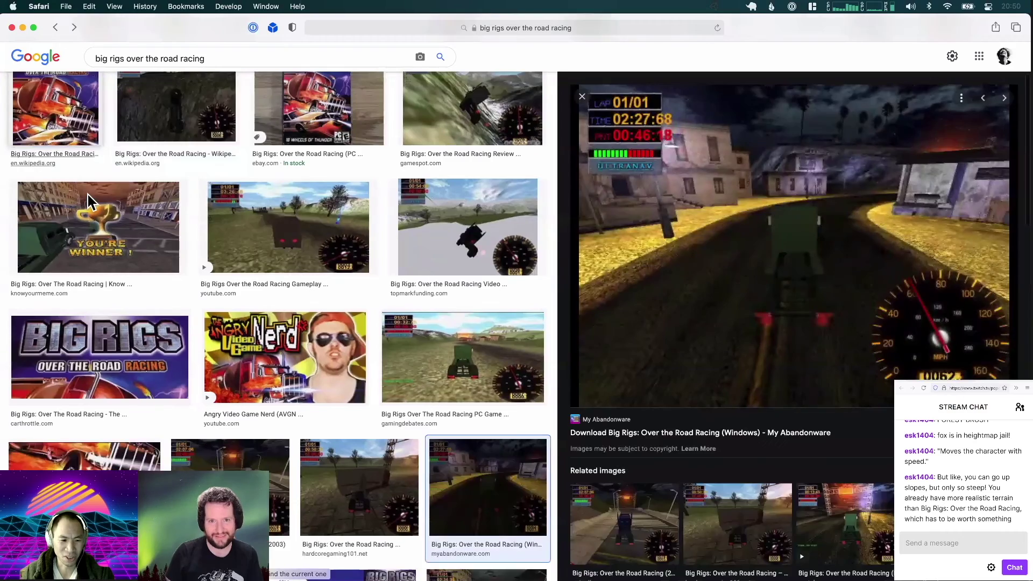
pyautogui.press('Escape')
# Resubmit the big rigs search and return to the regular web results
pyautogui.click(240, 59)
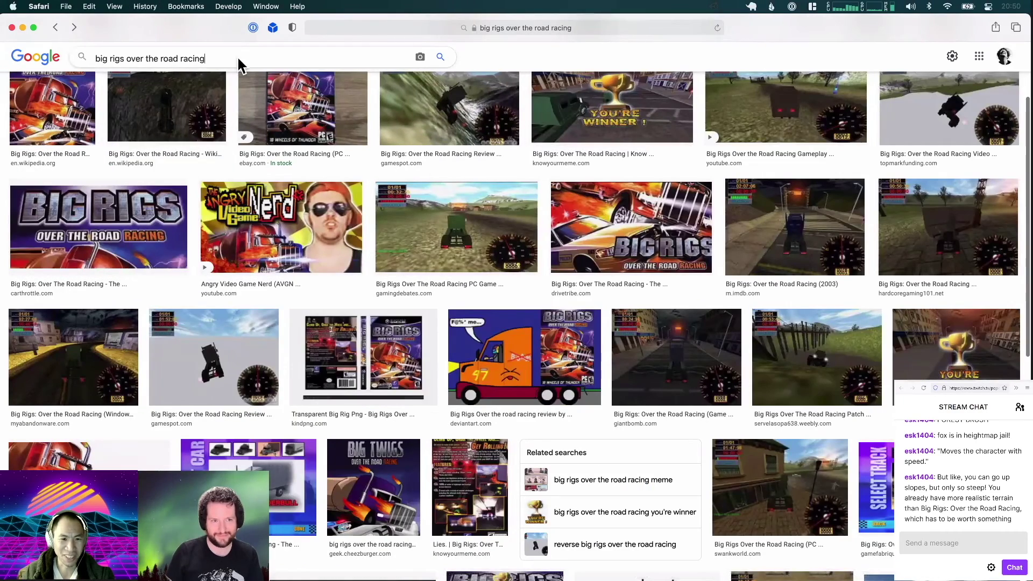
pyautogui.press('Return')
pyautogui.click(111, 94)
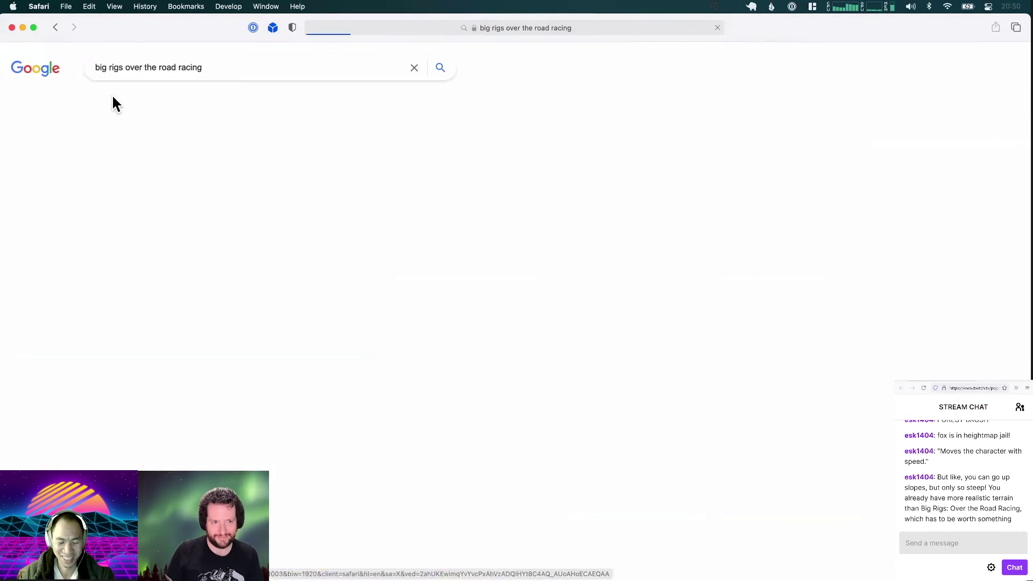
pyautogui.click(107, 101)
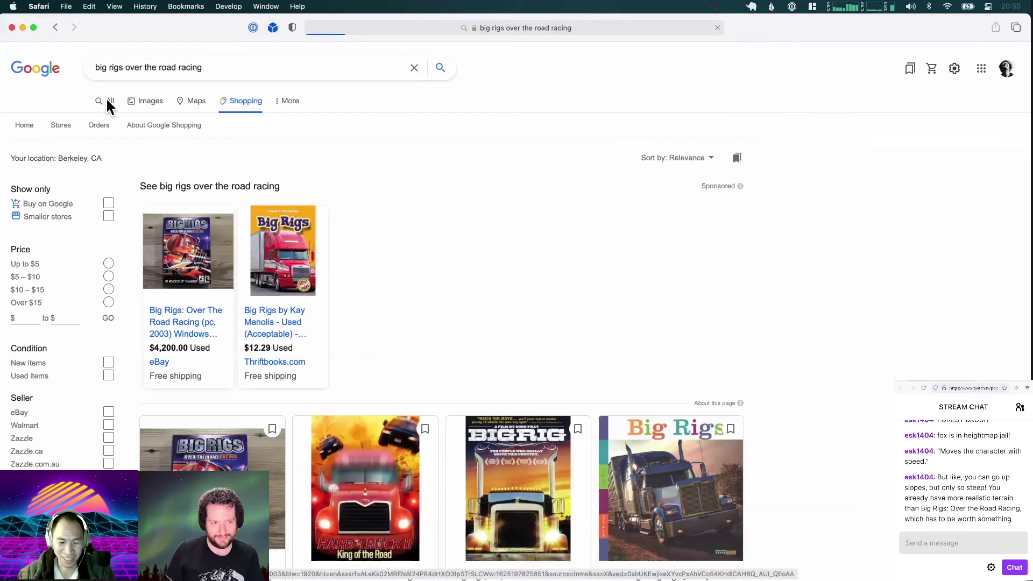
# In a new tab, search 'ps plus truck simulator', view the Truck Driver store page, then close it
pyautogui.press('super+t')
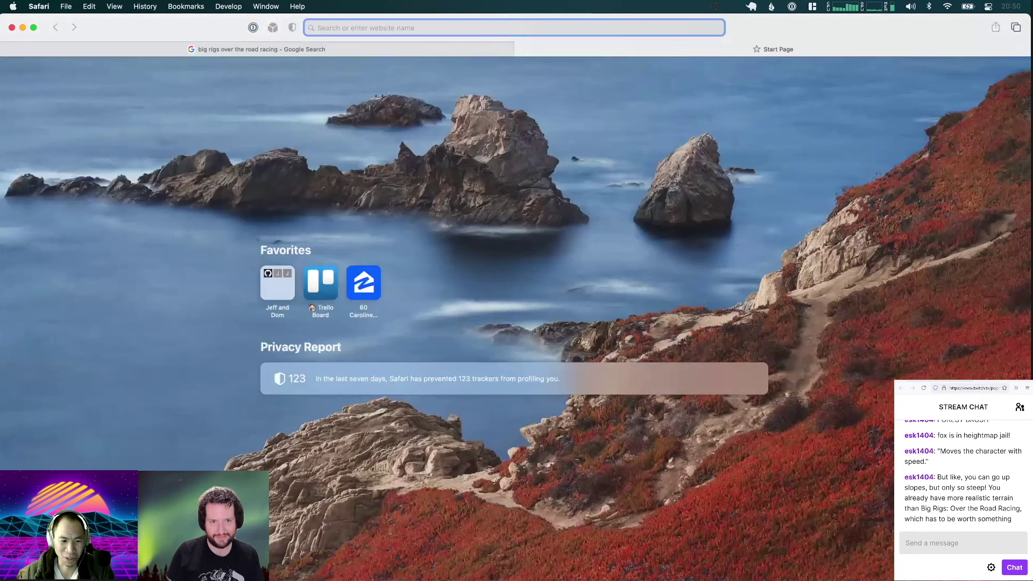
pyautogui.write('ps plus truck simulator')
pyautogui.press('Return')
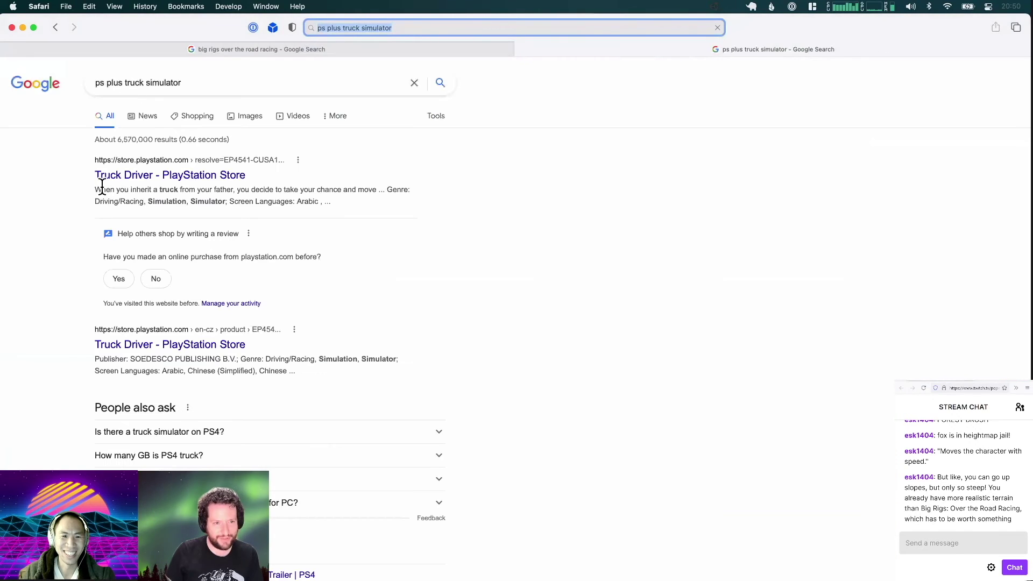
pyautogui.click(145, 175)
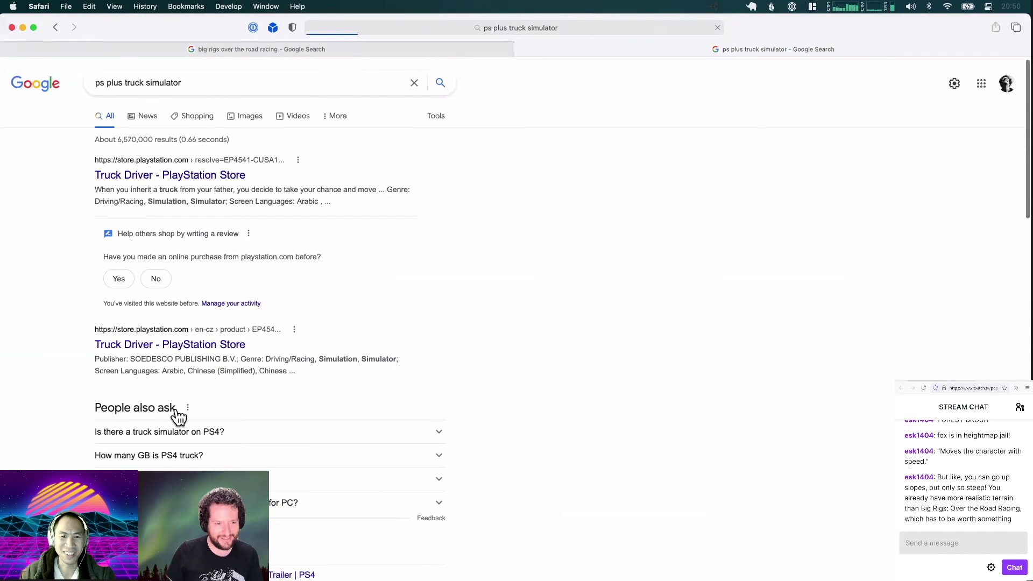
pyautogui.scroll(-3, 175, 414)
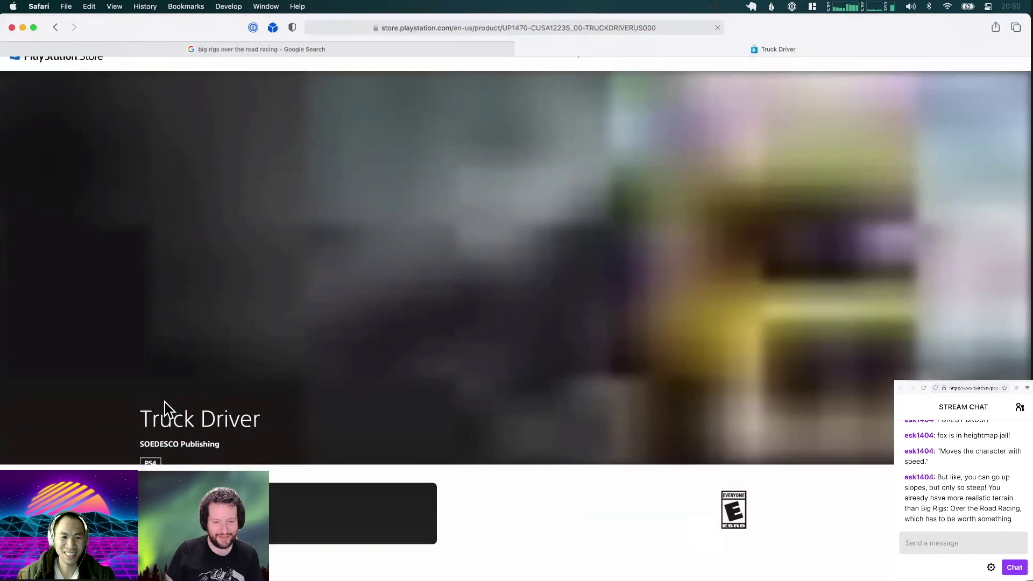
pyautogui.scroll(-5, 164, 403)
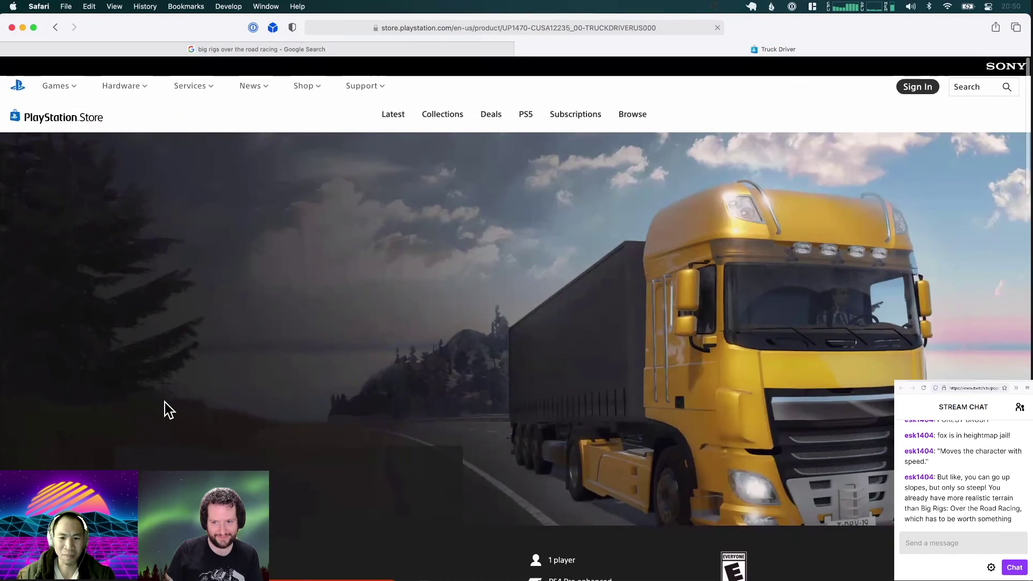
pyautogui.scroll(-2, 165, 402)
pyautogui.press('super+w')
# Search 'euro truck simulator' in a new tab, preview its images, then open a blank tab
pyautogui.press('super+t')
pyautogui.write('euro truck sim')
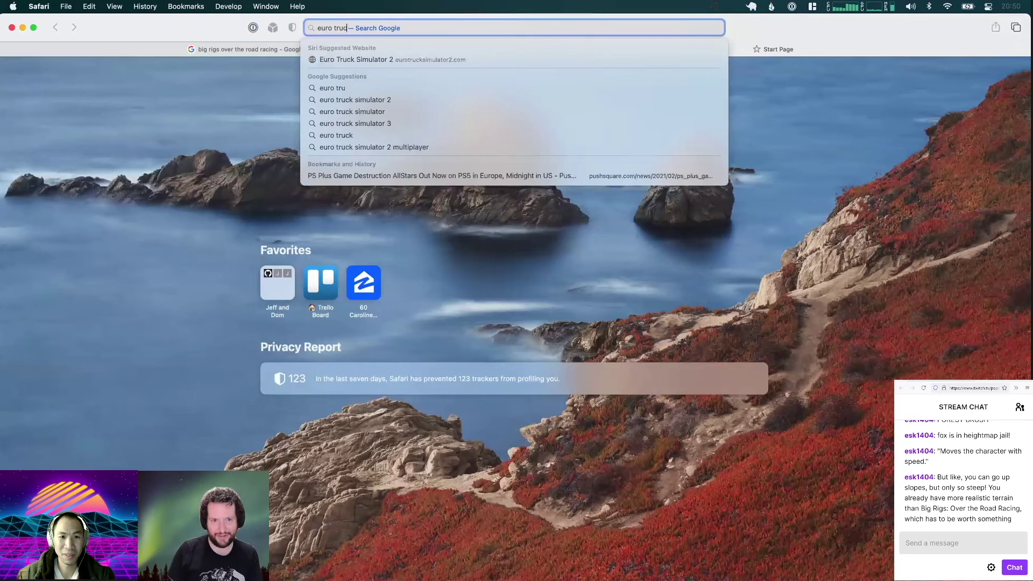
pyautogui.press('Down')
pyautogui.press('Down')
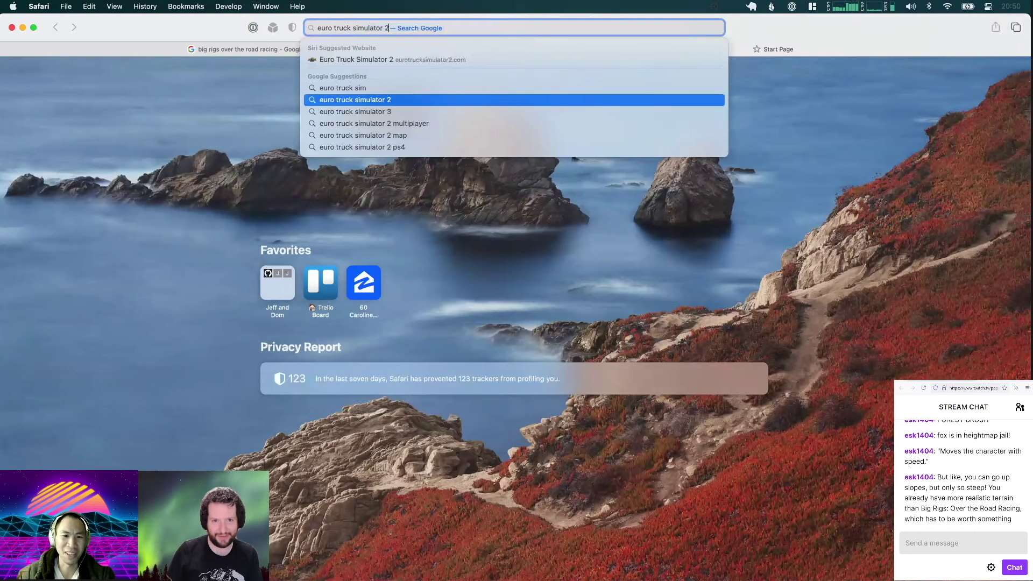
pyautogui.press('BackSpace')
pyautogui.press('BackSpace')
pyautogui.press('Return')
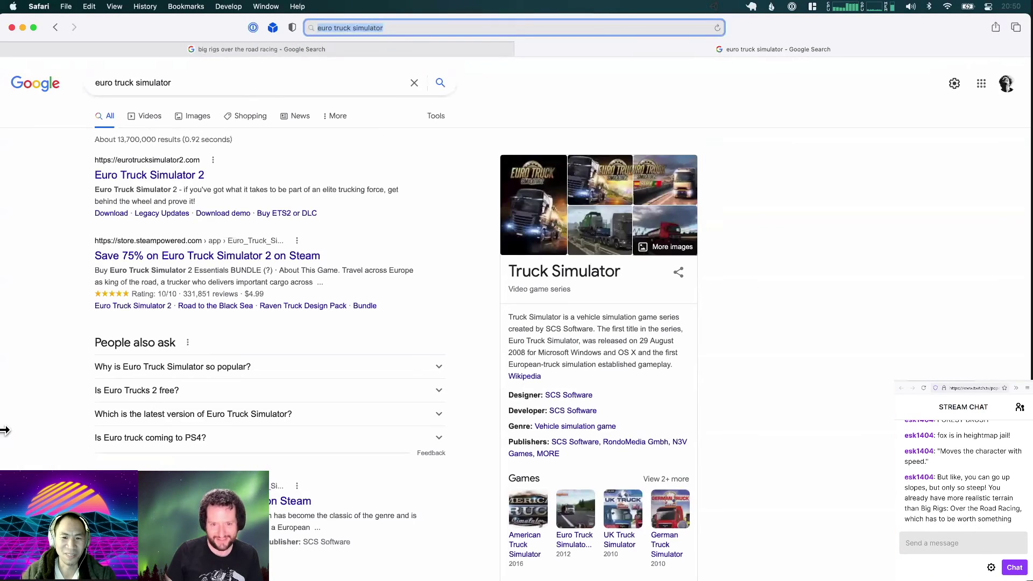
pyautogui.click(188, 117)
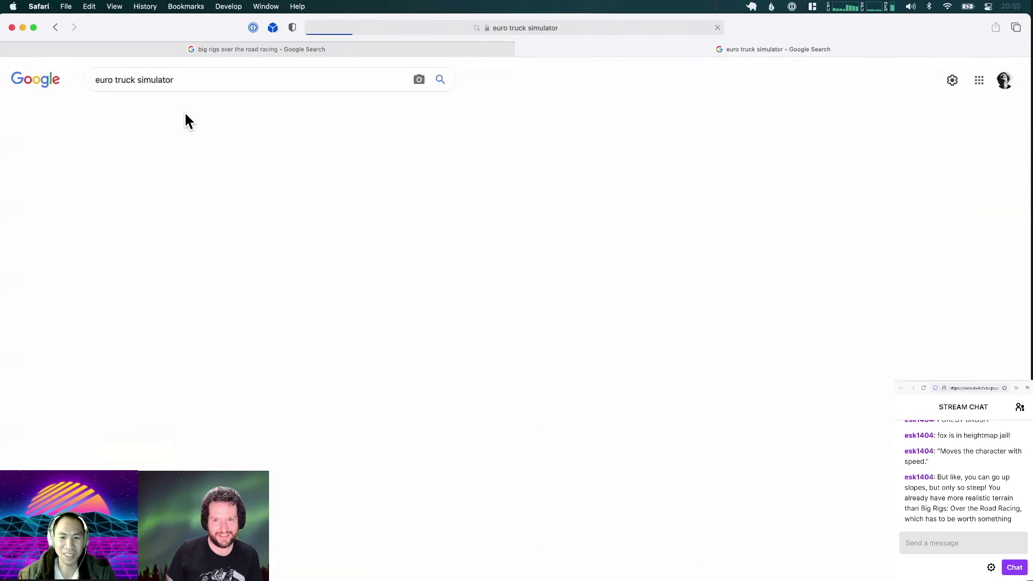
pyautogui.click(103, 238)
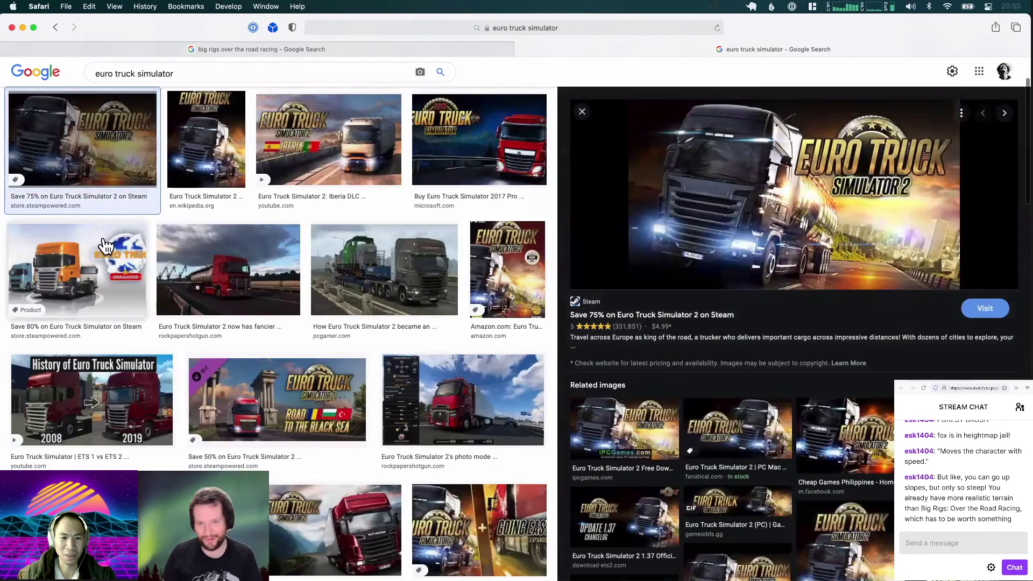
pyautogui.press('Right')
pyautogui.press('Right')
pyautogui.press('Right')
pyautogui.press('Right')
pyautogui.press('Right')
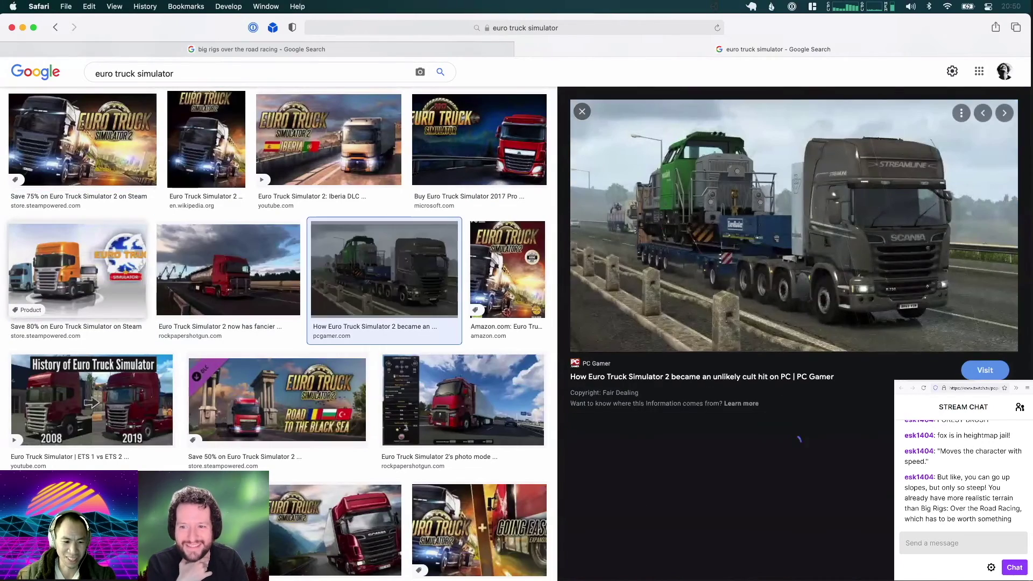
pyautogui.press('Right')
pyautogui.press('Right')
pyautogui.press('Right')
pyautogui.press('Right')
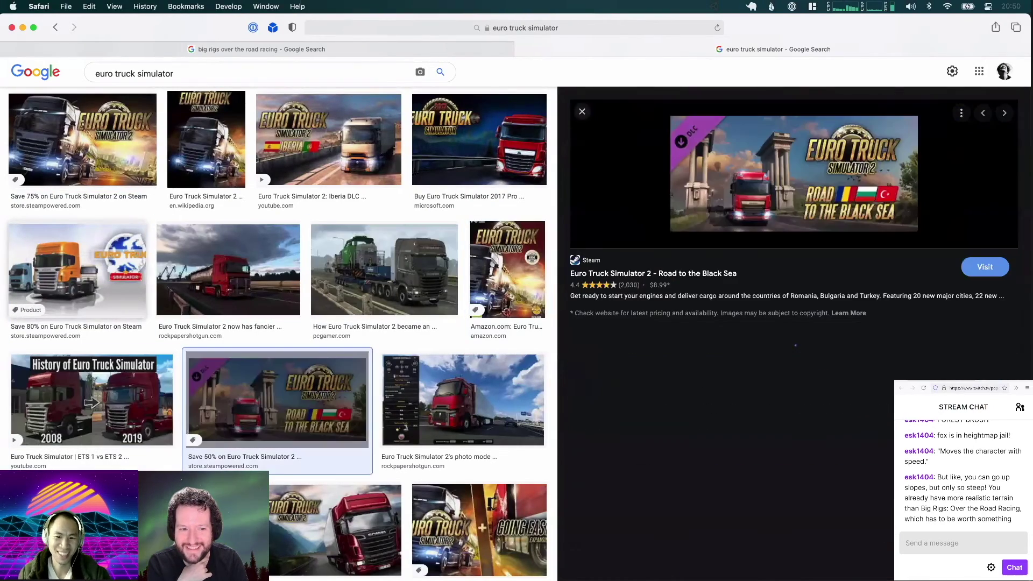
pyautogui.press('super+t')
# Search 'mudrunners' and page through its image previews, from the Spintires review onward
pyautogui.write('mudrunners')
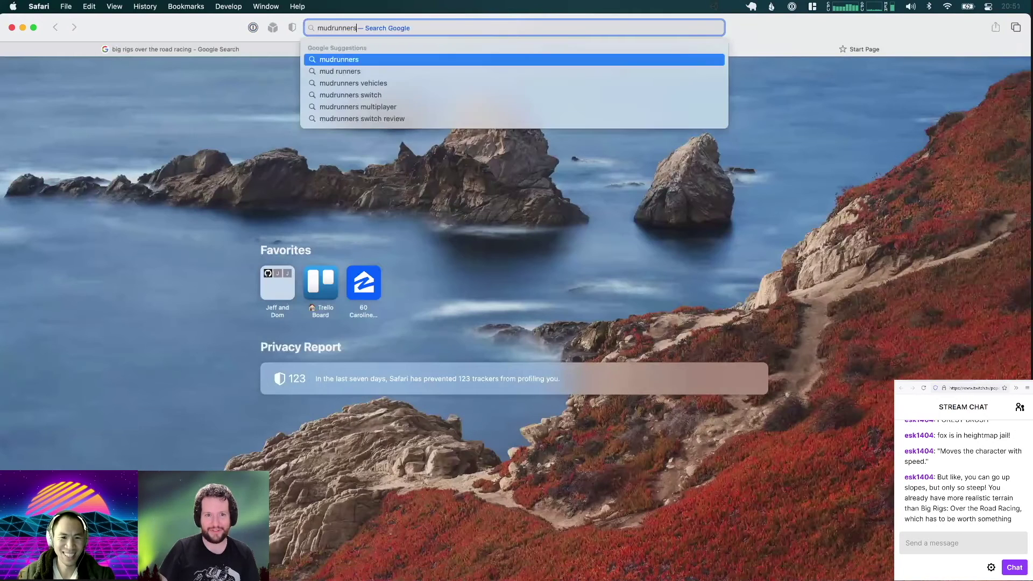
pyautogui.press('Return')
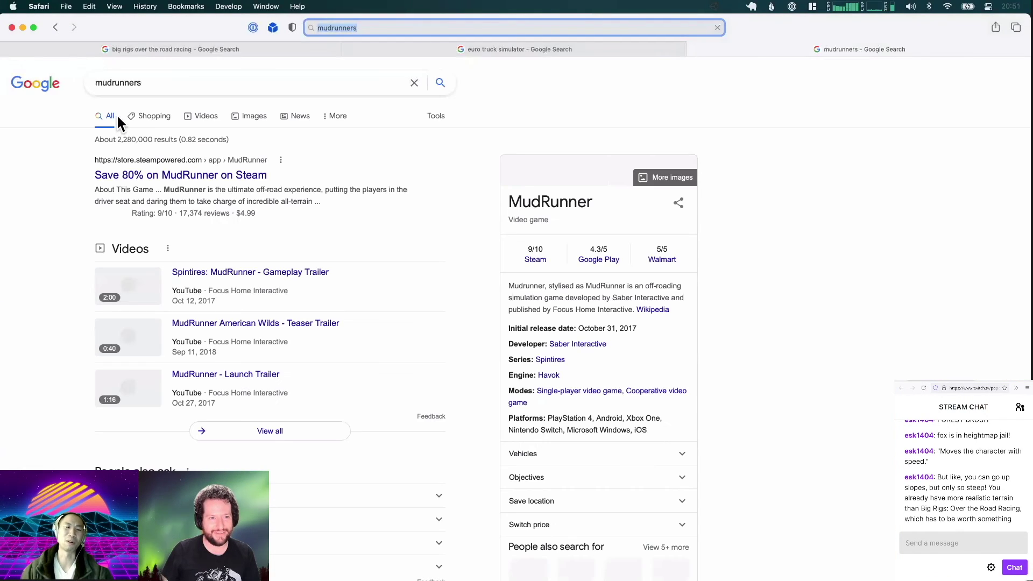
pyautogui.click(239, 112)
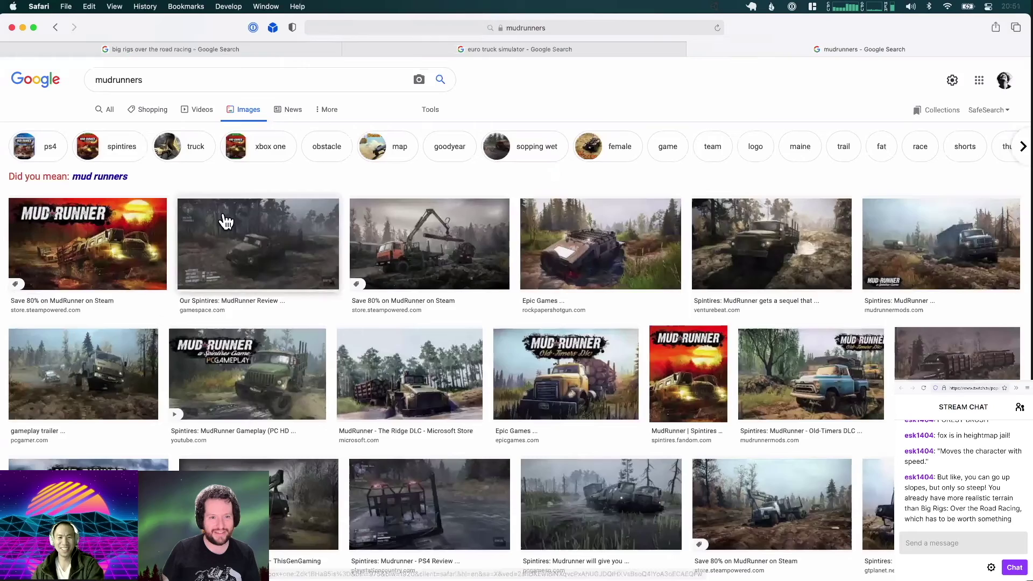
pyautogui.click(224, 216)
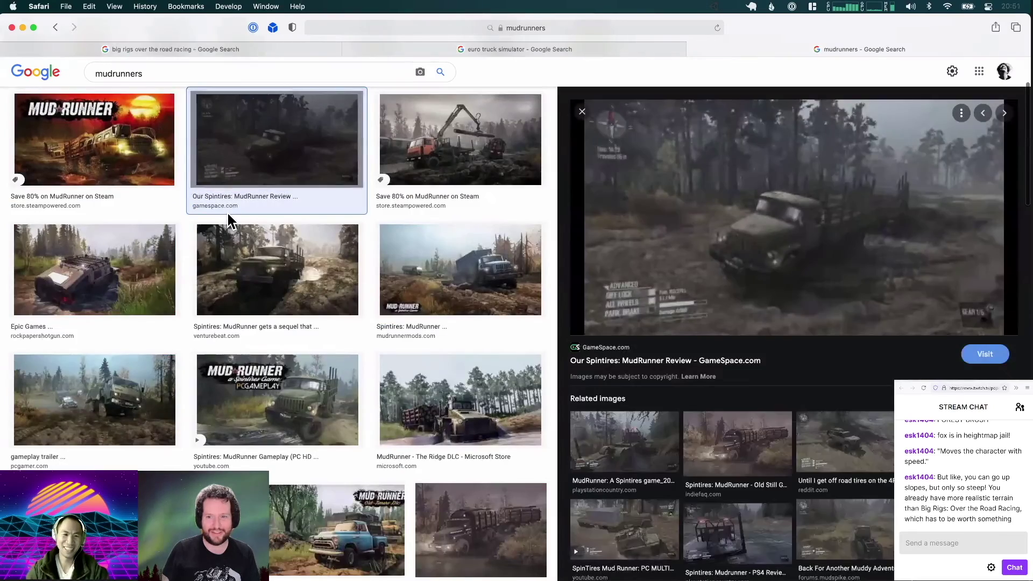
pyautogui.press('Right')
pyautogui.press('Right')
pyautogui.press('Right')
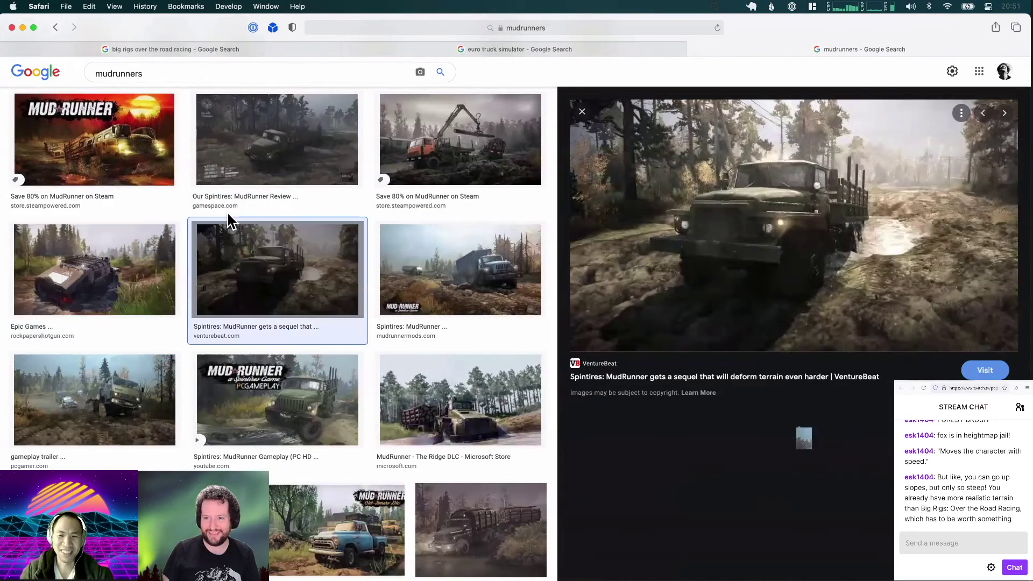
pyautogui.press('Right')
pyautogui.press('Right')
pyautogui.press('Right')
pyautogui.press('Right')
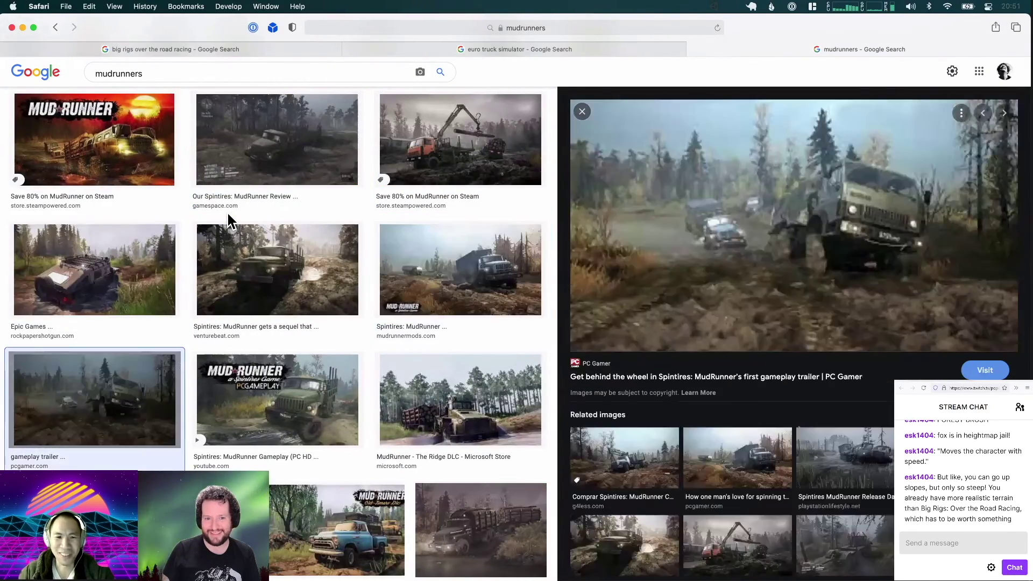
pyautogui.press('Right')
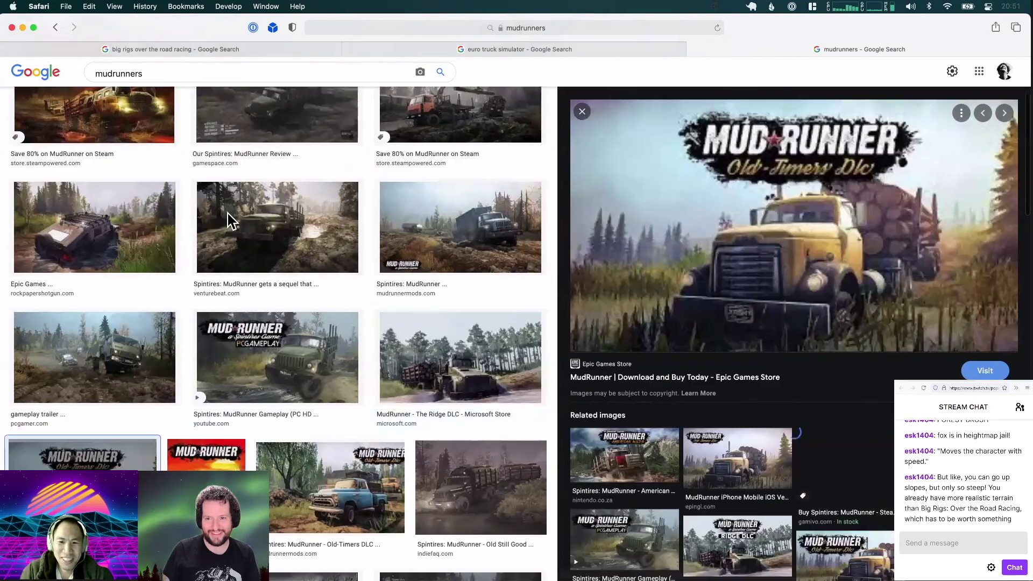
pyautogui.press('Right')
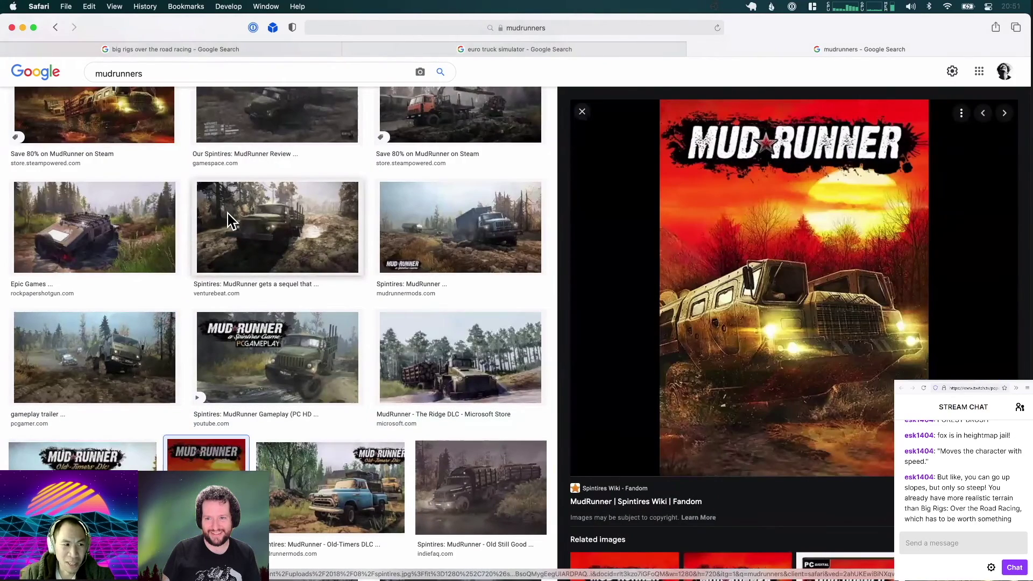
pyautogui.press('Right')
pyautogui.press('Right')
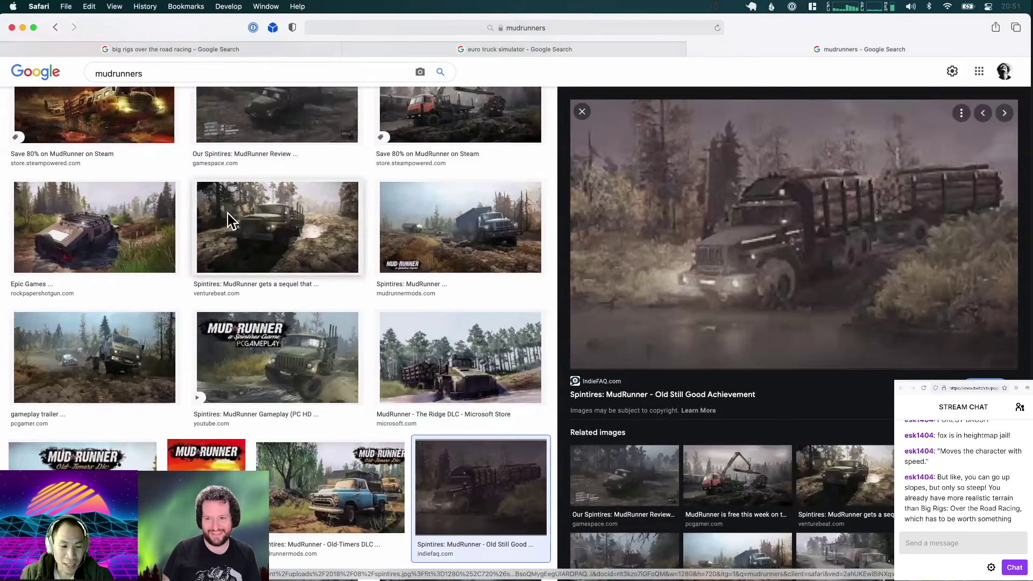
pyautogui.press('Right')
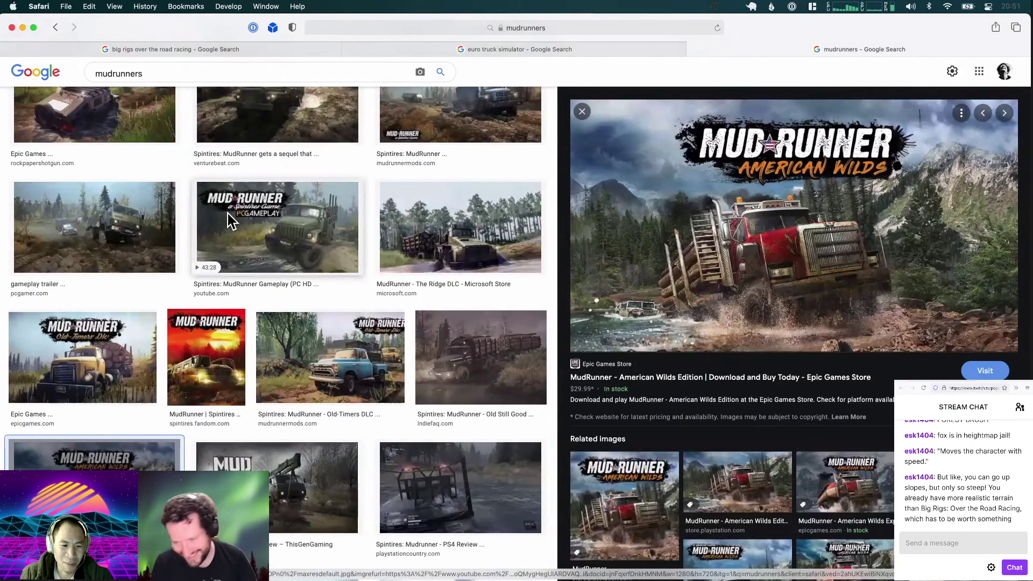
pyautogui.press('Right')
pyautogui.press('Right')
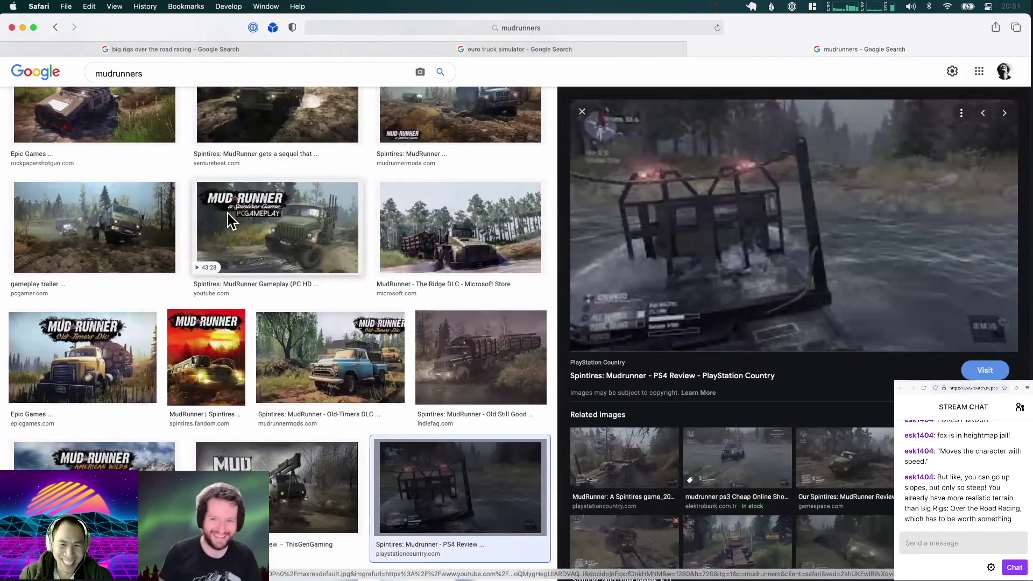
pyautogui.press('Right')
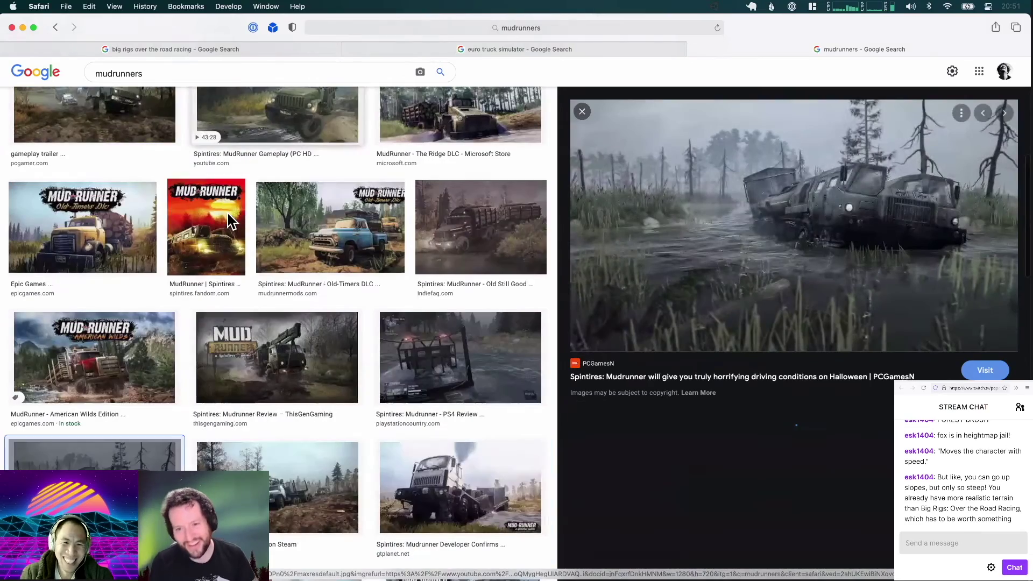
pyautogui.press('Right')
pyautogui.press('Right')
pyautogui.press('Right')
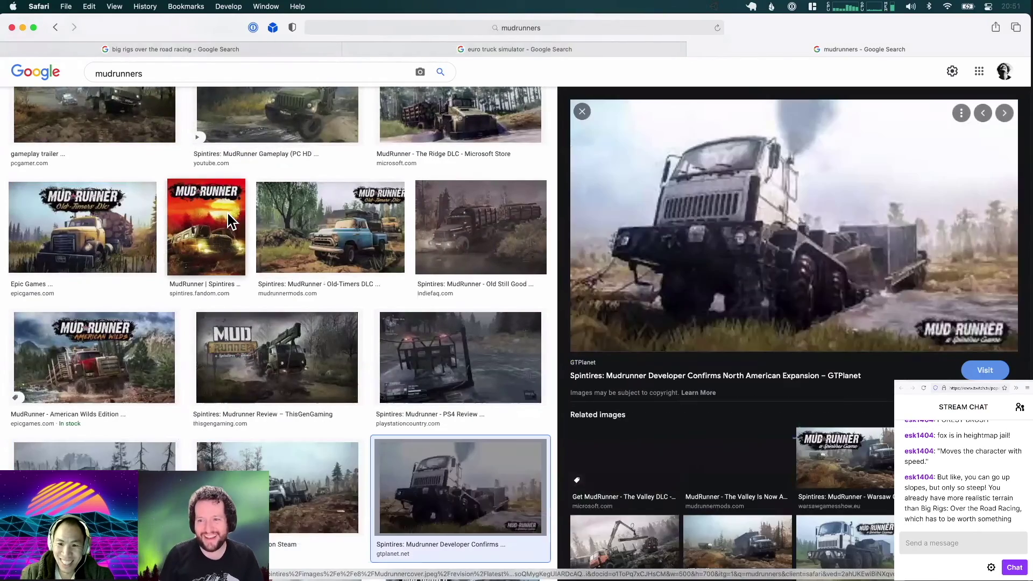
pyautogui.press('Right')
pyautogui.press('Right')
pyautogui.press('Right')
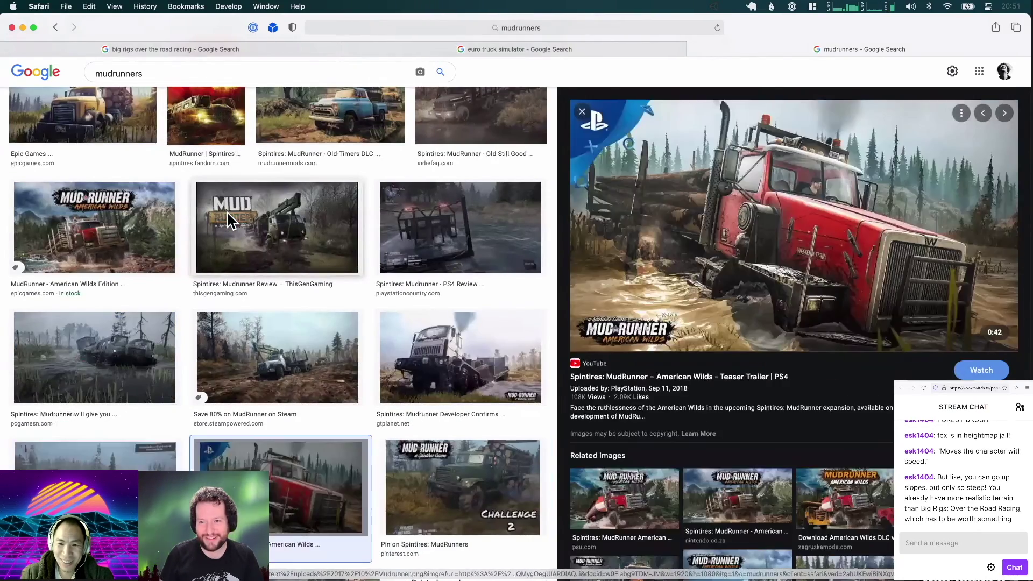
pyautogui.press('Right')
pyautogui.press('Left')
pyautogui.press('Right')
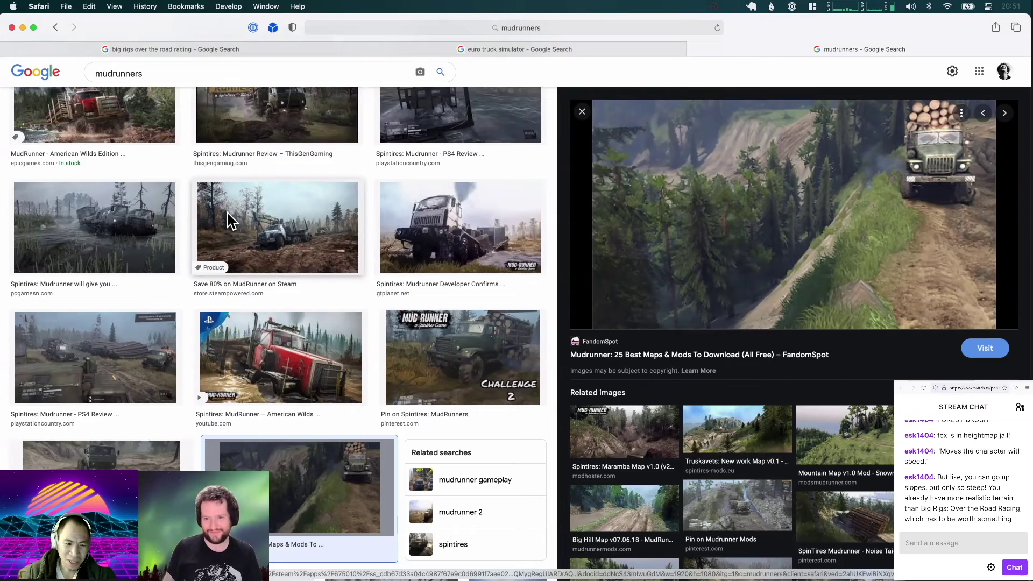
pyautogui.press('Right')
pyautogui.press('Right')
pyautogui.press('Right')
pyautogui.press('Right')
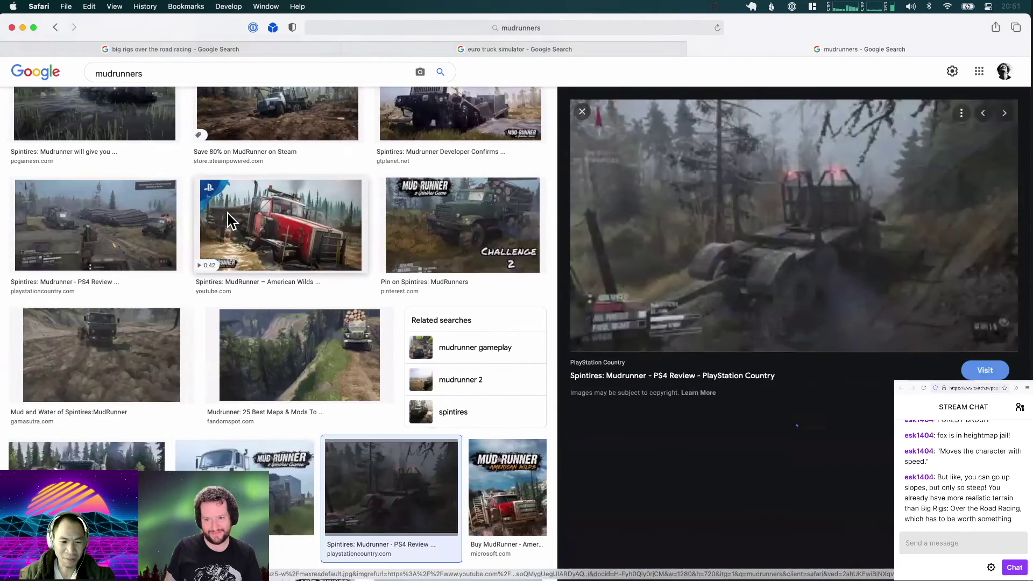
pyautogui.press('Left')
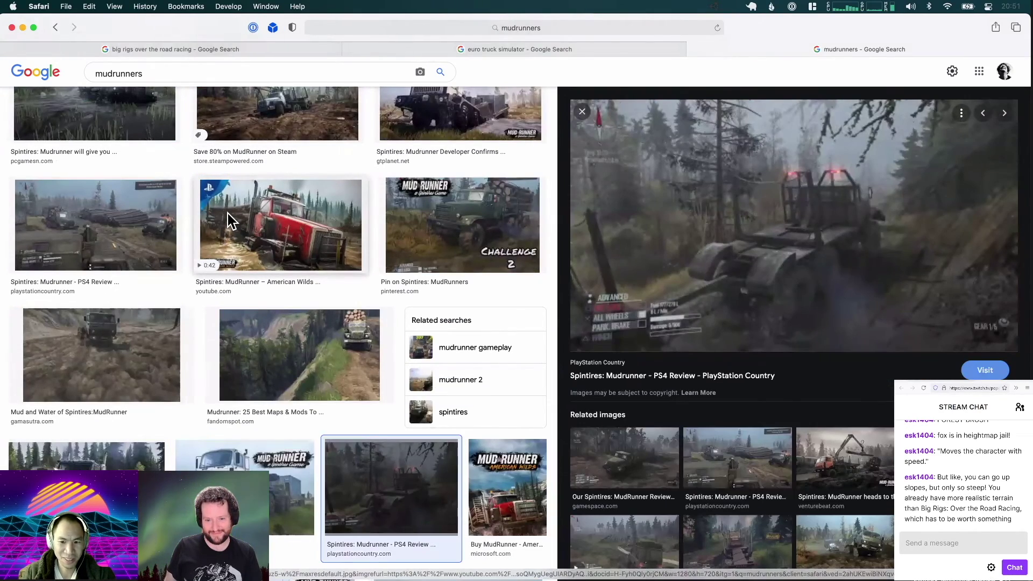
pyautogui.press('Right')
pyautogui.press('Right')
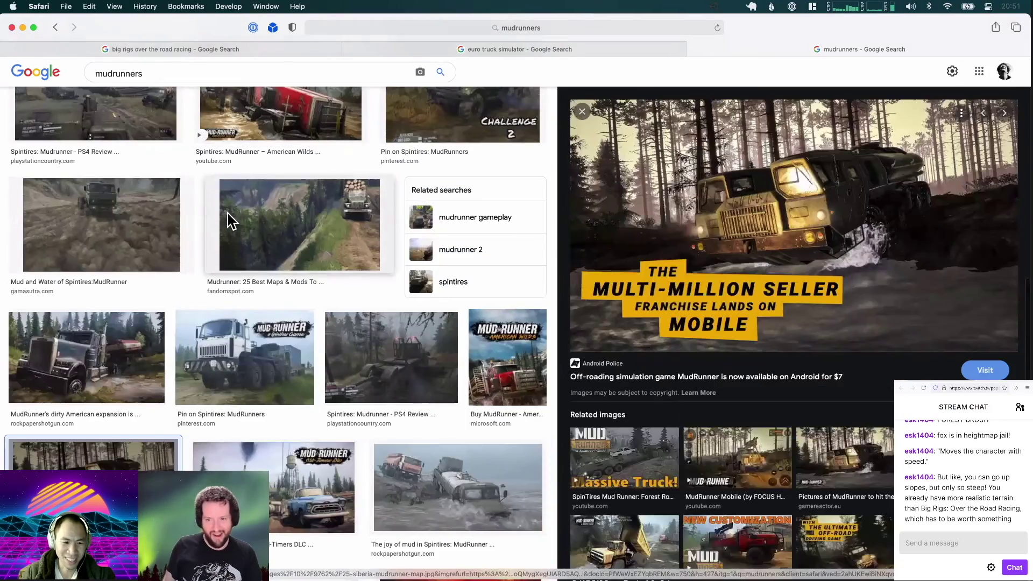
pyautogui.press('Right')
# Close the mudrunners tab, glance at one more euro truck image, then close that tab
pyautogui.press('super+w')
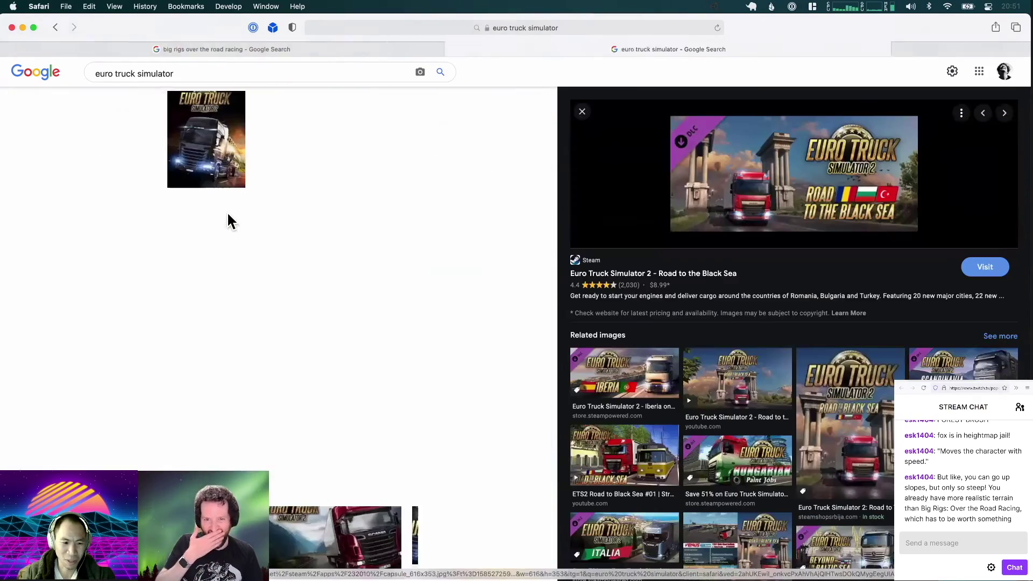
pyautogui.press('Right')
pyautogui.press('Right')
pyautogui.press('Right')
pyautogui.press('Right')
pyautogui.press('Right')
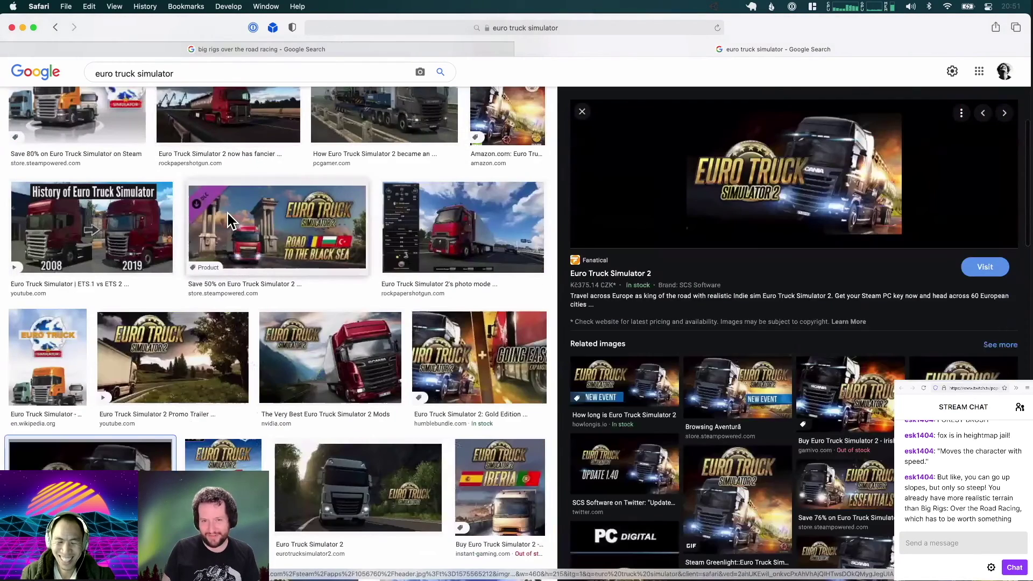
pyautogui.press('super+w')
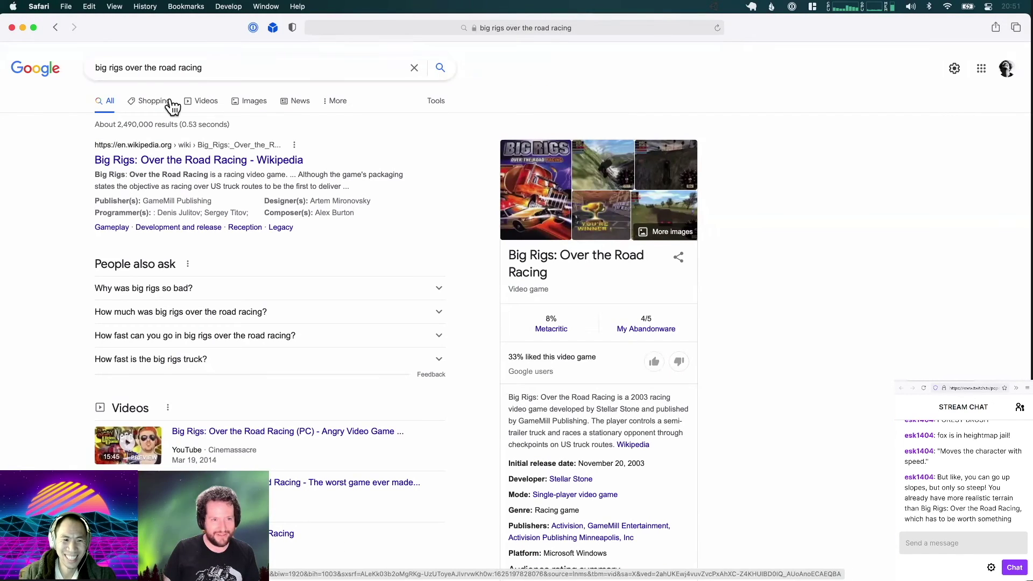
# Switch Big Rigs: Over the Road Racing to image results, preview two images, then open a new tab
pyautogui.click(265, 100)
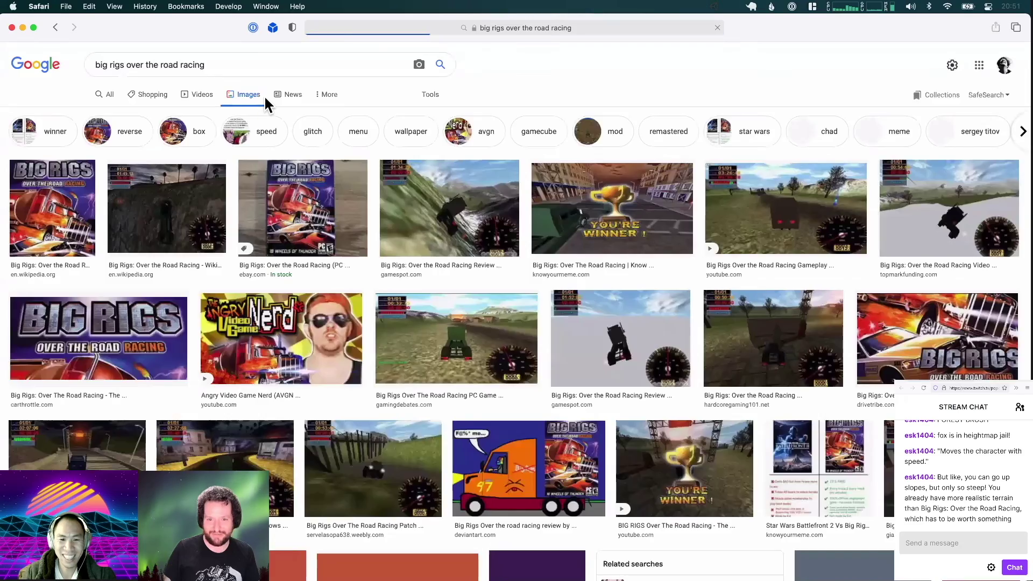
pyautogui.scroll(-3, 205, 149)
pyautogui.scroll(-10, 206, 151)
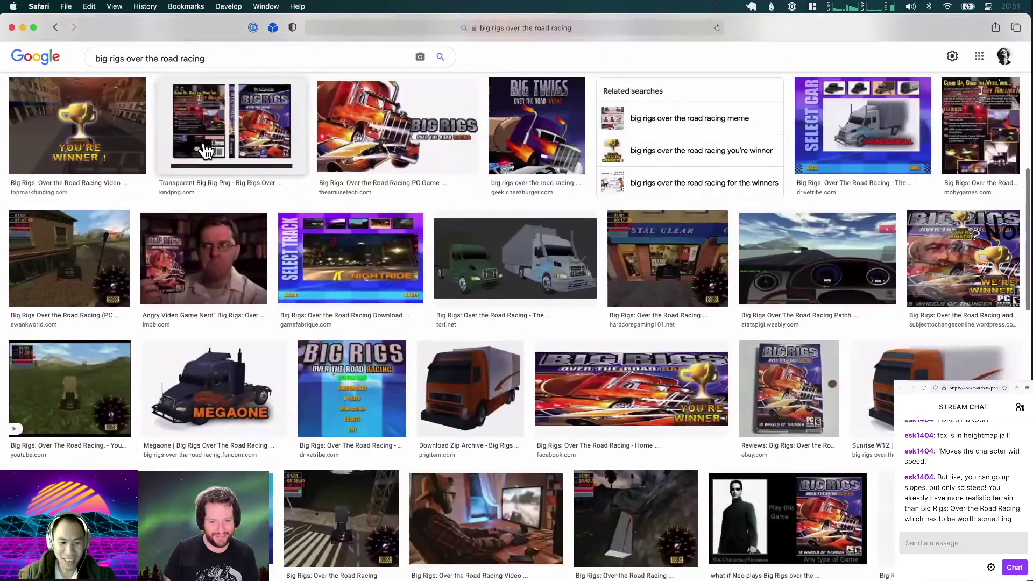
pyautogui.scroll(-15, 82, 317)
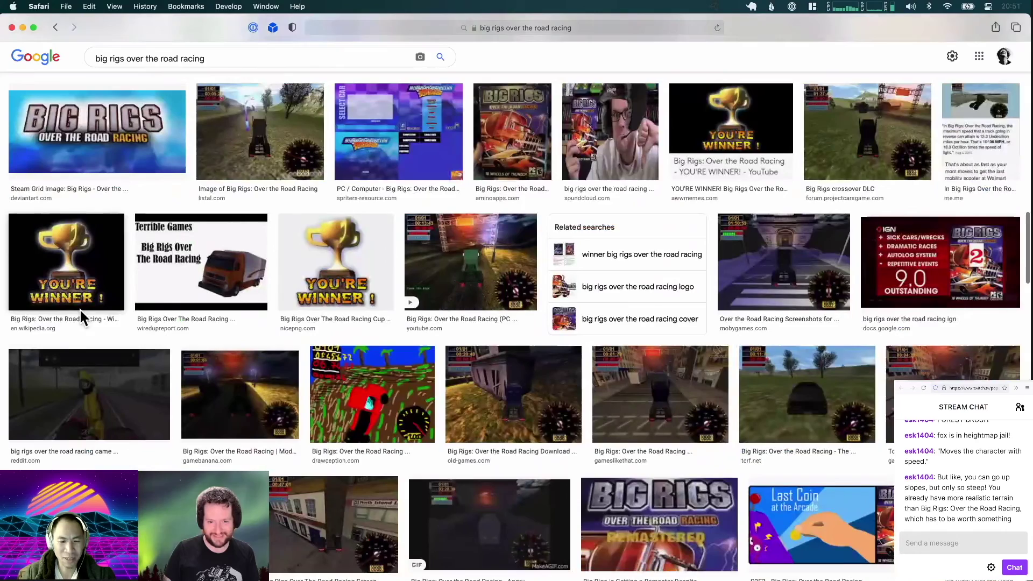
pyautogui.click(351, 379)
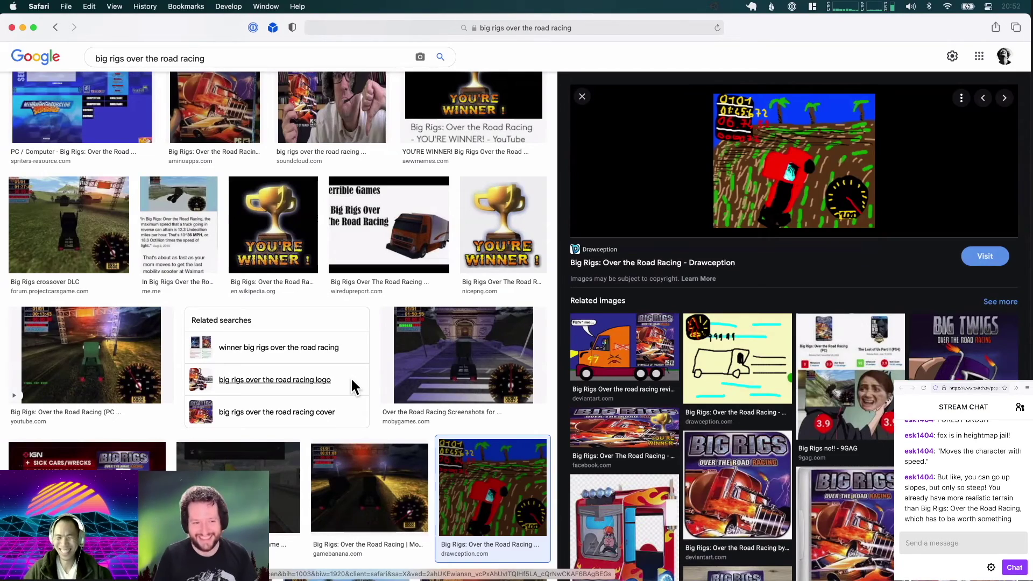
pyautogui.press('Right')
pyautogui.press('Right')
pyautogui.press('Right')
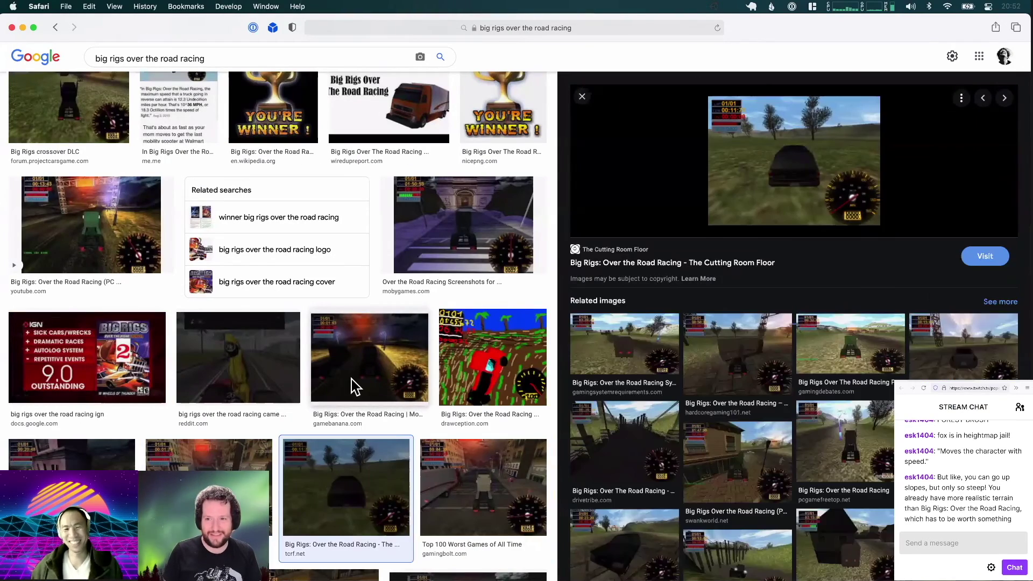
pyautogui.press('super+t')
# Search 'road rage psx', then change the query to 'rogue trip psx'
pyautogui.write('road rag')
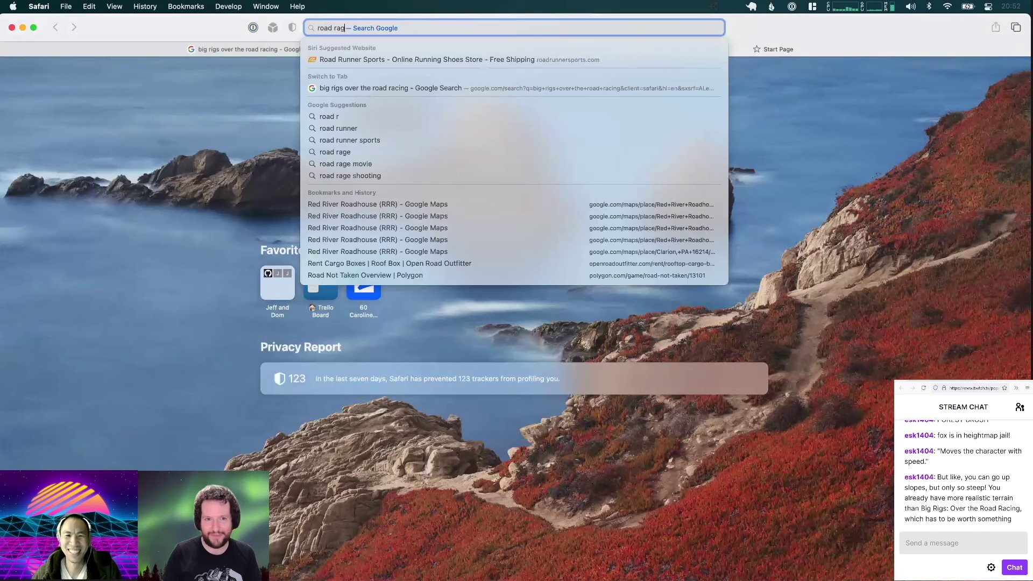
pyautogui.write('e psx')
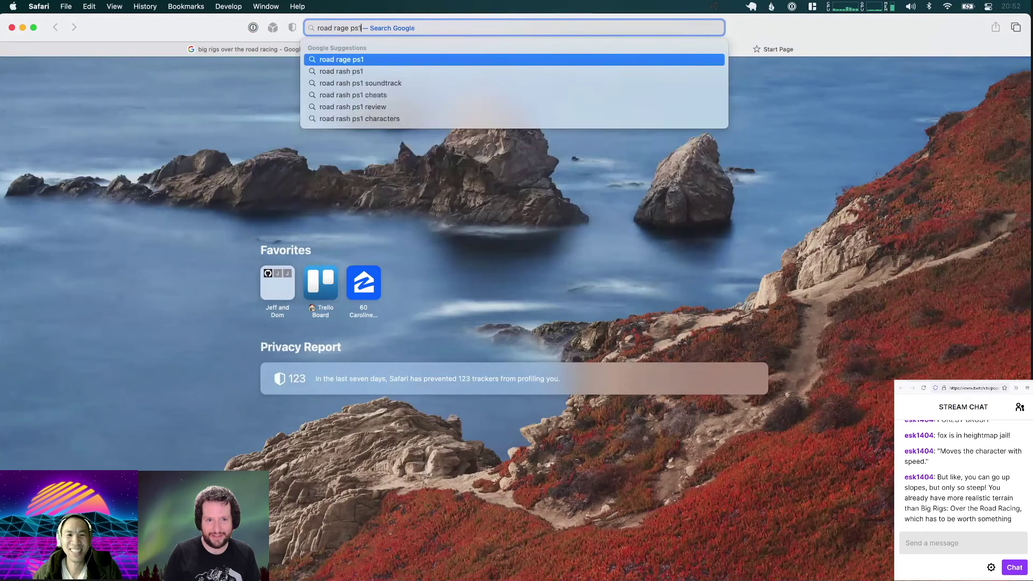
pyautogui.press('Return')
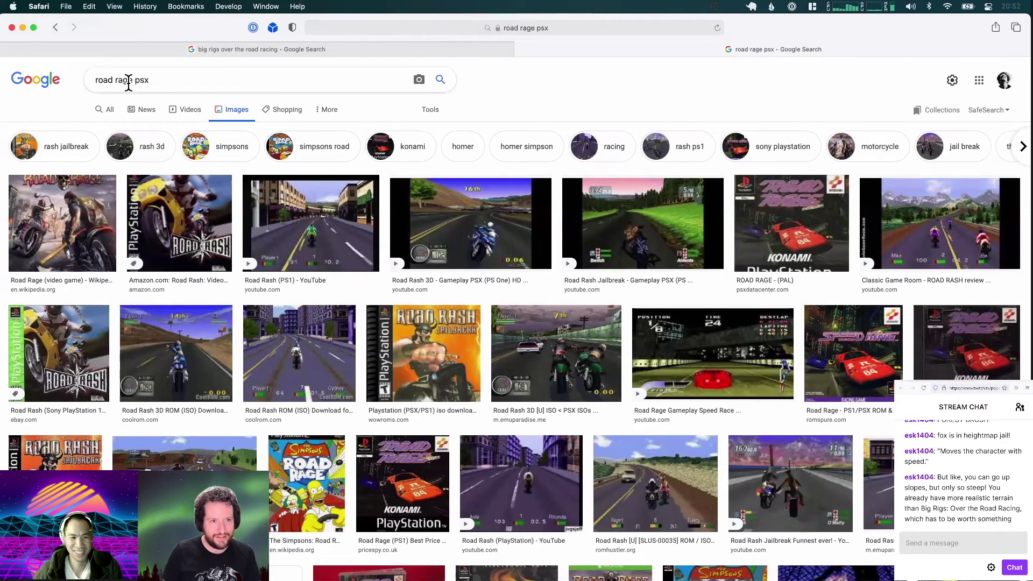
pyautogui.press('BackSpace')
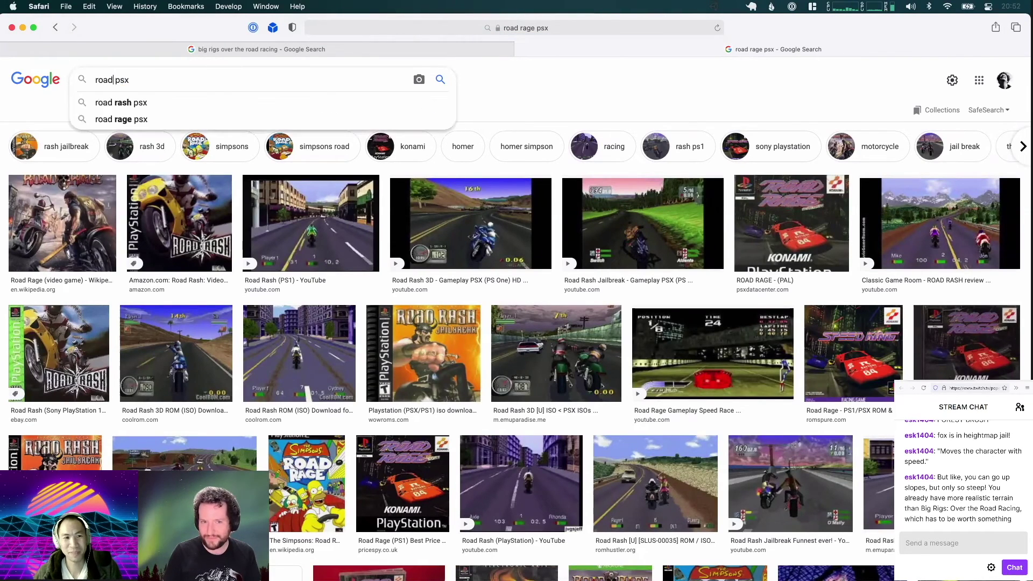
pyautogui.press('BackSpace')
pyautogui.press('BackSpace')
pyautogui.press('BackSpace')
pyautogui.press('BackSpace')
pyautogui.press('BackSpace')
pyautogui.write('rogue')
pyautogui.press('Return')
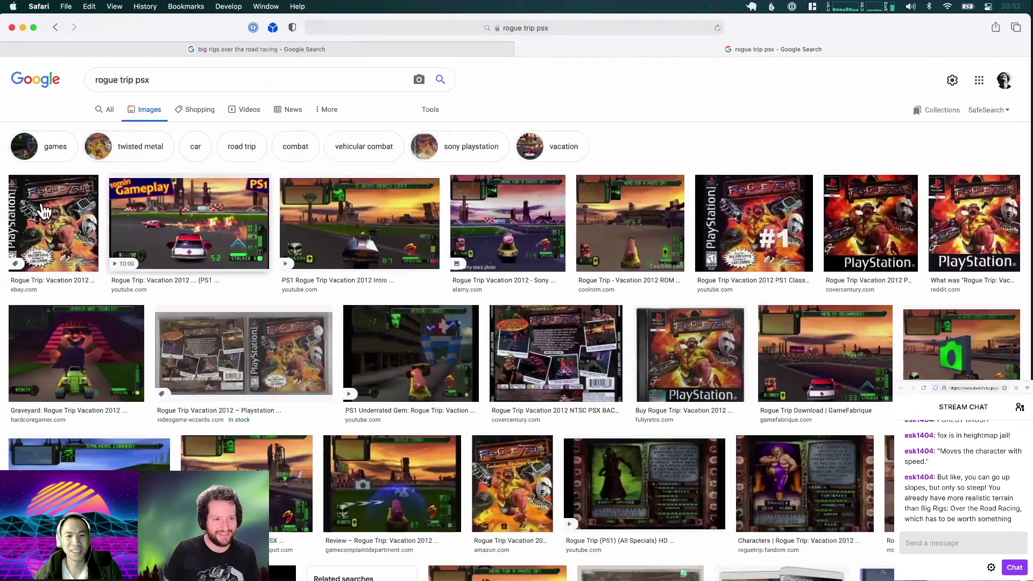
# Preview the rogue trip psx results, from the 10min Gameplay video to Graveyard
pyautogui.click(181, 195)
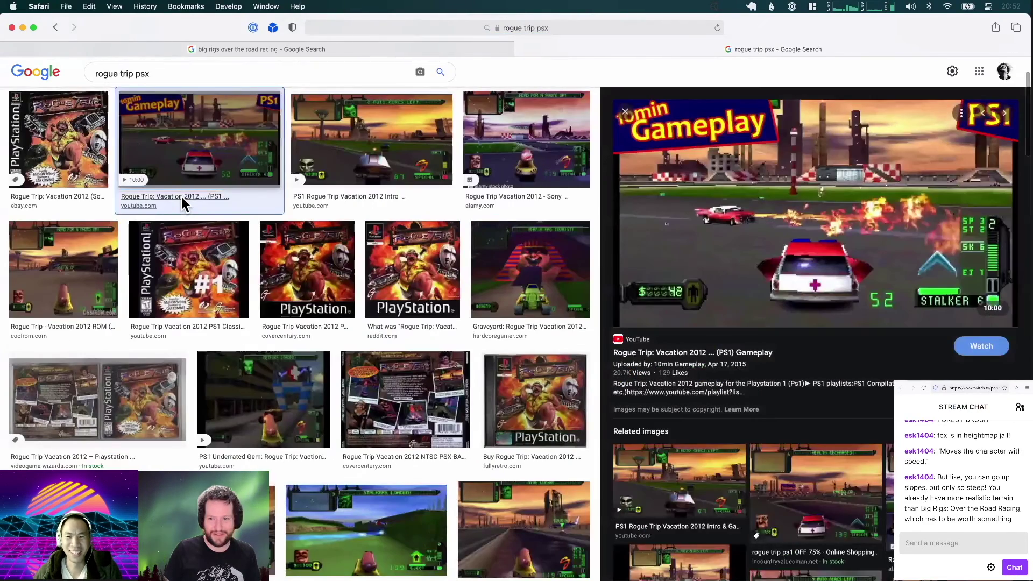
pyautogui.press('Right')
pyautogui.press('Right')
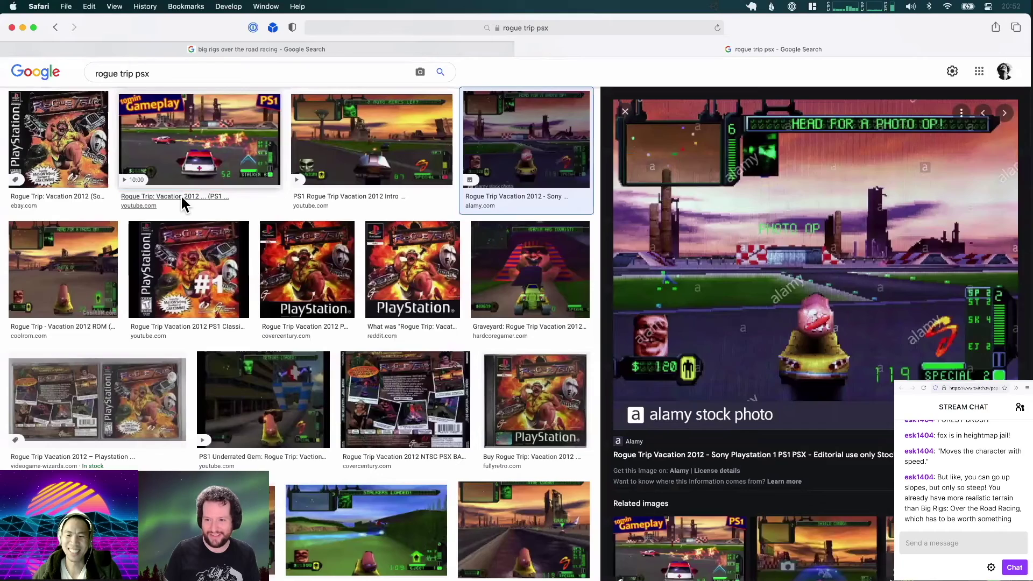
pyautogui.press('Right')
pyautogui.press('Right')
pyautogui.press('Right')
pyautogui.press('Right')
pyautogui.press('Right')
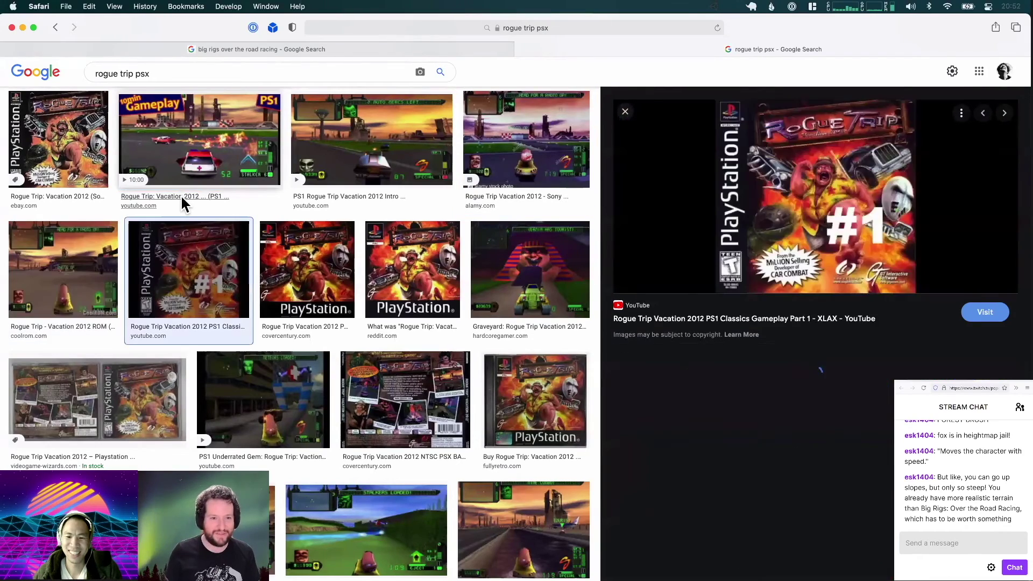
pyautogui.press('Right')
pyautogui.press('Right')
pyautogui.press('Right')
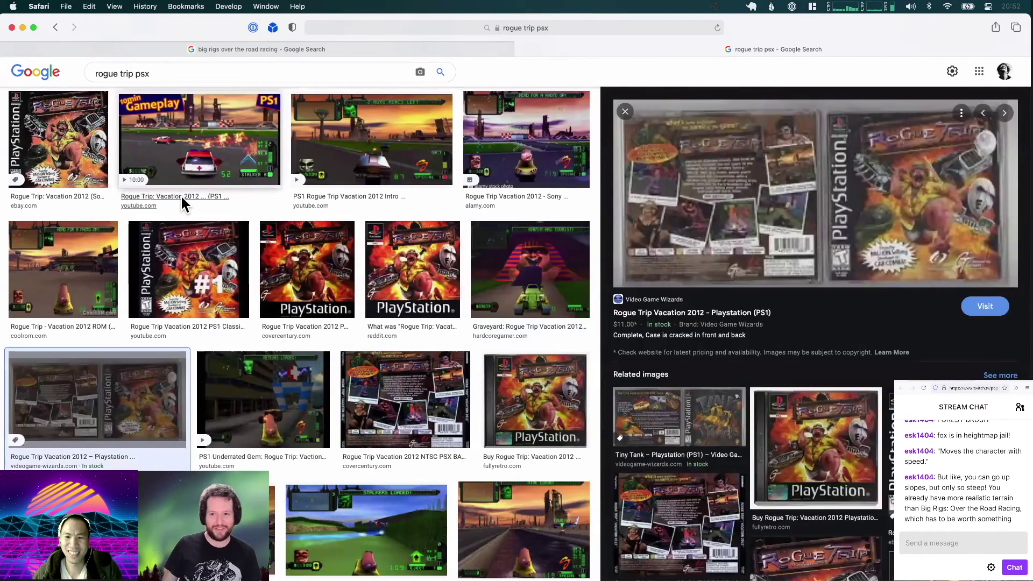
pyautogui.press('Right')
pyautogui.press('Left')
pyautogui.press('Left')
pyautogui.press('Left')
pyautogui.press('Left')
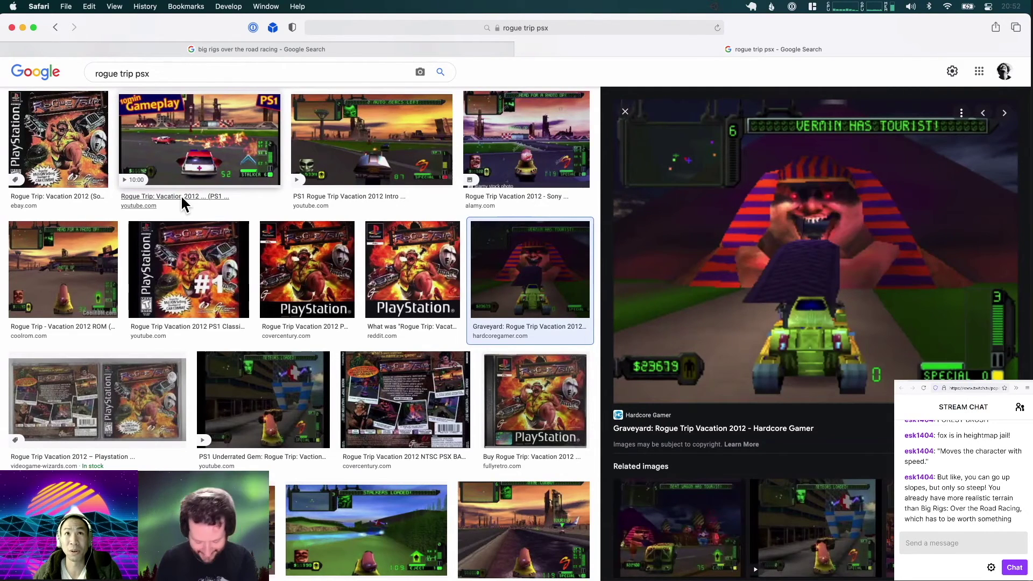
# In a new tab, search 'gourad shading' and preview the Giant Bomb image result
pyautogui.press('super+t')
pyautogui.write('go')
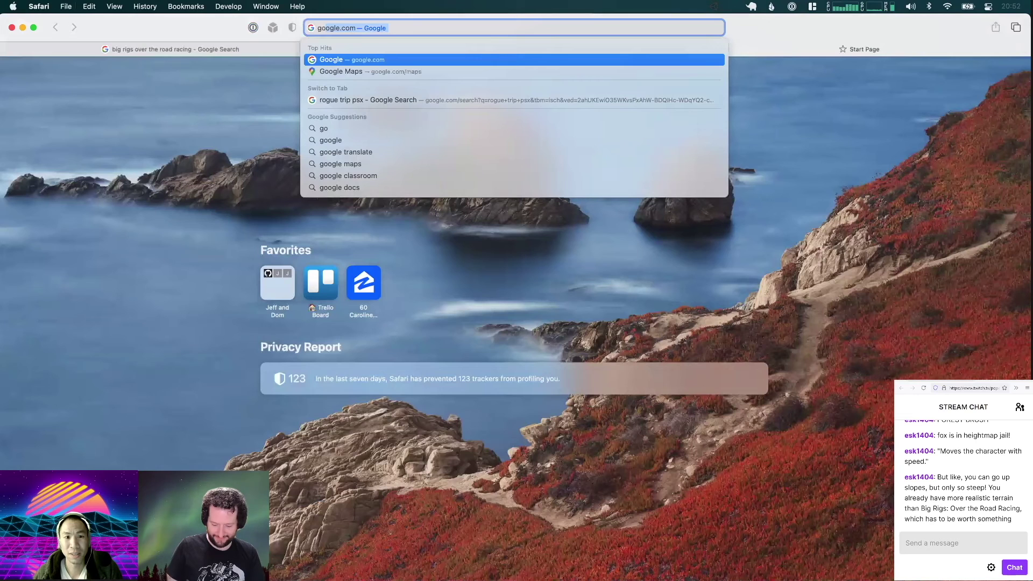
pyautogui.write('urad shading')
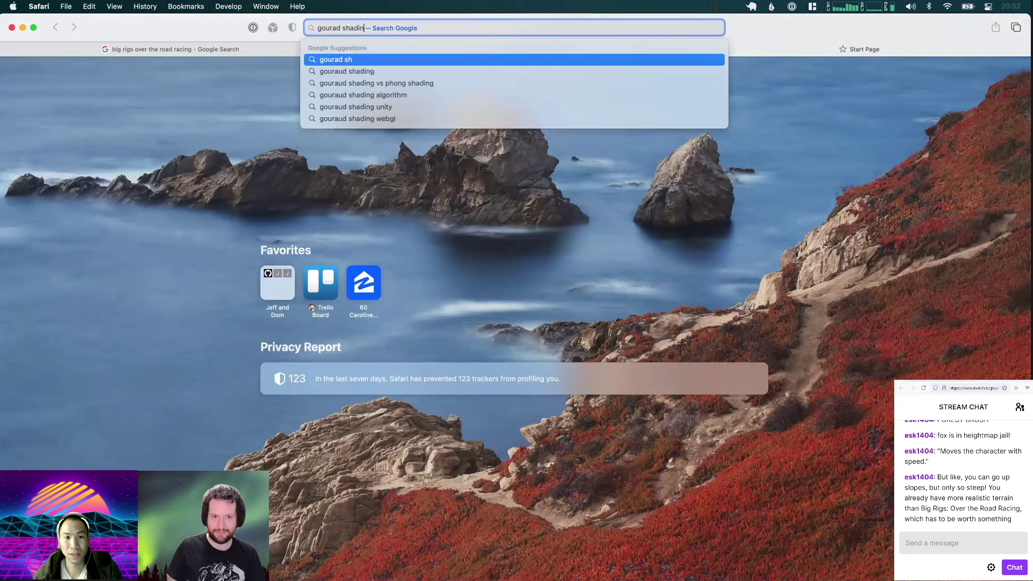
pyautogui.press('Return')
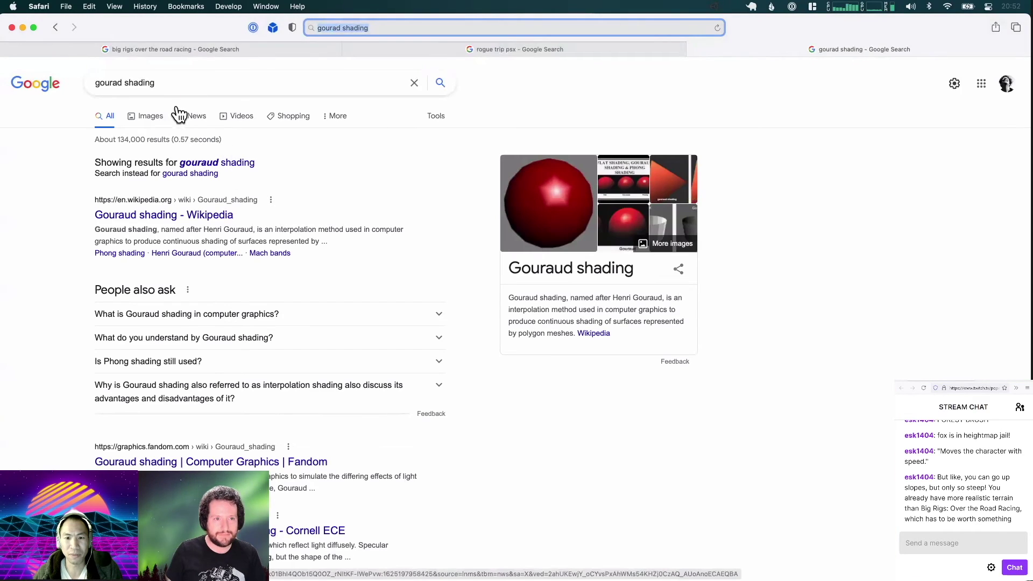
pyautogui.rightClick(160, 114)
pyautogui.click(148, 114)
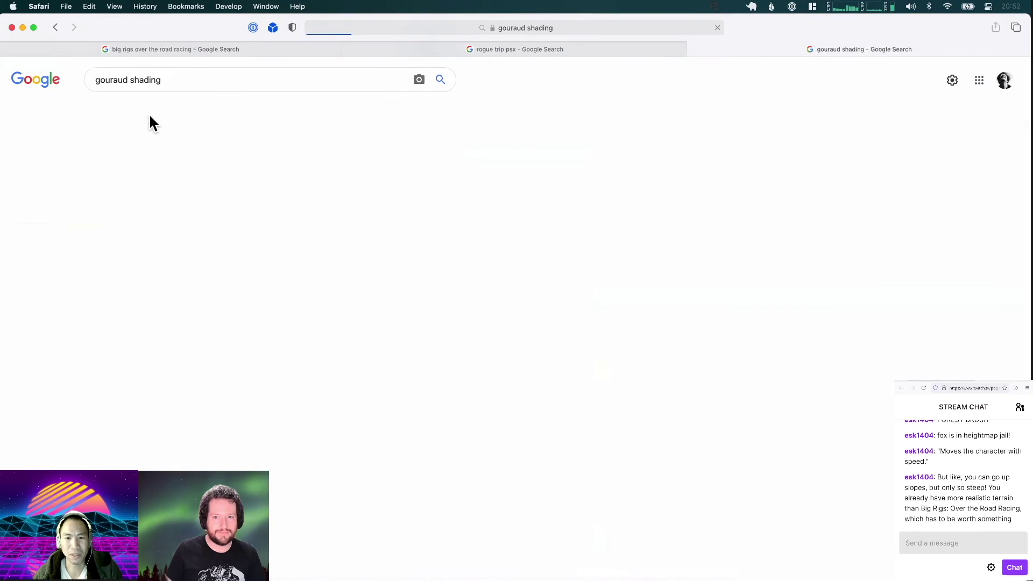
pyautogui.scroll(-1, 226, 265)
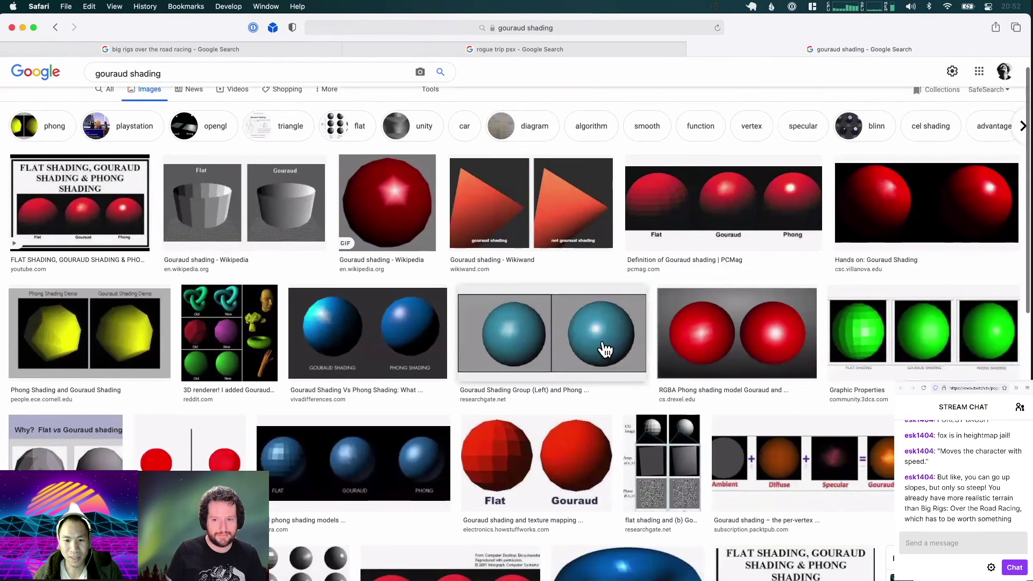
pyautogui.scroll(-4, 603, 349)
pyautogui.scroll(-2, 603, 349)
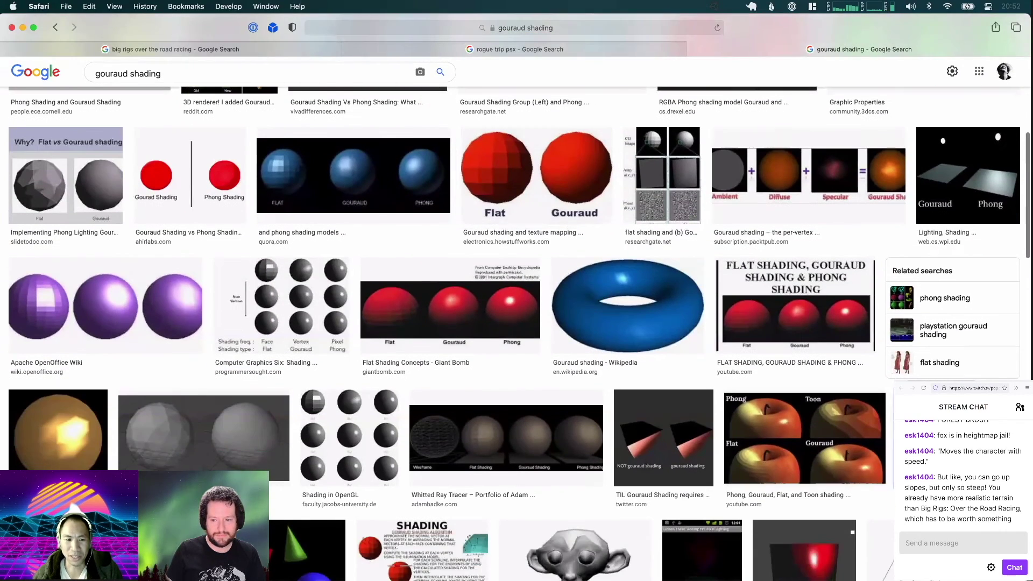
pyautogui.click(49, 560)
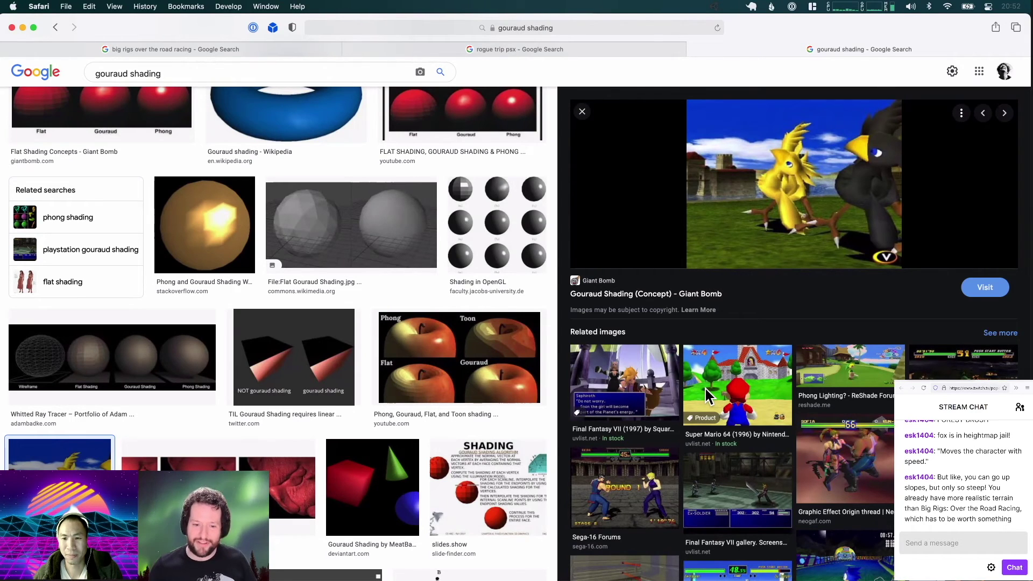
# Preview the Super Mario 64, Vulkan and Sega Saturn shading images, then close that tab
pyautogui.hotkey('ctrl', 'shift', 'Tab')
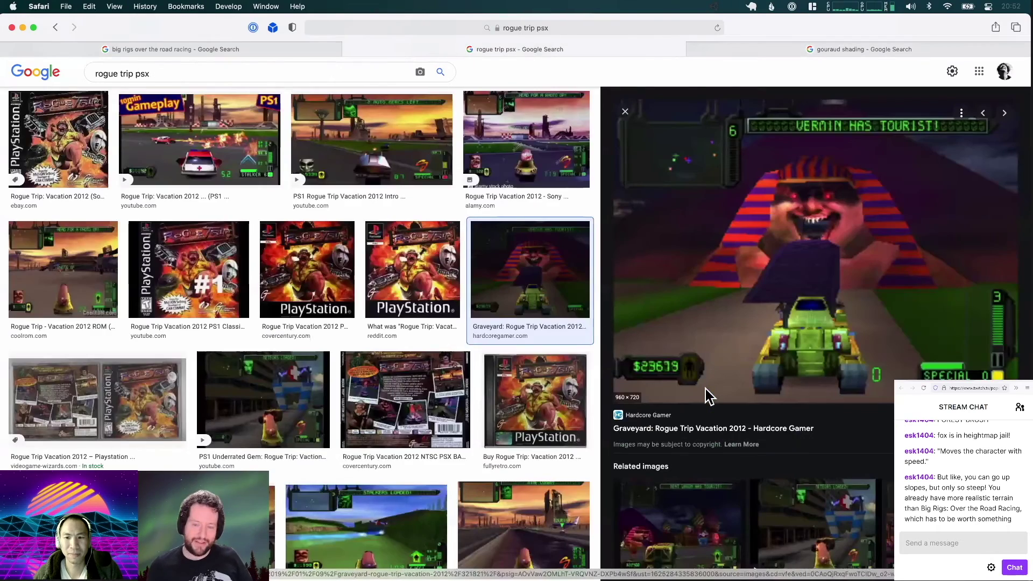
pyautogui.hotkey('ctrl', 'Tab')
pyautogui.click(708, 398)
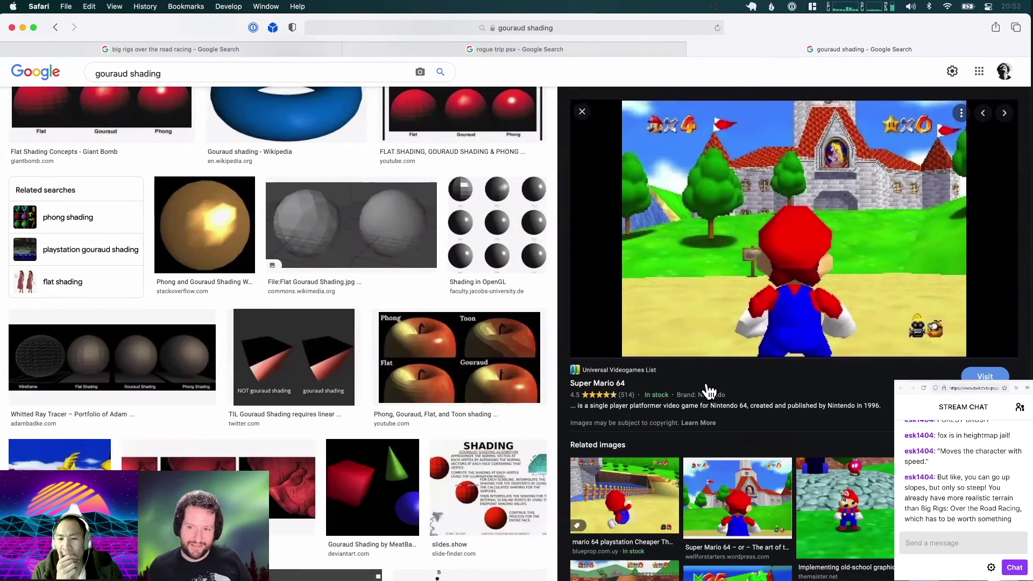
pyautogui.press('Right')
pyautogui.press('Left')
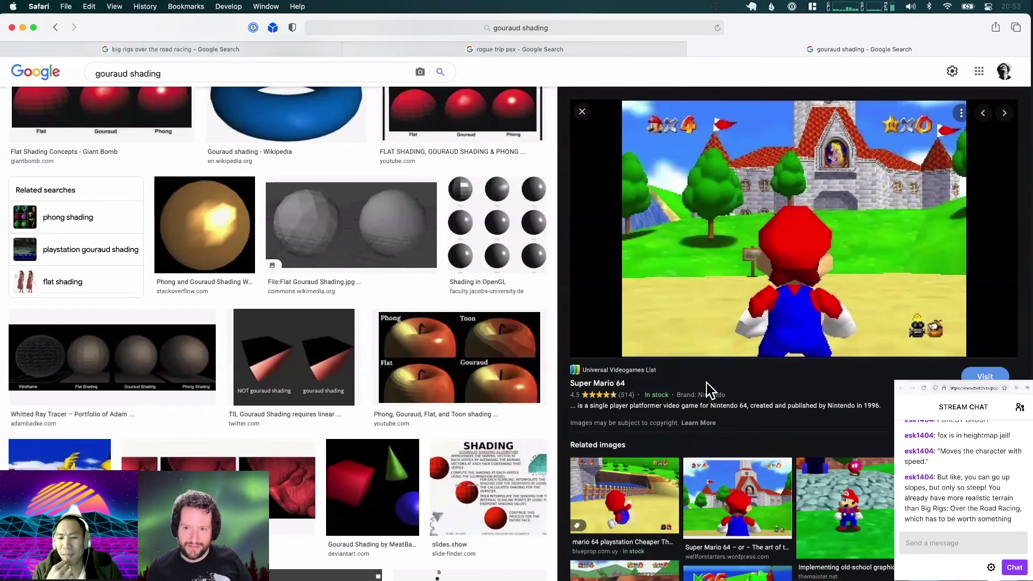
pyautogui.click(871, 530)
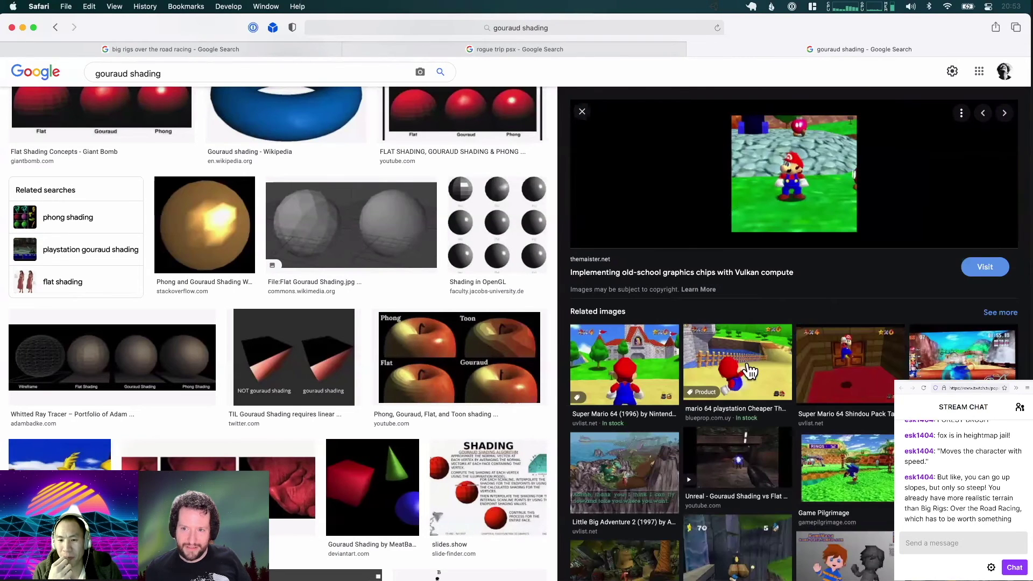
pyautogui.scroll(-1, 745, 256)
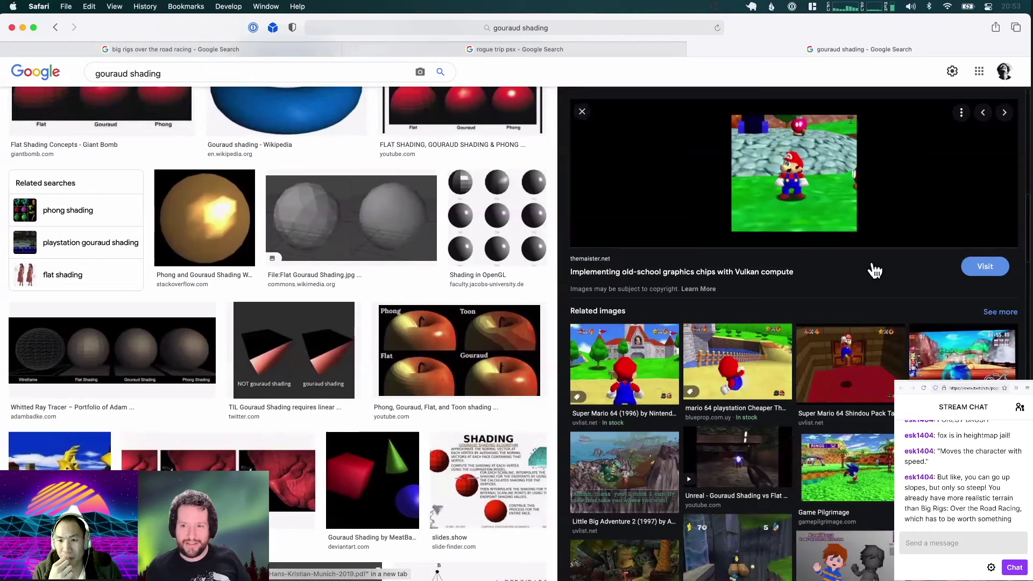
pyautogui.click(923, 355)
pyautogui.press('super+bracketleft')
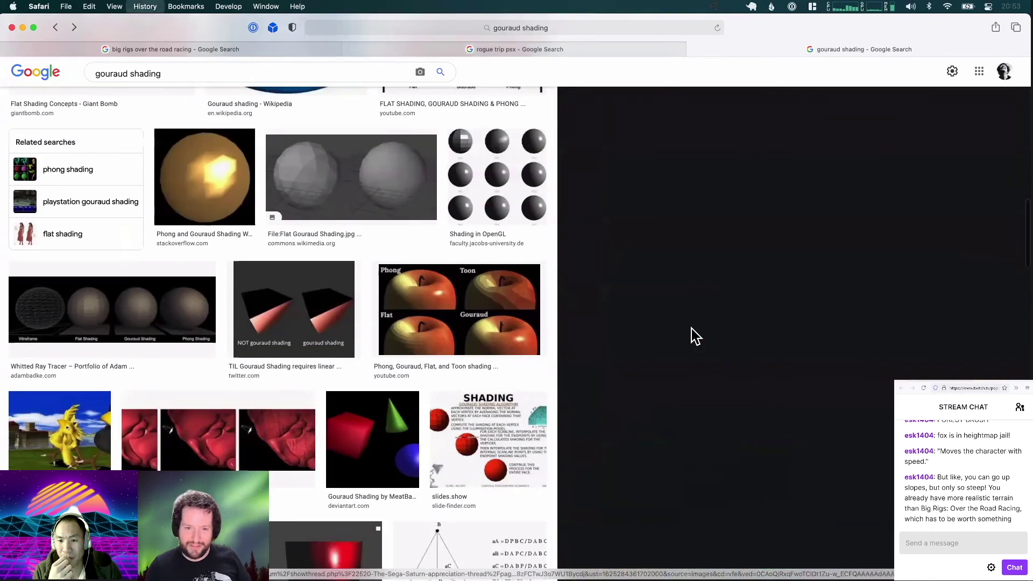
pyautogui.scroll(-5, 205, 295)
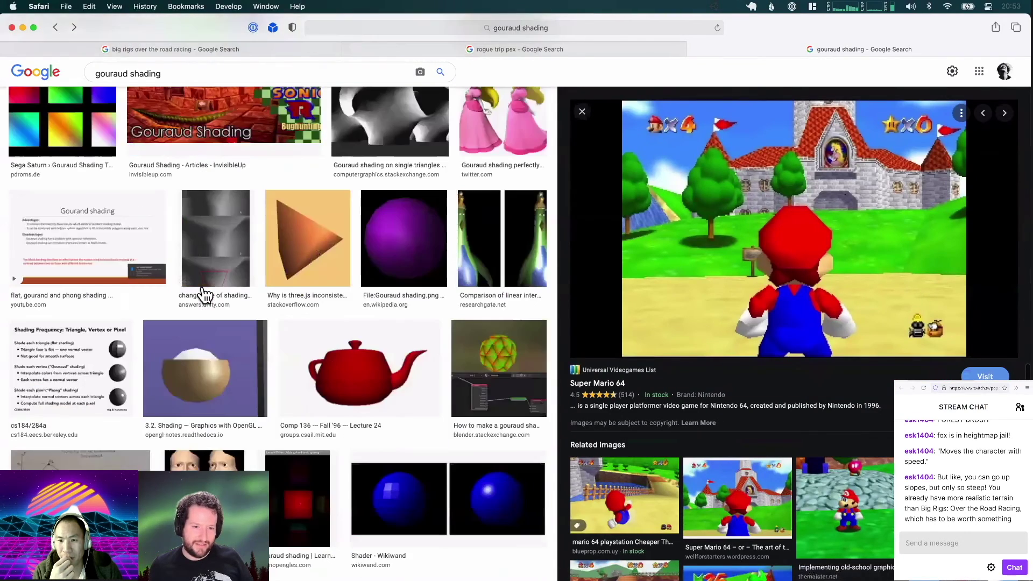
pyautogui.scroll(-4, 203, 292)
pyautogui.press('super+w')
# Preview the emuparadise and GameFabrique Rogue Trip images, then close the rogue trip results
pyautogui.scroll(2, 206, 298)
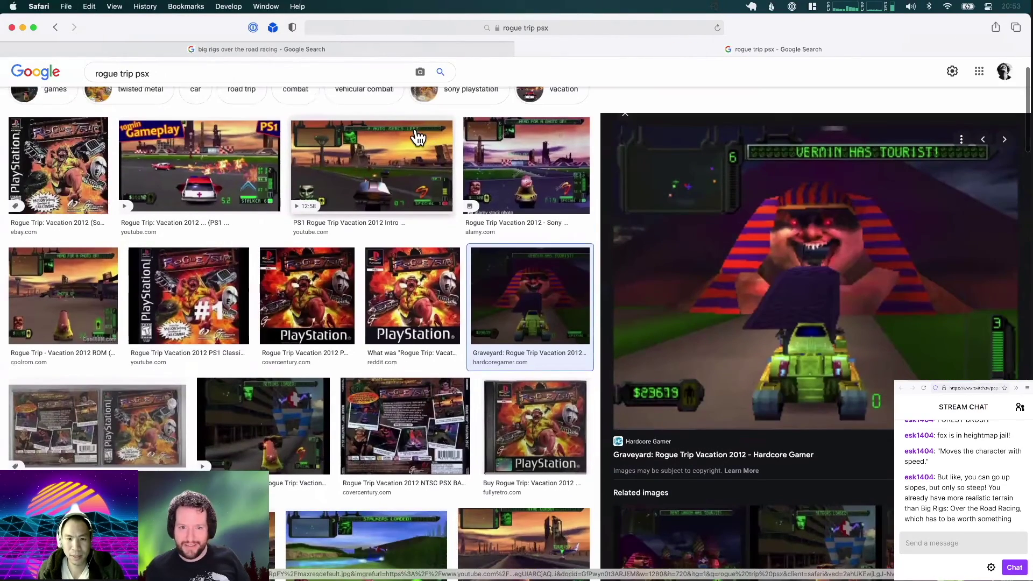
pyautogui.rightClick(417, 135)
pyautogui.click(177, 196)
pyautogui.scroll(-10, 178, 237)
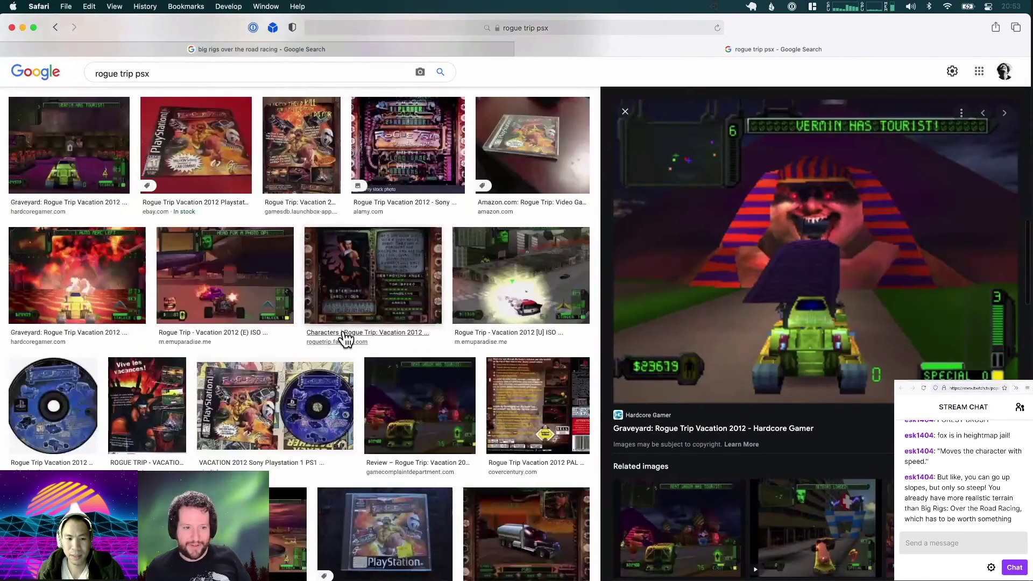
pyautogui.scroll(-1, 233, 277)
pyautogui.click(234, 263)
pyautogui.scroll(-5, 235, 263)
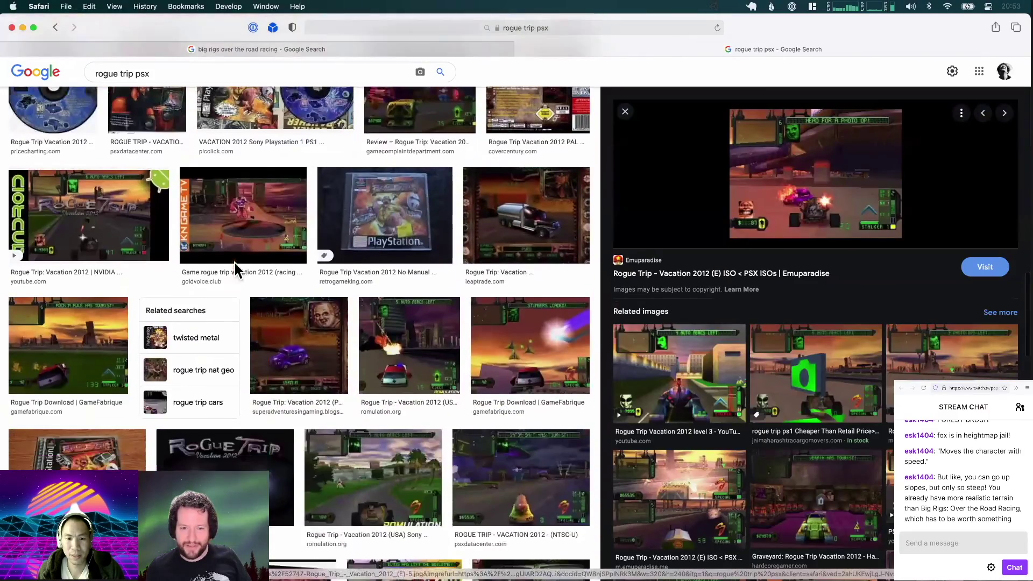
pyautogui.click(551, 345)
pyautogui.scroll(-5, 552, 346)
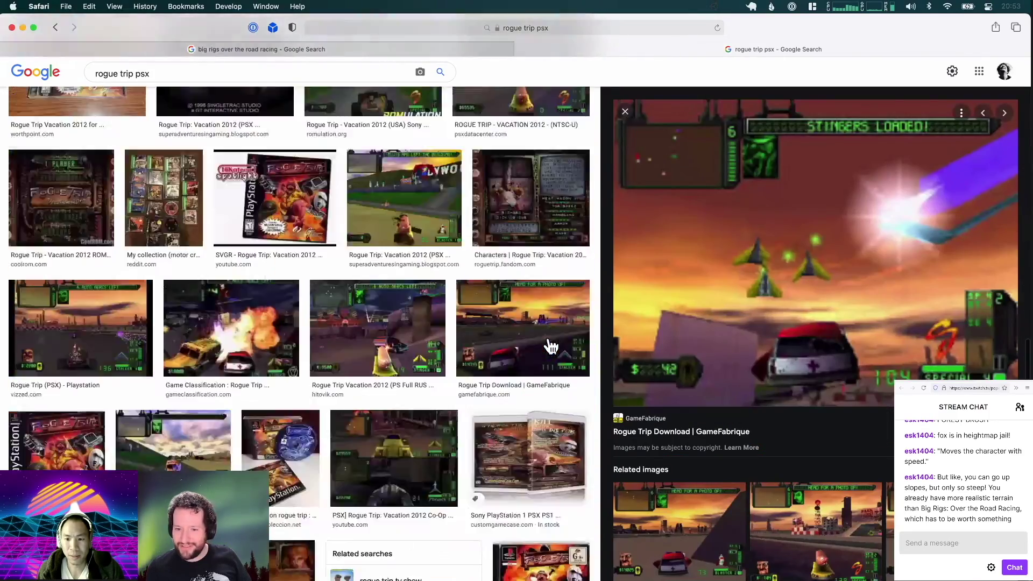
pyautogui.press('super+w')
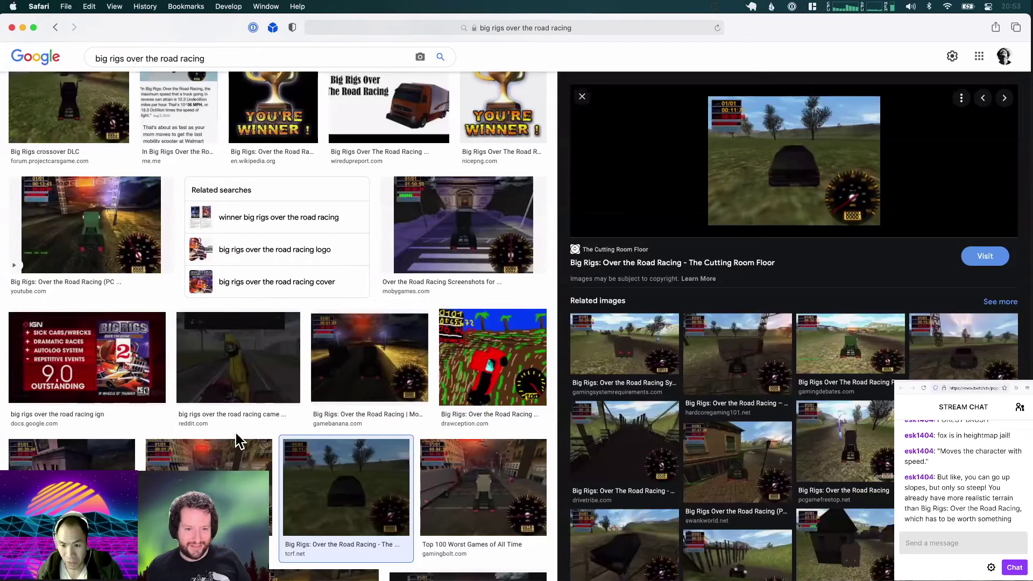
# Preview the Top 100 Worst Games image, then close the image search window
pyautogui.scroll(-2, 312, 353)
pyautogui.click(446, 433)
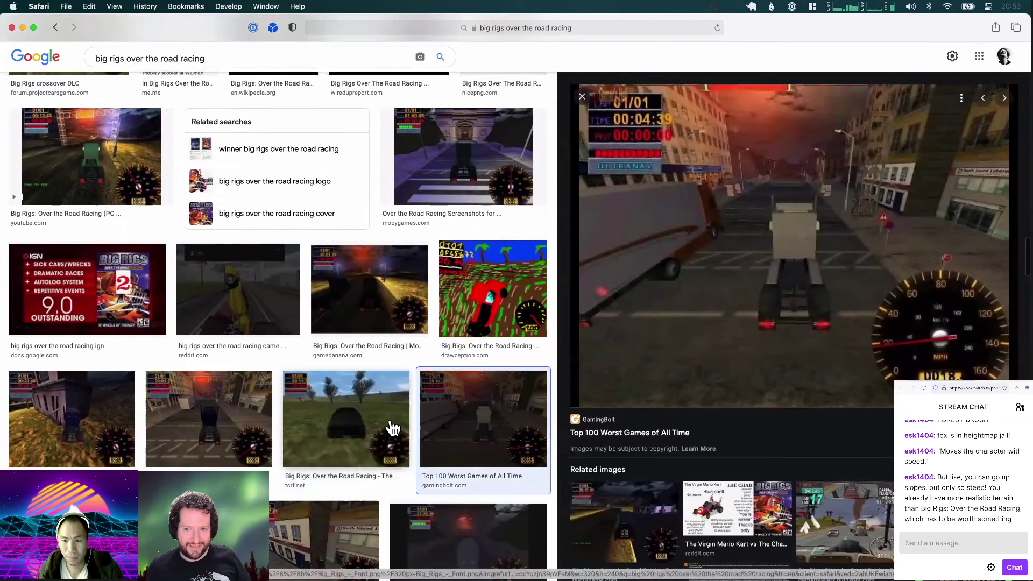
pyautogui.click(390, 421)
pyautogui.press('super+w')
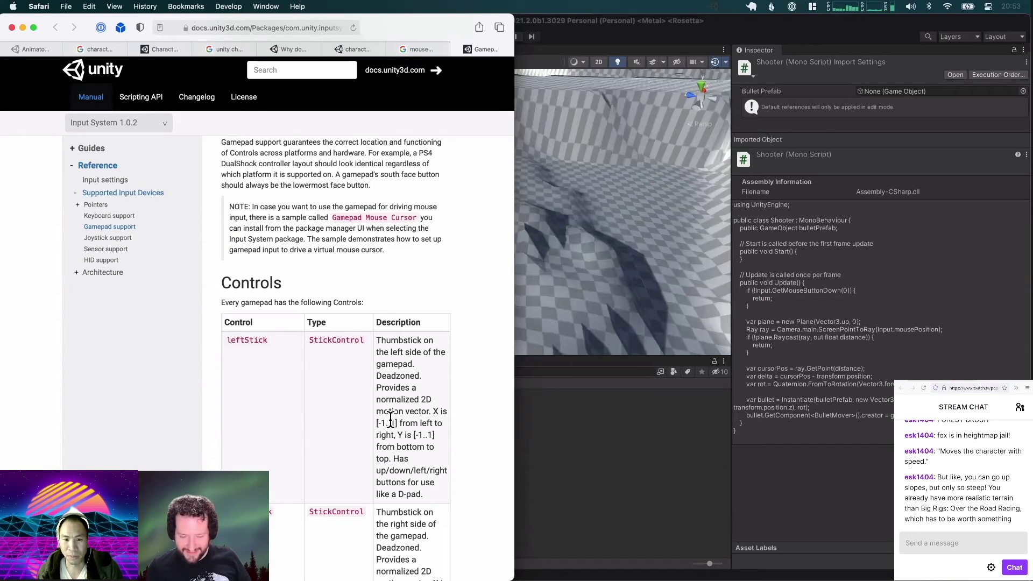
# Switch over to Slack, then return to the gamepad documentation
pyautogui.press('super+Tab')
pyautogui.press('super+Tab')
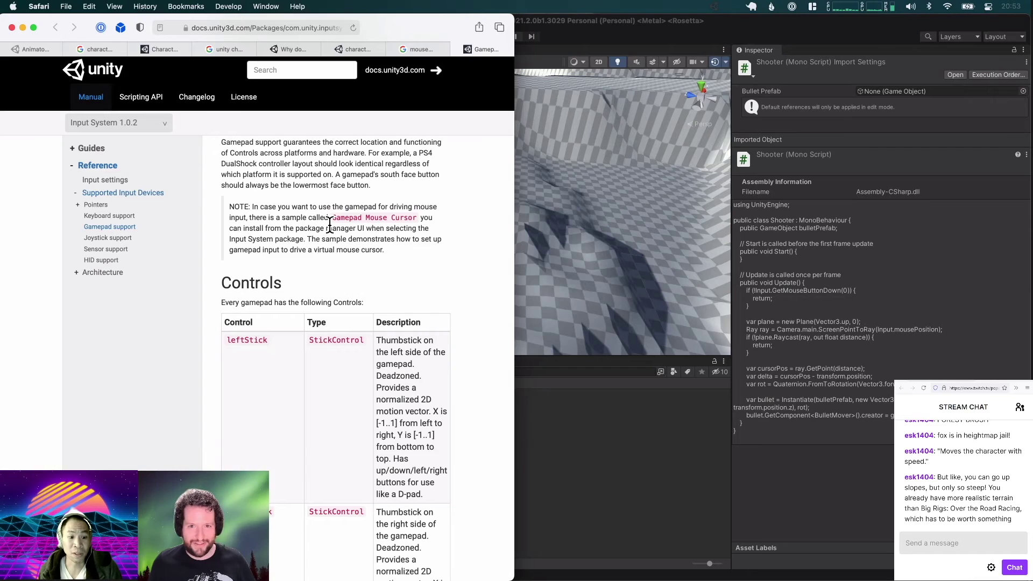
pyautogui.press('super+Tab')
pyautogui.click(674, 299)
pyautogui.press('super+Tab')
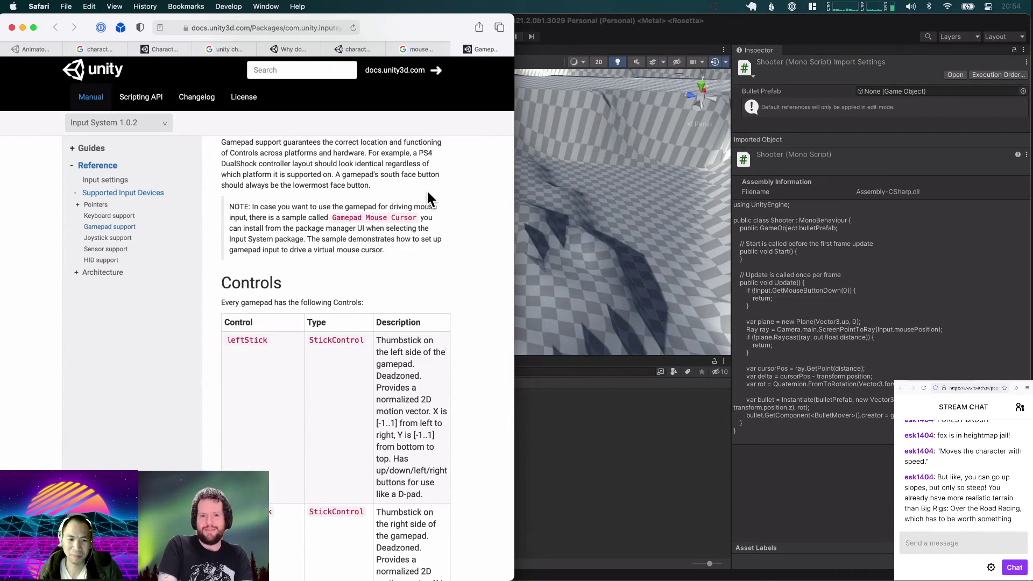
# Select the Gamepad Mouse Cursor sample name in the documentation
pyautogui.moveTo(405, 242); pyautogui.dragTo(295, 166)
pyautogui.click(277, 230)
pyautogui.click(409, 213)
pyautogui.moveTo(324, 212)
pyautogui.mouseDown()
pyautogui.moveTo(409, 214)
pyautogui.moveTo(327, 220)
pyautogui.mouseUp()
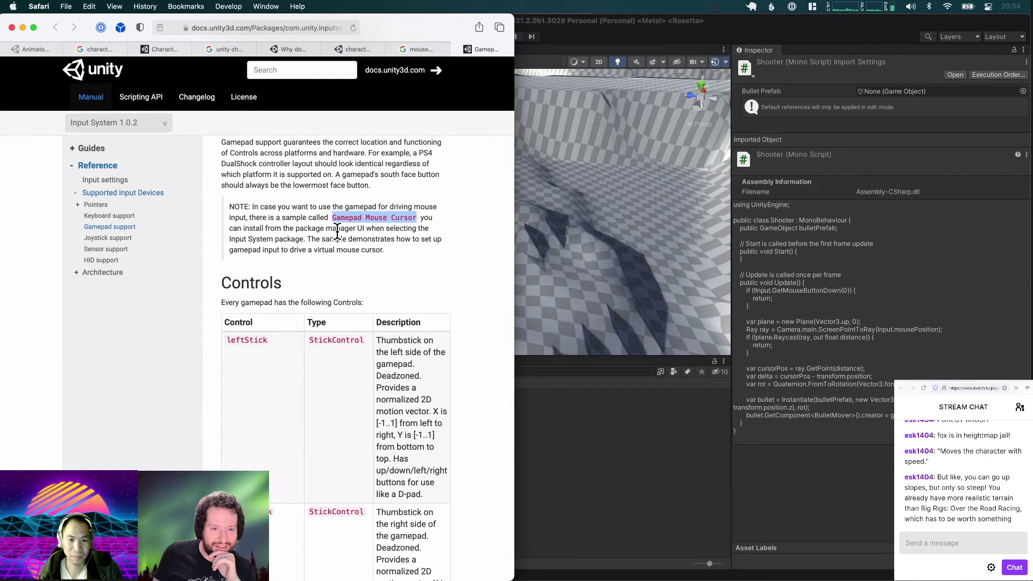
# Scroll down the Gamepad Support page and find the next 'mouse' match
pyautogui.scroll(-6, 337, 232)
pyautogui.scroll(-5, 338, 237)
pyautogui.scroll(-3, 254, 263)
pyautogui.scroll(-10, 253, 294)
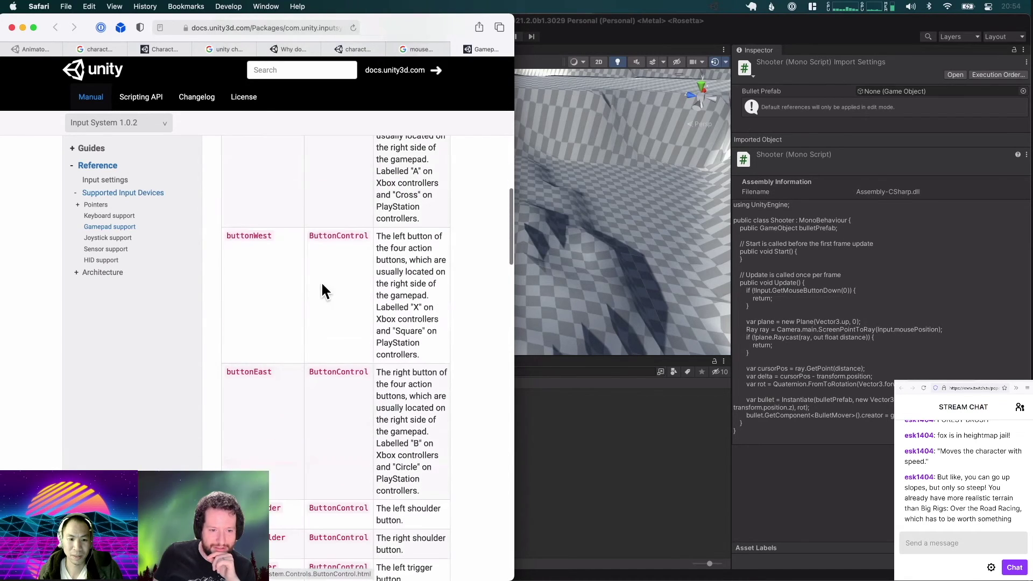
pyautogui.scroll(-7, 322, 290)
pyautogui.scroll(-3, 230, 308)
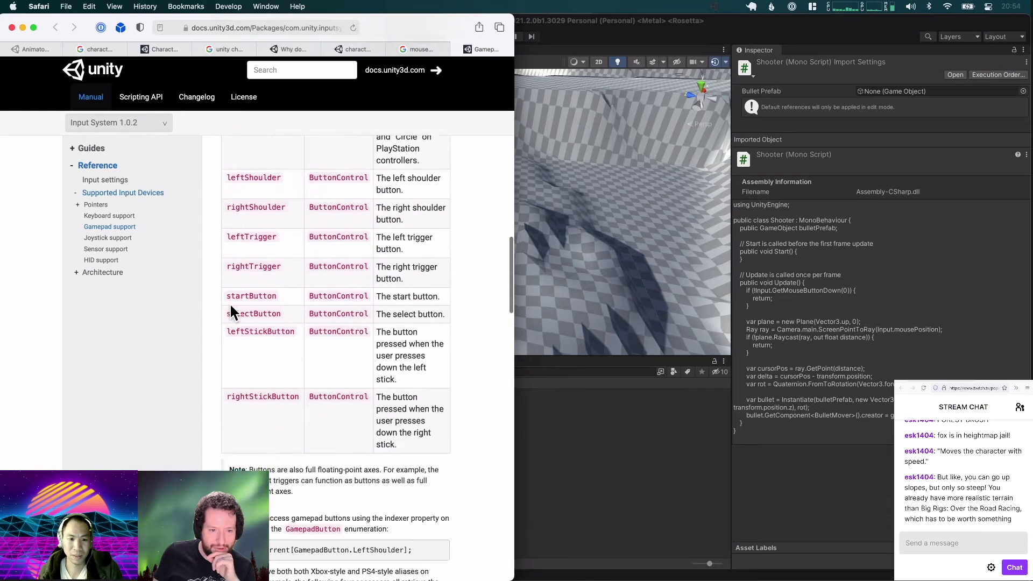
pyautogui.scroll(-1, 230, 306)
pyautogui.press('super+f')
pyautogui.write('mouse')
pyautogui.press('Return')
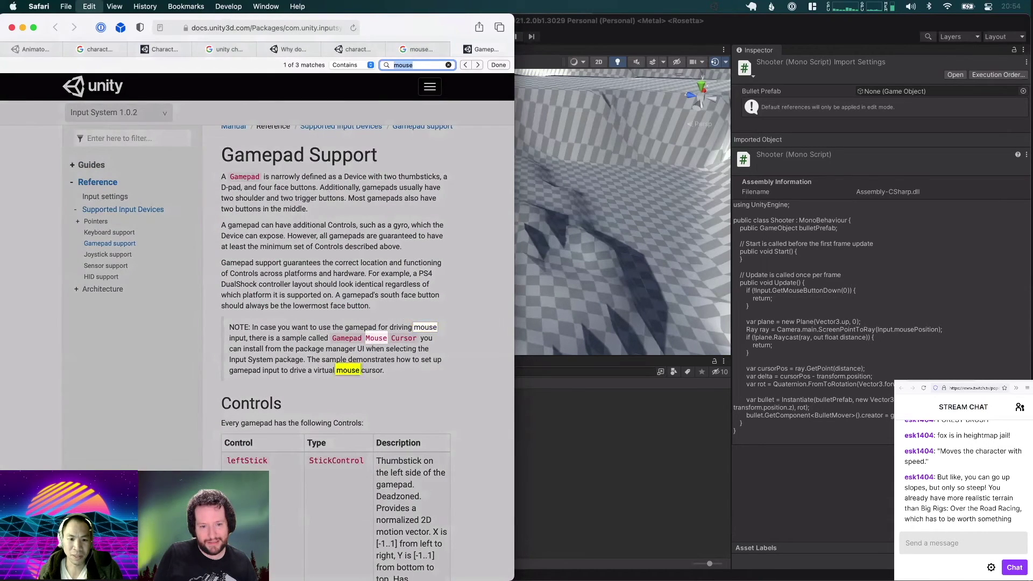
# Select the buttonSouth row in the controls table, then follow the rightTrigger link
pyautogui.scroll(-9, 235, 325)
pyautogui.scroll(-2, 235, 328)
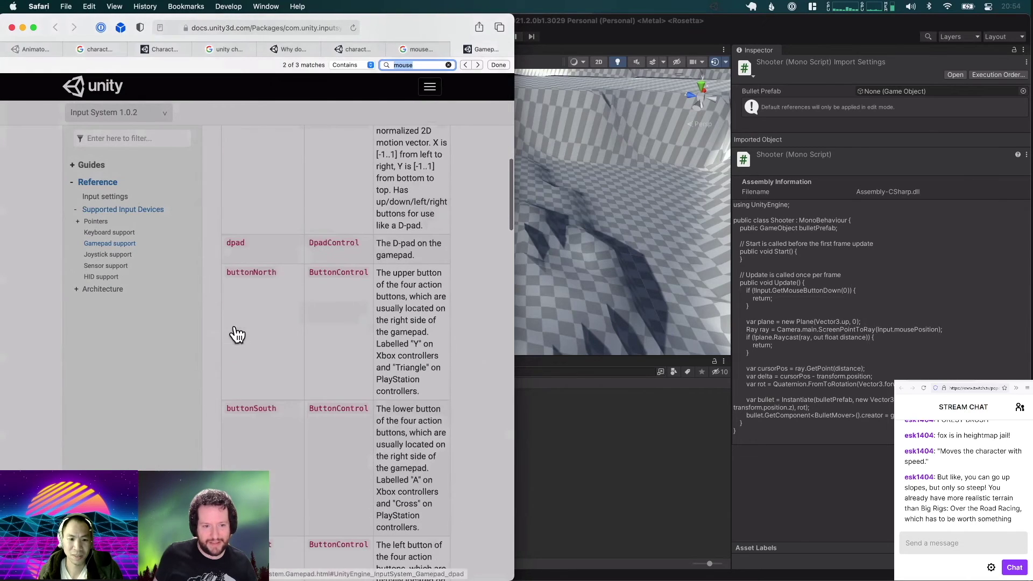
pyautogui.click(270, 410)
pyautogui.scroll(-3, 270, 411)
pyautogui.moveTo(269, 410); pyautogui.dragTo(264, 348)
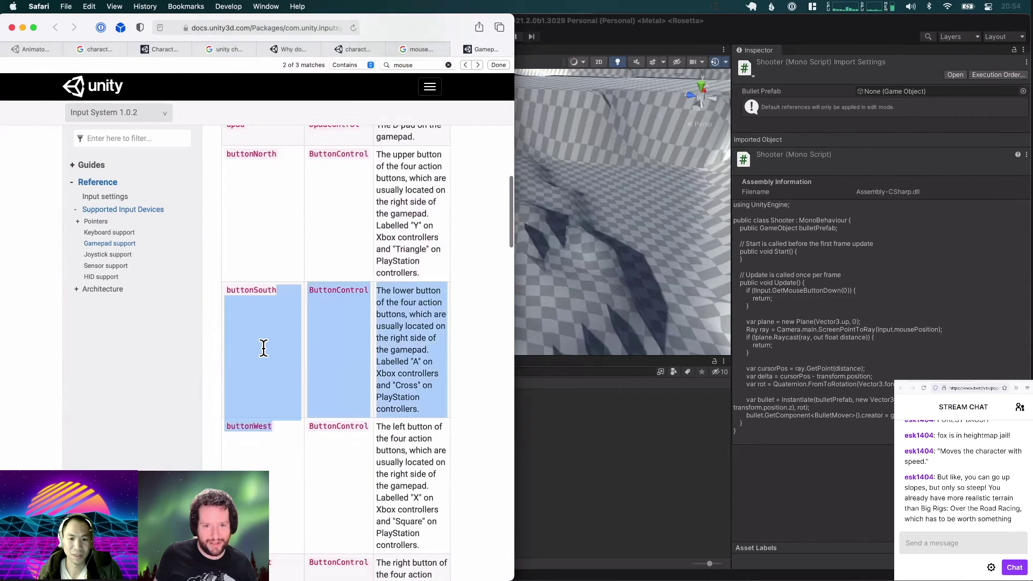
pyautogui.scroll(-3, 264, 348)
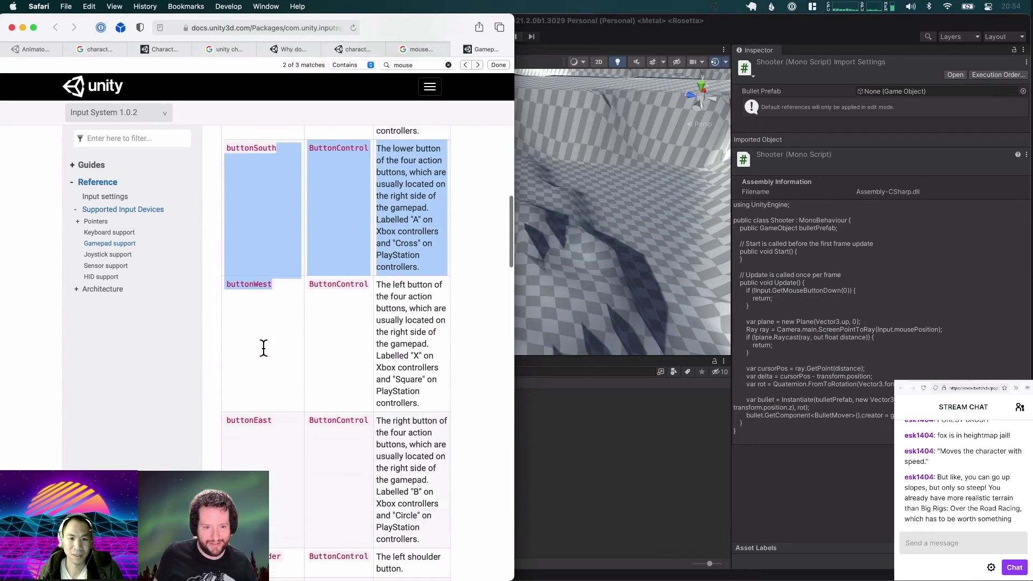
pyautogui.scroll(-2, 264, 350)
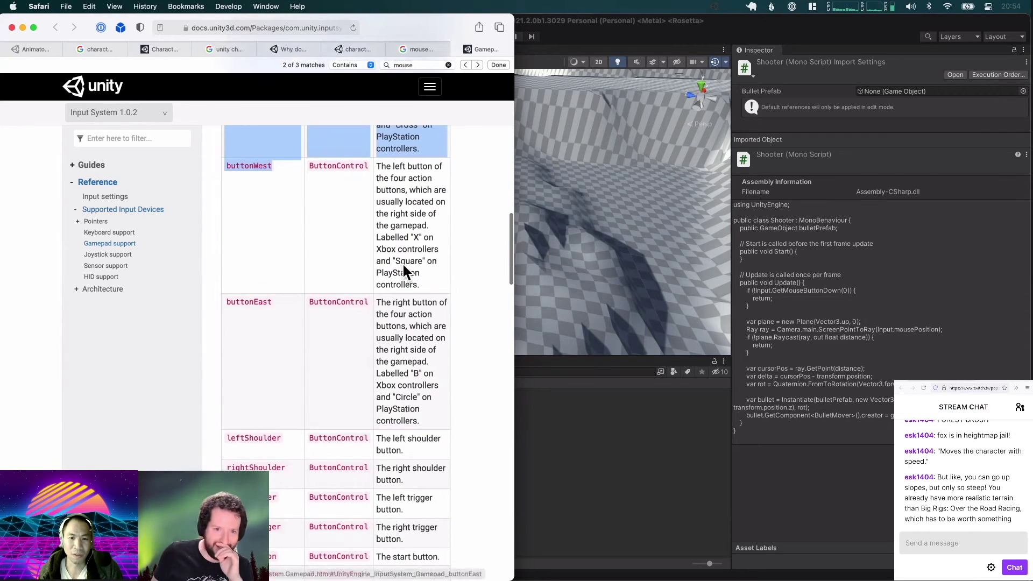
pyautogui.scroll(-3, 377, 282)
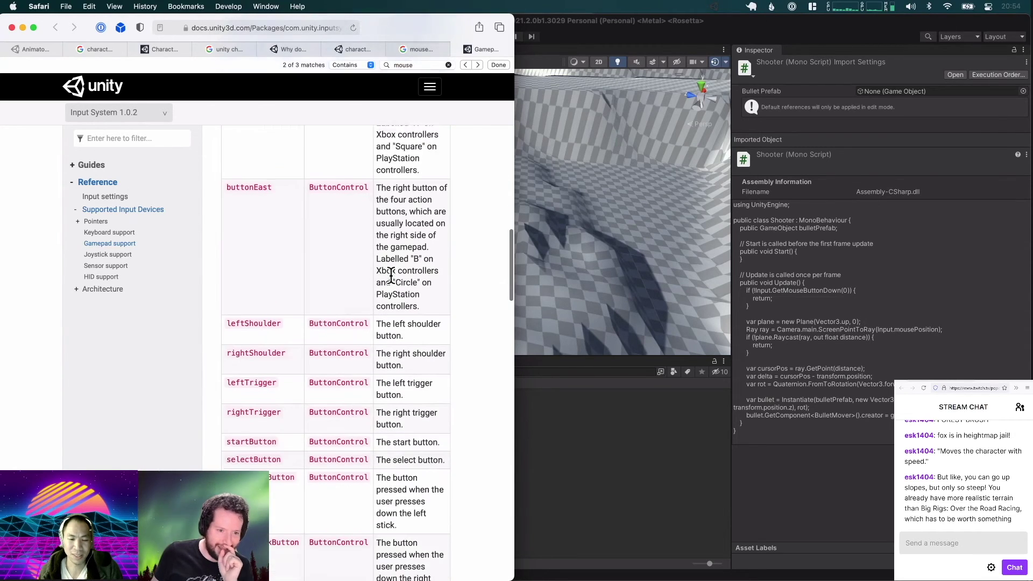
pyautogui.click(261, 358)
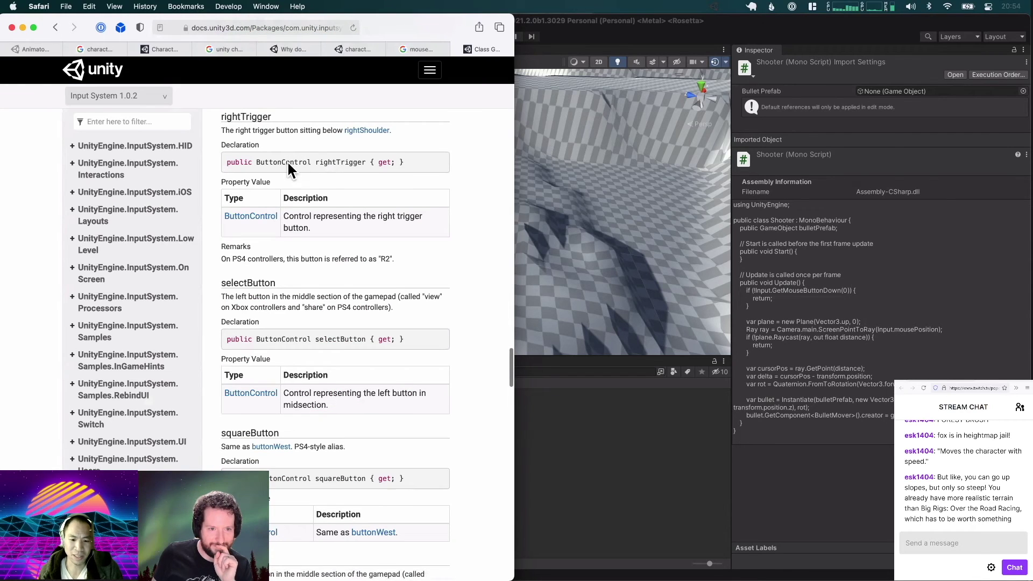
# In Shooter.cs, start rewriting line 12's condition by typing '!Inp' before its closing parenthesis
pyautogui.scroll(-1, 289, 220)
pyautogui.press('super+Tab')
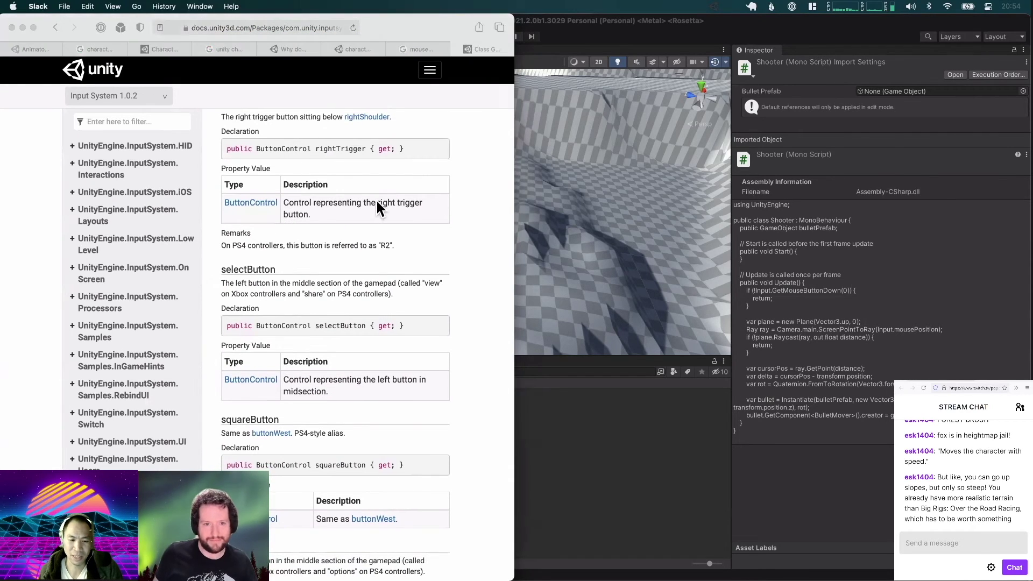
pyautogui.press('super+Tab')
pyautogui.press('Tab')
pyautogui.click(294, 303)
pyautogui.click(293, 221)
pyautogui.click(274, 210)
pyautogui.click(242, 198)
pyautogui.press('Left')
pyautogui.write('!')
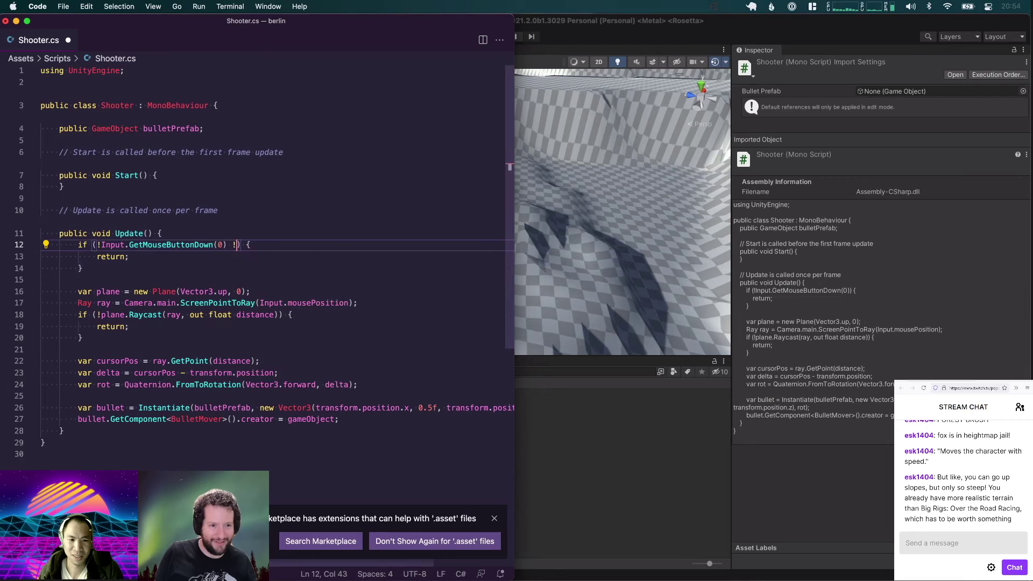
pyautogui.write('Input.')
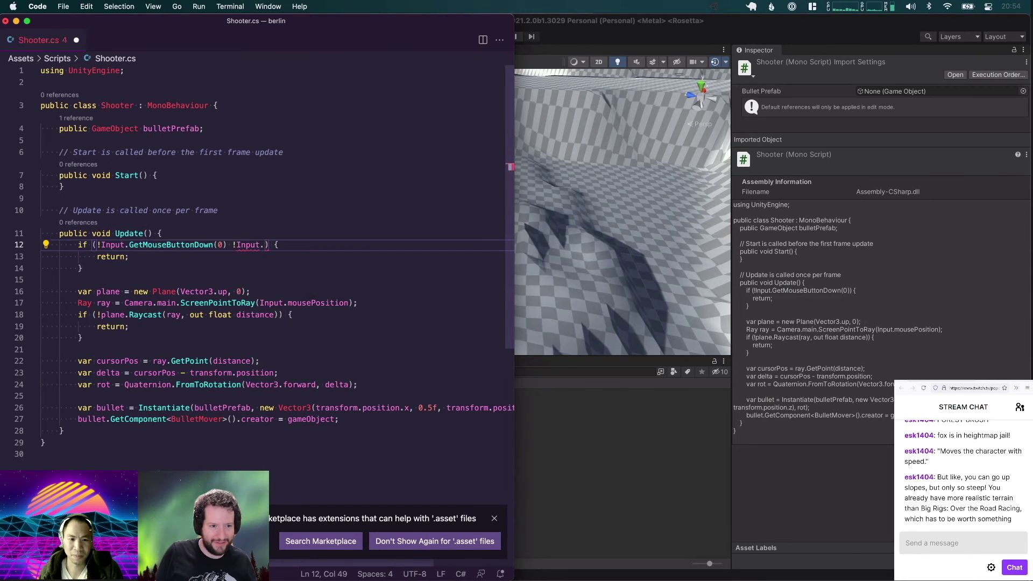
# Study the Gamepad.current code sample in the Gamepad documentation
pyautogui.press('super+Tab')
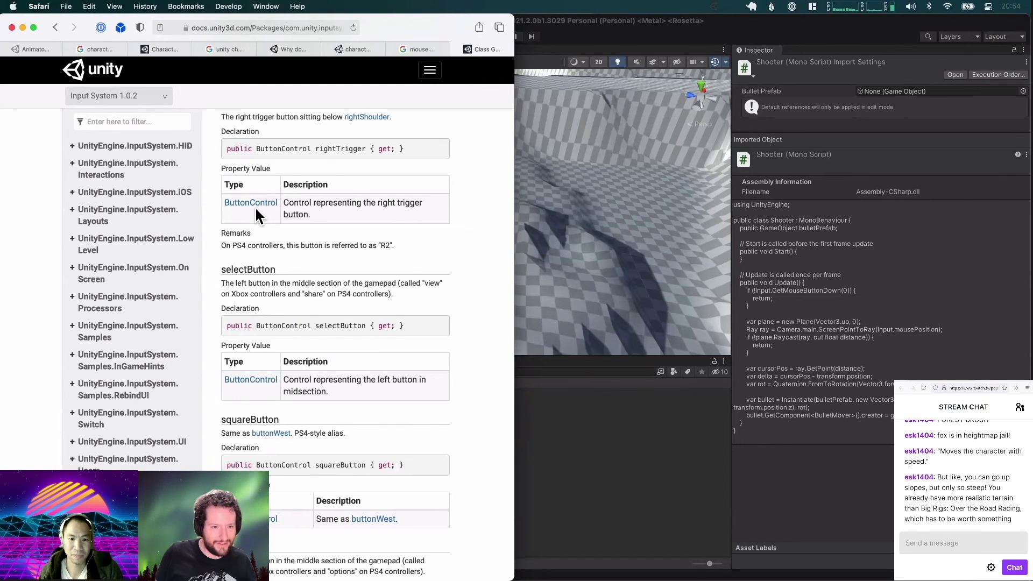
pyautogui.scroll(15, 296, 208)
pyautogui.scroll(20, 298, 212)
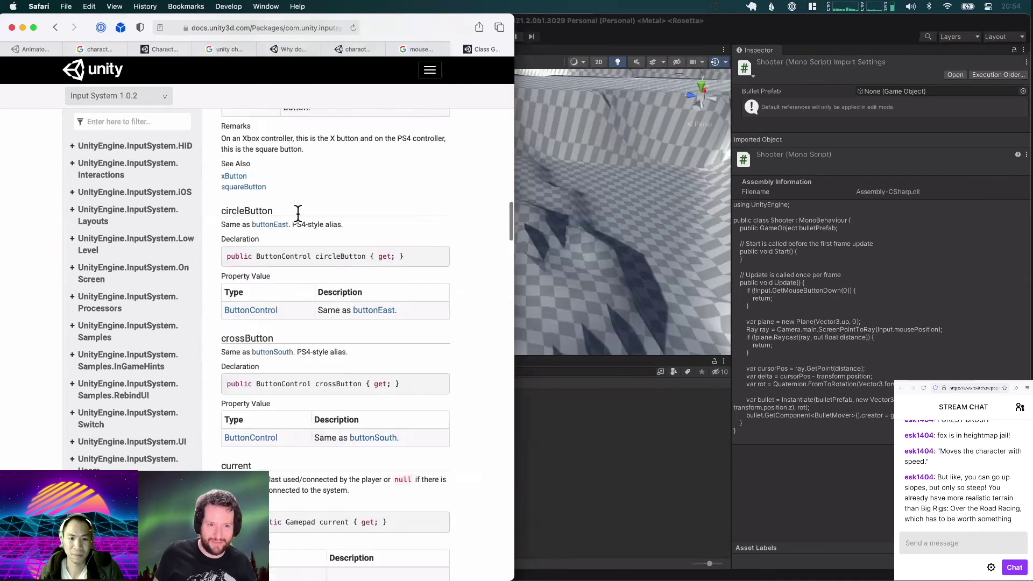
pyautogui.scroll(-10, 297, 211)
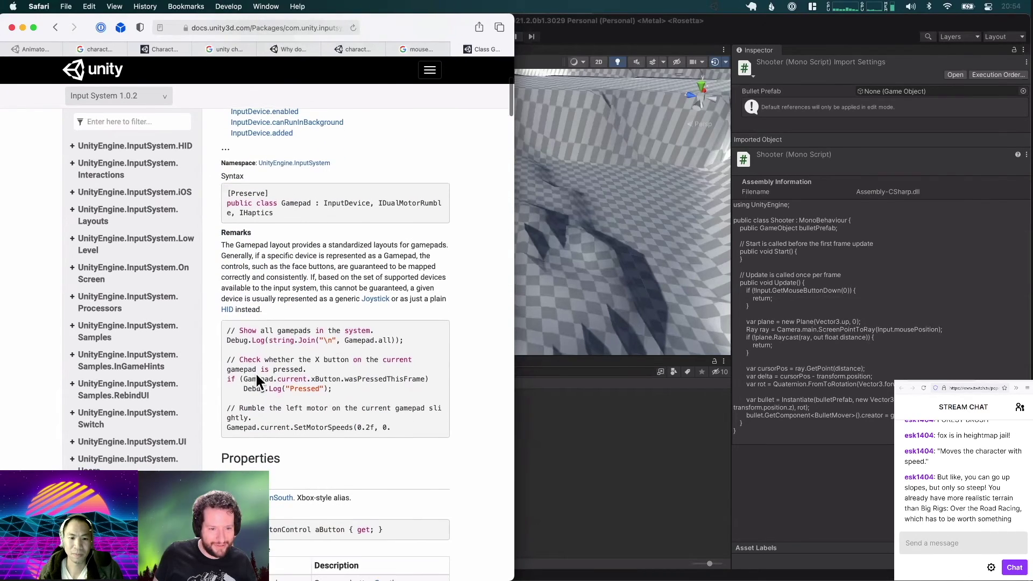
pyautogui.doubleClick(257, 379)
pyautogui.moveTo(300, 384); pyautogui.dragTo(425, 380)
pyautogui.click(257, 375)
pyautogui.moveTo(305, 381); pyautogui.dragTo(311, 379)
pyautogui.scroll(-1, 304, 381)
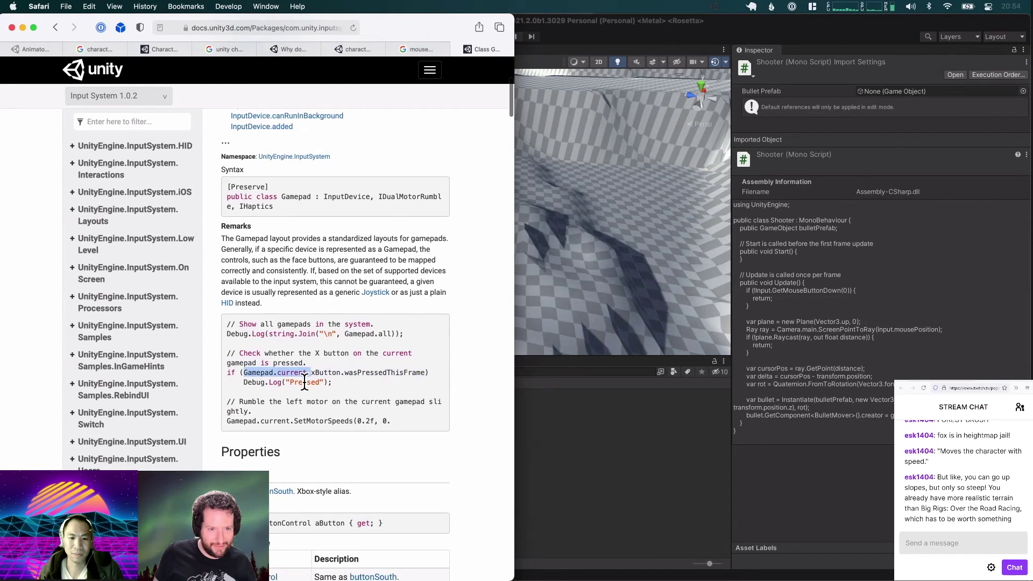
pyautogui.scroll(-2, 304, 384)
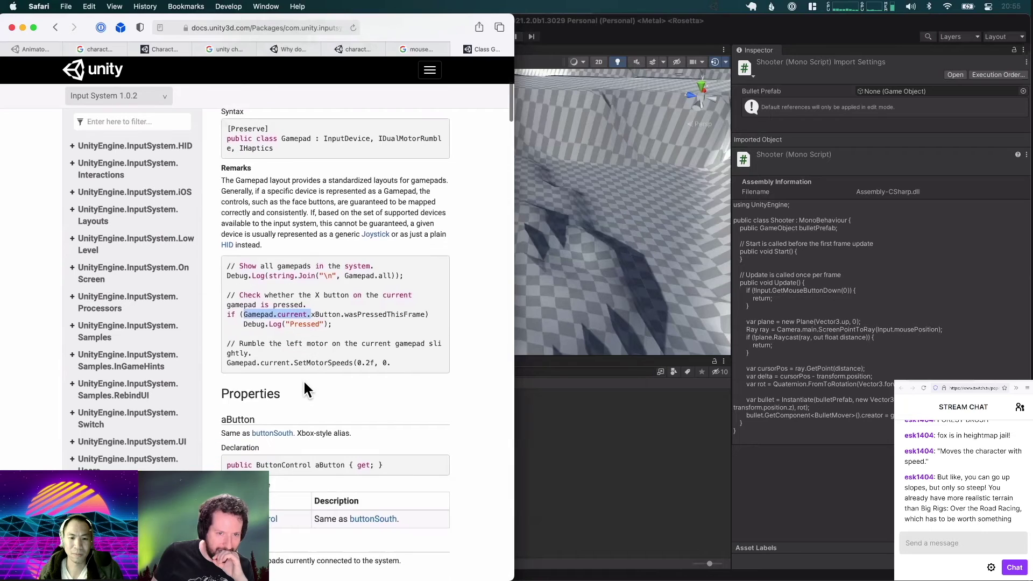
pyautogui.scroll(-4, 304, 383)
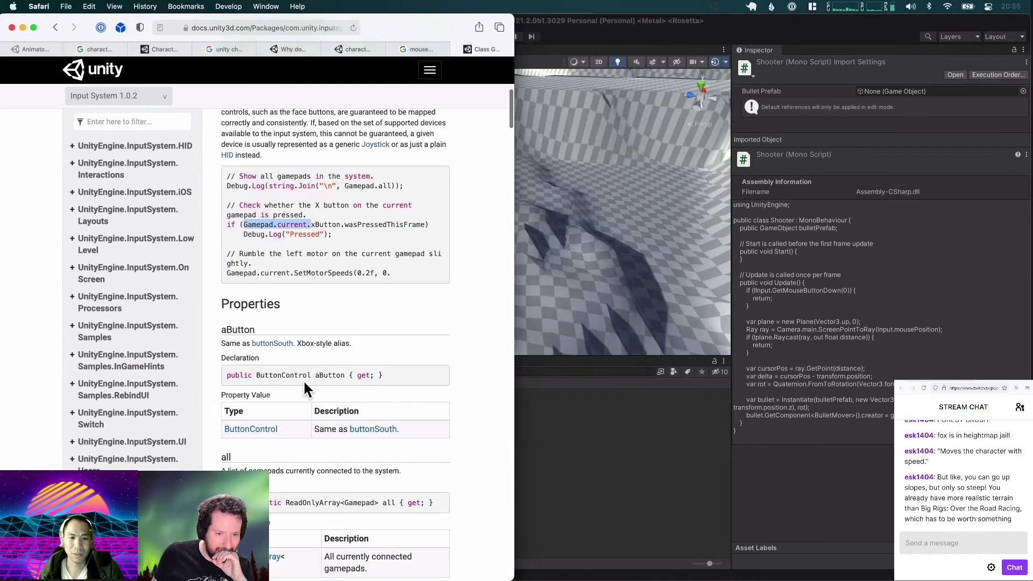
# In a new tab, Google 'unity gamepad input' and open 'Input Manager - Unity - Manual'
pyautogui.press('cmd+t')
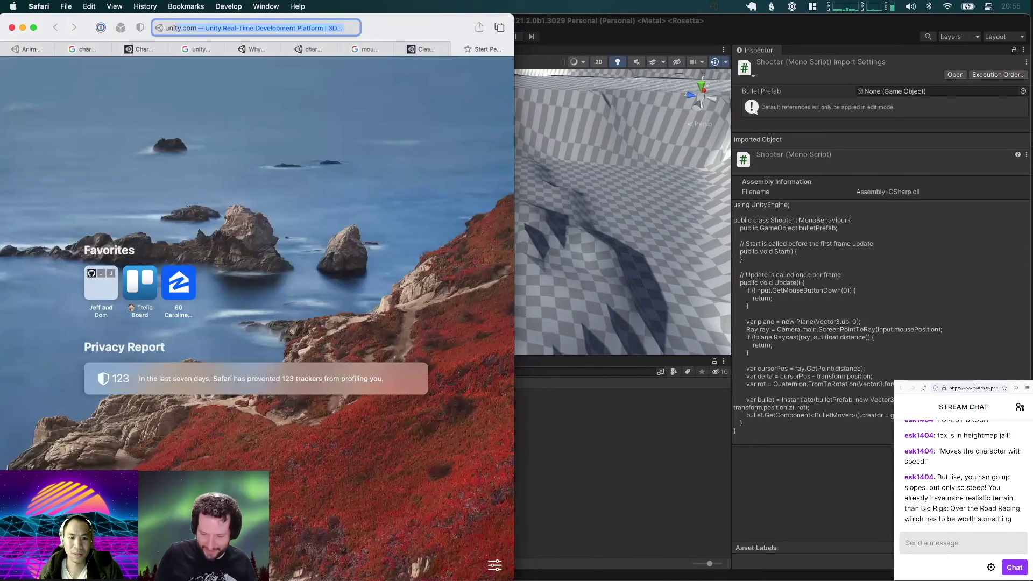
pyautogui.write('unity gamepad')
pyautogui.press('Down')
pyautogui.press('Down')
pyautogui.press('Return')
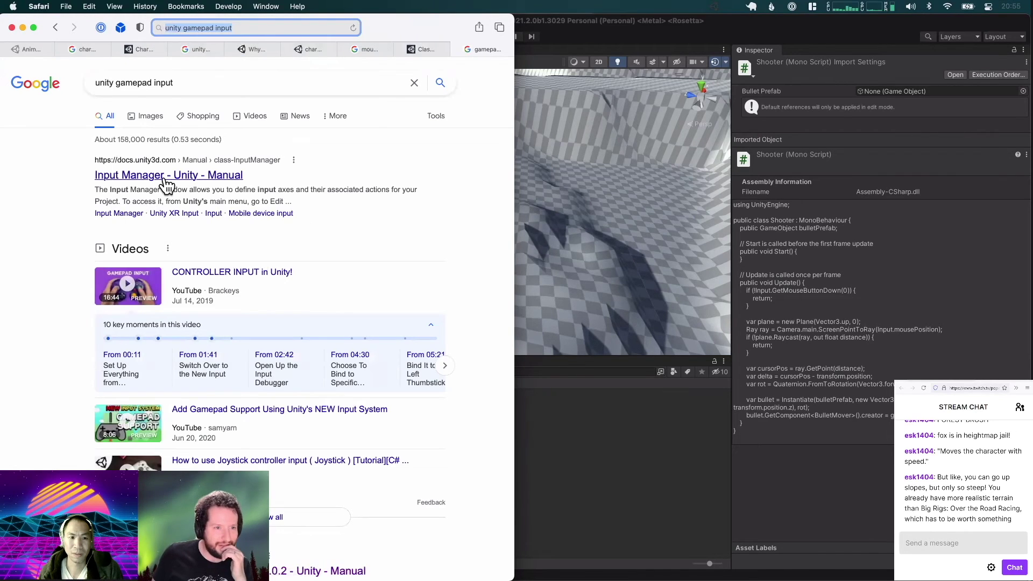
pyautogui.click(165, 182)
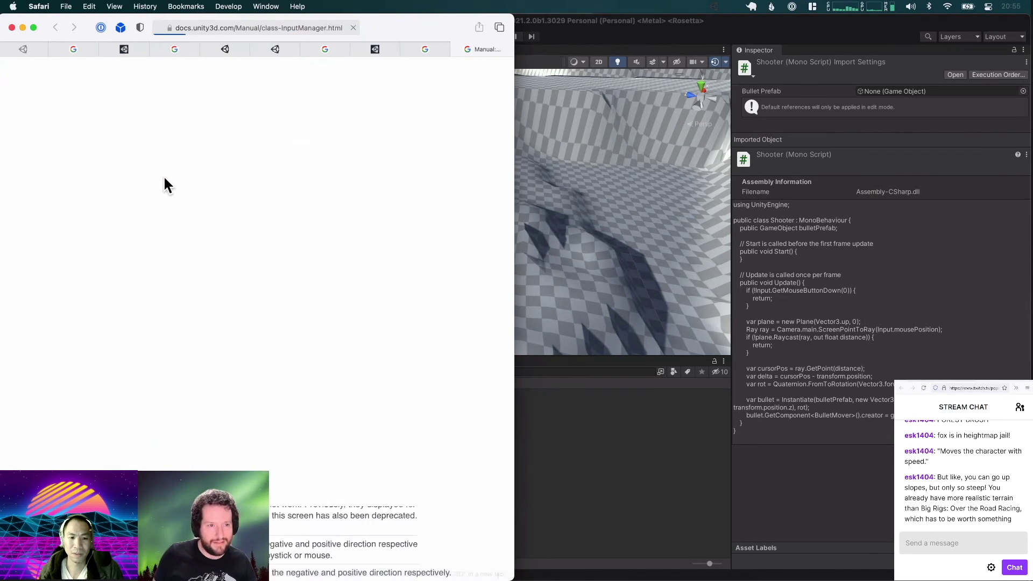
pyautogui.scroll(-10, 246, 285)
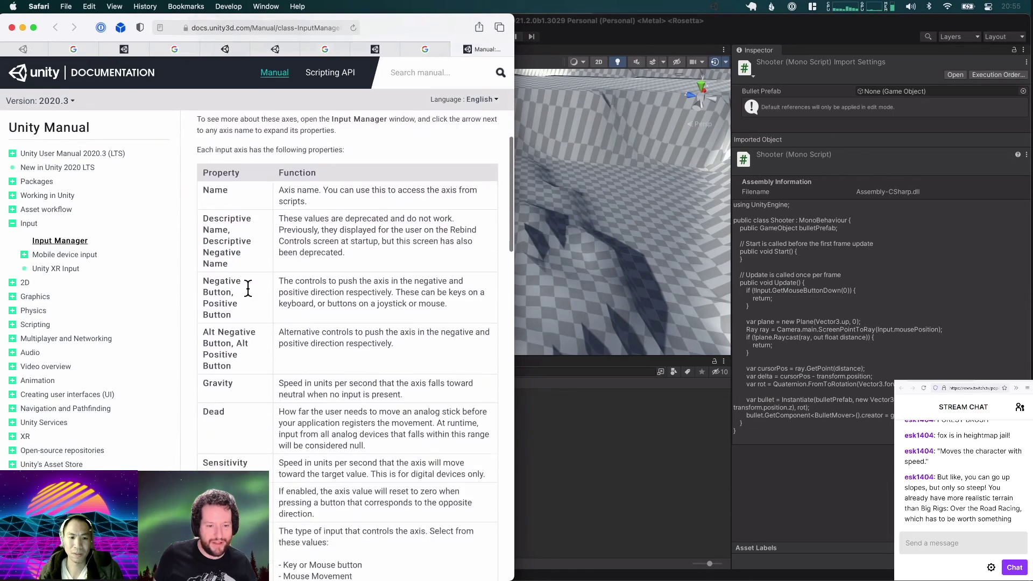
pyautogui.scroll(-10, 248, 288)
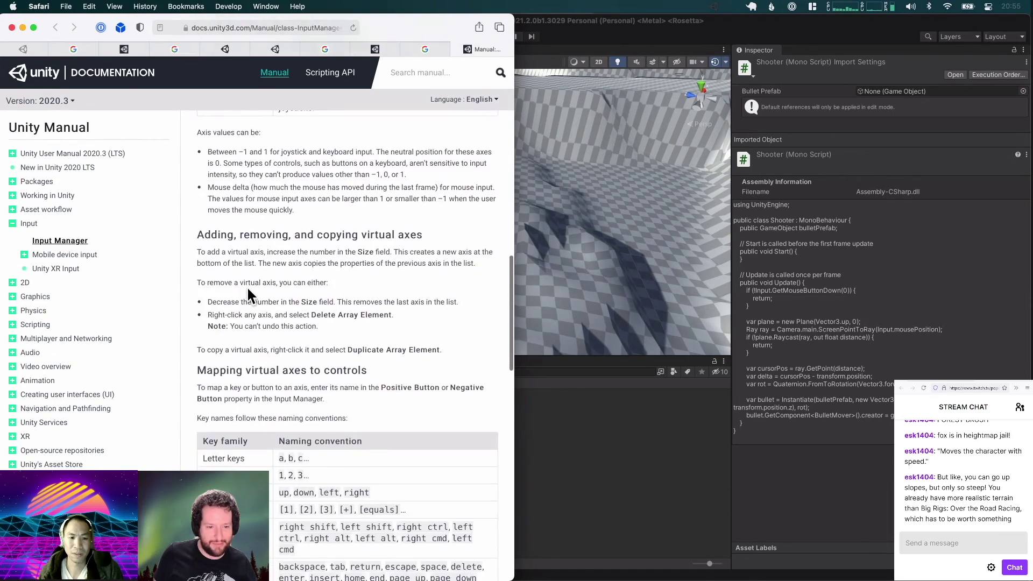
pyautogui.scroll(-5, 246, 286)
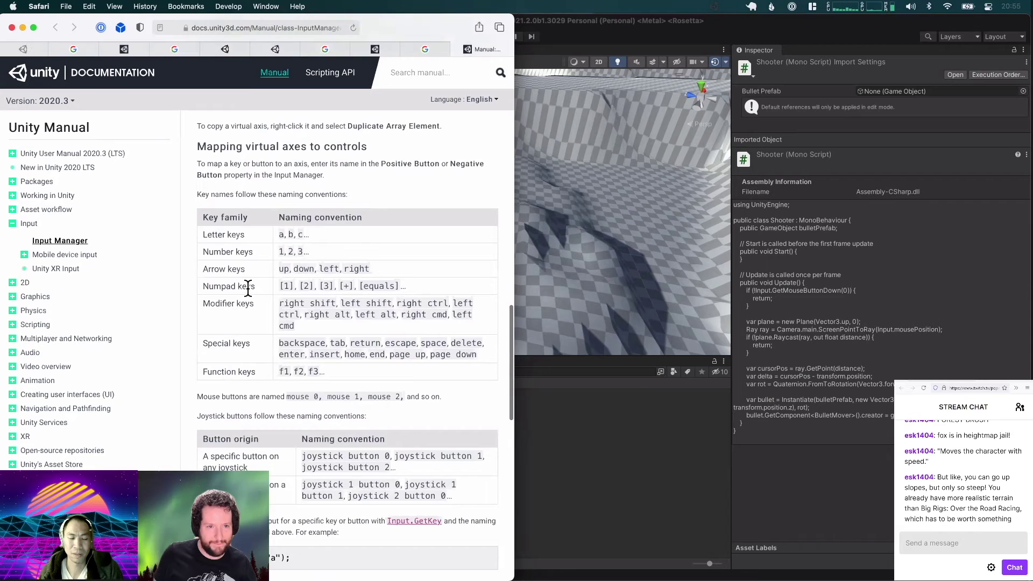
pyautogui.moveTo(208, 162); pyautogui.dragTo(309, 388)
pyautogui.click(310, 388)
pyautogui.scroll(-4, 261, 373)
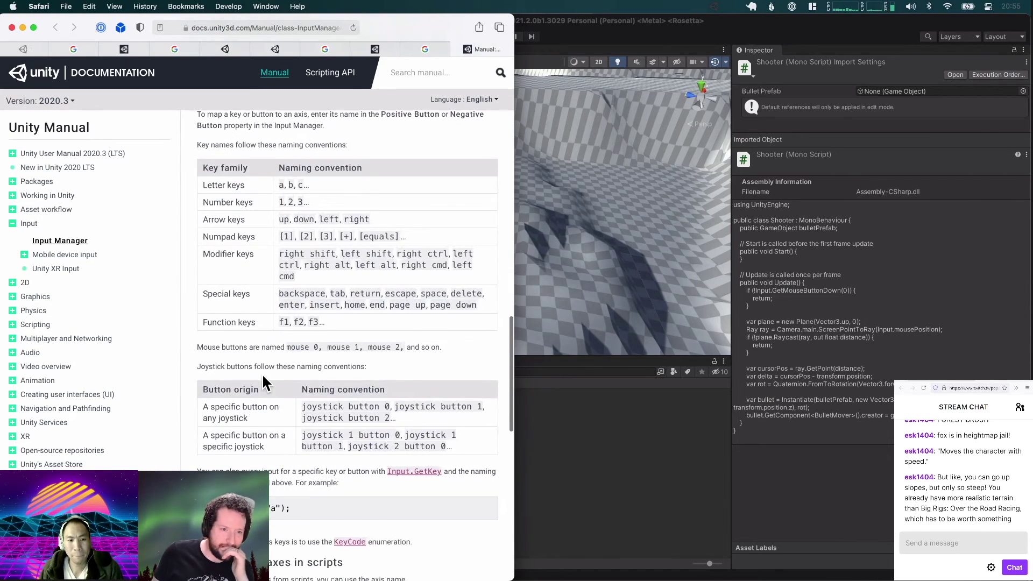
pyautogui.scroll(-5, 261, 372)
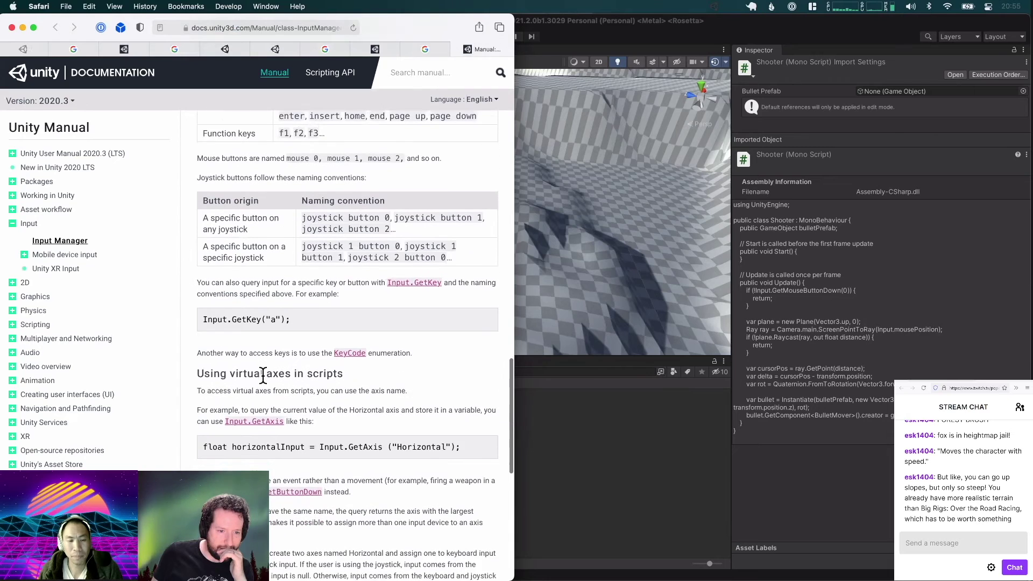
pyautogui.scroll(-2, 263, 375)
pyautogui.scroll(-6, 263, 375)
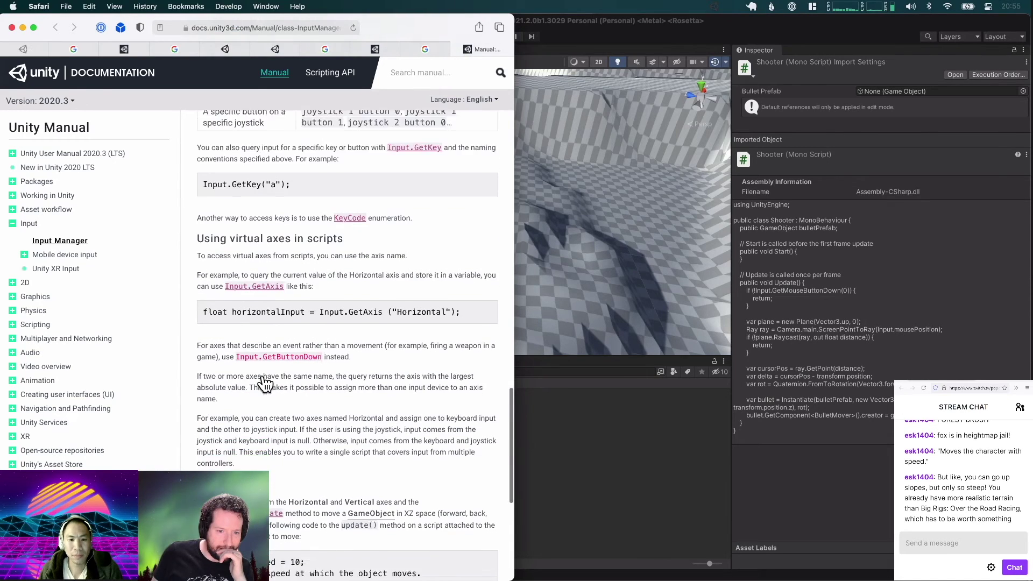
pyautogui.press('super+Tab')
pyautogui.click(239, 291)
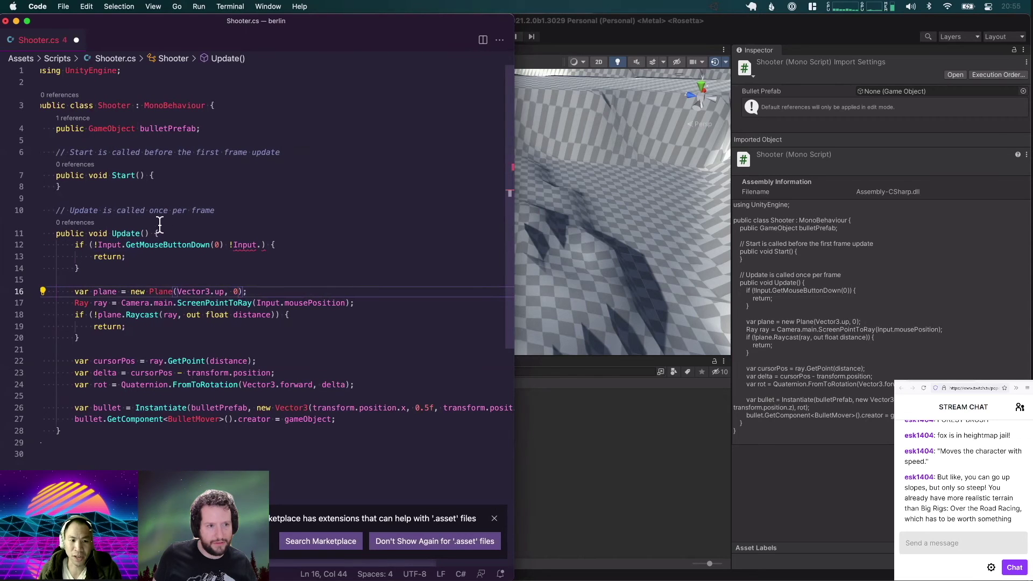
pyautogui.hscroll(-1, 148, 210)
pyautogui.click(168, 143)
pyautogui.click(136, 40)
pyautogui.press('super+Tab')
pyautogui.scroll(-3, 264, 296)
pyautogui.scroll(-5, 264, 297)
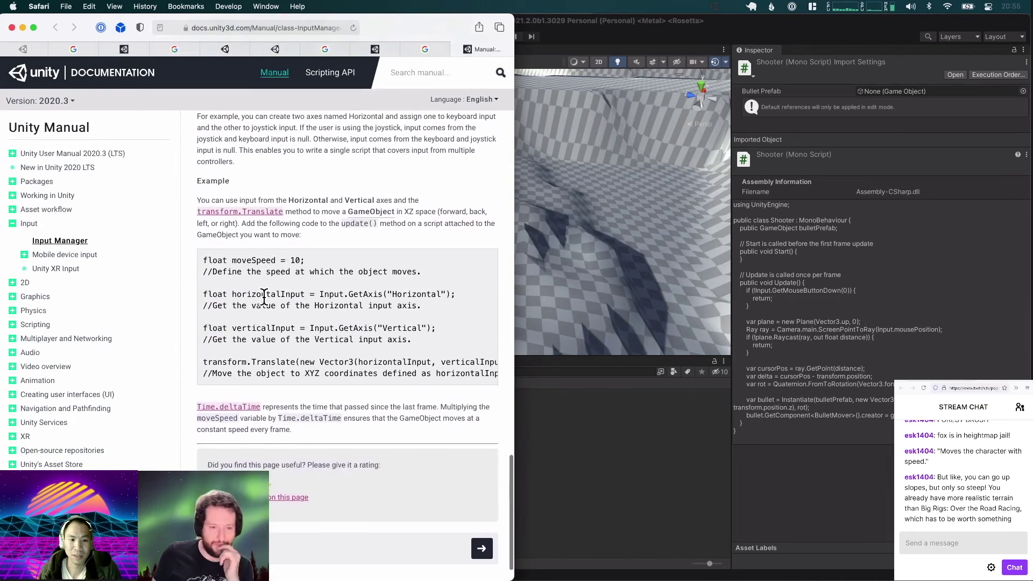
pyautogui.scroll(2, 262, 295)
pyautogui.scroll(-2, 263, 295)
pyautogui.scroll(3, 262, 296)
pyautogui.scroll(15, 262, 295)
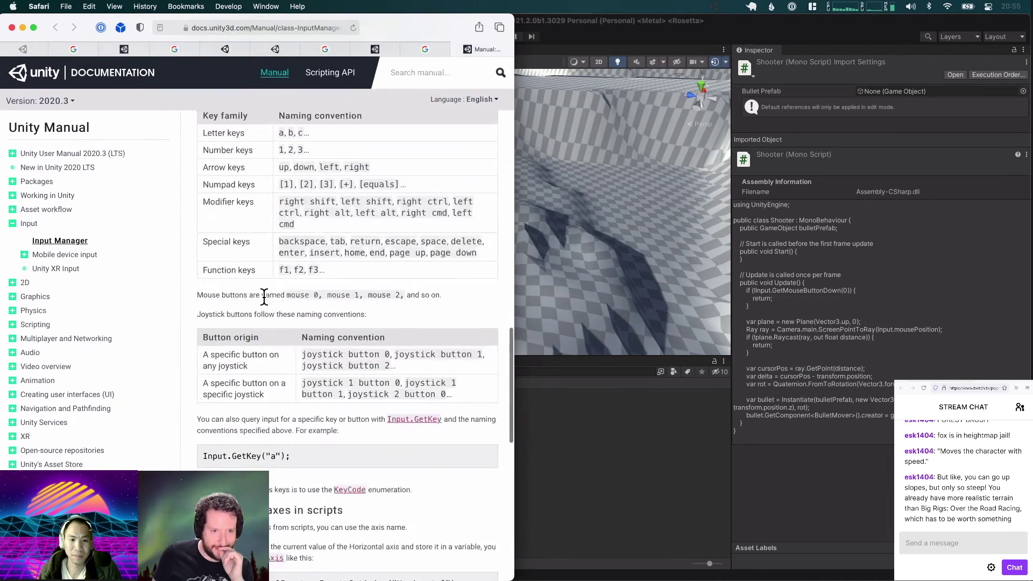
pyautogui.scroll(-10, 263, 295)
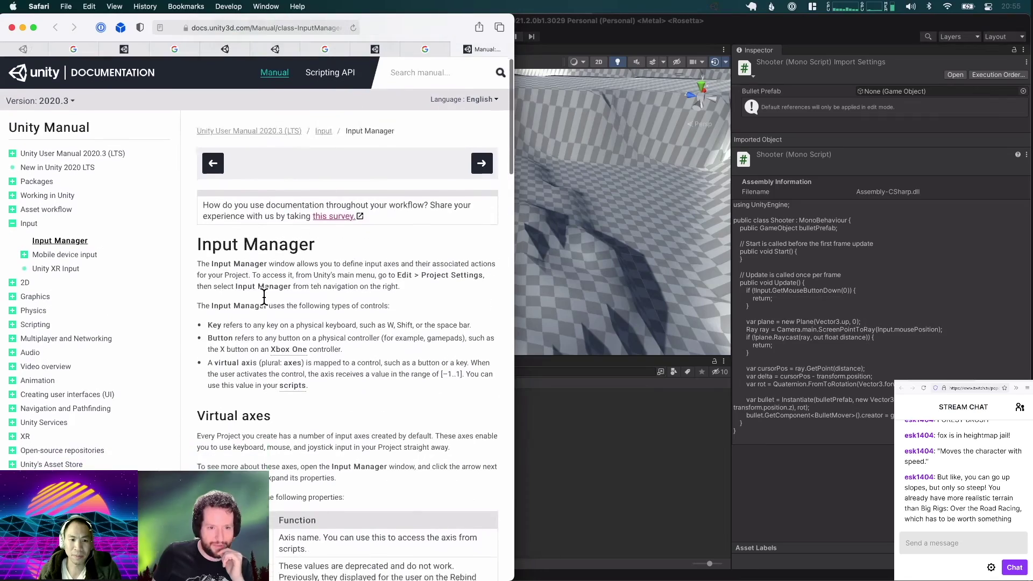
pyautogui.scroll(-10, 262, 295)
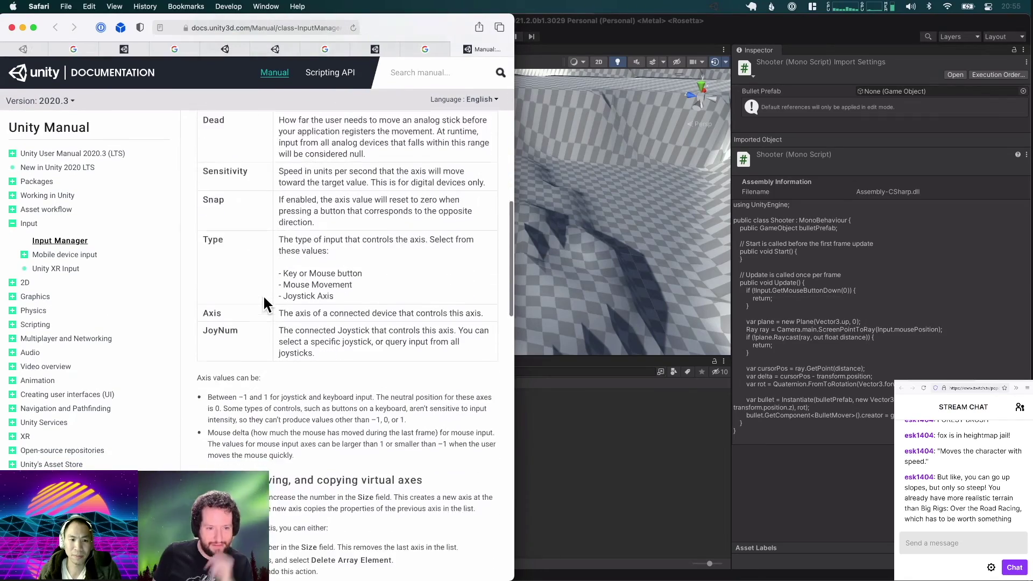
# Find 'getaxis' on the Input Manager page and browse the GetAxis and GetButtonDown references
pyautogui.press('super+f')
pyautogui.write('getaxis')
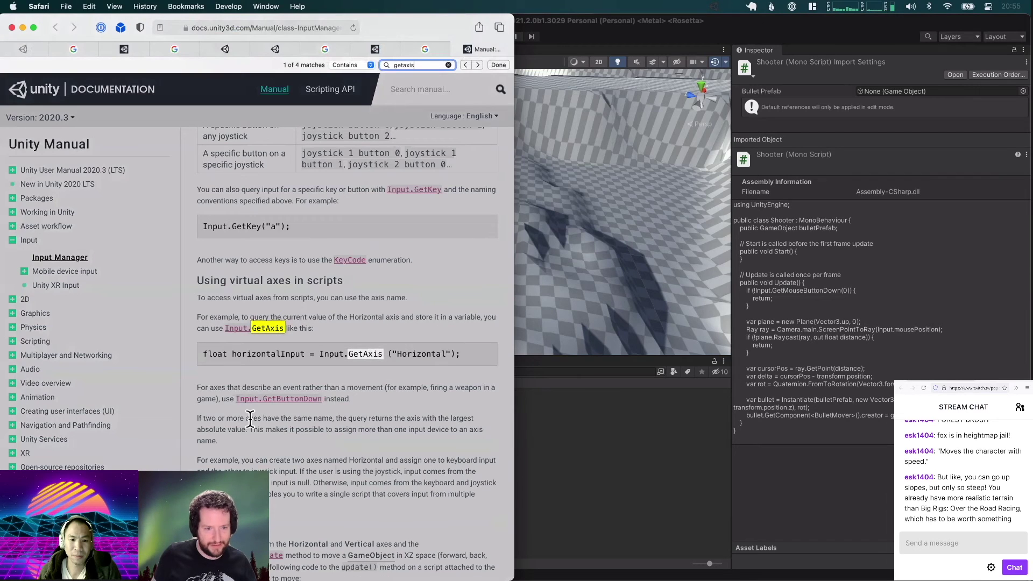
pyautogui.click(235, 325)
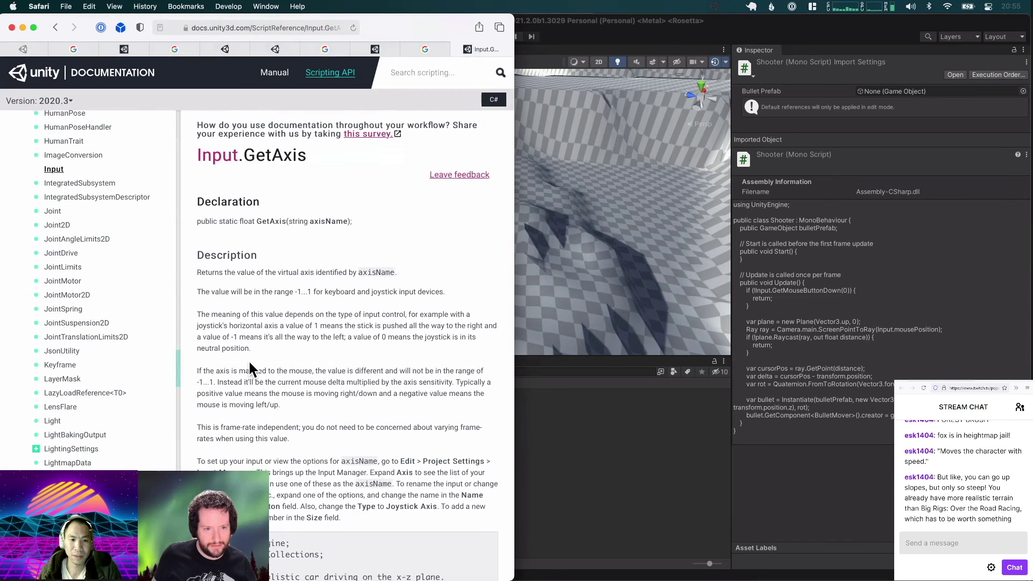
pyautogui.press('super+[')
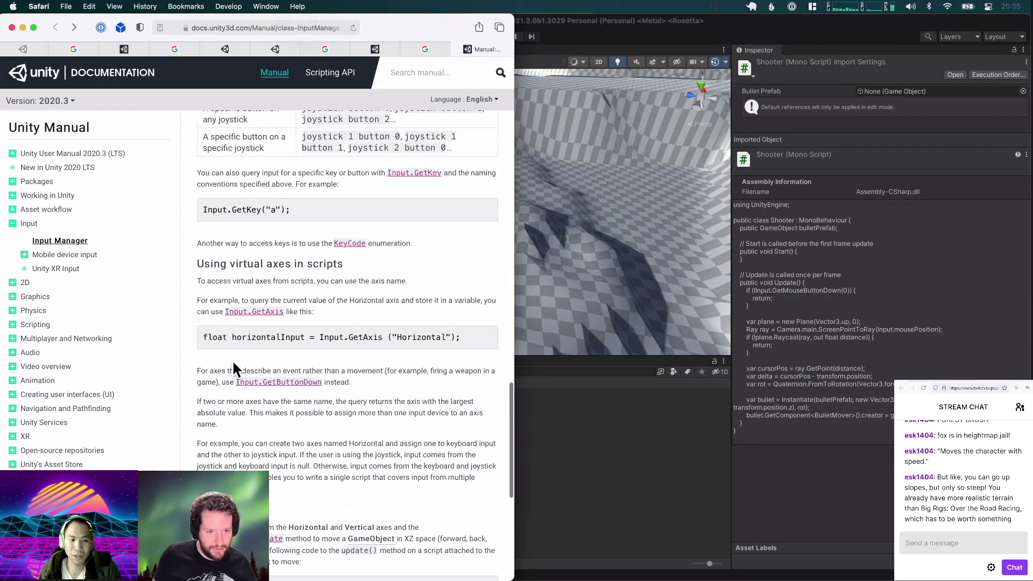
pyautogui.click(315, 382)
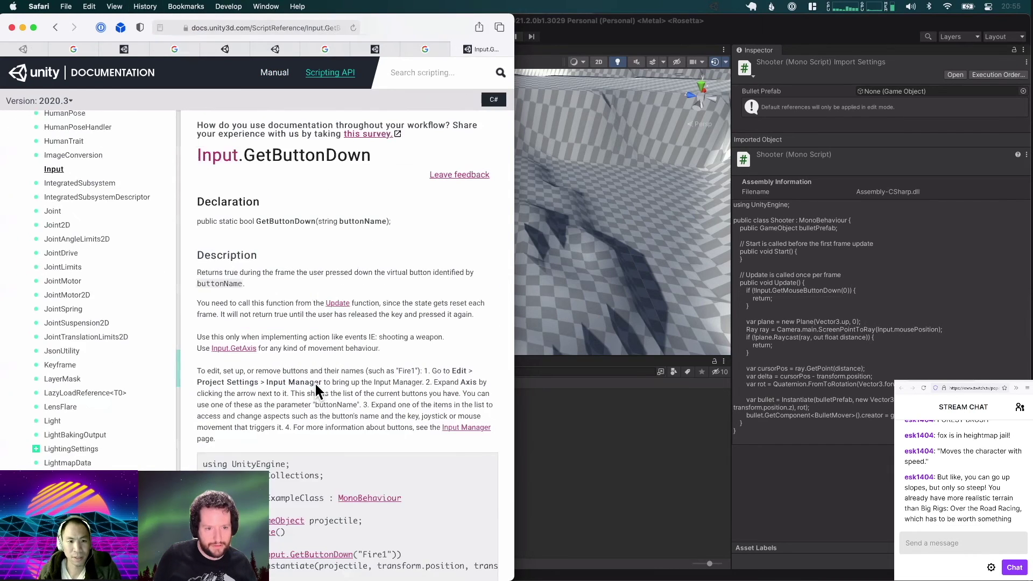
pyautogui.press('super+[')
pyautogui.click(272, 311)
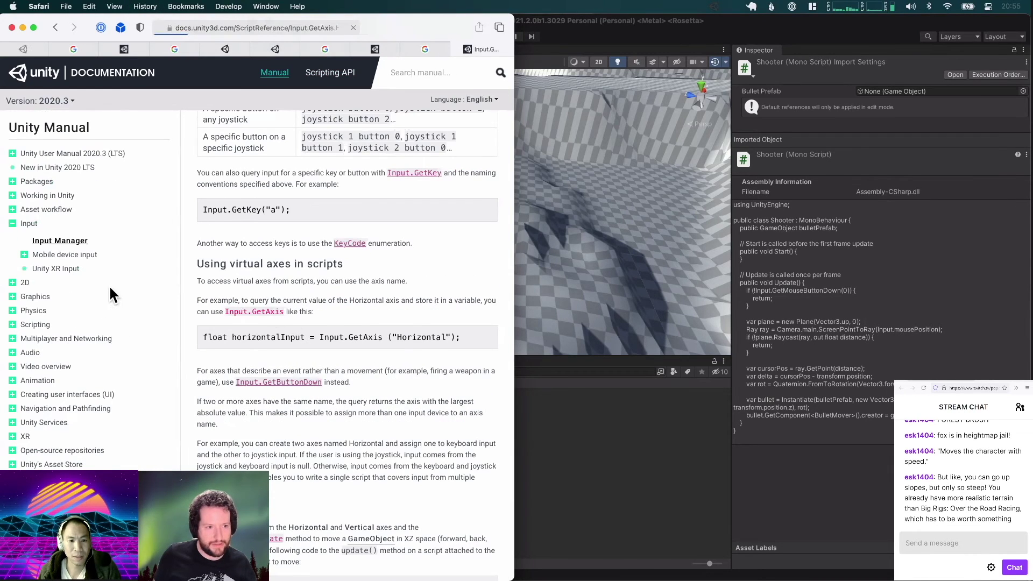
# Go to the Input scripting reference and open the Input.GetButton page
pyautogui.click(229, 167)
pyautogui.scroll(-5, 232, 210)
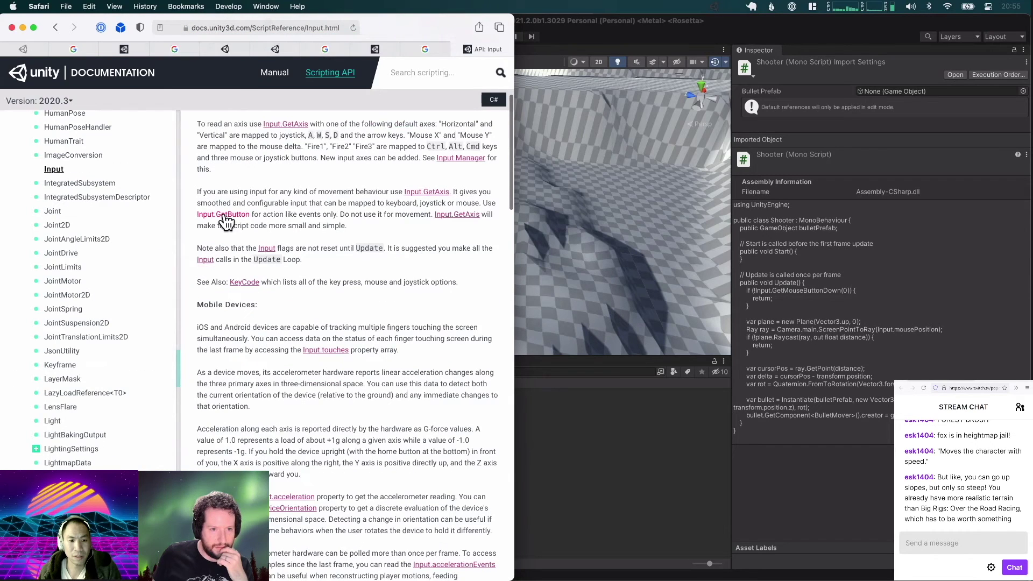
pyautogui.scroll(1, 266, 189)
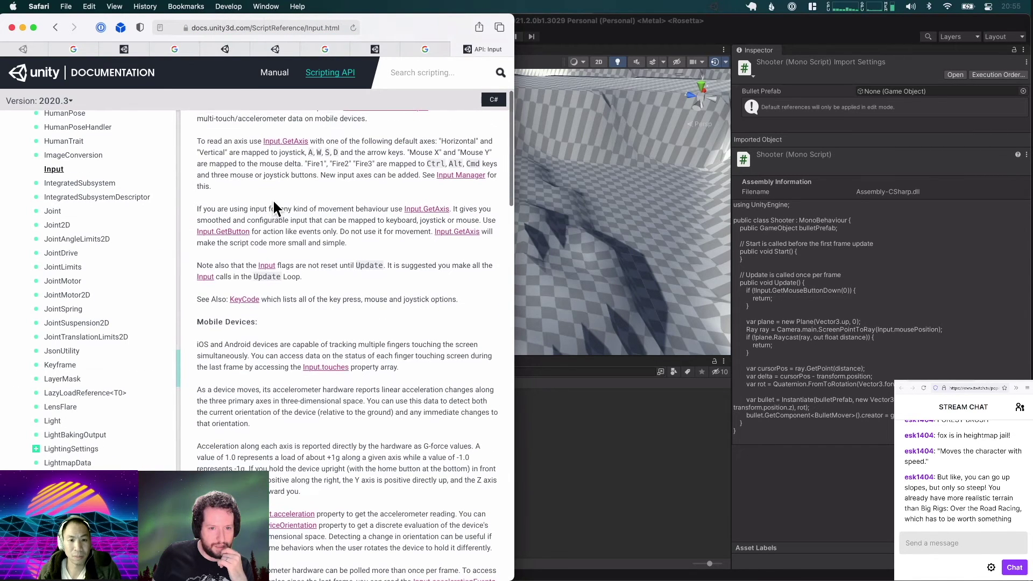
pyautogui.scroll(-5, 292, 213)
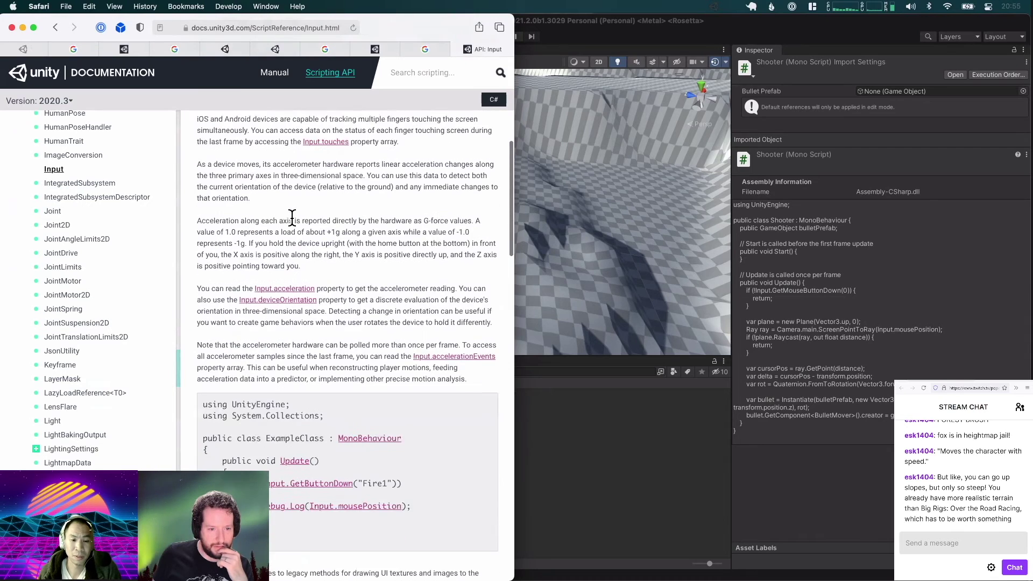
pyautogui.scroll(-3, 290, 215)
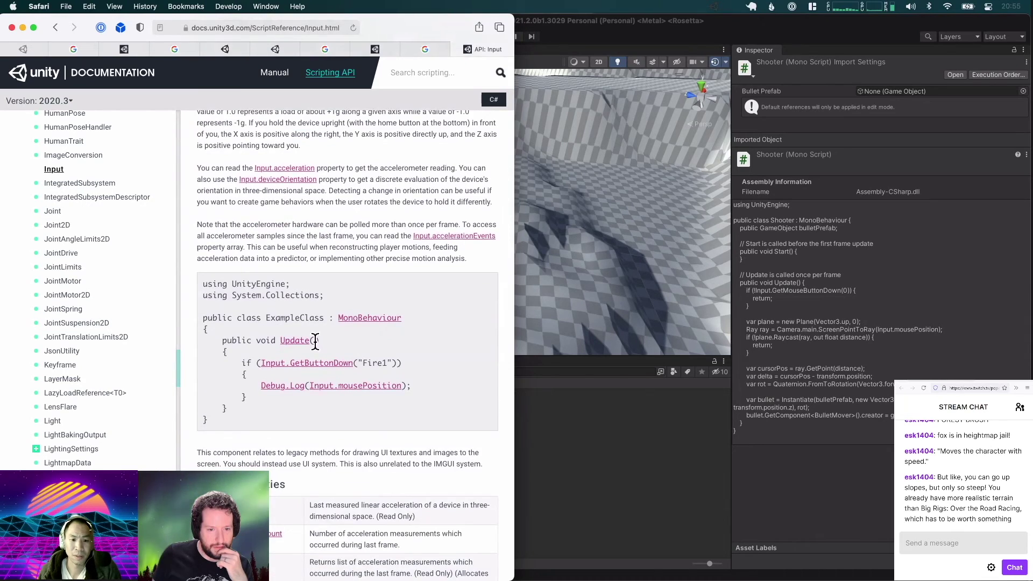
pyautogui.scroll(6, 261, 191)
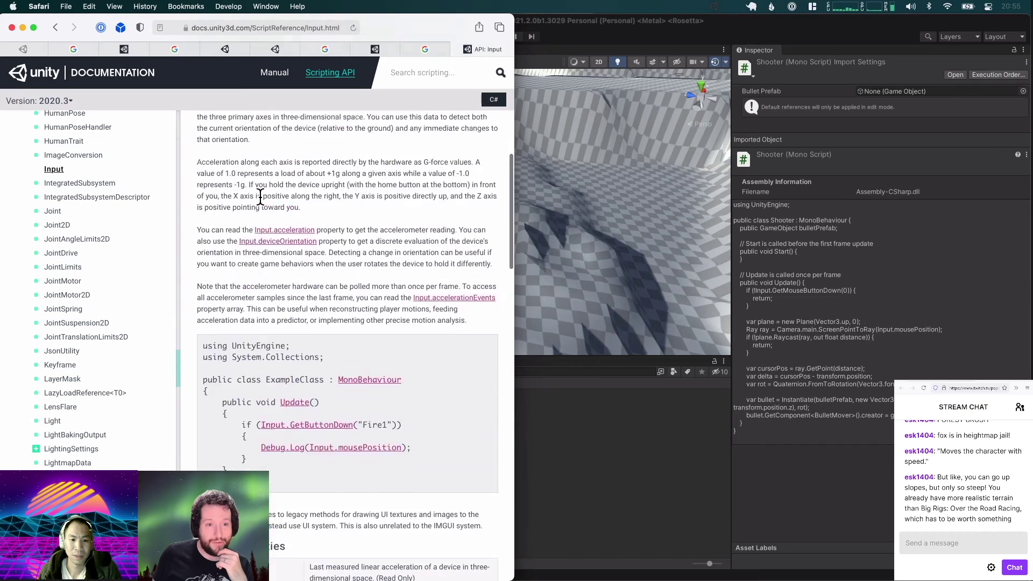
pyautogui.click(232, 144)
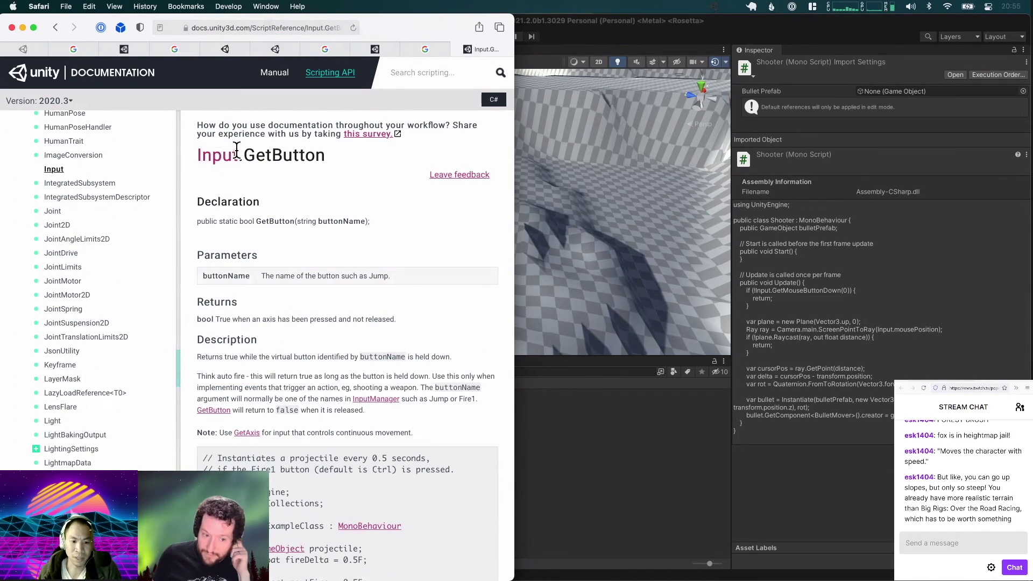
pyautogui.scroll(-3, 238, 152)
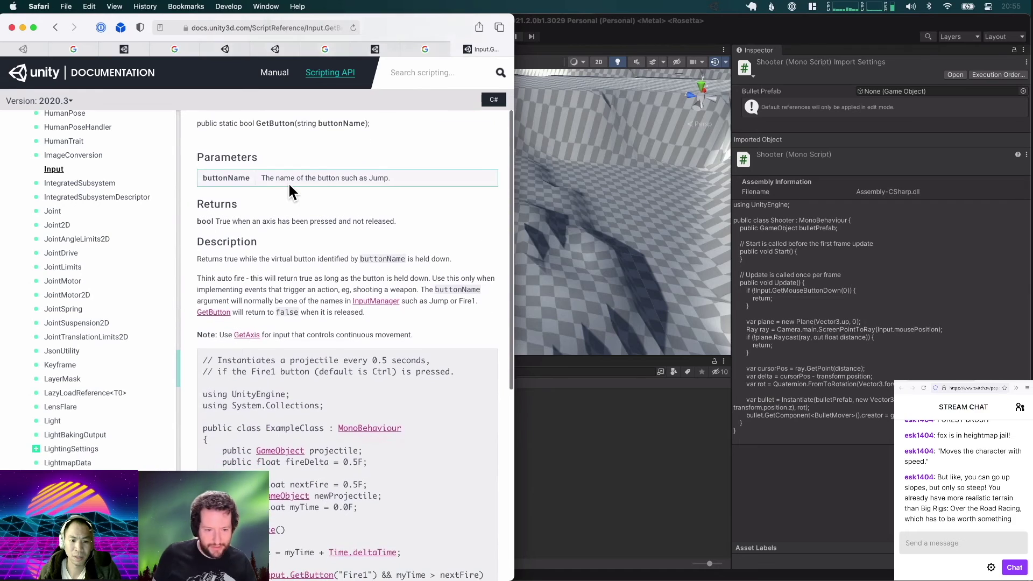
# Search the page for 'fire1' and select 'default is Ctrl' in the example comment
pyautogui.press('super+f')
pyautogui.write('fire1')
pyautogui.press('Return')
pyautogui.press('Return')
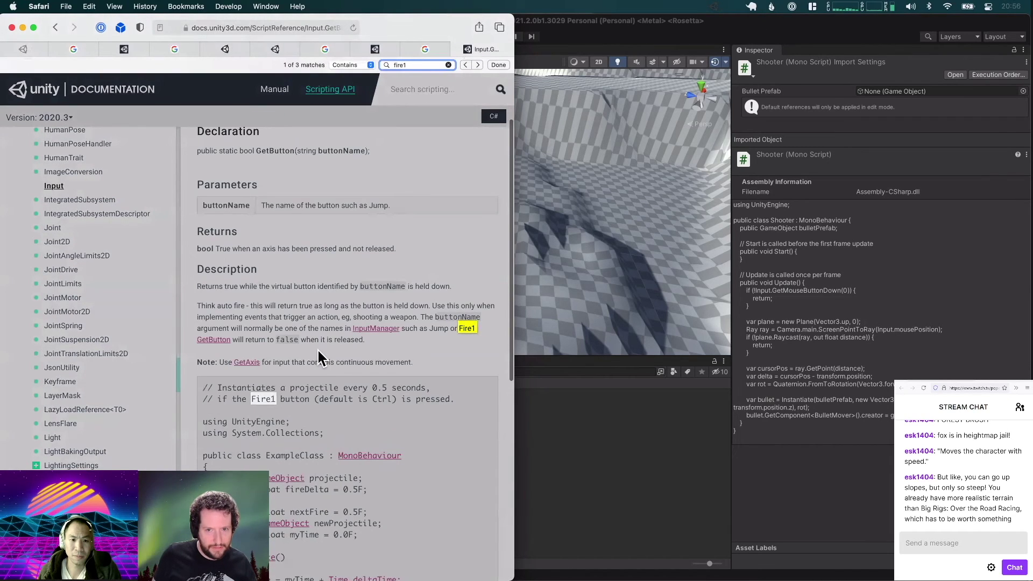
pyautogui.press('Return')
pyautogui.press('Return')
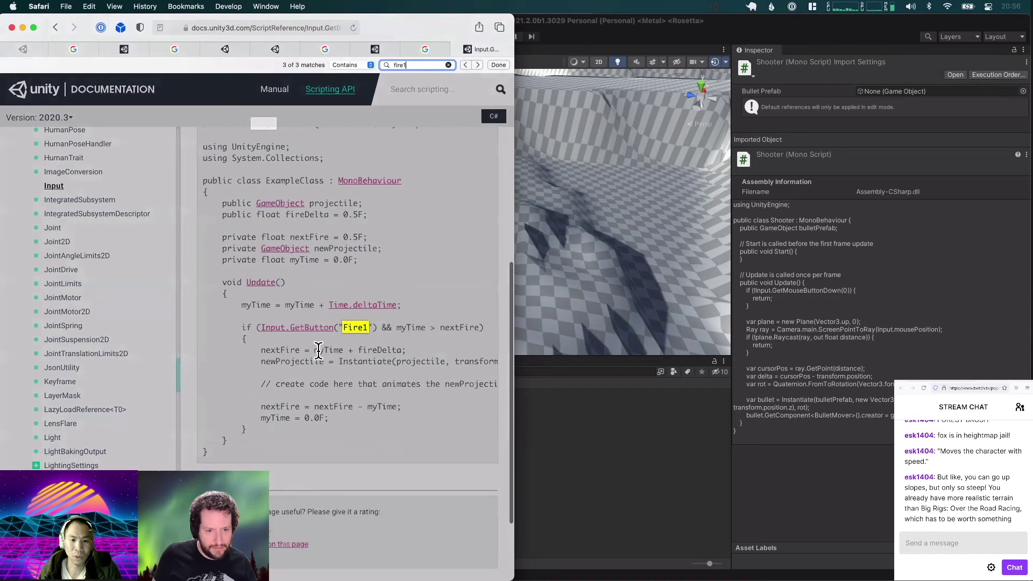
pyautogui.press('Return')
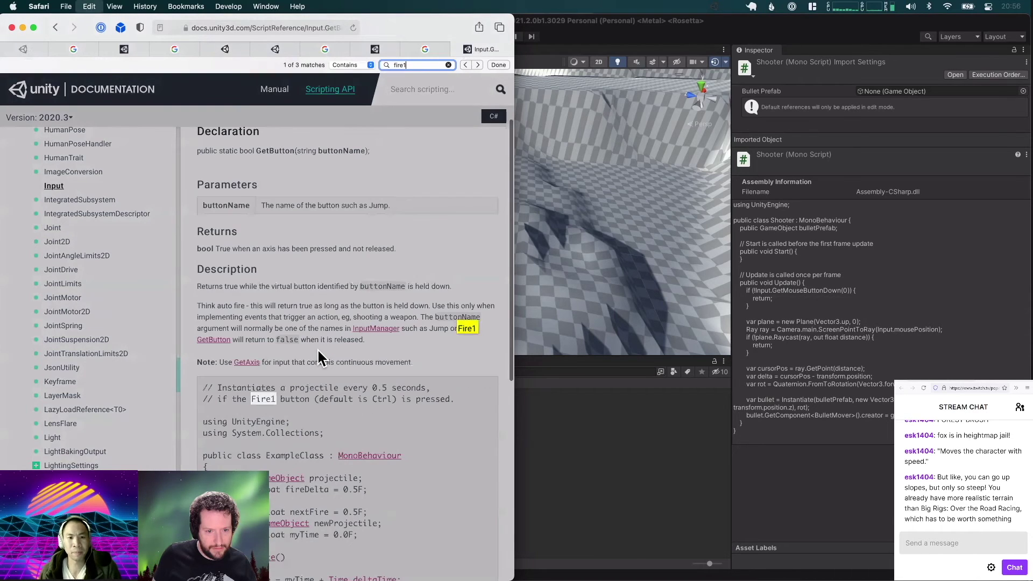
pyautogui.moveTo(319, 399); pyautogui.dragTo(386, 399)
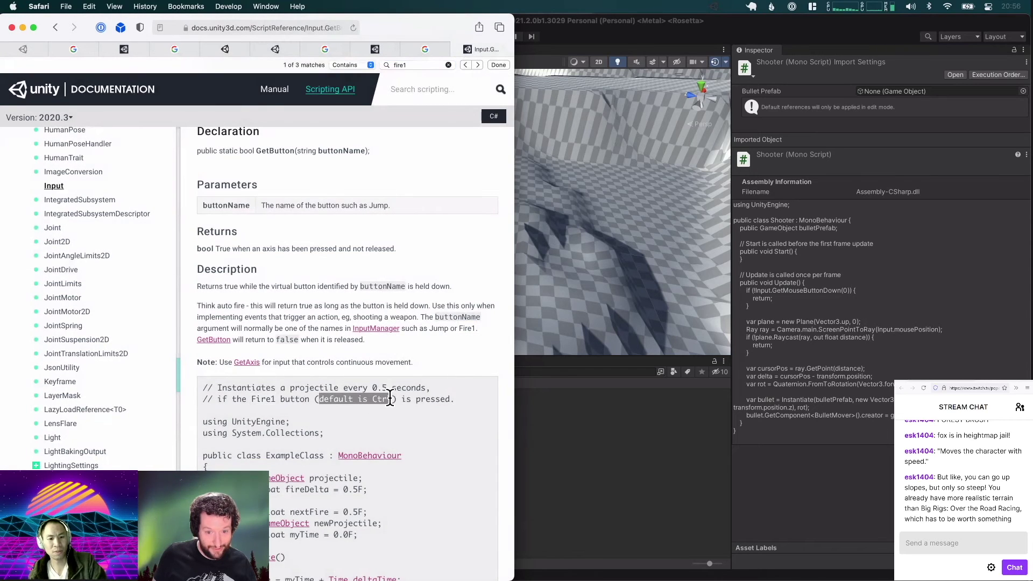
# Check the display settings in the macOS Control Center, then close it
pyautogui.click(988, 6)
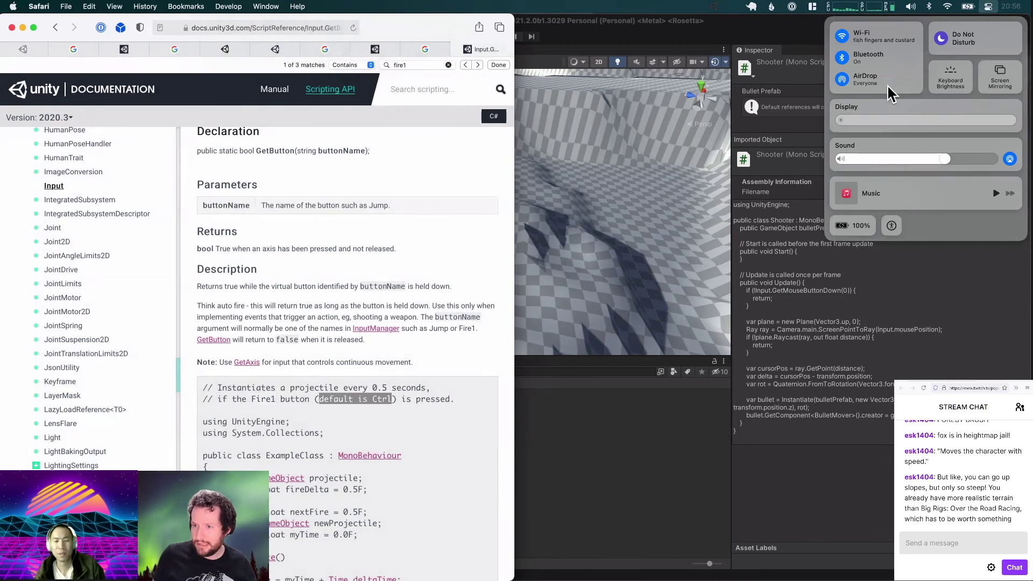
pyautogui.click(892, 105)
pyautogui.press('Escape')
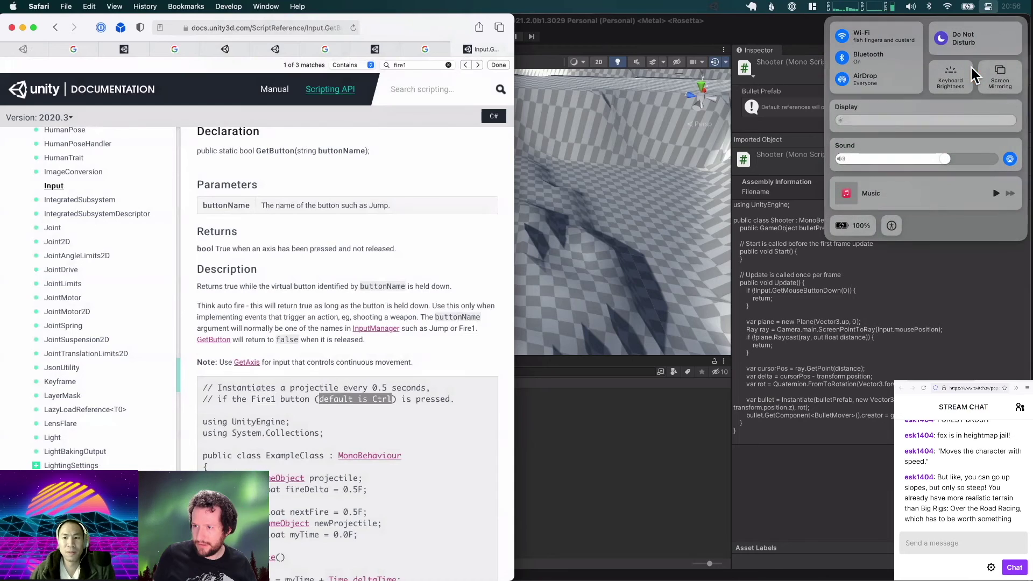
pyautogui.click(973, 92)
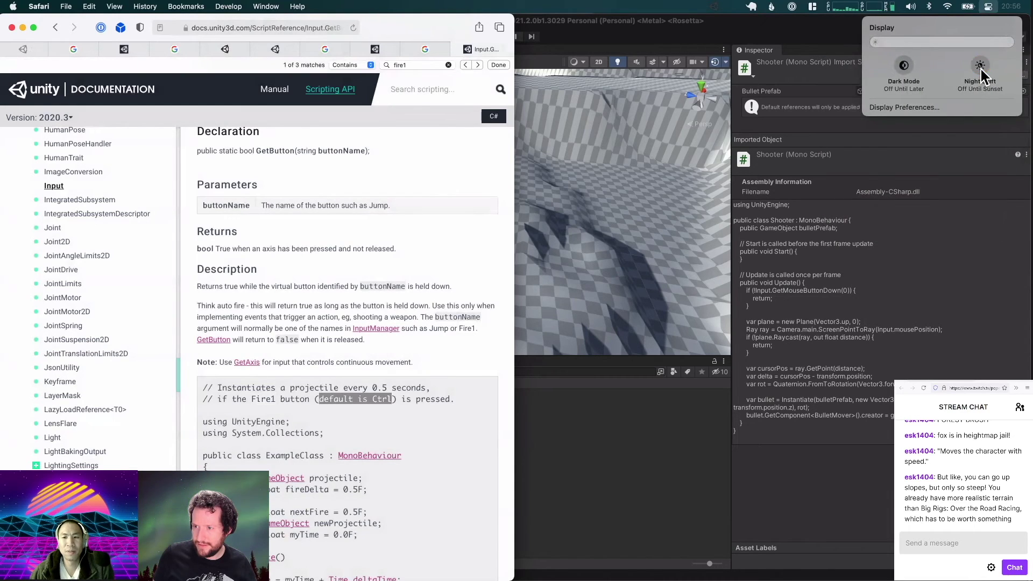
pyautogui.click(988, 7)
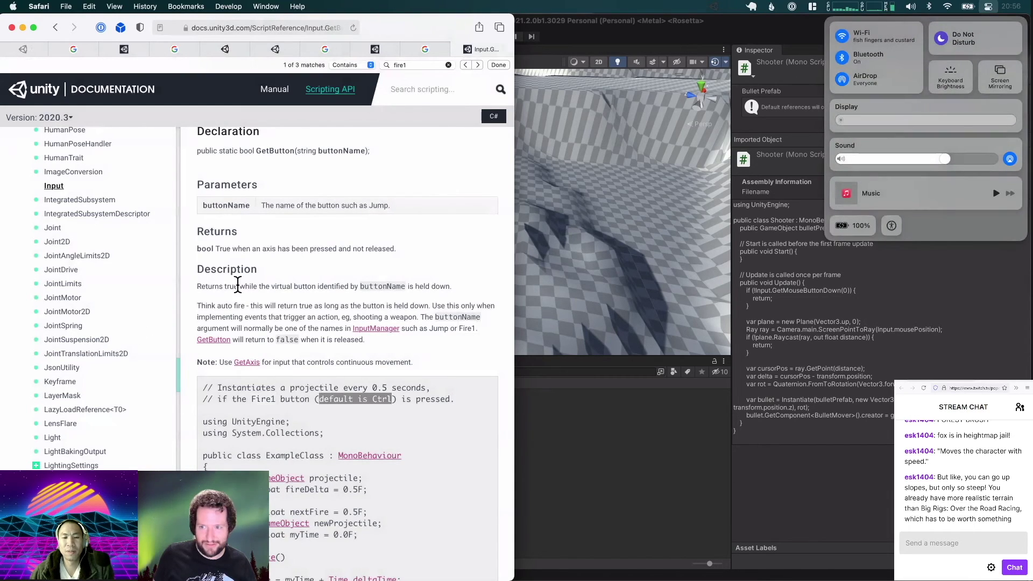
pyautogui.click(275, 284)
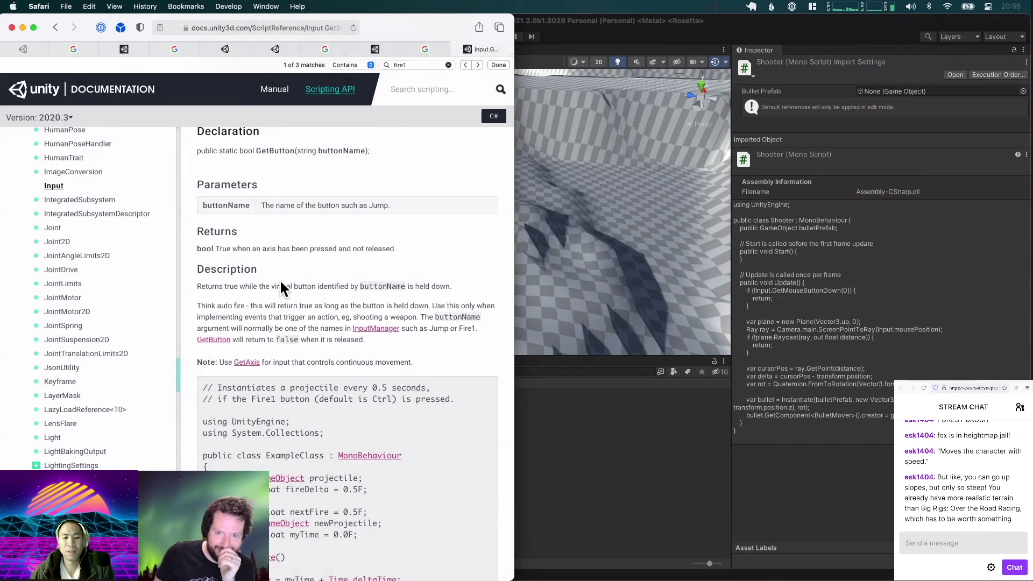
# Start play mode in the Unity editor, then scroll the GetButton docs
pyautogui.click(629, 436)
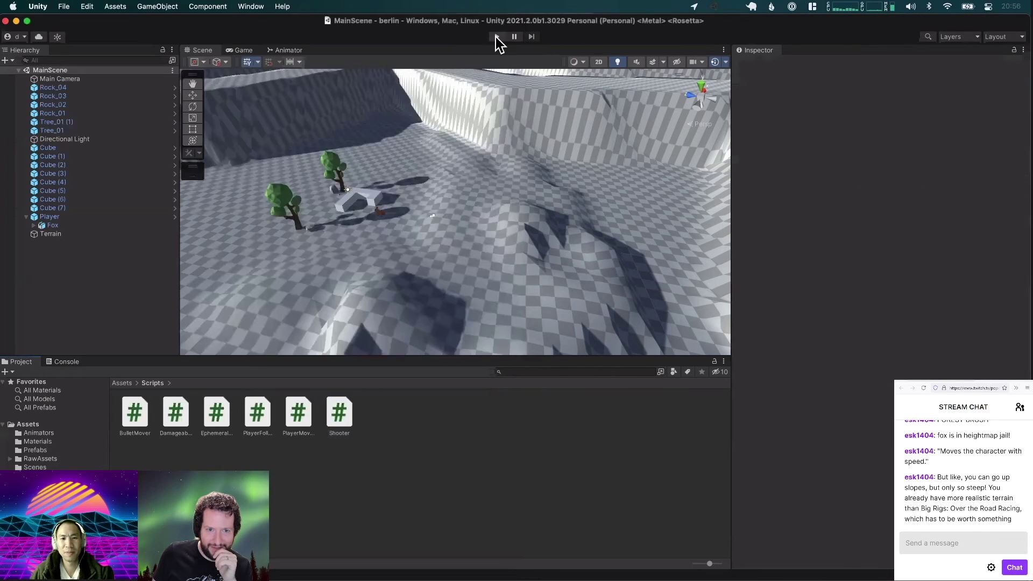
pyautogui.click(497, 37)
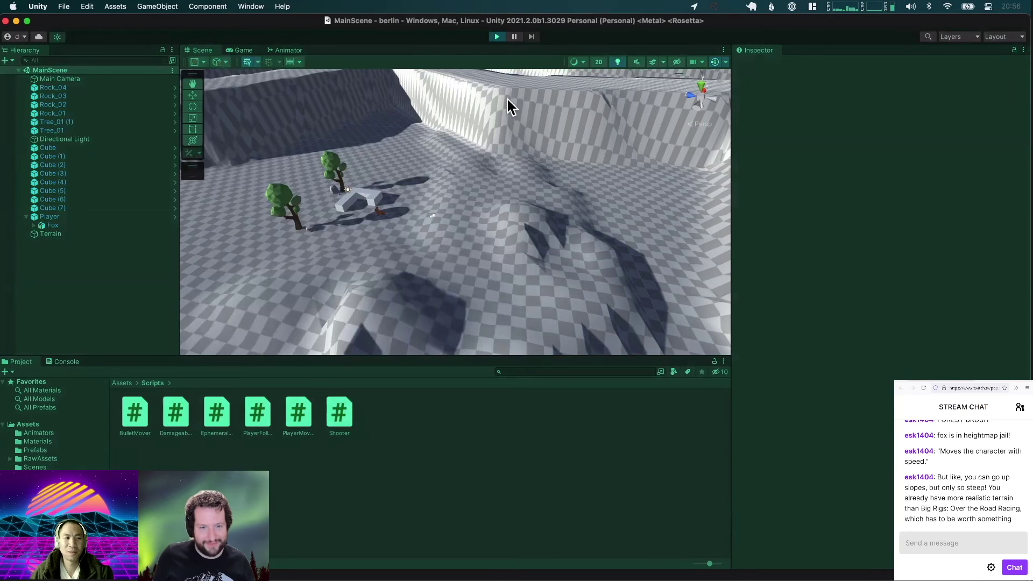
pyautogui.press('super+Tab')
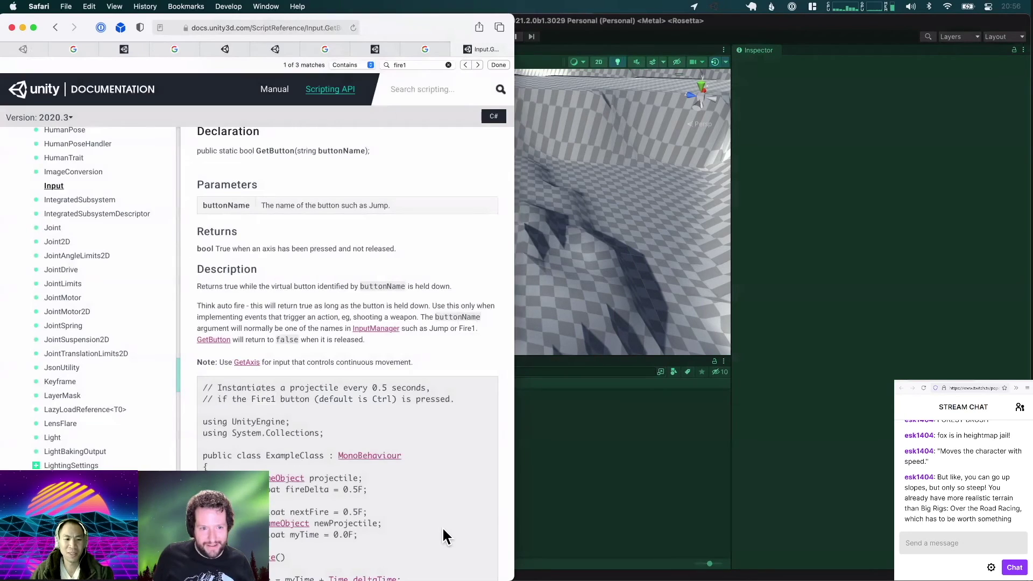
pyautogui.scroll(-4, 388, 346)
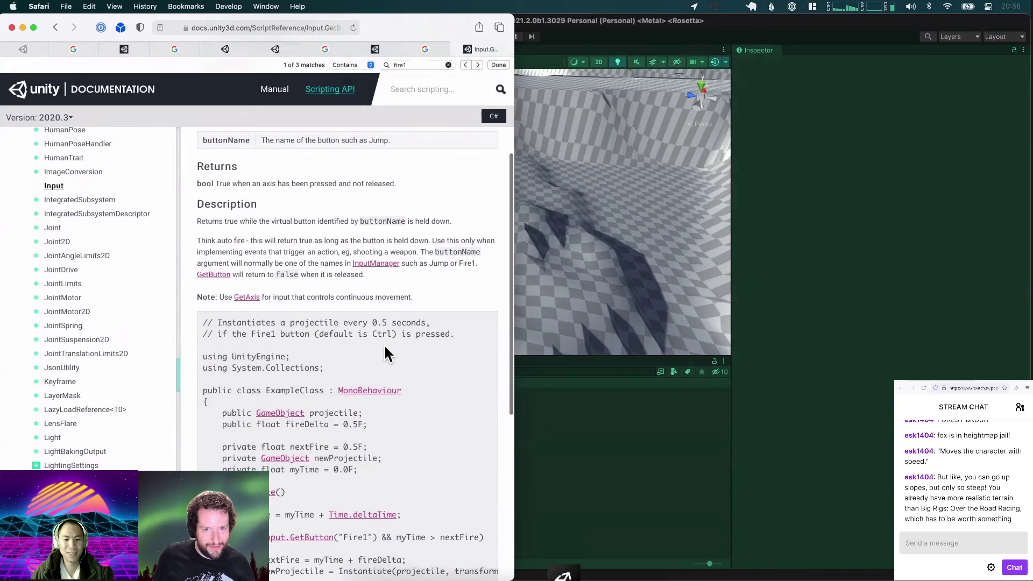
pyautogui.scroll(-2, 383, 344)
# Back in Unity, try saving, stop the running game, and hide Unity to reveal the docs
pyautogui.click(644, 437)
pyautogui.press('super+s')
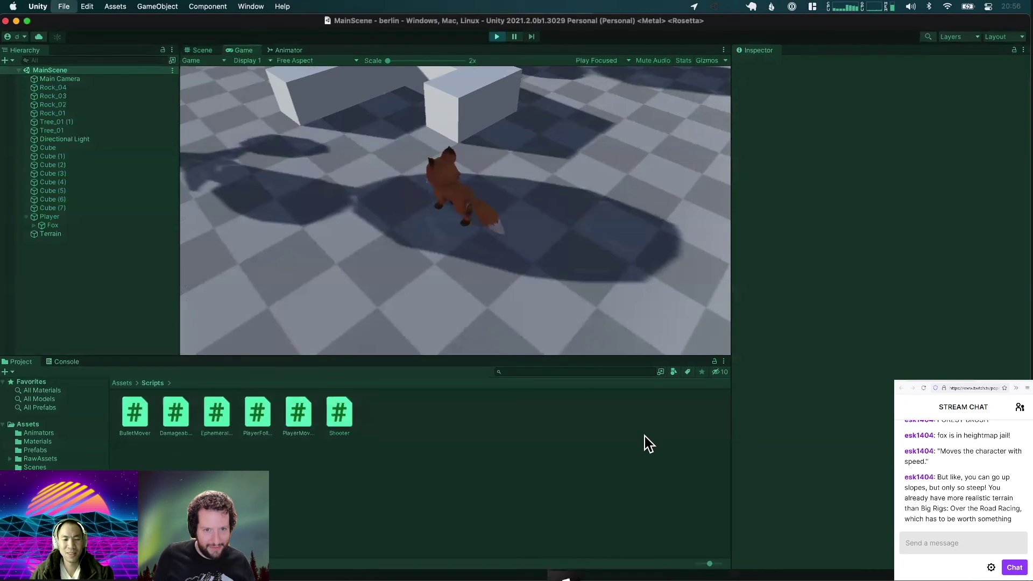
pyautogui.click(495, 36)
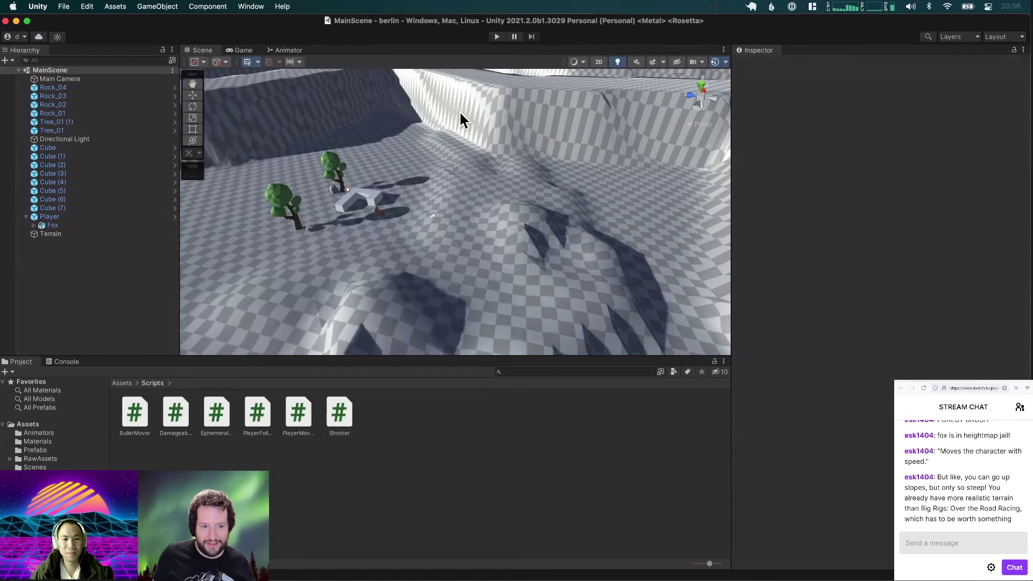
pyautogui.press('super+h')
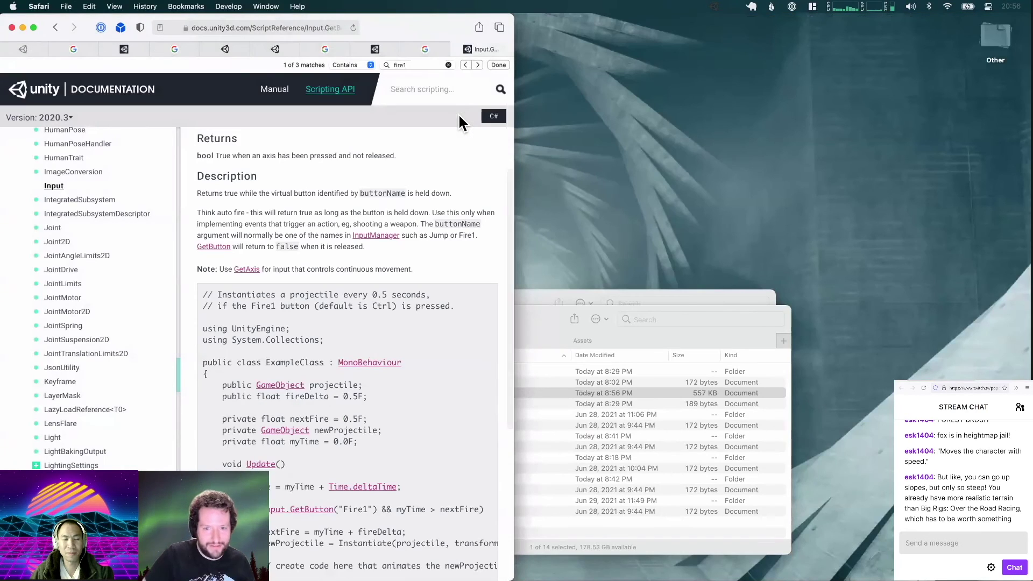
# Change line 12 from GetMouseButtonDown(0) to !Input.GetButton("Fire1"), checking the name against the docs
pyautogui.scroll(-3, 423, 206)
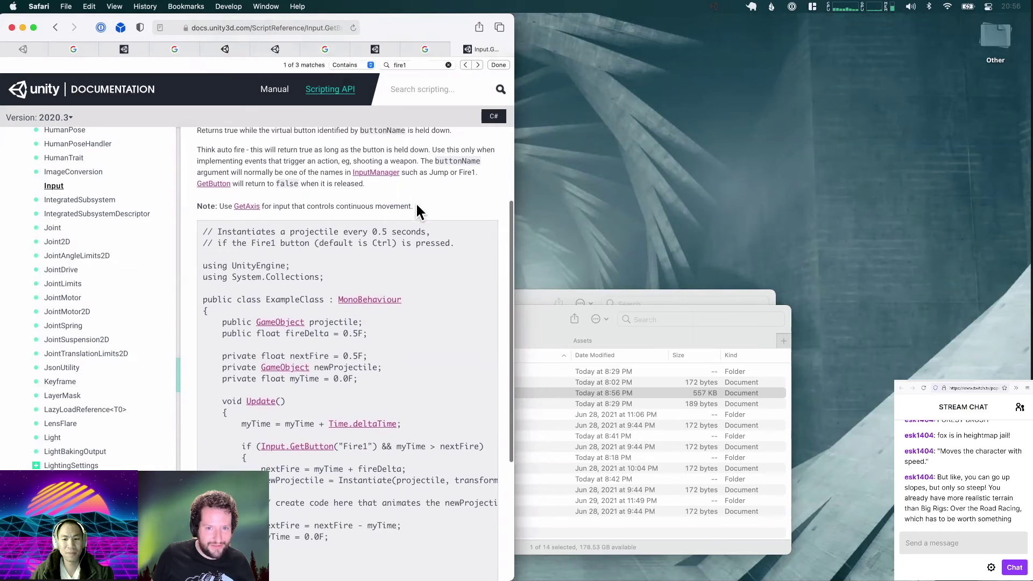
pyautogui.scroll(-5, 407, 220)
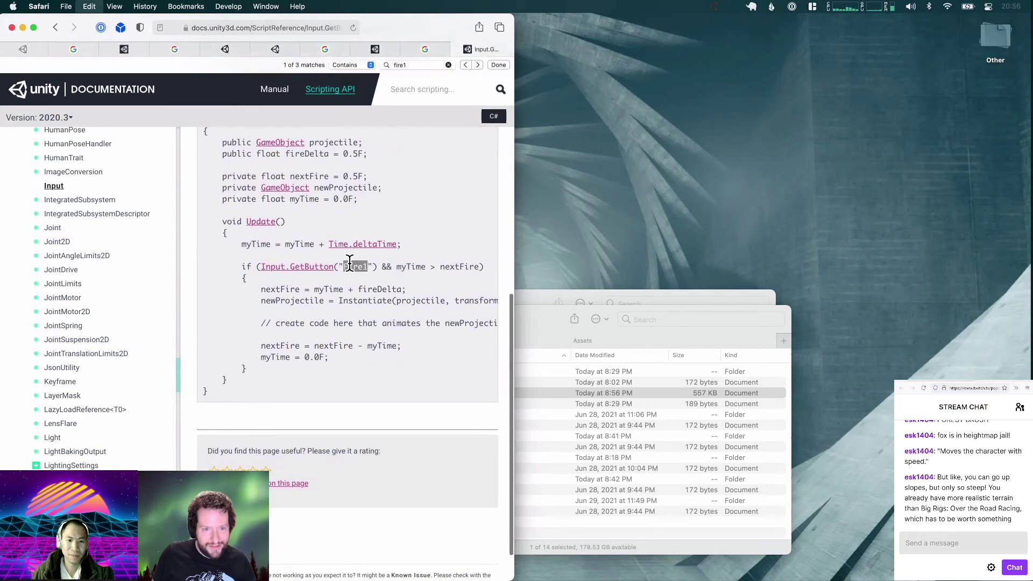
pyautogui.press('super+Tab')
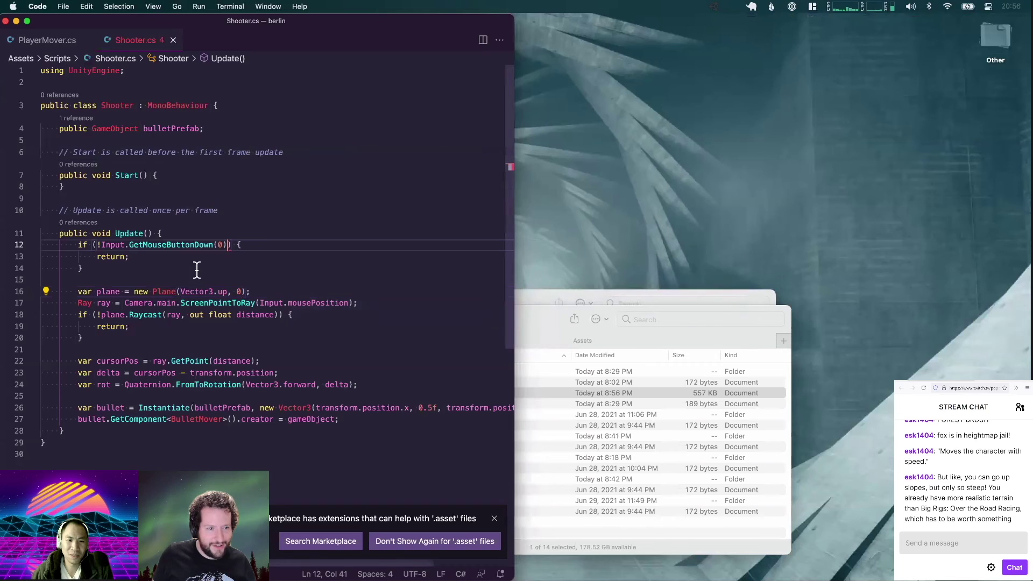
pyautogui.keyDown('shift'); pyautogui.click(128, 244); pyautogui.keyUp('shift')
pyautogui.write('Get')
pyautogui.press('super+Tab')
pyautogui.press('super+Tab')
pyautogui.write('But')
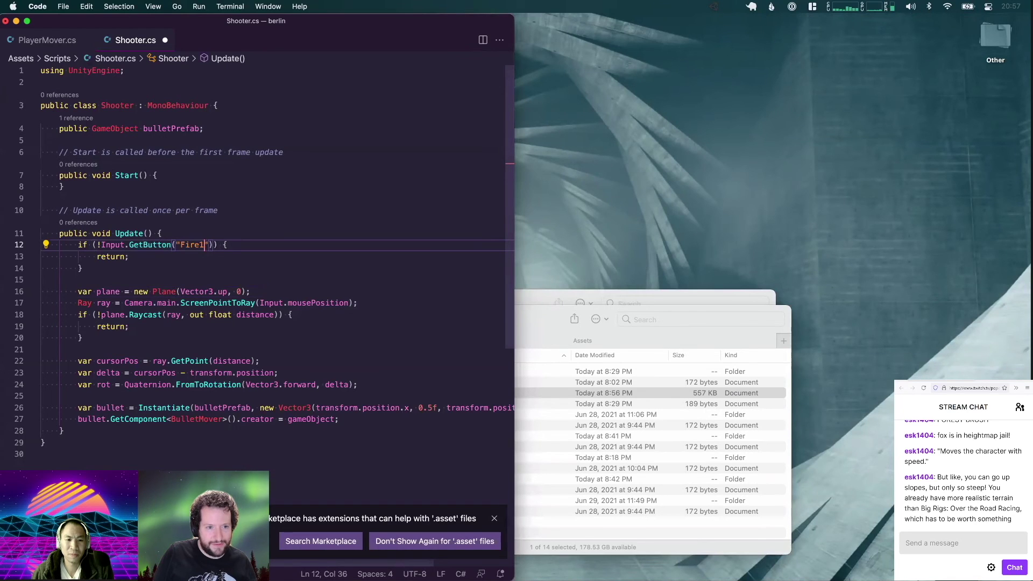
pyautogui.press('super+Tab')
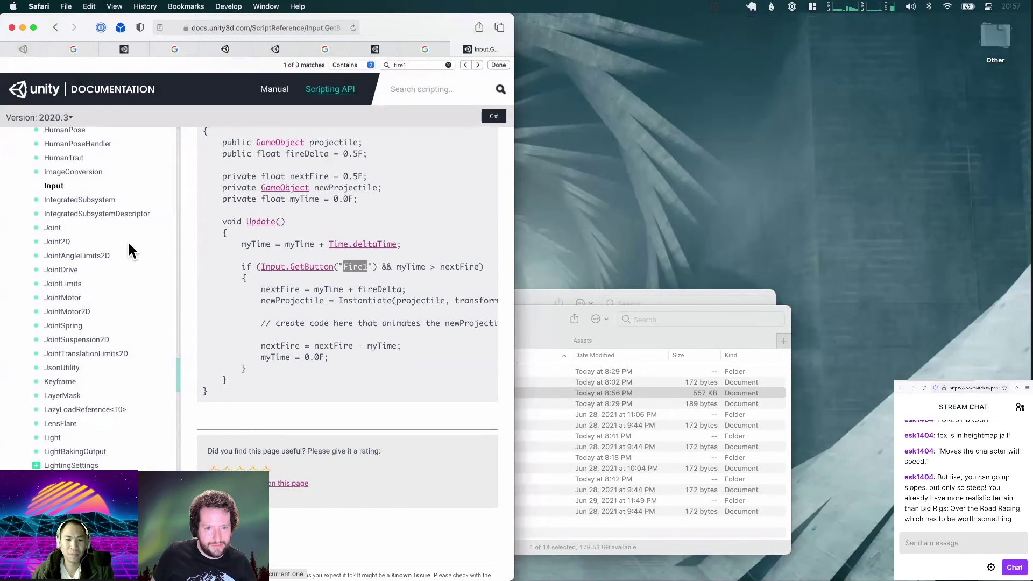
pyautogui.press('super+Tab')
pyautogui.moveTo(111, 291); pyautogui.dragTo(150, 332)
pyautogui.click(229, 350)
# Open the berlin project from Unity Hub's project list
pyautogui.click(192, 115)
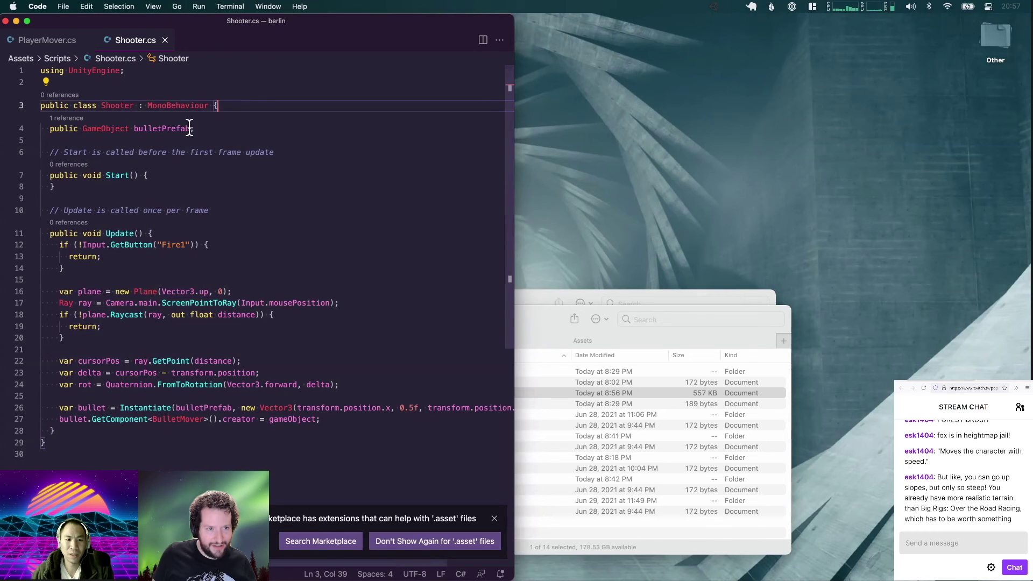
pyautogui.click(163, 267)
pyautogui.press('super+Tab')
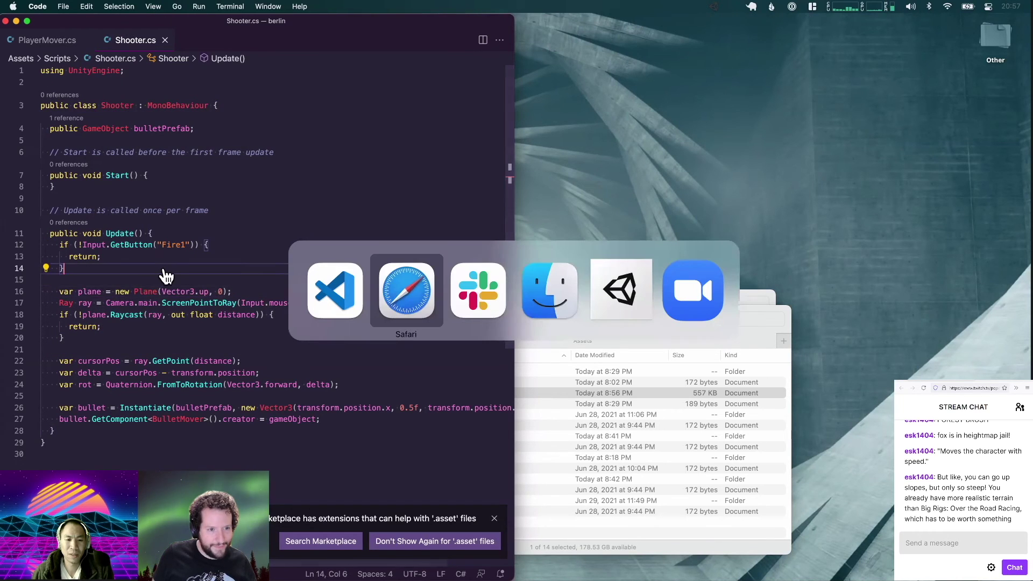
pyautogui.press('super+Tab')
pyautogui.press('super+Tab')
pyautogui.press('super+Tab')
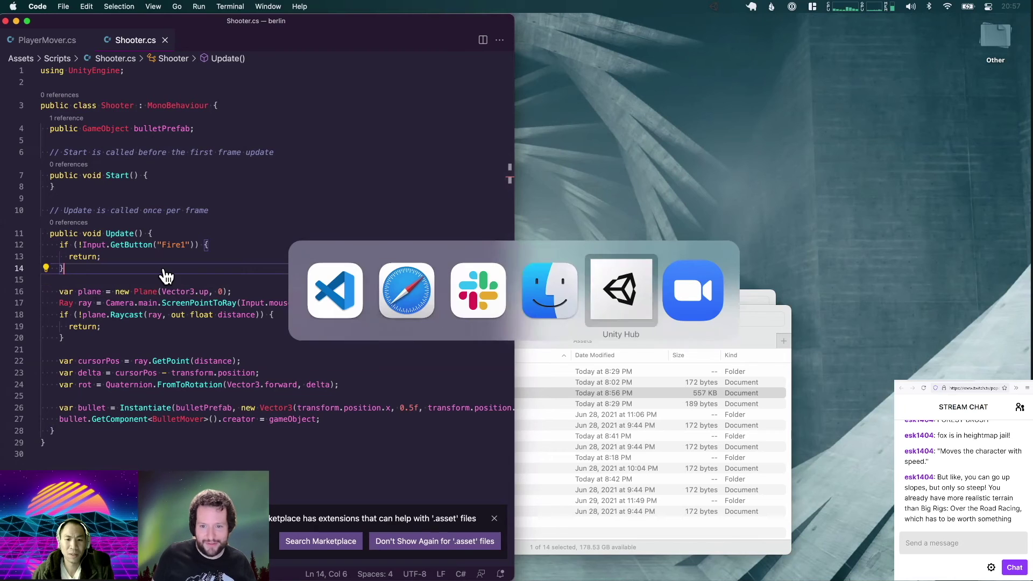
pyautogui.moveTo(489, 579)
pyautogui.click(546, 560)
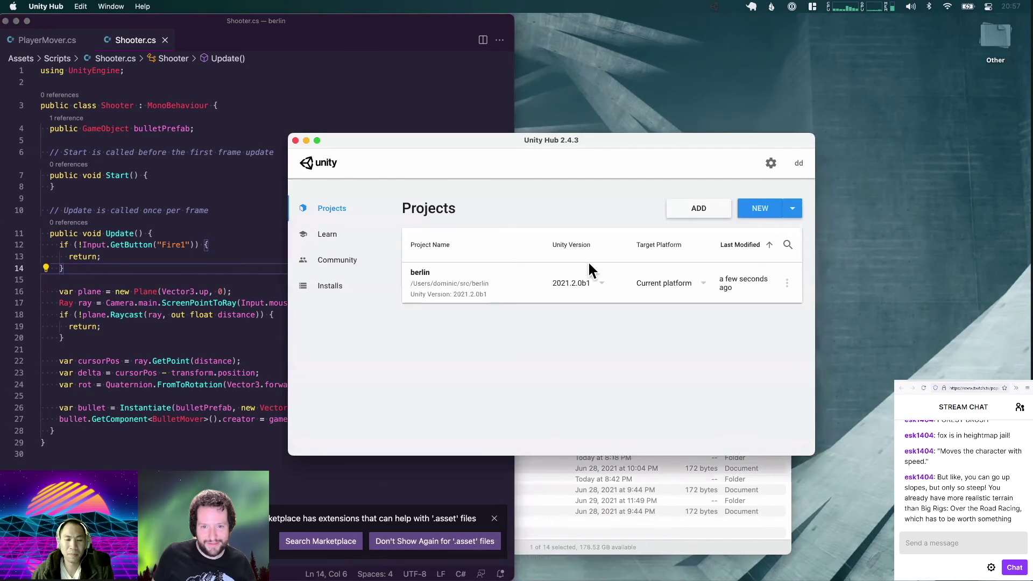
pyautogui.click(591, 281)
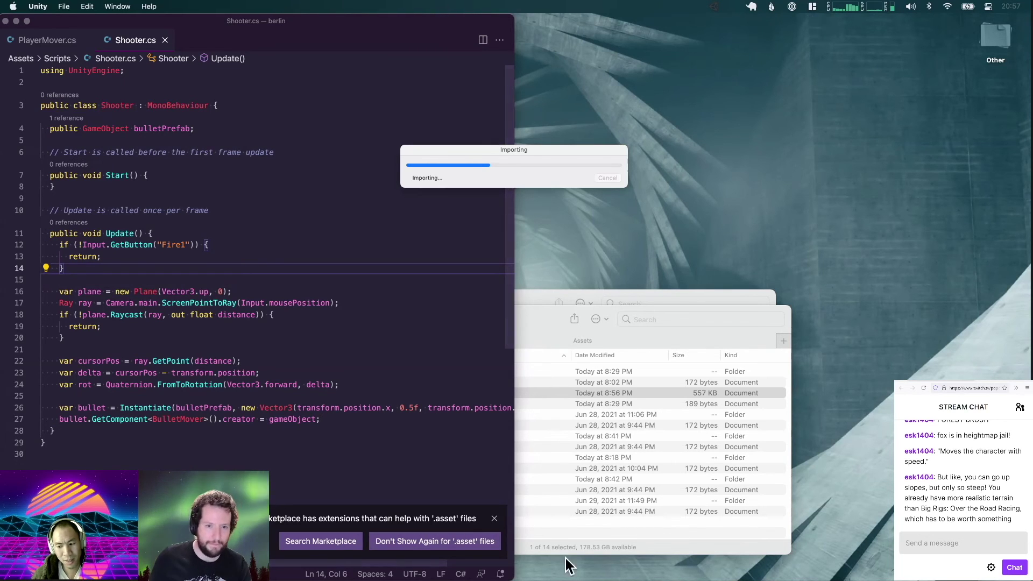
# Dismiss the Marketplace suggestion, close the Finder Assets windows, and delete the desktop's Other folder
pyautogui.click(494, 518)
pyautogui.click(595, 528)
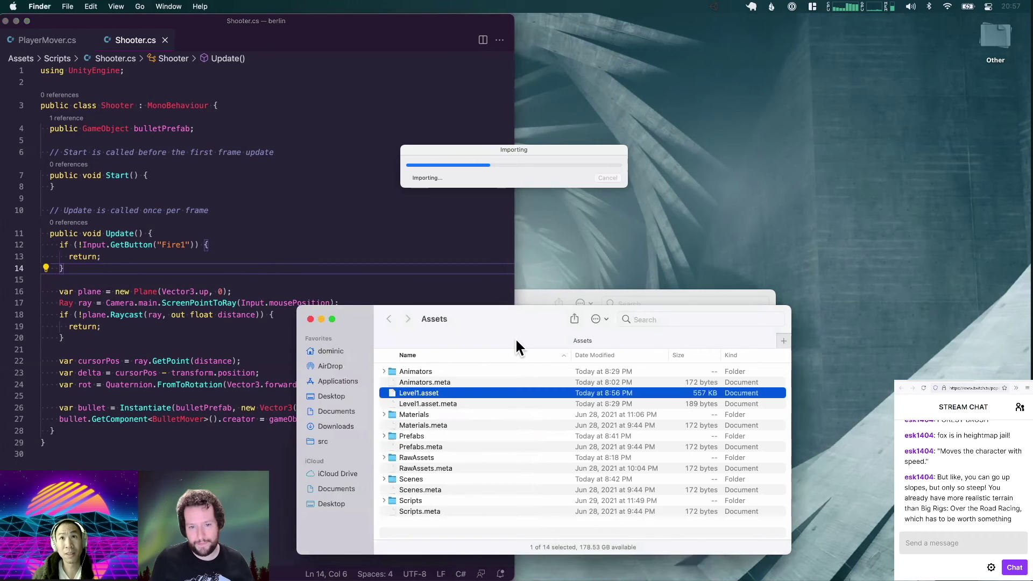
pyautogui.press('super+w')
pyautogui.press('super+w')
pyautogui.click(472, 291)
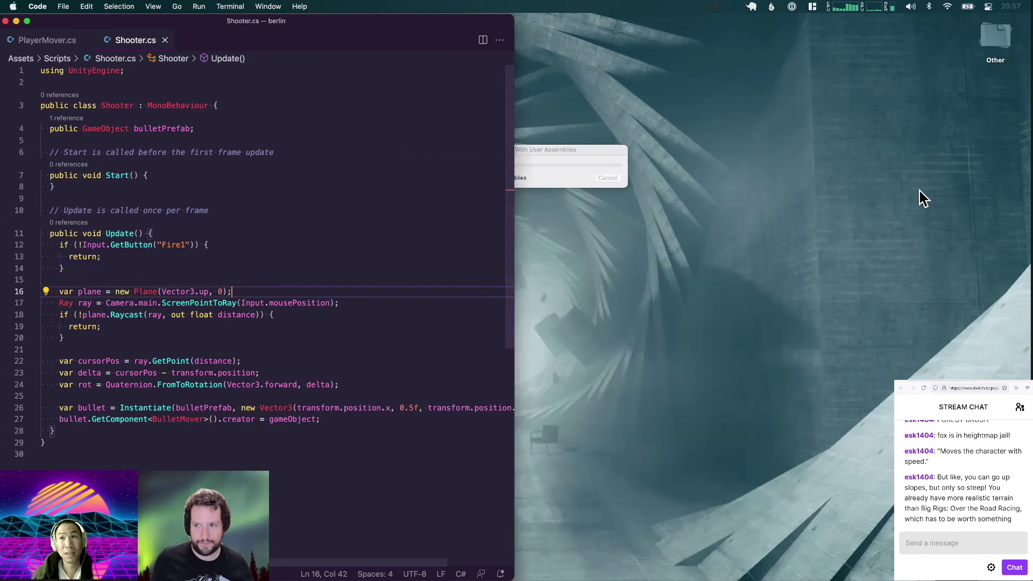
pyautogui.click(1003, 25)
pyautogui.press('super+BackSpace')
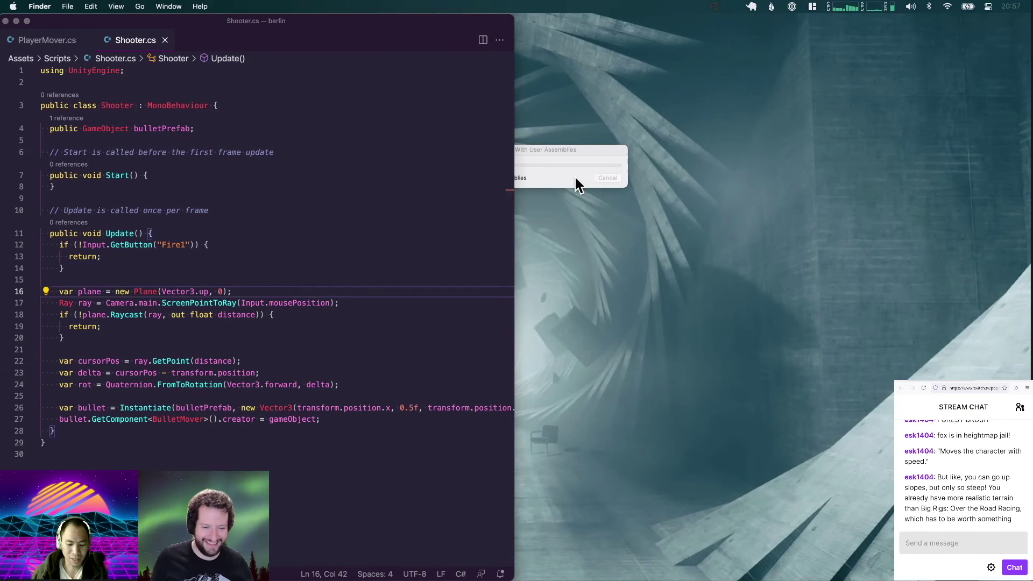
# Close the Package Manager window in the relaunched Unity editor
pyautogui.press('super+Tab')
pyautogui.press('super+Tab')
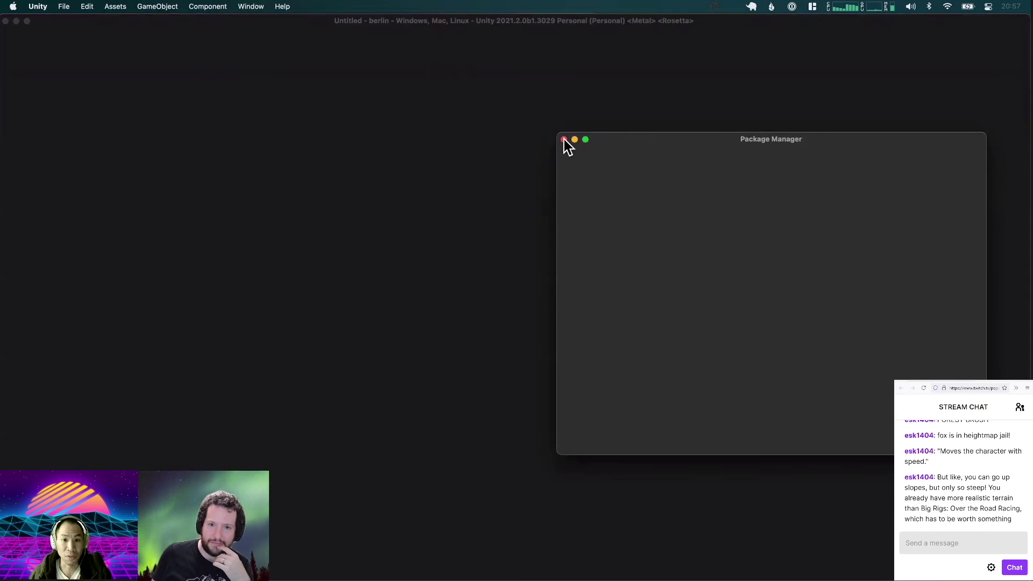
pyautogui.press('super+Tab')
pyautogui.press('super+Tab')
pyautogui.press('super+Tab')
pyautogui.press('super+Tab')
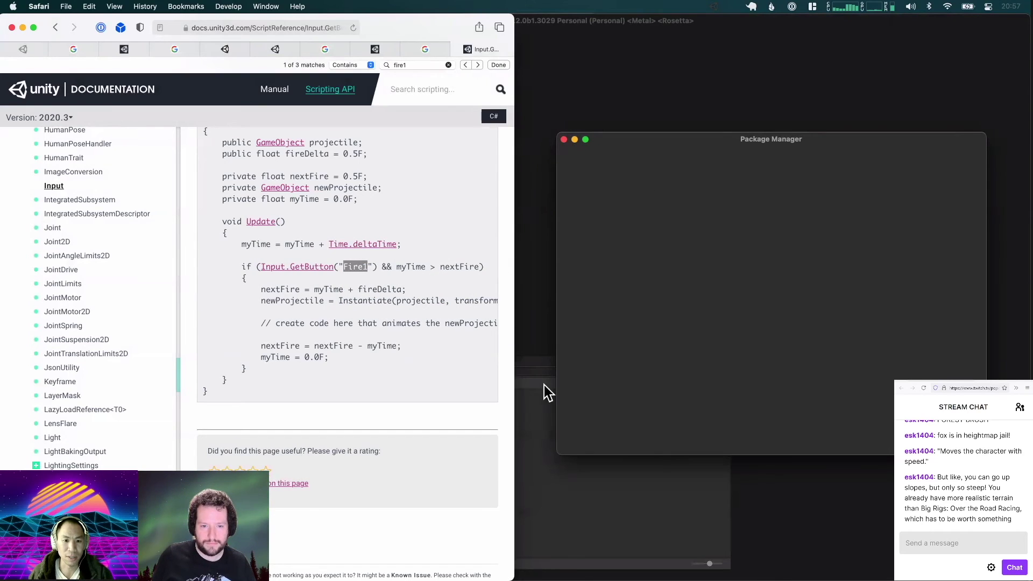
pyautogui.click(564, 139)
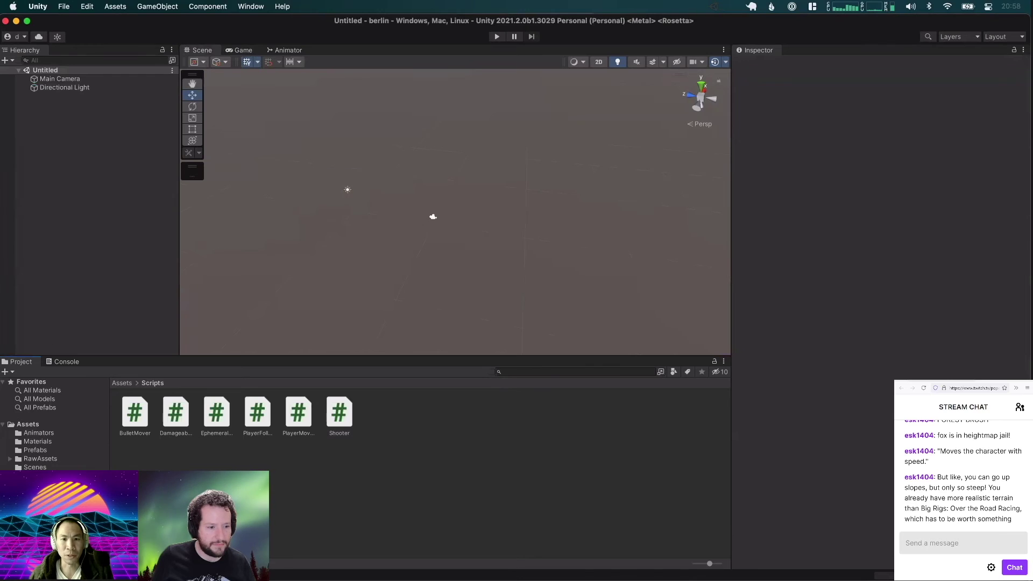
# Open MainScene from Assets > Scenes, select the Scripts folder, and press Play
pyautogui.click(35, 467)
pyautogui.doubleClick(133, 413)
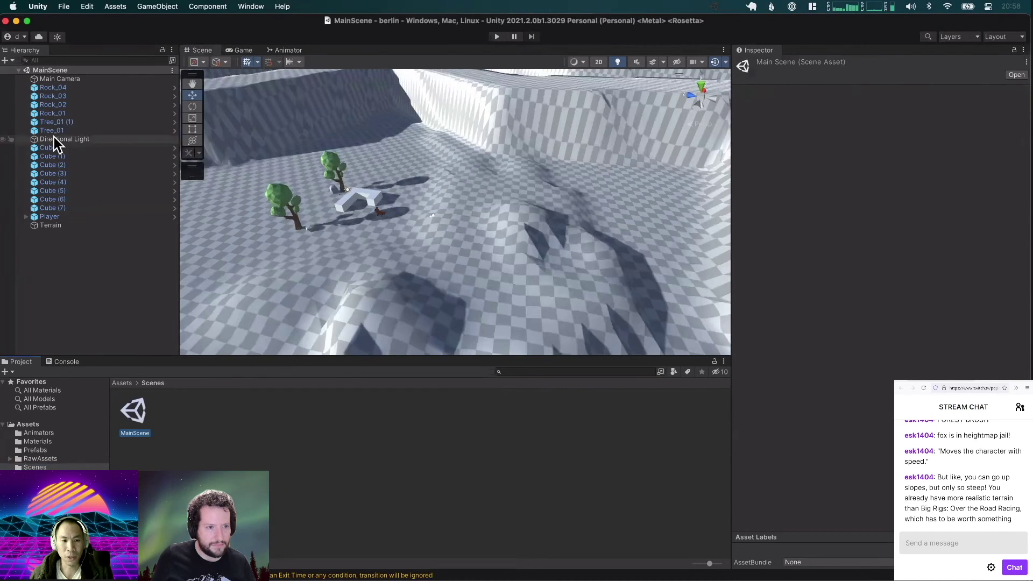
pyautogui.press('super+Tab')
pyautogui.press('super+Tab')
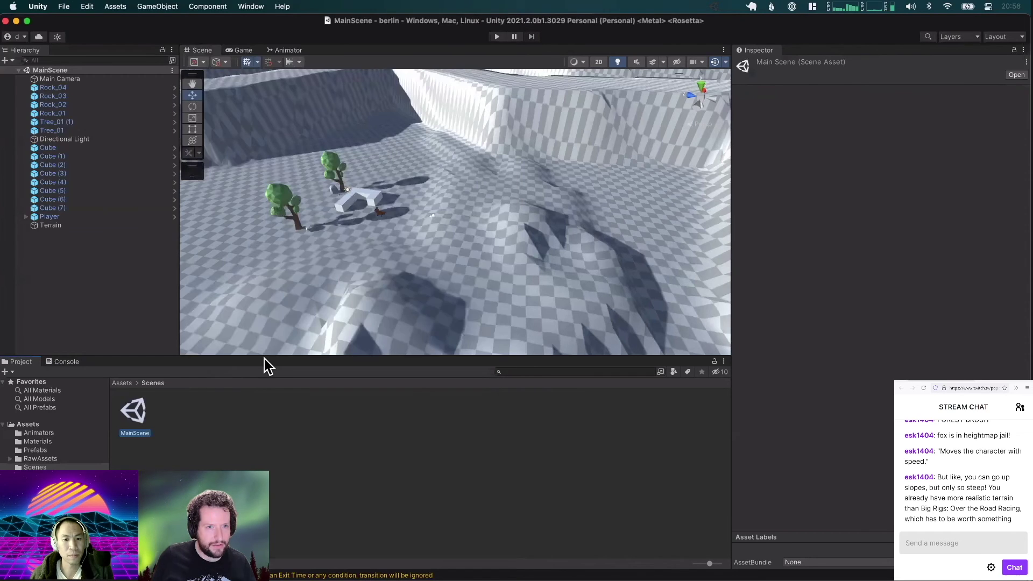
pyautogui.press('super+Tab')
pyautogui.press('super+Tab')
pyautogui.press('super+Tab')
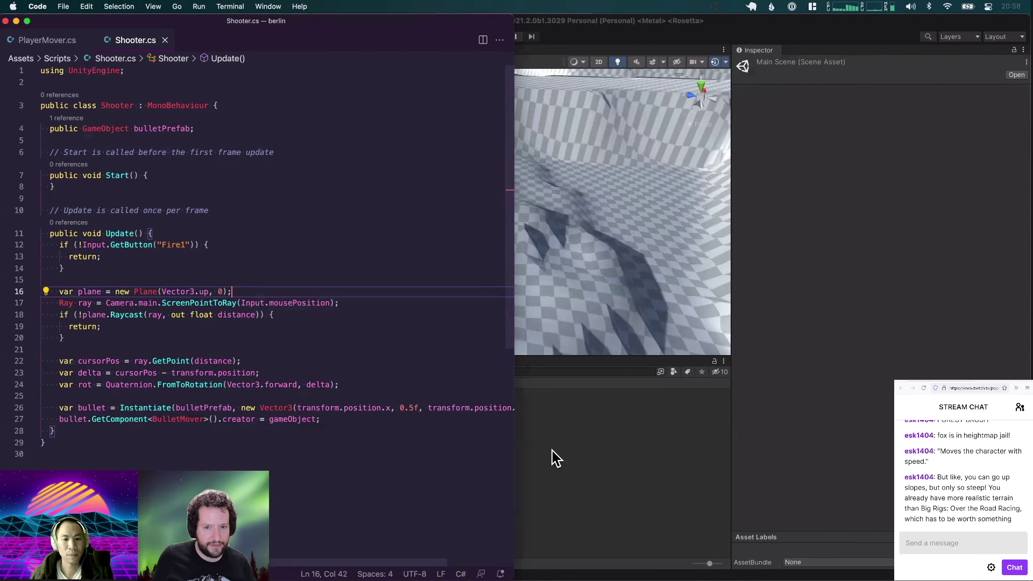
pyautogui.click(552, 450)
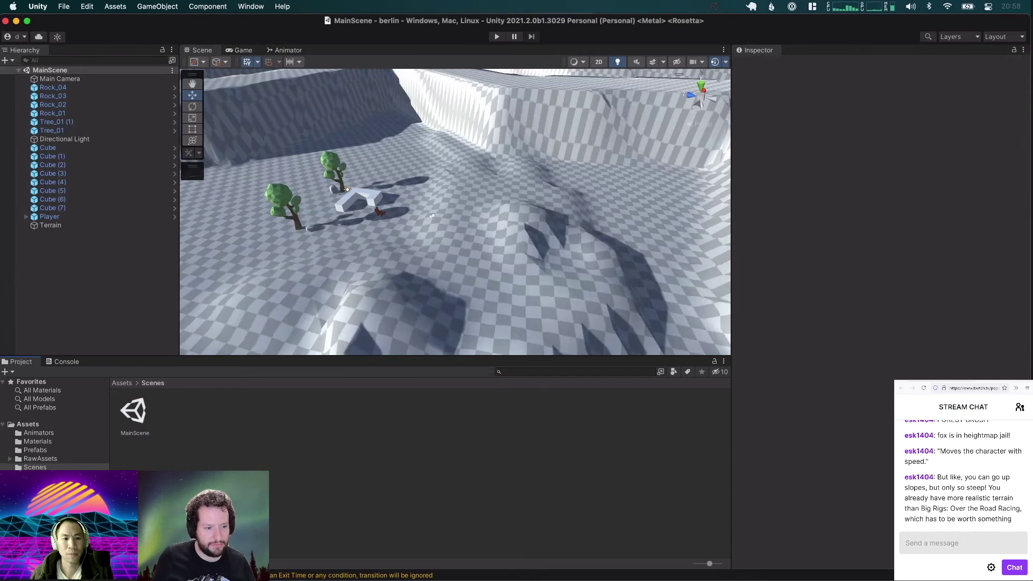
pyautogui.click(35, 476)
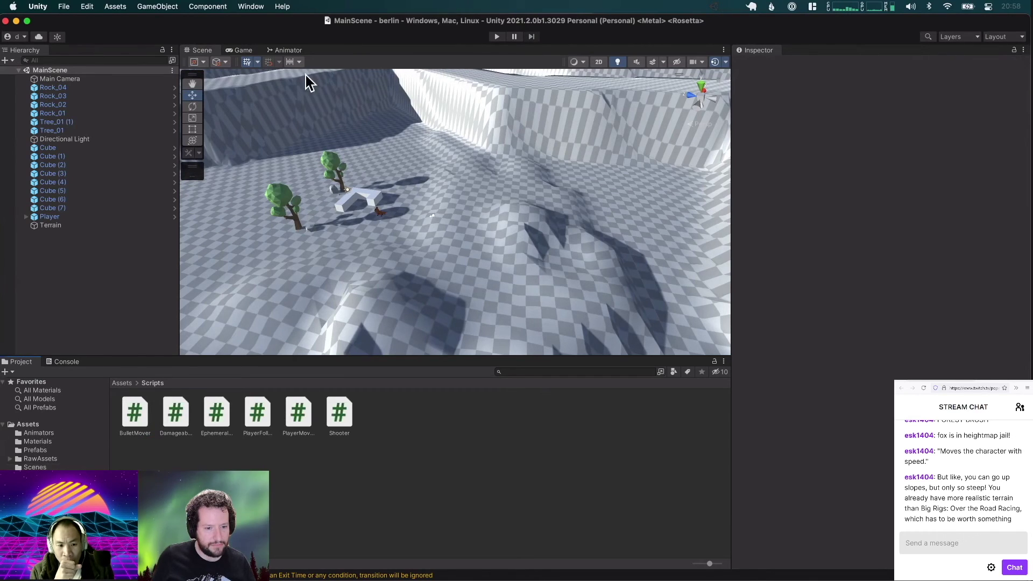
pyautogui.click(496, 36)
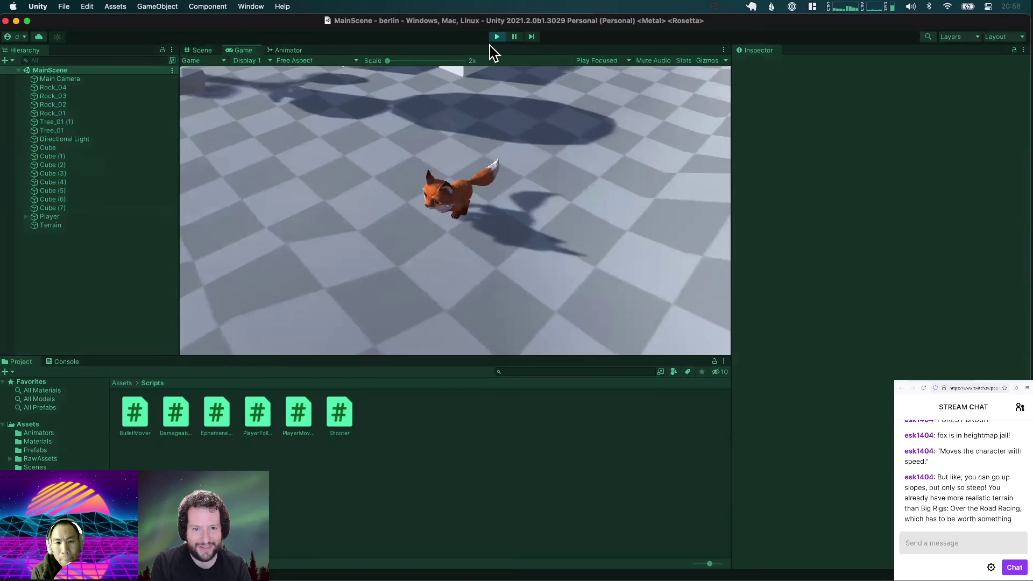
# Steer the fox with WASD while firing, aiming at the cubes including Cube (4)
pyautogui.press('space')
pyautogui.press('d')
pyautogui.press('space')
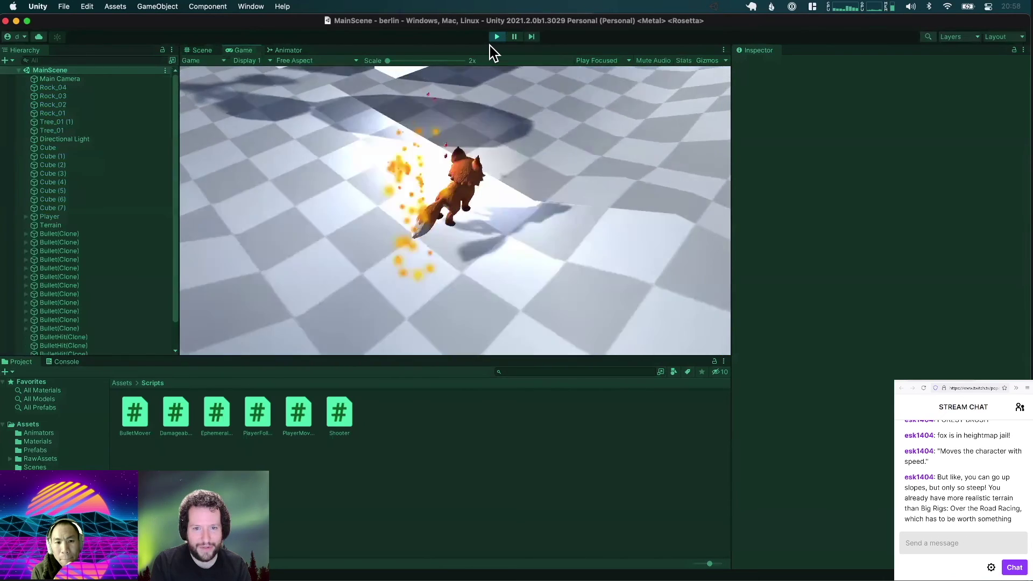
pyautogui.press('w')
pyautogui.press('space')
pyautogui.press('a')
pyautogui.press('d')
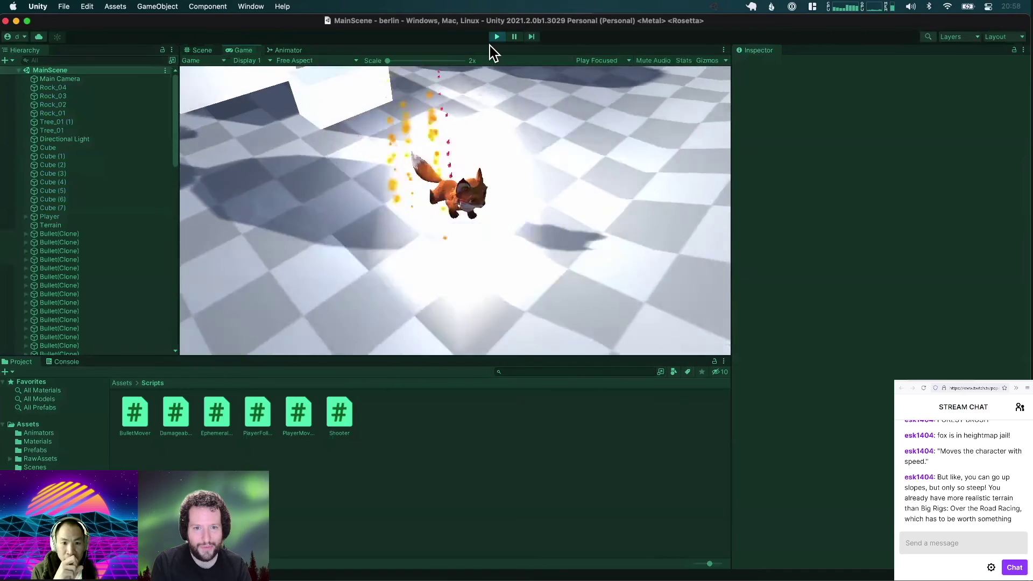
pyautogui.press('w')
pyautogui.press('space')
pyautogui.press('w')
pyautogui.press('space')
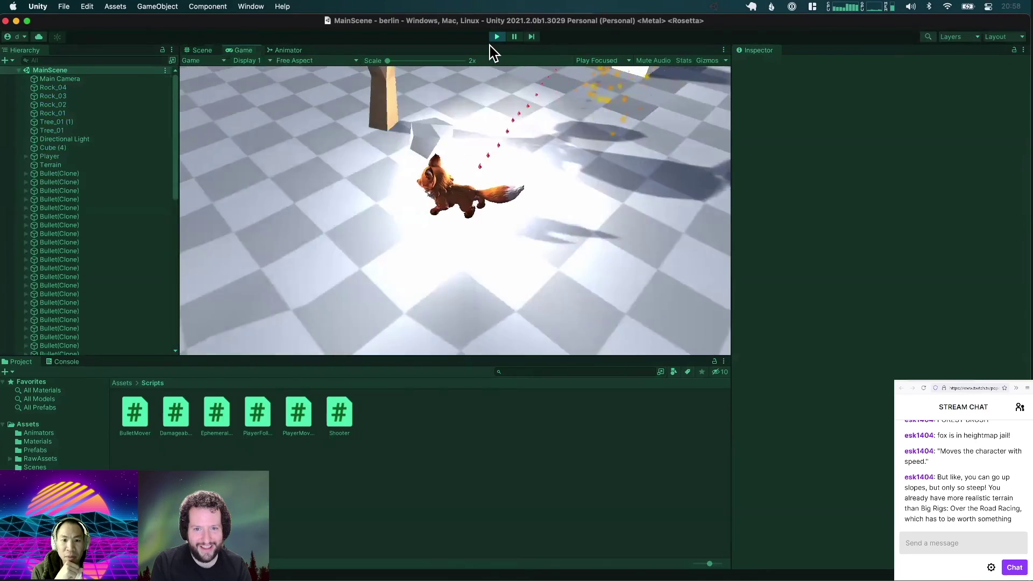
pyautogui.press('d')
pyautogui.press('a')
pyautogui.press('s')
pyautogui.press('w')
pyautogui.press('space')
# Run the fox left and right across the checkered floor while it keeps firing
pyautogui.press('d')
pyautogui.press('w')
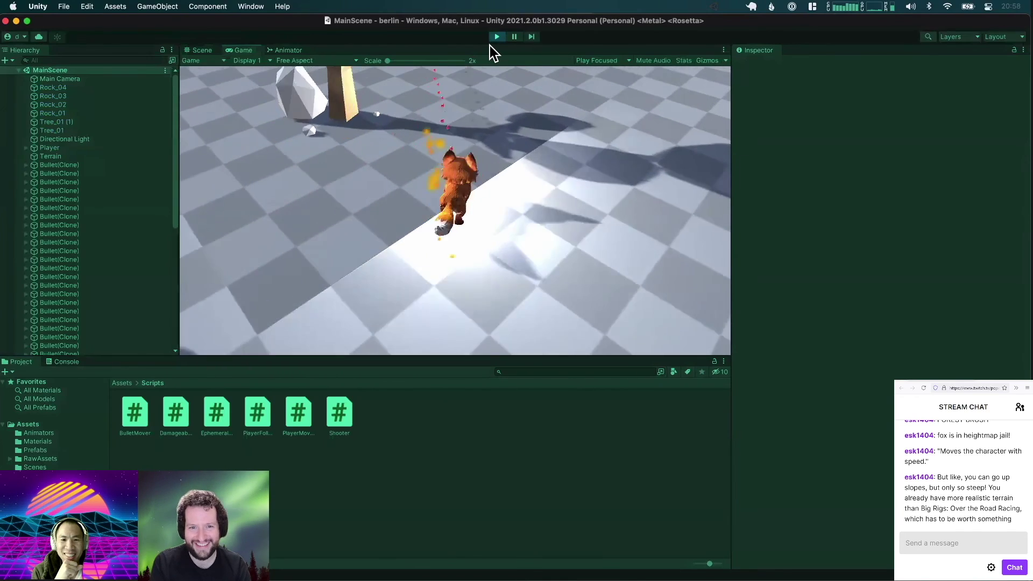
pyautogui.press('a')
pyautogui.press('d')
pyautogui.press('d')
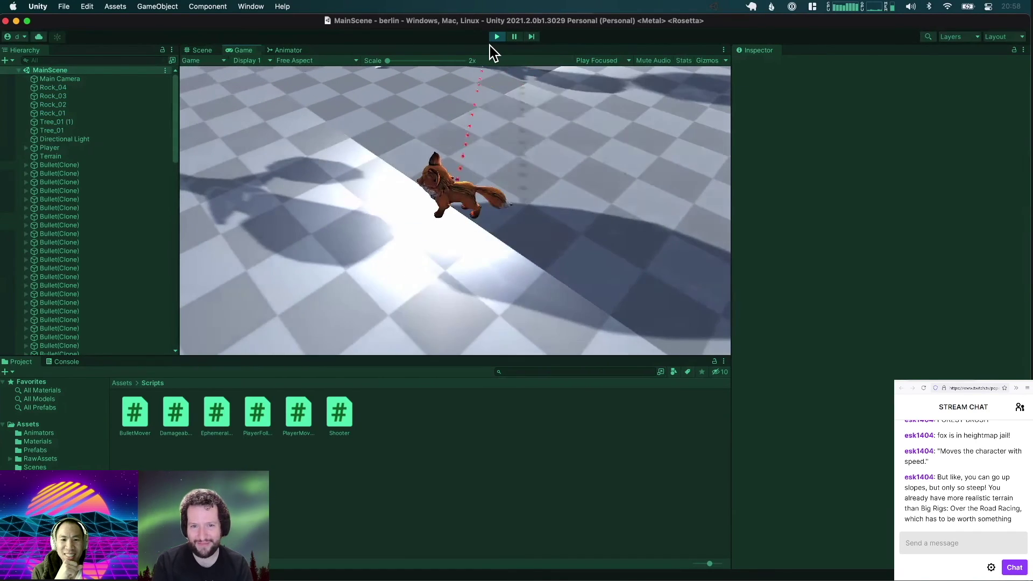
pyautogui.press('a')
pyautogui.press('d')
pyautogui.press('space')
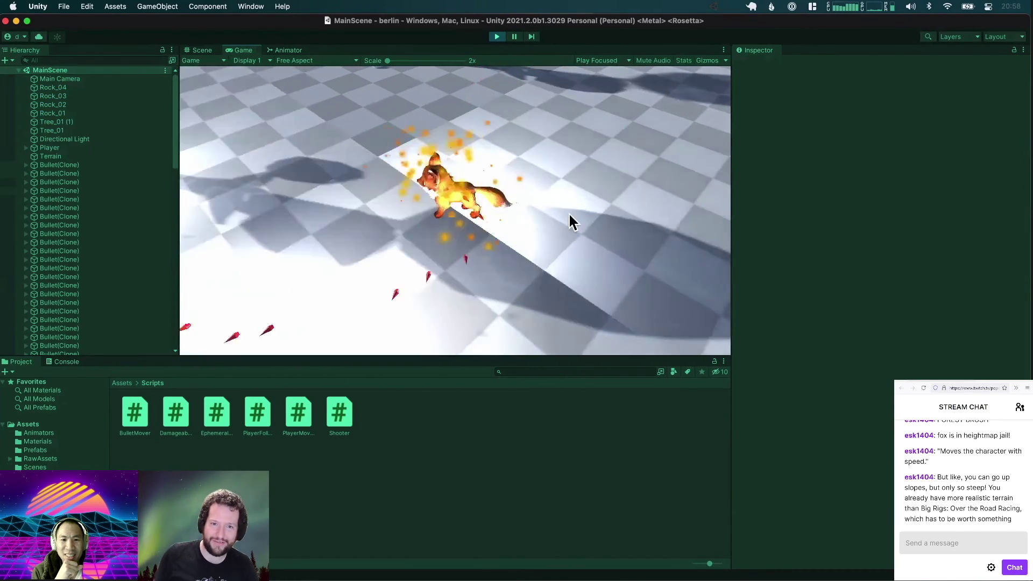
pyautogui.press('a')
pyautogui.press('d')
pyautogui.press('space')
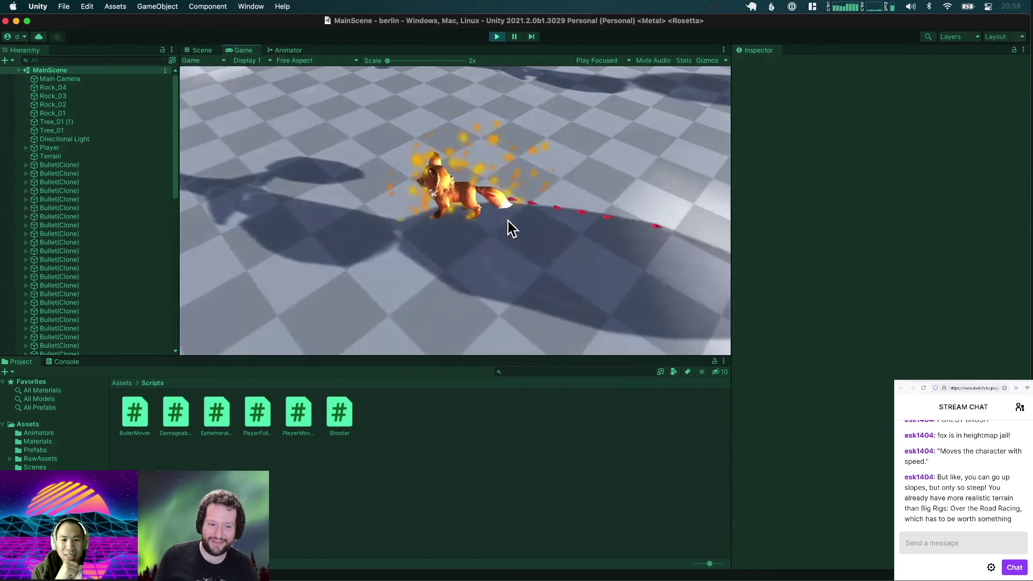
pyautogui.press('a')
pyautogui.press('d')
pyautogui.press('space')
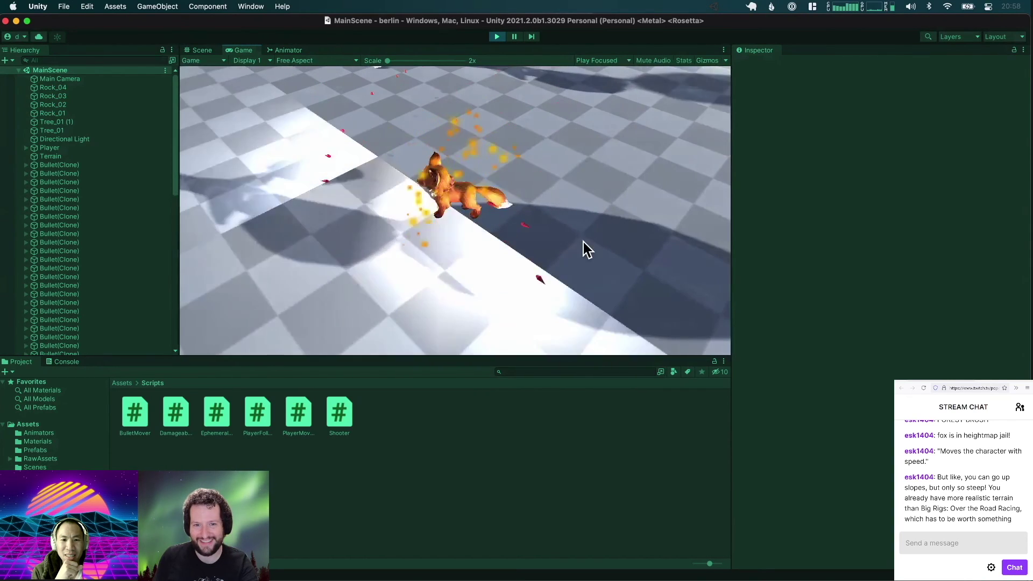
pyautogui.press('a')
# Fire repeated bursts of red bullets at spots on the floor in the Game view
pyautogui.click(445, 116)
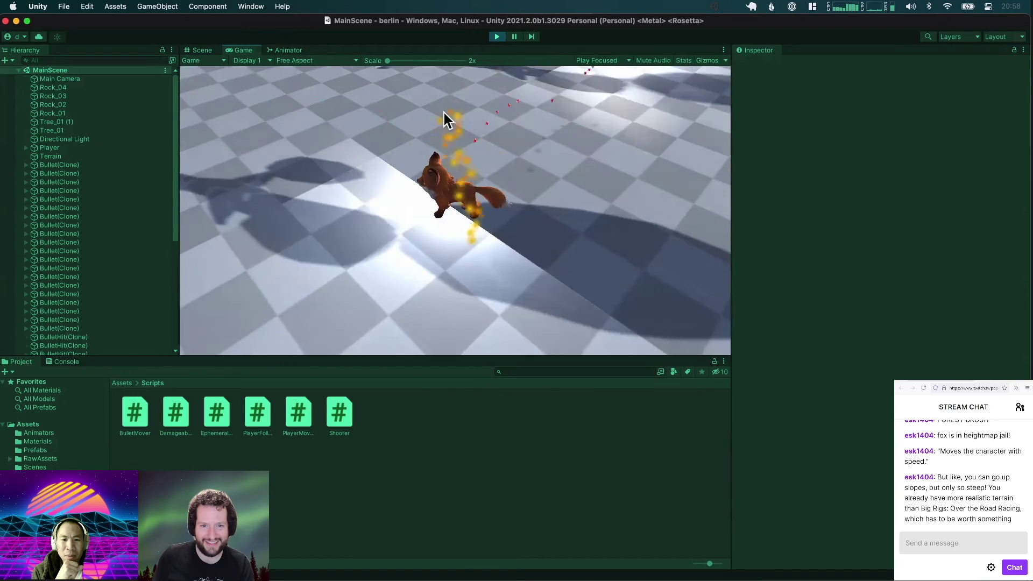
pyautogui.click(485, 134)
pyautogui.click(485, 134)
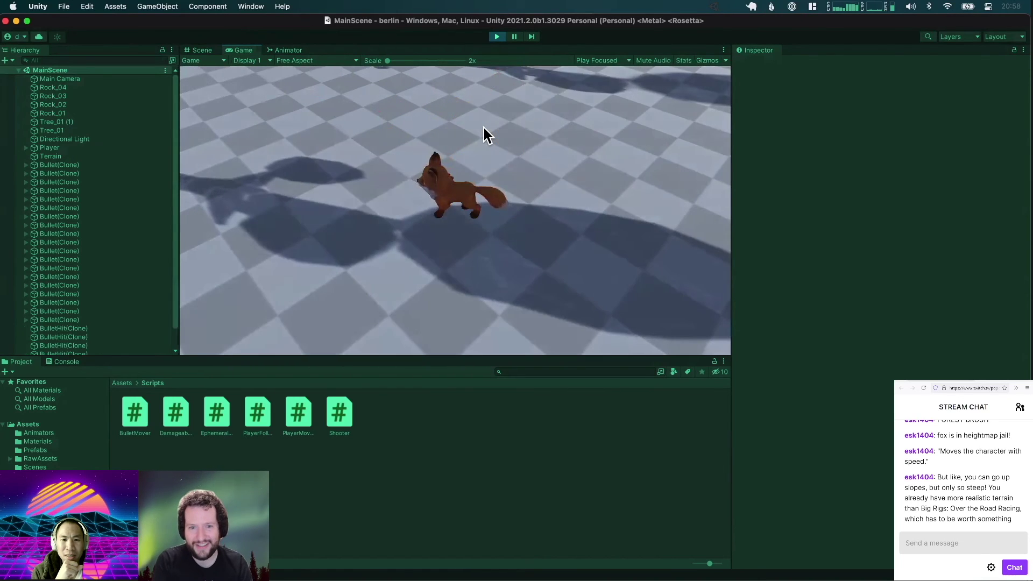
pyautogui.click(484, 134)
pyautogui.click(485, 134)
pyautogui.click(484, 134)
pyautogui.click(484, 128)
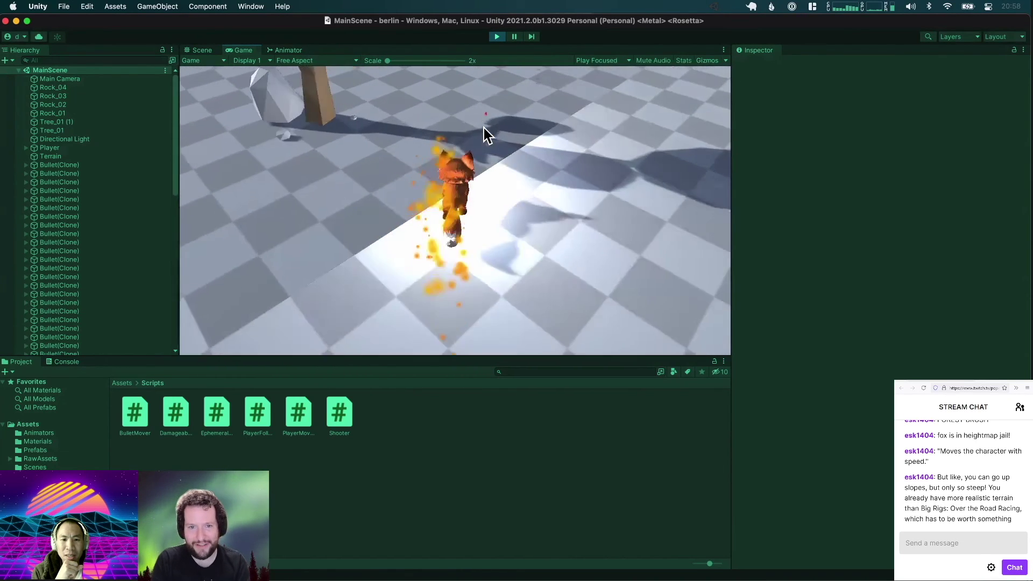
pyautogui.click(484, 129)
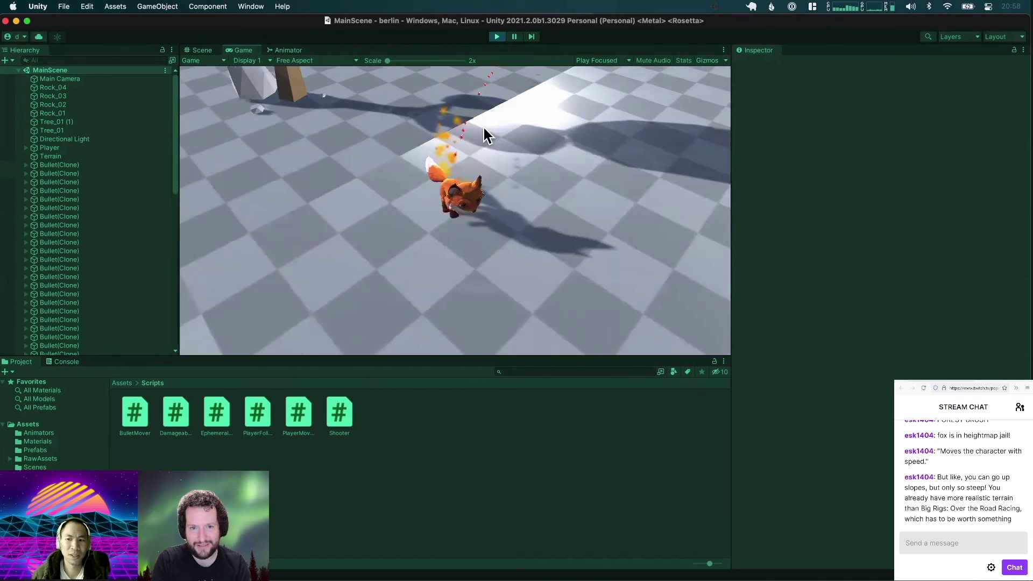
pyautogui.click(482, 125)
pyautogui.click(482, 124)
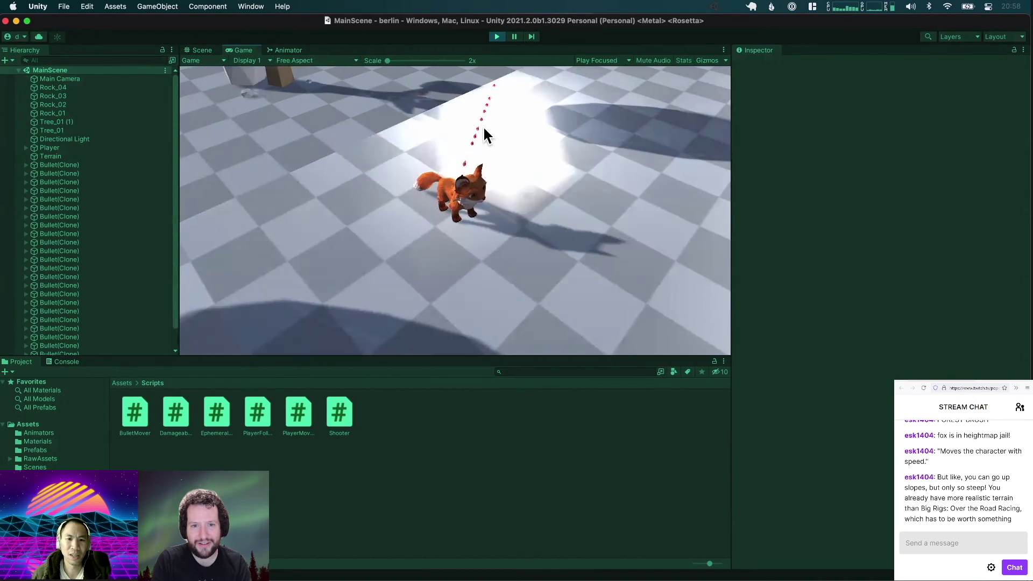
pyautogui.click(483, 125)
pyautogui.click(482, 124)
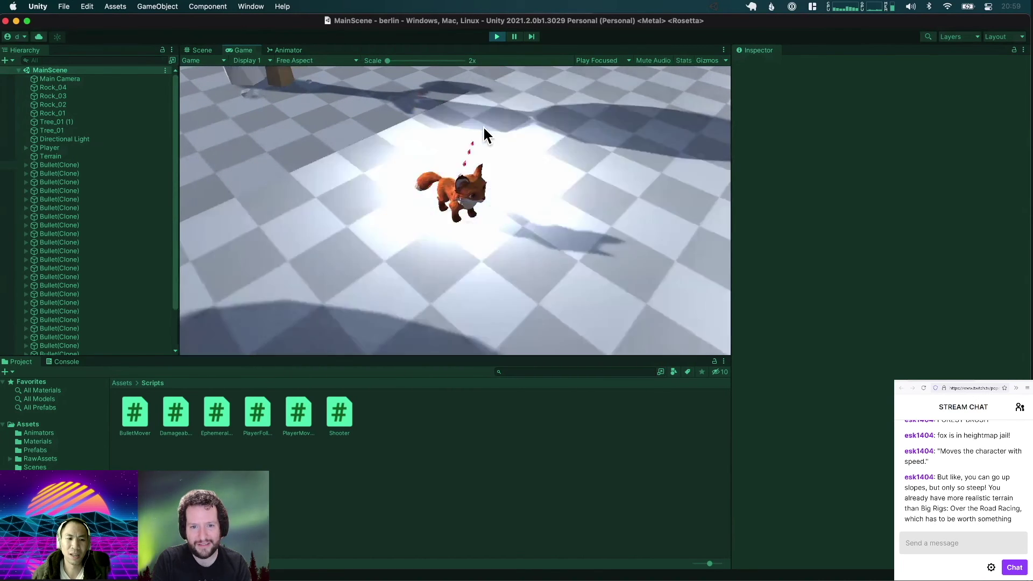
# Keep firing steady bullet streams at the same floor spot, then leave for the Unity documentation
pyautogui.click(483, 125)
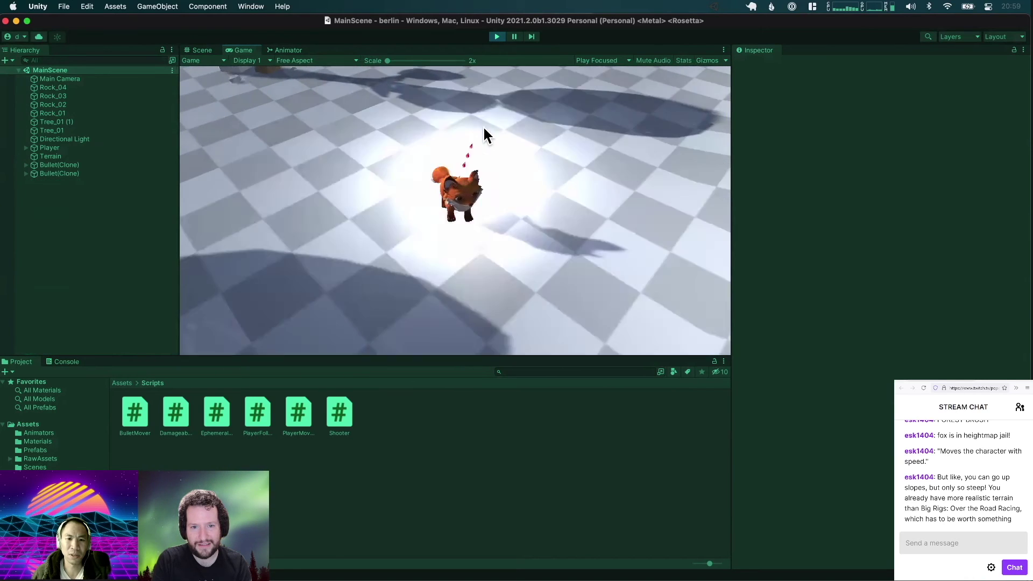
pyautogui.click(482, 125)
pyautogui.click(483, 125)
pyautogui.click(482, 125)
pyautogui.click(483, 125)
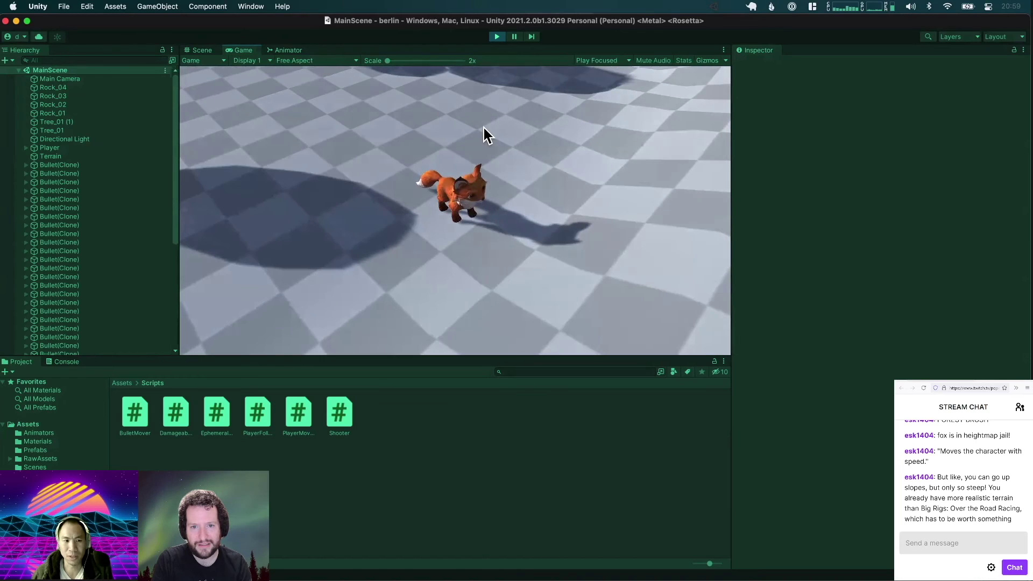
pyautogui.click(482, 129)
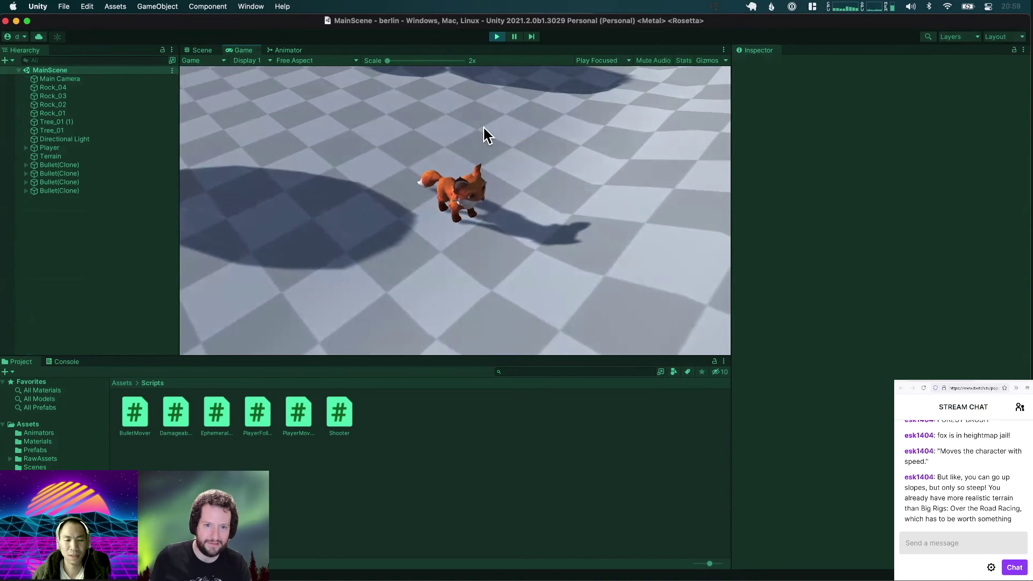
pyautogui.click(482, 125)
pyautogui.click(482, 124)
pyautogui.click(483, 127)
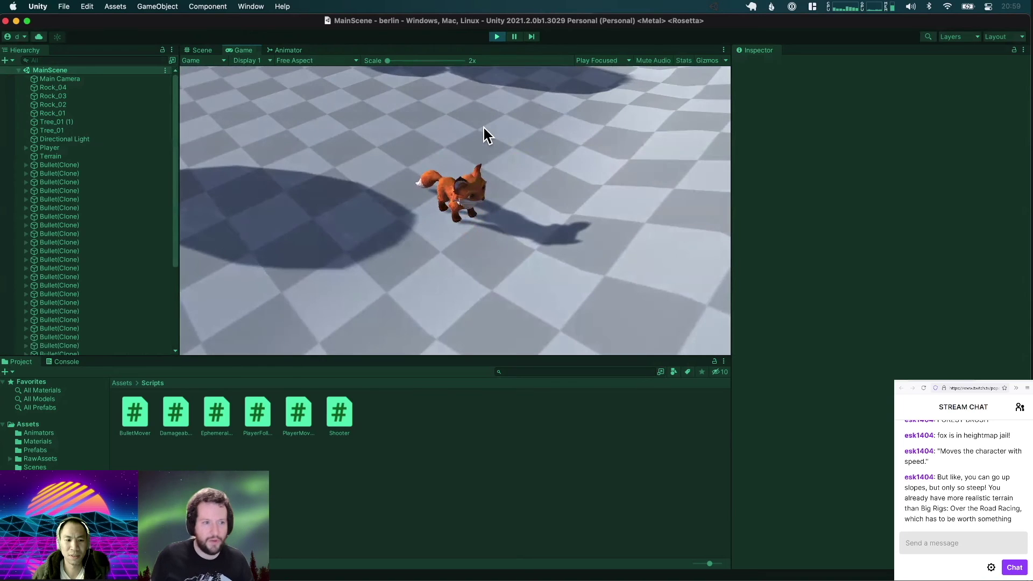
pyautogui.press('super+Tab')
pyautogui.press('super+Tab')
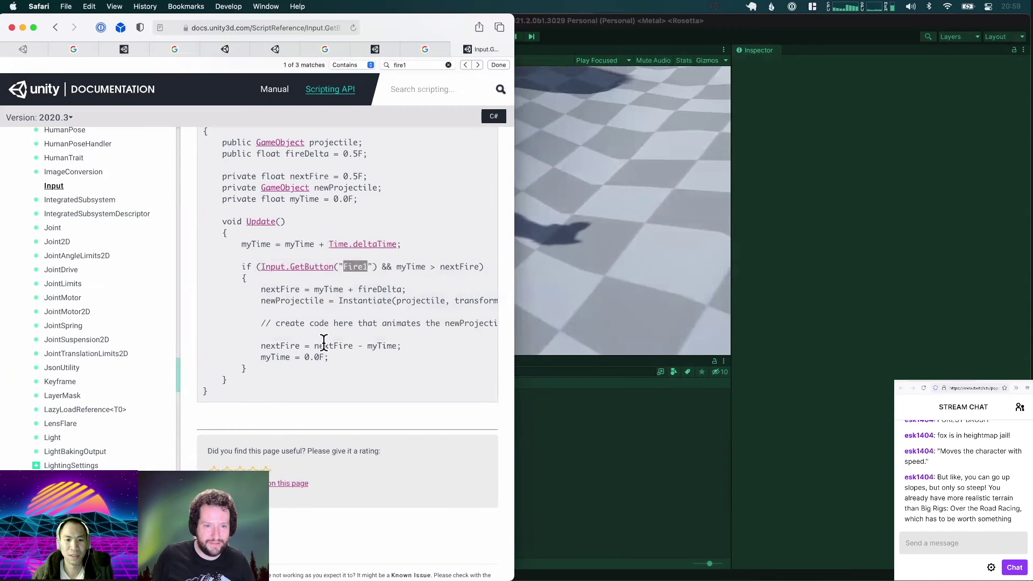
# Undo the Shooter.cs fire input change, restoring !Input.GetMouseButtonDown(0)
pyautogui.moveTo(386, 267); pyautogui.dragTo(456, 269)
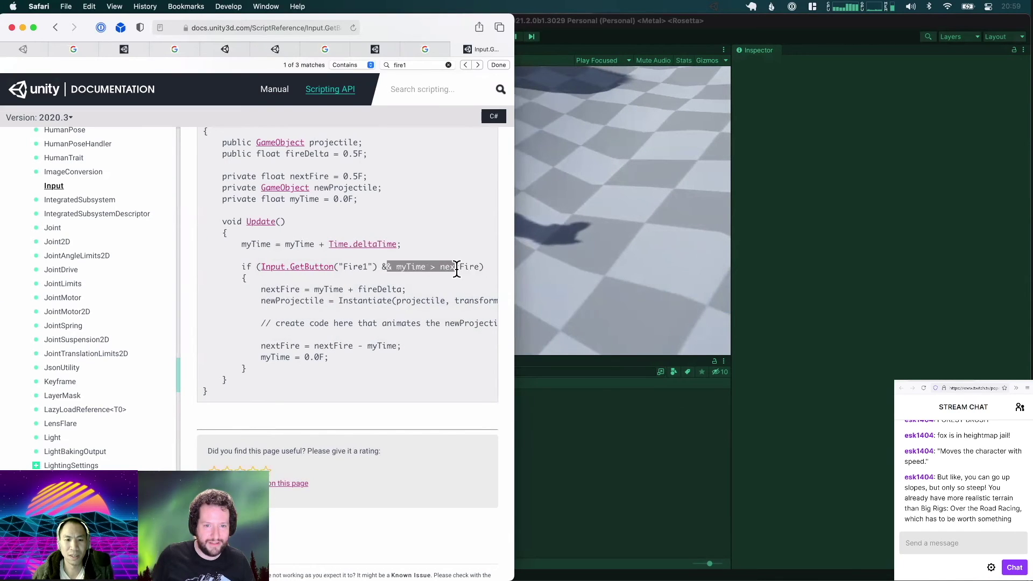
pyautogui.press('super+Tab')
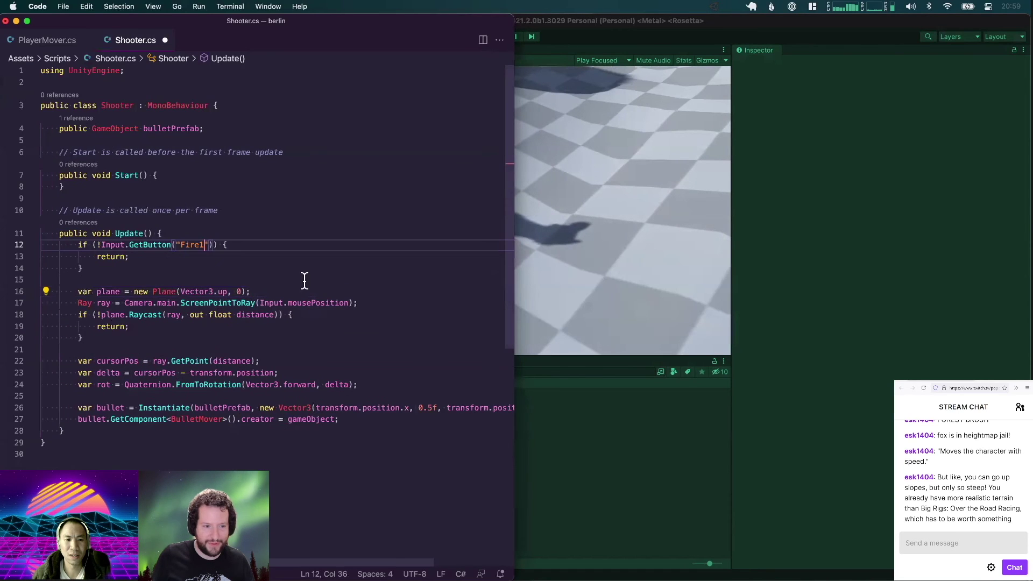
pyautogui.press('super+z')
pyautogui.press('super+z')
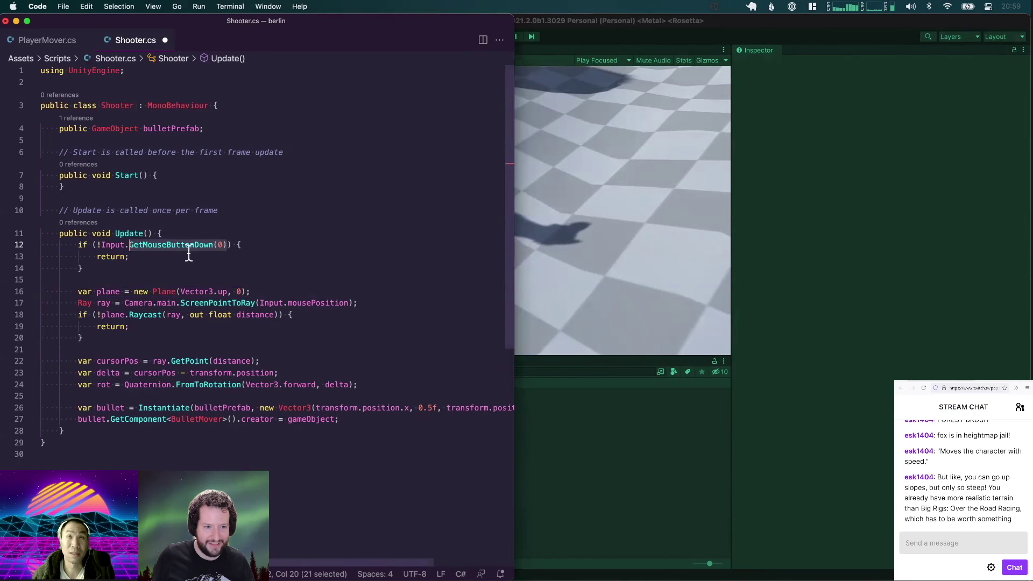
# Save Shooter.cs without the formatting change and return to the Unity editor
pyautogui.press('super+s')
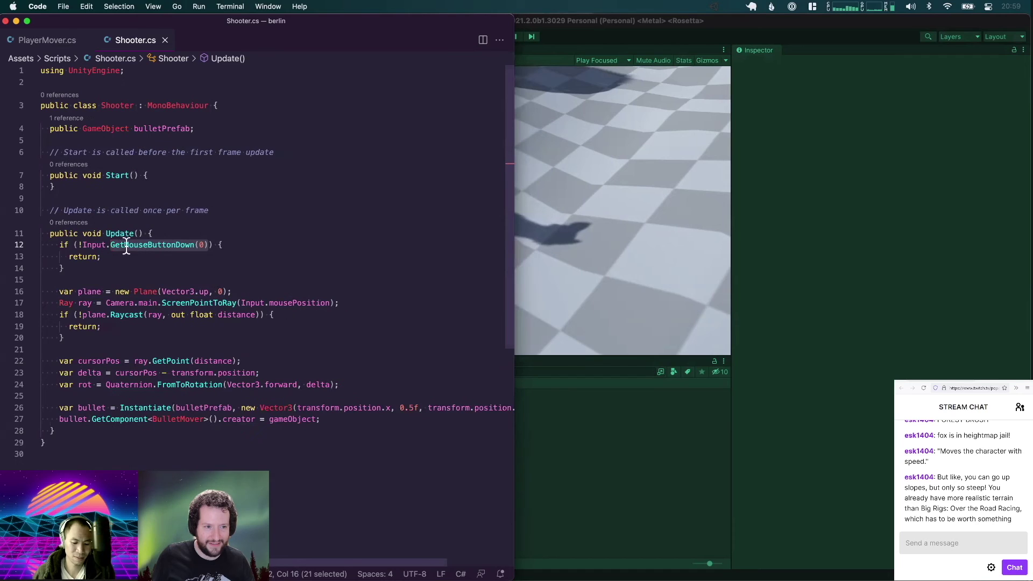
pyautogui.press('super+z')
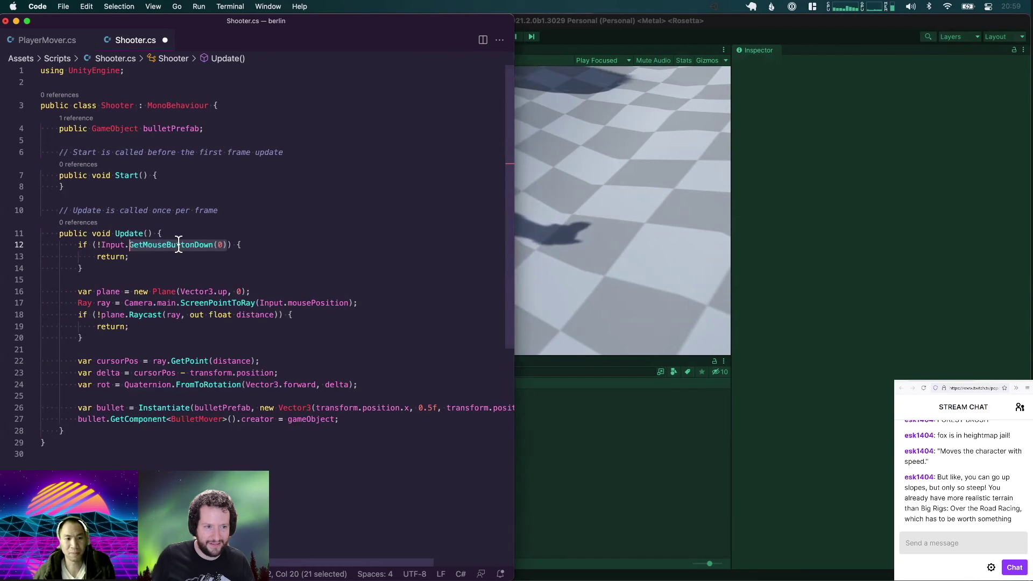
pyautogui.press('super+s')
pyautogui.click(630, 460)
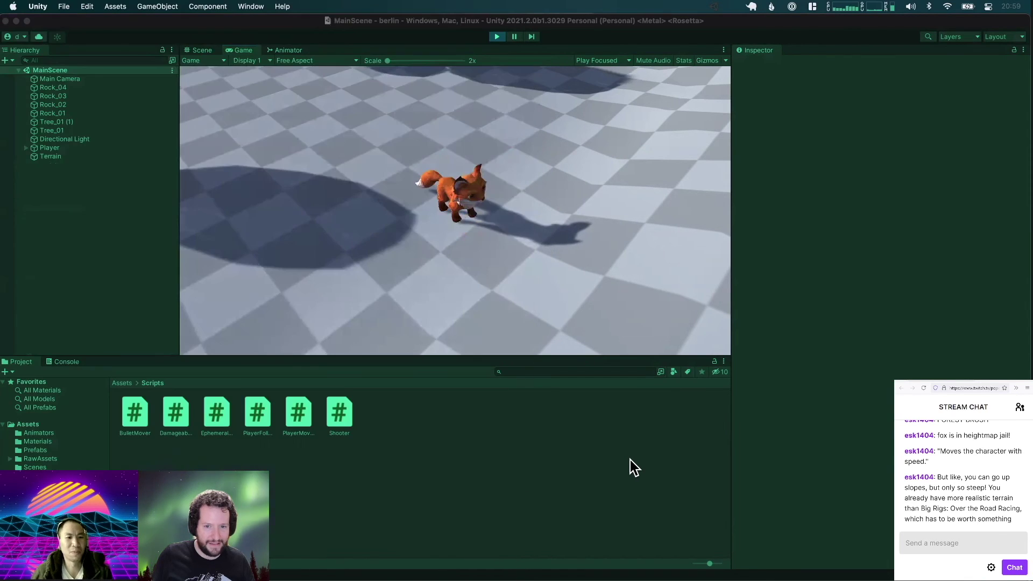
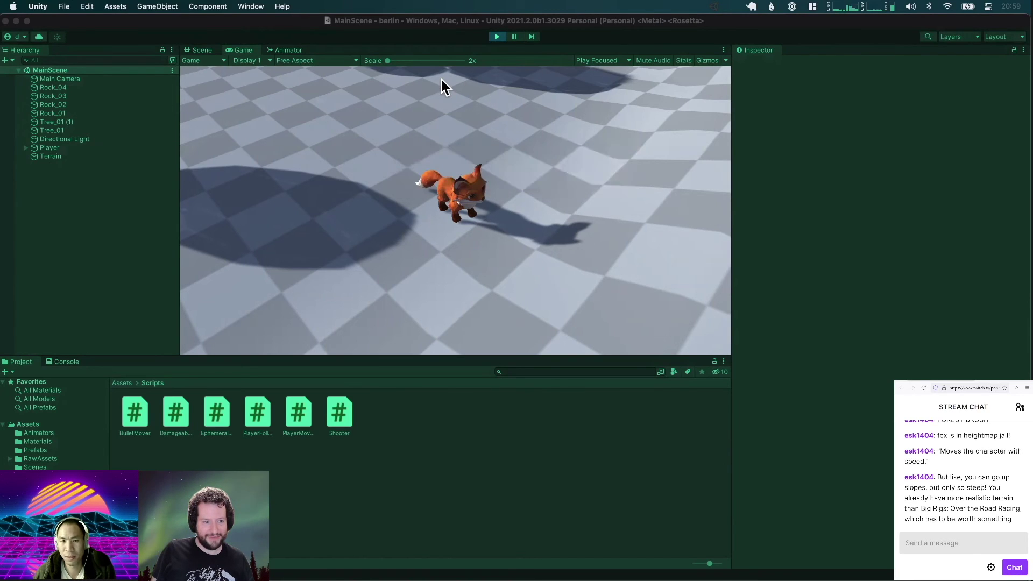
# Finish play-testing the fox by firing, steering and running, then stop the game
pyautogui.click(473, 154)
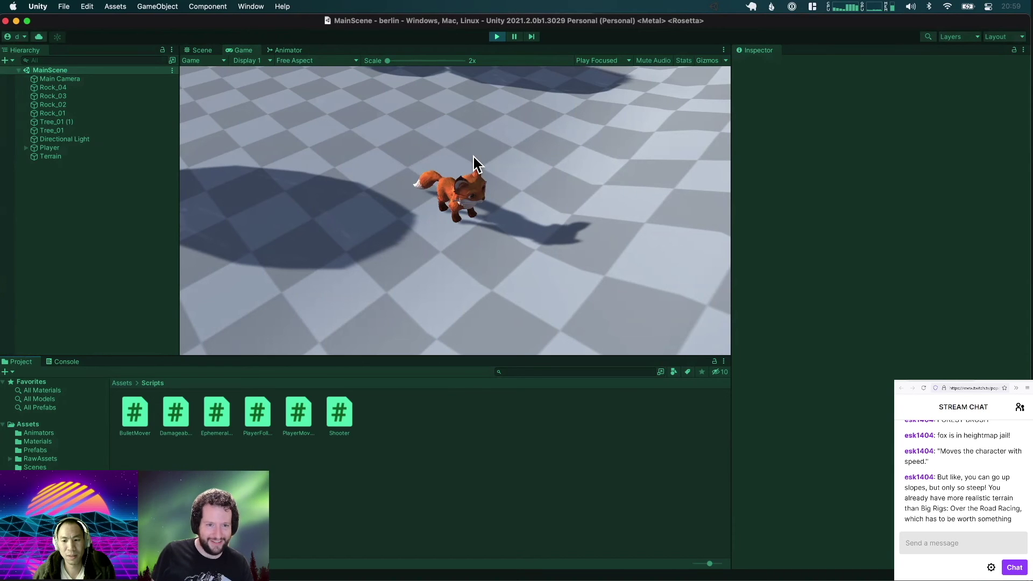
pyautogui.press('a')
pyautogui.press('w')
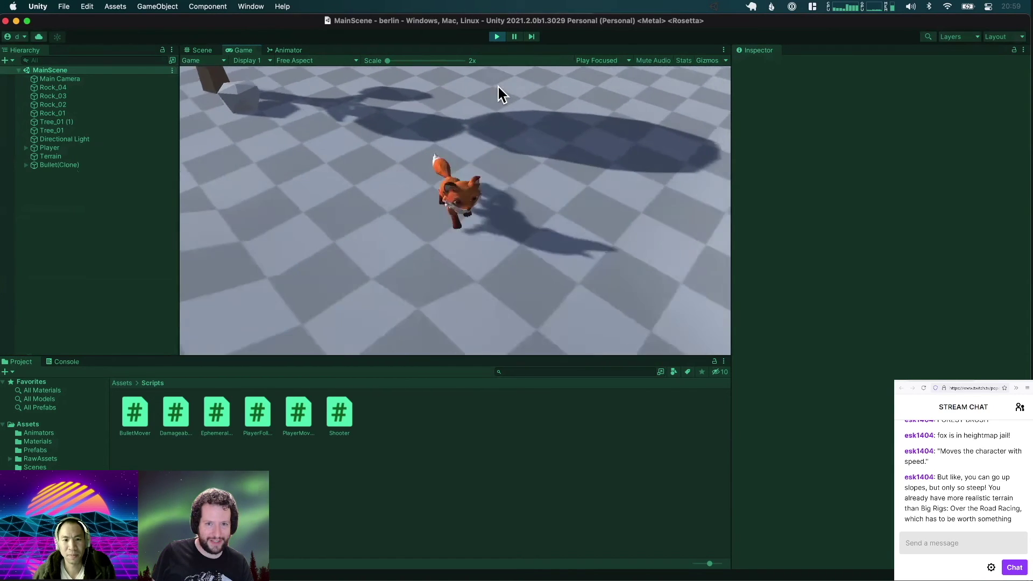
pyautogui.click(496, 37)
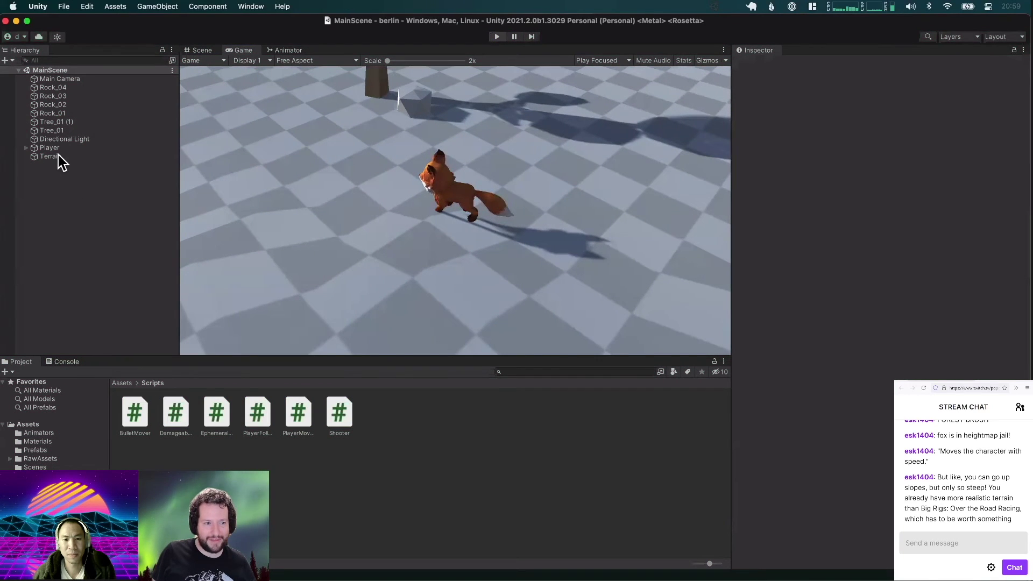
# Select the Terrain and try the photo material and physic material picker on its collider, choosing nothing
pyautogui.click(54, 226)
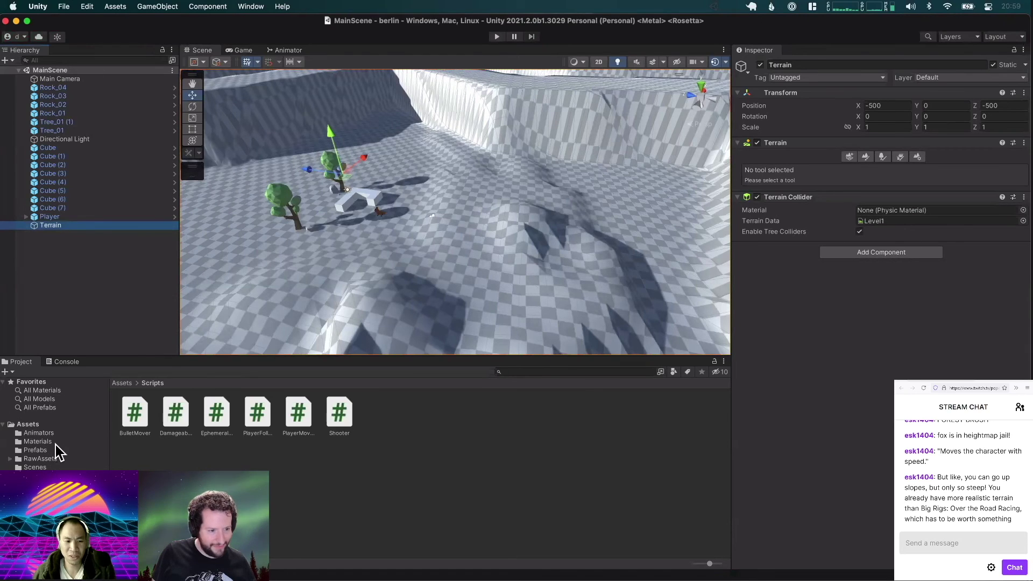
pyautogui.click(38, 442)
pyautogui.moveTo(185, 419); pyautogui.dragTo(905, 217)
pyautogui.click(1022, 211)
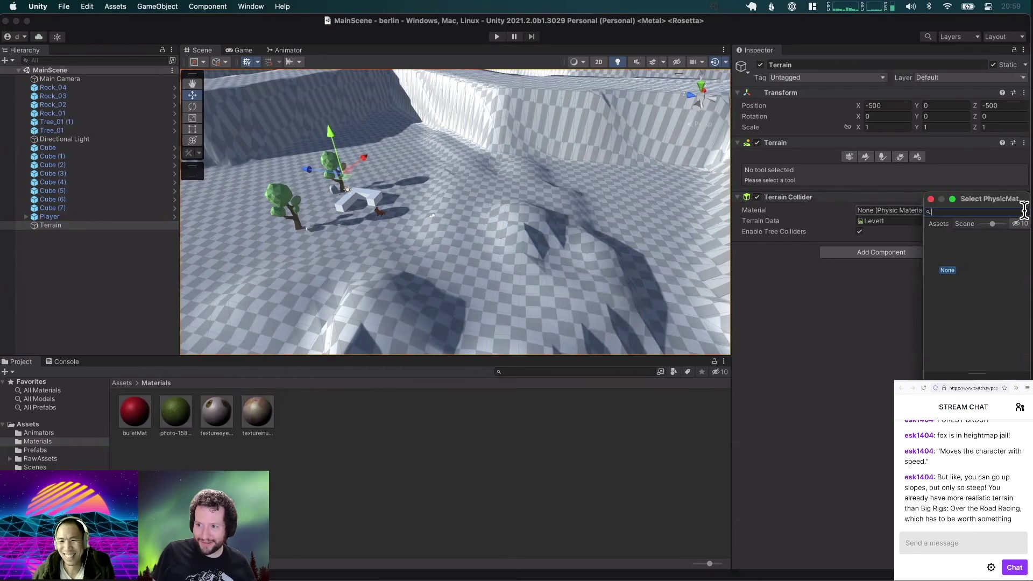
pyautogui.click(932, 199)
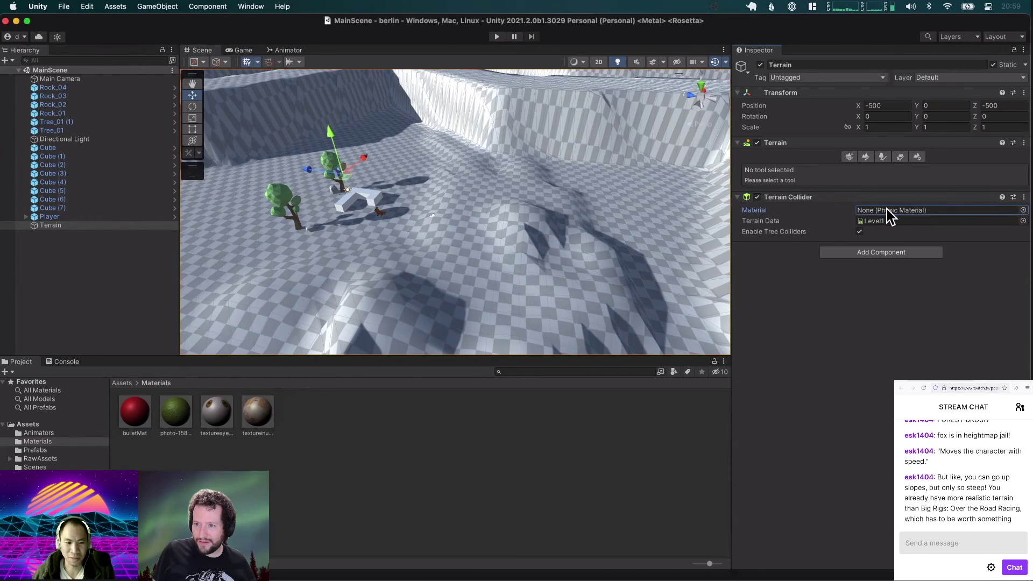
# Create a New Material asset in the Materials folder and inspect the green photo material
pyautogui.rightClick(261, 455)
pyautogui.moveTo(316, 279)
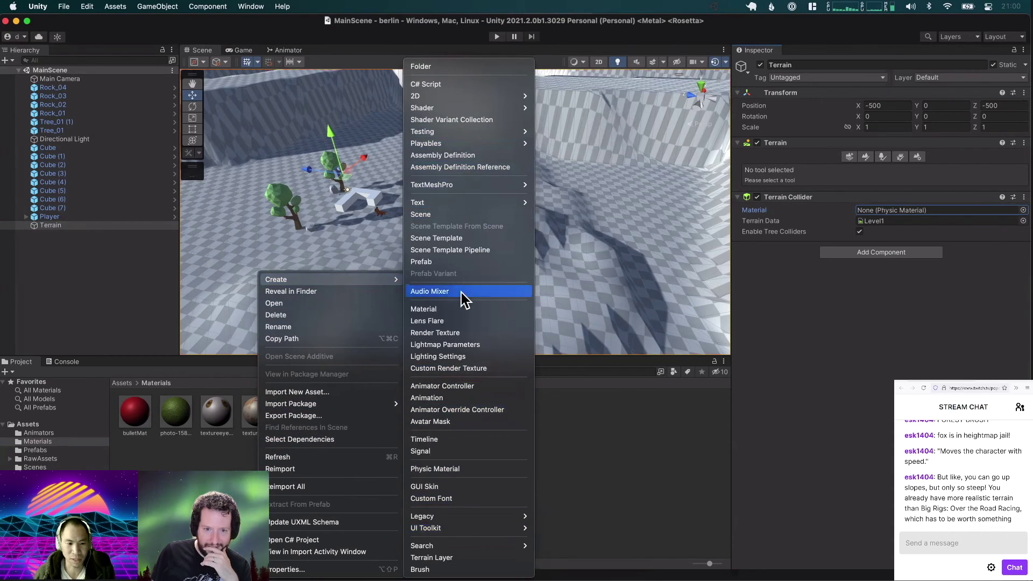
pyautogui.click(456, 309)
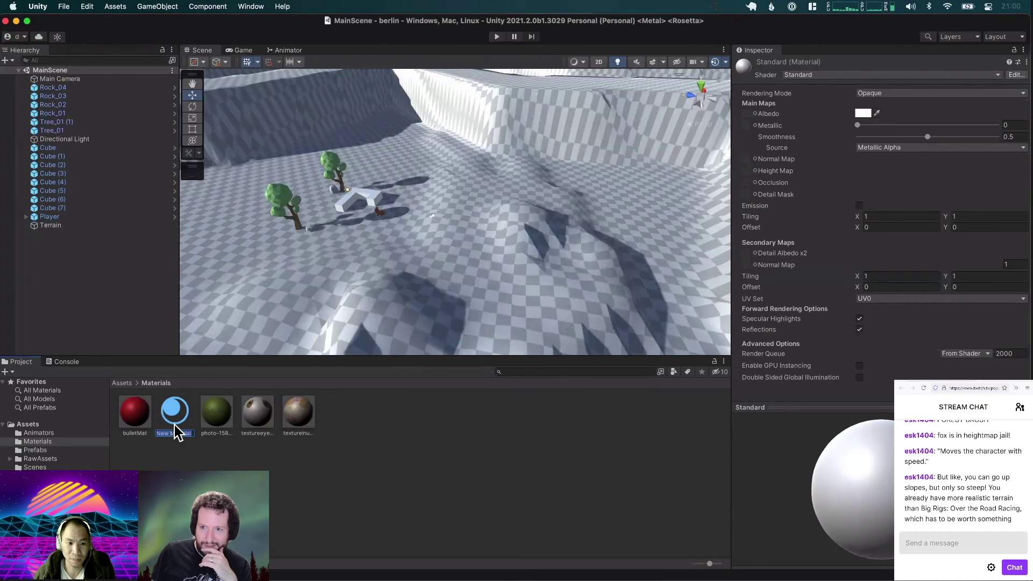
pyautogui.press('Return')
pyautogui.press('BackSpace')
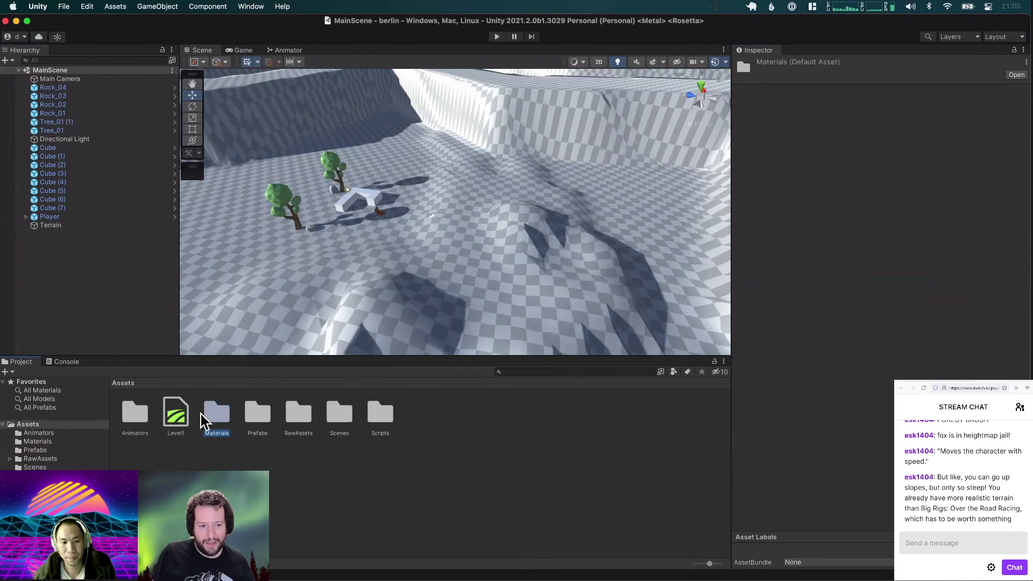
pyautogui.click(39, 442)
pyautogui.click(228, 416)
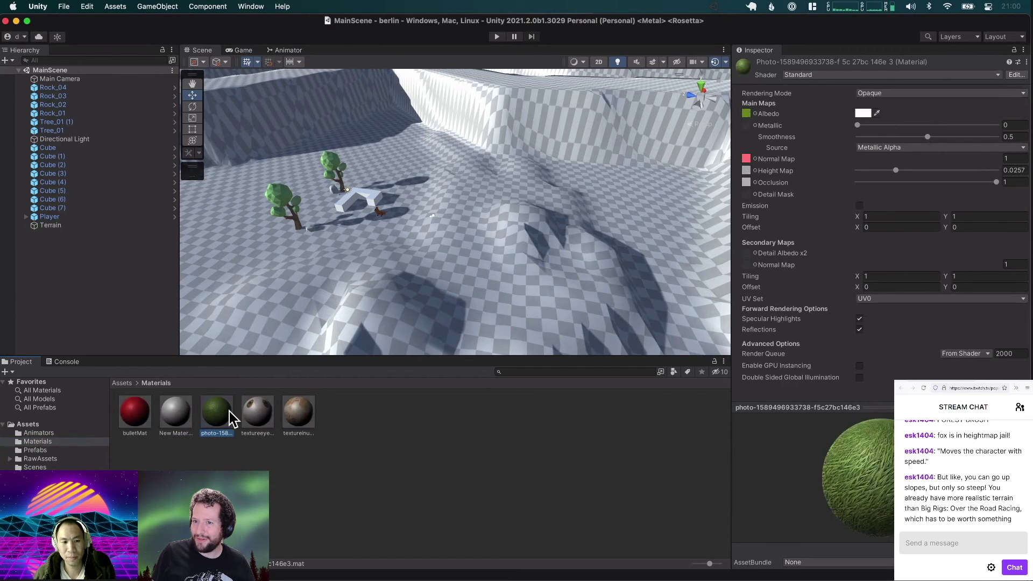
# Create New Physic Material and assign it to the Terrain Collider's Material field
pyautogui.rightClick(401, 413)
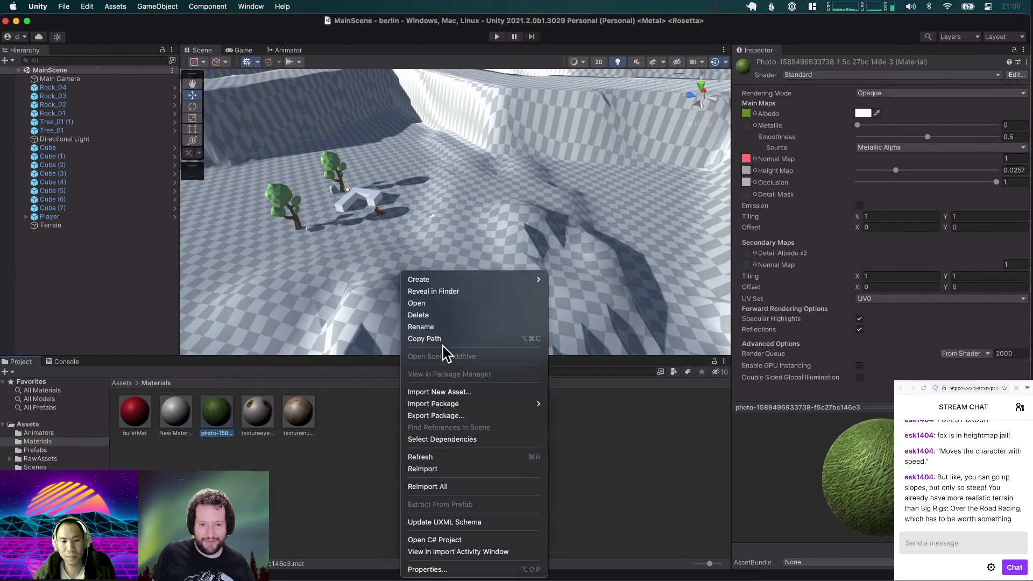
pyautogui.moveTo(455, 279)
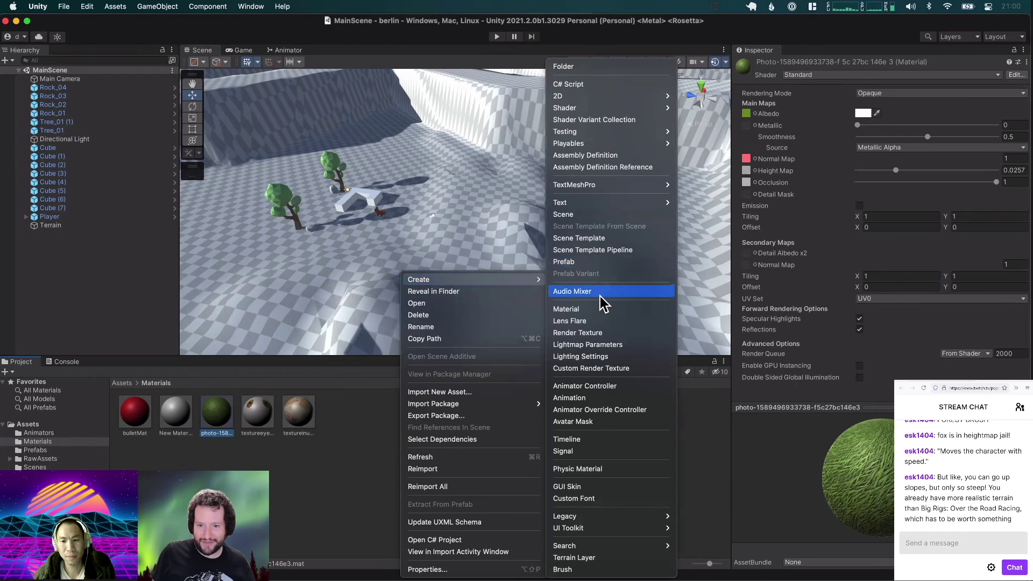
pyautogui.click(594, 469)
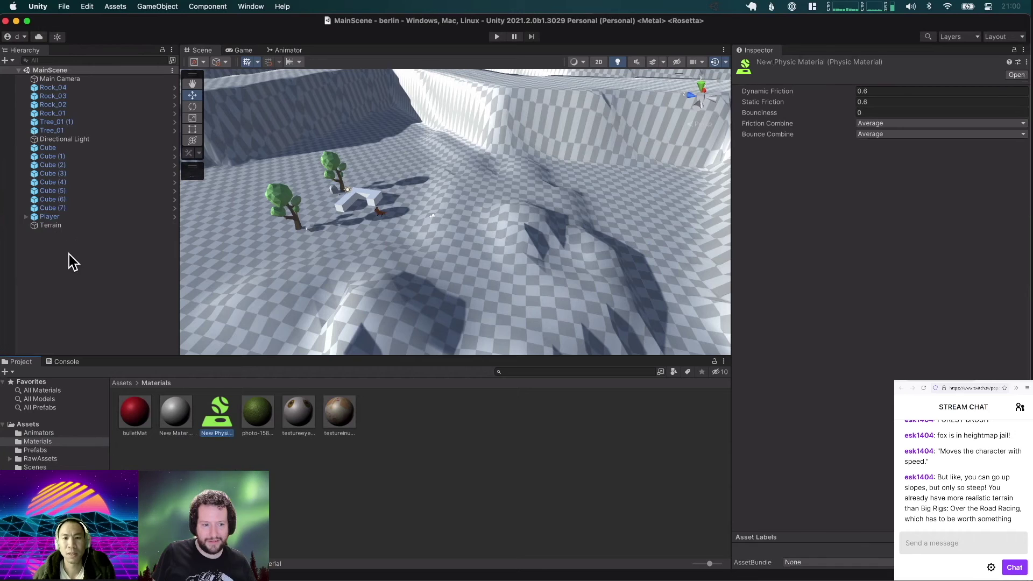
pyautogui.click(60, 226)
pyautogui.moveTo(224, 419); pyautogui.dragTo(903, 215)
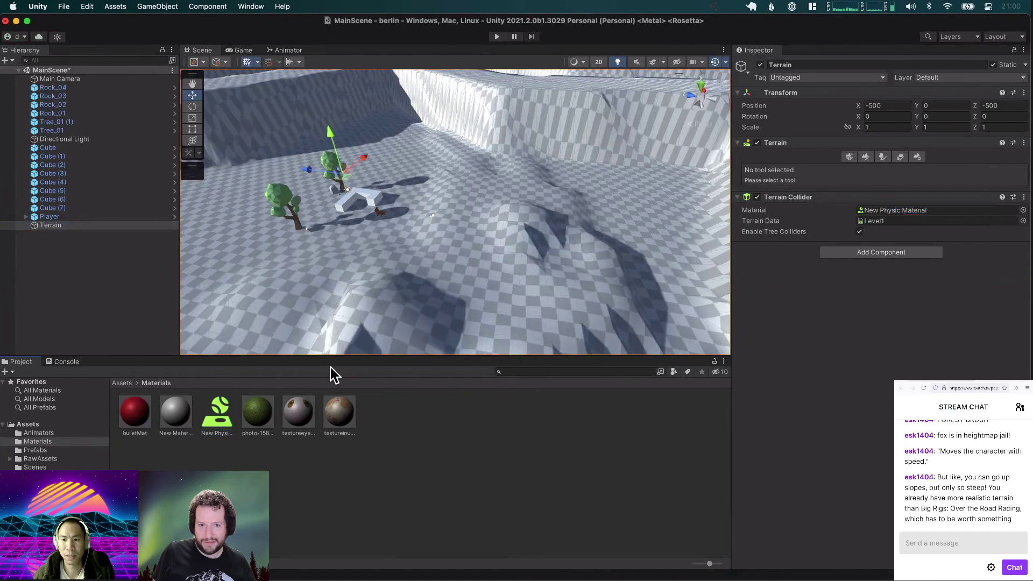
# Clear the selection and select the Terrain in the Hierarchy
pyautogui.click(663, 406)
pyautogui.rightClick(51, 219)
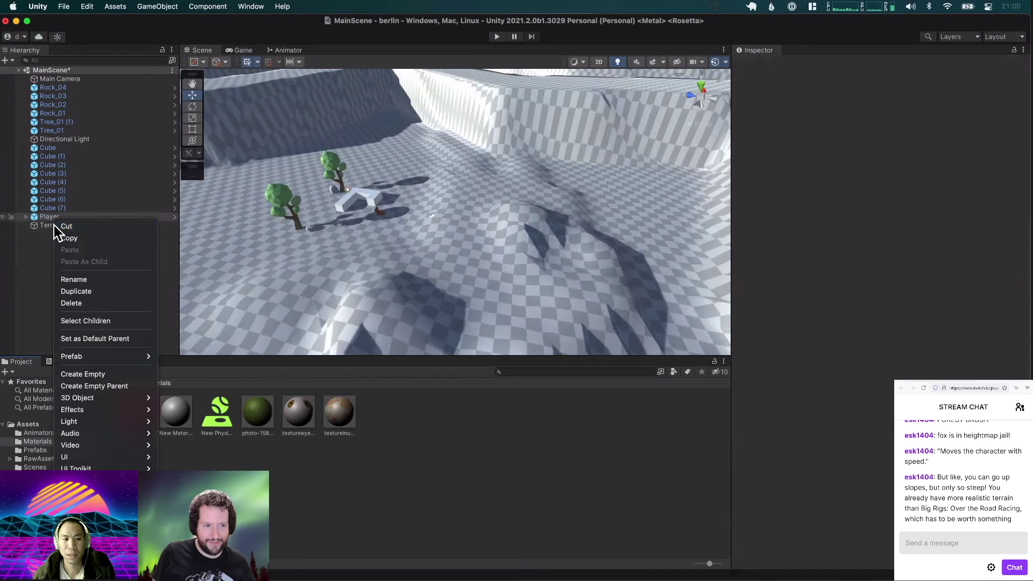
pyautogui.click(34, 224)
pyautogui.click(95, 271)
pyautogui.click(66, 225)
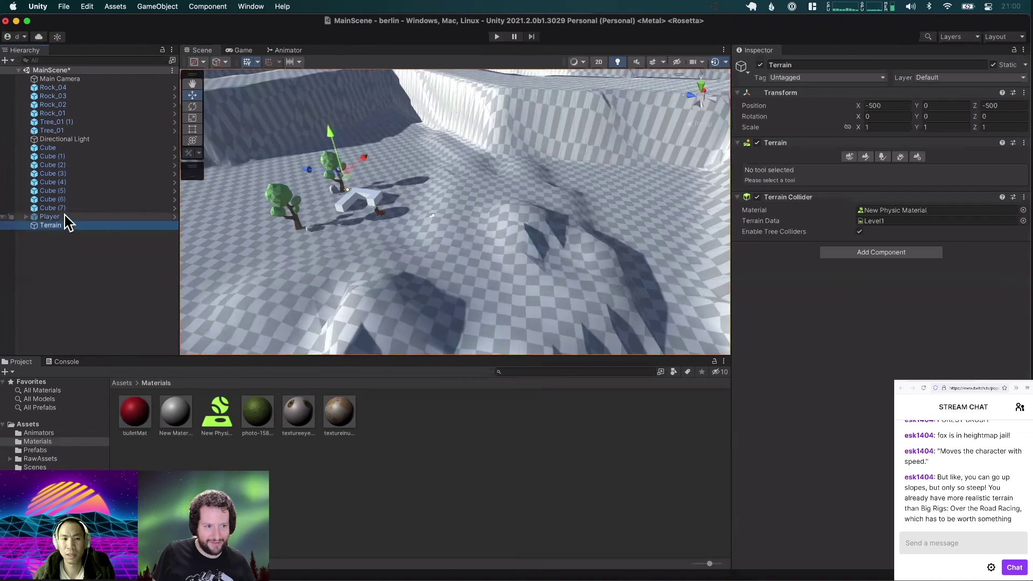
pyautogui.click(69, 272)
pyautogui.click(59, 226)
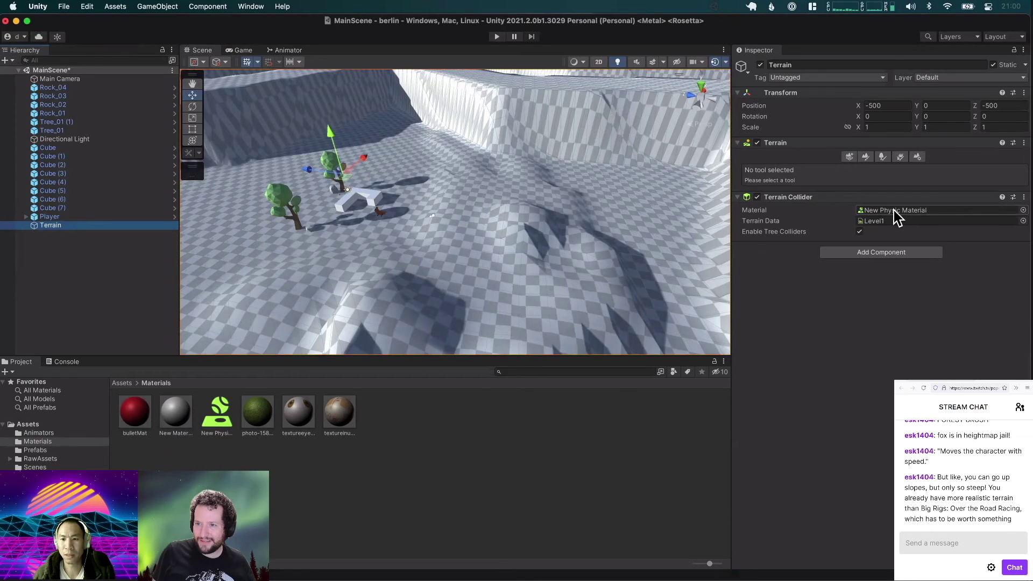
# Search Add Component for 'materi', then cancel without adding anything
pyautogui.click(835, 256)
pyautogui.write('nateru')
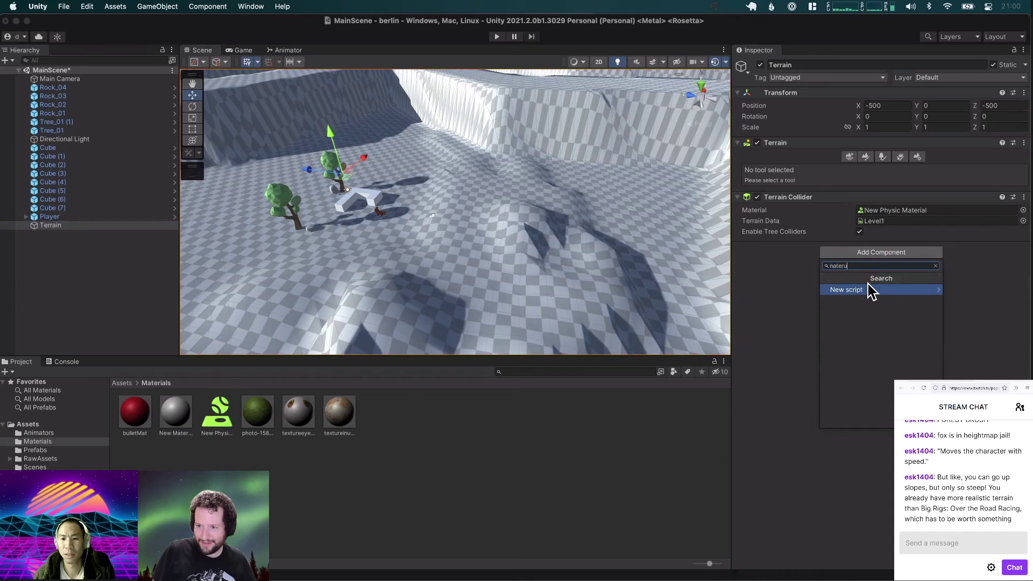
pyautogui.press('BackSpace')
pyautogui.press('BackSpace')
pyautogui.press('BackSpace')
pyautogui.press('BackSpace')
pyautogui.press('BackSpace')
pyautogui.press('BackSpace')
pyautogui.write('materia')
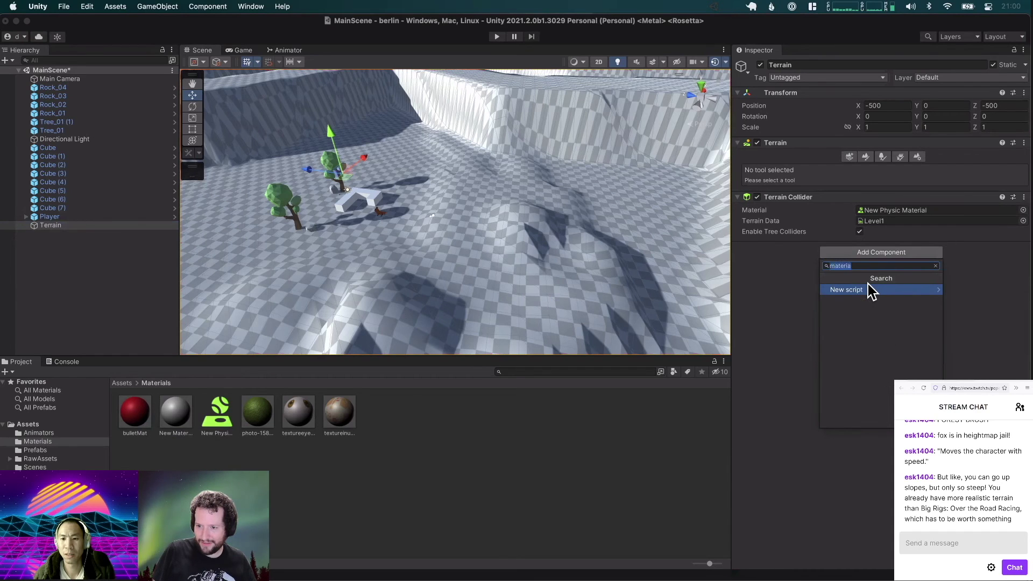
pyautogui.press('BackSpace')
pyautogui.press('Escape')
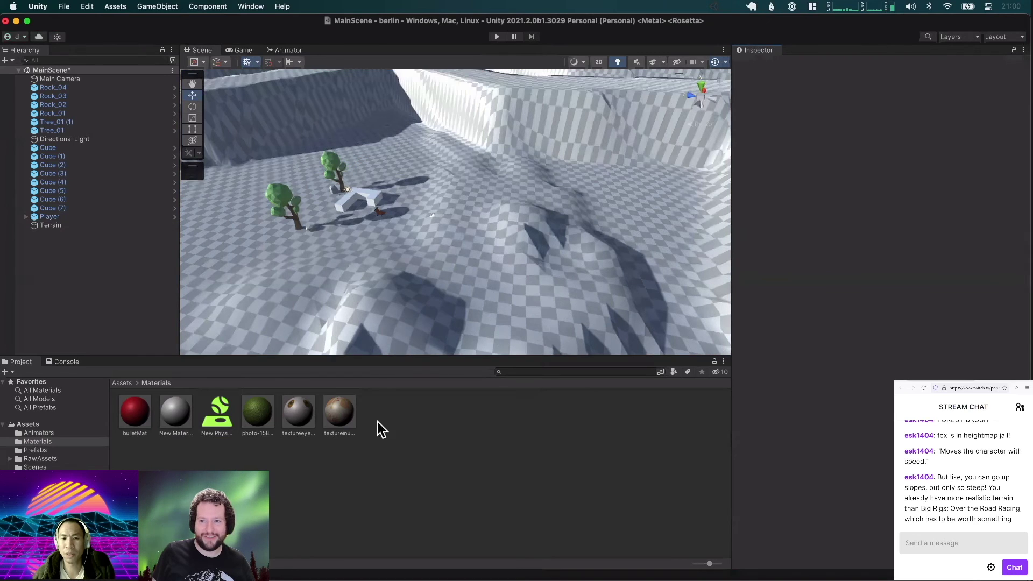
# Clear the Terrain Collider's Material field back to None
pyautogui.click(106, 226)
pyautogui.click(996, 210)
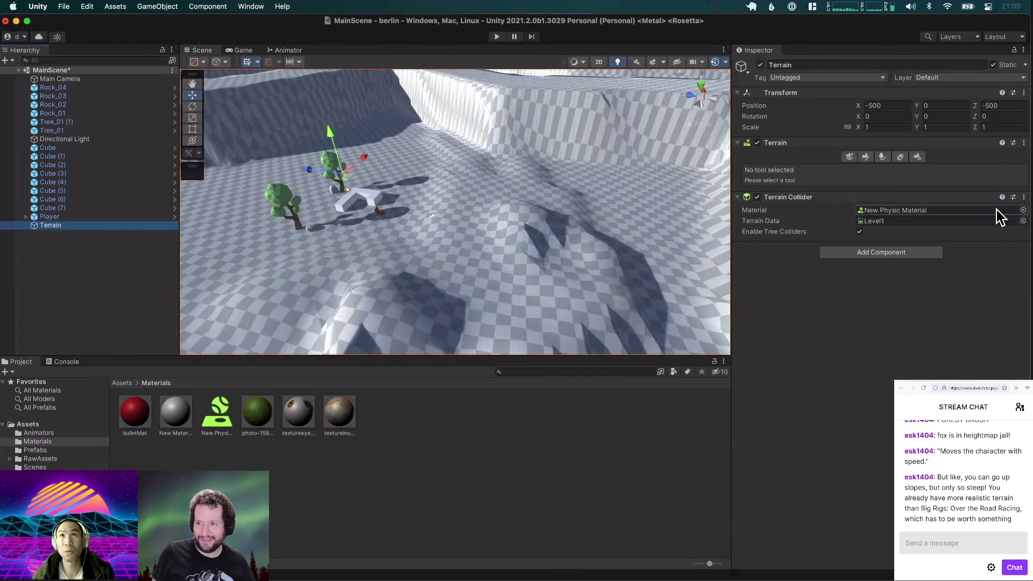
pyautogui.press('BackSpace')
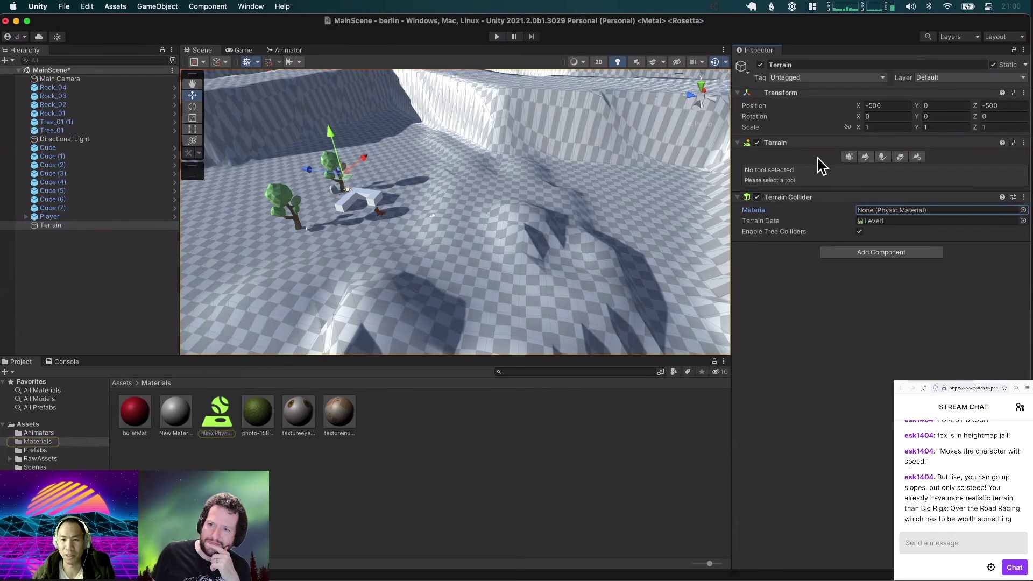
pyautogui.click(752, 161)
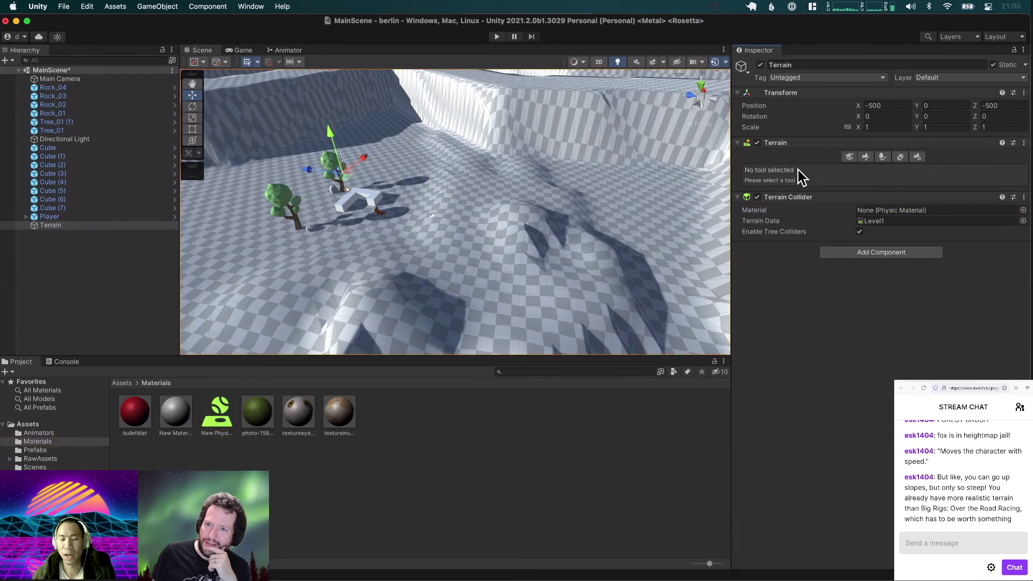
# Find the Terrain's current material setting, with the Materials folder open
pyautogui.click(918, 157)
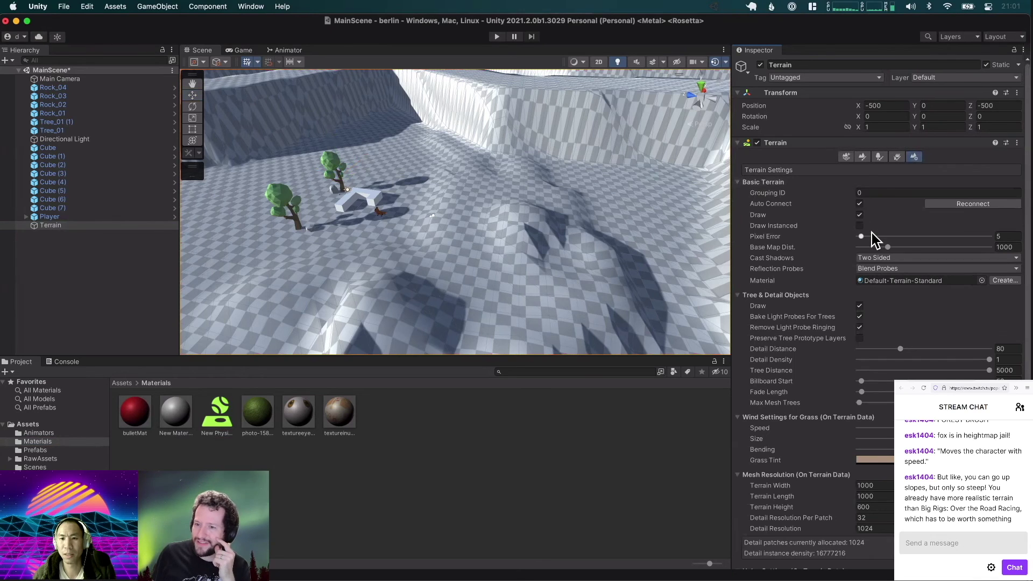
pyautogui.scroll(-1, 872, 234)
pyautogui.click(889, 269)
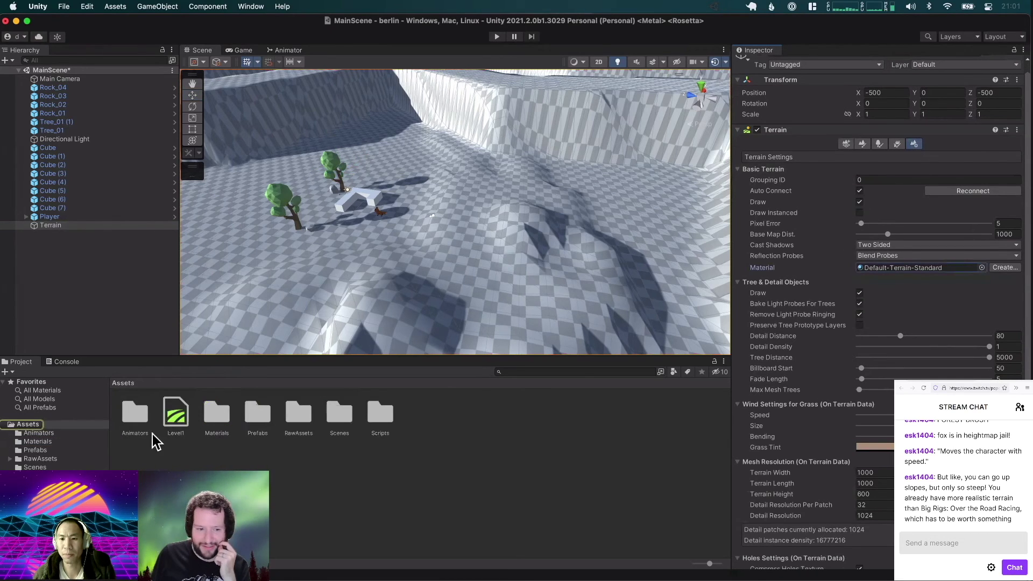
pyautogui.doubleClick(207, 419)
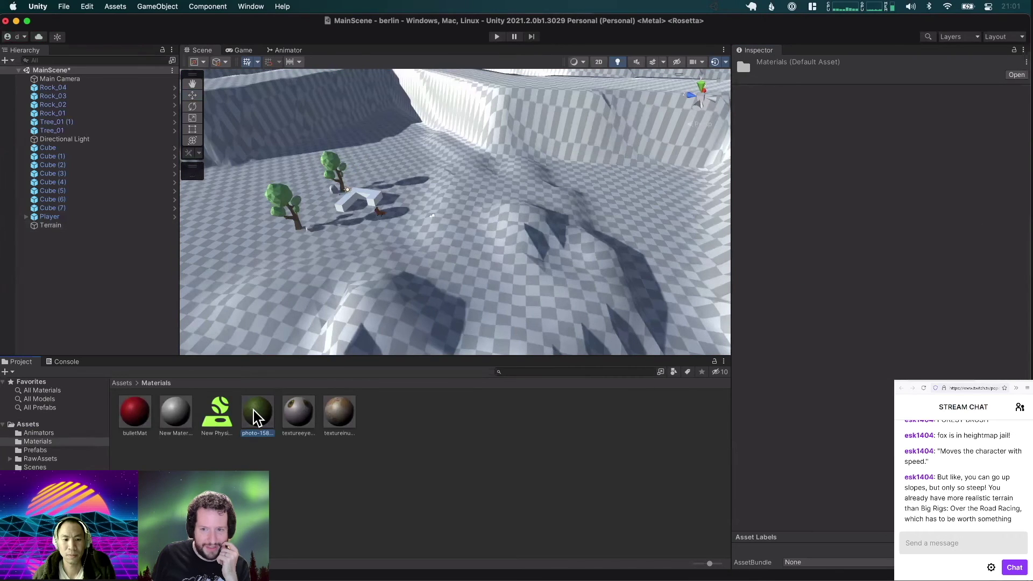
pyautogui.click(53, 226)
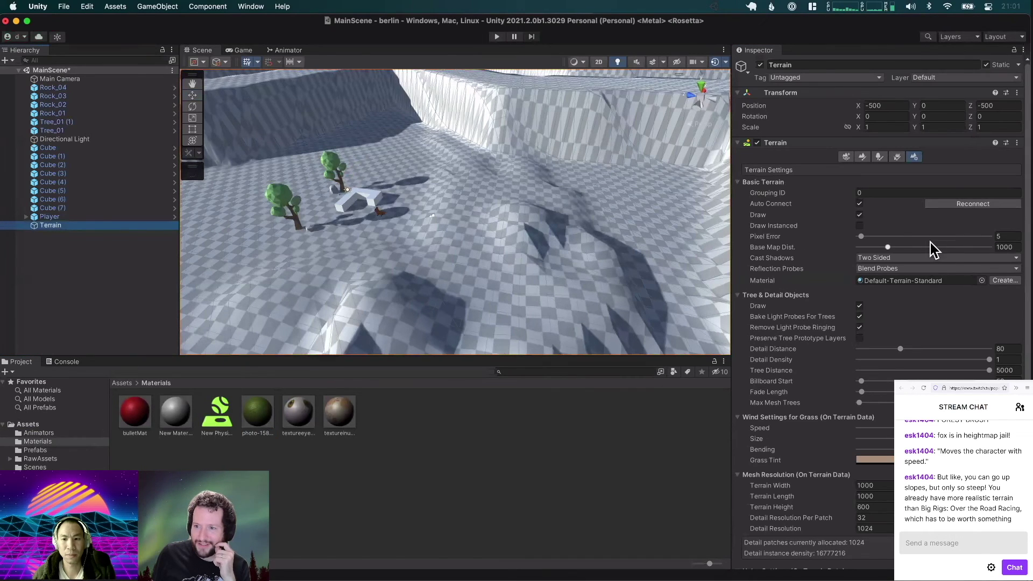
pyautogui.click(981, 280)
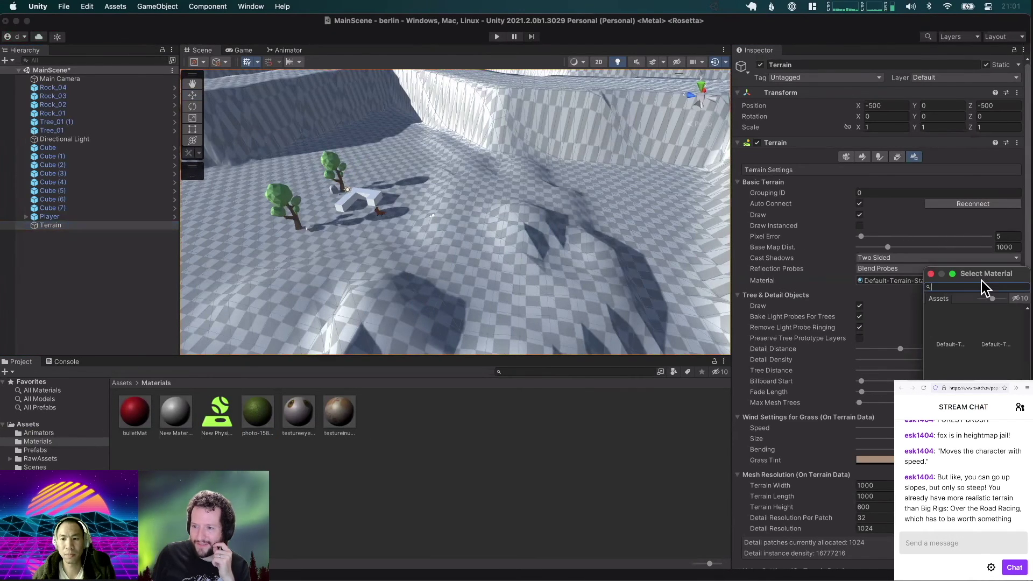
pyautogui.scroll(-5, 979, 363)
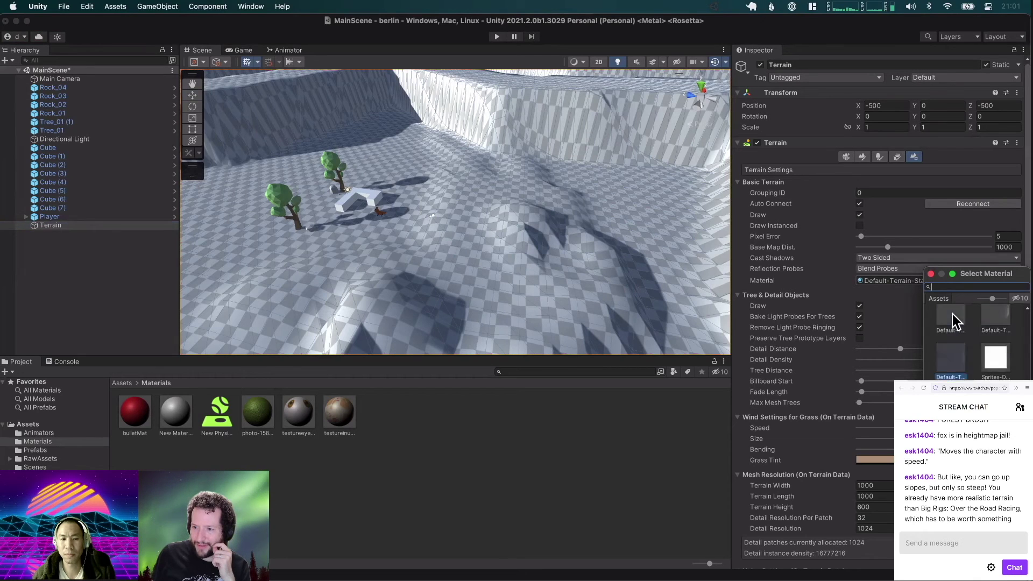
pyautogui.scroll(1, 951, 329)
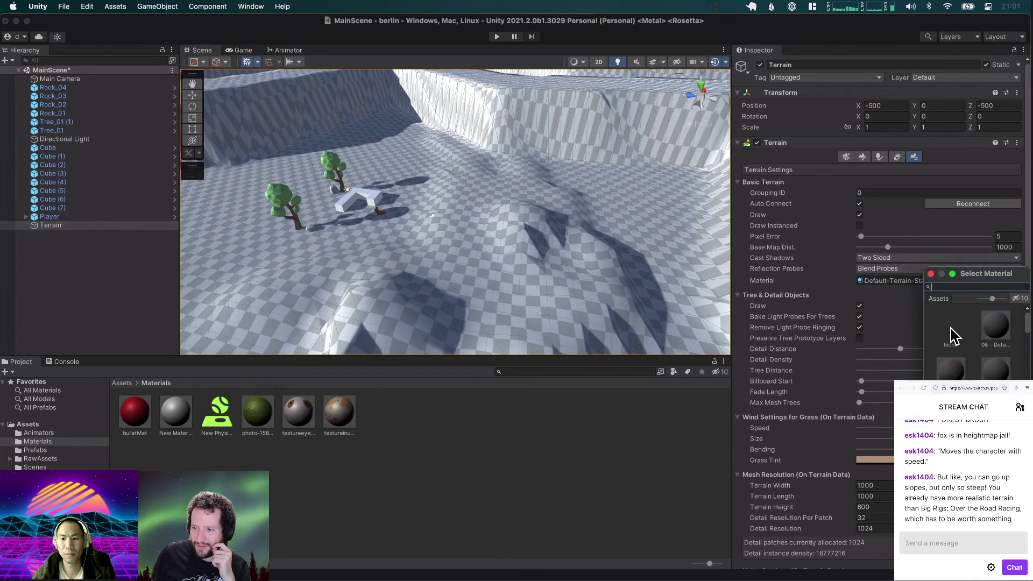
pyautogui.scroll(3, 951, 328)
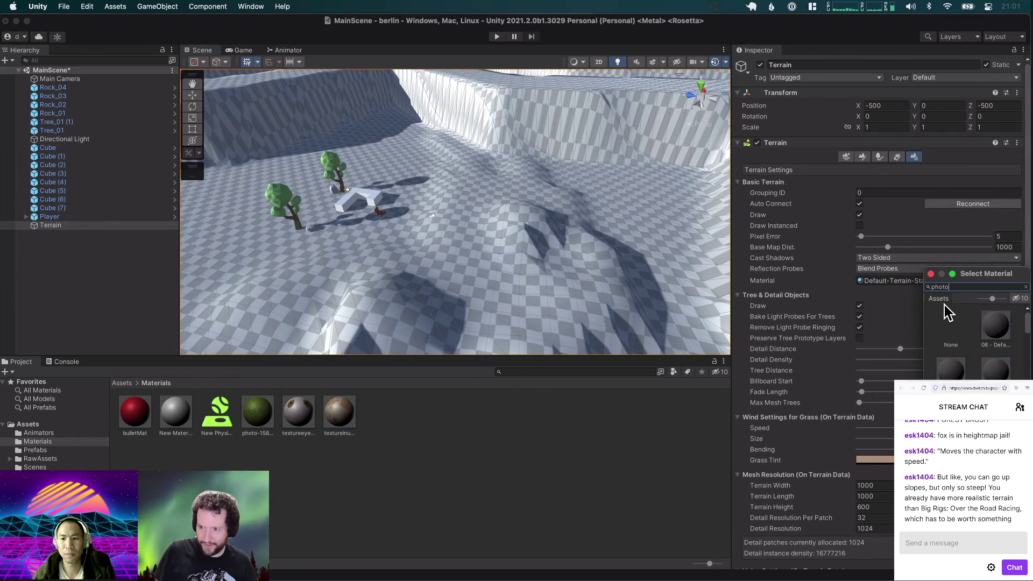
pyautogui.write('photo')
pyautogui.doubleClick(948, 318)
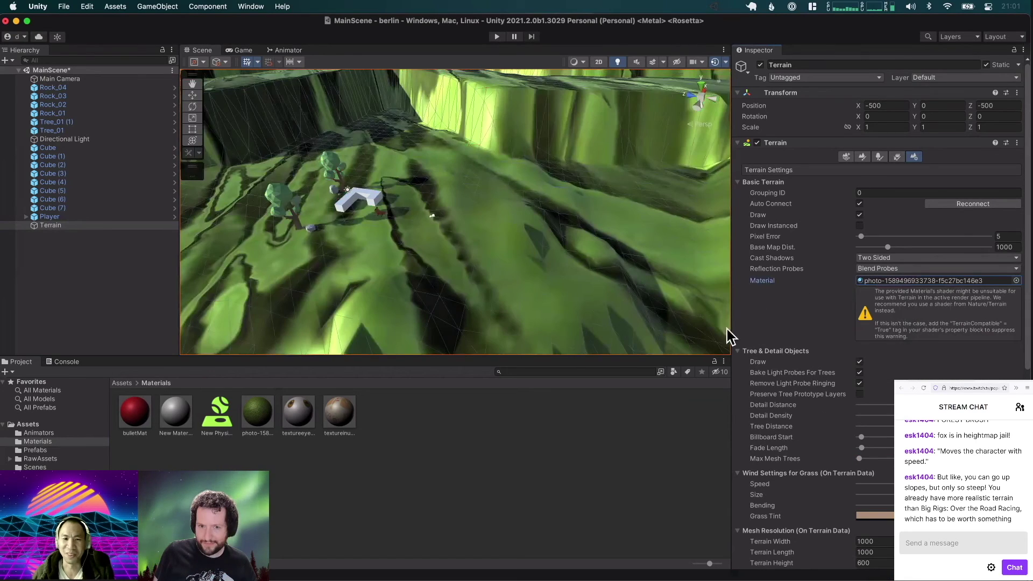
pyautogui.scroll(-4, 419, 248)
pyautogui.scroll(-6, 418, 248)
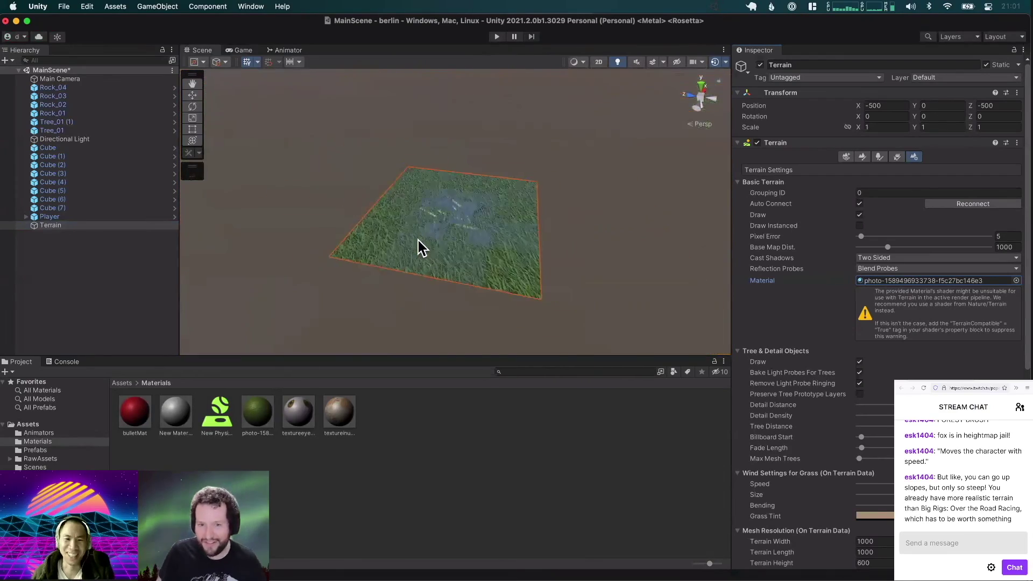
pyautogui.scroll(8, 418, 248)
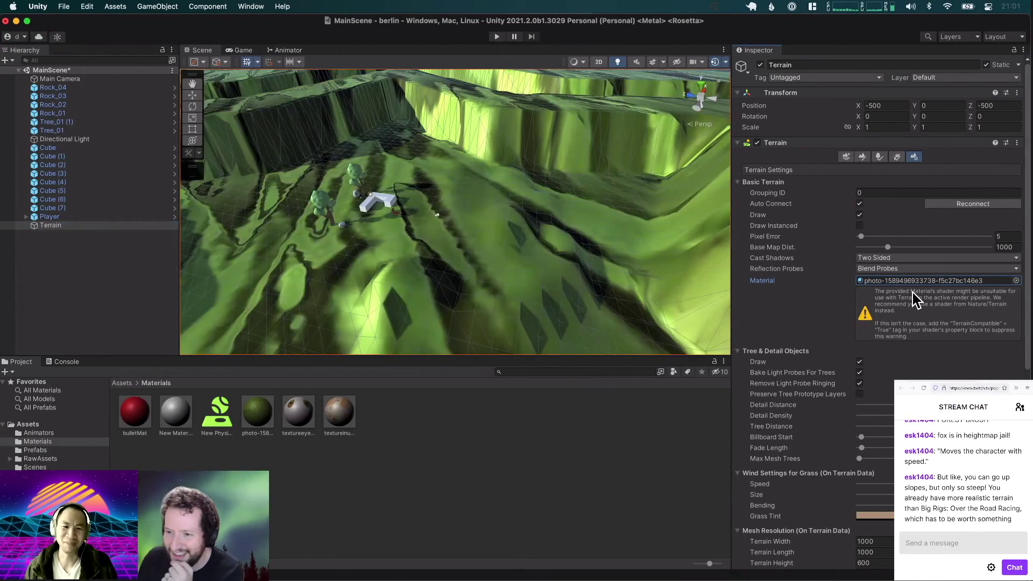
pyautogui.scroll(-3, 913, 292)
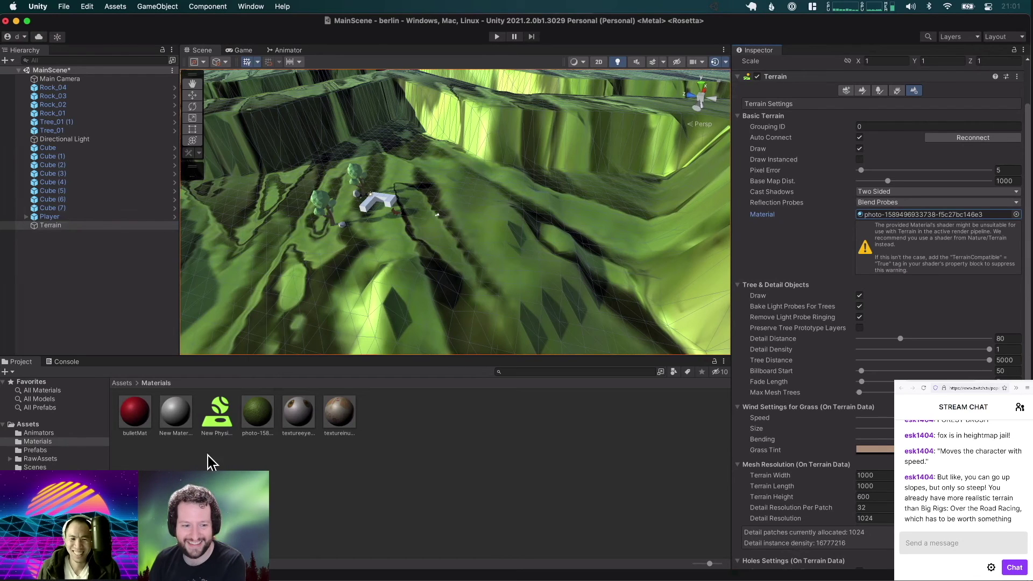
# Delete the unused New Material and New Physic Material assets
pyautogui.click(179, 415)
pyautogui.keyDown('super'); pyautogui.click(225, 424); pyautogui.keyUp('super')
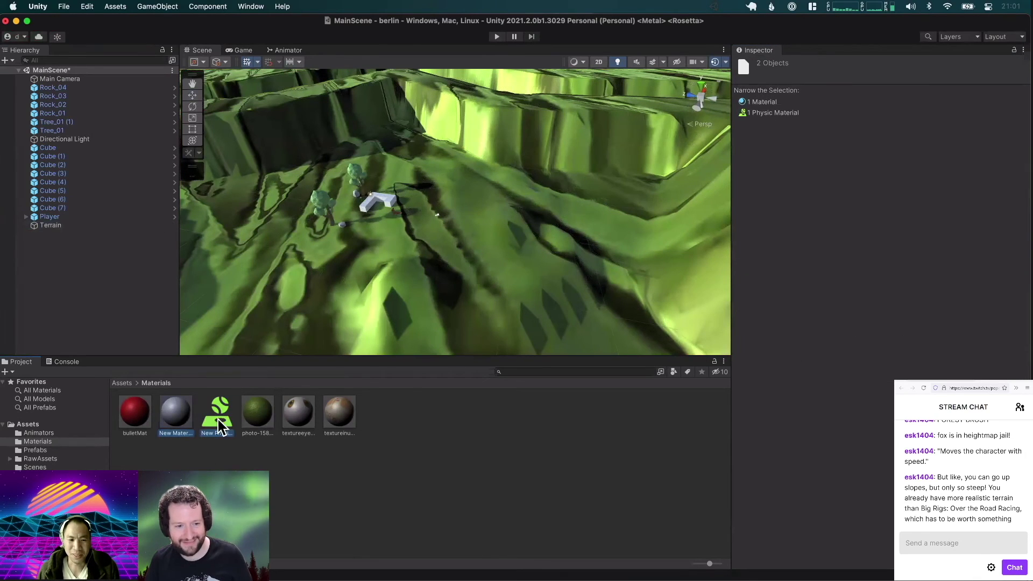
pyautogui.rightClick(226, 425)
pyautogui.click(237, 314)
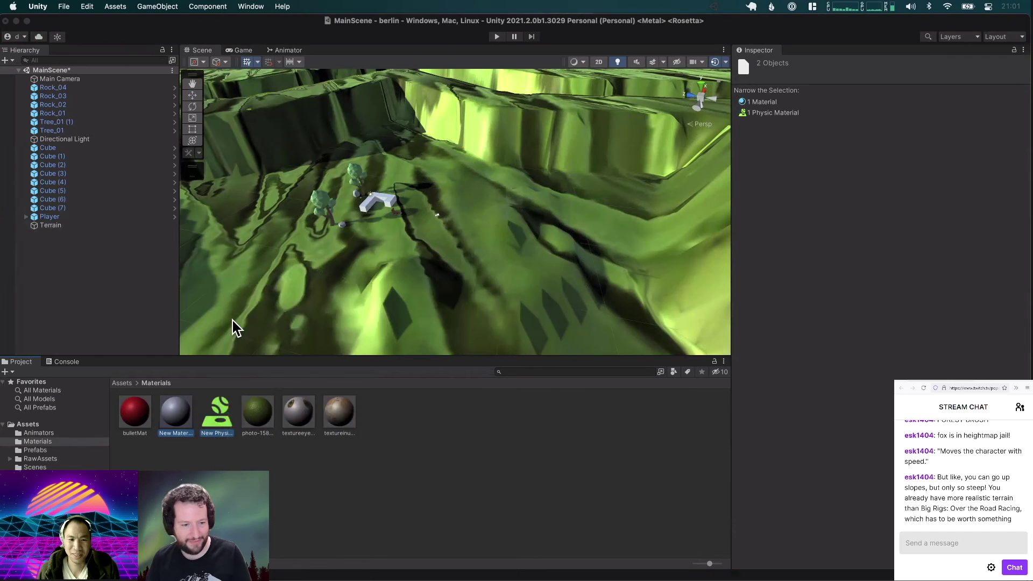
pyautogui.click(548, 252)
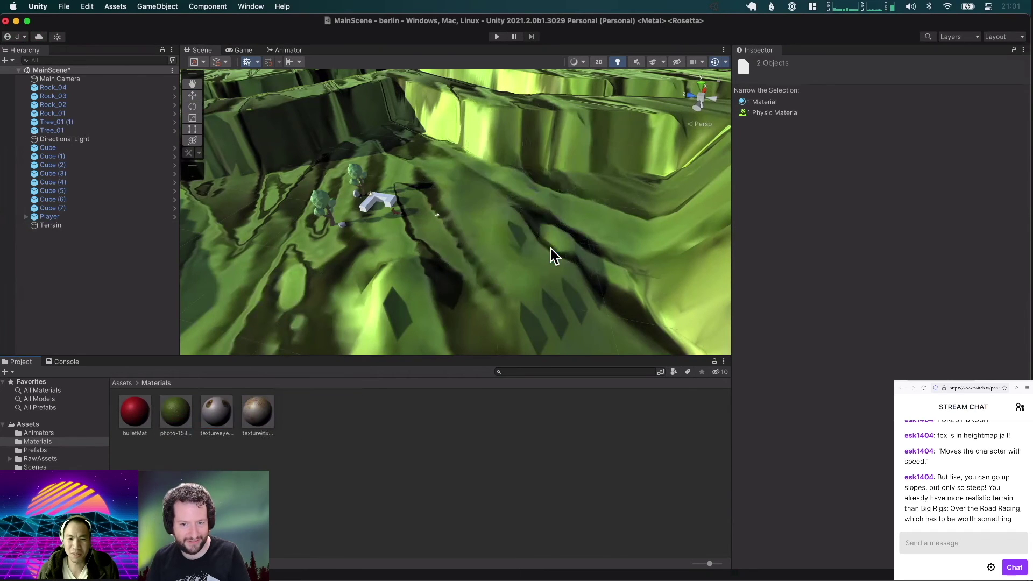
# Enlarge the Terrain's material picker and try M_Fox on the terrain
pyautogui.click(54, 226)
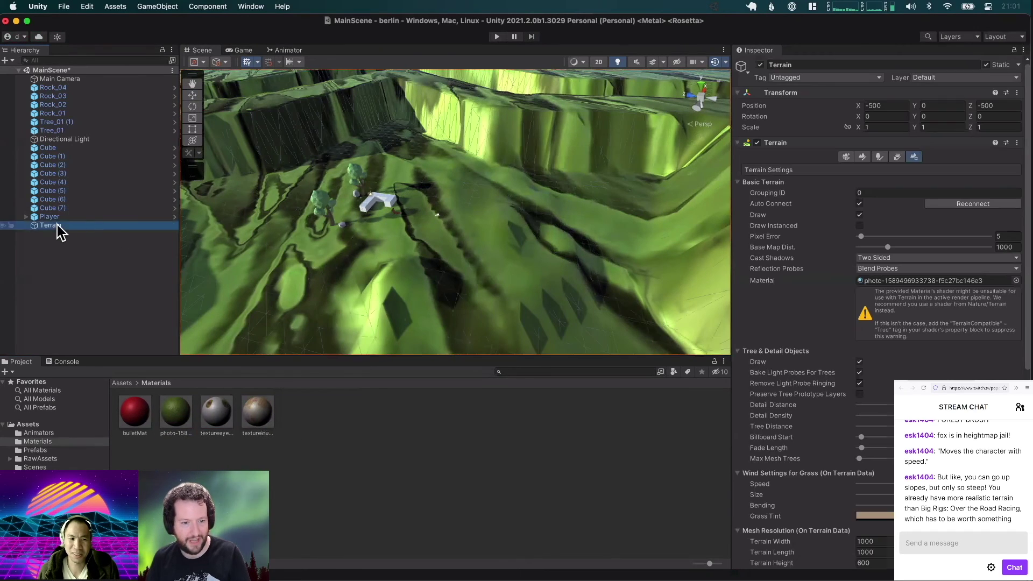
pyautogui.click(1016, 280)
pyautogui.scroll(3, 997, 301)
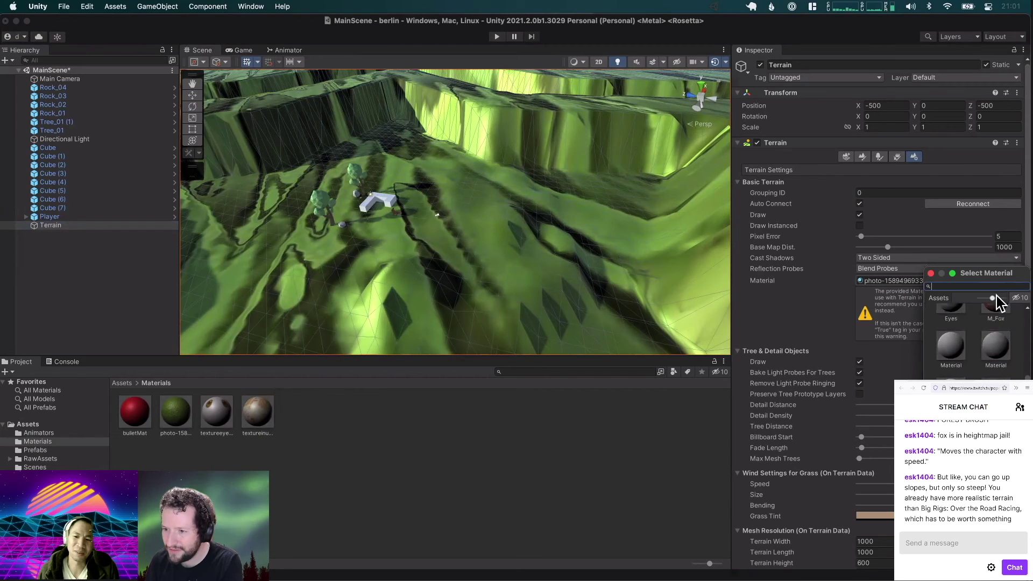
pyautogui.moveTo(924, 269); pyautogui.dragTo(592, 138)
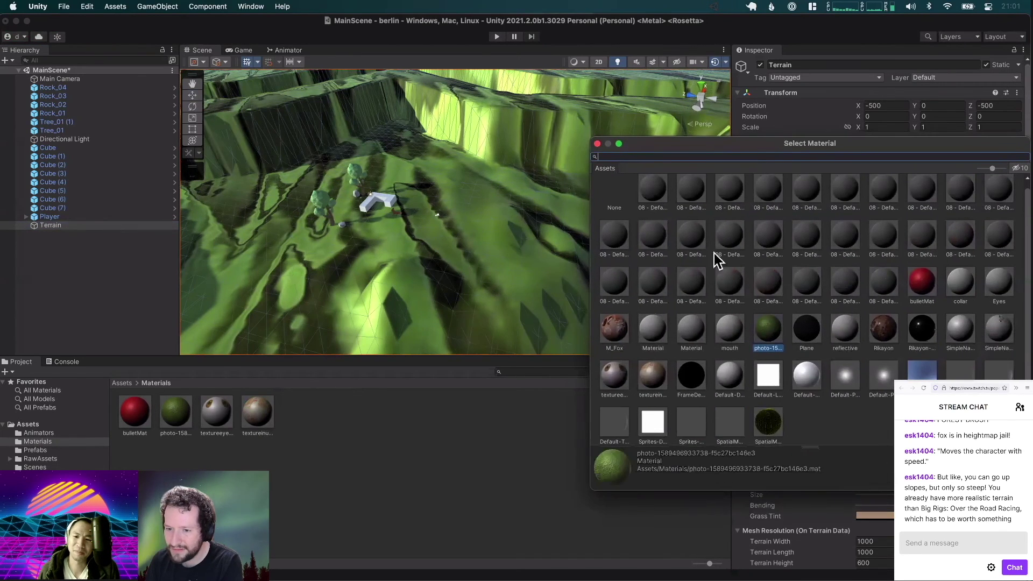
pyautogui.scroll(1, 728, 298)
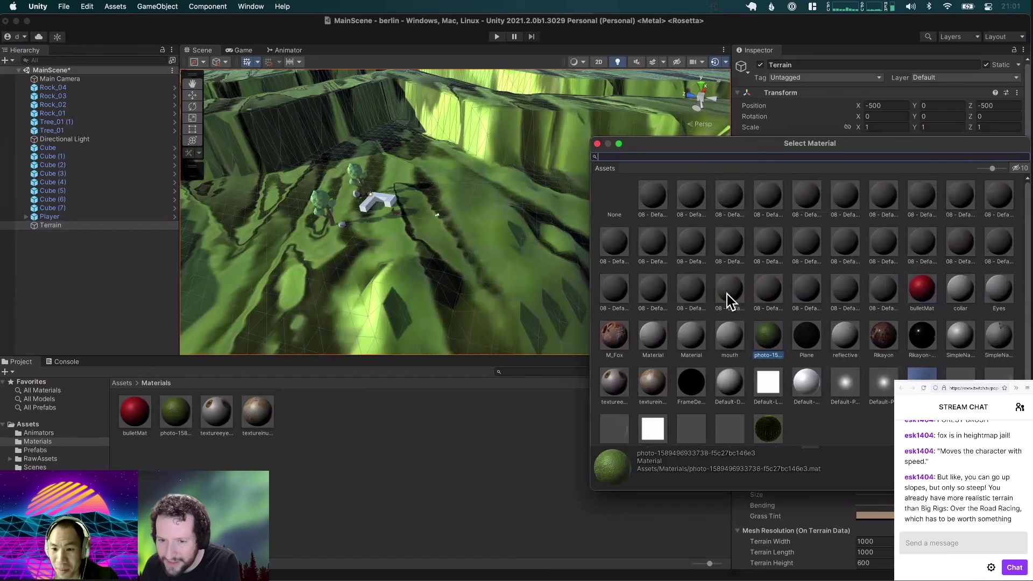
pyautogui.click(613, 334)
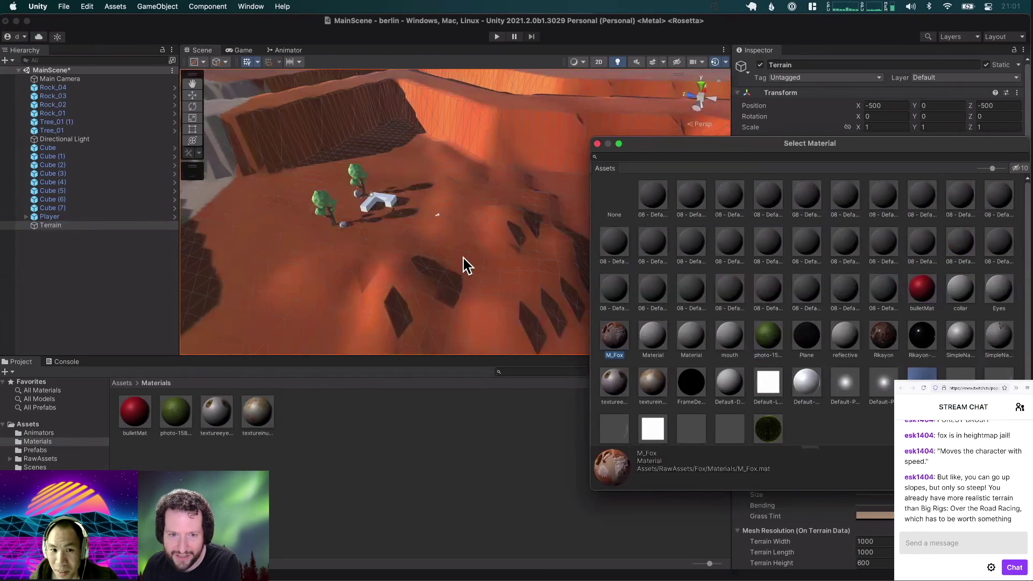
pyautogui.scroll(6, 463, 265)
pyautogui.scroll(-10, 464, 260)
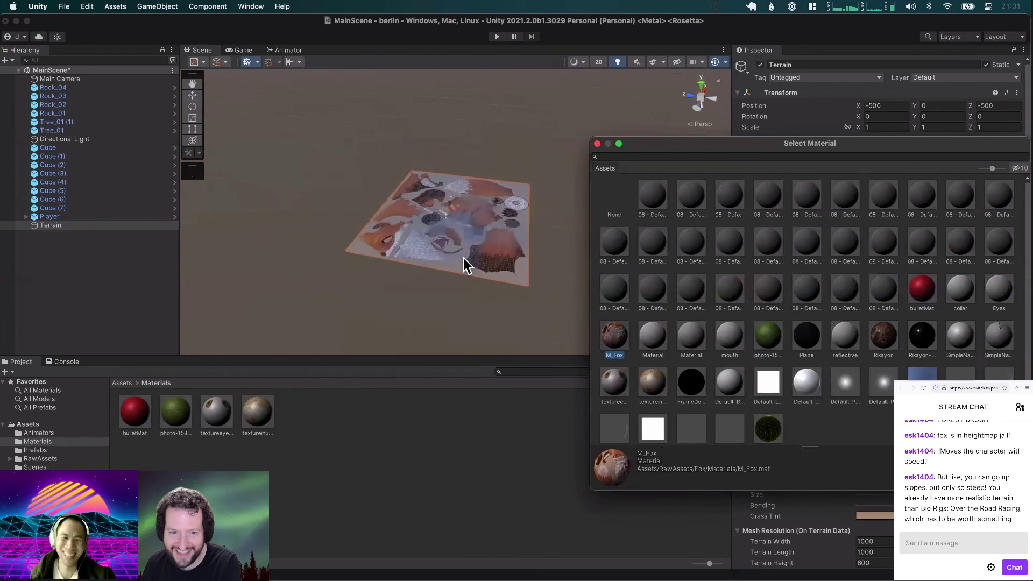
pyautogui.scroll(4, 464, 259)
pyautogui.scroll(3, 464, 258)
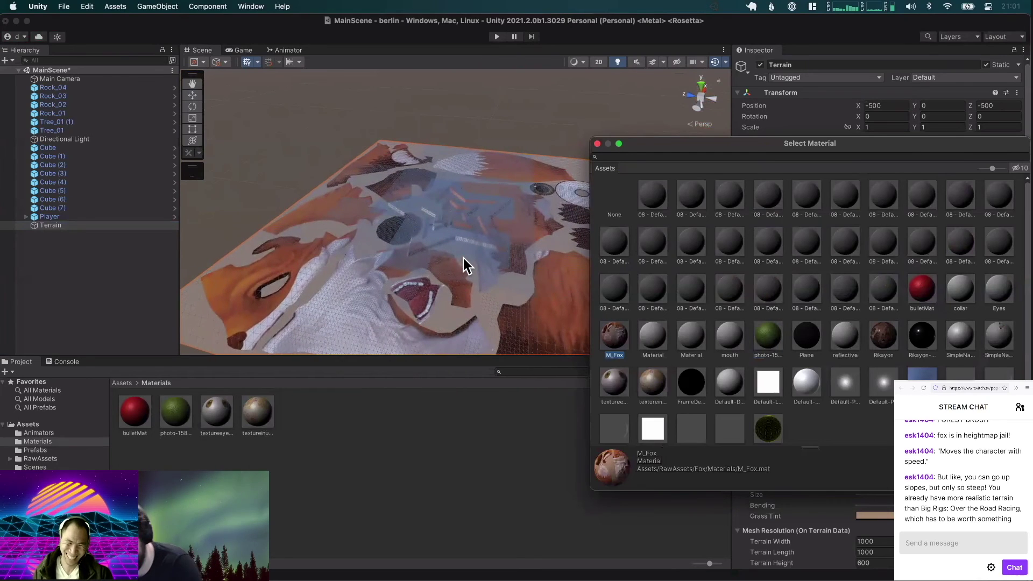
pyautogui.scroll(-6, 548, 227)
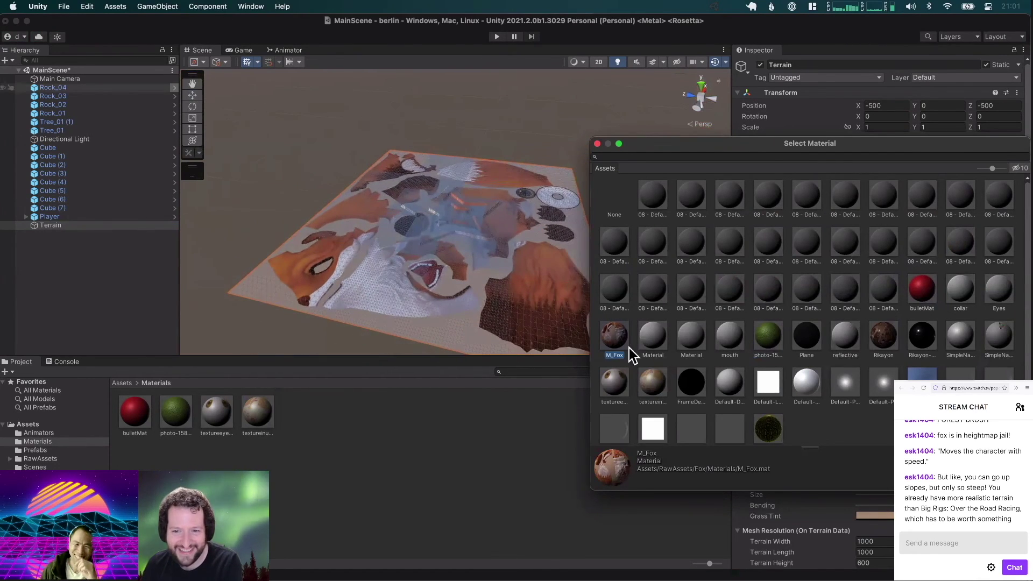
# Try Rikayon and a SimpleNature material, then settle on textureeyesandcollar
pyautogui.click(883, 338)
pyautogui.scroll(4, 422, 237)
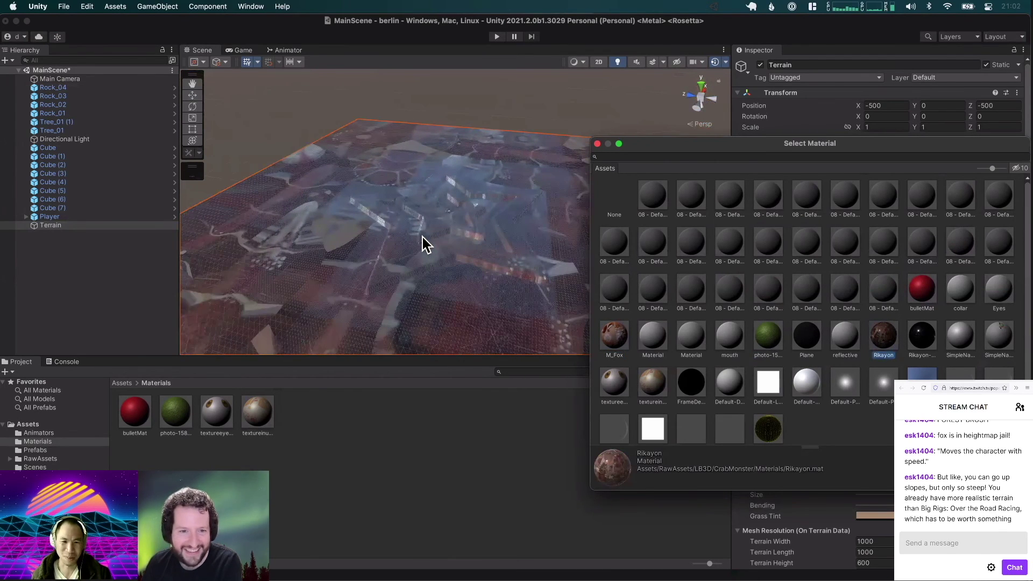
pyautogui.click(998, 338)
pyautogui.click(885, 337)
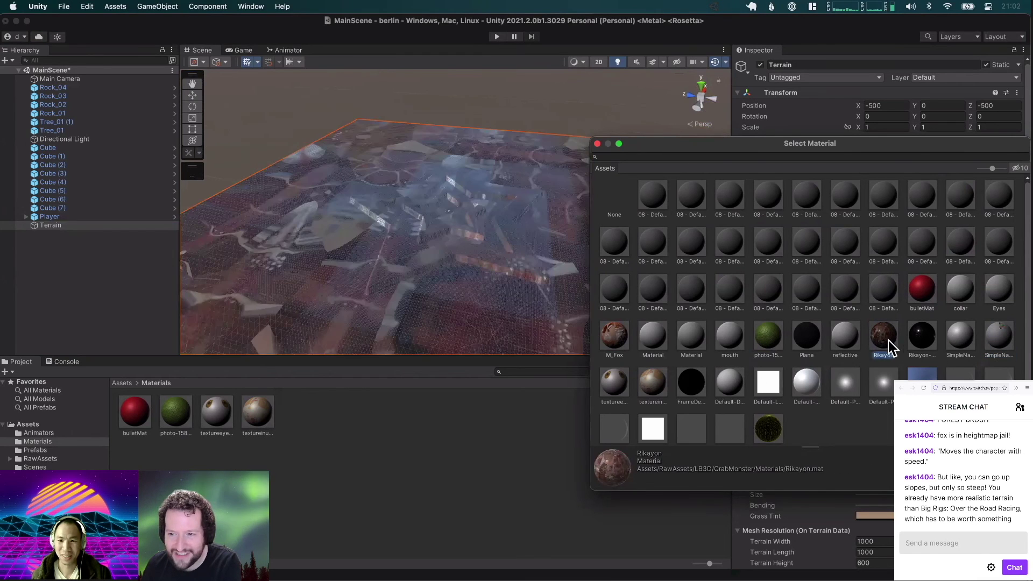
pyautogui.click(624, 340)
pyautogui.click(622, 377)
pyautogui.scroll(-5, 495, 311)
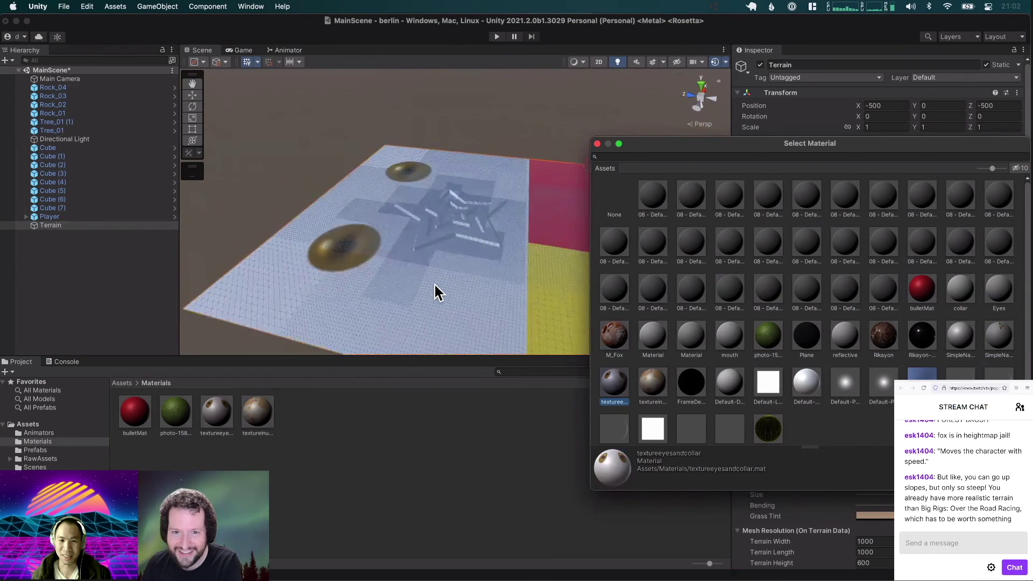
pyautogui.click(597, 144)
# Place the CrabMonster prefab from All Prefabs into the scene
pyautogui.scroll(10, 560, 225)
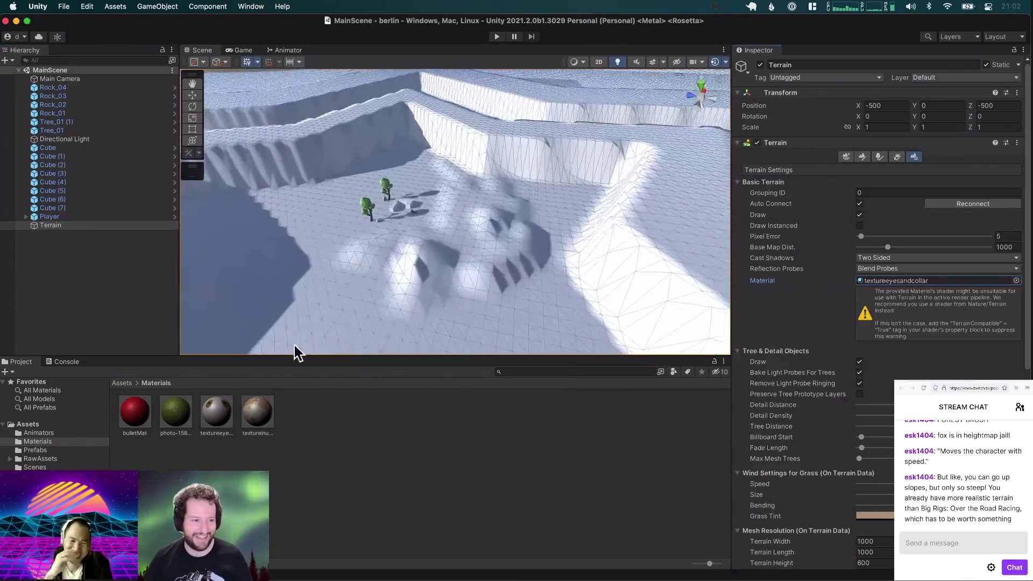
pyautogui.rightClick(18, 457)
pyautogui.press('Escape')
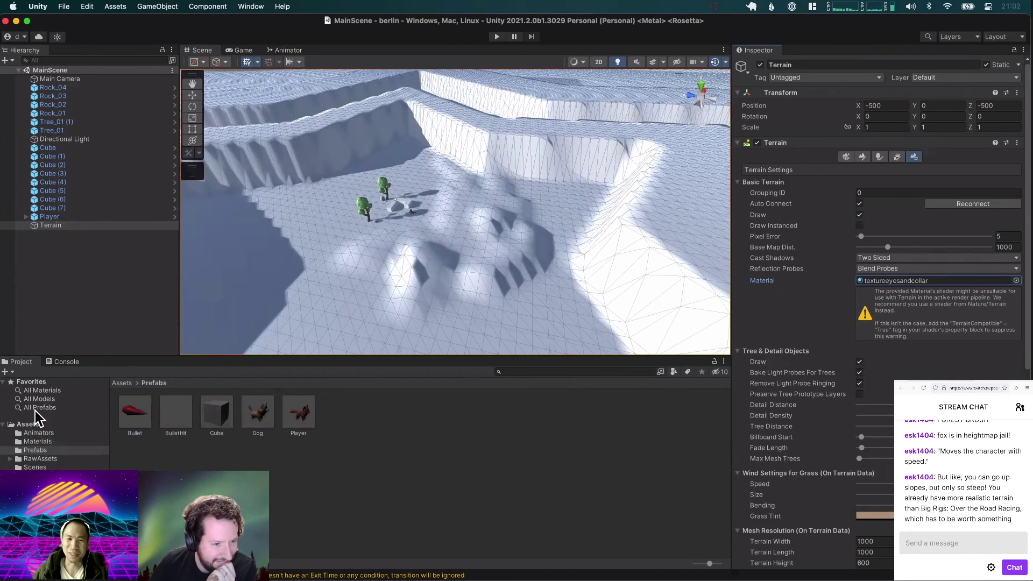
pyautogui.click(34, 408)
pyautogui.moveTo(366, 404); pyautogui.dragTo(402, 225)
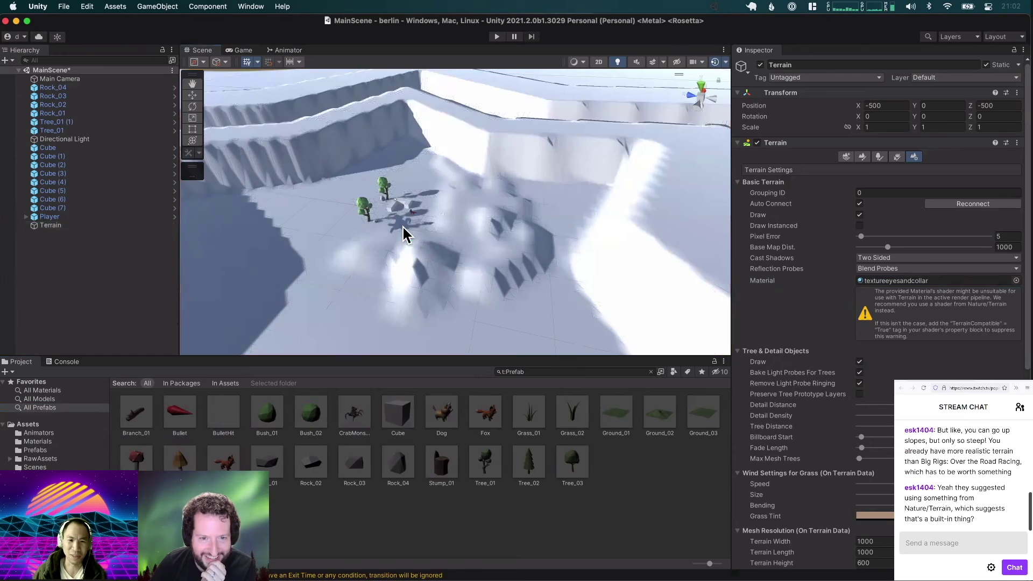
# Play the scene in Game view, shoot bullets at the crab, then stop
pyautogui.scroll(5, 411, 219)
pyautogui.click(495, 37)
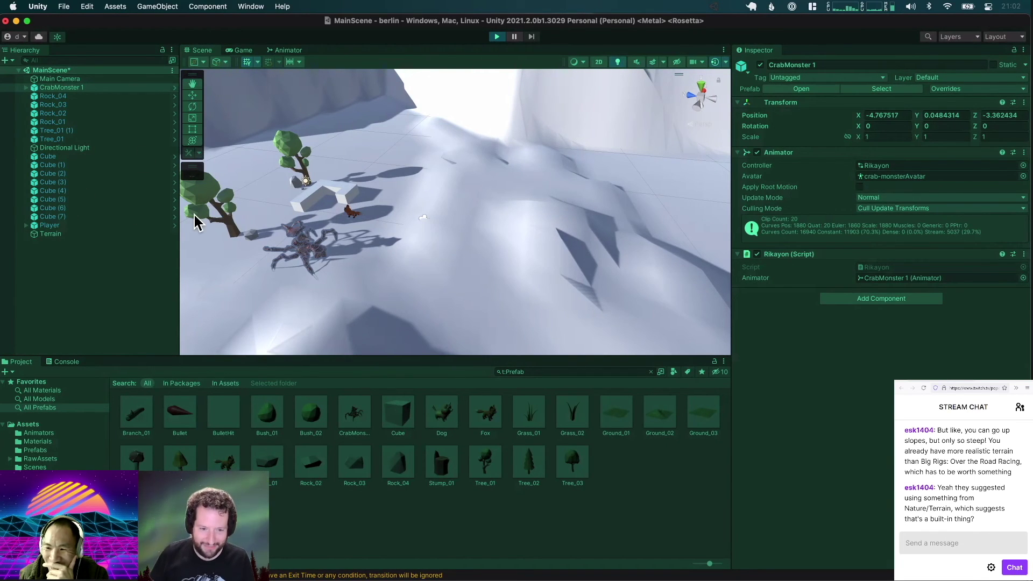
pyautogui.press('super+2')
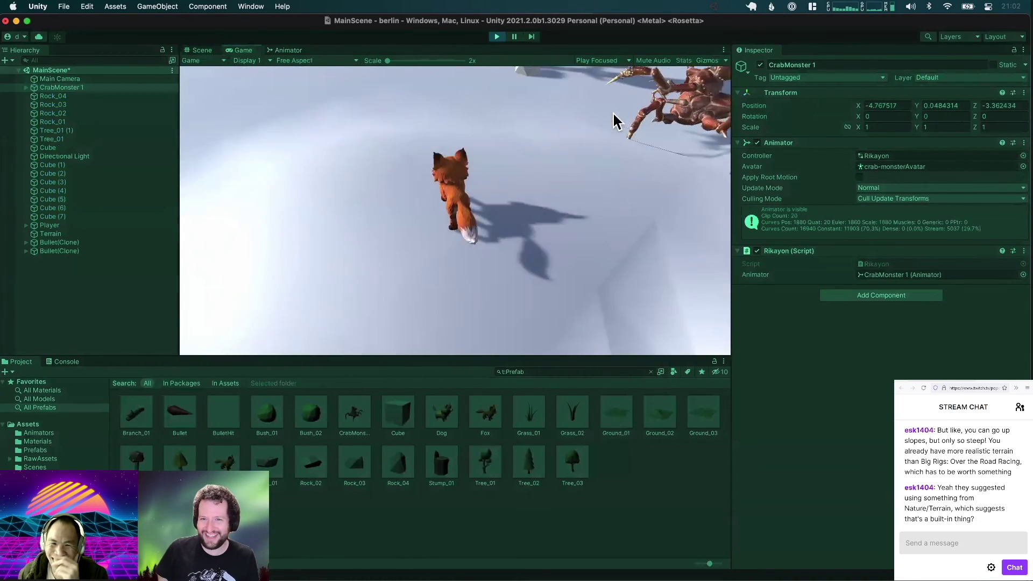
pyautogui.click(617, 204)
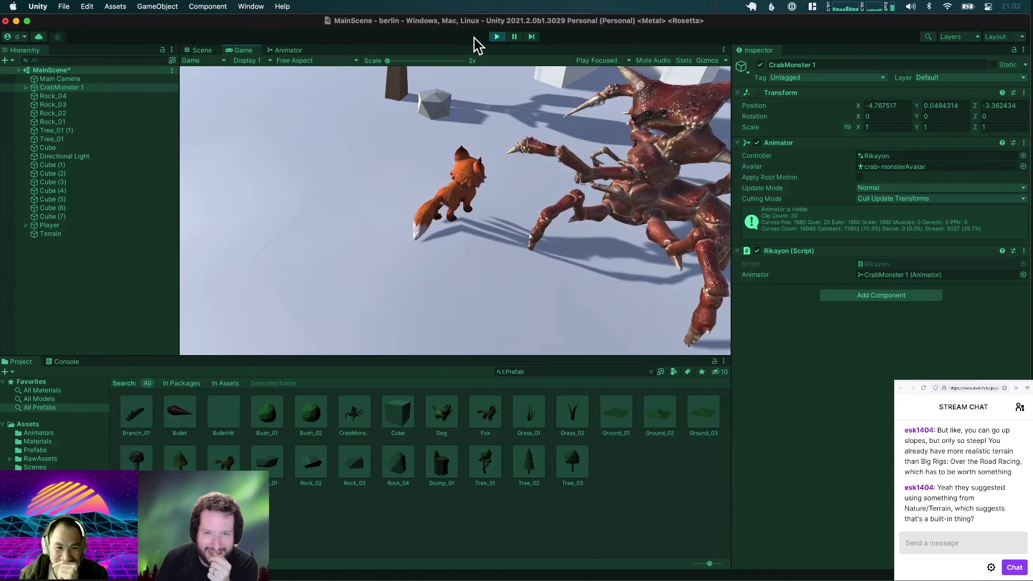
pyautogui.click(497, 36)
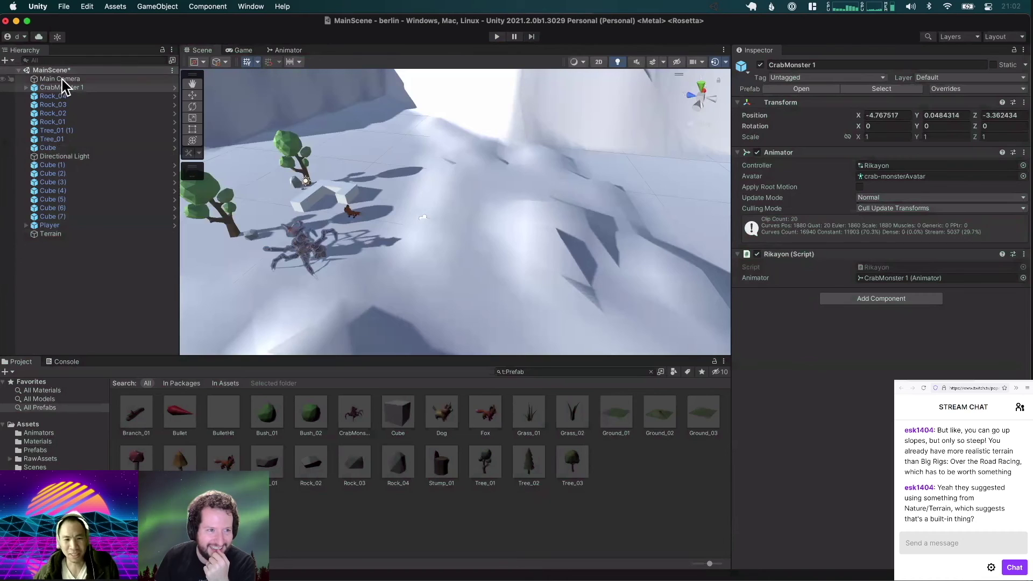
# Delete CrabMonster 1 from the scene and select the Terrain
pyautogui.rightClick(62, 87)
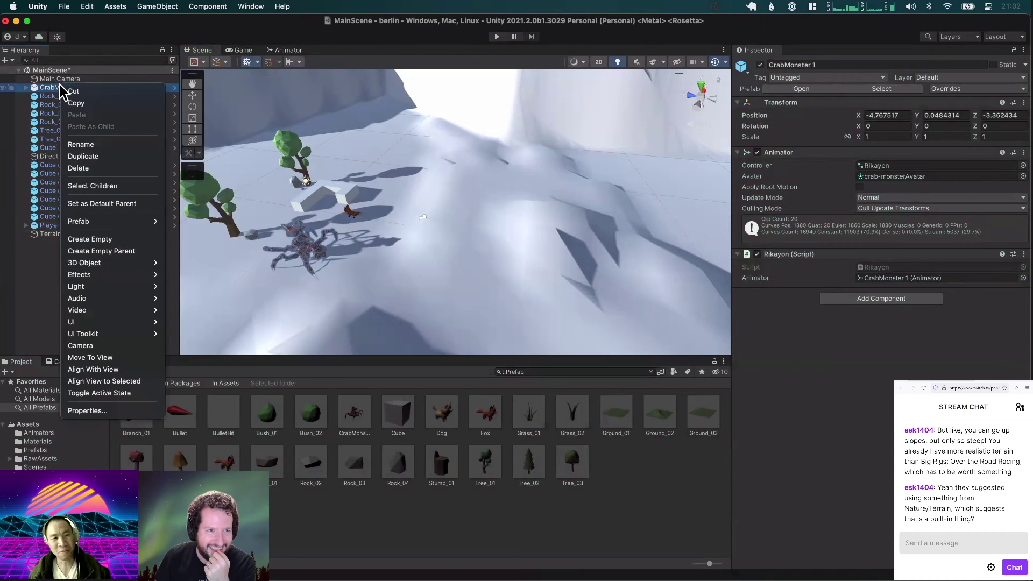
pyautogui.click(92, 169)
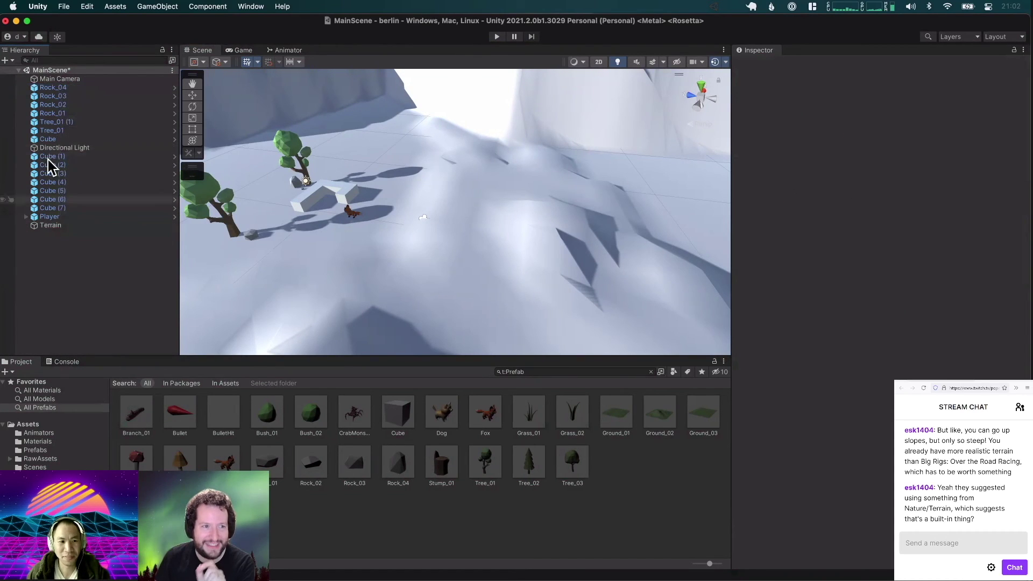
pyautogui.click(47, 225)
# Search 'nature' in the Terrain's material picker and apply SimpleNaturePack_BG
pyautogui.click(976, 281)
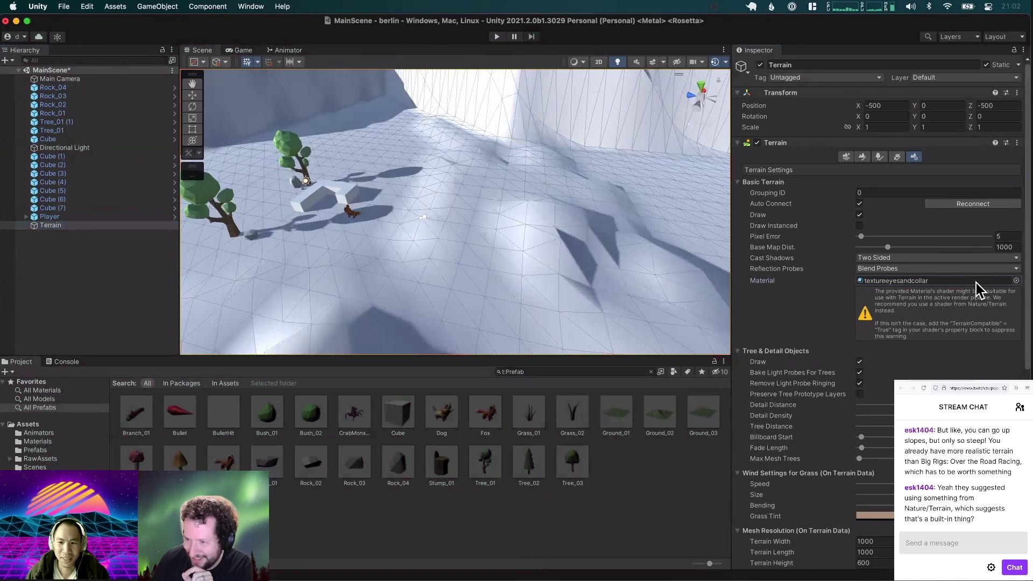
pyautogui.click(1016, 280)
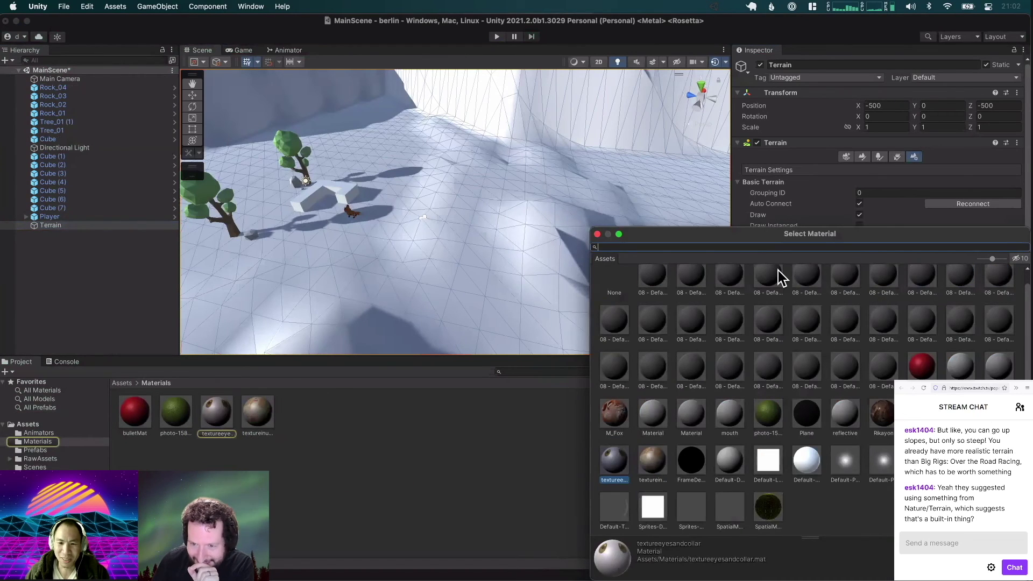
pyautogui.scroll(1, 777, 270)
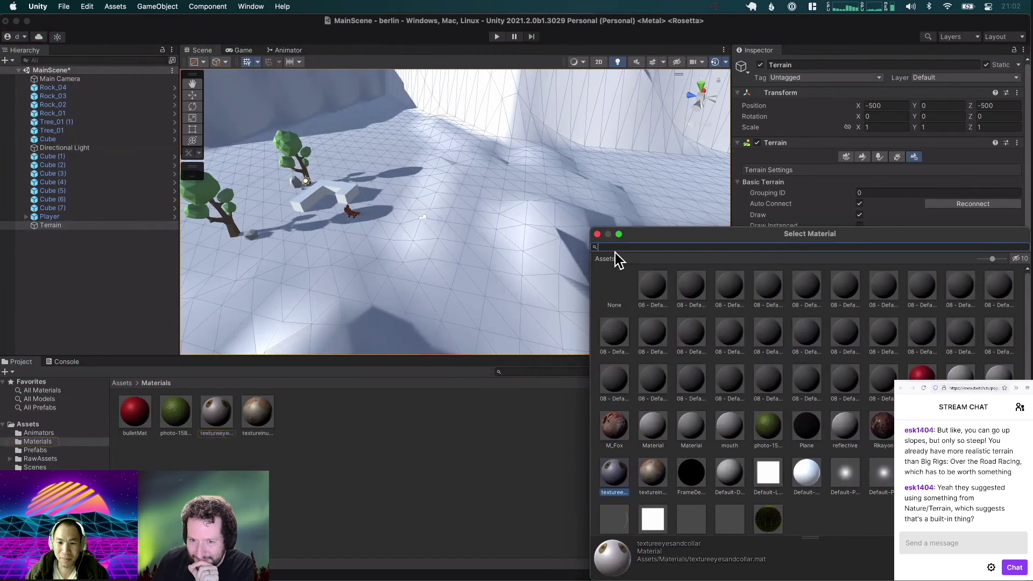
pyautogui.write('natur')
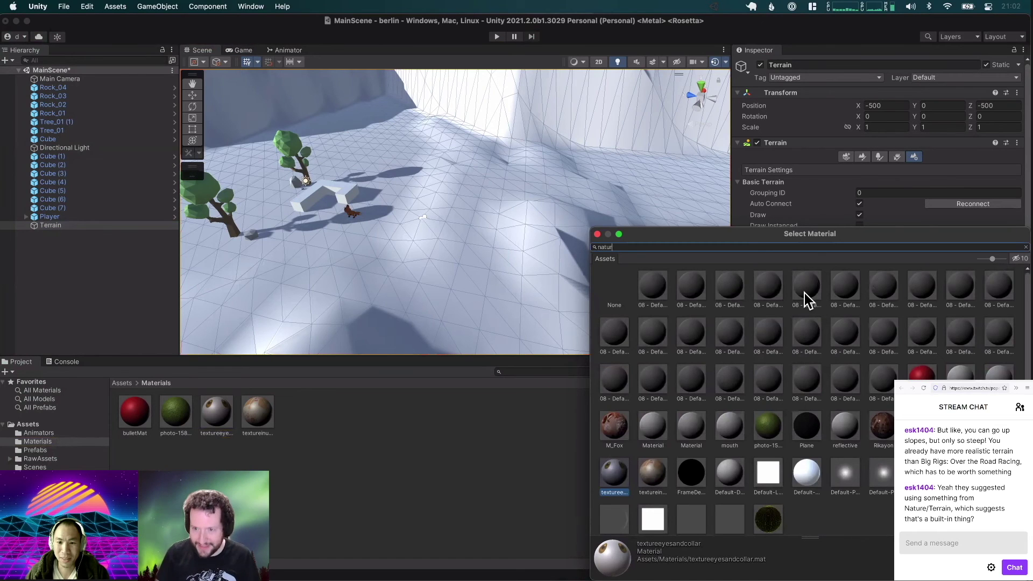
pyautogui.write('e')
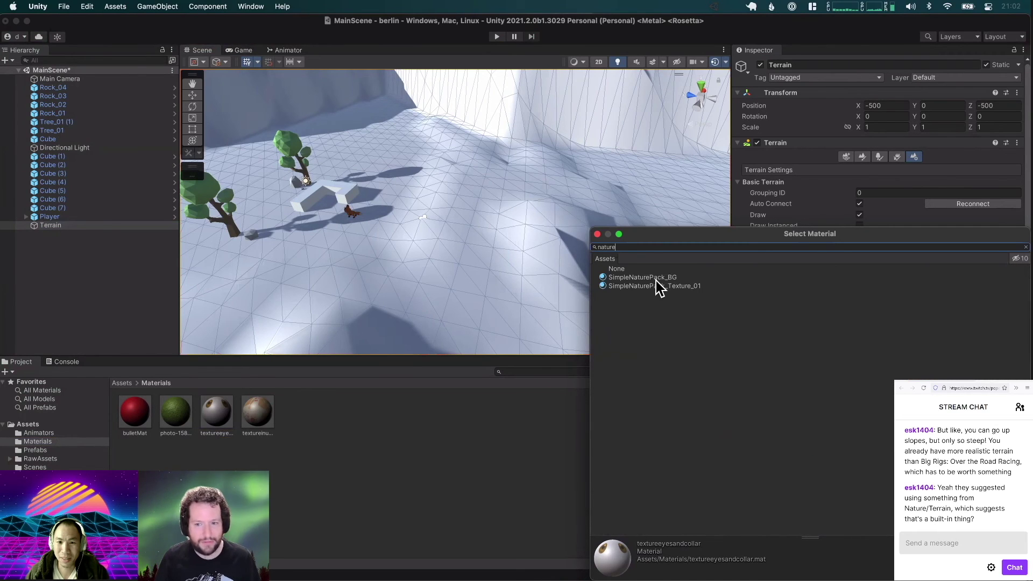
pyautogui.click(656, 285)
pyautogui.doubleClick(656, 278)
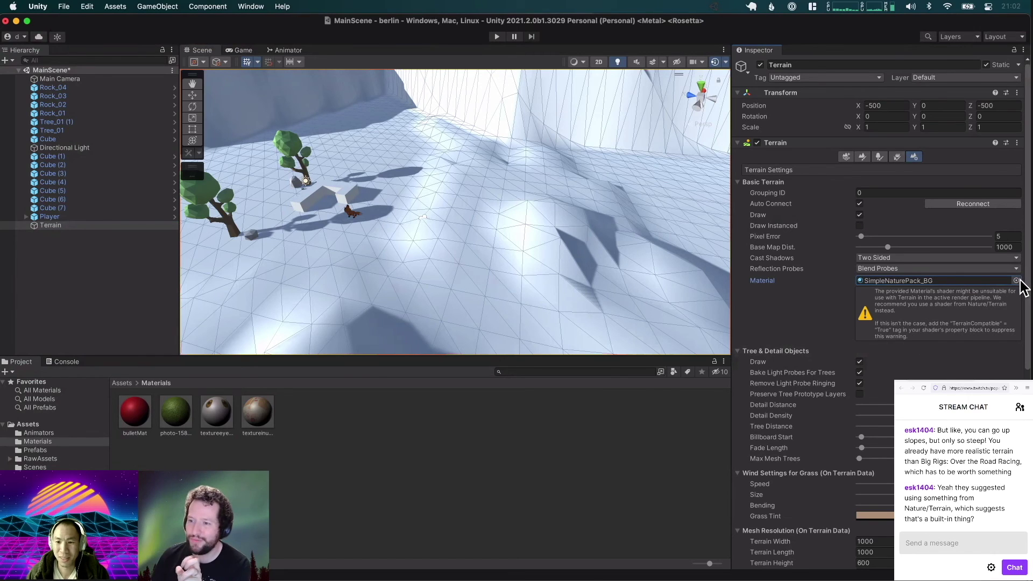
pyautogui.click(1015, 281)
pyautogui.click(774, 417)
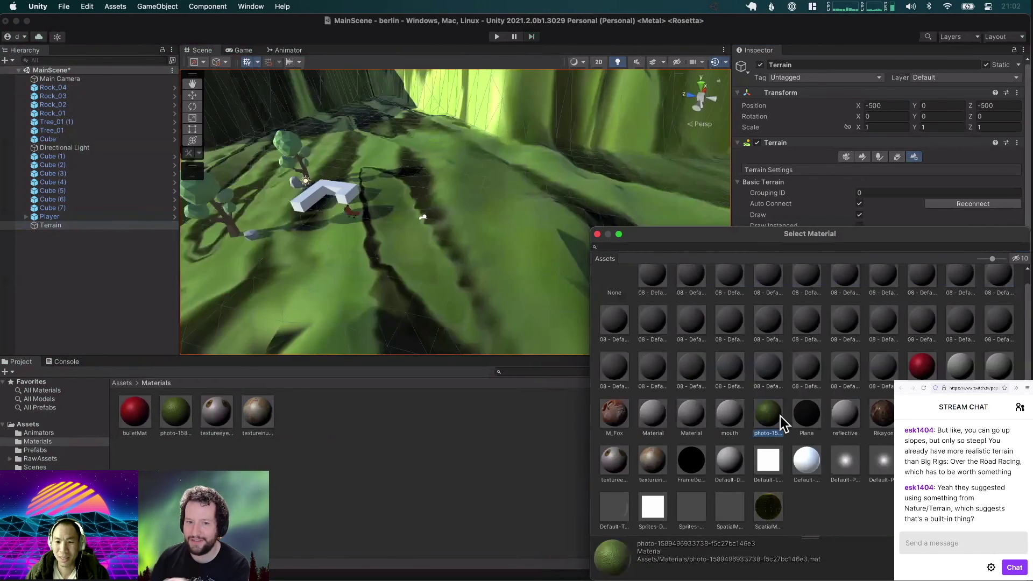
pyautogui.click(857, 213)
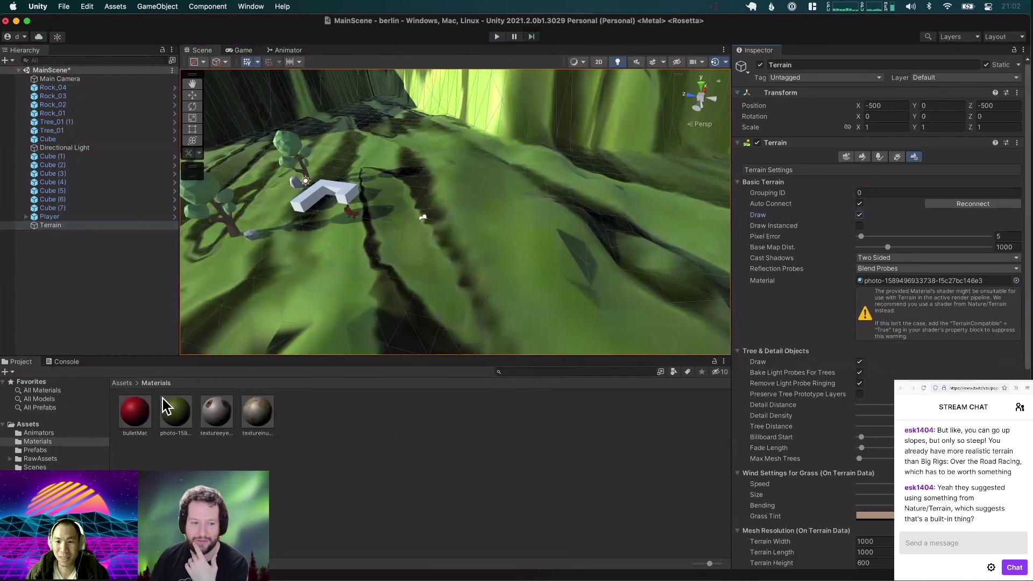
pyautogui.click(172, 414)
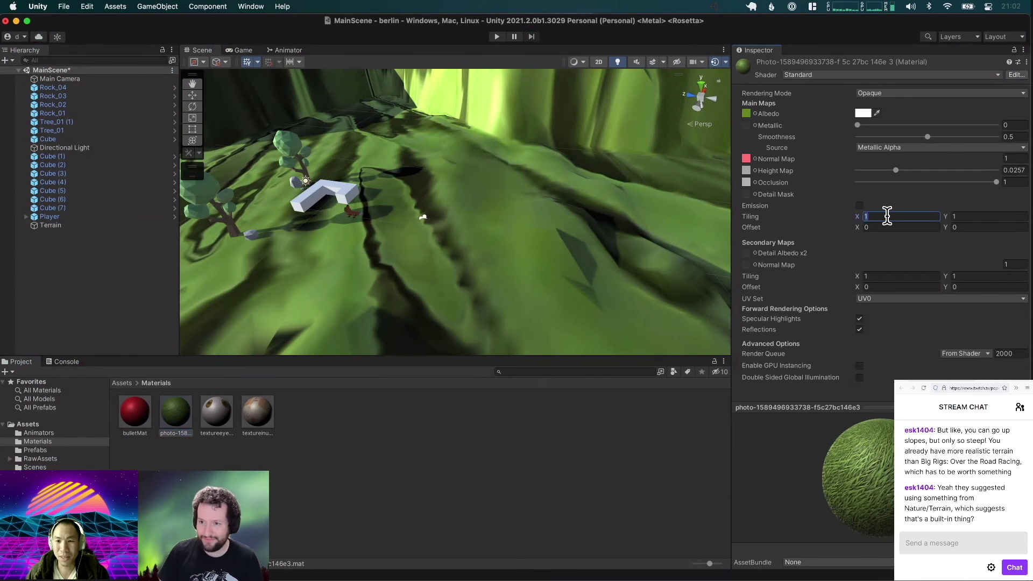
pyautogui.write('0.50.5')
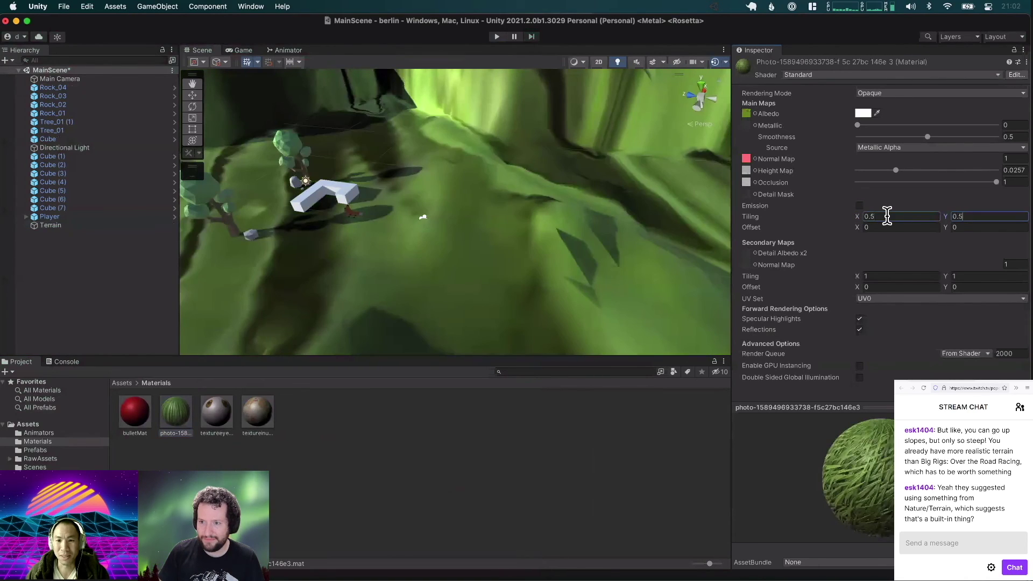
pyautogui.press('BackSpace')
pyautogui.press('BackSpace')
pyautogui.press('BackSpace')
pyautogui.write('10')
pyautogui.click(887, 216)
pyautogui.write('10')
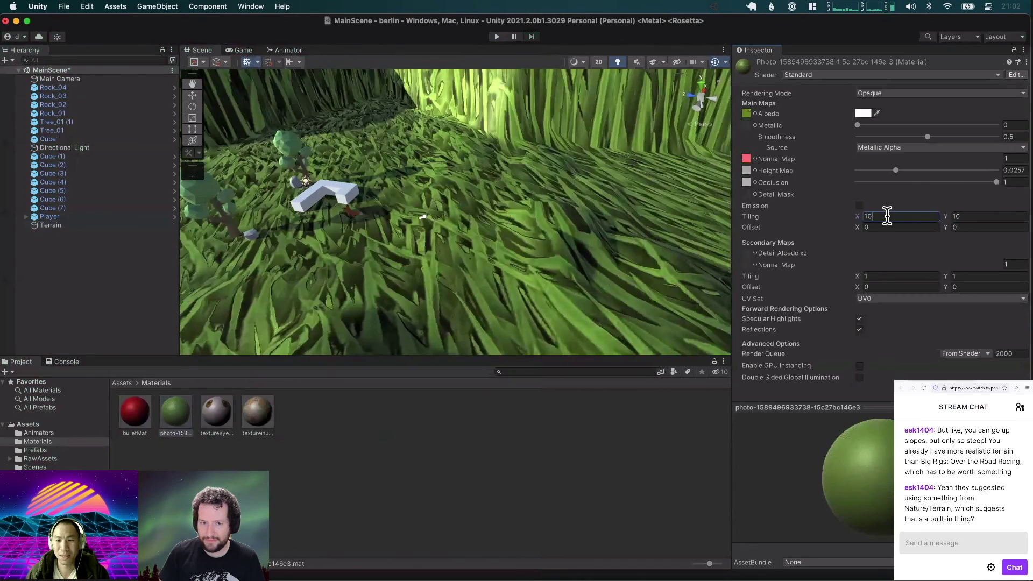
pyautogui.write('0')
pyautogui.press('Tab')
pyautogui.write('0')
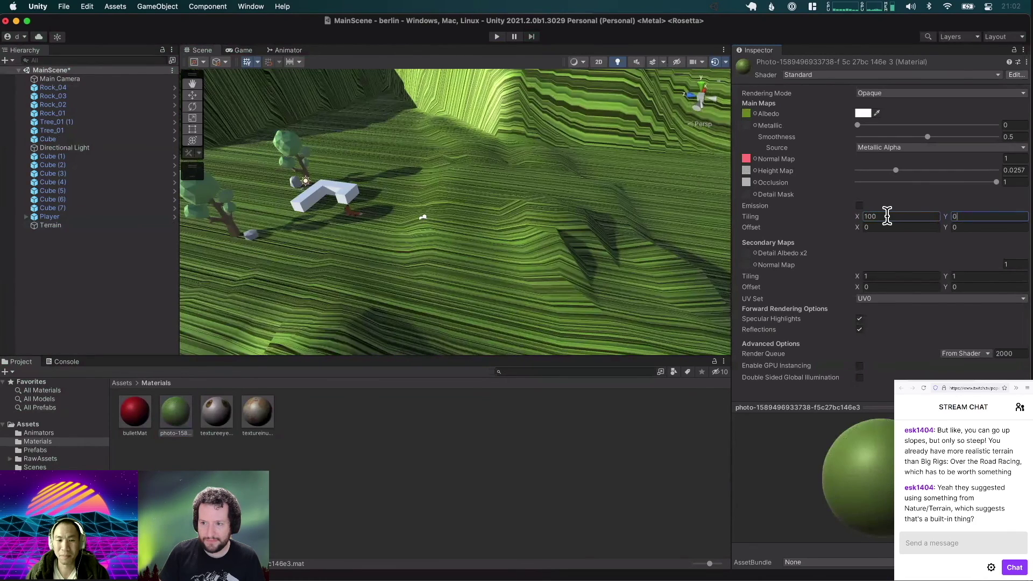
pyautogui.write('100')
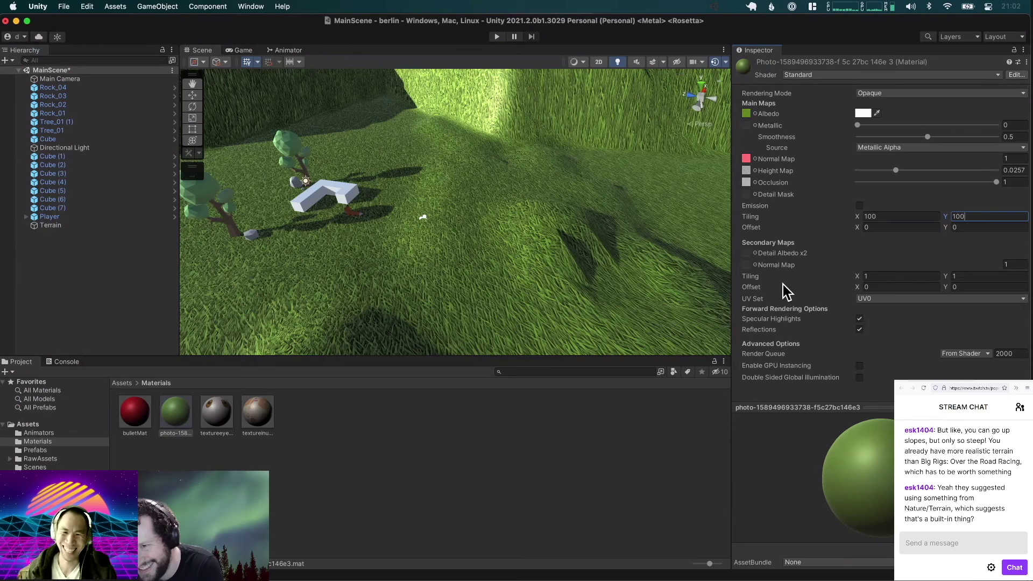
pyautogui.rightClick(623, 422)
pyautogui.click(572, 431)
pyautogui.click(572, 430)
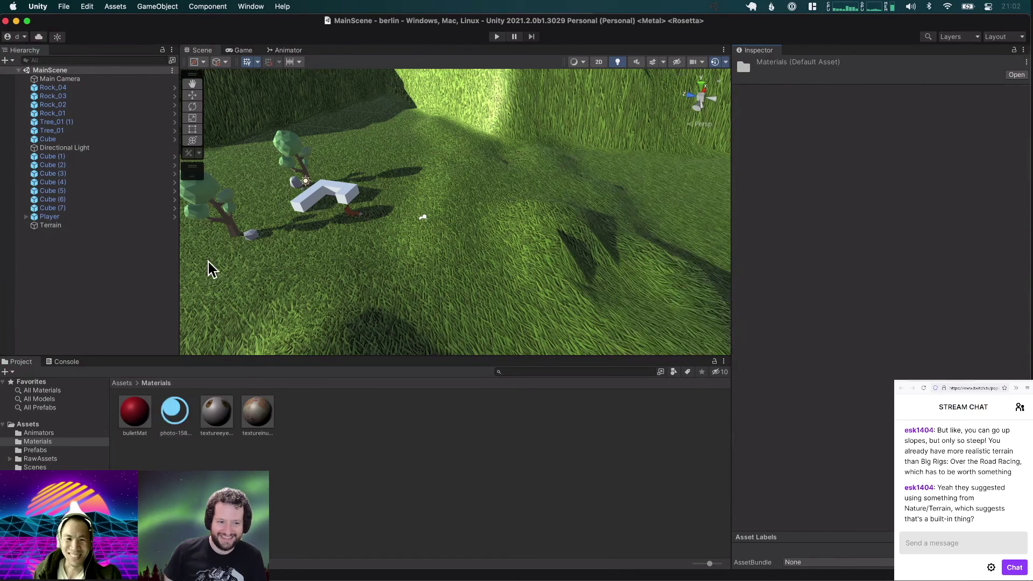
# Play the game with the fox running forward on the terrain
pyautogui.click(491, 37)
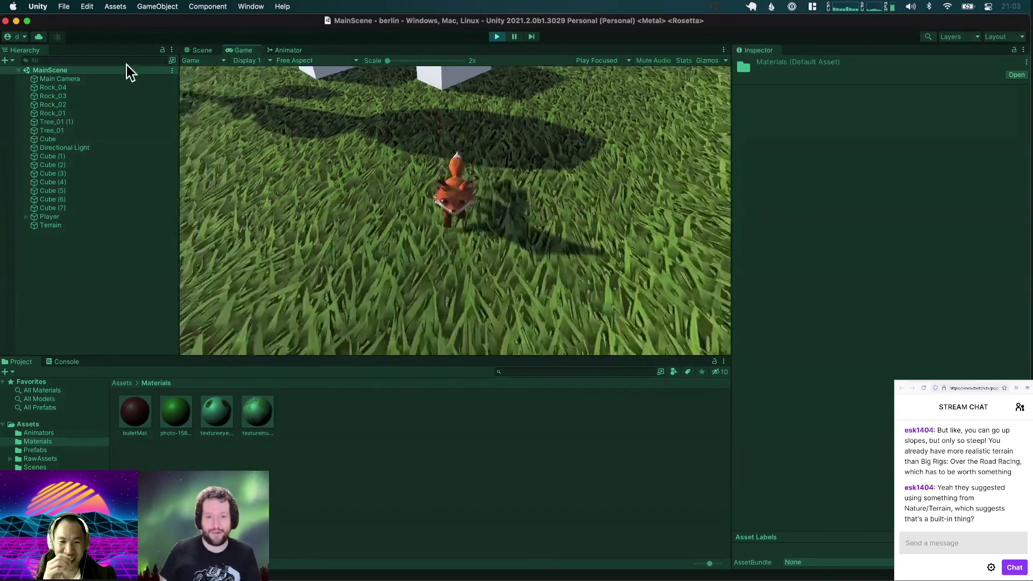
pyautogui.press('w')
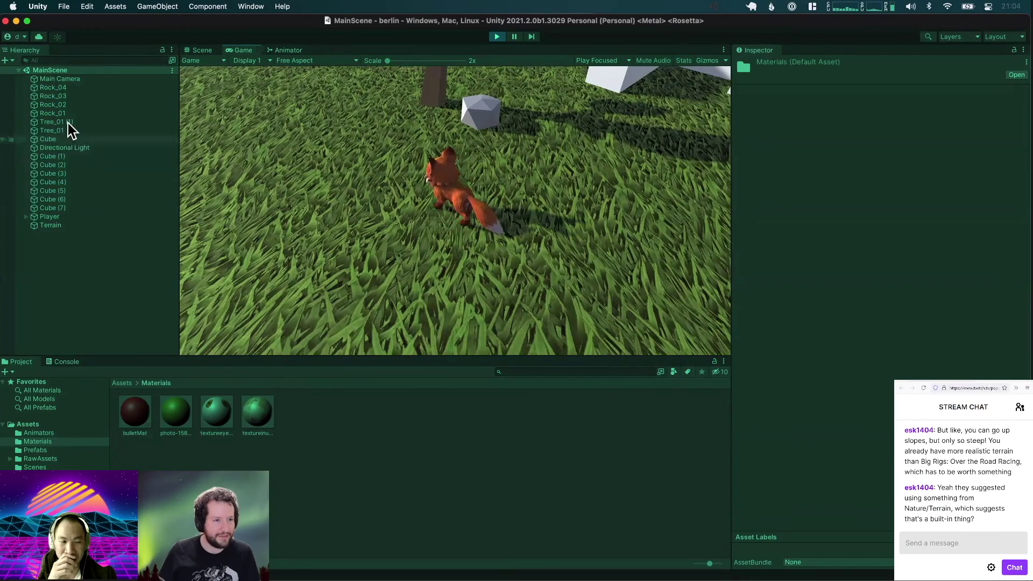
pyautogui.click(54, 226)
pyautogui.click(176, 412)
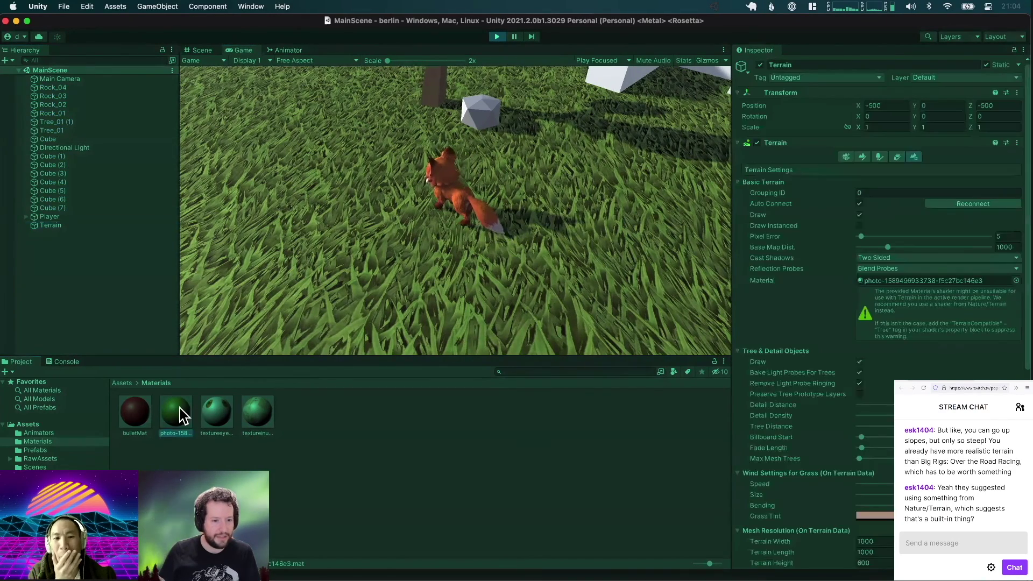
# Try grass tiling values of 500, 400 and 100, reverting to 400
pyautogui.click(885, 216)
pyautogui.write('500')
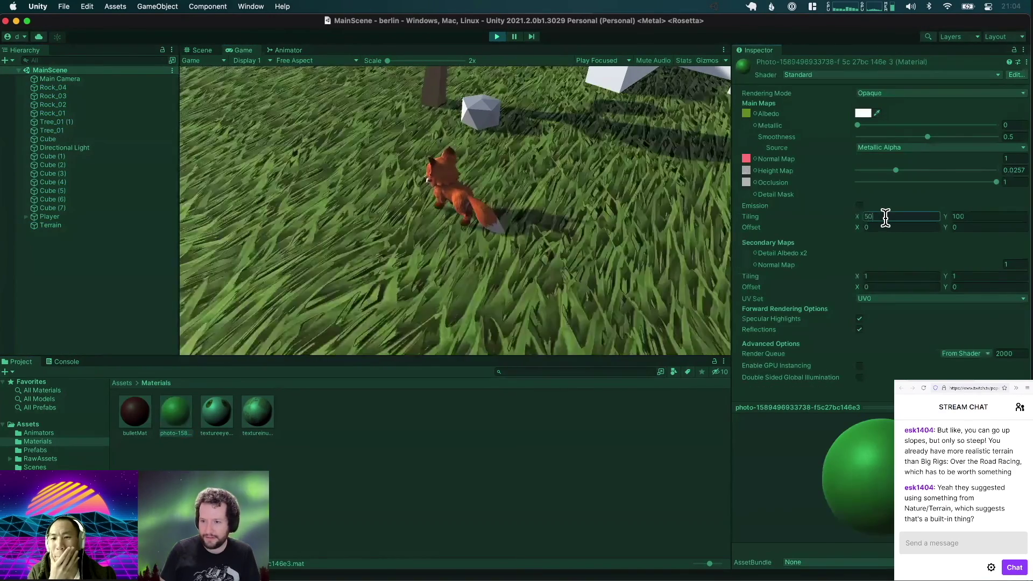
pyautogui.press('Tab')
pyautogui.write('500')
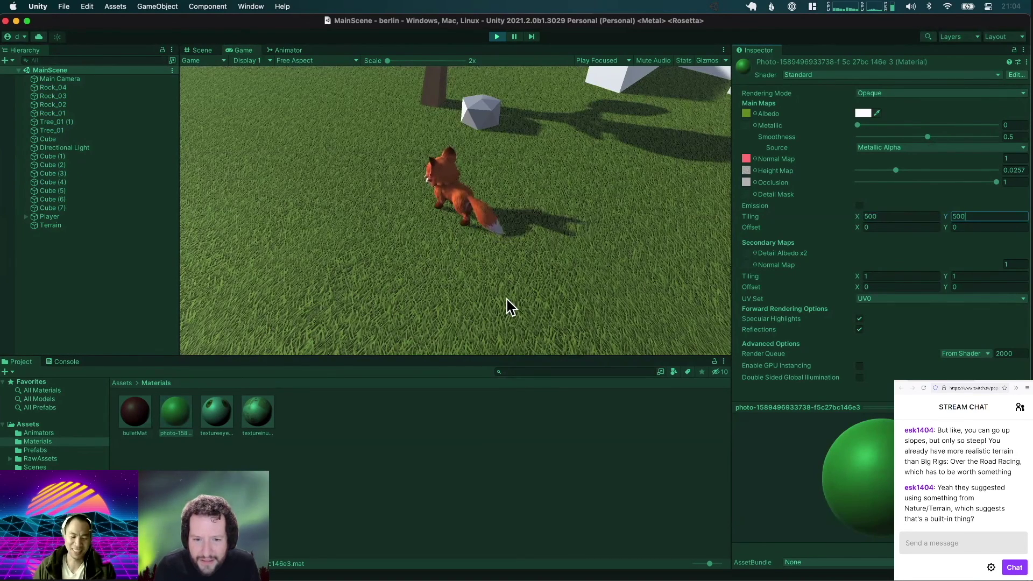
pyautogui.press('BackSpace')
pyautogui.press('BackSpace')
pyautogui.press('BackSpace')
pyautogui.write('400')
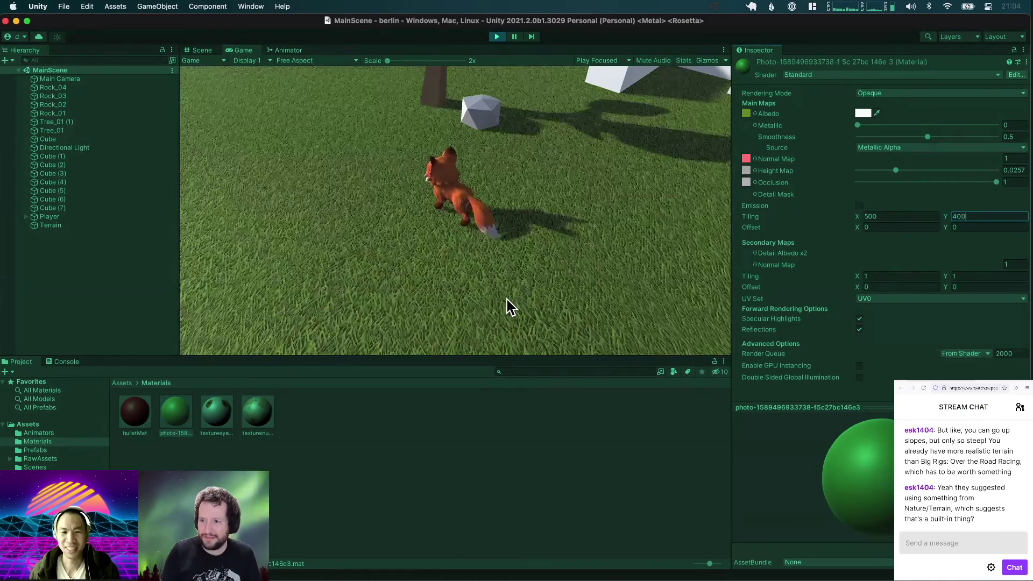
pyautogui.hotkey('shift', 'Tab')
pyautogui.write('400')
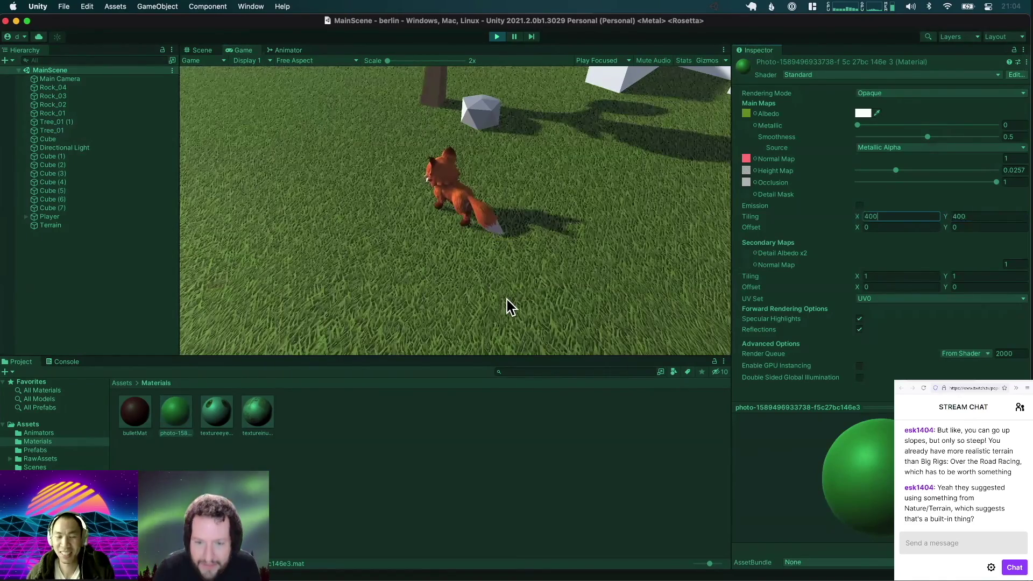
pyautogui.press('Tab')
pyautogui.write('100')
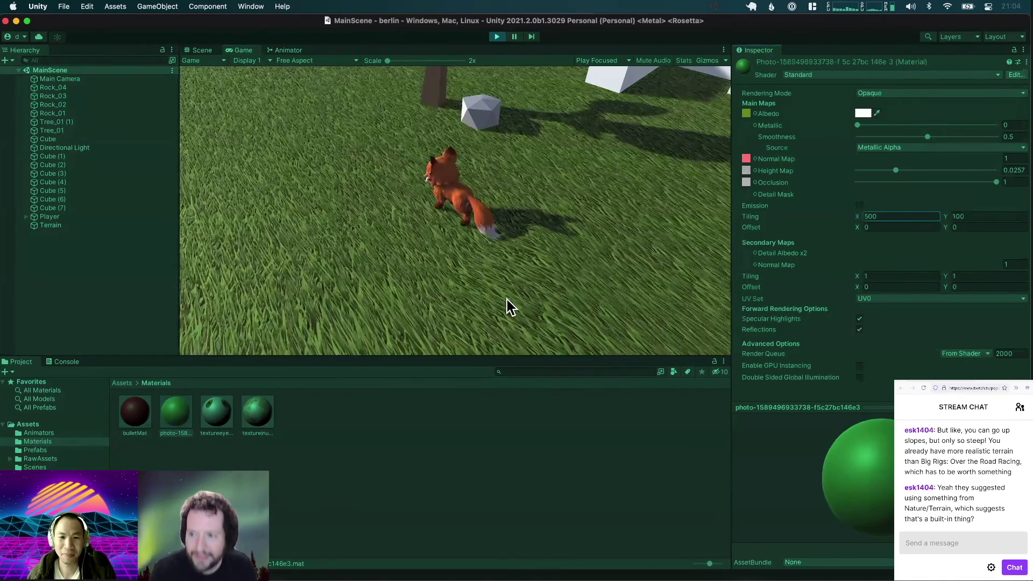
pyautogui.hotkey('shift', 'Tab')
pyautogui.write('100')
pyautogui.press('super+z')
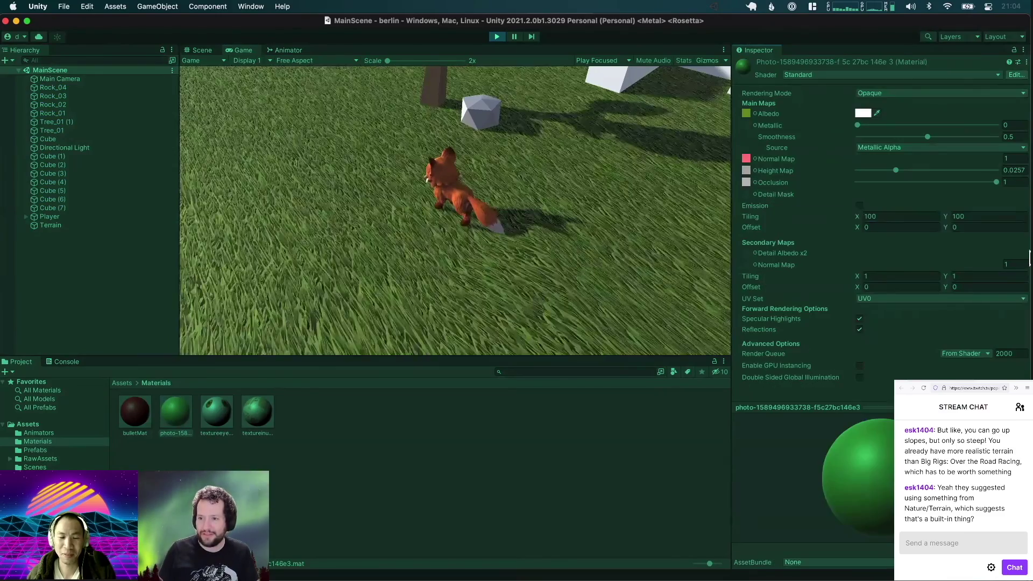
# Set the grass tiling to 450 × 450 and stop the game
pyautogui.click(977, 217)
pyautogui.write('450')
pyautogui.hotkey('shift', 'Tab')
pyautogui.write('450')
pyautogui.press('super+s')
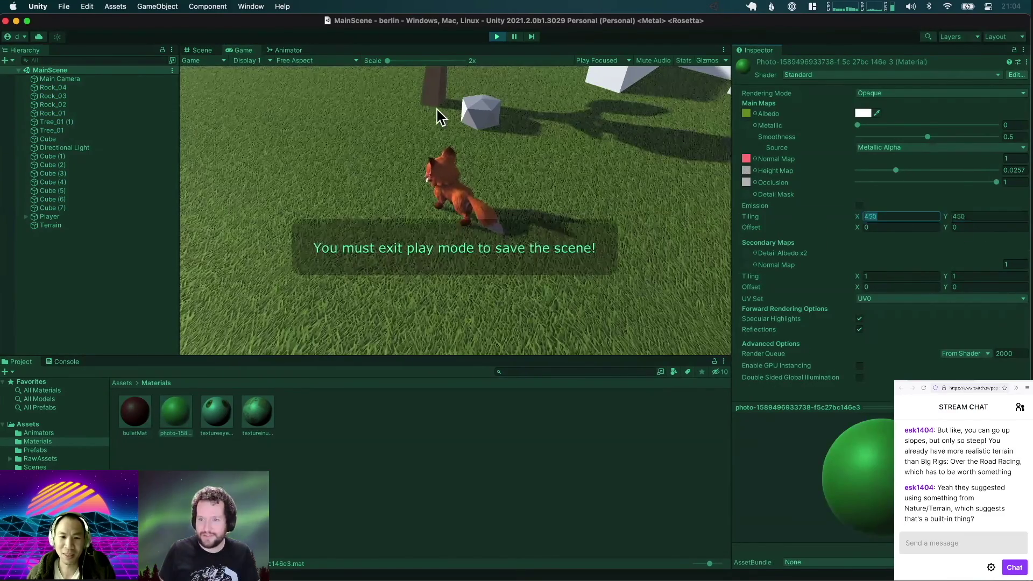
pyautogui.press('Return')
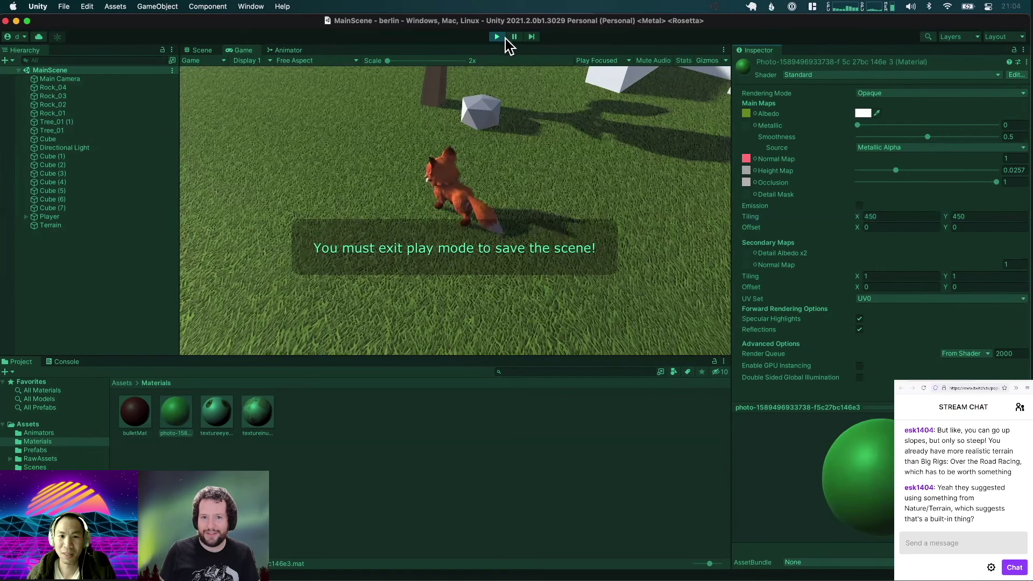
pyautogui.click(502, 38)
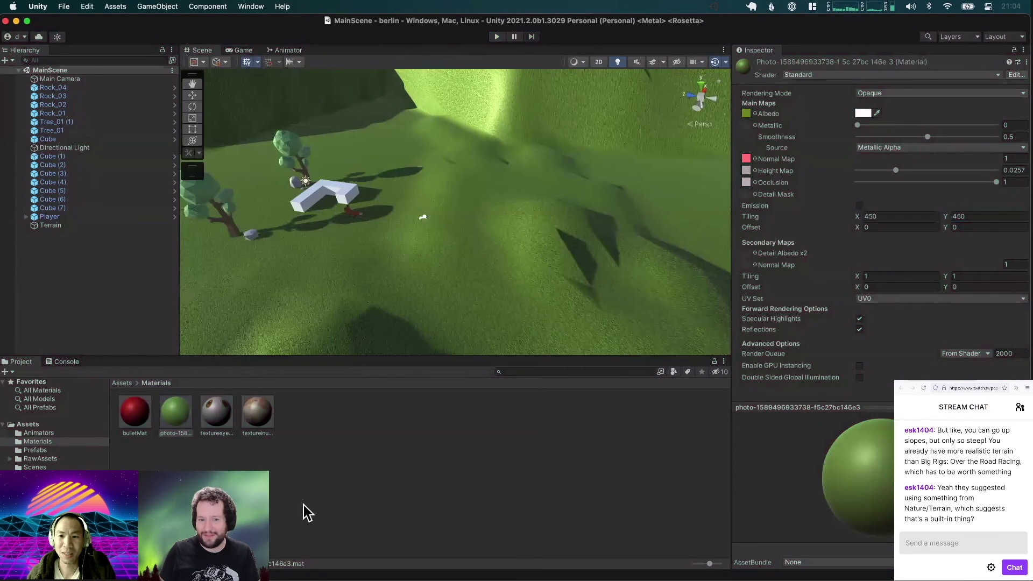
# Turn off reflections on the grass material, tweak its height map and lower occlusion to 0.857
pyautogui.click(377, 458)
pyautogui.click(178, 412)
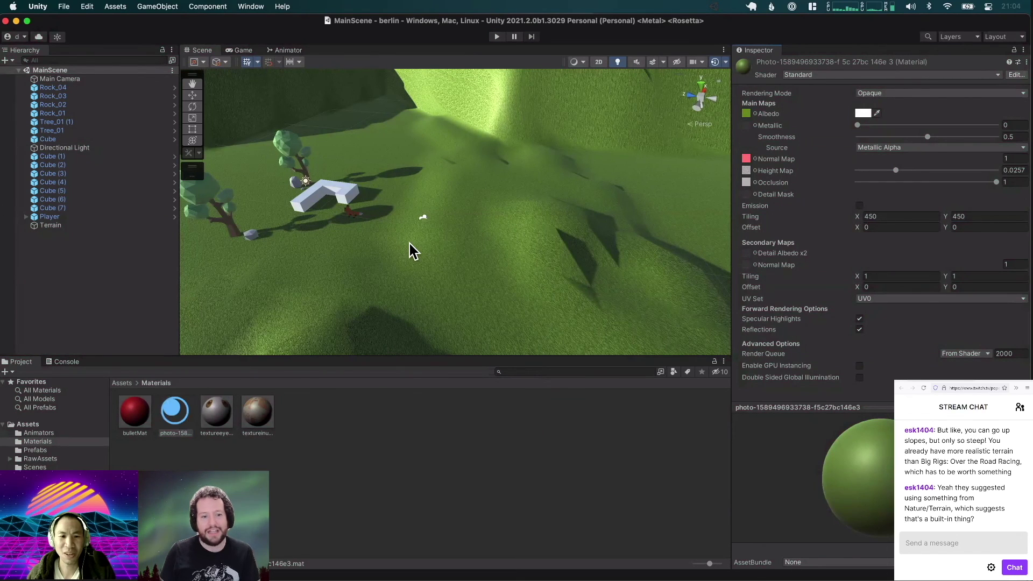
pyautogui.click(164, 431)
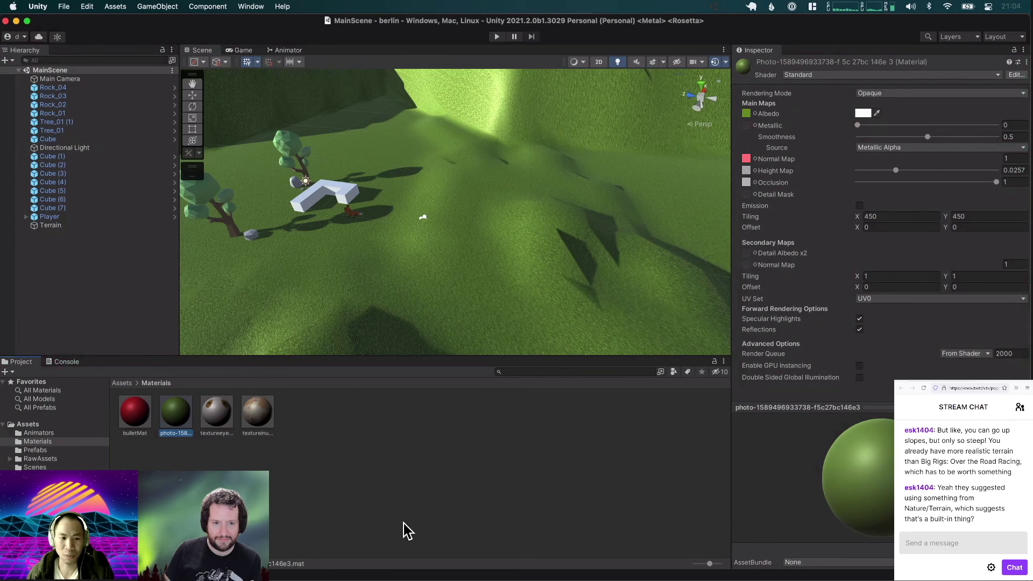
pyautogui.click(860, 330)
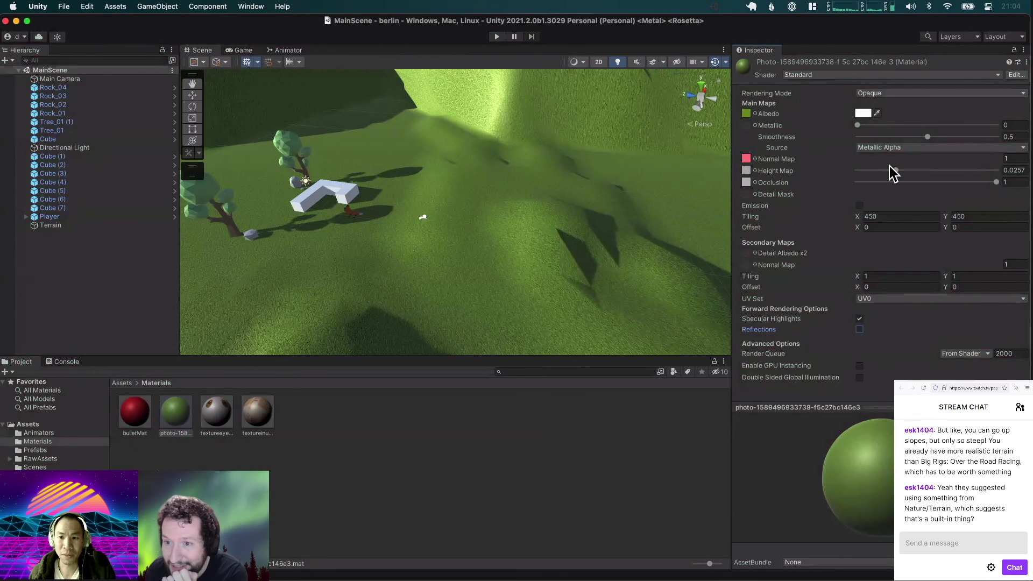
pyautogui.moveTo(897, 171)
pyautogui.mouseDown()
pyautogui.moveTo(938, 169)
pyautogui.moveTo(850, 172)
pyautogui.moveTo(899, 173)
pyautogui.mouseUp()
pyautogui.moveTo(997, 181)
pyautogui.mouseDown()
pyautogui.moveTo(609, 205)
pyautogui.moveTo(962, 187)
pyautogui.mouseUp()
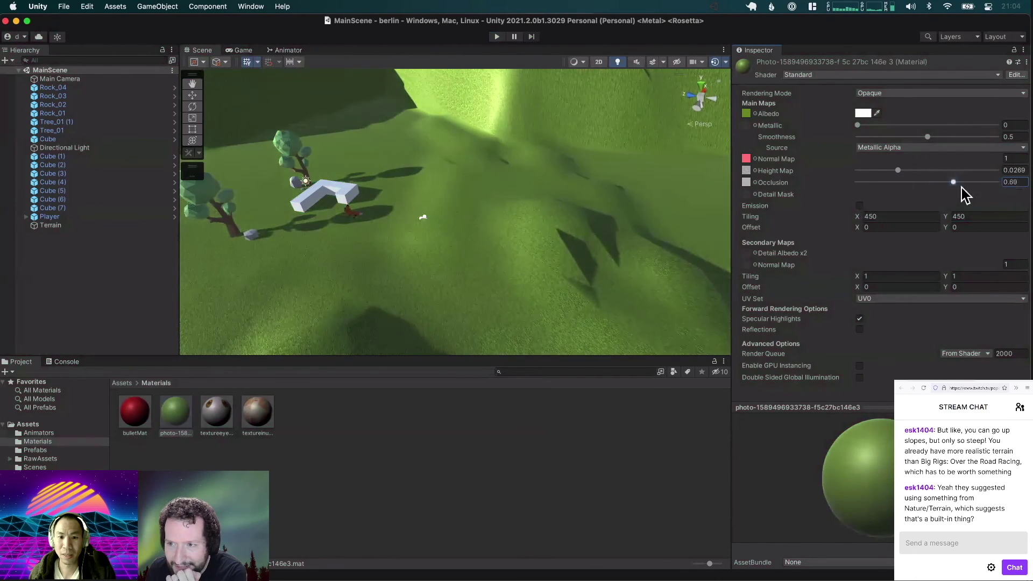
# Take the grass smoothness from Albedo Alpha at 1, leaving Metallic at 0
pyautogui.click(912, 146)
pyautogui.click(906, 160)
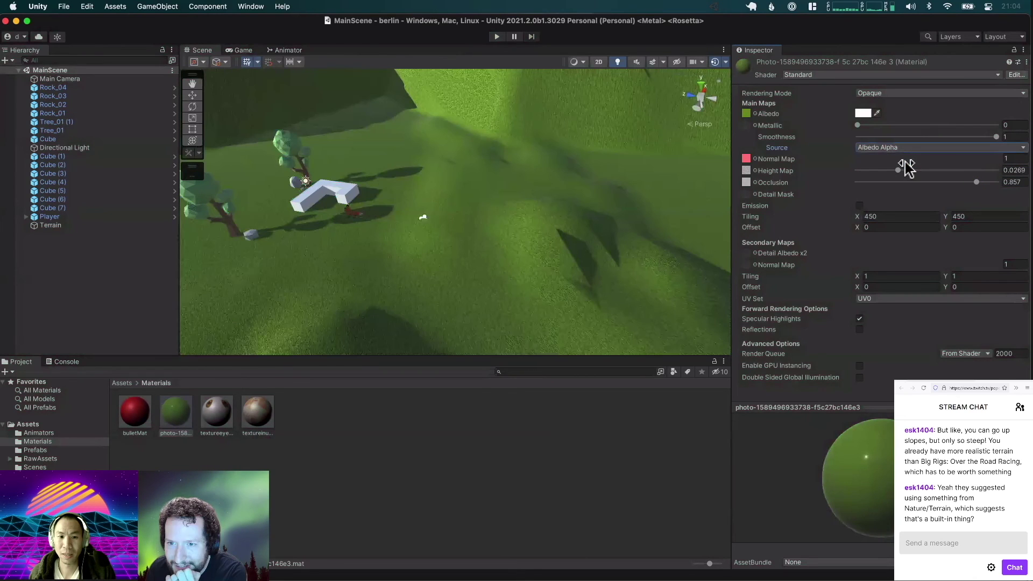
pyautogui.click(898, 151)
pyautogui.click(898, 142)
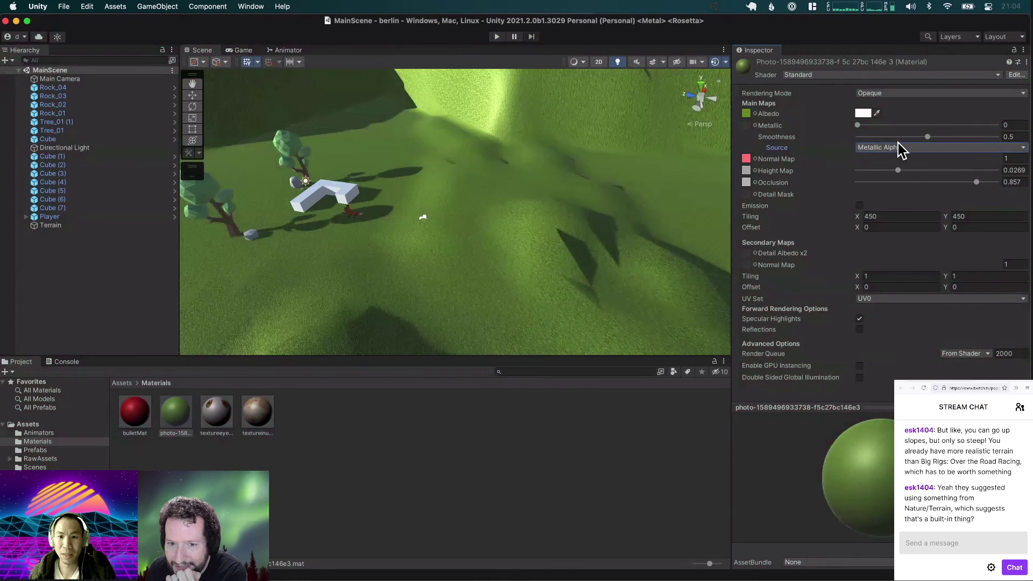
pyautogui.click(896, 149)
pyautogui.click(896, 162)
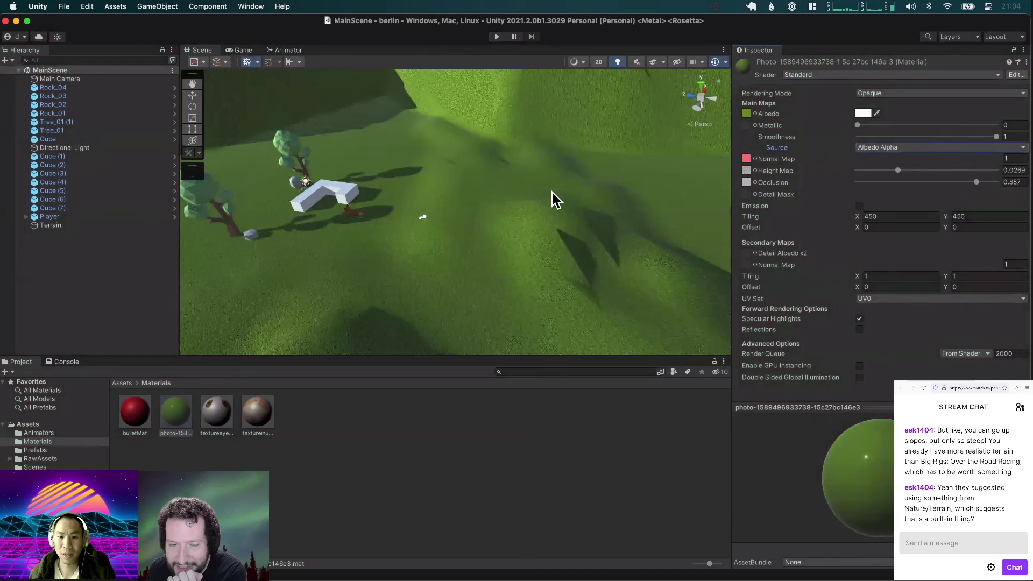
pyautogui.moveTo(997, 138)
pyautogui.mouseDown()
pyautogui.moveTo(776, 134)
pyautogui.moveTo(1000, 145)
pyautogui.mouseUp()
pyautogui.moveTo(858, 125); pyautogui.dragTo(802, 125)
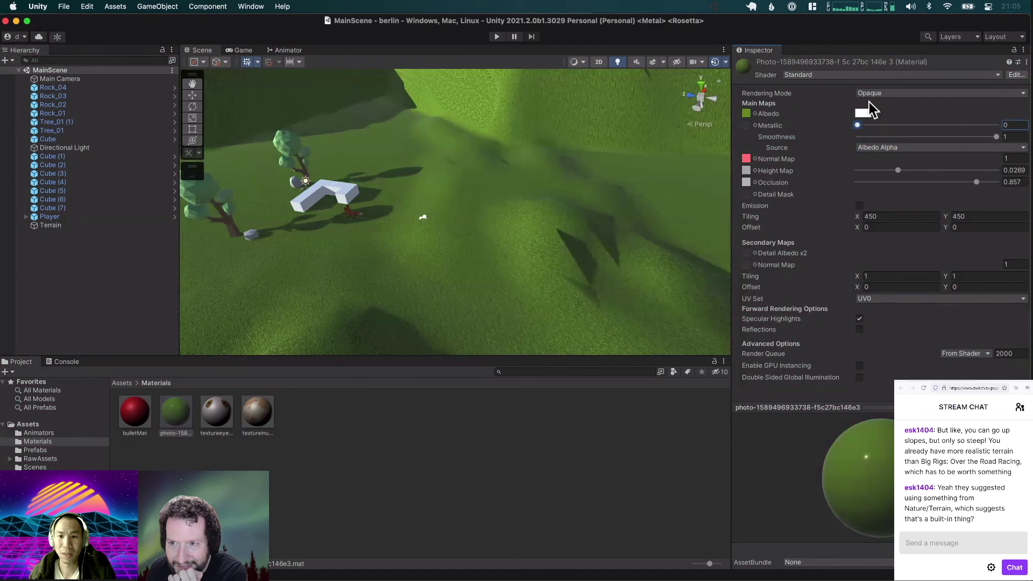
# Keep the grass material's rendering mode Opaque and list the Prefabs folder contents
pyautogui.click(893, 95)
pyautogui.click(831, 95)
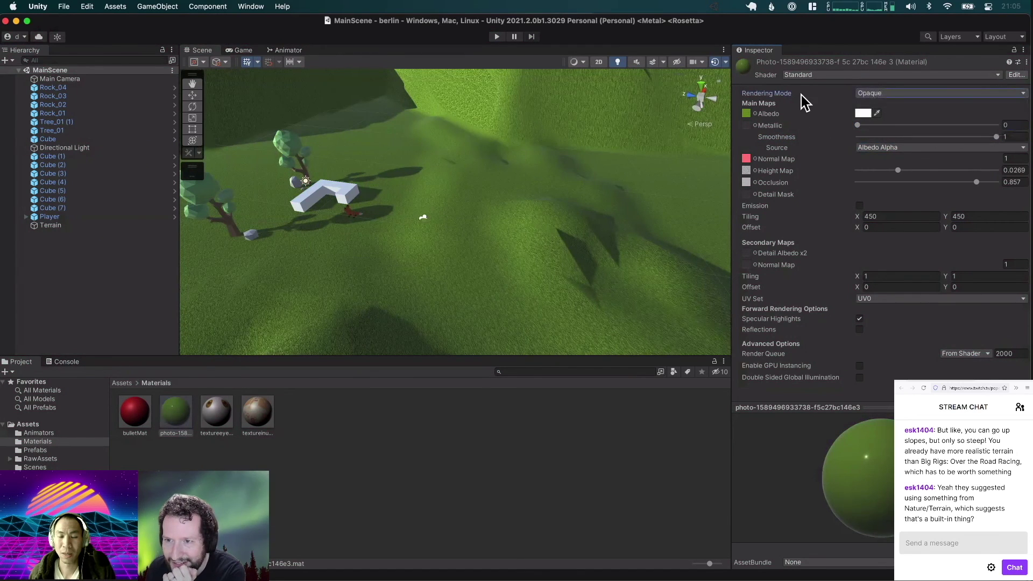
pyautogui.click(37, 450)
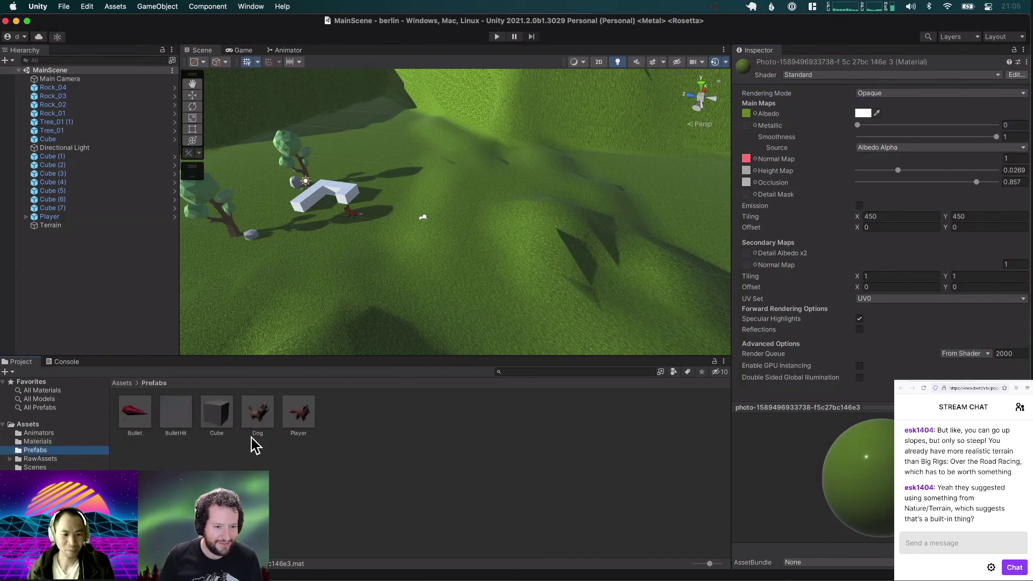
# Switch the Main Camera to orthographic projection and start play mode
pyautogui.click(49, 80)
pyautogui.click(895, 192)
pyautogui.click(889, 207)
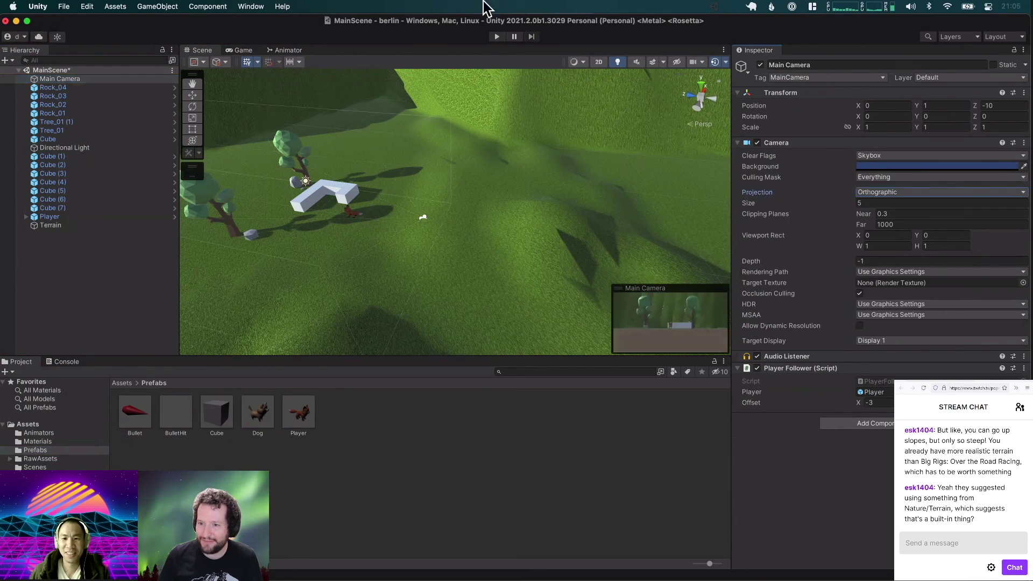
pyautogui.click(496, 37)
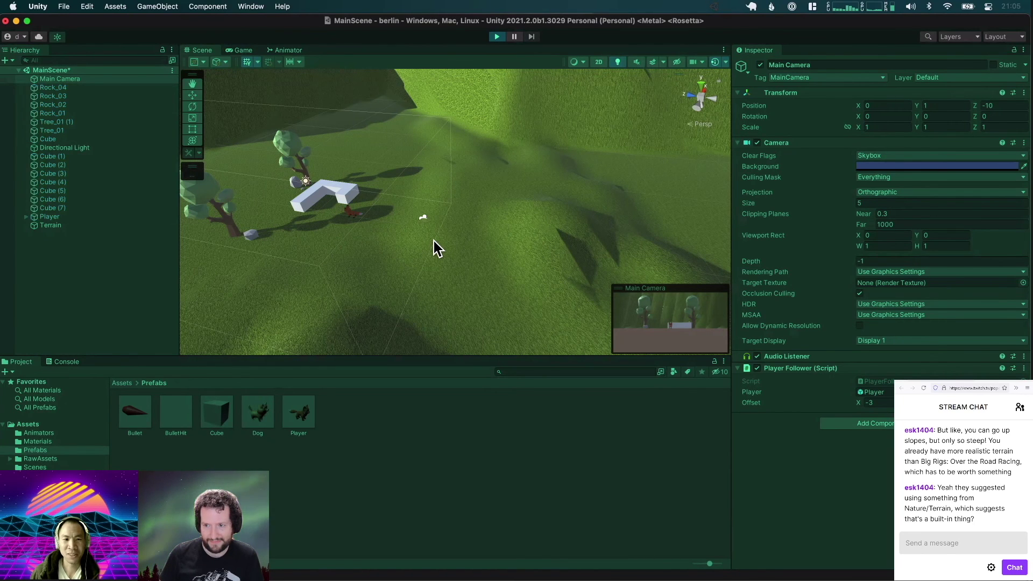
# Run the fox around the terrain toward the white wall, then show the Materials folder
pyautogui.press('w')
pyautogui.press('a')
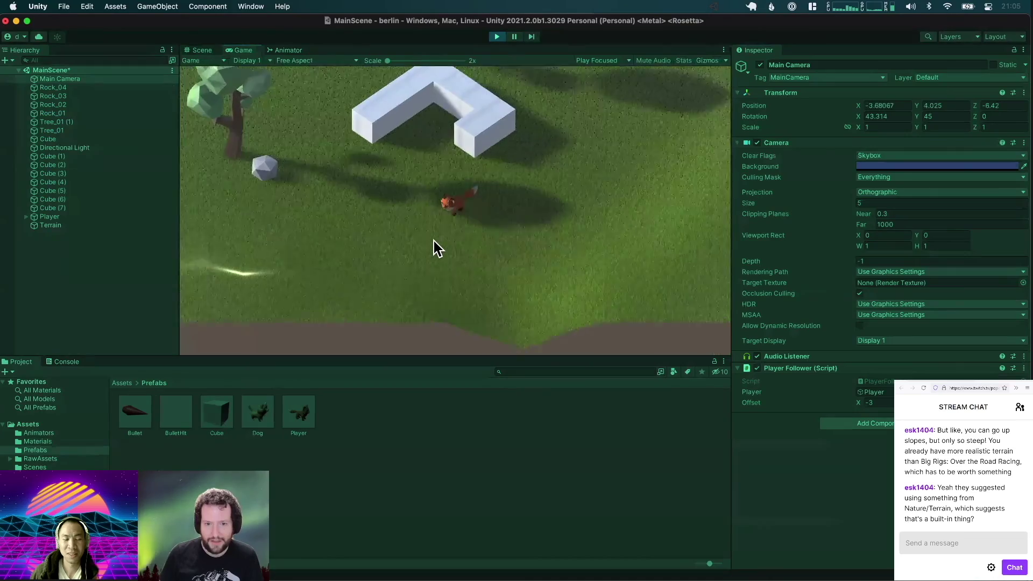
pyautogui.press('s')
pyautogui.press('a')
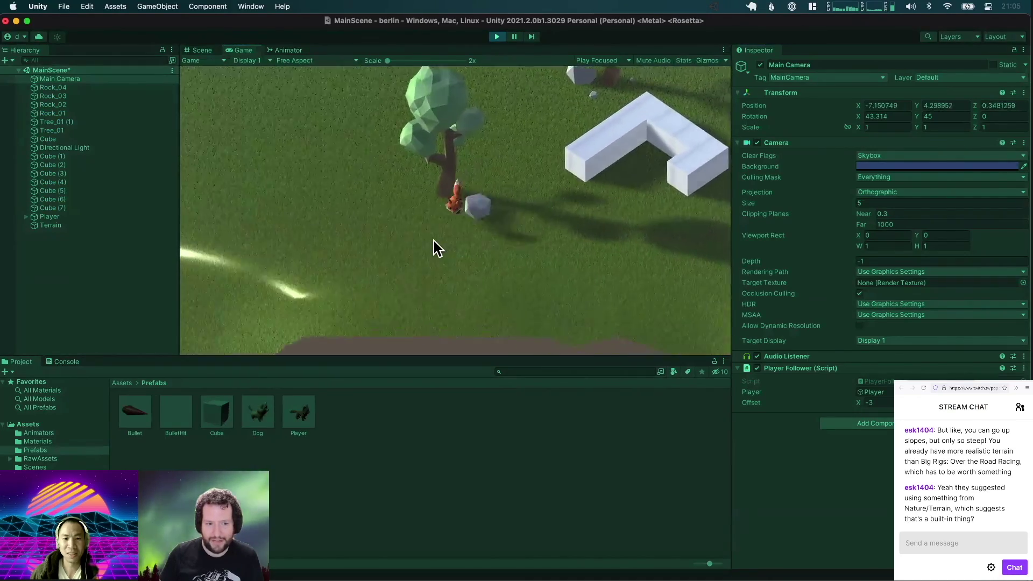
pyautogui.press('s')
pyautogui.press('a')
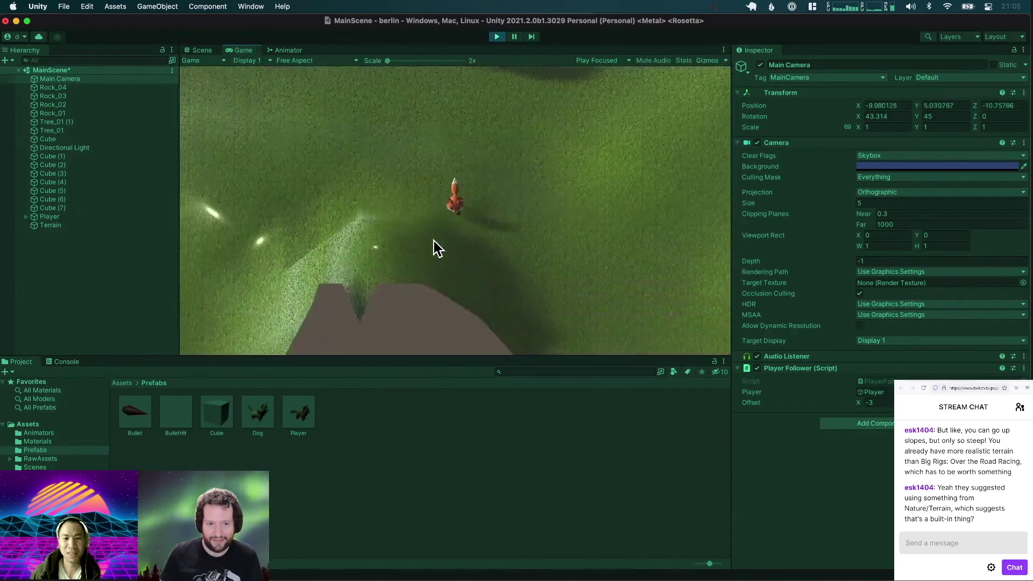
pyautogui.press('w')
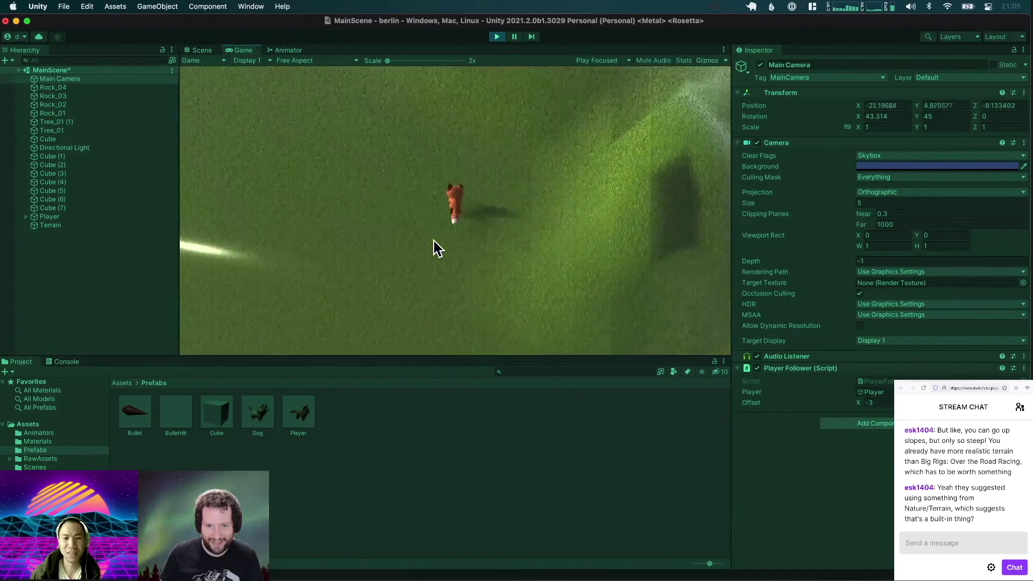
pyautogui.press('d')
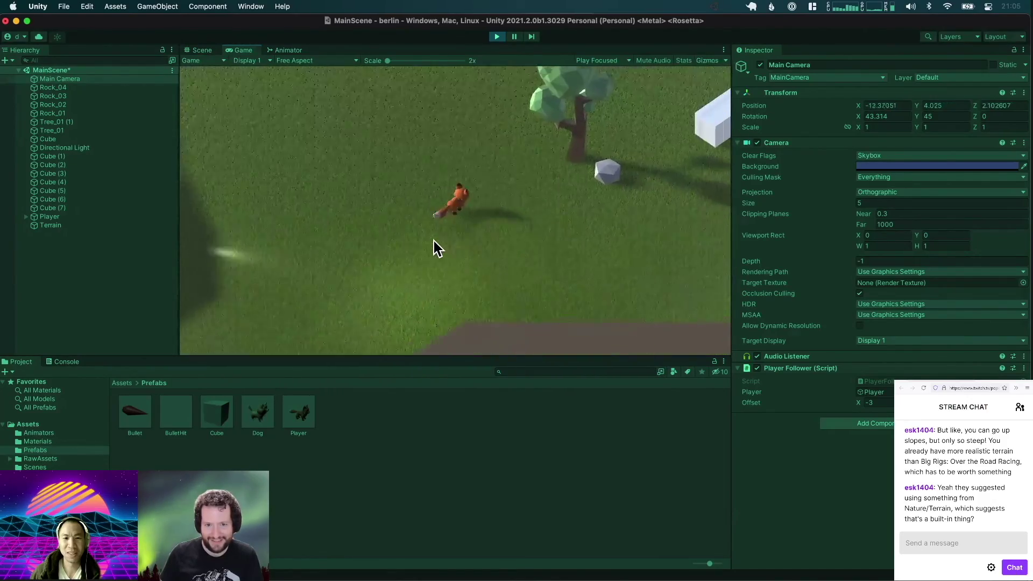
pyautogui.press('d')
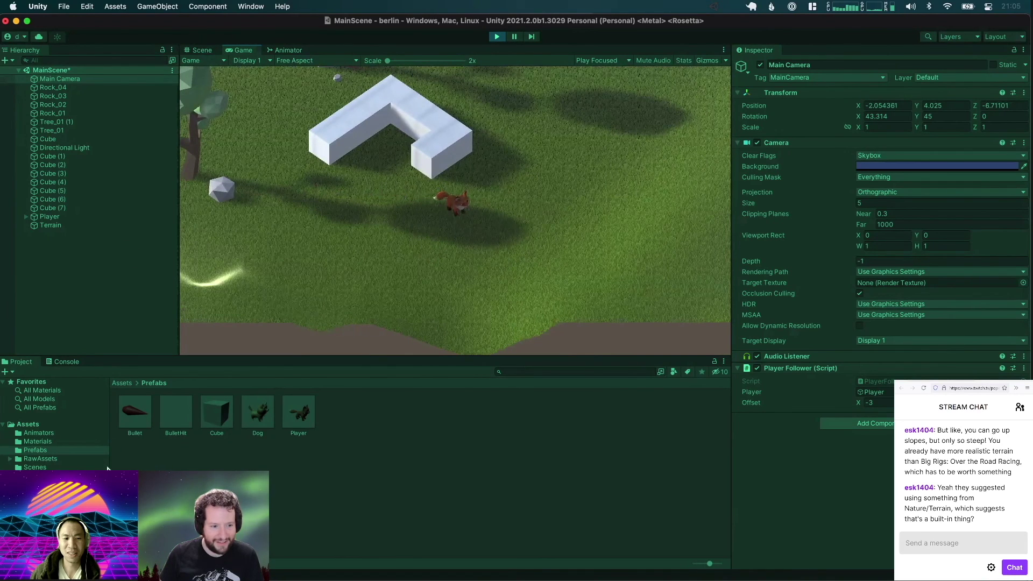
pyautogui.click(53, 441)
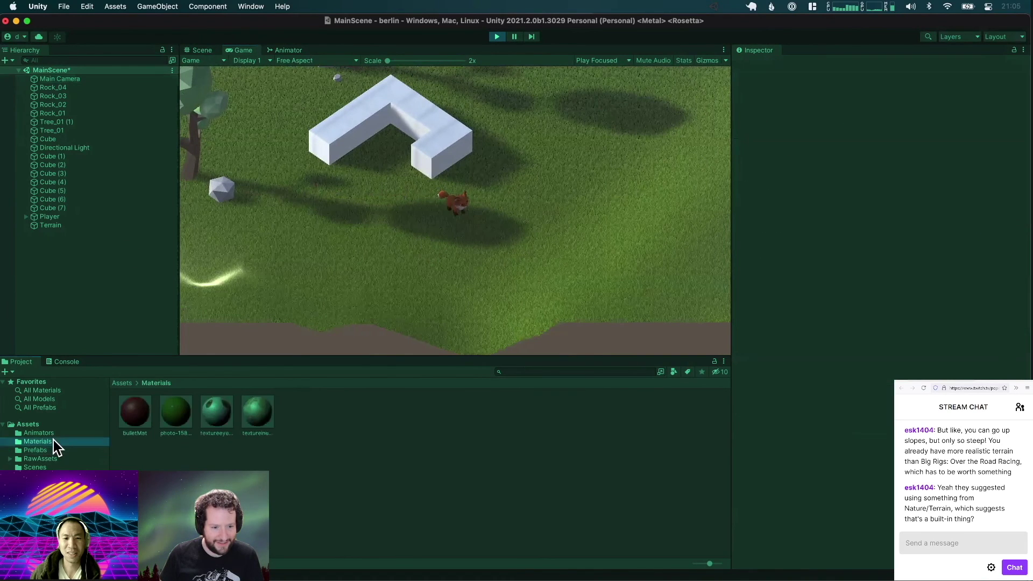
# Set the green photo ground material's smoothness source to Metallic Alpha with smoothness near 0
pyautogui.click(181, 419)
pyautogui.click(870, 147)
pyautogui.click(874, 143)
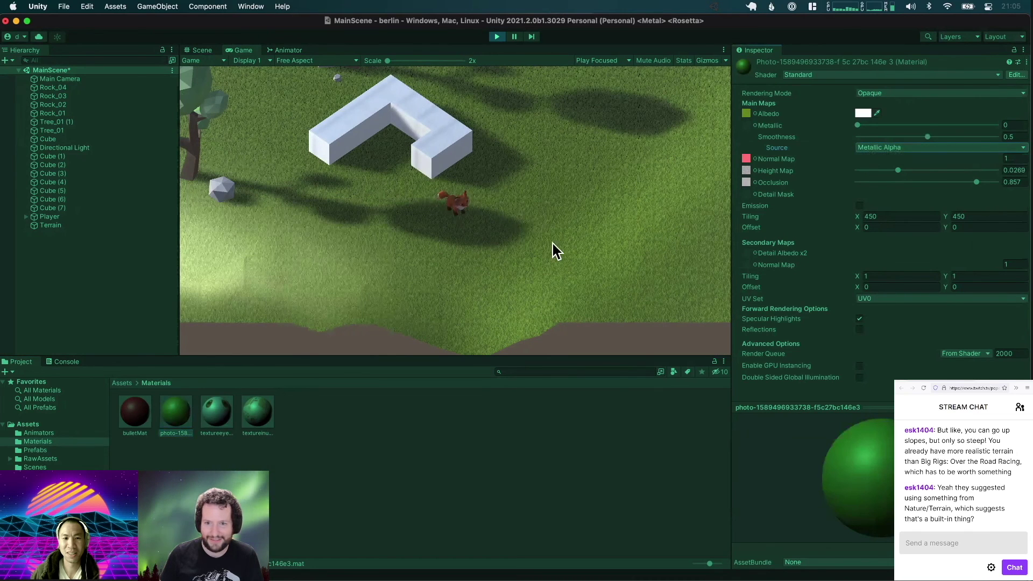
pyautogui.moveTo(895, 136); pyautogui.dragTo(872, 136)
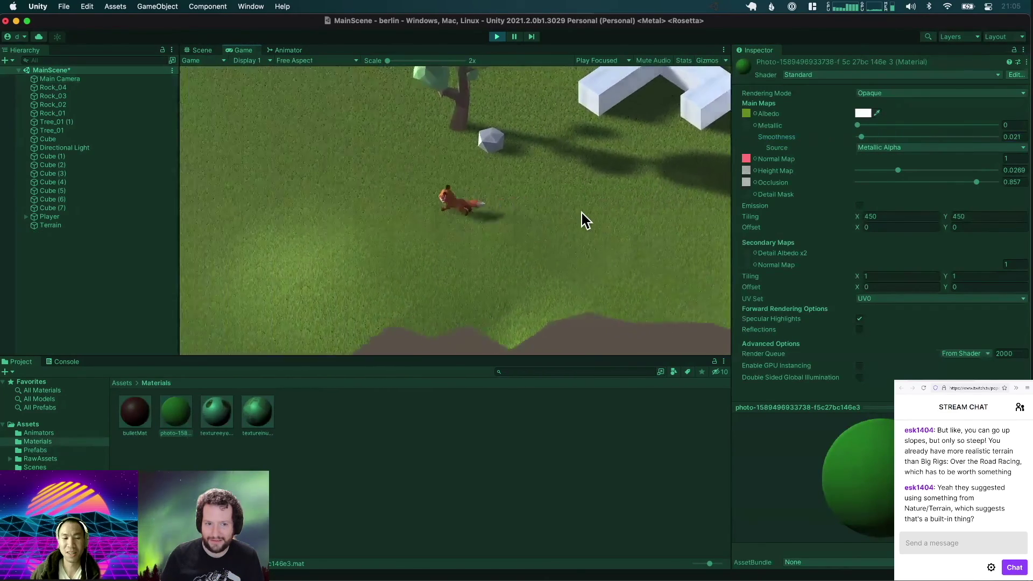
# Test-run the fox around the L-shaped block, then select the Main Camera and stop play mode
pyautogui.press('w')
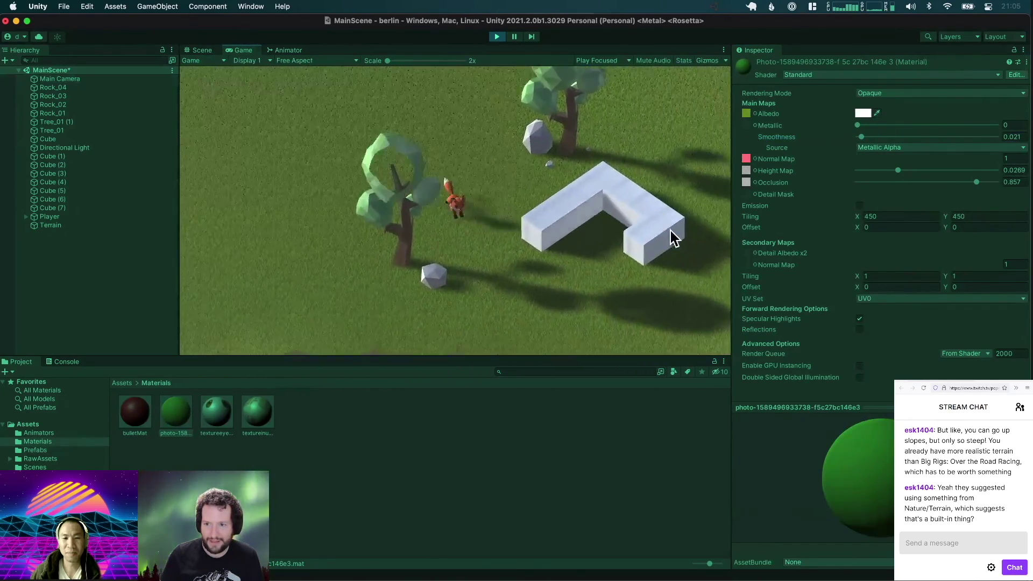
pyautogui.press('d')
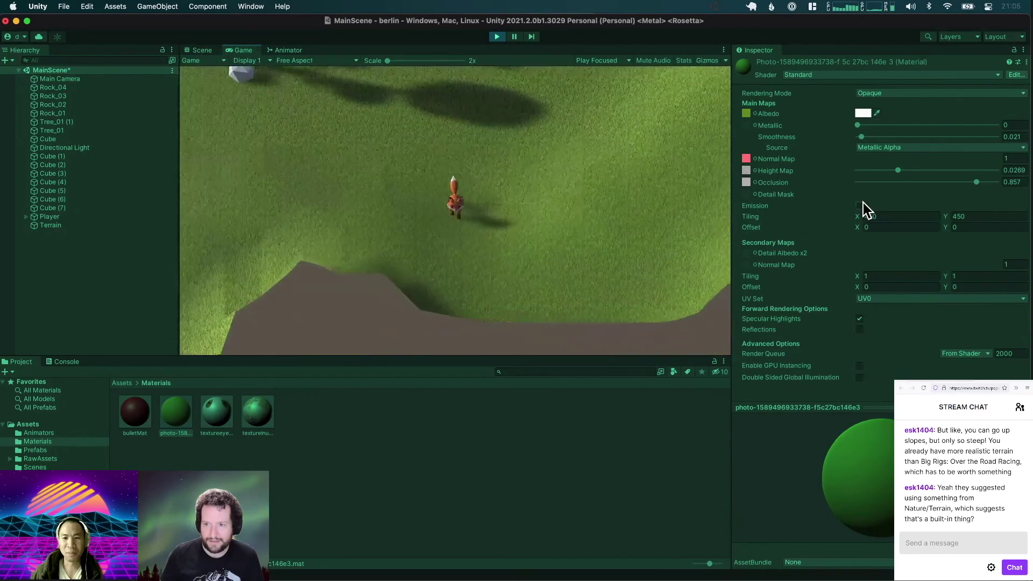
pyautogui.press('a')
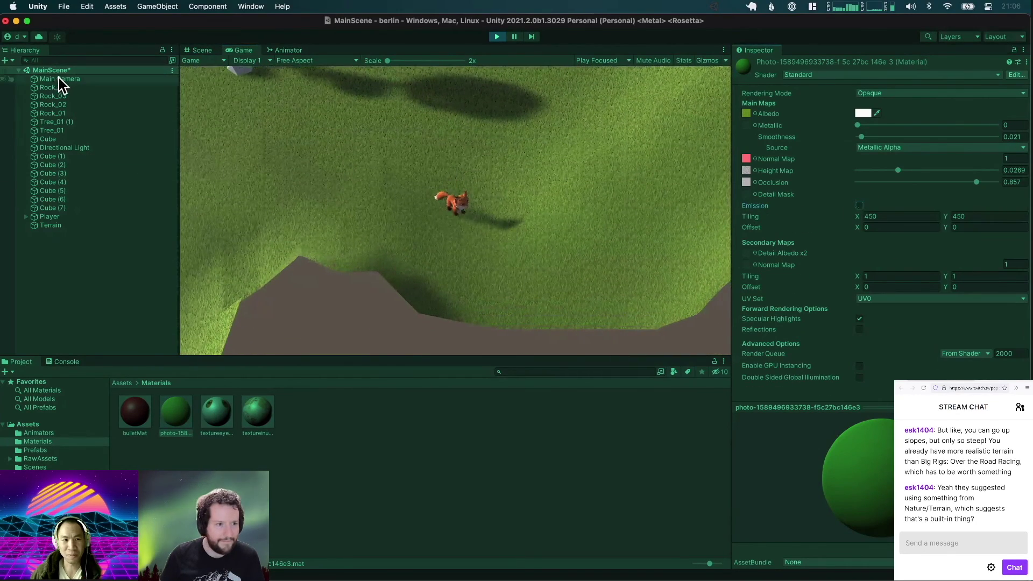
pyautogui.press('super+s')
pyautogui.click(41, 78)
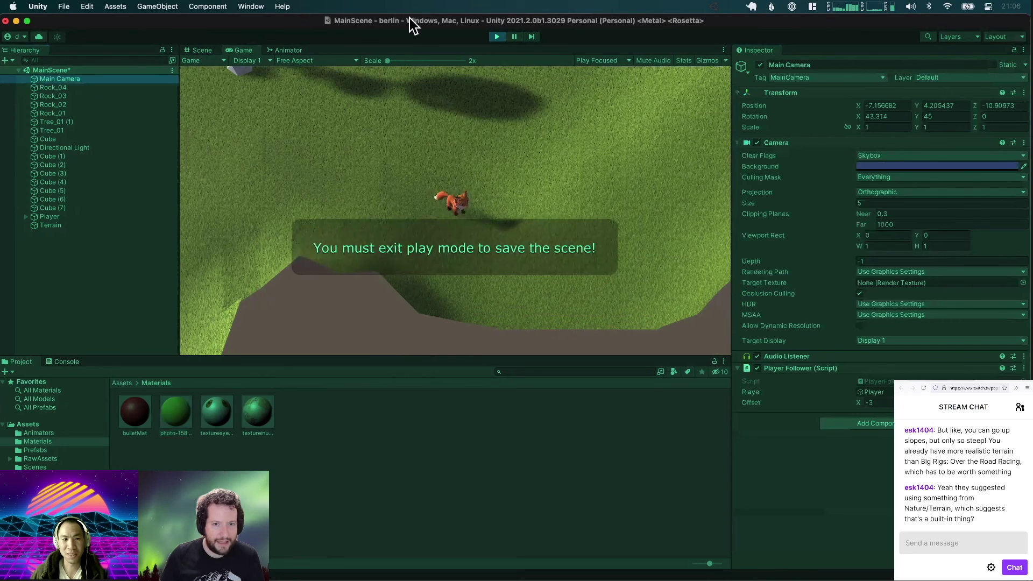
pyautogui.click(496, 36)
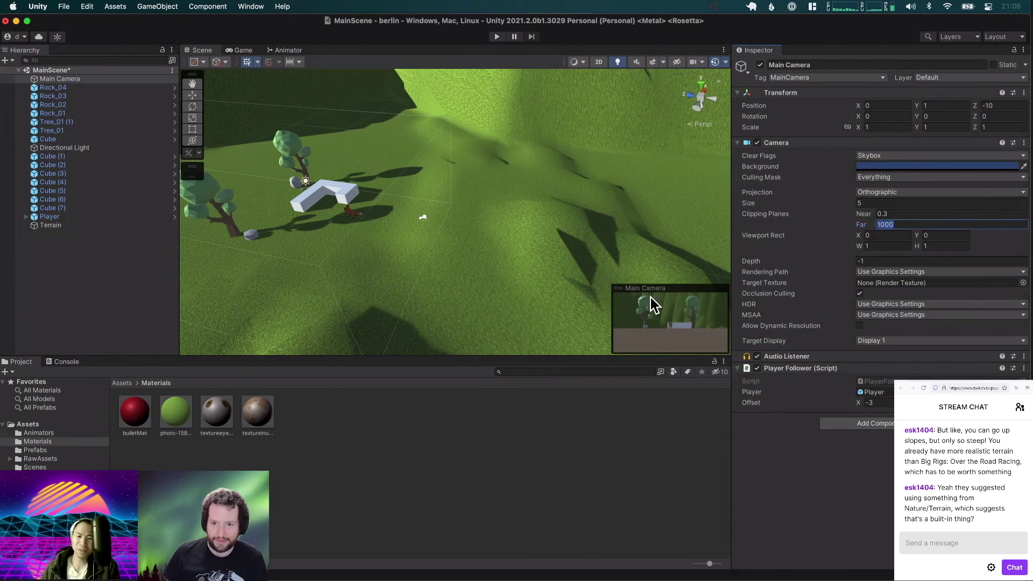
# Edit the Main Camera's clipping planes, returning Far to 1000
pyautogui.moveTo(632, 290); pyautogui.dragTo(615, 270)
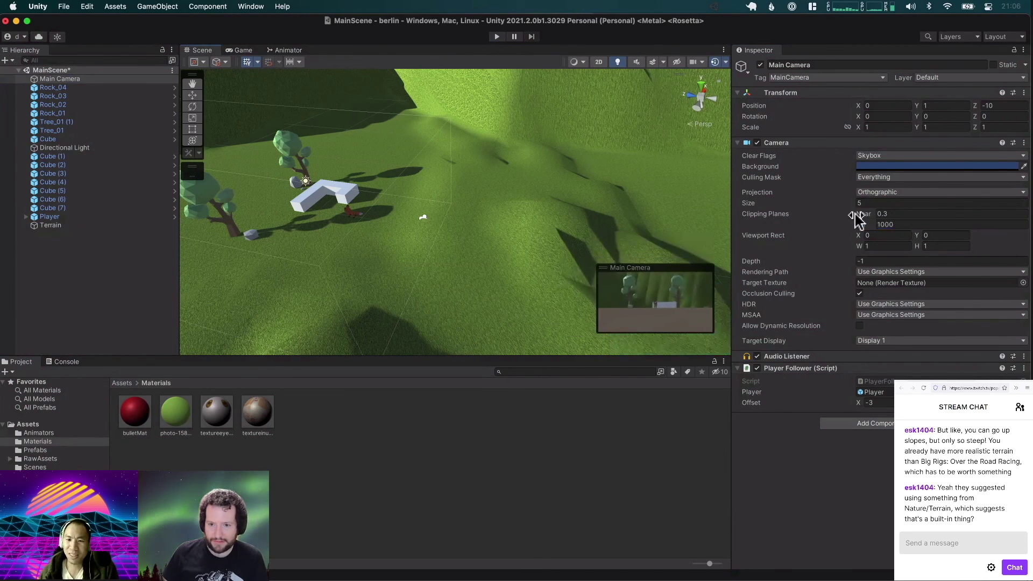
pyautogui.write('200')
pyautogui.press('BackSpace')
pyautogui.press('BackSpace')
pyautogui.press('BackSpace')
pyautogui.press('BackSpace')
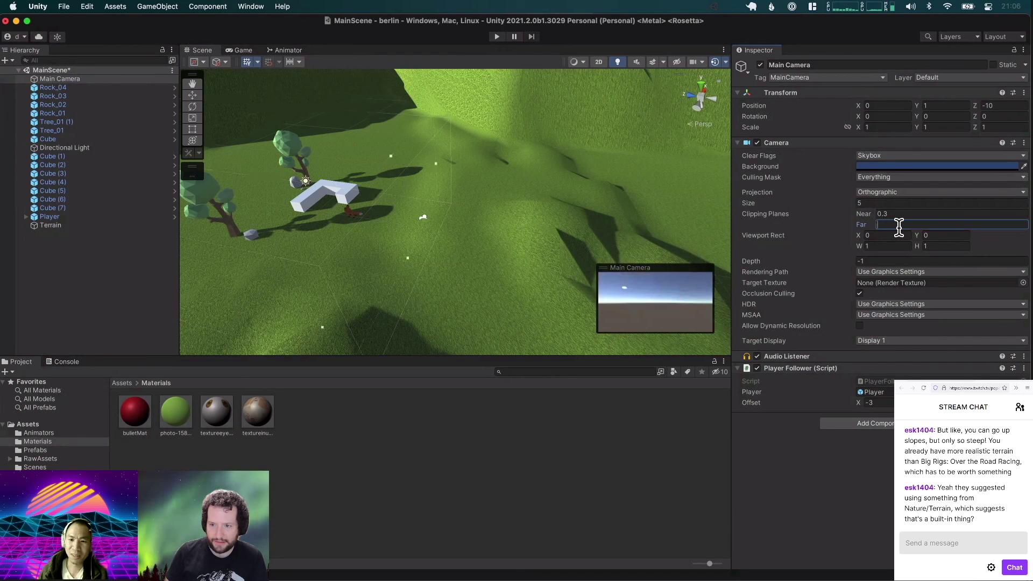
pyautogui.write('1000')
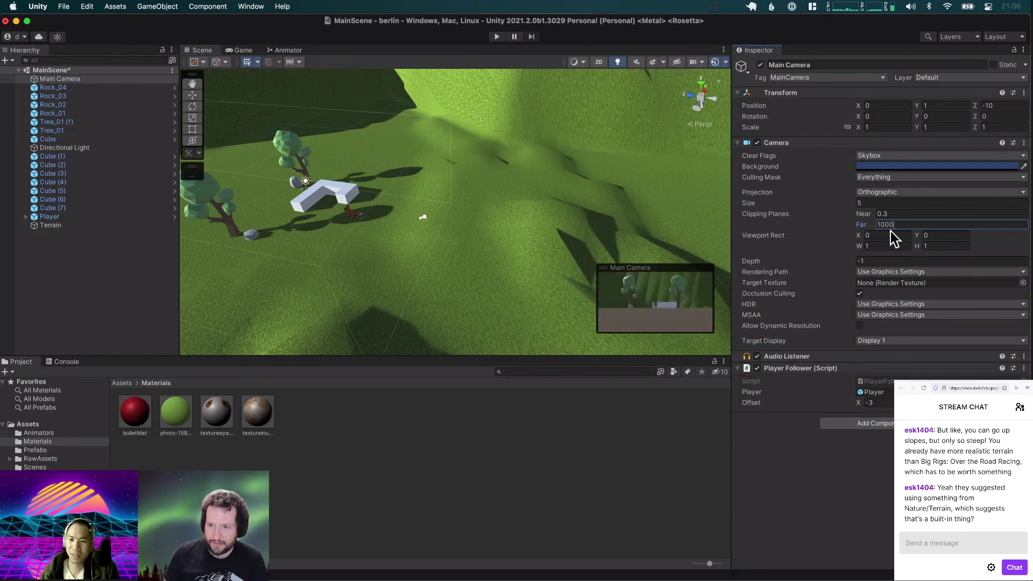
pyautogui.click(890, 214)
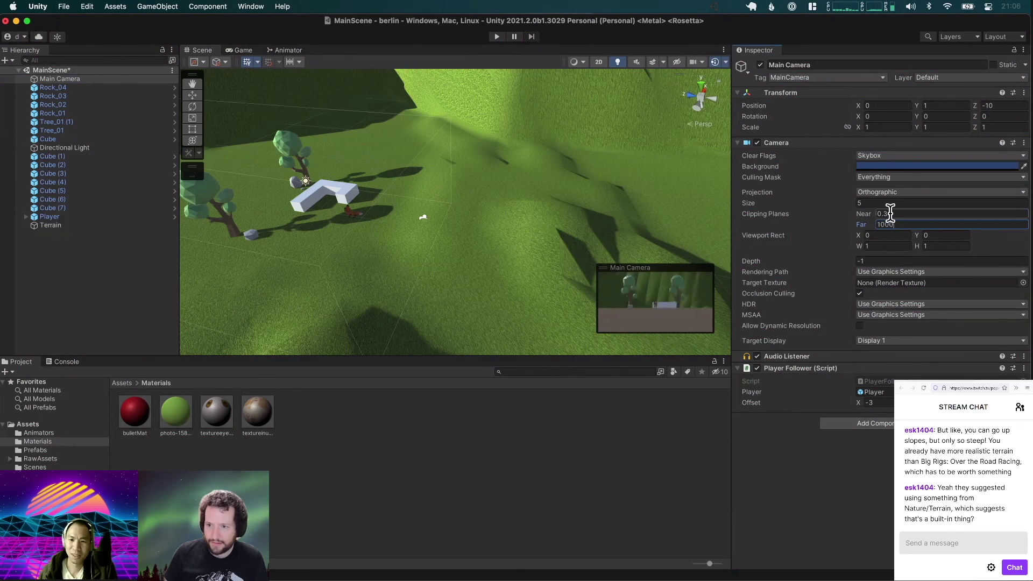
pyautogui.write('0.')
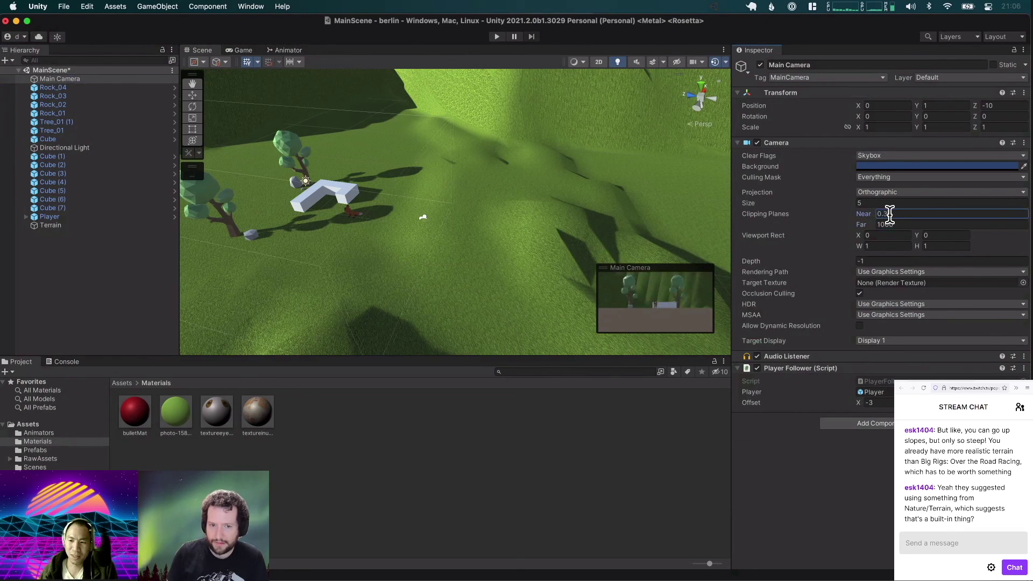
# Set the camera's orthographic size to 4 with near clipping -10, and start play mode
pyautogui.click(877, 403)
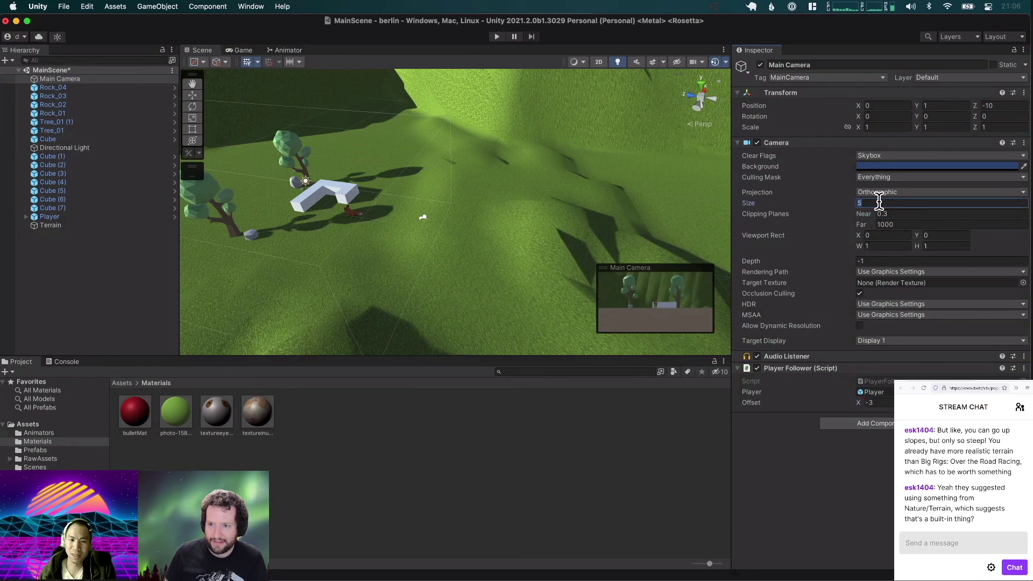
pyautogui.write('3')
pyautogui.press('BackSpace')
pyautogui.write('4')
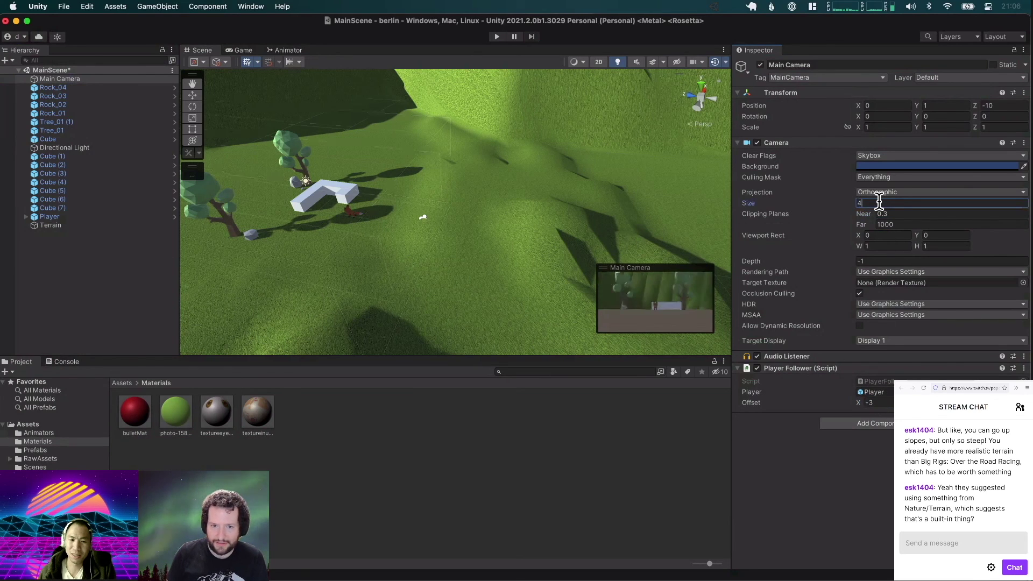
pyautogui.write('4')
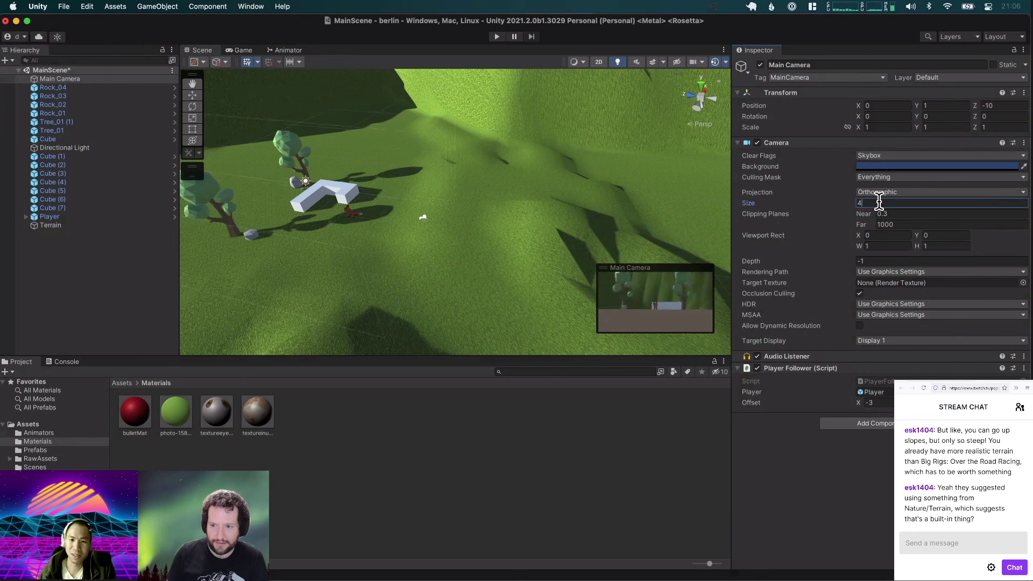
pyautogui.click(878, 213)
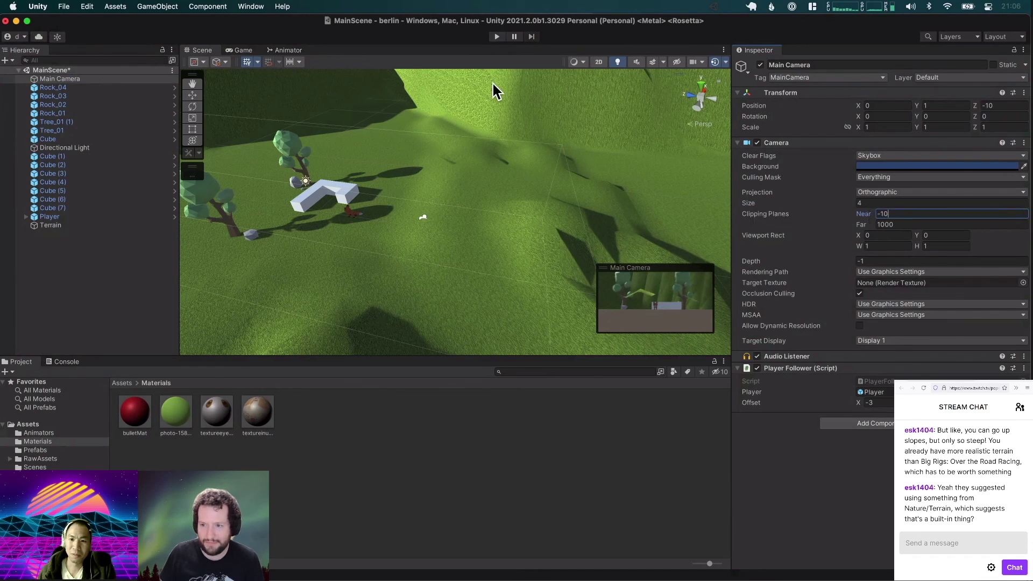
pyautogui.click(497, 37)
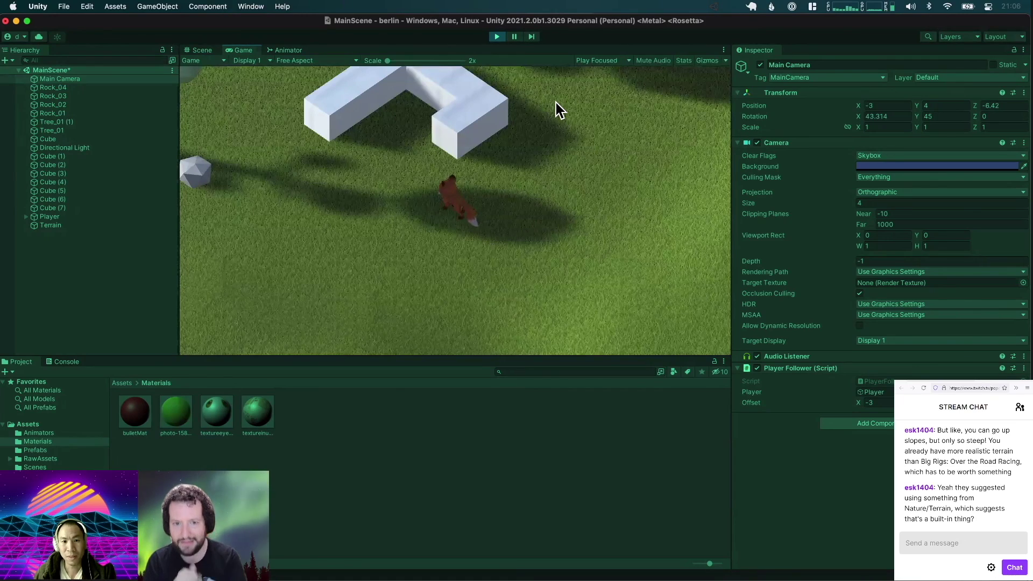
# Run the fox past the trees and rock toward the white walls
pyautogui.press('a')
pyautogui.press('w')
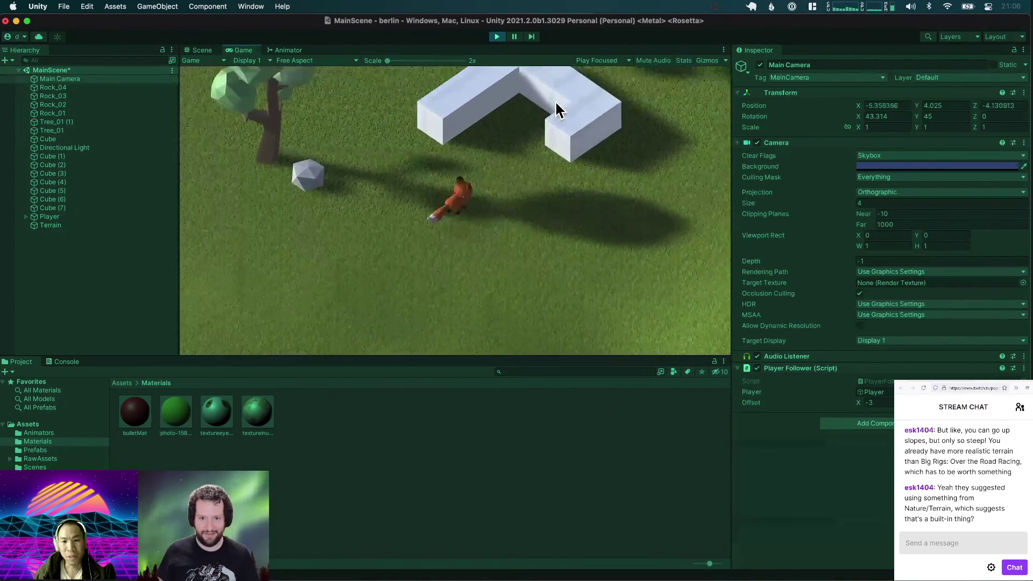
pyautogui.press('d')
pyautogui.press('a')
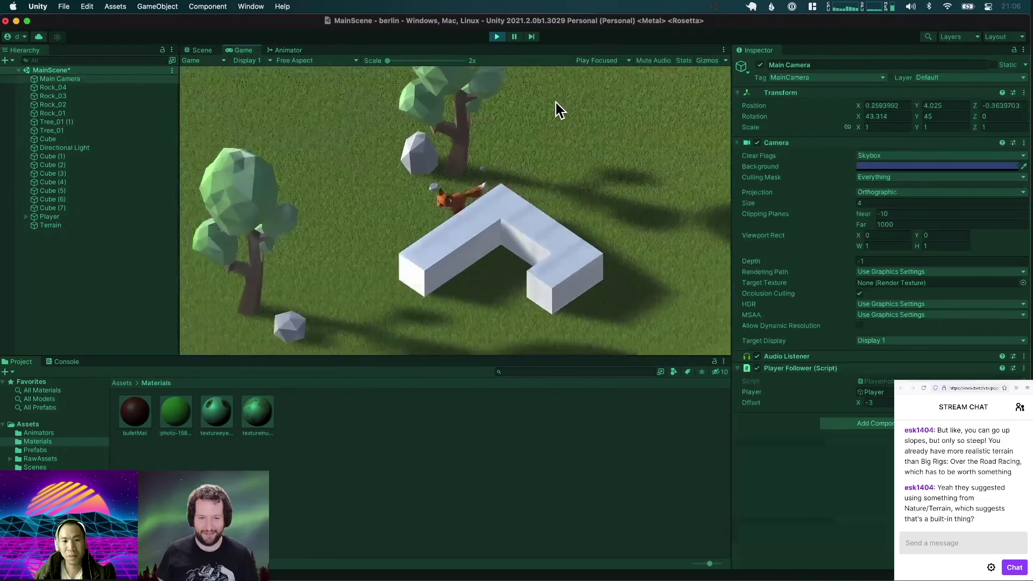
pyautogui.press('s')
pyautogui.press('w')
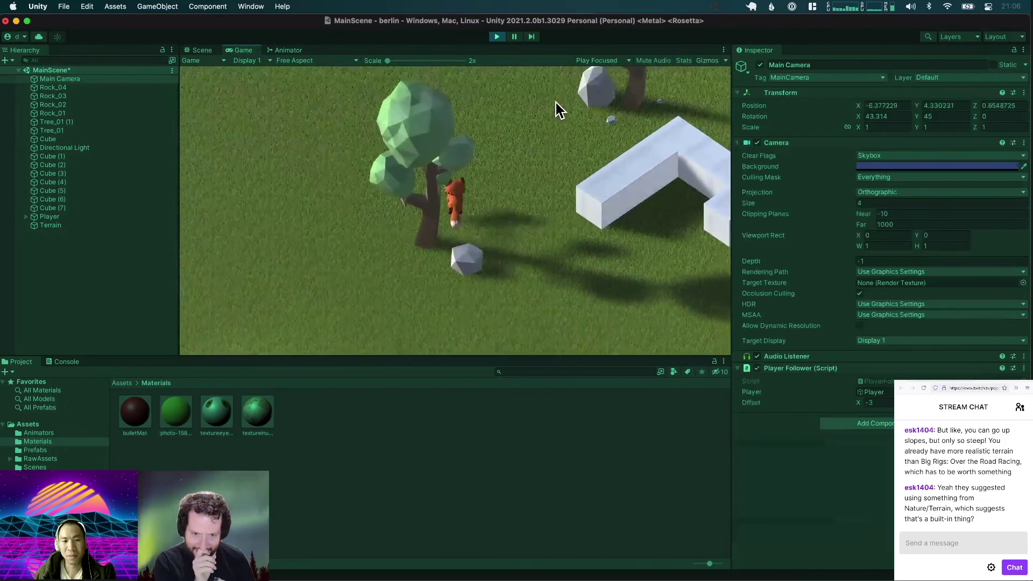
pyautogui.press('d')
pyautogui.press('s')
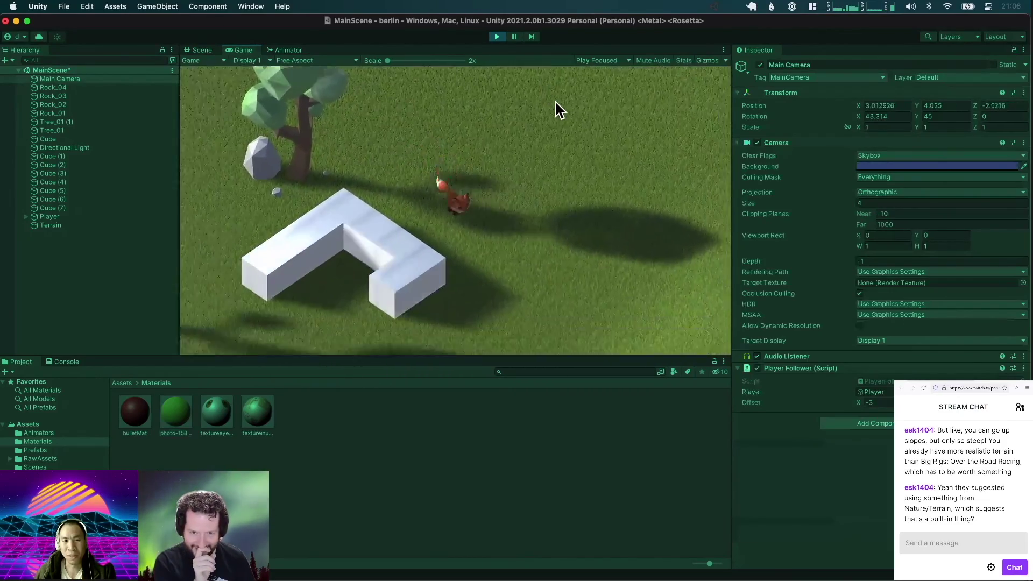
pyautogui.press('a')
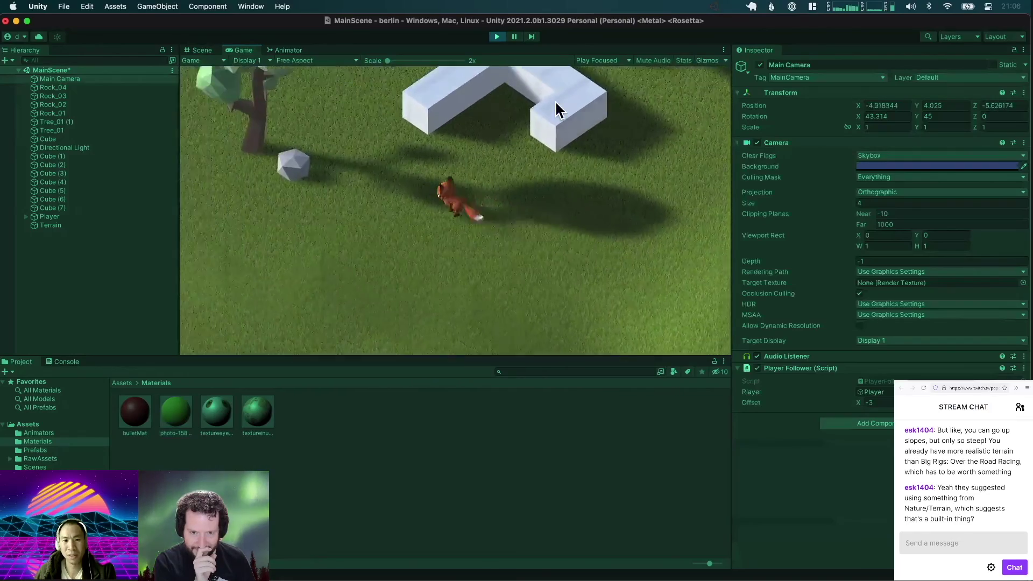
pyautogui.press('s')
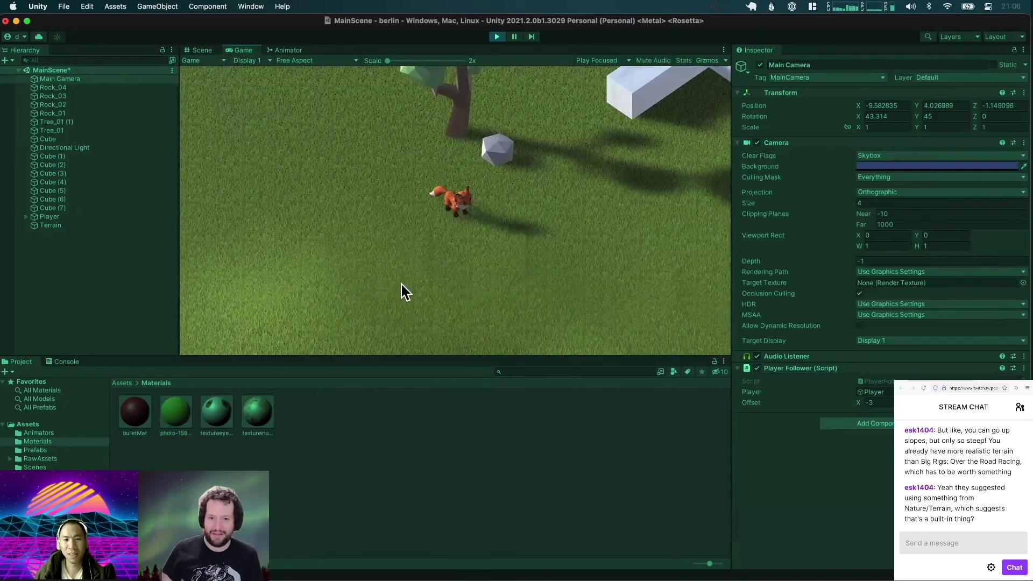
pyautogui.press('d')
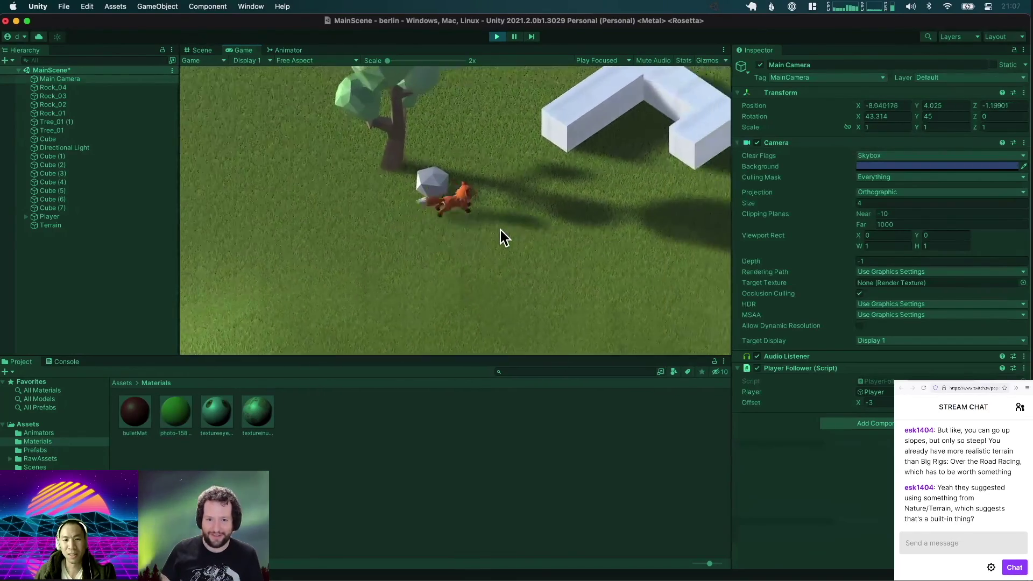
# Fire four bullets at the white walls, stop the game, and open the Prefabs folder
pyautogui.click(500, 237)
pyautogui.click(592, 156)
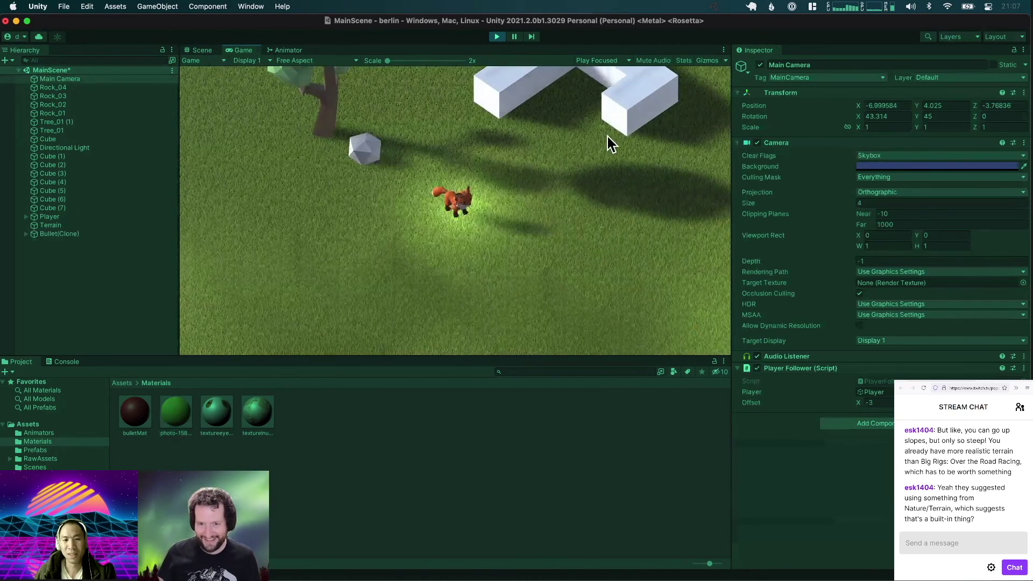
pyautogui.click(619, 129)
pyautogui.click(571, 89)
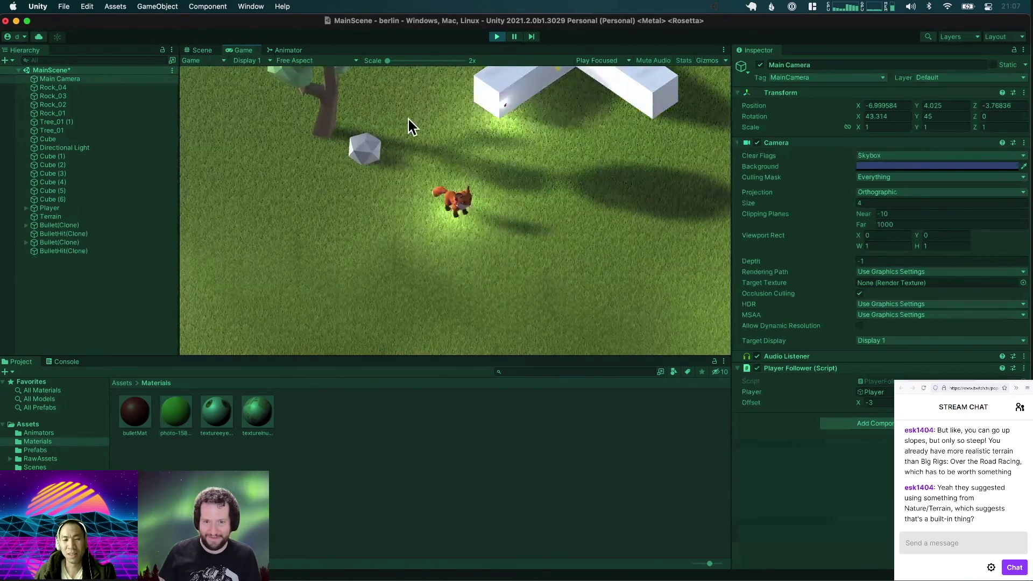
pyautogui.click(496, 37)
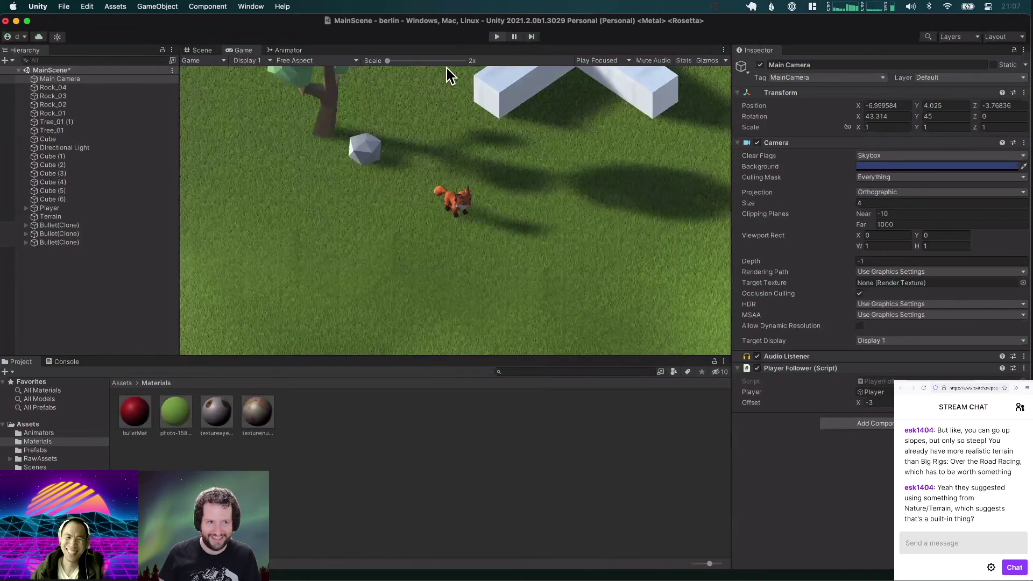
pyautogui.click(35, 450)
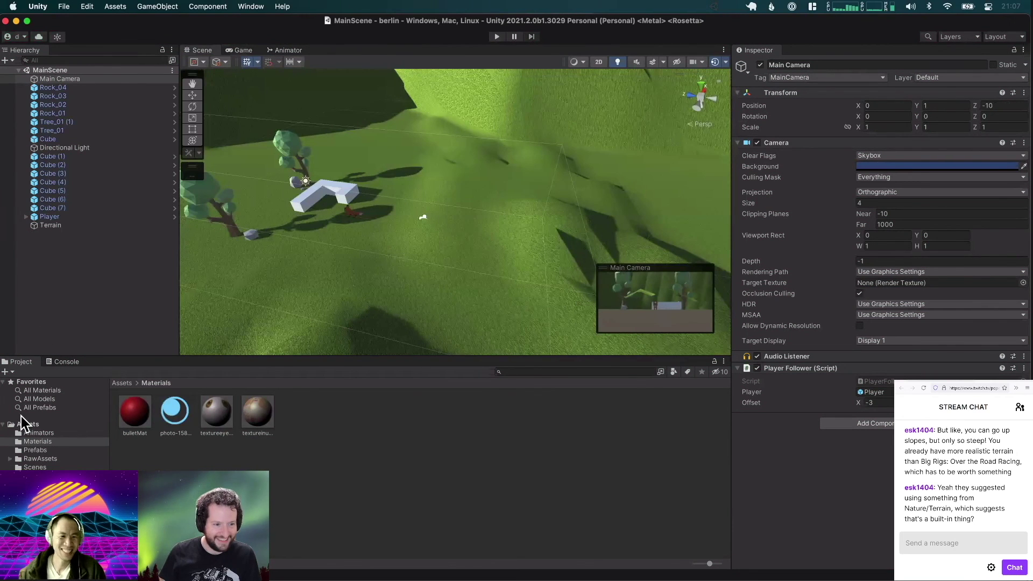
# Refresh assets, list All Prefabs, and inspect CrabMonster 1 with an enlarged preview pane
pyautogui.rightClick(33, 454)
pyautogui.click(330, 445)
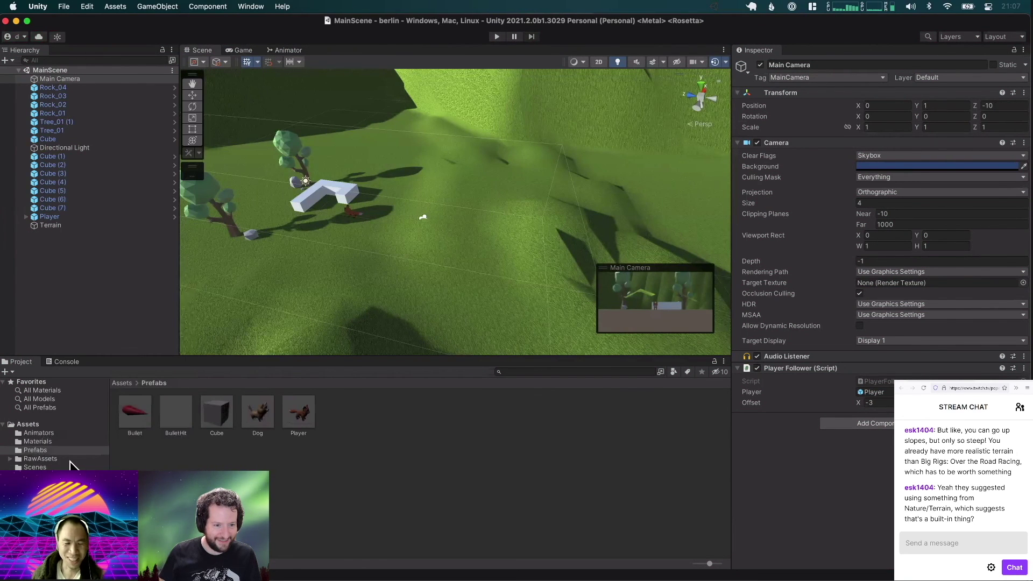
pyautogui.rightClick(38, 450)
pyautogui.click(58, 457)
pyautogui.click(40, 408)
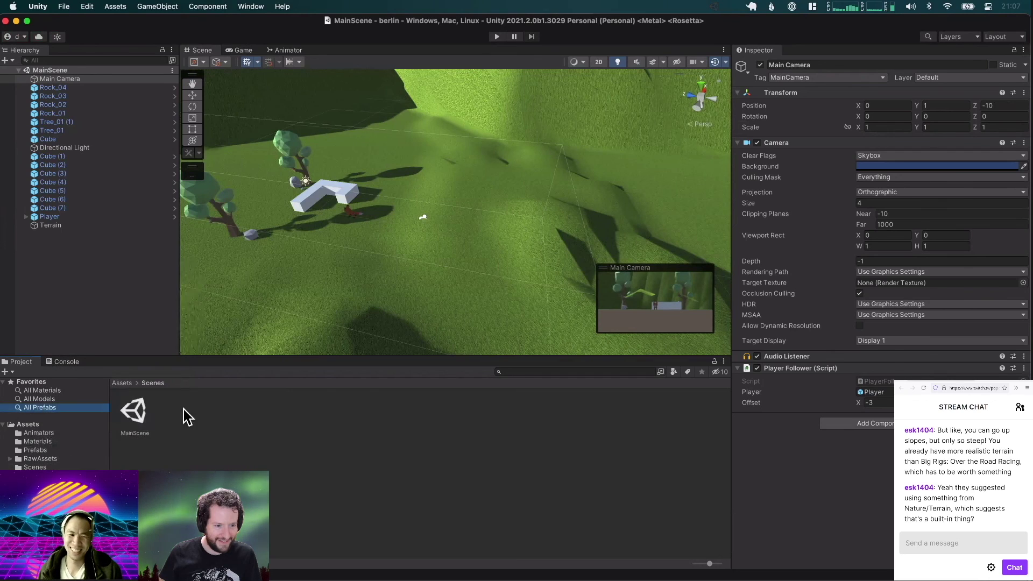
pyautogui.click(353, 415)
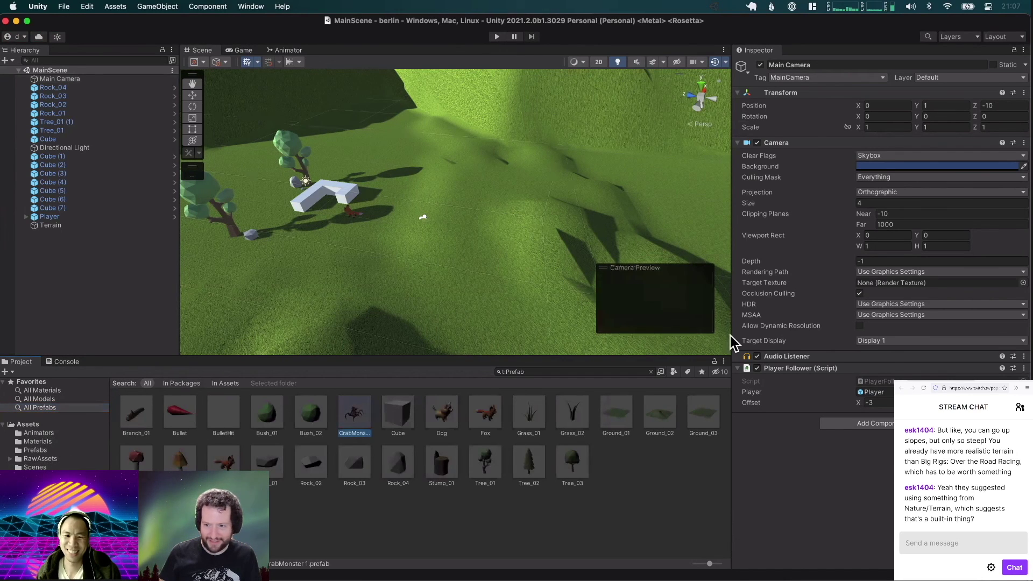
pyautogui.moveTo(832, 413); pyautogui.dragTo(825, 306)
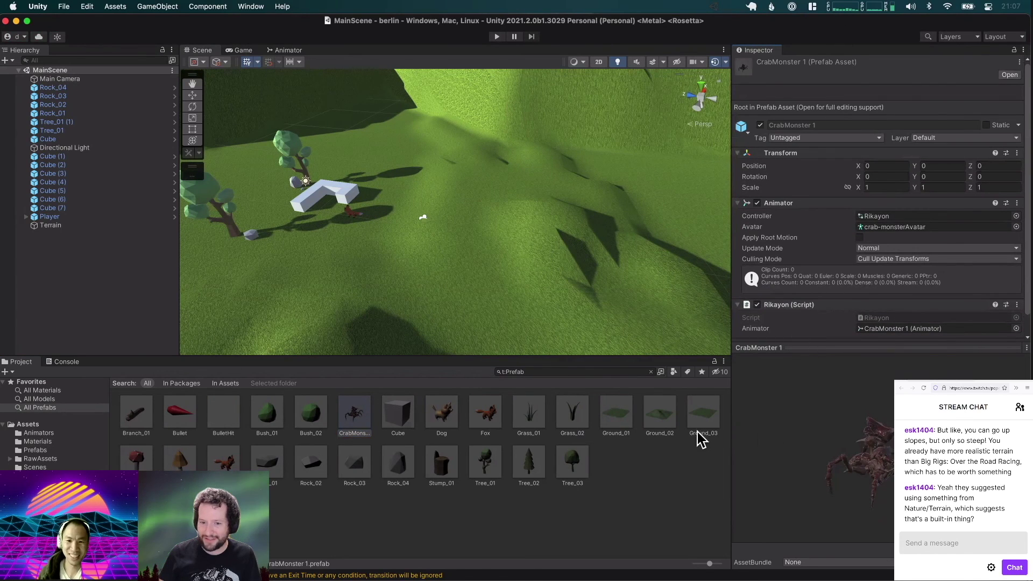
pyautogui.click(345, 422)
pyautogui.scroll(-2, 903, 296)
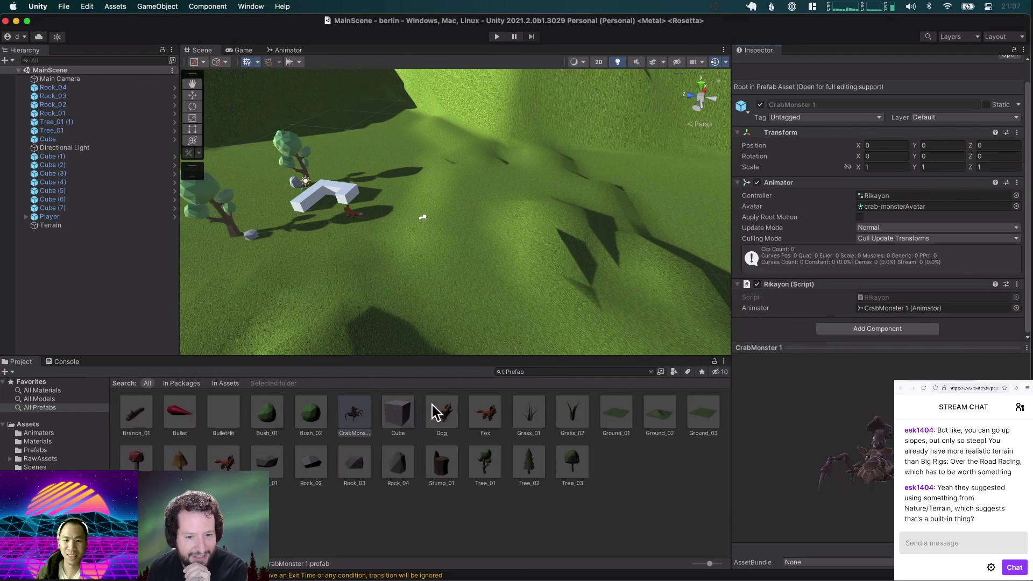
pyautogui.moveTo(398, 312); pyautogui.dragTo(336, 252)
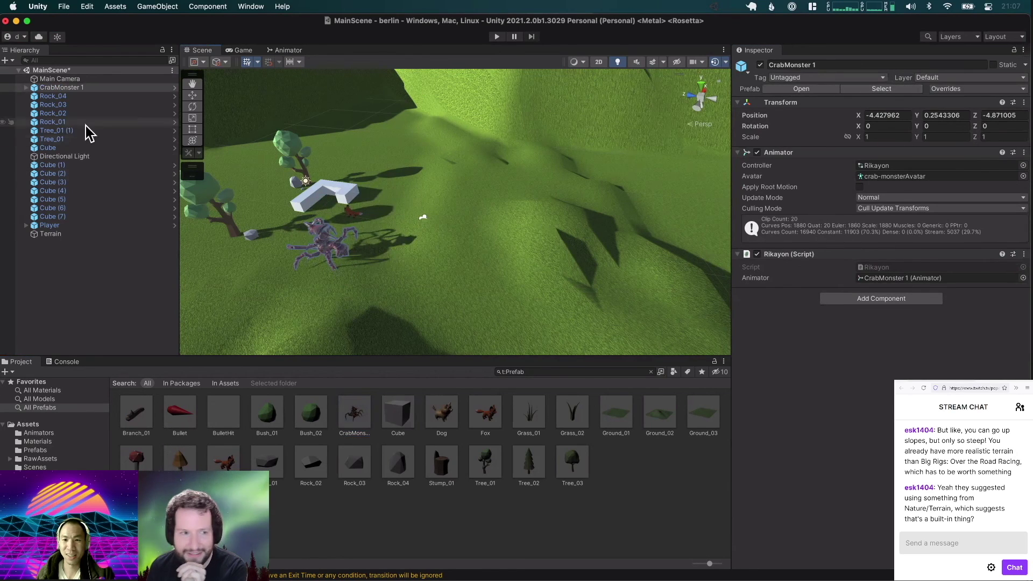
pyautogui.click(57, 88)
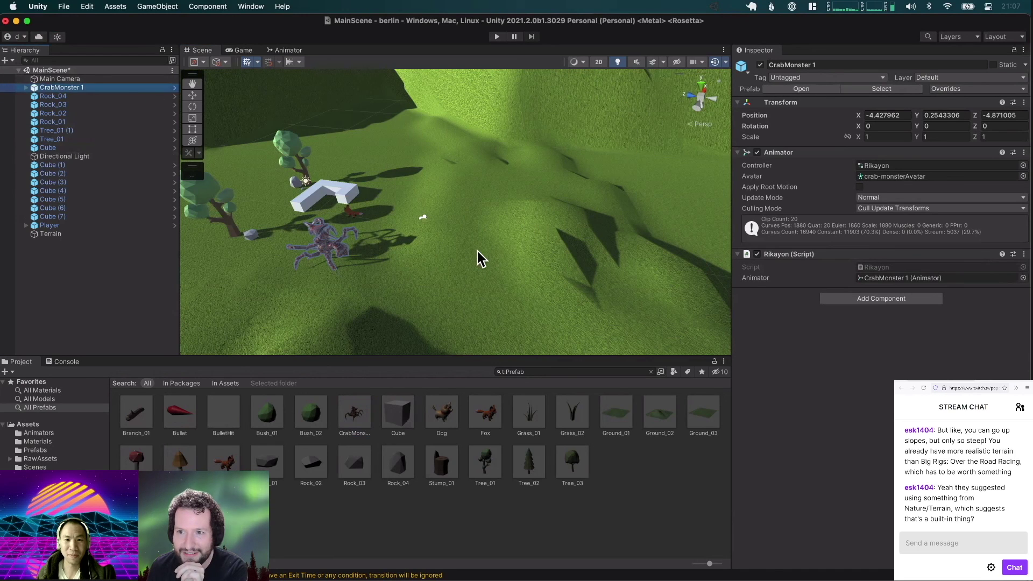
pyautogui.press('super+z')
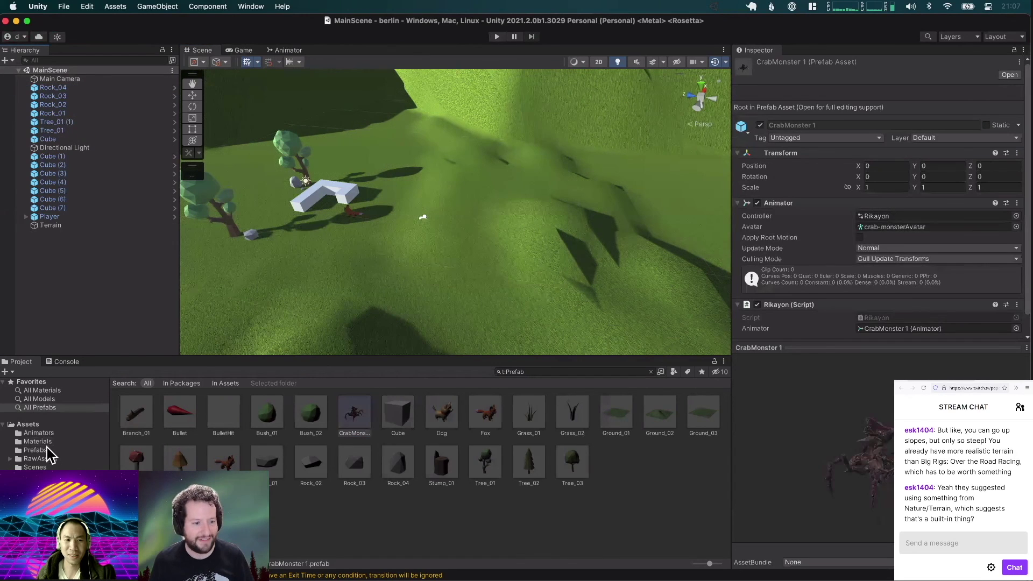
# Browse RawAssets > LB3D > CrabMonster > Prefabs and inspect the crab monster prefab
pyautogui.click(35, 451)
pyautogui.click(10, 459)
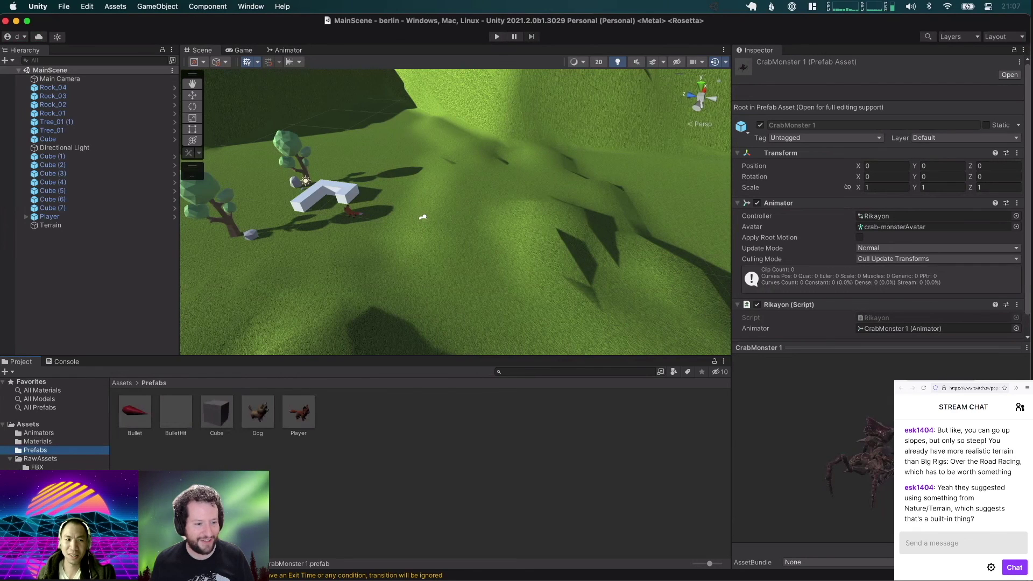
pyautogui.click(38, 475)
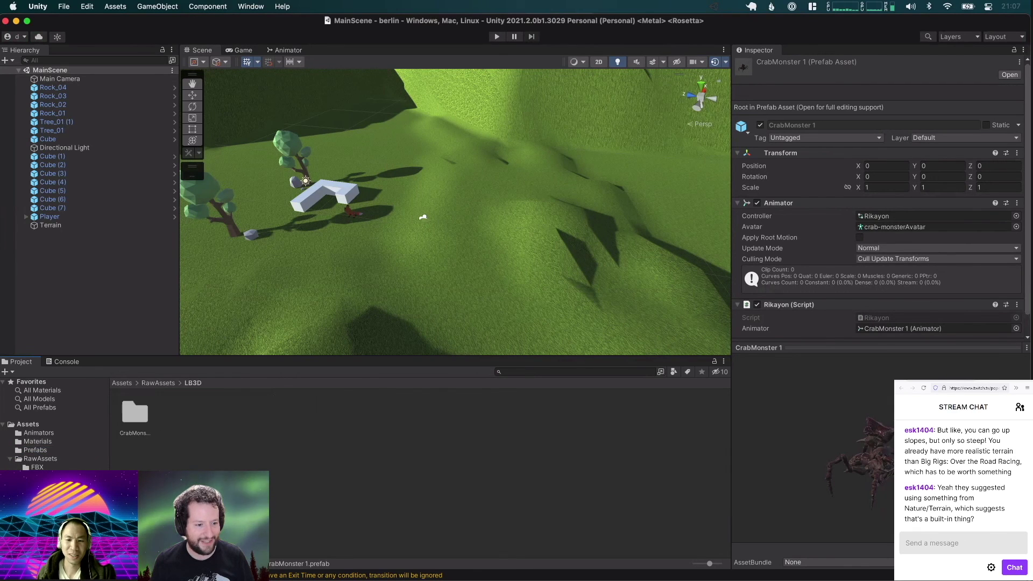
pyautogui.doubleClick(135, 412)
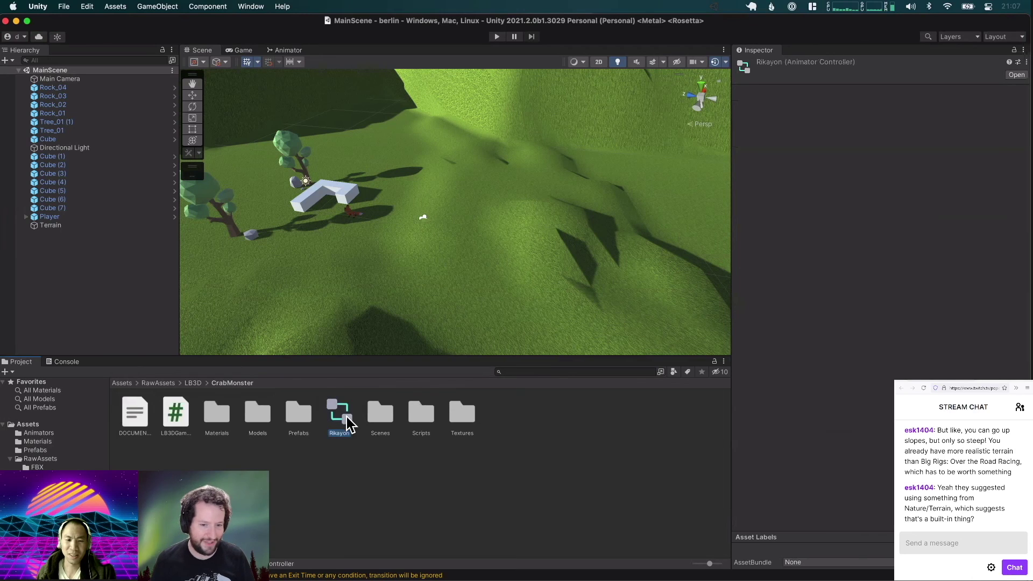
pyautogui.click(296, 415)
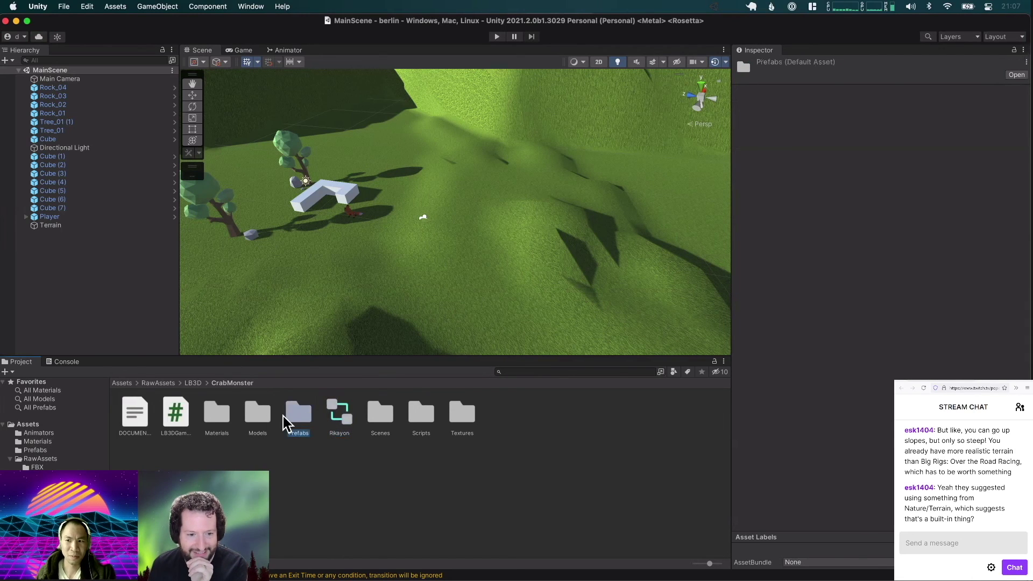
pyautogui.doubleClick(283, 416)
pyautogui.click(138, 417)
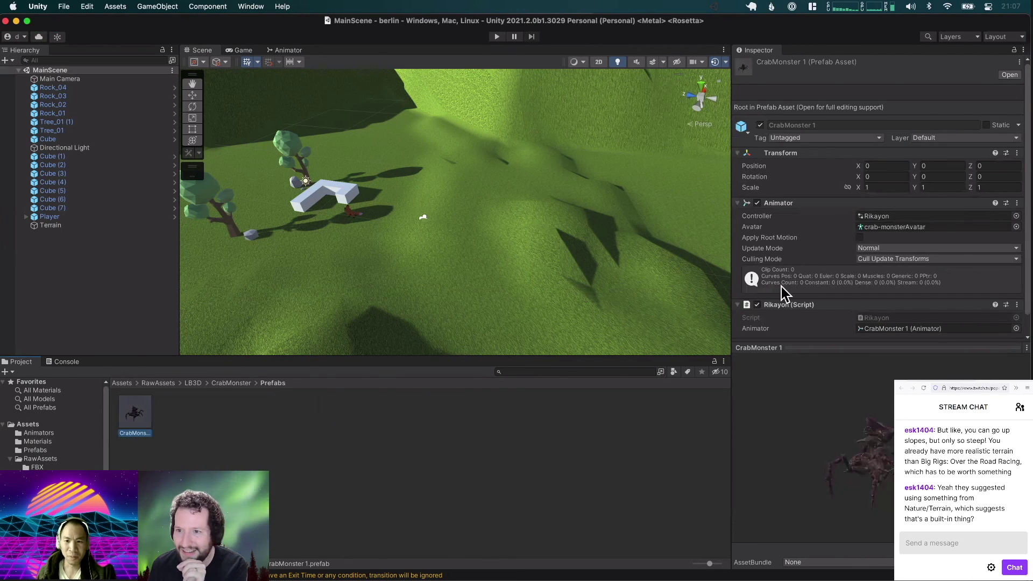
# Return to the CrabMonster folder and inspect the Rikayon animator controller
pyautogui.scroll(-1, 783, 293)
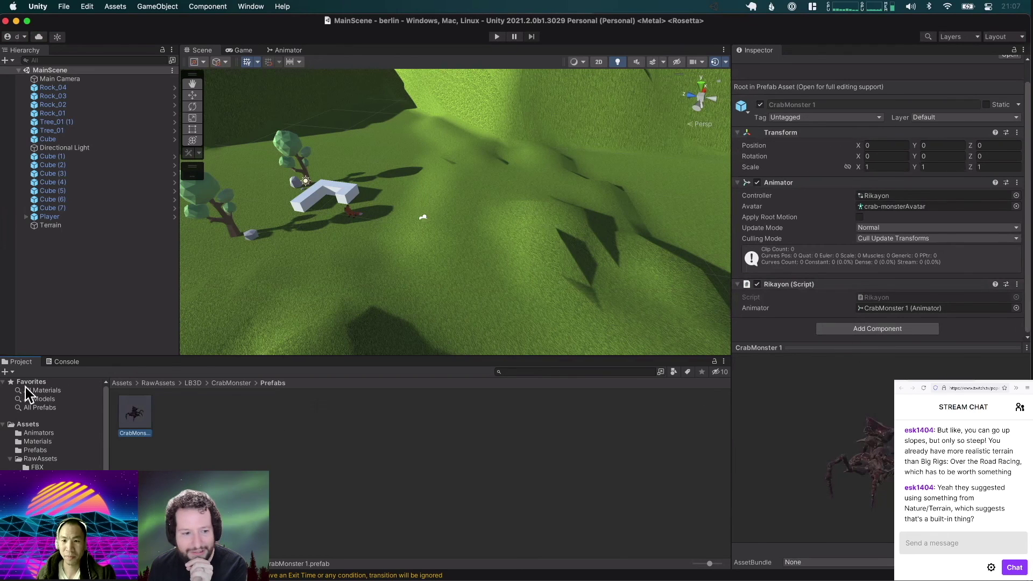
pyautogui.click(193, 383)
pyautogui.doubleClick(137, 417)
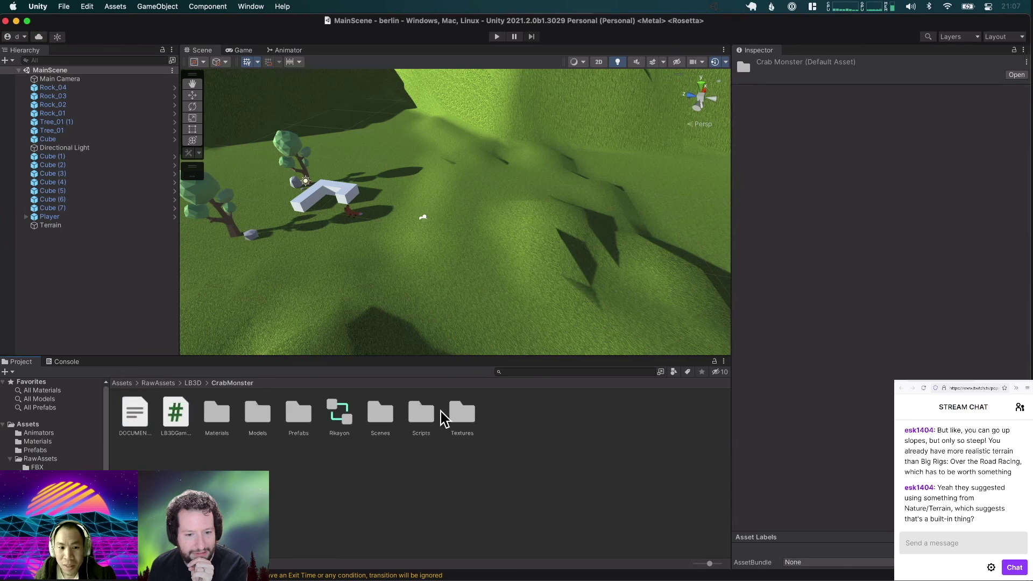
pyautogui.click(337, 414)
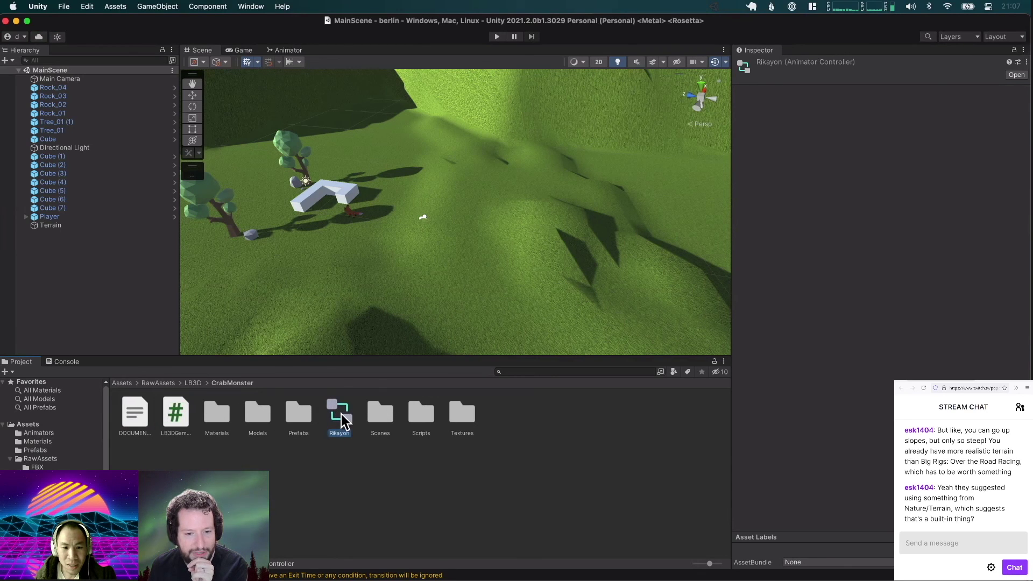
pyautogui.doubleClick(341, 415)
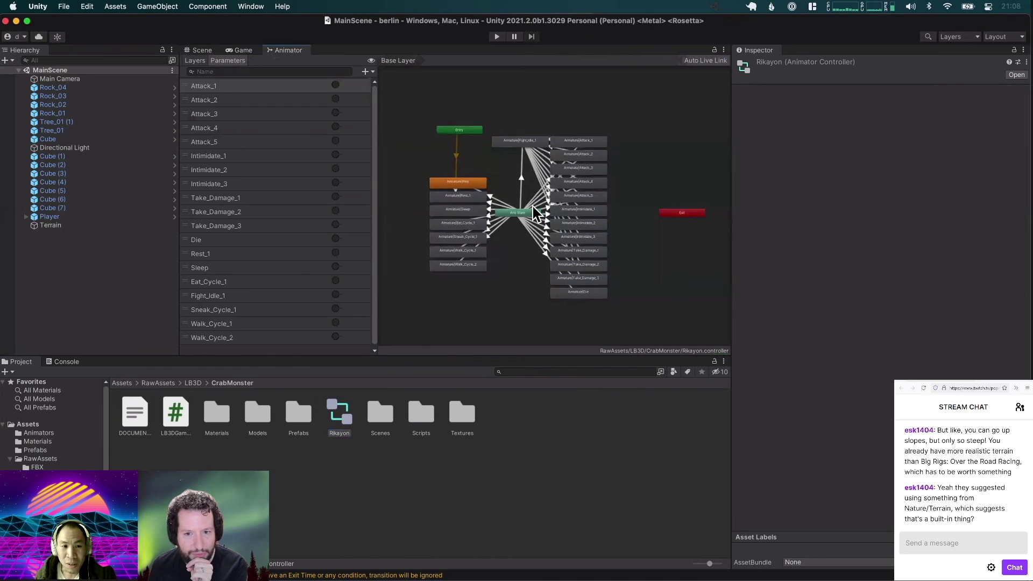
pyautogui.click(596, 198)
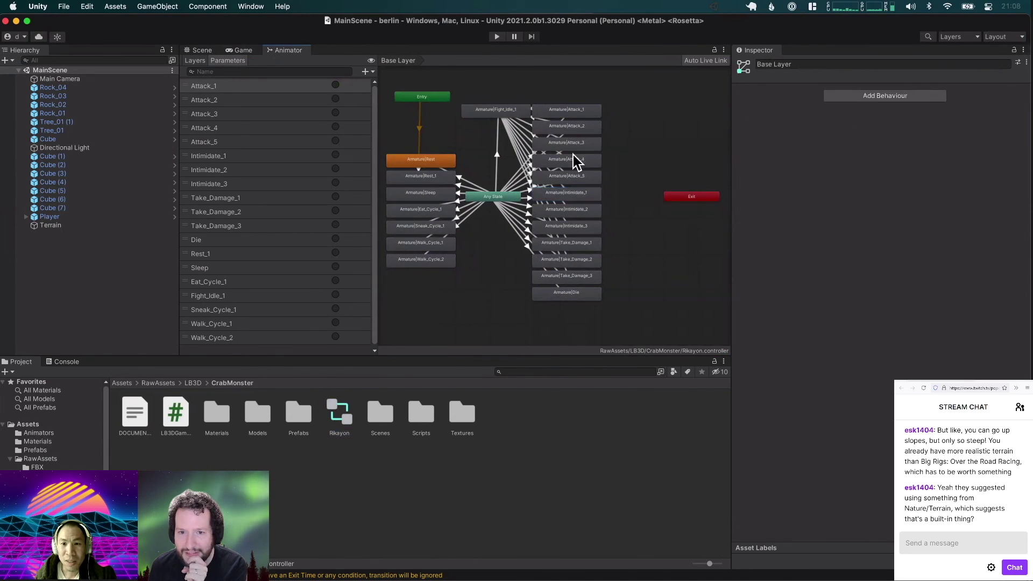
pyautogui.click(566, 176)
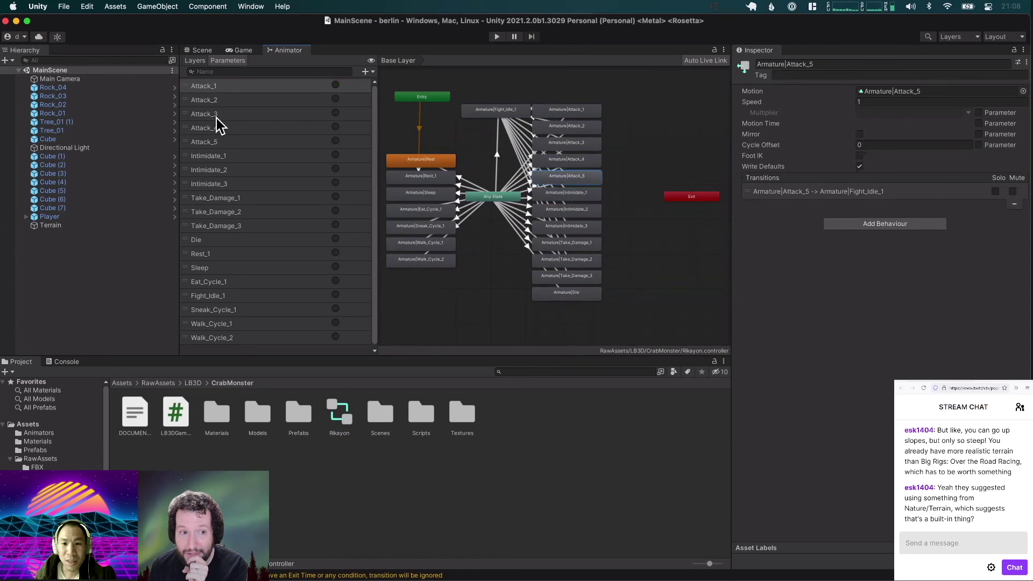
pyautogui.click(339, 413)
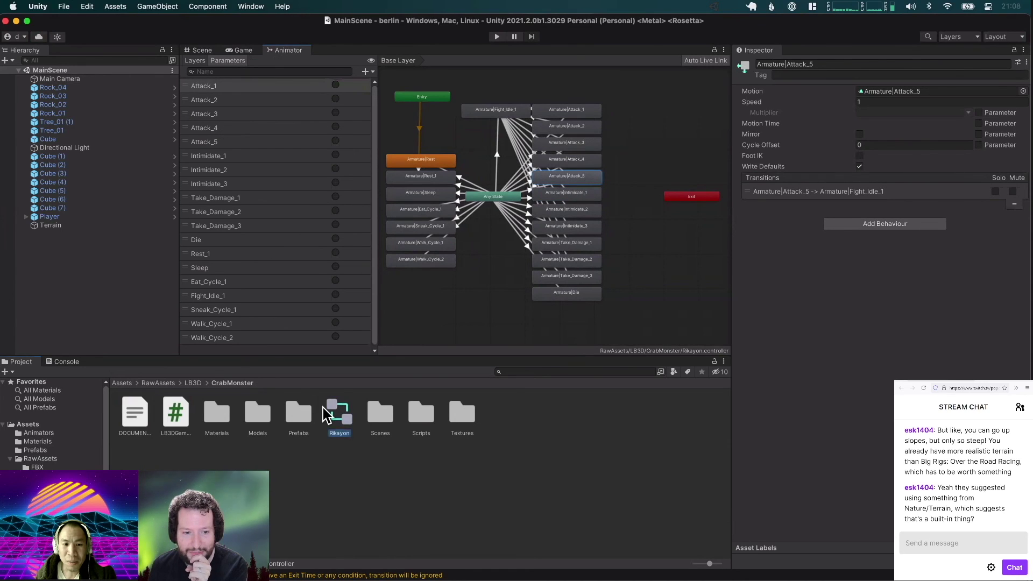
pyautogui.click(216, 412)
pyautogui.click(258, 412)
pyautogui.click(258, 455)
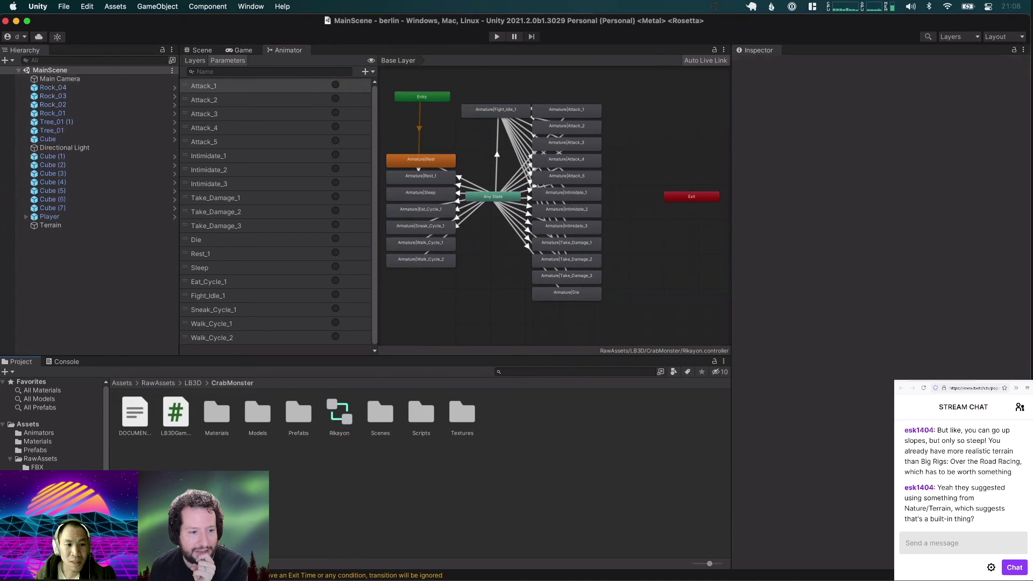
pyautogui.scroll(-1, 53, 425)
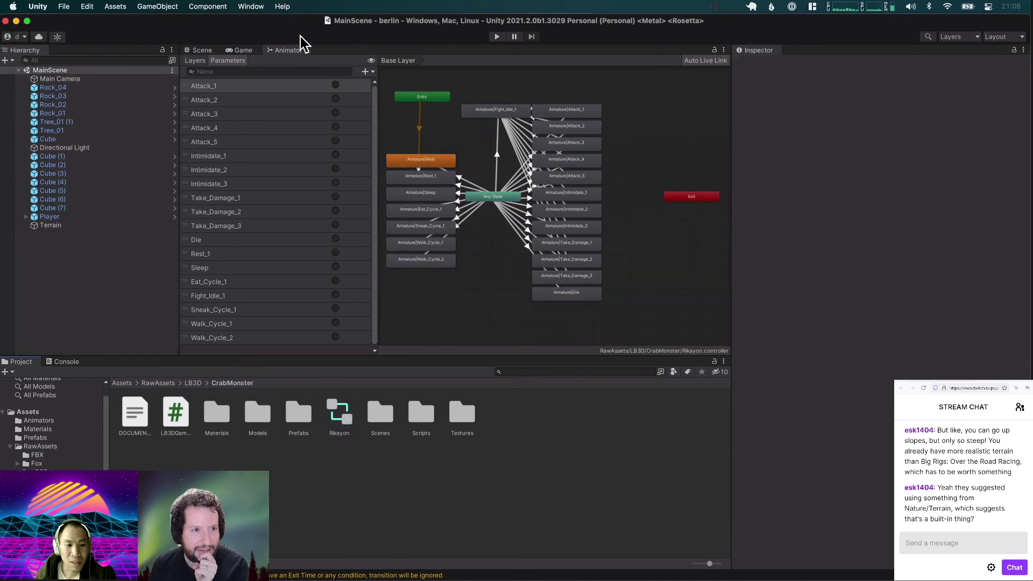
pyautogui.click(189, 50)
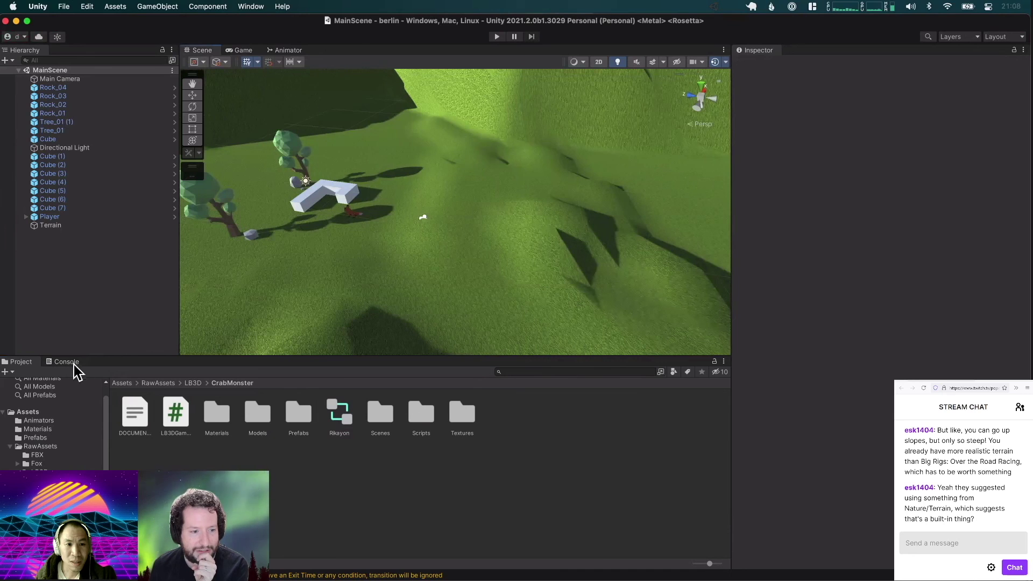
# From All Prefabs, drop the CrabMonster prefab onto the terrain below the white walls
pyautogui.scroll(1, 33, 466)
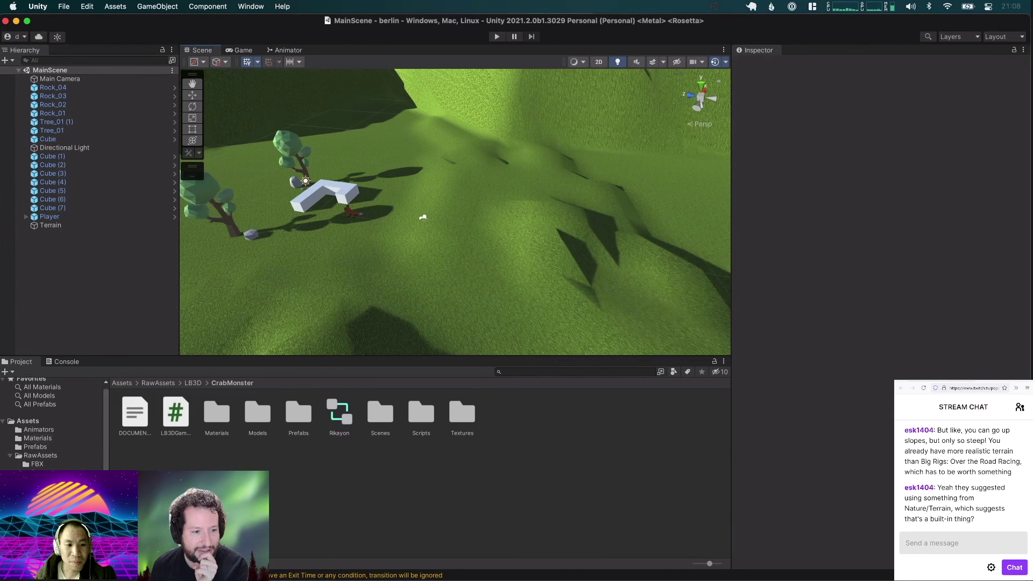
pyautogui.click(39, 404)
pyautogui.moveTo(354, 412); pyautogui.dragTo(364, 242)
# Inspect CrabMonster 1's children and root, checking the Rikayon script's Animator reference unchanged
pyautogui.click(364, 242)
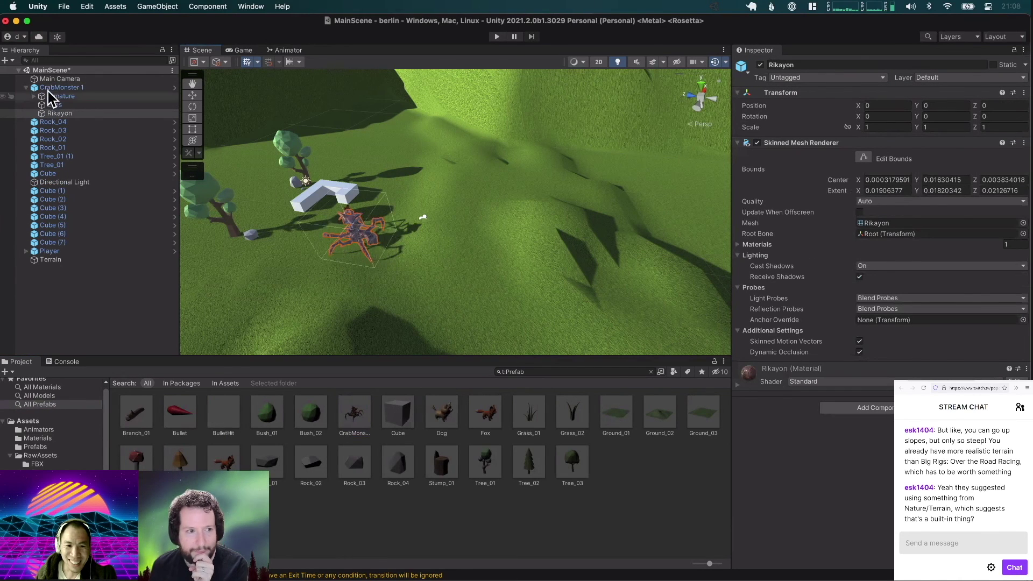
pyautogui.click(67, 96)
pyautogui.click(62, 87)
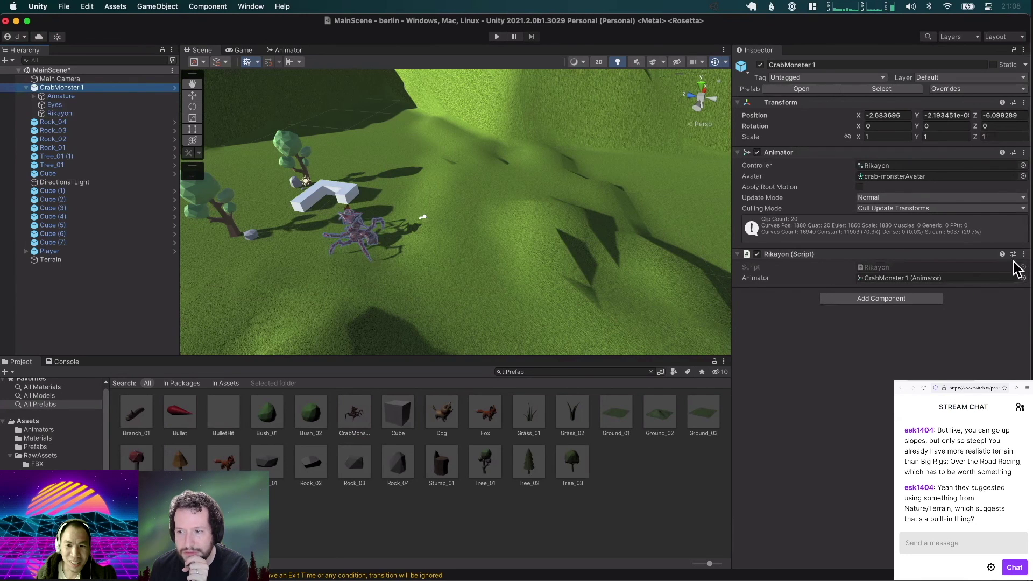
pyautogui.click(990, 278)
pyautogui.click(1023, 278)
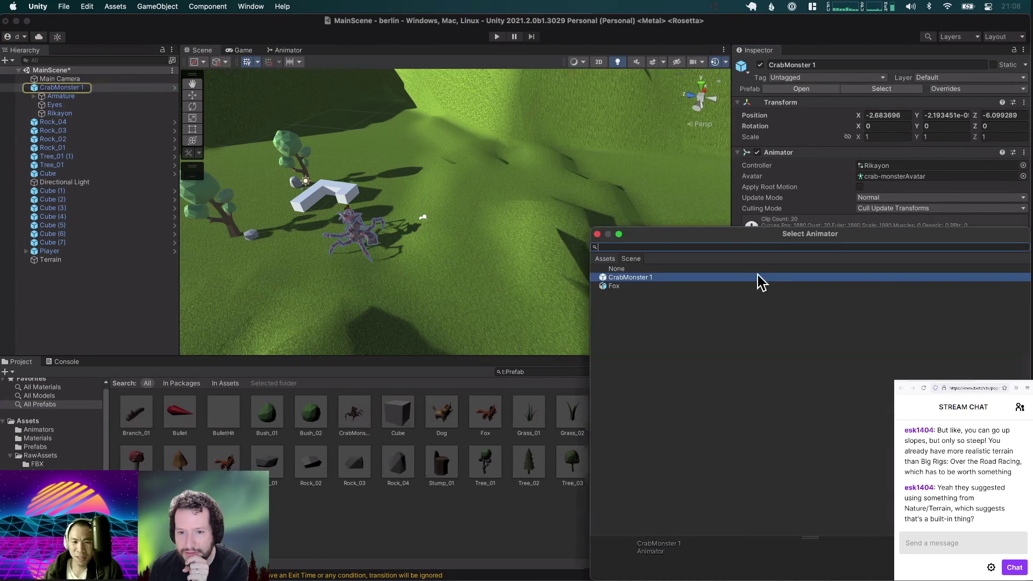
pyautogui.click(597, 235)
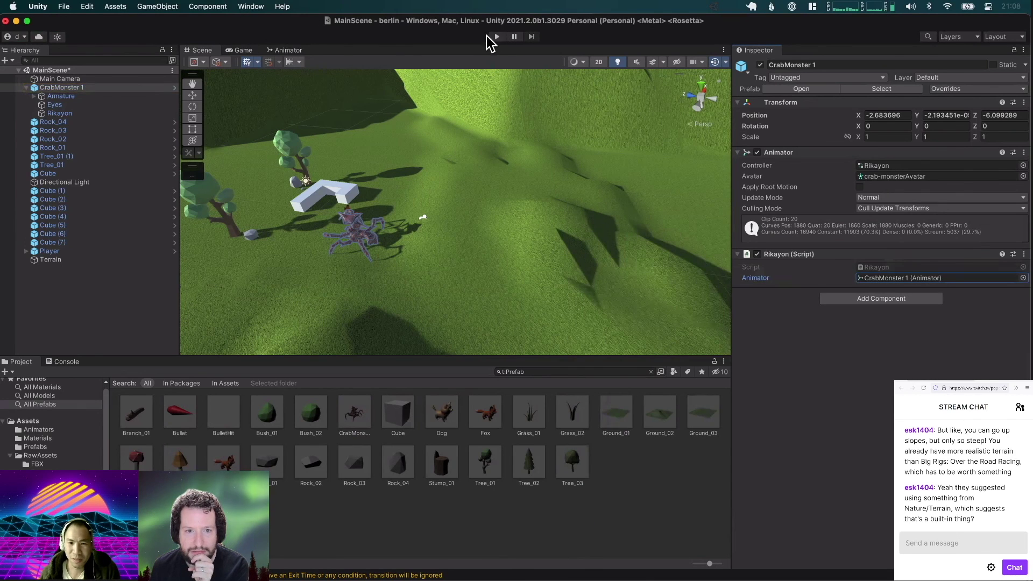
# Start the game and dock the crab's Animator window above the Inspector beside the Game view
pyautogui.click(497, 36)
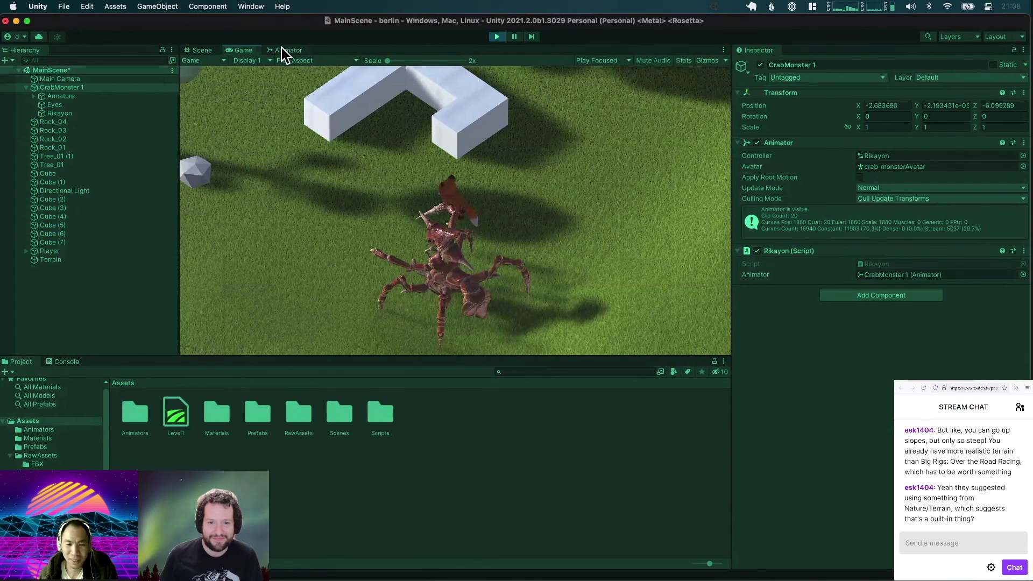
pyautogui.click(285, 50)
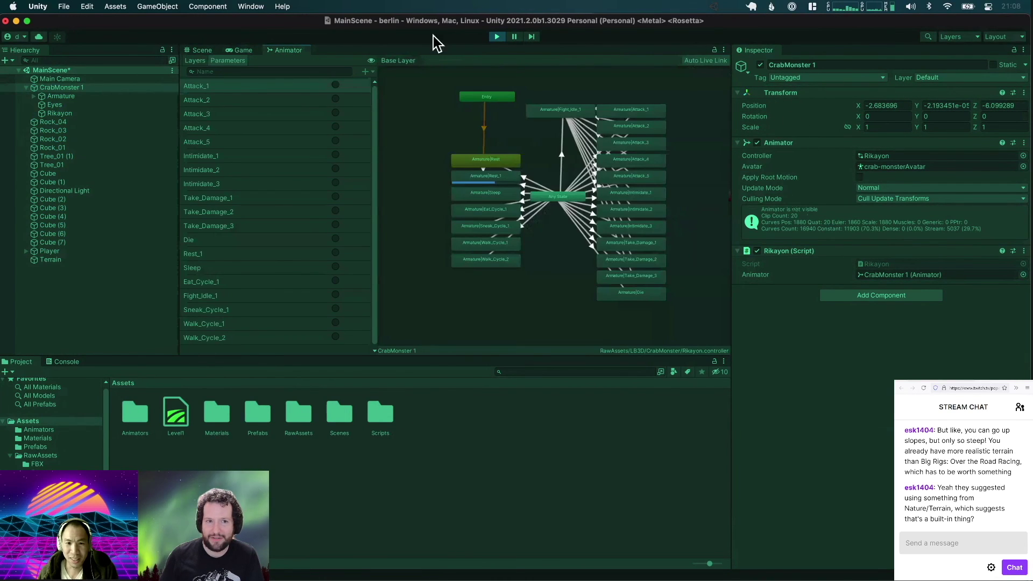
pyautogui.moveTo(295, 53); pyautogui.dragTo(831, 69)
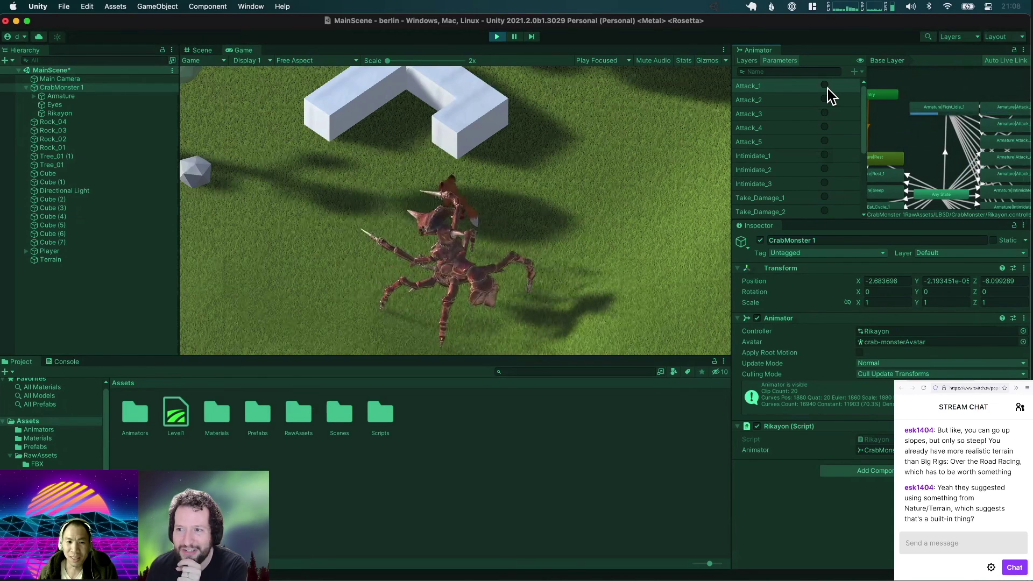
# Trigger the crab's Attack_1 to Attack_4 and Intimidate_1 to Intimidate_3 animations
pyautogui.click(824, 86)
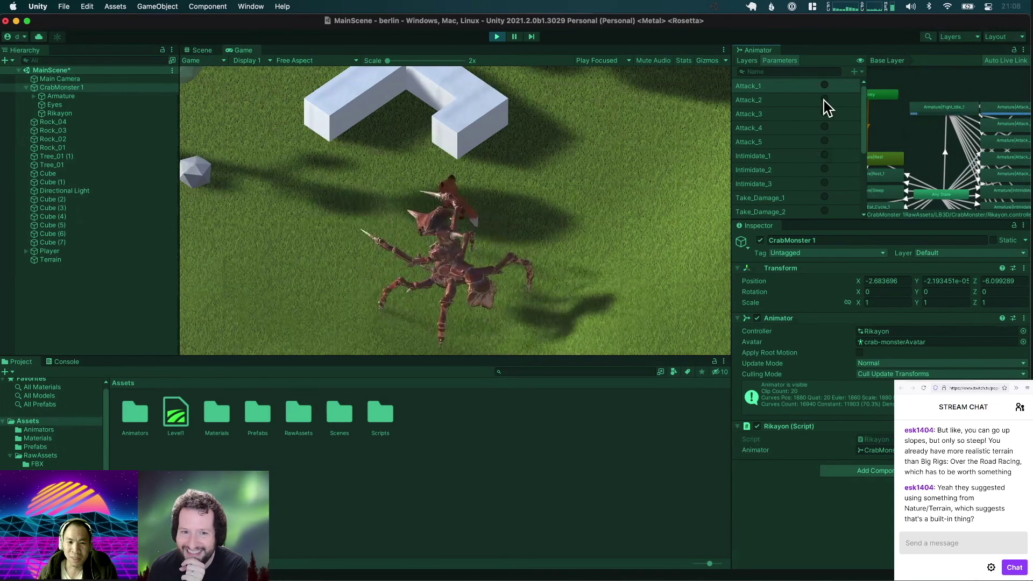
pyautogui.click(824, 101)
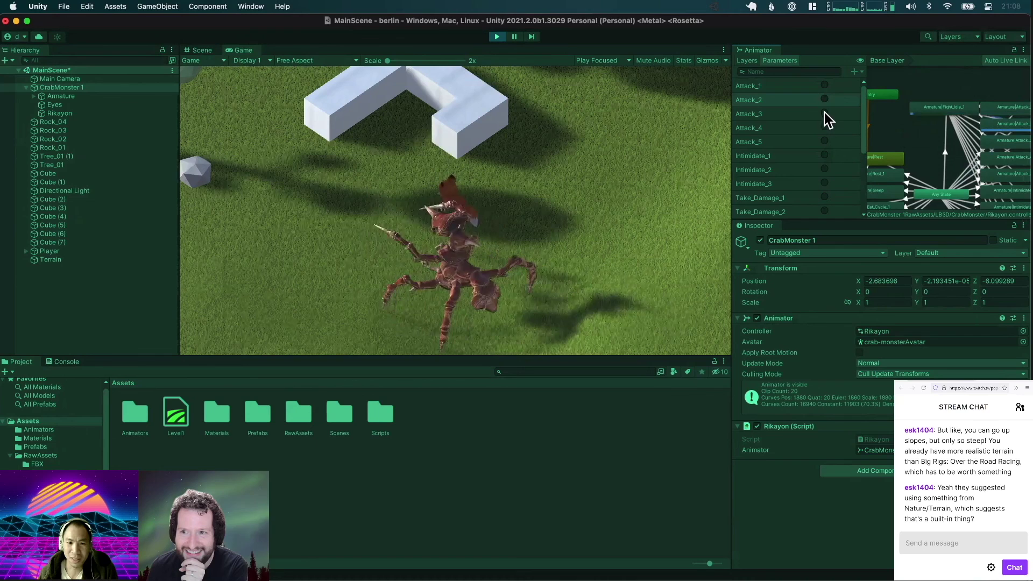
pyautogui.click(825, 115)
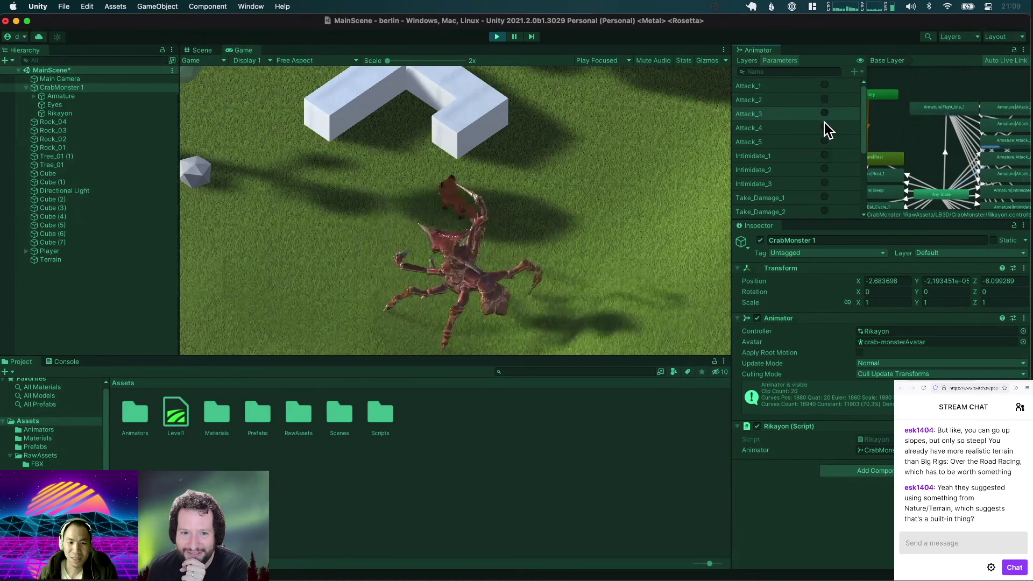
pyautogui.click(825, 128)
pyautogui.scroll(-2, 824, 156)
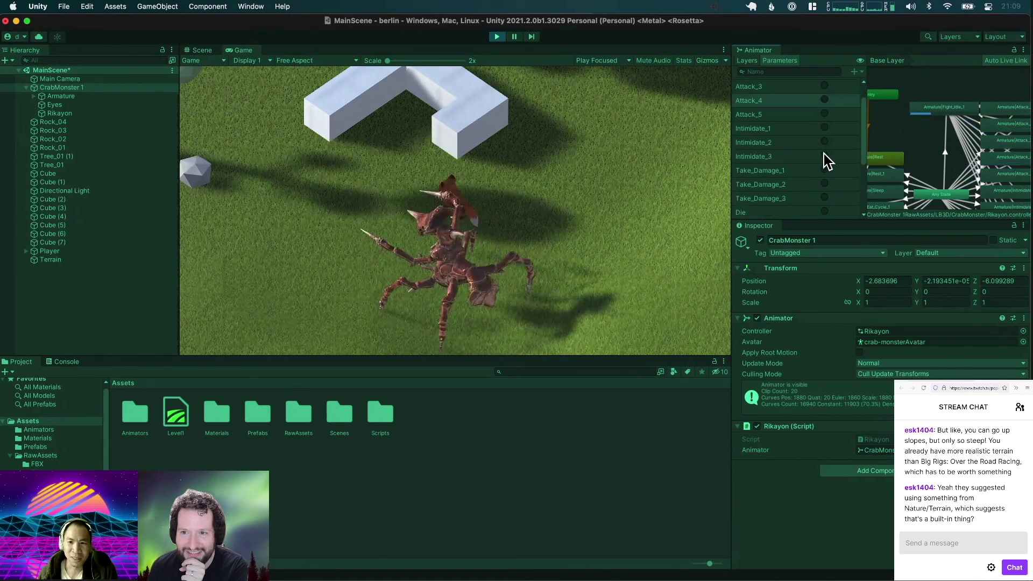
pyautogui.click(825, 126)
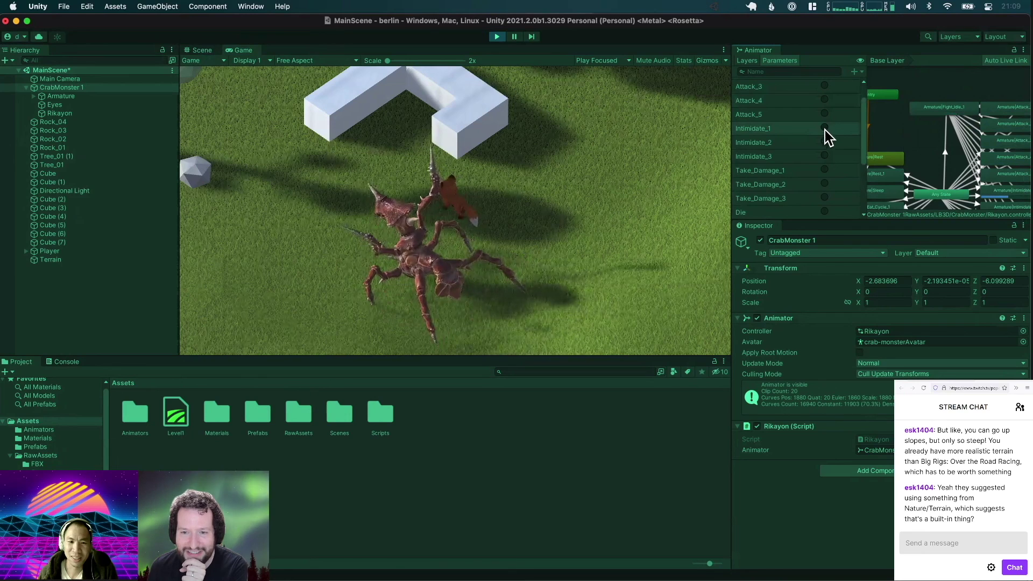
pyautogui.click(826, 142)
pyautogui.click(825, 156)
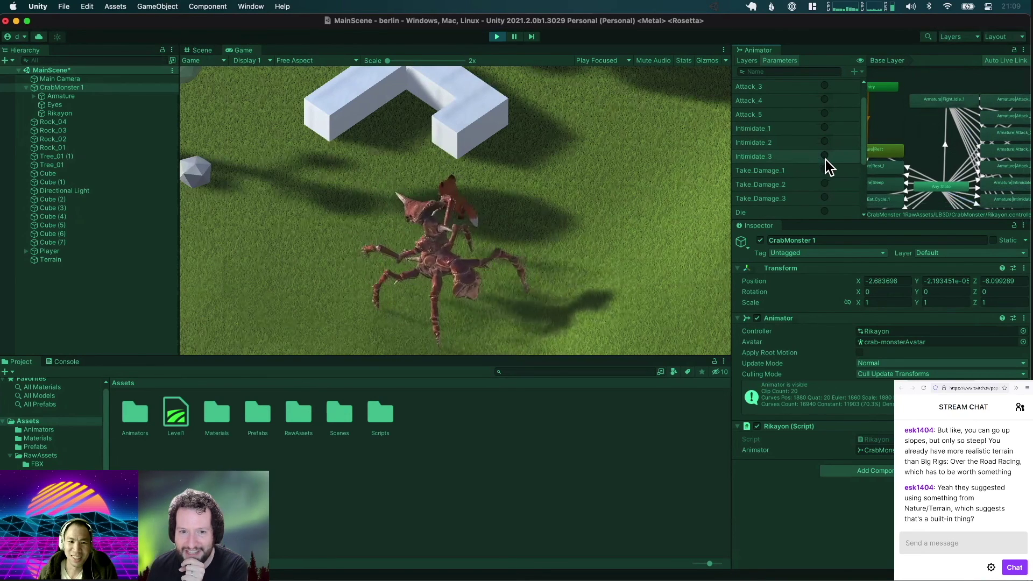
# Trigger Die, Take_Damage_3, Take_Damage_2, Eat_Cycle_1, Sneak_Cycle_1, Walk_Cycle_1 and Fight_Idle_1
pyautogui.scroll(-3, 828, 167)
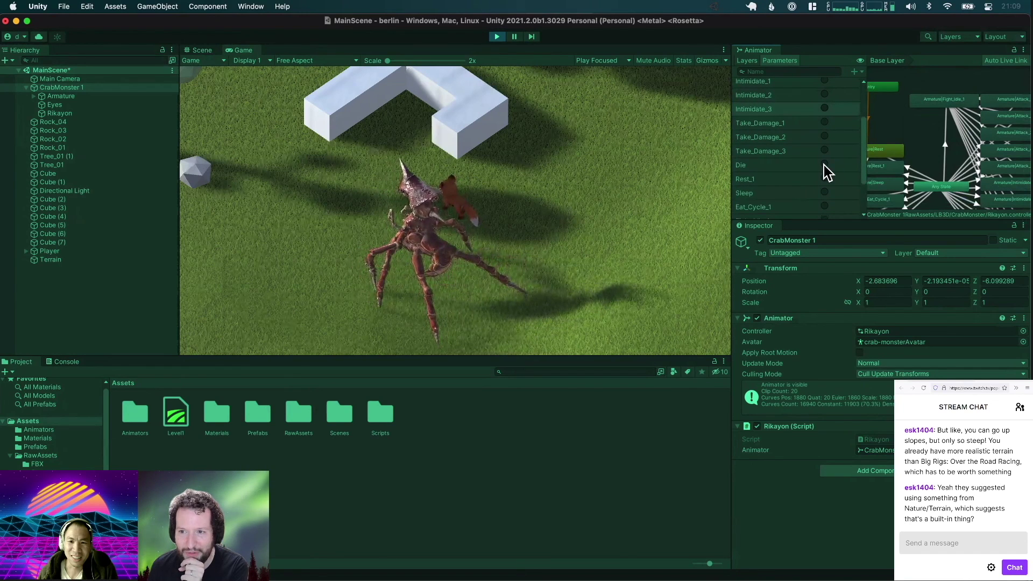
pyautogui.click(824, 164)
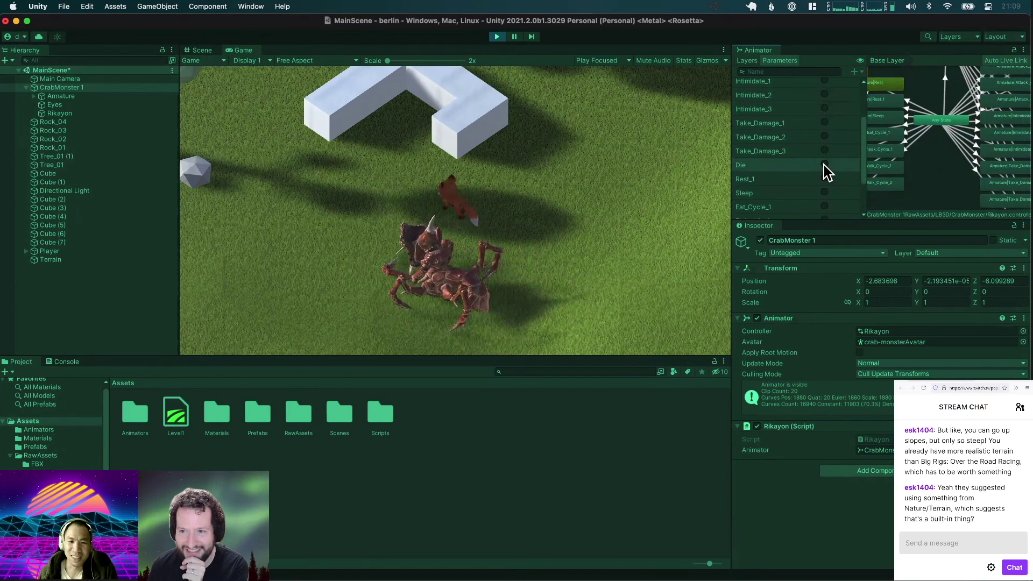
pyautogui.click(823, 152)
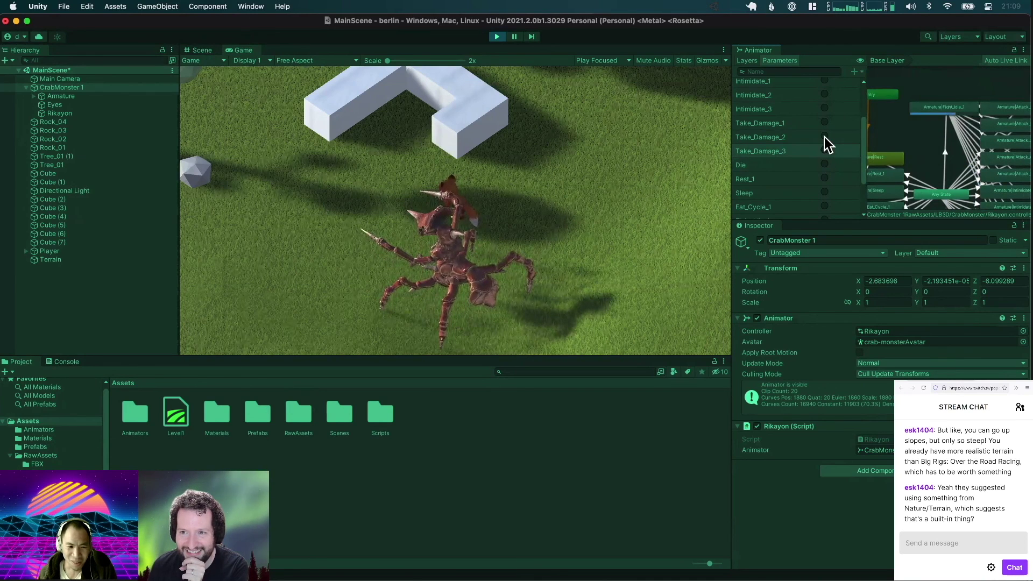
pyautogui.click(824, 137)
pyautogui.scroll(-3, 824, 165)
pyautogui.scroll(-1, 824, 166)
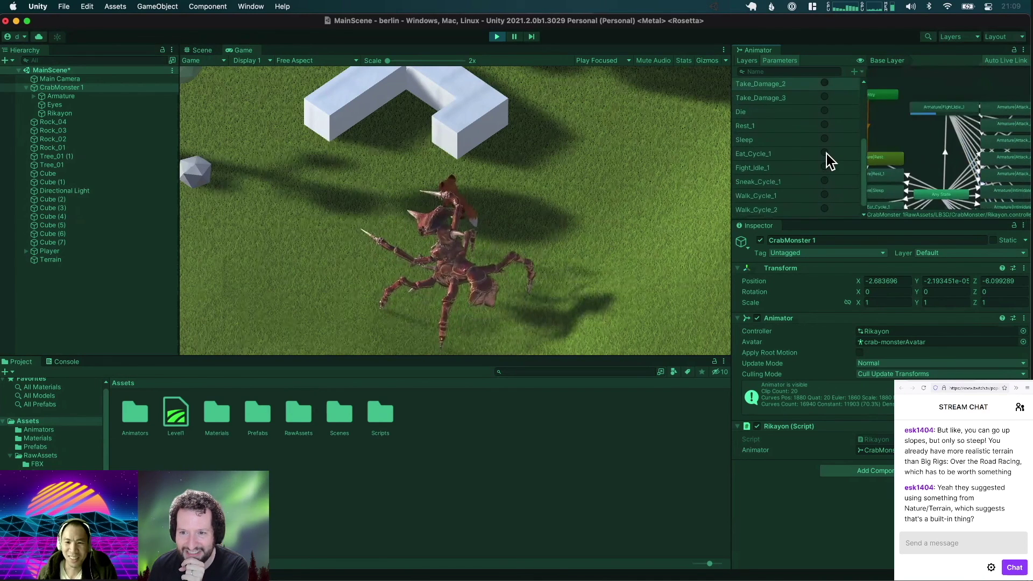
pyautogui.click(826, 154)
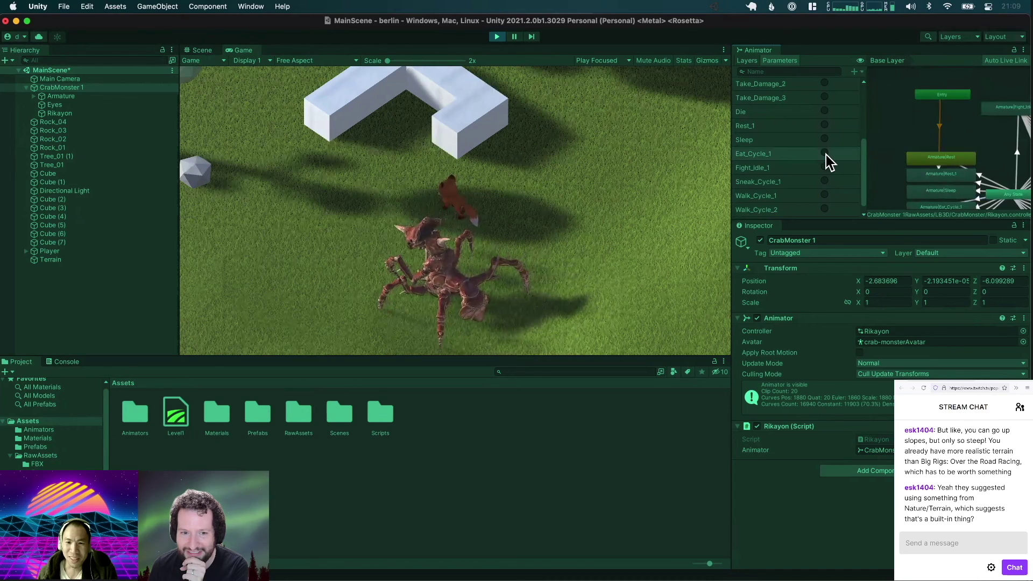
pyautogui.click(824, 183)
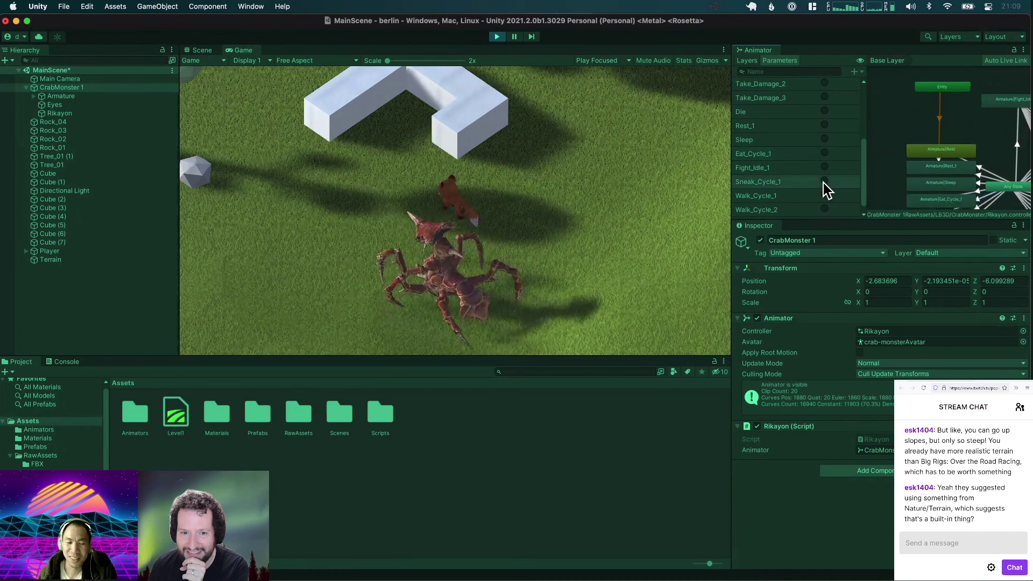
pyautogui.scroll(-1, 822, 191)
pyautogui.click(824, 183)
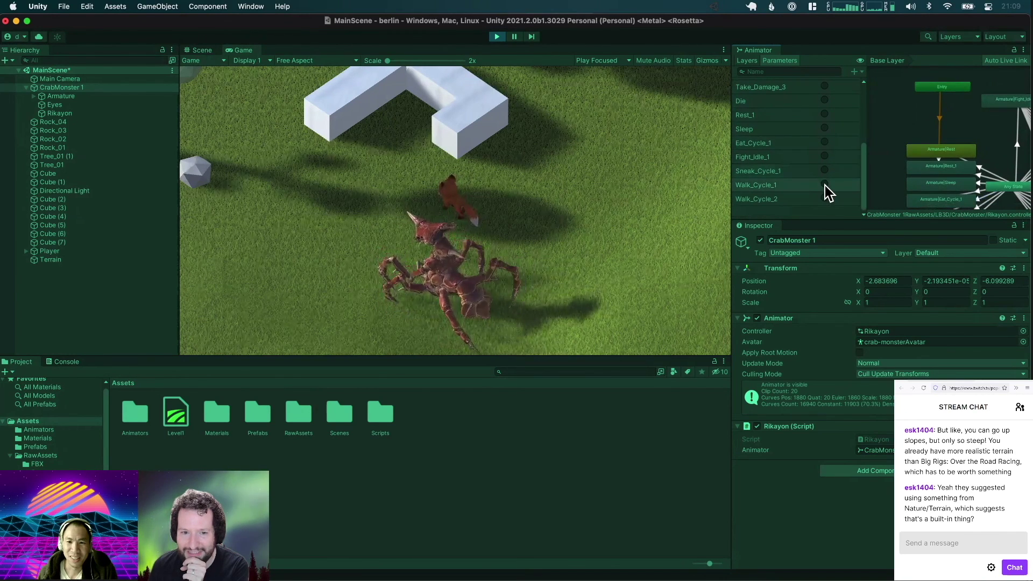
pyautogui.click(825, 157)
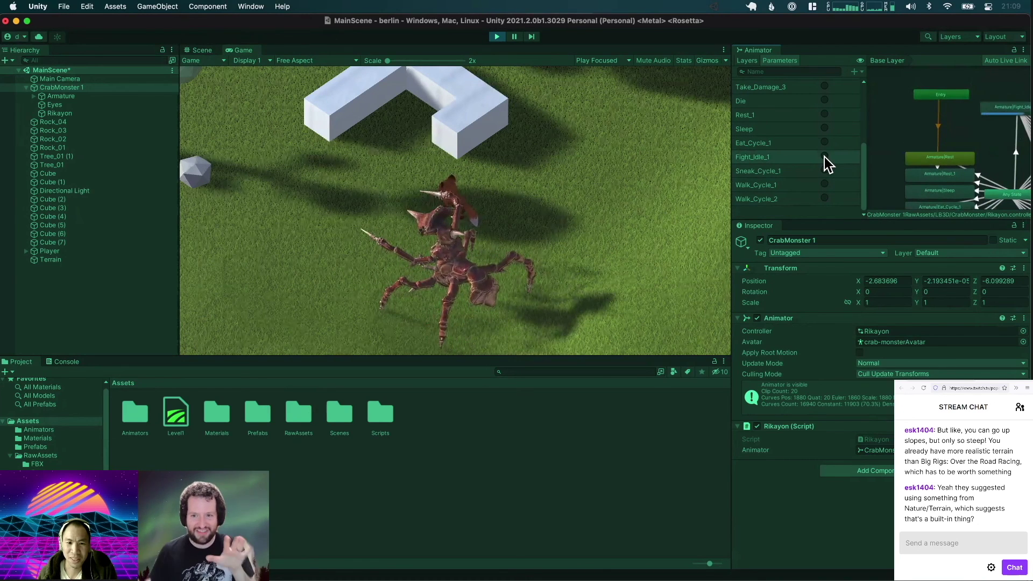
# Trigger Rest_1, Fight_Idle_1, Sleep and the Walk_Cycle animations, then stop play and re-dock the Animator centrally
pyautogui.scroll(4, 834, 154)
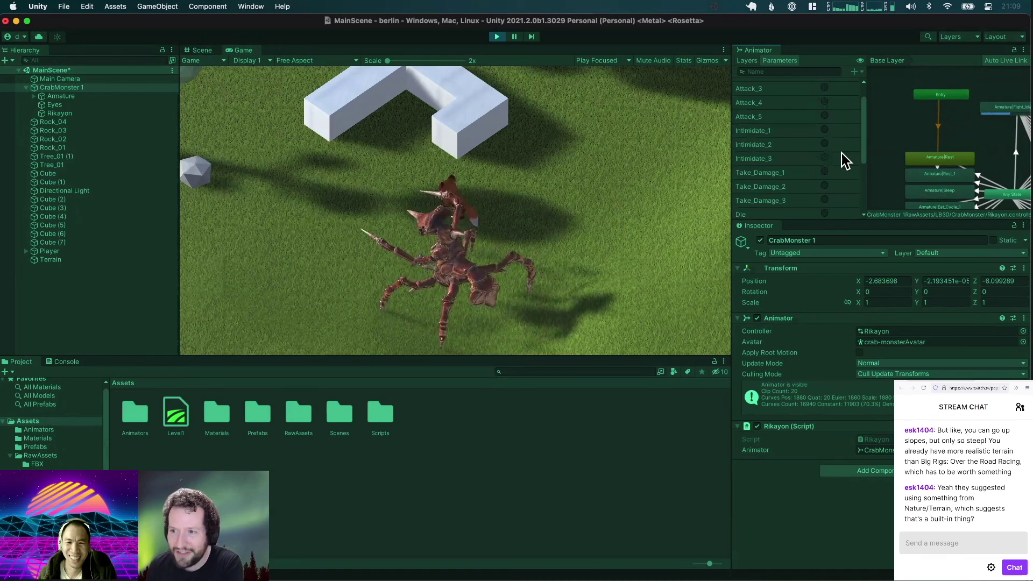
pyautogui.scroll(-2, 841, 153)
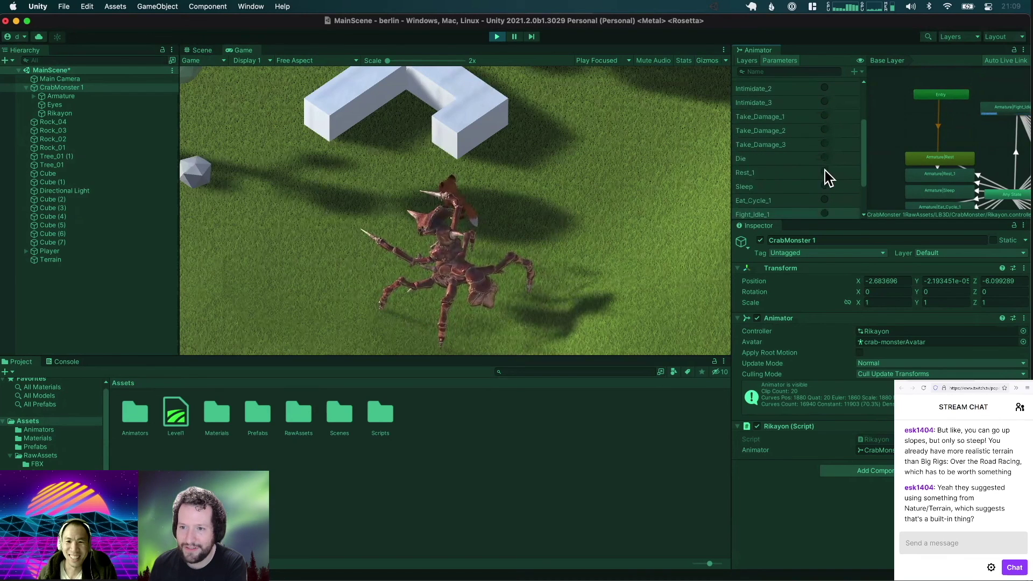
pyautogui.click(823, 172)
pyautogui.scroll(-3, 823, 173)
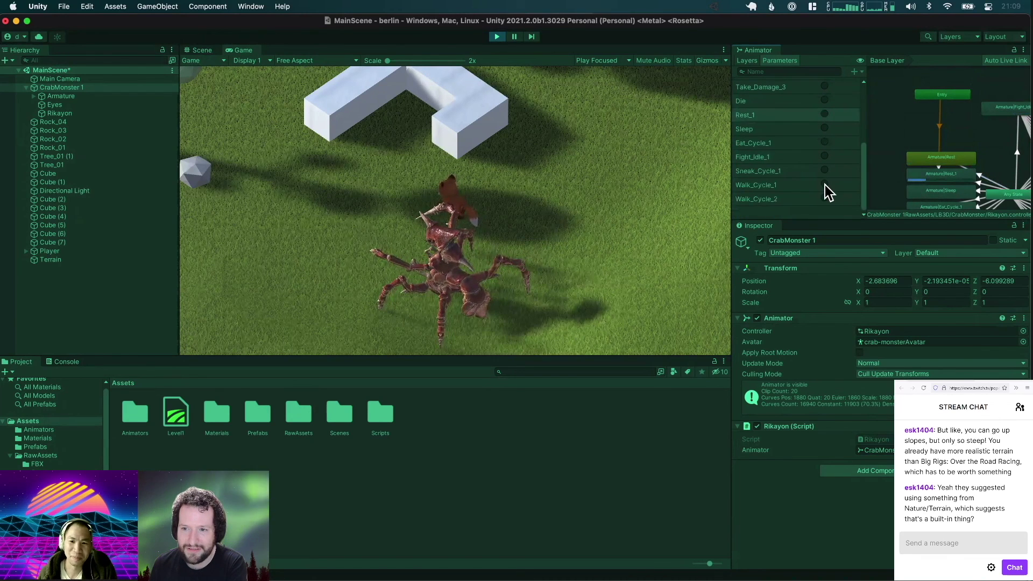
pyautogui.click(825, 157)
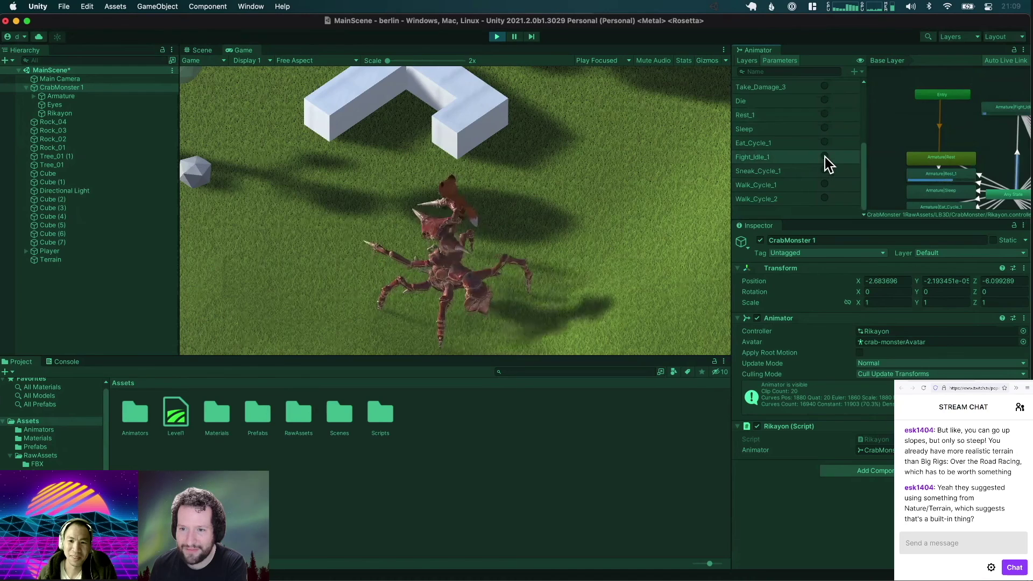
pyautogui.click(825, 130)
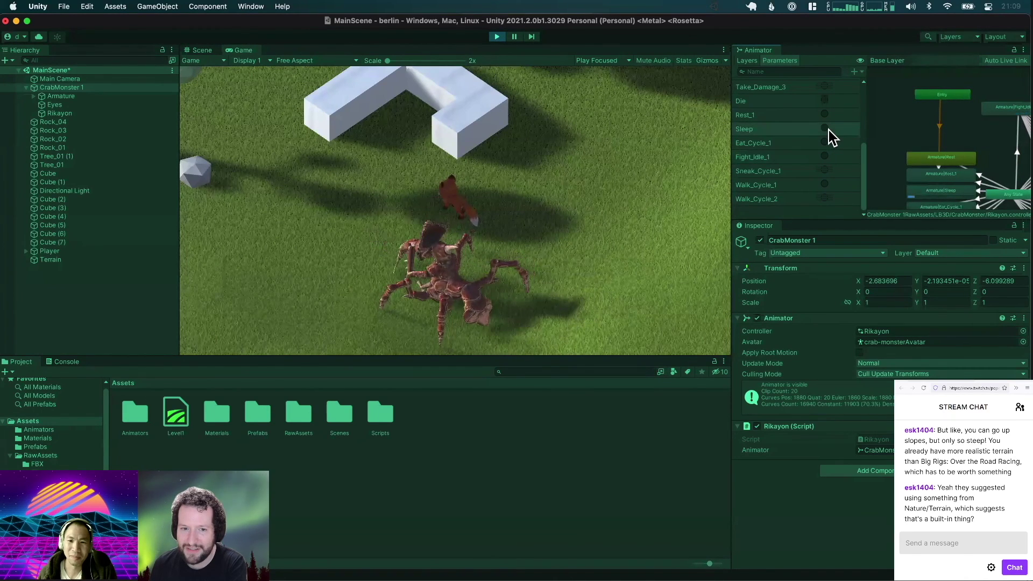
pyautogui.click(825, 199)
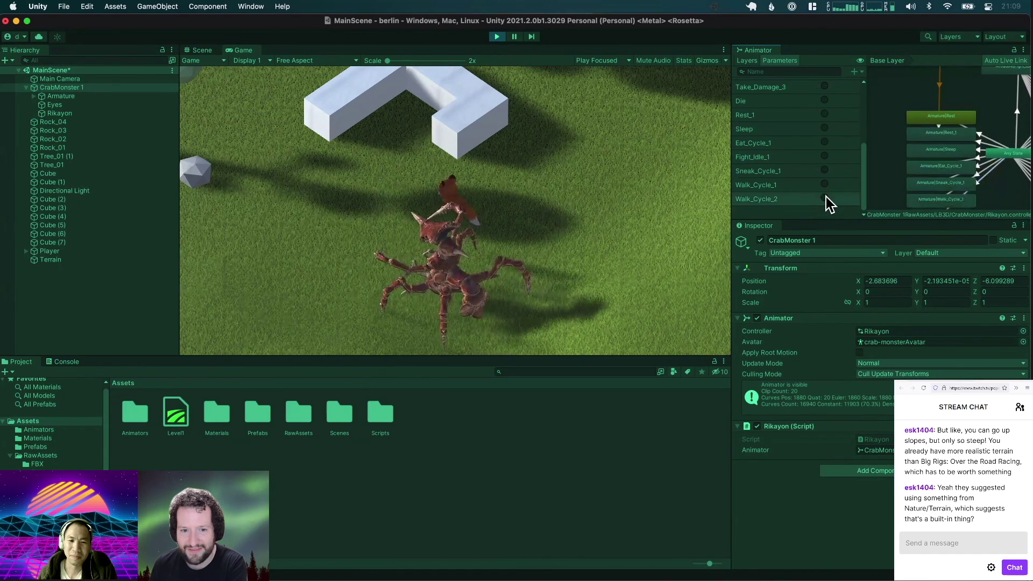
pyautogui.click(826, 185)
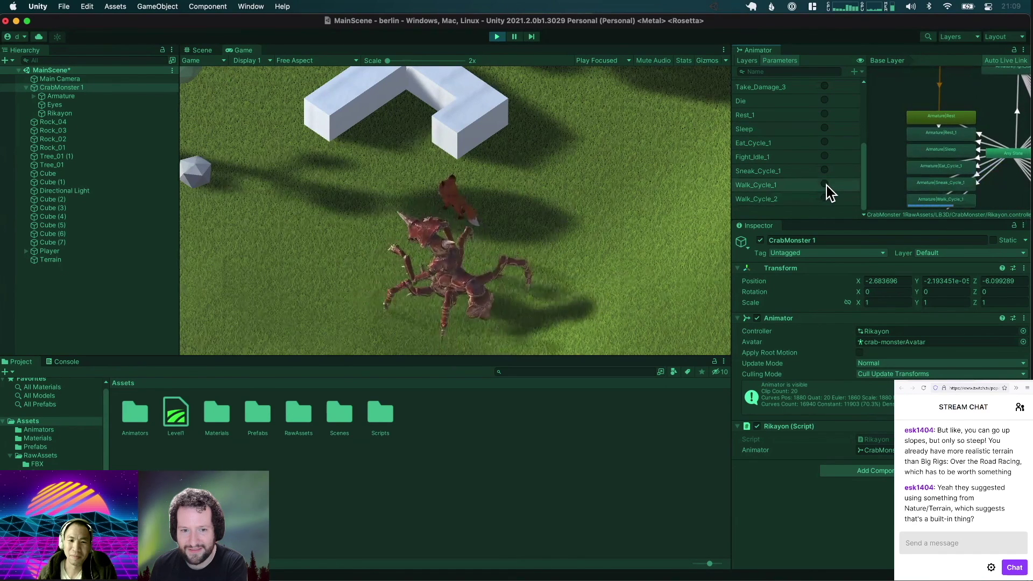
pyautogui.click(825, 196)
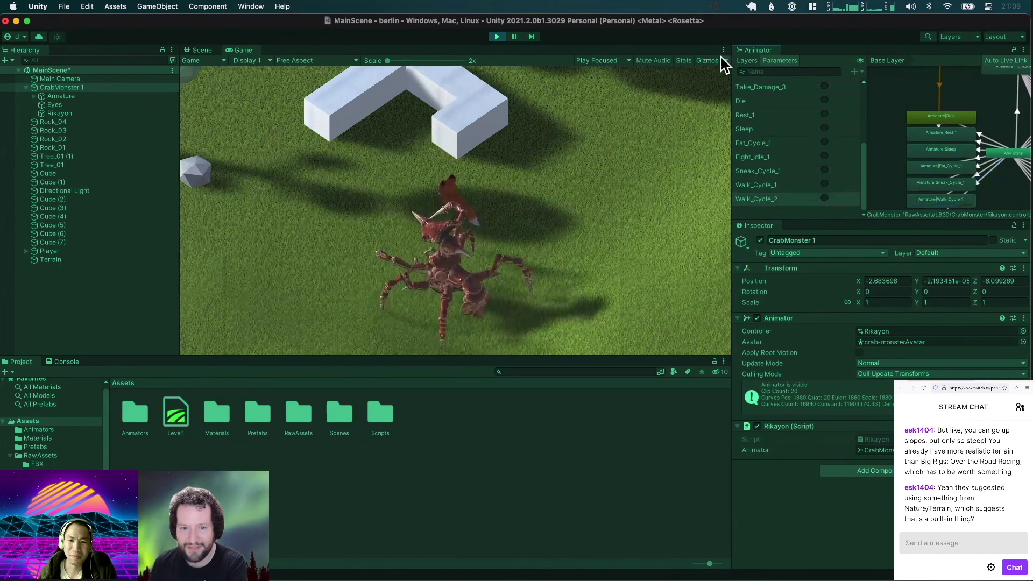
pyautogui.click(497, 36)
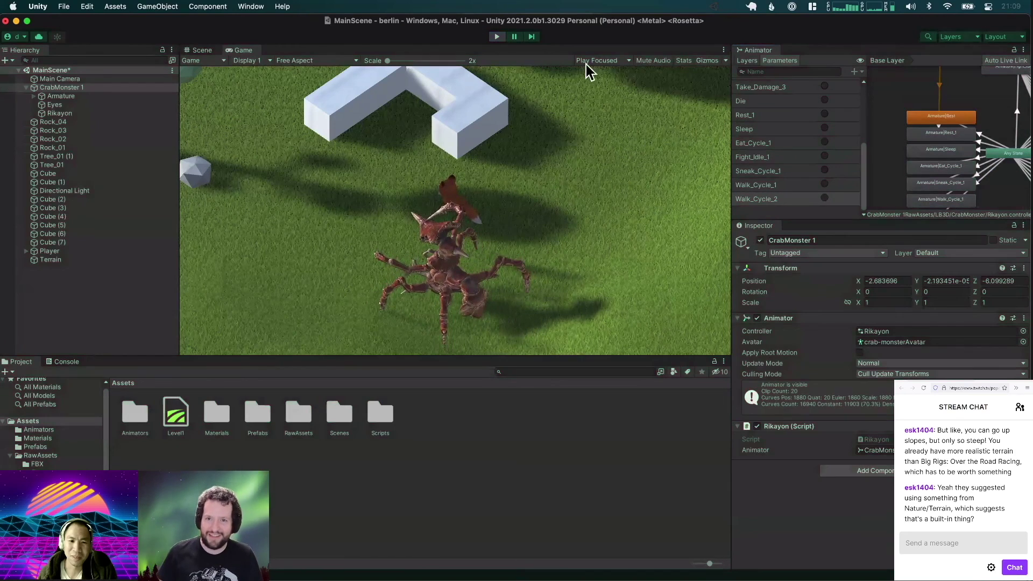
pyautogui.moveTo(751, 50); pyautogui.dragTo(290, 54)
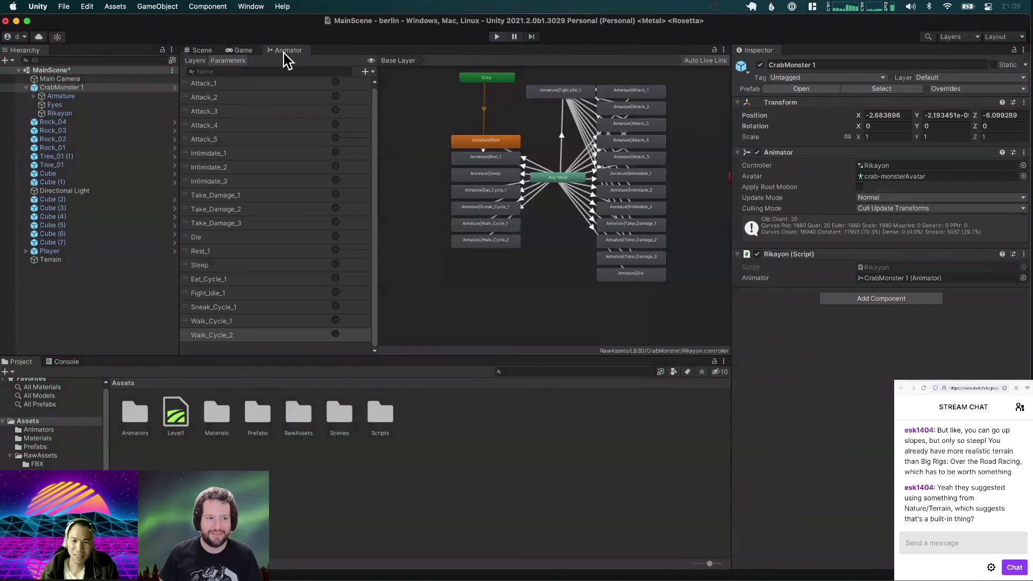
# Delete CrabMonster 1 from MainScene, check the fox and terrain, and save the scene
pyautogui.rightClick(62, 89)
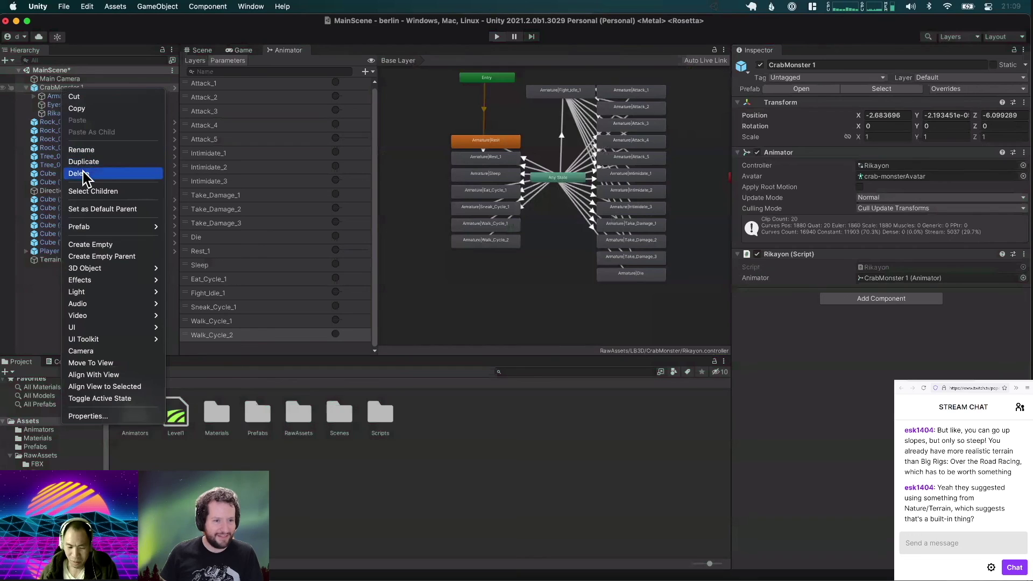
pyautogui.click(78, 173)
pyautogui.click(210, 50)
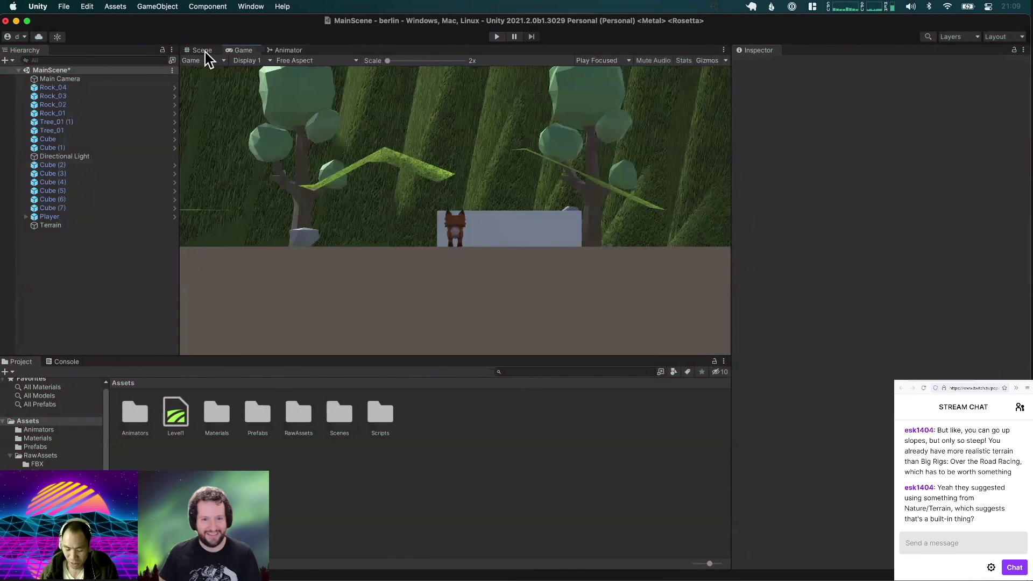
pyautogui.click(200, 50)
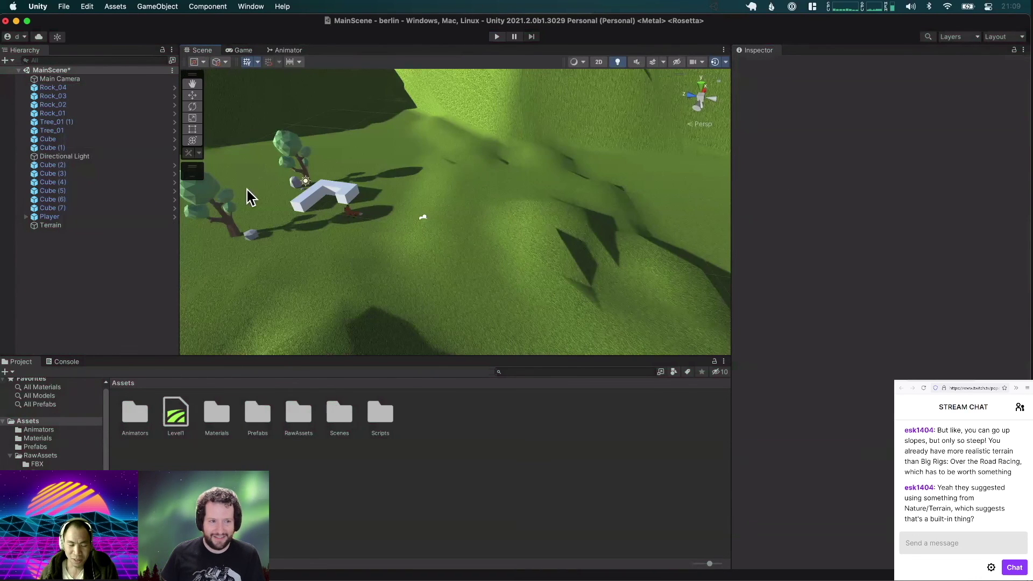
pyautogui.doubleClick(48, 216)
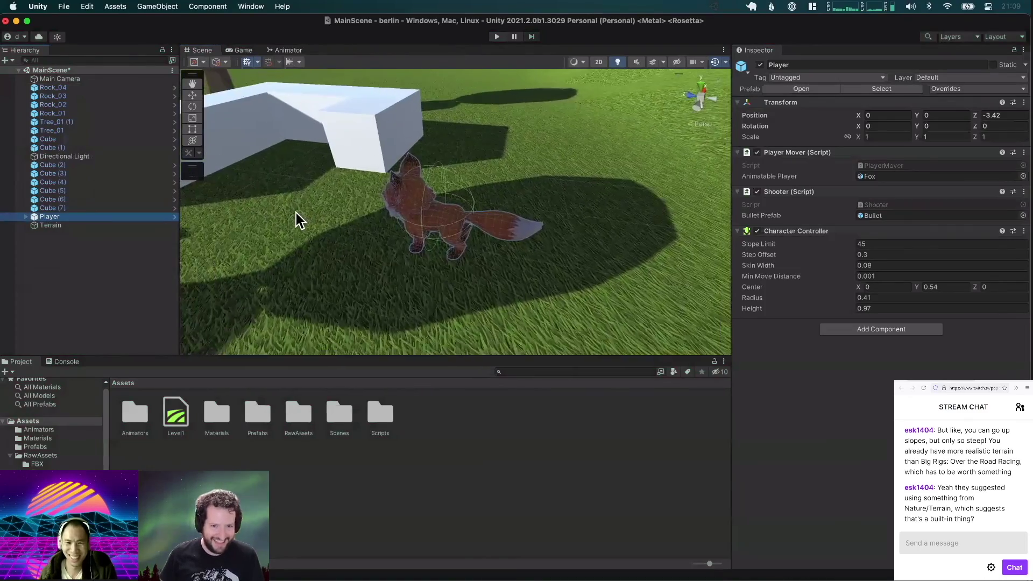
pyautogui.scroll(-6, 296, 212)
pyautogui.click(406, 232)
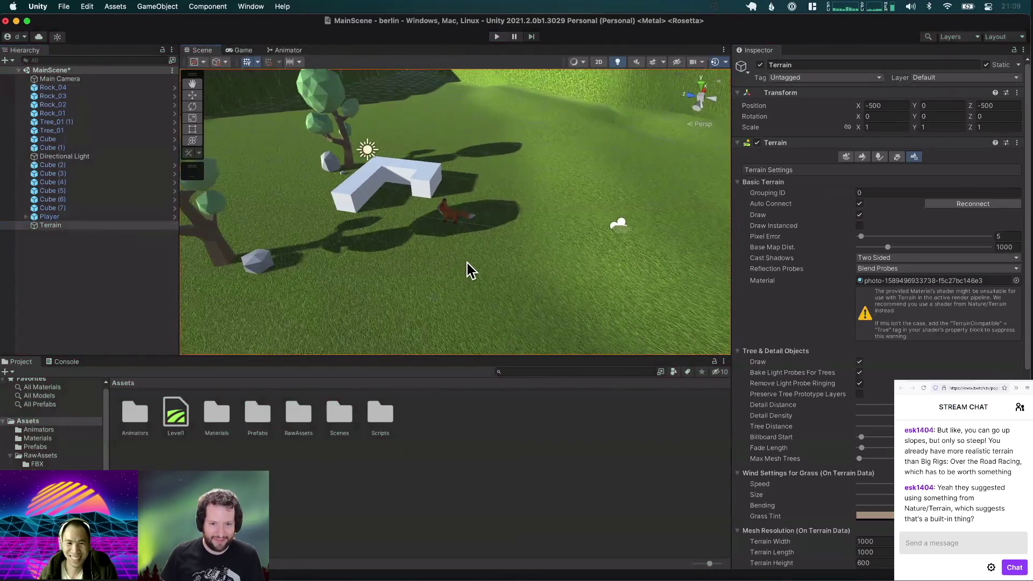
pyautogui.press('super+s')
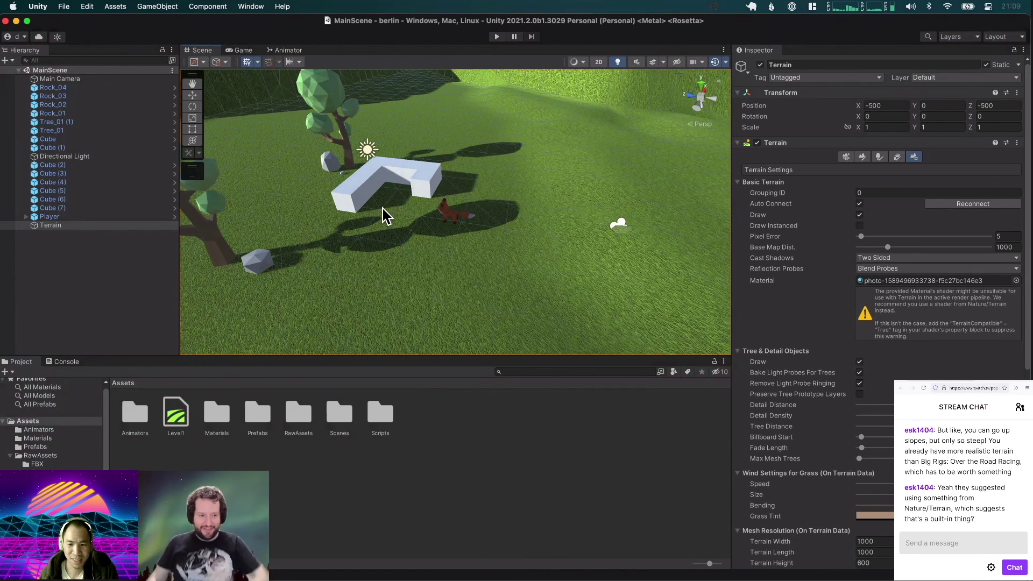
# Permanently delete the LB3D folder from RawAssets
pyautogui.rightClick(49, 421)
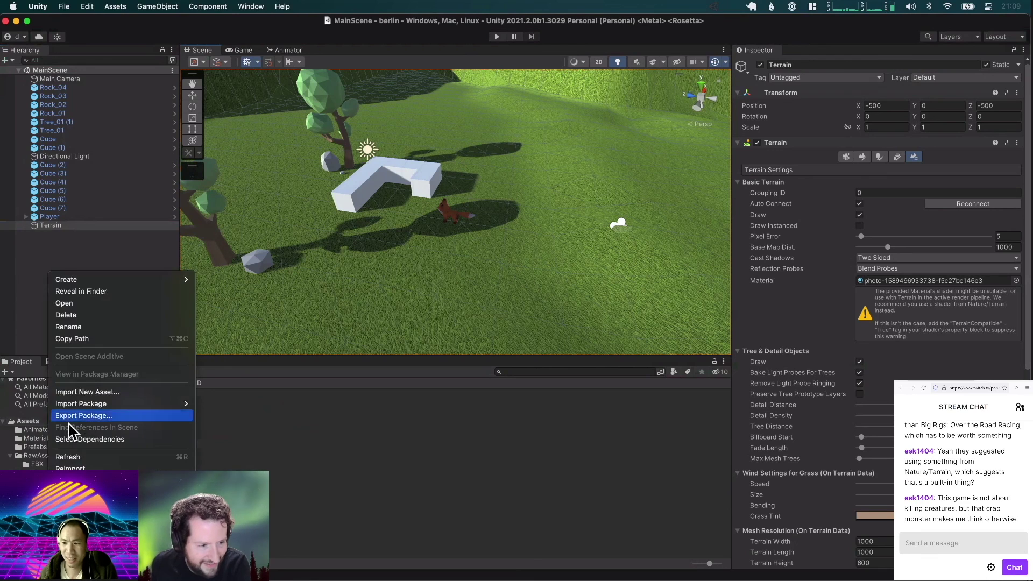
pyautogui.click(67, 314)
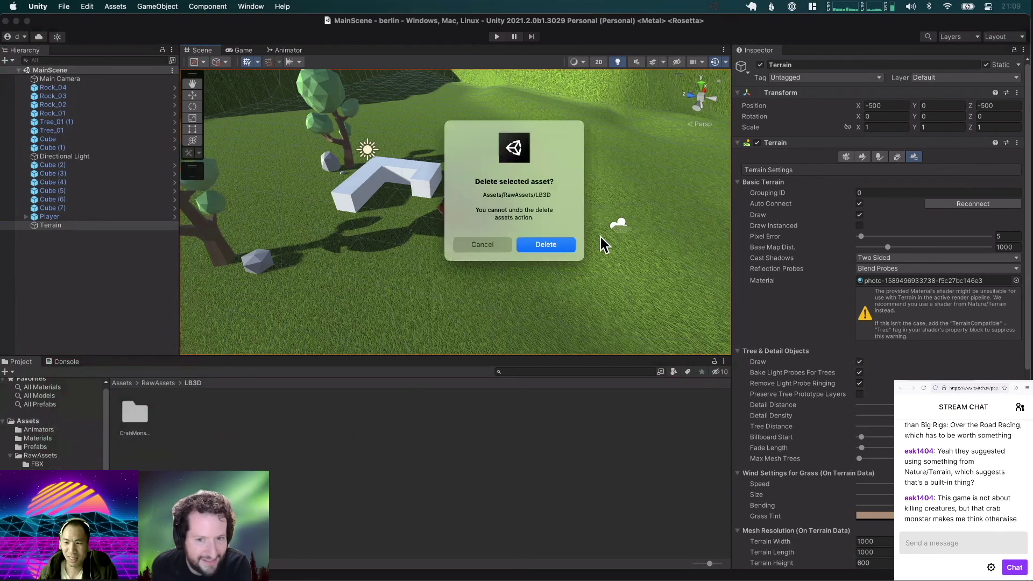
pyautogui.click(549, 246)
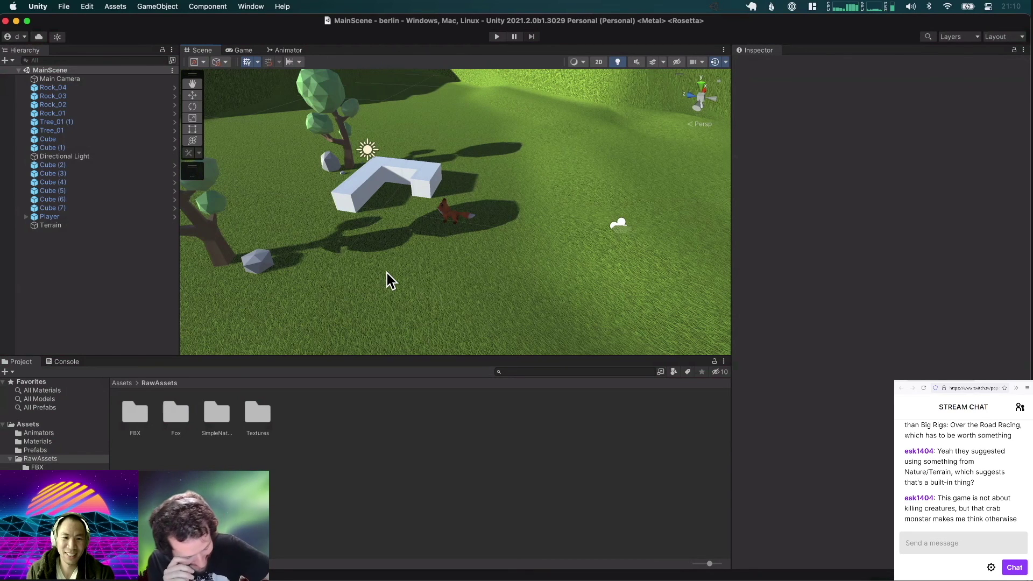
pyautogui.press('Left')
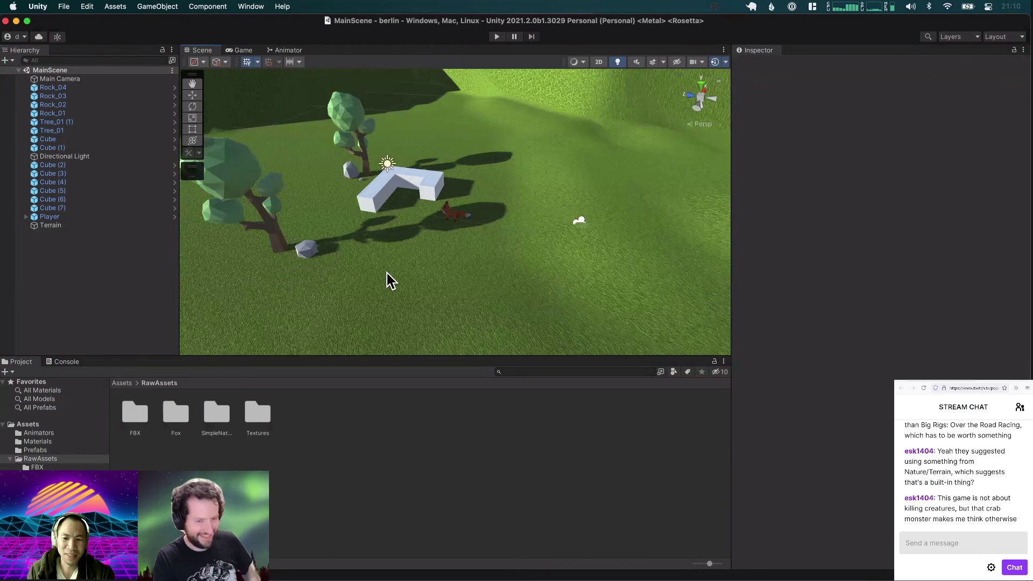
# Start the game in Unity and launch GIF Brewery 3 via Alfred
pyautogui.click(496, 37)
pyautogui.hotkey('alt', 'space')
pyautogui.write('gi')
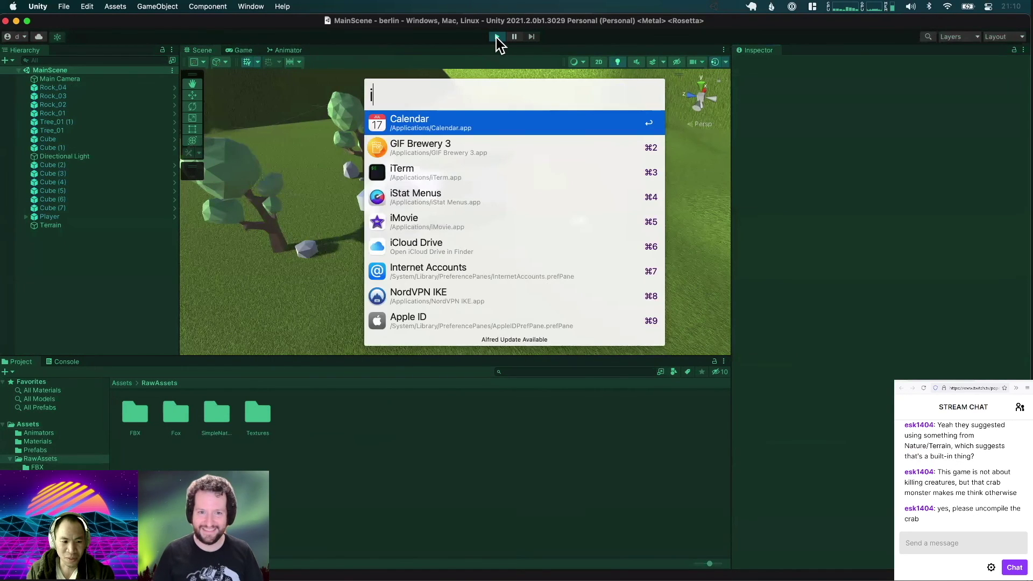
pyautogui.press('Return')
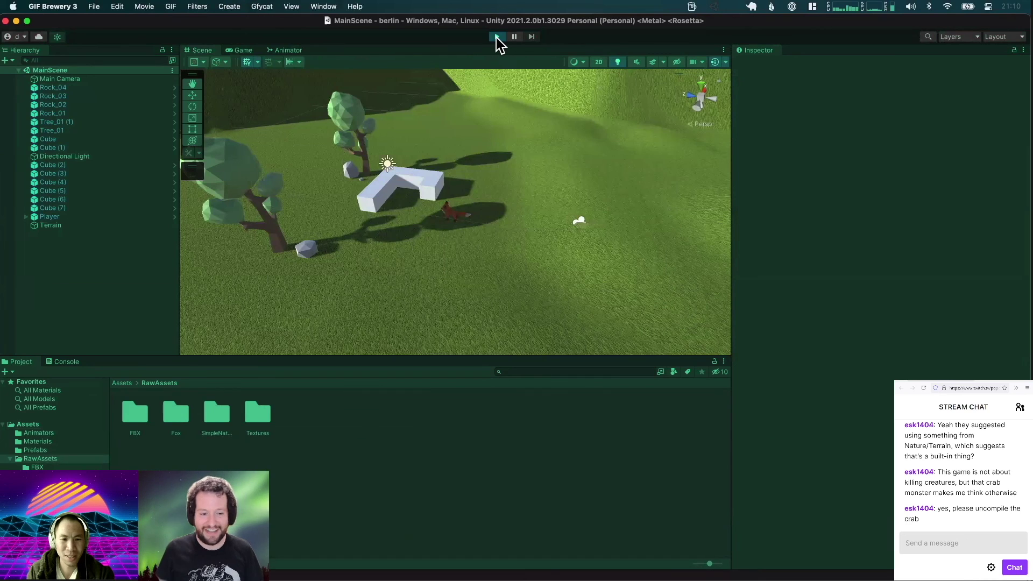
pyautogui.moveTo(527, 100); pyautogui.dragTo(711, 101)
# Record about six seconds of the fox running, framed over the Game view
pyautogui.click(679, 265)
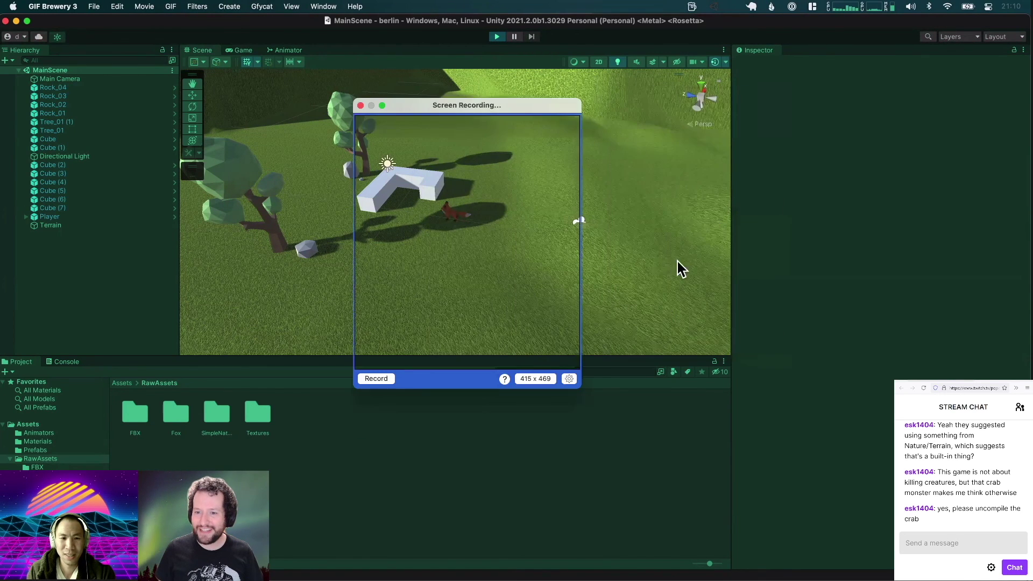
pyautogui.moveTo(441, 108); pyautogui.dragTo(439, 87)
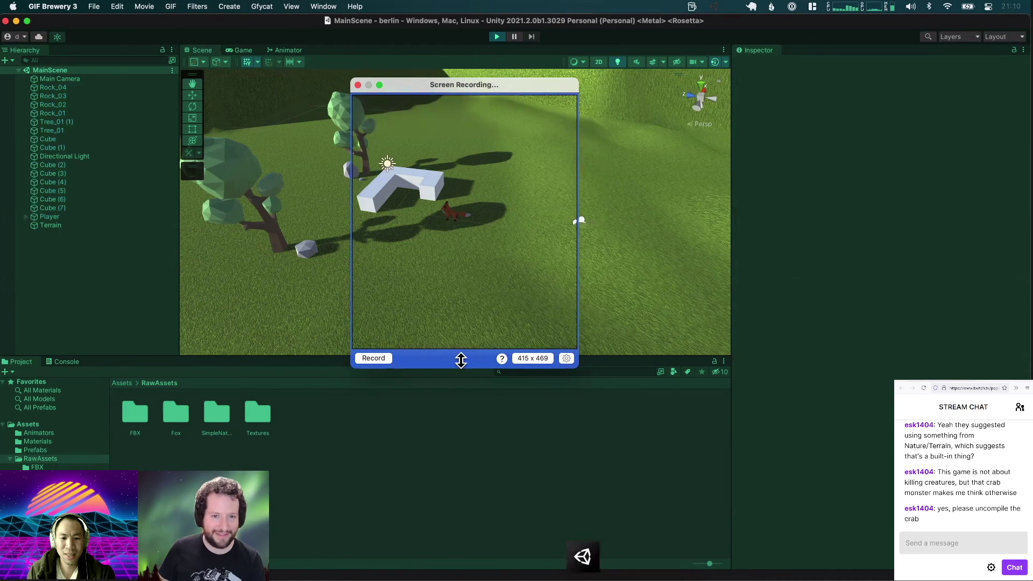
pyautogui.moveTo(404, 93); pyautogui.dragTo(393, 75)
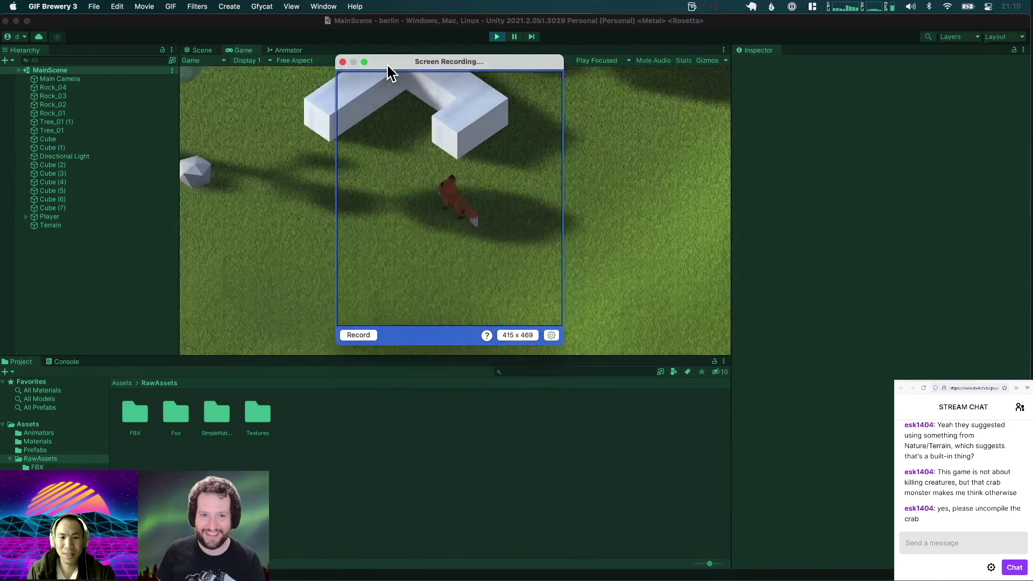
pyautogui.click(362, 340)
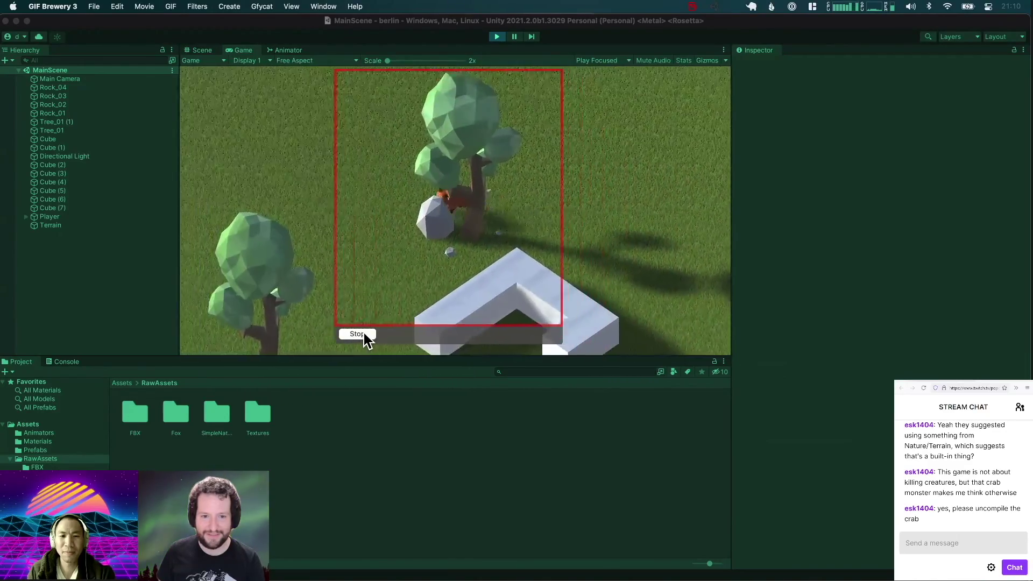
pyautogui.click(357, 333)
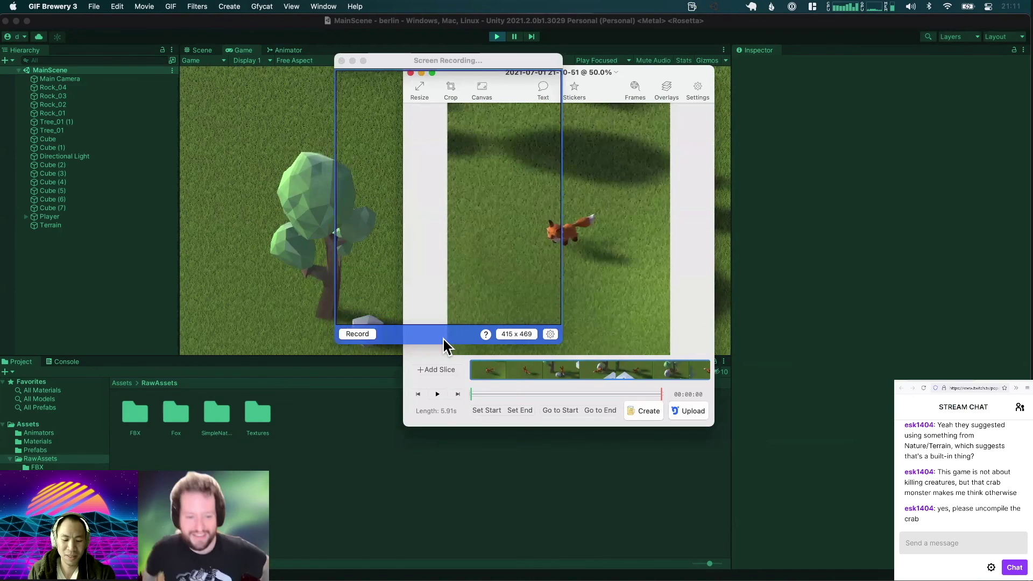
# Set the GIF to 30 frames per second and shrink its width
pyautogui.click(700, 86)
pyautogui.doubleClick(799, 164)
pyautogui.write('30')
pyautogui.moveTo(738, 85); pyautogui.dragTo(898, 138)
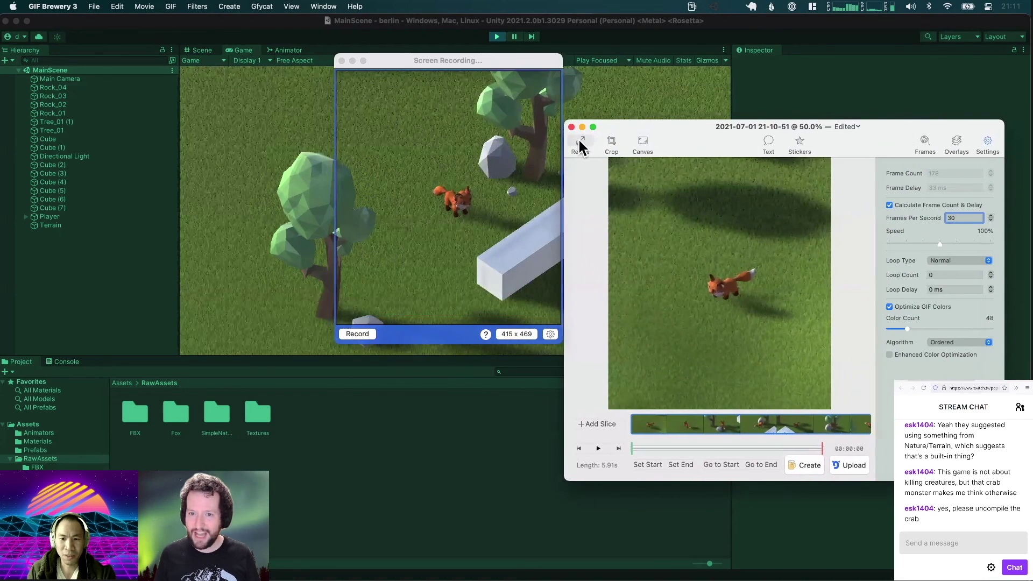
pyautogui.click(580, 145)
pyautogui.write('5')
pyautogui.press('Return')
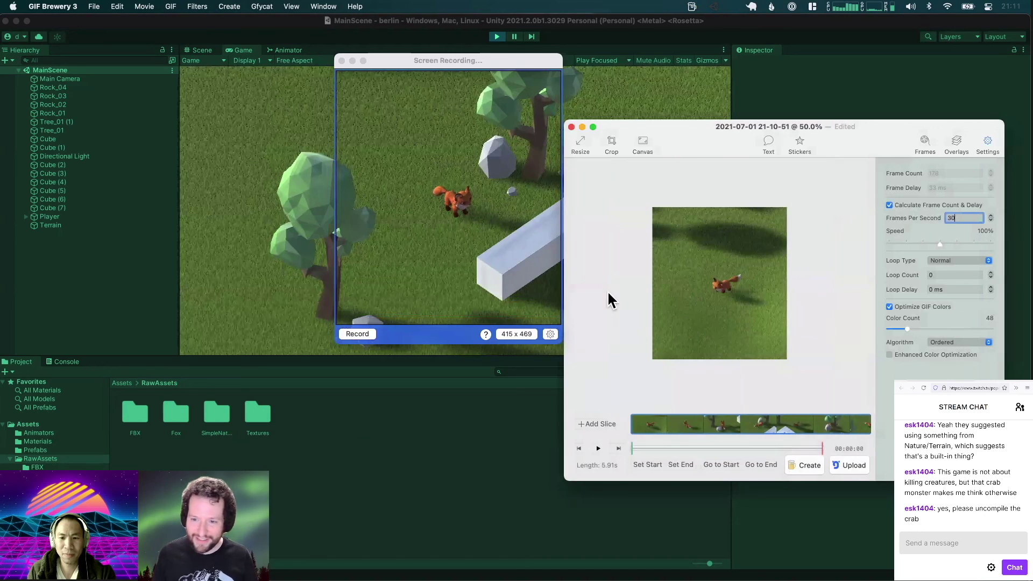
# Render the GIF and close the screen capture frame
pyautogui.click(811, 458)
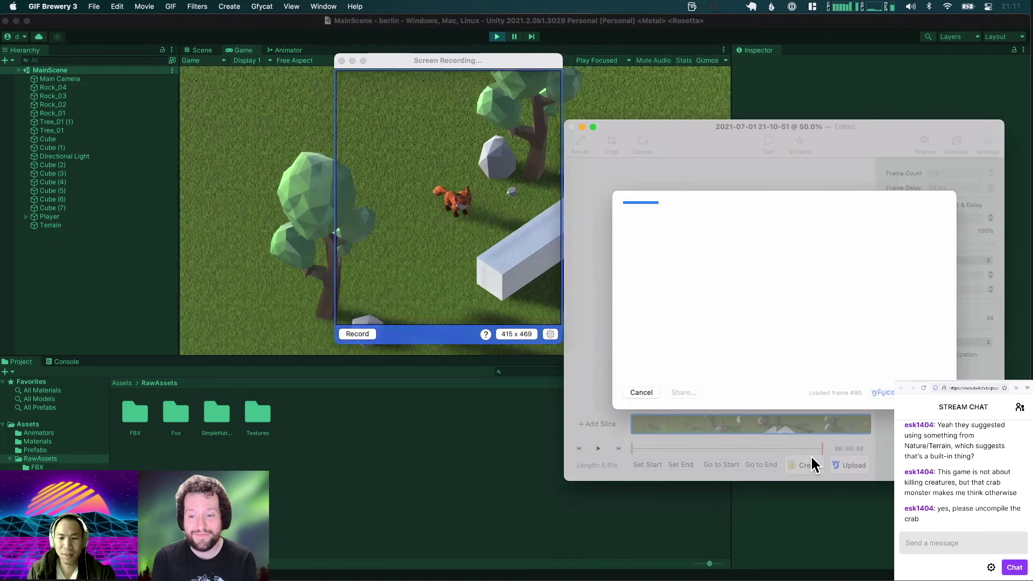
pyautogui.click(341, 61)
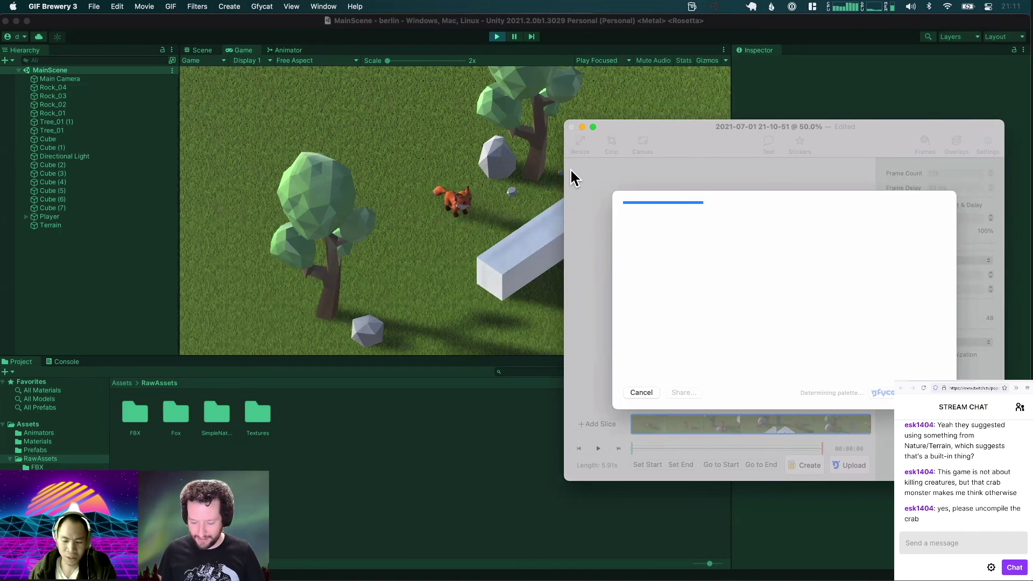
pyautogui.hotkey('alt', 'space')
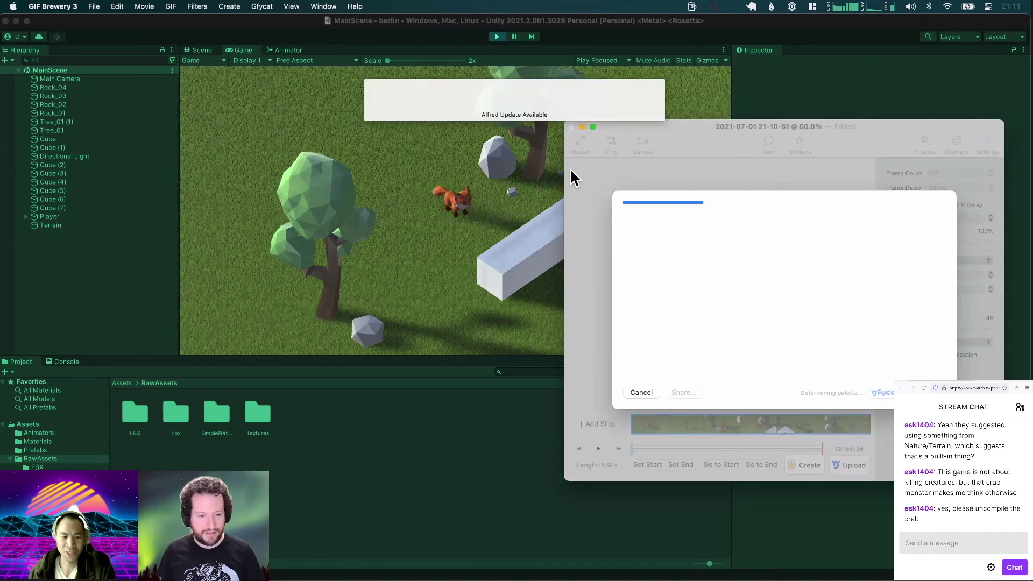
pyautogui.write('ca')
pyautogui.press('Escape')
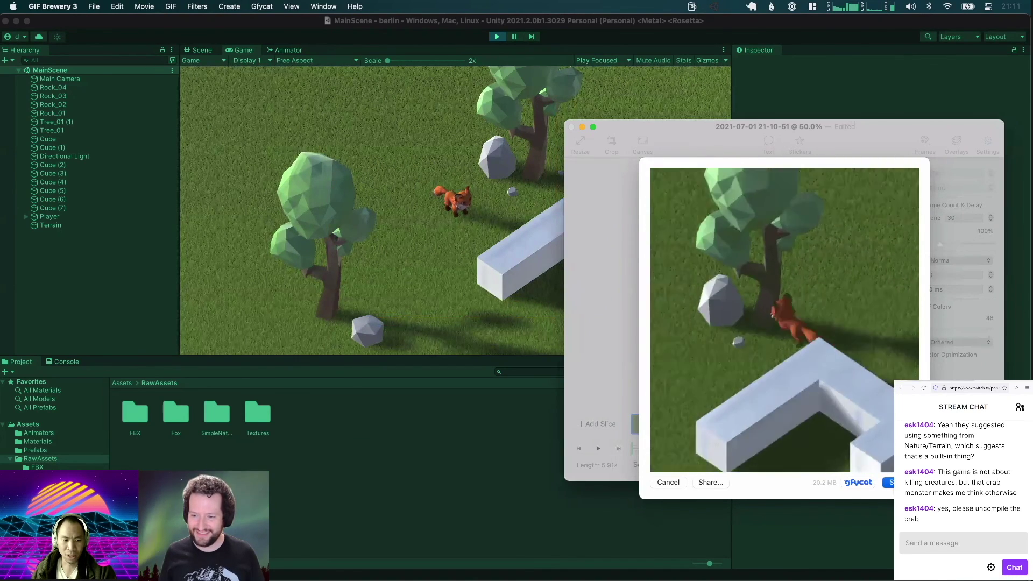
# Save the GIF to the Desktop as fox, then switch to Finder
pyautogui.click(891, 482)
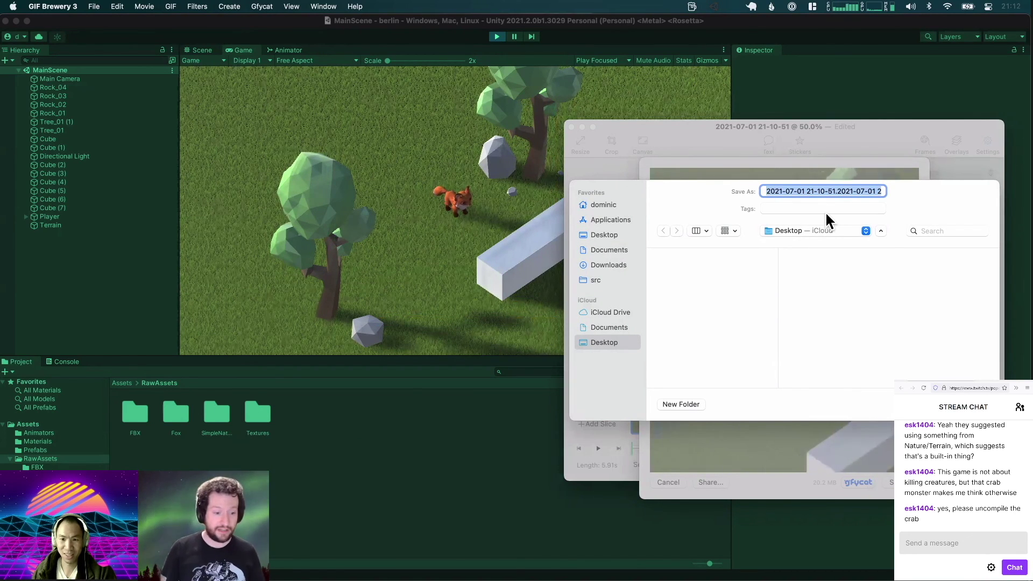
pyautogui.write('fox!')
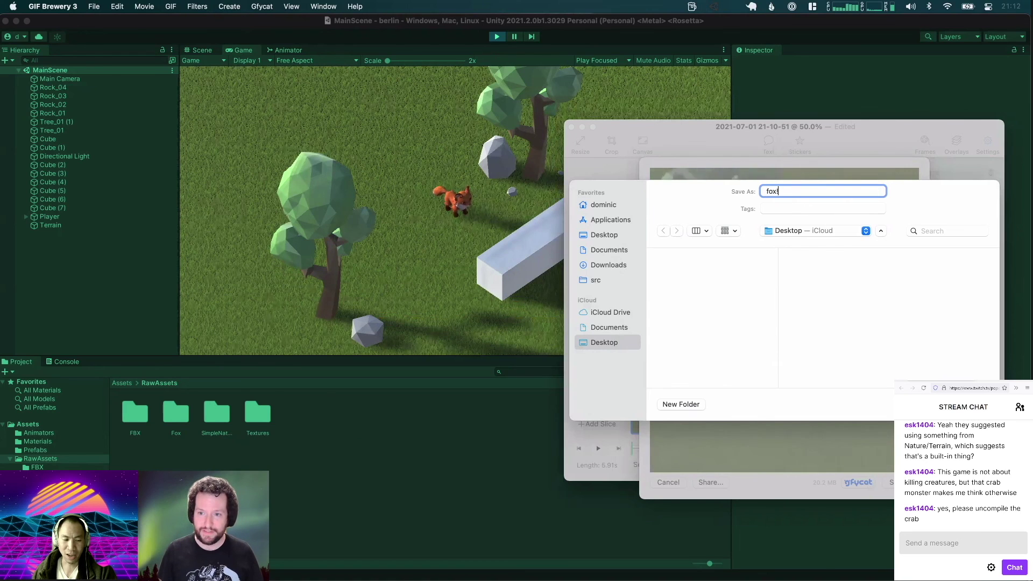
pyautogui.press('Return')
pyautogui.press('super+s')
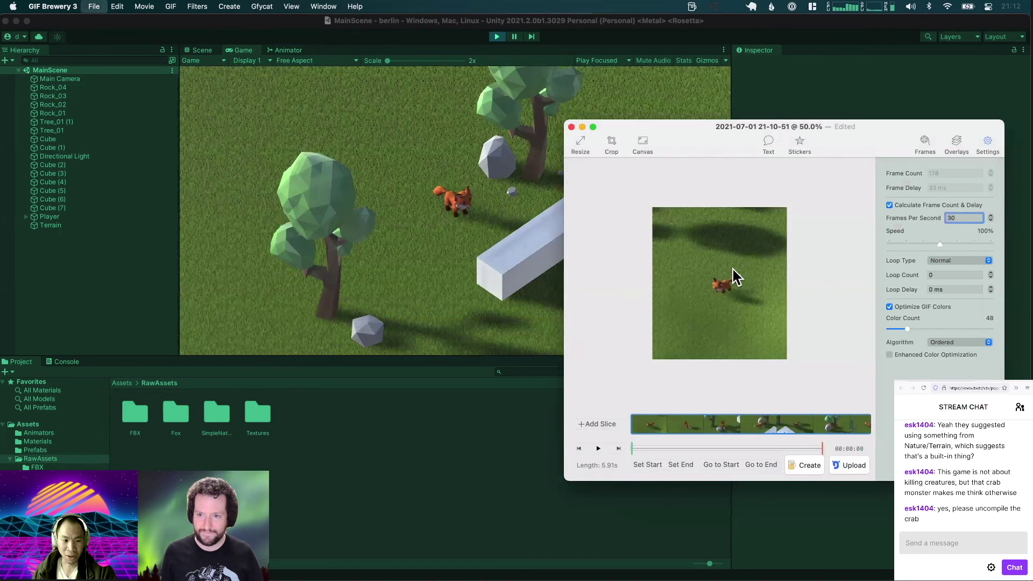
pyautogui.write('f')
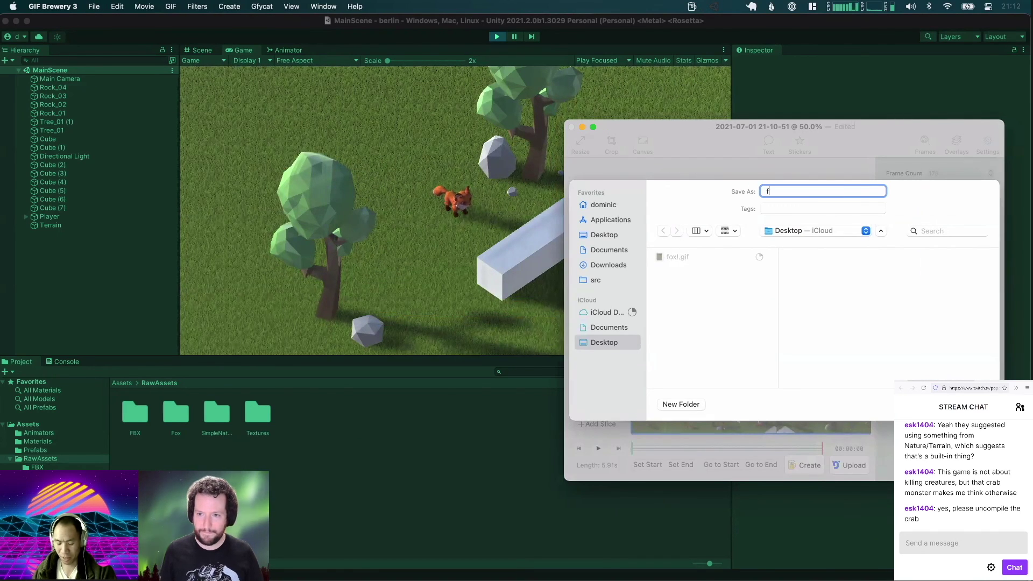
pyautogui.press('Return')
pyautogui.press('super+Tab')
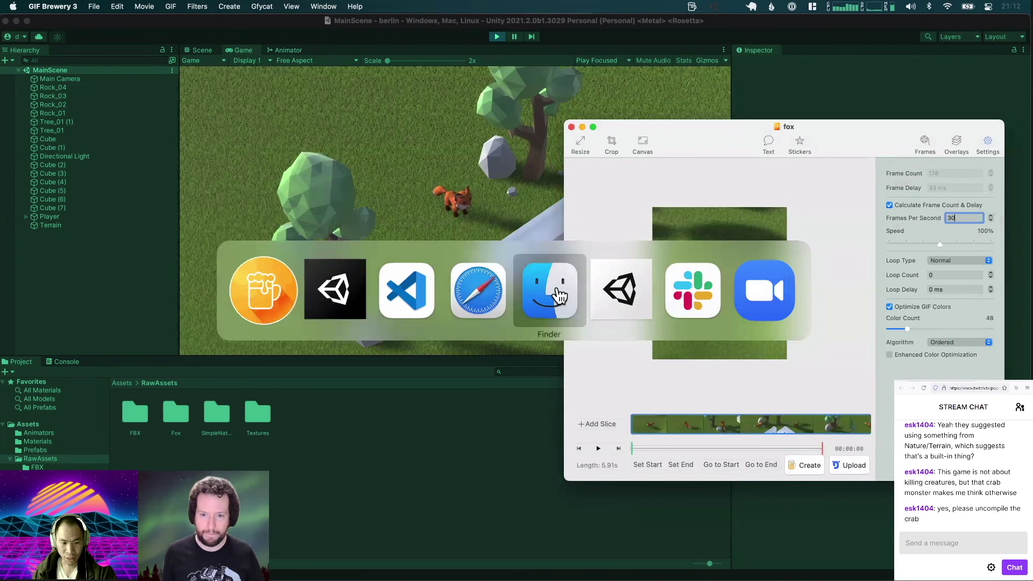
pyautogui.click(554, 291)
# Open a Finder window and check the saved fox GIF on the Desktop
pyautogui.press('super+n')
pyautogui.write('d')
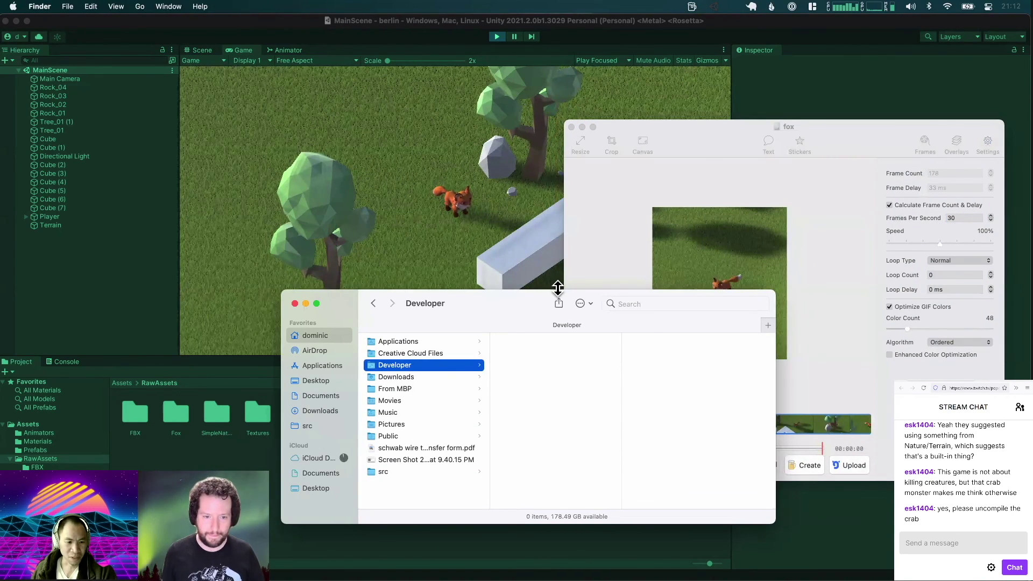
pyautogui.click(316, 380)
pyautogui.click(385, 353)
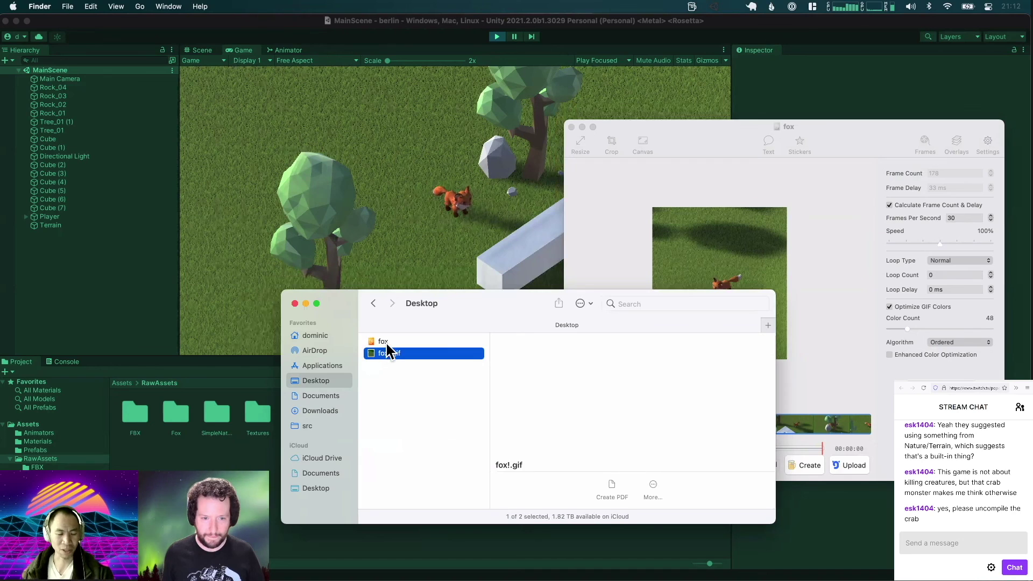
pyautogui.press('Up')
# Browse Downloads, select '96 - part a.mp4' through '102.mp4', then close the window
pyautogui.click(317, 411)
pyautogui.scroll(-1, 393, 376)
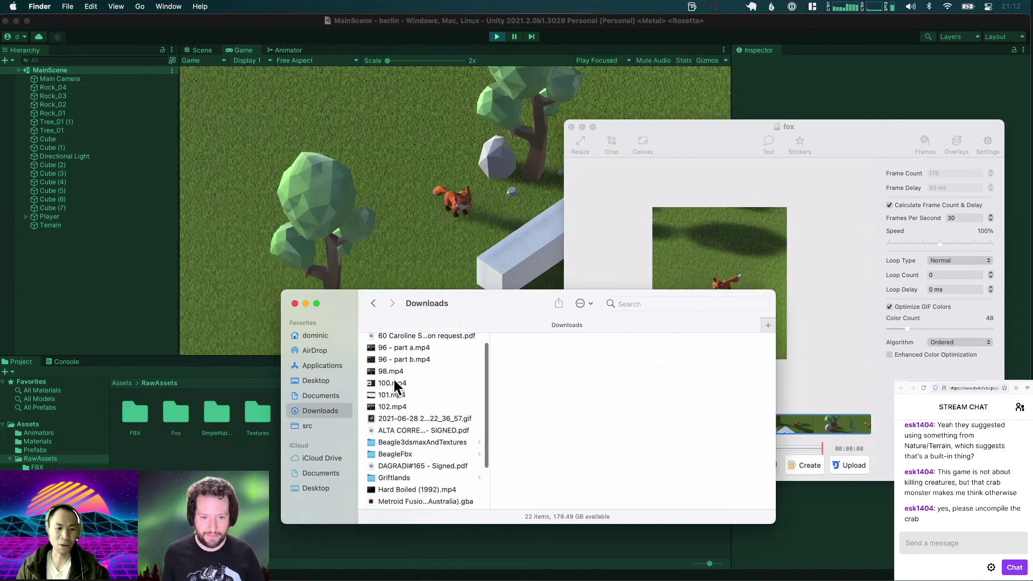
pyautogui.click(398, 347)
pyautogui.scroll(-1, 402, 374)
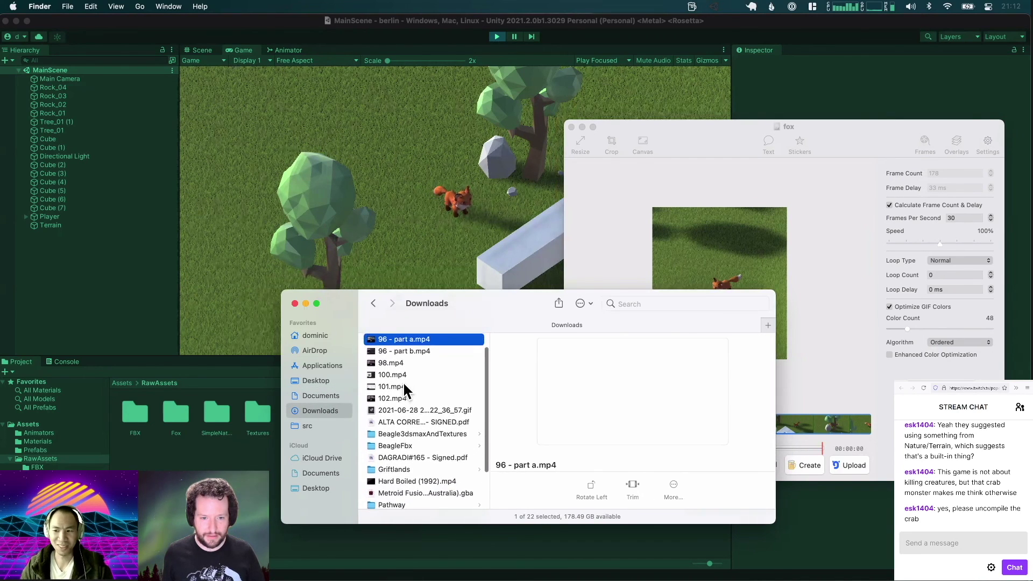
pyautogui.keyDown('shift'); pyautogui.click(408, 397); pyautogui.keyUp('shift')
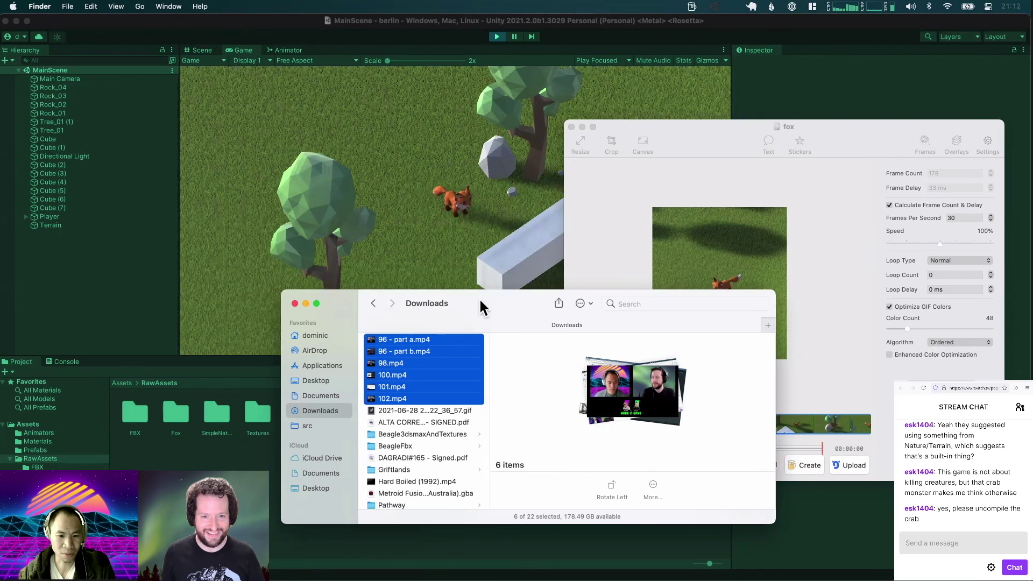
pyautogui.moveTo(480, 301); pyautogui.dragTo(339, 296)
pyautogui.press('super+w')
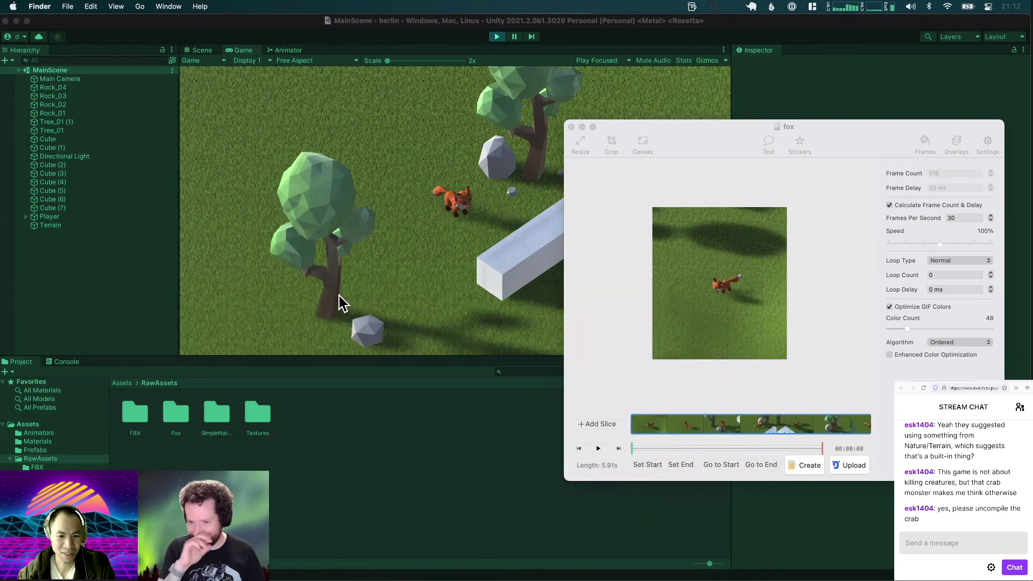
# Return to the GIF Brewery fox document and open its File menu
pyautogui.click(619, 258)
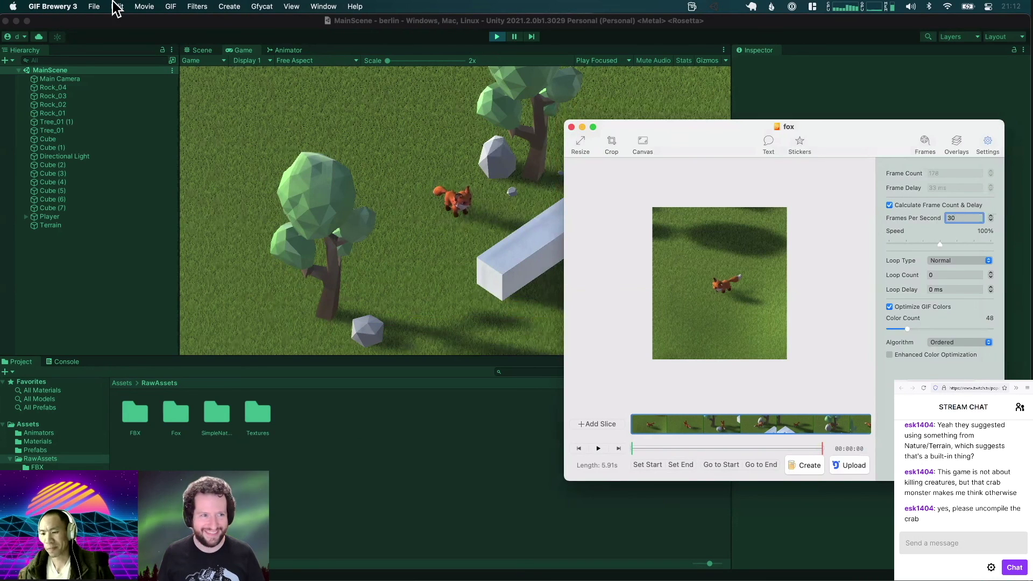
pyautogui.click(94, 6)
pyautogui.moveTo(101, 7)
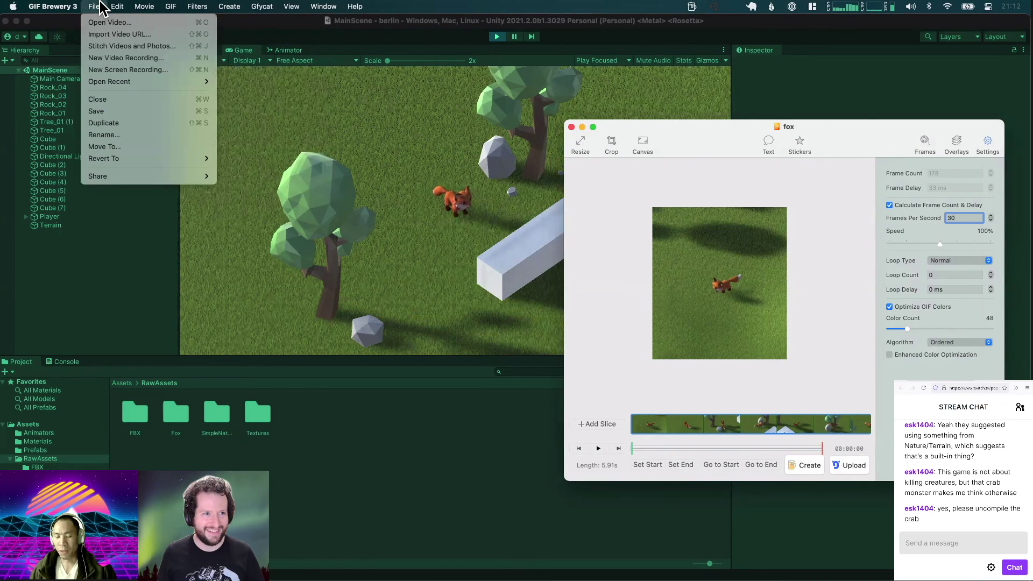